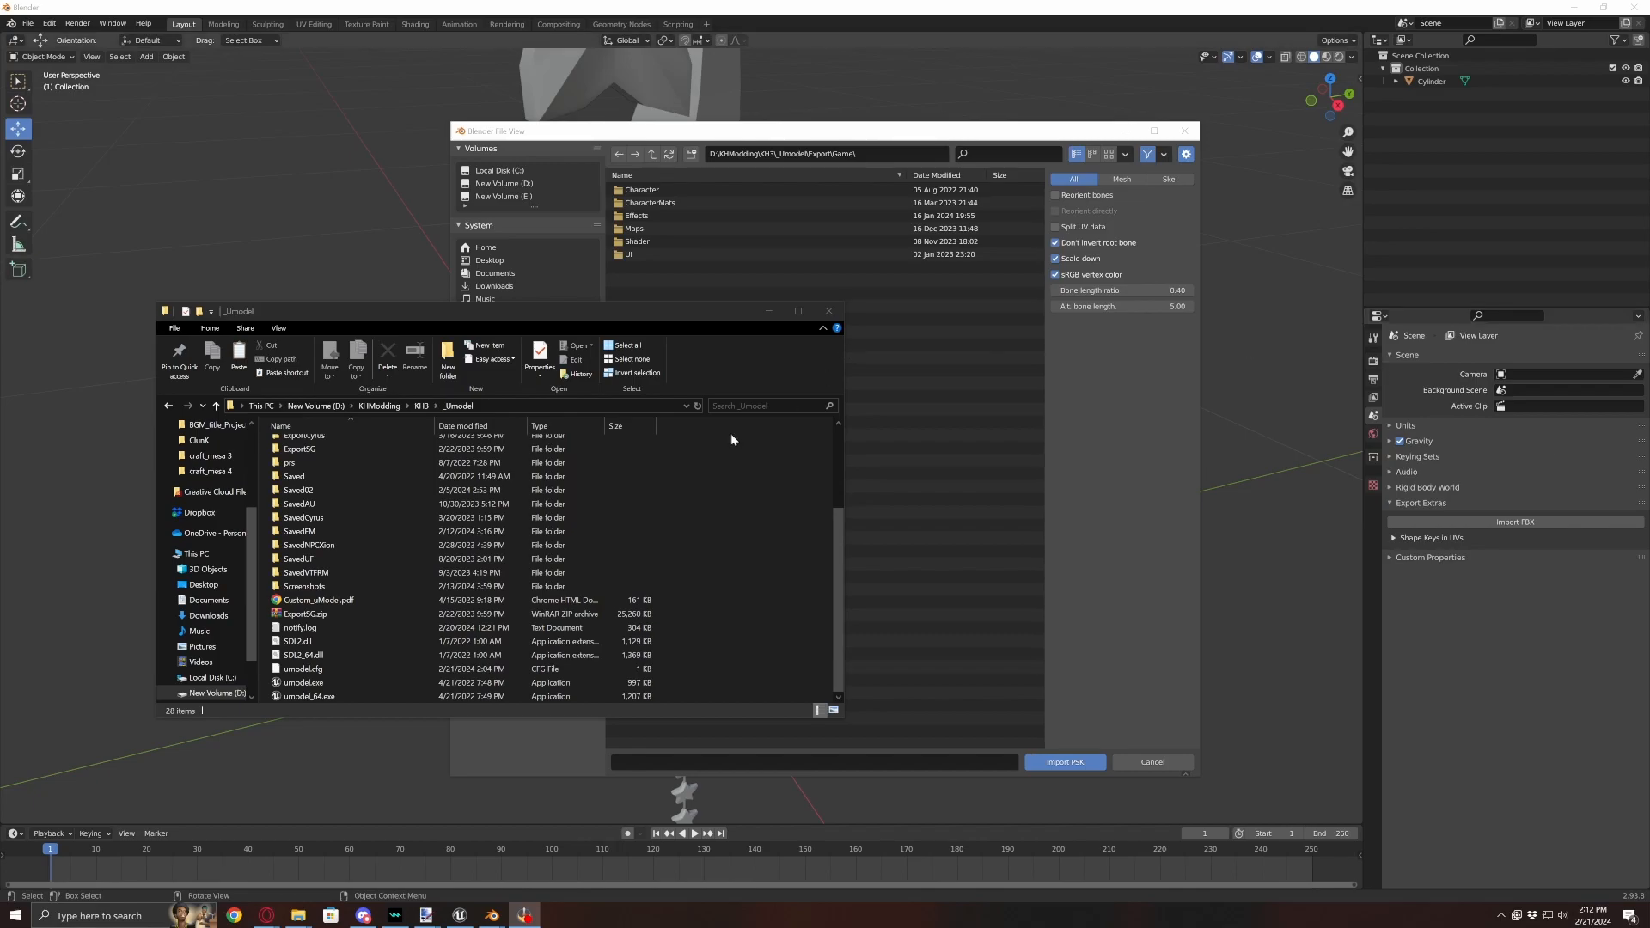
# - Open the umodel.cfg file from the _Umodel folder in Notepad++
pyautogui.scroll(2, 450, 554)
pyautogui.scroll(-2, 449, 555)
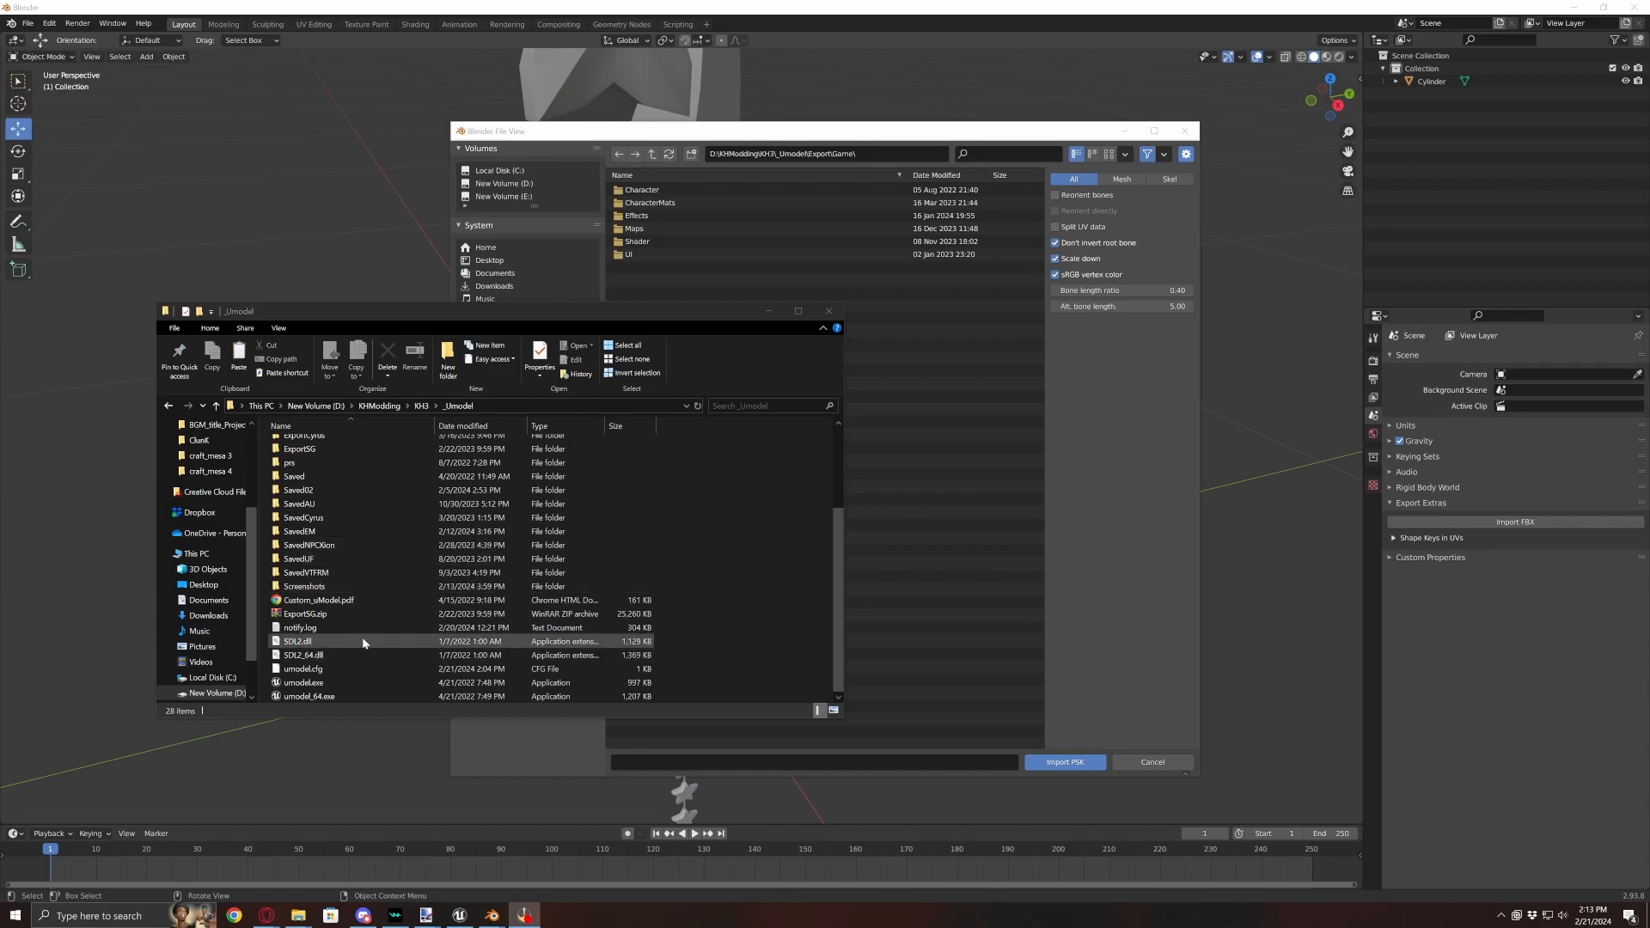
pyautogui.click(298, 670)
pyautogui.rightClick(293, 670)
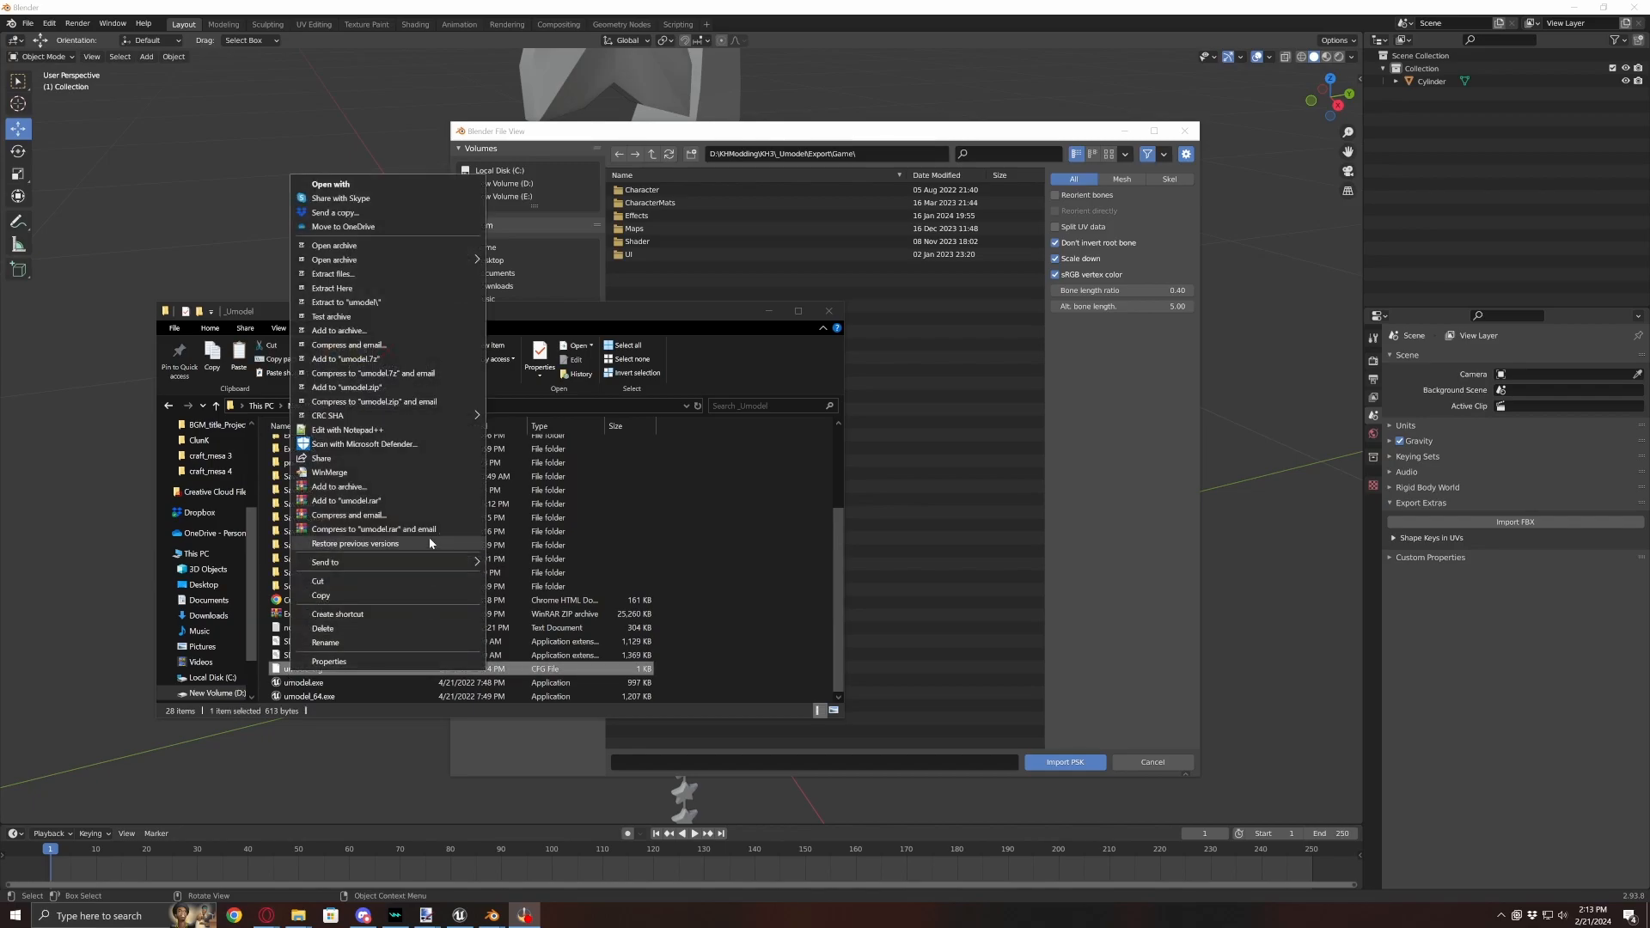
pyautogui.click(369, 430)
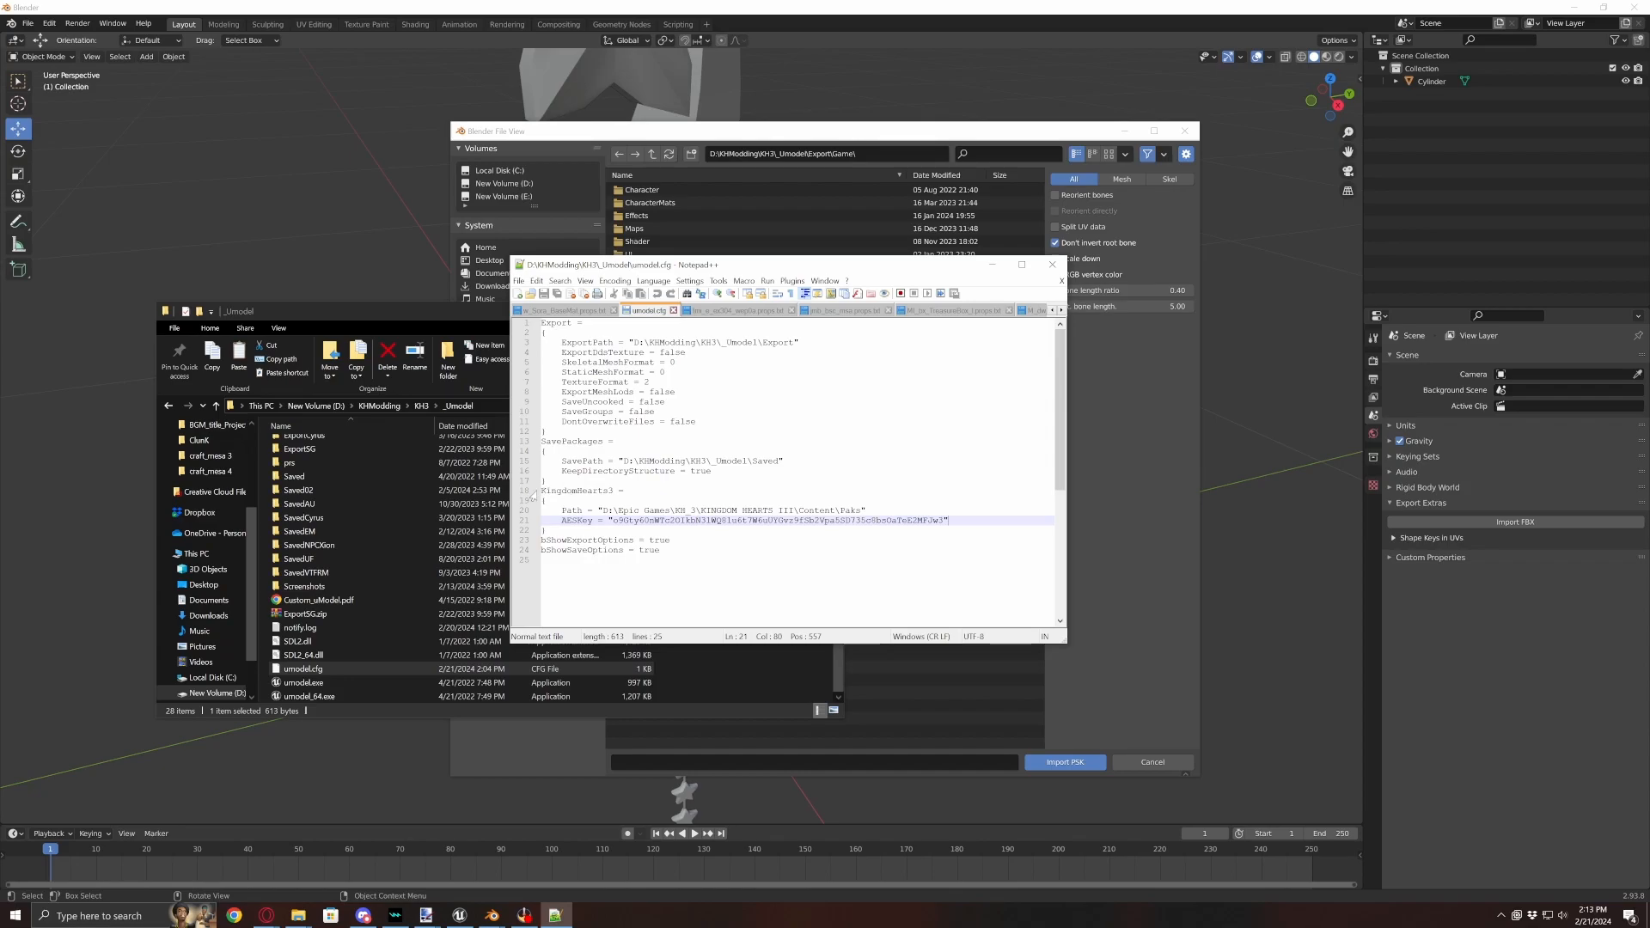
# - Examine the KingdomHearts3 section of umodel.cfg, highlighting the game's Paks folder path and checking the AESKey entry
pyautogui.moveTo(602, 510); pyautogui.dragTo(862, 508)
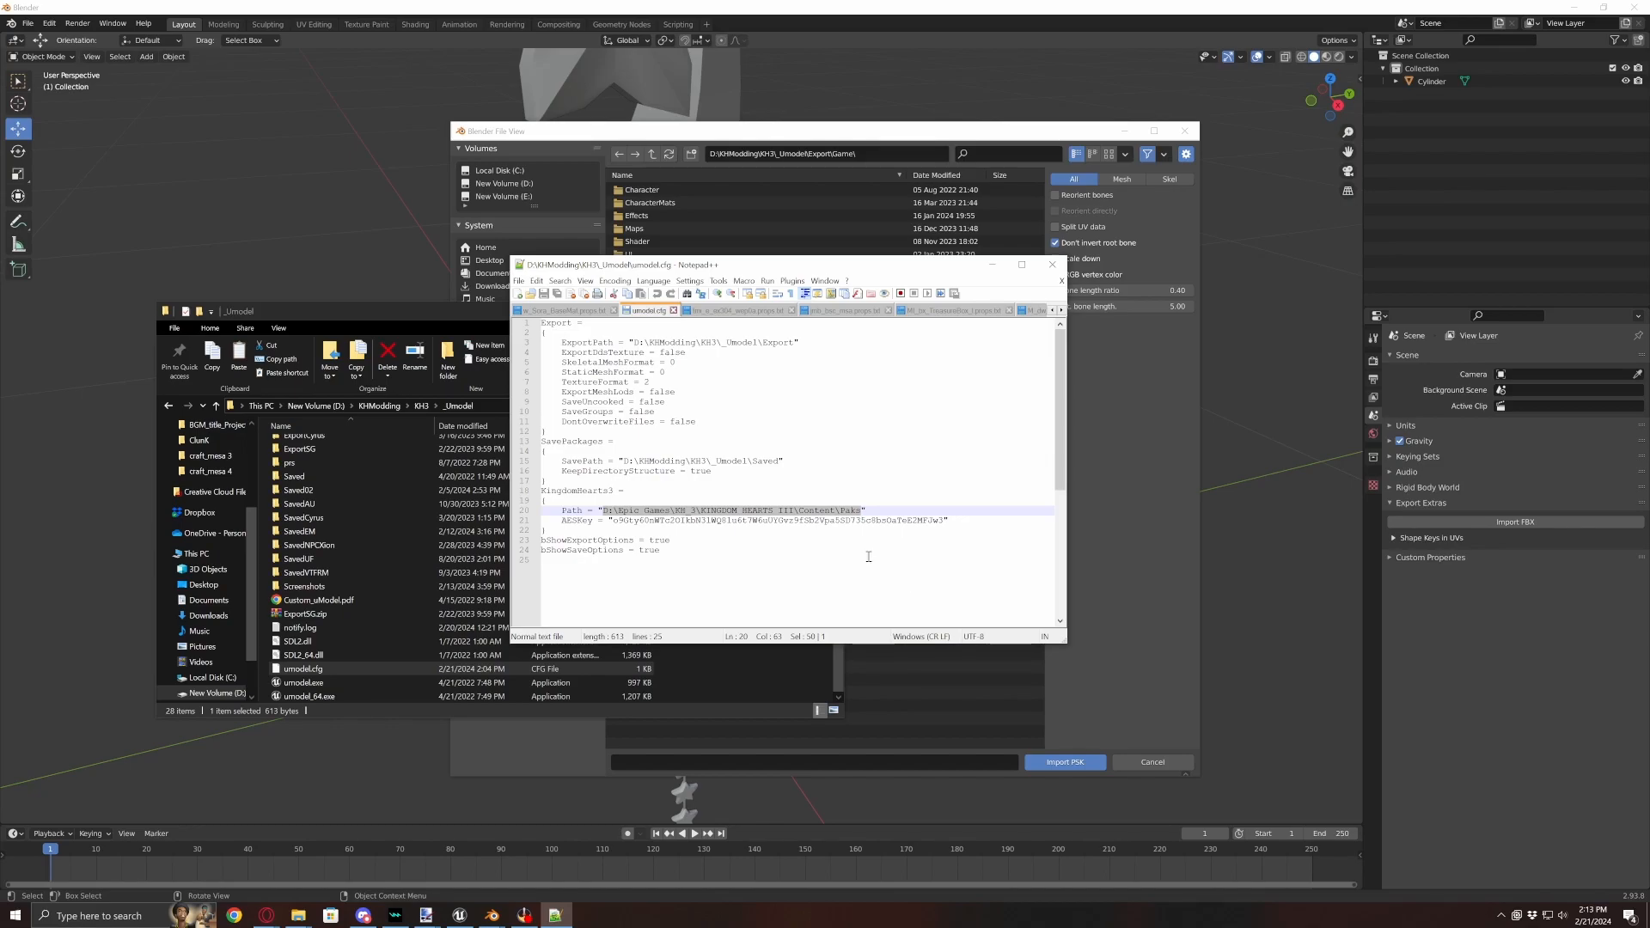
pyautogui.moveTo(616, 511); pyautogui.dragTo(605, 512)
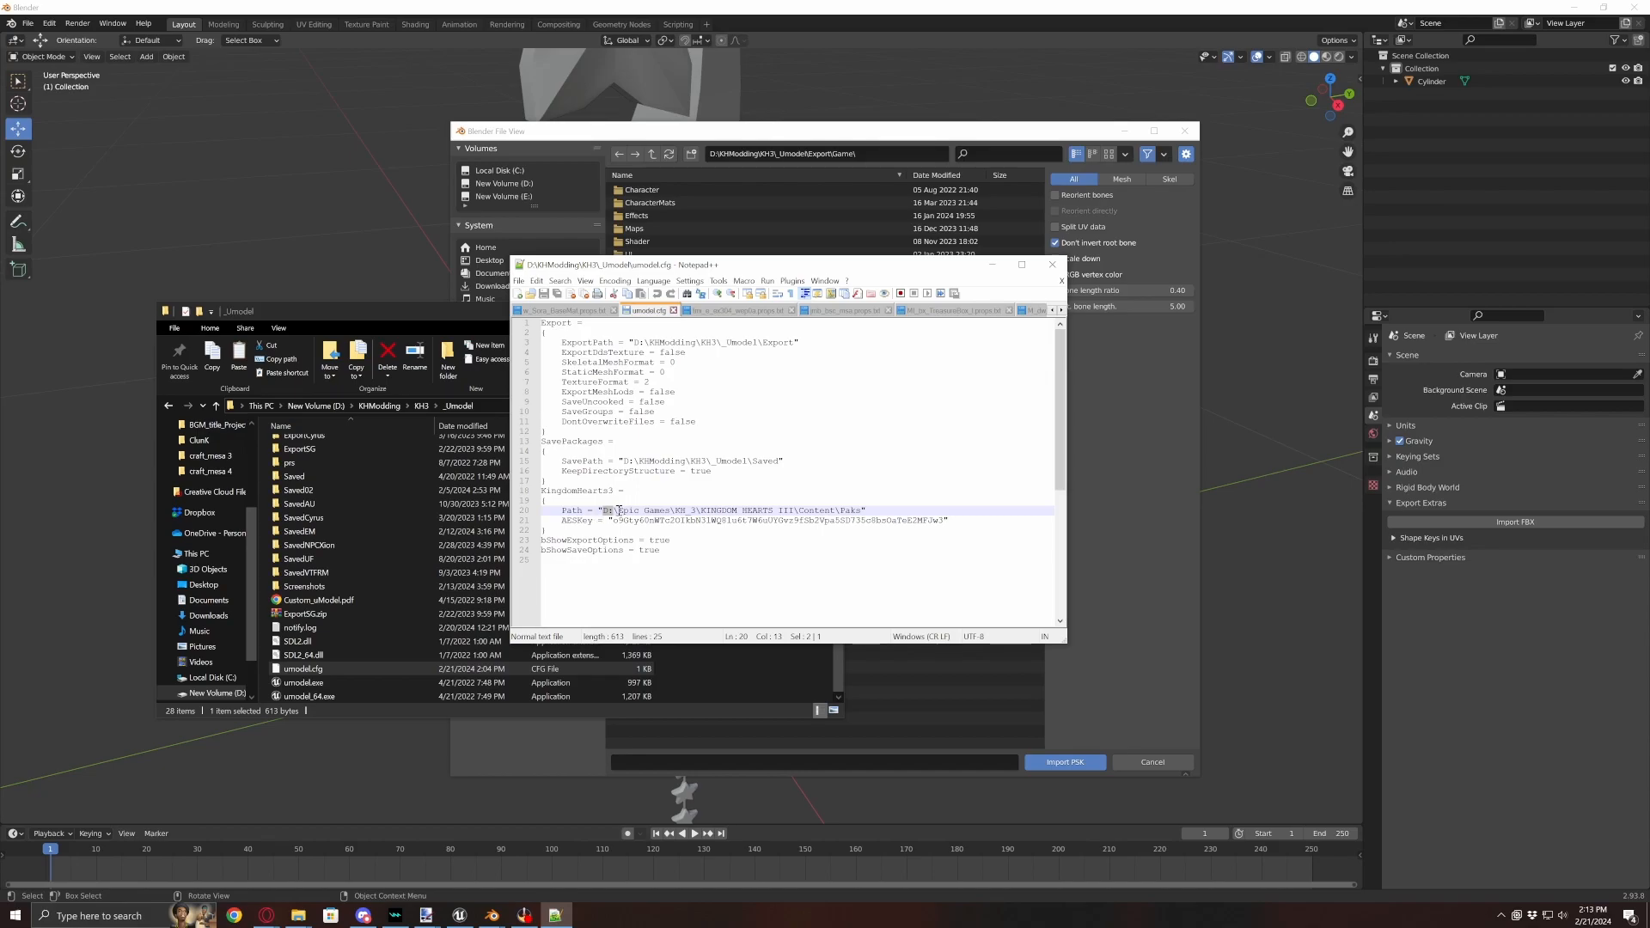
pyautogui.moveTo(619, 510); pyautogui.dragTo(862, 511)
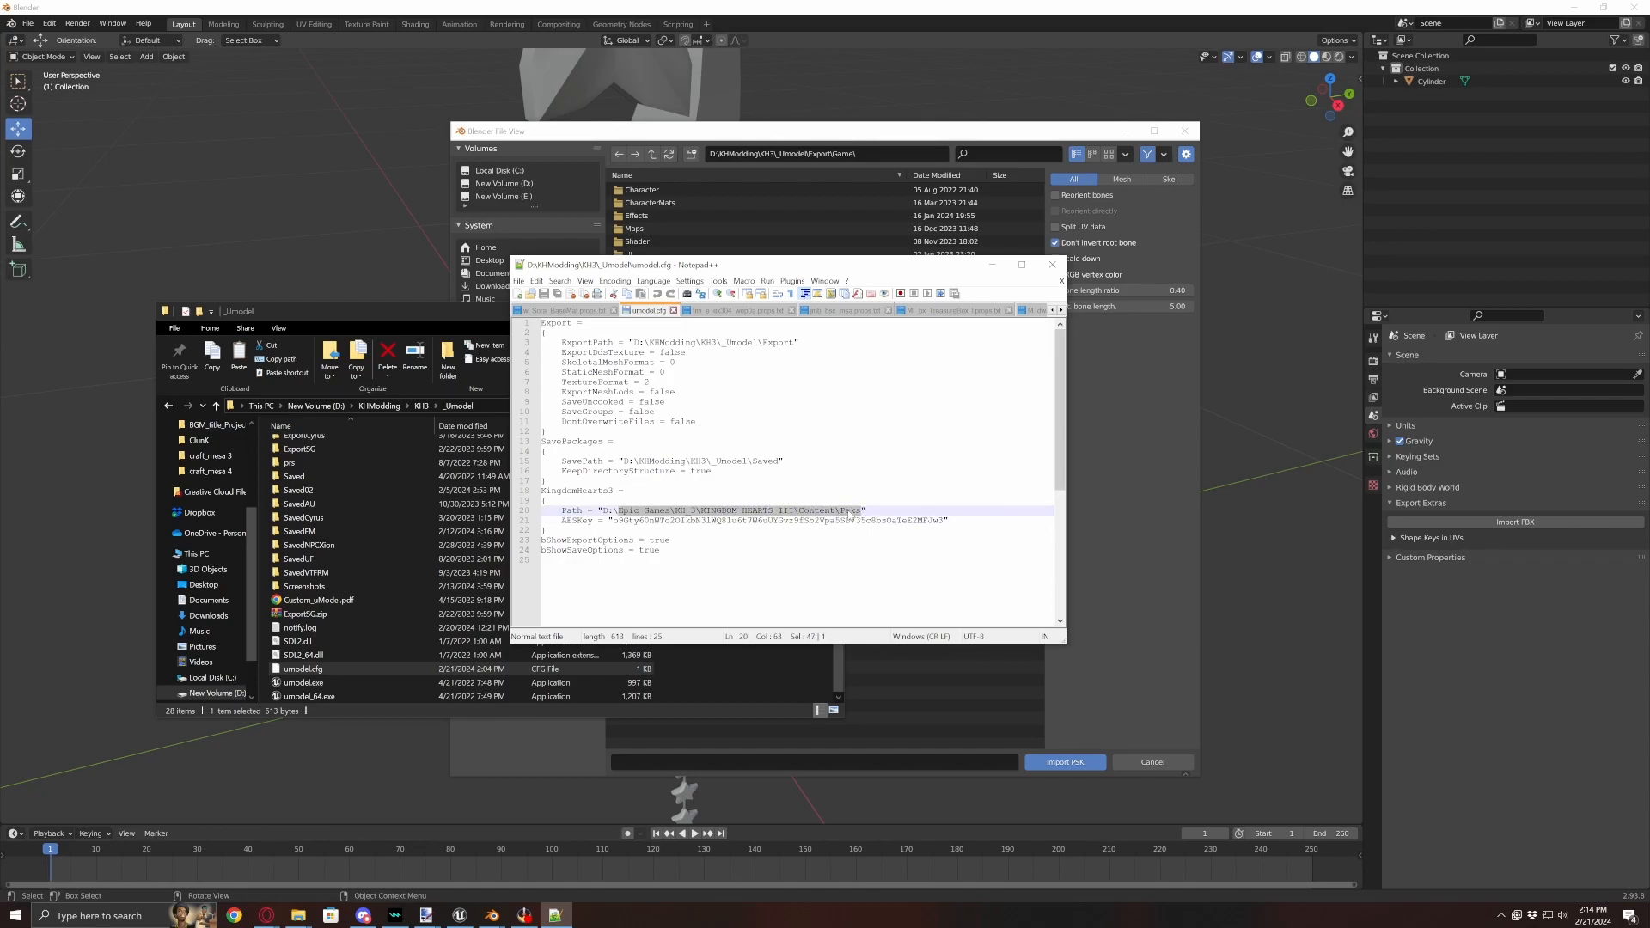
pyautogui.click(630, 521)
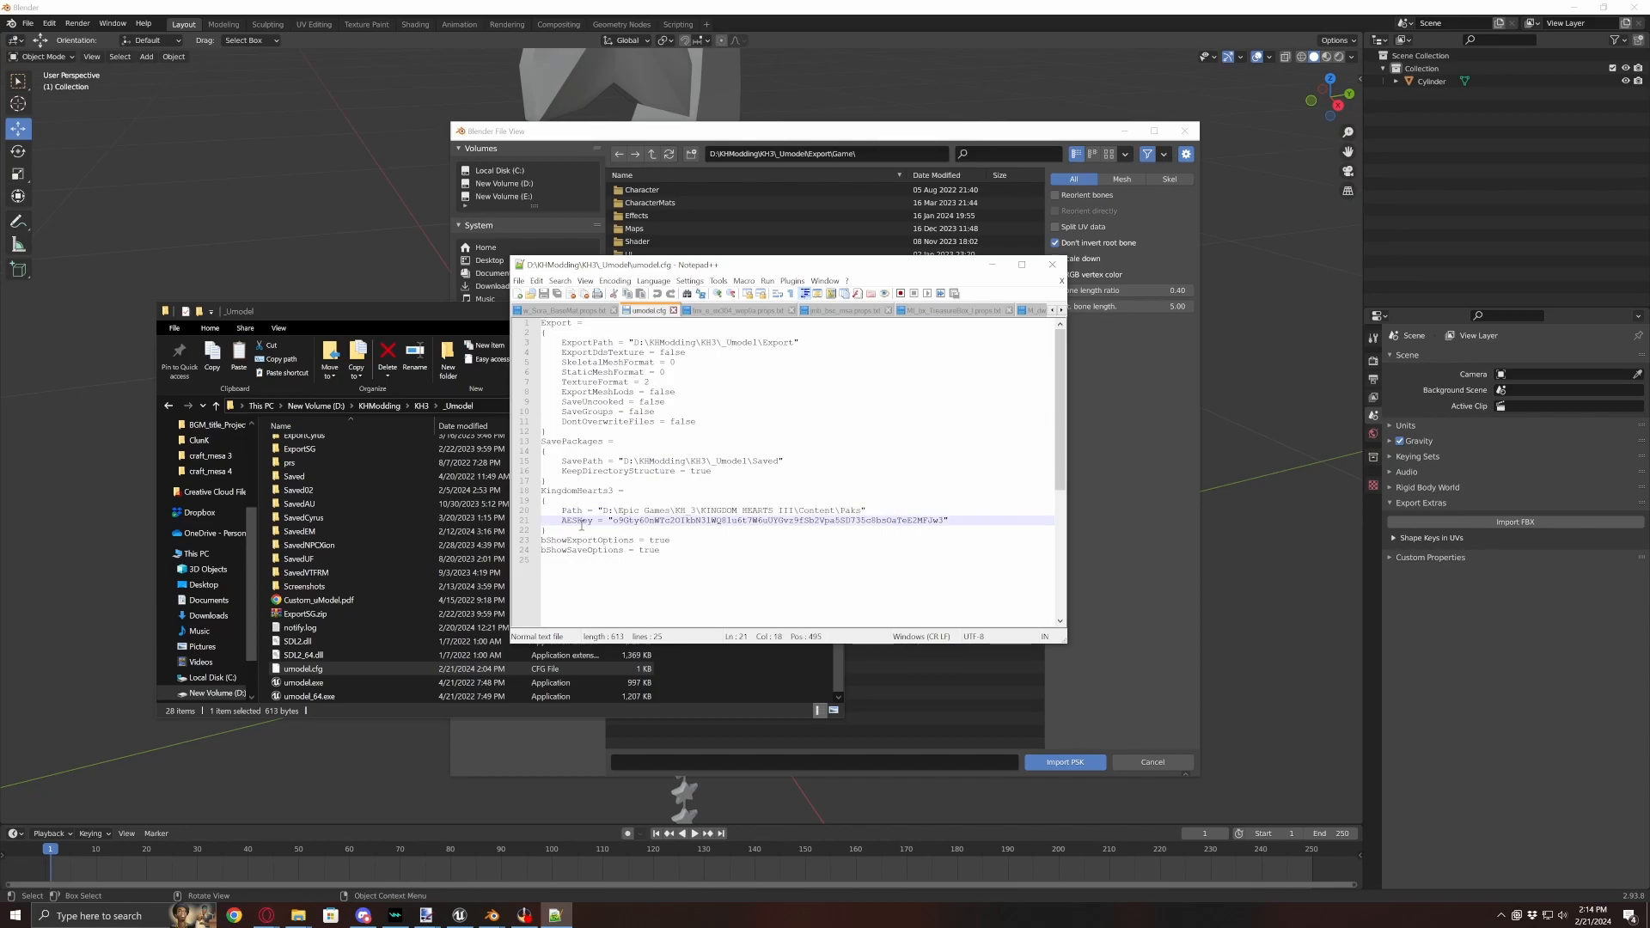
pyautogui.doubleClick(616, 520)
pyautogui.click(616, 522)
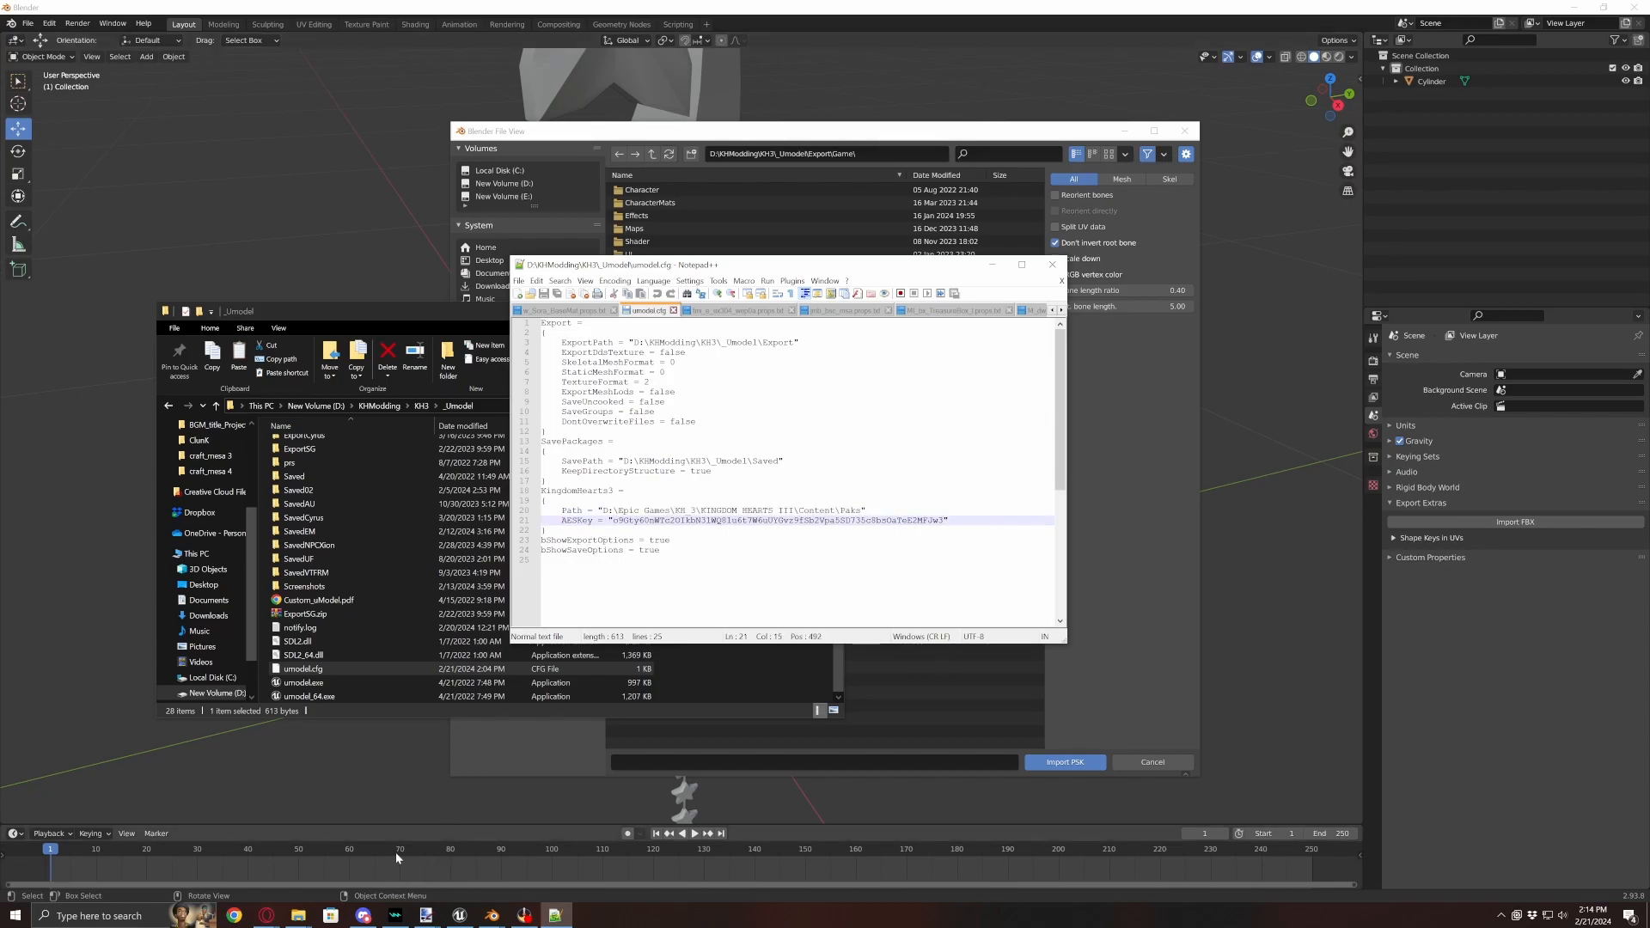
# - Switch to Discord, find the AES key message among the kh3-modding channel's pinned messages, and select the hex key
pyautogui.click(368, 917)
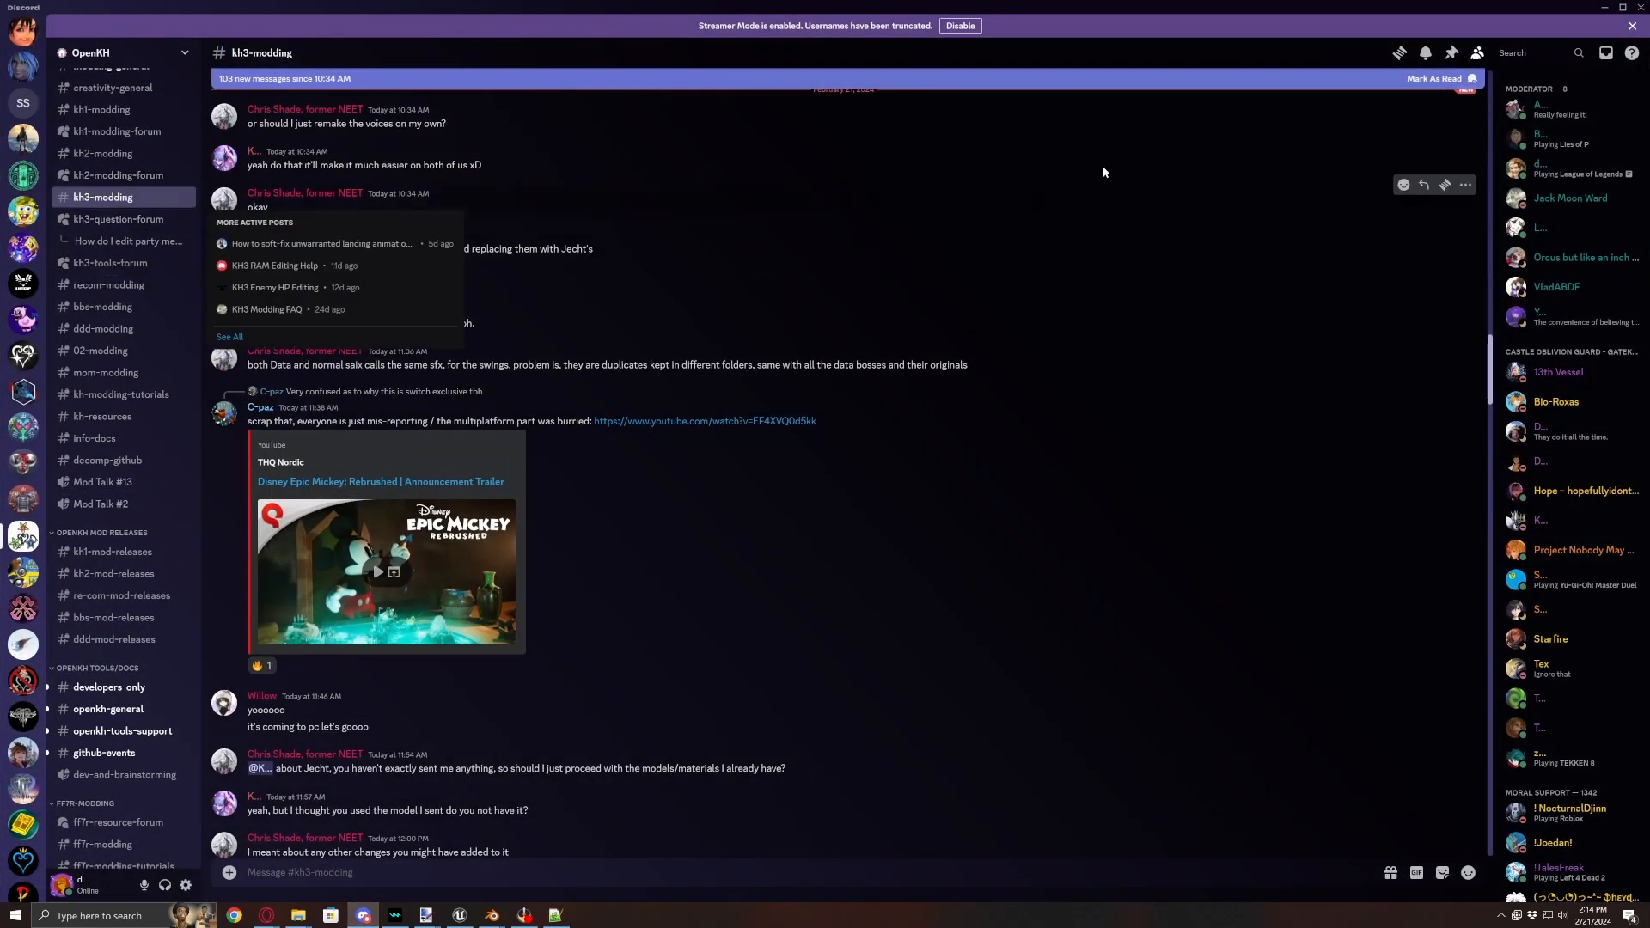
pyautogui.click(1451, 53)
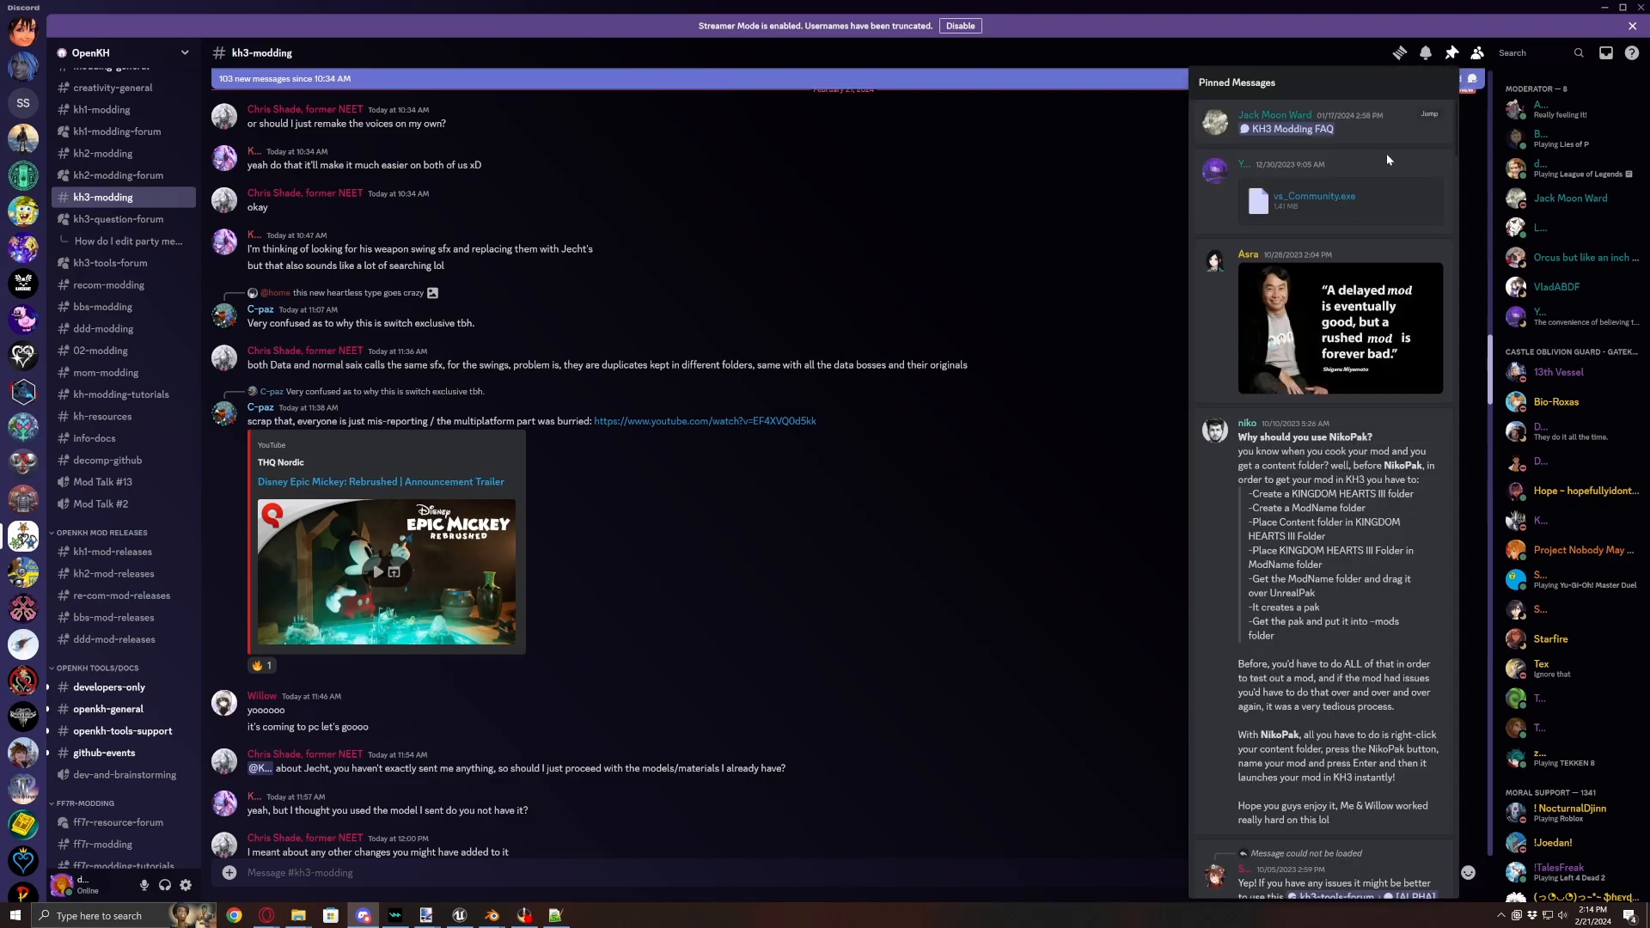
pyautogui.scroll(-15, 1311, 471)
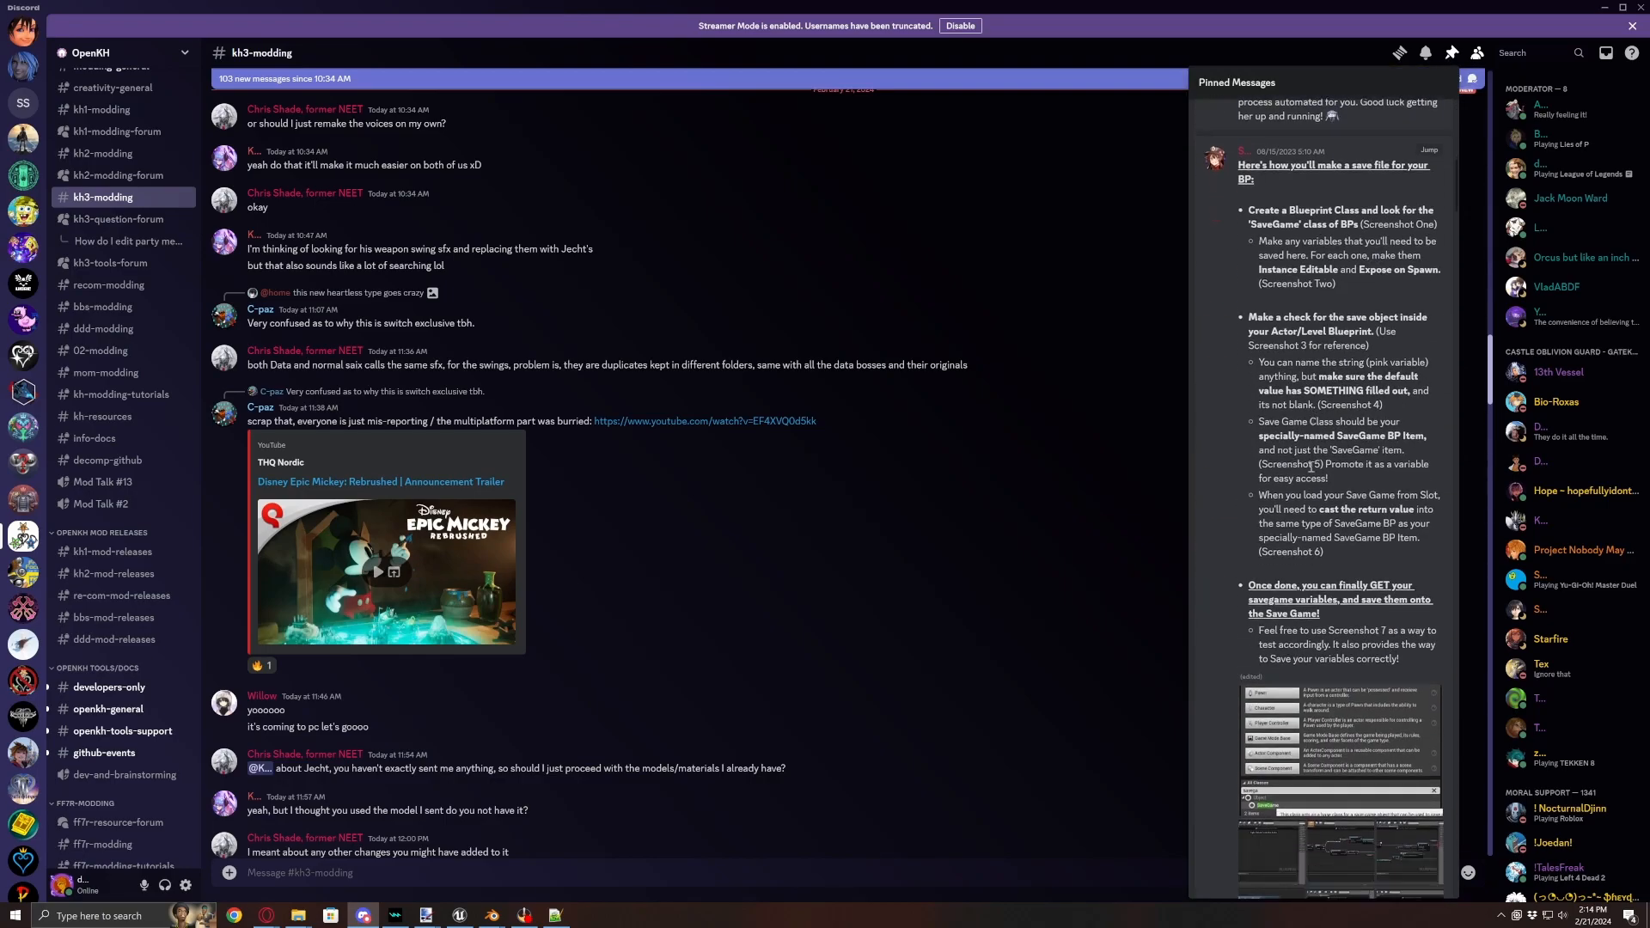
pyautogui.scroll(-15, 1312, 491)
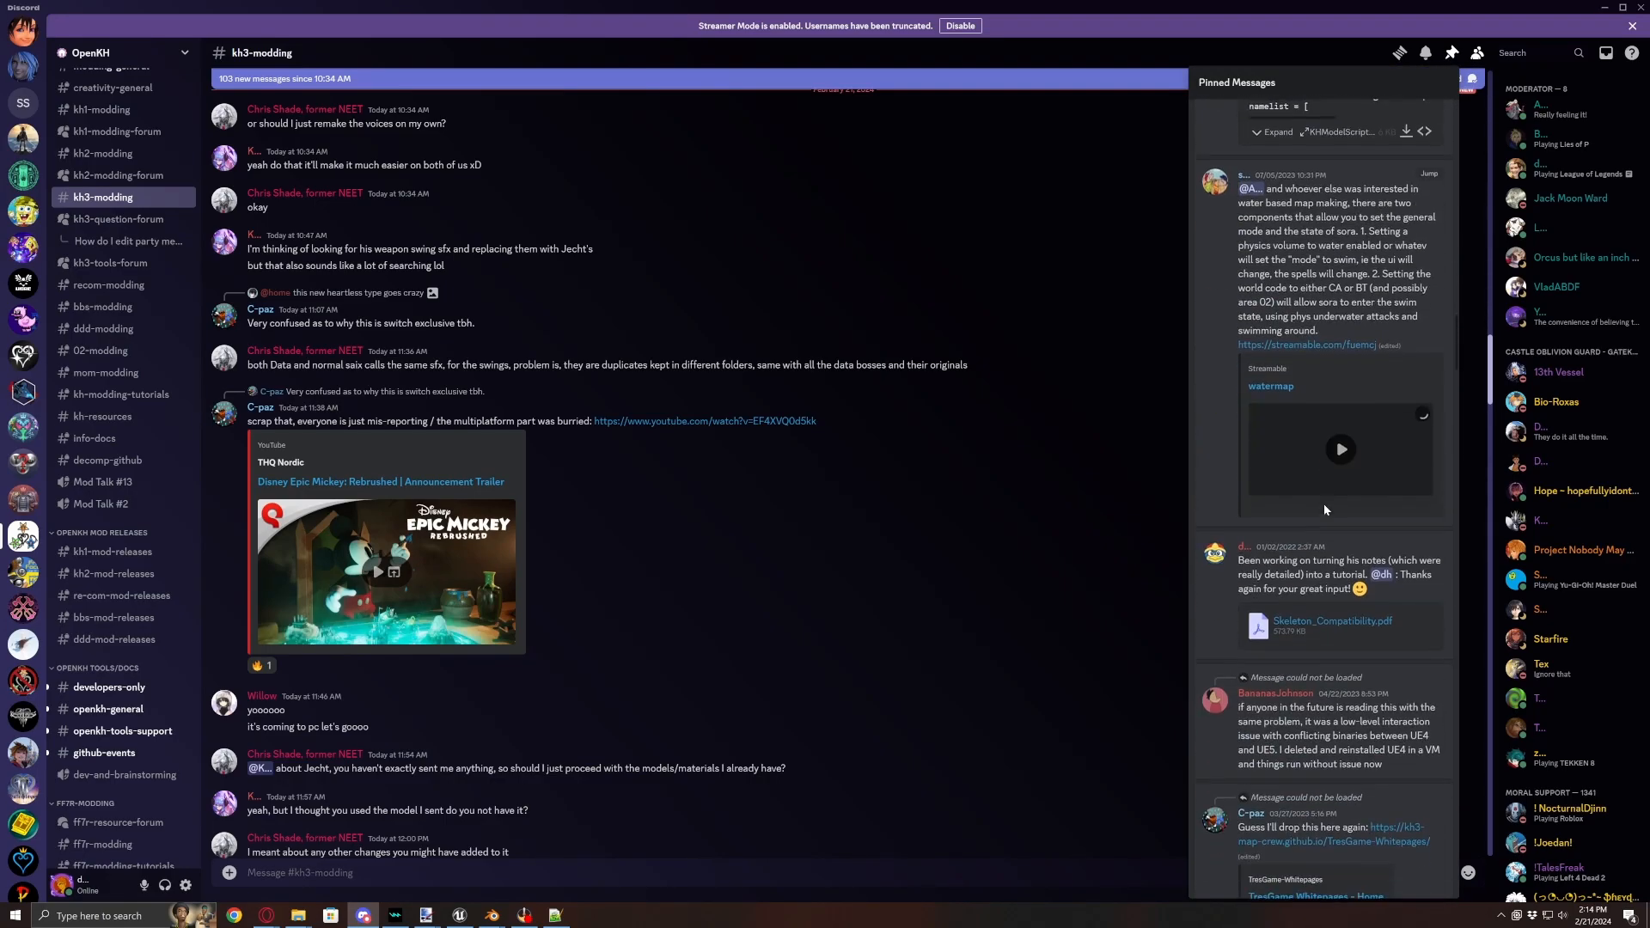
pyautogui.scroll(-15, 1323, 517)
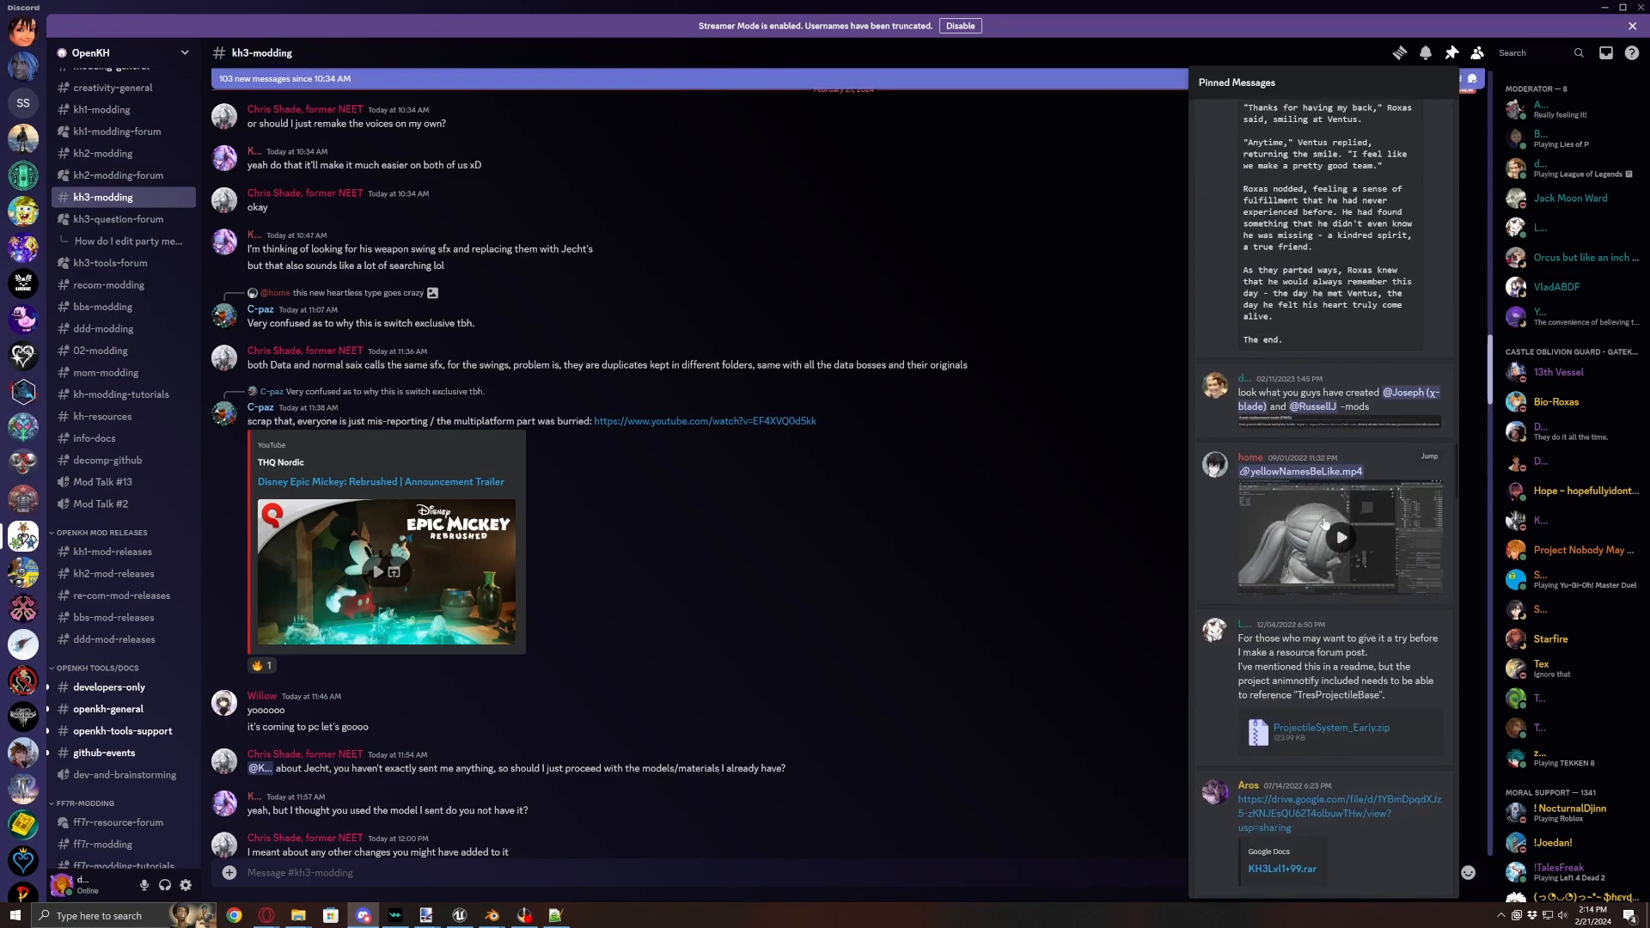
pyautogui.scroll(-5, 1261, 352)
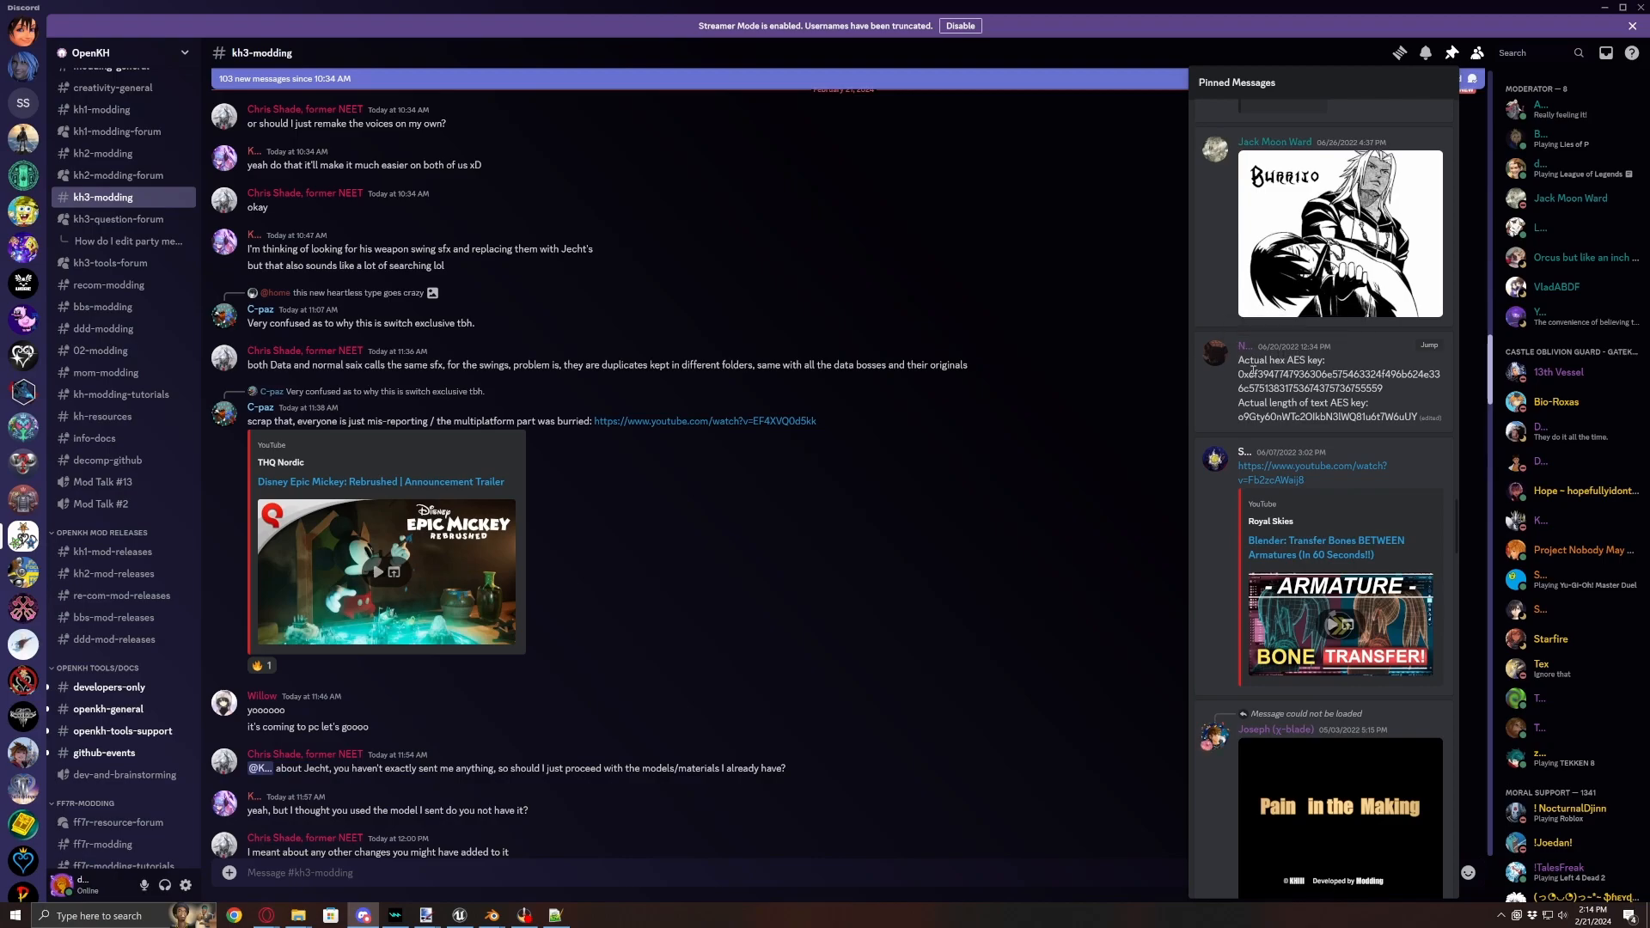
pyautogui.moveTo(1241, 375); pyautogui.dragTo(1392, 391)
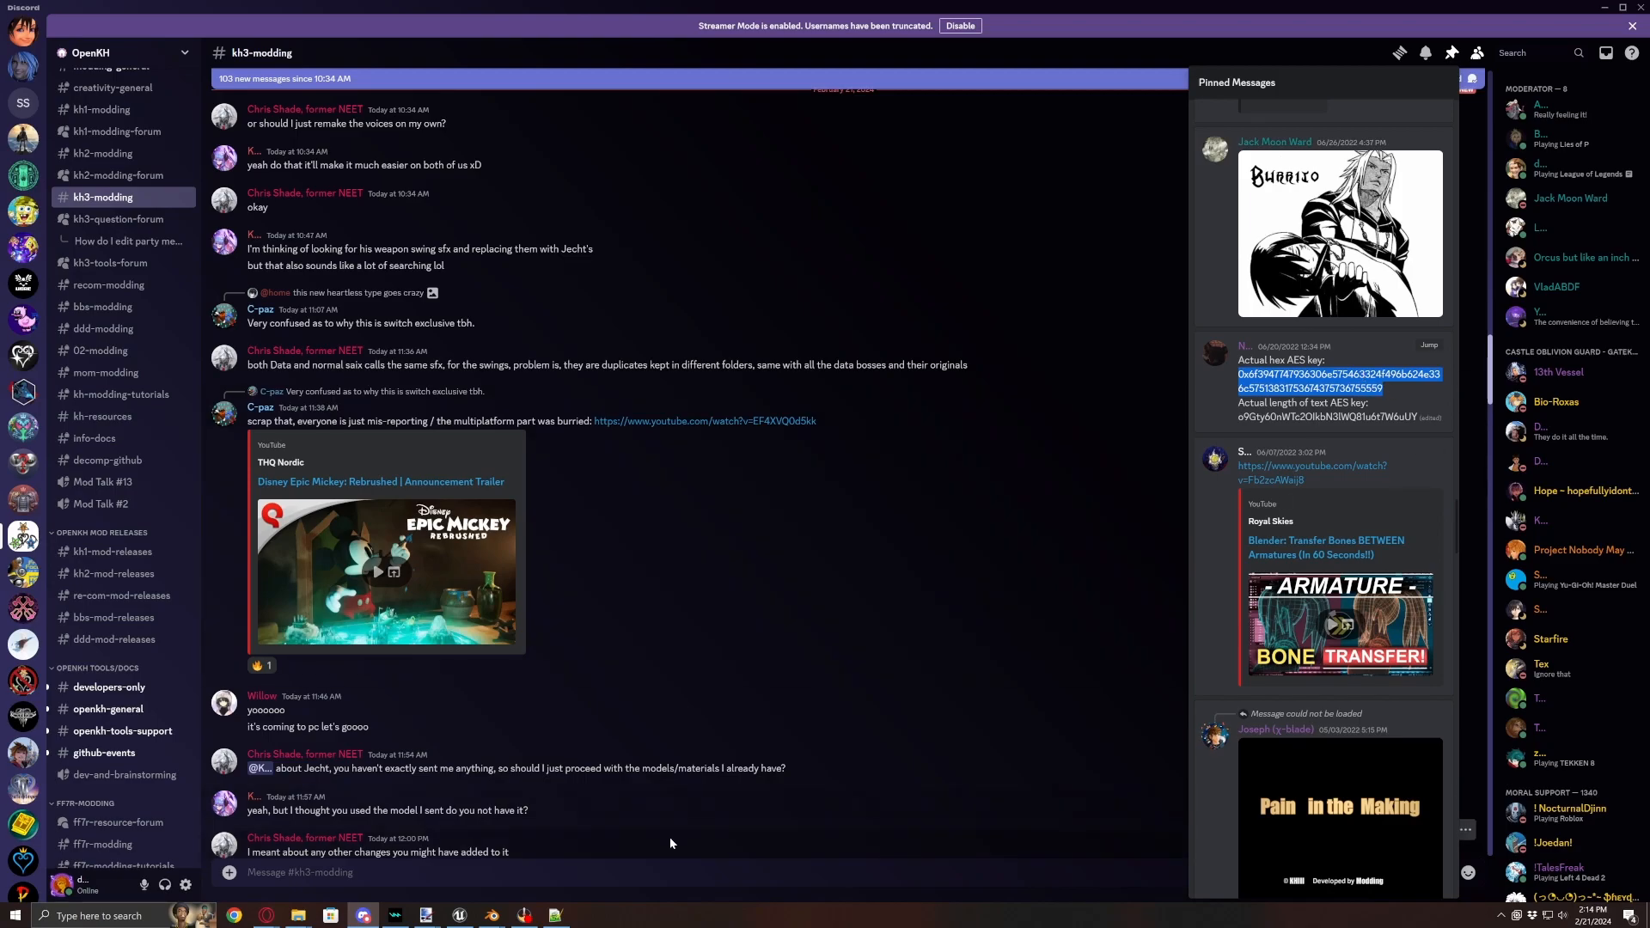
# - Return to umodel.cfg in Notepad++, highlight the AESKey value, and close the editor
pyautogui.click(555, 915)
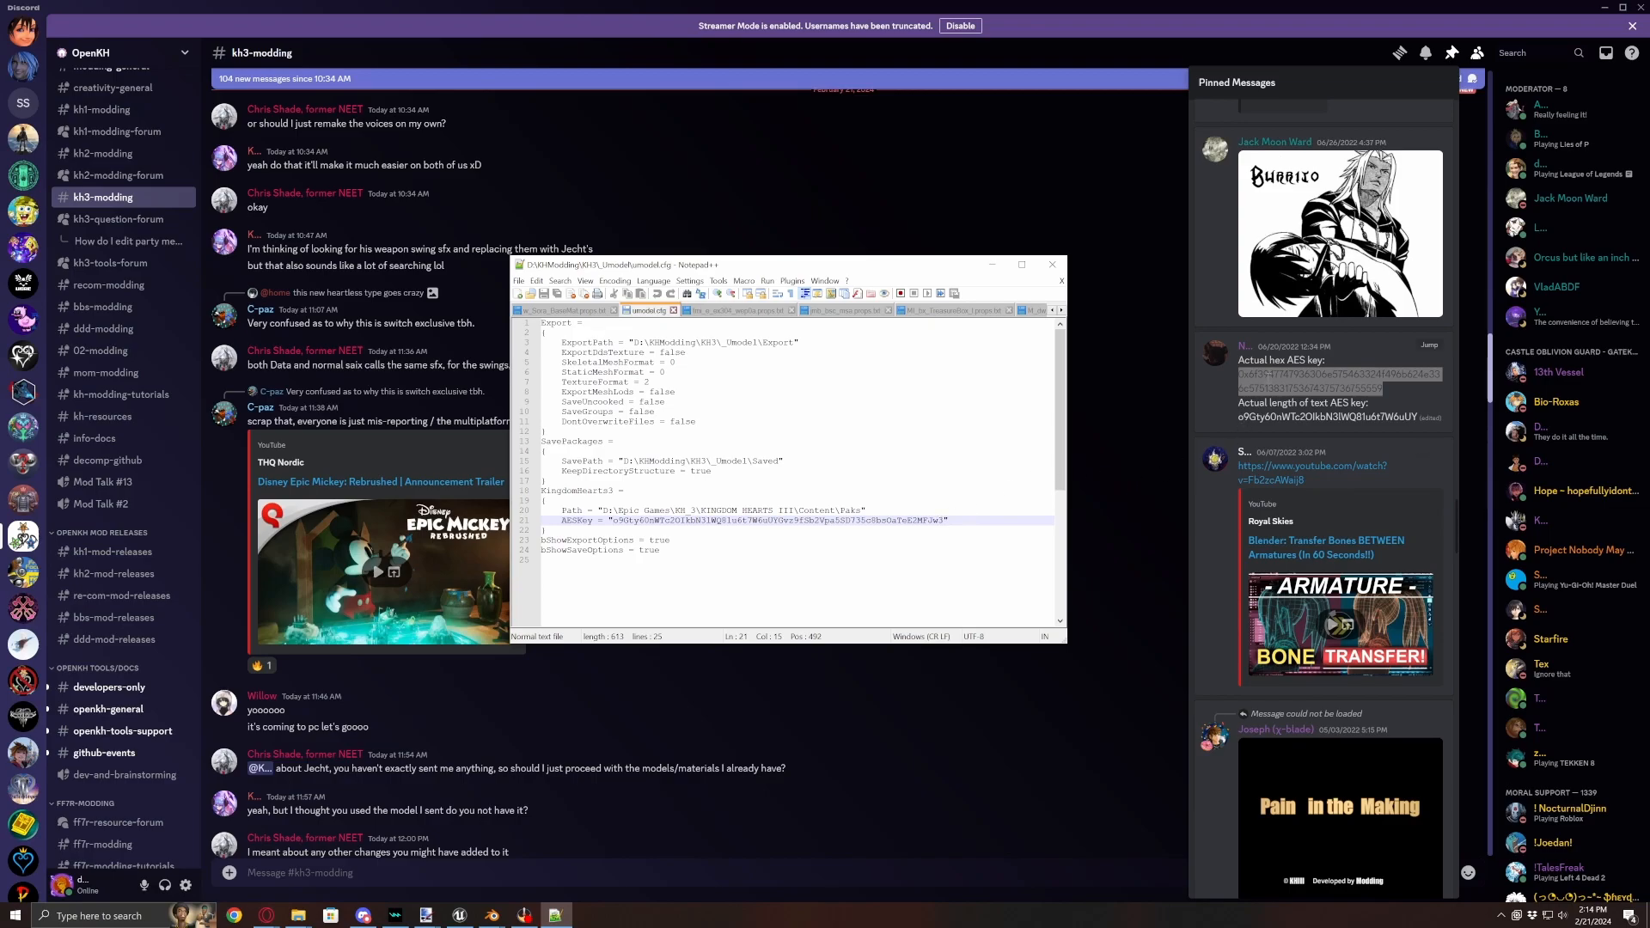
pyautogui.moveTo(945, 520); pyautogui.dragTo(613, 519)
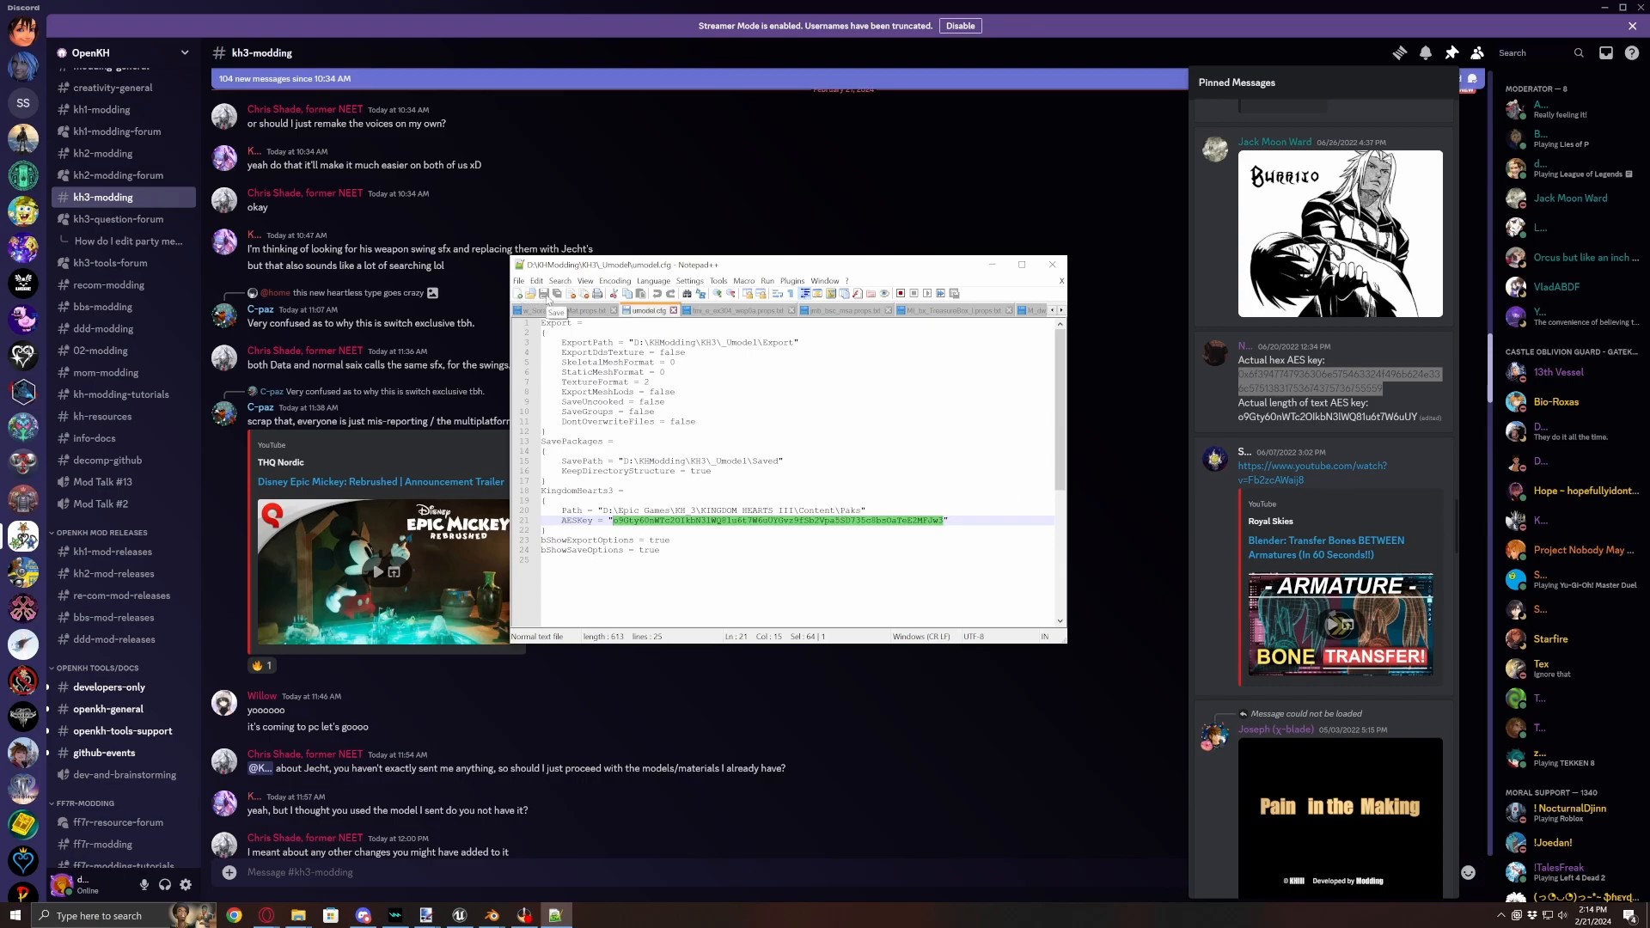
pyautogui.click(1055, 265)
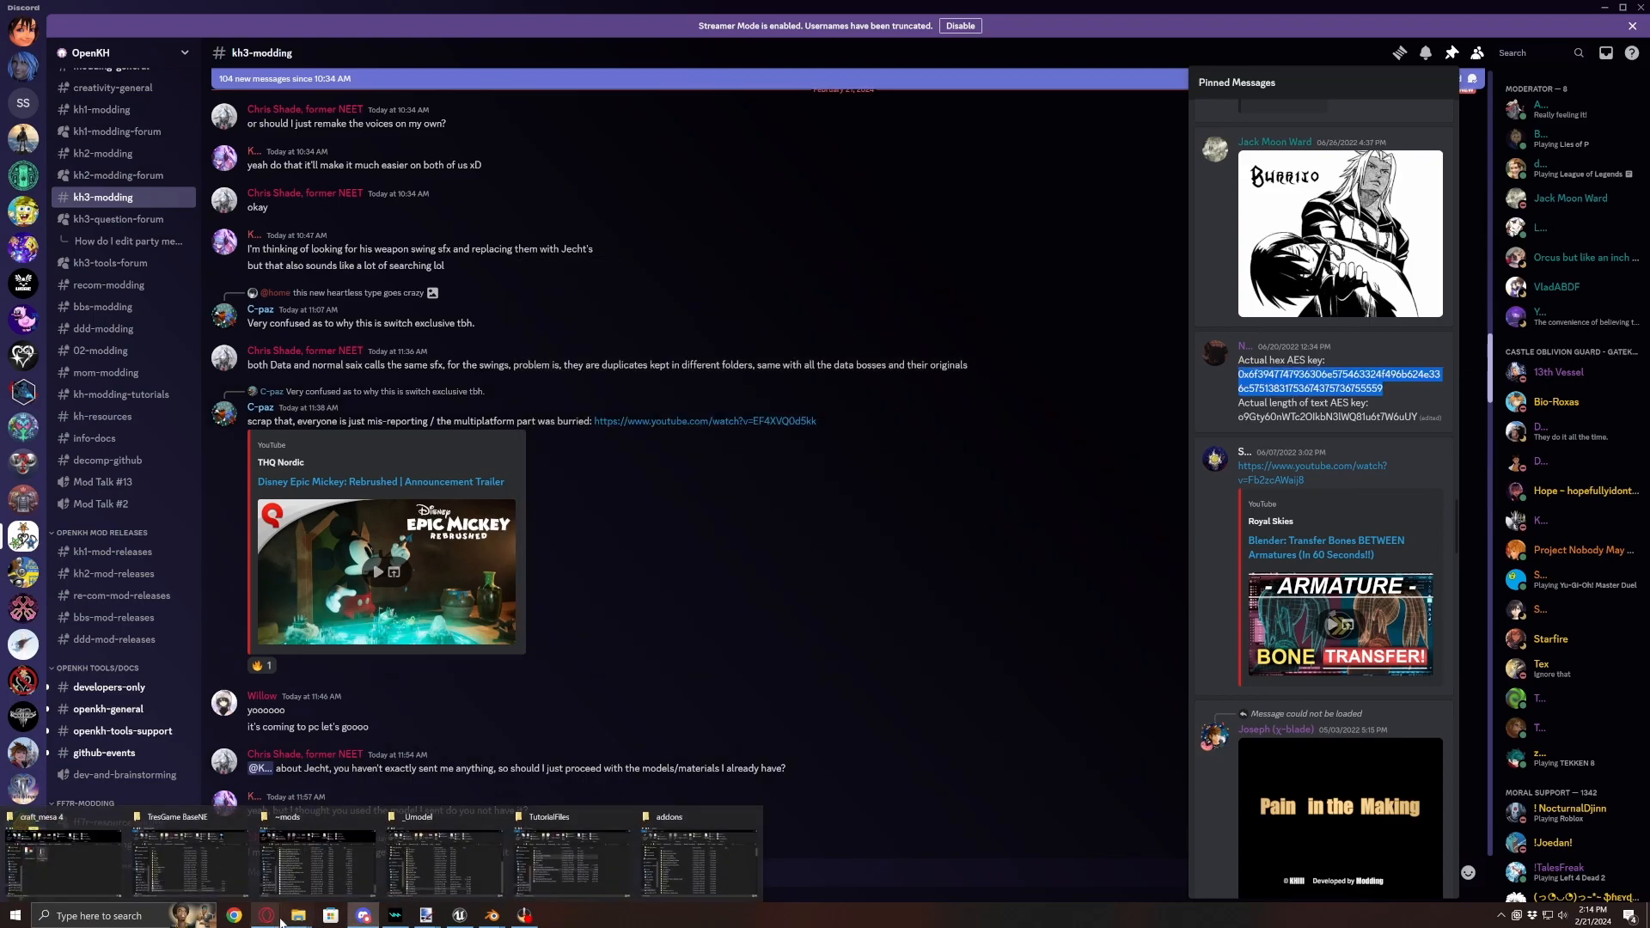
# - Minimize Discord, cancel the pending PSK import in Blender, and bring the _Umodel folder back to the front
pyautogui.click(427, 847)
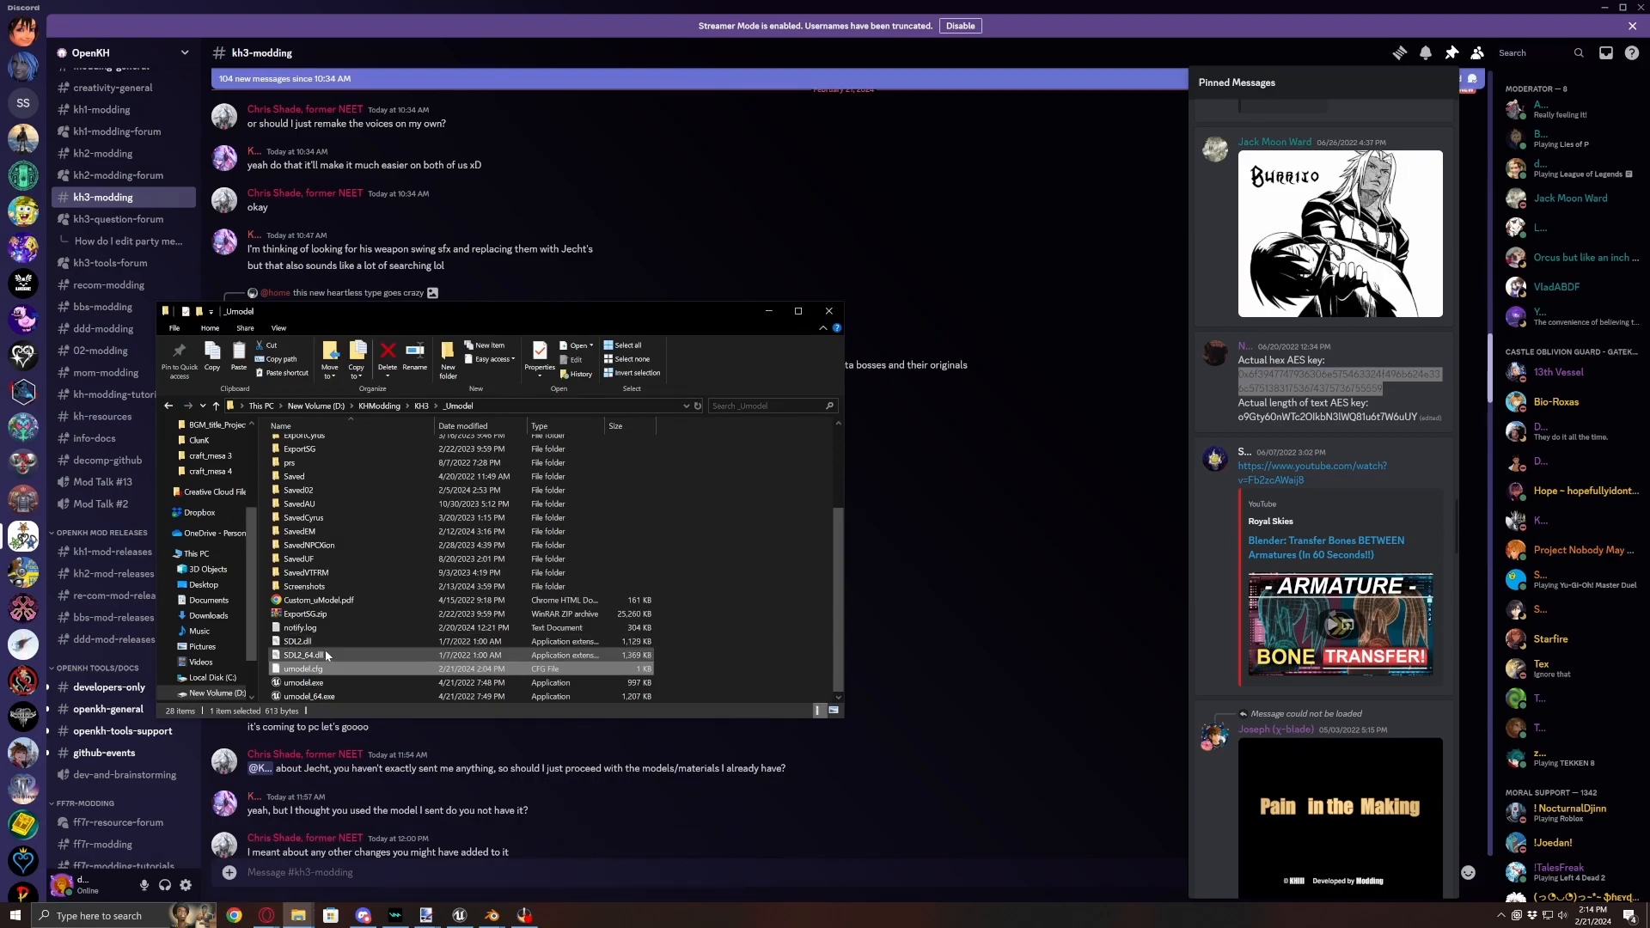
pyautogui.click(1612, 10)
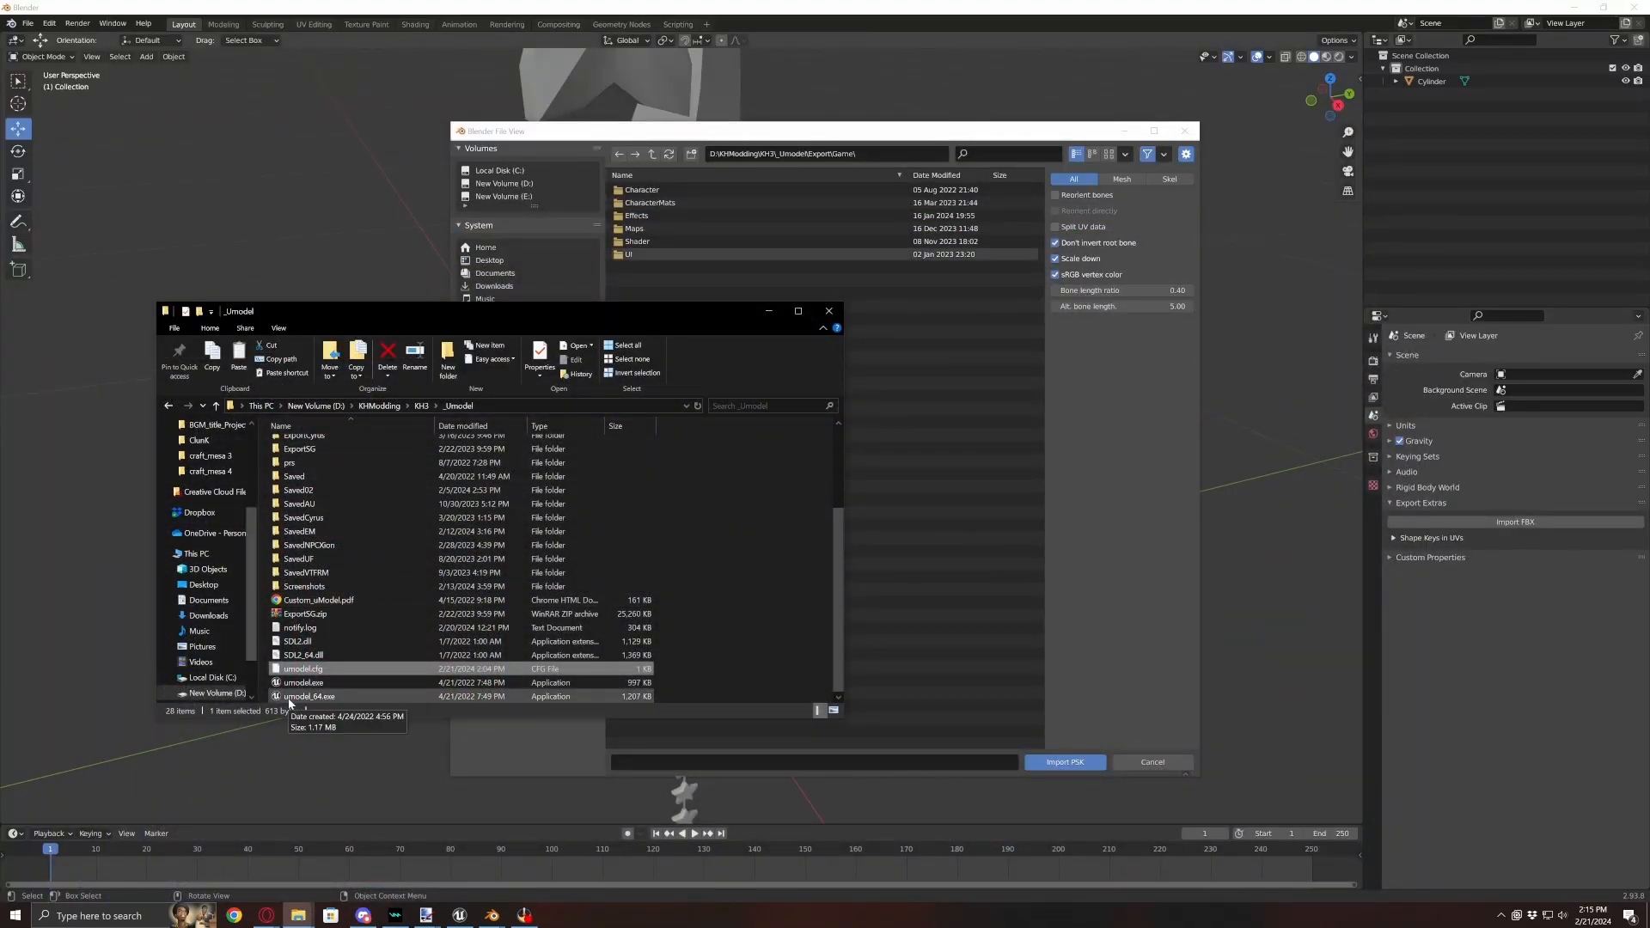
pyautogui.click(1149, 762)
pyautogui.moveTo(298, 915)
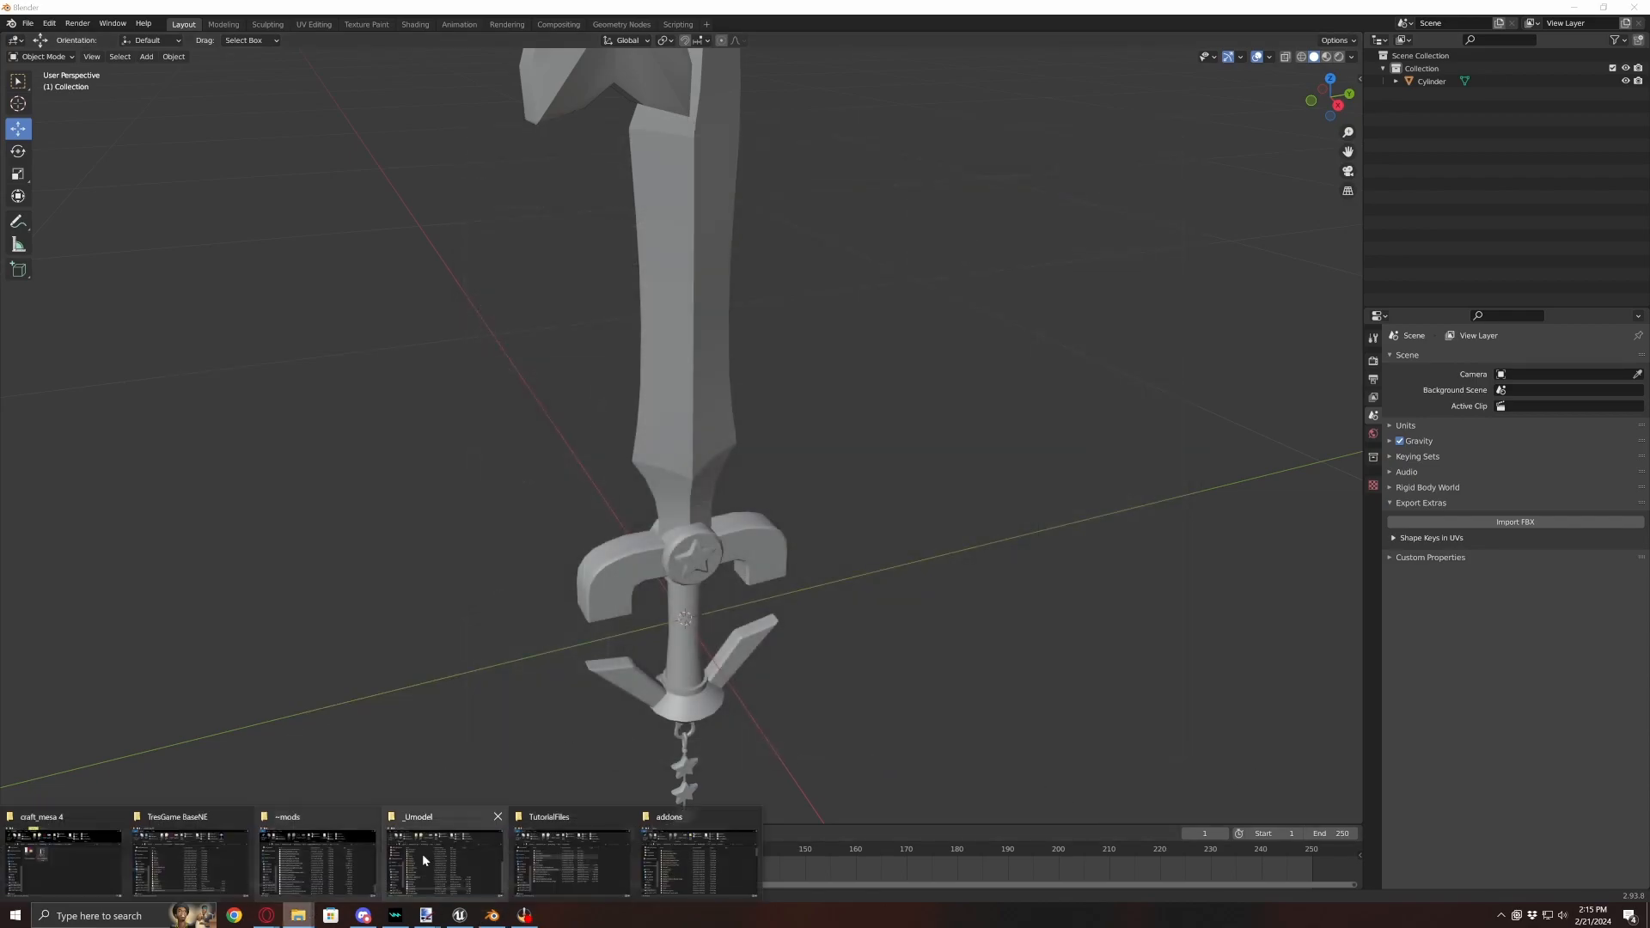
pyautogui.click(488, 849)
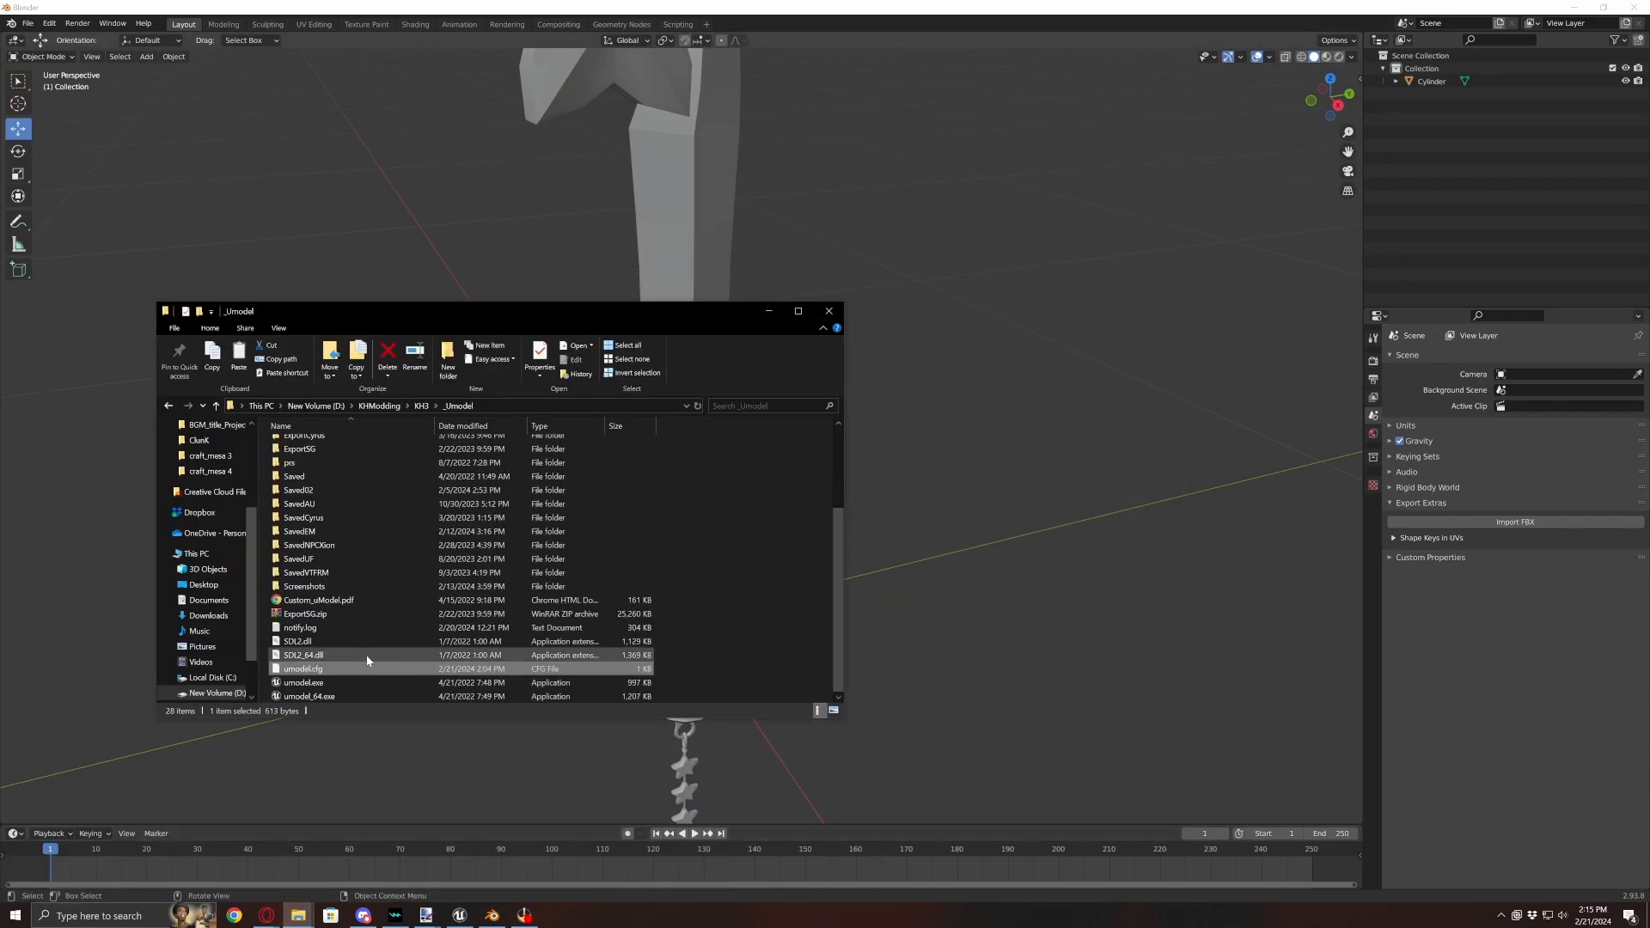
# - Launch umodel_64.exe with the Use KH3 path option enabled and expand the Game/Character/wep folder
pyautogui.doubleClick(299, 699)
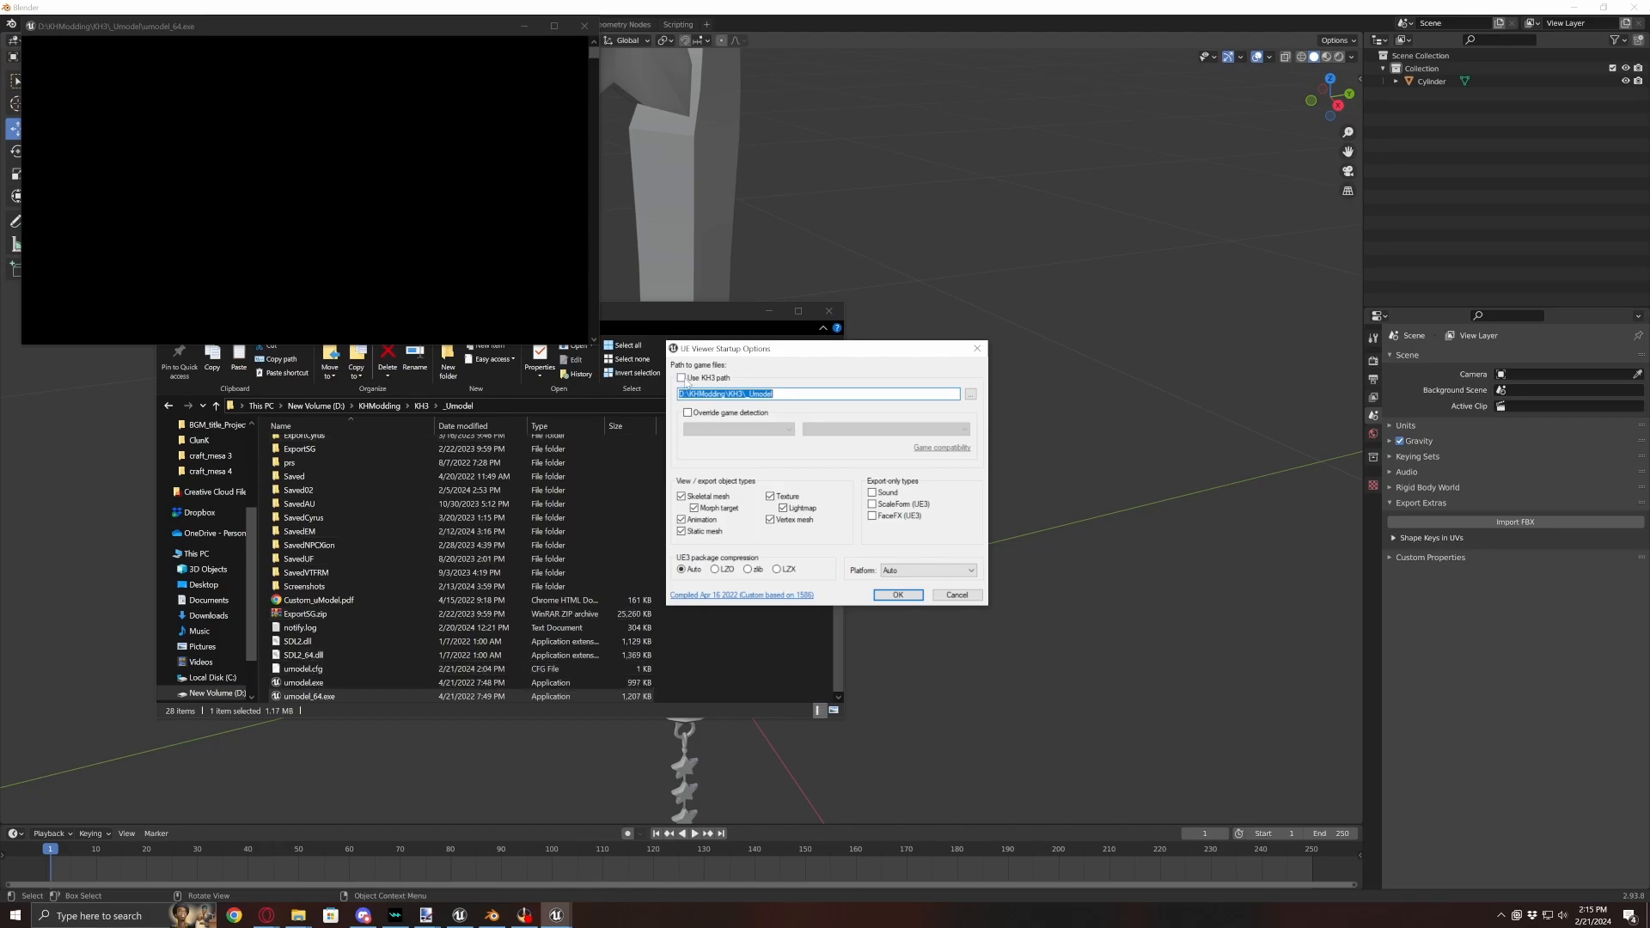
pyautogui.click(682, 378)
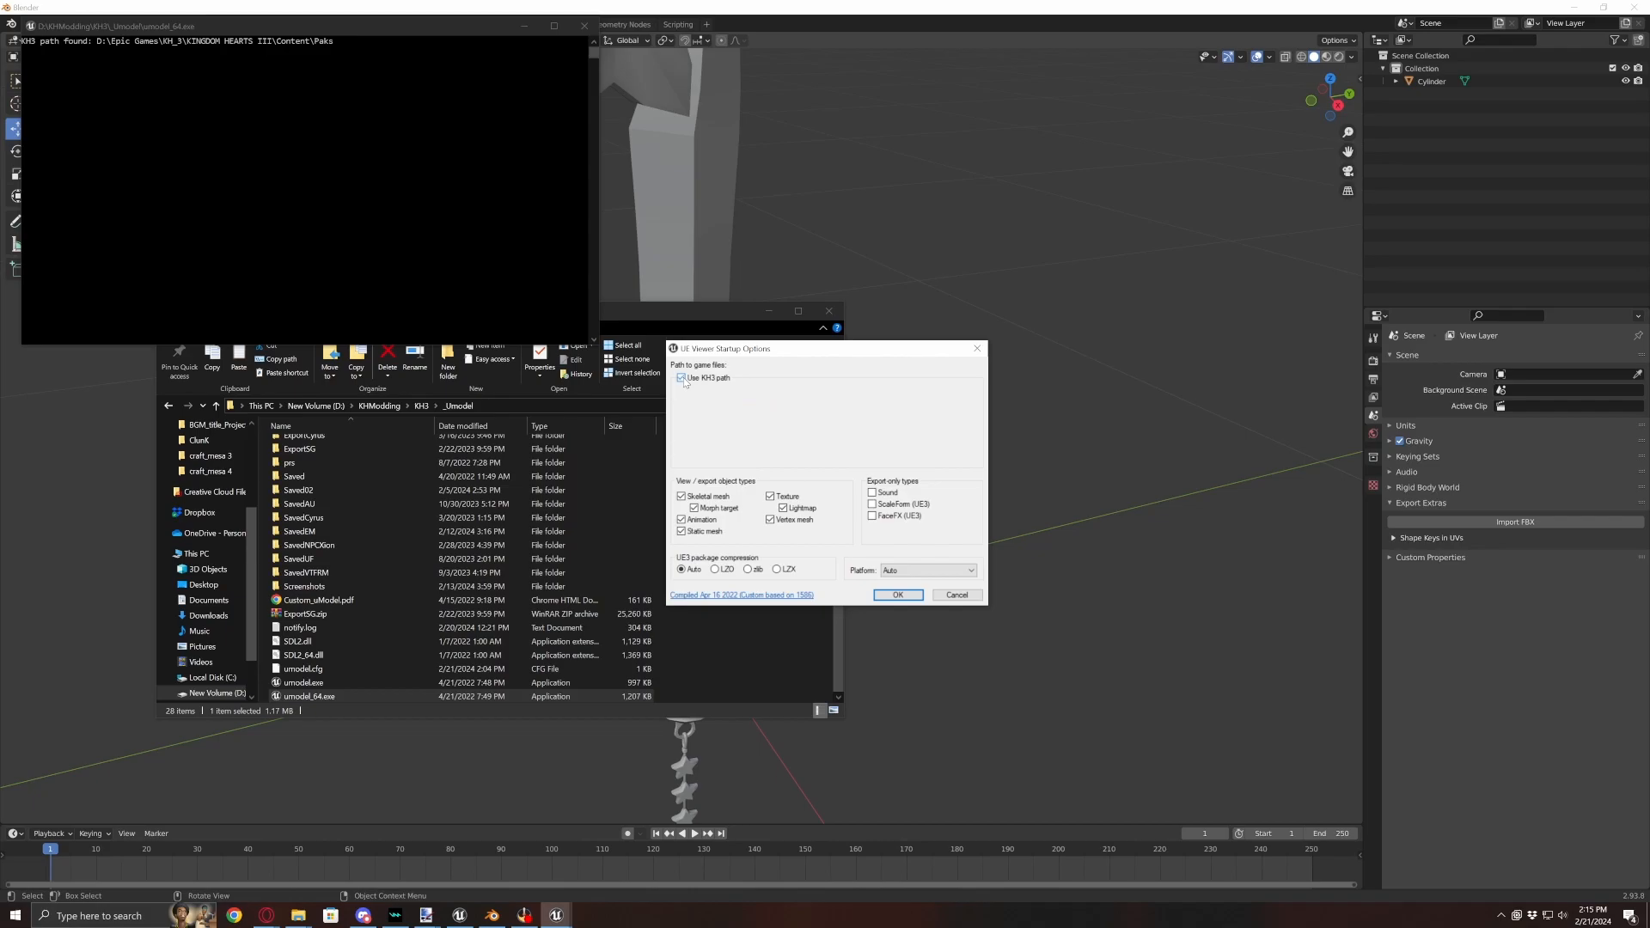
pyautogui.click(898, 595)
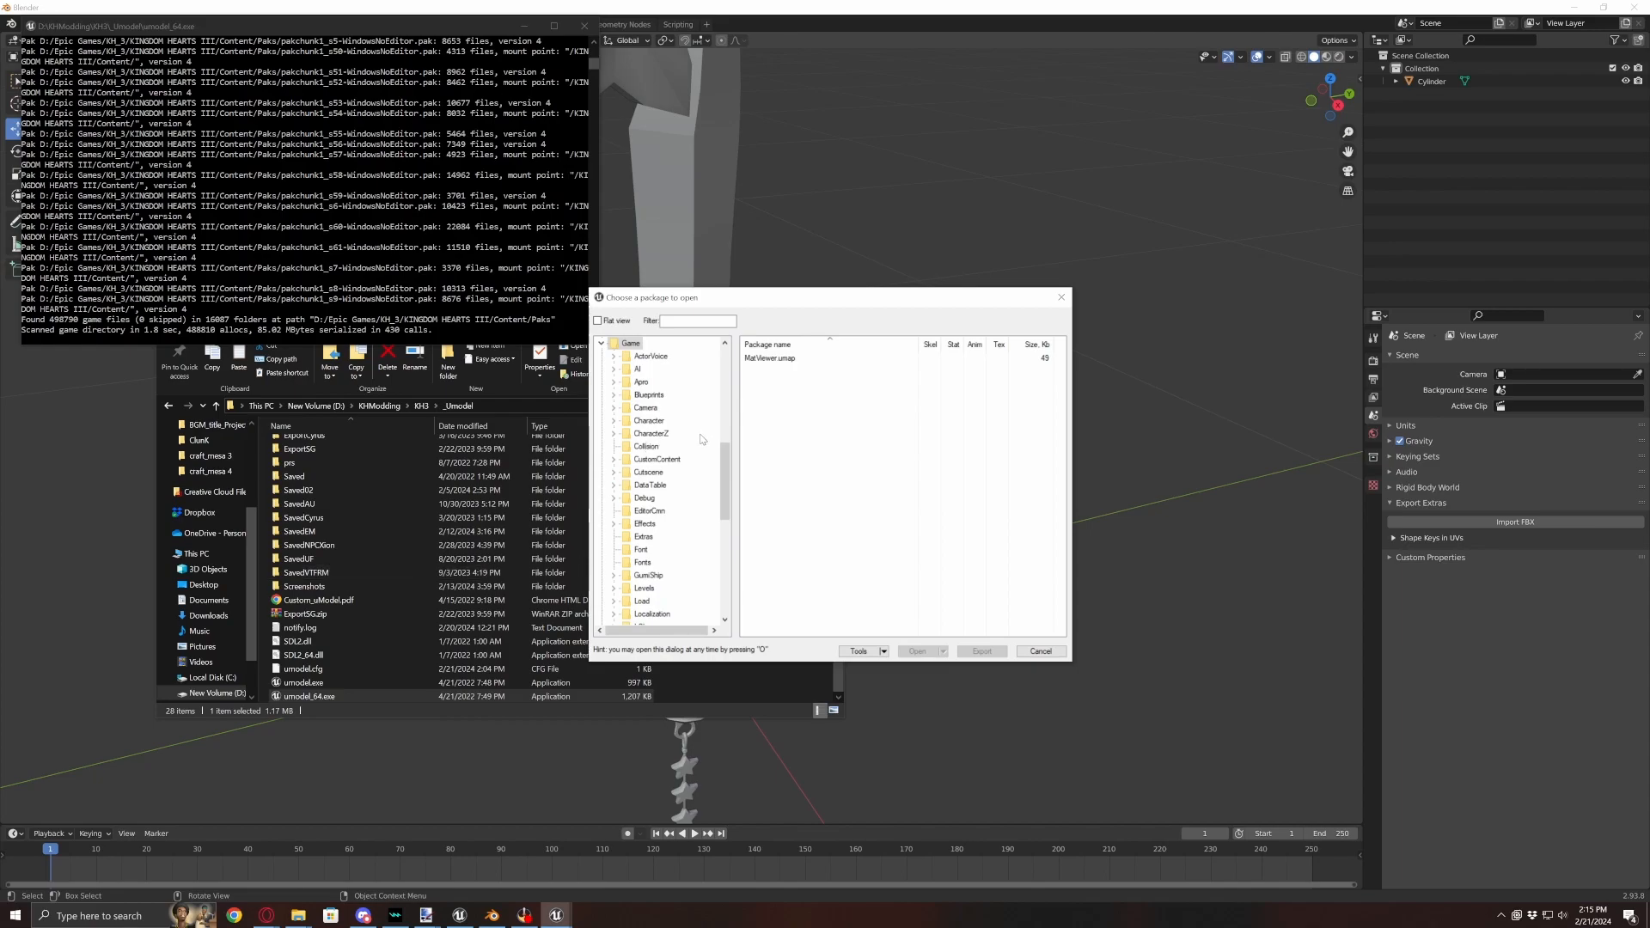
pyautogui.click(613, 421)
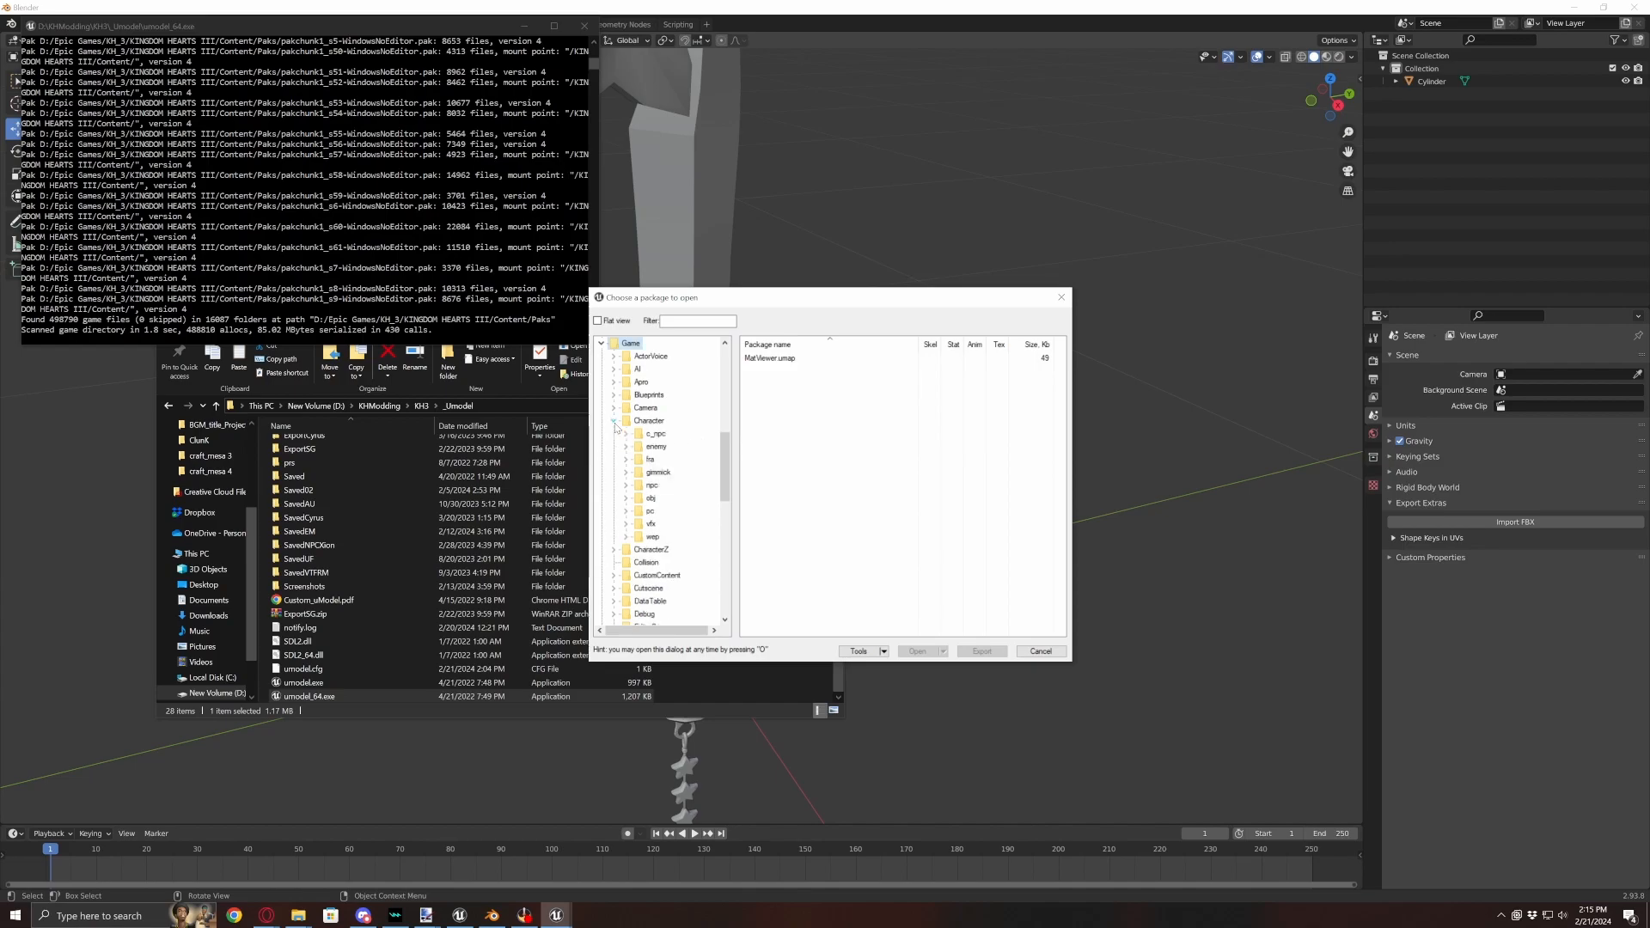
pyautogui.click(626, 539)
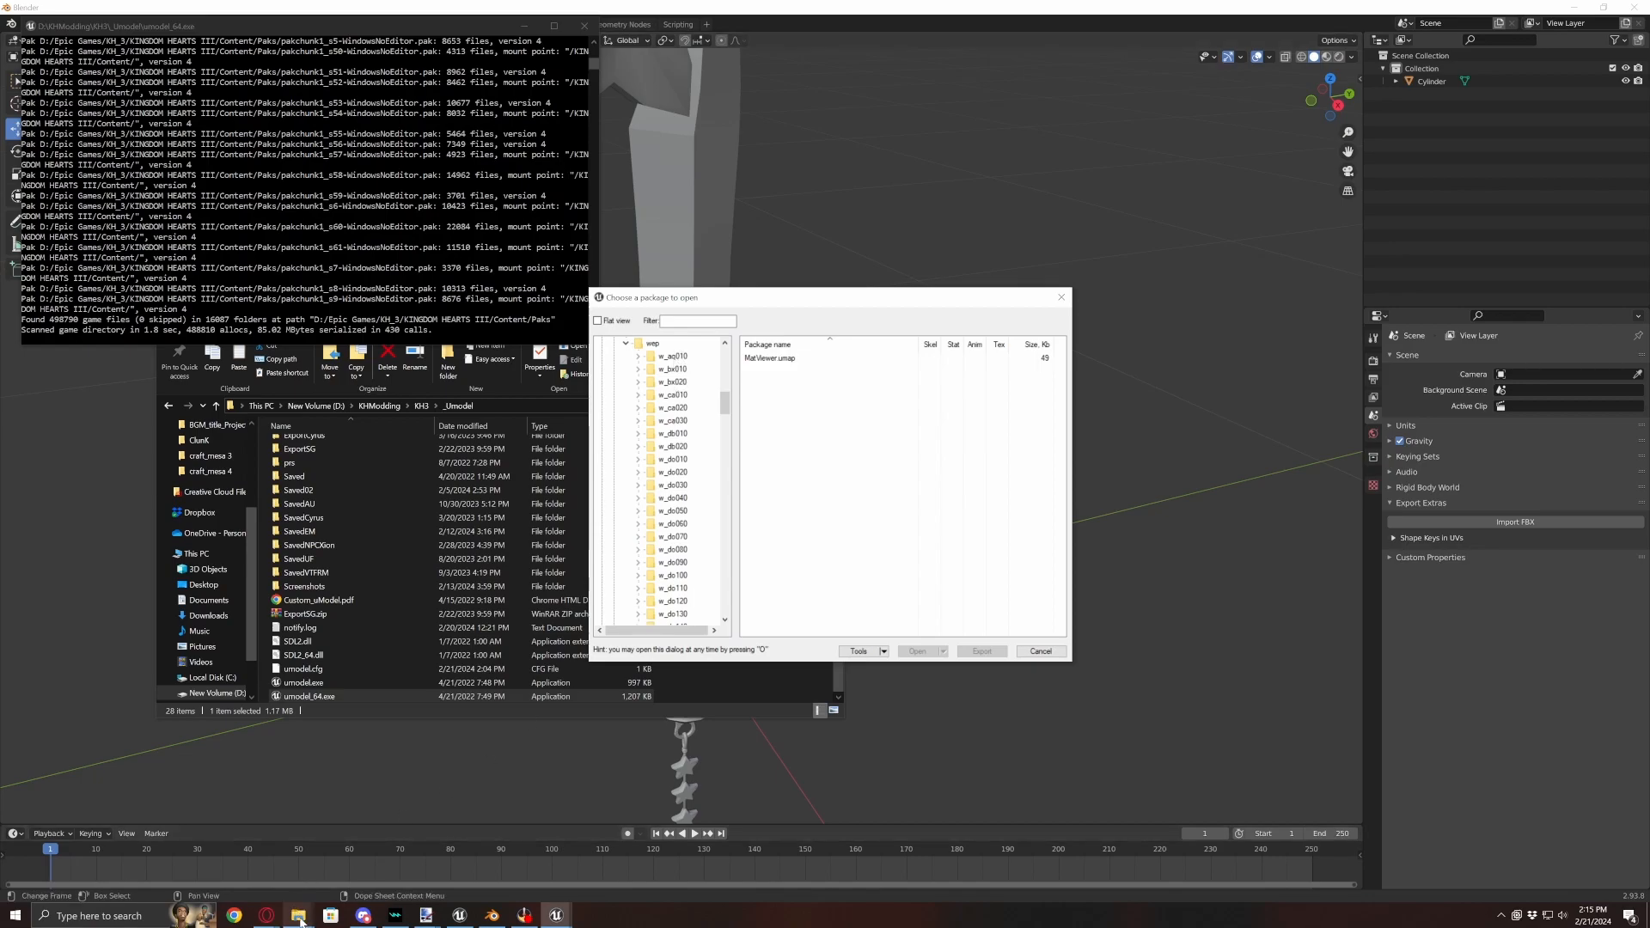
# - Switch to the browser and open the Kingdom Hearts III Pawns page starting from the OpenKh home page
pyautogui.moveTo(281, 926)
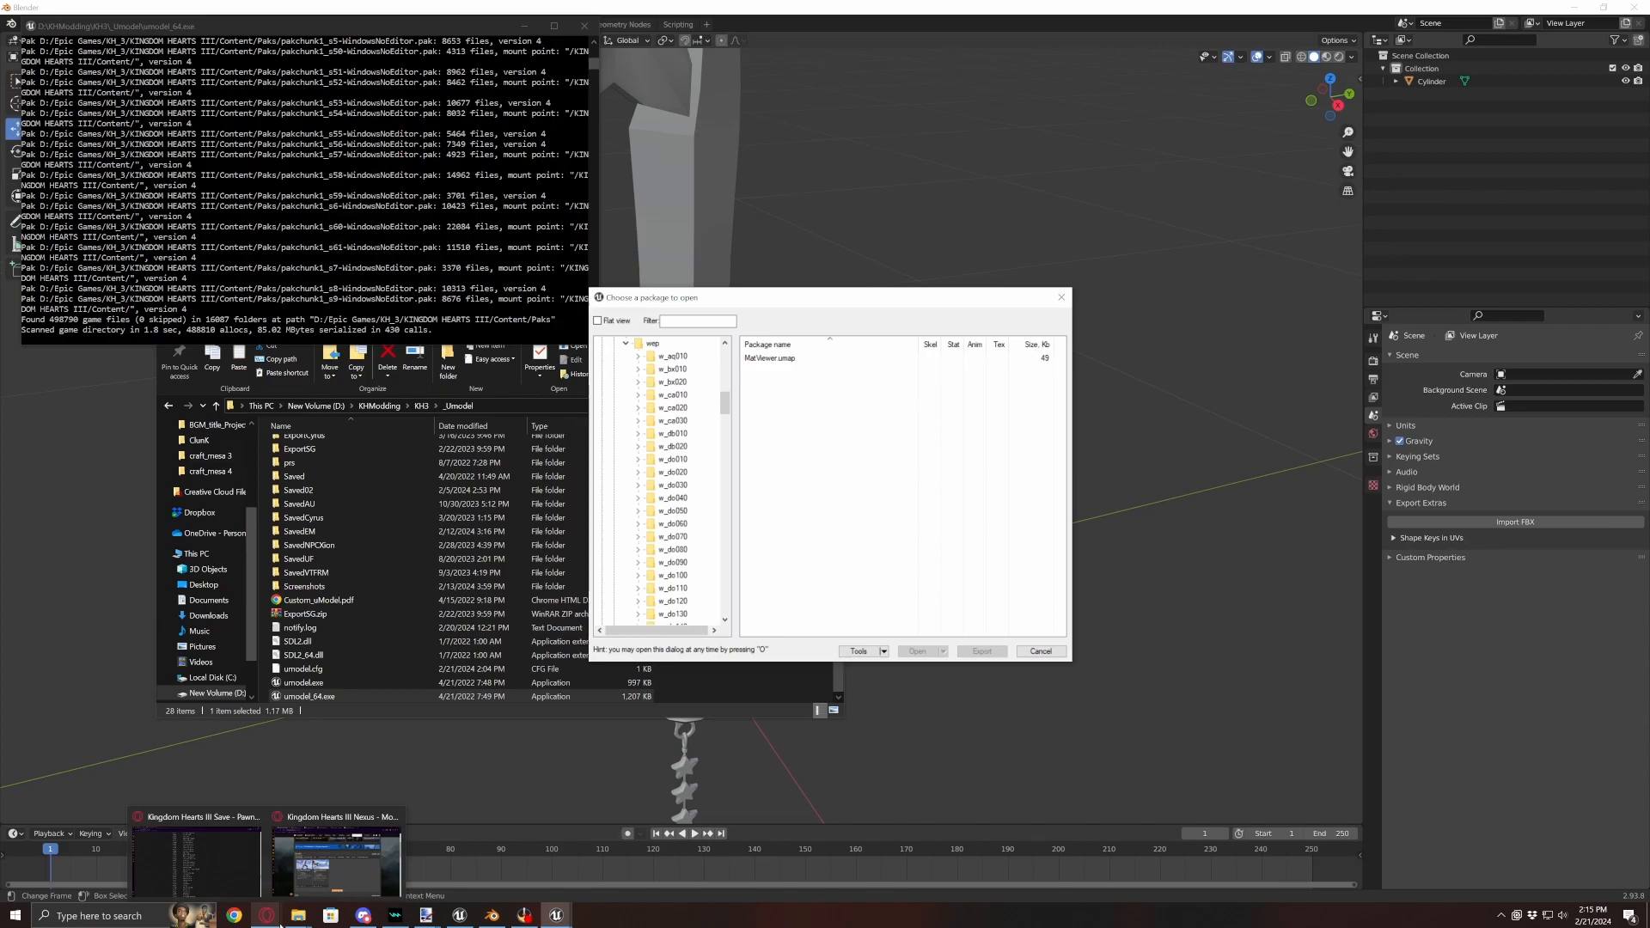
pyautogui.click(247, 878)
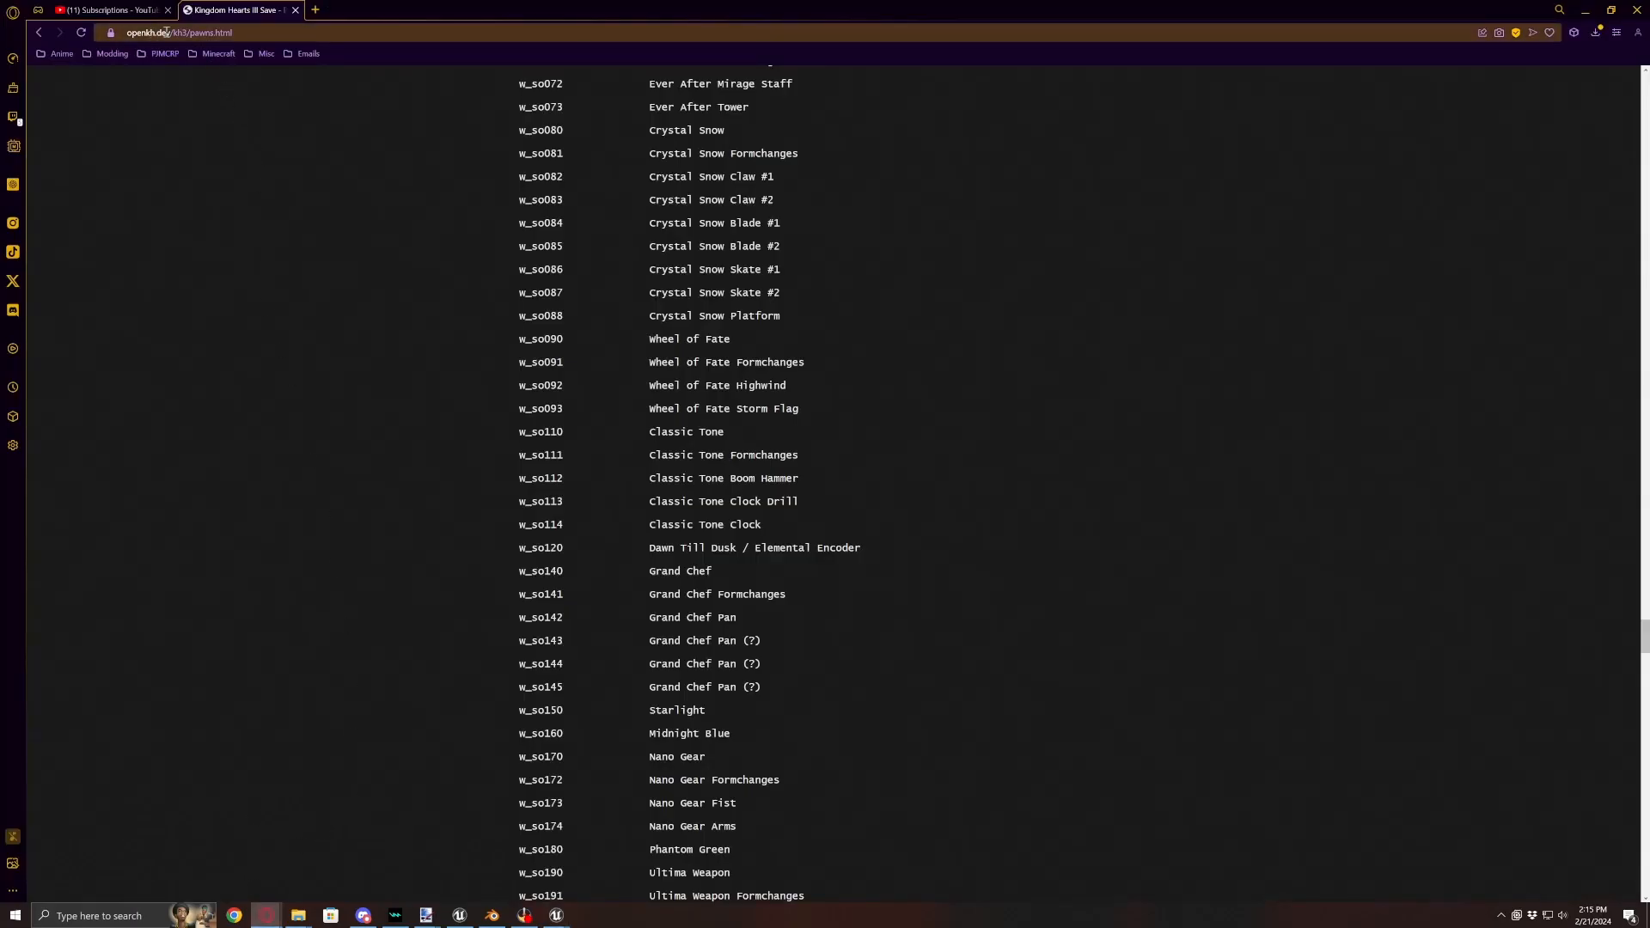
pyautogui.scroll(10, 453, 255)
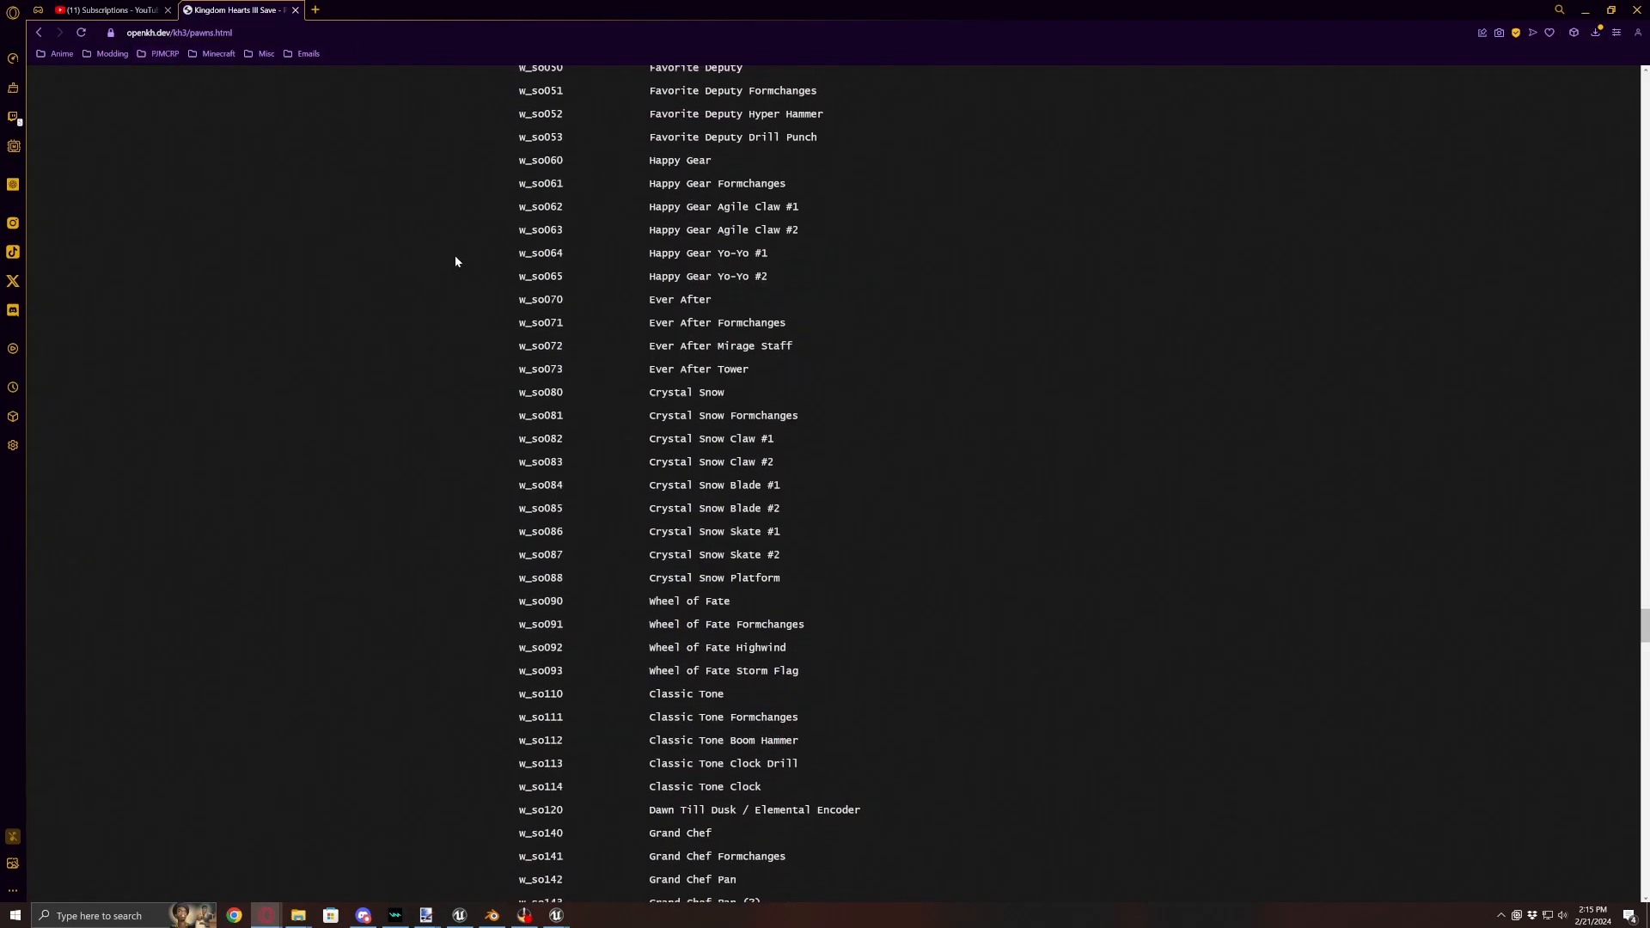
pyautogui.moveTo(1649, 603); pyautogui.dragTo(1571, 97)
pyautogui.click(528, 253)
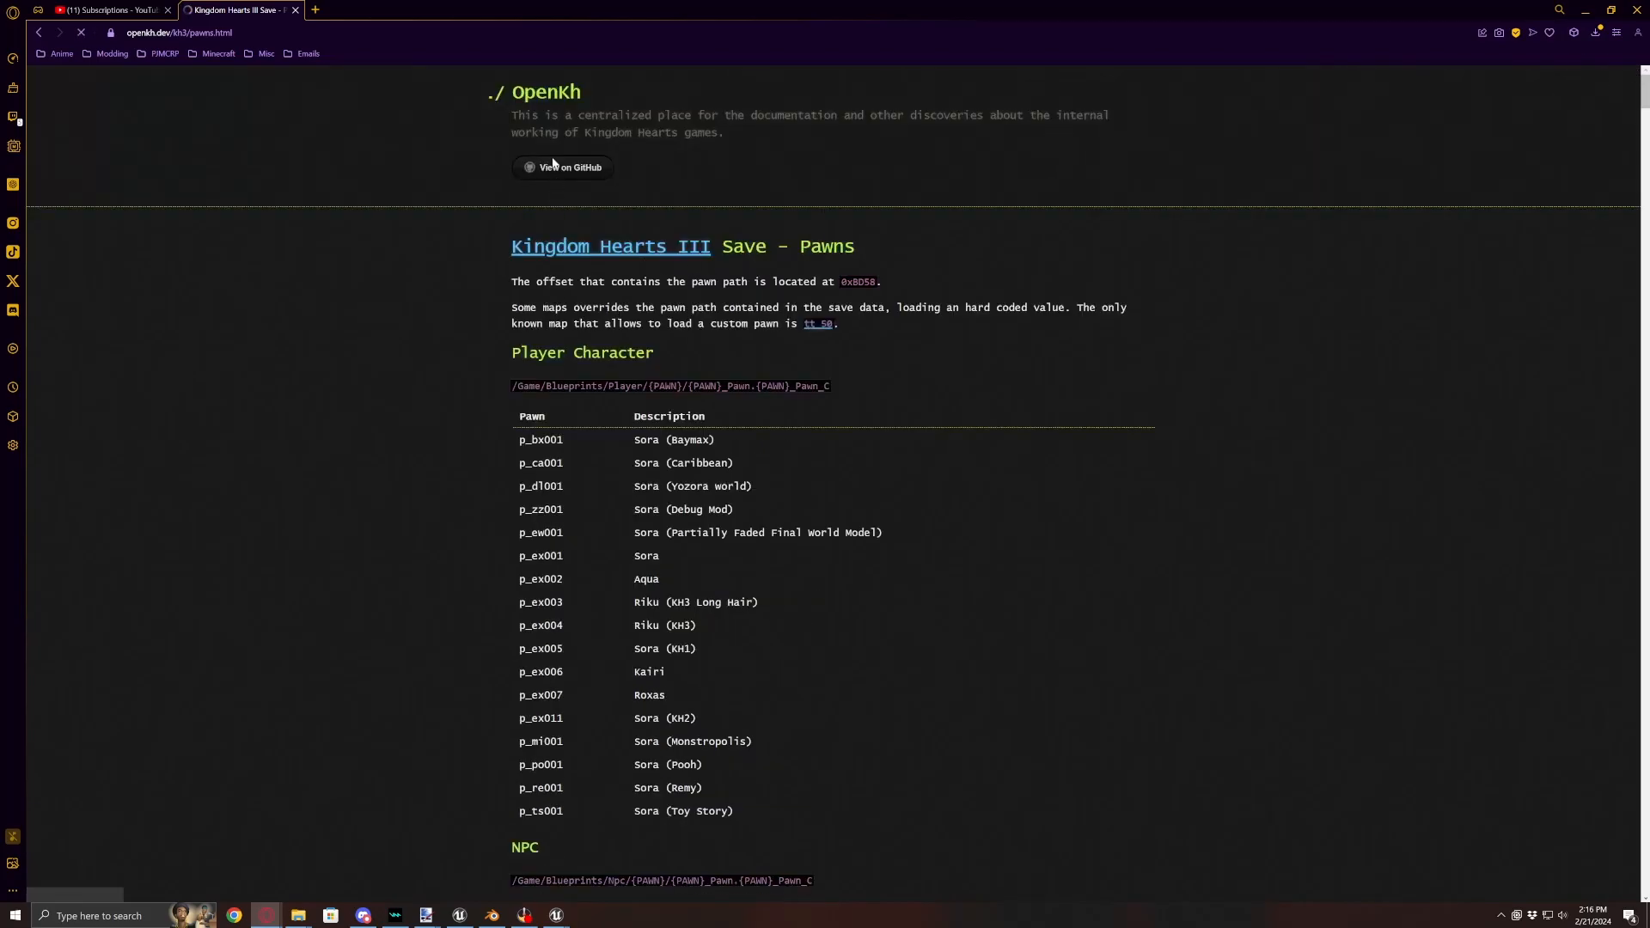
pyautogui.click(553, 92)
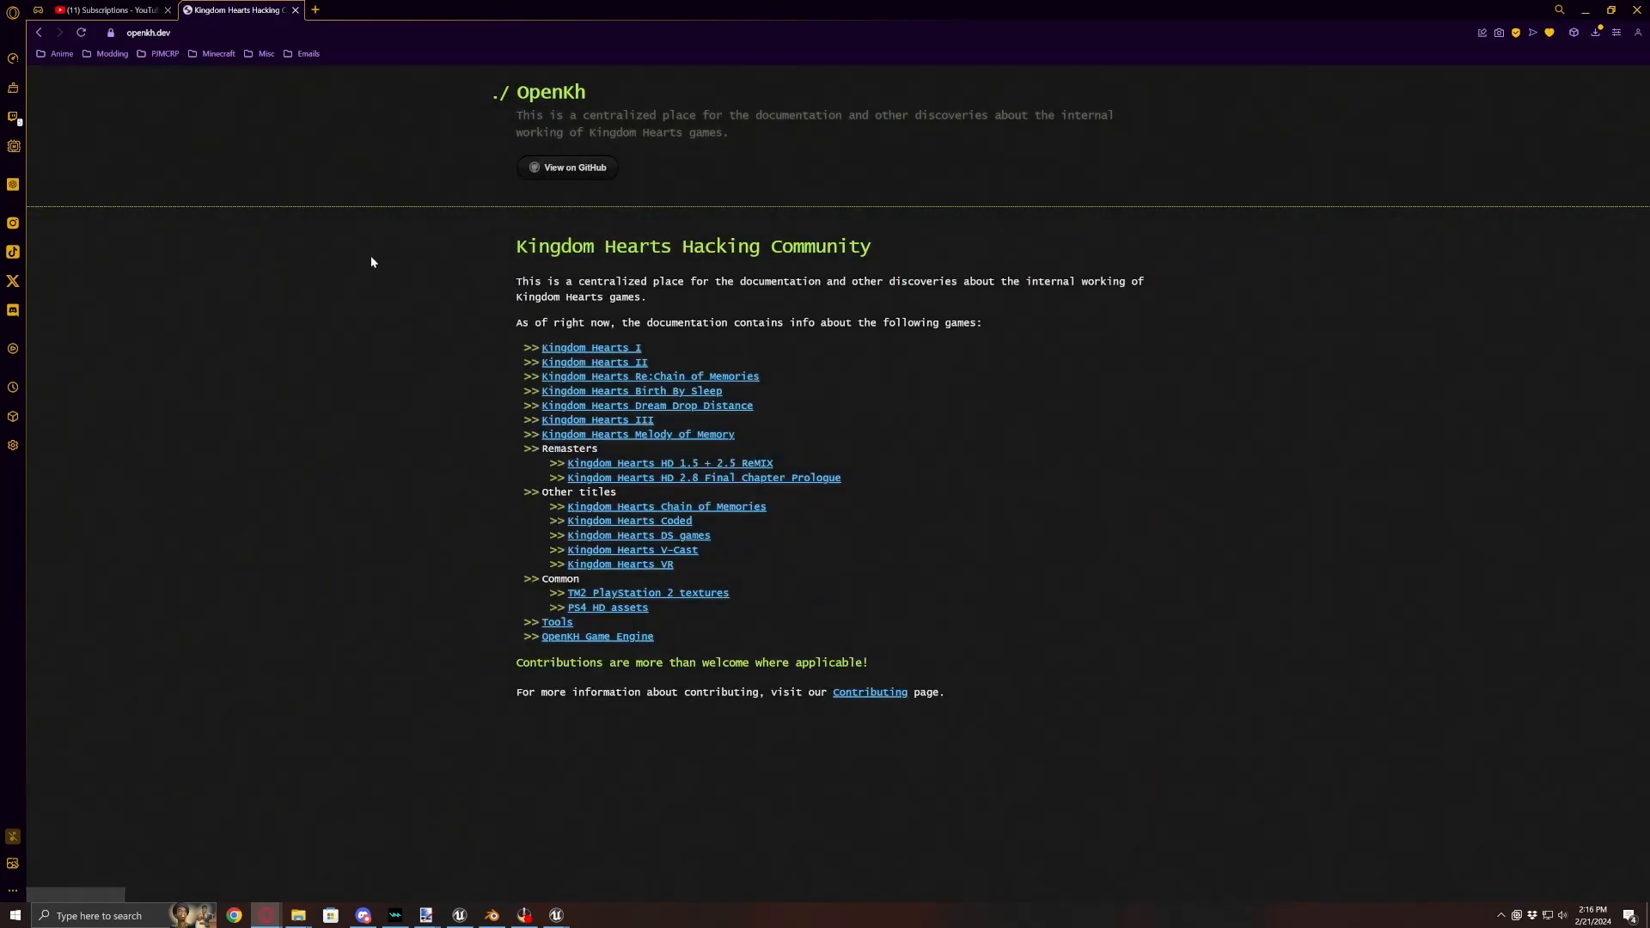
pyautogui.click(565, 421)
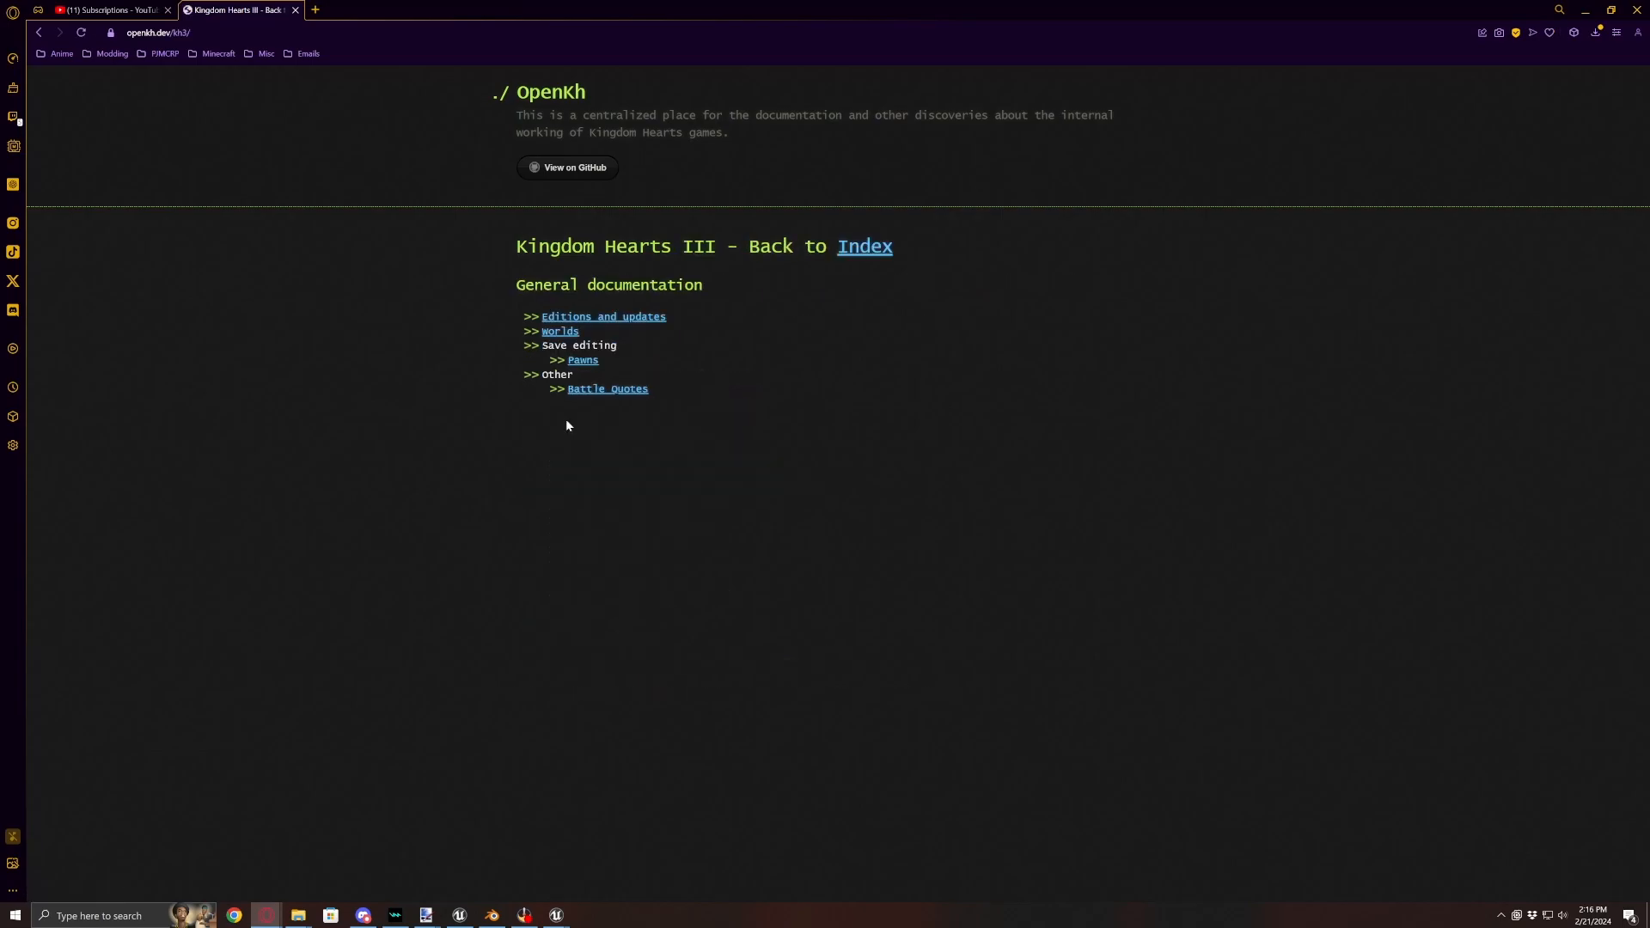
pyautogui.click(582, 361)
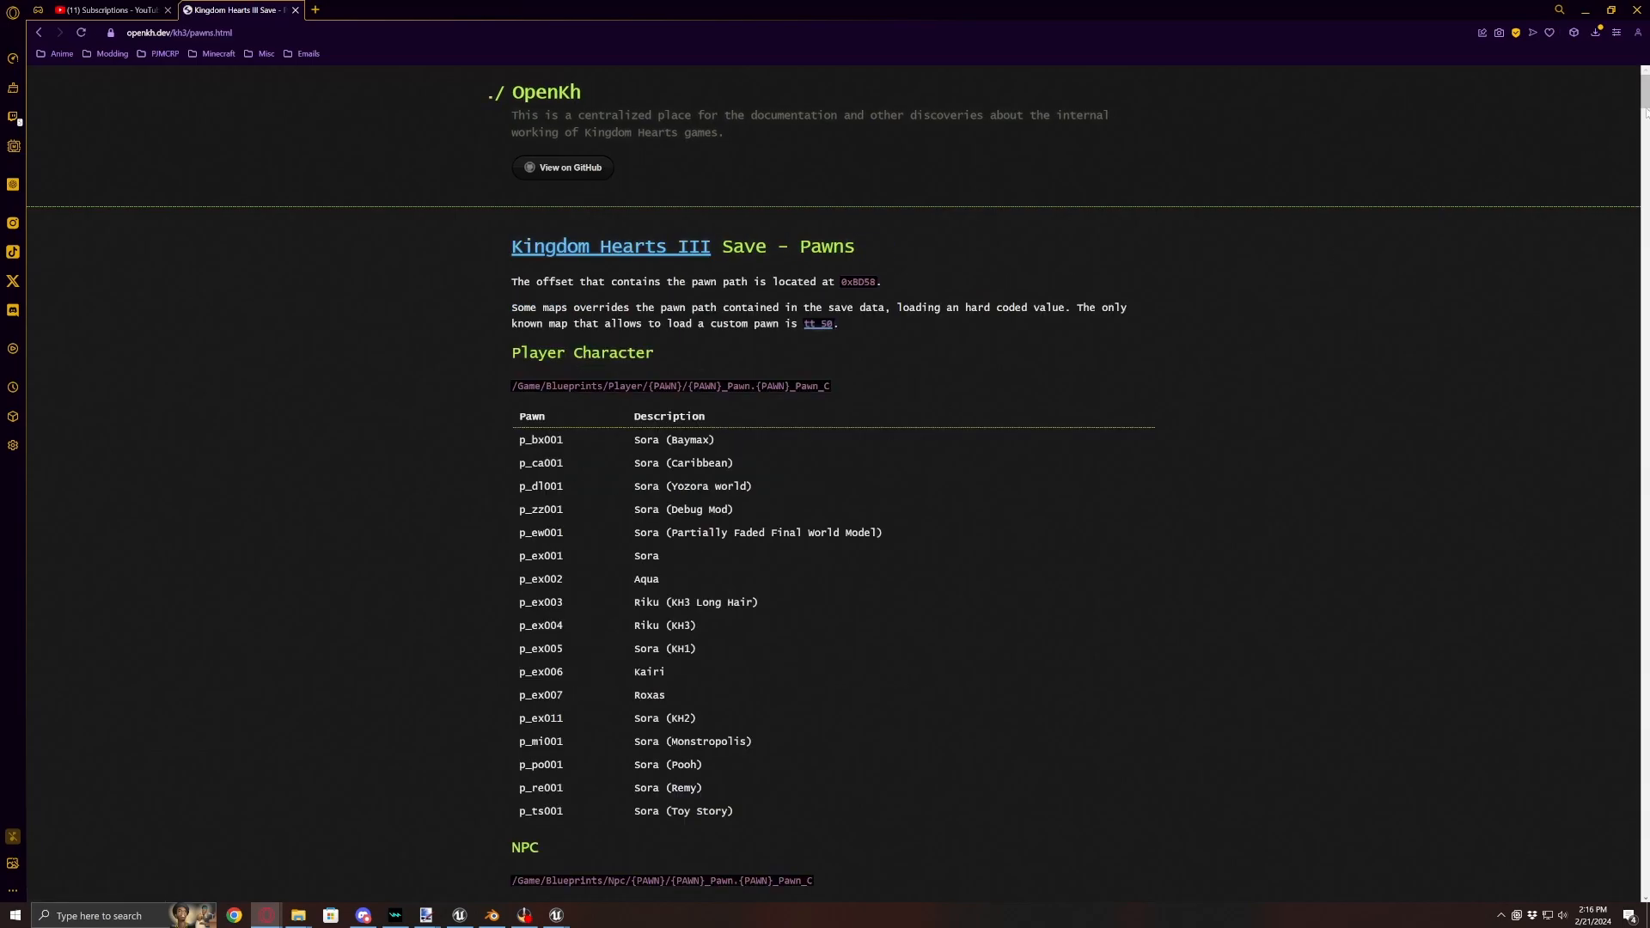
# - Find the Weapon section in the Kingdom Hearts III pawn list
pyautogui.scroll(-20, 1578, 634)
pyautogui.scroll(-4, 1576, 654)
pyautogui.scroll(8, 1580, 601)
pyautogui.scroll(-4, 1576, 521)
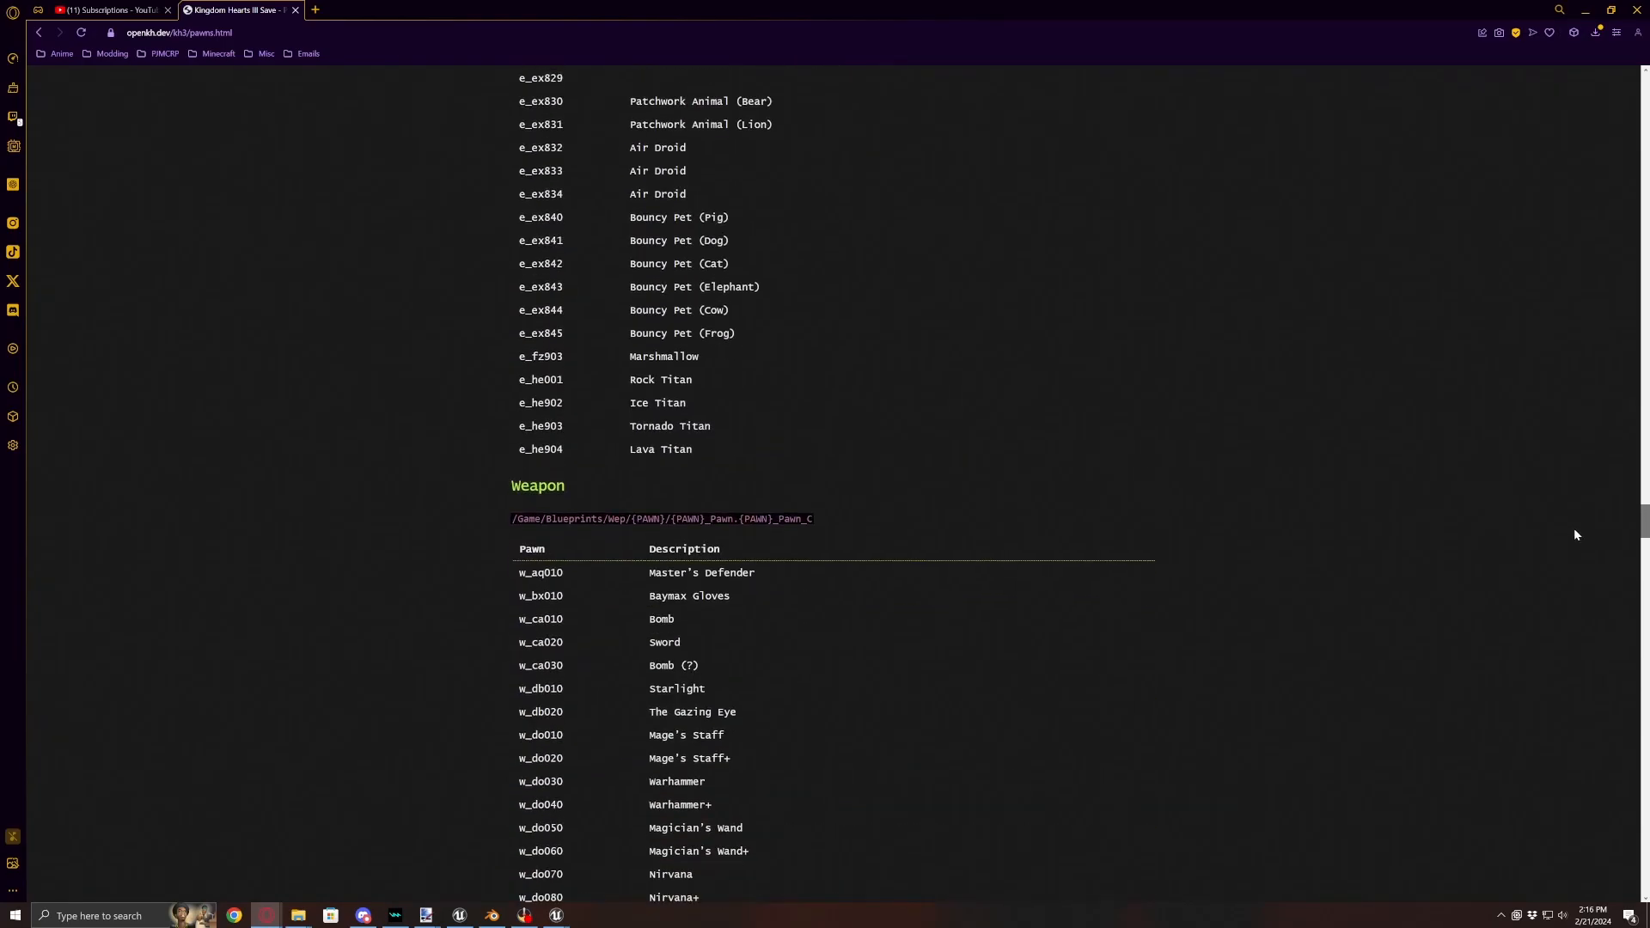
# - Find the Starlight keyblade in the Weapon list and highlight its row with the pawn ID w_so150
pyautogui.scroll(-2, 588, 605)
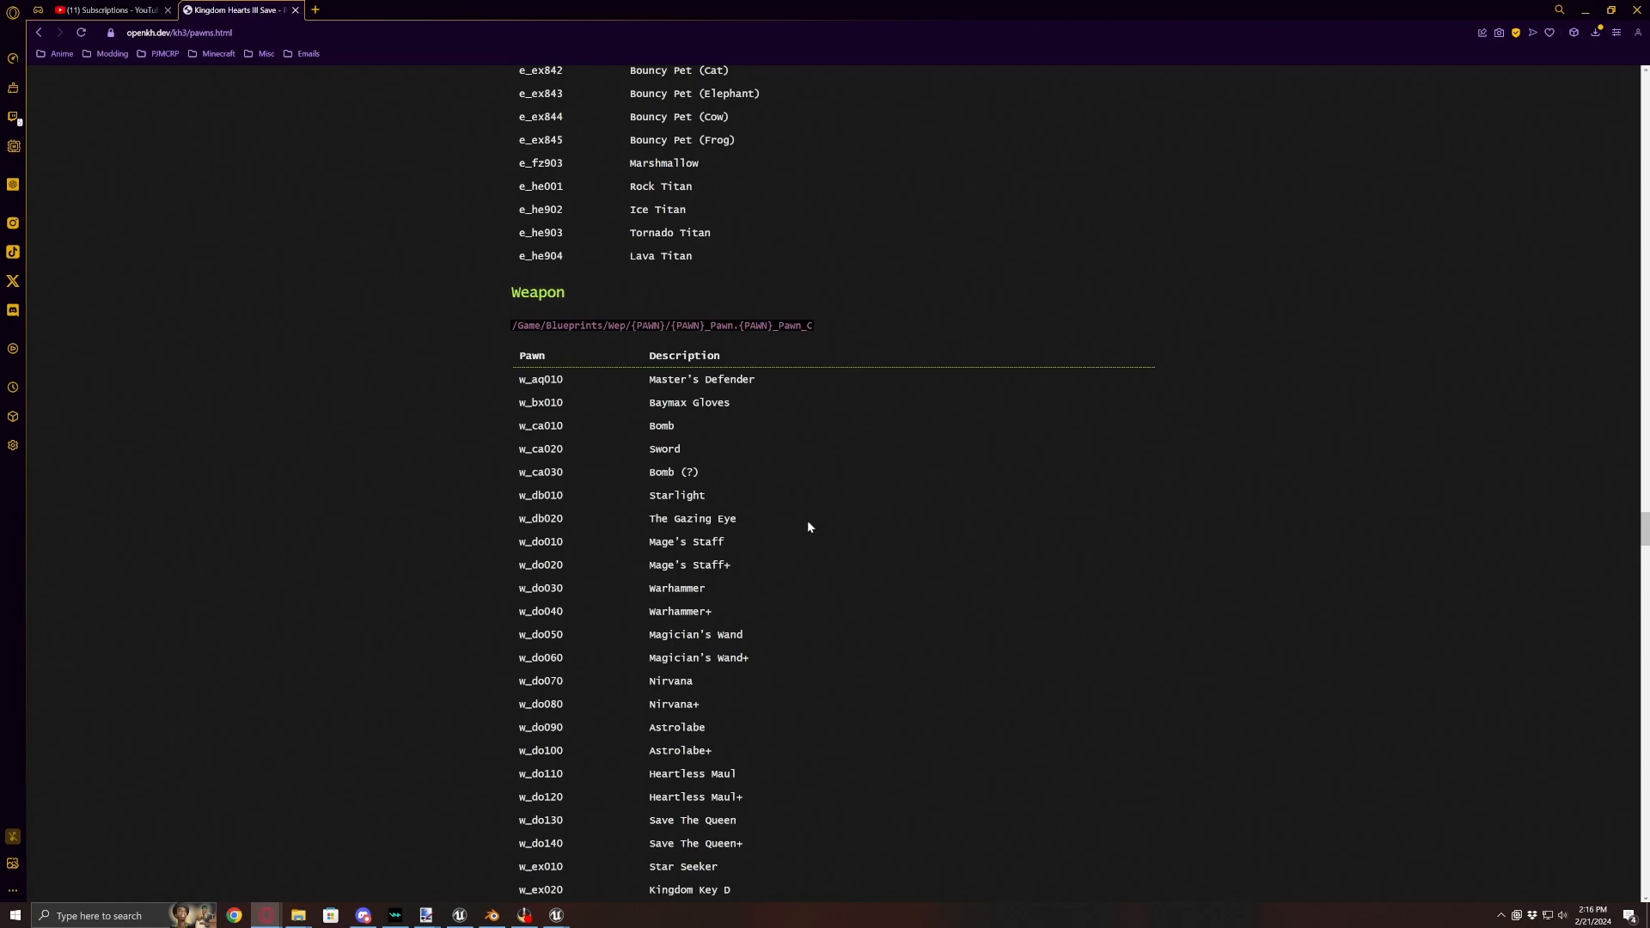
pyautogui.scroll(-2, 808, 522)
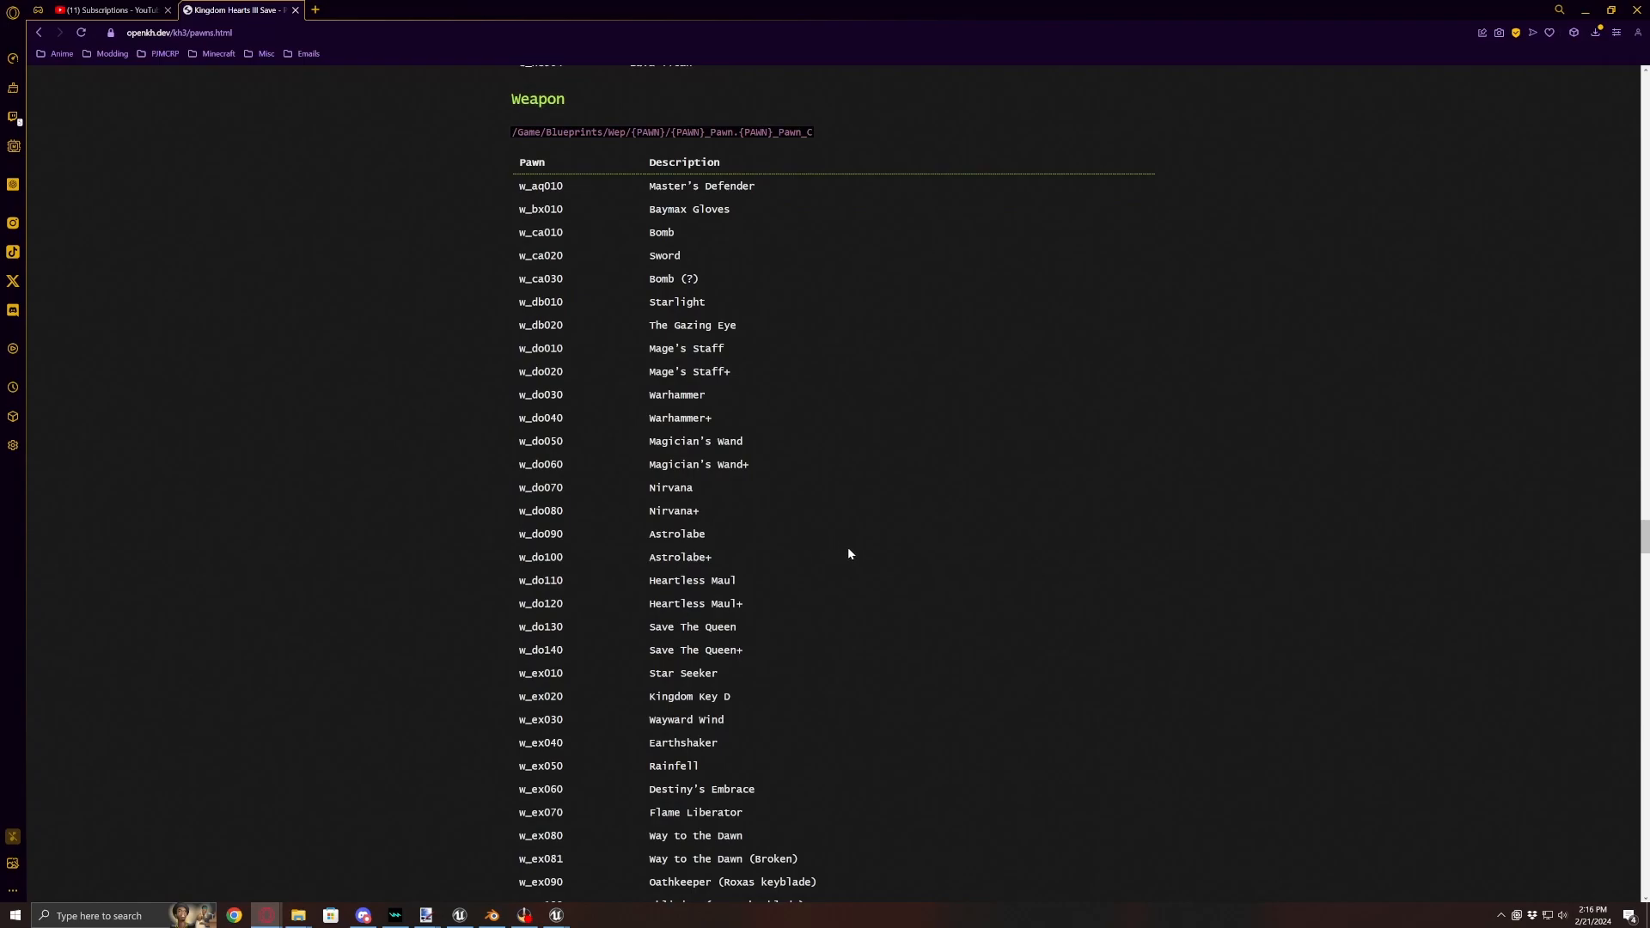
pyautogui.scroll(-2, 847, 554)
pyautogui.scroll(-9, 854, 564)
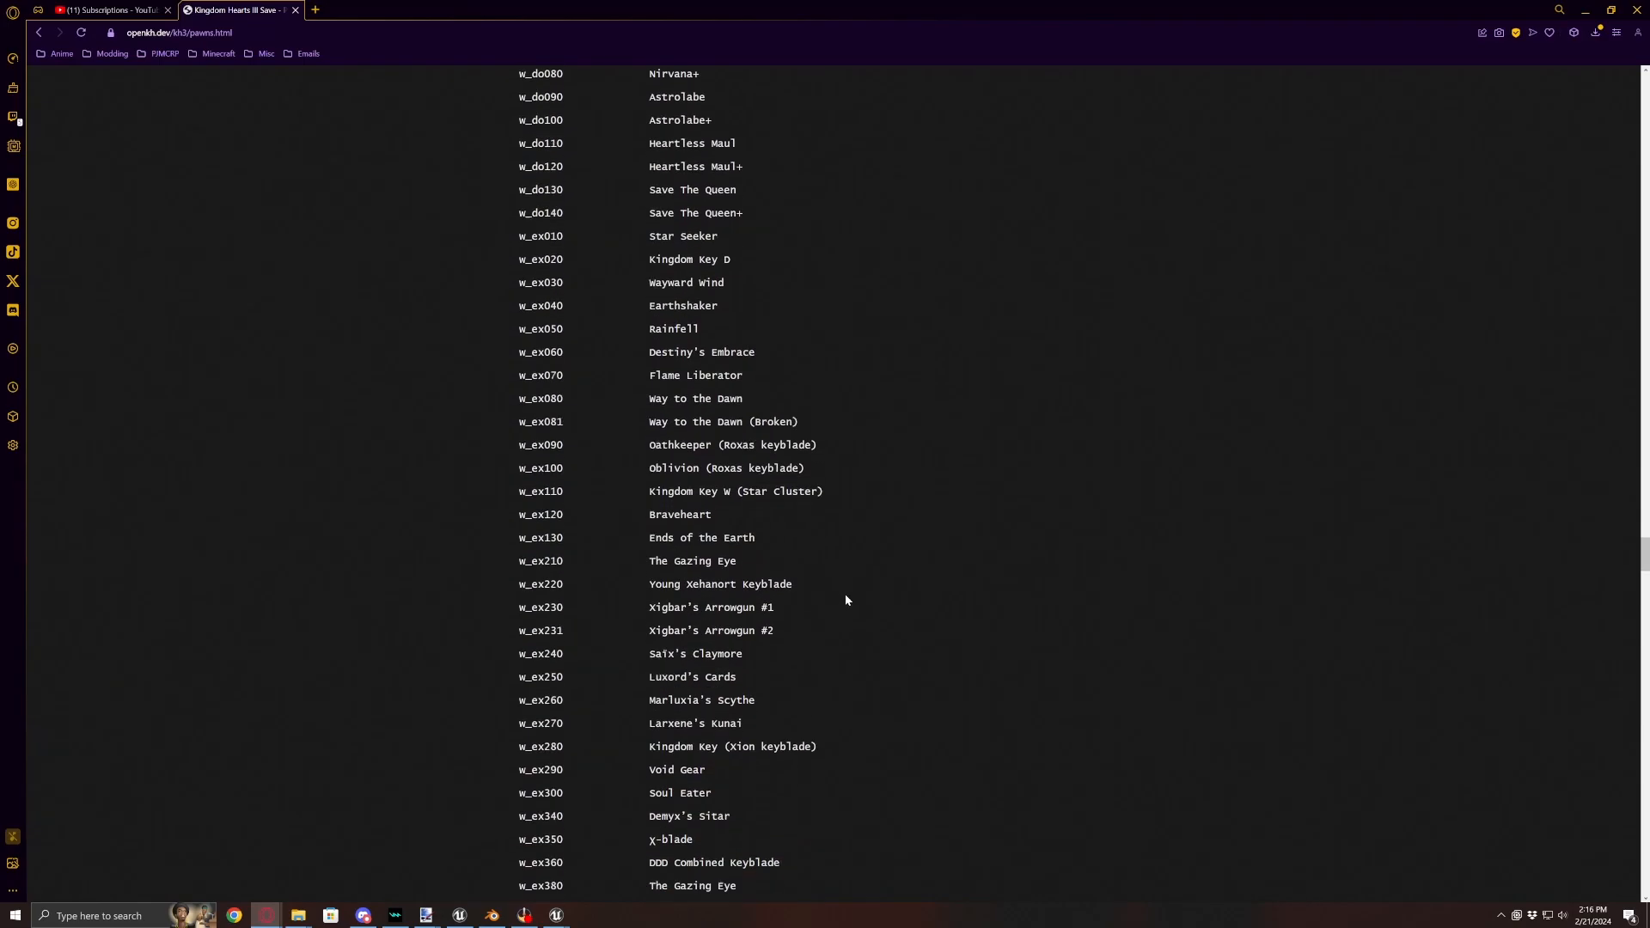
pyautogui.scroll(-5, 867, 630)
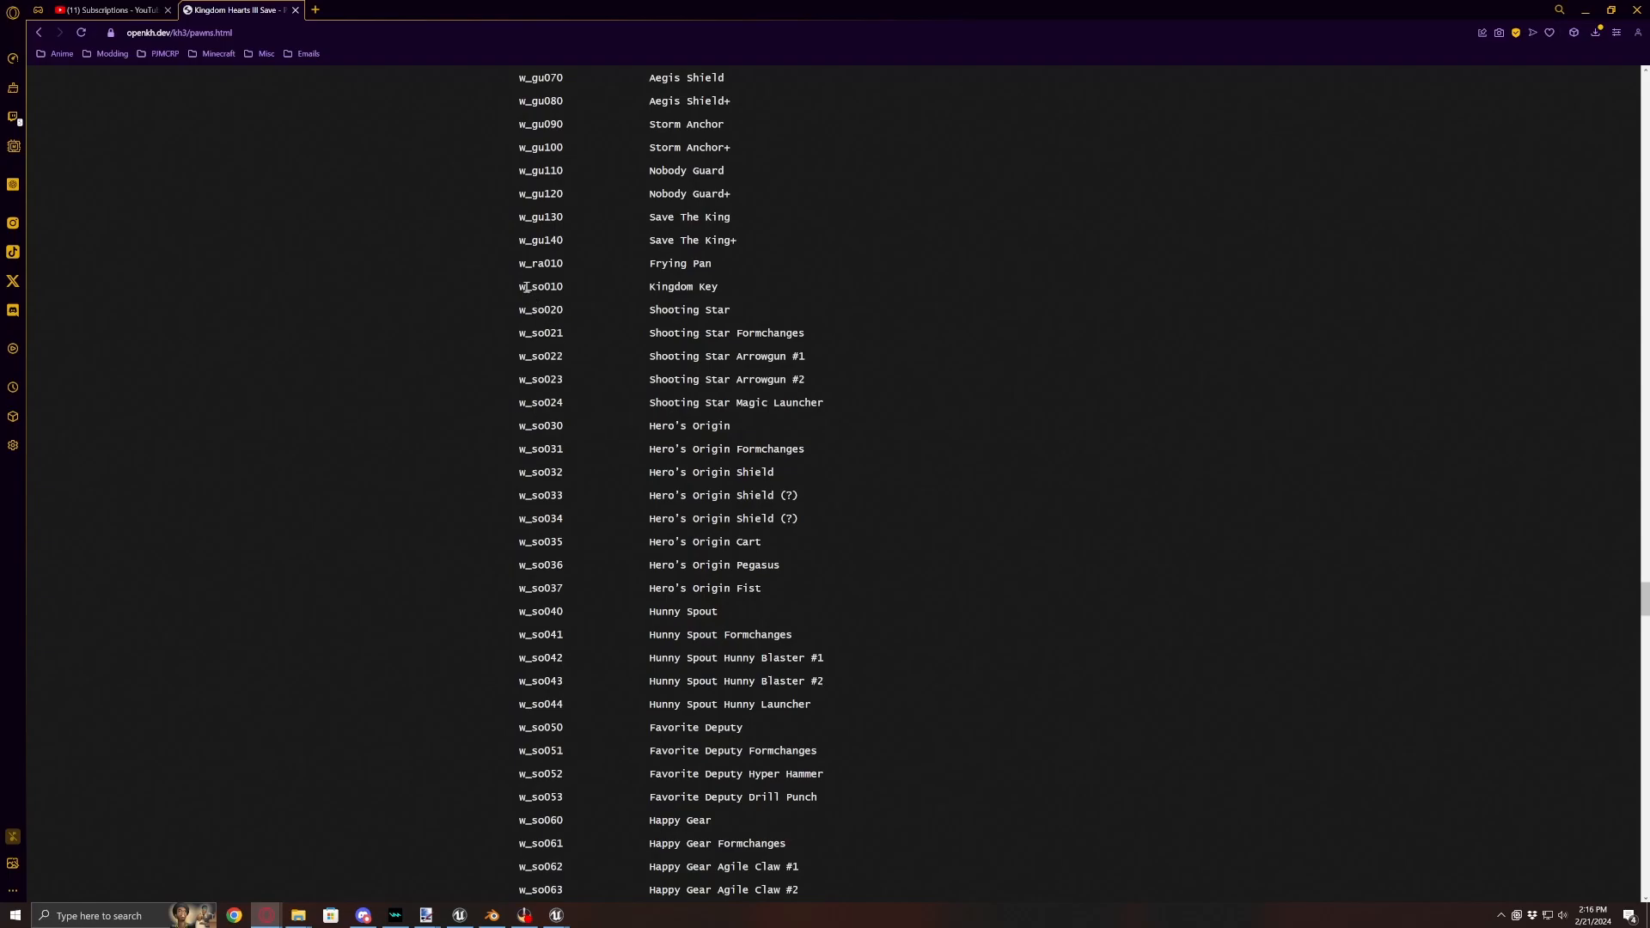
pyautogui.scroll(-7, 516, 612)
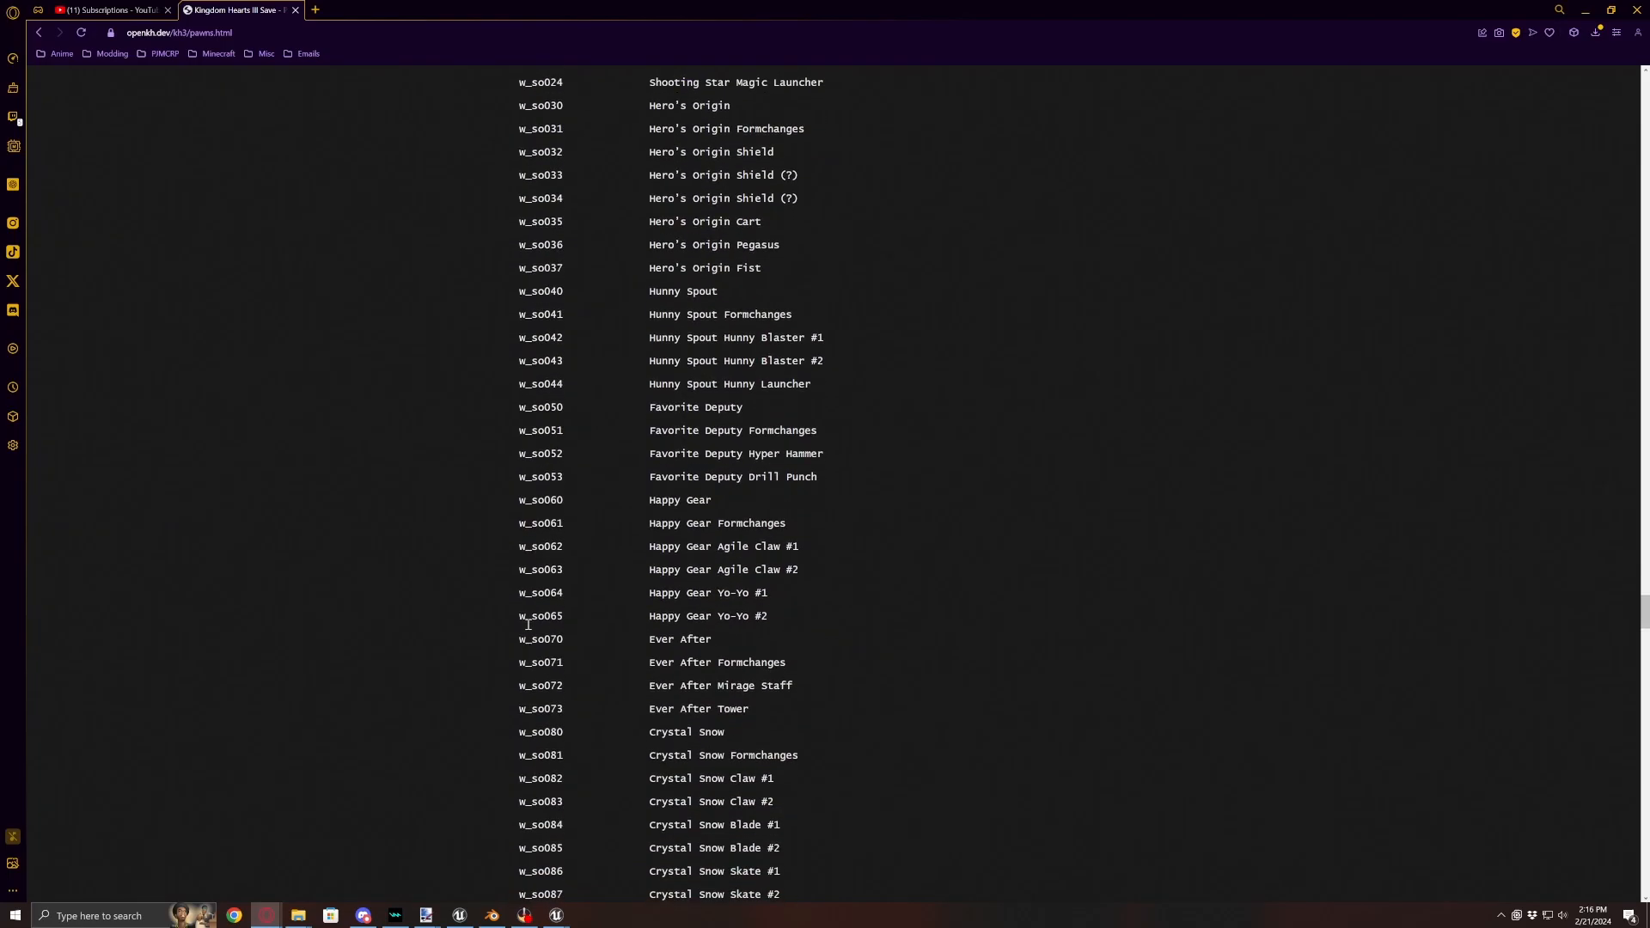
pyautogui.scroll(-4, 527, 625)
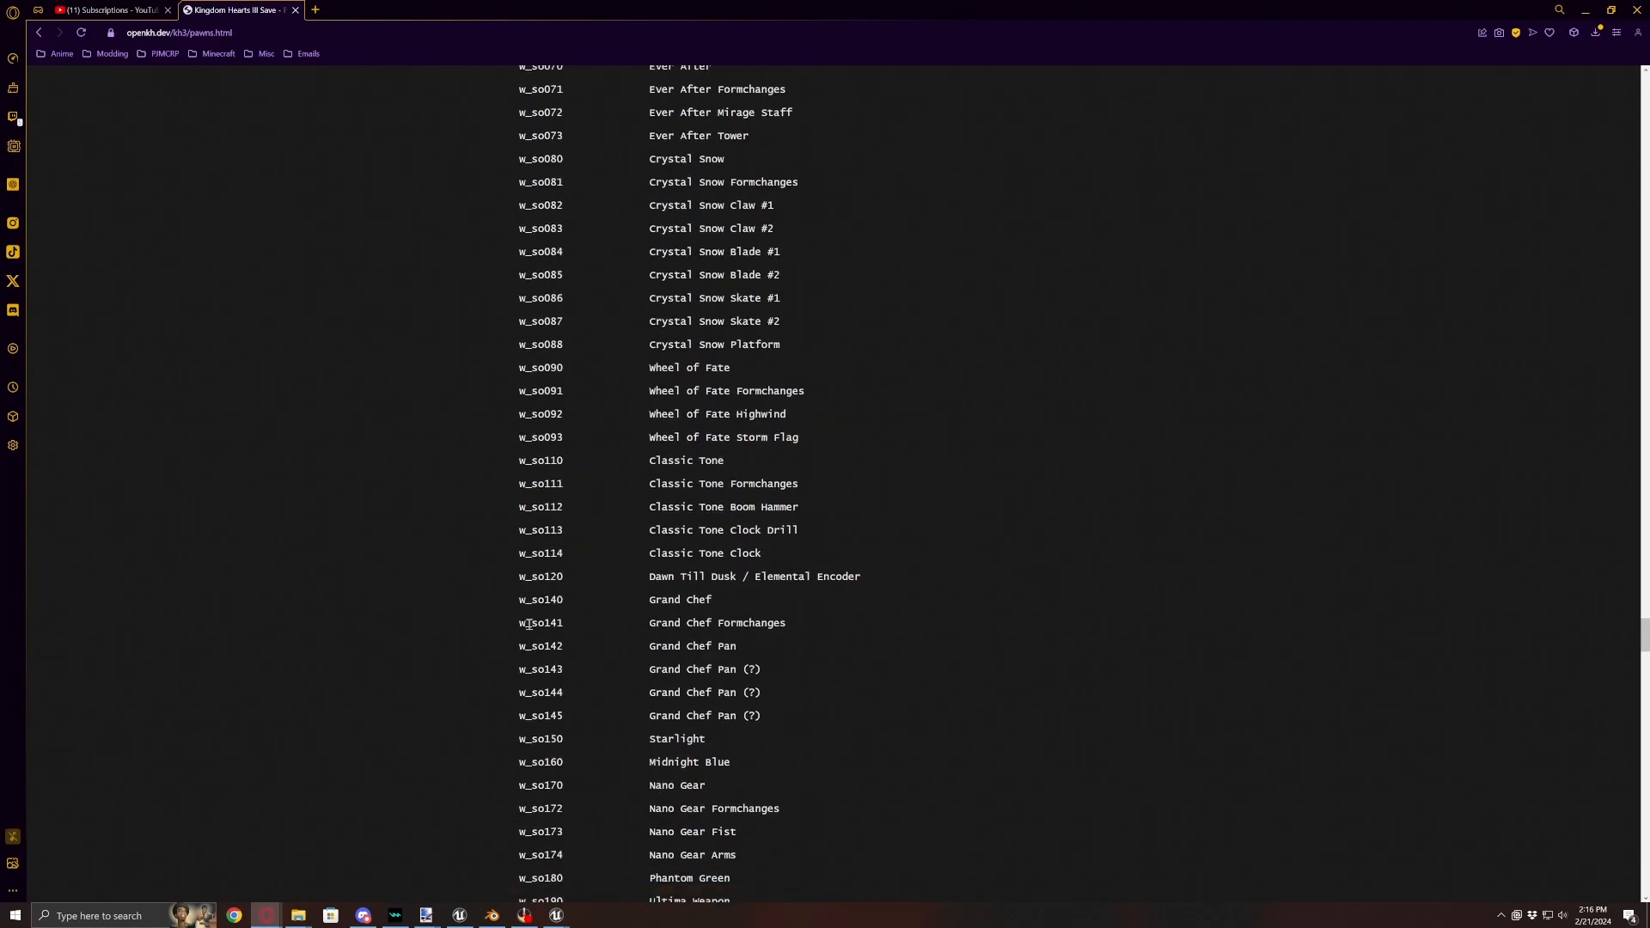
pyautogui.moveTo(516, 601); pyautogui.dragTo(683, 606)
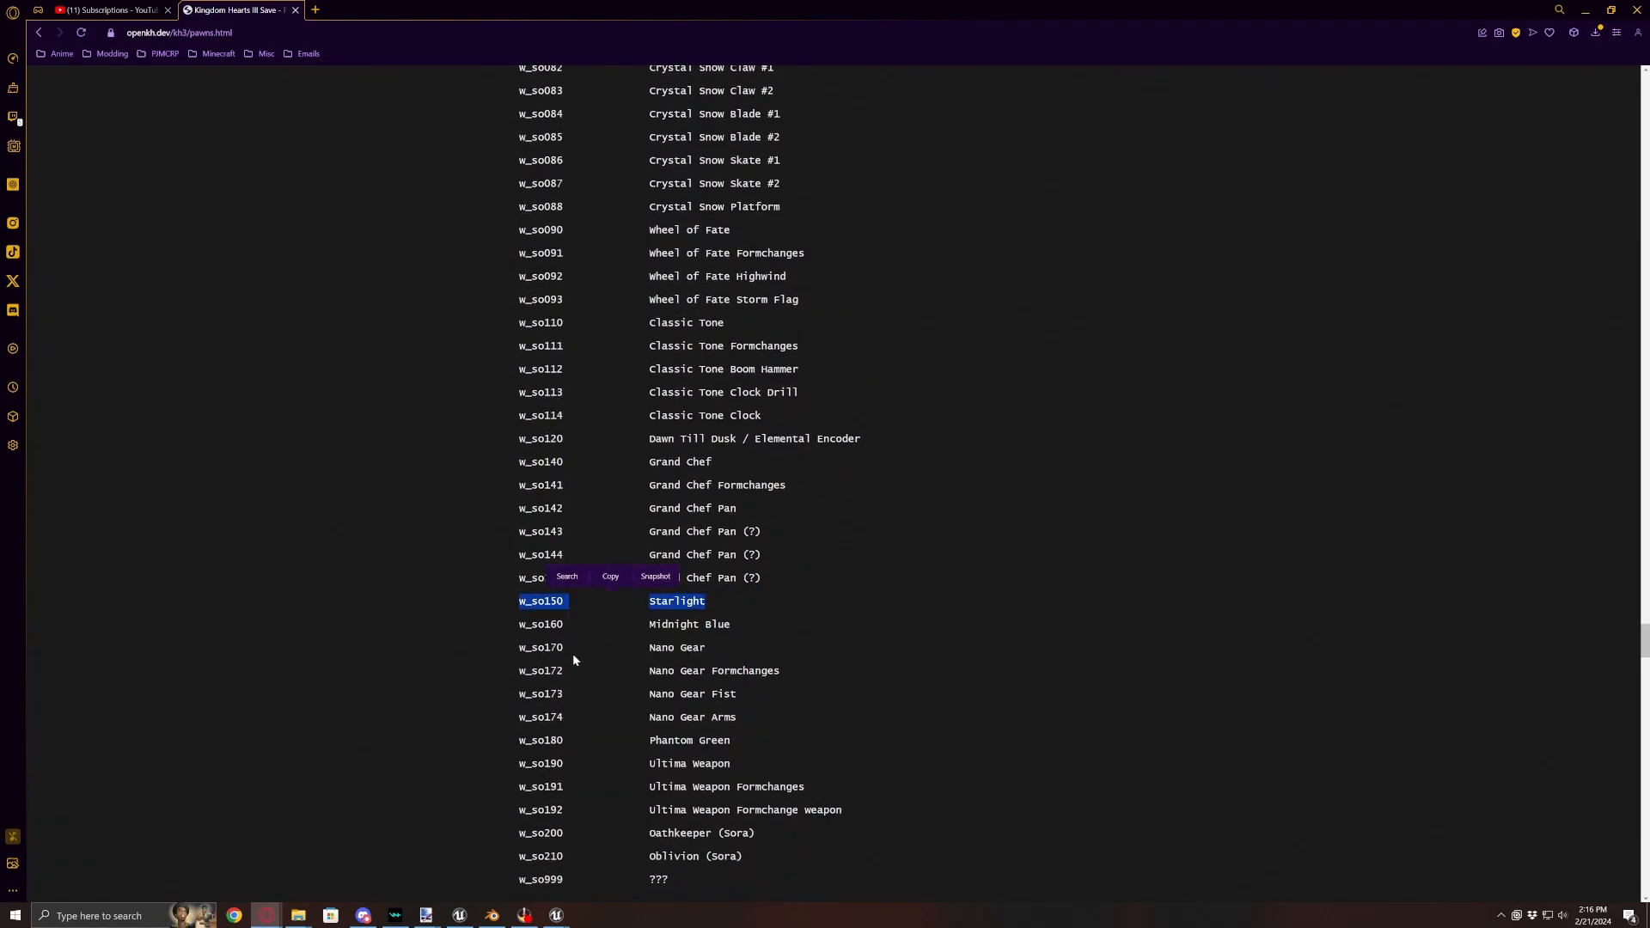
# - Switch back to UModel's package chooser and select w_so150_0.uasset in the mdl folder of w_so150
pyautogui.moveTo(557, 915)
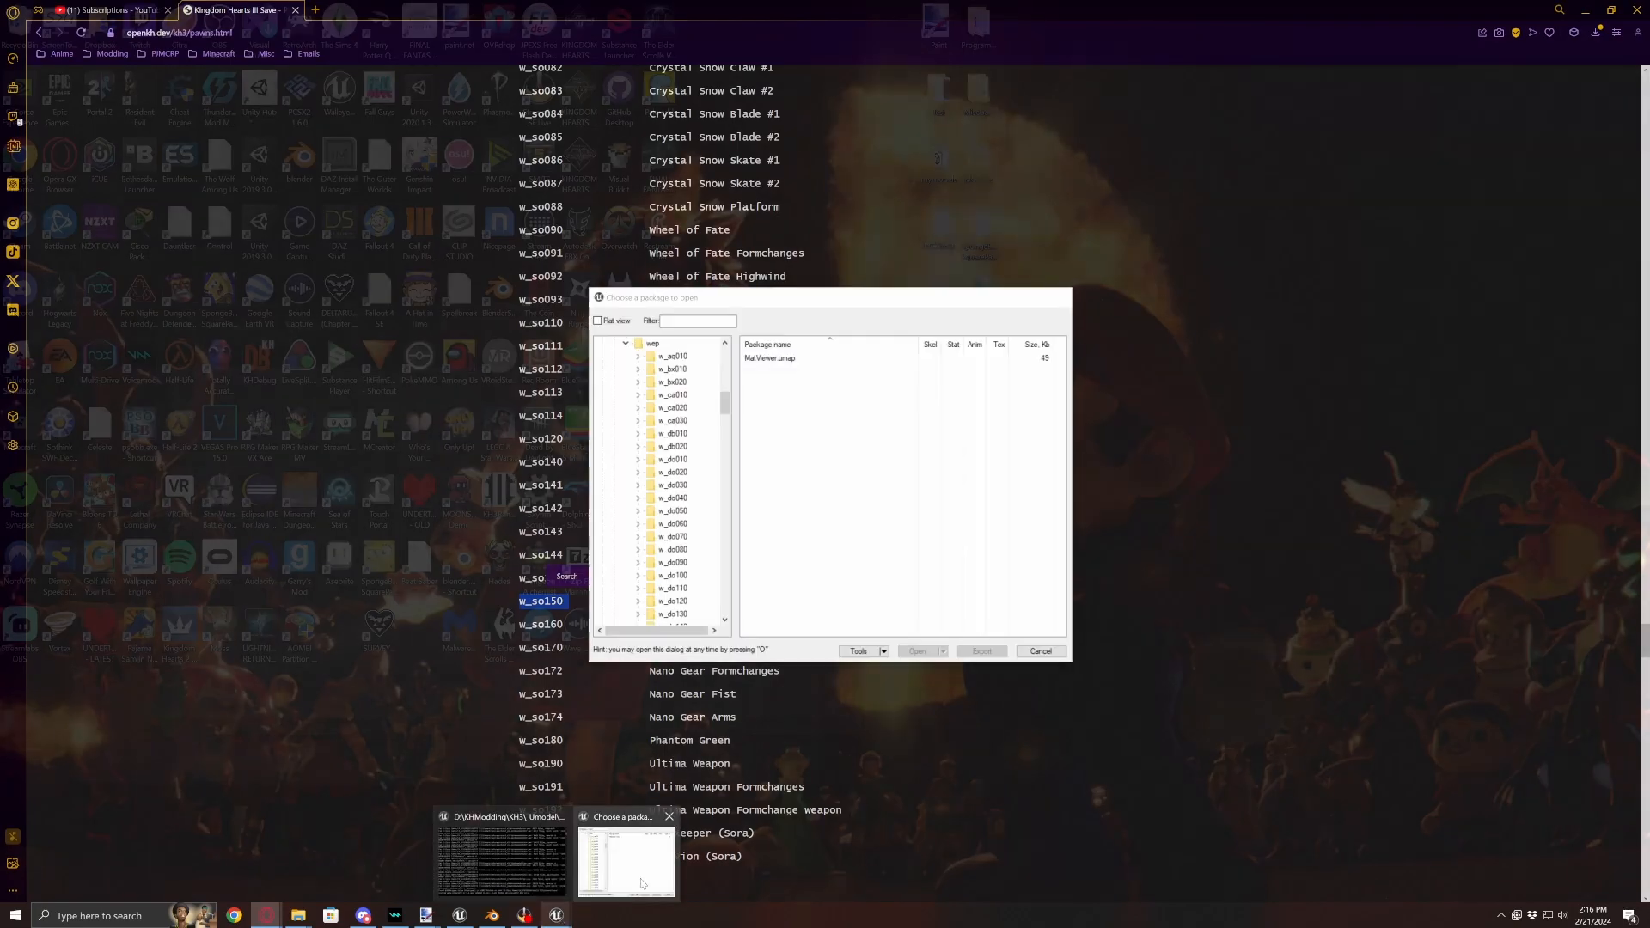
pyautogui.click(641, 882)
pyautogui.scroll(-10, 694, 462)
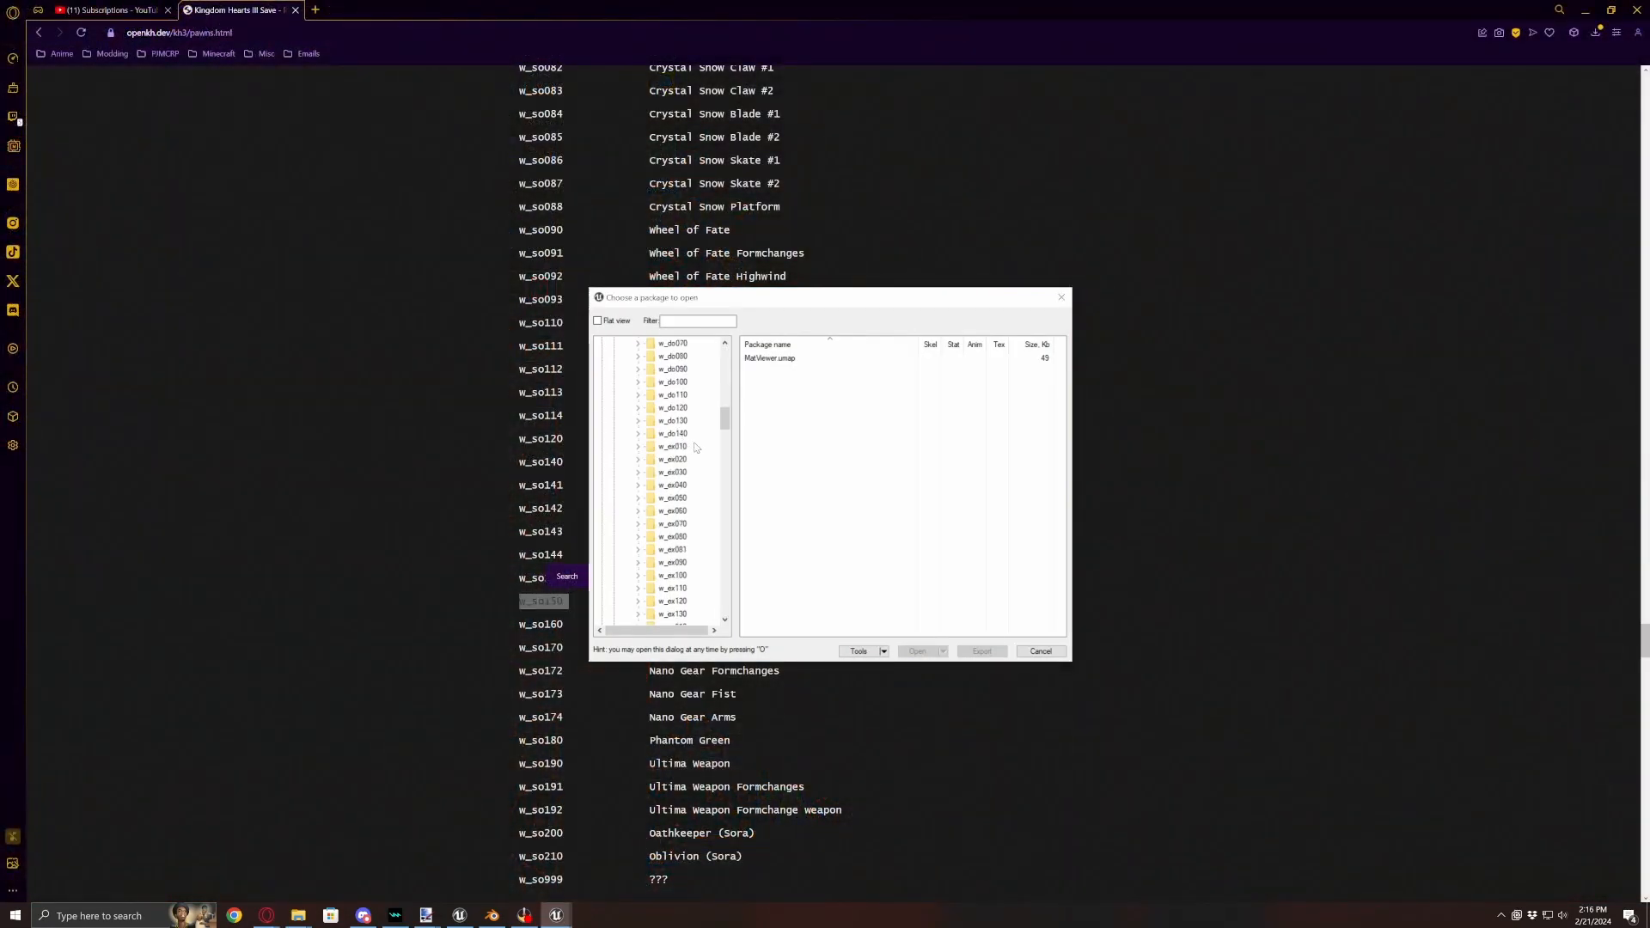
pyautogui.scroll(-10, 687, 468)
pyautogui.scroll(-12, 679, 474)
pyautogui.scroll(-5, 676, 488)
pyautogui.scroll(-2, 653, 541)
pyautogui.click(669, 538)
pyautogui.click(638, 537)
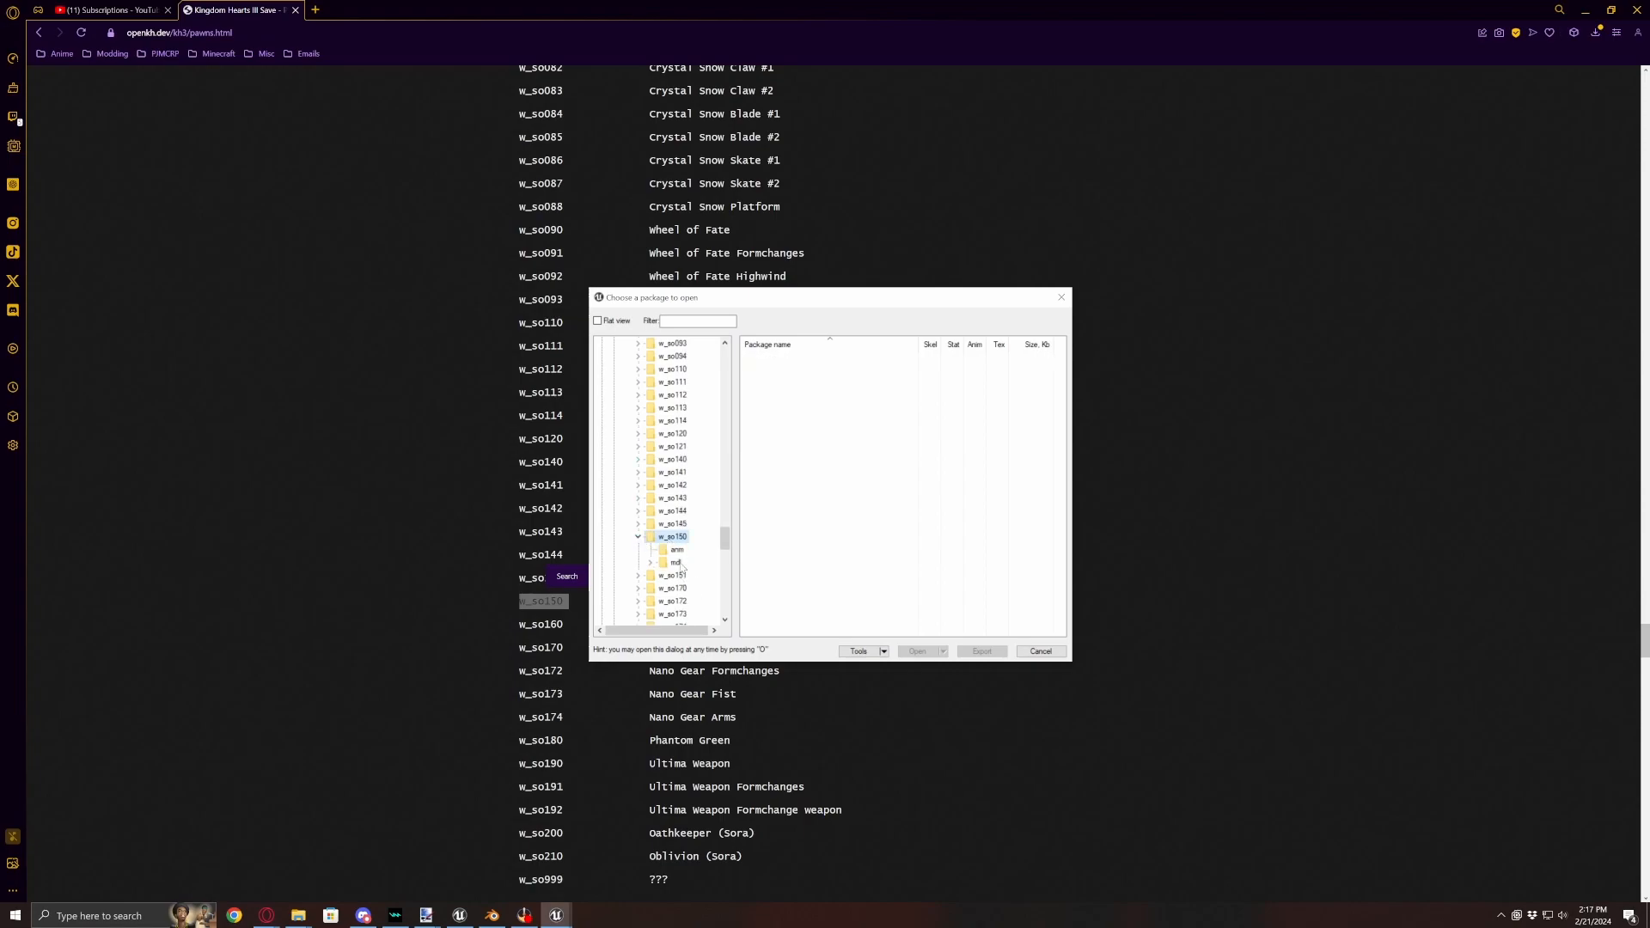
pyautogui.click(677, 563)
pyautogui.click(778, 359)
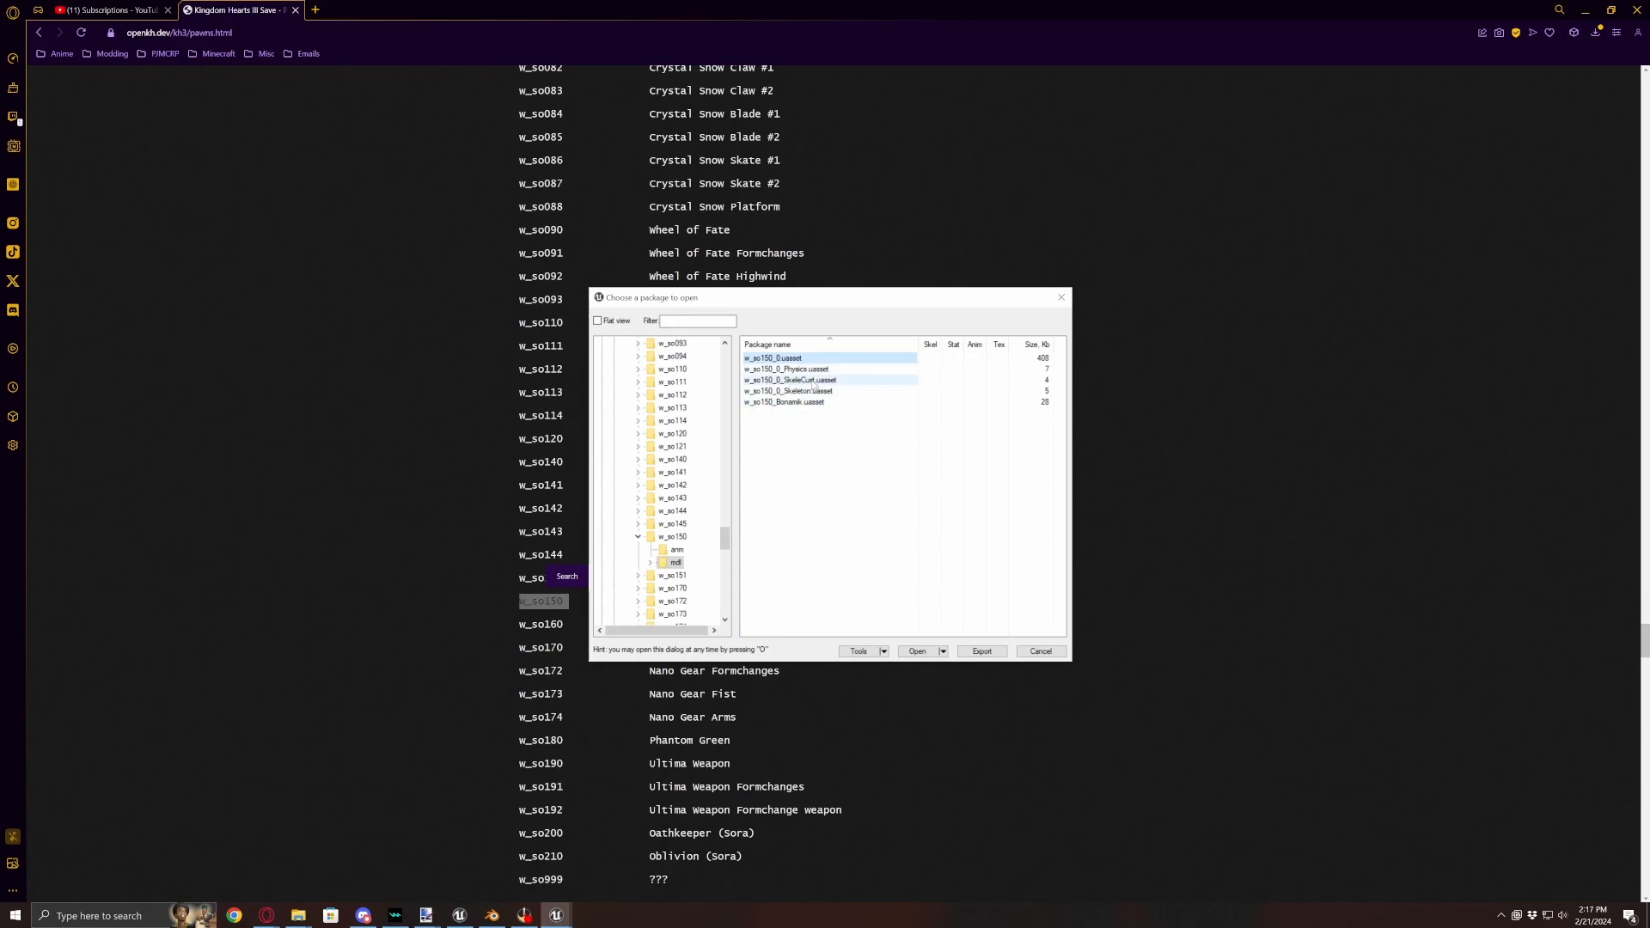
# - Export the selected package to the _Umodel\Export folder with ActorX (psk) skeletal mesh and PNG texture format
pyautogui.click(989, 659)
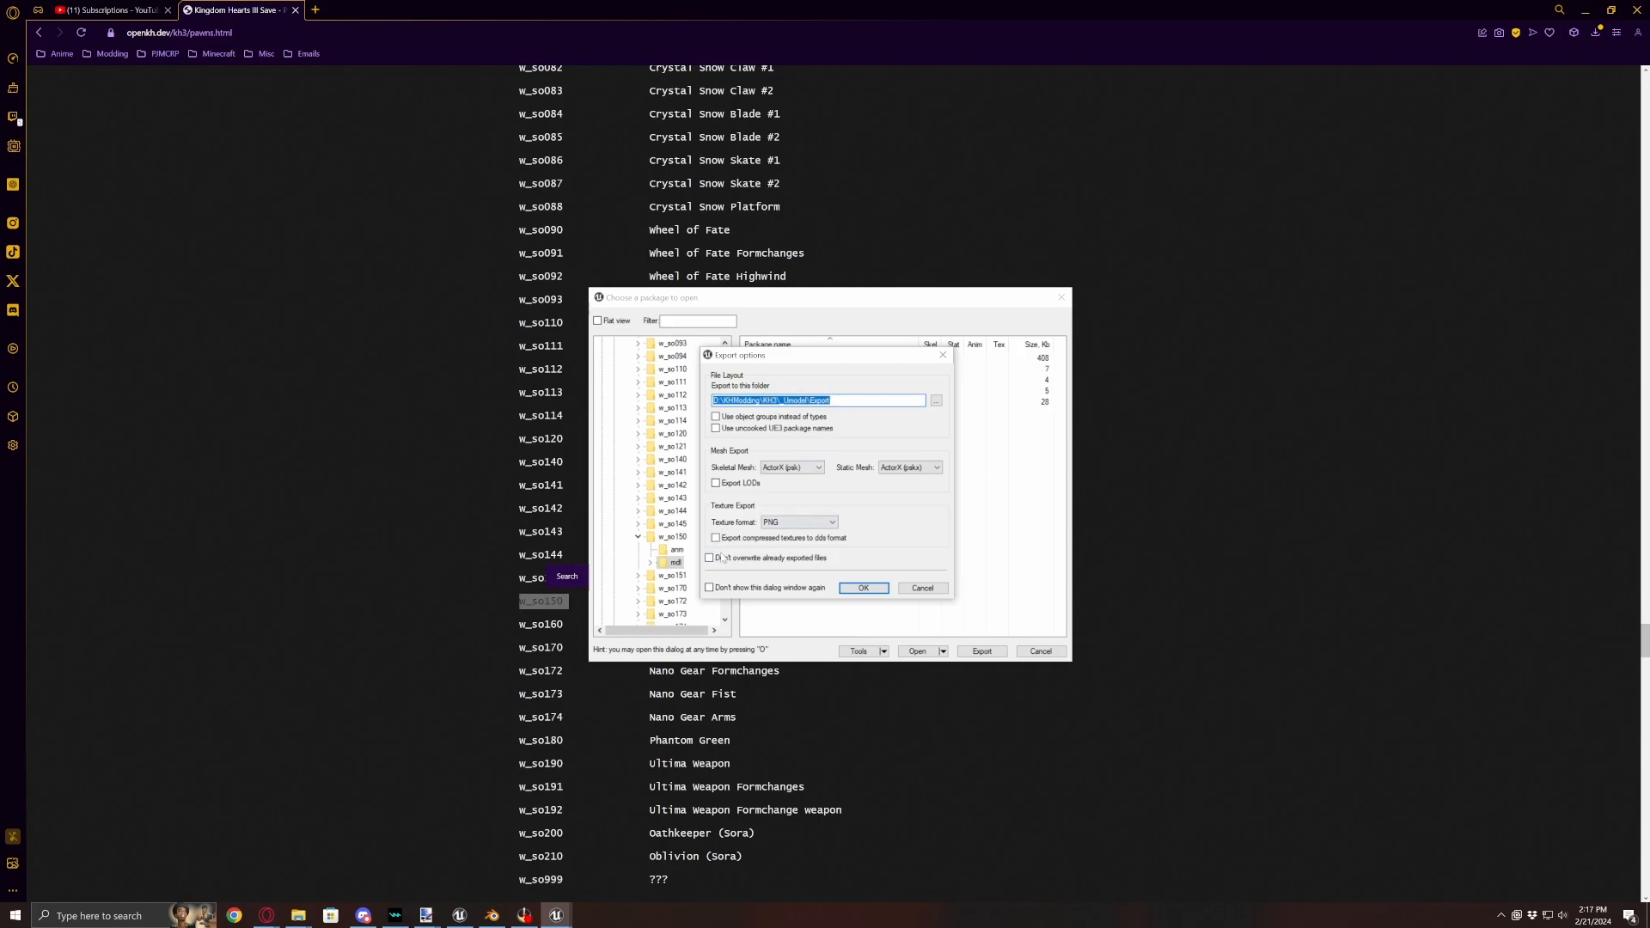
pyautogui.click(798, 522)
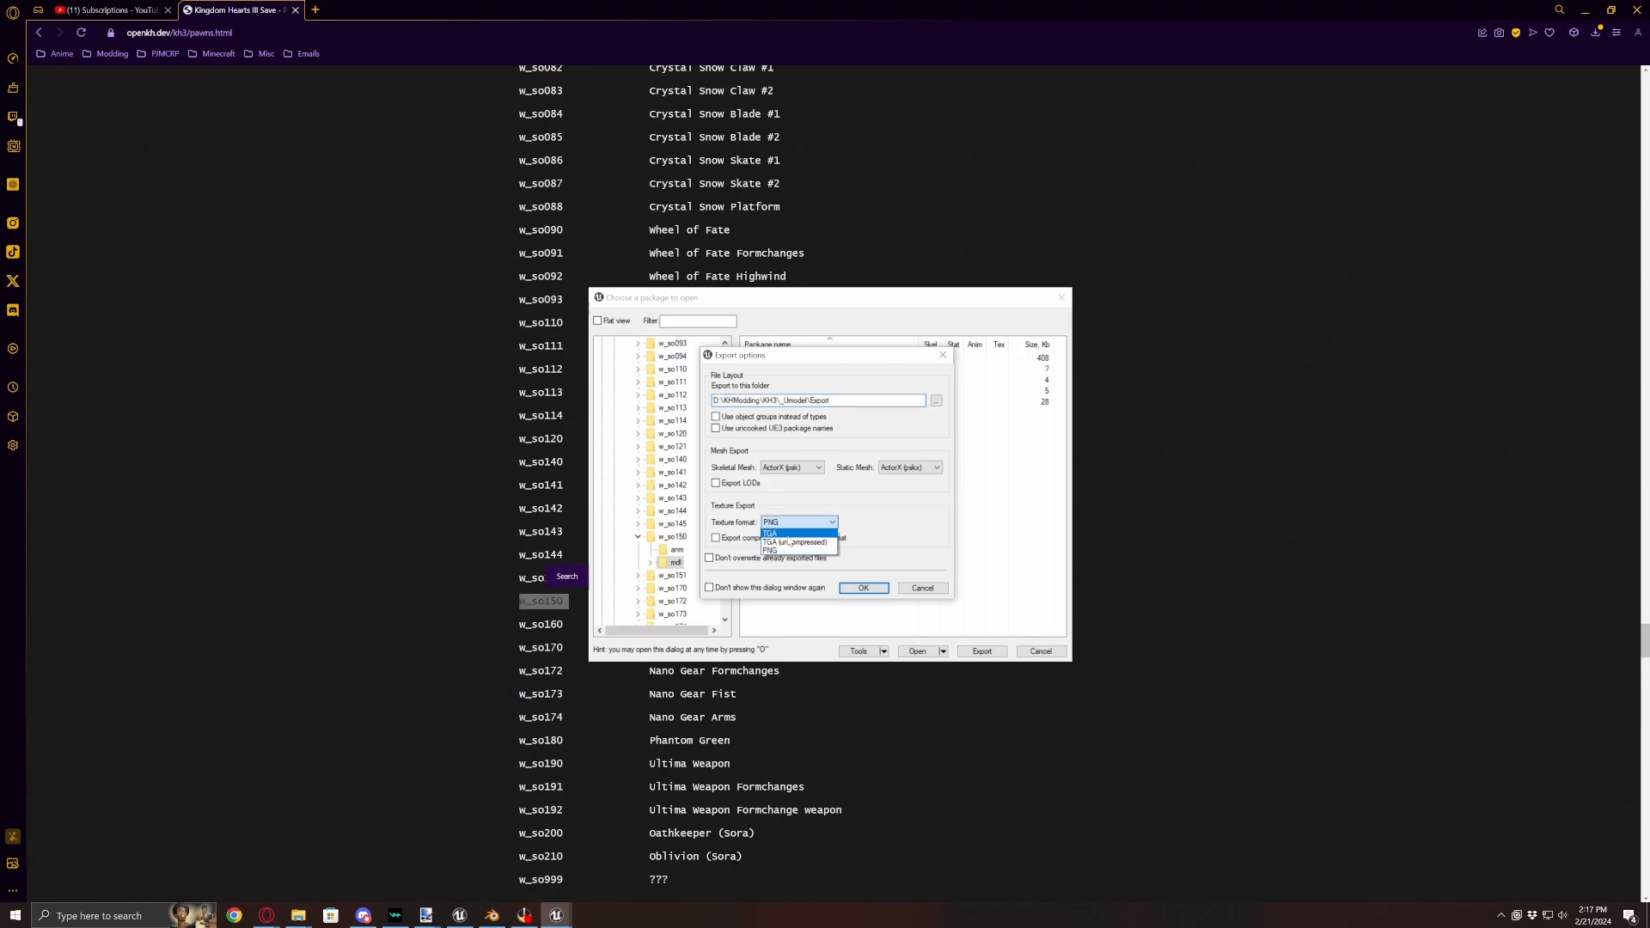
pyautogui.click(816, 521)
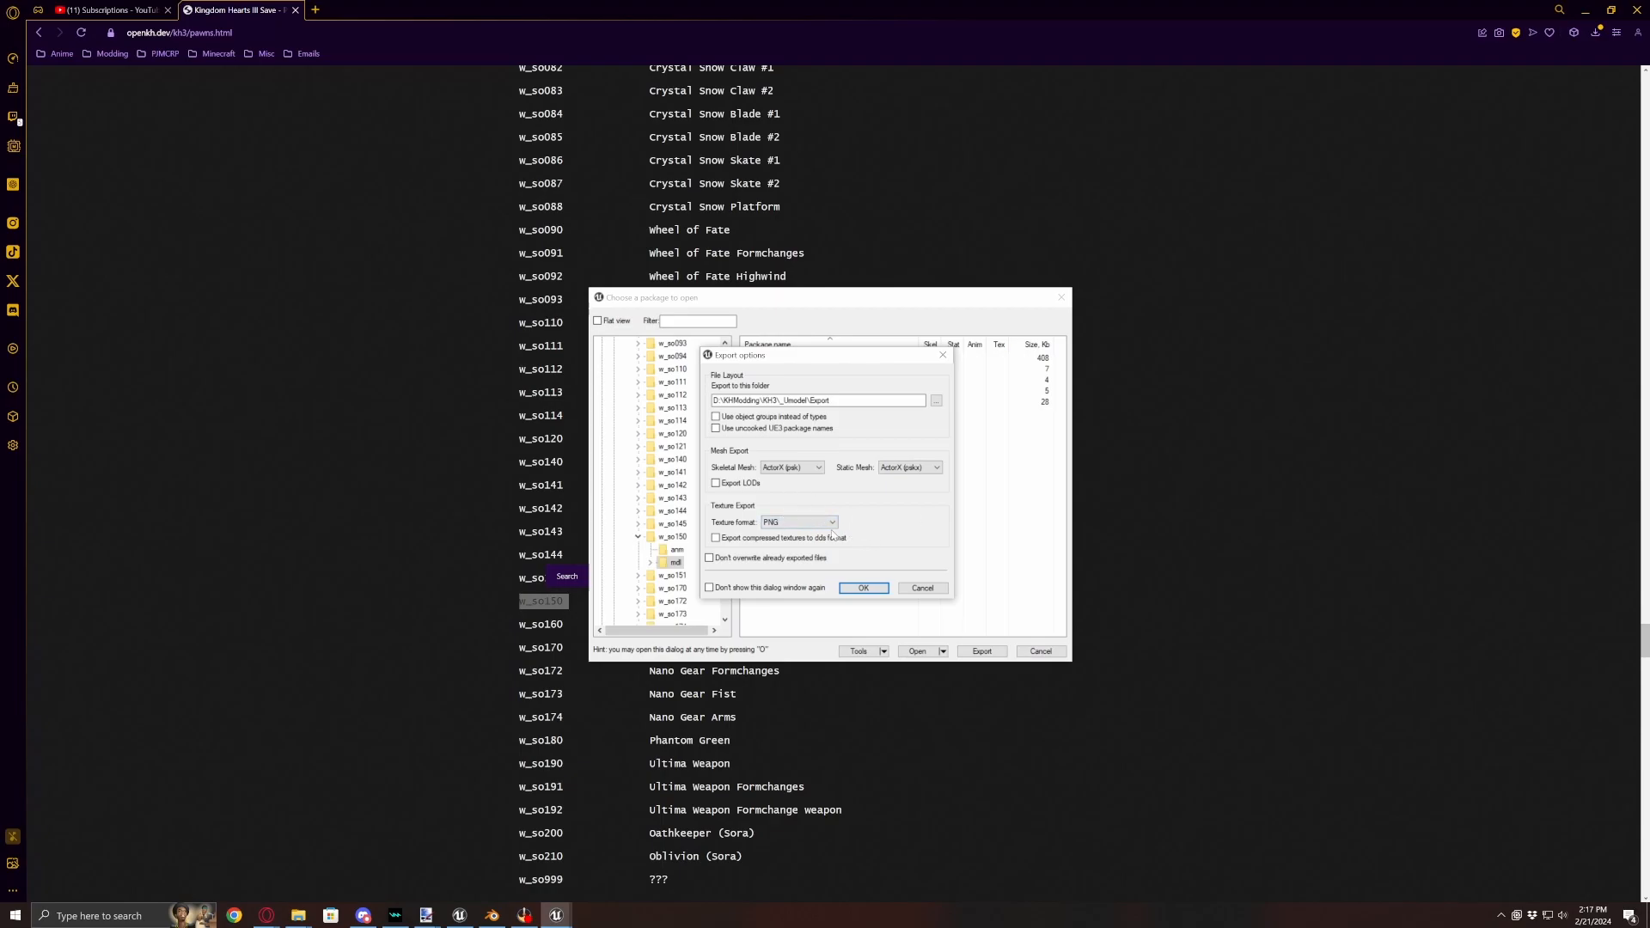
pyautogui.click(882, 590)
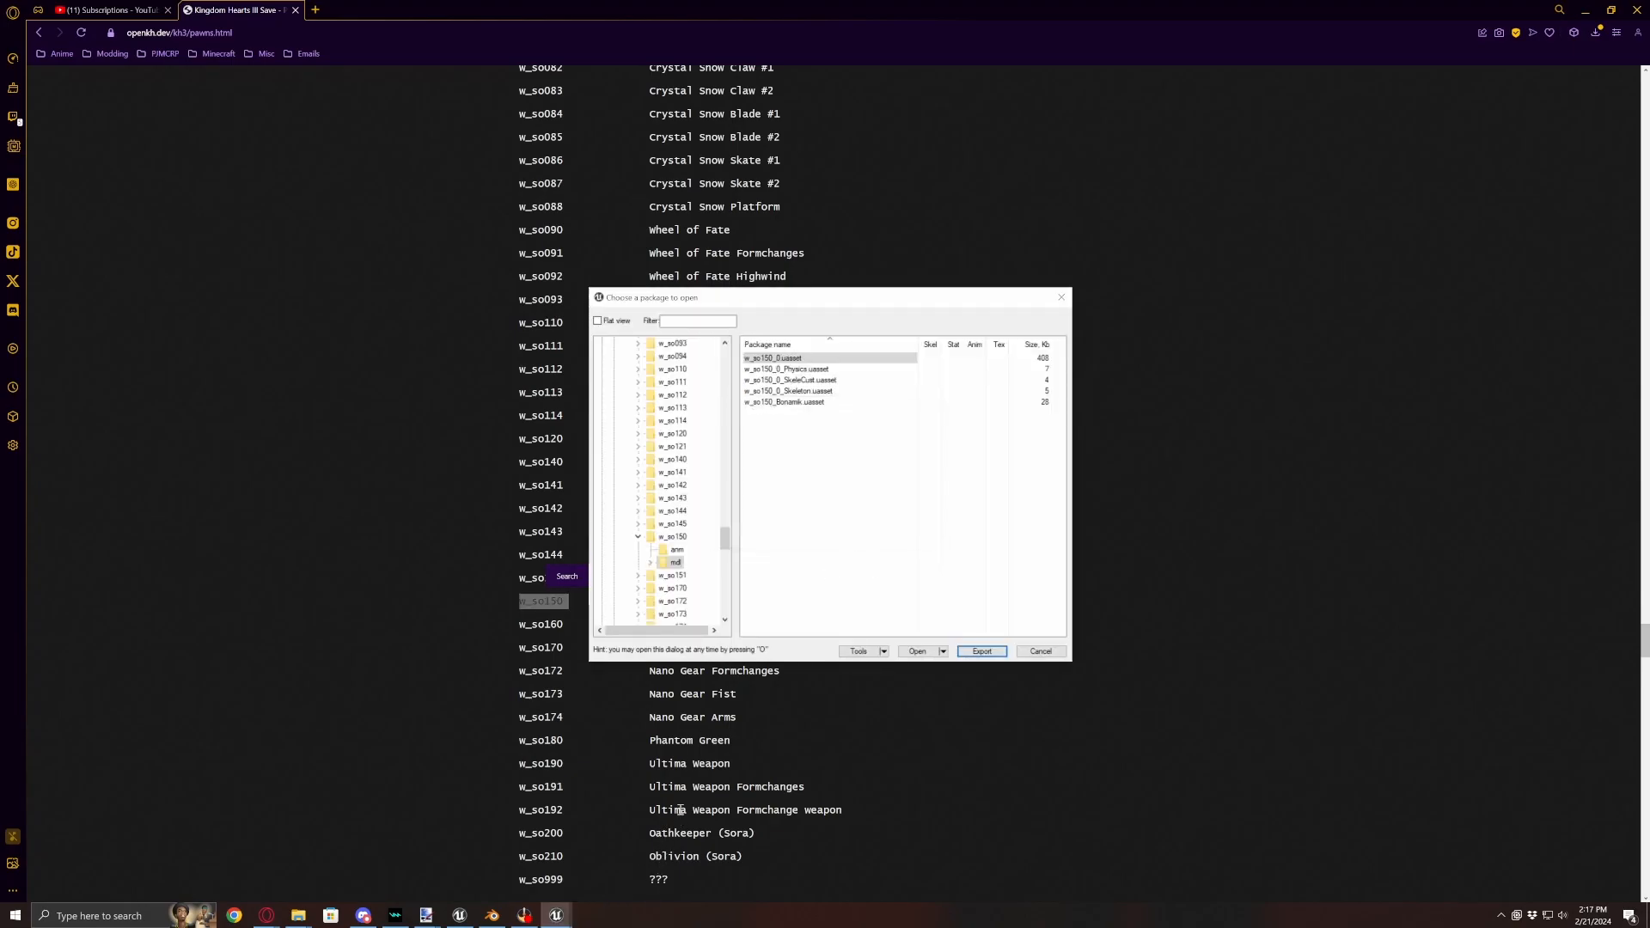
# - Switch to Blender and open the add-on preferences
pyautogui.click(492, 916)
pyautogui.scroll(-3, 555, 653)
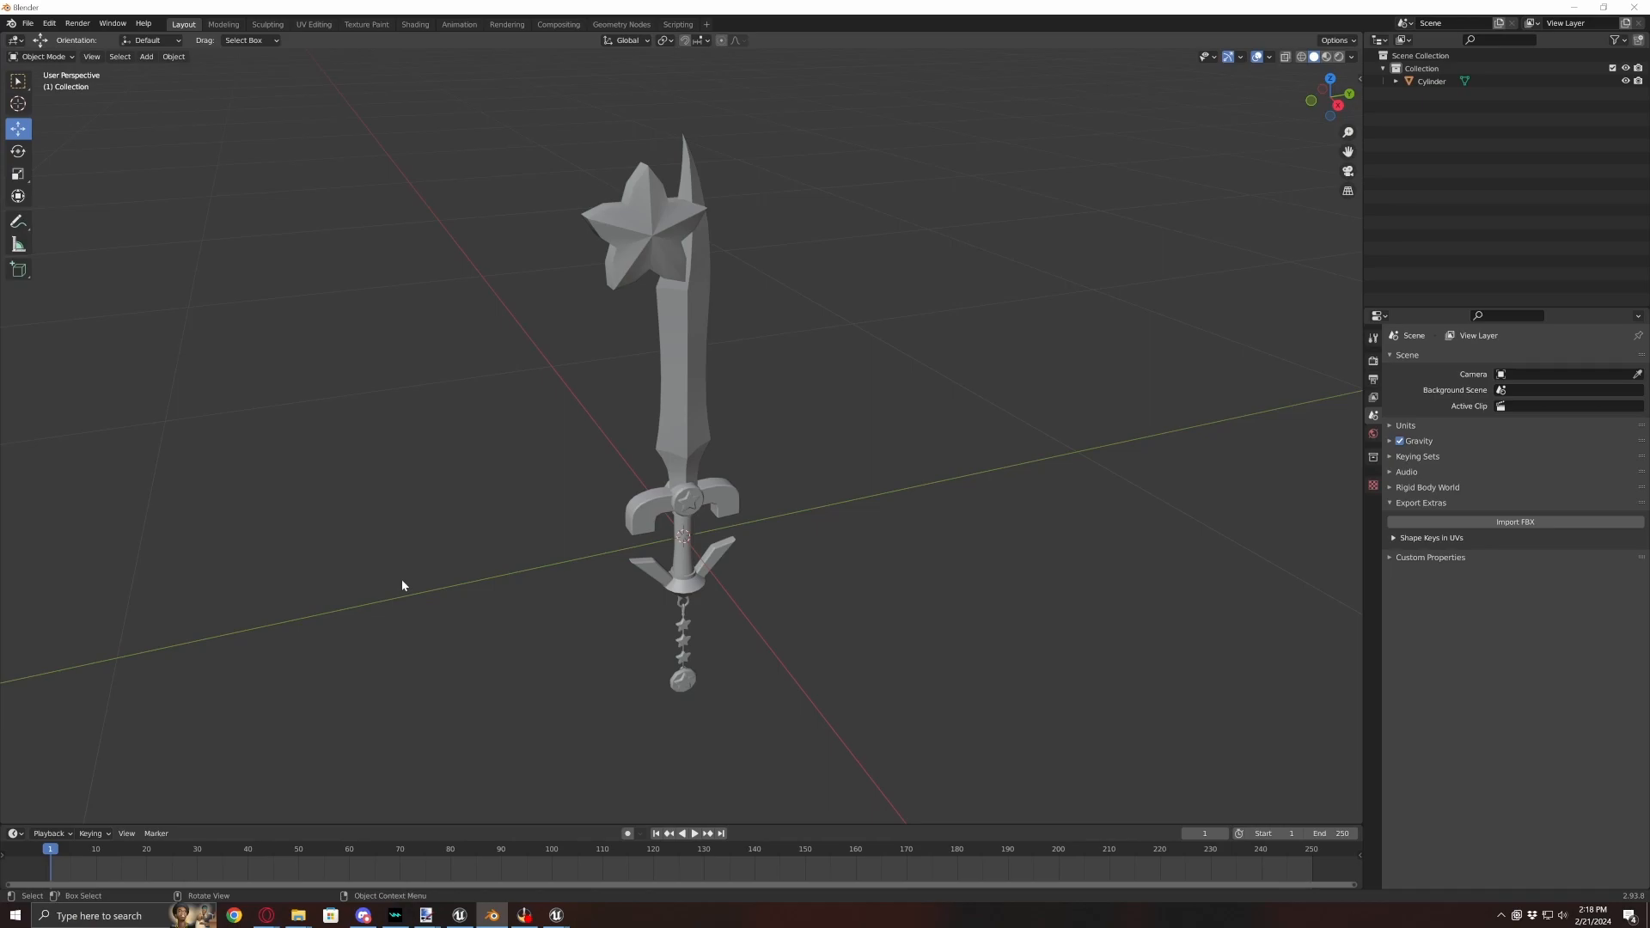
pyautogui.click(29, 25)
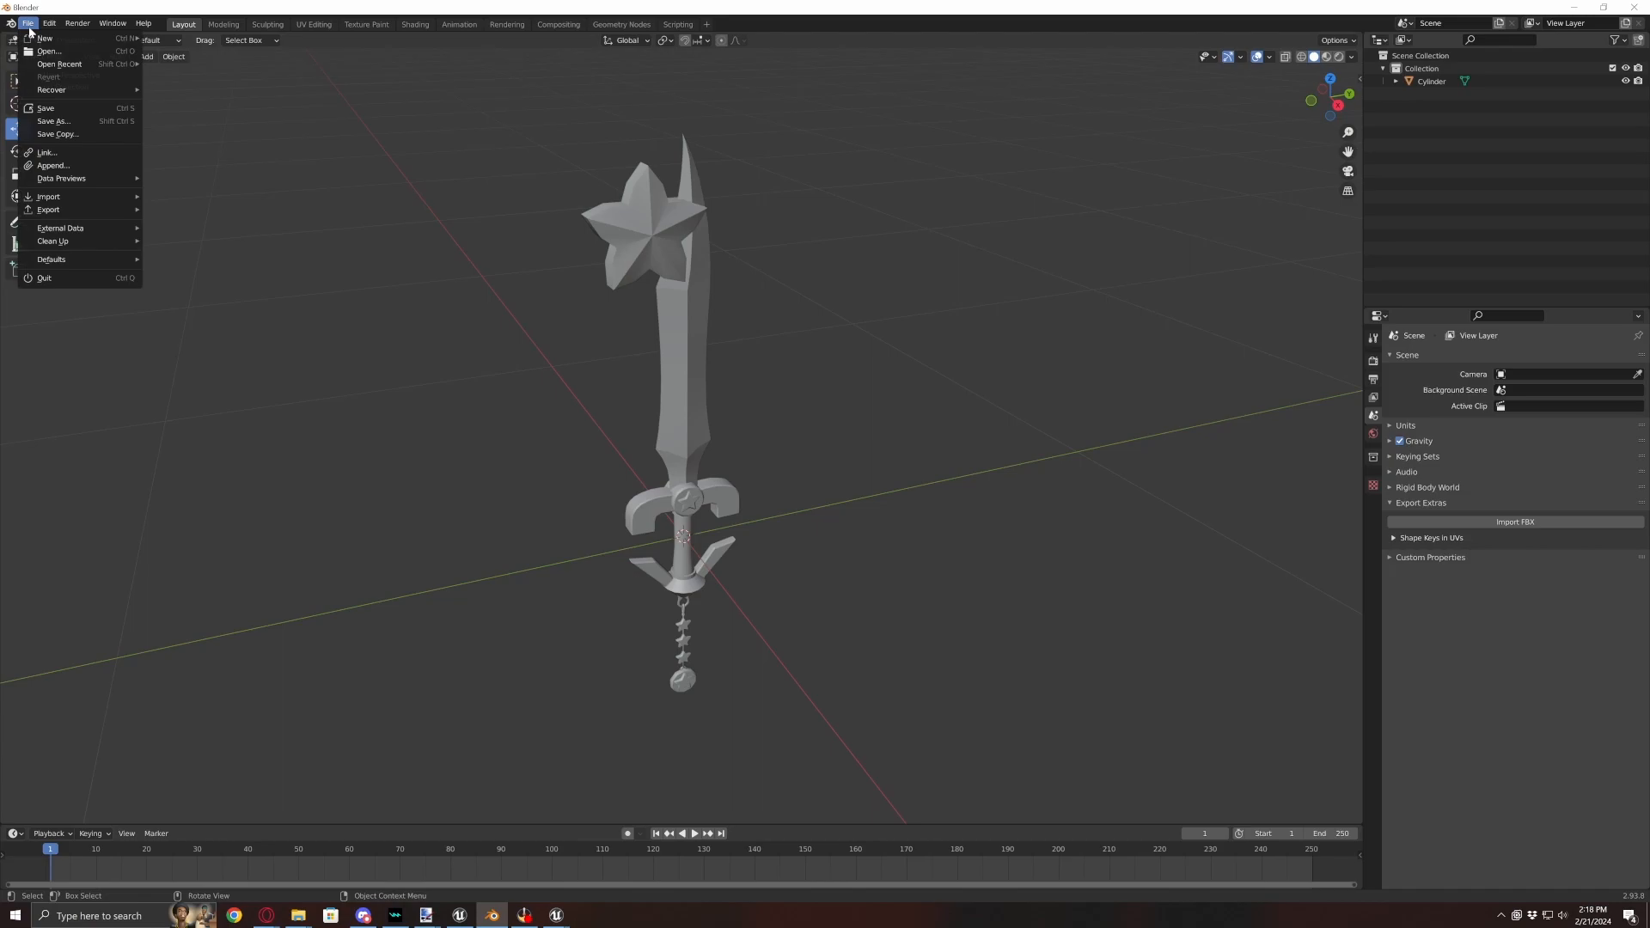
pyautogui.click(49, 23)
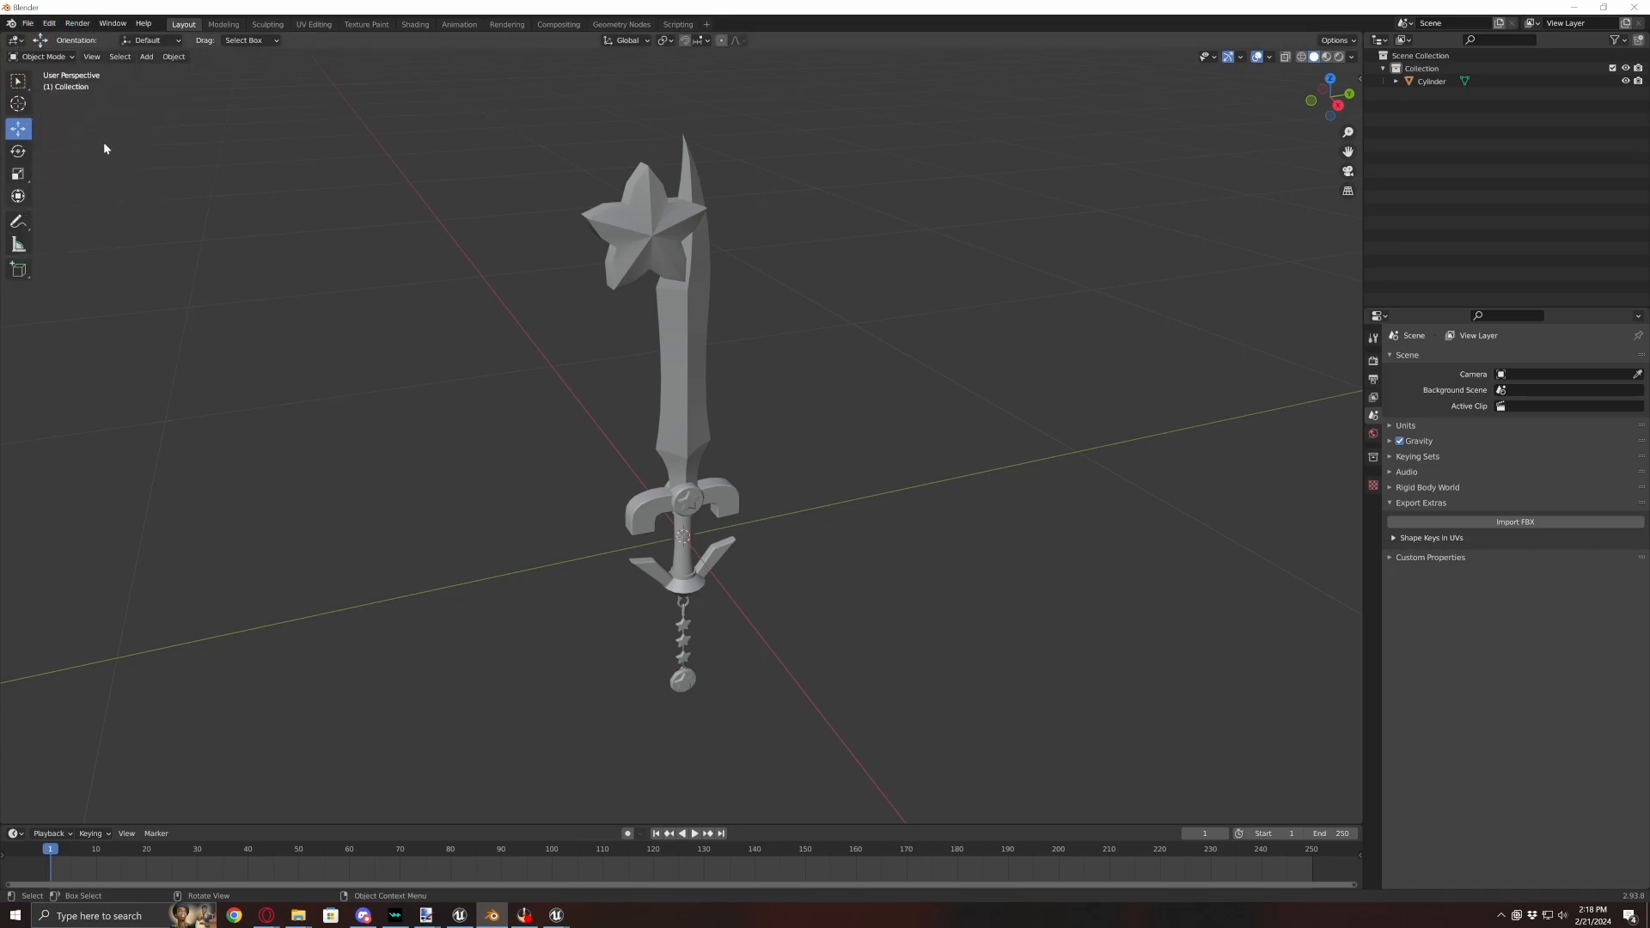
pyautogui.click(49, 23)
pyautogui.click(55, 204)
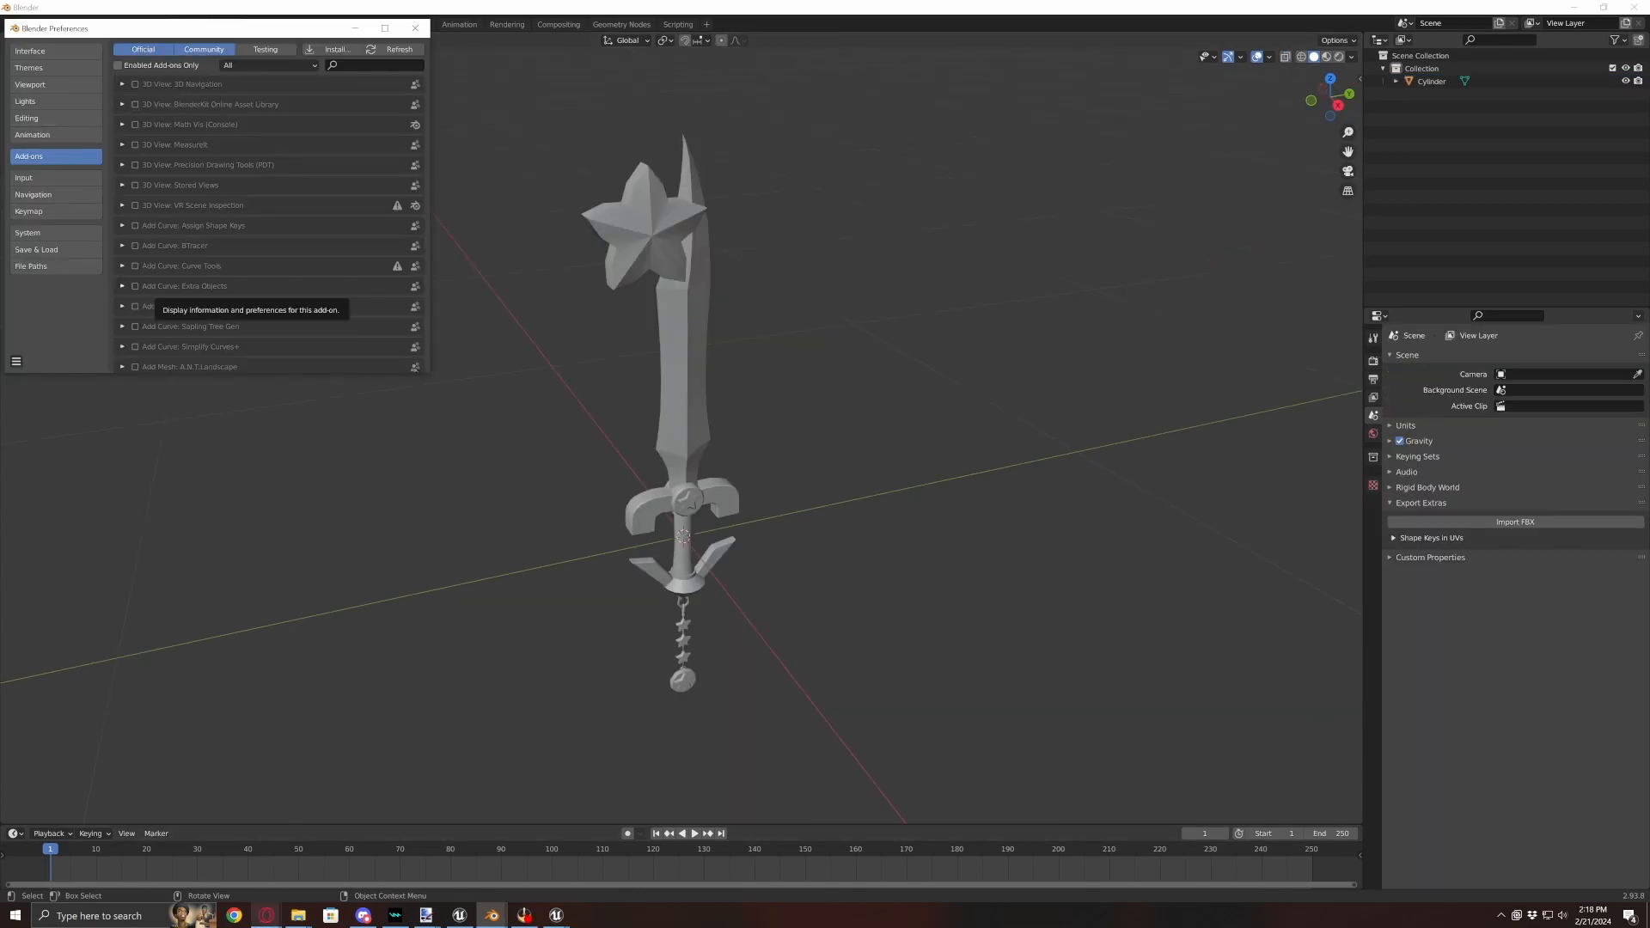
# - Show Blender's addons folder, then select GYAZ-Export-Tools-master, io_scene_fbx and io_import_scene_unreal_psa_psk_280.py in the TutorialFiles folder
pyautogui.moveTo(298, 915)
pyautogui.click(724, 868)
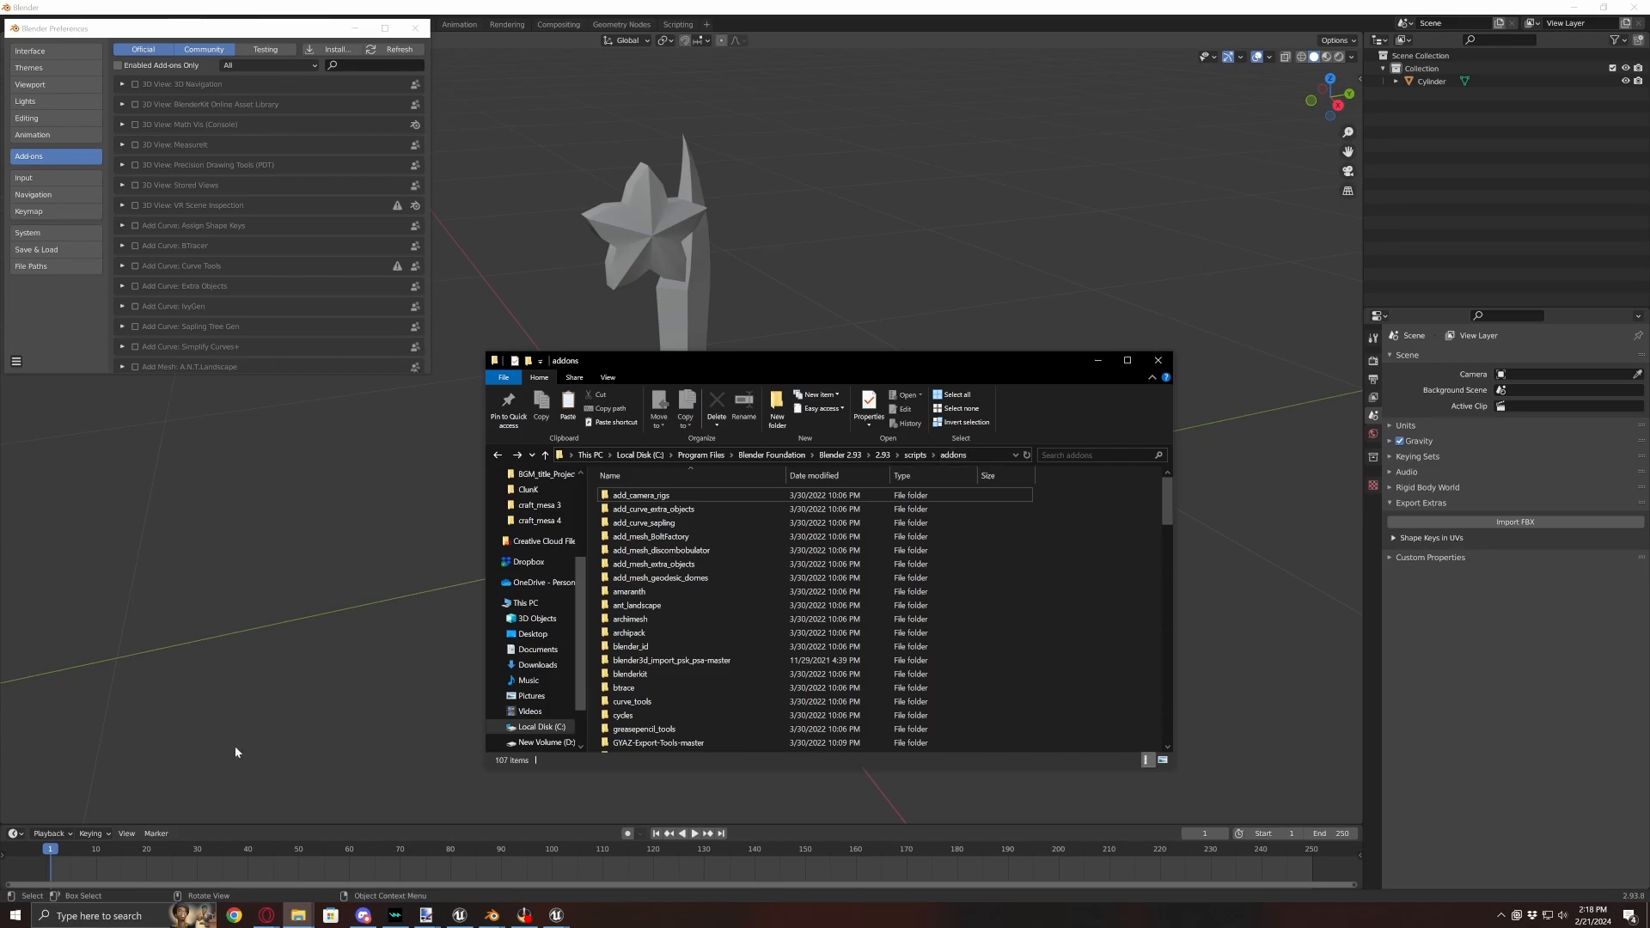
pyautogui.click(300, 916)
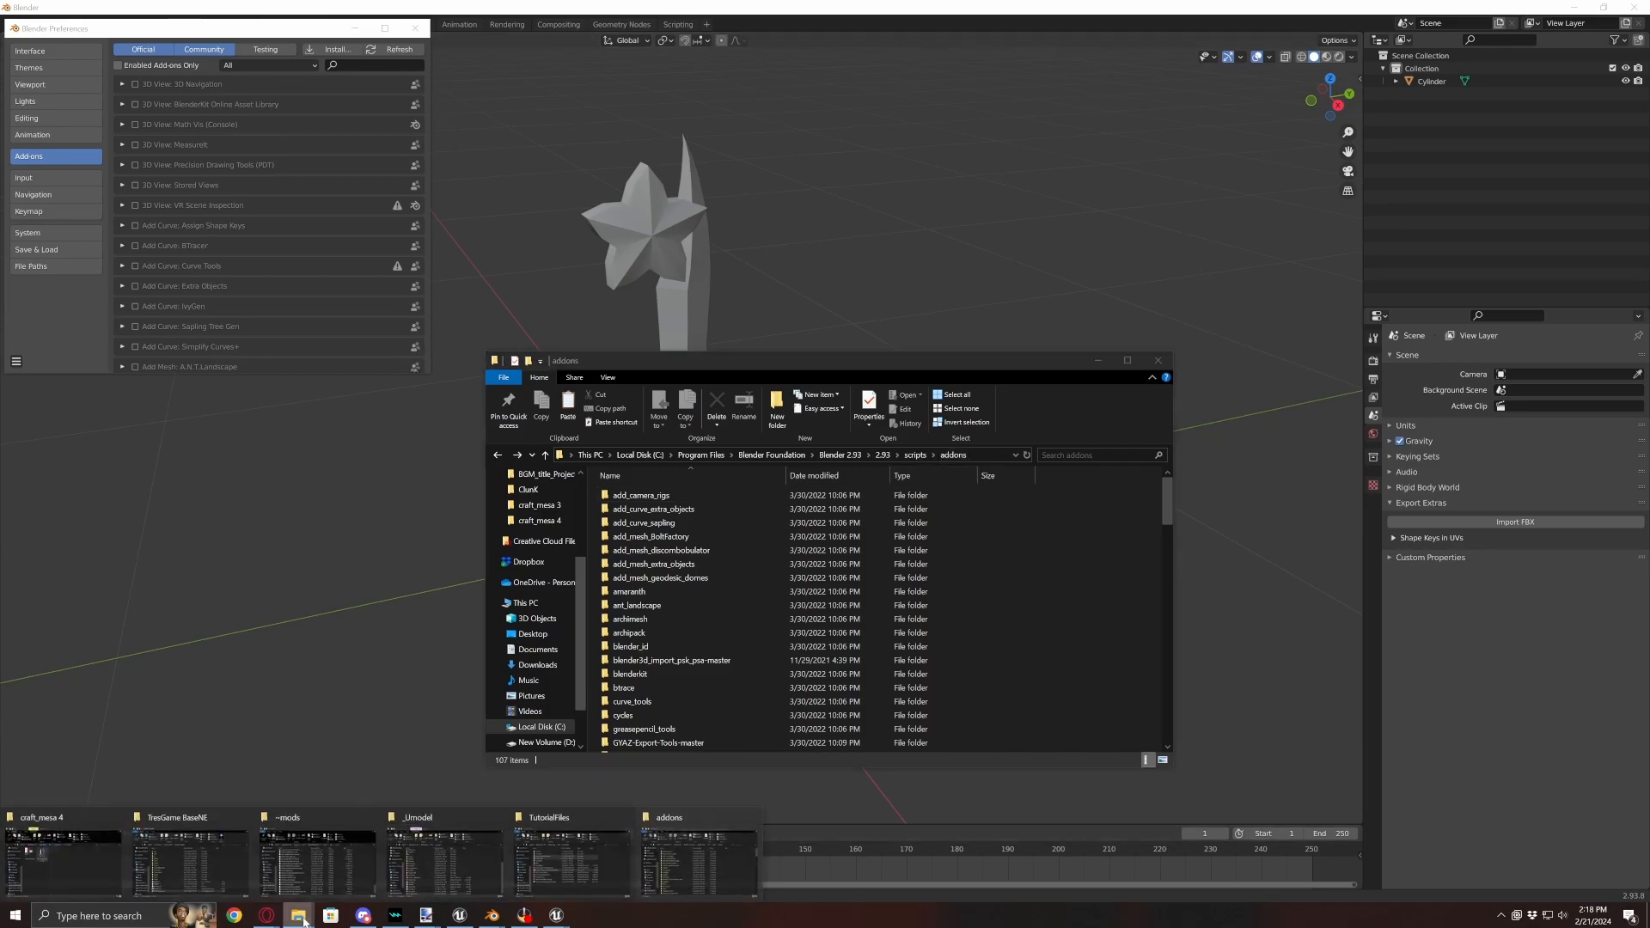
pyautogui.click(597, 863)
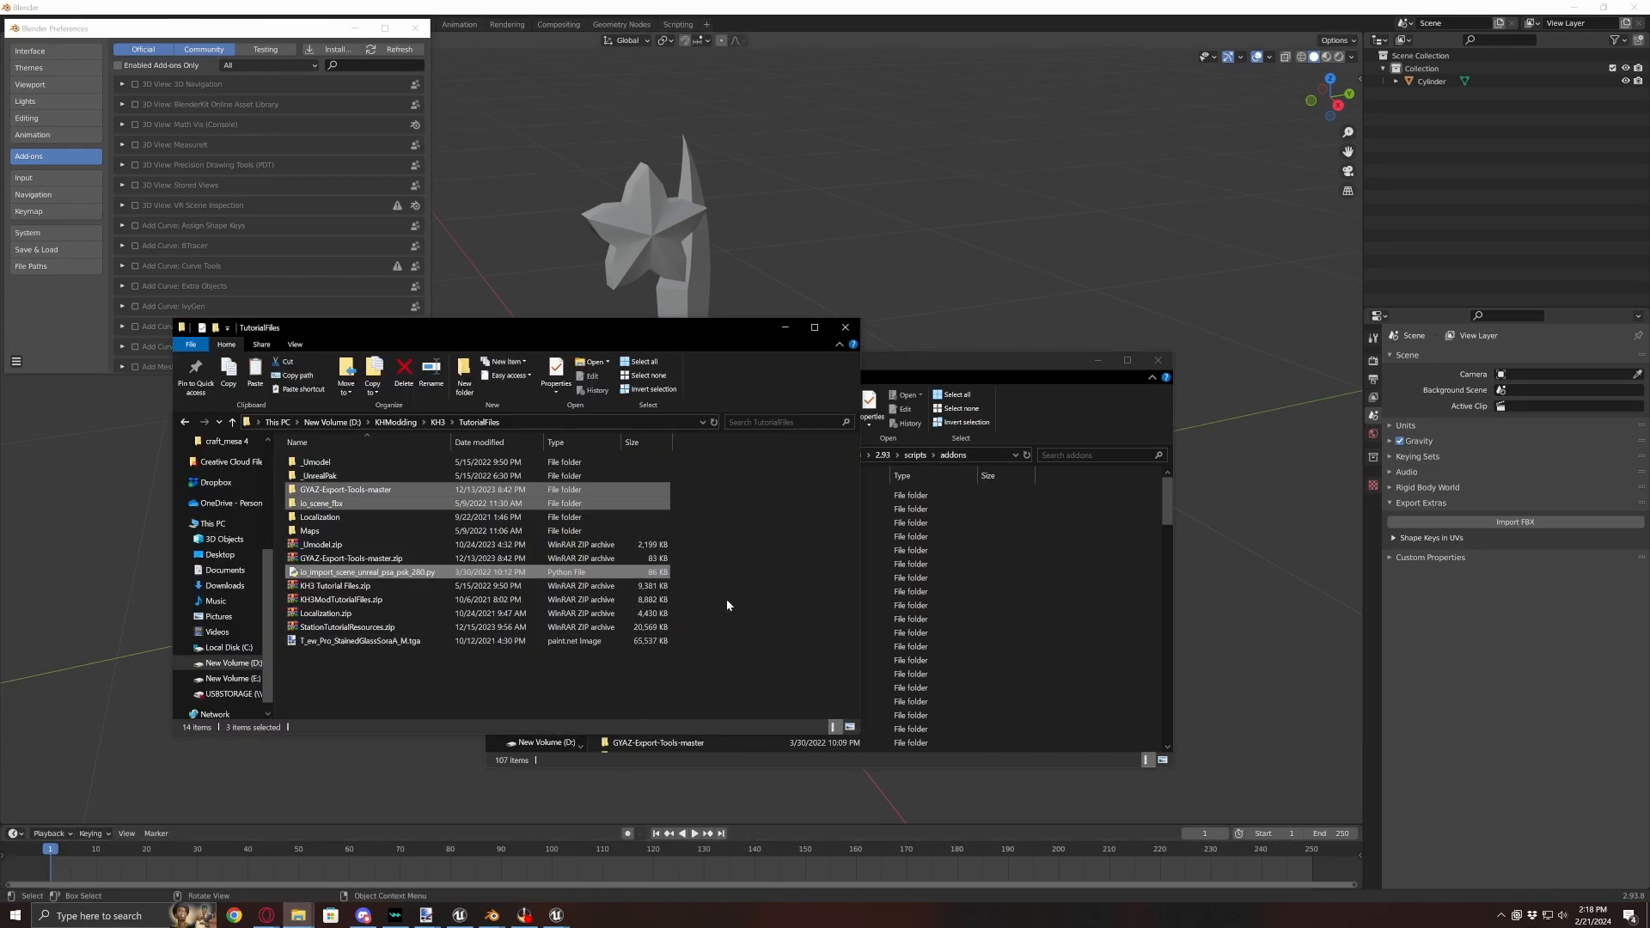
pyautogui.click(340, 491)
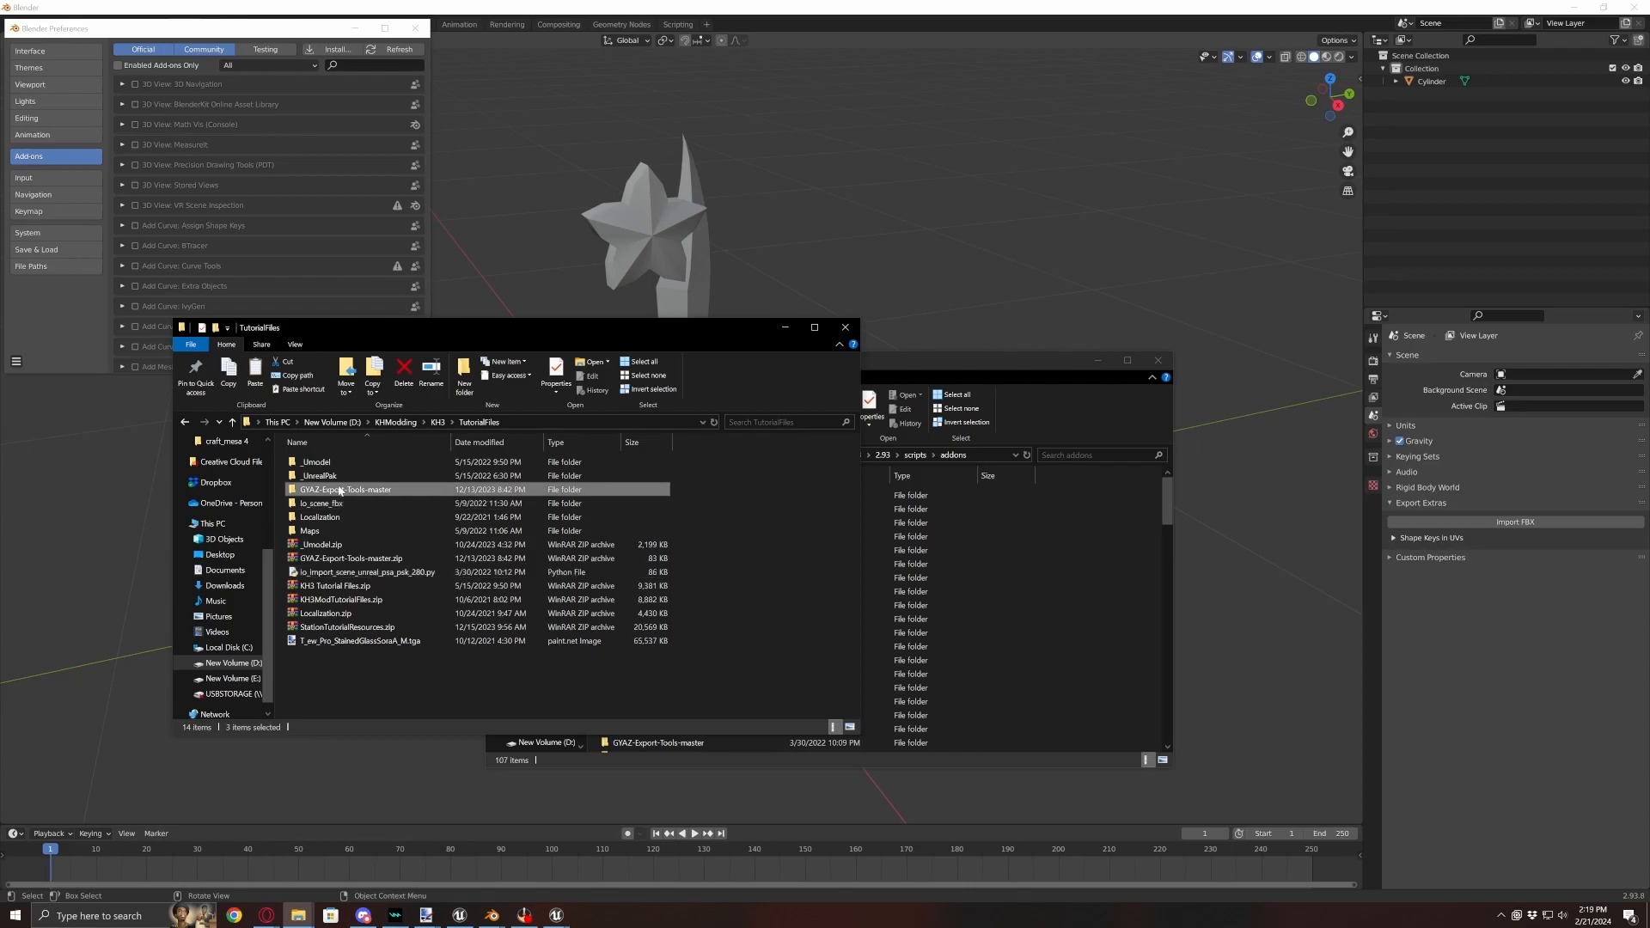
pyautogui.keyDown('ctrl'); pyautogui.click(347, 506); pyautogui.keyUp('ctrl')
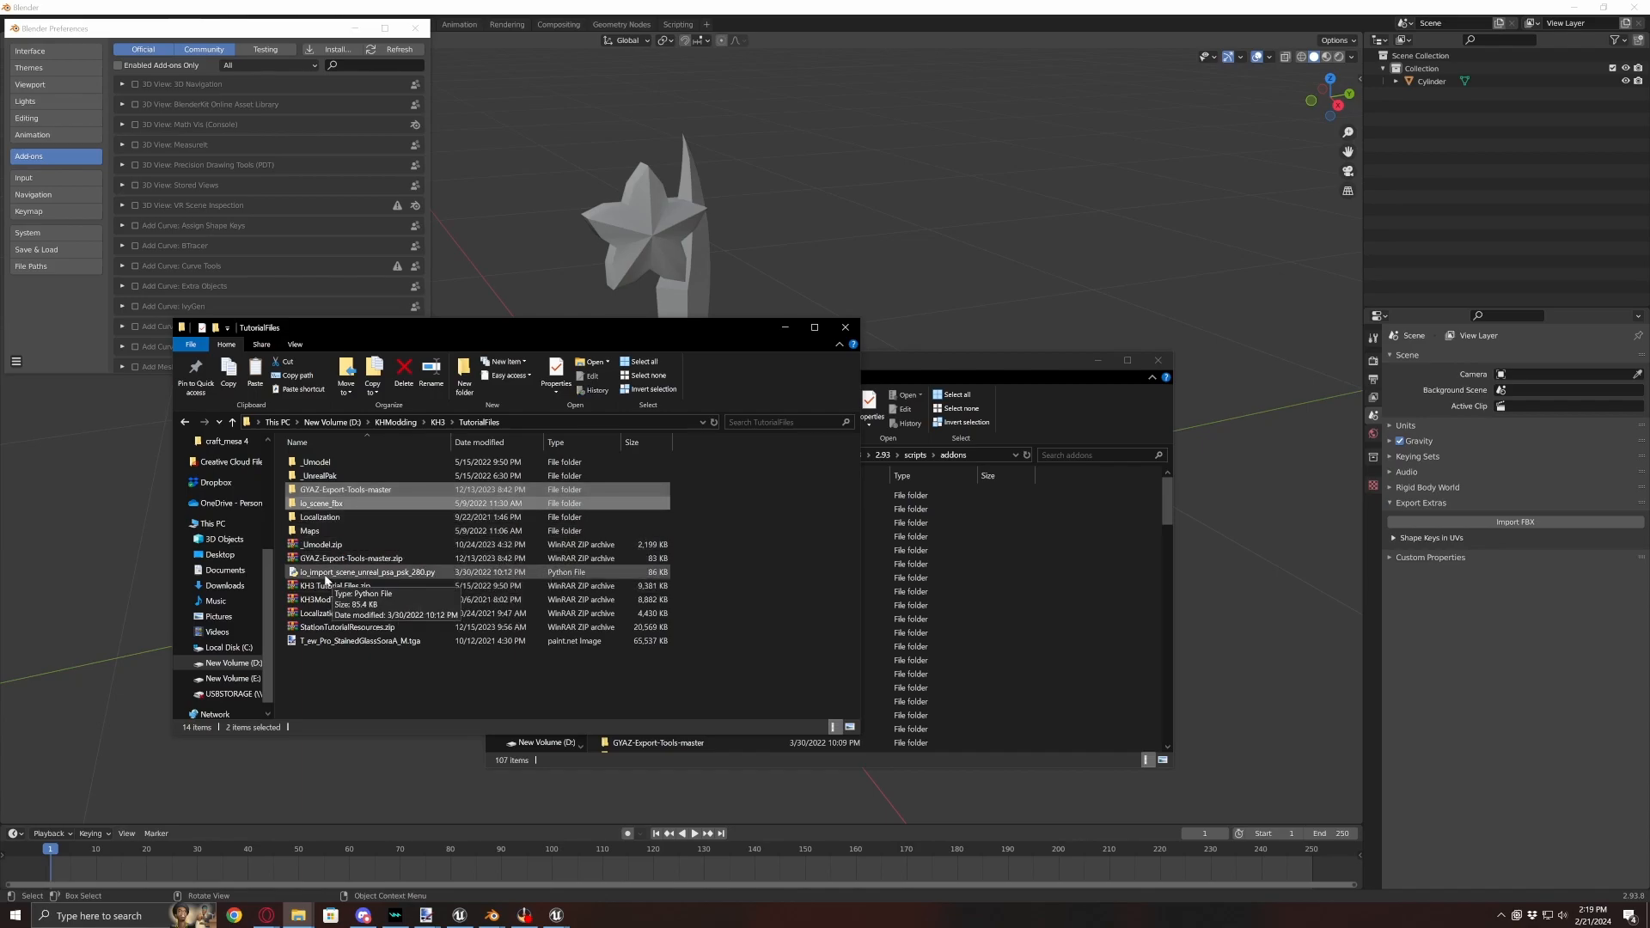
pyautogui.keyDown('ctrl'); pyautogui.click(331, 572); pyautogui.keyUp('ctrl')
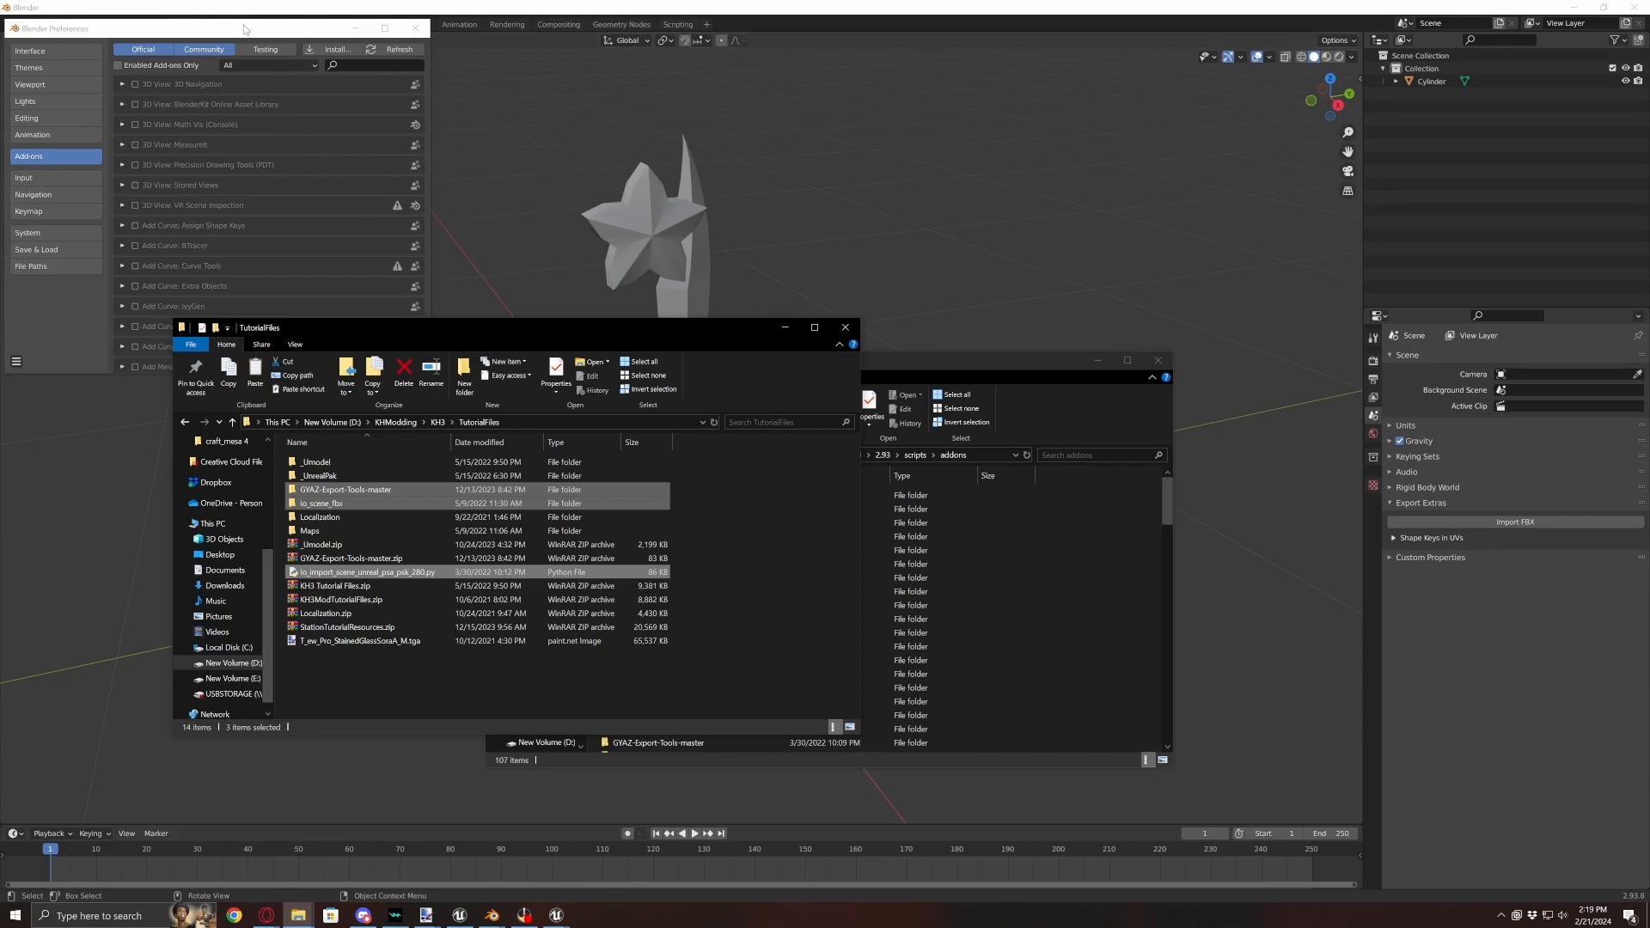
# - Search Blender's add-ons for "psk" and check that the Unreal Skeleton Mesh importer is enabled
pyautogui.click(64, 32)
pyautogui.click(372, 62)
pyautogui.write('psk')
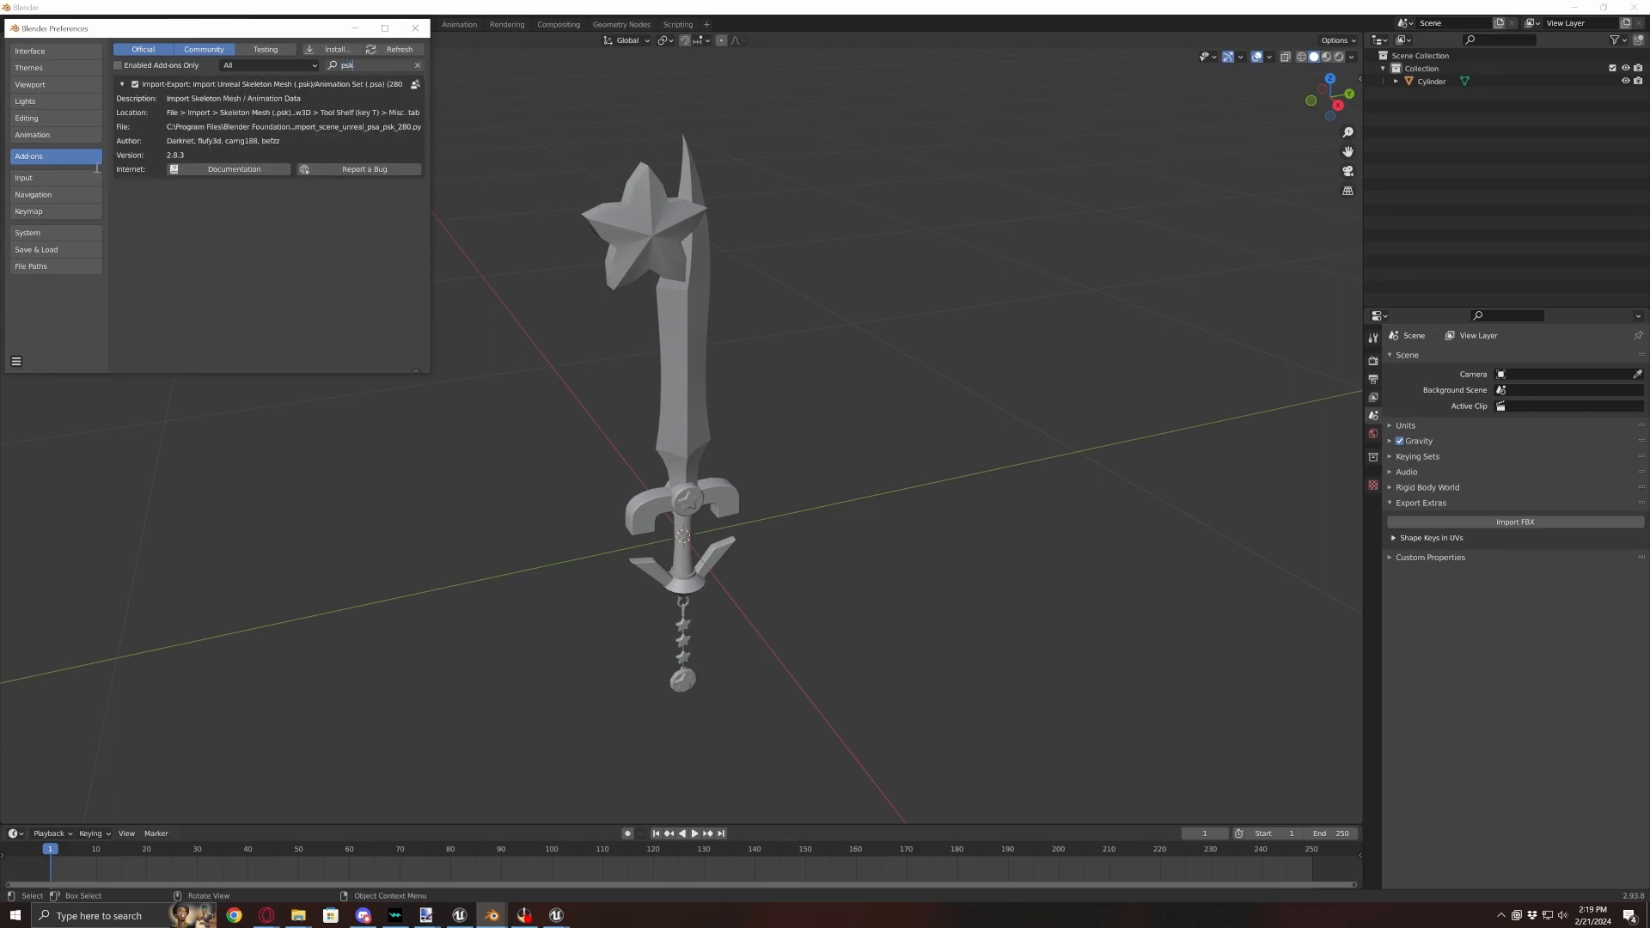
pyautogui.click(123, 86)
pyautogui.click(123, 86)
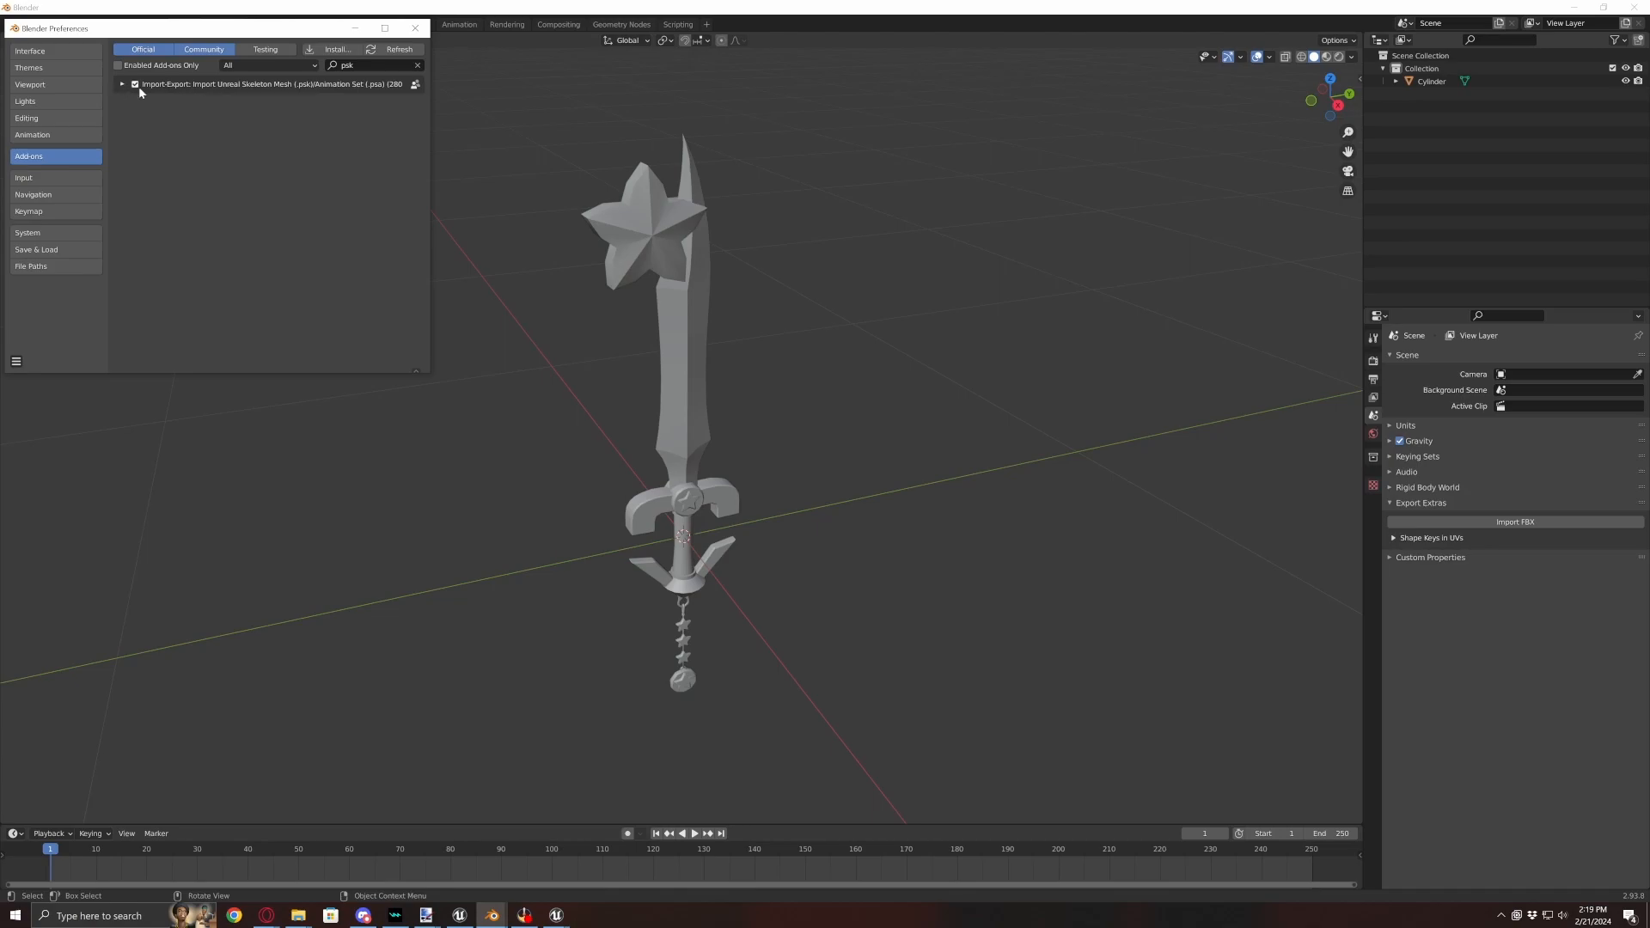
# - Search the add-ons for "gyaz" to check that GYAZ Export Tools is enabled, and close the preferences
pyautogui.click(368, 68)
pyautogui.press('BackSpace')
pyautogui.press('BackSpace')
pyautogui.press('BackSpace')
pyautogui.write('gyaz')
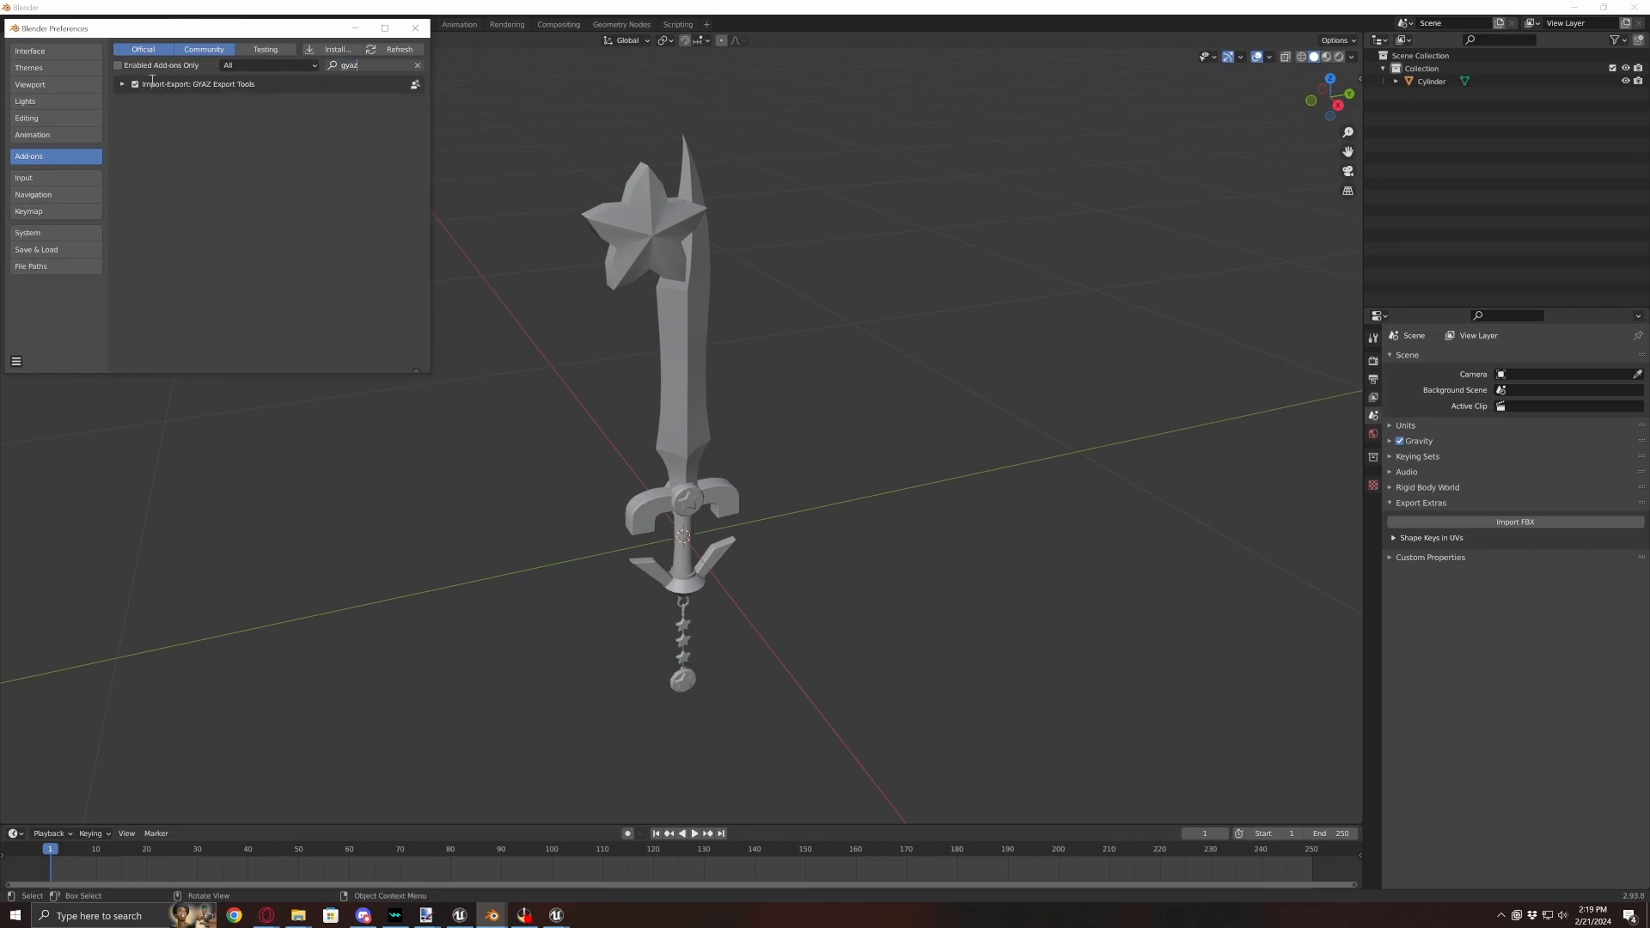
pyautogui.click(410, 28)
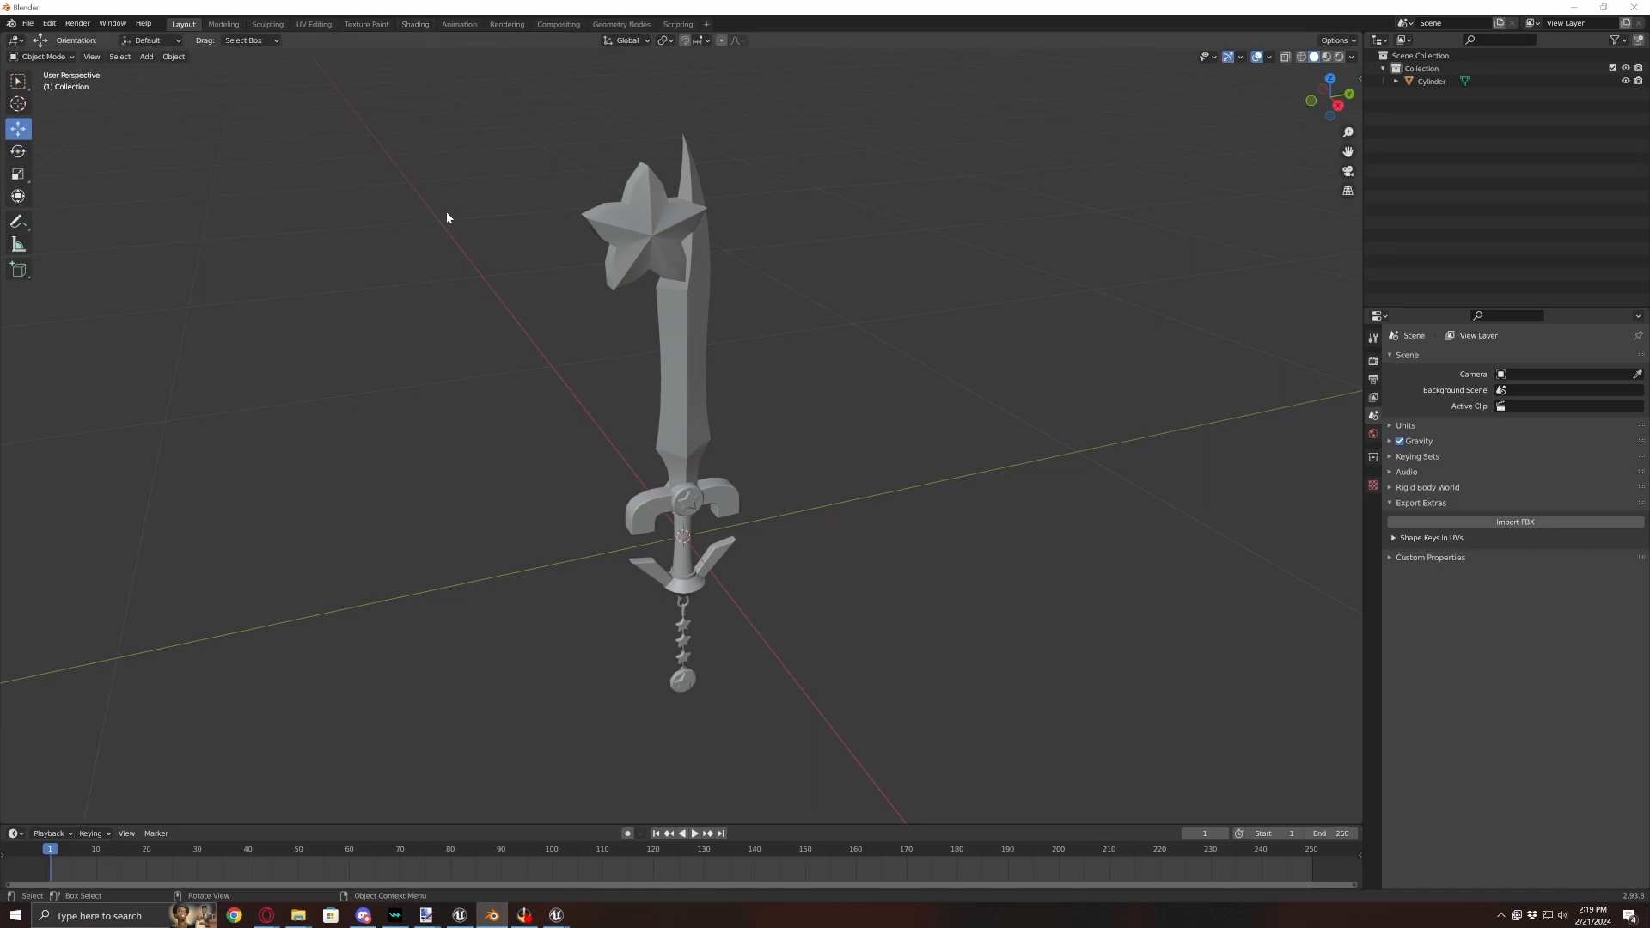
# - Start a Skeleton Mesh (.psk) import and browse from the KH3 bookmark to _Umodel\Export\Game\Character\wep
pyautogui.click(27, 23)
pyautogui.moveTo(74, 201)
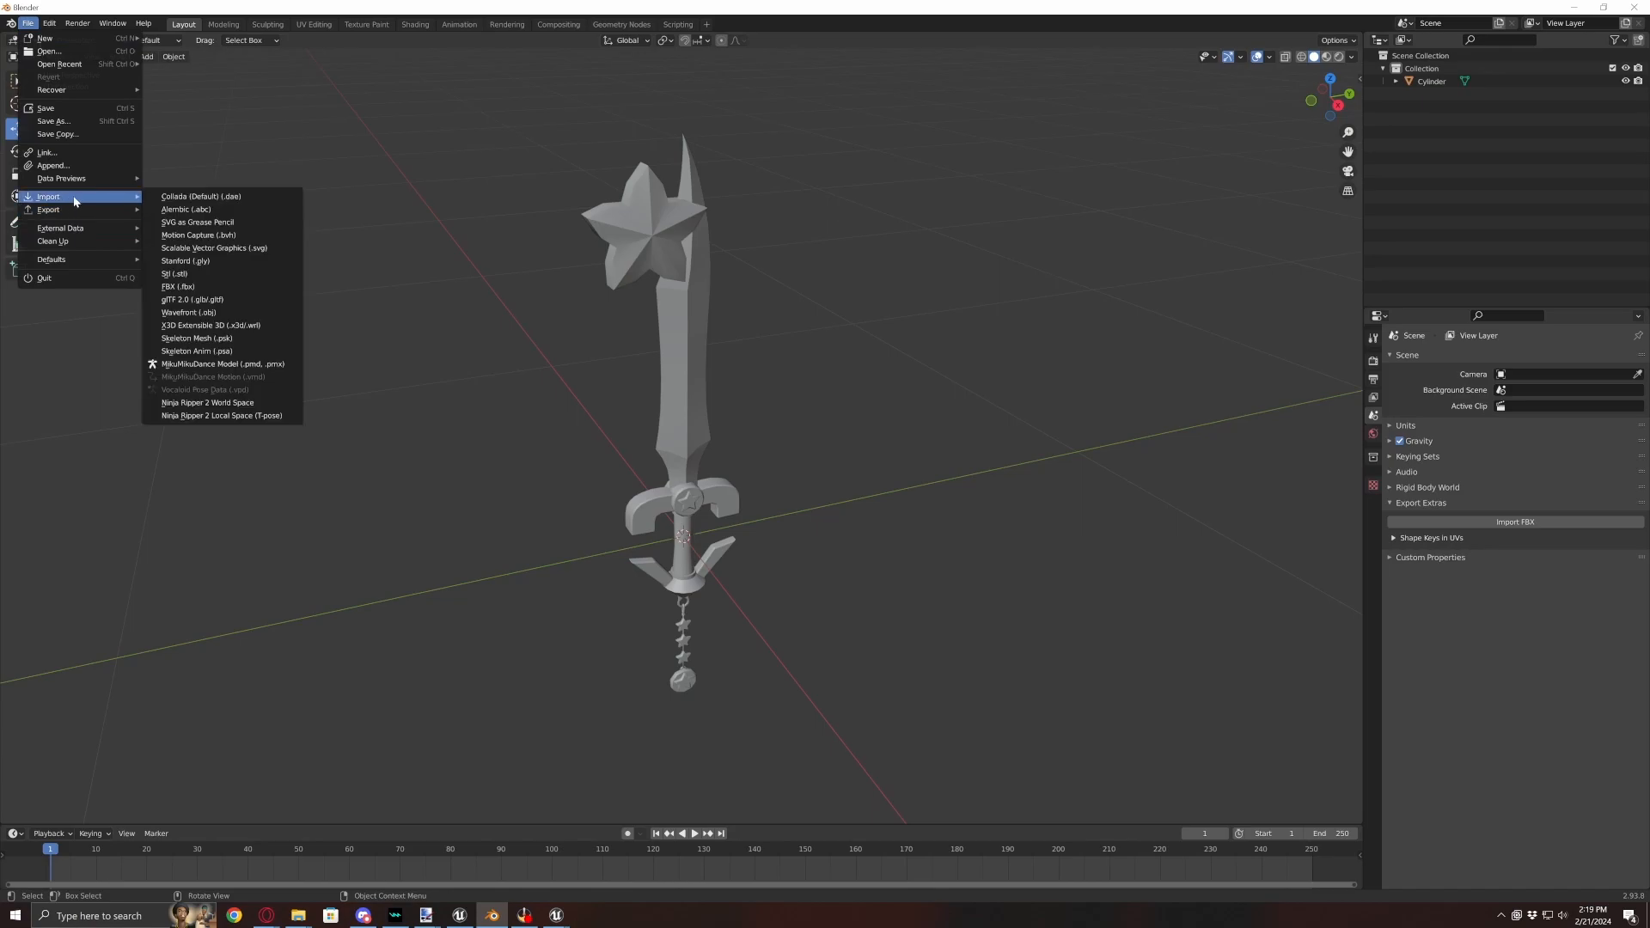
pyautogui.click(244, 338)
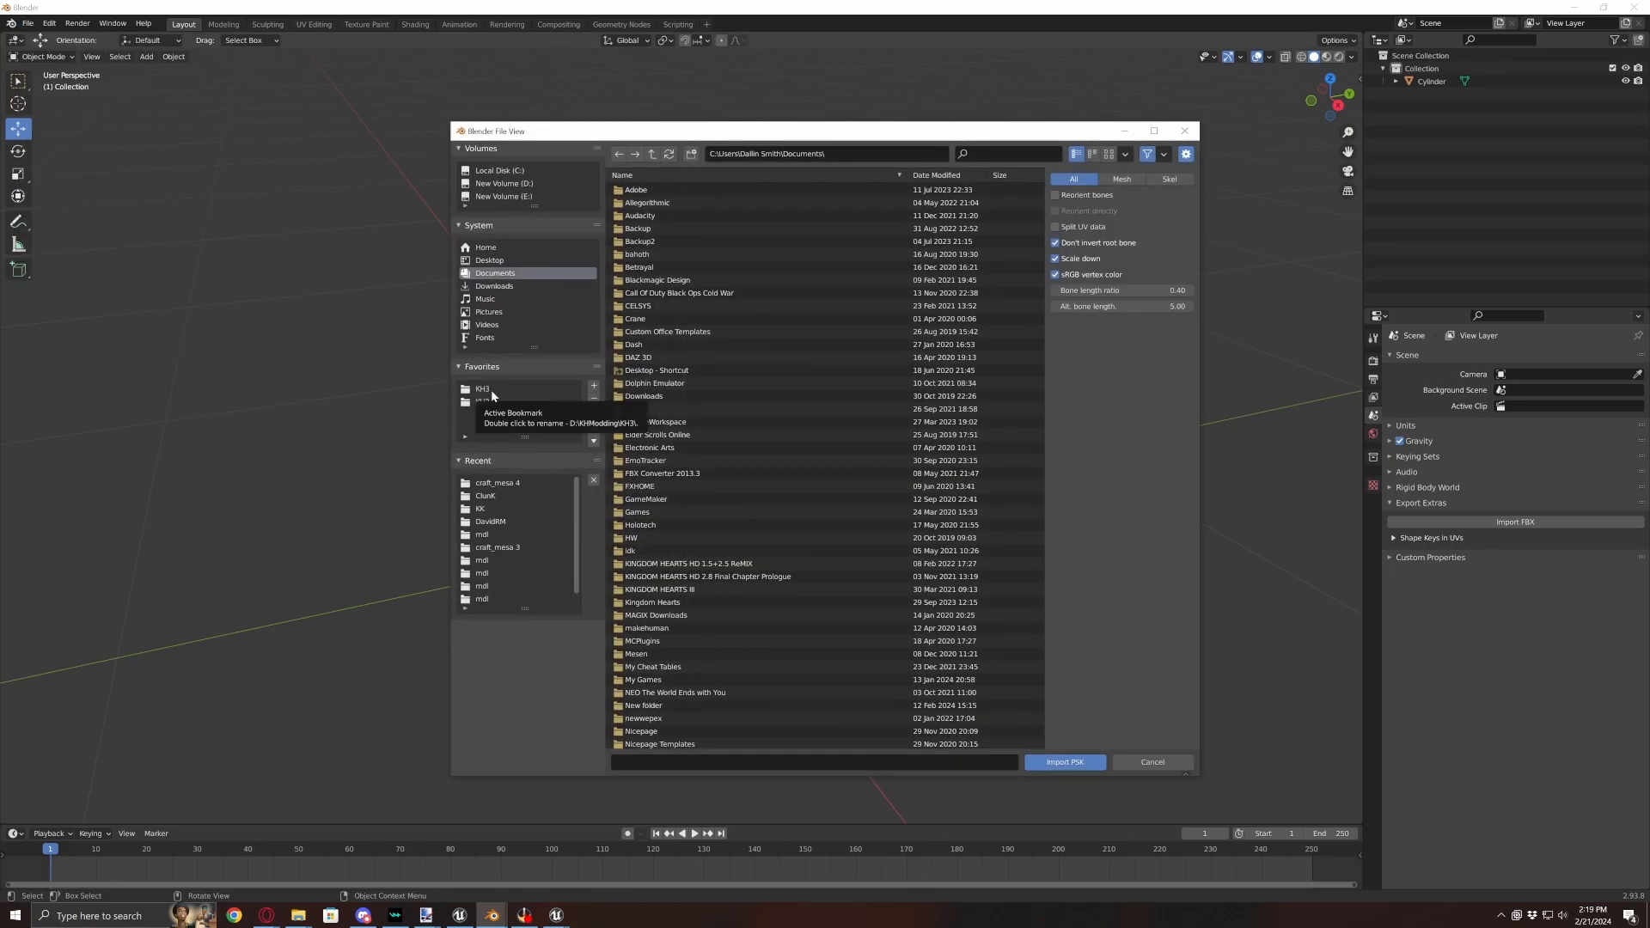
pyautogui.click(492, 390)
pyautogui.doubleClick(641, 280)
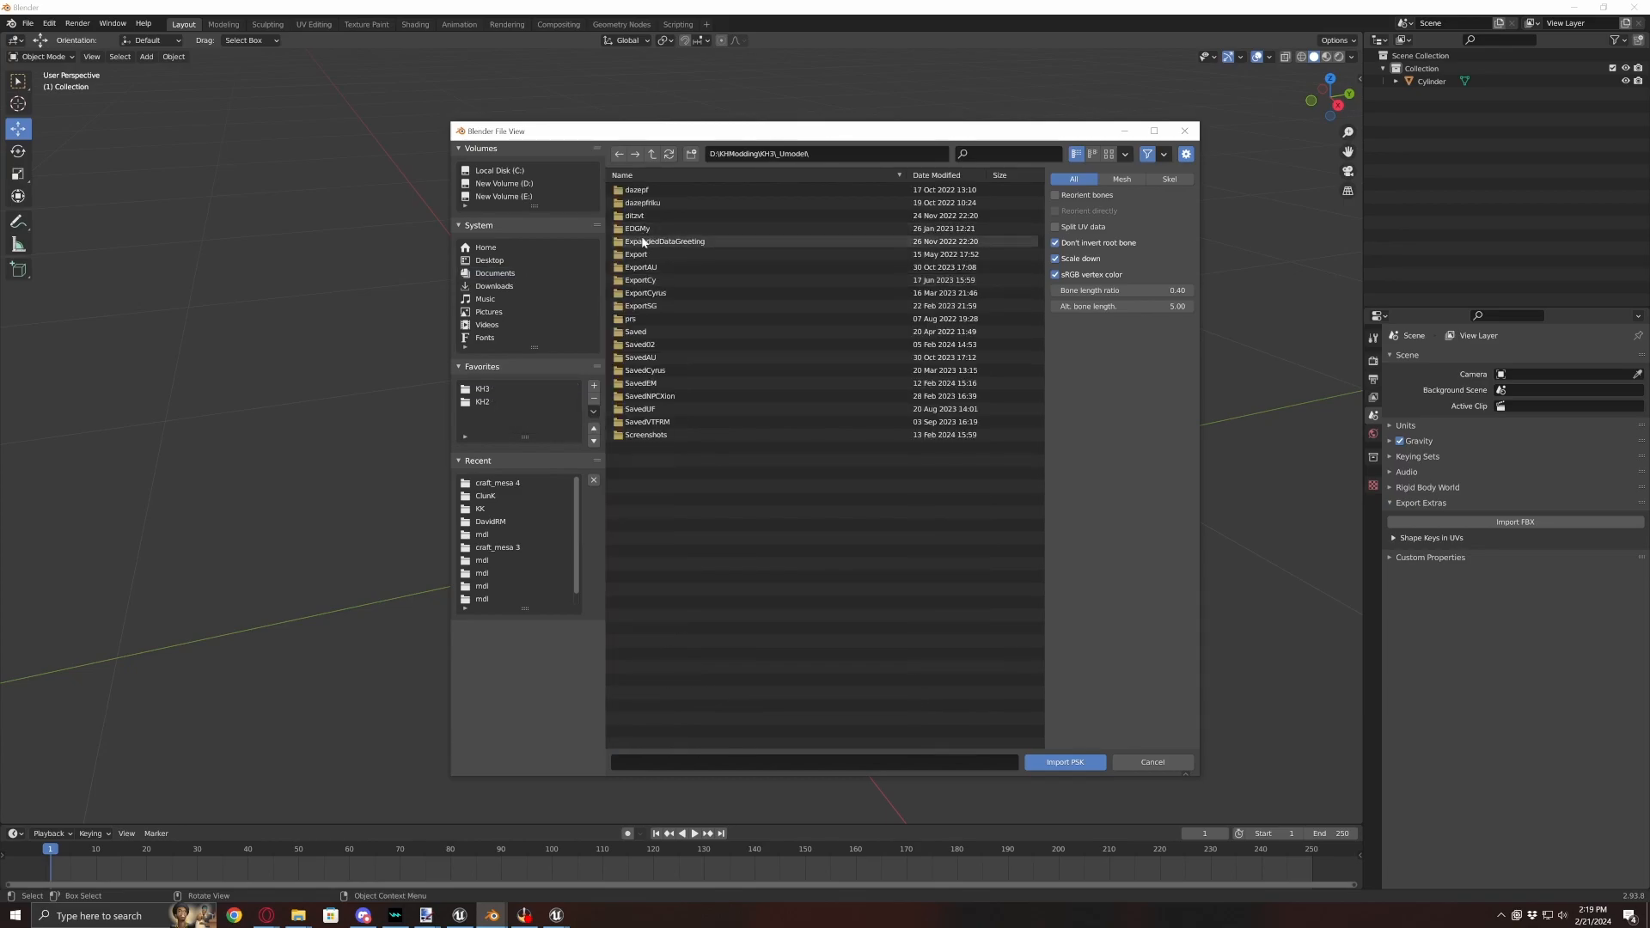
pyautogui.doubleClick(642, 257)
pyautogui.doubleClick(665, 204)
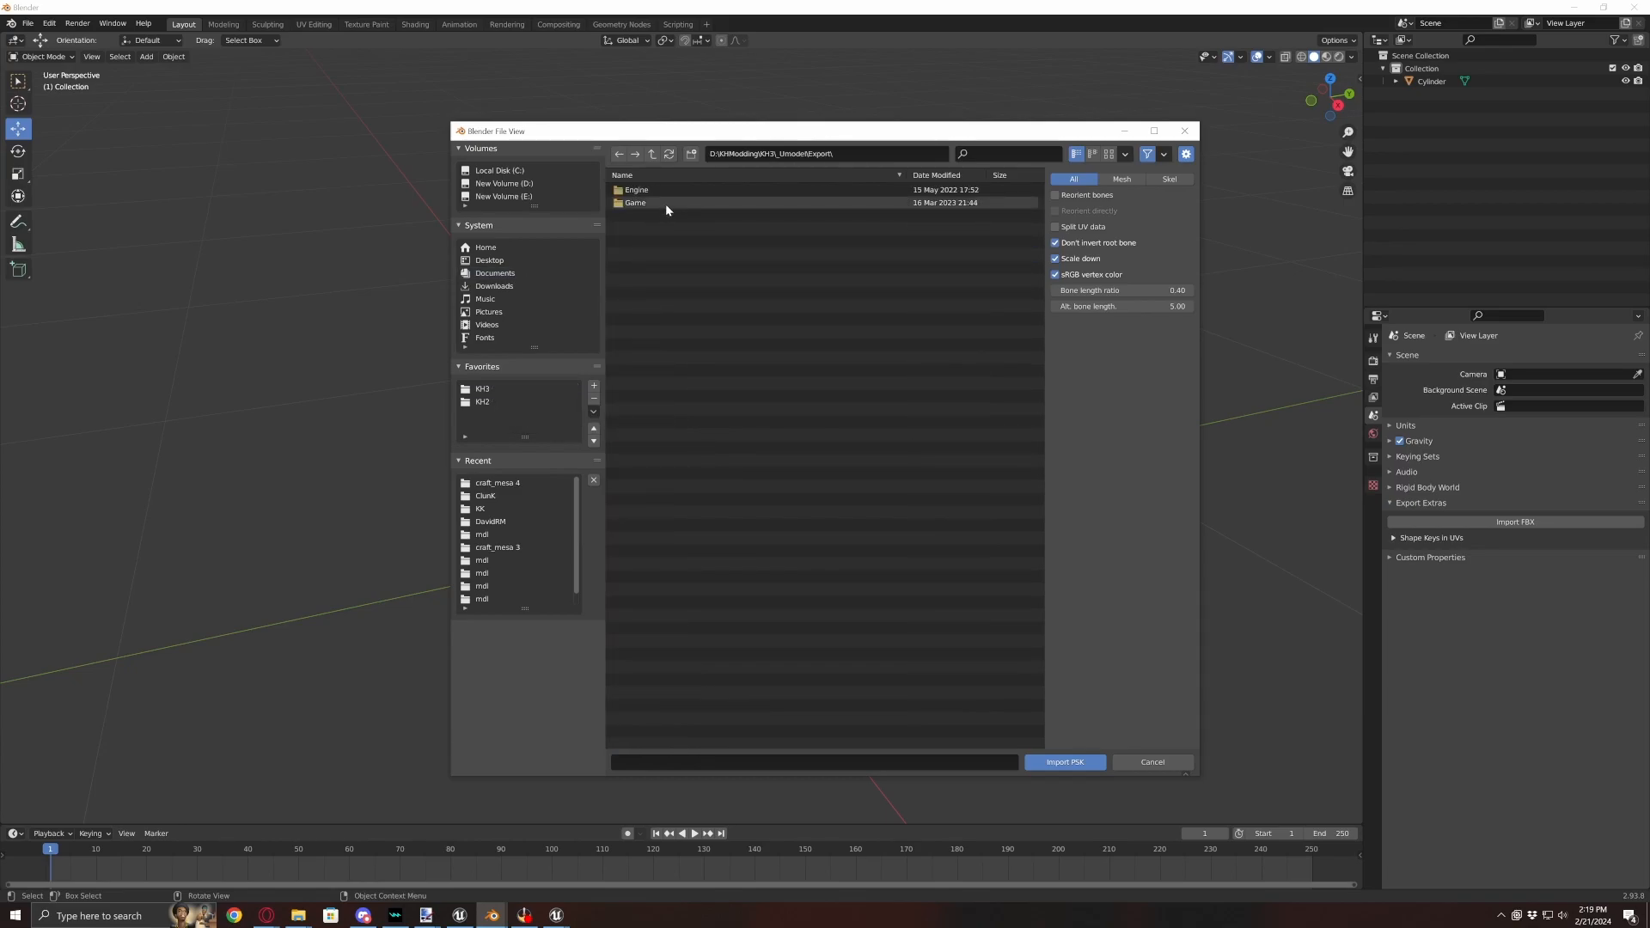
pyautogui.doubleClick(643, 190)
pyautogui.doubleClick(653, 253)
# - Open the w_so150 weapon folder and its mdl subfolder in the import file browser
pyautogui.scroll(-2, 735, 457)
pyautogui.scroll(-3, 739, 455)
pyautogui.scroll(-1, 745, 453)
pyautogui.scroll(-3, 744, 453)
pyautogui.scroll(-7, 743, 452)
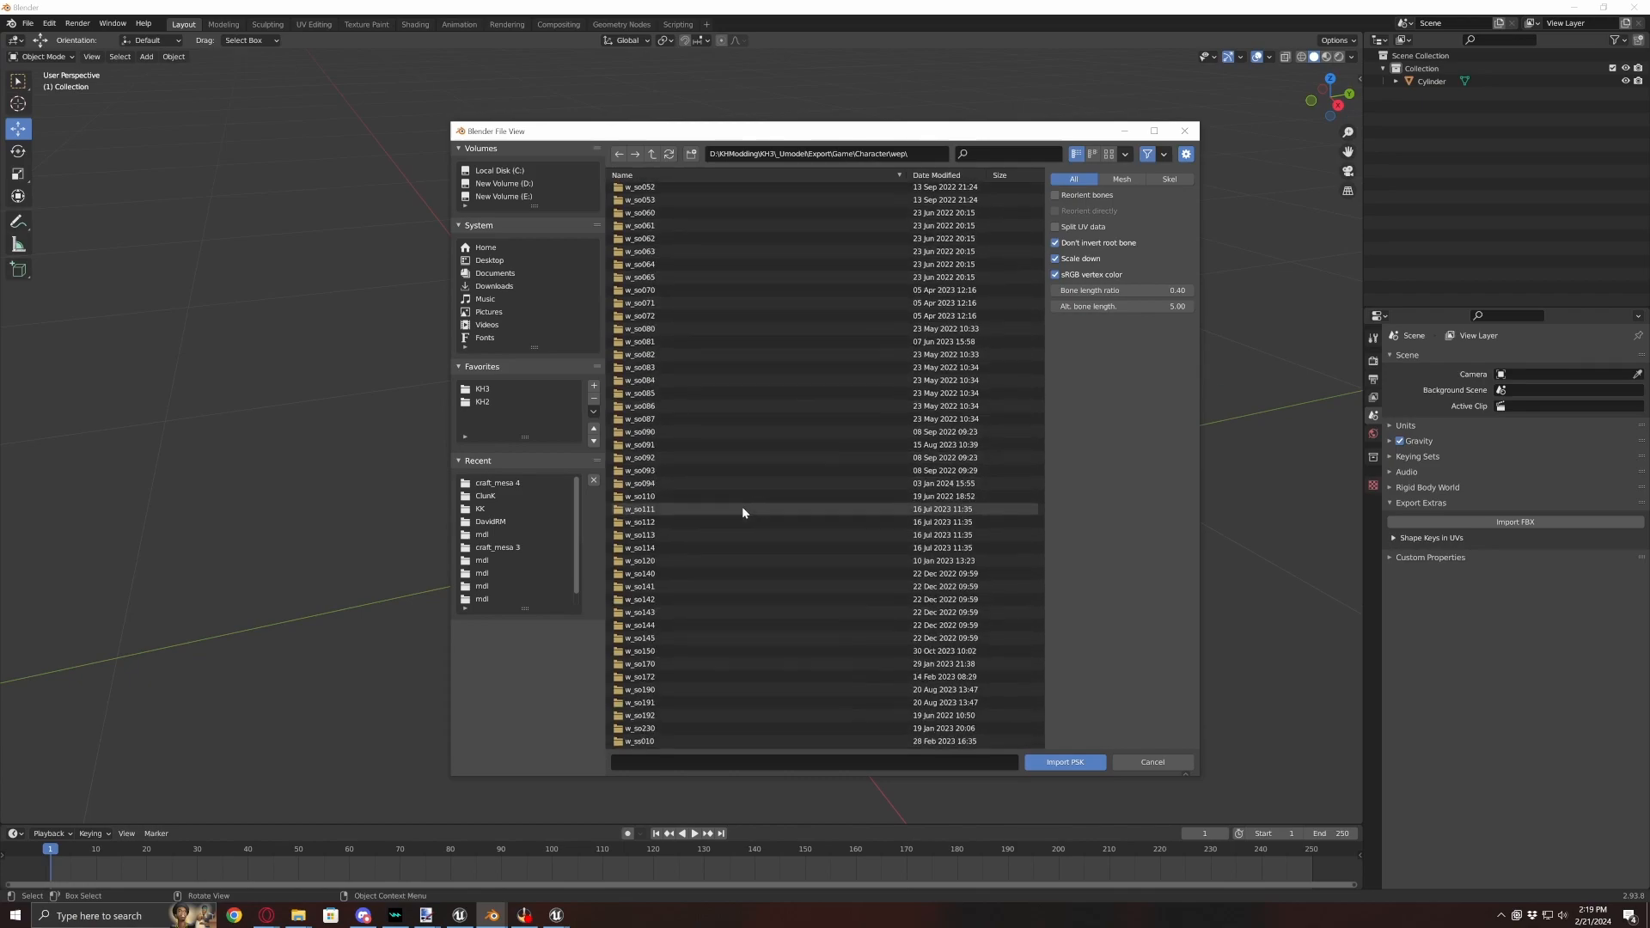
pyautogui.click(649, 654)
pyautogui.doubleClick(649, 655)
pyautogui.doubleClick(653, 194)
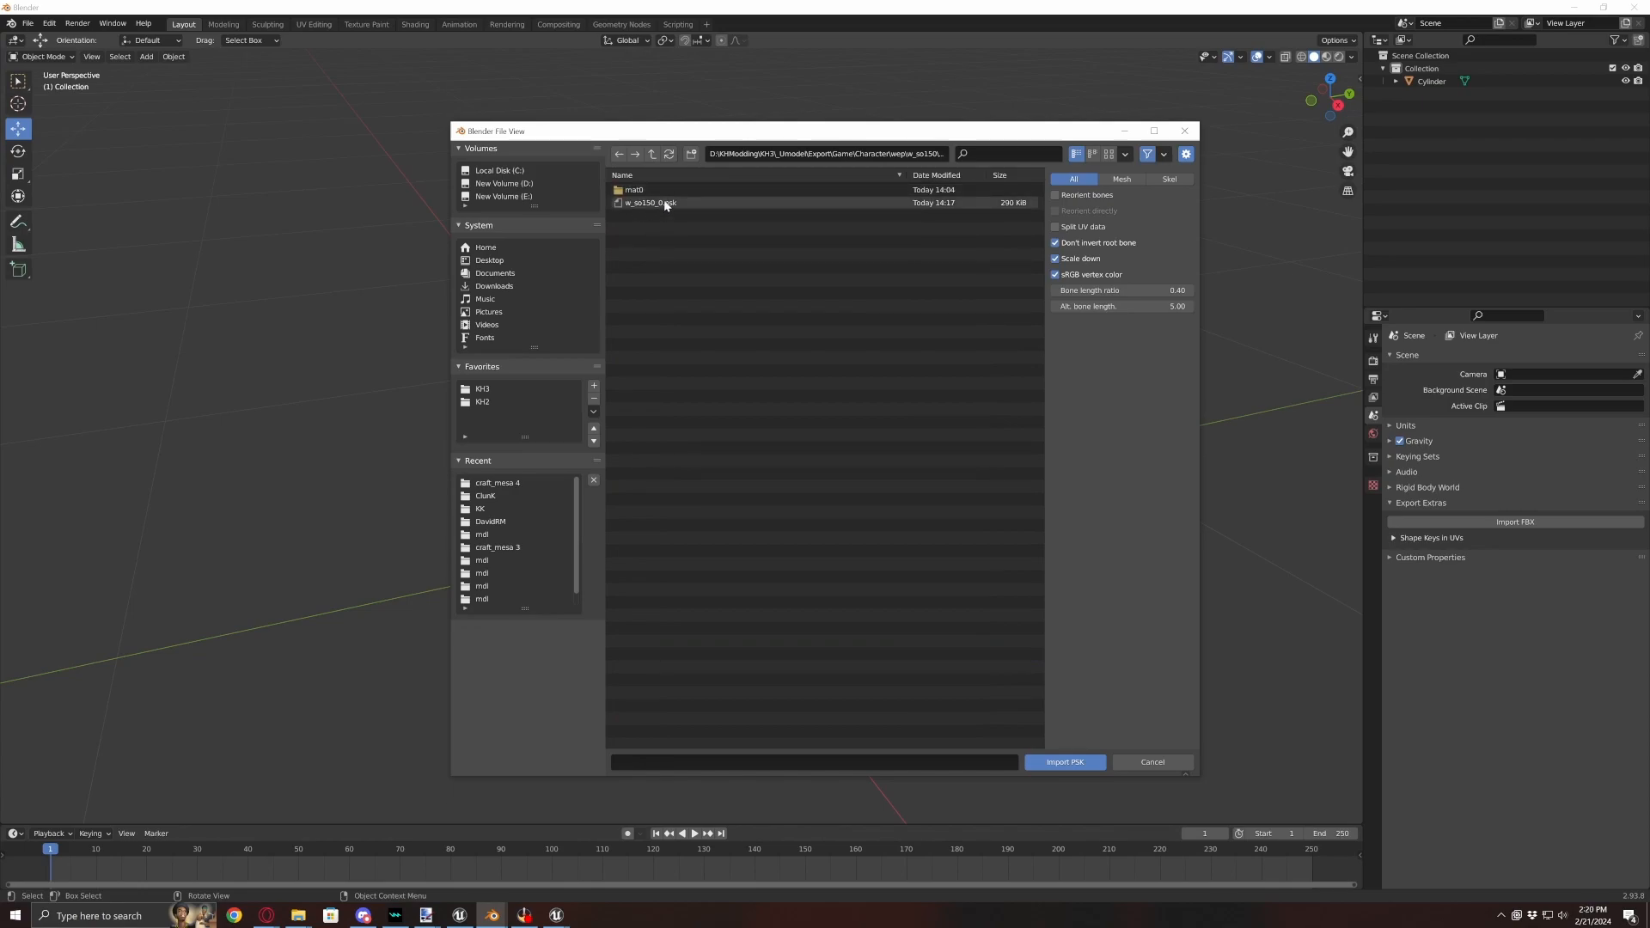
# - Import w_so150_0.psk into the scene with the default PSK import settings
pyautogui.click(658, 204)
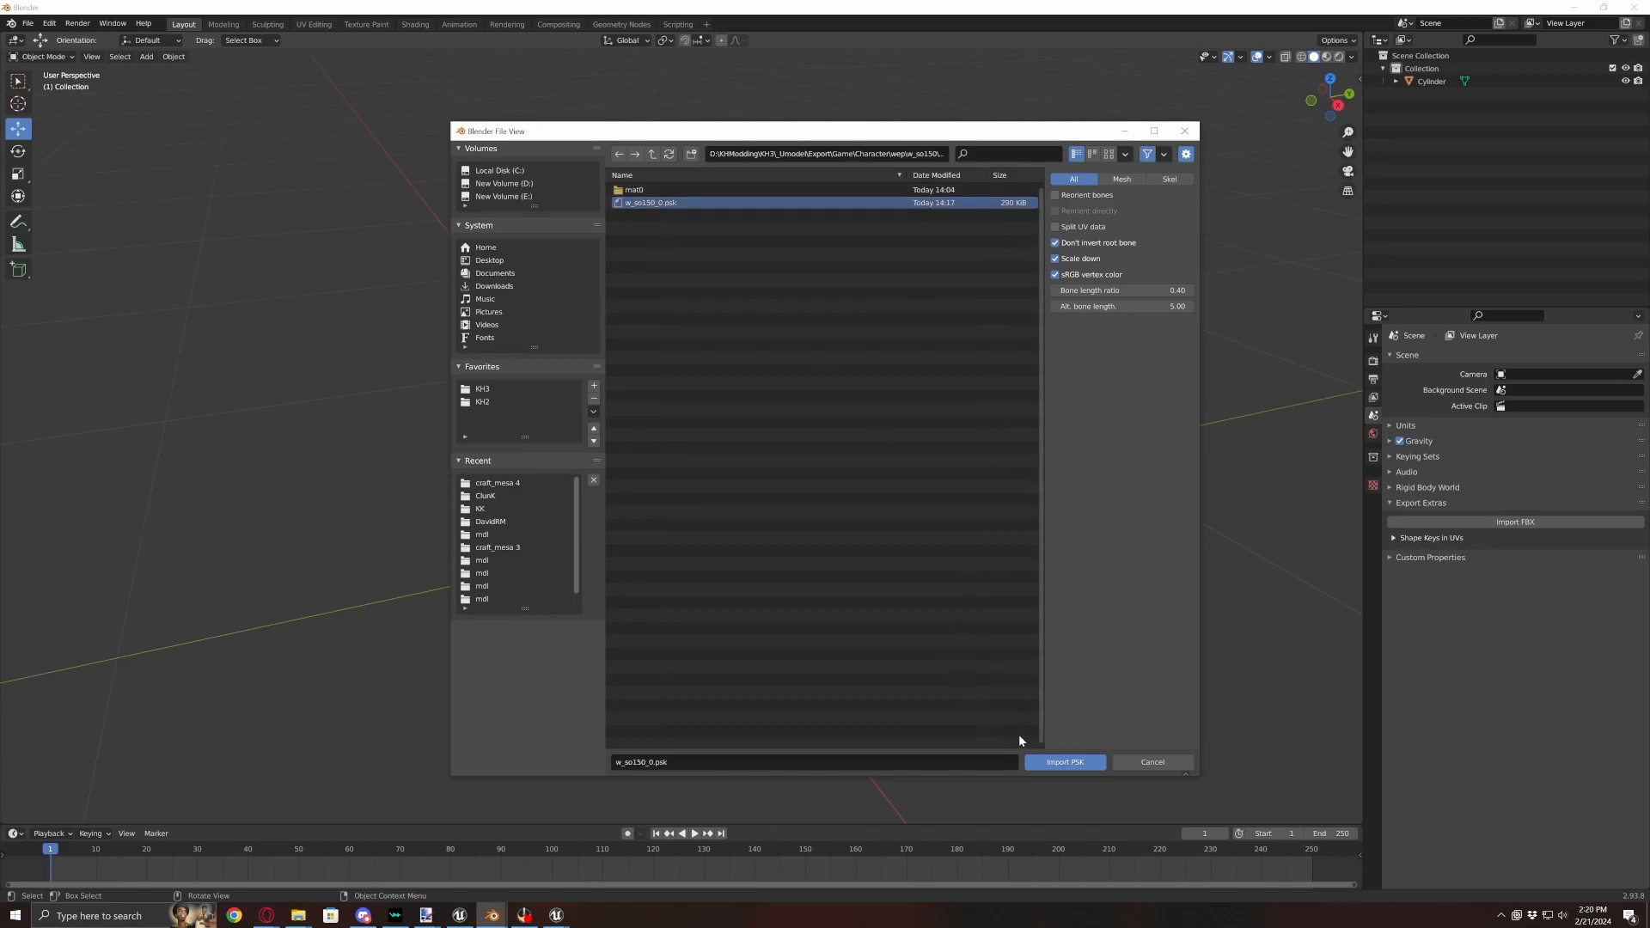
pyautogui.click(1051, 763)
pyautogui.moveTo(642, 635); pyautogui.dragTo(732, 512, button='middle')
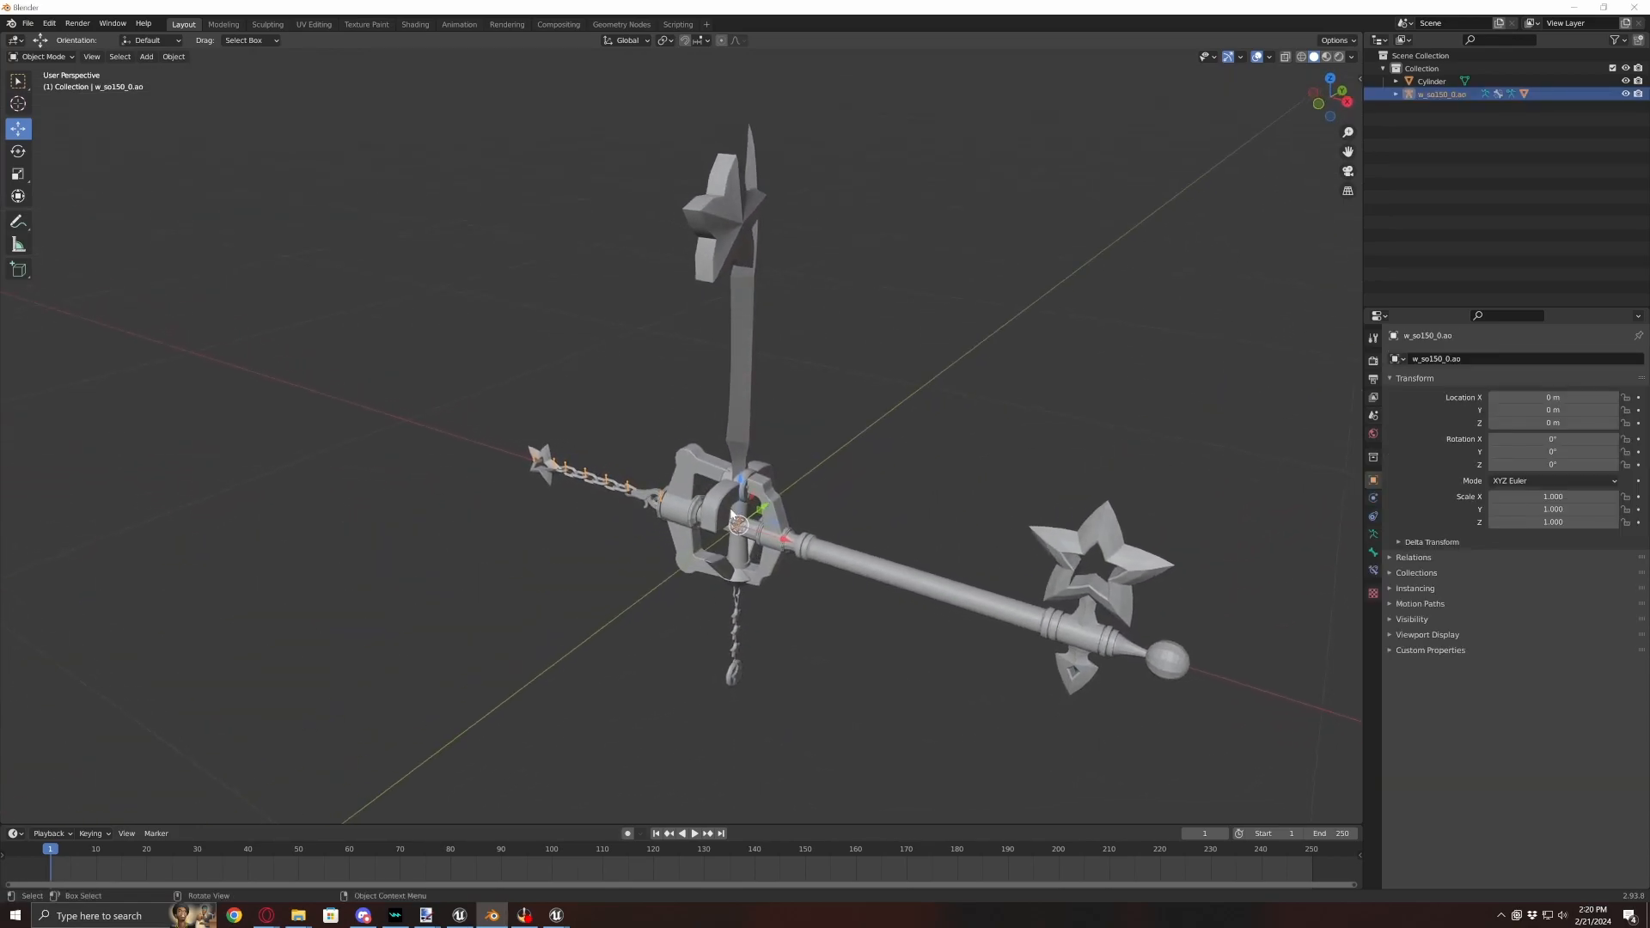
# - Rotate the custom keyblade -90° about the global X axis
pyautogui.click(745, 393)
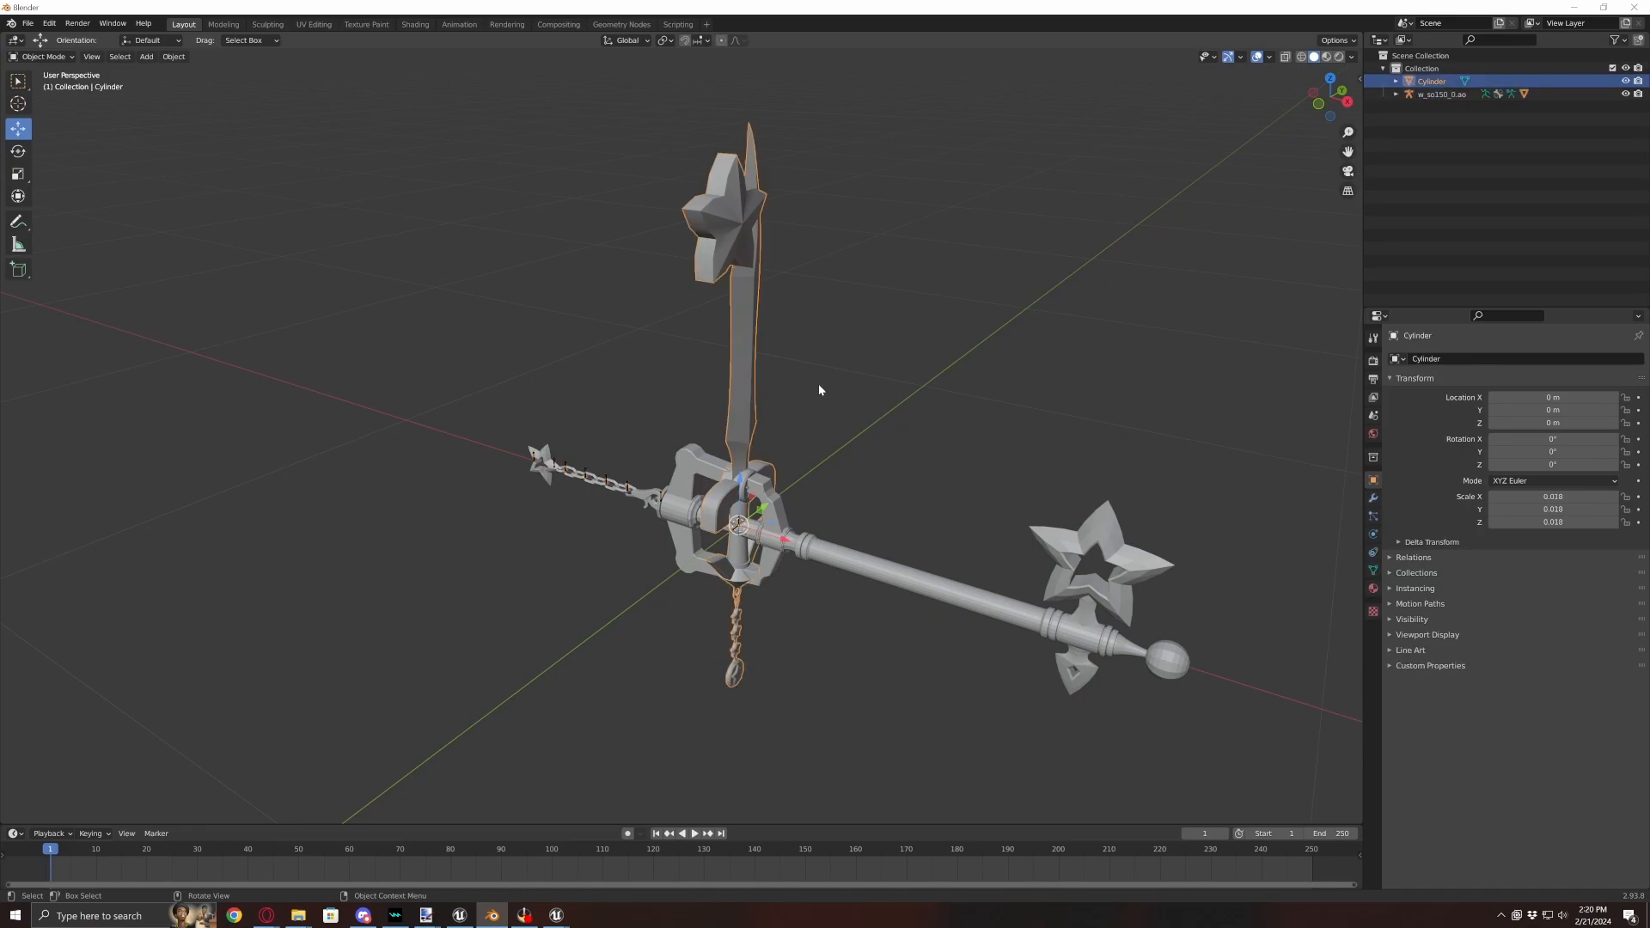
pyautogui.click(22, 152)
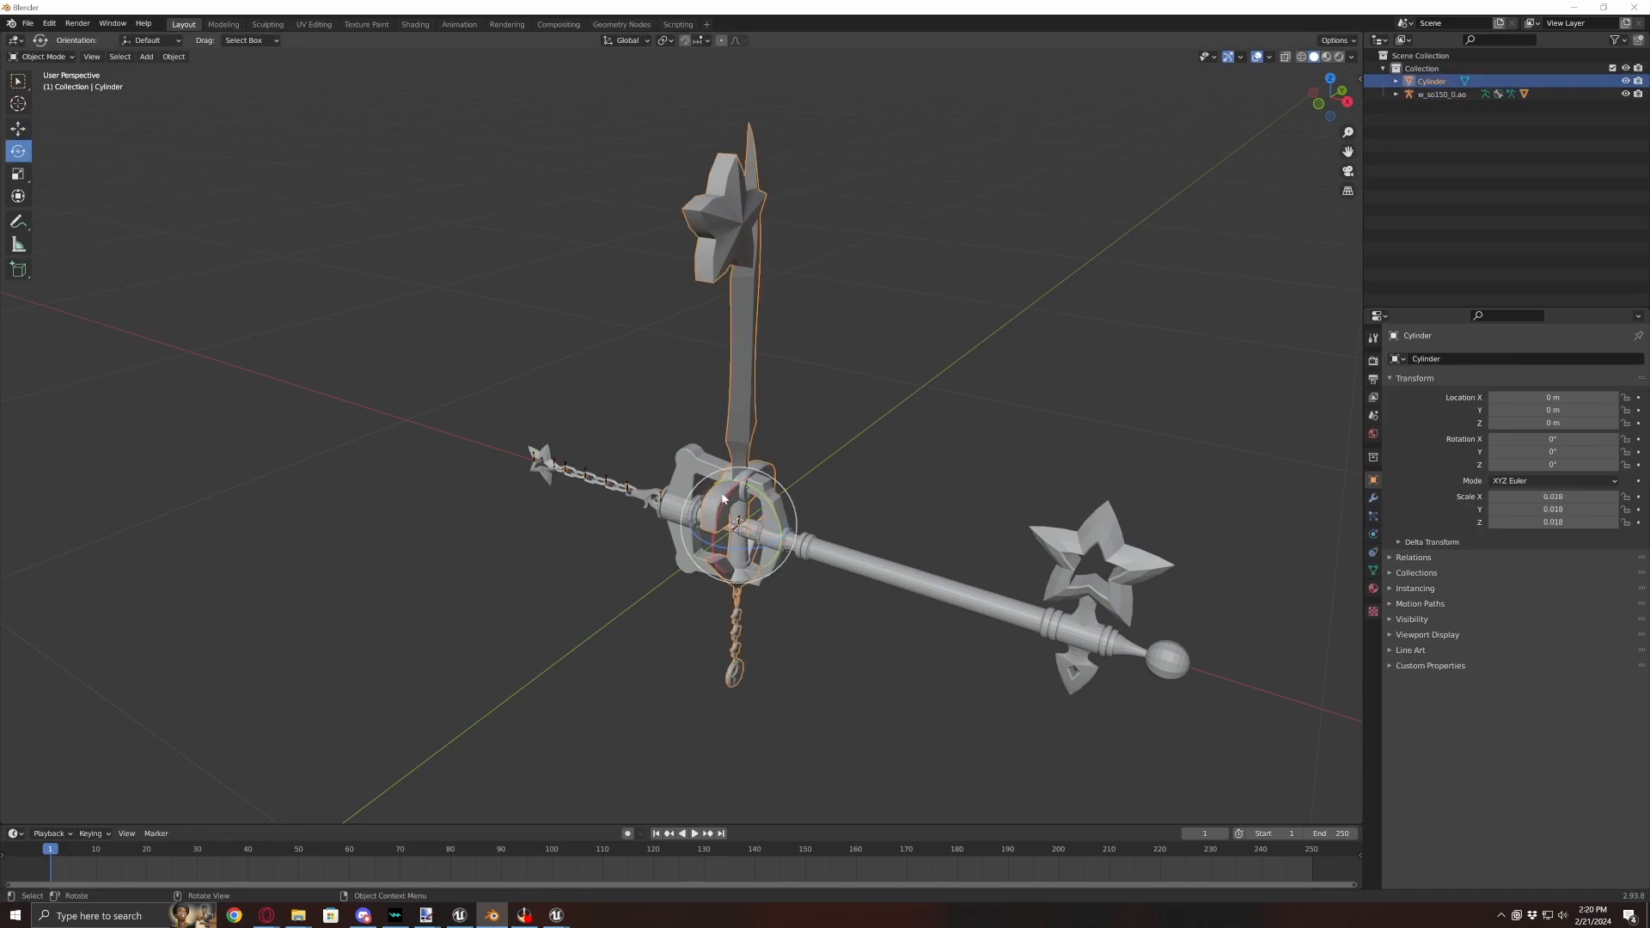
pyautogui.moveTo(717, 526)
pyautogui.mouseDown()
pyautogui.moveTo(728, 546)
pyautogui.moveTo(736, 527)
pyautogui.mouseUp()
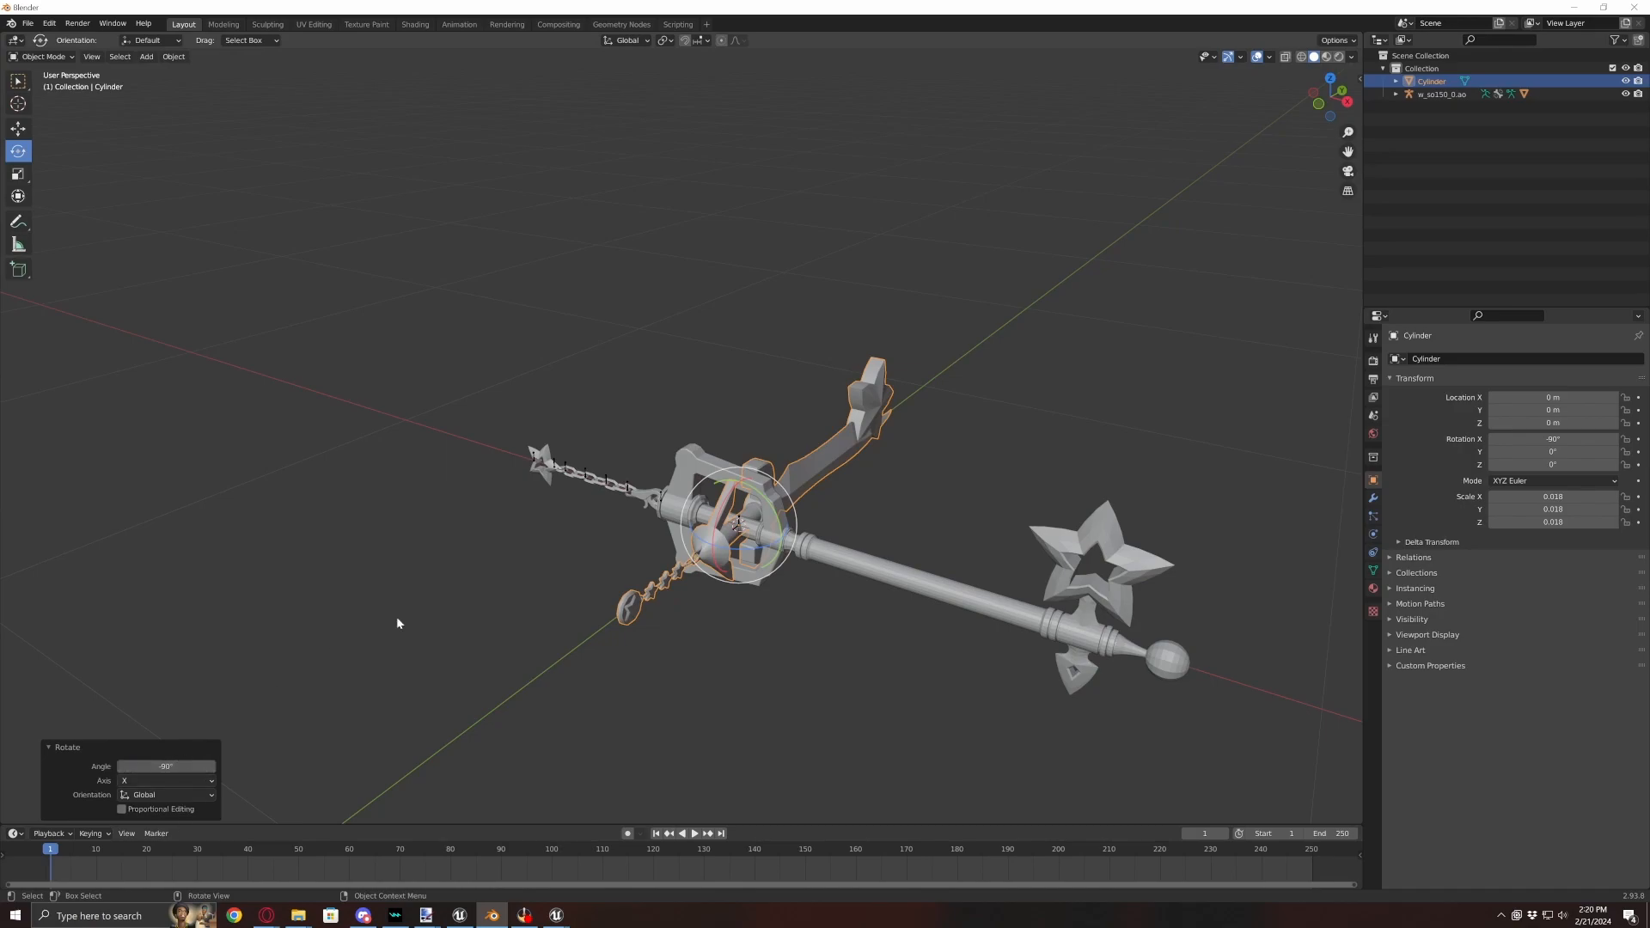
# - Rotate the custom keyblade -90° about the global Z axis so it points along the Starlight model
pyautogui.press('r')
pyautogui.press('z')
pyautogui.click(221, 769)
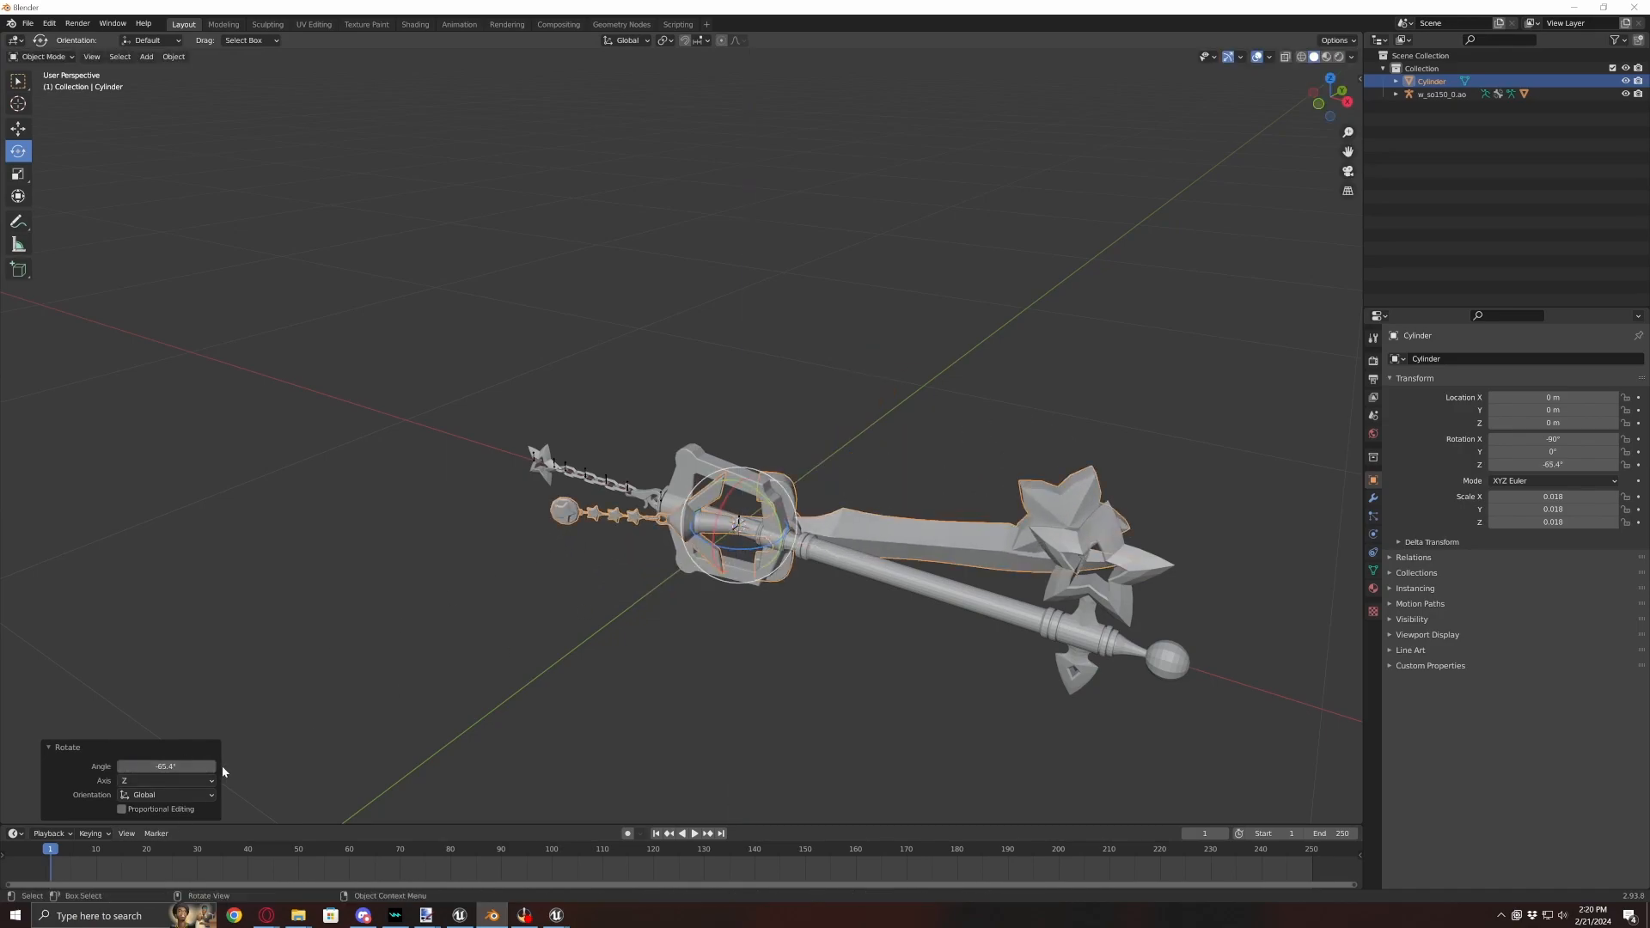
pyautogui.click(166, 767)
pyautogui.write('-90')
pyautogui.press('Return')
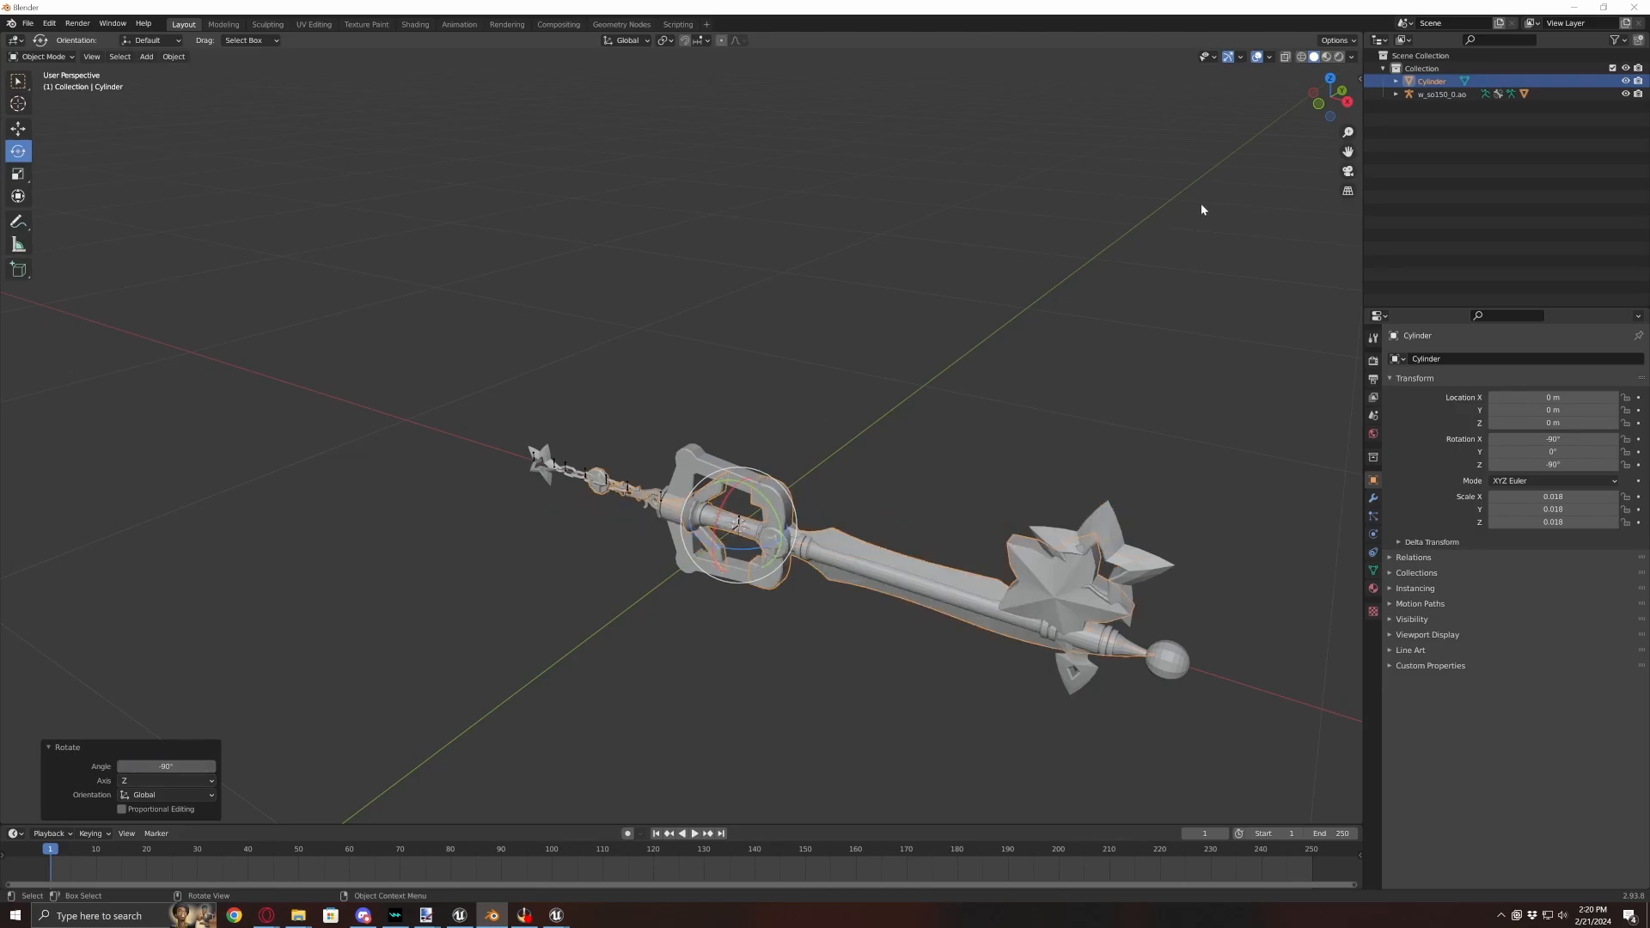
# - In front view, scale the custom keyblade up uniformly by about 1.207 to match the Starlight's length
pyautogui.click(1318, 104)
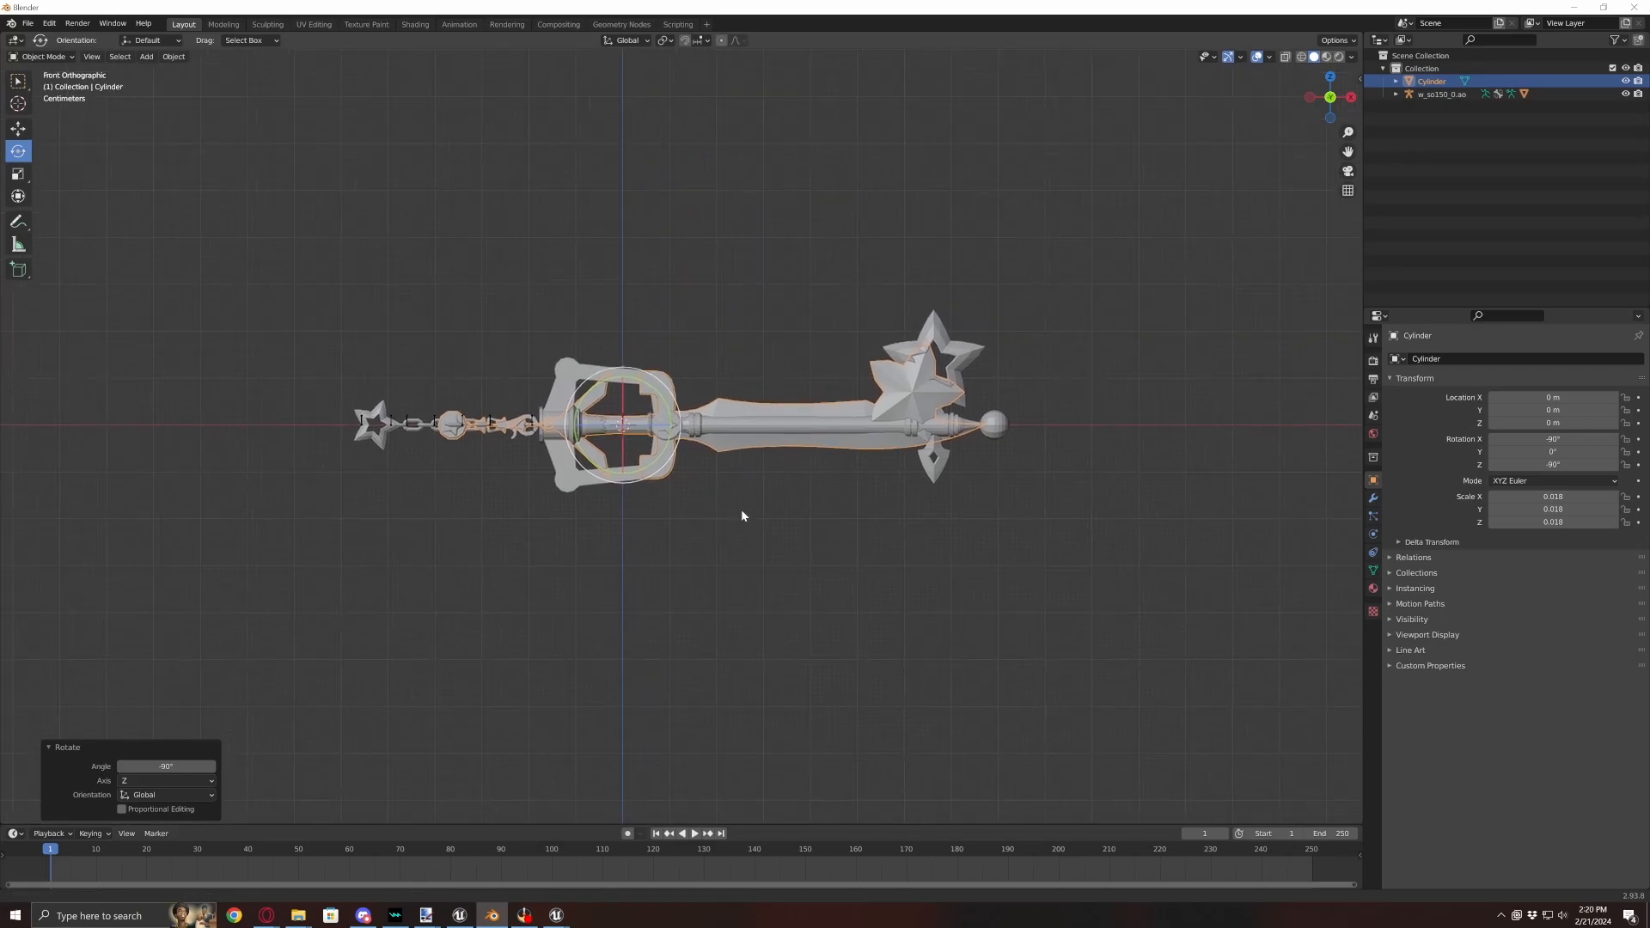
pyautogui.scroll(3, 741, 511)
pyautogui.press('s')
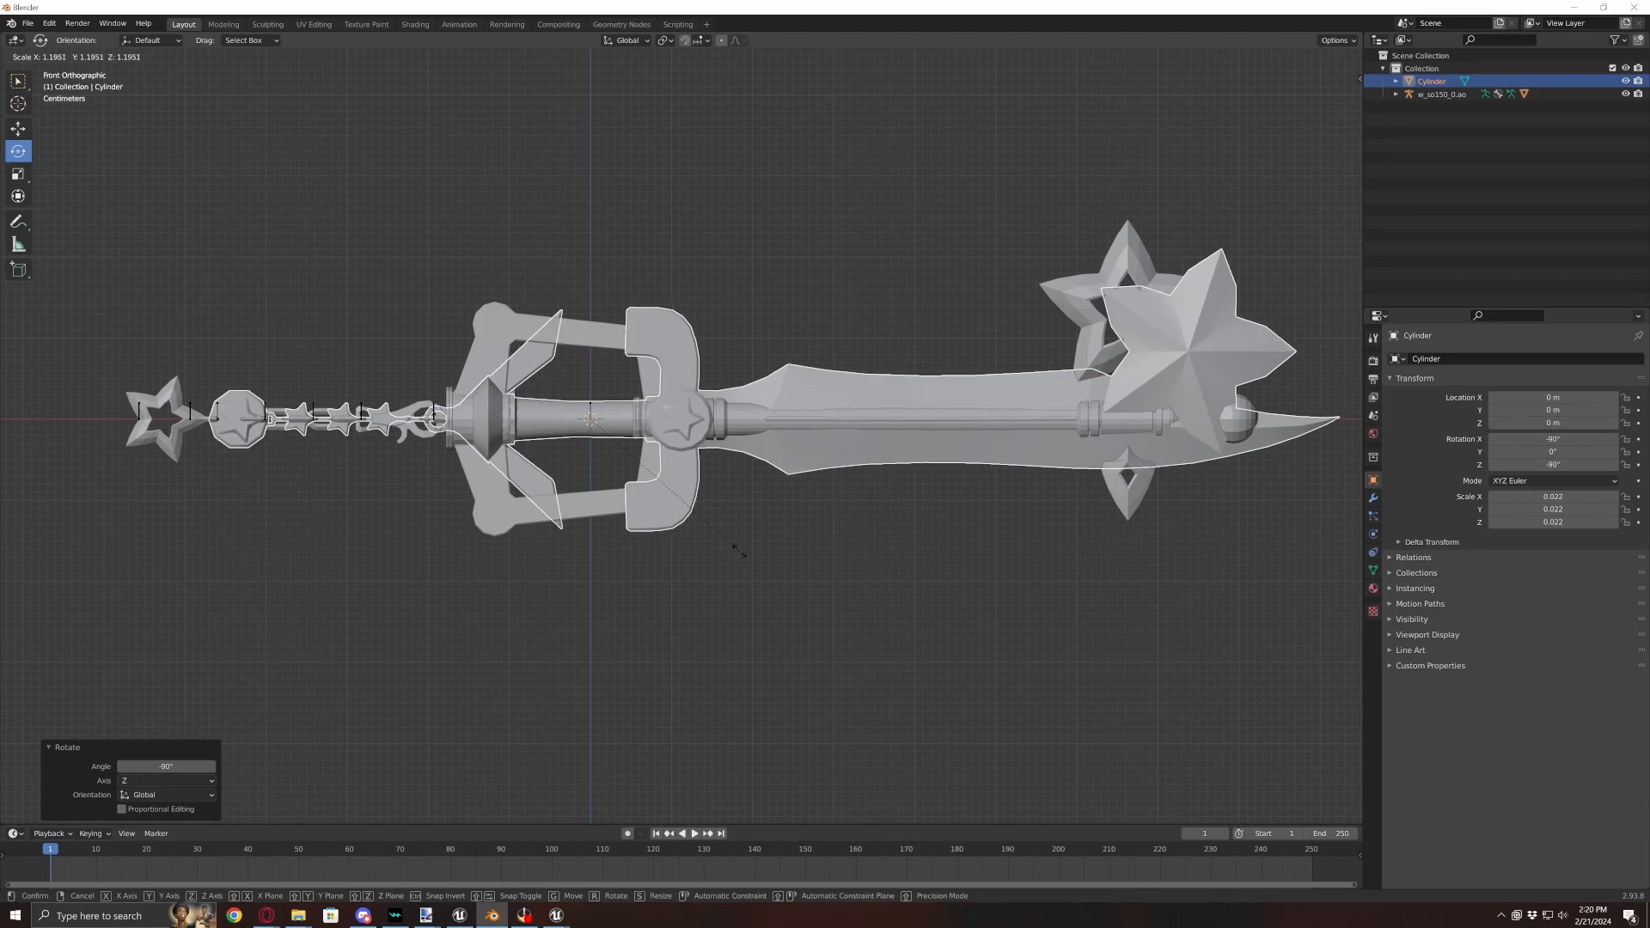
pyautogui.click(740, 550)
# - Move the custom keyblade about -0.016 m along X to line it up with the Starlight, and check the alignment from several angles
pyautogui.click(18, 128)
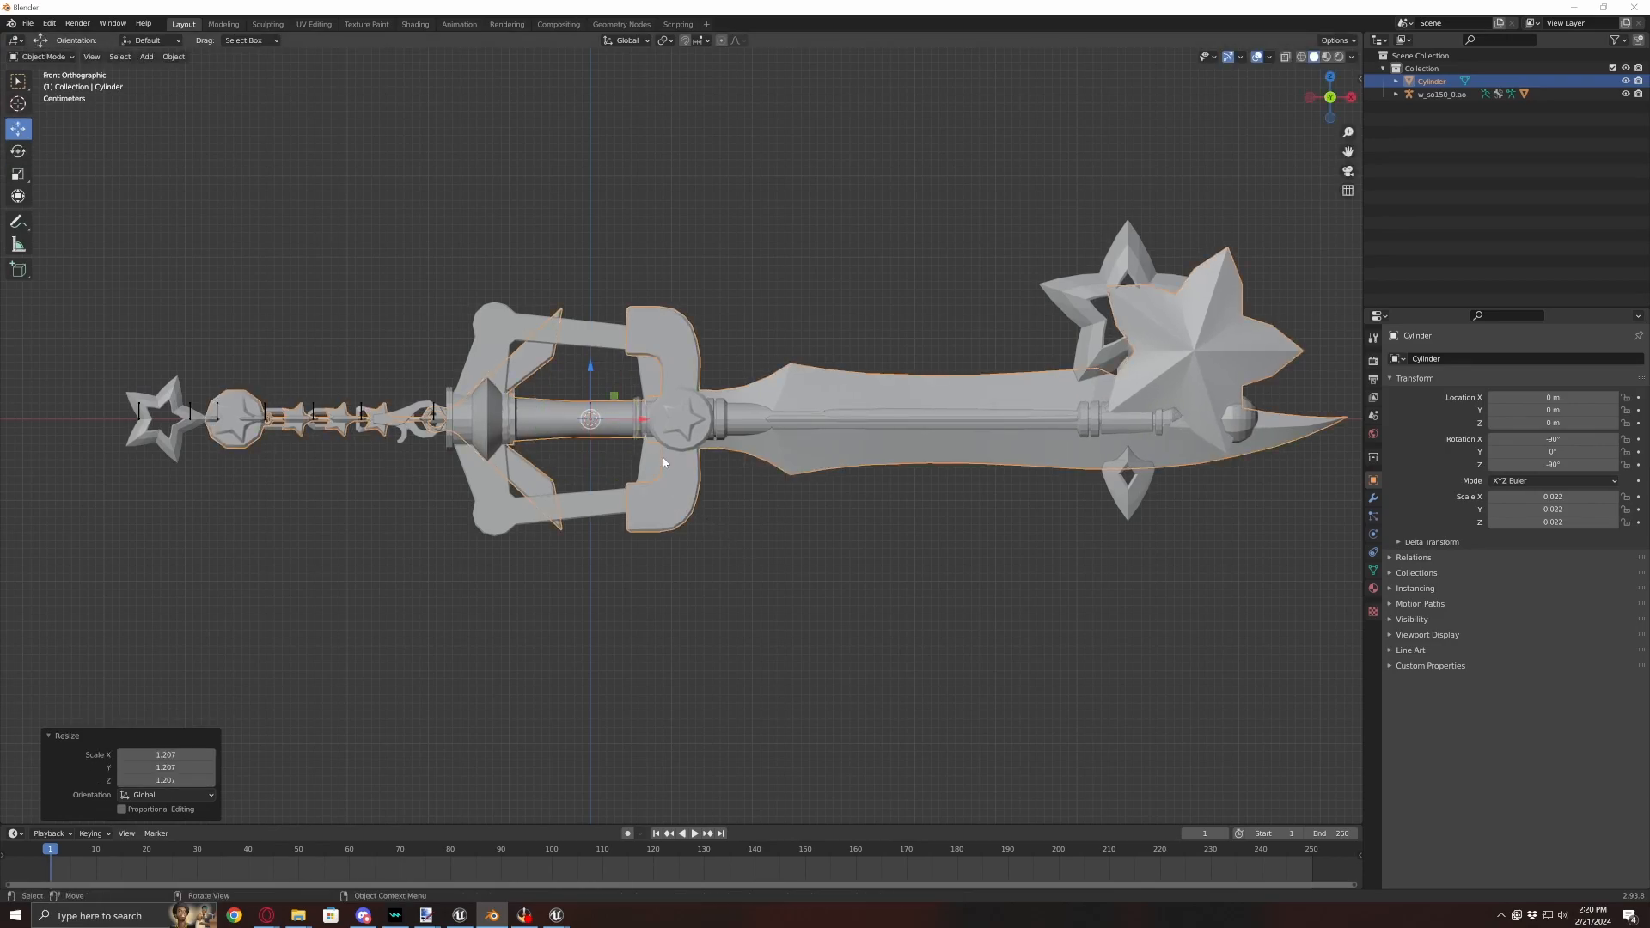
pyautogui.moveTo(639, 430); pyautogui.dragTo(627, 422)
pyautogui.moveTo(916, 427); pyautogui.dragTo(838, 427, button='middle')
pyautogui.scroll(-3, 836, 427)
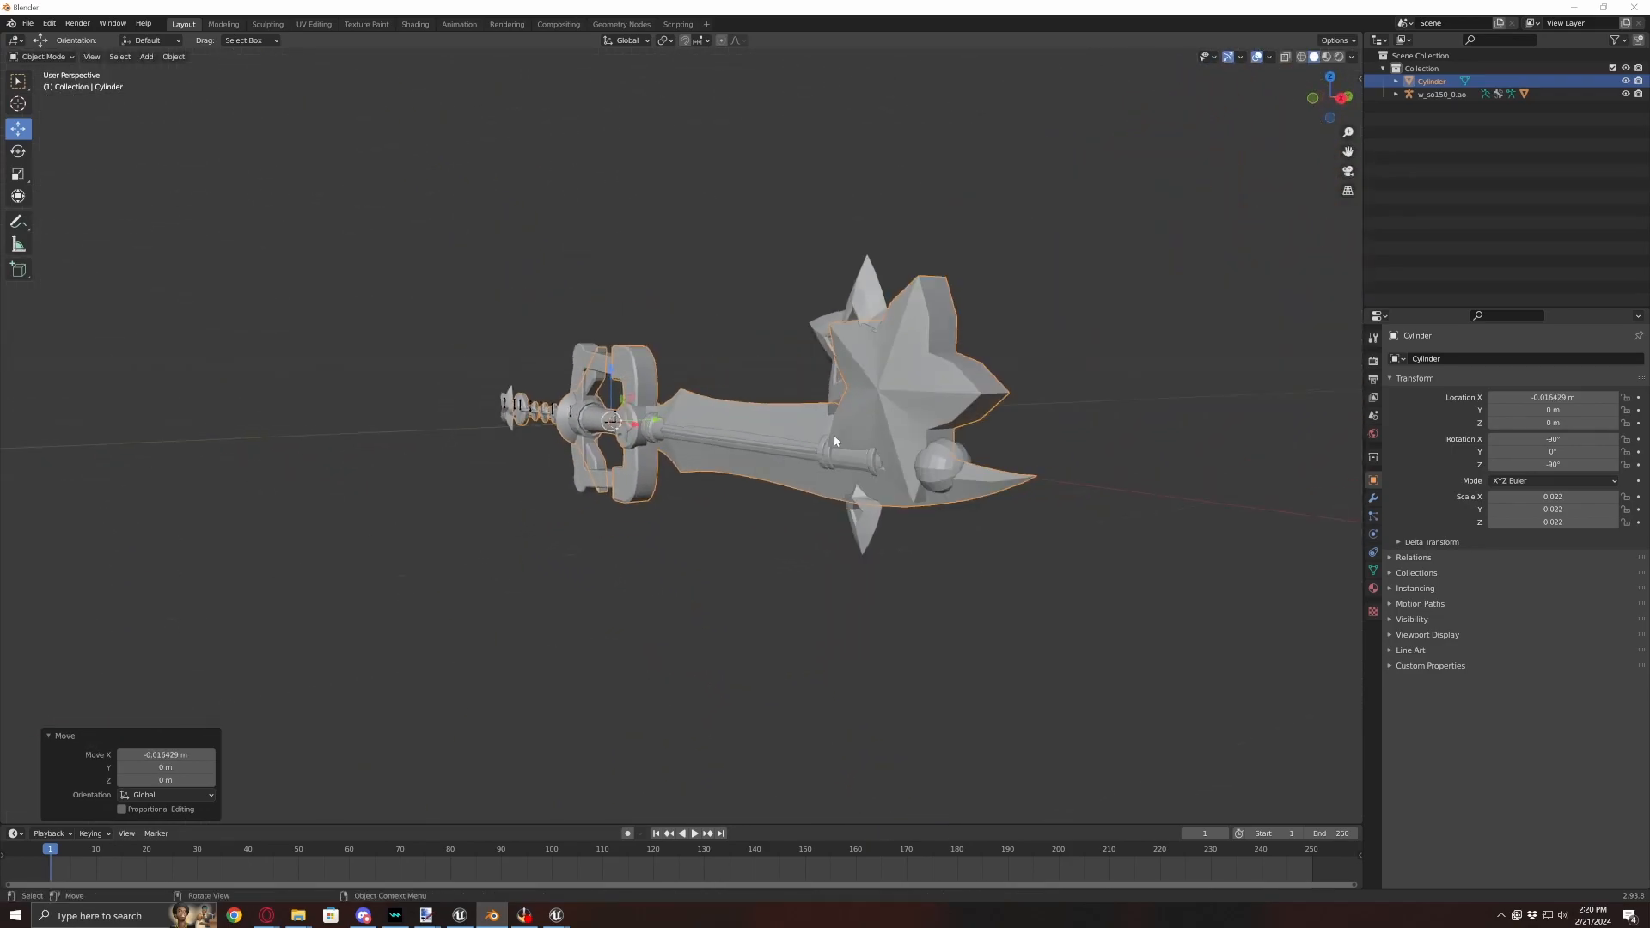
pyautogui.moveTo(1055, 496); pyautogui.dragTo(1046, 534, button='middle')
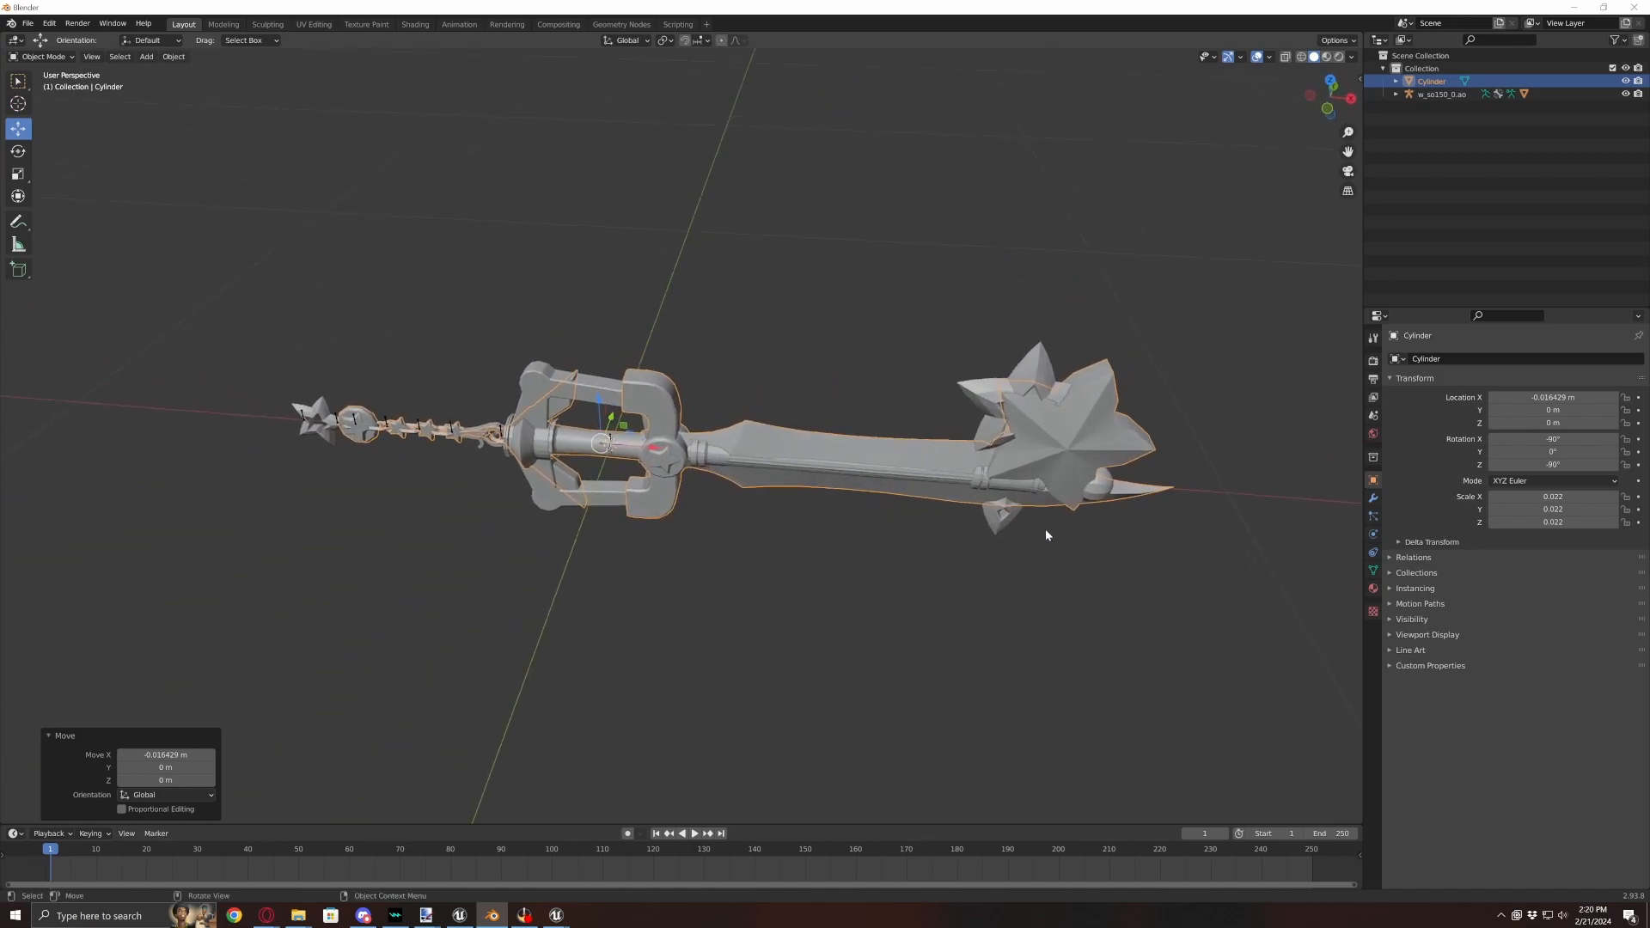
pyautogui.moveTo(808, 545)
pyautogui.mouseDown(button='middle')
pyautogui.moveTo(817, 500)
pyautogui.moveTo(703, 490)
pyautogui.moveTo(646, 522)
pyautogui.moveTo(806, 526)
pyautogui.mouseUp(button='middle')
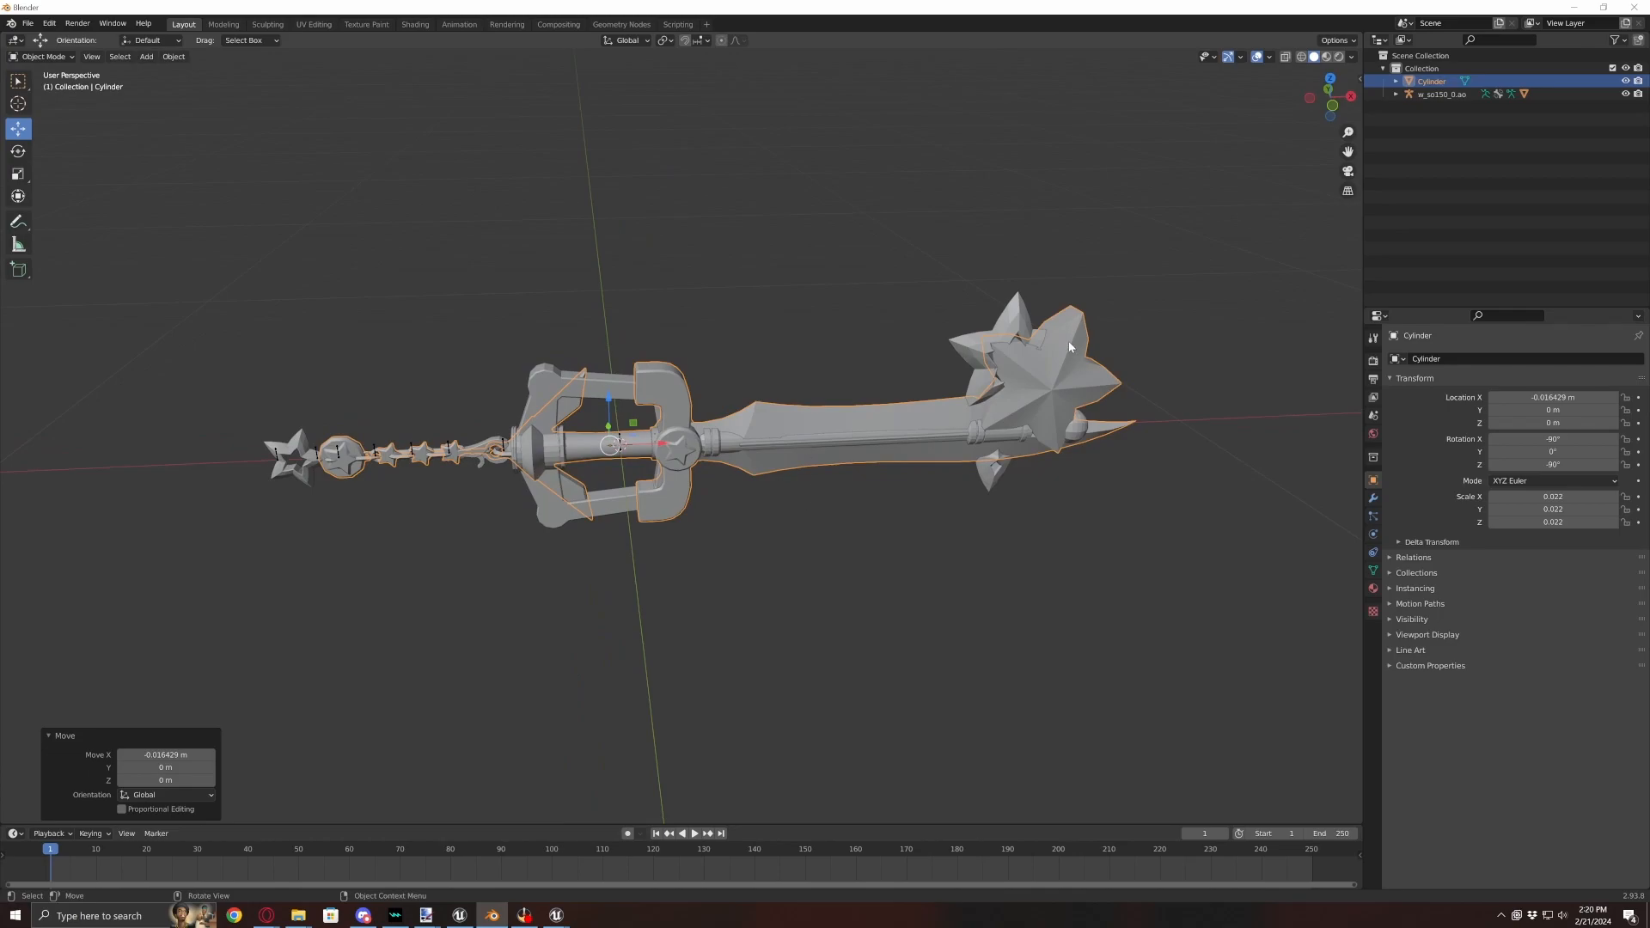
# - Select all of the custom keyblade's geometry in Edit Mode with vertex selection, and return to Object Mode
pyautogui.click(1142, 317)
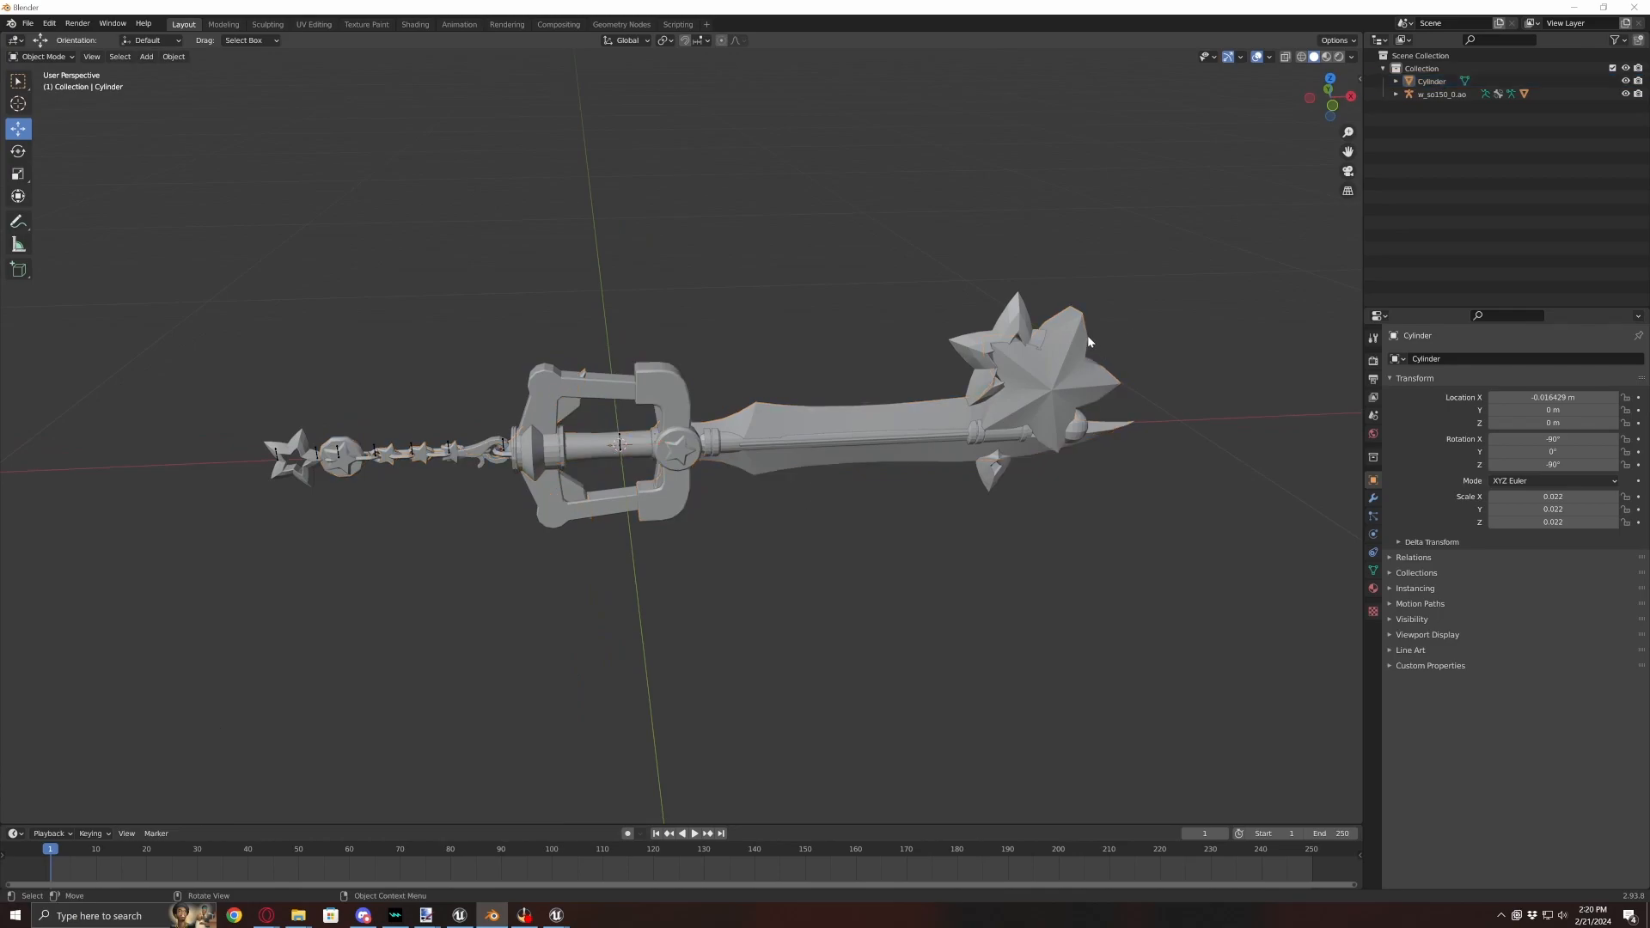
pyautogui.click(1078, 330)
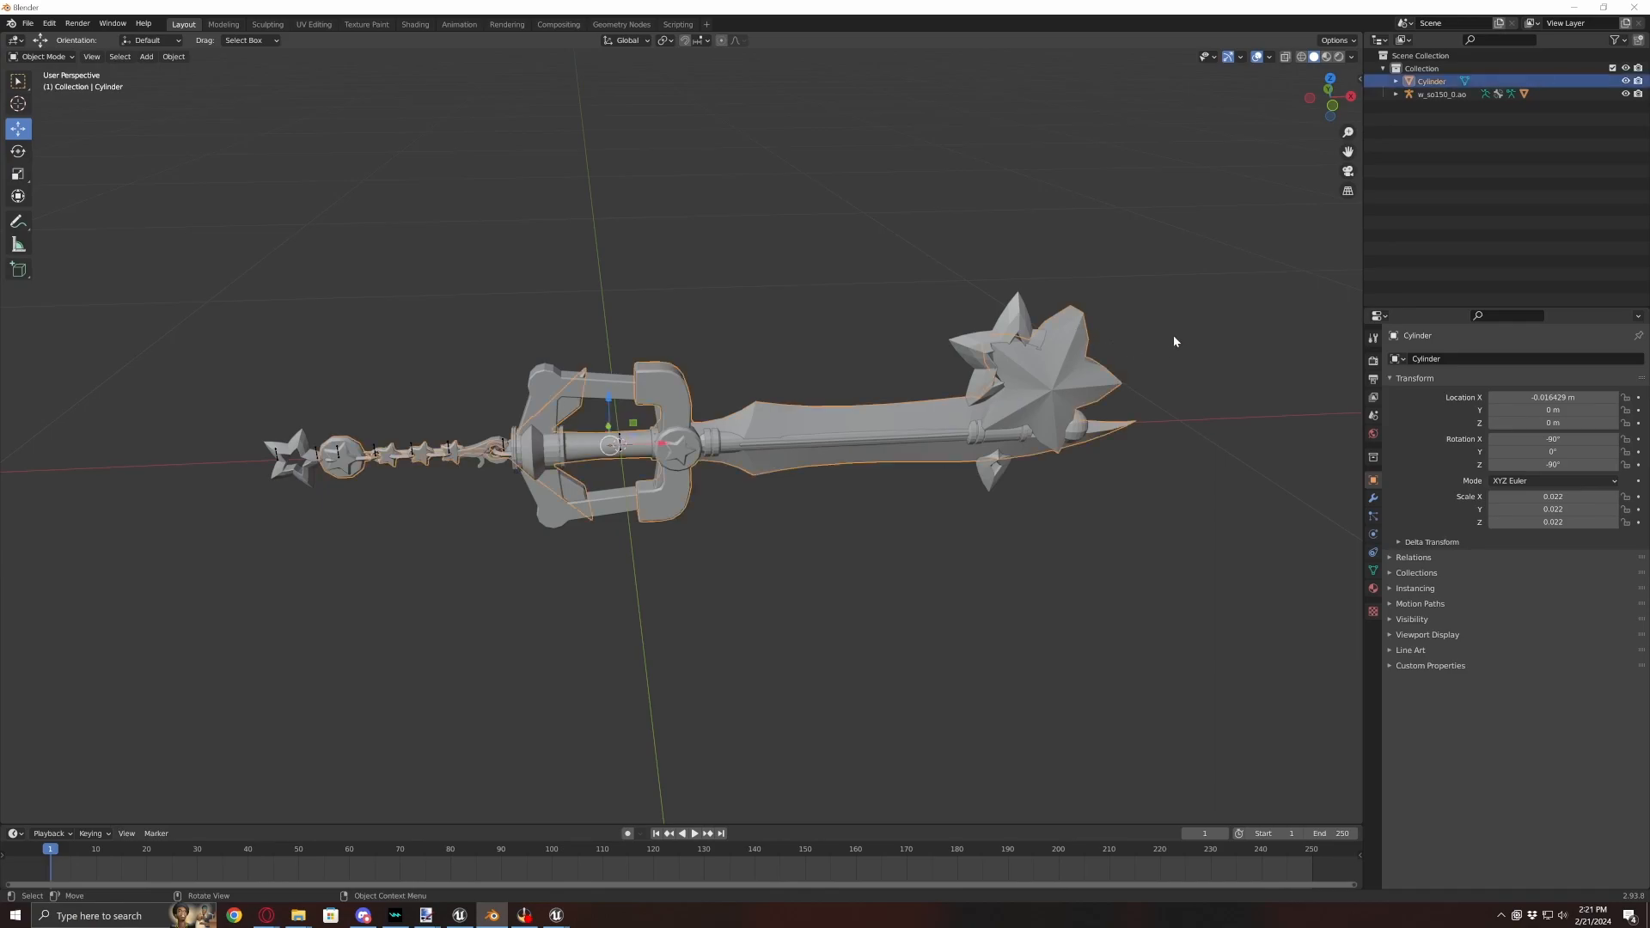
pyautogui.press('Tab')
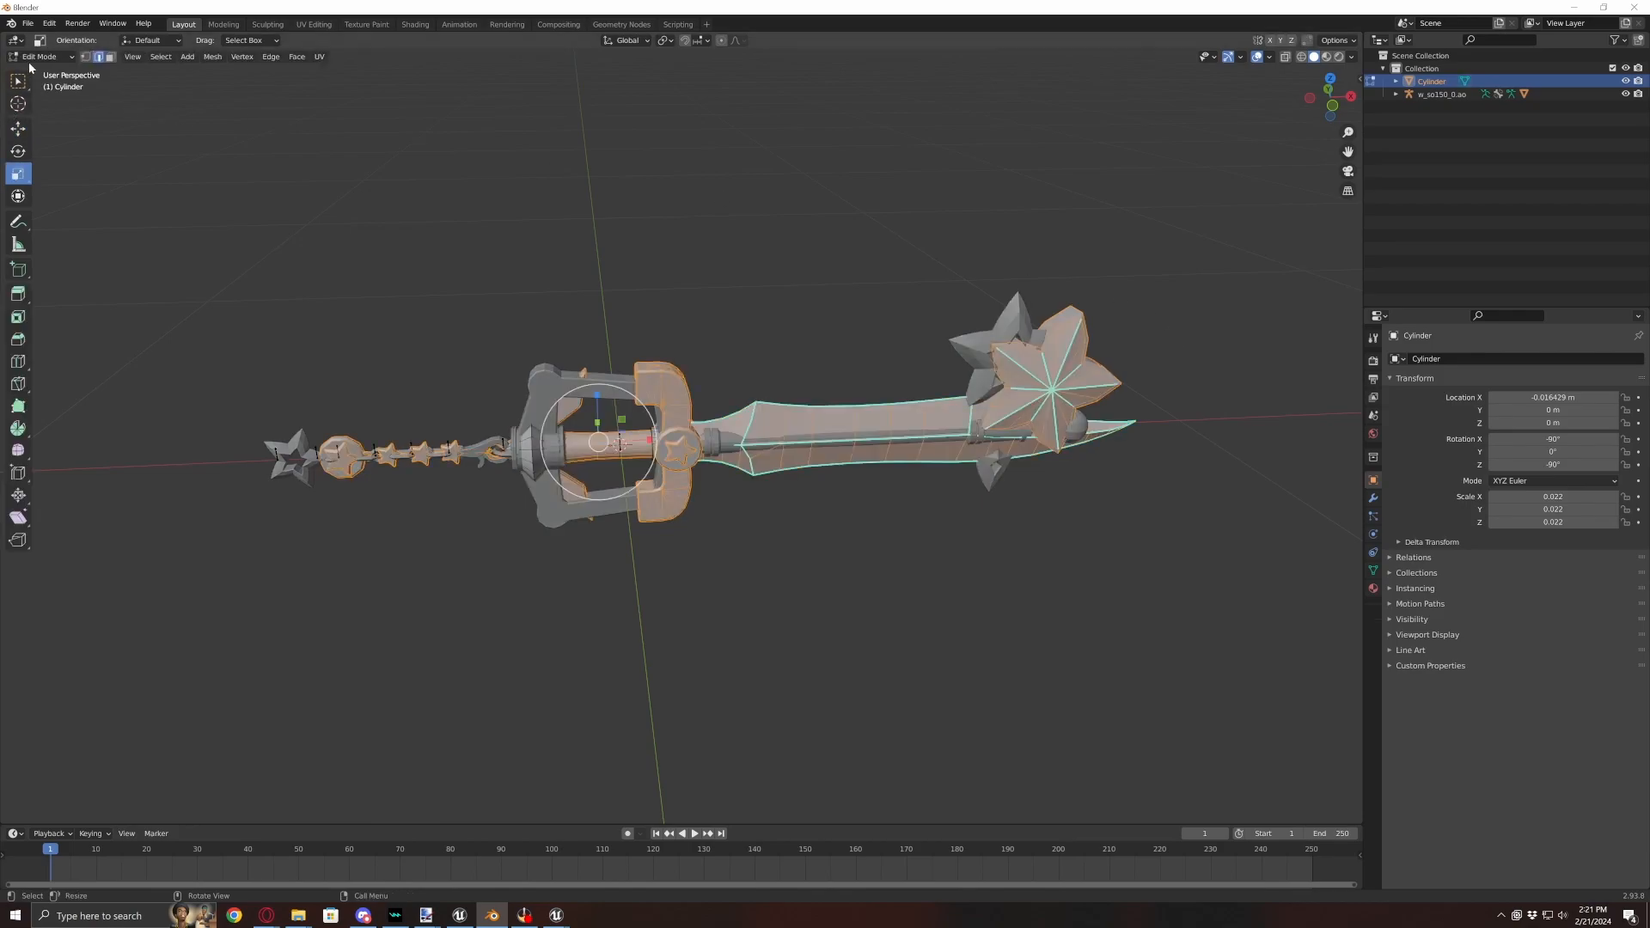
pyautogui.hotkey('ctrl', 'z')
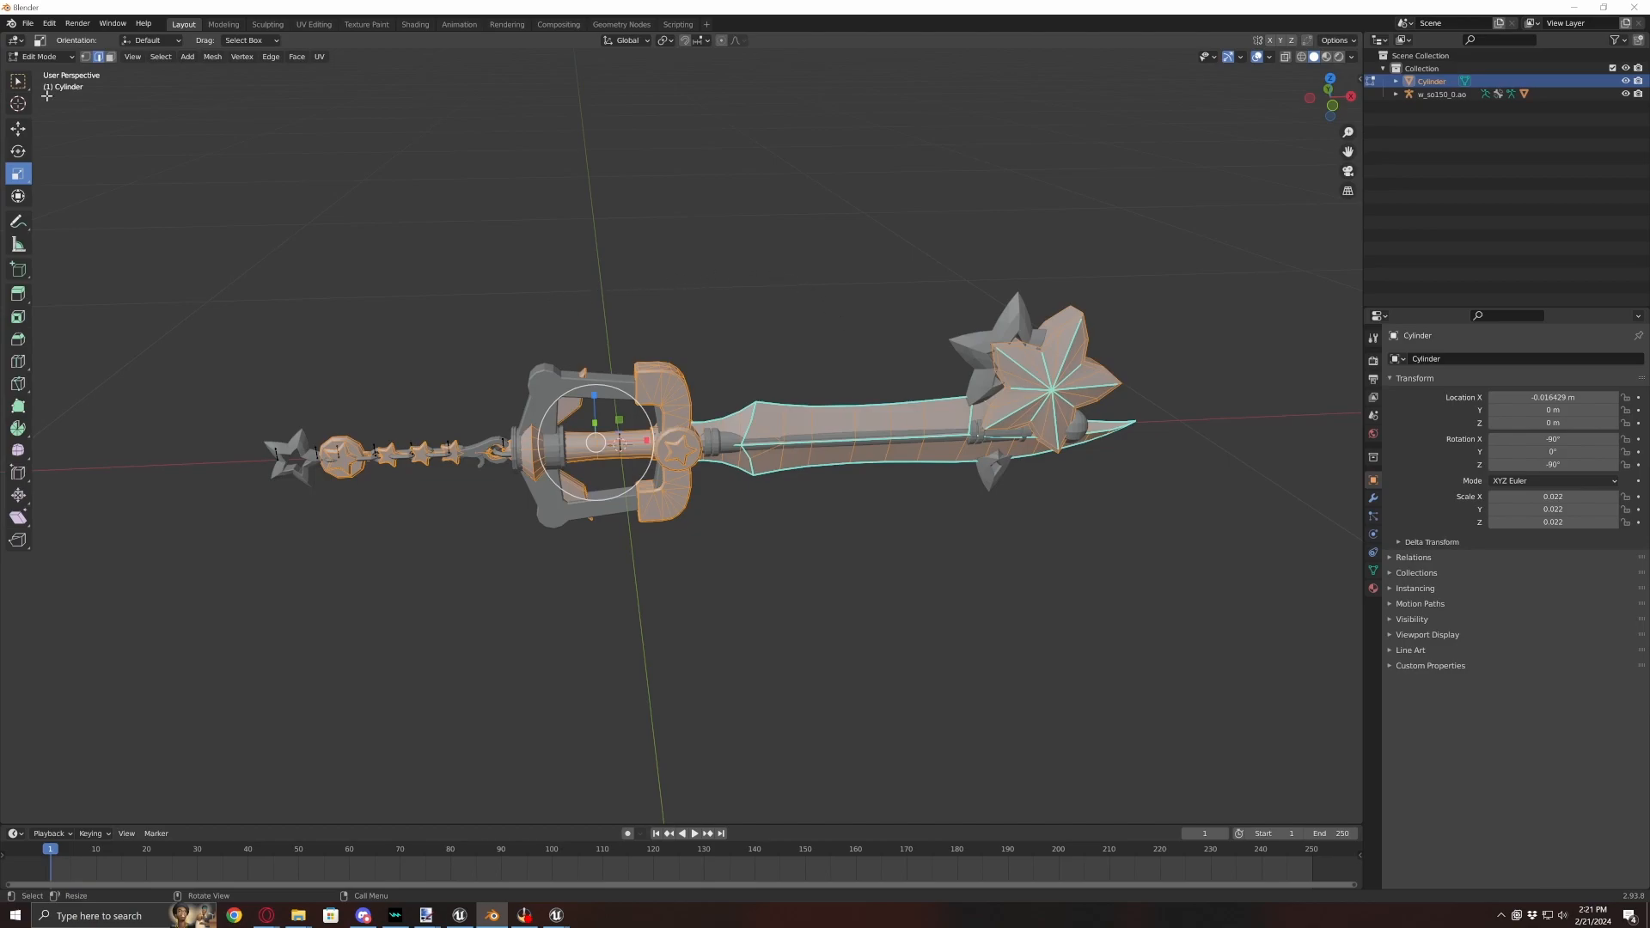
pyautogui.click(87, 62)
pyautogui.press('Tab')
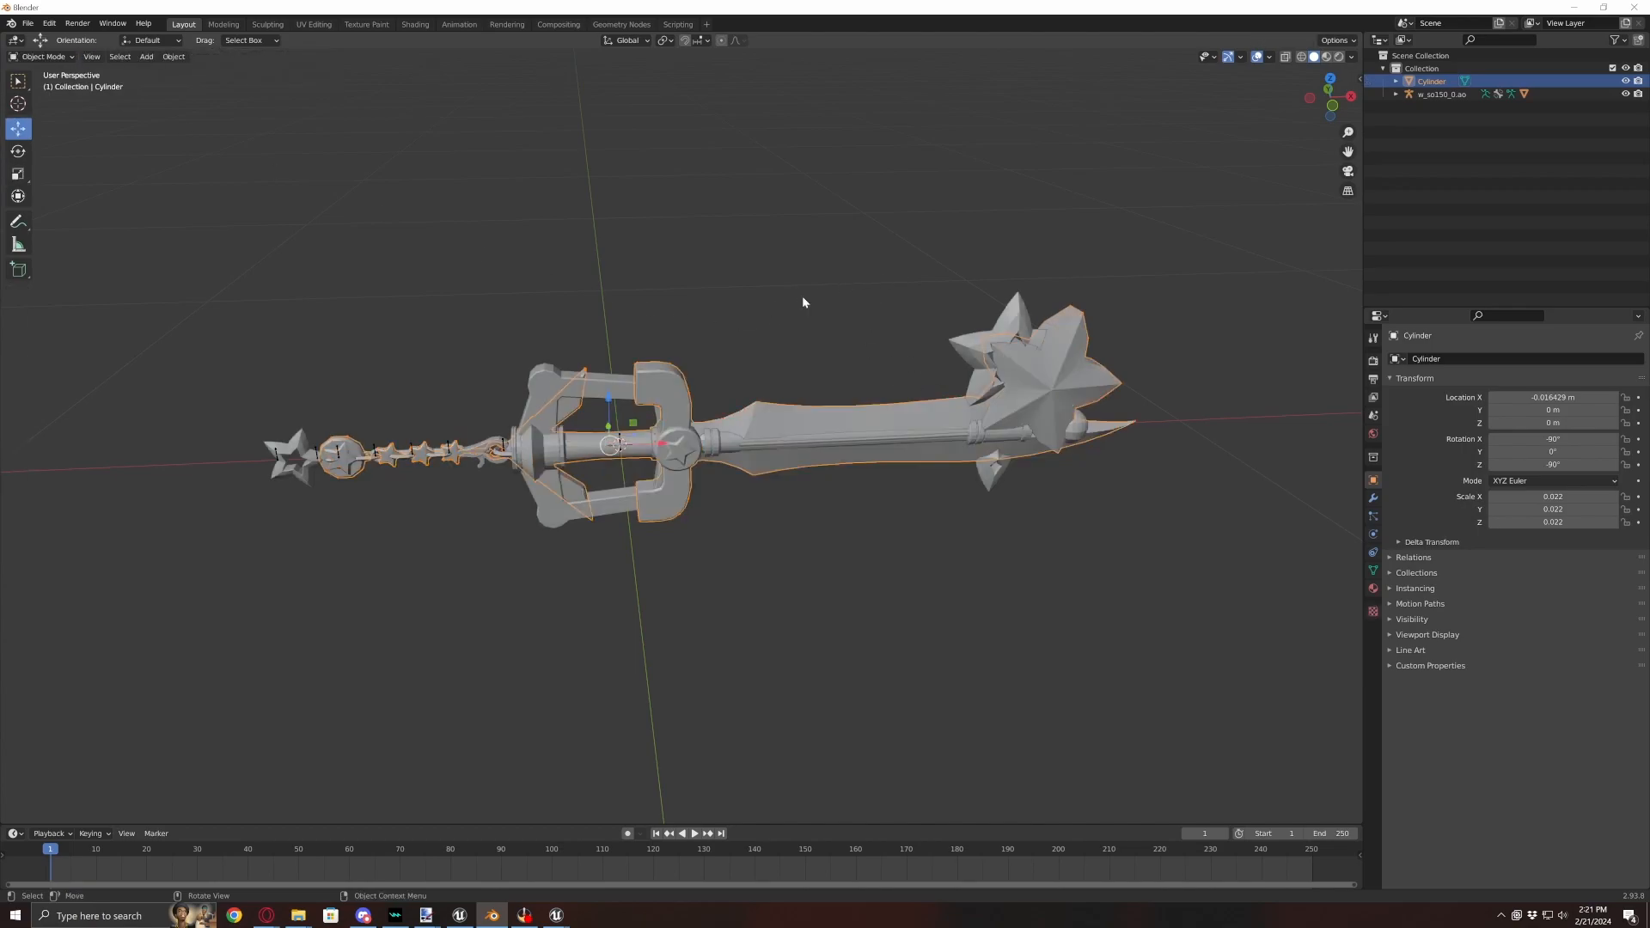
# - Deselect all geometry of the Starlight mesh in Edit Mode and return to Object Mode
pyautogui.click(1016, 308)
pyautogui.press('Tab')
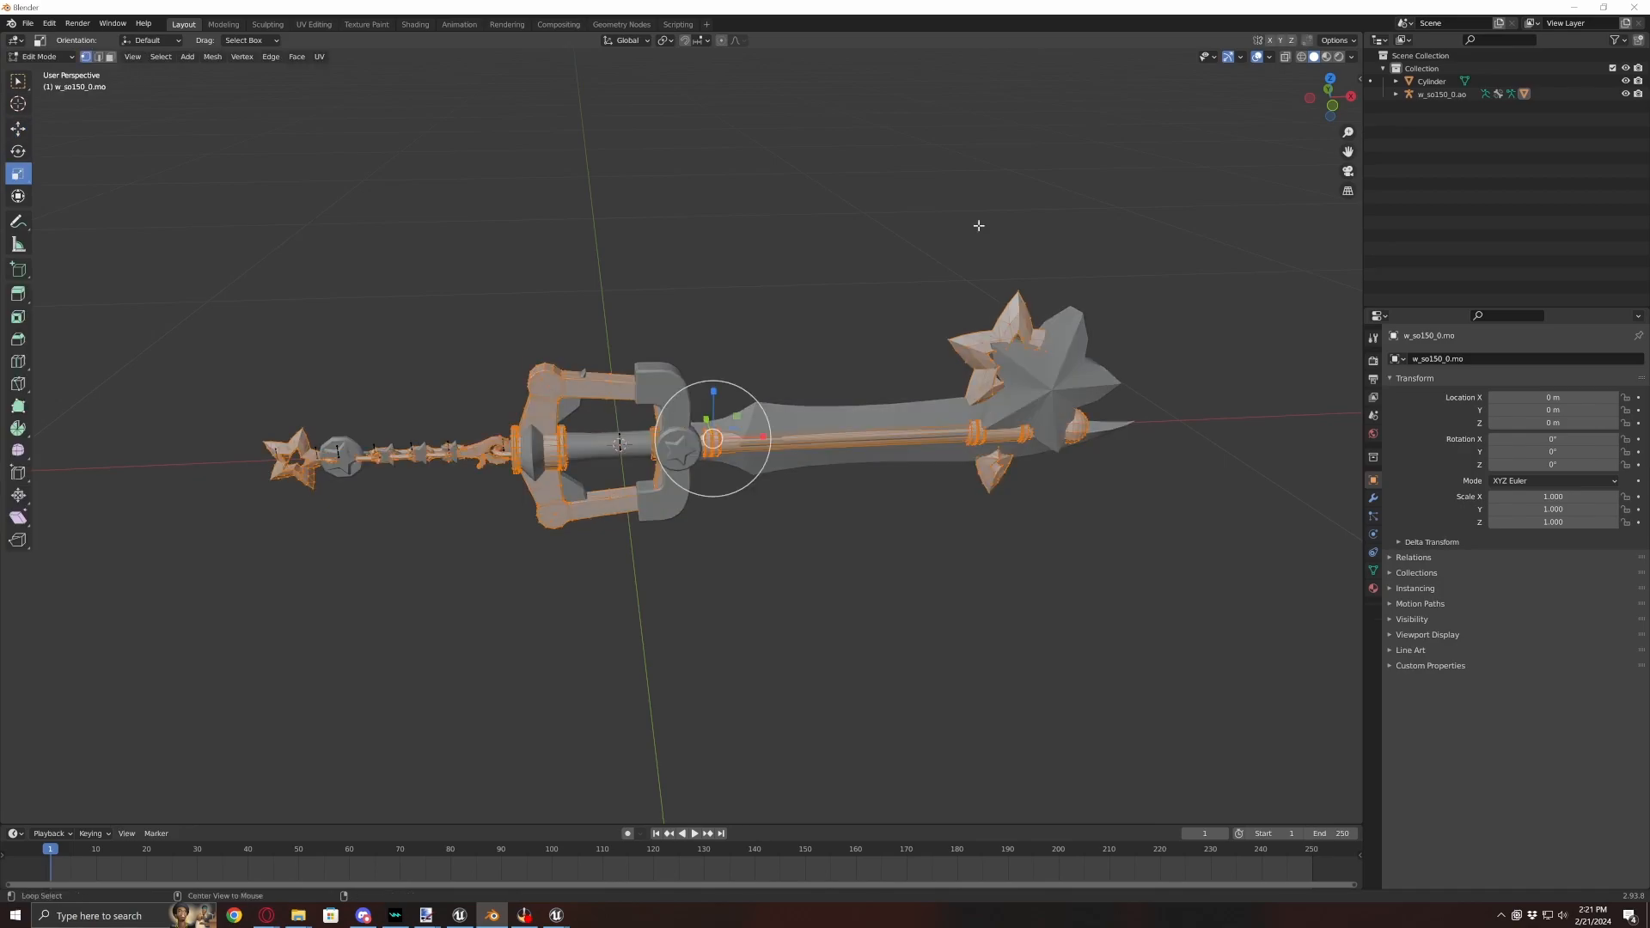
pyautogui.hotkey('alt', 'a')
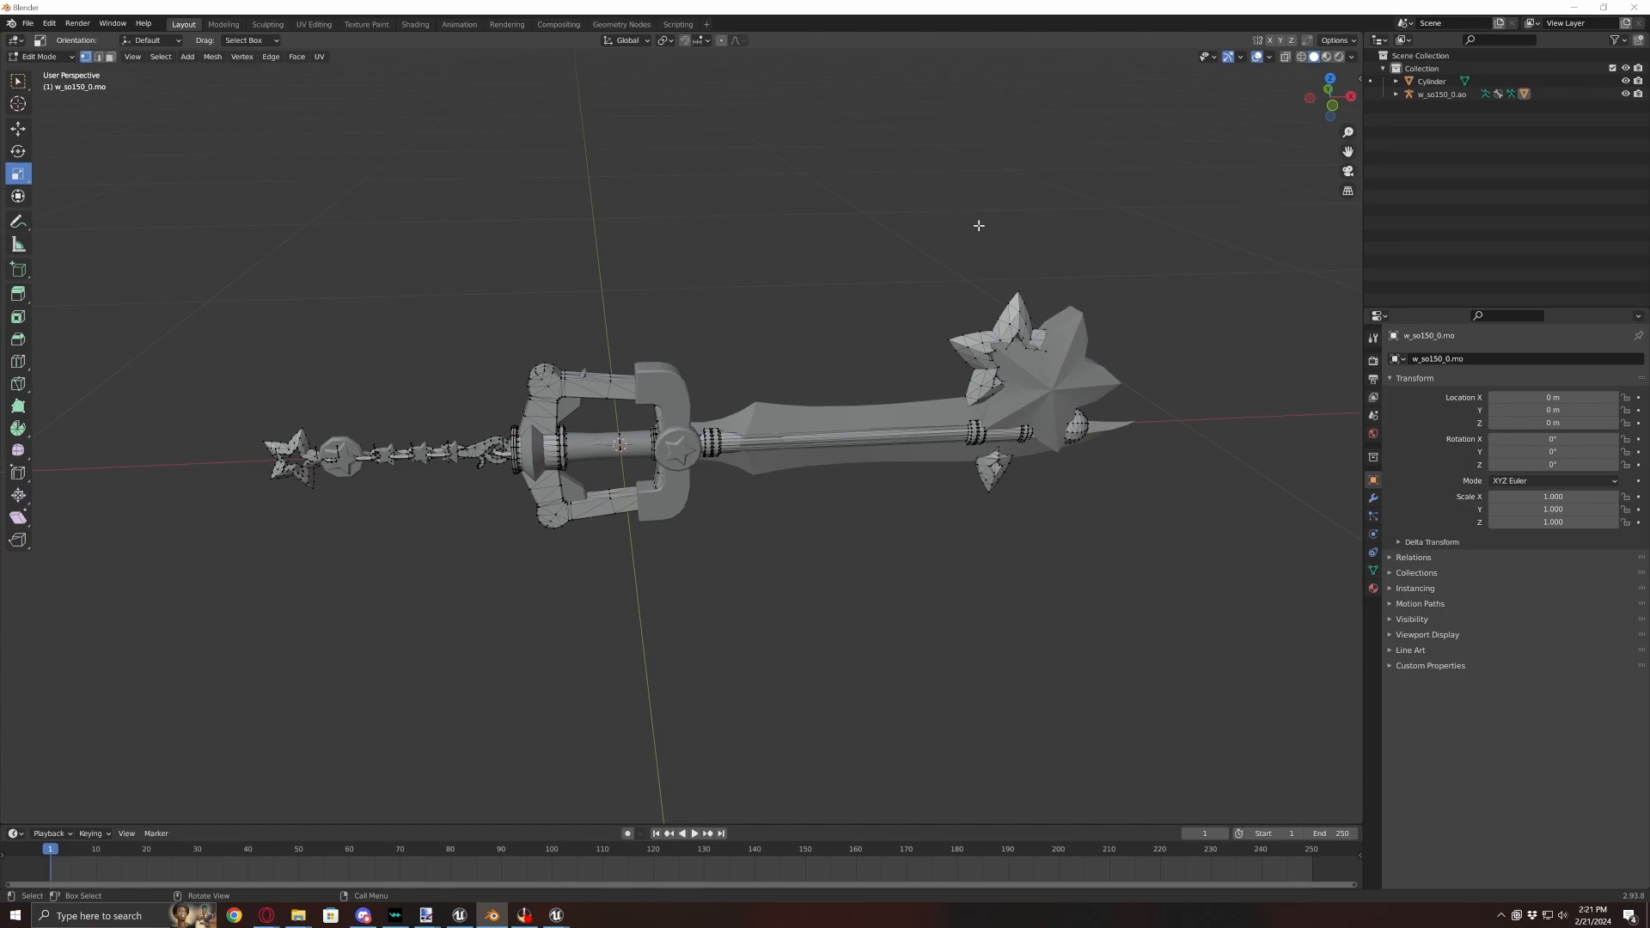
pyautogui.press('Tab')
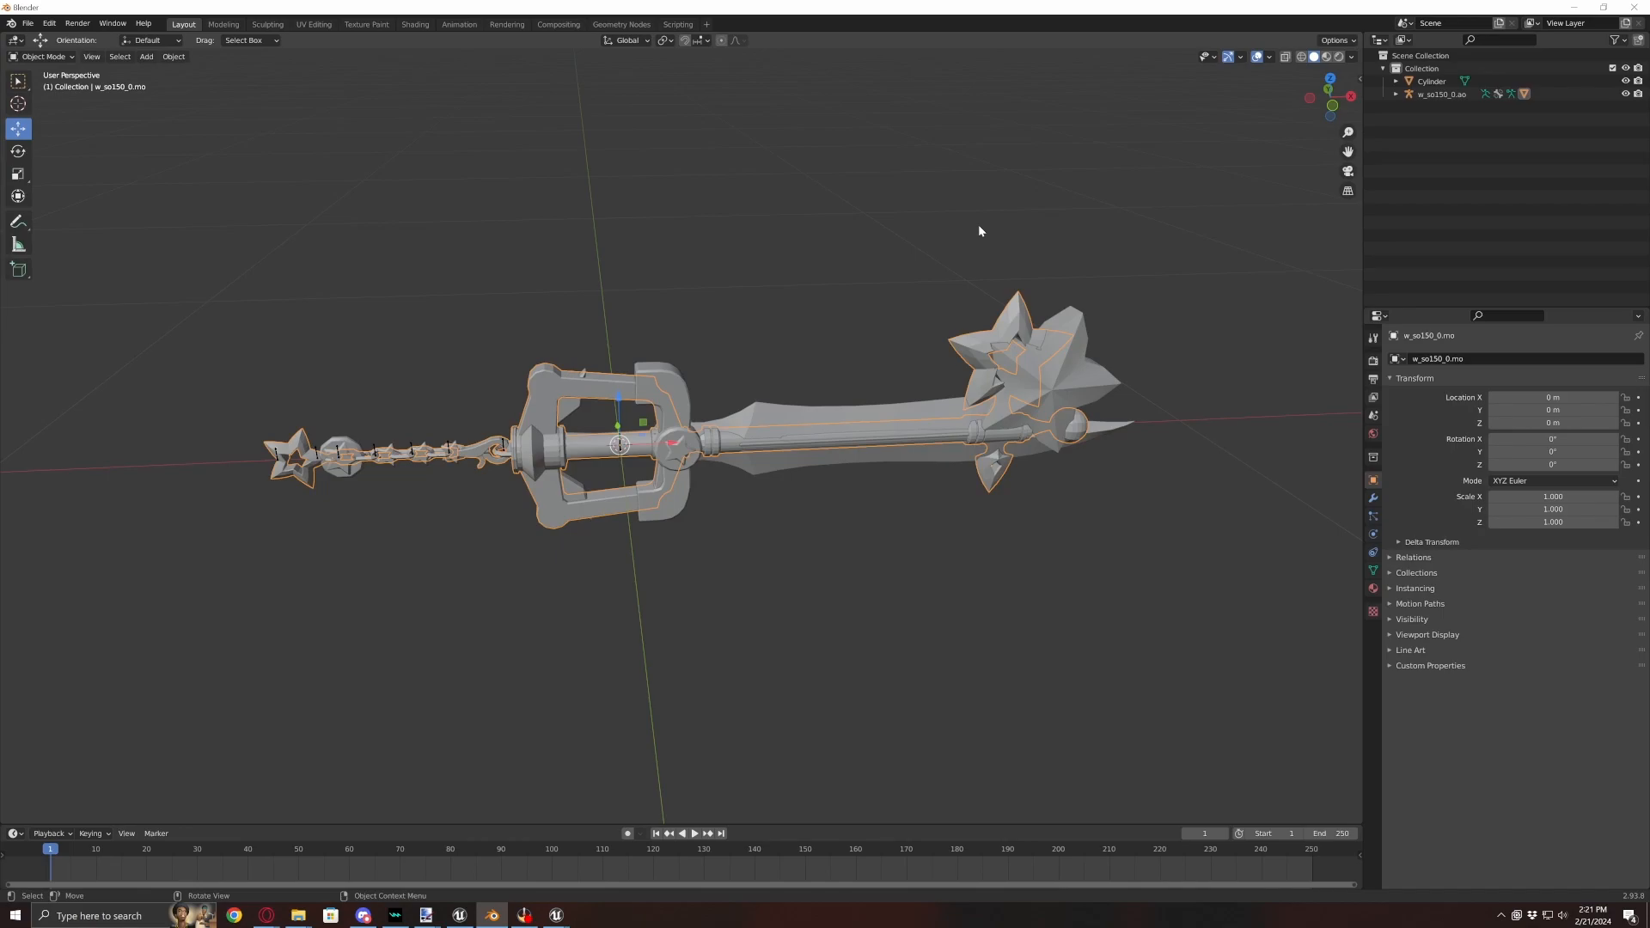
# - Join the custom keyblade into the Starlight mesh, with the Starlight as the active object
pyautogui.click(1084, 323)
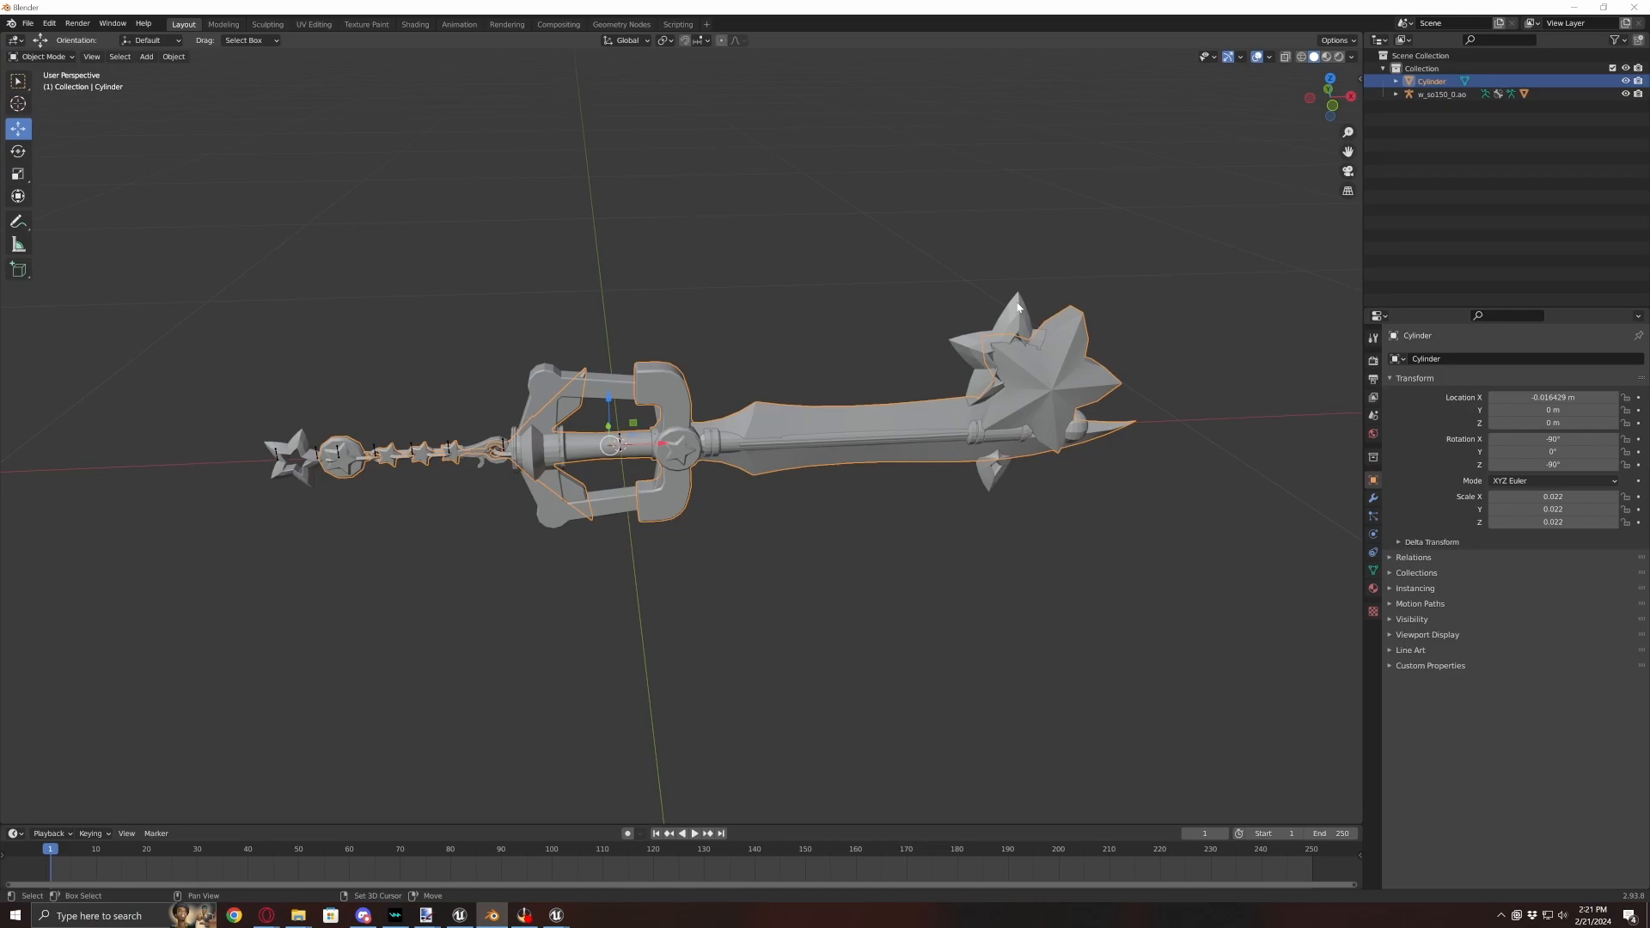
pyautogui.keyDown('shift'); pyautogui.click(1019, 307); pyautogui.keyUp('shift')
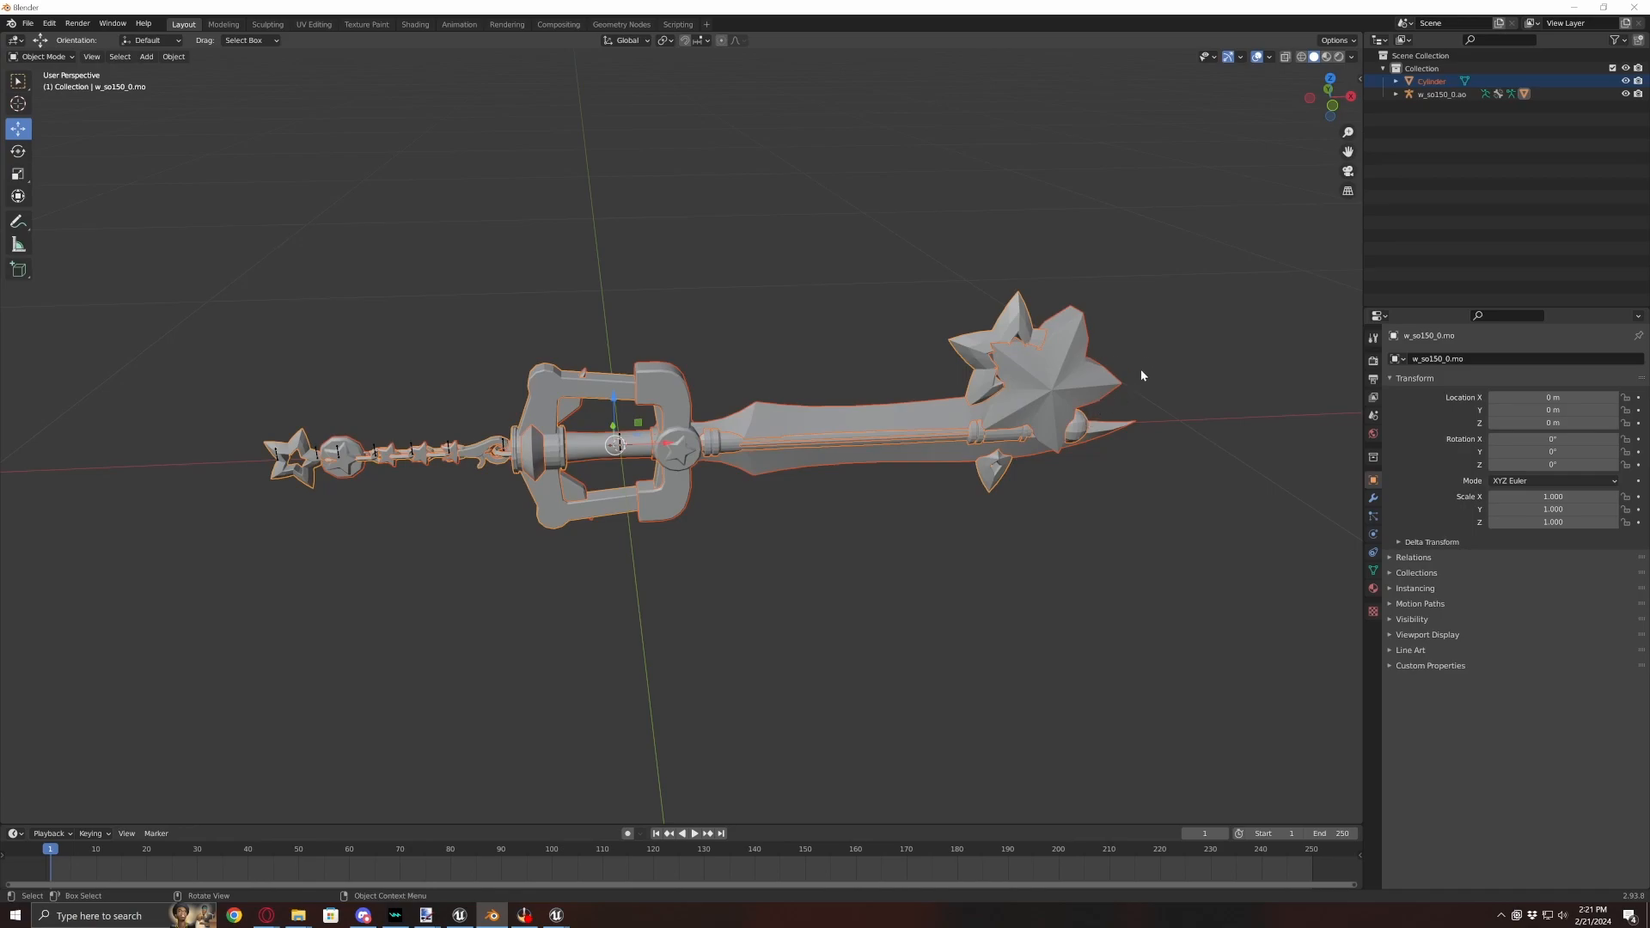
pyautogui.press('ctrl')
pyautogui.hotkey('ctrl', 'j')
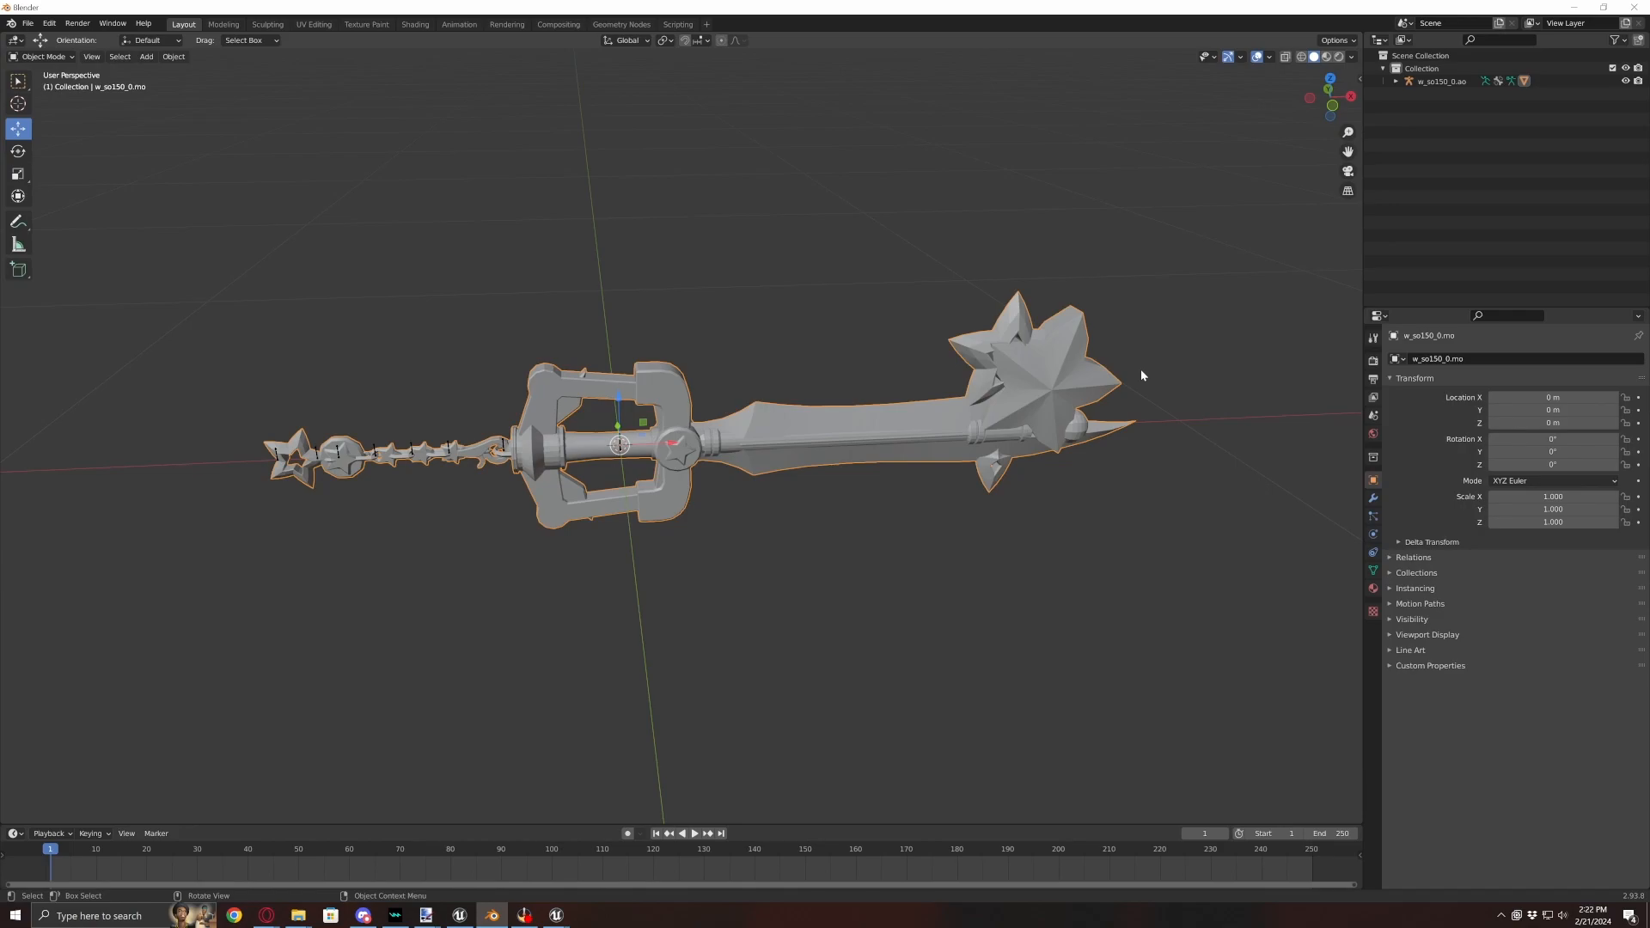
# - Invert the joined mesh's selection in Edit Mode and delete the original Starlight vertices, leaving only the custom keyblade geometry
pyautogui.press('Tab')
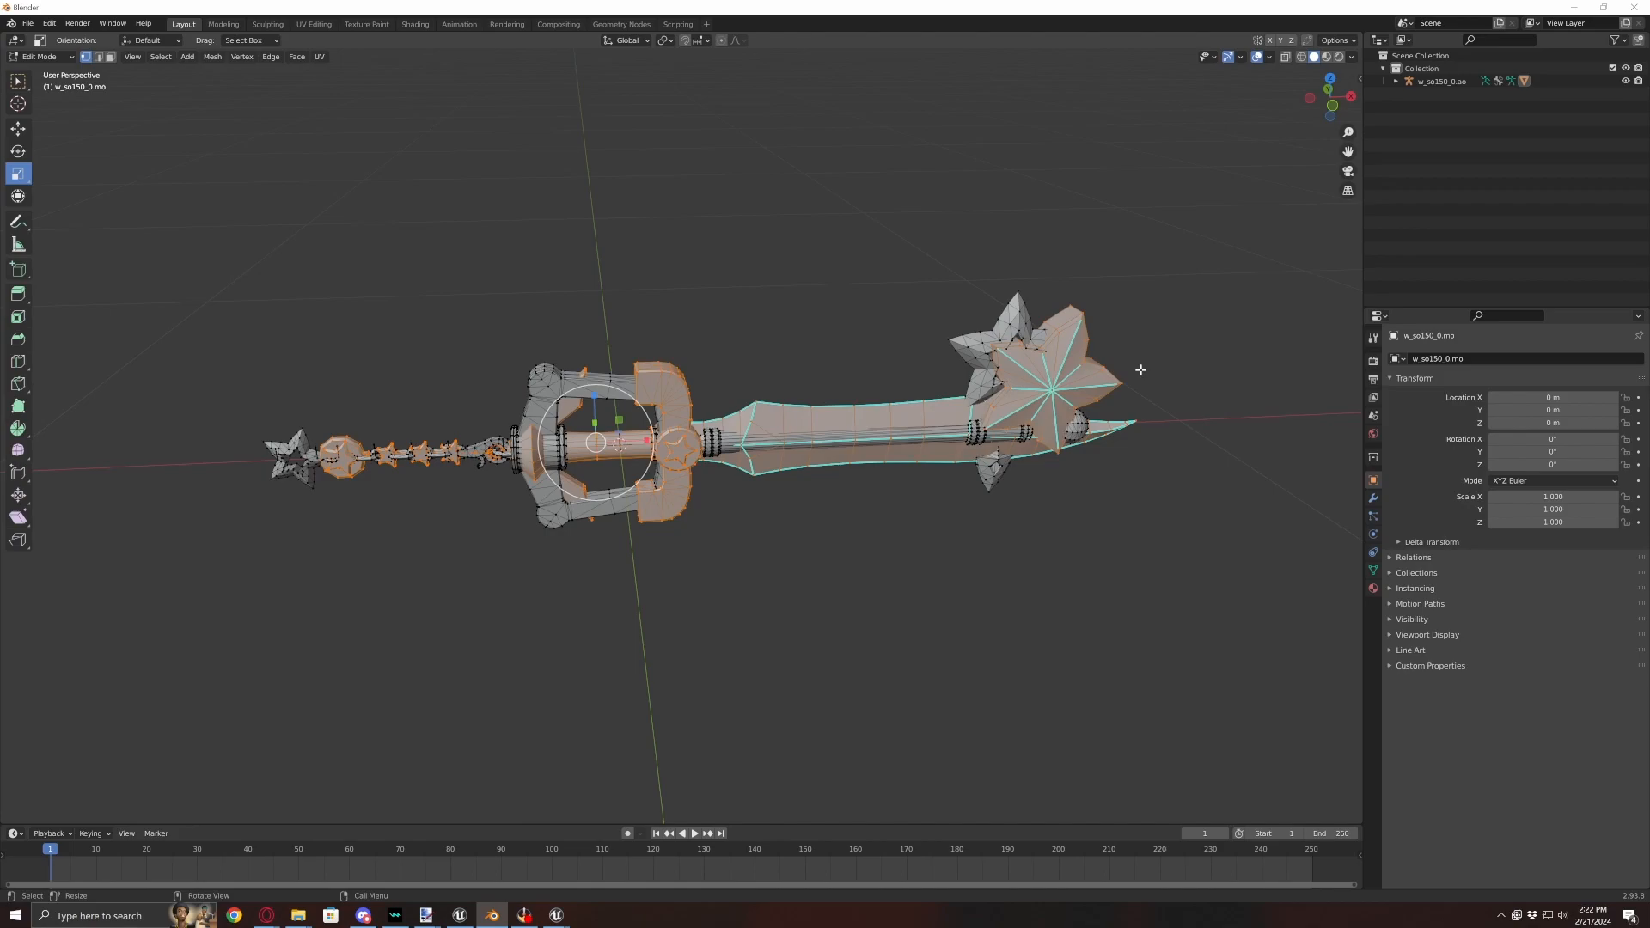
pyautogui.hotkey('ctrl', 'i')
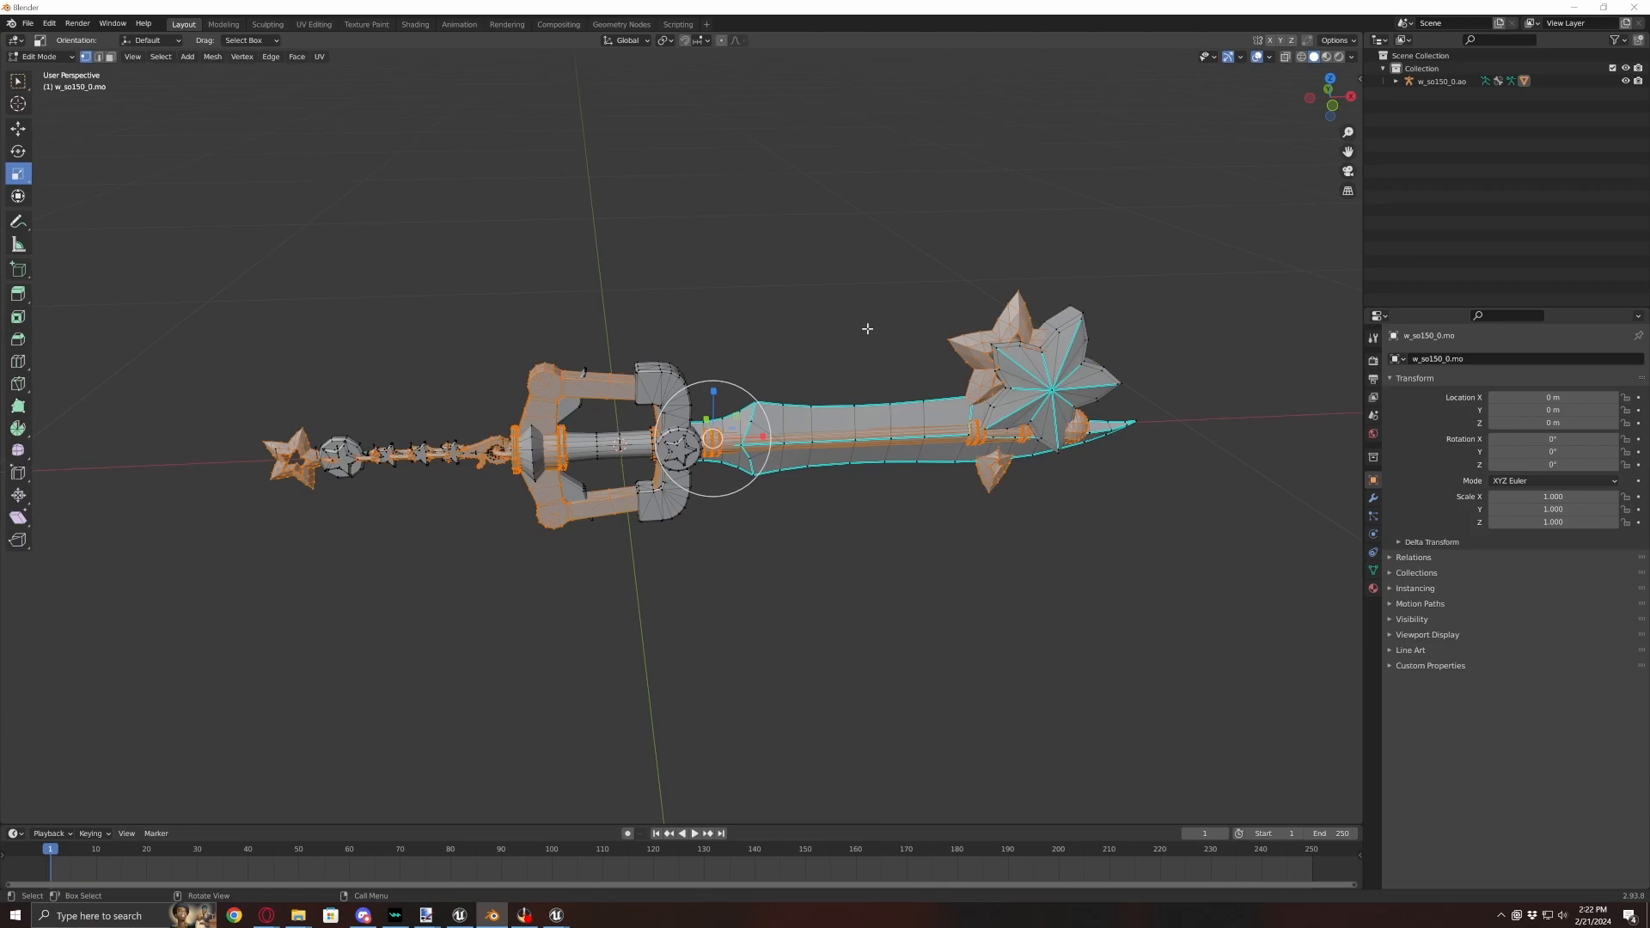
pyautogui.press('x')
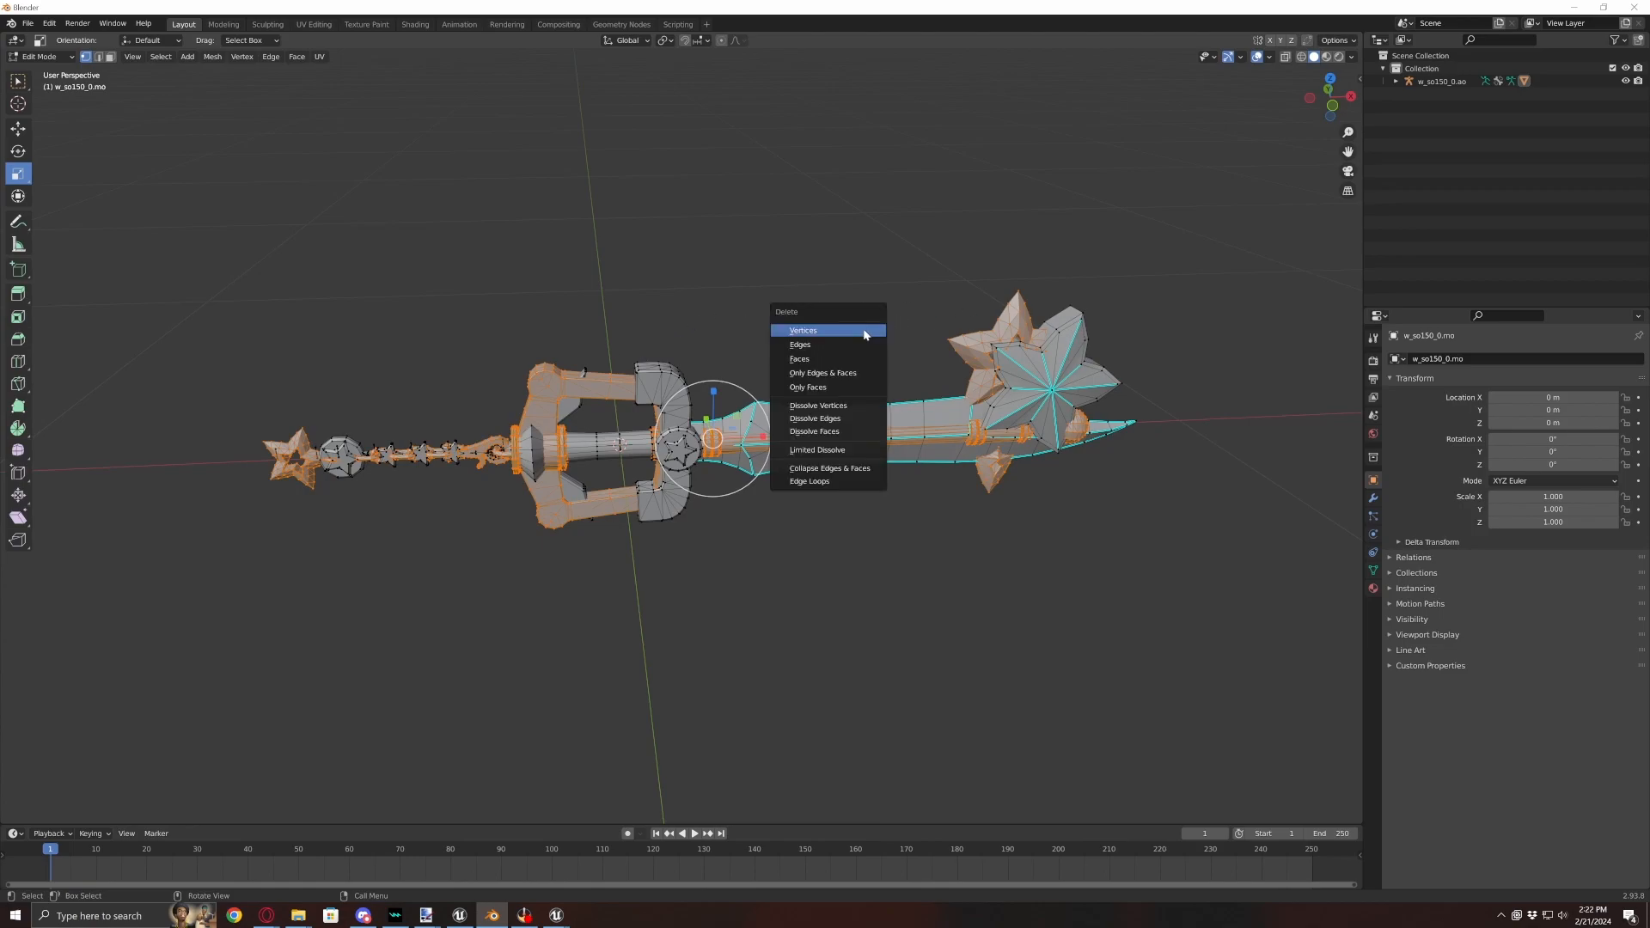
pyautogui.click(863, 331)
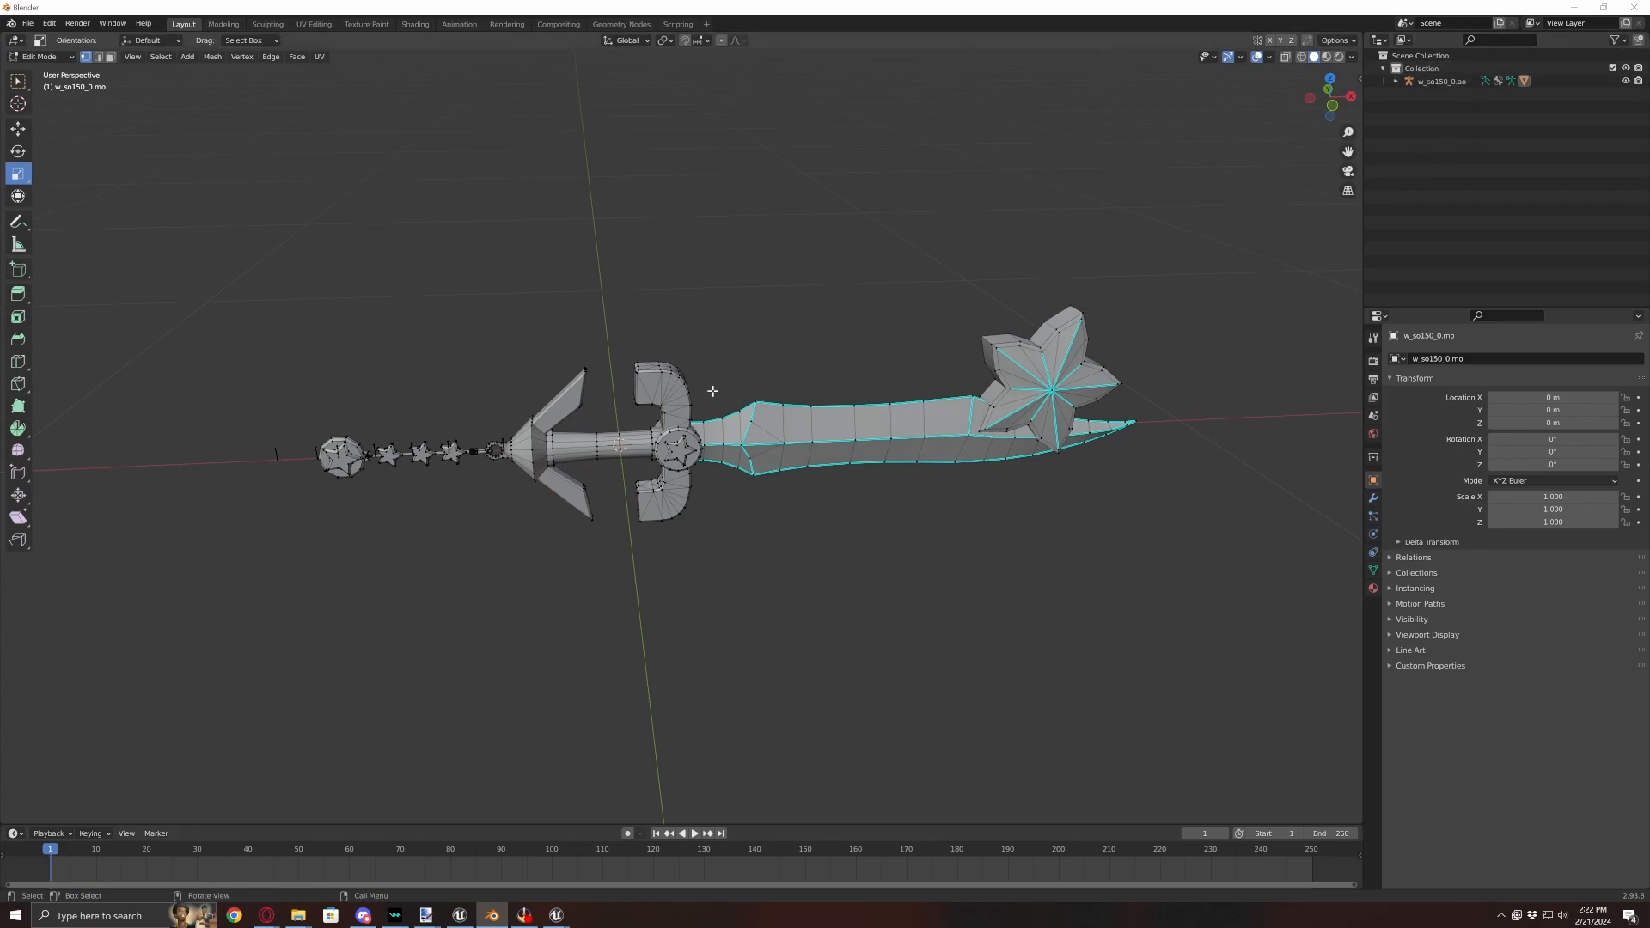
pyautogui.press('Tab')
# - Examine the joined keyblade's handle and keychain up close against the keychain bones, in both Object and Edit Mode
pyautogui.scroll(4, 775, 465)
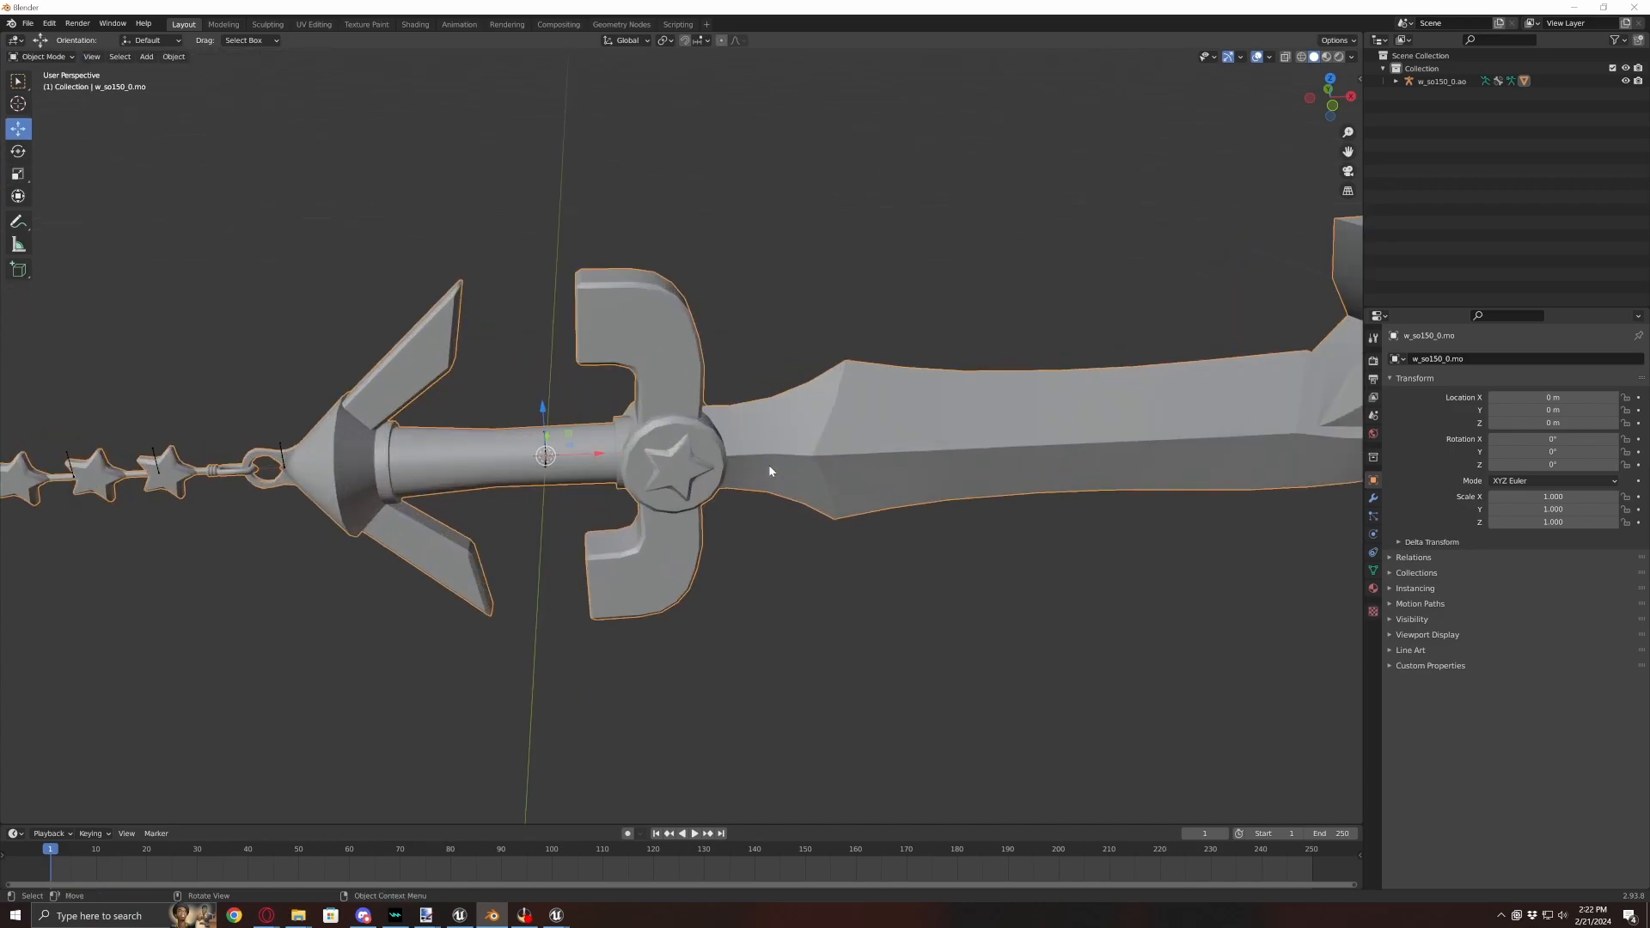
pyautogui.moveTo(407, 587); pyautogui.dragTo(785, 573, button='middle')
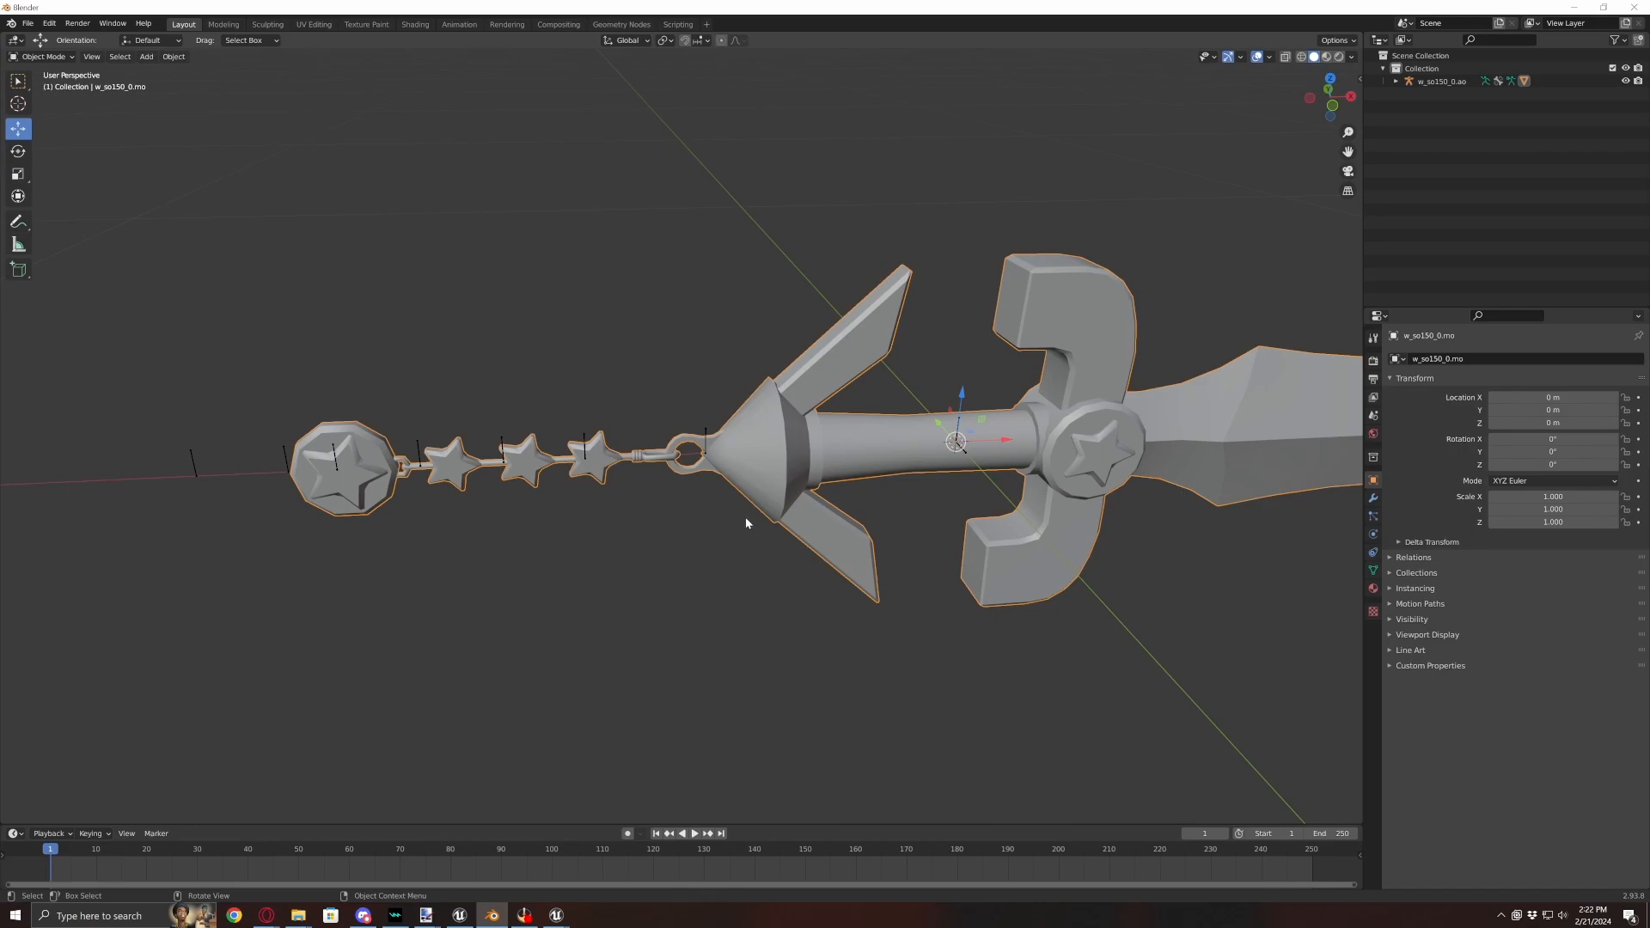
pyautogui.scroll(4, 746, 518)
pyautogui.keyDown('shift'); pyautogui.moveTo(745, 517); pyautogui.dragTo(804, 491, button='middle'); pyautogui.keyUp('shift')
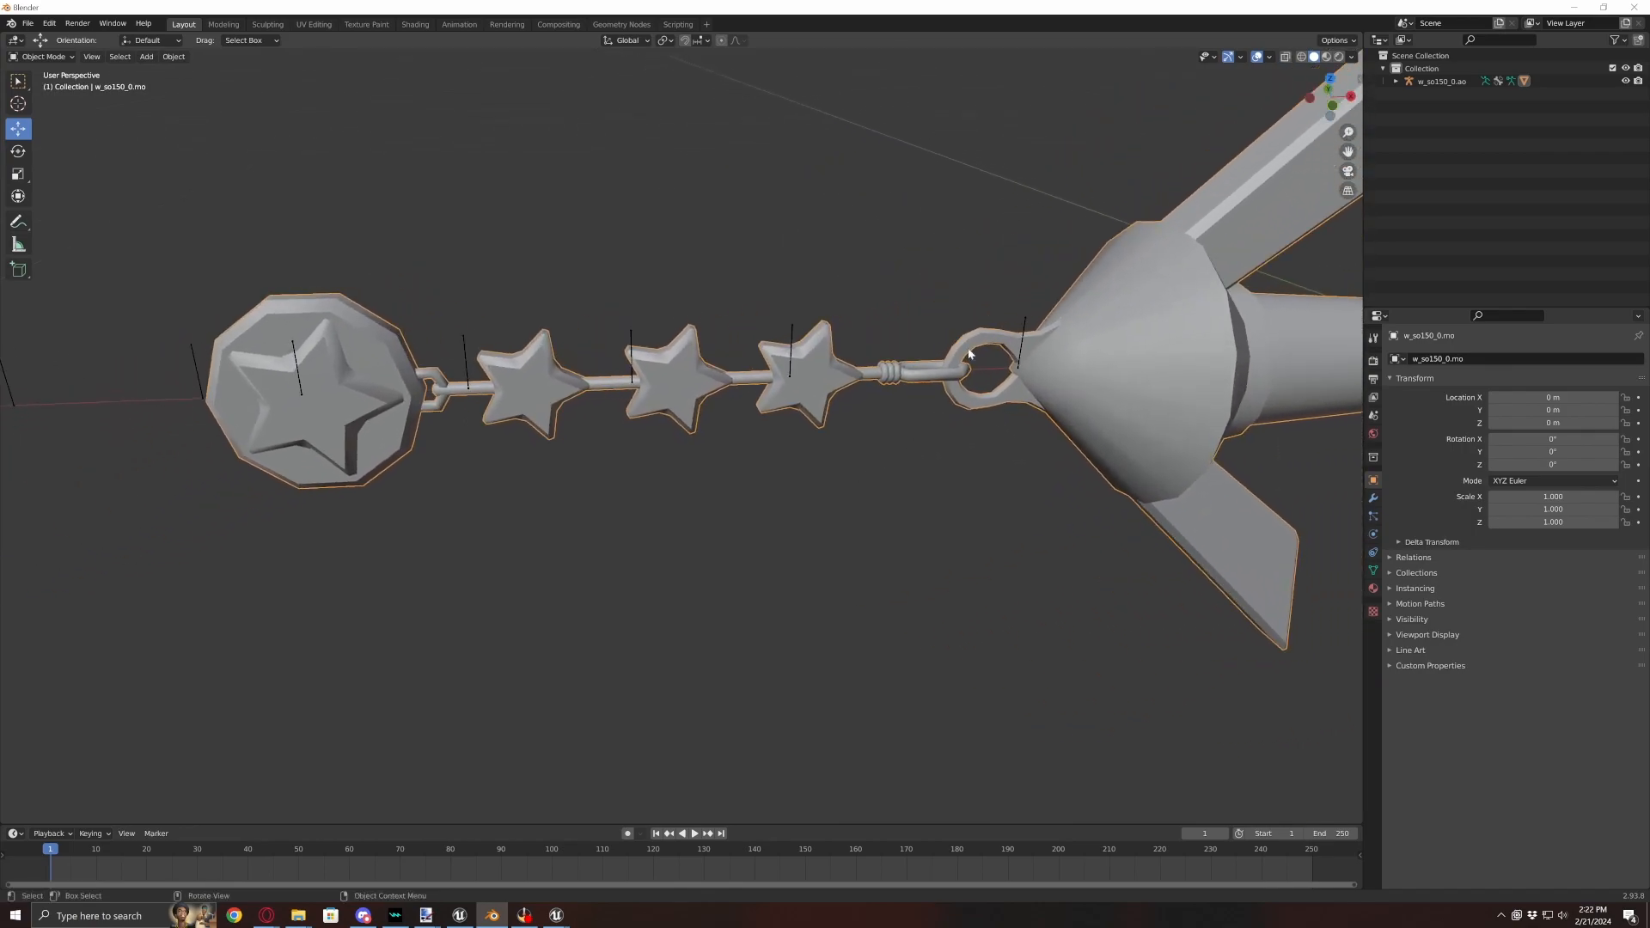
pyautogui.keyDown('shift'); pyautogui.moveTo(485, 426); pyautogui.dragTo(531, 401, button='middle'); pyautogui.keyUp('shift')
pyautogui.scroll(-2, 530, 400)
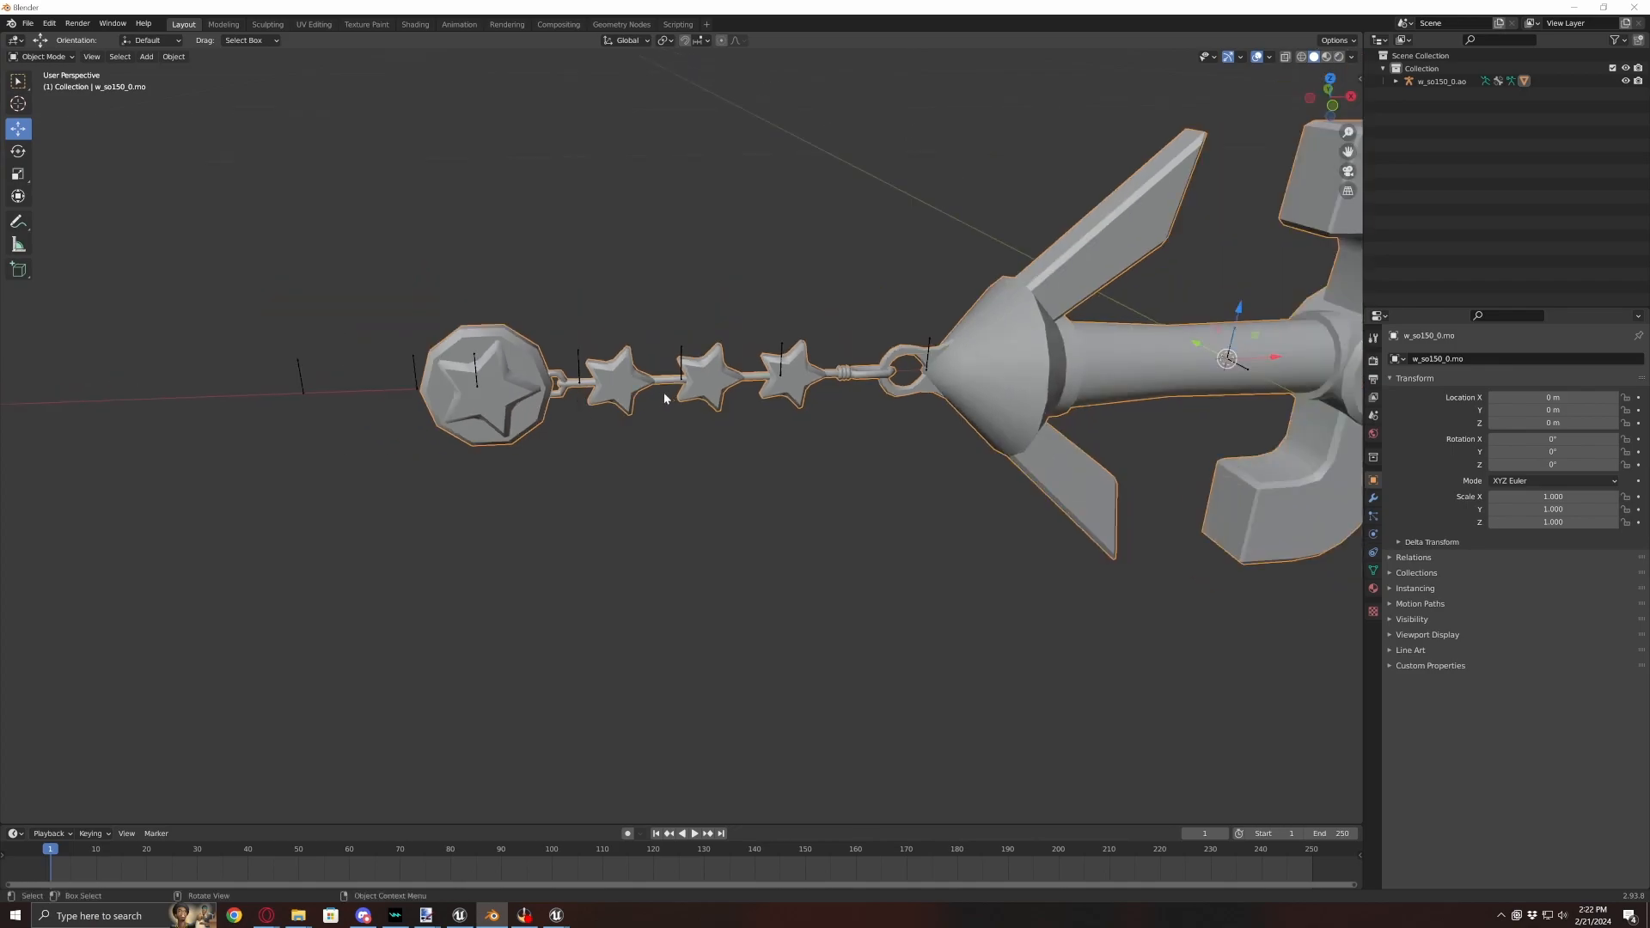
pyautogui.moveTo(855, 368); pyautogui.dragTo(918, 388, button='middle')
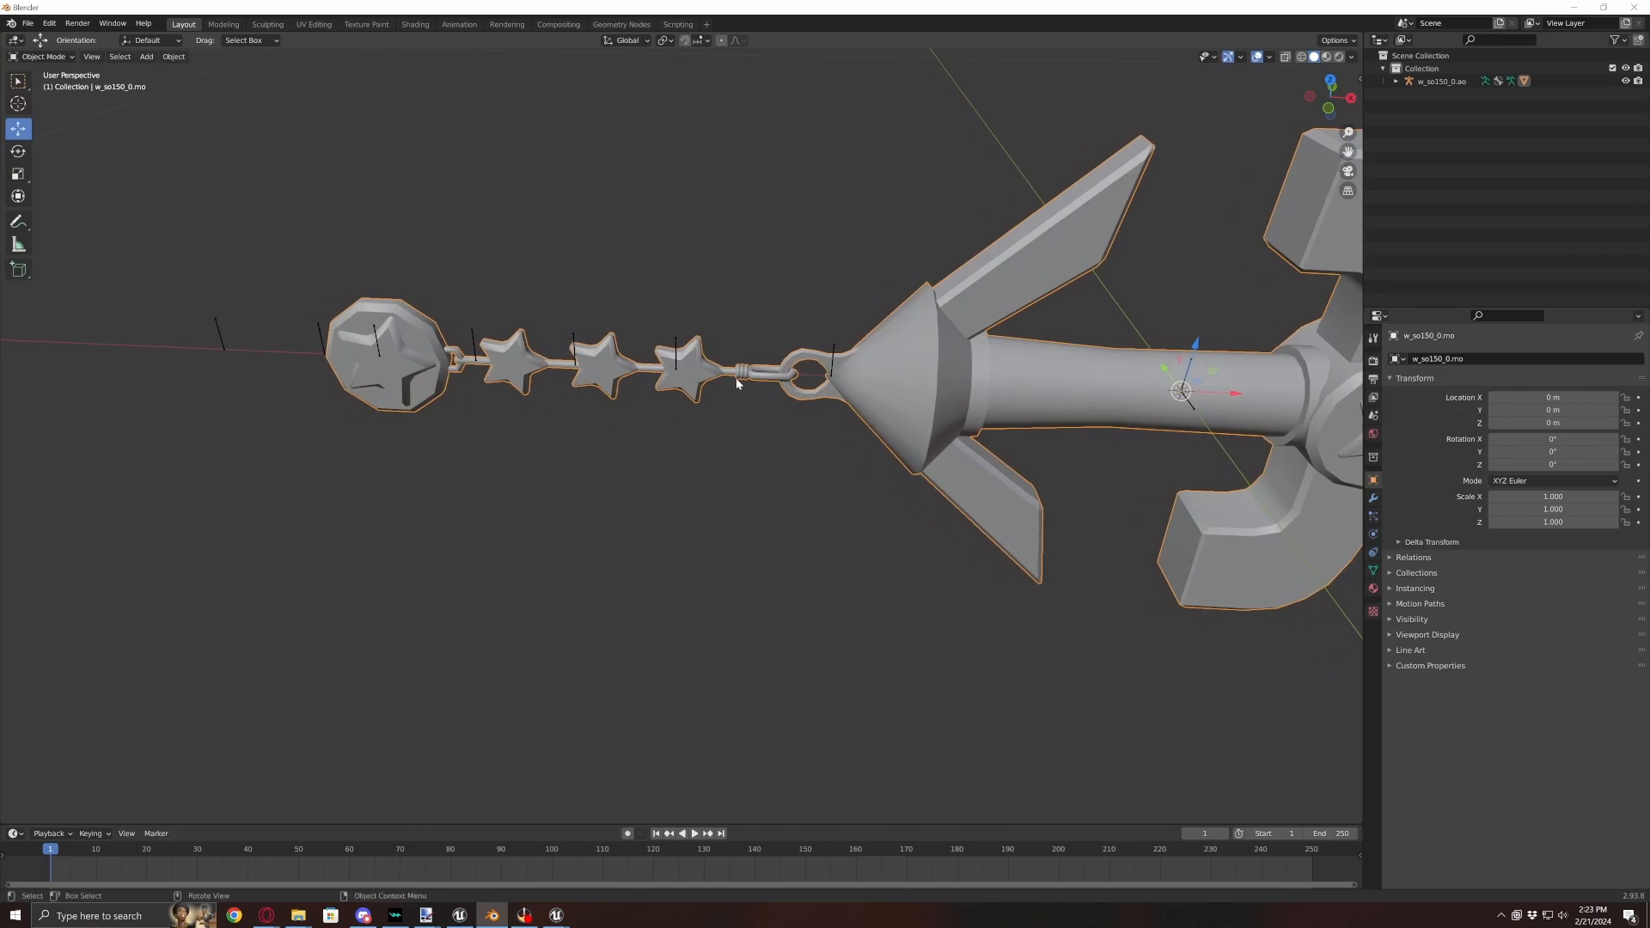
pyautogui.press('Tab')
pyautogui.scroll(2, 735, 383)
pyautogui.scroll(-3, 653, 431)
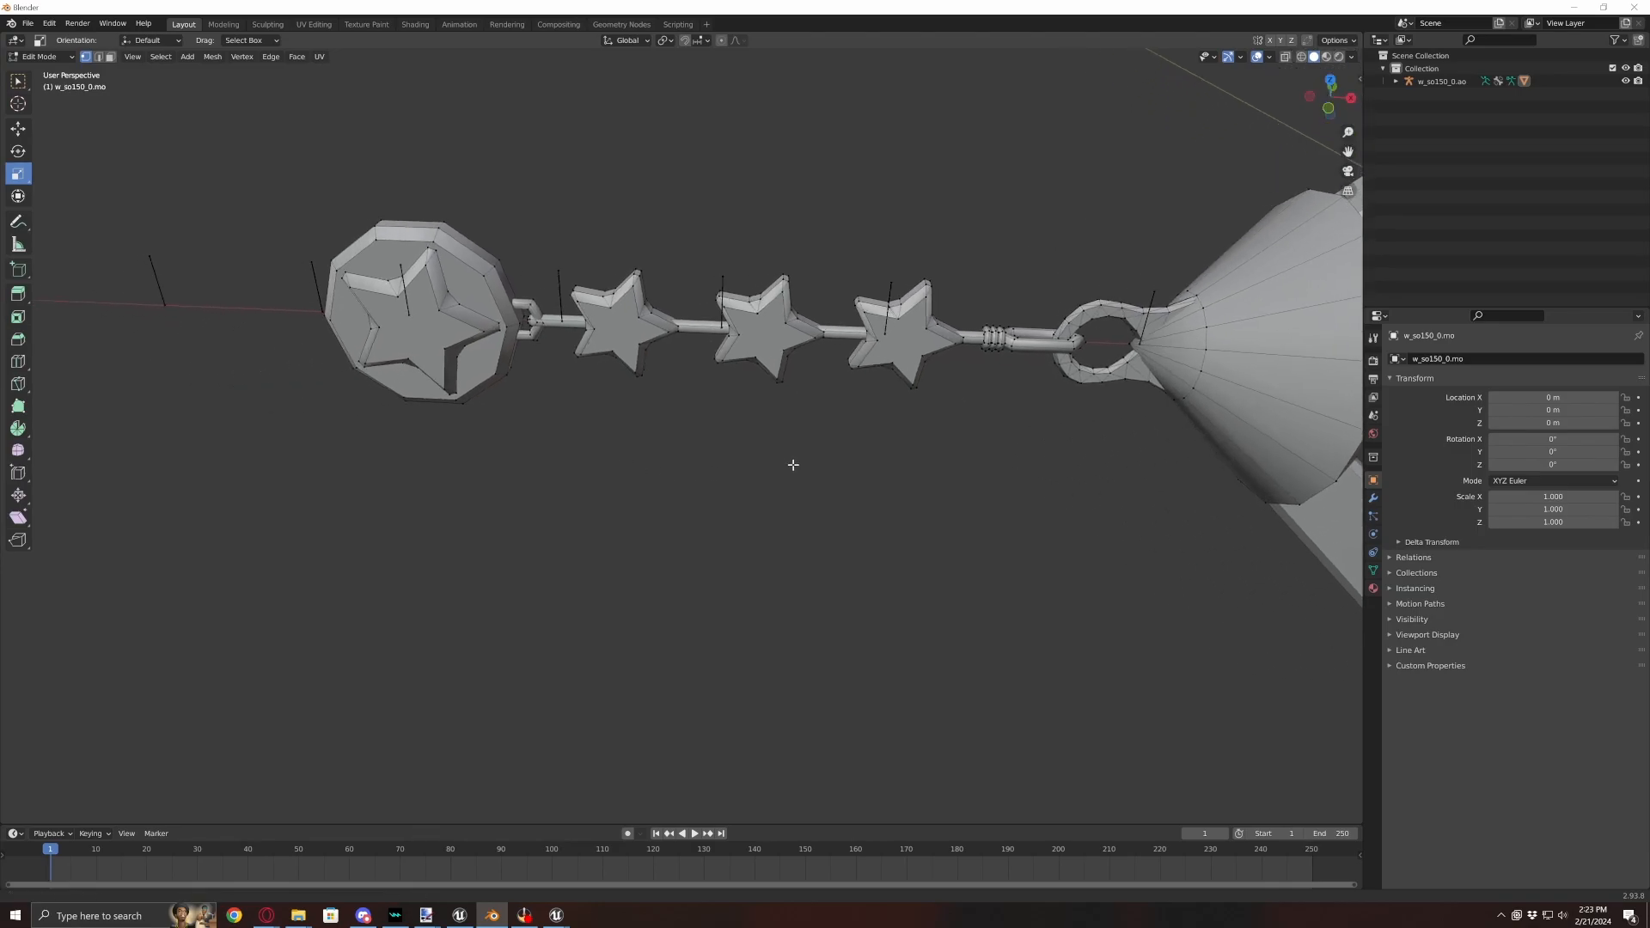
pyautogui.press('Tab')
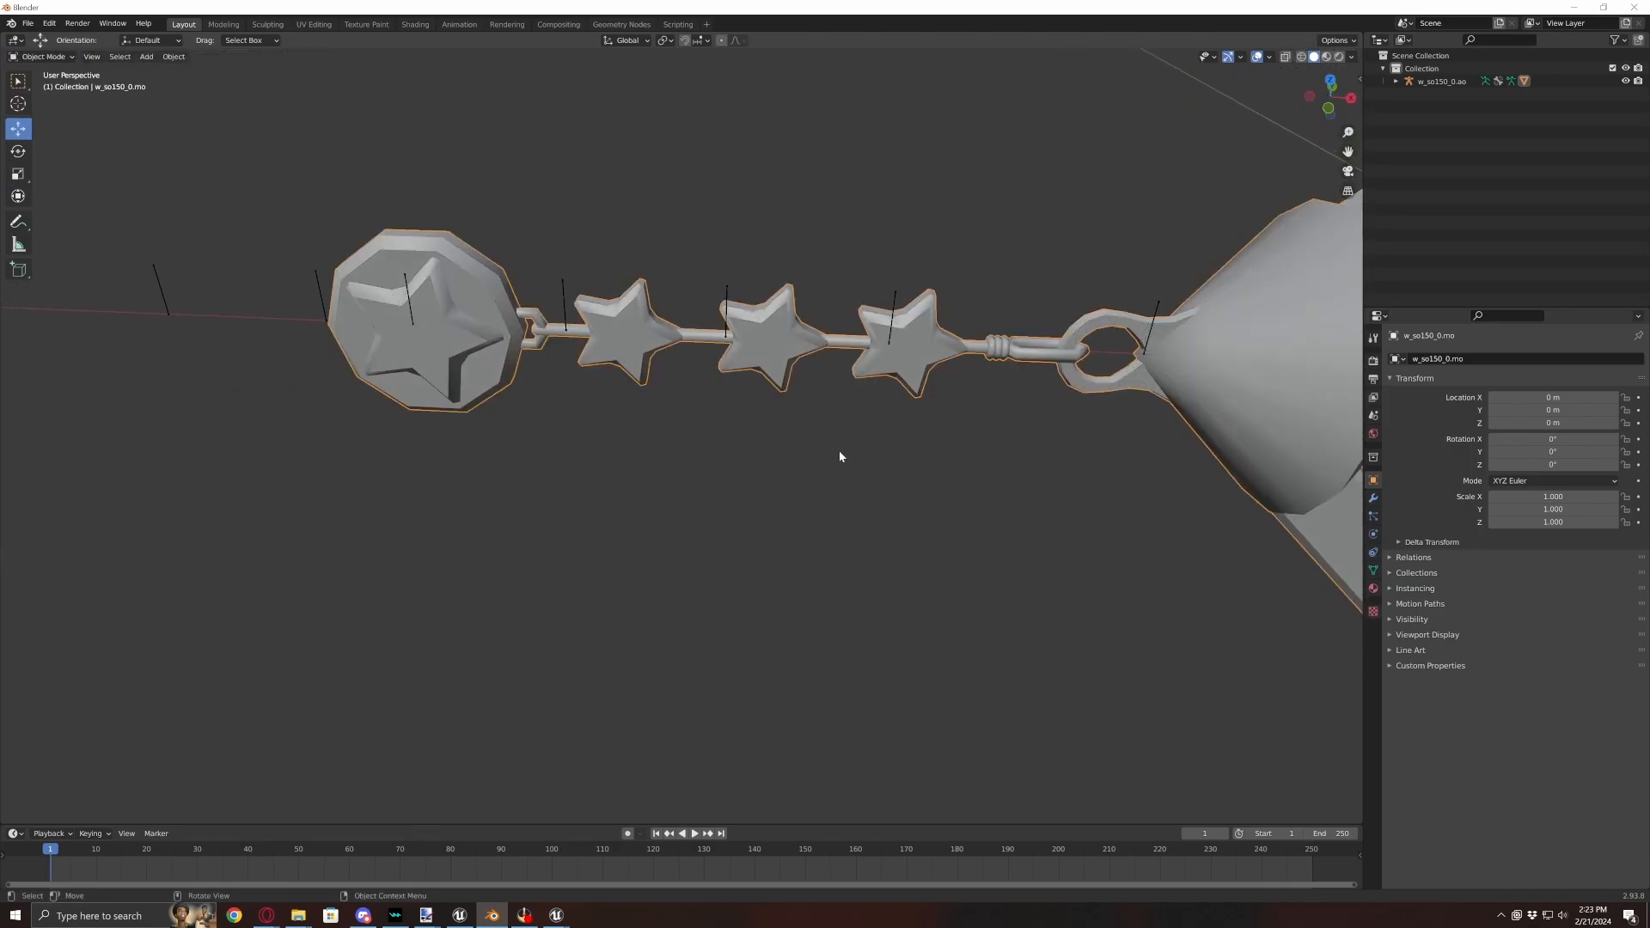
# - In the armature's Edit Mode, move the chain bone nearest the handle -0.024 m along X onto the first keychain link
pyautogui.click(1159, 311)
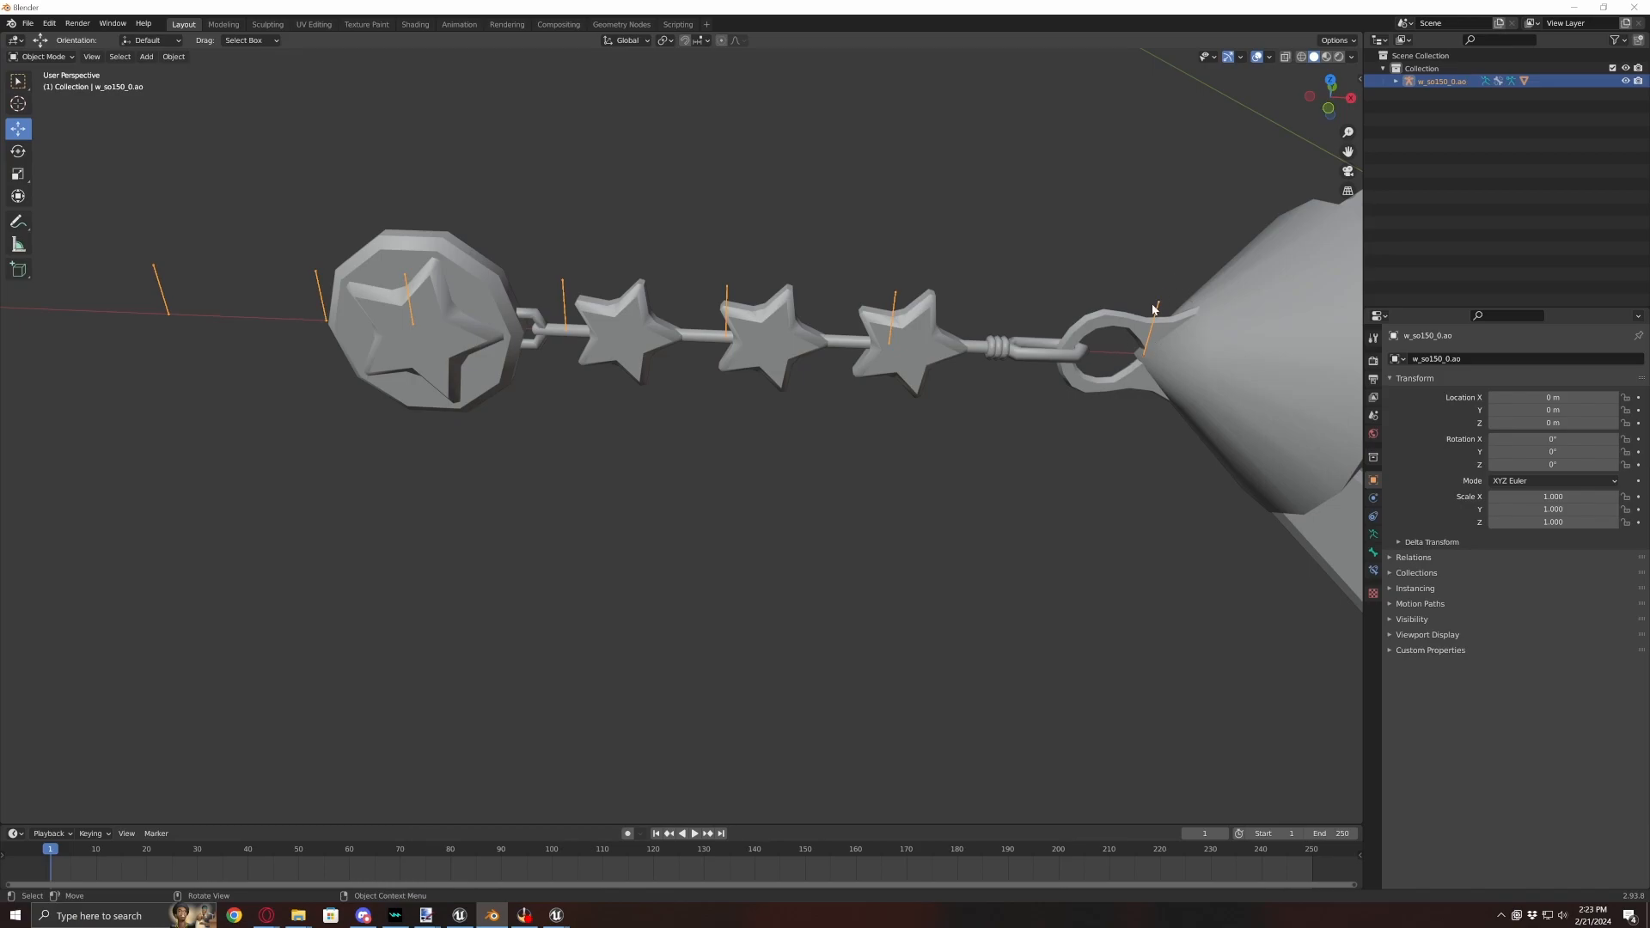
pyautogui.press('Tab')
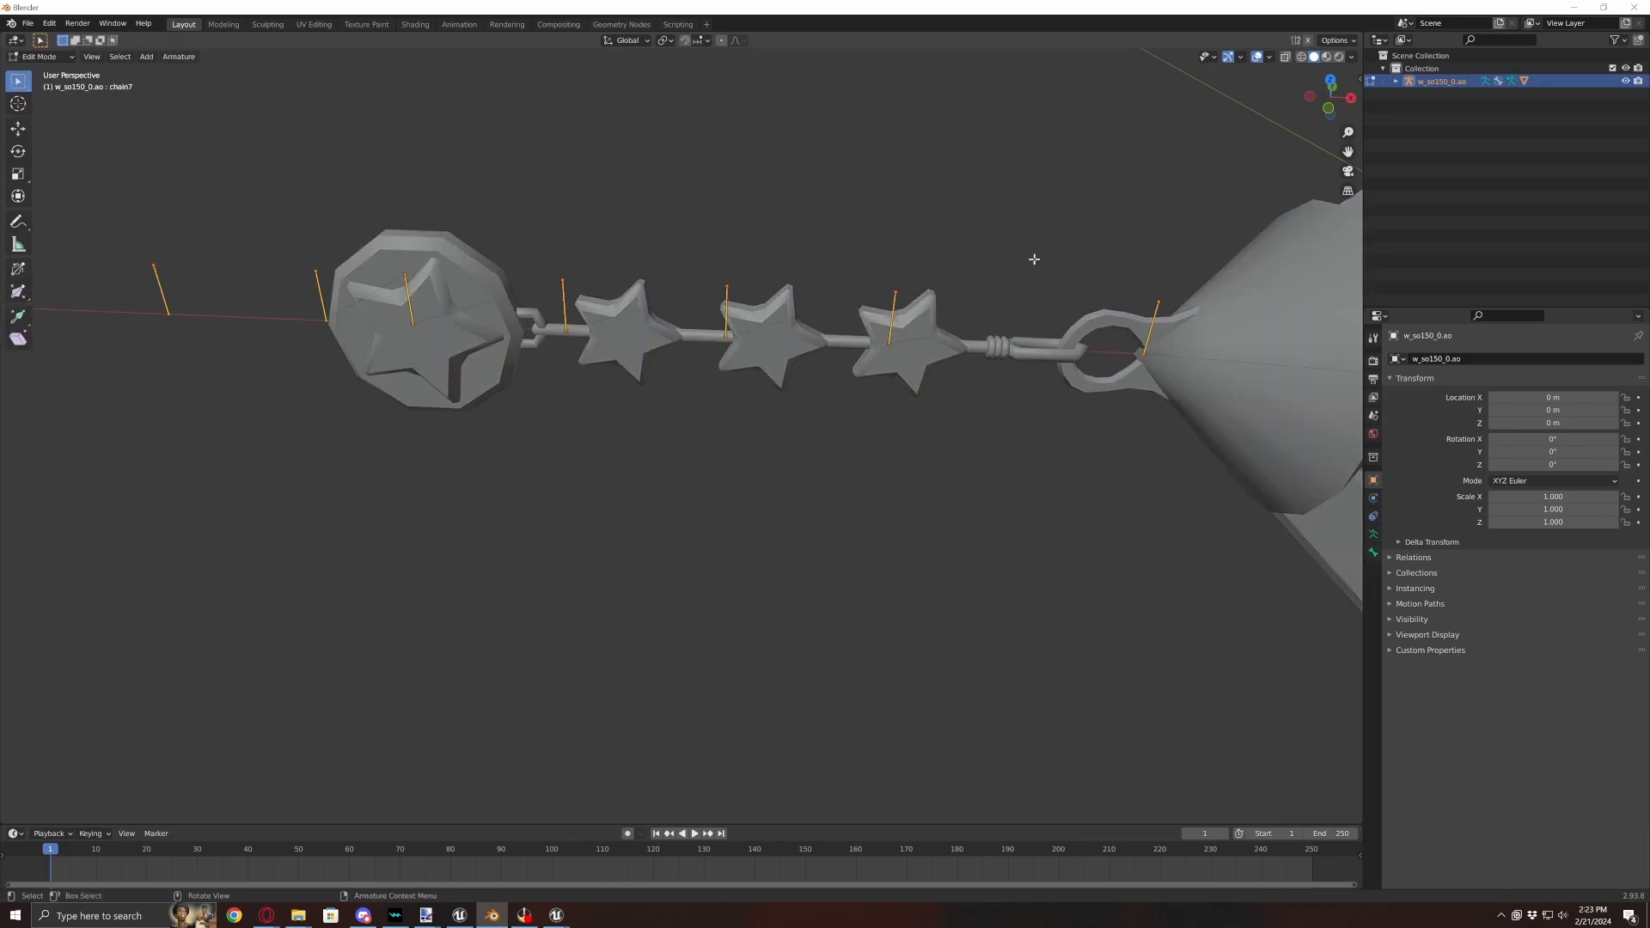
pyautogui.click(1151, 328)
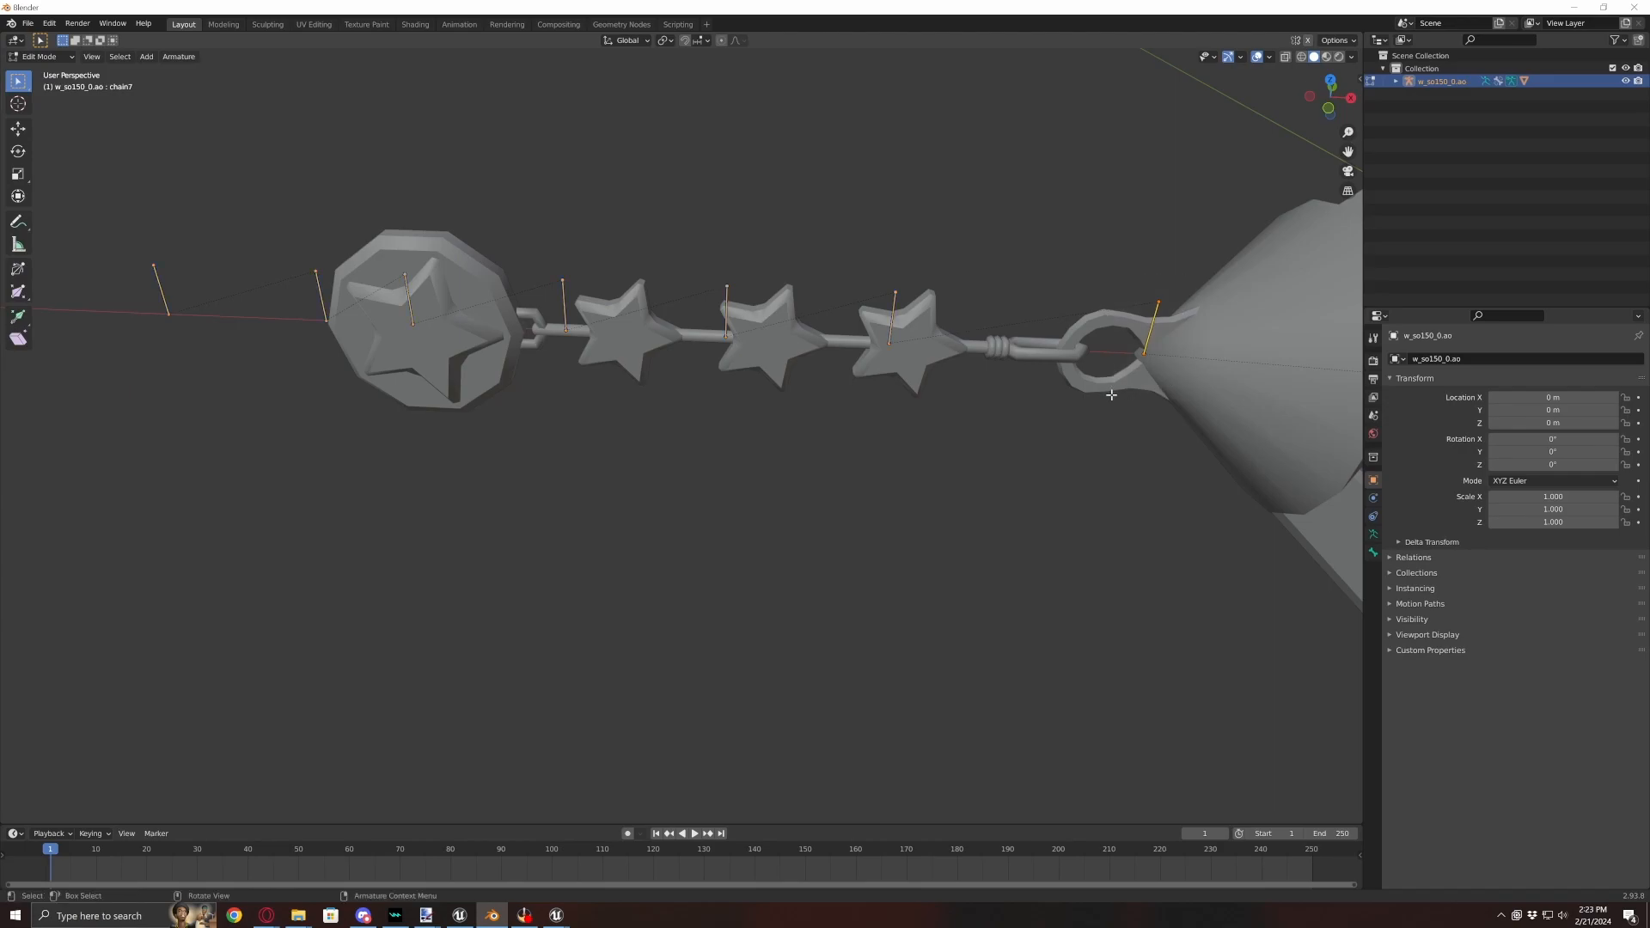
pyautogui.click(18, 128)
pyautogui.moveTo(1205, 331); pyautogui.dragTo(1133, 330)
pyautogui.scroll(6, 1014, 496)
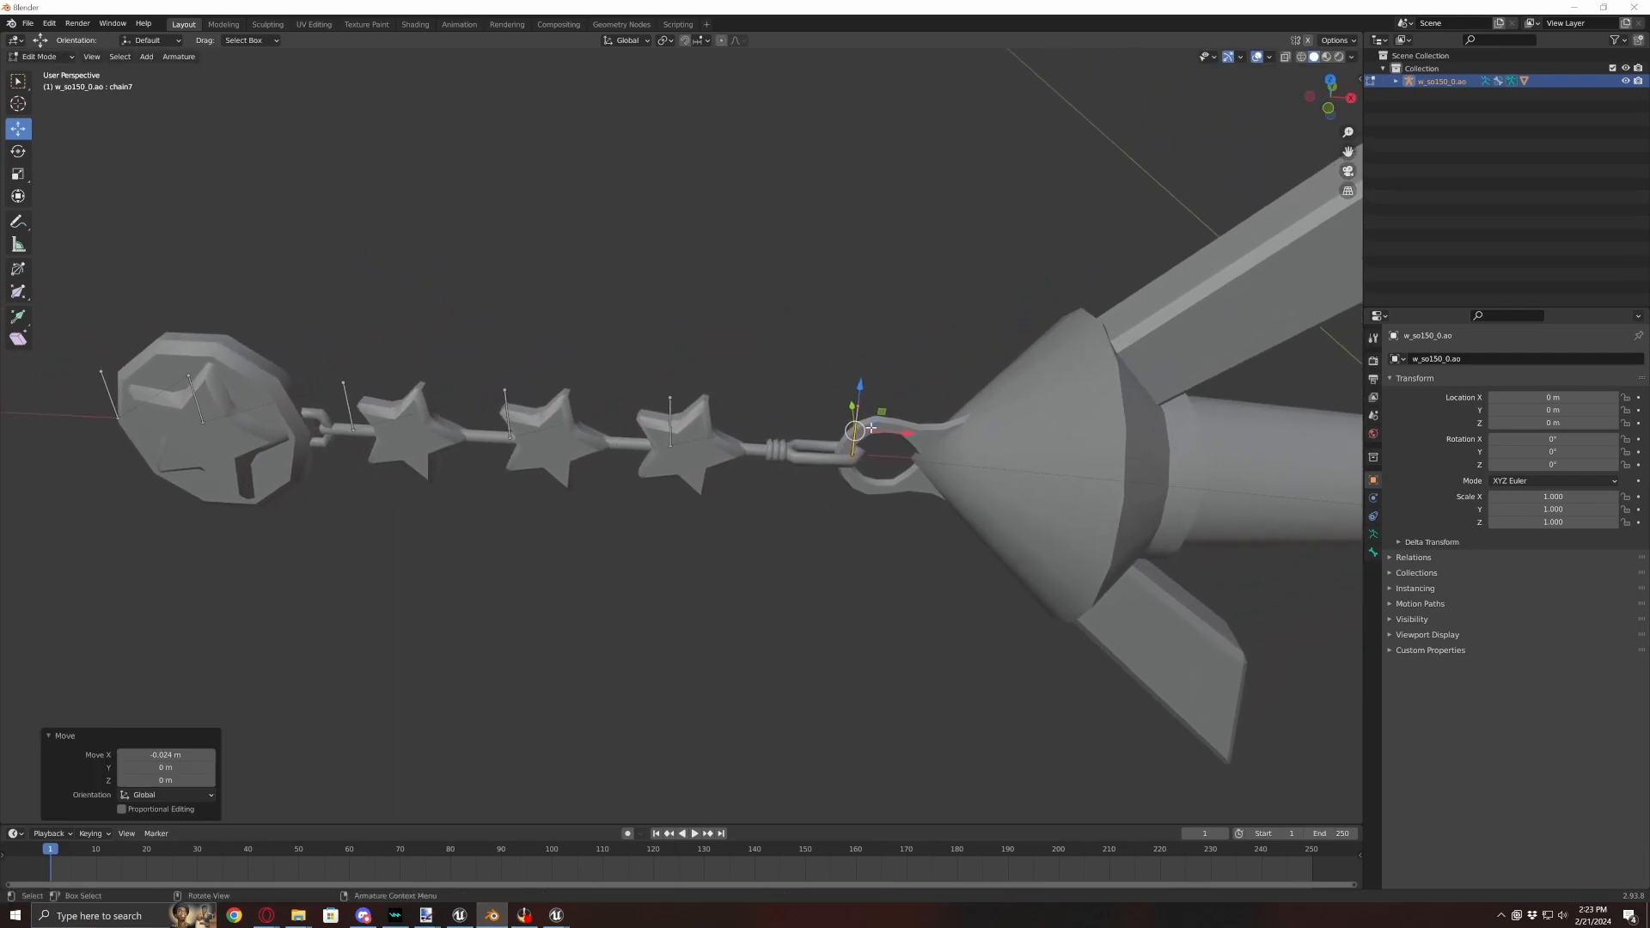
pyautogui.keyDown('shift'); pyautogui.moveTo(1015, 496); pyautogui.dragTo(791, 465, button='middle'); pyautogui.keyUp('shift')
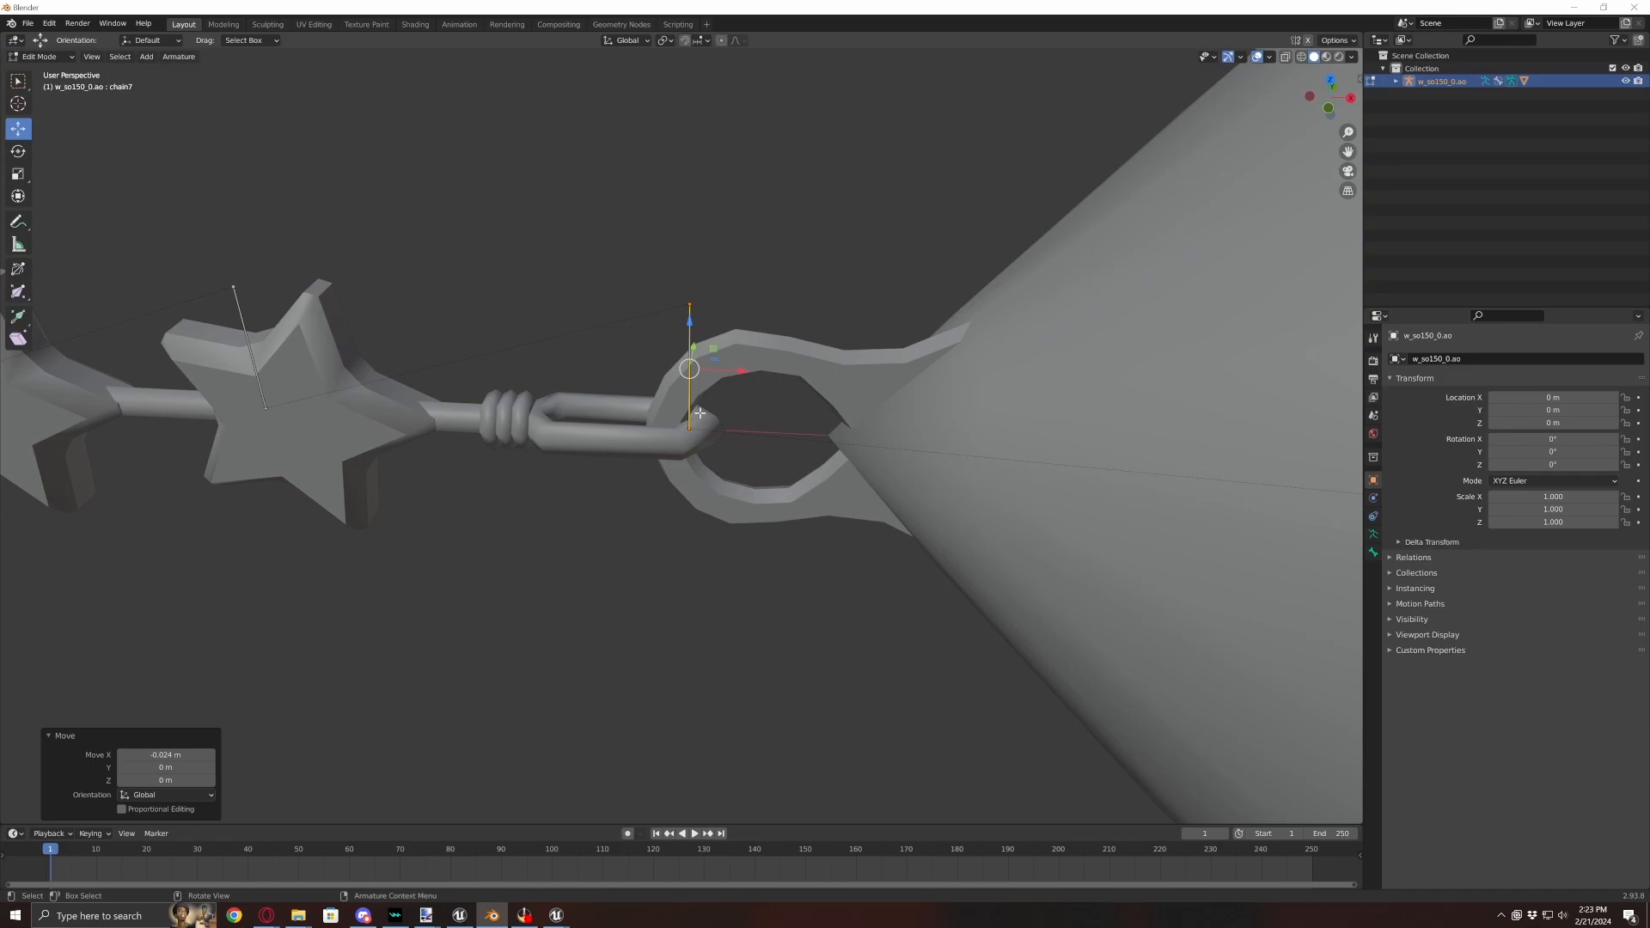
pyautogui.scroll(-4, 767, 438)
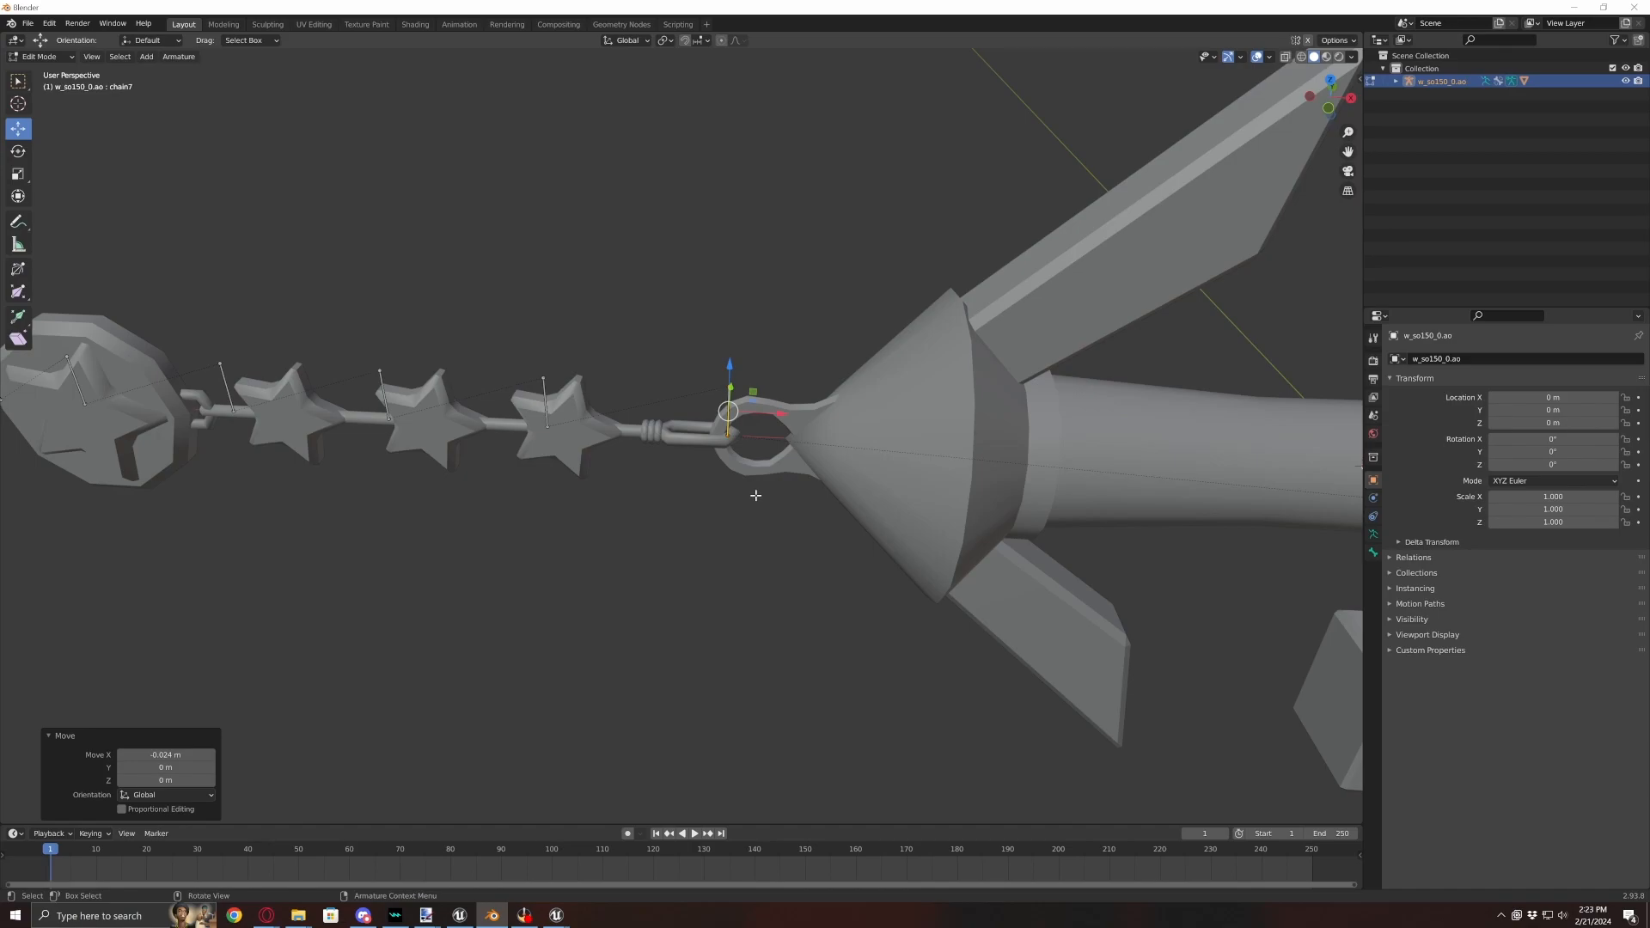
pyautogui.keyDown('shift'); pyautogui.moveTo(703, 485); pyautogui.dragTo(837, 459, button='middle'); pyautogui.keyUp('shift')
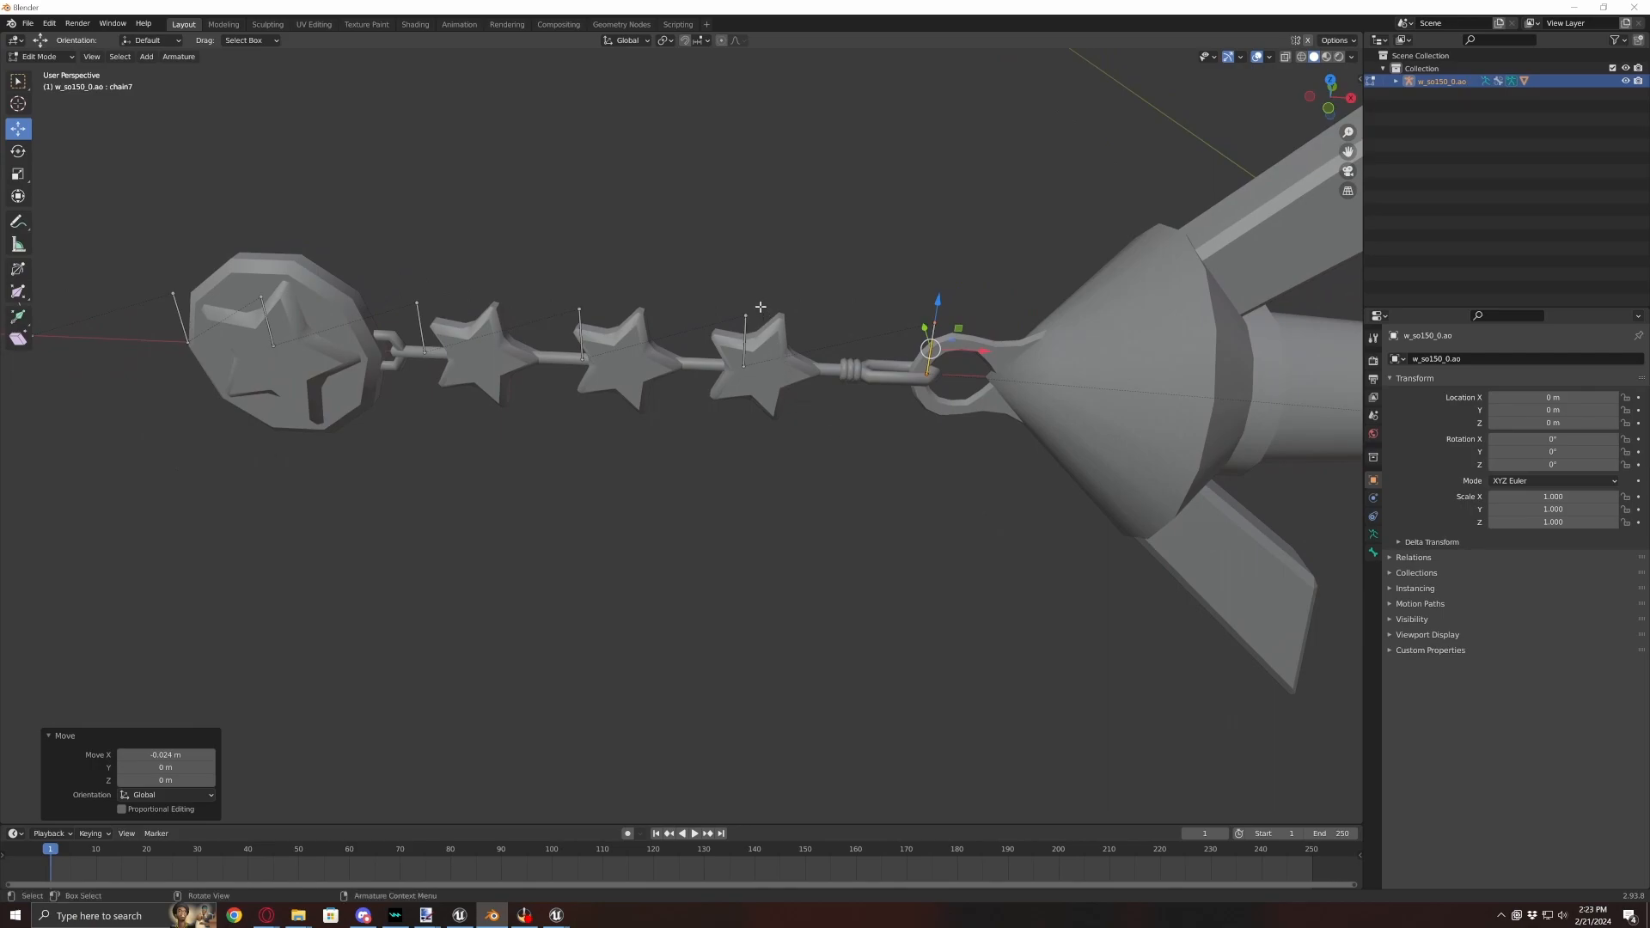
# - Move the second chain bone along X beside the coil, and the third along X between the two stars nearest the handle
pyautogui.click(744, 344)
pyautogui.press('g')
pyautogui.press('x')
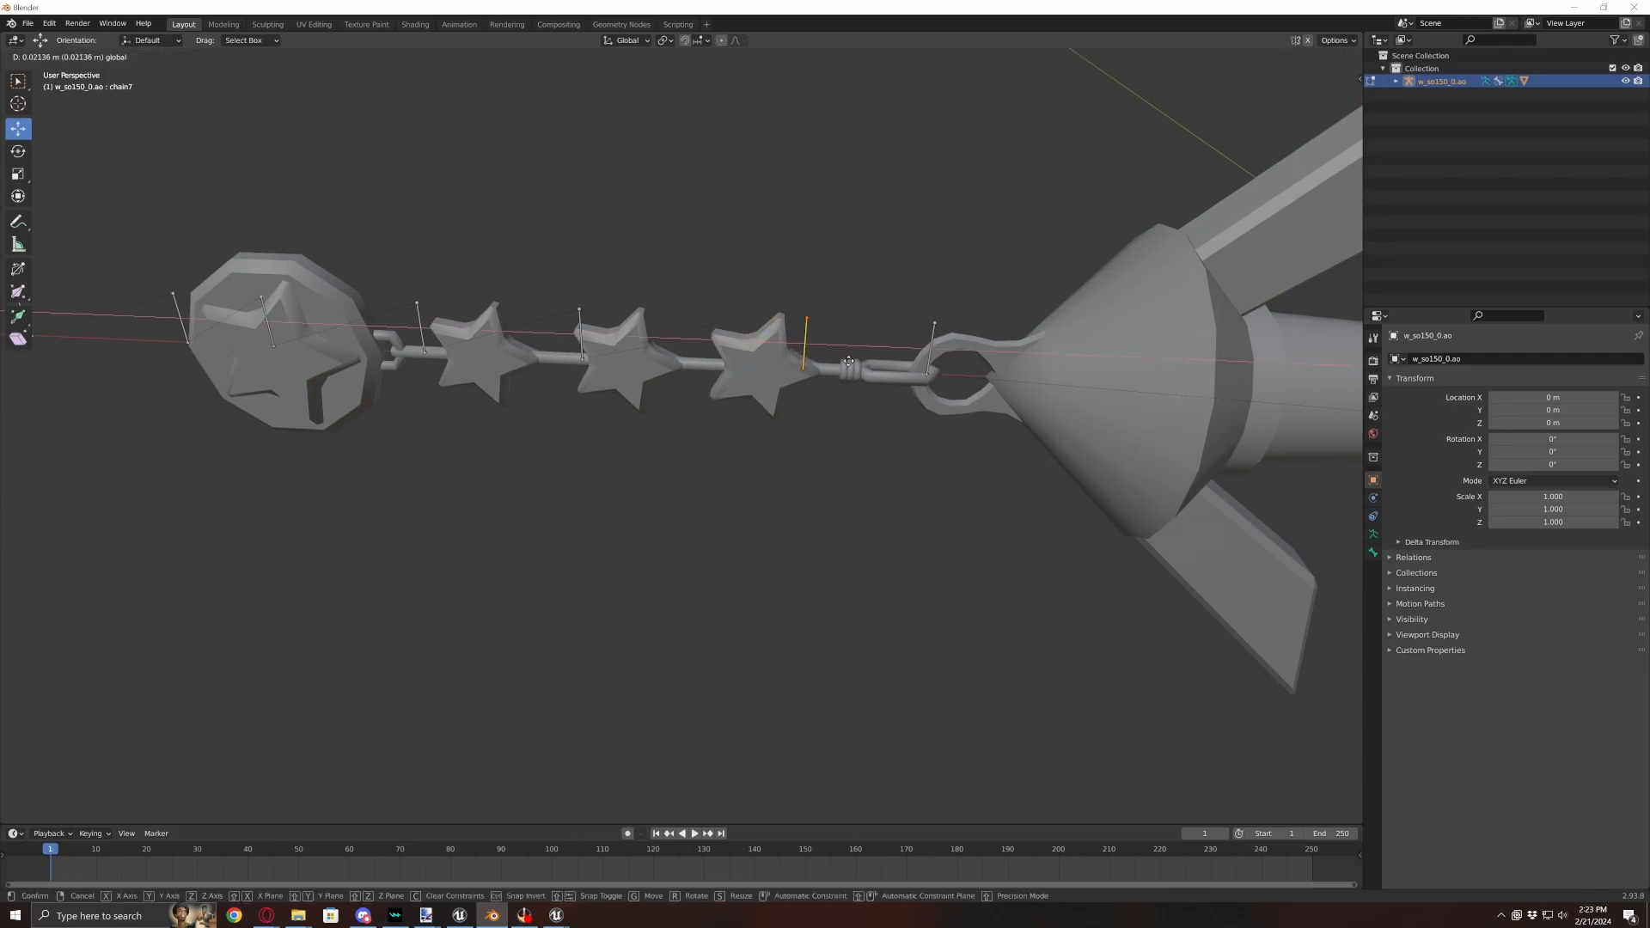
pyautogui.click(860, 364)
pyautogui.moveTo(599, 296); pyautogui.dragTo(564, 340)
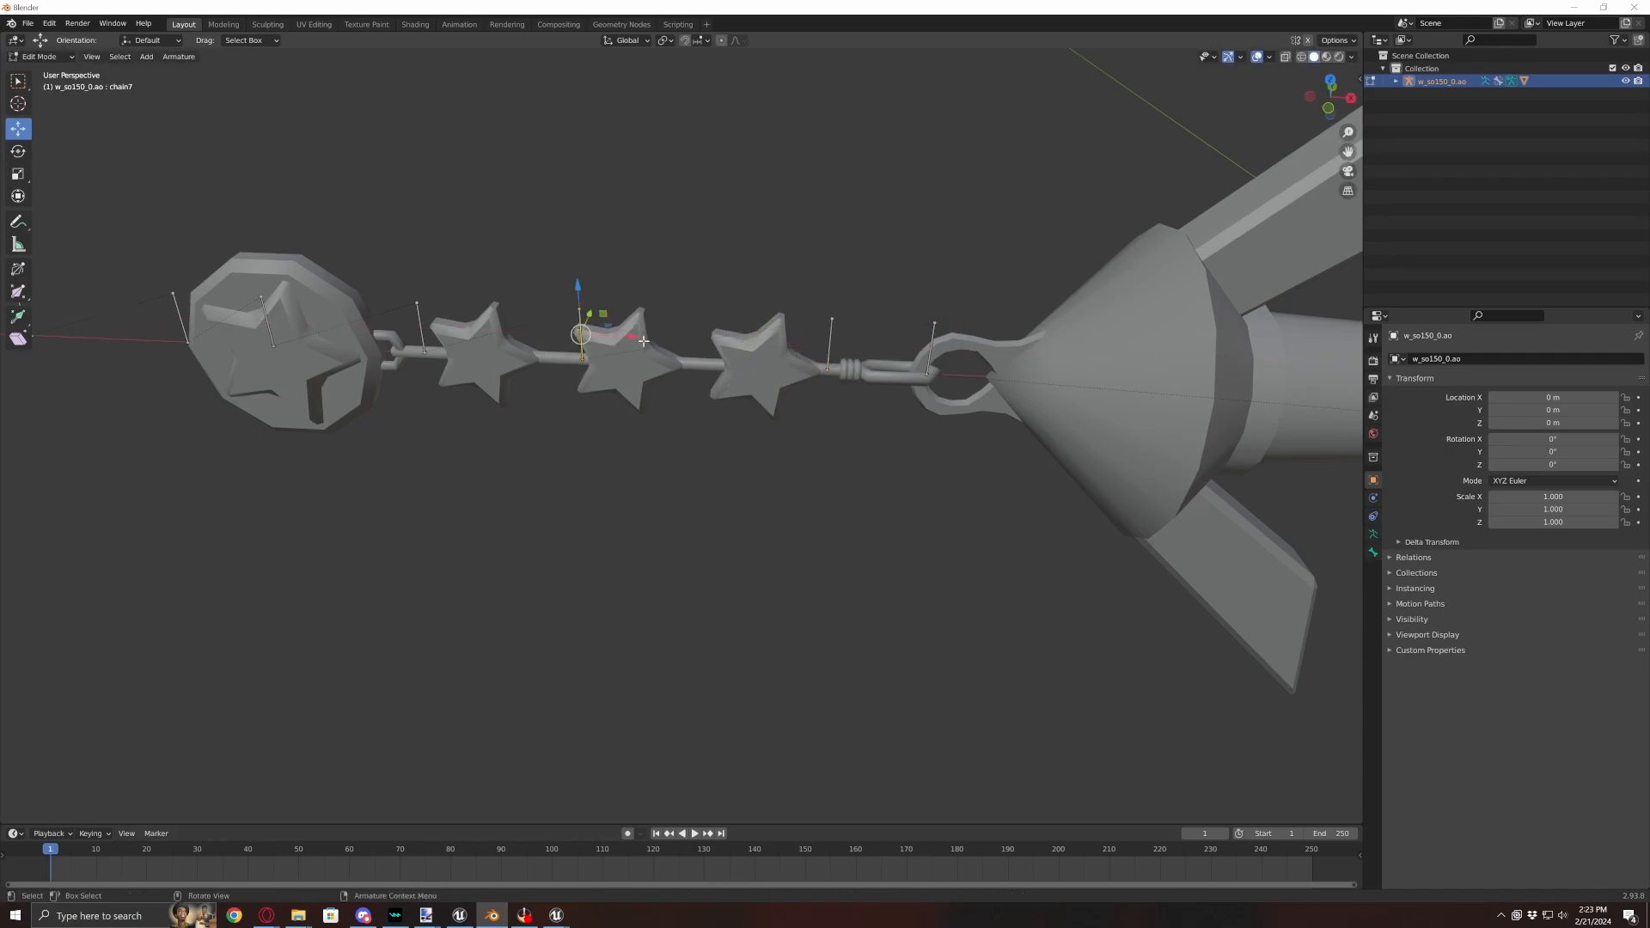
pyautogui.press('g')
pyautogui.press('x')
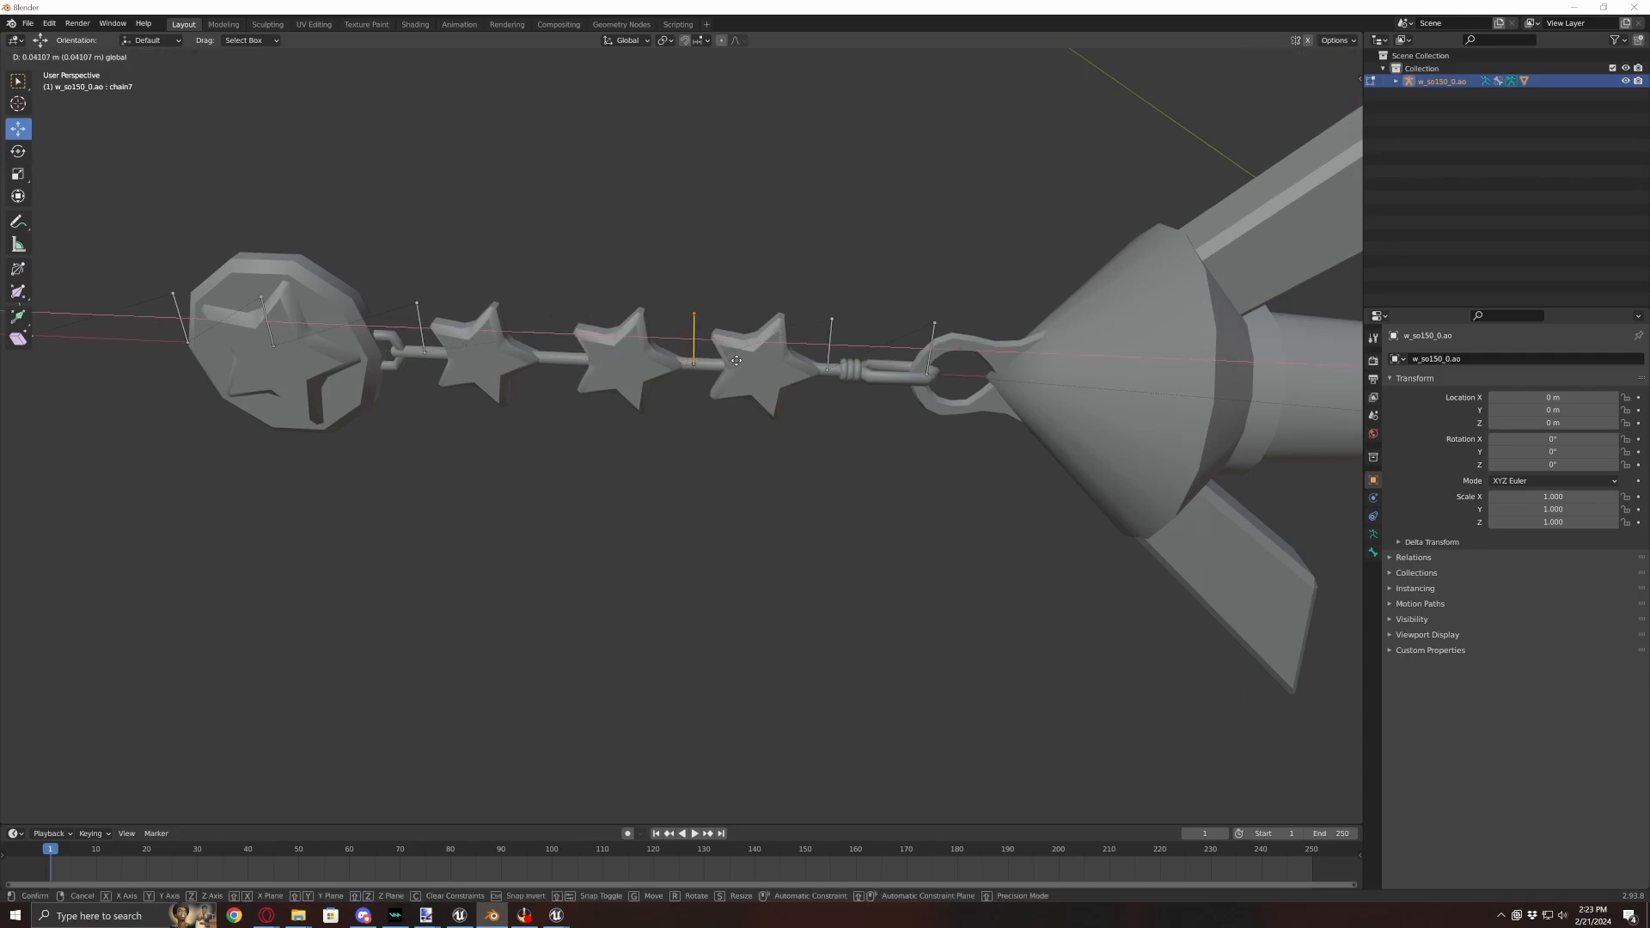
pyautogui.click(740, 361)
# - Move the fourth chain bone about 0.051 m along X onto the next rod, and the fifth about 0.049 m to the medallion link
pyautogui.moveTo(454, 269); pyautogui.dragTo(395, 391)
pyautogui.press('g')
pyautogui.press('x')
pyautogui.click(604, 356)
pyautogui.keyDown('shift'); pyautogui.moveTo(474, 423); pyautogui.dragTo(758, 438, button='middle'); pyautogui.keyUp('shift')
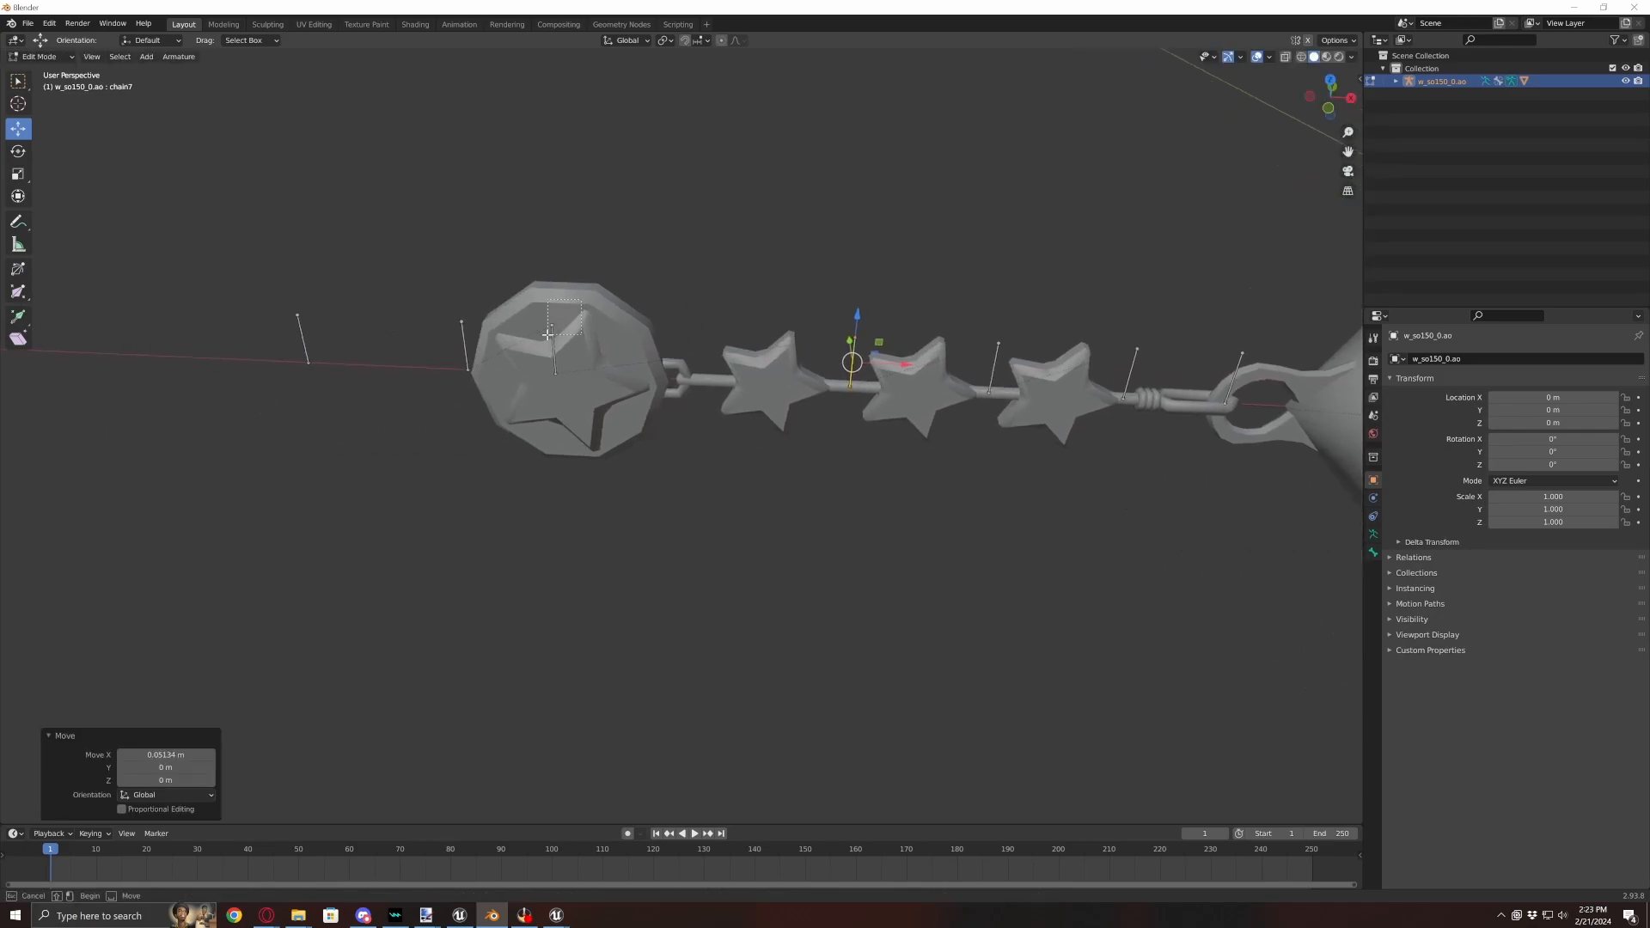
pyautogui.click(566, 375)
pyautogui.press('g')
pyautogui.press('x')
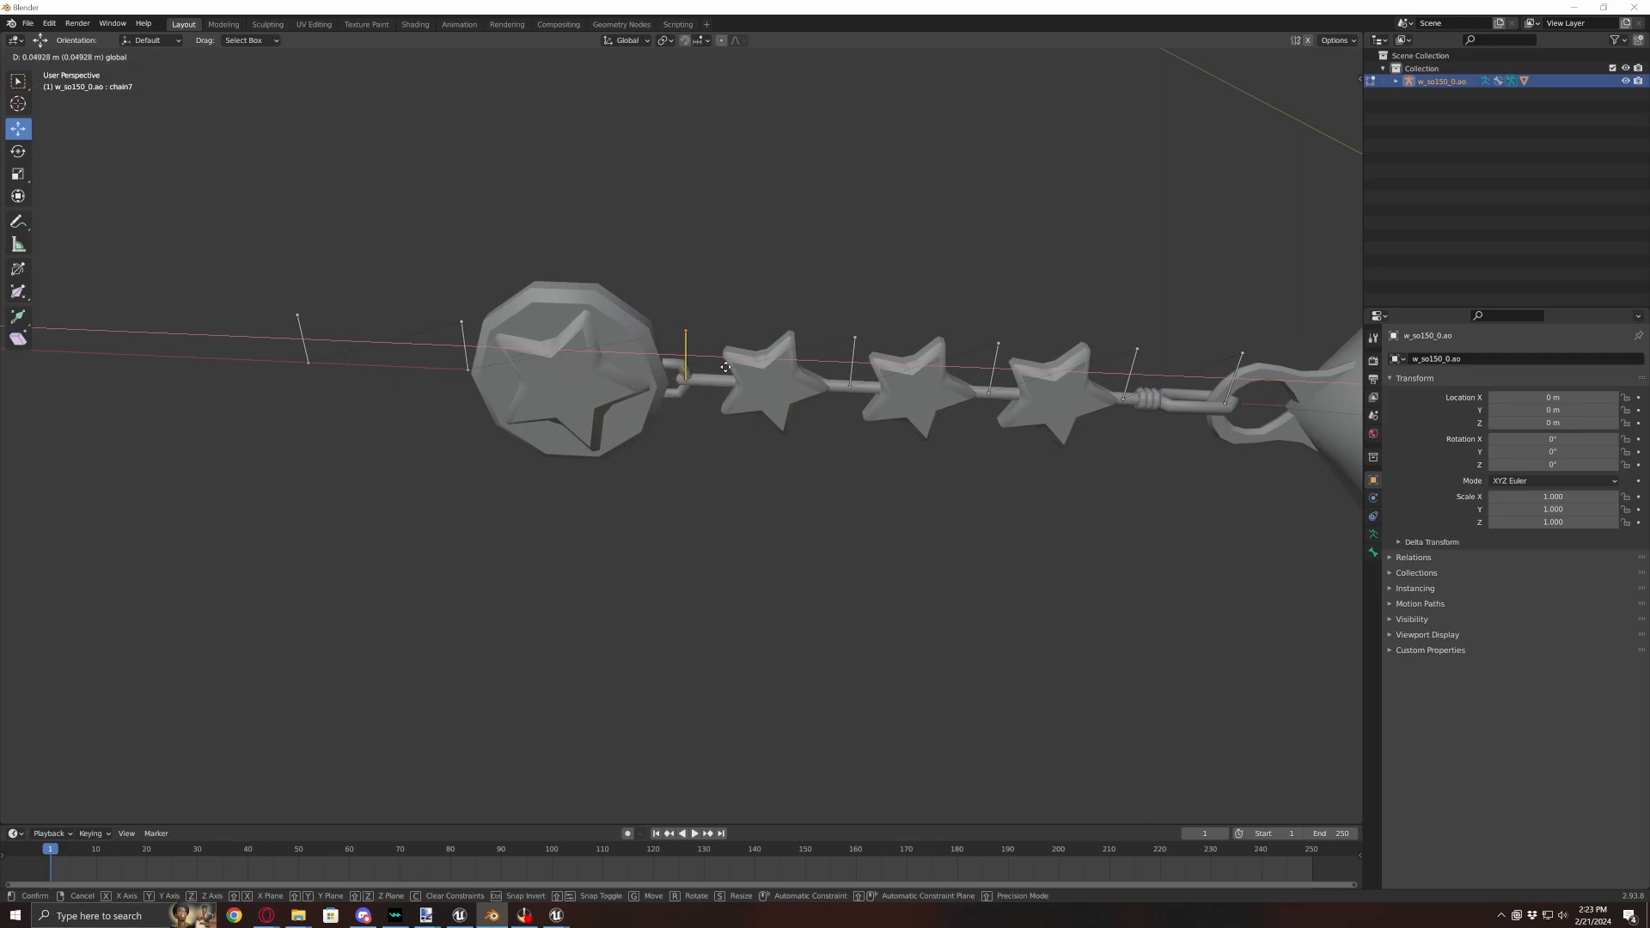
pyautogui.click(726, 367)
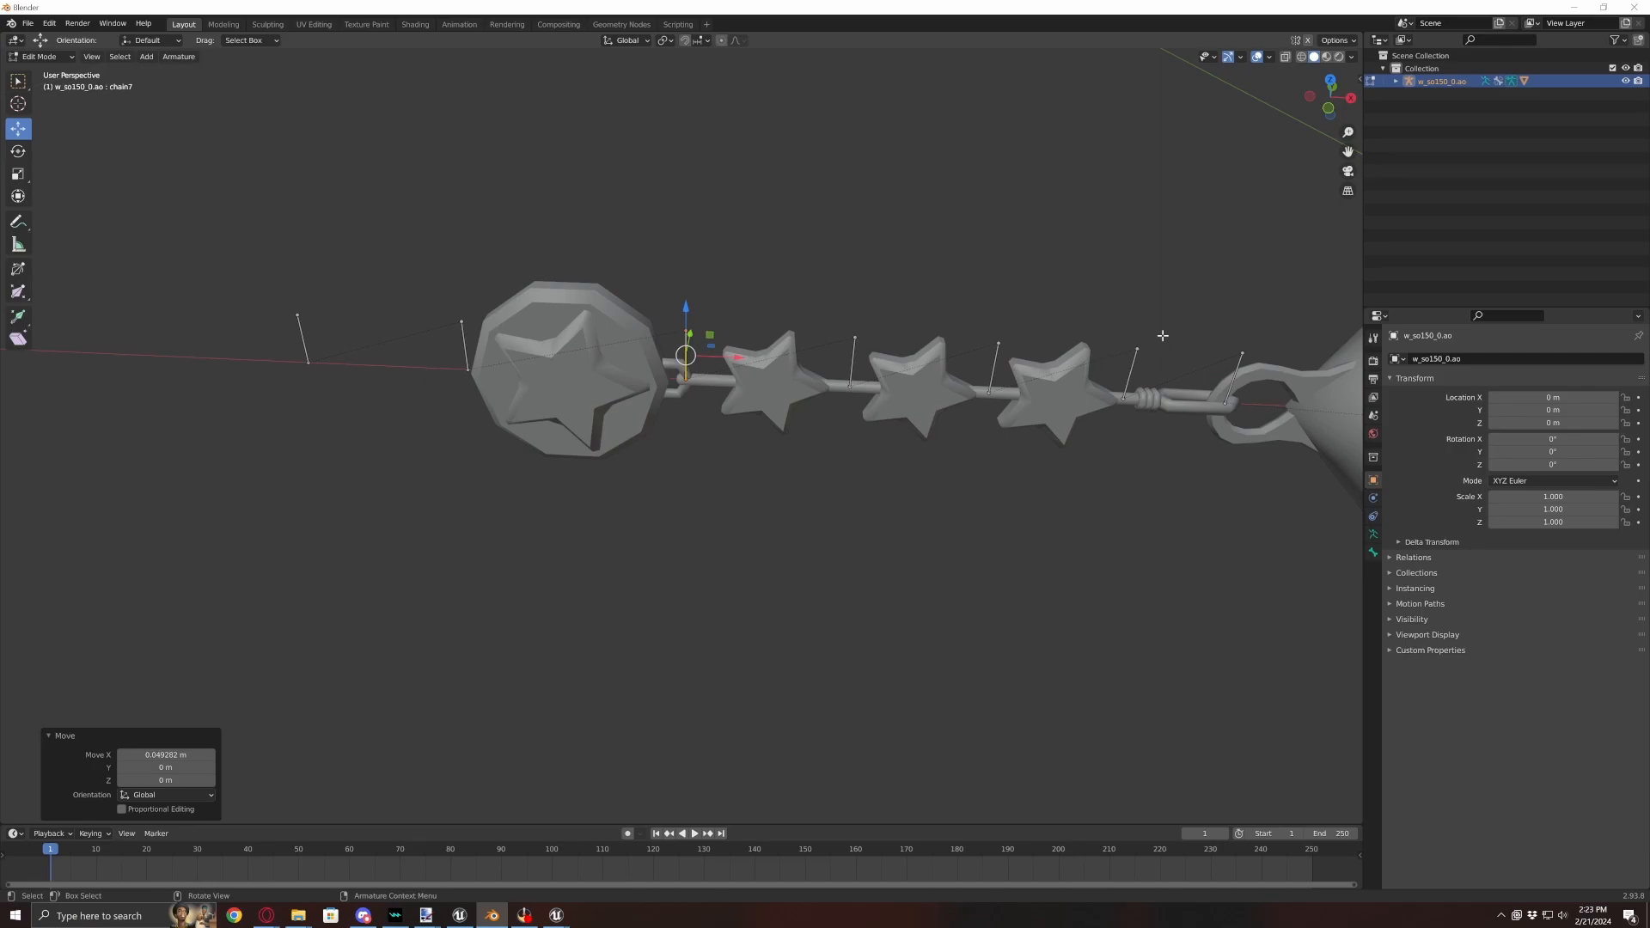
# - Shift the second chain bone along X to the coil's handle side, and the third to the coil's star side
pyautogui.click(1133, 372)
pyautogui.press('g')
pyautogui.press('x')
pyautogui.click(1165, 373)
pyautogui.click(969, 398)
pyautogui.press('g')
pyautogui.press('x')
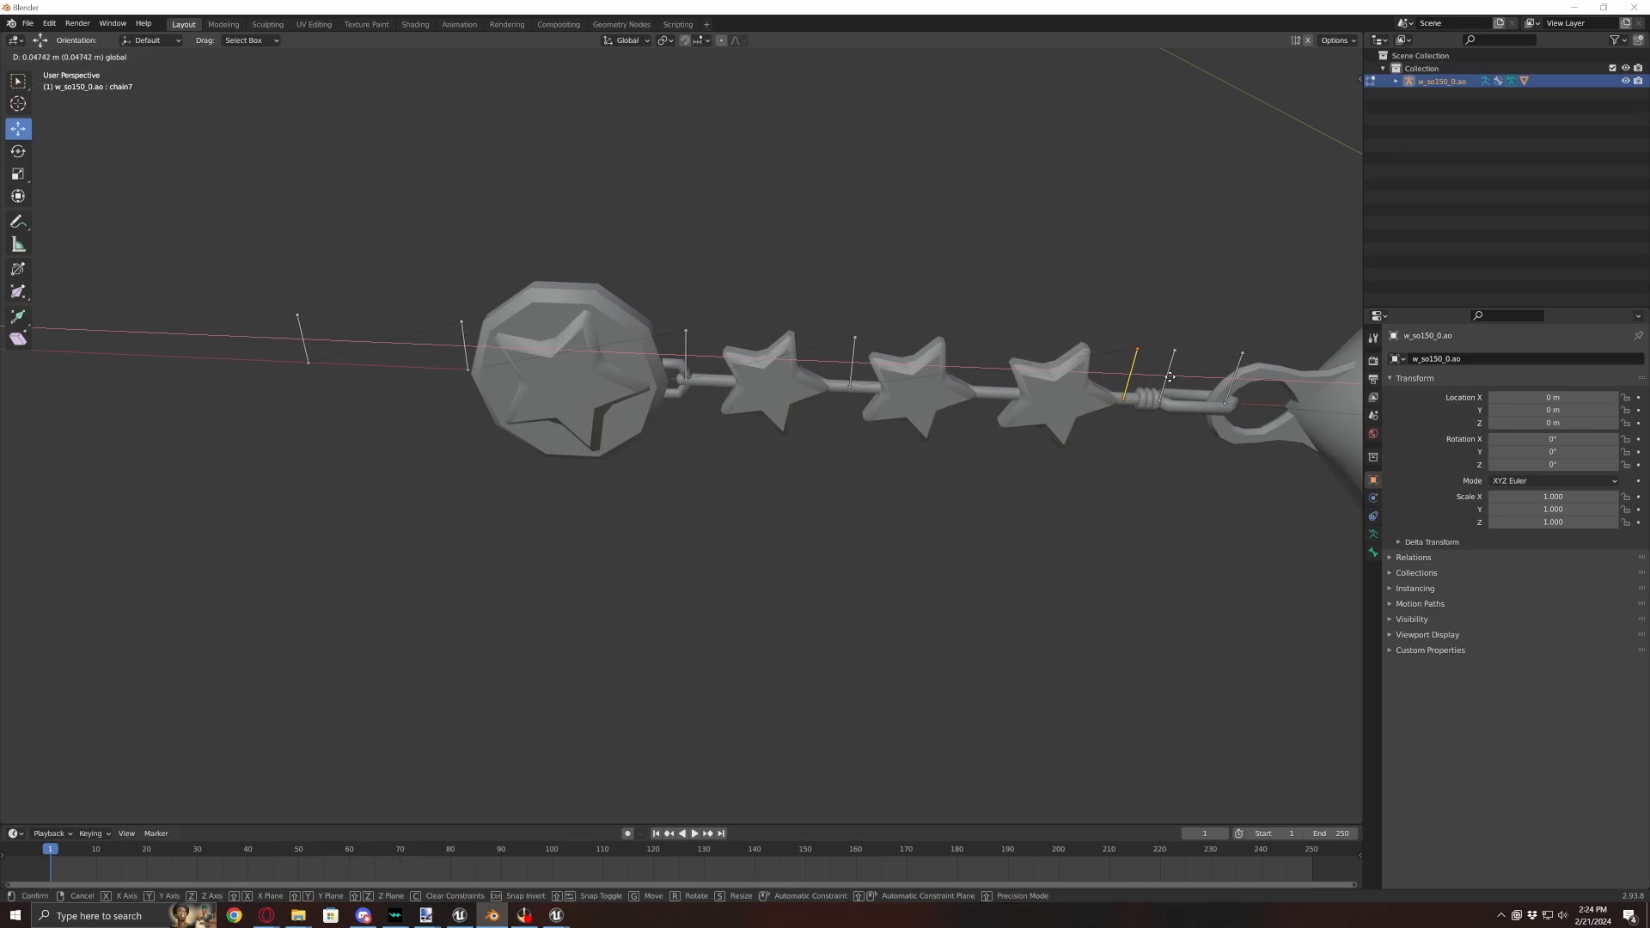
pyautogui.click(1171, 376)
# - Shift the fourth chain bone along X between the first and second stars, and the fifth about 0.059 m between the second and third
pyautogui.click(870, 344)
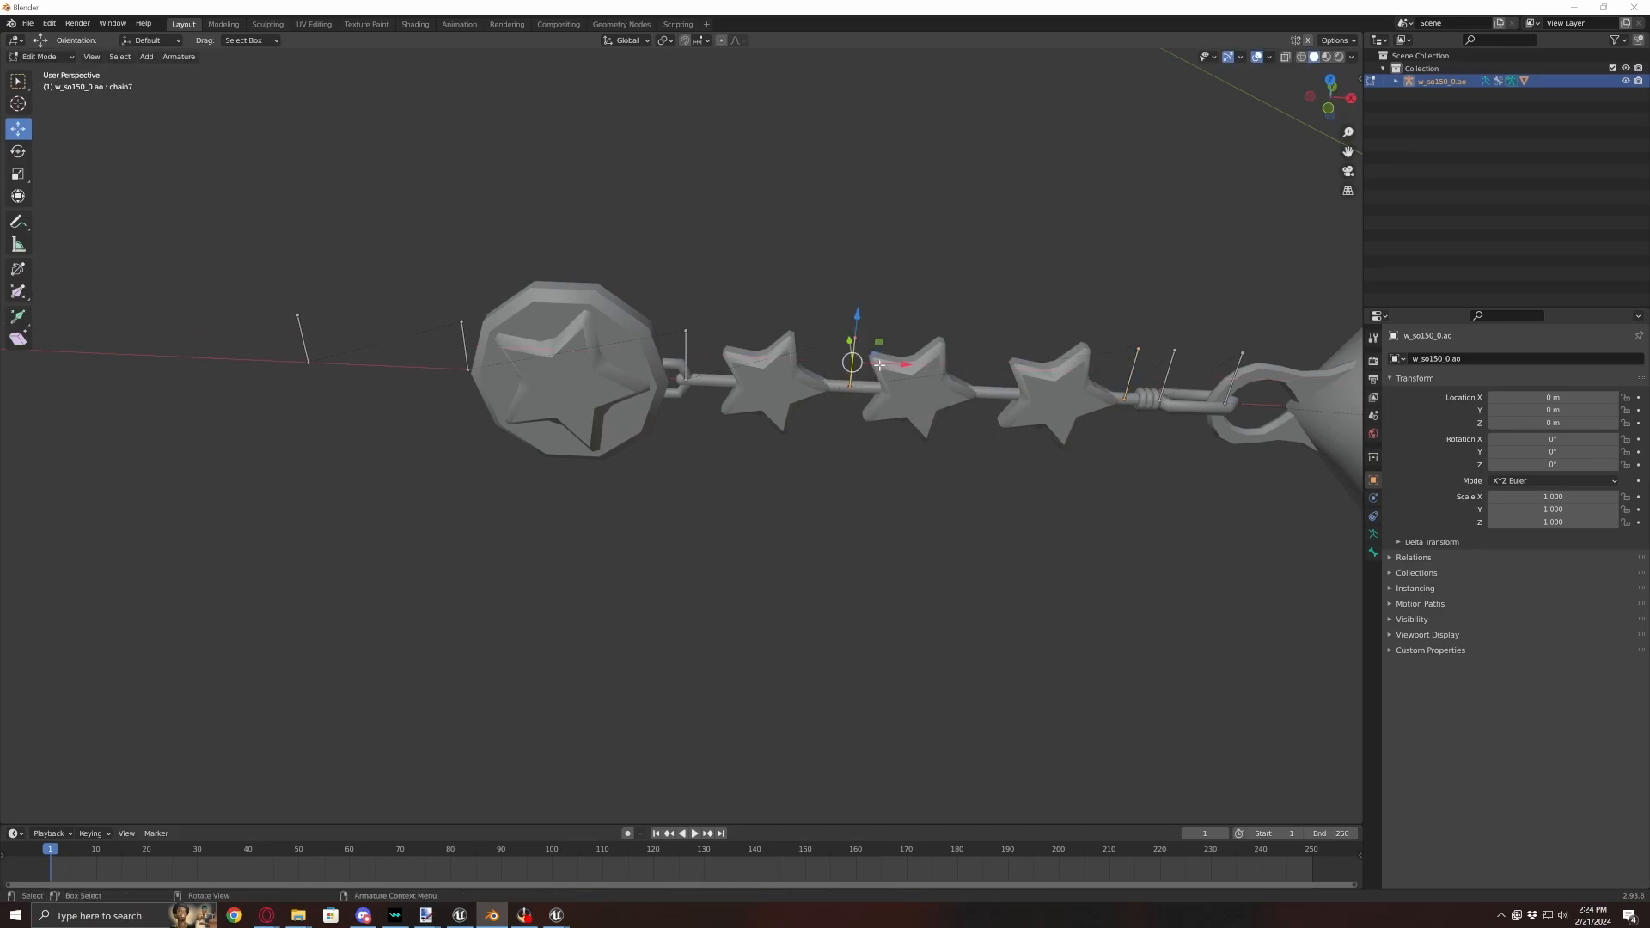
pyautogui.press('g')
pyautogui.press('x')
pyautogui.click(1029, 376)
pyautogui.moveTo(715, 321); pyautogui.dragTo(666, 380)
pyautogui.press('g')
pyautogui.press('x')
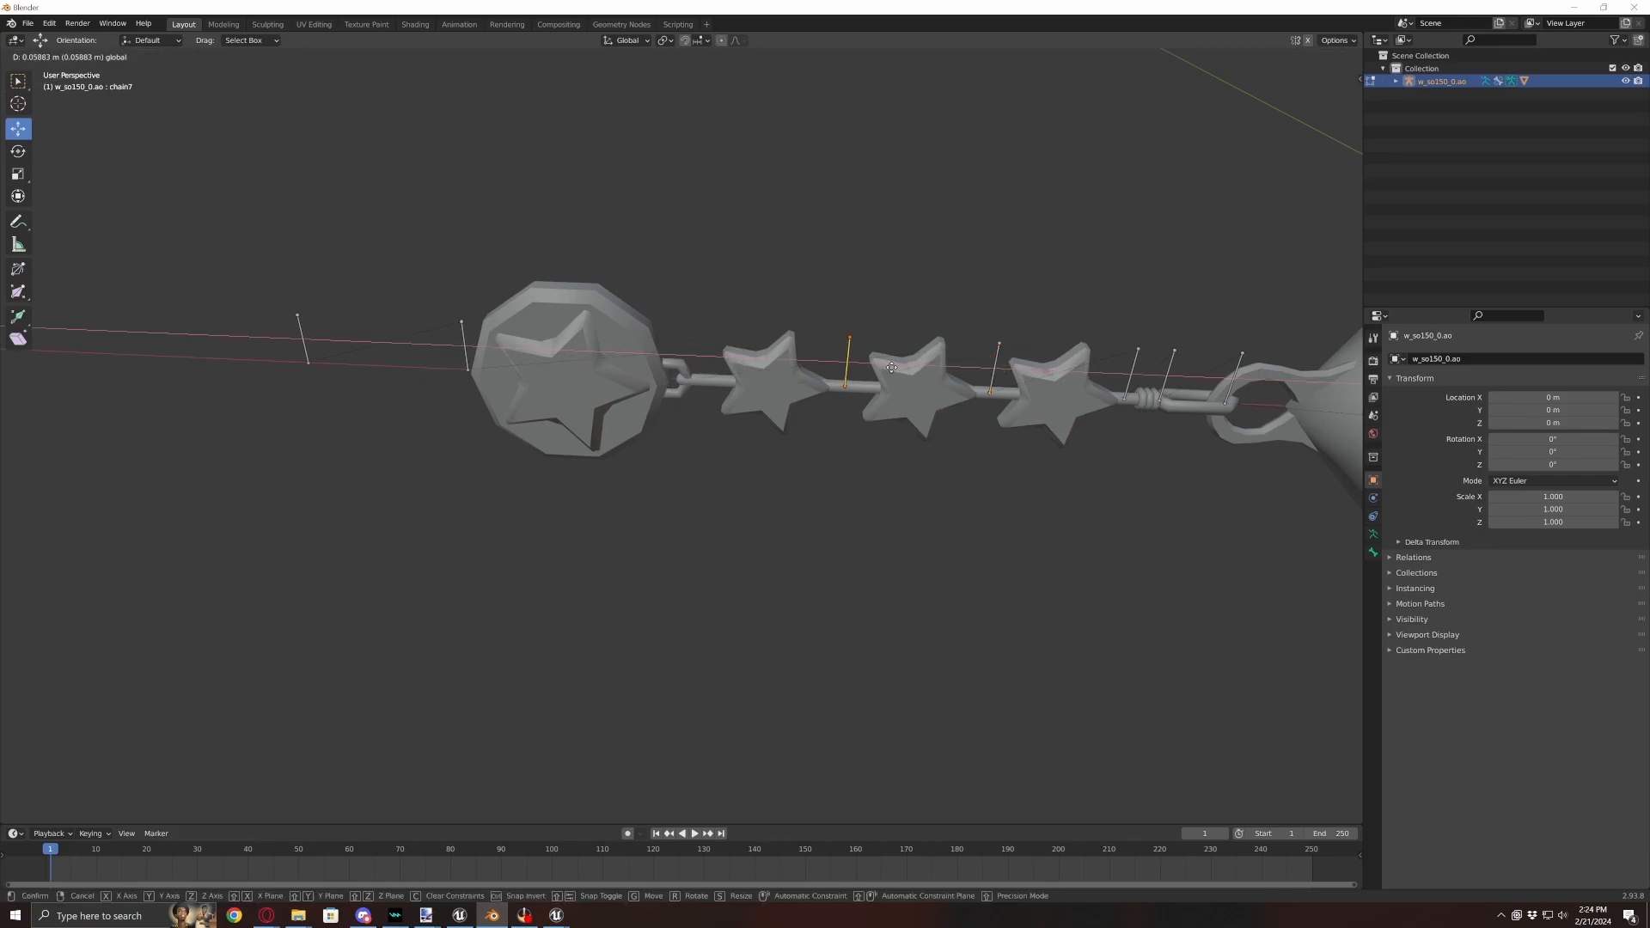
pyautogui.click(892, 367)
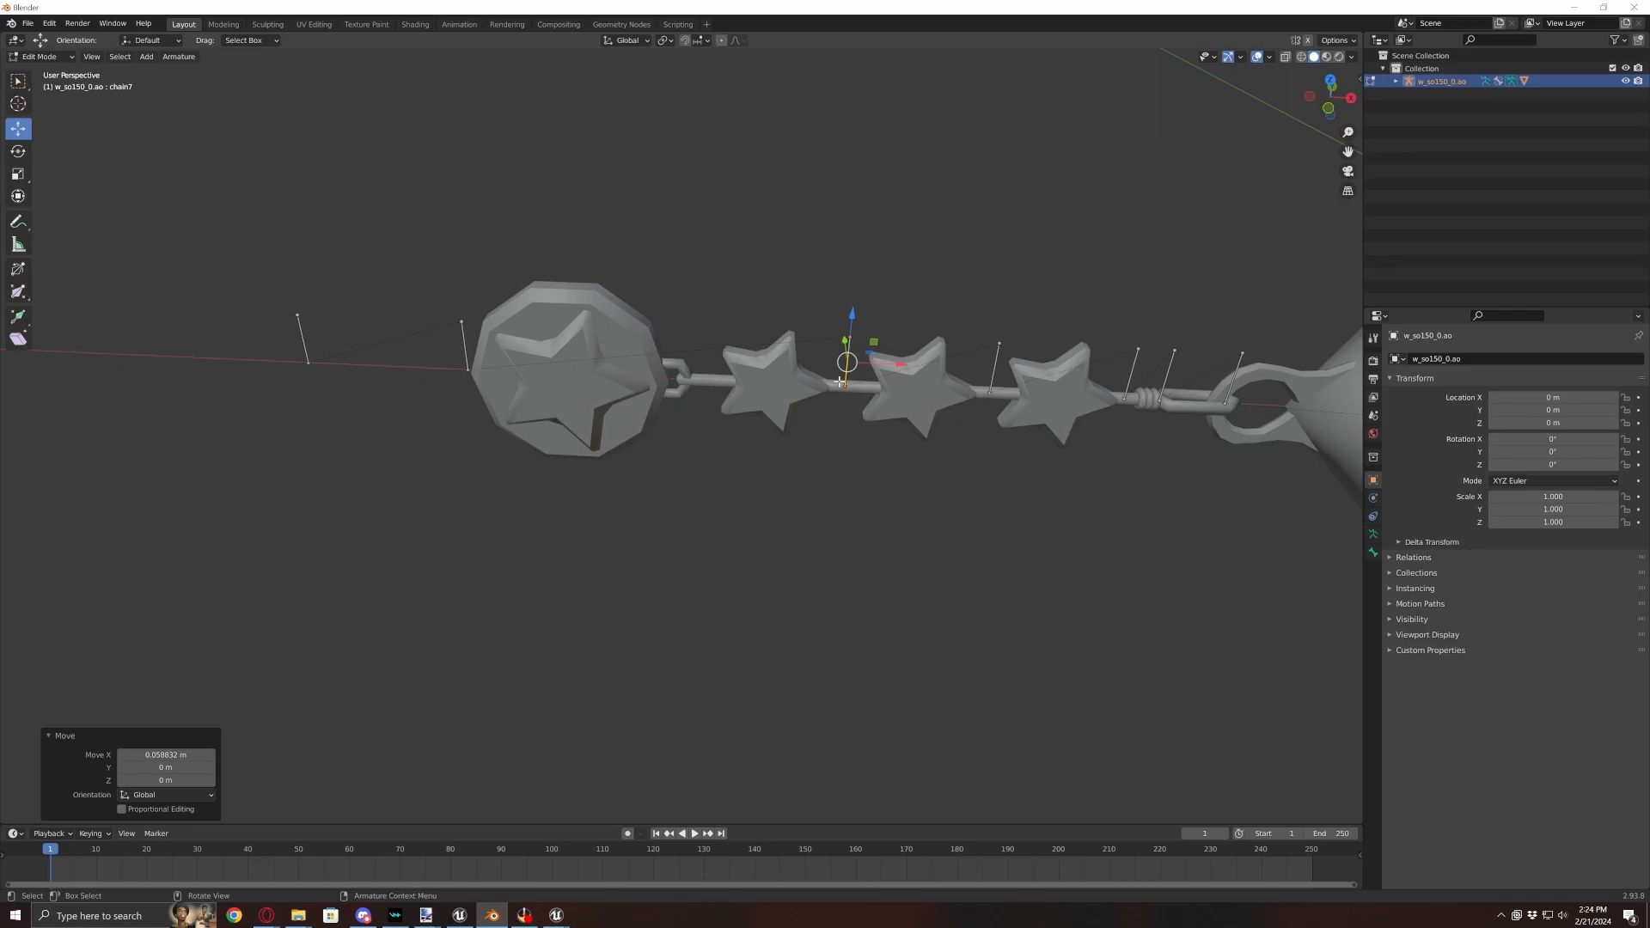
# - Move the sixth chain bone about 0.084 m along X to the medallion link, and the last about 0.065 m to the medallion's outer edge
pyautogui.moveTo(475, 316); pyautogui.dragTo(440, 404)
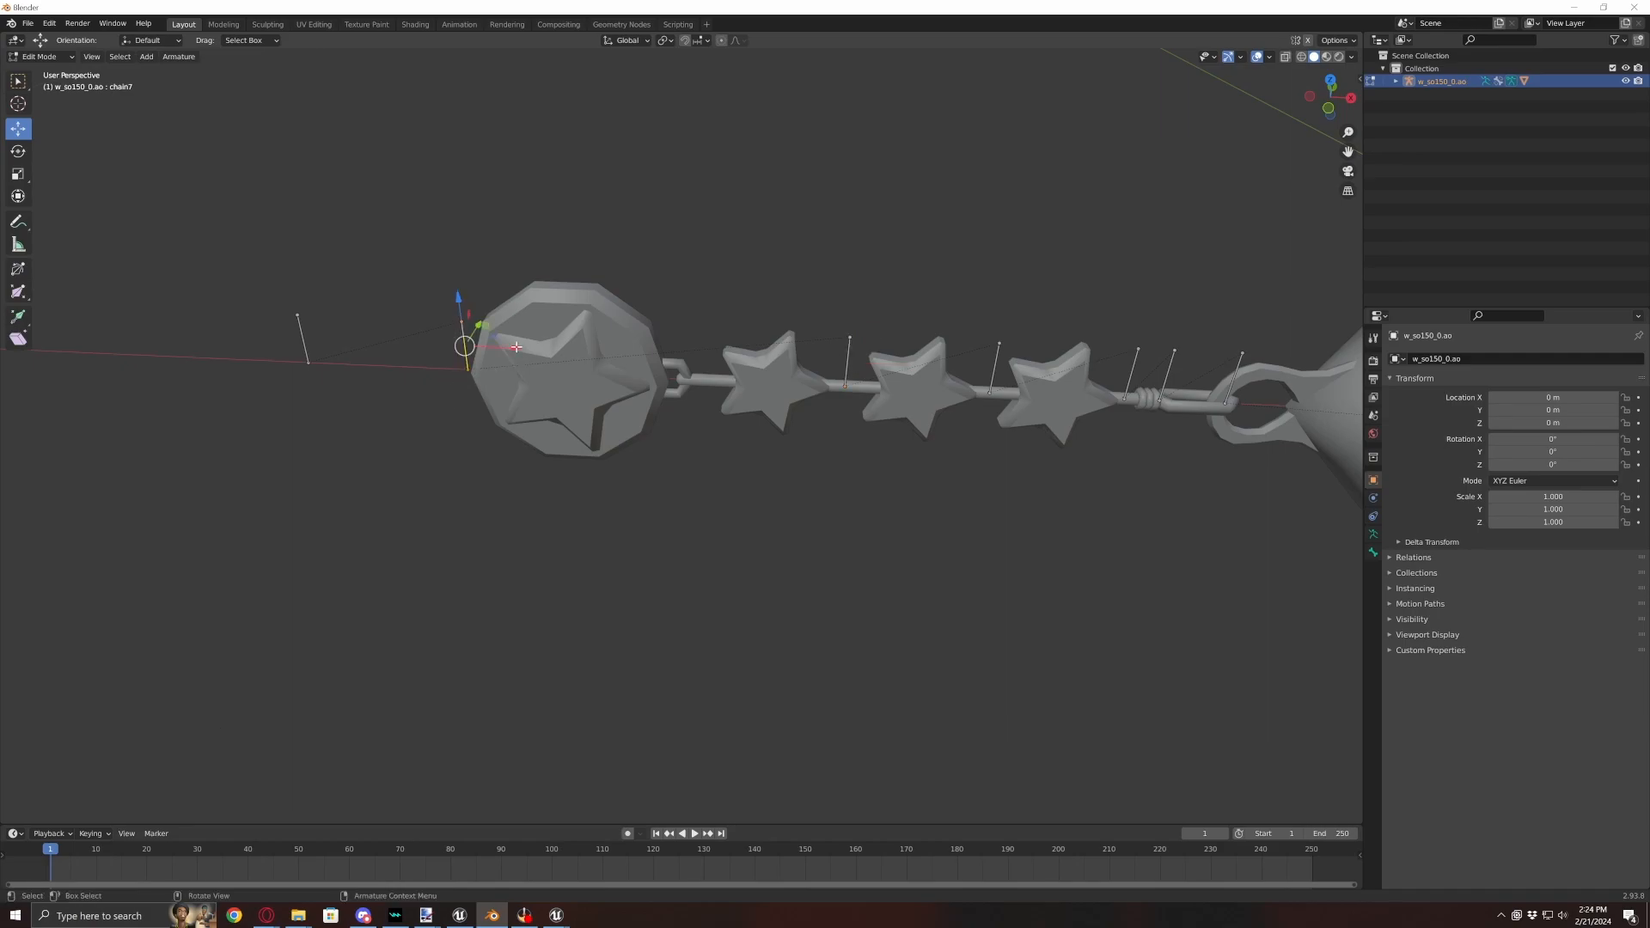
pyautogui.press('g')
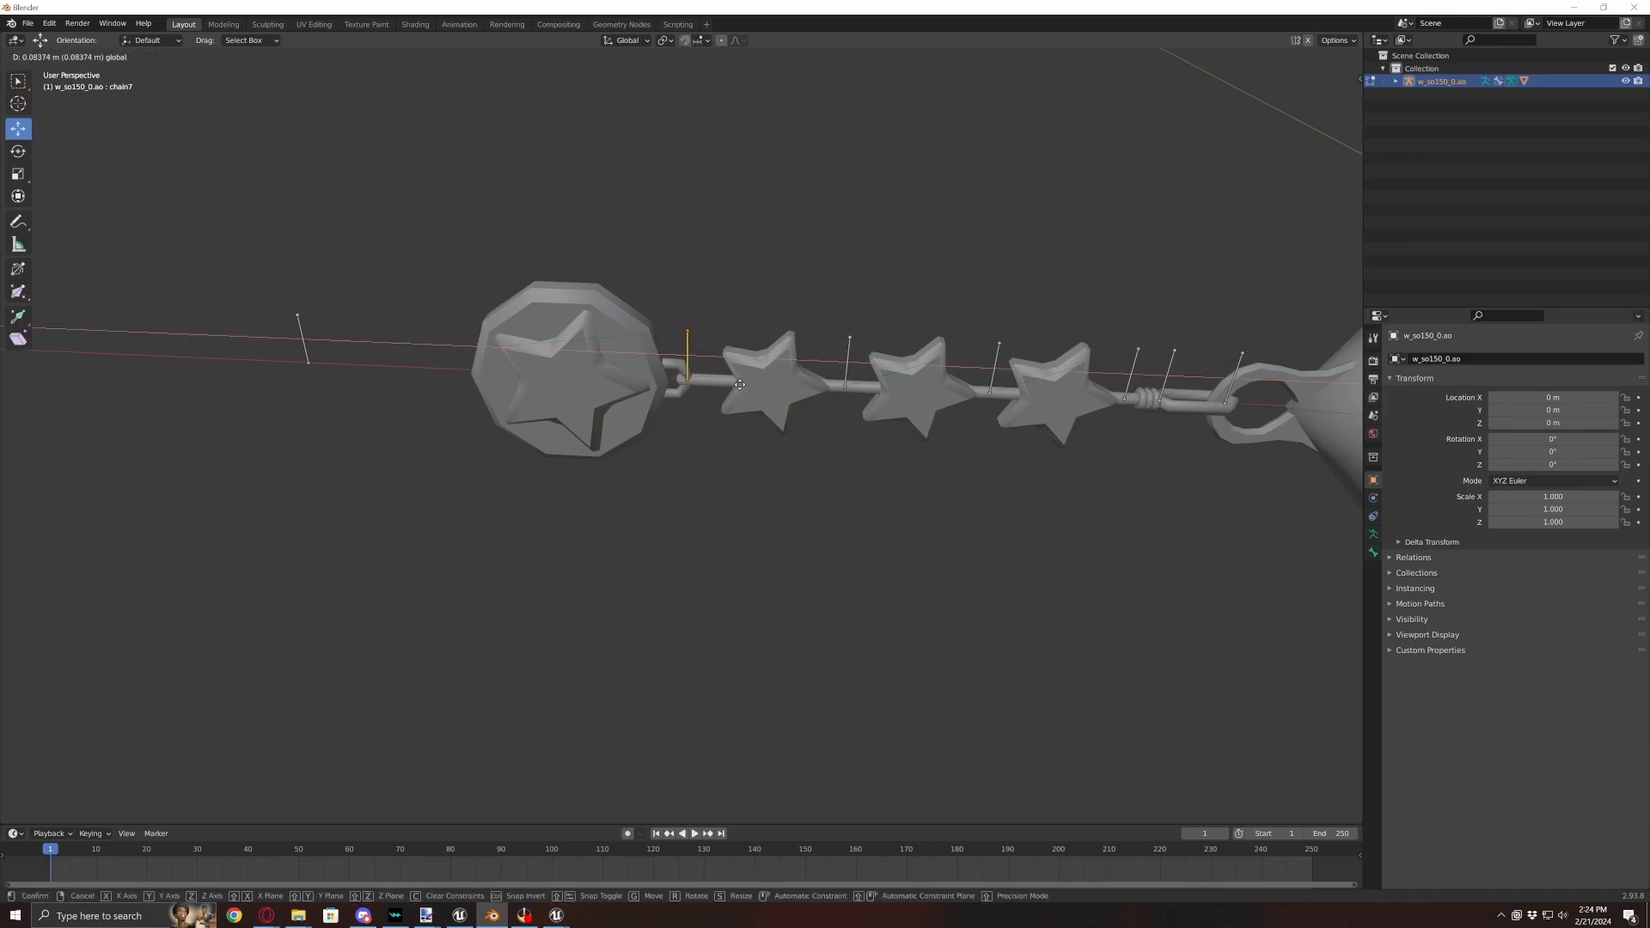
pyautogui.click(740, 385)
pyautogui.click(361, 360)
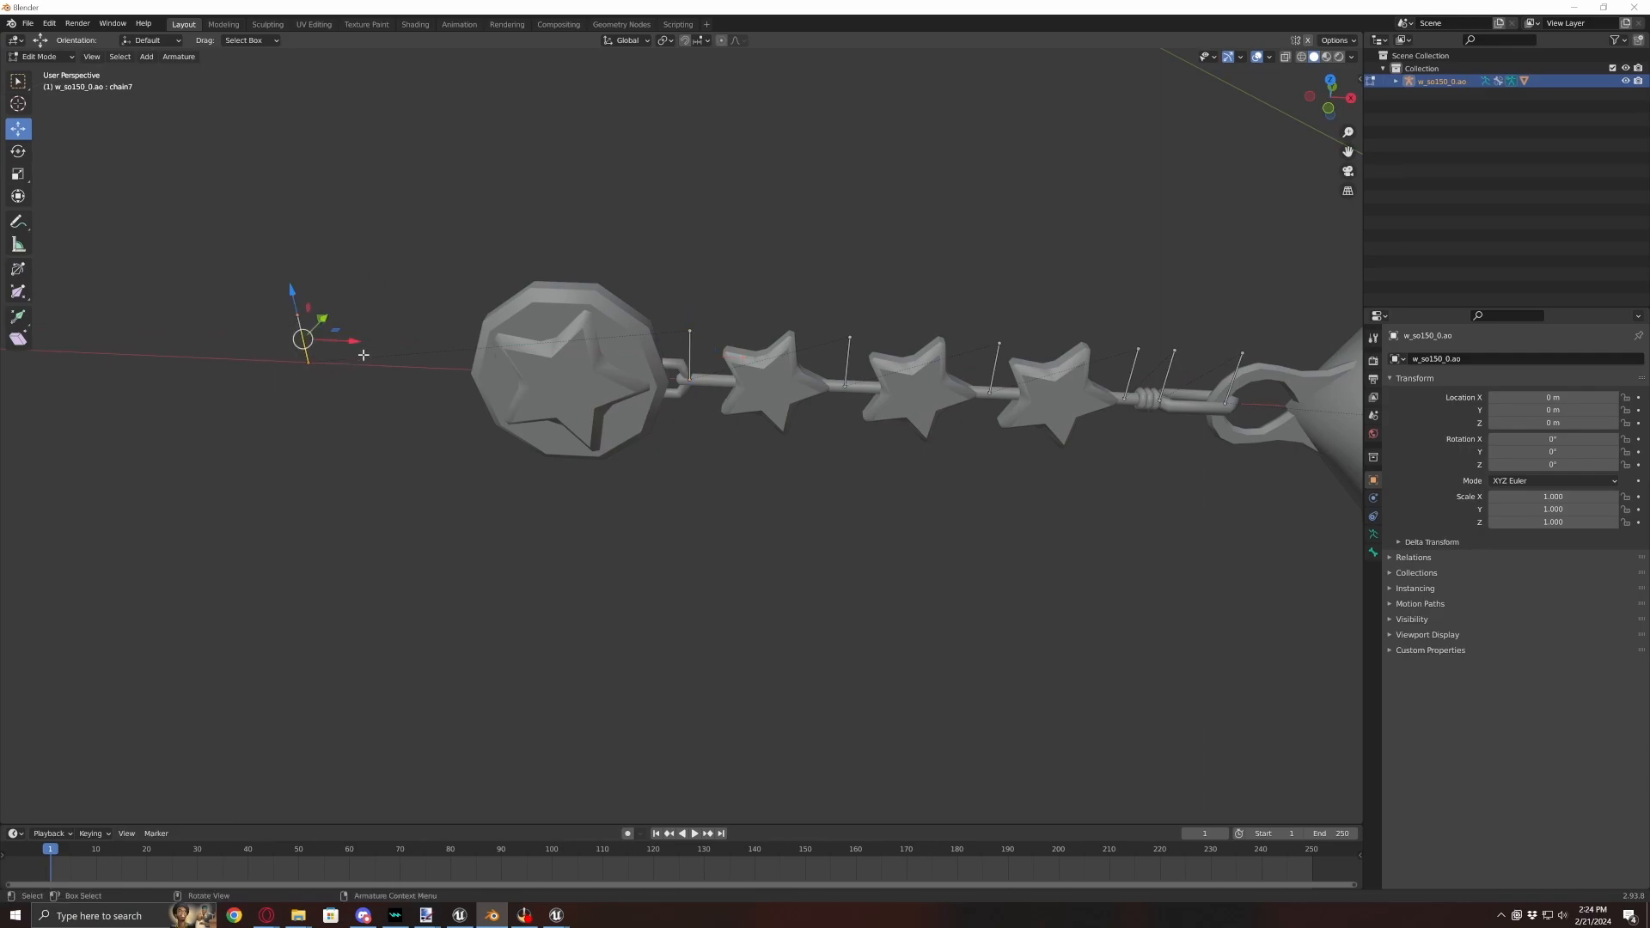
pyautogui.press('g')
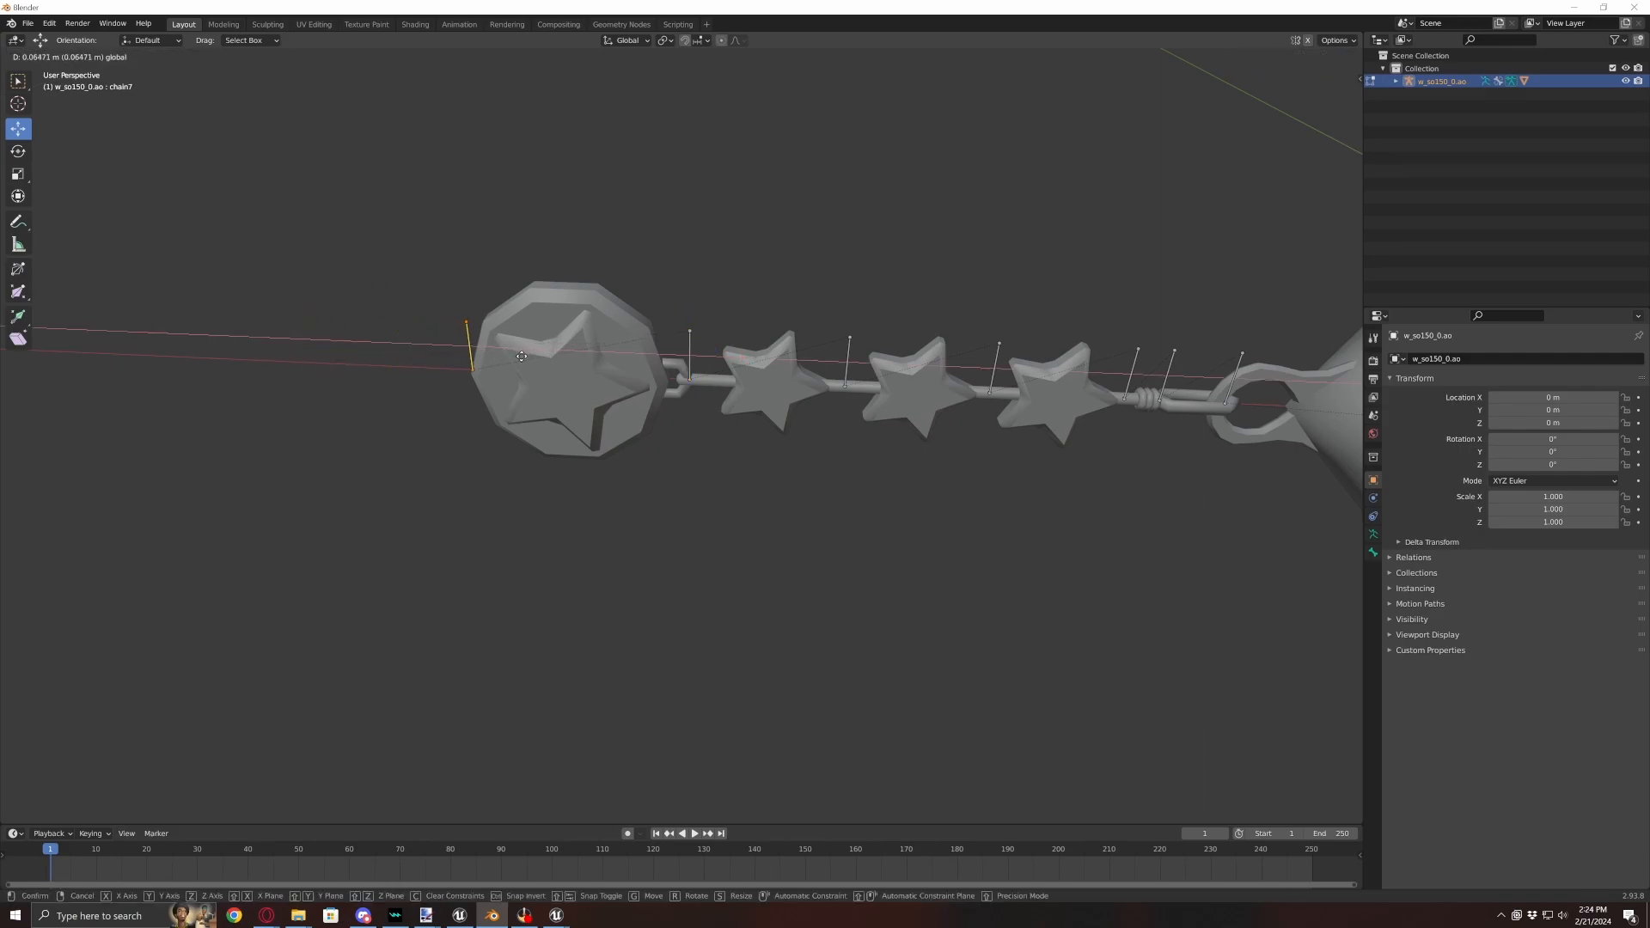
pyautogui.click(521, 356)
pyautogui.moveTo(521, 356); pyautogui.dragTo(1008, 414, button='middle')
pyautogui.moveTo(1064, 417); pyautogui.dragTo(875, 418, button='middle')
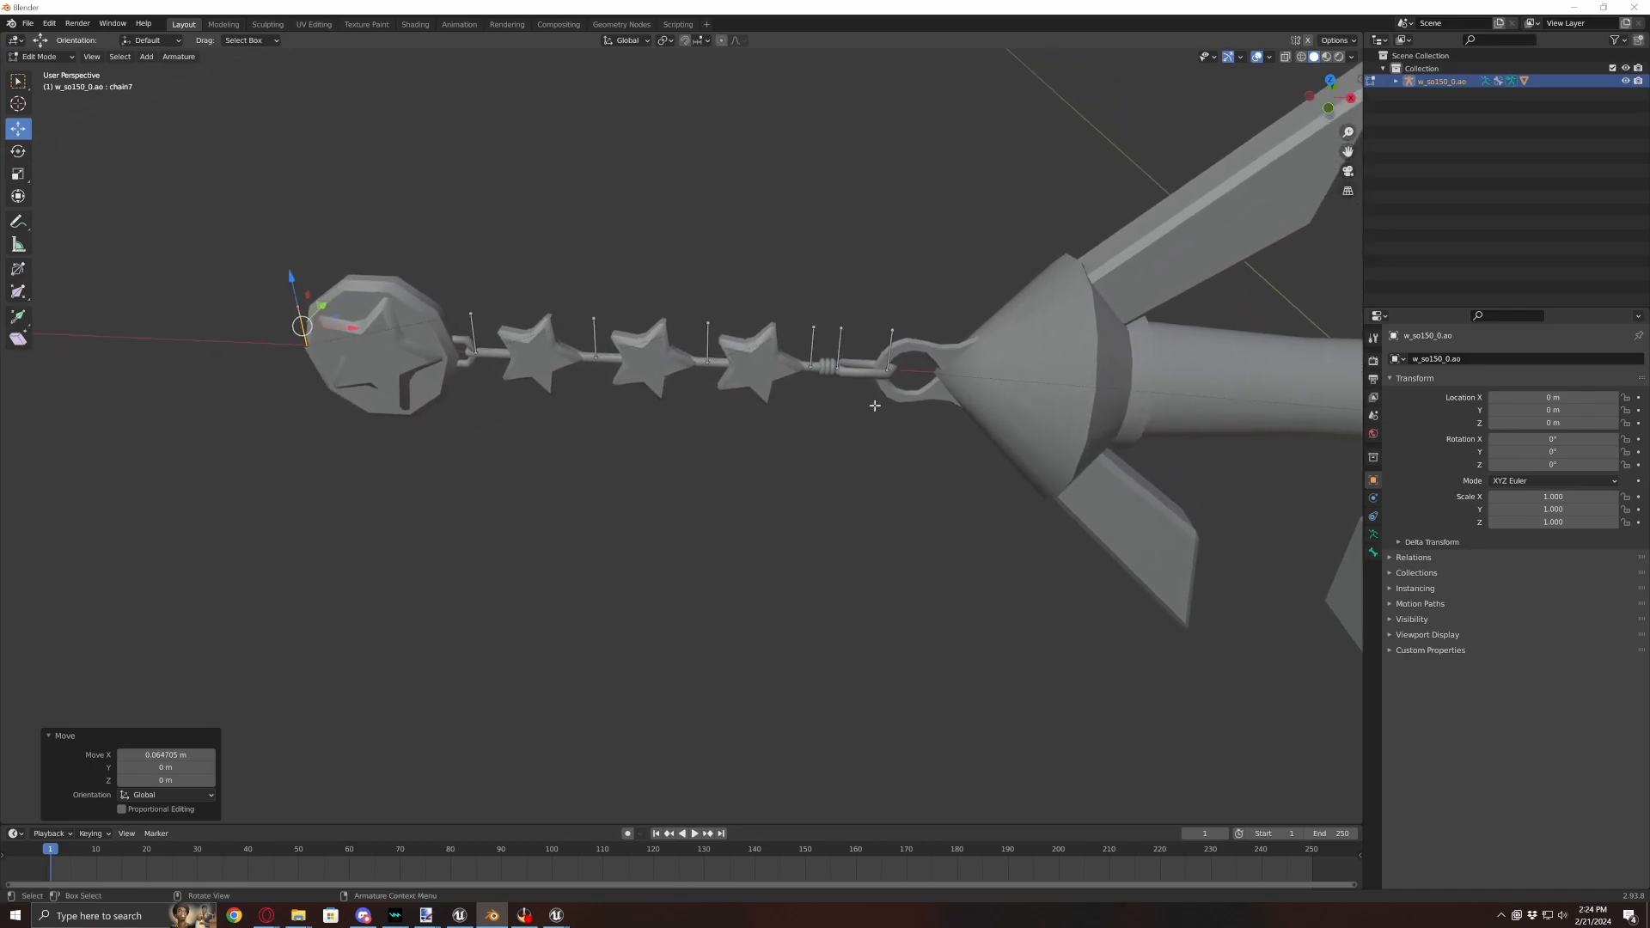
pyautogui.scroll(1, 874, 405)
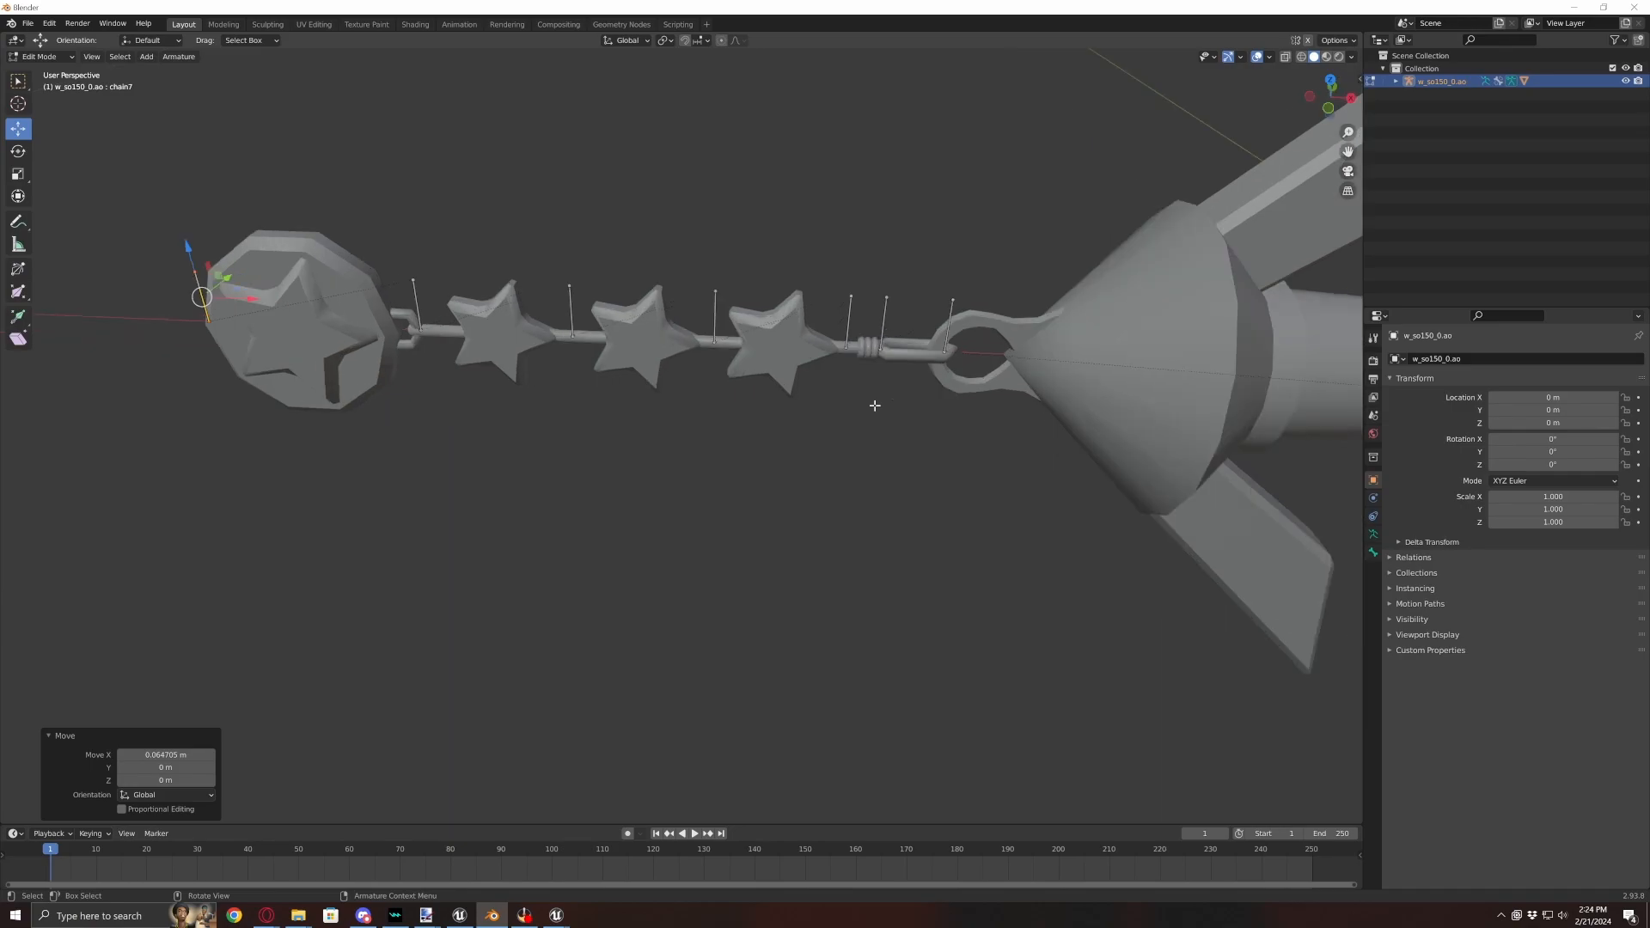
# - In the keyblade mesh's Edit Mode, add a loop cut at the bone on each of the two rods connecting the keychain stars
pyautogui.press('Tab')
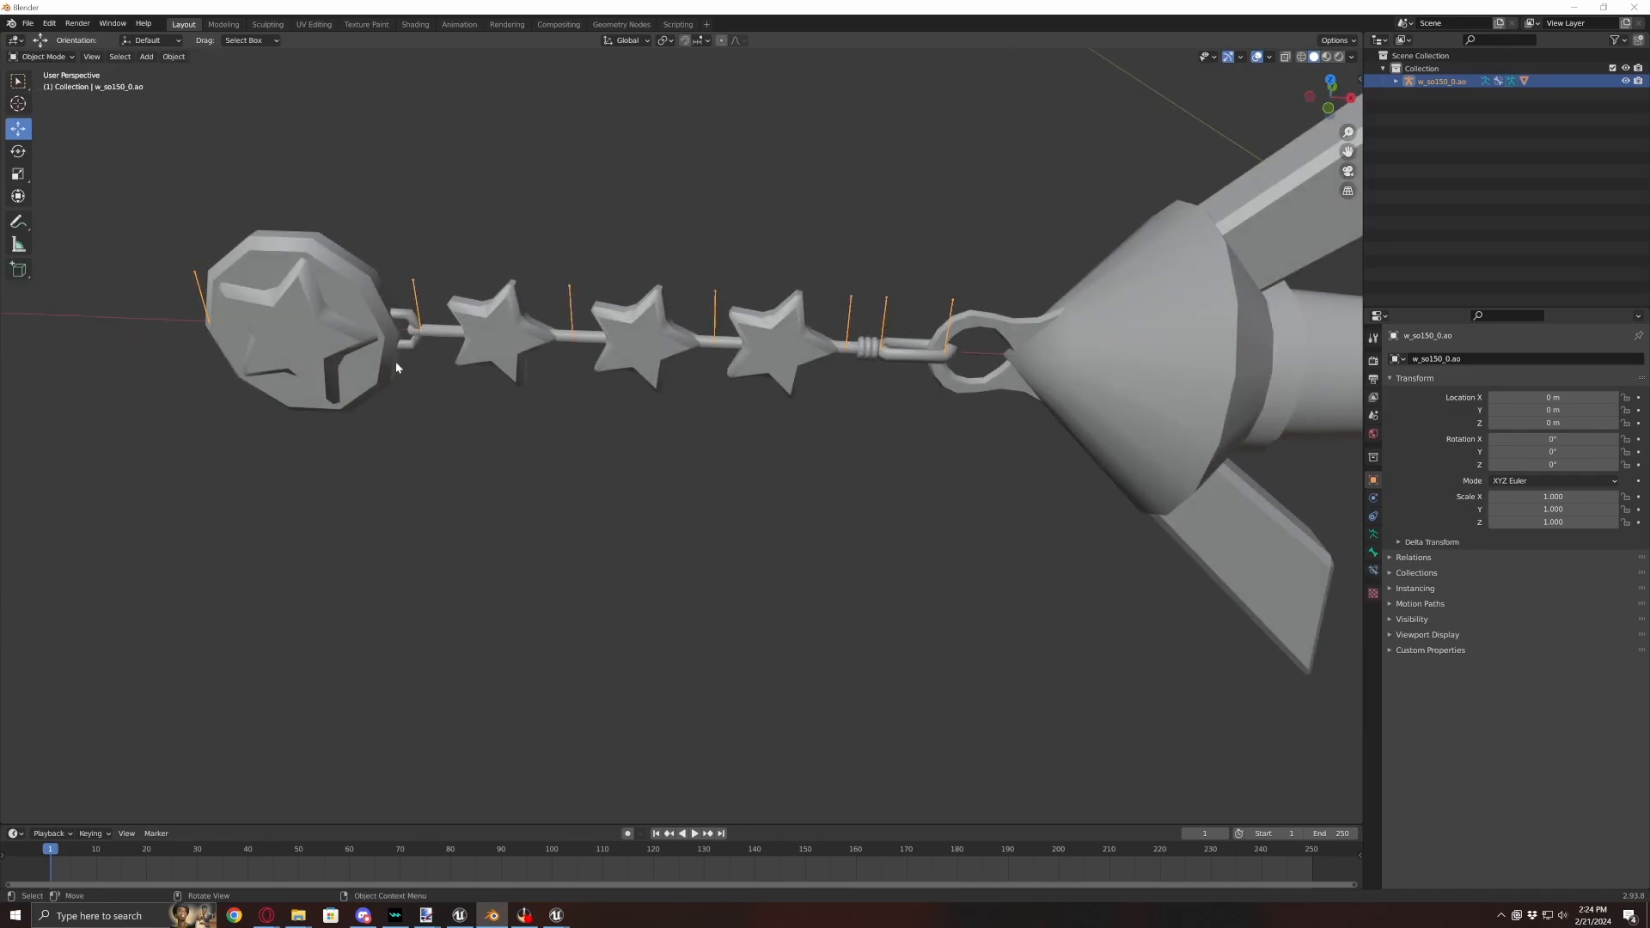
pyautogui.click(769, 345)
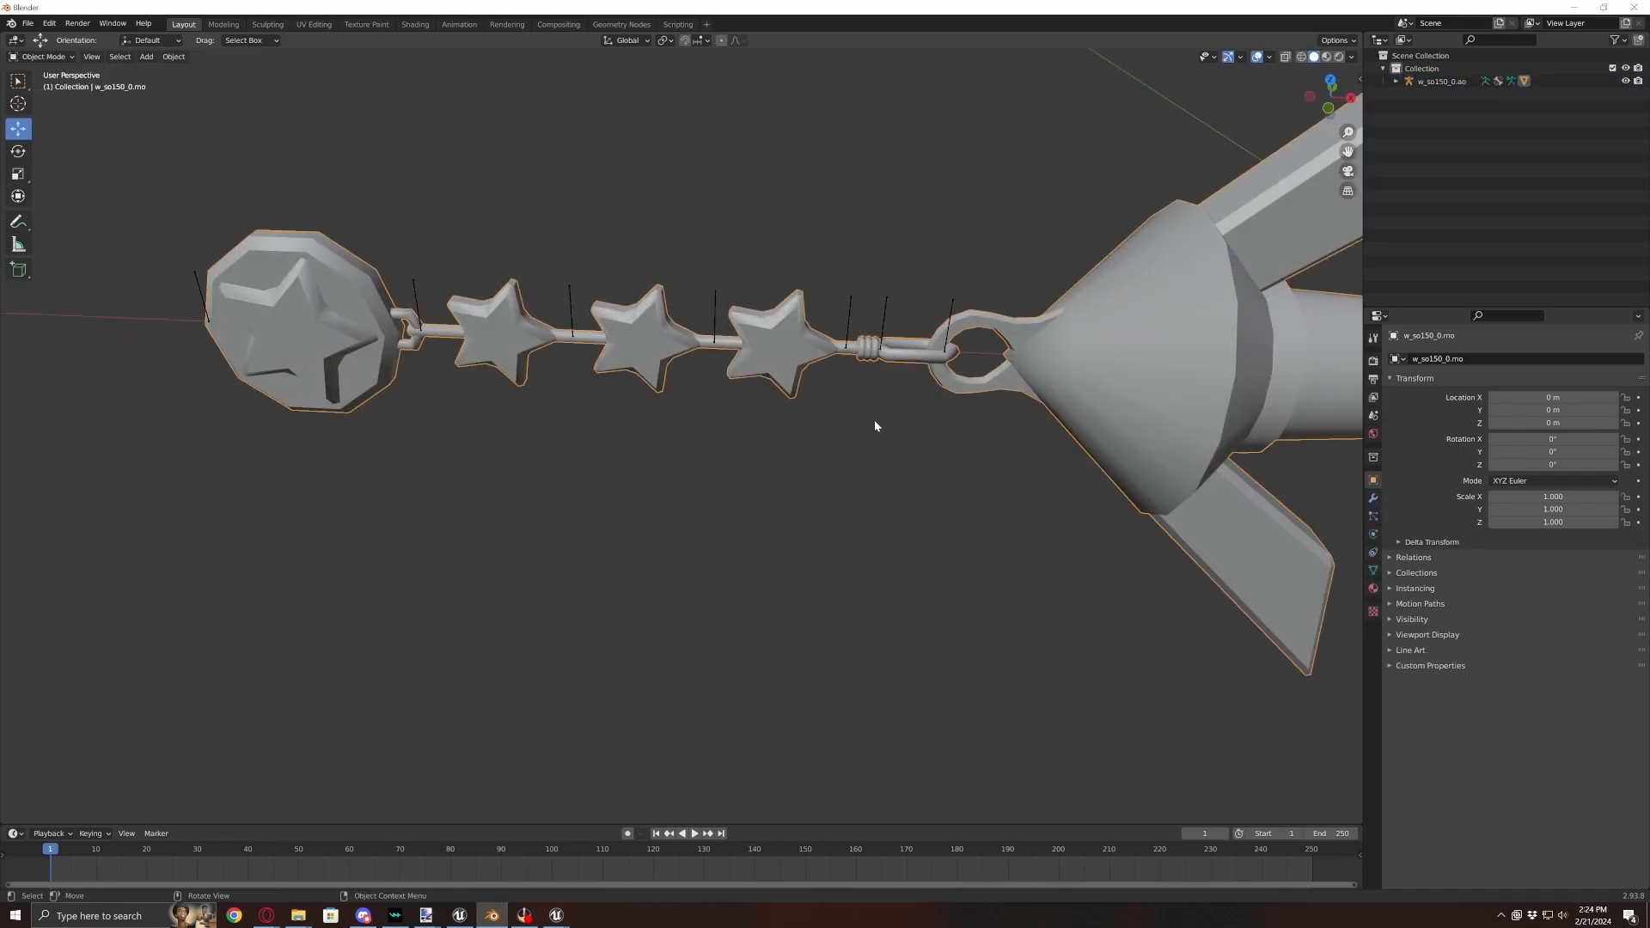
pyautogui.press('Tab')
pyautogui.scroll(5, 874, 420)
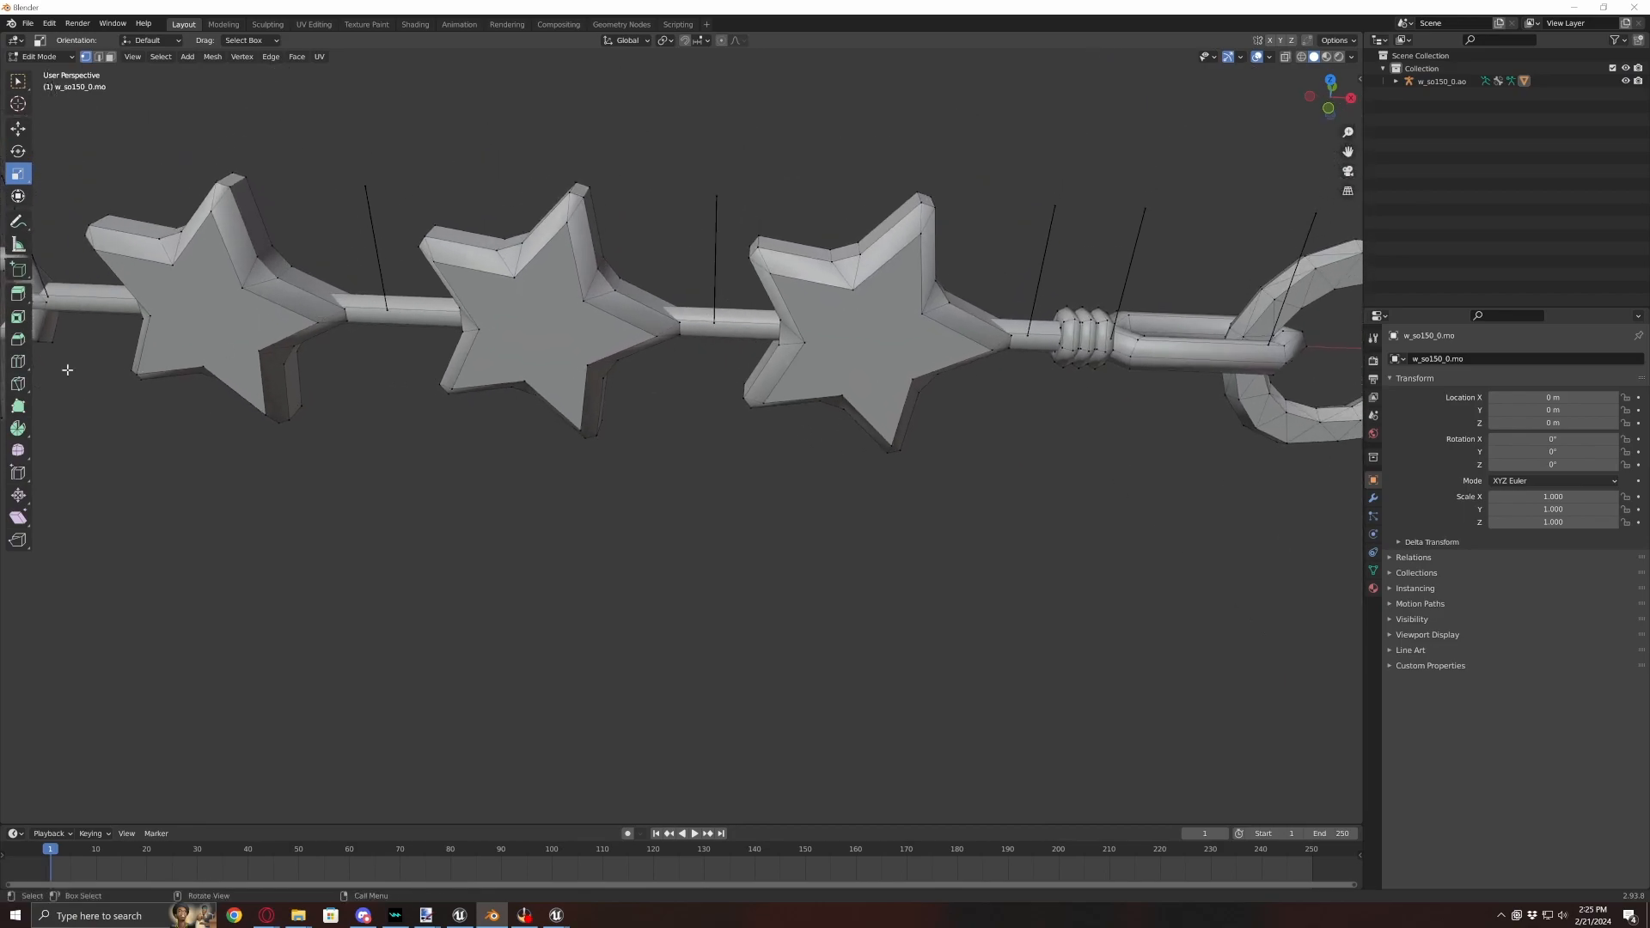
pyautogui.click(18, 361)
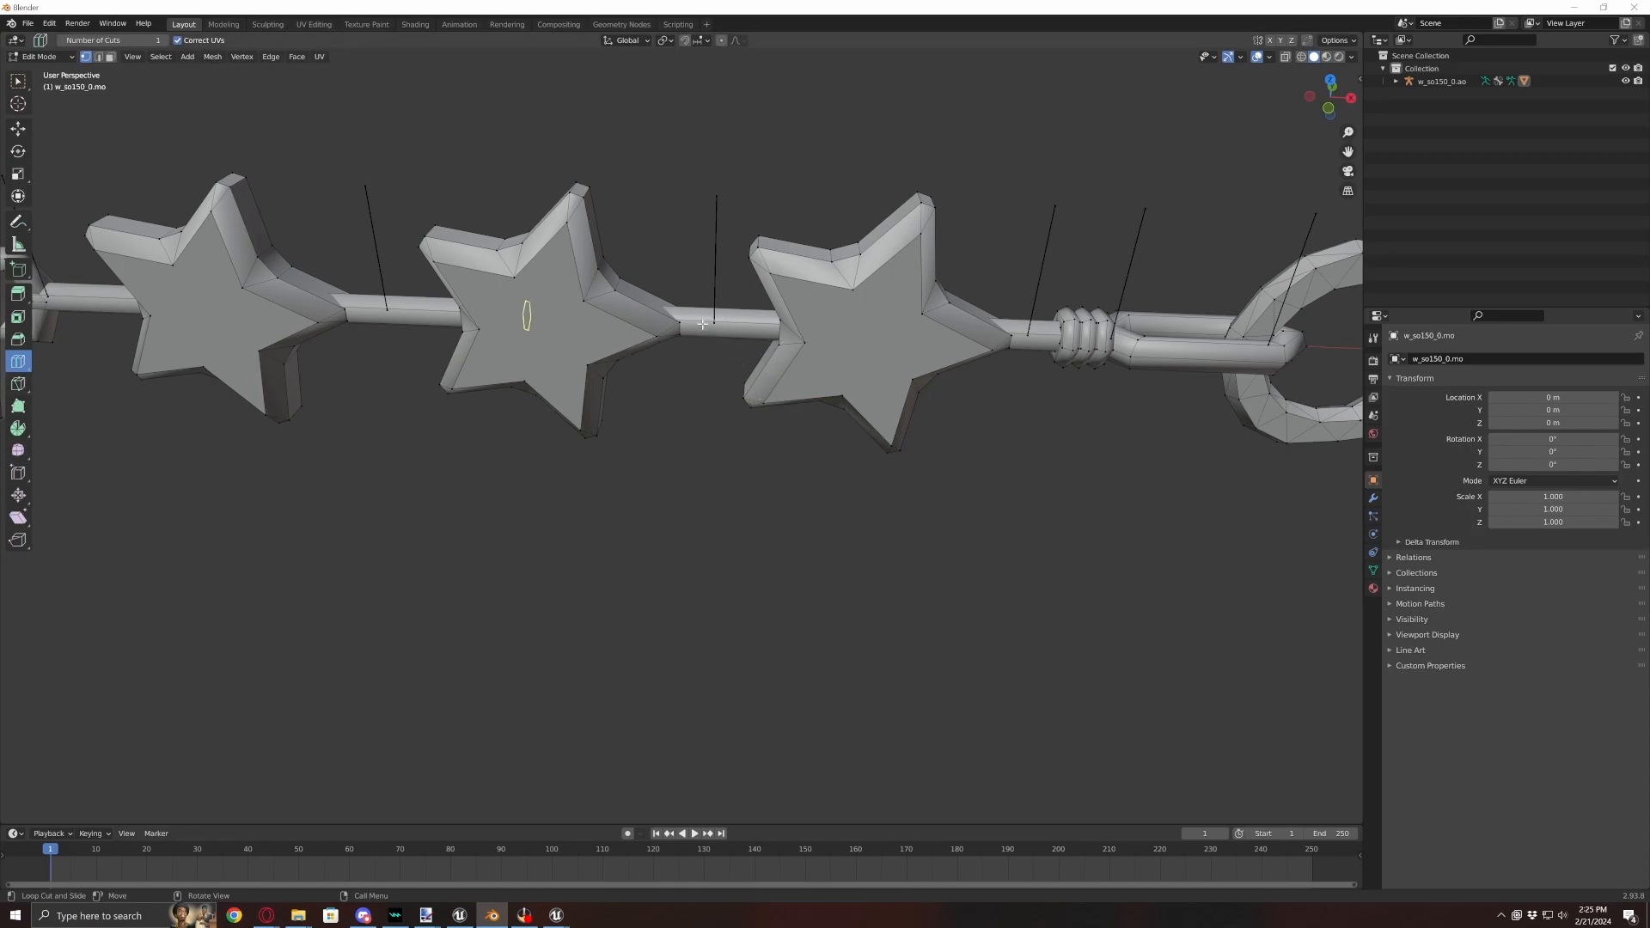
pyautogui.moveTo(701, 323); pyautogui.dragTo(780, 328)
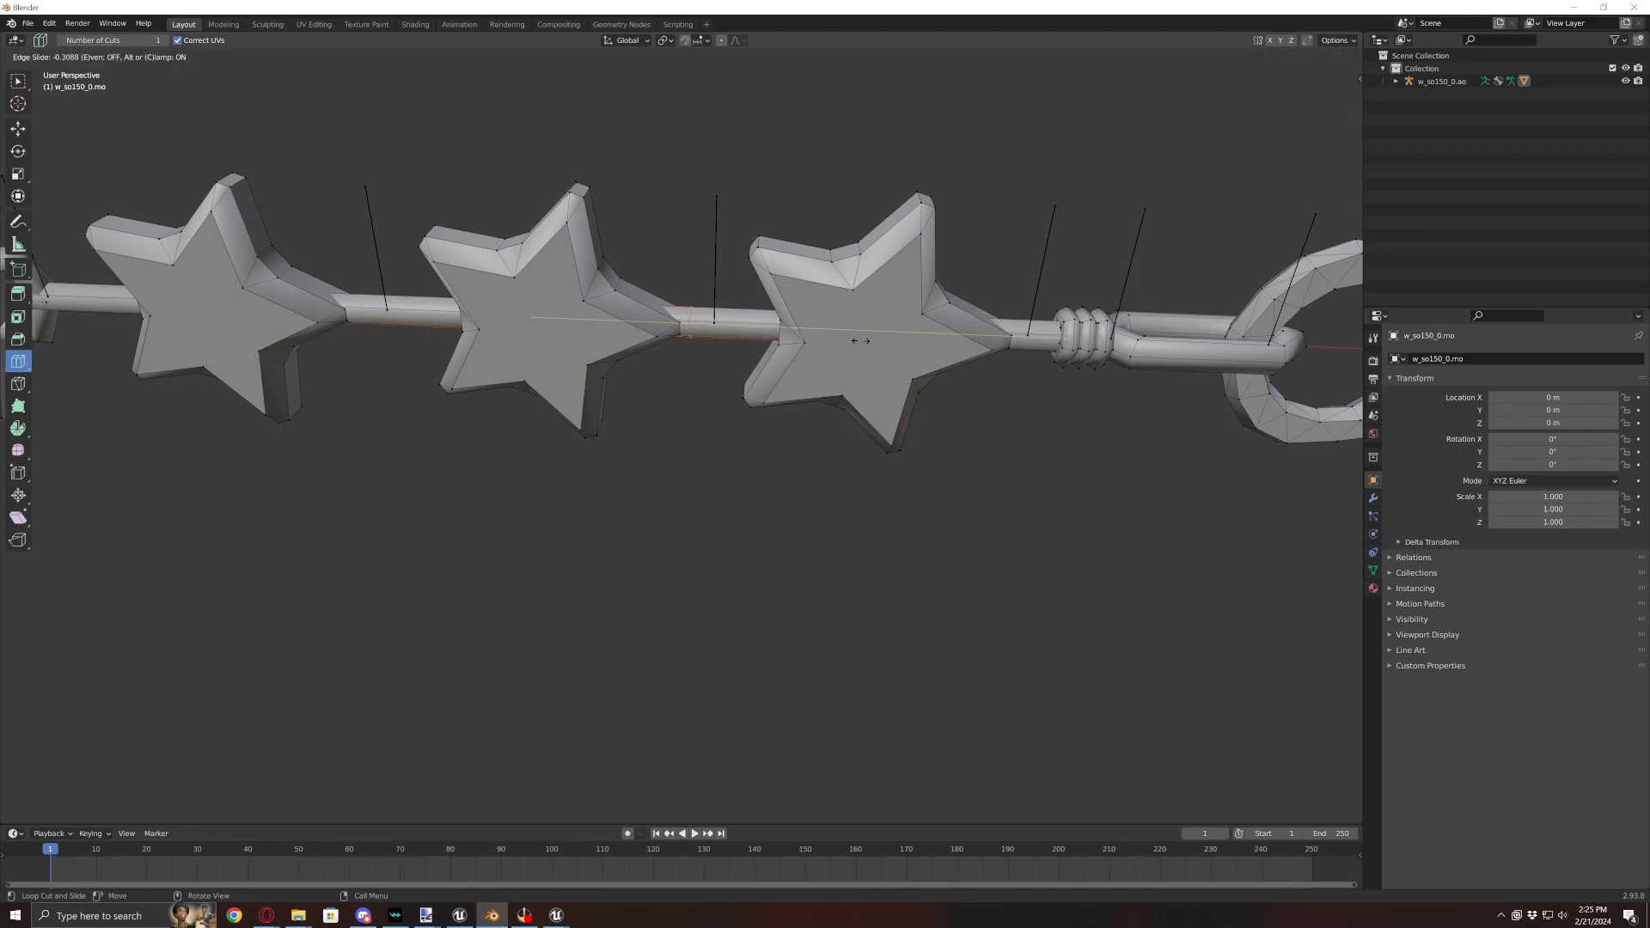
pyautogui.moveTo(884, 344)
pyautogui.mouseDown()
pyautogui.moveTo(803, 343)
pyautogui.moveTo(897, 351)
pyautogui.mouseUp()
pyautogui.moveTo(896, 350); pyautogui.dragTo(777, 379, button='middle')
pyautogui.moveTo(806, 339); pyautogui.dragTo(801, 340)
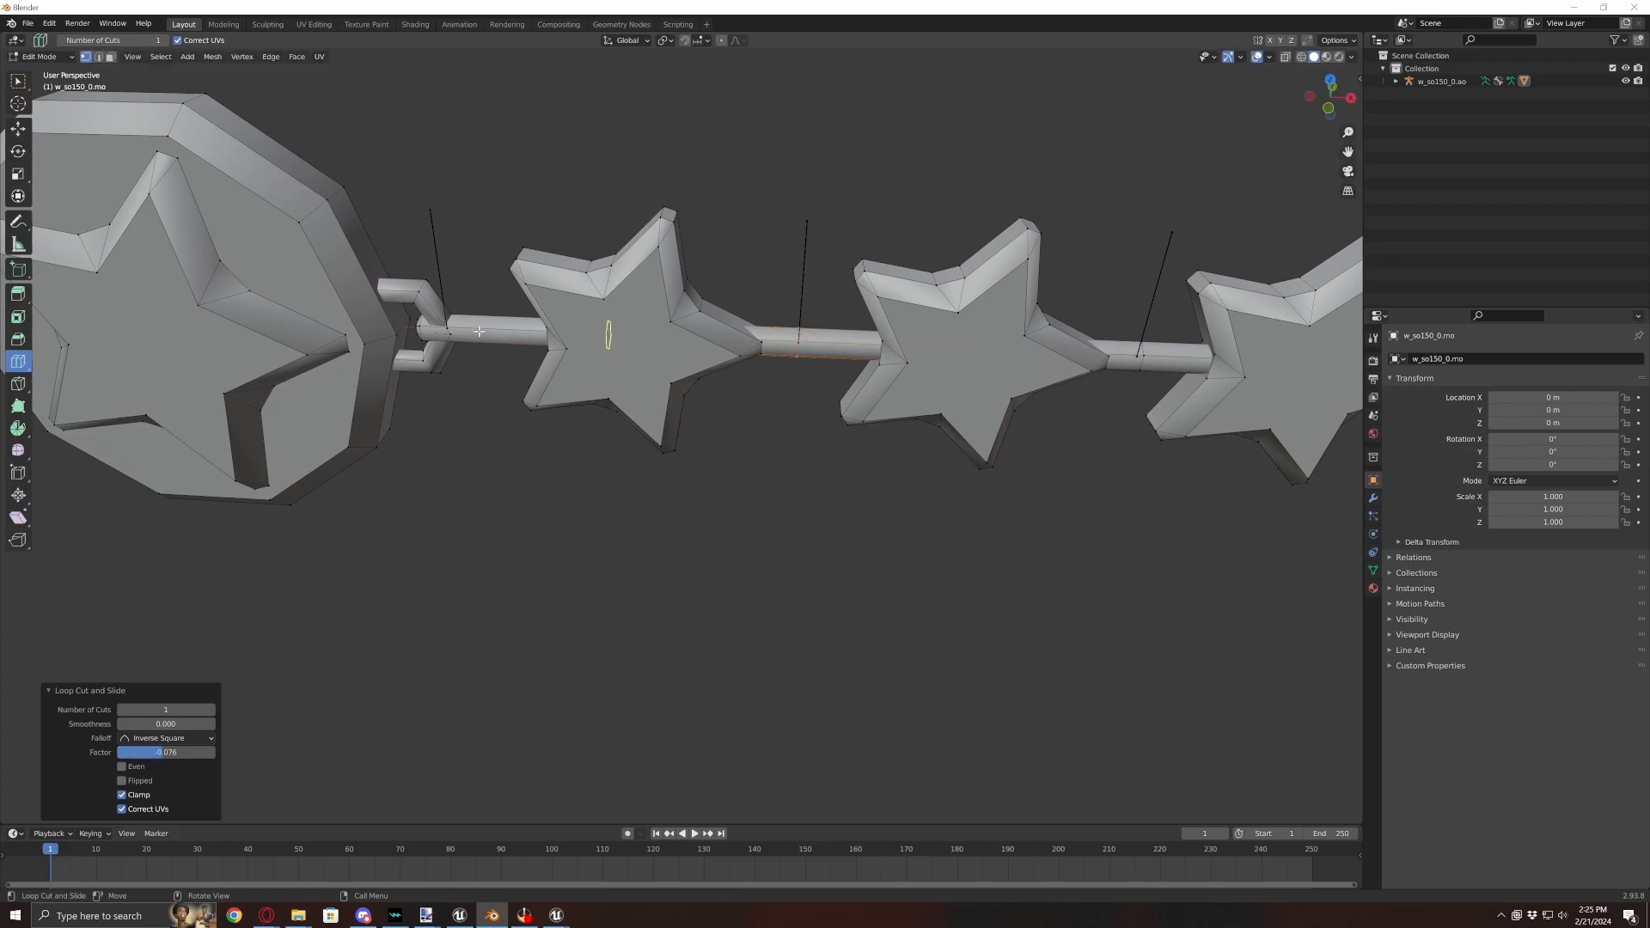
# - Add a loop cut to the rod beside the medallion link, slid toward the link with a factor of 0.850
pyautogui.moveTo(479, 331); pyautogui.dragTo(490, 335)
pyautogui.moveTo(375, 336); pyautogui.dragTo(327, 333)
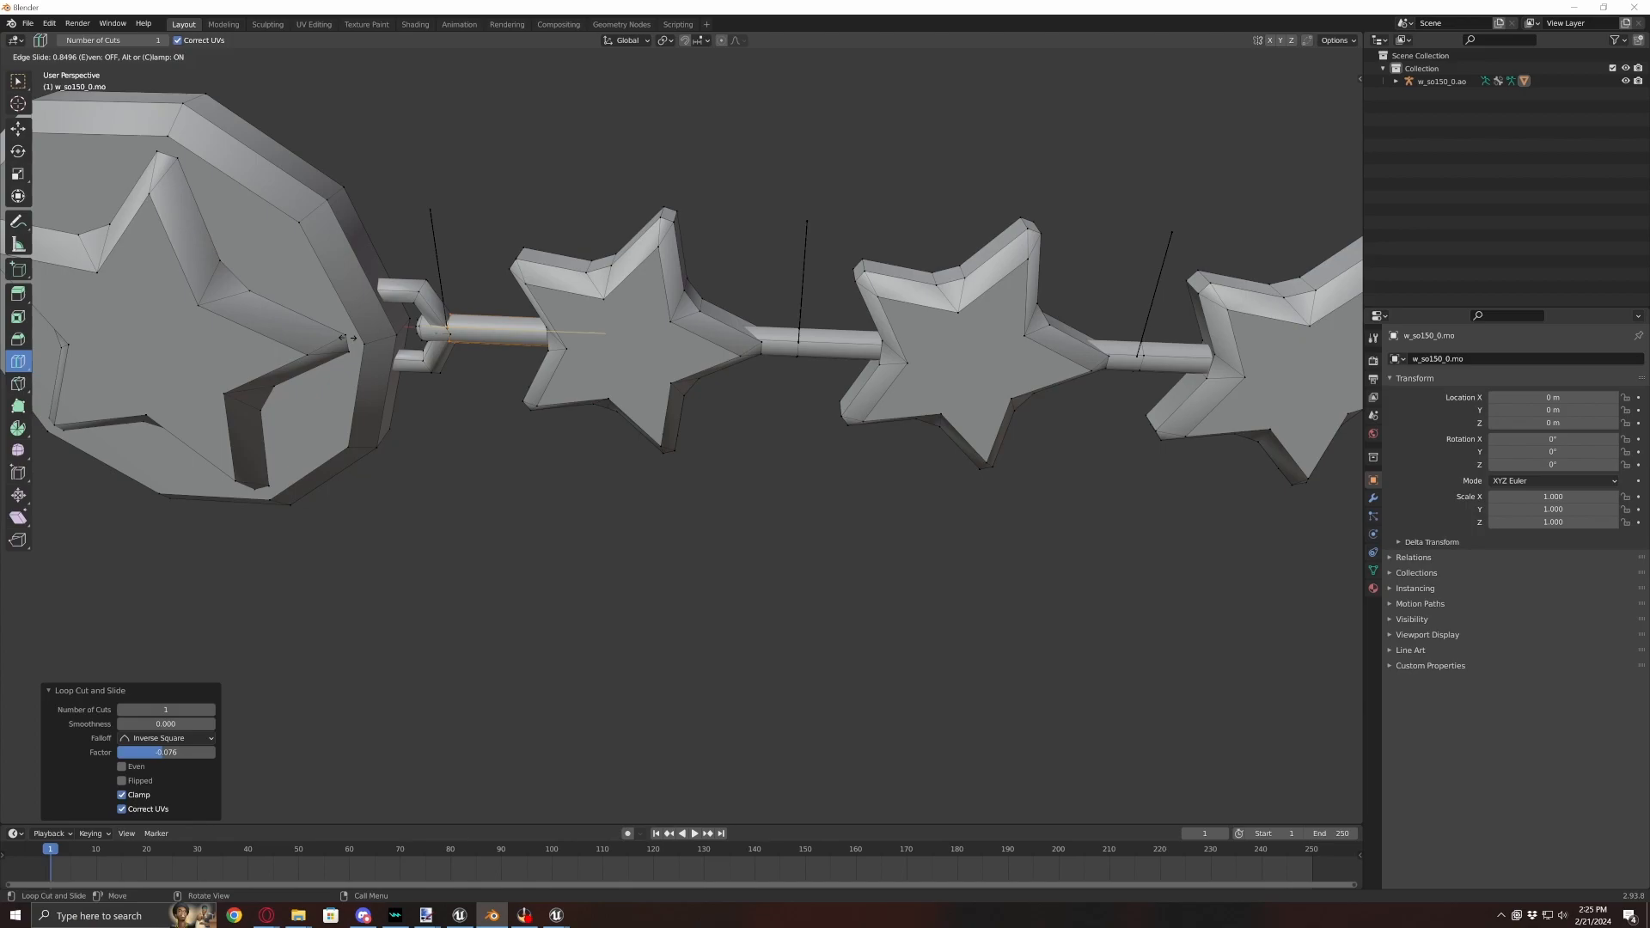
pyautogui.moveTo(351, 338); pyautogui.dragTo(352, 338)
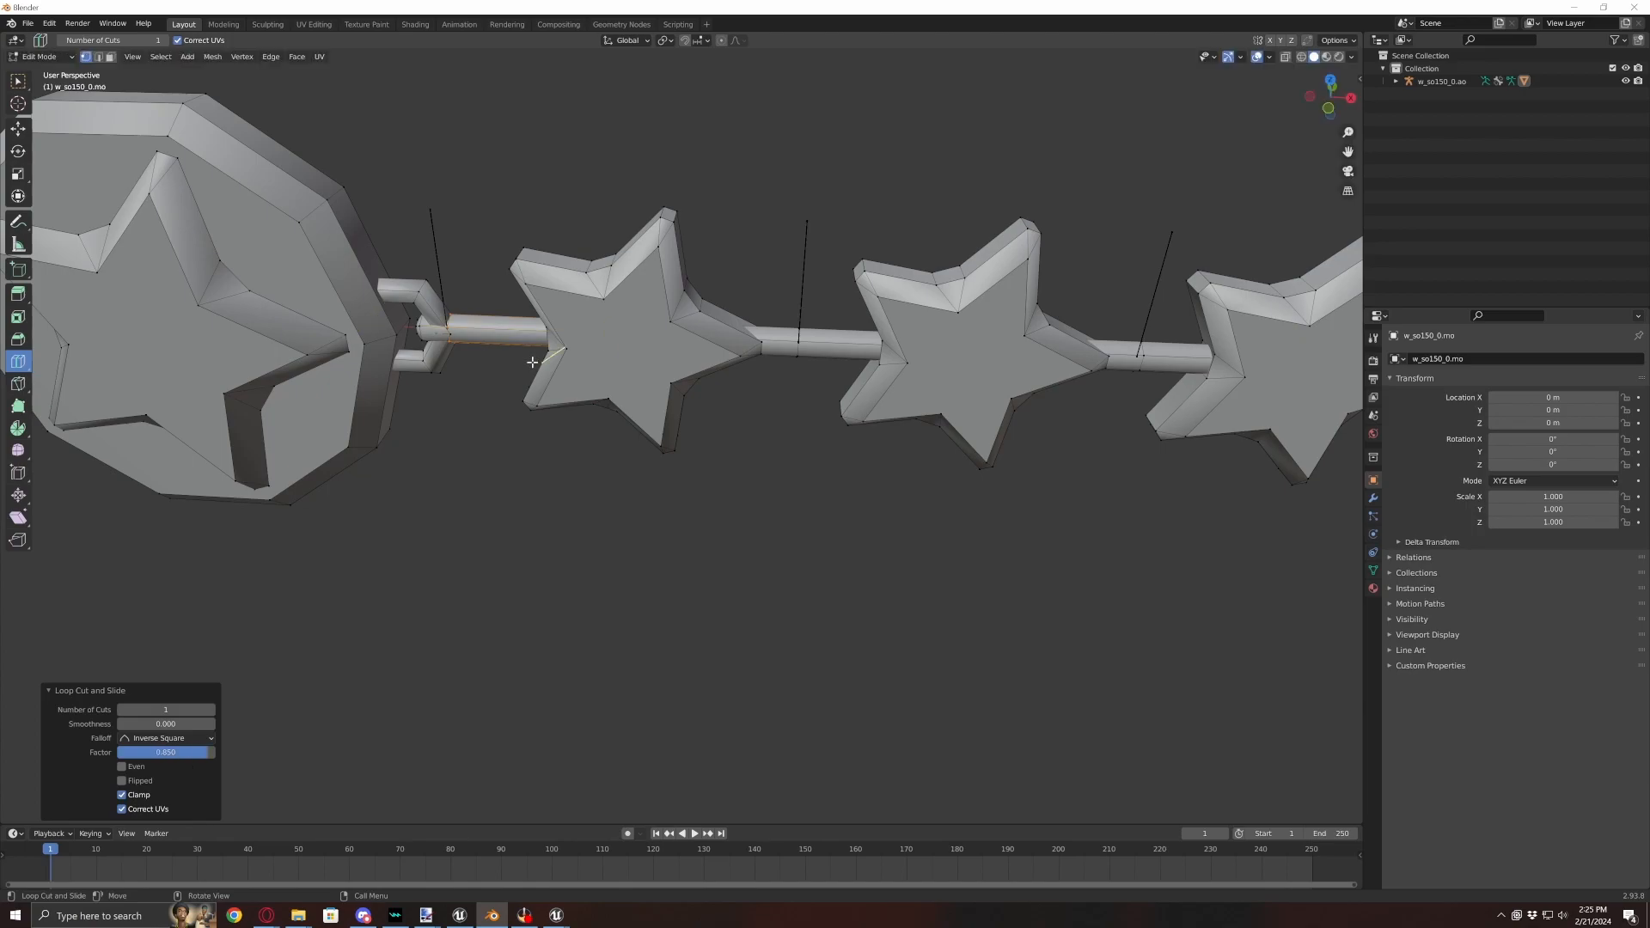
pyautogui.scroll(-2, 534, 368)
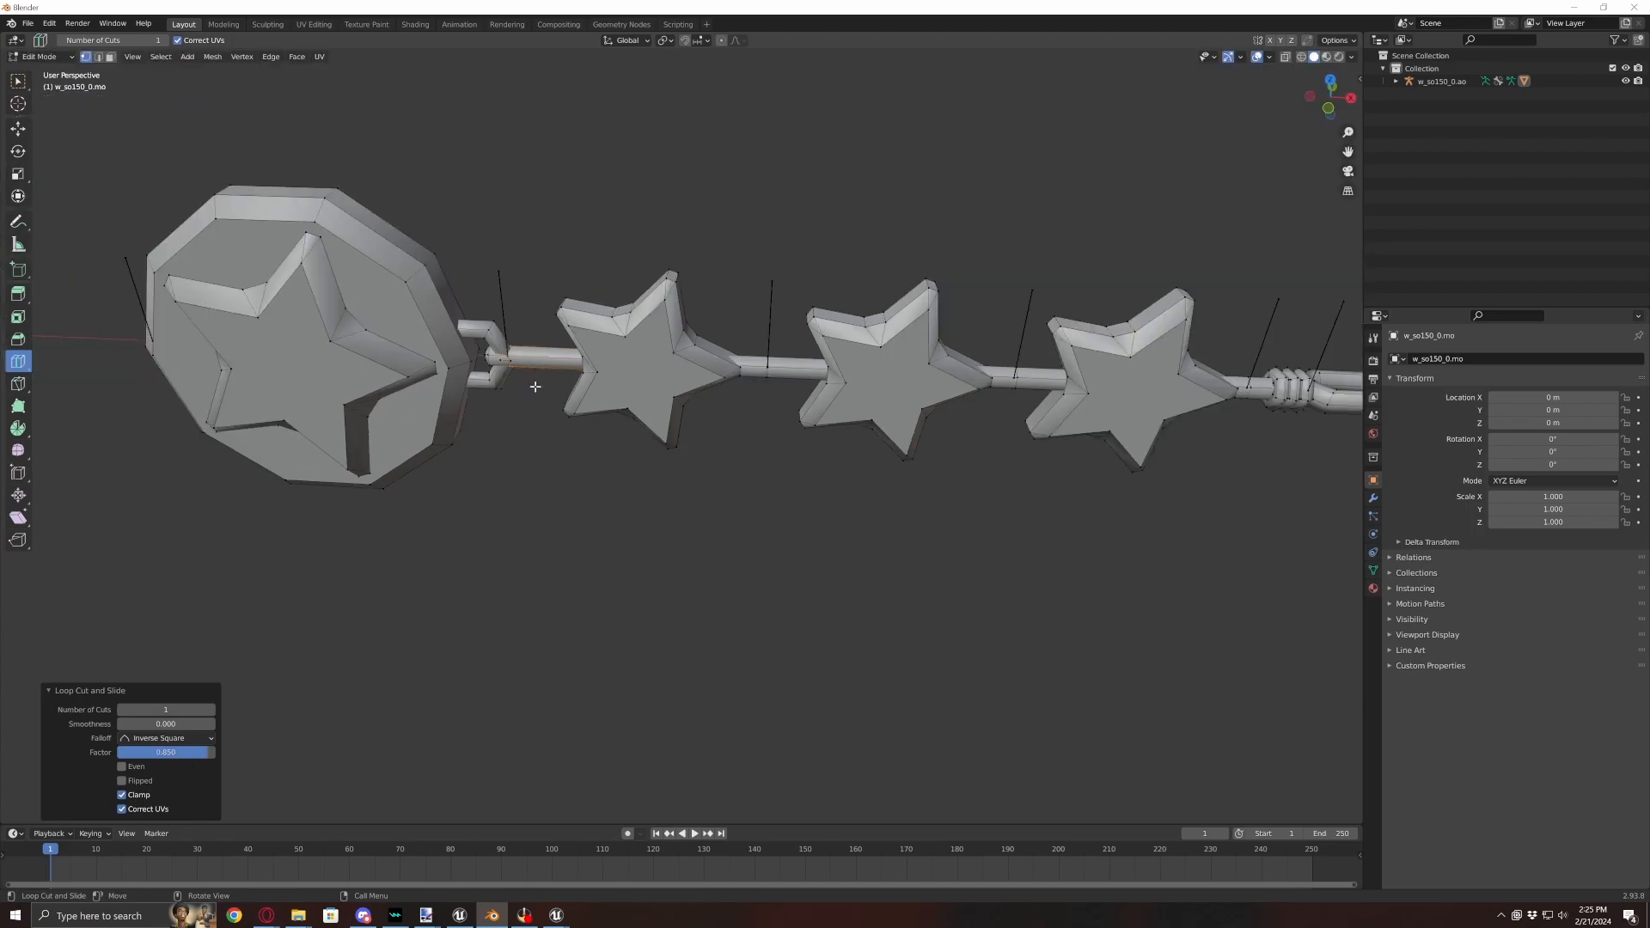
# - Switch the keyblade mesh to face selection and show the keychain in front orthographic view with X-Ray enabled
pyautogui.moveTo(531, 416); pyautogui.dragTo(405, 461, button='middle')
pyautogui.scroll(-2, 402, 456)
pyautogui.press('Tab')
pyautogui.keyDown('shift'); pyautogui.moveTo(756, 508); pyautogui.dragTo(648, 494, button='middle'); pyautogui.keyUp('shift')
pyautogui.press('Tab')
pyautogui.click(110, 58)
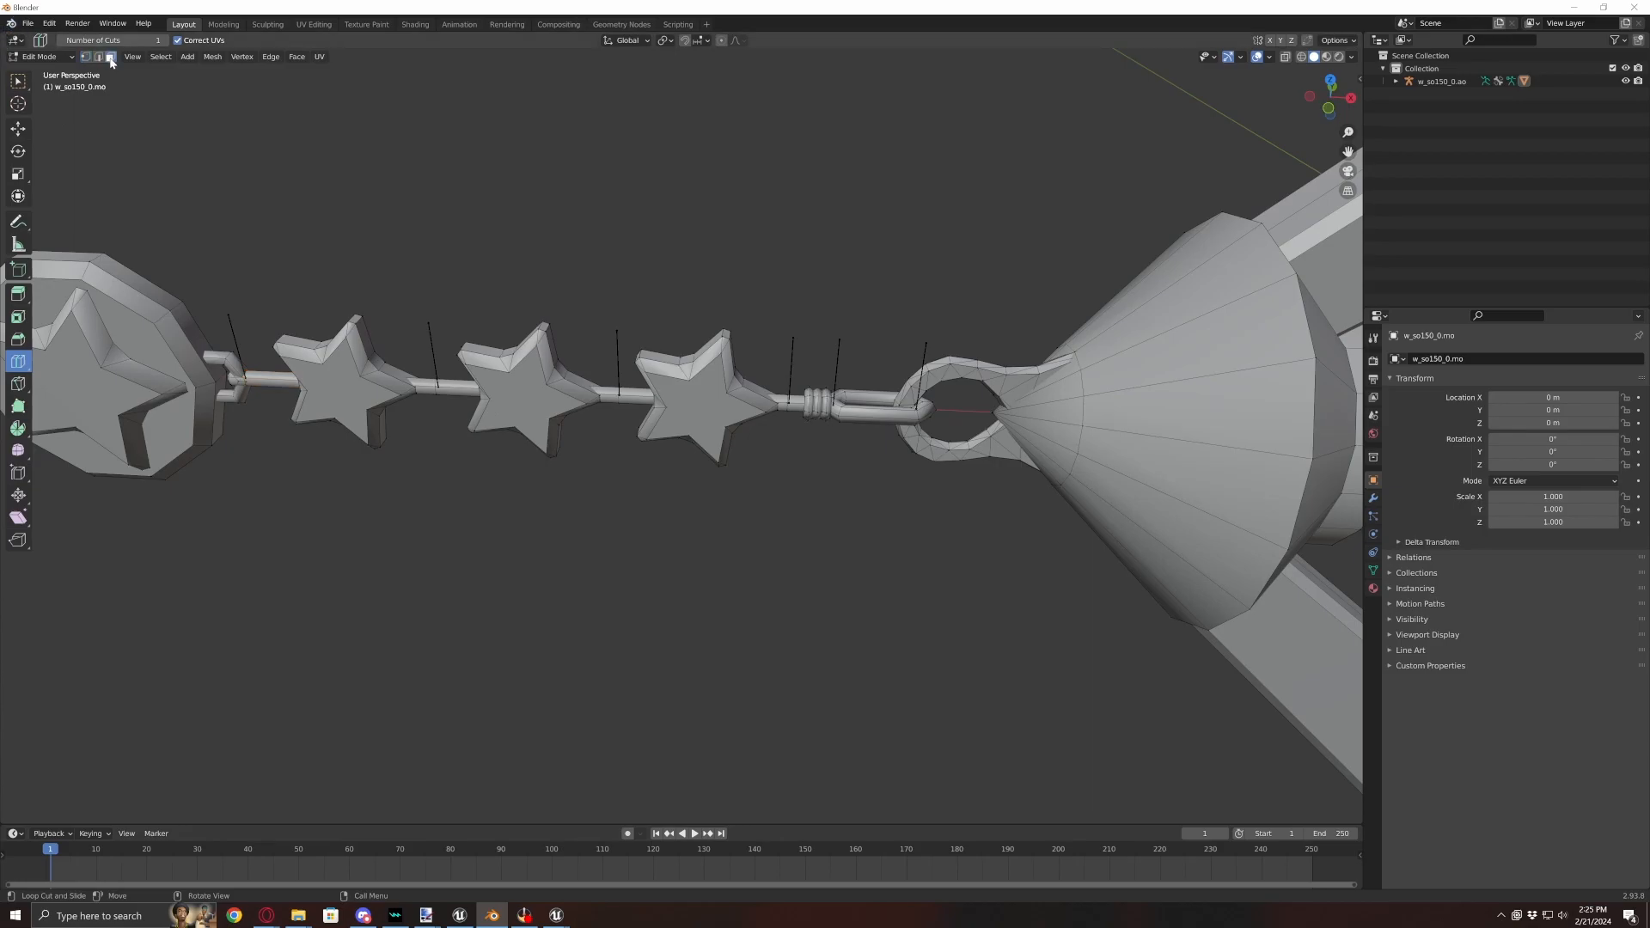
pyautogui.click(1327, 109)
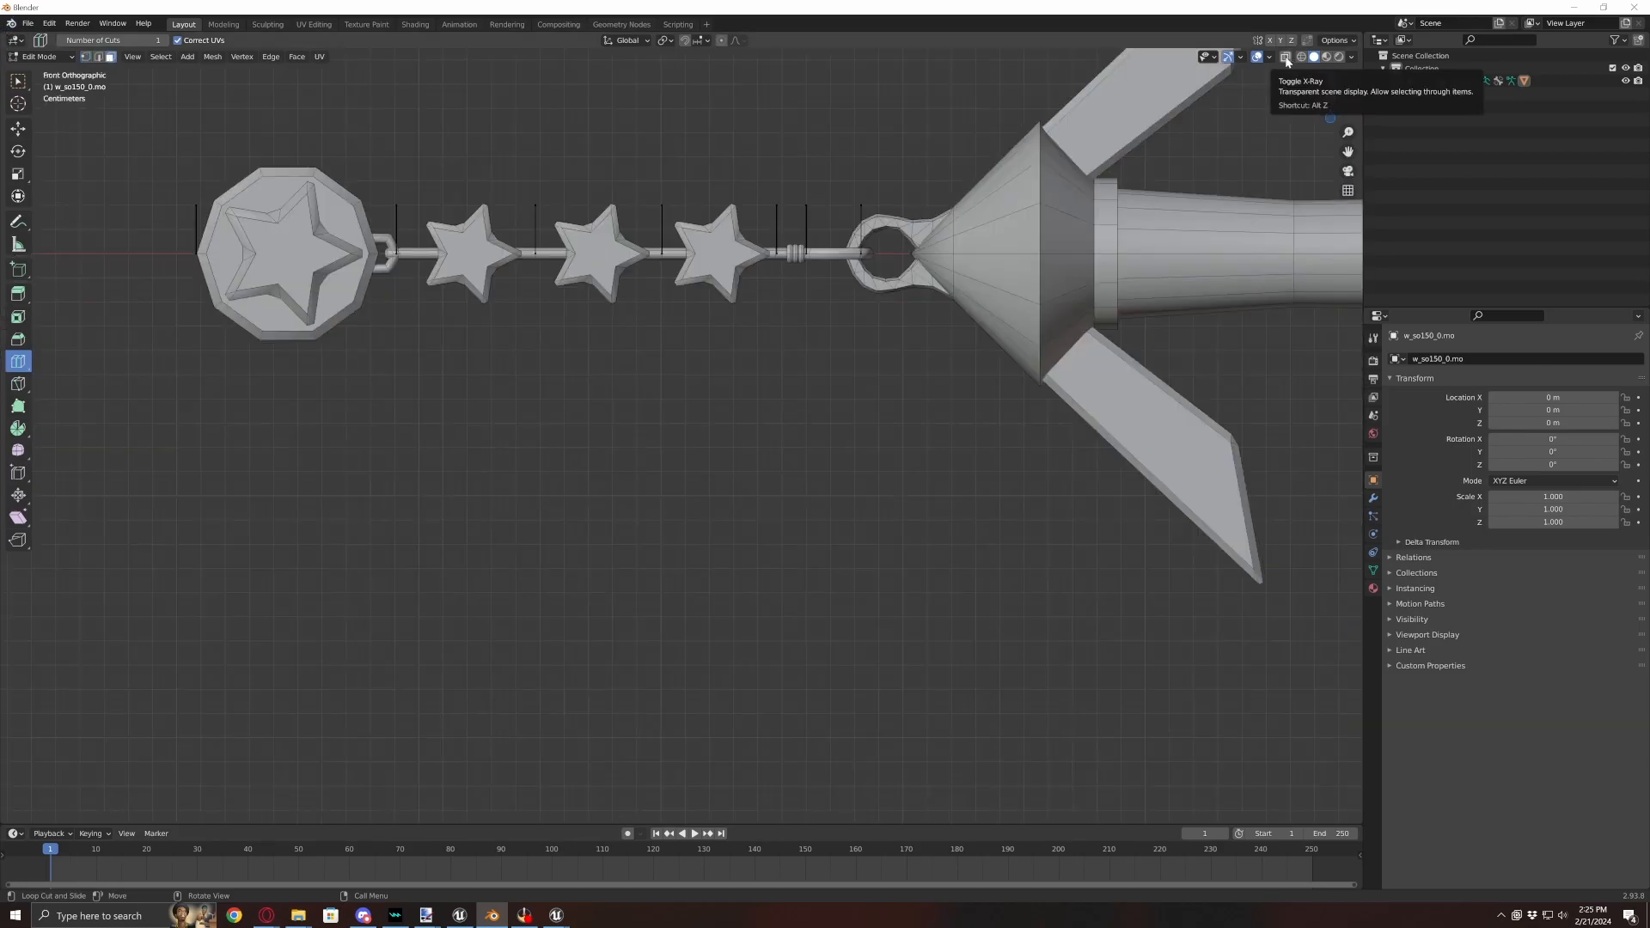
pyautogui.click(1287, 60)
pyautogui.keyDown('shift'); pyautogui.moveTo(600, 258); pyautogui.dragTo(416, 388, button='middle'); pyautogui.keyUp('shift')
pyautogui.scroll(8, 416, 389)
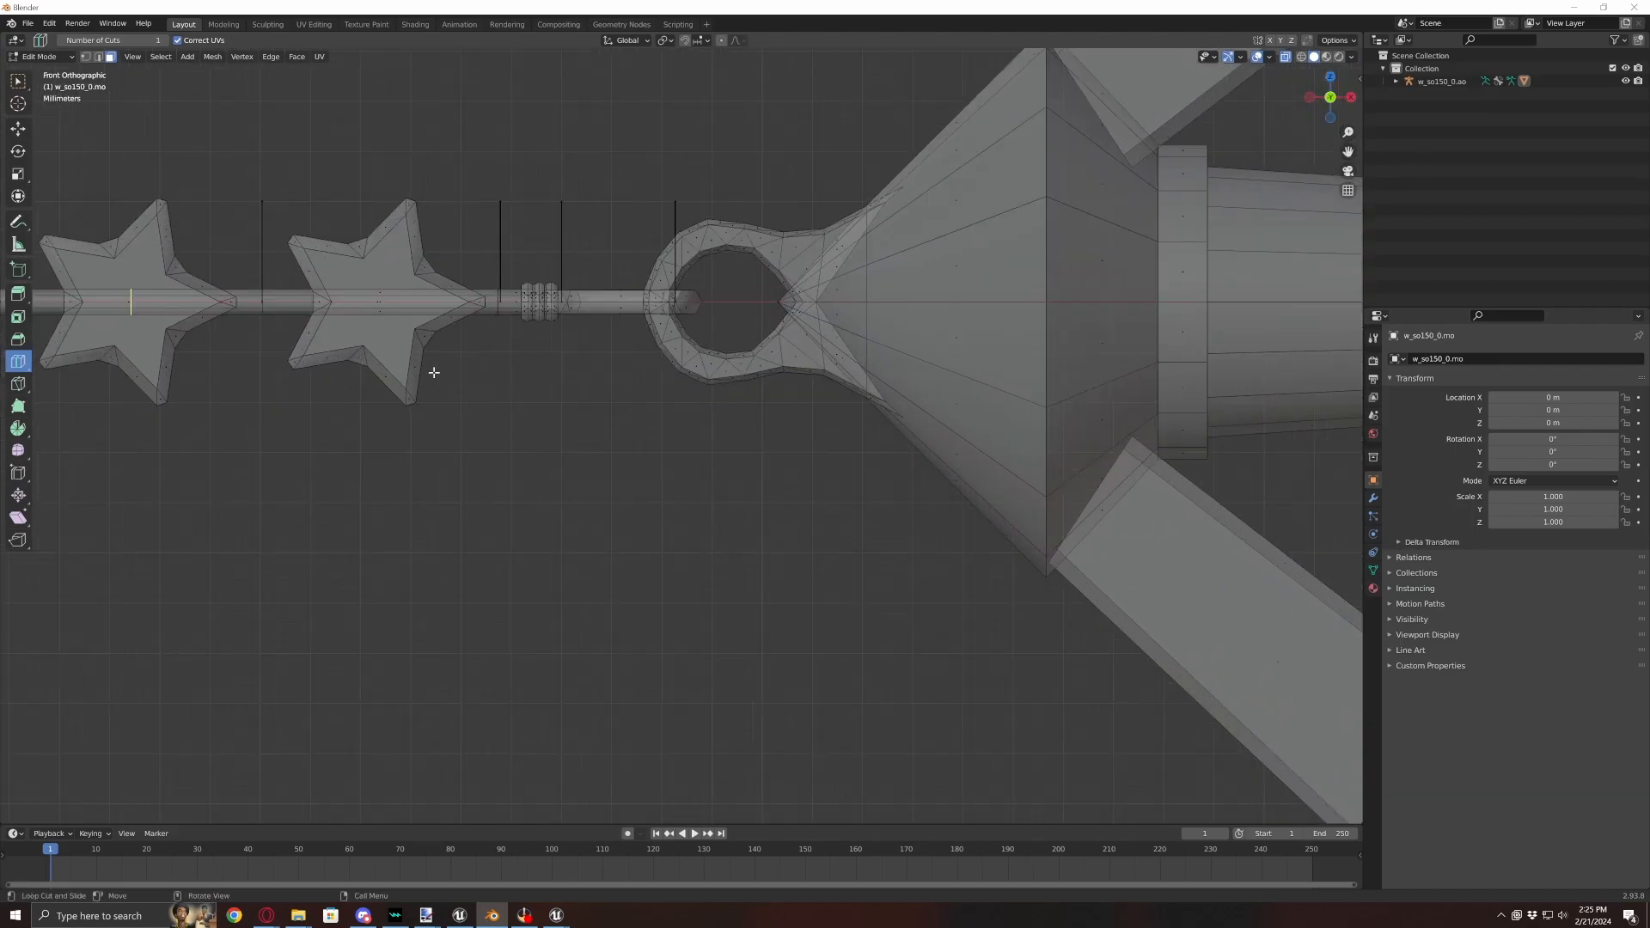
# - Select the entire oval link hooked into the pommel ring, assign it to the chain1 vertex group at weight 1.000, and deselect it
pyautogui.keyDown('shift'); pyautogui.moveTo(454, 328); pyautogui.dragTo(519, 398, button='middle'); pyautogui.keyUp('shift')
pyautogui.scroll(-4, 520, 398)
pyautogui.click(17, 81)
pyautogui.moveTo(498, 498); pyautogui.dragTo(509, 520, button='middle')
pyautogui.keyDown('shift'); pyautogui.moveTo(653, 660); pyautogui.dragTo(586, 417, button='middle'); pyautogui.keyUp('shift')
pyautogui.click(1333, 103)
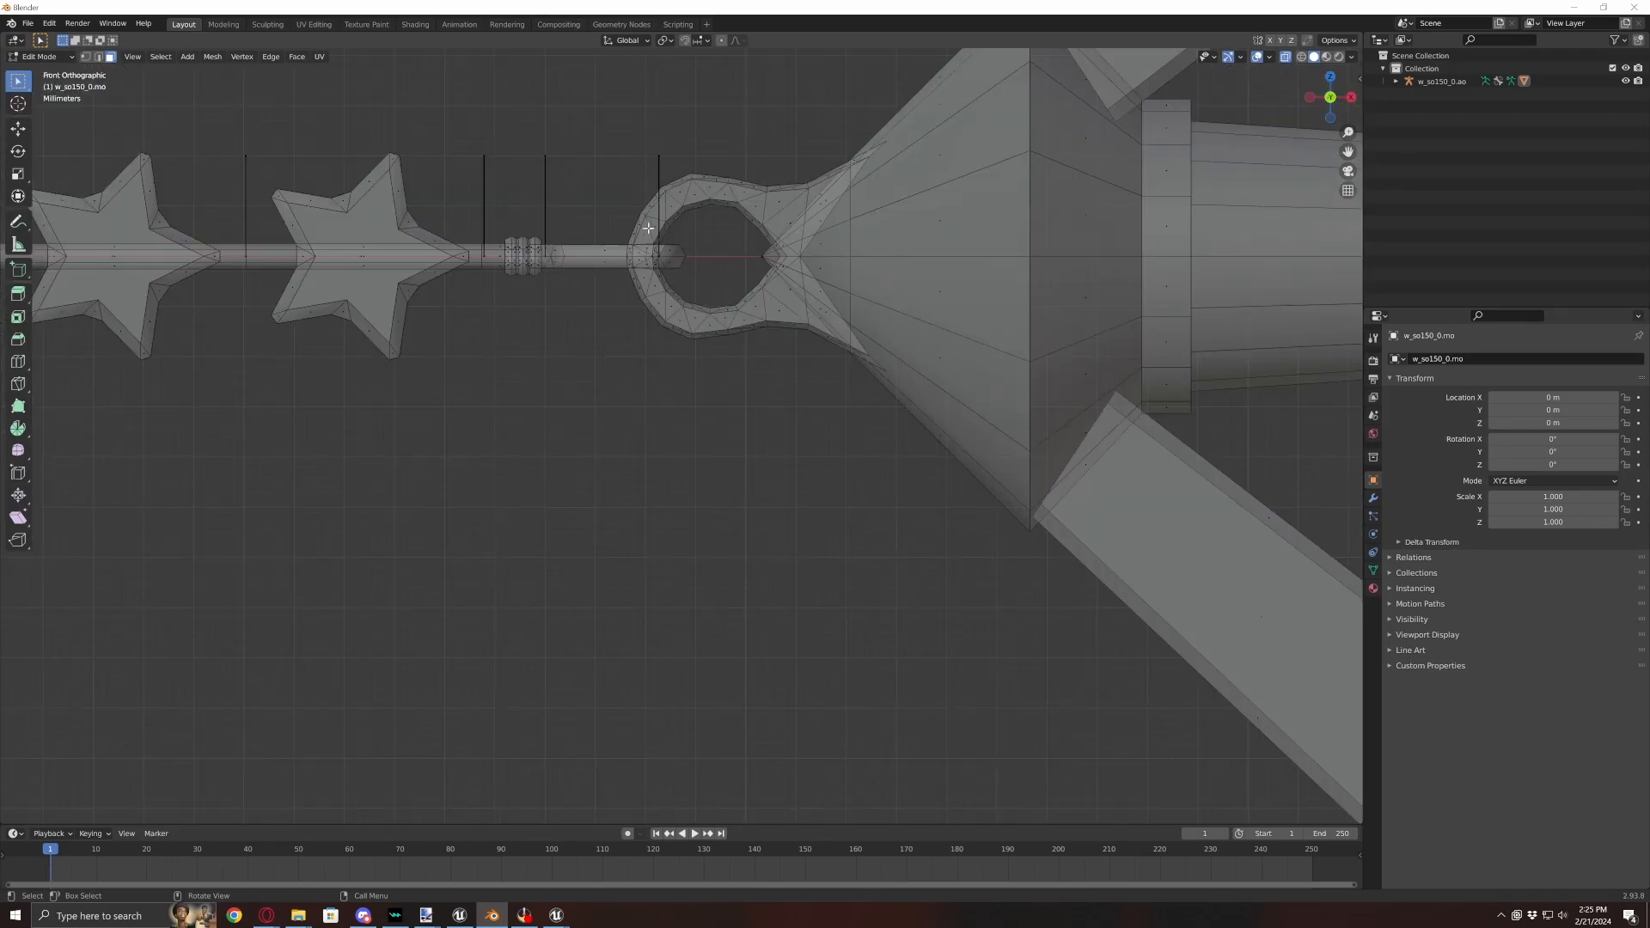
pyautogui.moveTo(602, 242); pyautogui.dragTo(615, 292)
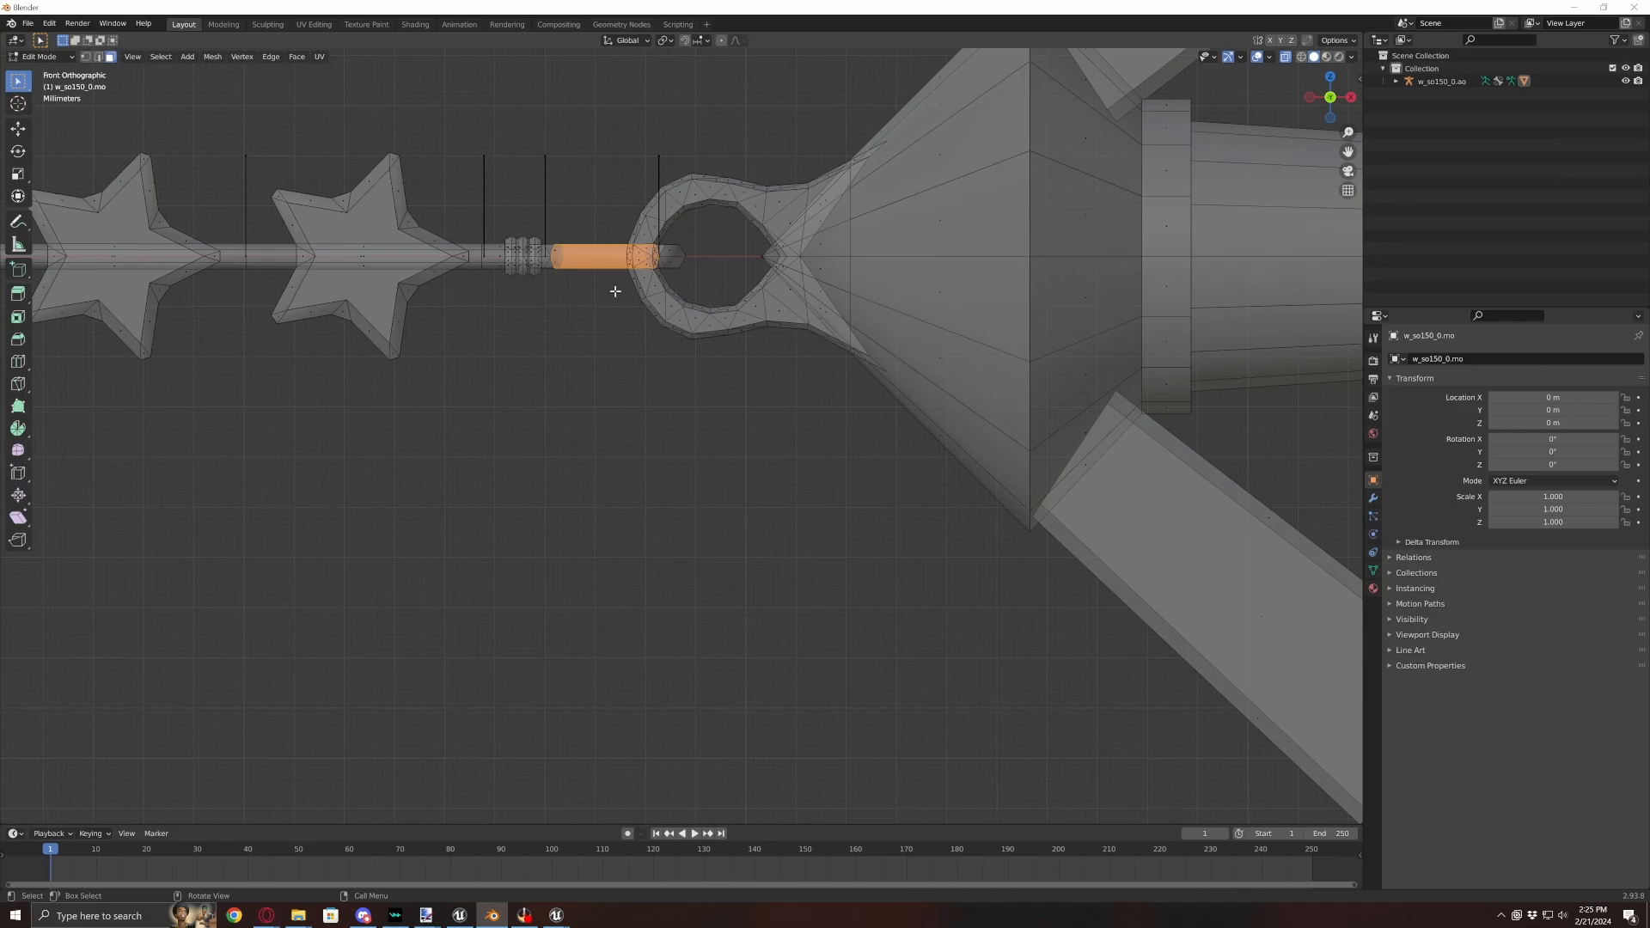
pyautogui.hotkey('ctrl', 'l')
pyautogui.moveTo(617, 291); pyautogui.dragTo(653, 300, button='middle')
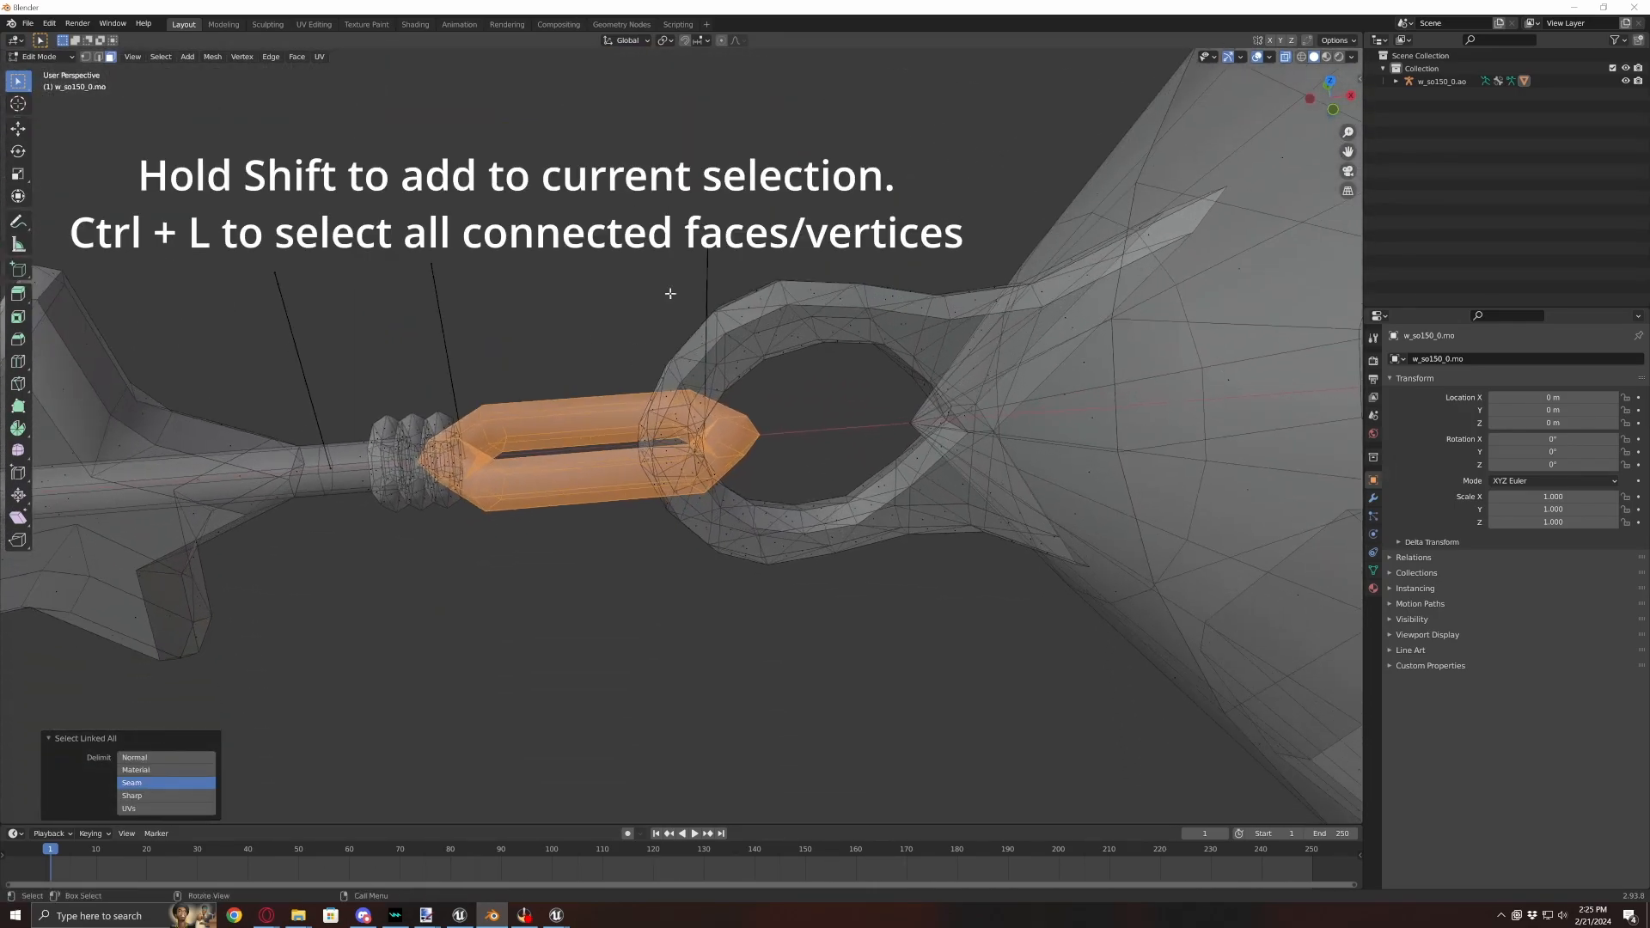
pyautogui.click(1373, 571)
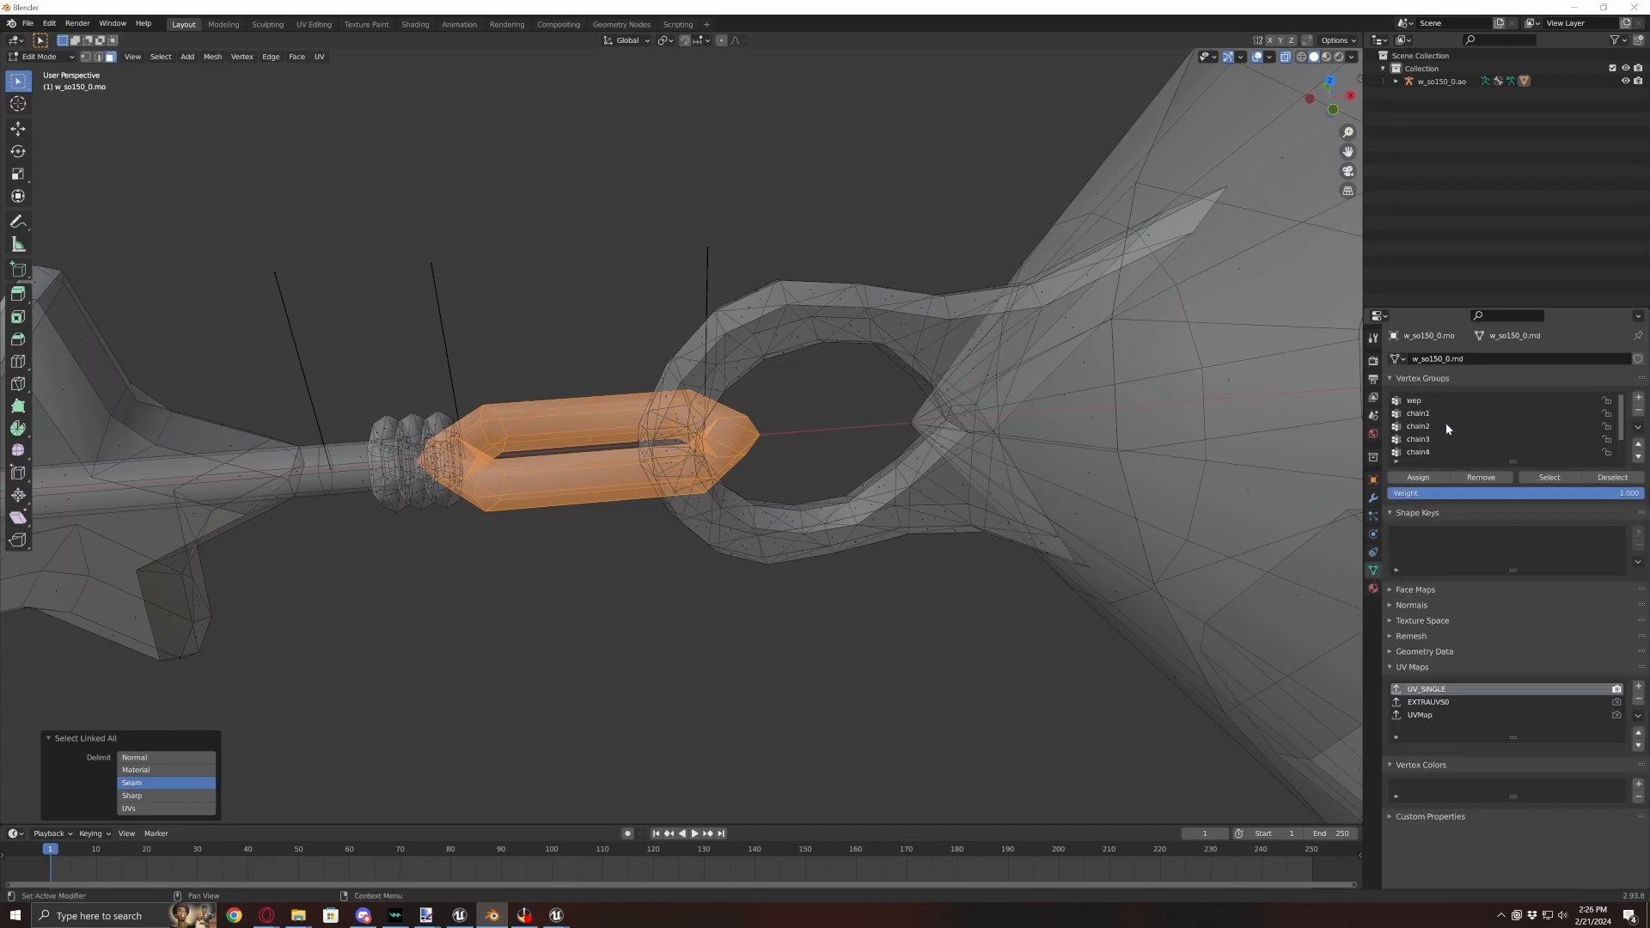
pyautogui.click(1442, 418)
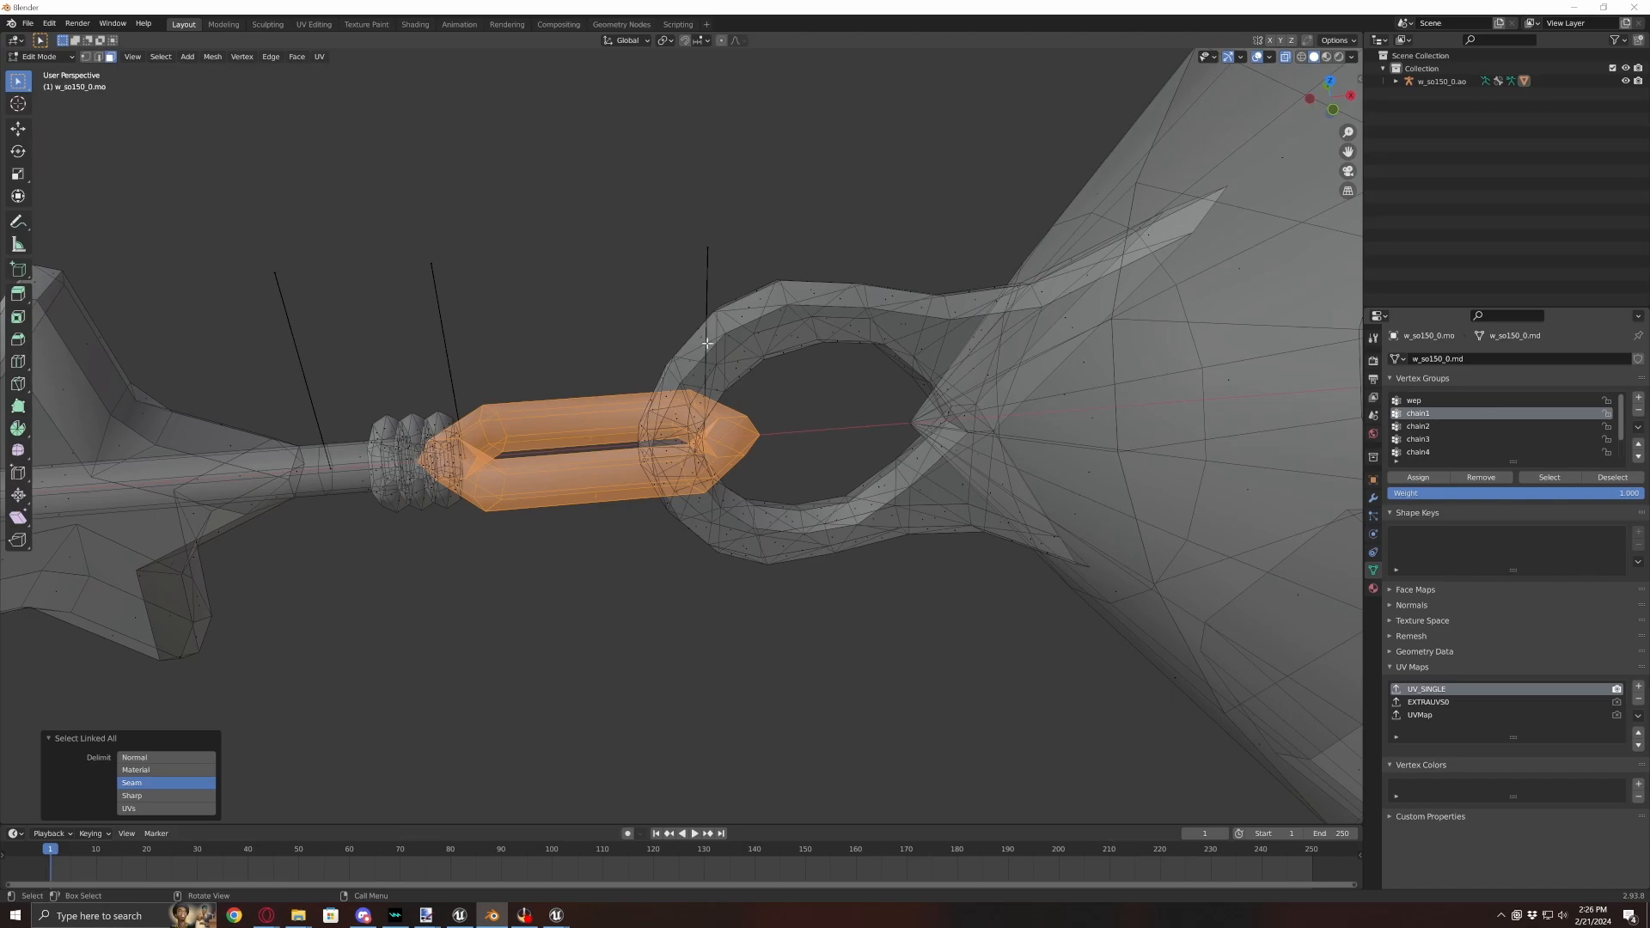
pyautogui.click(1420, 478)
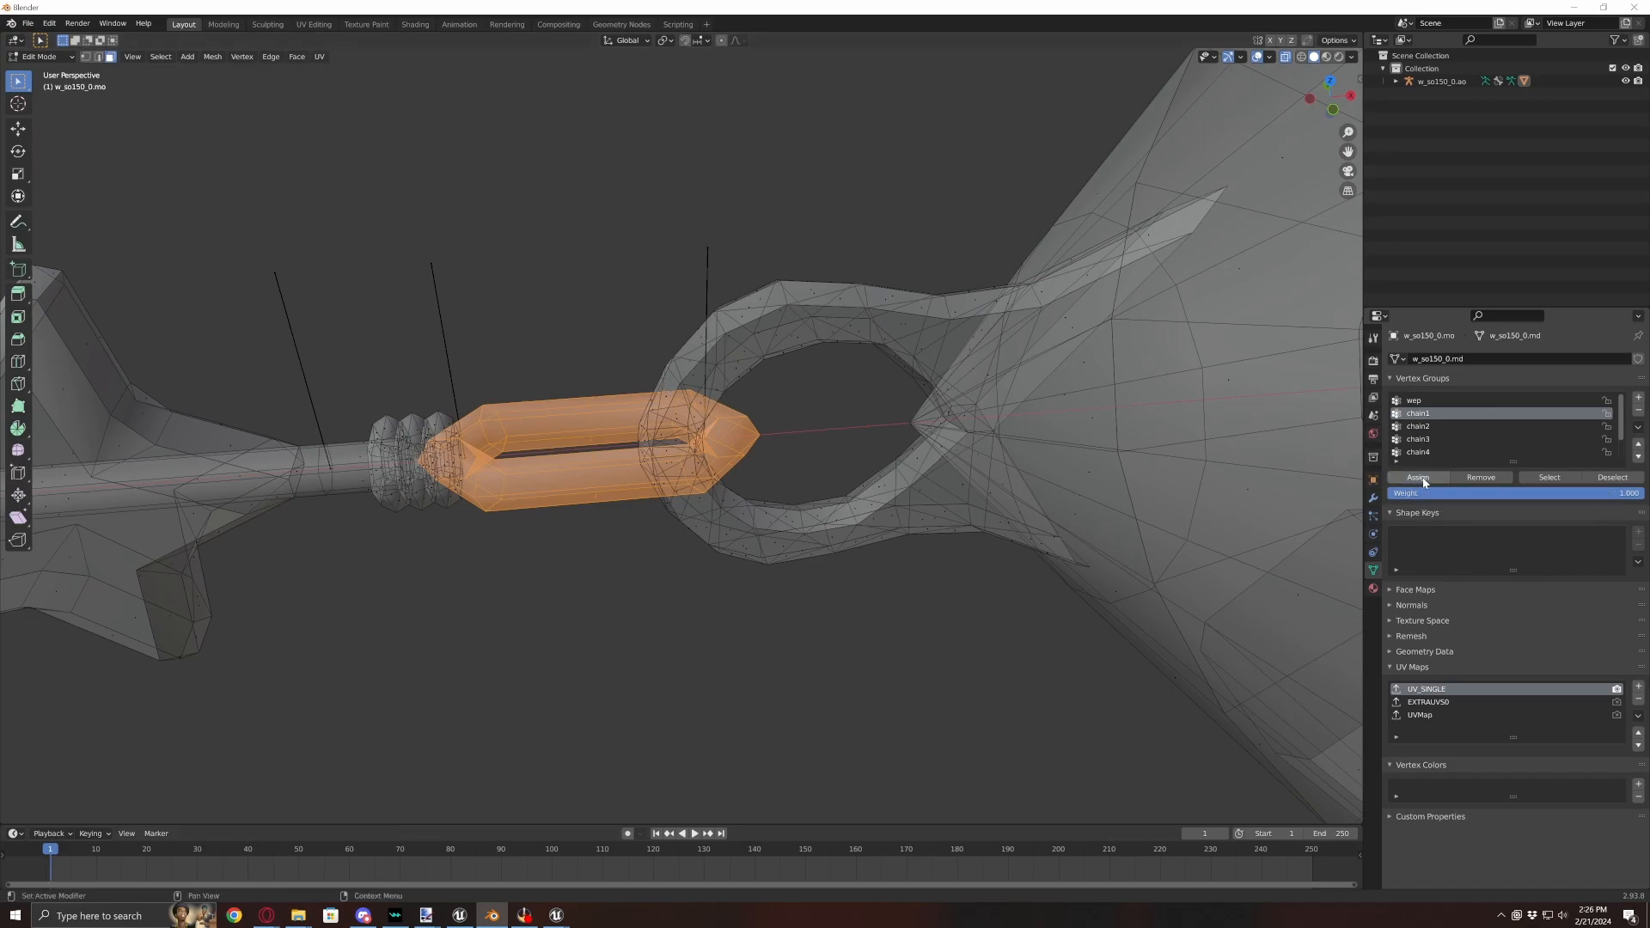
pyautogui.click(1613, 478)
# - In front view, select only the ribbed collar and the short rod section up to the next bone, assign them to chain2, and deselect
pyautogui.moveTo(682, 597); pyautogui.dragTo(795, 591, button='middle')
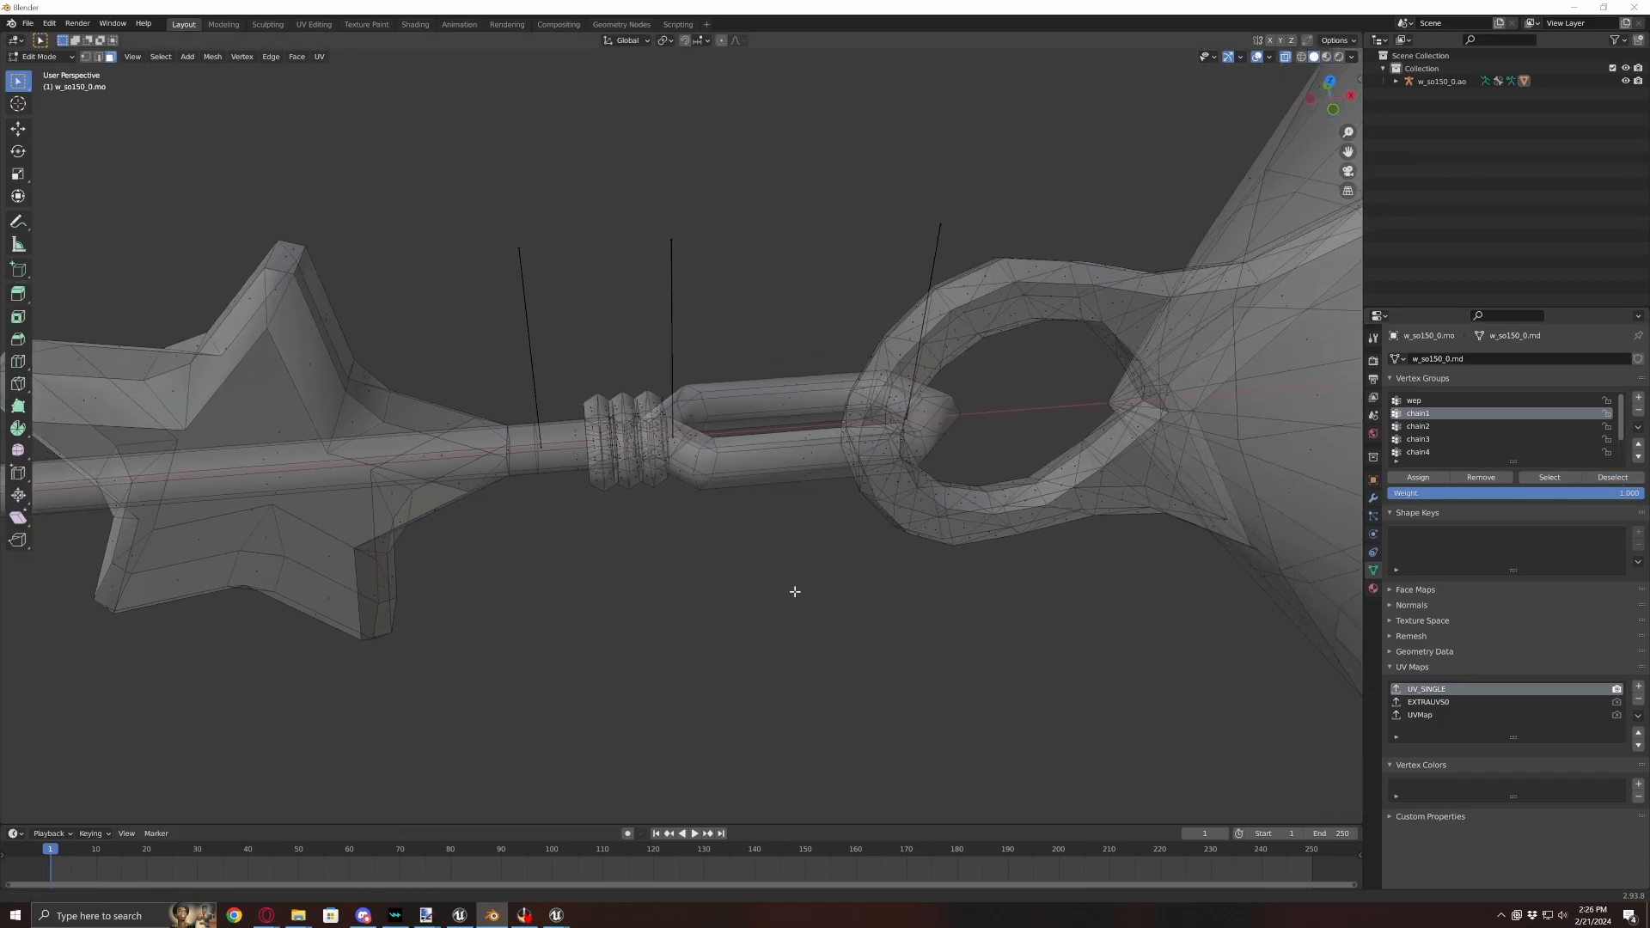
pyautogui.press('KP_1')
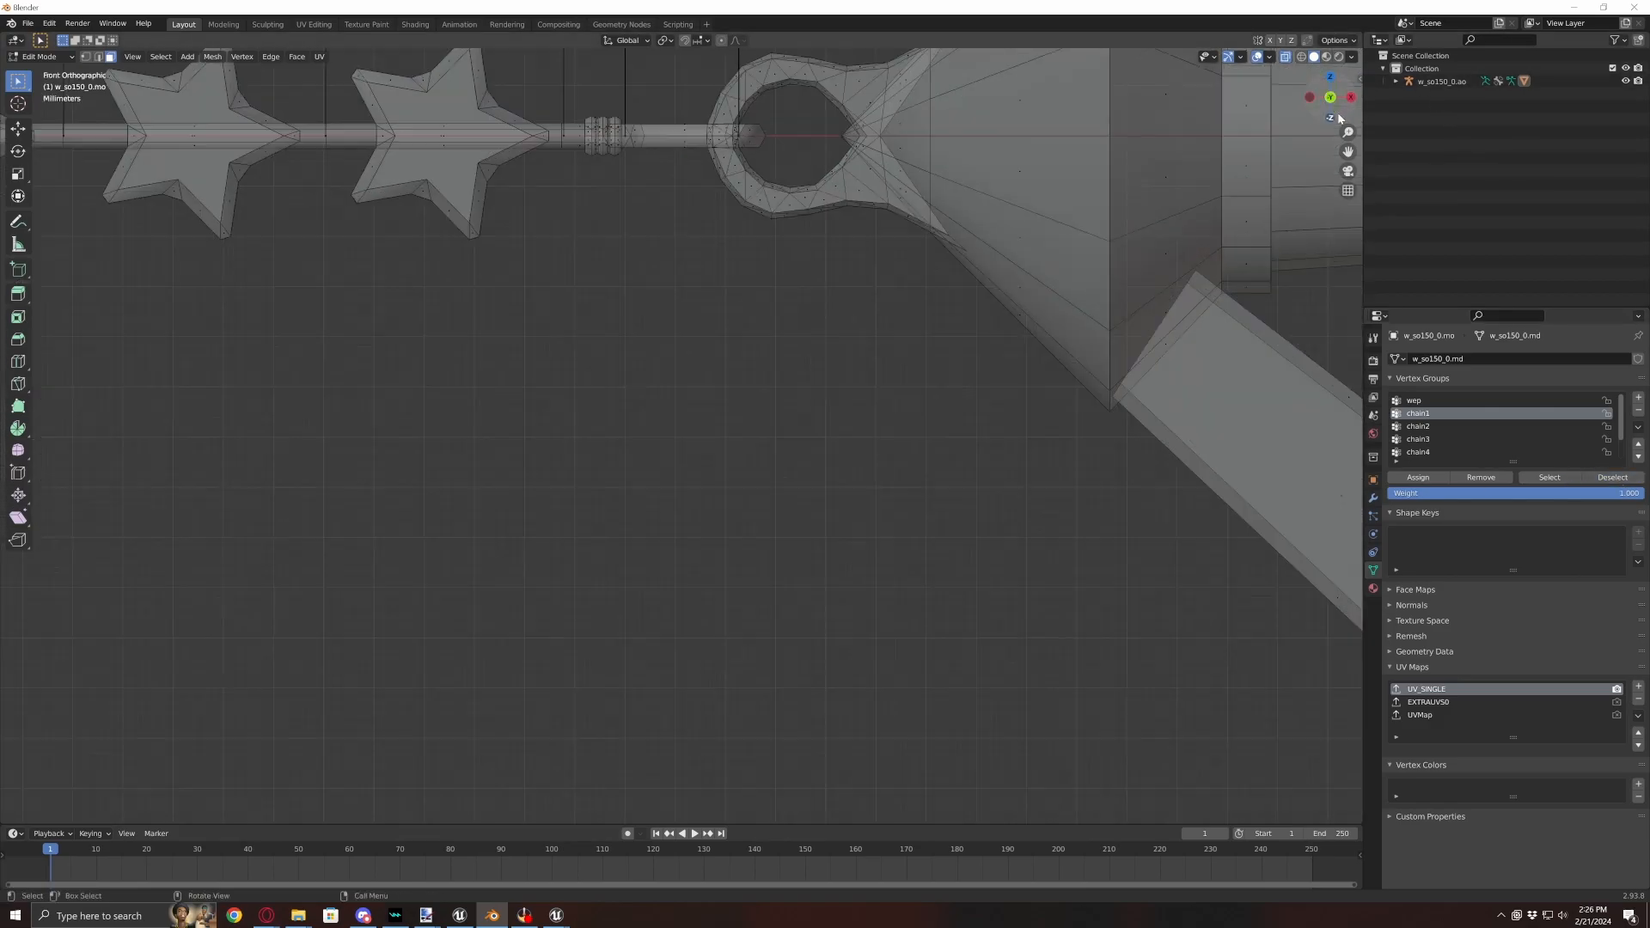
pyautogui.keyDown('shift'); pyautogui.moveTo(622, 252); pyautogui.dragTo(712, 560, button='middle'); pyautogui.keyUp('shift')
pyautogui.scroll(8, 712, 559)
pyautogui.moveTo(551, 286); pyautogui.dragTo(731, 513)
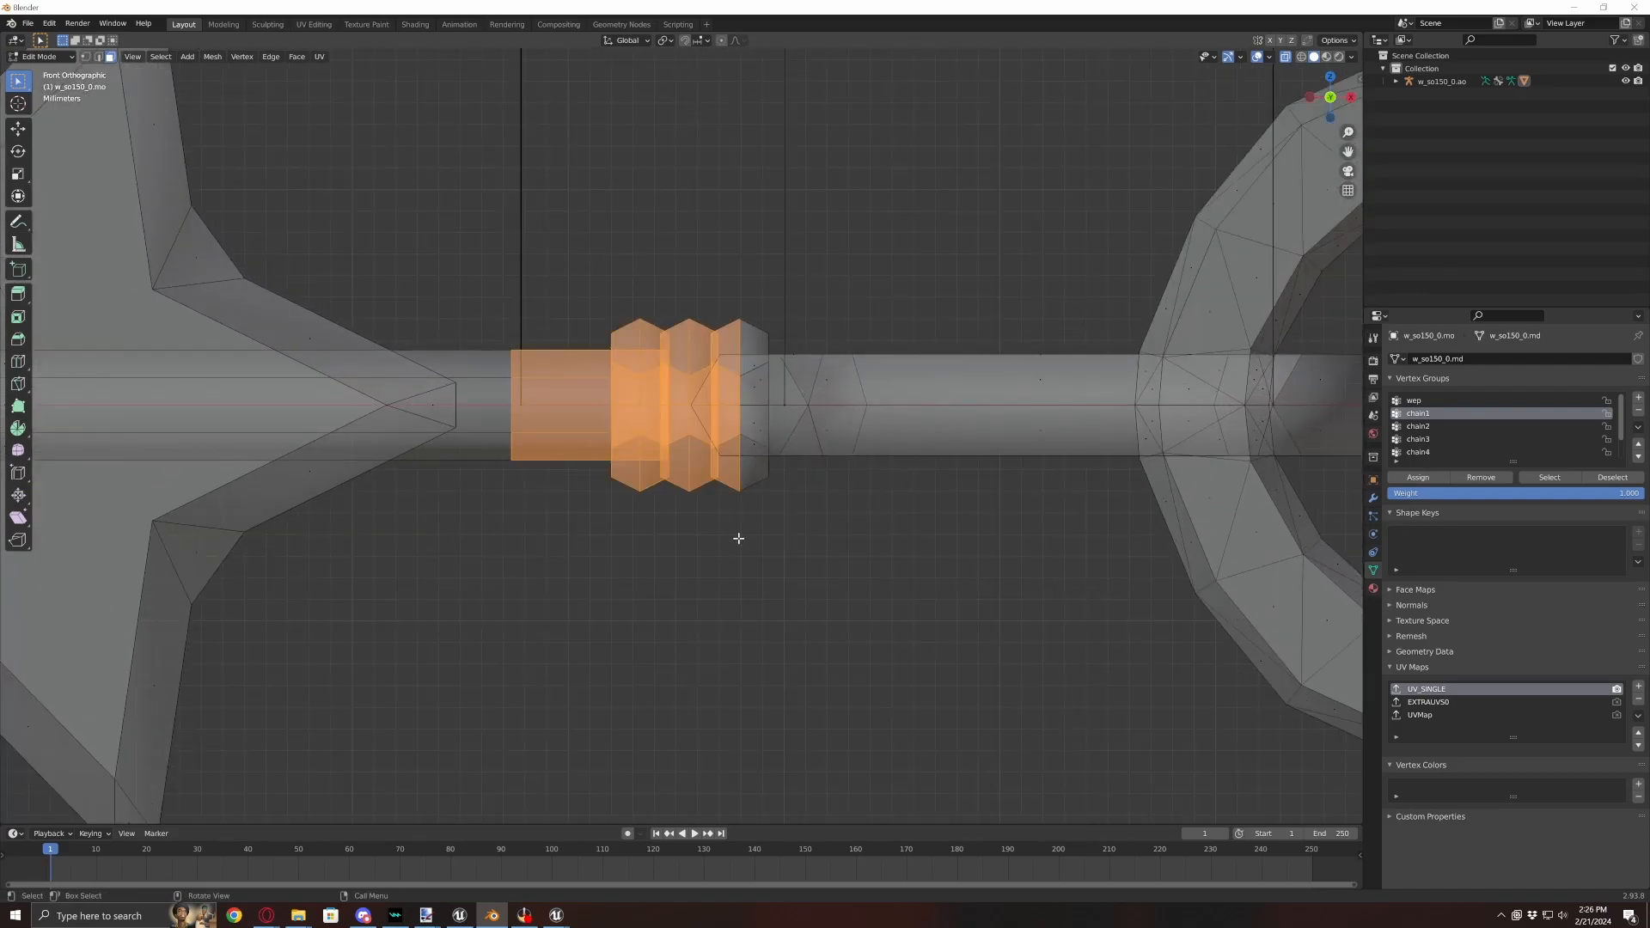
pyautogui.hotkey('ctrl', 'l')
pyautogui.scroll(-1, 450, 433)
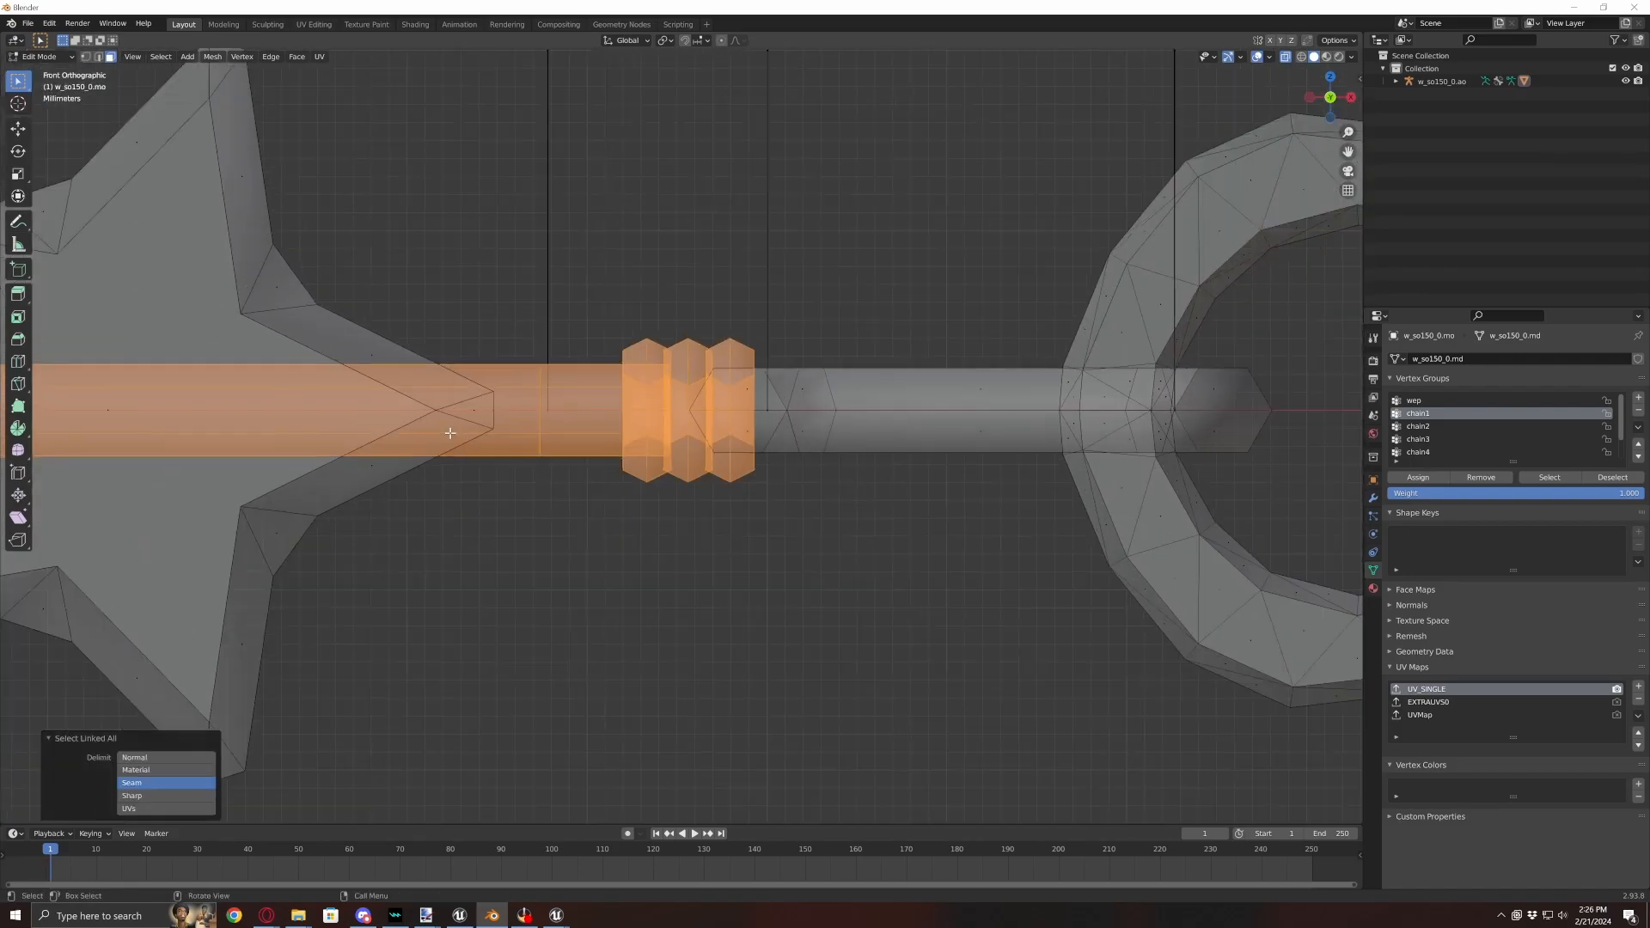
pyautogui.scroll(-4, 450, 433)
pyautogui.scroll(-2, 580, 397)
pyautogui.keyDown('ctrl'); pyautogui.moveTo(655, 396); pyautogui.dragTo(210, 574); pyautogui.keyUp('ctrl')
pyautogui.scroll(8, 611, 559)
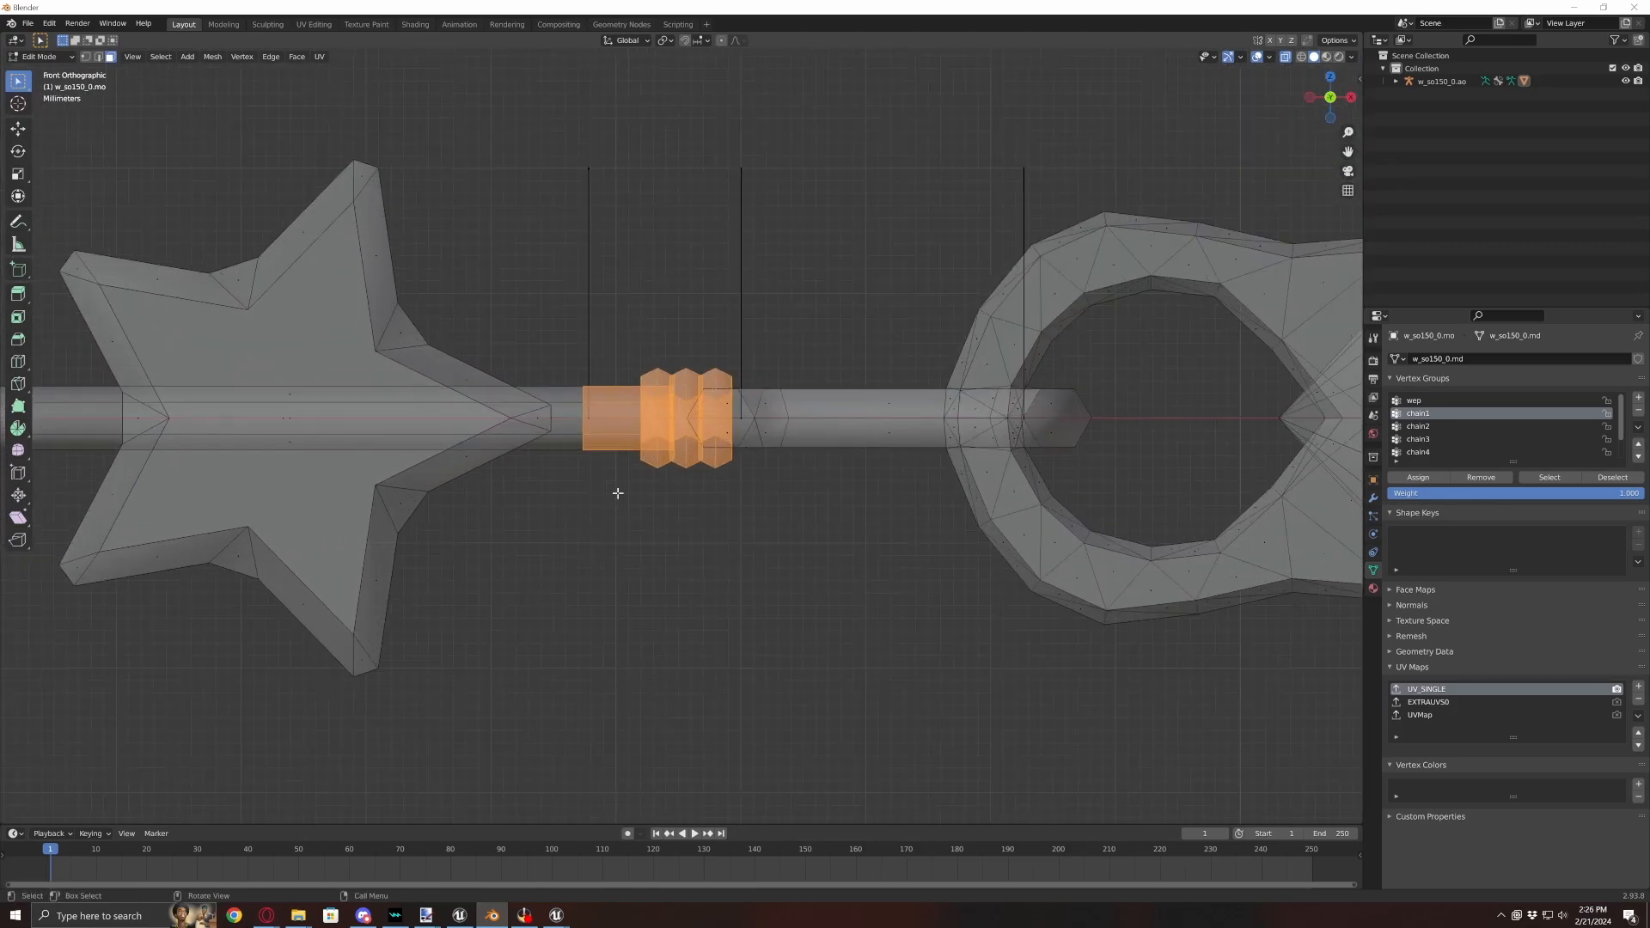
pyautogui.click(1418, 426)
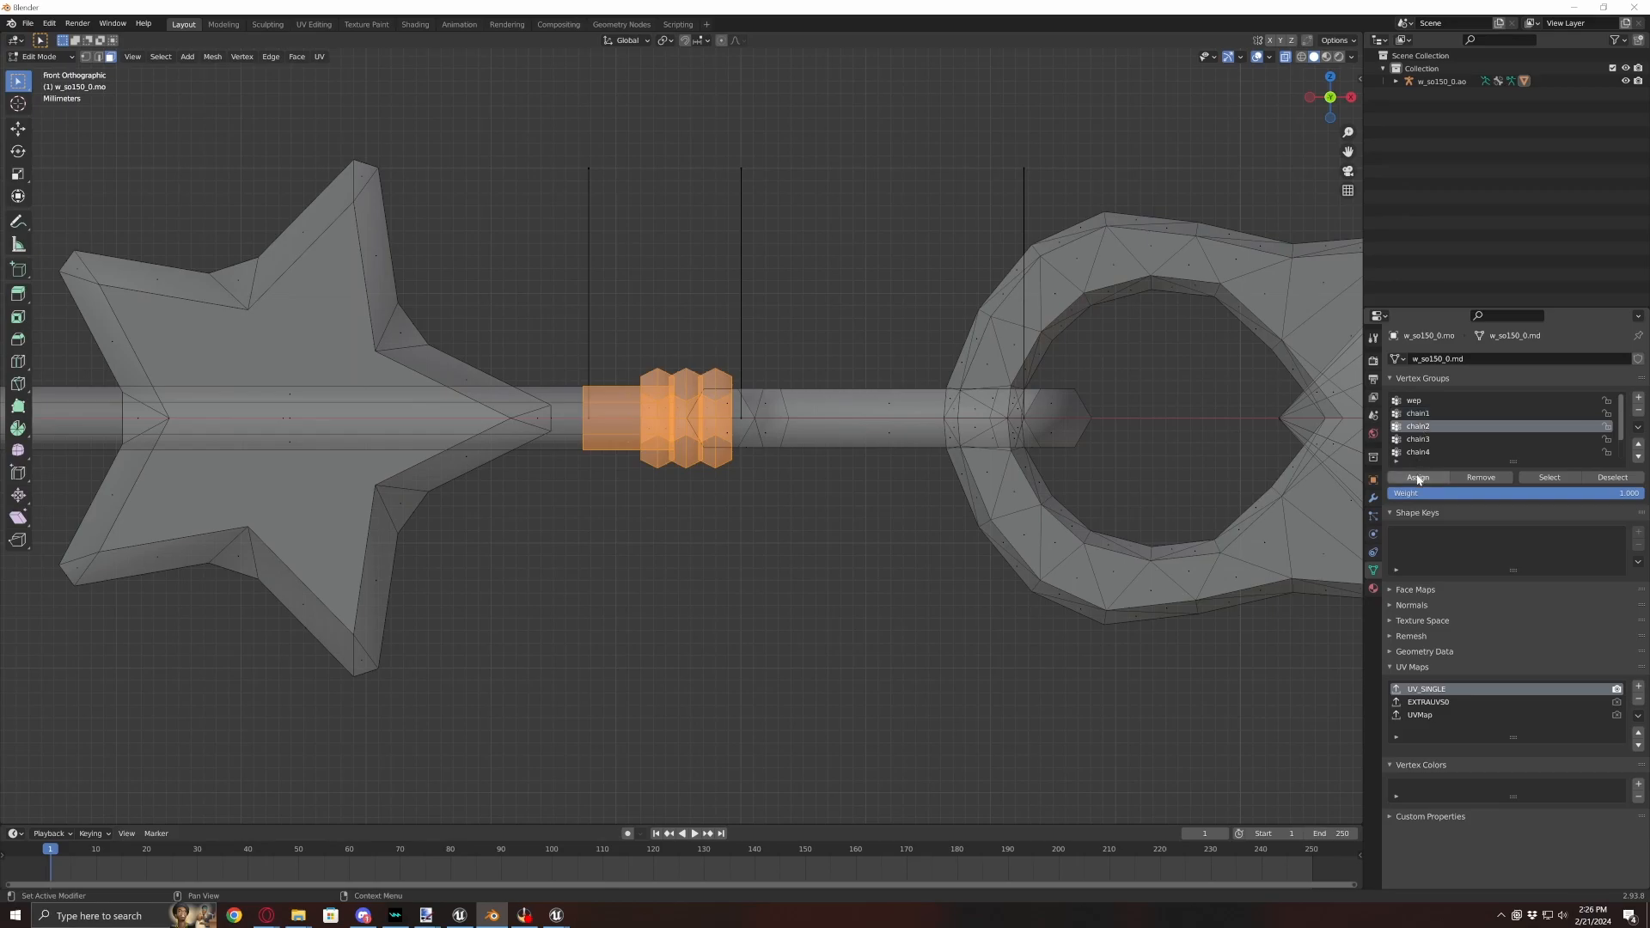
pyautogui.click(1613, 478)
# - Assign the star nearest the ribbed collar and its rod section between the two bones to chain3, then deselect them
pyautogui.keyDown('shift'); pyautogui.moveTo(569, 539); pyautogui.dragTo(1057, 533, button='middle'); pyautogui.keyUp('shift')
pyautogui.moveTo(803, 363); pyautogui.dragTo(775, 464)
pyautogui.scroll(-4, 911, 292)
pyautogui.moveTo(870, 266); pyautogui.dragTo(590, 579)
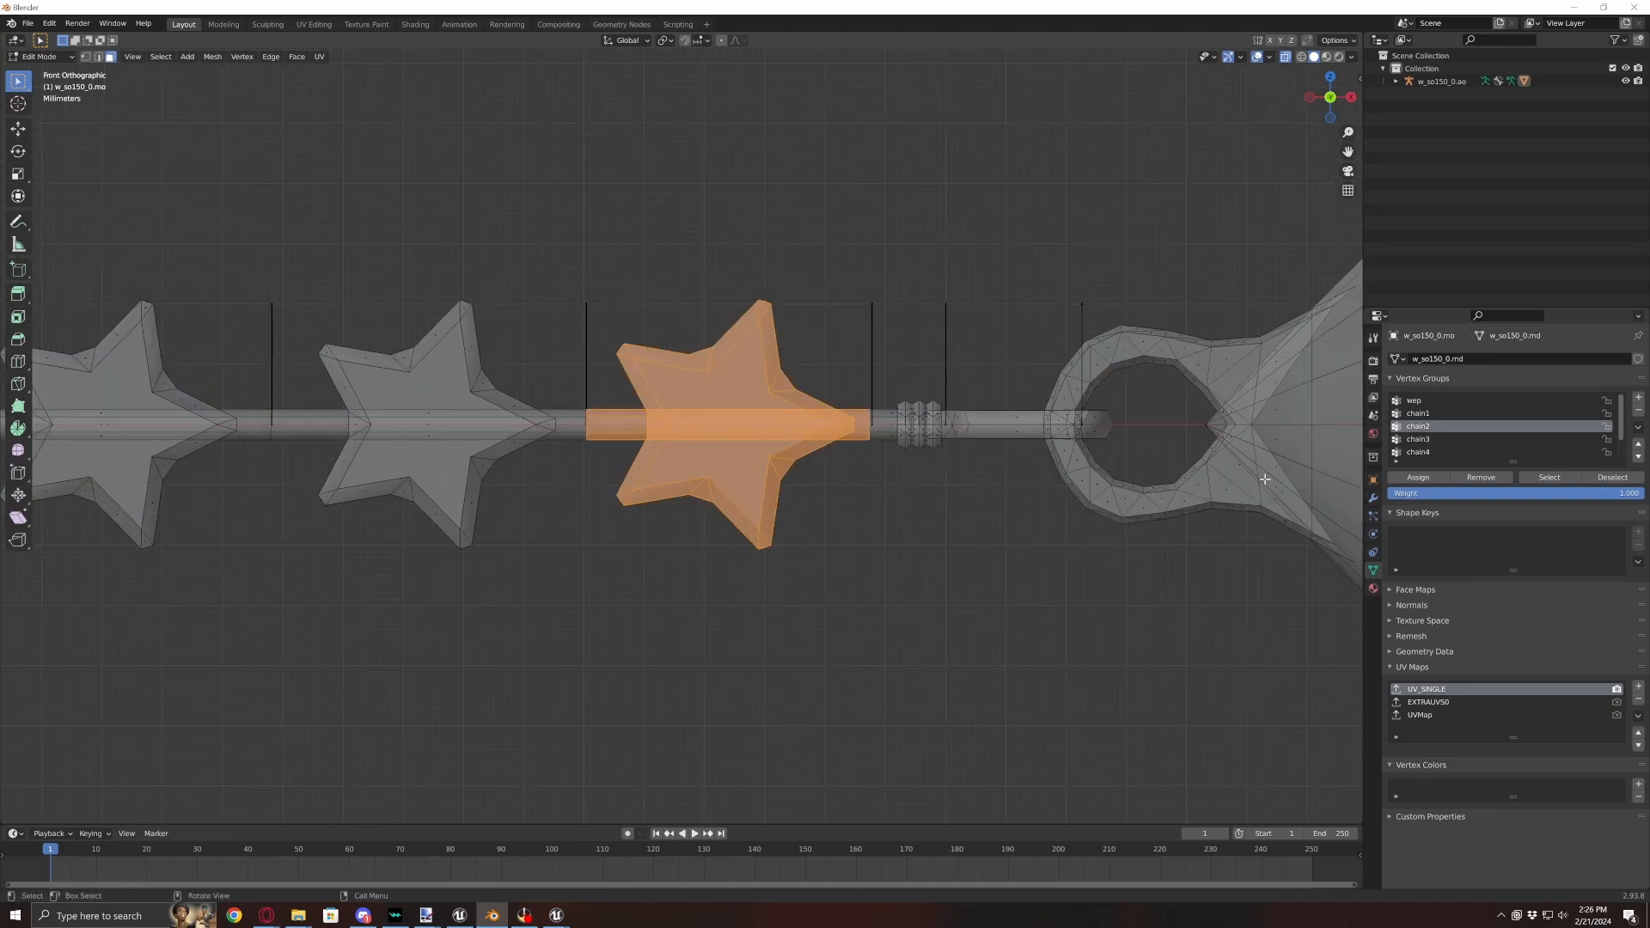
pyautogui.click(1437, 439)
pyautogui.click(1427, 479)
pyautogui.click(1613, 477)
# - Assign the middle star and its rod section to the chain4 vertex group, then deselect them
pyautogui.keyDown('shift'); pyautogui.moveTo(908, 585); pyautogui.dragTo(1105, 575, button='middle'); pyautogui.keyUp('shift')
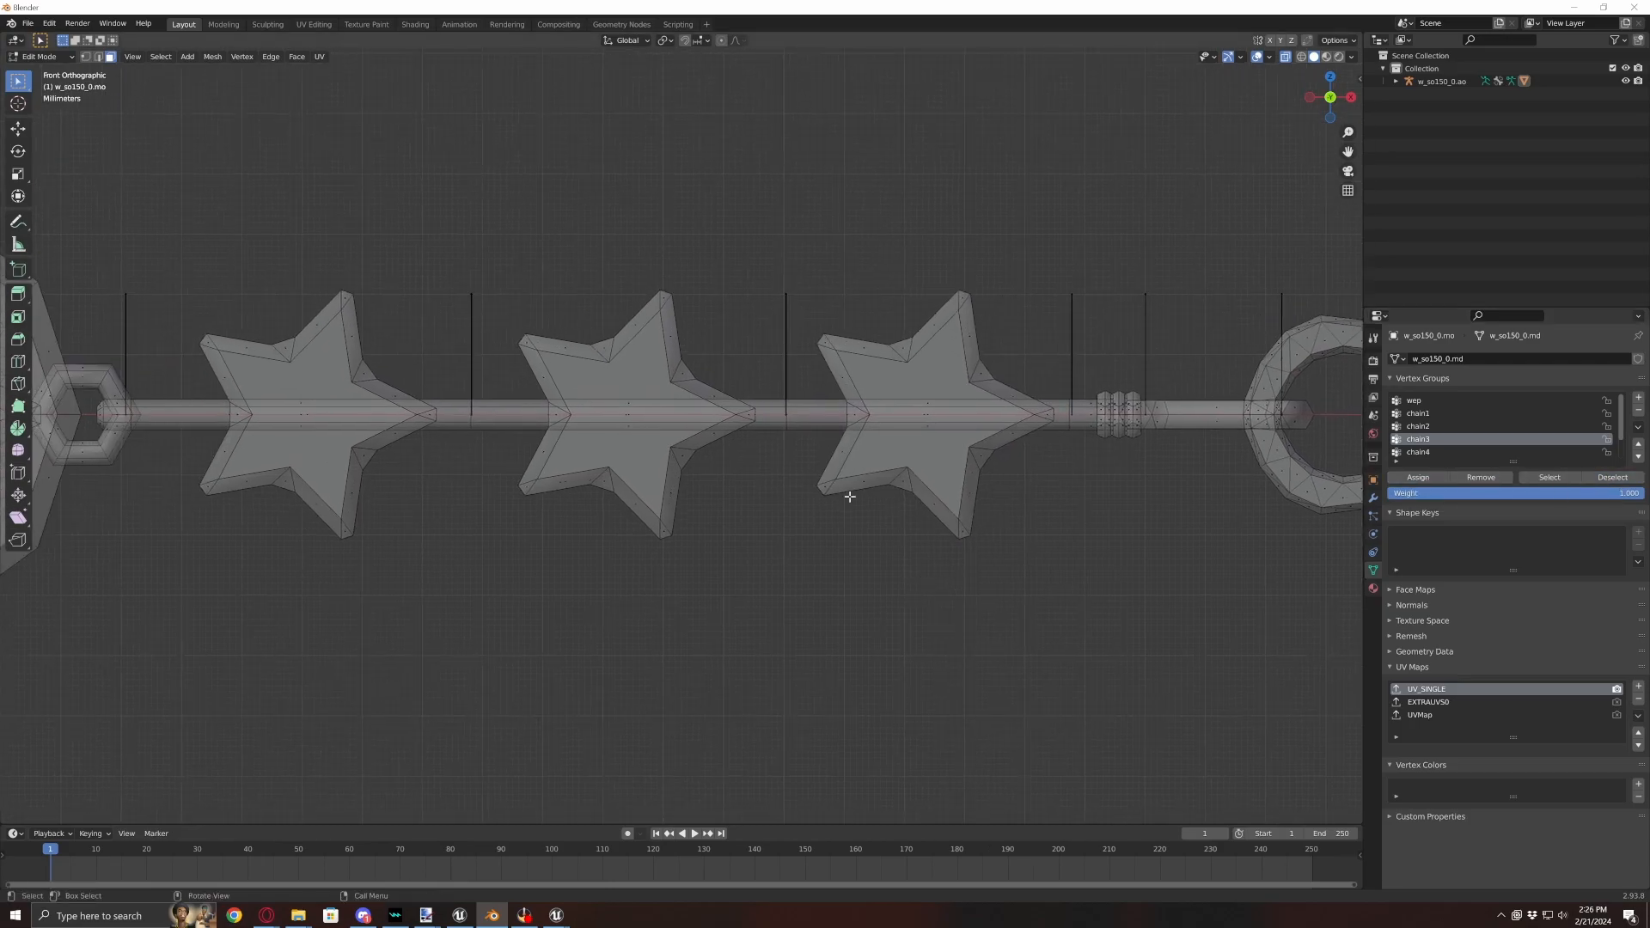
pyautogui.moveTo(778, 254); pyautogui.dragTo(514, 560)
pyautogui.click(1419, 452)
pyautogui.click(1440, 480)
pyautogui.click(1612, 477)
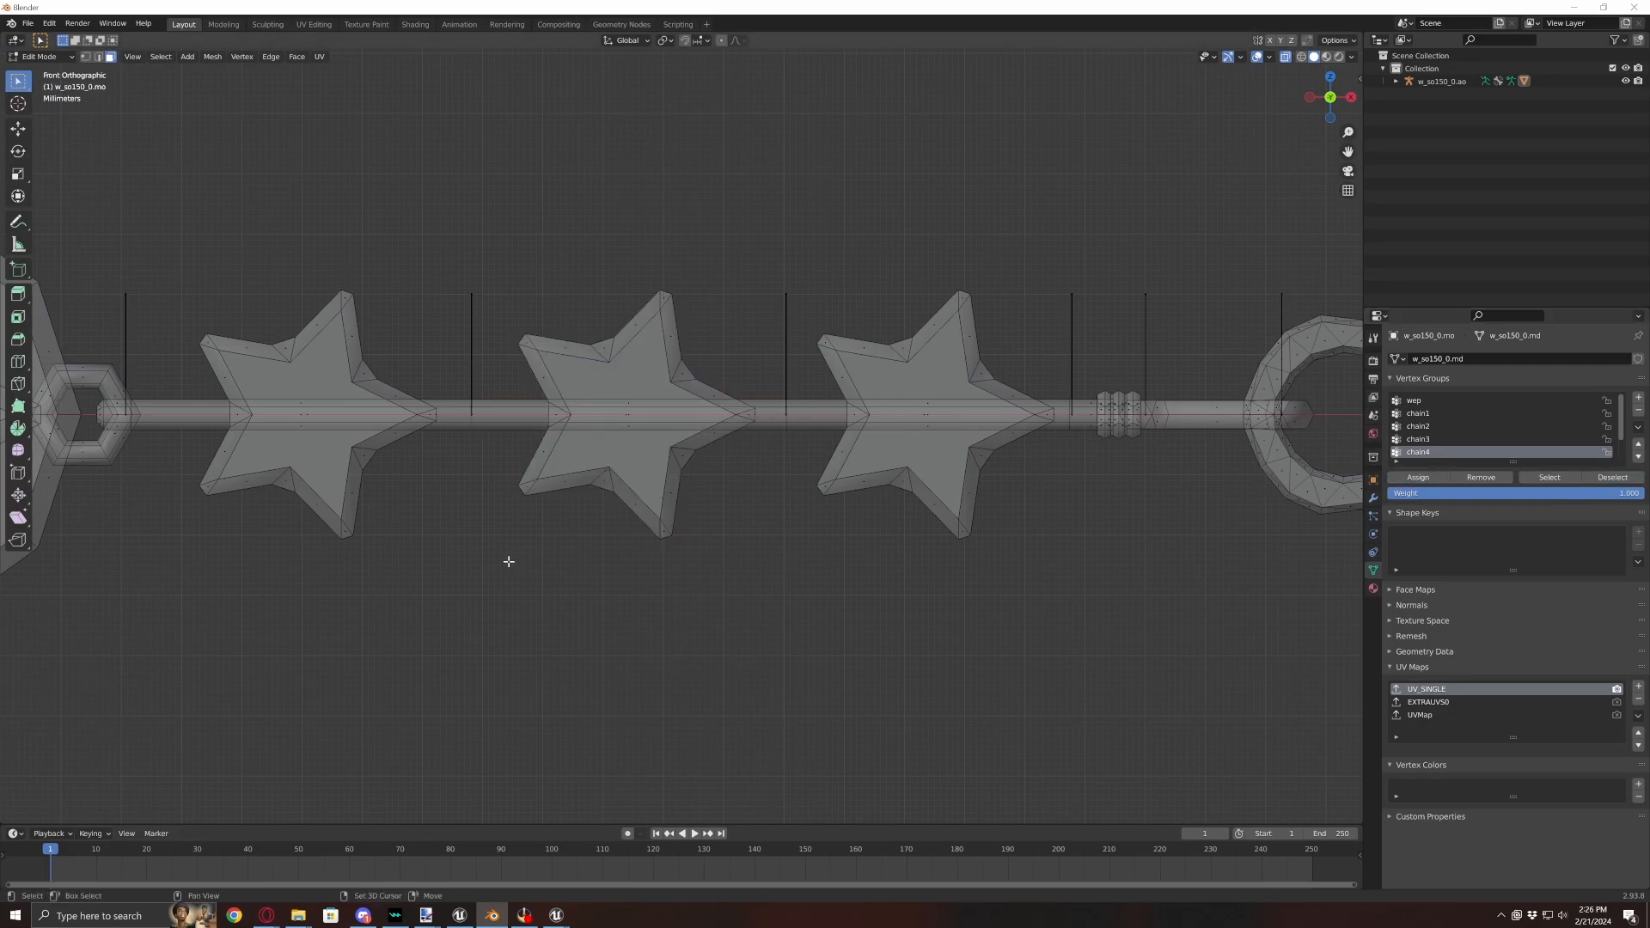
# - Assign the star nearest the medallion and its rod section to the chain5 vertex group, then deselect them
pyautogui.keyDown('shift'); pyautogui.moveTo(441, 392); pyautogui.dragTo(707, 349, button='middle'); pyautogui.keyUp('shift')
pyautogui.moveTo(692, 244); pyautogui.dragTo(443, 525)
pyautogui.scroll(-1, 1422, 459)
pyautogui.click(1419, 453)
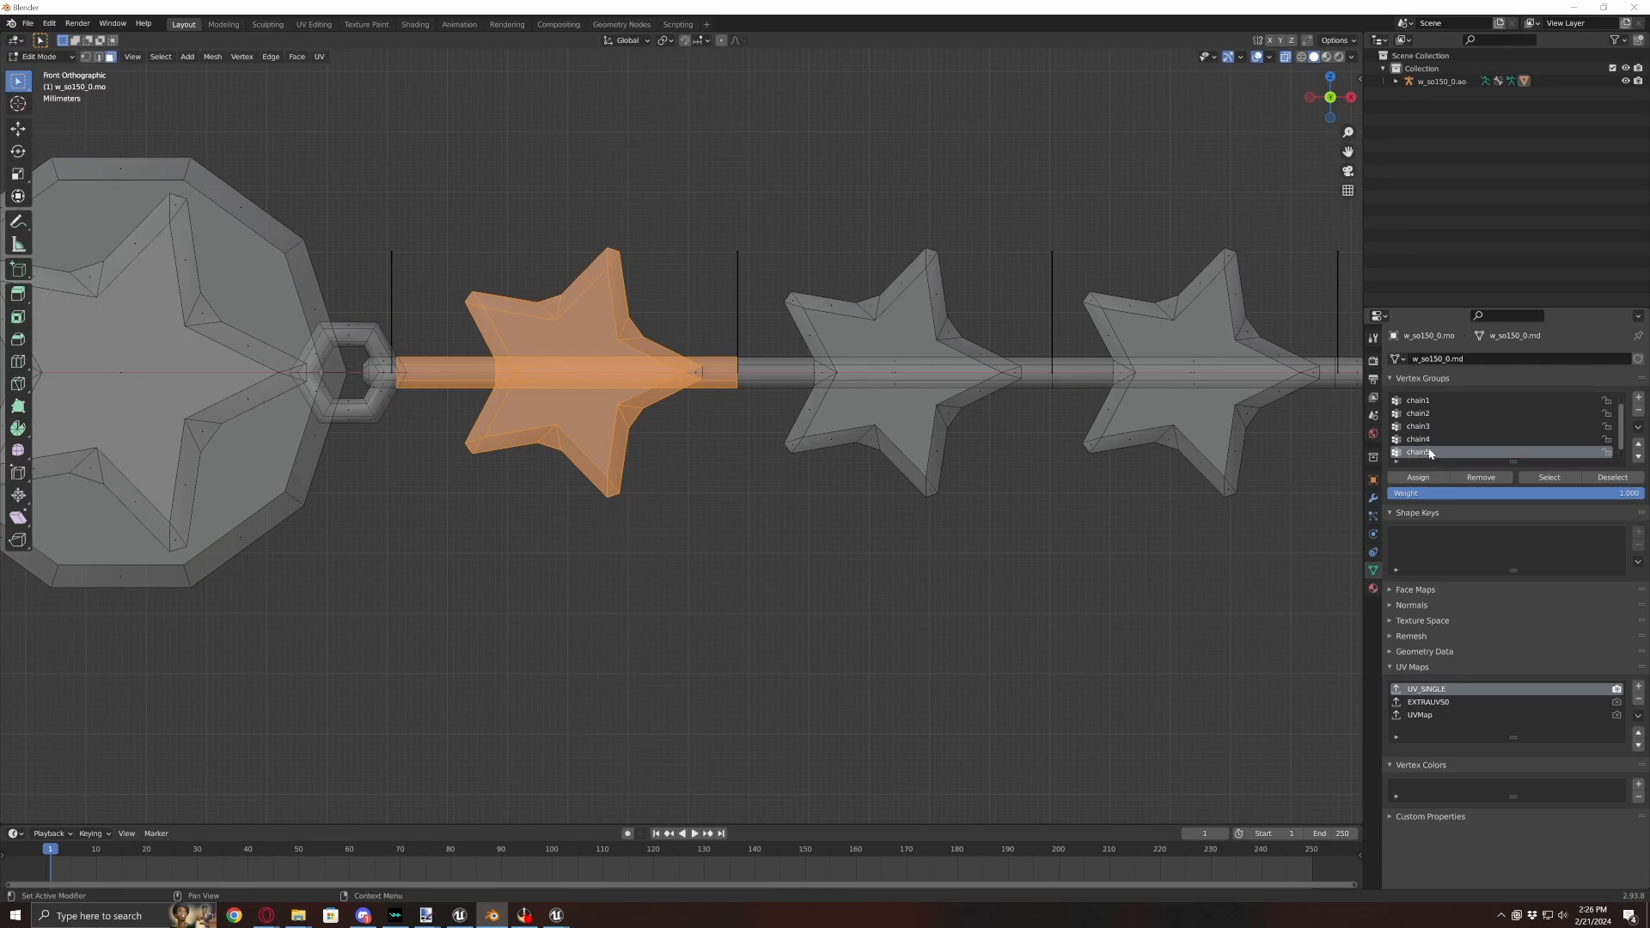
pyautogui.click(1435, 477)
pyautogui.click(1623, 478)
# - Assign the star medallion and its connecting link to the chain6 vertex group, then deselect them
pyautogui.keyDown('shift'); pyautogui.moveTo(615, 509); pyautogui.dragTo(948, 494, button='middle'); pyautogui.keyUp('shift')
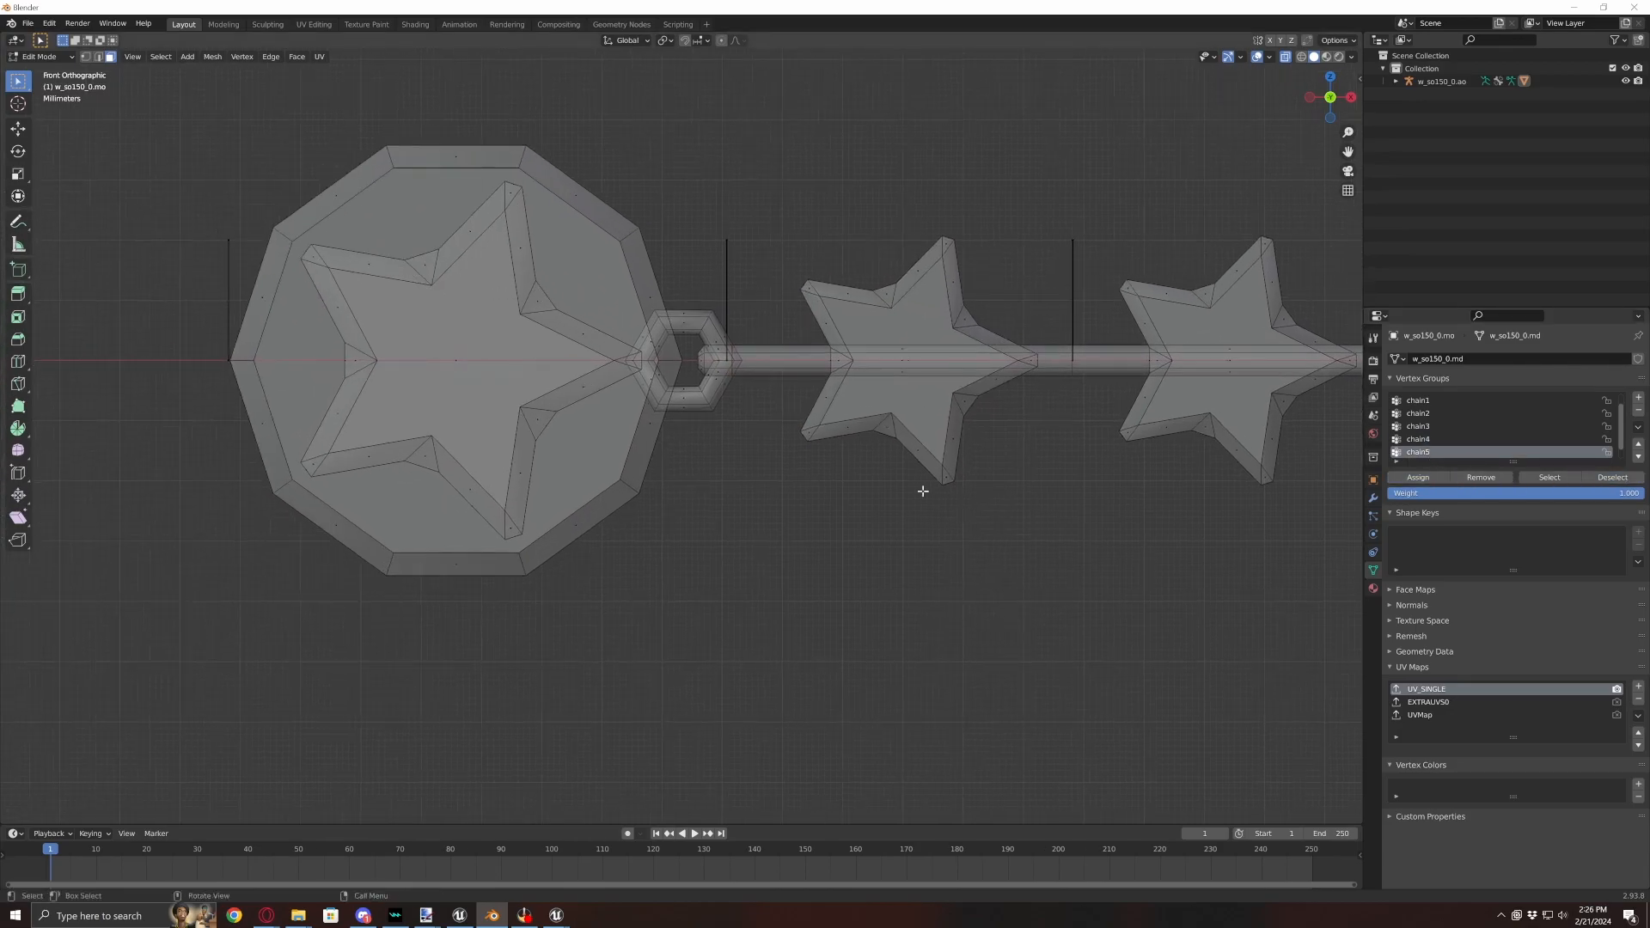
pyautogui.scroll(-2, 945, 490)
pyautogui.moveTo(734, 216); pyautogui.dragTo(307, 603)
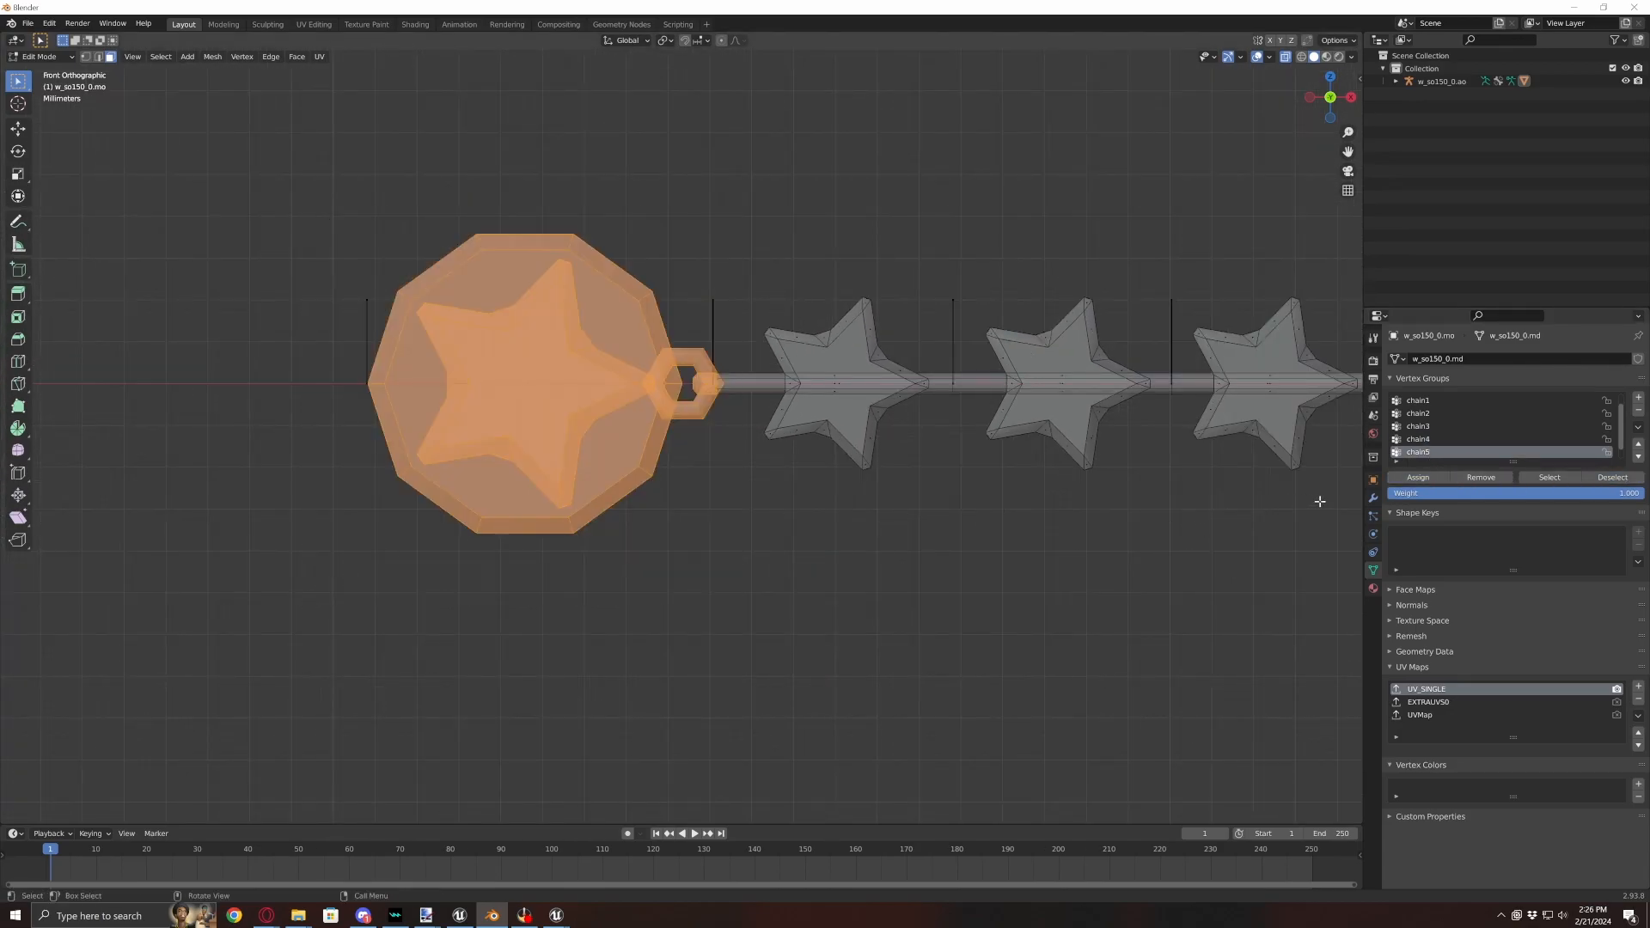
pyautogui.scroll(-1, 1434, 447)
pyautogui.click(1420, 452)
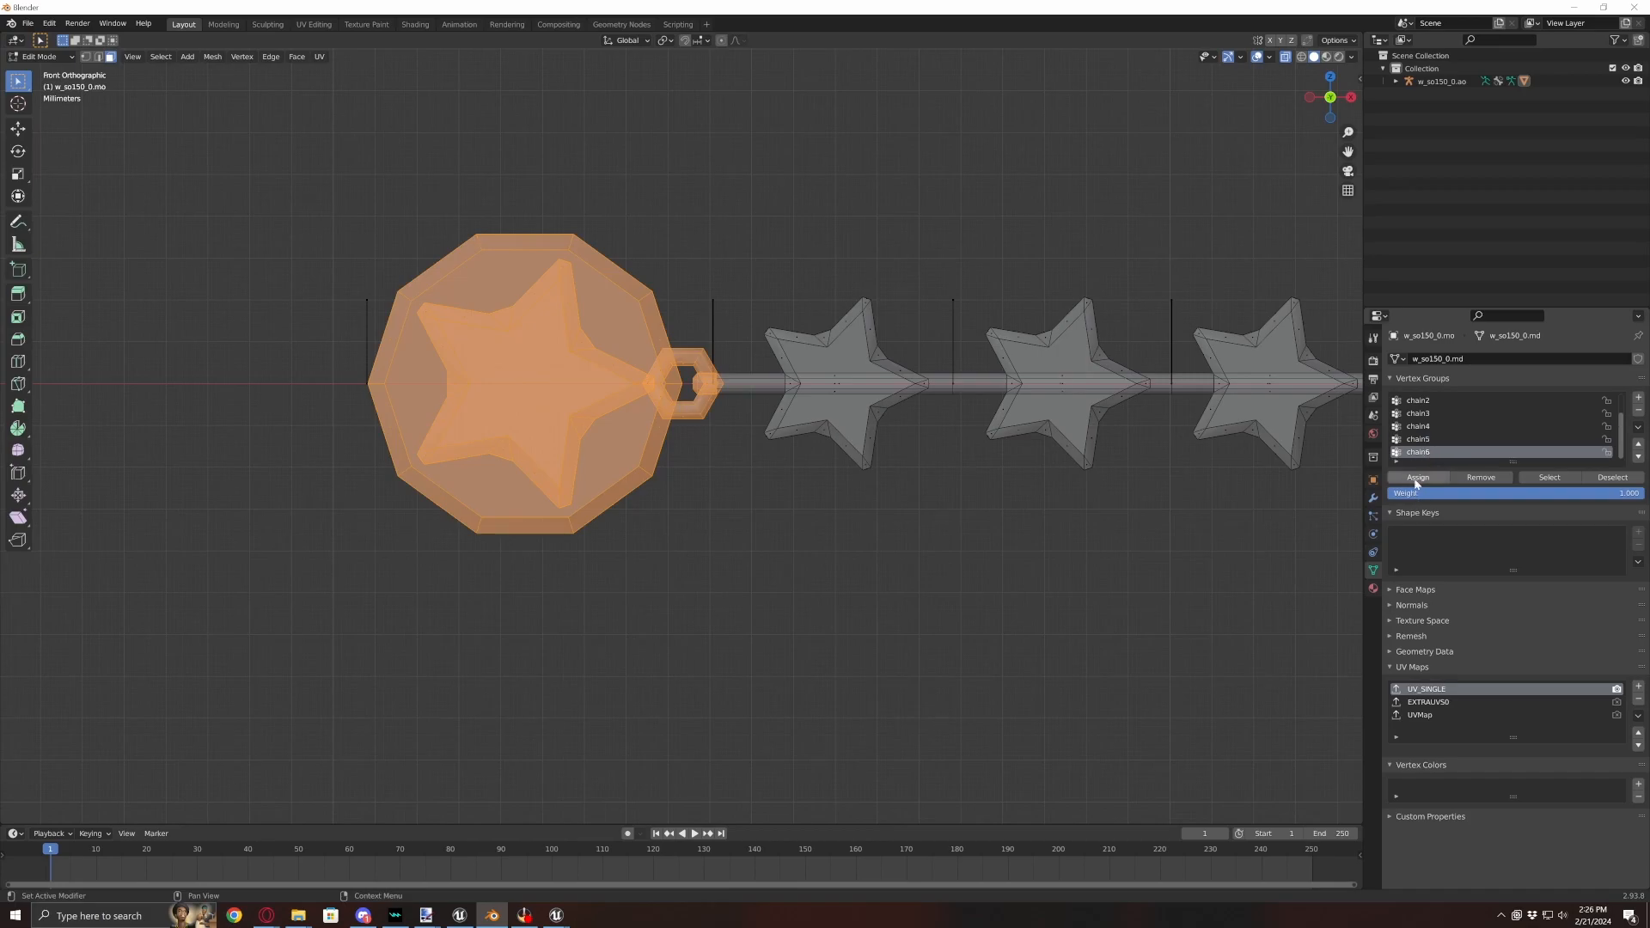
pyautogui.click(1614, 479)
# - Select the faces of all six chain vertex groups together, from chain6 back to chain1
pyautogui.scroll(-3, 960, 555)
pyautogui.keyDown('shift'); pyautogui.moveTo(956, 574); pyautogui.dragTo(758, 616, button='middle'); pyautogui.keyUp('shift')
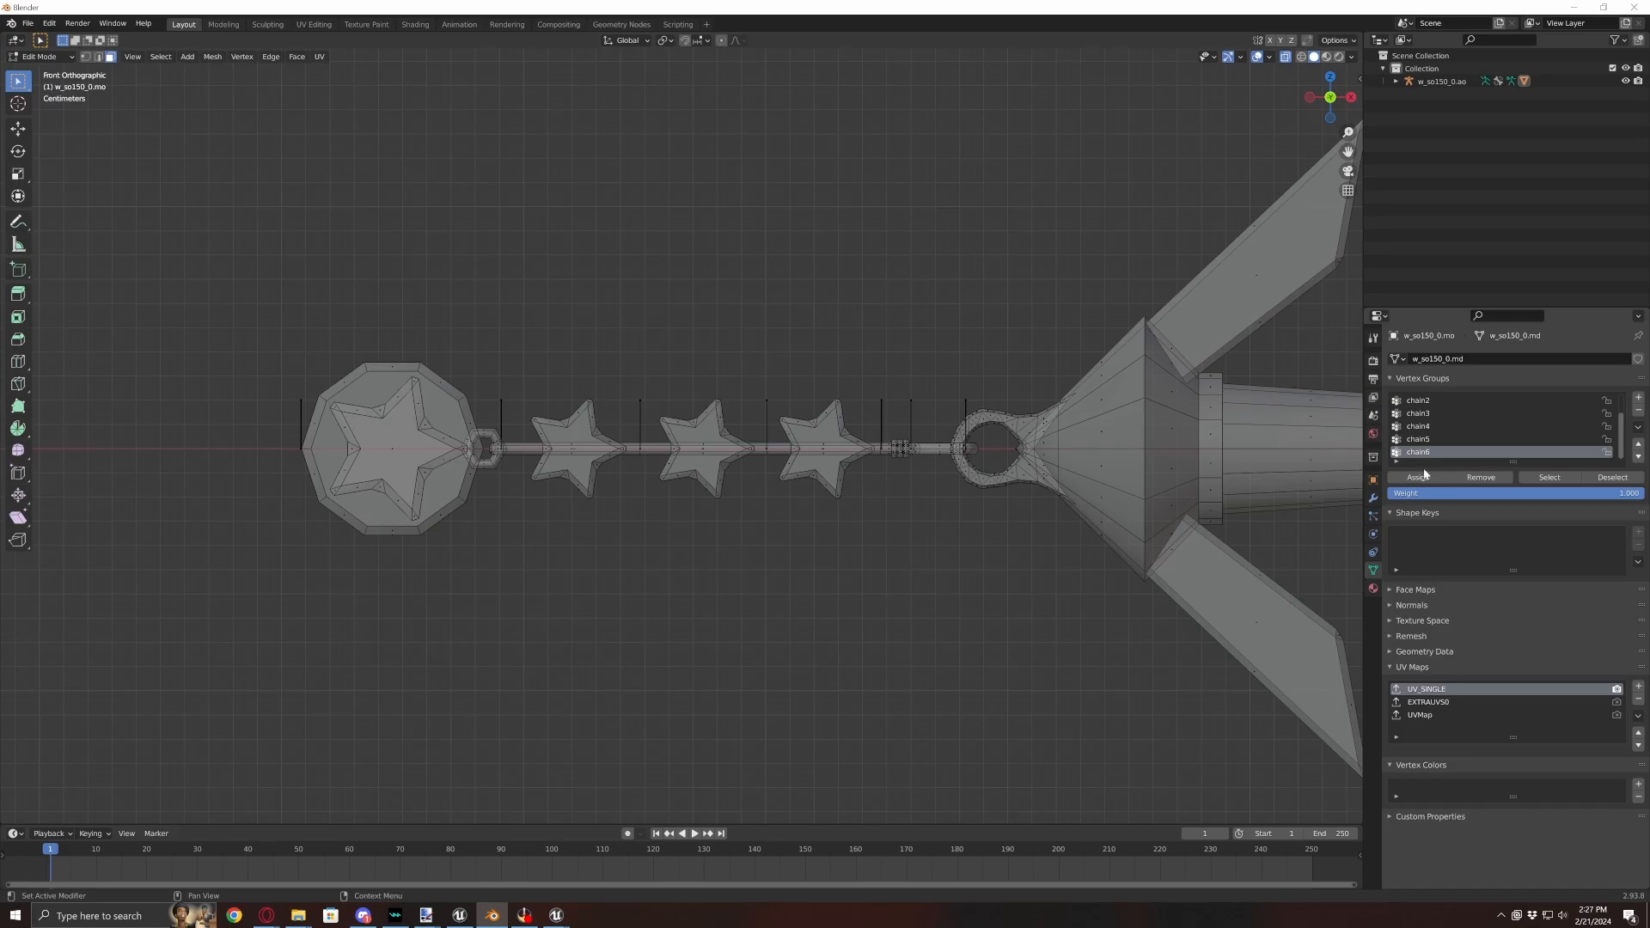
pyautogui.click(1552, 477)
pyautogui.click(1466, 440)
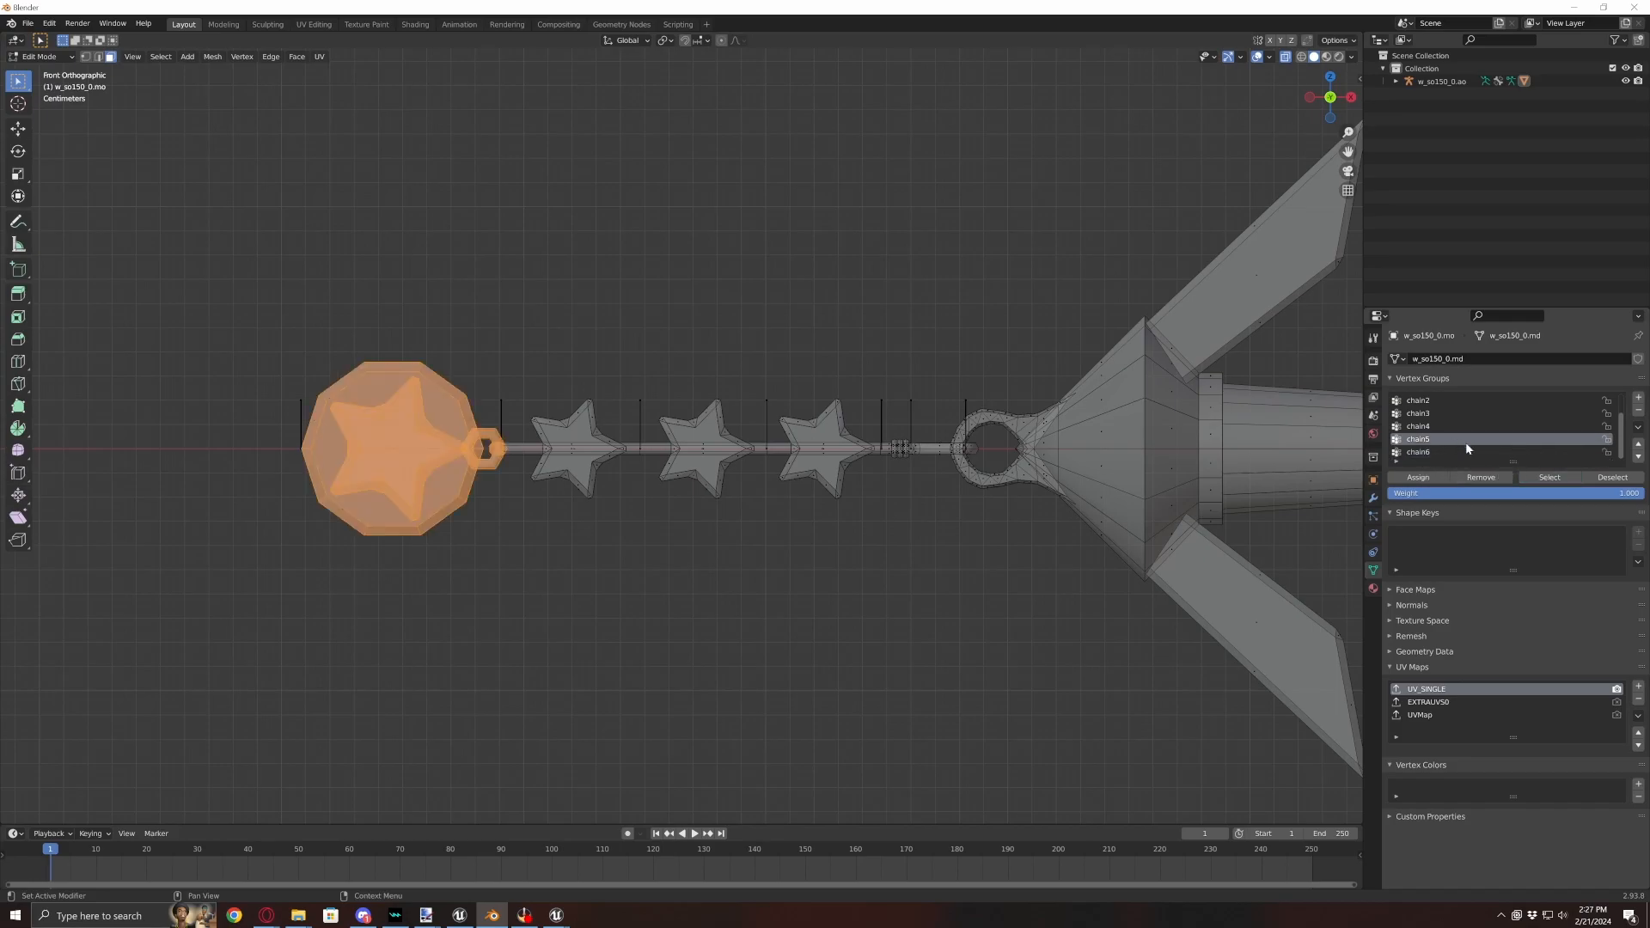
pyautogui.click(1550, 478)
pyautogui.click(1469, 429)
pyautogui.click(1553, 478)
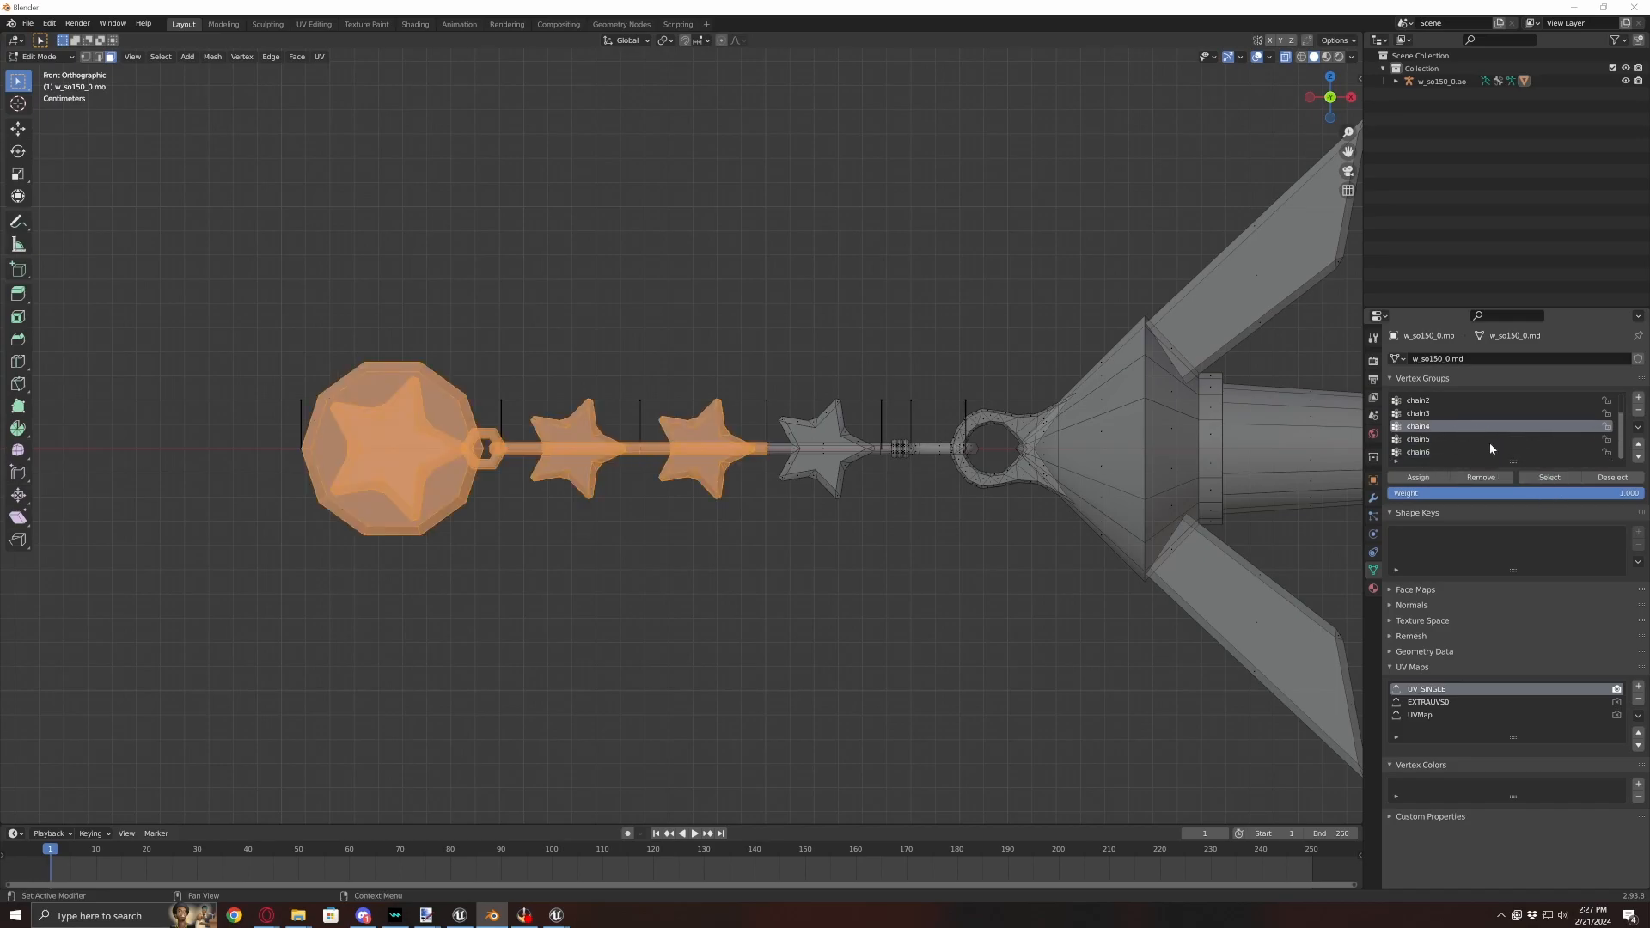
pyautogui.click(1461, 413)
pyautogui.click(1560, 477)
pyautogui.click(1447, 400)
pyautogui.click(1534, 477)
pyautogui.scroll(1, 1529, 447)
pyautogui.click(1418, 400)
pyautogui.click(1550, 478)
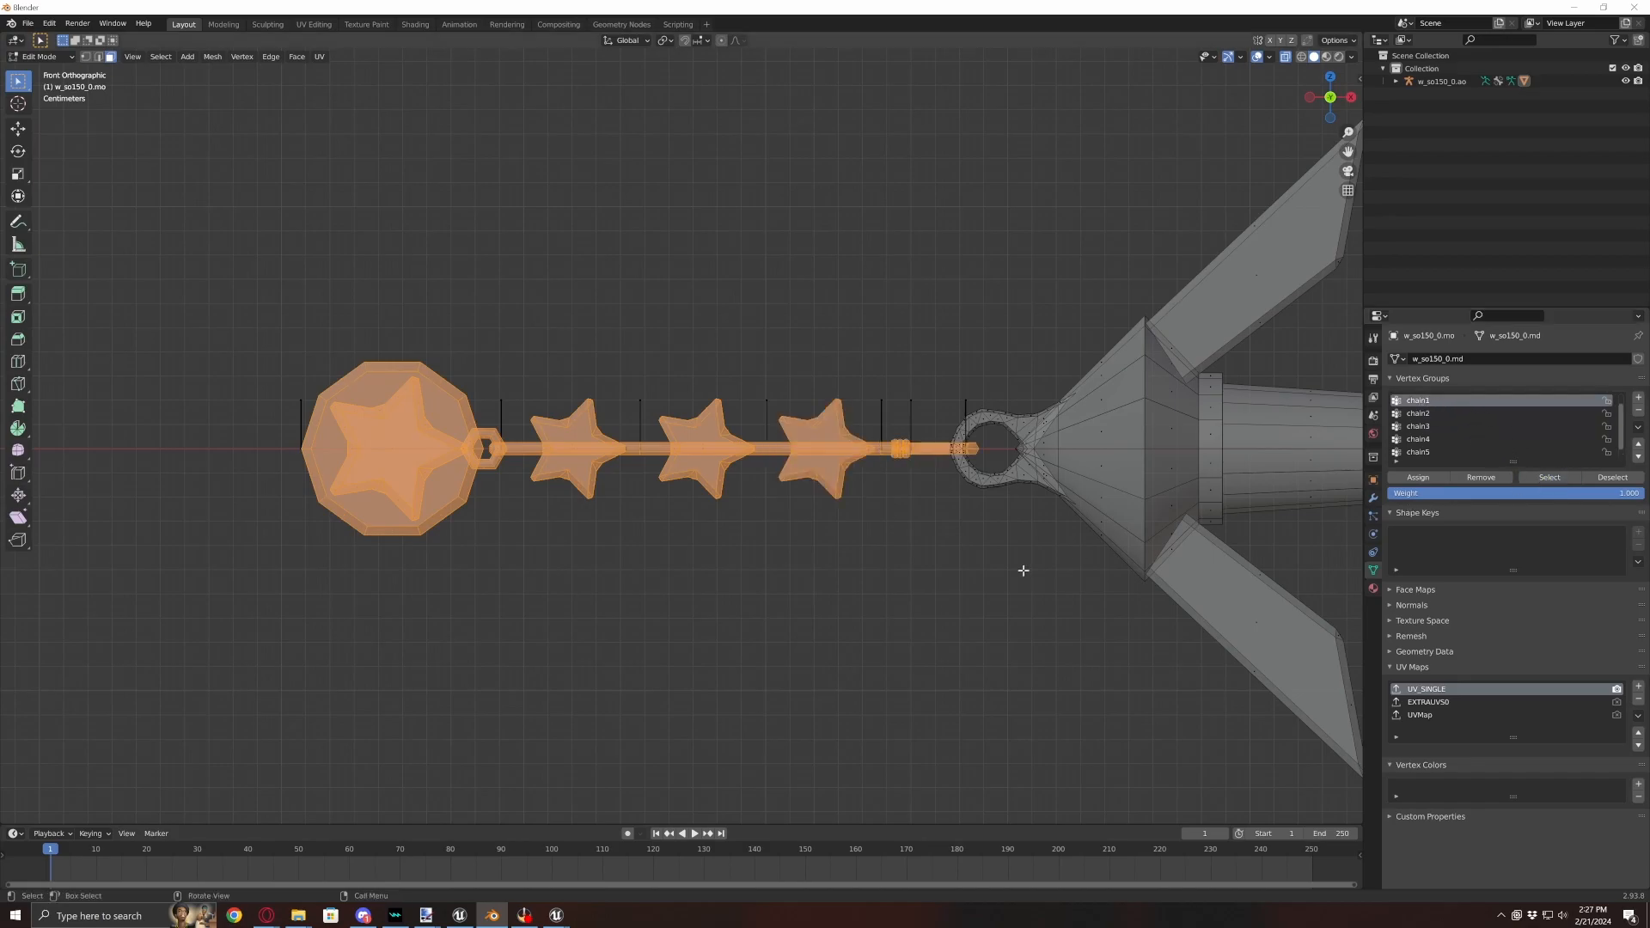
# - Invert the selection to the keyblade body, assign it to the wep vertex group, and deselect it
pyautogui.scroll(-3, 987, 596)
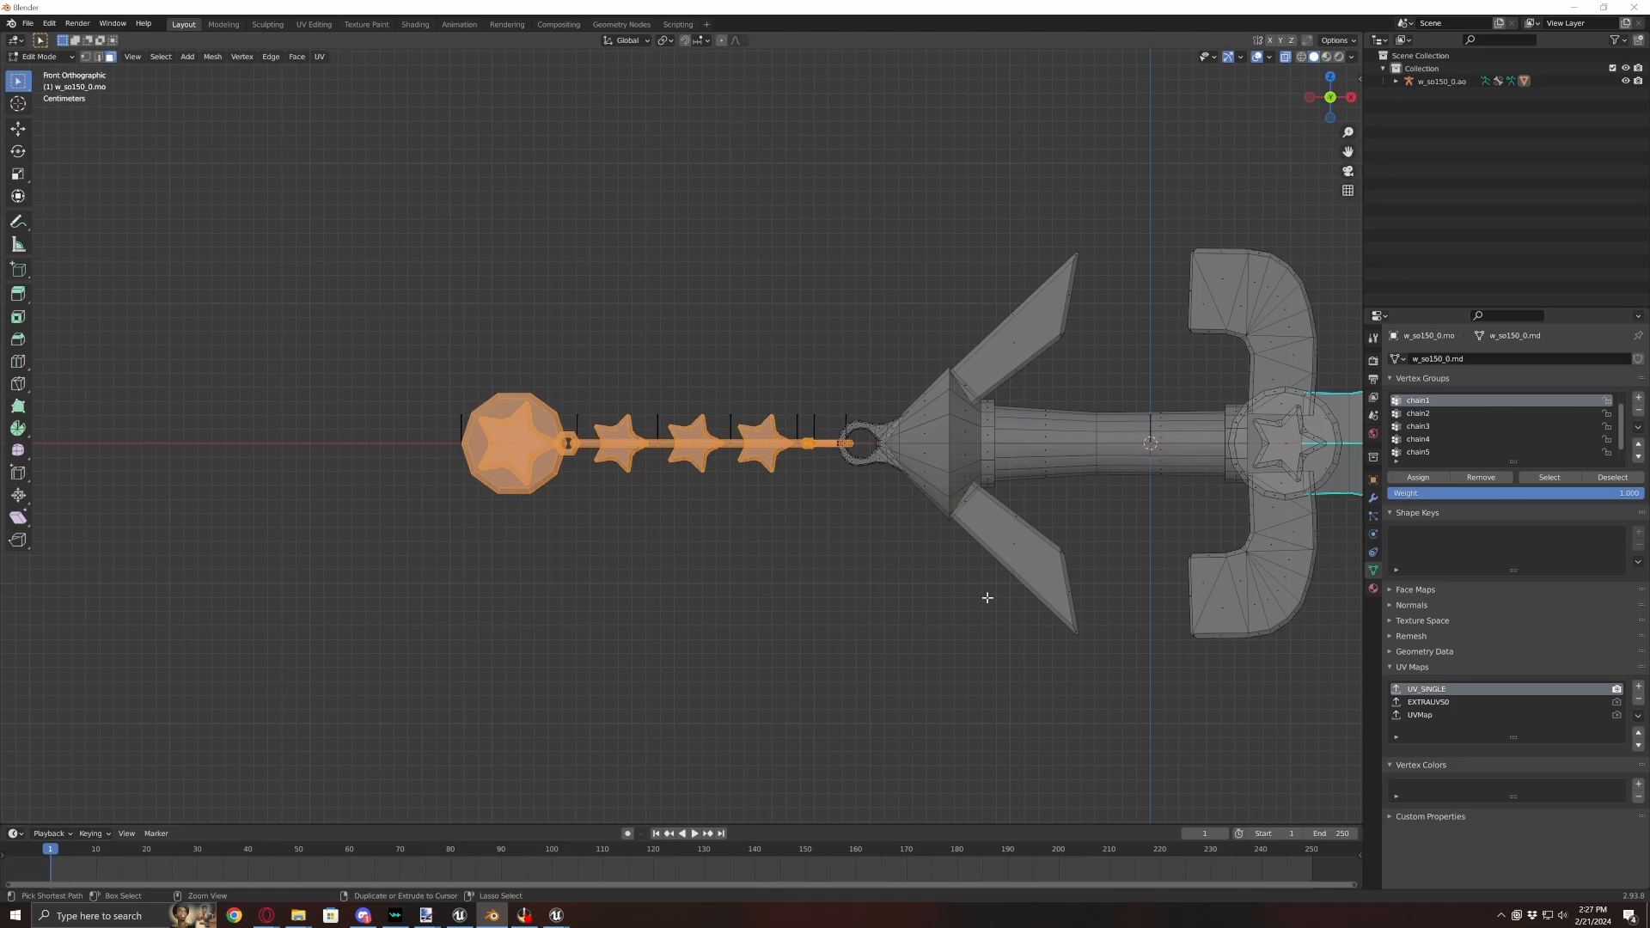
pyautogui.hotkey('ctrl', 'i')
pyautogui.moveTo(951, 592); pyautogui.dragTo(847, 656, button='middle')
pyautogui.scroll(1, 1478, 418)
pyautogui.click(1458, 403)
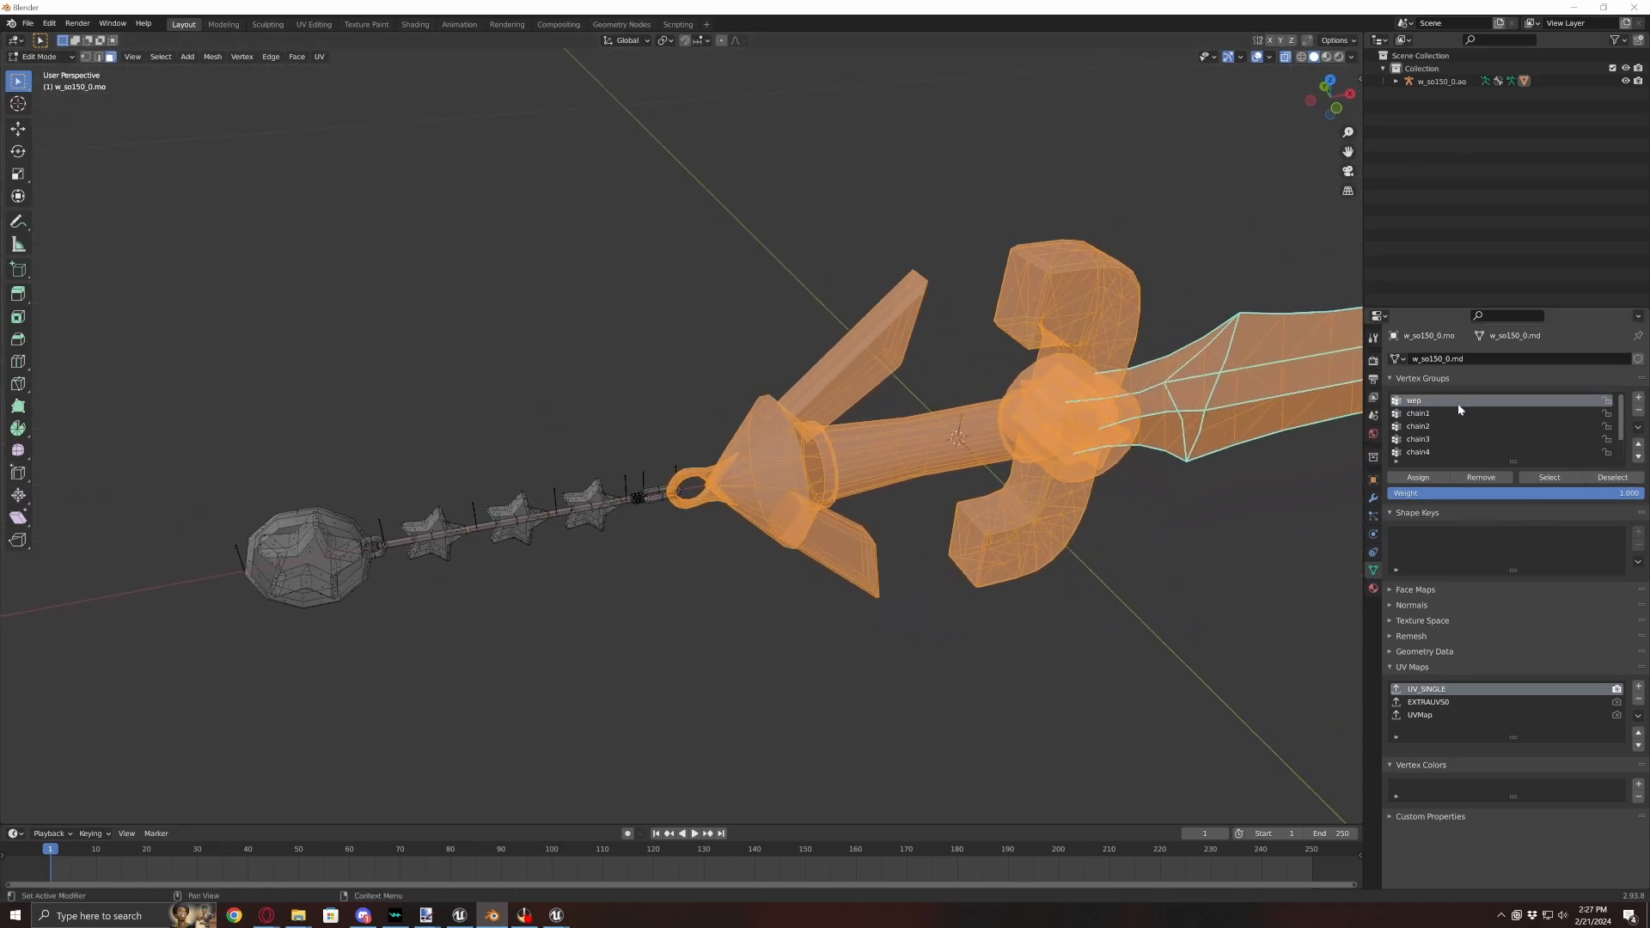
pyautogui.click(1431, 480)
pyautogui.scroll(-3, 920, 377)
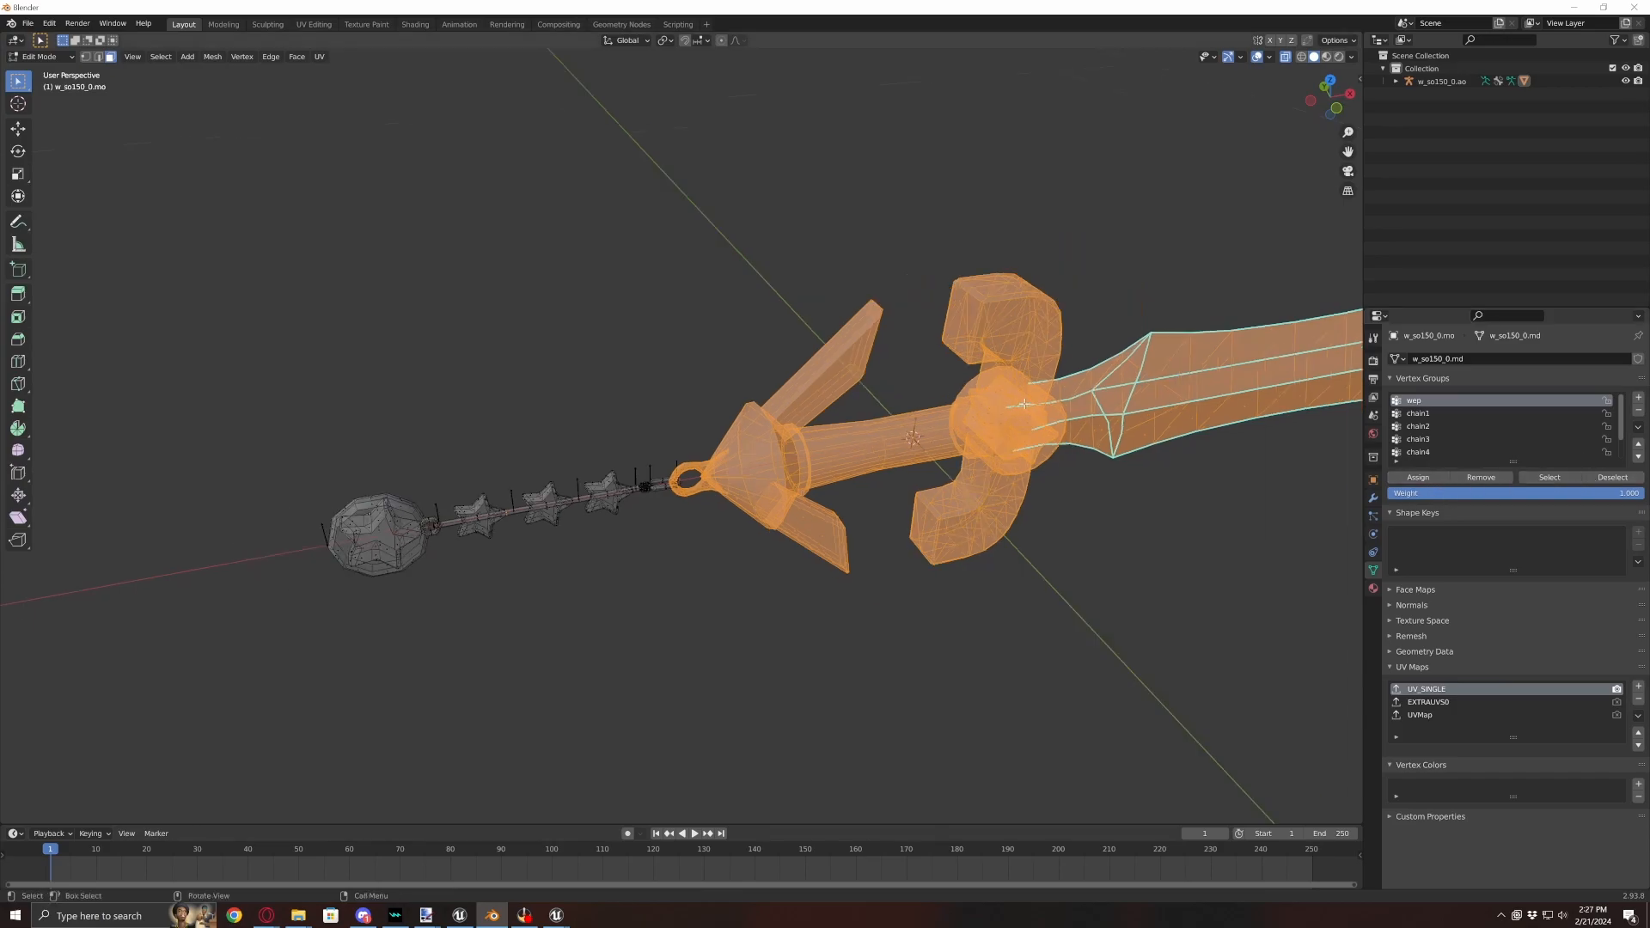
pyautogui.scroll(-2, 920, 378)
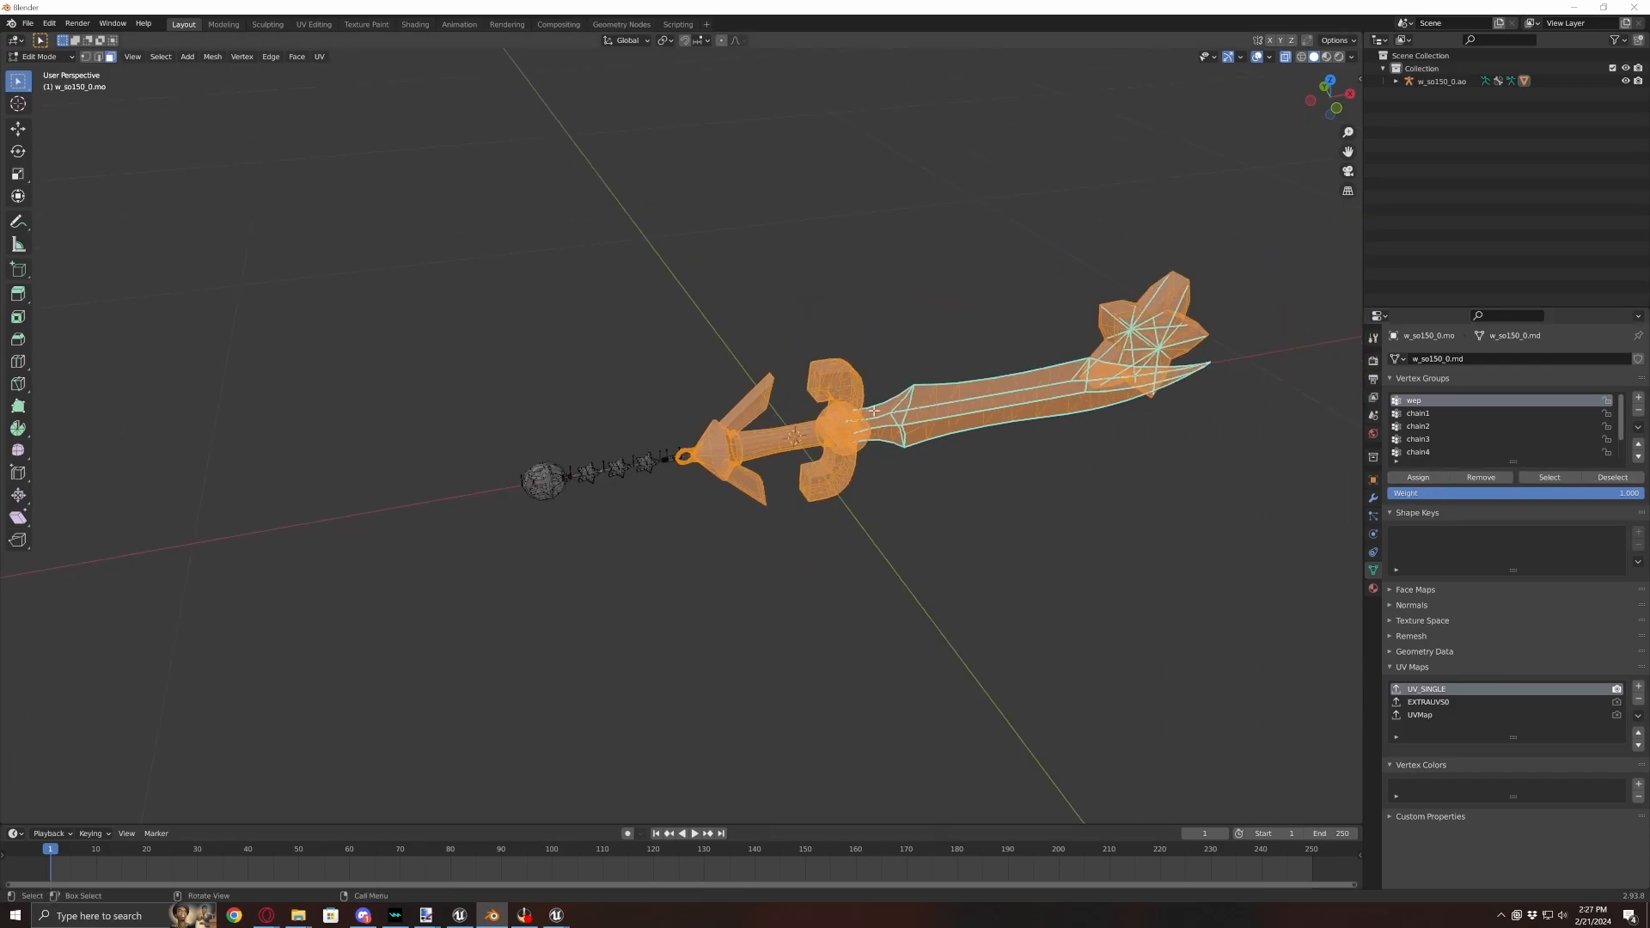
pyautogui.click(1612, 477)
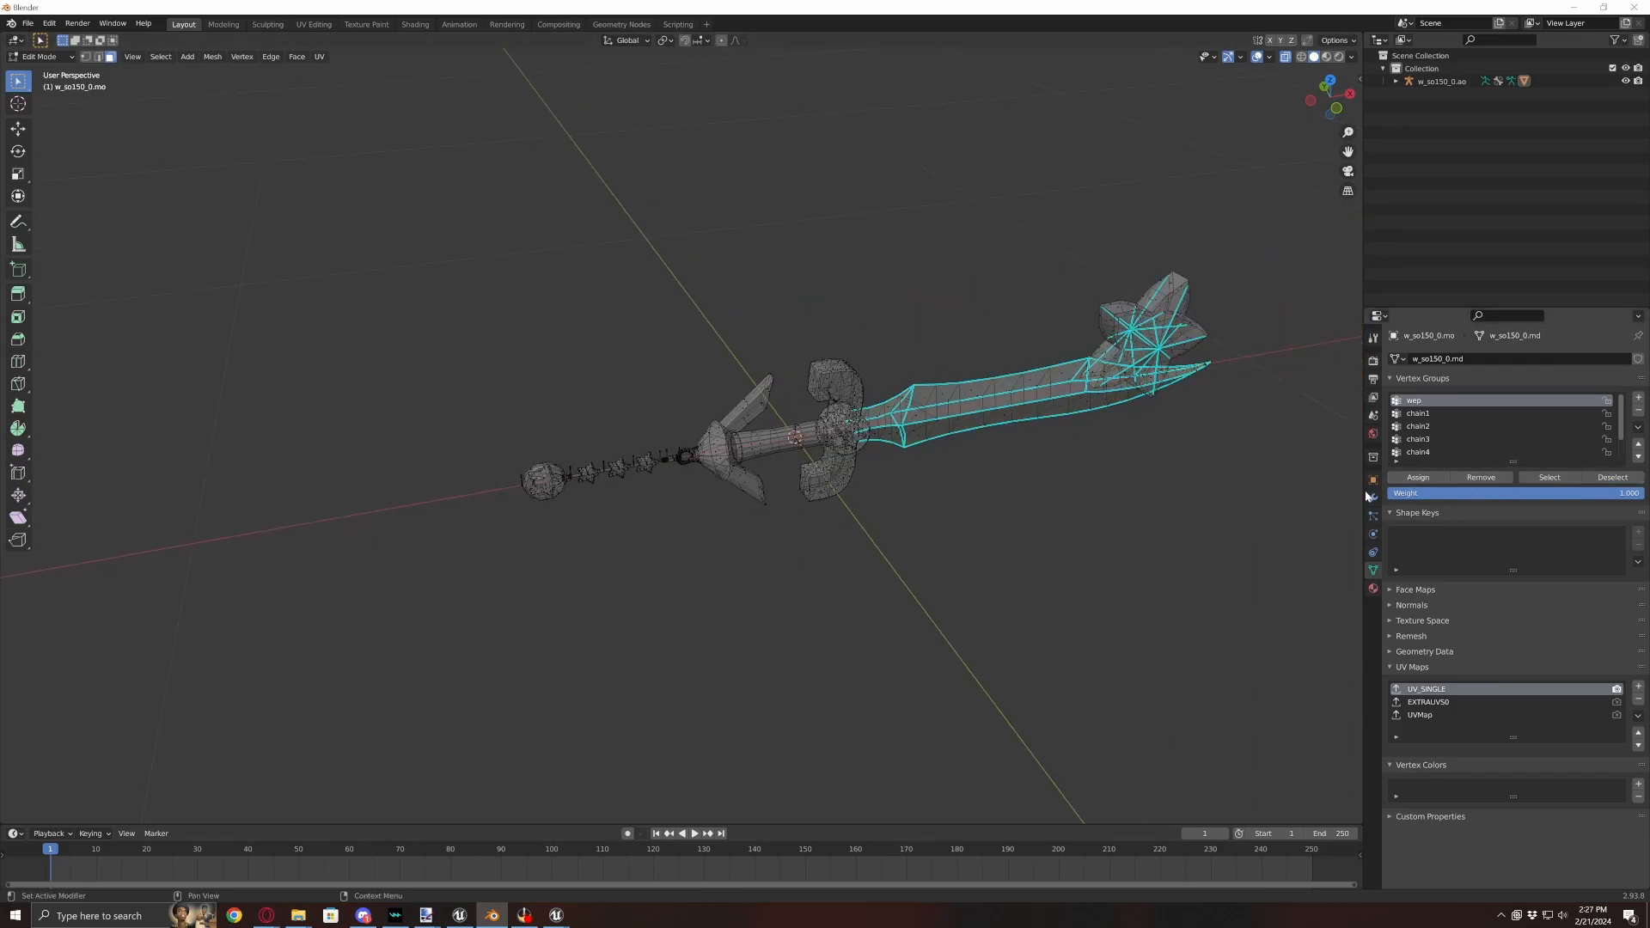
# - Turn off X-Ray, leave the mesh's Edit Mode, and put the w_so150_0.ao skeleton into Pose Mode
pyautogui.click(1286, 57)
pyautogui.press('Tab')
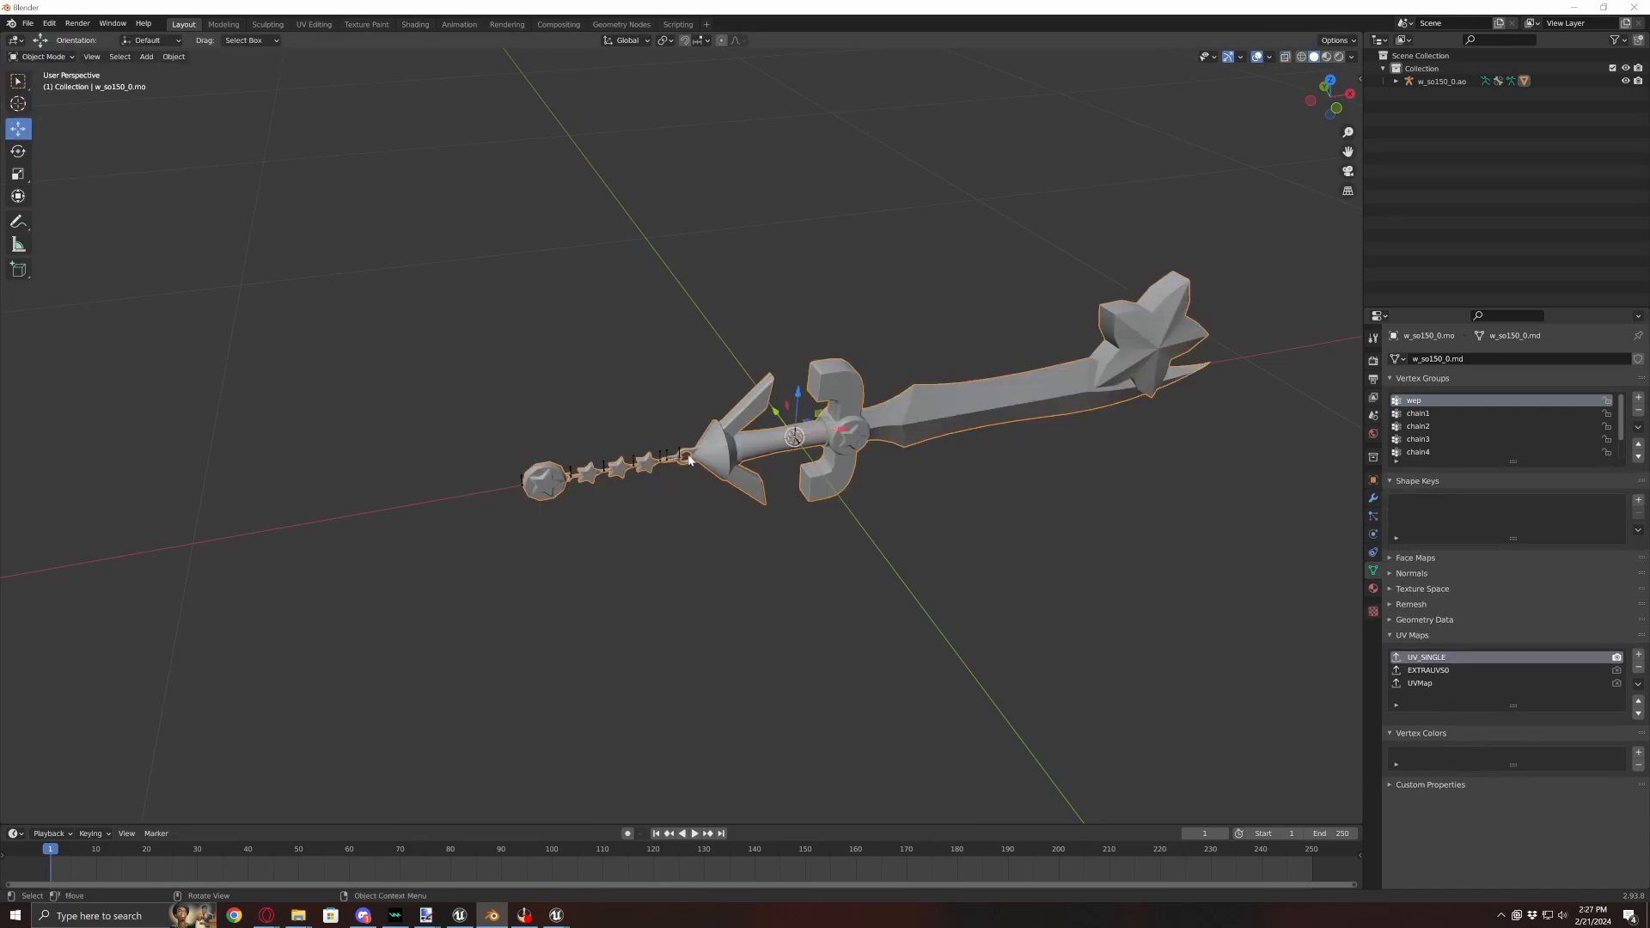
pyautogui.click(682, 456)
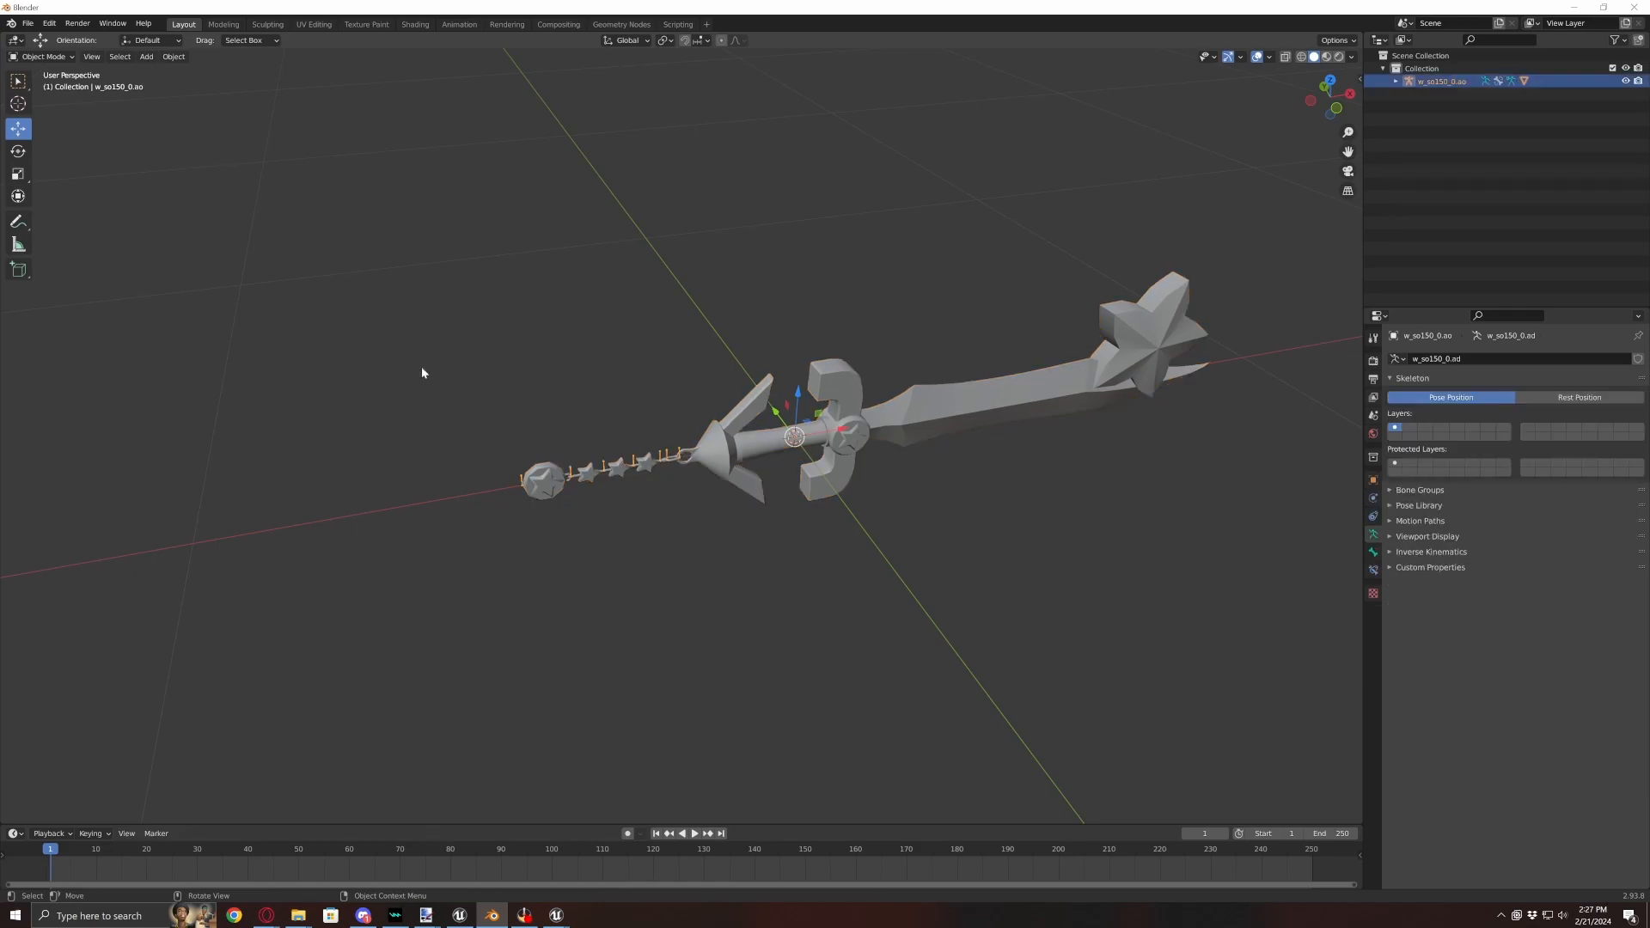
pyautogui.click(38, 57)
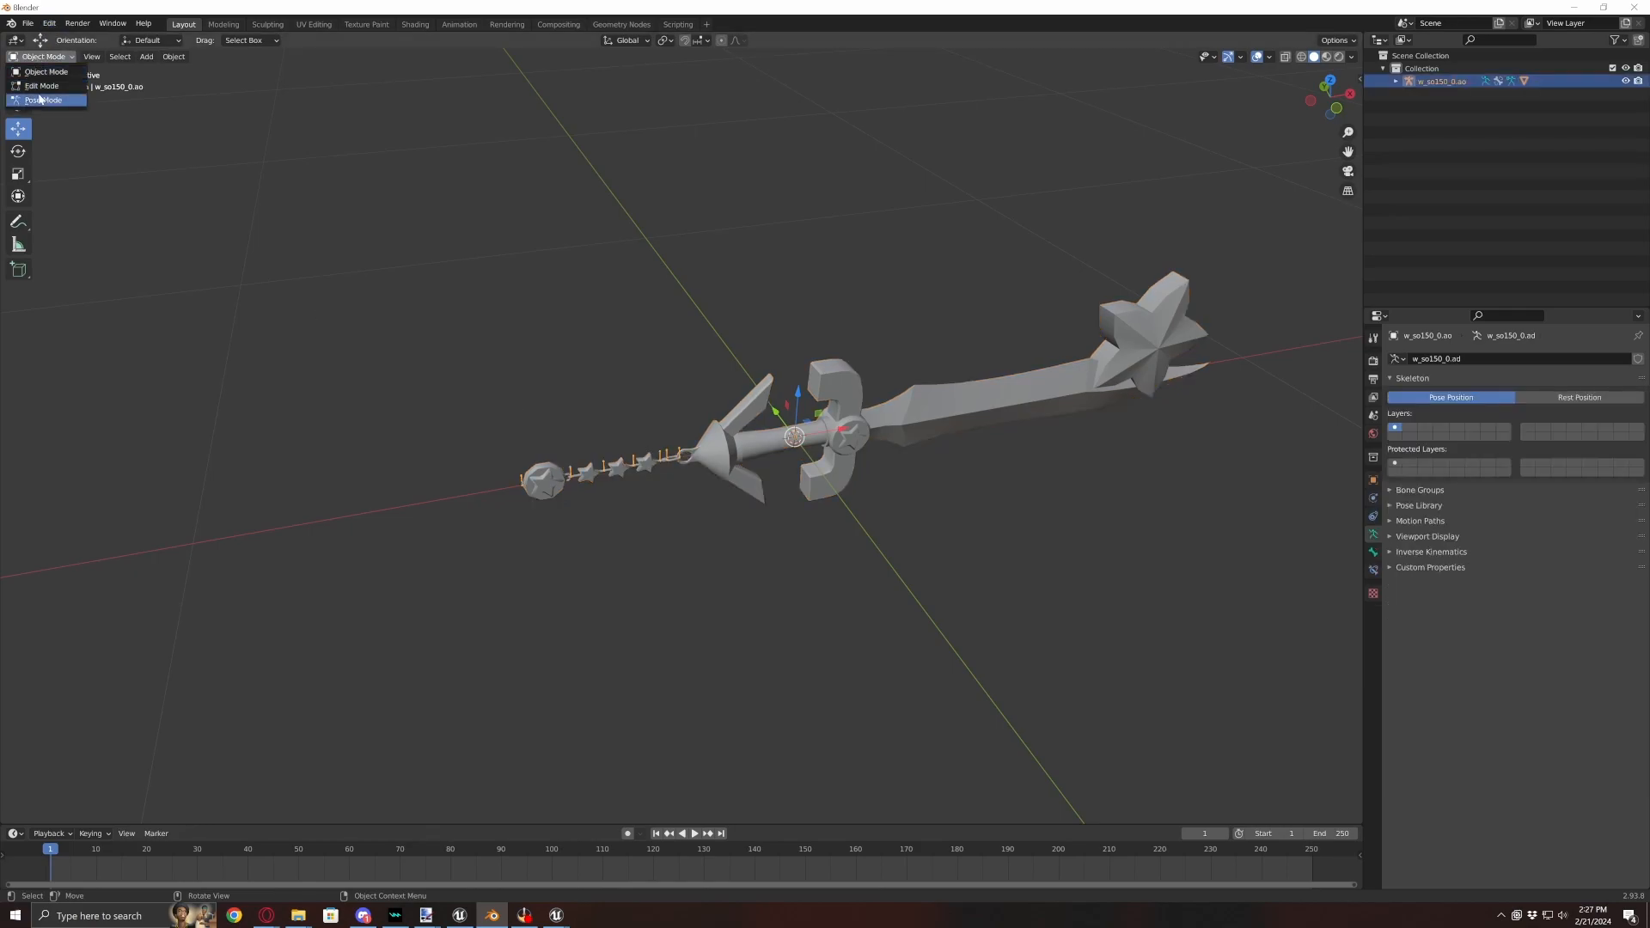
pyautogui.click(40, 101)
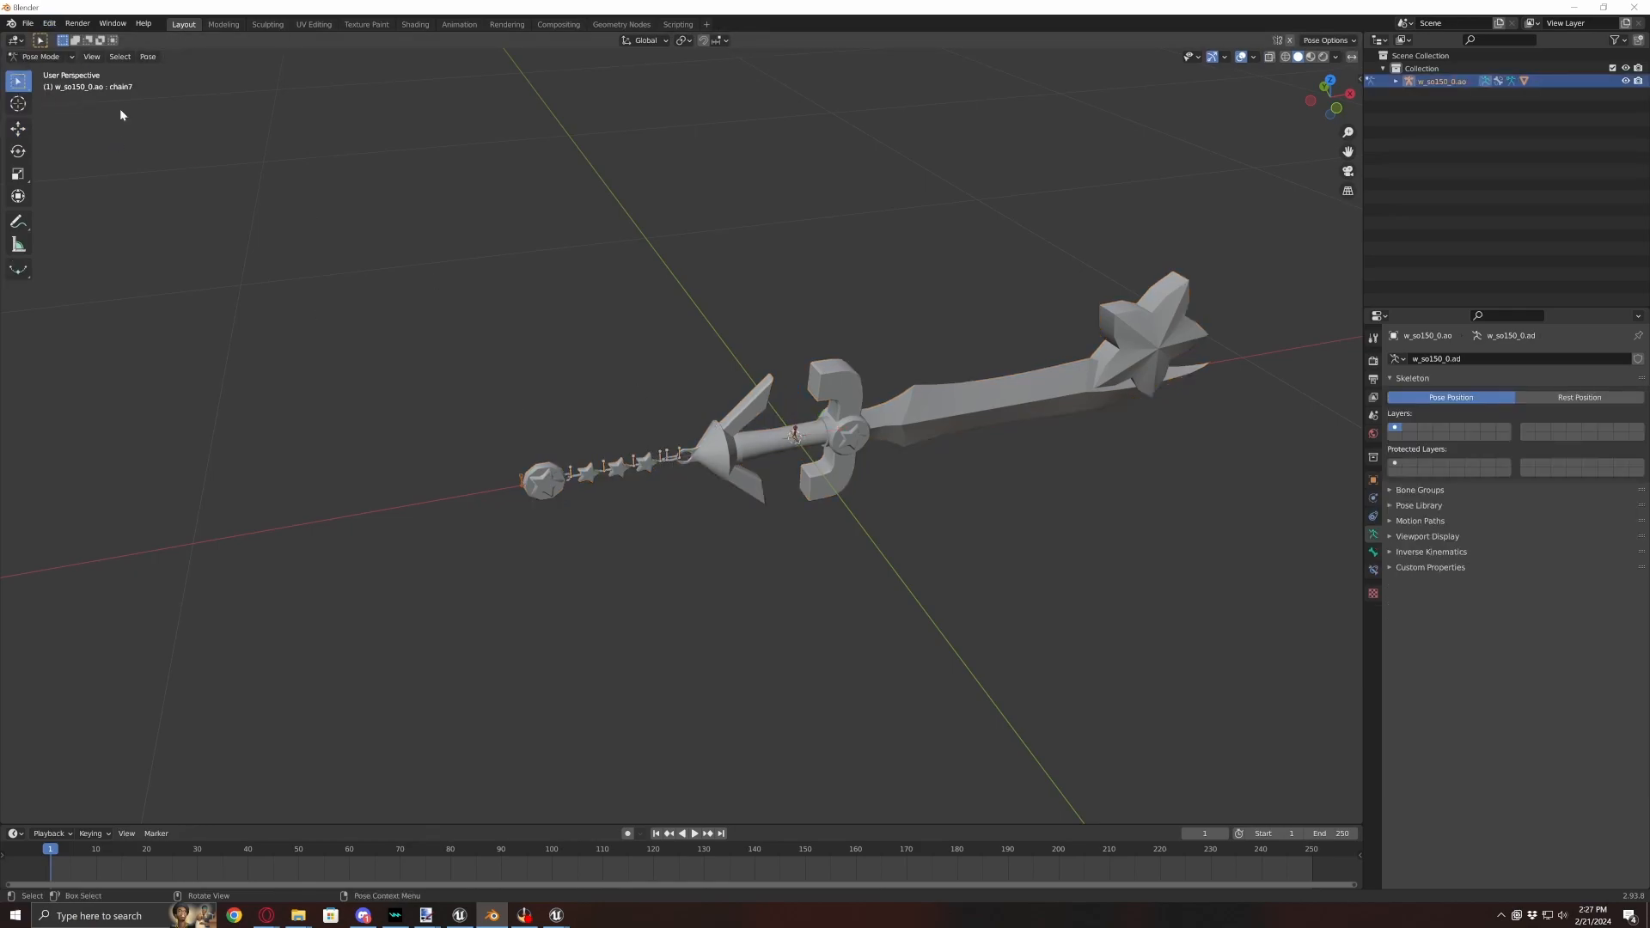
# - Test the weights by rotating the chain bones in turn from the pommel ring outward, turning chain6 about 30° around global Y
pyautogui.scroll(3, 762, 451)
pyautogui.click(678, 468)
pyautogui.click(18, 150)
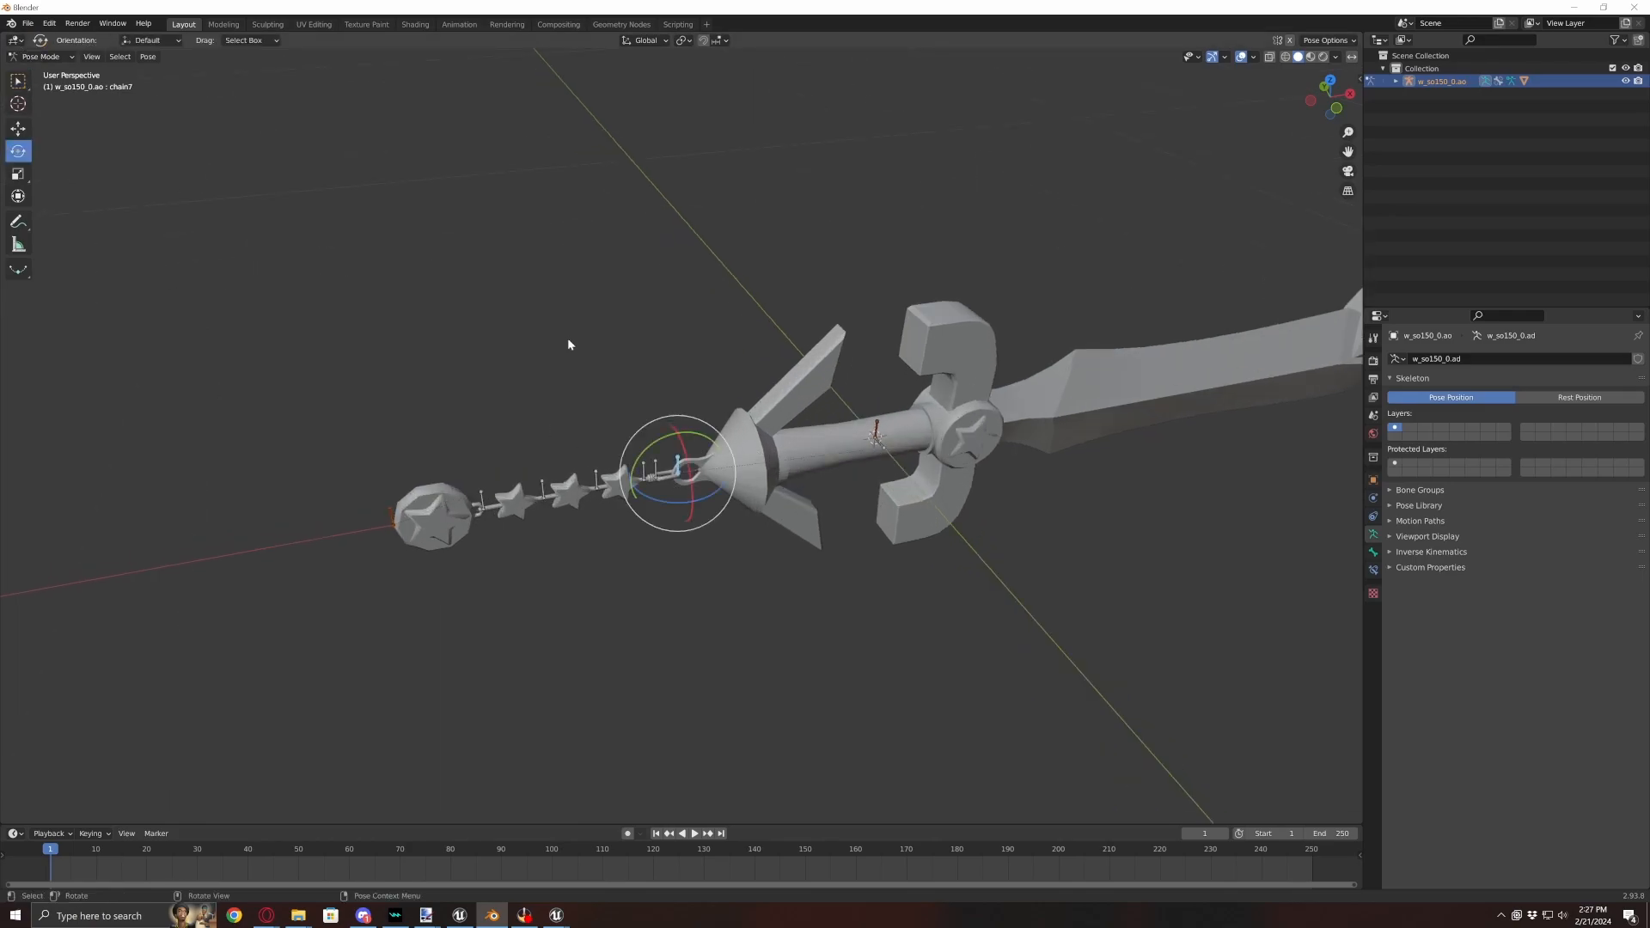
pyautogui.moveTo(714, 440); pyautogui.dragTo(789, 321)
pyautogui.click(668, 463)
pyautogui.click(667, 453)
pyautogui.click(676, 418)
pyautogui.click(707, 378)
pyautogui.click(763, 320)
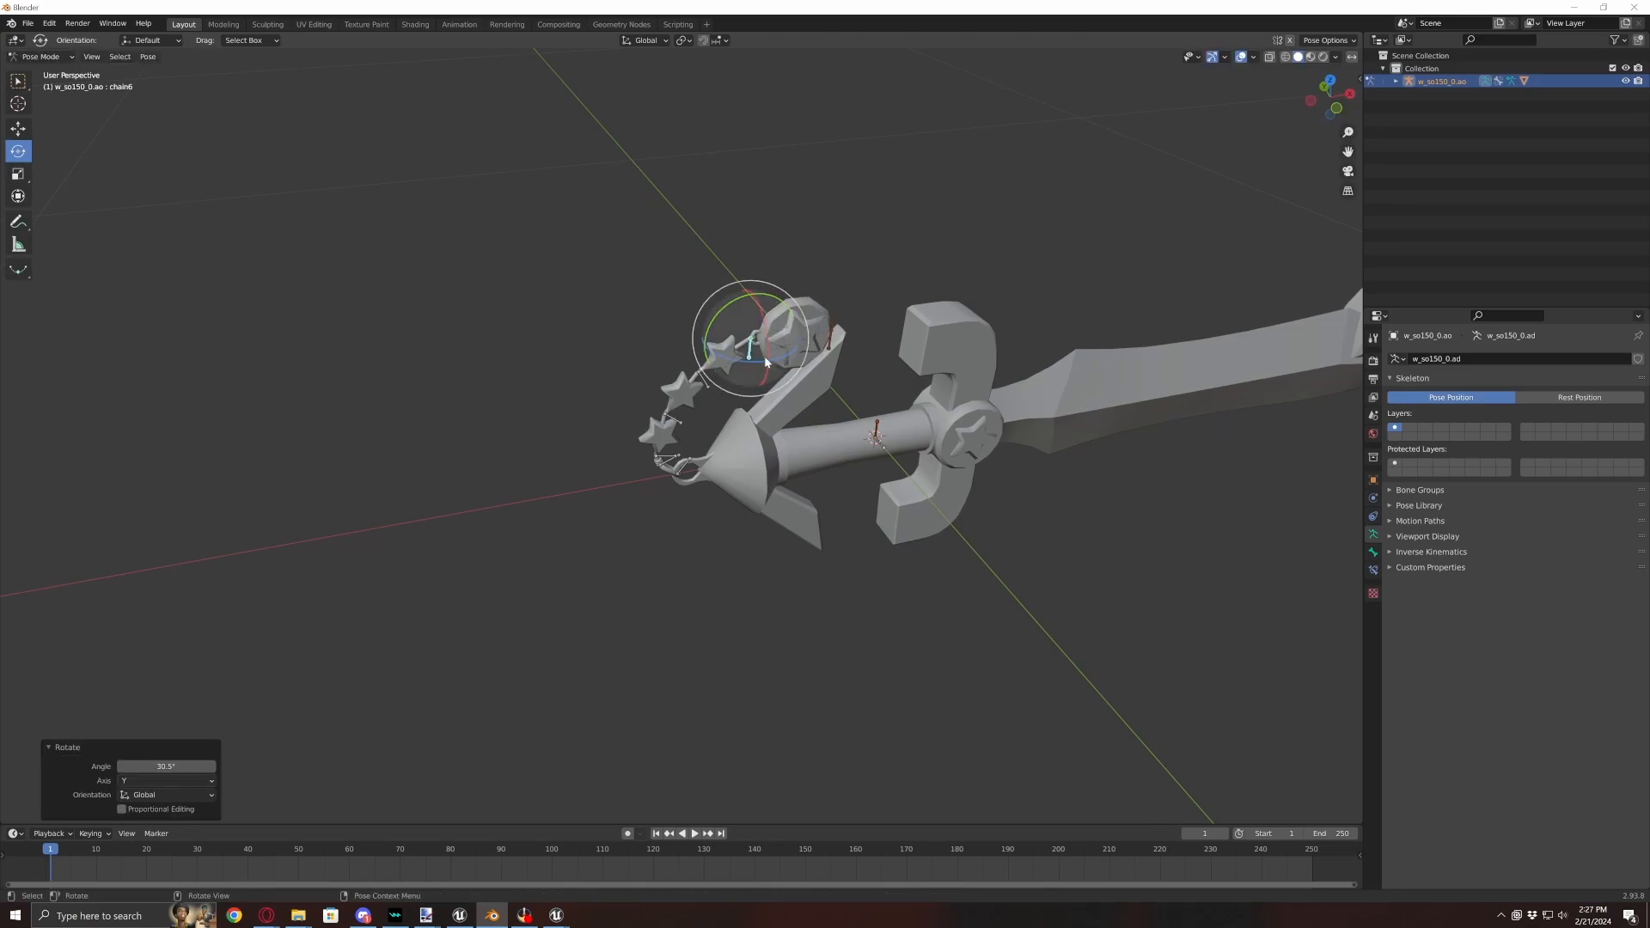
# - Undo all the test rotations of the chain bones and return the skeleton to Object Mode
pyautogui.scroll(2, 746, 488)
pyautogui.scroll(1, 746, 489)
pyautogui.moveTo(746, 488); pyautogui.dragTo(700, 453, button='middle')
pyautogui.hotkey('ctrl', 'z')
pyautogui.hotkey('ctrl', 'z')
pyautogui.hotkey('ctrl', 'z')
pyautogui.hotkey('ctrl', 'z')
pyautogui.hotkey('ctrl', 'z')
pyautogui.hotkey('ctrl', 'z')
pyautogui.hotkey('ctrl', 'z')
pyautogui.hotkey('ctrl', 'z')
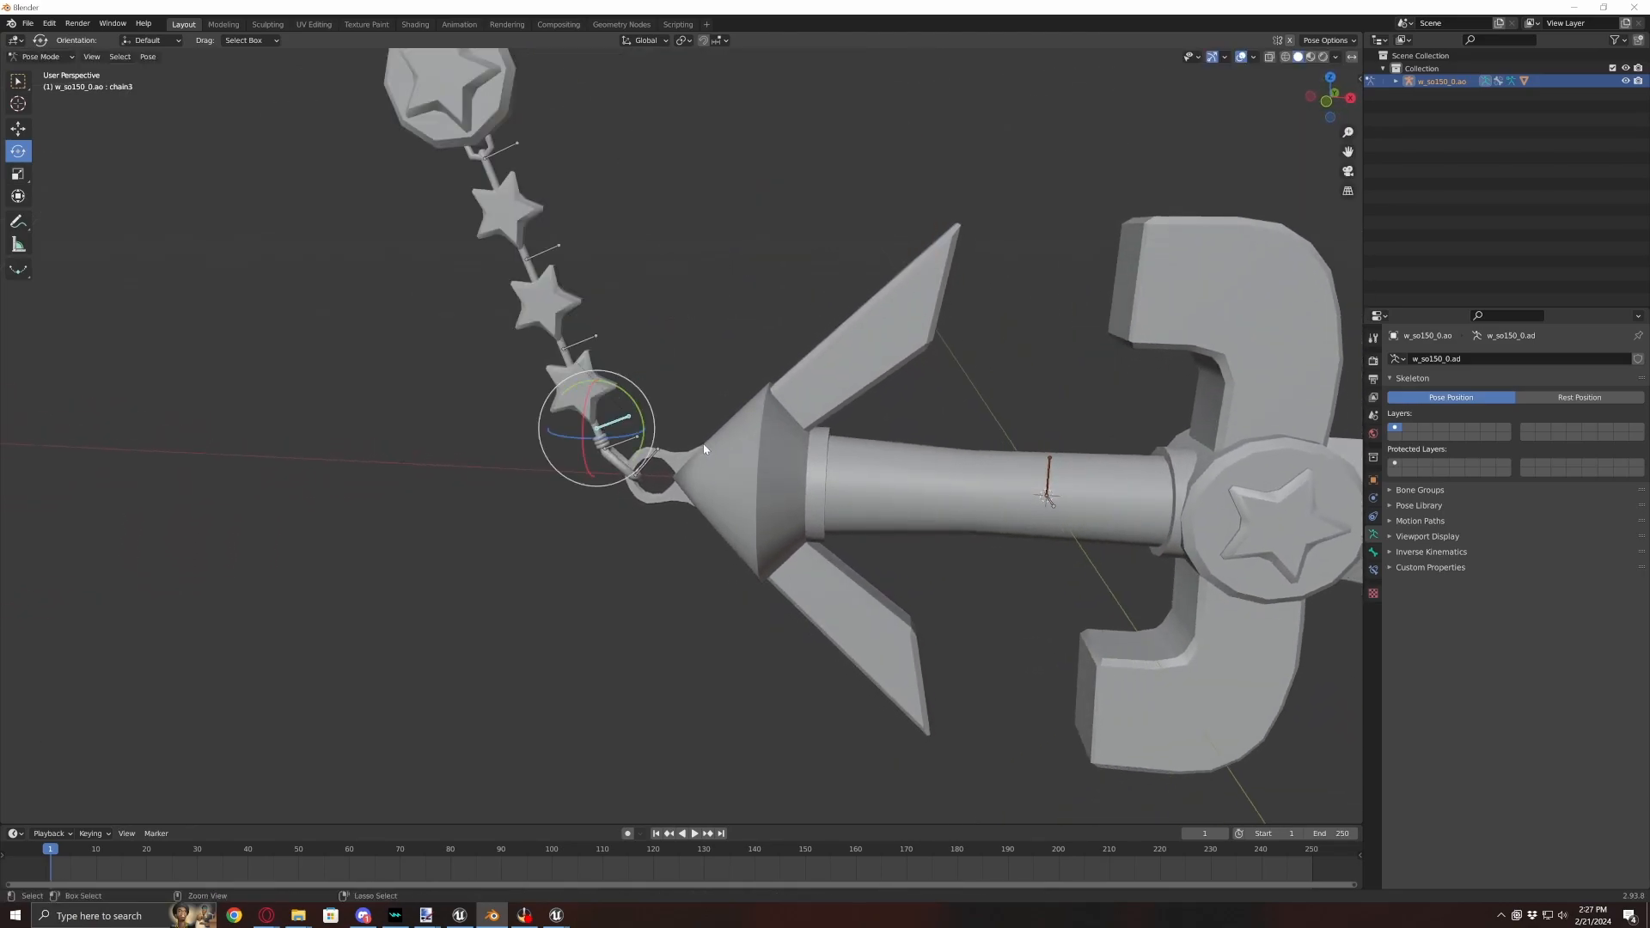
pyautogui.hotkey('ctrl', 'z')
pyautogui.hotkey('ctrl', 'z')
pyautogui.scroll(-5, 675, 481)
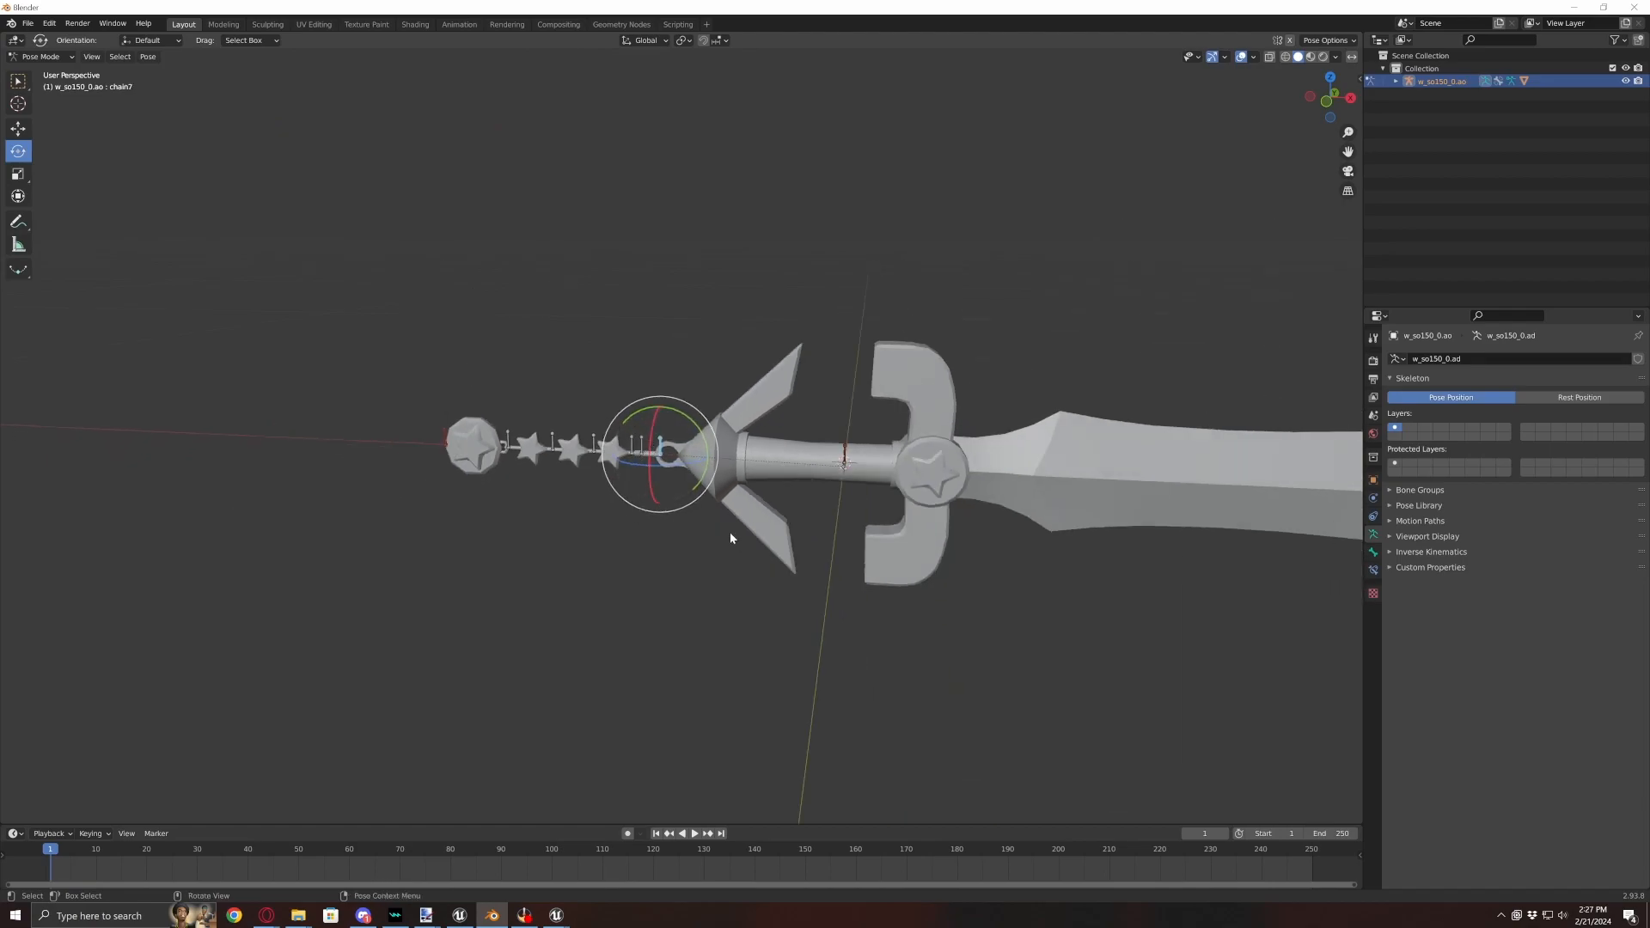
pyautogui.moveTo(731, 538); pyautogui.dragTo(628, 482, button='middle')
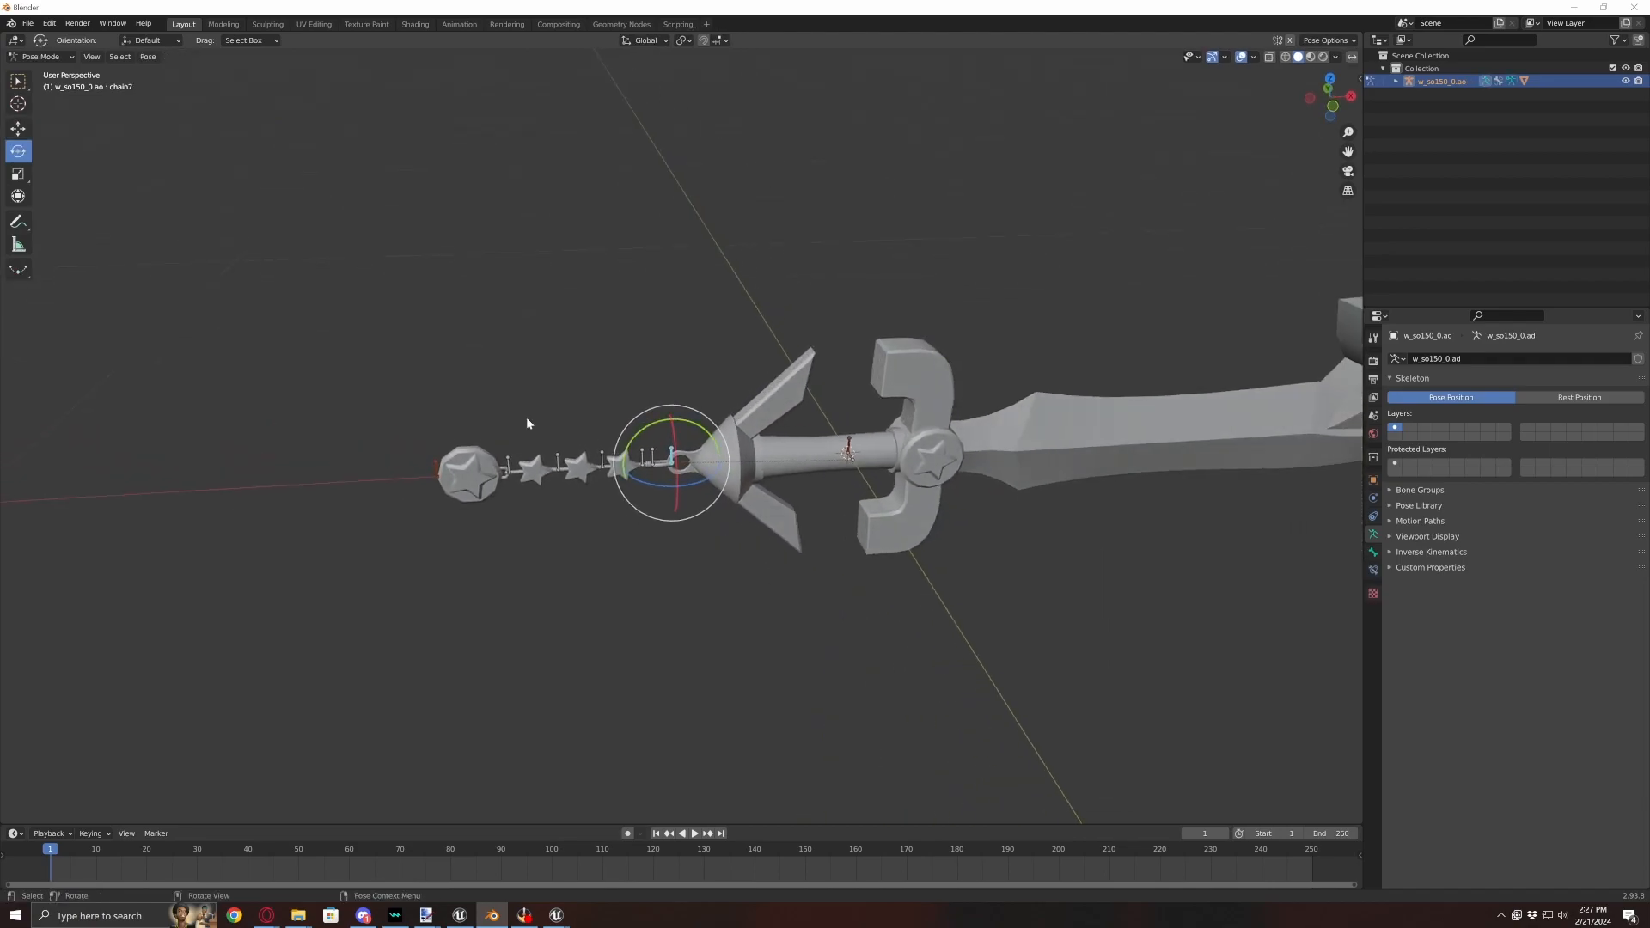
pyautogui.click(40, 57)
pyautogui.click(38, 70)
# - Open the Texture Paint workspace and make UVMap the active UV map of the keyblade mesh
pyautogui.moveTo(602, 301); pyautogui.dragTo(720, 379, button='middle')
pyautogui.click(366, 24)
pyautogui.moveTo(962, 326)
pyautogui.mouseDown(button='middle')
pyautogui.moveTo(1020, 347)
pyautogui.moveTo(1020, 313)
pyautogui.moveTo(1049, 359)
pyautogui.moveTo(1125, 402)
pyautogui.mouseUp(button='middle')
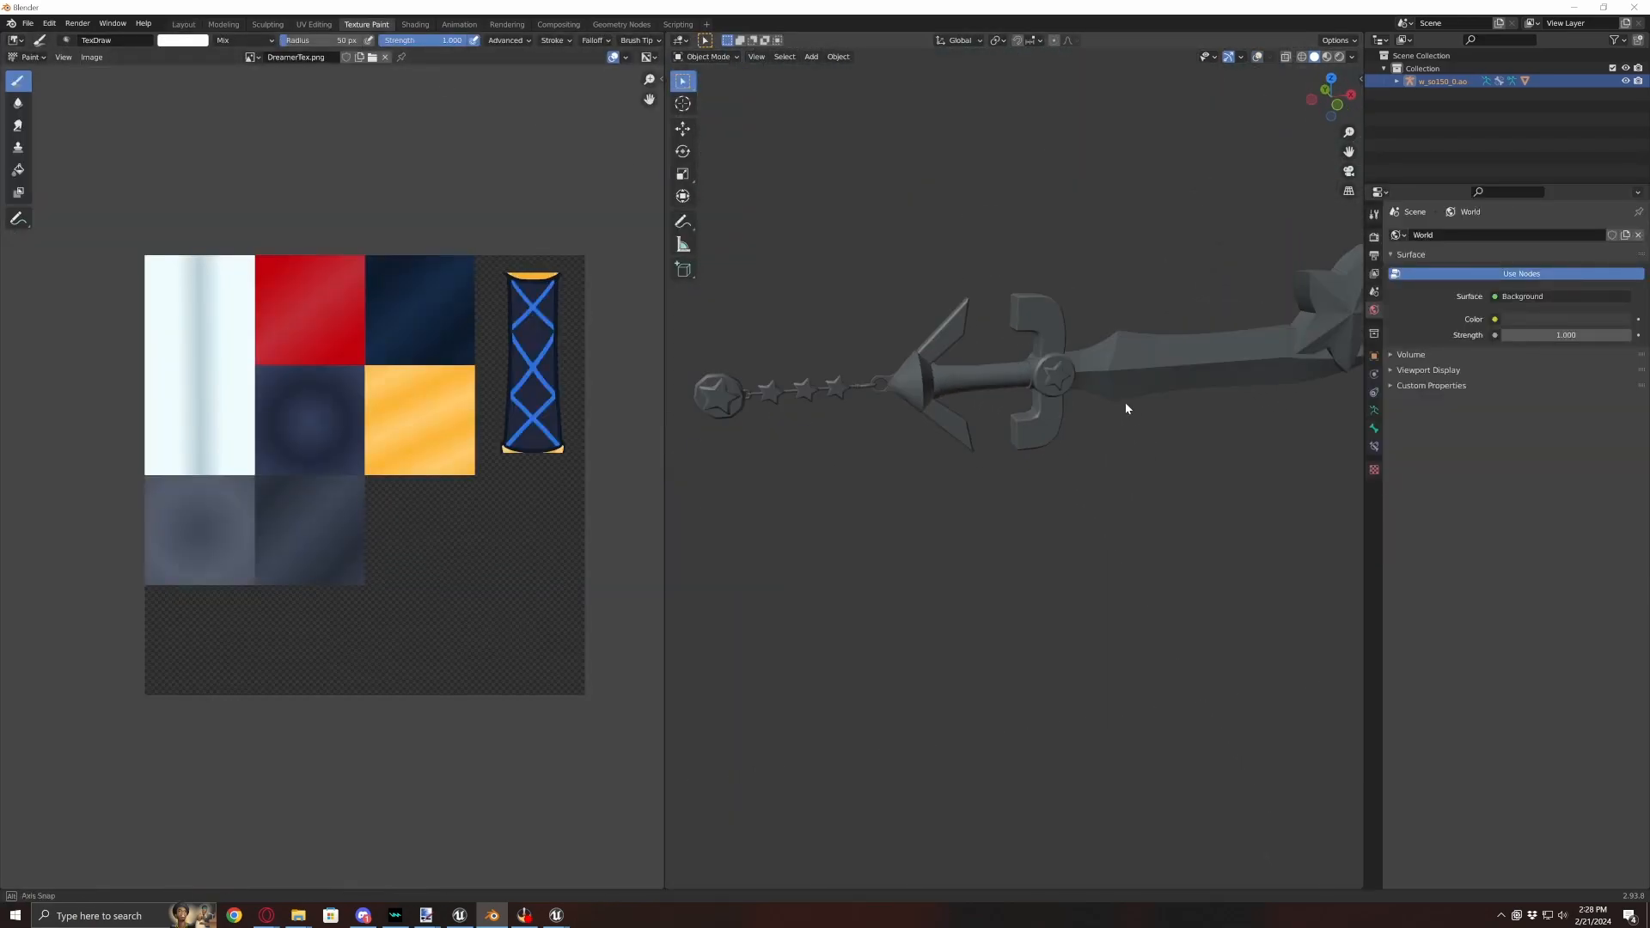
pyautogui.click(1374, 355)
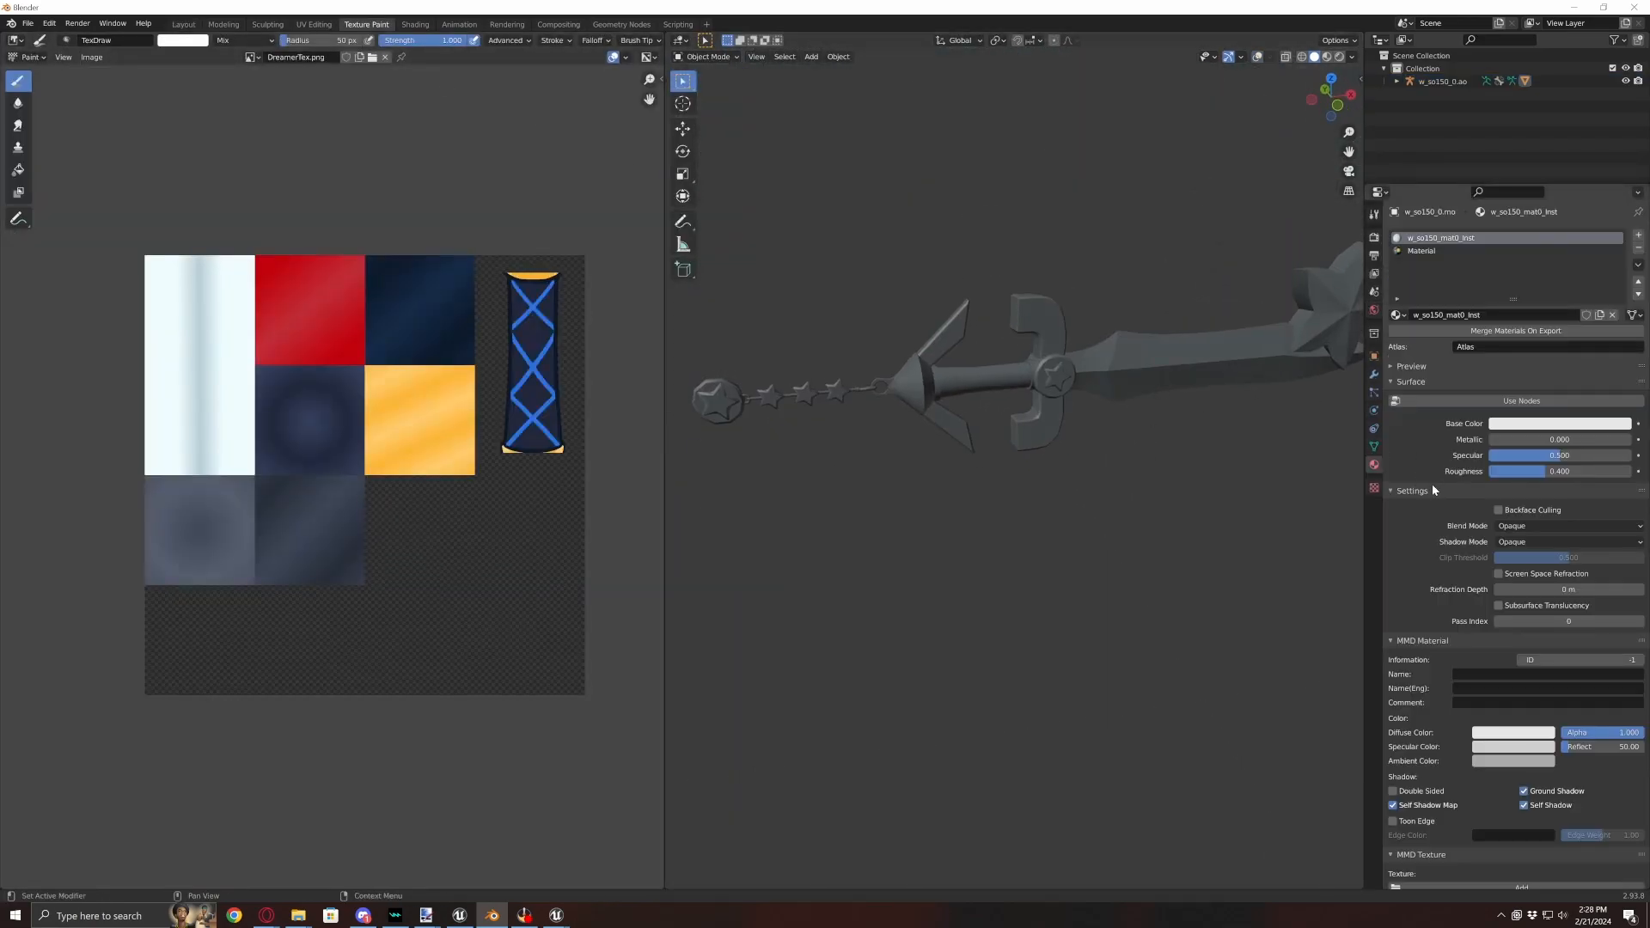
pyautogui.click(1375, 447)
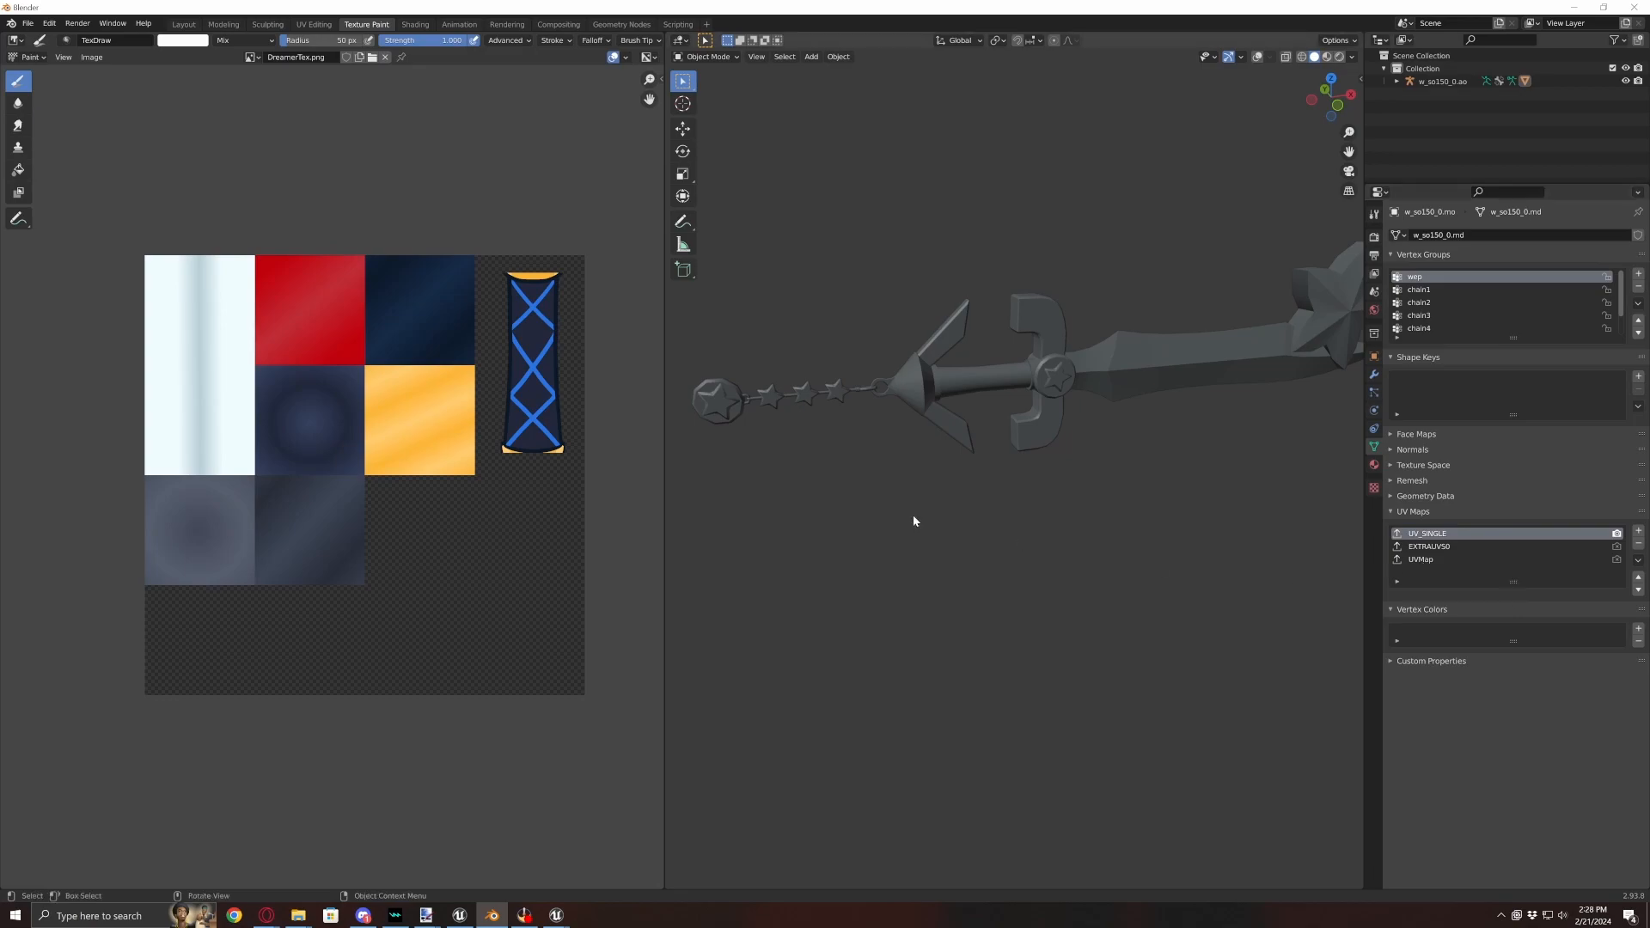
pyautogui.click(1407, 559)
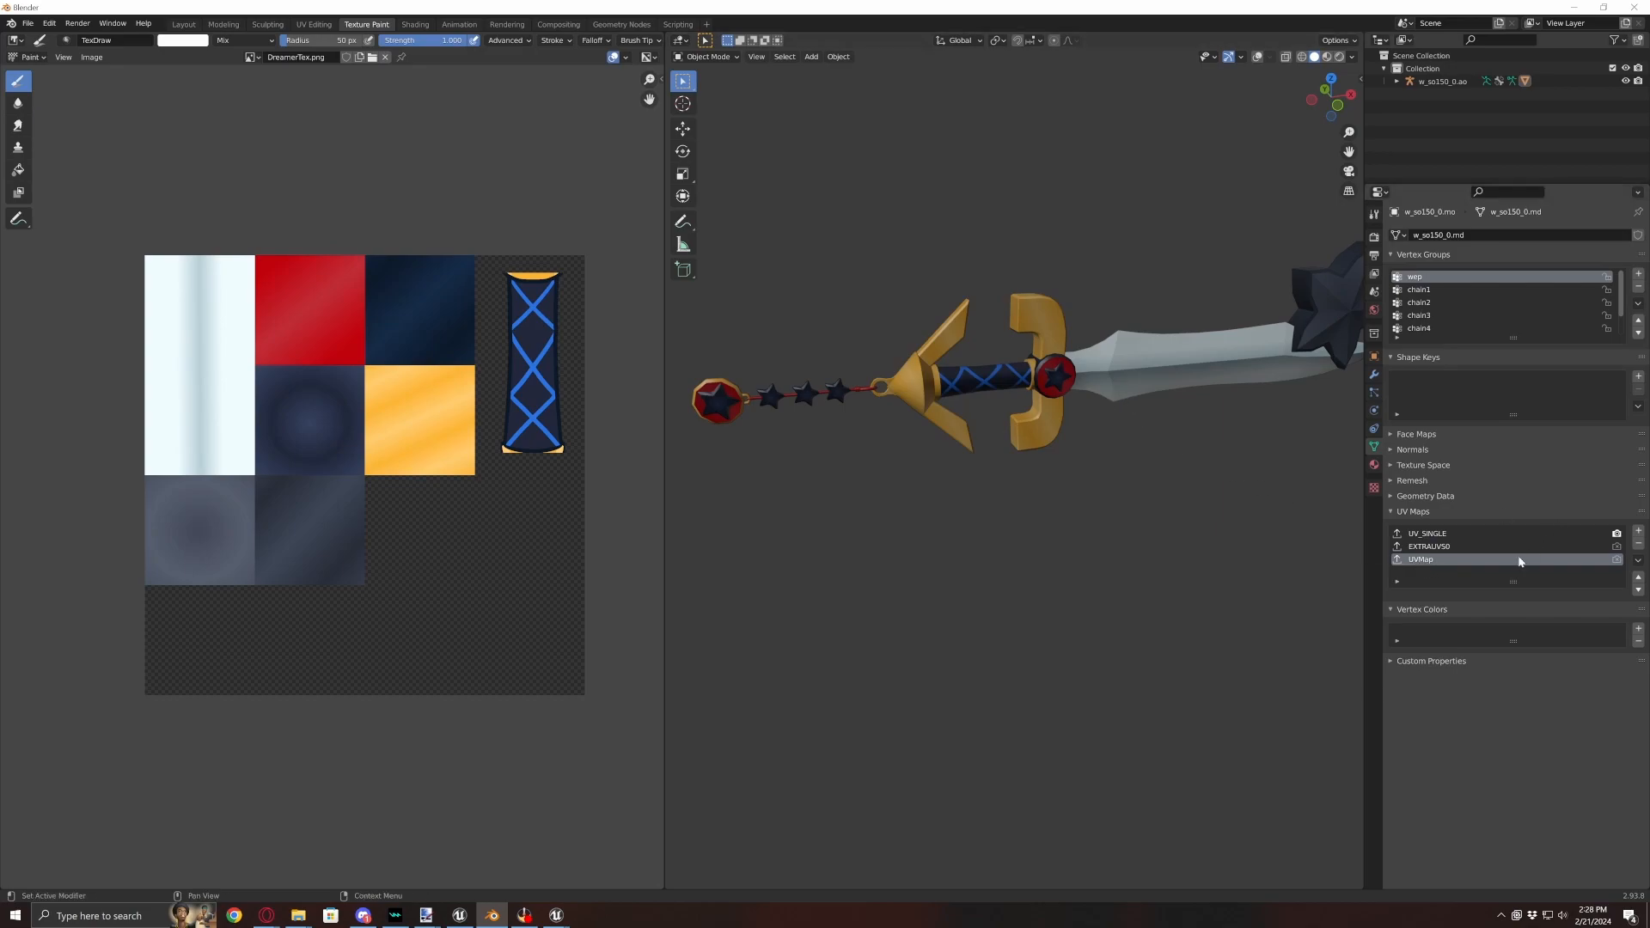
# - Delete the UV_SINGLE and EXTRAUVS0 UV maps from the mesh, keeping only UVMap
pyautogui.click(1455, 535)
pyautogui.click(1636, 544)
pyautogui.click(1636, 544)
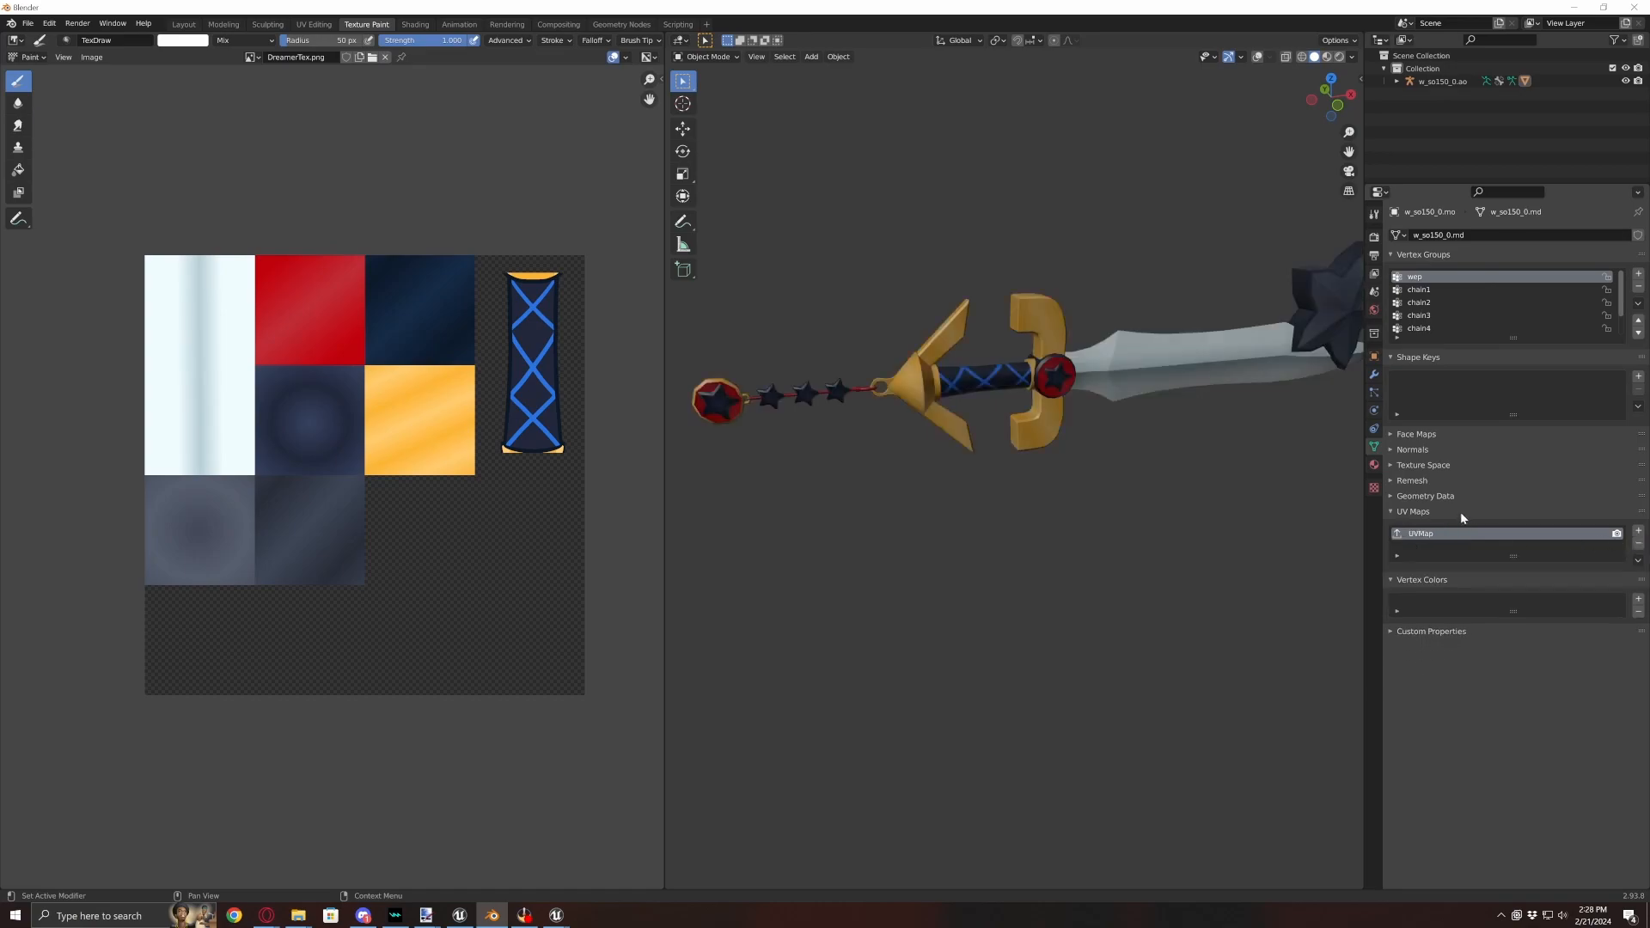
pyautogui.scroll(-4, 1308, 440)
pyautogui.moveTo(1154, 464)
pyautogui.mouseDown(button='middle')
pyautogui.moveTo(1137, 447)
pyautogui.moveTo(1033, 442)
pyautogui.moveTo(985, 384)
pyautogui.moveTo(1088, 399)
pyautogui.moveTo(1153, 478)
pyautogui.mouseUp(button='middle')
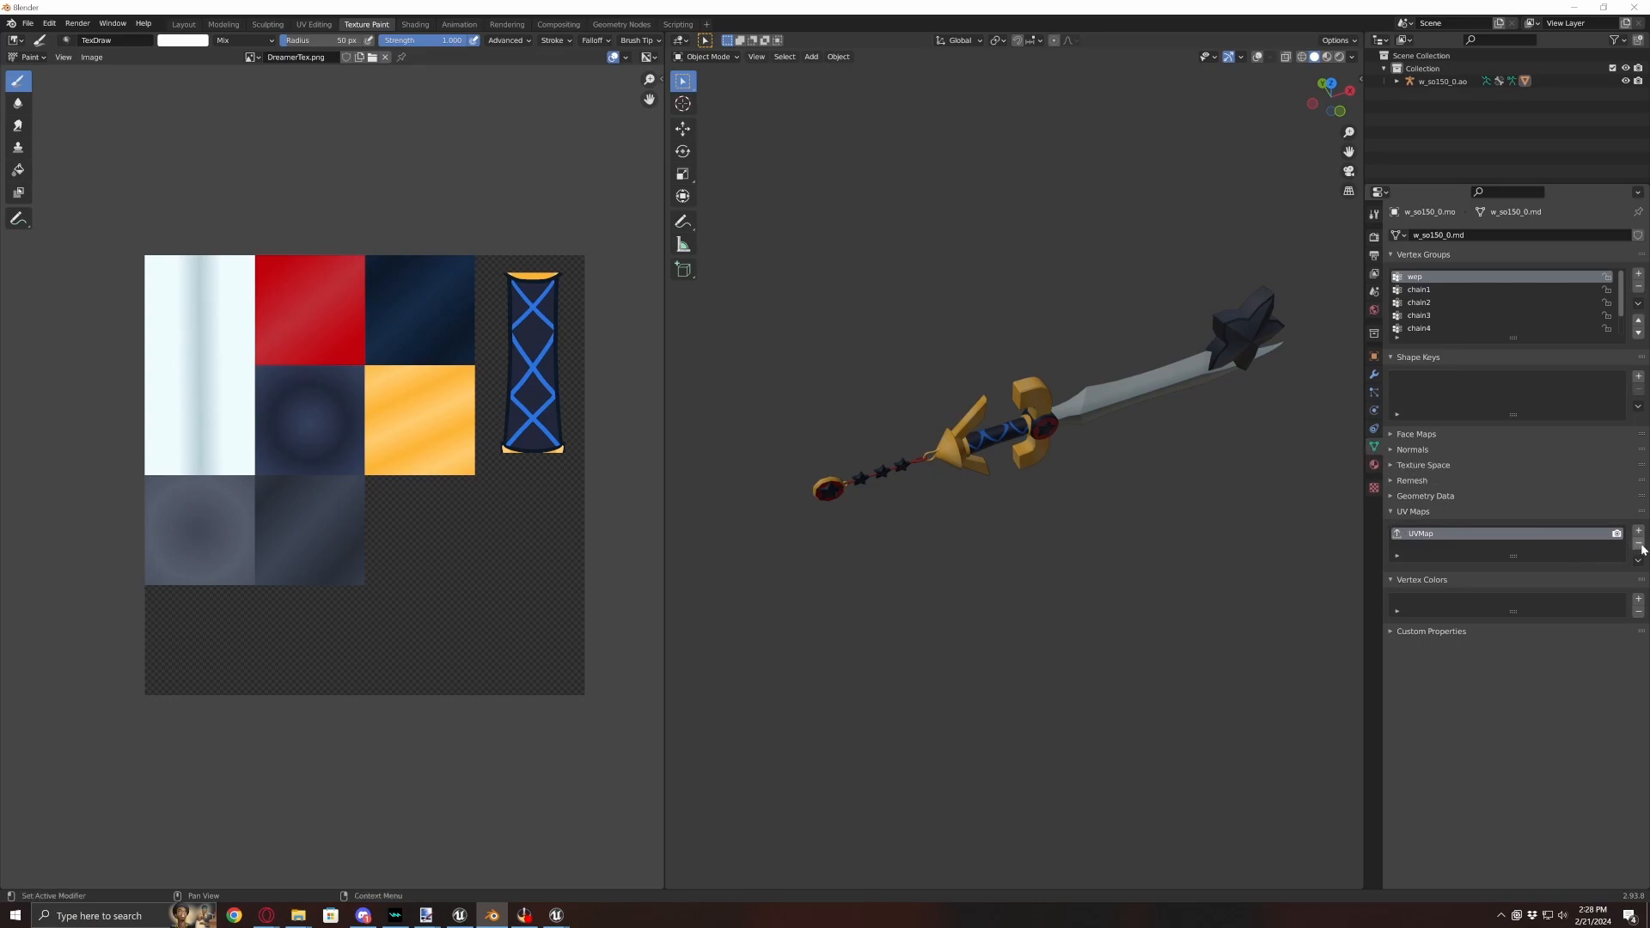
pyautogui.moveTo(979, 516)
pyautogui.mouseDown(button='middle')
pyautogui.moveTo(1105, 433)
pyautogui.moveTo(954, 482)
pyautogui.moveTo(899, 462)
pyautogui.moveTo(1075, 404)
pyautogui.moveTo(1060, 454)
pyautogui.moveTo(1036, 455)
pyautogui.mouseUp(button='middle')
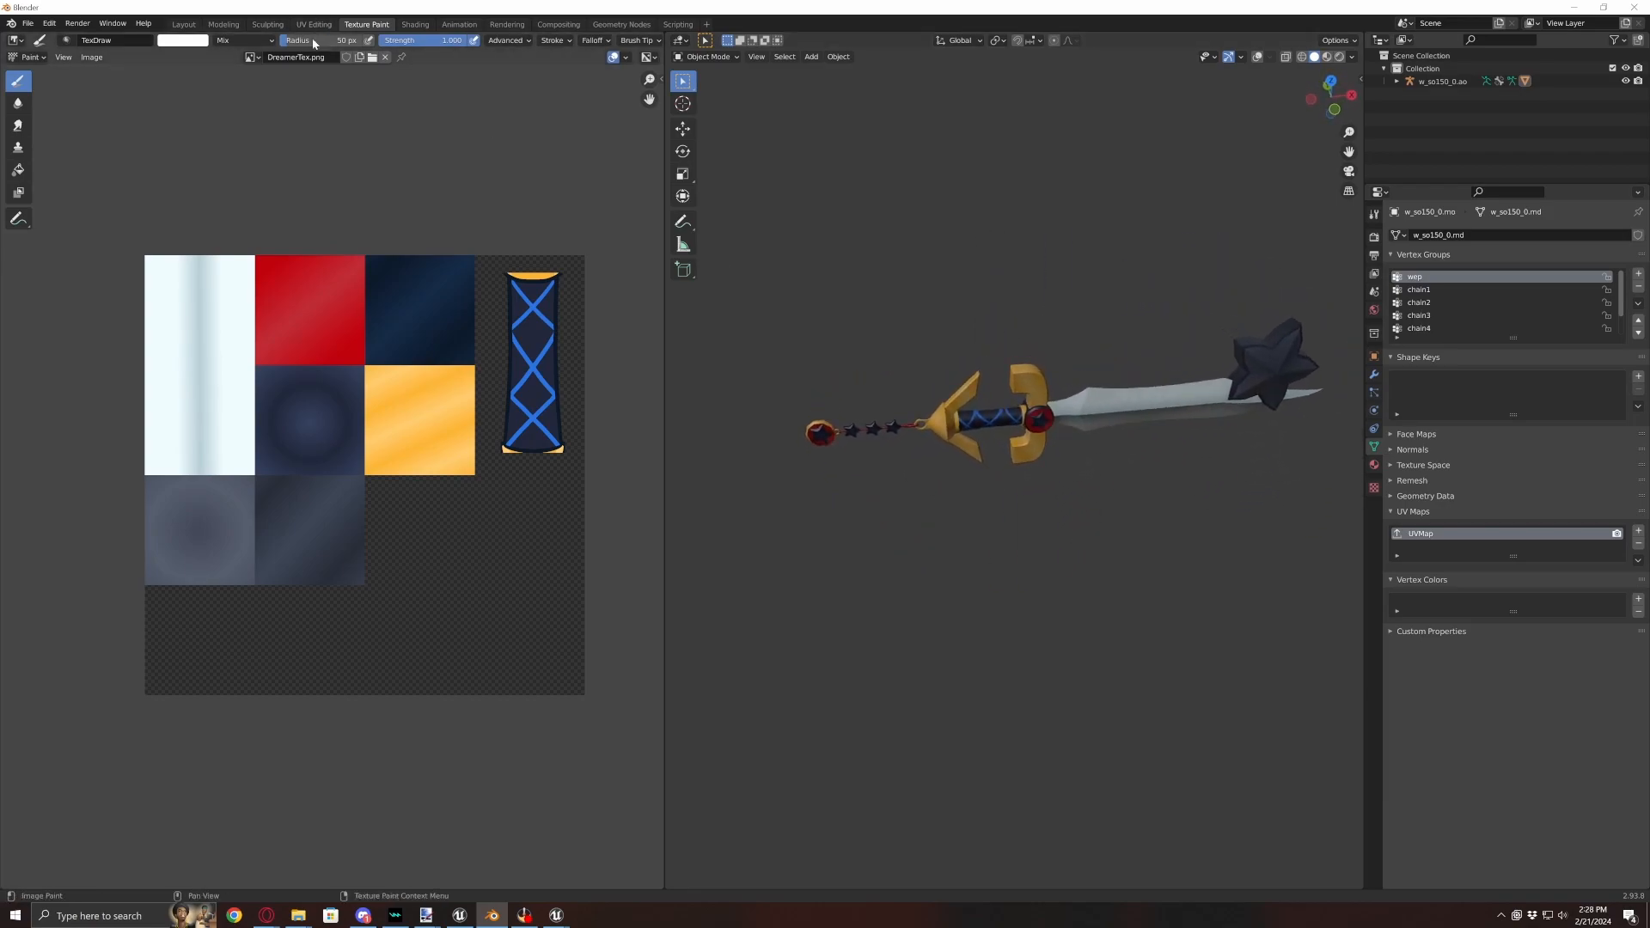
# - Return to the Layout workspace and triangulate all faces of the keyblade mesh in Edit Mode
pyautogui.click(185, 24)
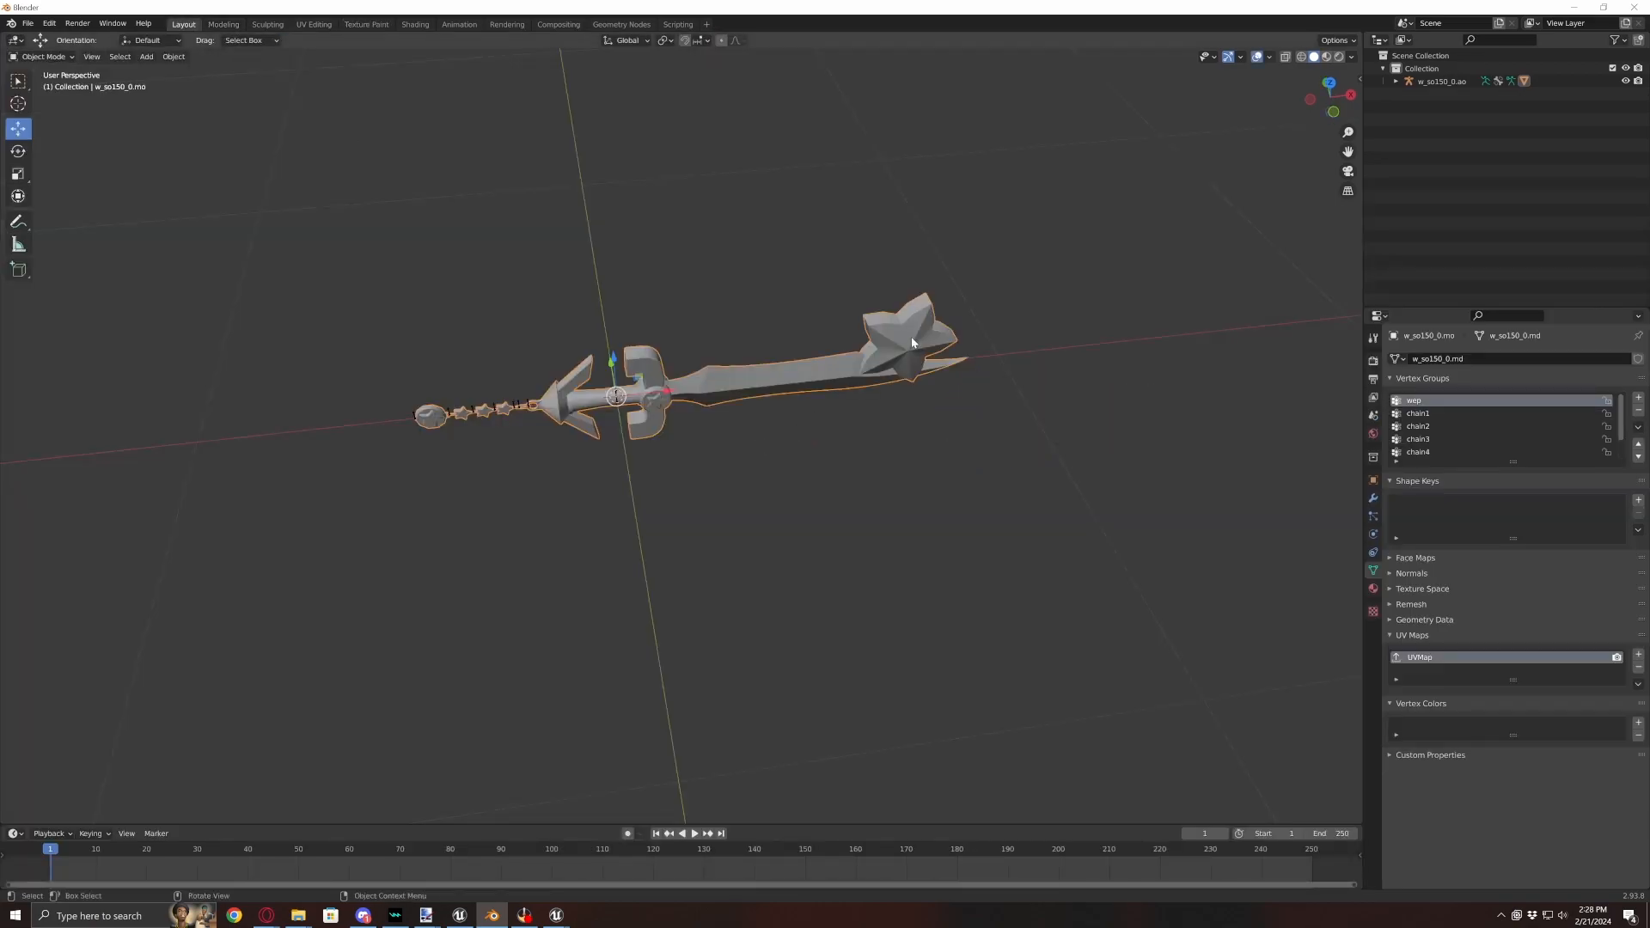
pyautogui.scroll(3, 860, 344)
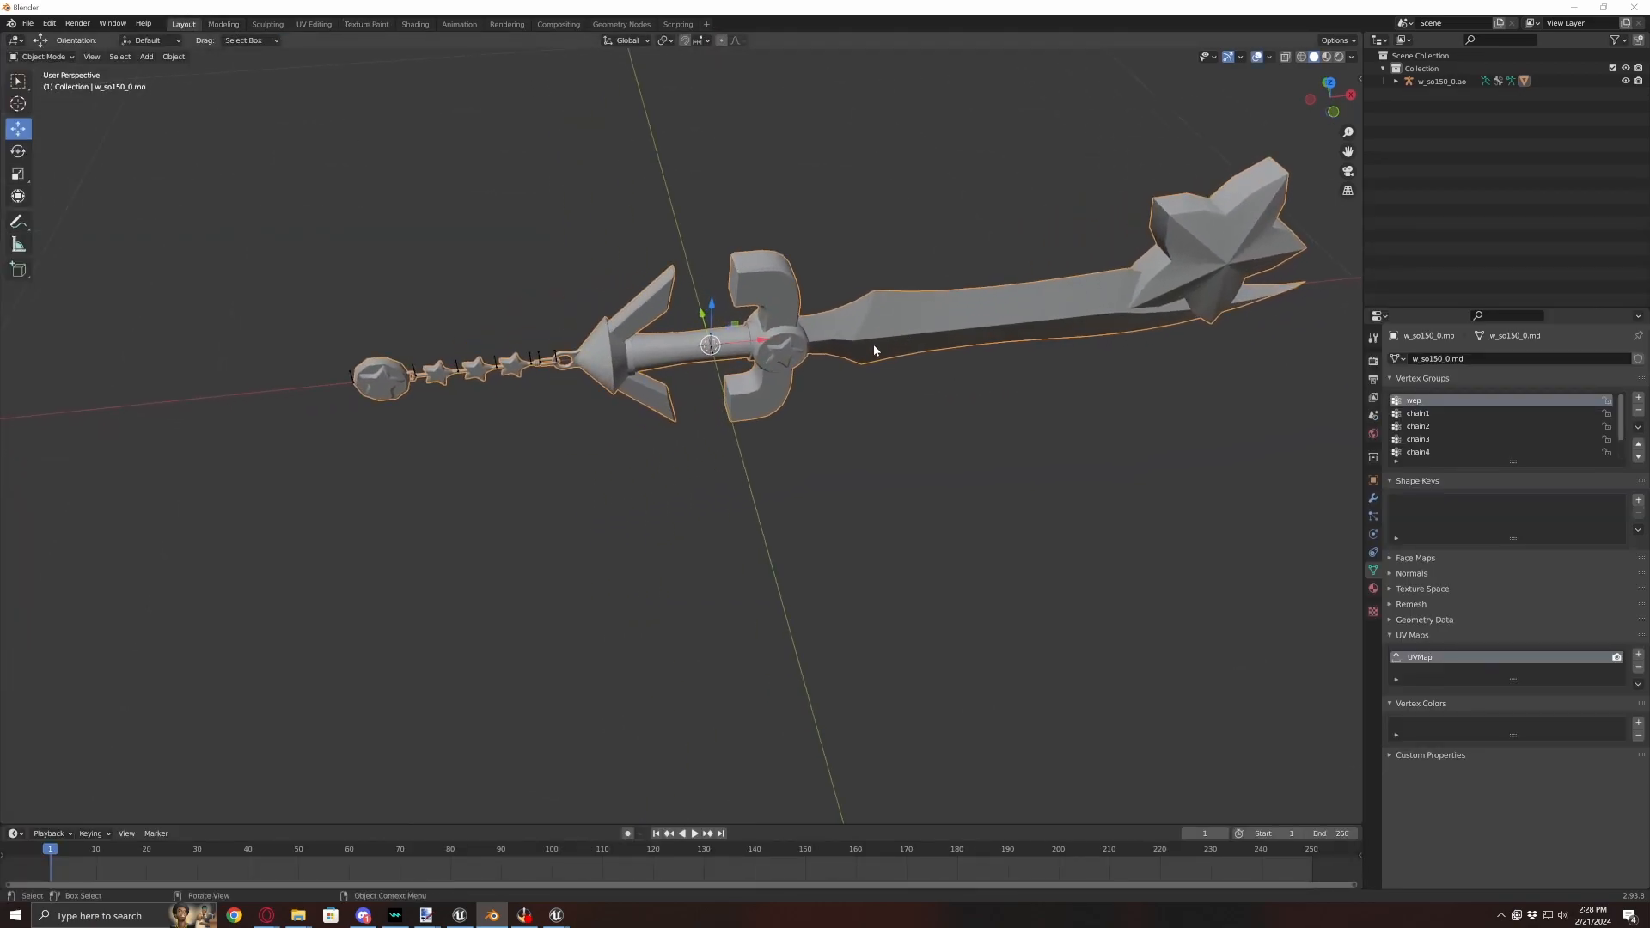
pyautogui.press('Tab')
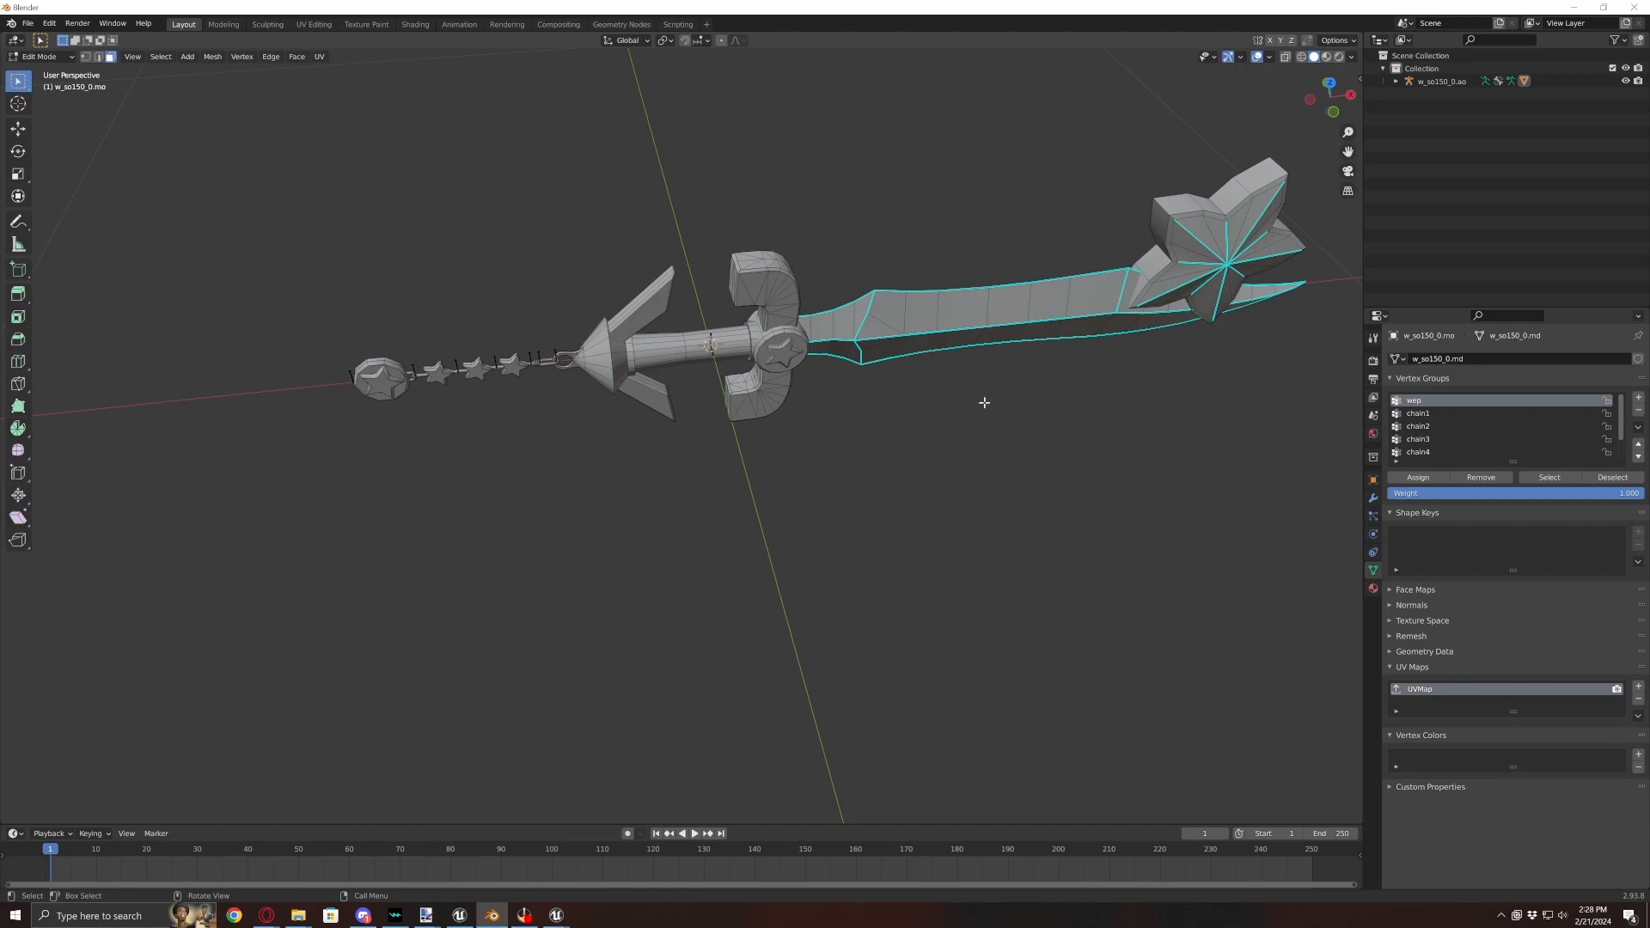
pyautogui.press('Tab')
pyautogui.press('Tab')
pyautogui.press('a')
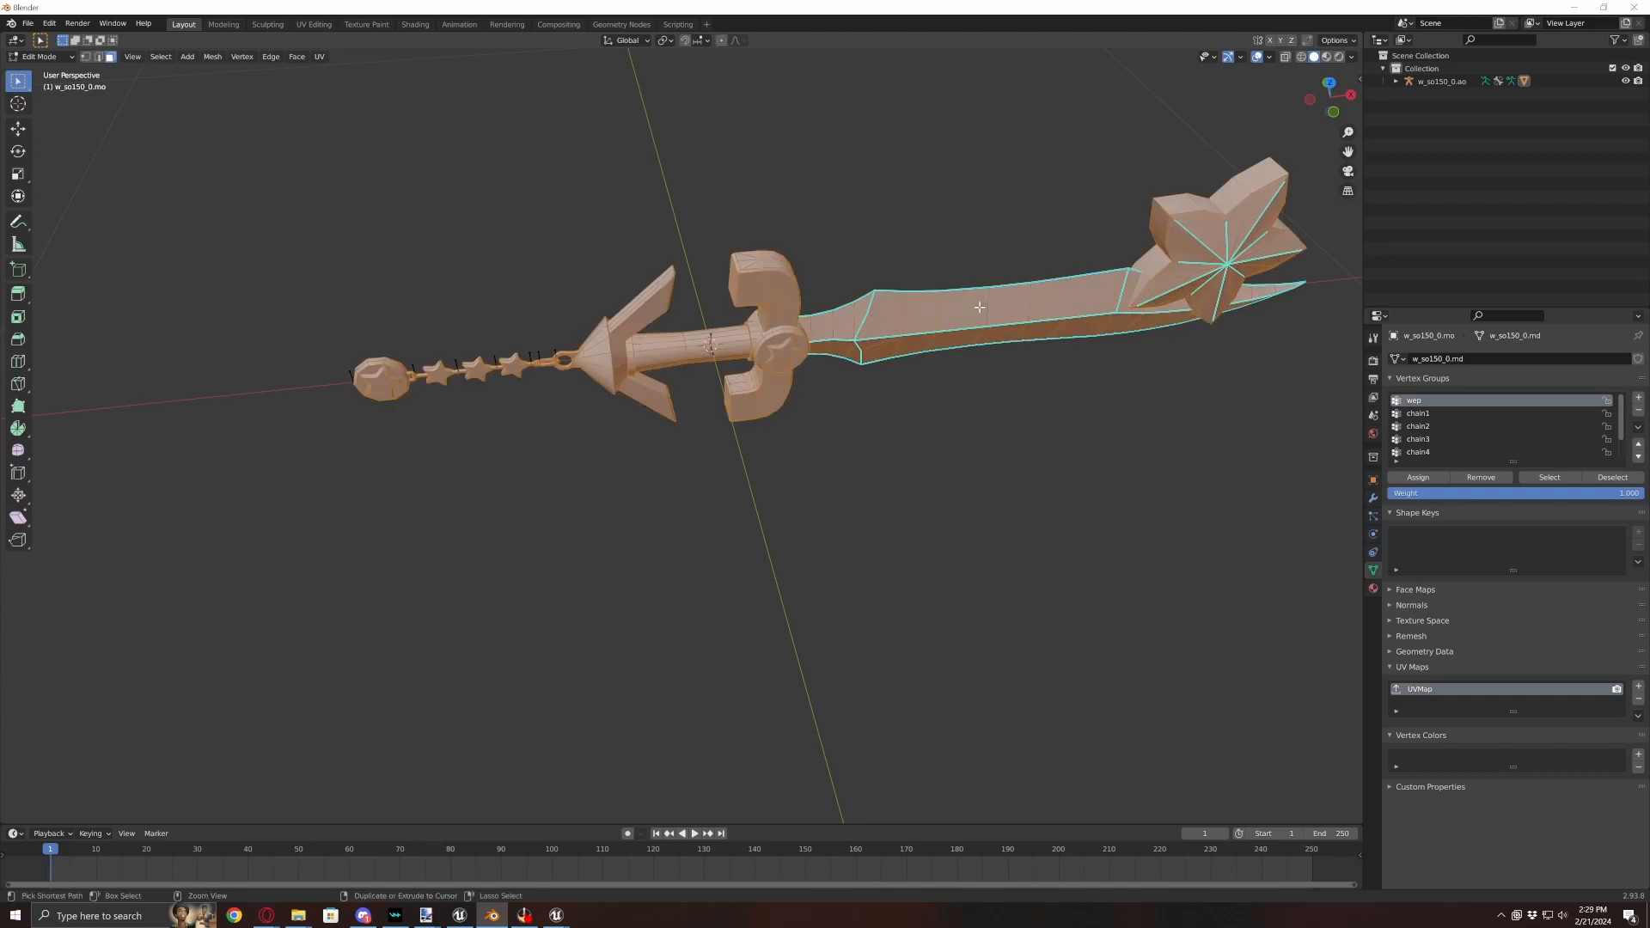
pyautogui.hotkey('ctrl', 't')
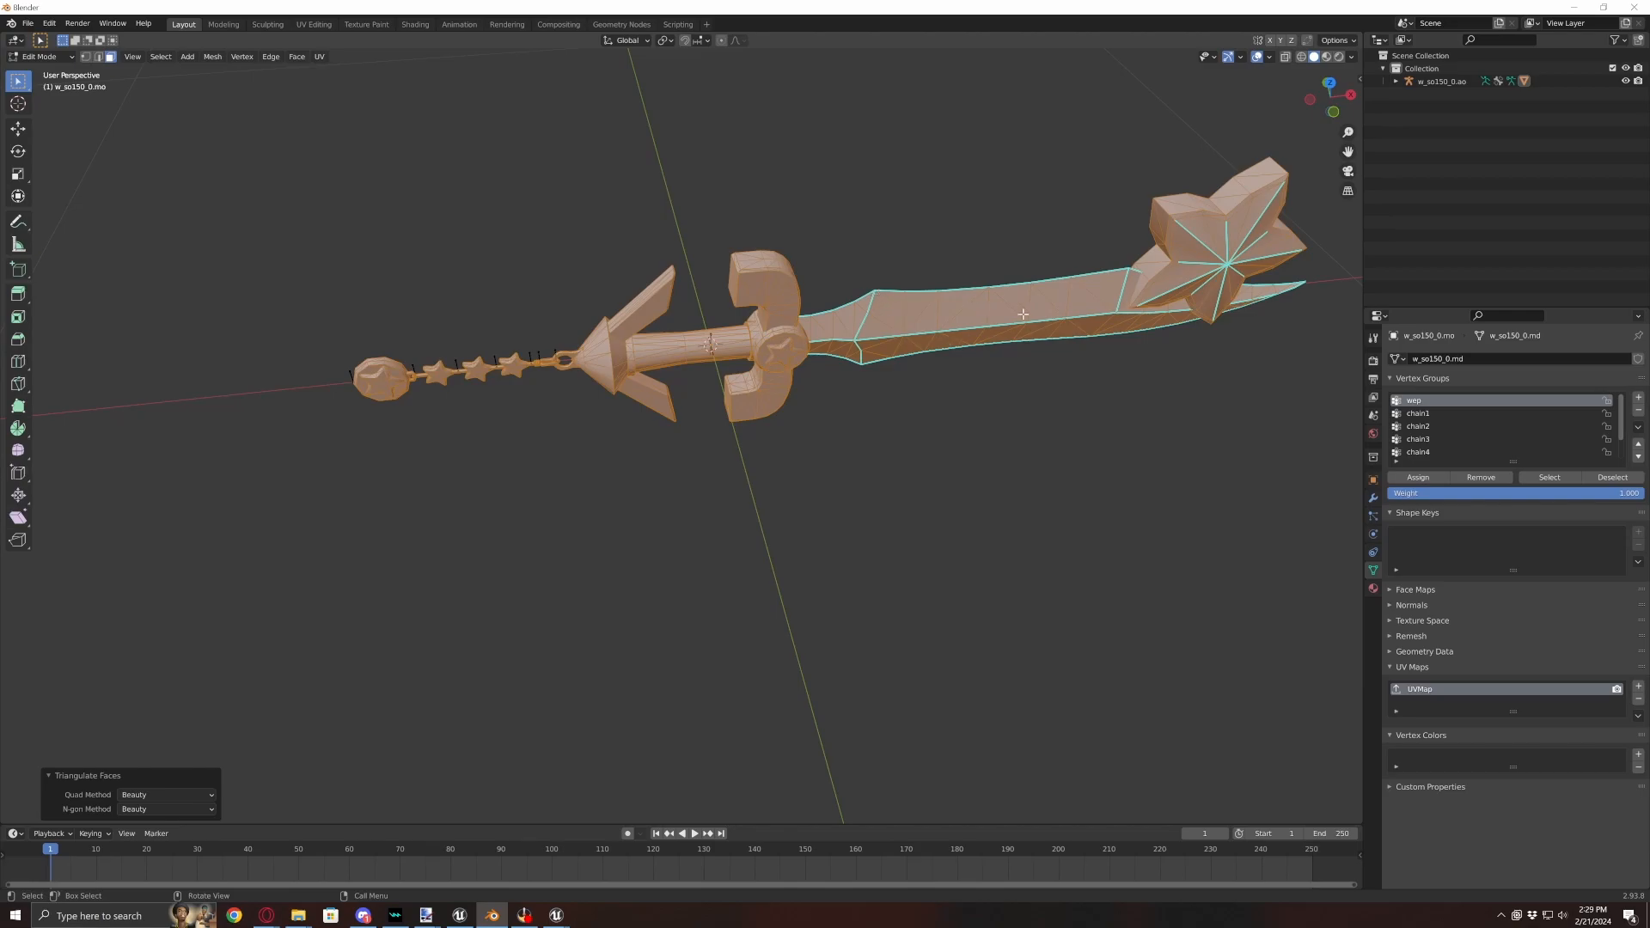
pyautogui.press('Tab')
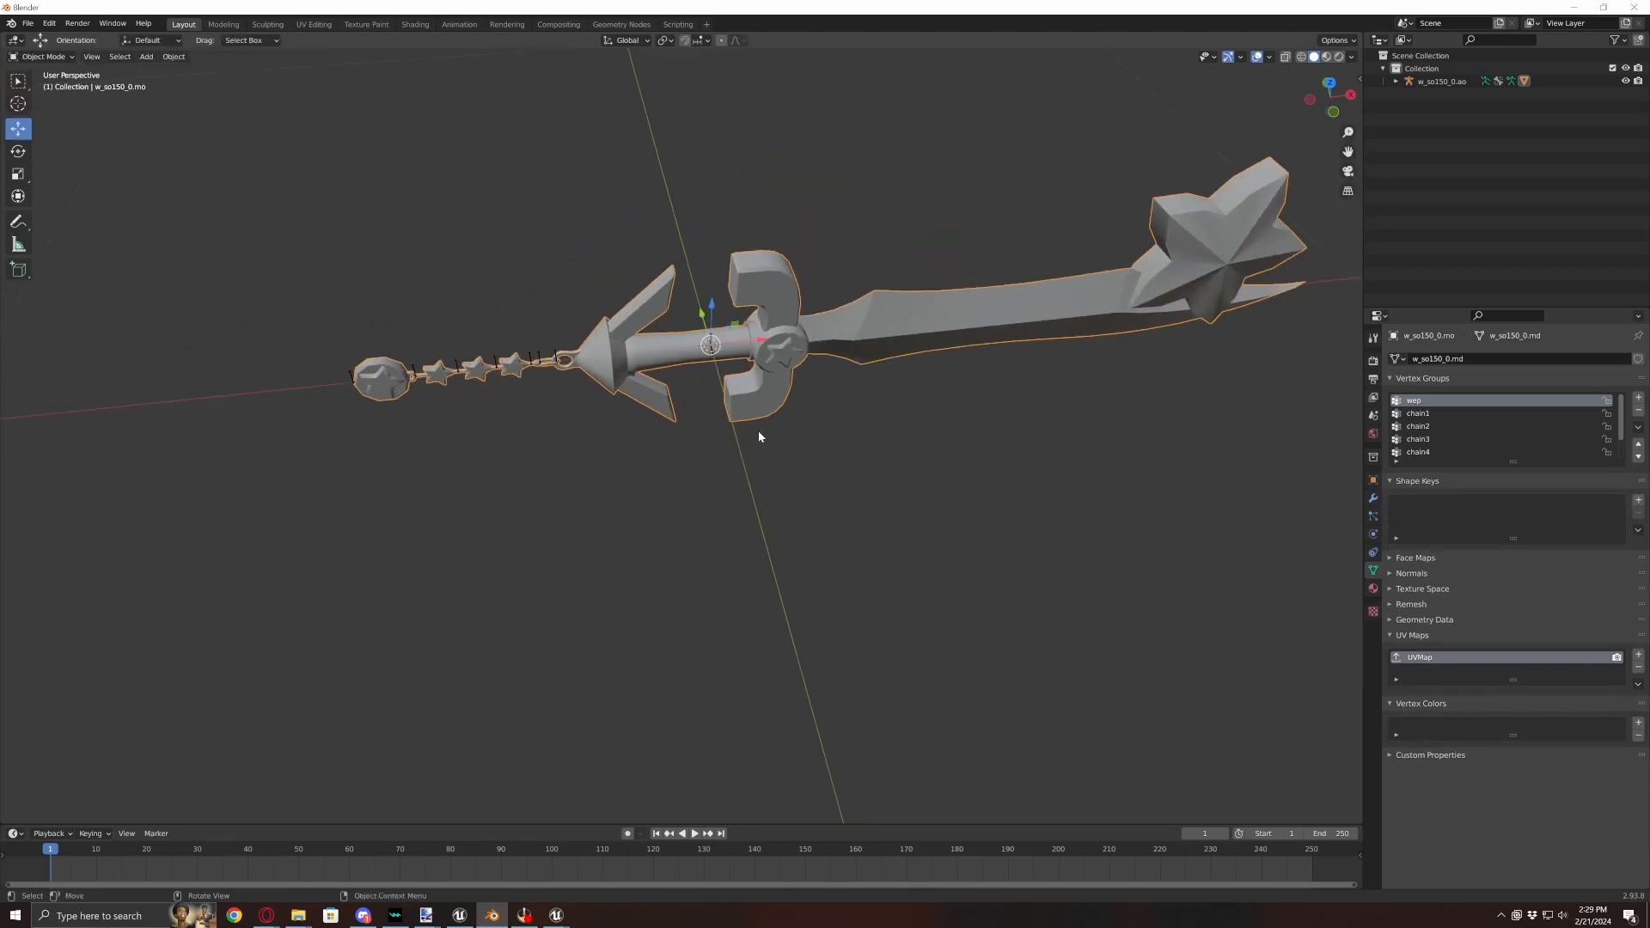
# - Rename the skeleton object to w_so150_0
pyautogui.moveTo(758, 431); pyautogui.dragTo(579, 475, button='middle')
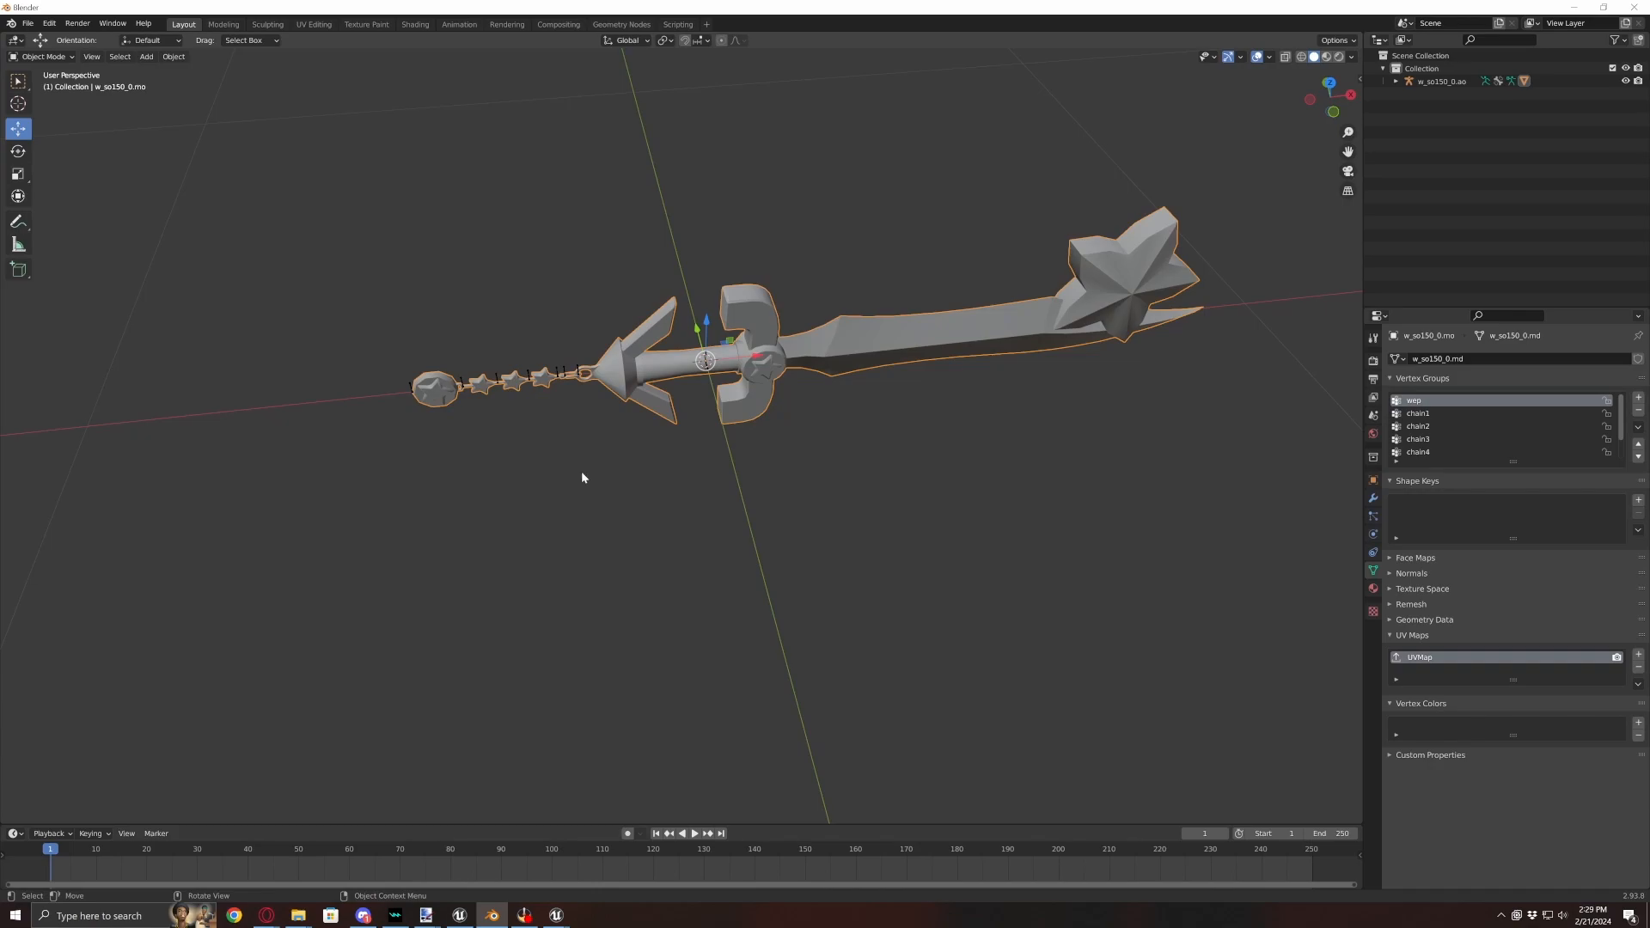
pyautogui.click(580, 372)
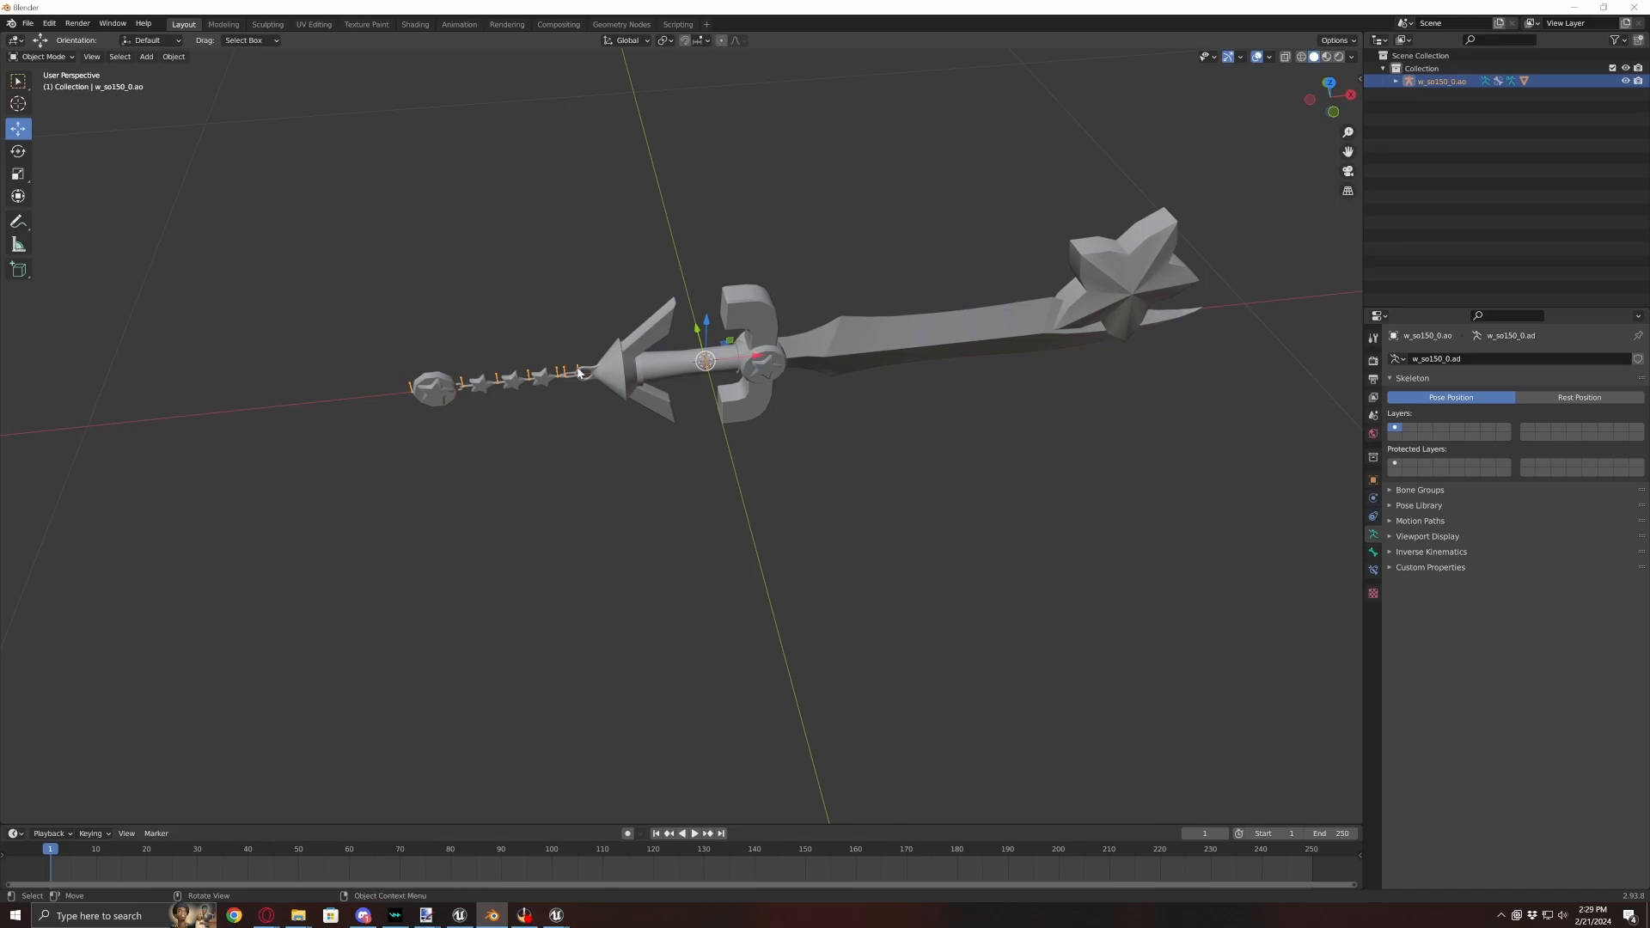
pyautogui.doubleClick(1463, 84)
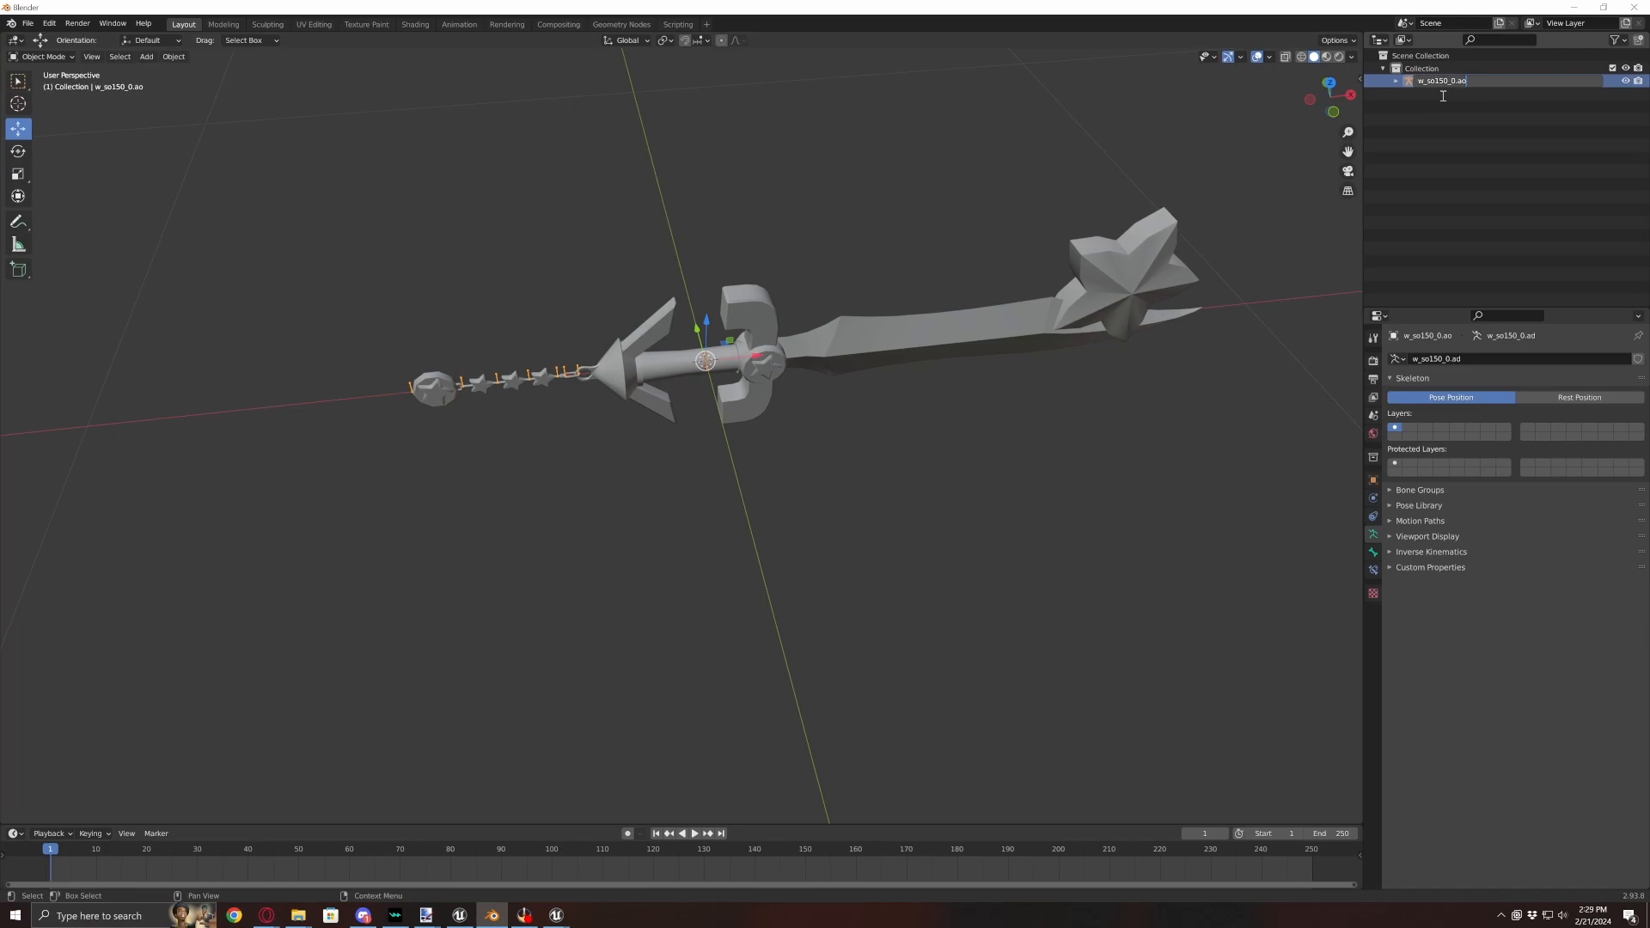
pyautogui.press('Return')
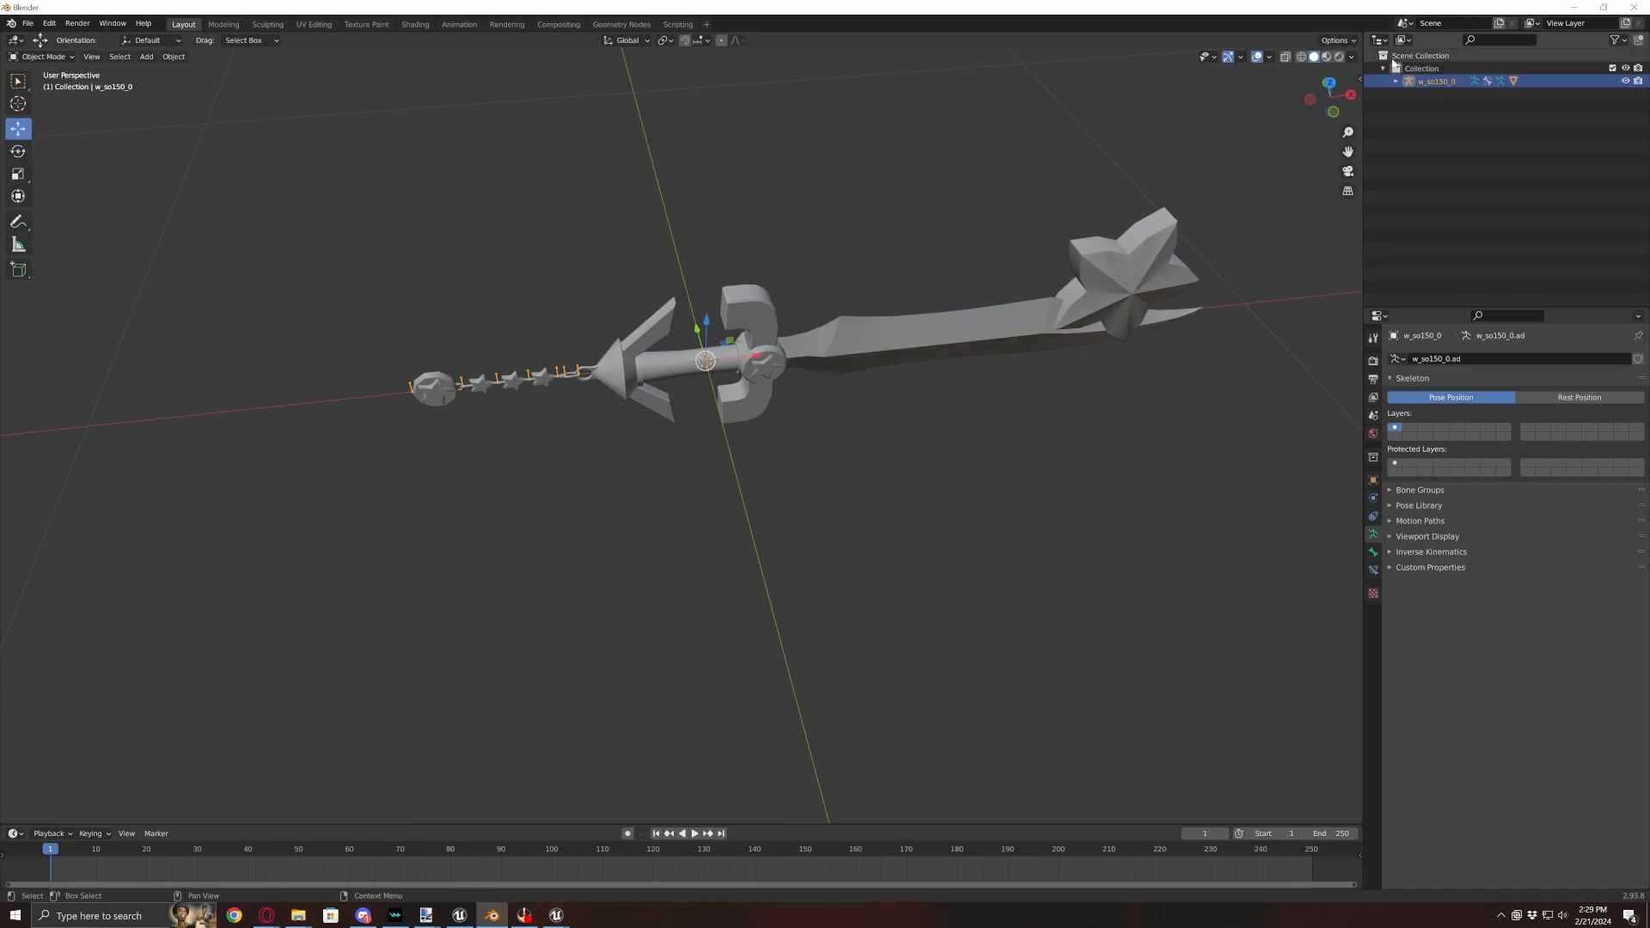
# - In the scene's export options, turn off Add Prefixes and Detect Mirrored UVs and set the Primary Bone Axis to Y
pyautogui.click(1374, 417)
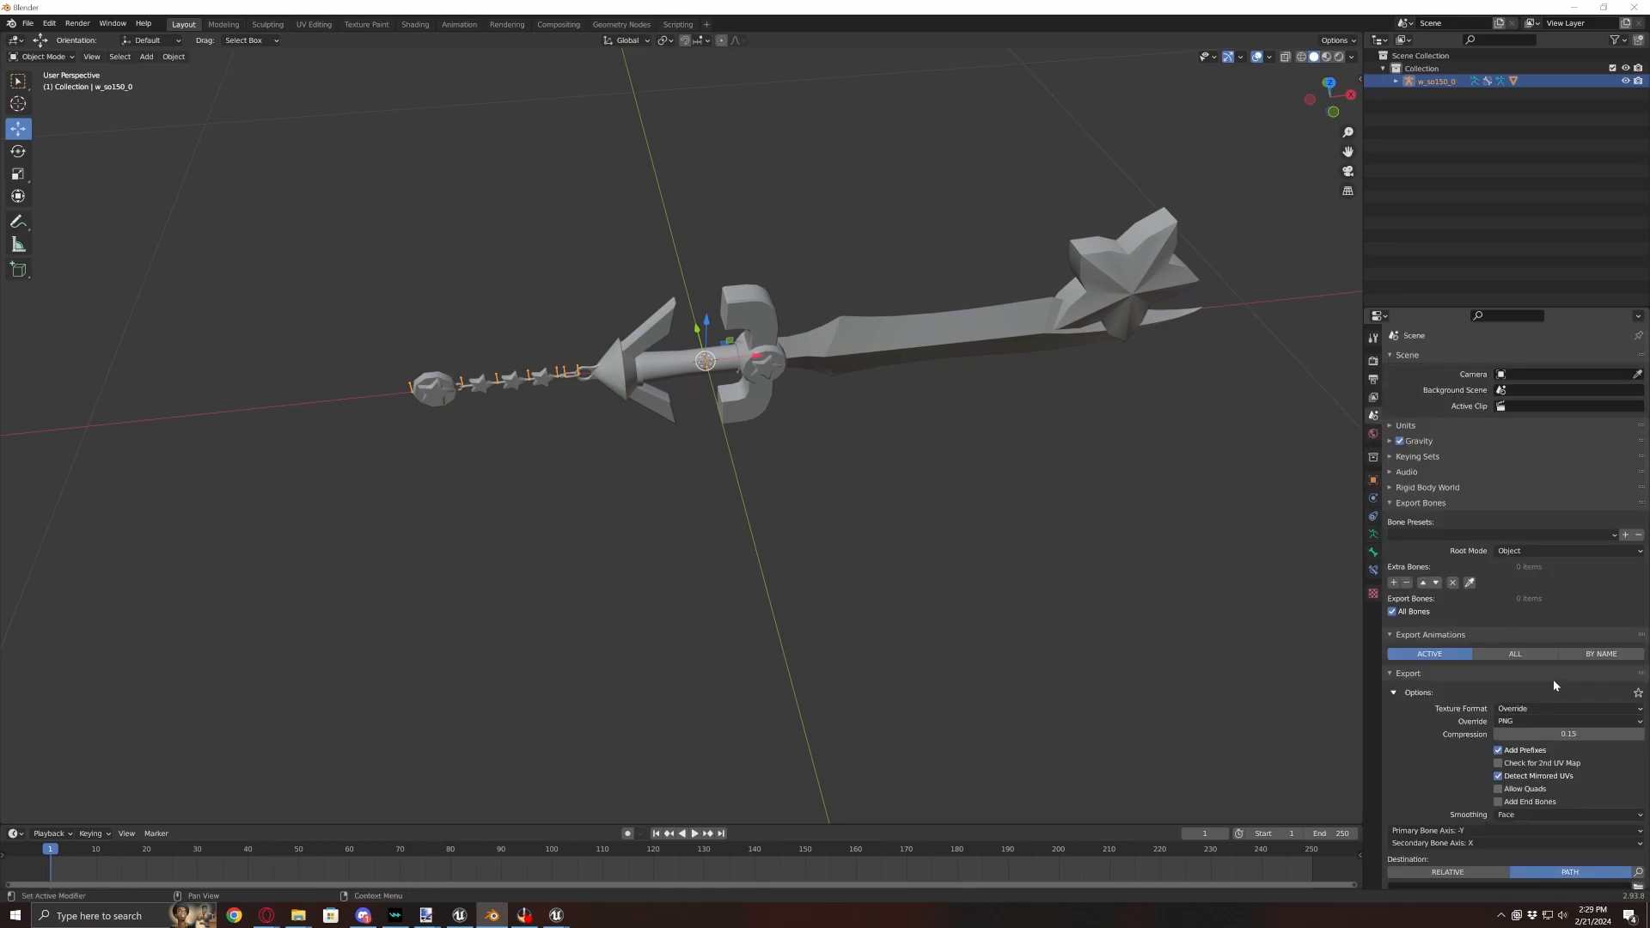
pyautogui.scroll(-4, 1556, 684)
pyautogui.scroll(-1, 1556, 685)
pyautogui.click(1497, 595)
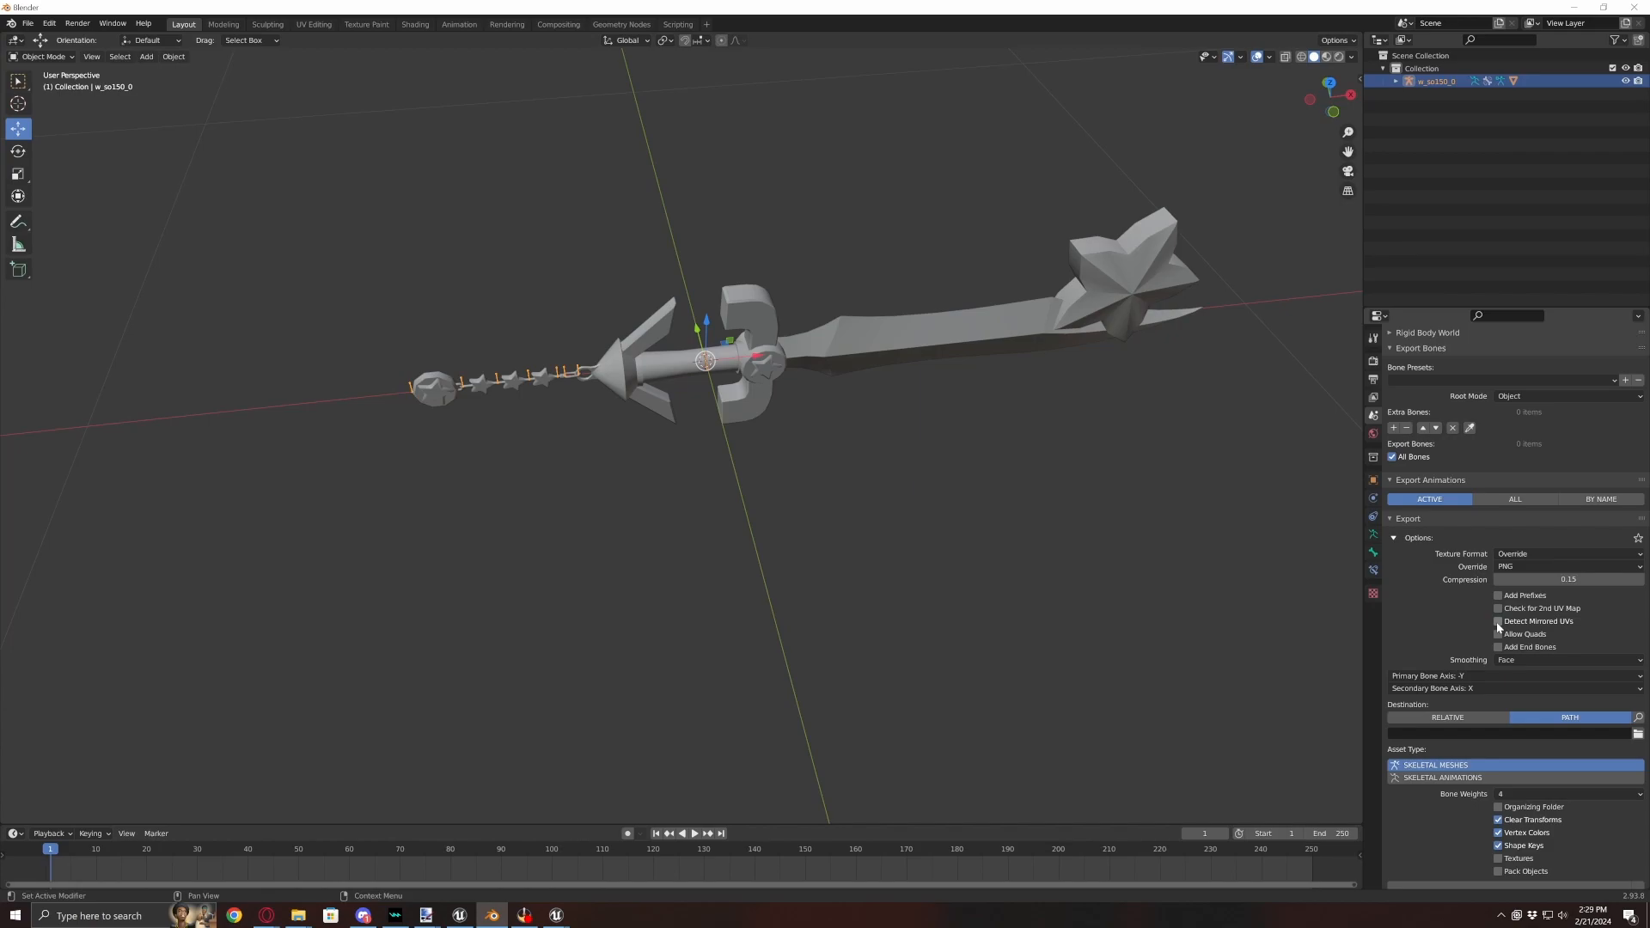
pyautogui.scroll(-1, 1483, 636)
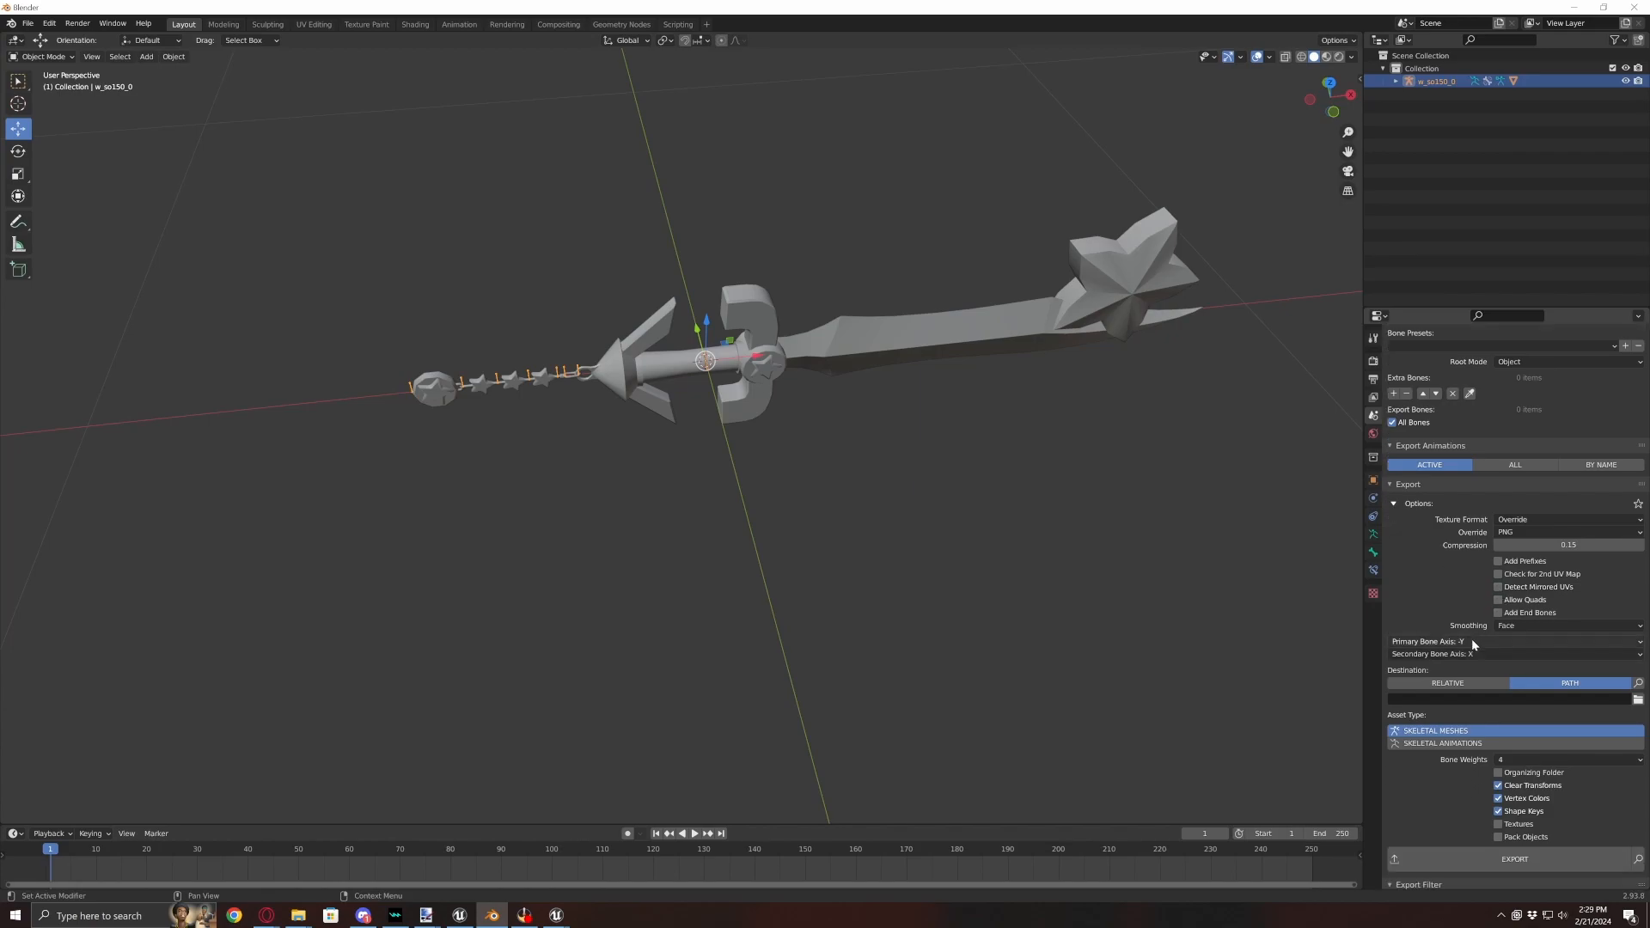
pyautogui.click(1472, 640)
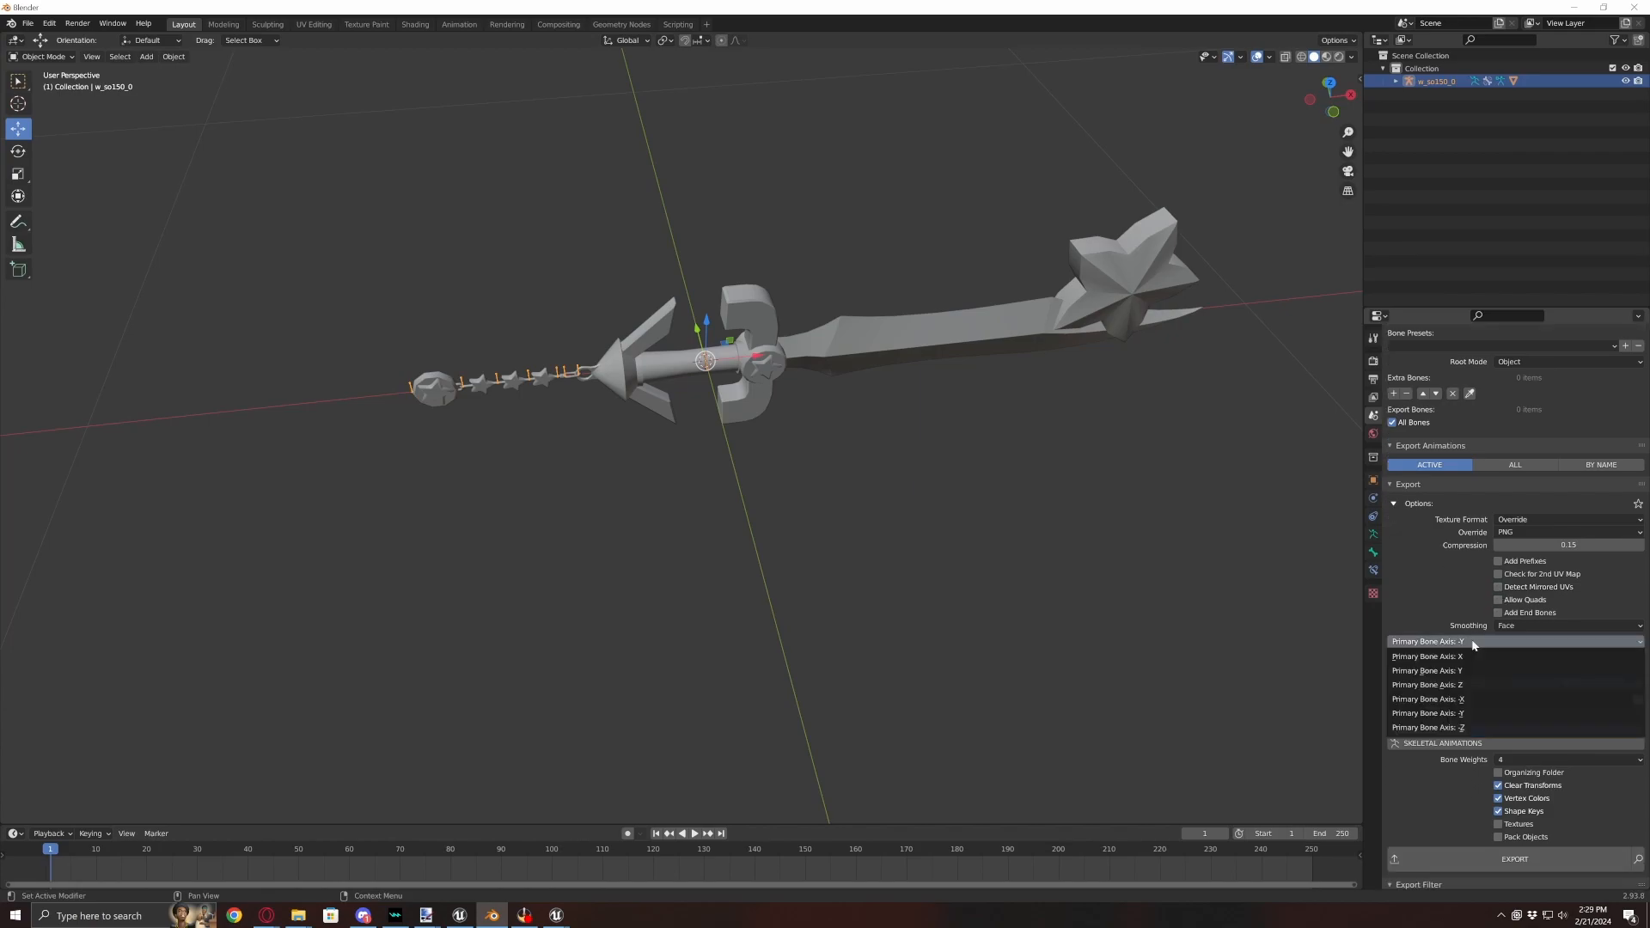
pyautogui.click(1465, 671)
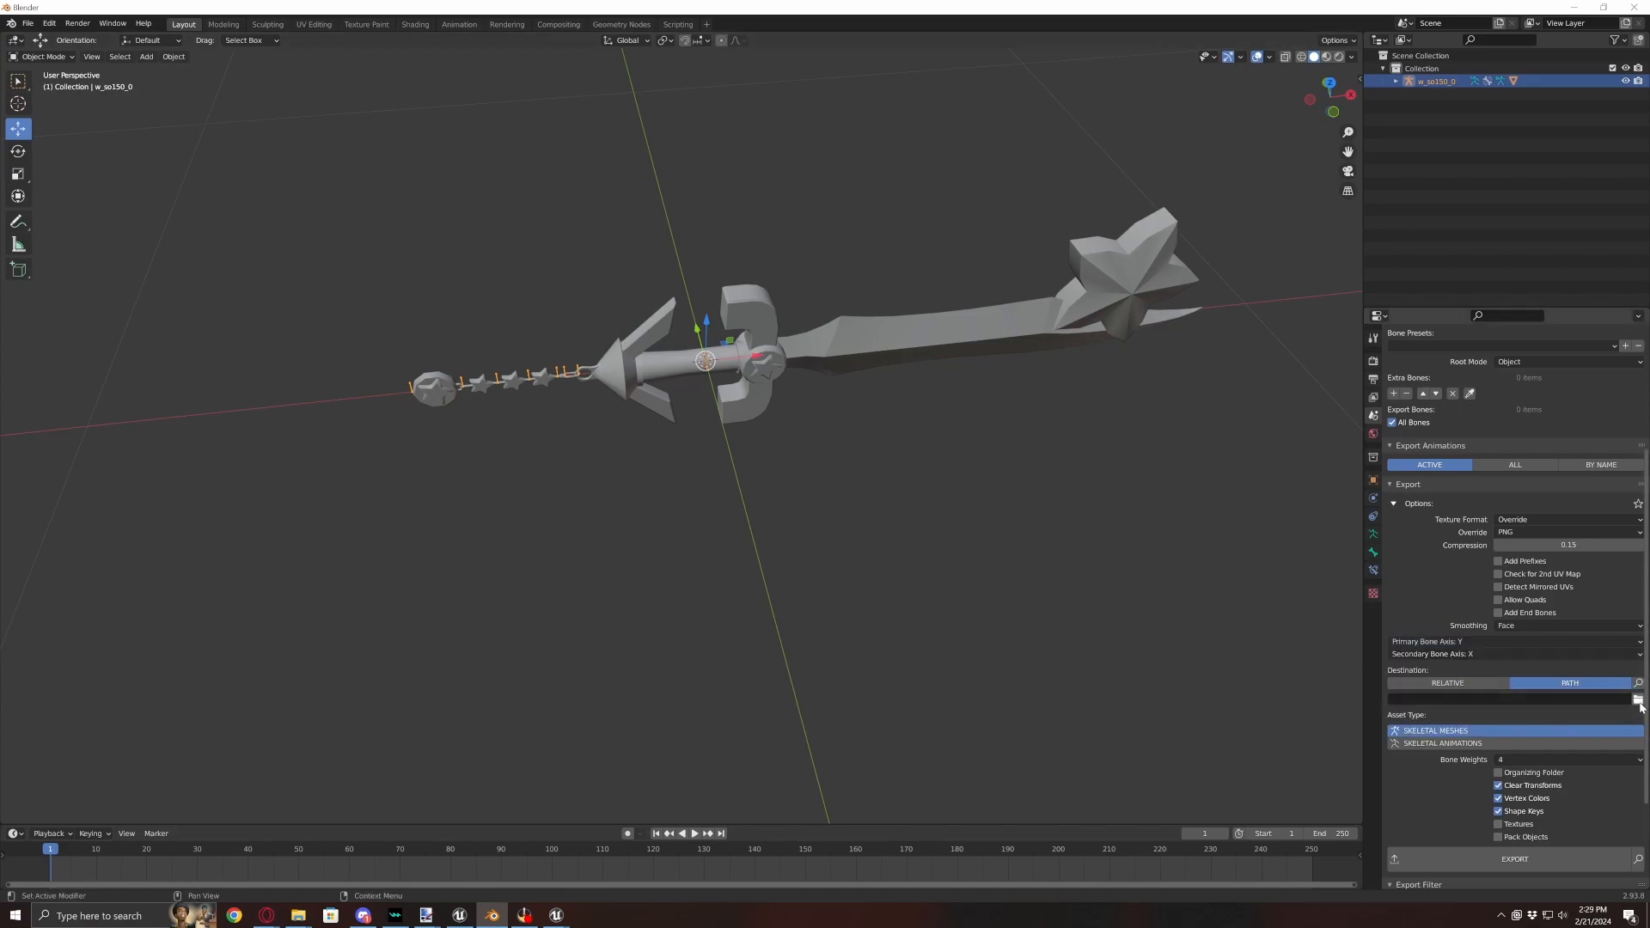
# - Save the Blender file as dreamer.blend in the craft_mesa 4 folder
pyautogui.click(27, 23)
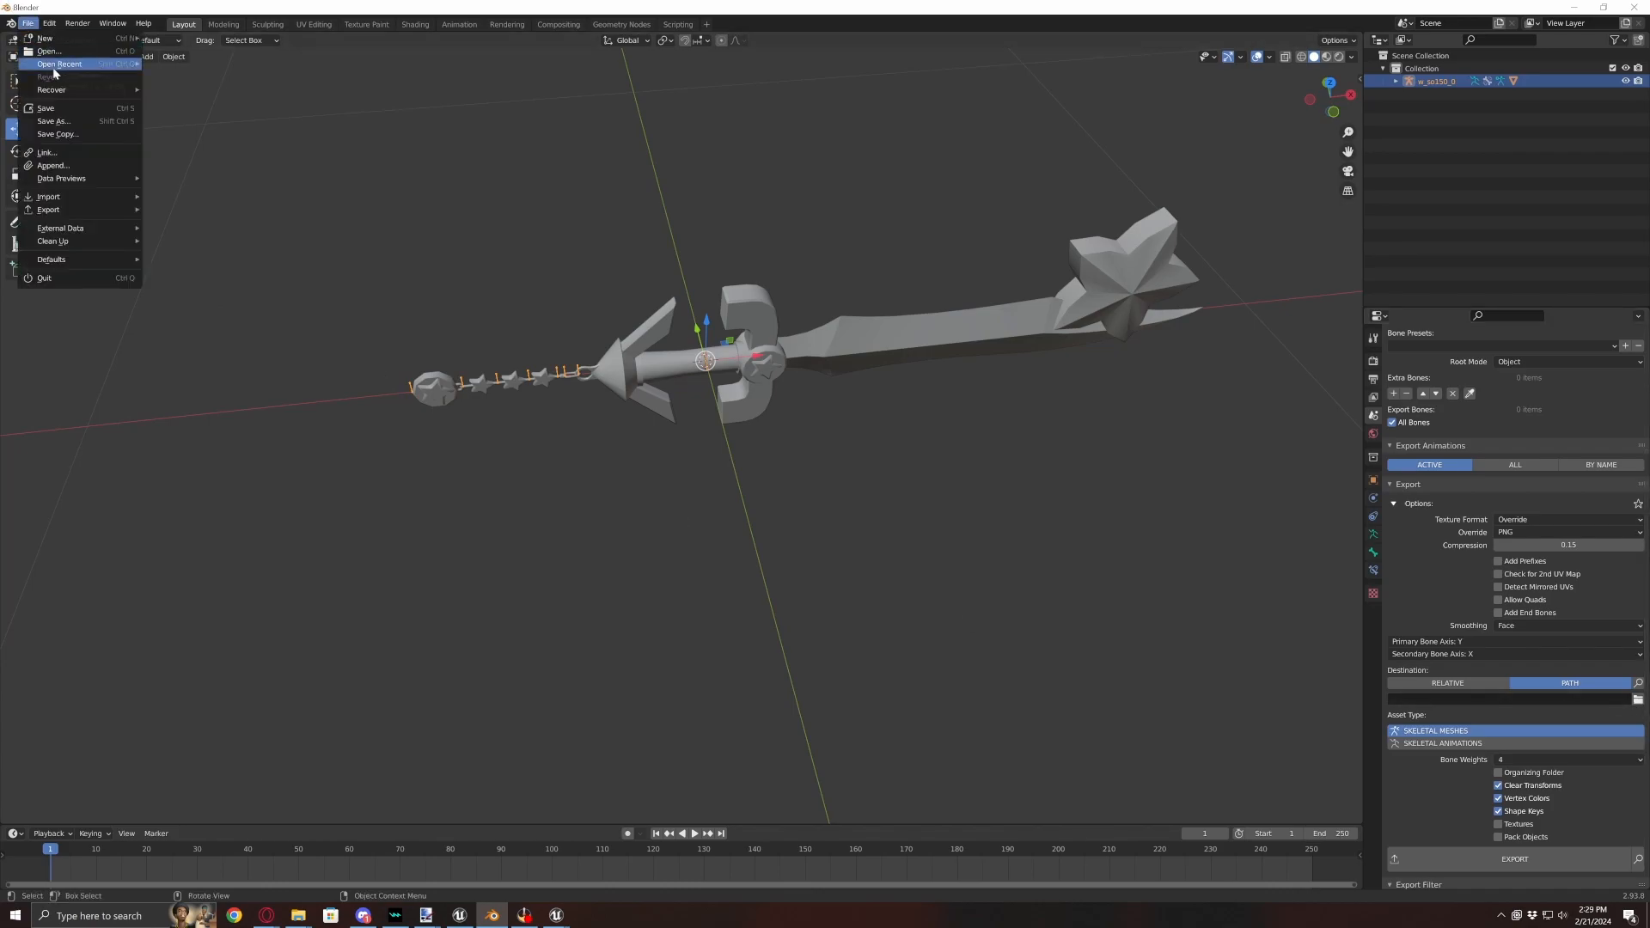
pyautogui.click(66, 120)
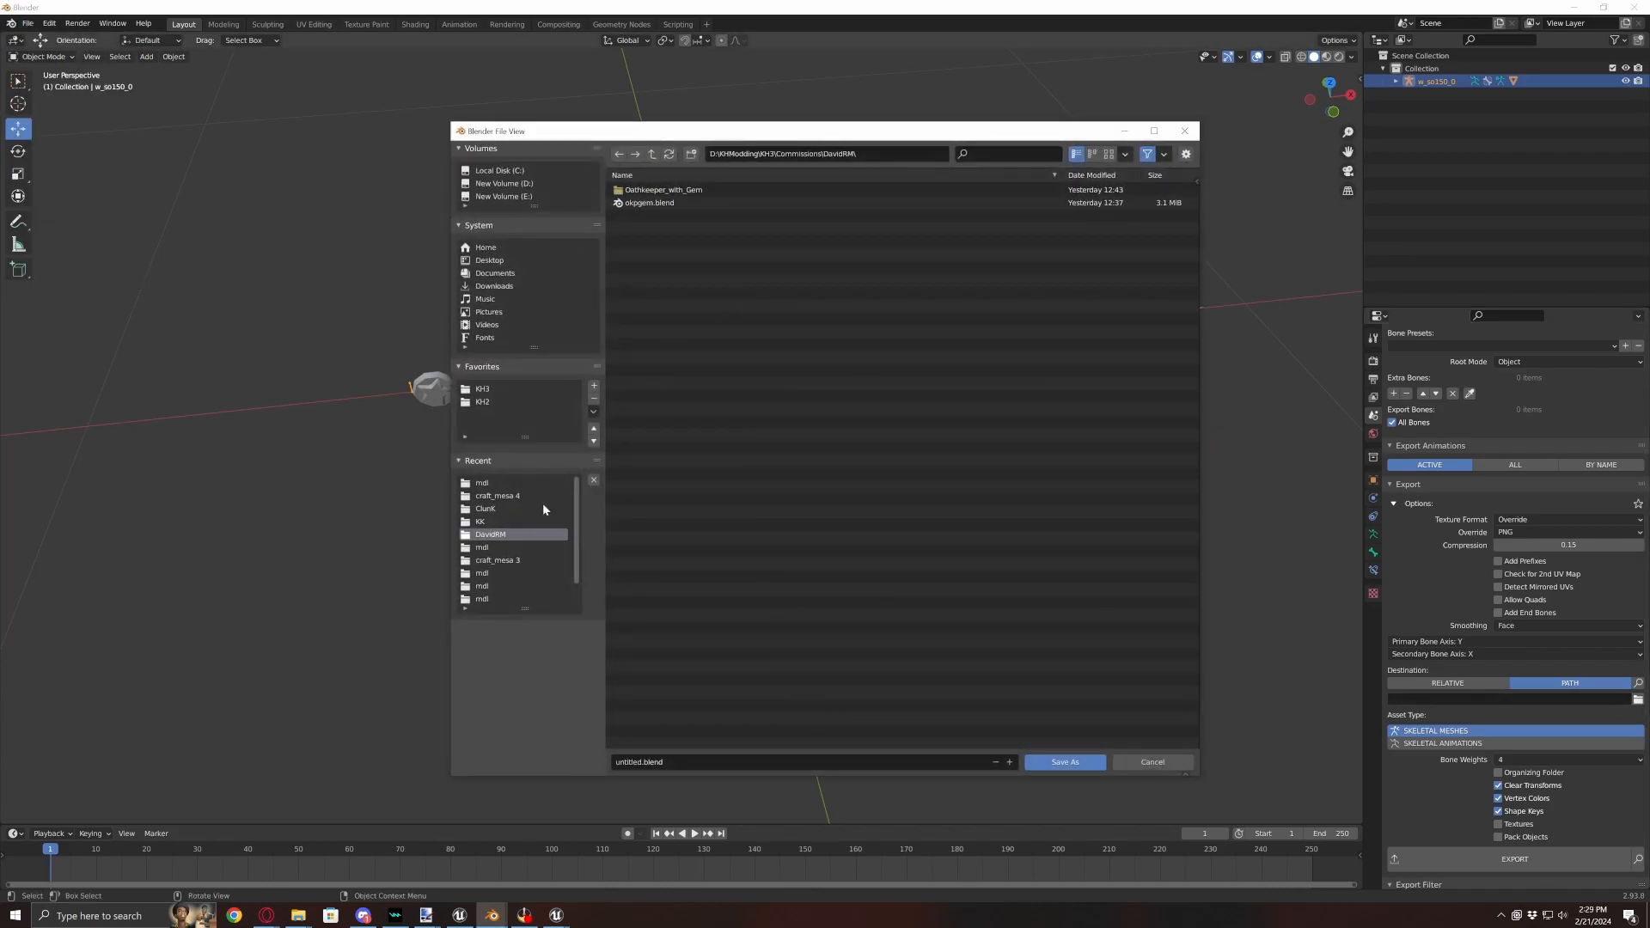
pyautogui.click(503, 495)
pyautogui.click(662, 762)
pyautogui.write('dream')
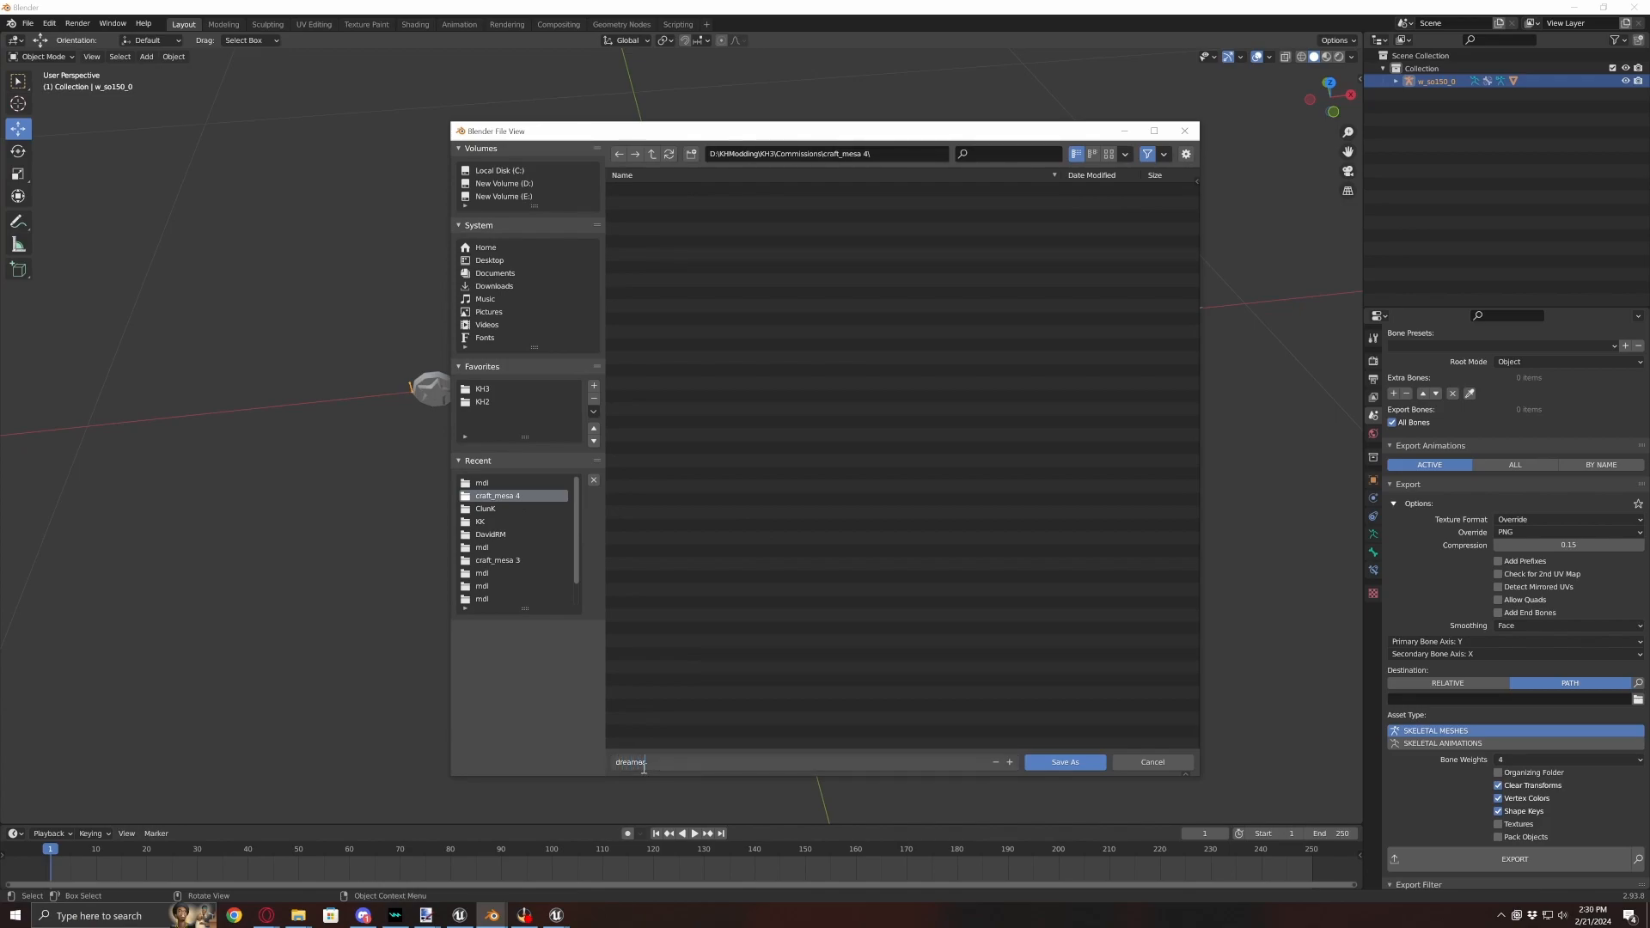
pyautogui.write('er')
pyautogui.press('Return')
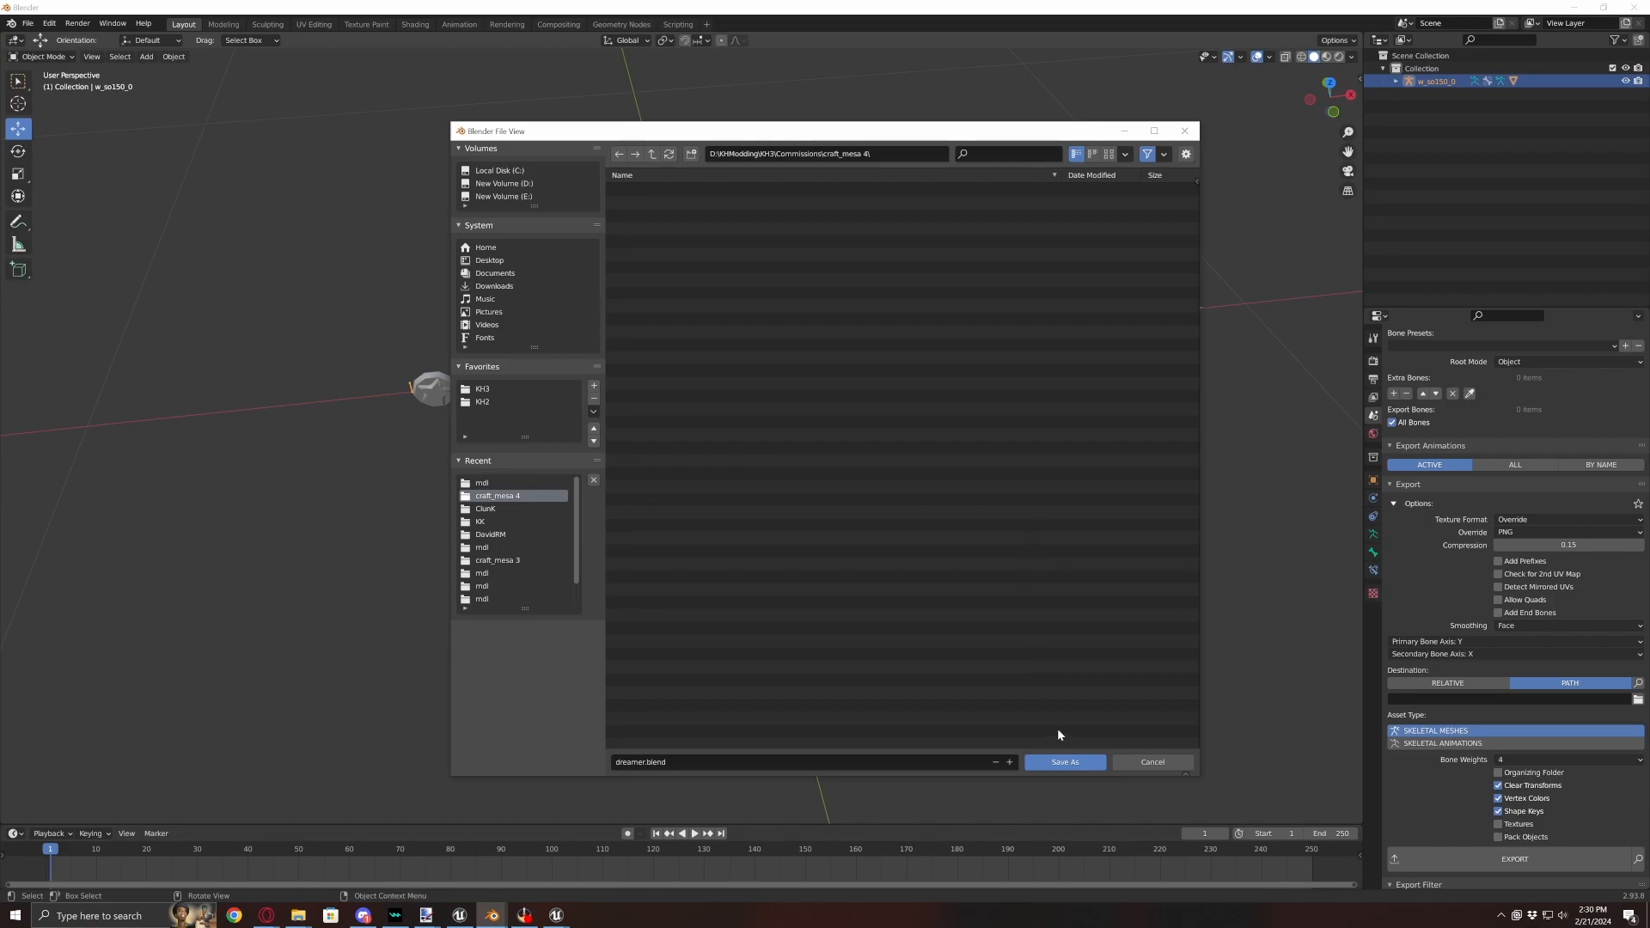
pyautogui.click(1073, 763)
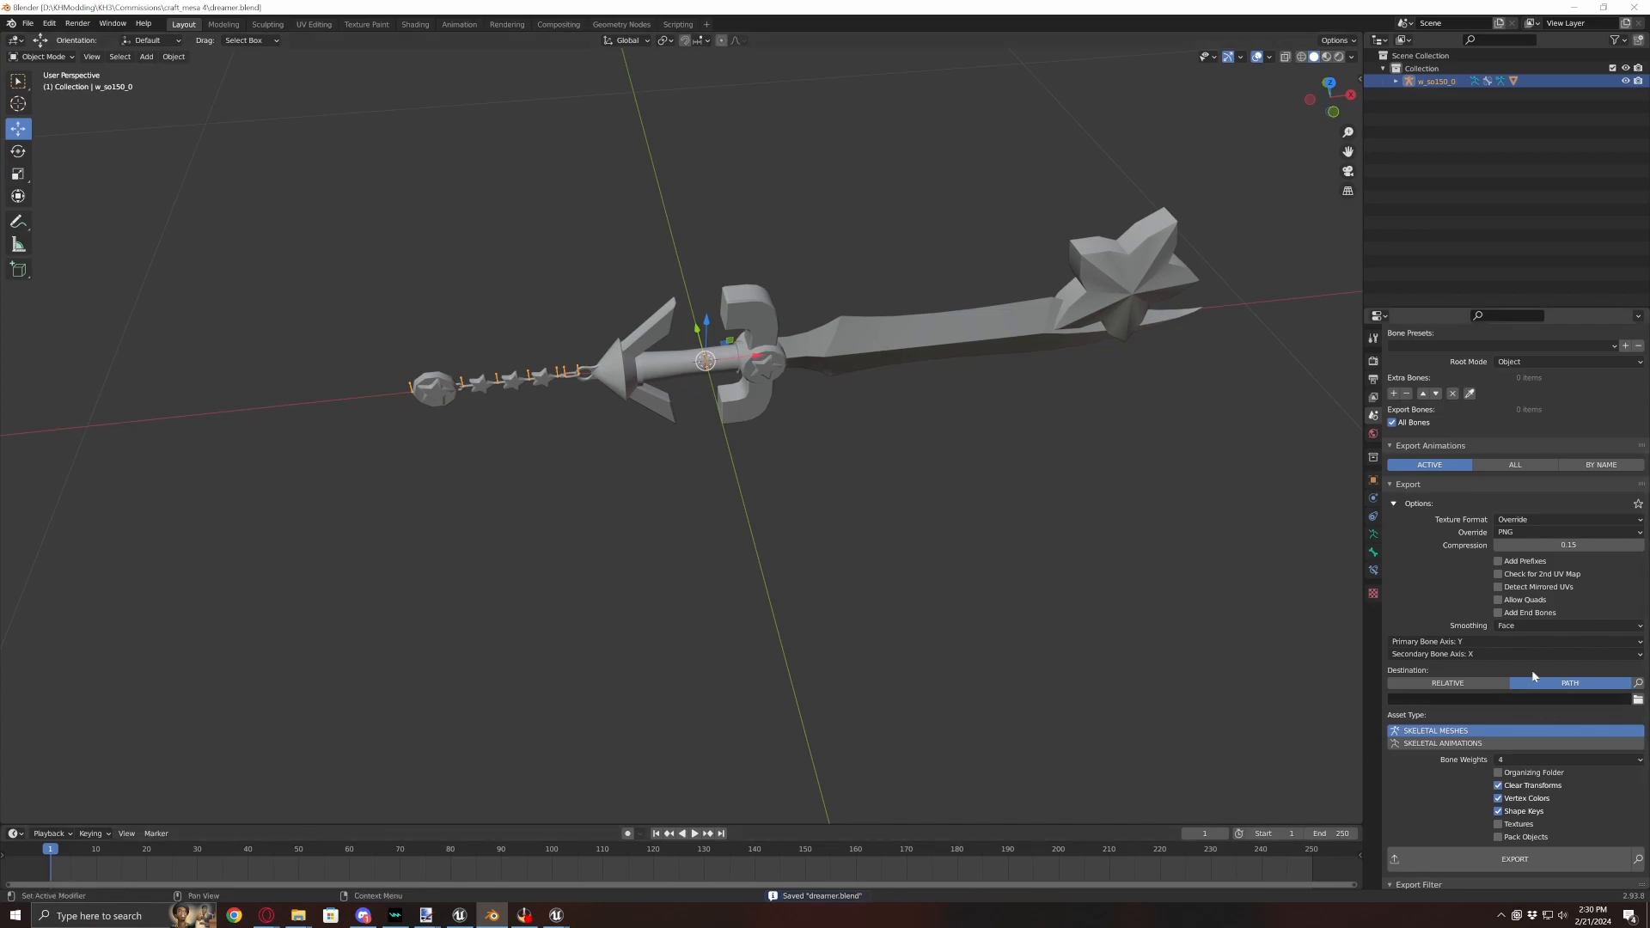
# - Set the export destination path to the craft_mesa 4 folder
pyautogui.click(1638, 700)
pyautogui.click(1064, 763)
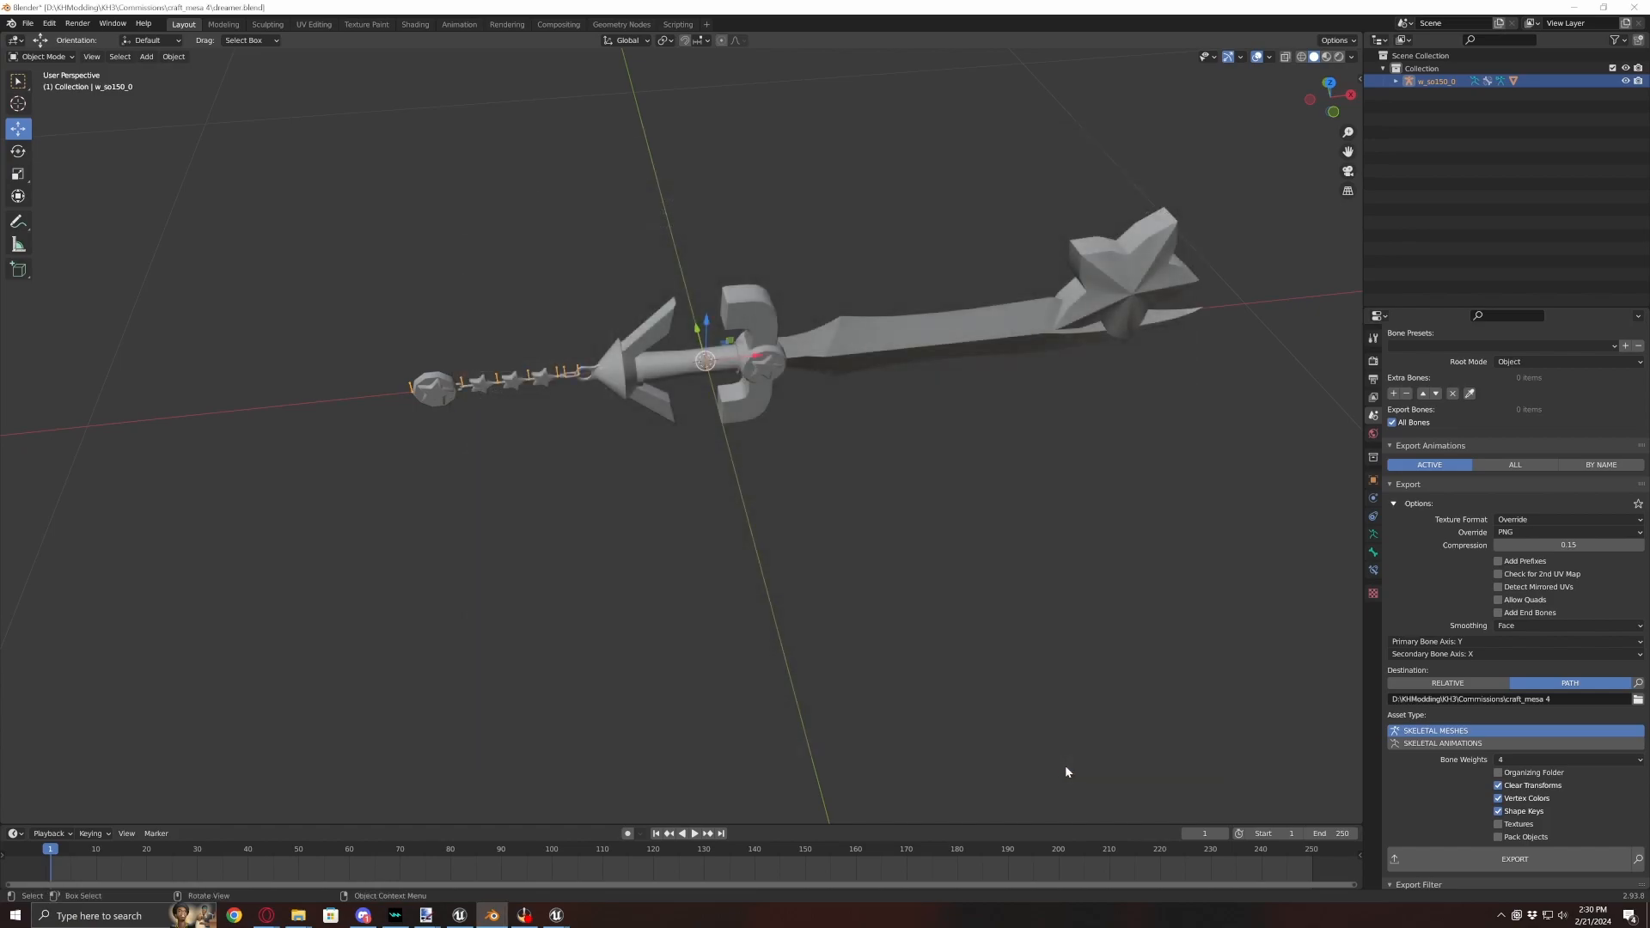
# - Turn off Clear Transforms, Vertex Colors and Shape Keys, enable Pack Objects, and export the skeletal mesh
pyautogui.scroll(-3, 1564, 700)
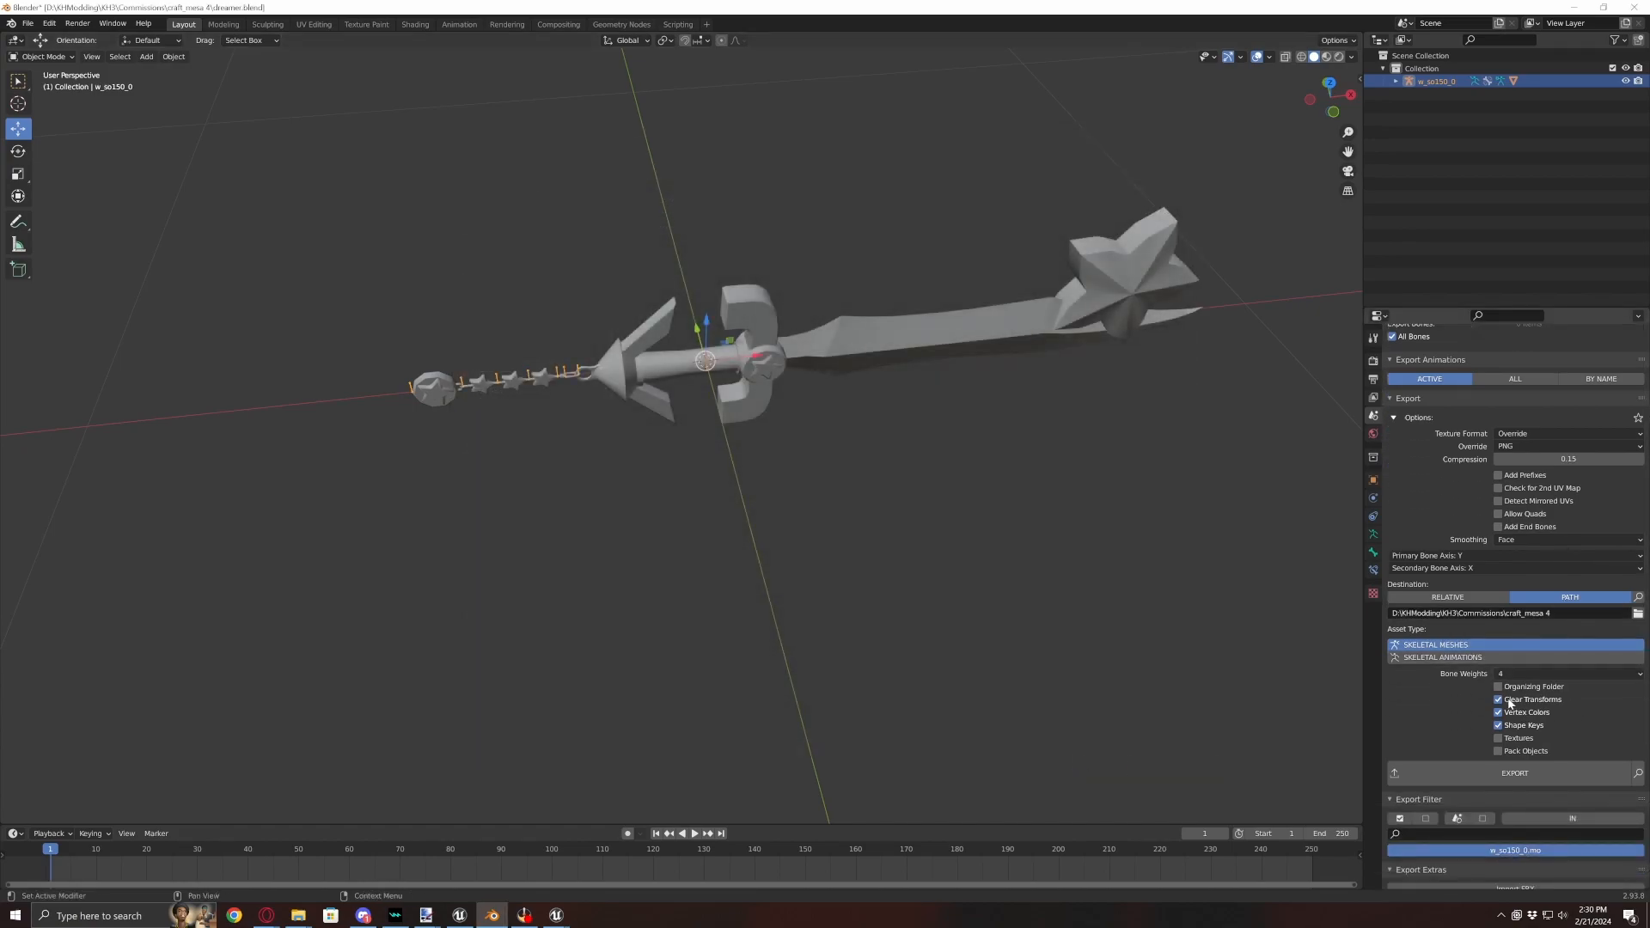
pyautogui.click(1498, 701)
pyautogui.click(1499, 701)
pyautogui.click(1499, 725)
pyautogui.click(1499, 726)
pyautogui.click(1500, 752)
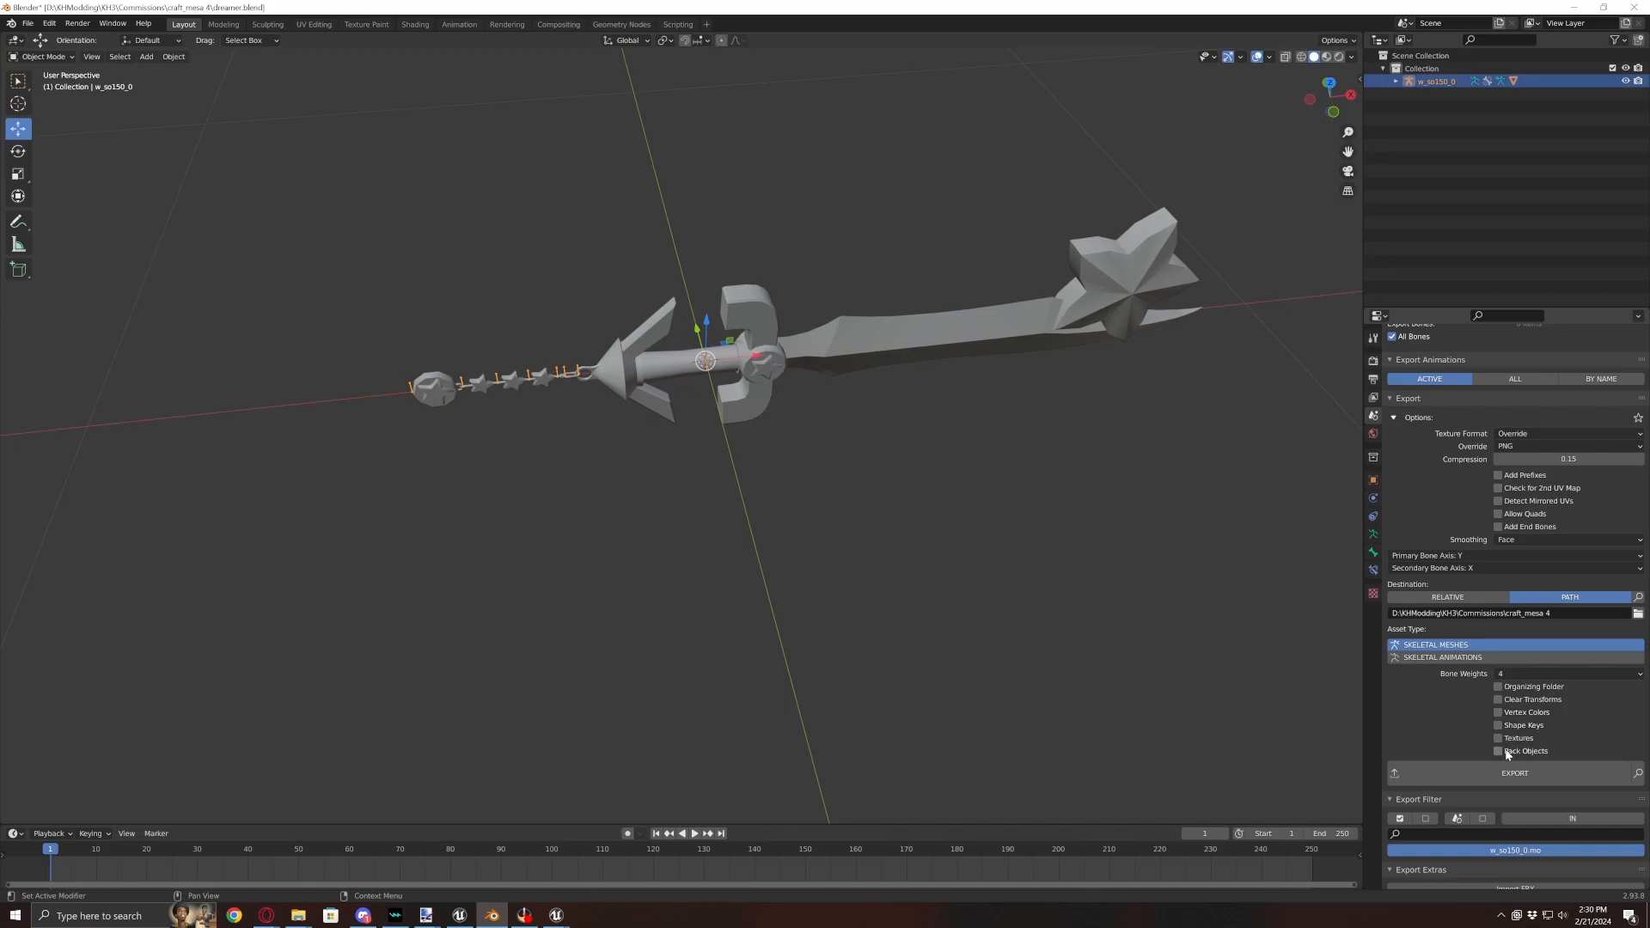
pyautogui.click(1437, 778)
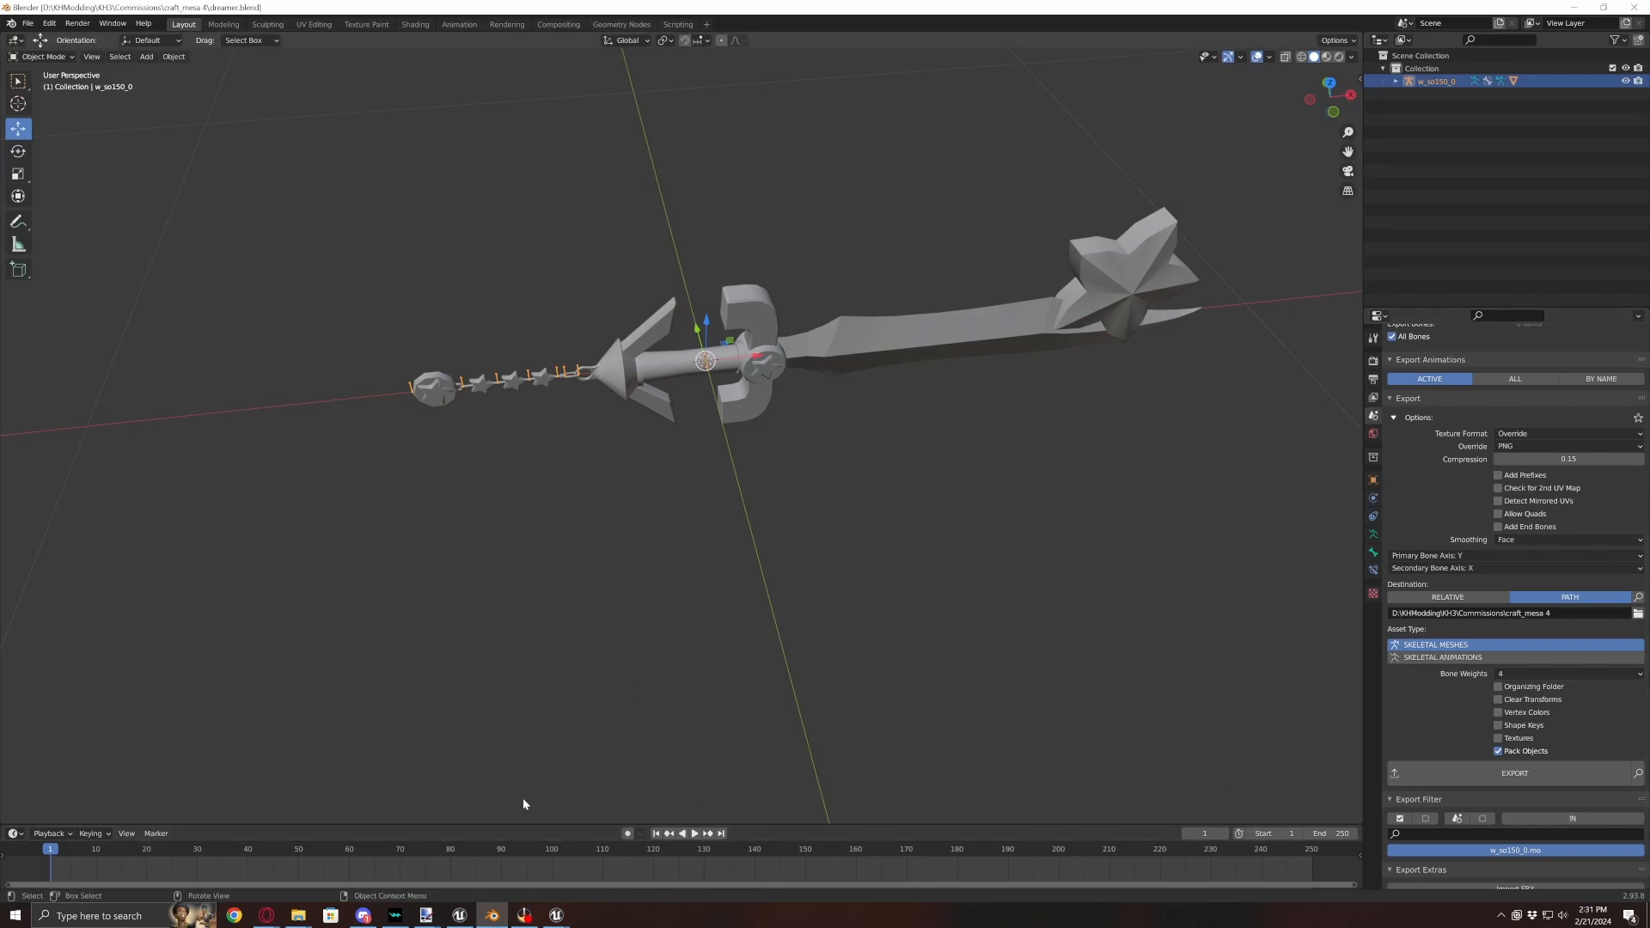
# - Switch to the TresGame Unreal editor and maximize its window
pyautogui.click(464, 918)
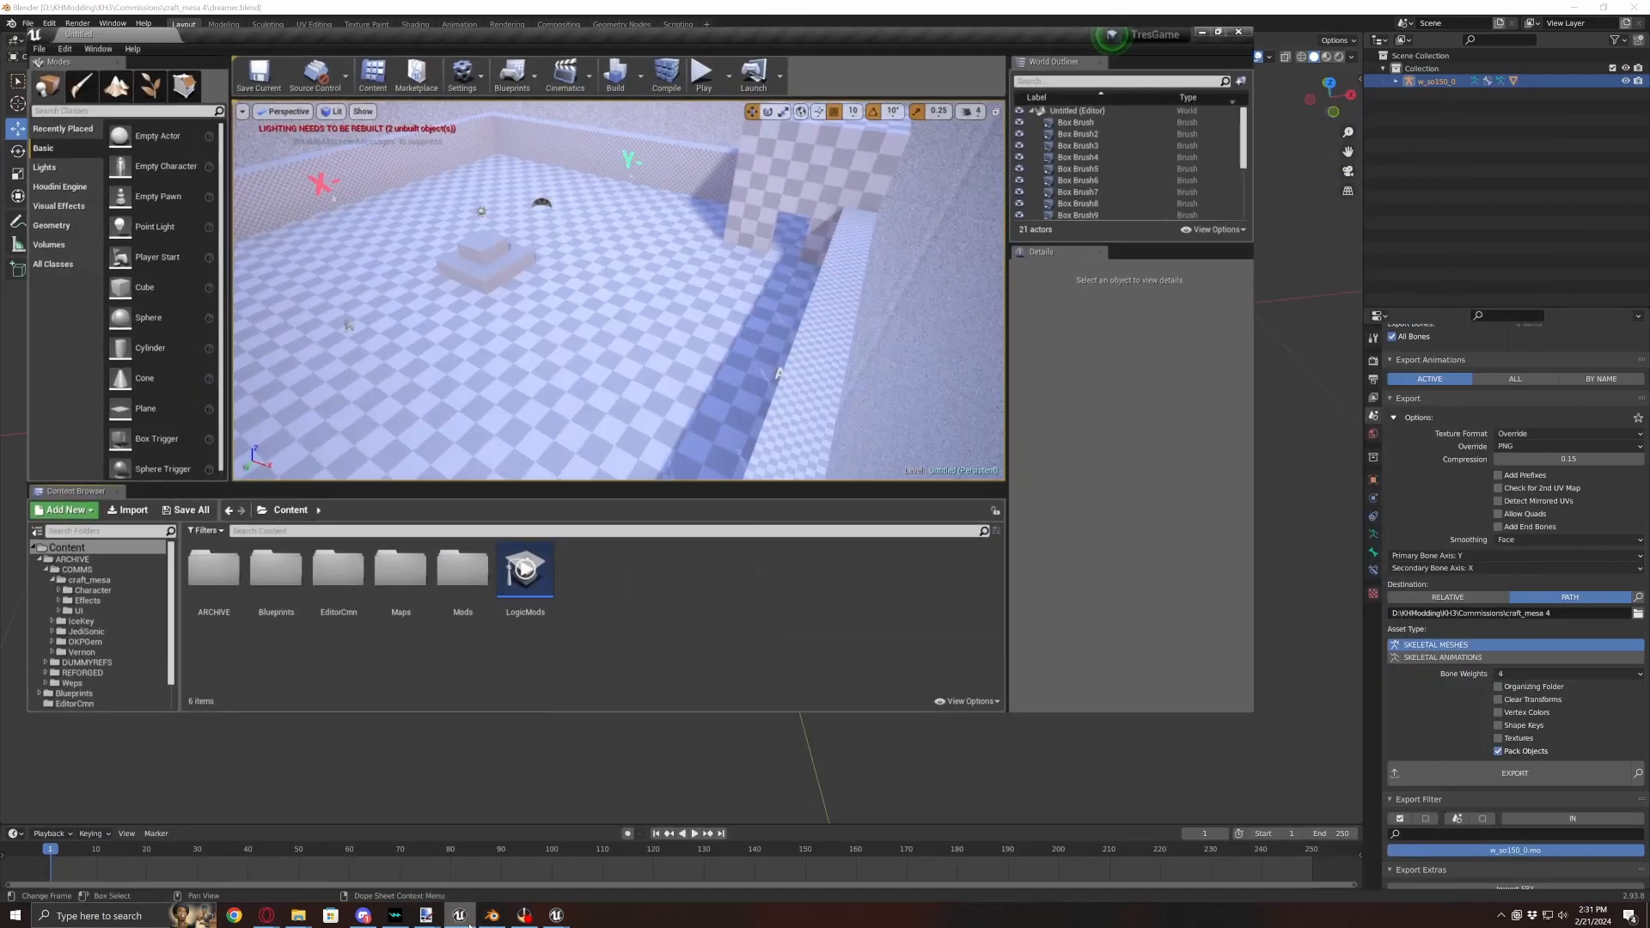
pyautogui.doubleClick(940, 31)
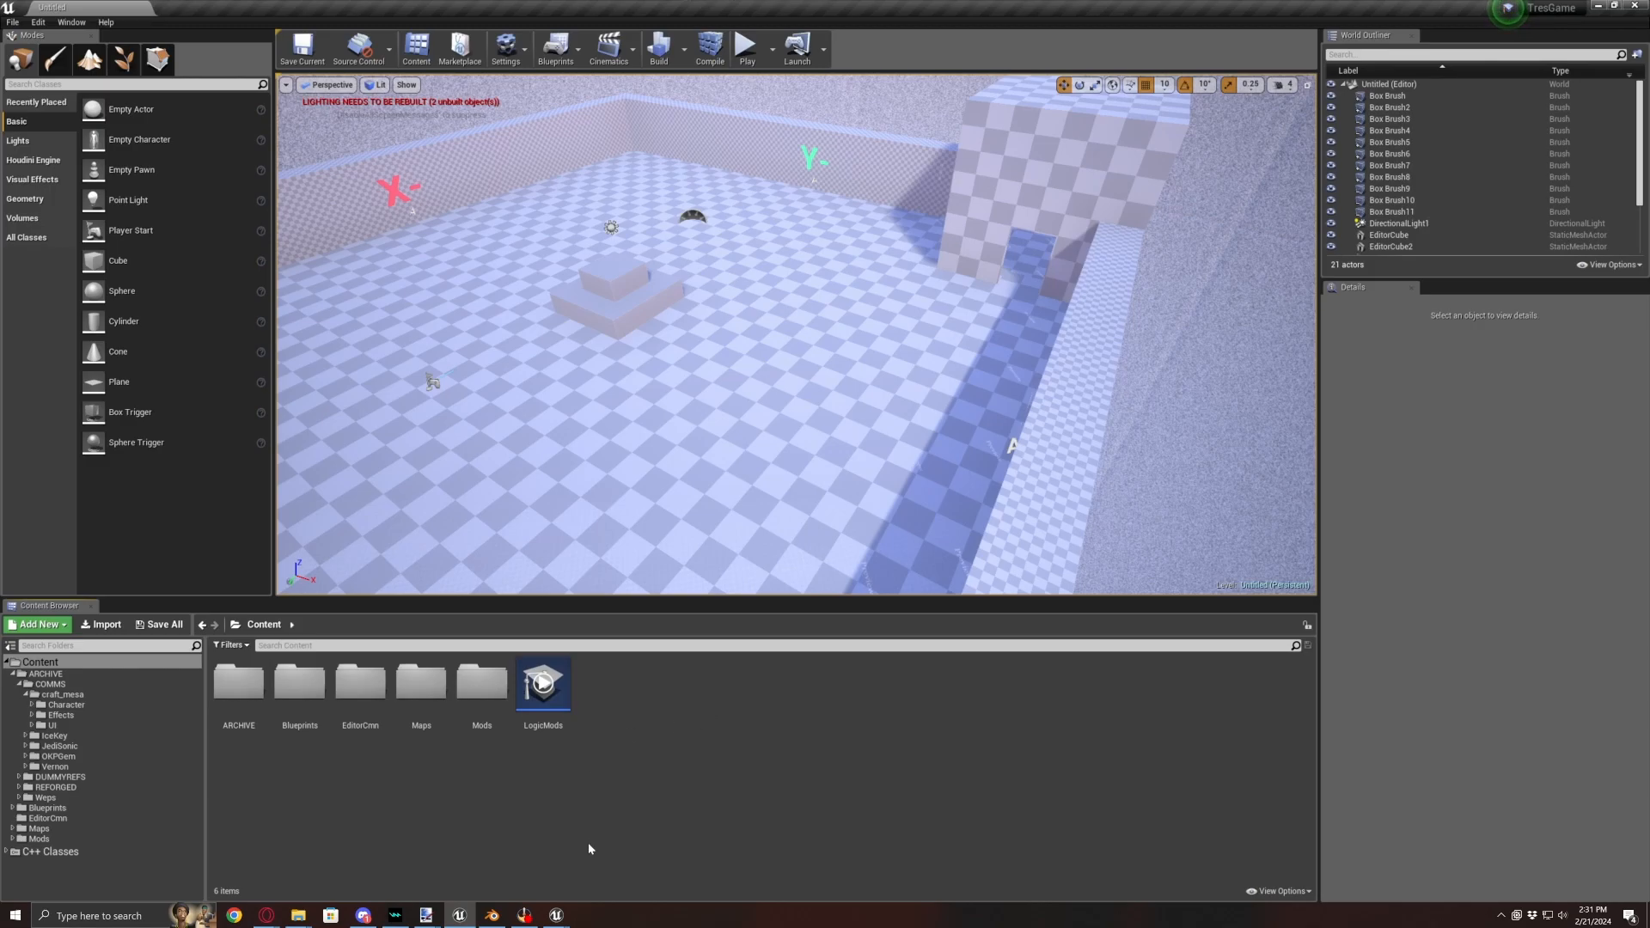
# - Switch to Discord and open the NarkEngine_Install.ps1 post in OpenKH's kh3-tools-forum at its first message
pyautogui.click(363, 915)
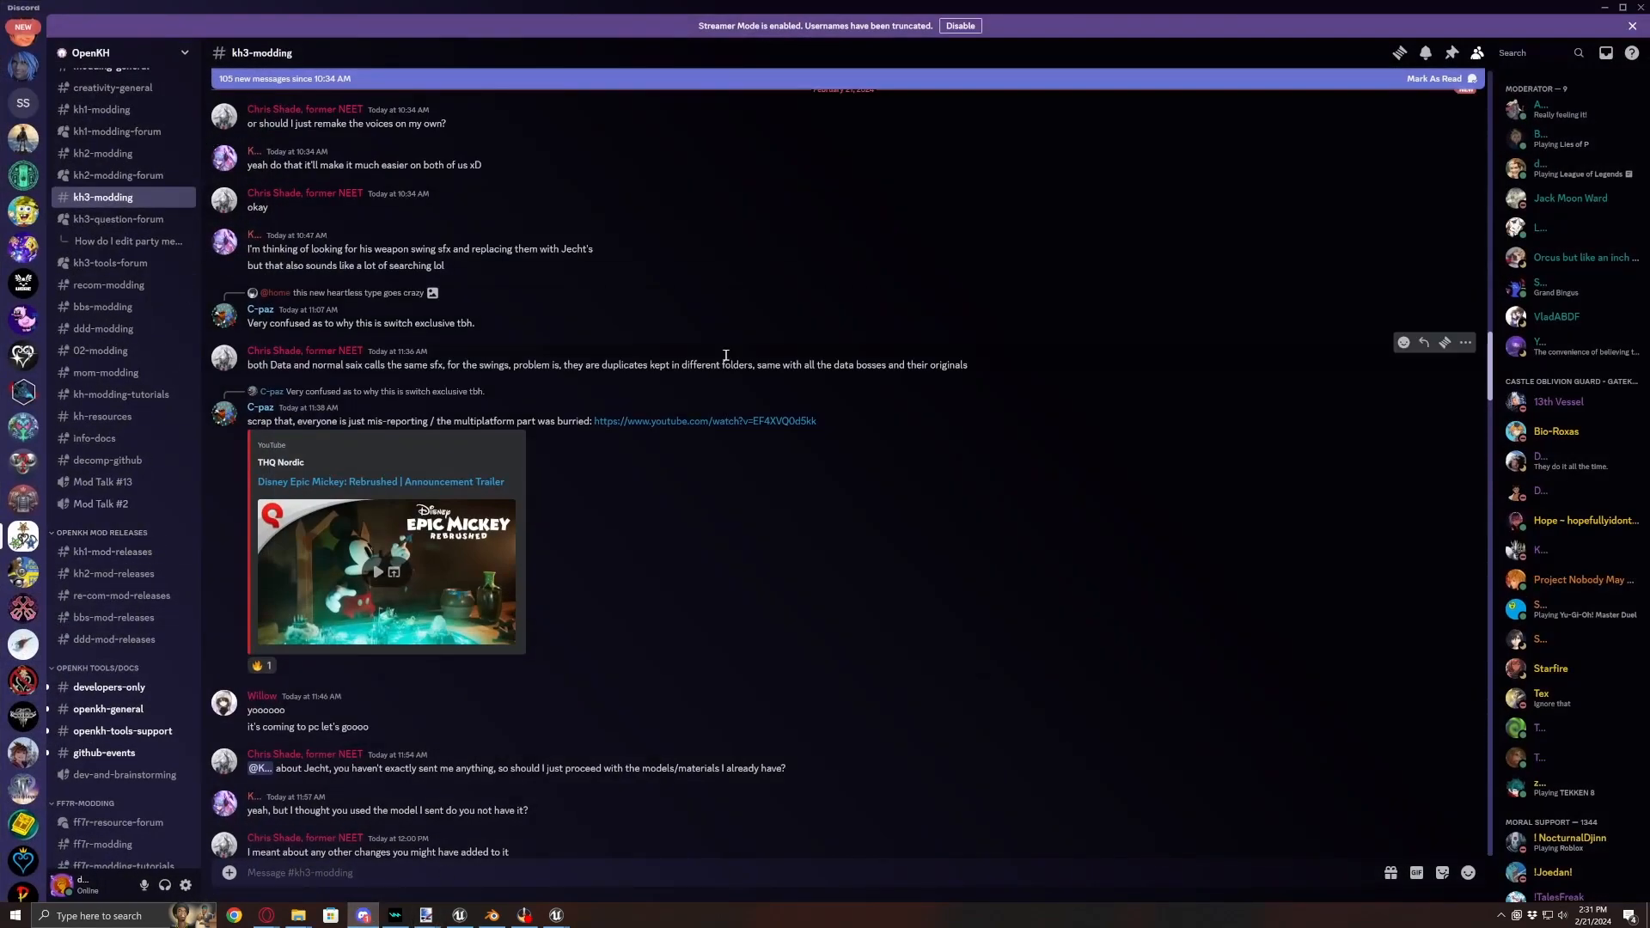
pyautogui.click(112, 266)
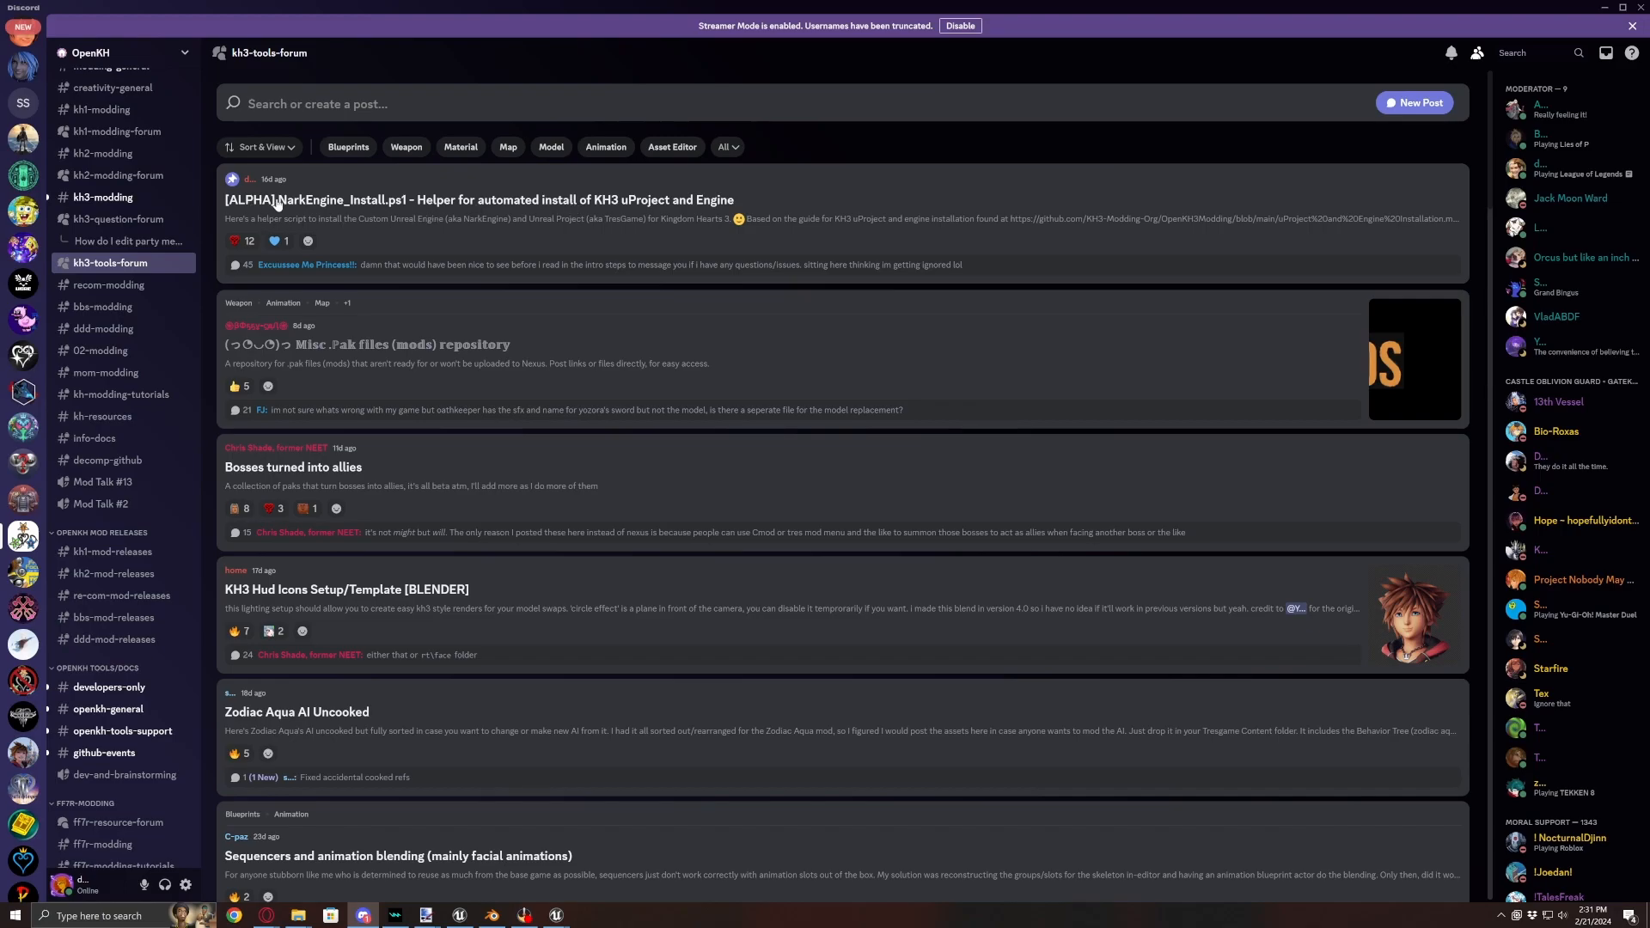
pyautogui.click(499, 219)
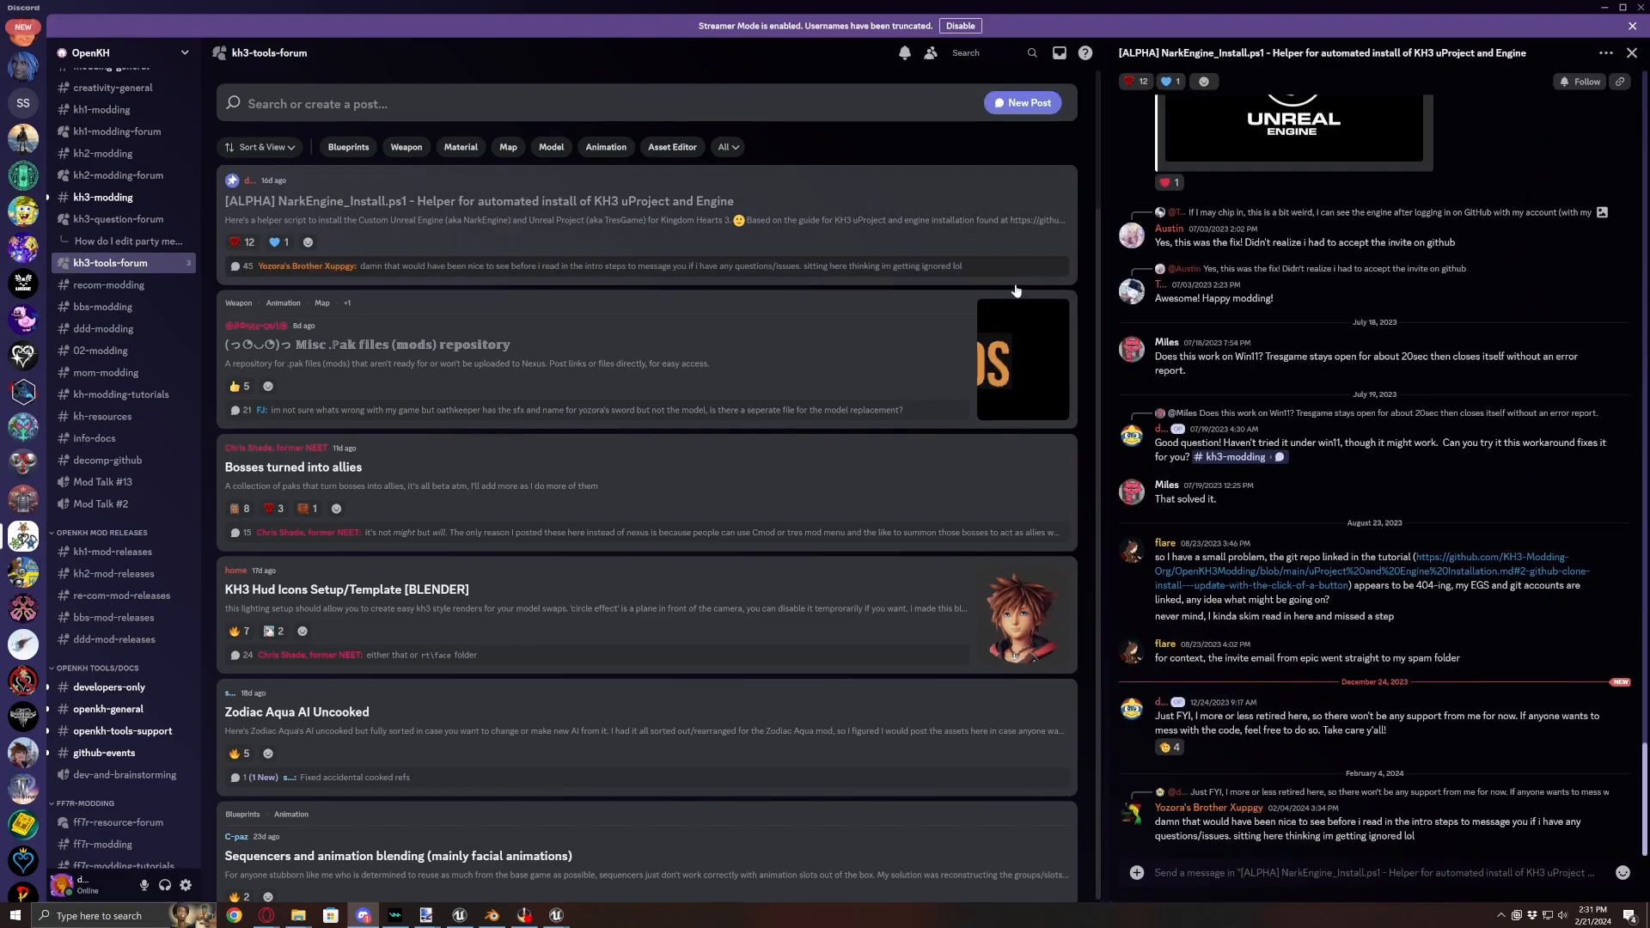
pyautogui.scroll(2, 1300, 436)
pyautogui.moveTo(1645, 706); pyautogui.dragTo(1648, 331)
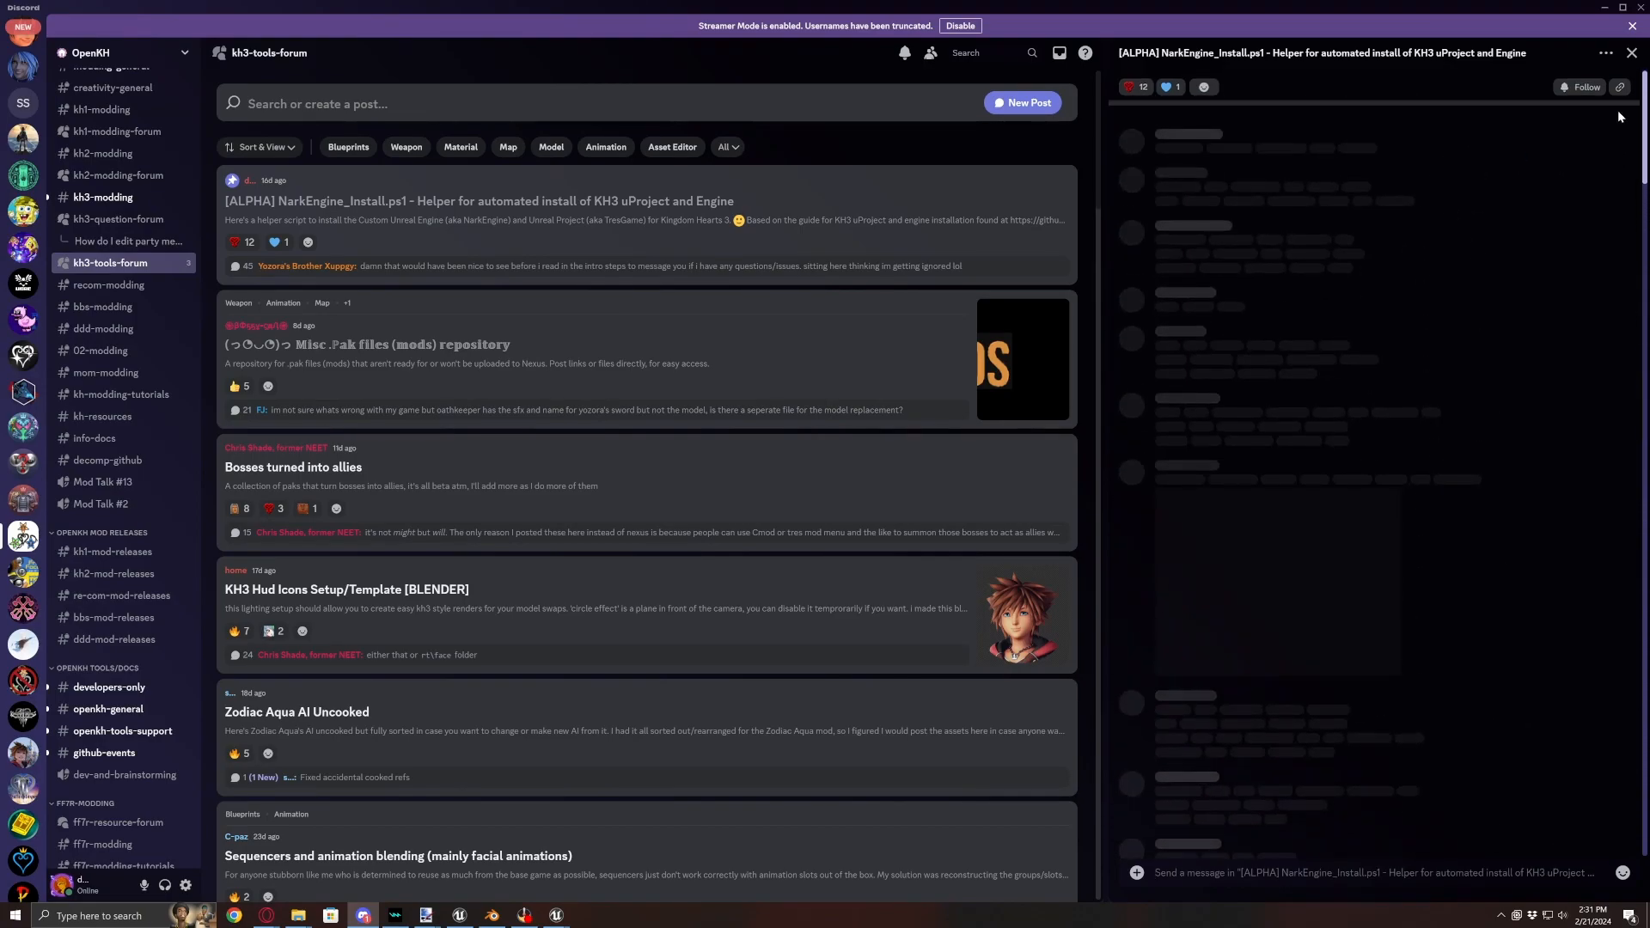
pyautogui.scroll(4, 1590, 245)
pyautogui.moveTo(1644, 354); pyautogui.dragTo(1624, 45)
# - Review the NarkEngine_Install post's list of script steps, requirements, running instructions and known issues
pyautogui.scroll(-3, 1370, 366)
pyautogui.scroll(1, 1370, 366)
pyautogui.scroll(-1, 1370, 366)
pyautogui.scroll(-1, 1370, 366)
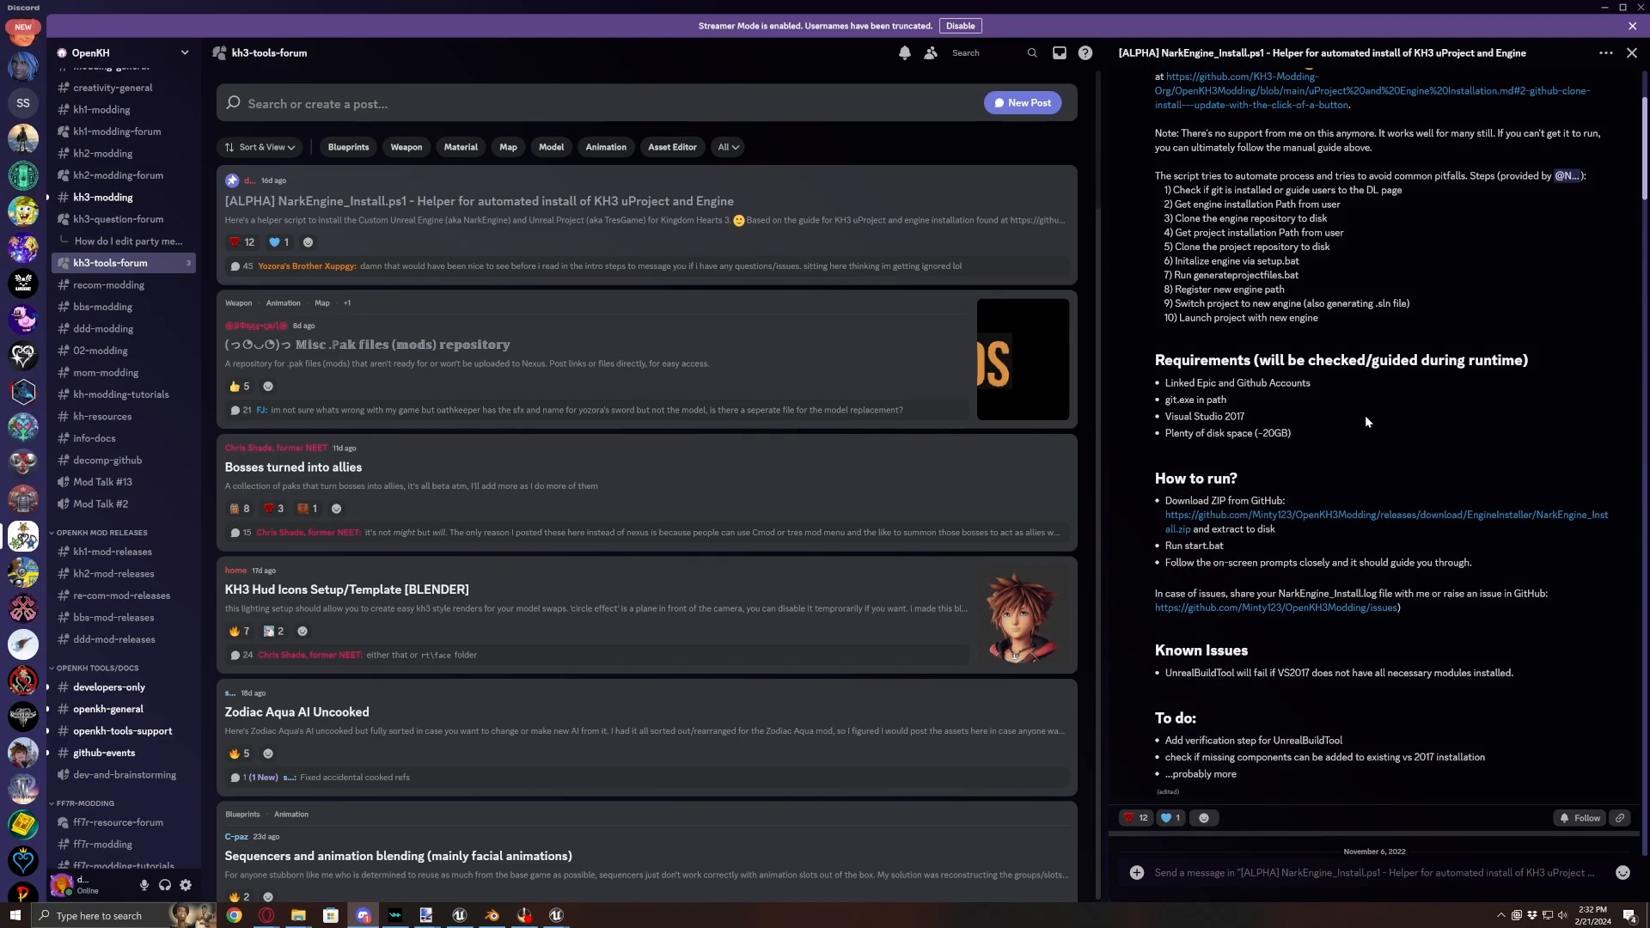
pyautogui.scroll(3, 1366, 424)
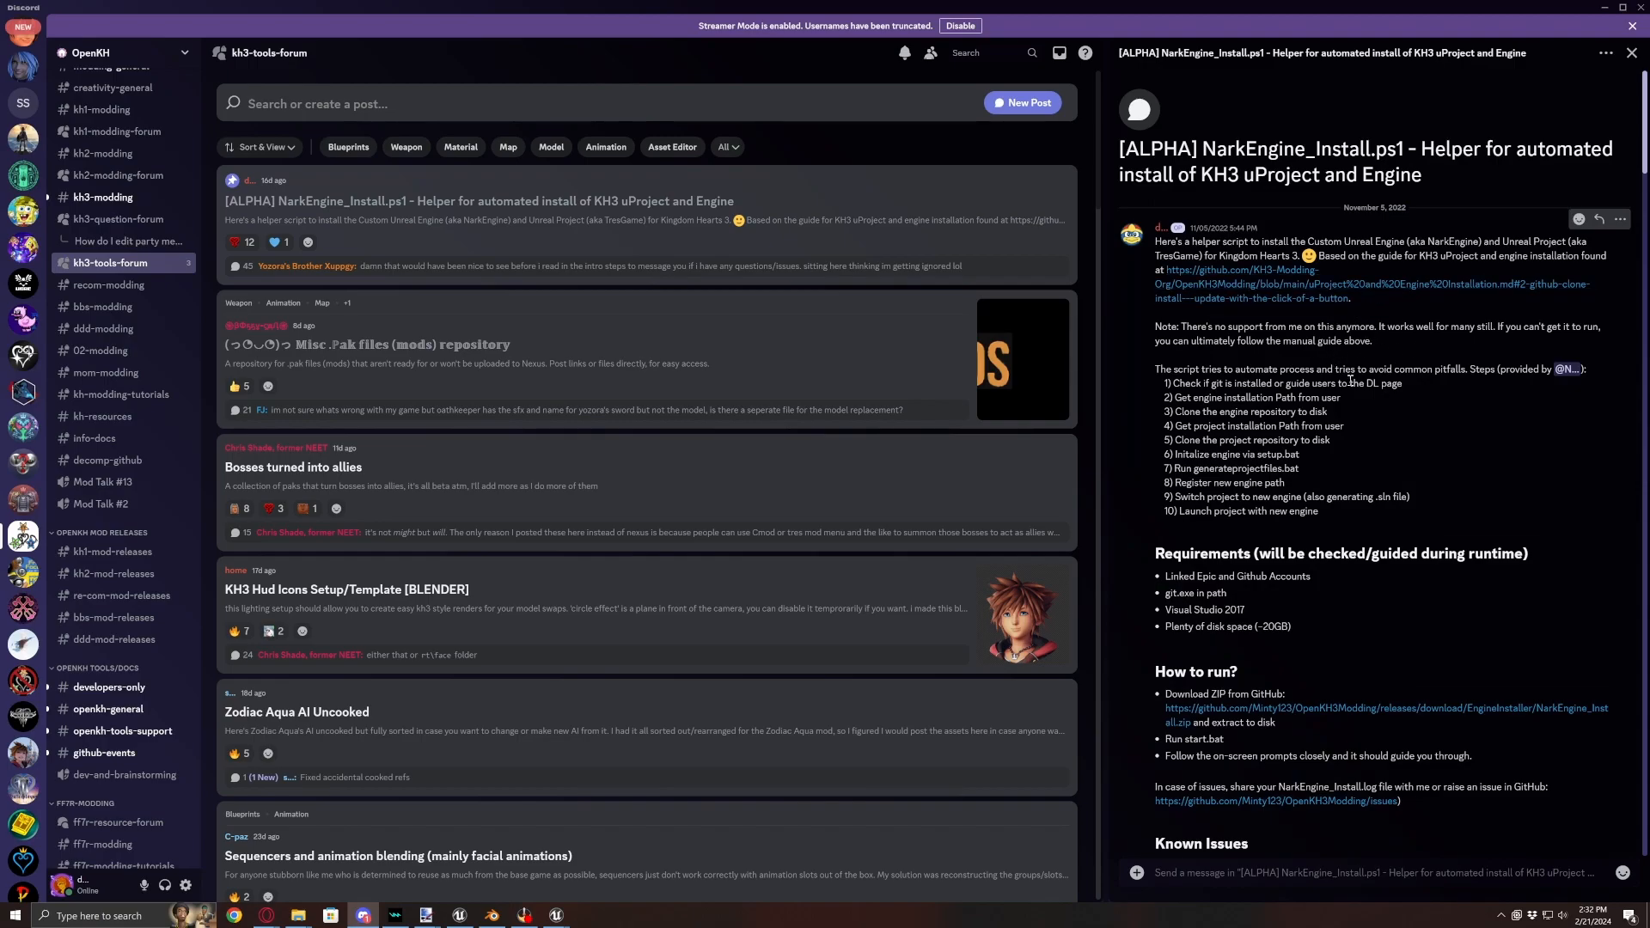
pyautogui.scroll(-5, 1358, 399)
pyautogui.scroll(3, 1364, 424)
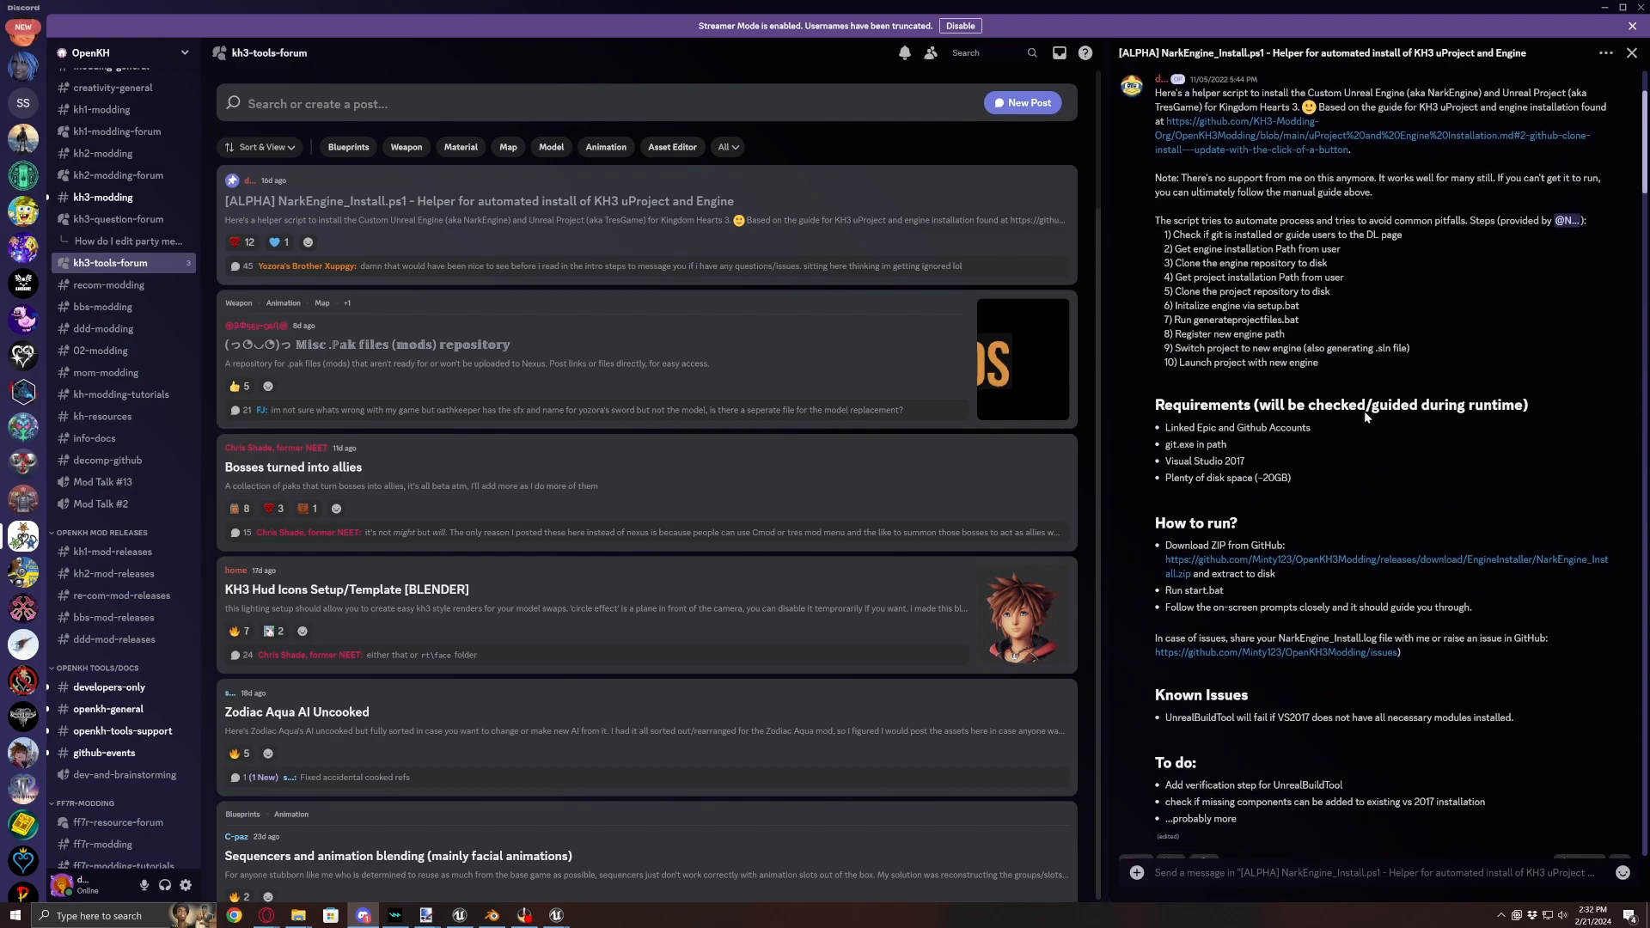
pyautogui.scroll(1, 1365, 412)
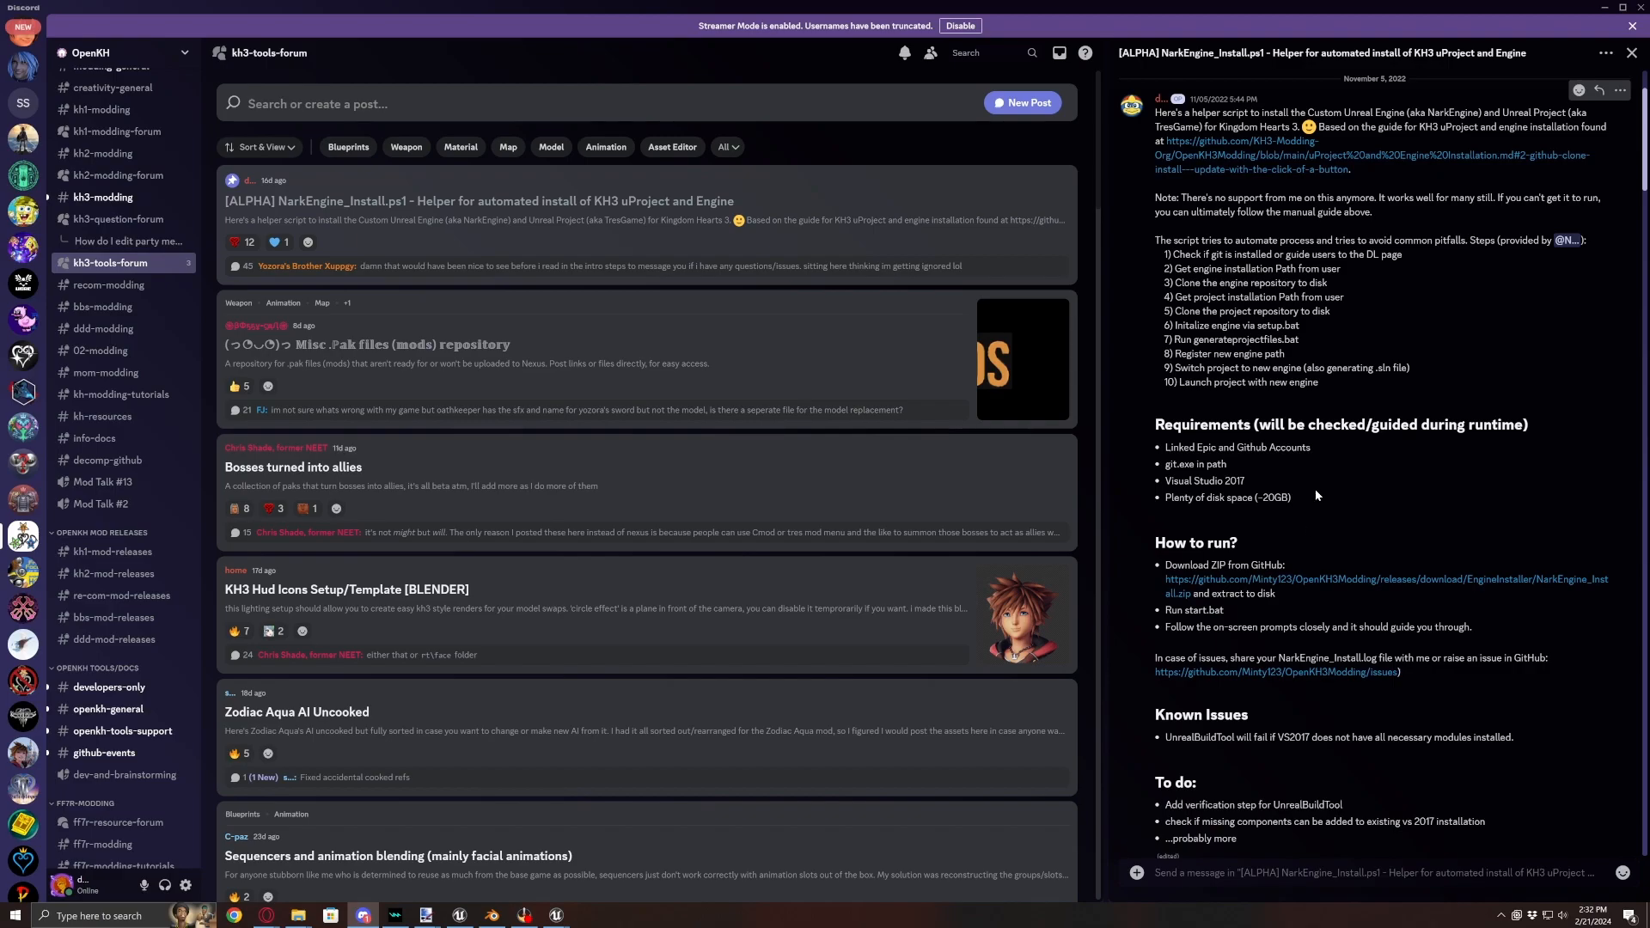
# - Open the linked GitHub uProject and Engine installation guide, review its prerequisites and standard install section, and close the page
pyautogui.click(1212, 164)
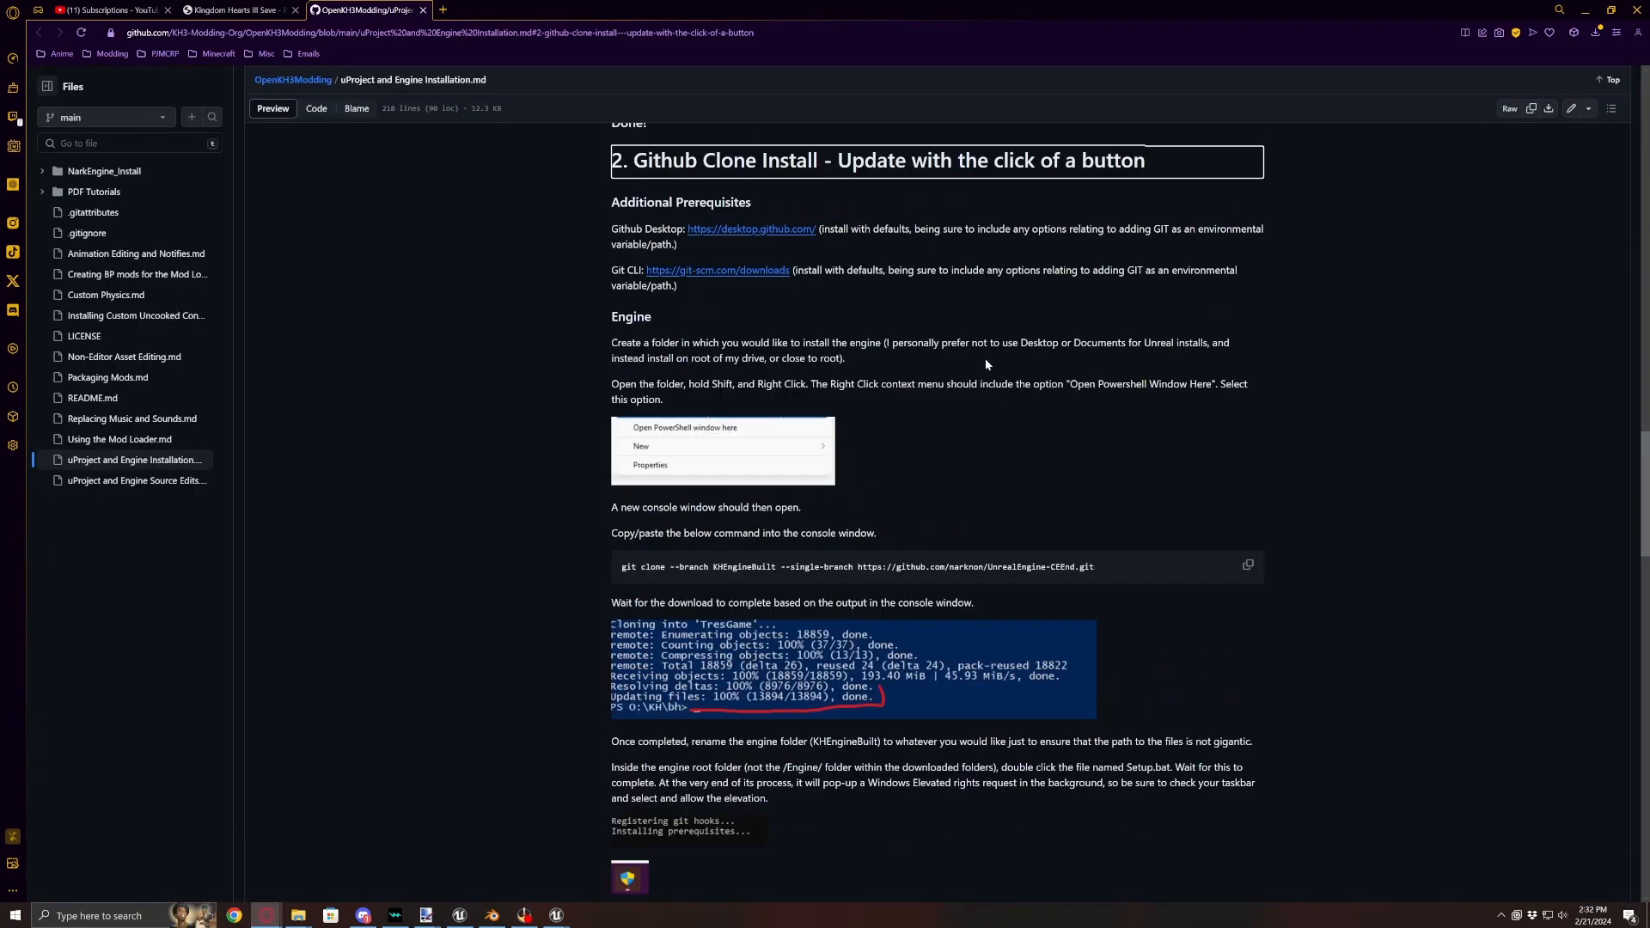
pyautogui.scroll(5, 985, 364)
pyautogui.scroll(20, 997, 388)
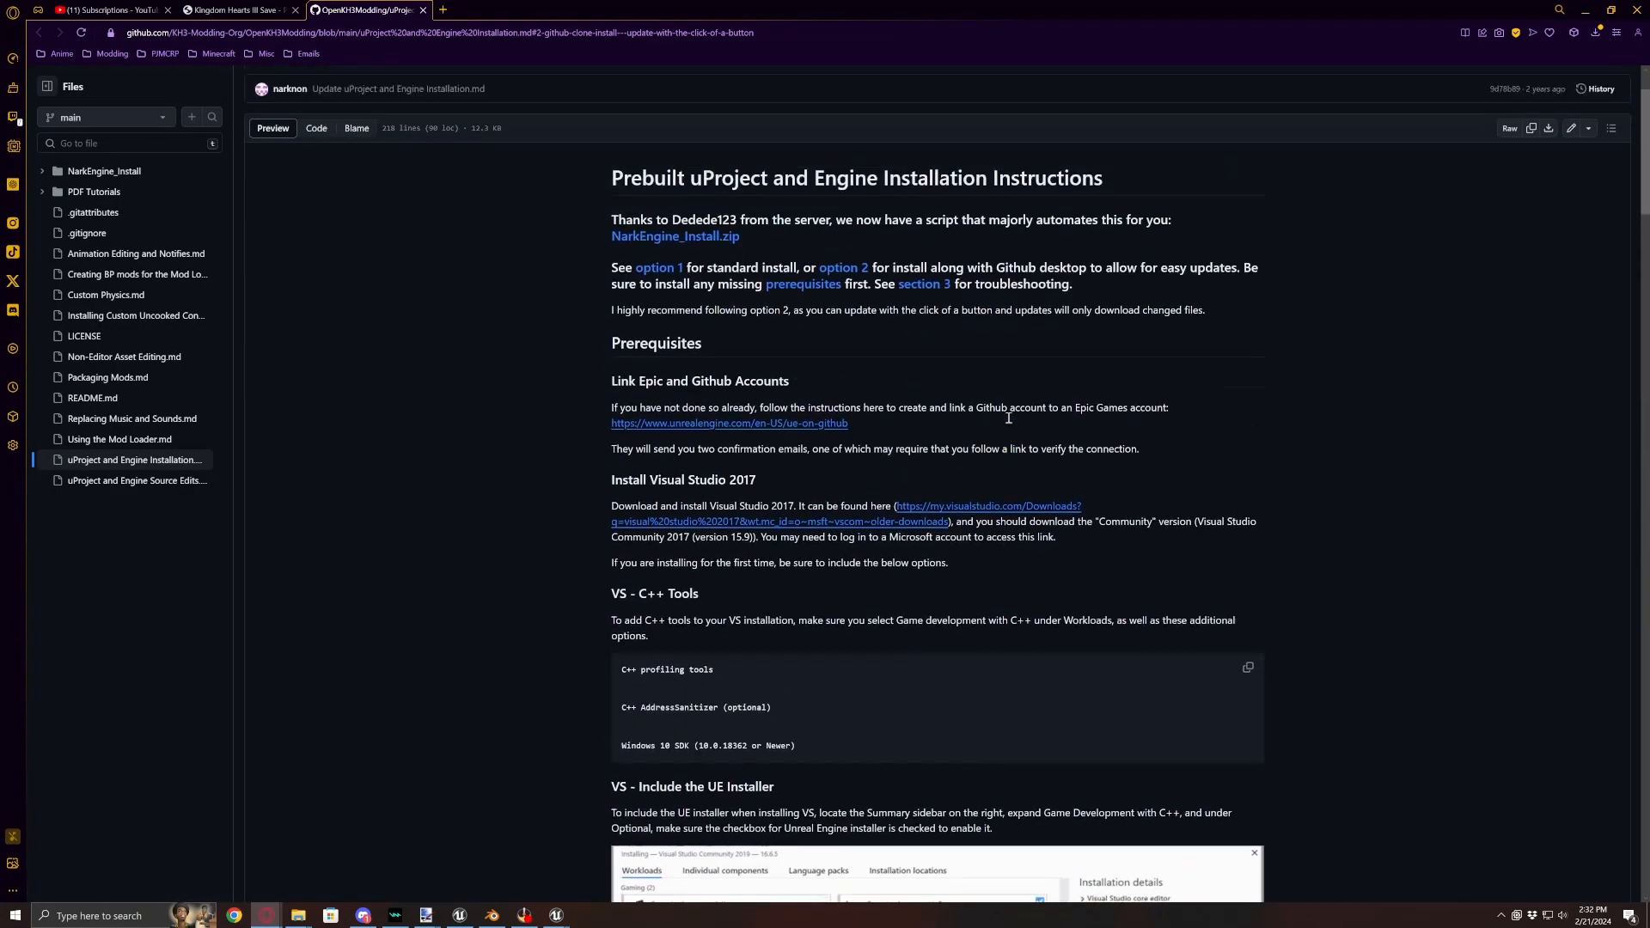
pyautogui.scroll(2, 1009, 419)
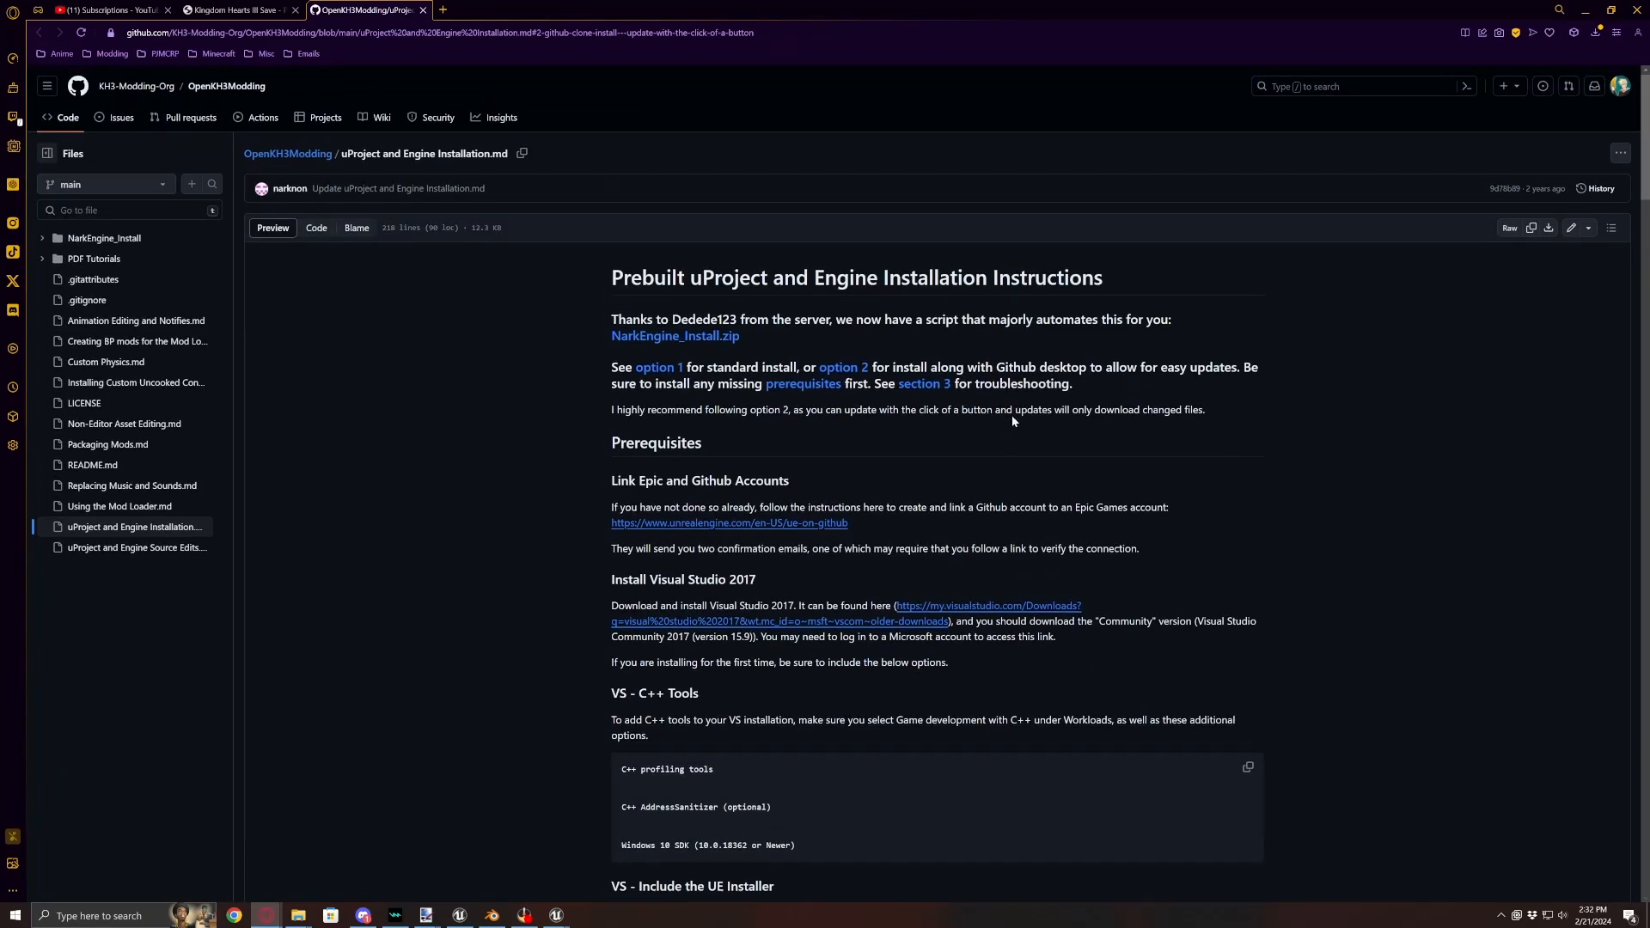
pyautogui.scroll(-7, 1013, 415)
pyautogui.scroll(-1, 1005, 421)
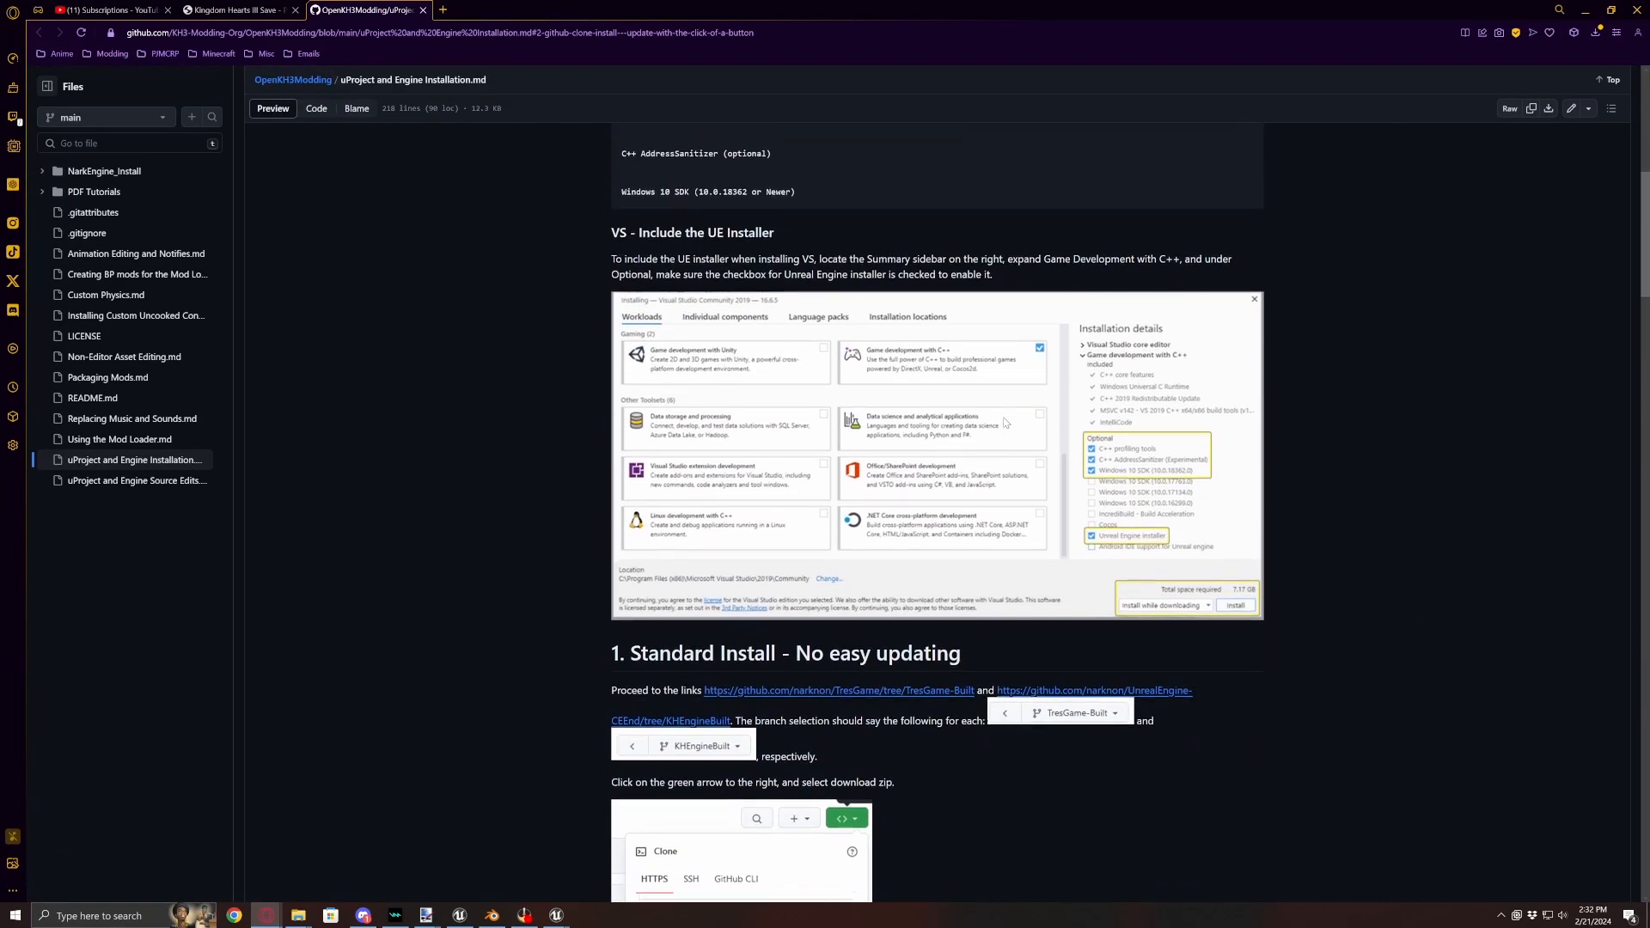
pyautogui.scroll(-4, 1004, 423)
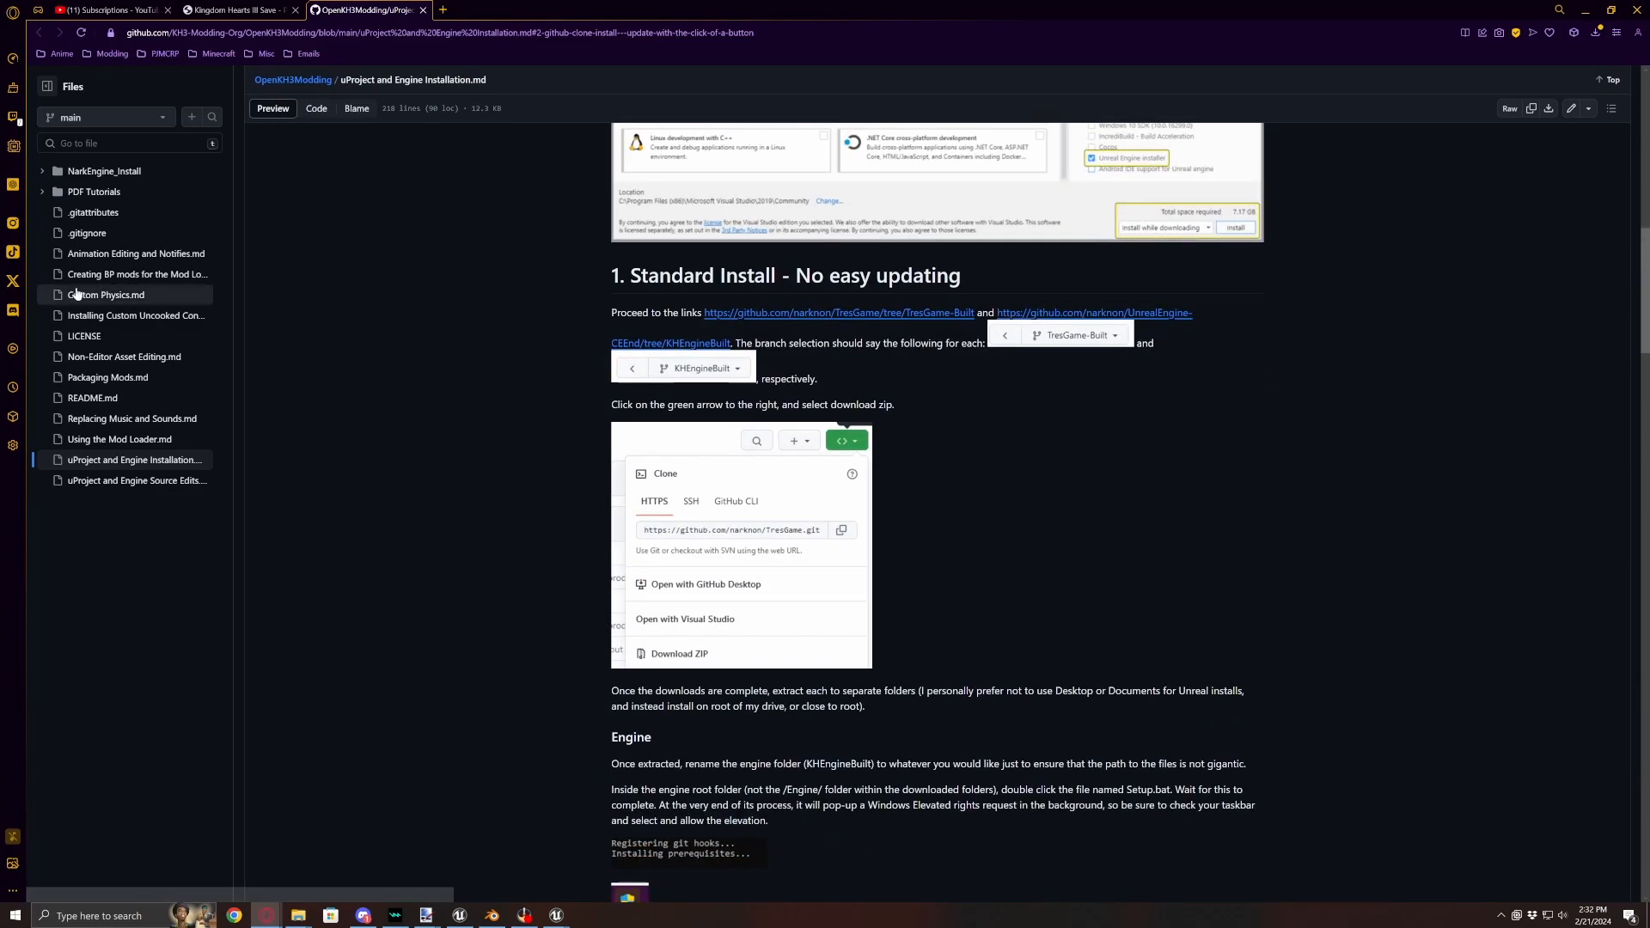
pyautogui.scroll(-3, 772, 485)
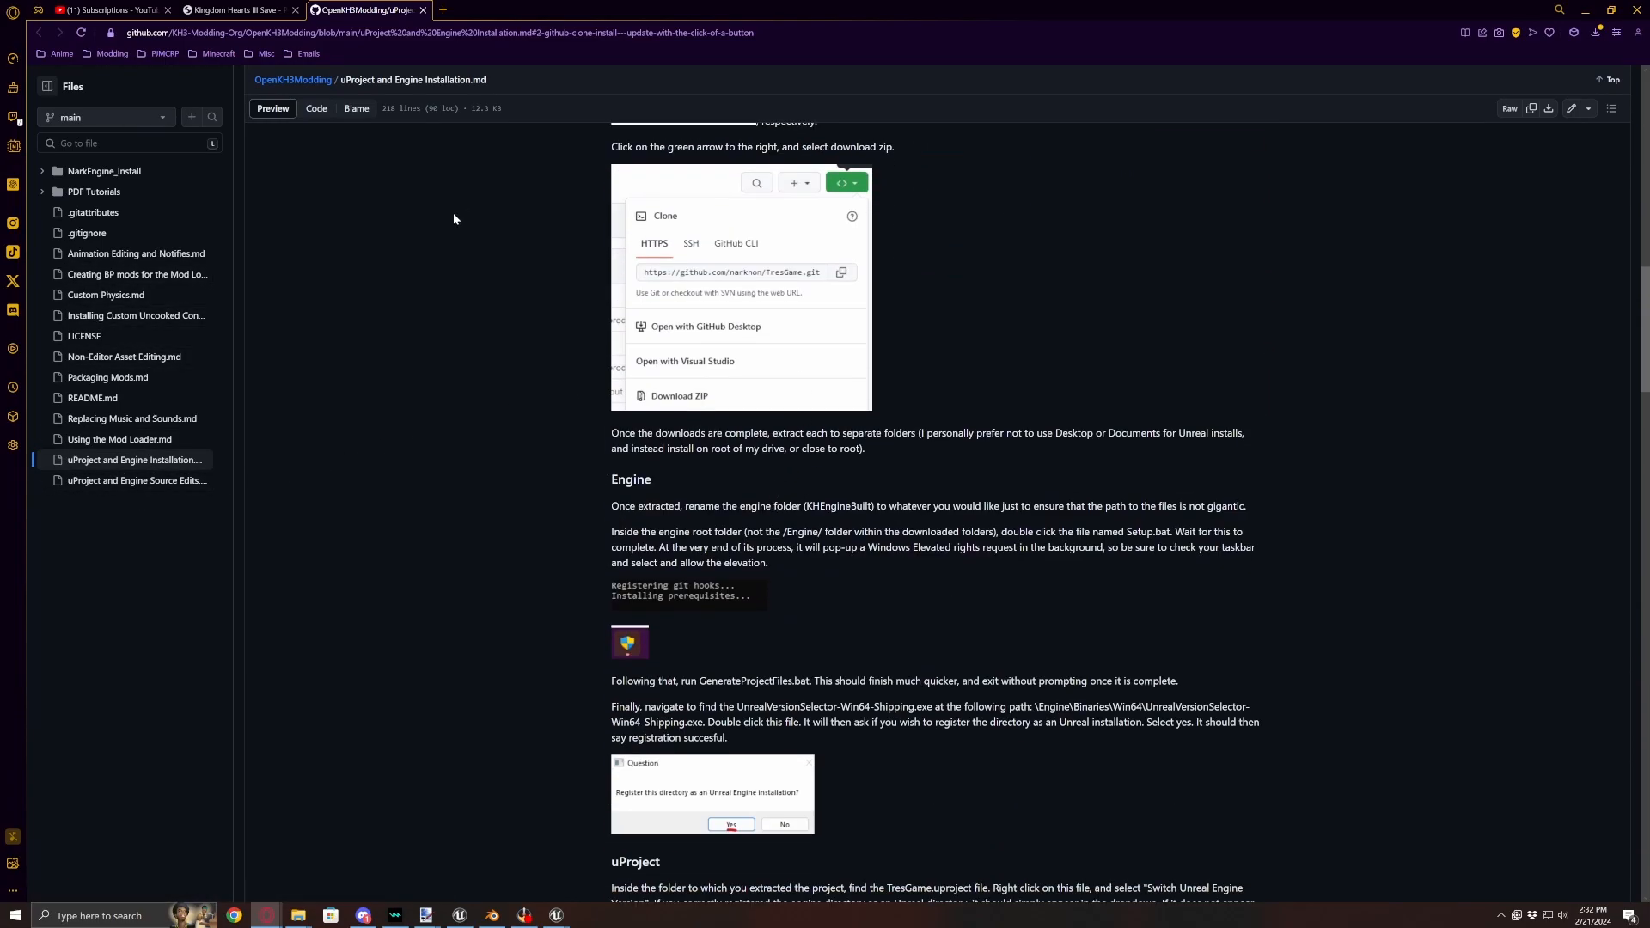
pyautogui.click(423, 10)
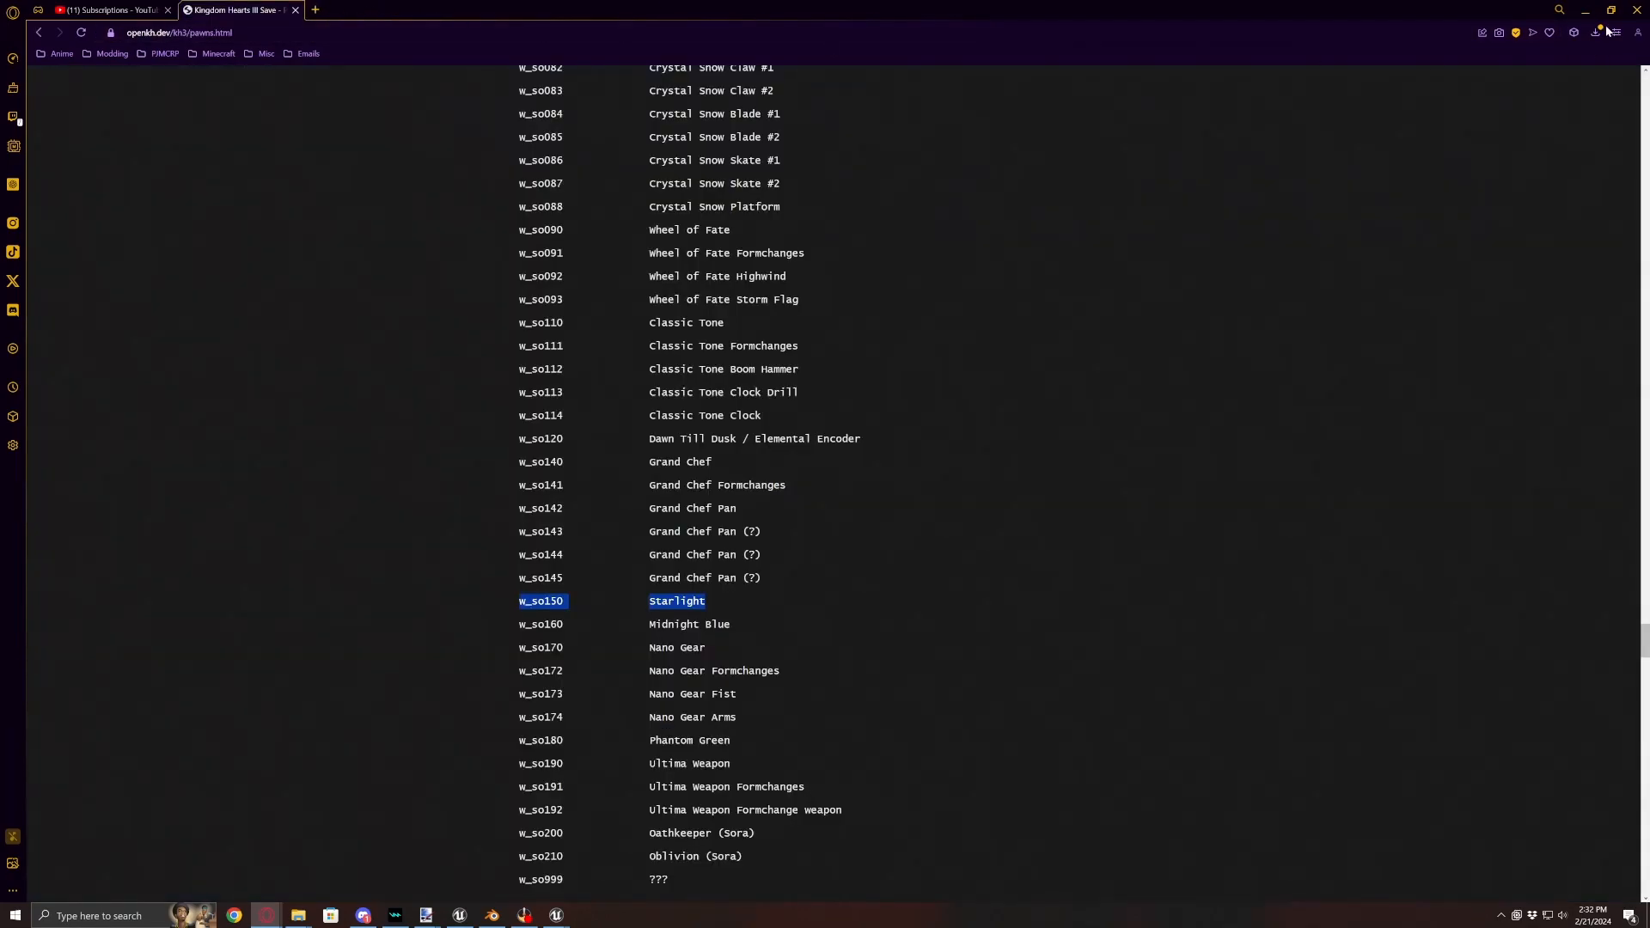
# - Return to Discord and look through the NarkEngine_Install post's first replies and its main instructions again
pyautogui.hotkey('alt', 'Tab')
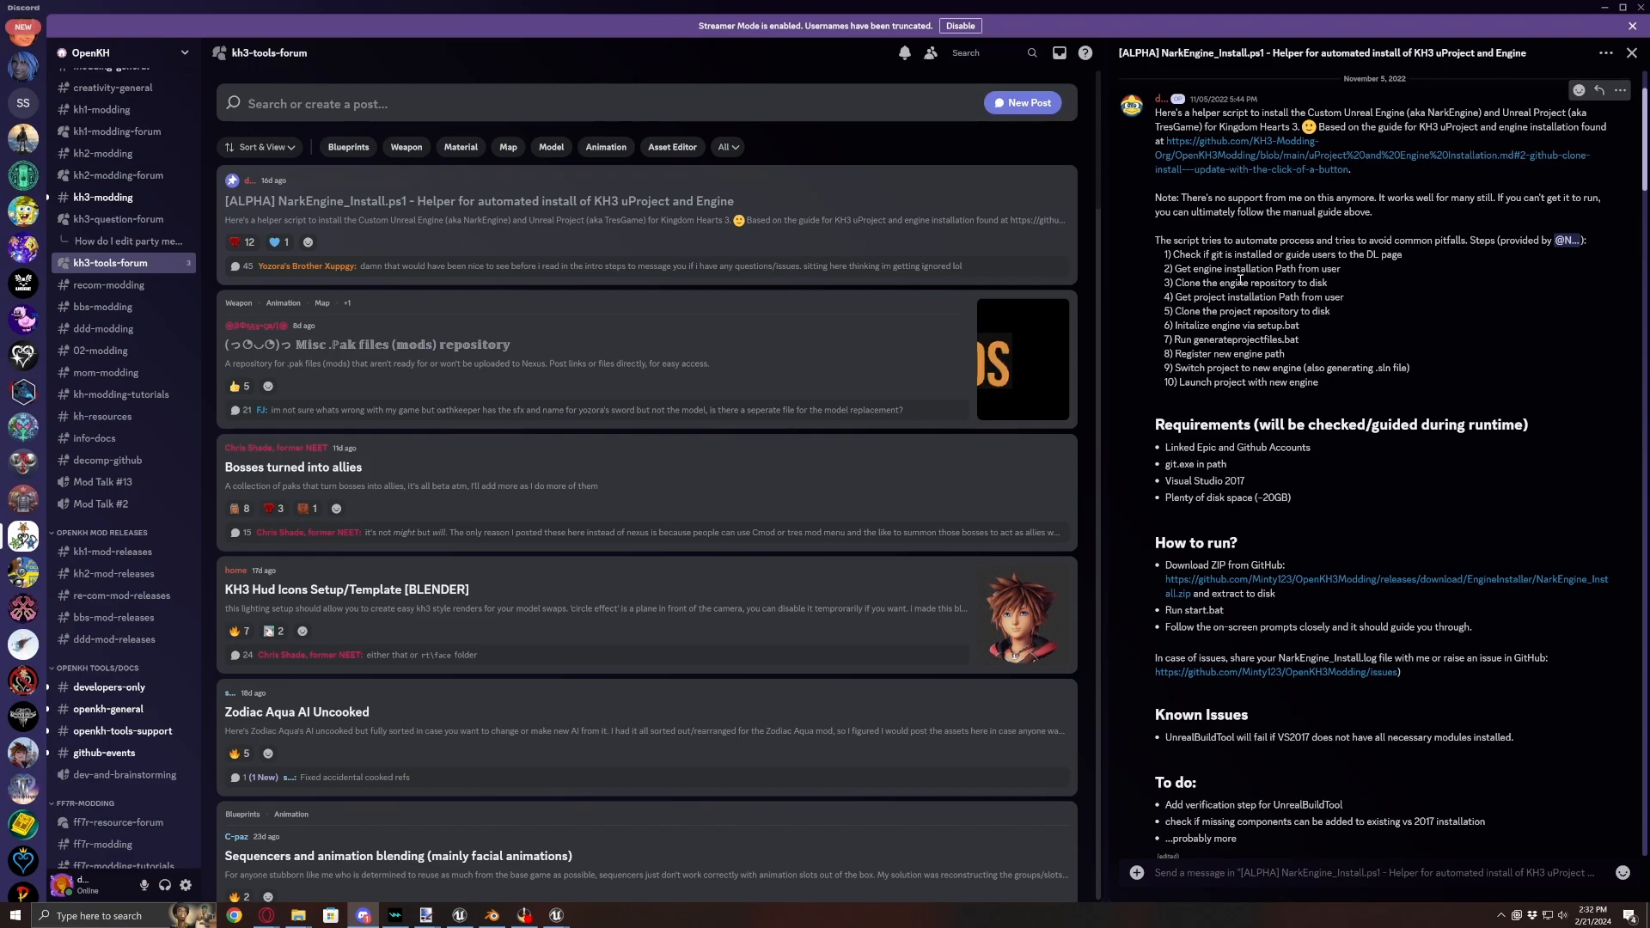
pyautogui.scroll(-10, 1262, 351)
pyautogui.scroll(5, 1261, 359)
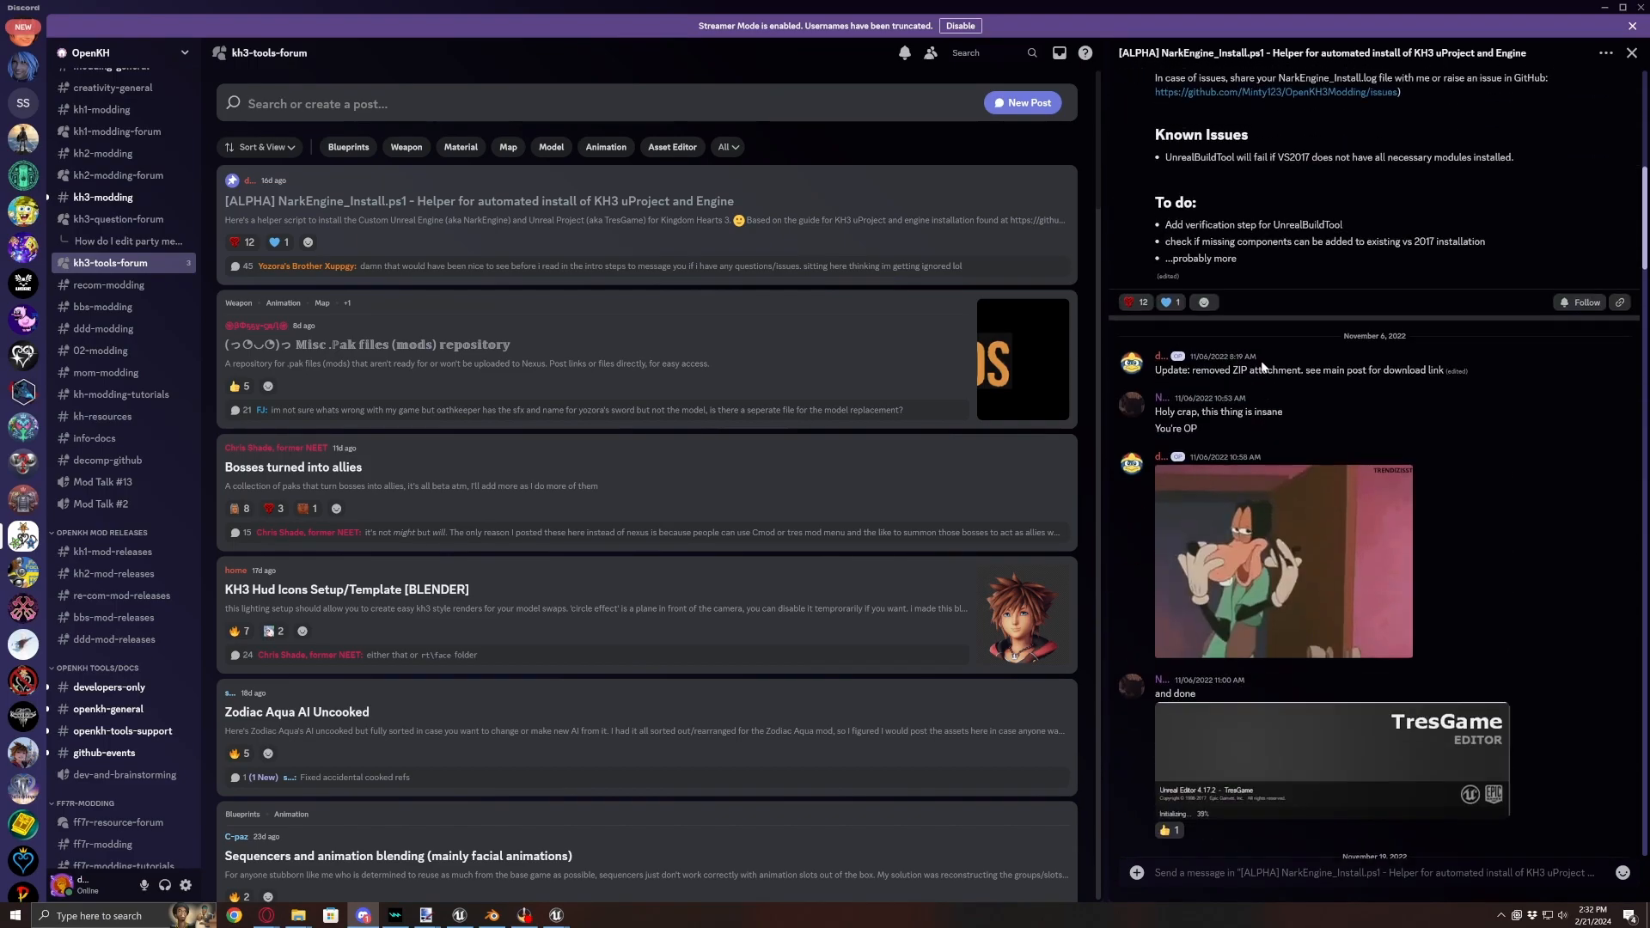
pyautogui.scroll(4, 1262, 366)
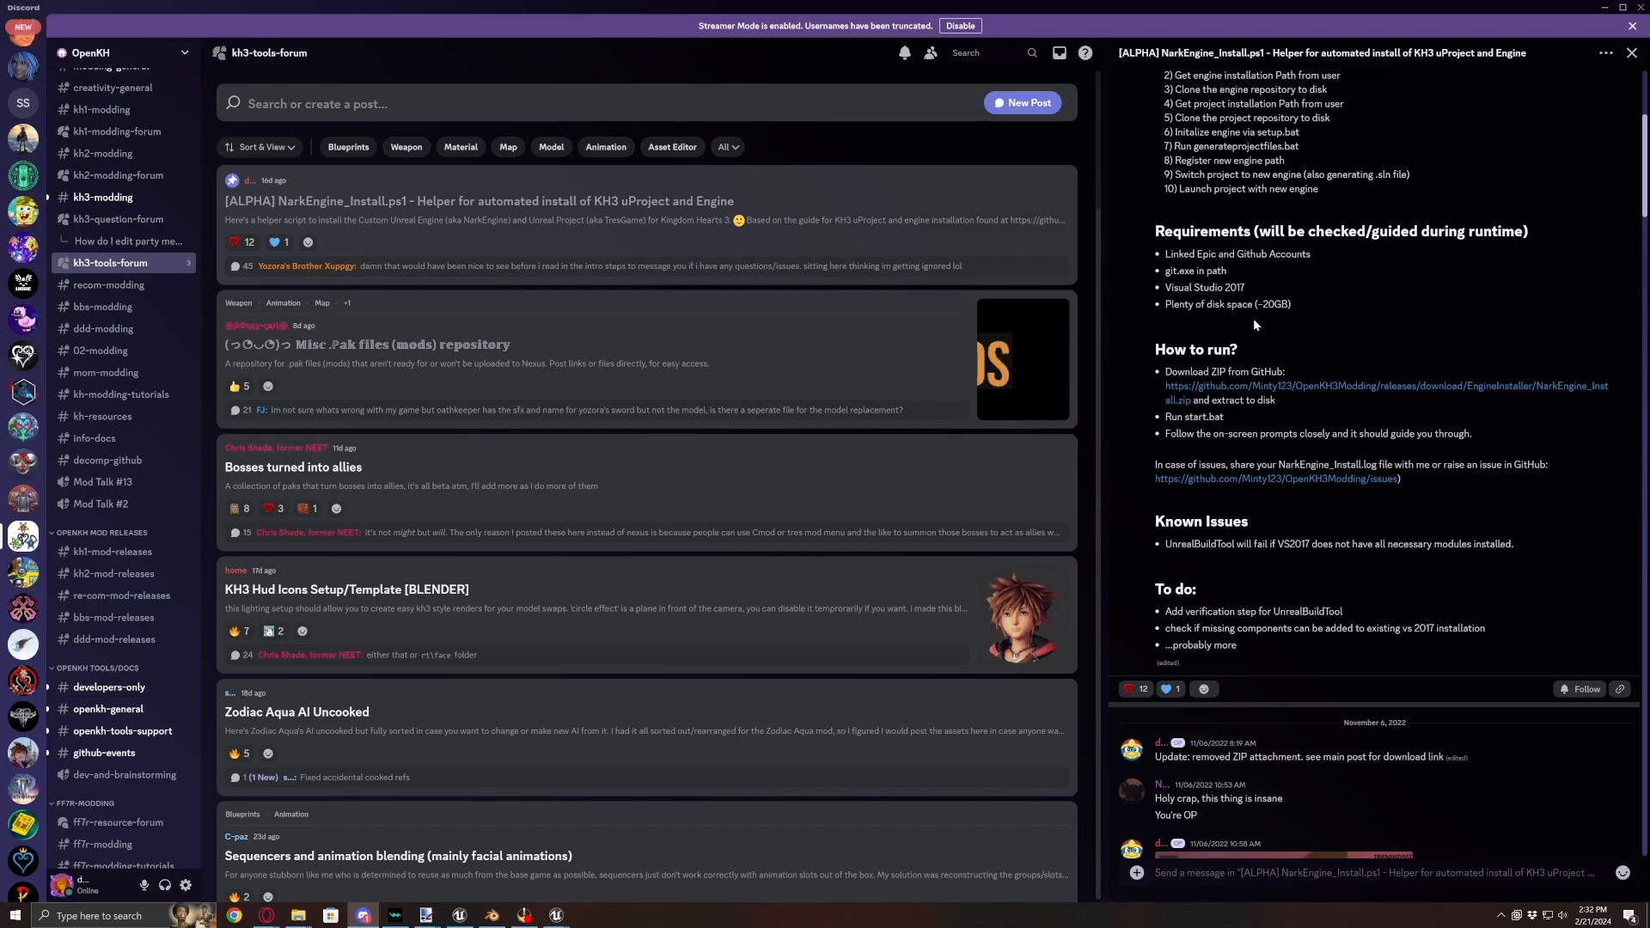
pyautogui.scroll(4, 1375, 343)
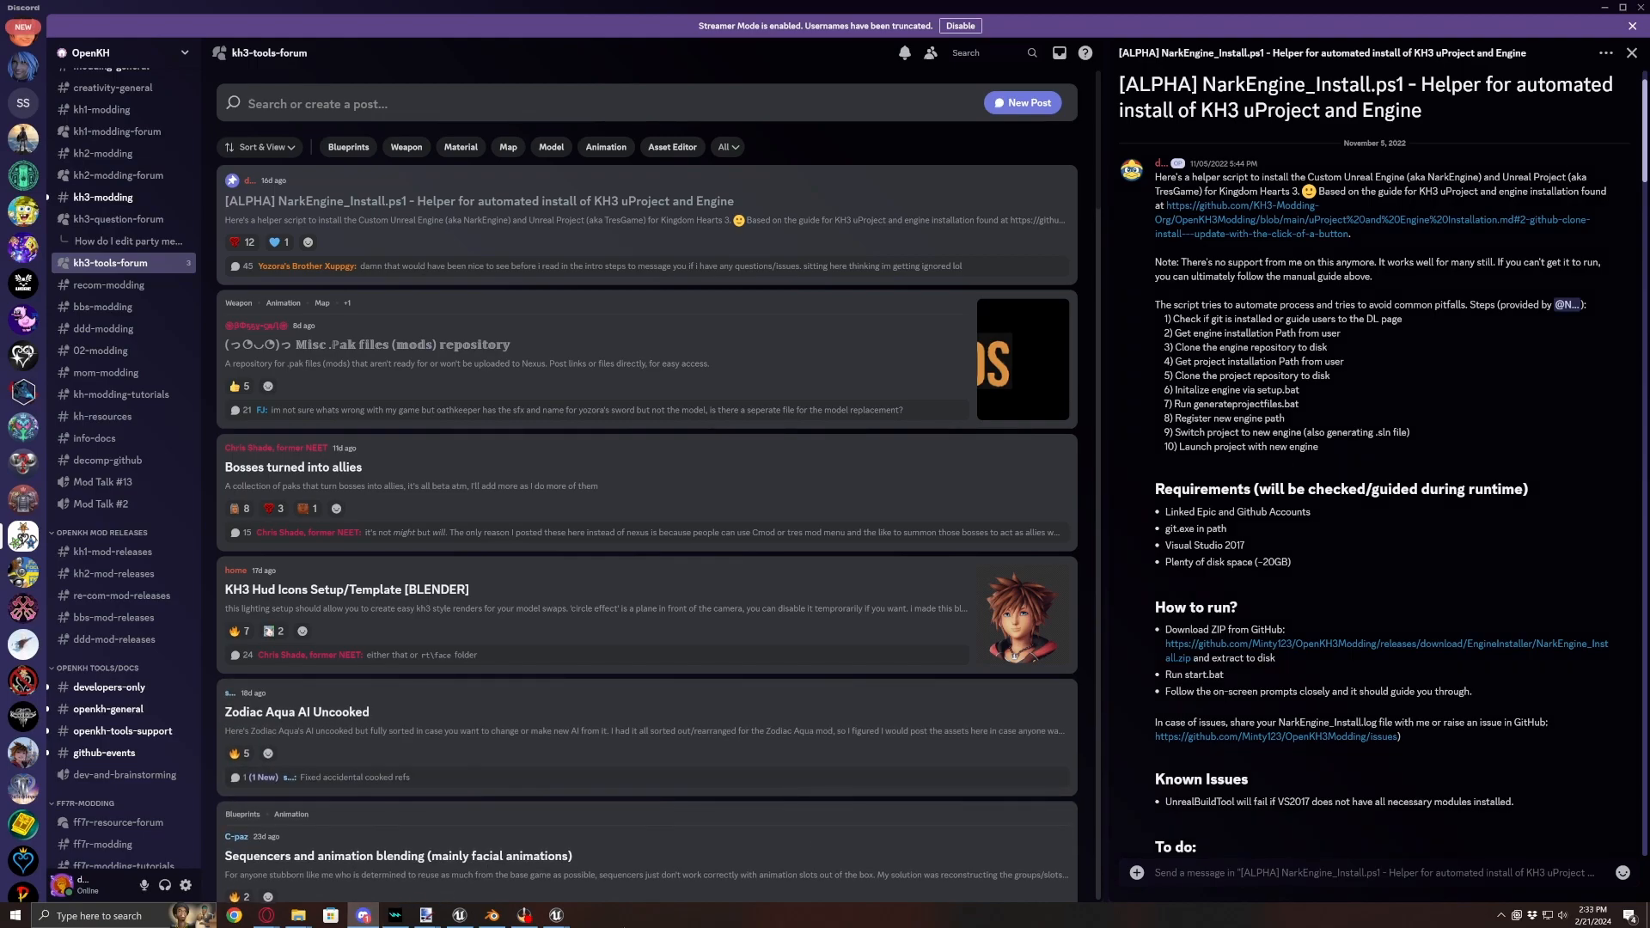
# - Switch back to the Unreal editor and check the TresGame.uproject file in File Explorer's TresGame BaseNE folder
pyautogui.click(459, 916)
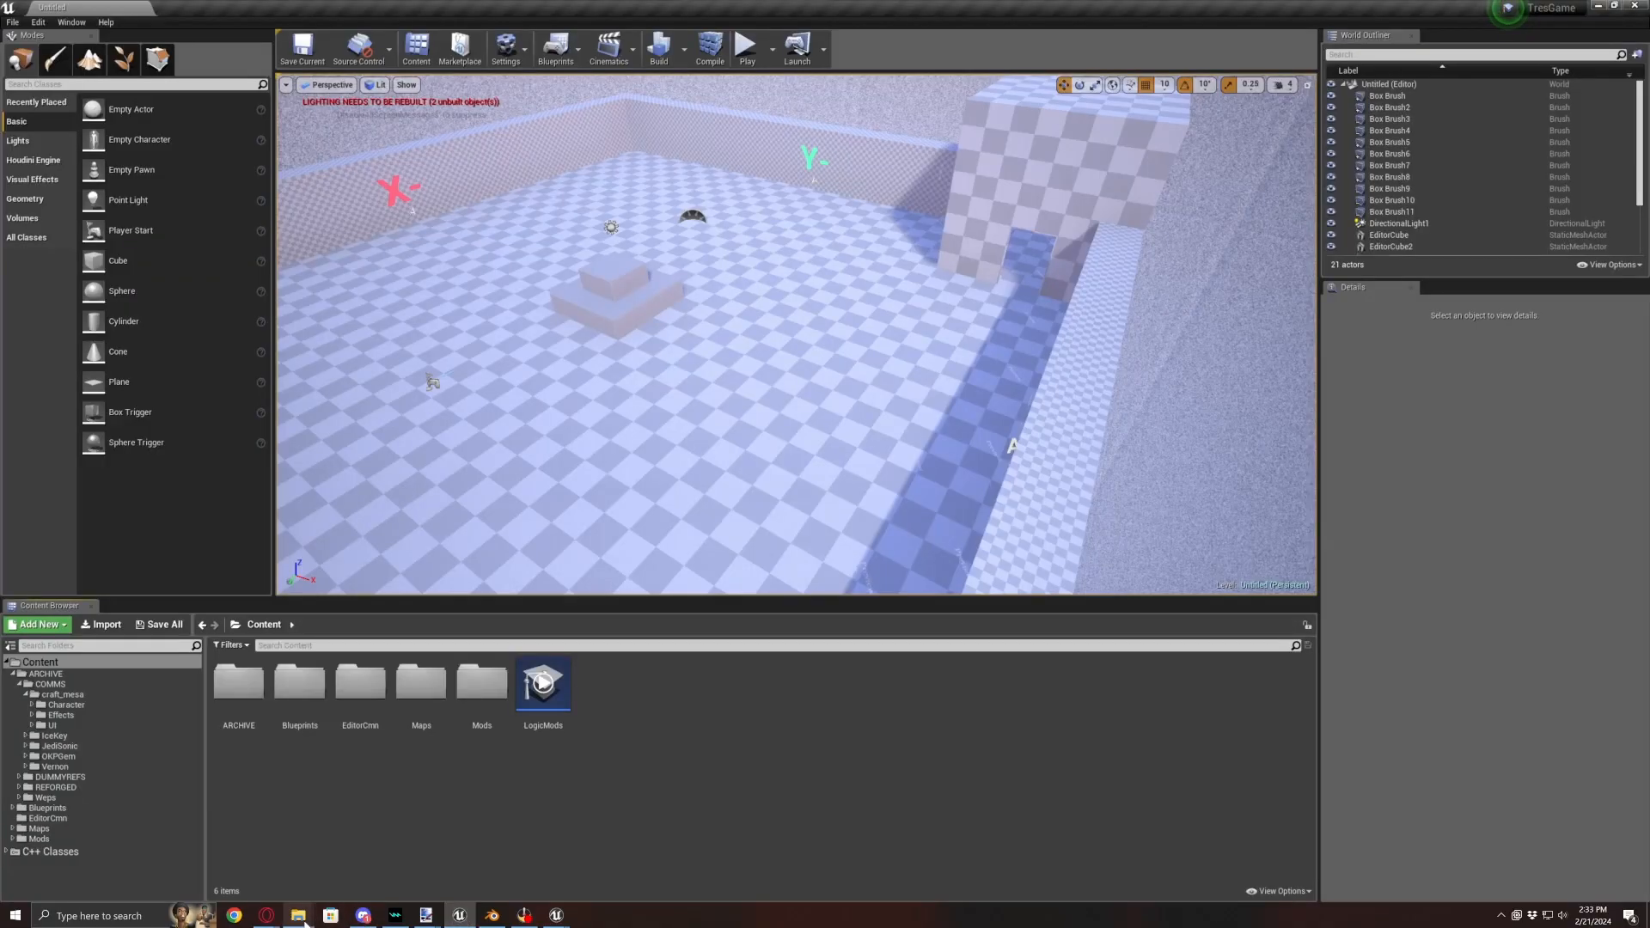
pyautogui.moveTo(303, 918)
pyautogui.click(144, 846)
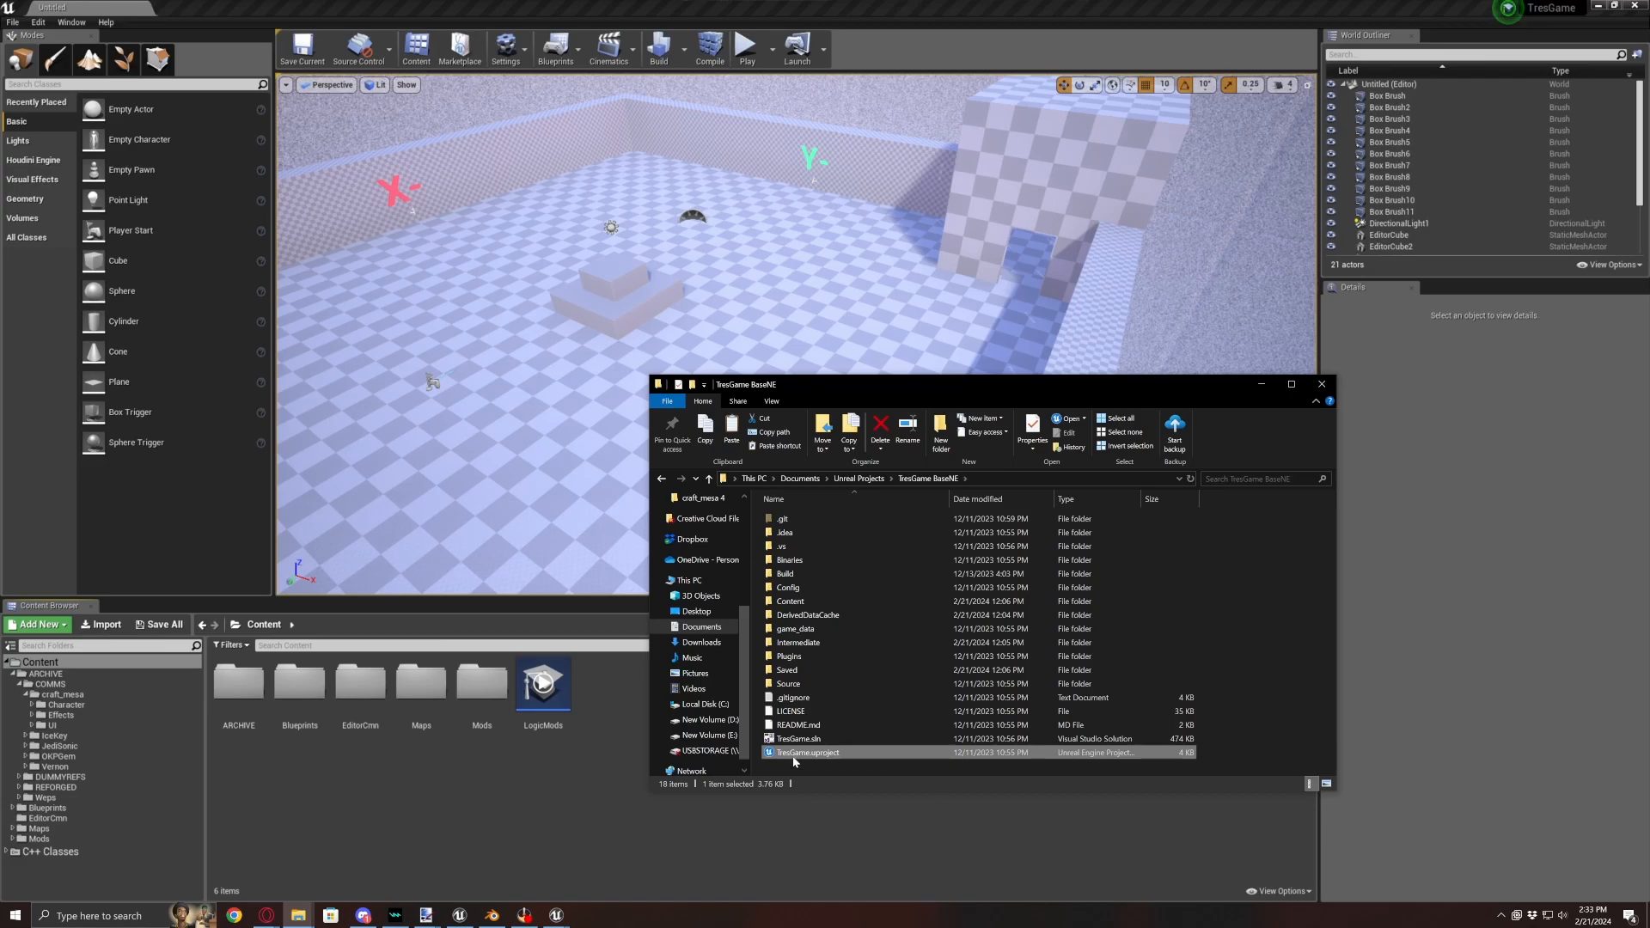
pyautogui.click(1263, 386)
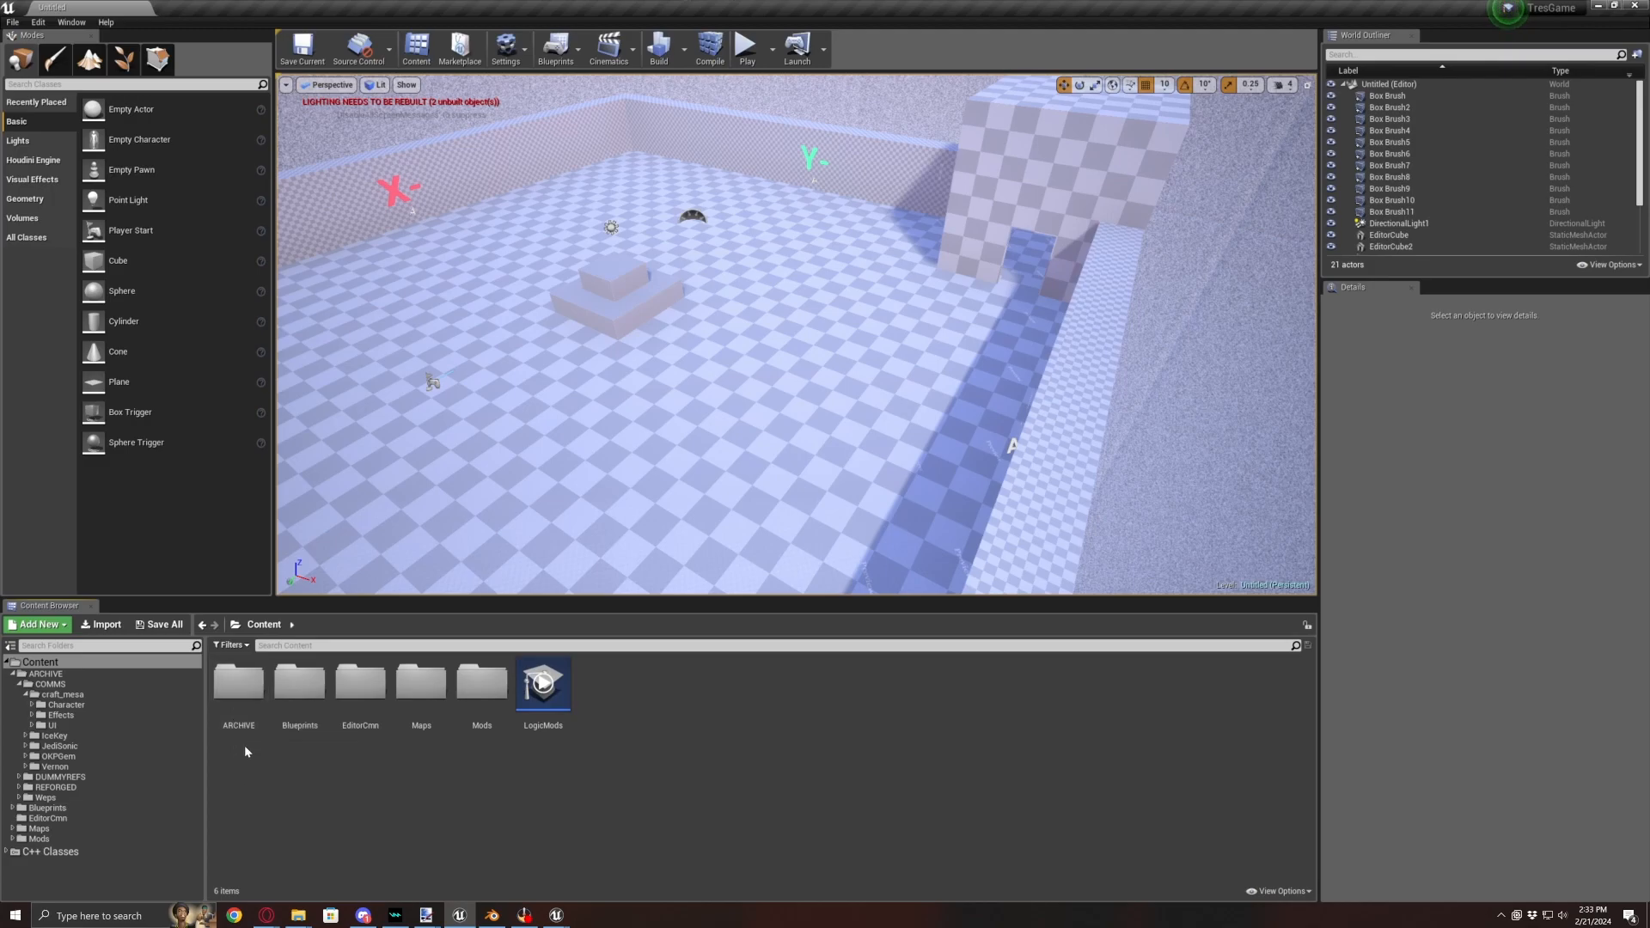
# - Collapse the ARCHIVE folder, return to the root Content folder, and hide and restore the folder tree
pyautogui.click(17, 675)
pyautogui.click(16, 675)
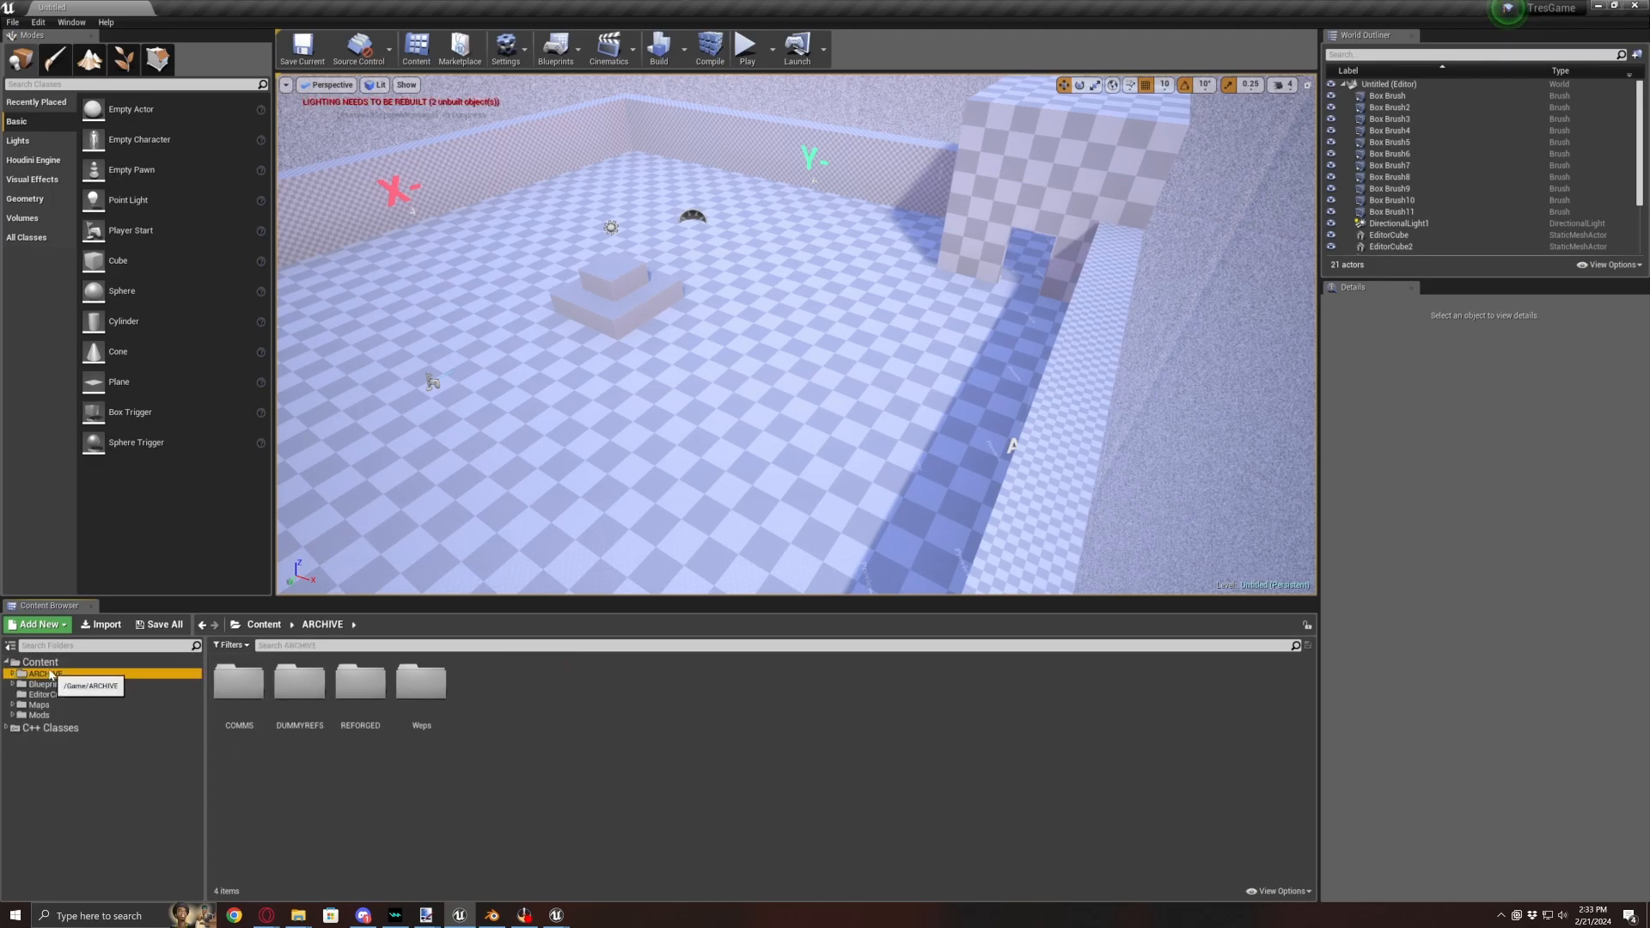
pyautogui.click(45, 665)
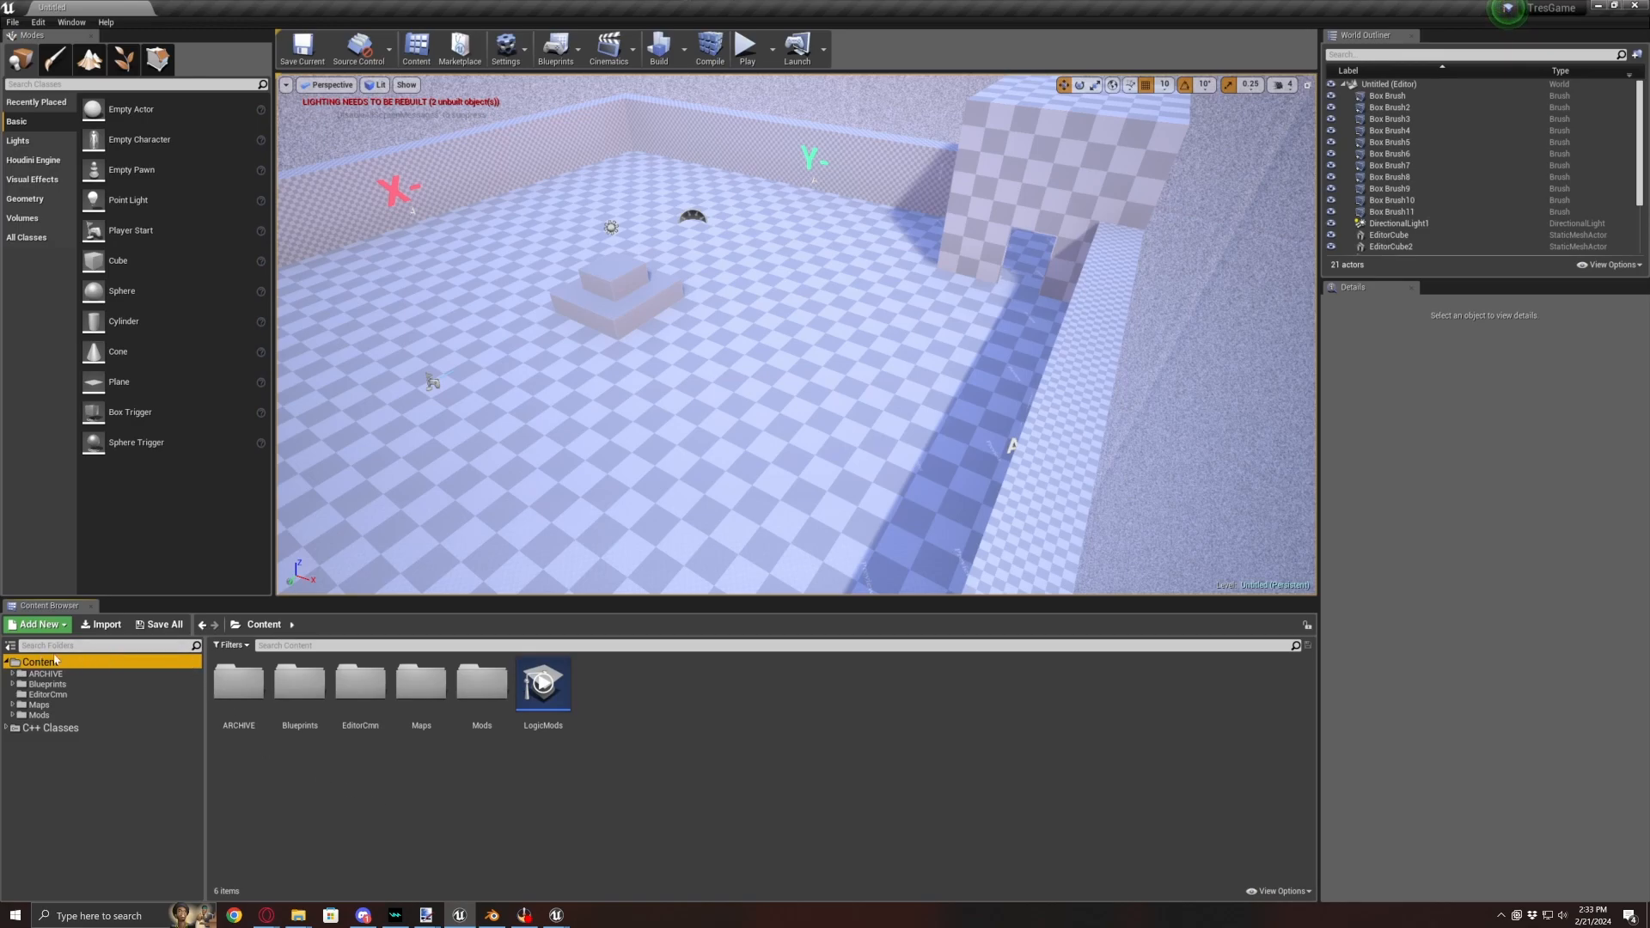
pyautogui.click(10, 645)
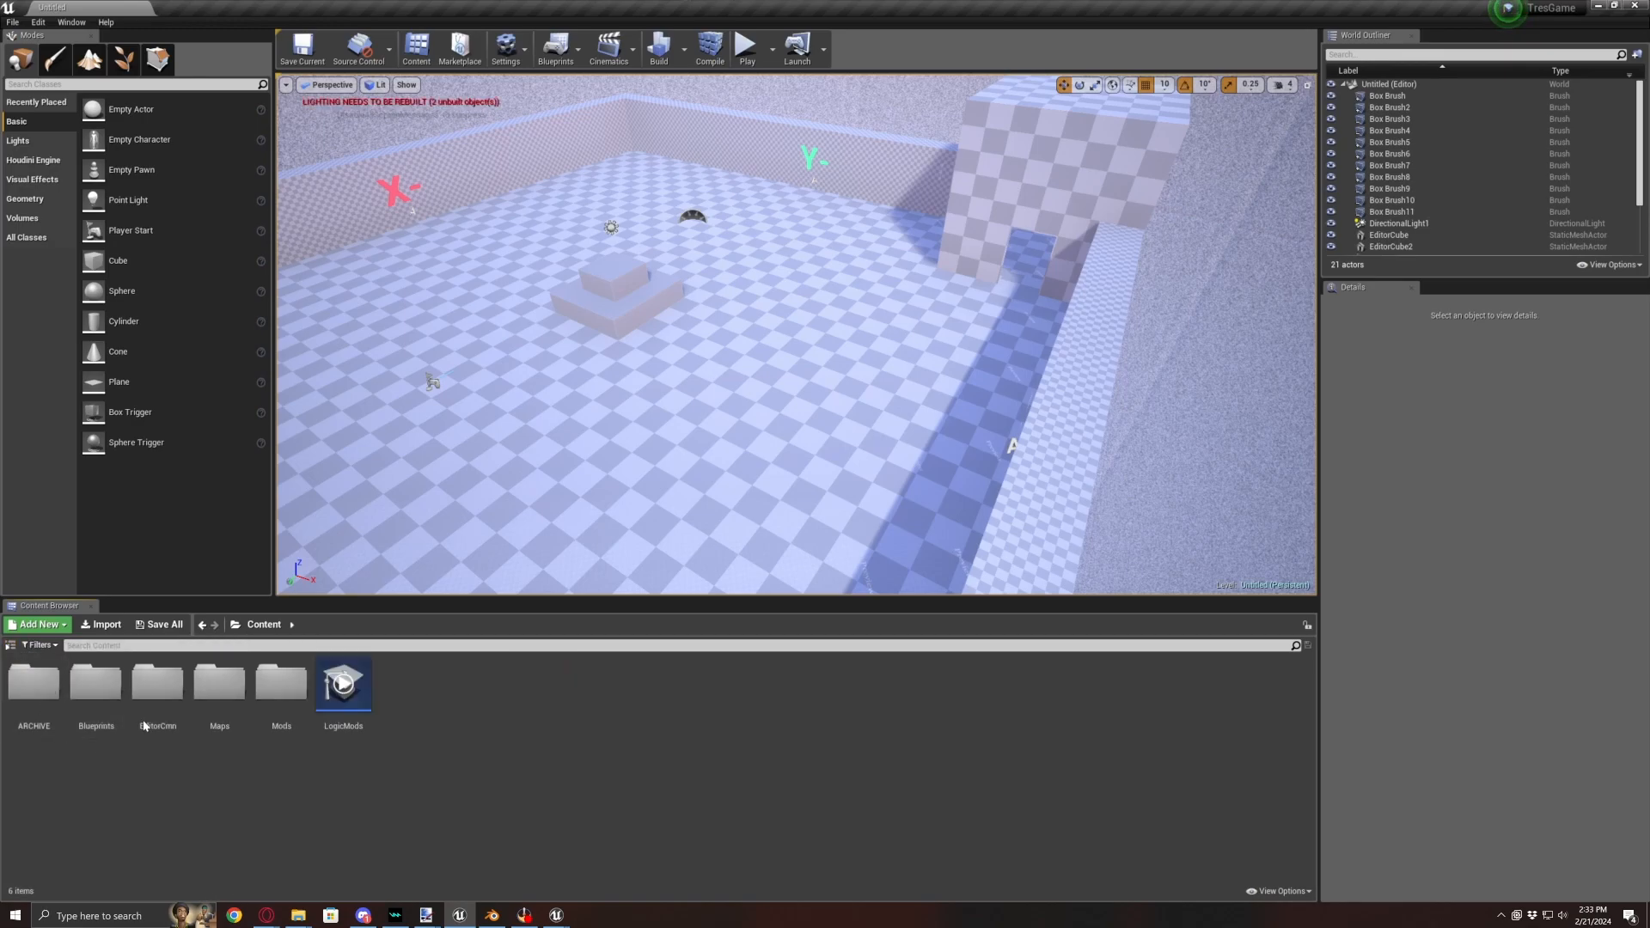
pyautogui.click(10, 645)
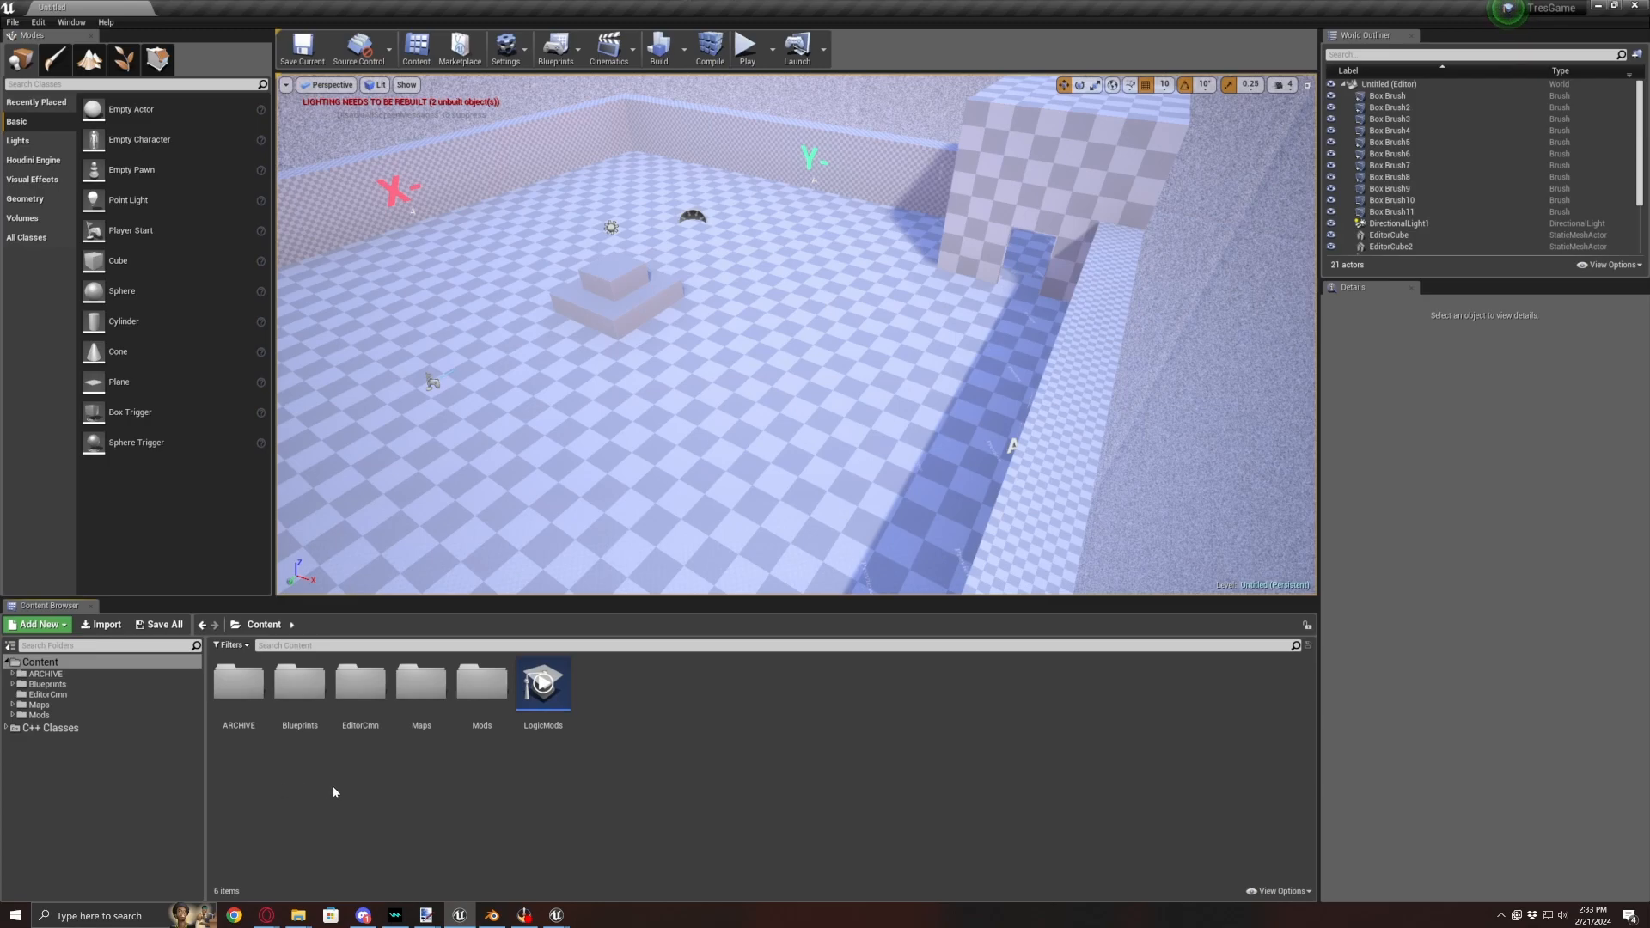
# - Create a folder named Character in the root Content folder
pyautogui.rightClick(420, 785)
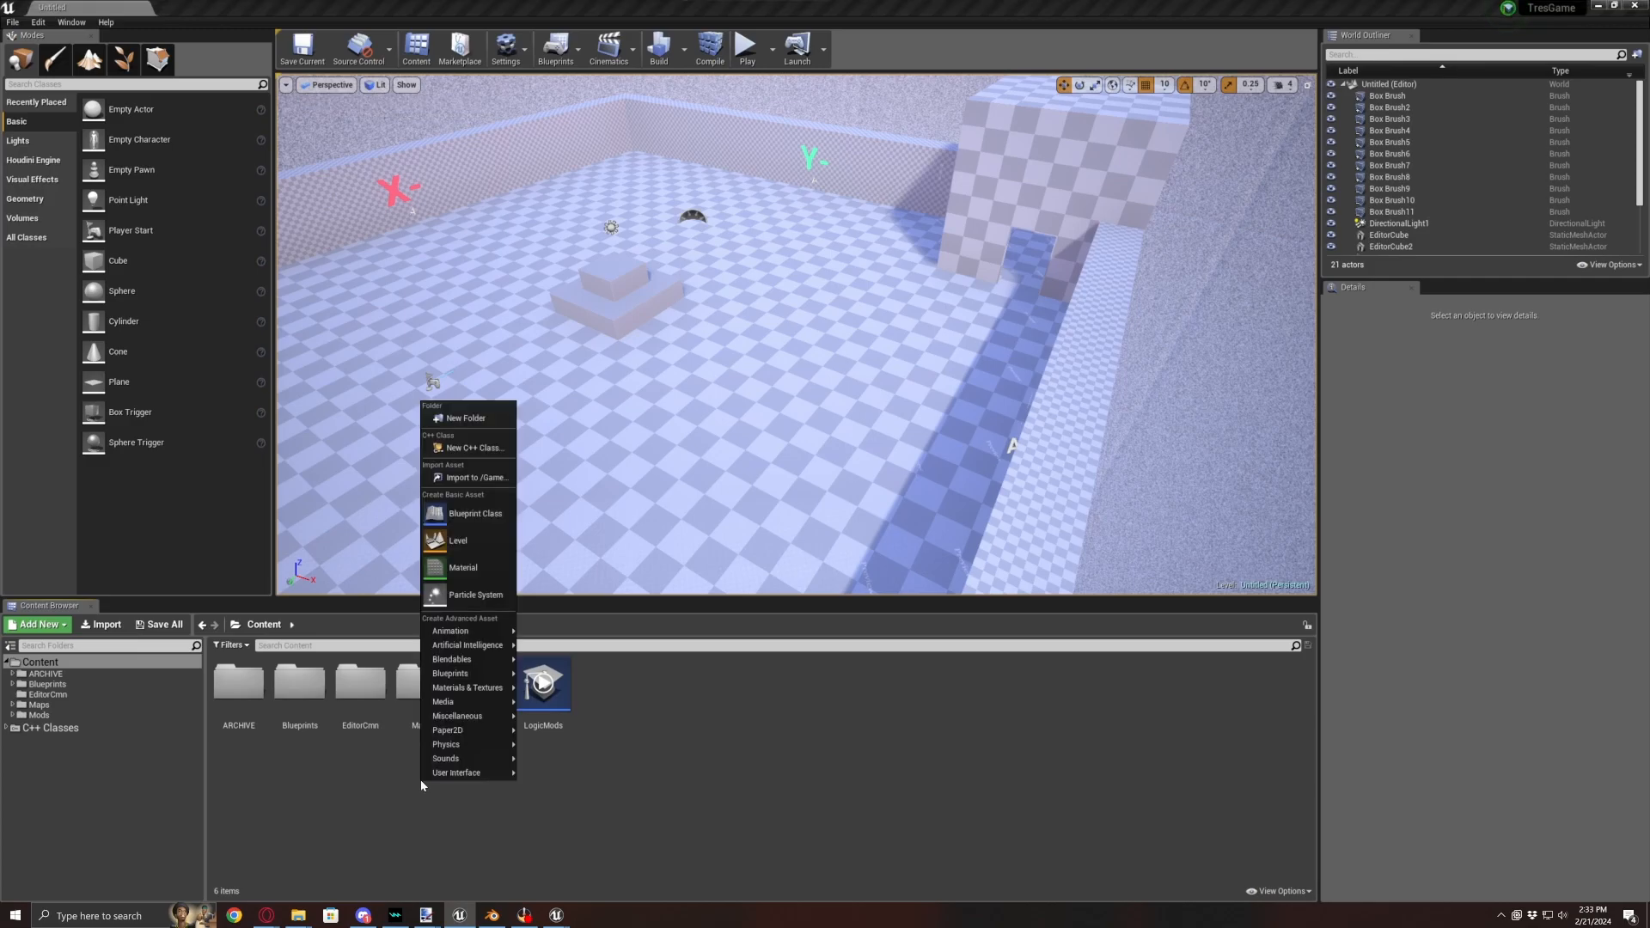
pyautogui.click(456, 418)
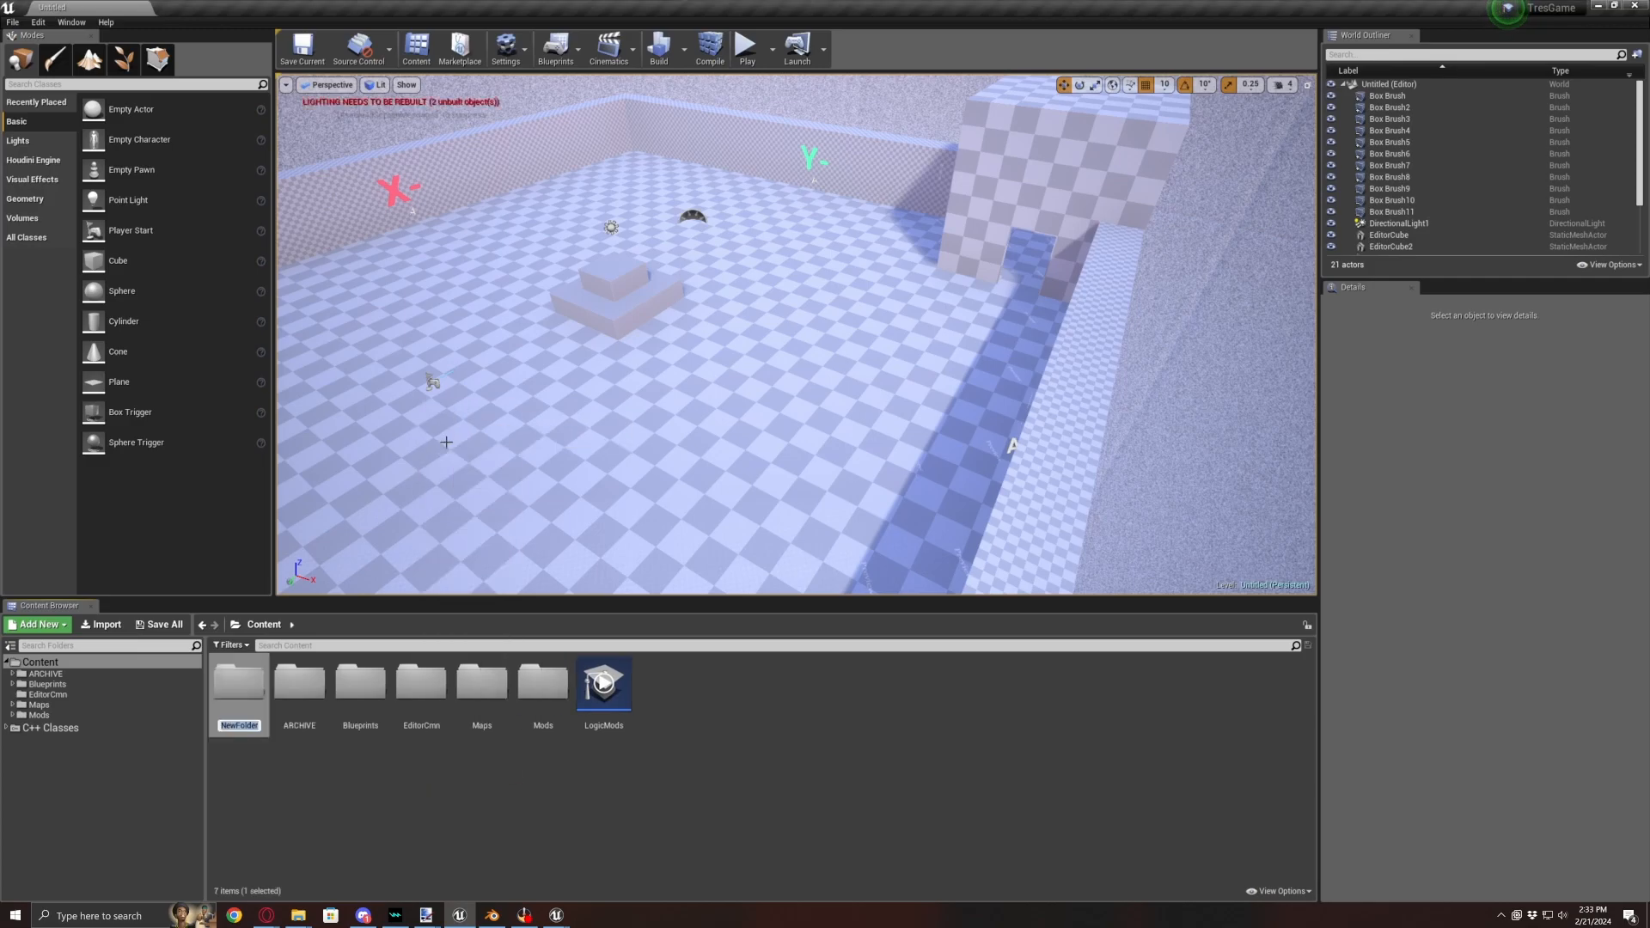
pyautogui.write('Character')
pyautogui.press('Return')
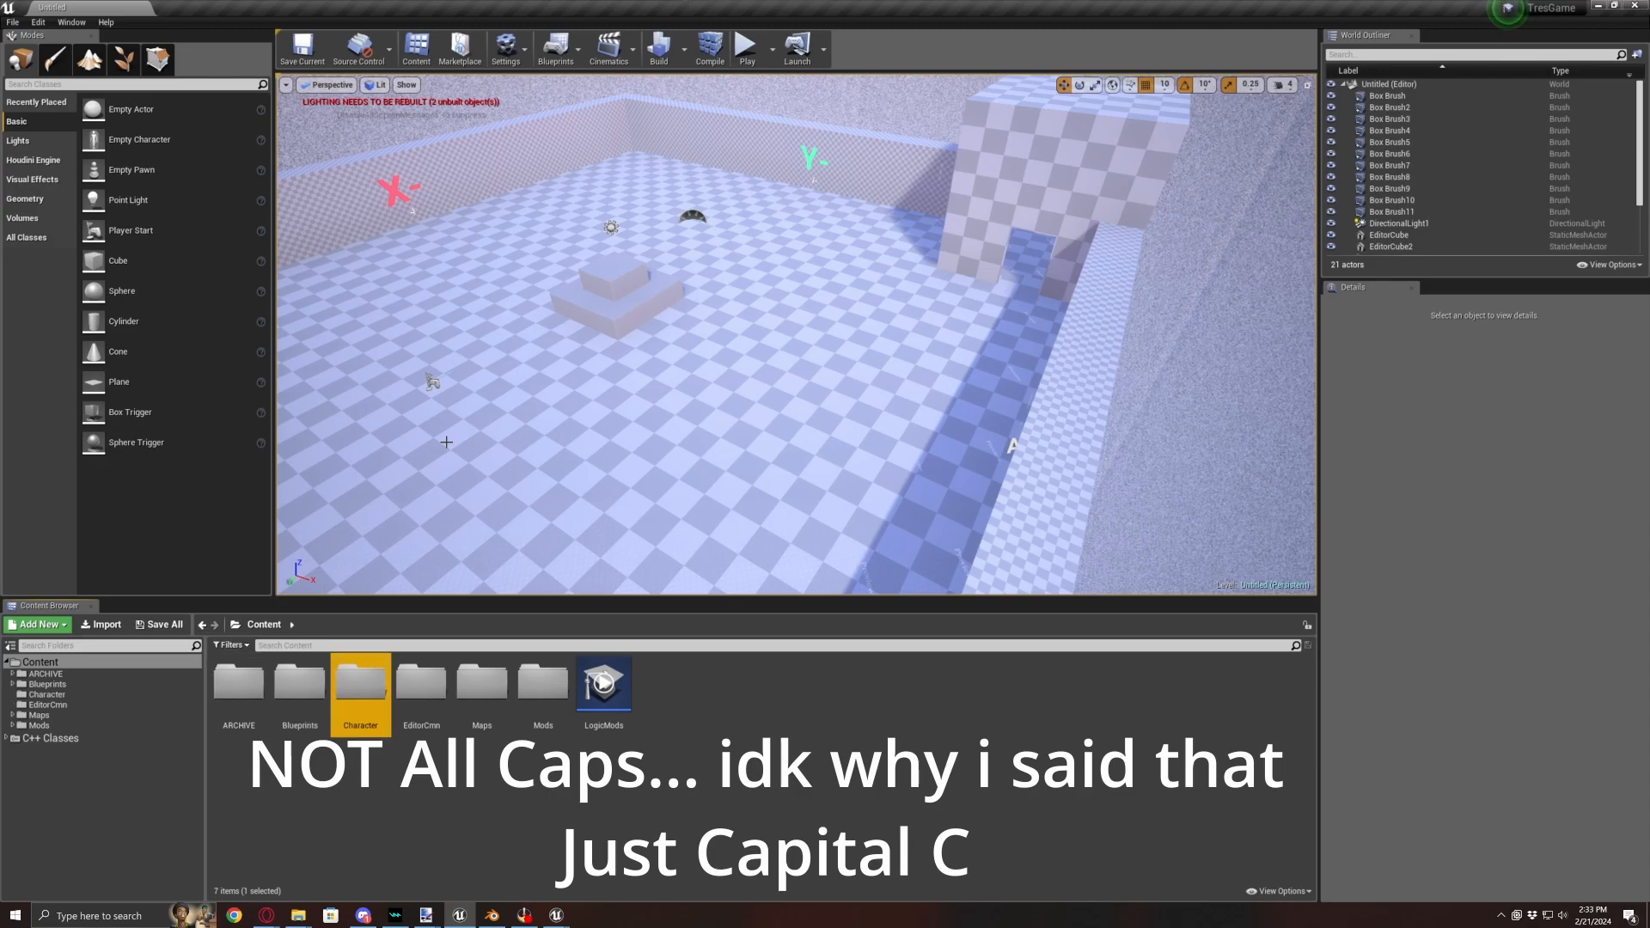
# - Check the game's folder structure above the w_so150 packages in the package browser, and close it without exporting
pyautogui.click(524, 915)
pyautogui.moveTo(725, 552); pyautogui.dragTo(728, 376)
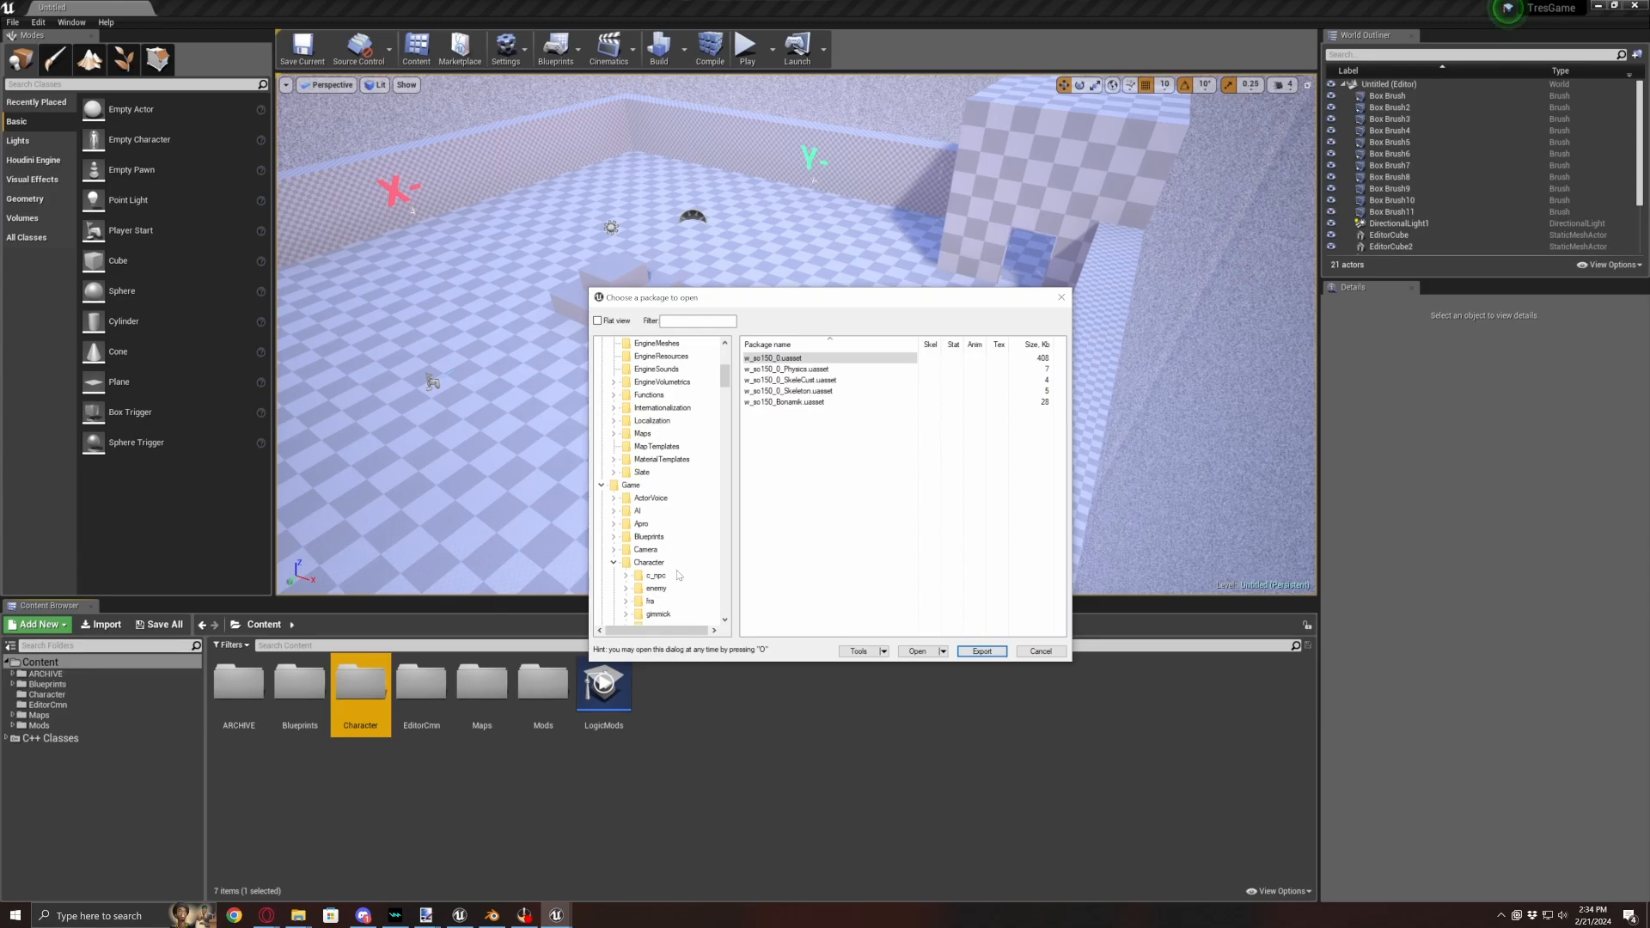
pyautogui.click(1059, 655)
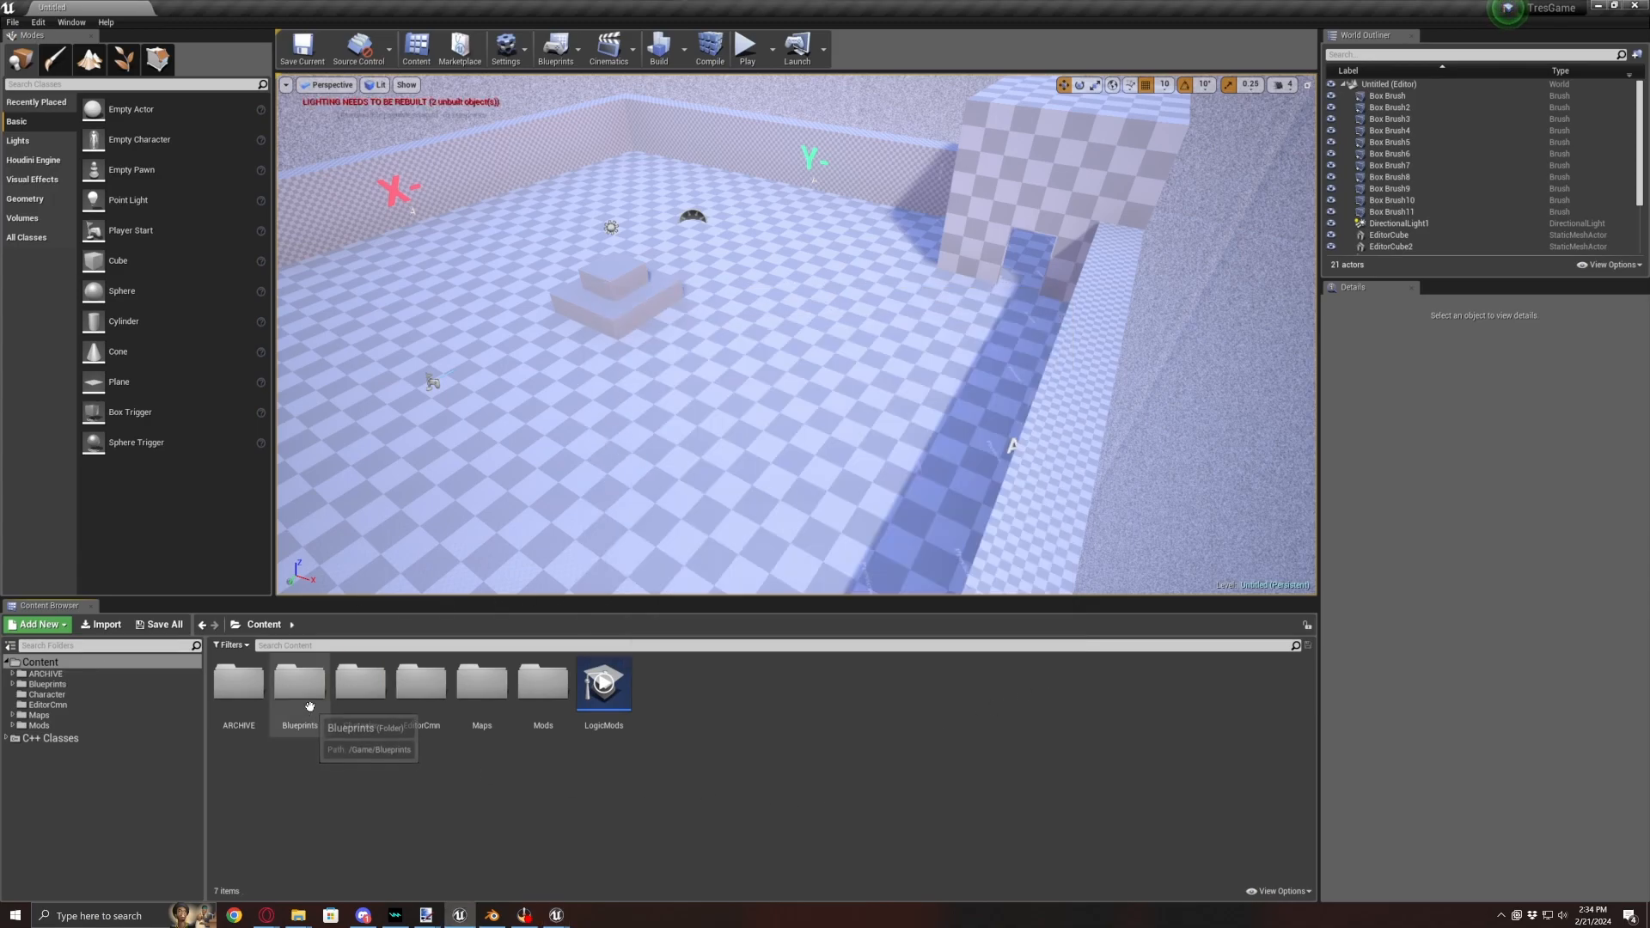
# - Create a subfolder named wep inside the Character folder
pyautogui.doubleClick(367, 716)
pyautogui.rightClick(305, 727)
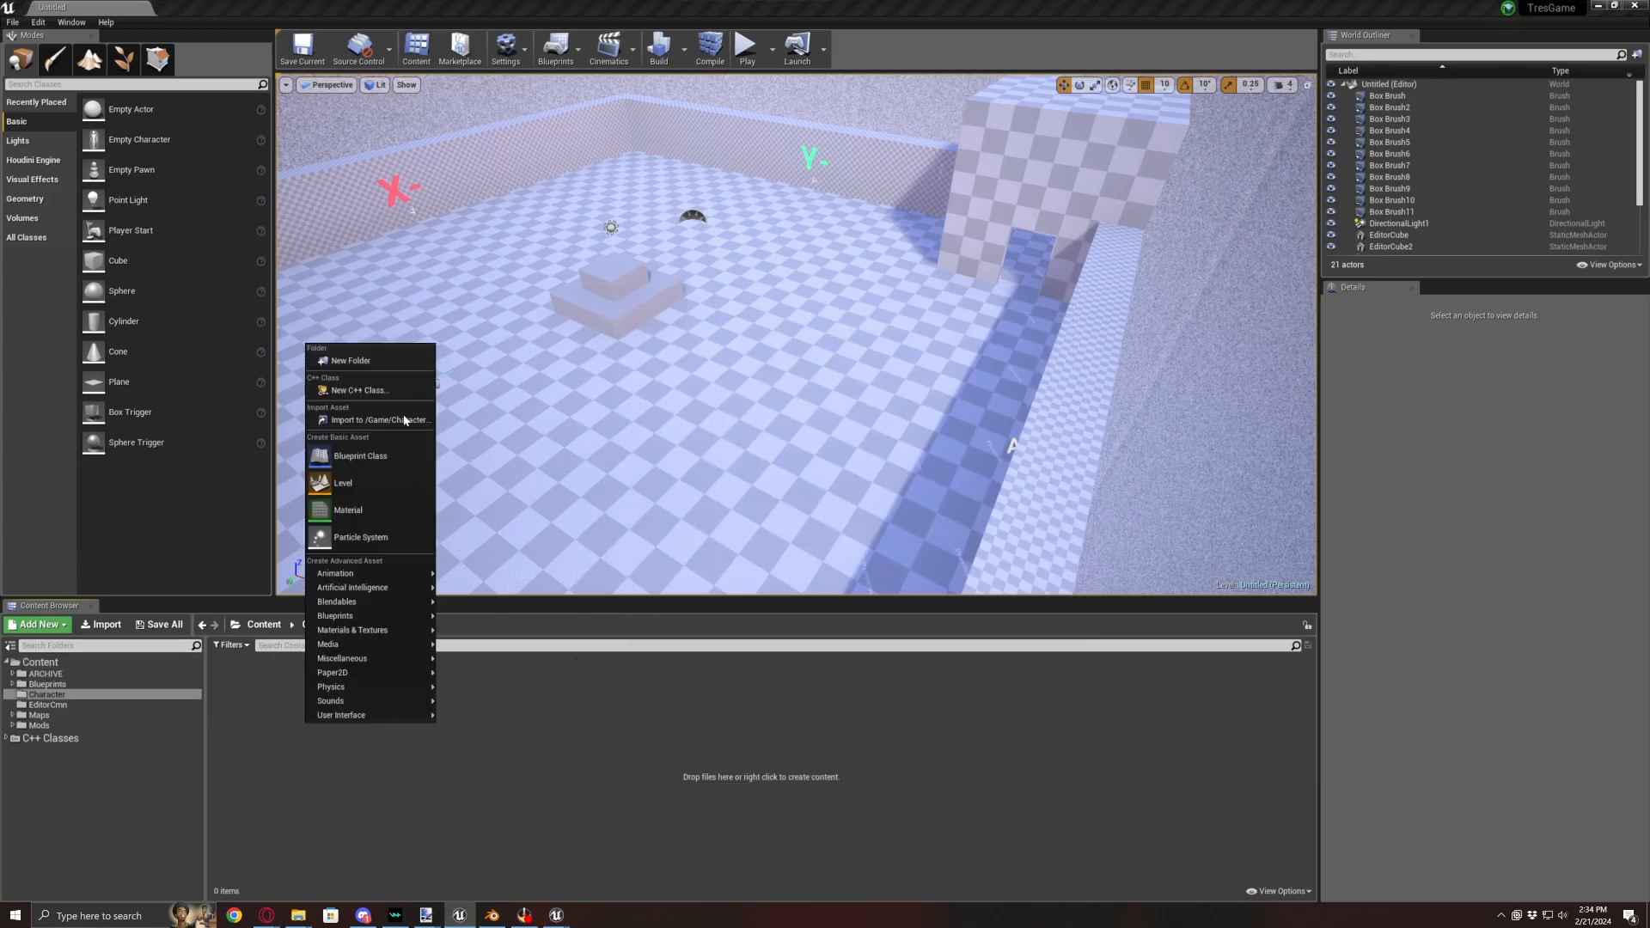
pyautogui.click(379, 360)
pyautogui.write('wep')
pyautogui.press('Return')
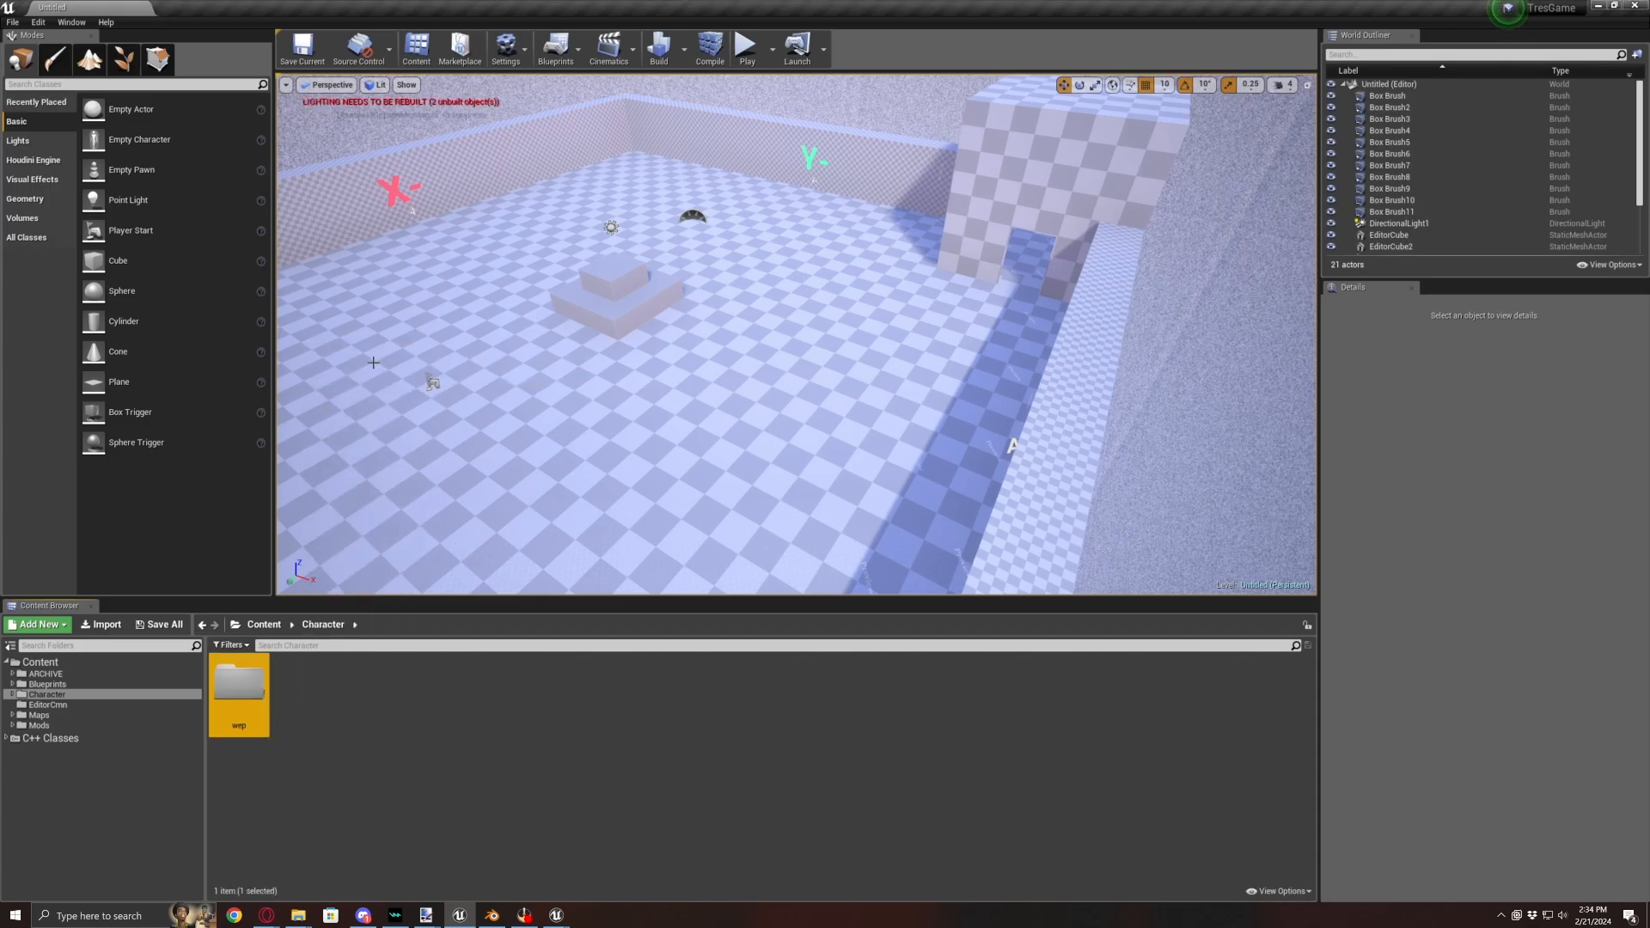
# - Create a subfolder named w_so150 inside the wep folder
pyautogui.doubleClick(245, 703)
pyautogui.rightClick(392, 751)
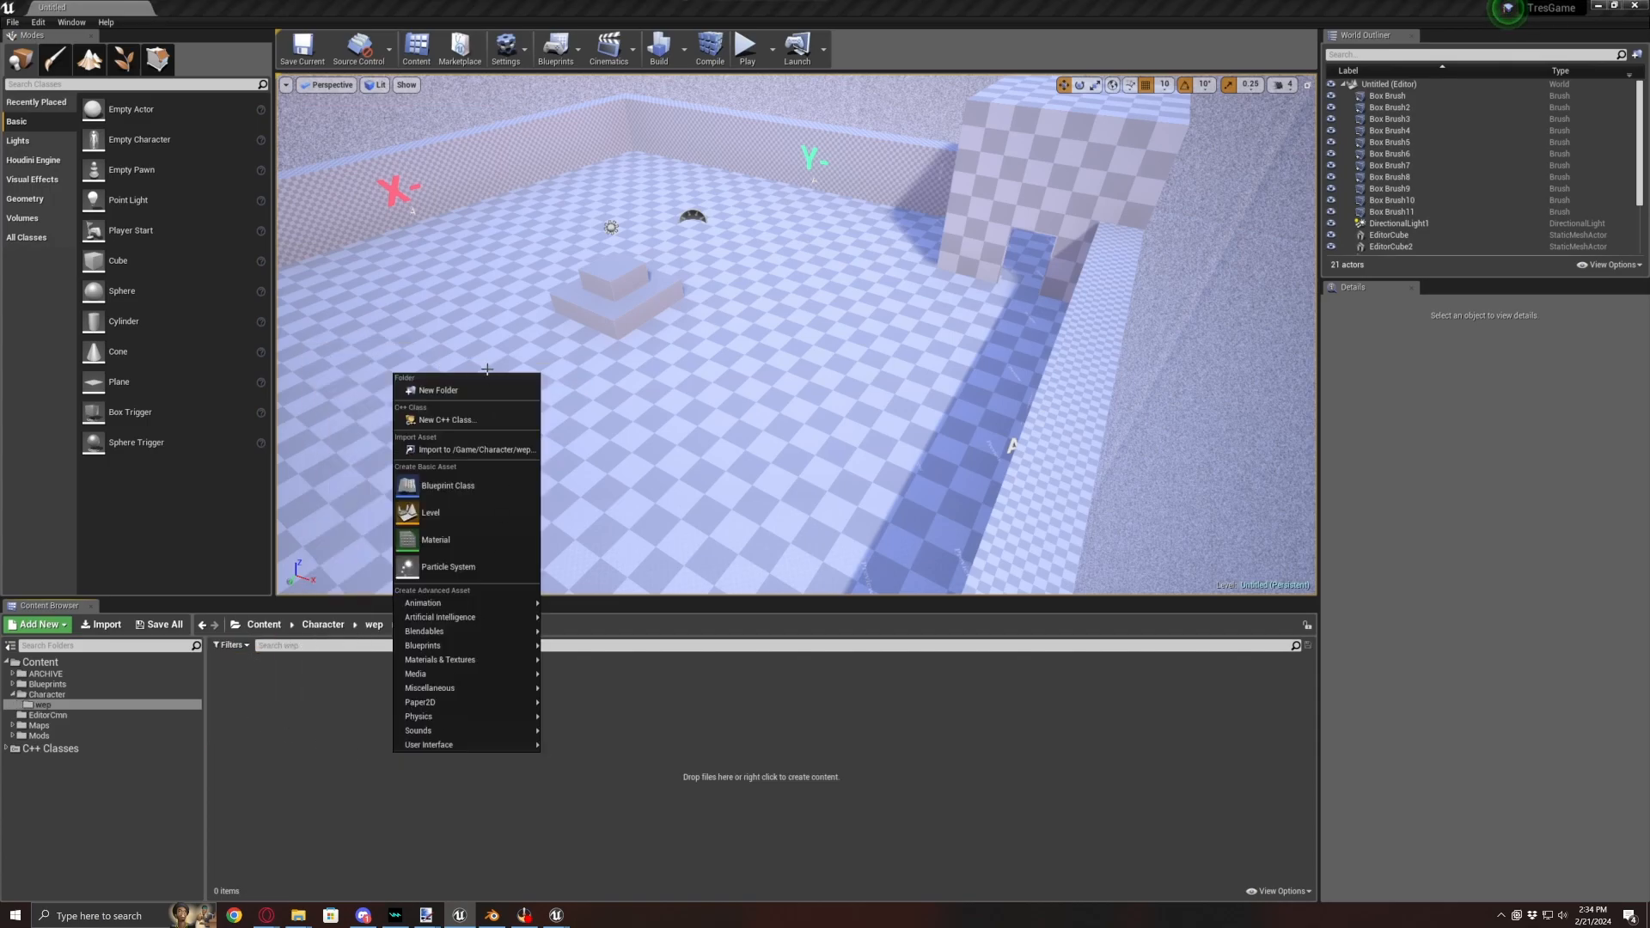
pyautogui.click(467, 386)
pyautogui.write('w')
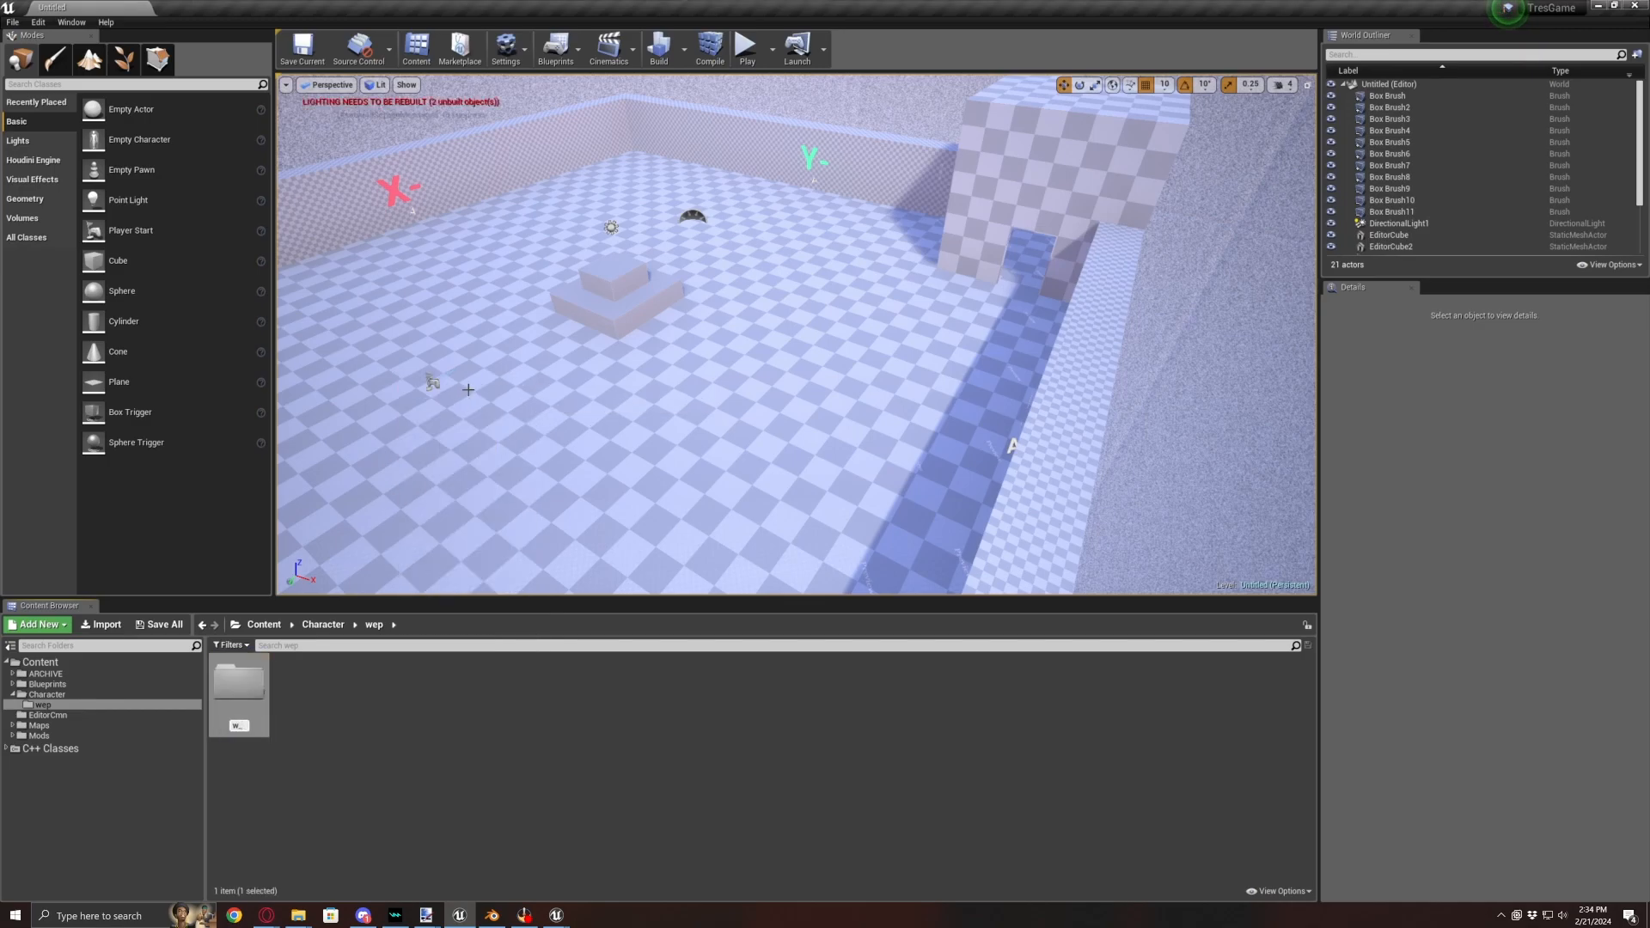
pyautogui.write('_so150')
pyautogui.press('Return')
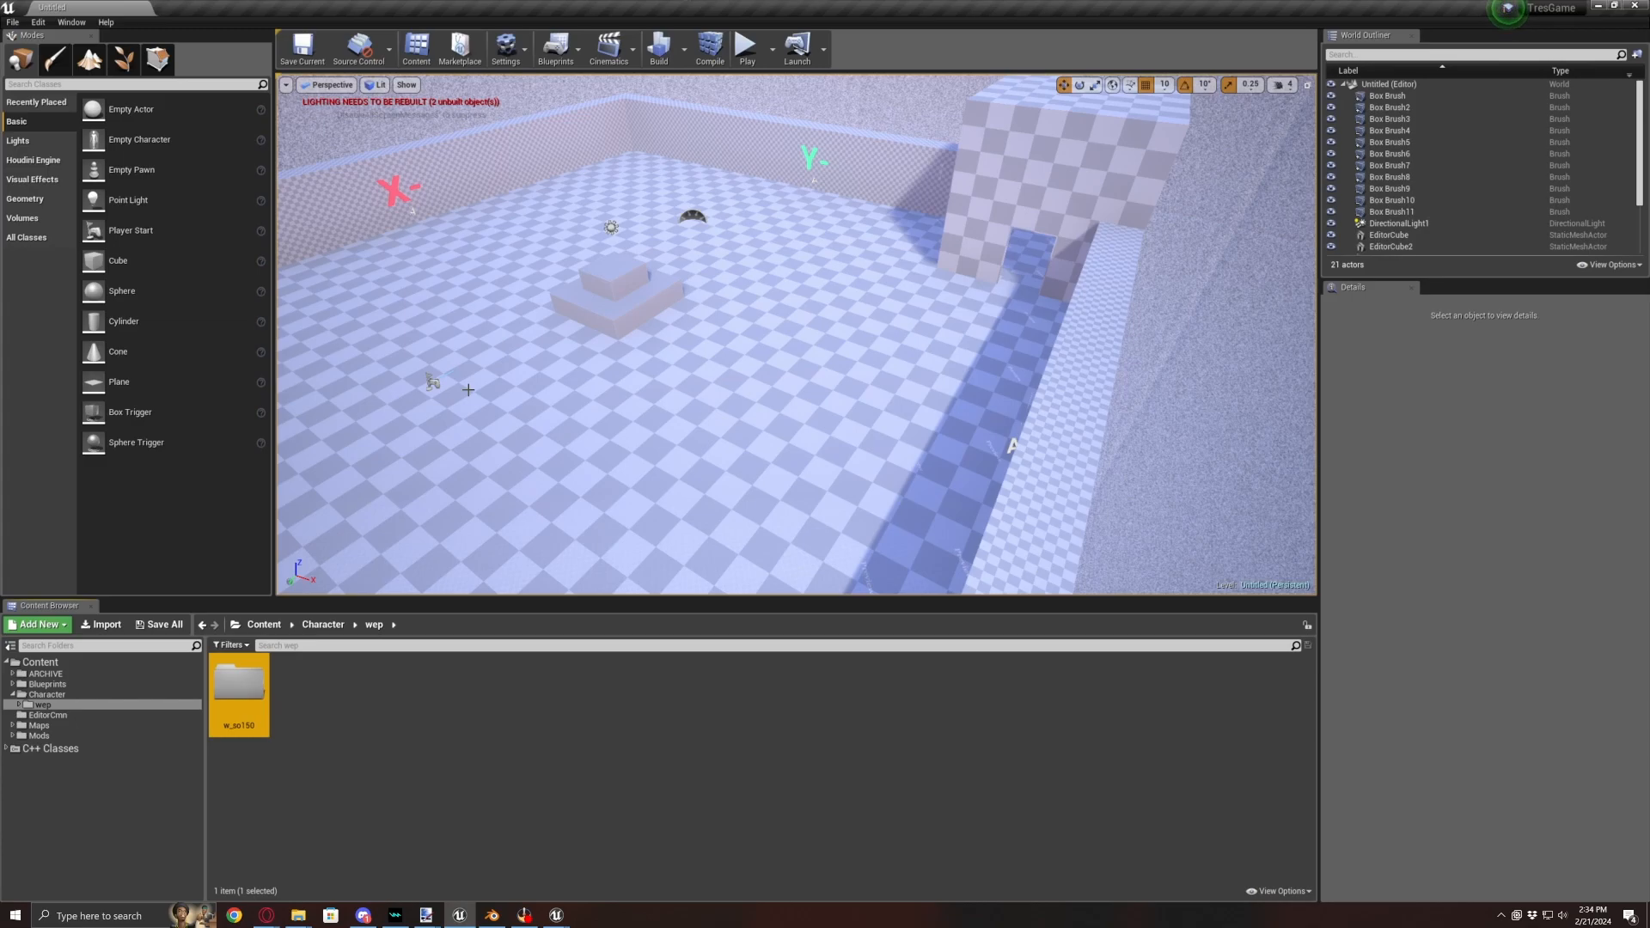
# - Create a subfolder named mdl inside the w_so150 folder
pyautogui.press('Return')
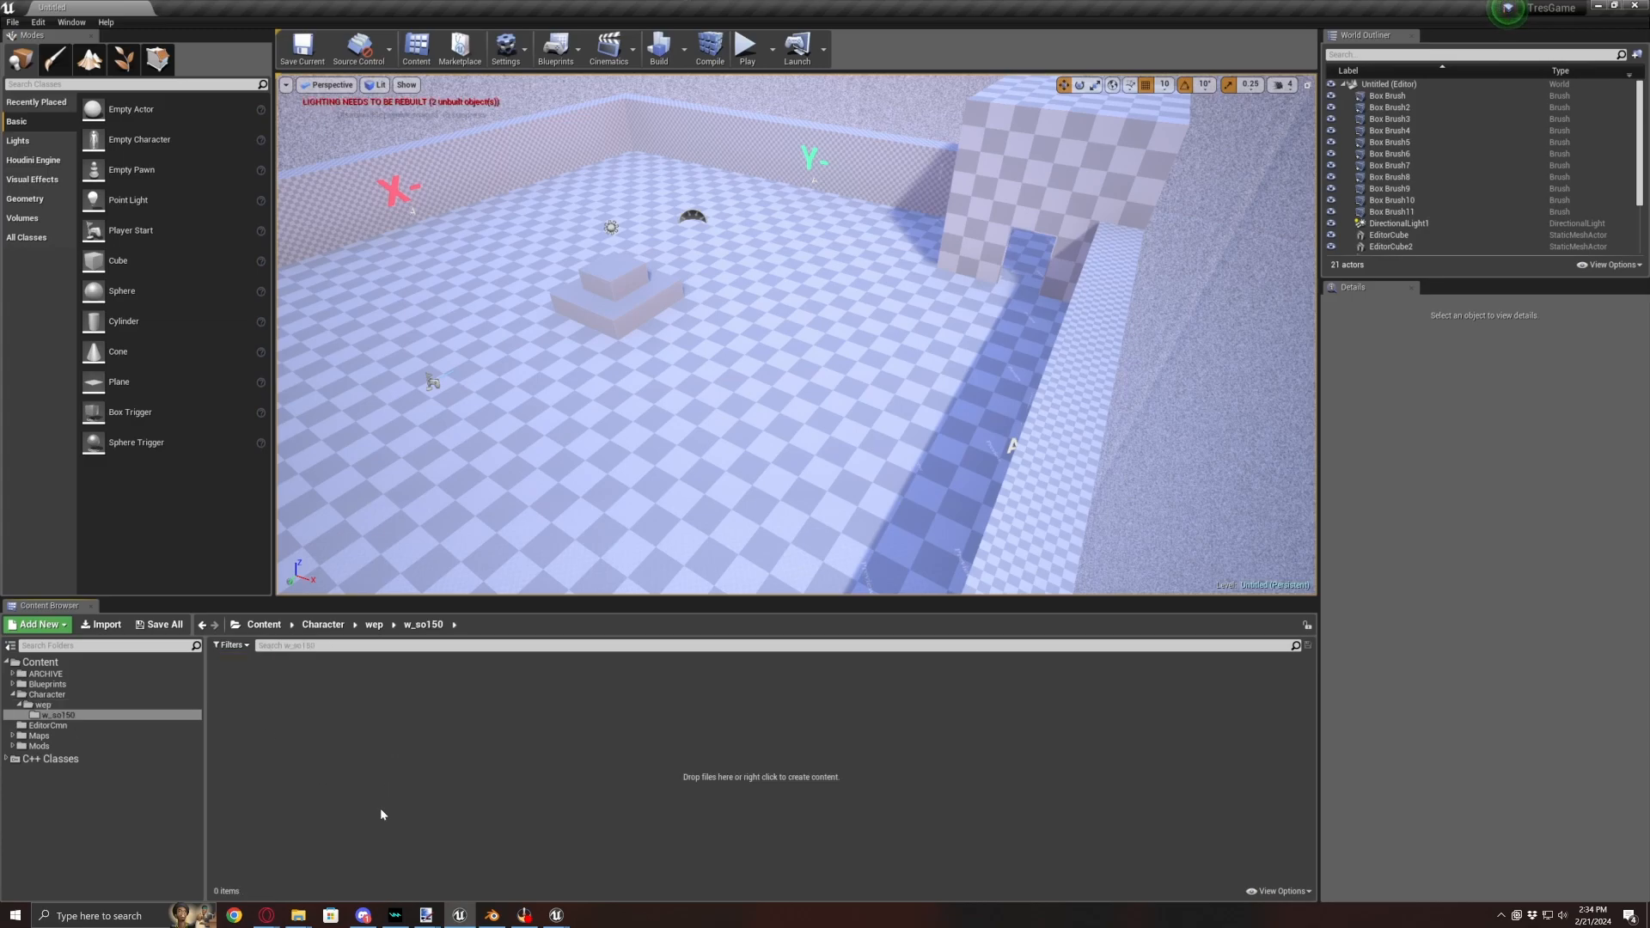
pyautogui.rightClick(373, 771)
pyautogui.click(451, 402)
pyautogui.write('mdl')
pyautogui.press('Return')
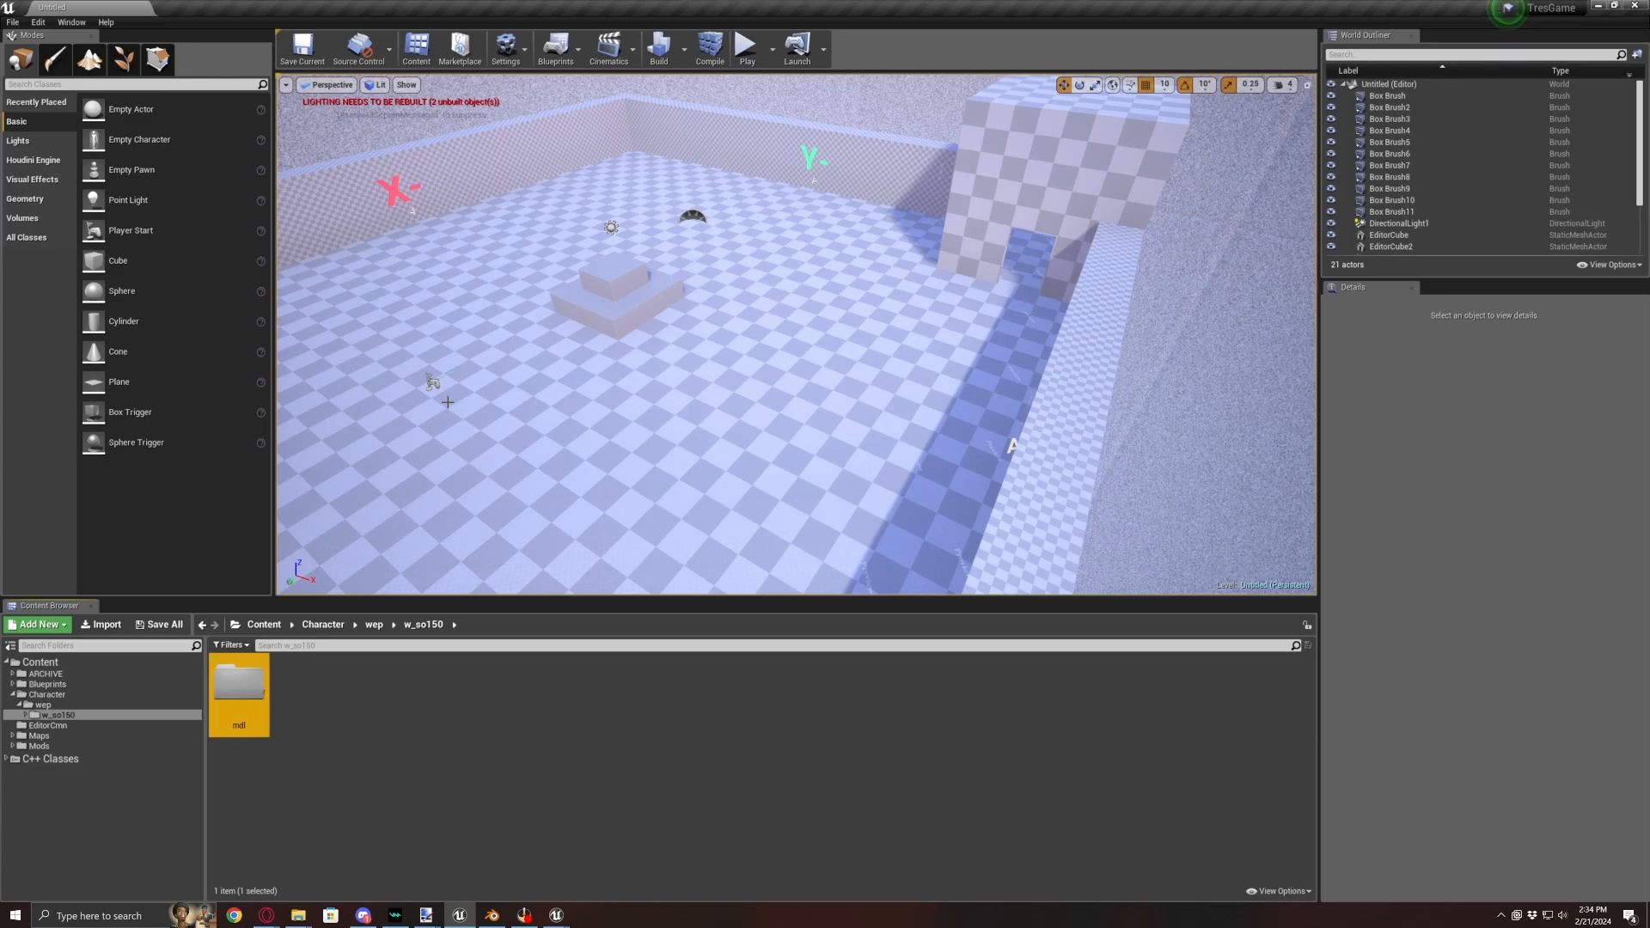
# - Create a subfolder named mat0 inside the mdl folder
pyautogui.doubleClick(260, 715)
pyautogui.rightClick(384, 729)
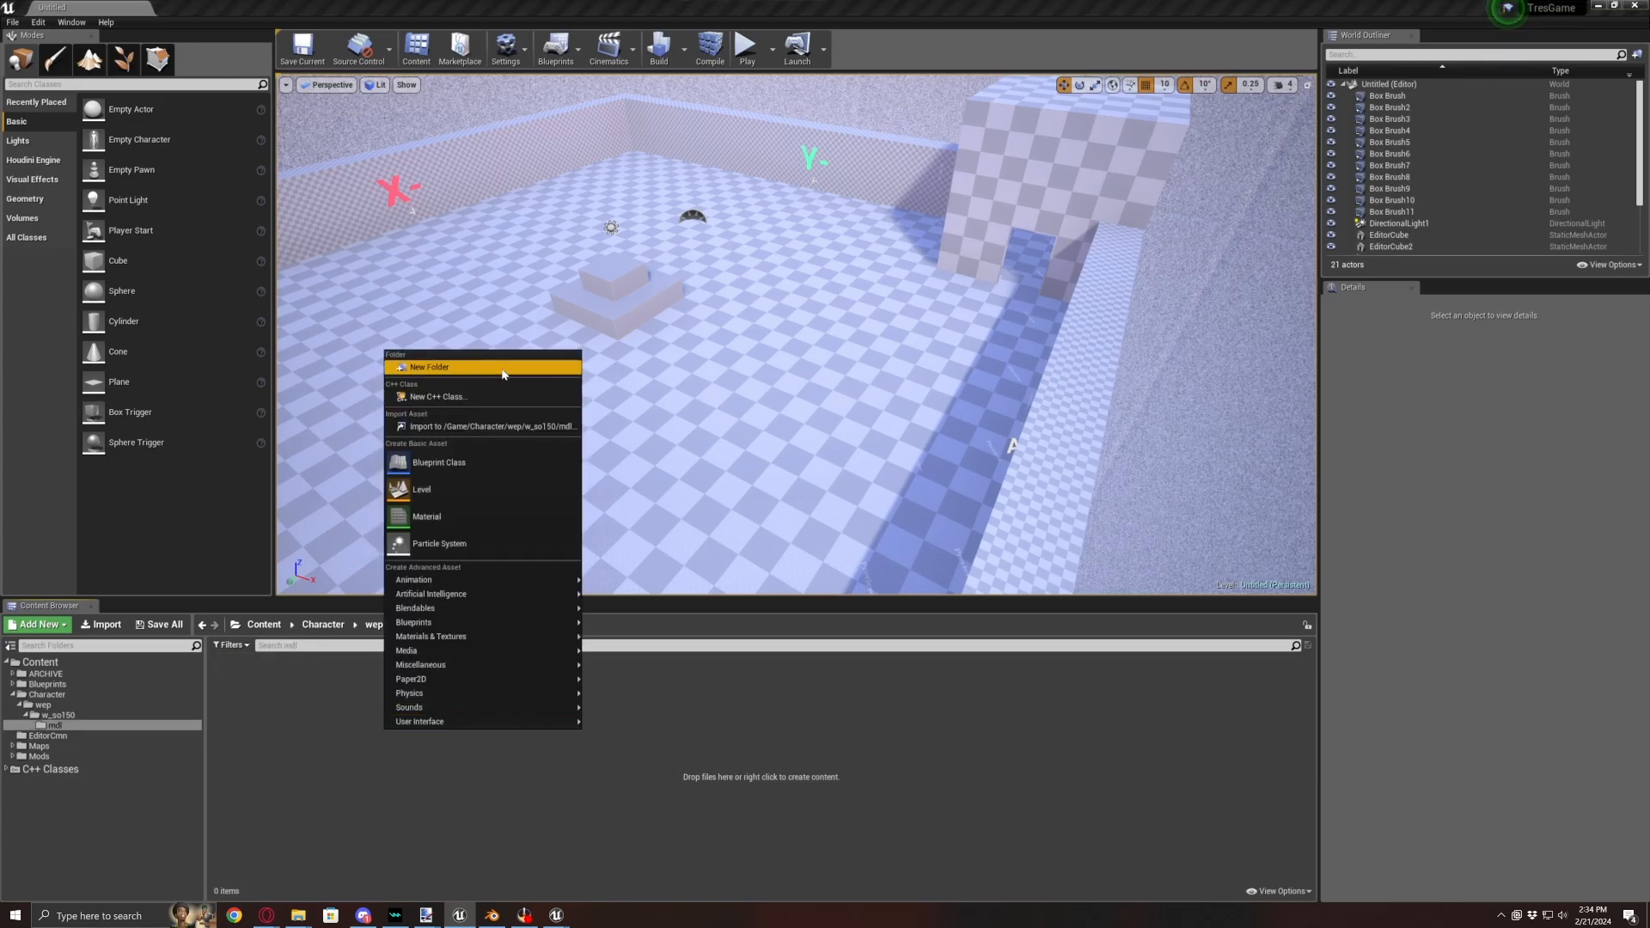
pyautogui.click(502, 371)
pyautogui.write('ma')
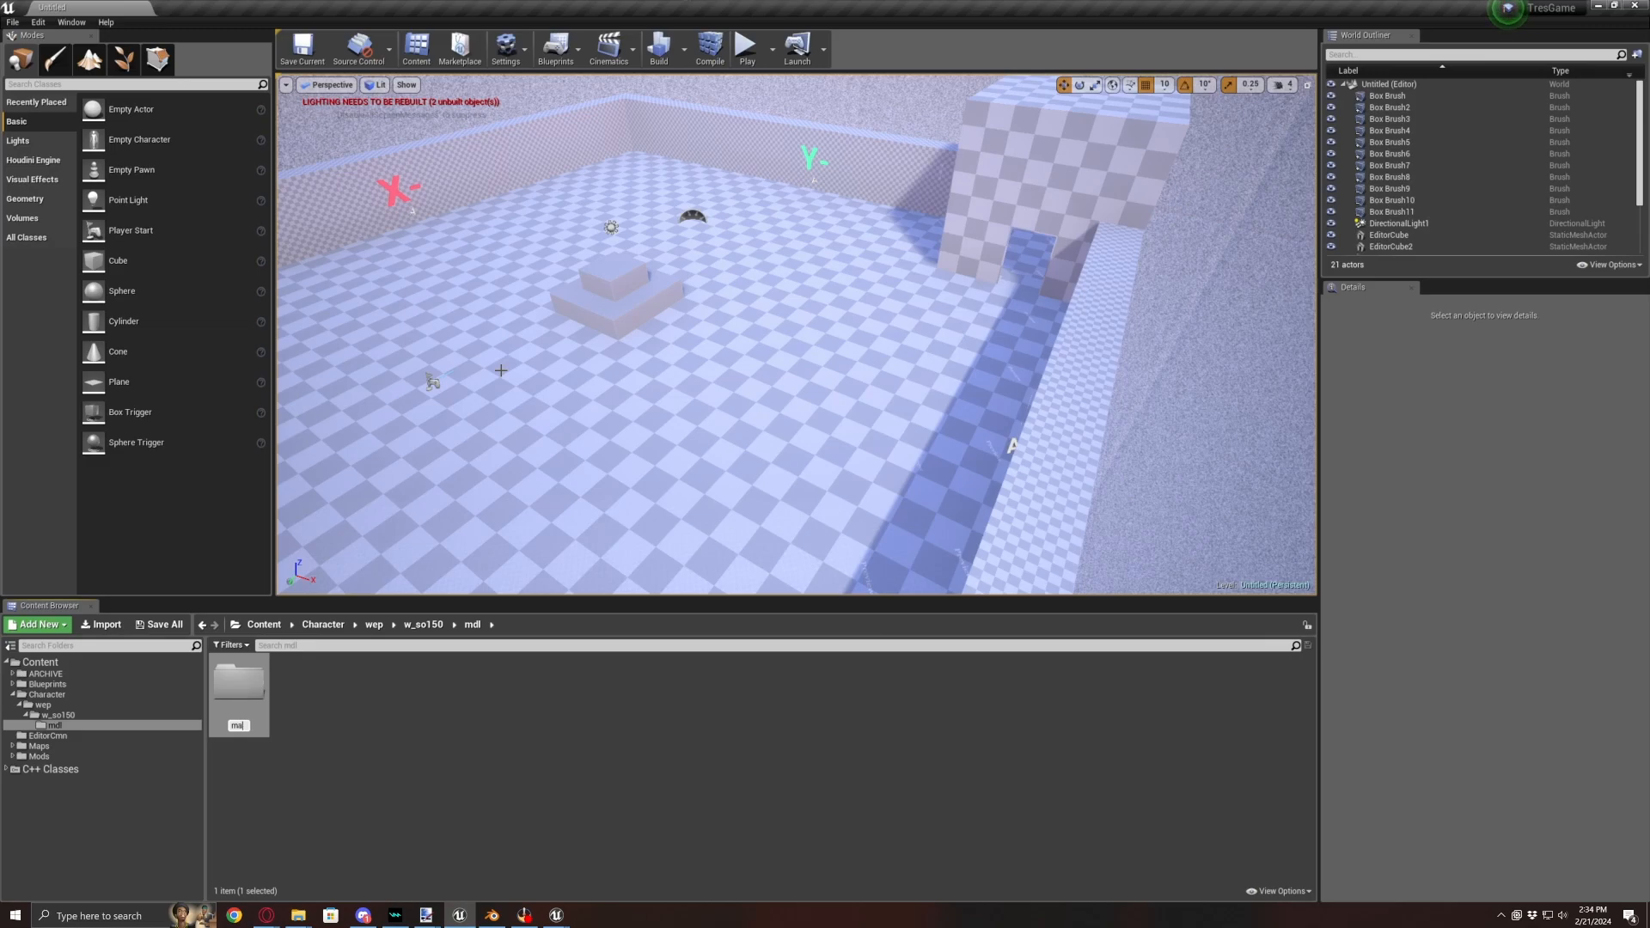
pyautogui.press('Return')
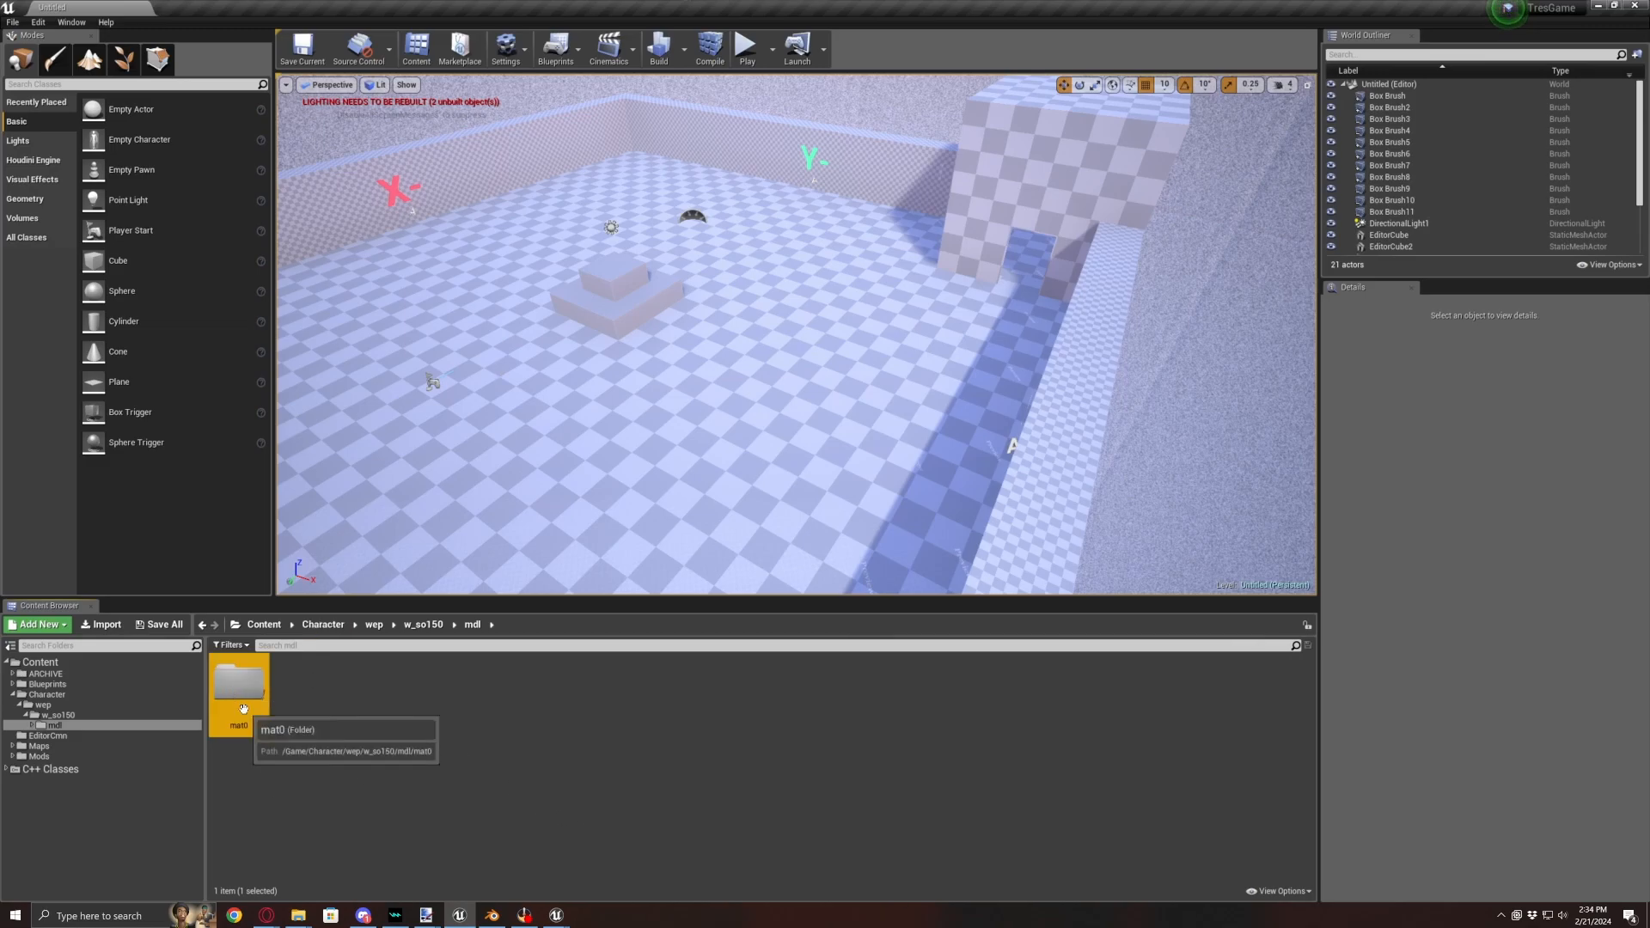
# - Start importing w_so150_0.fbx from the craft_mesa 4 folder into the mdl folder
pyautogui.click(94, 625)
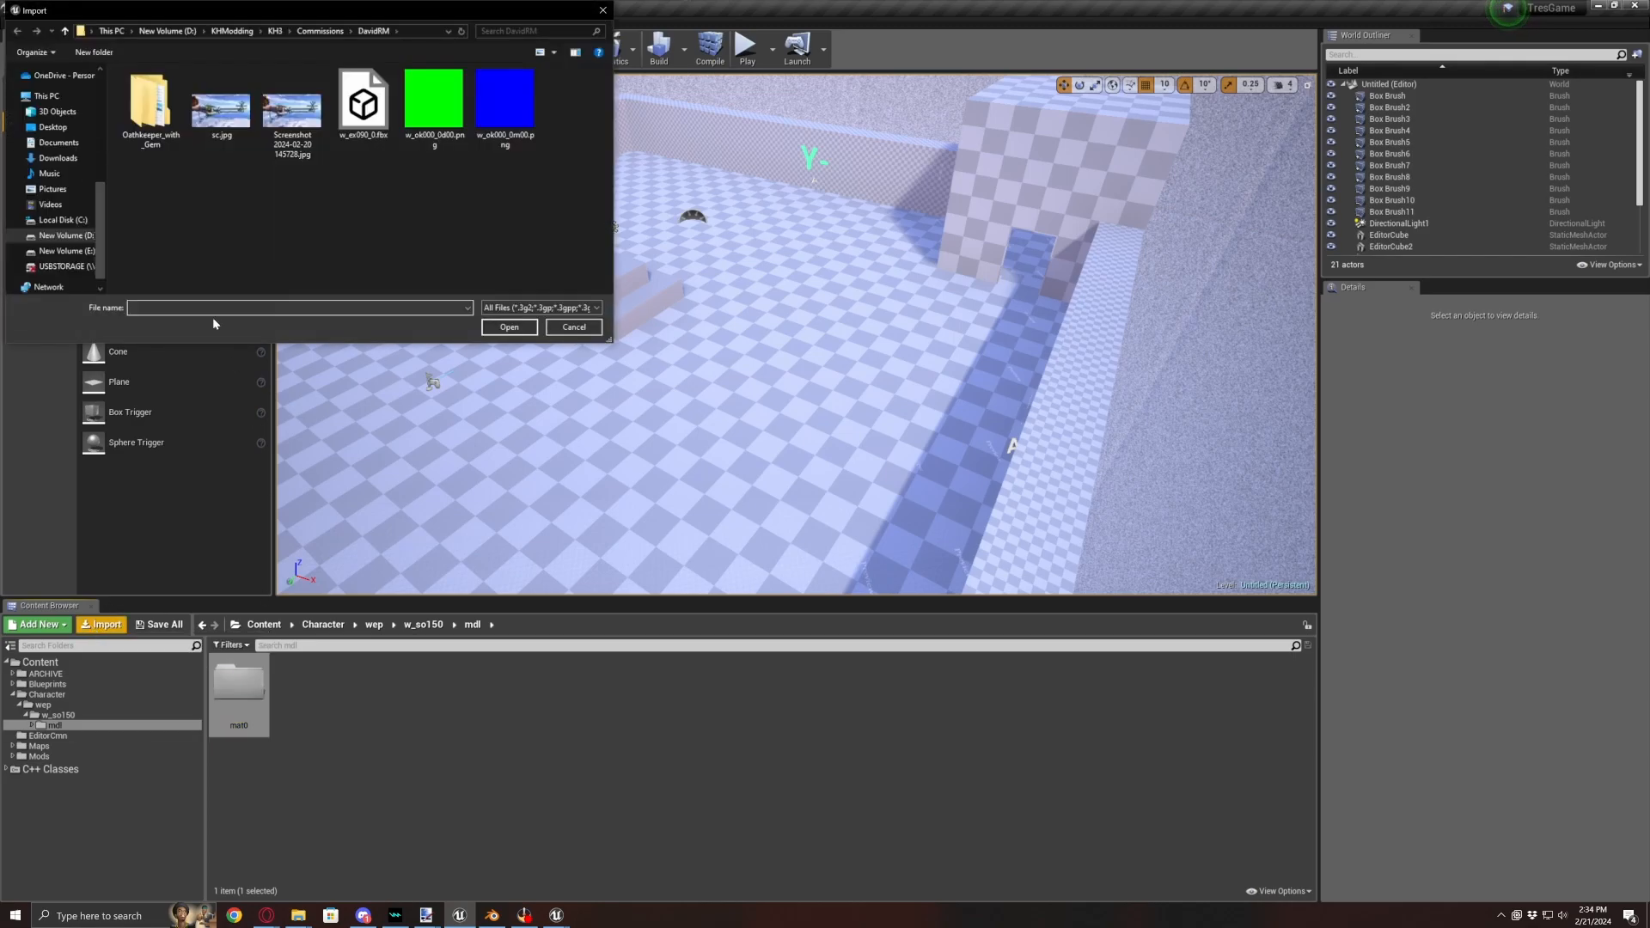
pyautogui.scroll(3, 60, 172)
pyautogui.click(70, 134)
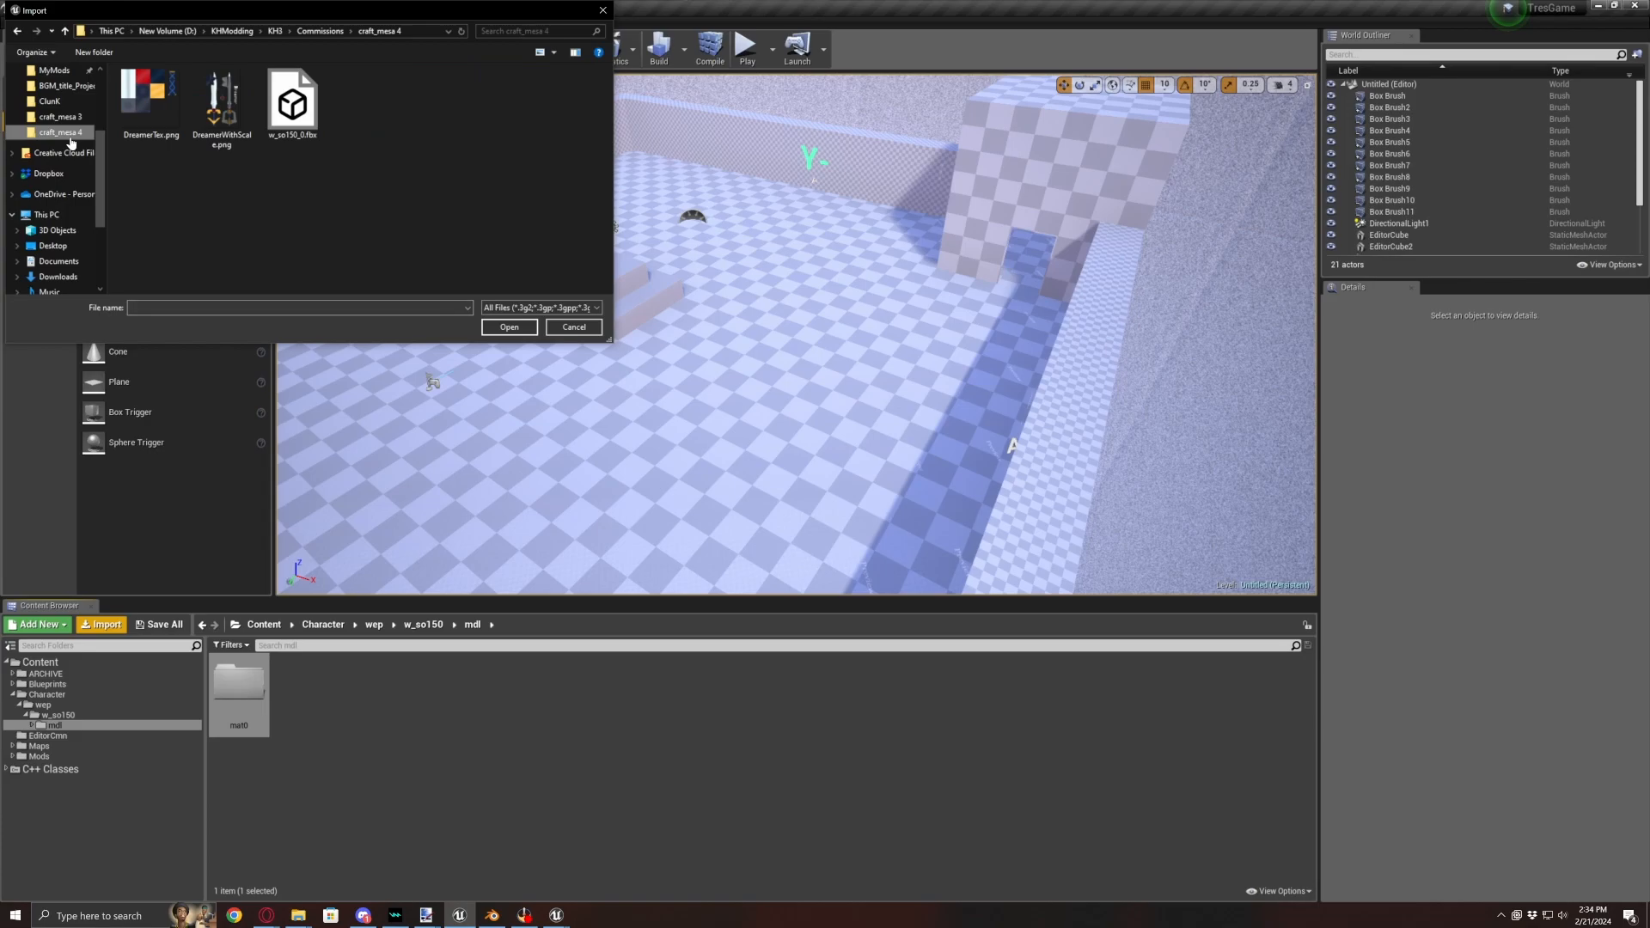
pyautogui.click(304, 119)
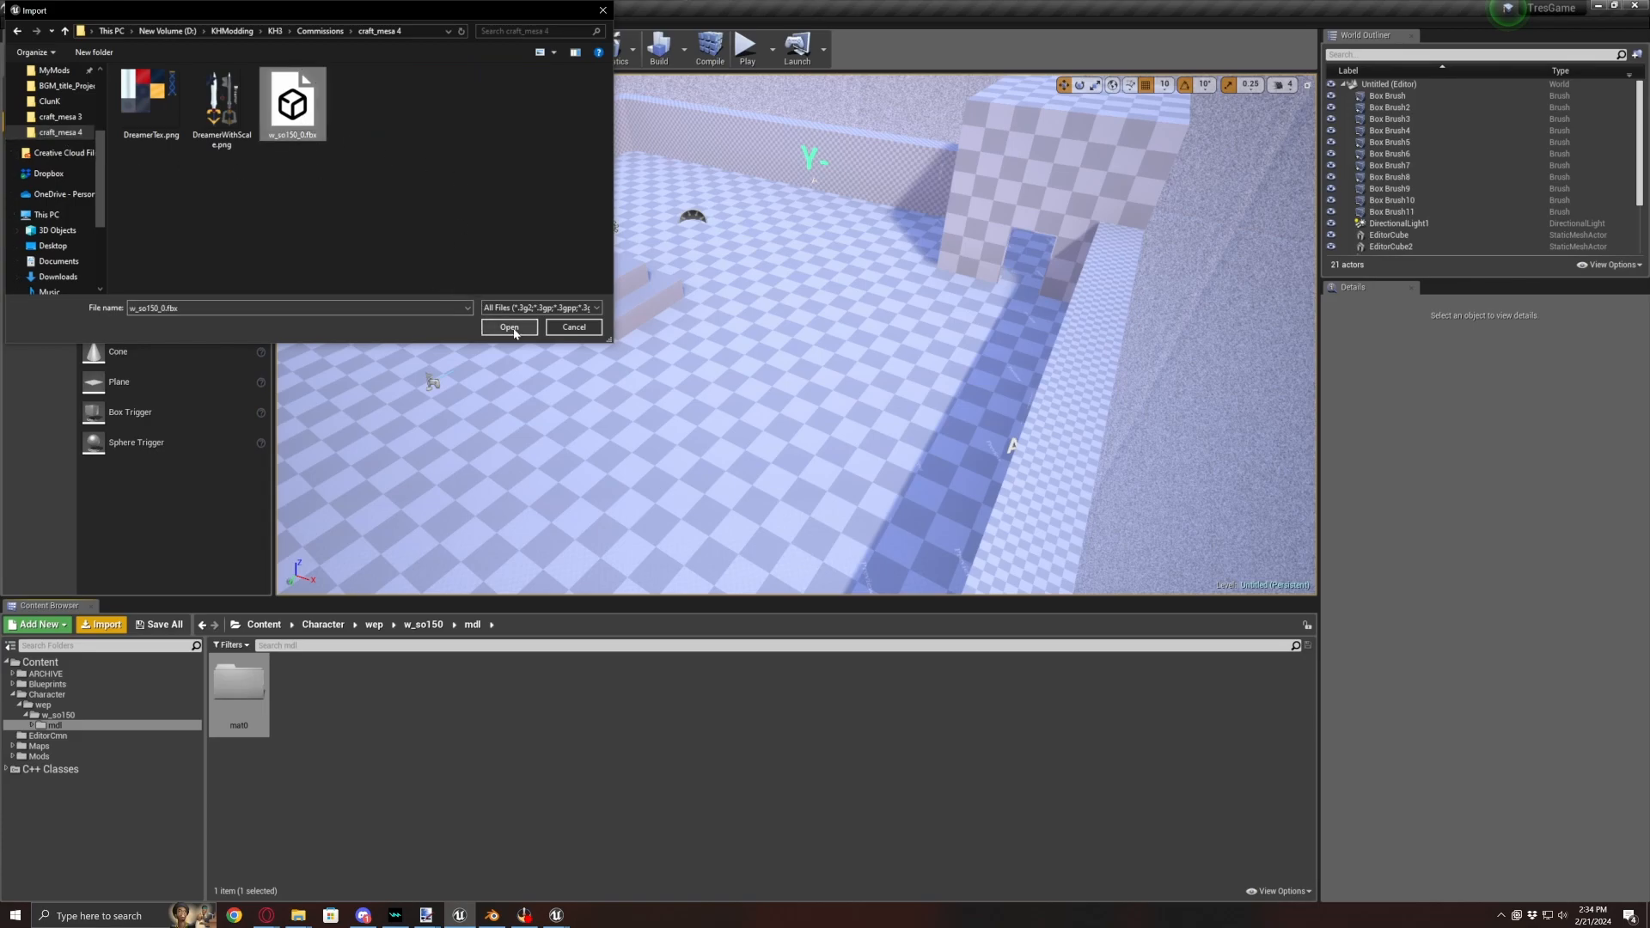
pyautogui.click(509, 327)
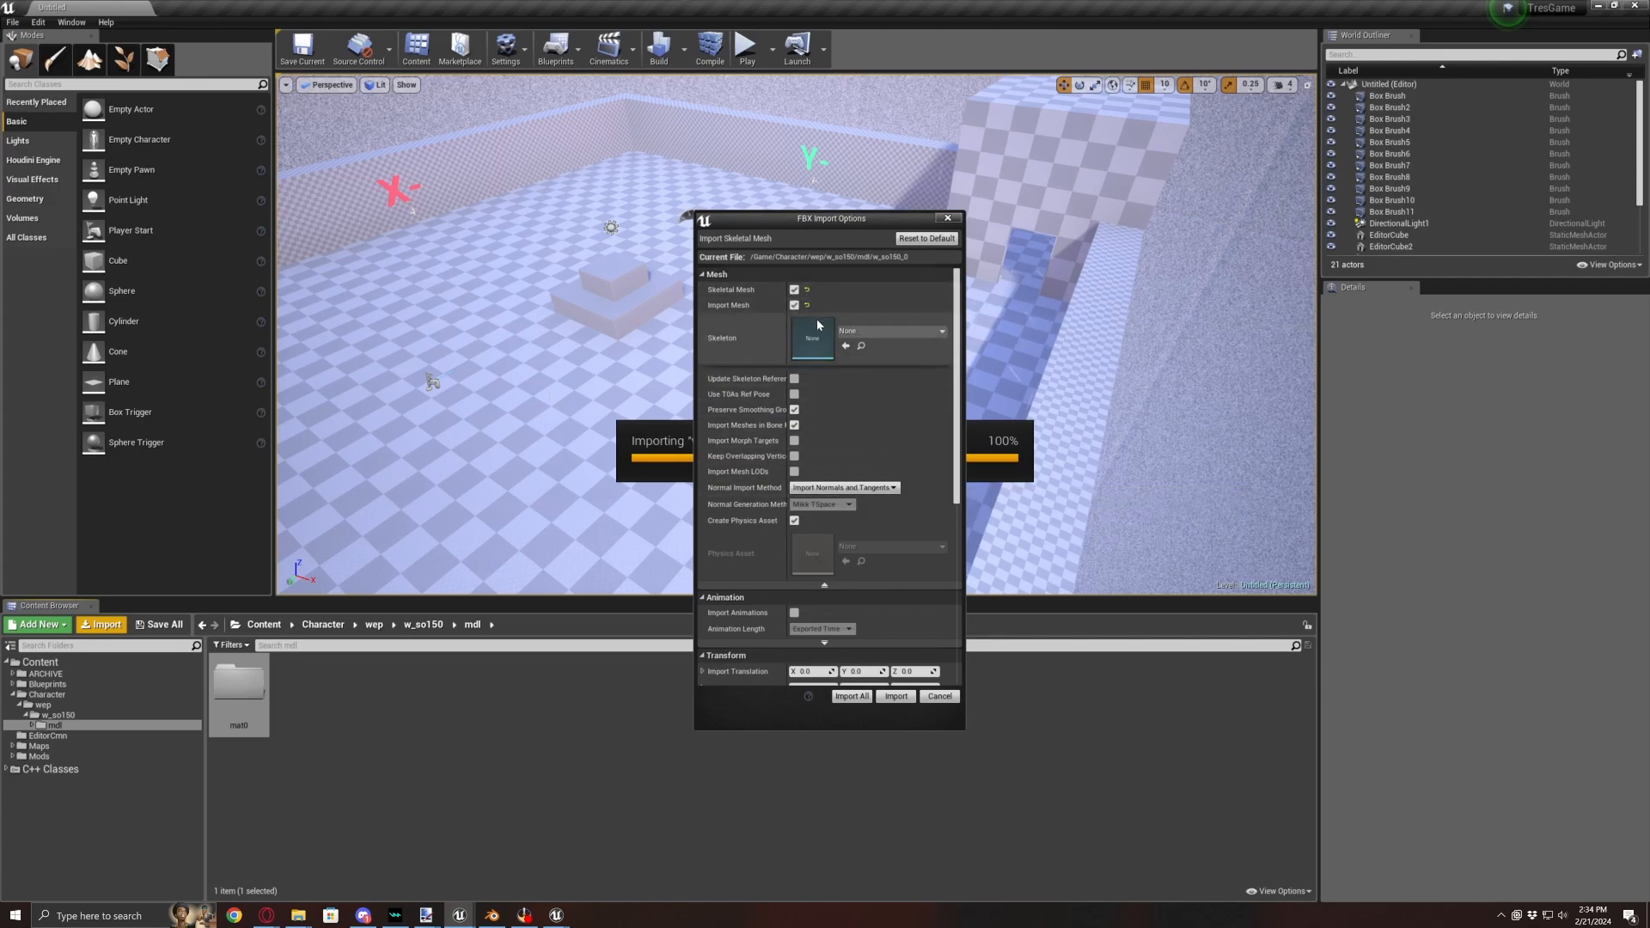
# - Review the skeletal mesh import options and choose Import Normals and Tangents as the Normal Import Method
pyautogui.click(794, 425)
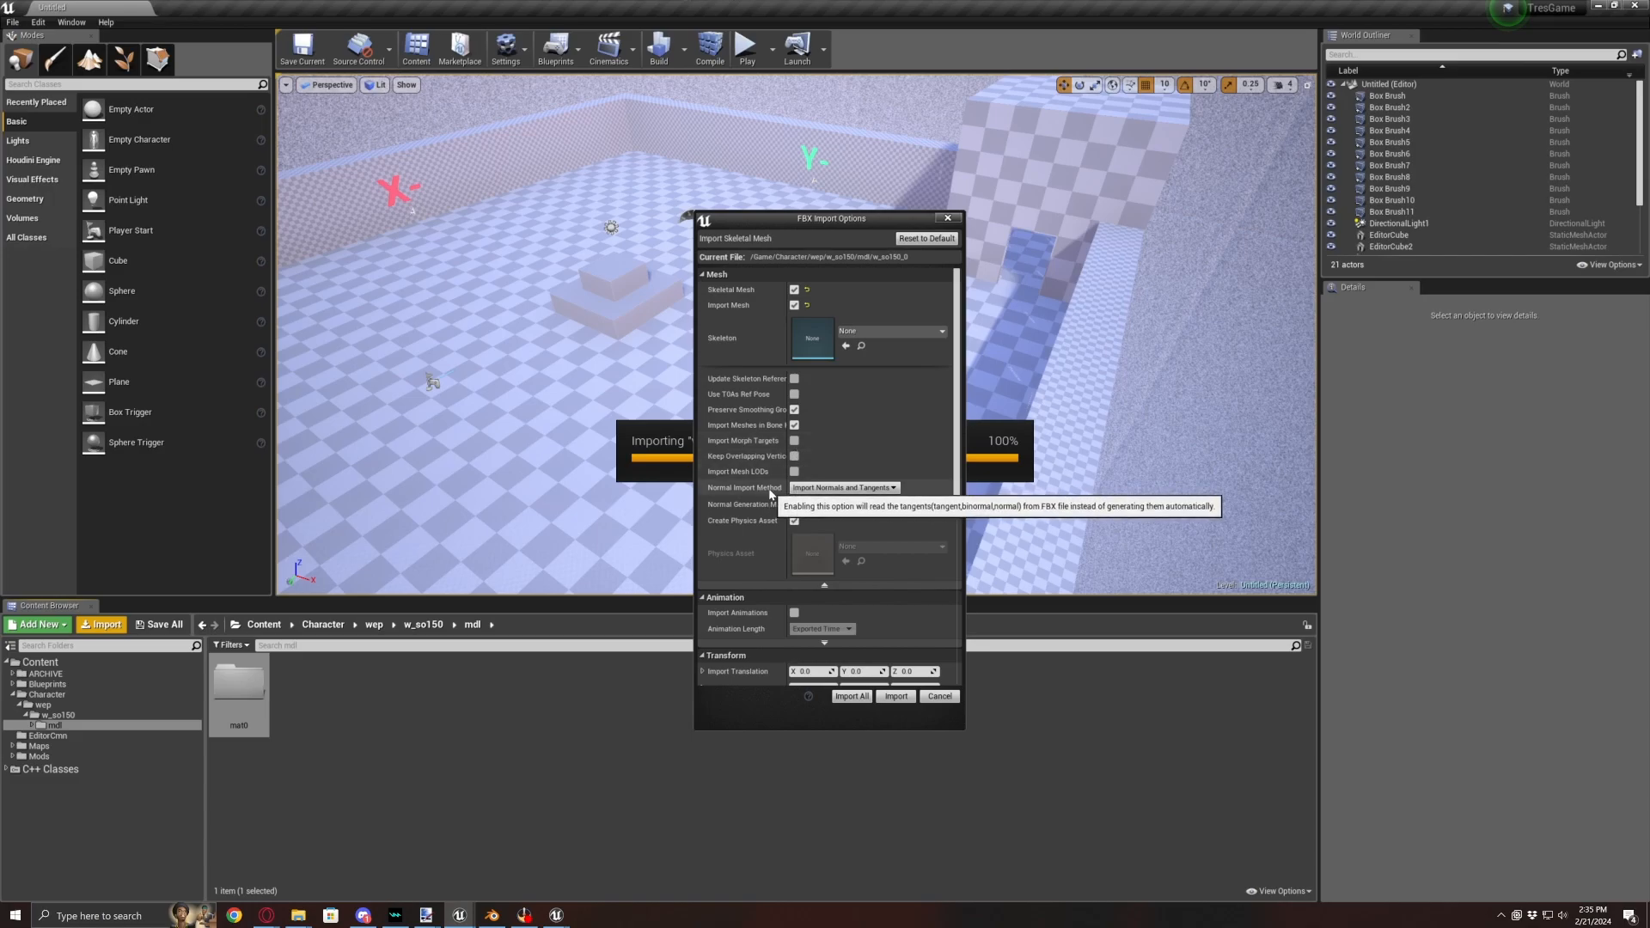
pyautogui.click(825, 585)
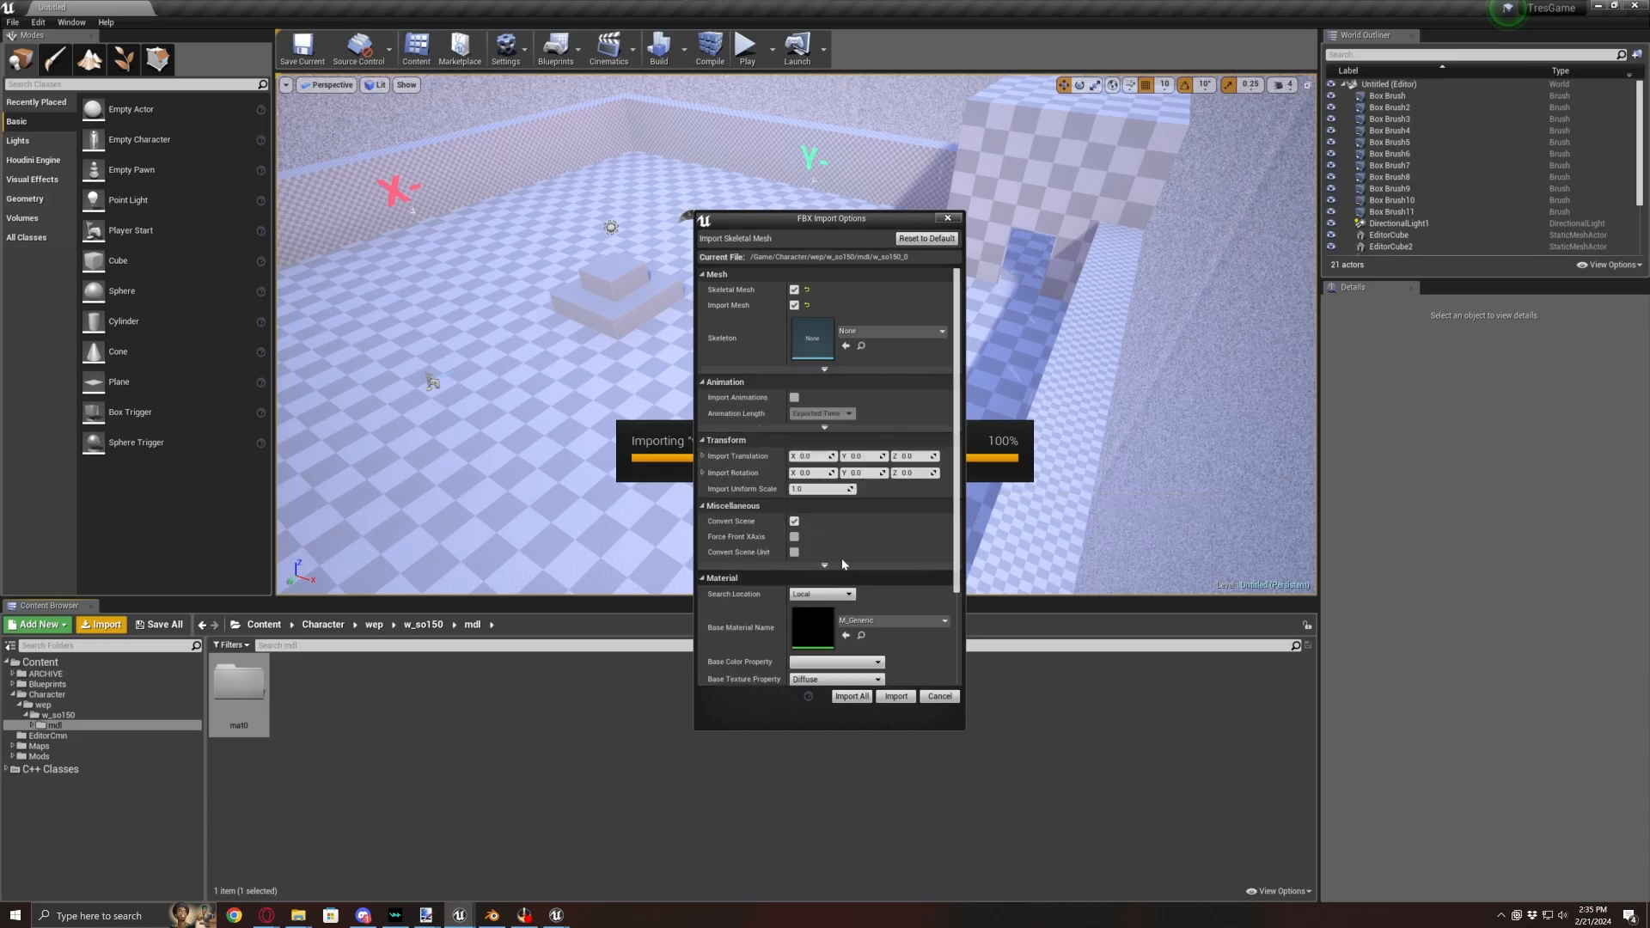
pyautogui.click(824, 371)
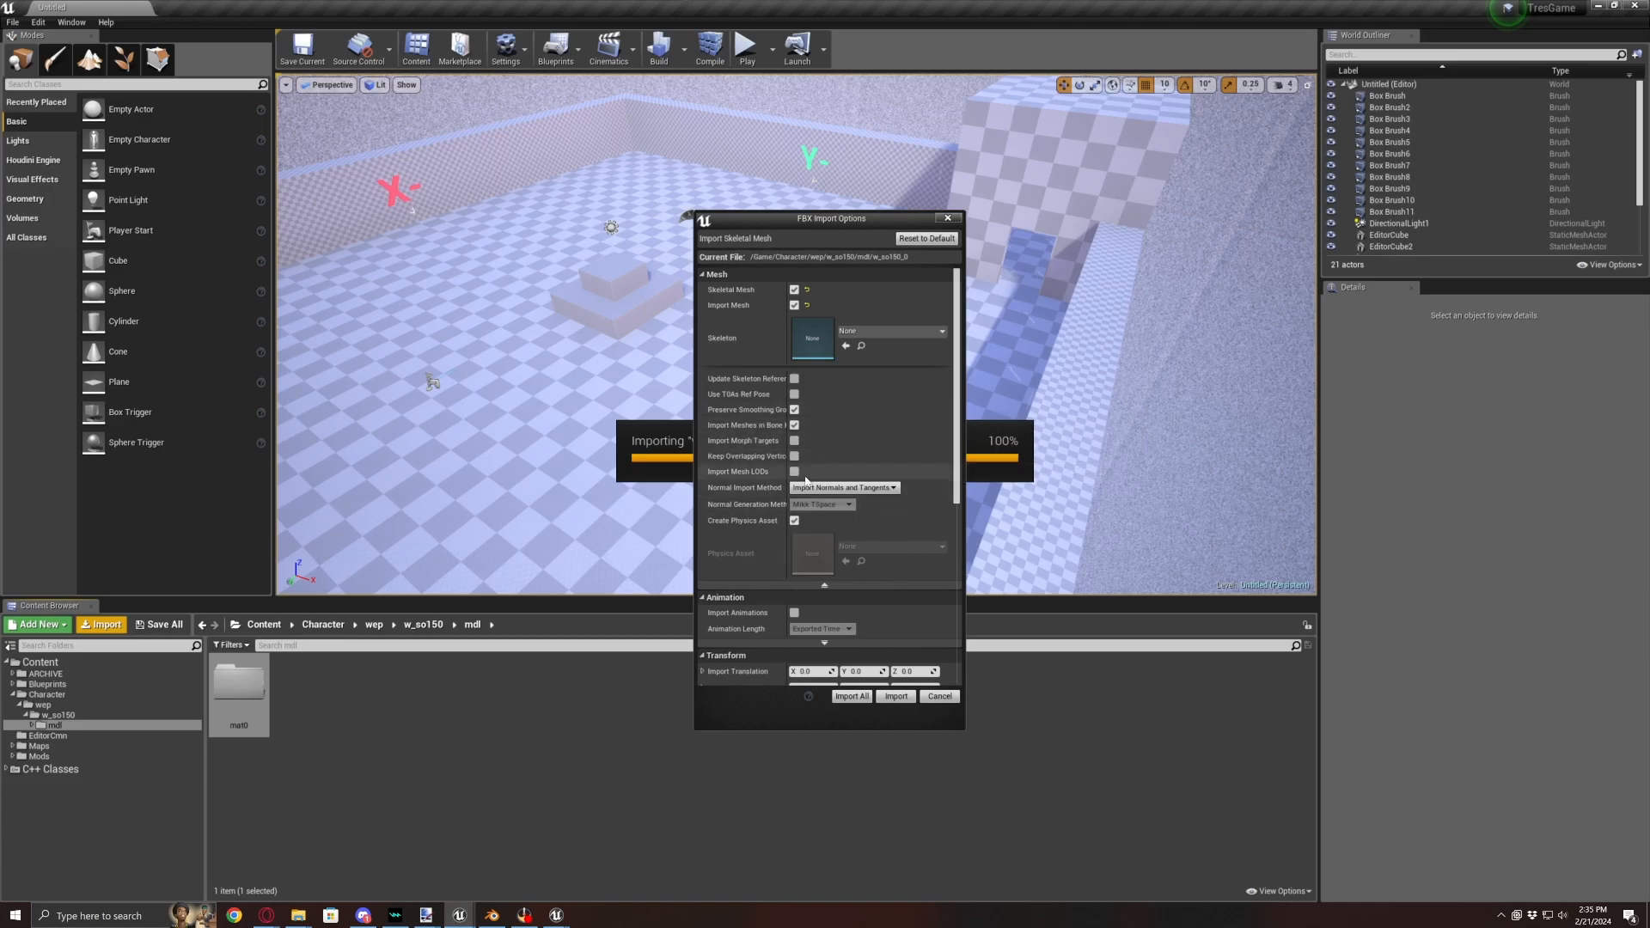
pyautogui.click(837, 488)
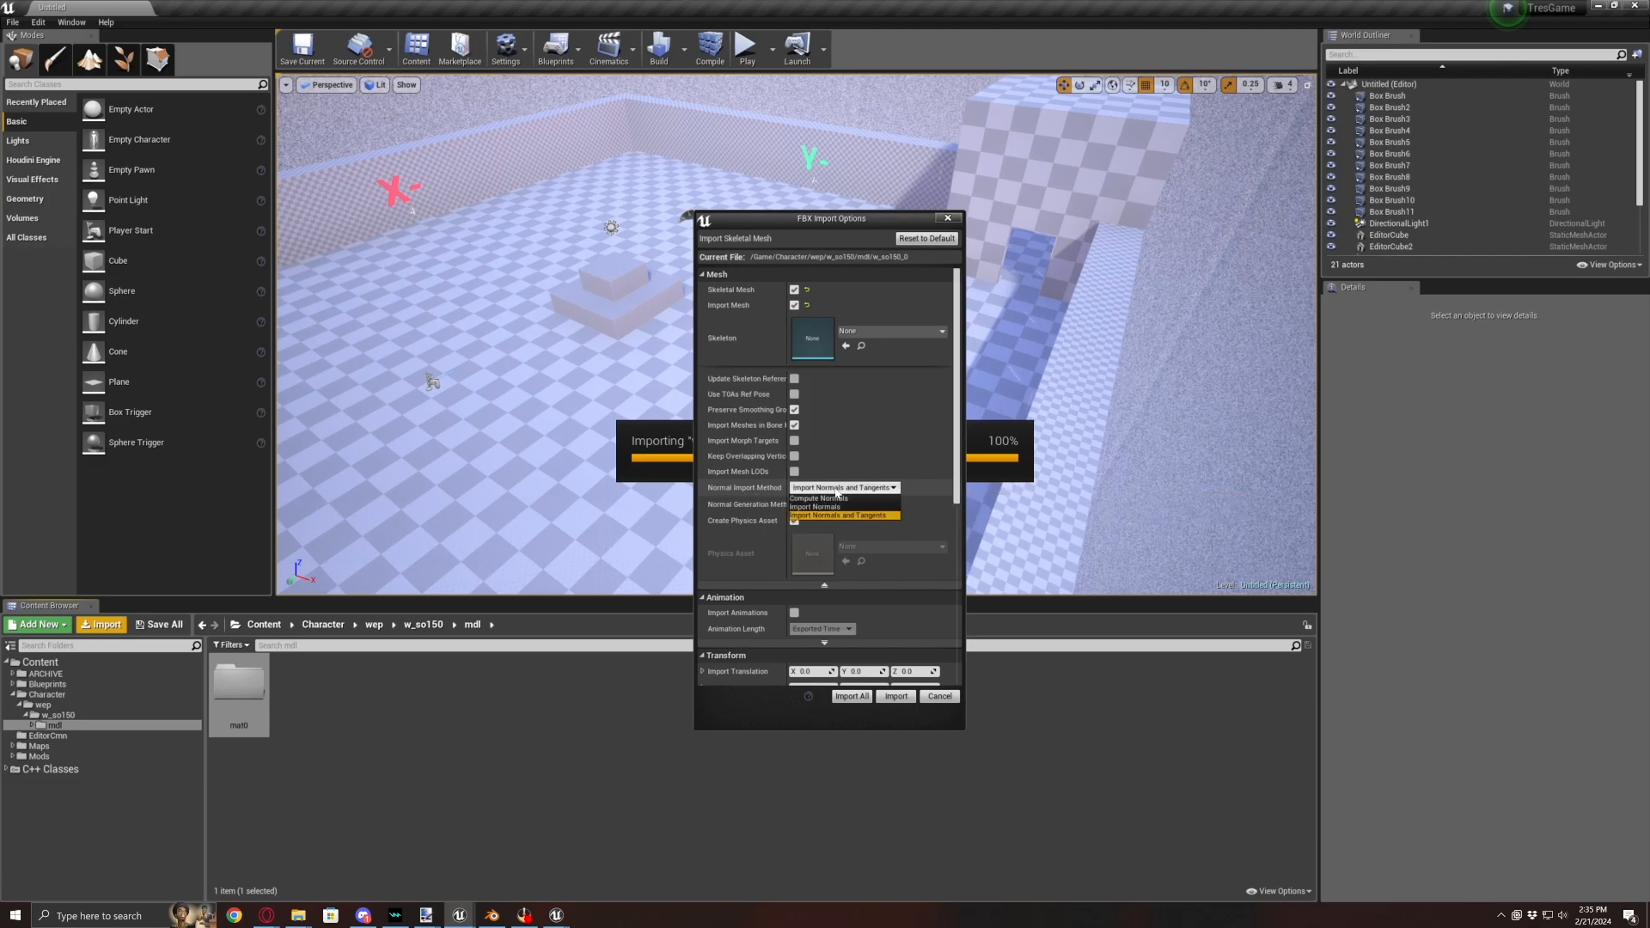
pyautogui.click(847, 515)
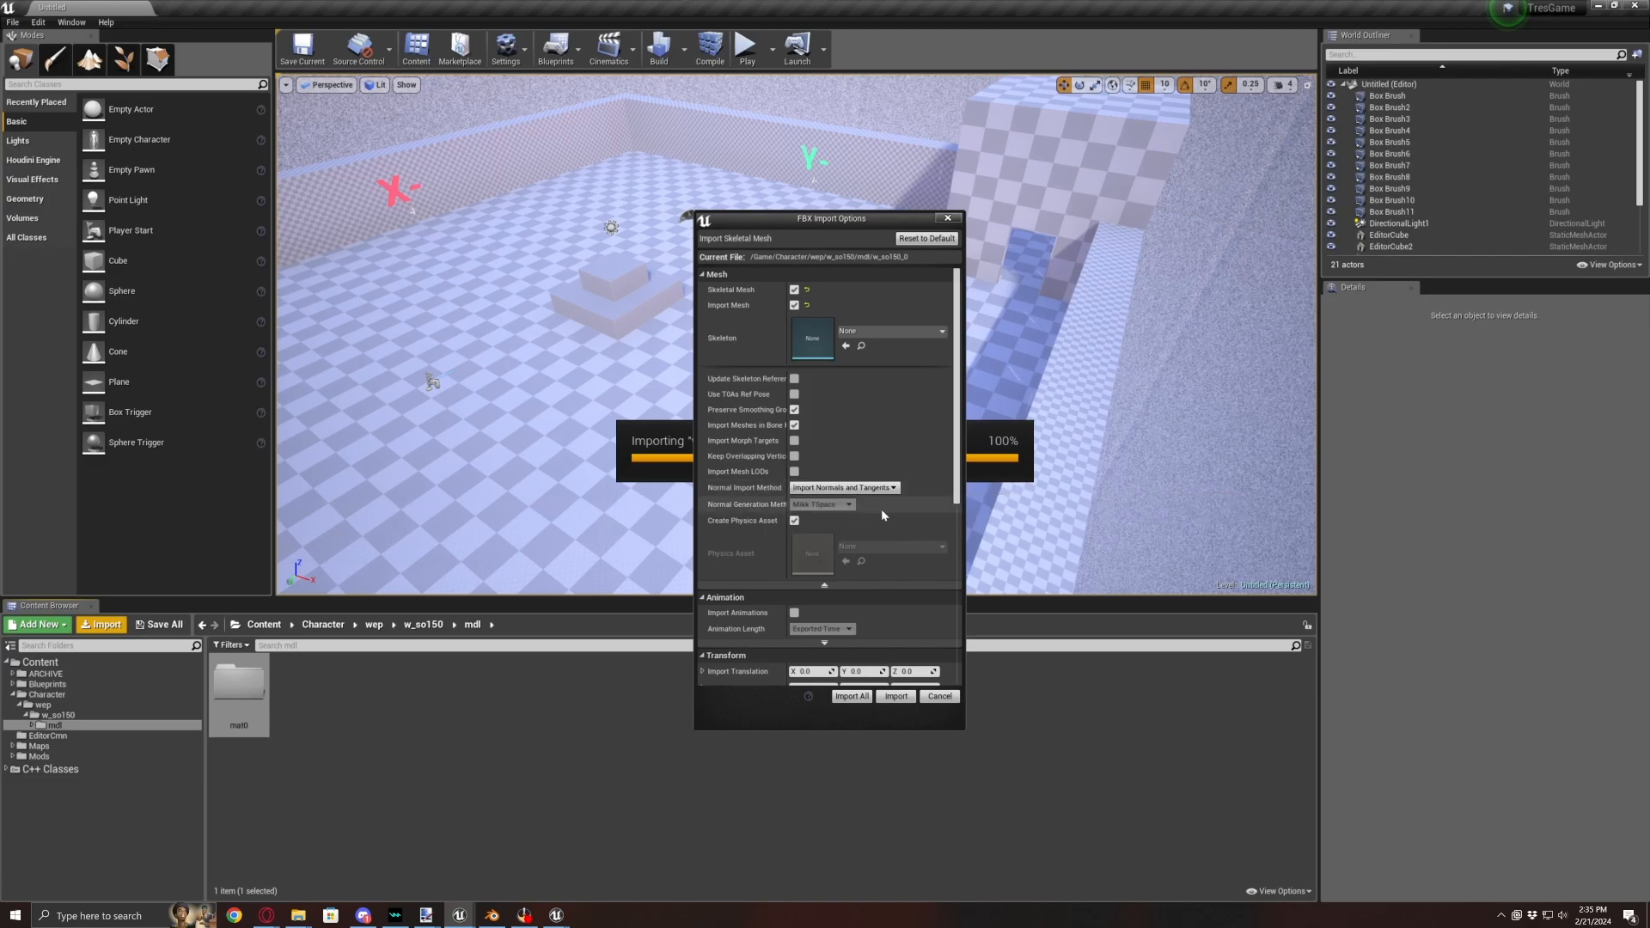
# - Keep M_Generic as the base material, choose Diffuse as the Base Texture Property, and import the mesh
pyautogui.scroll(-7, 907, 509)
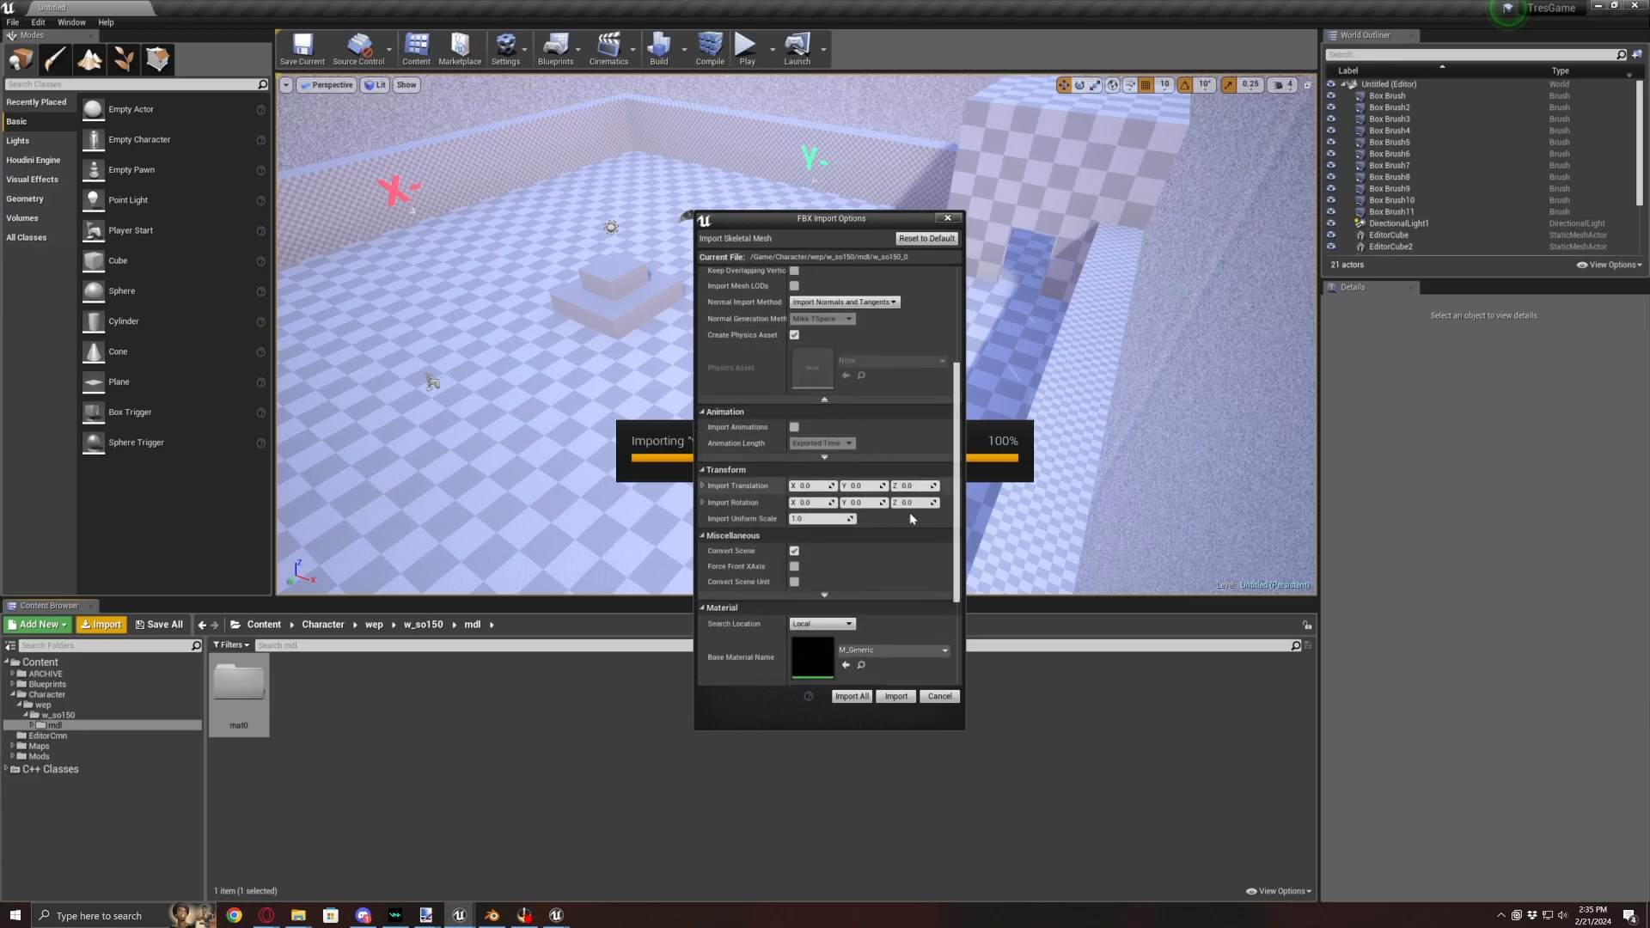
pyautogui.scroll(-1, 910, 514)
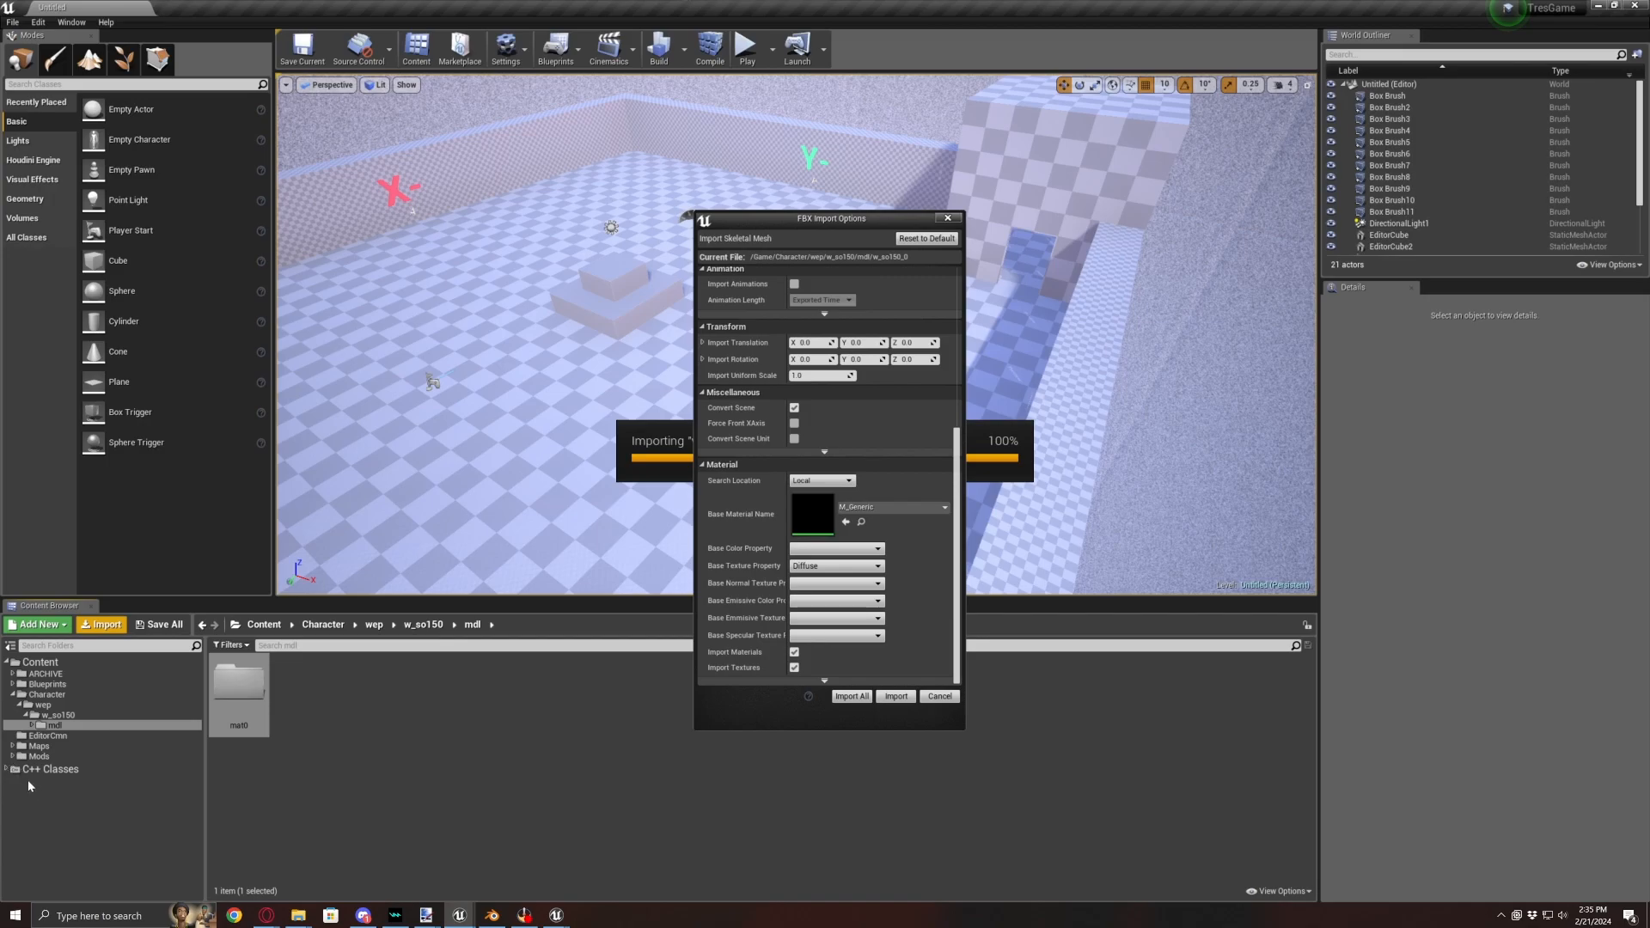
pyautogui.click(892, 508)
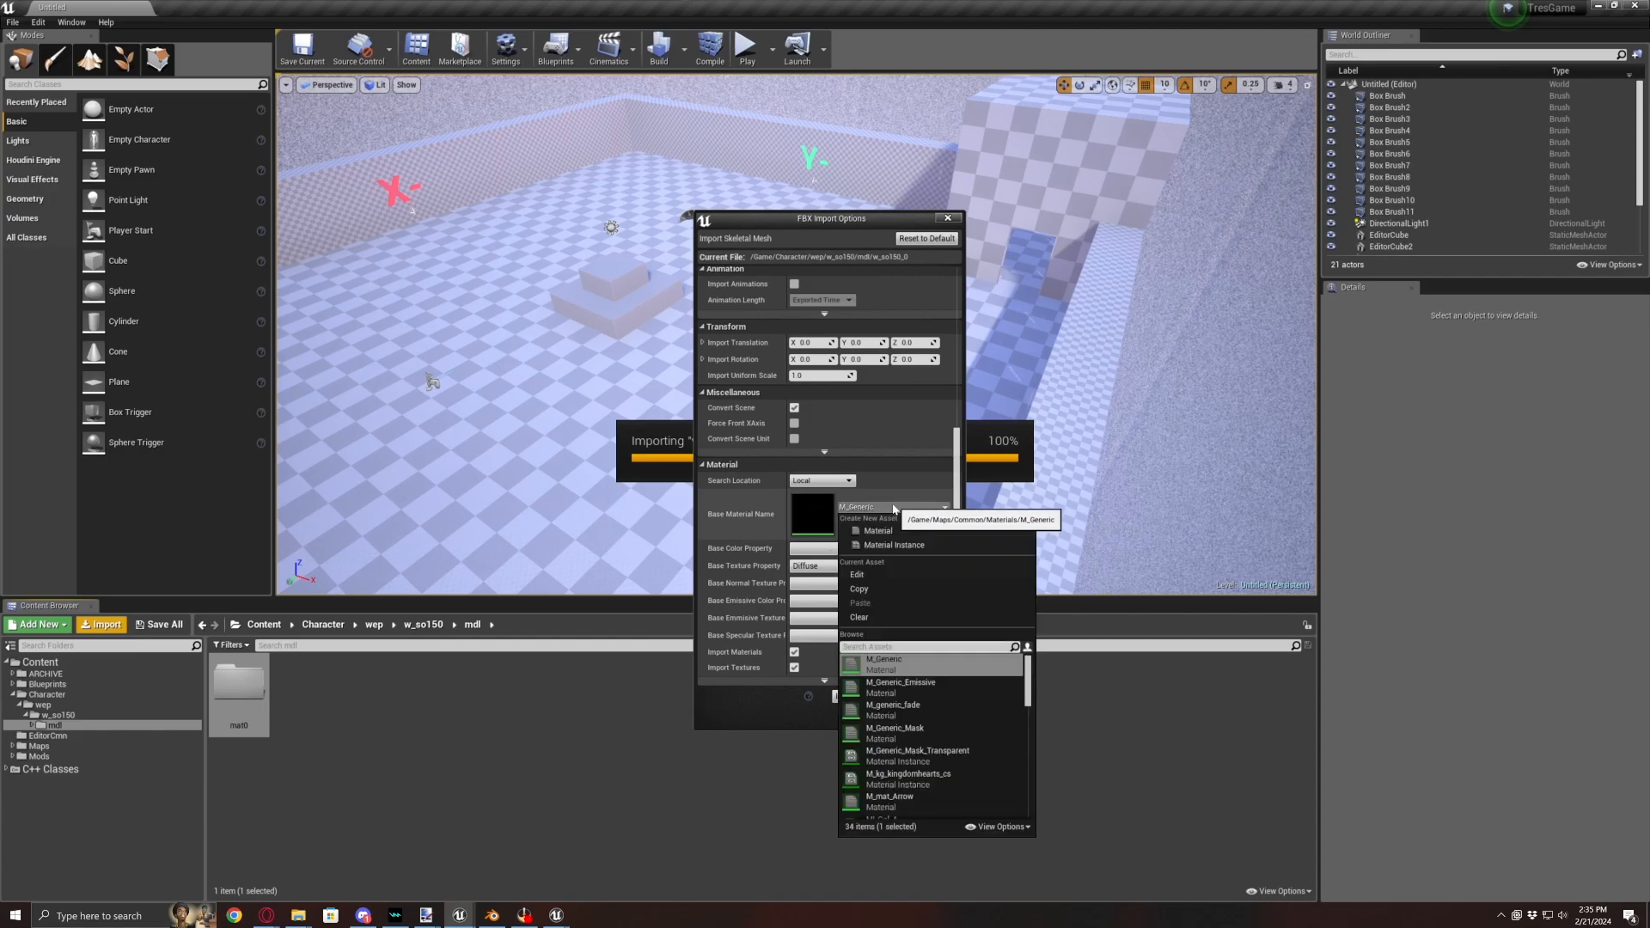
pyautogui.click(894, 509)
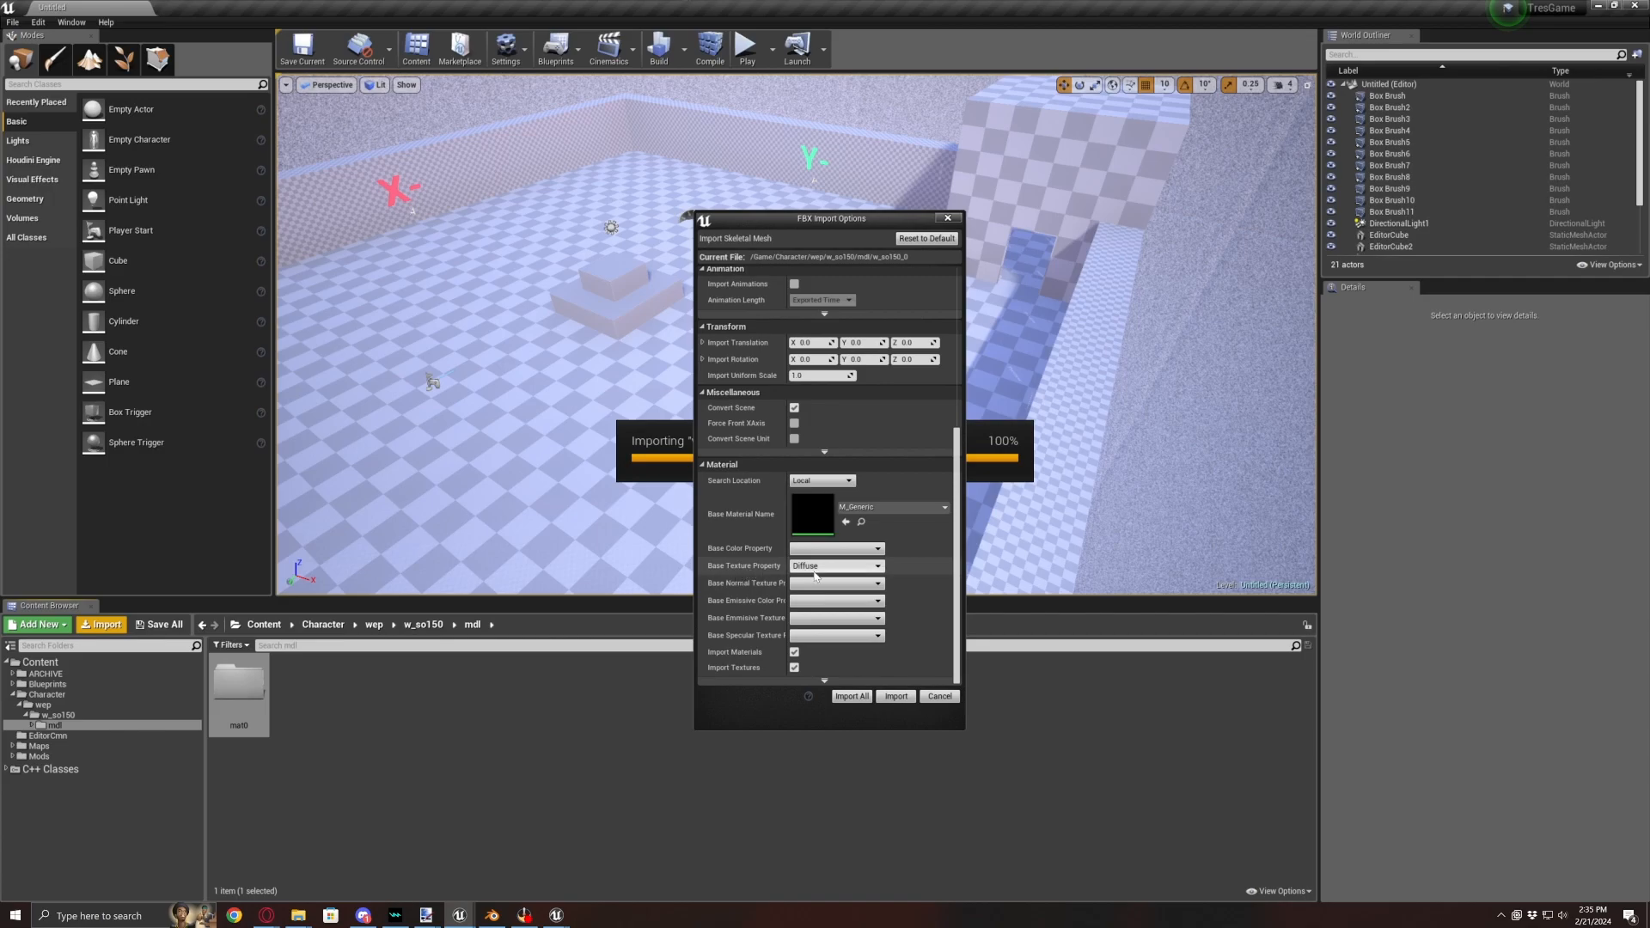
pyautogui.click(850, 566)
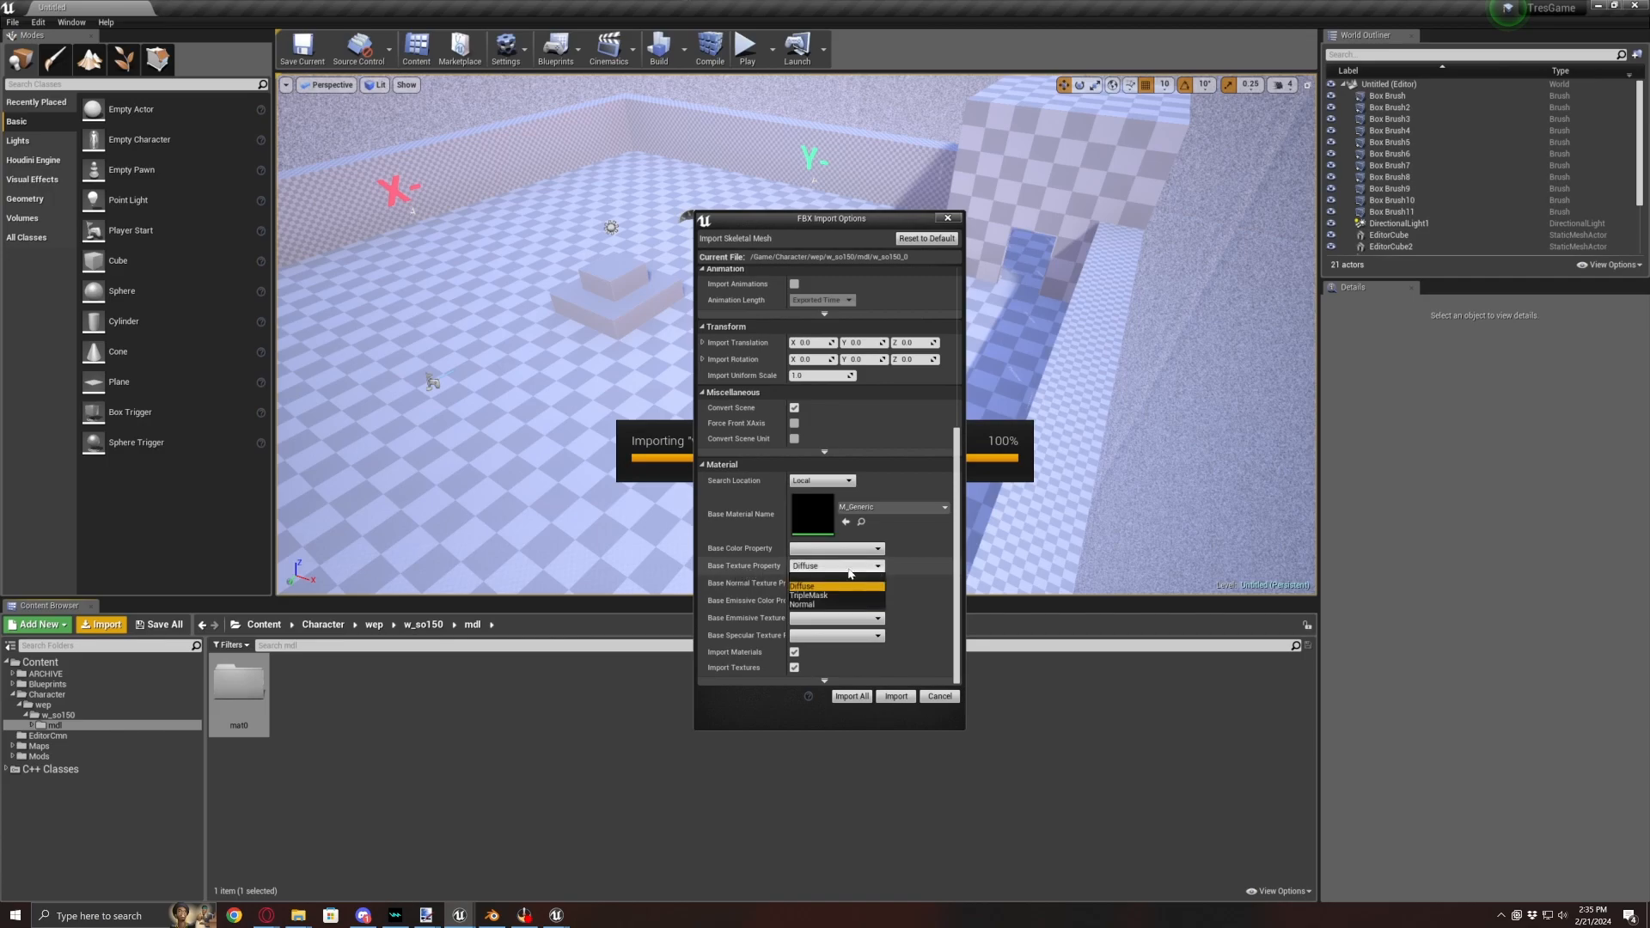
pyautogui.click(851, 586)
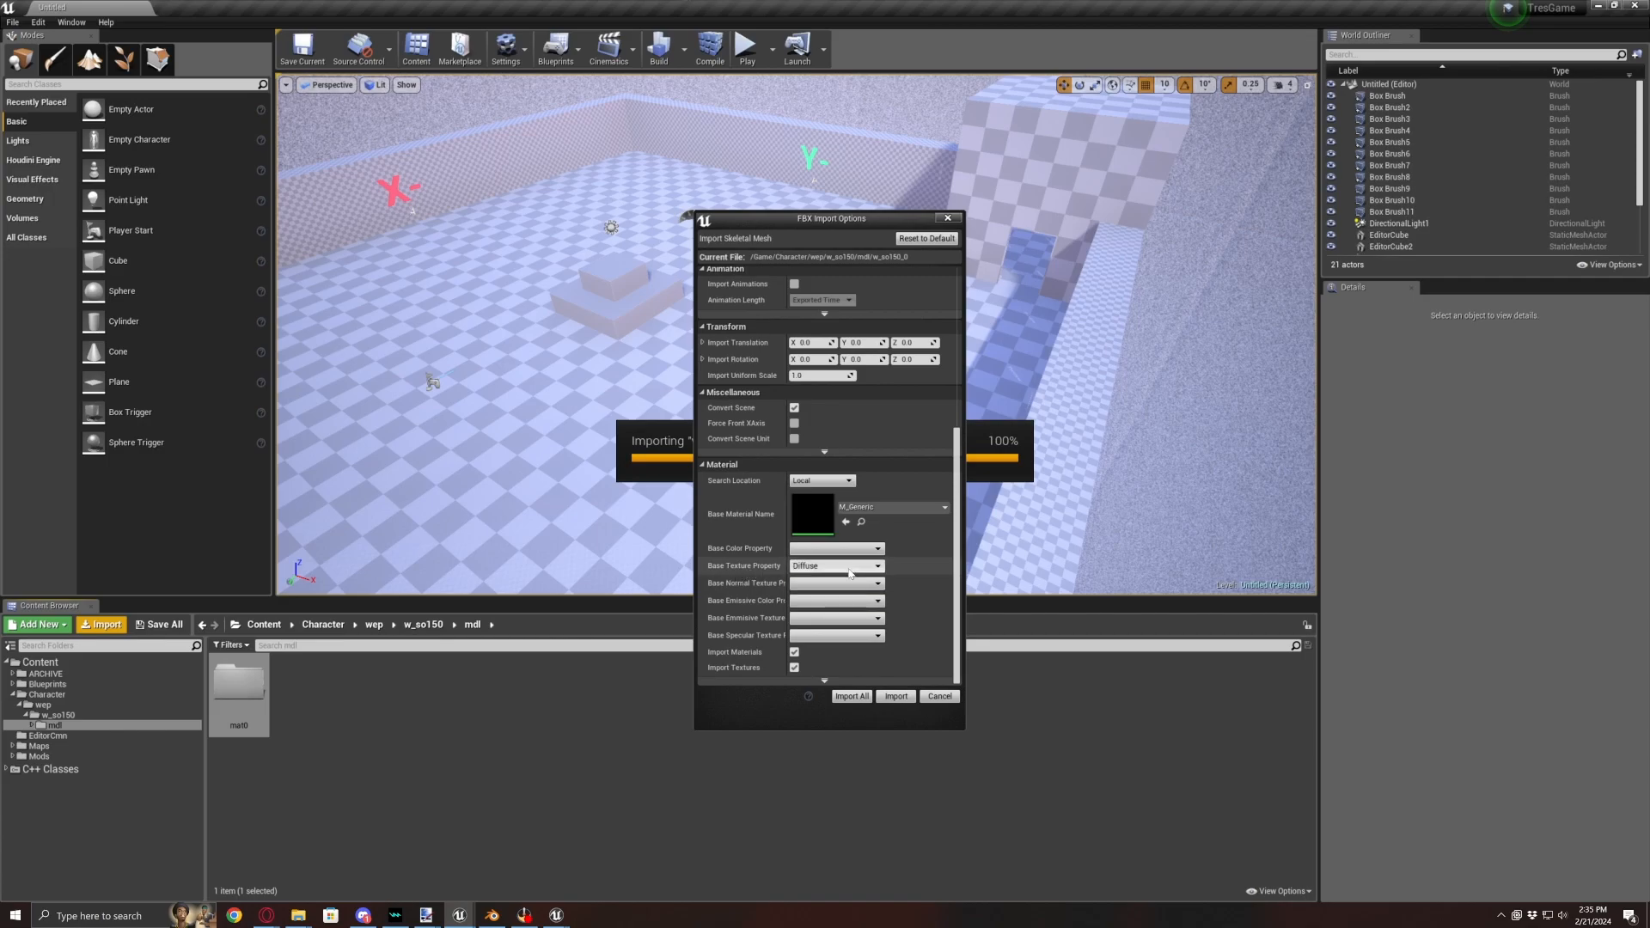
pyautogui.click(896, 696)
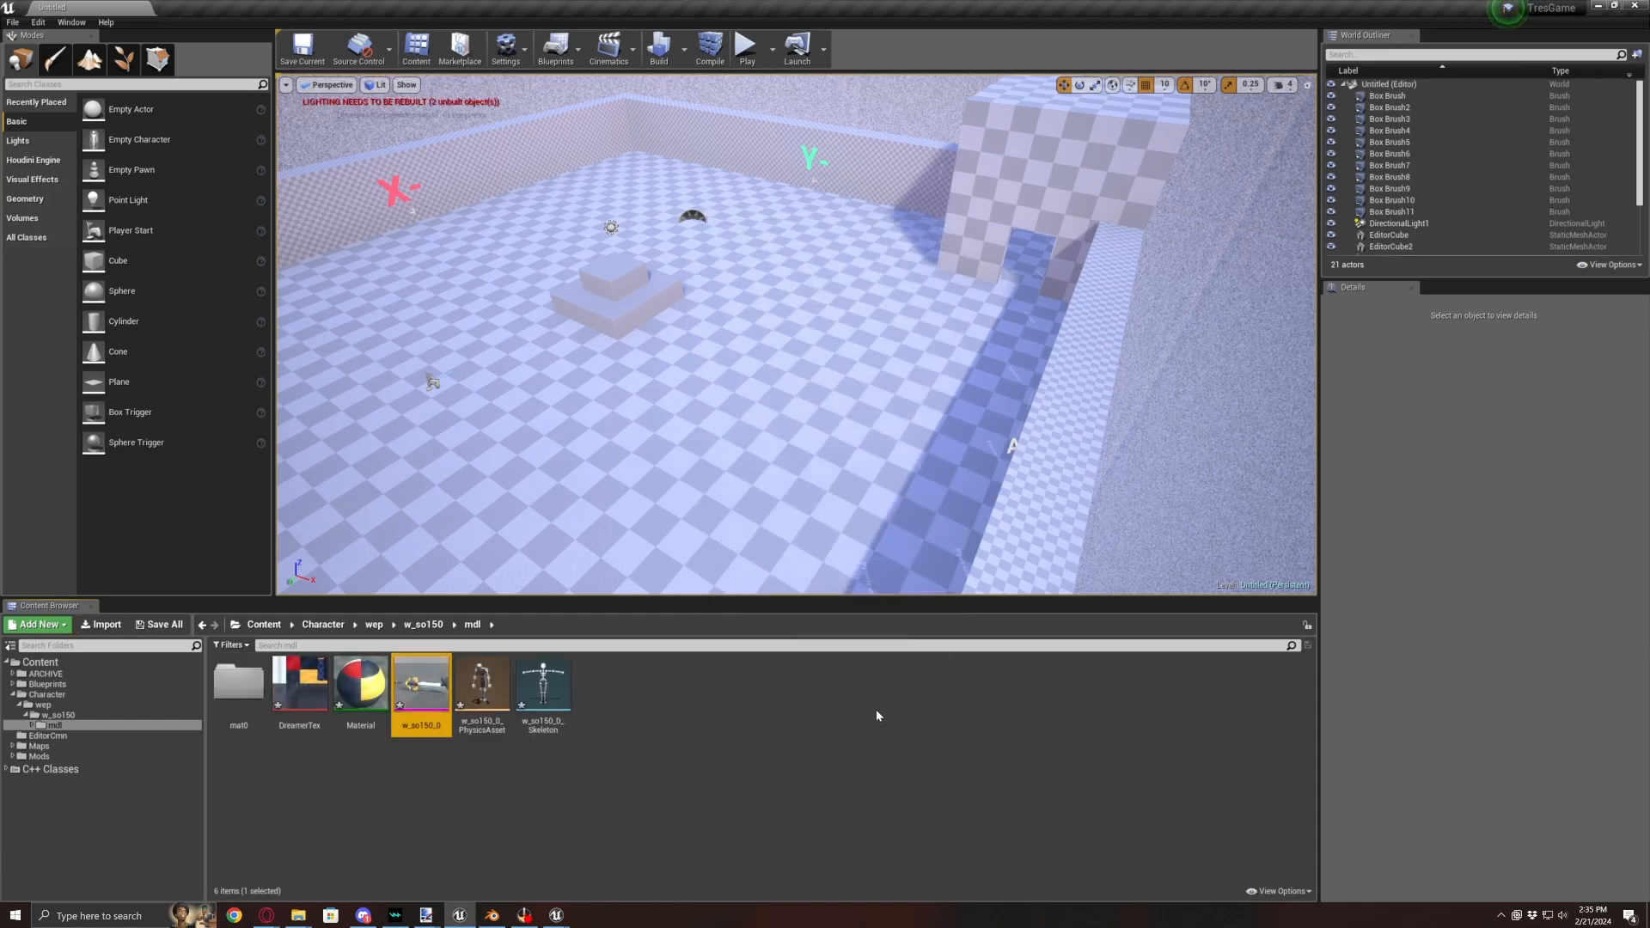
pyautogui.rightClick(473, 696)
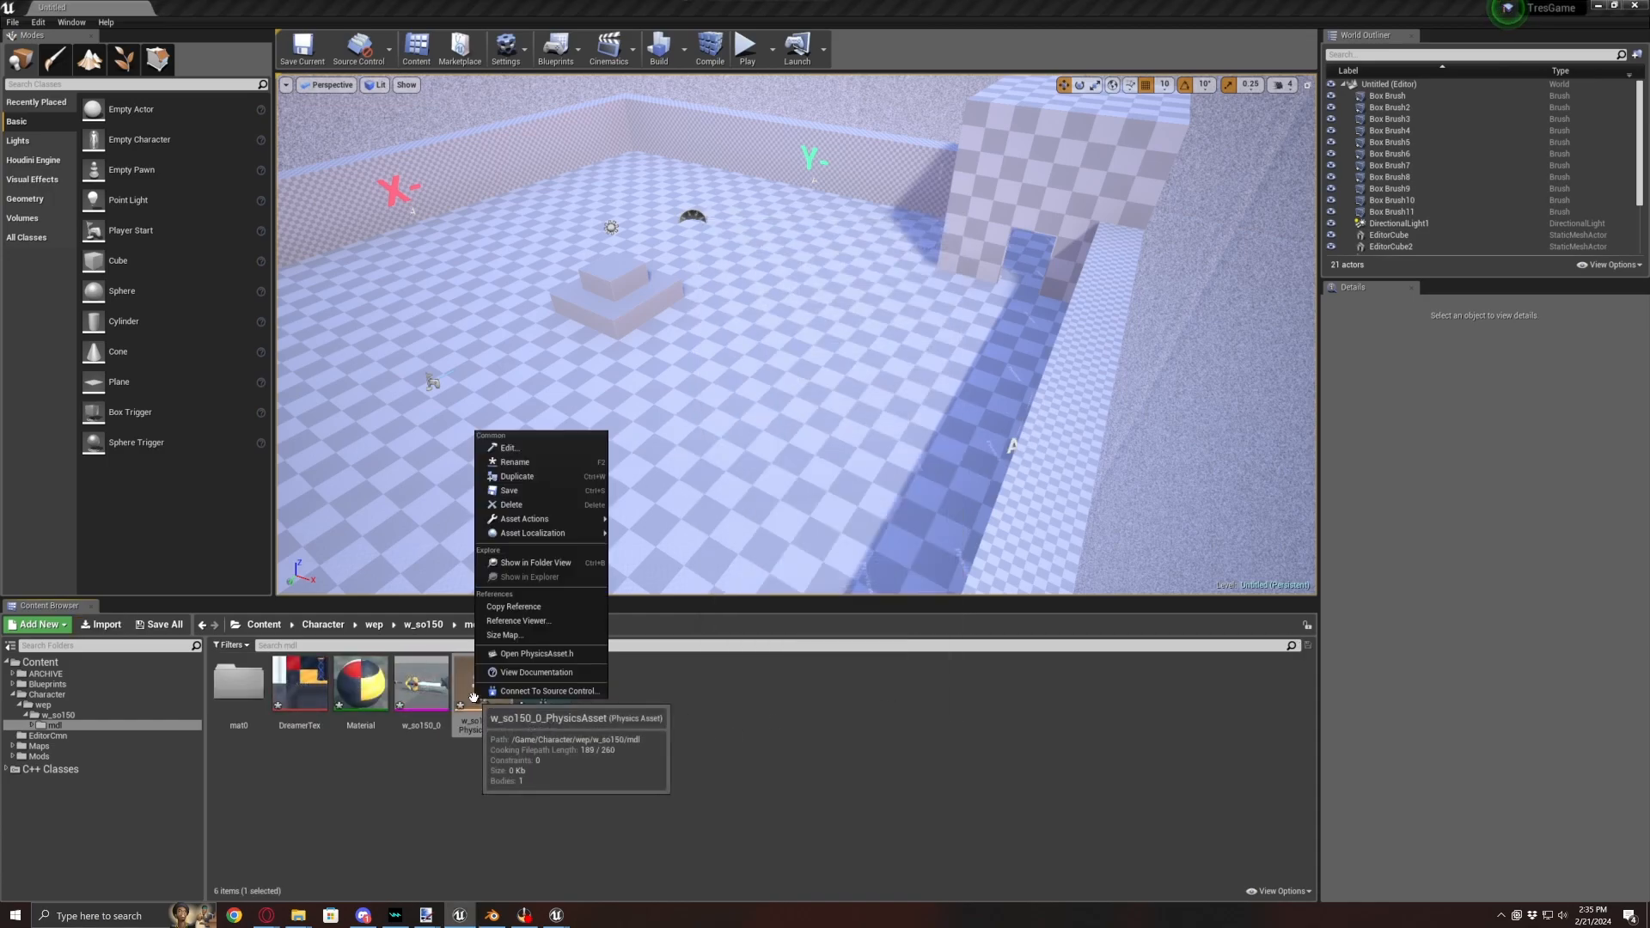
pyautogui.click(515, 462)
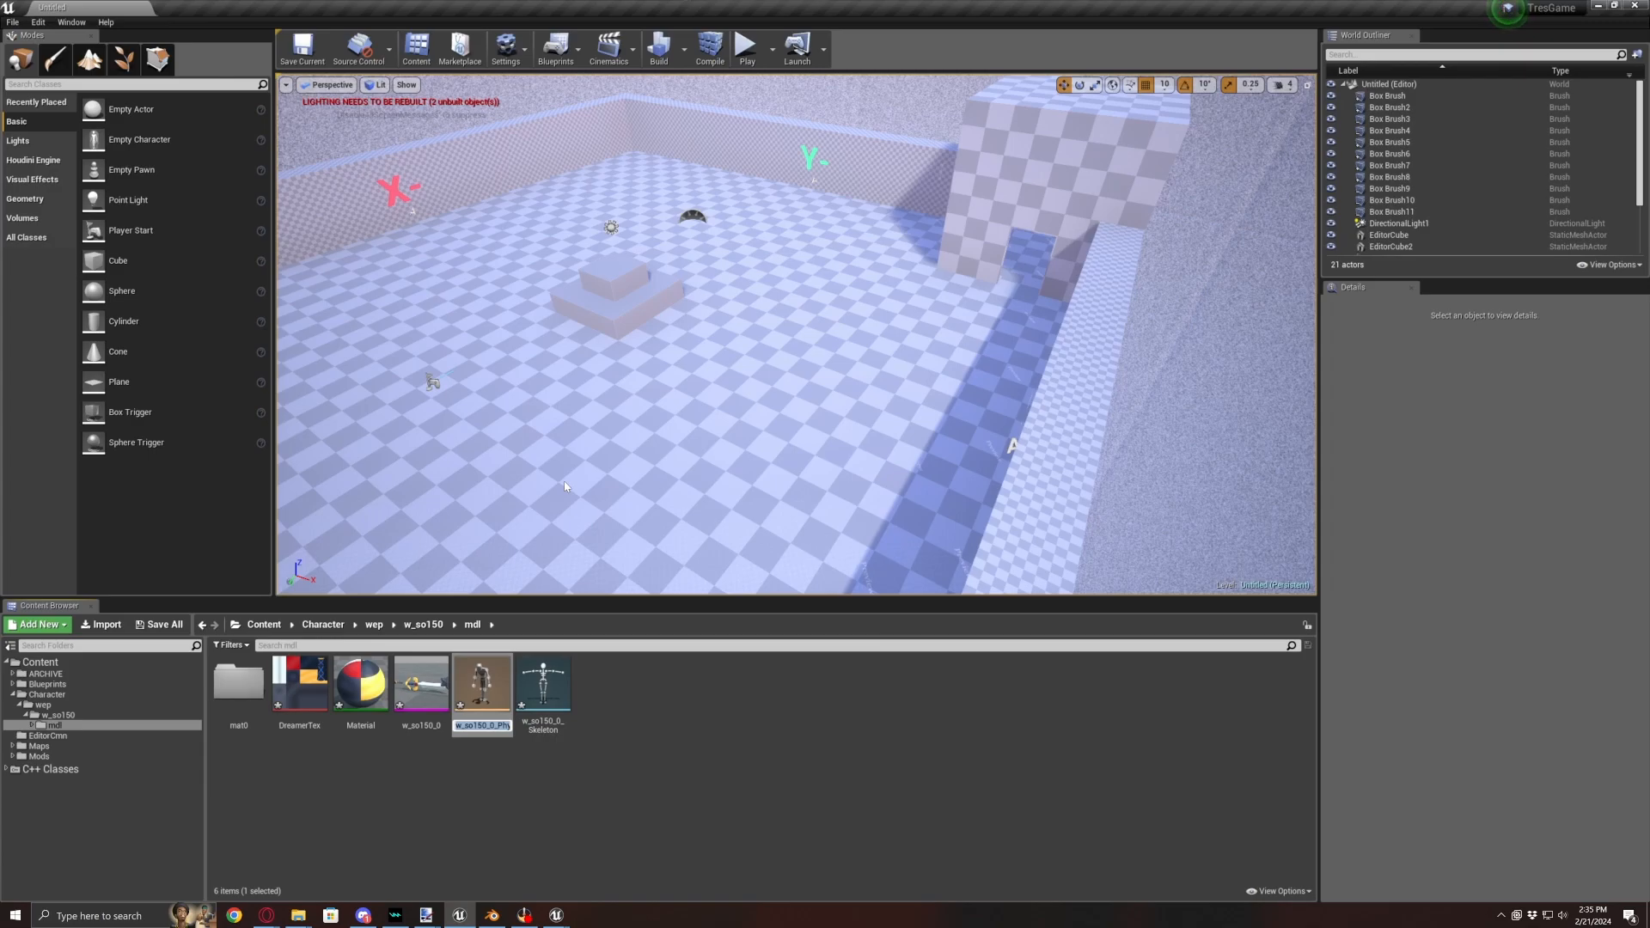
pyautogui.press('Return')
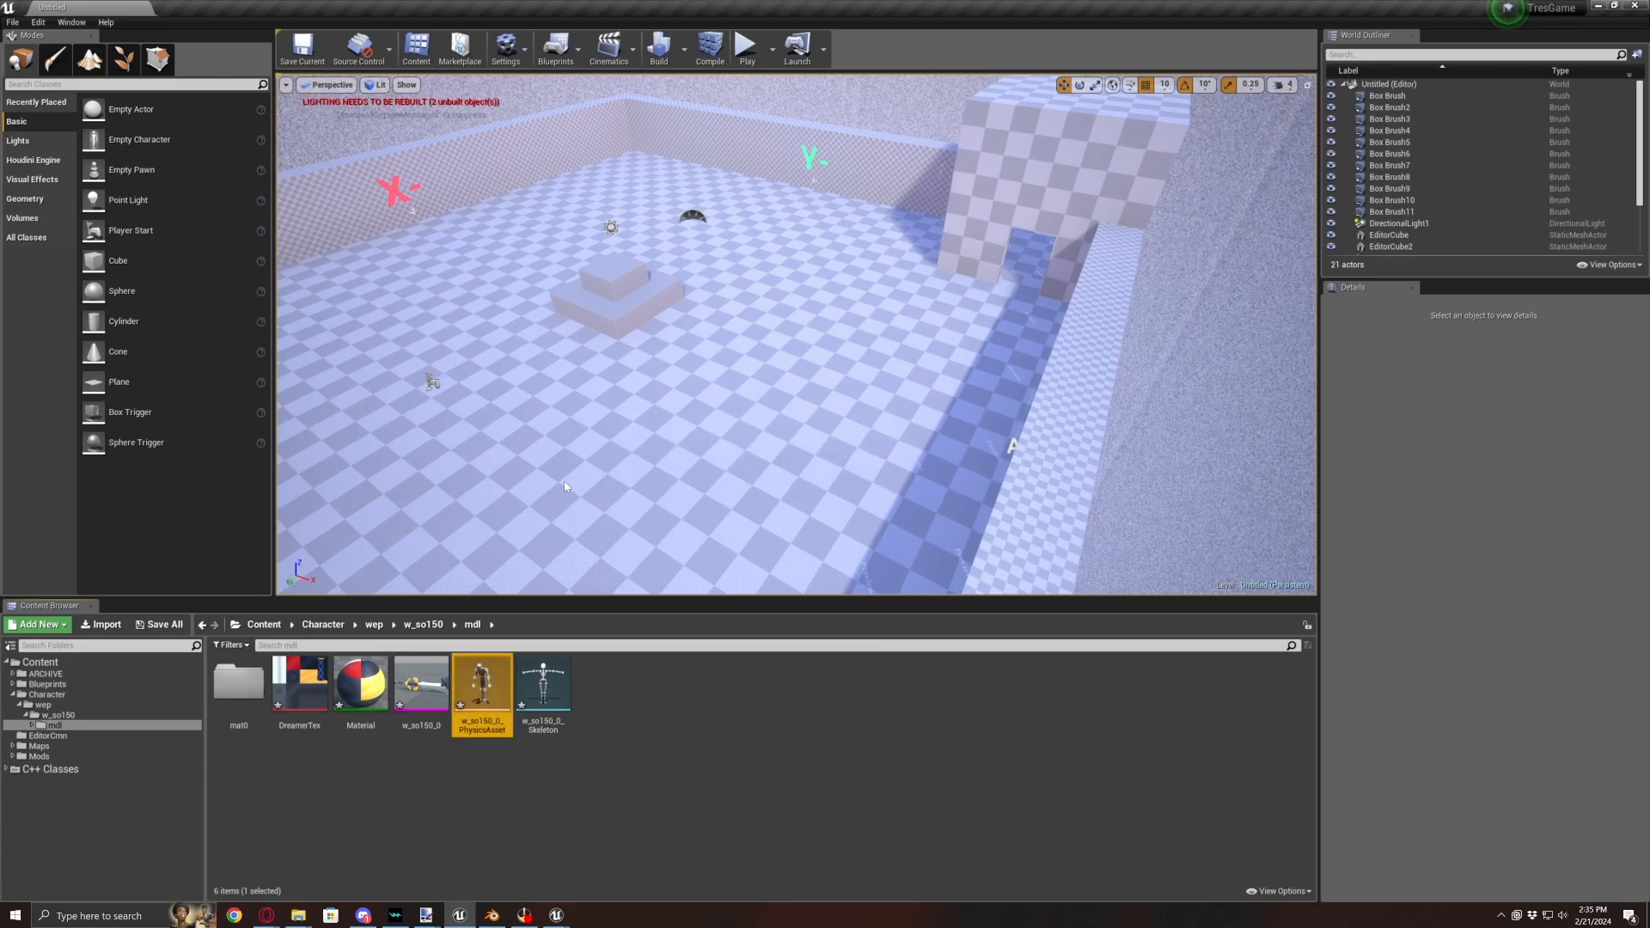
# - Check how the game names the physics asset among the w_so150 packages in the package browser
pyautogui.rightClick(502, 693)
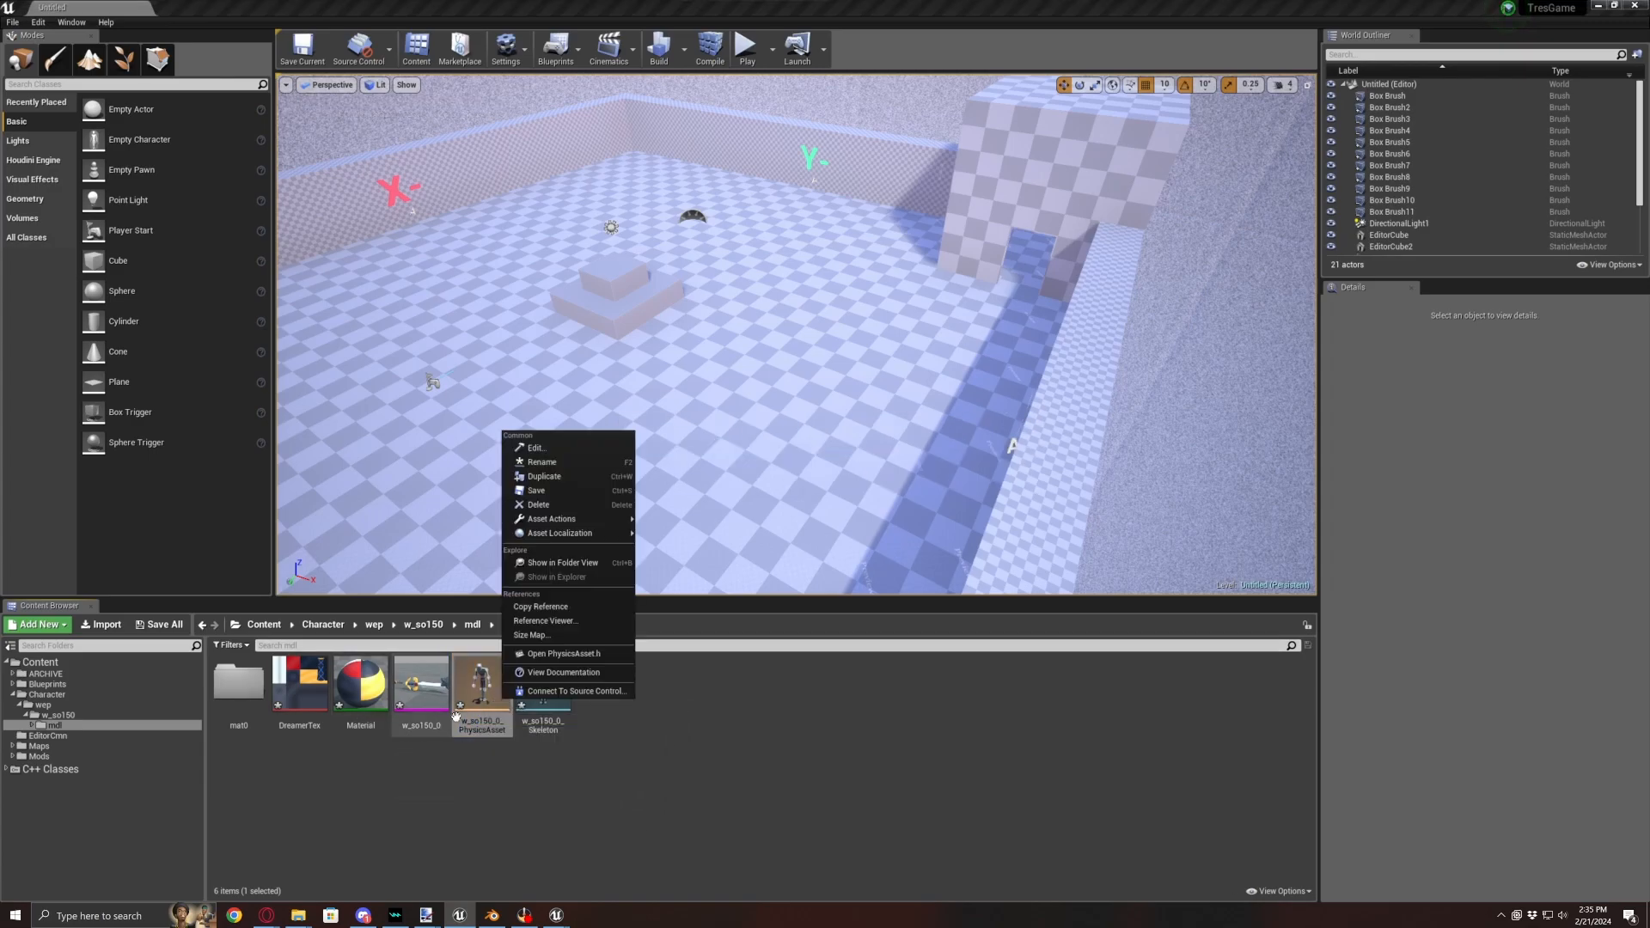
pyautogui.click(557, 915)
pyautogui.click(624, 858)
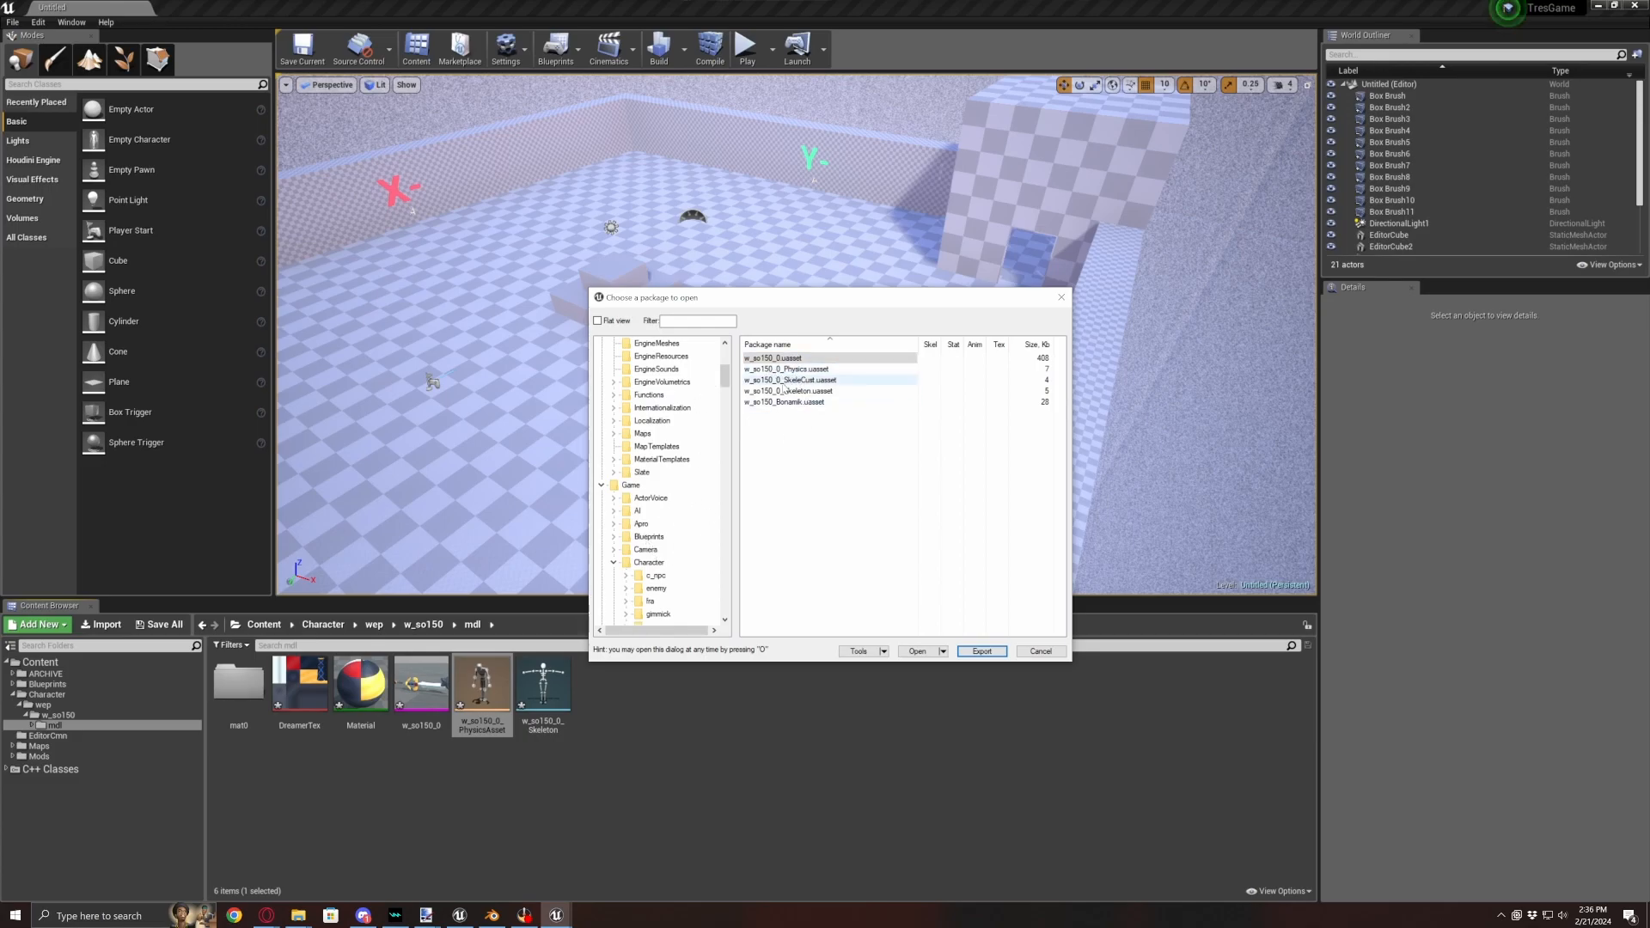
# - Rename the imported physics asset as w_so150_0_Physics
pyautogui.rightClick(491, 696)
pyautogui.click(549, 458)
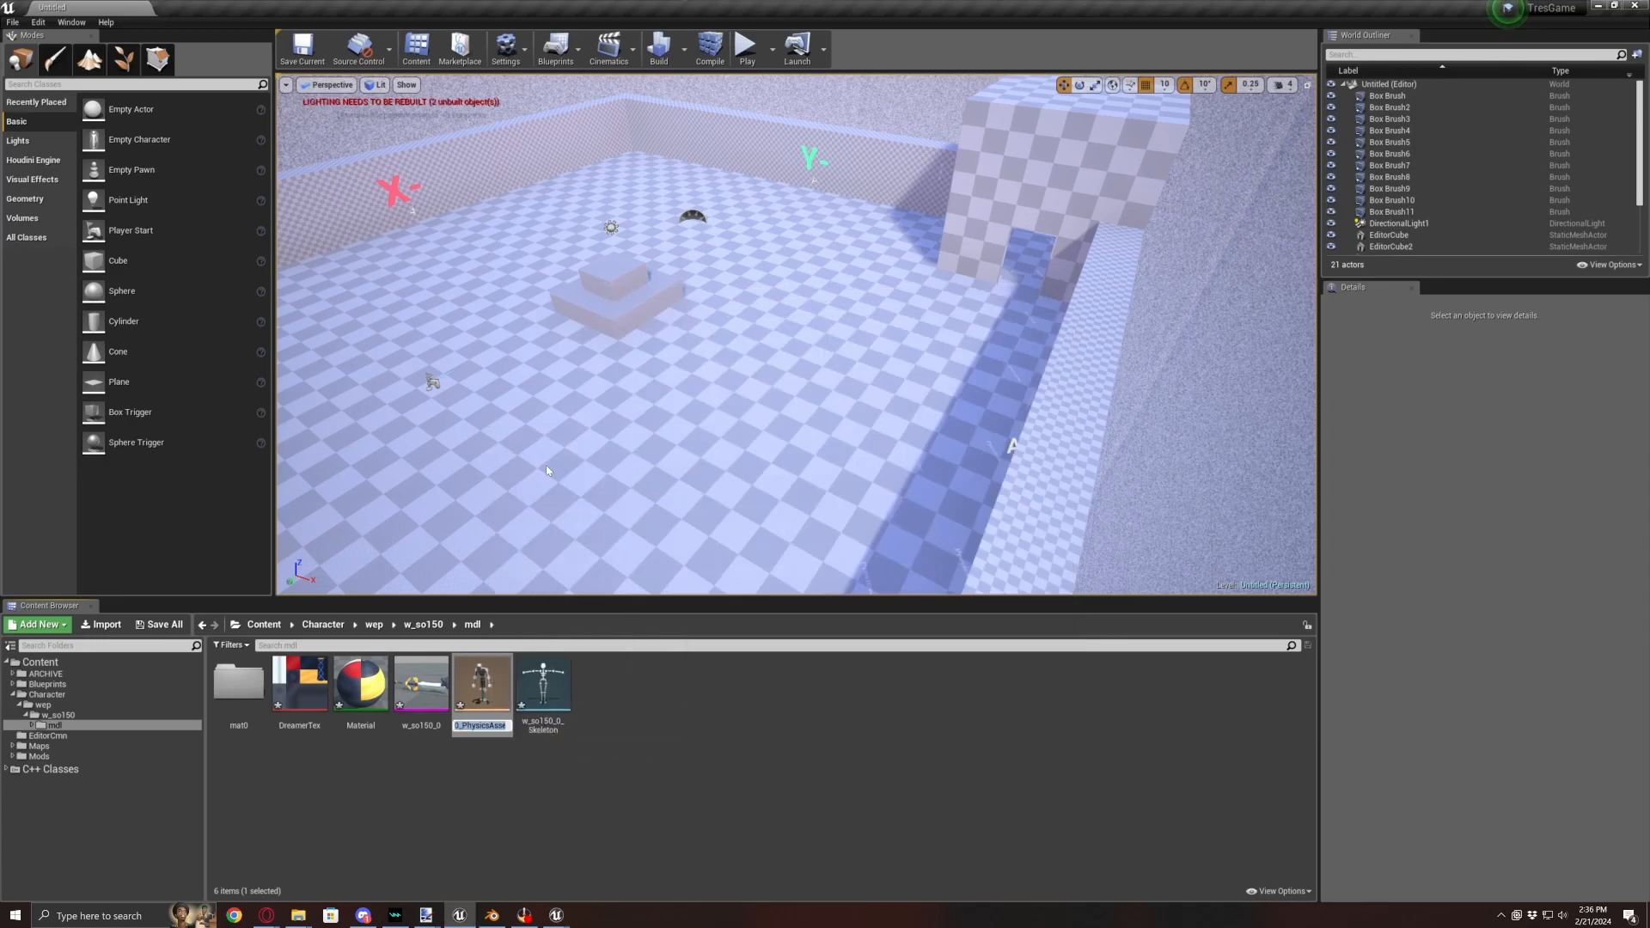
pyautogui.press('End')
pyautogui.press('Left')
pyautogui.press('Left')
pyautogui.press('Left')
pyautogui.press('Left')
pyautogui.press('Left')
pyautogui.press('Left')
pyautogui.press('Left')
pyautogui.press('Left')
pyautogui.press('Left')
pyautogui.press('Left')
pyautogui.press('Left')
pyautogui.press('Left')
pyautogui.press('Left')
pyautogui.press('Left')
pyautogui.press('Left')
pyautogui.press('Left')
pyautogui.press('Left')
pyautogui.press('Left')
pyautogui.press('Right')
pyautogui.press('Right')
pyautogui.press('Right')
pyautogui.press('Right')
pyautogui.press('Right')
pyautogui.press('Right')
pyautogui.press('Right')
pyautogui.press('Right')
pyautogui.press('Right')
pyautogui.press('Right')
pyautogui.press('Right')
pyautogui.press('Right')
pyautogui.press('Right')
pyautogui.press('Right')
pyautogui.press('Right')
pyautogui.press('Right')
pyautogui.press('Right')
pyautogui.press('Return')
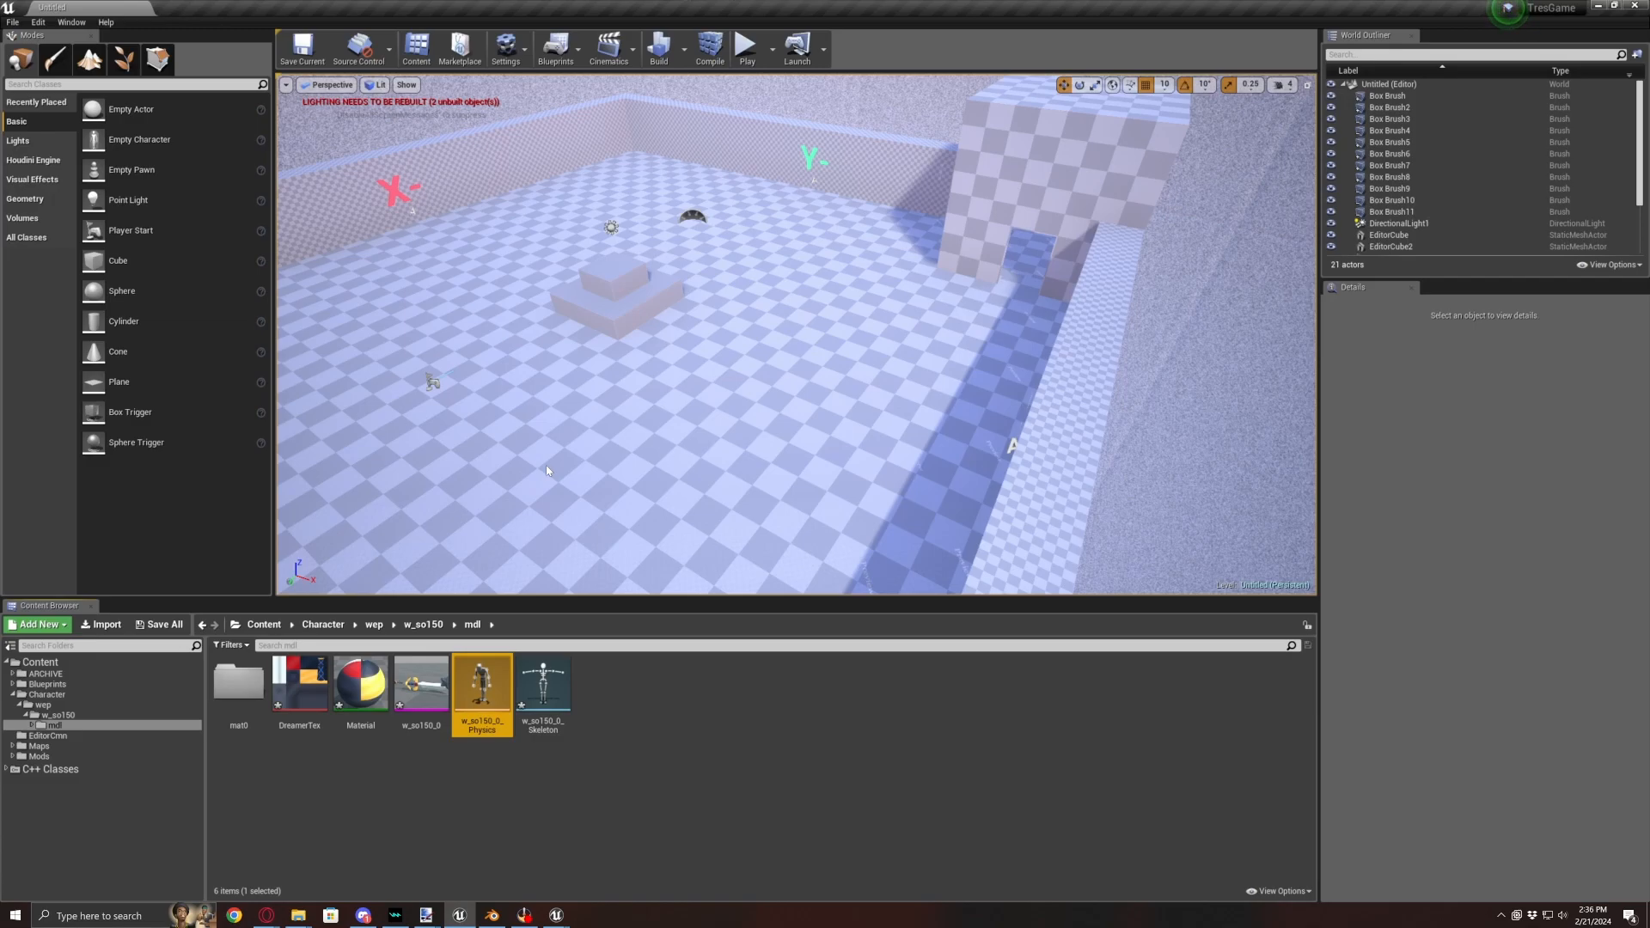
pyautogui.click(567, 700)
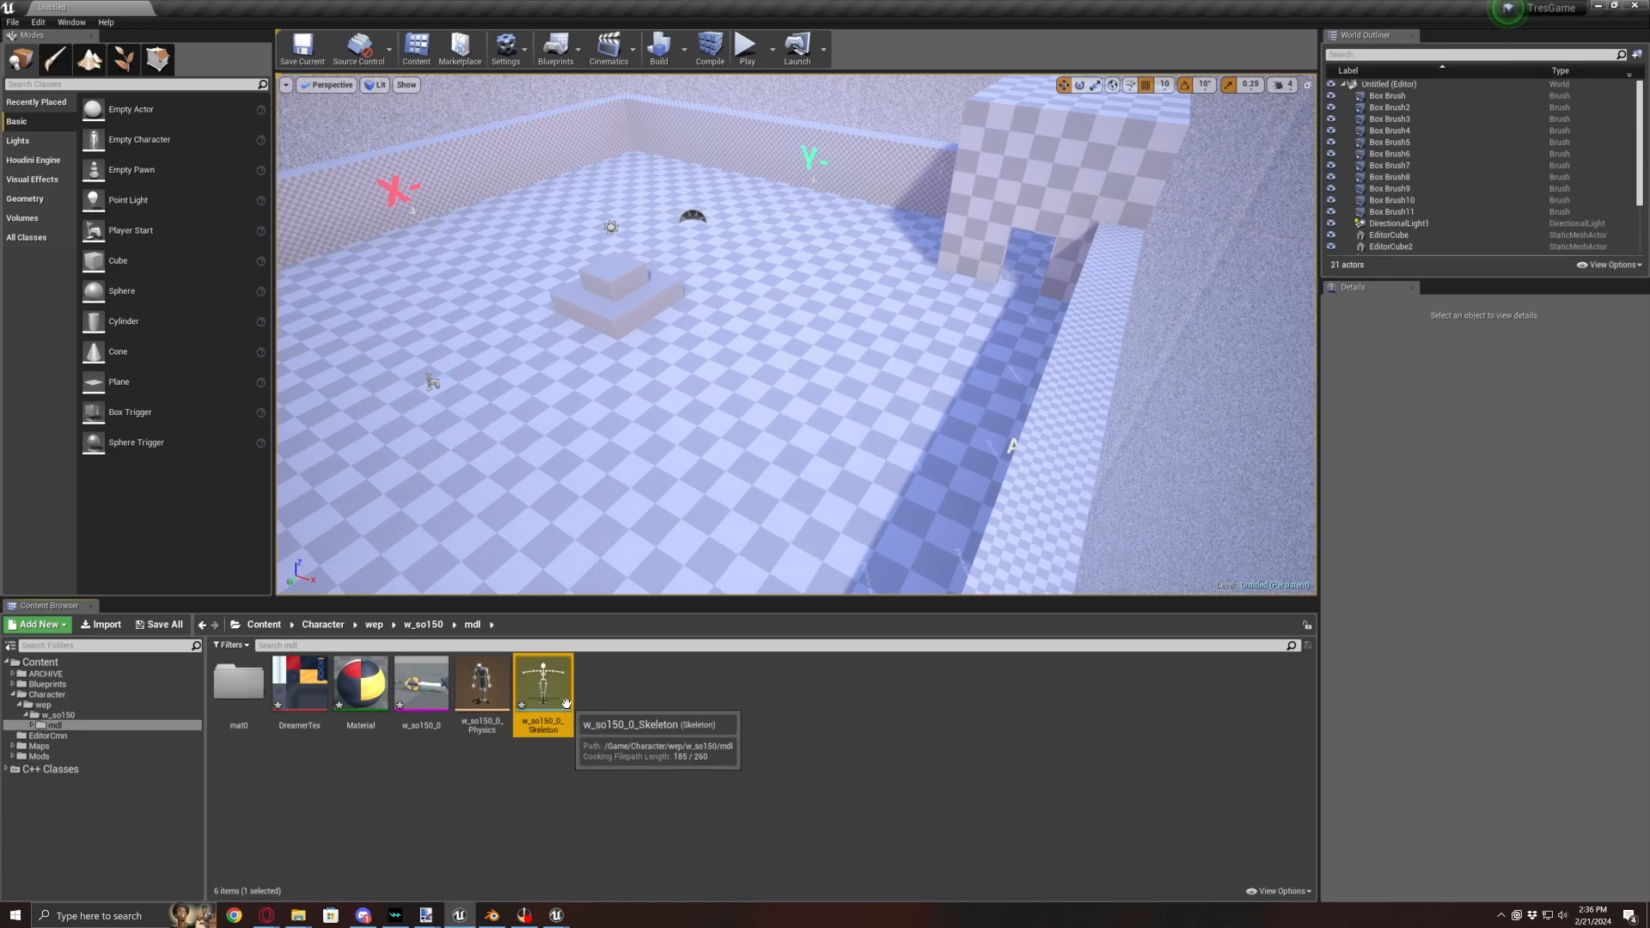
pyautogui.keyDown('shift'); pyautogui.click(301, 701); pyautogui.keyUp('shift')
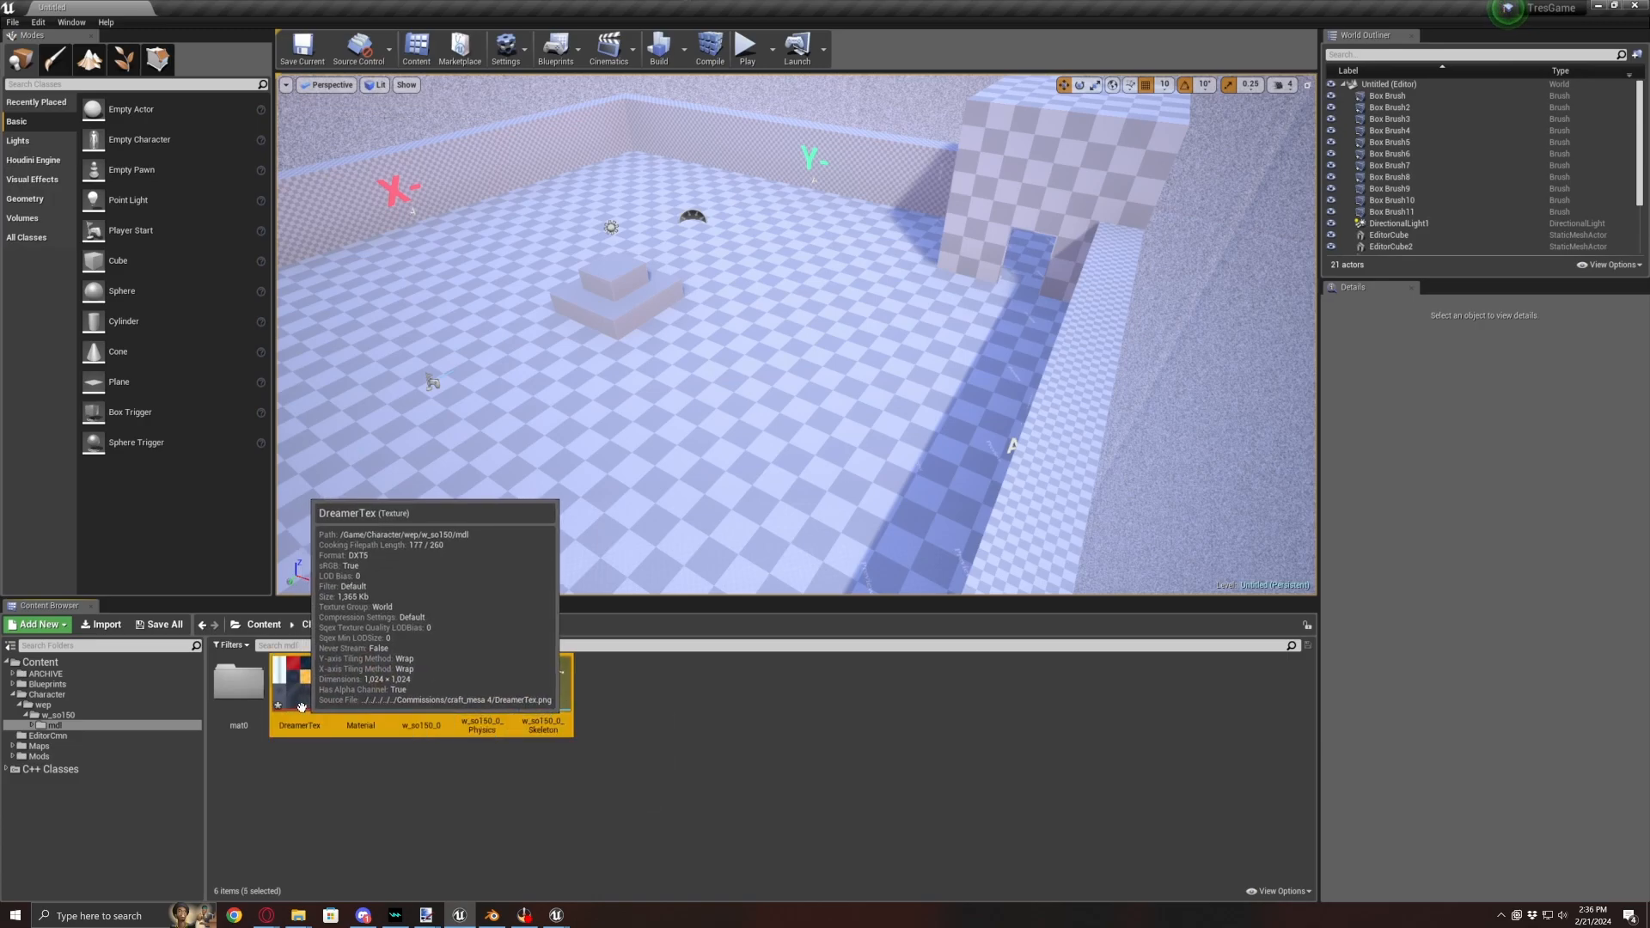
pyautogui.click(758, 767)
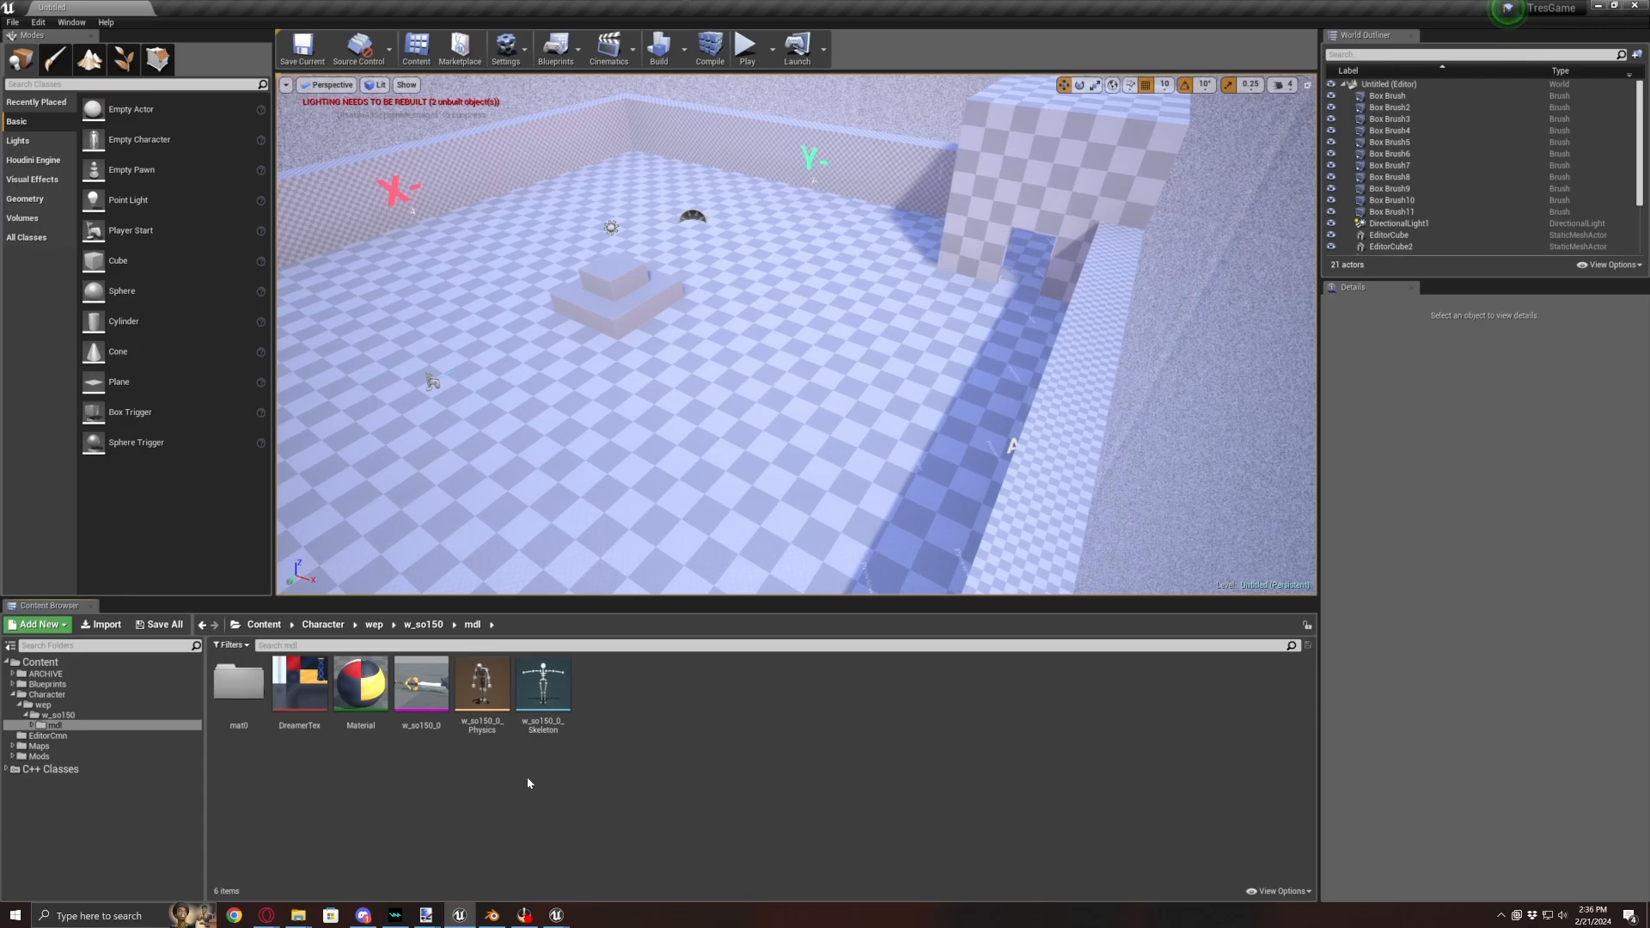
# - Move the Material and DreamerTex assets from the mdl folder into the mat0 folder
pyautogui.click(361, 688)
pyautogui.keyDown('ctrl'); pyautogui.click(299, 688); pyautogui.keyUp('ctrl')
pyautogui.moveTo(299, 692); pyautogui.dragTo(253, 713)
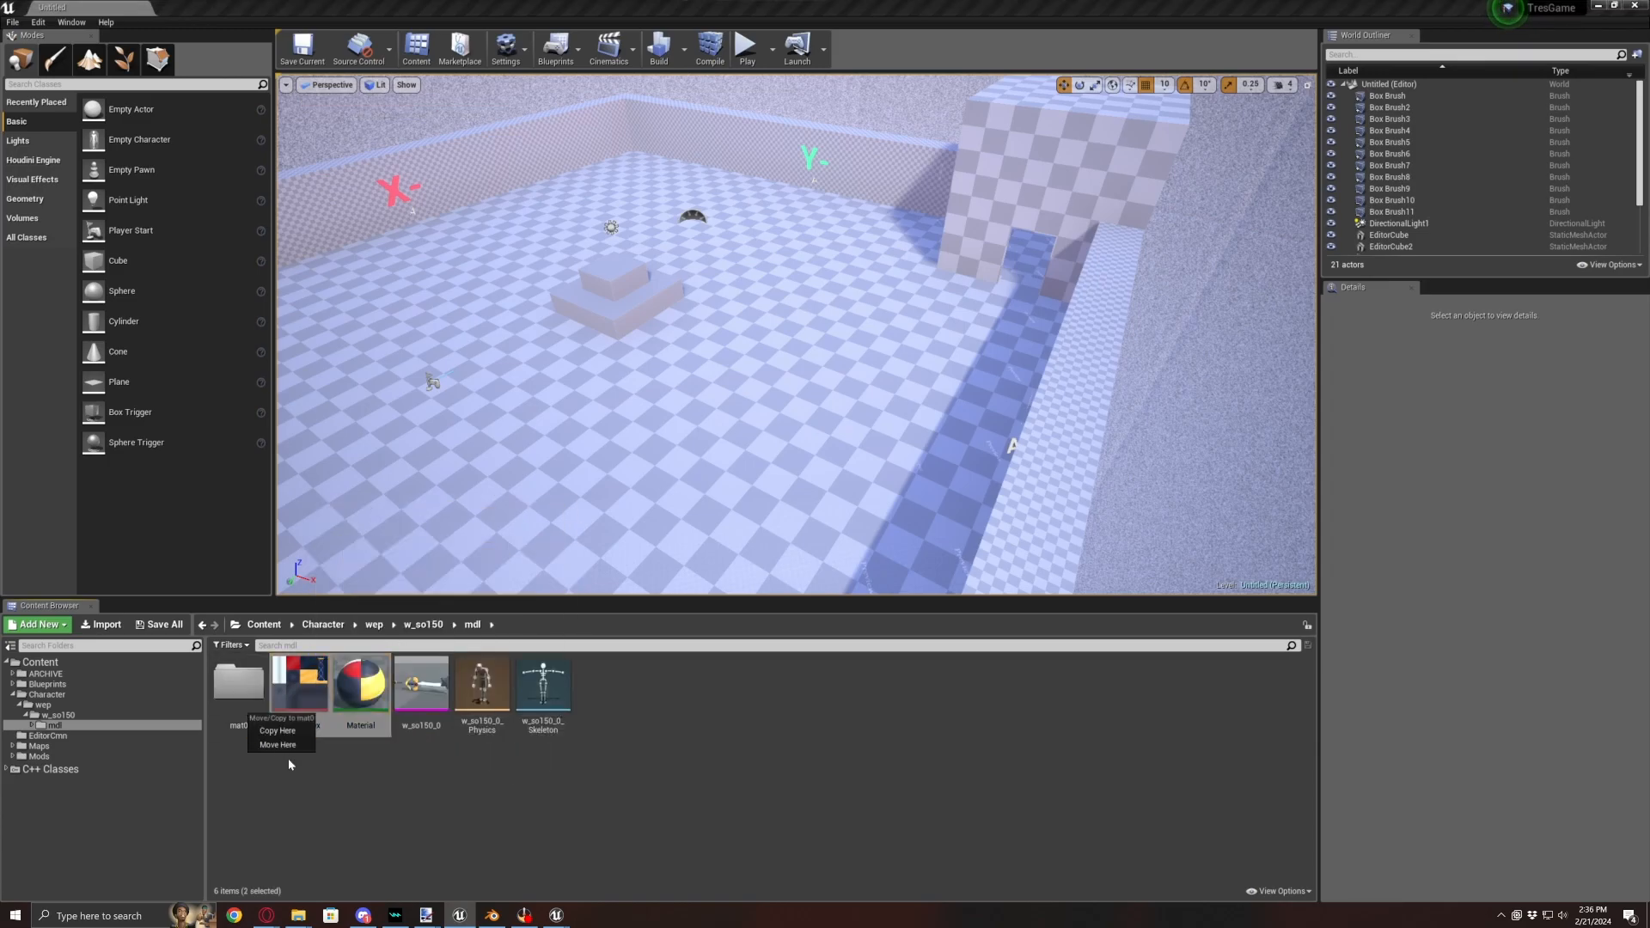
pyautogui.click(279, 756)
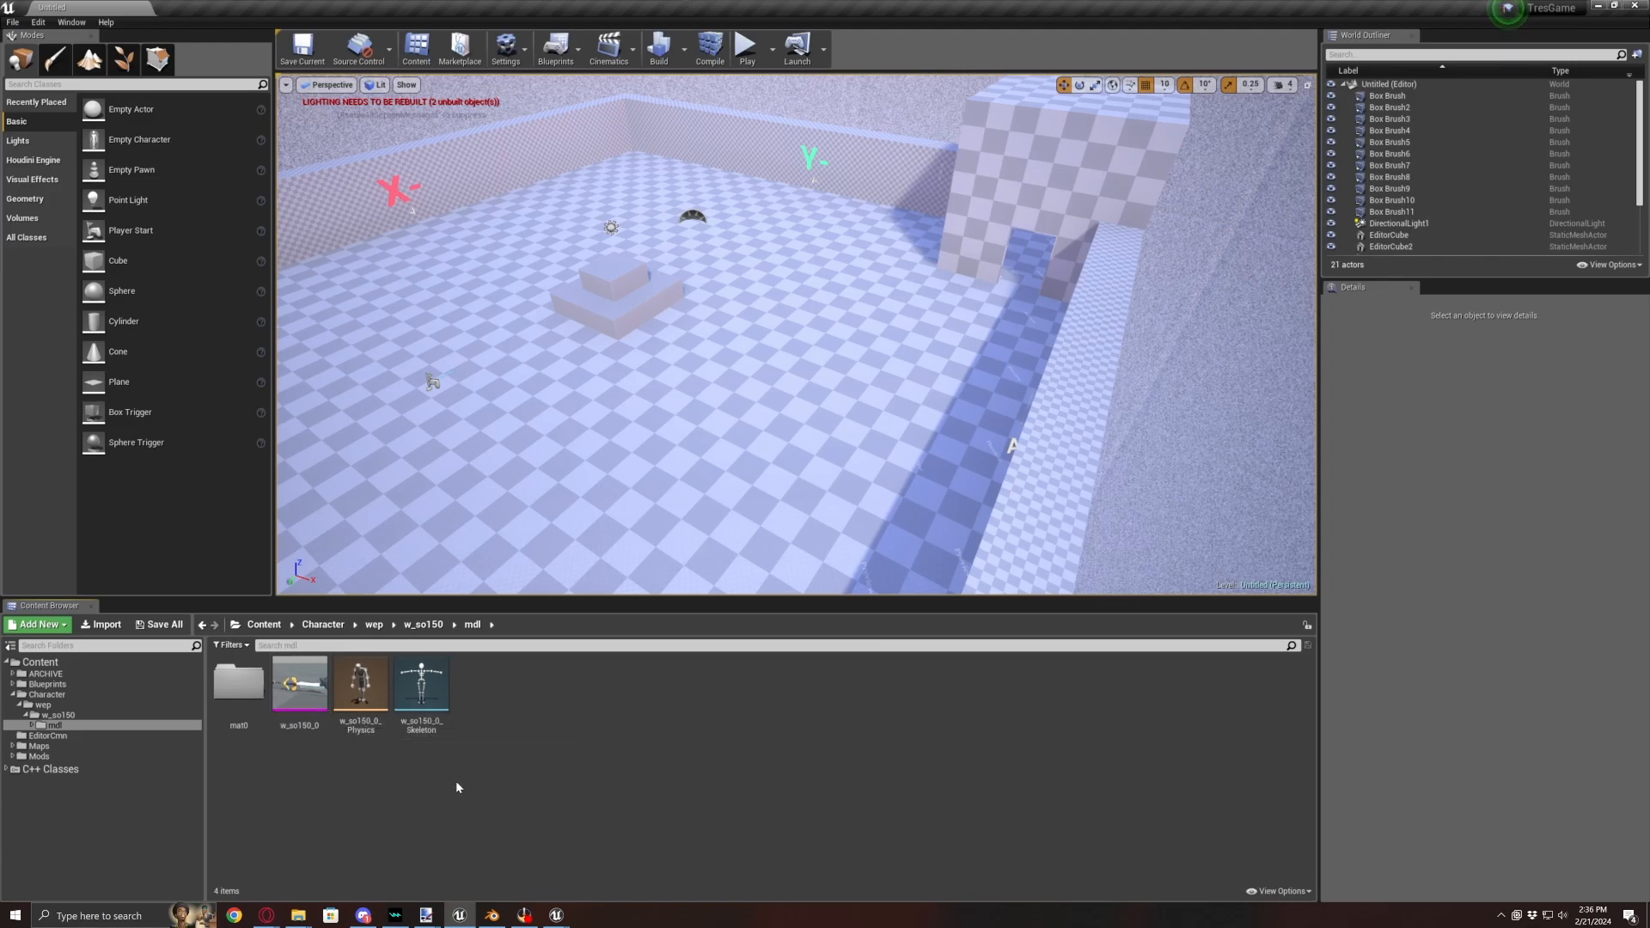
# - Rename the imported skeleton asset as w_dr150_0_Skeleton
pyautogui.rightClick(430, 700)
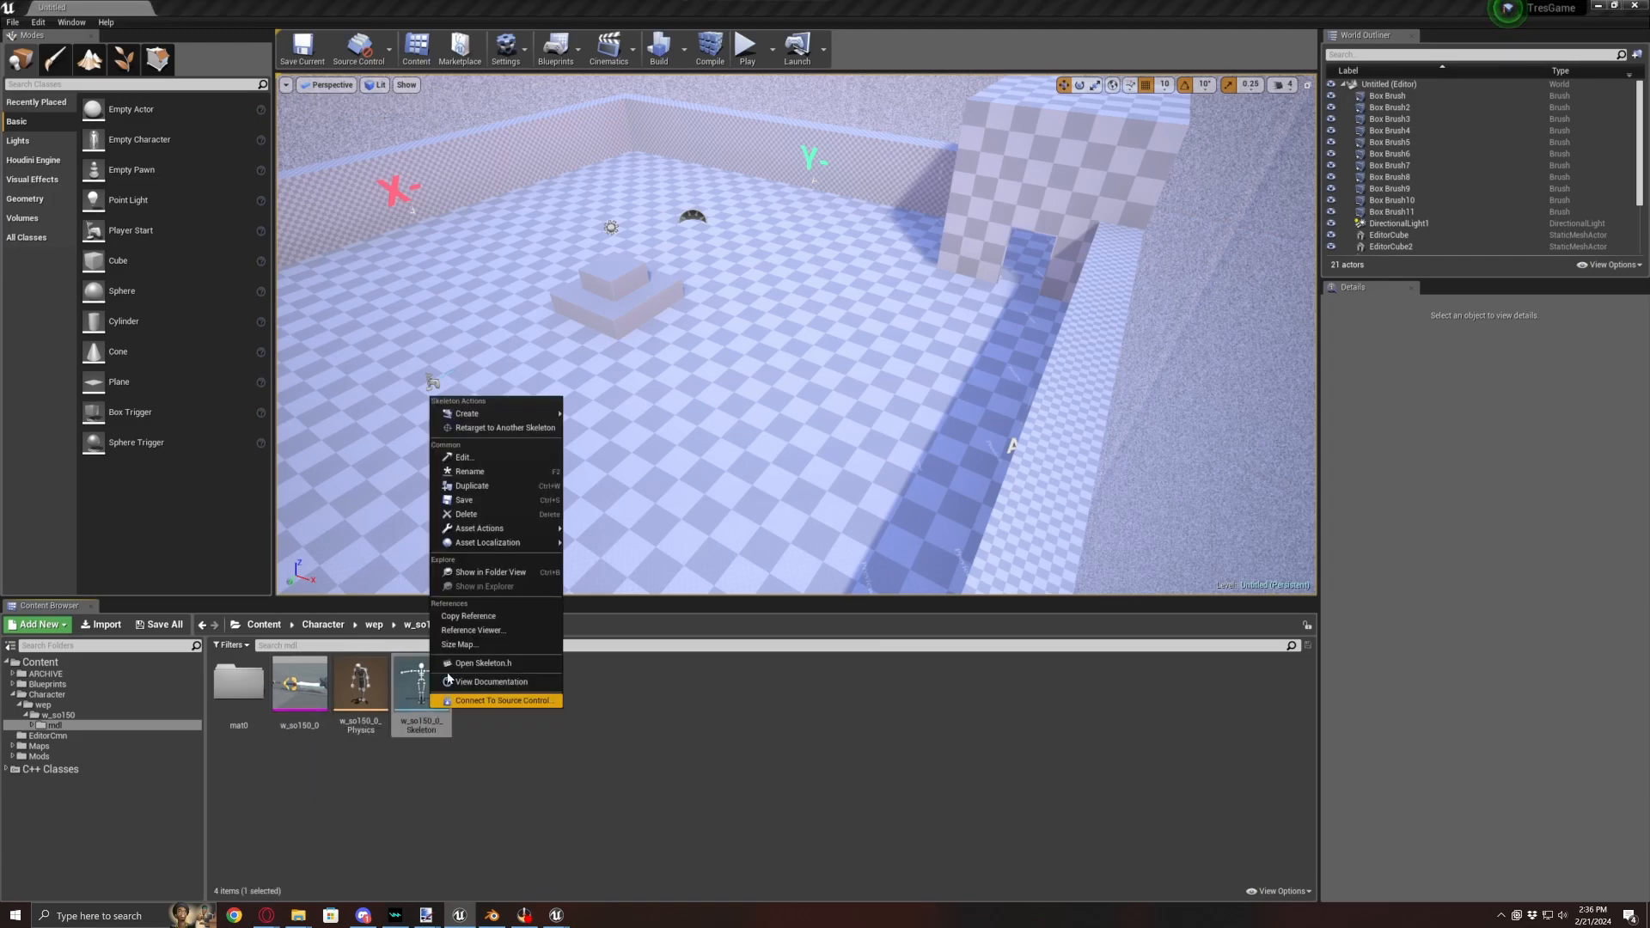
pyautogui.click(495, 473)
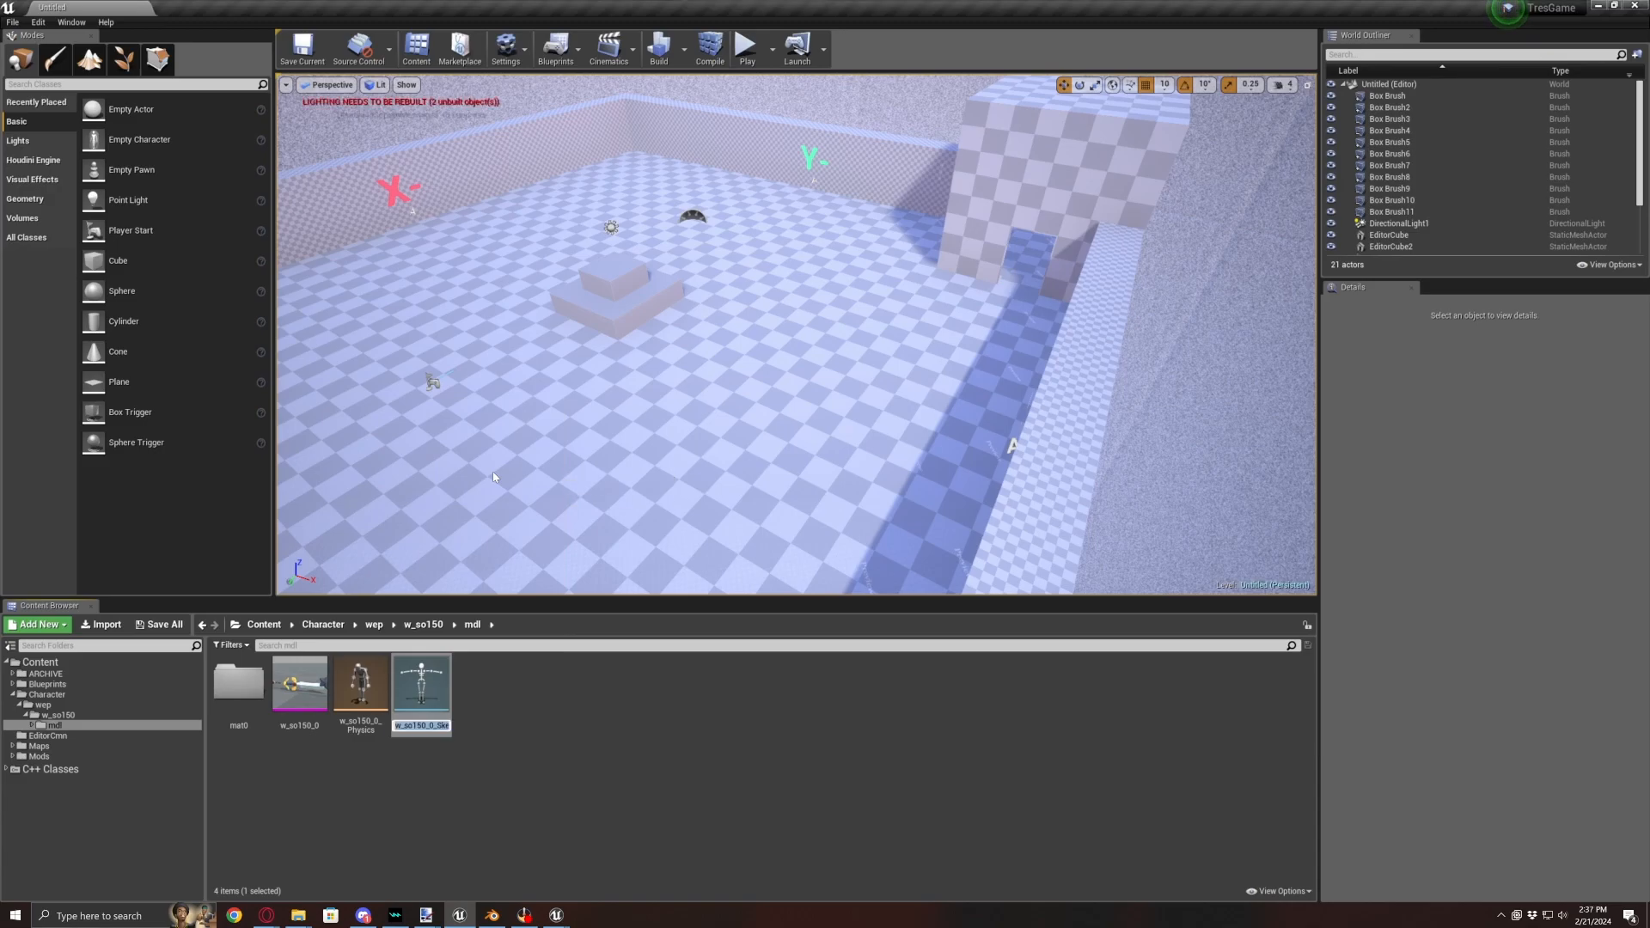
pyautogui.press('Home')
pyautogui.press('BackSpace')
pyautogui.press('BackSpace')
pyautogui.write('dr')
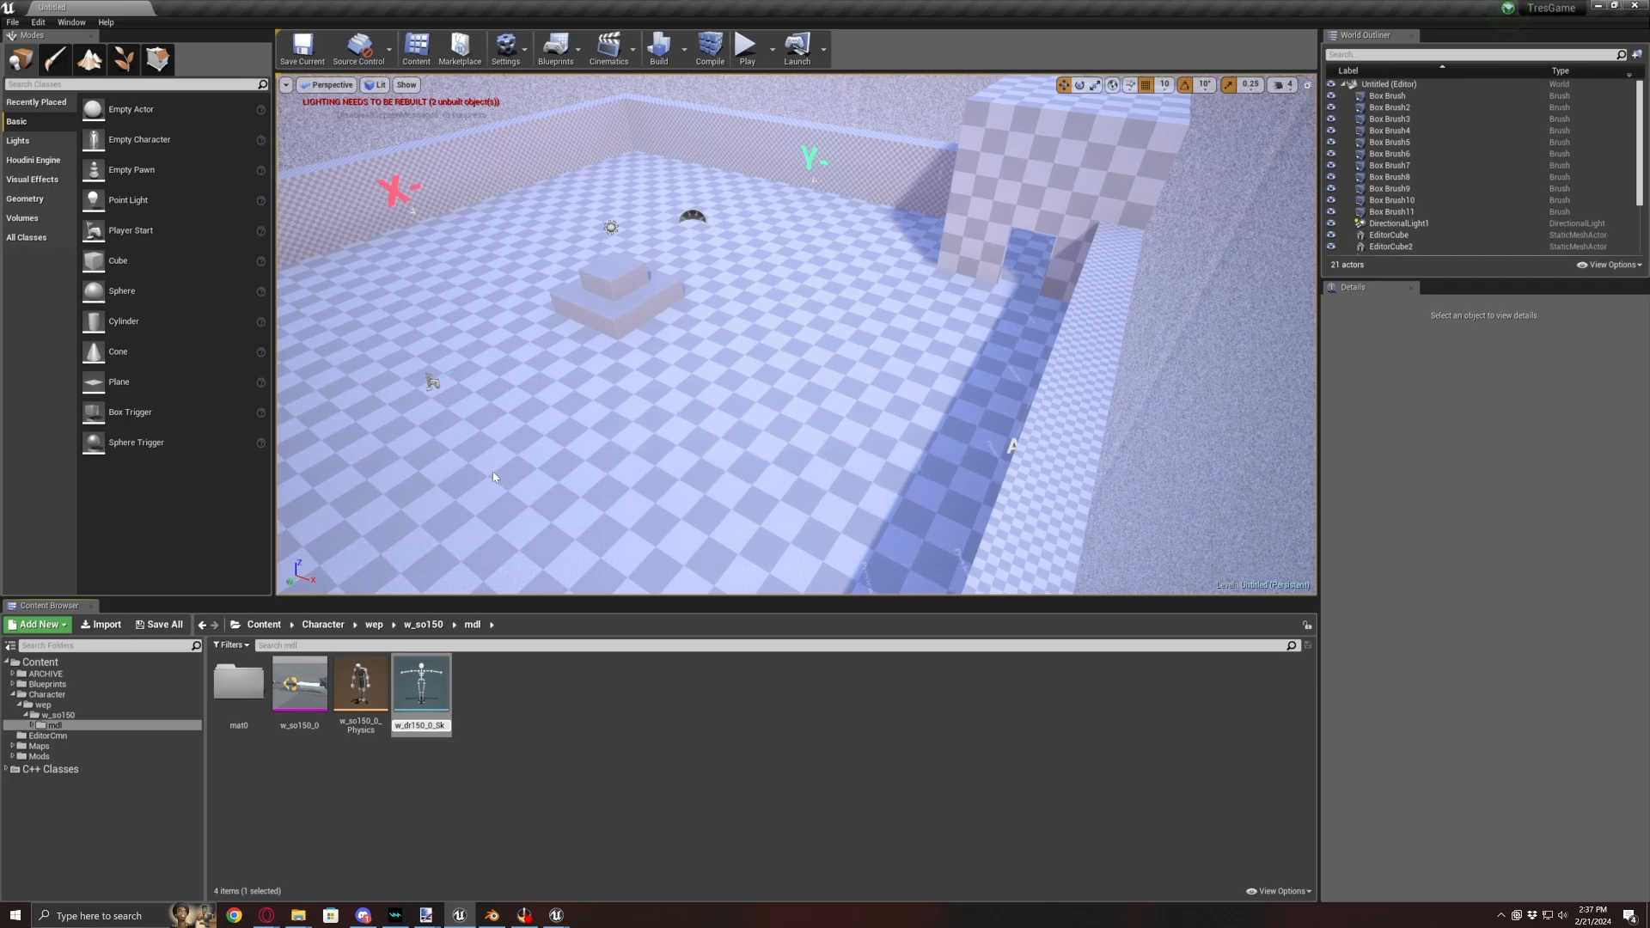
pyautogui.write('eleton')
pyautogui.press('Return')
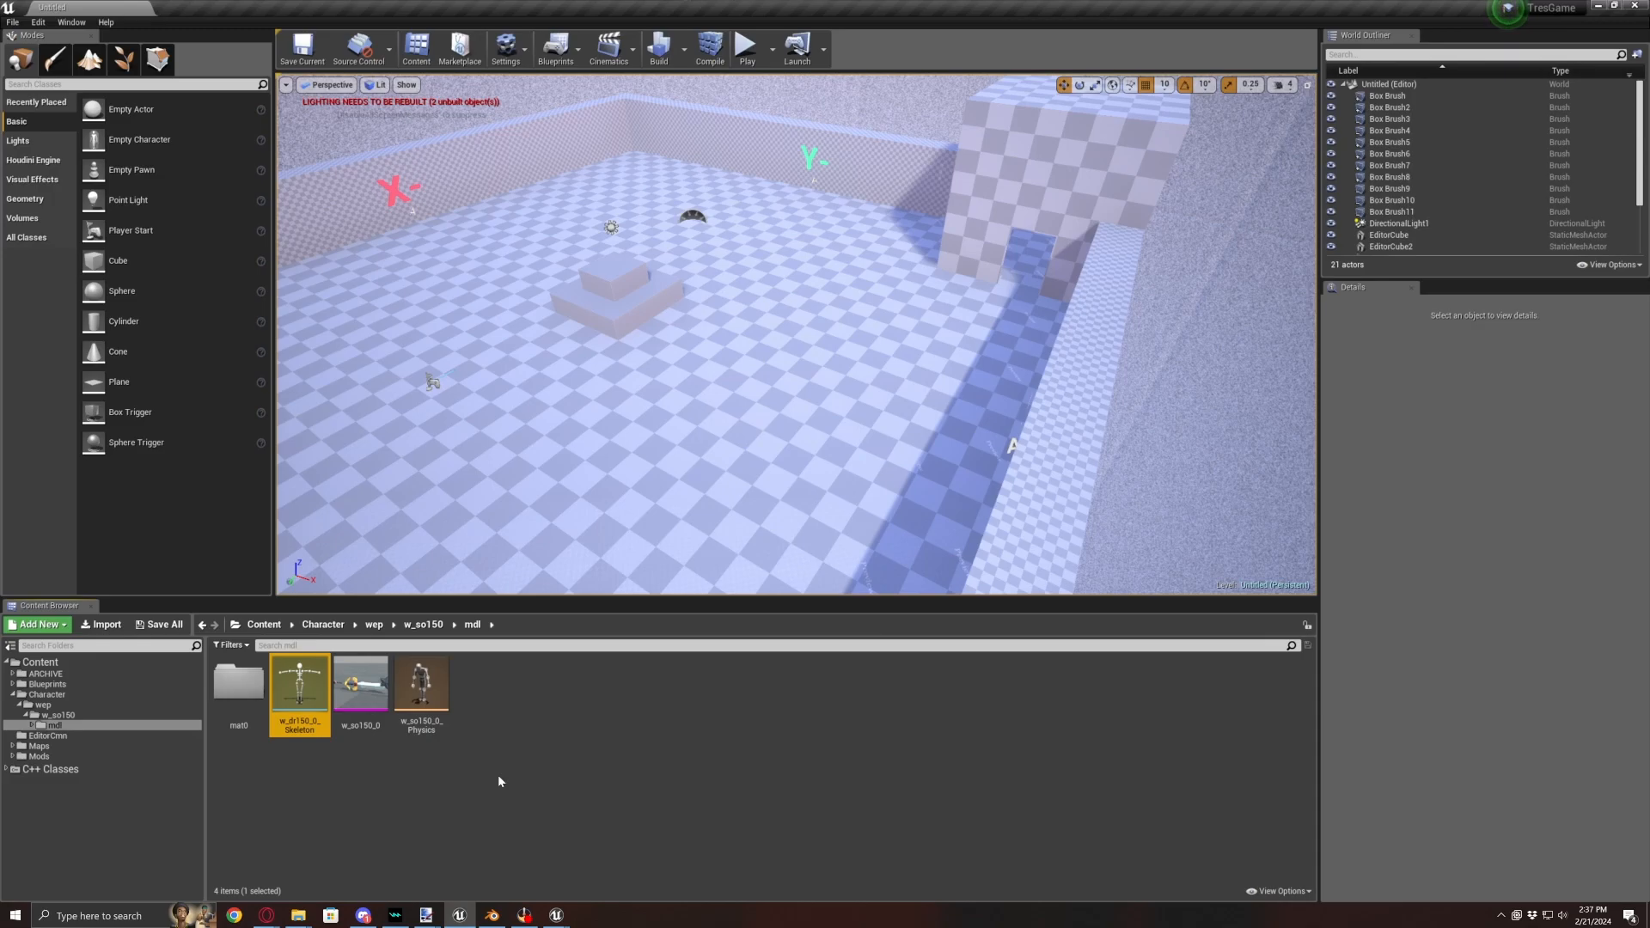
# - Duplicate the w_dr150_0_Skeleton asset and name the copy w_so150_0_Skeleton
pyautogui.hotkey('ctrl', 'w')
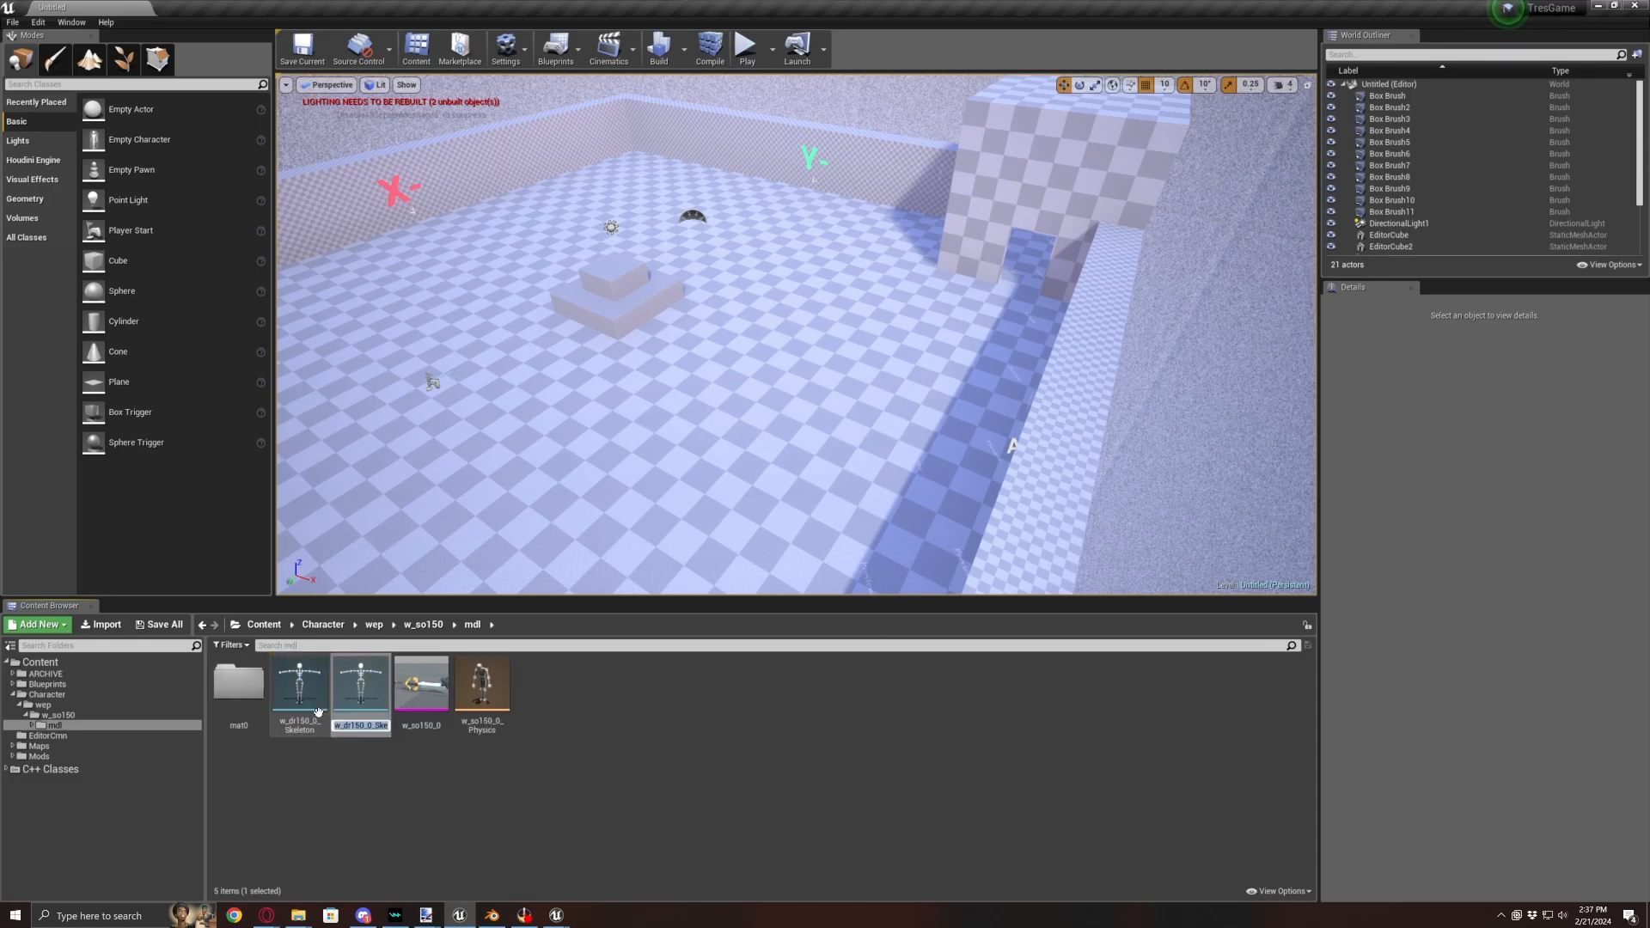
pyautogui.press('Right')
pyautogui.press('BackSpace')
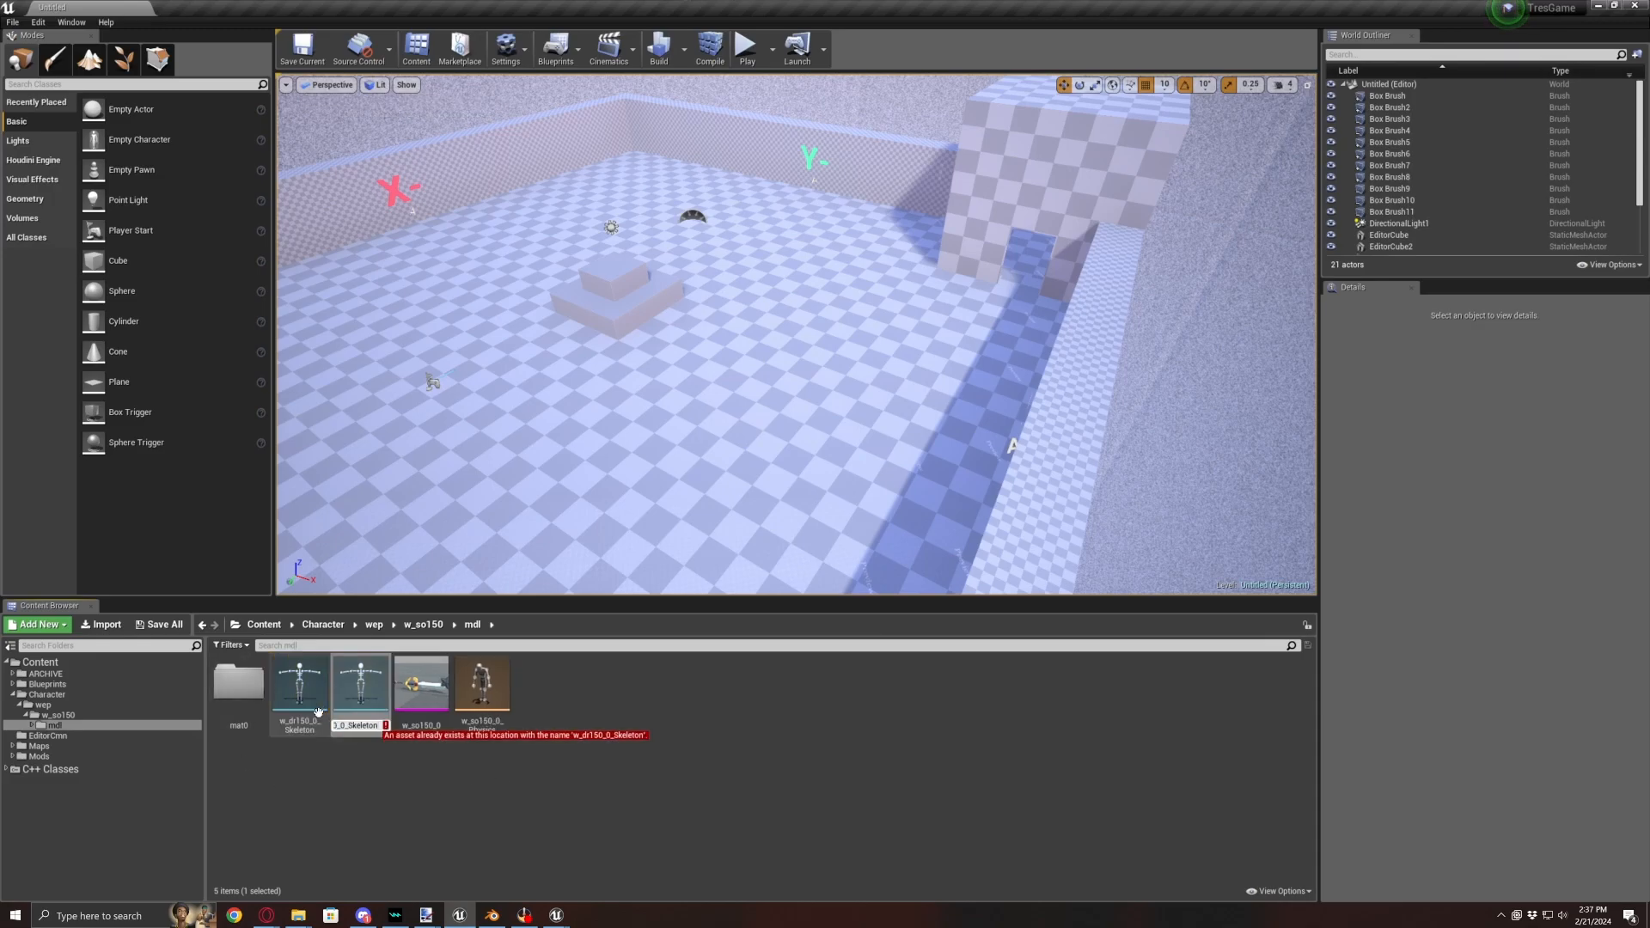
pyautogui.press('Home')
pyautogui.press('BackSpace')
pyautogui.press('BackSpace')
pyautogui.write('so')
pyautogui.press('Return')
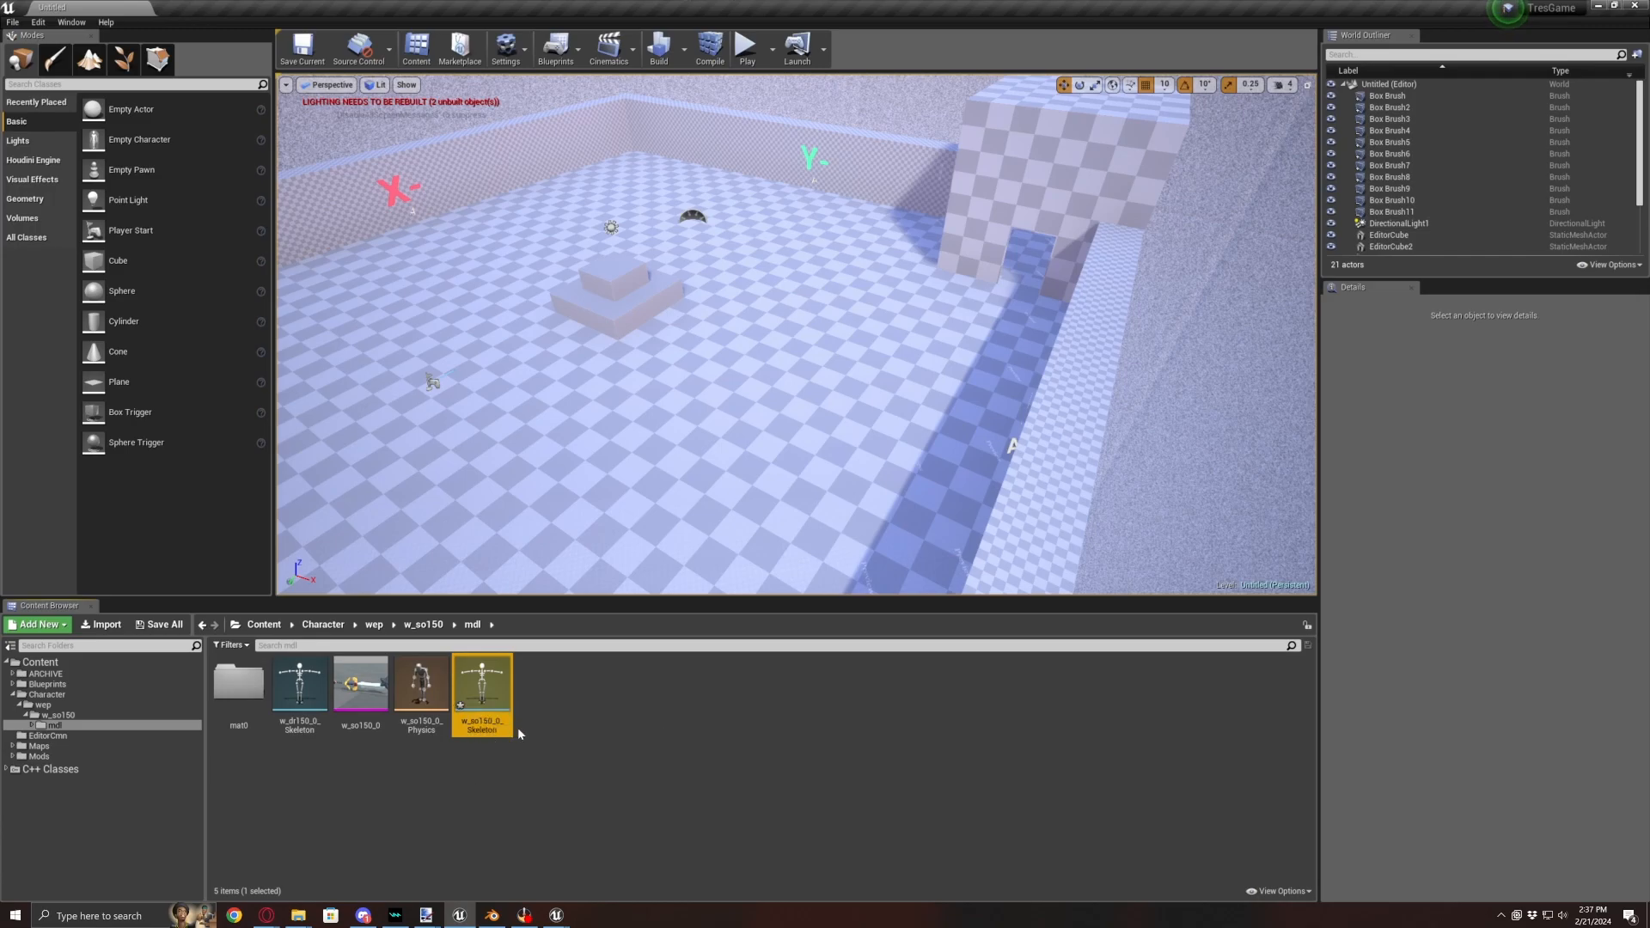
pyautogui.click(598, 705)
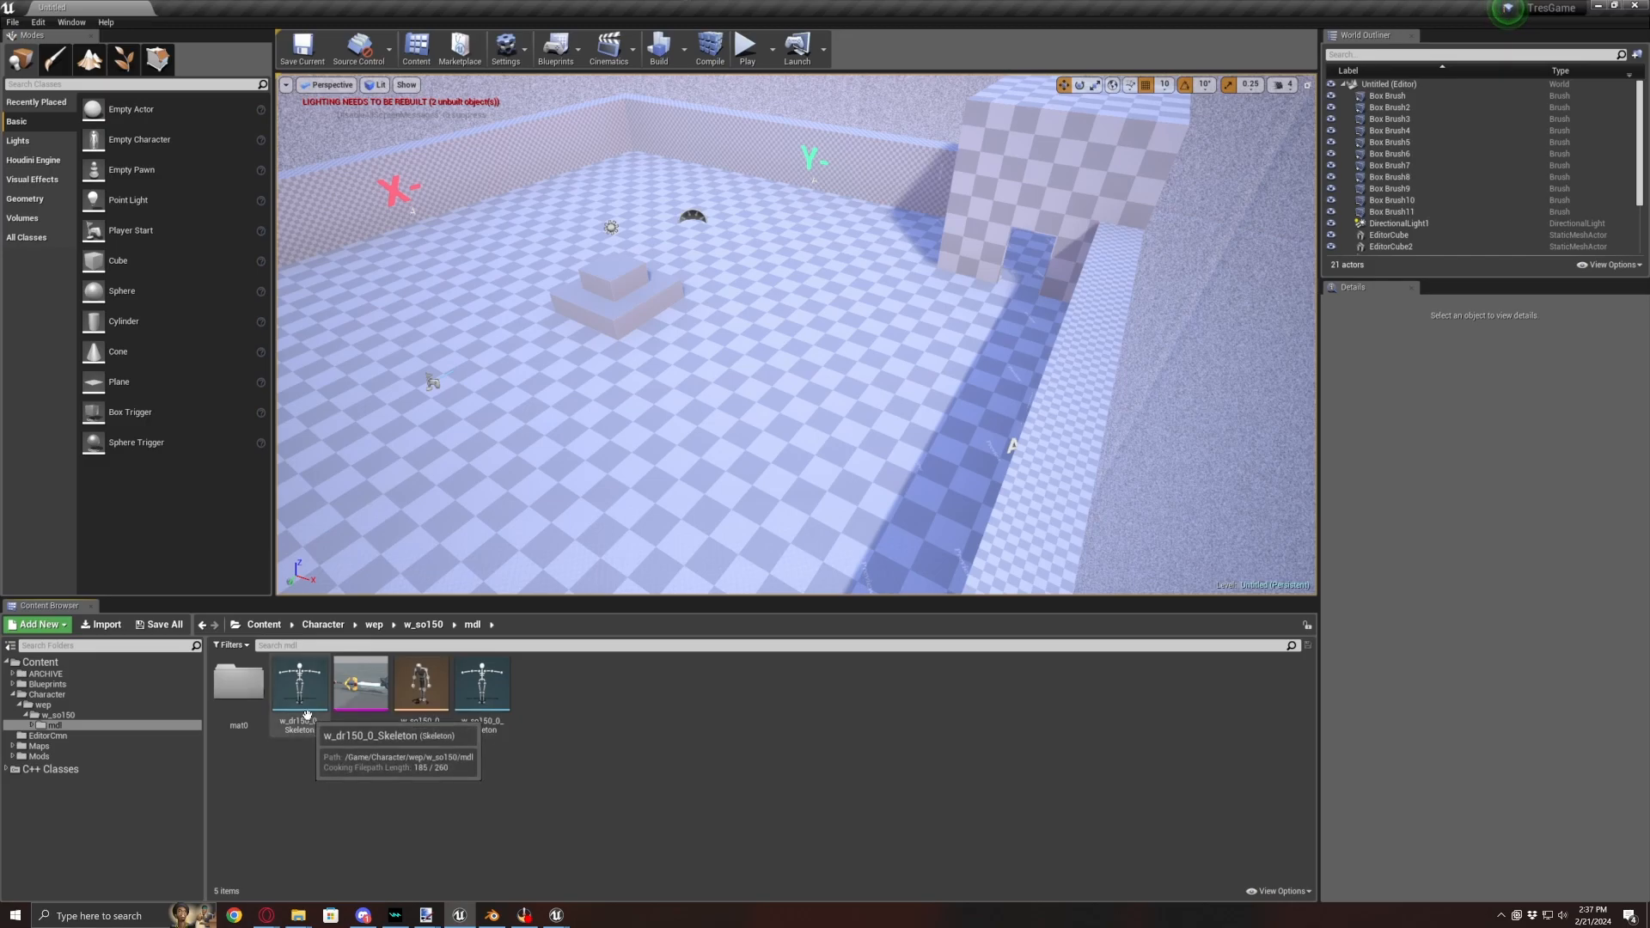
# - Add w_so150_0_Skeleton as a compatible skeleton of w_dr150_0_Skeleton and save the asset
pyautogui.doubleClick(303, 692)
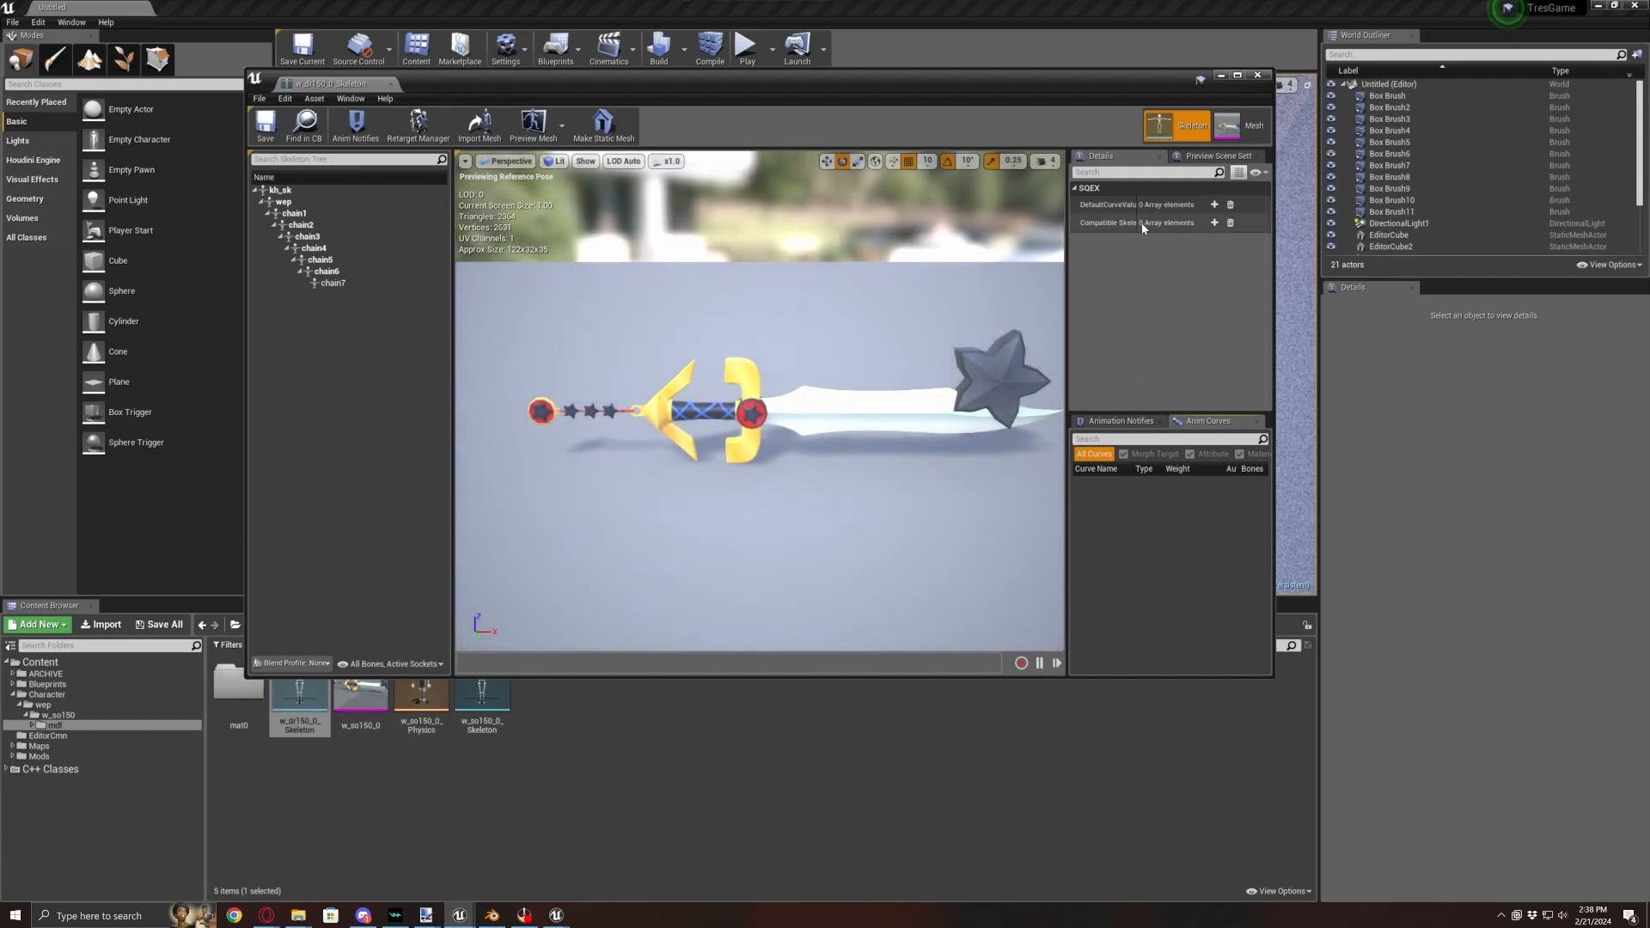
pyautogui.click(1214, 224)
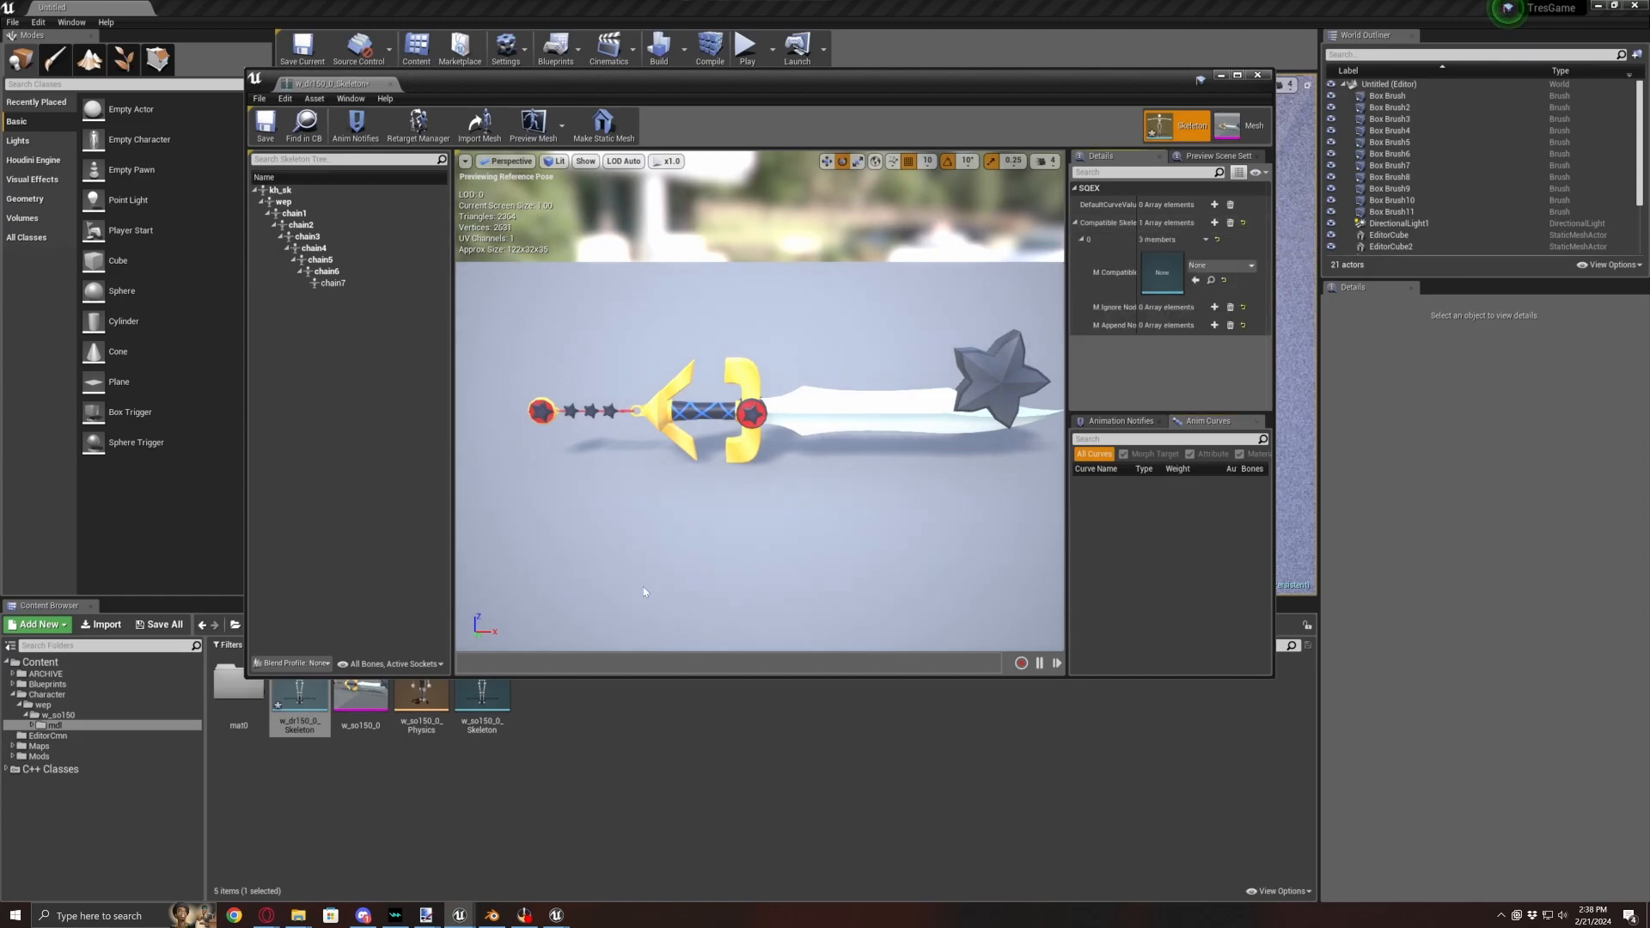
pyautogui.moveTo(484, 738); pyautogui.dragTo(1162, 272)
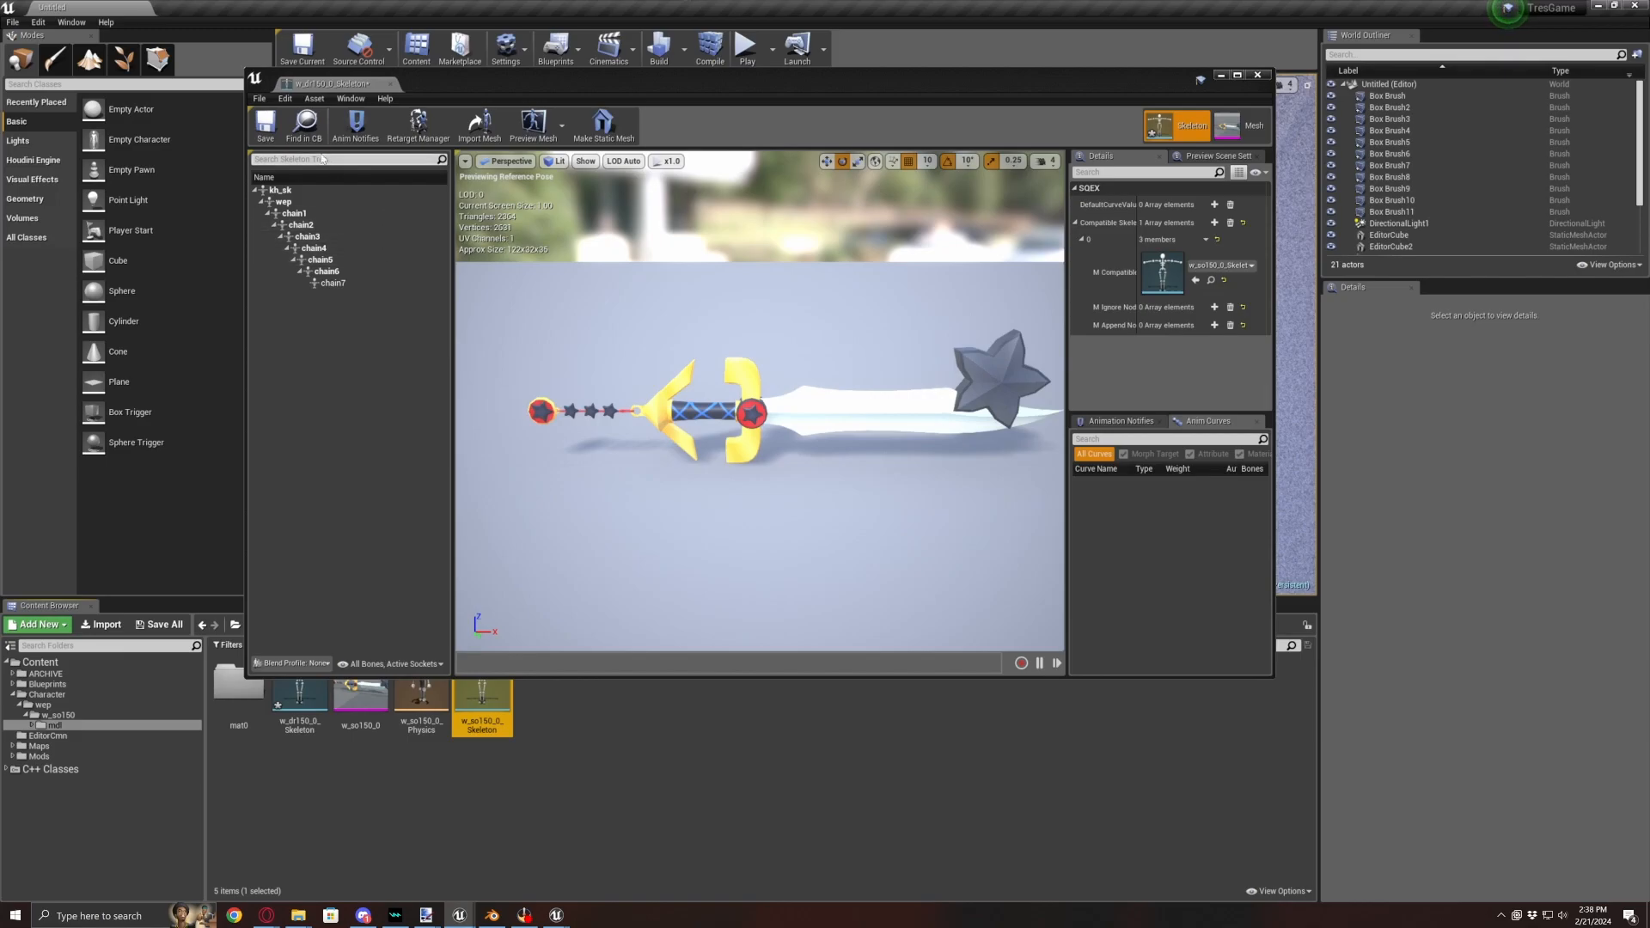
pyautogui.click(265, 125)
# - Switch to the package browser and examine the skeleton packages in the mdl folders of other weapons such as w_so200 and w_so210
pyautogui.moveTo(556, 914)
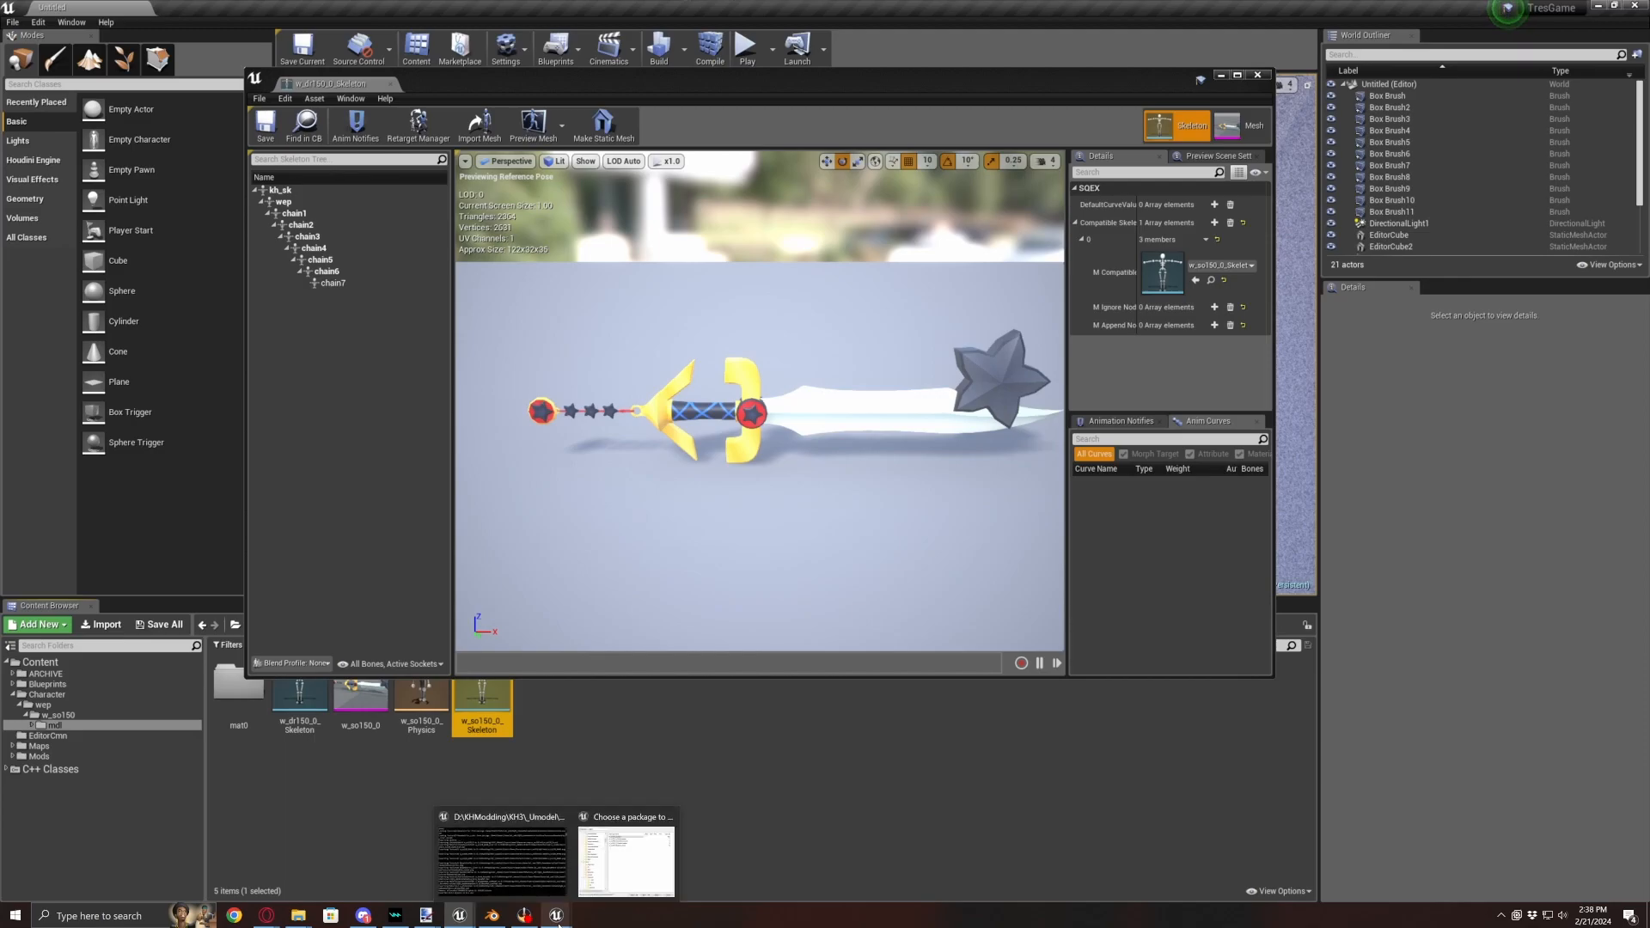
pyautogui.click(623, 877)
pyautogui.scroll(-7, 664, 528)
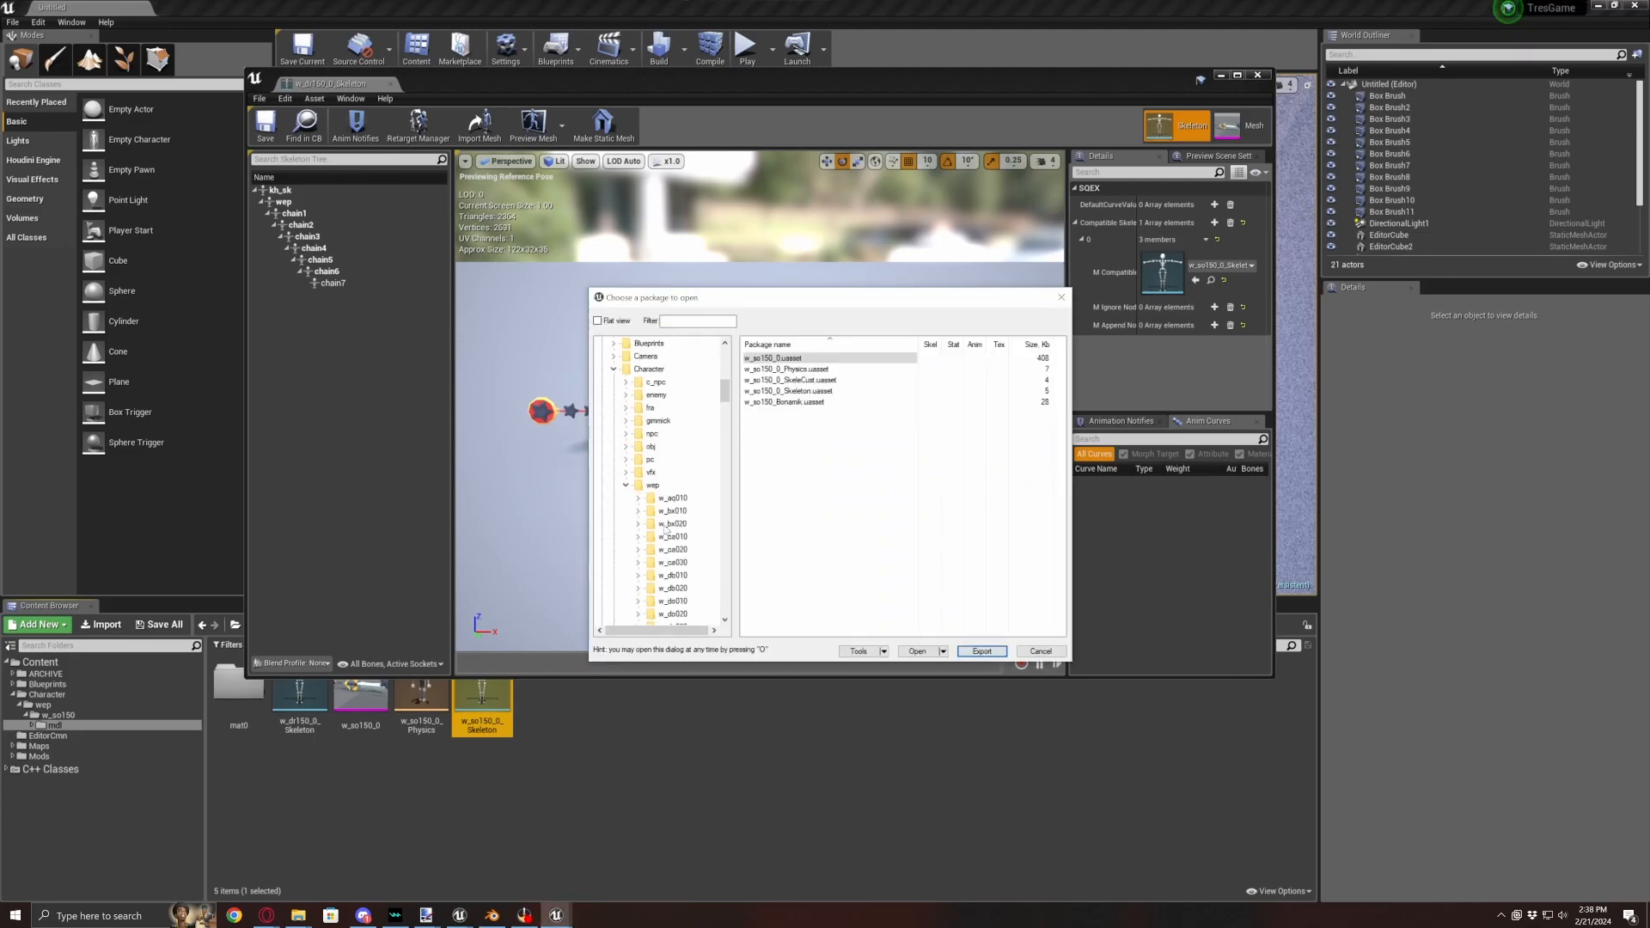
pyautogui.scroll(-8, 669, 532)
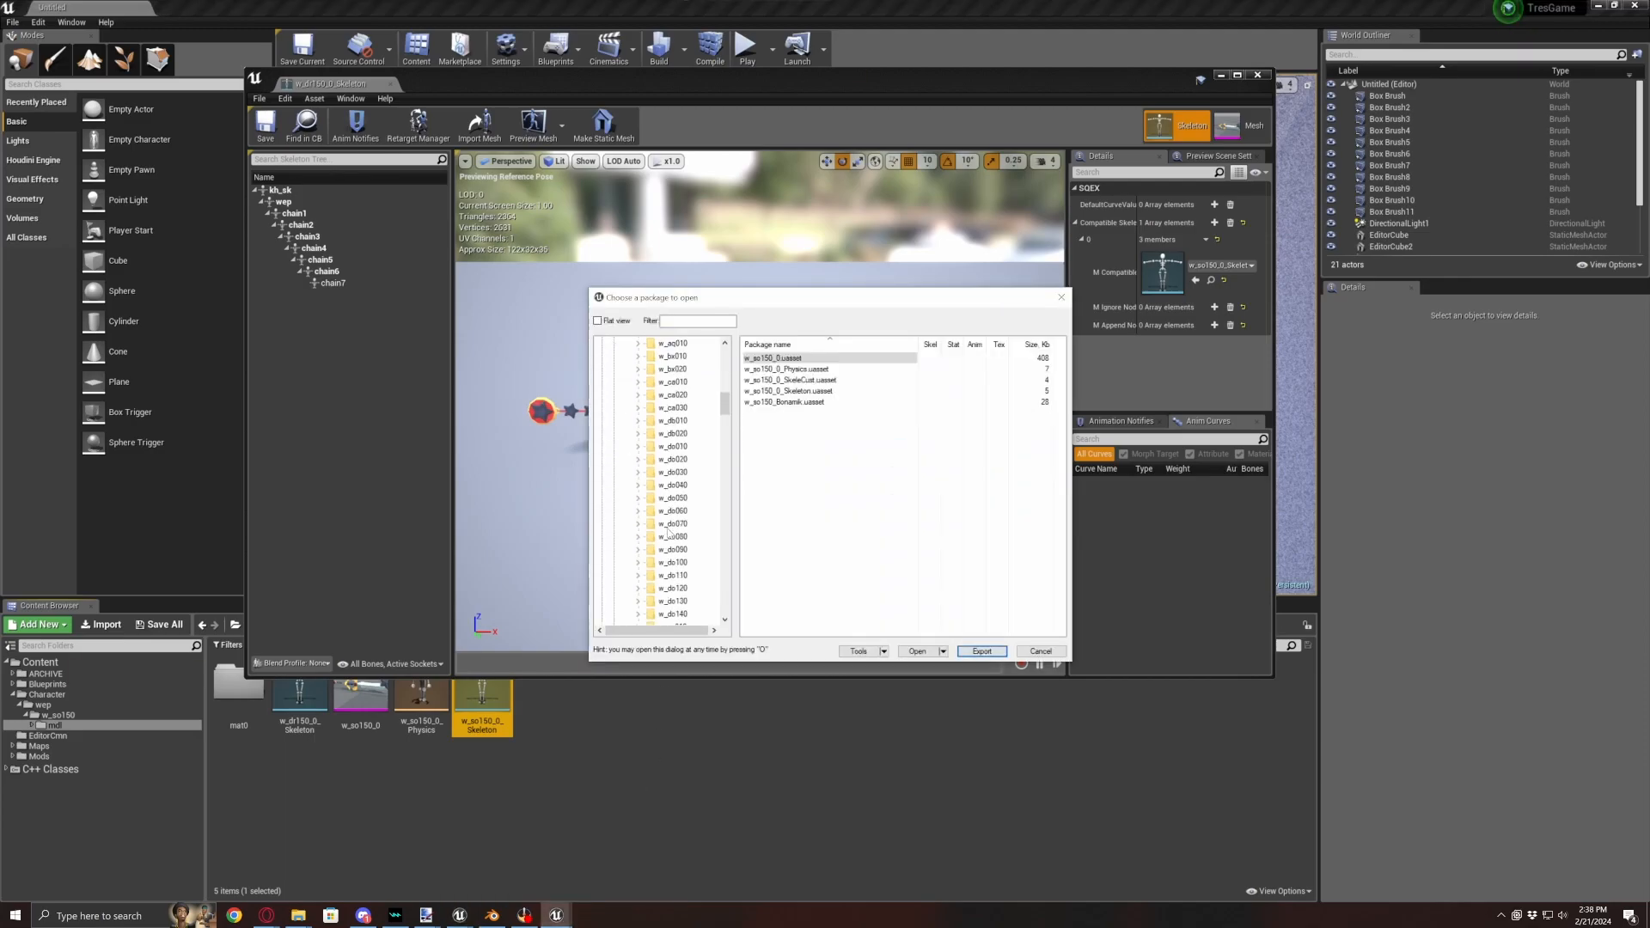
pyautogui.moveTo(725, 422); pyautogui.dragTo(722, 547)
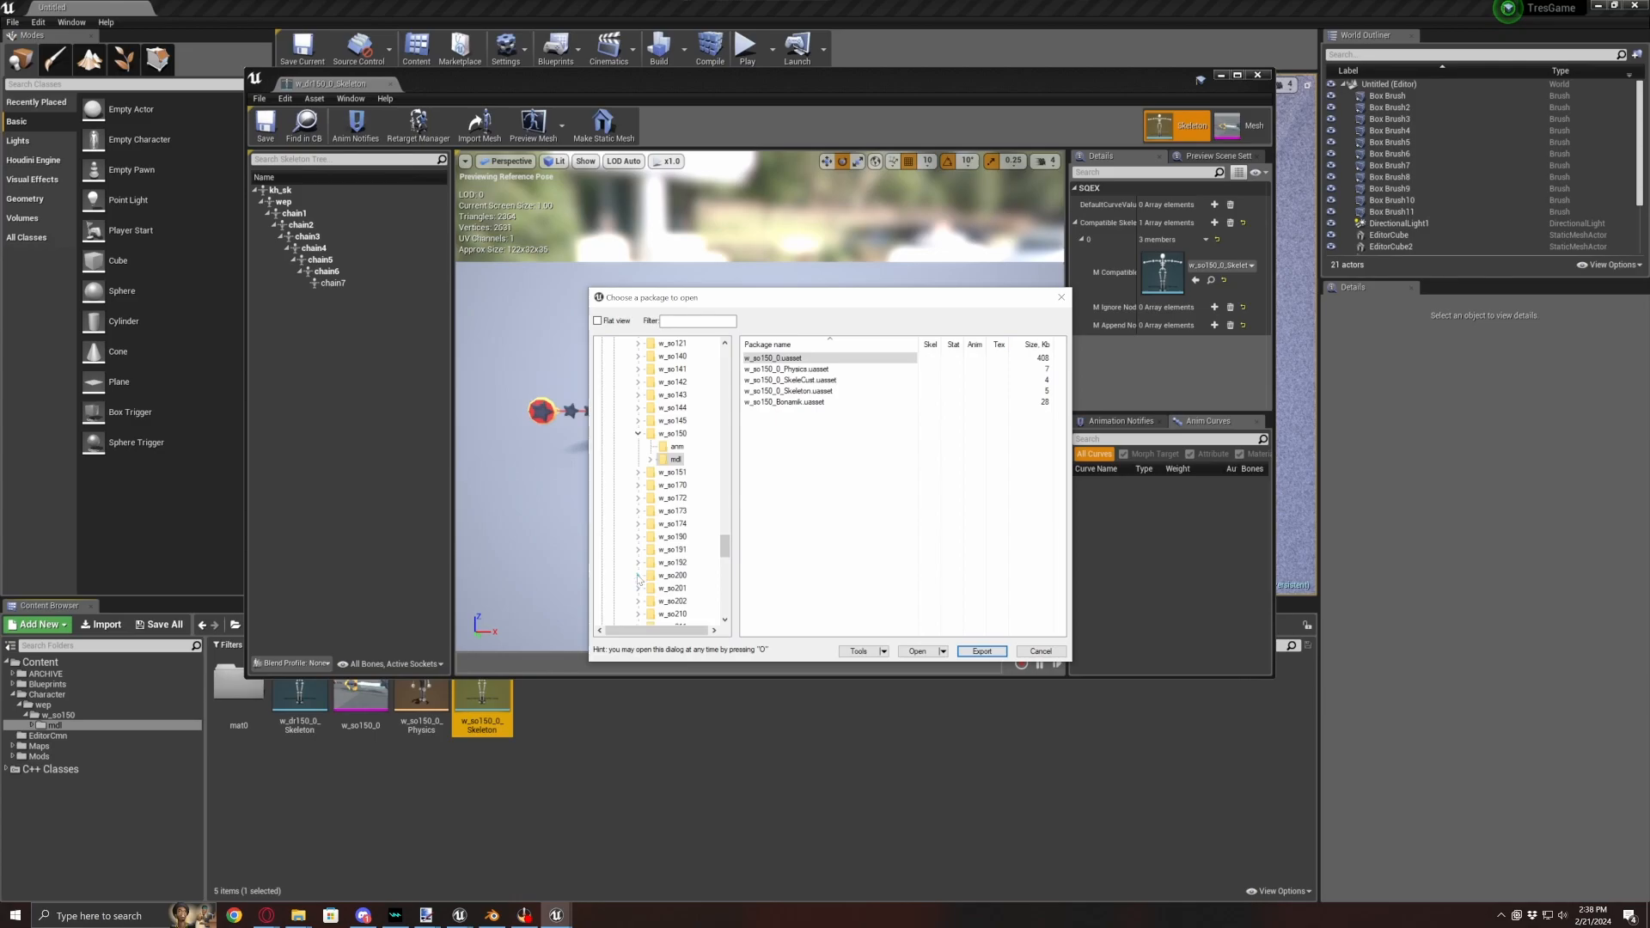
pyautogui.click(637, 575)
pyautogui.click(676, 601)
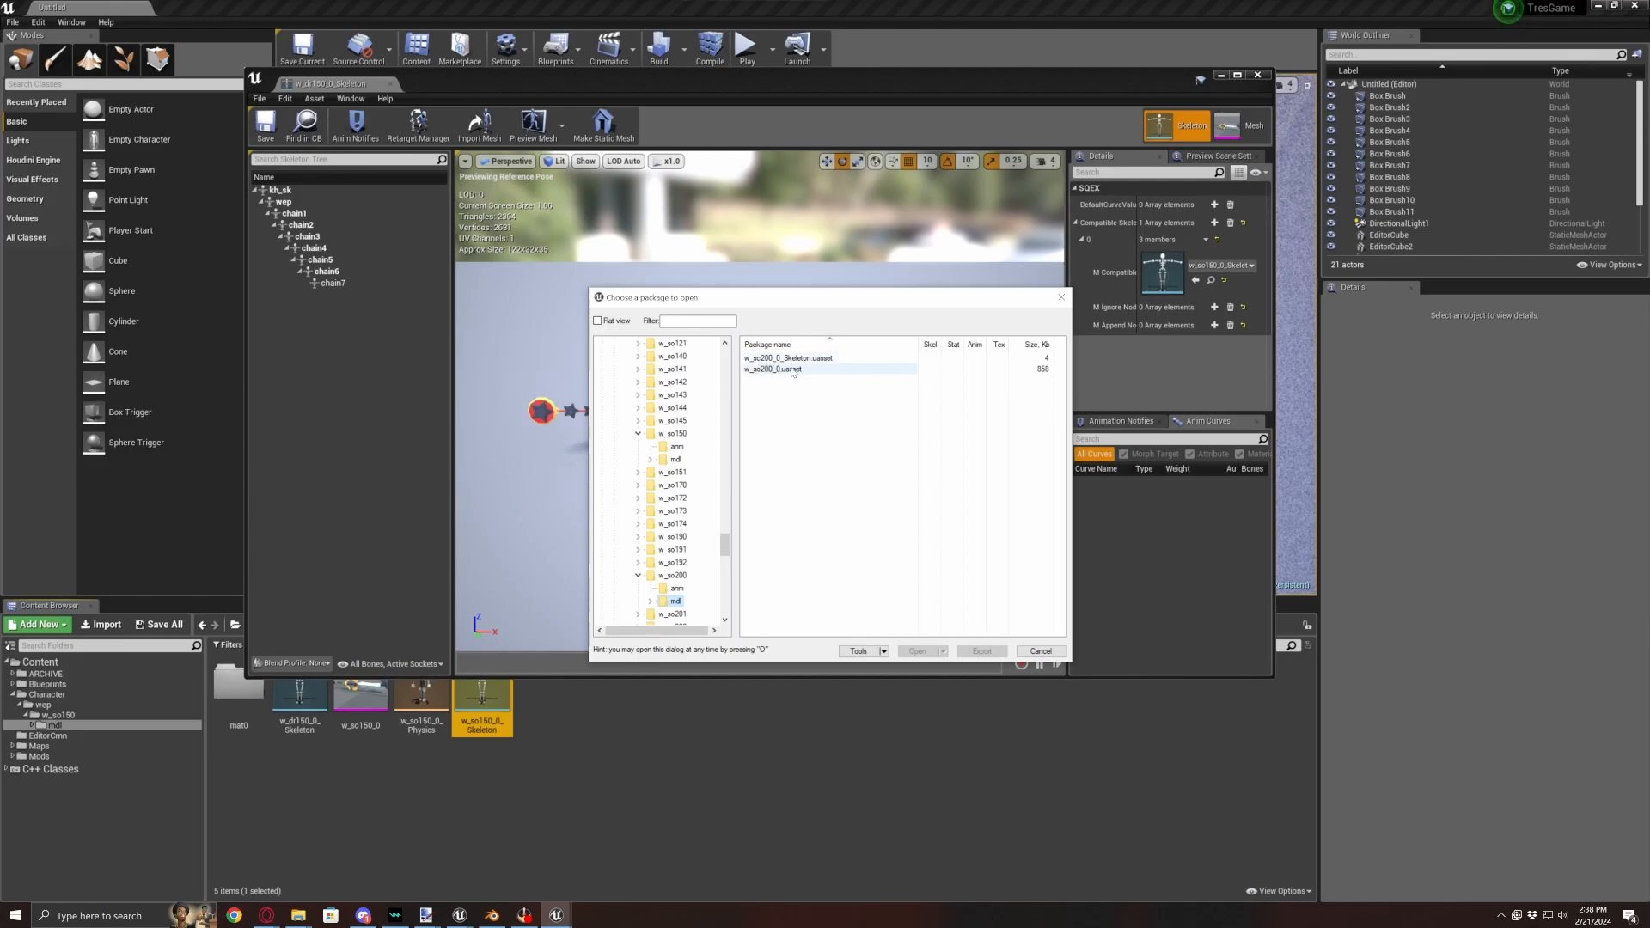
pyautogui.scroll(-1, 698, 501)
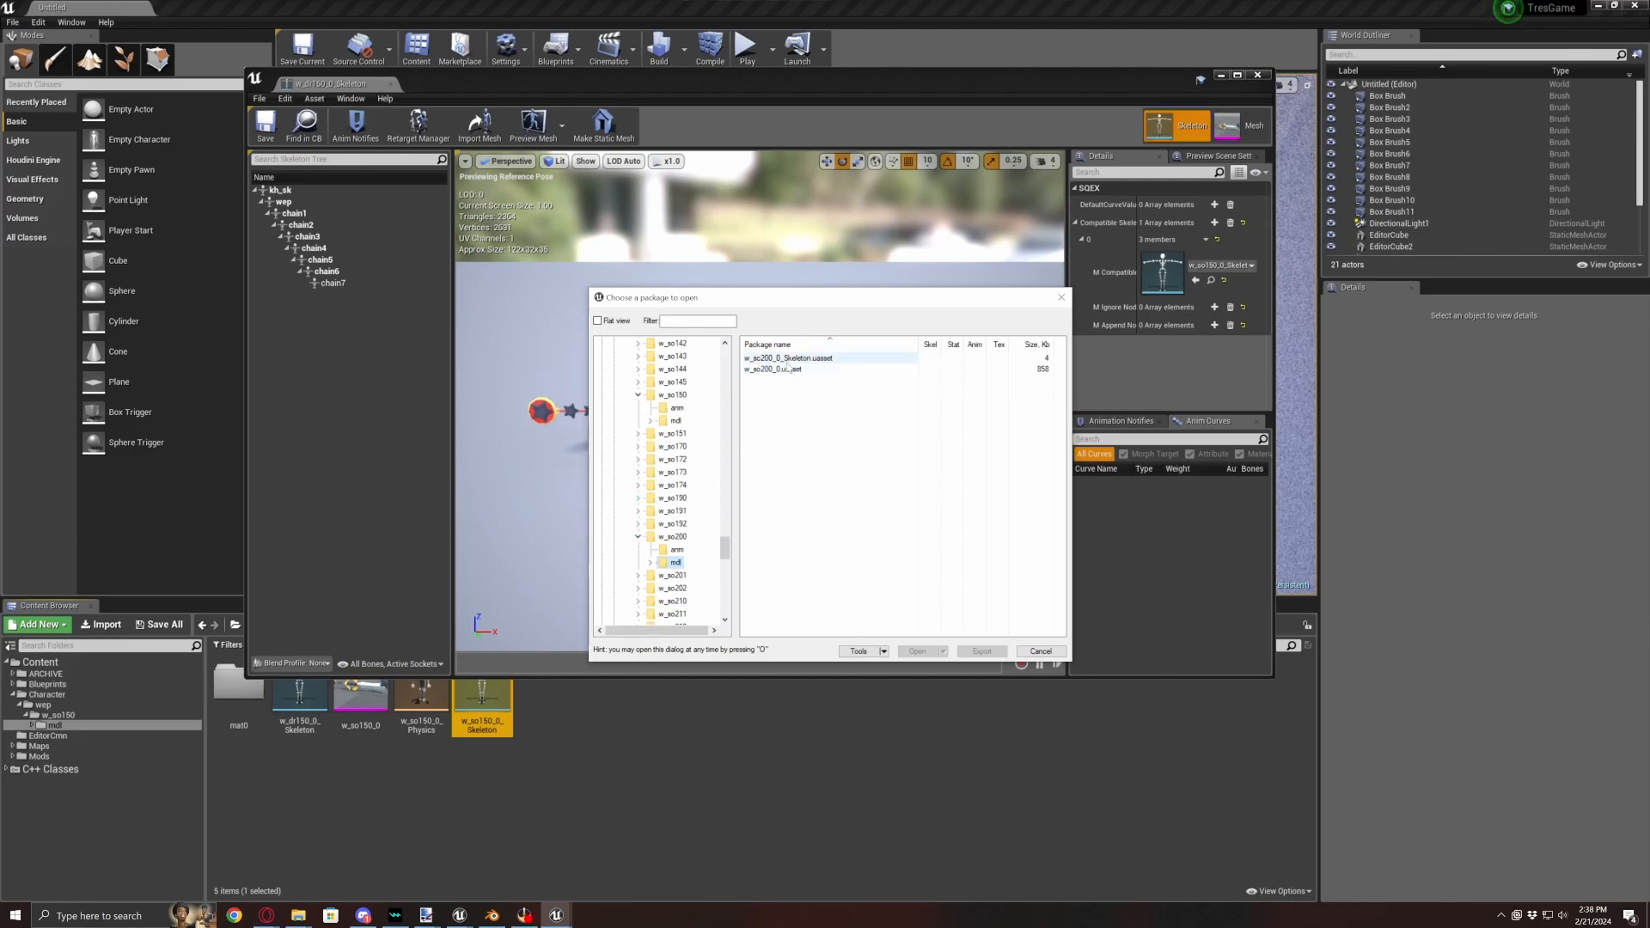
pyautogui.click(638, 601)
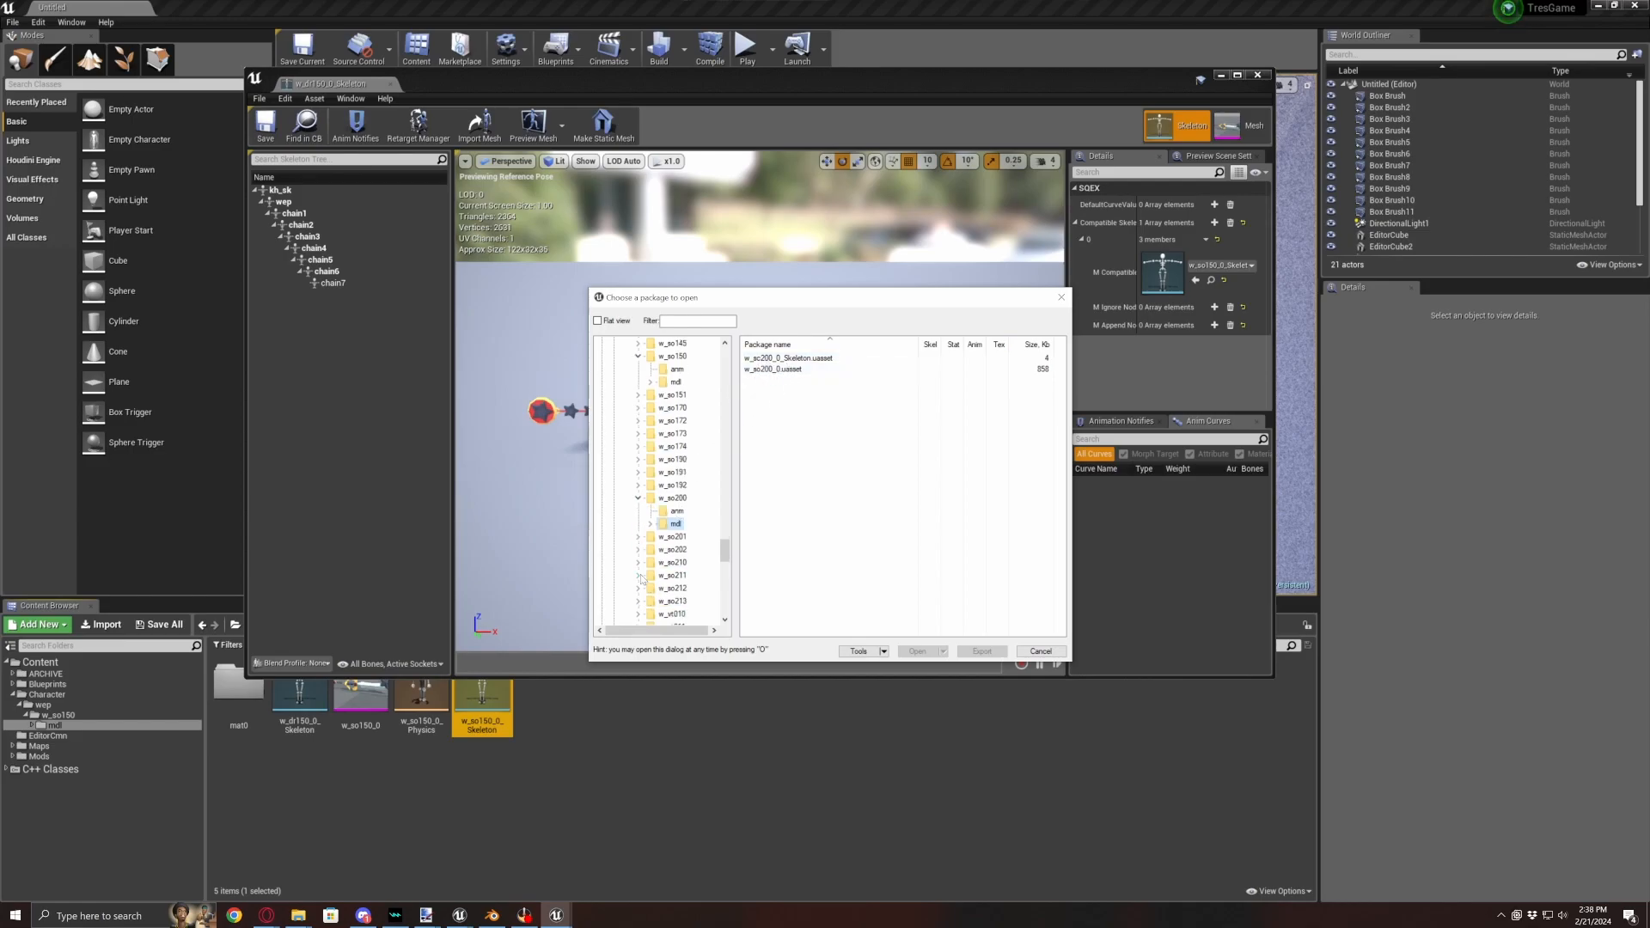
pyautogui.click(673, 588)
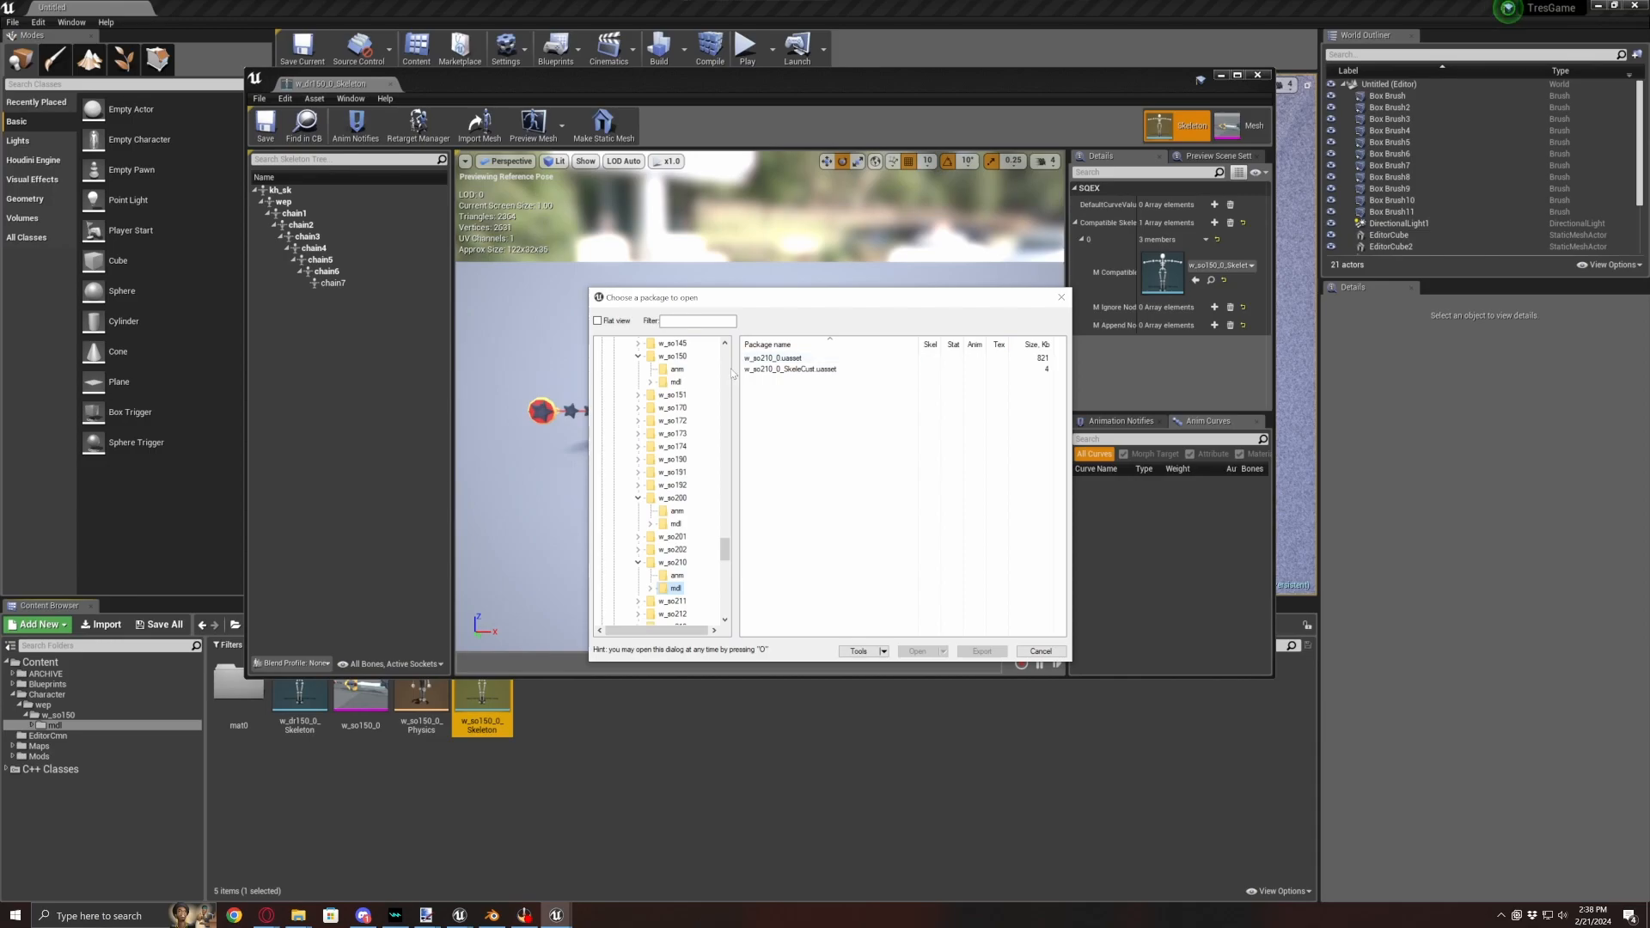
pyautogui.scroll(10, 683, 500)
pyautogui.scroll(10, 680, 551)
pyautogui.scroll(10, 677, 558)
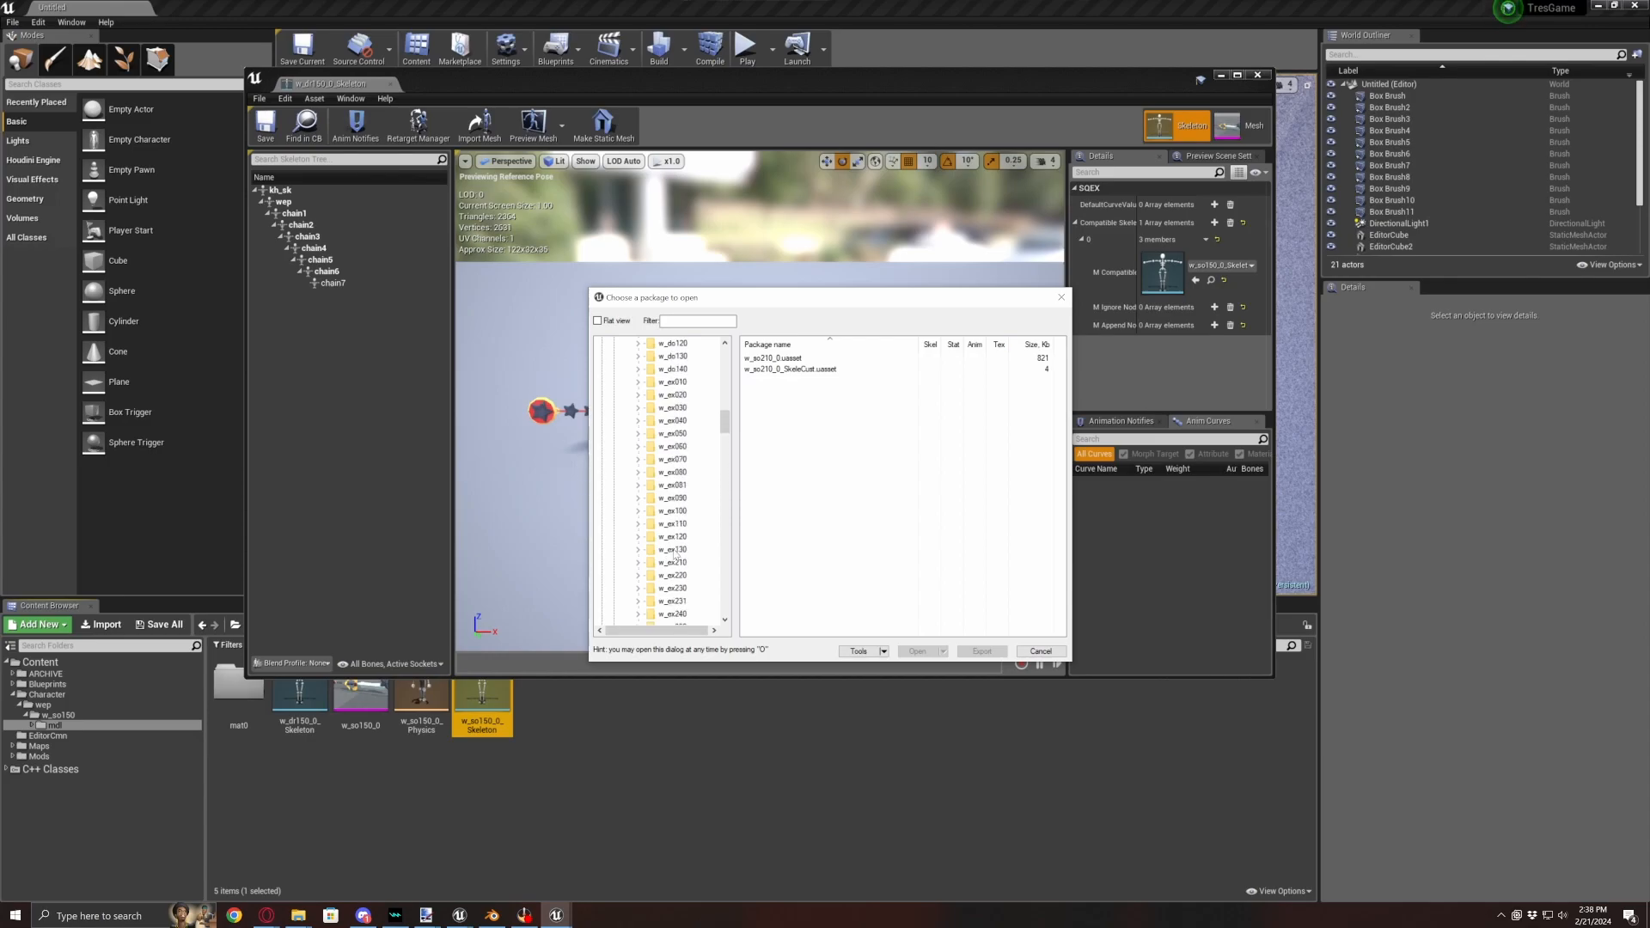
# - Examine the packages in the mdl folders of w_ex090 and w_ex100, including their Physics and Skeleton assets
pyautogui.doubleClick(673, 497)
pyautogui.click(672, 524)
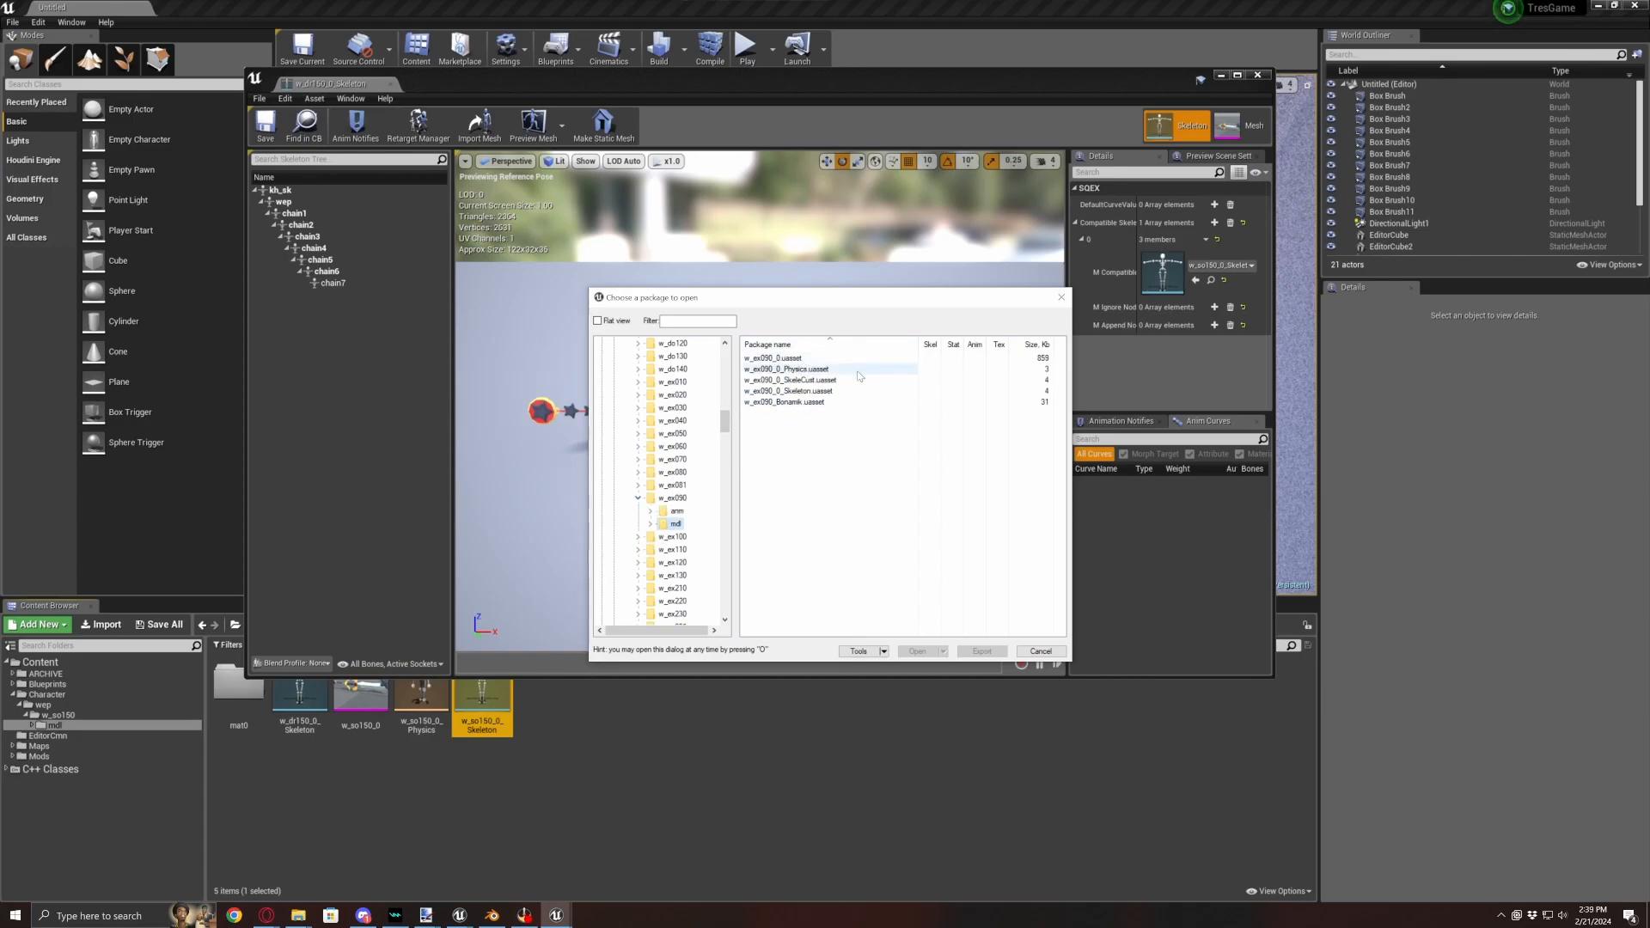
pyautogui.click(638, 536)
pyautogui.click(675, 562)
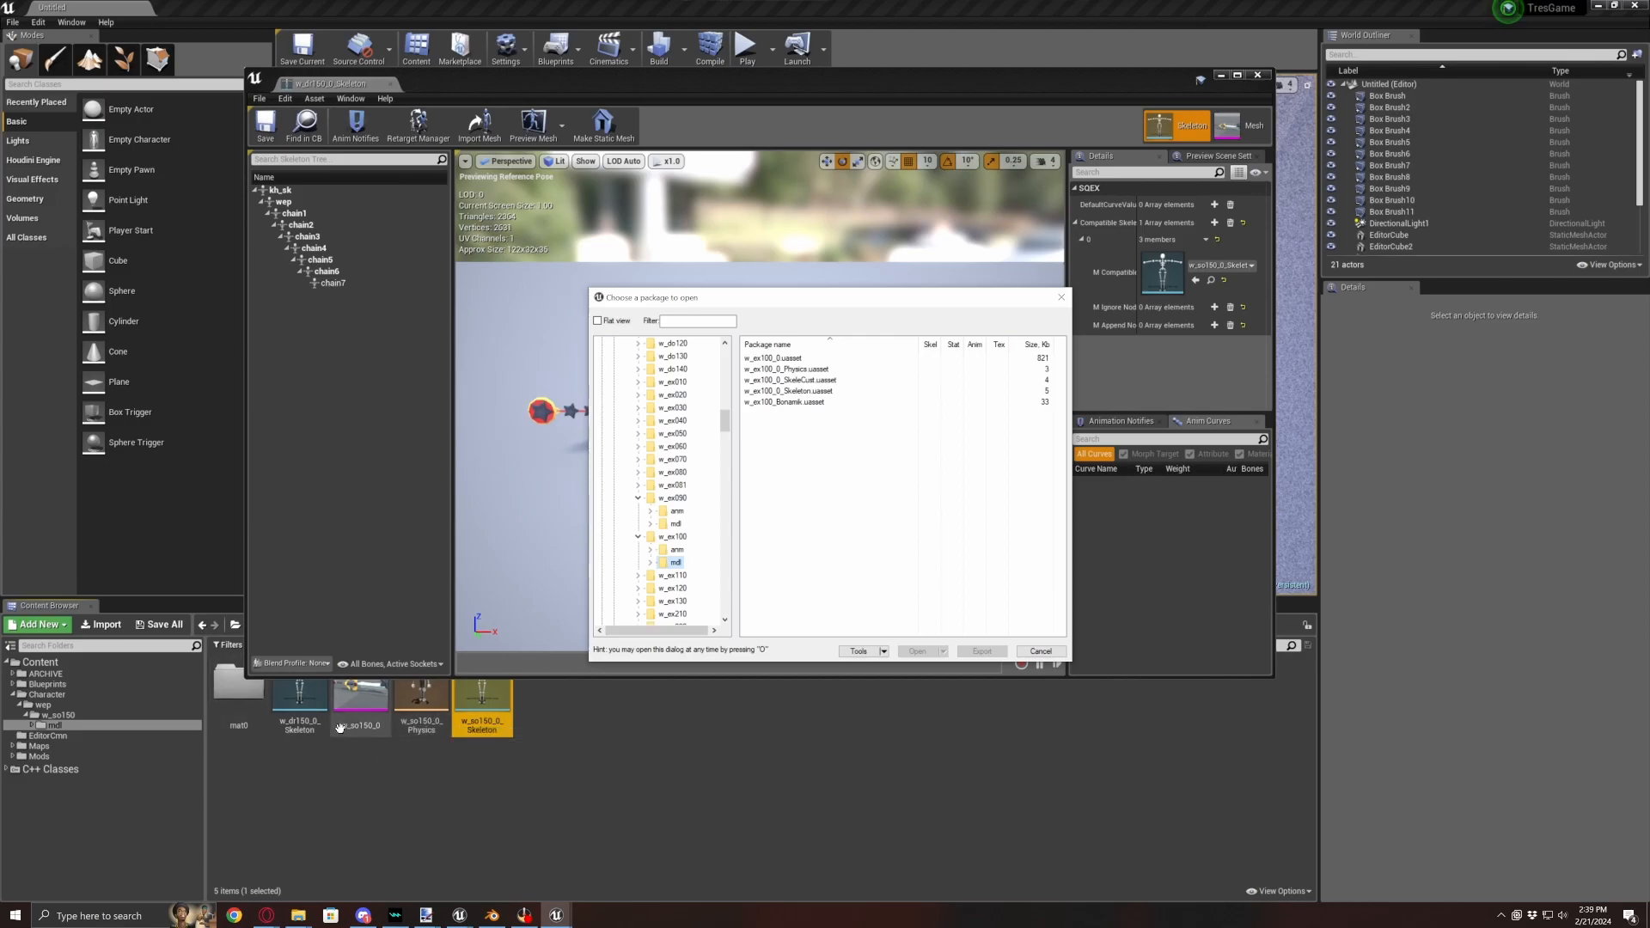
pyautogui.keyDown('ctrl'); pyautogui.click(421, 709); pyautogui.keyUp('ctrl')
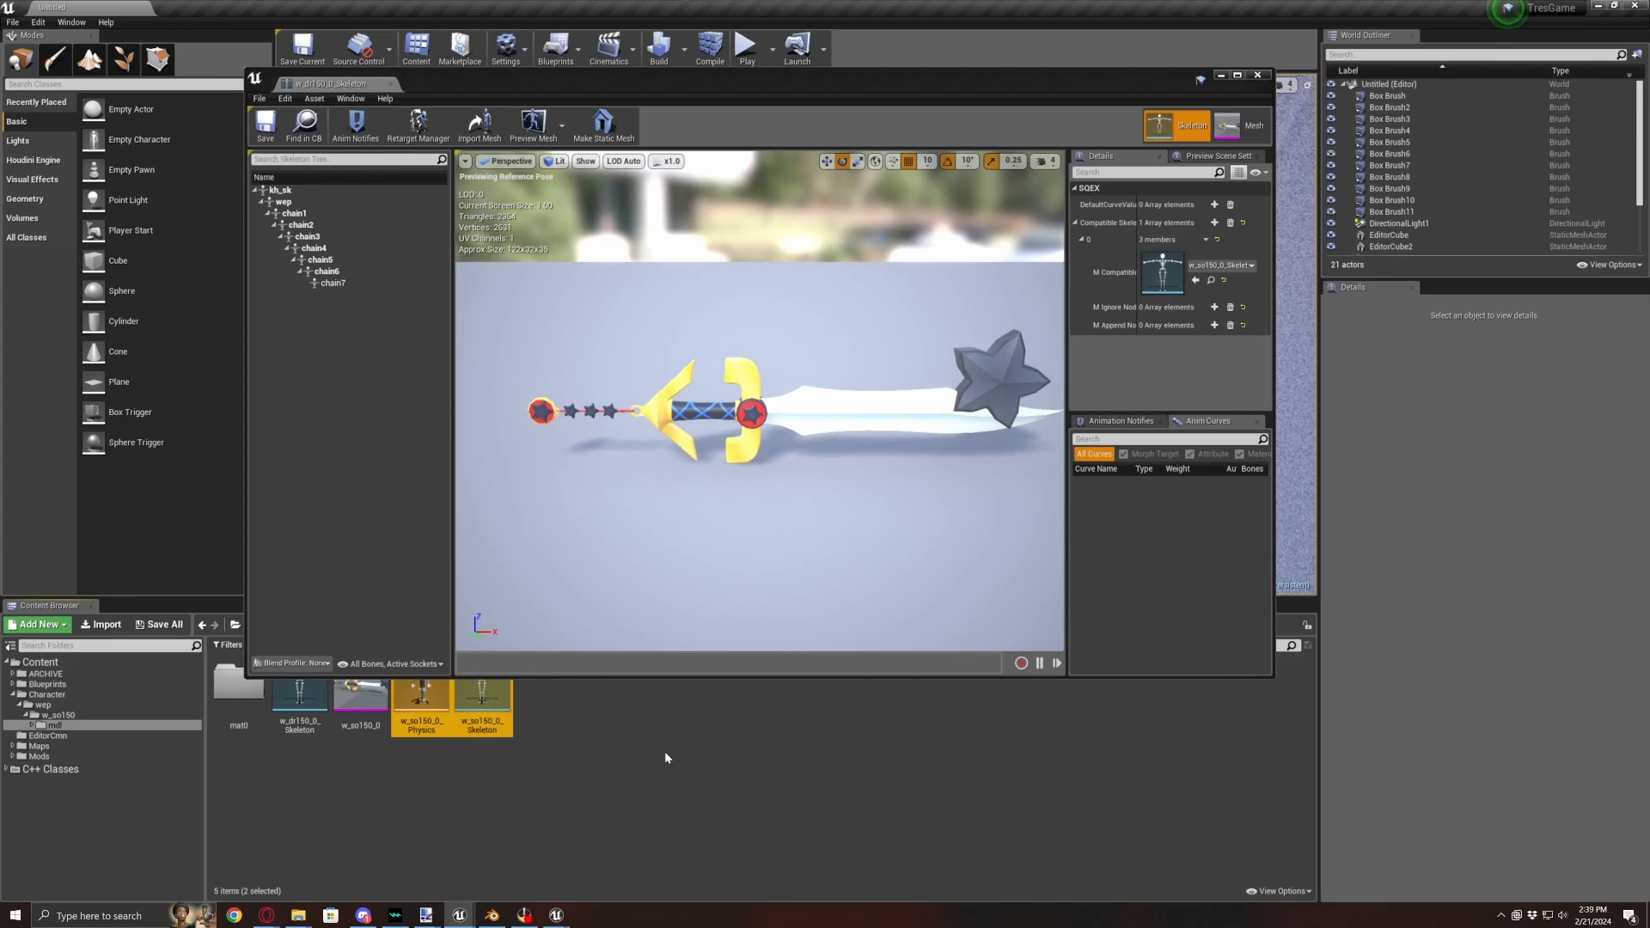
pyautogui.click(607, 703)
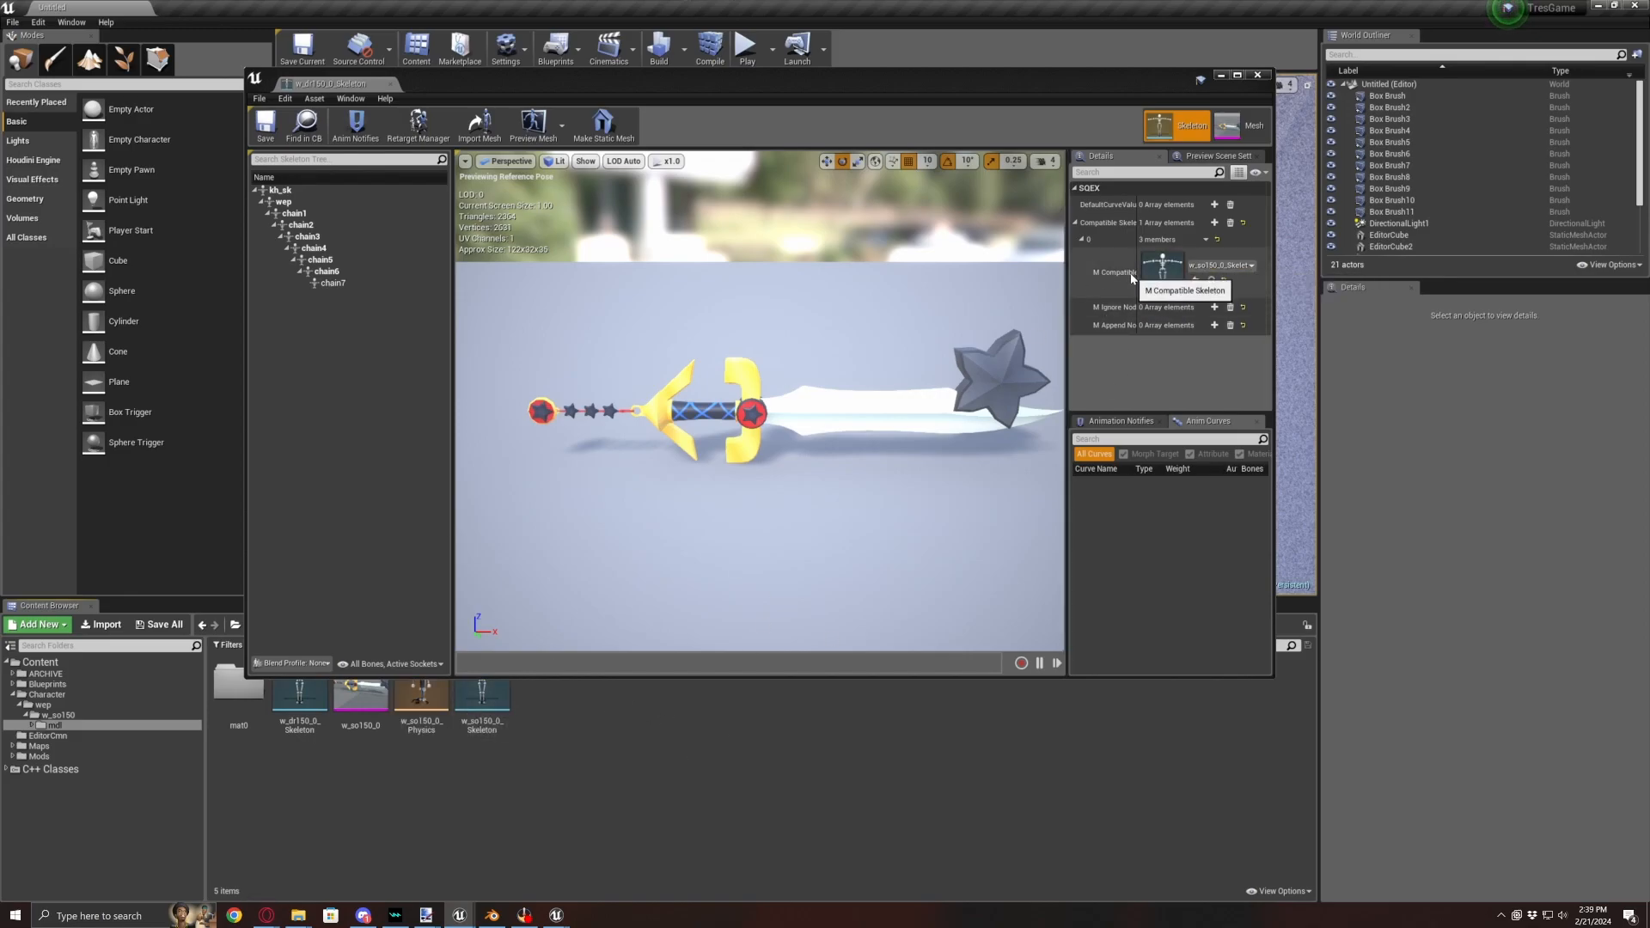
# - Add an ignore node named chain1 to the skeleton's compatible skeleton entry
pyautogui.click(1214, 307)
pyautogui.click(1154, 326)
pyautogui.write('chai')
pyautogui.press('Return')
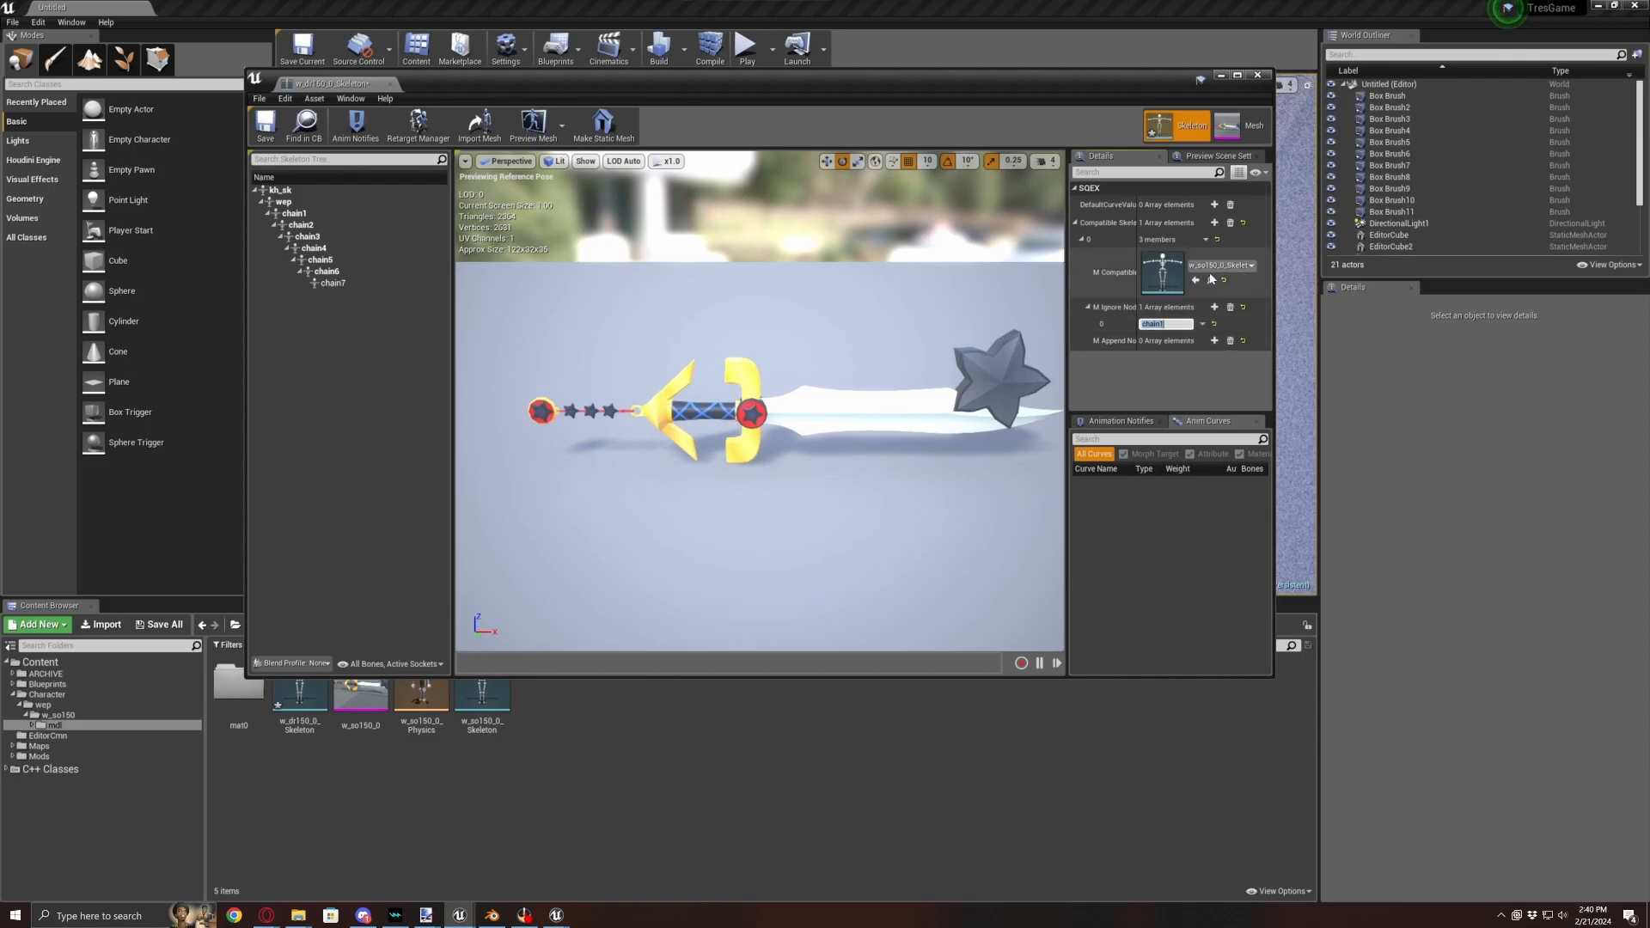
pyautogui.click(1209, 315)
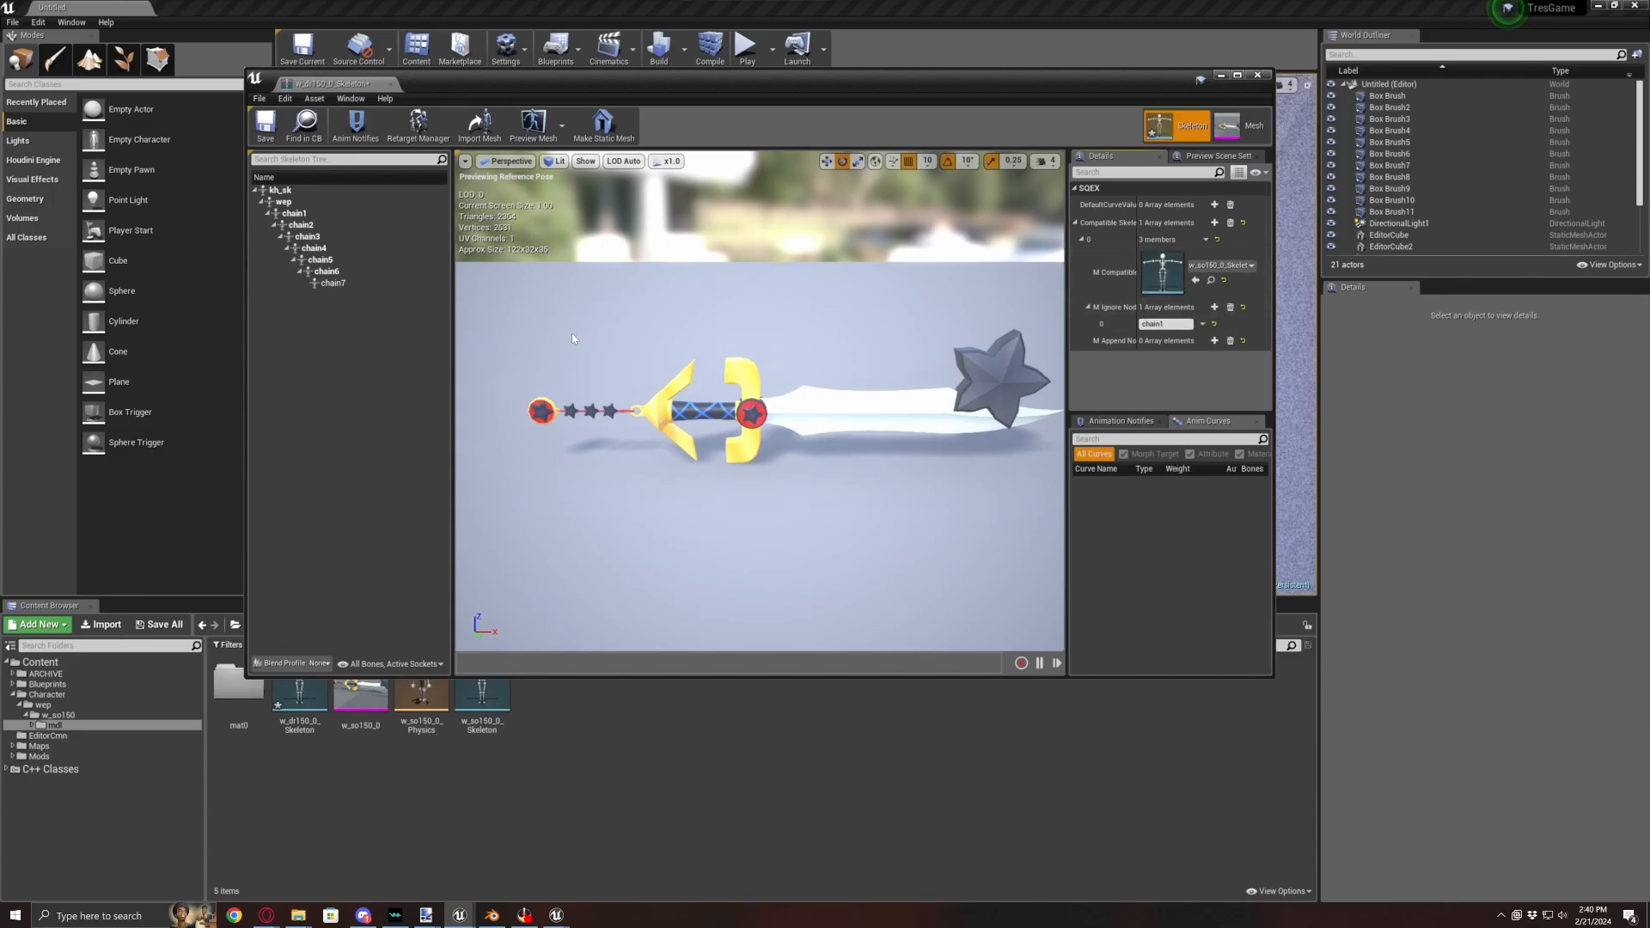
# - Add a socket named ATK_00 to the wep bone and set its relative X rotation to 180
pyautogui.click(1242, 77)
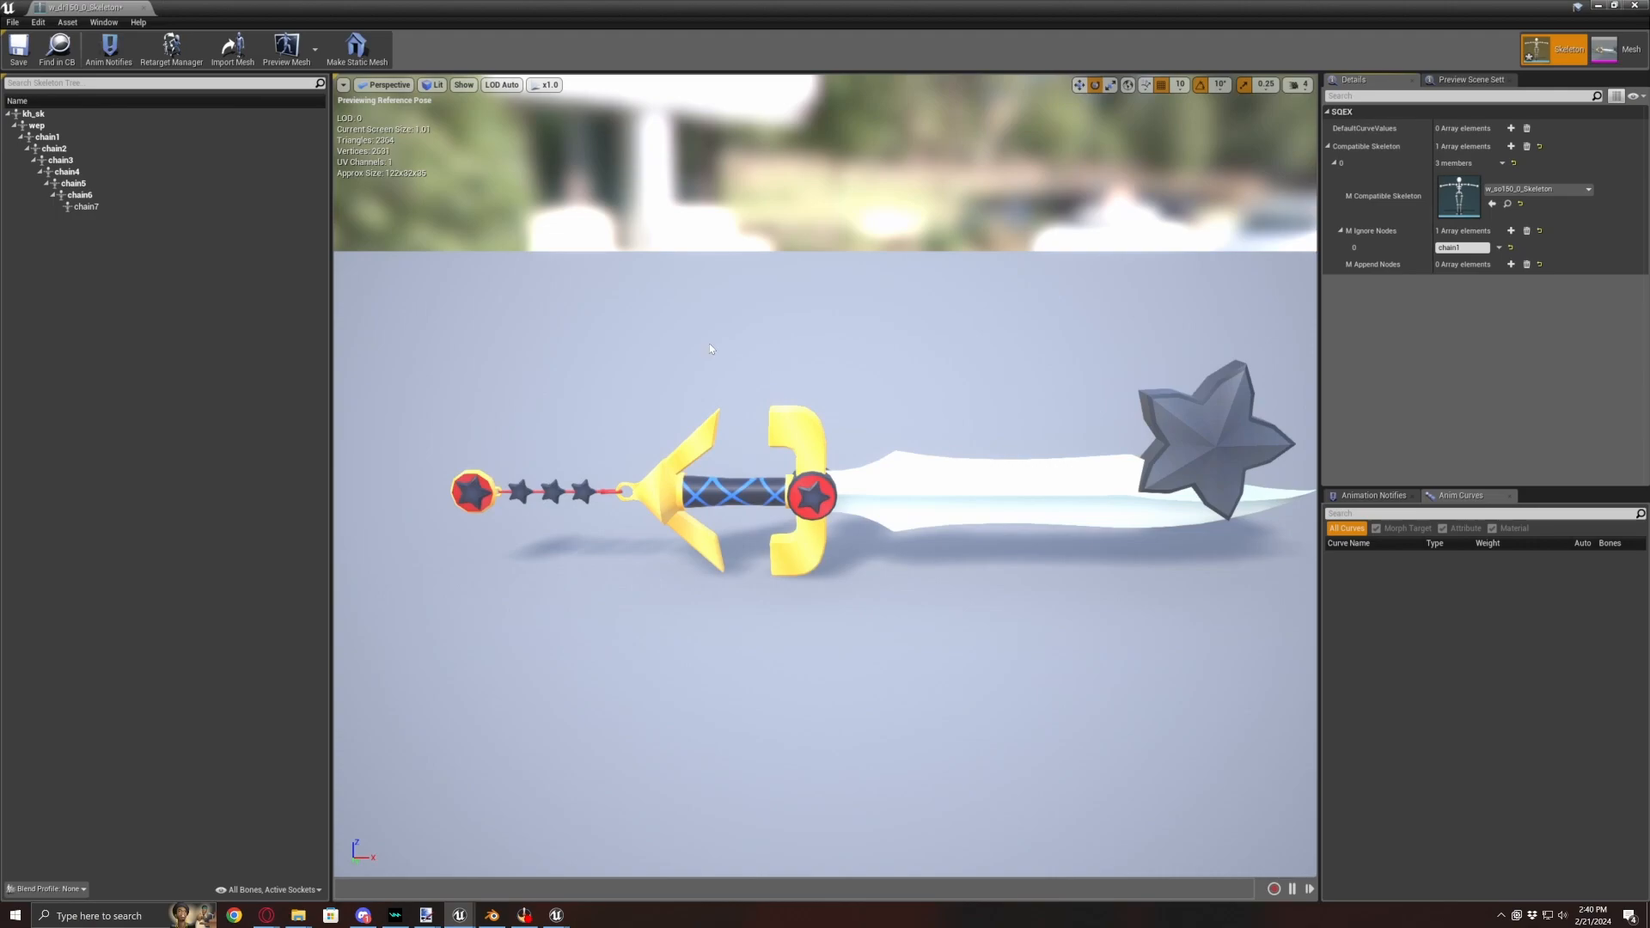
pyautogui.click(37, 127)
pyautogui.rightClick(32, 128)
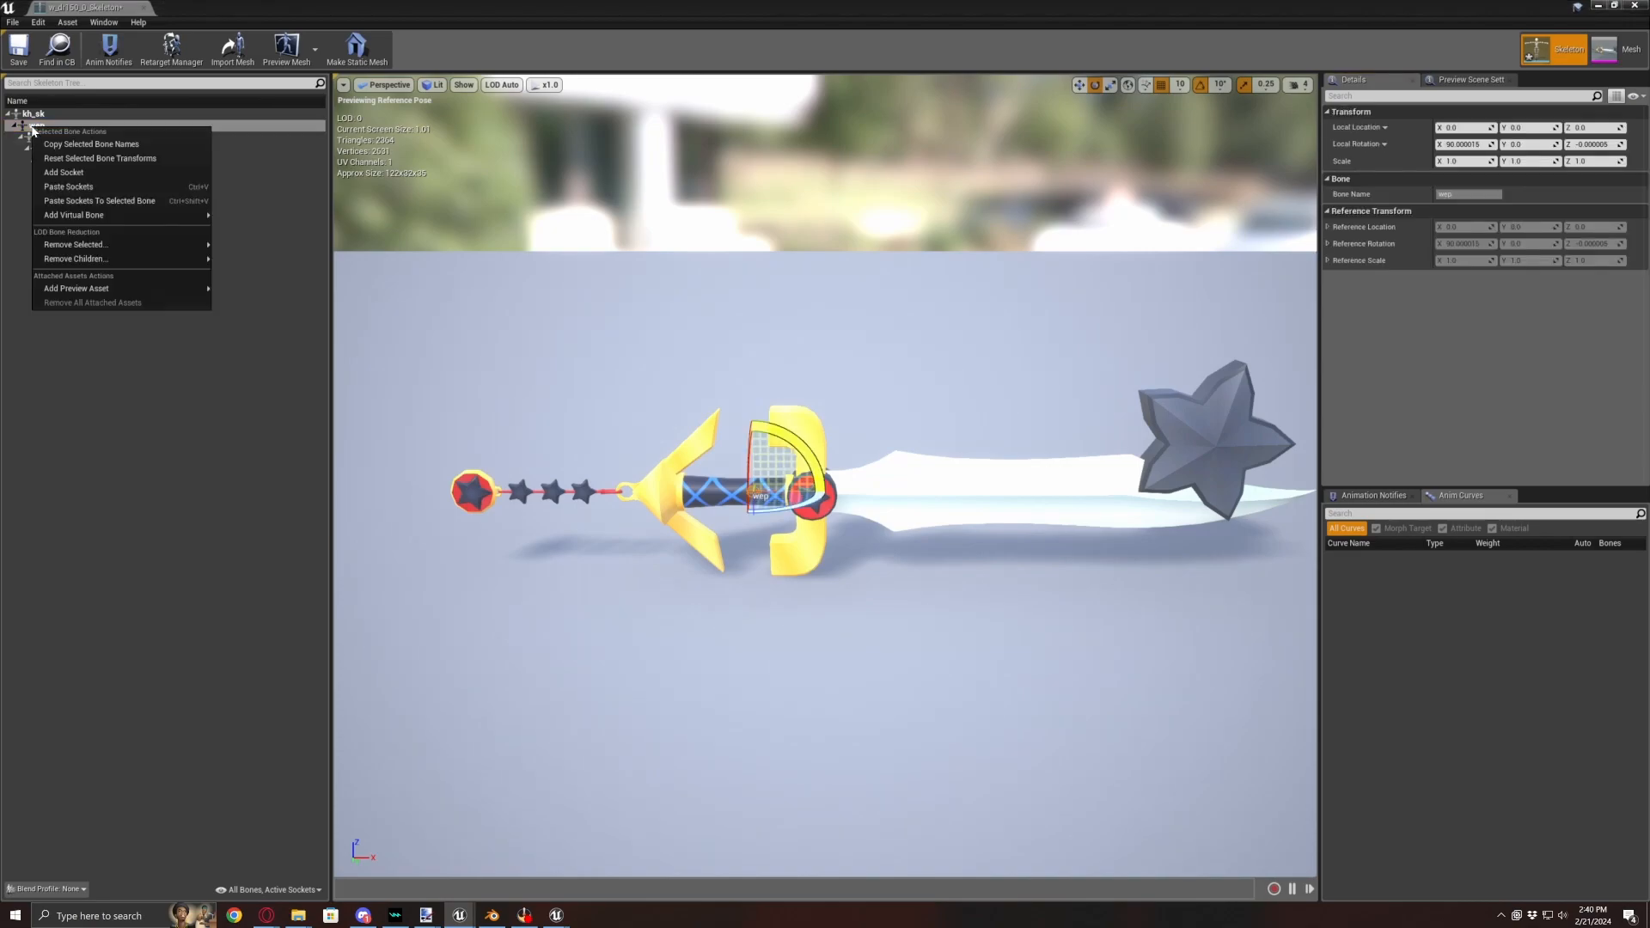
pyautogui.click(69, 172)
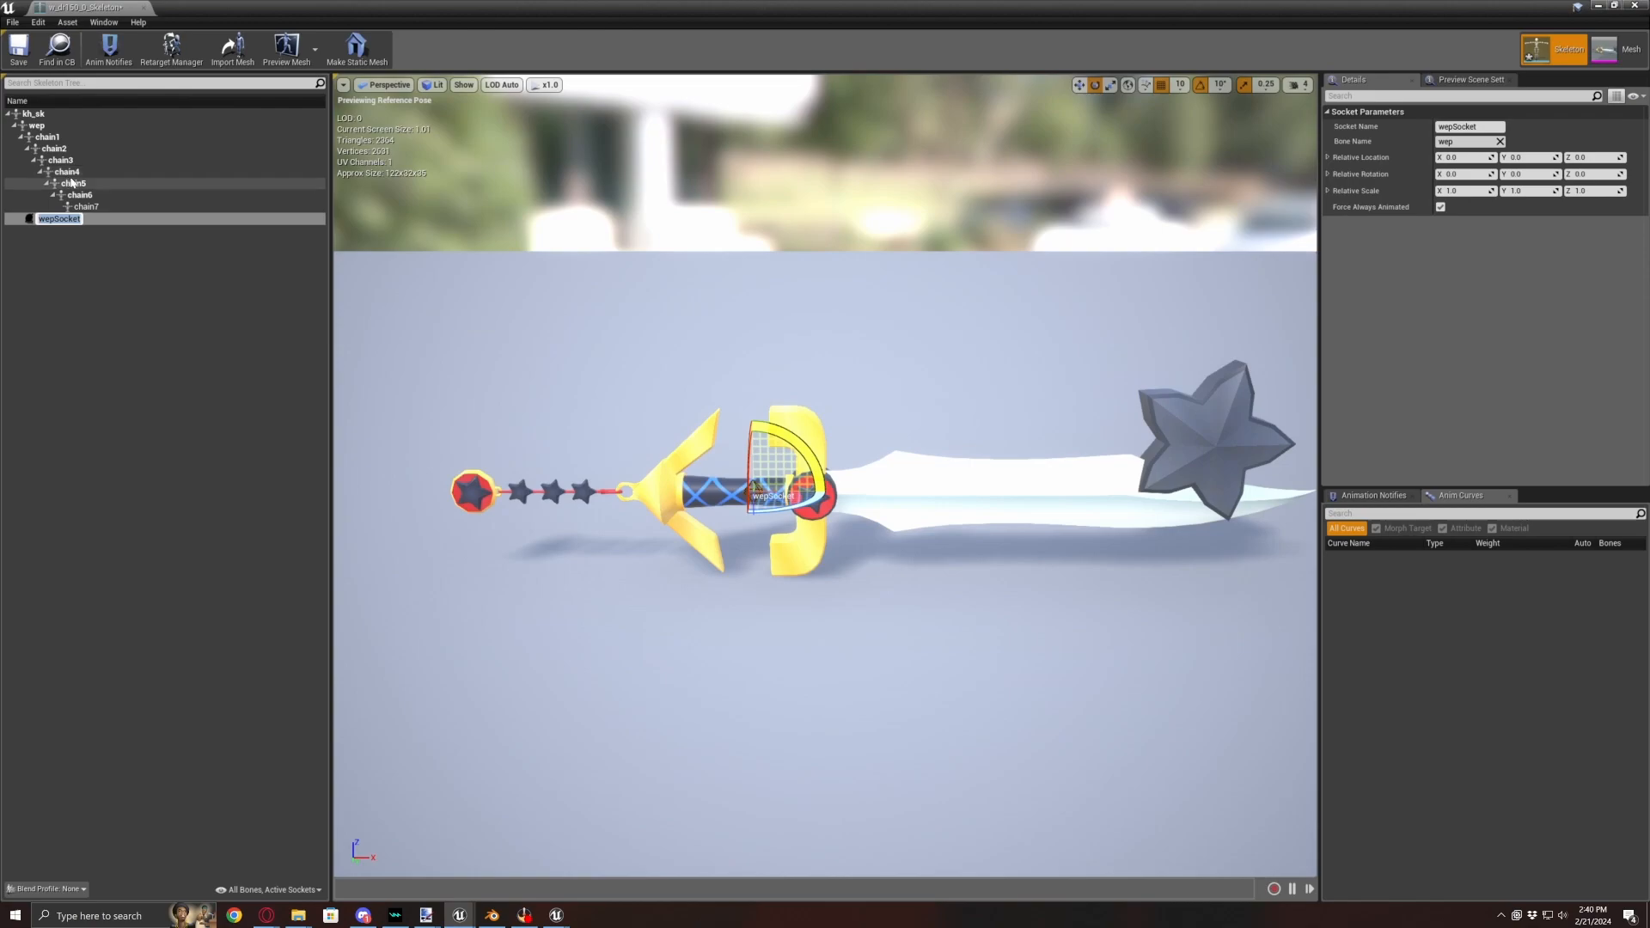
pyautogui.write('ATK_00')
pyautogui.press('Return')
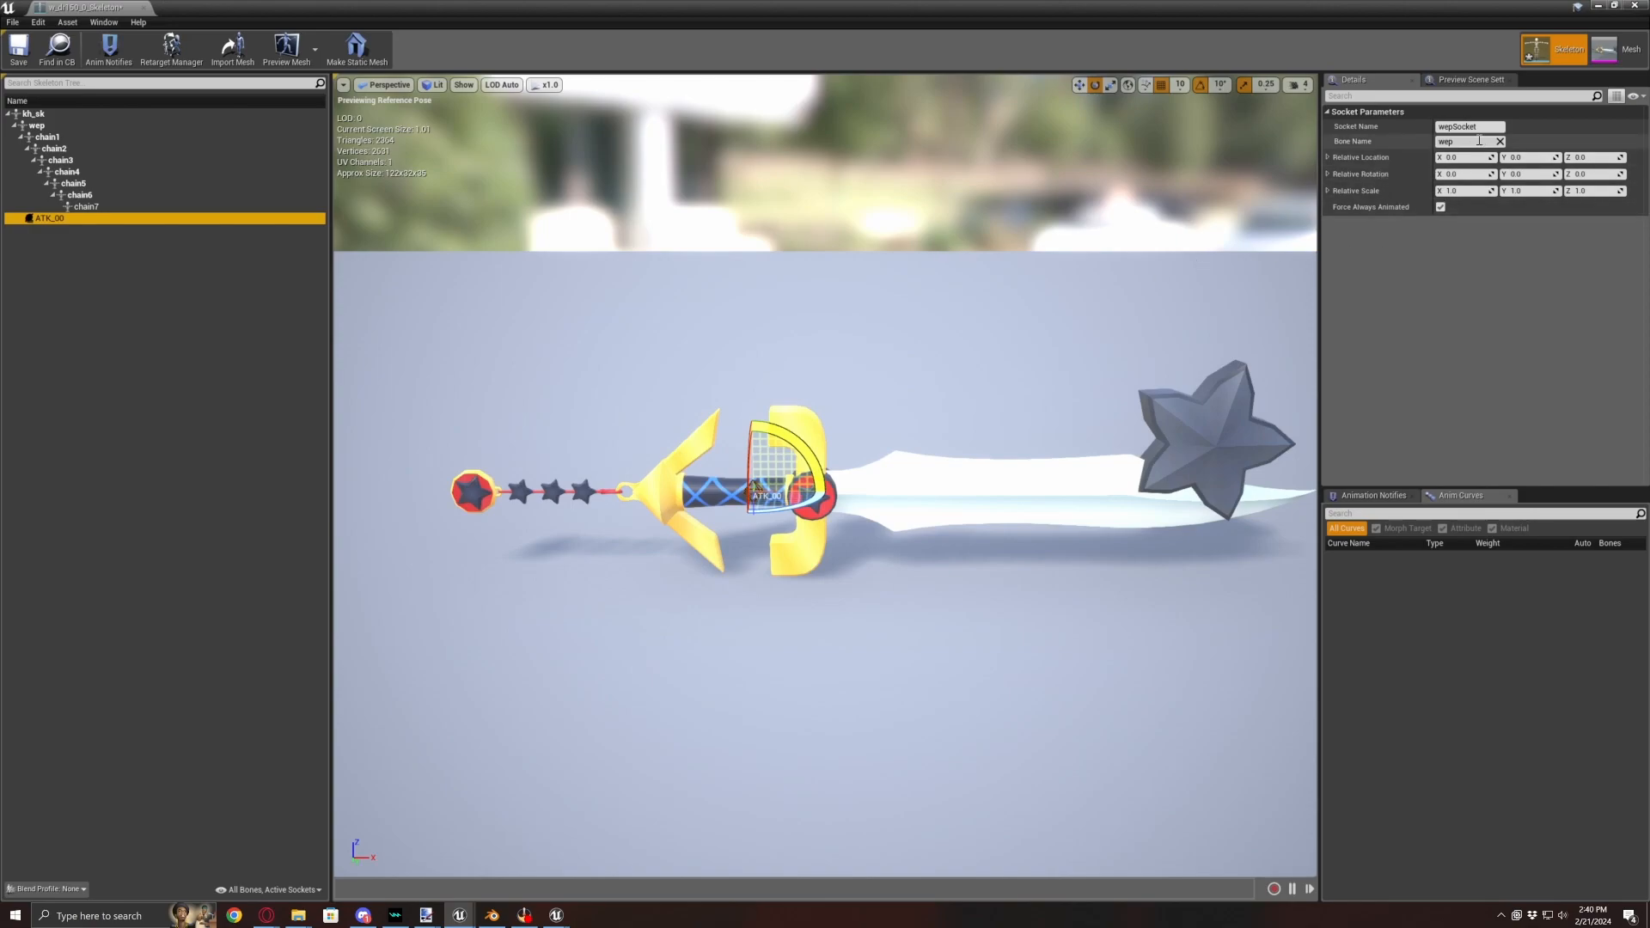
pyautogui.click(1452, 173)
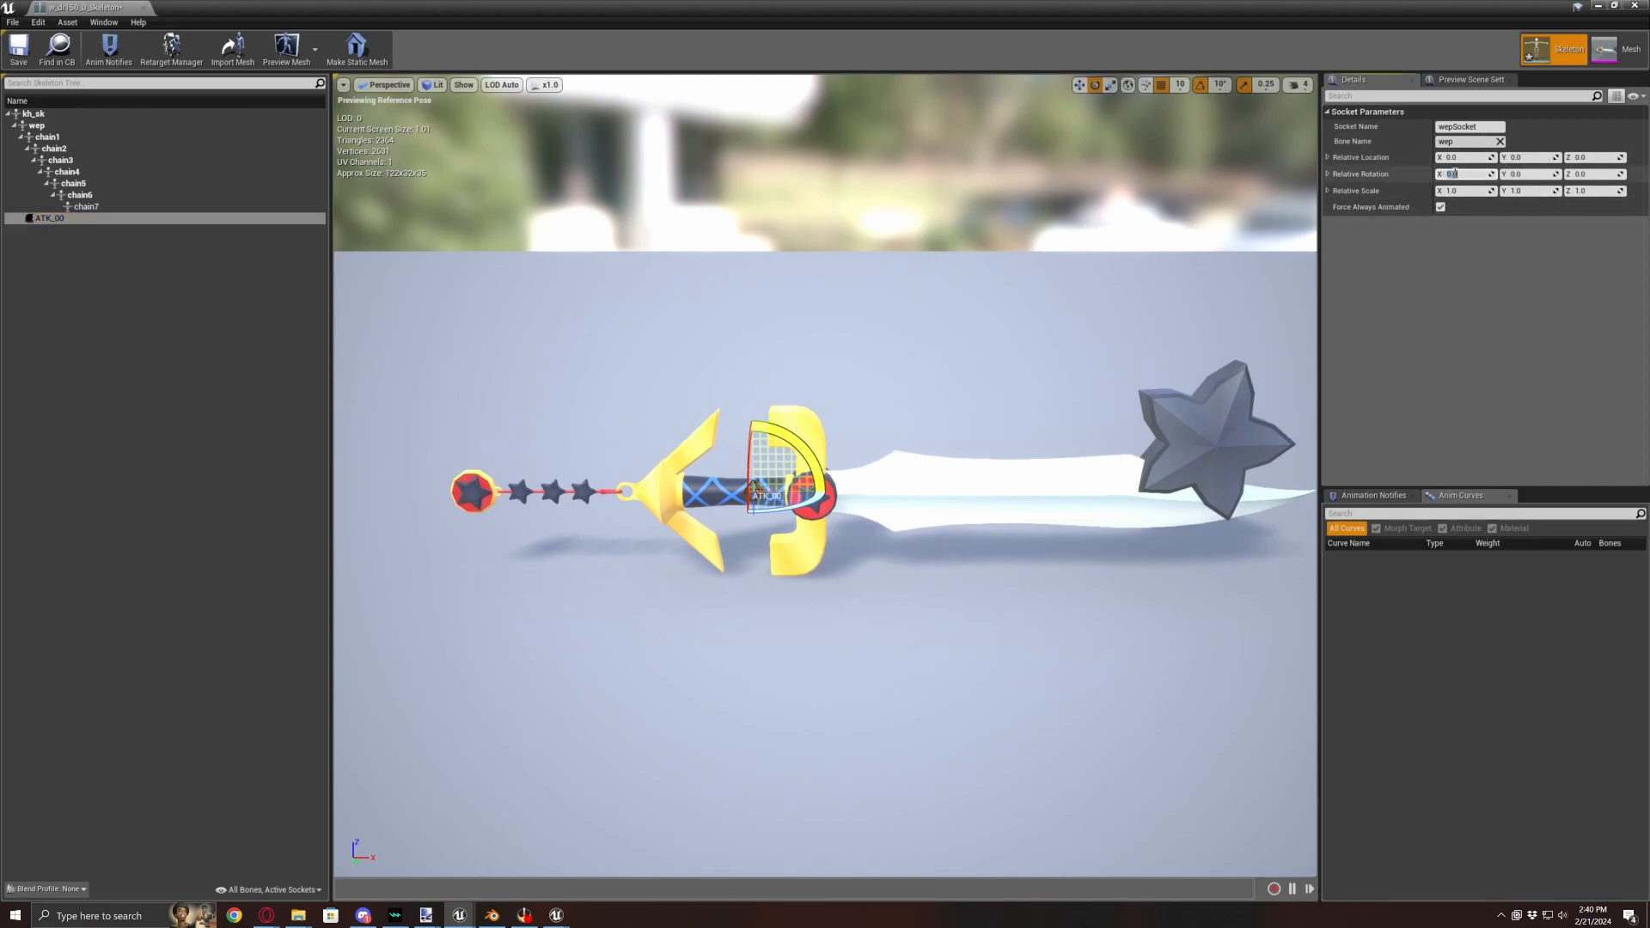
pyautogui.write('180')
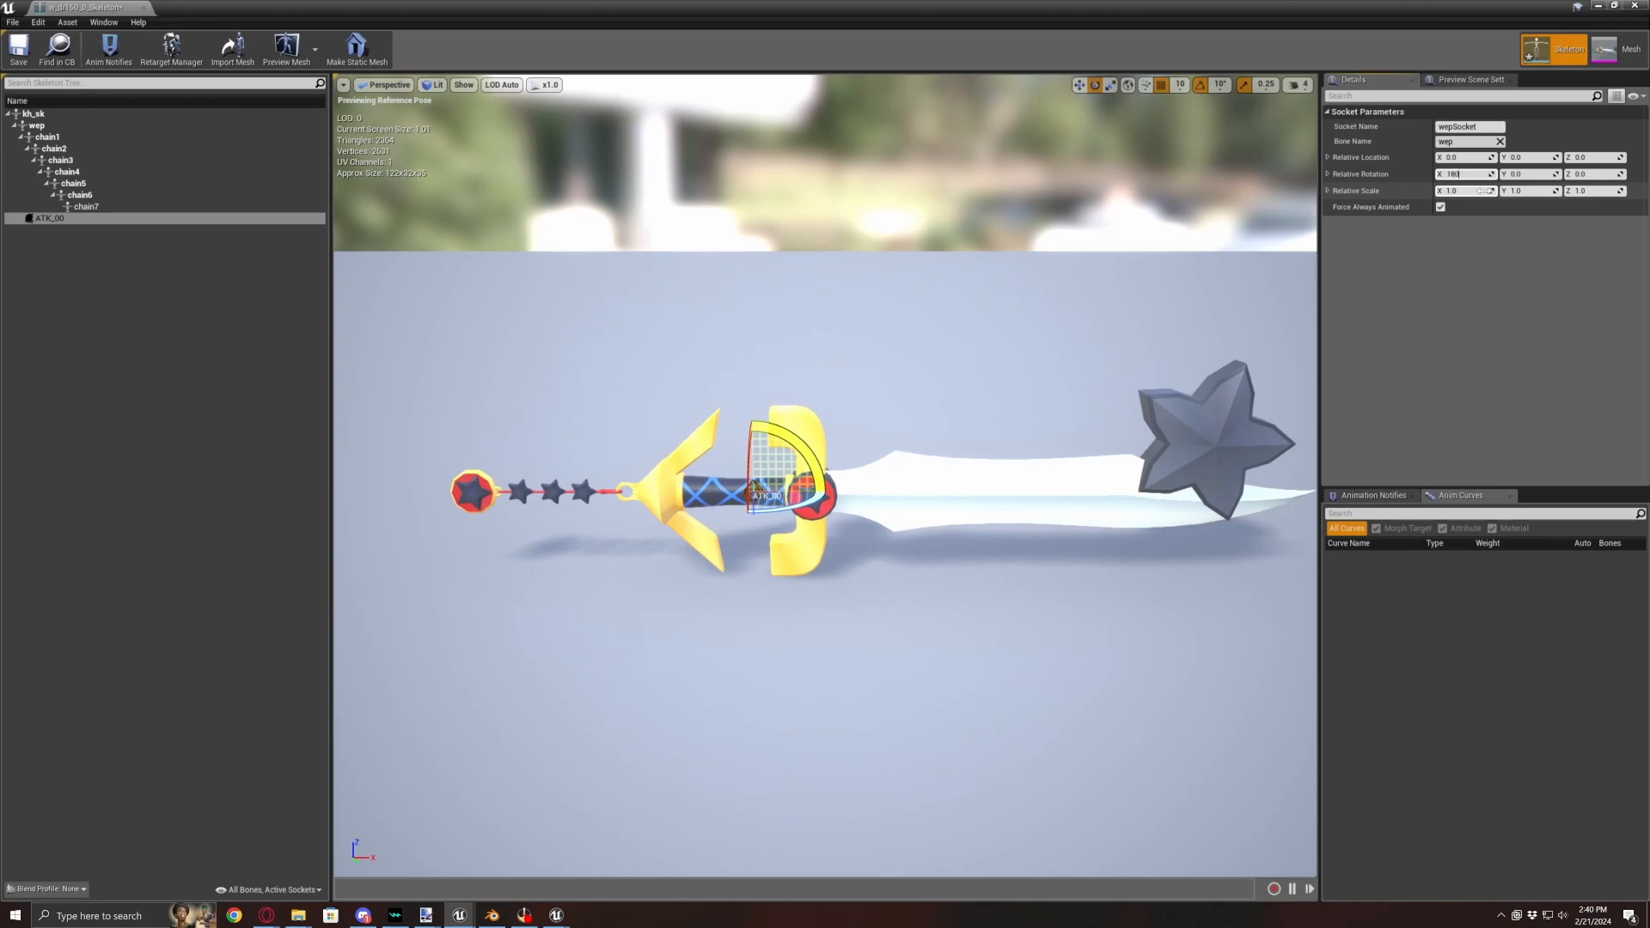
pyautogui.press('Return')
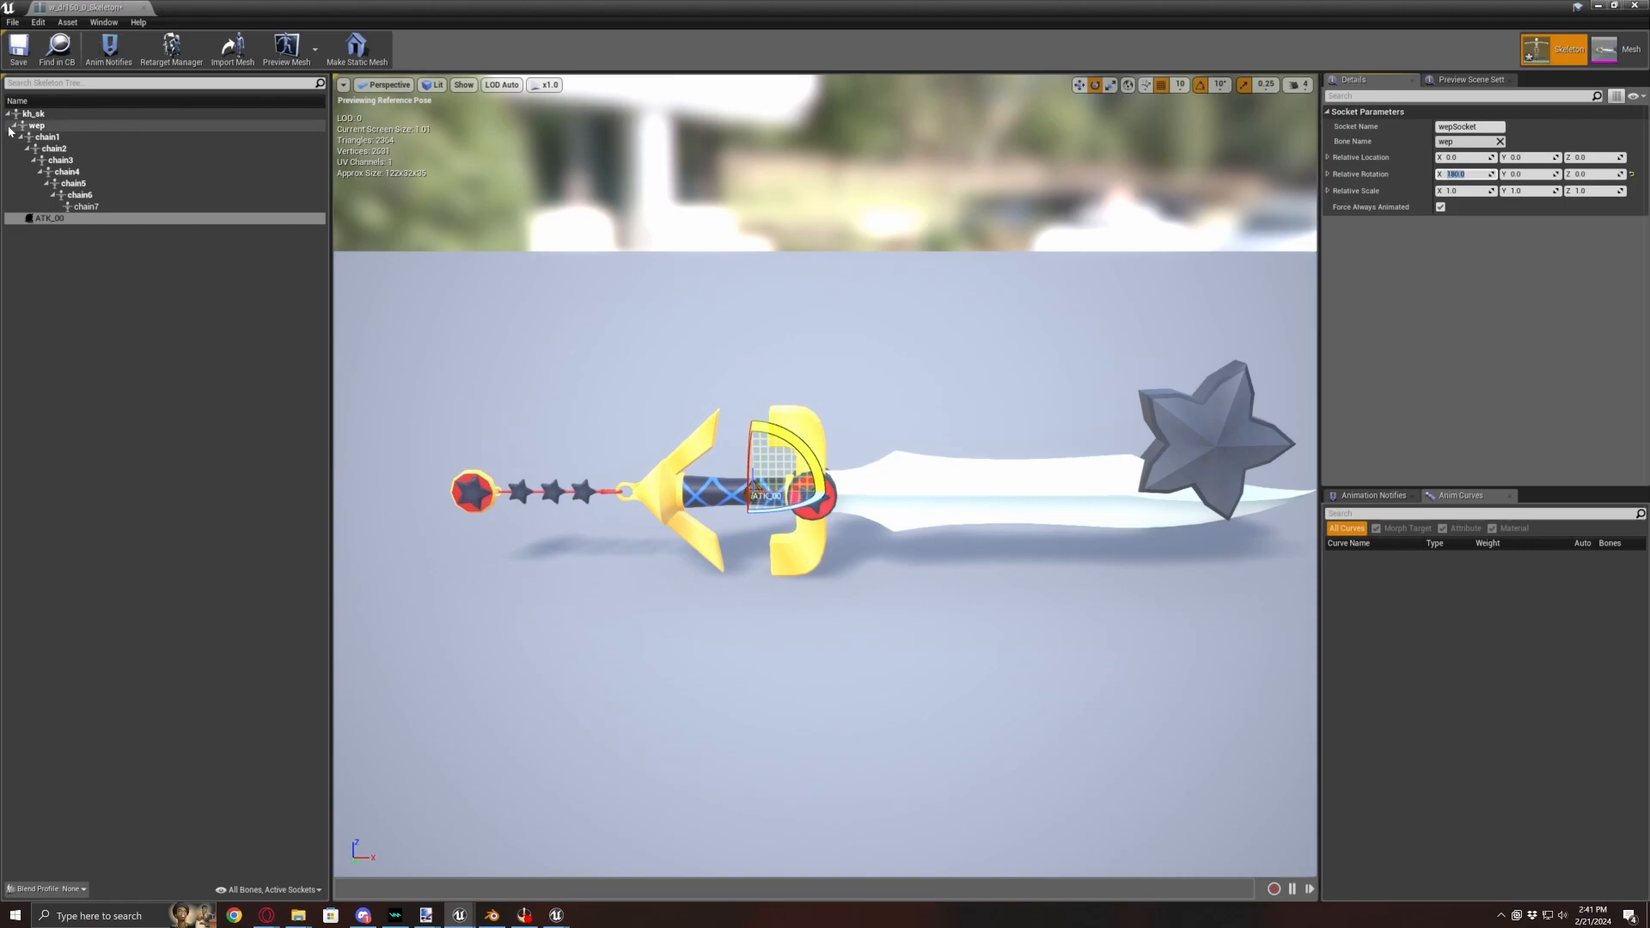
# - Add a second socket named ATK_01 to the wep bone and set its relative X rotation to 180
pyautogui.rightClick(36, 127)
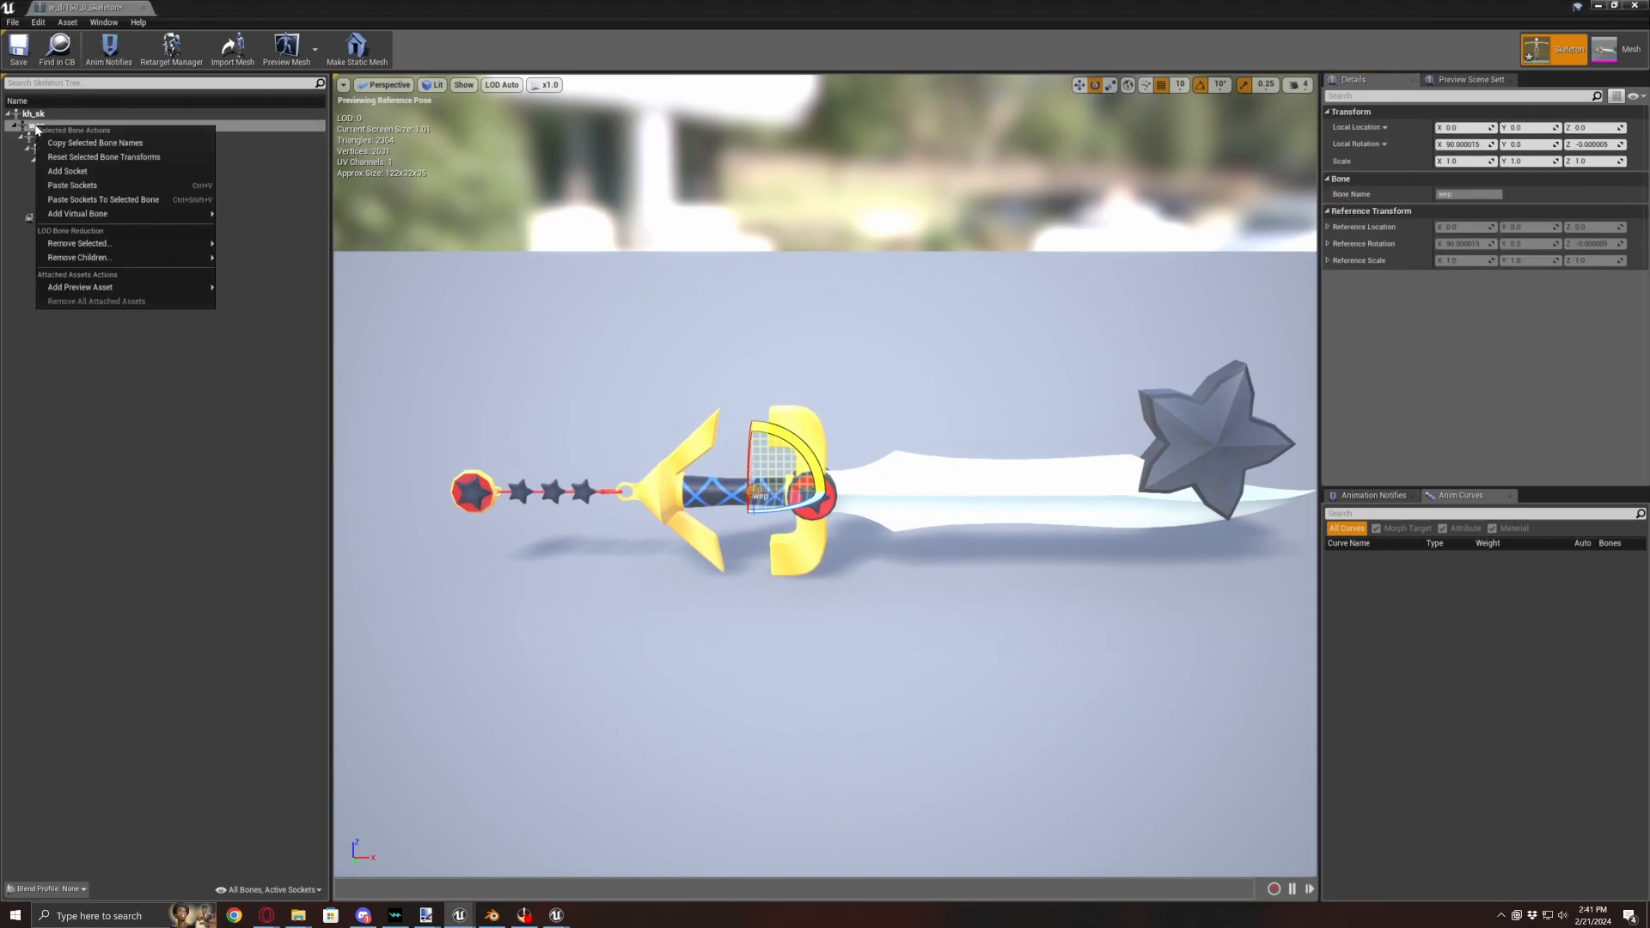
pyautogui.click(77, 172)
pyautogui.write('ATK_01')
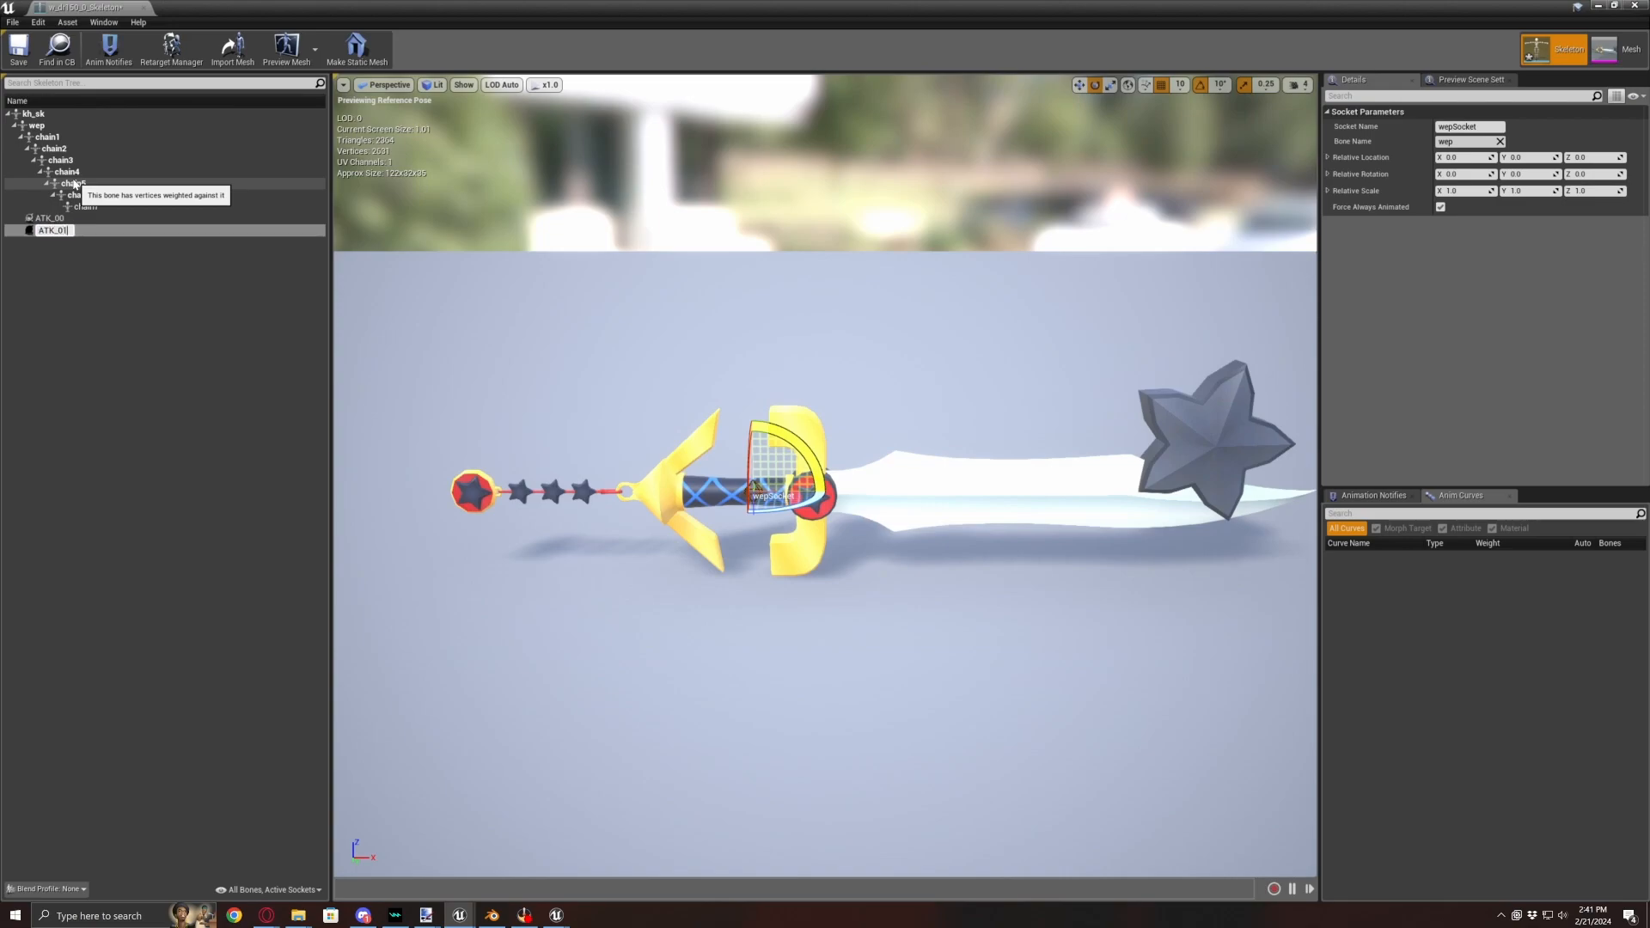
pyautogui.press('Return')
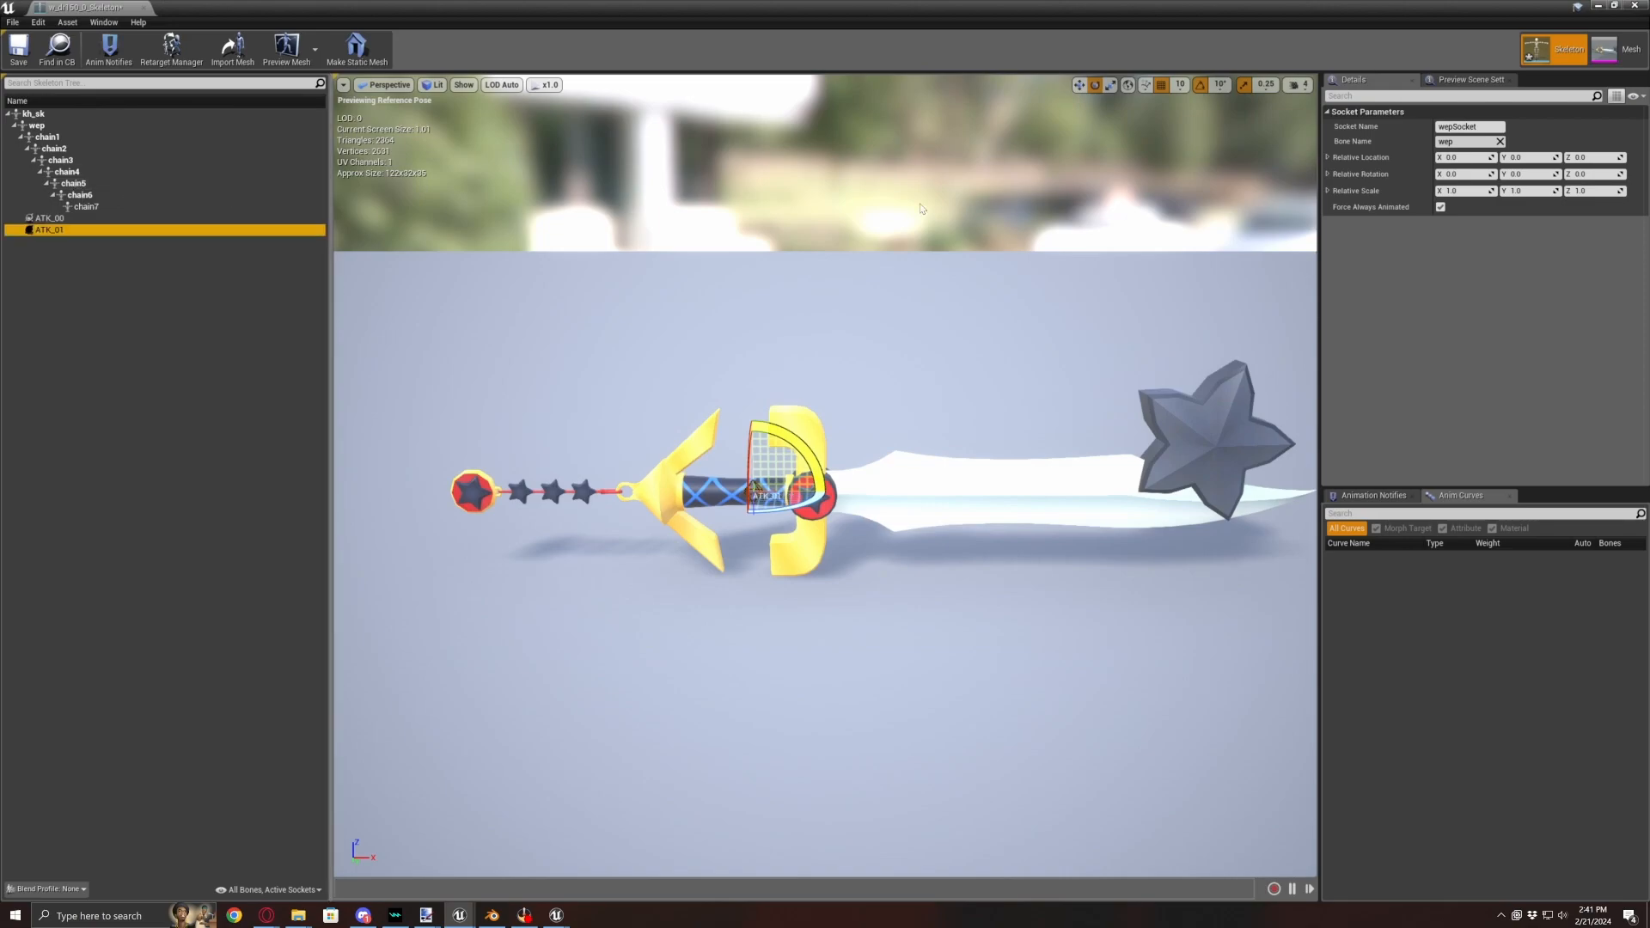
pyautogui.click(1461, 174)
pyautogui.write('180')
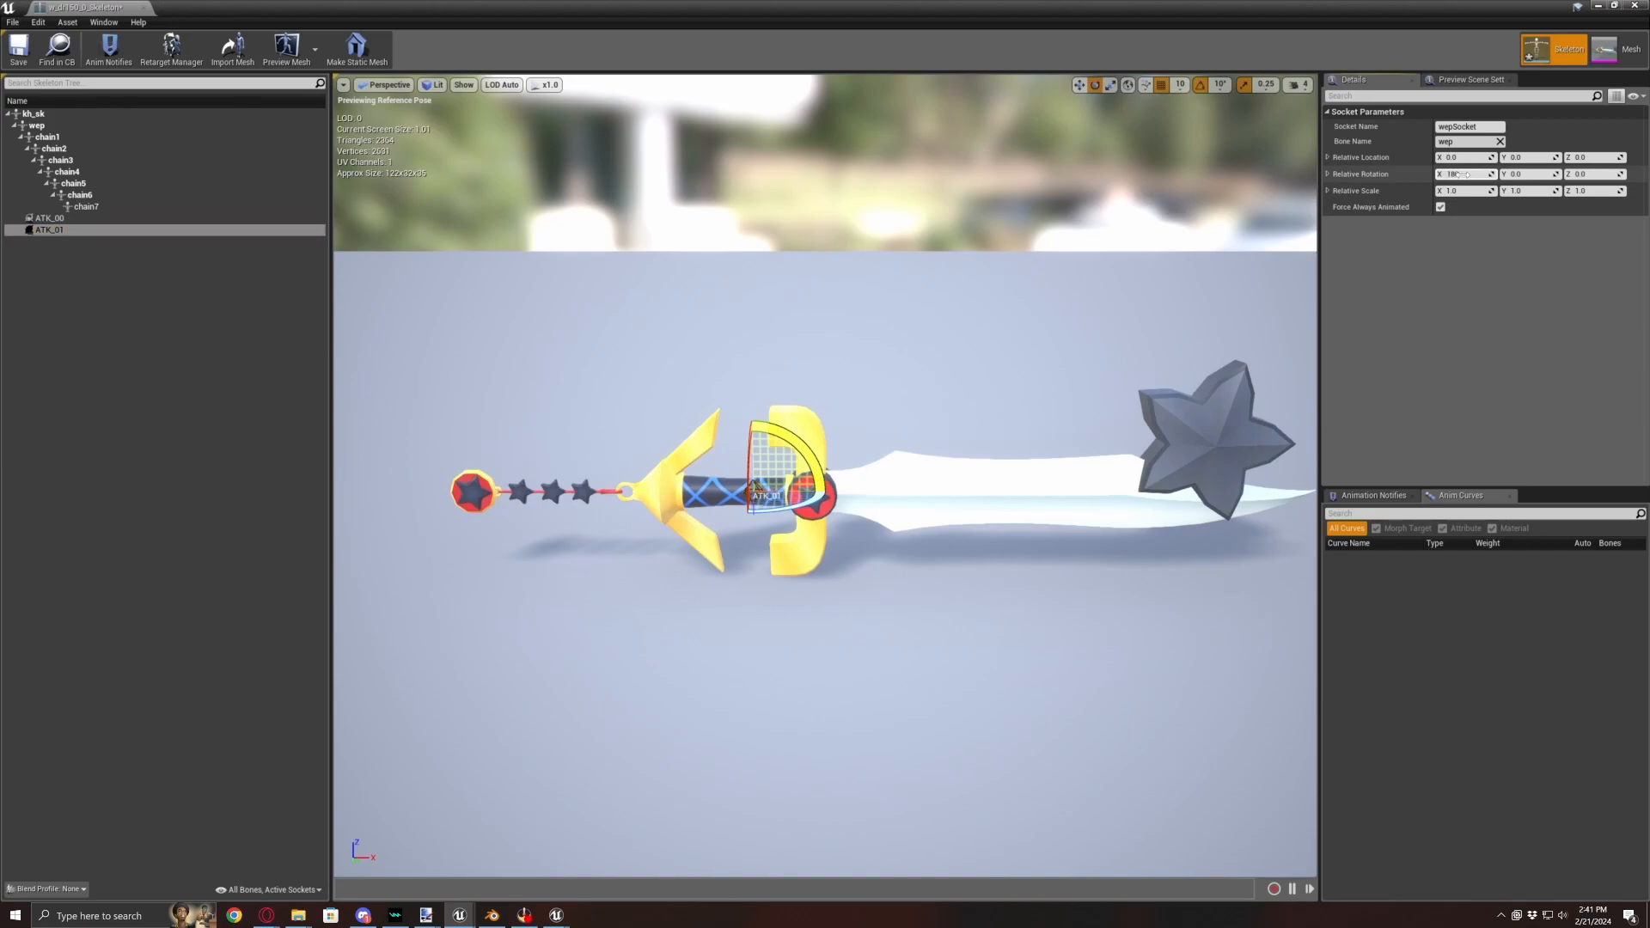
pyautogui.press('Return')
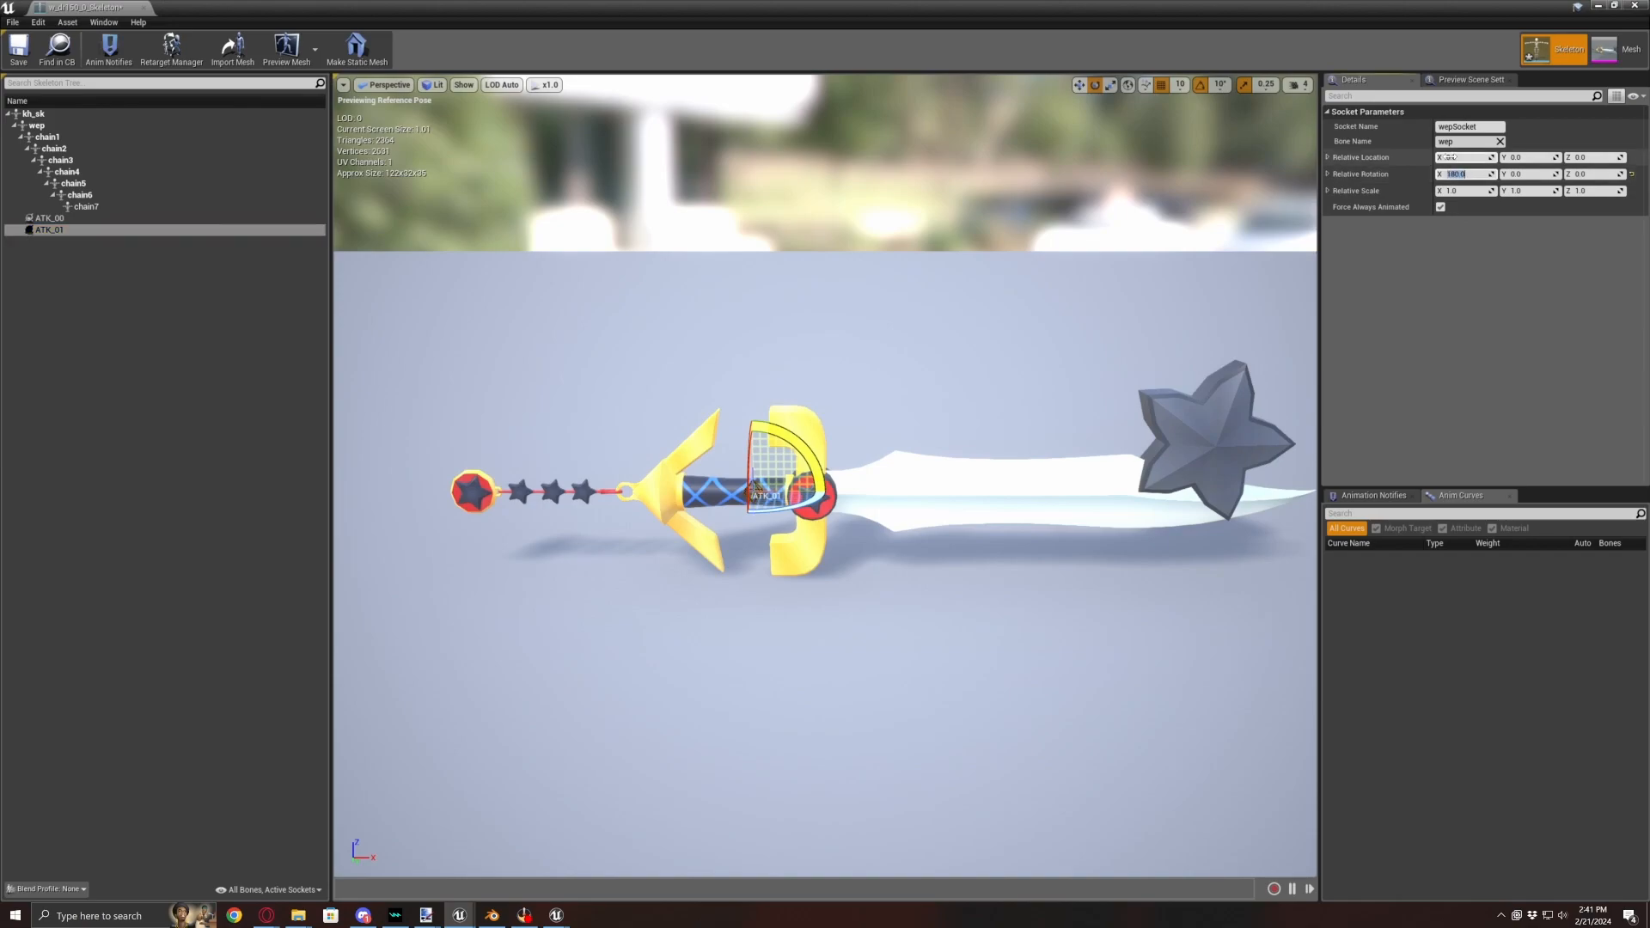
# - Move the ATK_01 socket to the tip of the blade with a relative X location of 91.5
pyautogui.moveTo(871, 280); pyautogui.dragTo(1031, 348, button='middle')
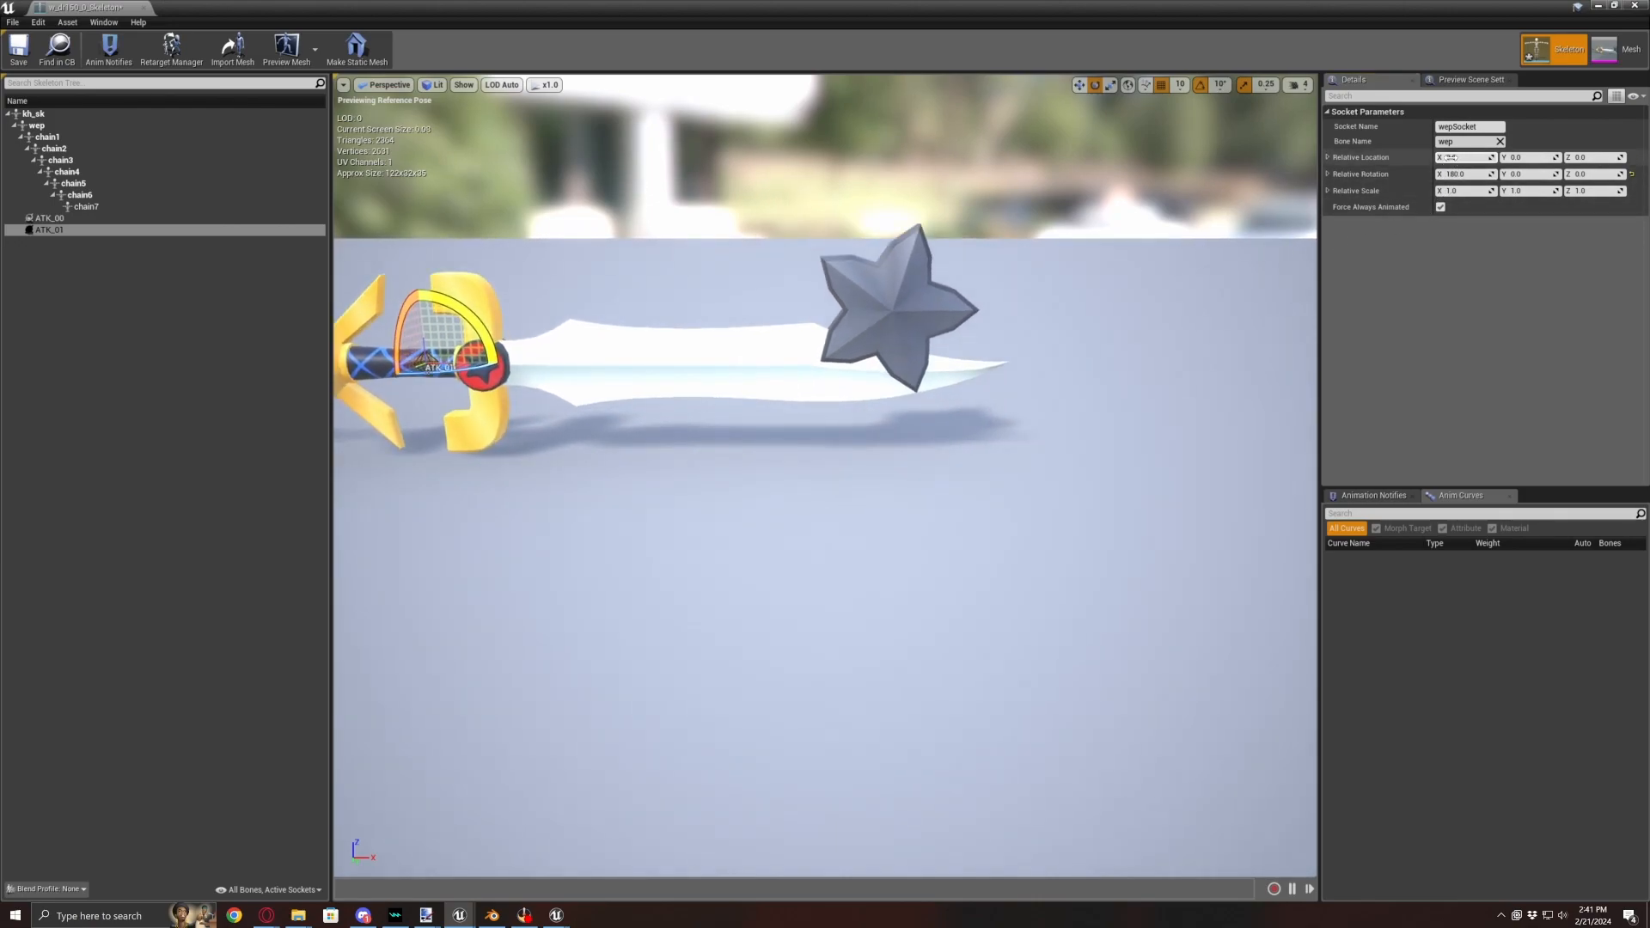
pyautogui.moveTo(1445, 158); pyautogui.dragTo(1510, 157)
pyautogui.moveTo(932, 263); pyautogui.dragTo(1115, 313, button='middle')
pyautogui.scroll(5, 933, 264)
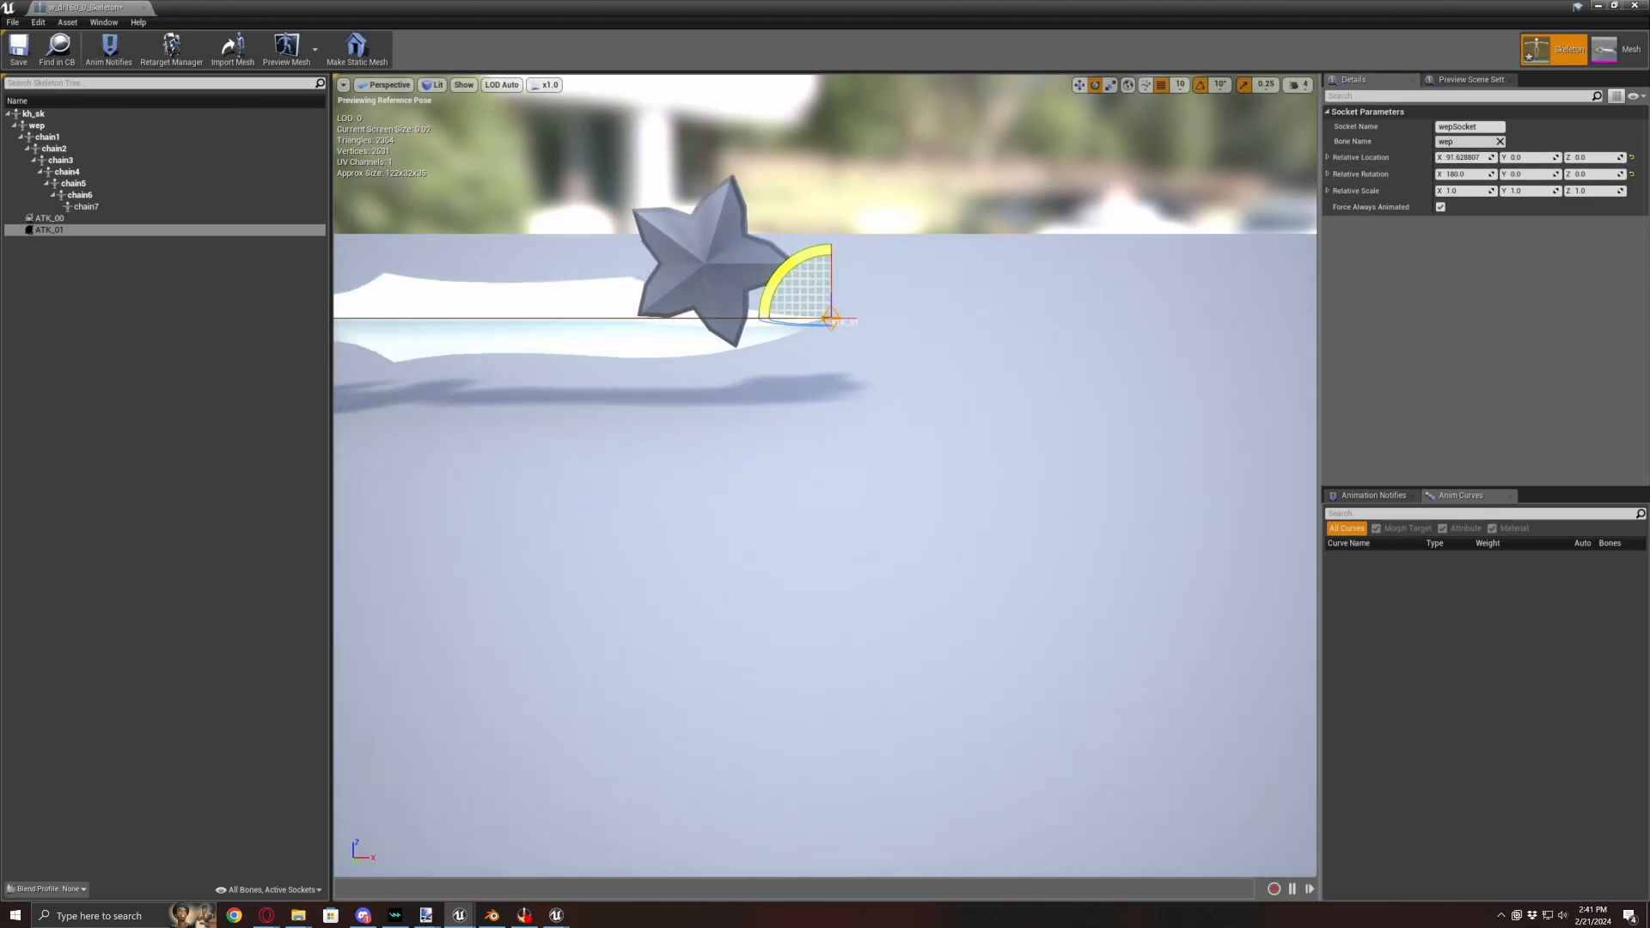
pyautogui.moveTo(932, 264); pyautogui.dragTo(892, 109, button='middle')
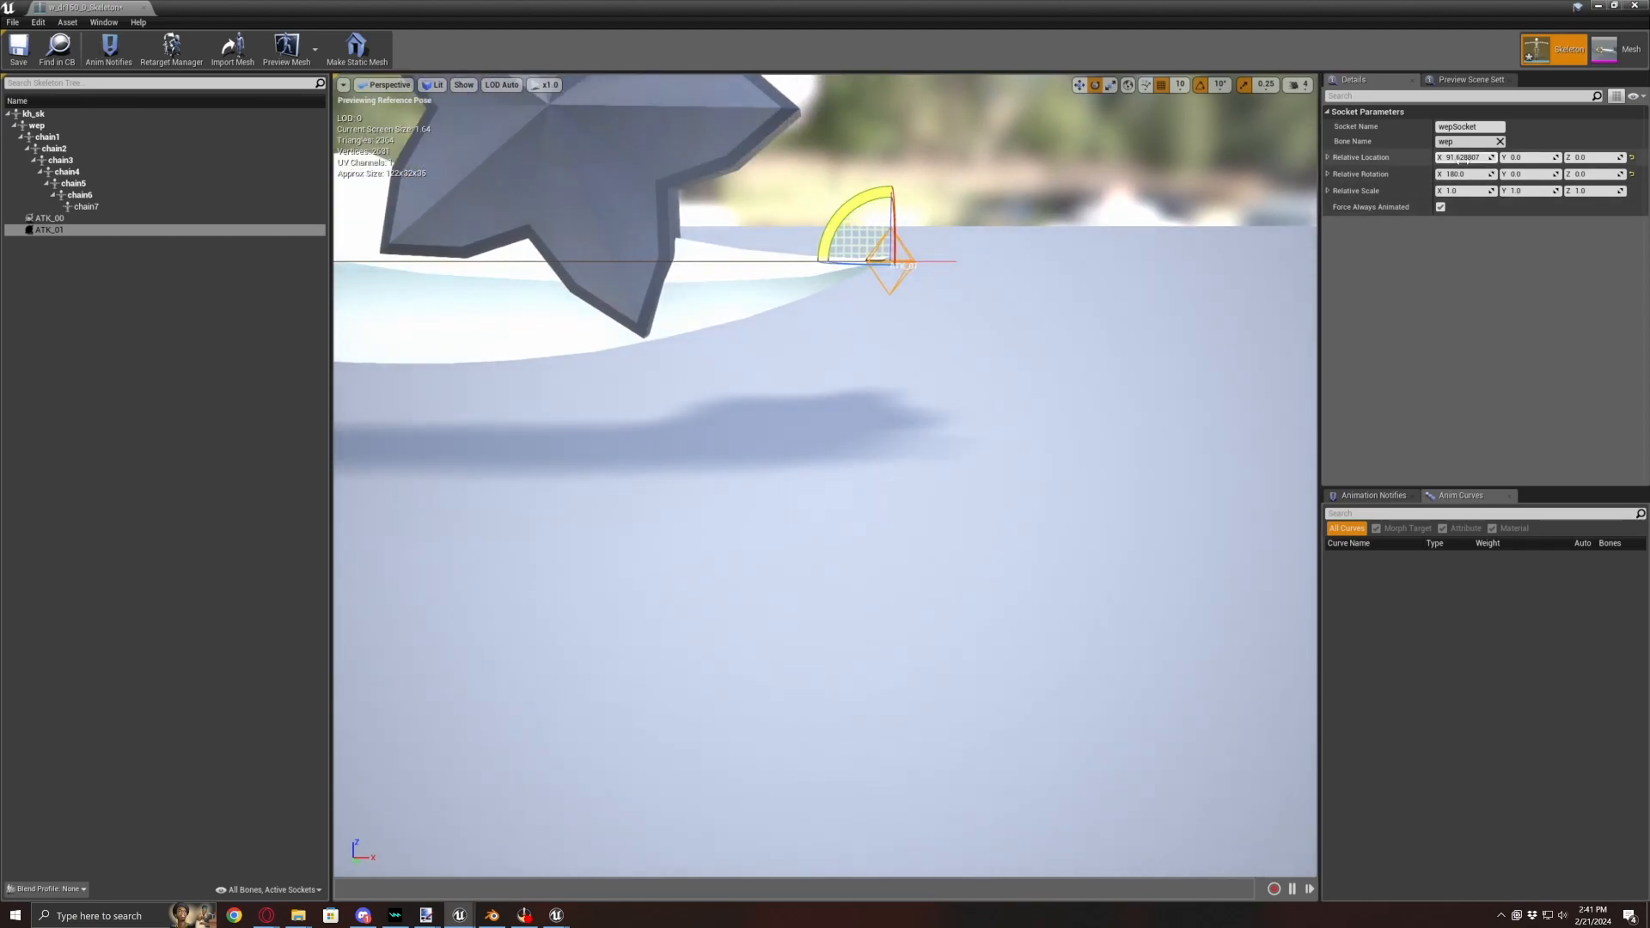
pyautogui.click(1462, 162)
pyautogui.write('91.5')
pyautogui.press('Return')
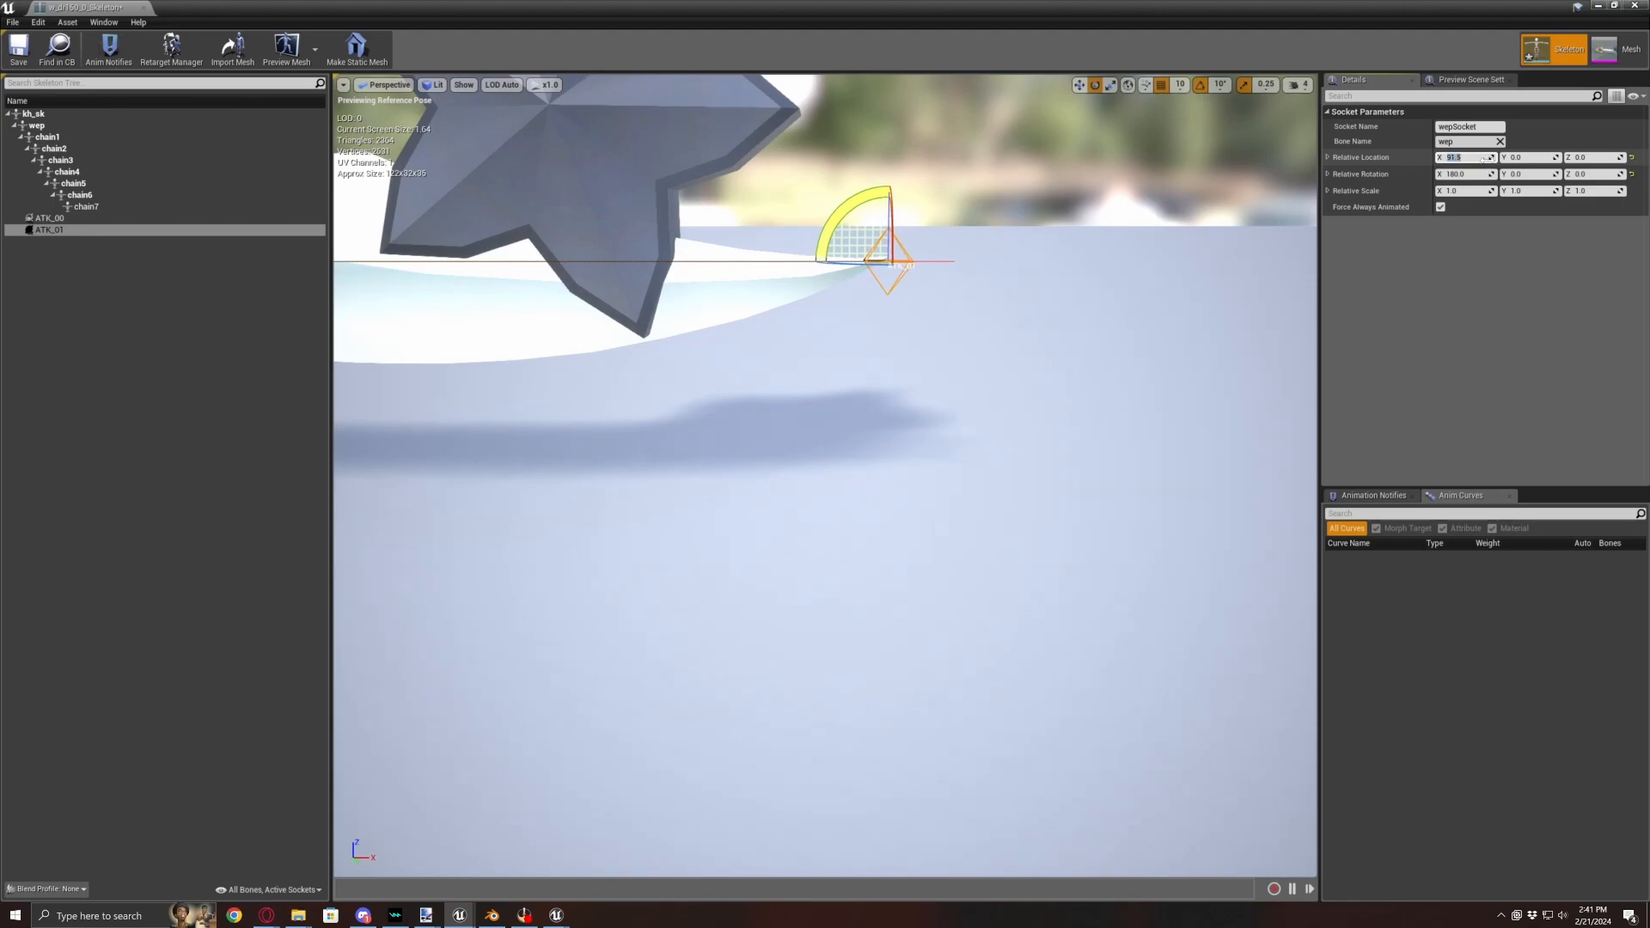
pyautogui.scroll(-6, 883, 312)
pyautogui.moveTo(785, 442); pyautogui.dragTo(535, 493, button='middle')
pyautogui.moveTo(774, 429); pyautogui.dragTo(757, 463, button='middle')
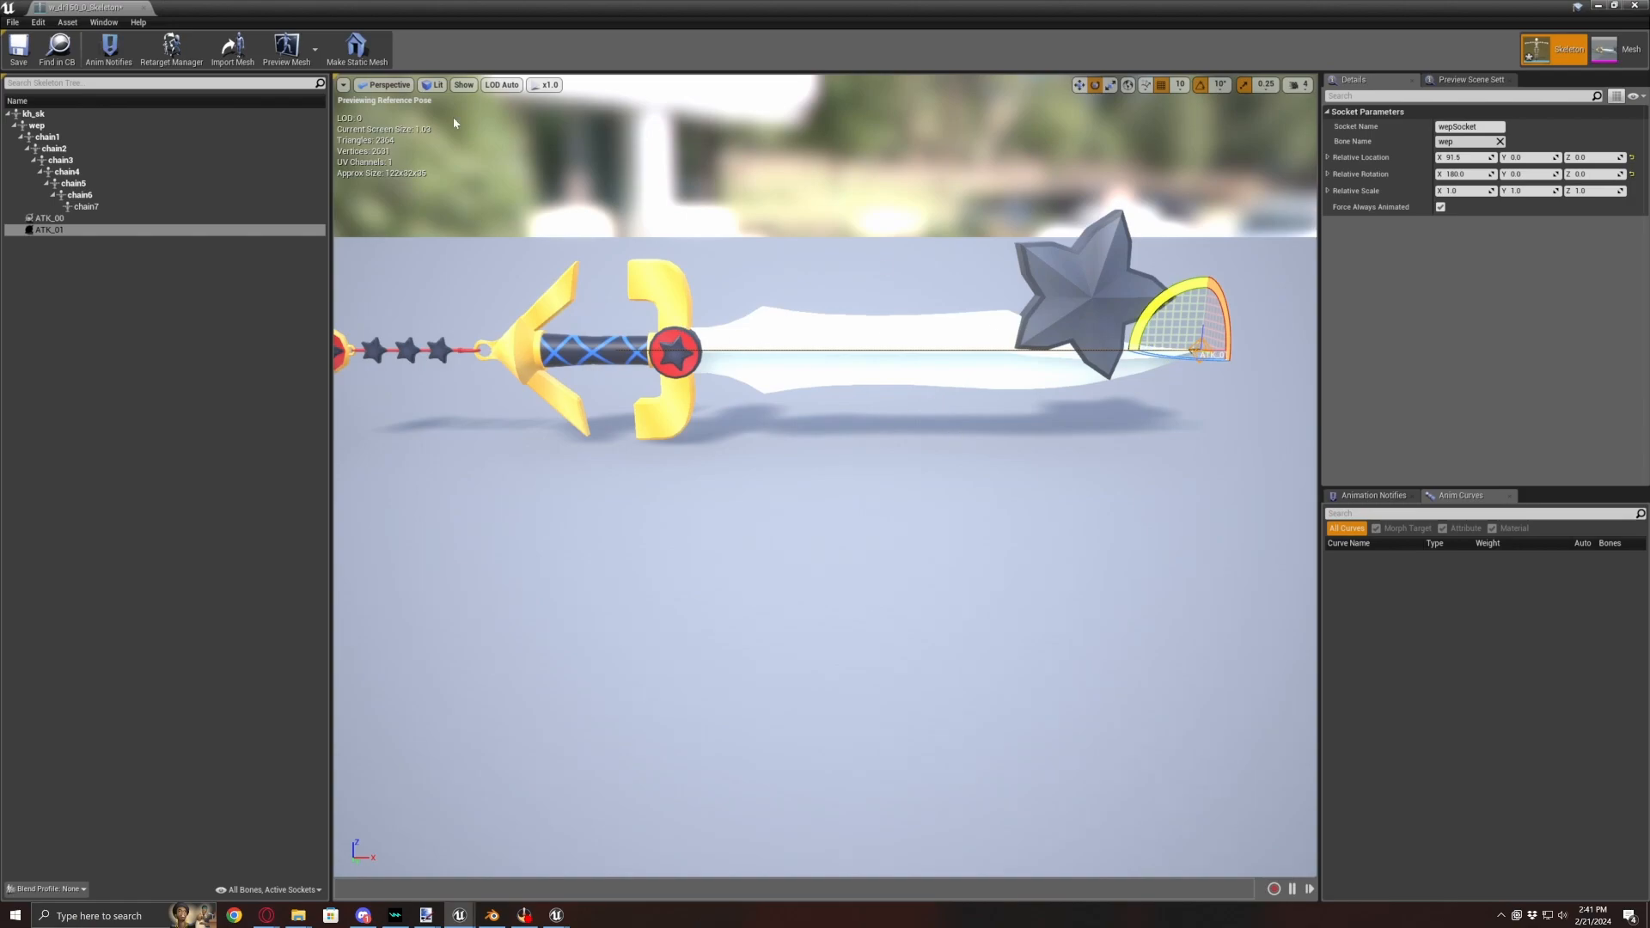
# - Add a socket named vfx_call to the wep bone and set its relative X rotation to 180
pyautogui.rightClick(44, 130)
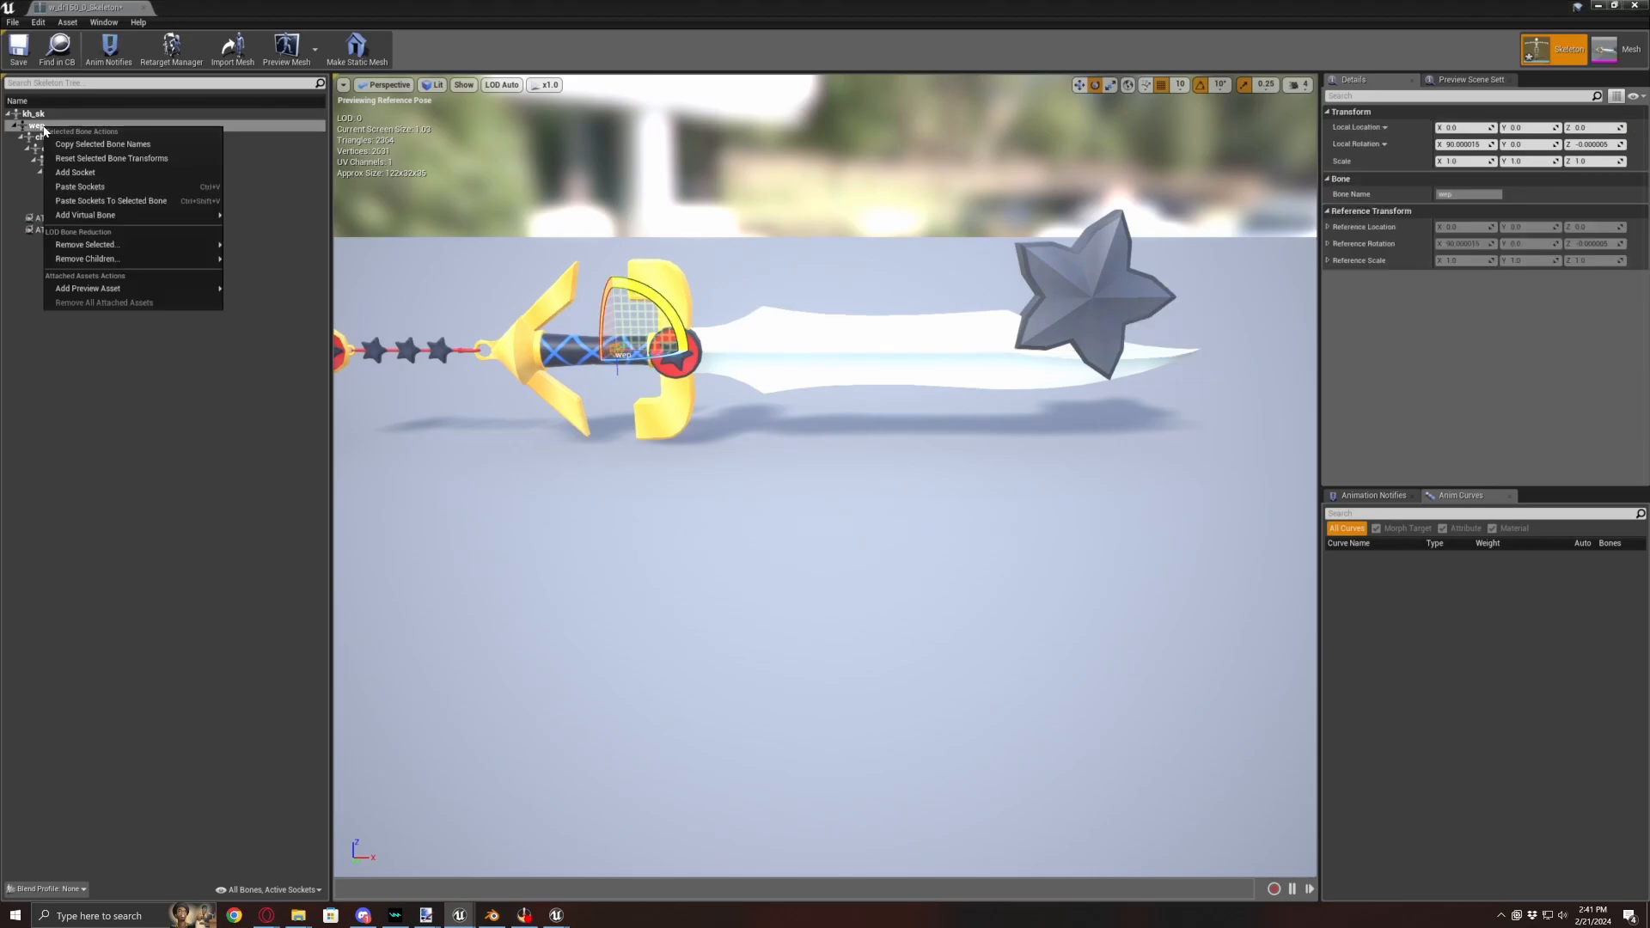
pyautogui.click(81, 181)
pyautogui.write('v')
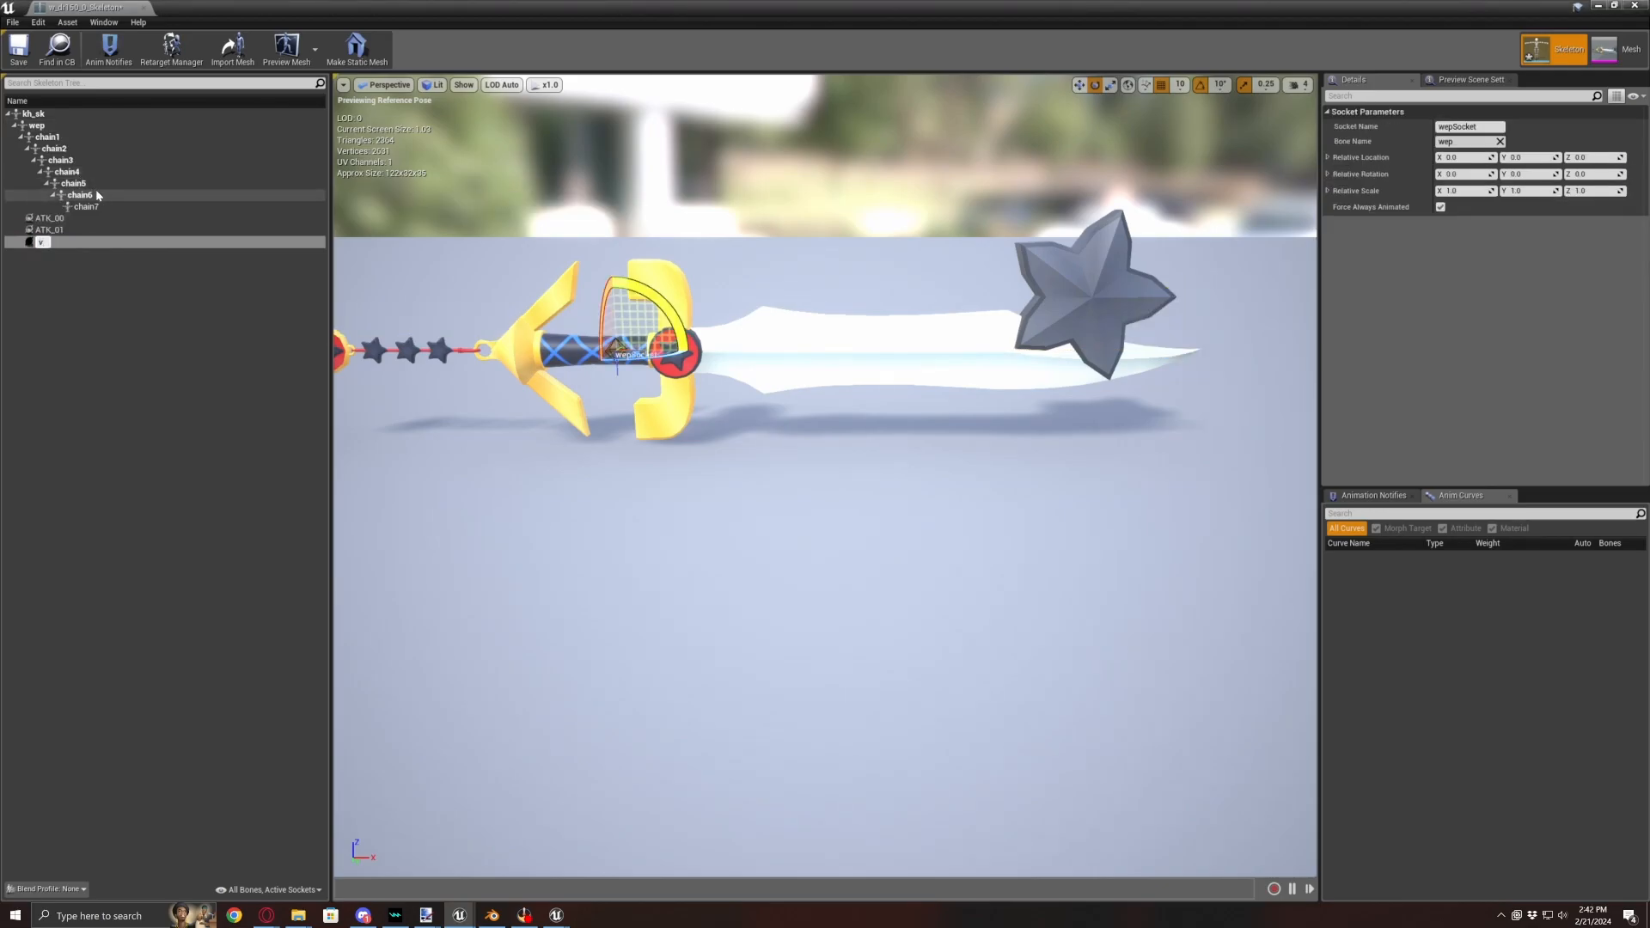
pyautogui.write('fx_call')
pyautogui.press('Return')
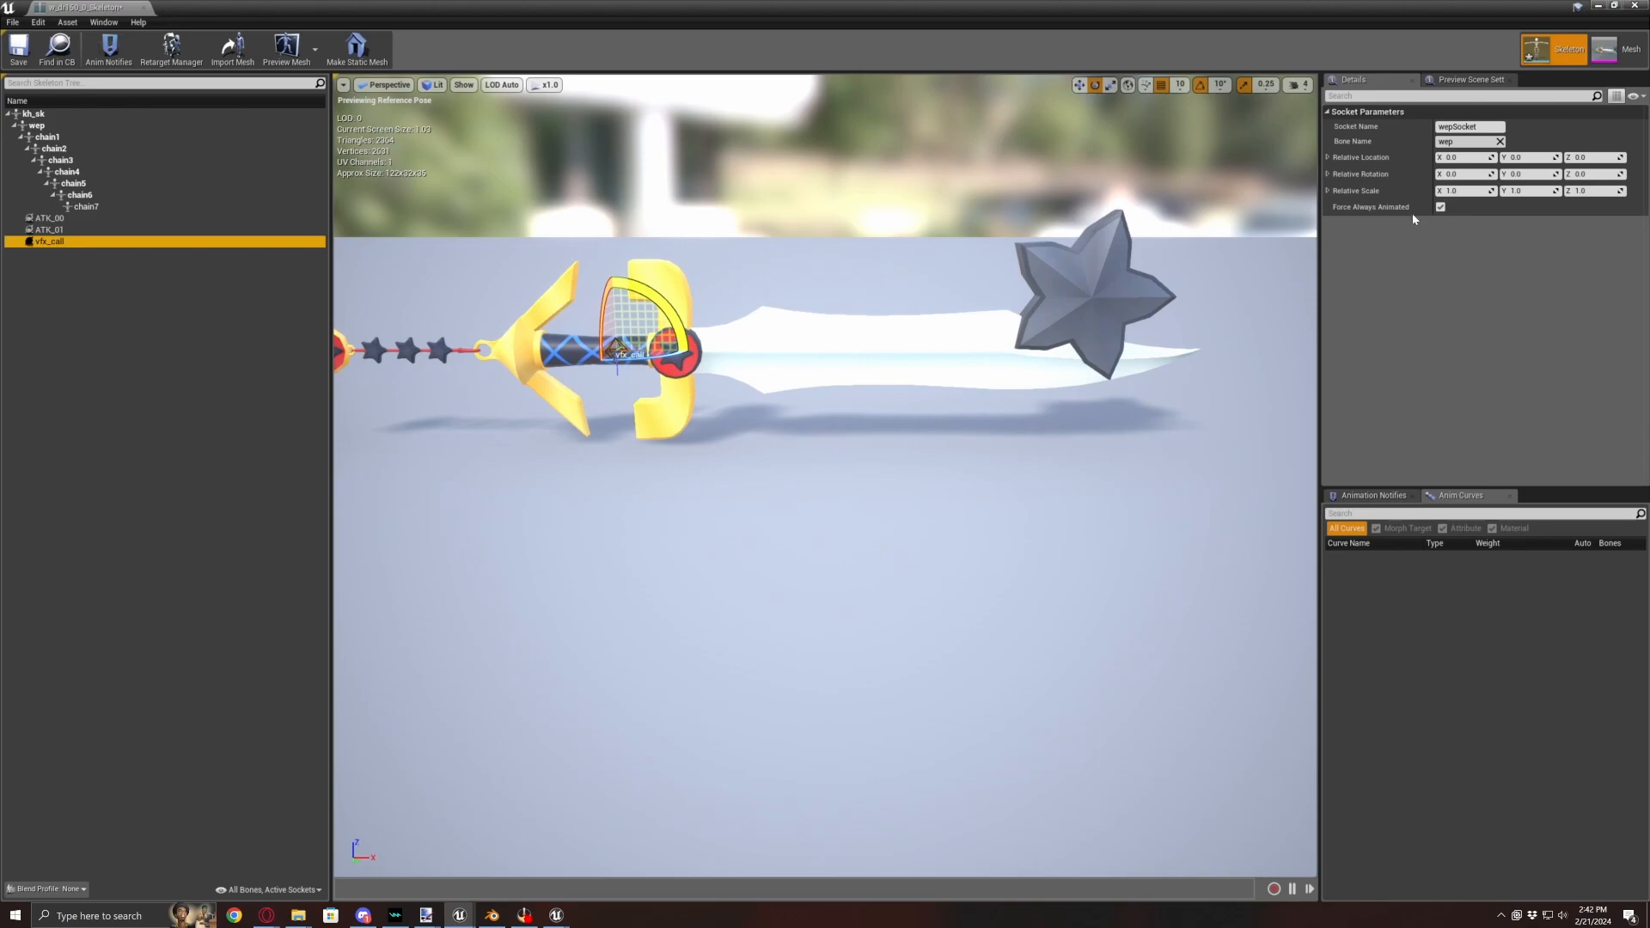
pyautogui.click(1461, 175)
pyautogui.write('180')
pyautogui.press('Return')
# - Move the vfx_call socket along the blade to the star, with a relative X location of 75
pyautogui.moveTo(1463, 158); pyautogui.dragTo(1563, 158)
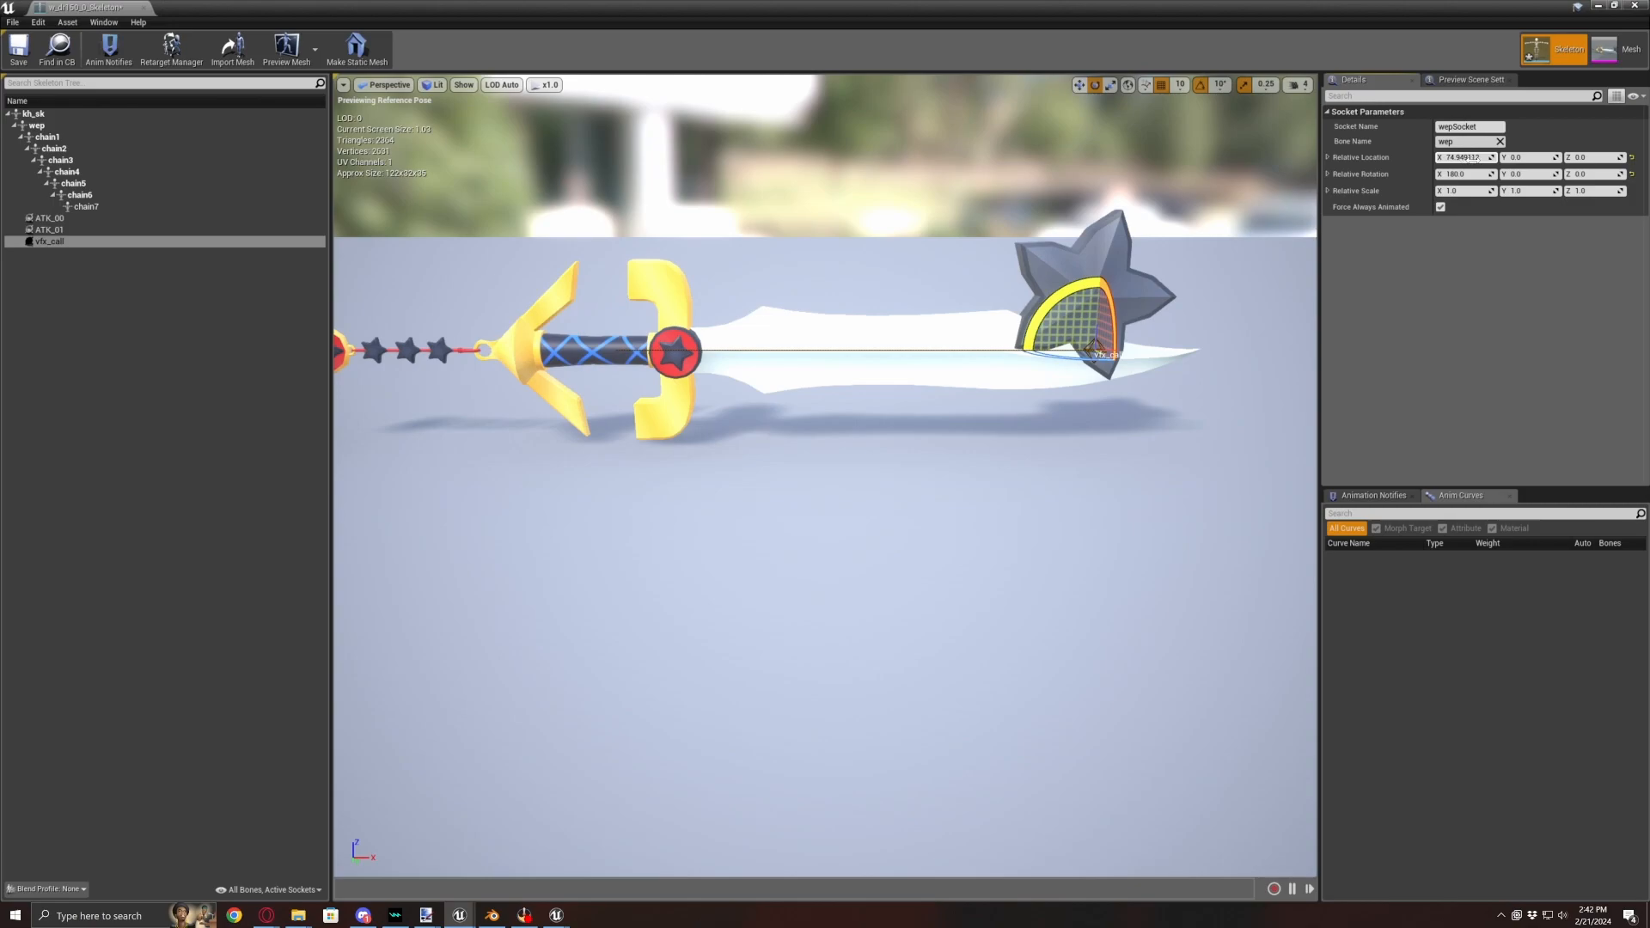
pyautogui.click(1470, 157)
pyautogui.write('75')
pyautogui.press('Return')
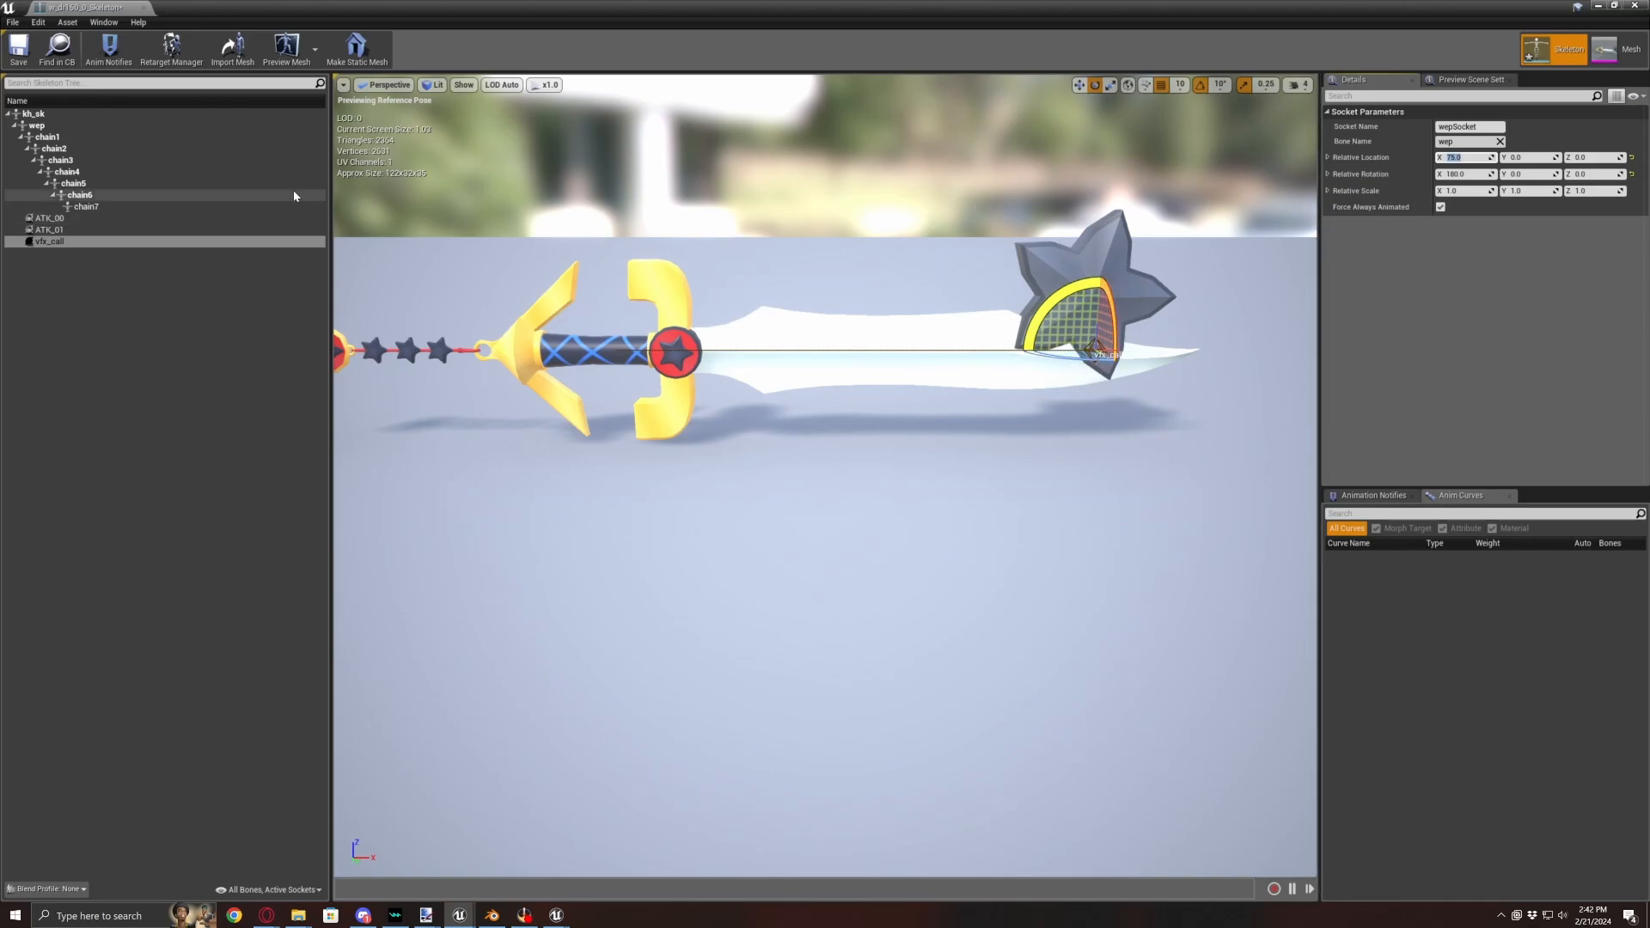
# - Add a socket named vfx_top to the wep bone and set its relative X rotation to 180
pyautogui.rightClick(38, 126)
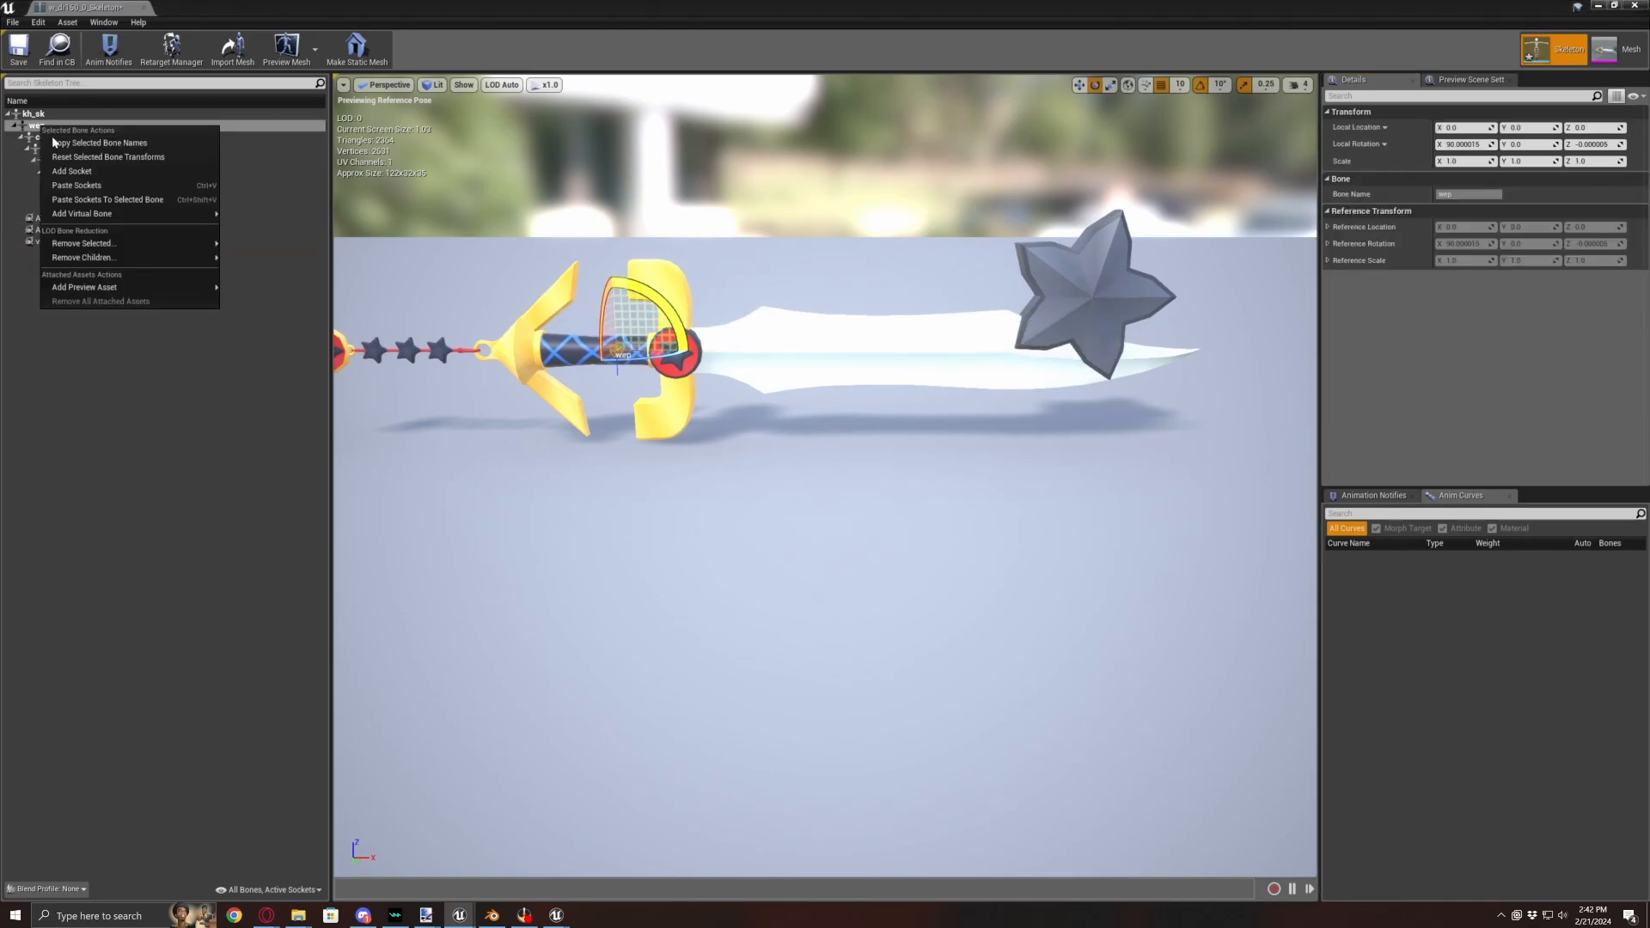
pyautogui.click(71, 172)
pyautogui.write('vfx_top')
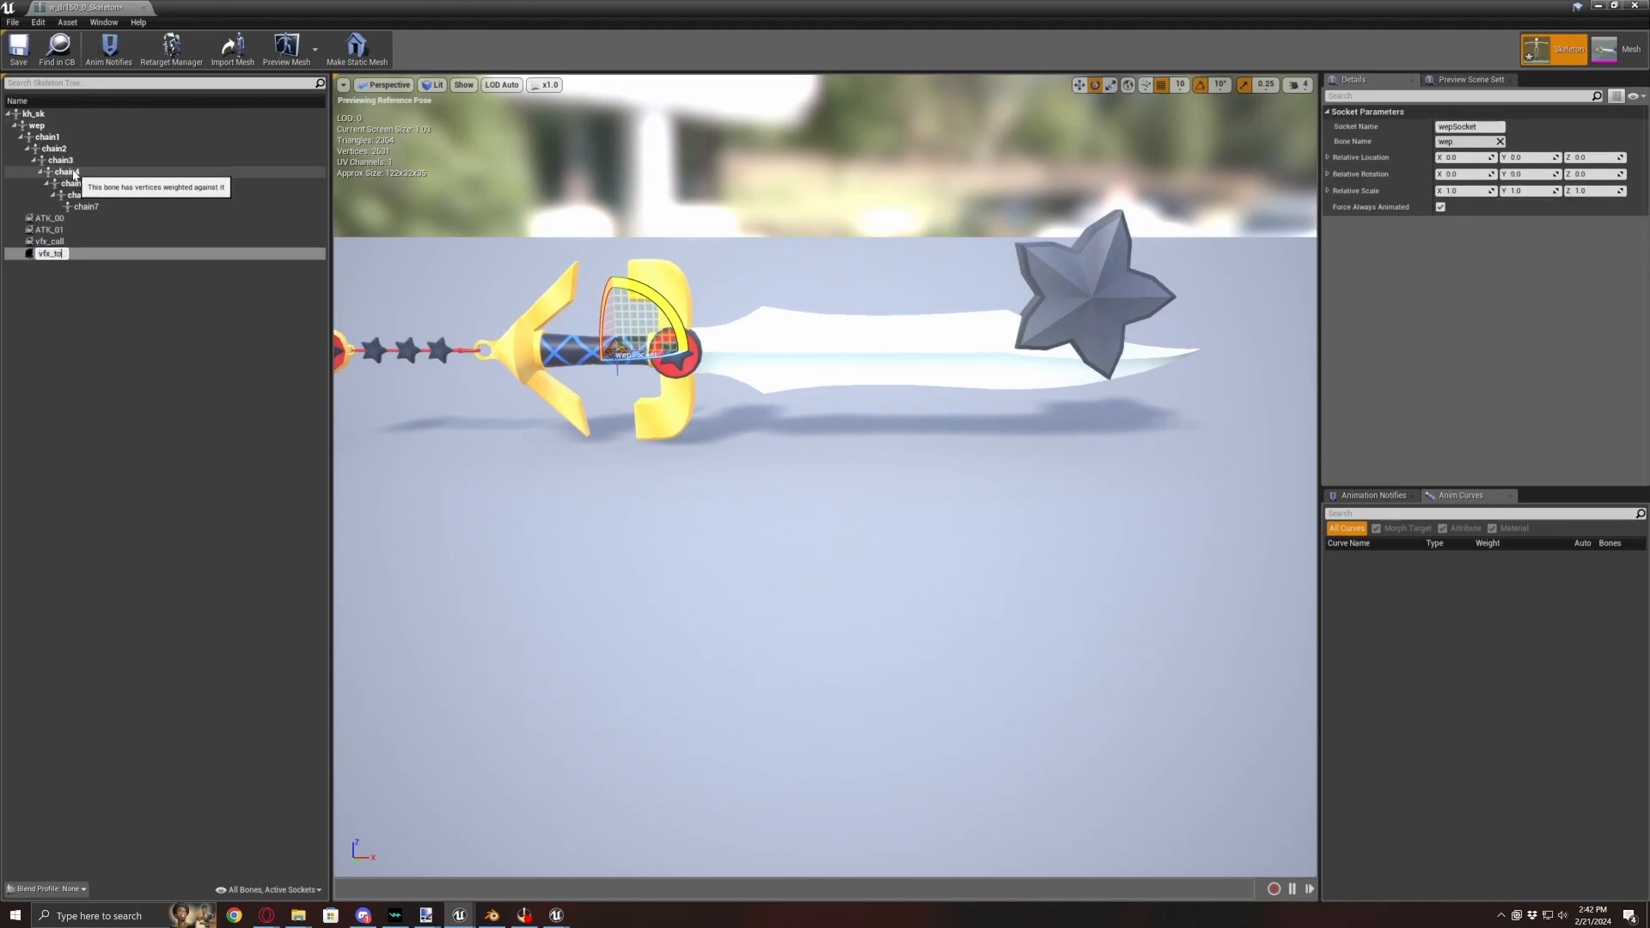
pyautogui.press('Return')
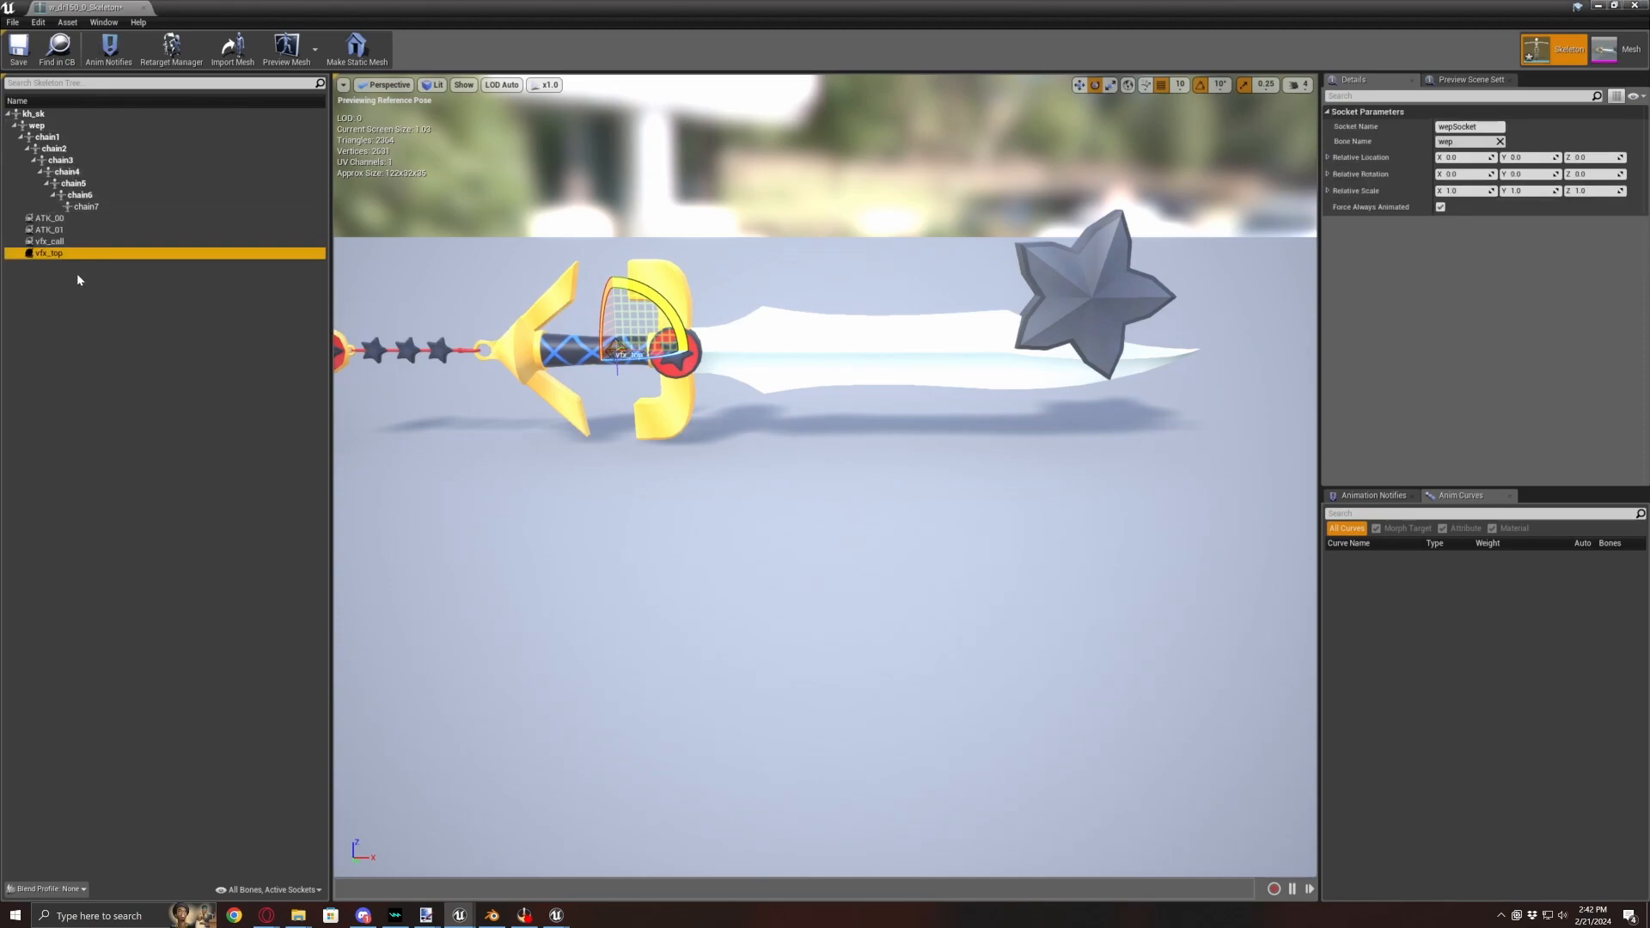
pyautogui.click(1460, 173)
pyautogui.write('180')
pyautogui.press('Return')
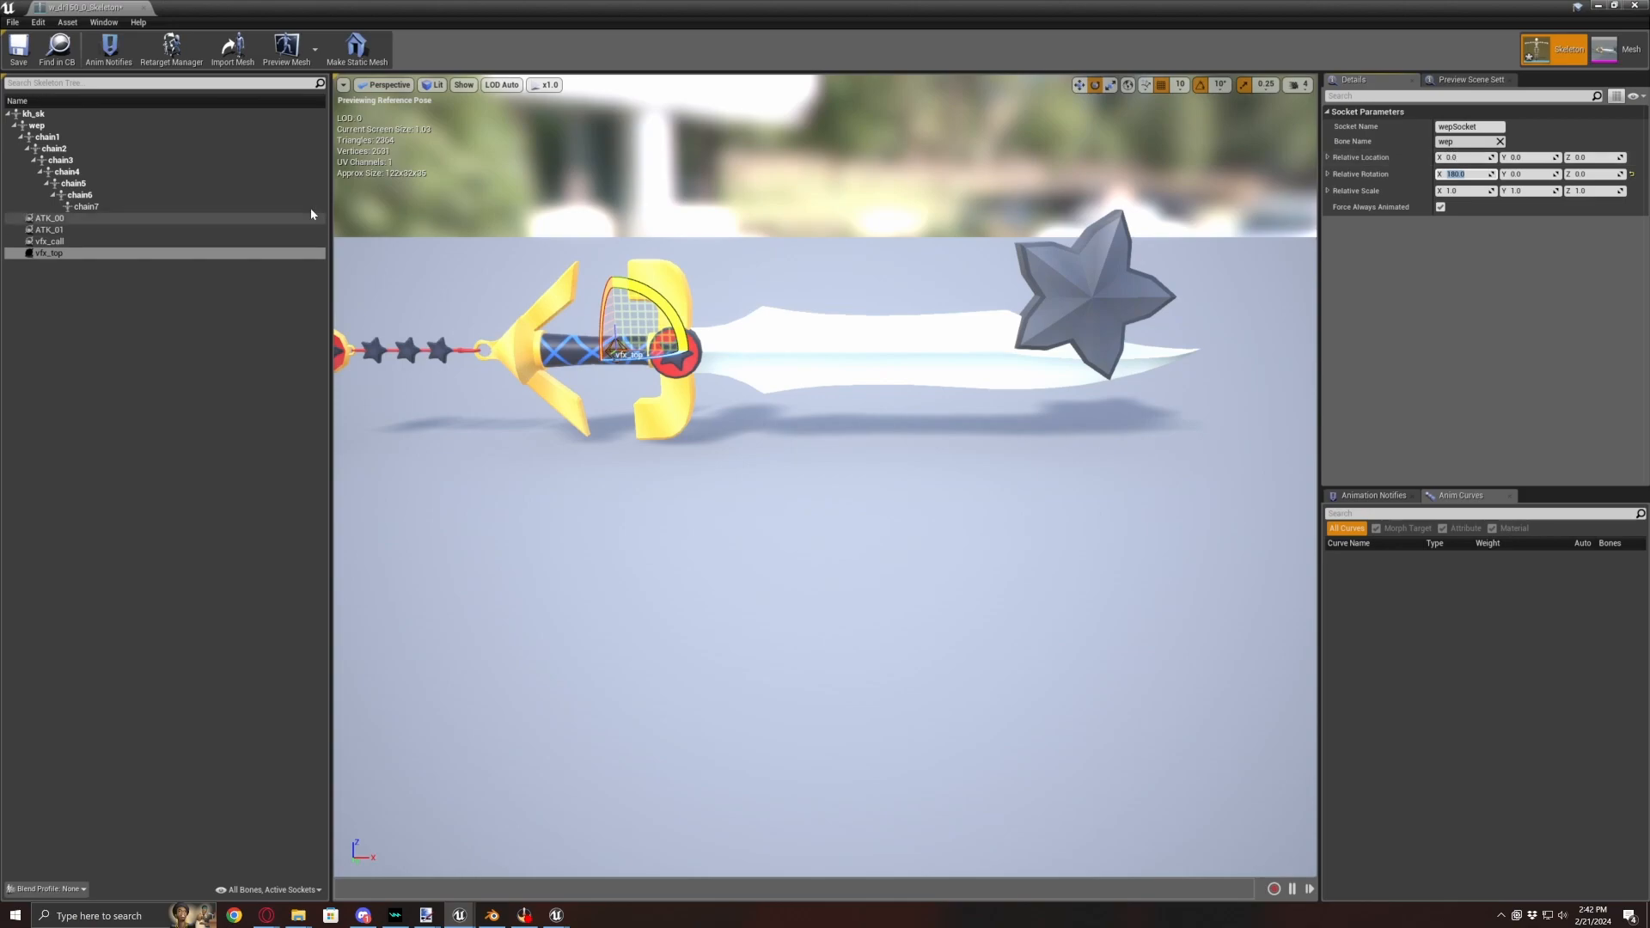
# - Move the vfx_top socket to the blade tip, matching ATK_01, with a relative X location of 91.5
pyautogui.click(85, 230)
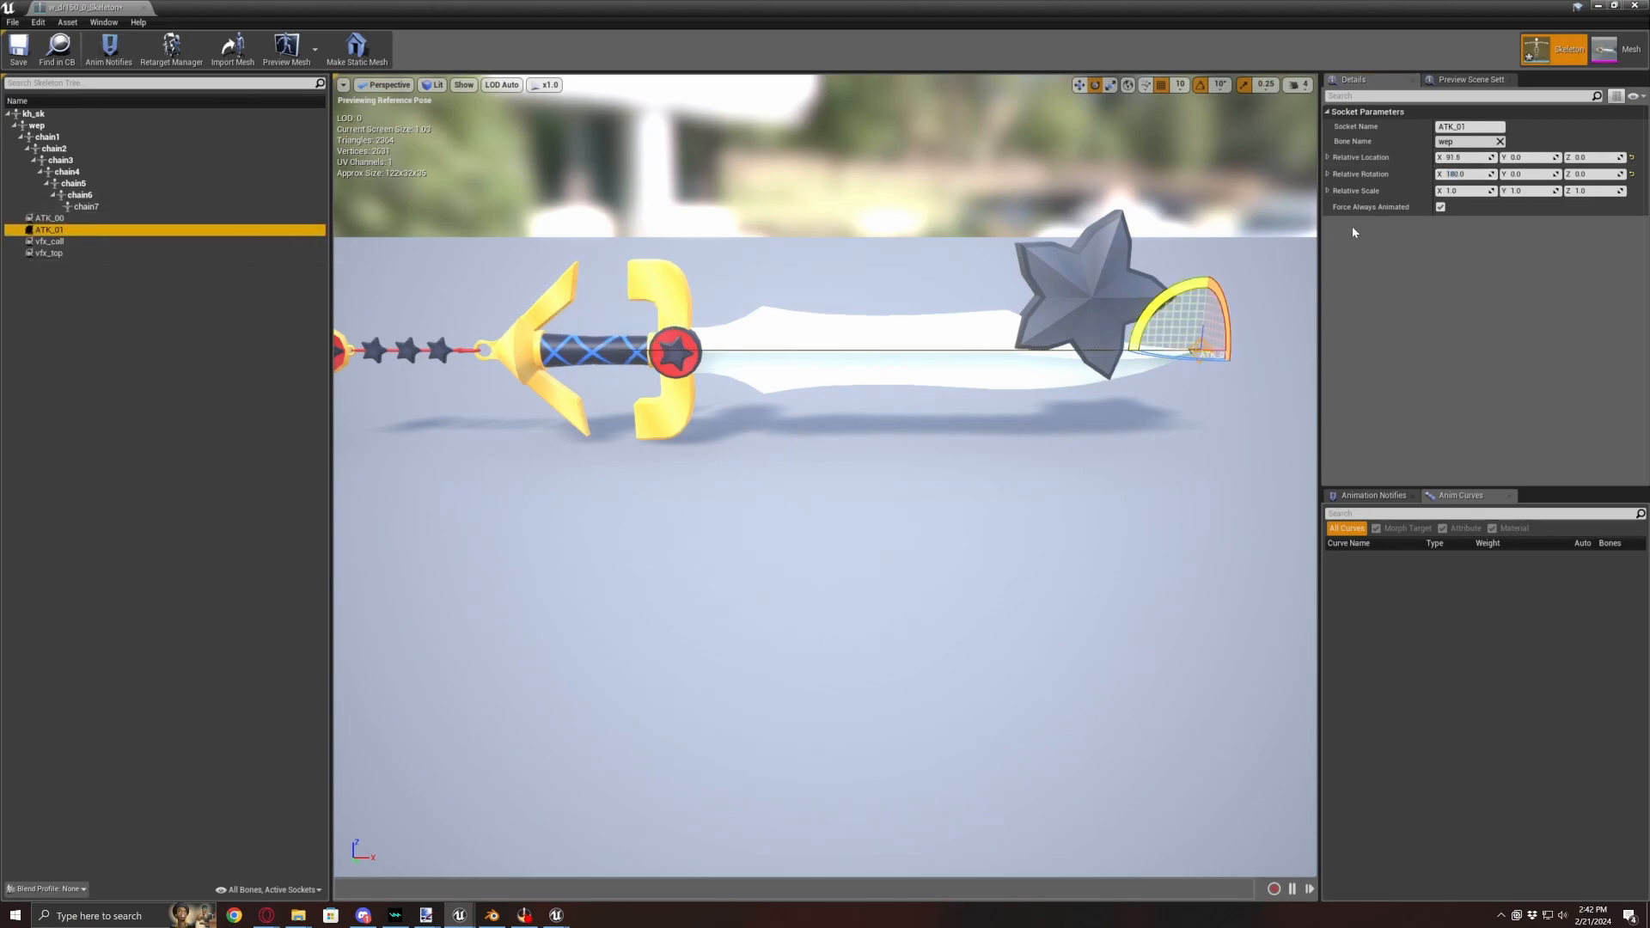
pyautogui.click(230, 254)
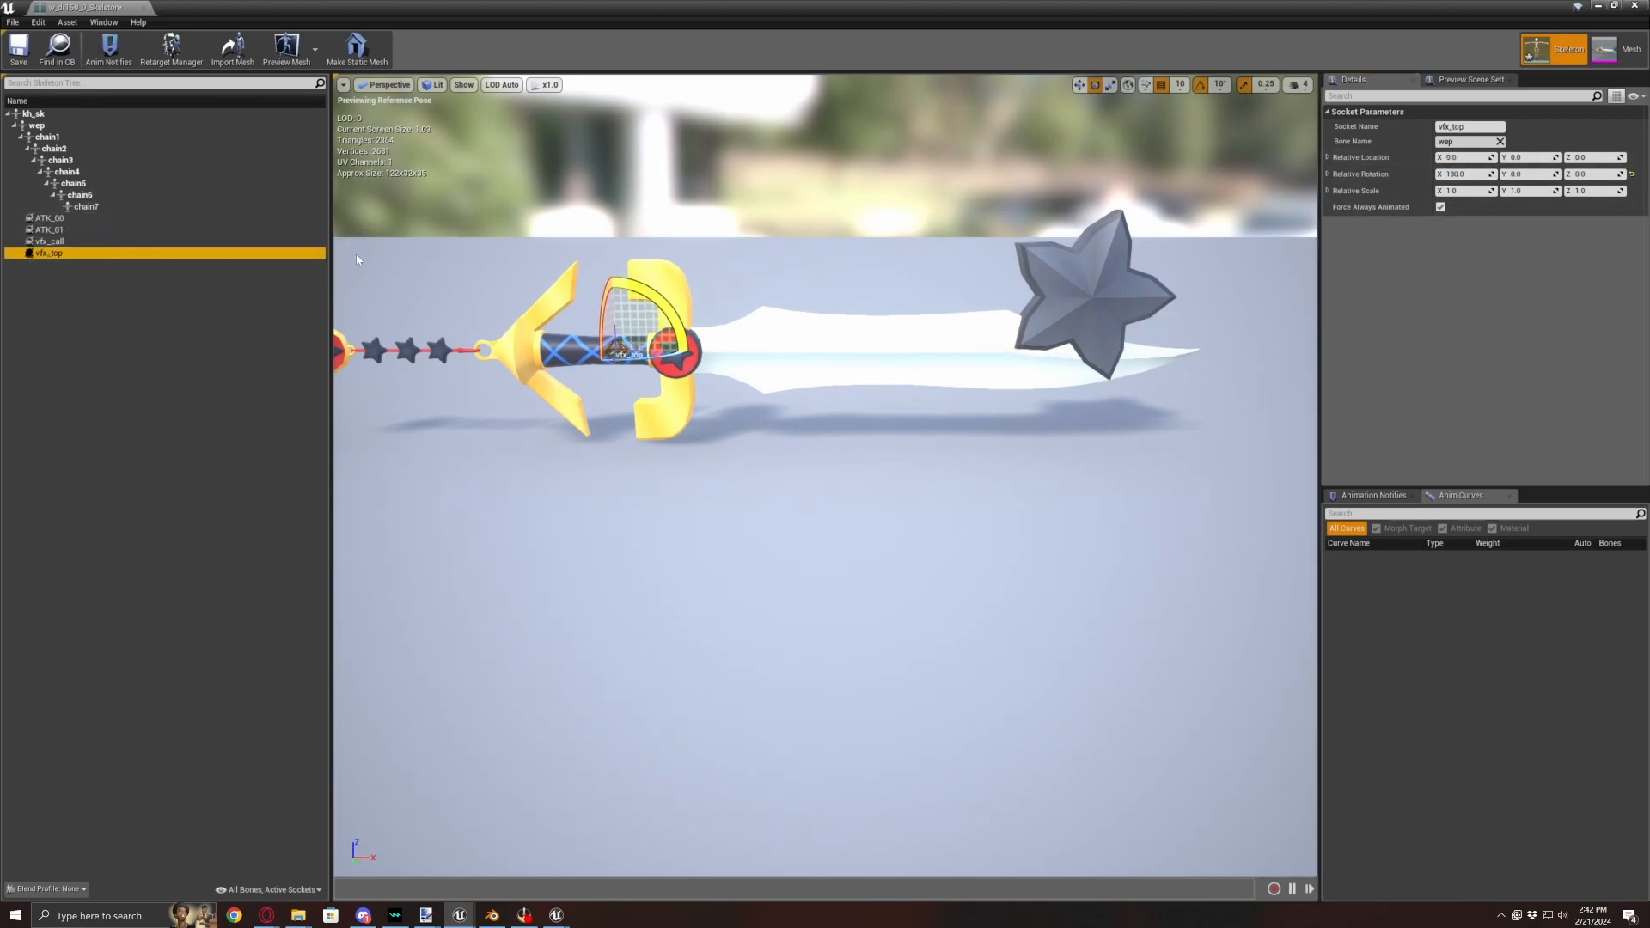
pyautogui.click(1457, 158)
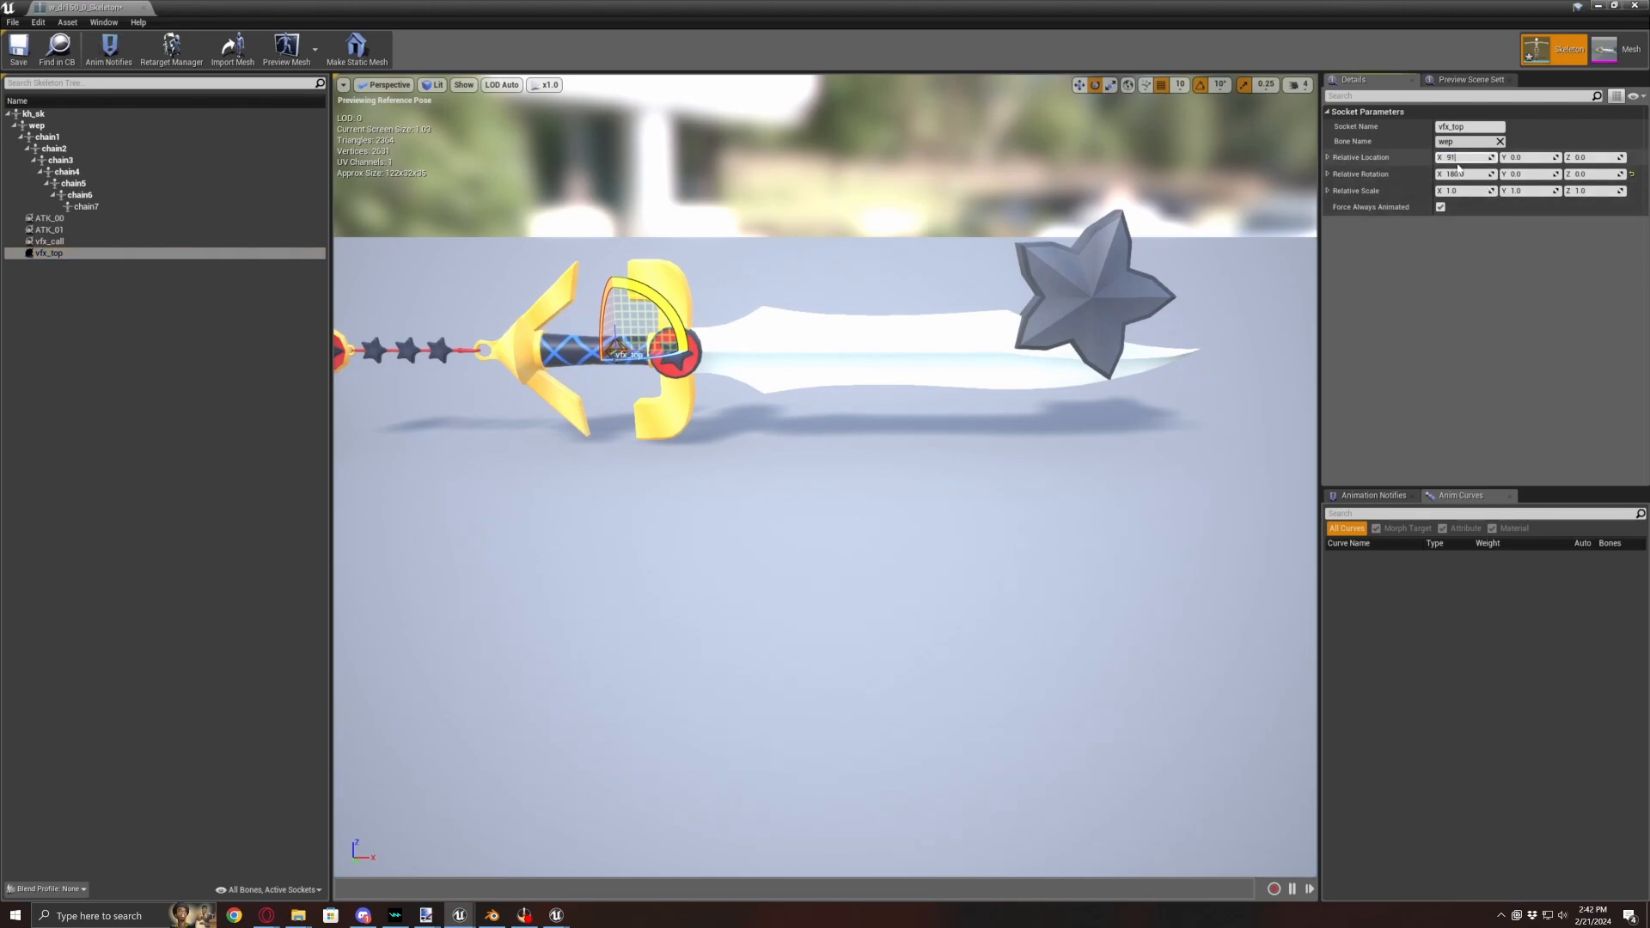
pyautogui.write('91.5')
pyautogui.press('Return')
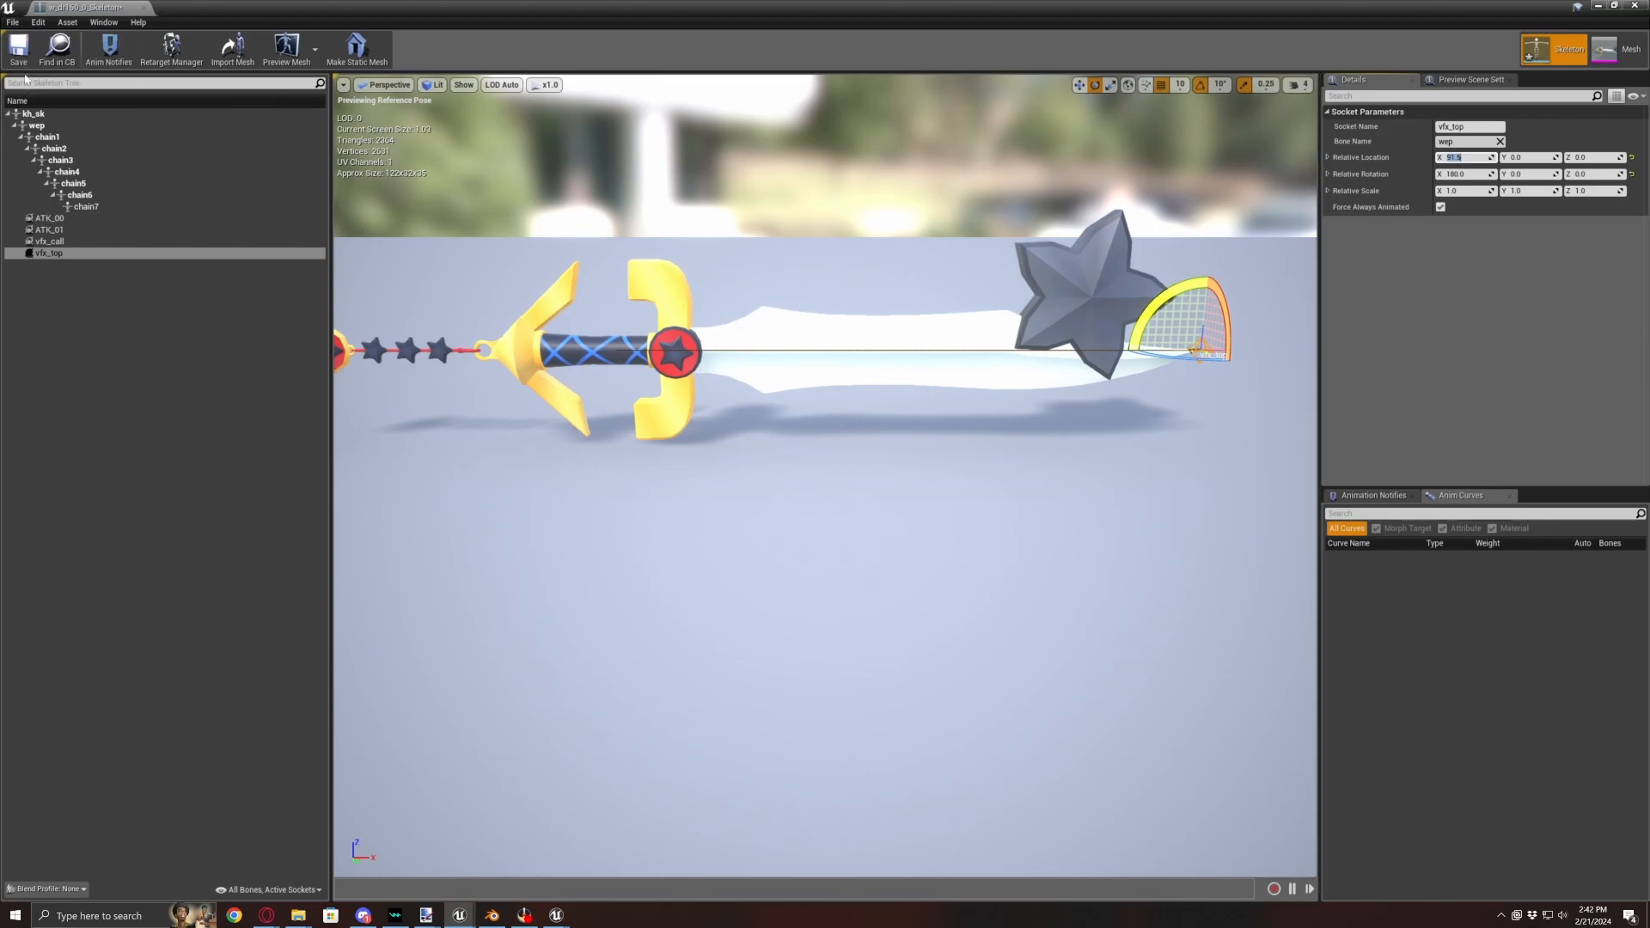
# - Add a socket named vfx_bottom to the wep bone and set its relative X rotation to 180
pyautogui.rightClick(38, 126)
pyautogui.click(68, 176)
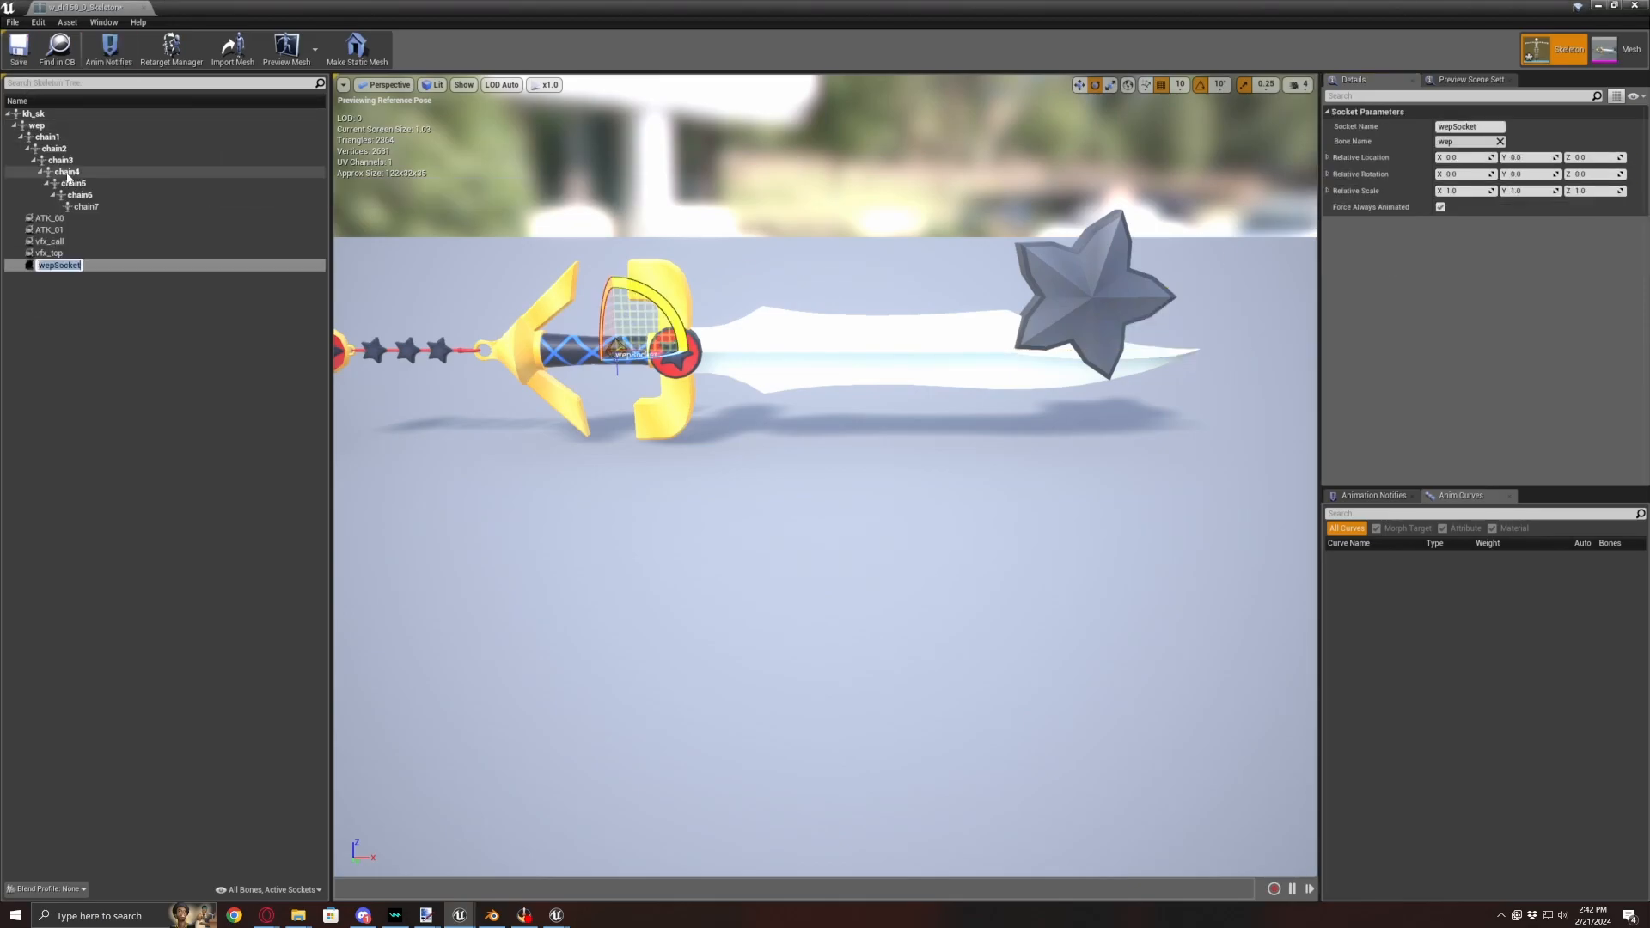
pyautogui.write('vfx_')
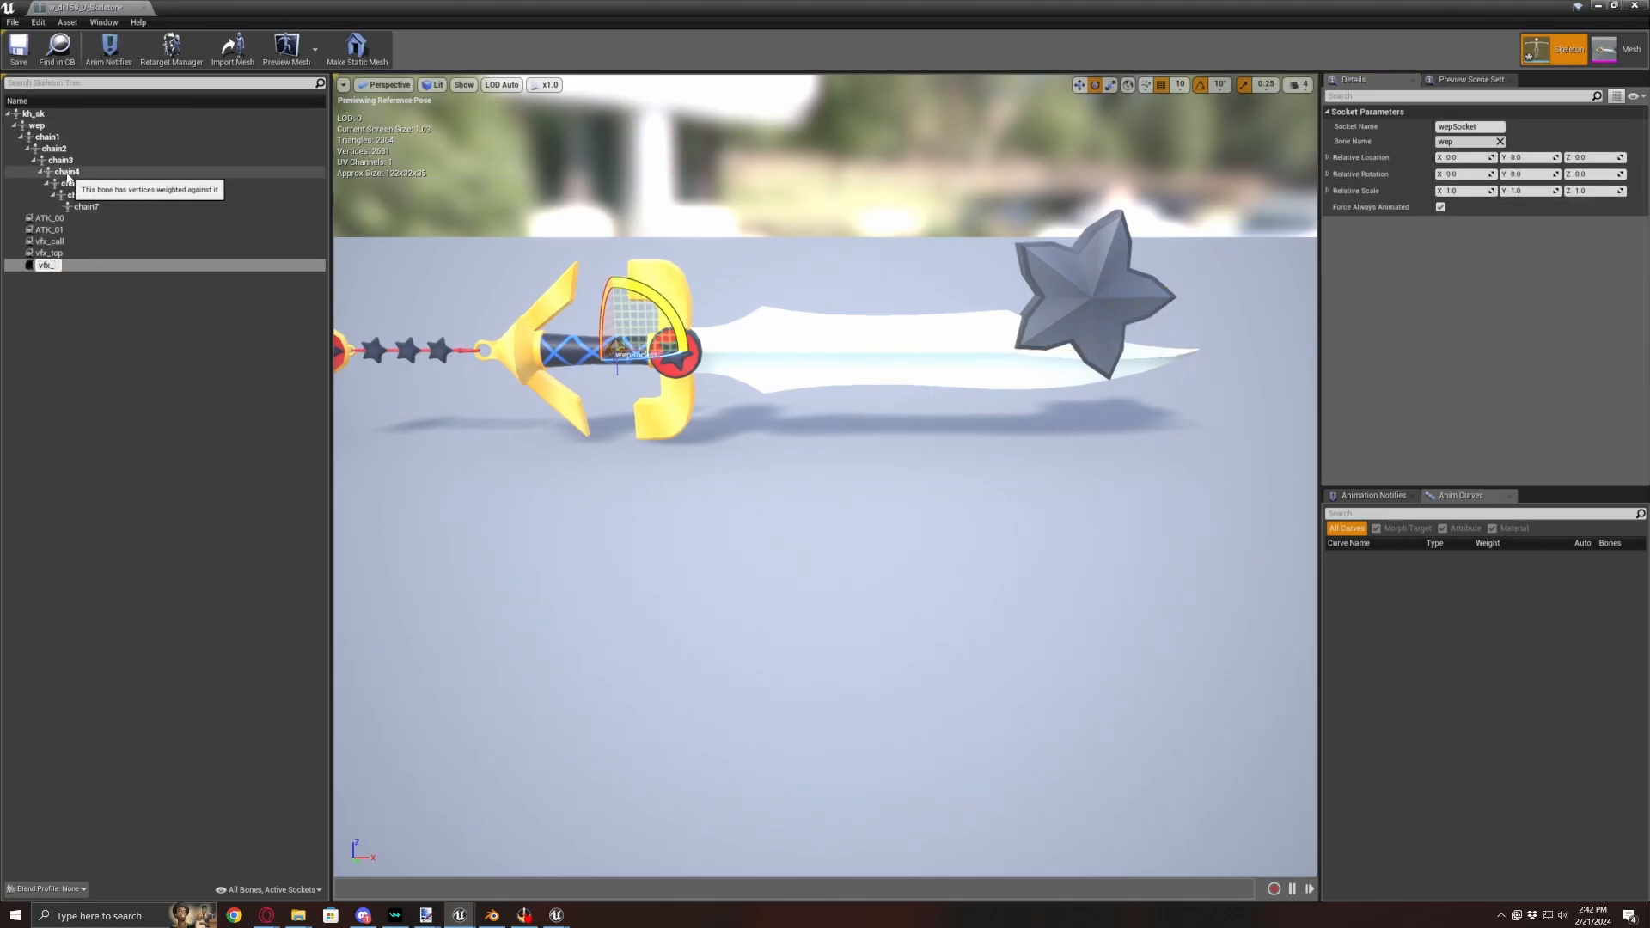
pyautogui.write('bottom')
pyautogui.press('Return')
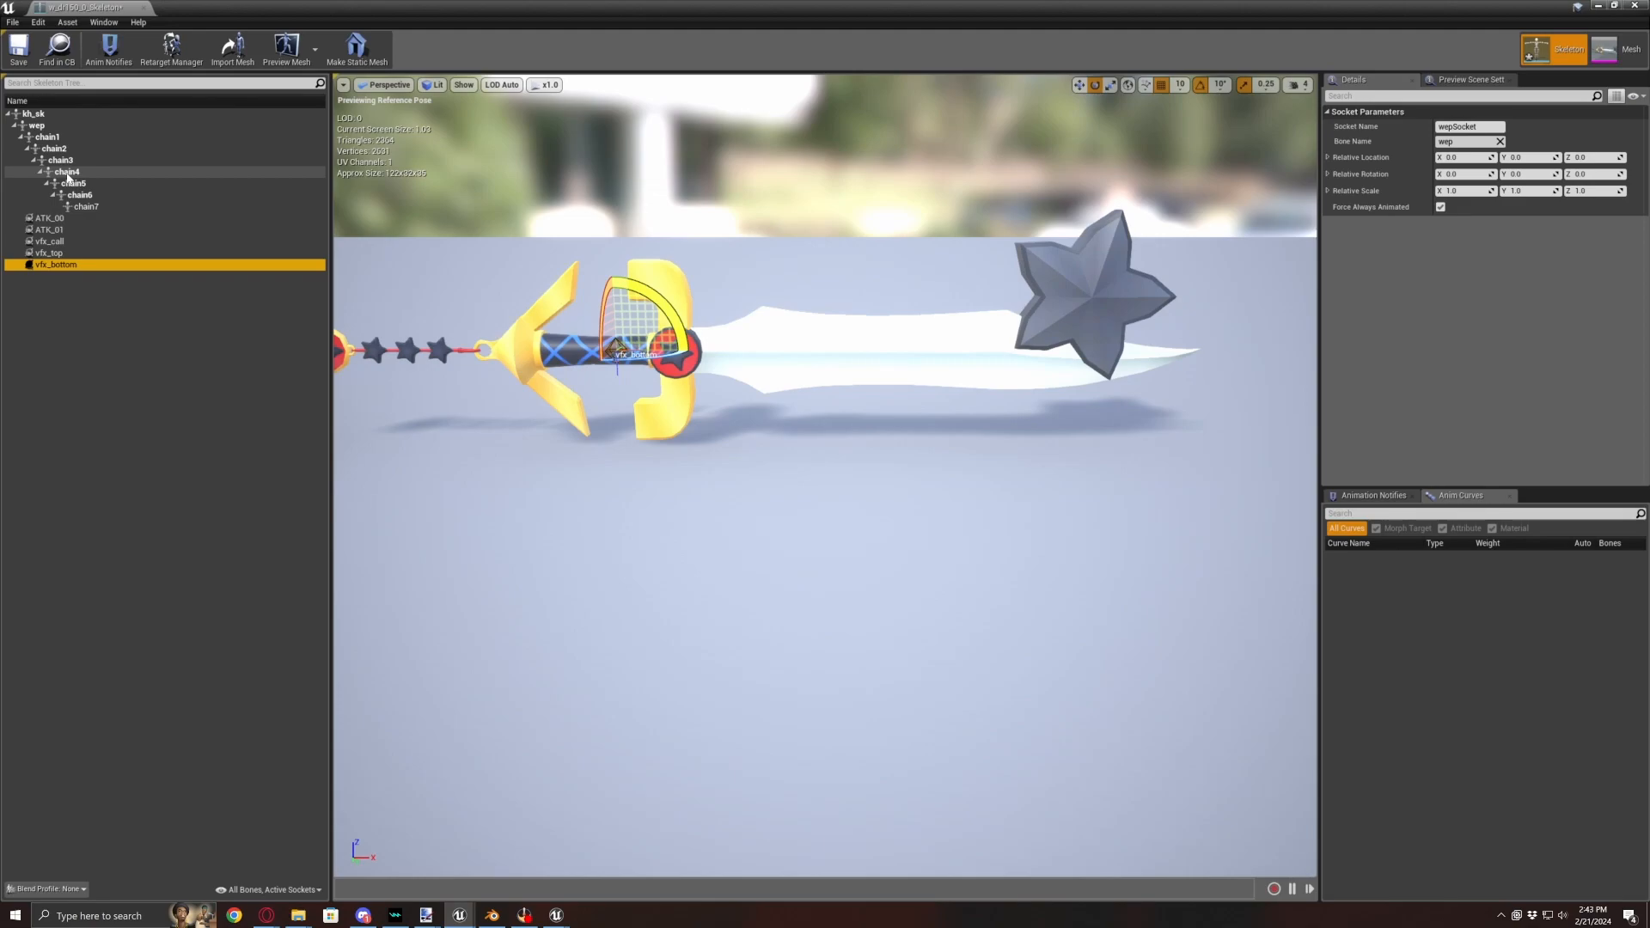
pyautogui.click(102, 253)
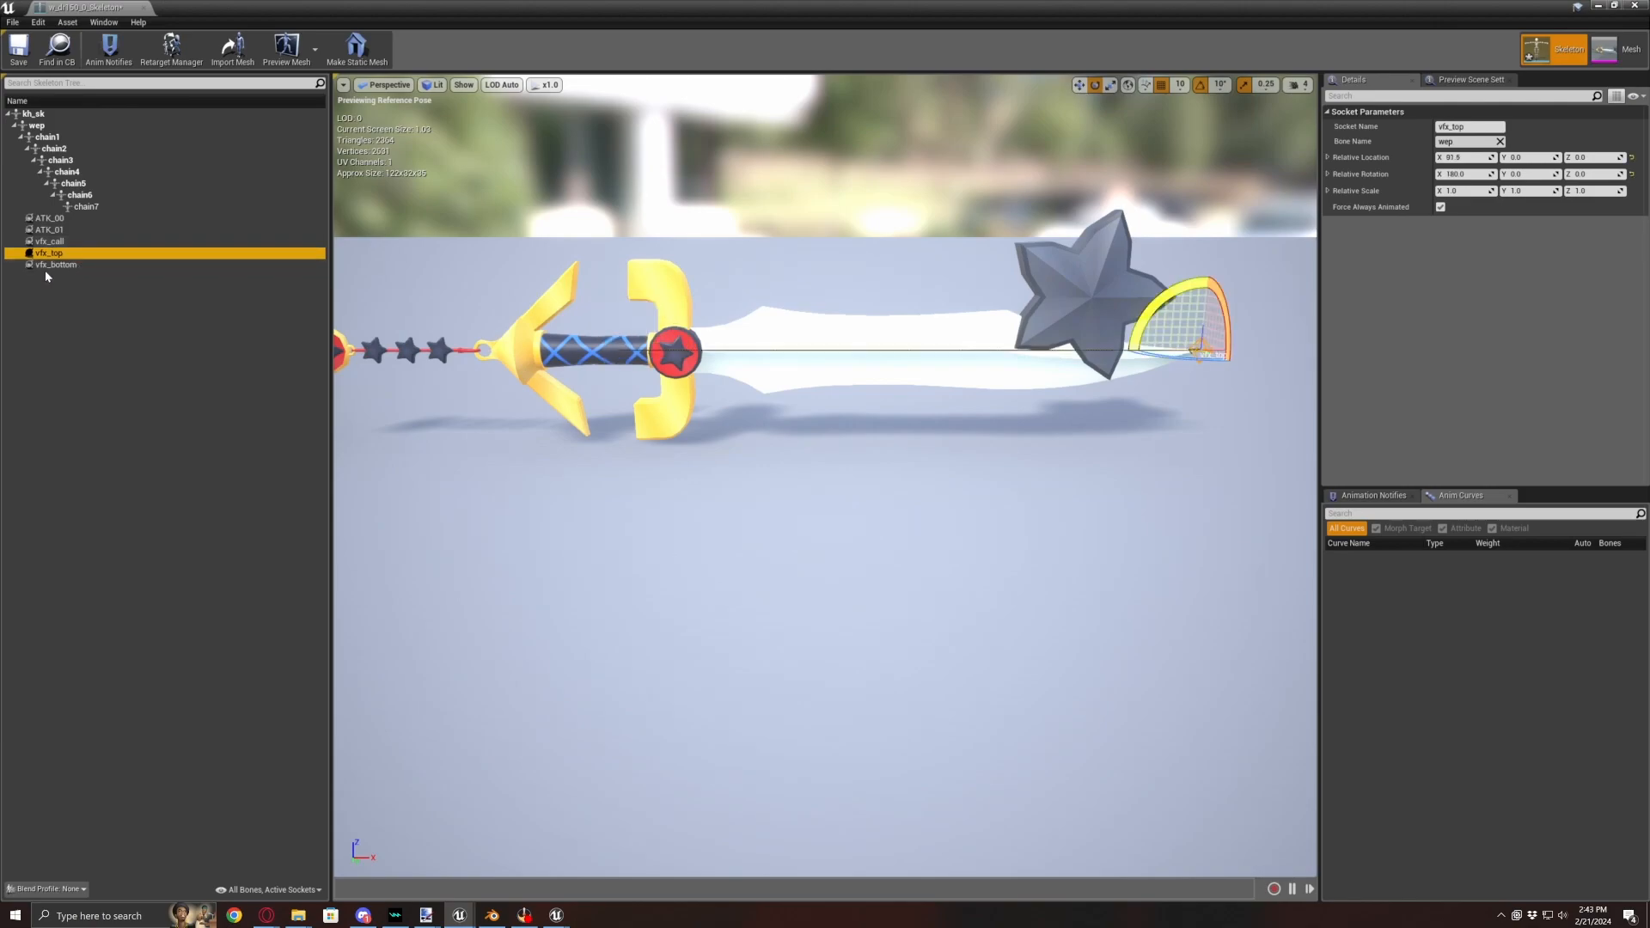
pyautogui.click(52, 265)
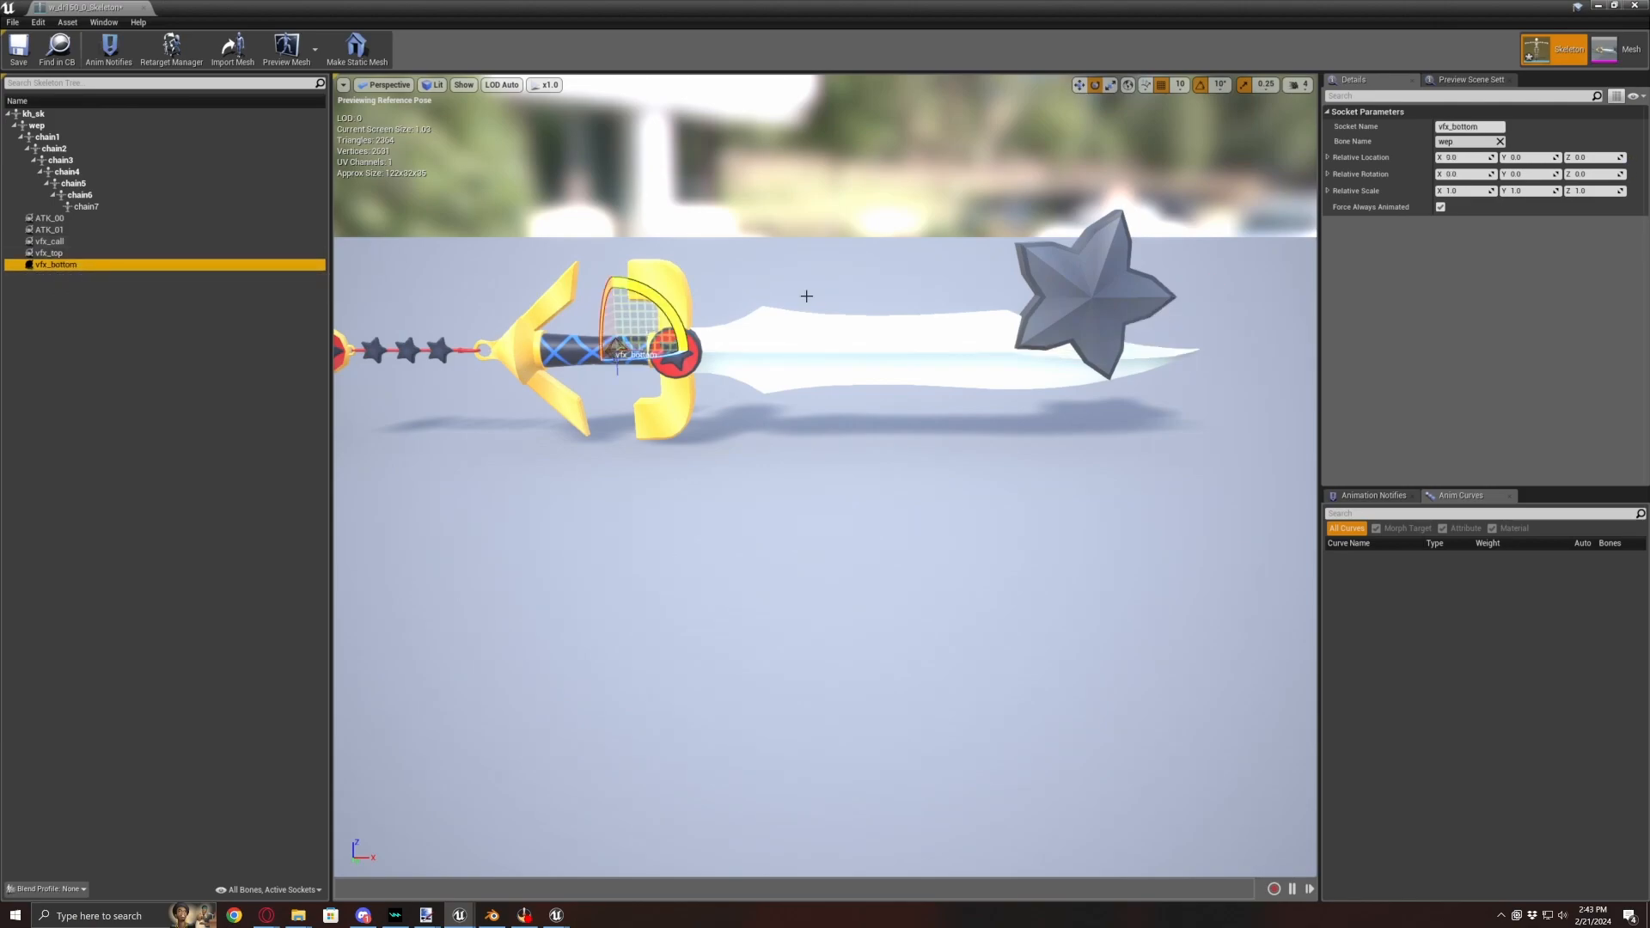
pyautogui.click(1461, 173)
pyautogui.press('Return')
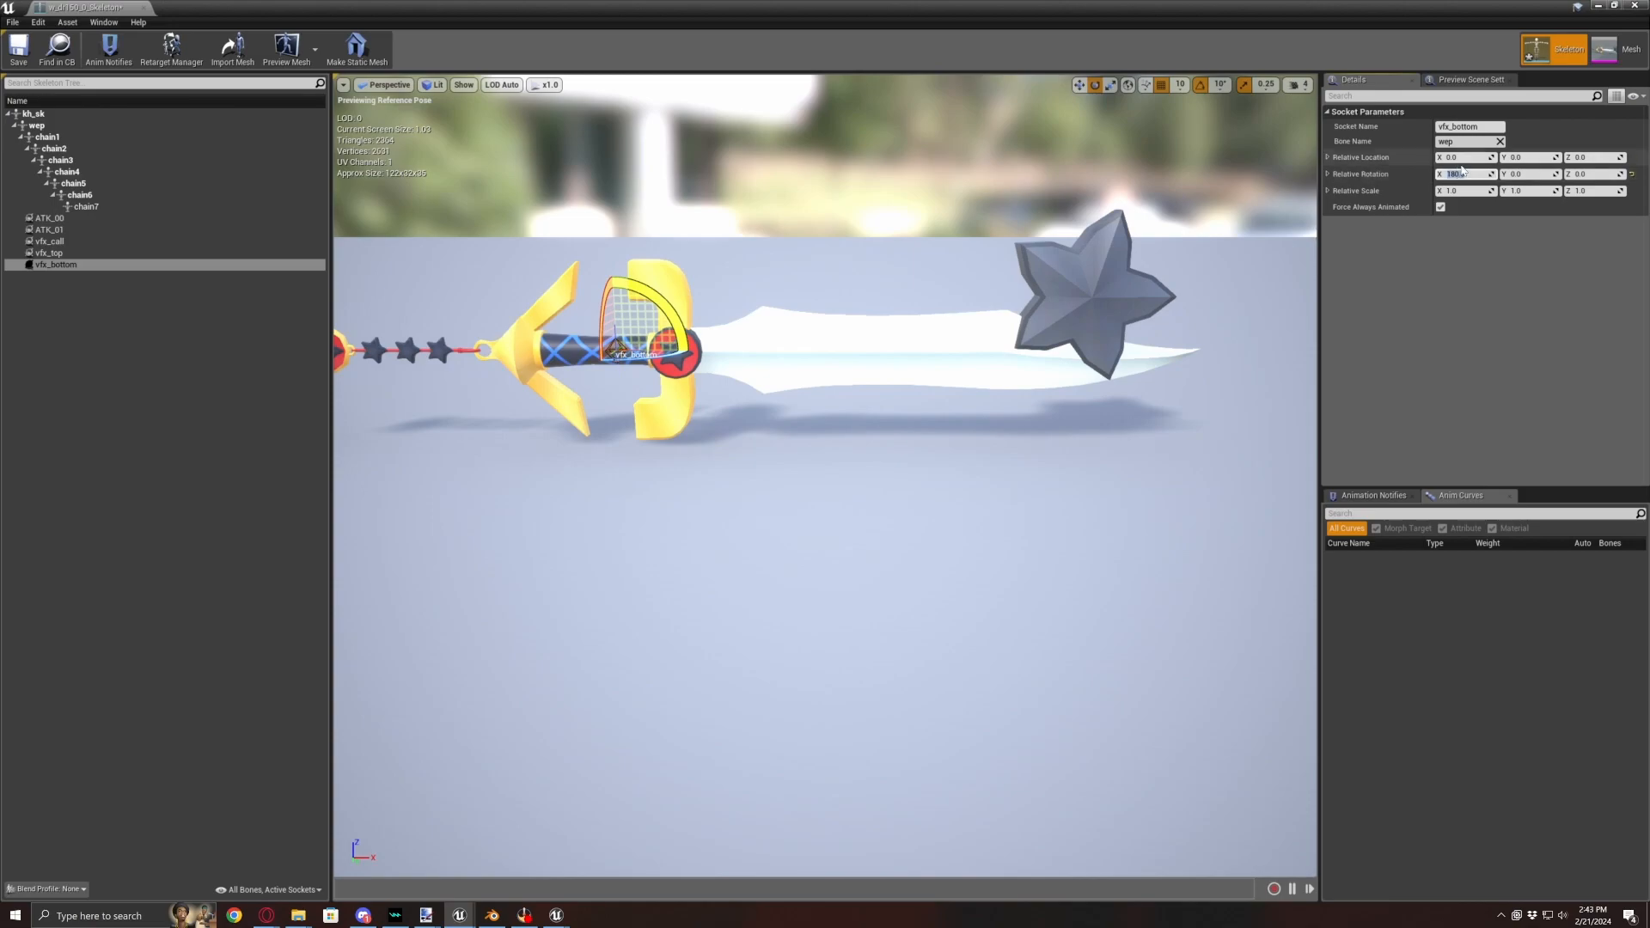
# - Move the vfx_bottom socket to the base of the blade with a relative X location of 12
pyautogui.moveTo(1461, 157); pyautogui.dragTo(1528, 157)
pyautogui.click(1457, 157)
pyautogui.write('12')
pyautogui.press('Return')
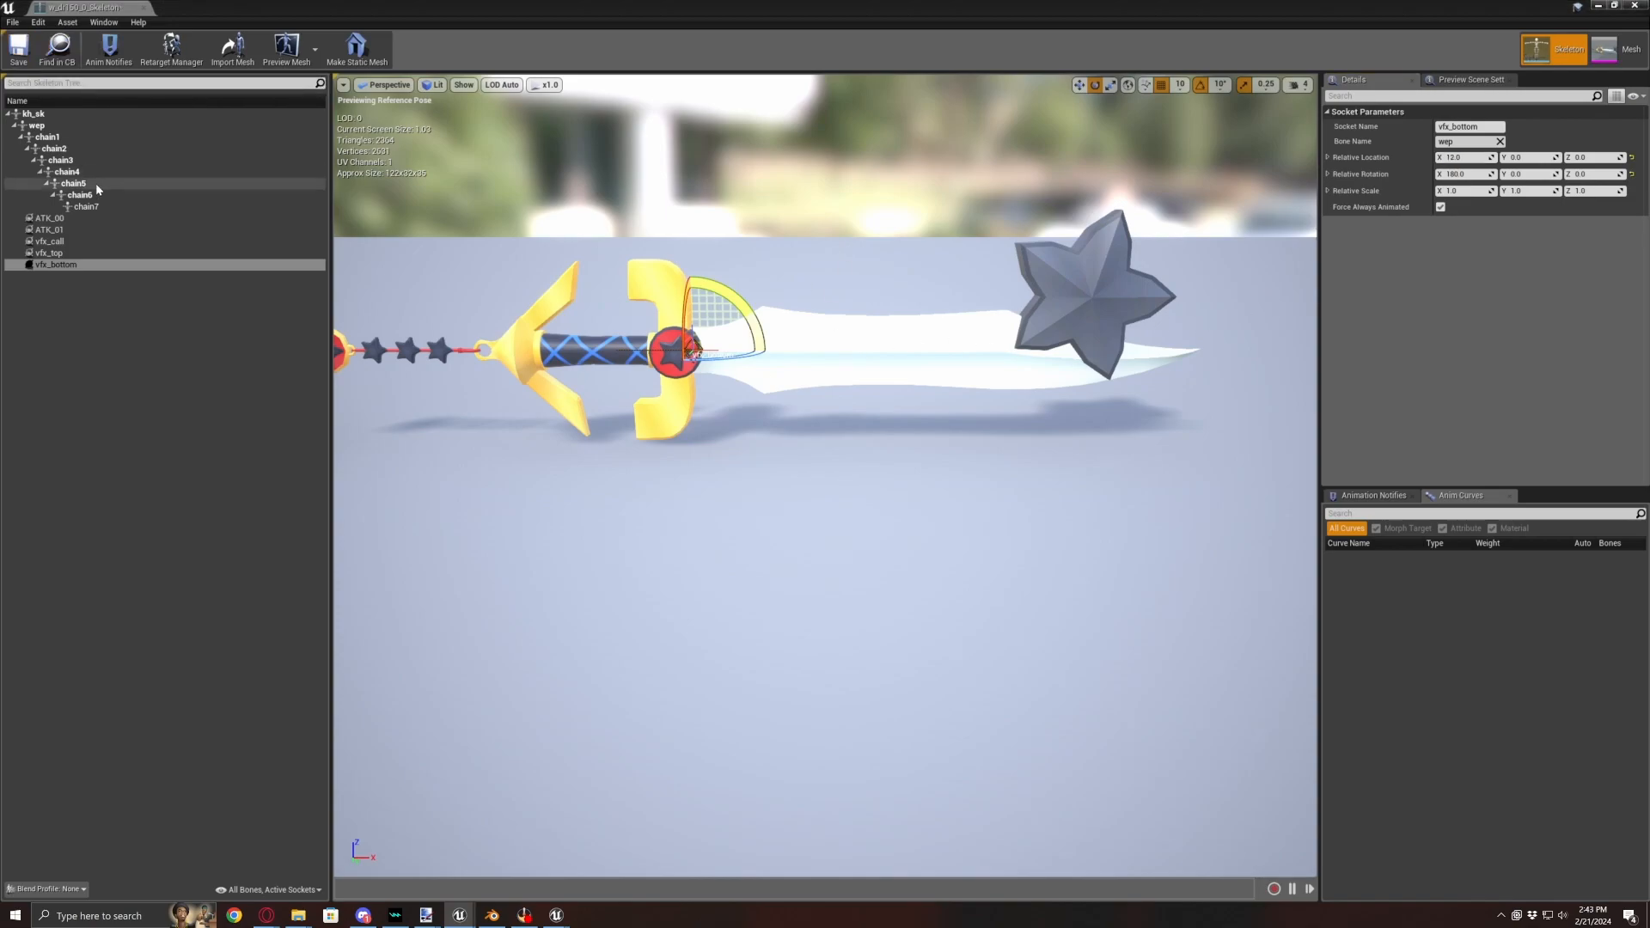
# - Review the placement of the ATK and vfx sockets one by one and close the skeleton editor
pyautogui.click(49, 218)
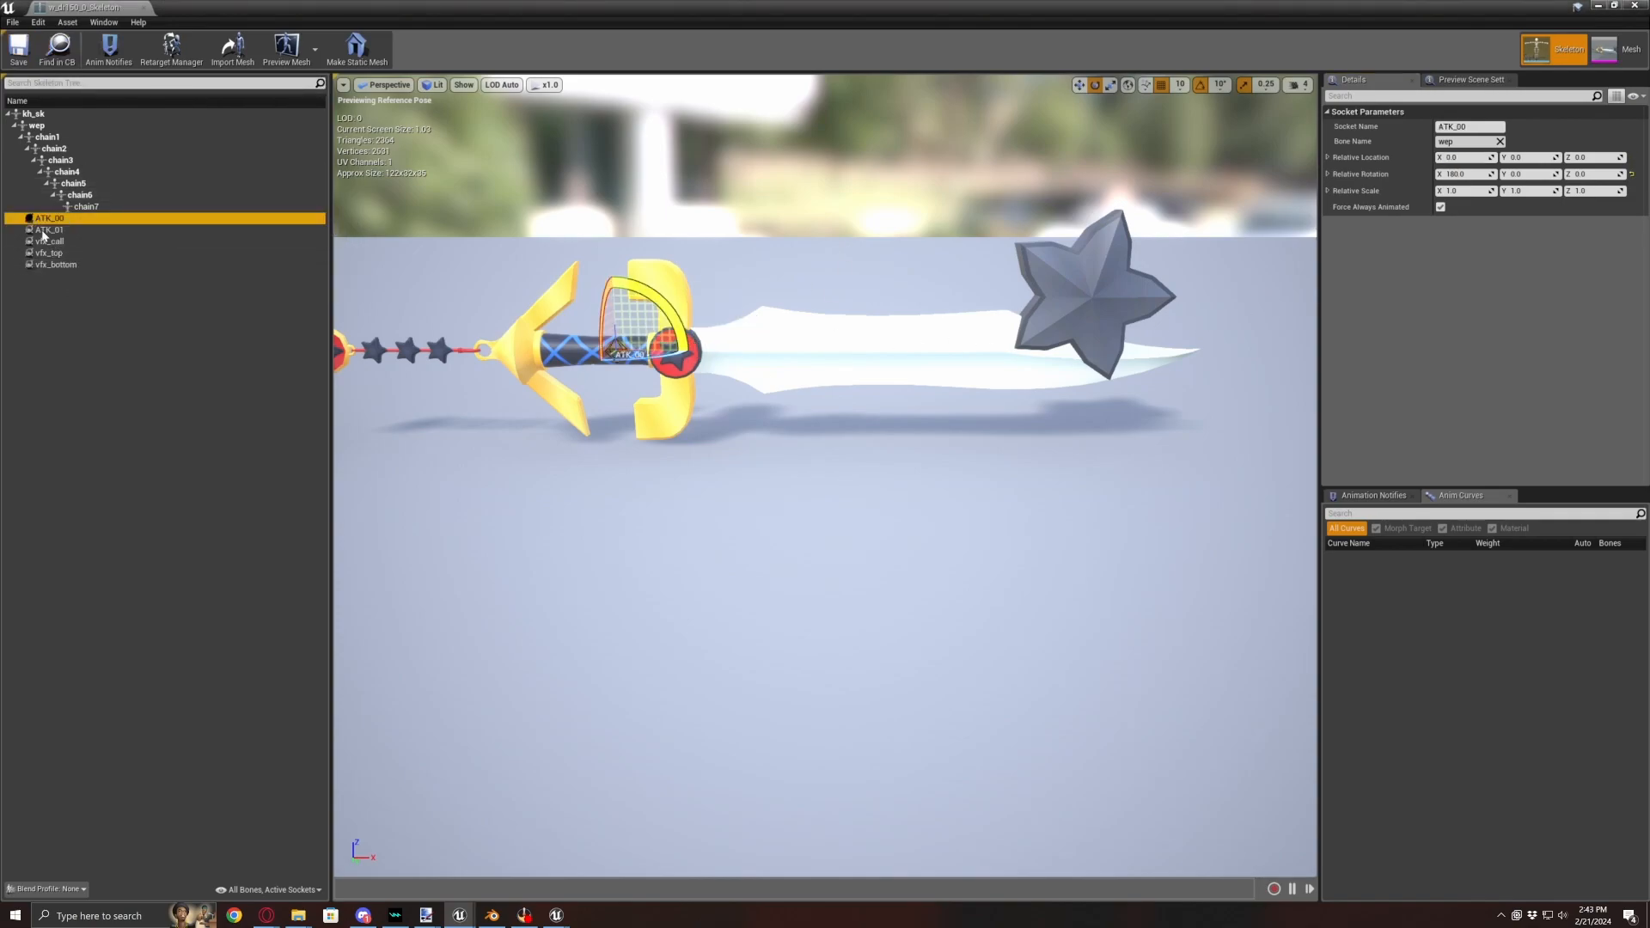
pyautogui.click(45, 231)
pyautogui.click(48, 242)
pyautogui.click(49, 253)
pyautogui.click(55, 265)
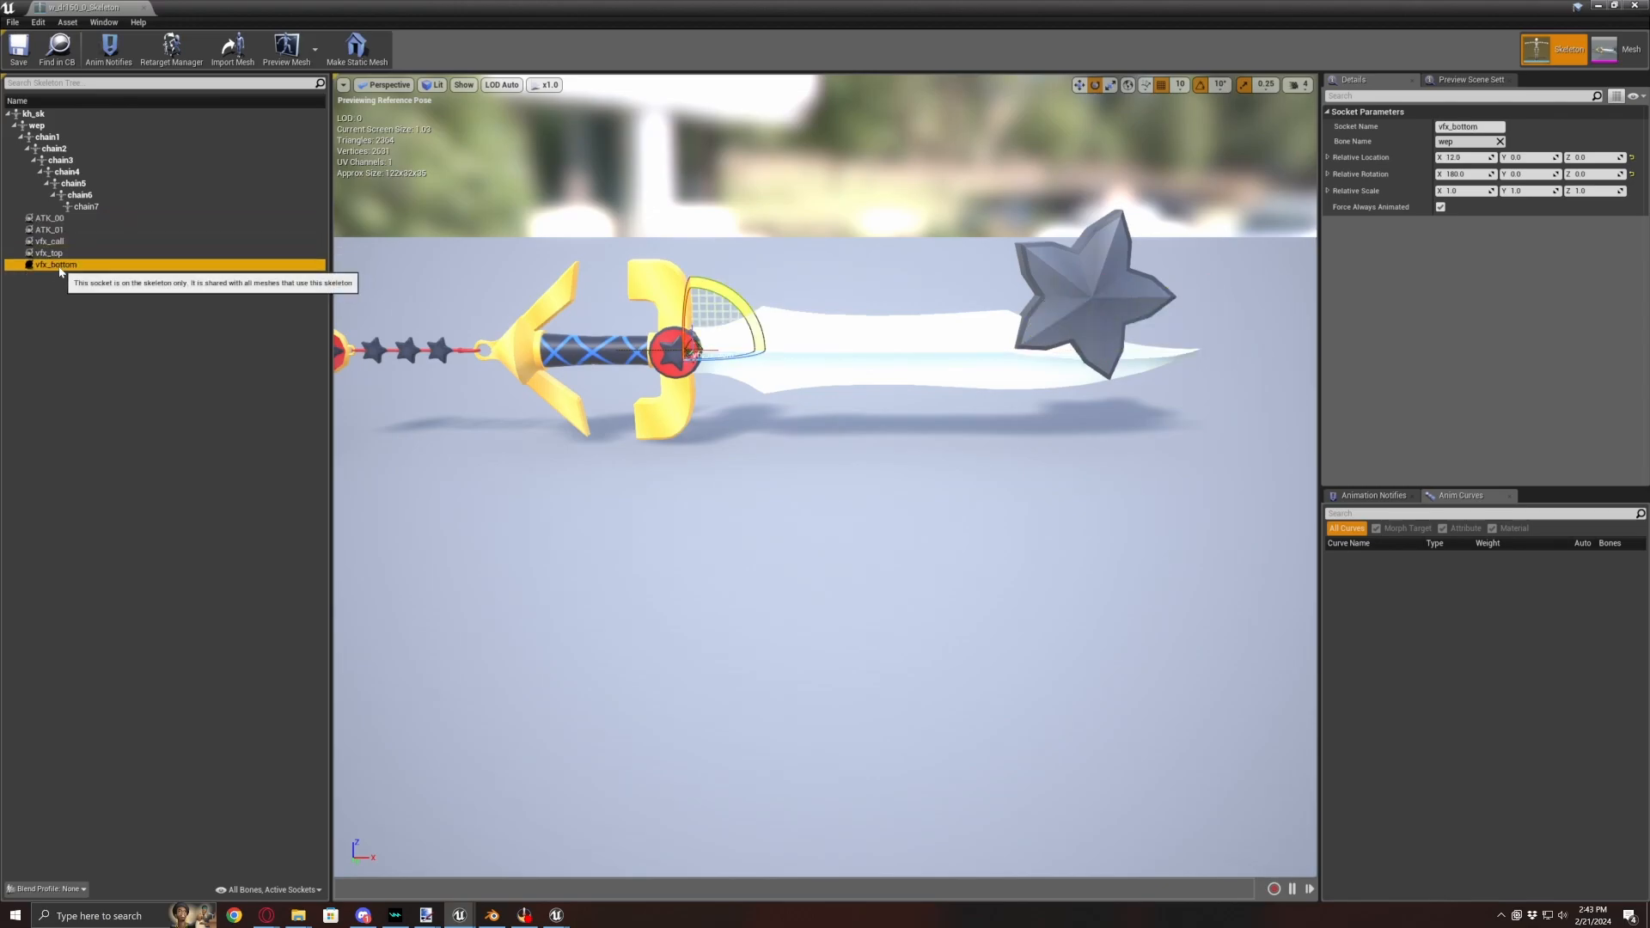
pyautogui.click(57, 252)
pyautogui.click(56, 230)
pyautogui.click(54, 219)
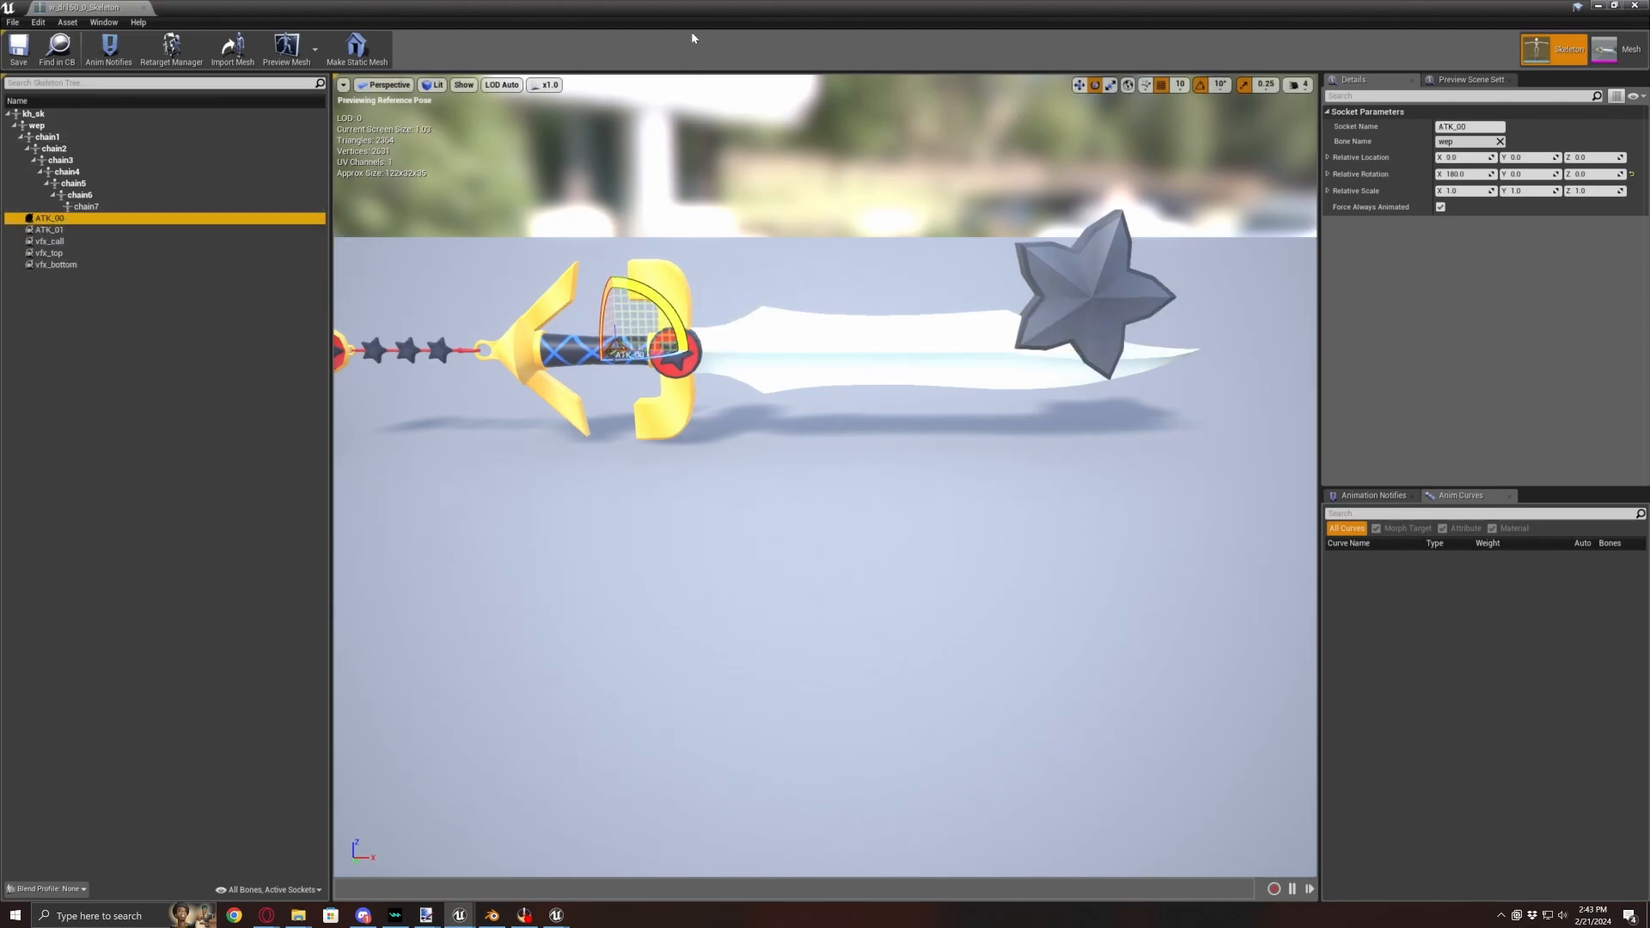
pyautogui.moveTo(688, 17); pyautogui.dragTo(782, 133)
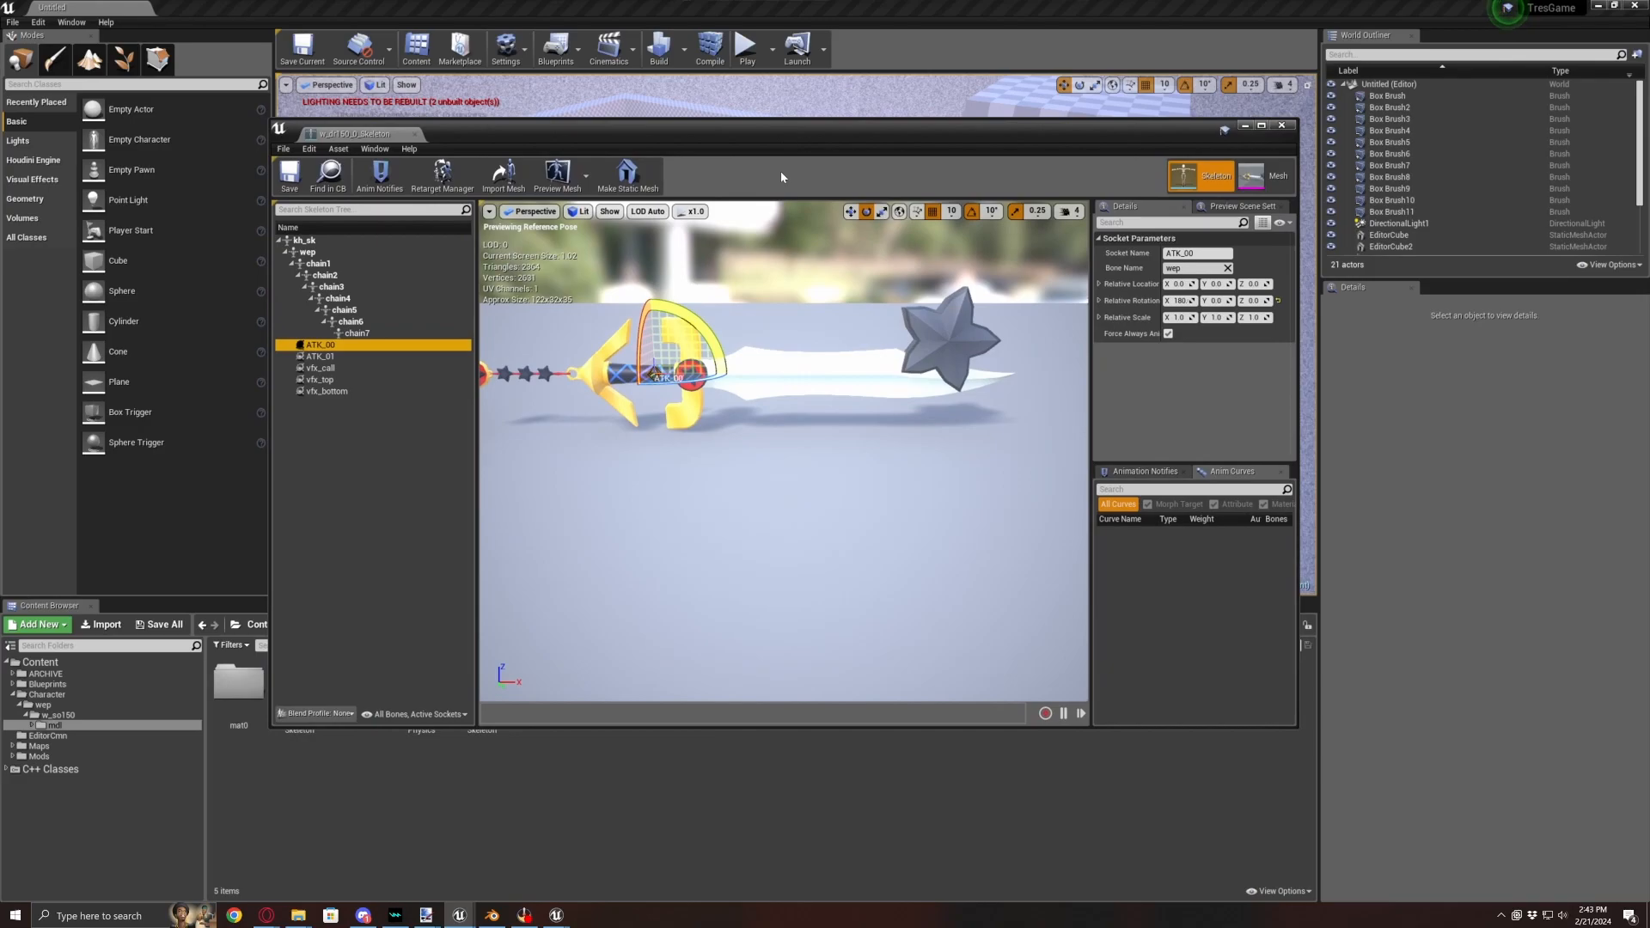
pyautogui.click(1281, 125)
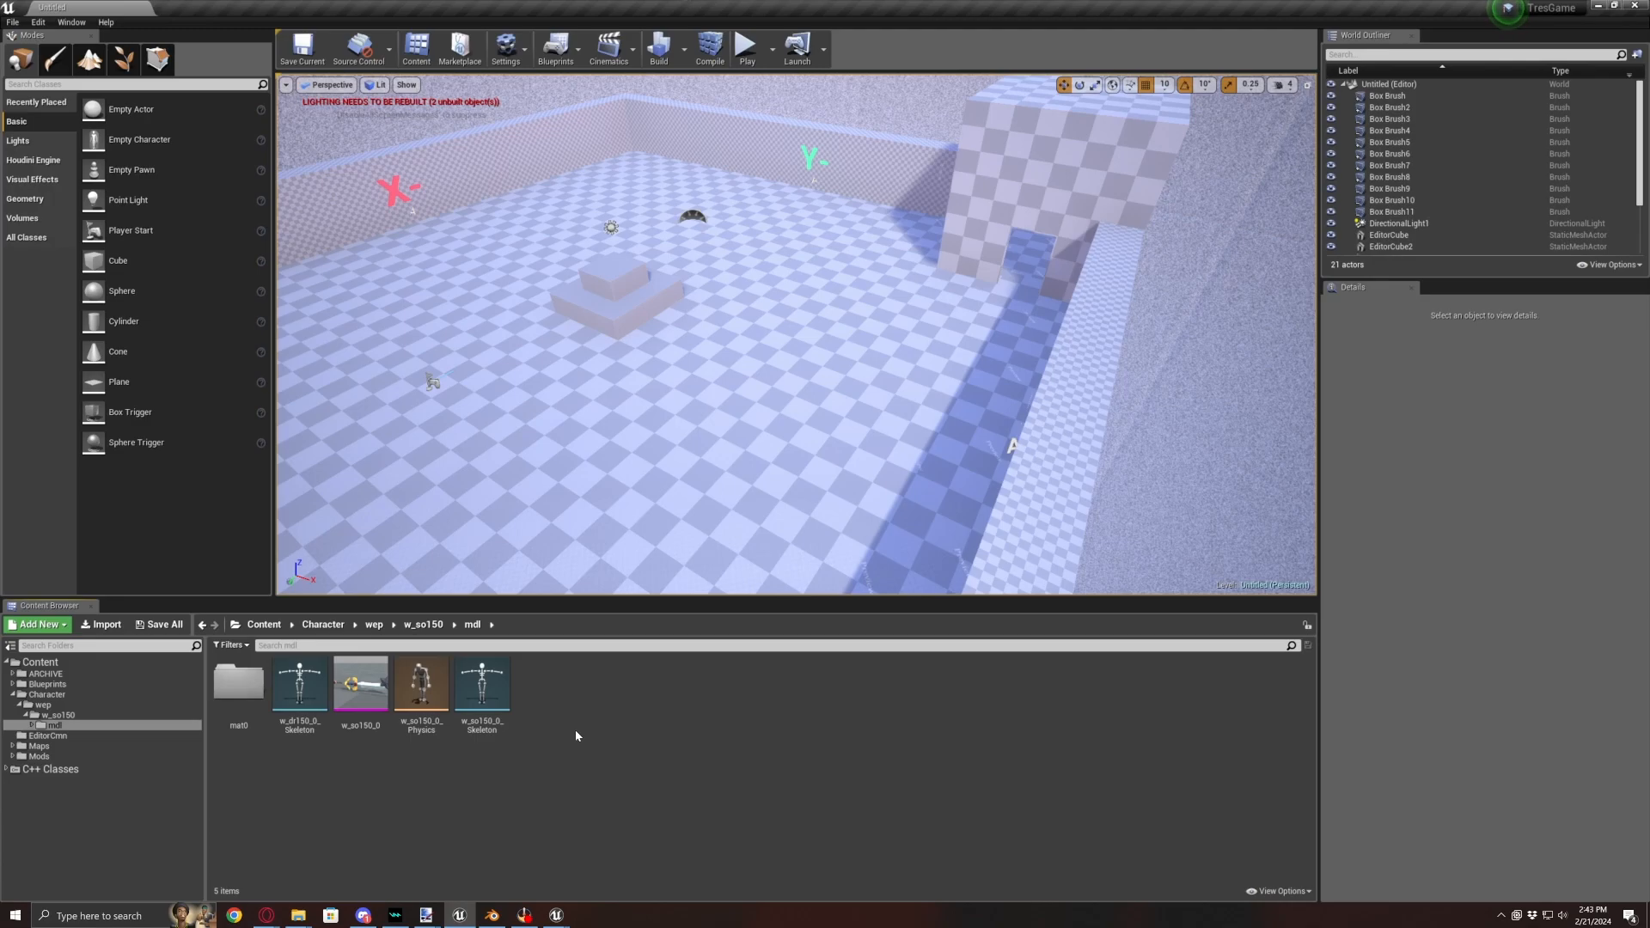
# - Create a data asset of class SQEX_BonamikAsset in the mdl folder and name it w_so150_Bonamik
pyautogui.rightClick(589, 702)
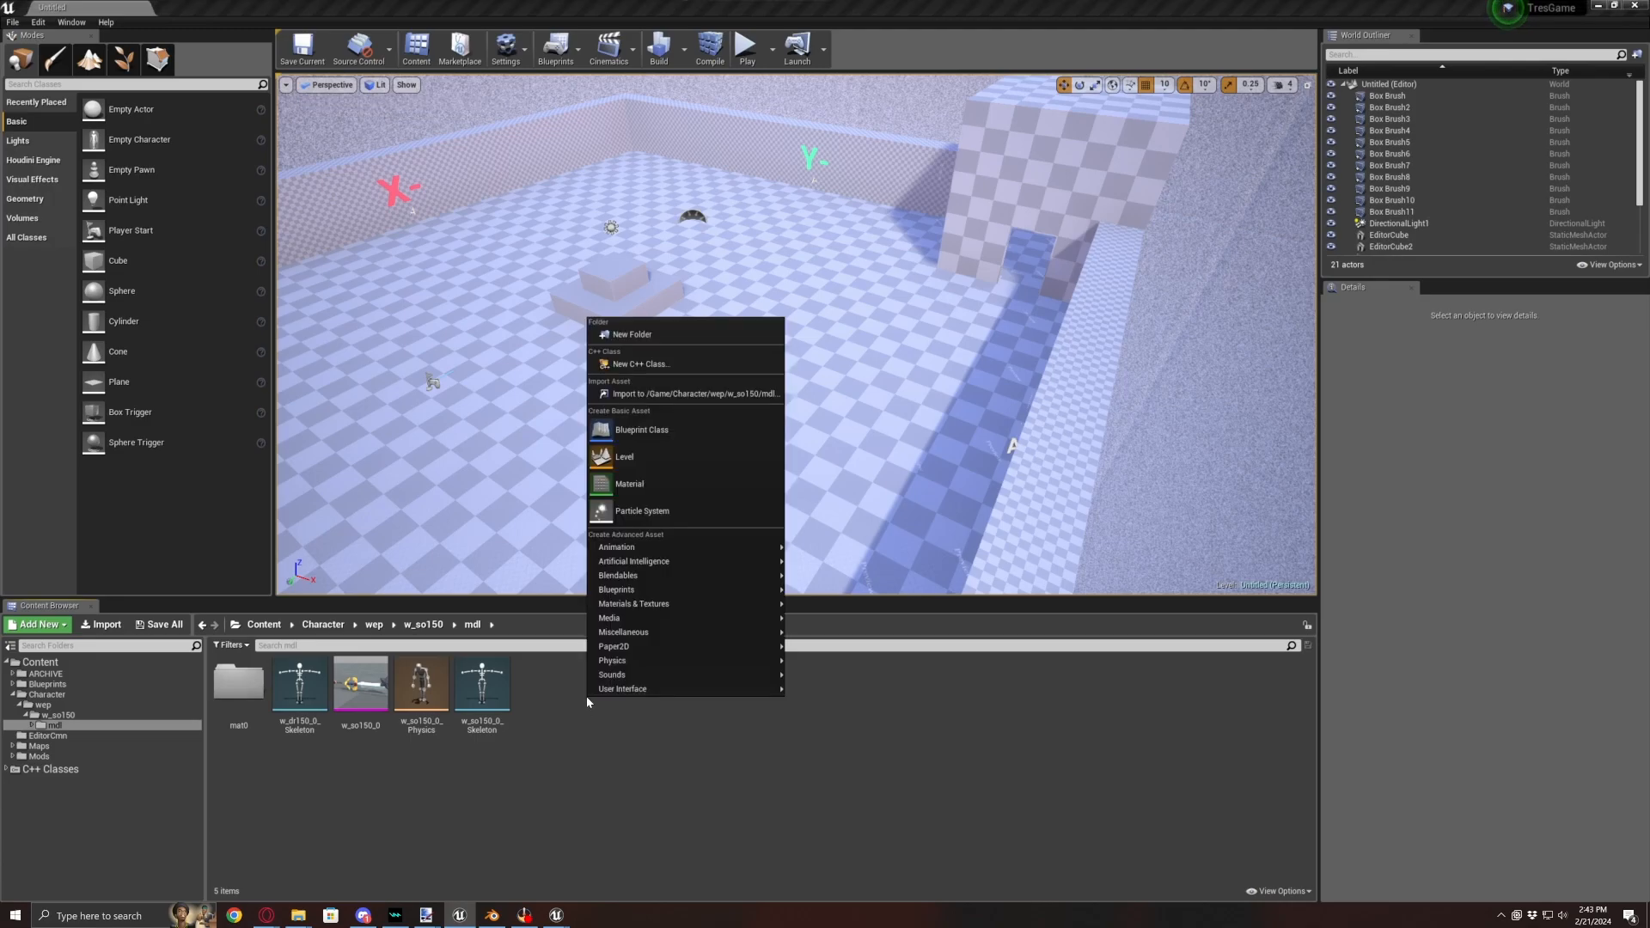
pyautogui.moveTo(675, 637)
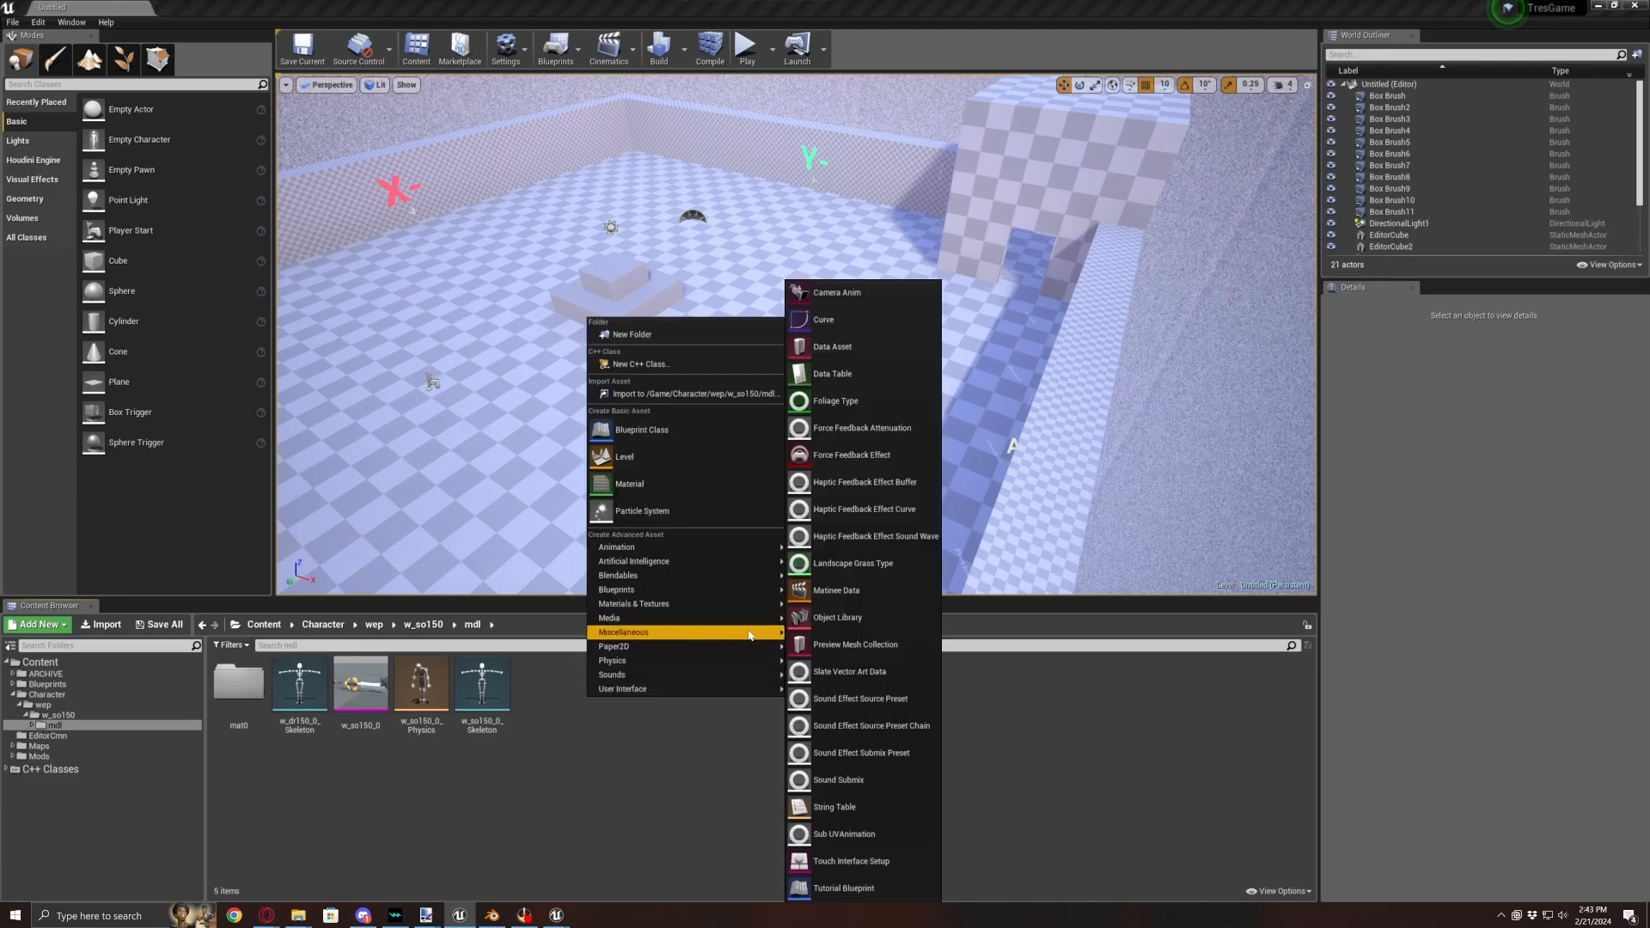
pyautogui.click(850, 352)
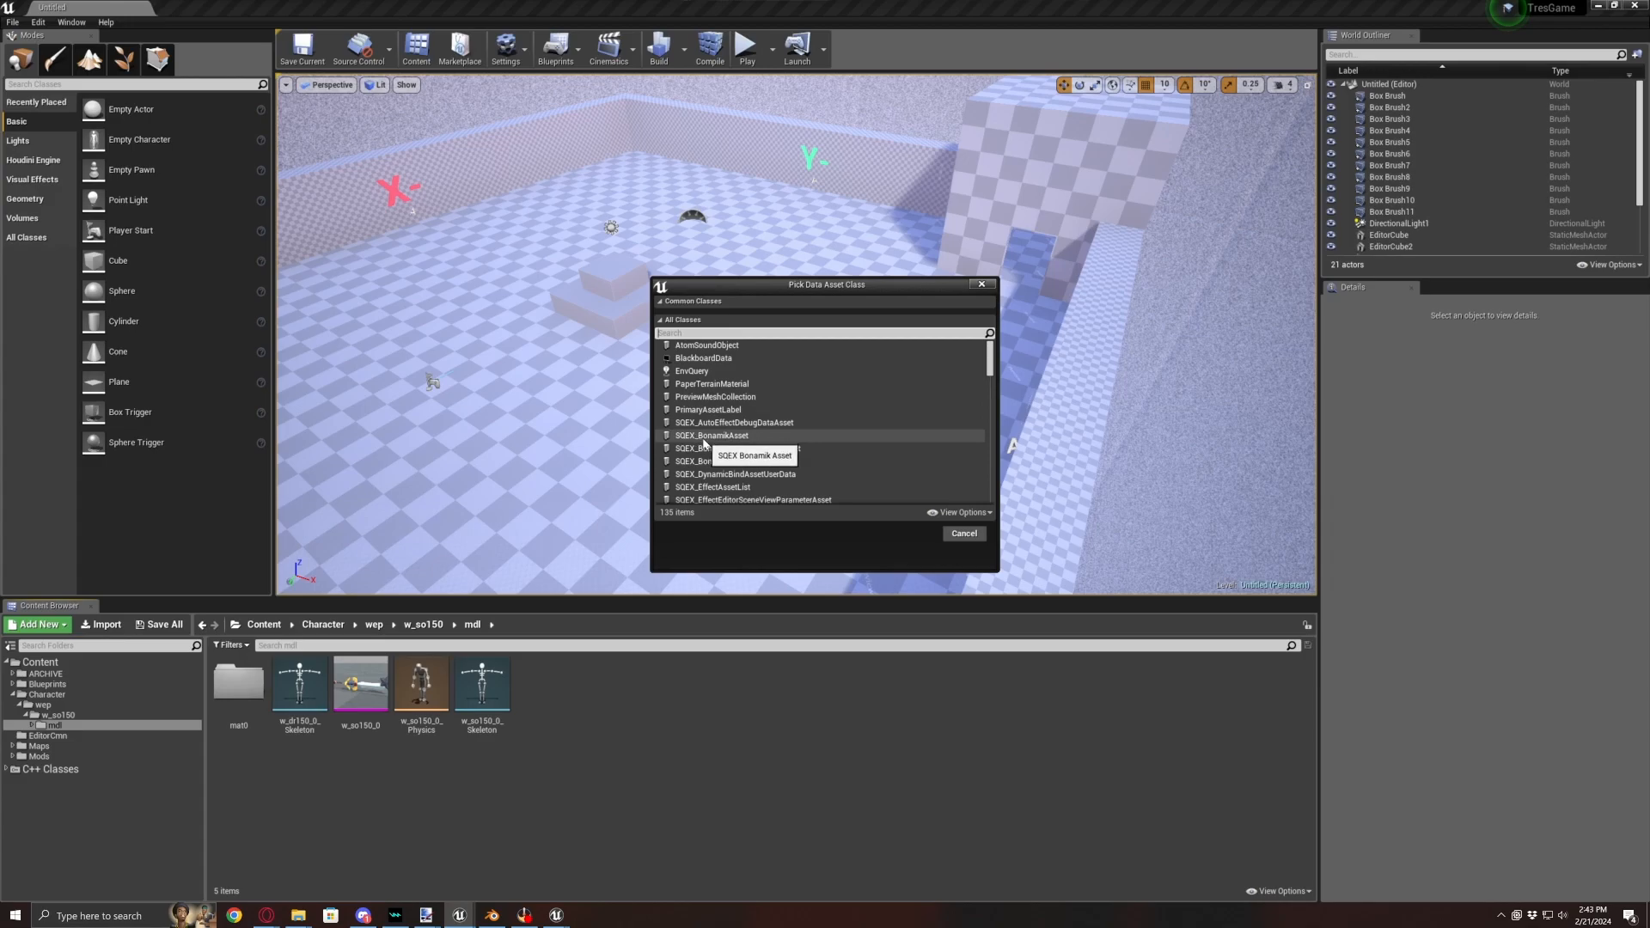
pyautogui.click(704, 436)
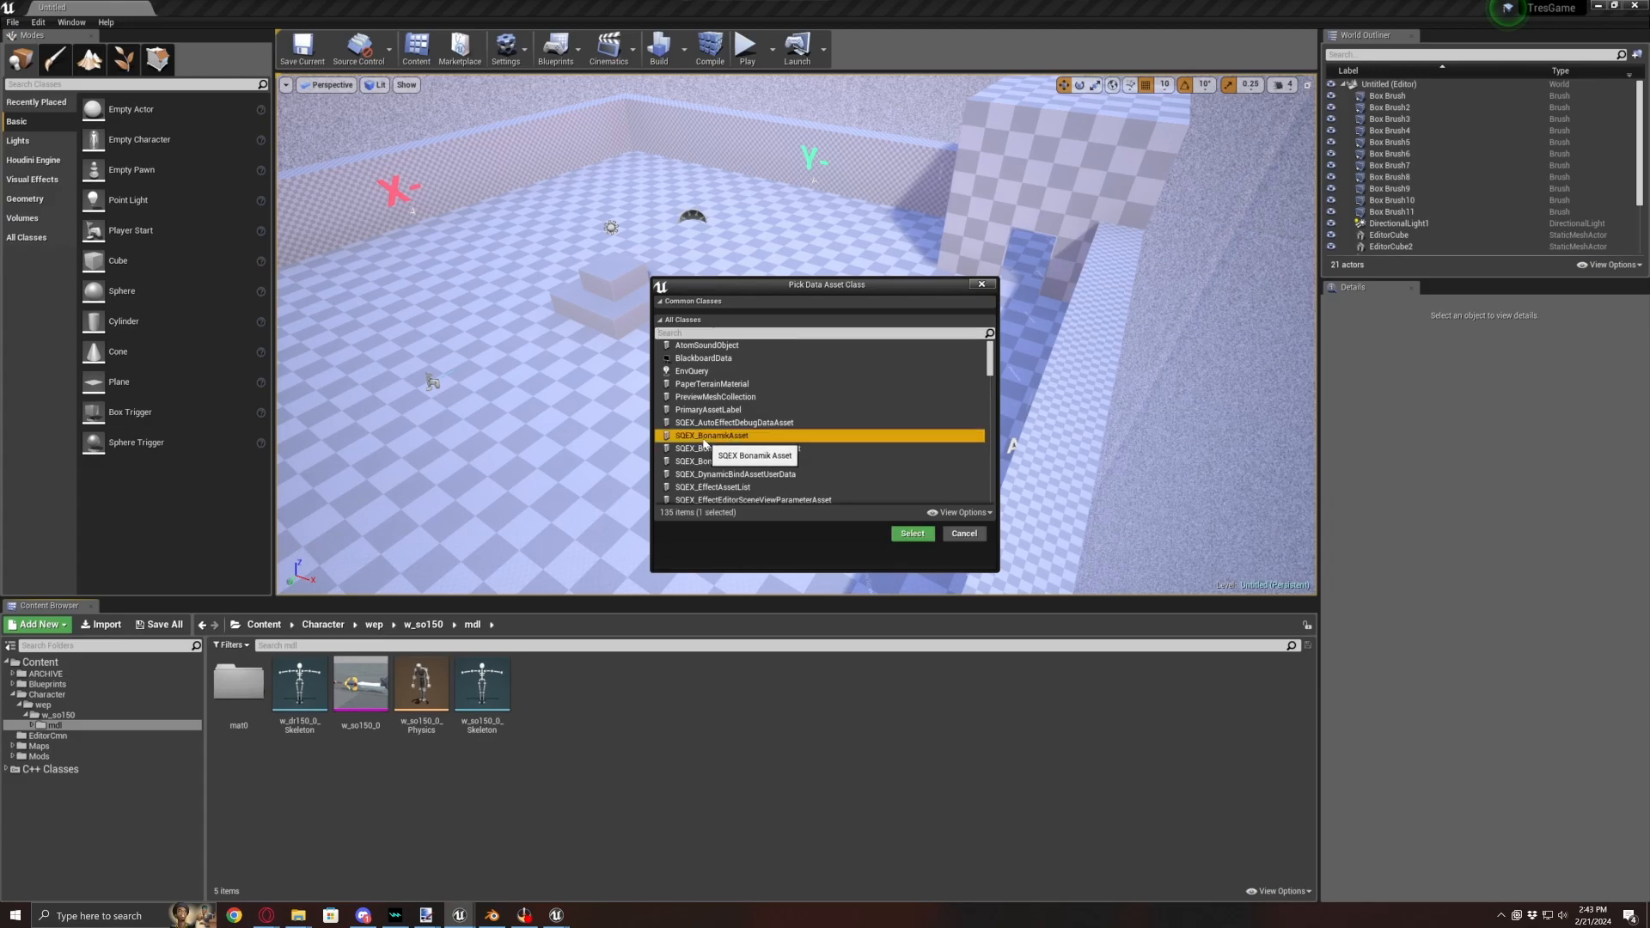
pyautogui.click(911, 535)
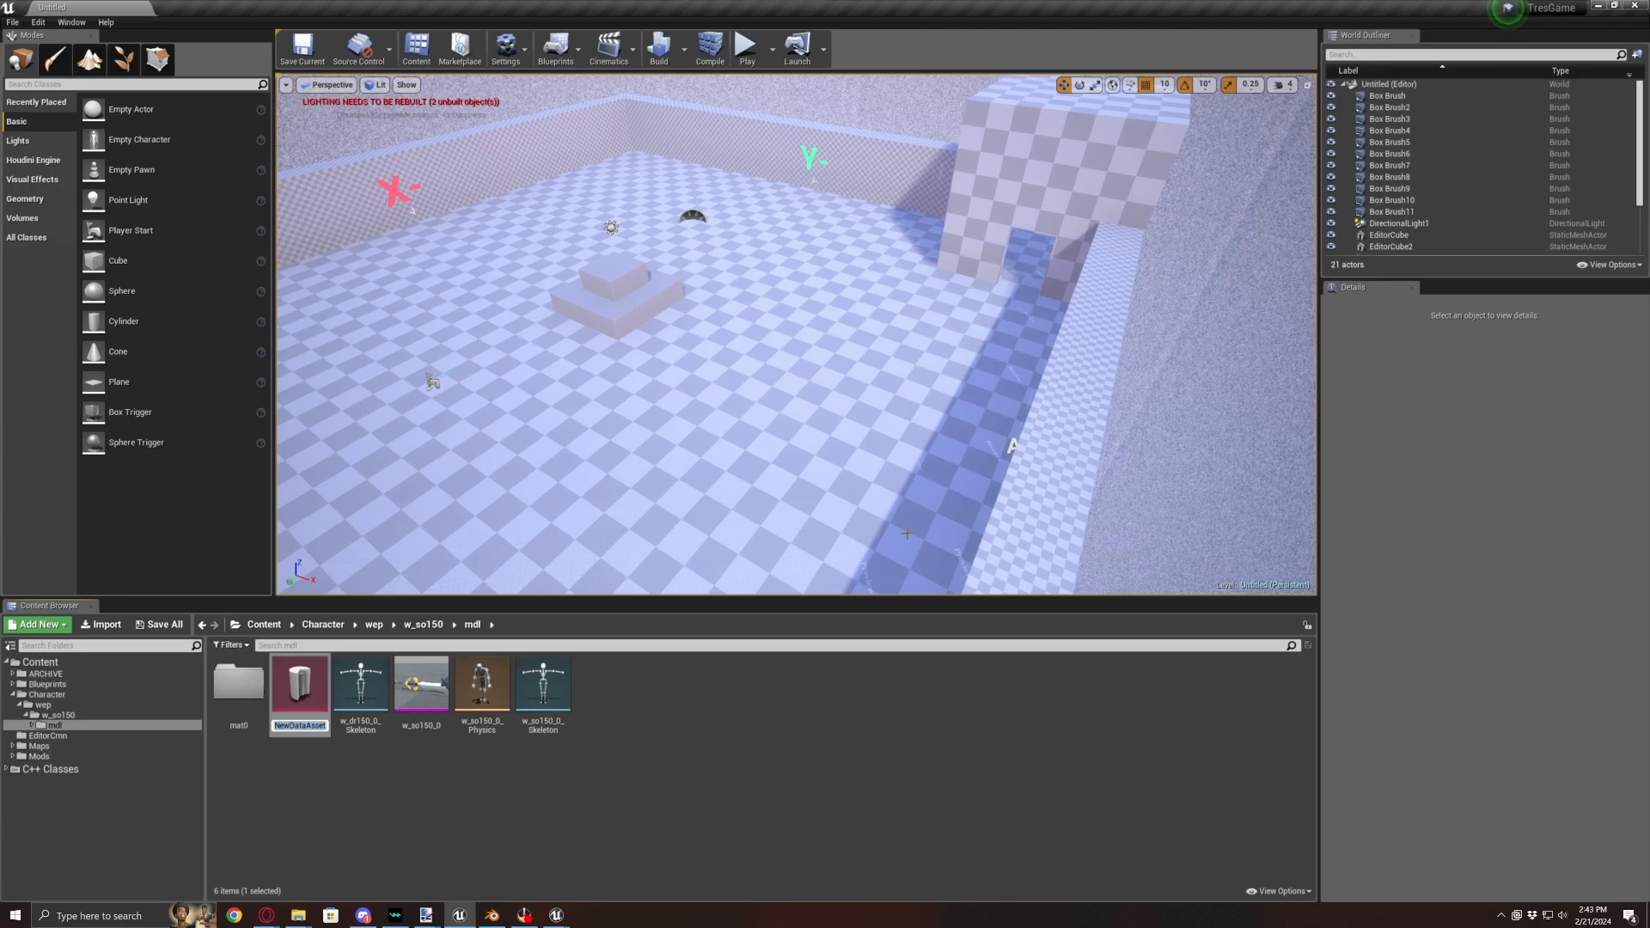
pyautogui.write('w_')
pyautogui.press('BackSpace')
pyautogui.write('_so120')
pyautogui.press('BackSpace')
pyautogui.press('BackSpace')
pyautogui.write('50_Bonamik')
pyautogui.press('Return')
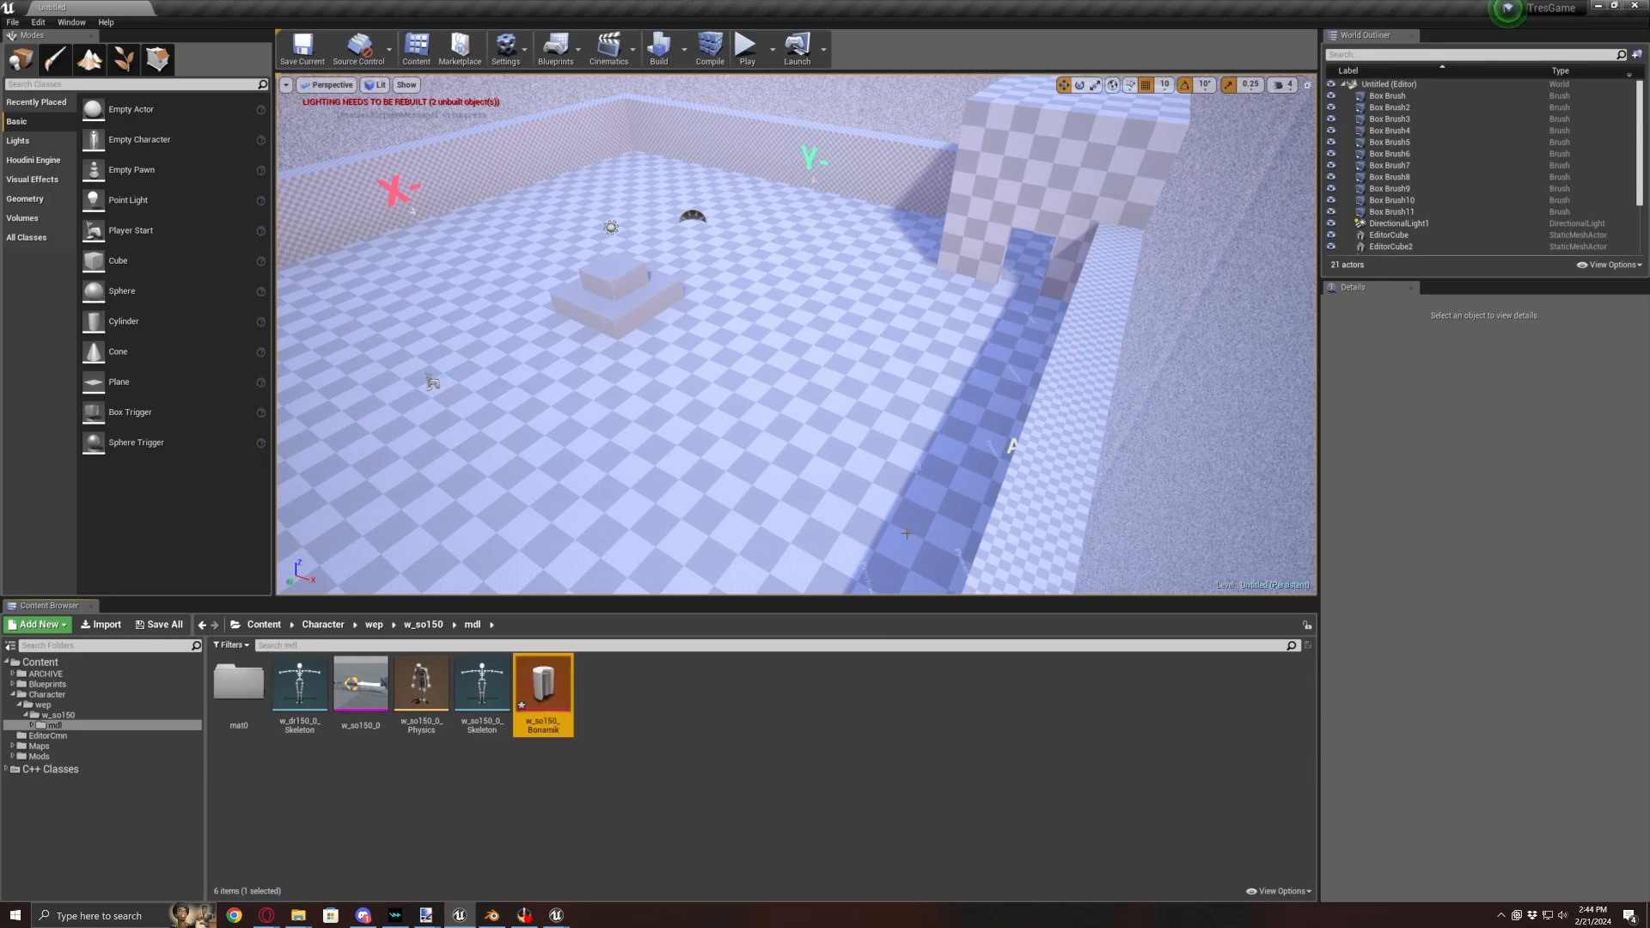
# - Open the w_so150_0 skeletal mesh and add an Asset User Data element of type SQEX KBDAsset User Data
pyautogui.moveTo(369, 729)
pyautogui.doubleClick(368, 689)
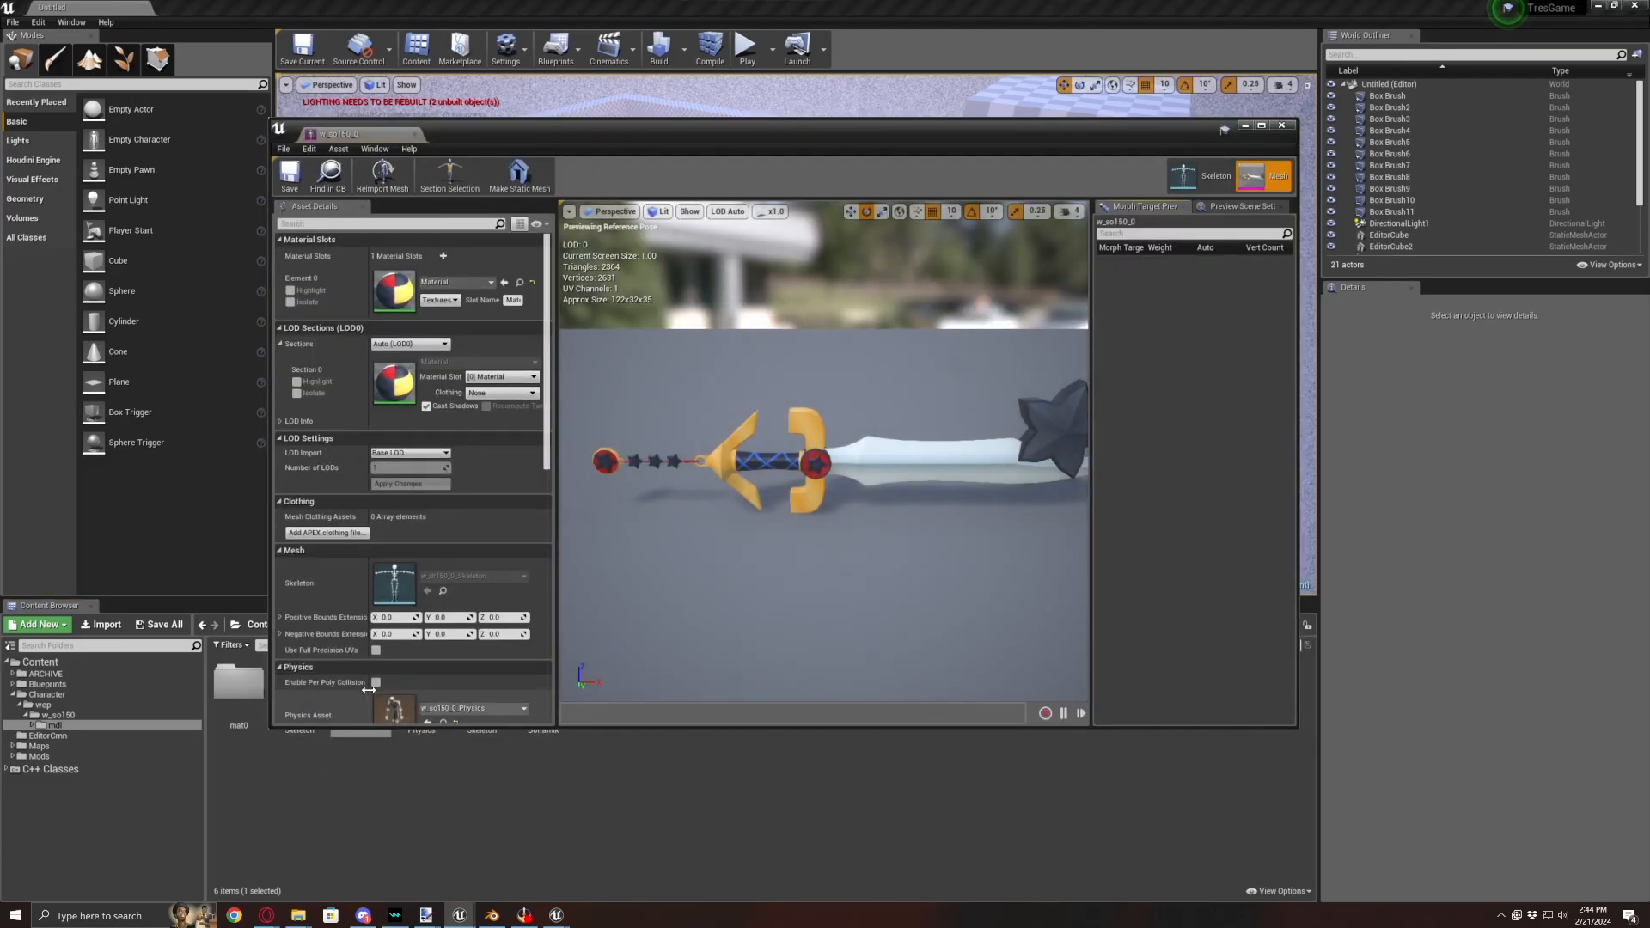
pyautogui.scroll(-5, 402, 502)
pyautogui.scroll(-2, 411, 514)
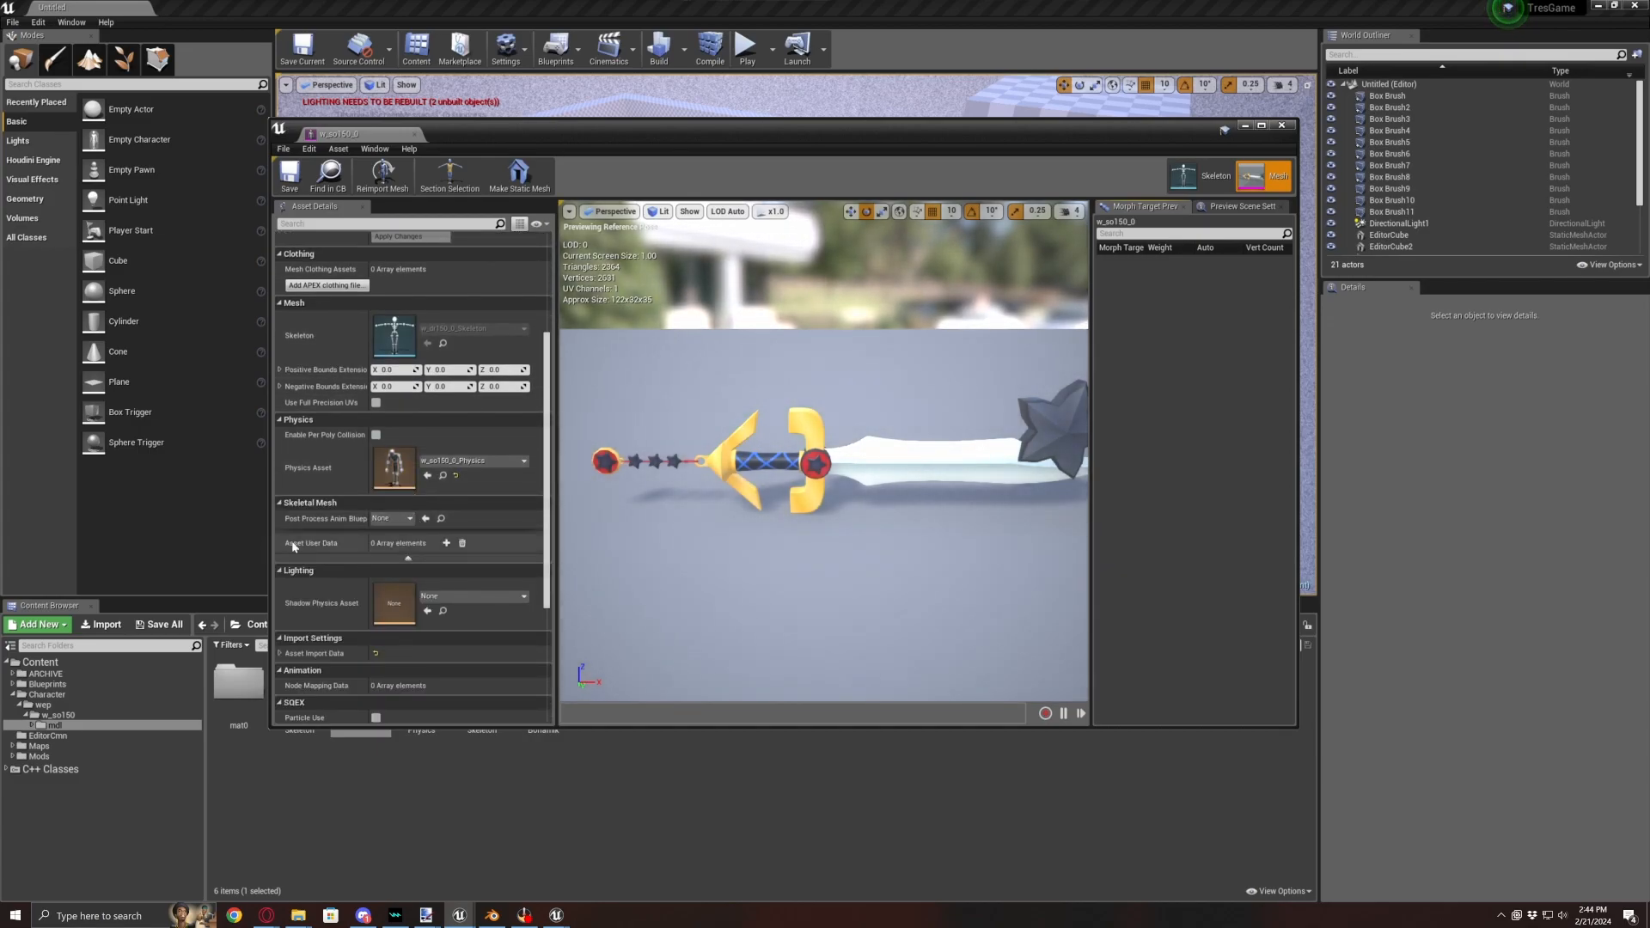
pyautogui.click(444, 544)
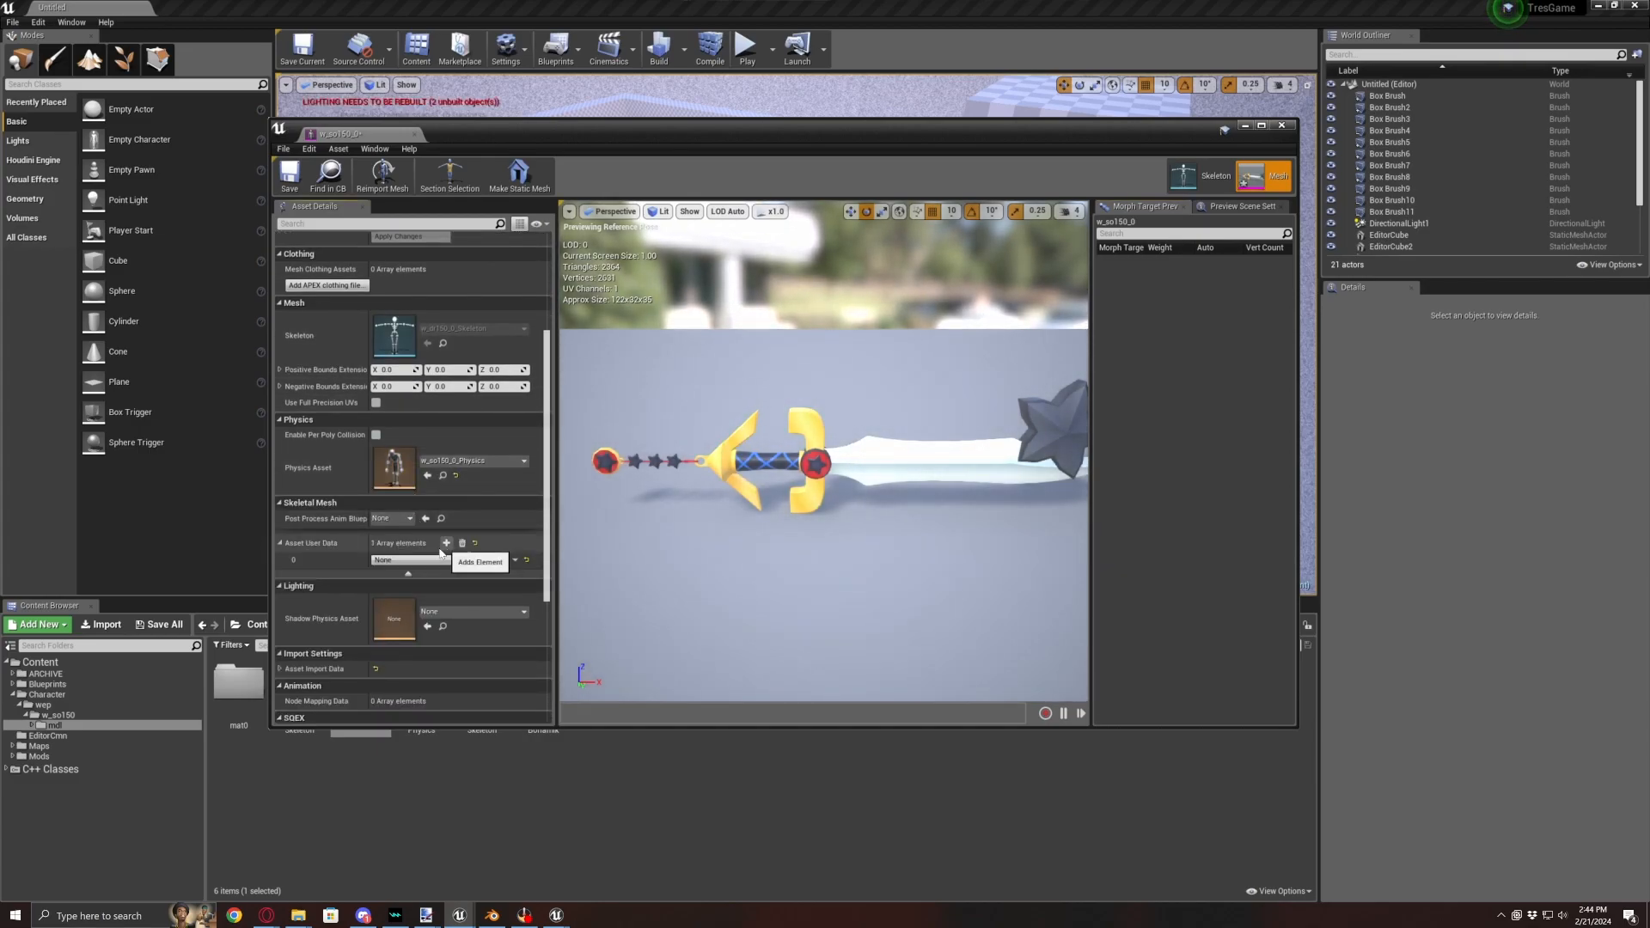
pyautogui.click(399, 563)
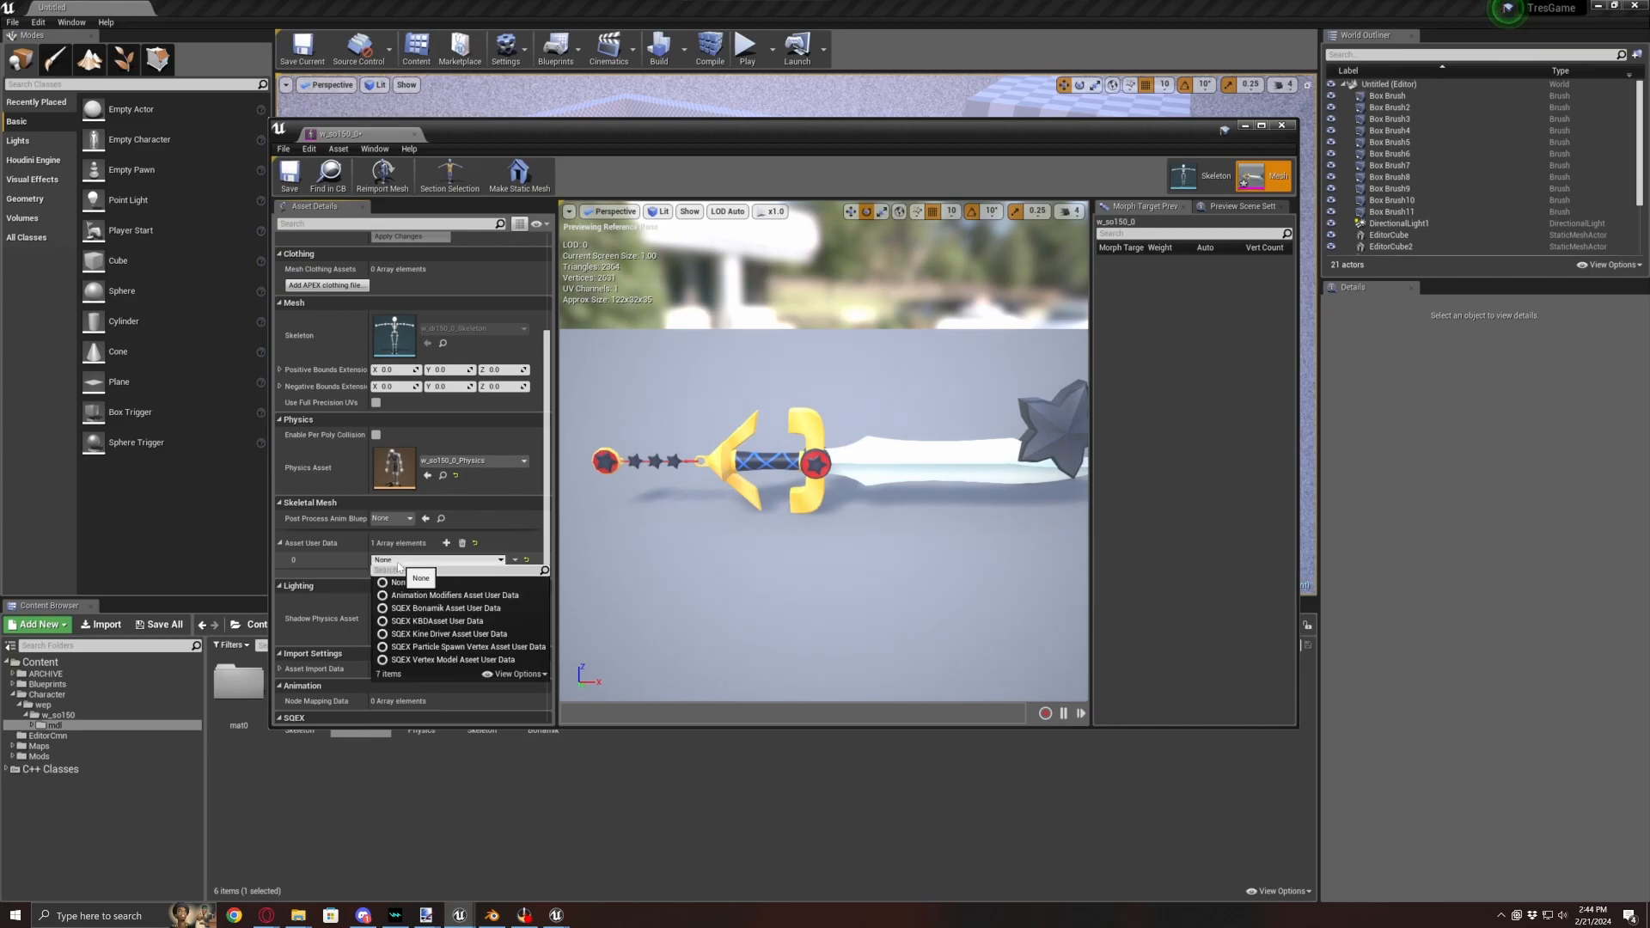
pyautogui.click(416, 620)
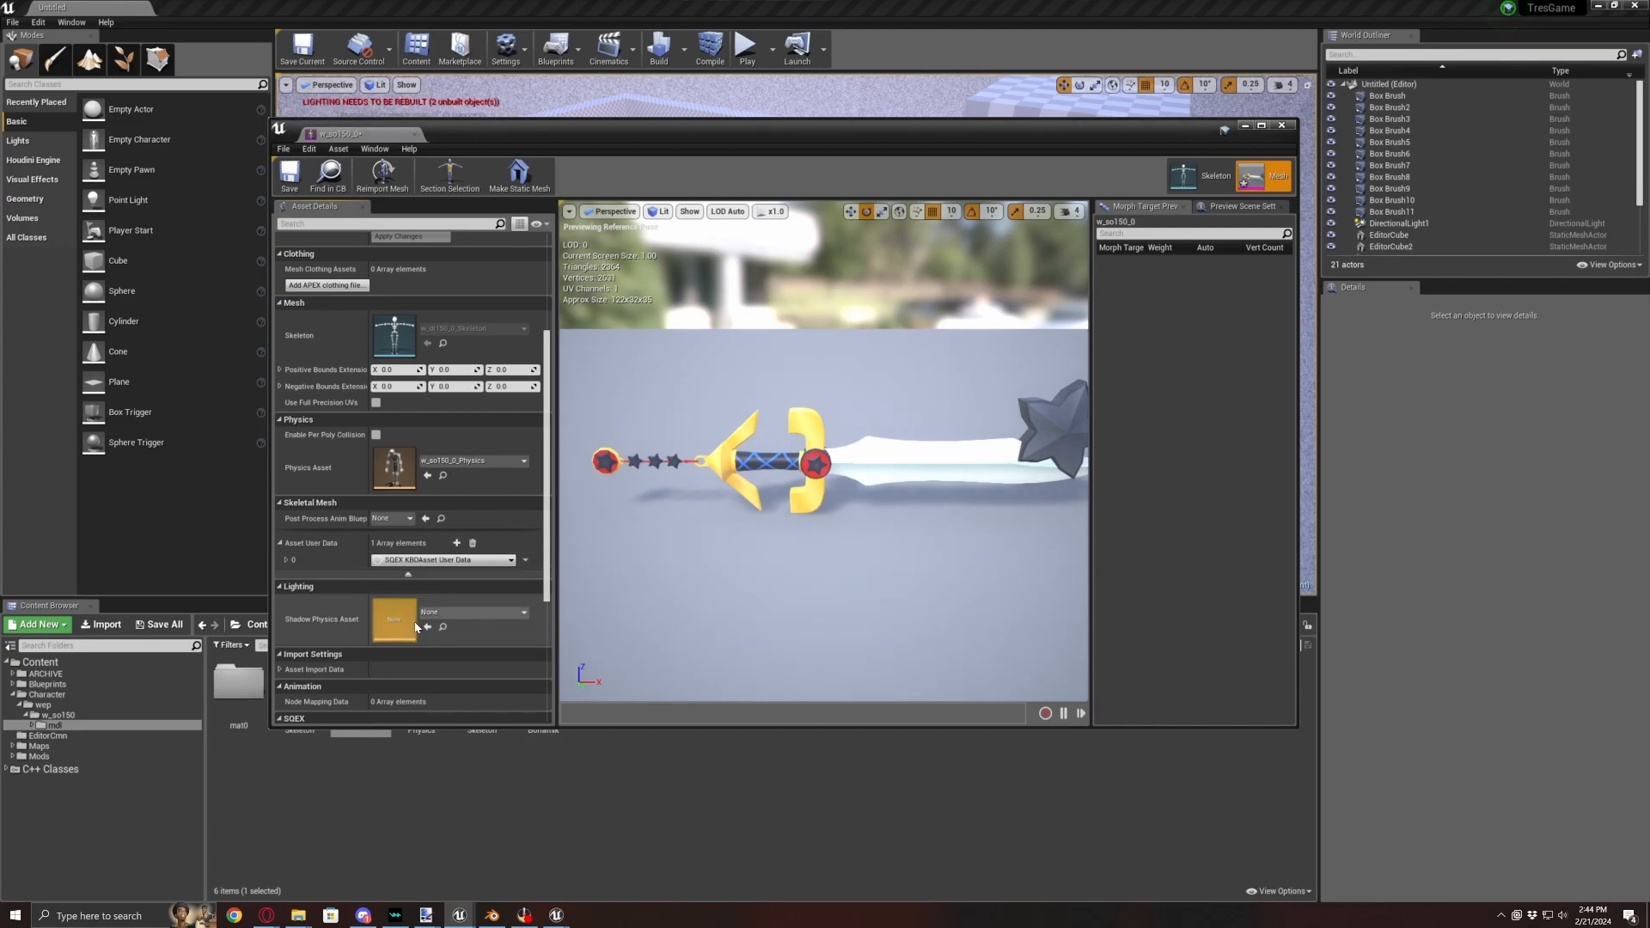
# - Add one asset element inside the SQEX KBDAsset User Data and give it two Asset User Data entries
pyautogui.click(287, 560)
pyautogui.click(298, 575)
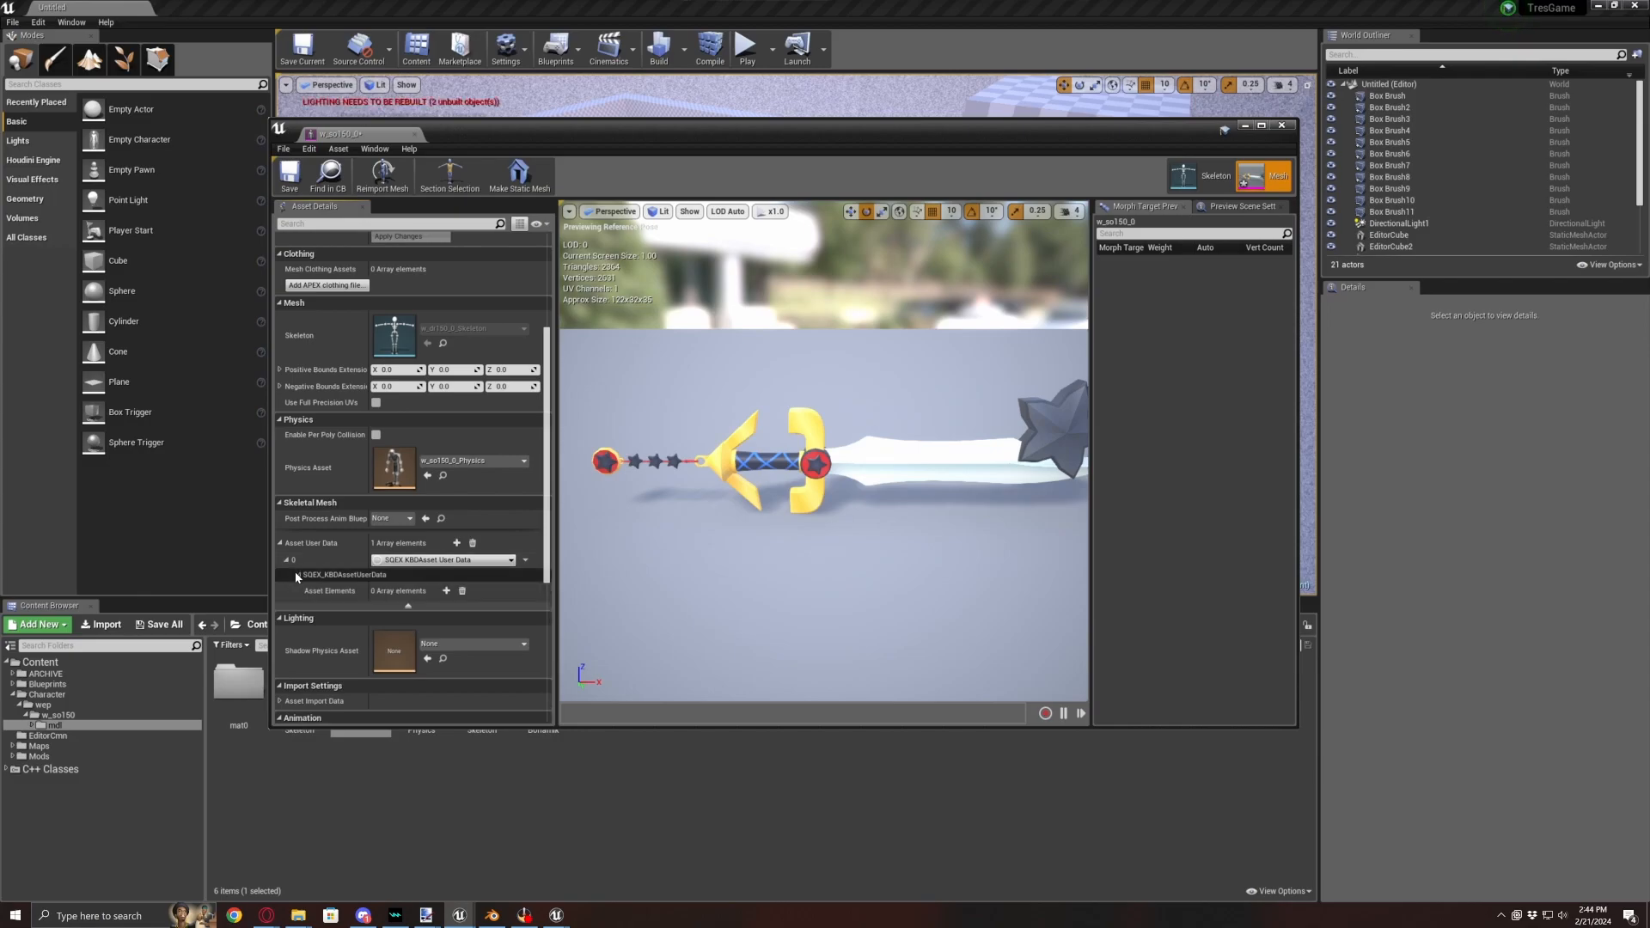
pyautogui.click(446, 591)
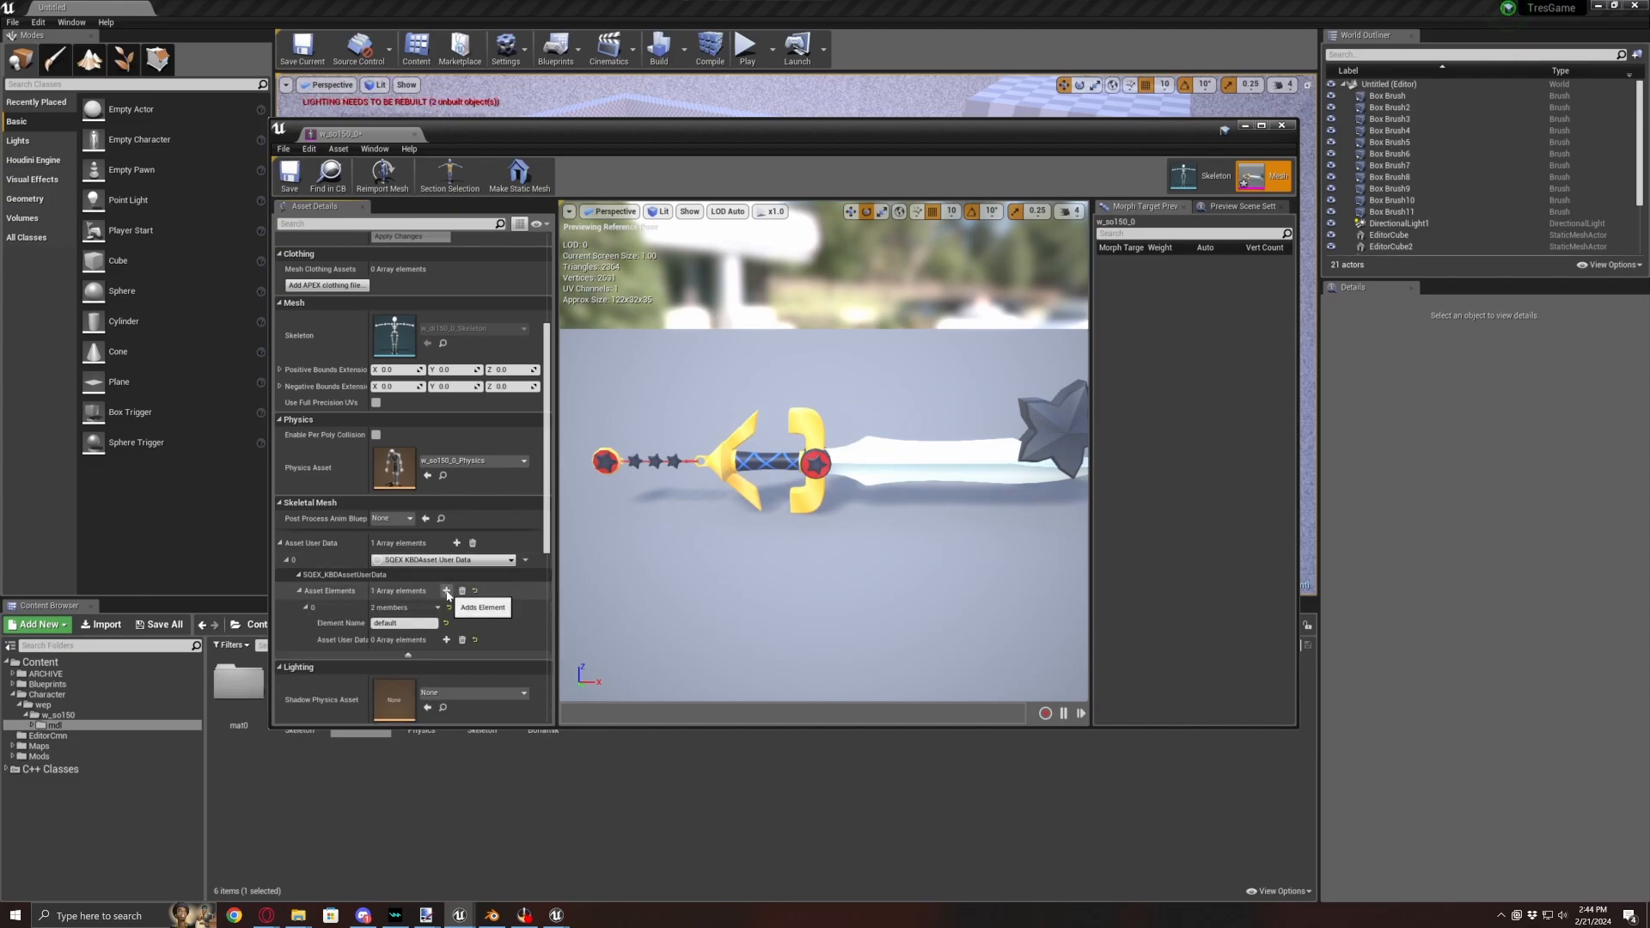
pyautogui.click(446, 640)
pyautogui.click(446, 640)
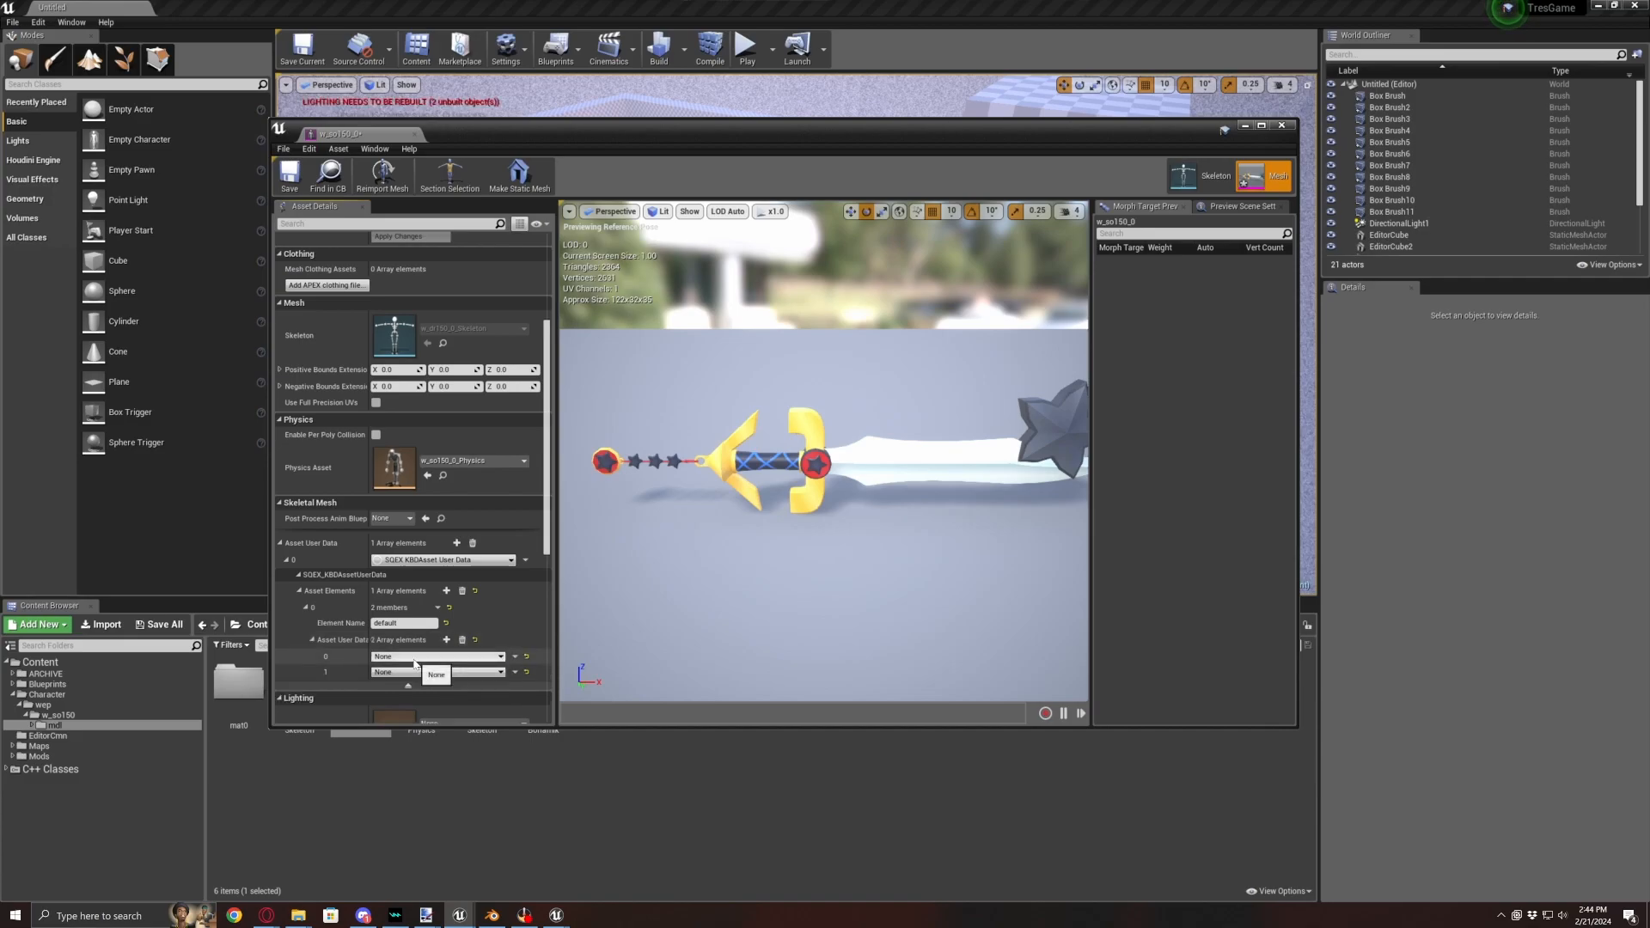
# - Set entry 0 to SQEX Bonamik Asset User Data and entry 1 to SQEX Kine Driver Asset User Data
pyautogui.click(423, 656)
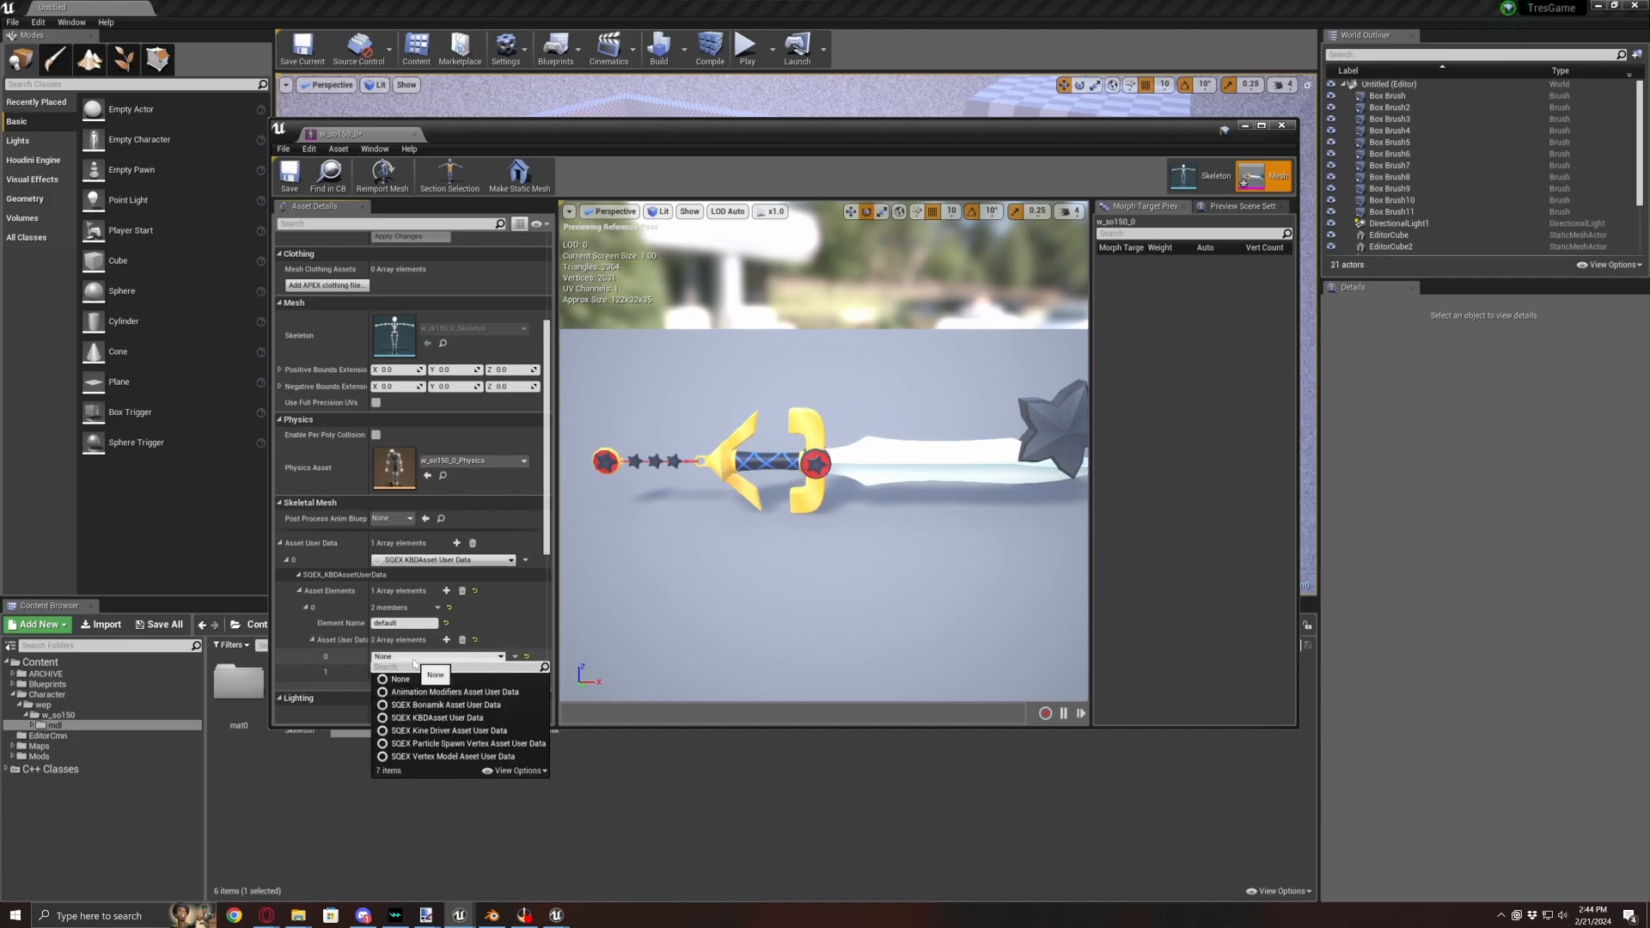
pyautogui.click(411, 705)
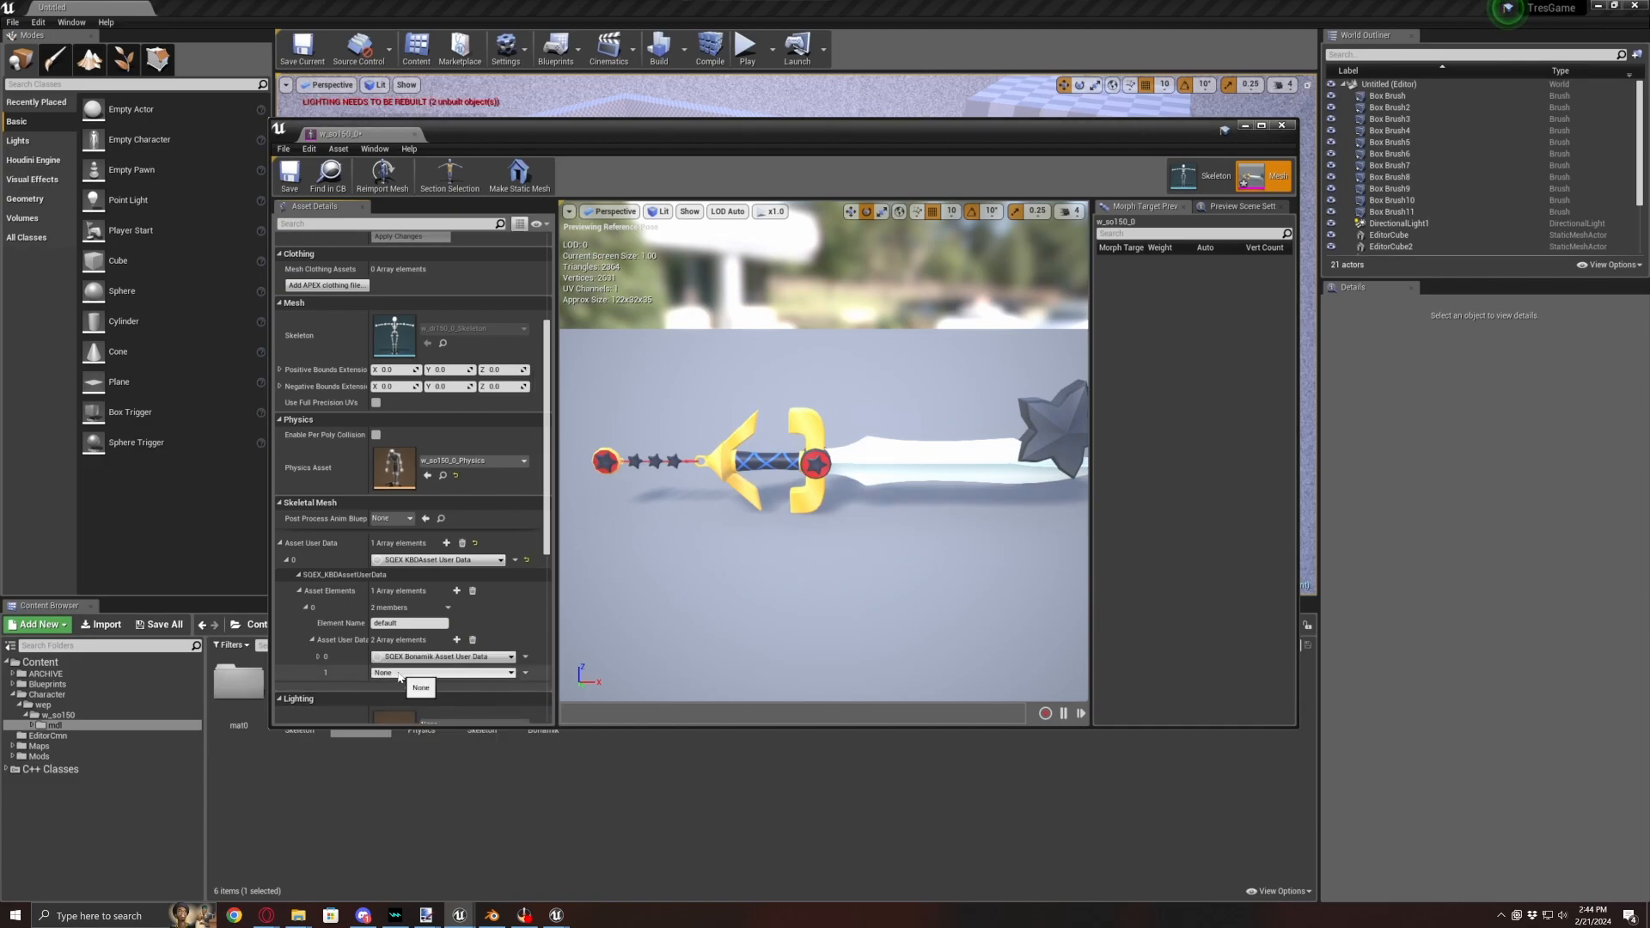
pyautogui.click(399, 674)
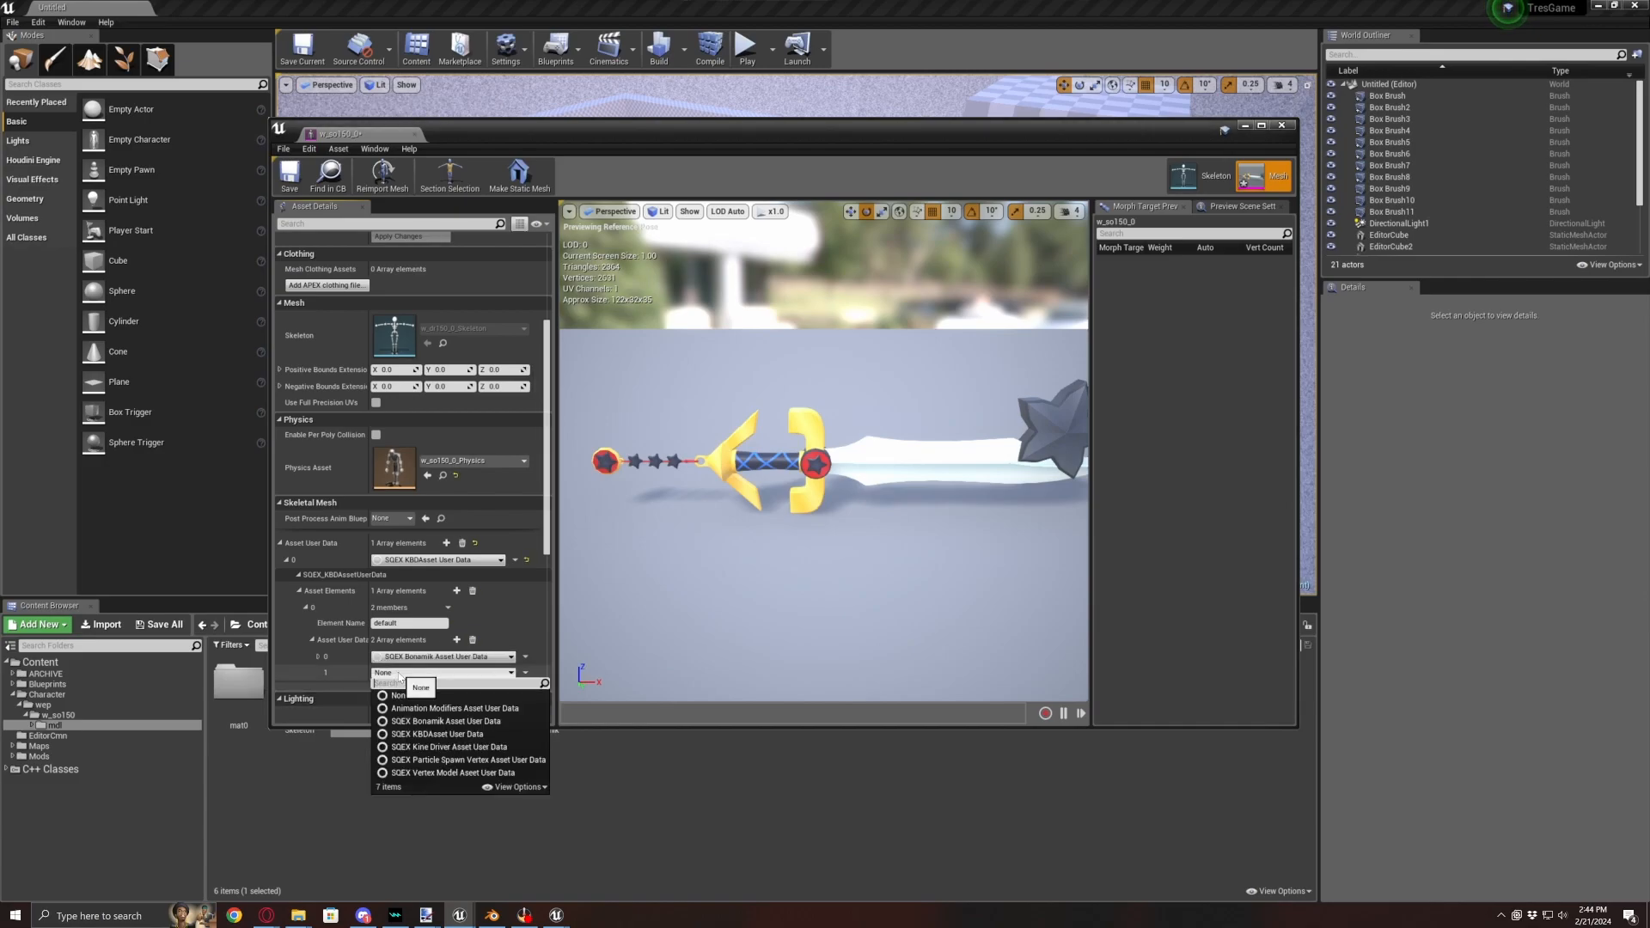
pyautogui.click(406, 749)
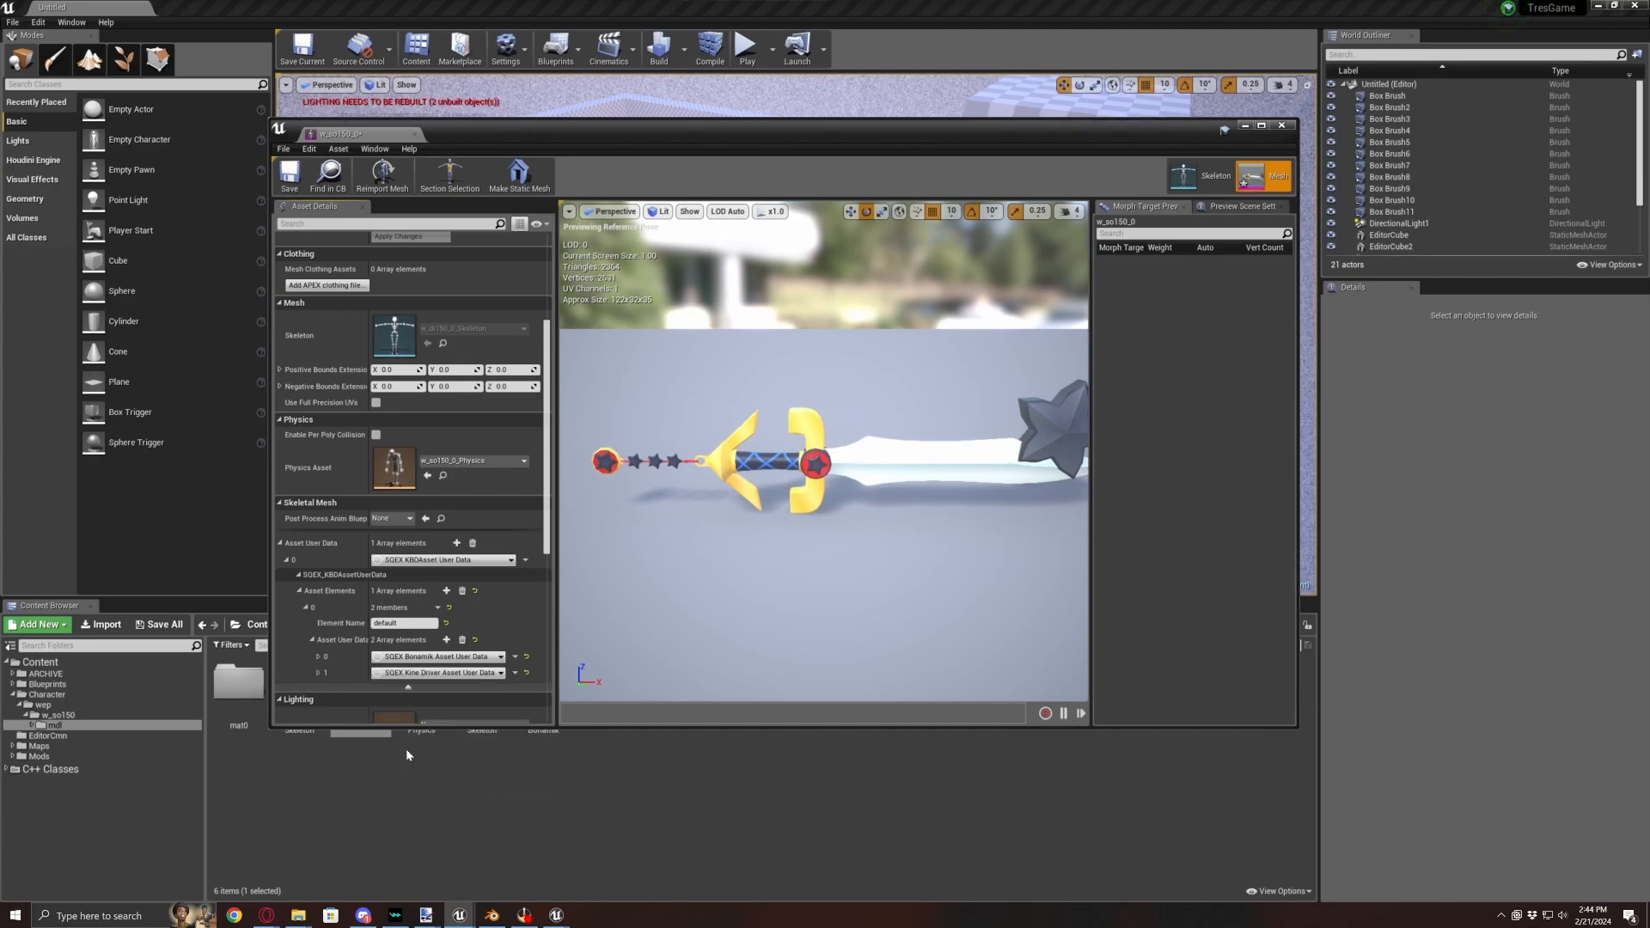
# - Add one Bonamik asset element inside the SQEX Bonamik Asset User Data, assign w_so150_Bonamik to it, and close the mesh editor
pyautogui.click(318, 657)
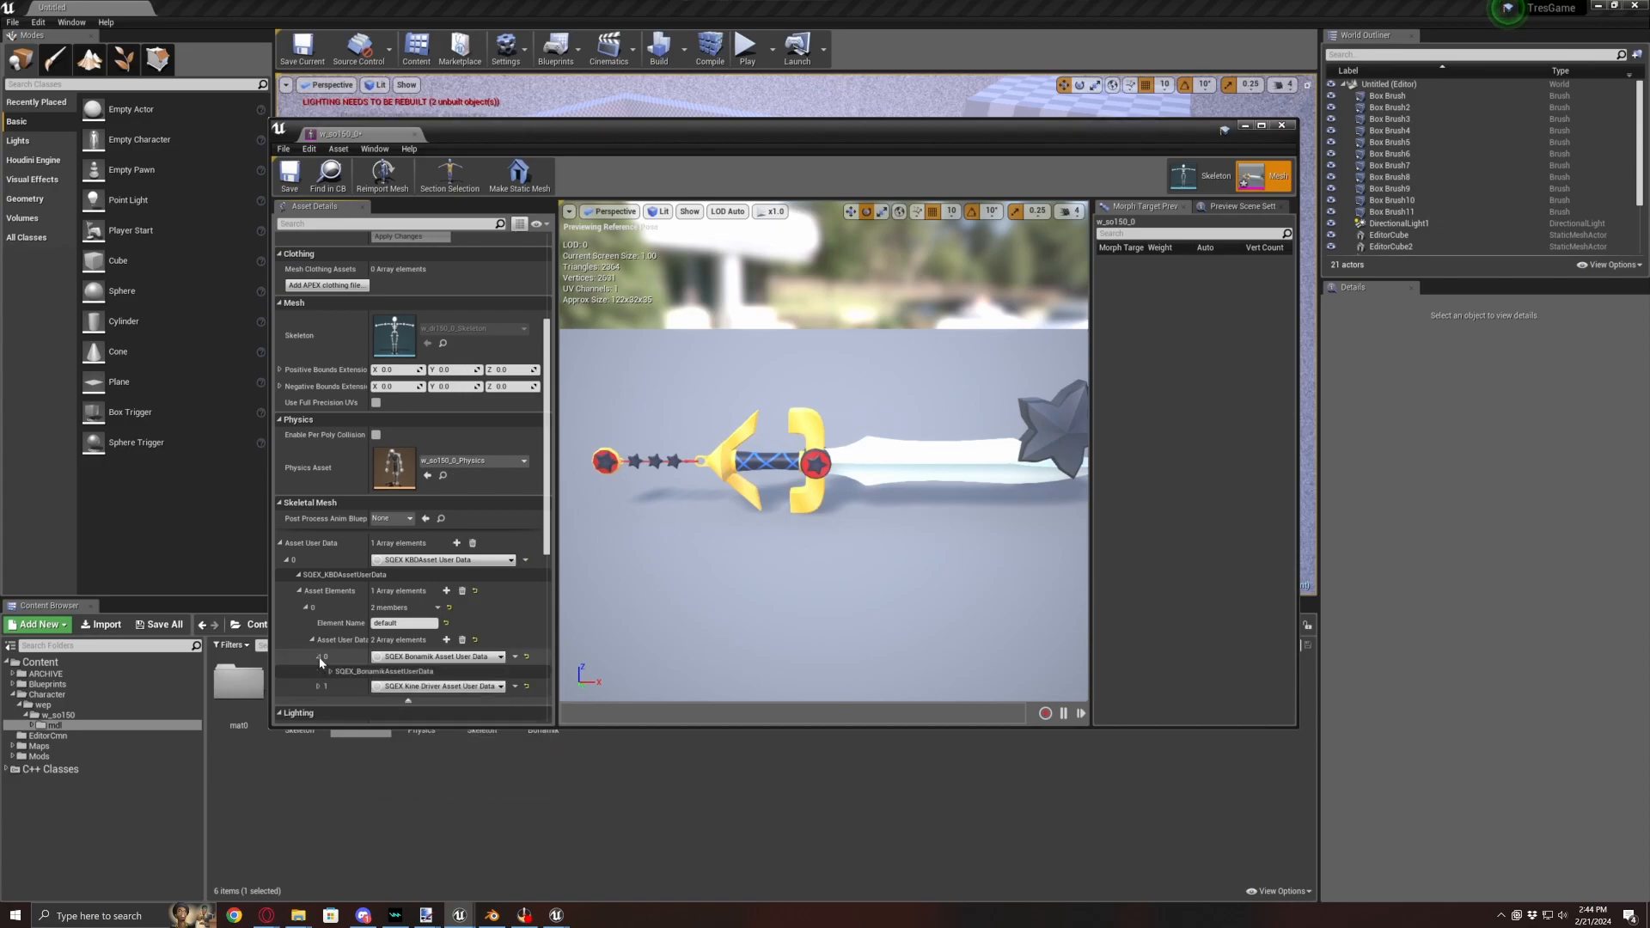
pyautogui.scroll(-3, 436, 691)
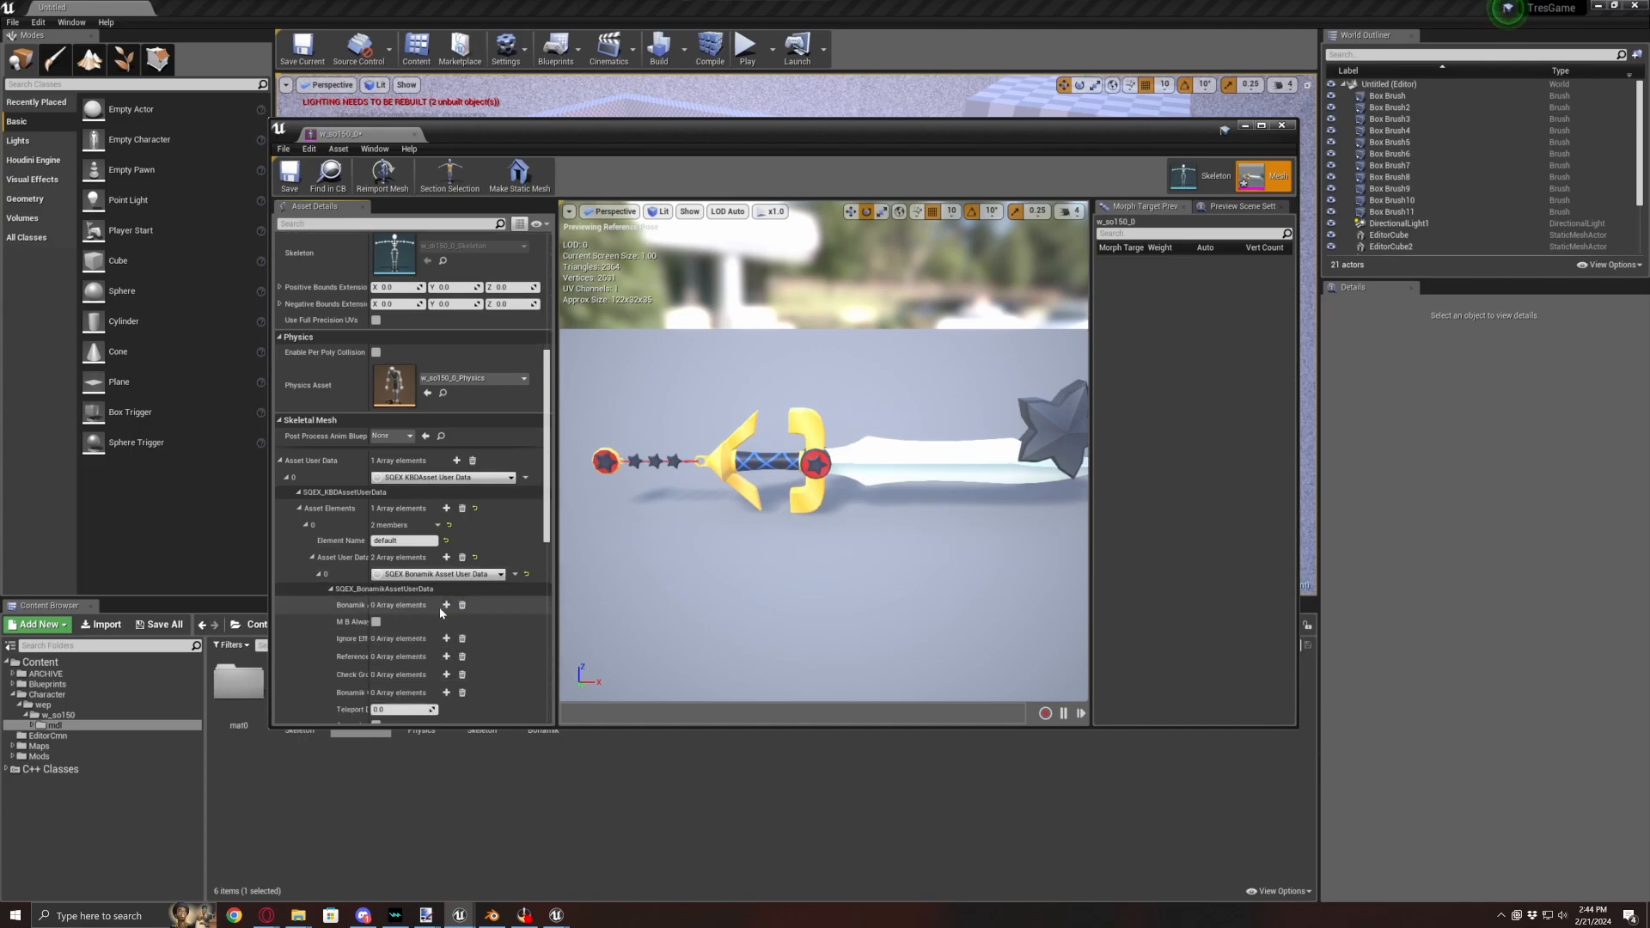
pyautogui.click(446, 605)
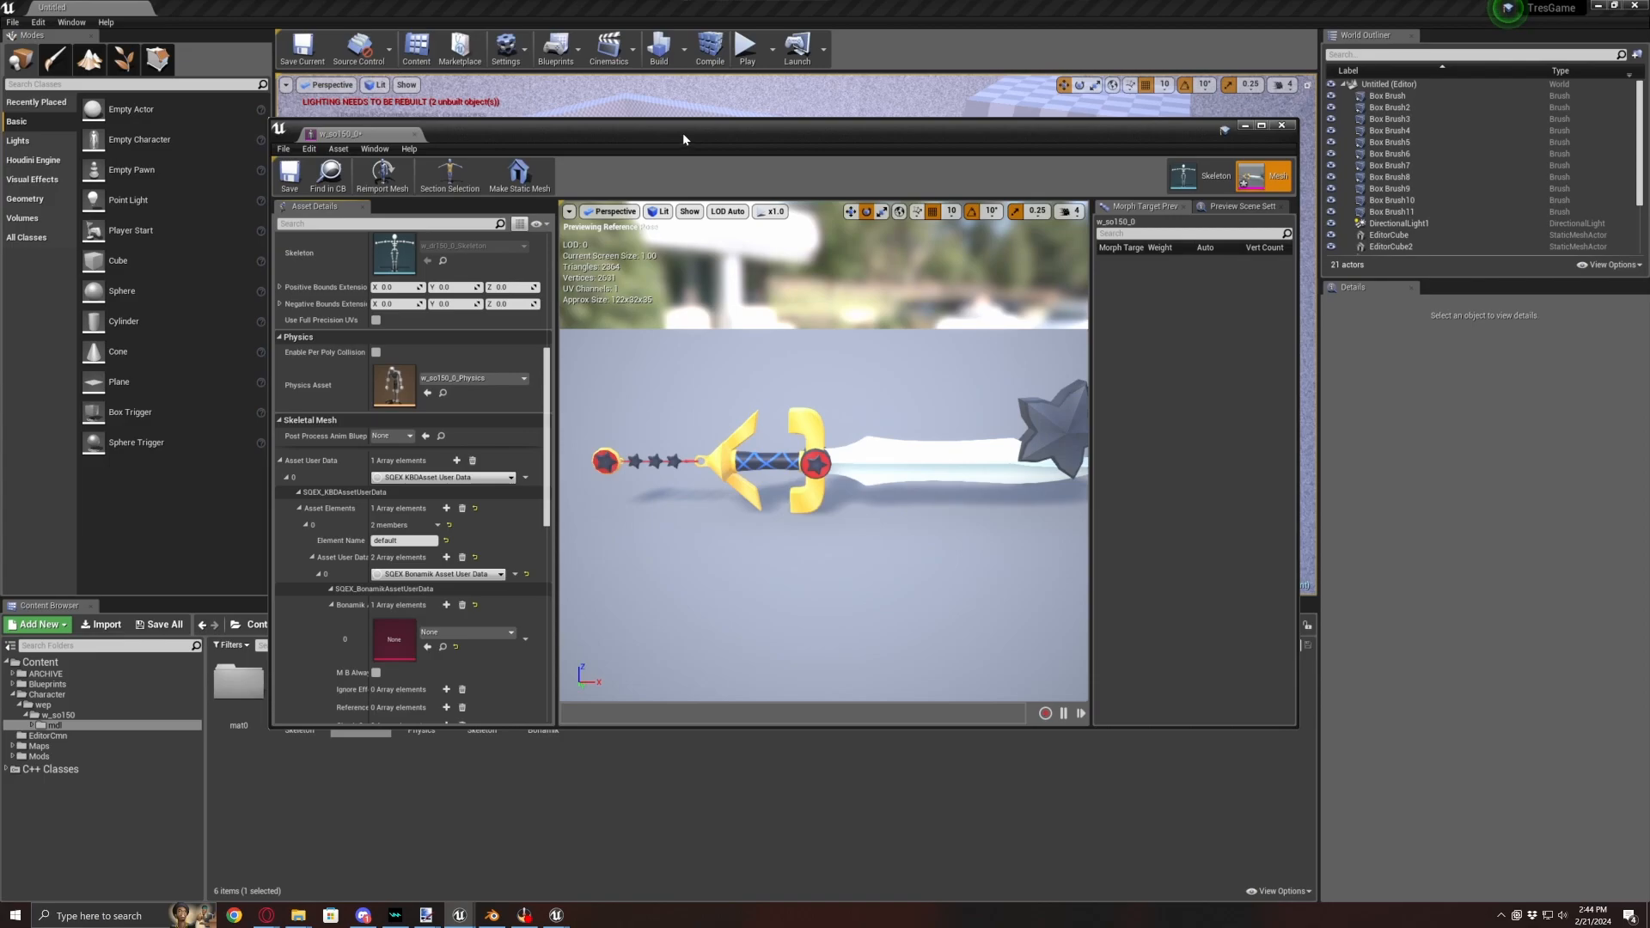
pyautogui.moveTo(682, 133); pyautogui.dragTo(672, 107)
pyautogui.moveTo(543, 727); pyautogui.dragTo(398, 625)
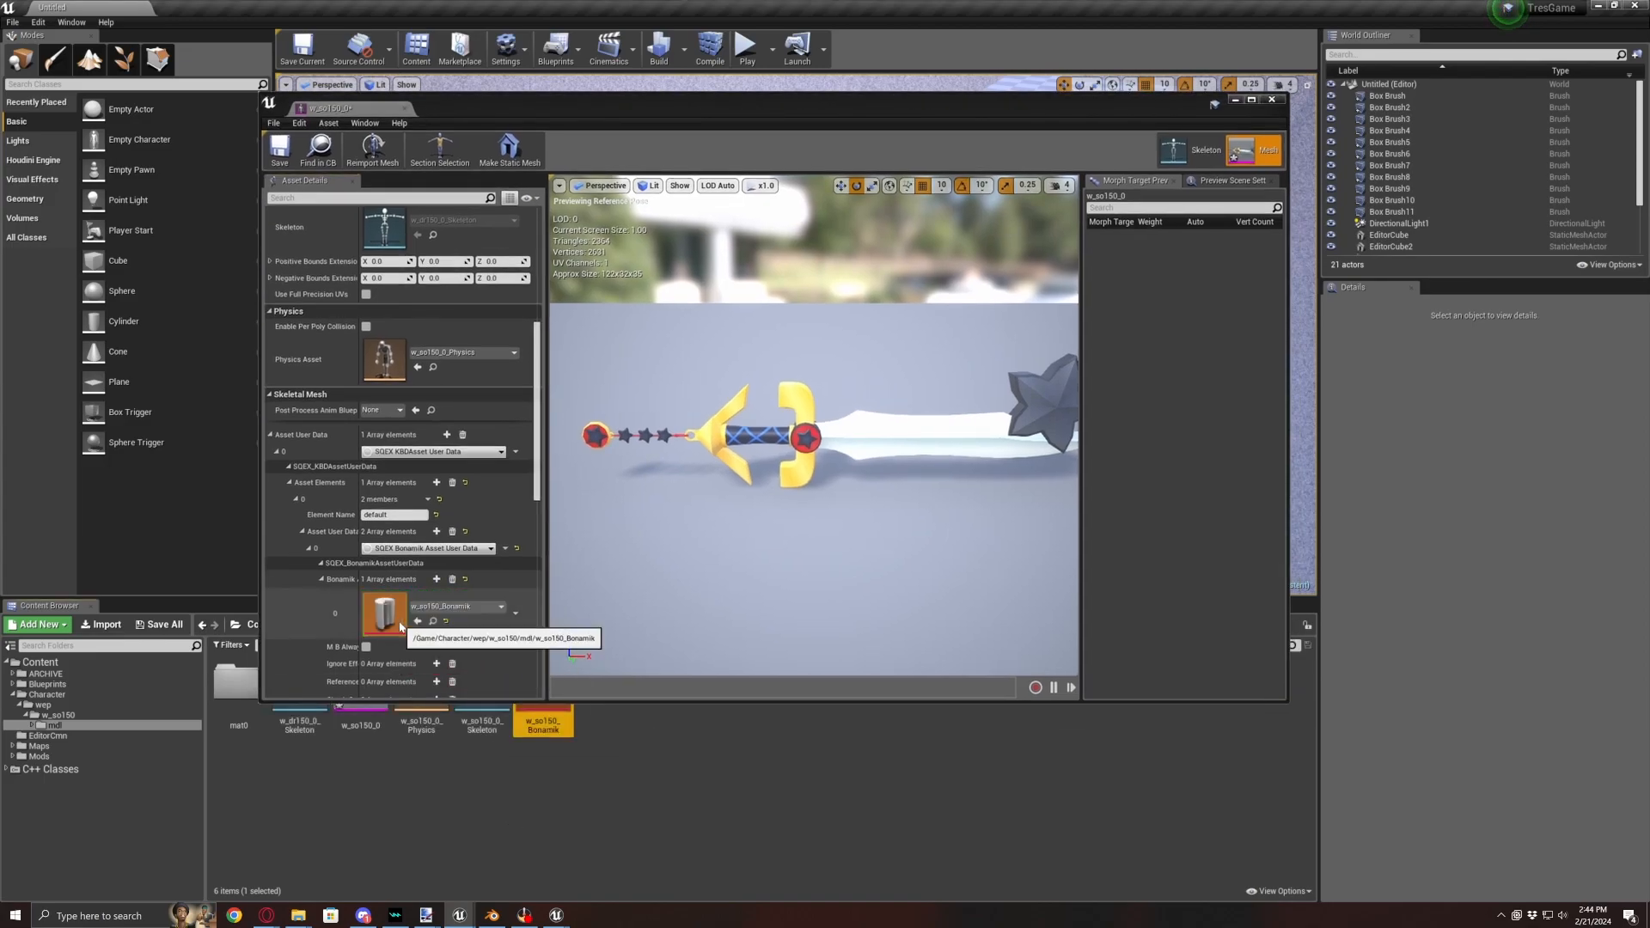
pyautogui.click(1272, 99)
pyautogui.moveTo(274, 909)
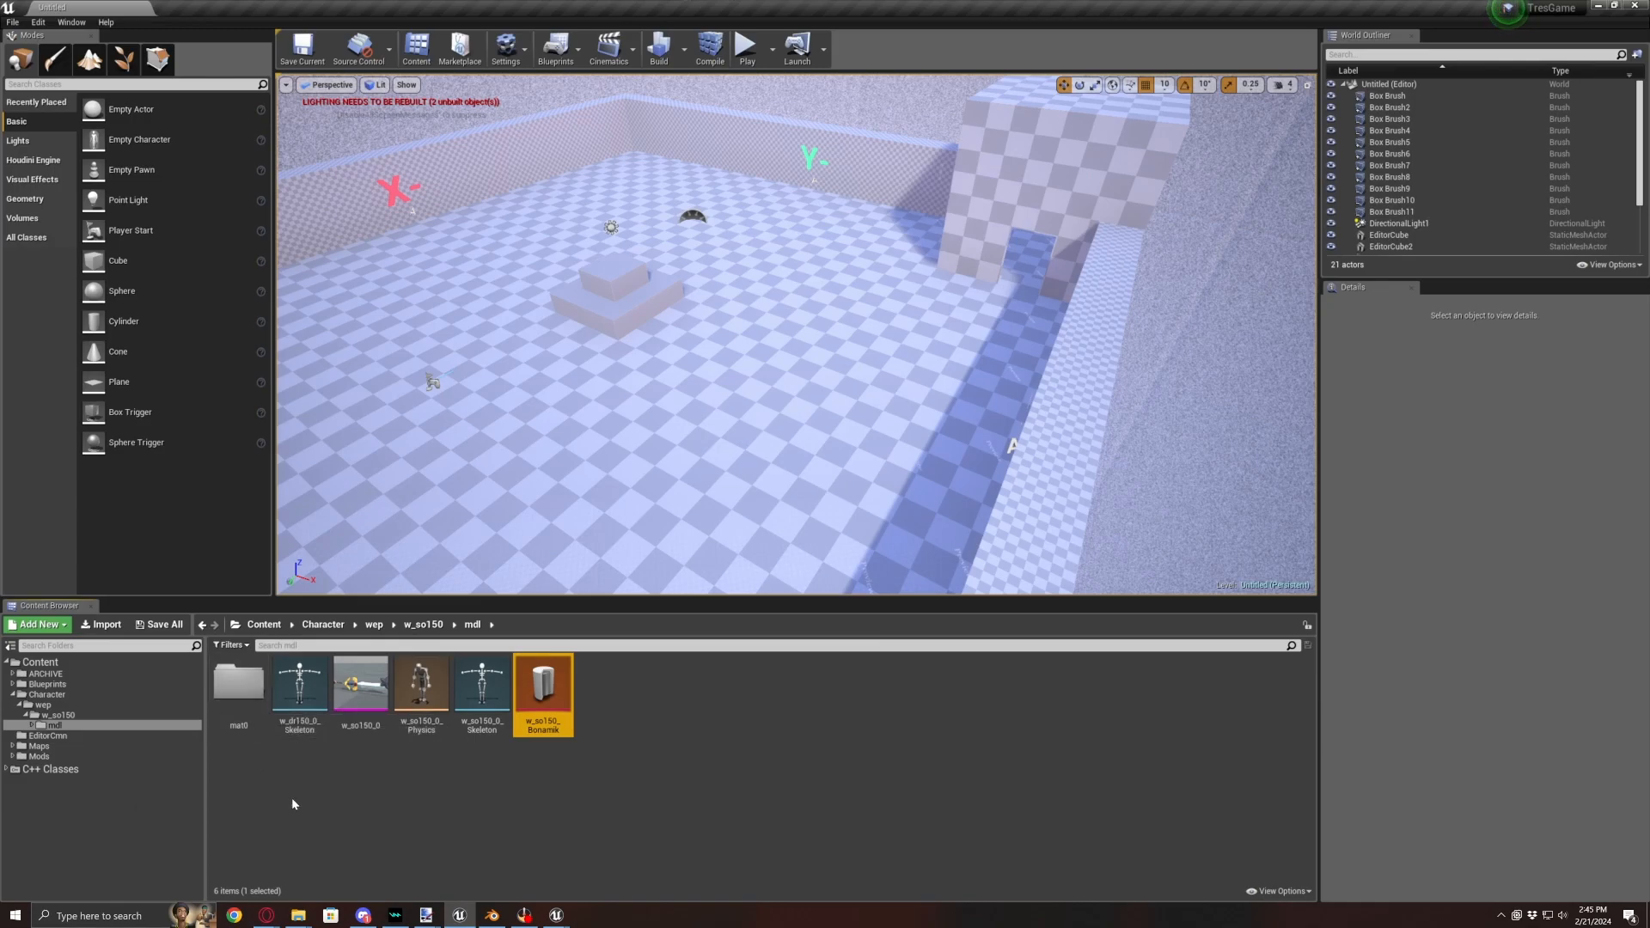
# - Open the mat0 folder and rename the material instance named Material as w_dr000_mat0_Inst
pyautogui.doubleClick(240, 684)
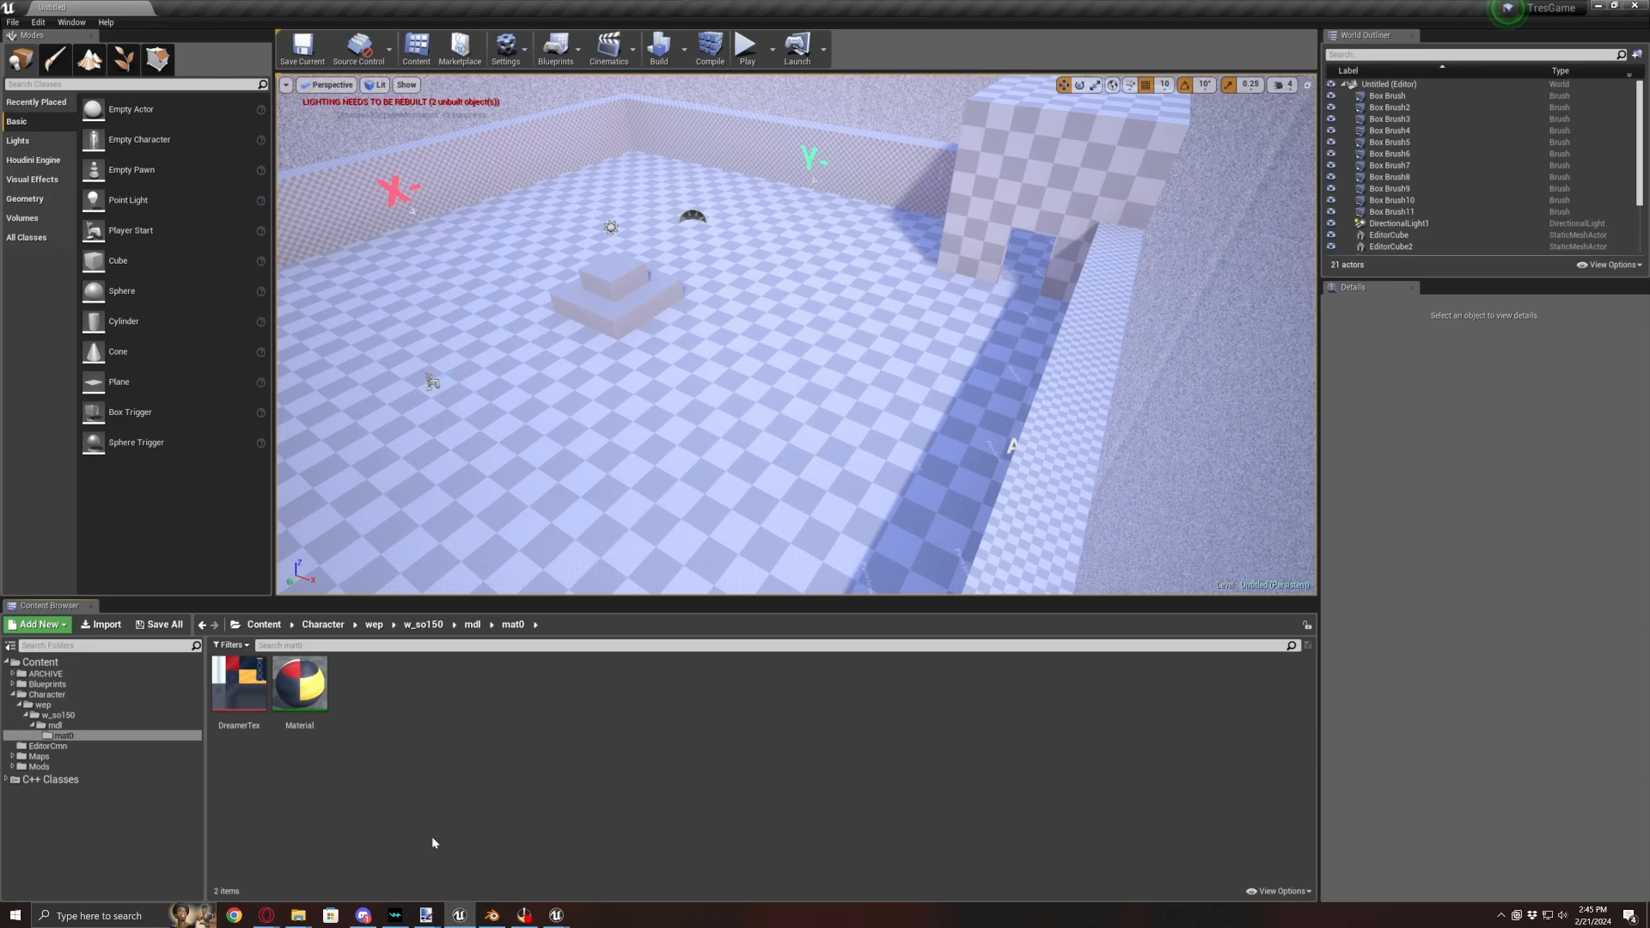
pyautogui.rightClick(299, 715)
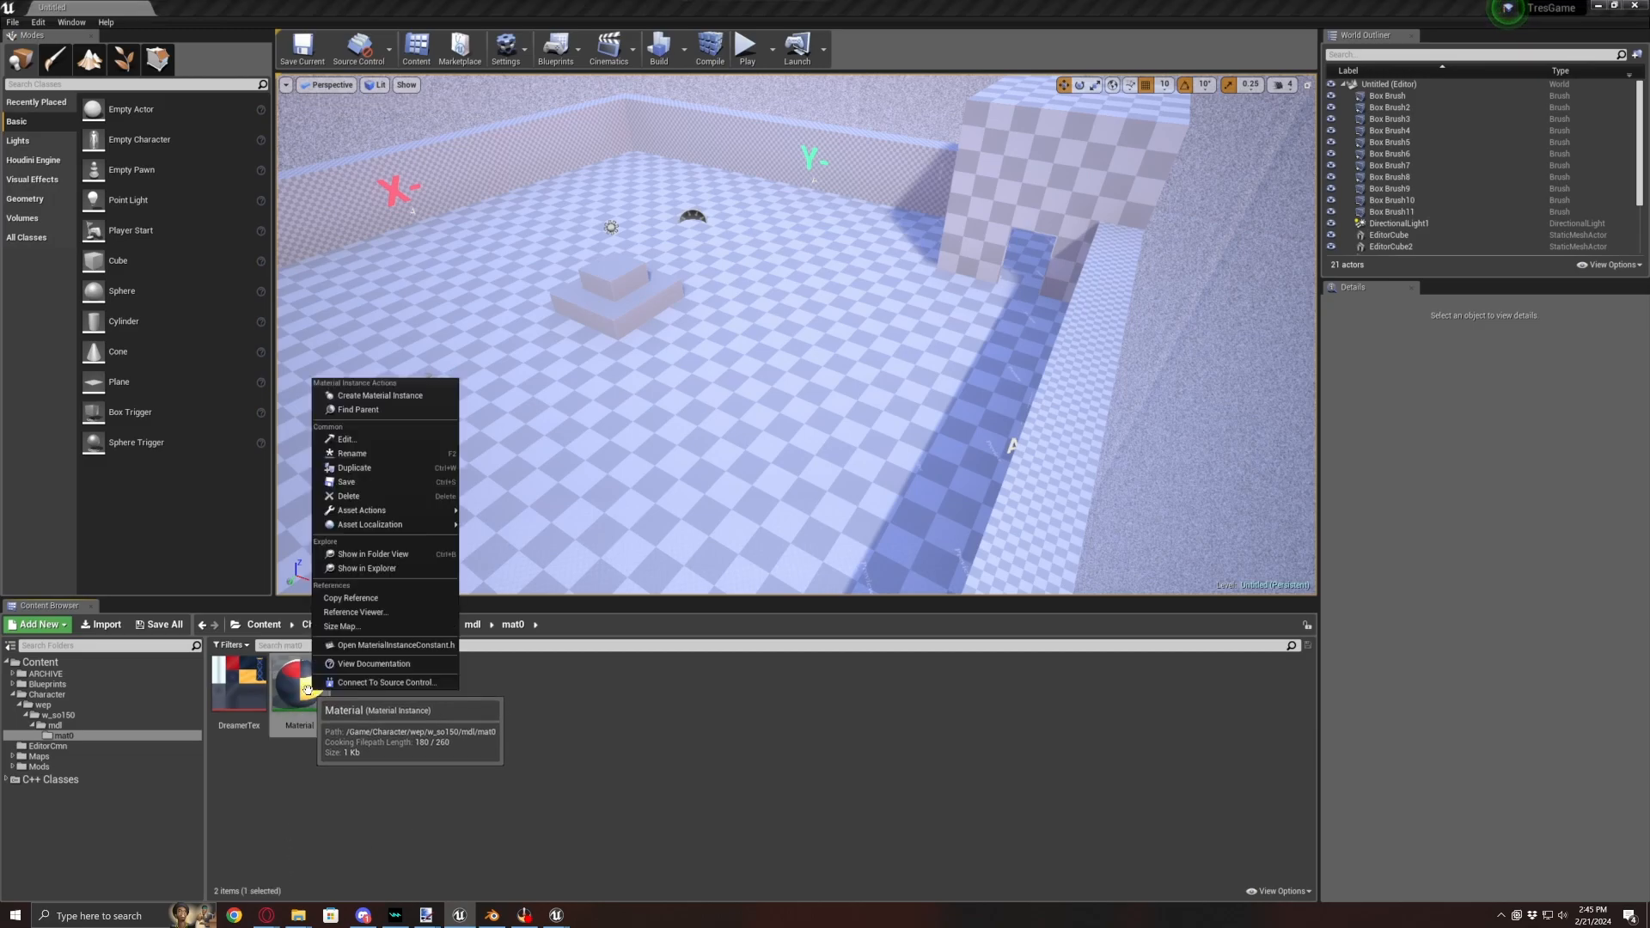
pyautogui.click(379, 453)
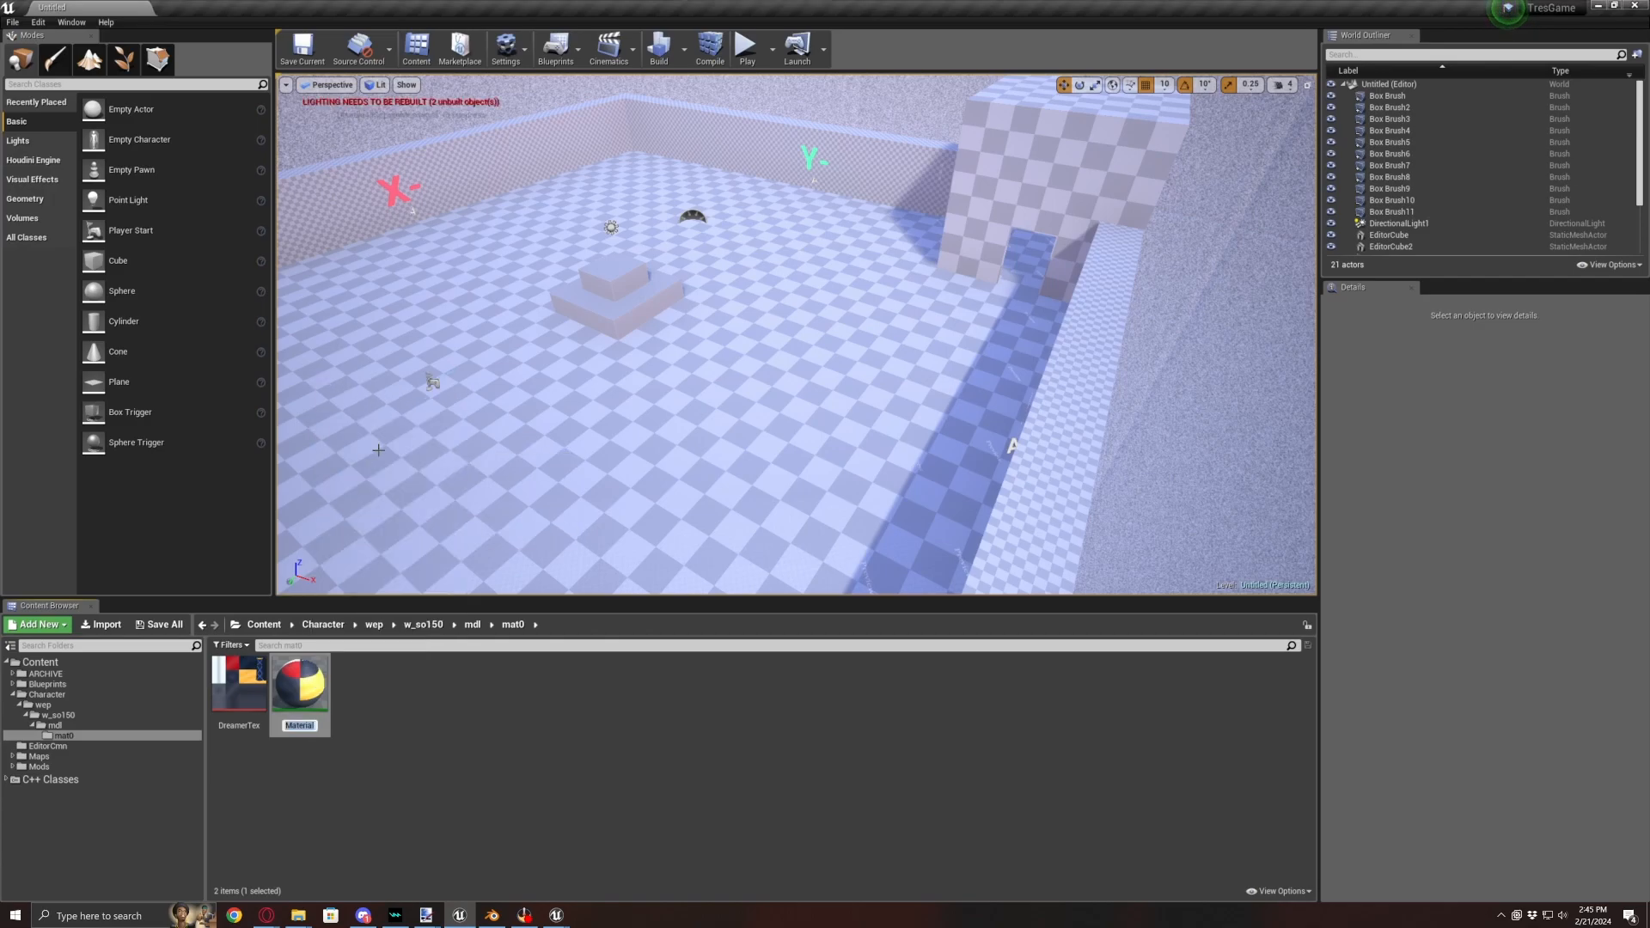
pyautogui.write('w_')
pyautogui.write('dr')
pyautogui.write('000_mat0_Inst')
pyautogui.press('Return')
# - Rename the DreamerTex texture in the mat0 folder as w_dr000_0d00
pyautogui.click(247, 697)
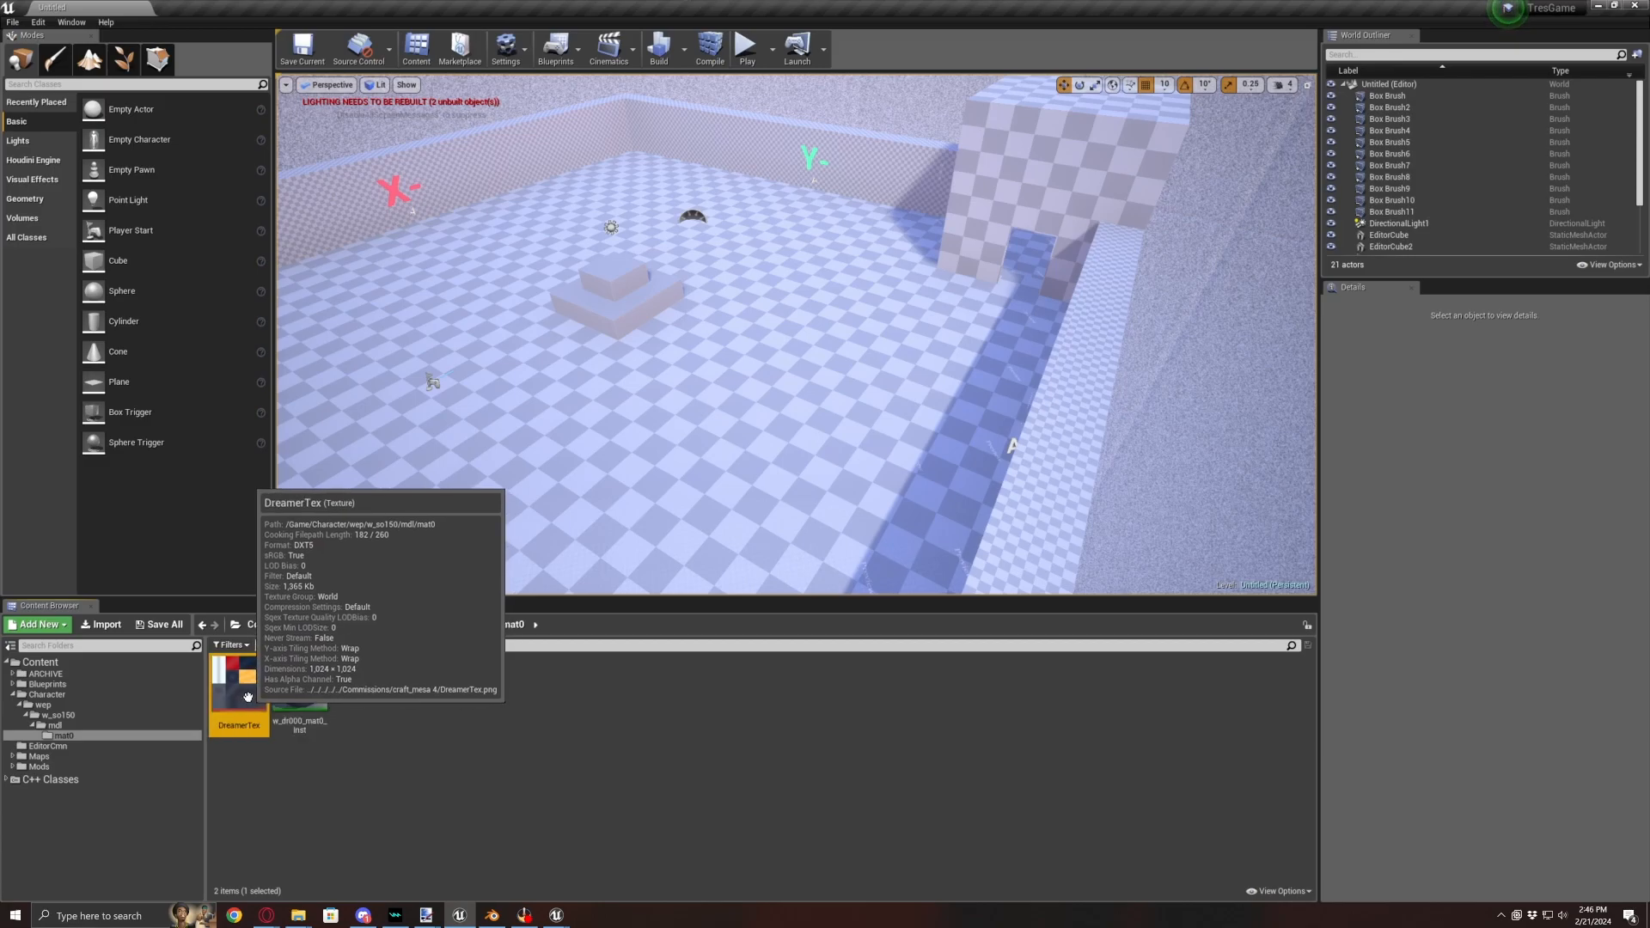
pyautogui.rightClick(248, 697)
pyautogui.click(318, 475)
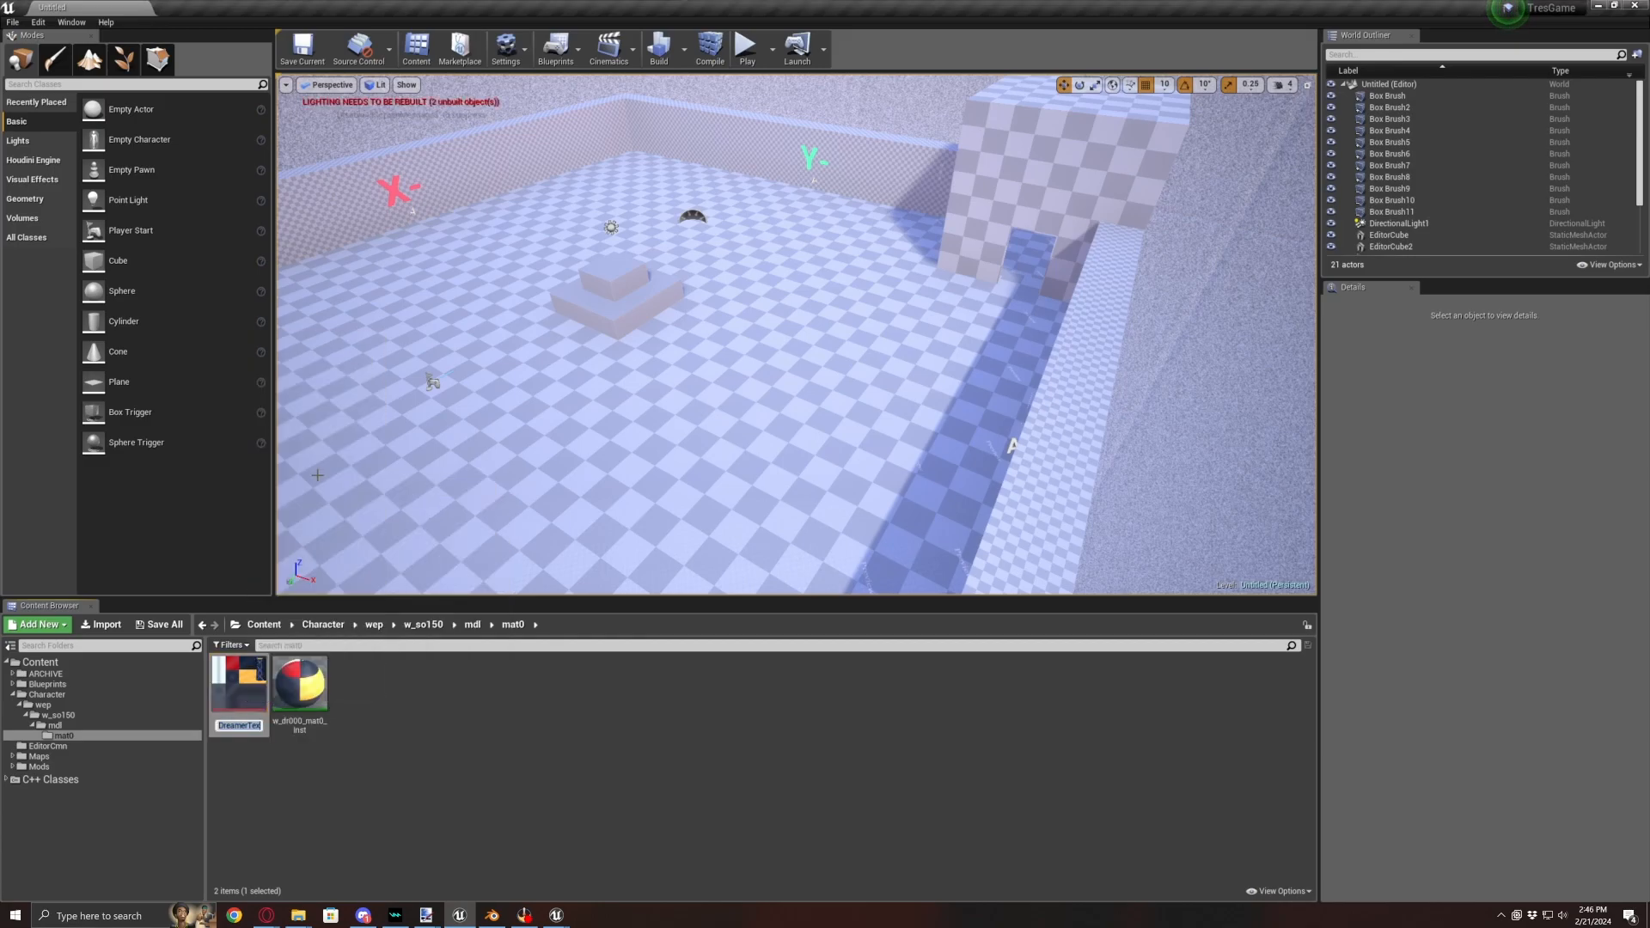
pyautogui.write('w')
pyautogui.write('dr000_0d00')
pyautogui.press('Return')
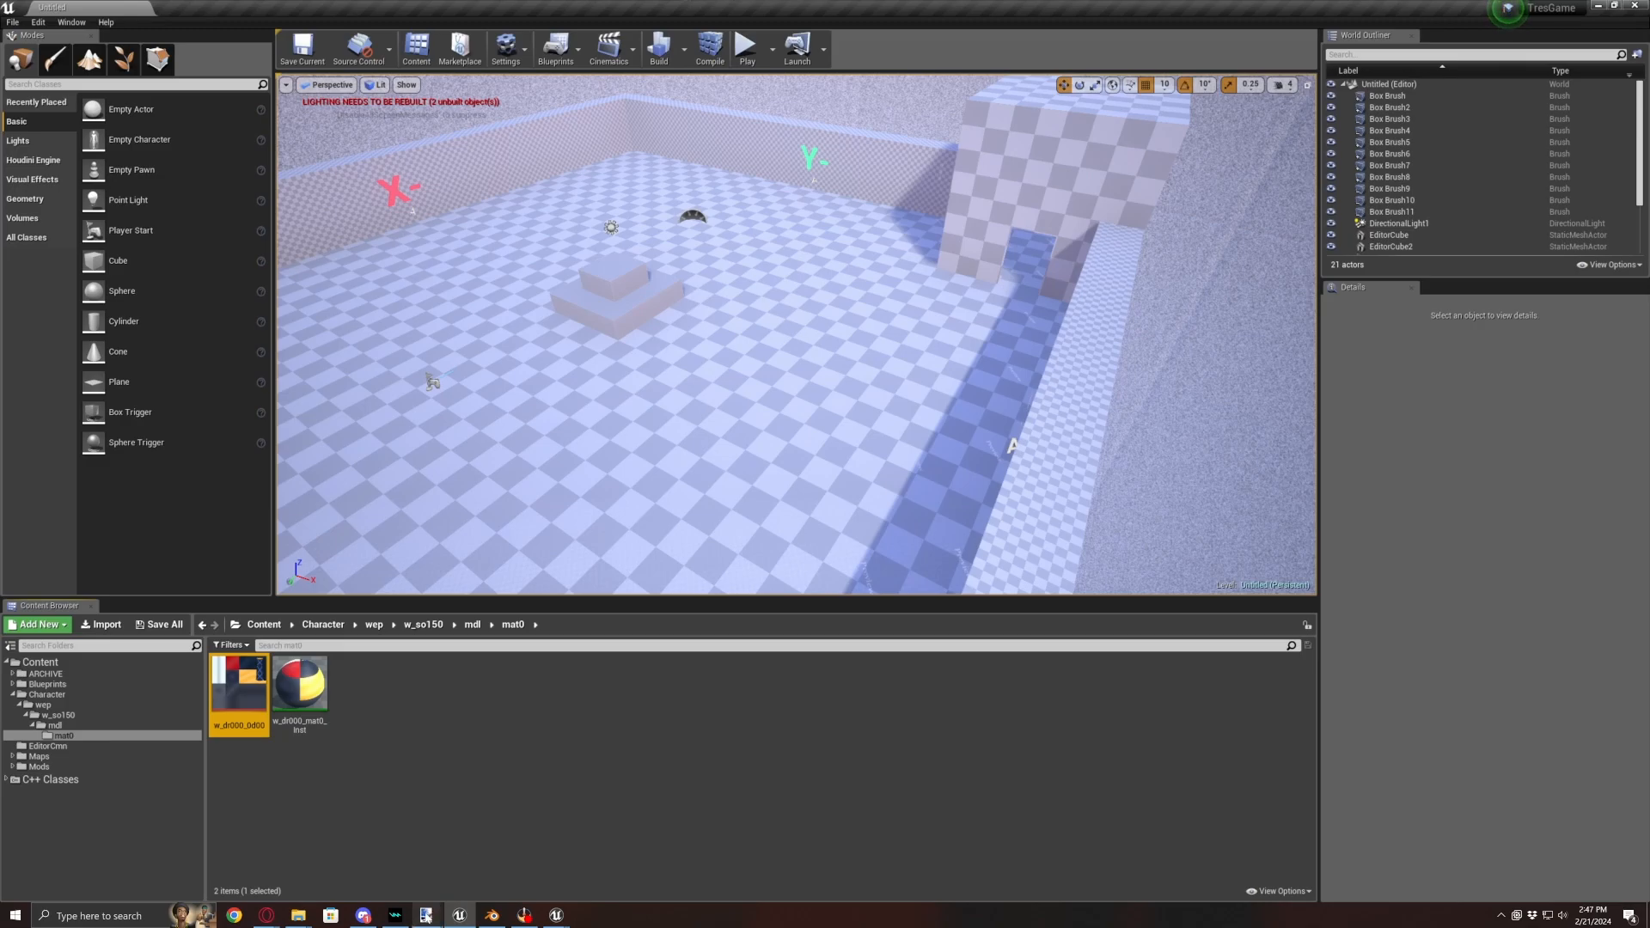
# - Switch to paint.net and view the whole DreamerTex.png texture
pyautogui.moveTo(428, 915)
pyautogui.click(461, 870)
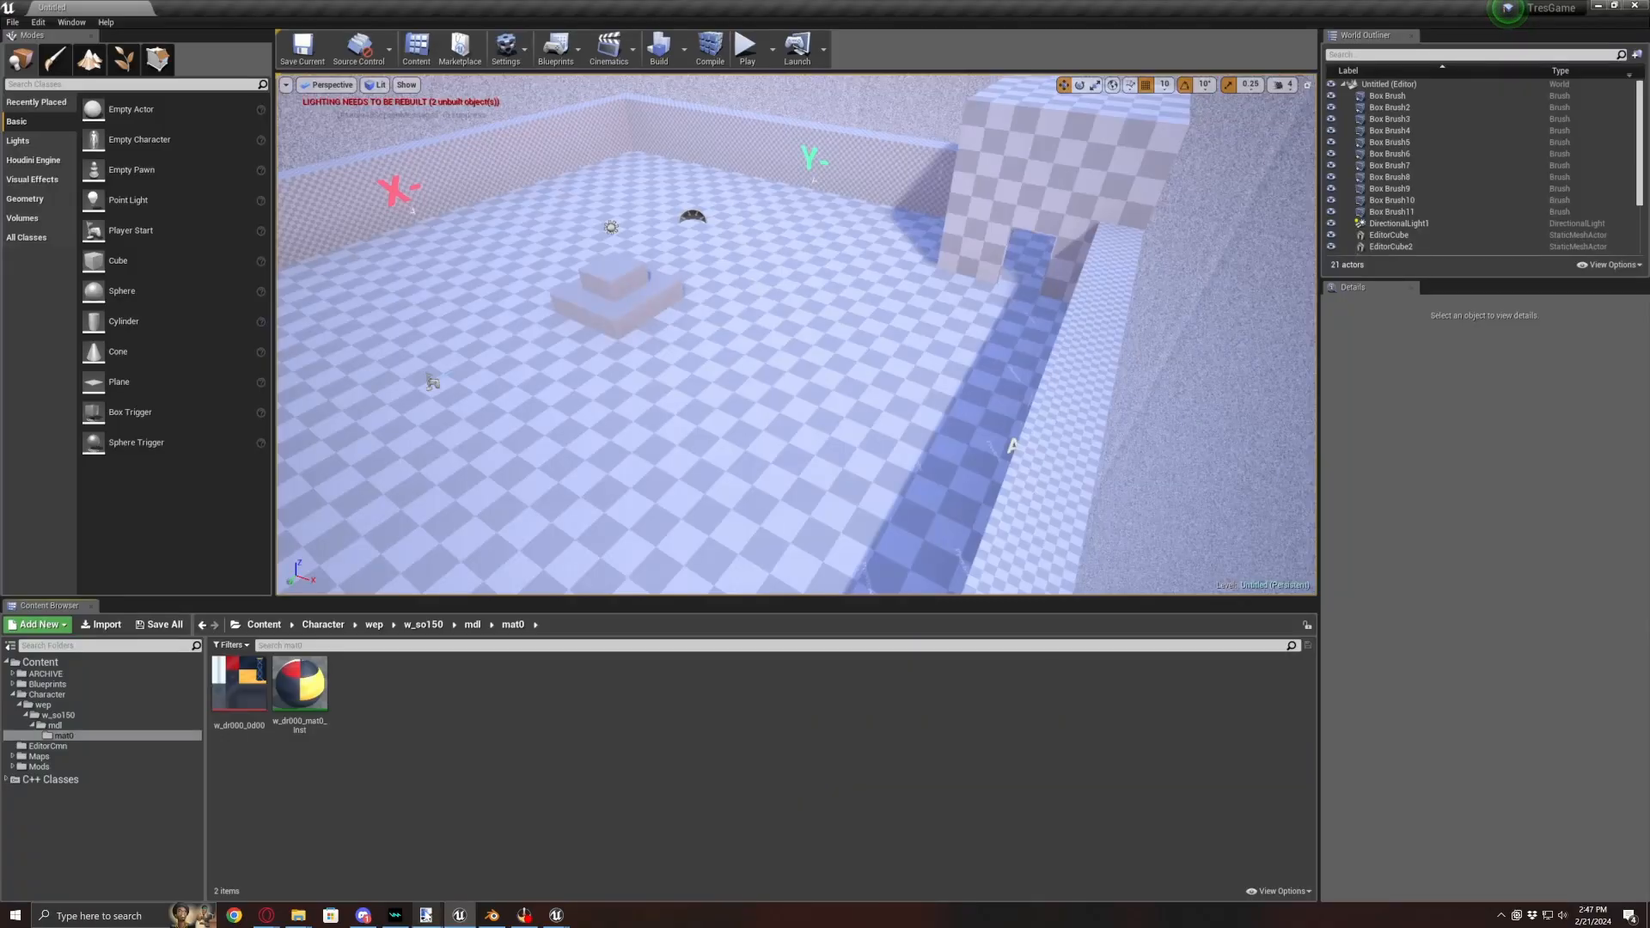
pyautogui.click(417, 917)
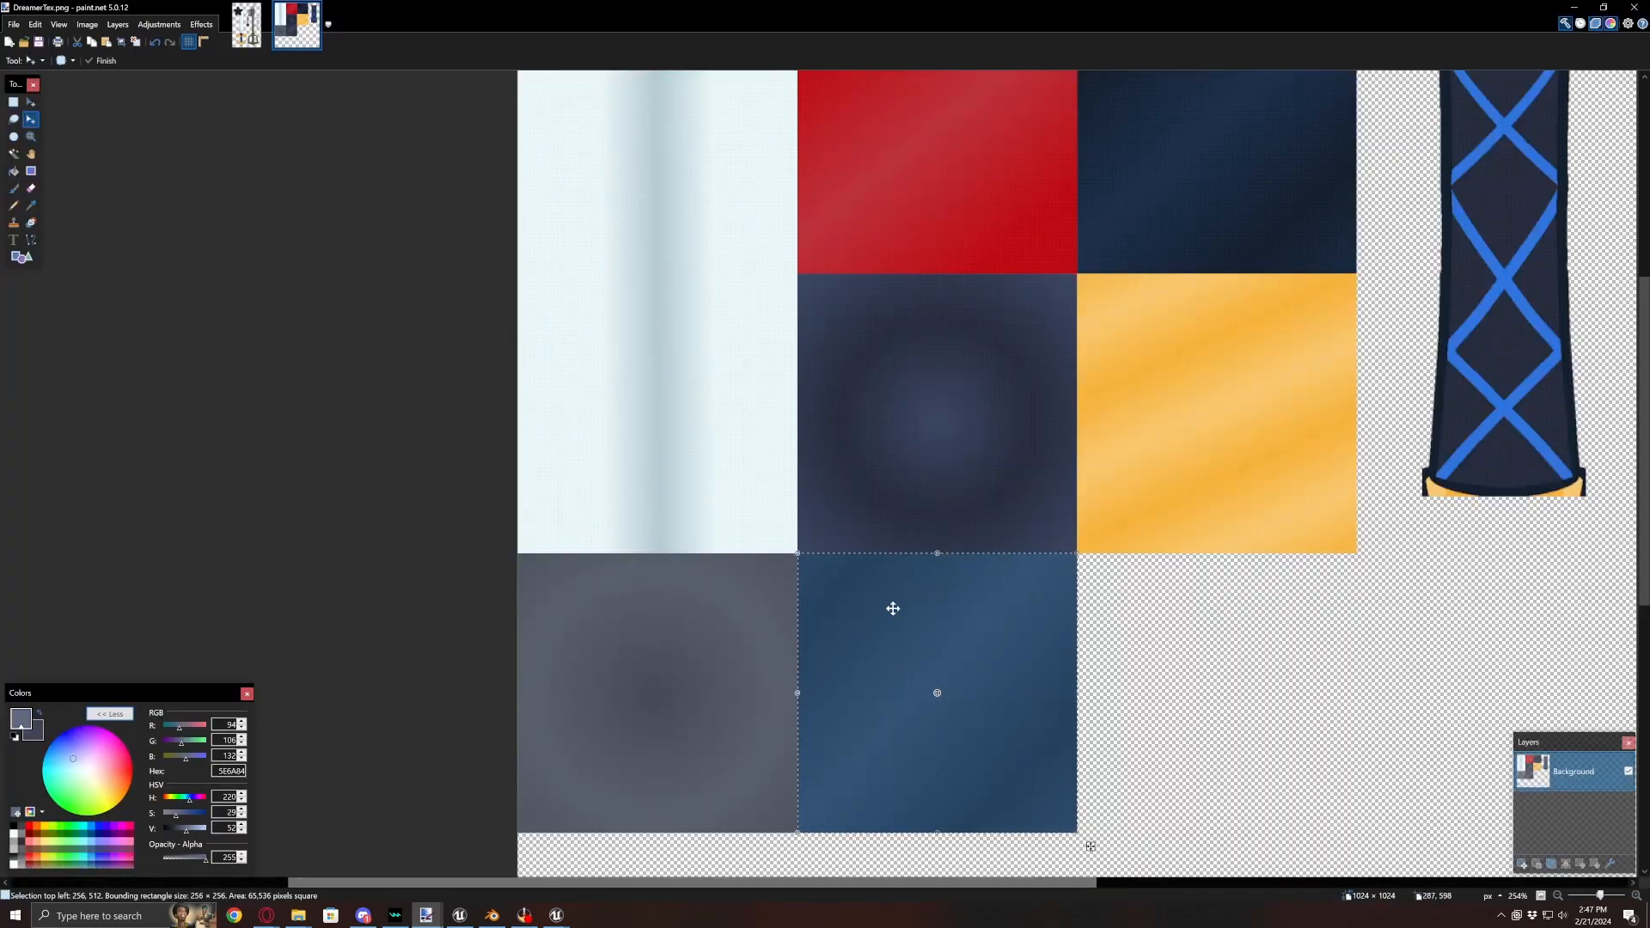
pyautogui.keyDown('ctrl'); pyautogui.scroll(-5, 1133, 522); pyautogui.keyUp('ctrl')
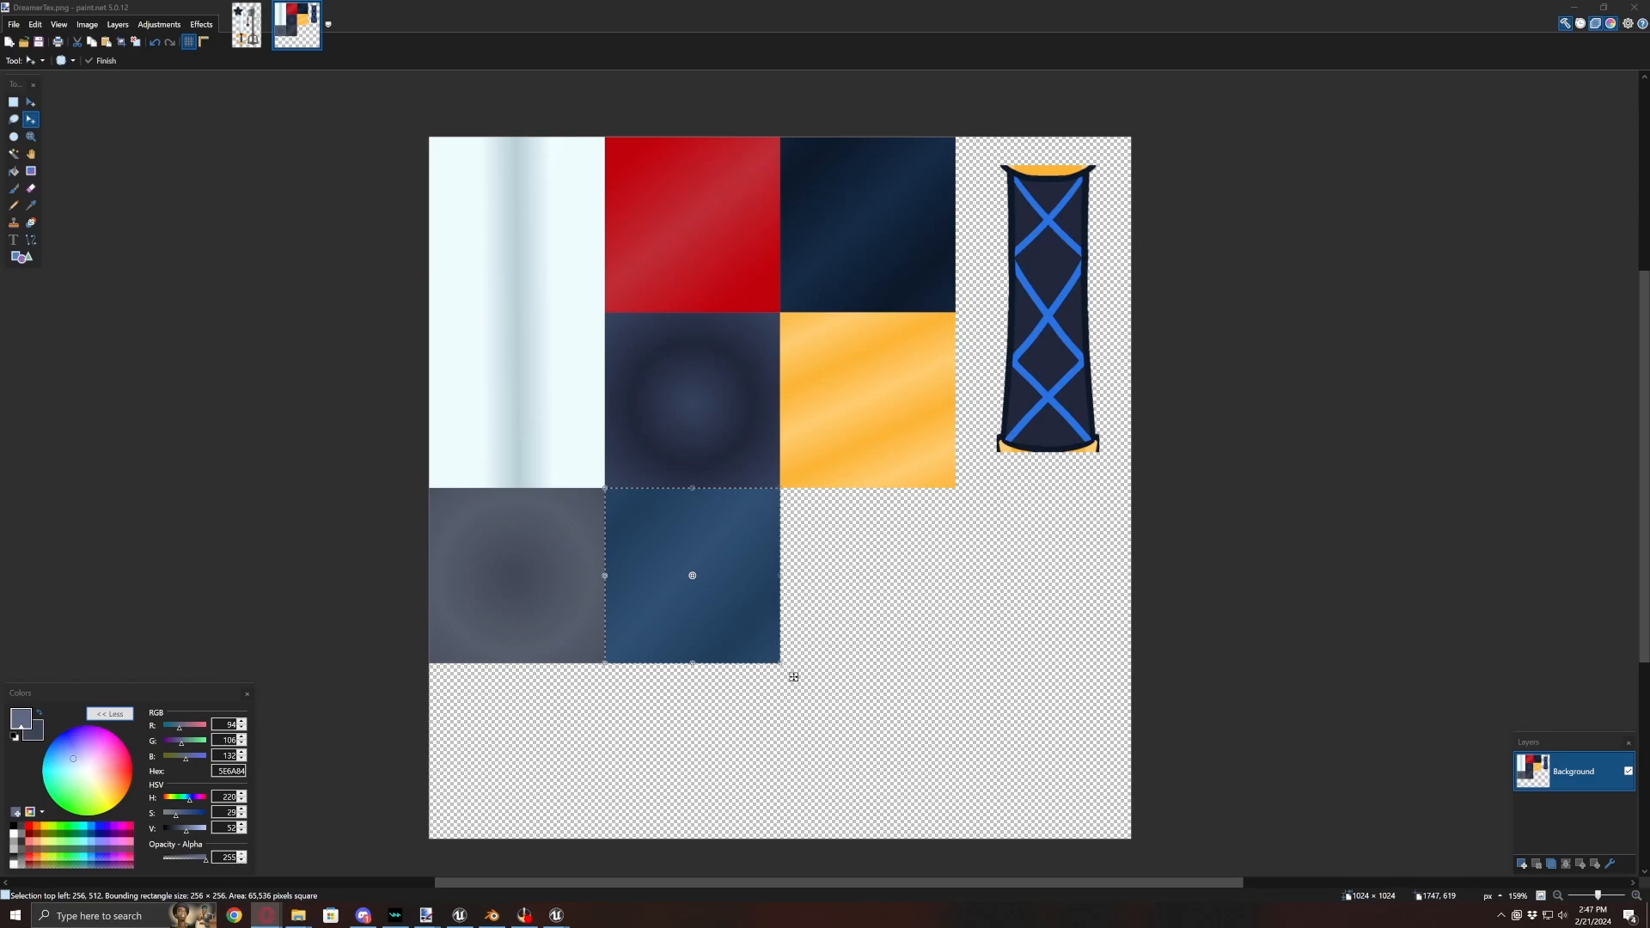
# - Switch to the browser's Simple Weapon Material Guide and examine its setup instructions and texture and mask channel descriptions
pyautogui.hotkey('alt', 'Tab')
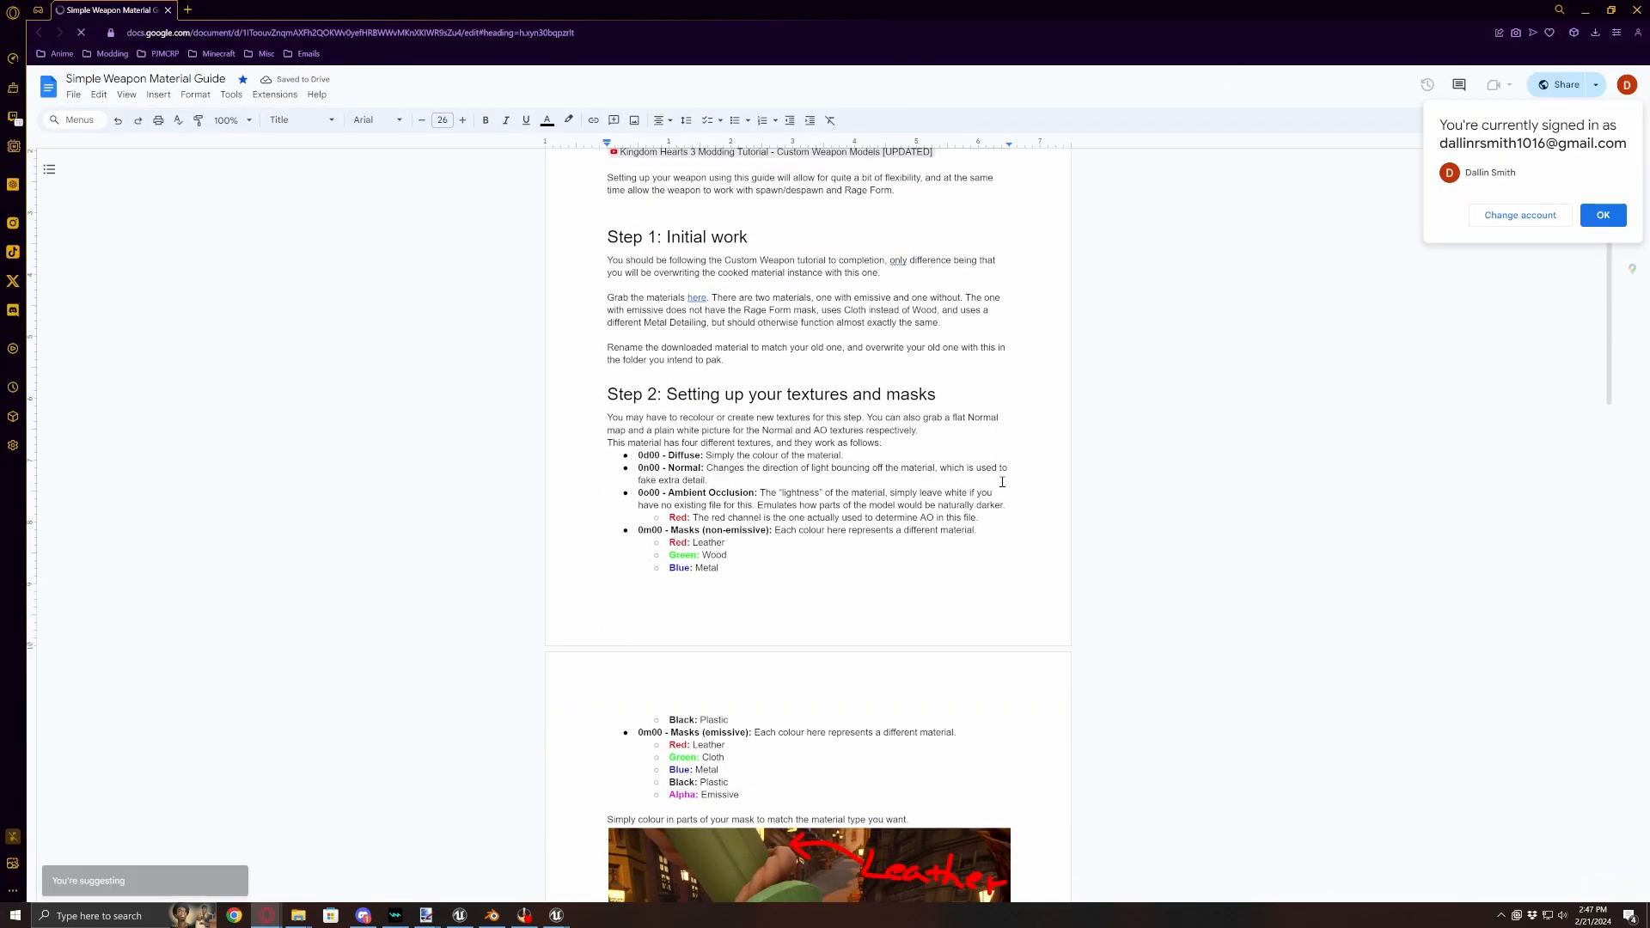
pyautogui.scroll(-4, 1009, 488)
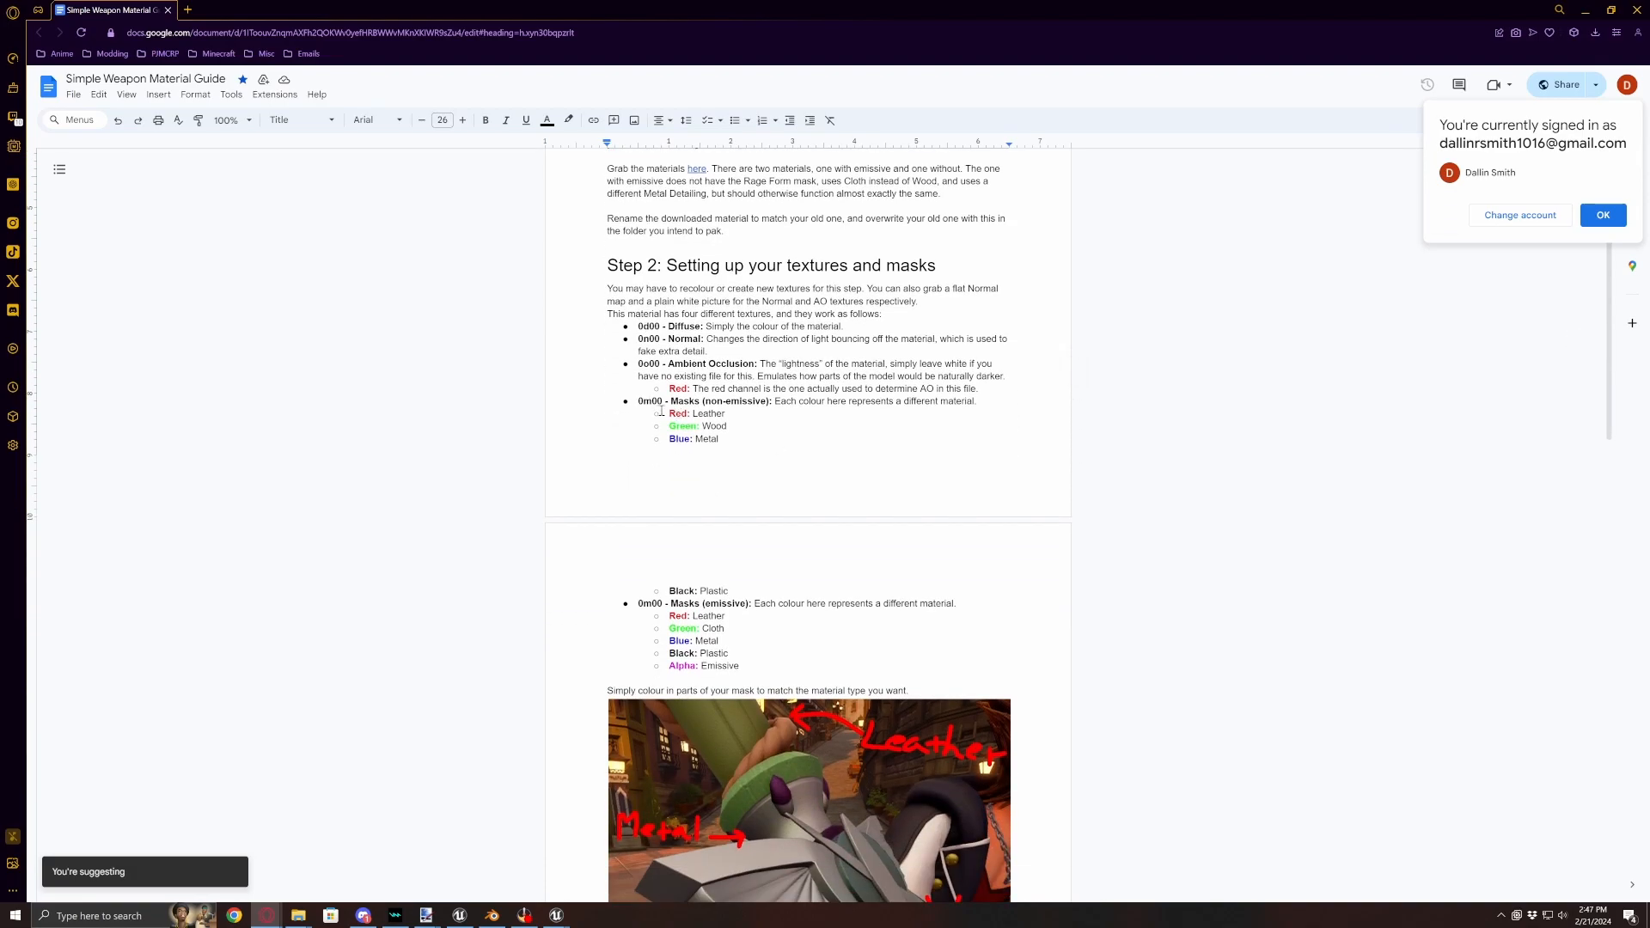
pyautogui.scroll(2, 778, 313)
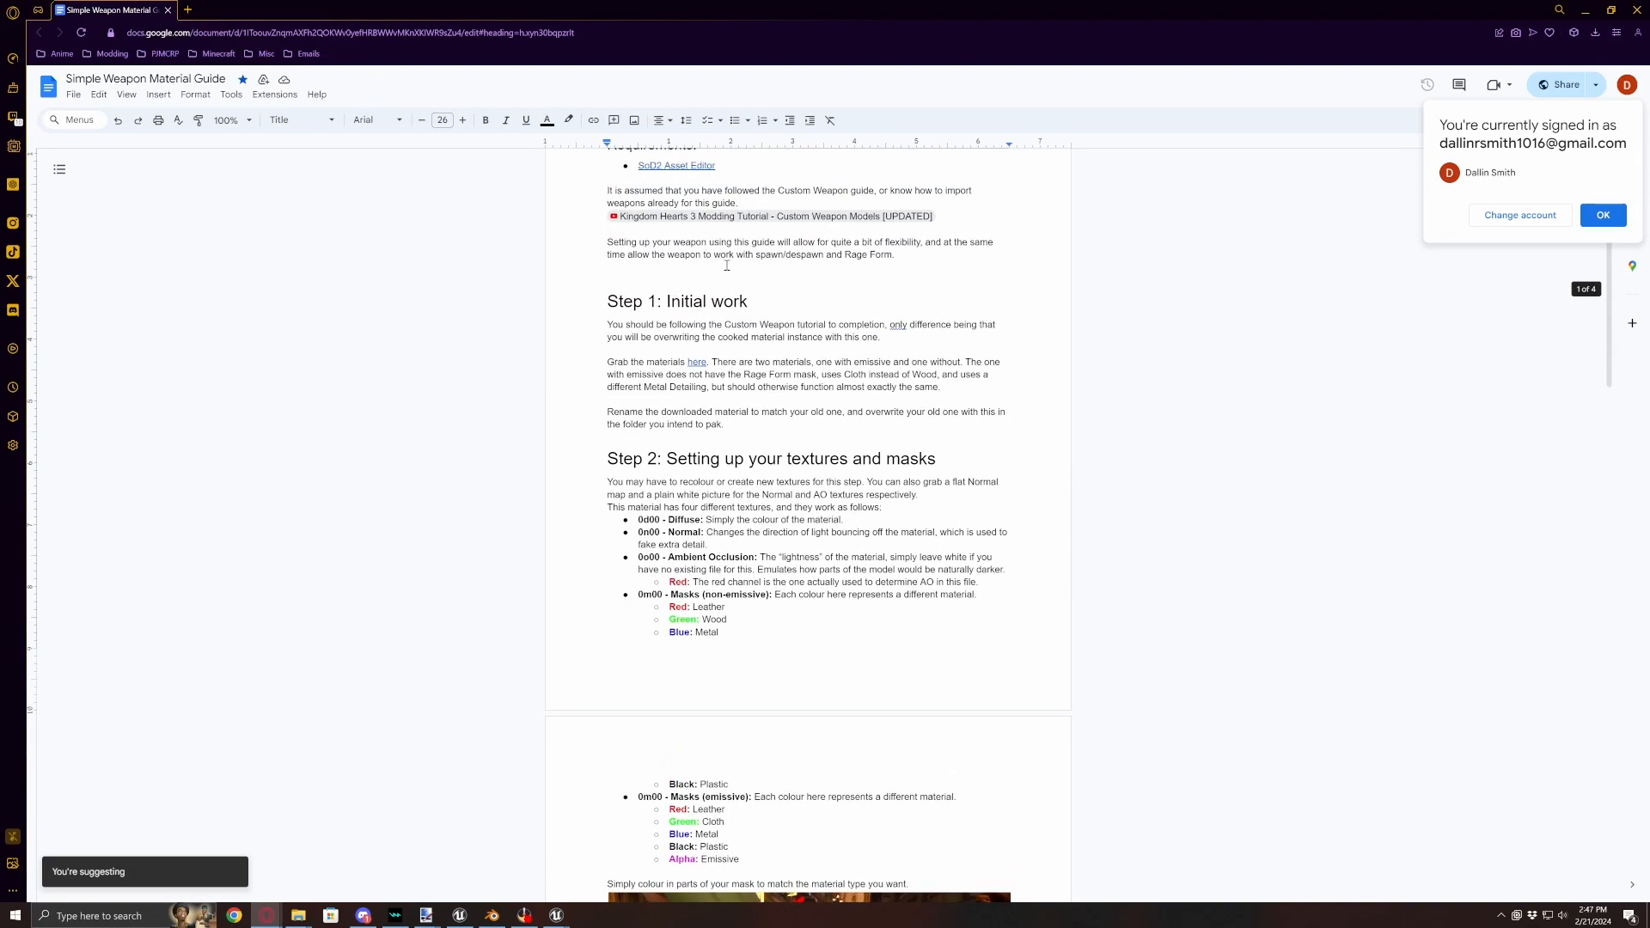
pyautogui.scroll(3, 726, 275)
pyautogui.scroll(-4, 990, 483)
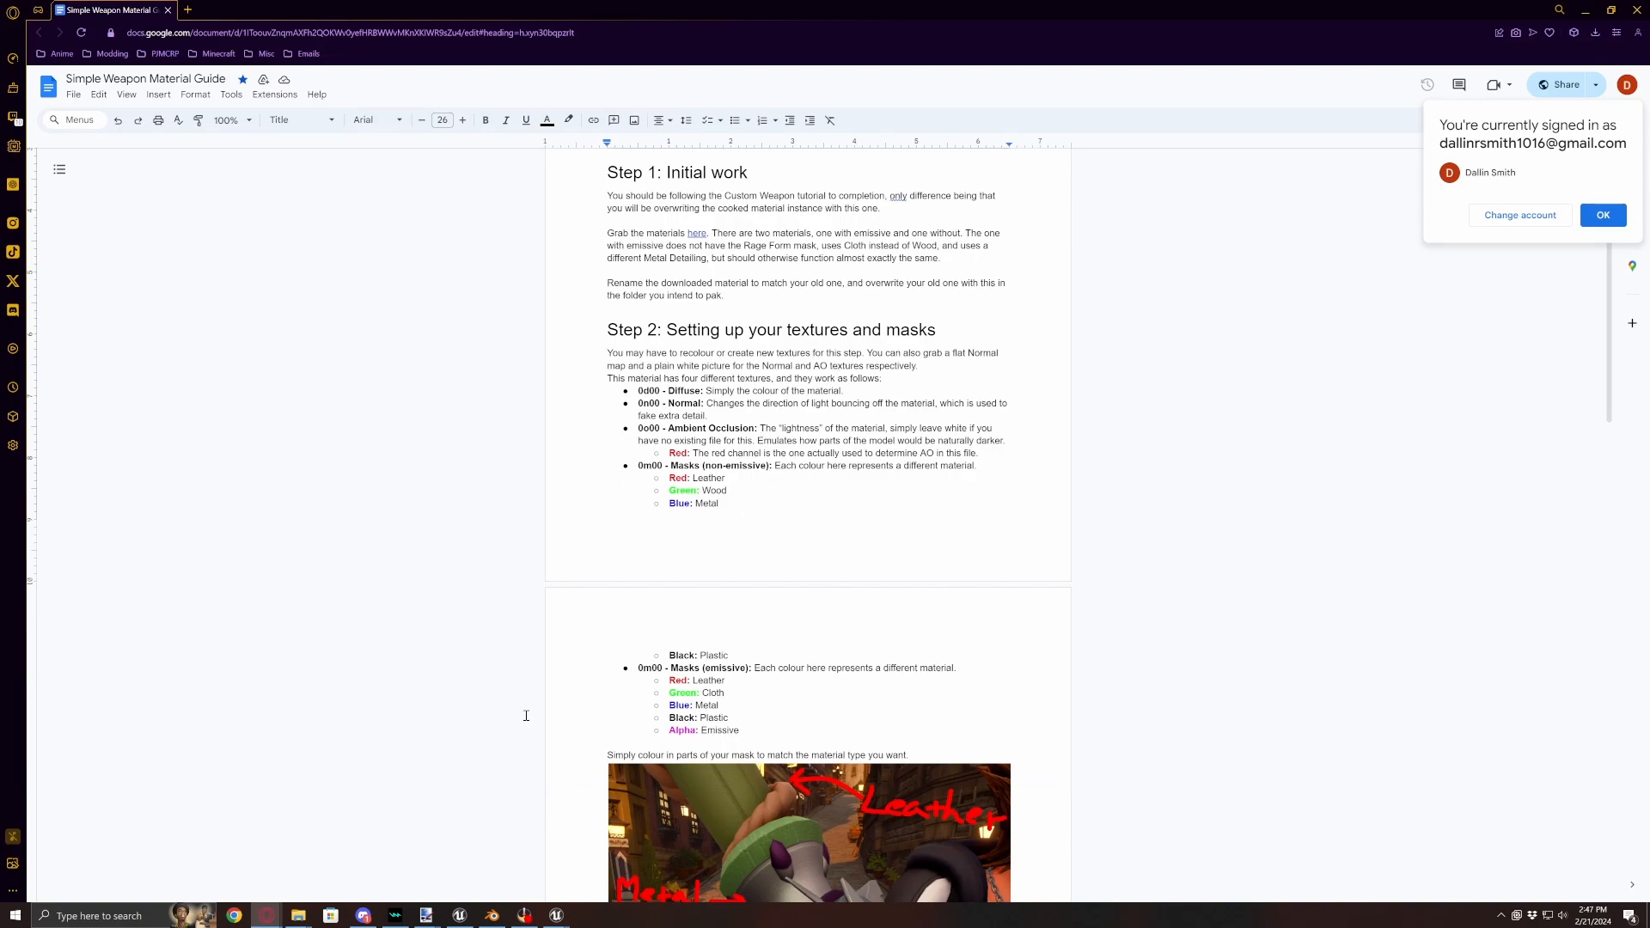
# - Switch to Discord and look through the kh-modding-tutorials channel of OpenKH for weapon material guides, and return to the browser guide
pyautogui.click(330, 916)
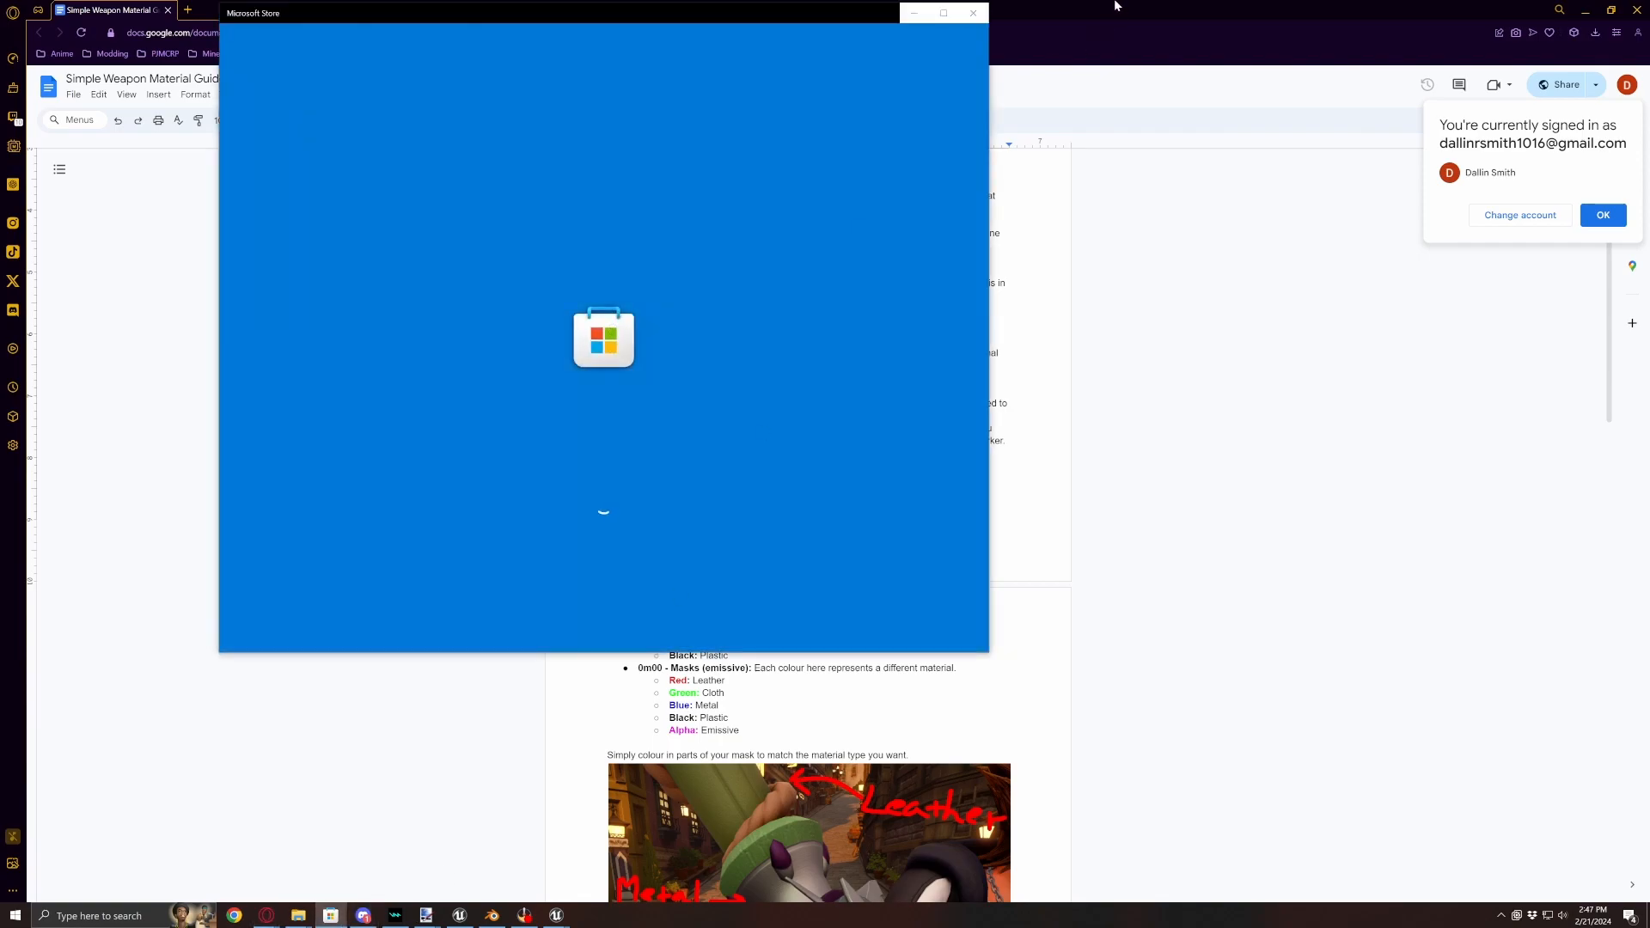
pyautogui.click(973, 13)
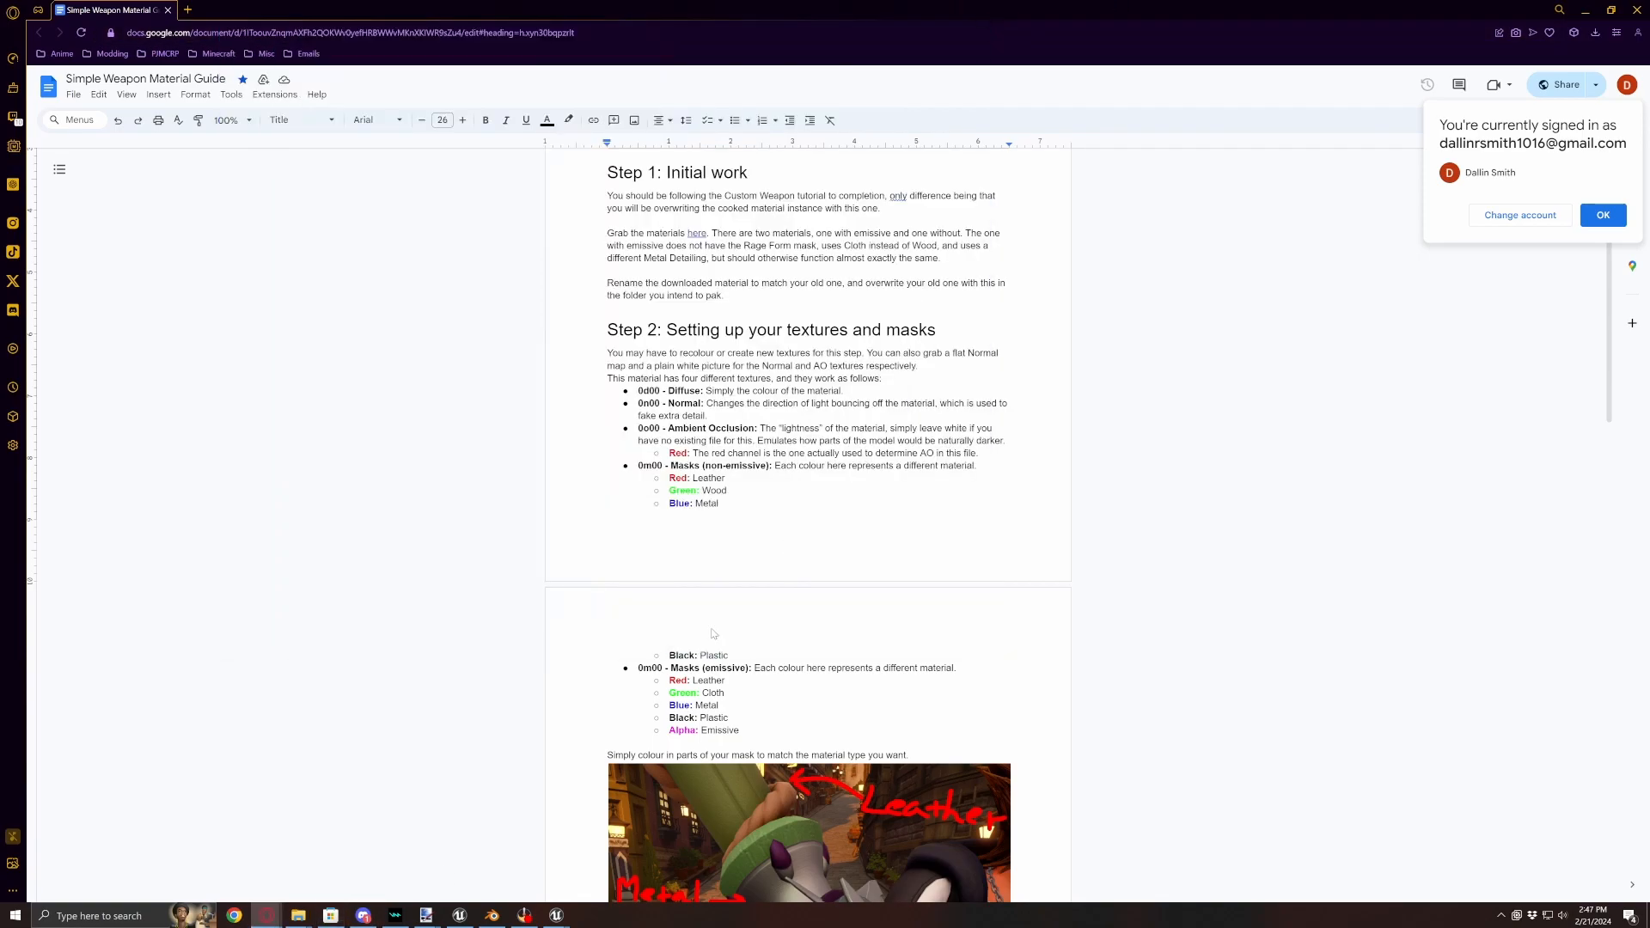
pyautogui.click(364, 915)
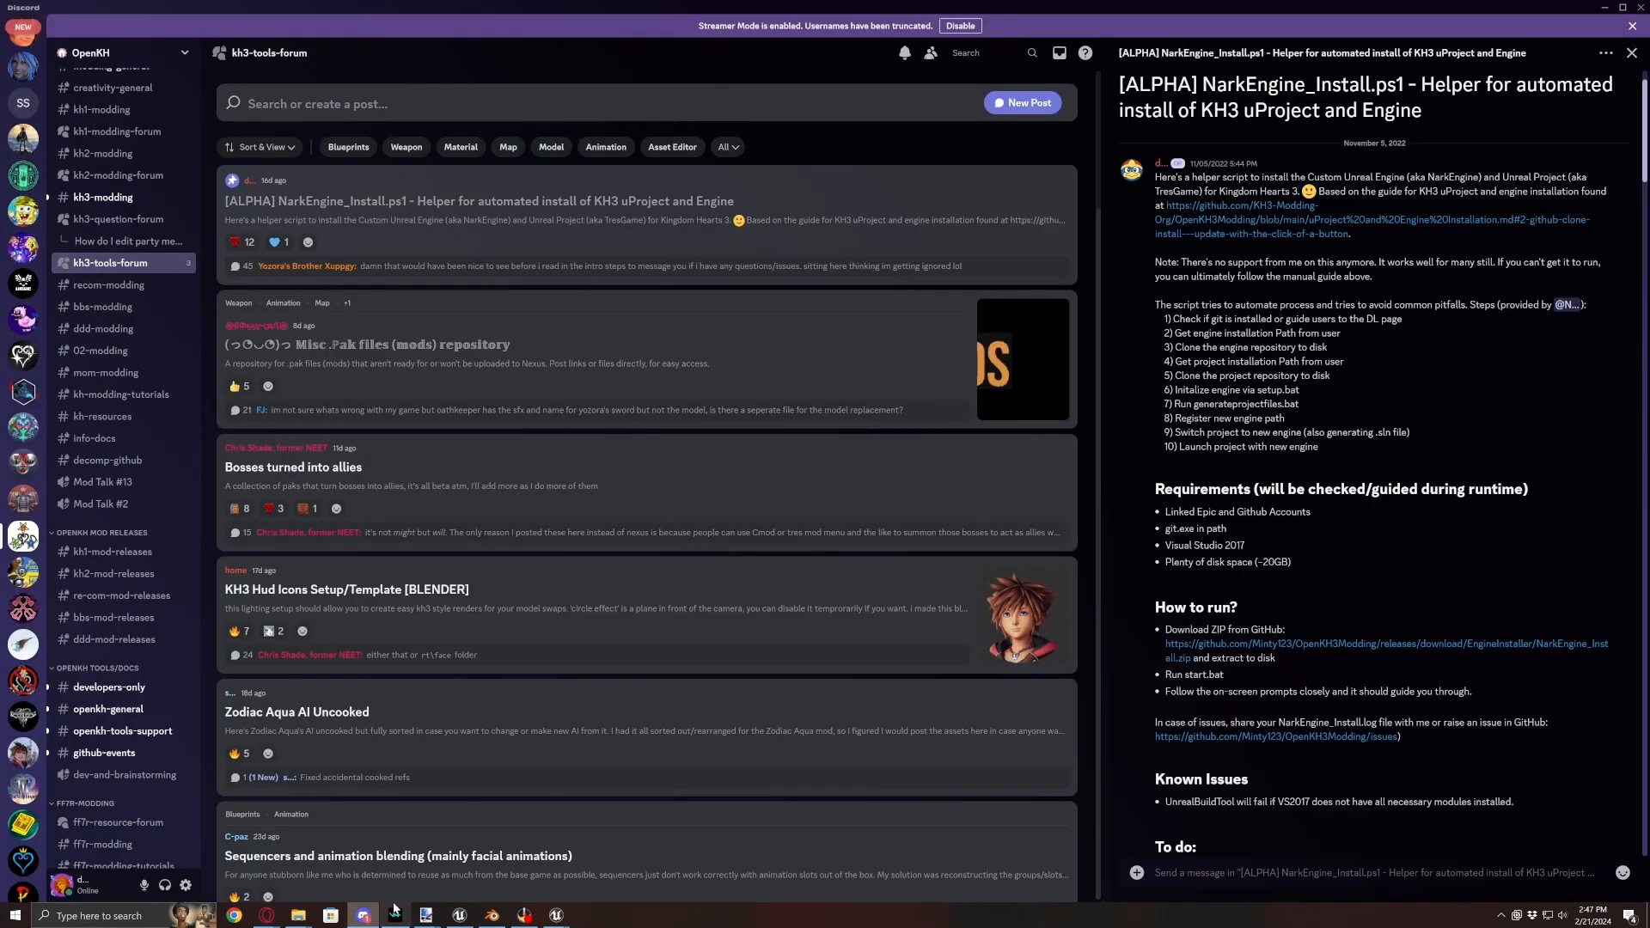
pyautogui.click(101, 397)
pyautogui.scroll(10, 660, 444)
pyautogui.scroll(1, 299, 273)
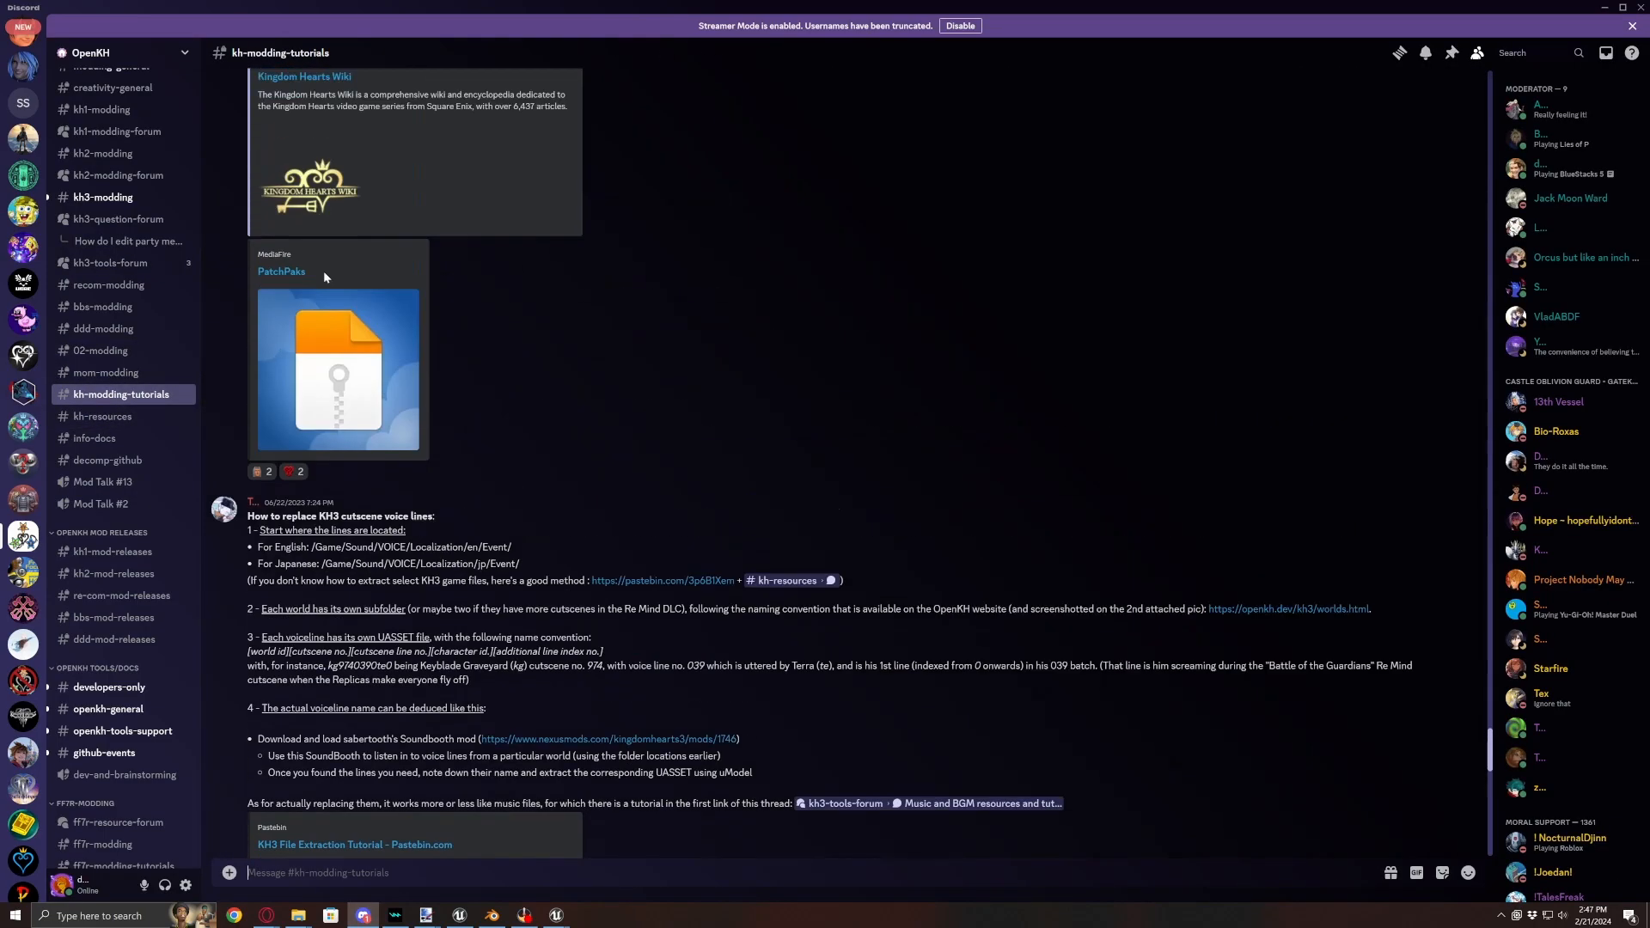
pyautogui.scroll(15, 532, 366)
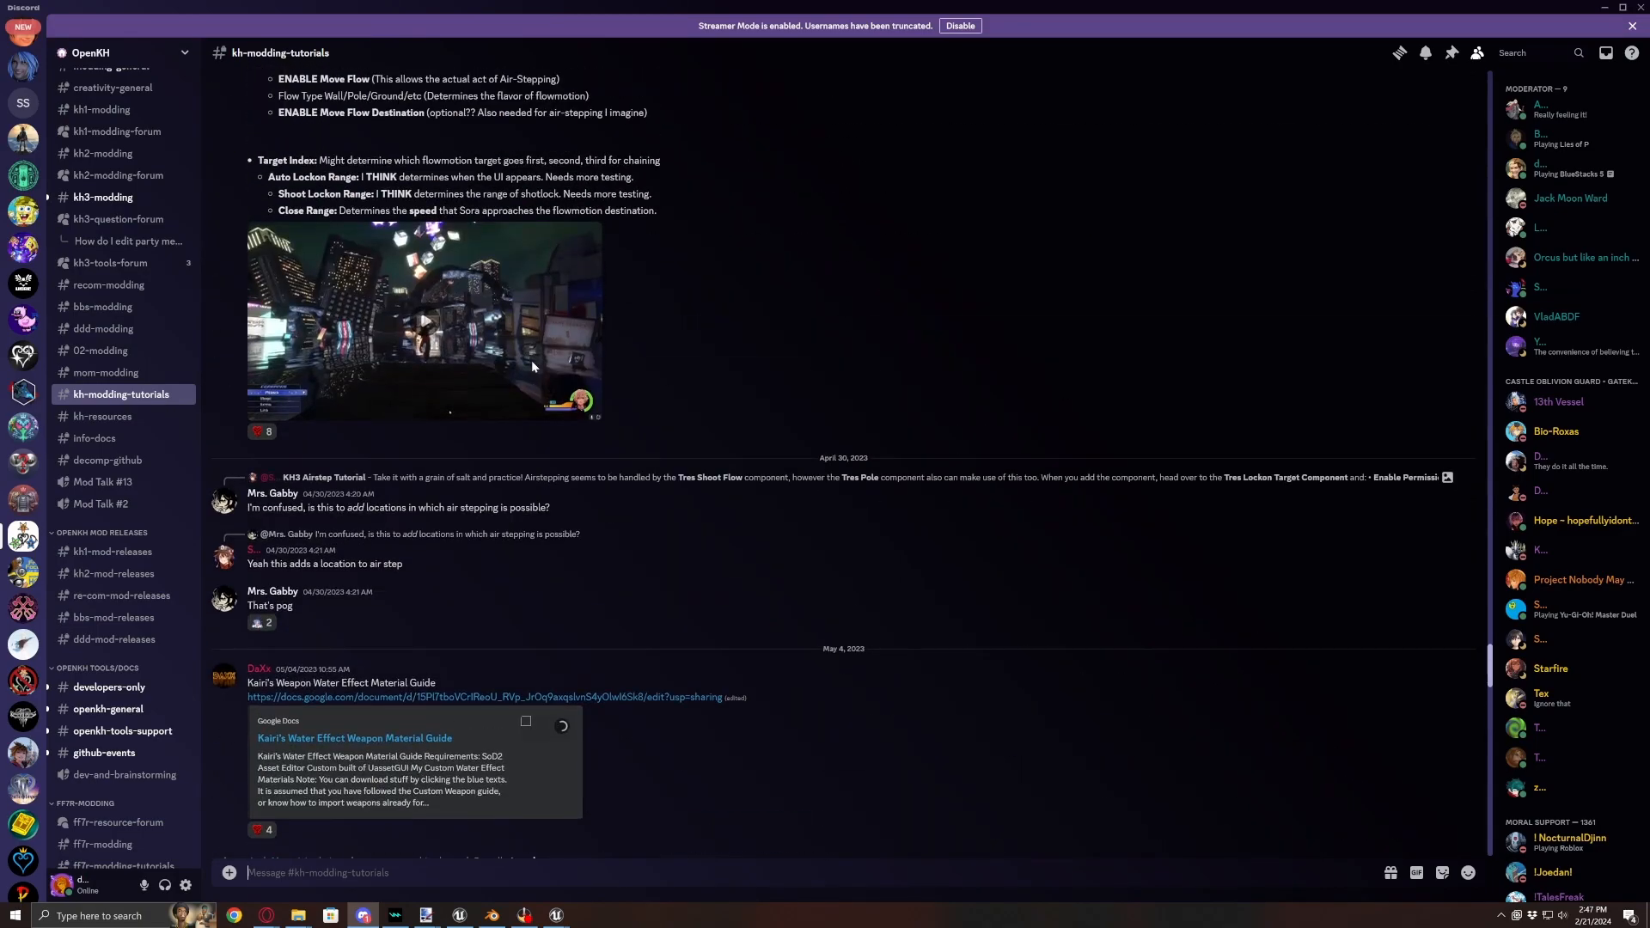
pyautogui.scroll(9, 533, 360)
pyautogui.click(1604, 7)
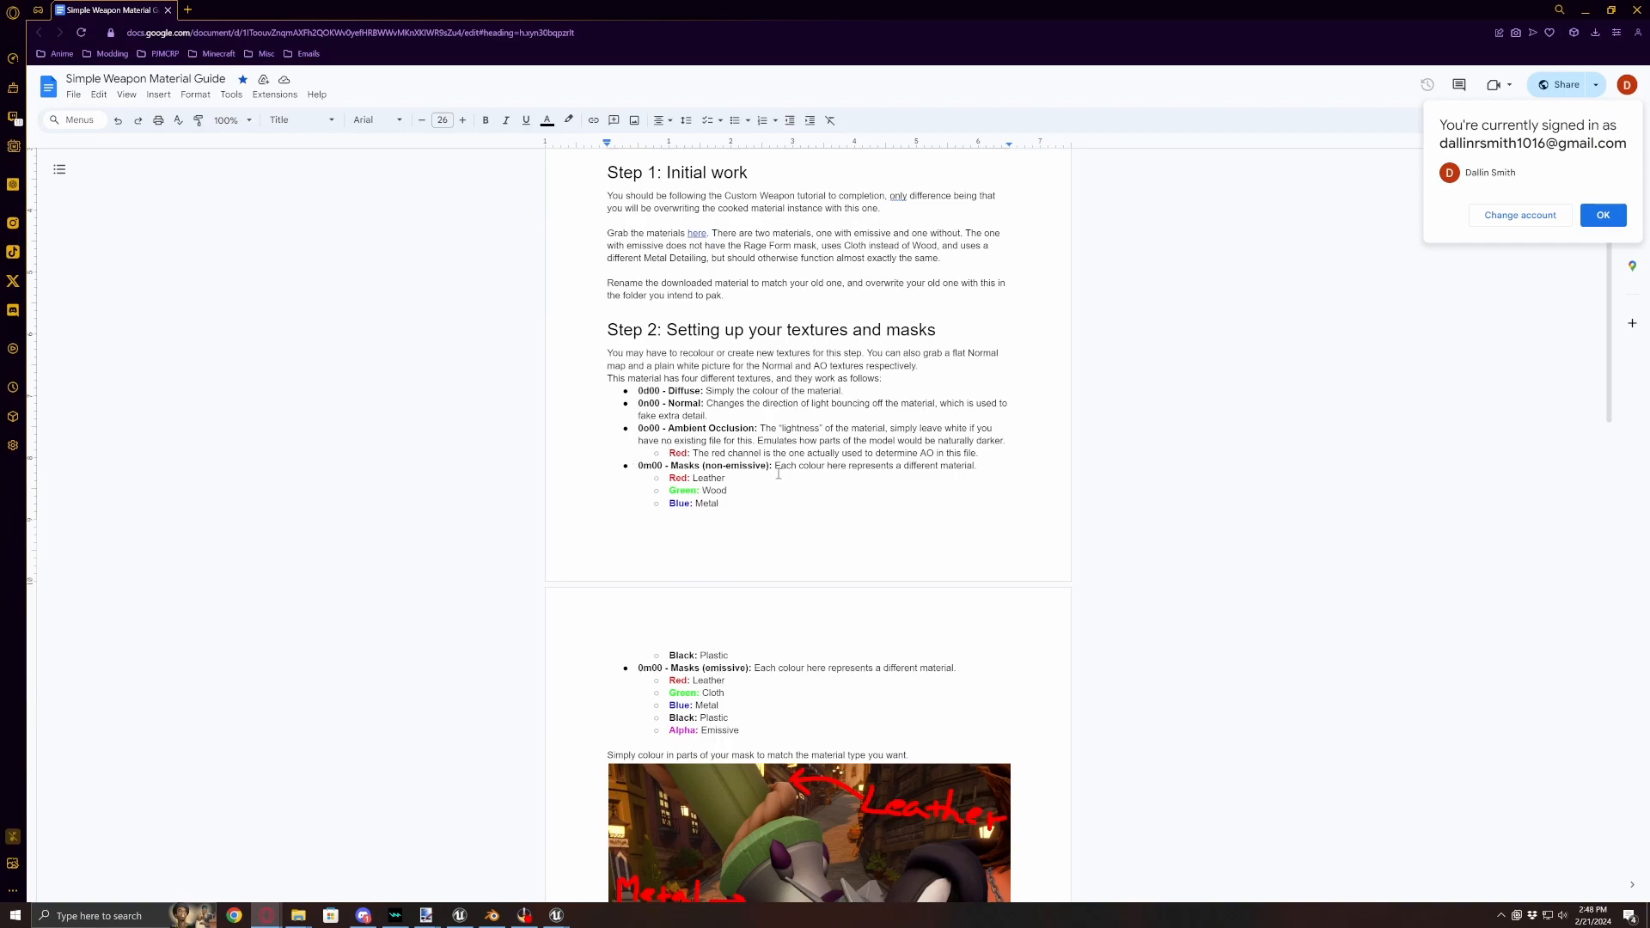
# - Review the non-emissive 0m00 mask colours in the guide and highlight the Red: Leather entry
pyautogui.scroll(-1, 761, 494)
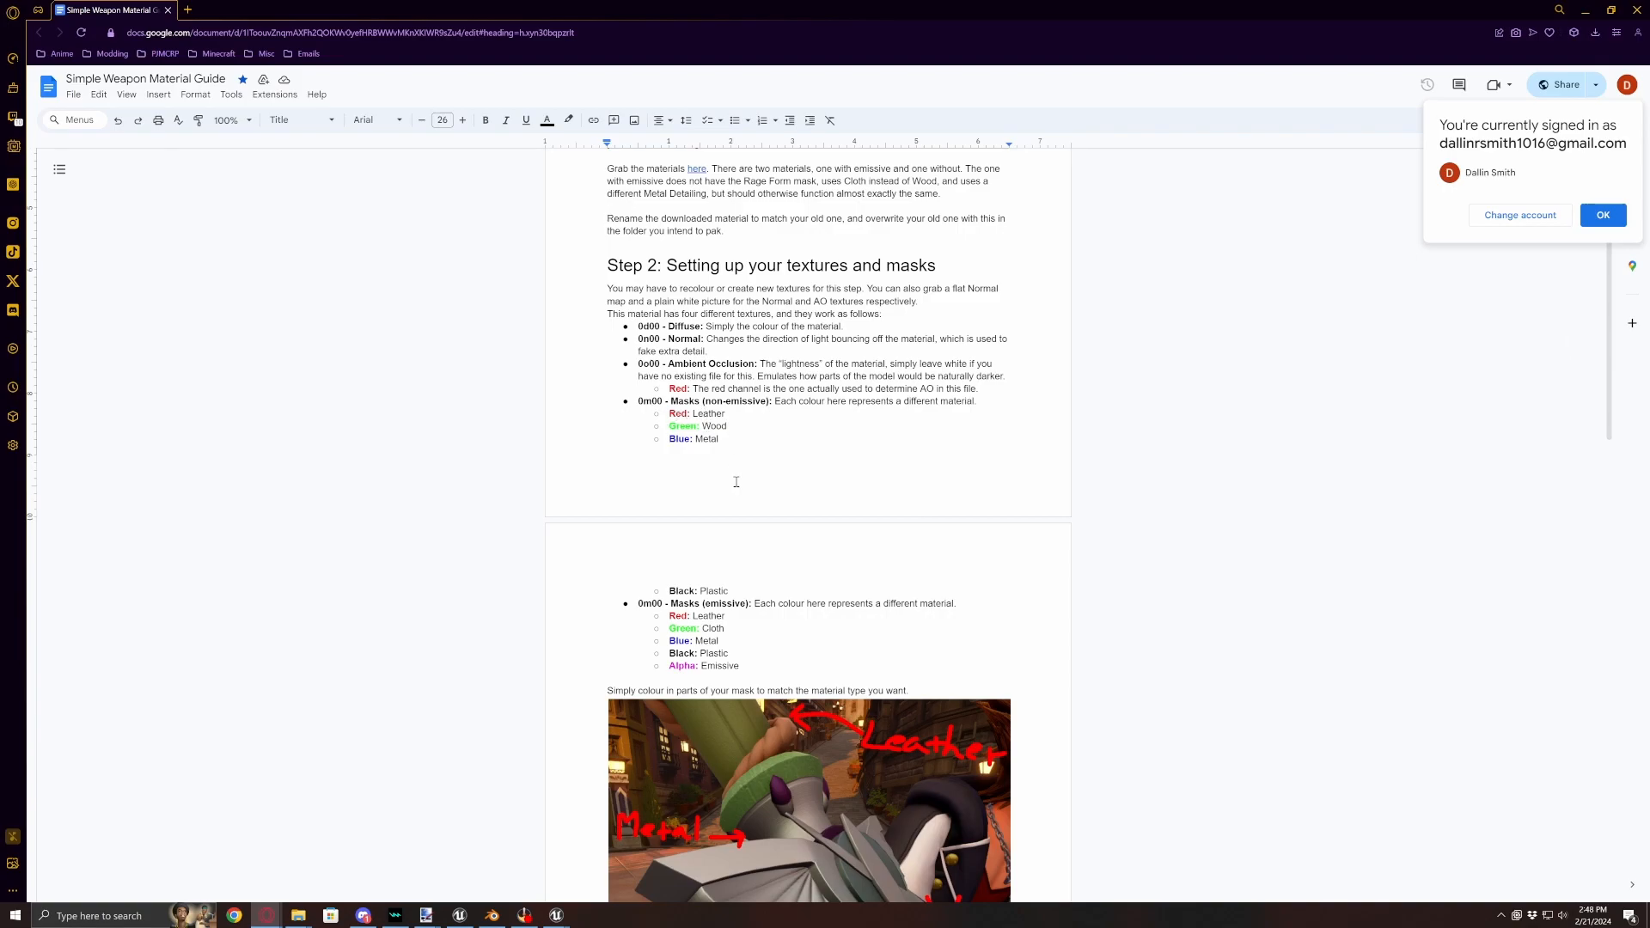
pyautogui.tripleClick(716, 440)
pyautogui.moveTo(724, 413); pyautogui.dragTo(673, 417)
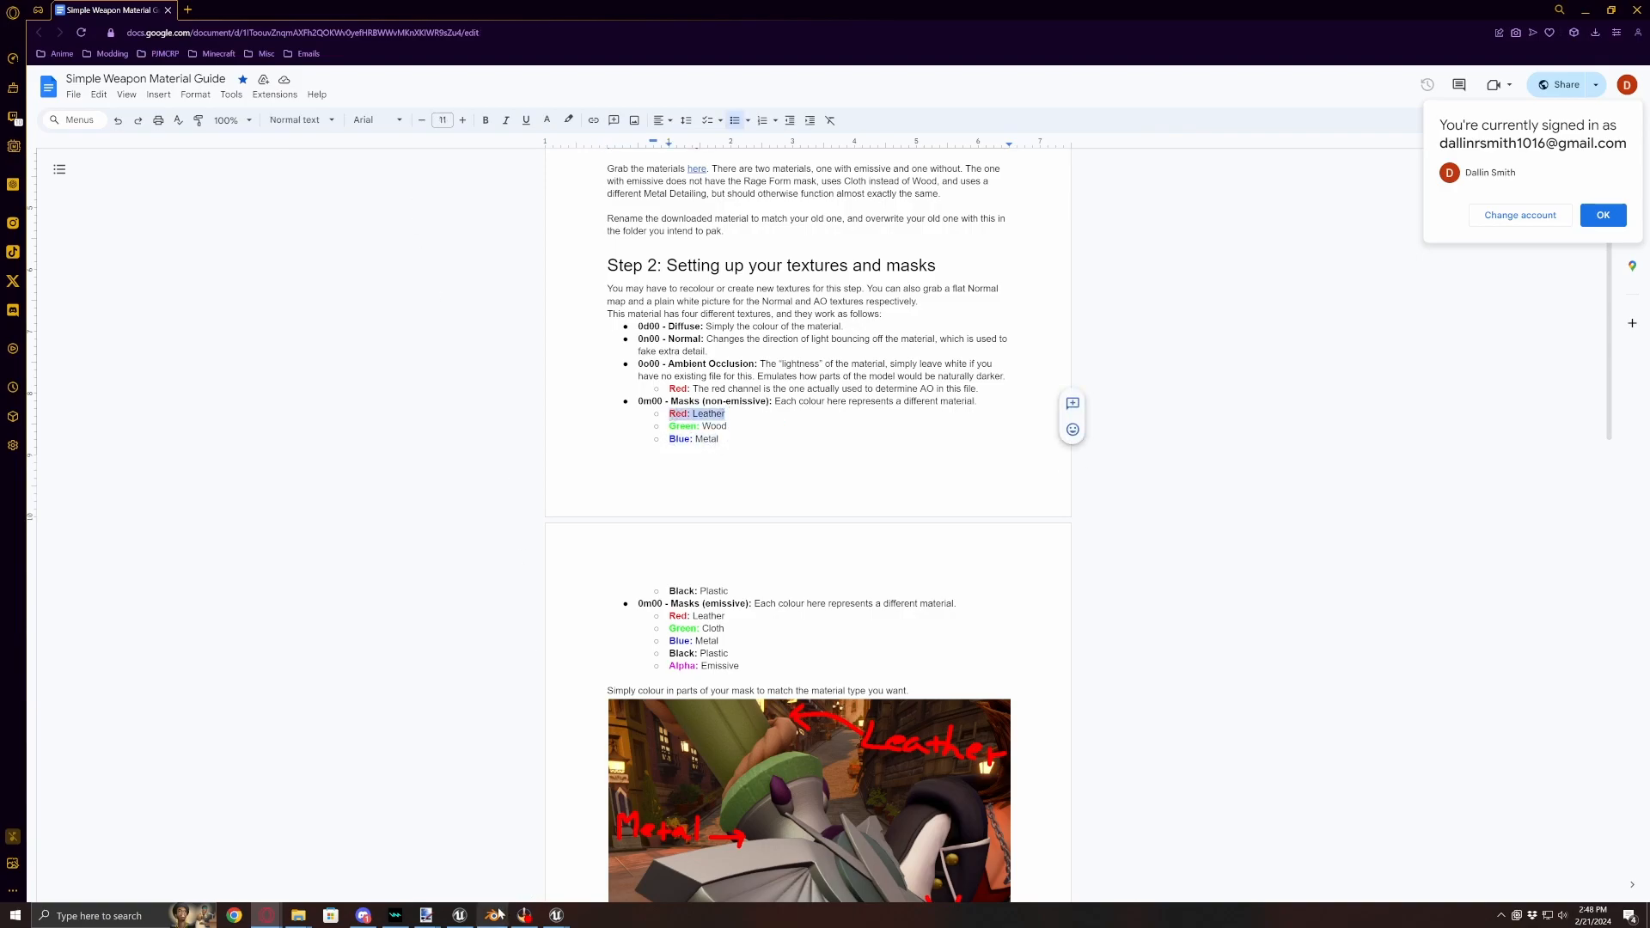
# - Switch to paint.net and make a rectangular selection of about 204 × 469 pixels around the handle artwork, checking the guide again
pyautogui.moveTo(426, 915)
pyautogui.click(463, 883)
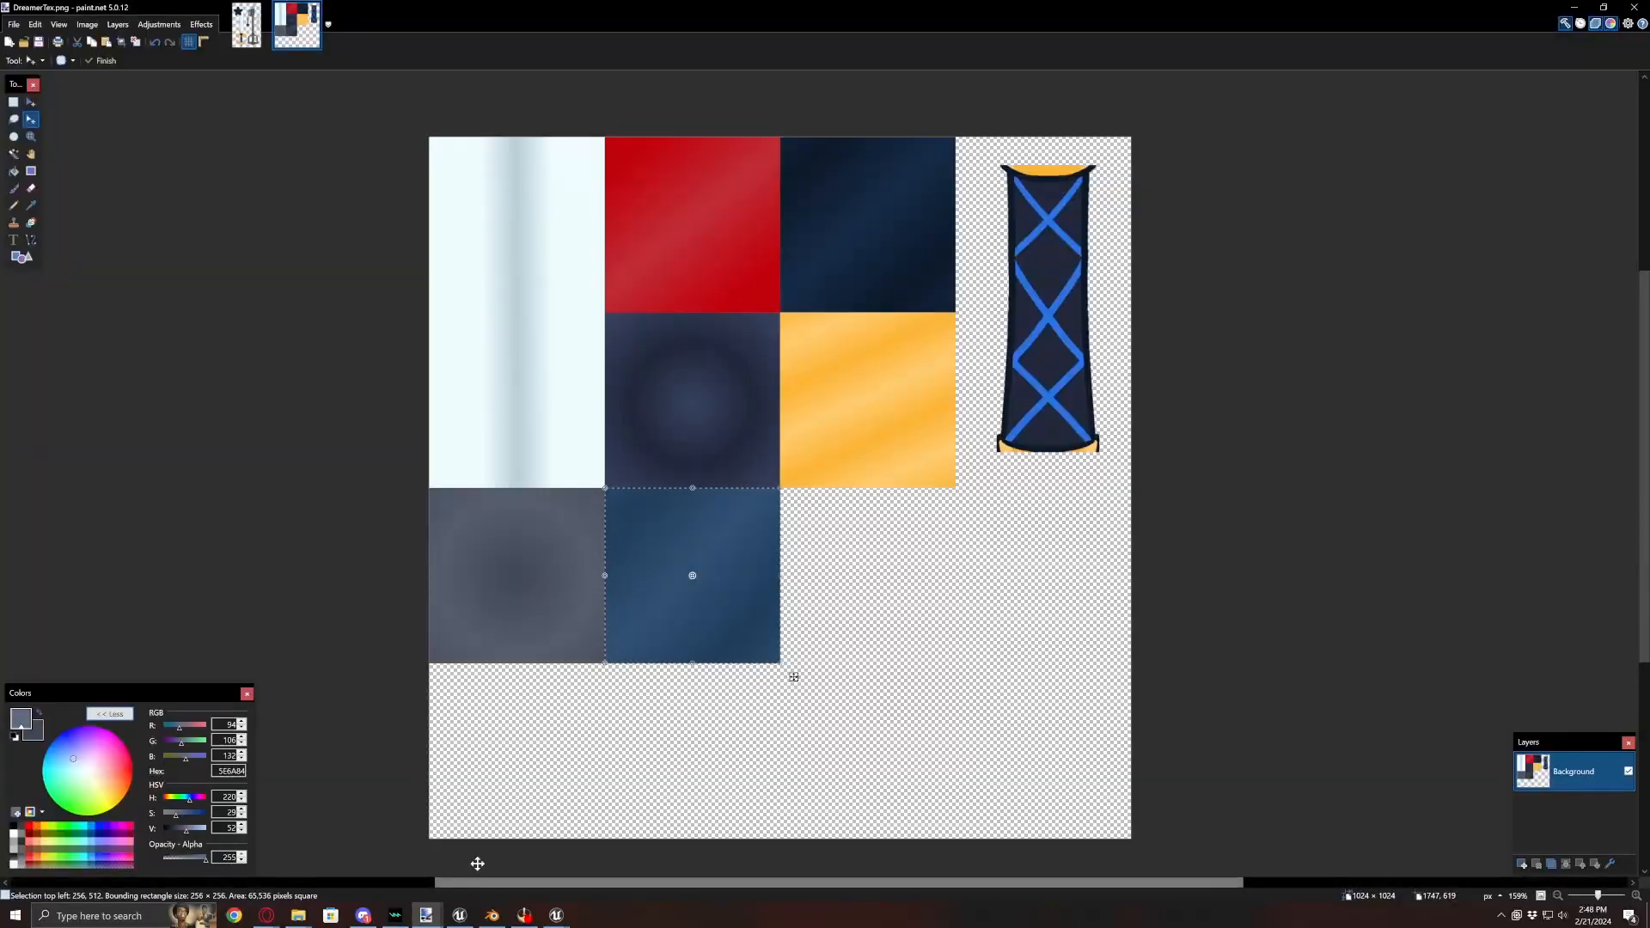
pyautogui.press('s')
pyautogui.moveTo(1118, 152); pyautogui.dragTo(980, 471)
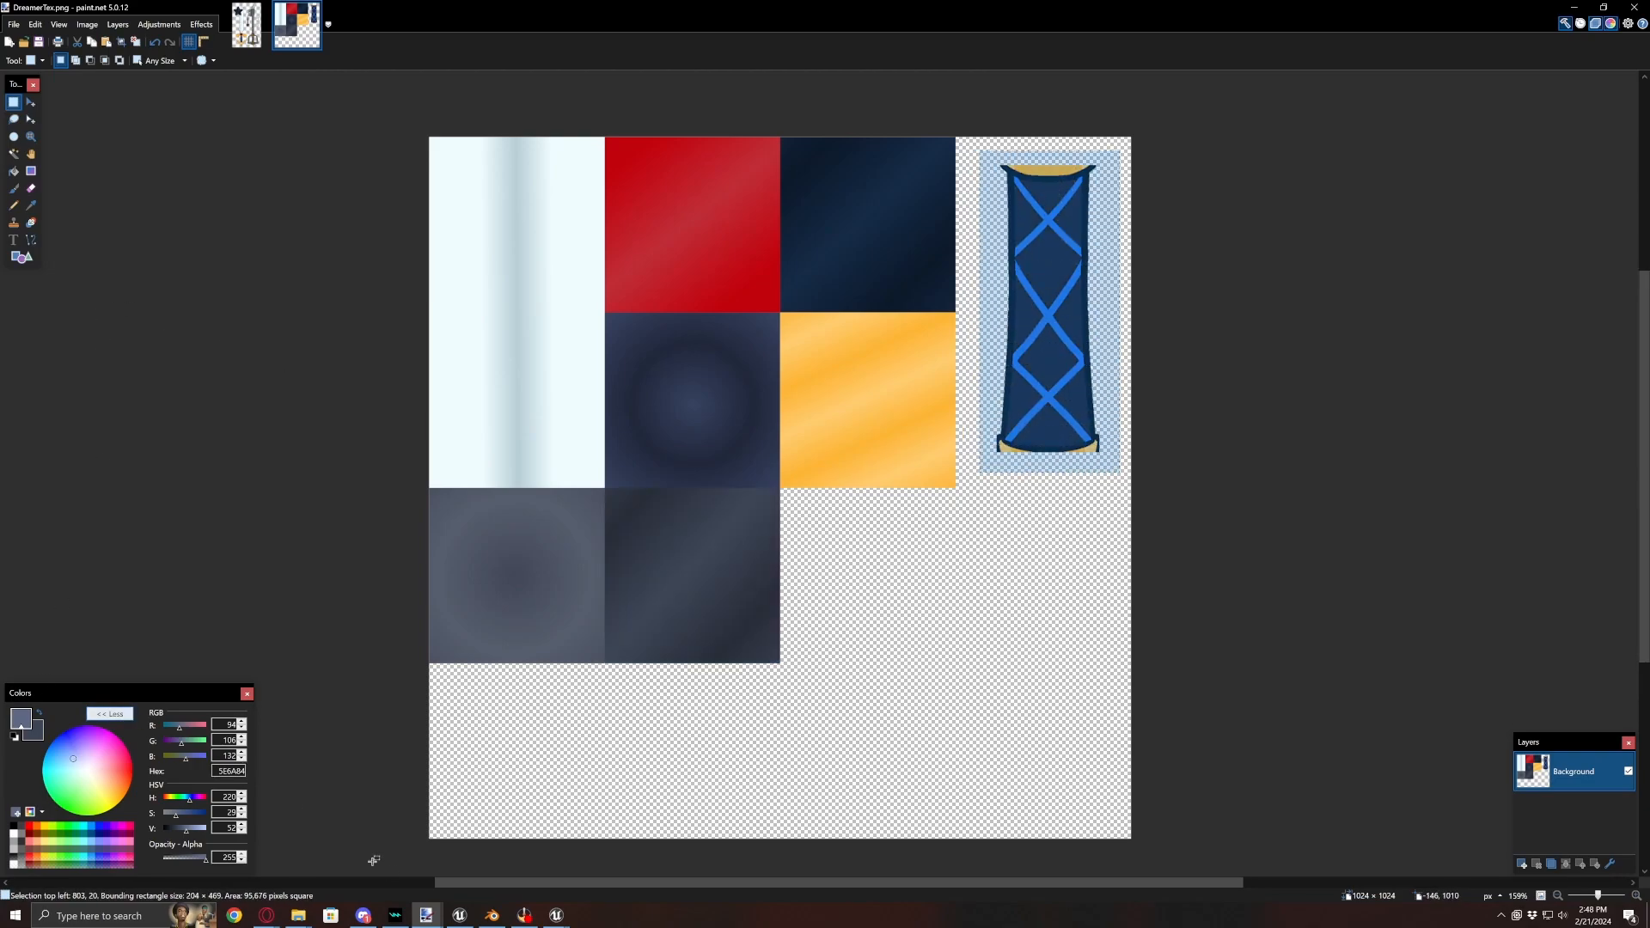
pyautogui.moveTo(266, 914)
pyautogui.click(411, 851)
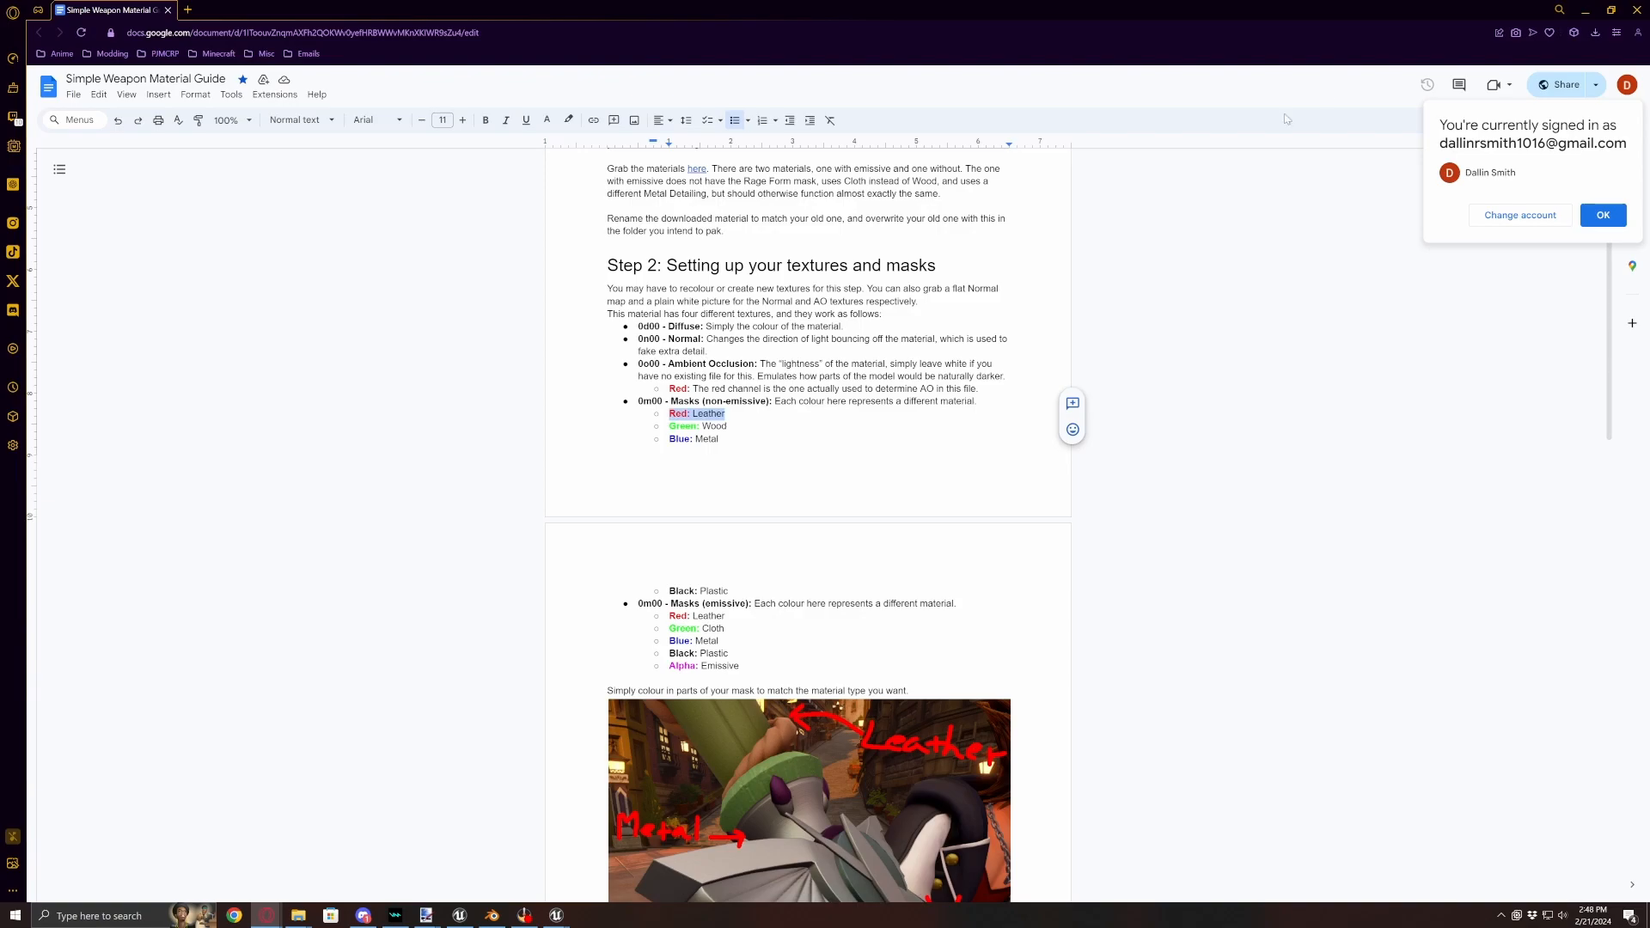
pyautogui.click(1587, 10)
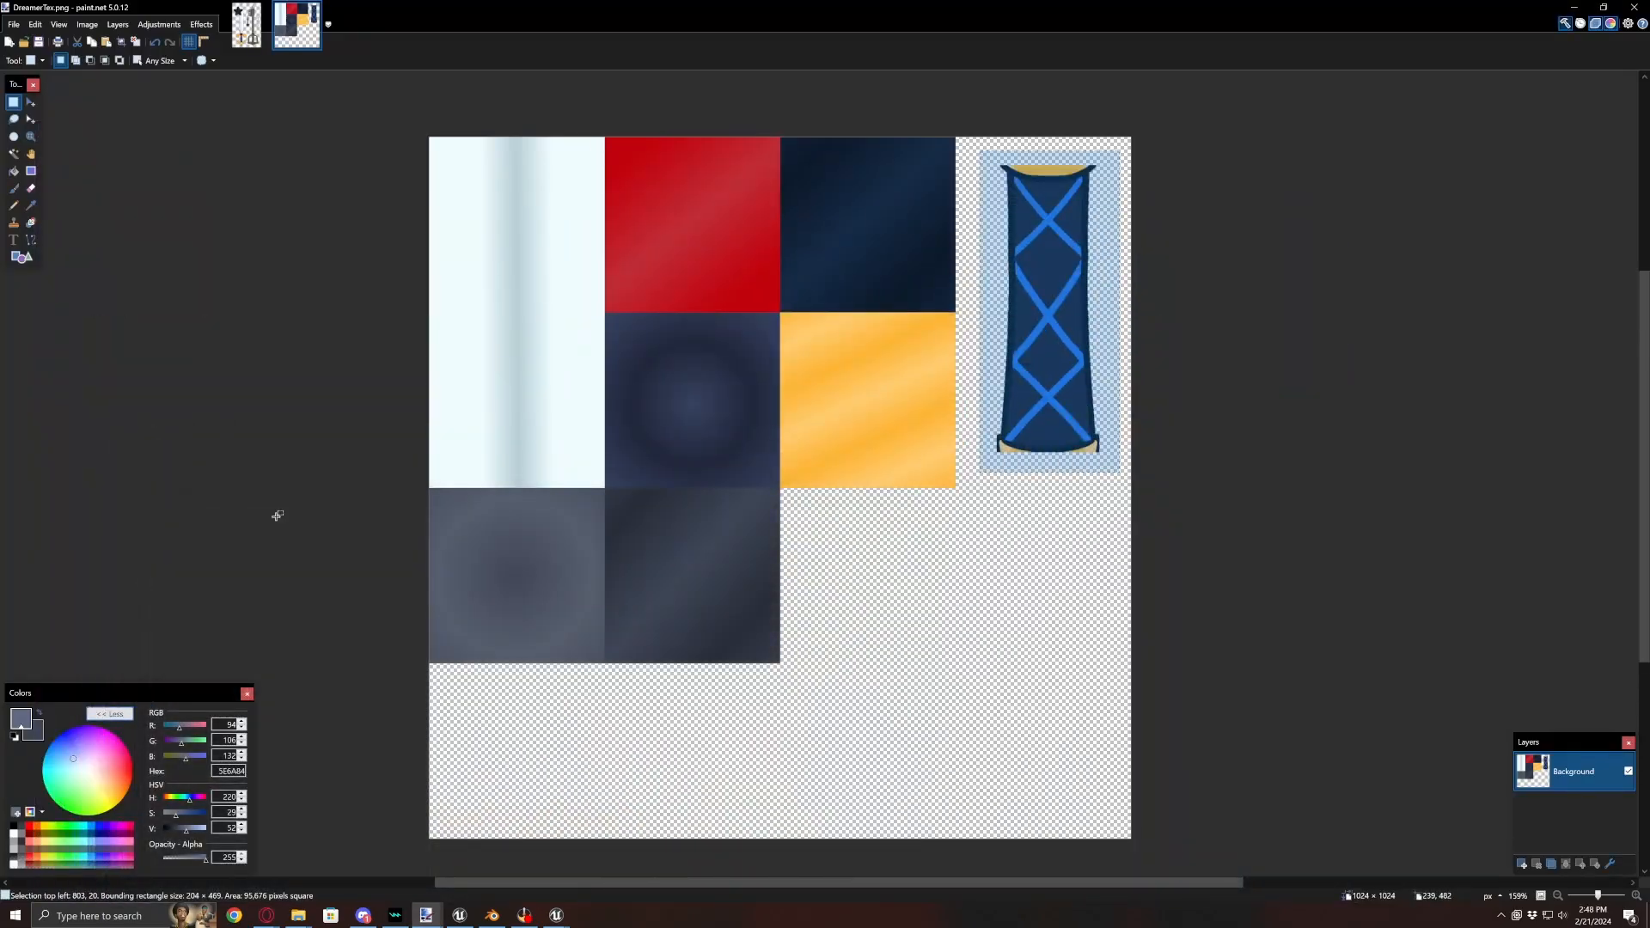
# - Set the primary colour to pure red (FF0000) and flood-fill the selected handle area at 100% tolerance
pyautogui.moveTo(187, 728); pyautogui.dragTo(160, 756)
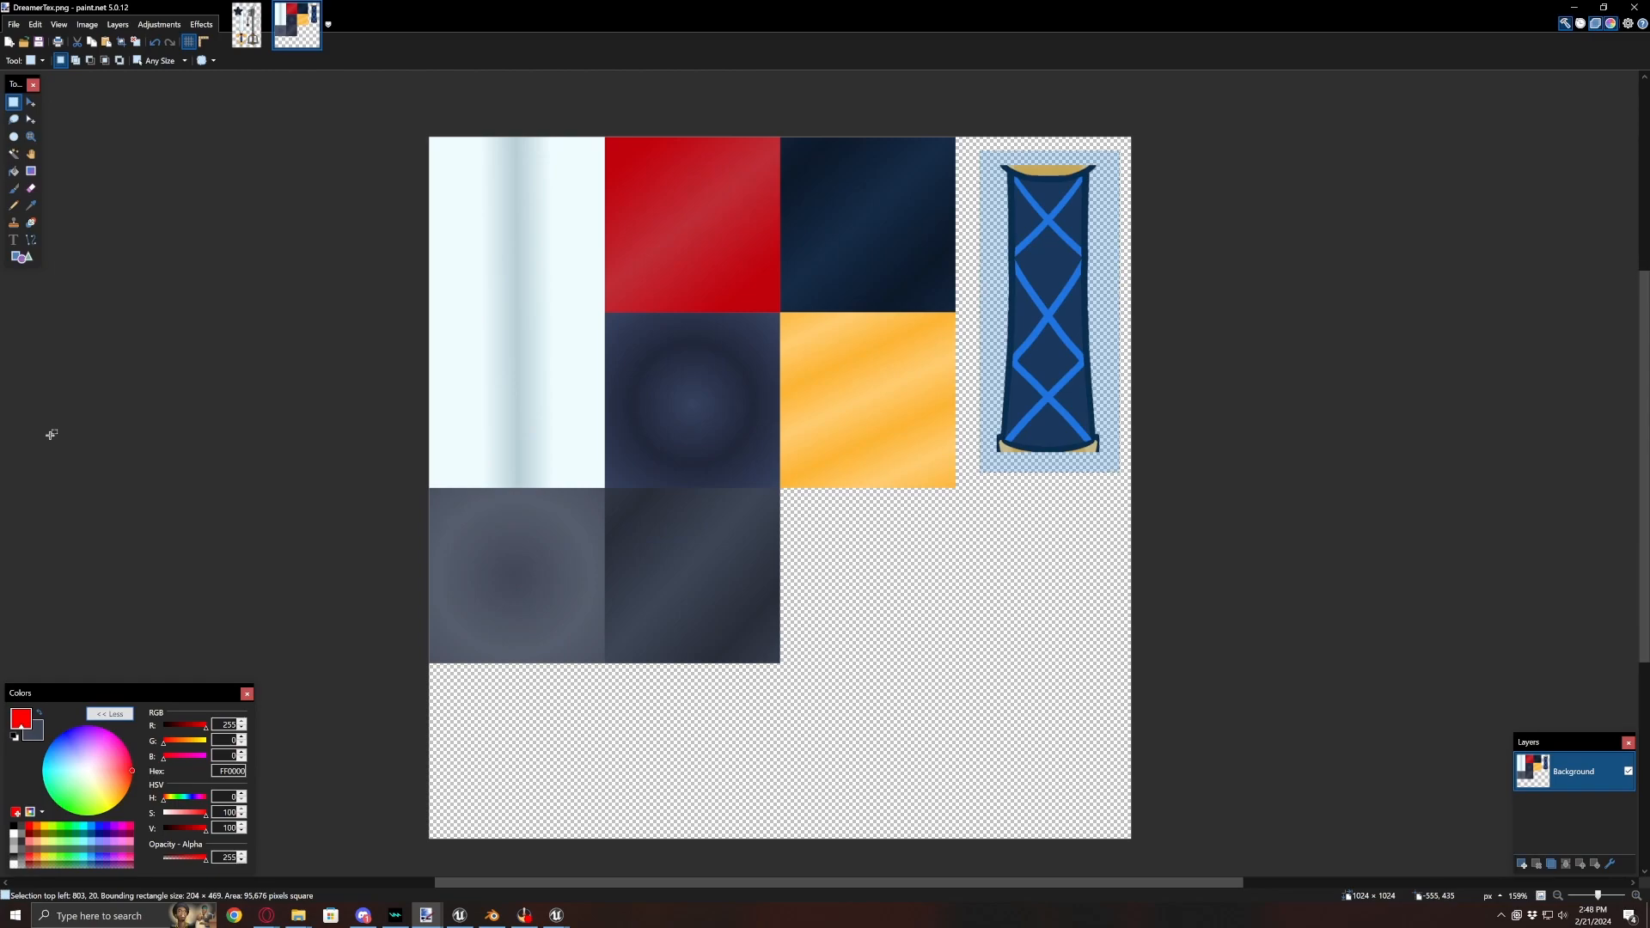
pyautogui.click(14, 171)
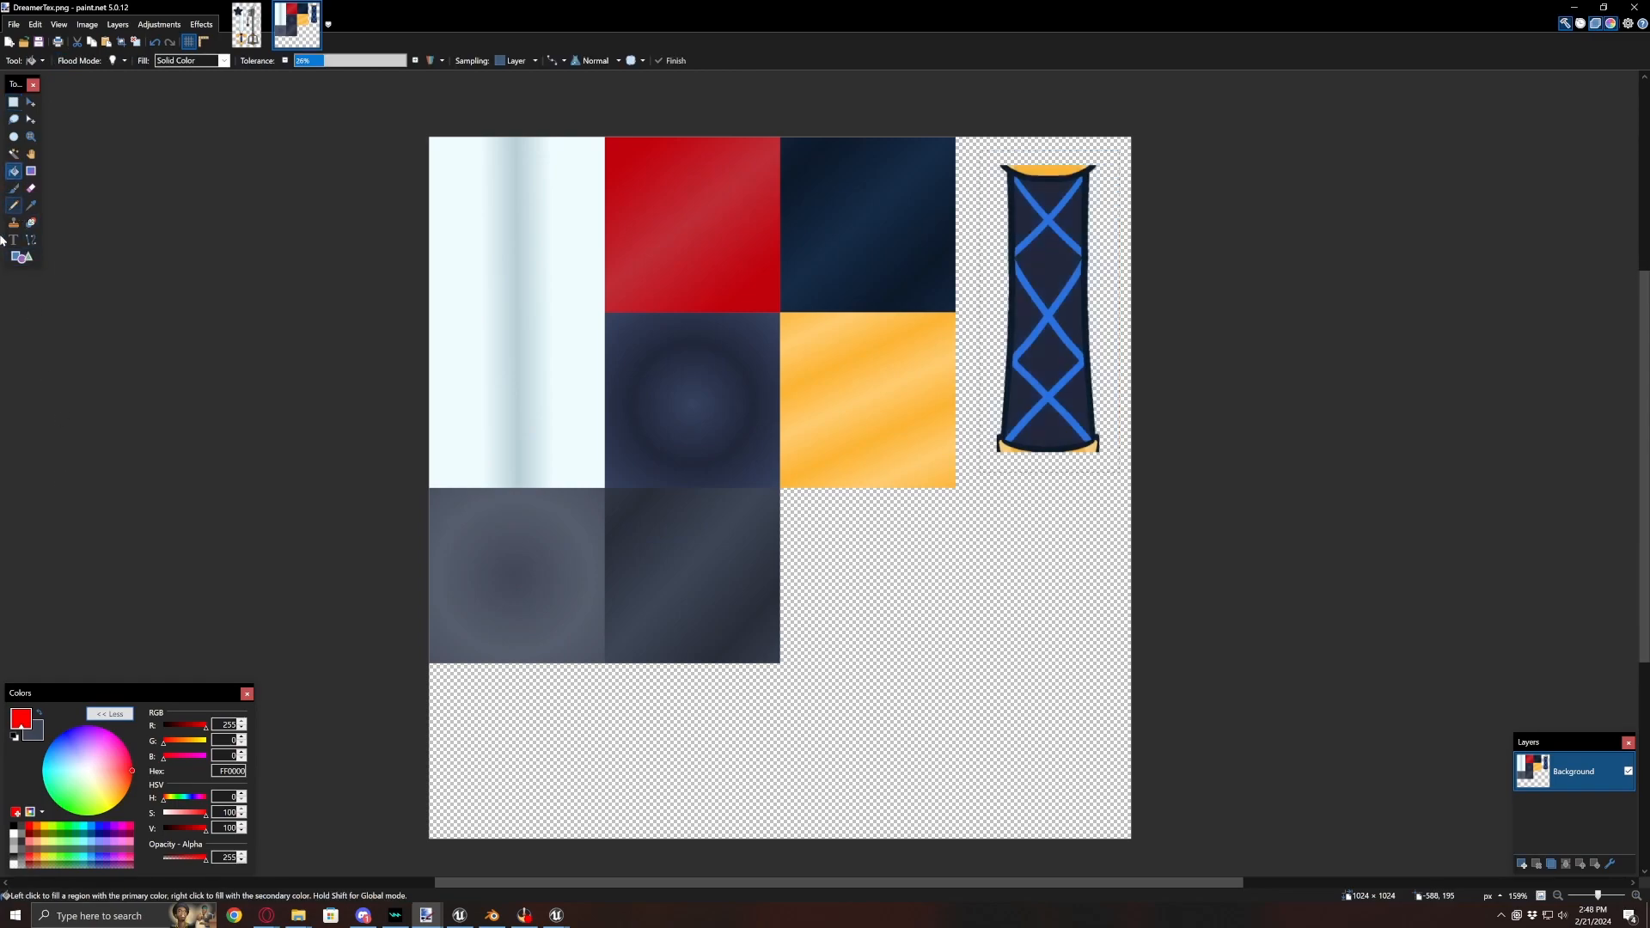
pyautogui.click(1052, 337)
pyautogui.moveTo(323, 60); pyautogui.dragTo(409, 61)
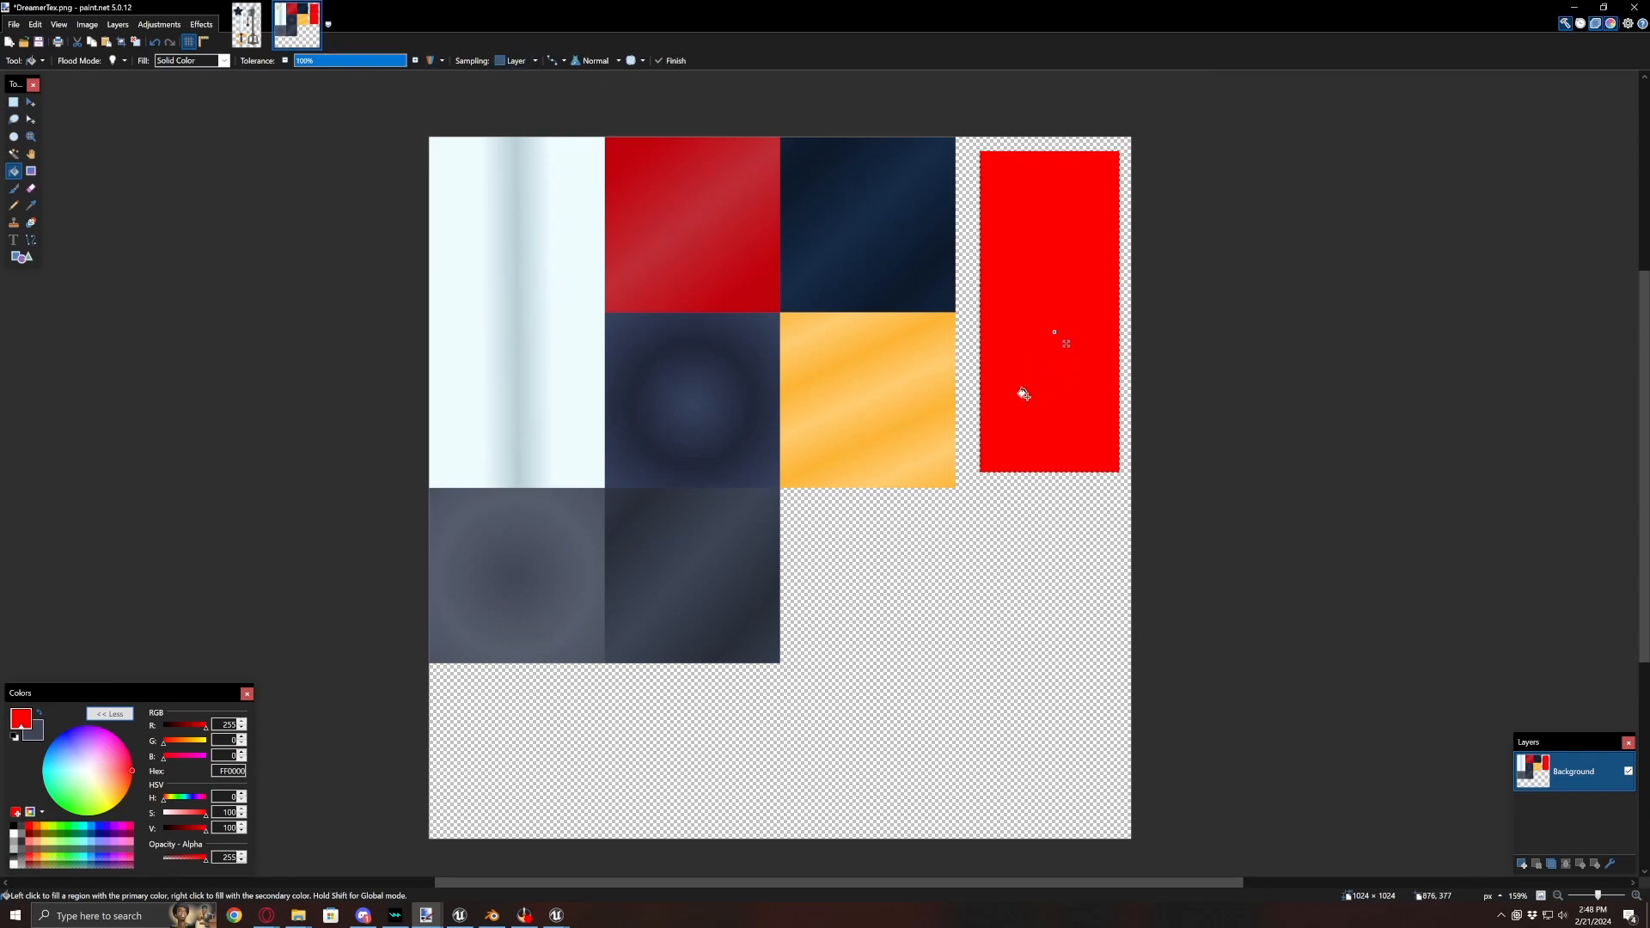
# - Invert the selection and flood-fill everything outside the red rectangle with pure blue (0000FF)
pyautogui.press('Return')
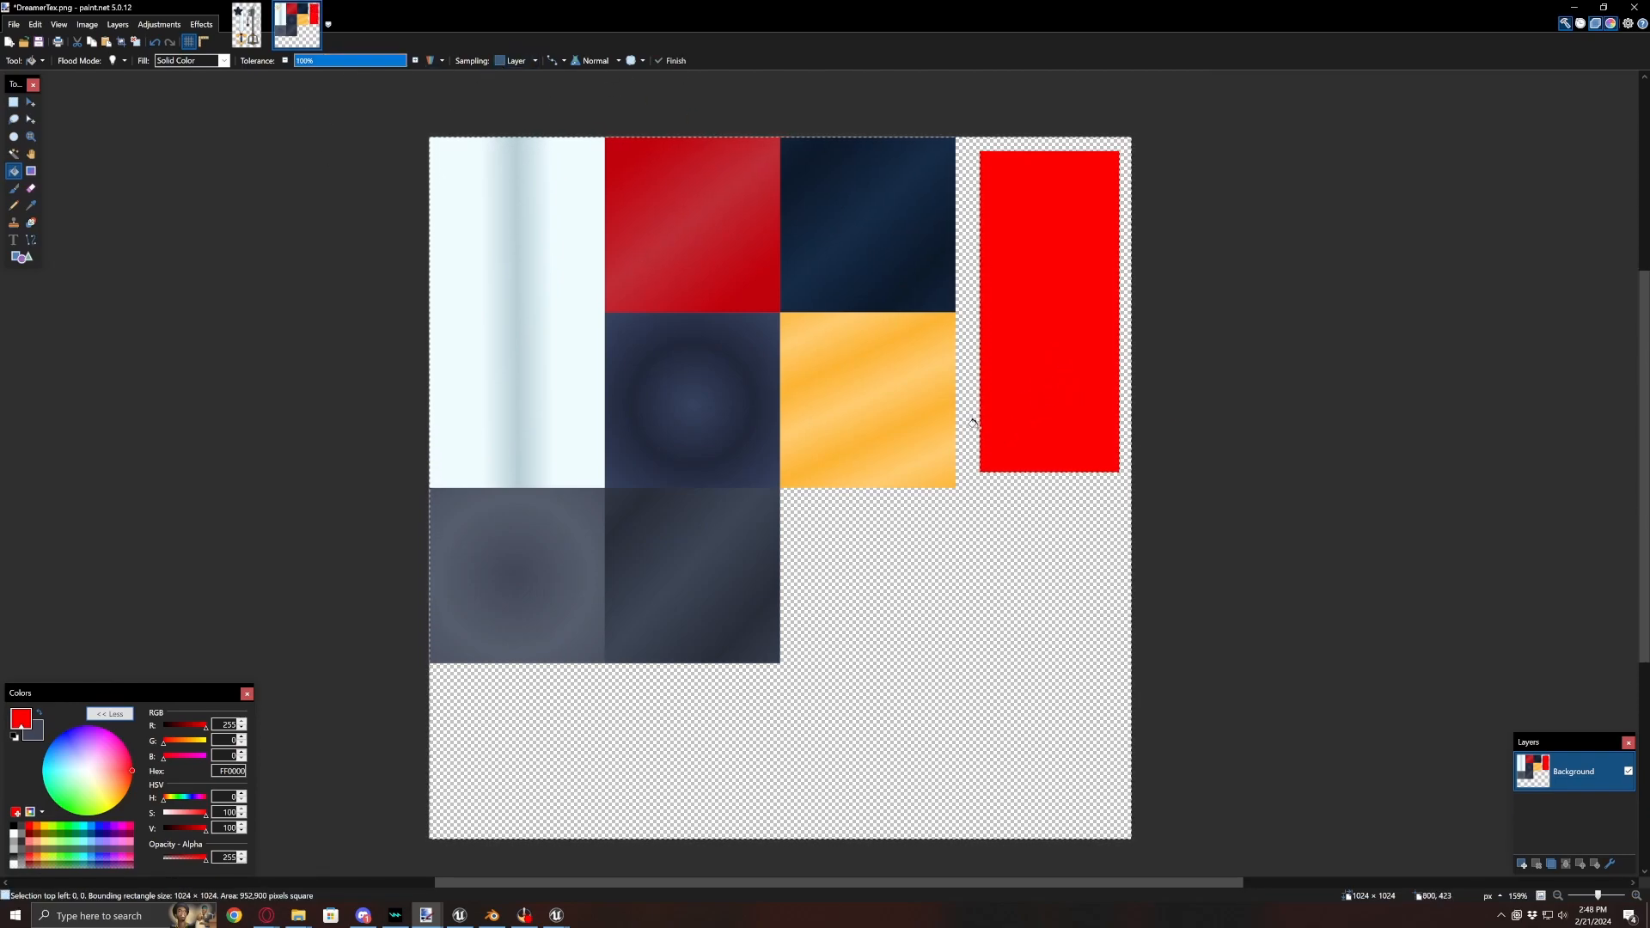
pyautogui.moveTo(206, 727); pyautogui.dragTo(256, 764)
pyautogui.click(901, 691)
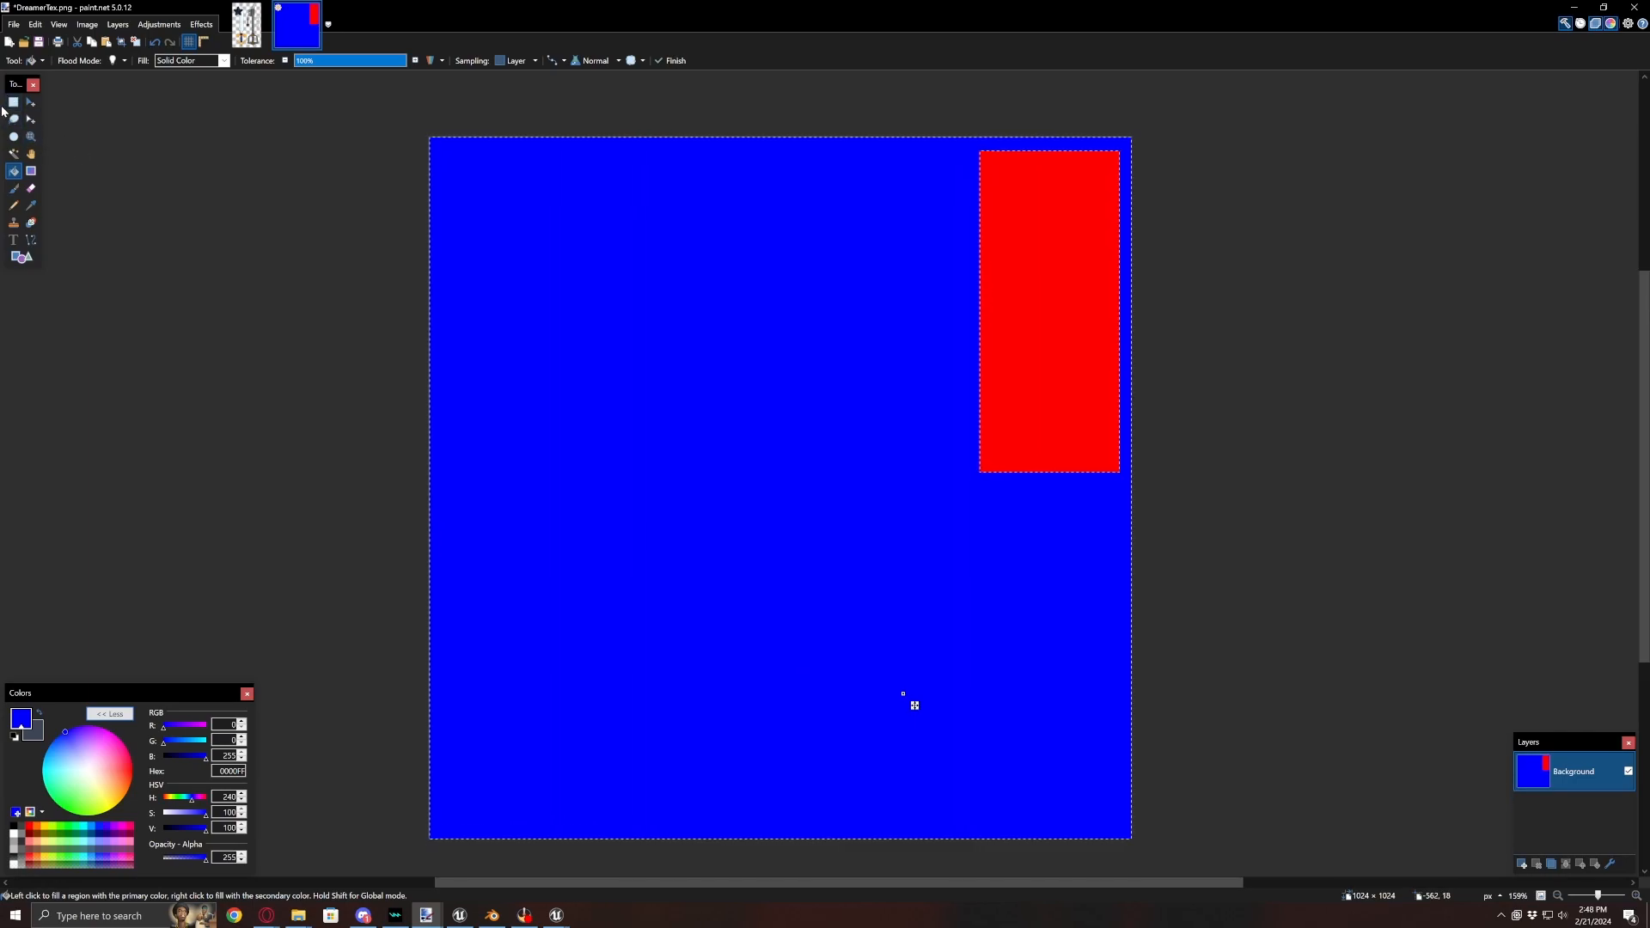
# - Clear the selection and save the red and blue mask image as a new PNG named w_dr000_0m00
pyautogui.press('s')
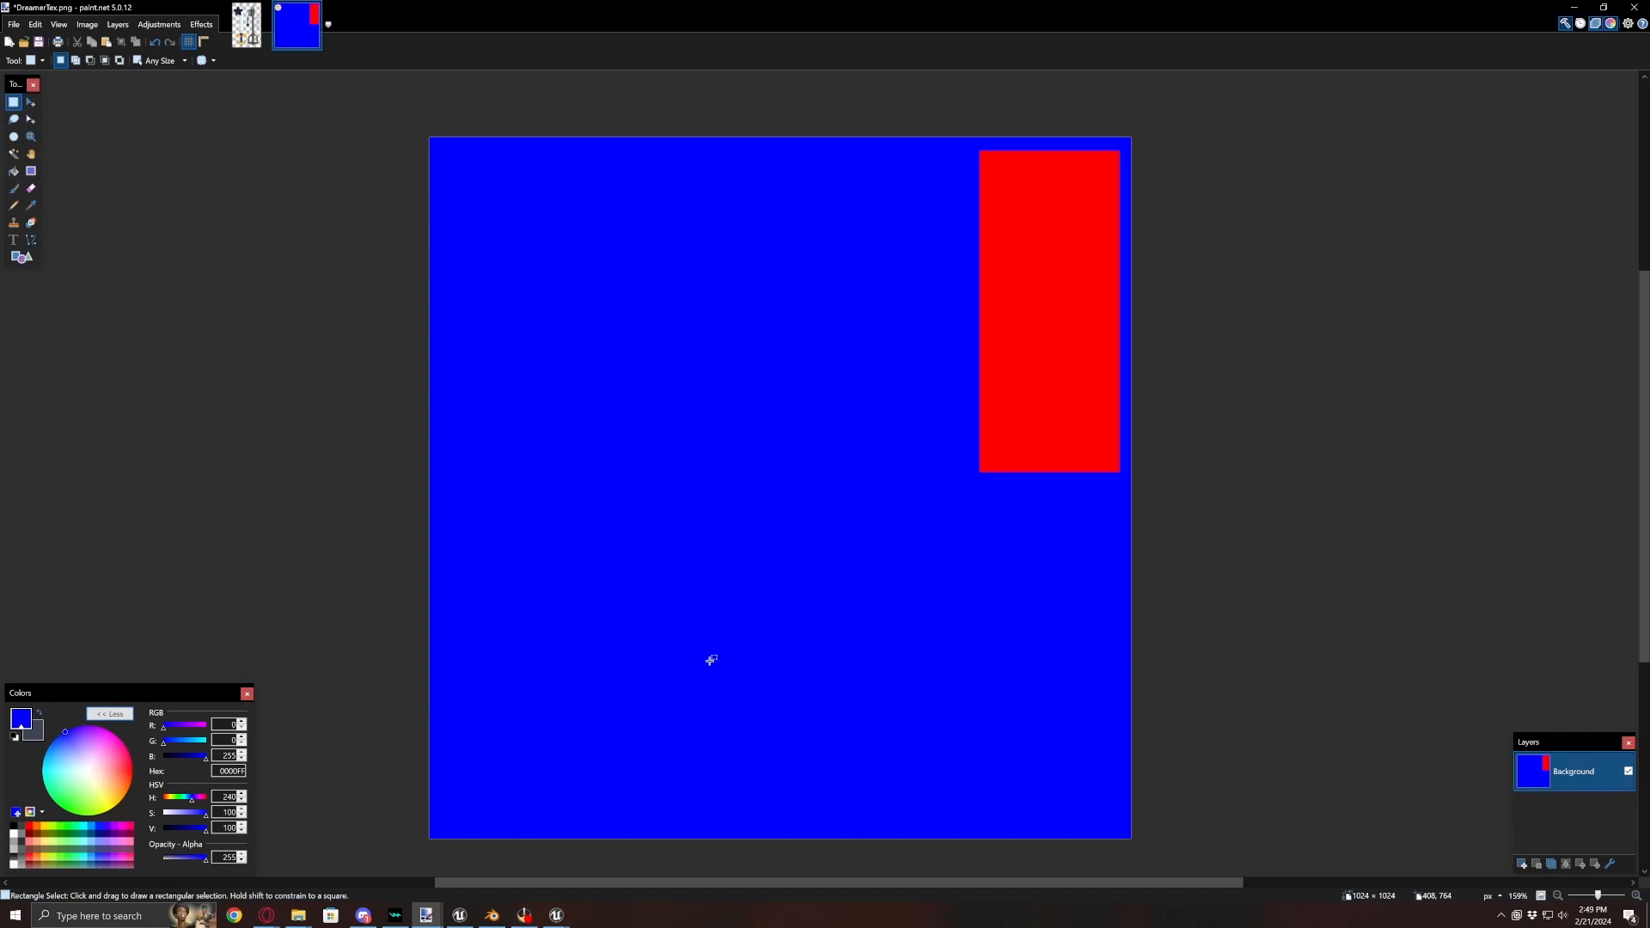
pyautogui.click(14, 24)
pyautogui.click(39, 120)
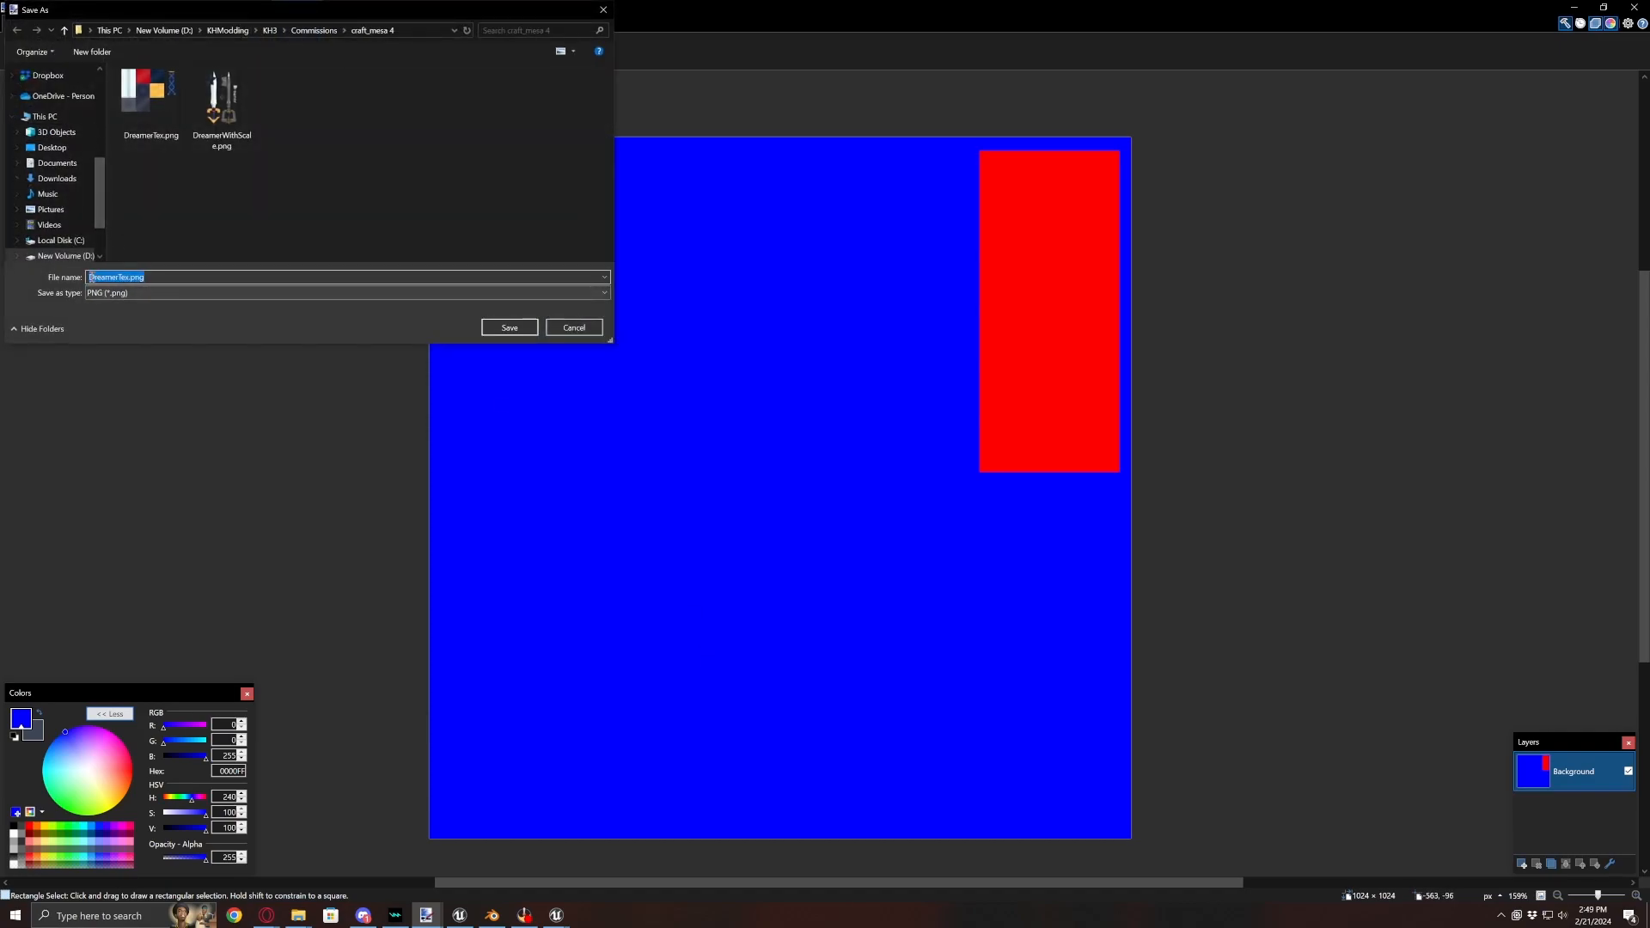
pyautogui.write('w_dr000_0m00')
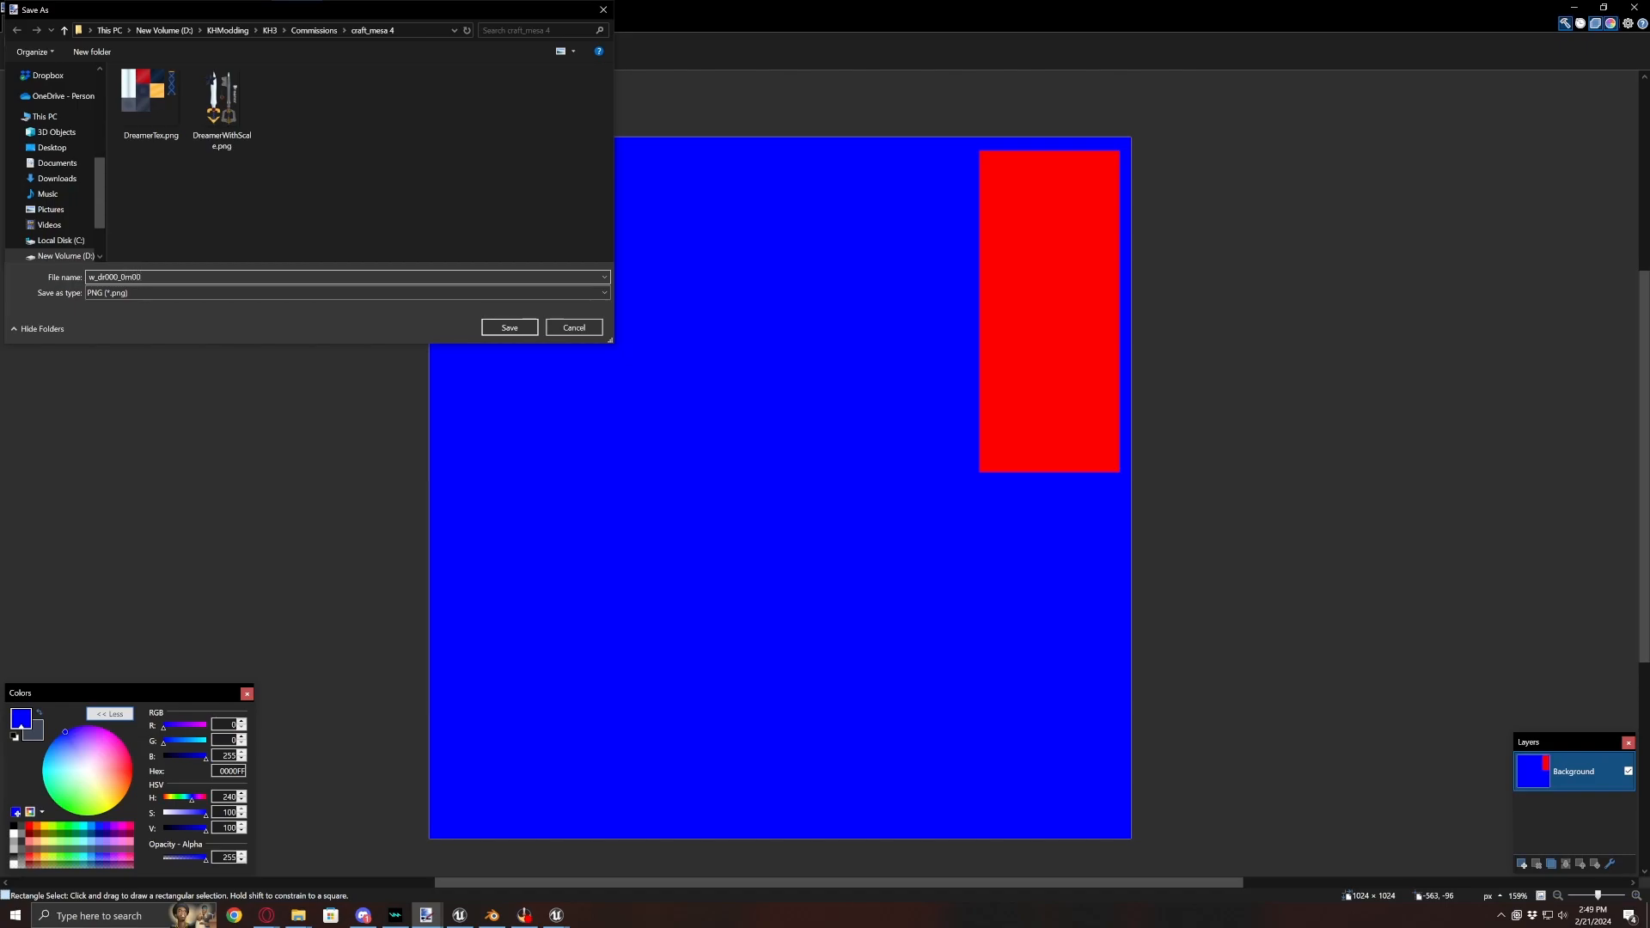
pyautogui.press('Return')
pyautogui.press('Return')
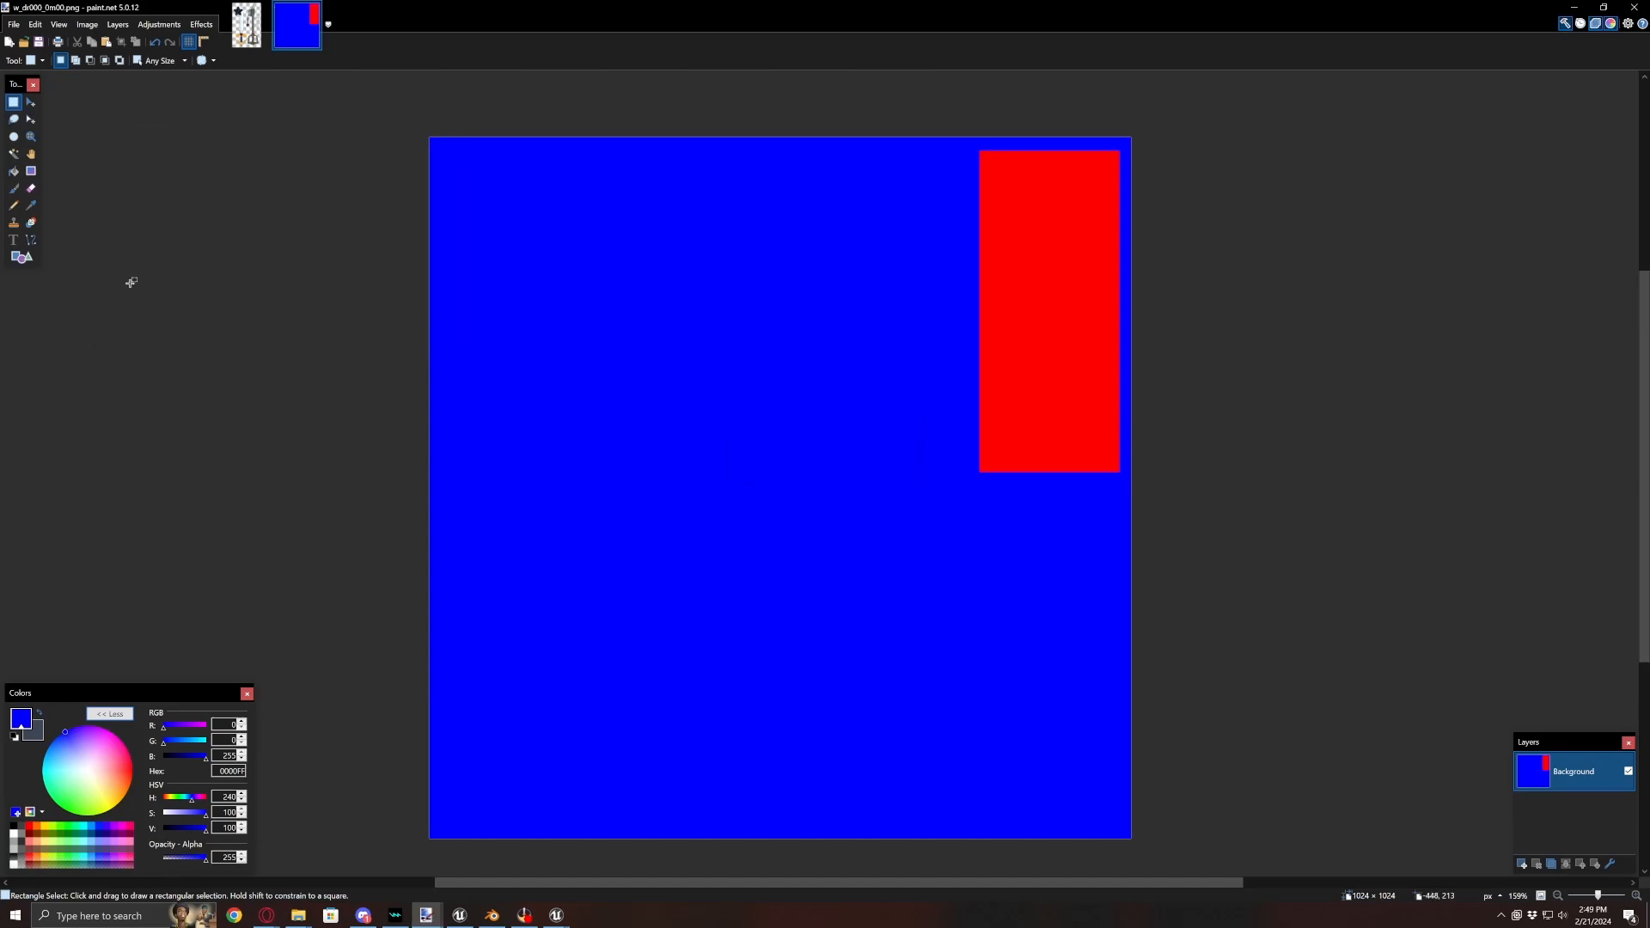
# - Switch to Unreal Editor and import w_dr000_0m00.png into the mat0 folder
pyautogui.click(1573, 11)
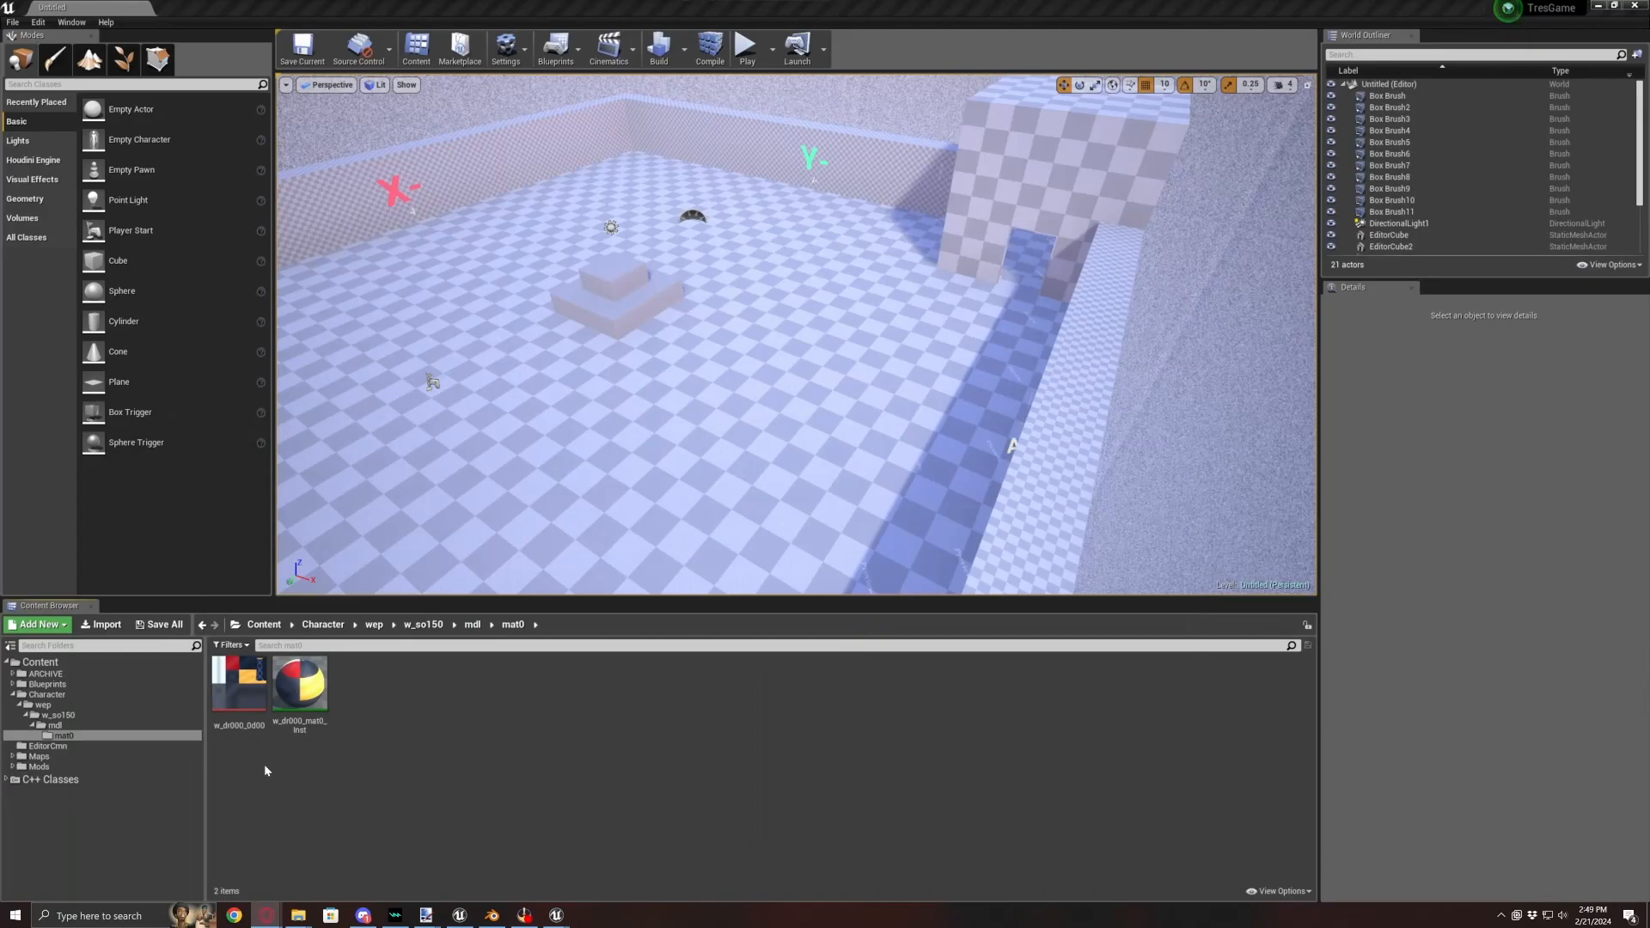
pyautogui.click(100, 626)
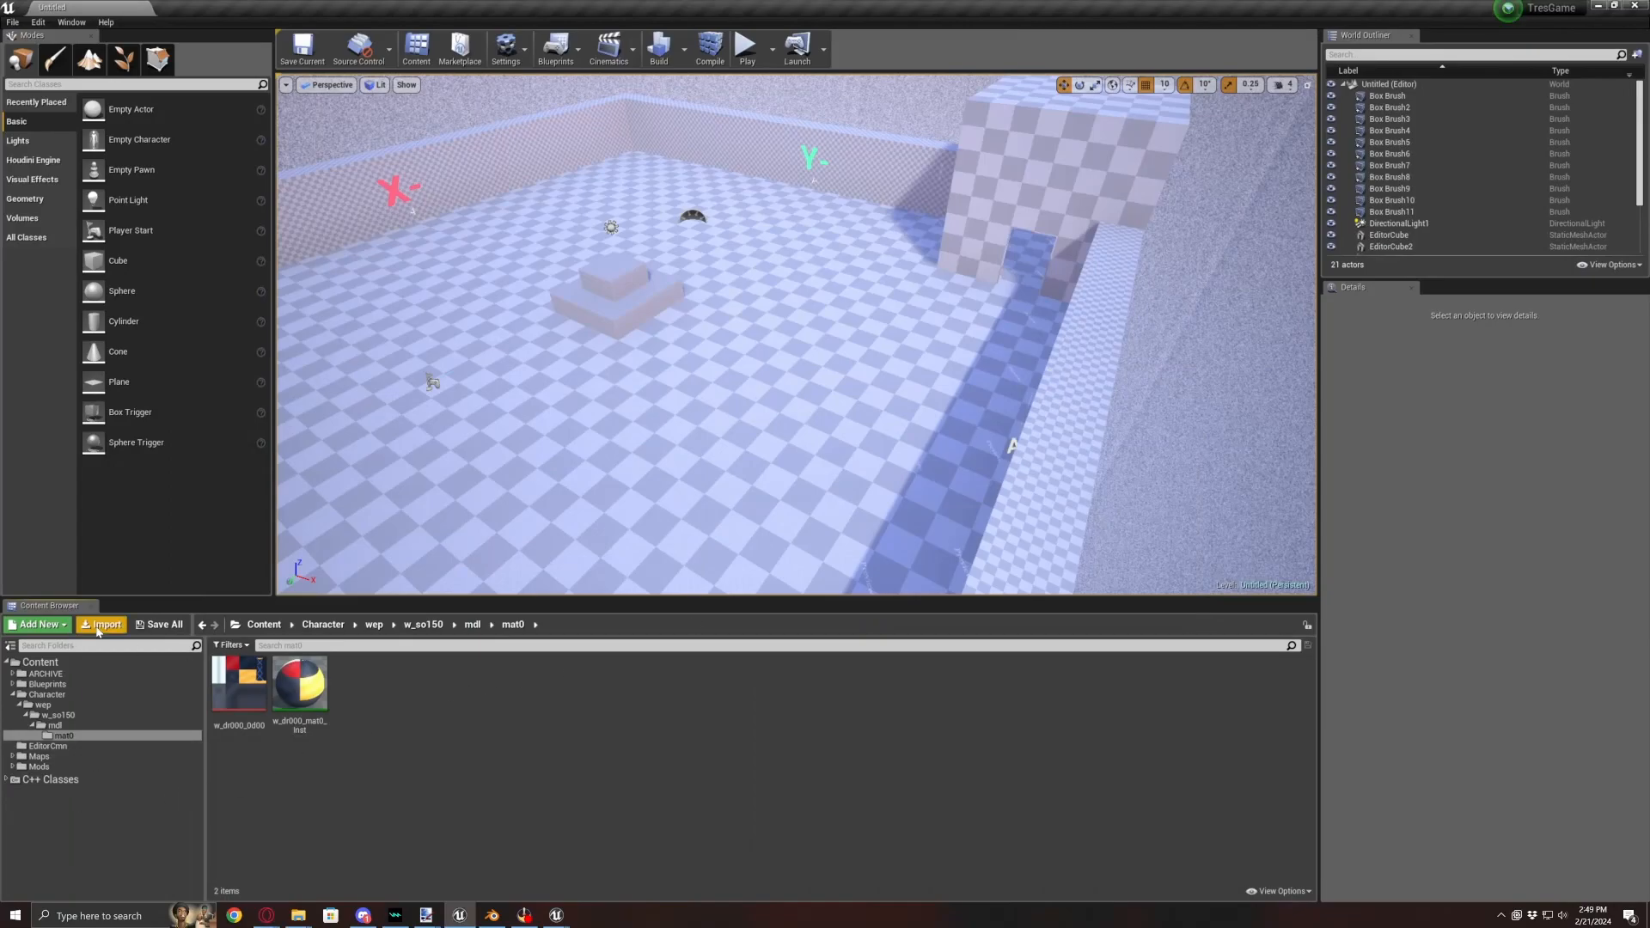
pyautogui.click(293, 102)
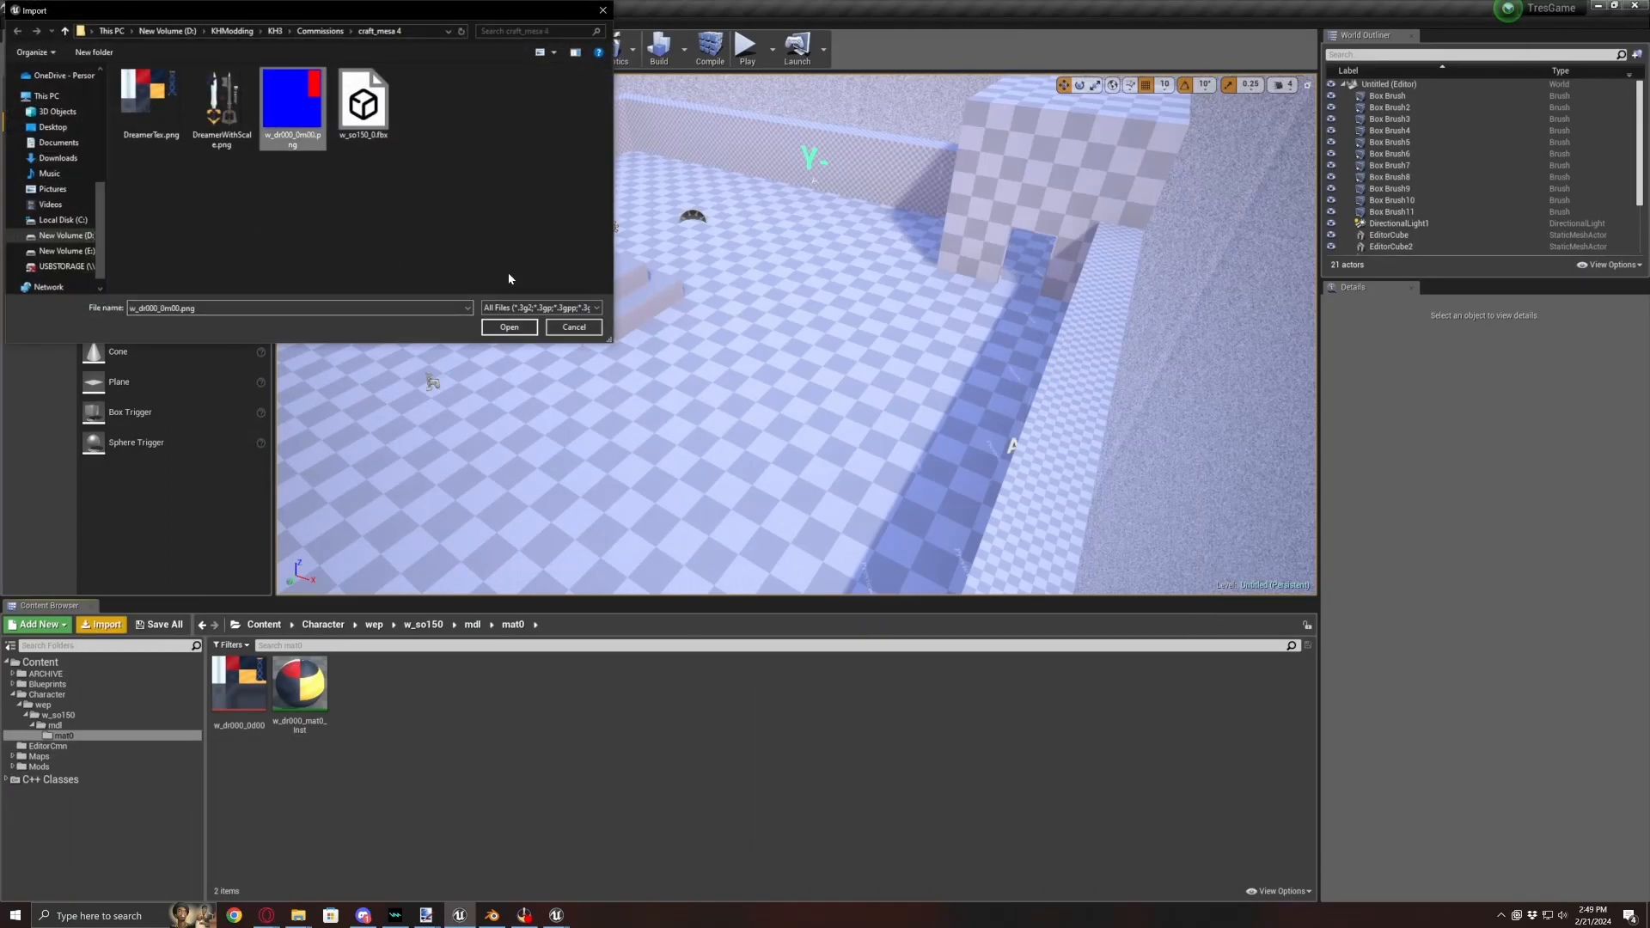
pyautogui.click(520, 327)
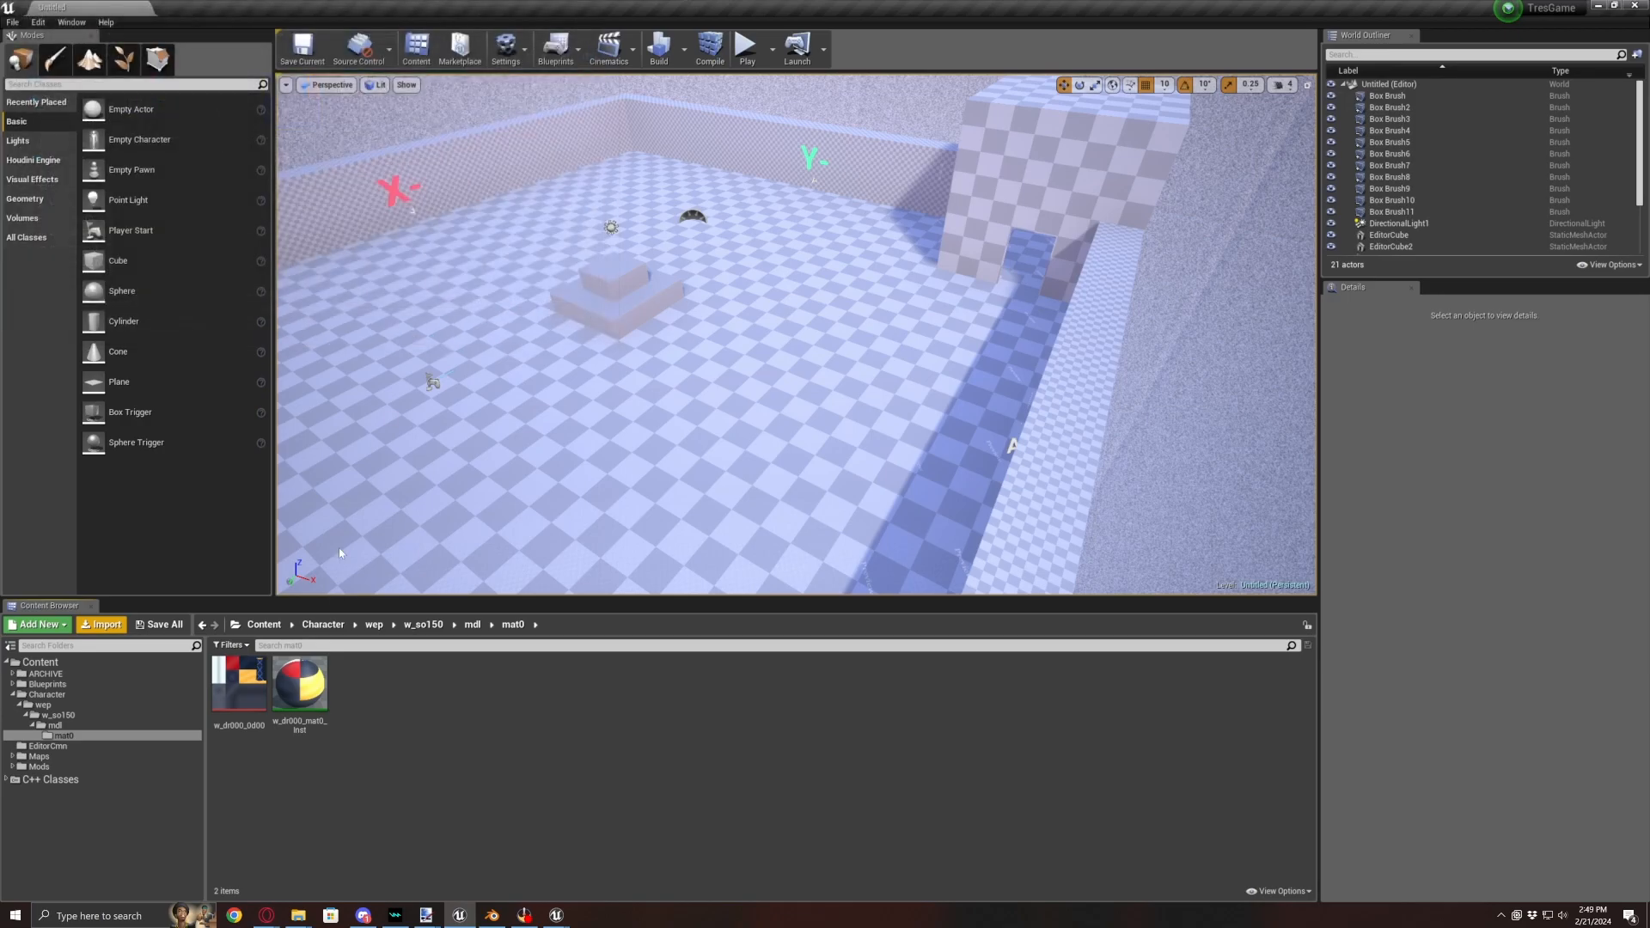
pyautogui.click(522, 739)
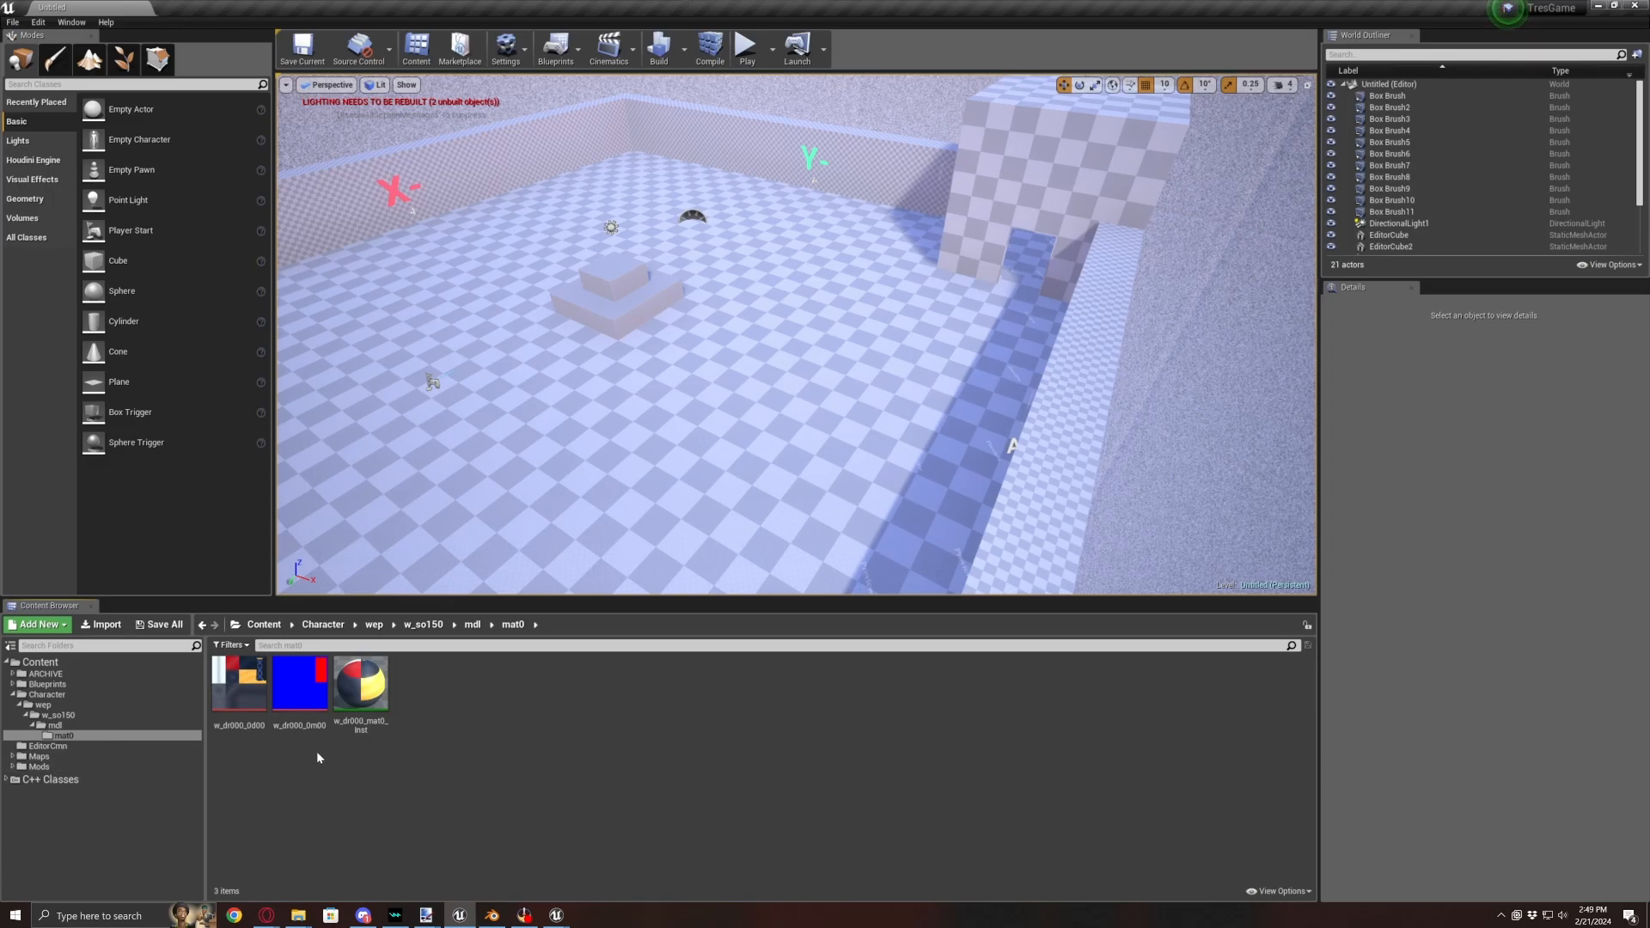
# - Copy the T_Placeholder_Normal texture from Maps/Common/Textures into the w_so150 mat0 folder
pyautogui.moveTo(325, 730)
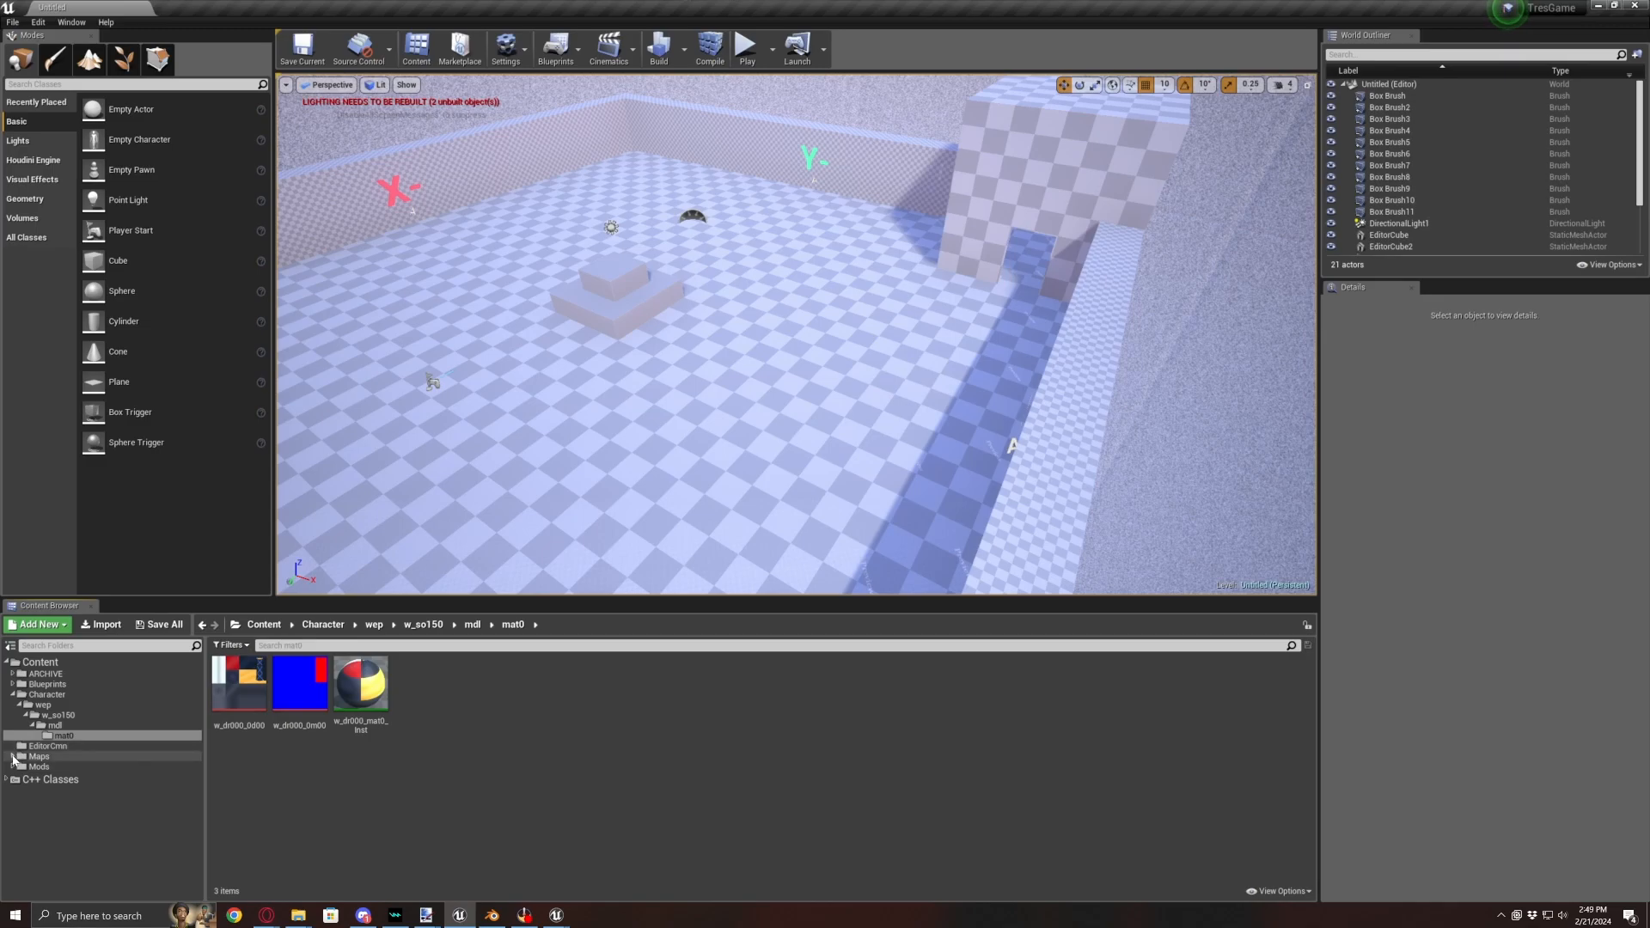
pyautogui.click(12, 756)
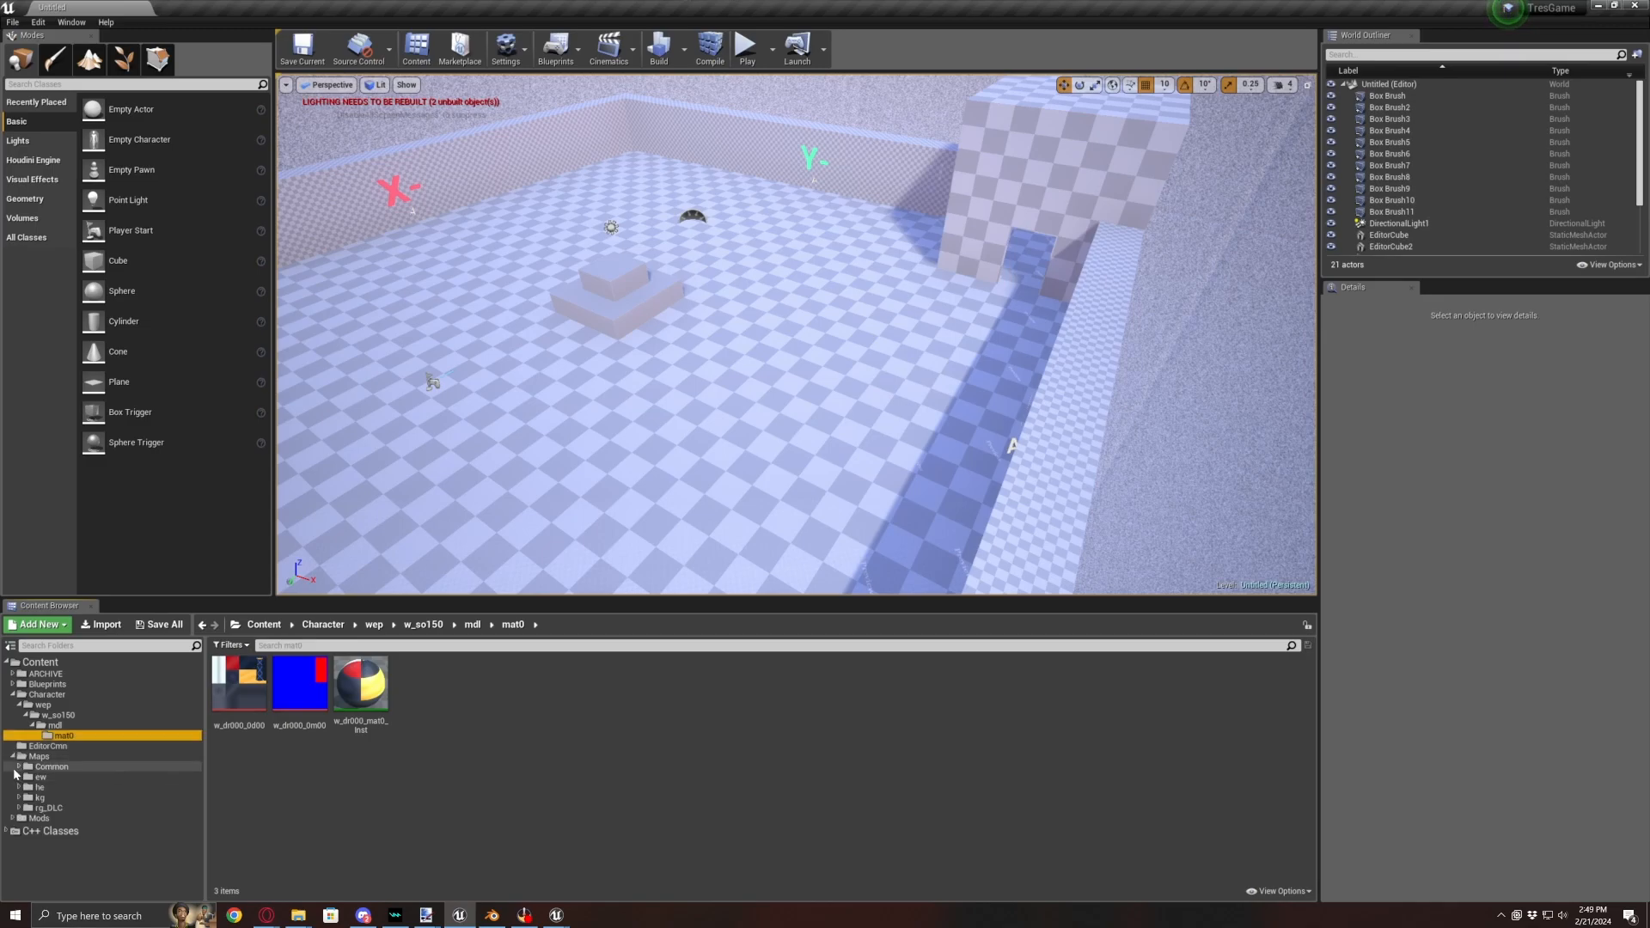
pyautogui.click(19, 766)
pyautogui.click(32, 809)
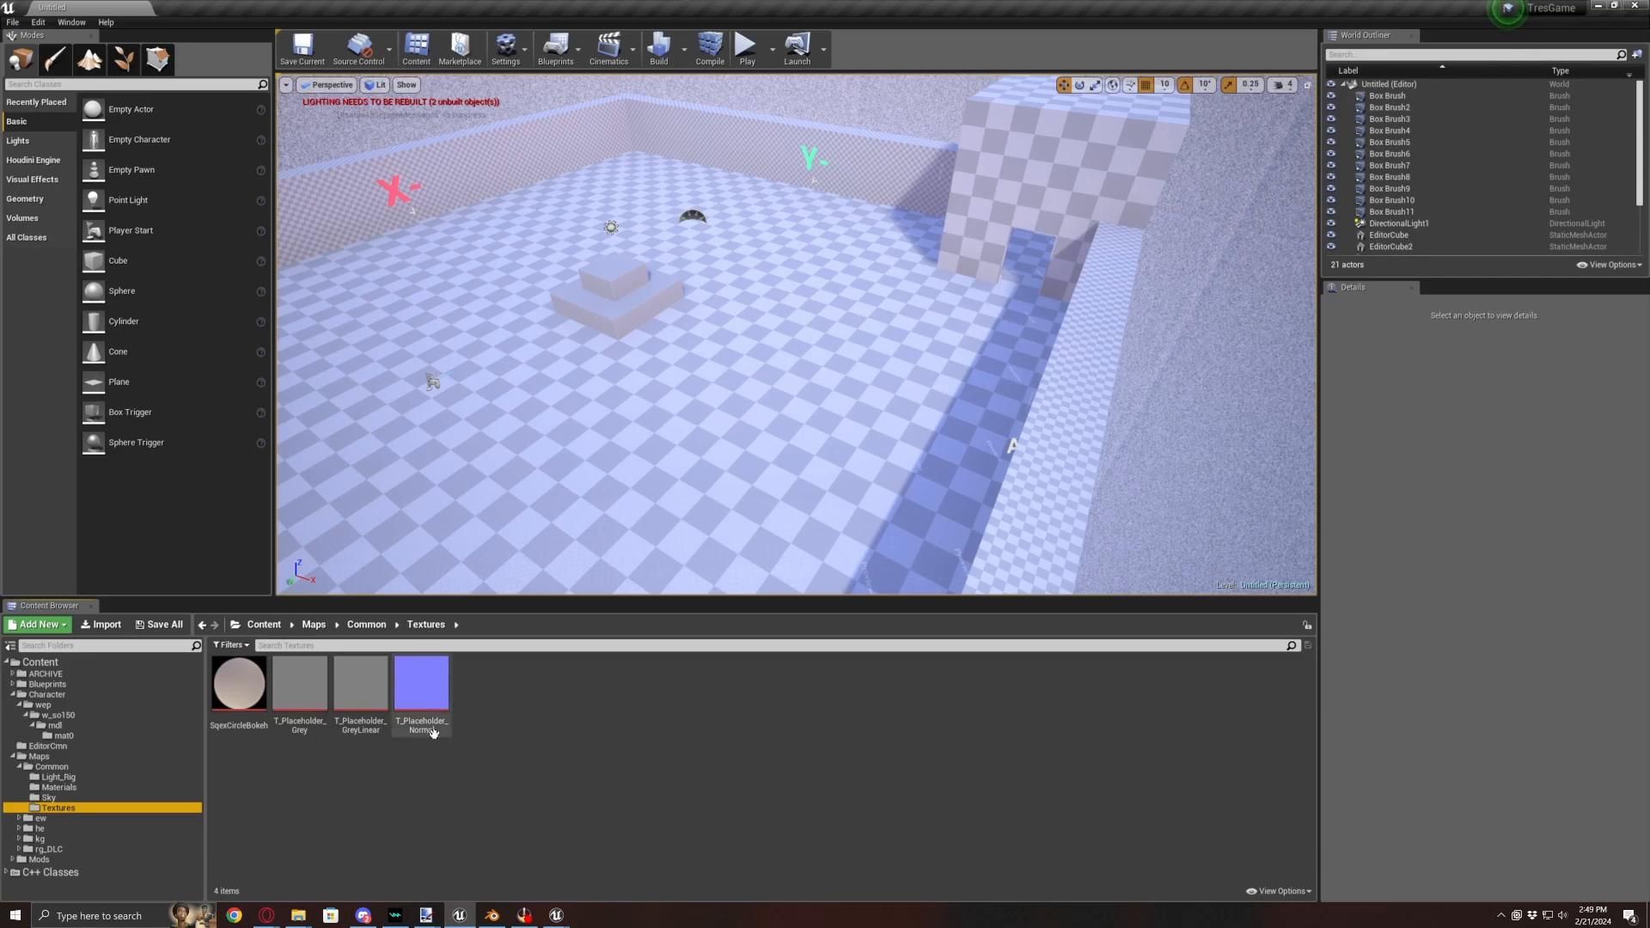
pyautogui.moveTo(431, 706); pyautogui.dragTo(63, 736)
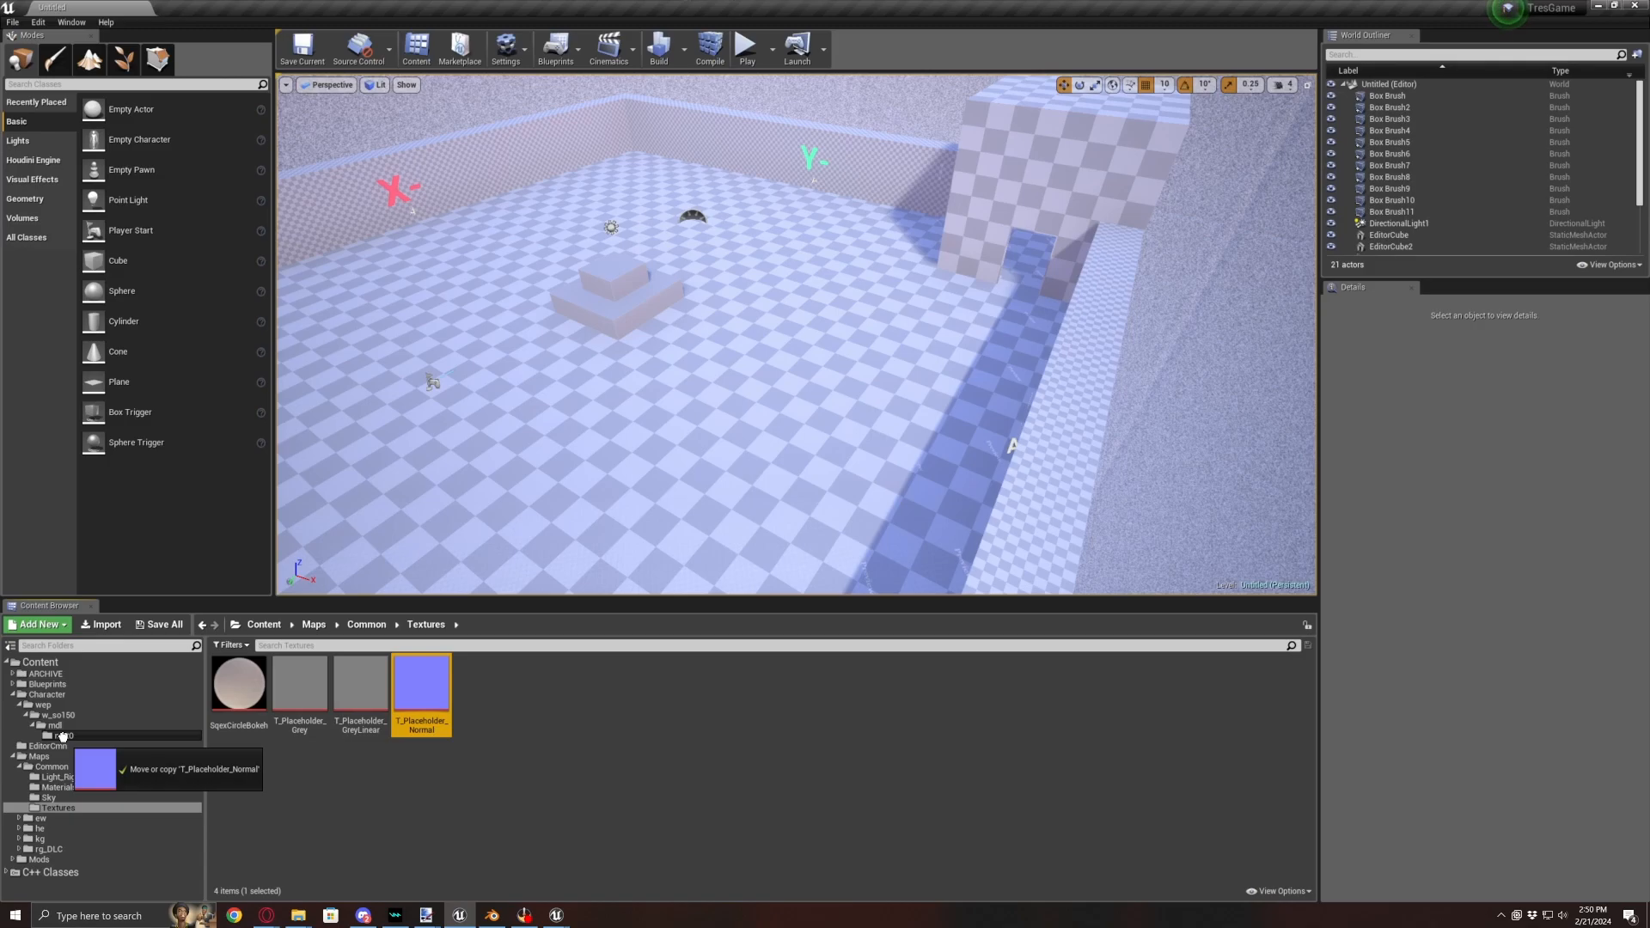
pyautogui.moveTo(63, 736); pyautogui.dragTo(63, 737)
pyautogui.click(82, 755)
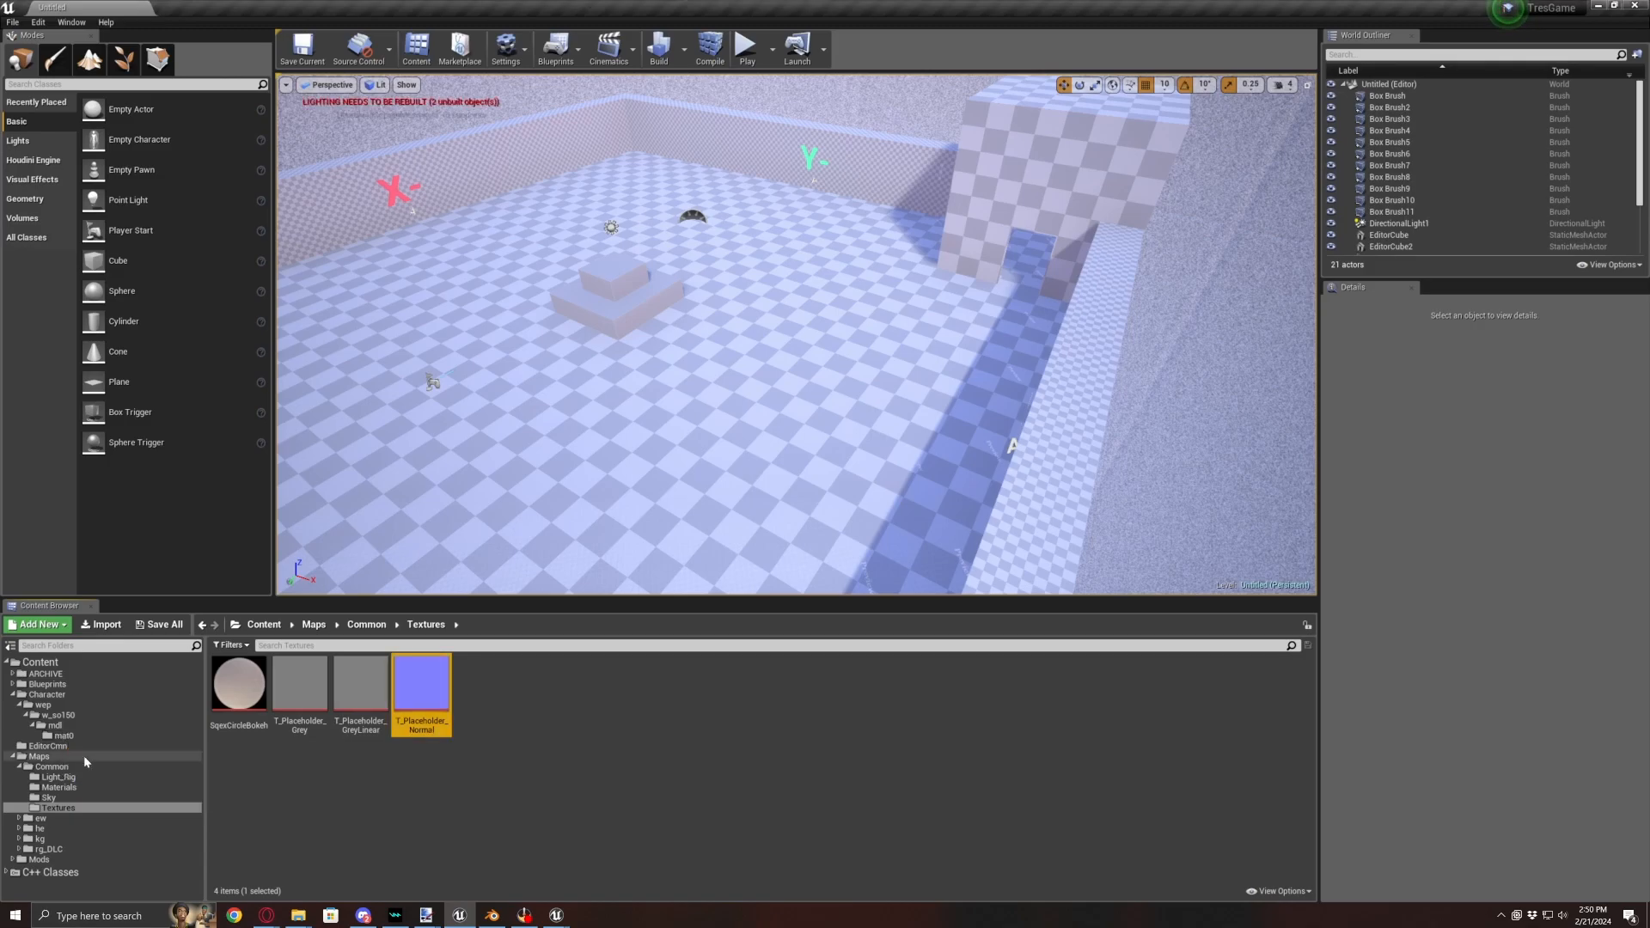
# - Rename the copied placeholder normal texture in mat0 as w_dr000_0n00
pyautogui.click(62, 736)
pyautogui.rightClick(220, 683)
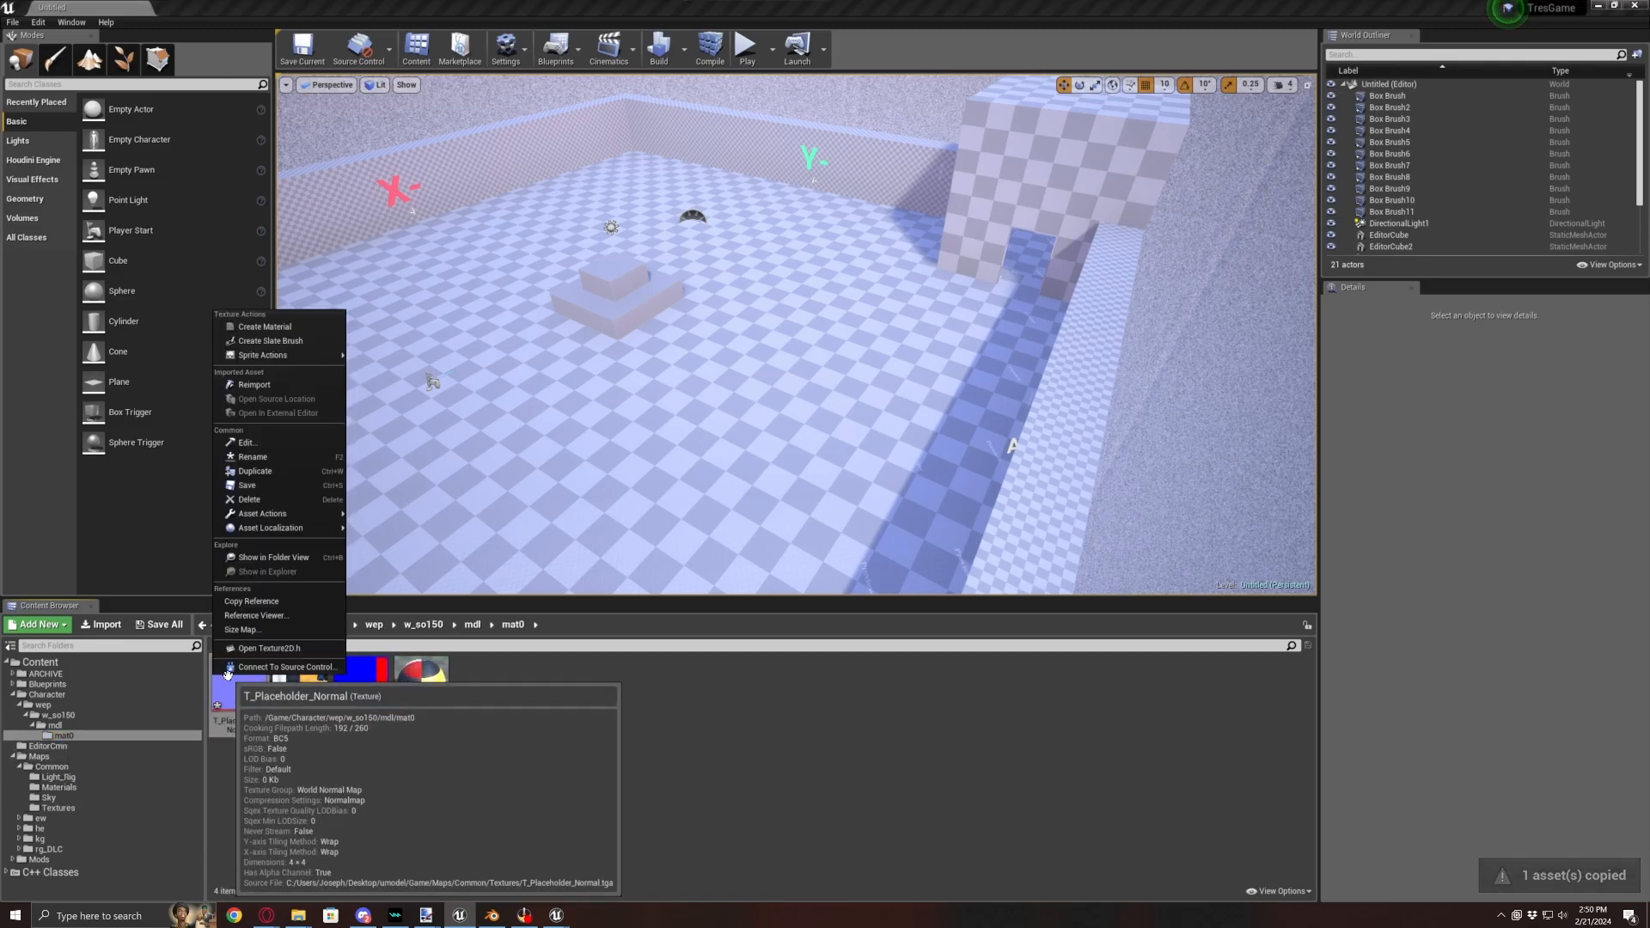
pyautogui.click(277, 472)
pyautogui.write('w')
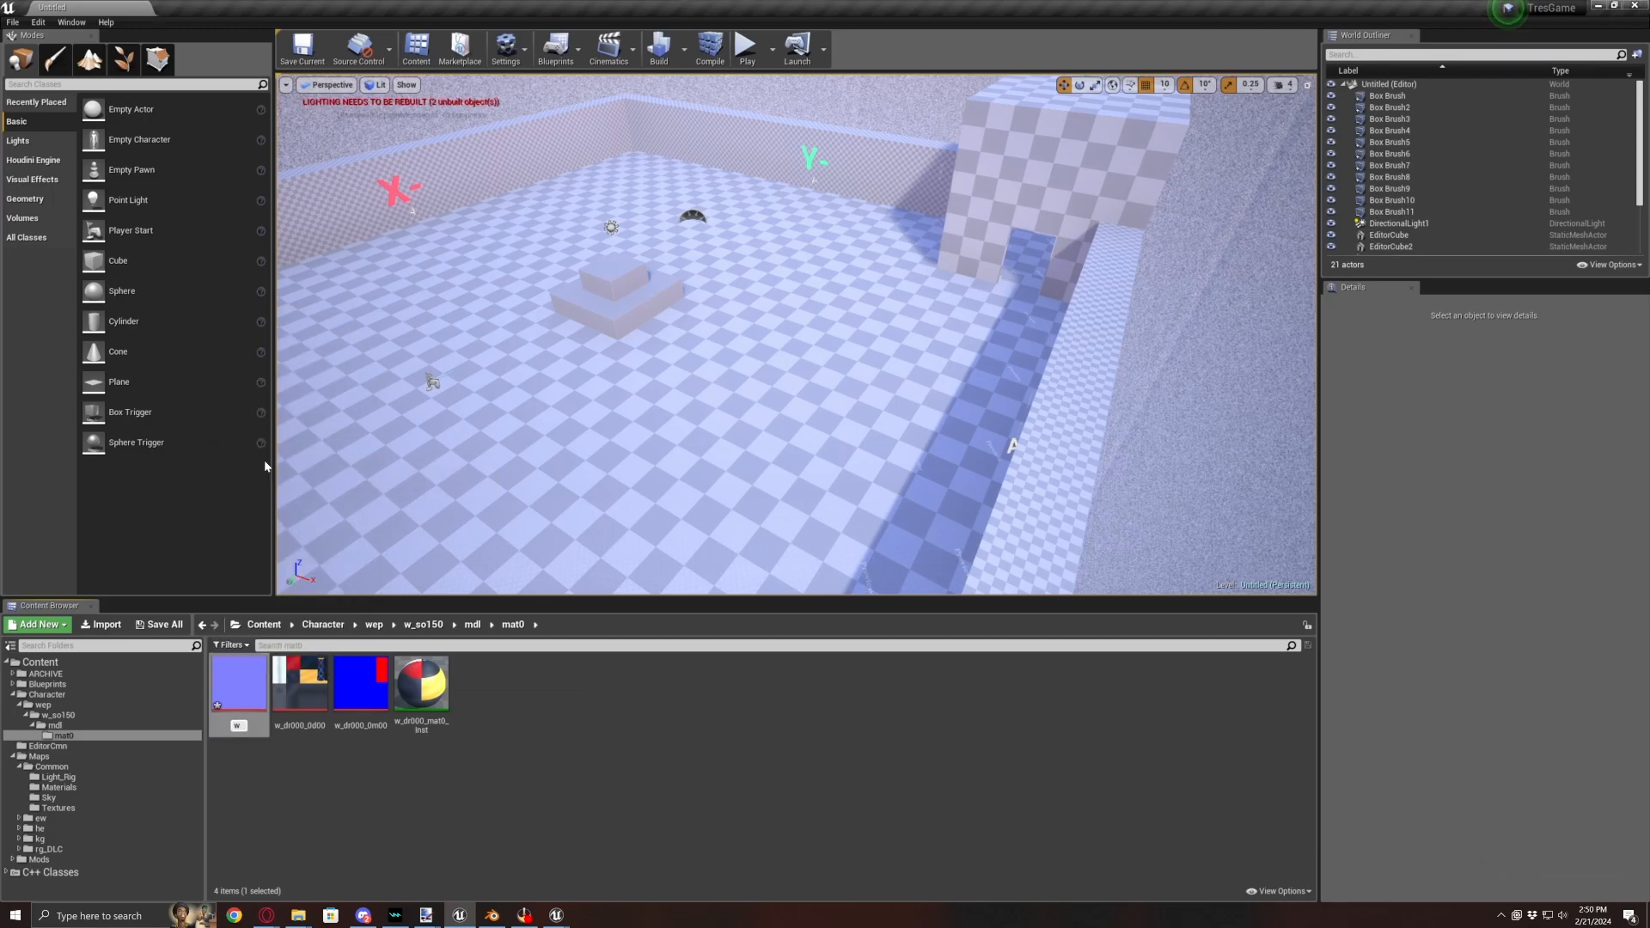
pyautogui.write('_dr000_0n00')
pyautogui.press('Return')
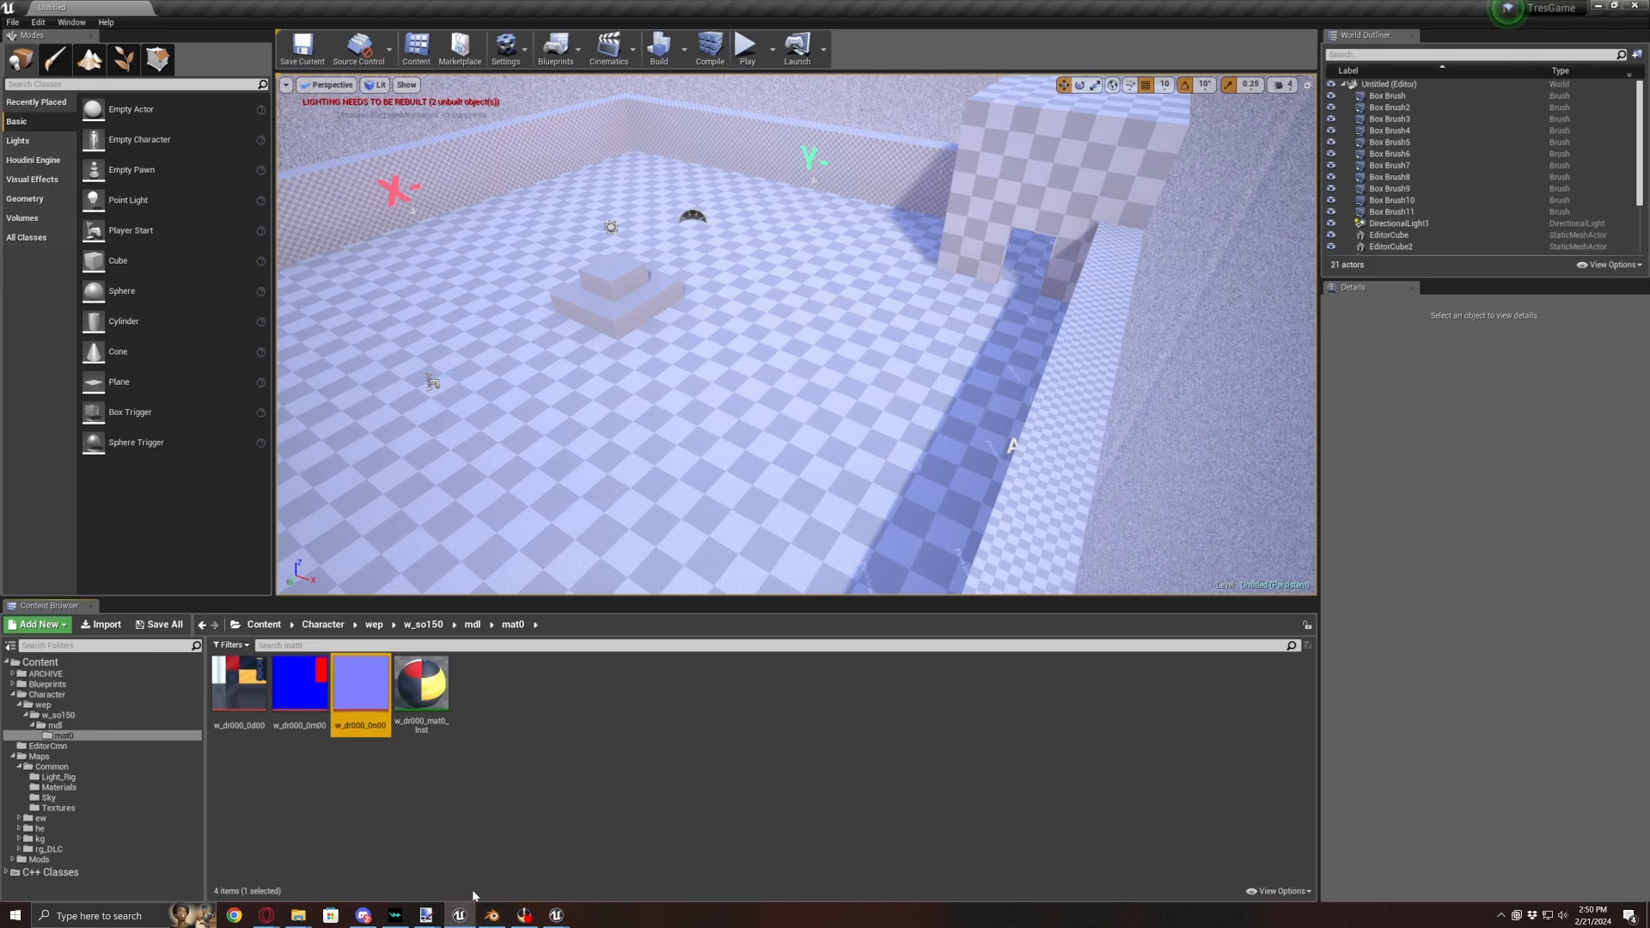
# - Switch to paint.net and flood-fill the whole canvas with white (FFFFFF)
pyautogui.moveTo(426, 915)
pyautogui.click(460, 856)
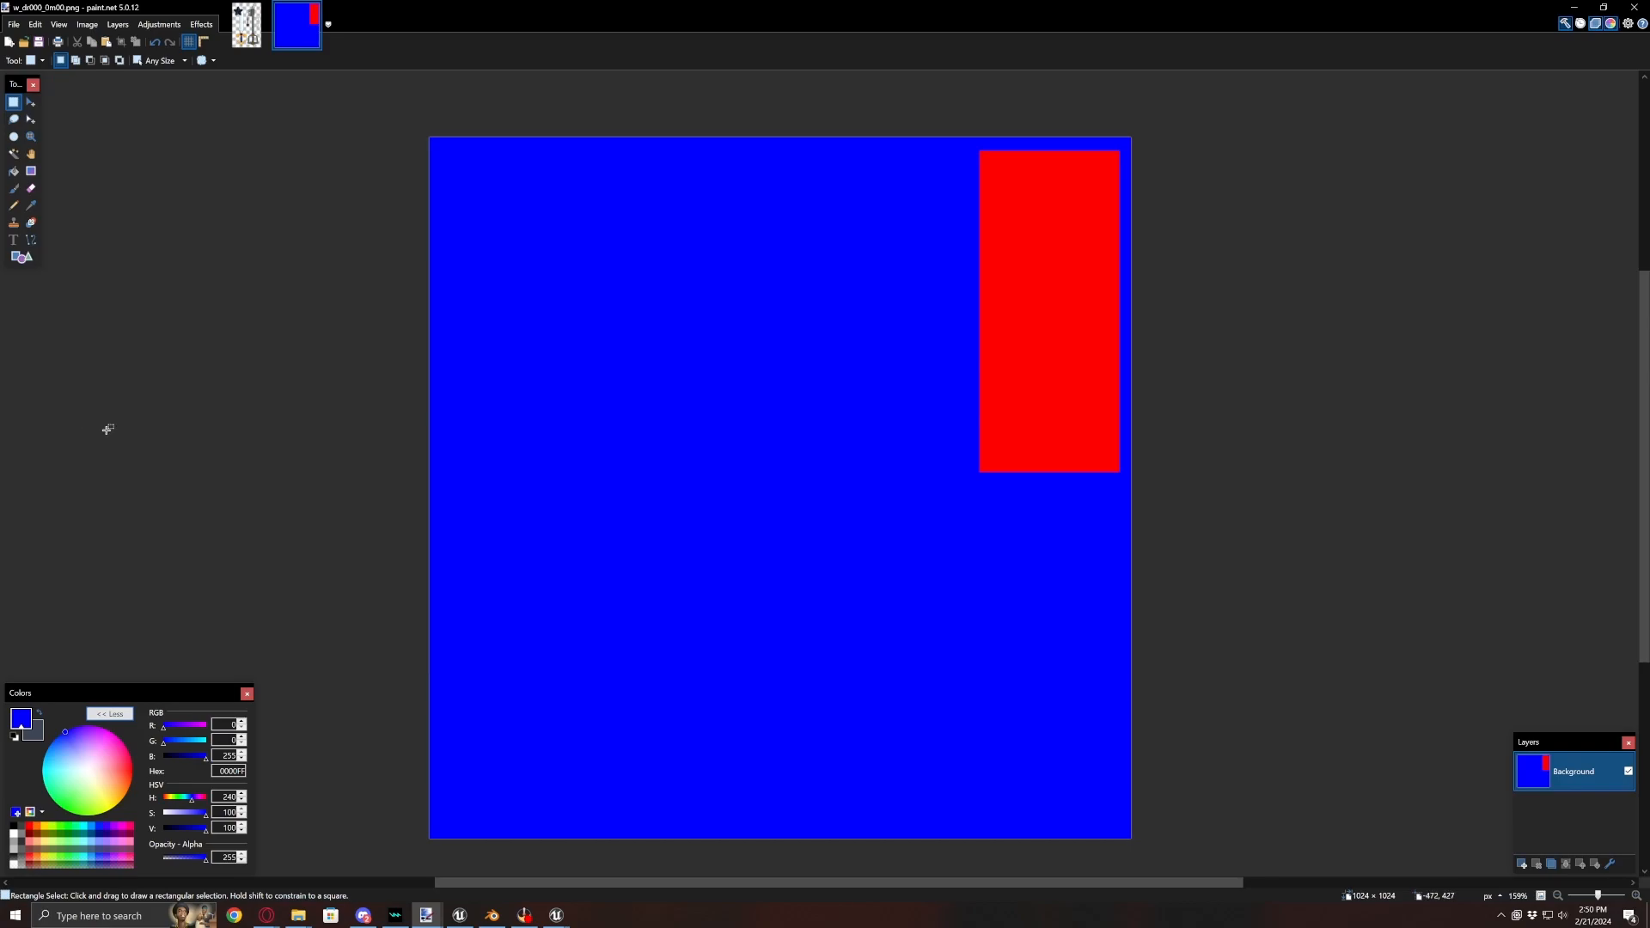
pyautogui.click(31, 175)
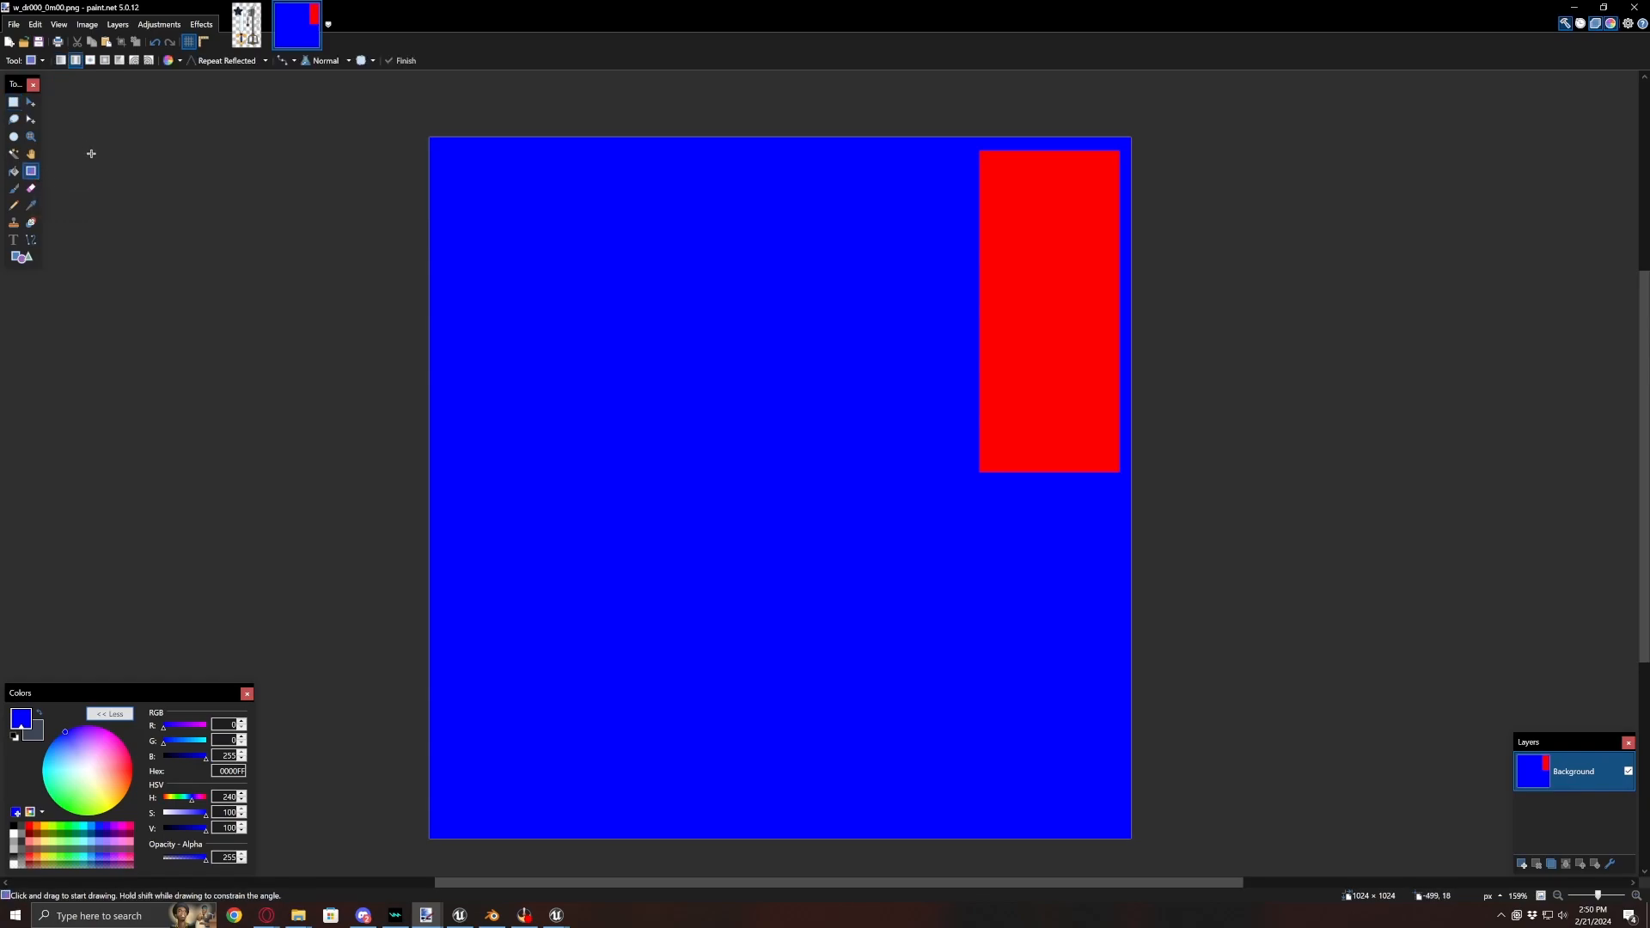
pyautogui.click(14, 171)
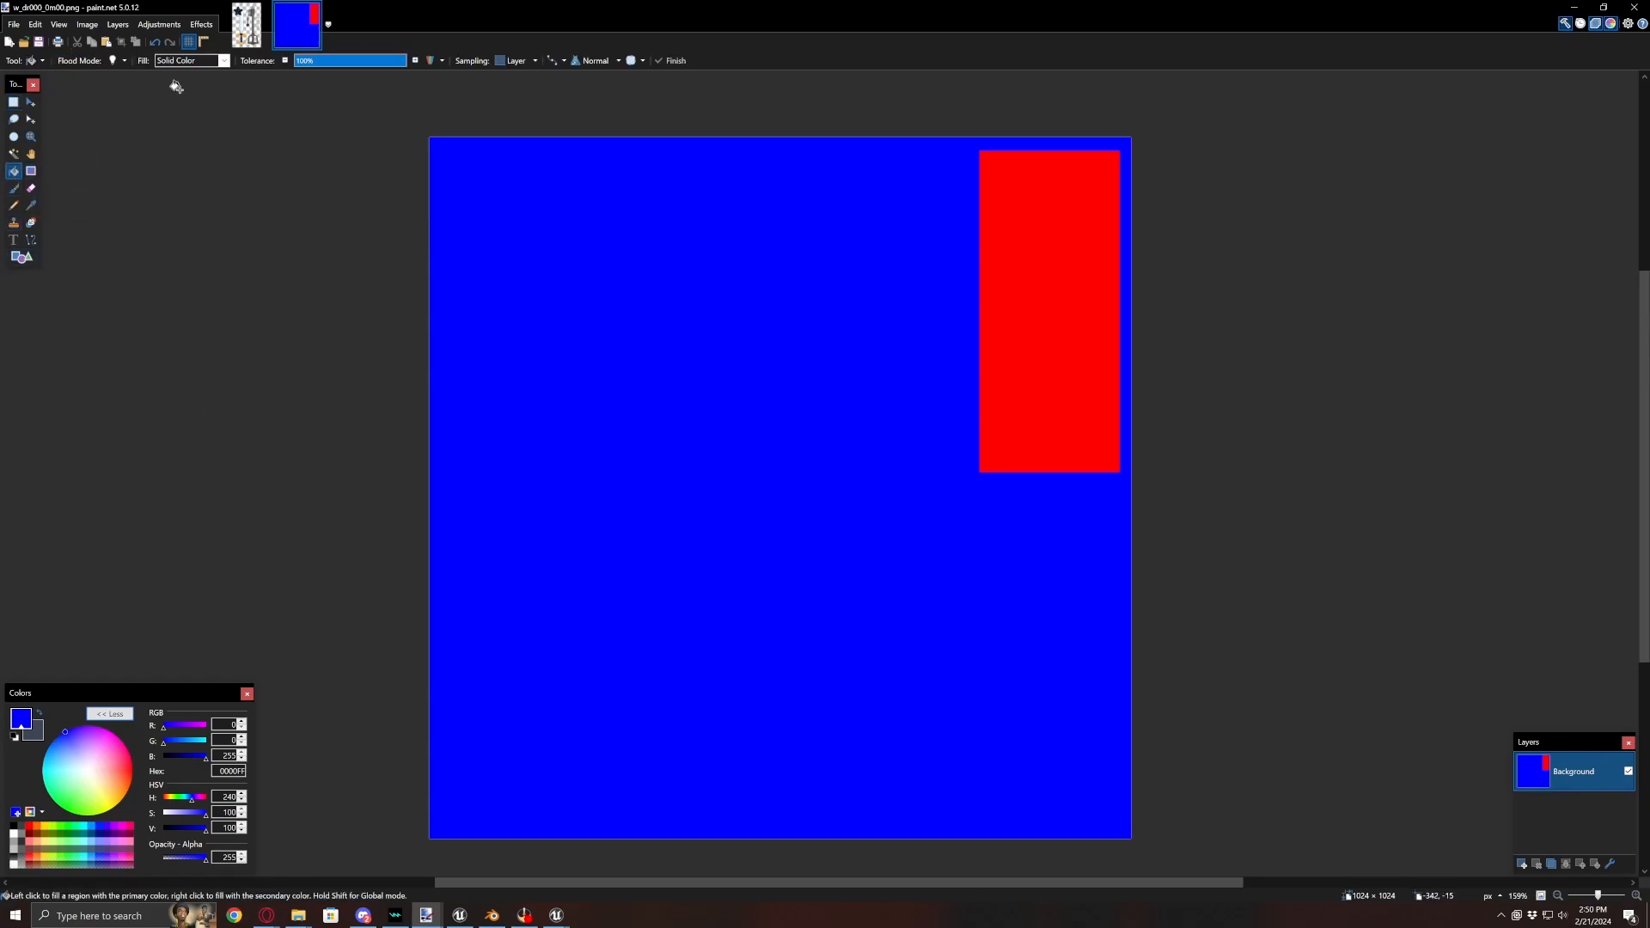
pyautogui.moveTo(179, 742); pyautogui.dragTo(295, 728)
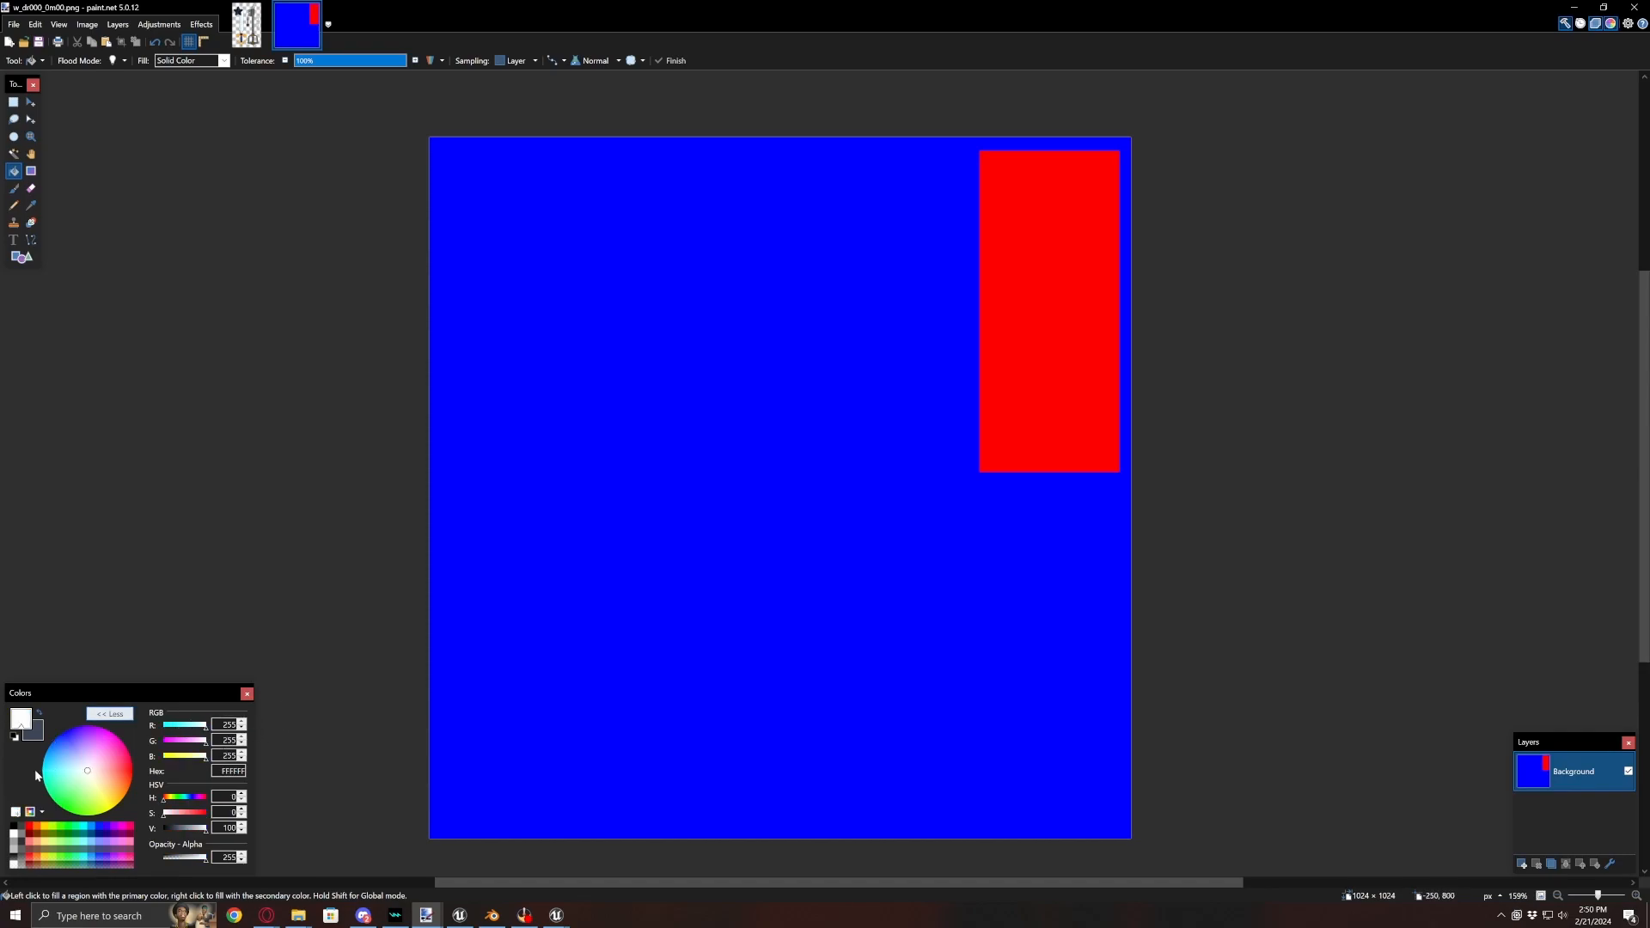
pyautogui.click(728, 447)
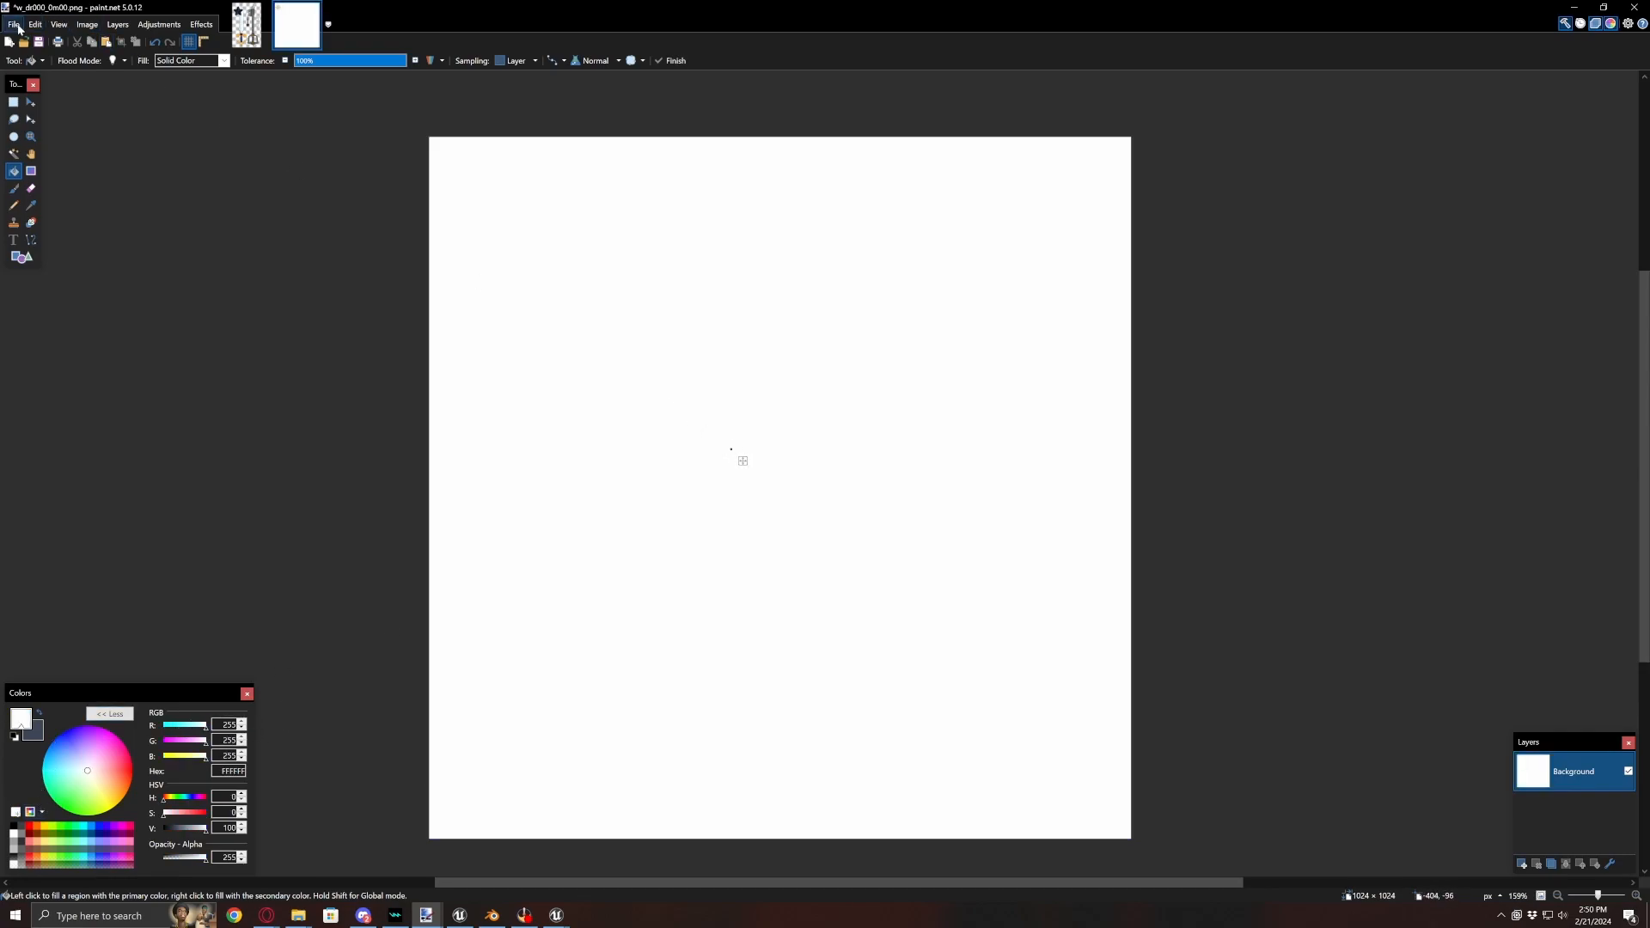
# - Save the white image as a separate PNG named w_dr000_0o00.png in the craft_mesa 4 folder
pyautogui.click(14, 24)
pyautogui.click(38, 120)
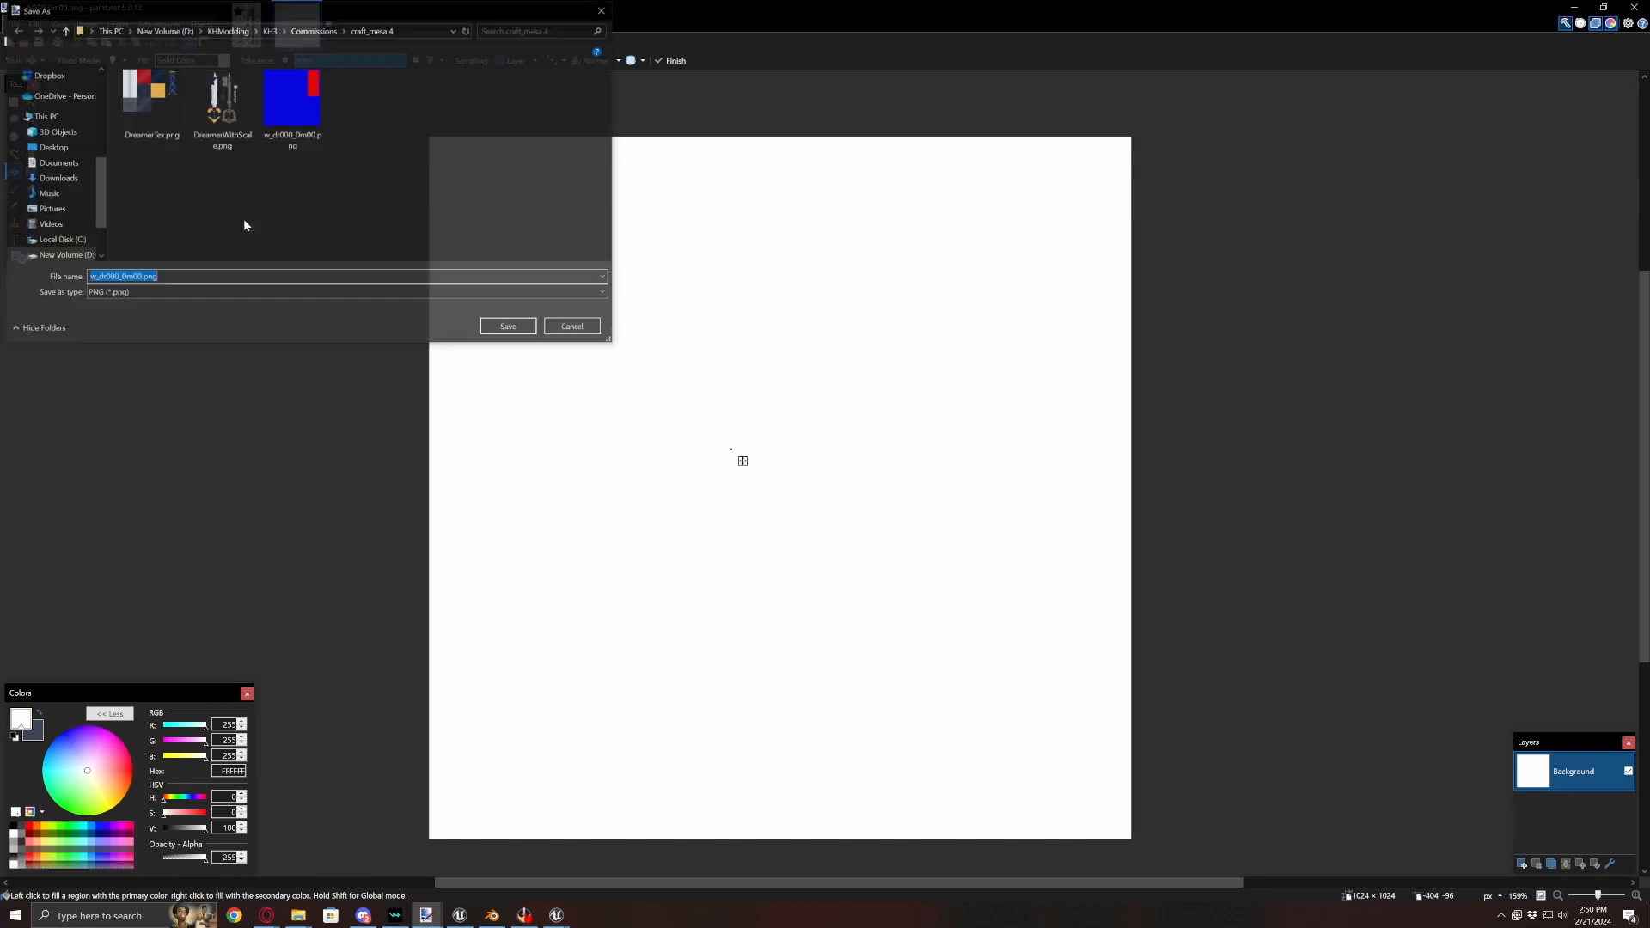
pyautogui.click(132, 277)
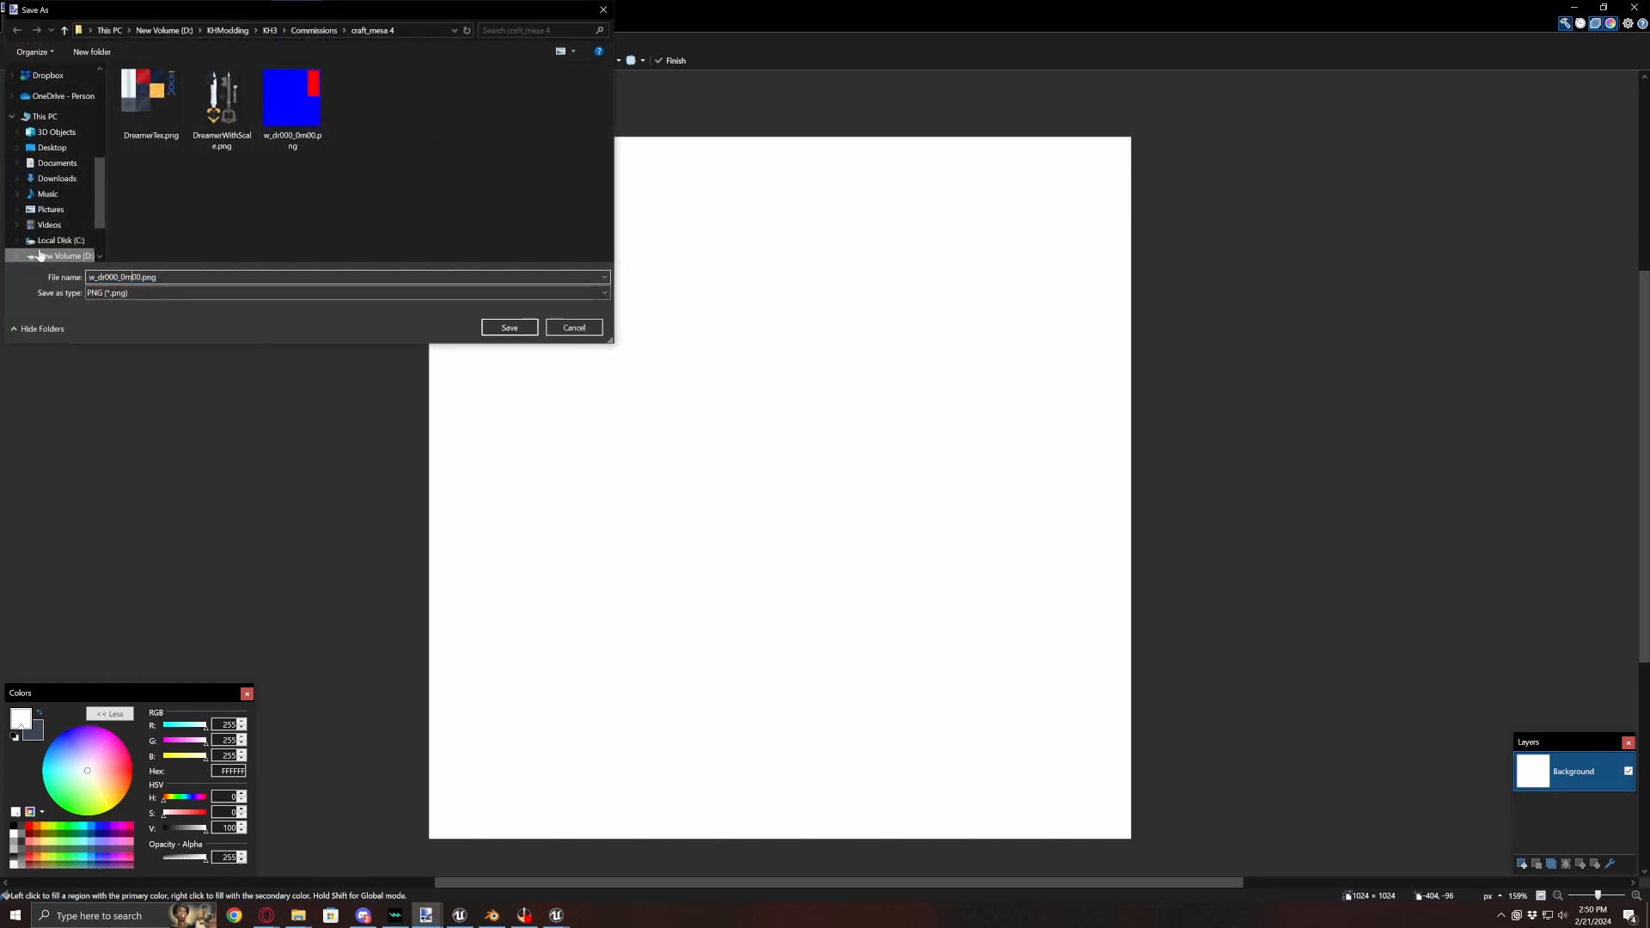
pyautogui.press('BackSpace')
pyautogui.write('o')
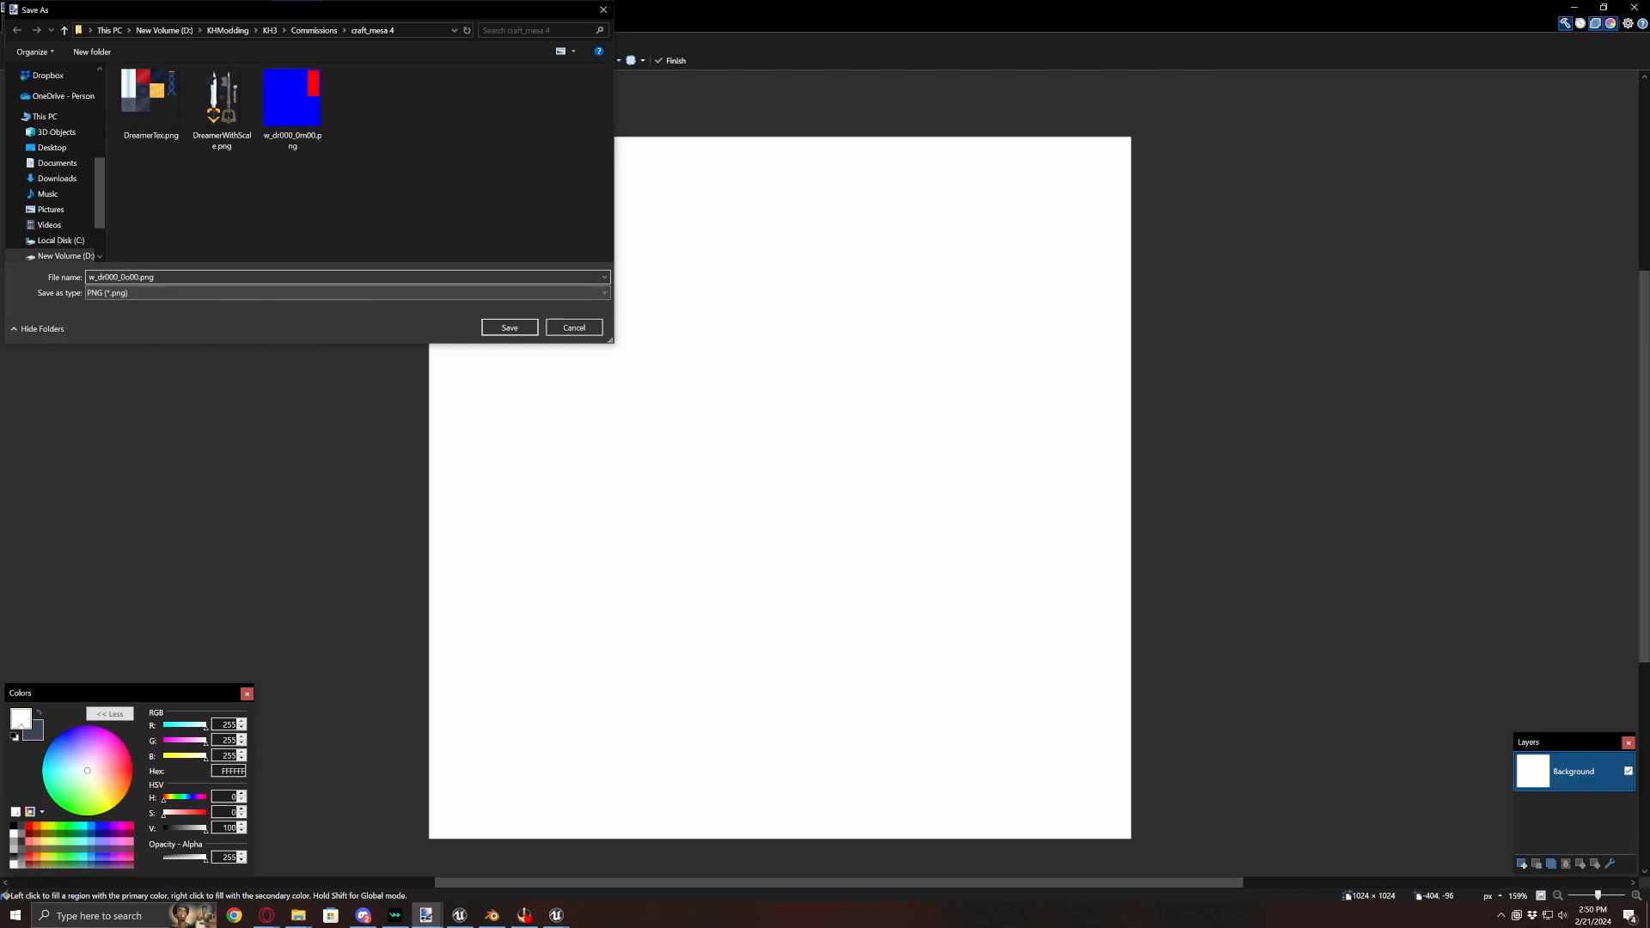
pyautogui.press('Return')
pyautogui.press('Return')
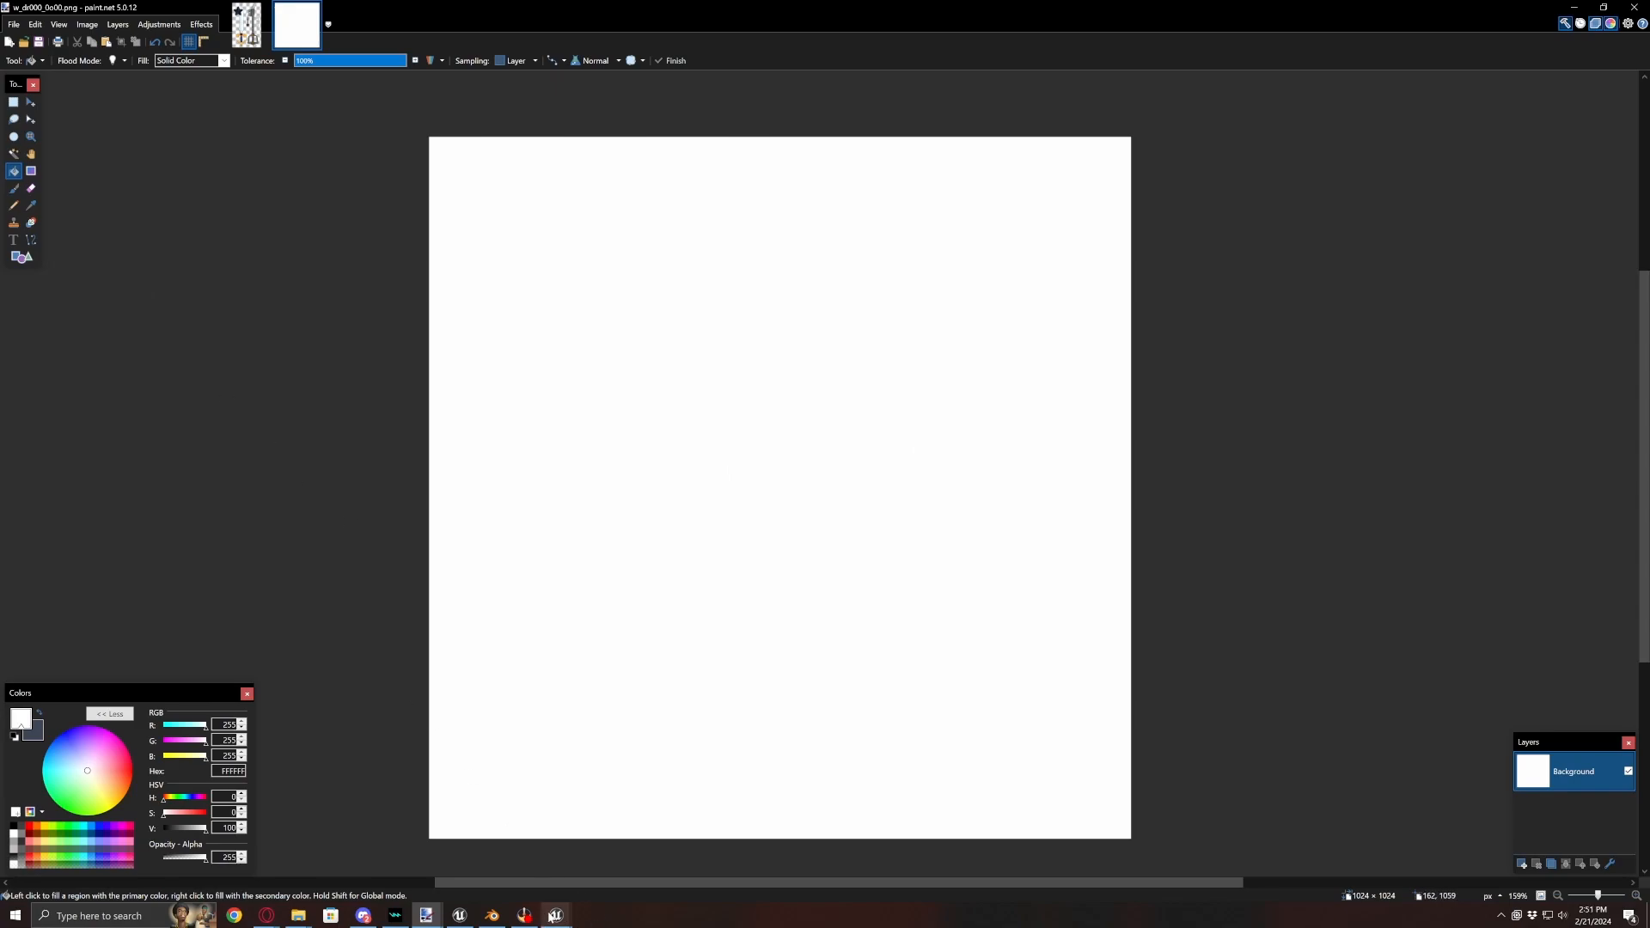
# - Switch to Unreal Editor, import w_dr000_0o00.png into the mat0 folder, and select the w_dr000_mat0_Inst material instance
pyautogui.click(461, 916)
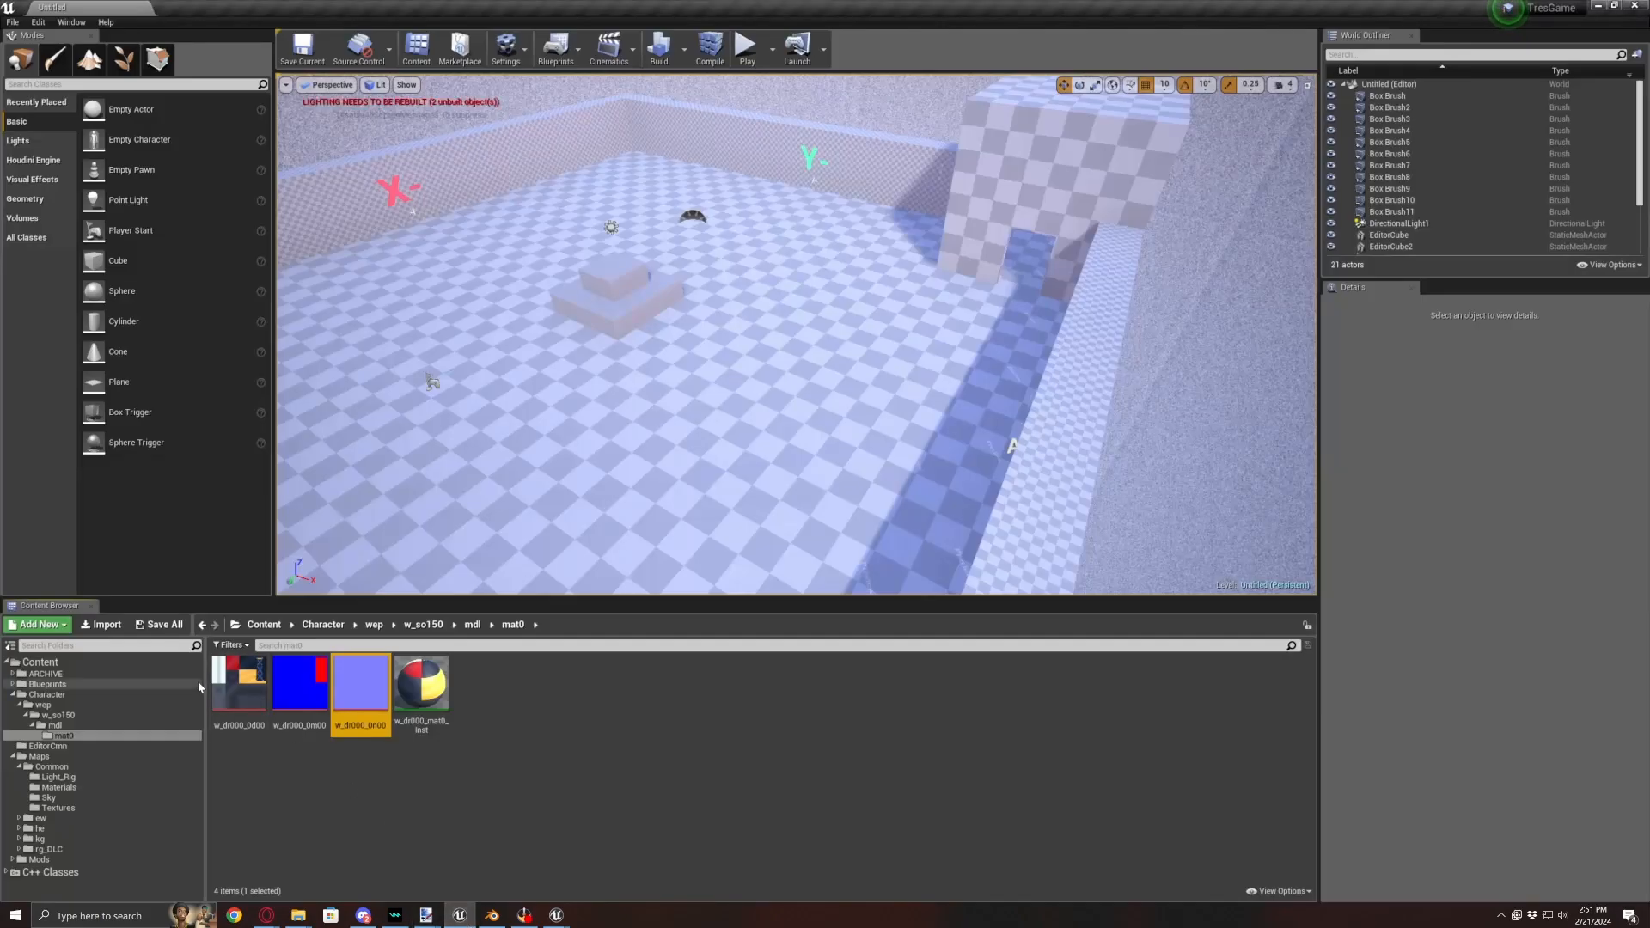
pyautogui.click(101, 625)
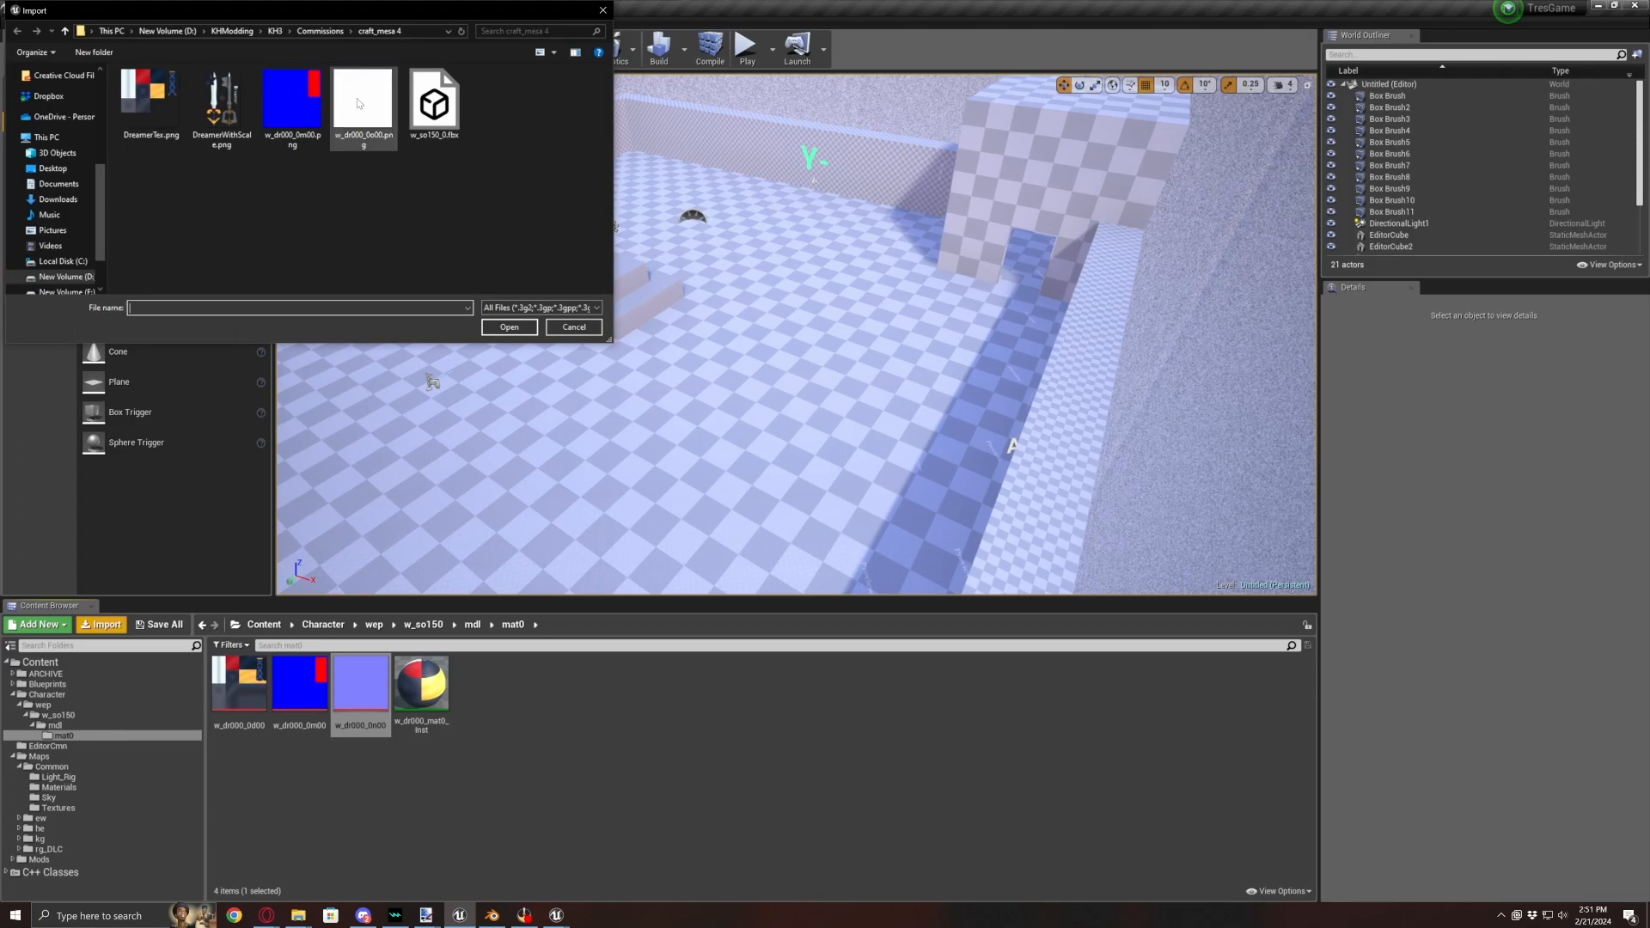
pyautogui.doubleClick(359, 106)
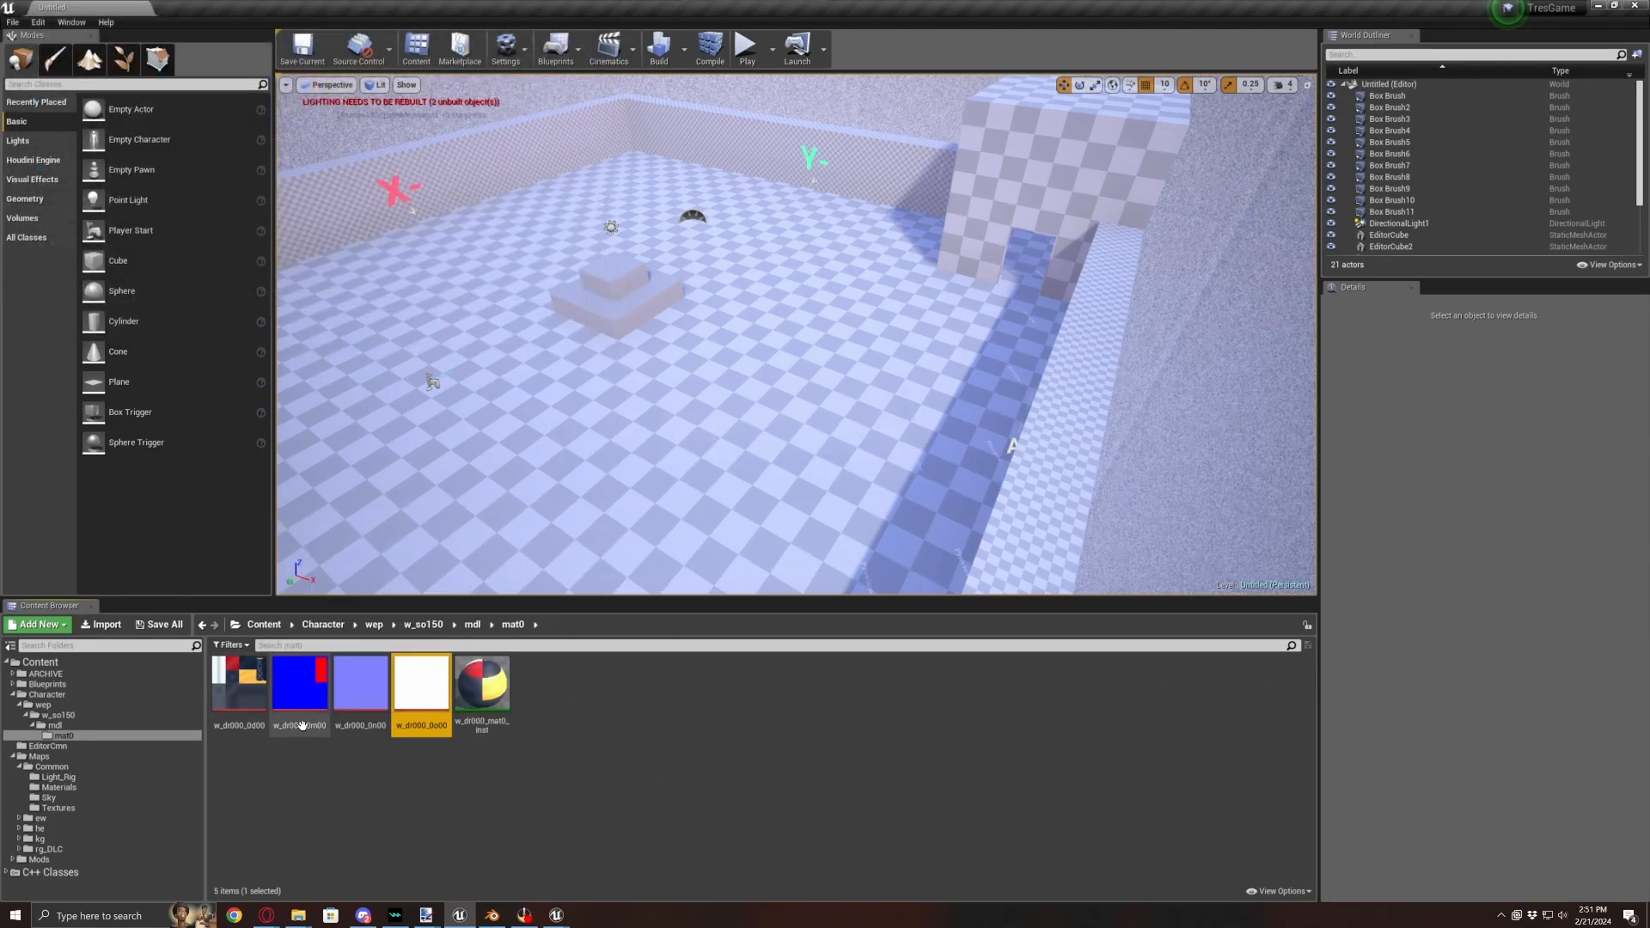
pyautogui.click(482, 685)
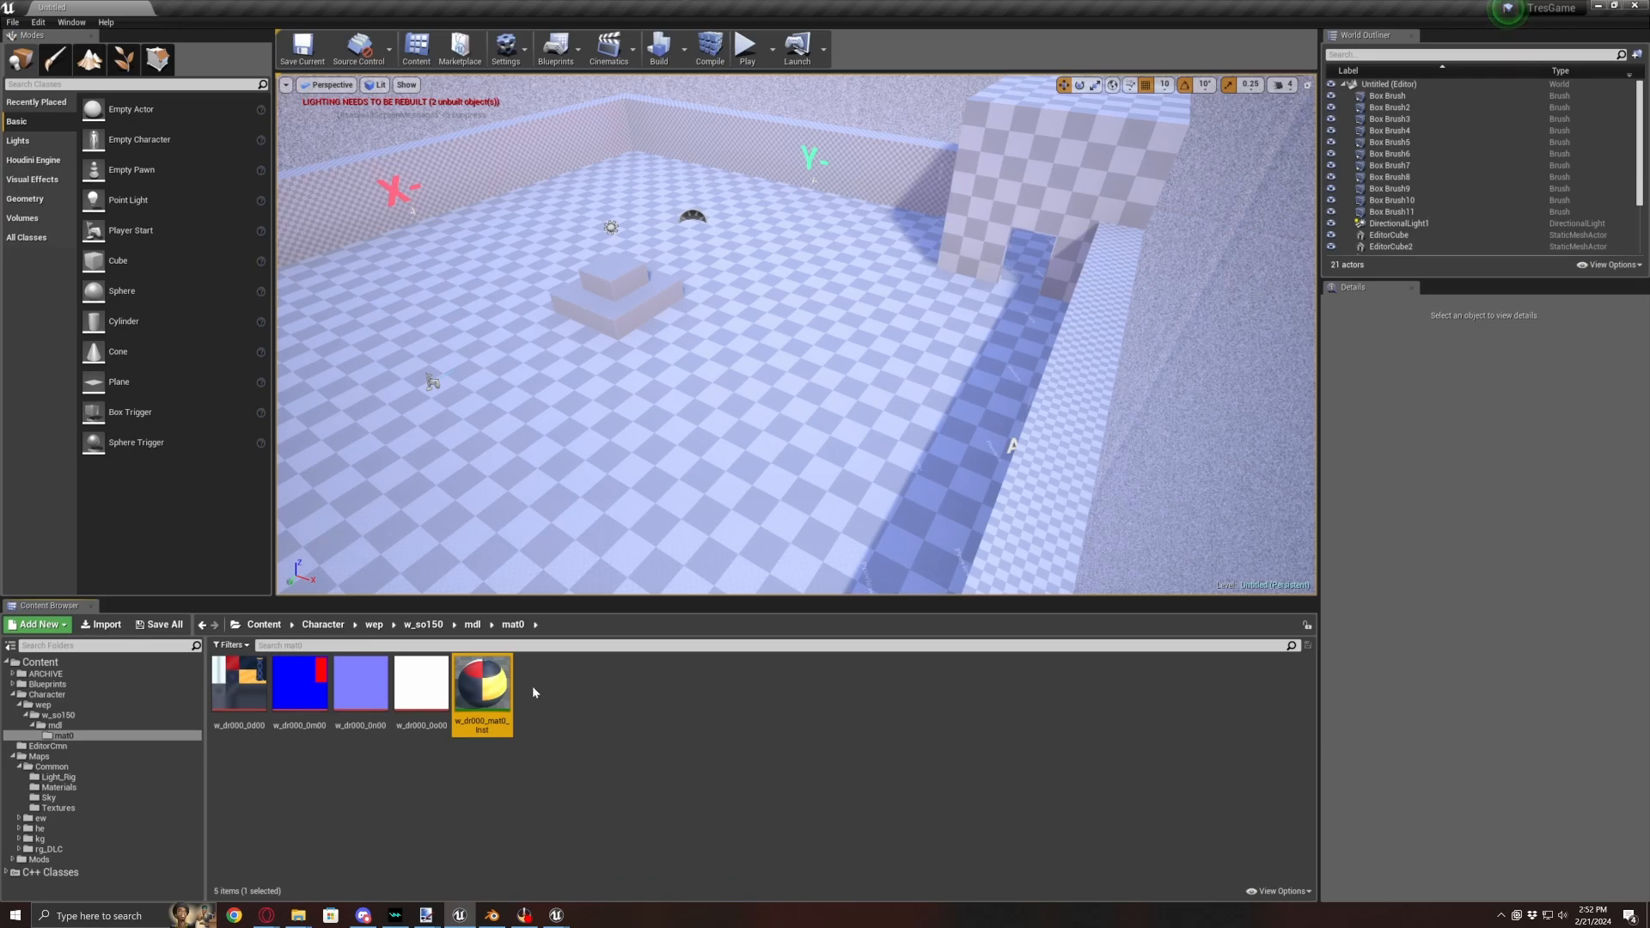
# - Switch to Blender and delete the keyblade's w_so150_0 armature, keeping the mesh
pyautogui.click(492, 915)
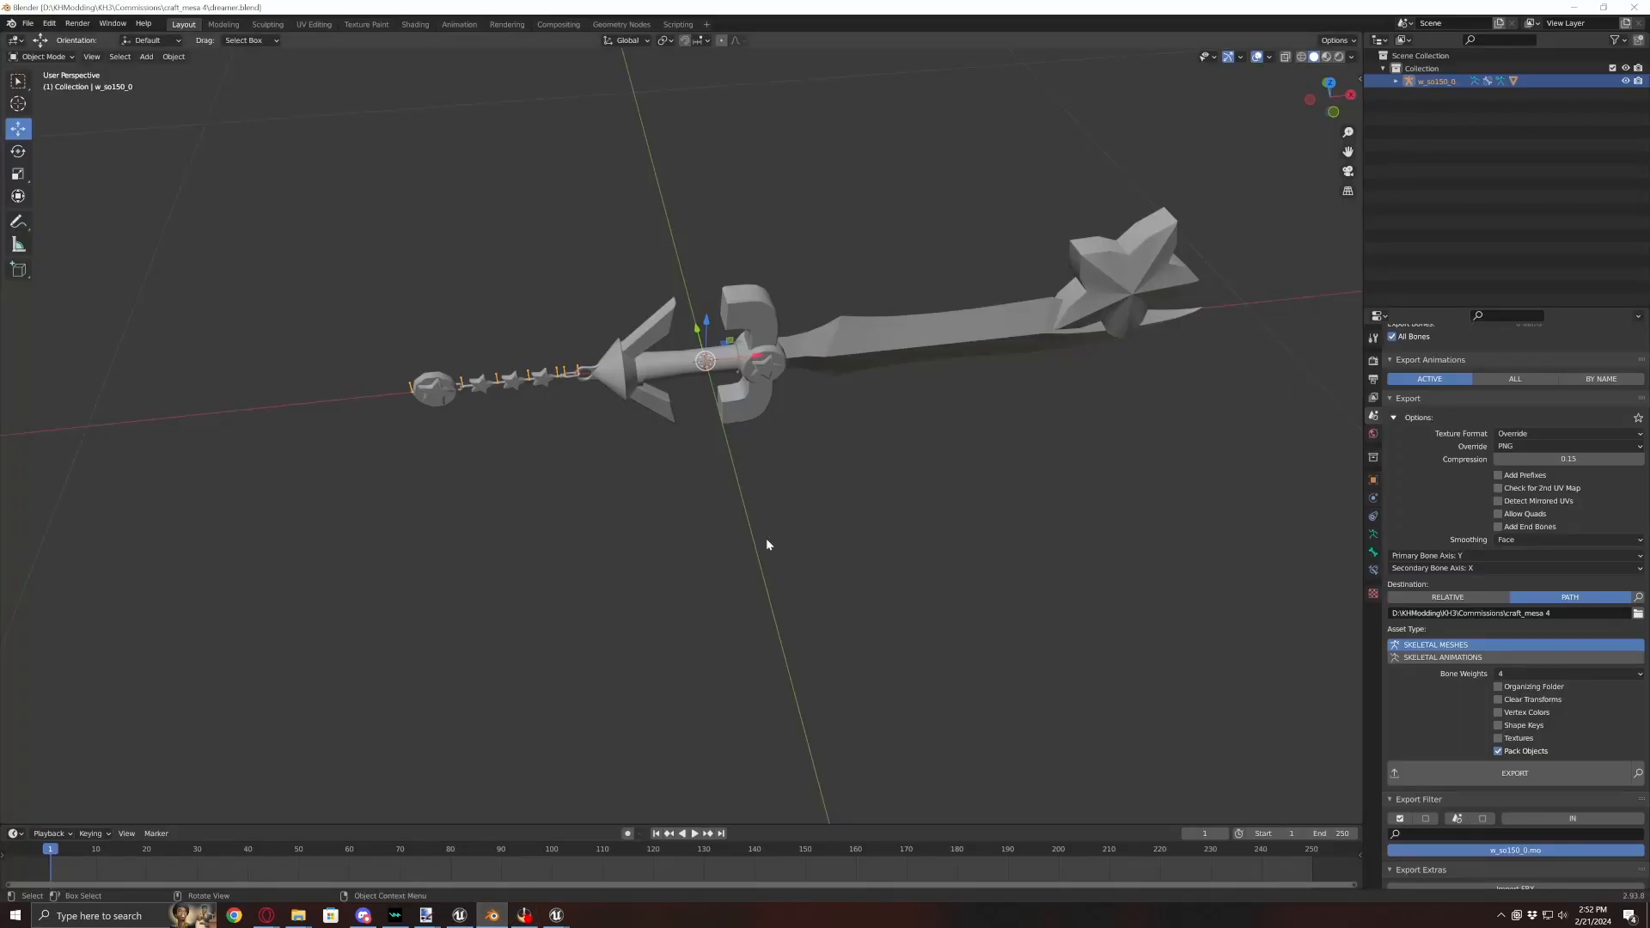
pyautogui.moveTo(759, 551); pyautogui.dragTo(849, 445, button='middle')
pyautogui.click(849, 435)
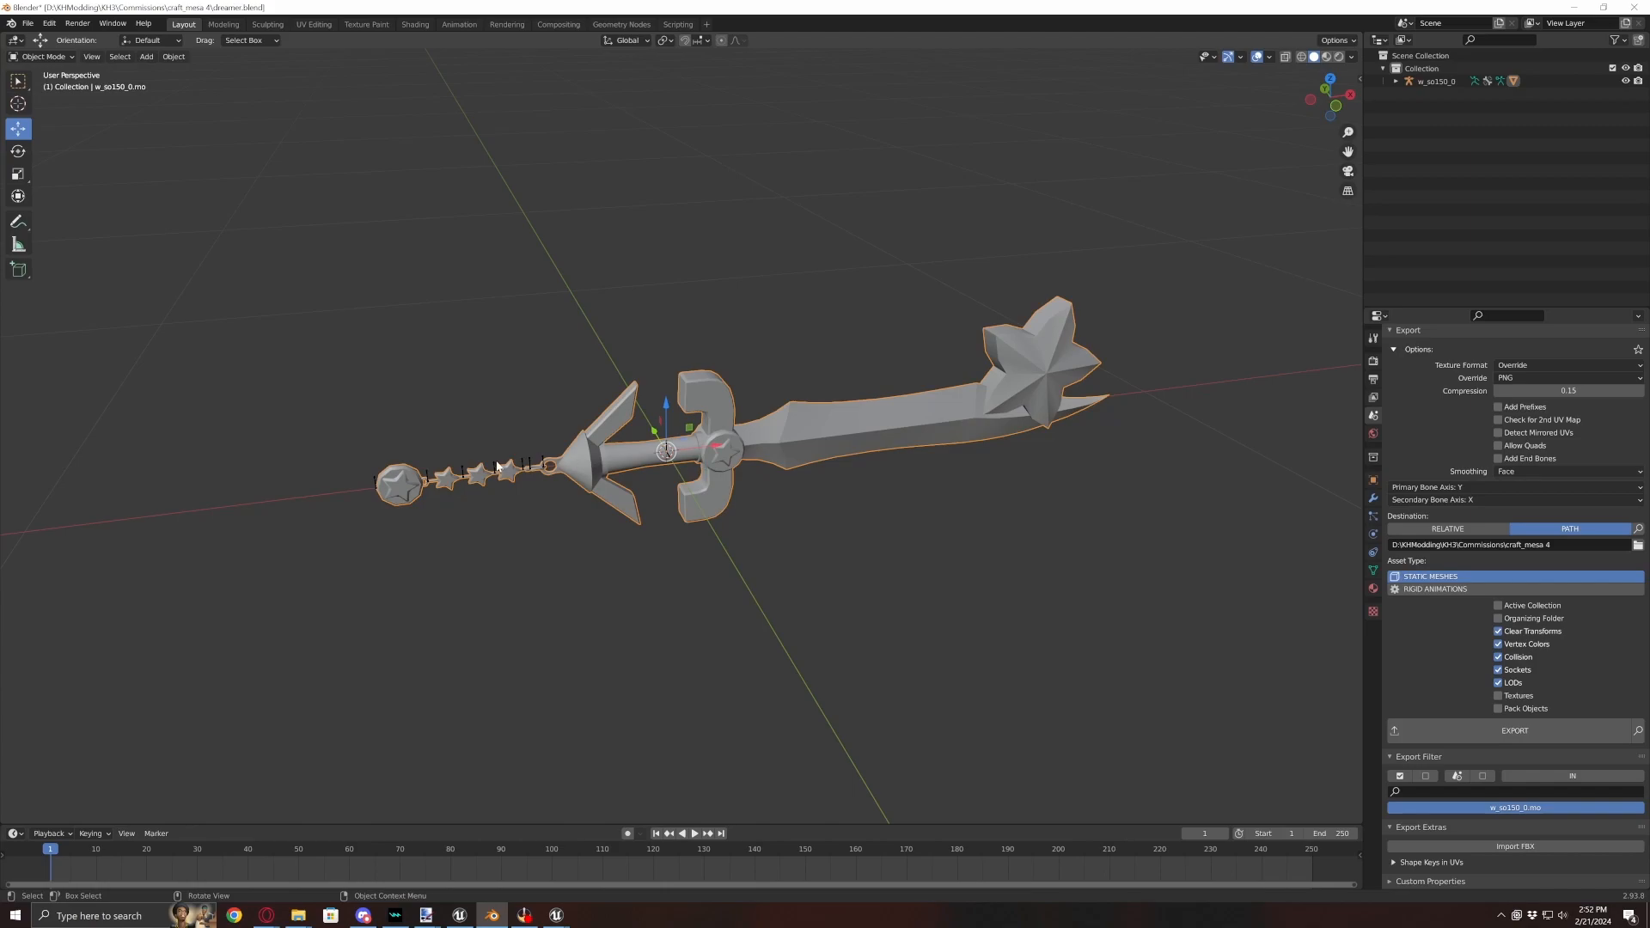
pyautogui.click(546, 463)
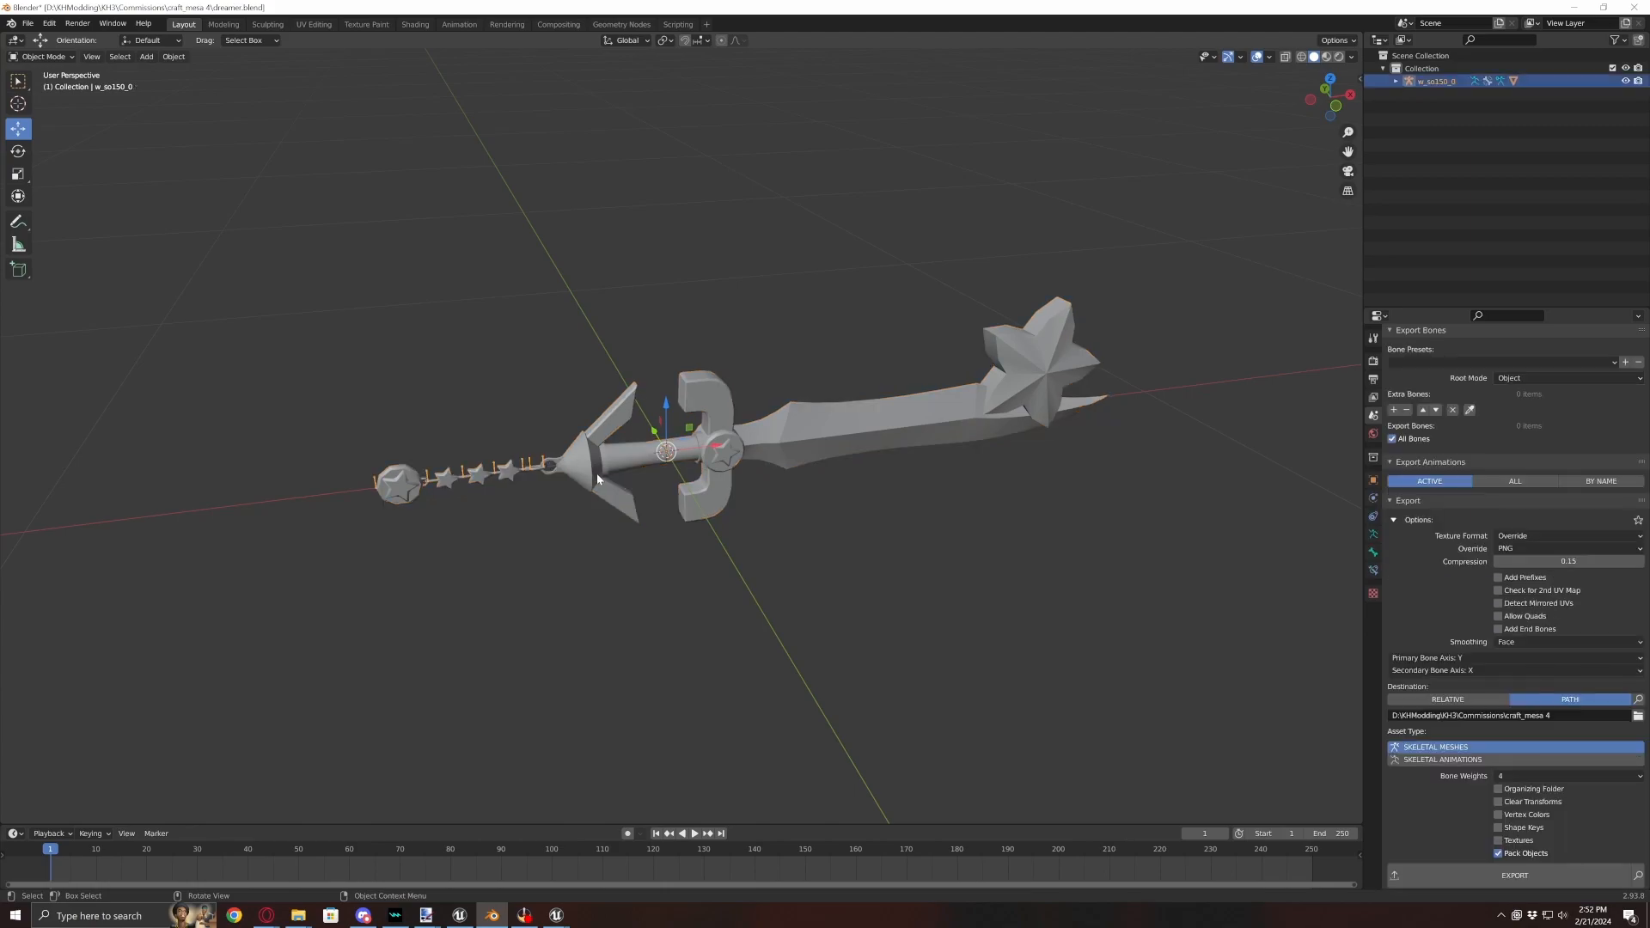
pyautogui.press('Delete')
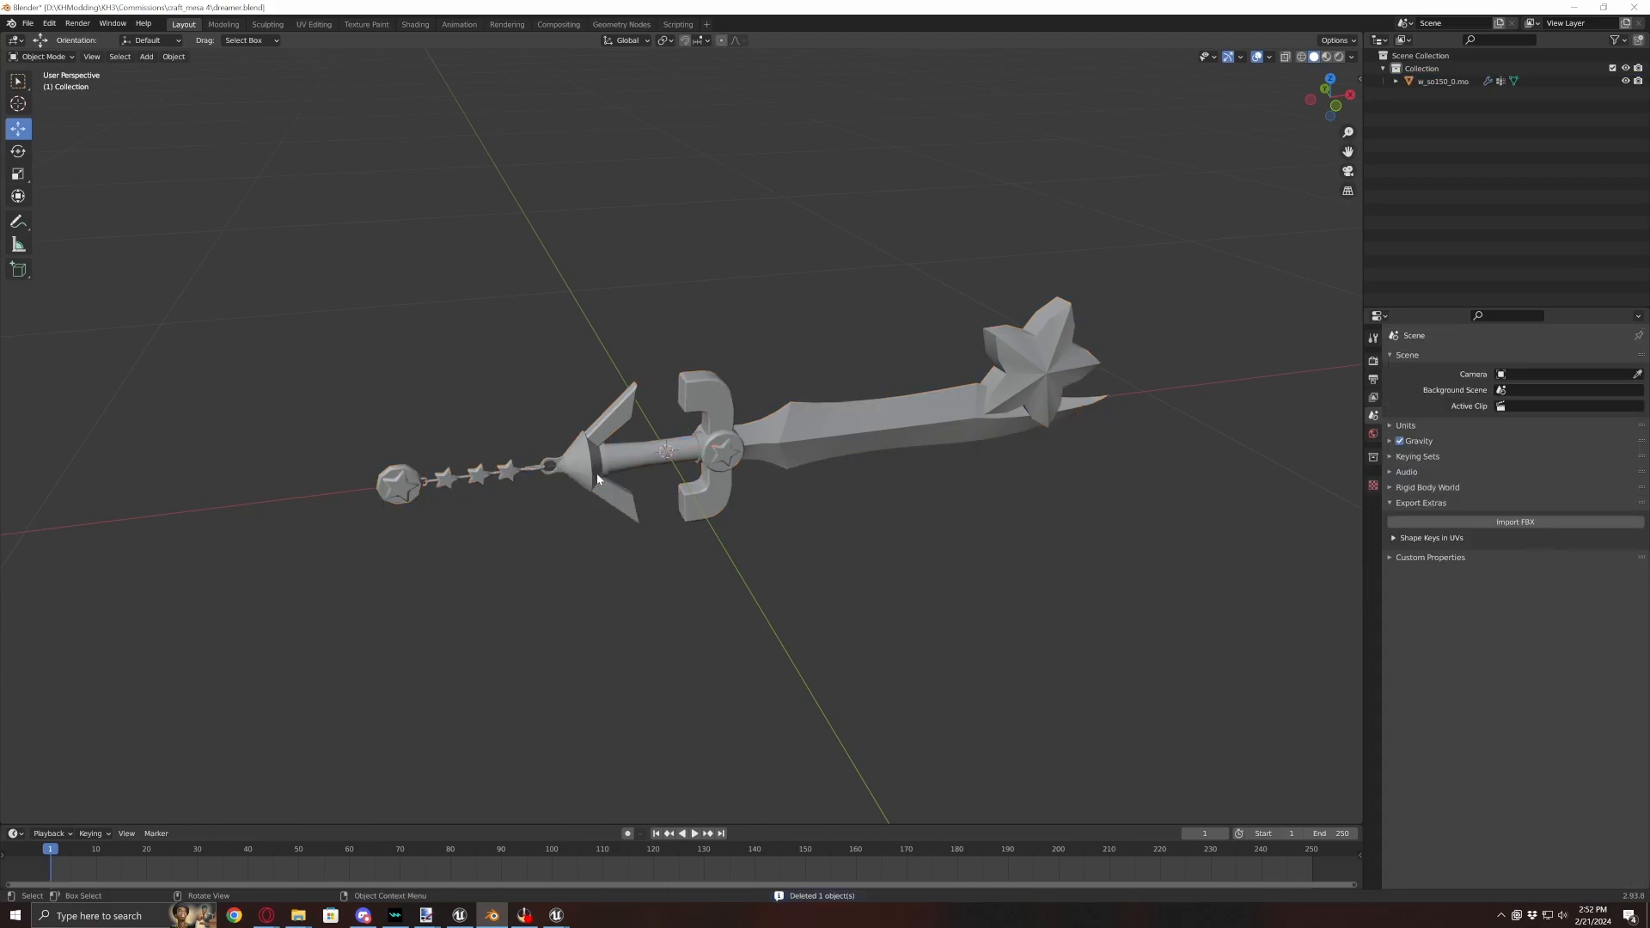
# - Open the keyblade mesh in Edit Mode, select its wep vertex group and invert the selection
pyautogui.click(818, 432)
pyautogui.press('Tab')
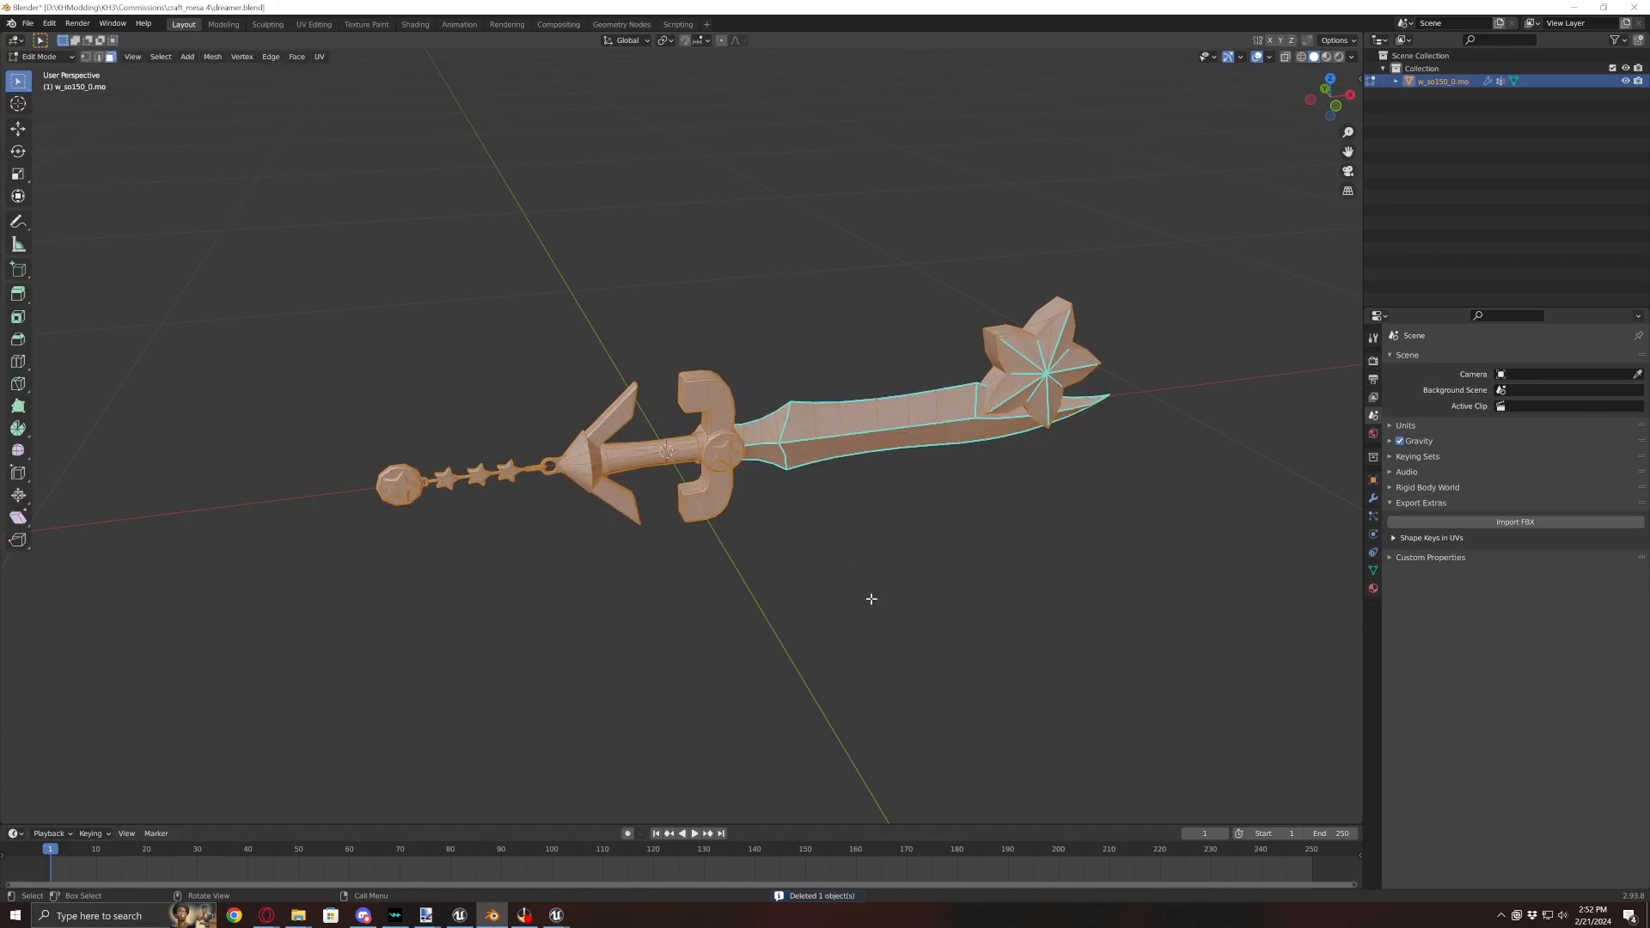
pyautogui.click(823, 549)
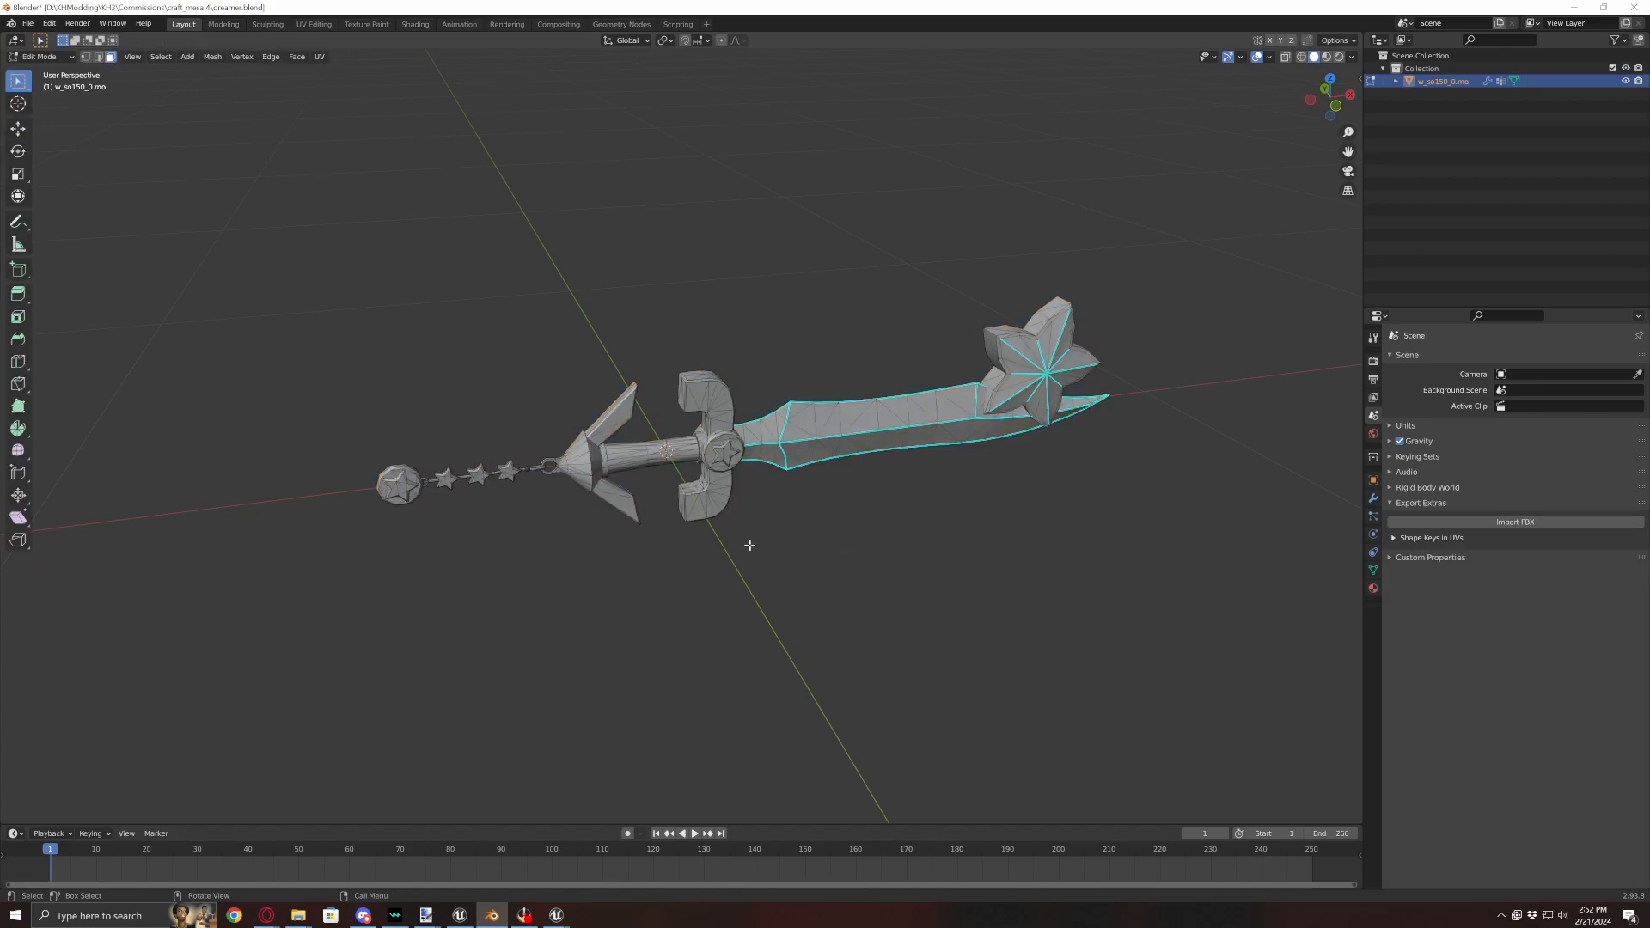
pyautogui.click(1374, 571)
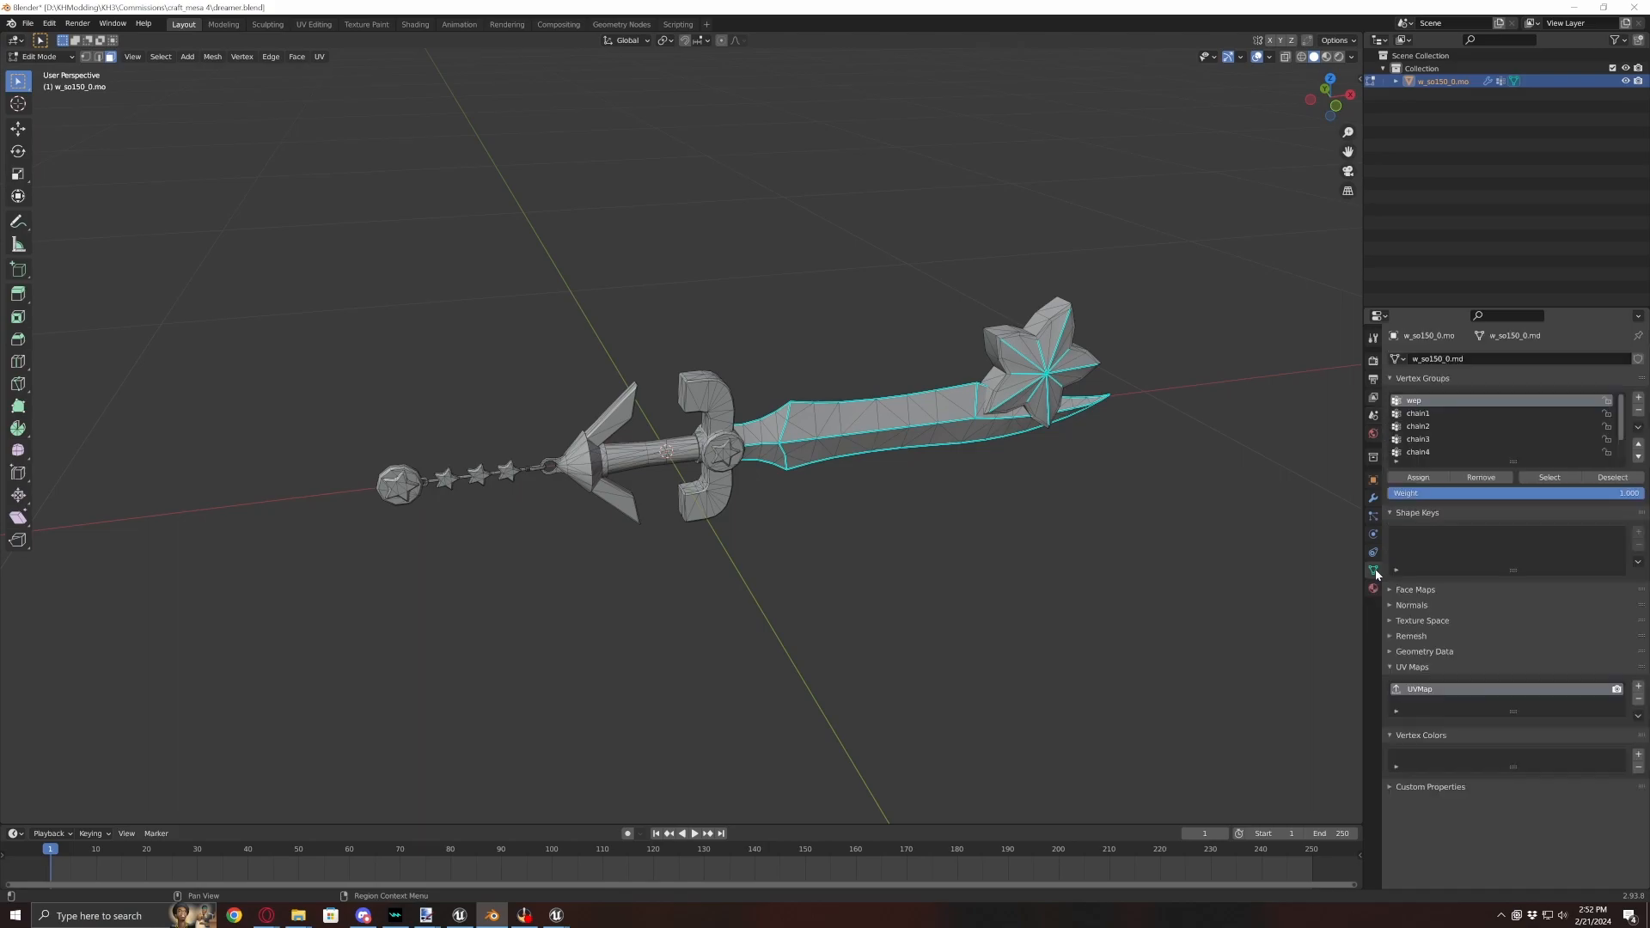
pyautogui.click(1544, 480)
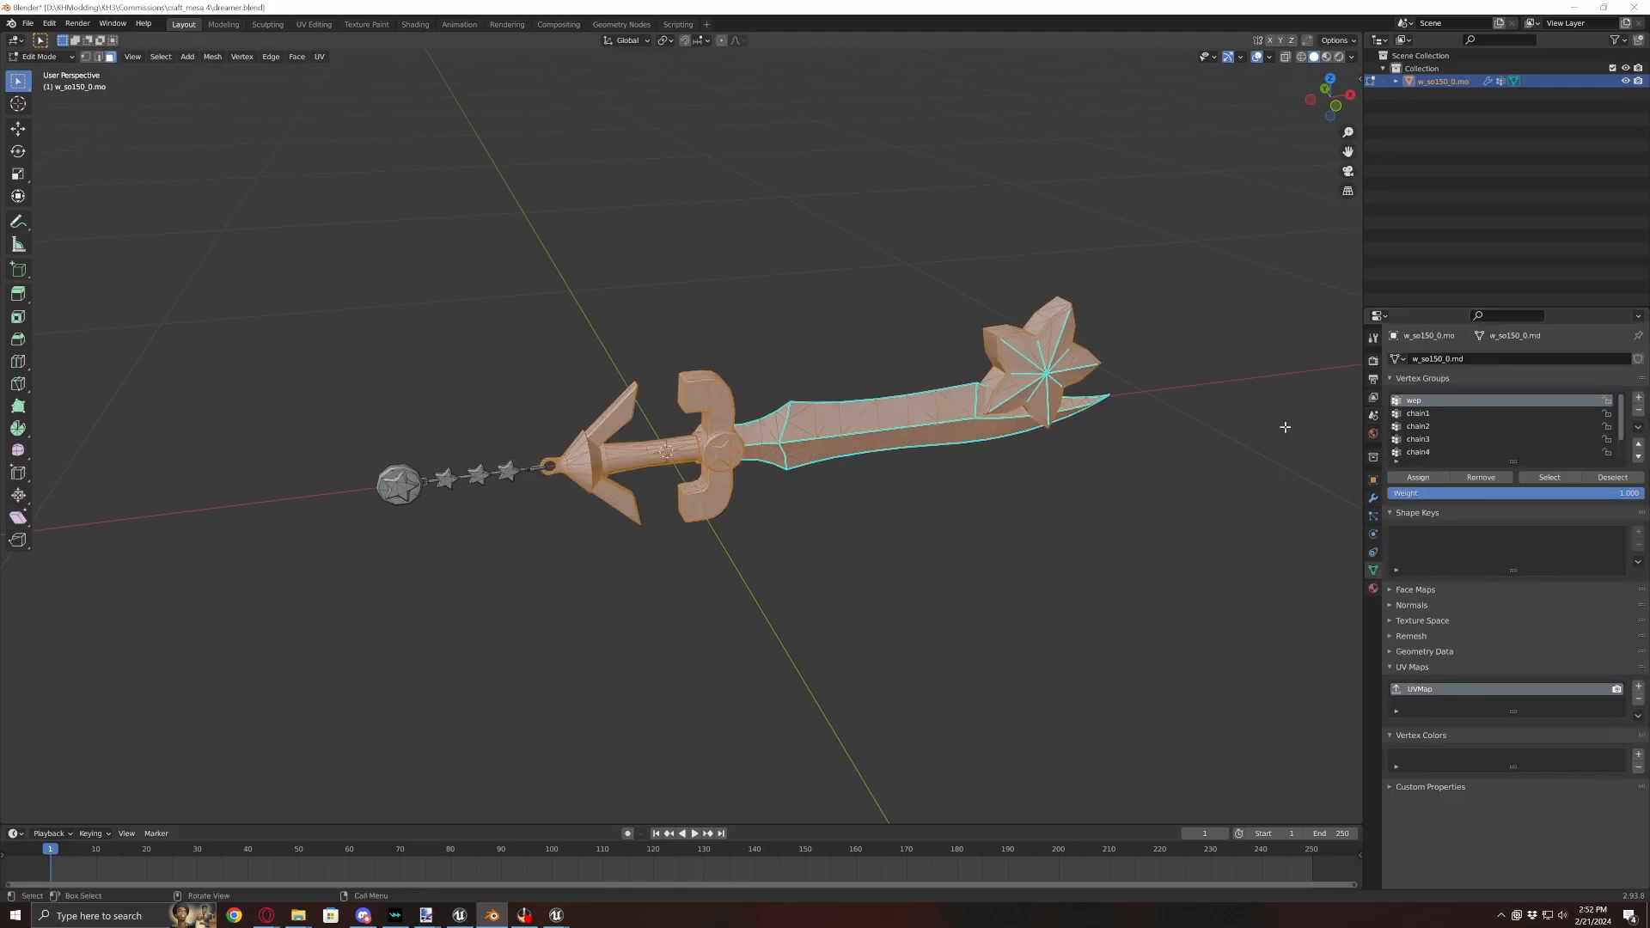
pyautogui.hotkey('ctrl', 'i')
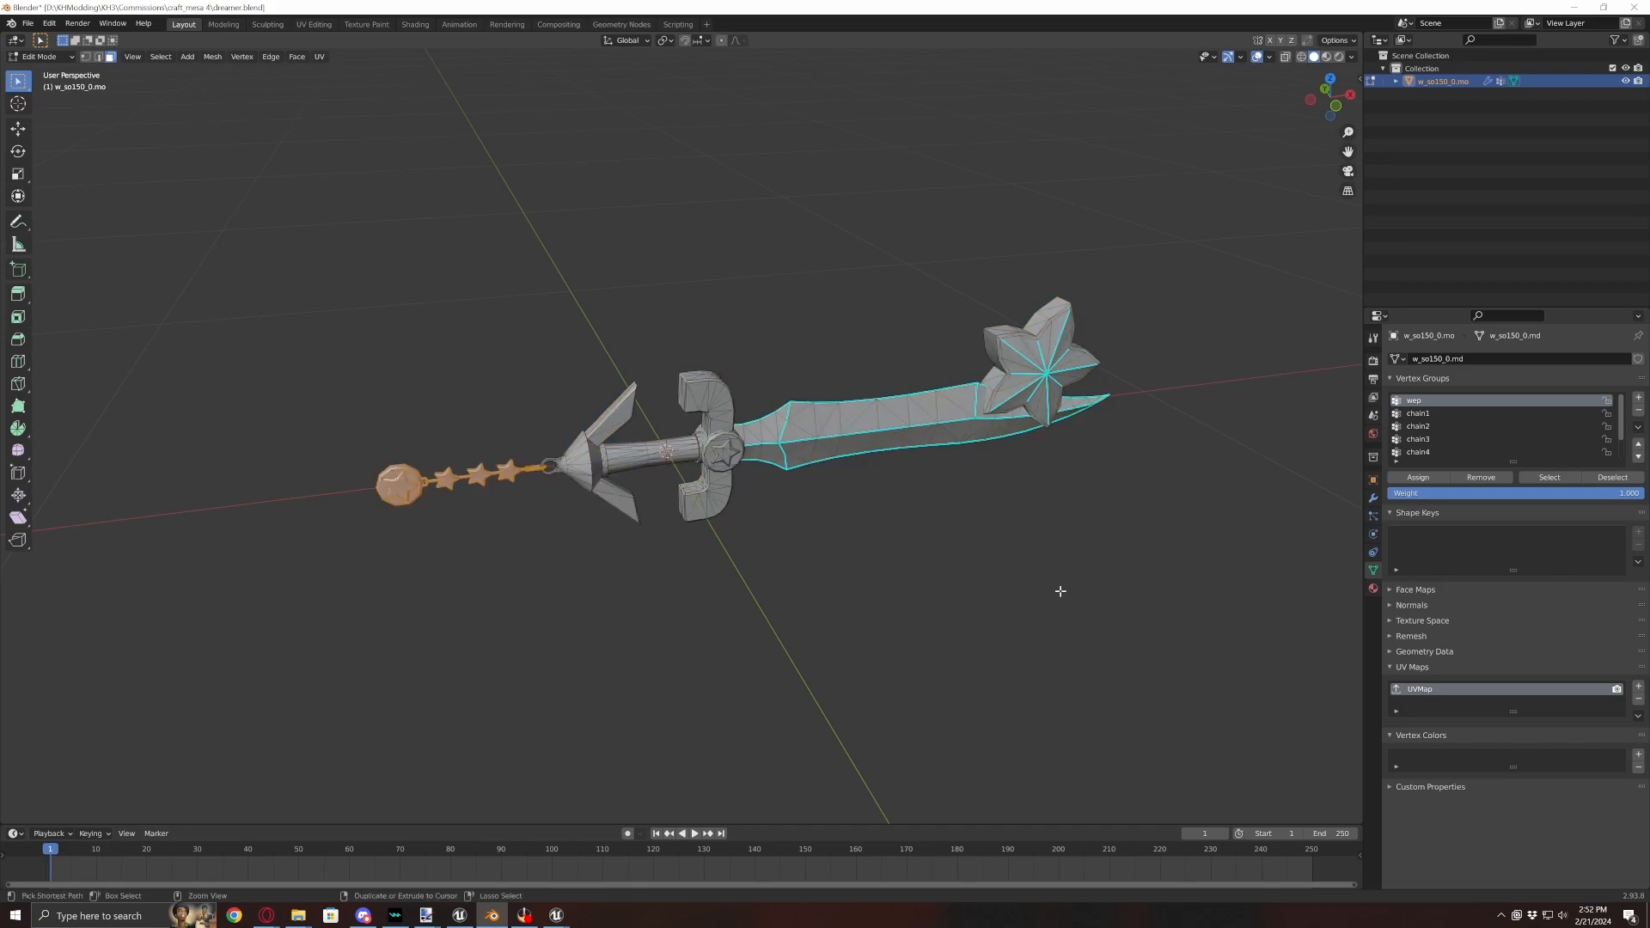
# - Examine the star chain up close to check which of its vertices belong to the wep vertex group
pyautogui.press('x')
pyautogui.click(1061, 590)
pyautogui.scroll(2, 548, 559)
pyautogui.scroll(2, 548, 560)
pyautogui.keyDown('shift'); pyautogui.moveTo(394, 601); pyautogui.dragTo(725, 618, button='middle'); pyautogui.keyUp('shift')
pyautogui.scroll(3, 725, 619)
pyautogui.keyDown('shift'); pyautogui.moveTo(508, 667); pyautogui.dragTo(618, 553, button='middle'); pyautogui.keyUp('shift')
pyautogui.hotkey('alt', 'h')
pyautogui.scroll(6, 552, 550)
pyautogui.scroll(5, 605, 553)
pyautogui.scroll(-2, 619, 545)
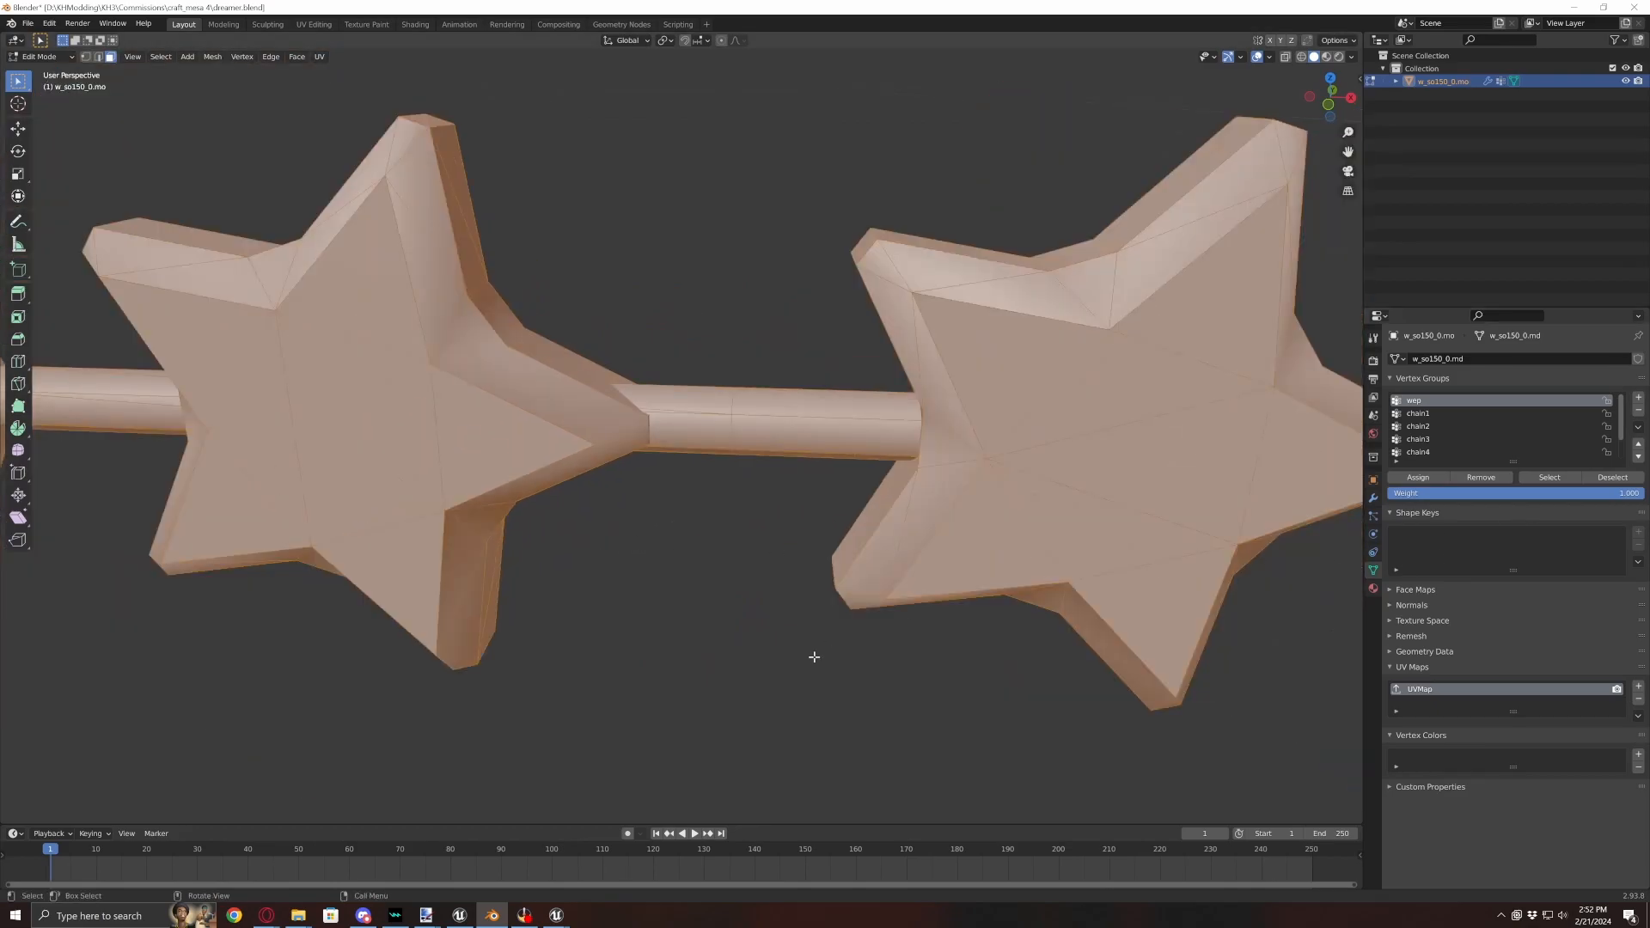
pyautogui.hotkey('alt', 'a')
pyautogui.moveTo(749, 560); pyautogui.dragTo(715, 555, button='middle')
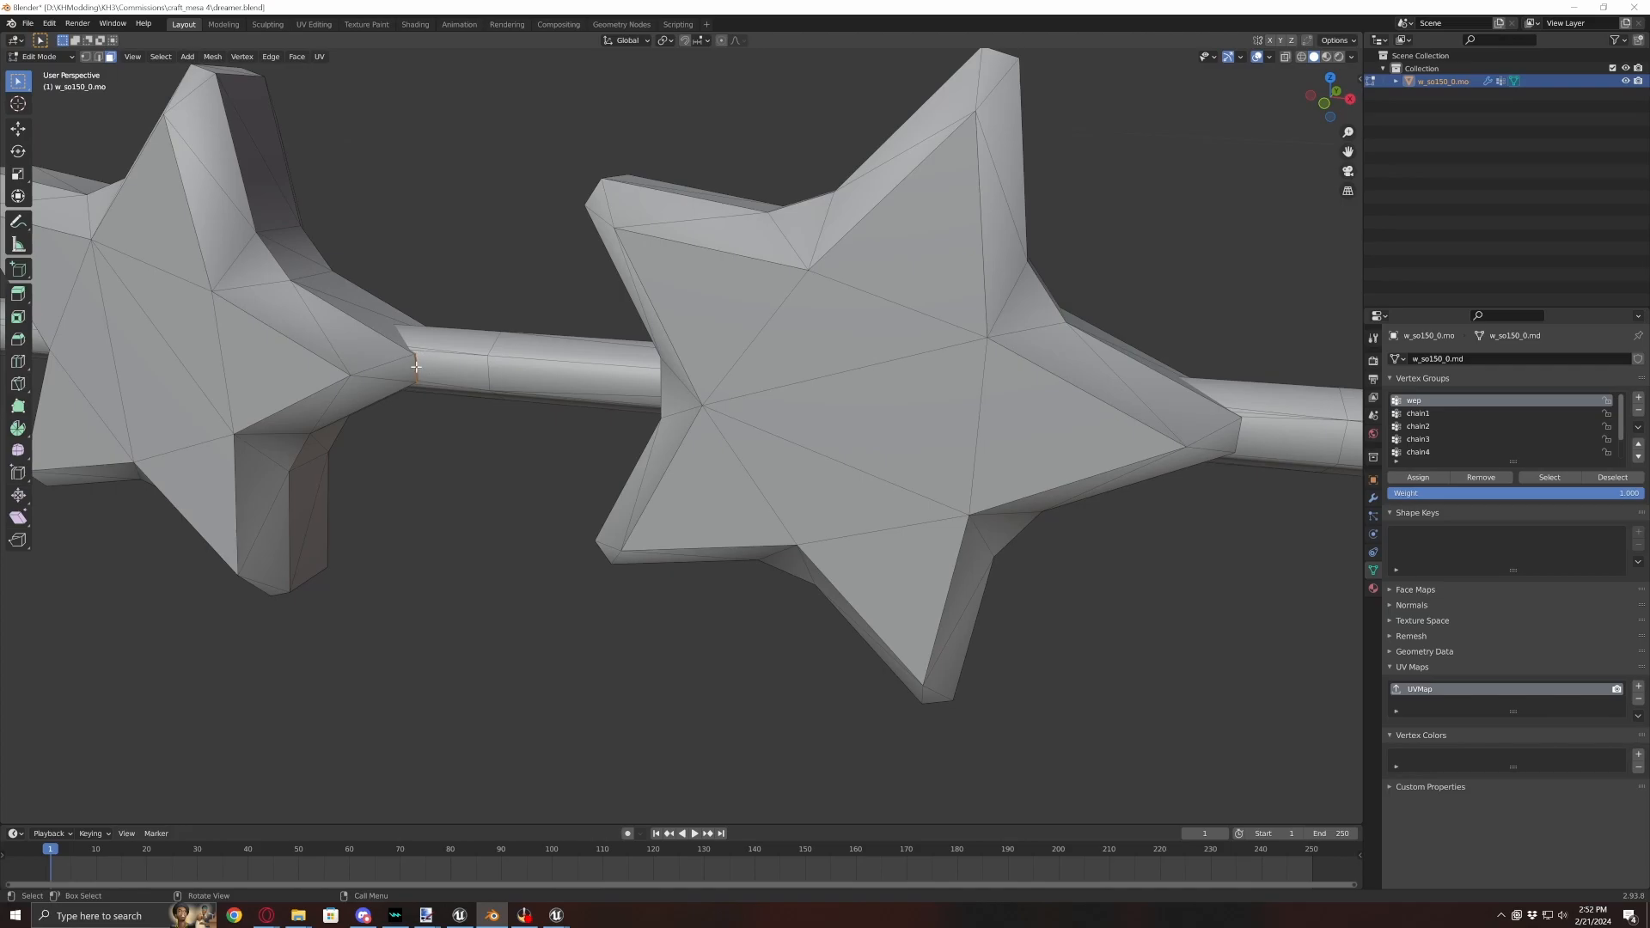
pyautogui.scroll(-8, 602, 396)
pyautogui.scroll(-2, 720, 422)
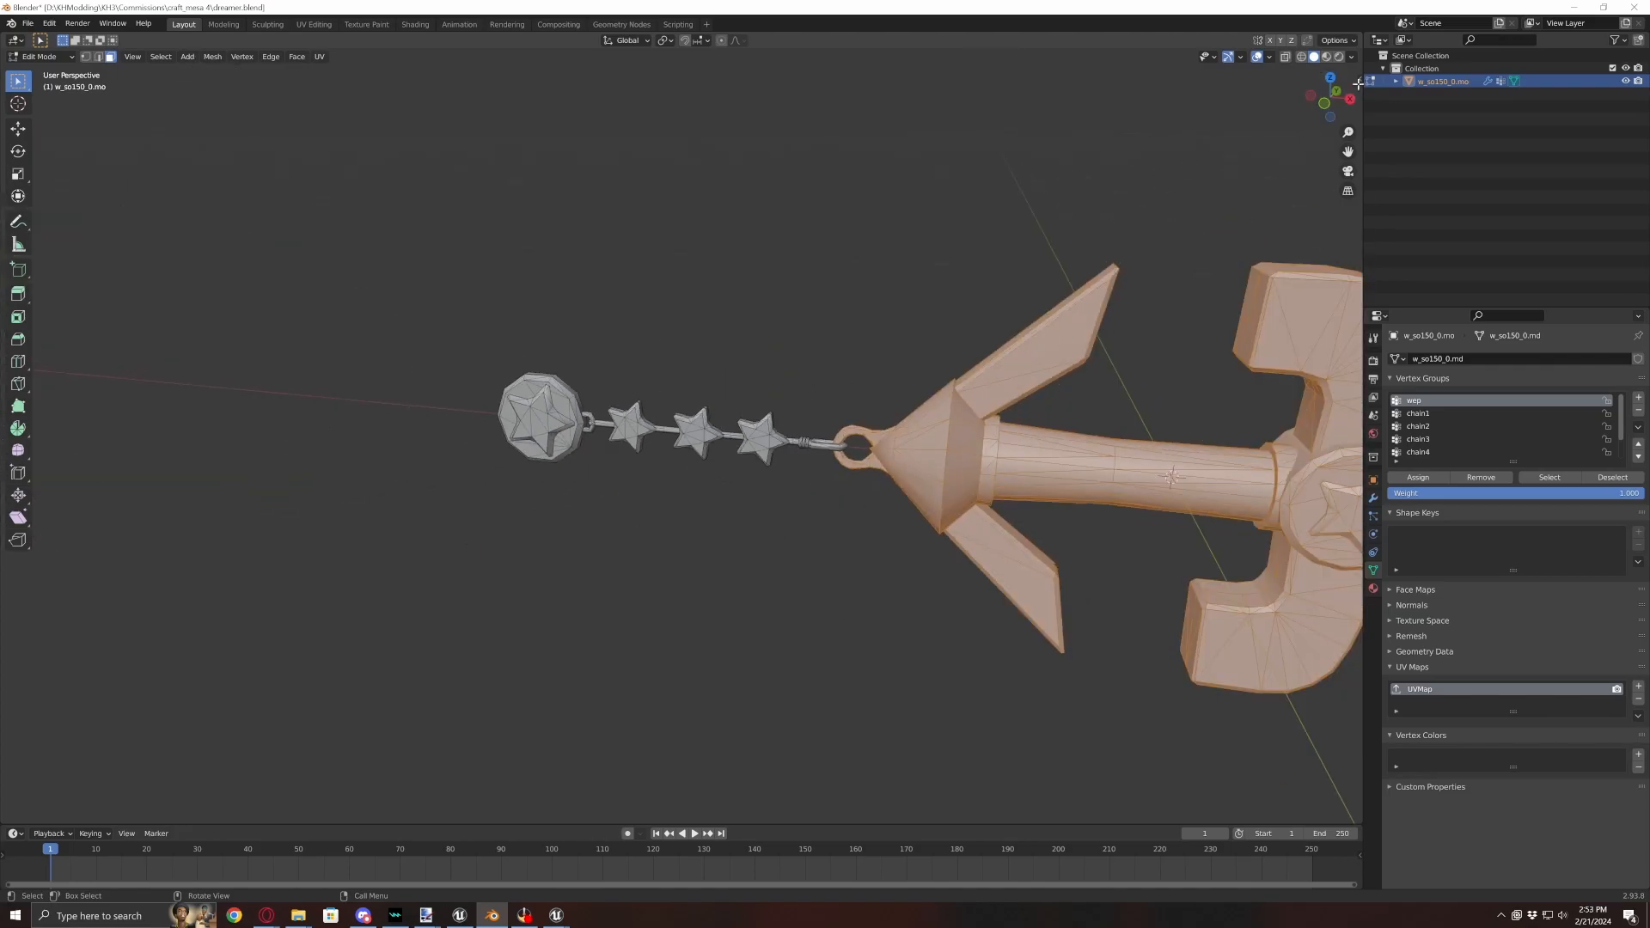
# - Switch to the front orthographic view and turn on X-ray display
pyautogui.click(1326, 104)
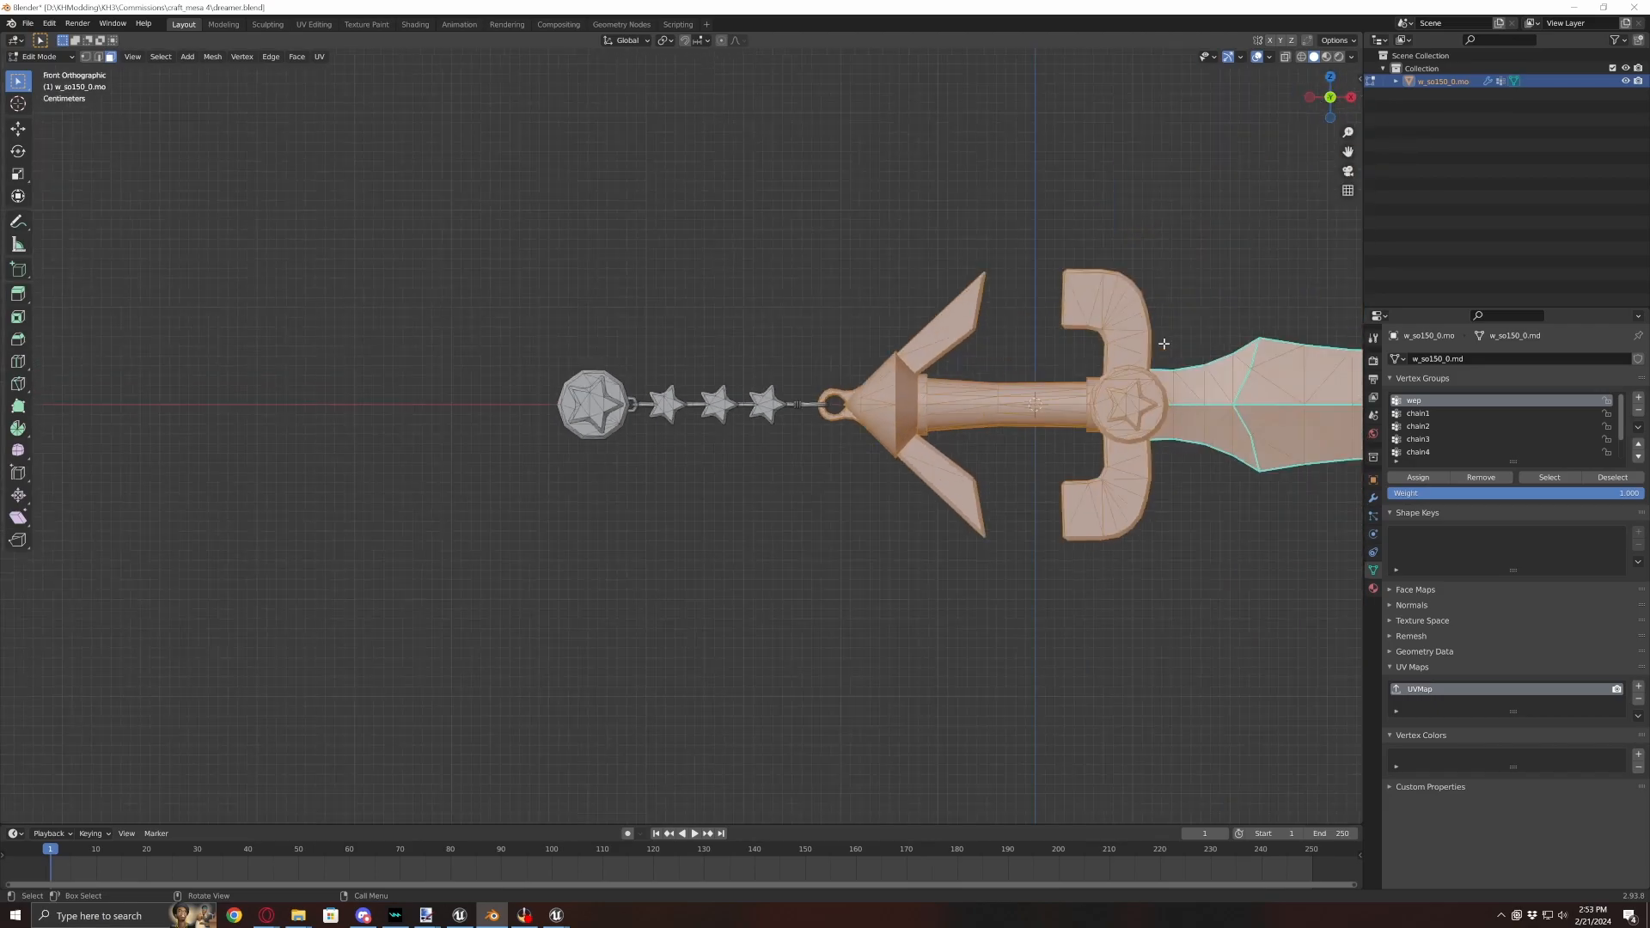
pyautogui.click(1257, 56)
pyautogui.moveTo(1130, 214); pyautogui.dragTo(1124, 238, button='middle')
pyautogui.click(1258, 56)
pyautogui.click(1286, 56)
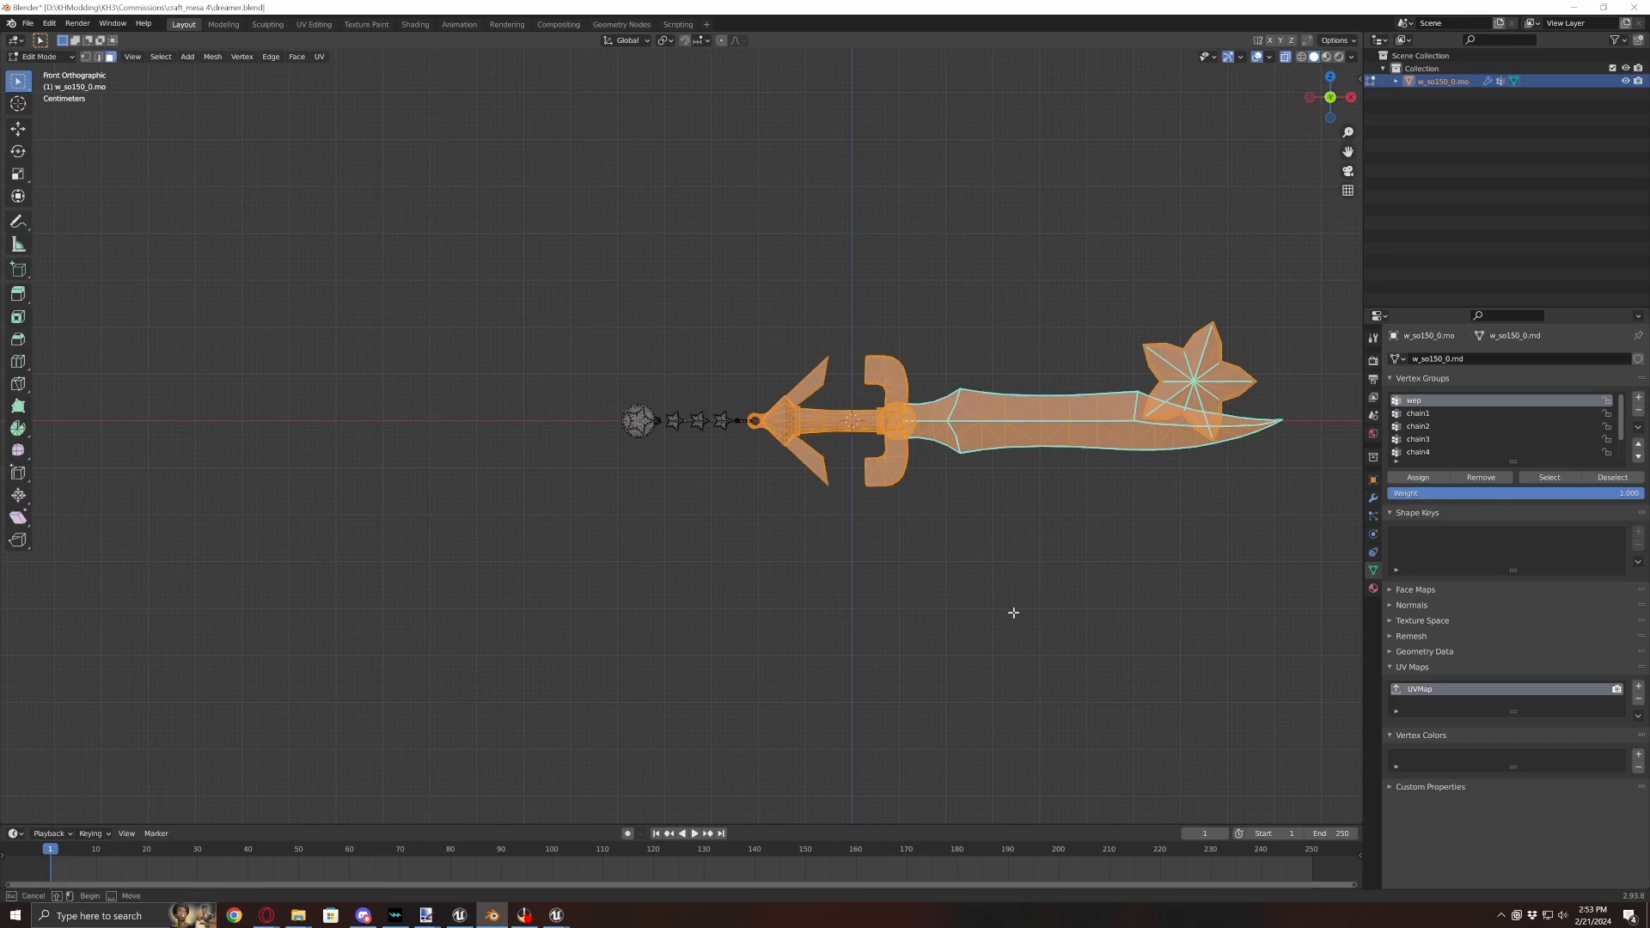
# - Try to isolate the stray chain vertices of the wep group and make chain5 the active vertex group
pyautogui.click(1182, 564)
pyautogui.click(1569, 478)
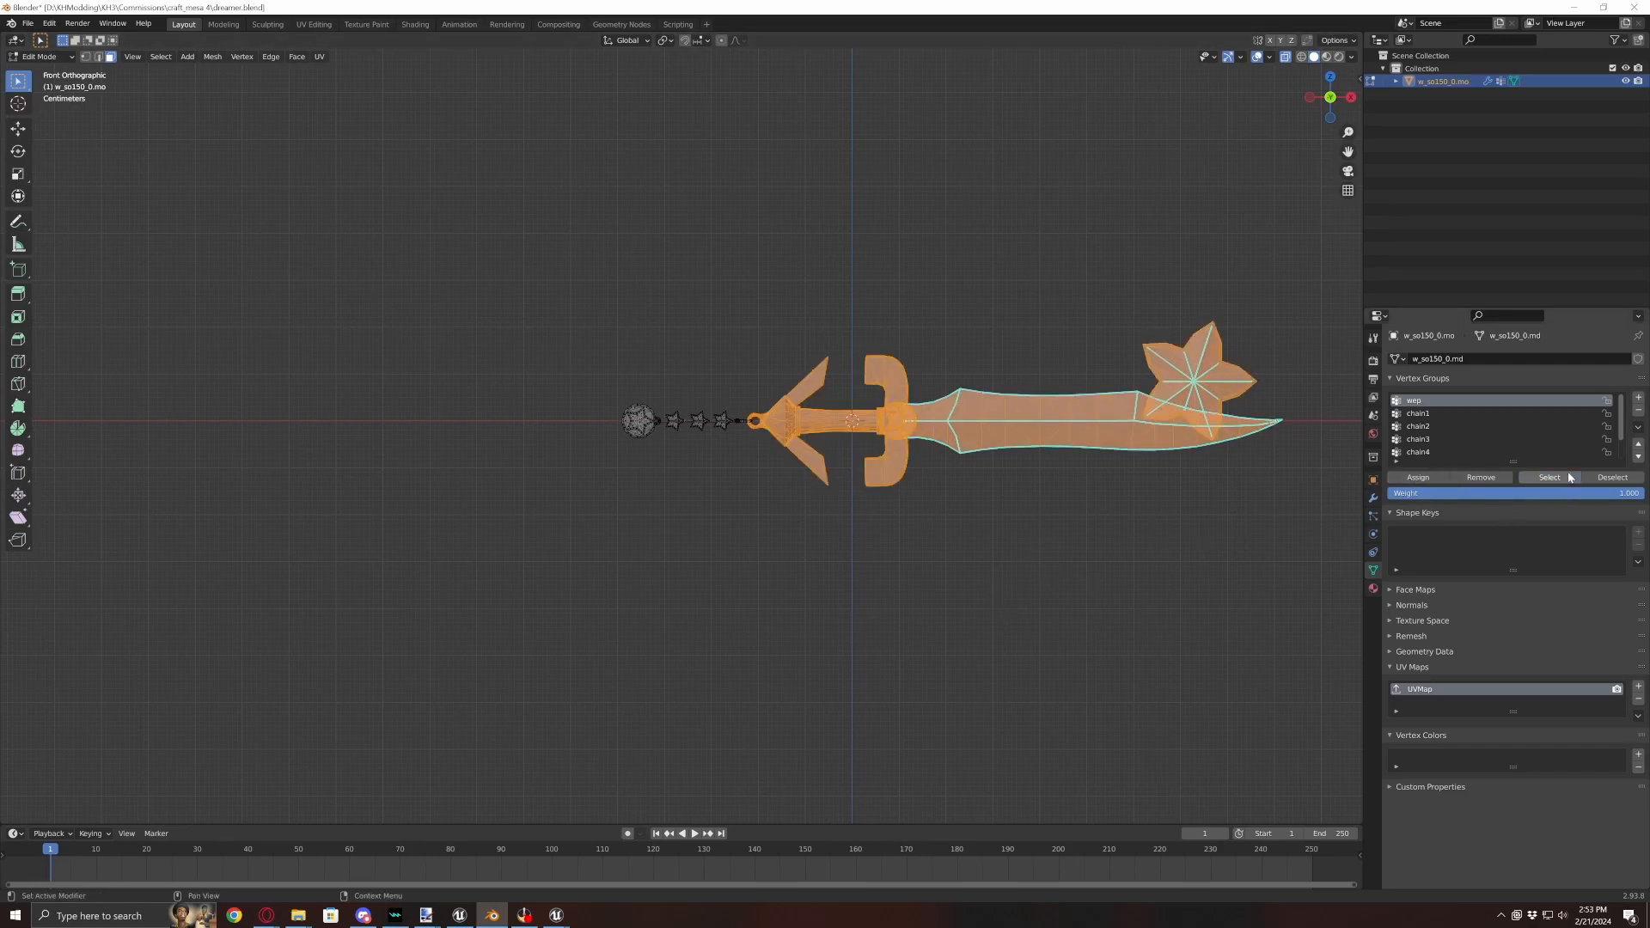
pyautogui.moveTo(1331, 224); pyautogui.dragTo(738, 587)
pyautogui.scroll(12, 755, 504)
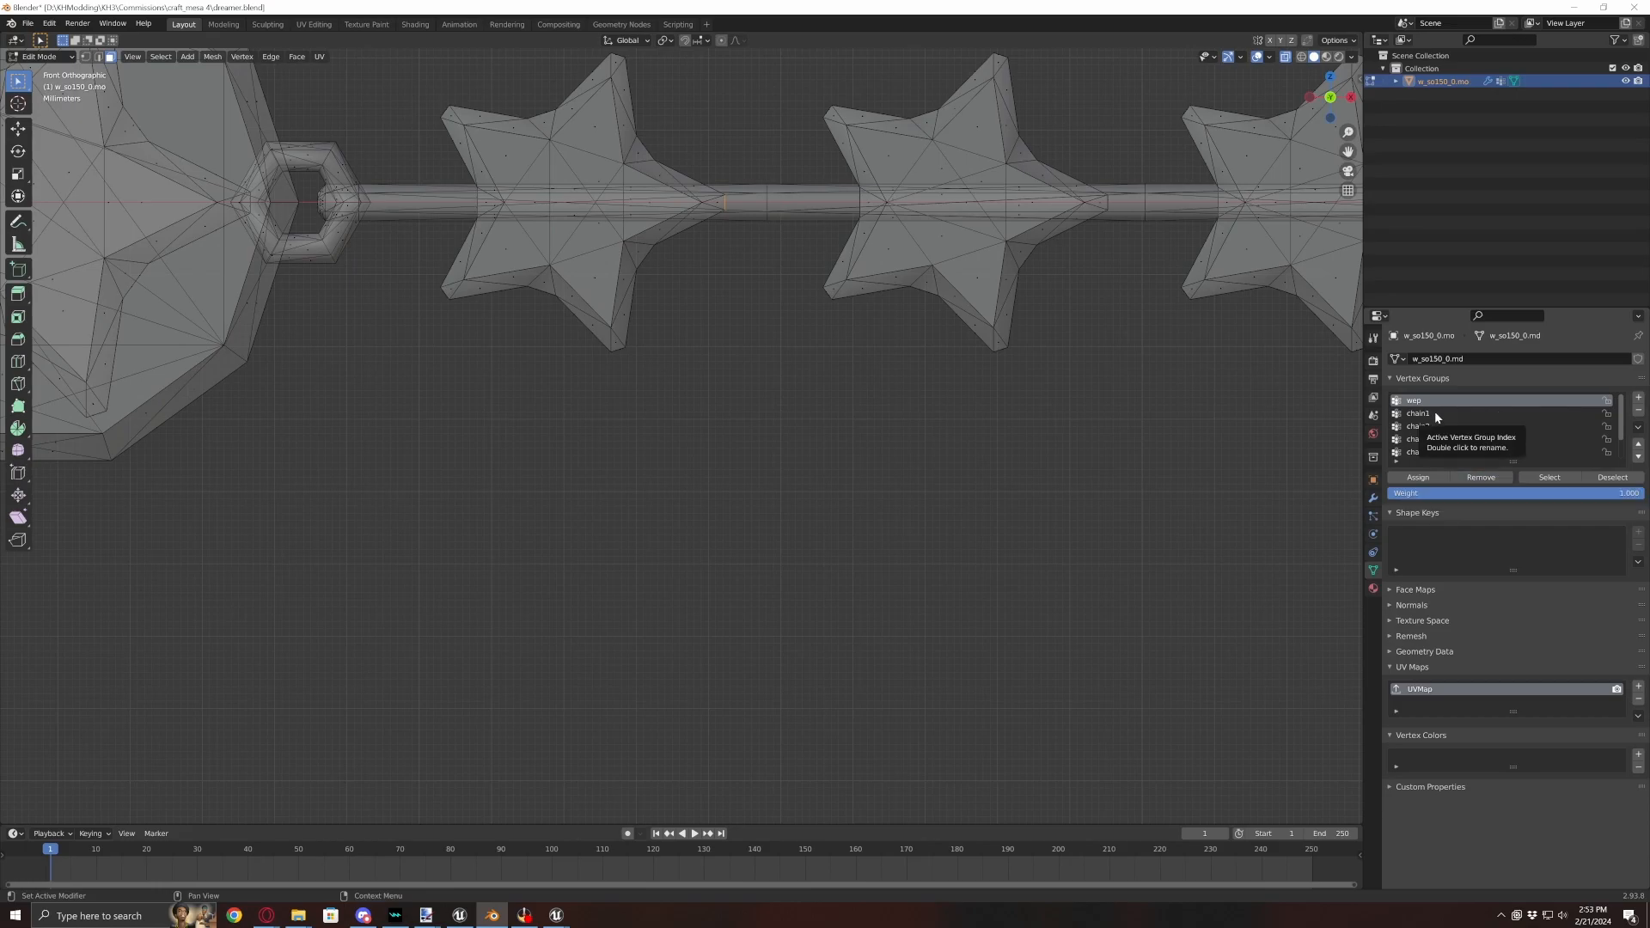
pyautogui.scroll(-5, 937, 319)
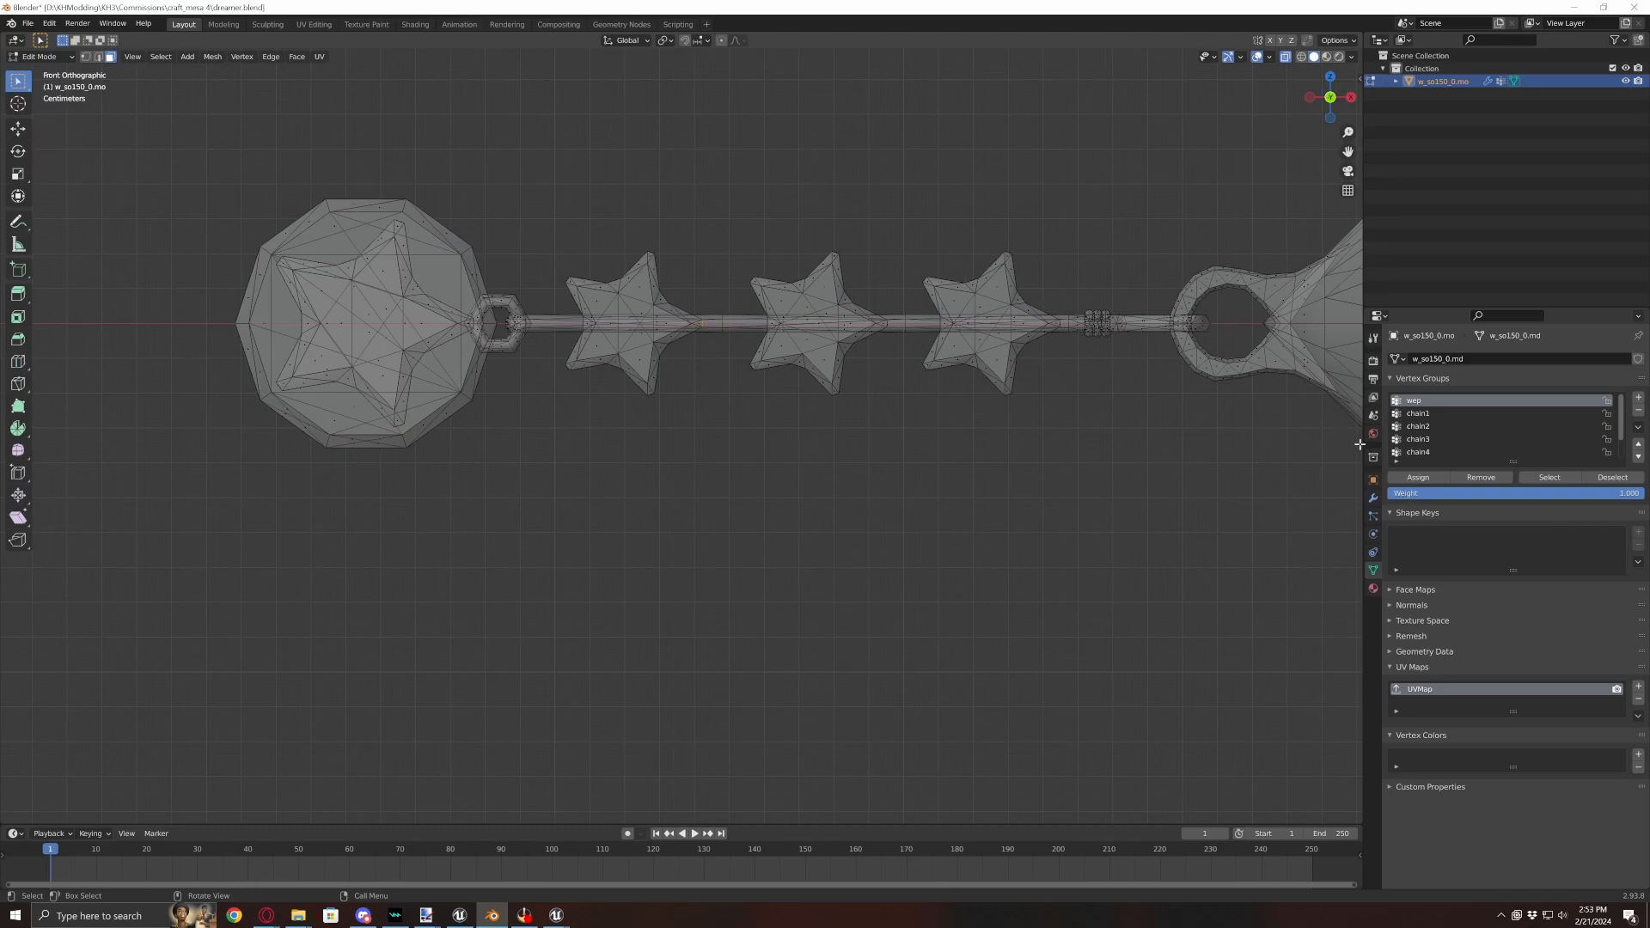
pyautogui.scroll(-1, 1431, 435)
pyautogui.click(1426, 452)
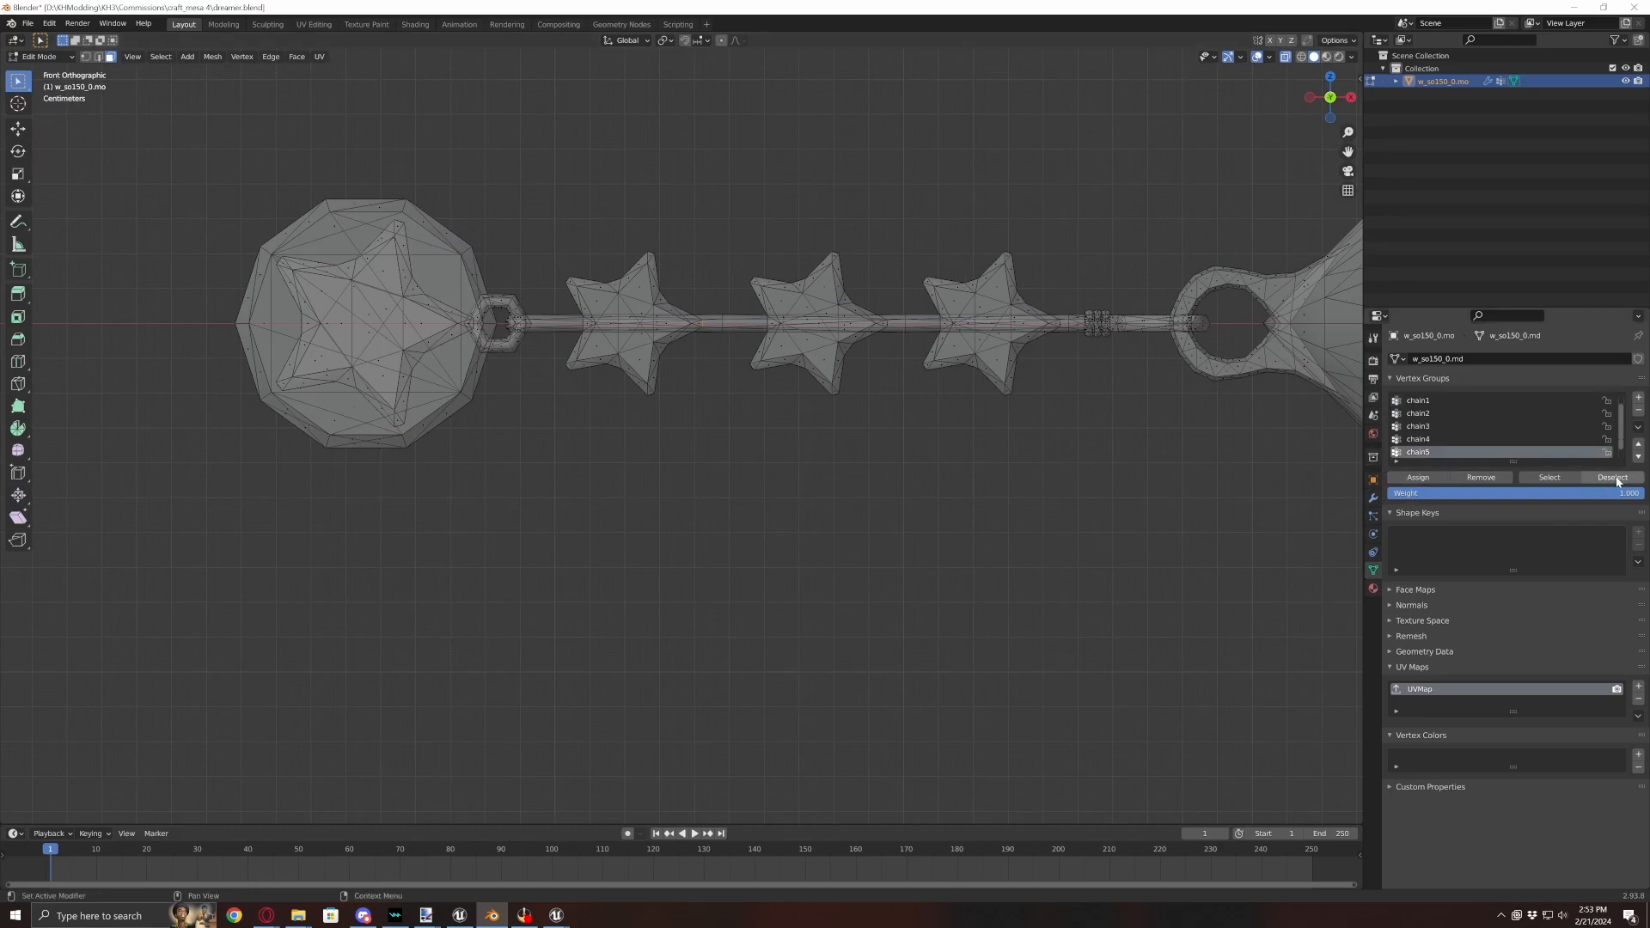
pyautogui.scroll(-4, 1101, 477)
pyautogui.moveTo(1098, 471); pyautogui.dragTo(956, 538, button='middle')
# - Undo the recent edits back to before the w_so150_0 armature was deleted and return to the front view
pyautogui.hotkey('ctrl', 'z')
pyautogui.hotkey('ctrl', 'z')
pyautogui.hotkey('ctrl', 'z')
pyautogui.hotkey('ctrl', 'z')
pyautogui.scroll(4, 971, 482)
pyautogui.click(982, 439)
pyautogui.moveTo(981, 438); pyautogui.dragTo(926, 496, button='middle')
pyautogui.click(1306, 114)
pyautogui.scroll(-5, 1150, 356)
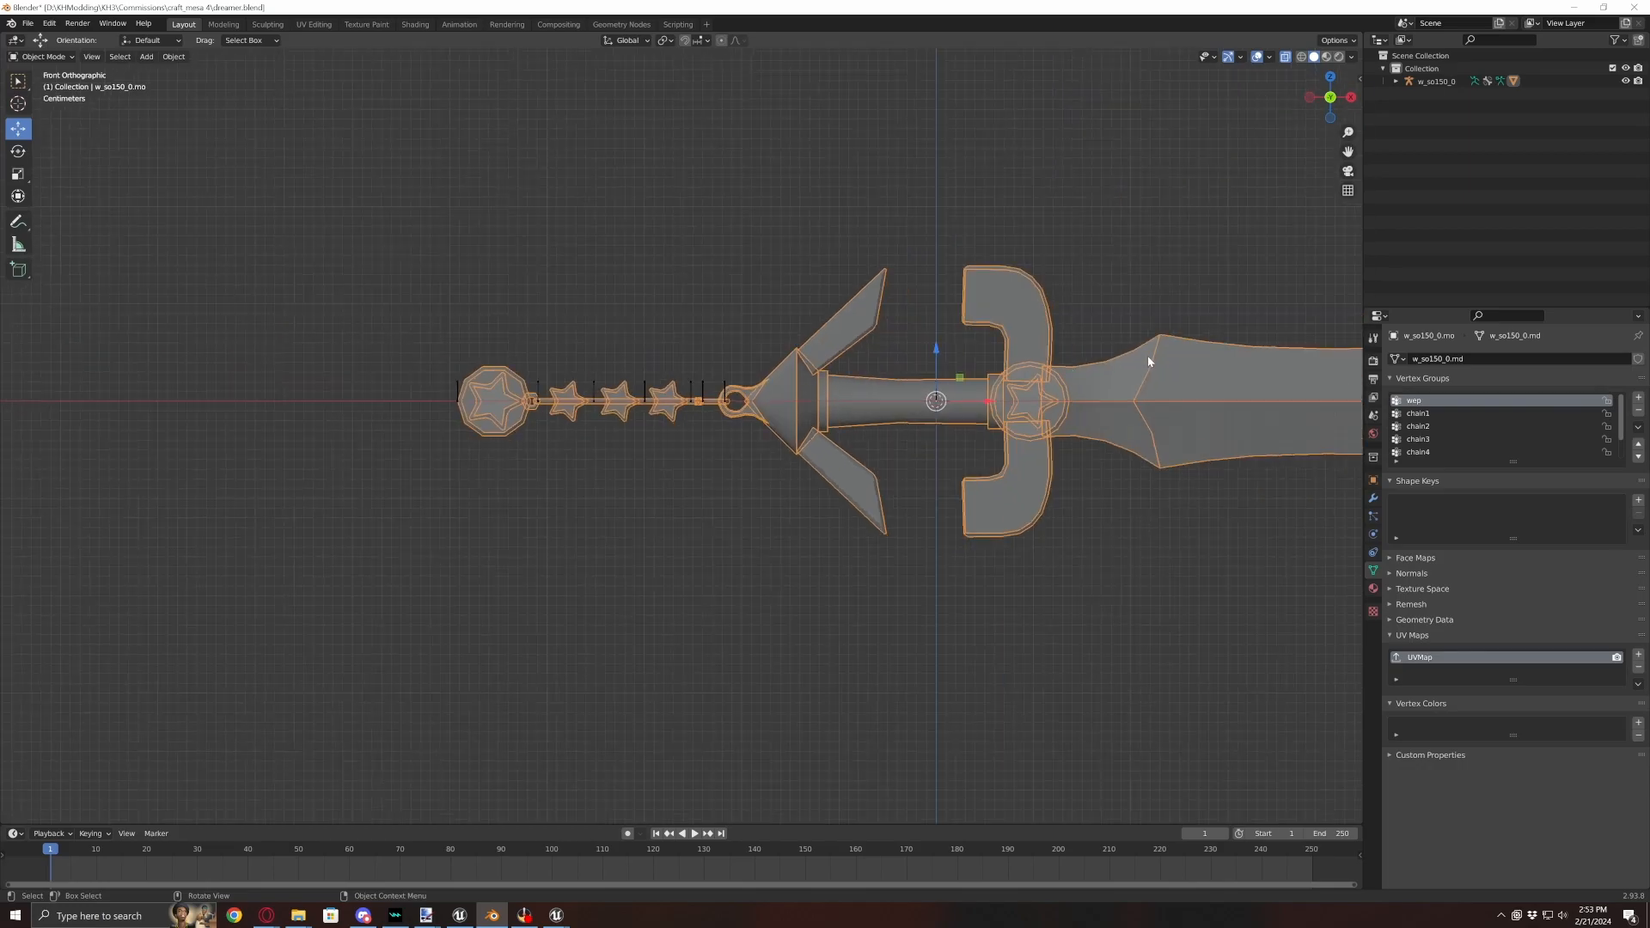
# - Select the mesh's wep vertex group and deselect the sword body, keeping only the stray vertices in the chain selected
pyautogui.press('Tab')
pyautogui.hotkey('alt', 'a')
pyautogui.click(1562, 476)
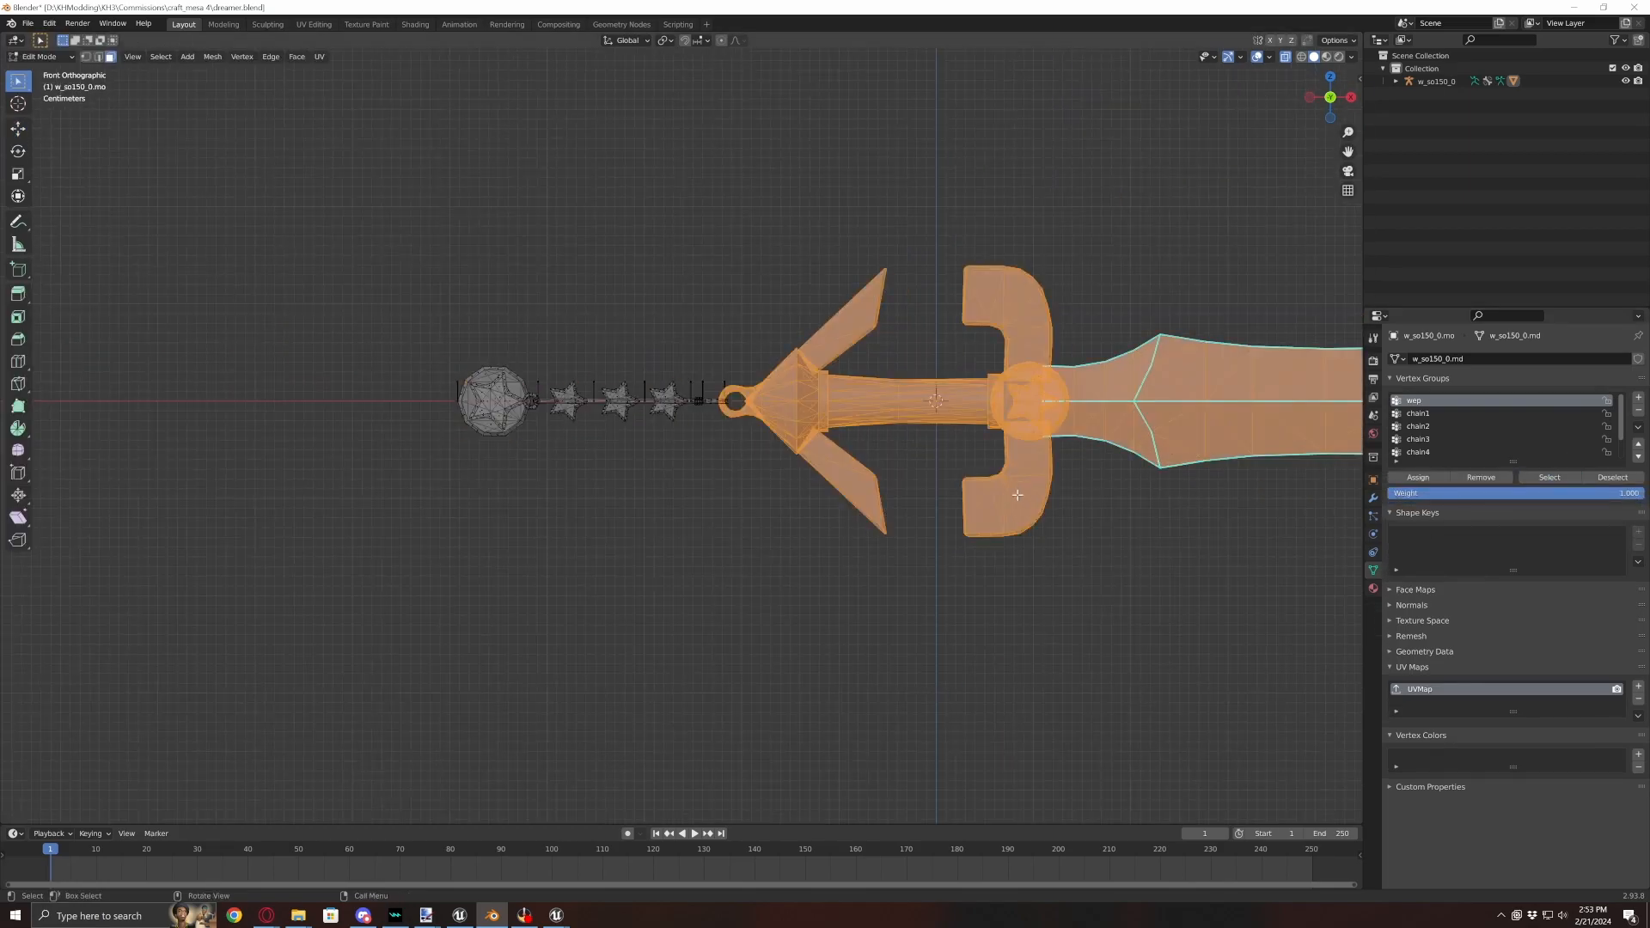
pyautogui.scroll(-5, 1130, 321)
pyautogui.moveTo(1241, 242); pyautogui.dragTo(693, 556)
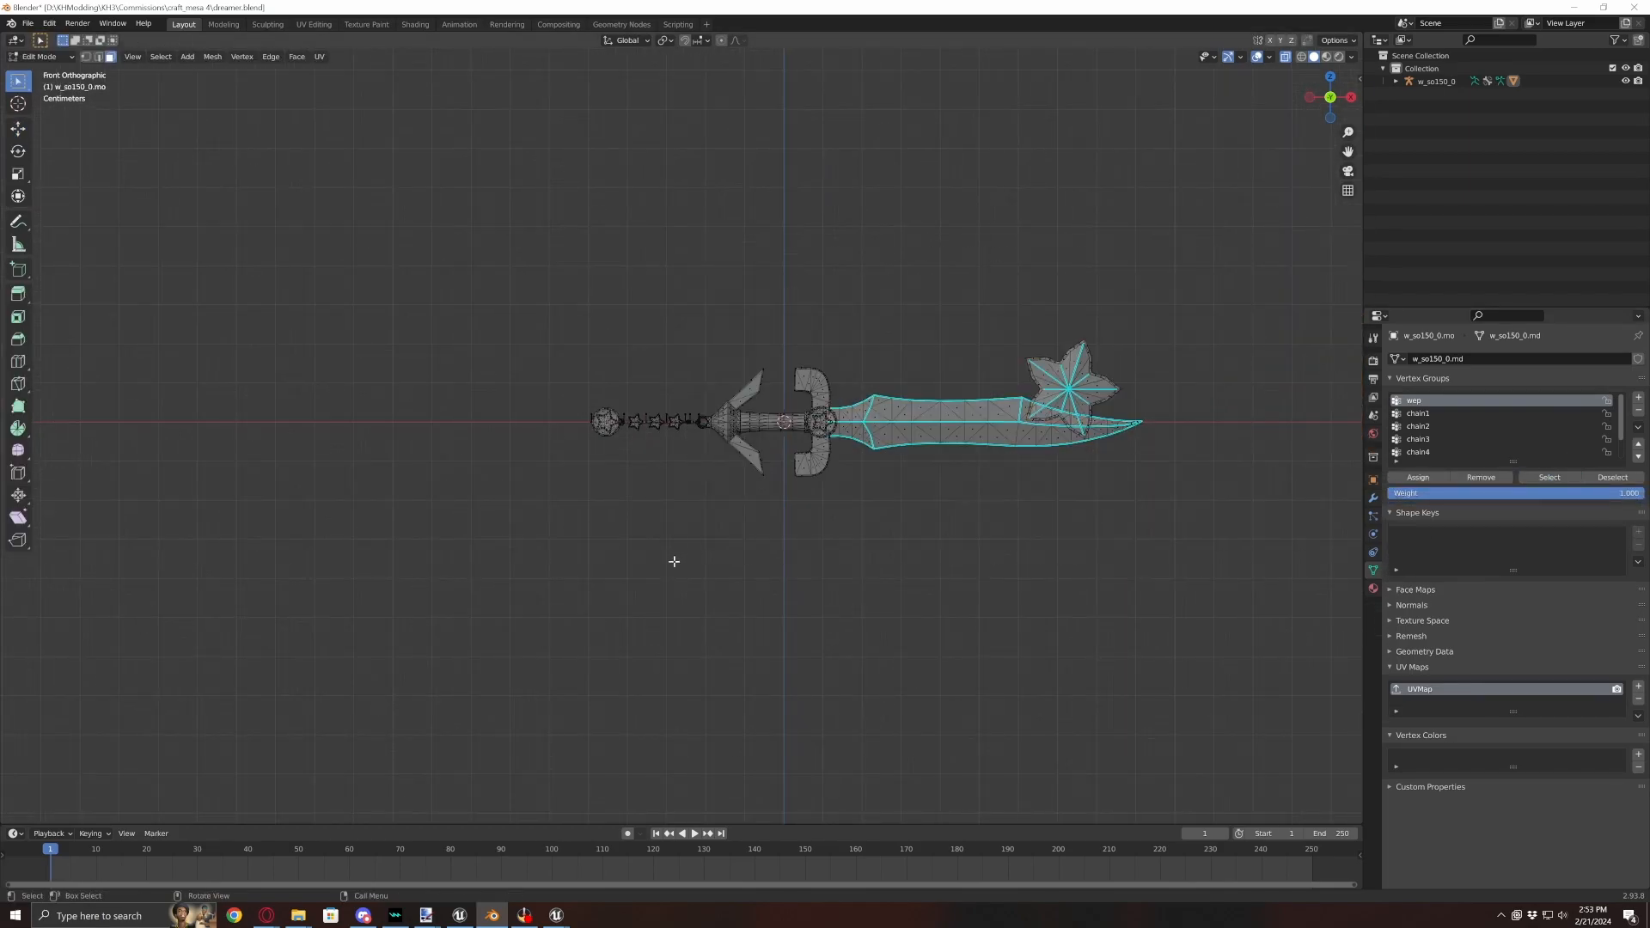
pyautogui.scroll(12, 673, 559)
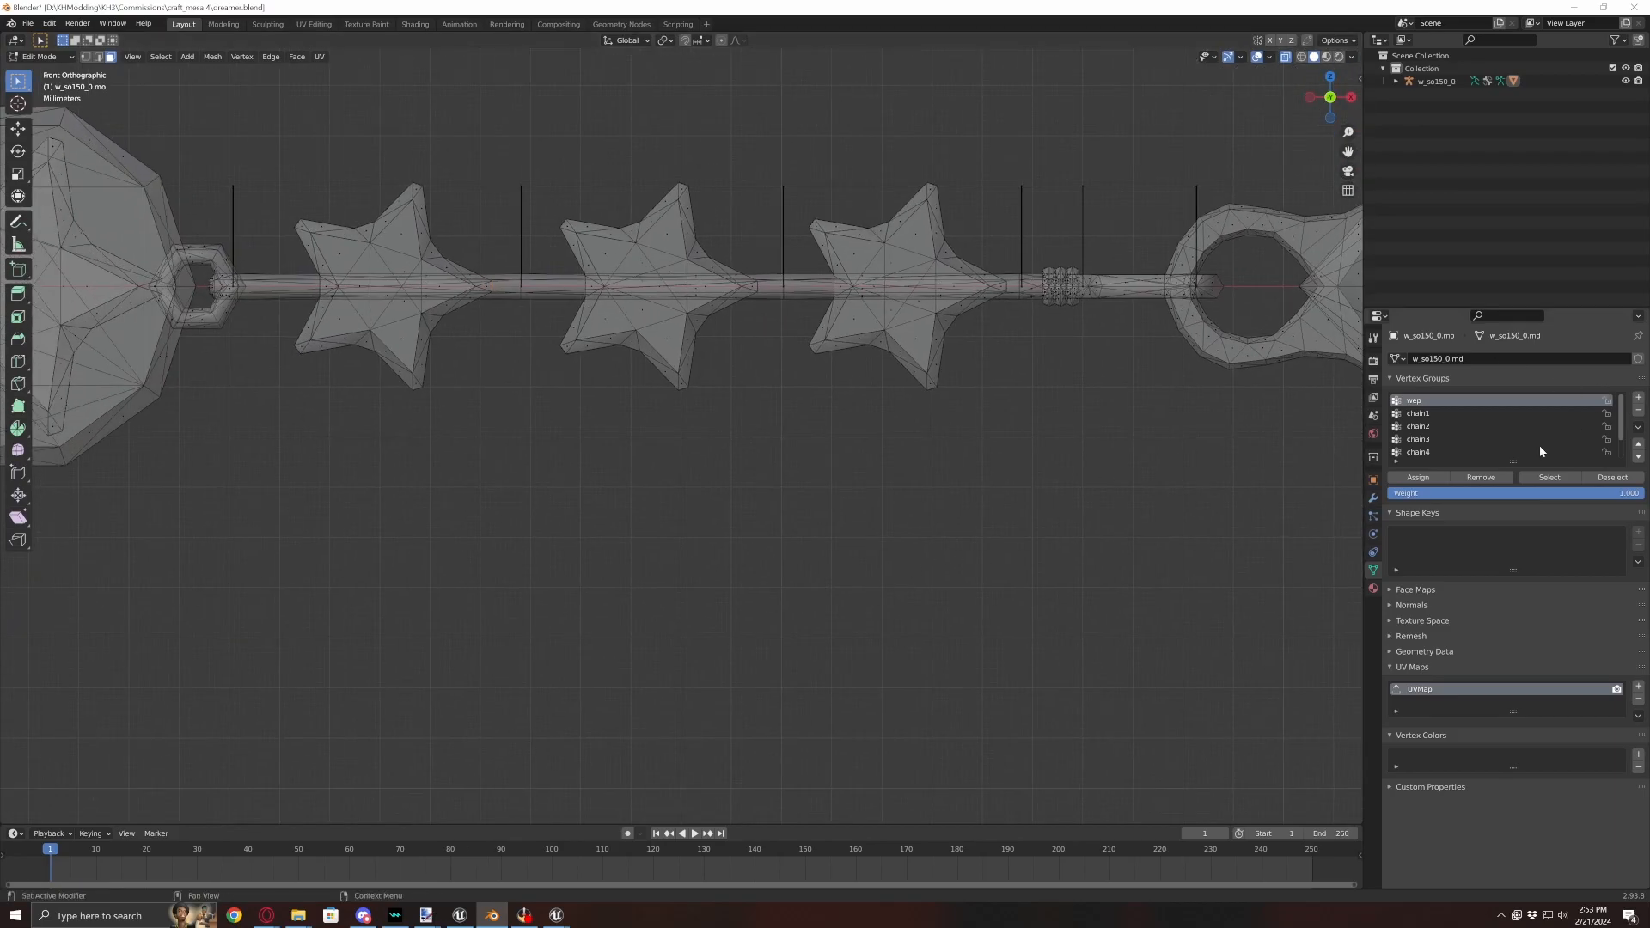
# - Assign the selected stray chain vertices to the chain5 vertex group and deselect that group
pyautogui.scroll(-2, 1457, 409)
pyautogui.click(1443, 440)
pyautogui.click(1415, 482)
pyautogui.click(1603, 480)
pyautogui.scroll(-5, 1034, 533)
pyautogui.scroll(-5, 1035, 533)
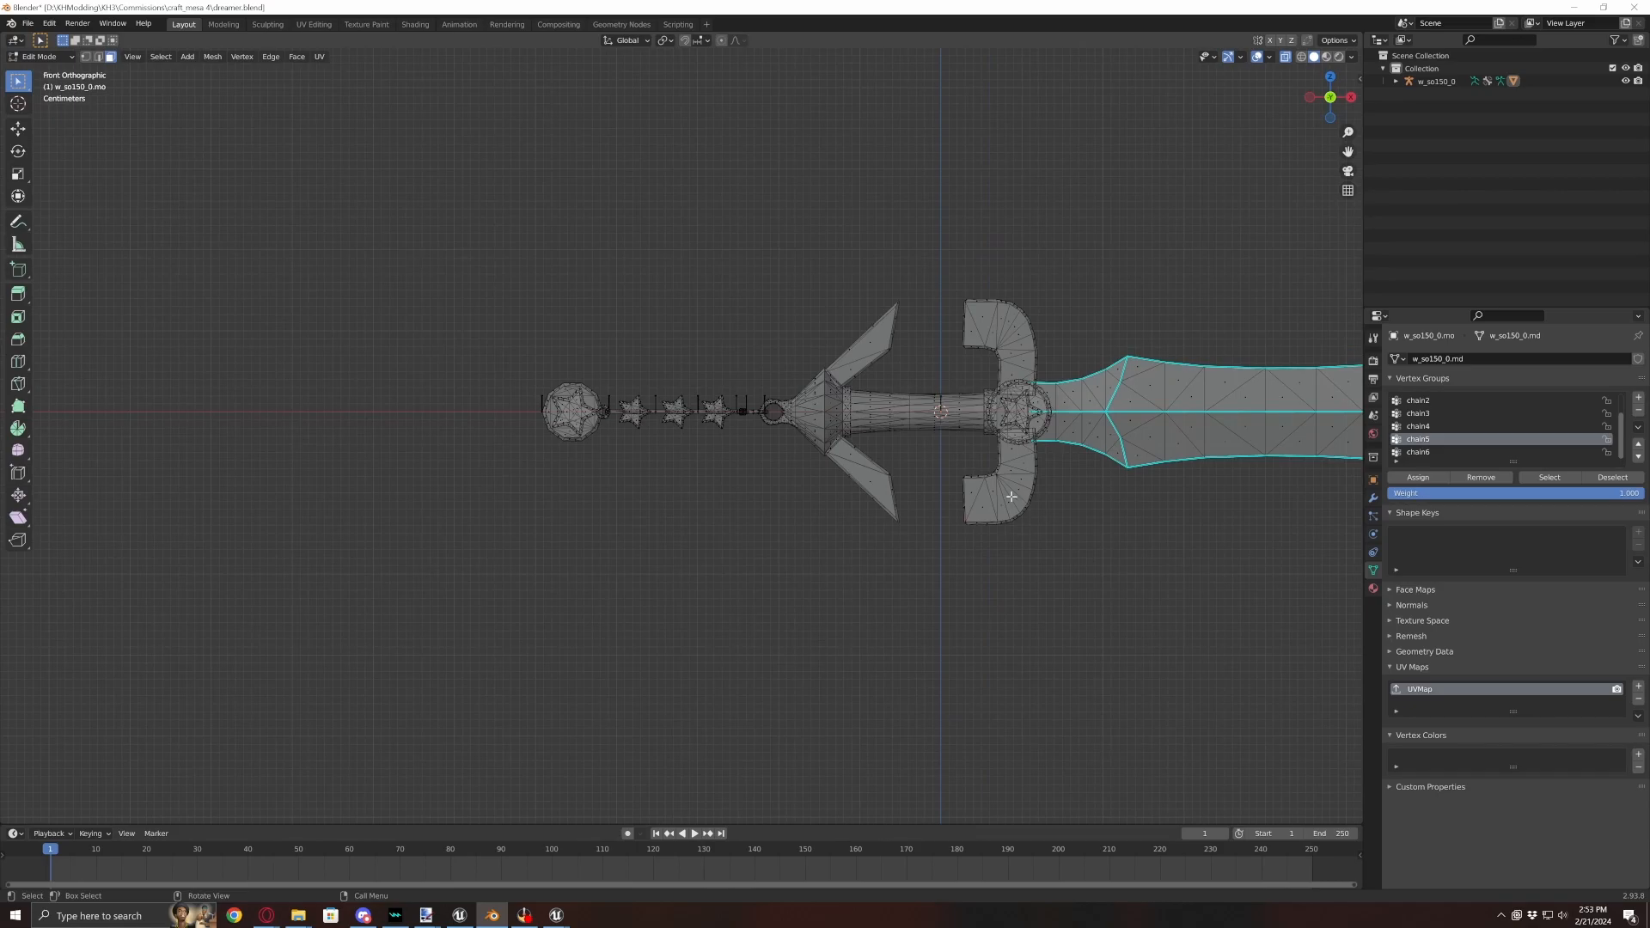
# - Leave Edit Mode, select the w_so150_0 armature and export it as a skeletal mesh to the craft_mesa 4 folder
pyautogui.press('Tab')
pyautogui.click(942, 399)
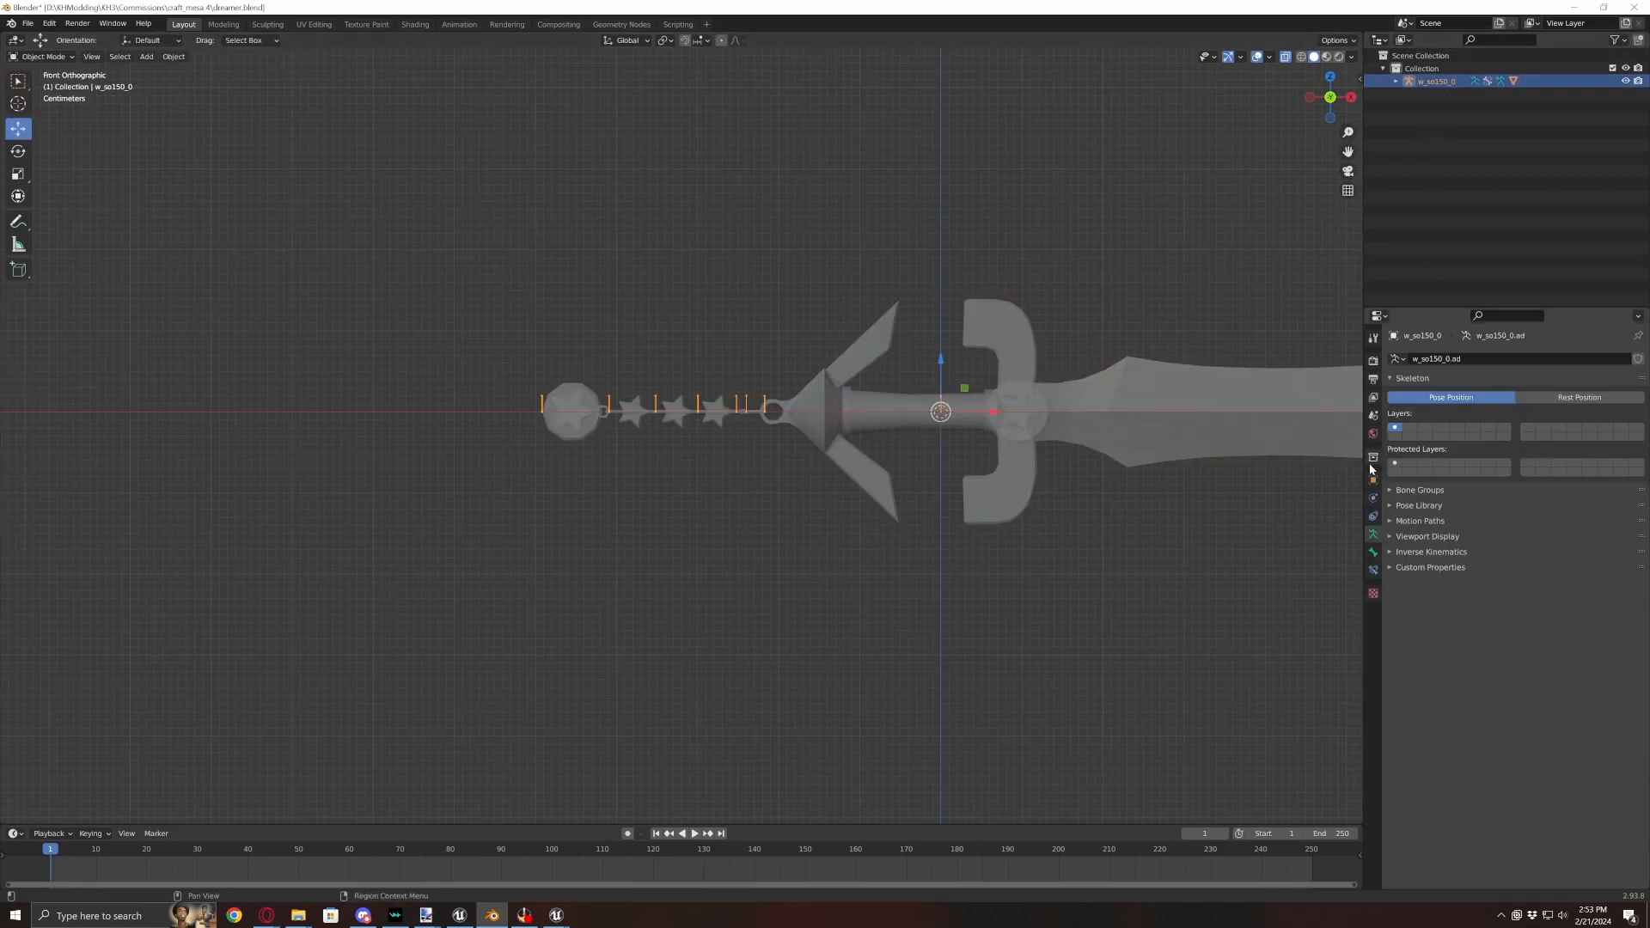
pyautogui.click(1374, 415)
pyautogui.scroll(-3, 1459, 748)
pyautogui.scroll(-2, 1458, 747)
pyautogui.click(1516, 807)
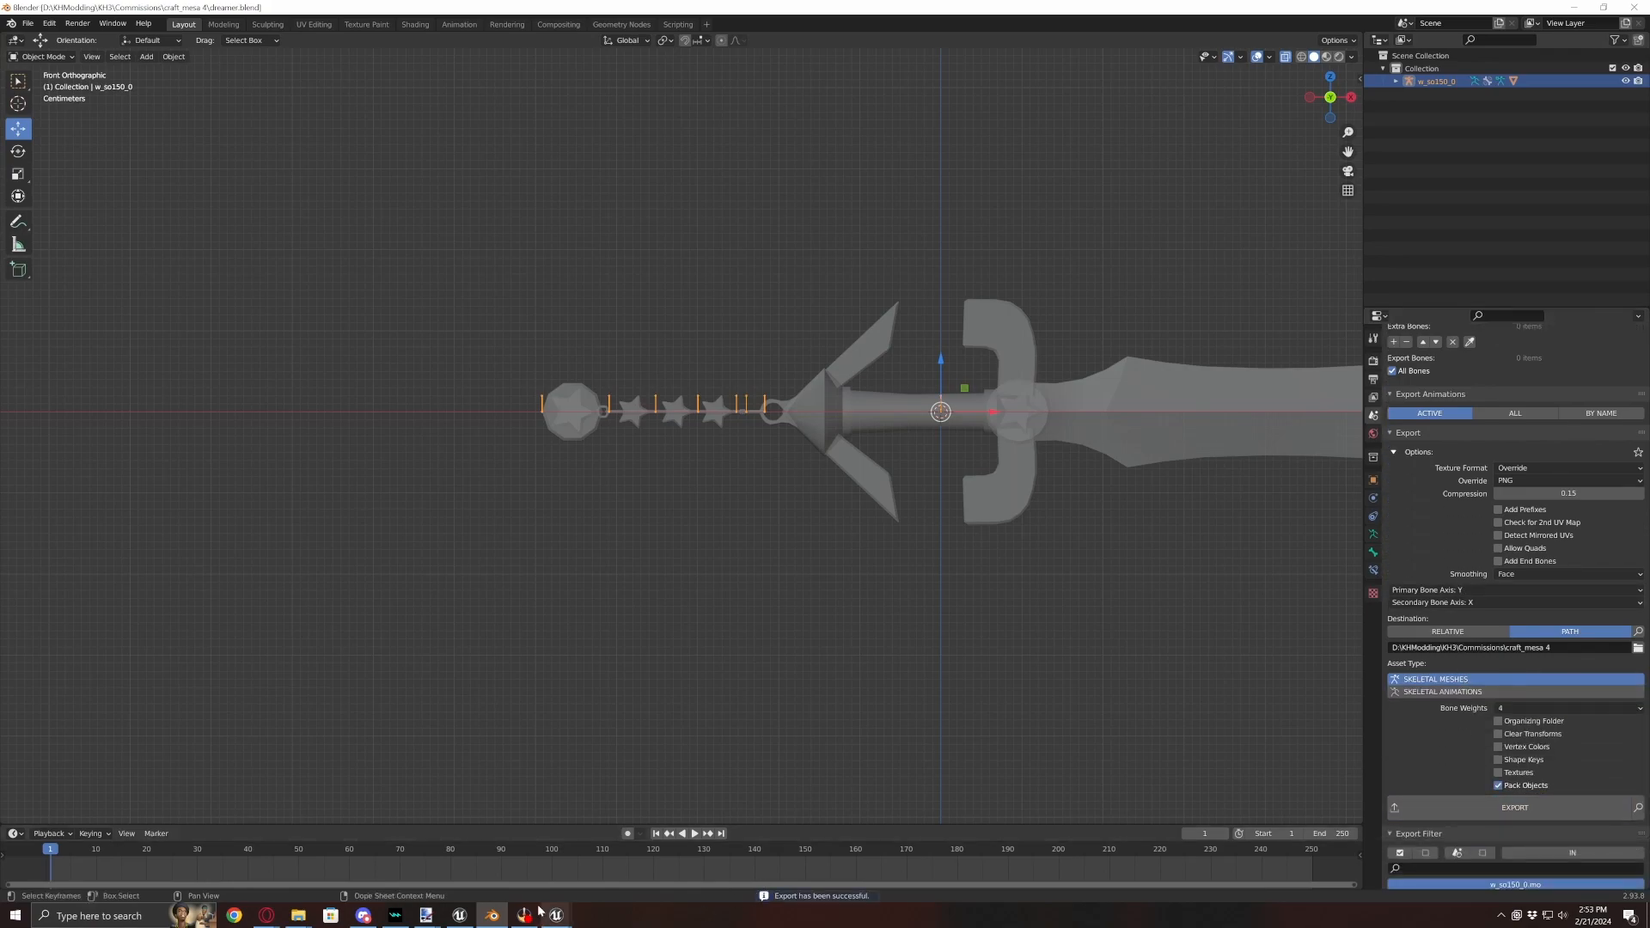
# - Switch to Unreal Editor, open the w_so150_0 skeletal mesh from the mdl folder and reimport it
pyautogui.click(459, 915)
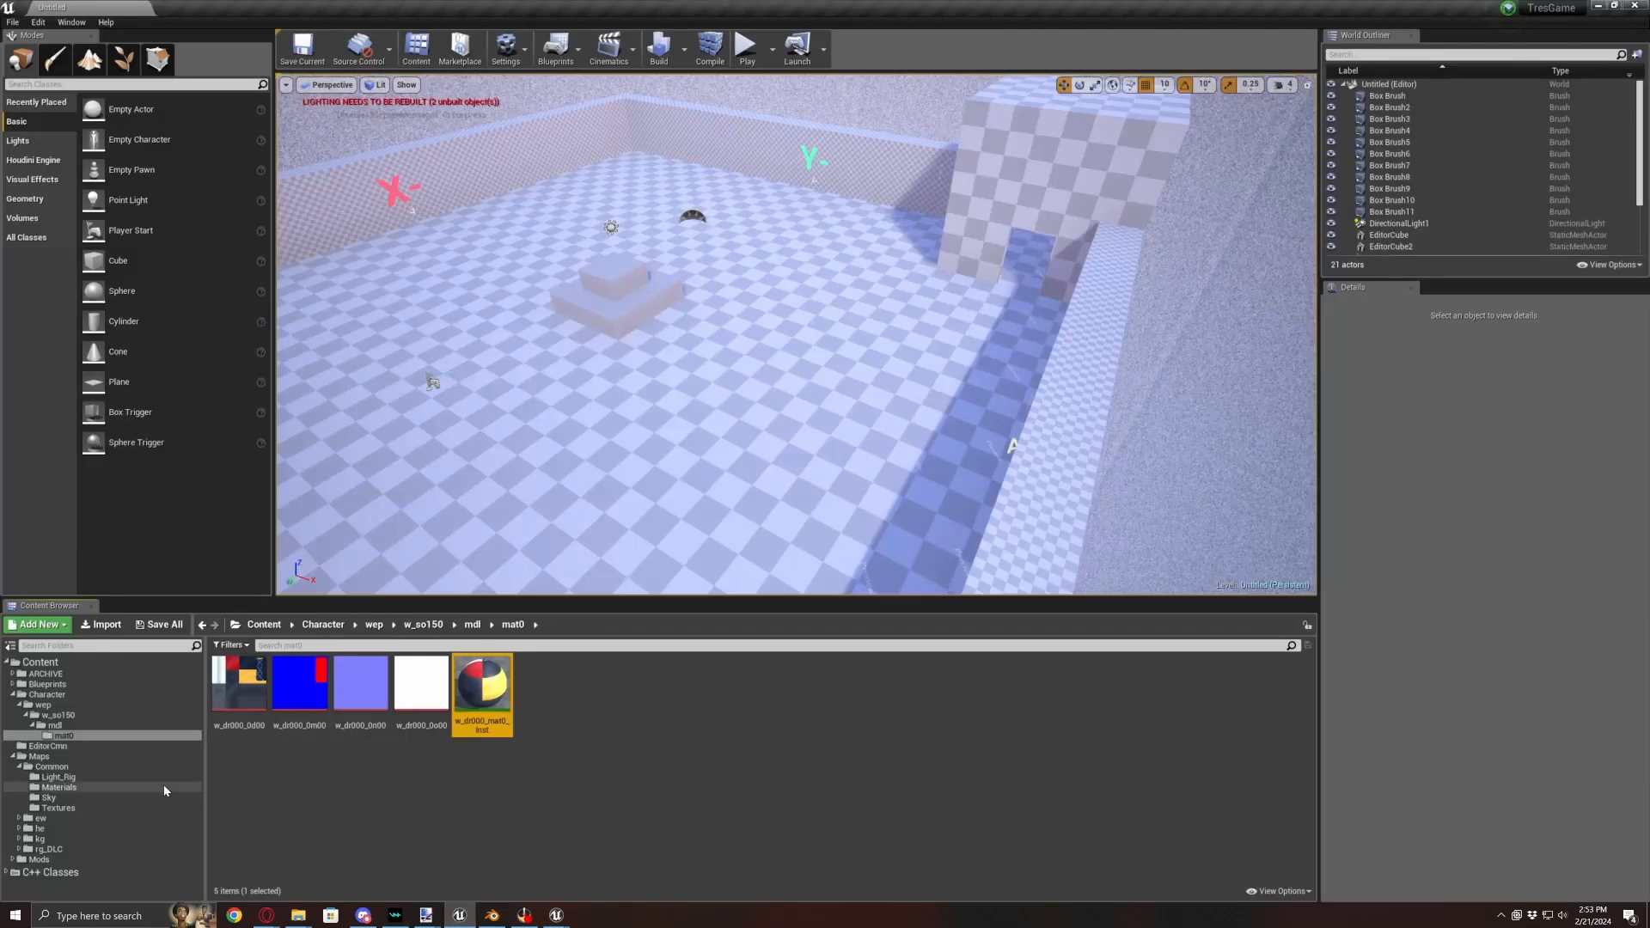
pyautogui.click(54, 726)
pyautogui.doubleClick(358, 712)
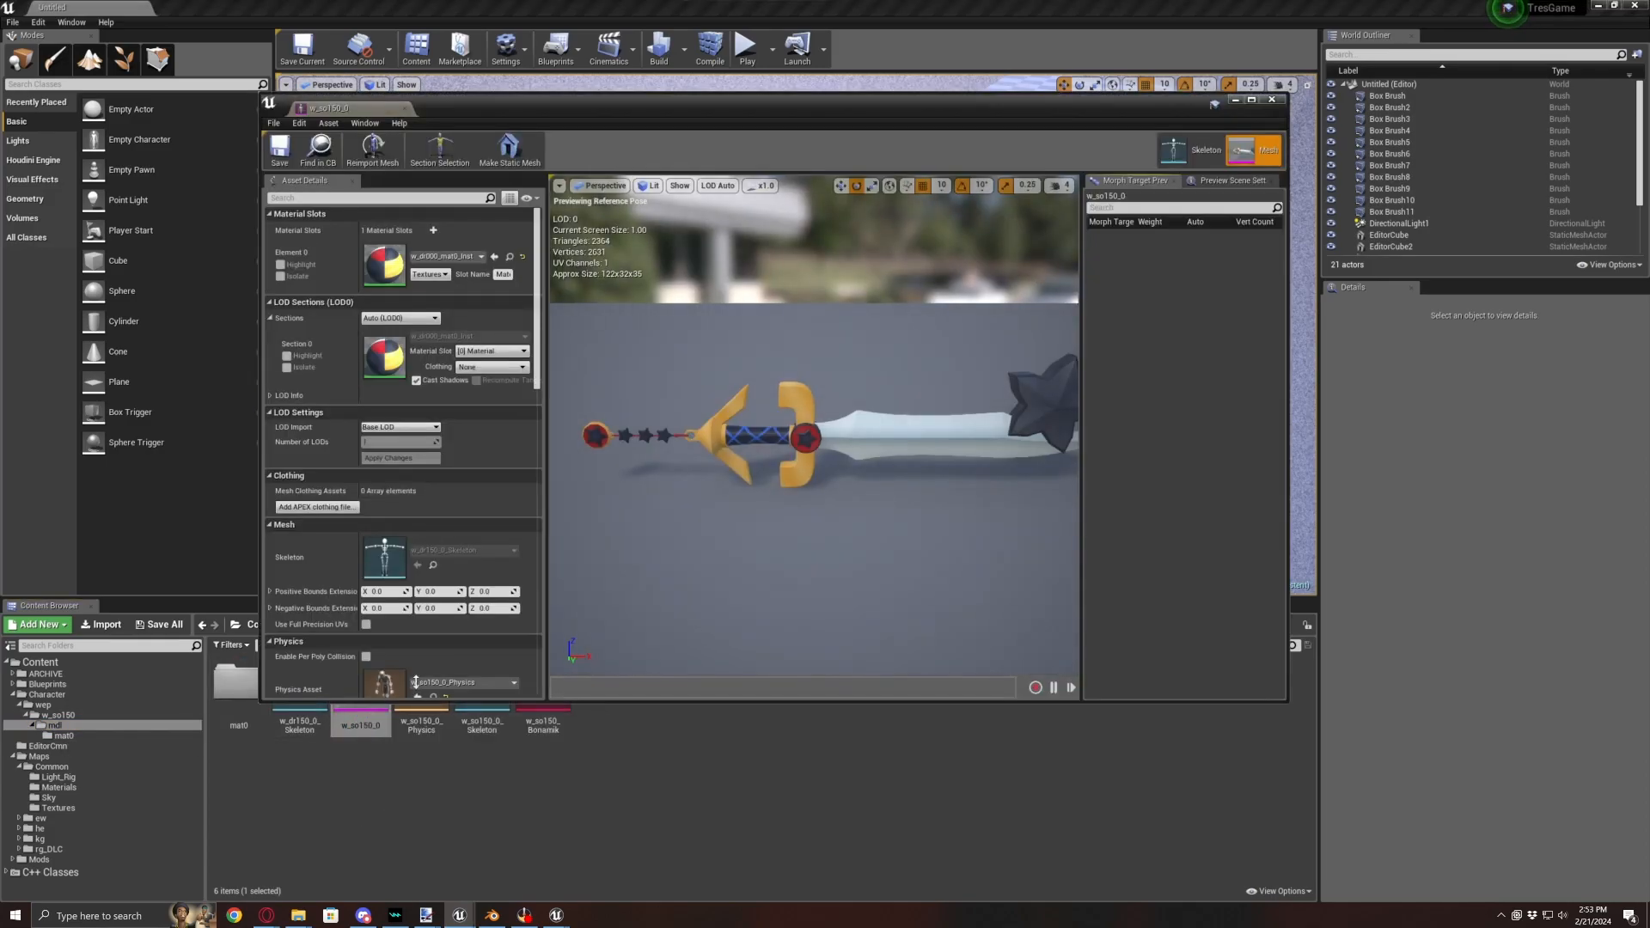
pyautogui.click(370, 153)
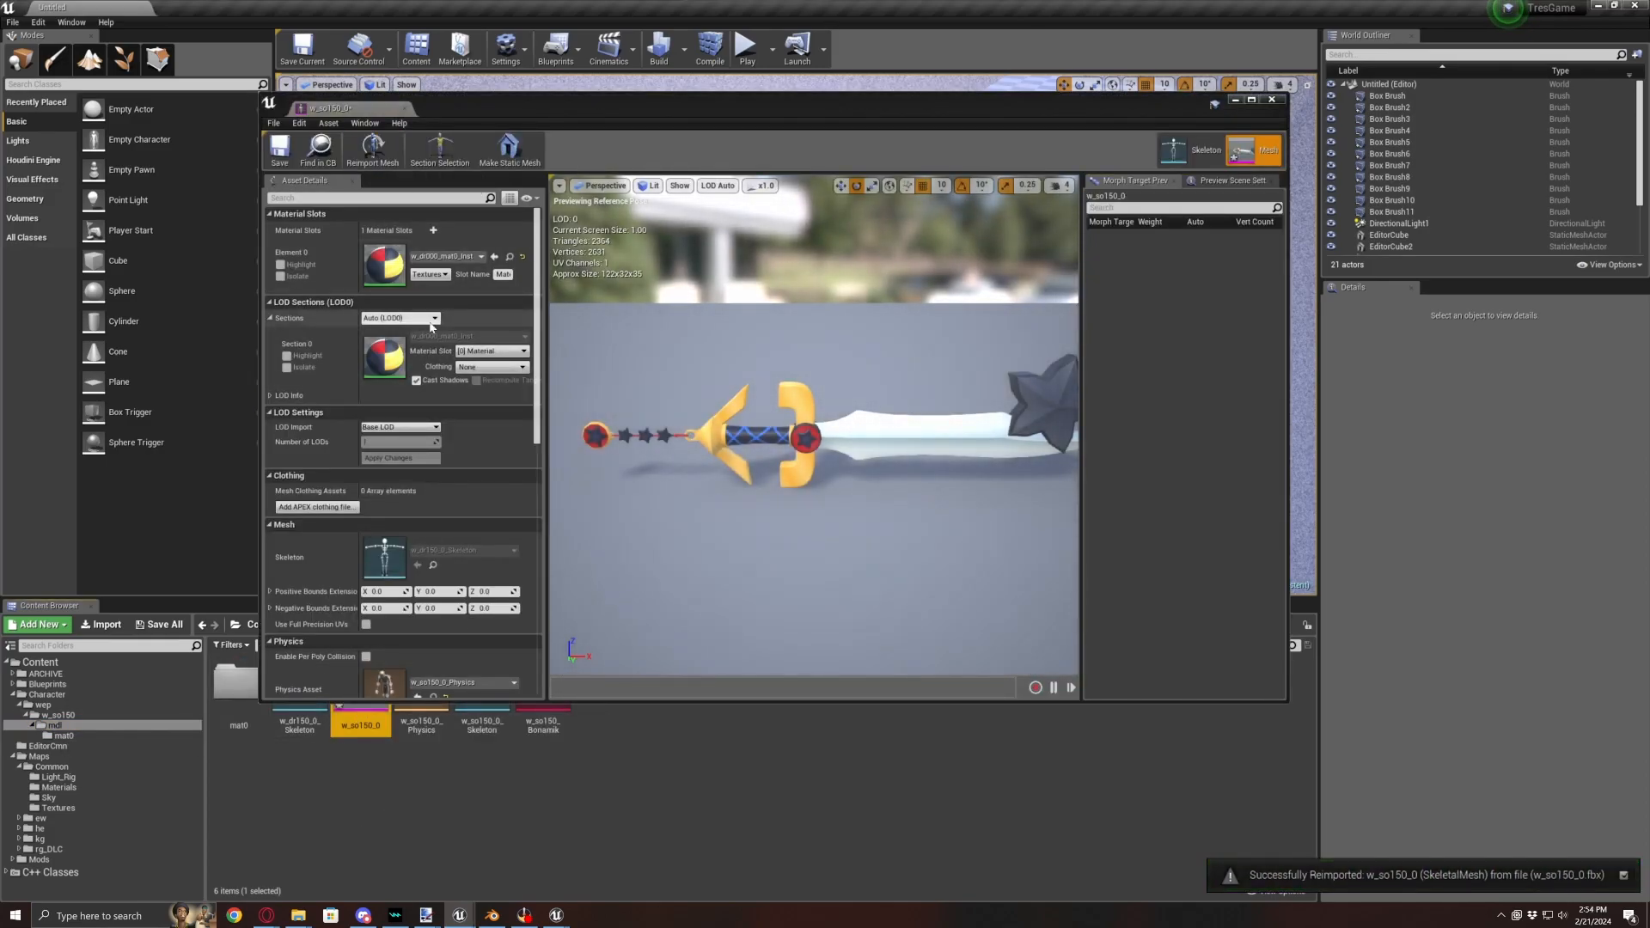
# - Add an asset user data entry of type SQEX KBDAsset User Data to the skeletal mesh and expand it
pyautogui.scroll(-4, 392, 514)
pyautogui.click(436, 559)
pyautogui.scroll(-1, 436, 559)
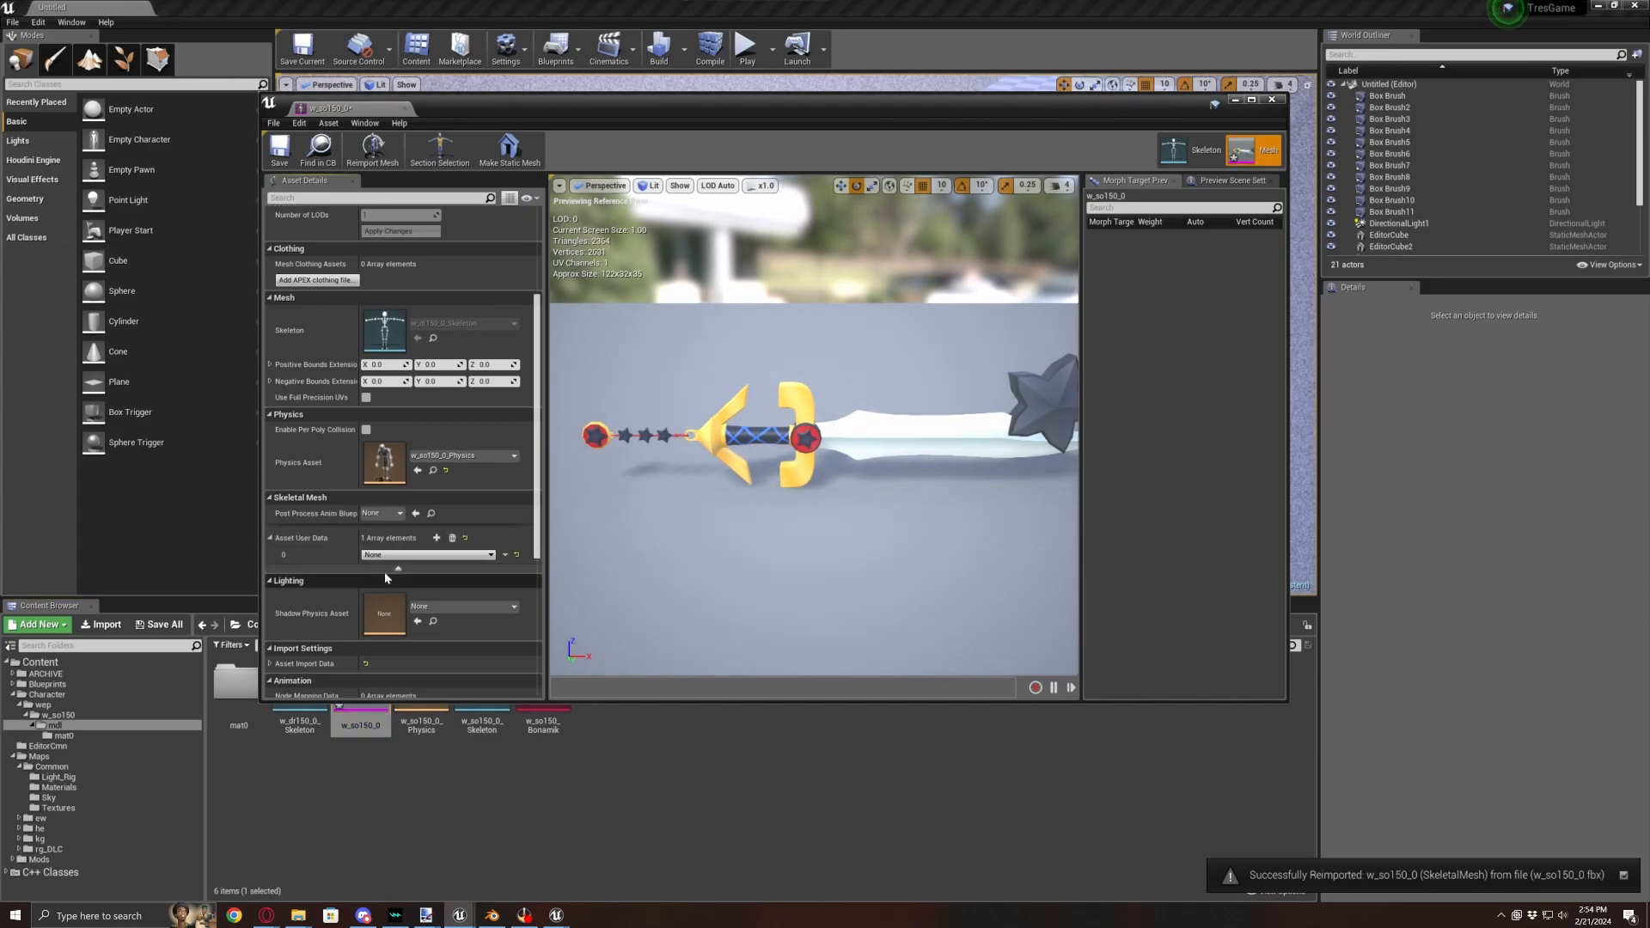
pyautogui.click(427, 555)
pyautogui.click(427, 616)
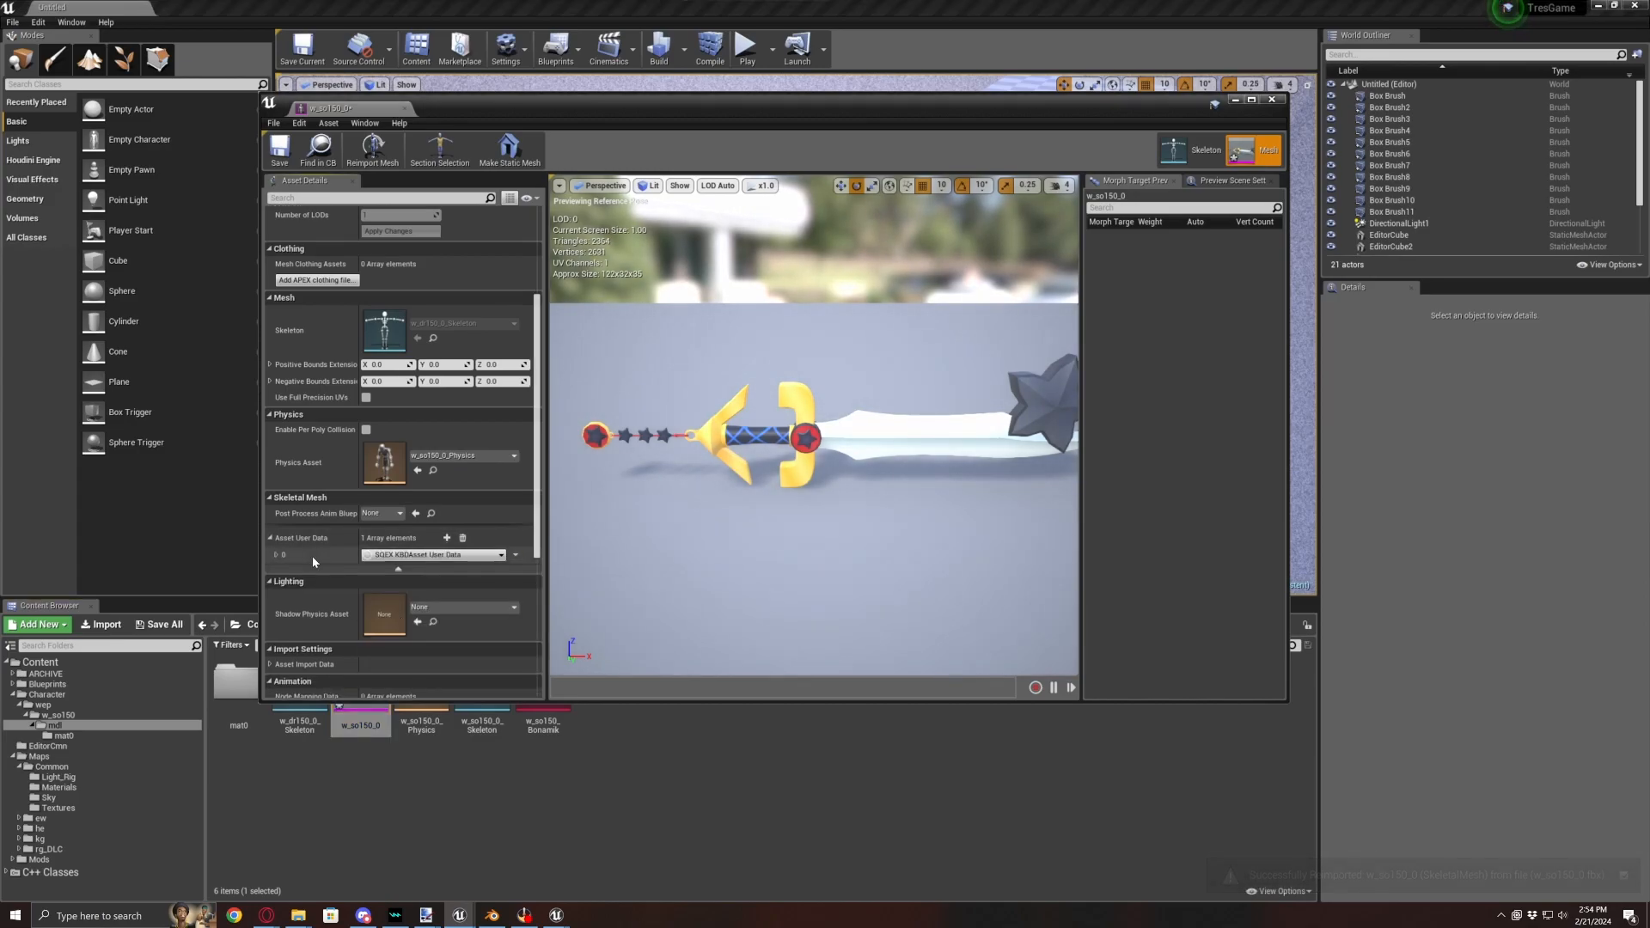
pyautogui.click(277, 554)
pyautogui.click(289, 570)
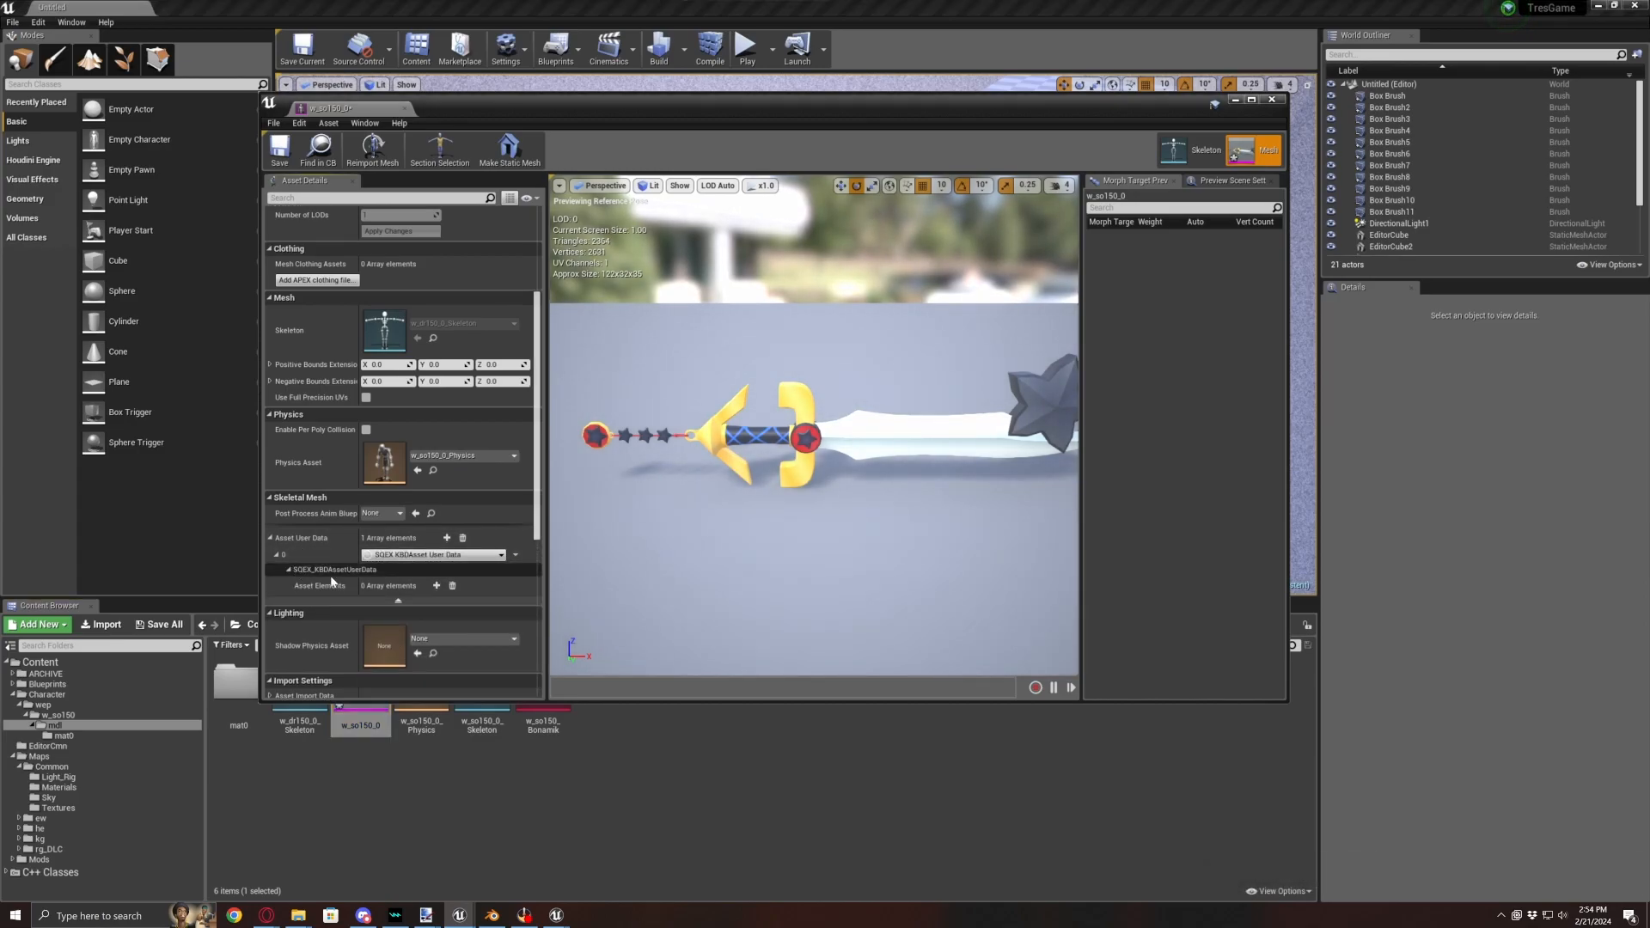
# - Add one asset element with two user data entries, setting the first to SQEX Bonamik Asset User Data and choosing the second's type
pyautogui.click(436, 586)
pyautogui.scroll(-2, 437, 590)
pyautogui.click(436, 594)
pyautogui.click(437, 594)
pyautogui.click(435, 610)
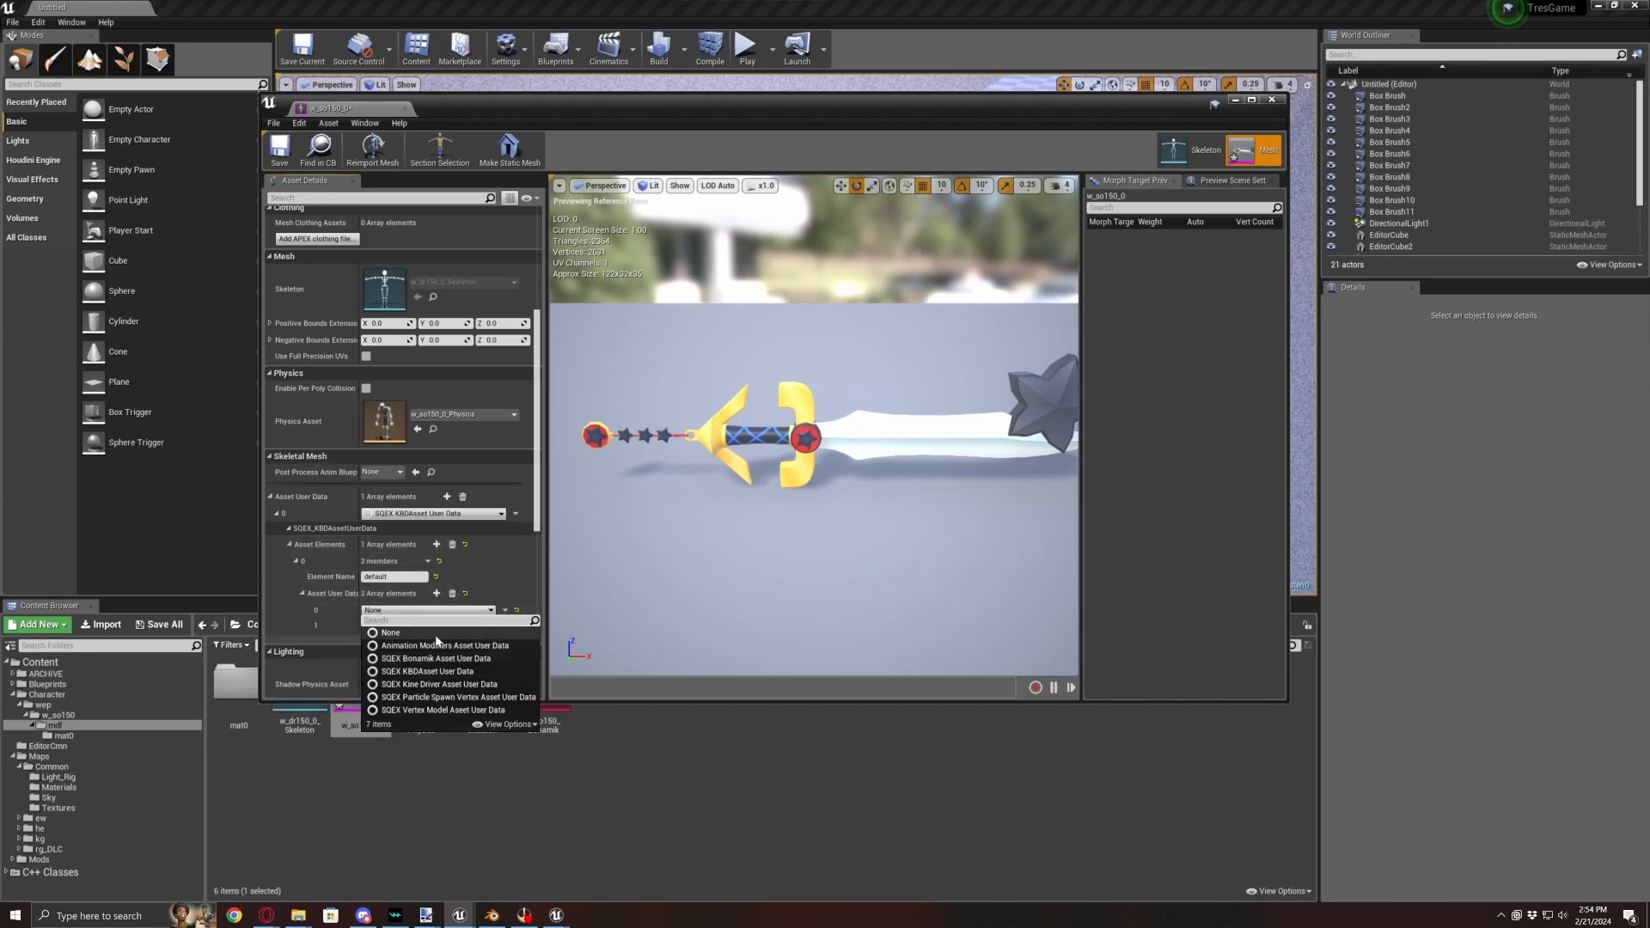
pyautogui.click(404, 653)
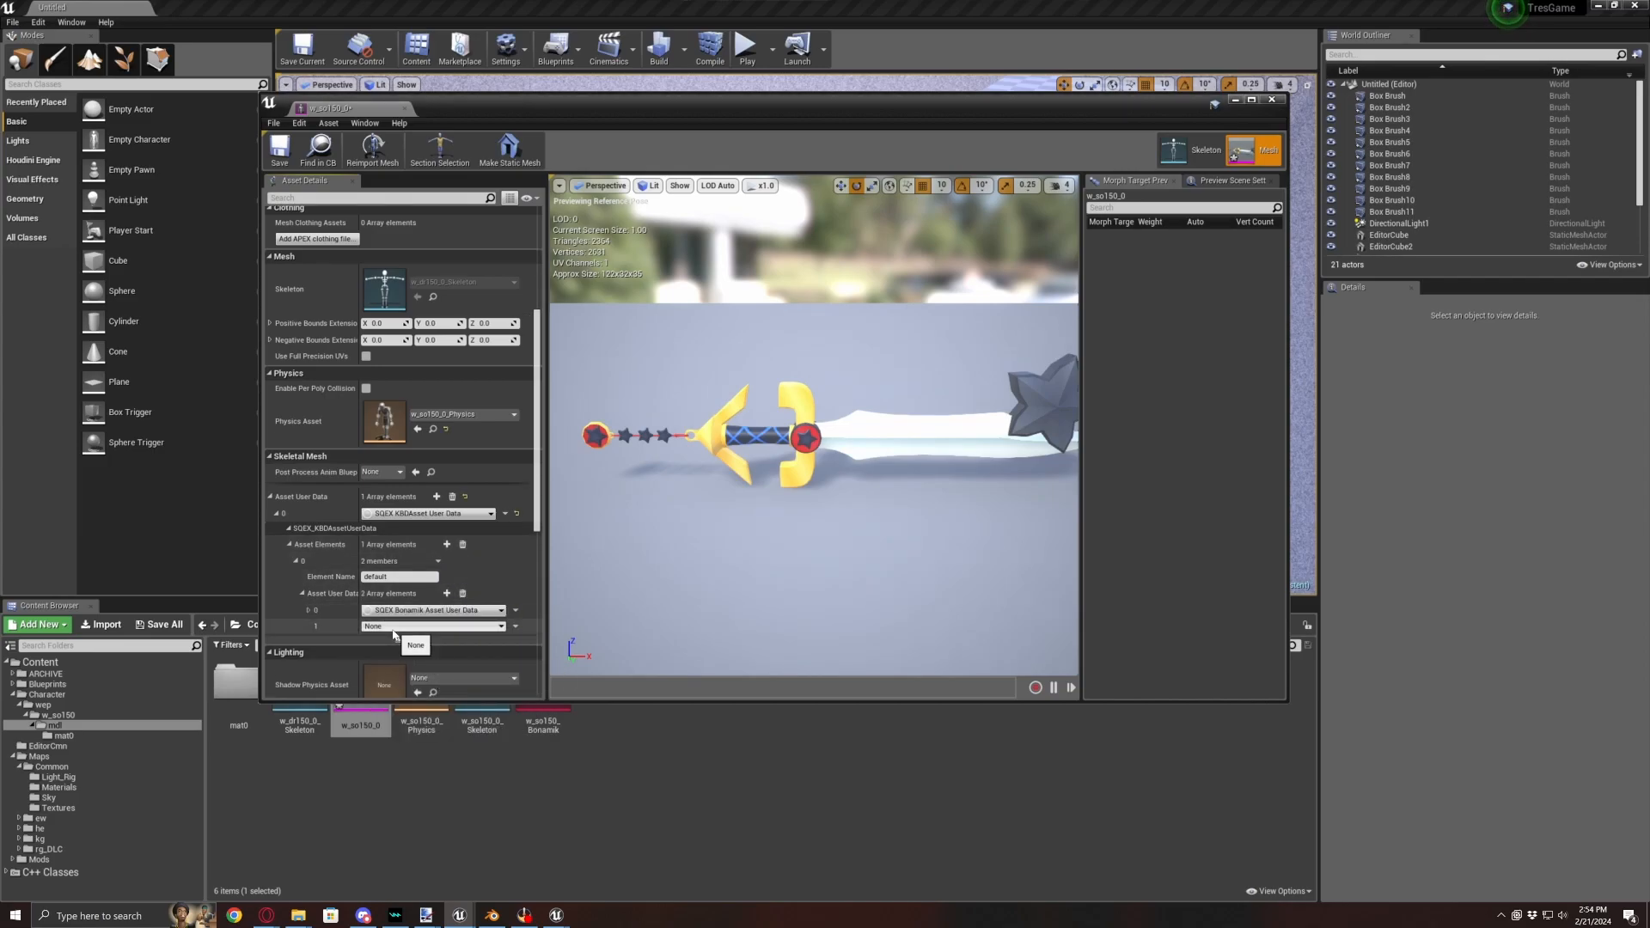
pyautogui.click(404, 626)
pyautogui.click(452, 715)
# - Add a Bonamik array element using the w_so150_Bonamik asset, save the skeletal mesh and close its editor
pyautogui.click(307, 610)
pyautogui.click(440, 643)
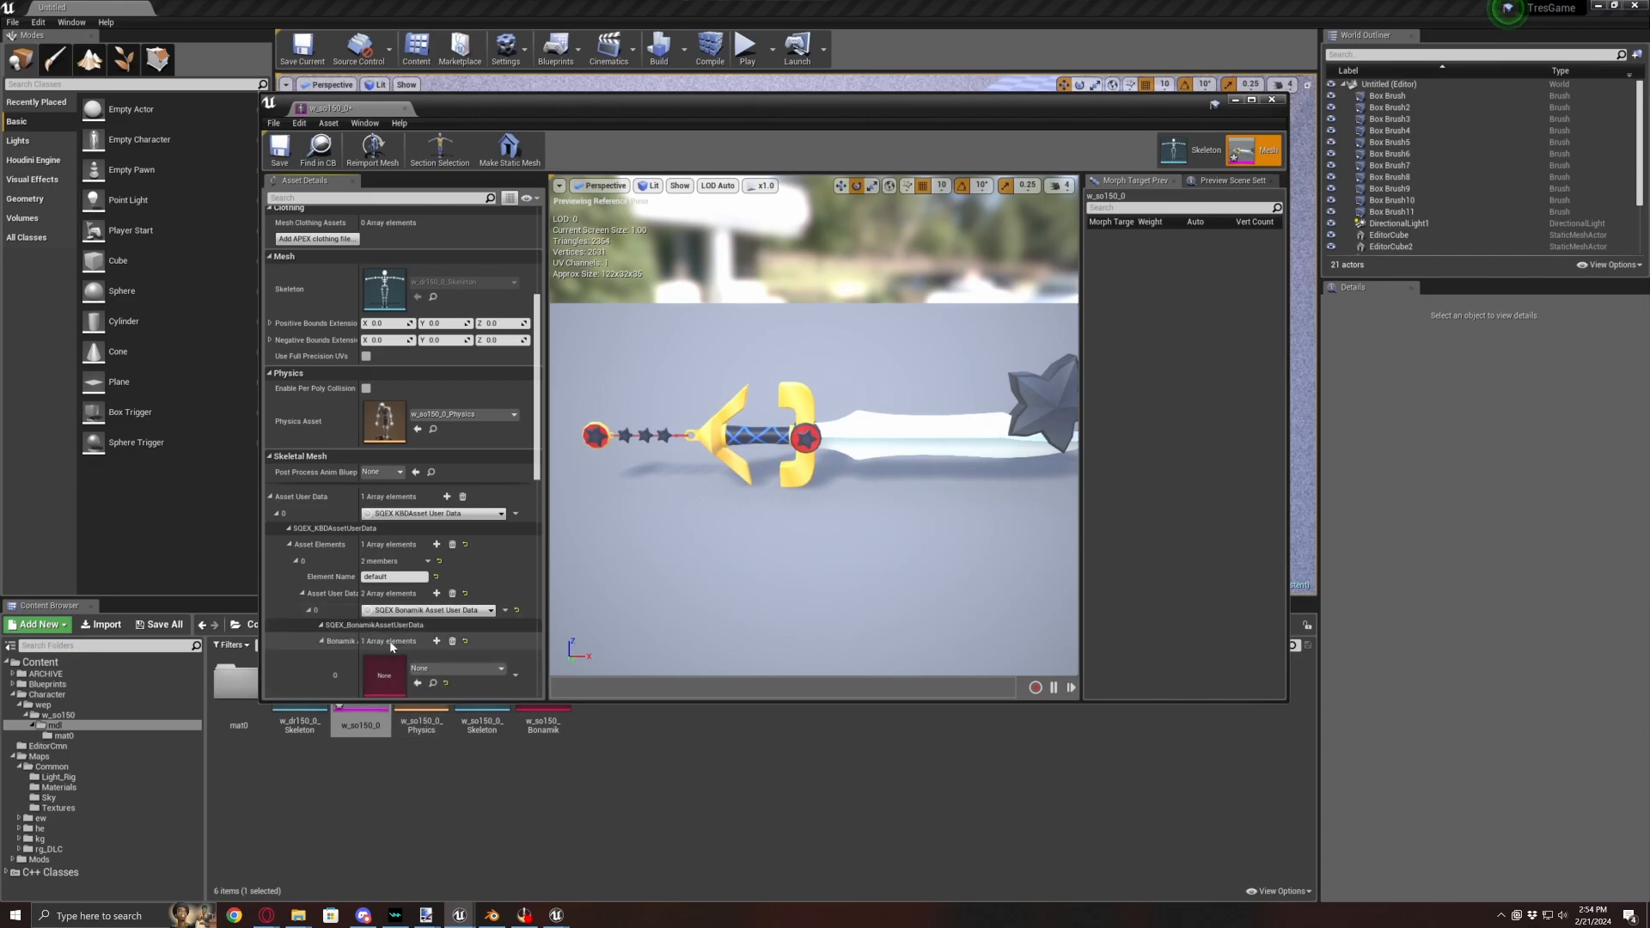
pyautogui.scroll(-2, 430, 655)
pyautogui.moveTo(554, 722); pyautogui.dragTo(406, 622)
pyautogui.click(279, 148)
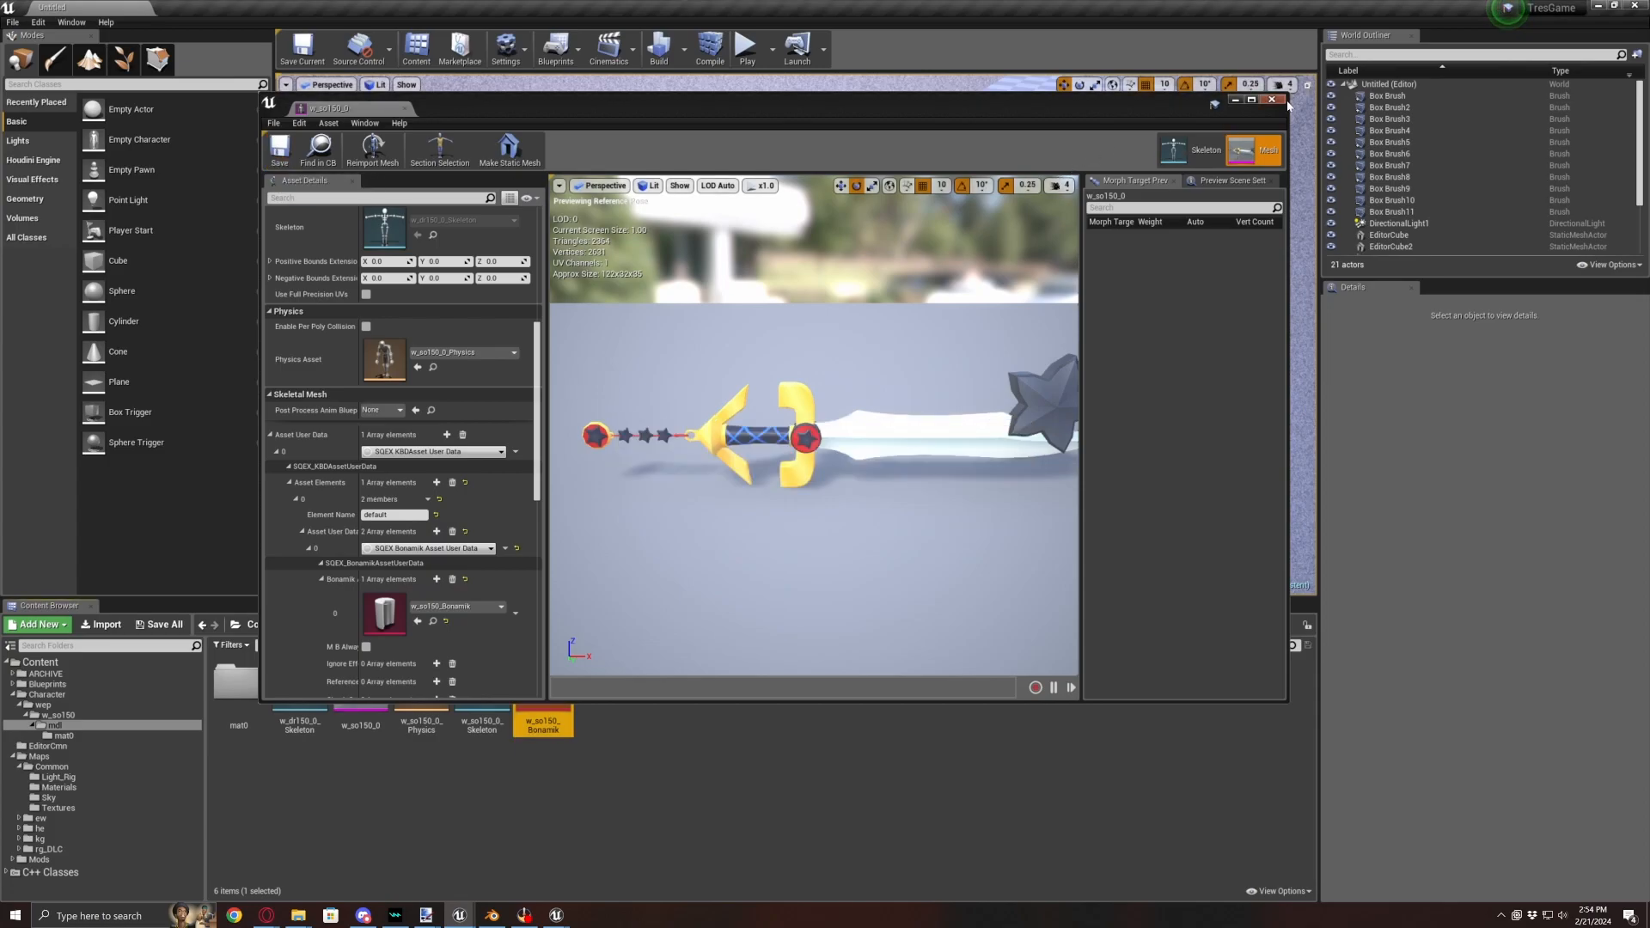
pyautogui.click(1273, 100)
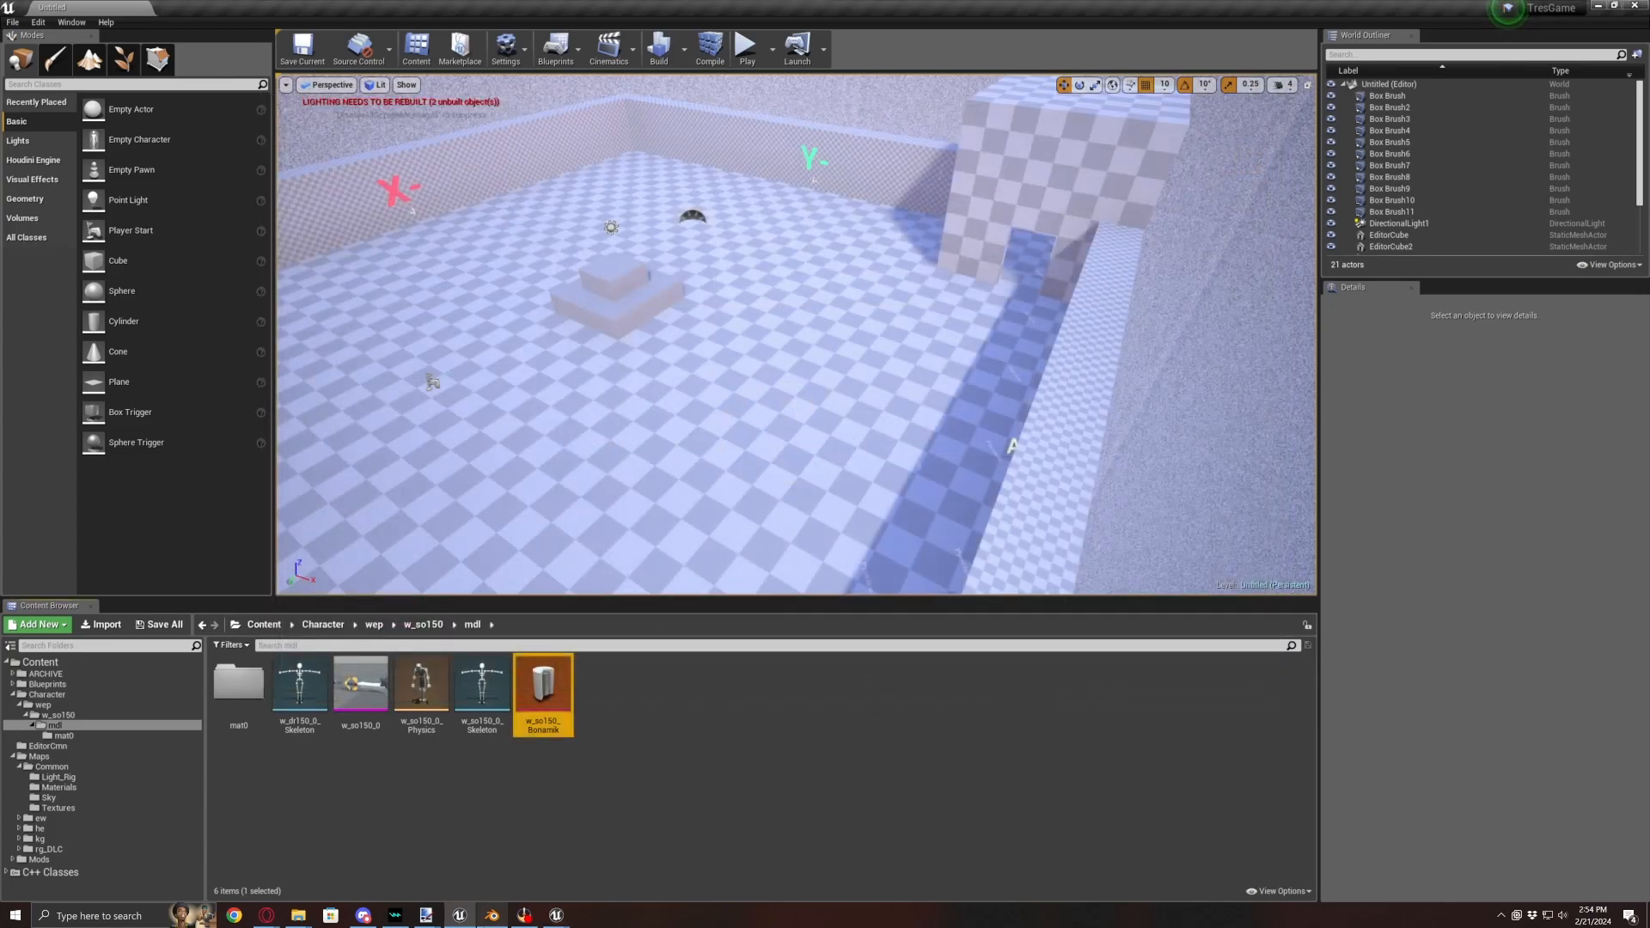
# - Switch to Blender, delete the w_so150_0 armature and turn off X-ray display
pyautogui.click(491, 915)
pyautogui.press('Delete')
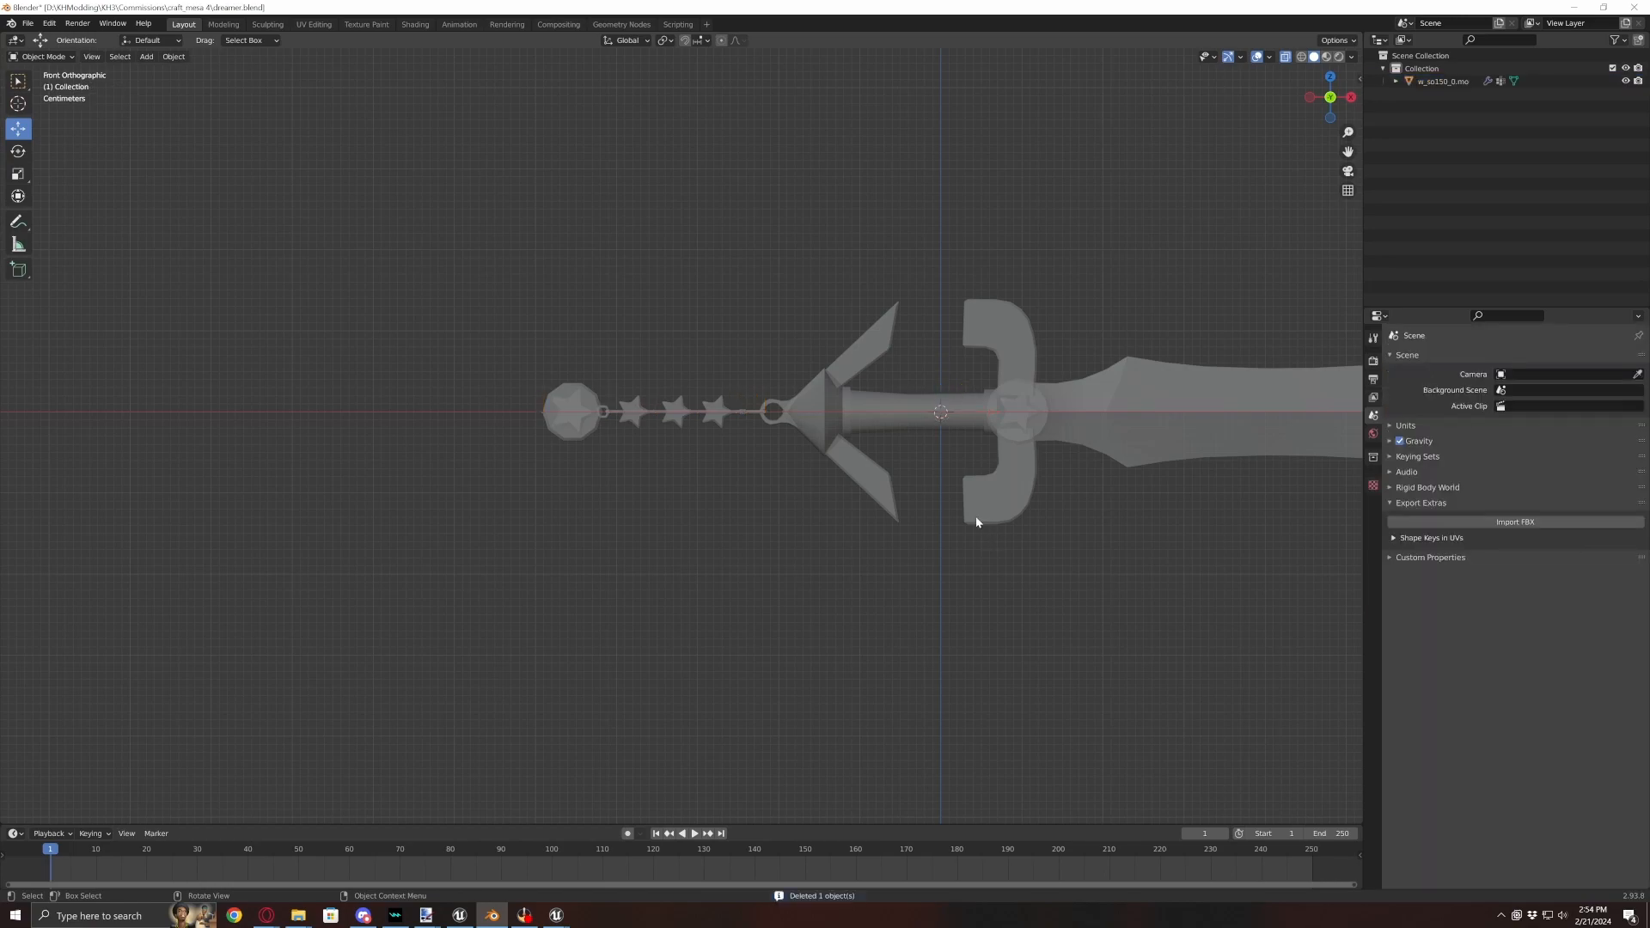
pyautogui.moveTo(979, 516); pyautogui.dragTo(991, 551, button='middle')
pyautogui.click(1286, 57)
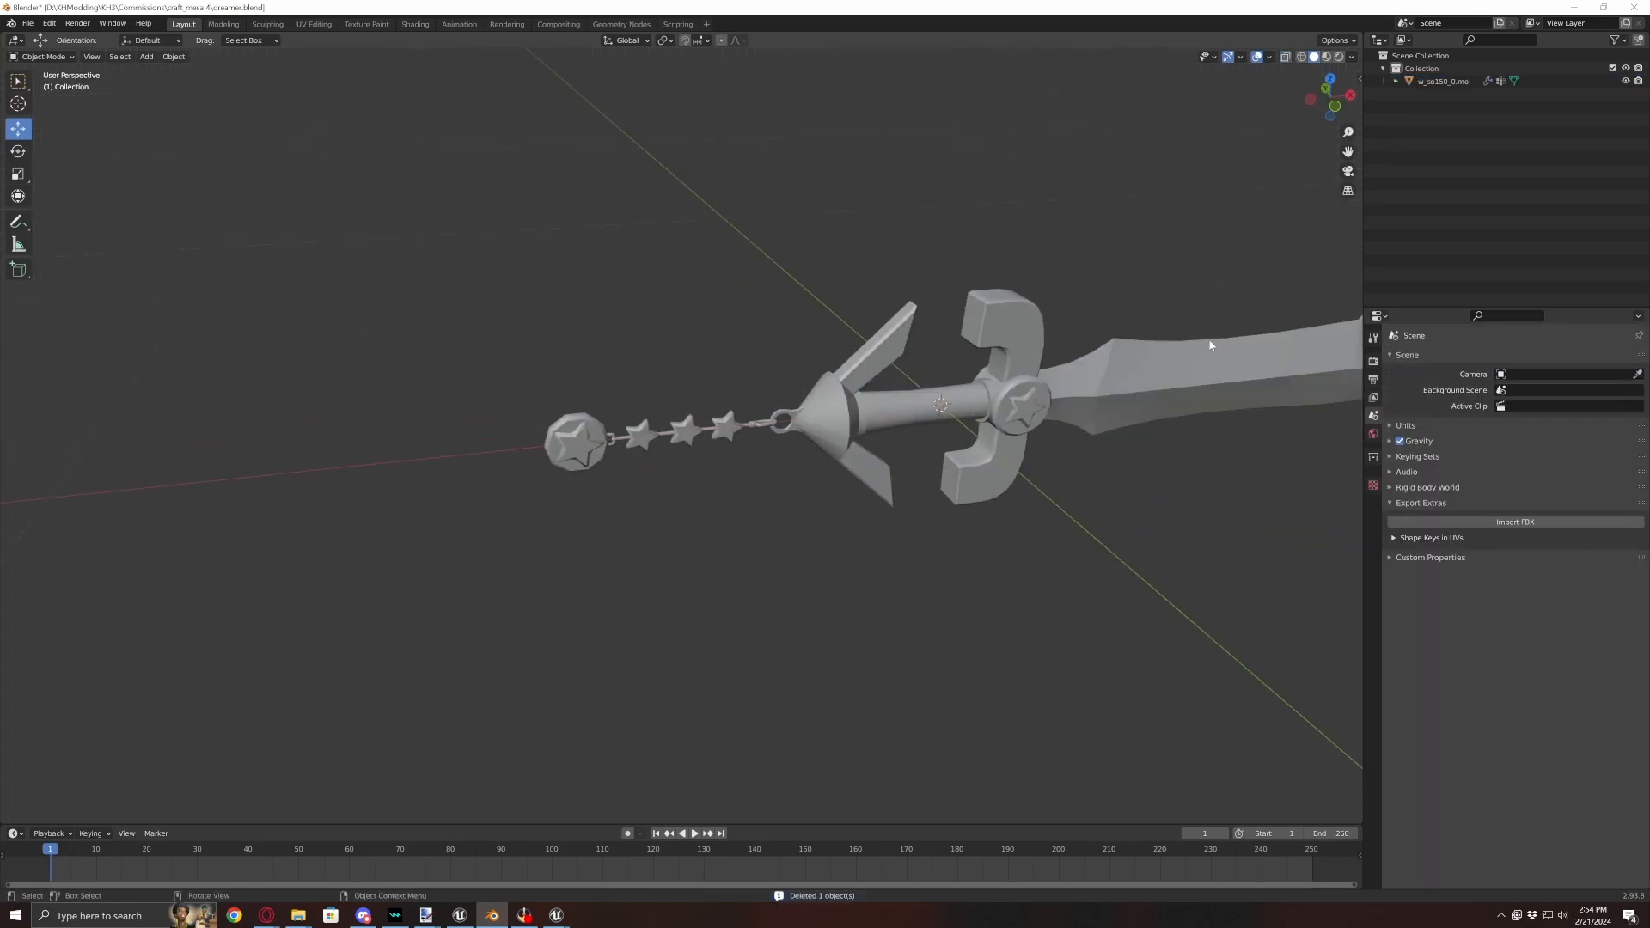
# - Delete all keyblade geometry outside the wep vertex group, removing the chain from the mesh, and return to Object Mode
pyautogui.keyDown('shift'); pyautogui.moveTo(1222, 340); pyautogui.dragTo(1021, 383, button='middle'); pyautogui.keyUp('shift')
pyautogui.click(1020, 384)
pyautogui.press('Tab')
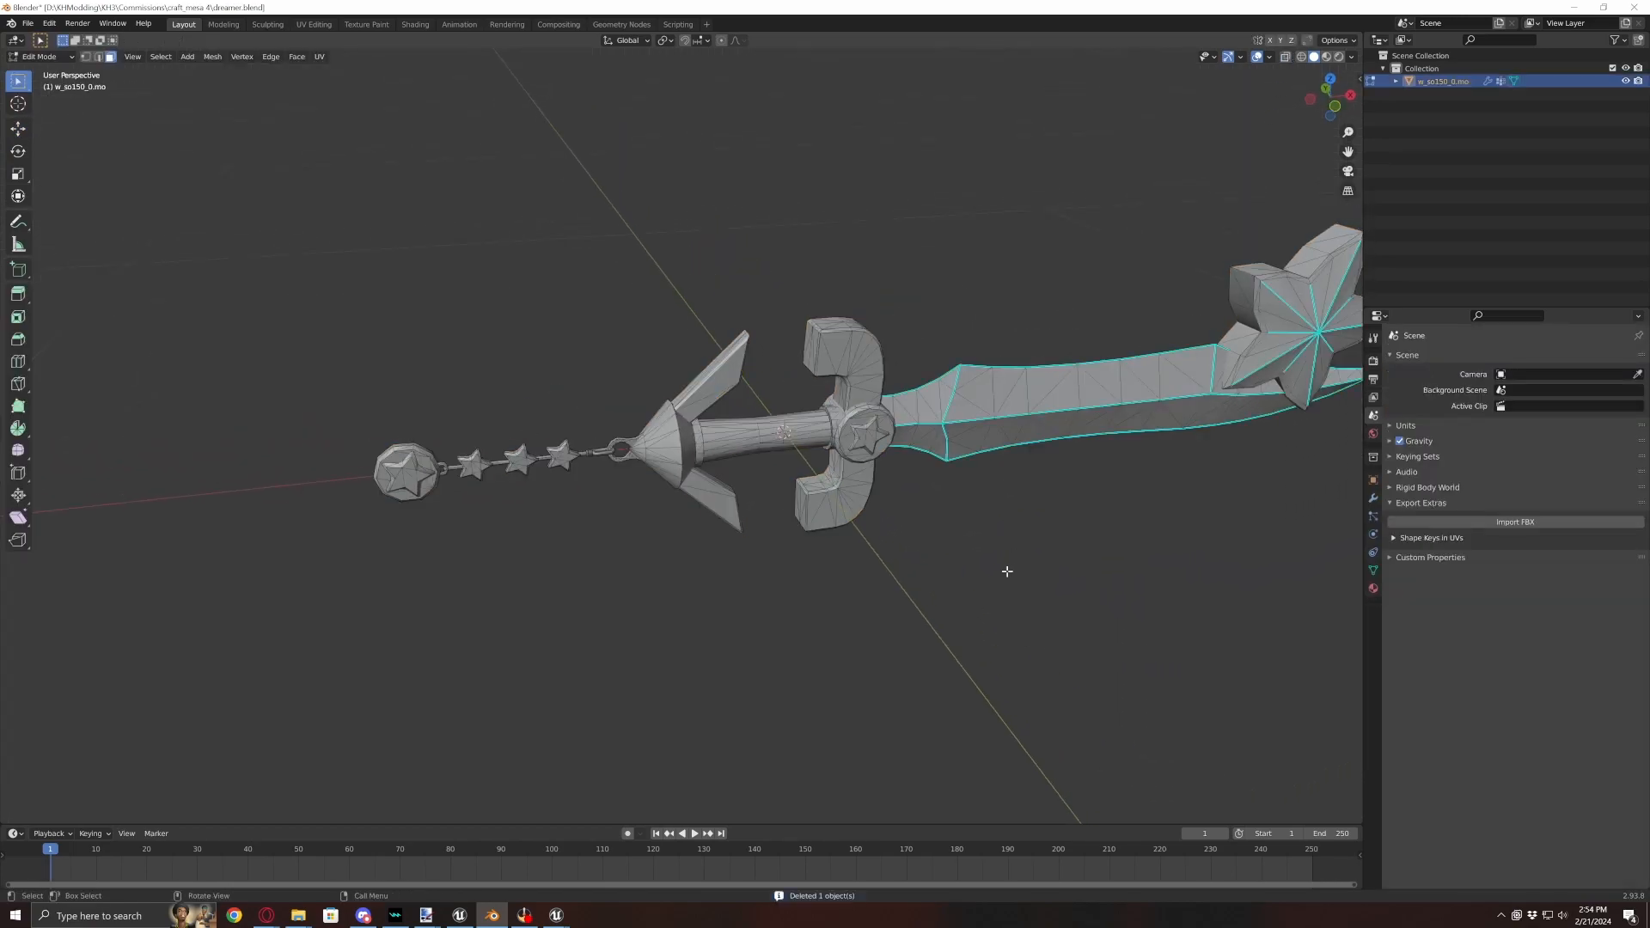
pyautogui.click(1374, 570)
pyautogui.click(1479, 413)
pyautogui.click(1496, 401)
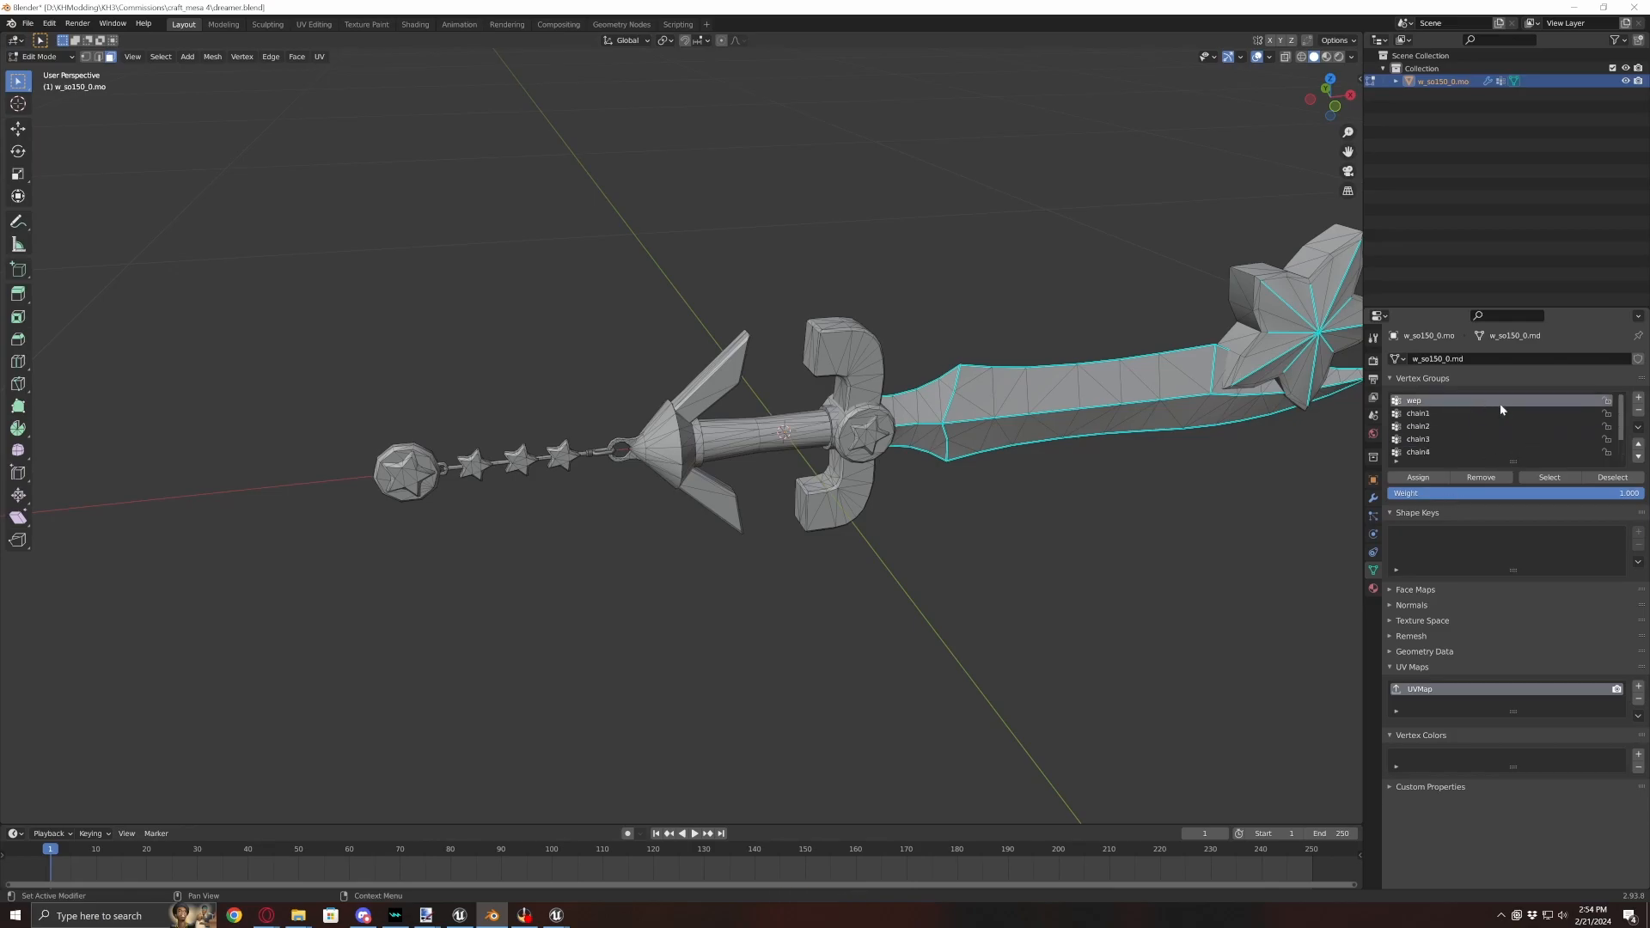
pyautogui.click(1549, 477)
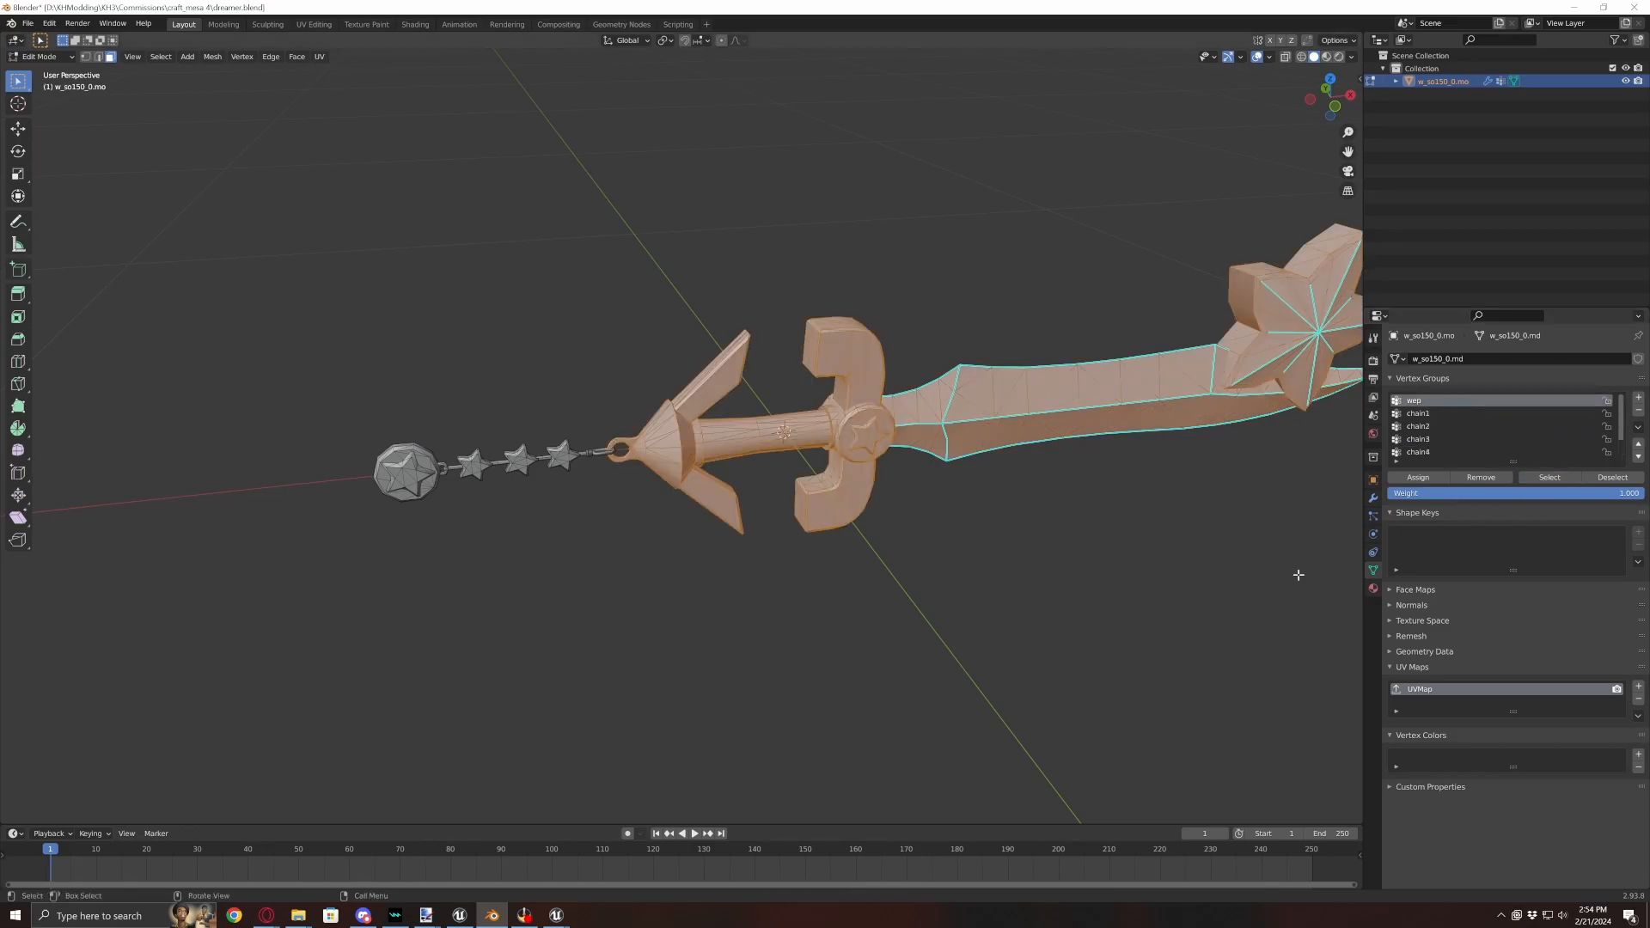
pyautogui.hotkey('ctrl', 'i')
pyautogui.press('x')
pyautogui.click(984, 625)
pyautogui.moveTo(508, 574); pyautogui.dragTo(567, 537, button='middle')
pyautogui.press('Tab')
pyautogui.moveTo(482, 597); pyautogui.dragTo(758, 449, button='middle')
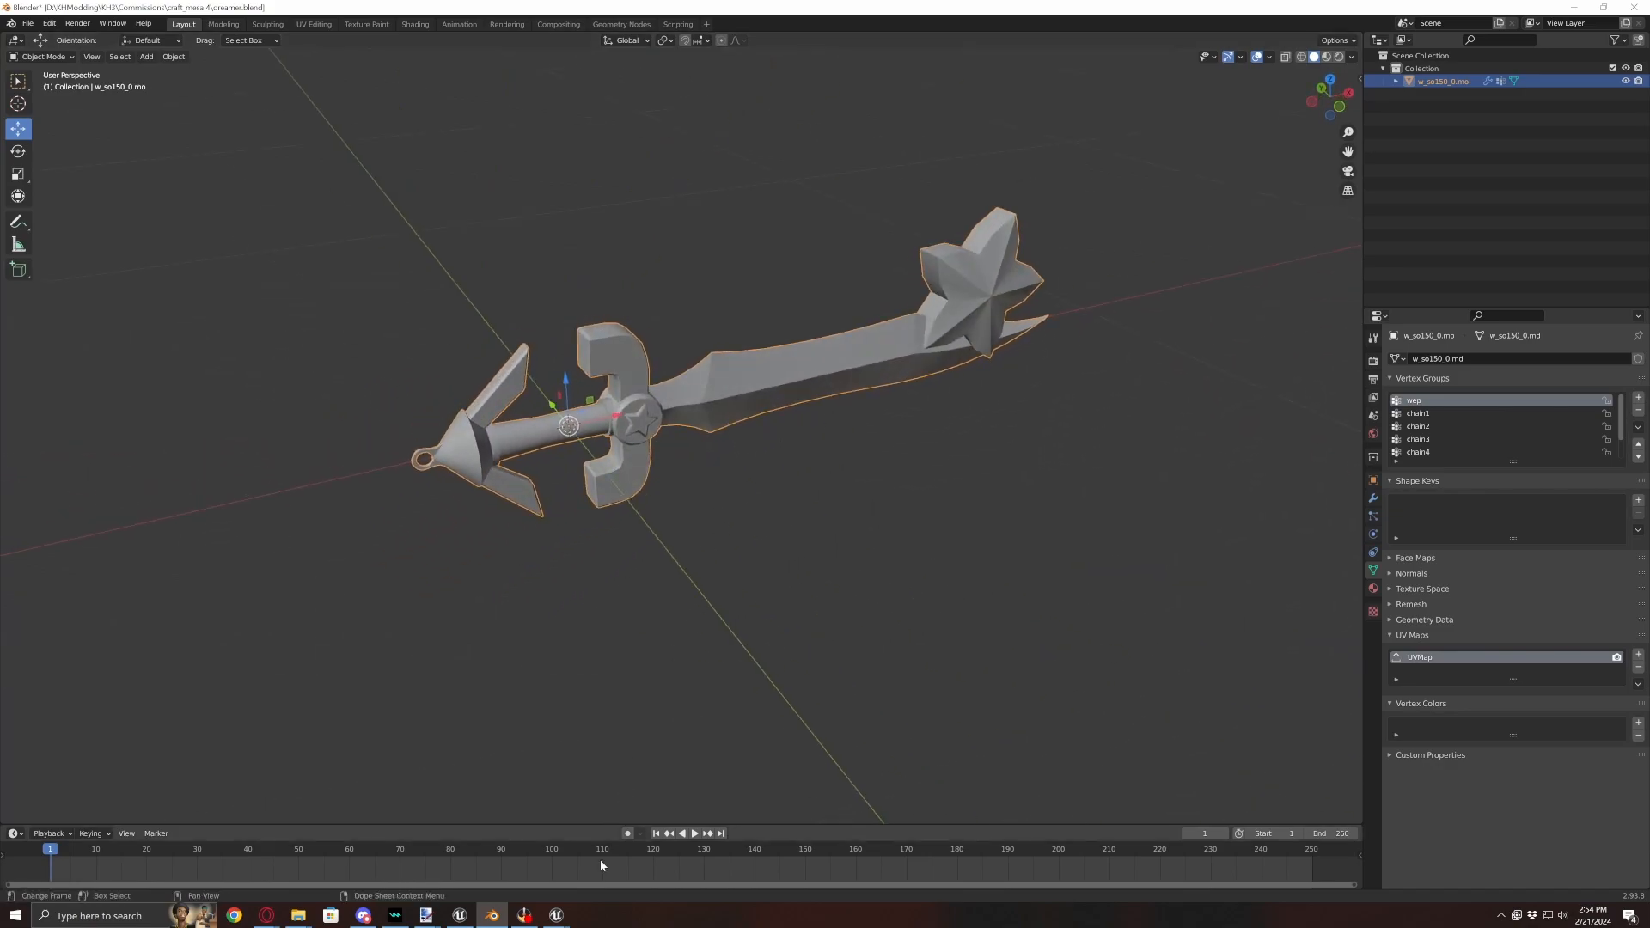
# - Switch to UE Viewer, open tmd_w_so150_0.uasset from Effects/wep/w_so150/mdl and compare its orientation with the Blender keyblade
pyautogui.click(623, 879)
pyautogui.scroll(-15, 679, 515)
pyautogui.scroll(-15, 683, 557)
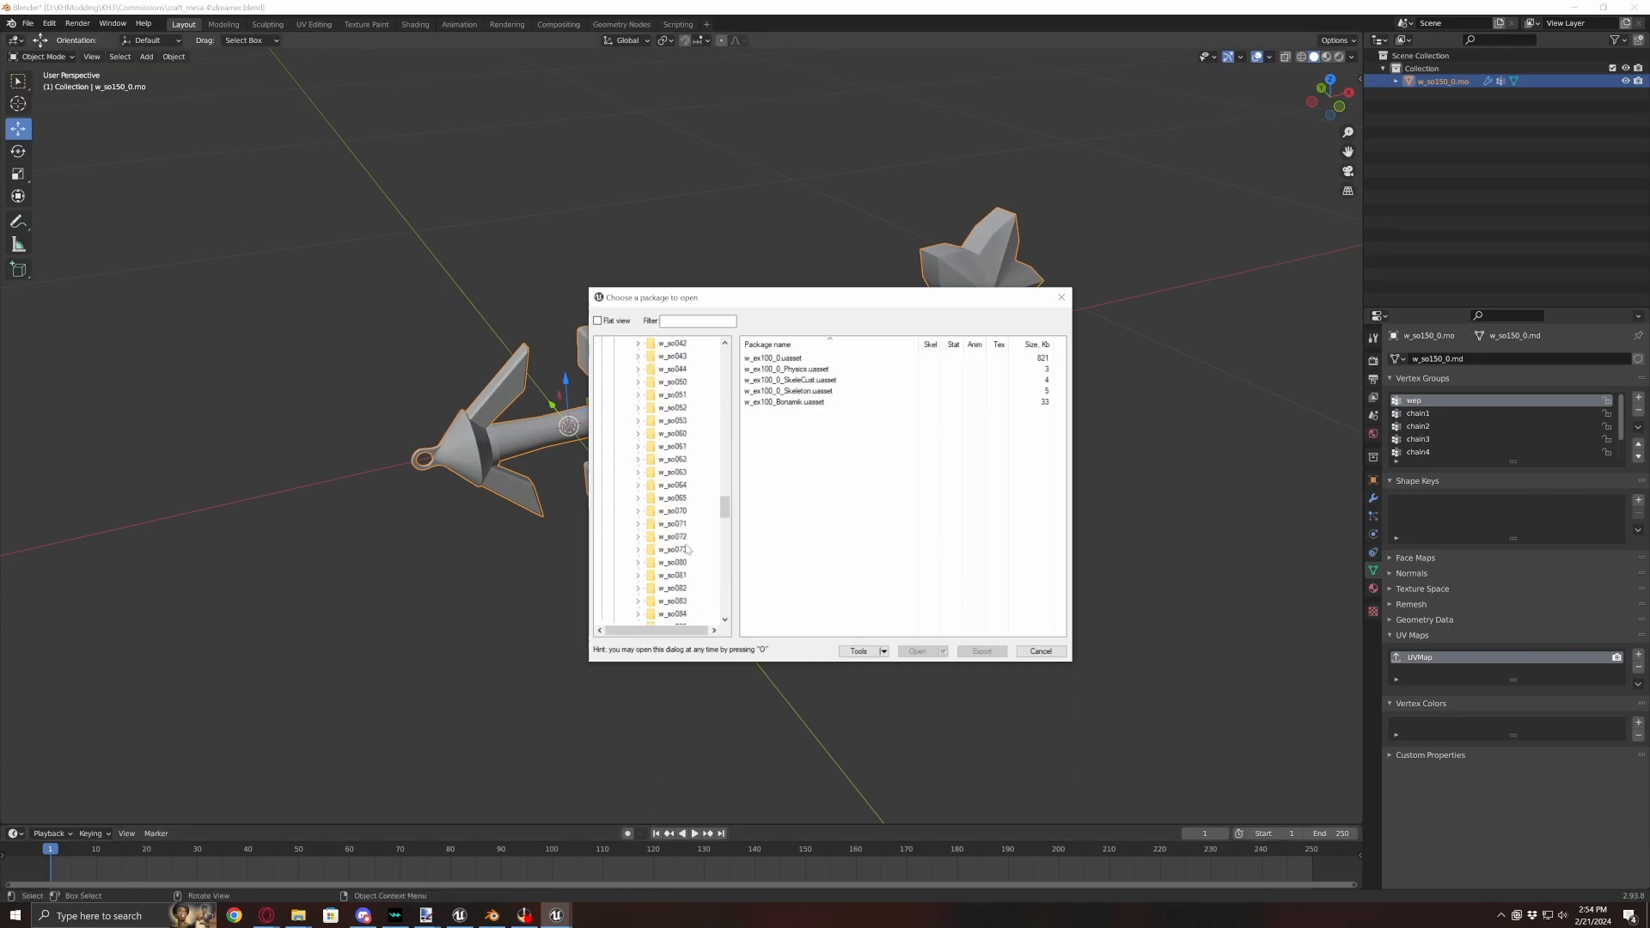
pyautogui.scroll(-1, 677, 564)
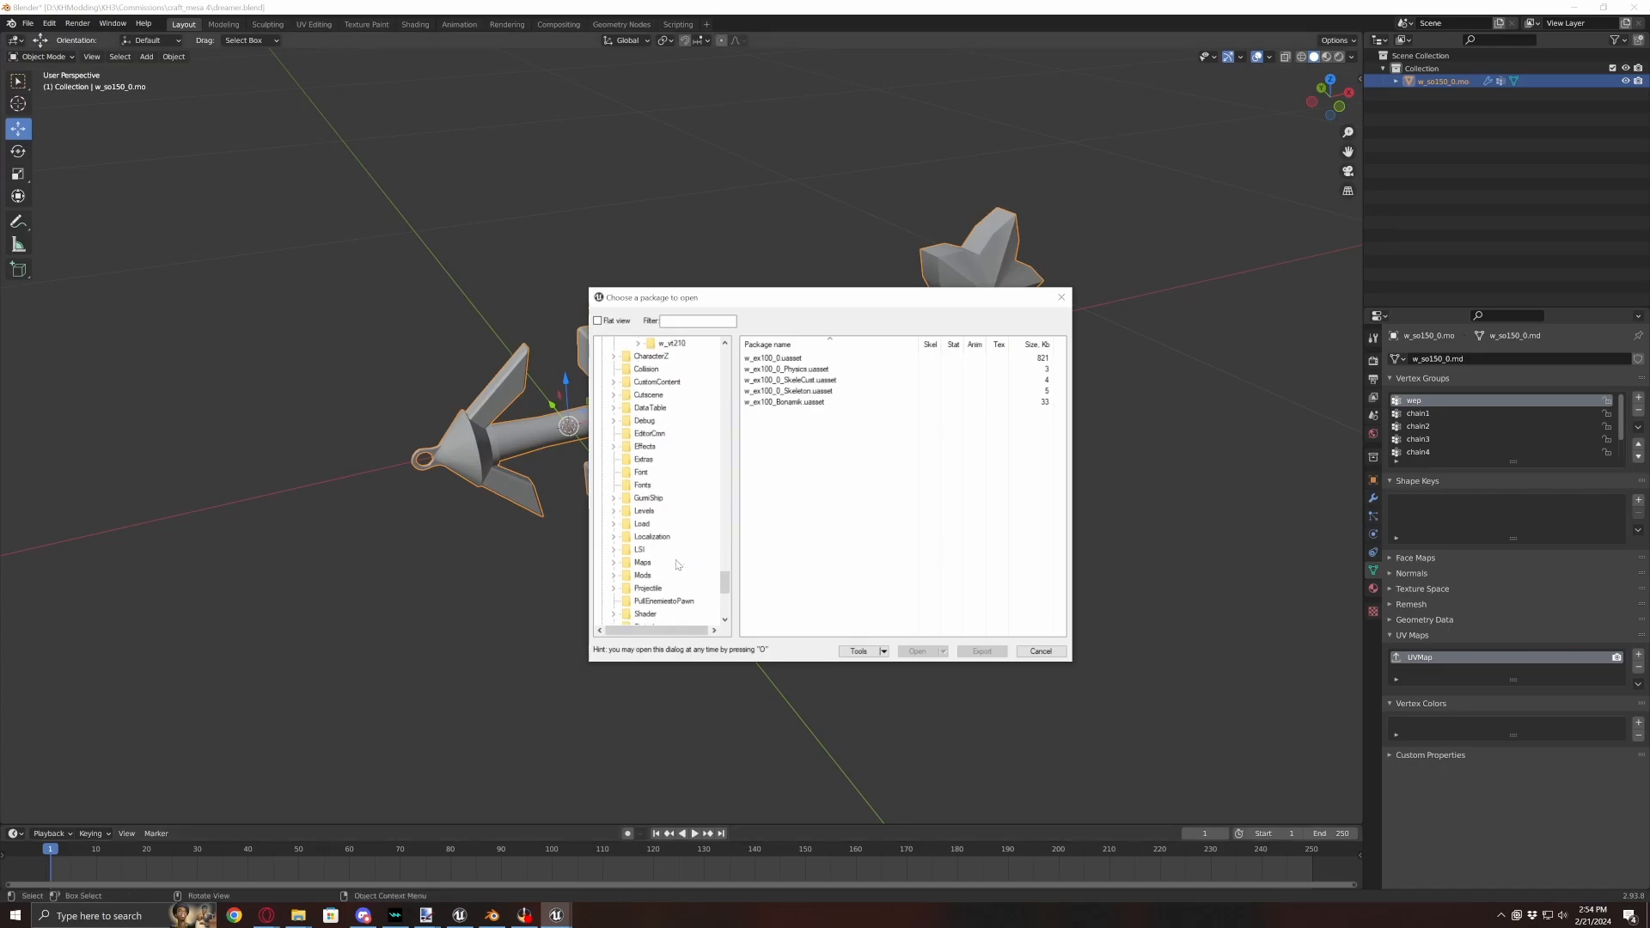
pyautogui.scroll(10, 619, 447)
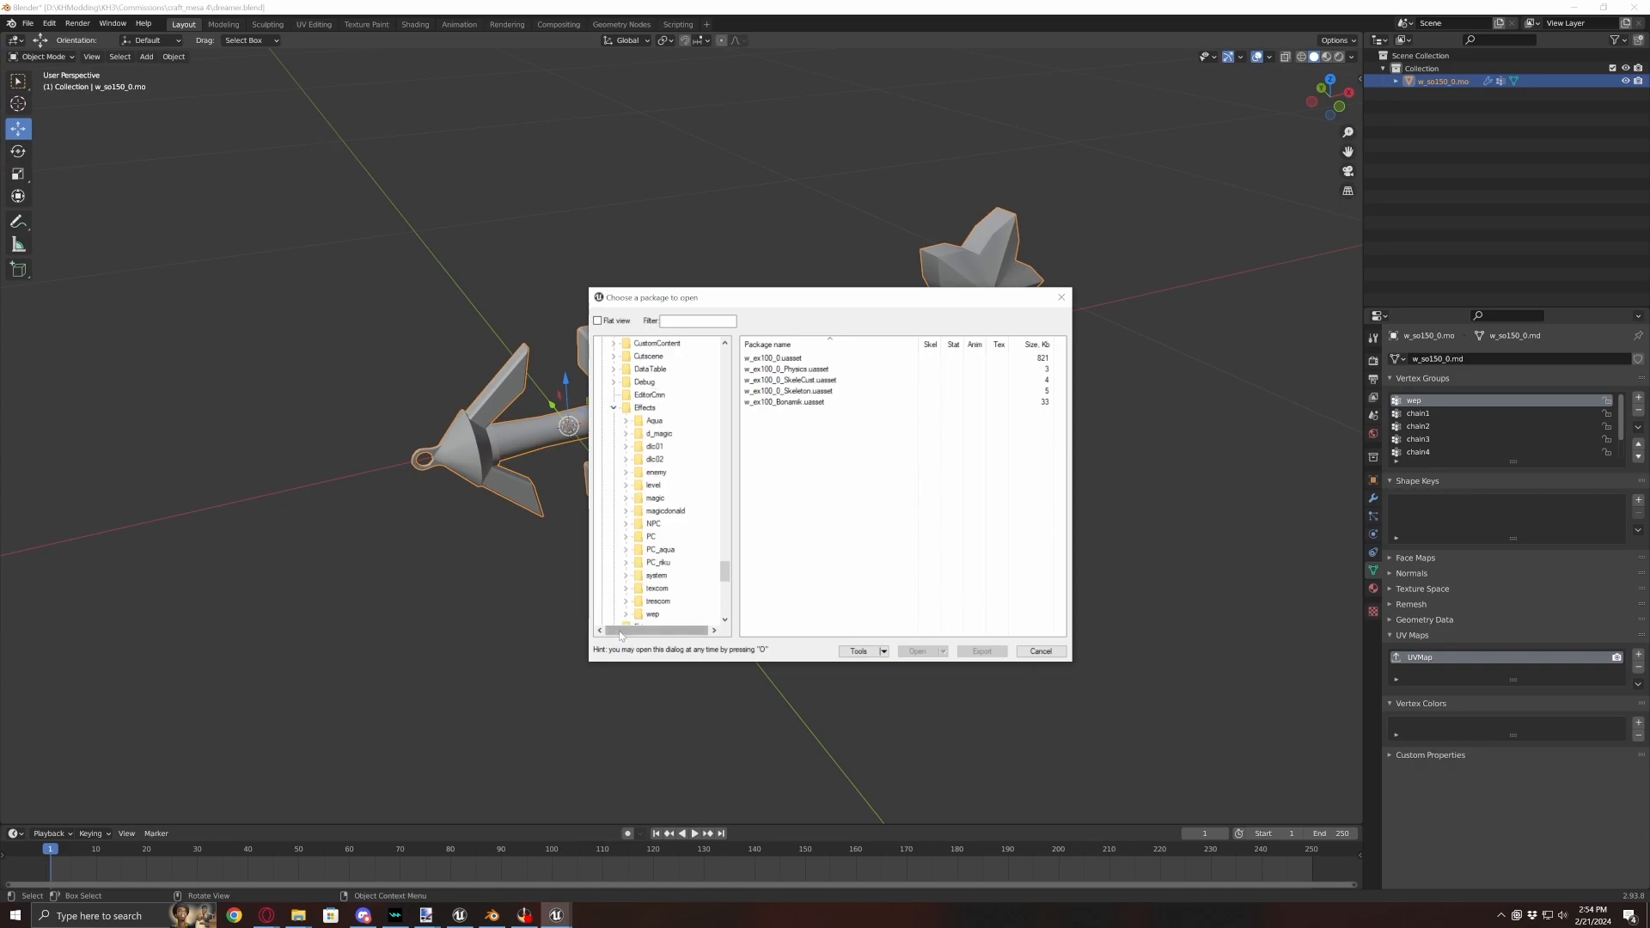
pyautogui.scroll(-9, 671, 557)
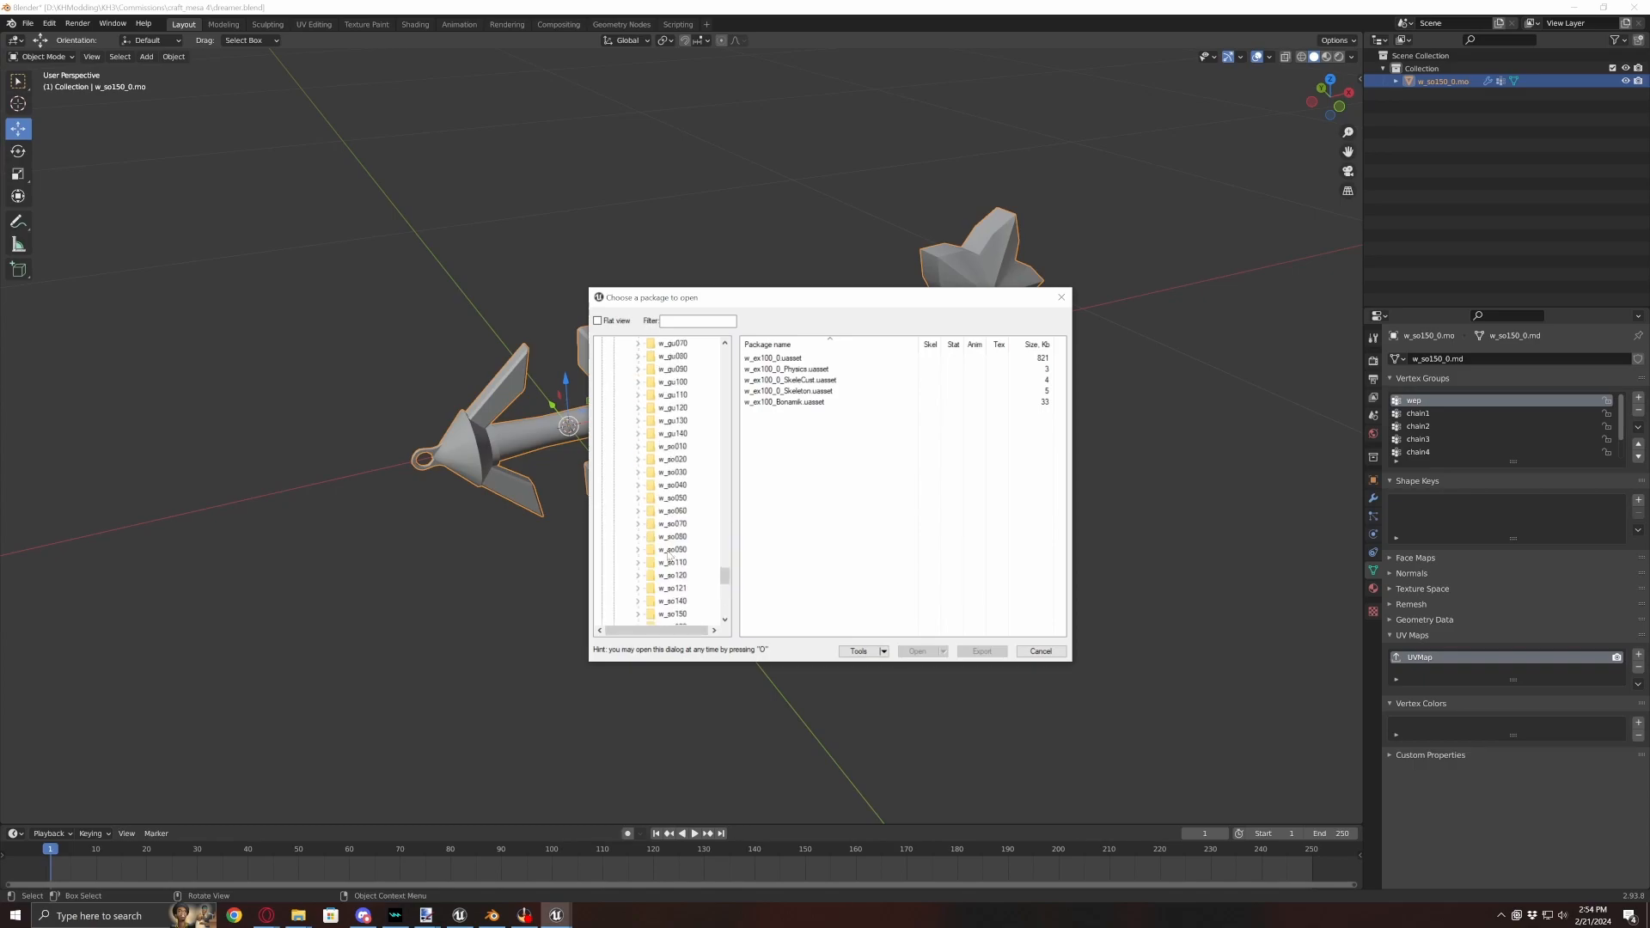
pyautogui.click(638, 537)
pyautogui.scroll(-2, 682, 581)
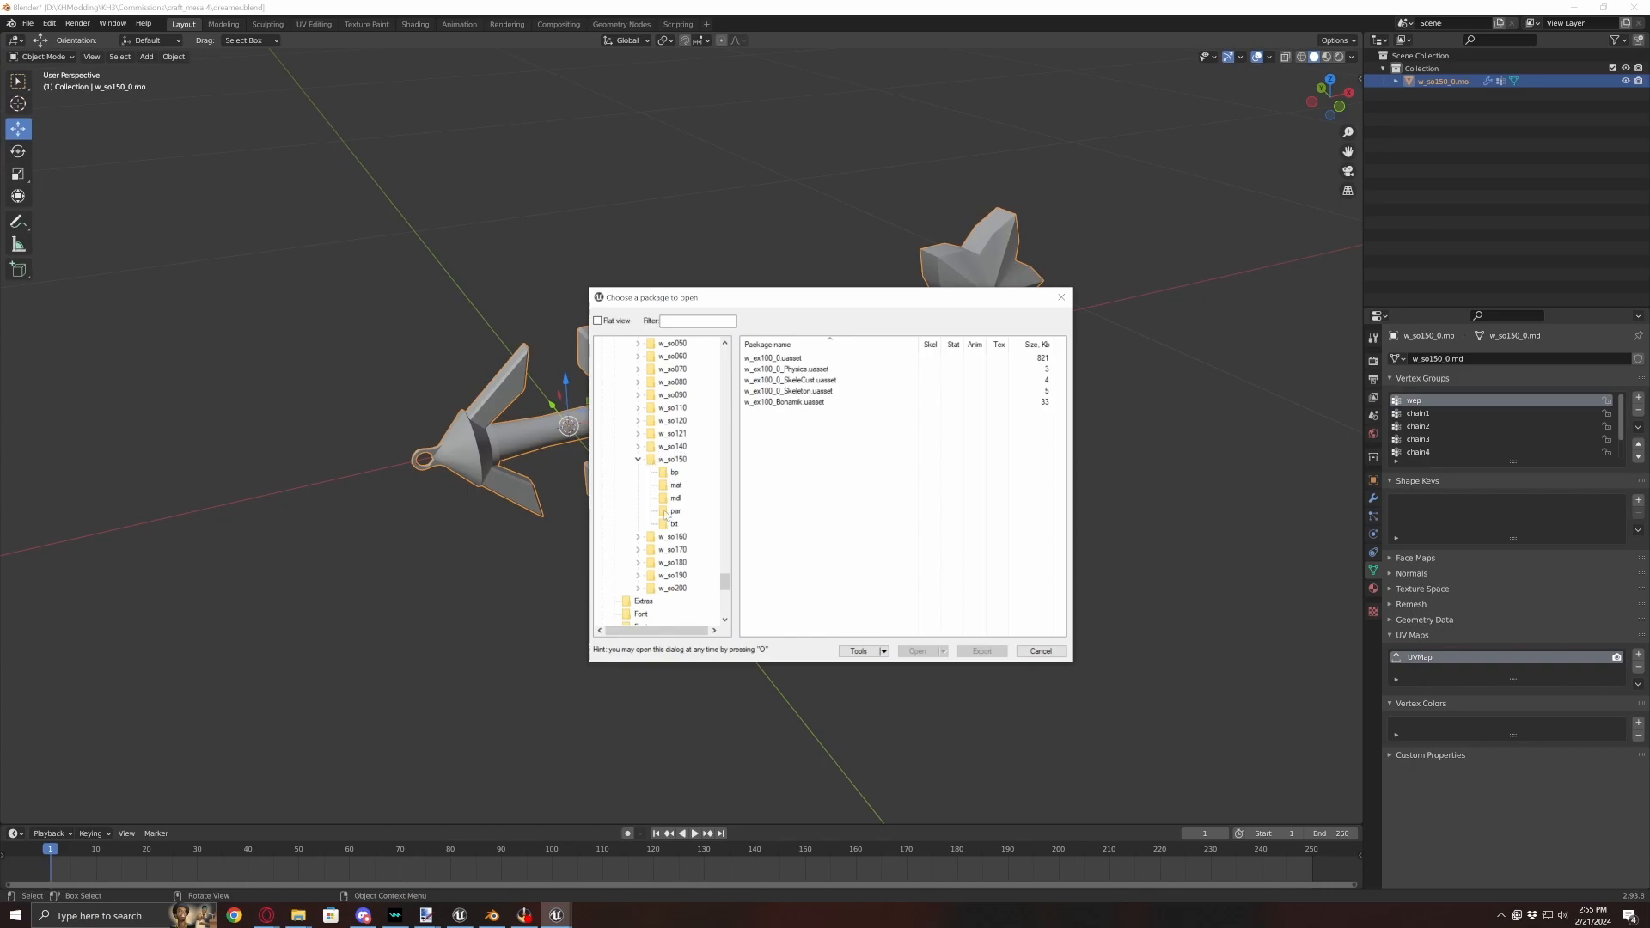
pyautogui.click(672, 498)
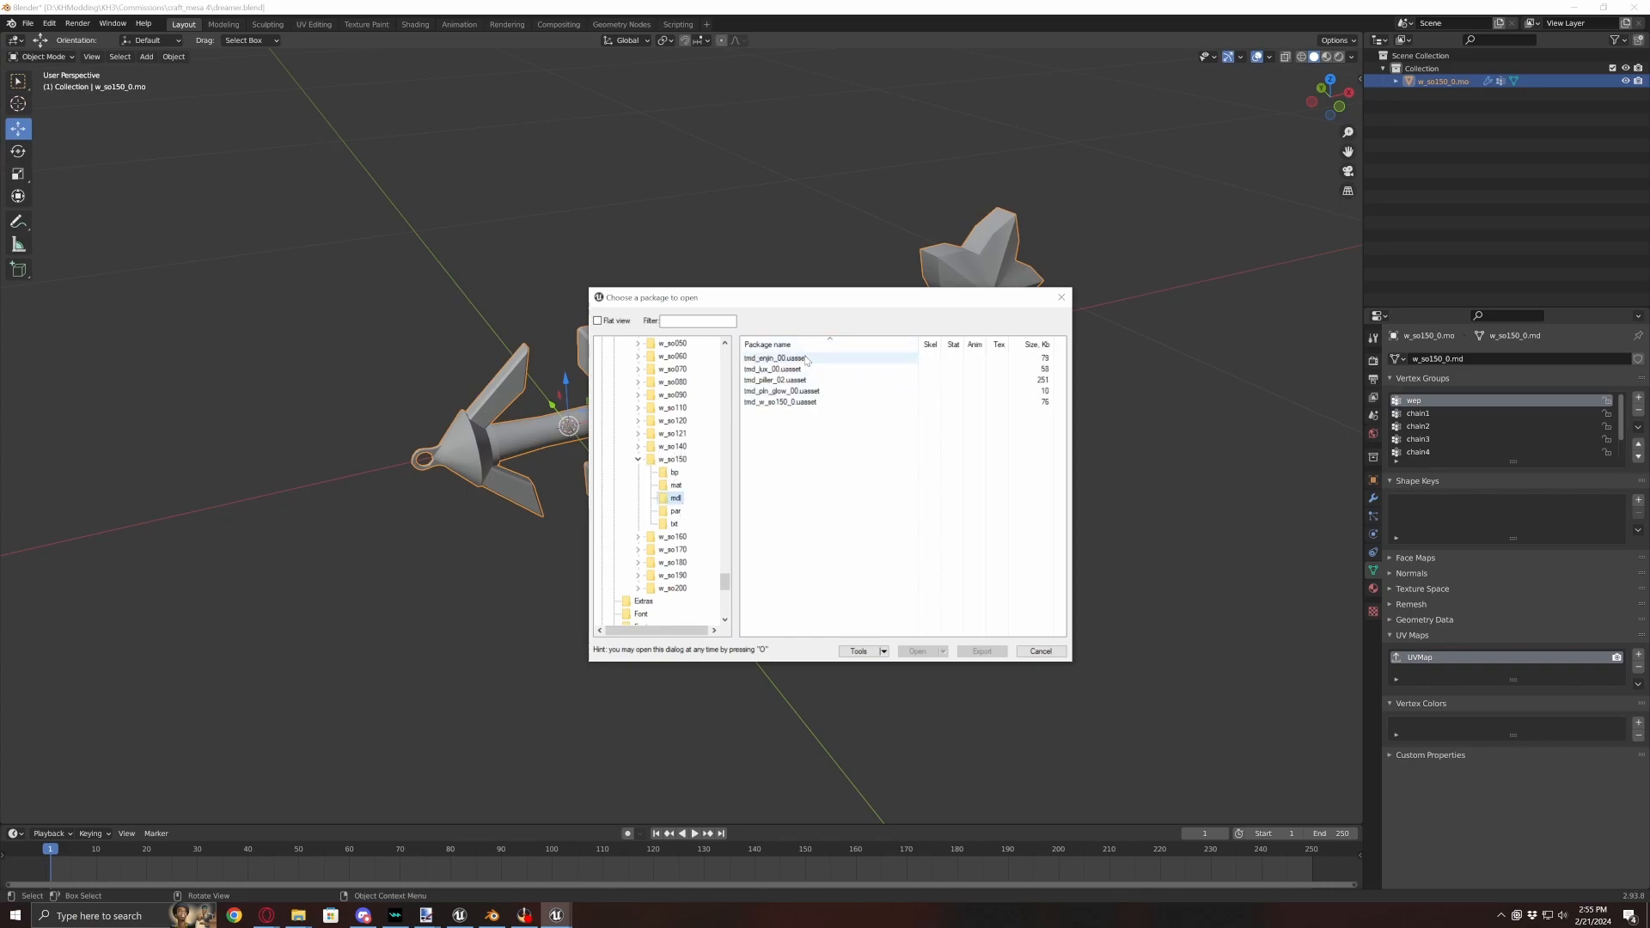
pyautogui.click(782, 392)
pyautogui.doubleClick(781, 402)
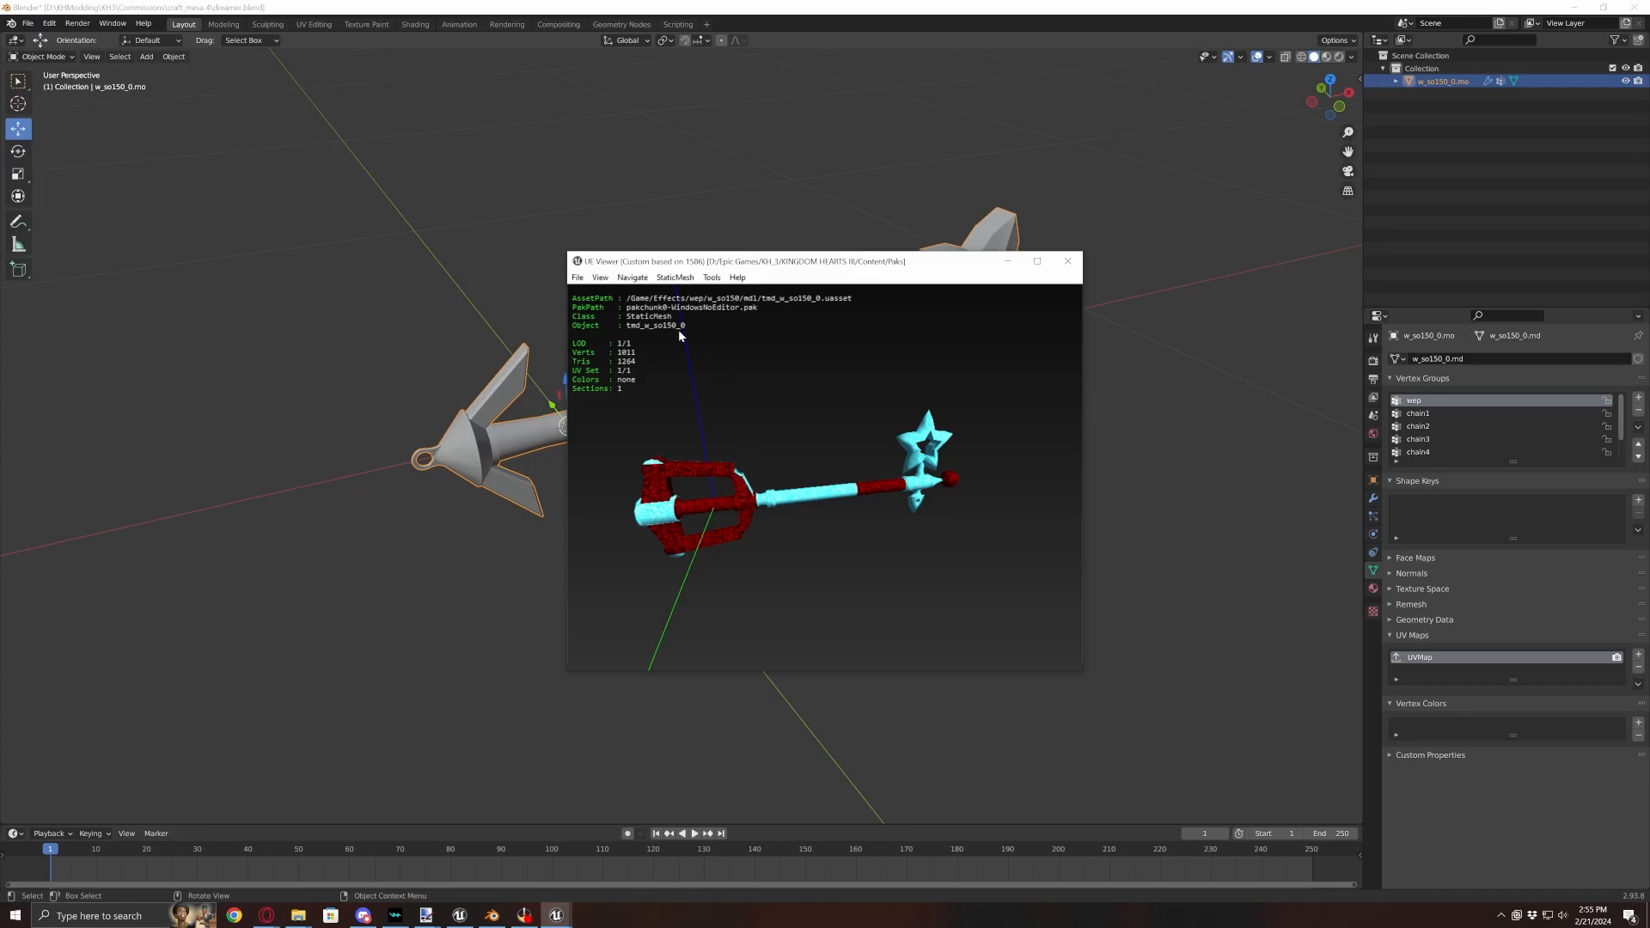
pyautogui.click(125, 7)
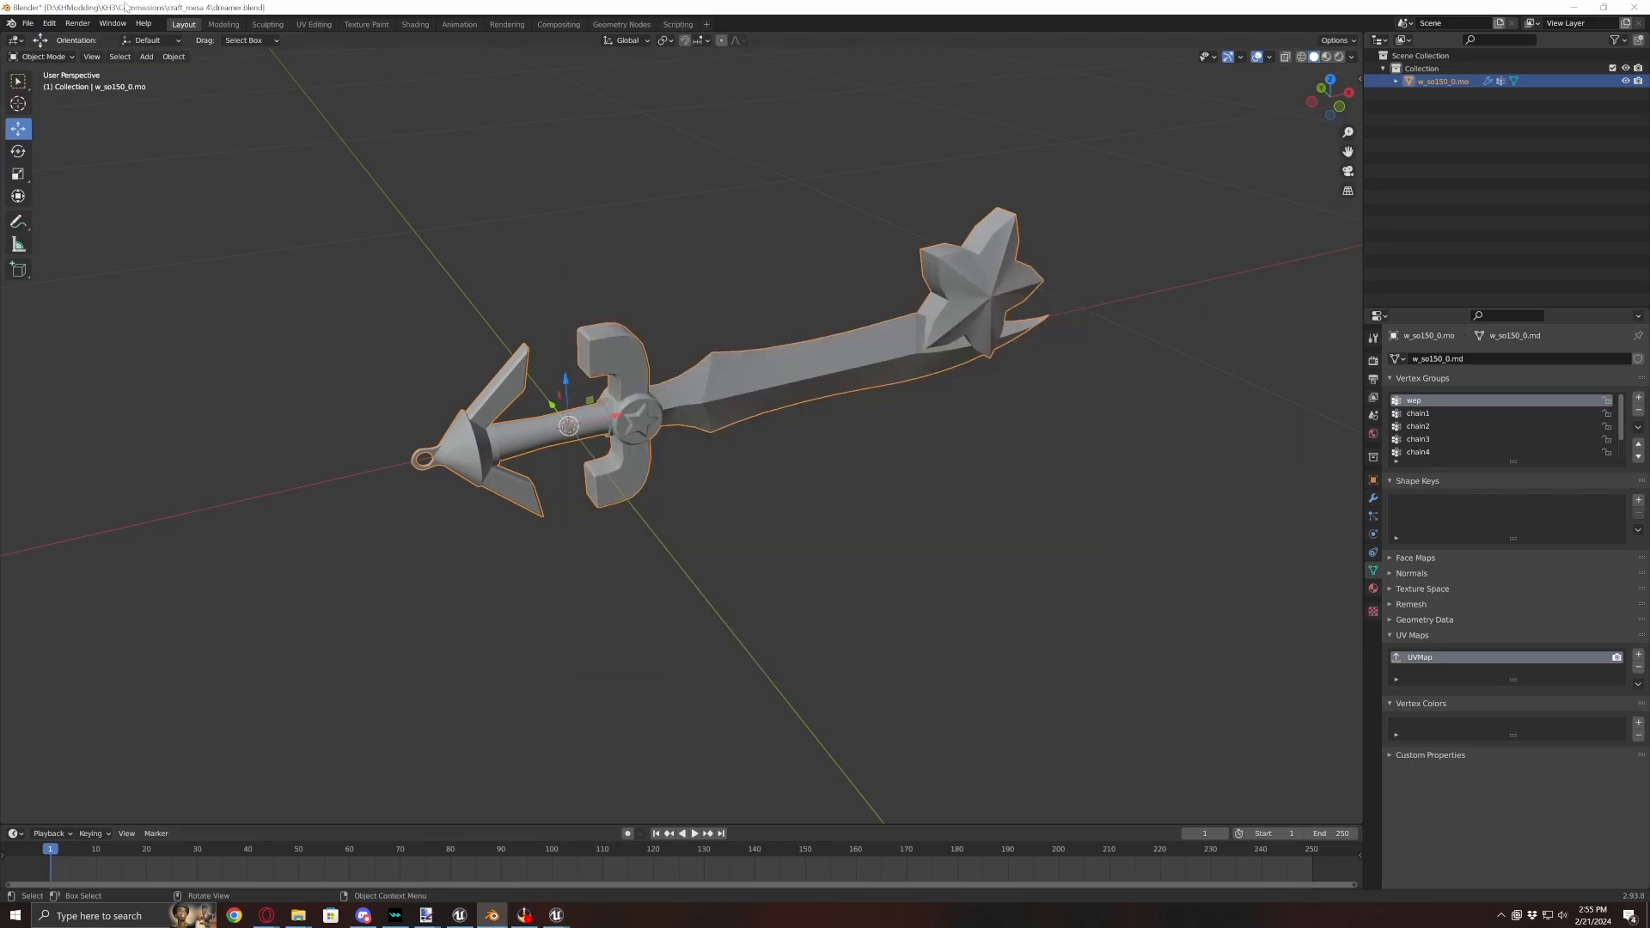
pyautogui.moveTo(810, 527); pyautogui.dragTo(850, 540, button='middle')
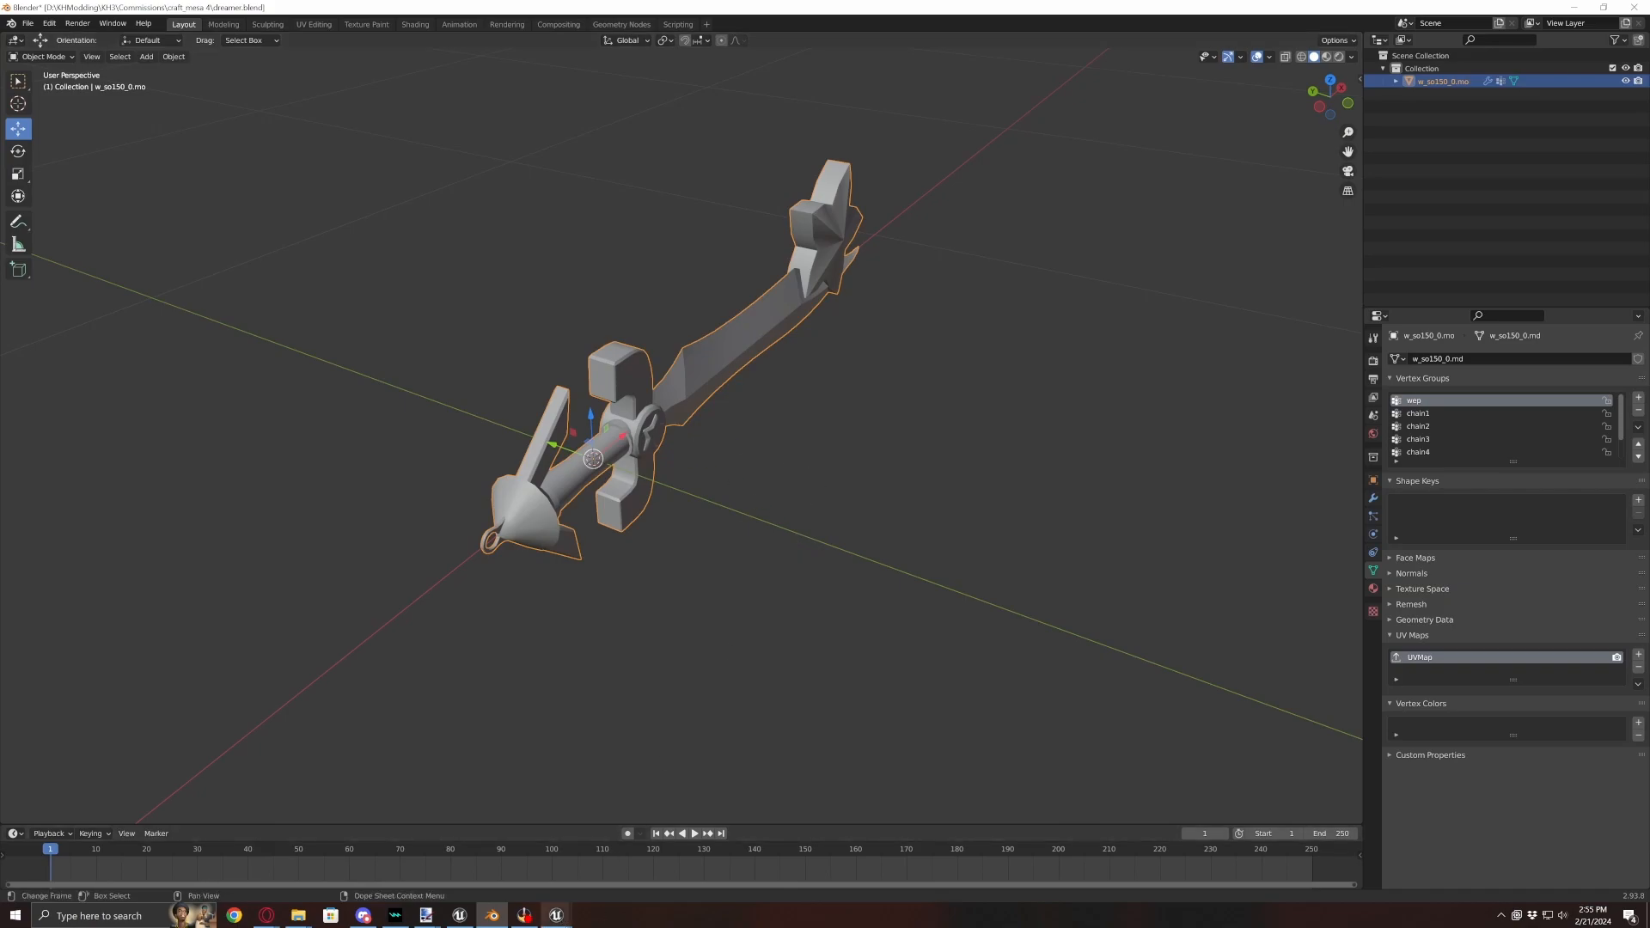
# - Return to UE Viewer and open the smd_w_so050_00 mesh from the w_so050 weapon effects' mdl folder
pyautogui.click(658, 882)
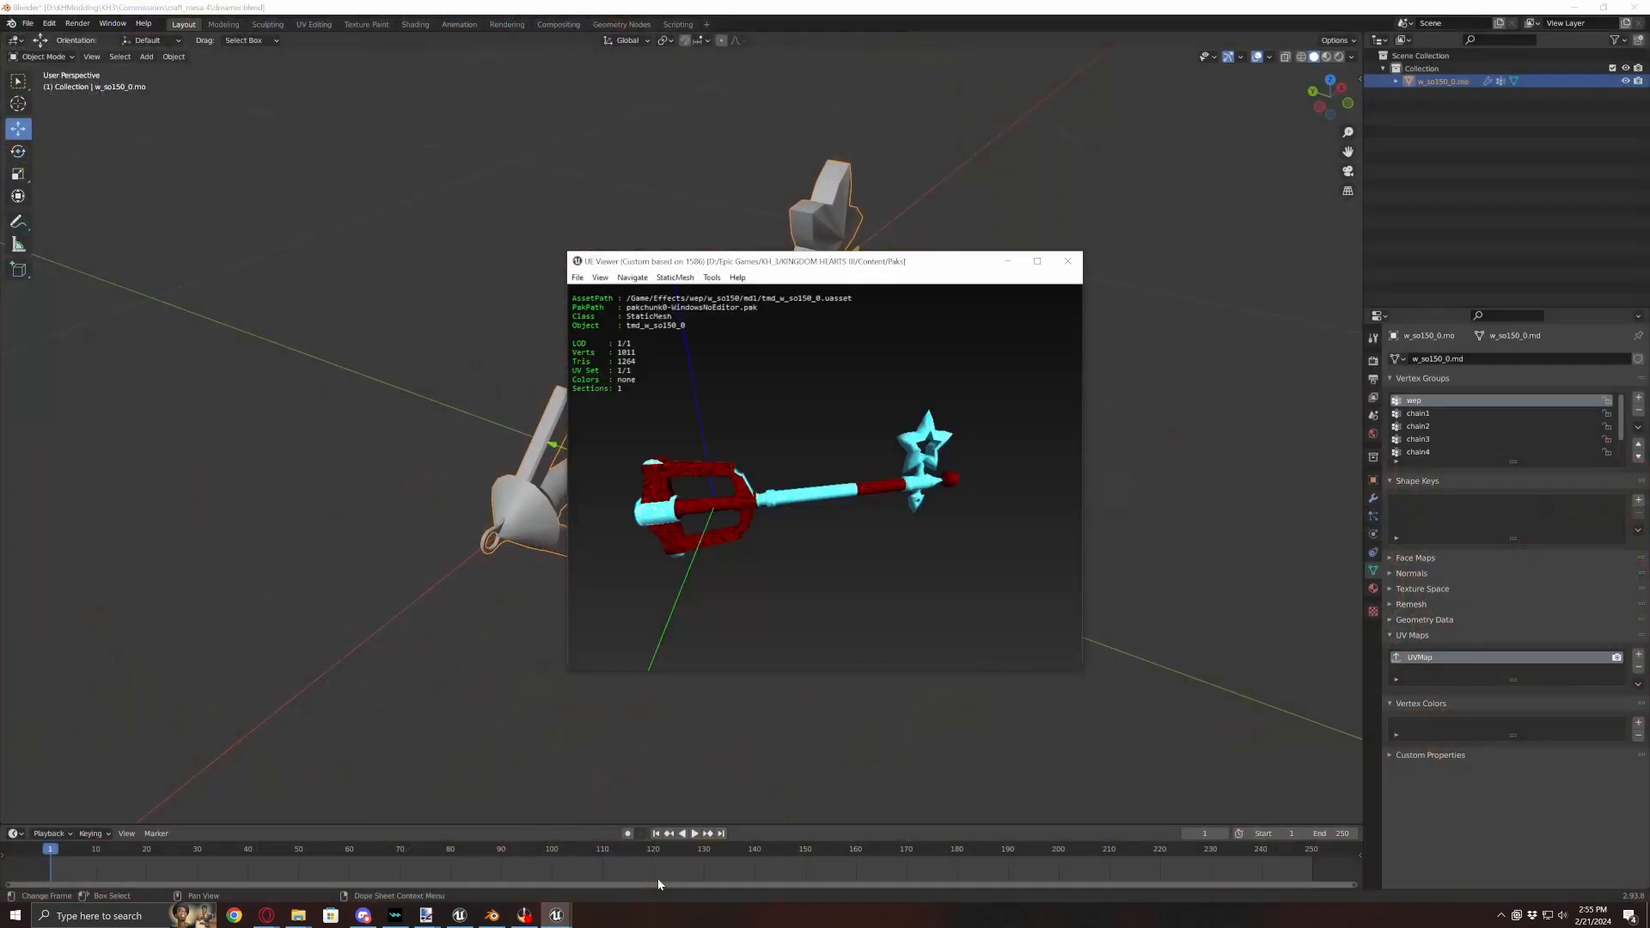
pyautogui.click(578, 277)
pyautogui.click(602, 292)
pyautogui.scroll(7, 678, 443)
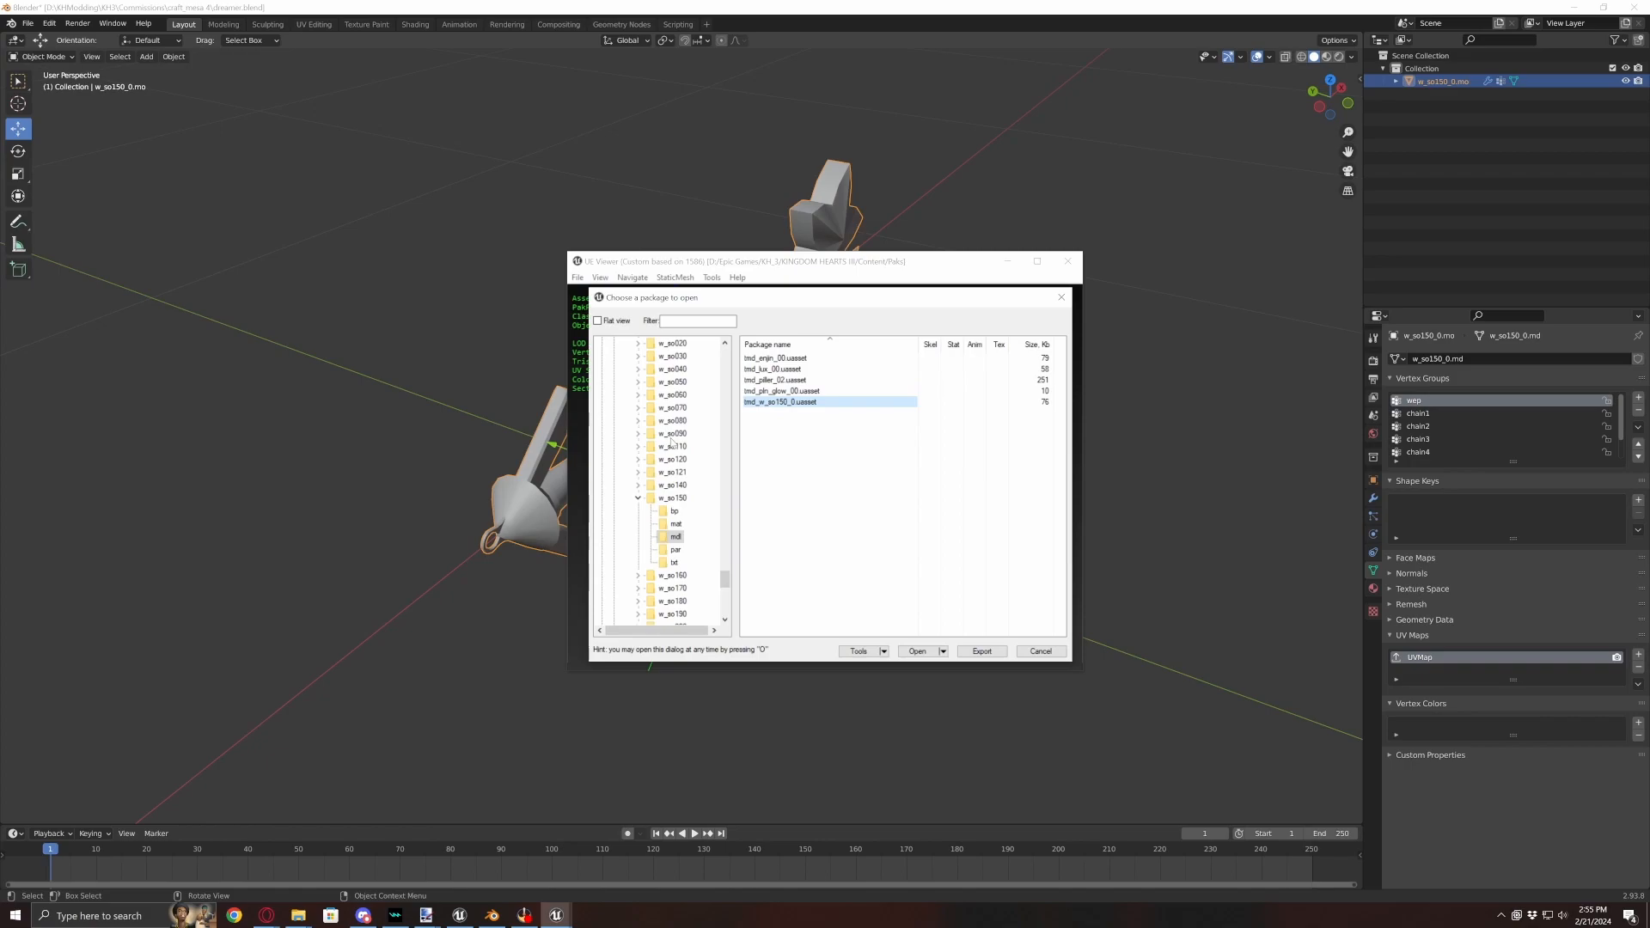
pyautogui.scroll(-3, 678, 444)
pyautogui.scroll(-1, 658, 486)
pyautogui.click(638, 459)
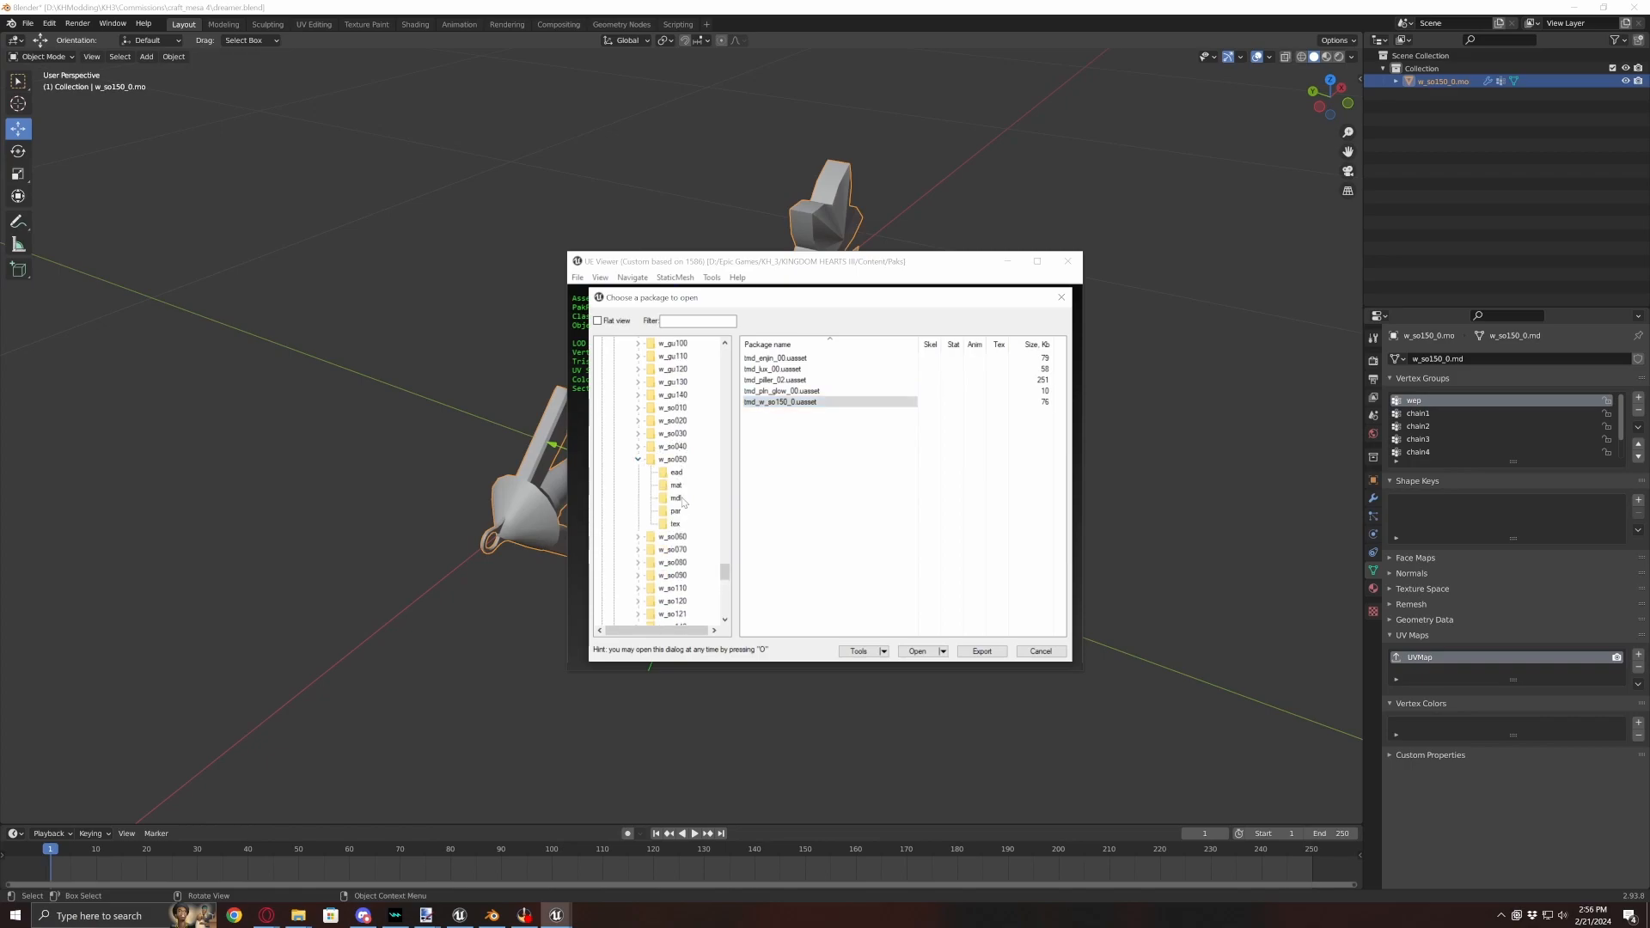
pyautogui.click(675, 497)
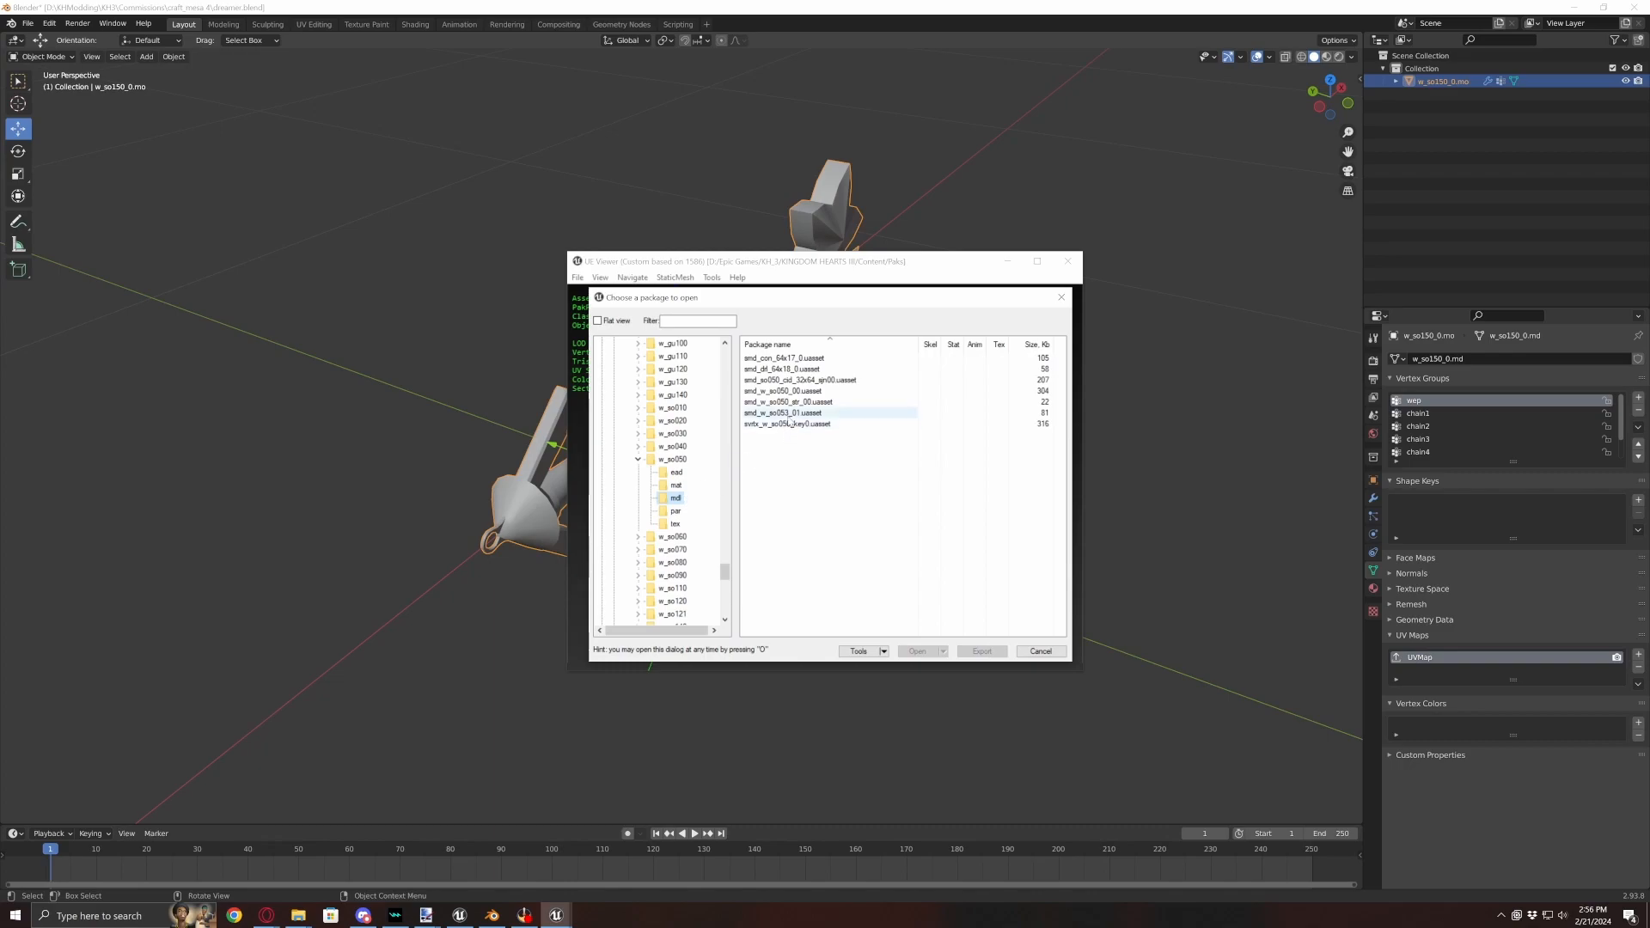
pyautogui.doubleClick(786, 391)
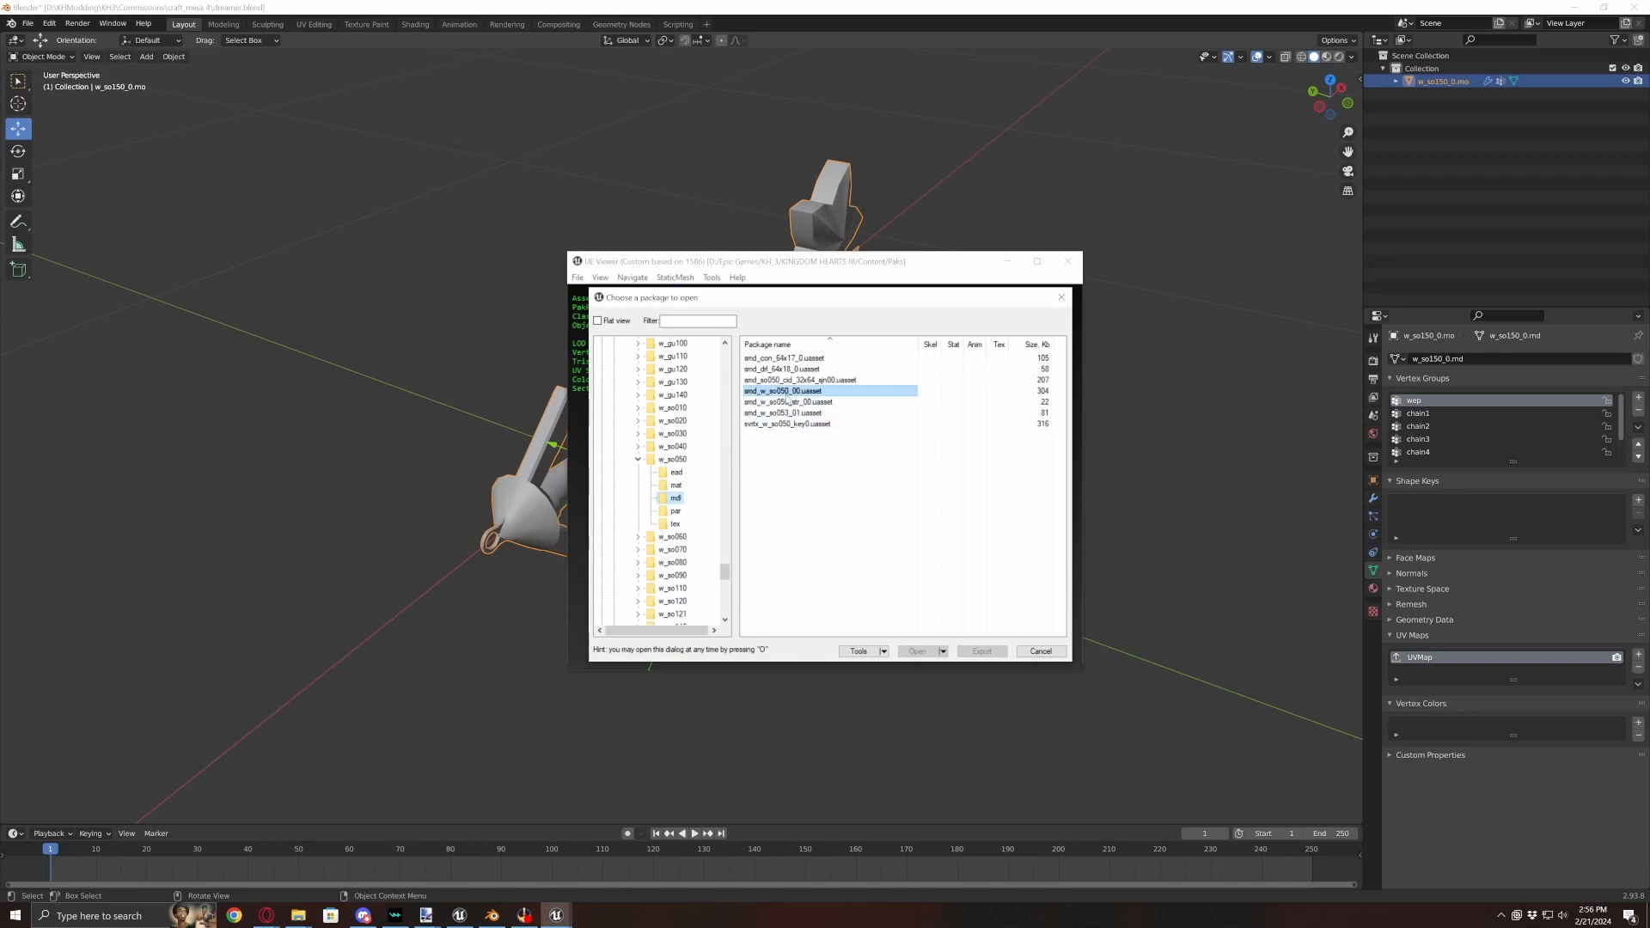
# - Open the nmd_so070_key0 mesh from the w_so070 mdl folder, inspect its orientation and minimize UE Viewer
pyautogui.click(578, 277)
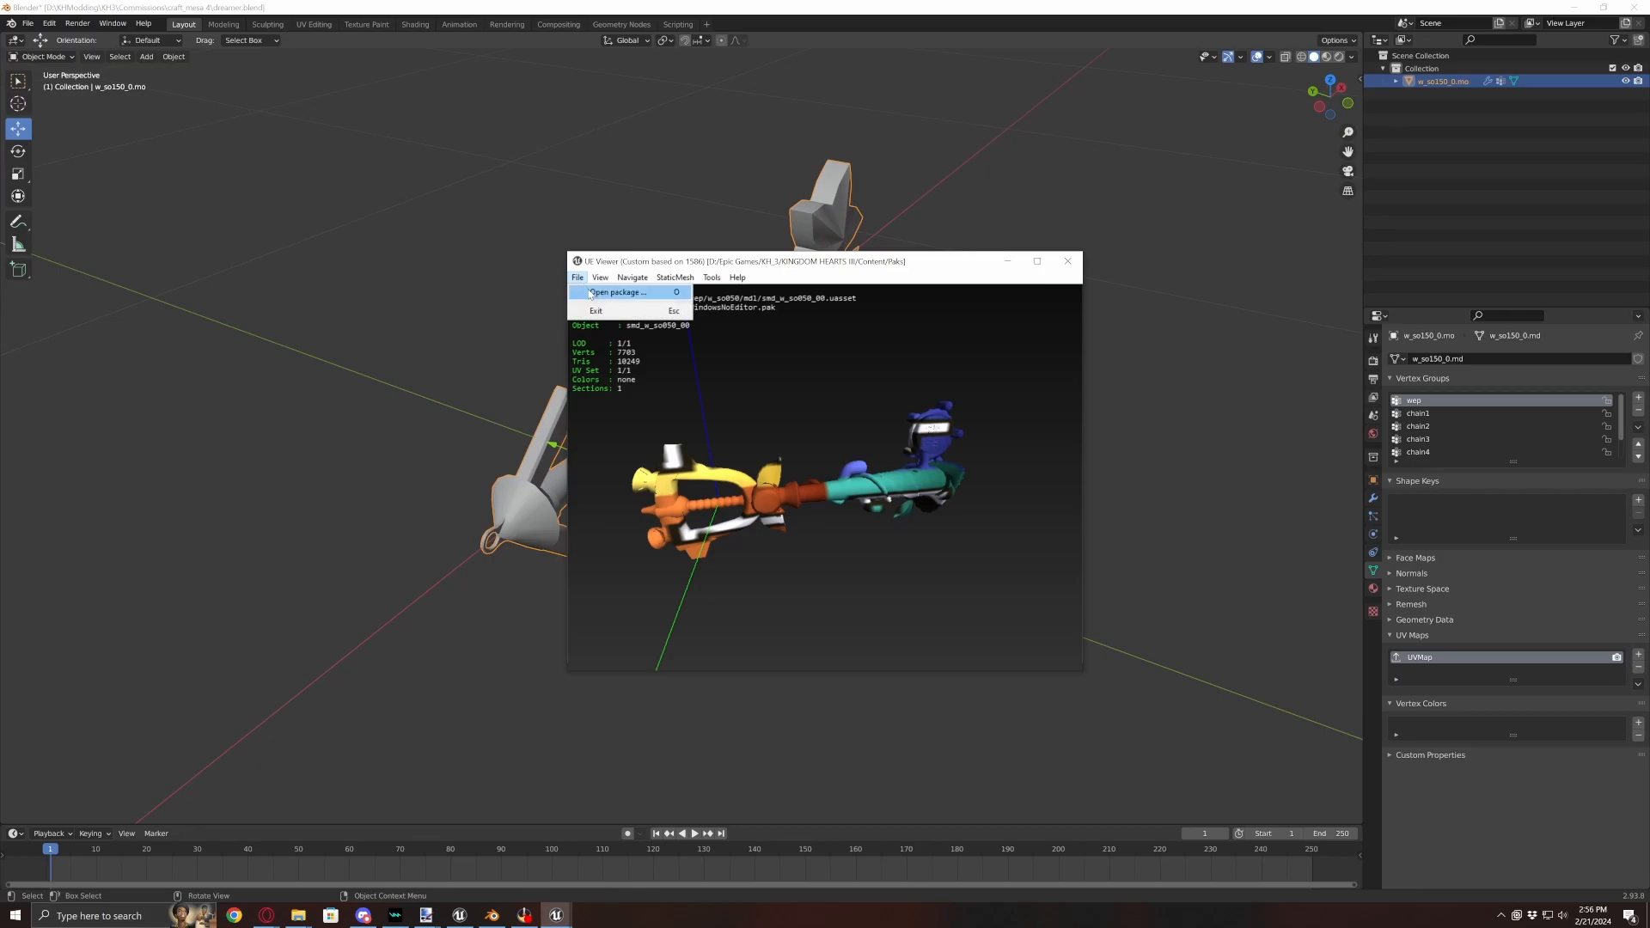
pyautogui.click(619, 294)
pyautogui.click(638, 549)
pyautogui.click(675, 575)
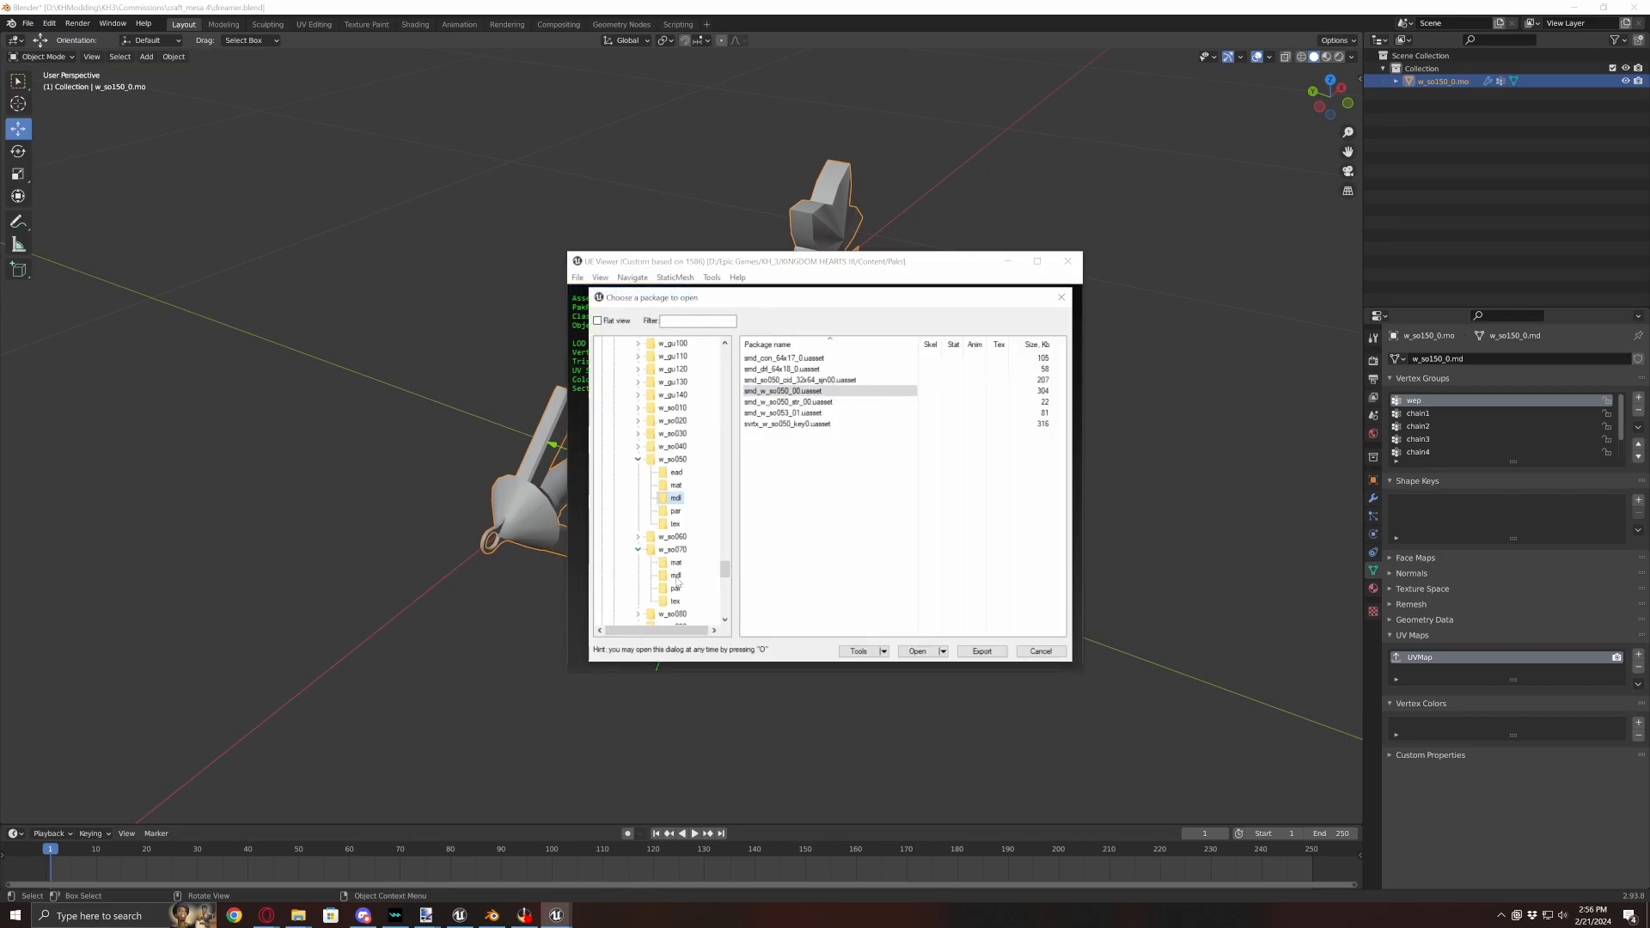
pyautogui.doubleClick(783, 357)
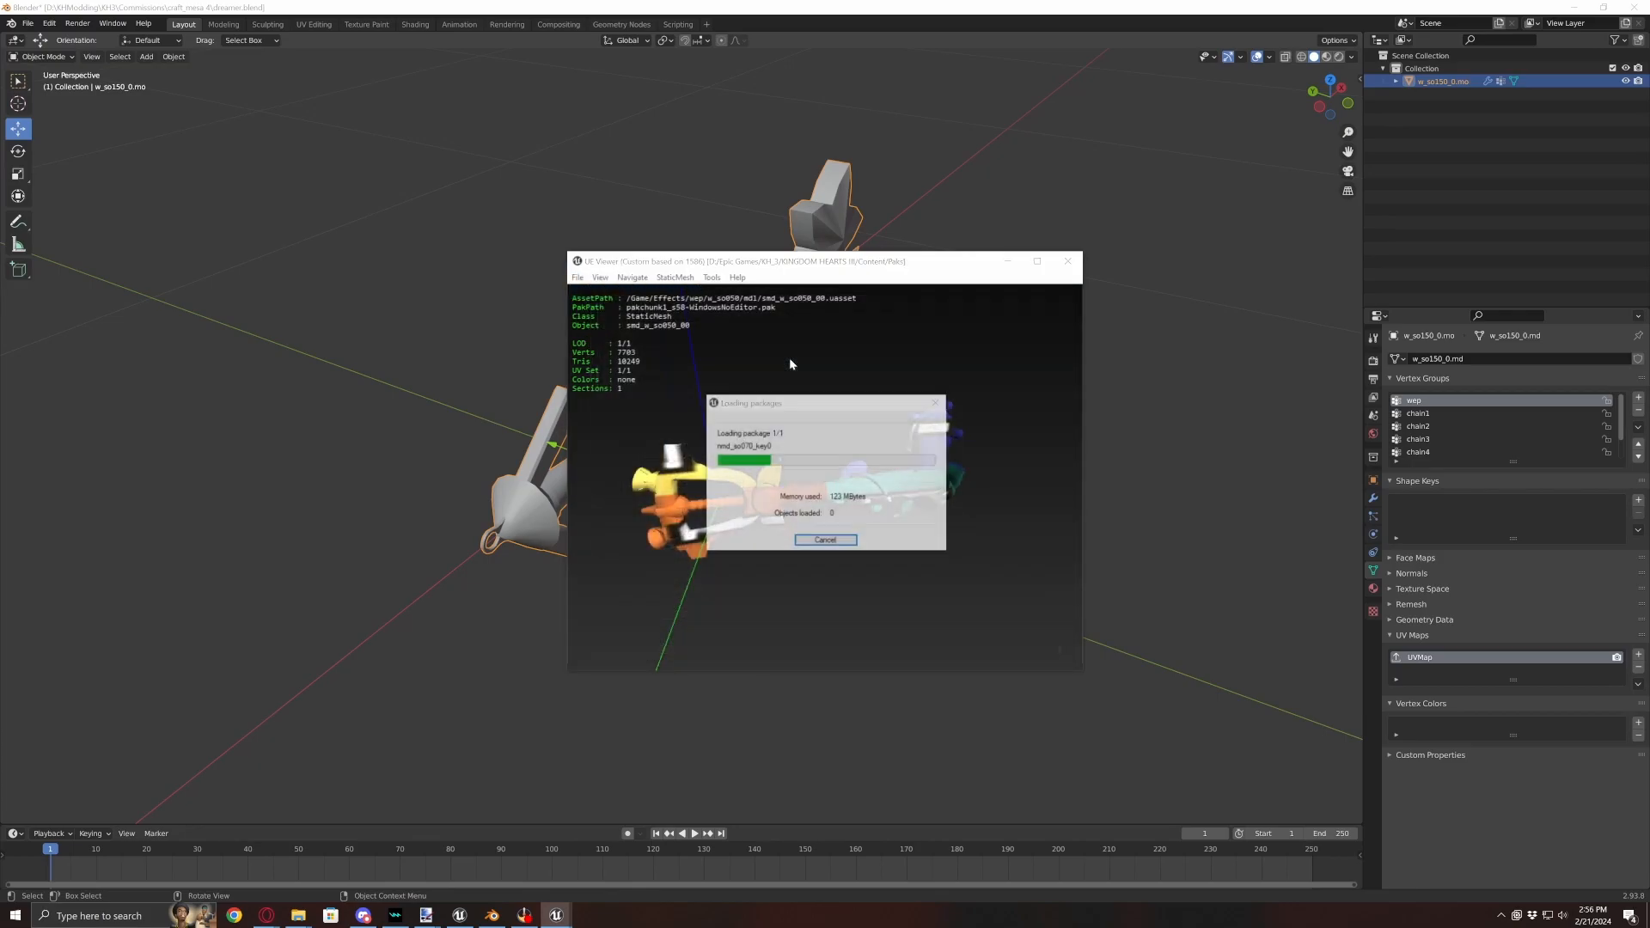
pyautogui.moveTo(784, 413); pyautogui.dragTo(830, 482)
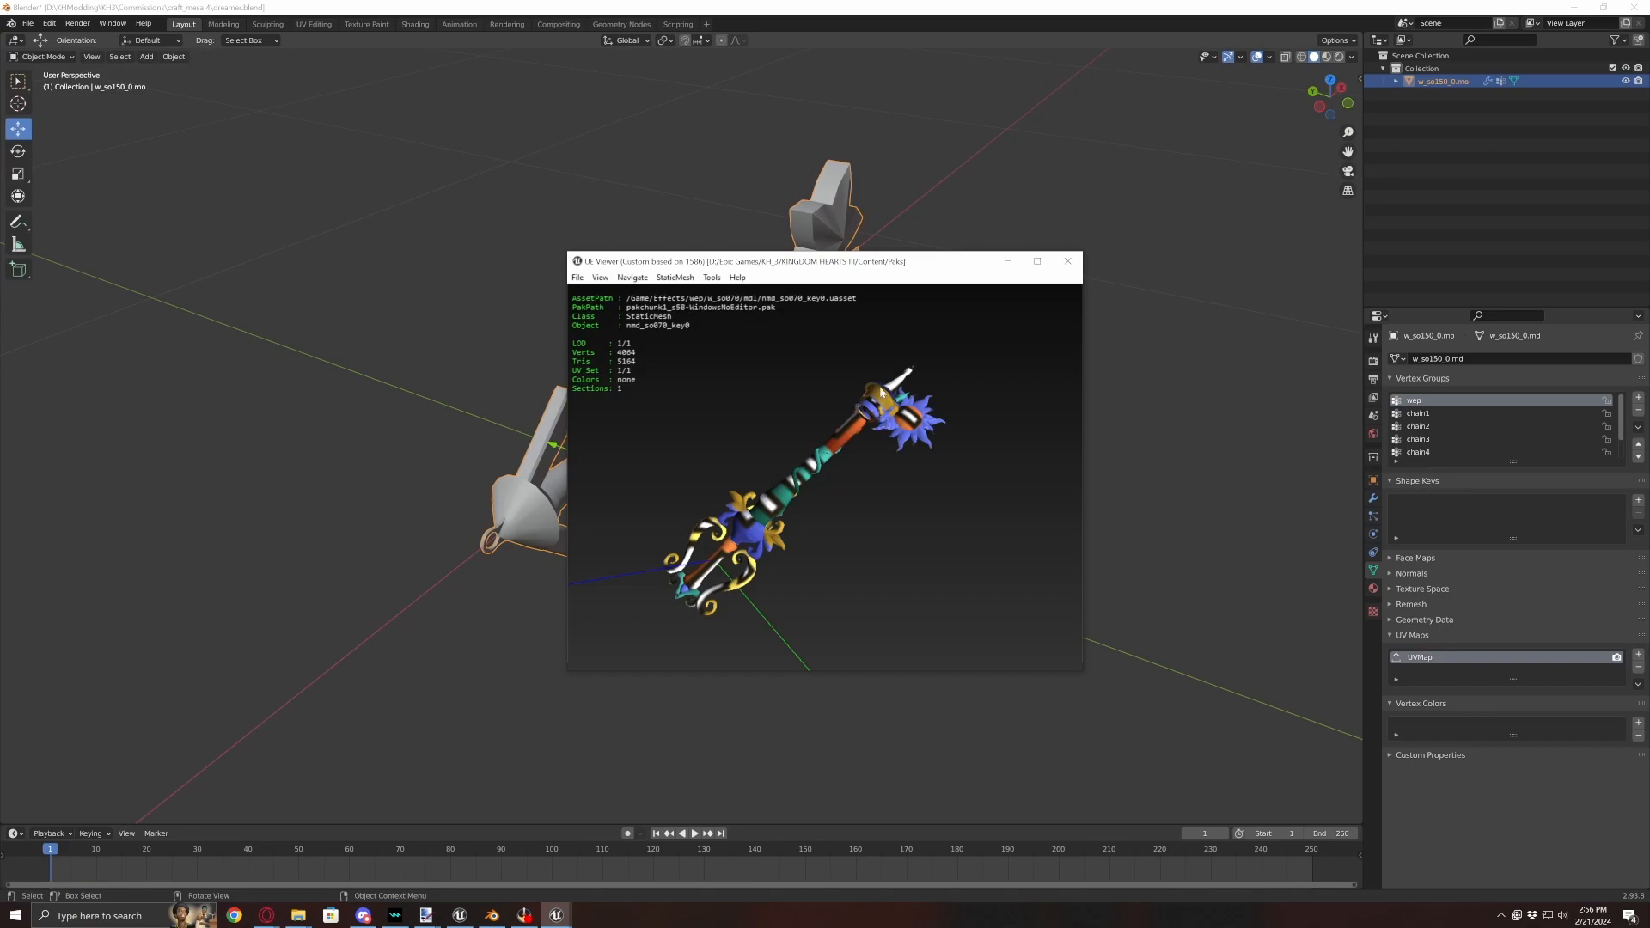
pyautogui.click(1007, 262)
# - Try rotating the keyblade mesh 90° about the global X axis and undo the rotation
pyautogui.click(18, 152)
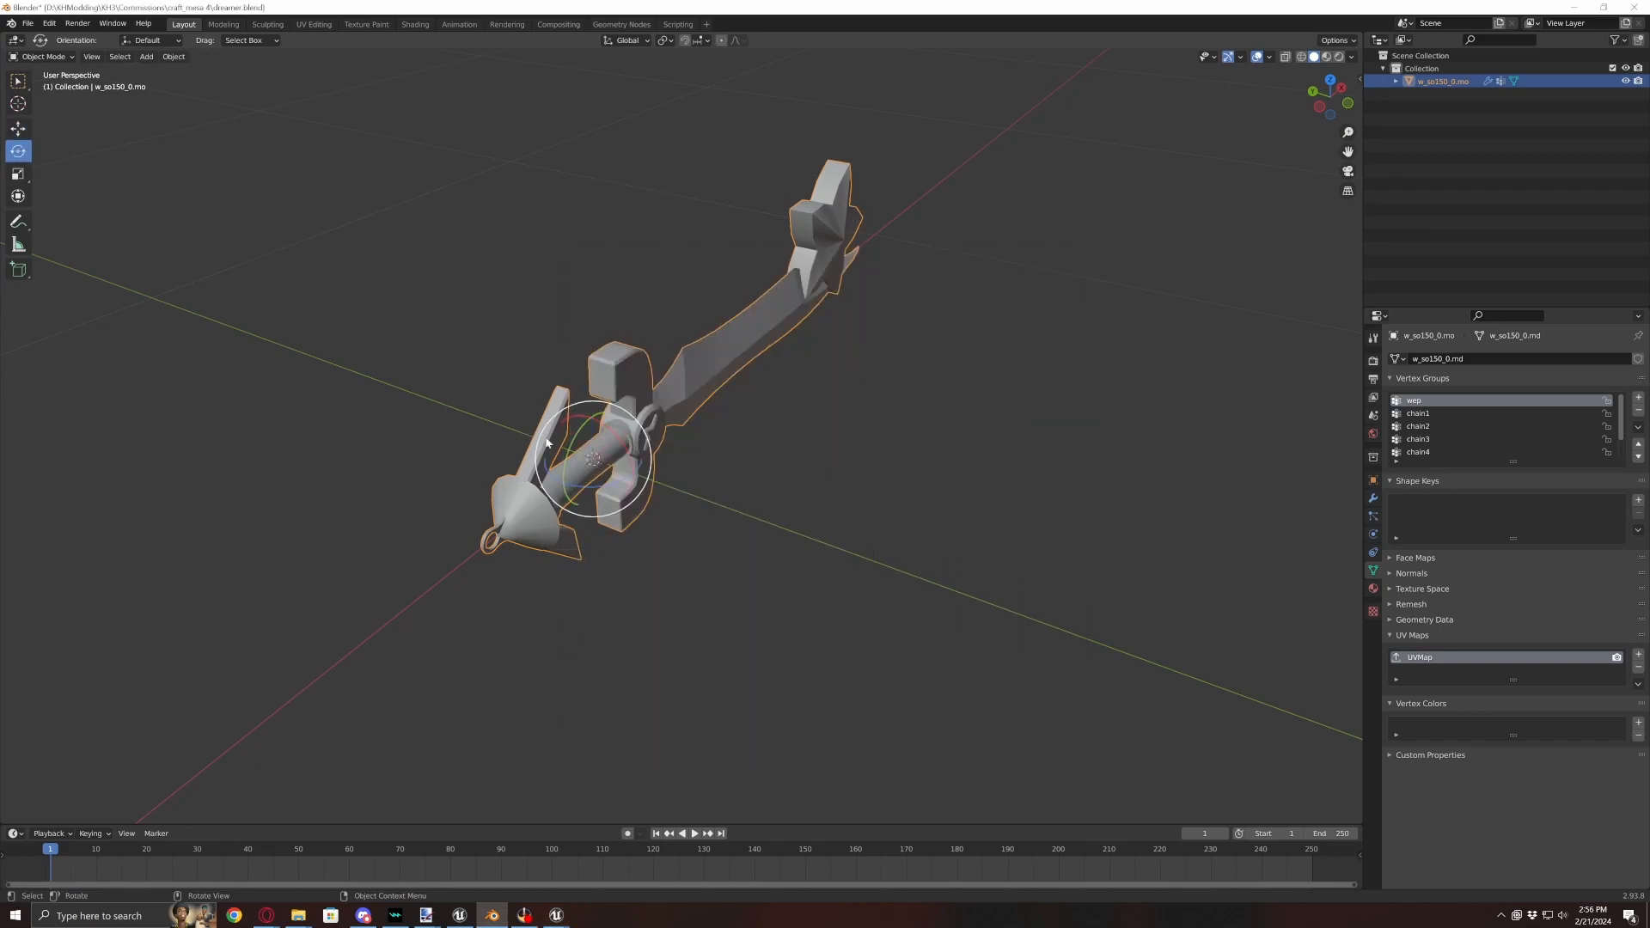
pyautogui.moveTo(569, 427); pyautogui.dragTo(322, 680)
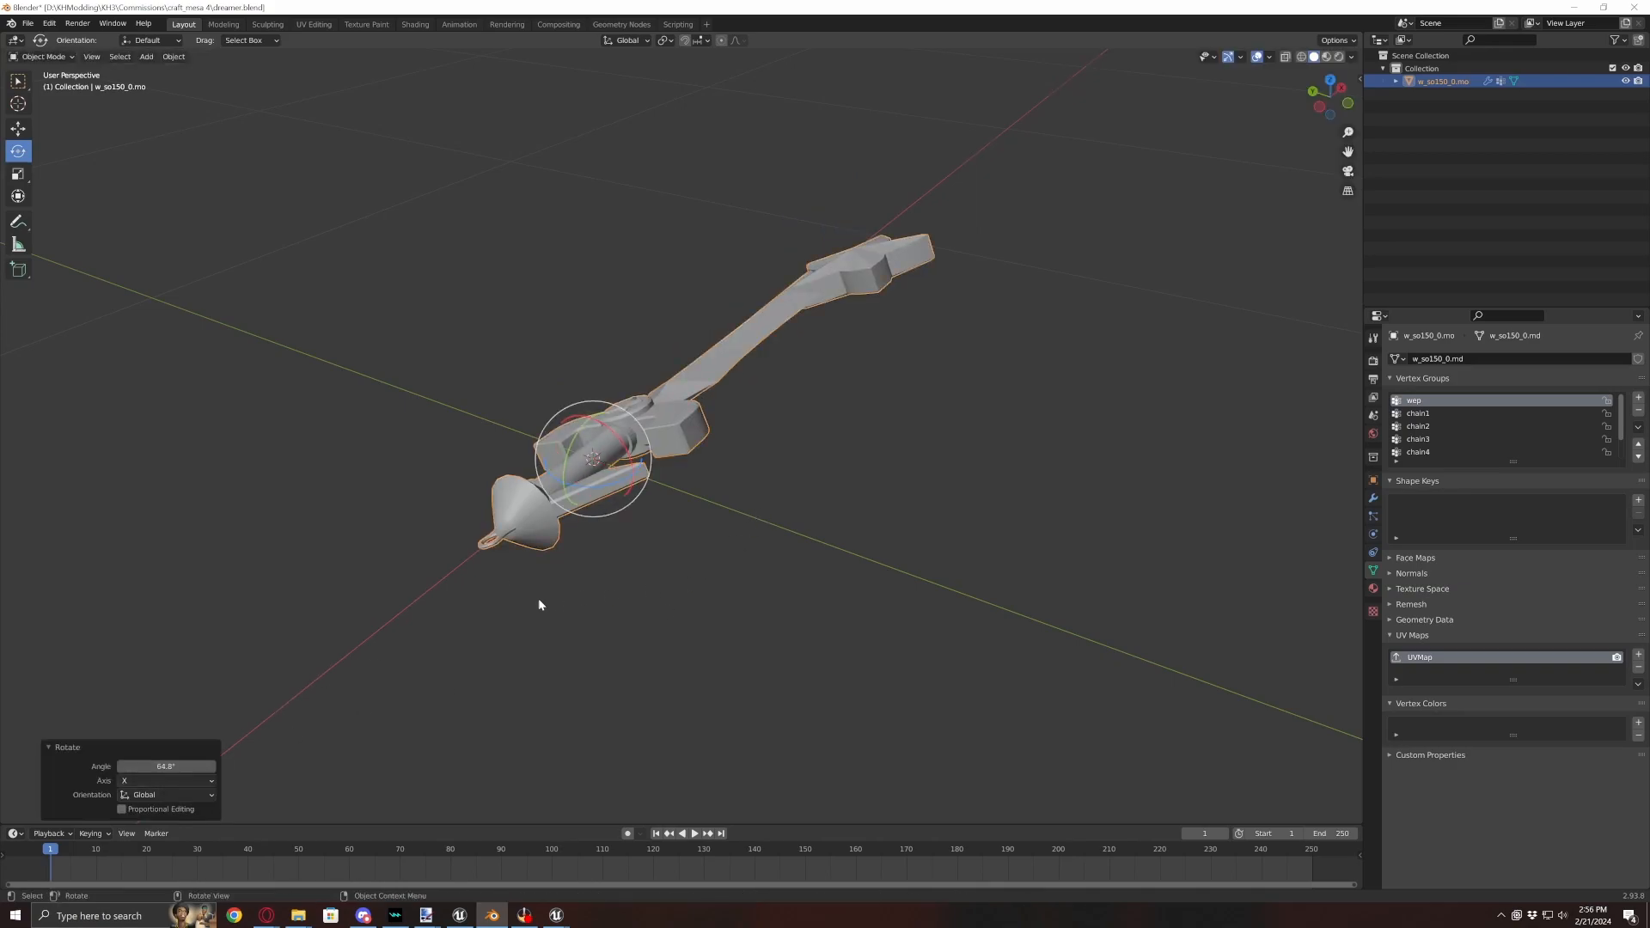
pyautogui.doubleClick(189, 766)
pyautogui.write('90')
pyautogui.press('Return')
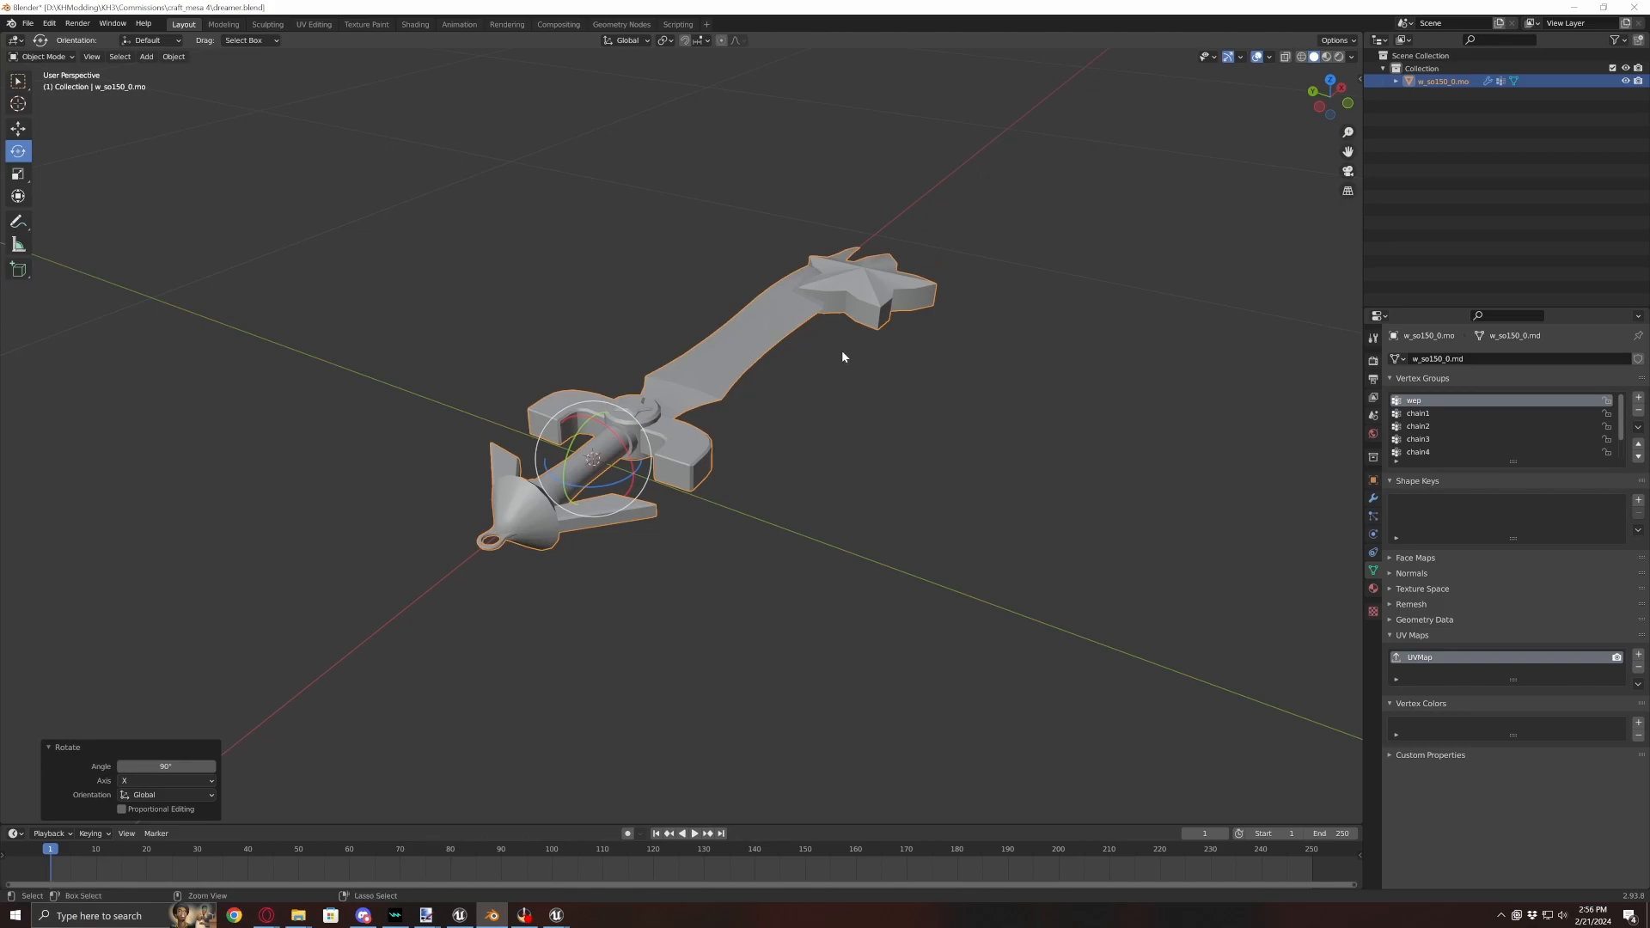
pyautogui.hotkey('ctrl', 'z')
pyautogui.moveTo(881, 442); pyautogui.dragTo(801, 379, button='middle')
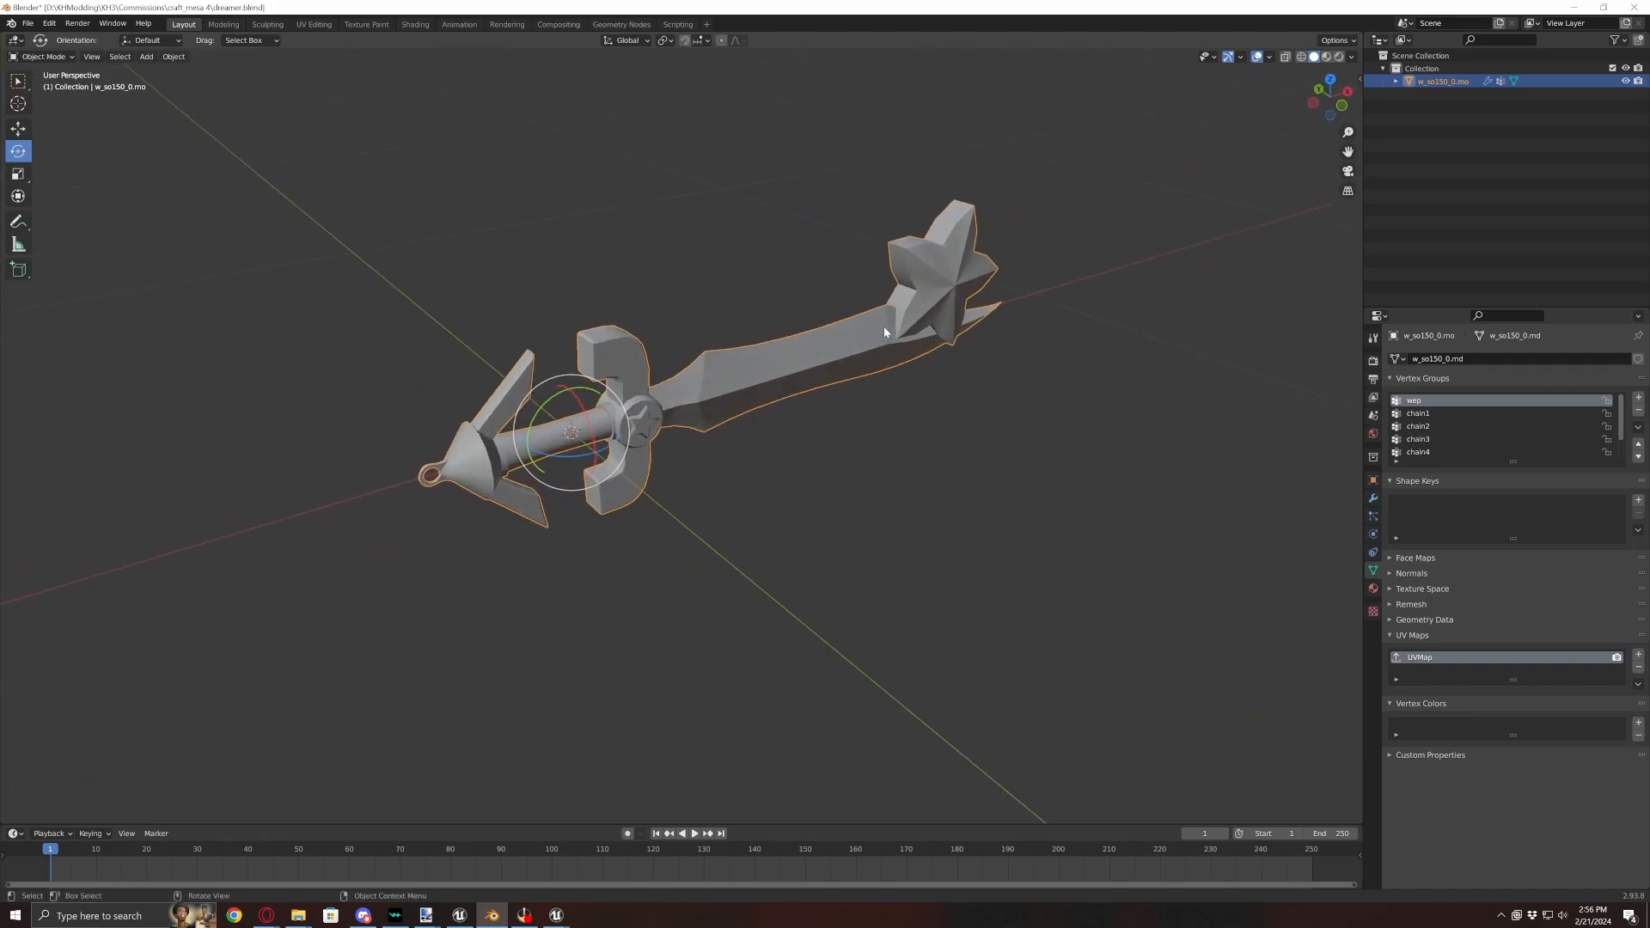
# - Start an FBX export of the chainless keyblade with Face smoothing, Tangent Space enabled and Add Leaf Bones disabled
pyautogui.click(940, 464)
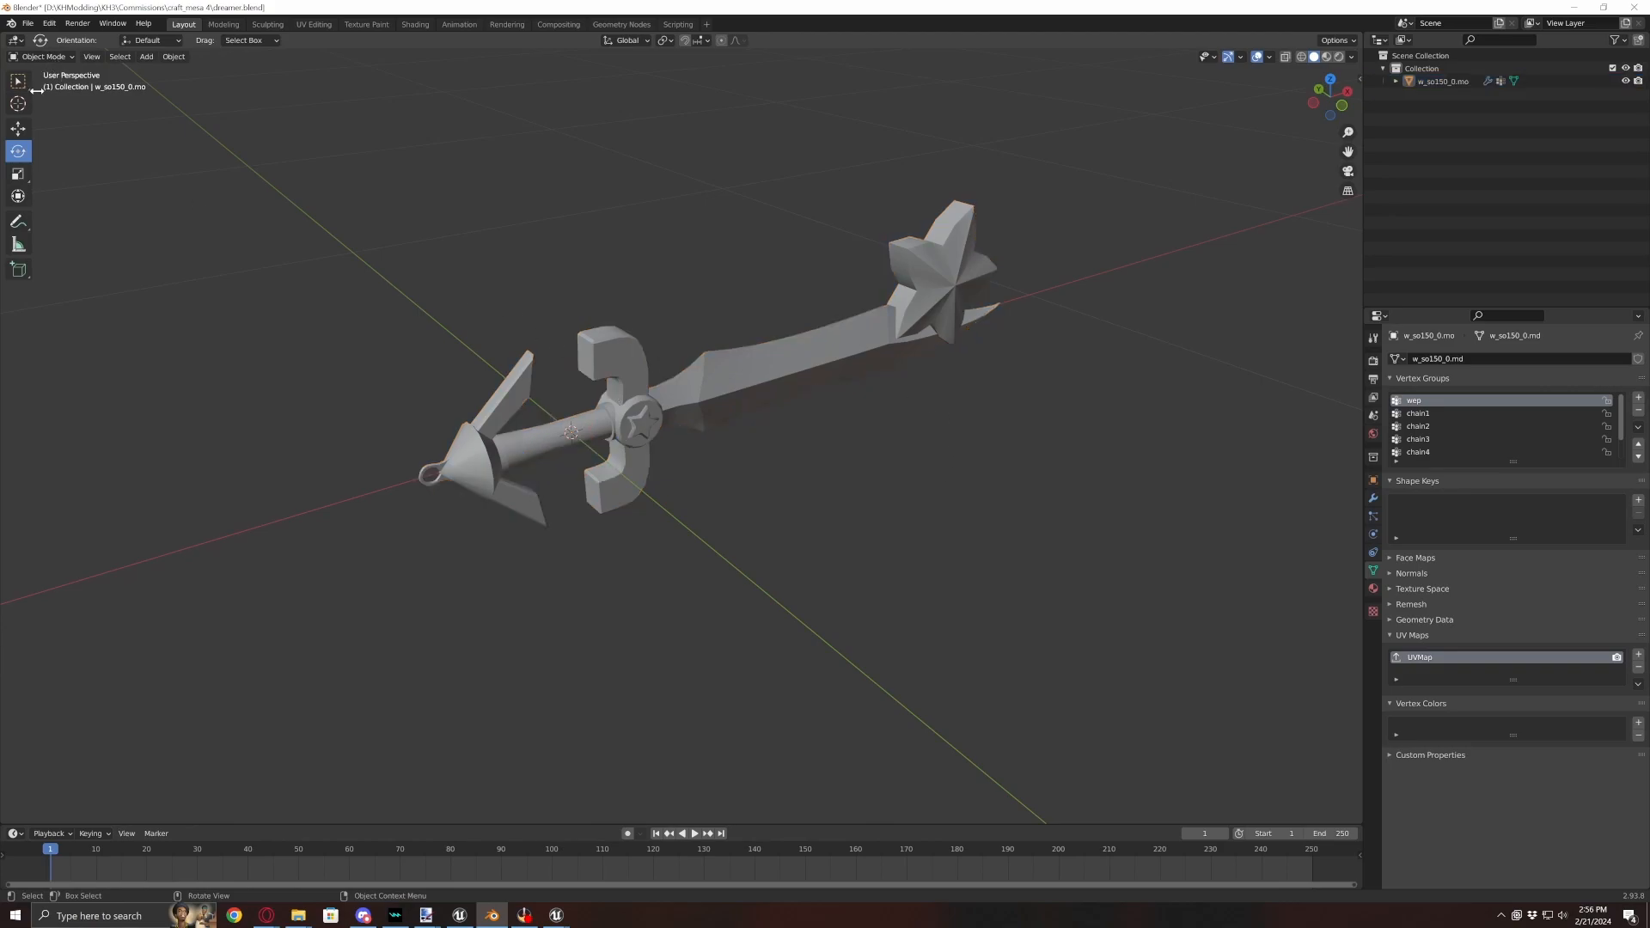
pyautogui.click(27, 23)
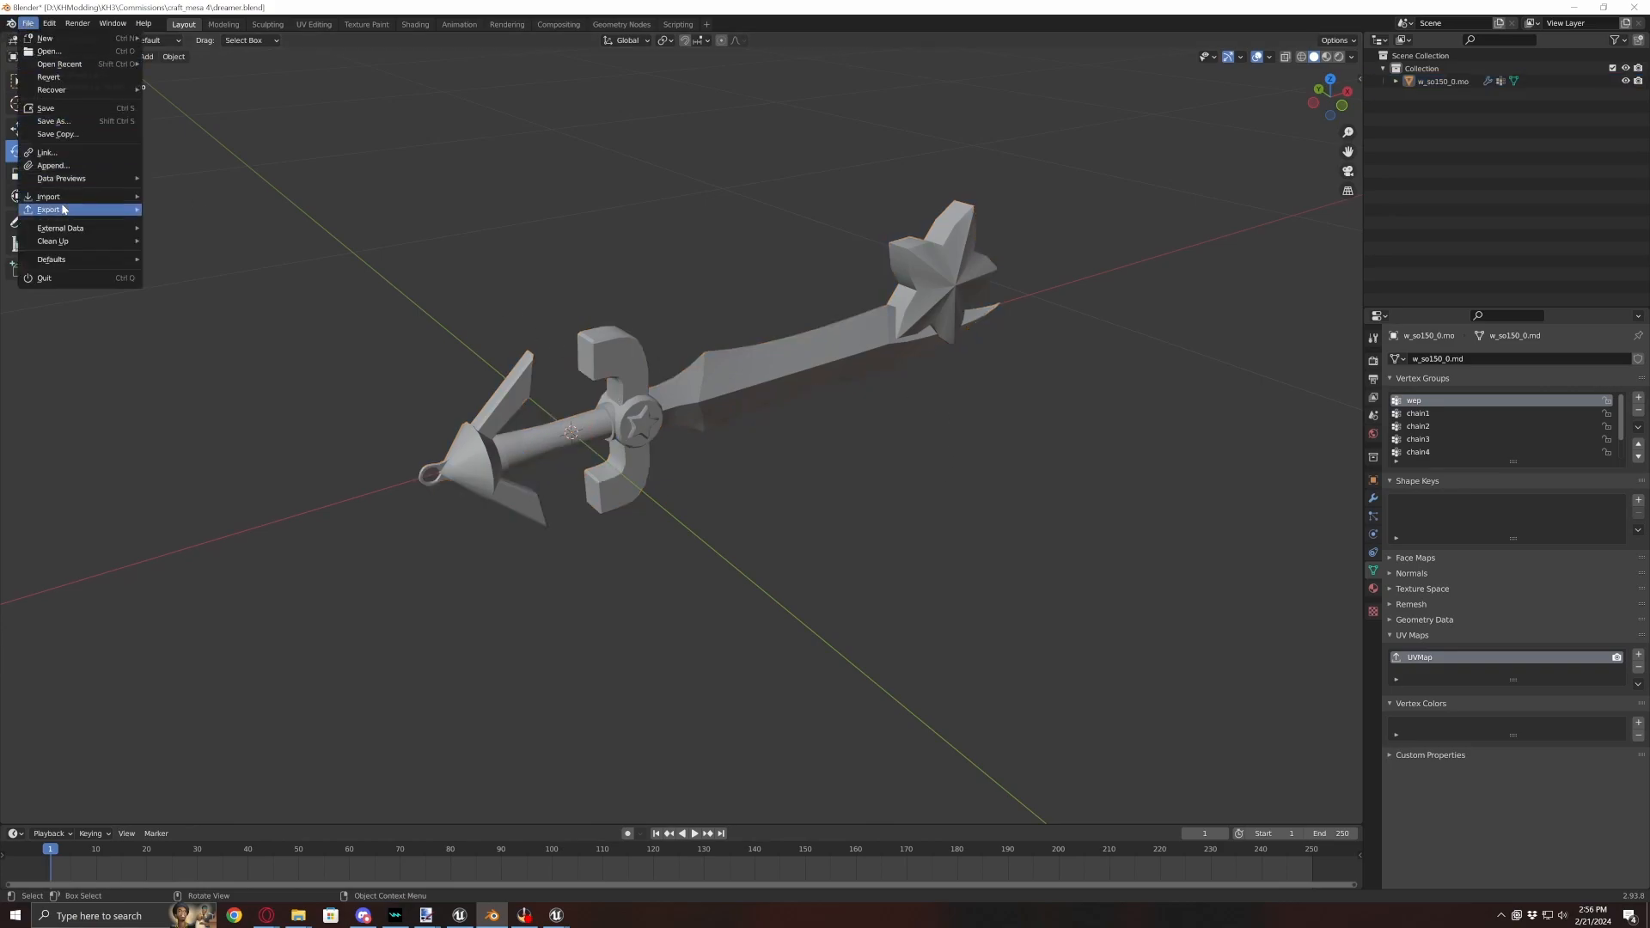
pyautogui.moveTo(63, 209)
pyautogui.click(228, 317)
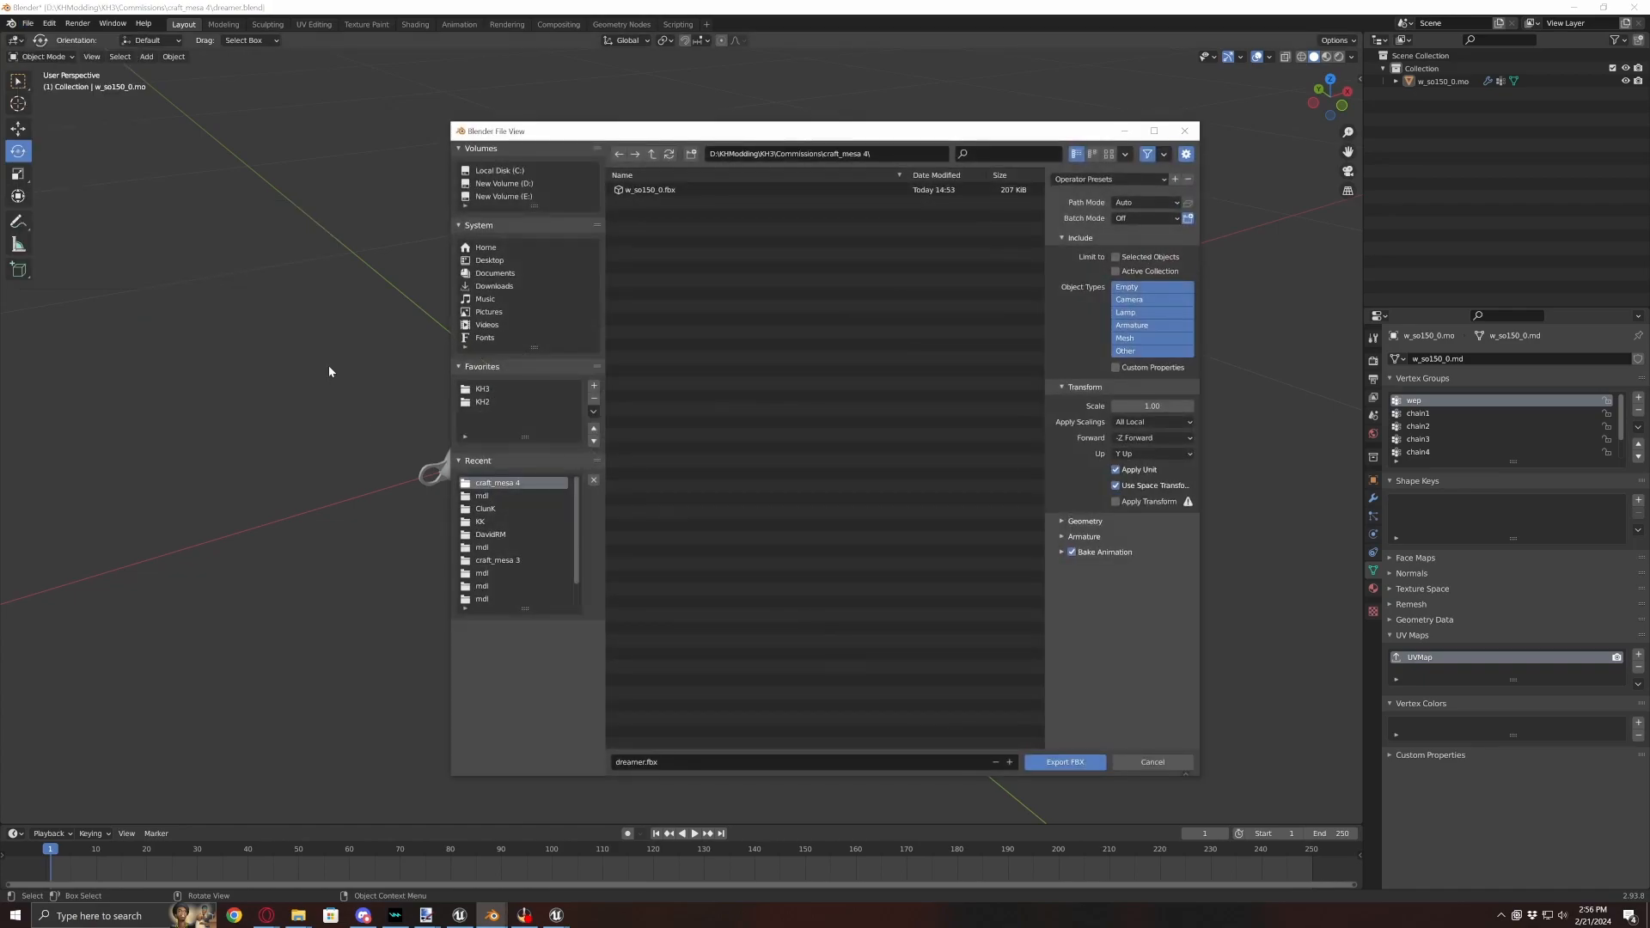
pyautogui.click(1096, 522)
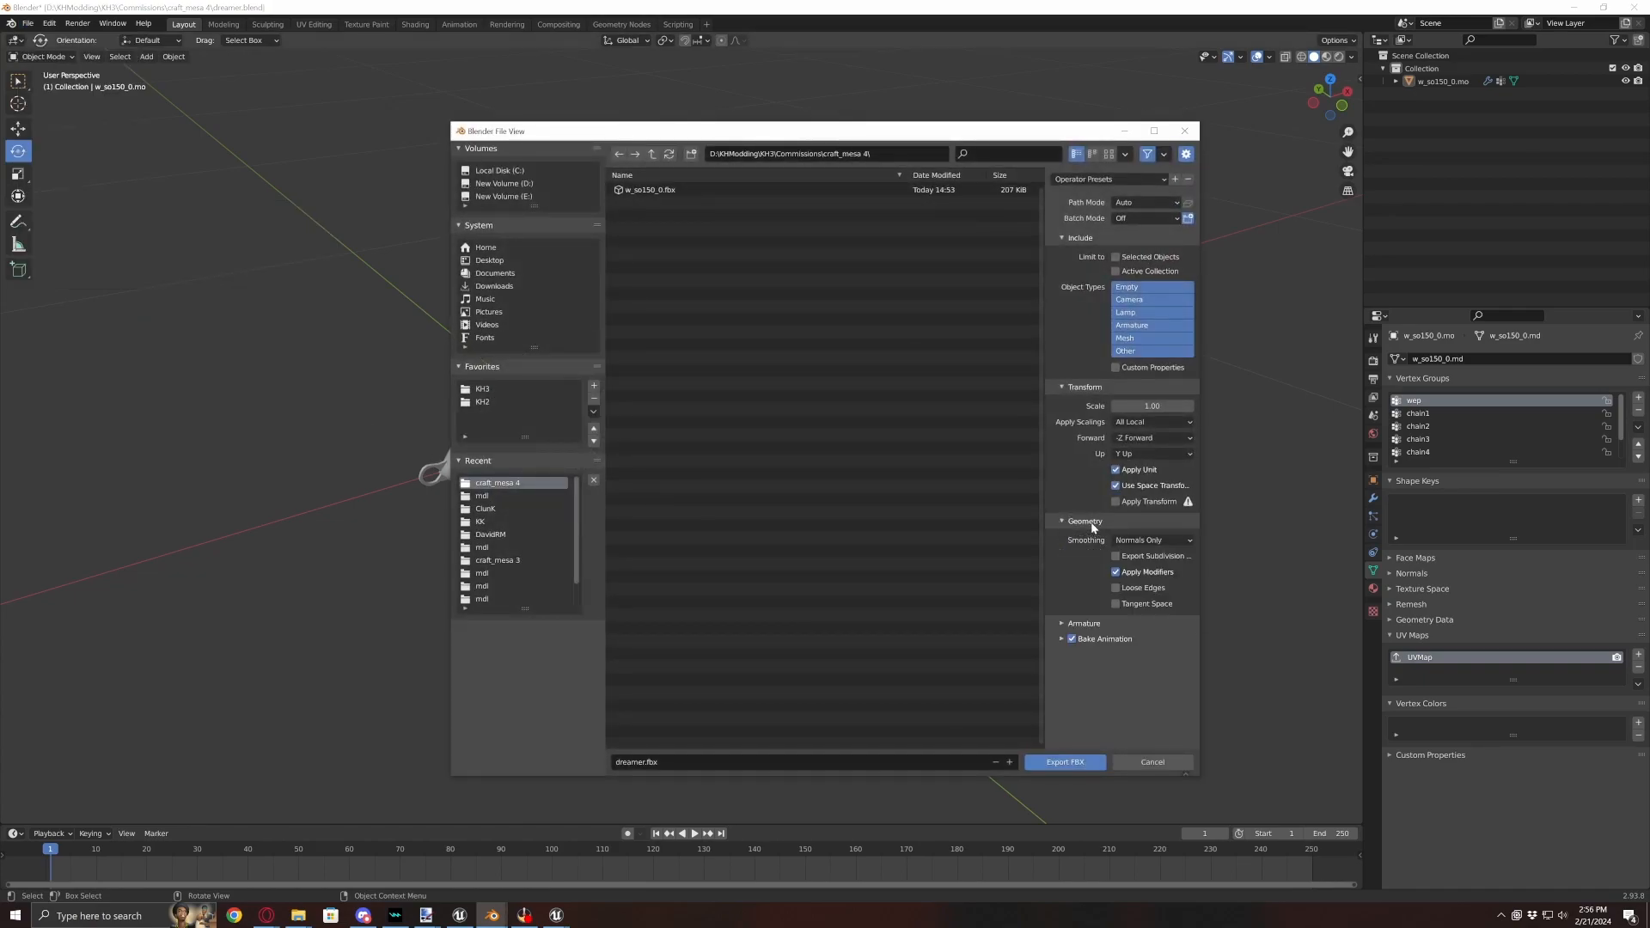
pyautogui.click(1141, 542)
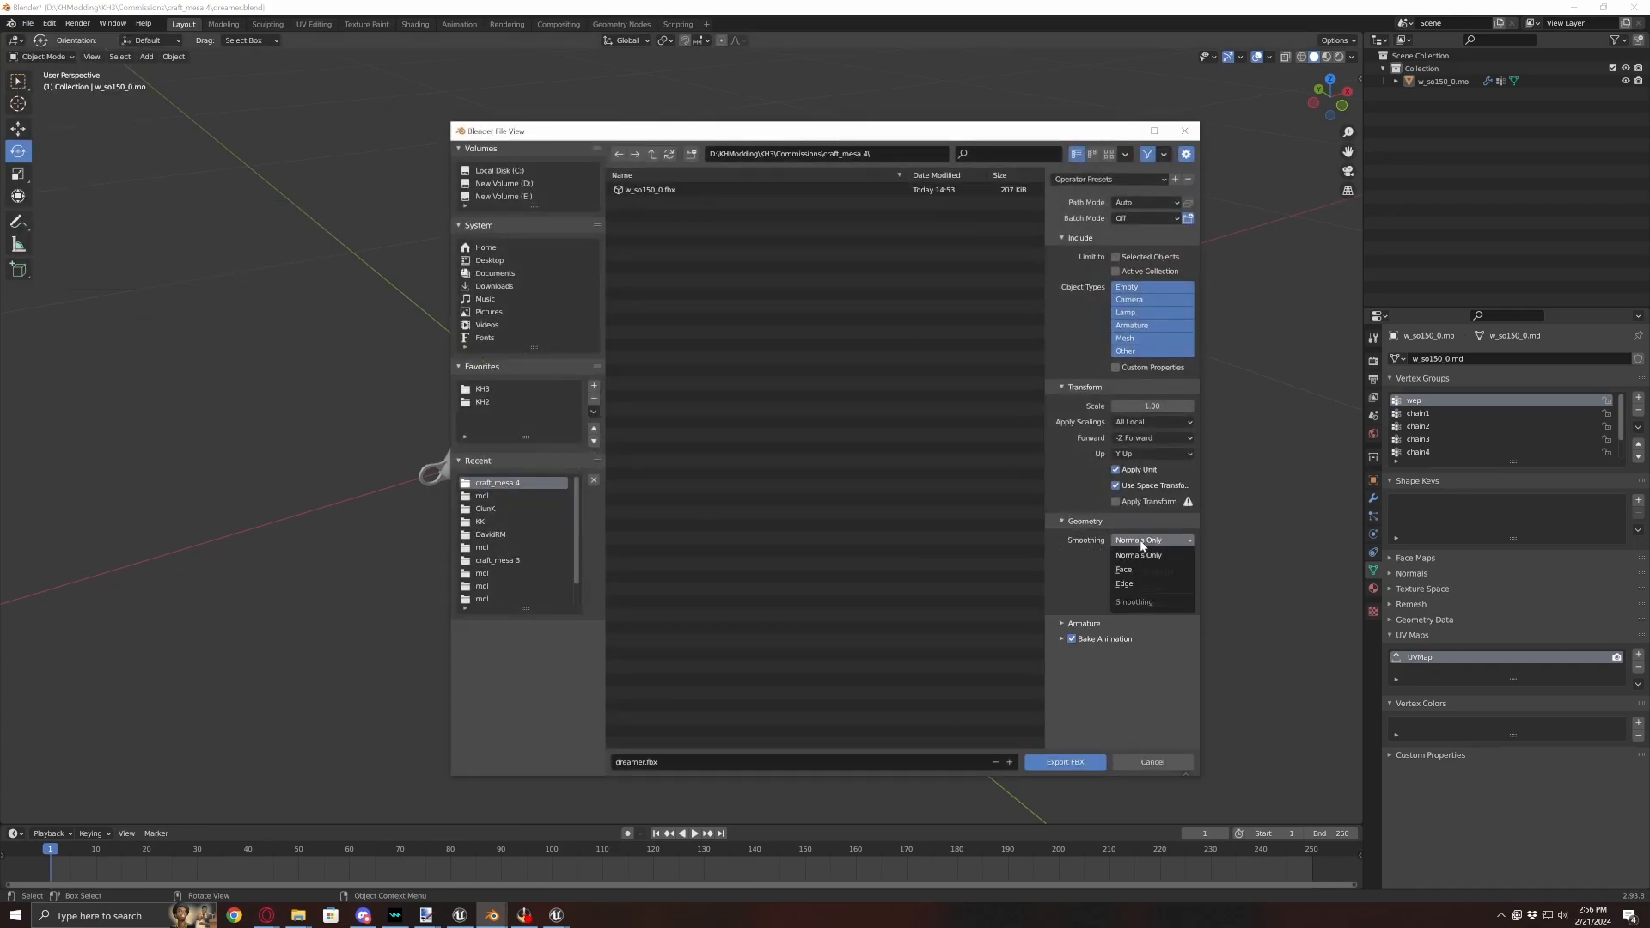
pyautogui.click(1135, 570)
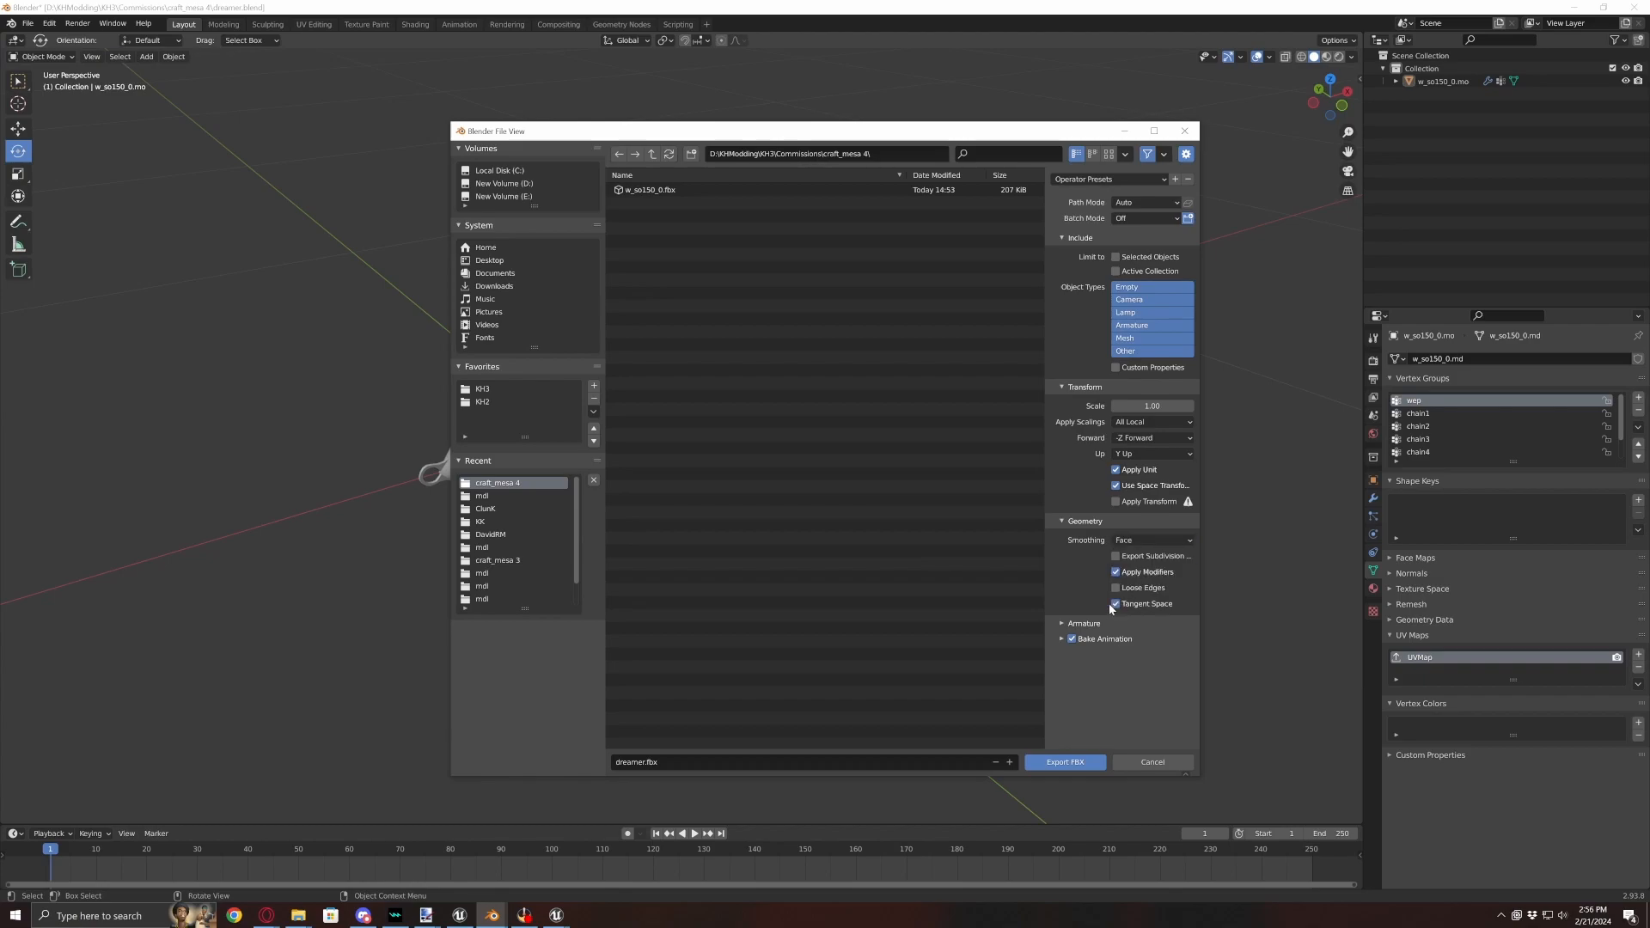
pyautogui.click(1082, 623)
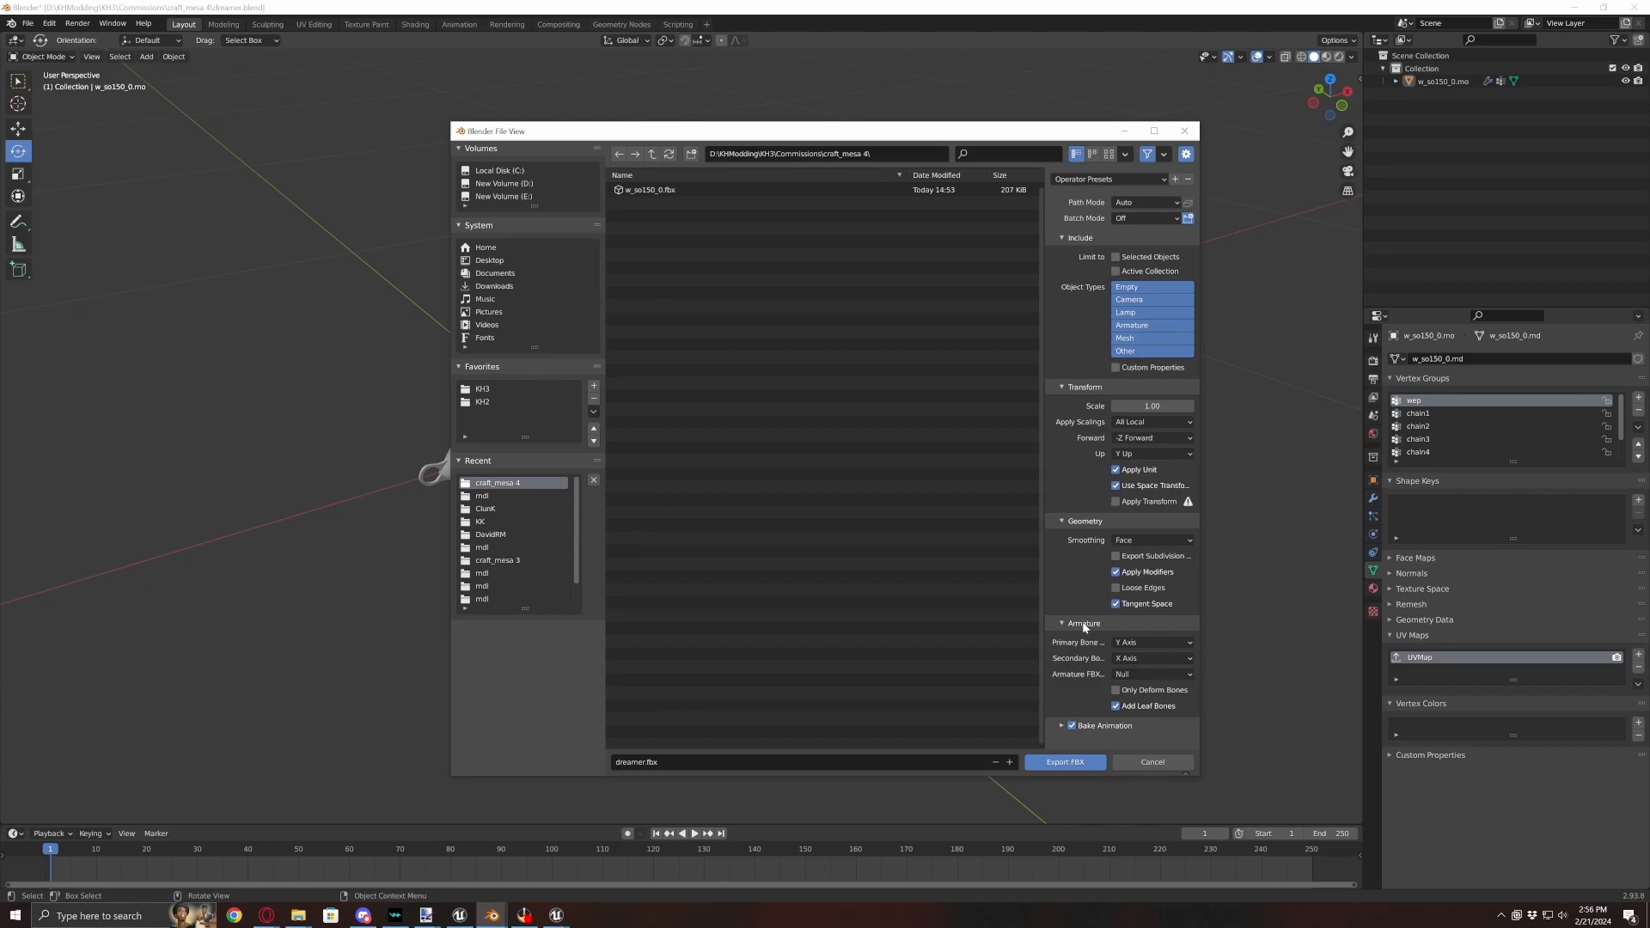
pyautogui.click(1116, 706)
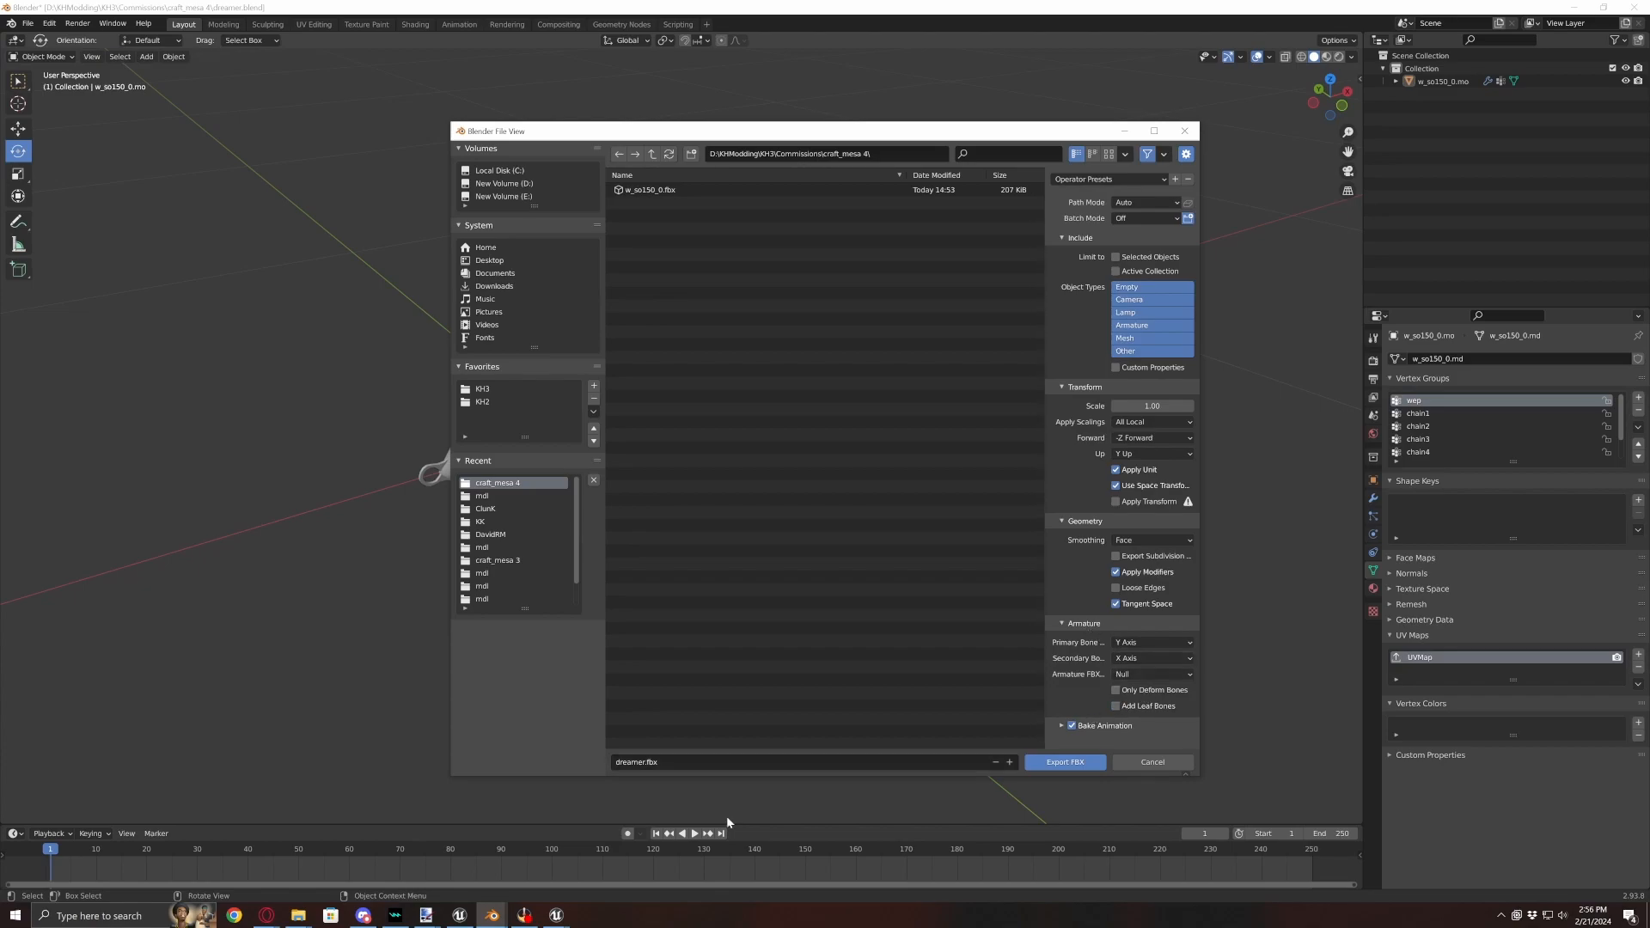
# - Clear the suggested file name for the keyblade's FBX export
pyautogui.click(652, 768)
pyautogui.press('BackSpace')
pyautogui.write('w')
pyautogui.press('BackSpace')
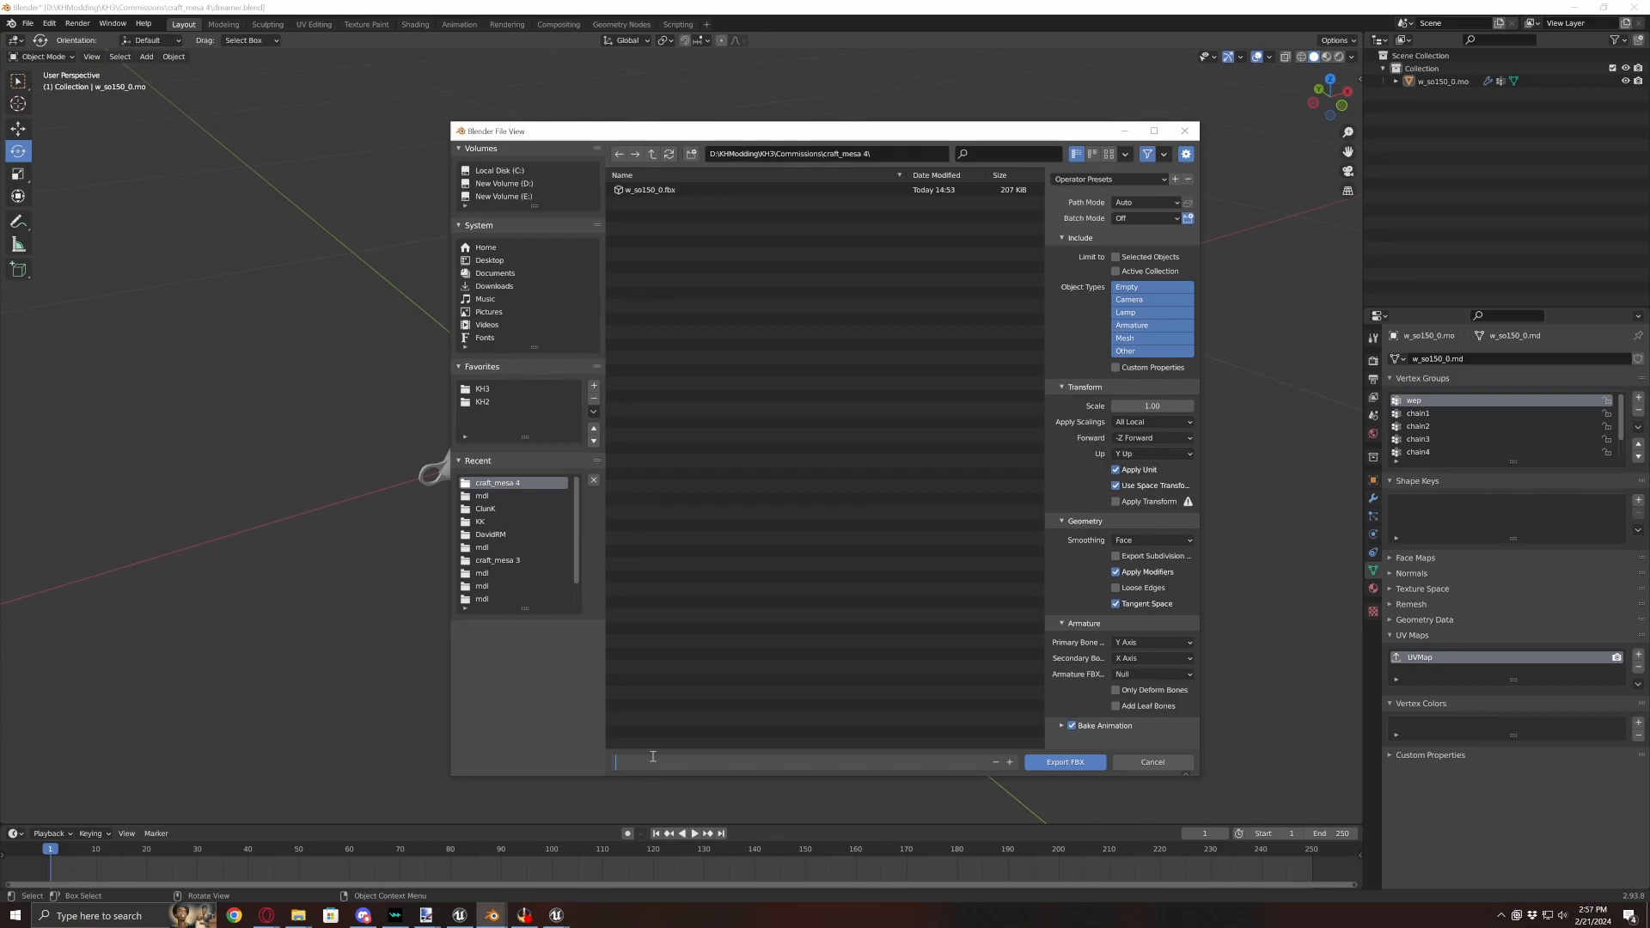
# - Switch to UE Viewer and open the tmd_w_so150_0 mesh from the w_so150 weapon effects' mdl folder
pyautogui.moveTo(557, 918)
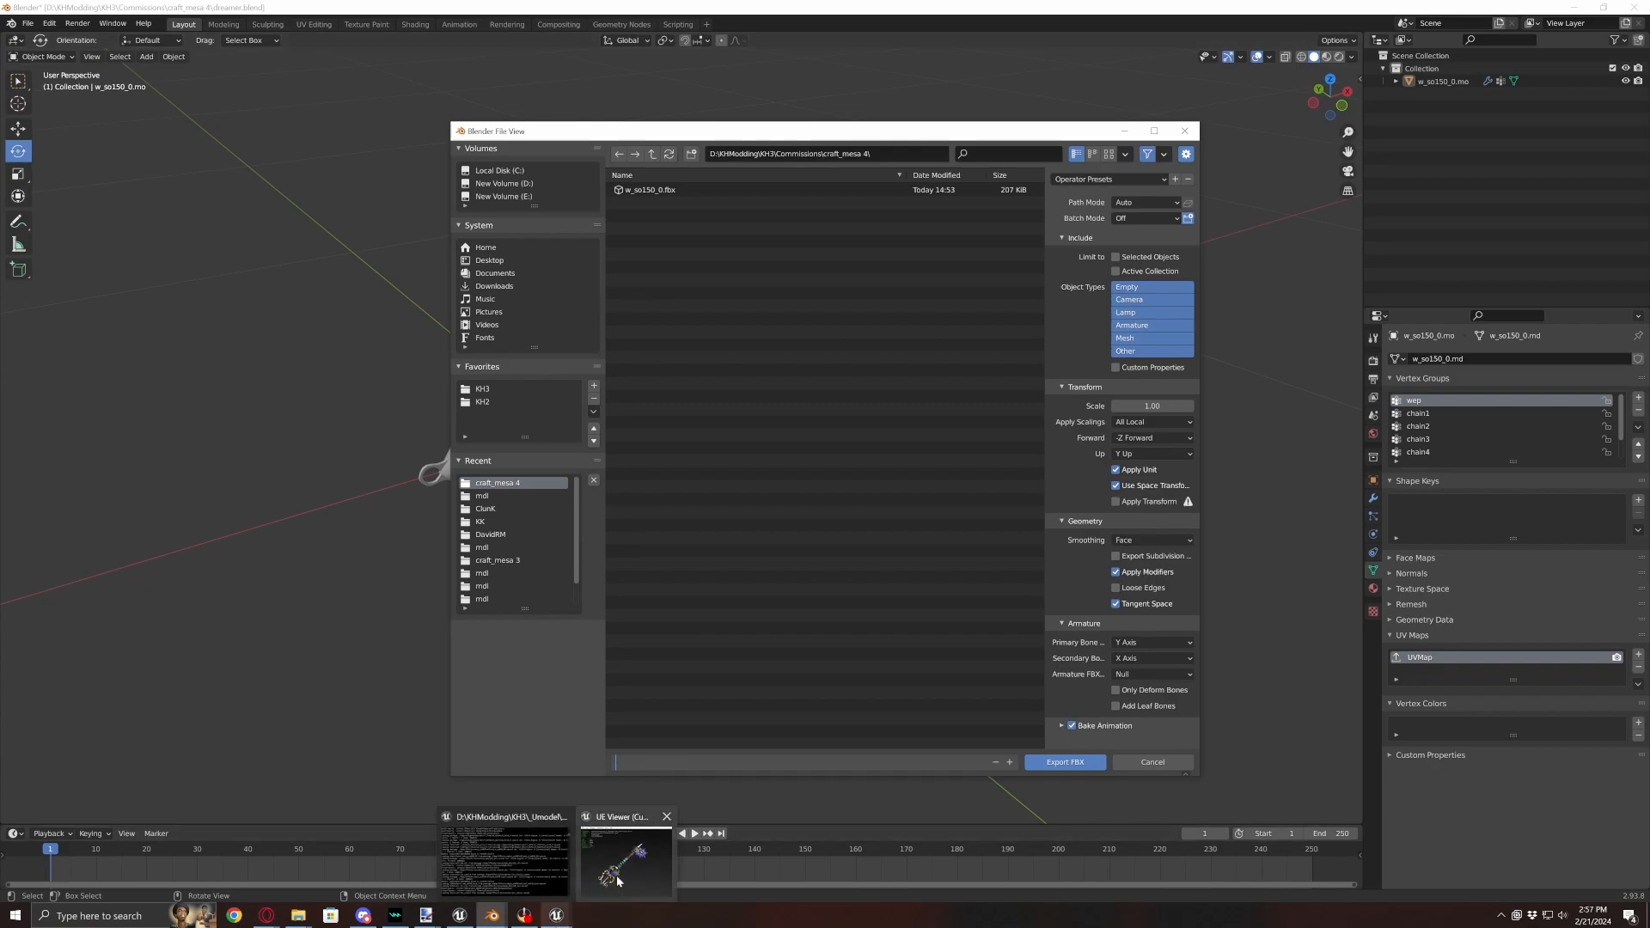
pyautogui.click(627, 860)
pyautogui.click(578, 278)
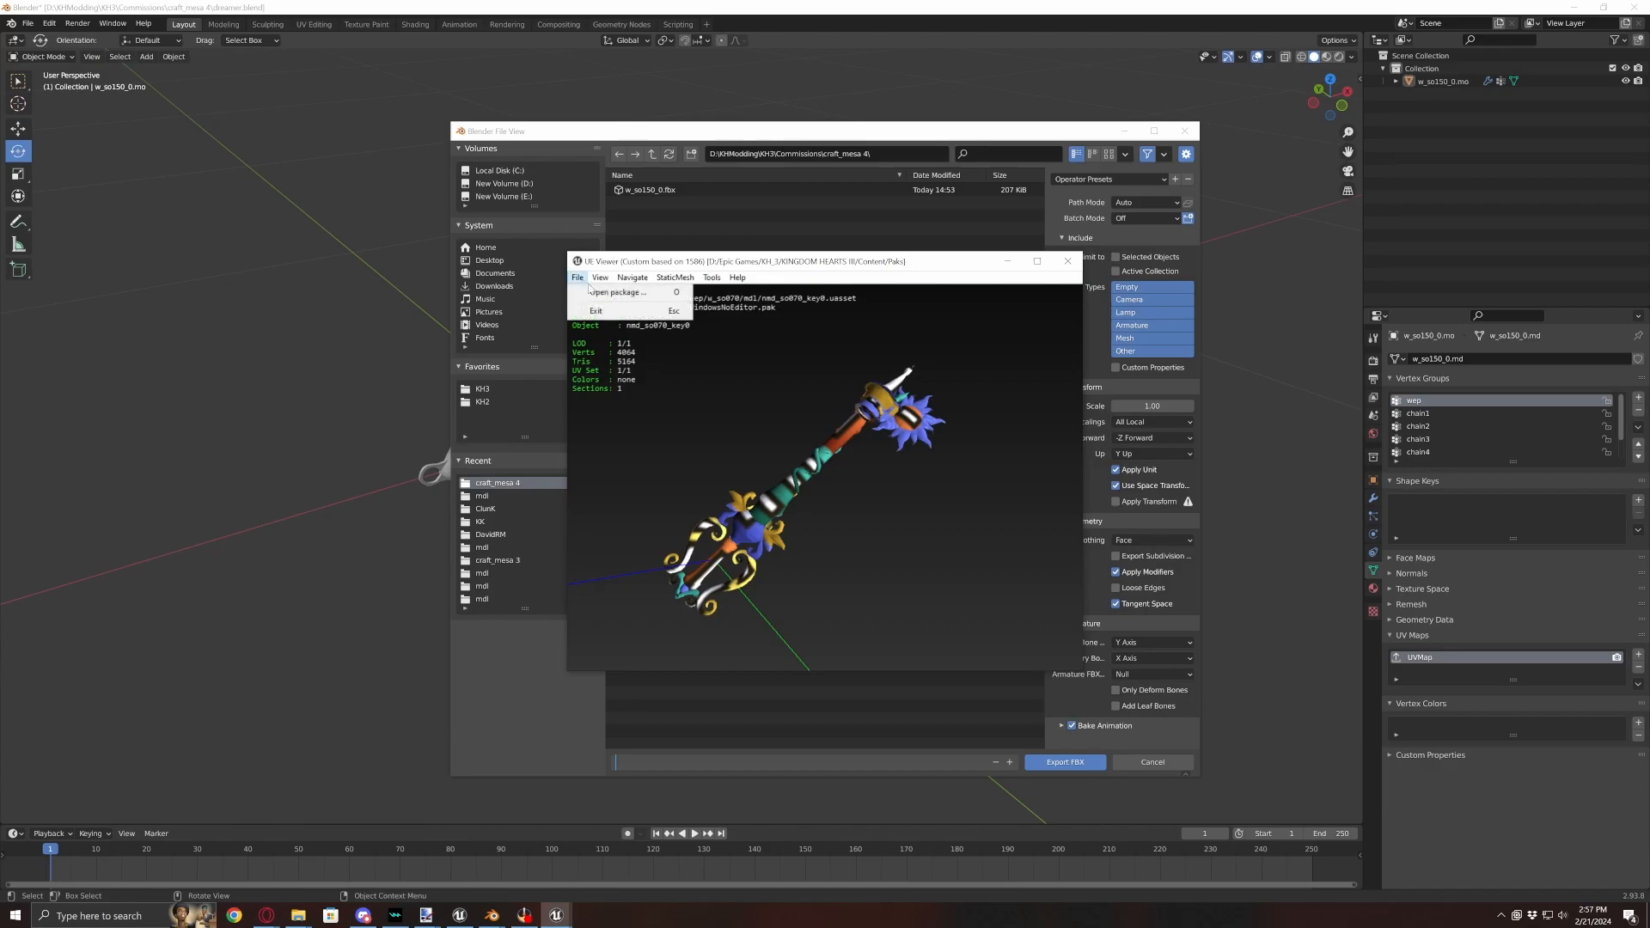
pyautogui.click(602, 293)
pyautogui.scroll(-3, 683, 550)
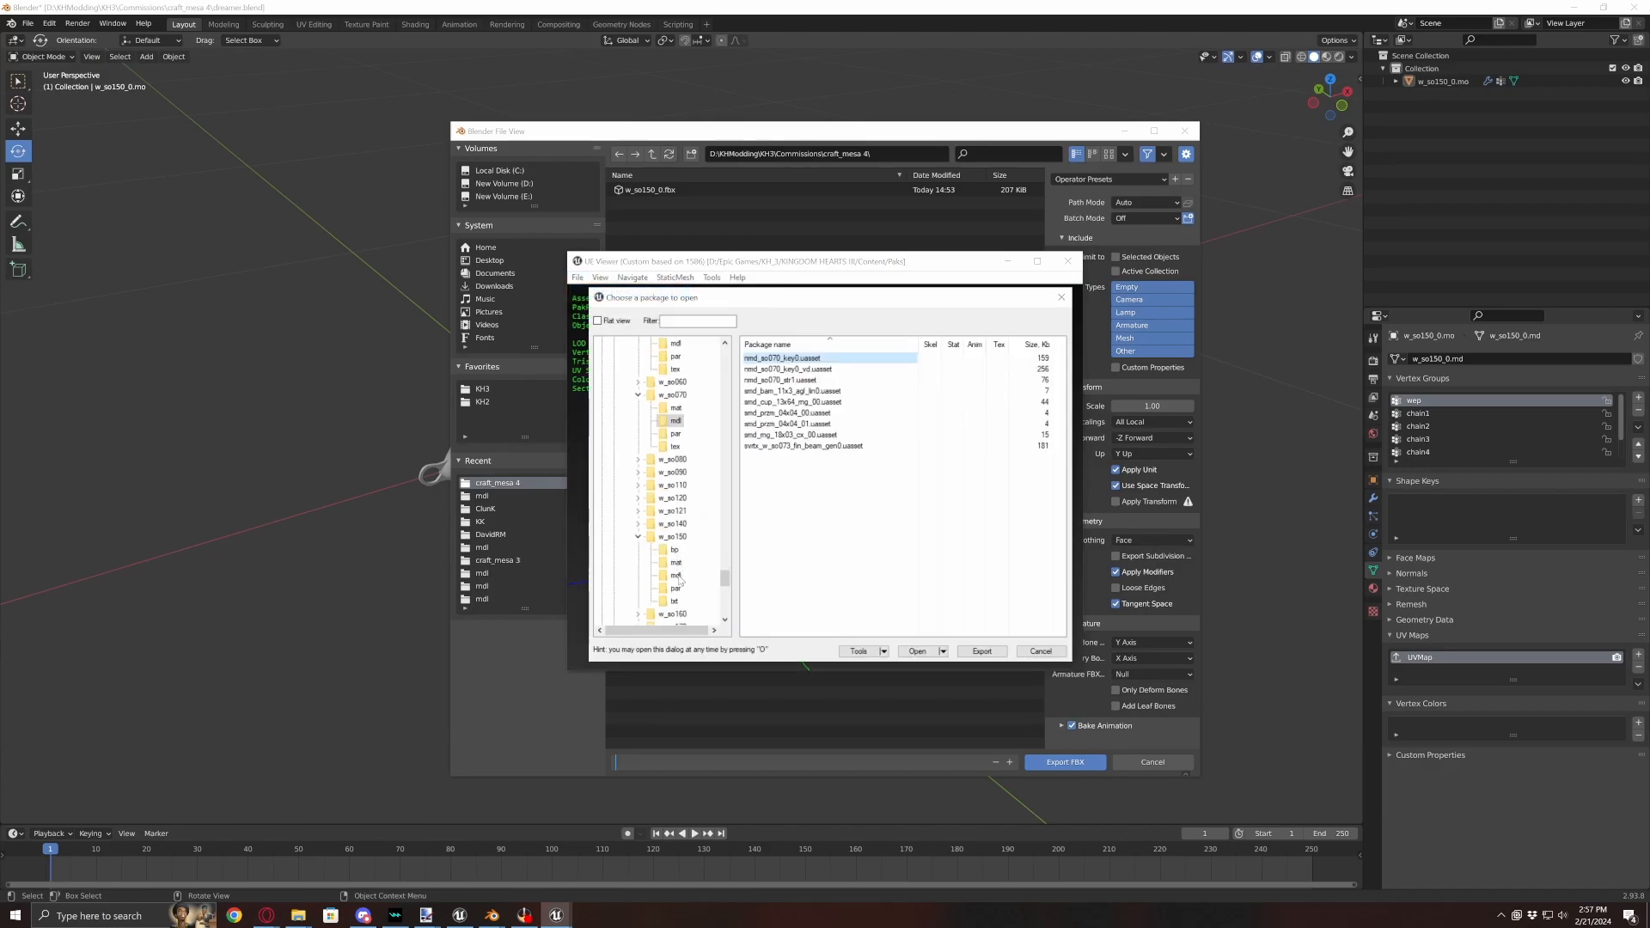
pyautogui.click(676, 575)
pyautogui.click(772, 403)
pyautogui.doubleClick(773, 402)
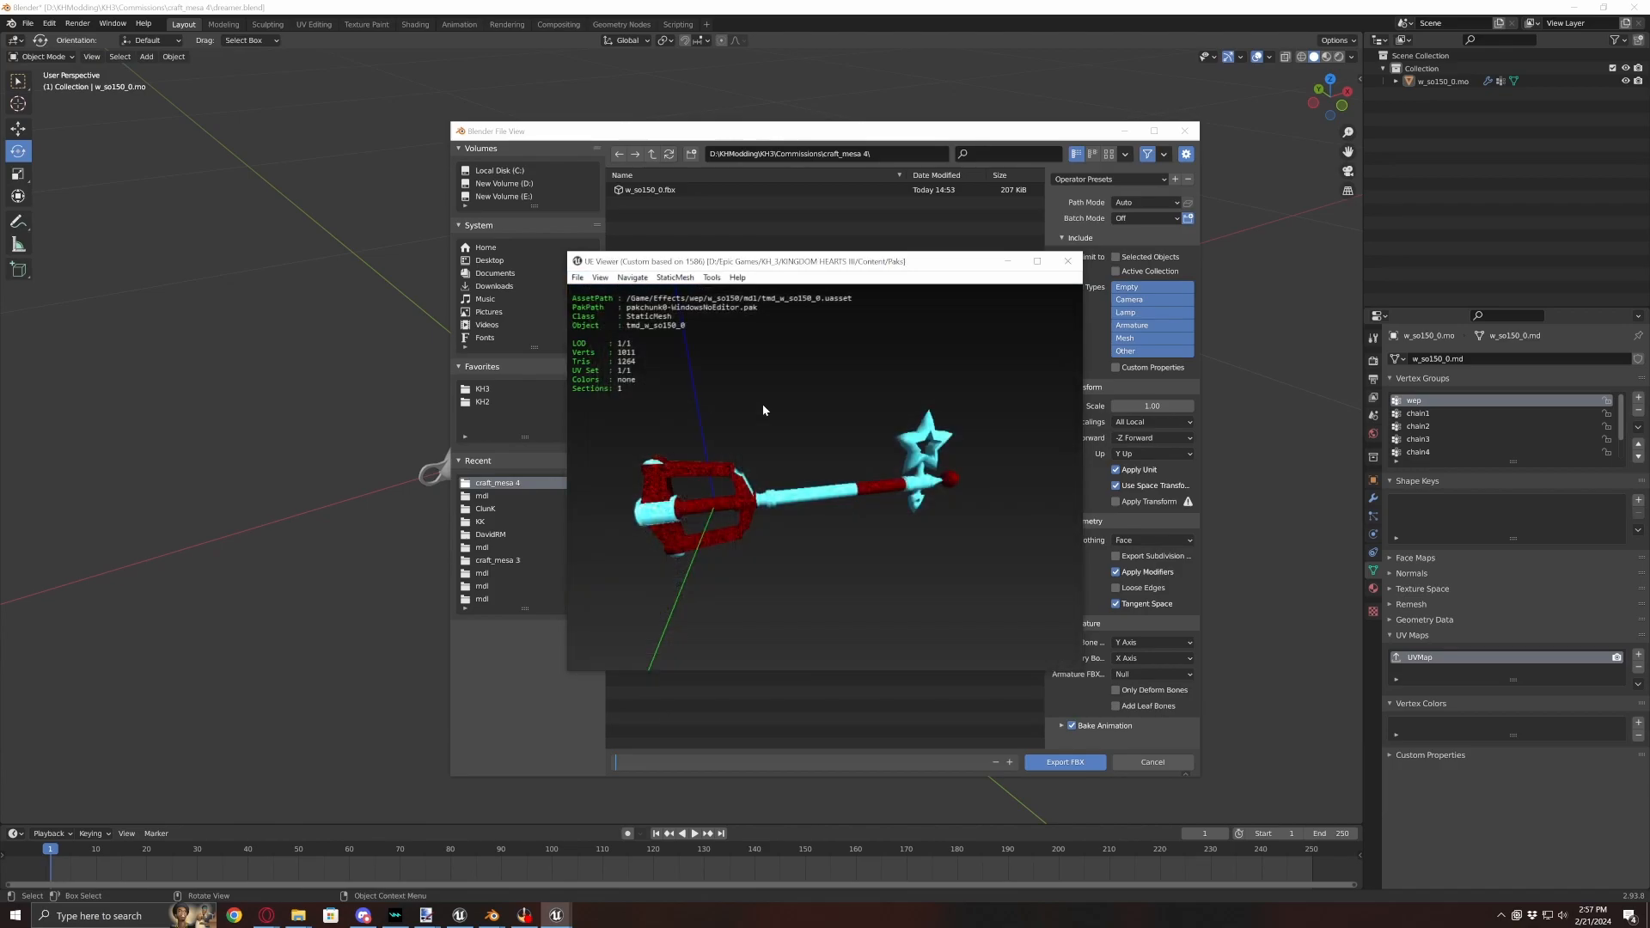
# - Return to Blender, name the export file tmd_w_so150_0.fbx and export the keyblade
pyautogui.click(682, 136)
pyautogui.write('tmd')
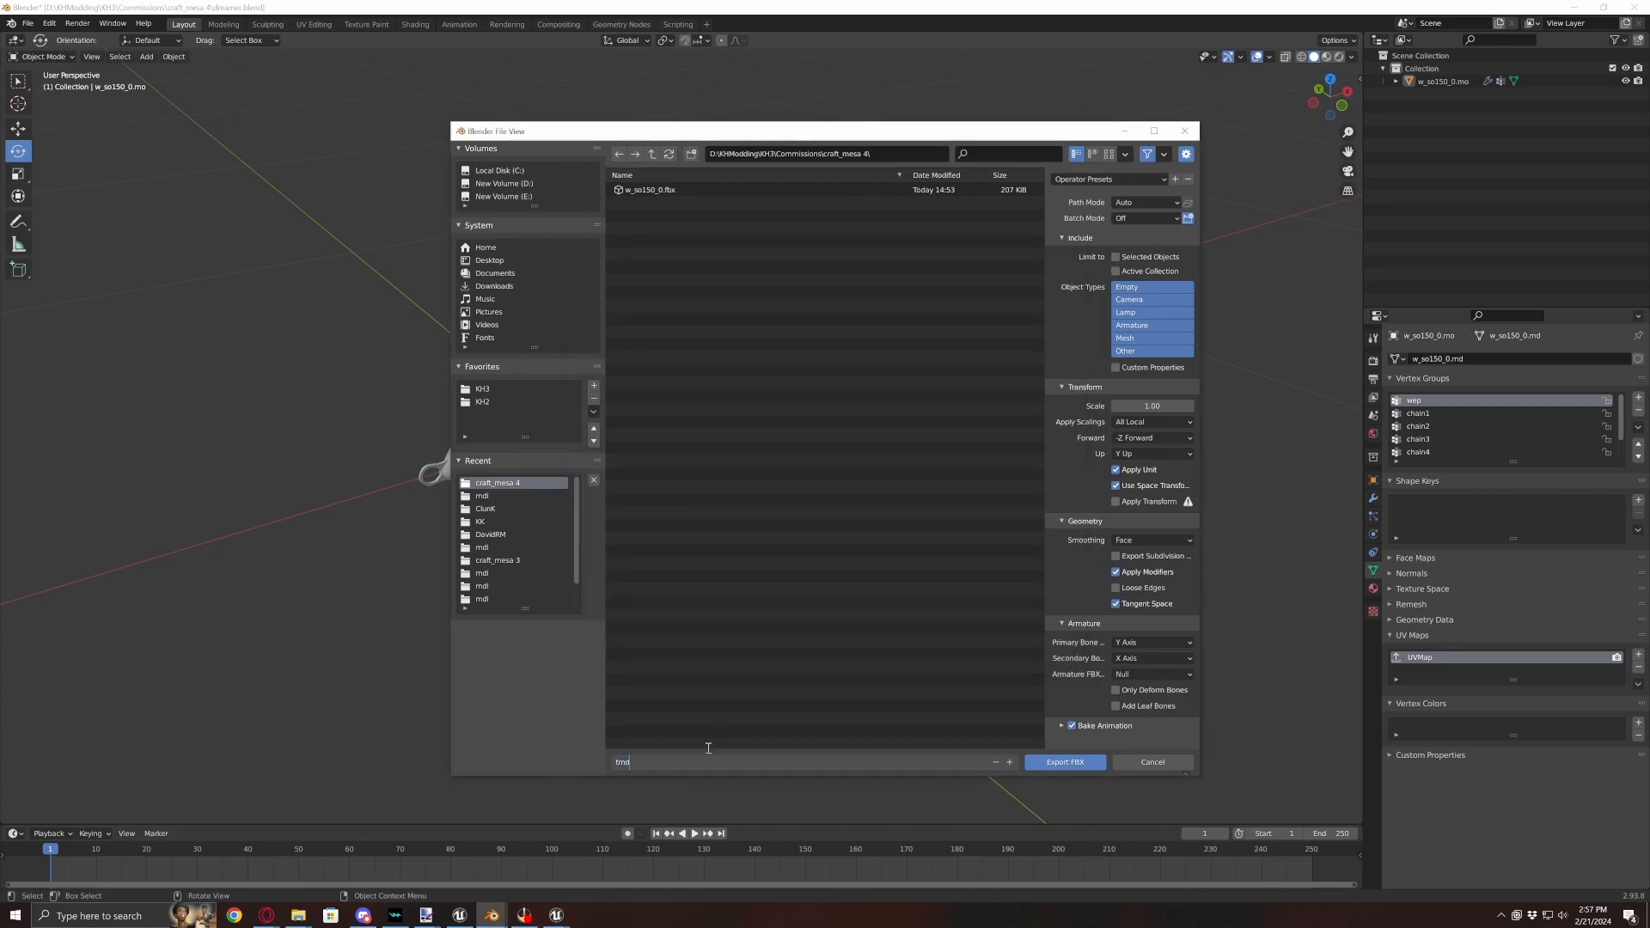
pyautogui.write('_w_so150_0')
pyautogui.press('Return')
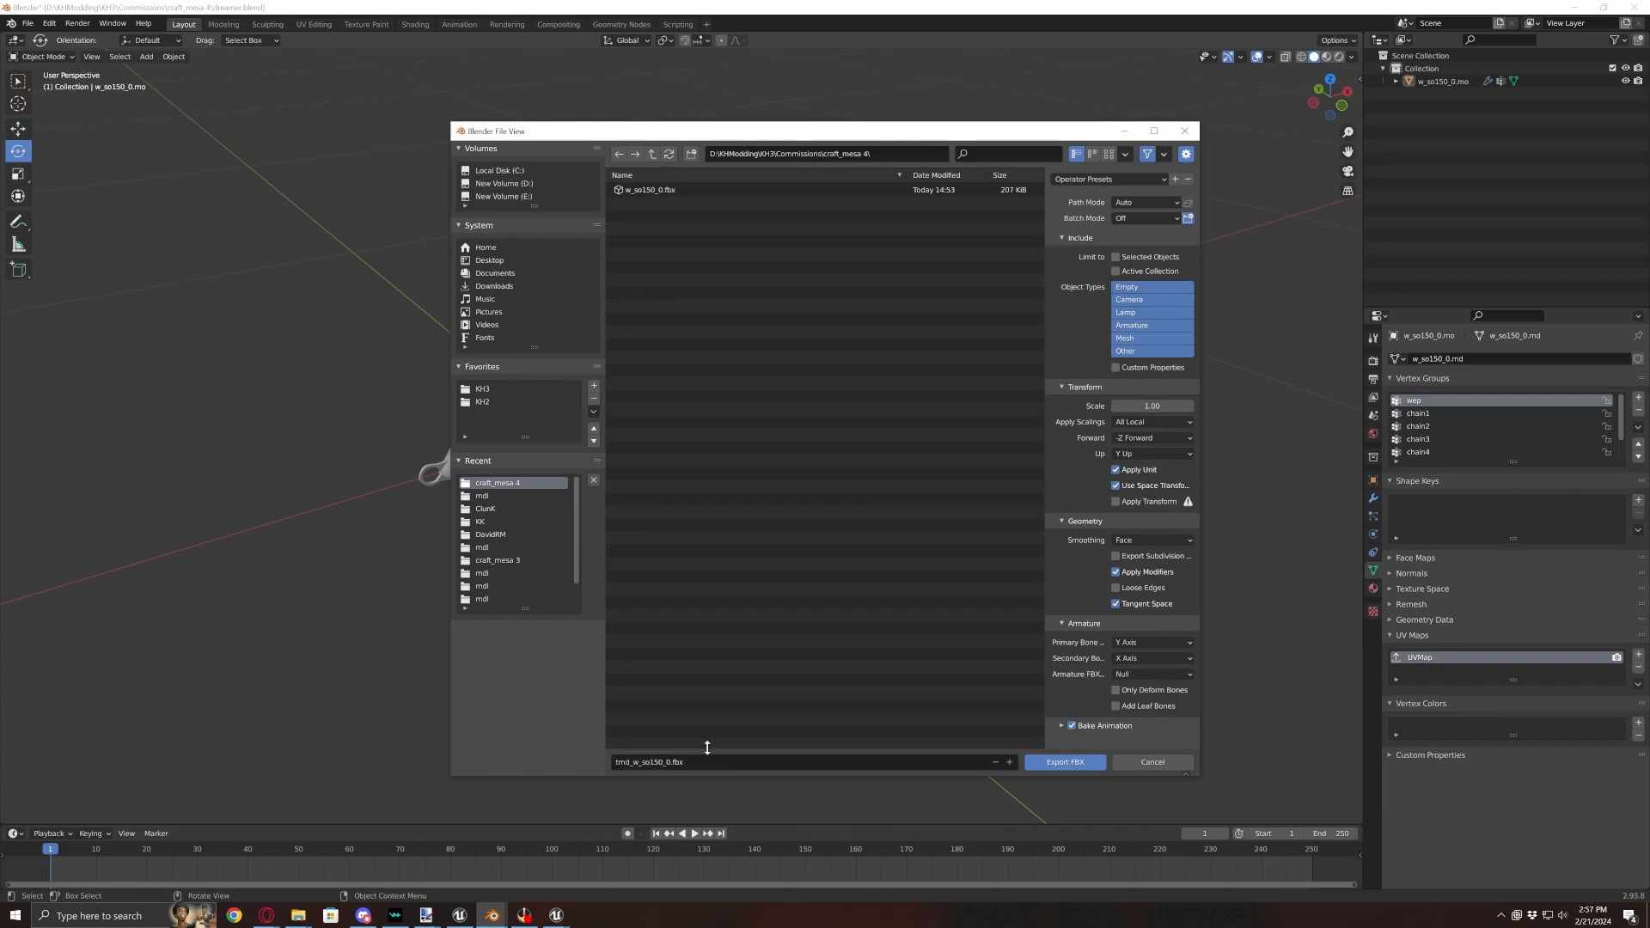
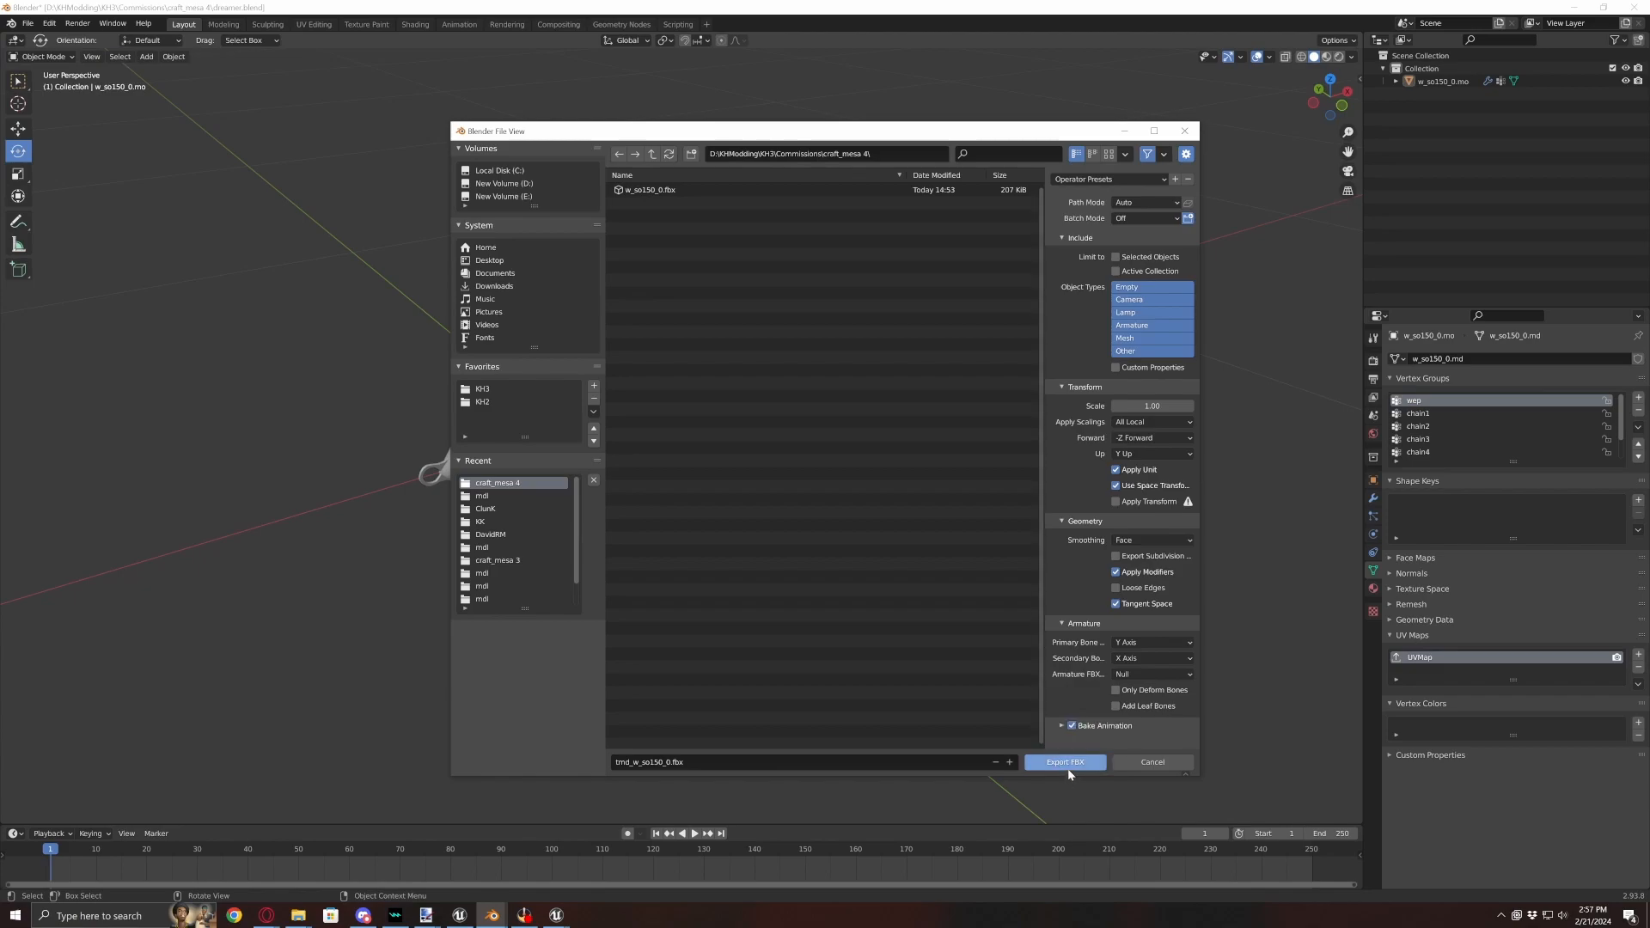
pyautogui.click(1066, 764)
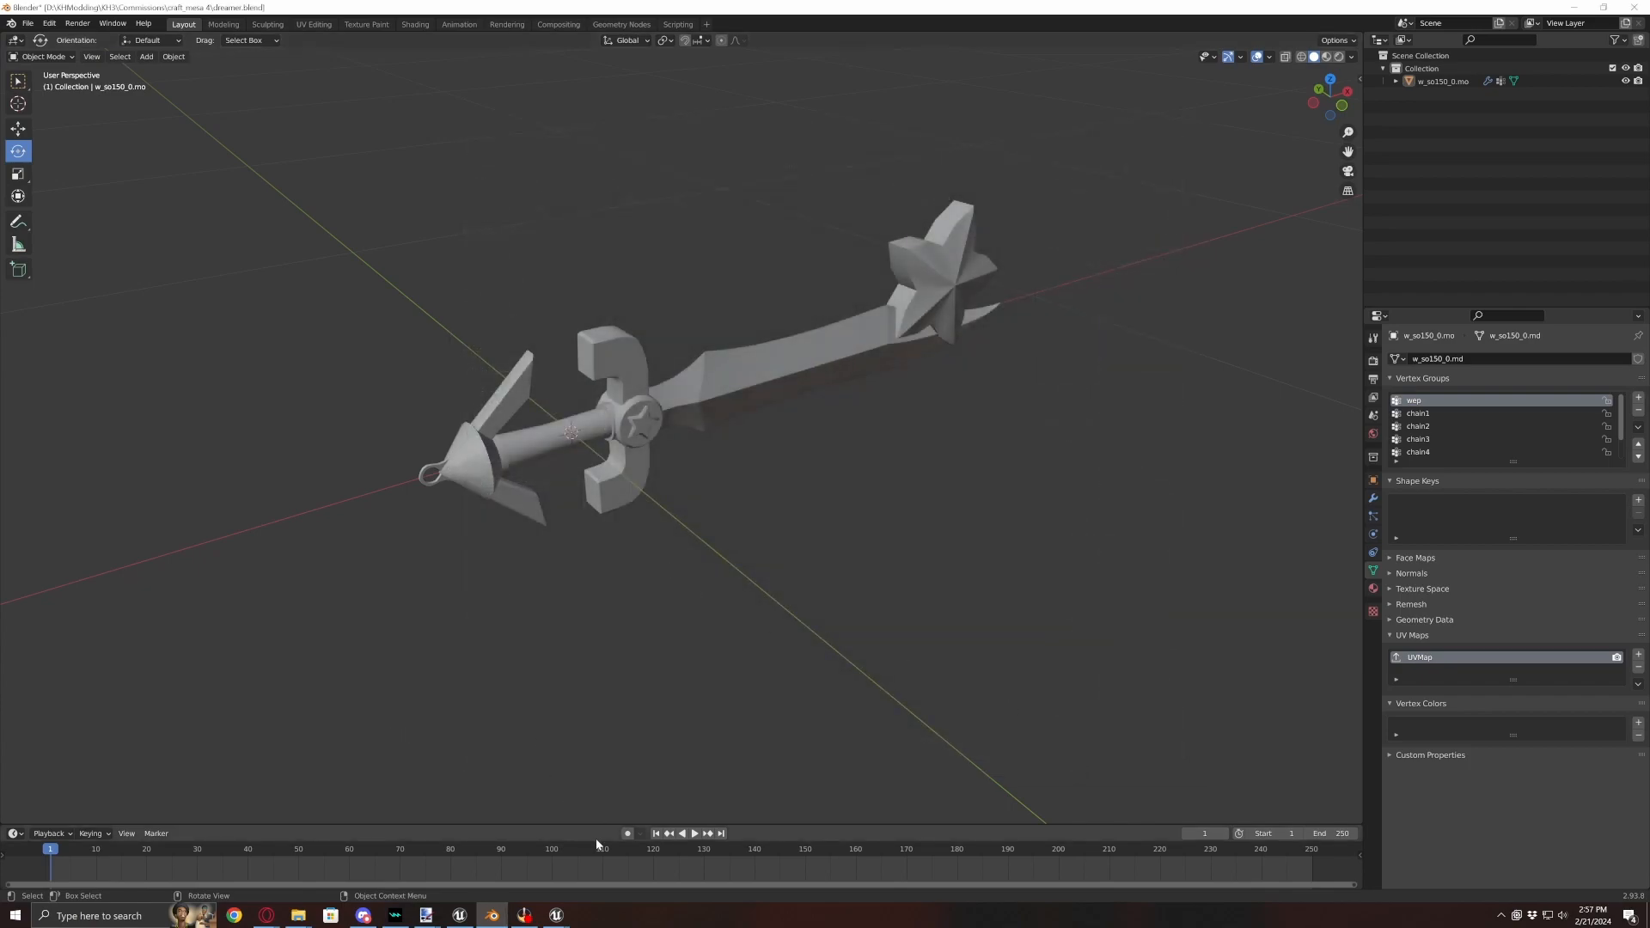
# - In Edit Mode, select the whole star through the mesh from the front view using X-ray, and turn X-ray off
pyautogui.moveTo(944, 484); pyautogui.dragTo(902, 466, button='middle')
pyautogui.moveTo(1021, 441); pyautogui.dragTo(884, 431, button='middle')
pyautogui.click(884, 431)
pyautogui.press('Tab')
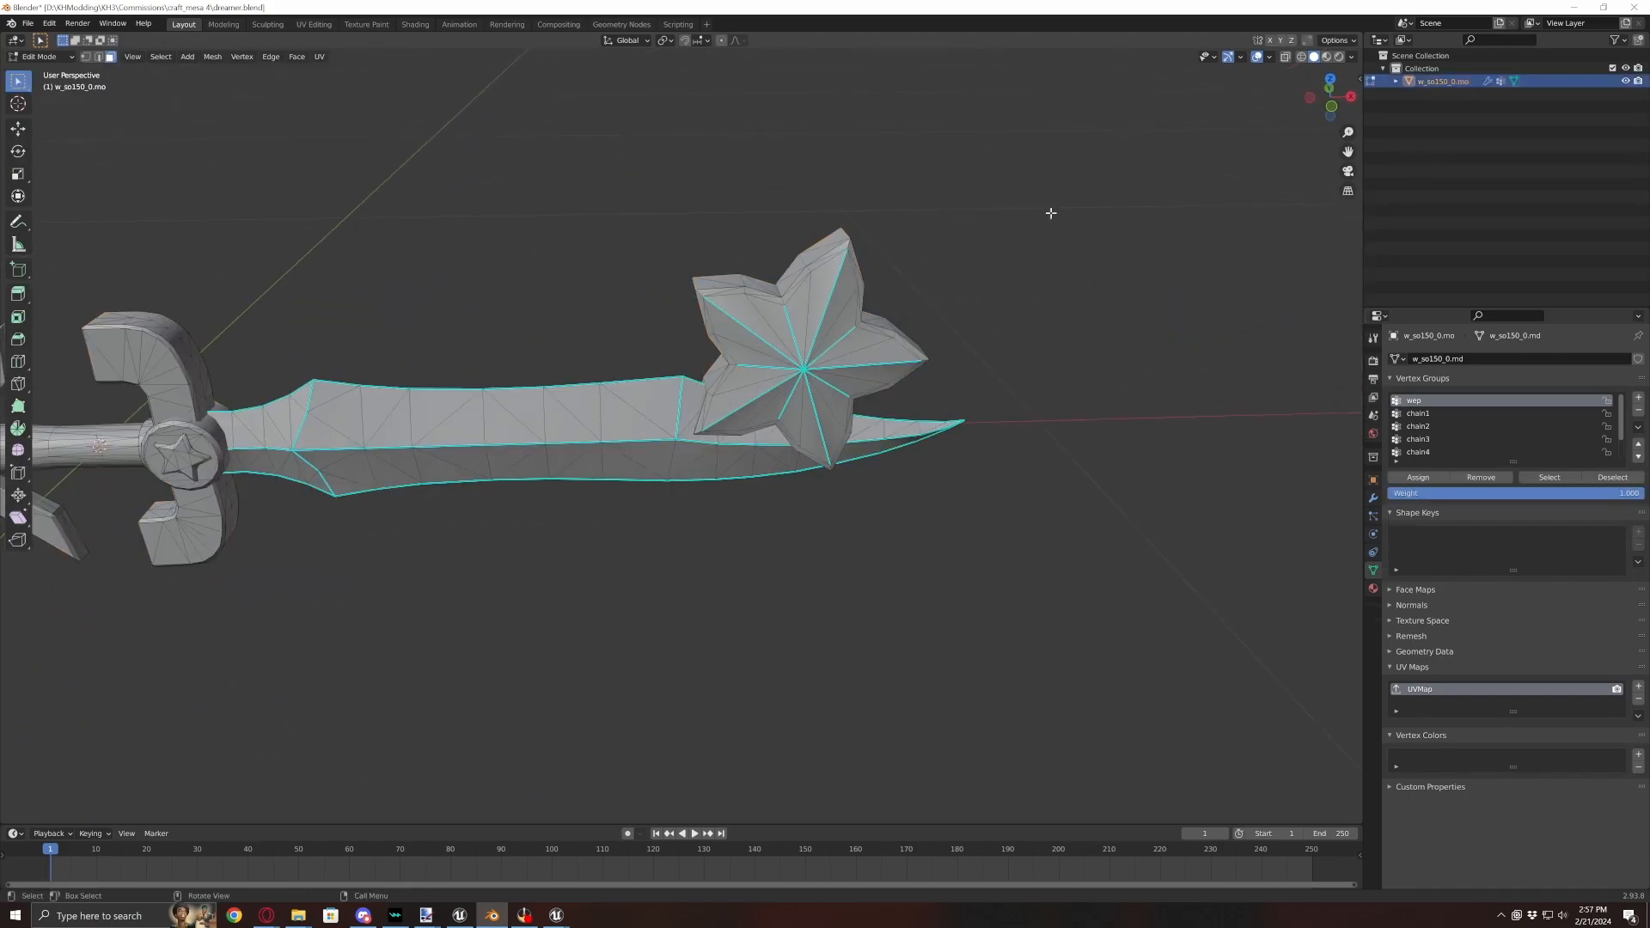
pyautogui.click(1331, 110)
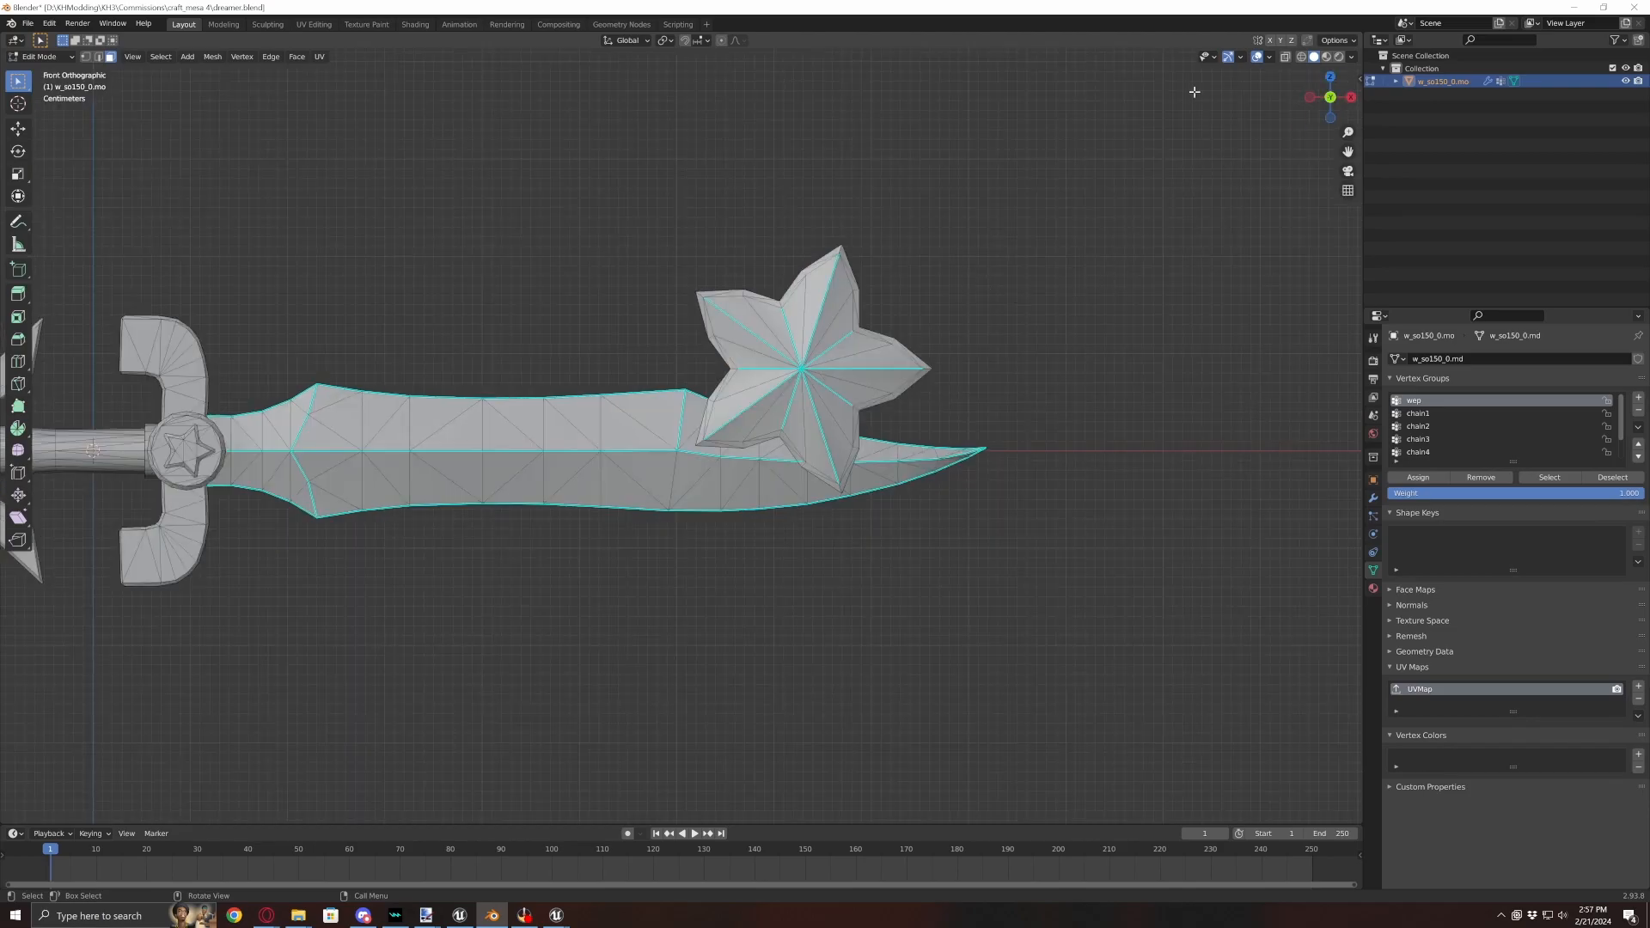
pyautogui.click(1288, 58)
pyautogui.moveTo(885, 211); pyautogui.dragTo(786, 339)
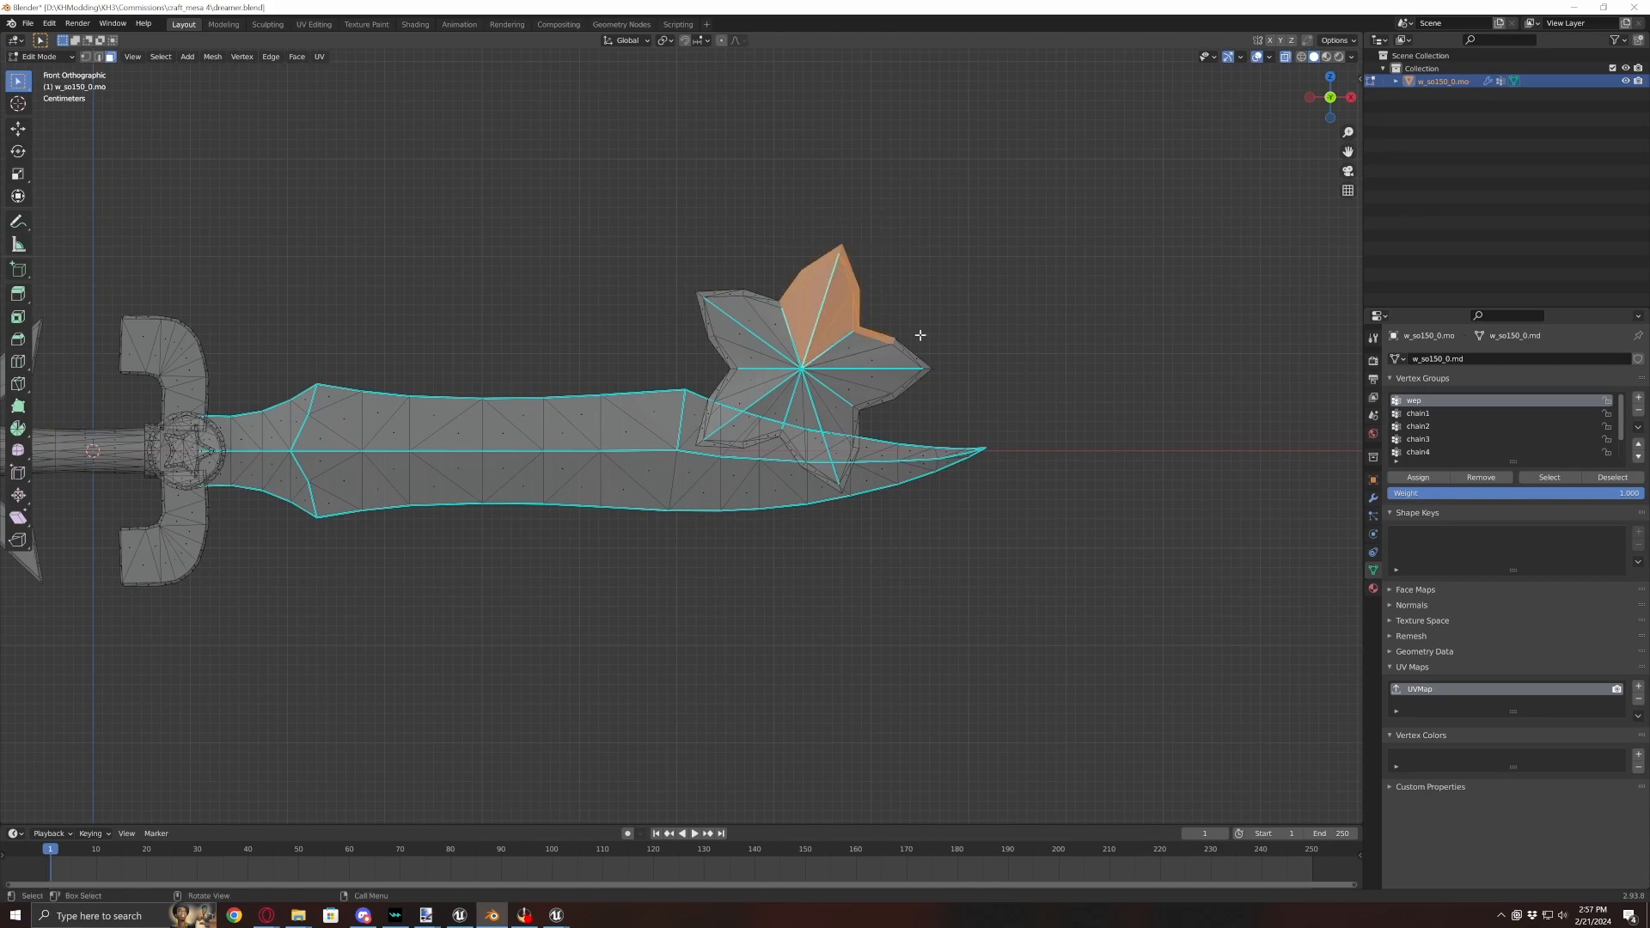
pyautogui.moveTo(933, 175); pyautogui.dragTo(692, 497)
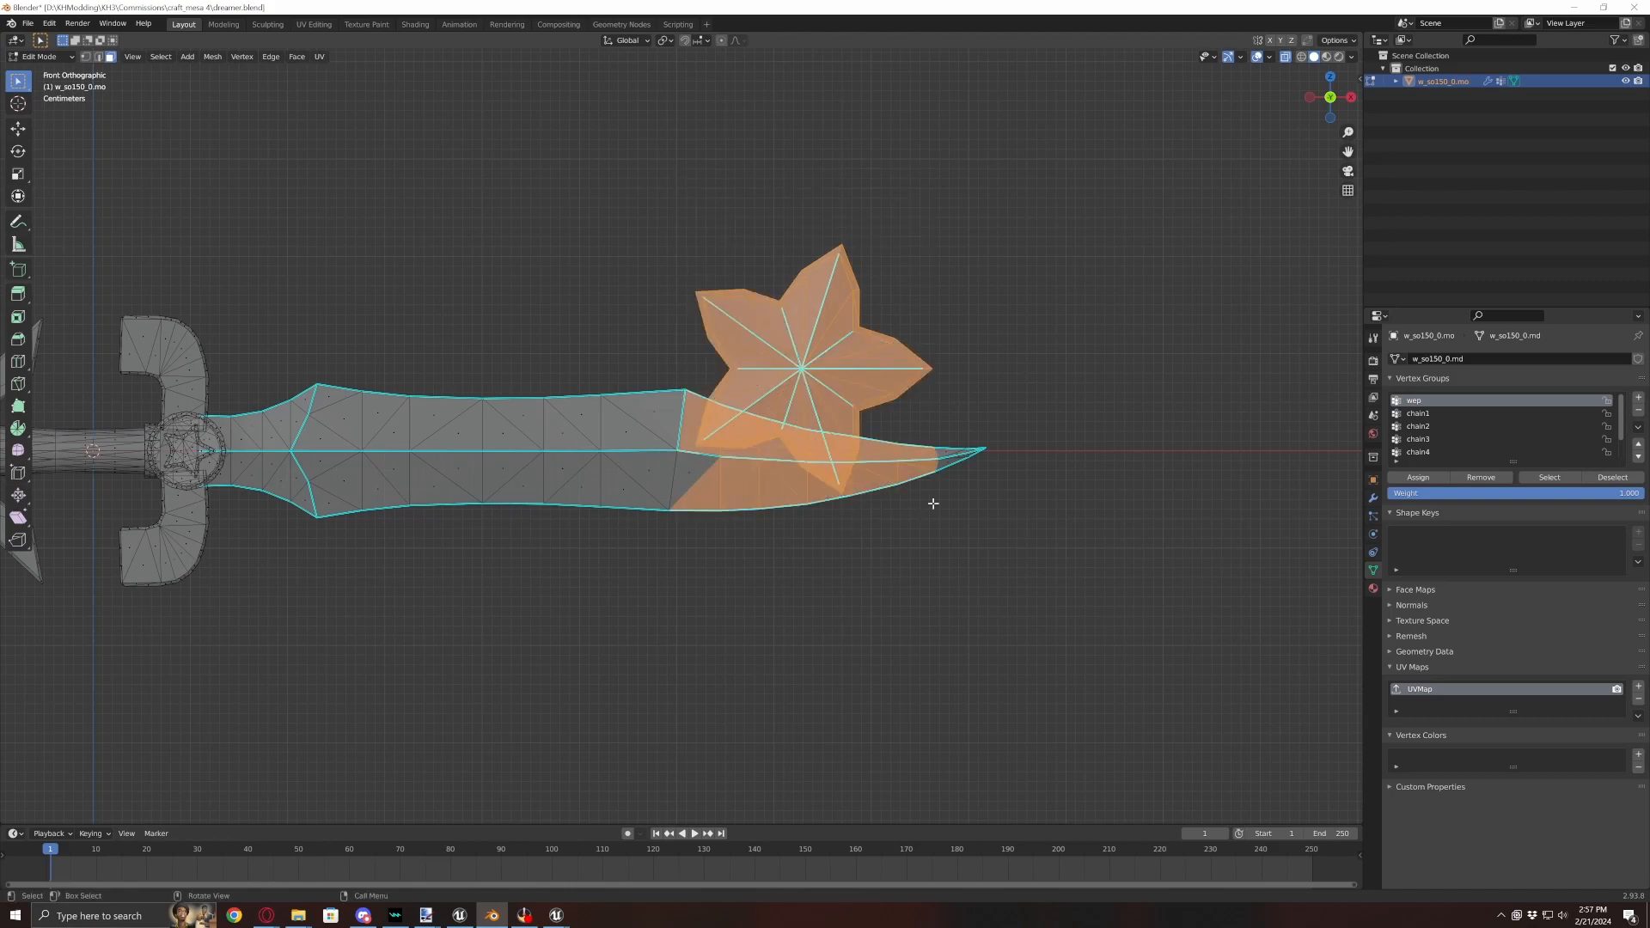
pyautogui.scroll(4, 929, 508)
pyautogui.scroll(-4, 927, 514)
pyautogui.moveTo(848, 523); pyautogui.dragTo(885, 550, button='middle')
pyautogui.click(1286, 57)
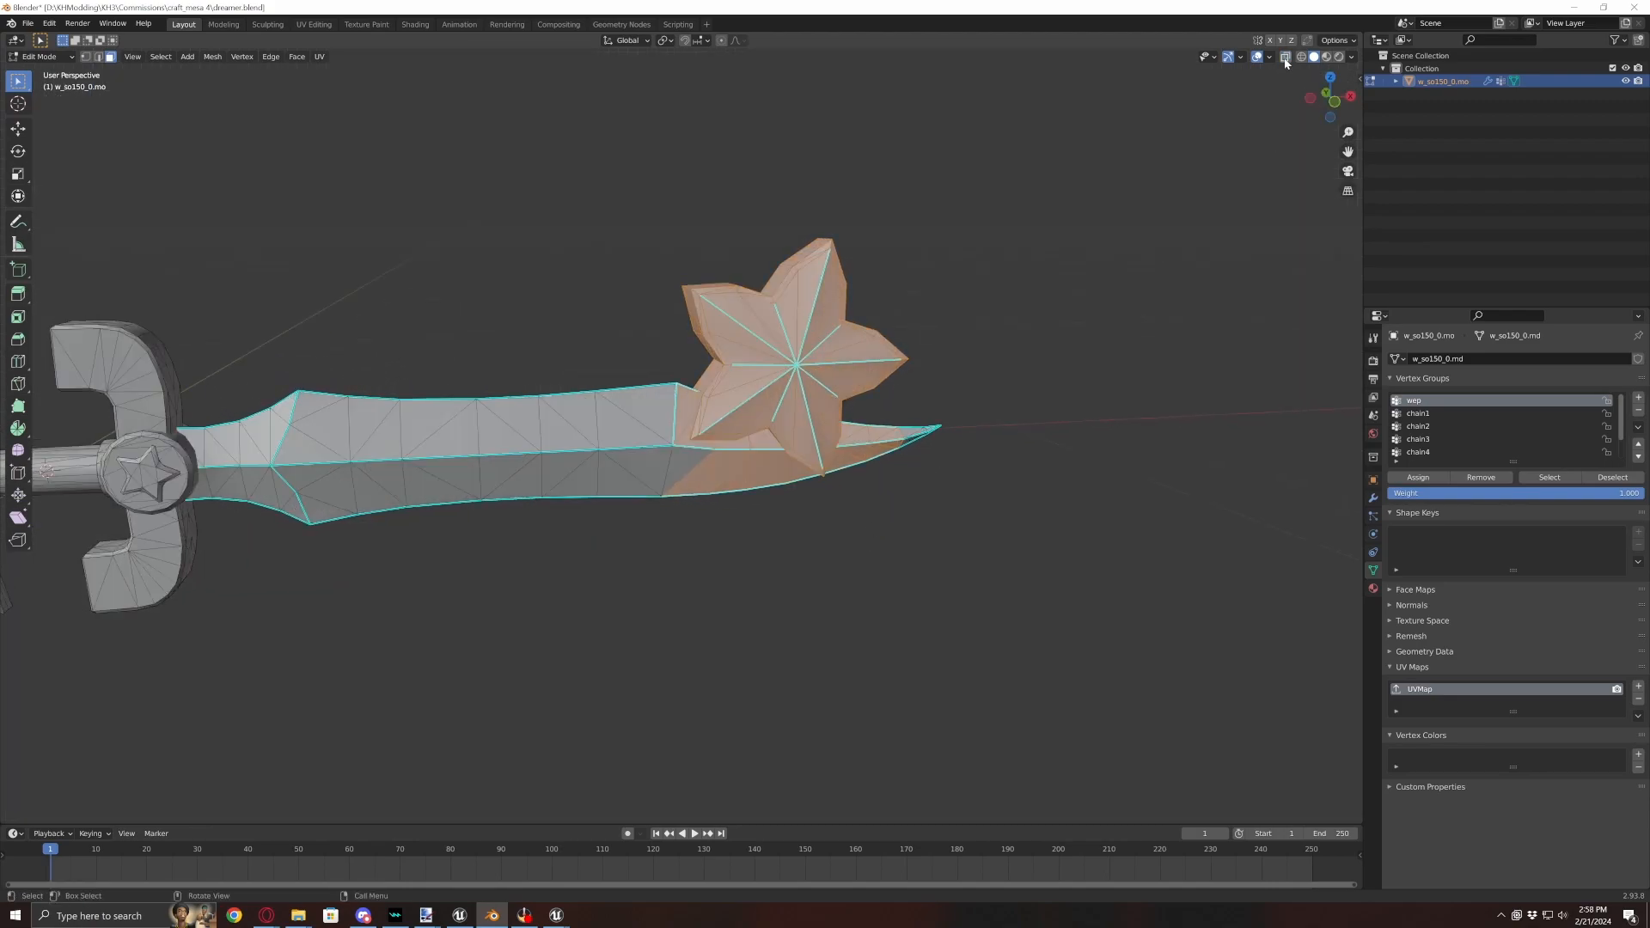
# - Deselect the upper and lower blade faces around the star on the blade's front side
pyautogui.scroll(4, 836, 552)
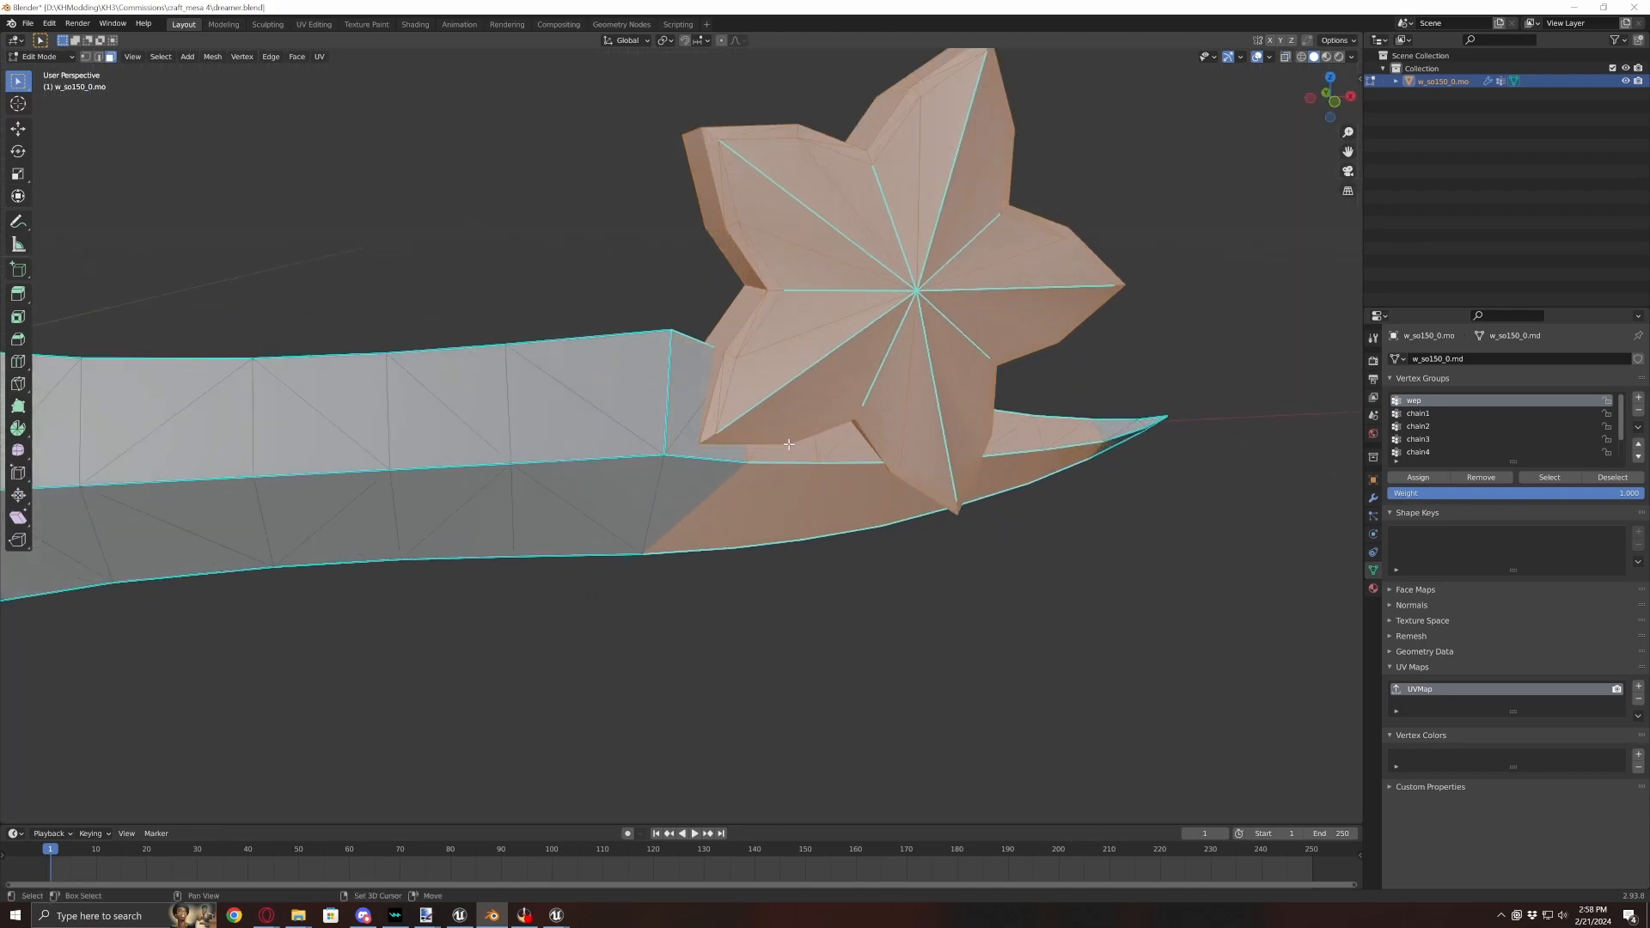
pyautogui.keyDown('shift'); pyautogui.click(753, 451); pyautogui.keyUp('shift')
pyautogui.keyDown('shift'); pyautogui.click(754, 452); pyautogui.keyUp('shift')
pyautogui.keyDown('shift'); pyautogui.click(786, 456); pyautogui.keyUp('shift')
pyautogui.keyDown('shift'); pyautogui.click(787, 456); pyautogui.keyUp('shift')
pyautogui.keyDown('shift'); pyautogui.click(850, 449); pyautogui.keyUp('shift')
pyautogui.keyDown('shift'); pyautogui.click(840, 441); pyautogui.keyUp('shift')
pyautogui.moveTo(850, 451); pyautogui.dragTo(989, 473, button='middle')
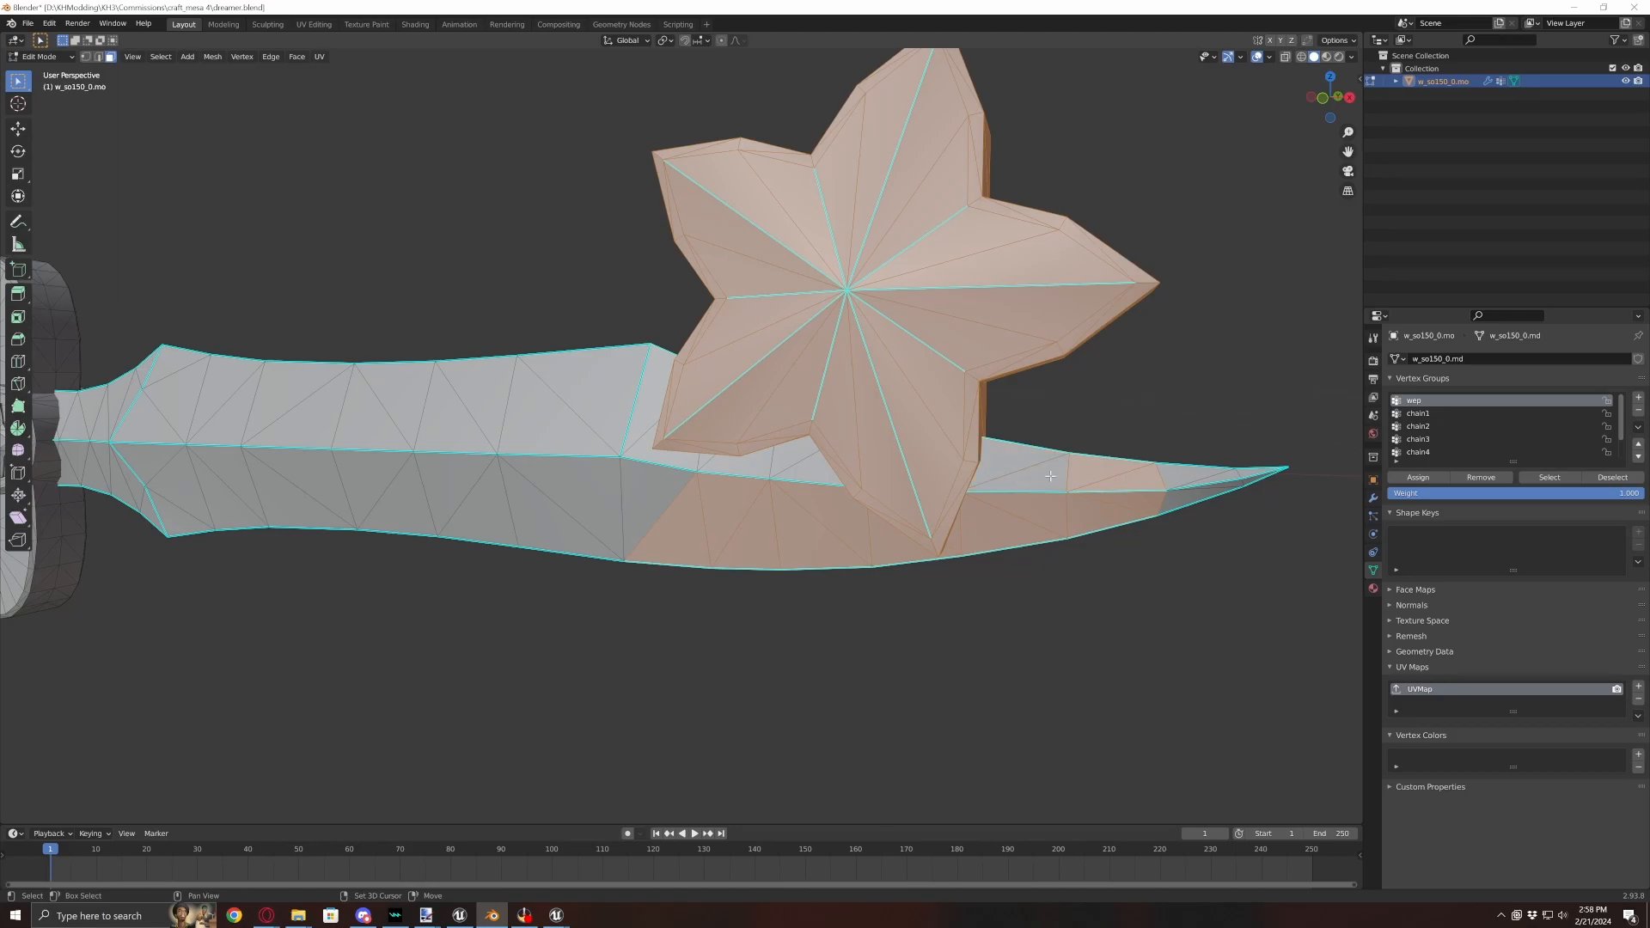
pyautogui.keyDown('shift'); pyautogui.click(1105, 500); pyautogui.keyUp('shift')
pyautogui.keyDown('shift'); pyautogui.click(1095, 508); pyautogui.keyUp('shift')
pyautogui.keyDown('shift'); pyautogui.click(1038, 516); pyautogui.keyUp('shift')
pyautogui.keyDown('shift'); pyautogui.click(1005, 530); pyautogui.keyUp('shift')
pyautogui.keyDown('shift'); pyautogui.click(905, 550); pyautogui.keyUp('shift')
pyautogui.keyDown('shift'); pyautogui.click(822, 531); pyautogui.keyUp('shift')
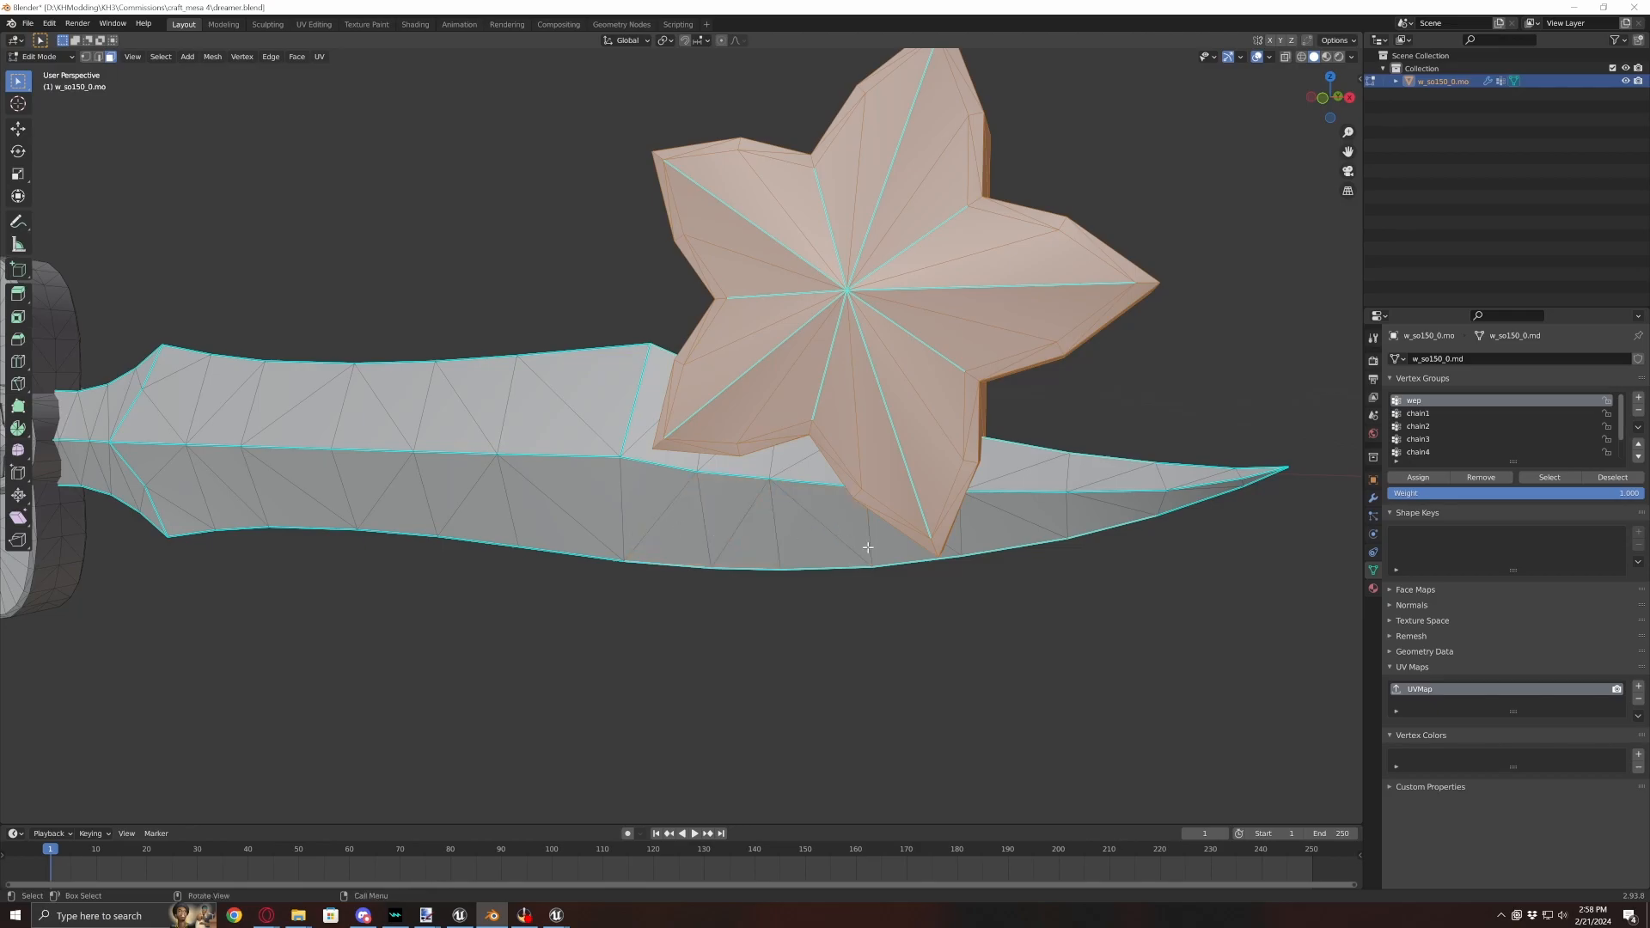
# - Deselect the remaining blade faces on the reverse side so only the star stays selected
pyautogui.scroll(10, 865, 547)
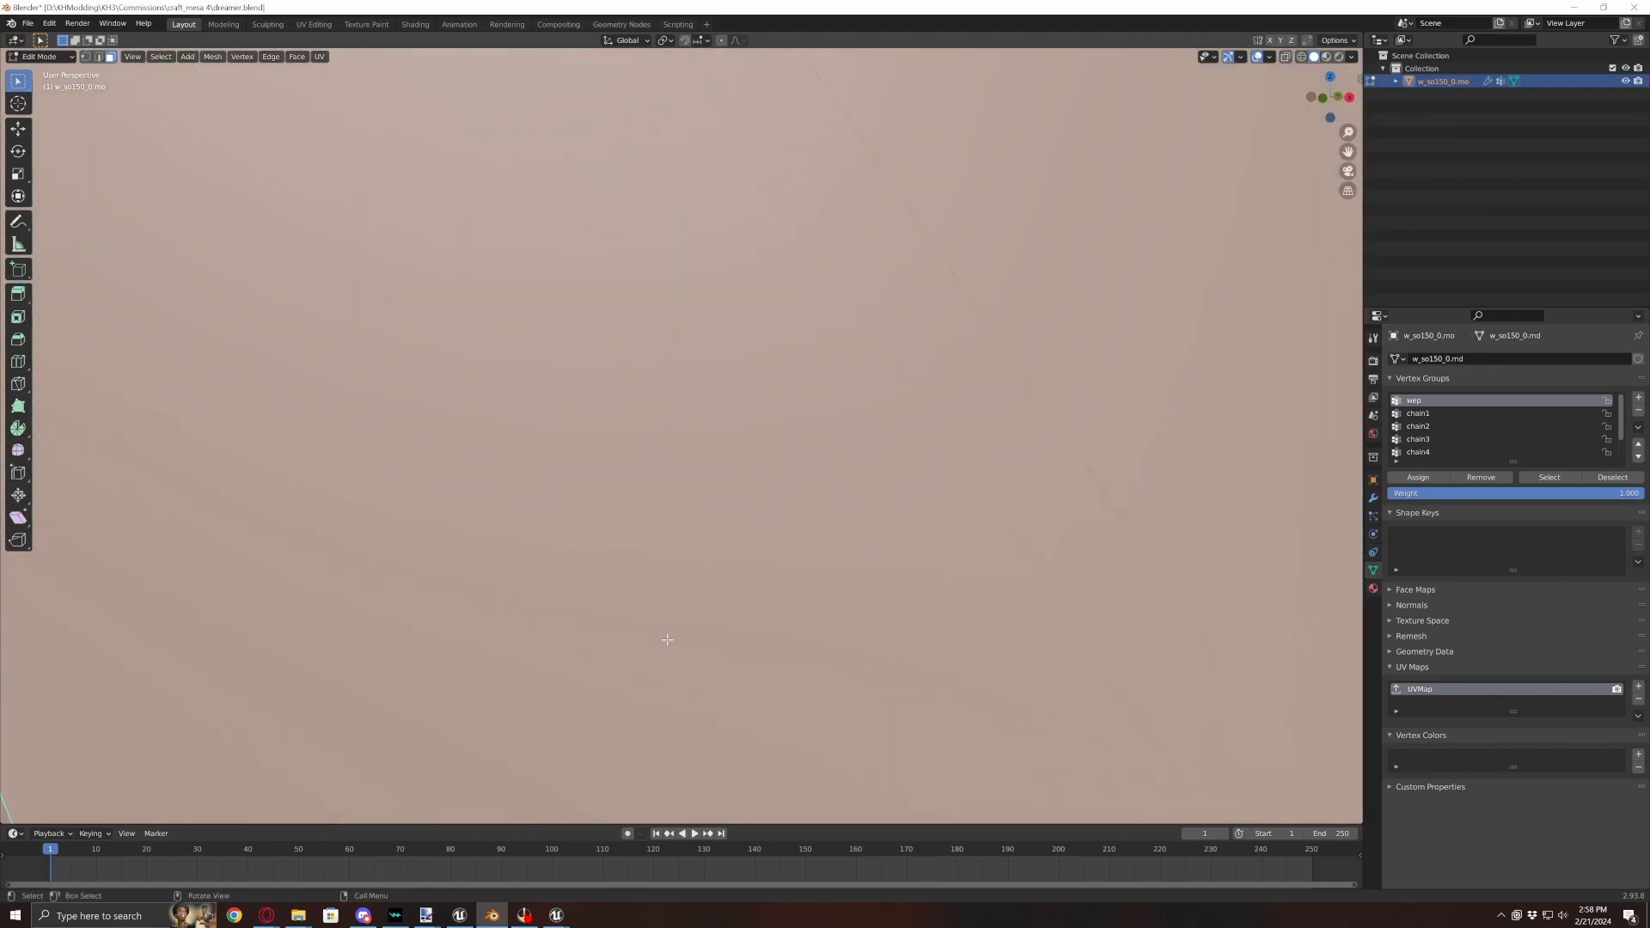
pyautogui.scroll(-2, 667, 633)
pyautogui.keyDown('shift'); pyautogui.click(917, 649); pyautogui.keyUp('shift')
pyautogui.moveTo(1025, 705); pyautogui.dragTo(983, 634, button='middle')
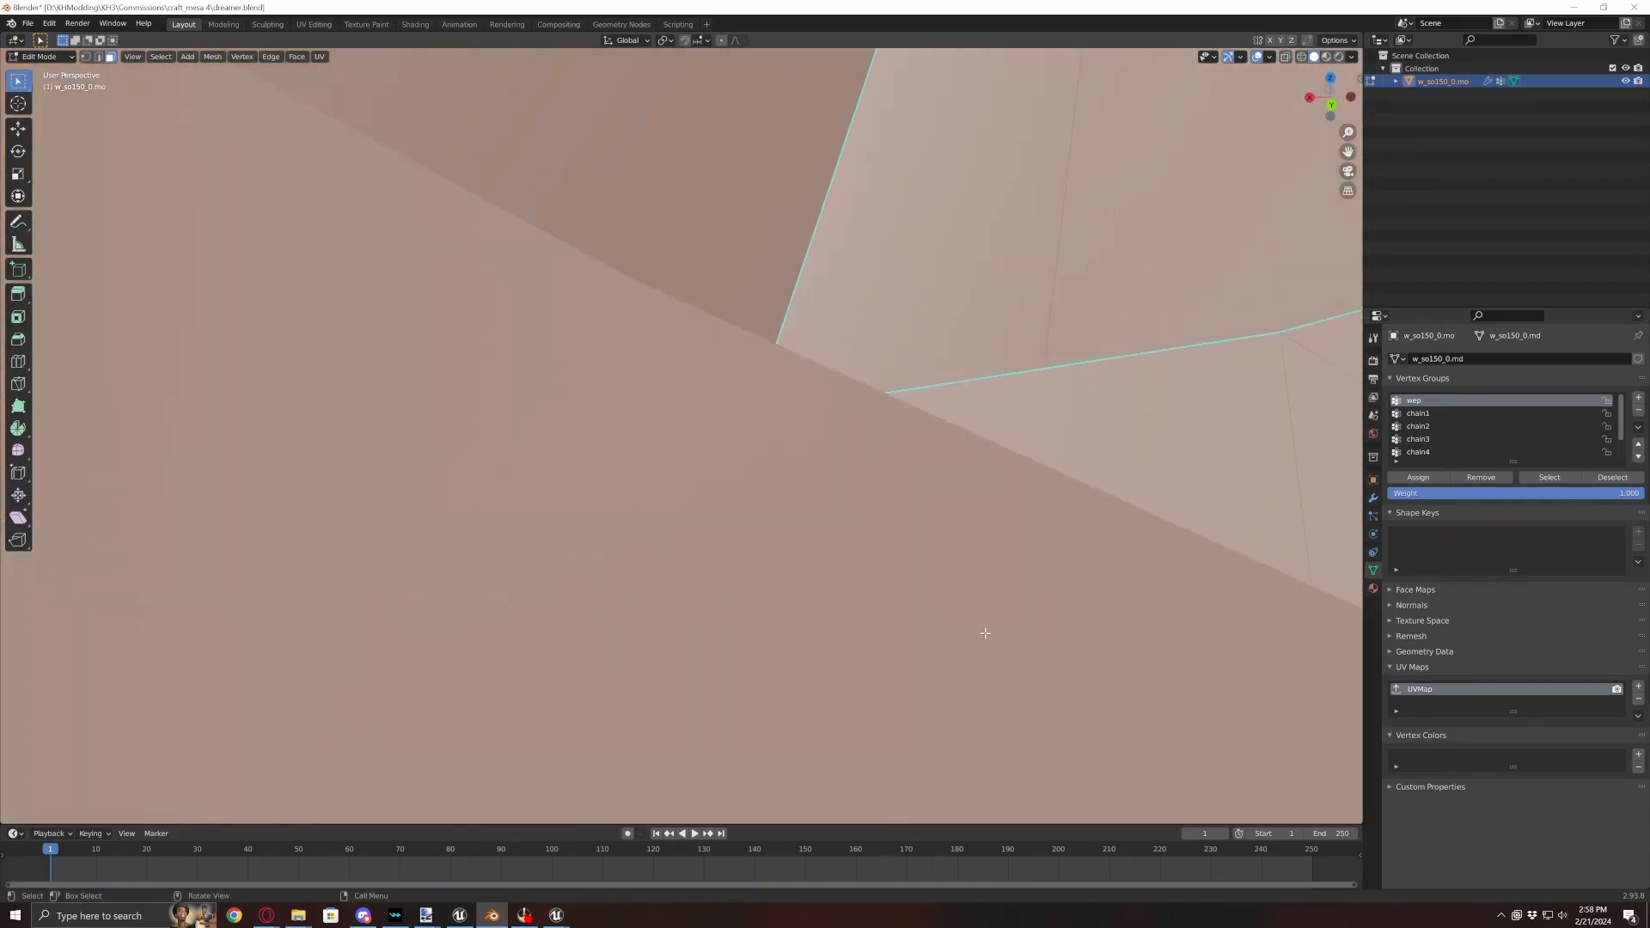
pyautogui.keyDown('shift'); pyautogui.click(1193, 472); pyautogui.keyUp('shift')
pyautogui.scroll(3, 1173, 511)
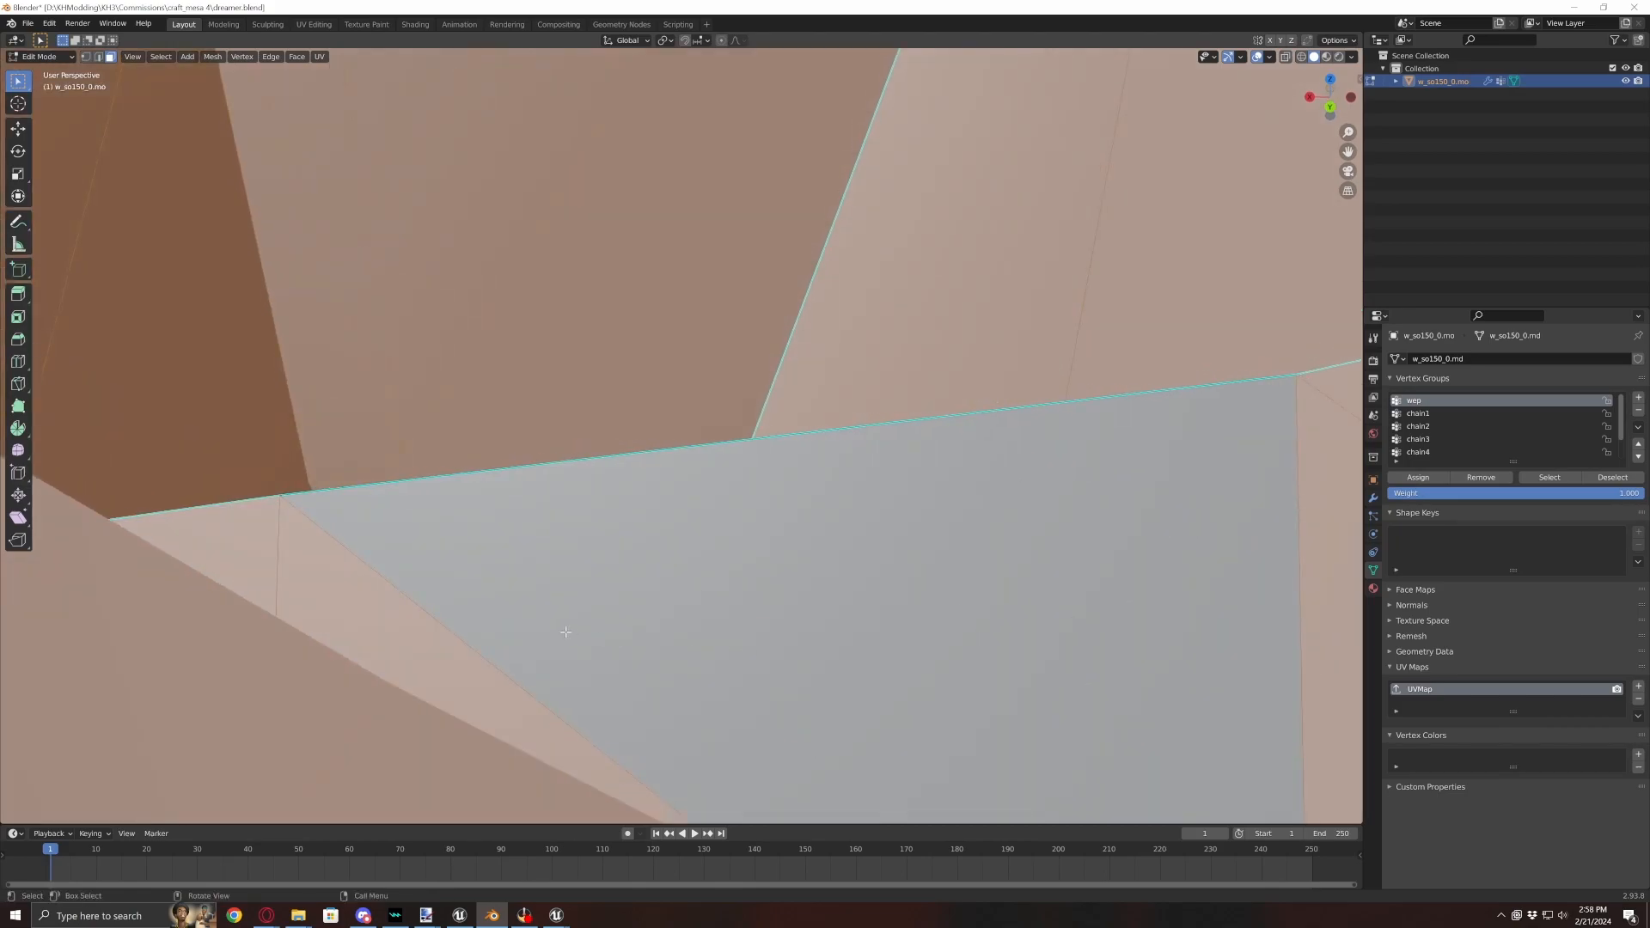
pyautogui.scroll(-6, 567, 608)
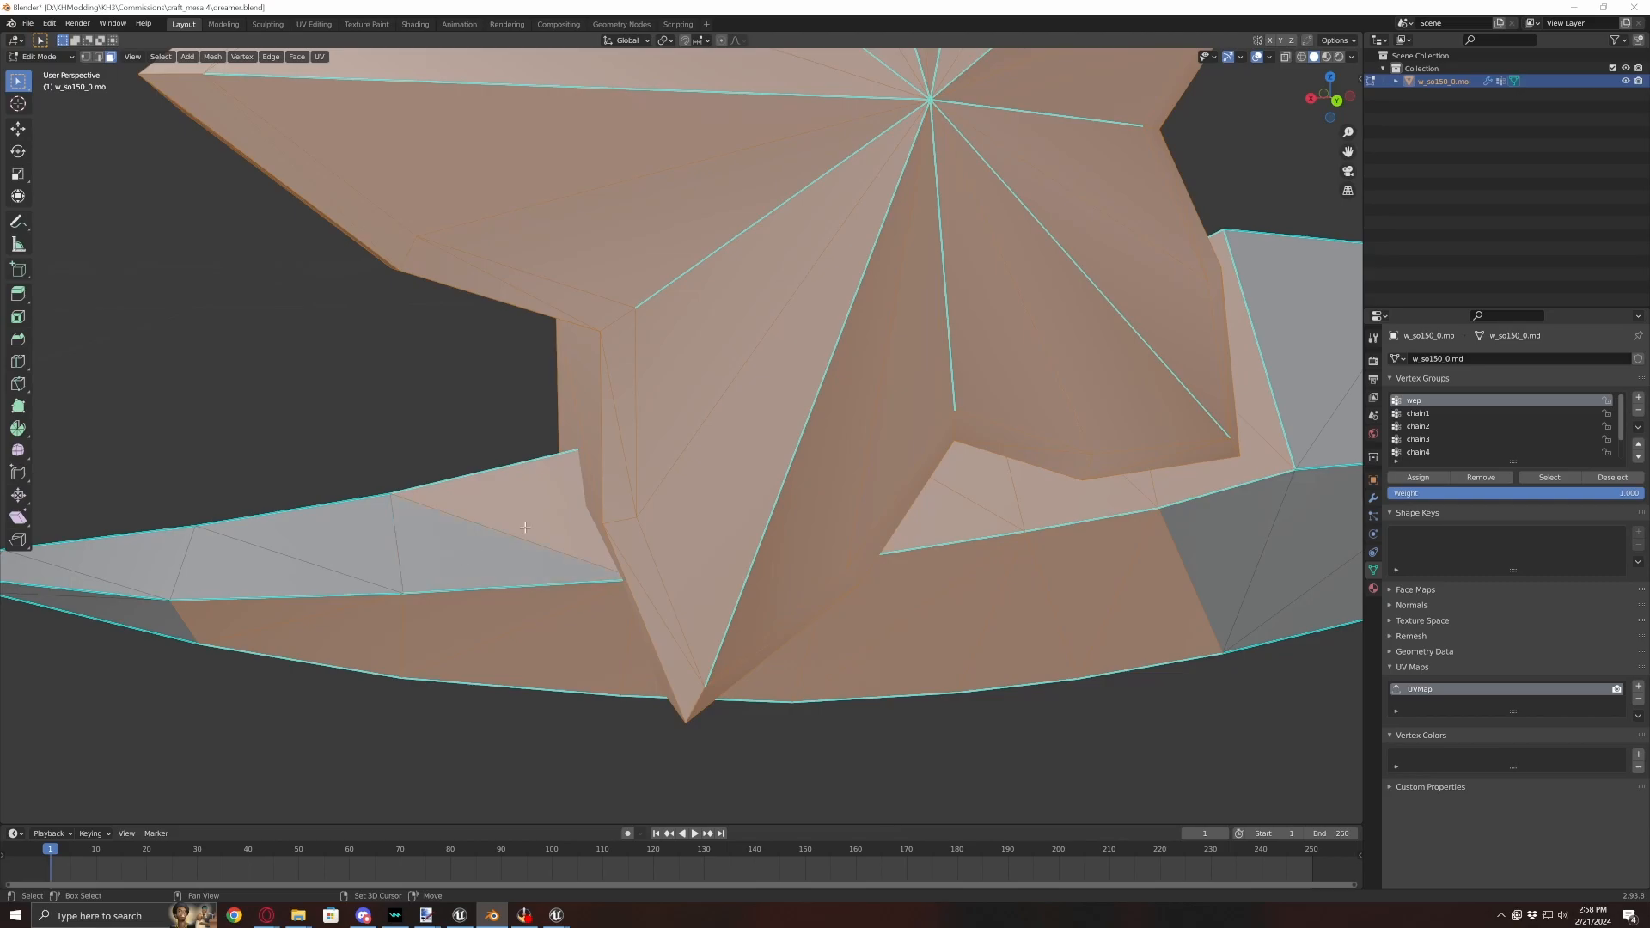
pyautogui.keyDown('shift'); pyautogui.click(324, 638); pyautogui.keyUp('shift')
pyautogui.keyDown('shift'); pyautogui.click(346, 618); pyautogui.keyUp('shift')
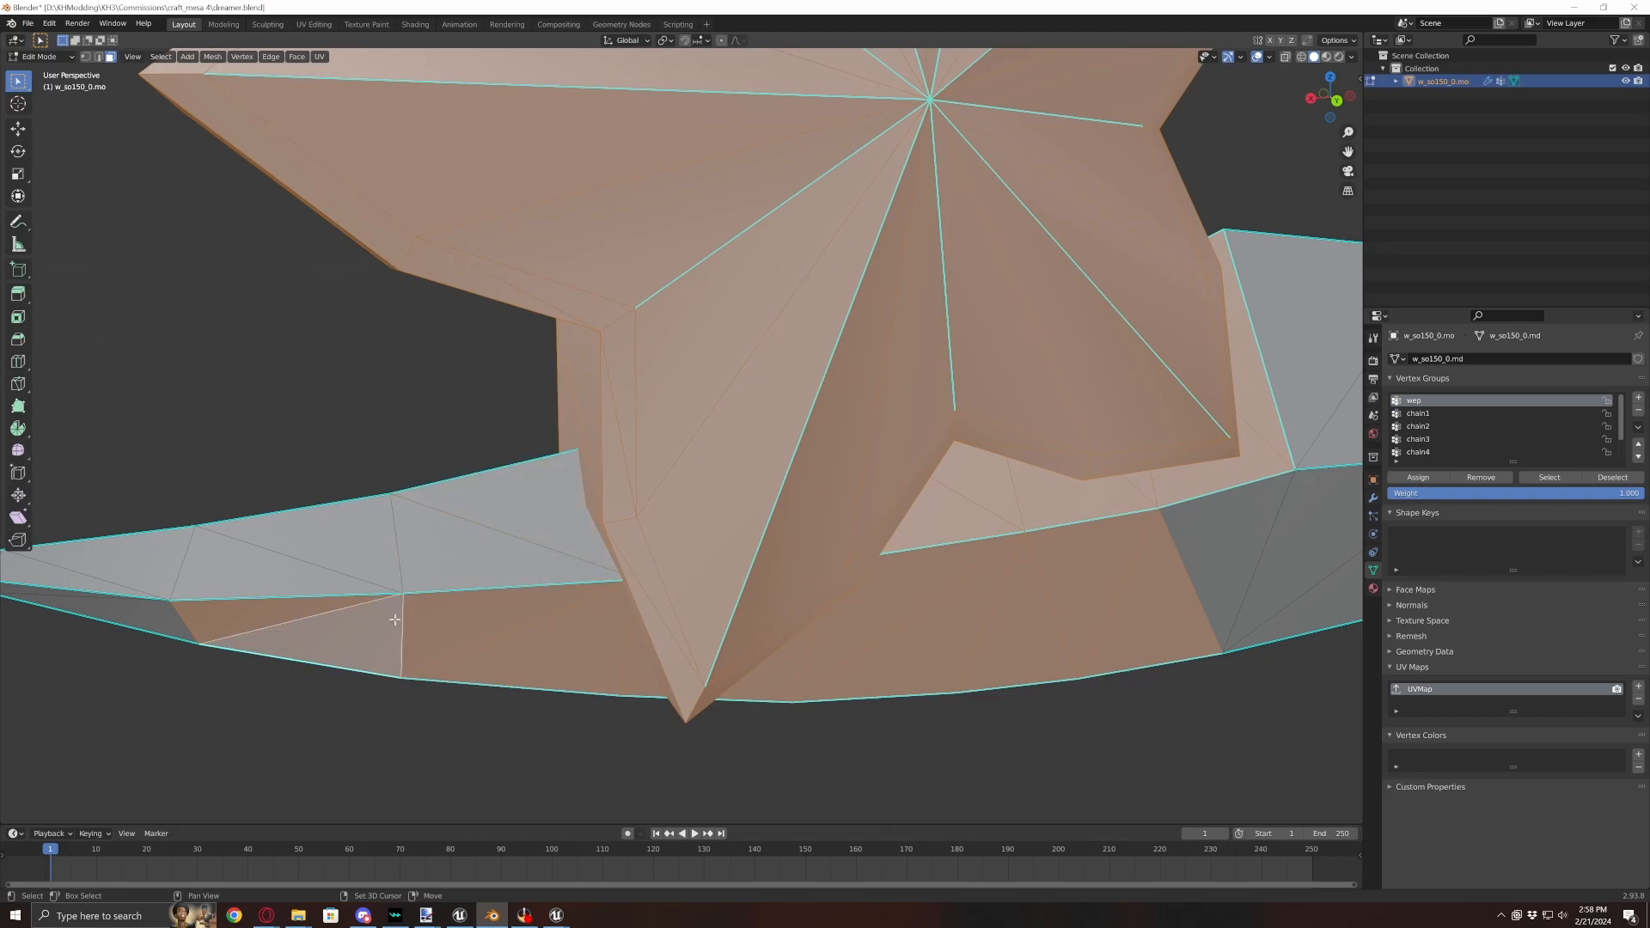
pyautogui.keyDown('shift'); pyautogui.click(385, 625); pyautogui.keyUp('shift')
pyautogui.keyDown('shift'); pyautogui.click(312, 612); pyautogui.keyUp('shift')
pyautogui.keyDown('shift'); pyautogui.click(465, 639); pyautogui.keyUp('shift')
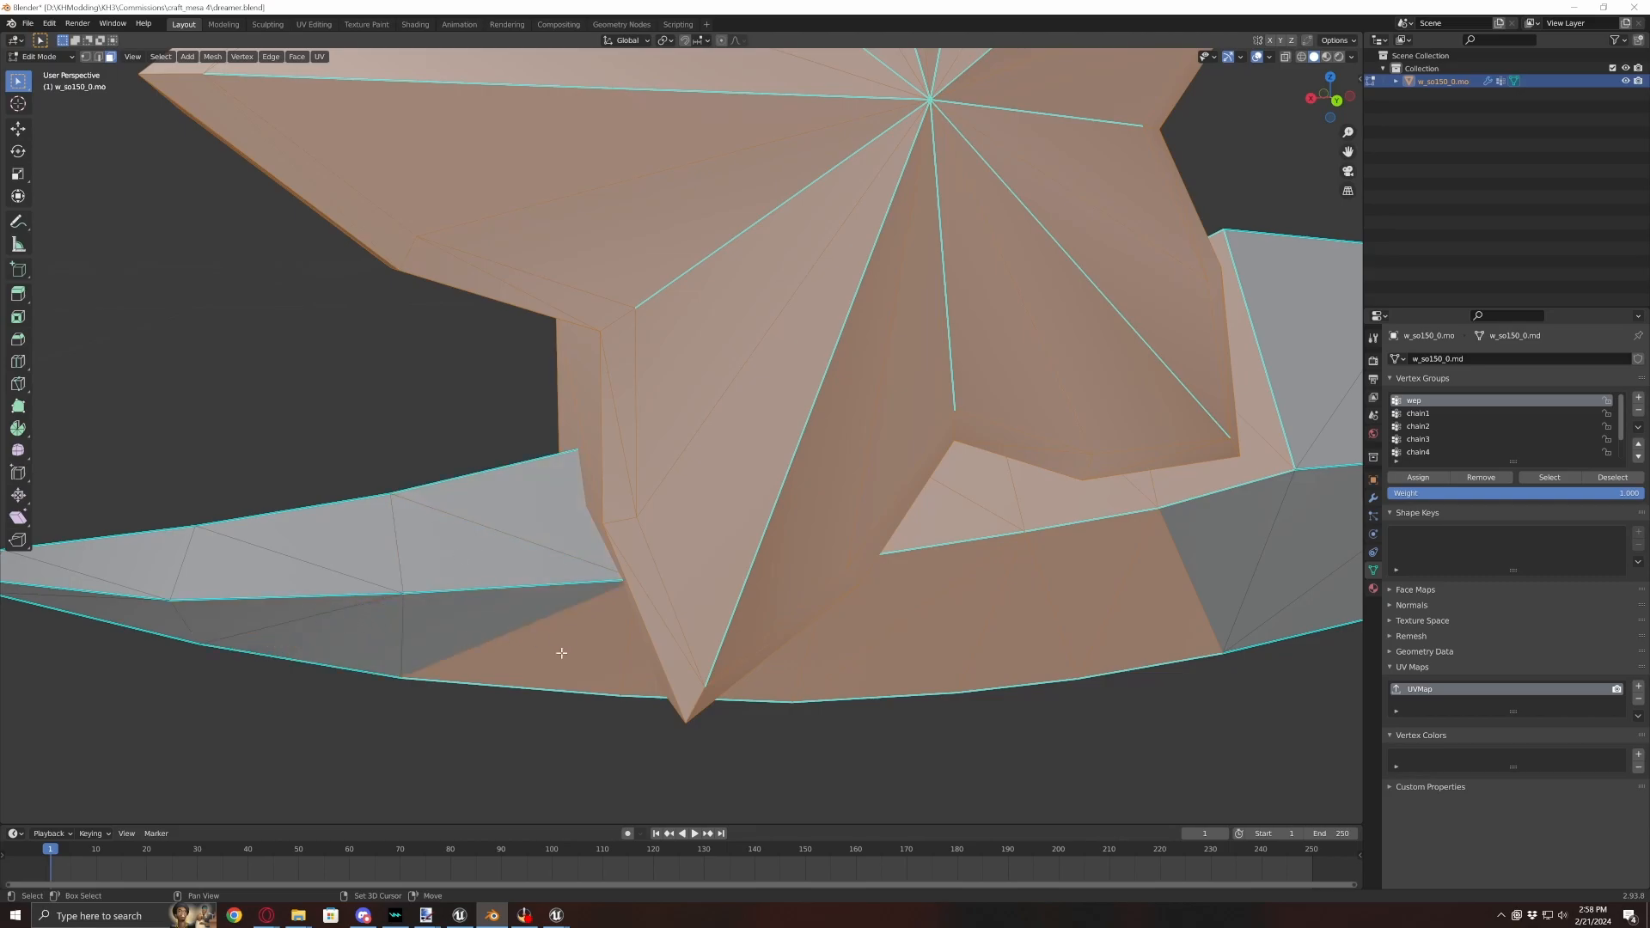
pyautogui.keyDown('shift'); pyautogui.click(560, 656); pyautogui.keyUp('shift')
pyautogui.keyDown('shift'); pyautogui.click(637, 680); pyautogui.keyUp('shift')
pyautogui.keyDown('shift'); pyautogui.click(763, 682); pyautogui.keyUp('shift')
pyautogui.moveTo(911, 708); pyautogui.dragTo(891, 605, button='middle')
pyautogui.keyDown('shift'); pyautogui.click(849, 635); pyautogui.keyUp('shift')
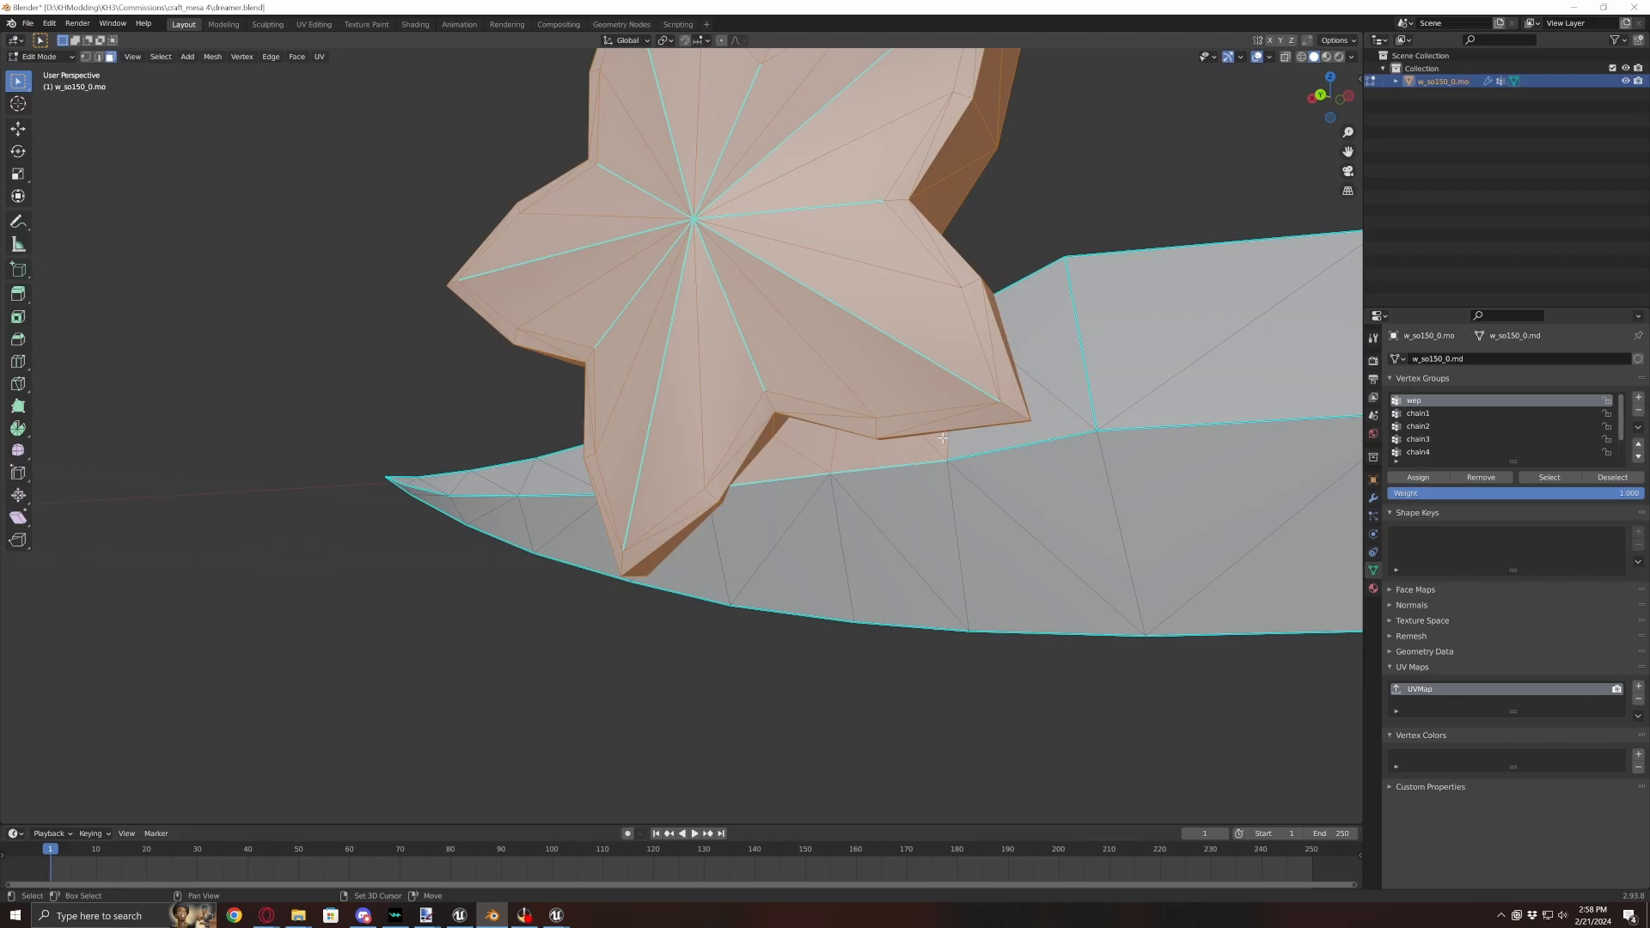
# - Separate the selected star into its own object and delete the rest of the keyblade
pyautogui.press('p')
pyautogui.click(808, 529)
pyautogui.scroll(-4, 803, 523)
pyautogui.moveTo(803, 522); pyautogui.dragTo(718, 379, button='middle')
pyautogui.press('Tab')
pyautogui.click(920, 461)
pyautogui.press('Delete')
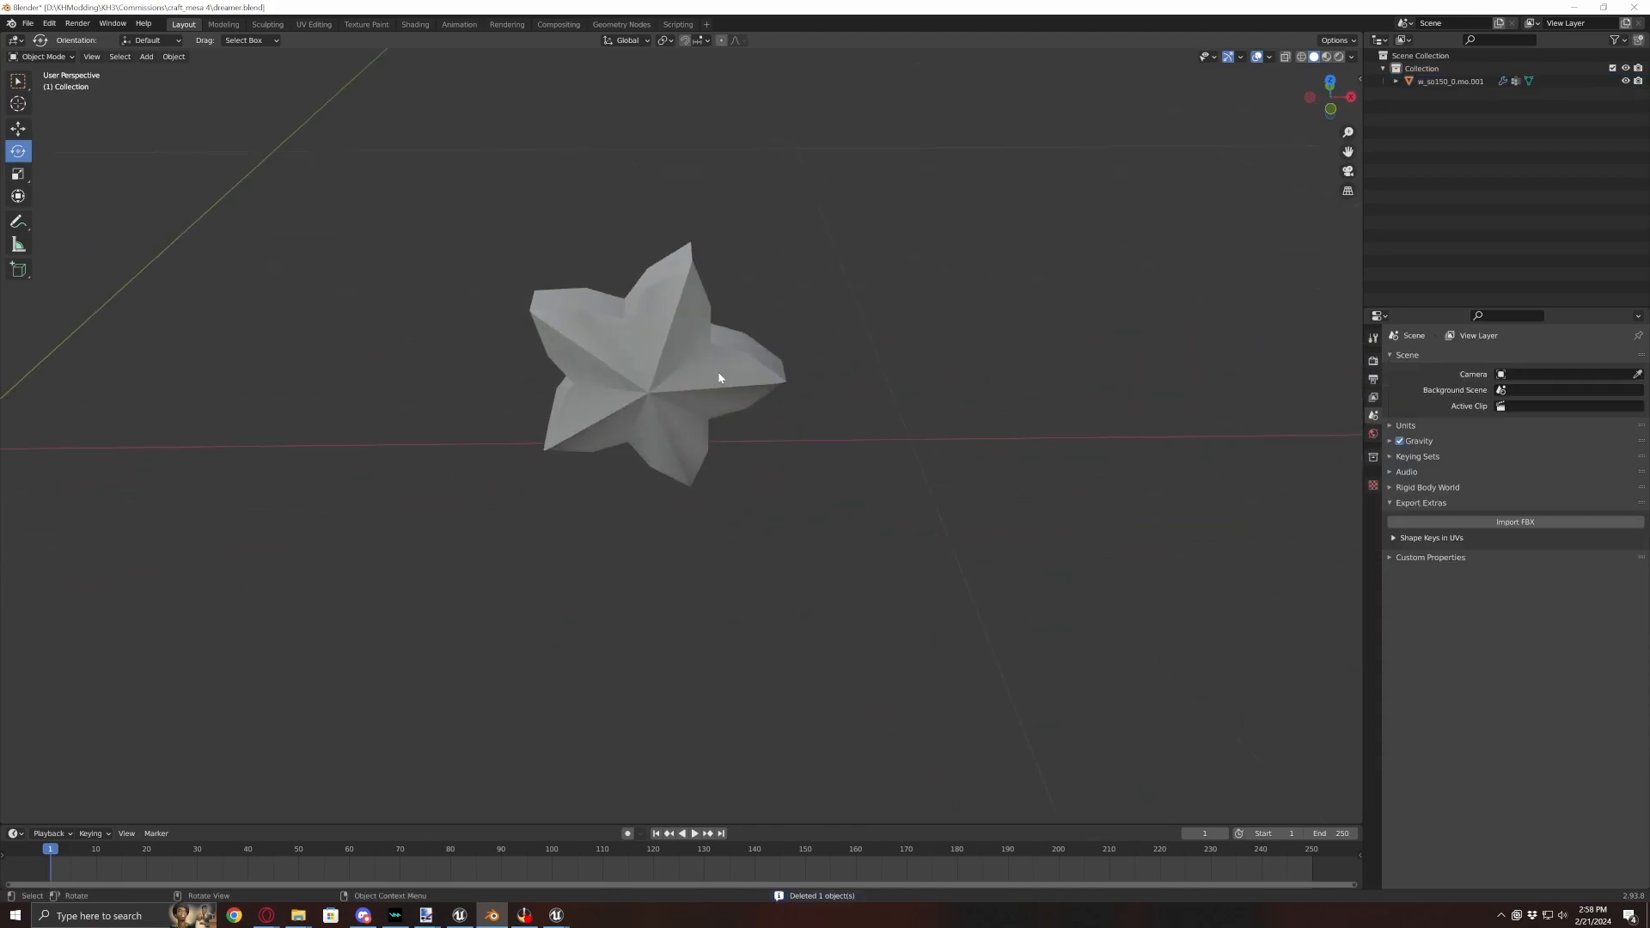
# - Move the star mesh's geometry to its origin with Geometry to Origin and frame it
pyautogui.click(719, 379)
pyautogui.click(173, 56)
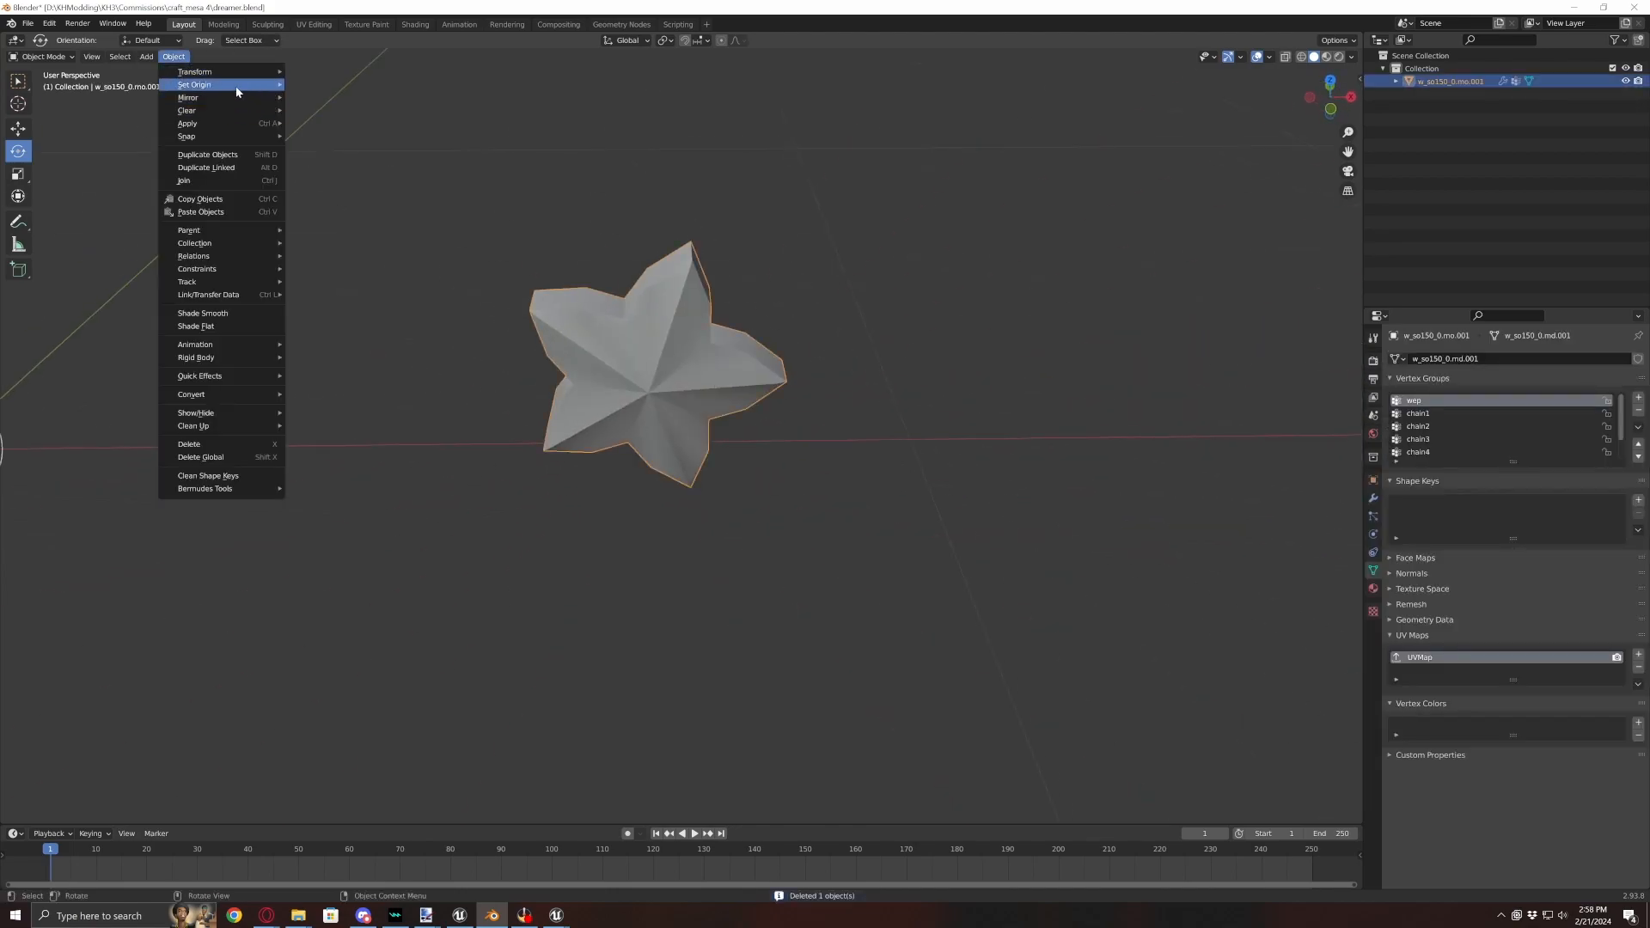
pyautogui.moveTo(239, 85)
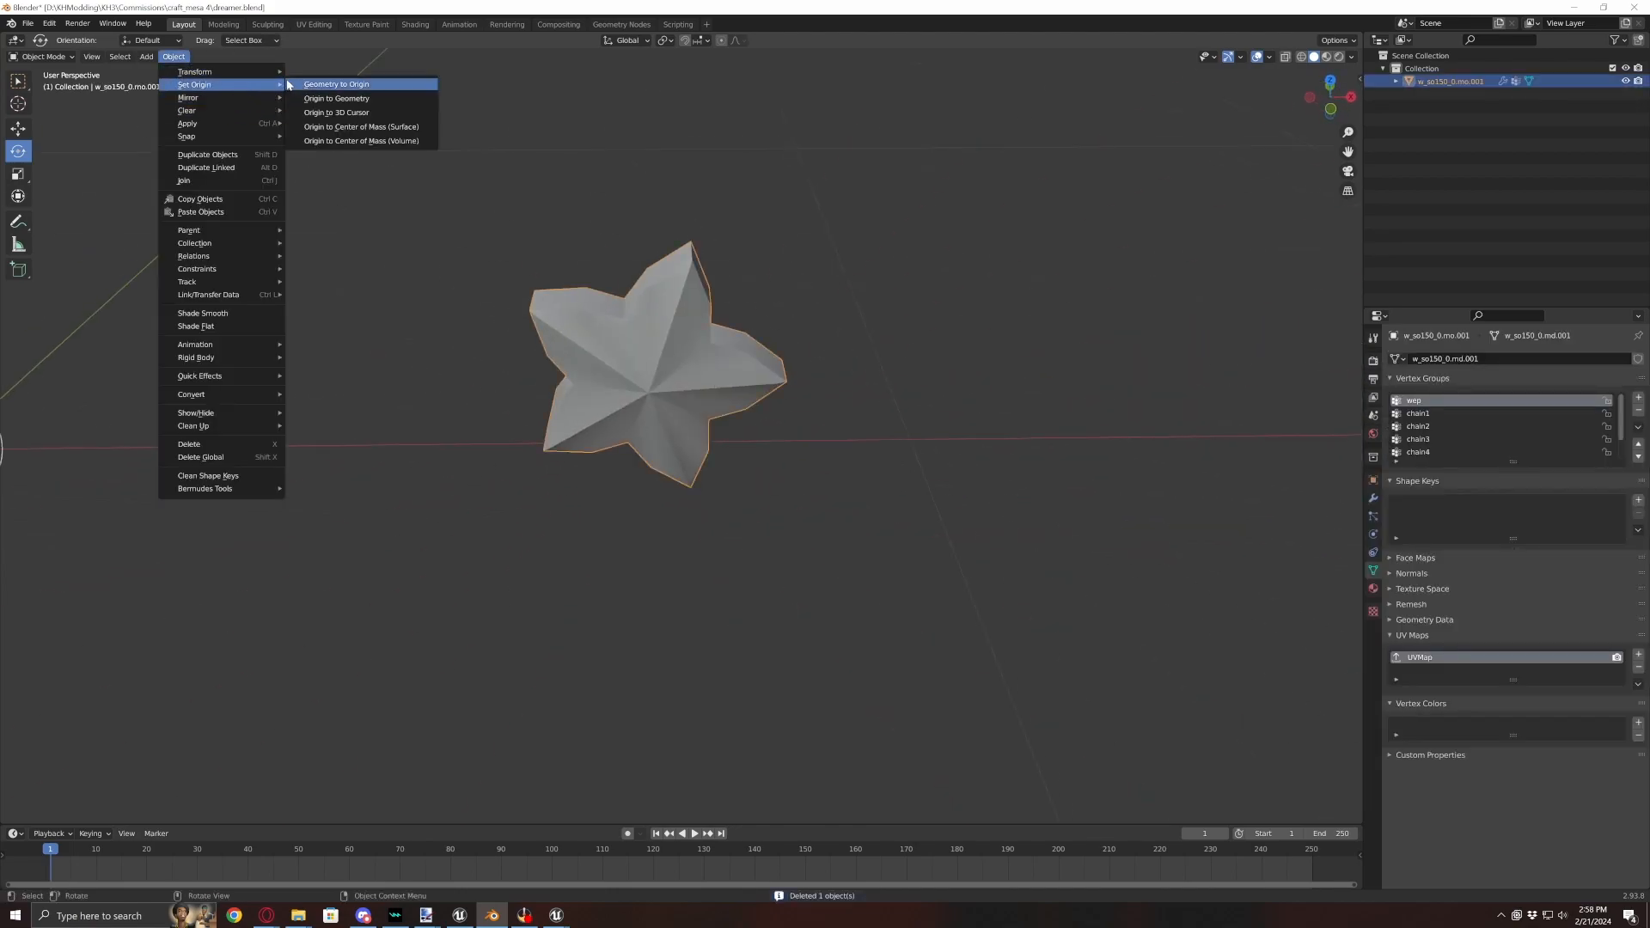
pyautogui.click(336, 84)
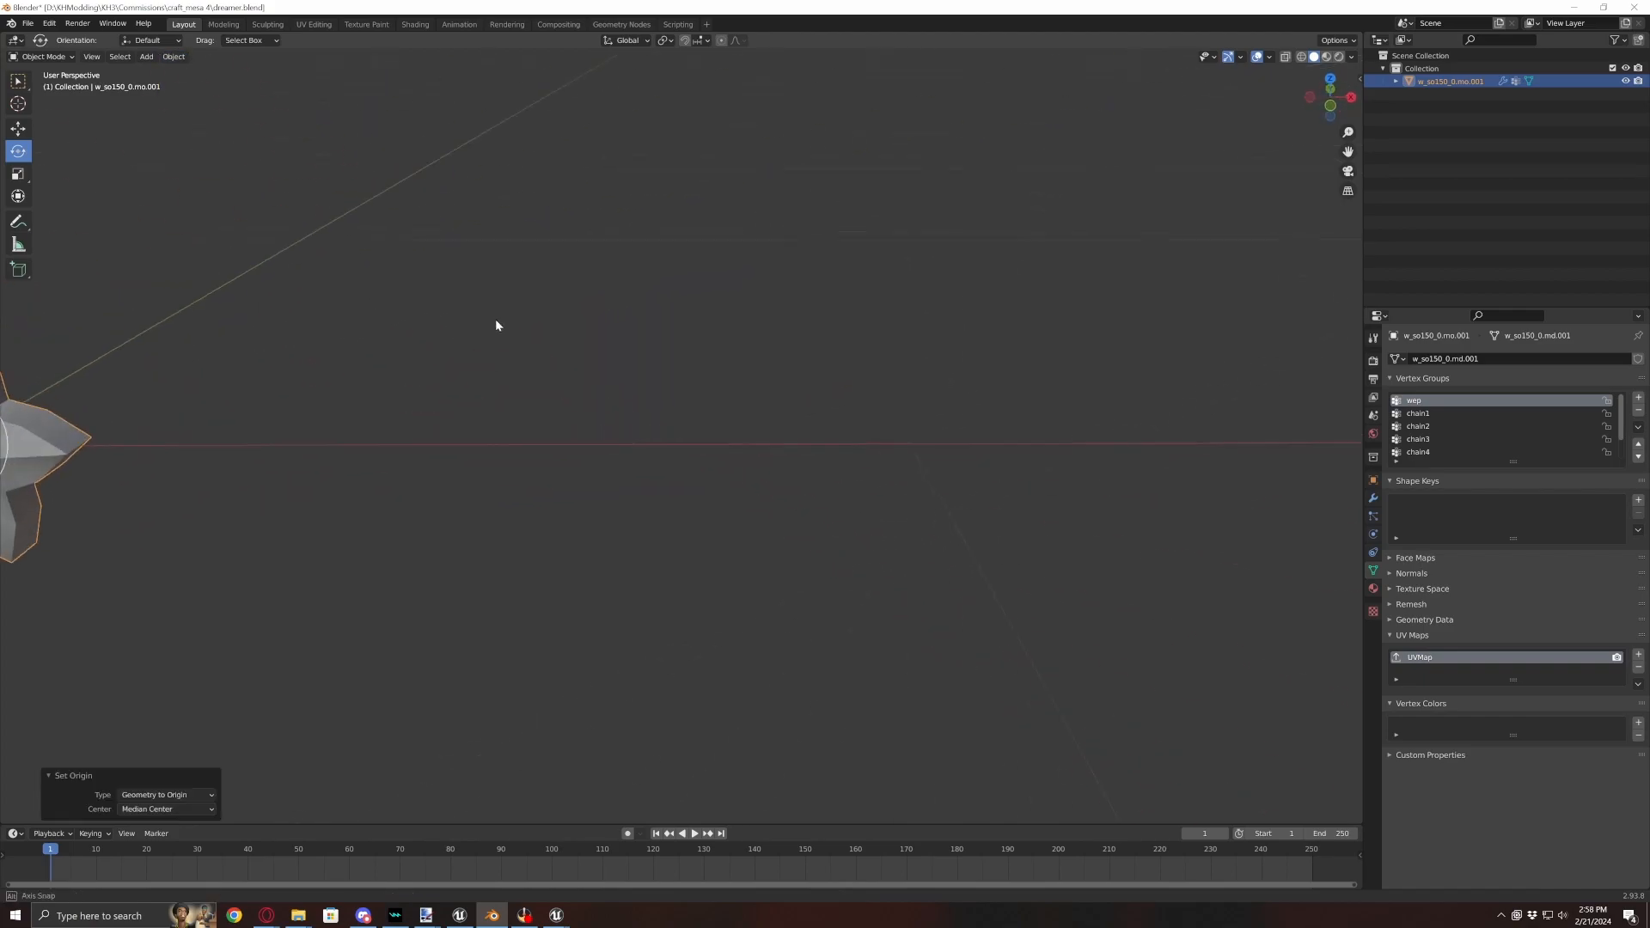
pyautogui.press('KP_Decimal')
pyautogui.moveTo(745, 390); pyautogui.dragTo(796, 409, button='middle')
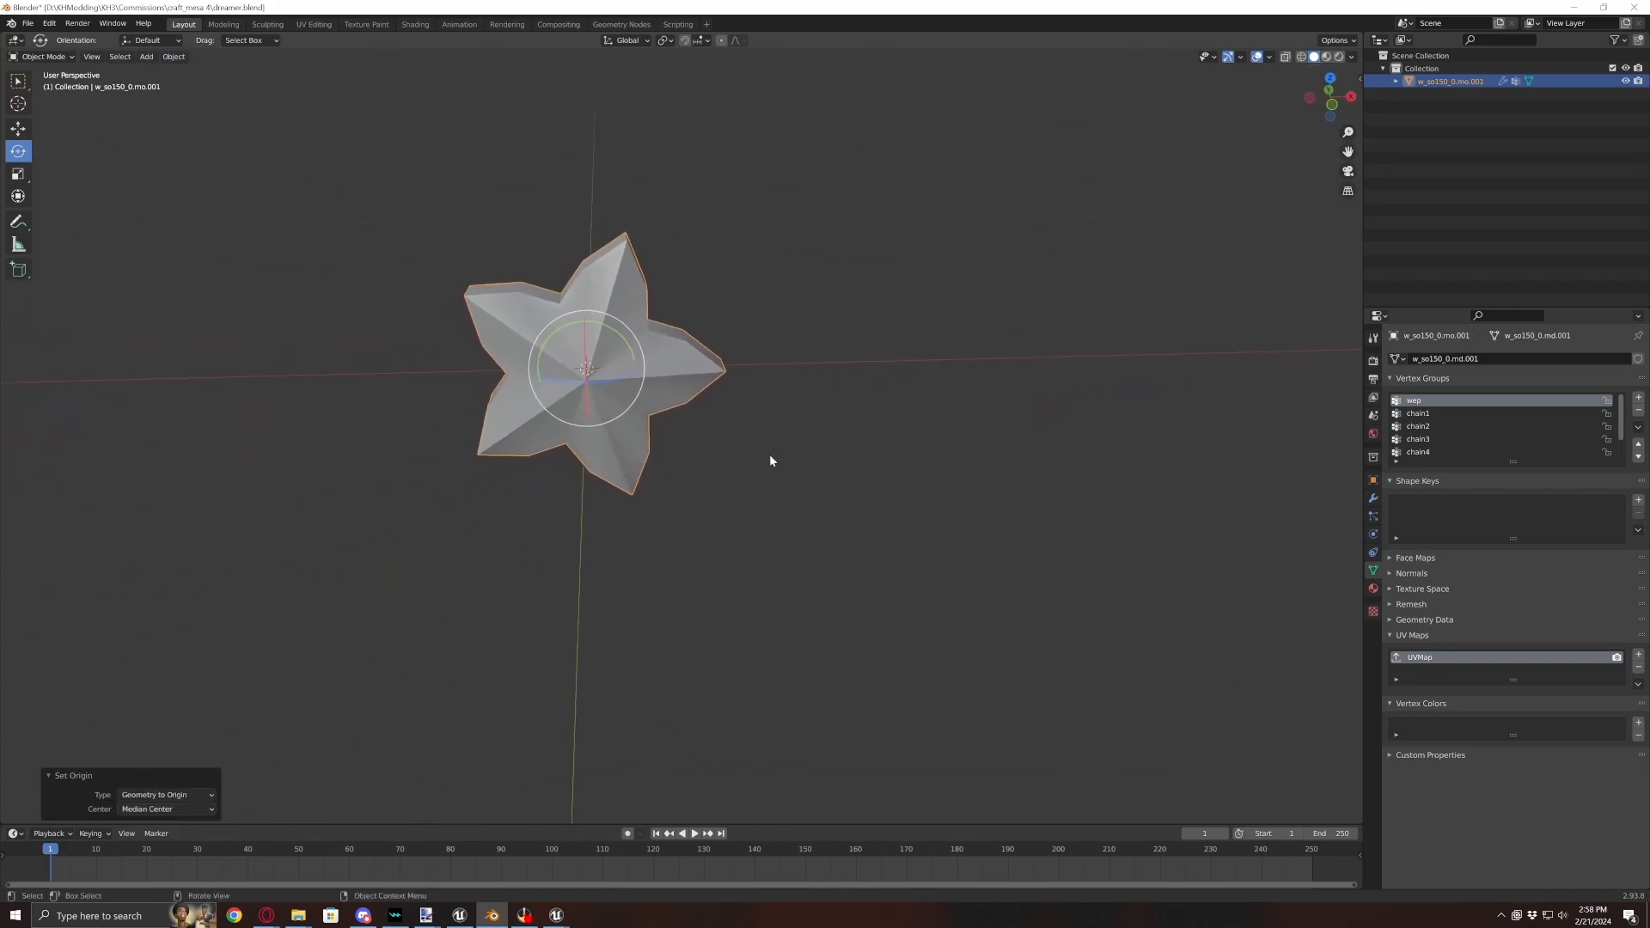
# - Switch to UE Viewer, open the tmd_lux_00 mesh from the w_so150 mdl folder and inspect its orientation
pyautogui.moveTo(556, 915)
pyautogui.click(626, 838)
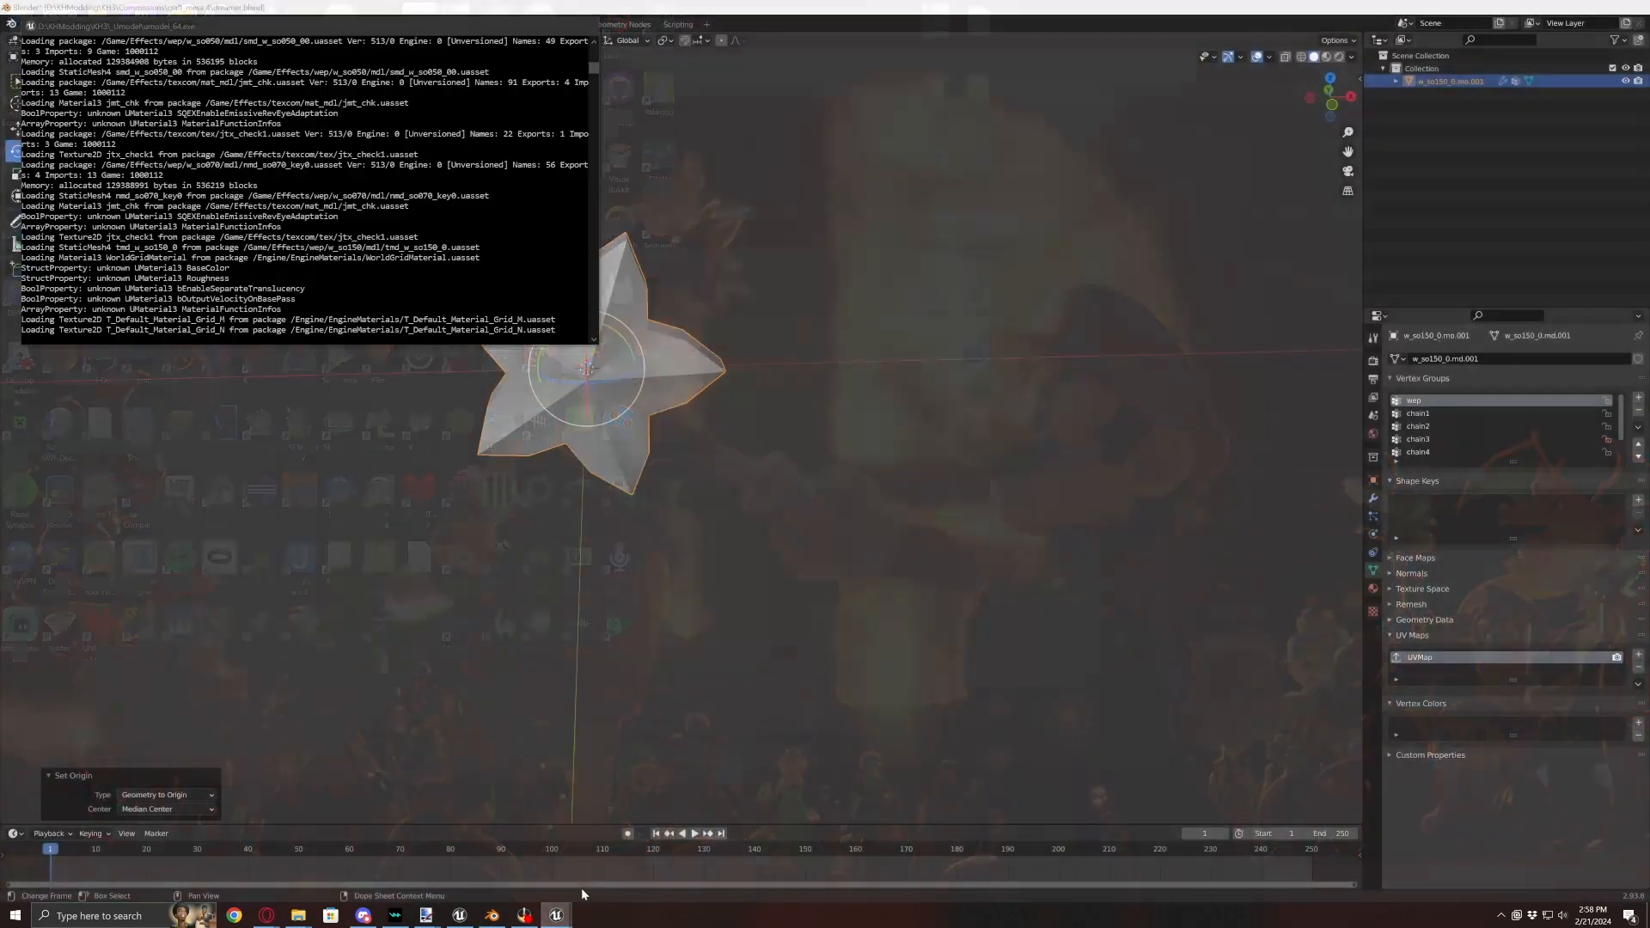
pyautogui.click(577, 277)
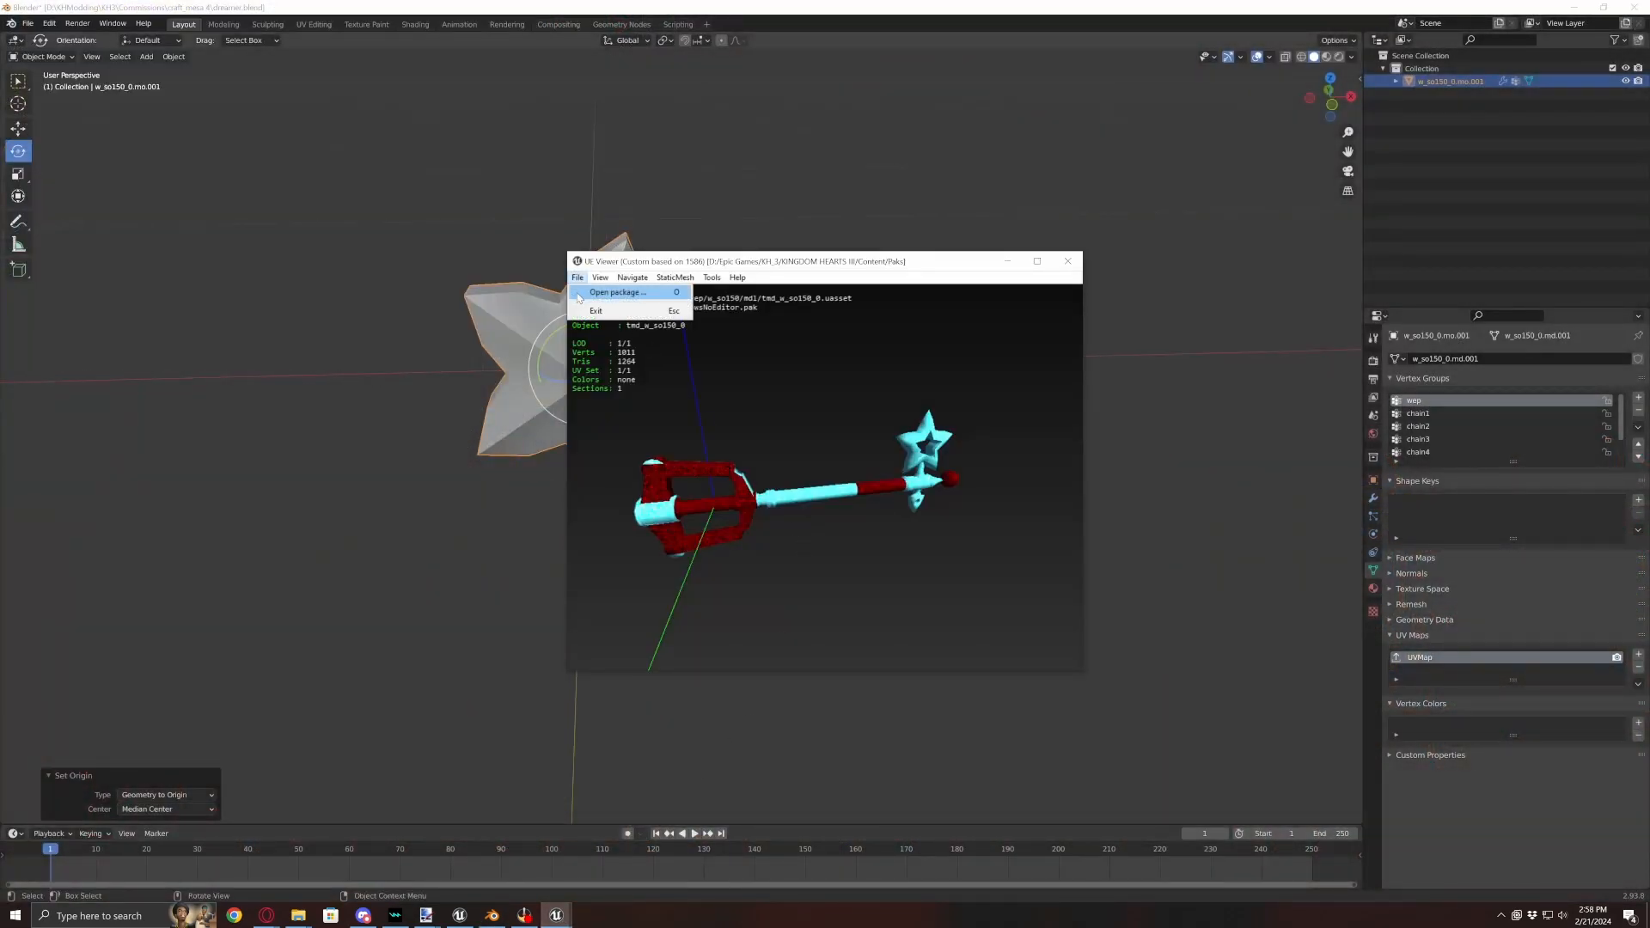
pyautogui.click(619, 292)
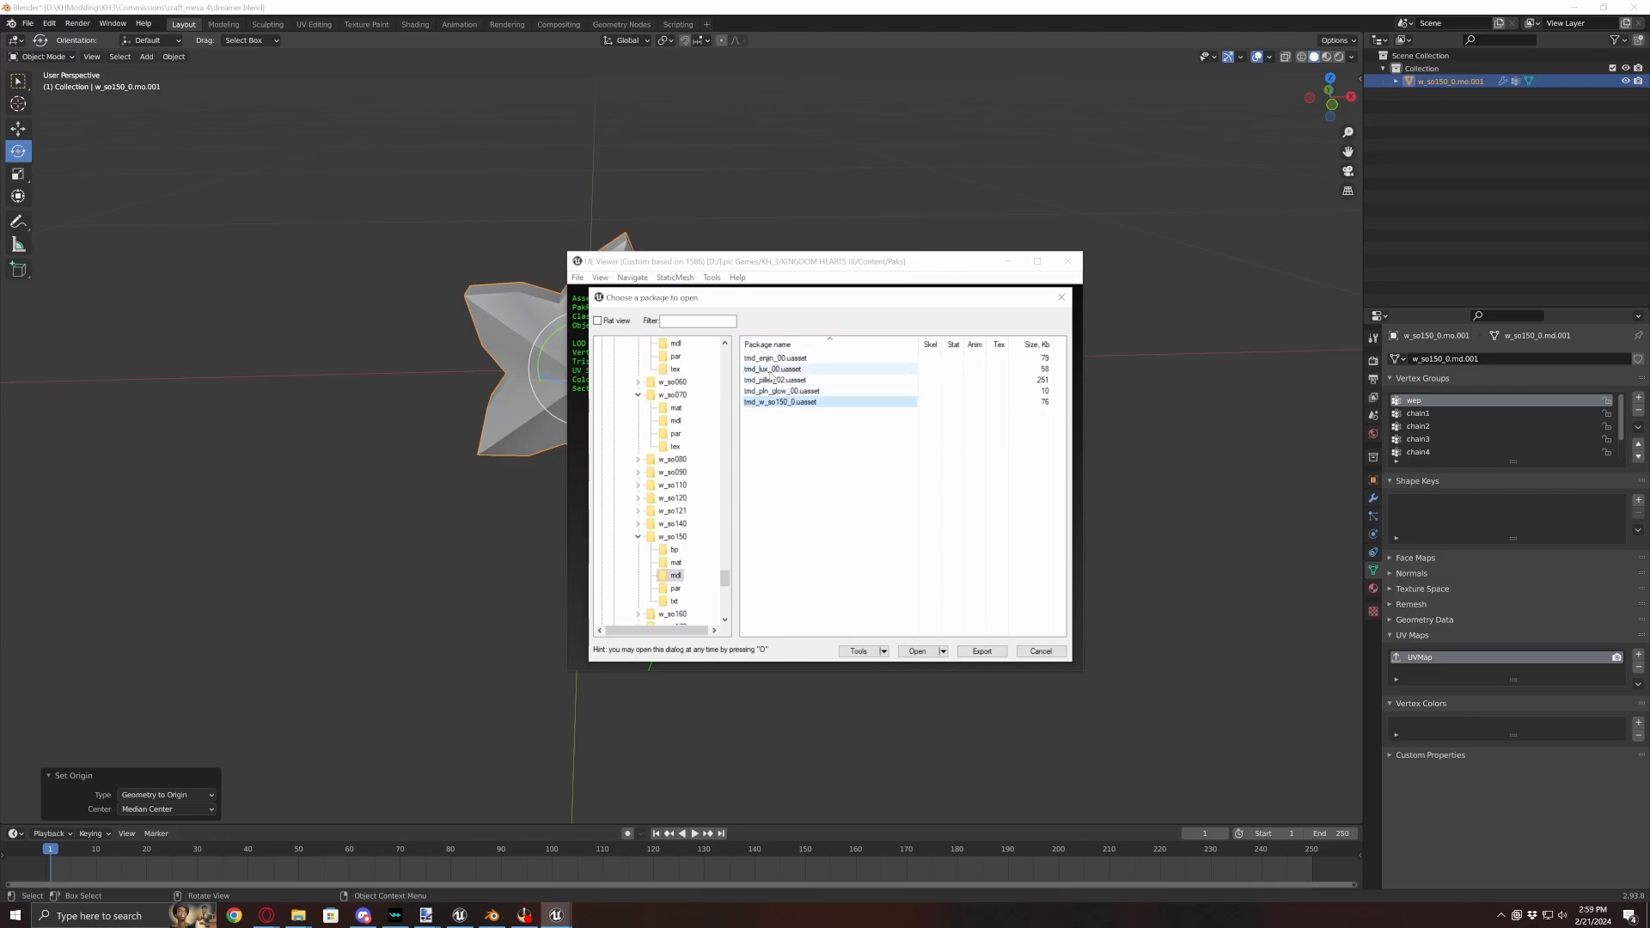
pyautogui.doubleClick(771, 374)
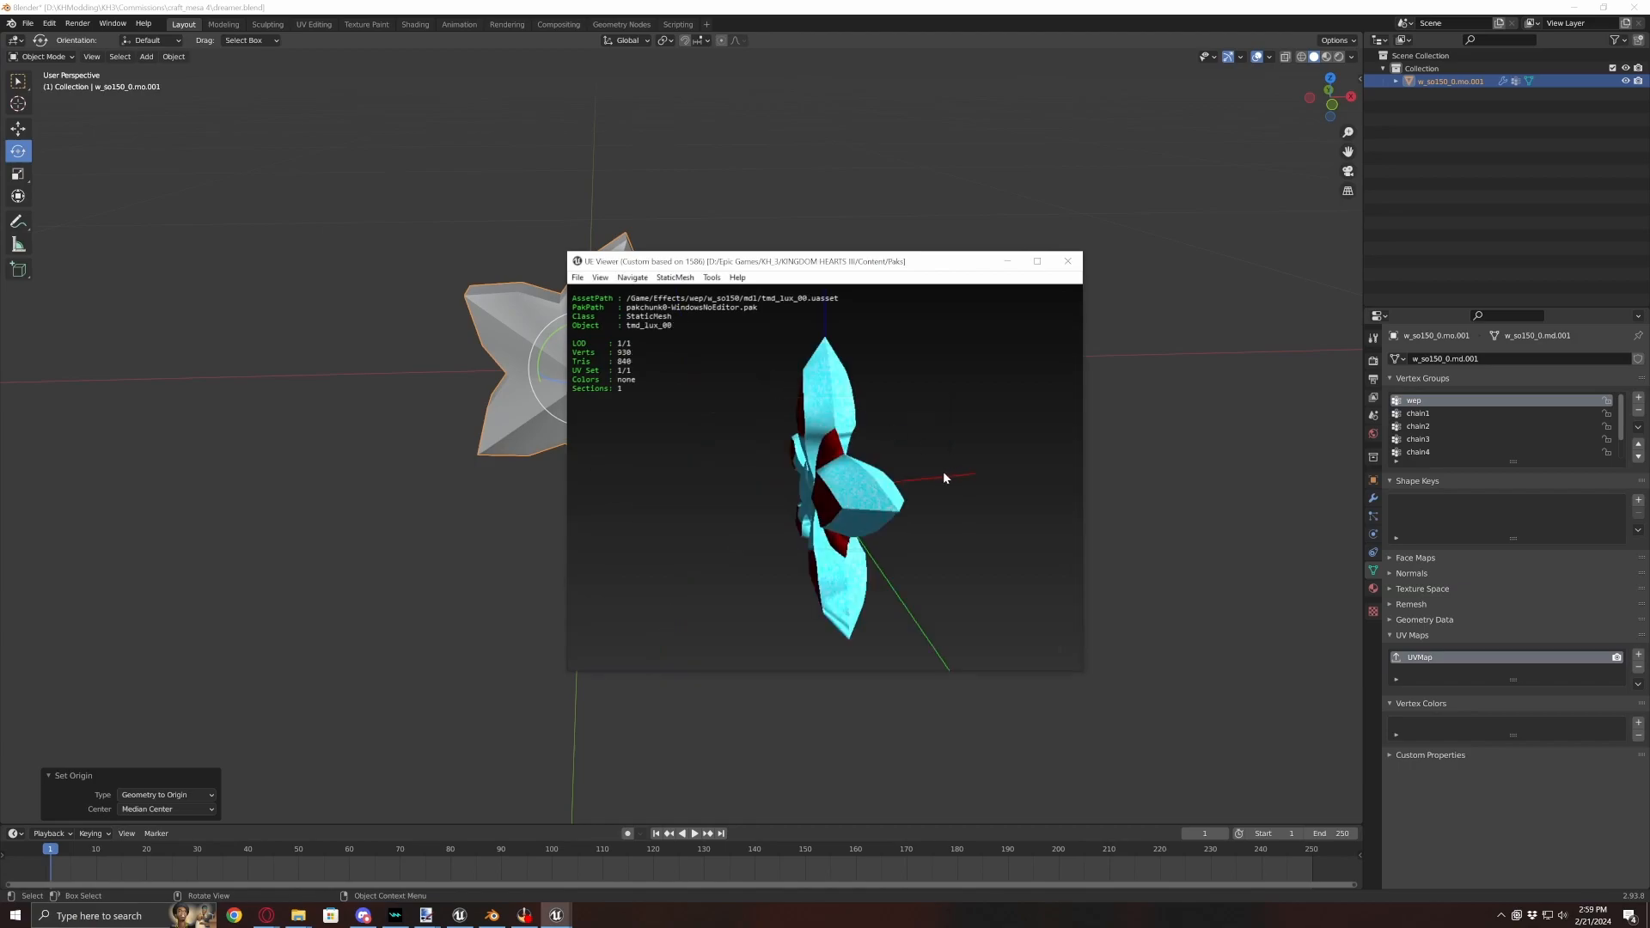
pyautogui.moveTo(944, 478); pyautogui.dragTo(844, 509)
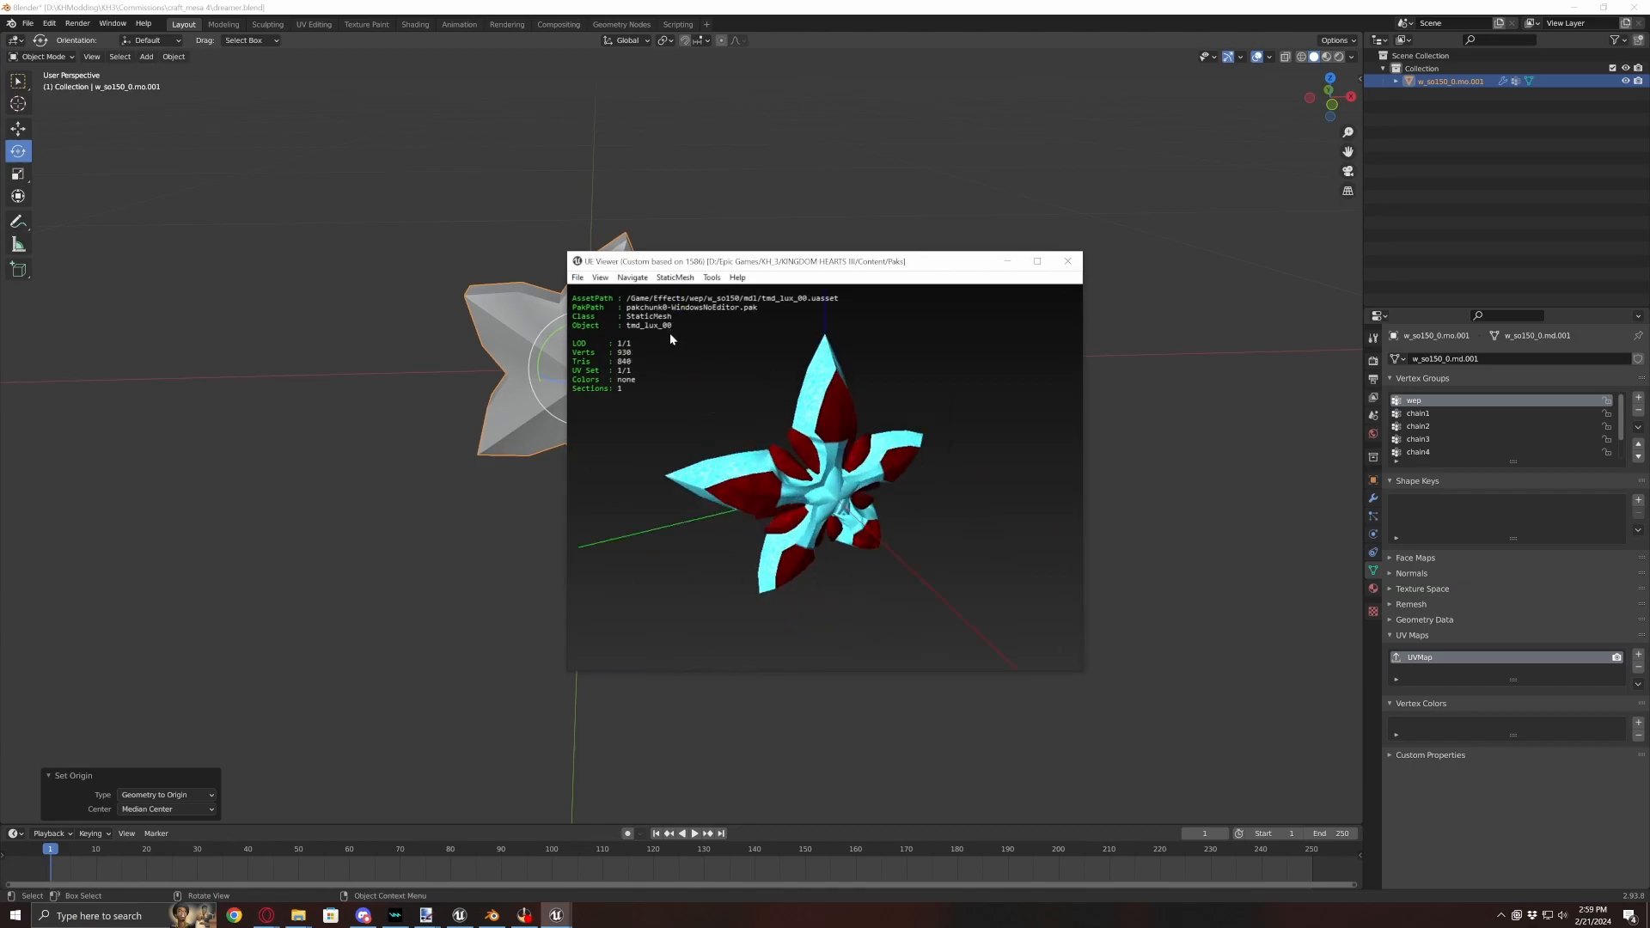
pyautogui.moveTo(920, 505); pyautogui.dragTo(738, 417)
# - Export the tmd_lux_00 package from the w_so150 mdl folder with ActorX mesh formats and PNG textures
pyautogui.click(578, 278)
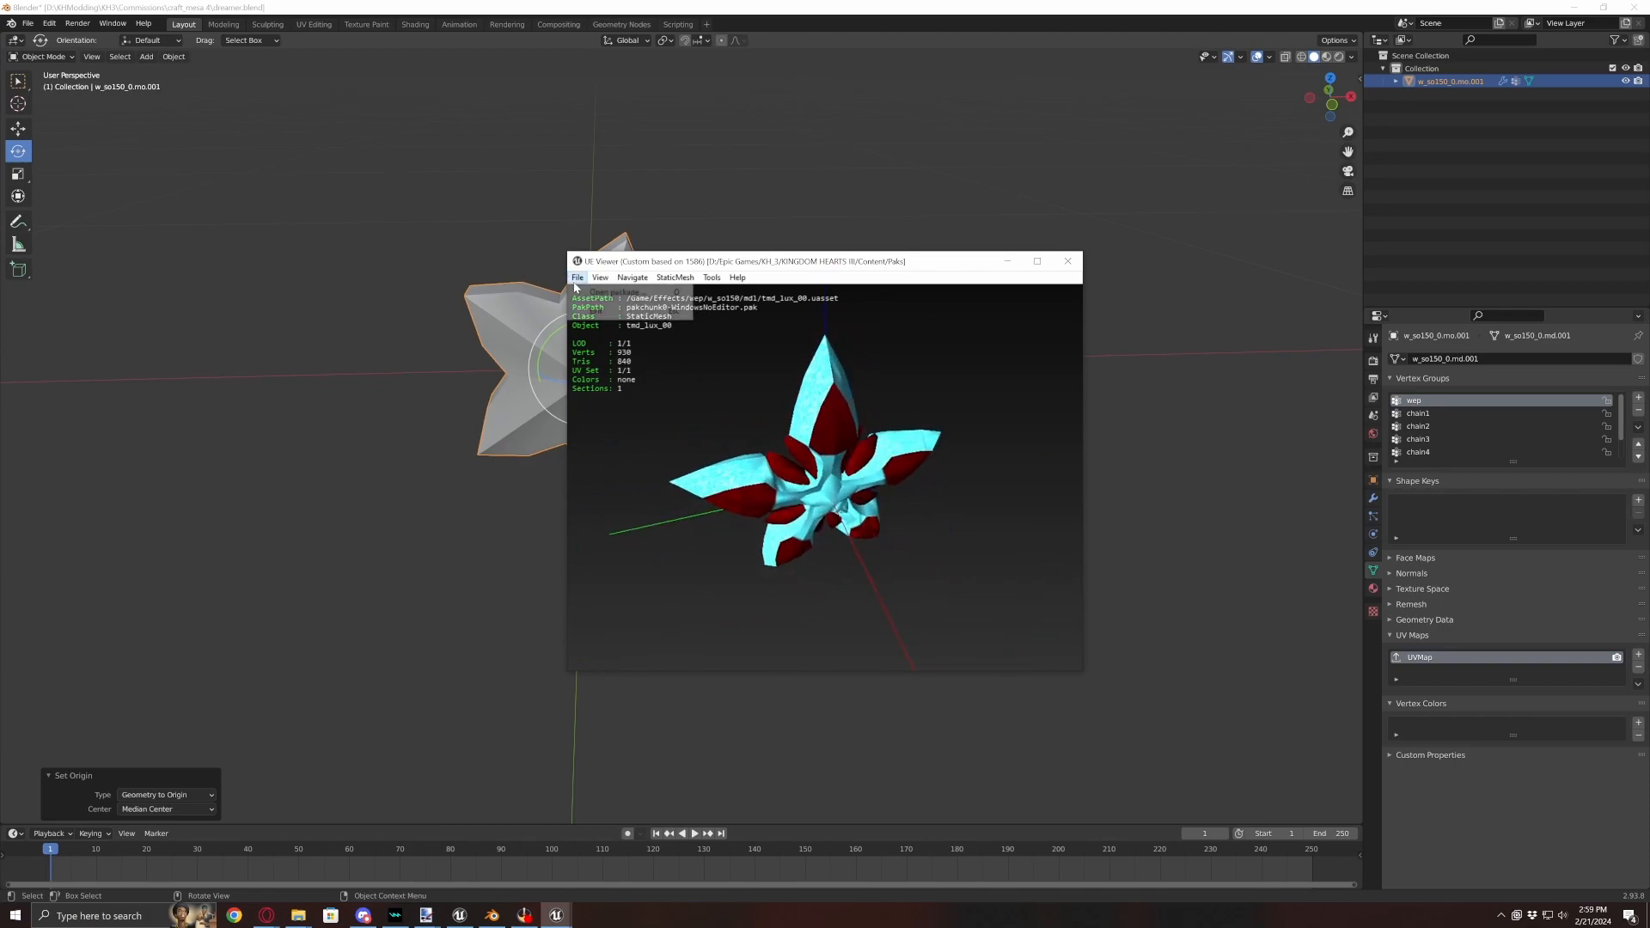
pyautogui.click(599, 293)
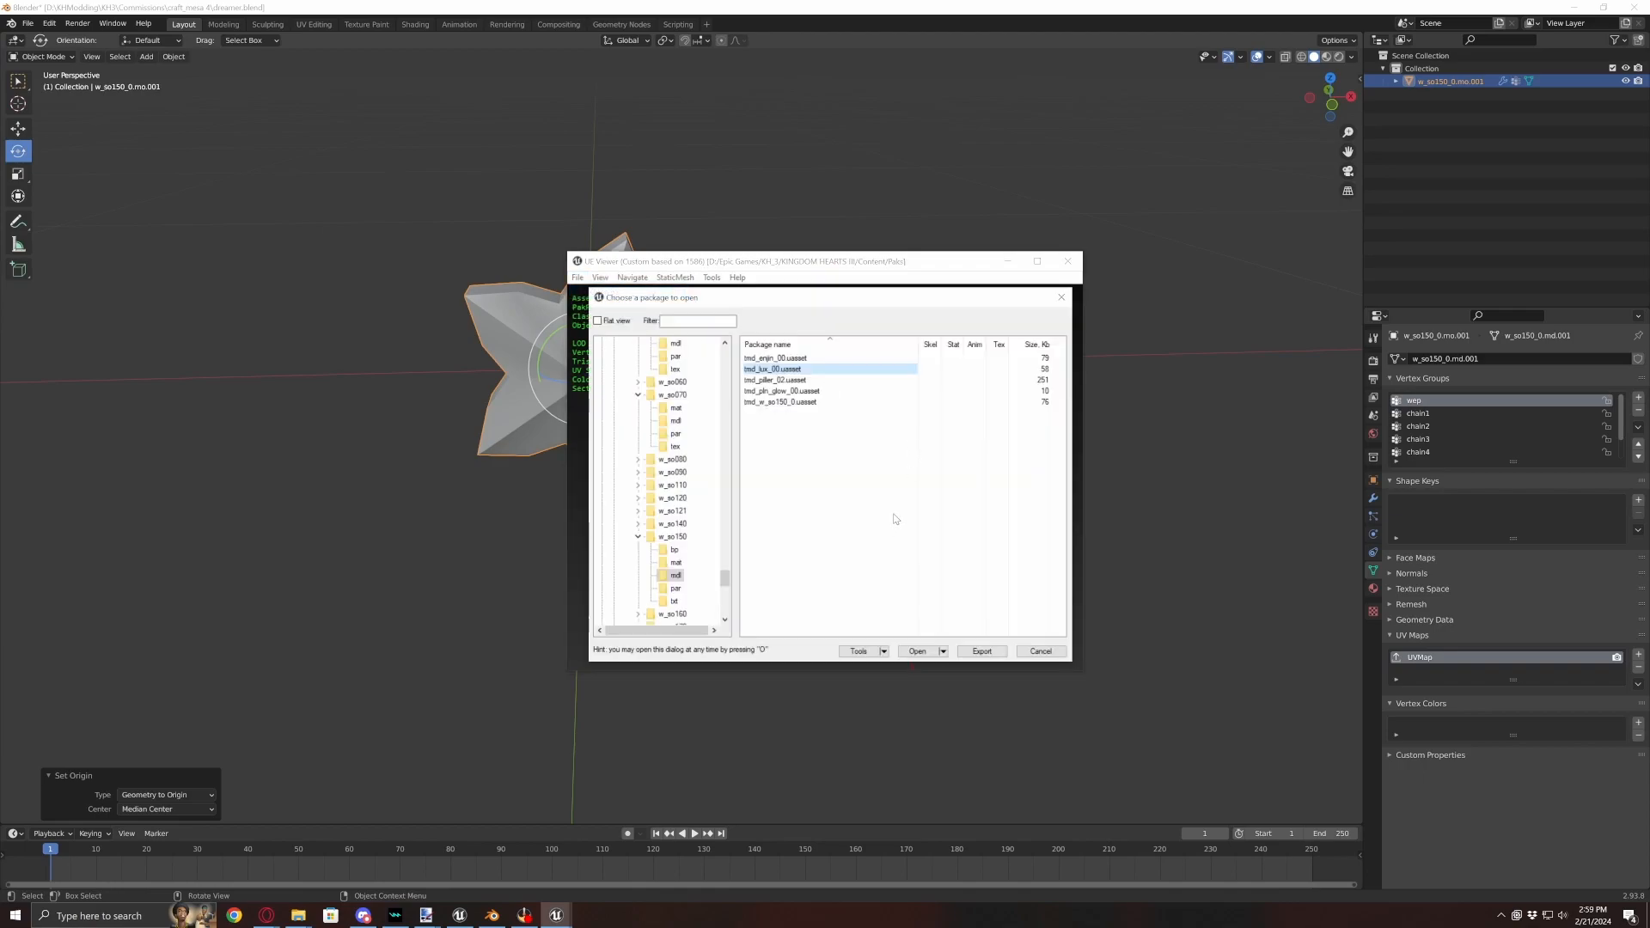
pyautogui.click(982, 651)
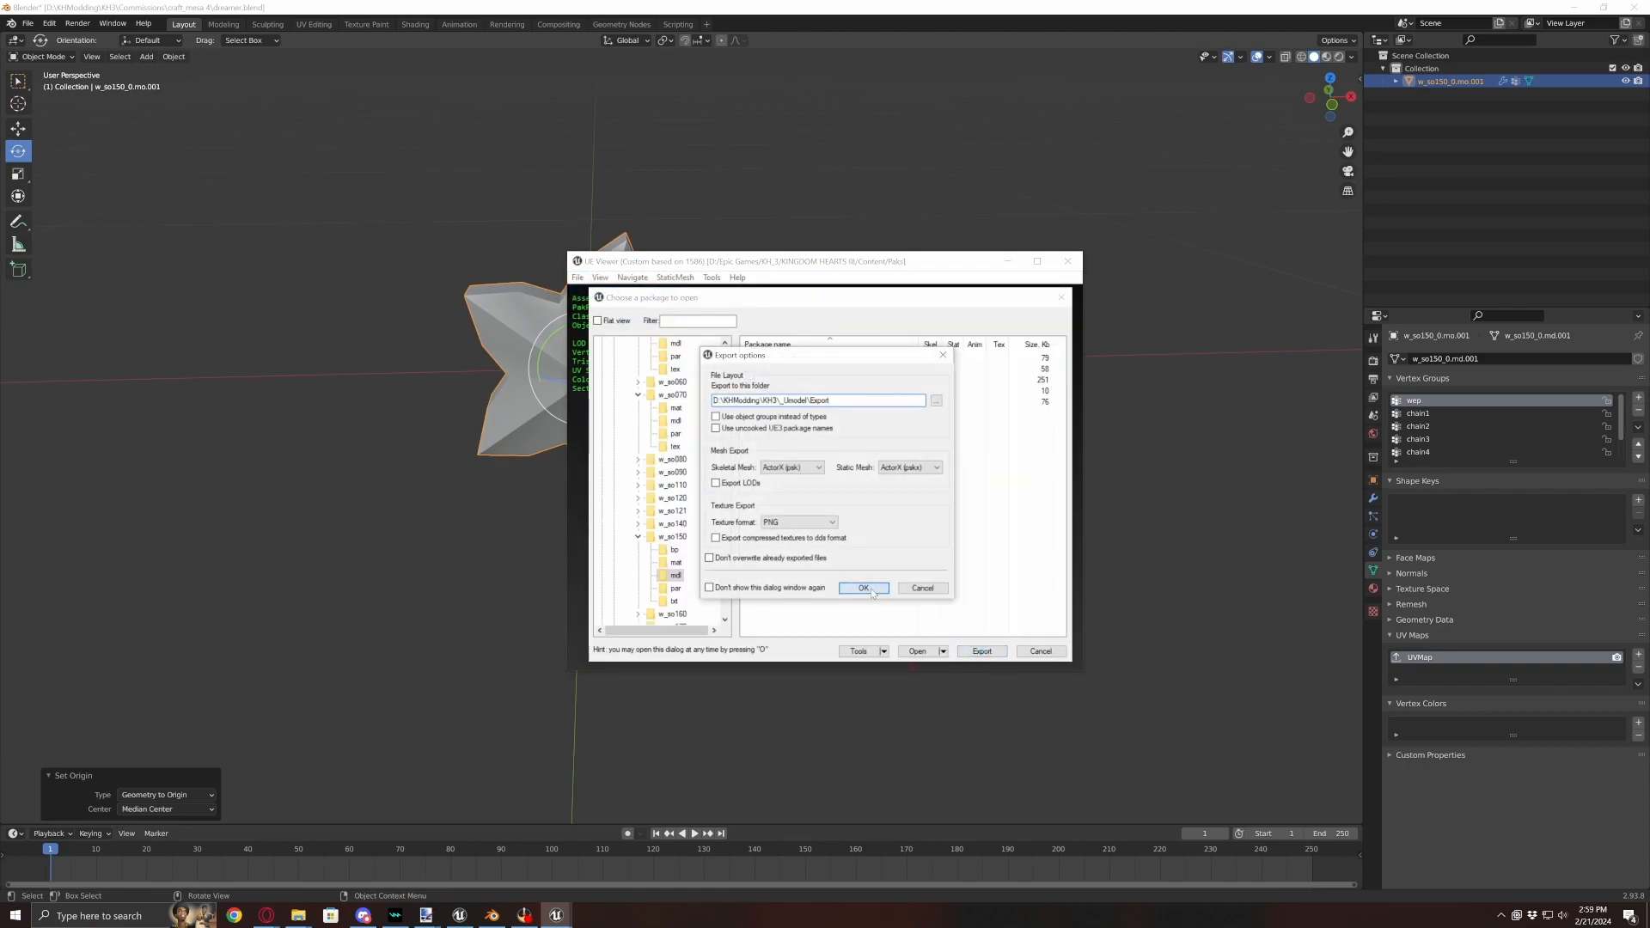
pyautogui.click(873, 593)
# - Switch to Blender and import the exported tmd_lux_00 static mesh from the Game/Effects/wep/w_so150/mdl folder as a PSK
pyautogui.click(24, 39)
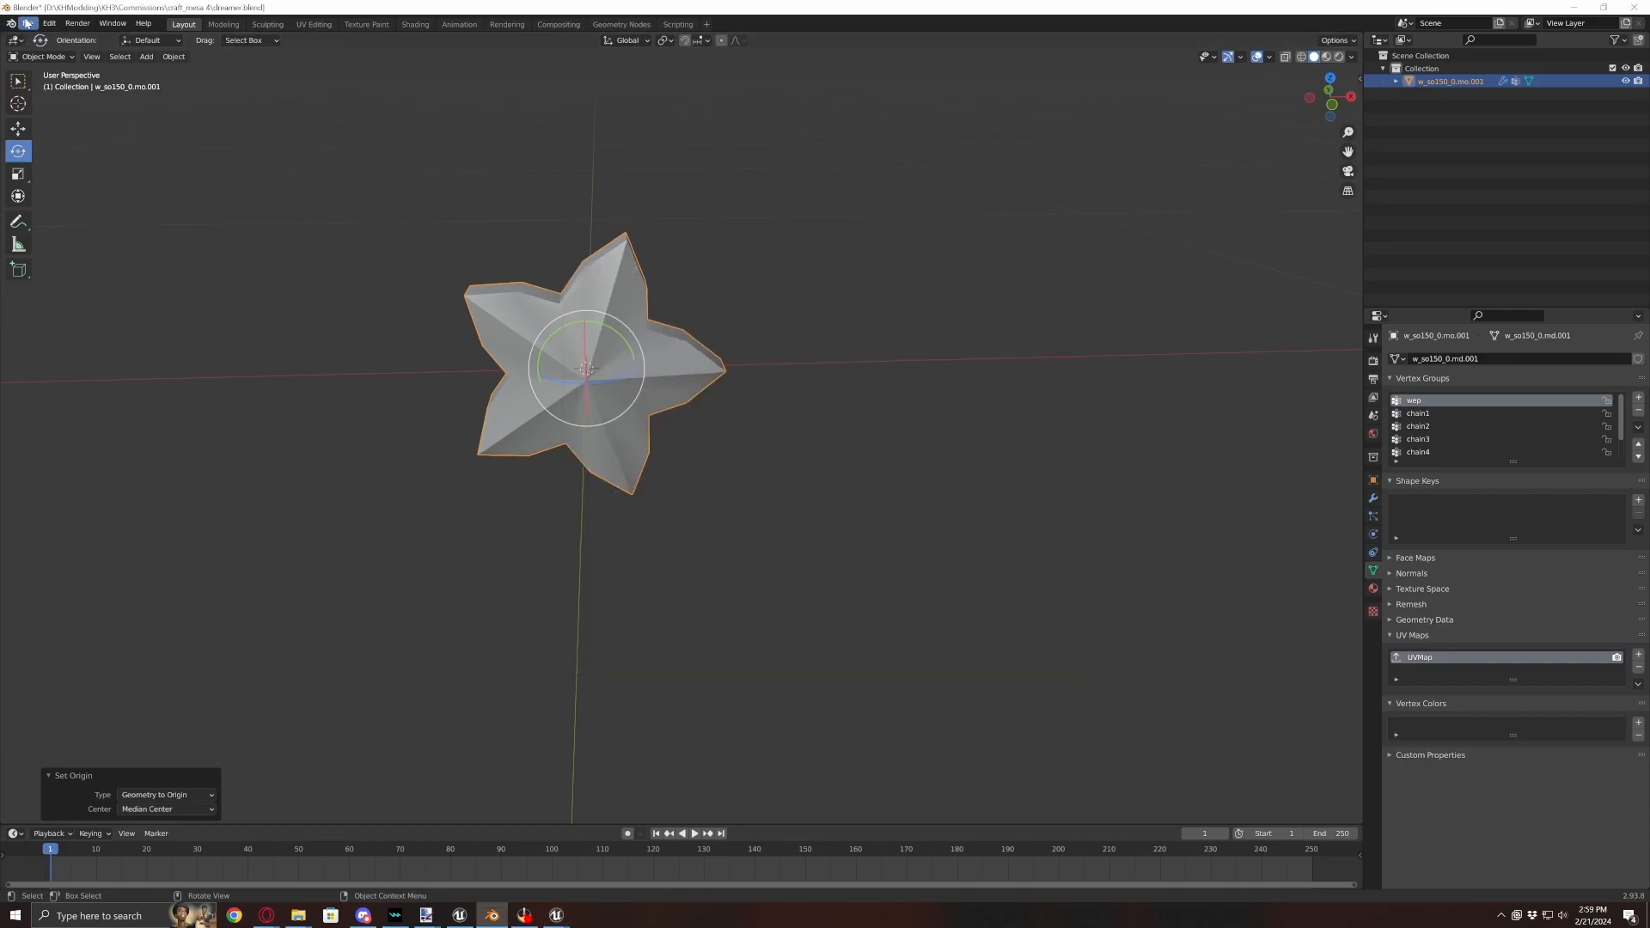
pyautogui.click(27, 23)
pyautogui.moveTo(71, 204)
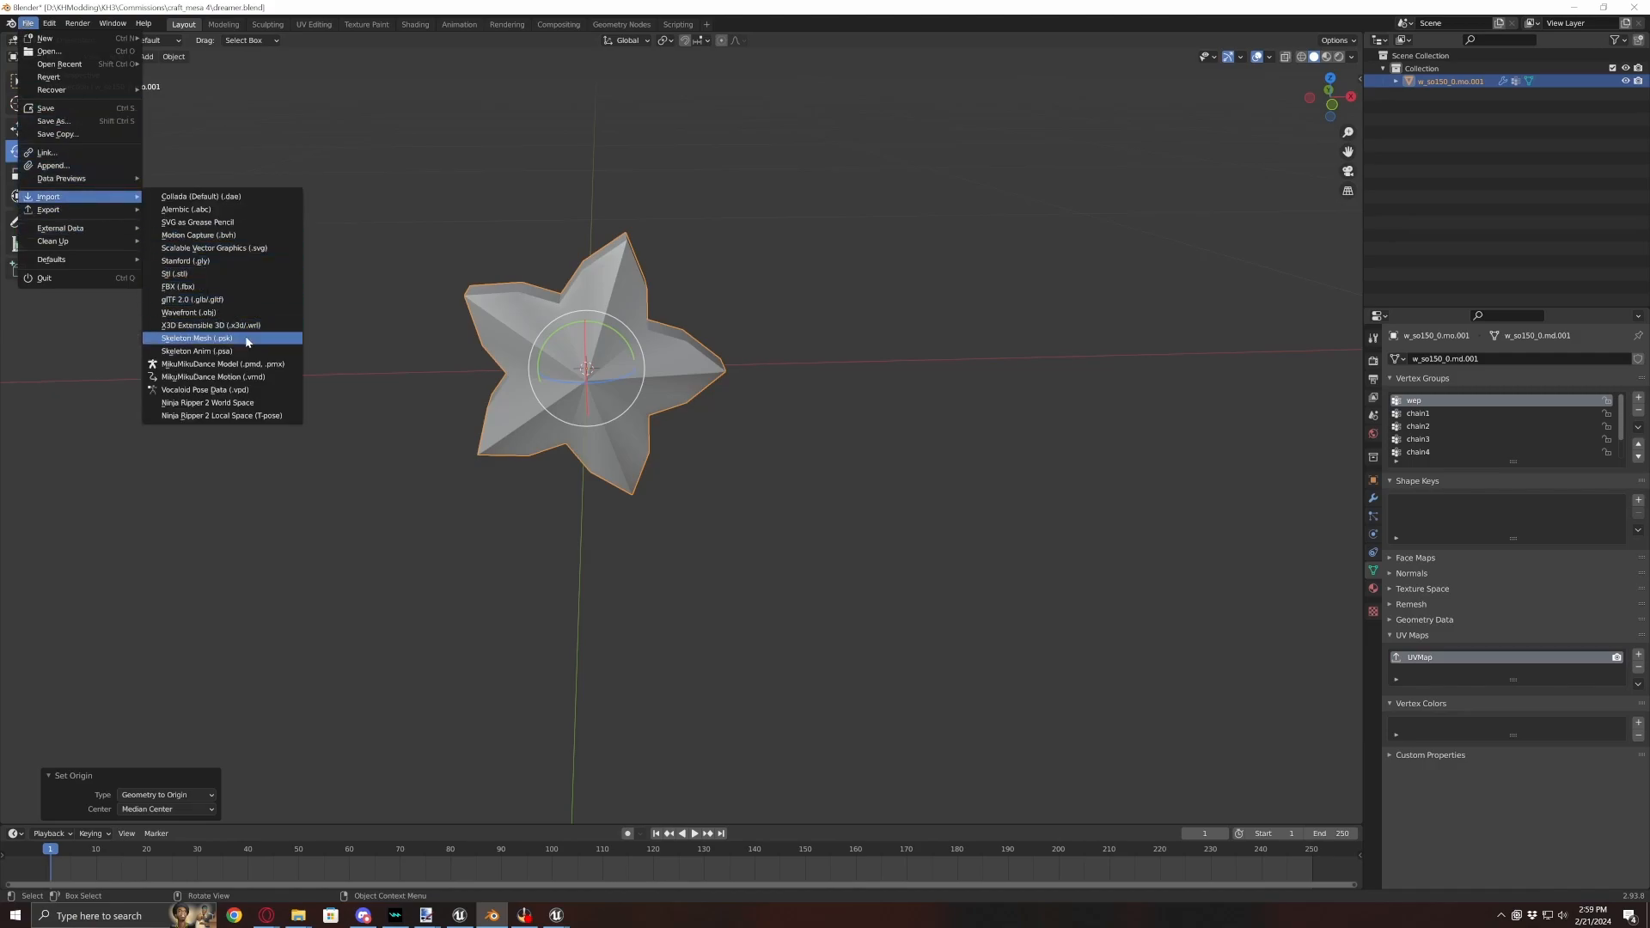
pyautogui.click(207, 332)
pyautogui.click(511, 497)
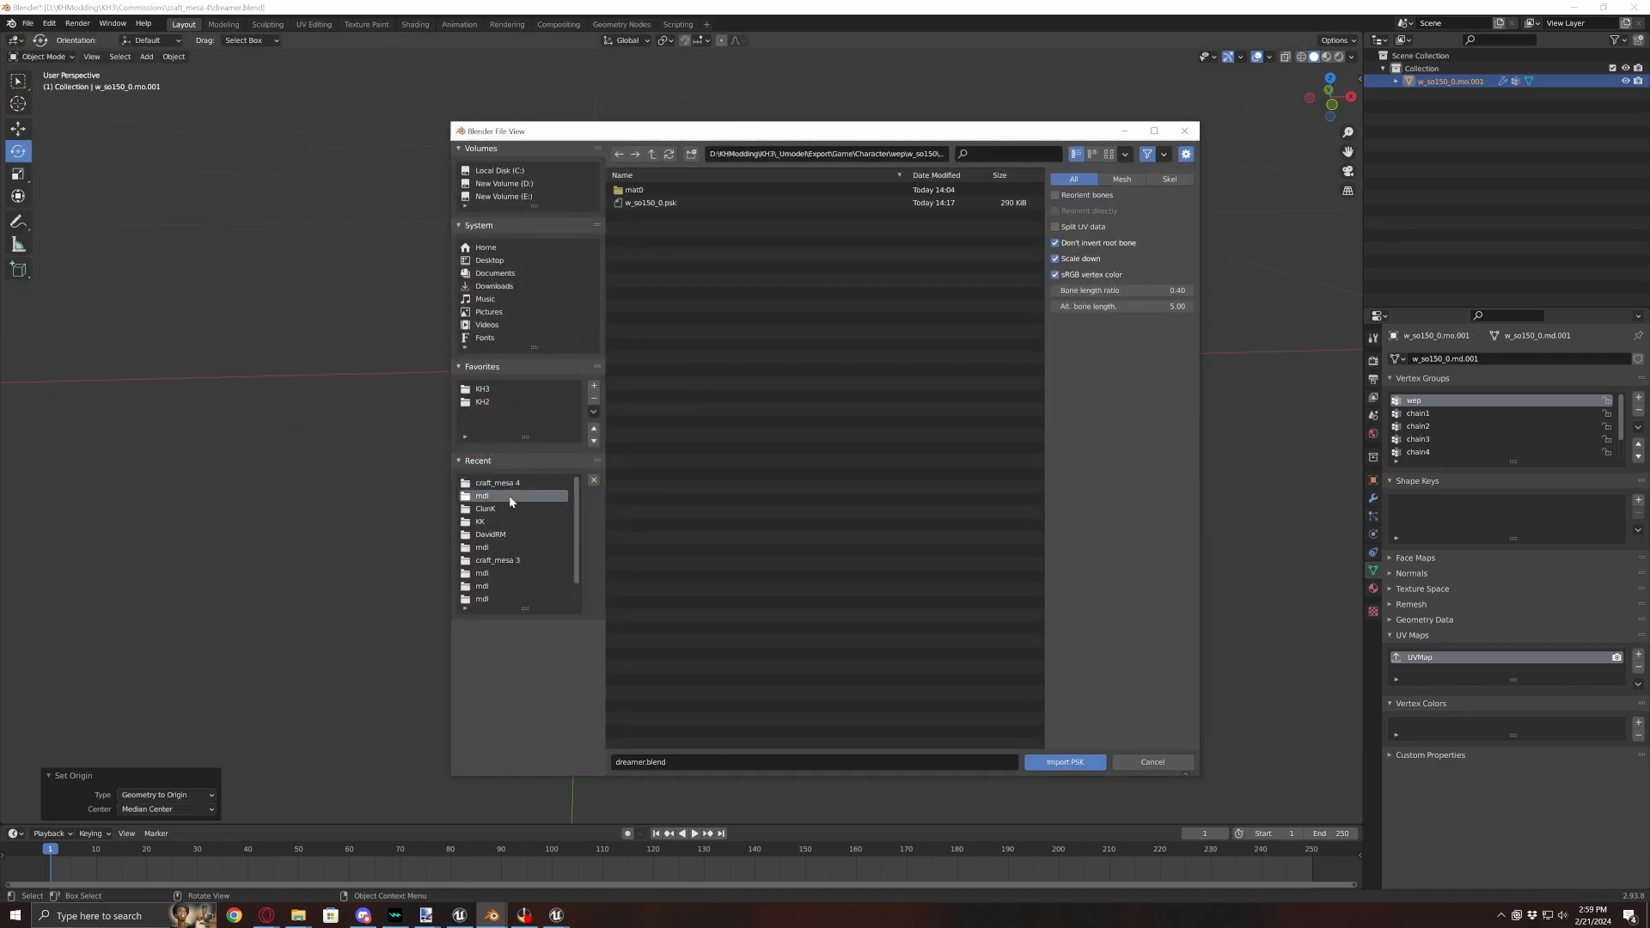
pyautogui.click(654, 155)
pyautogui.click(654, 155)
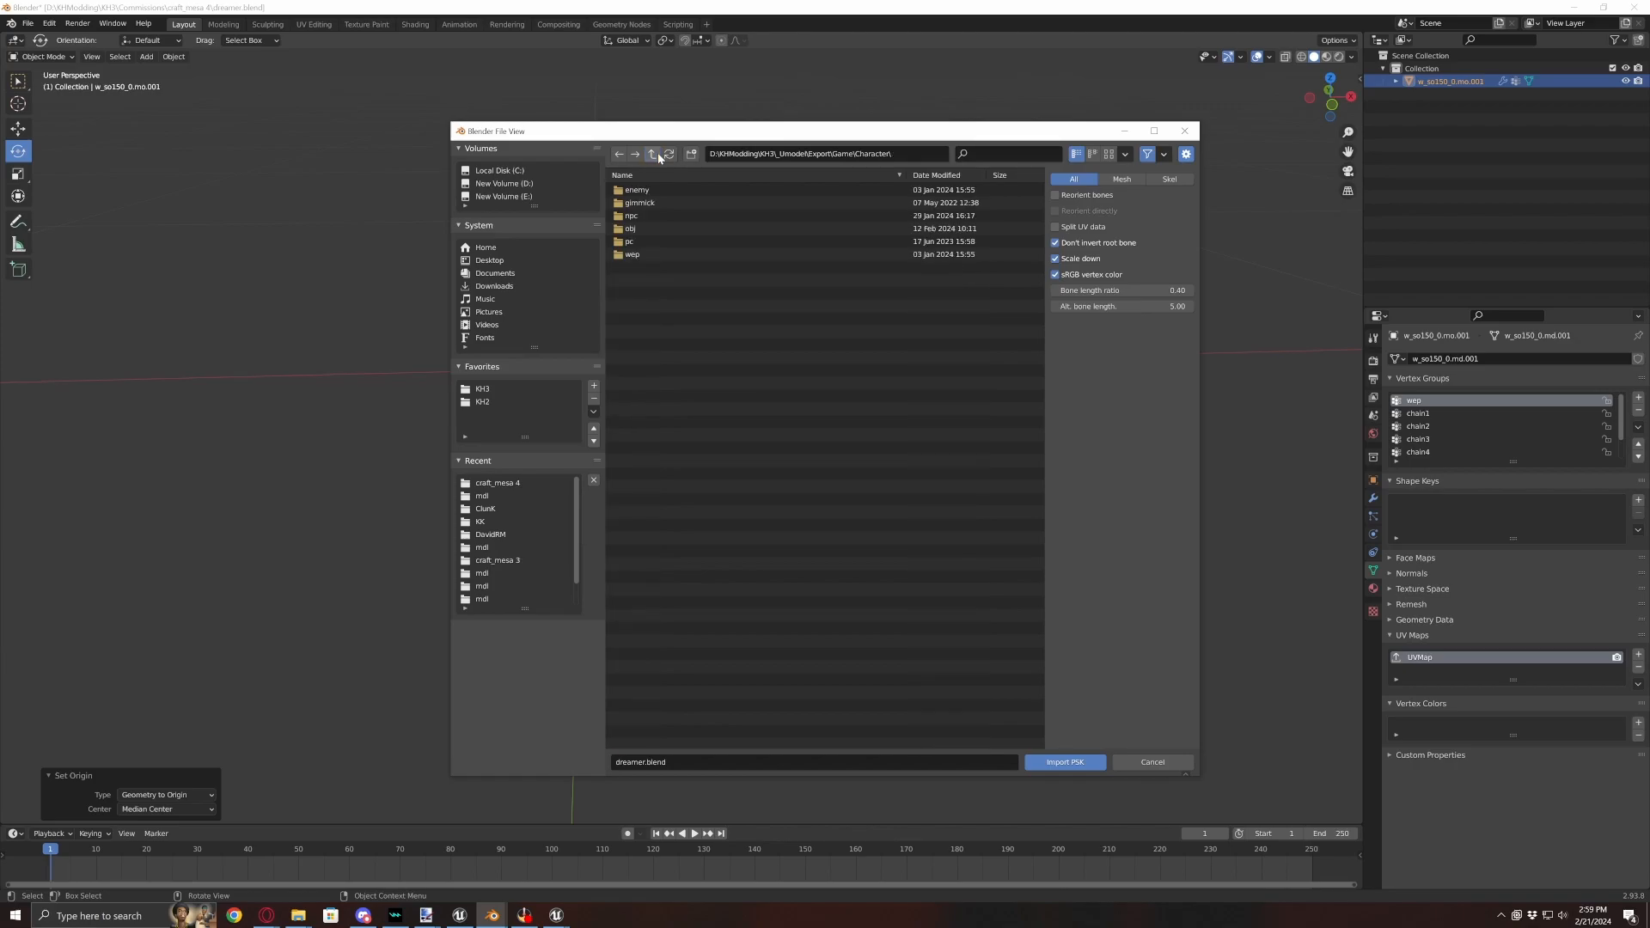
pyautogui.click(653, 154)
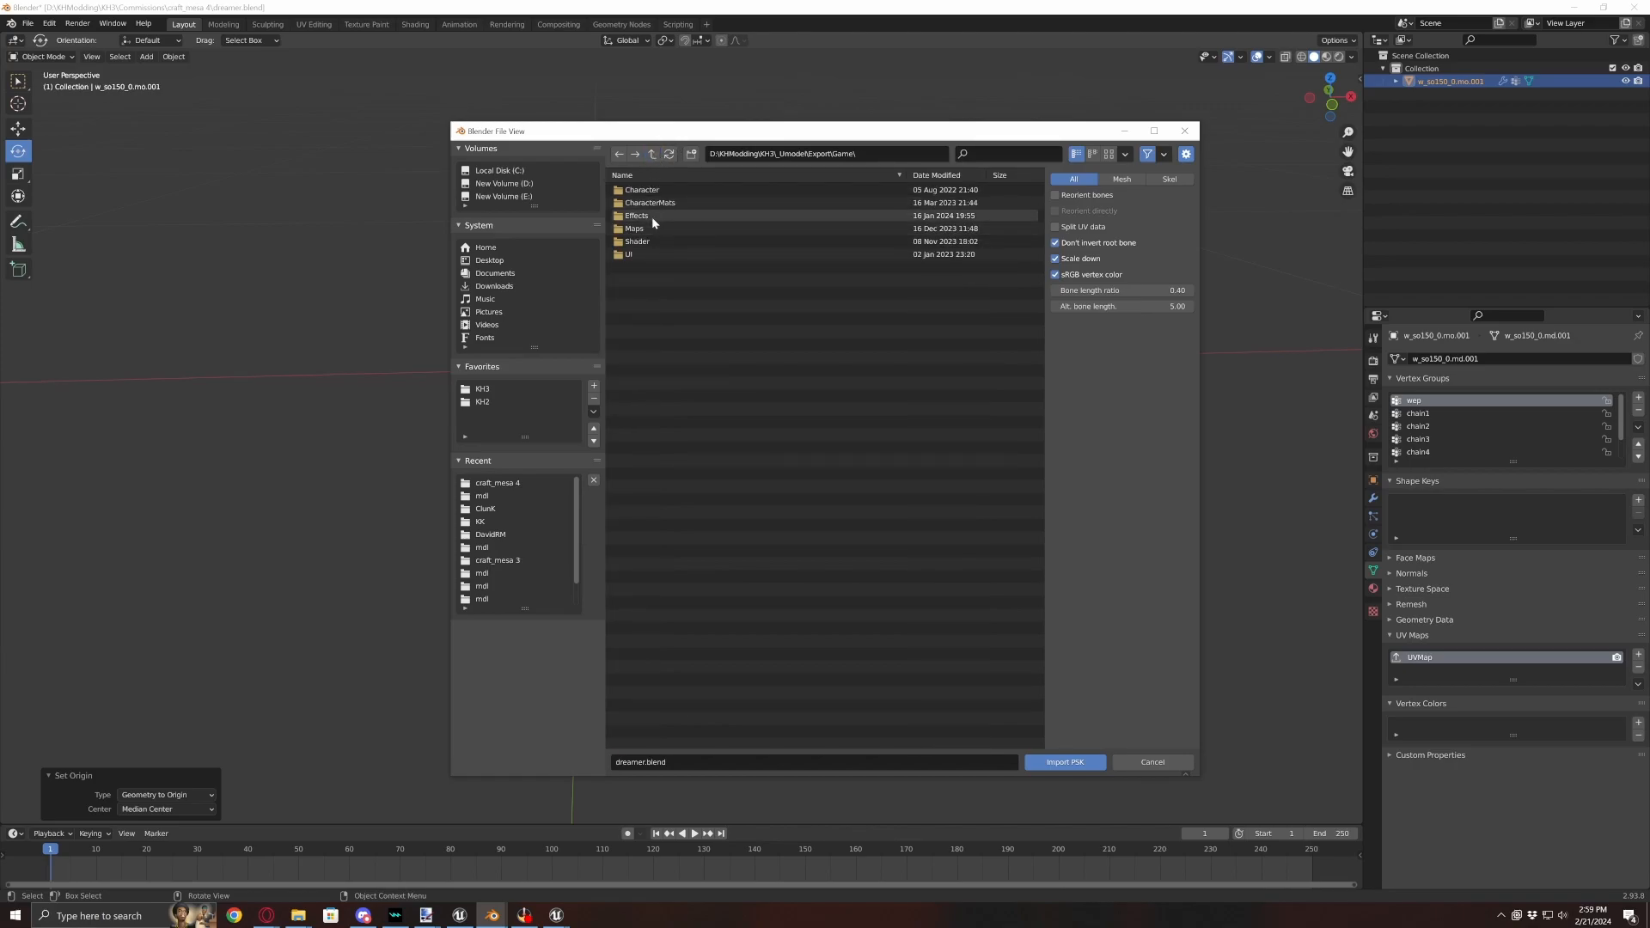
pyautogui.doubleClick(652, 216)
pyautogui.doubleClick(634, 267)
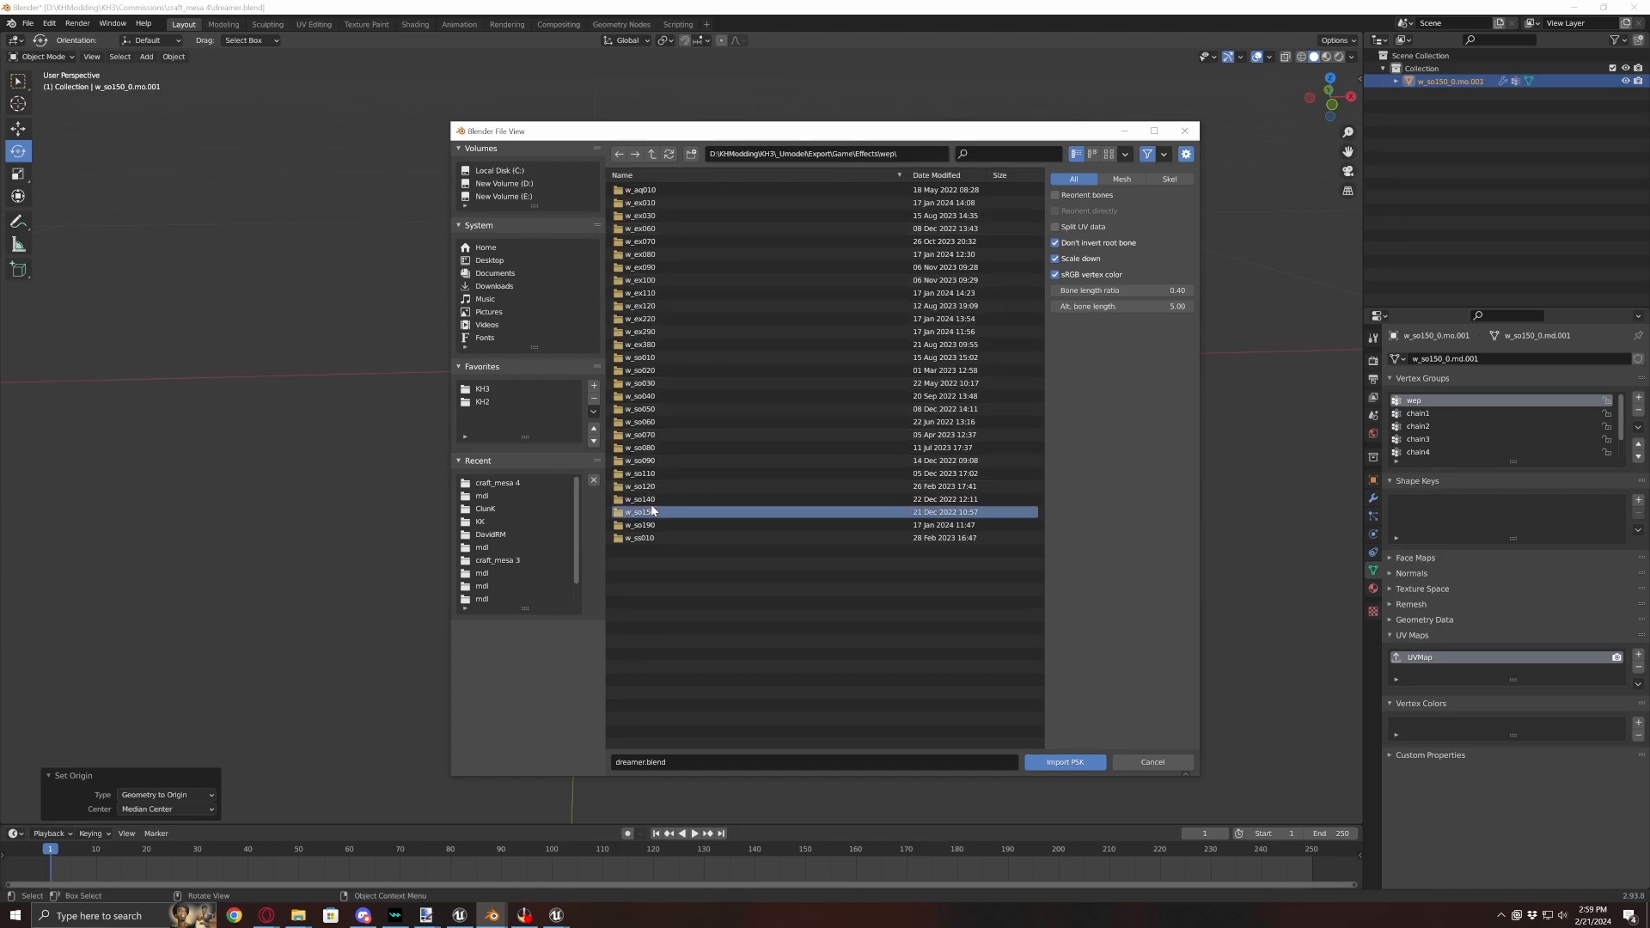
pyautogui.doubleClick(652, 512)
pyautogui.doubleClick(652, 191)
pyautogui.doubleClick(650, 190)
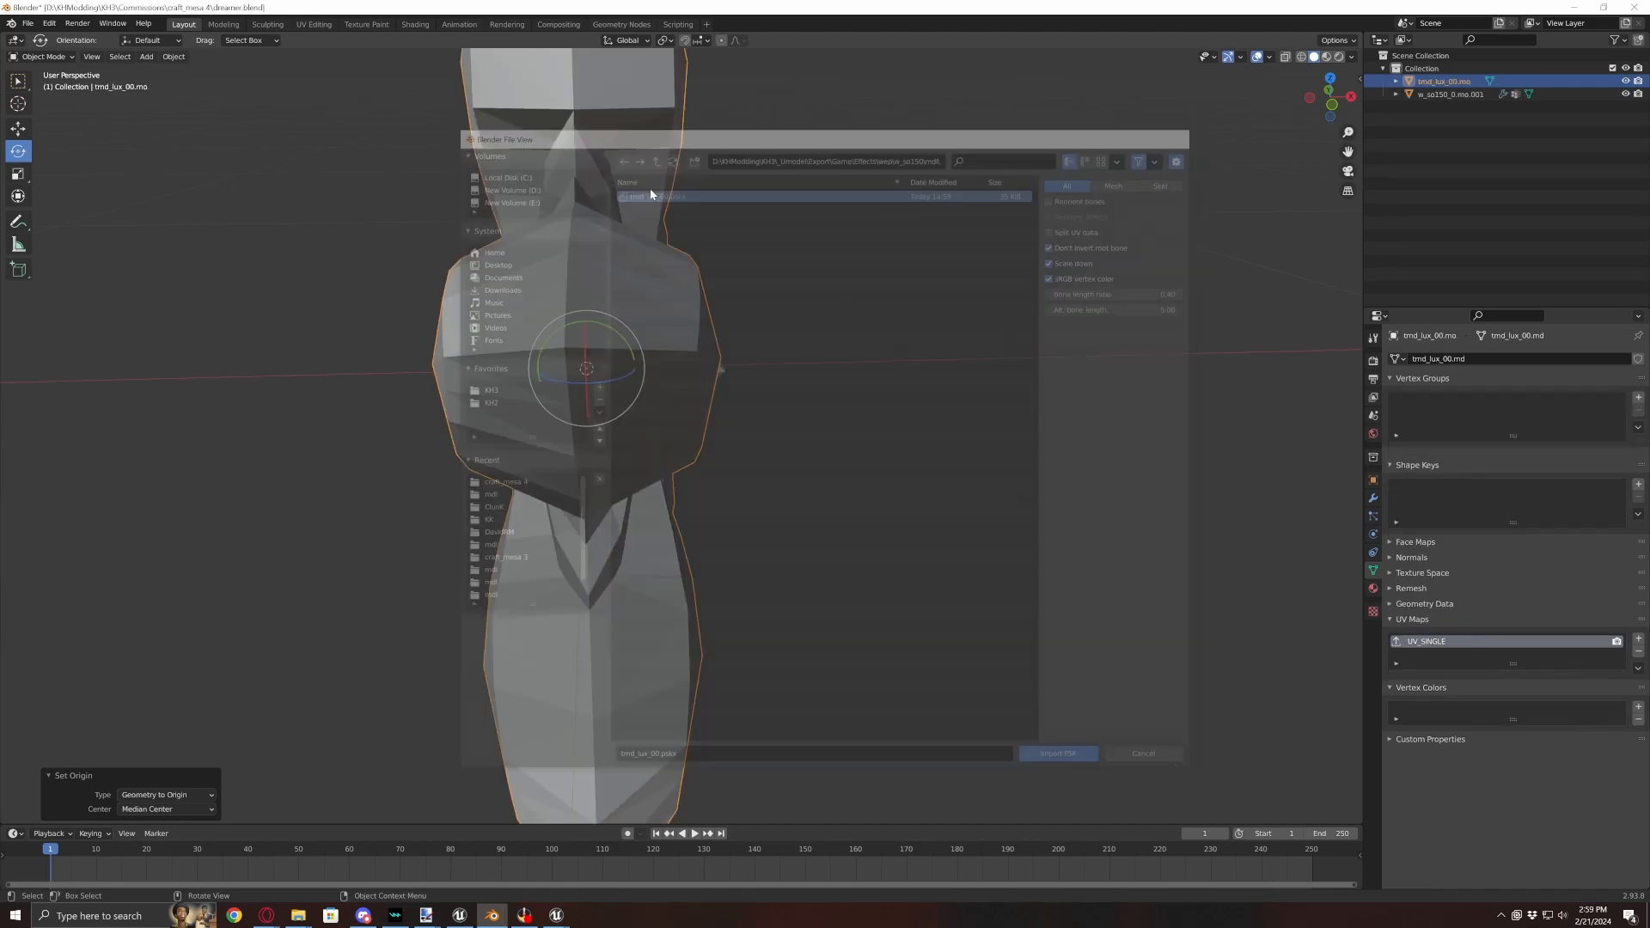
# - Rotate the custom star 90° around the global Z axis to face the same way as the imported tmd_lux_00 mesh
pyautogui.moveTo(757, 327); pyautogui.dragTo(675, 346, button='middle')
pyautogui.click(675, 346)
pyautogui.moveTo(679, 348); pyautogui.dragTo(784, 338)
pyautogui.click(173, 767)
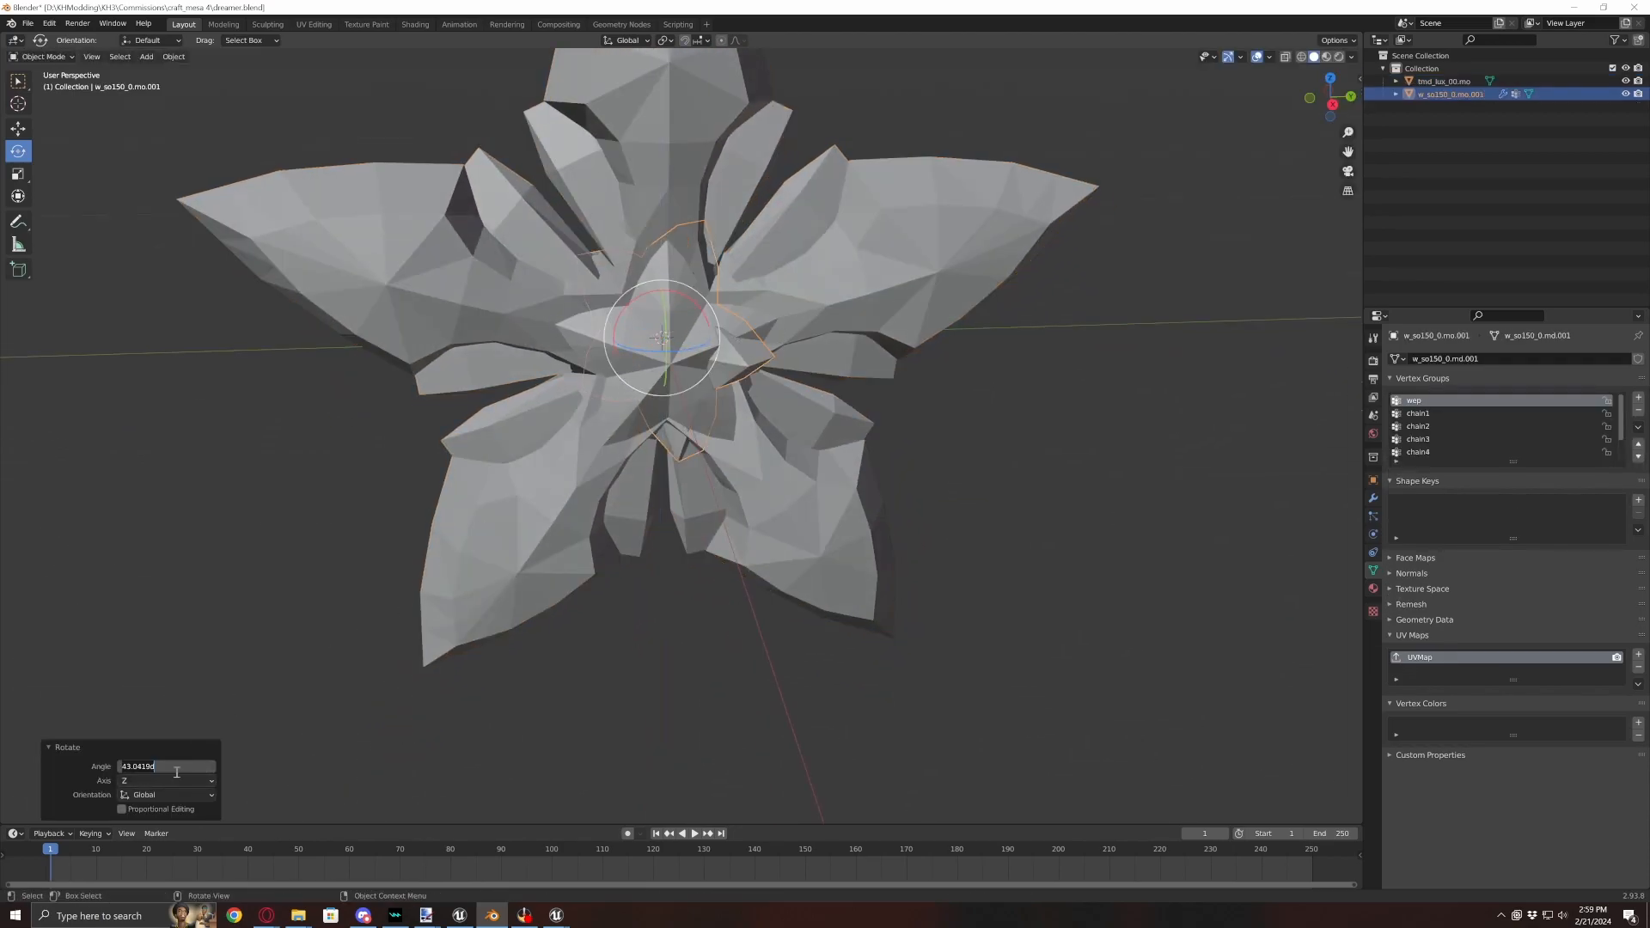
pyautogui.write('90')
pyautogui.press('Return')
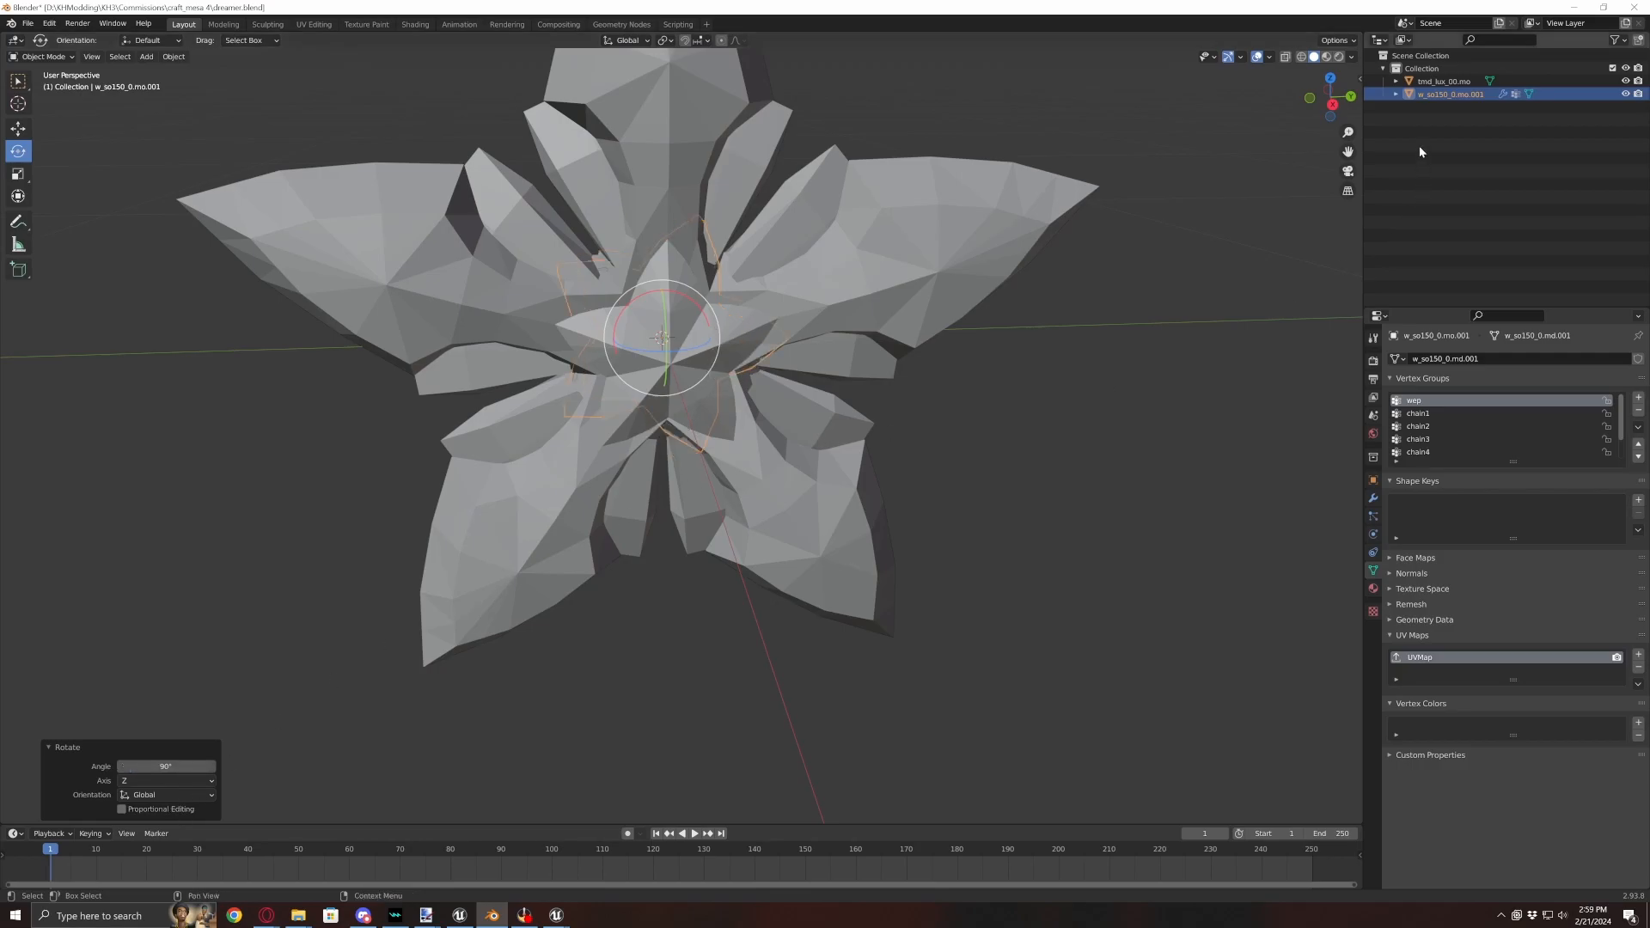
# - Rotate the custom star by -18° in the Right Orthographic view to align its points with the original star
pyautogui.click(1333, 104)
pyautogui.press('r')
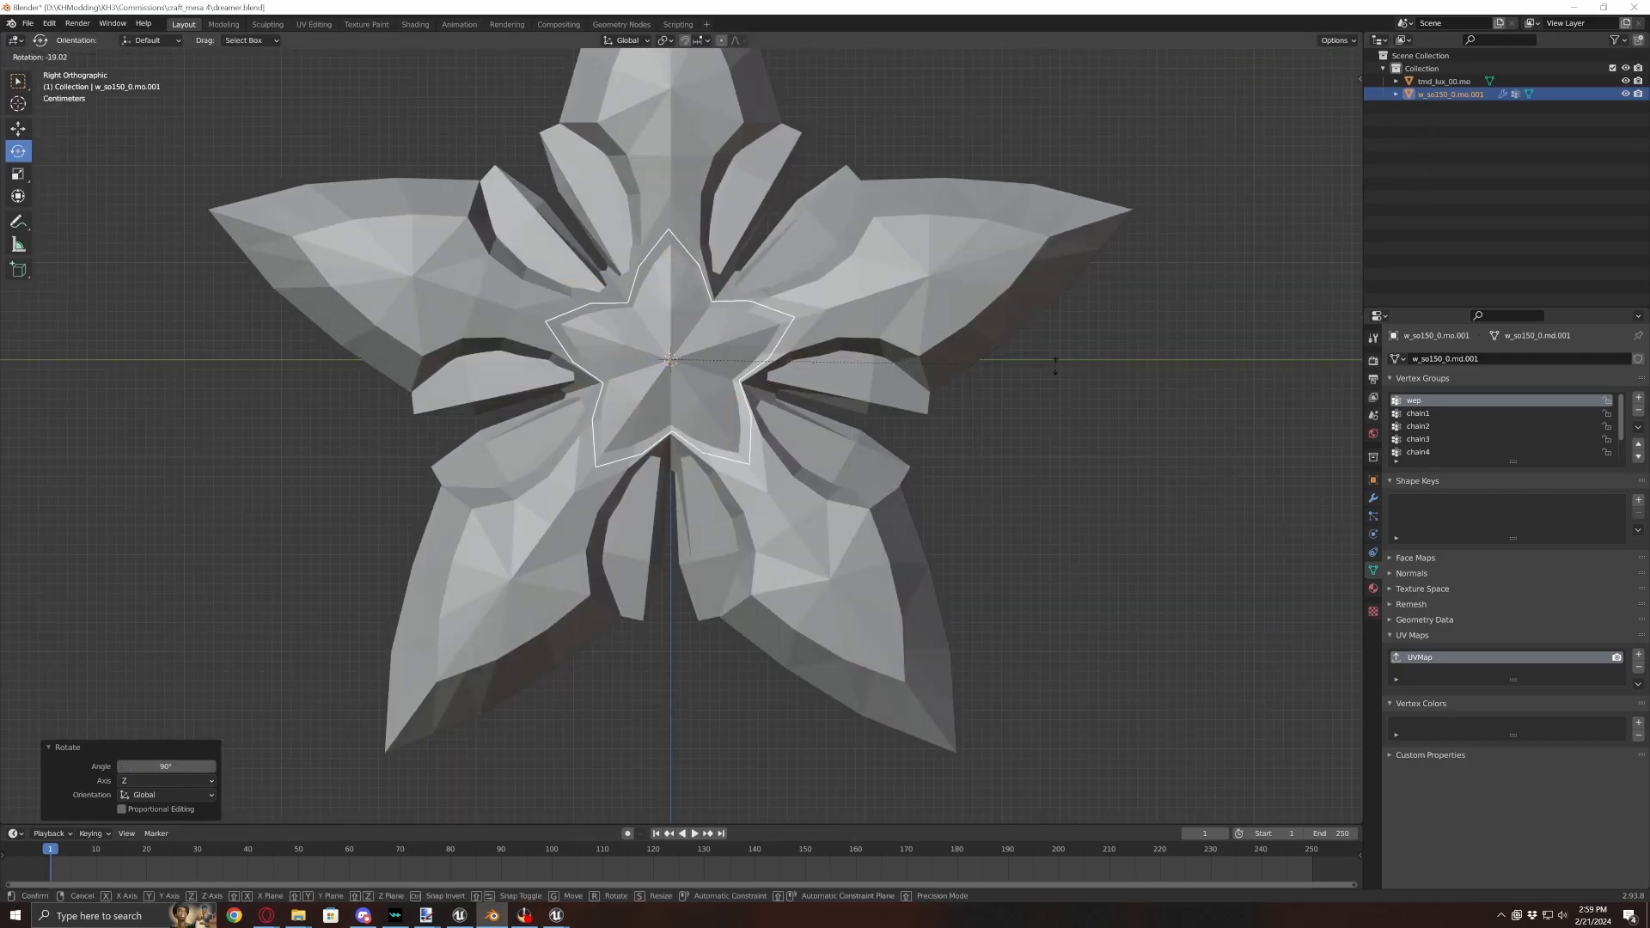
pyautogui.click(1062, 379)
pyautogui.click(192, 767)
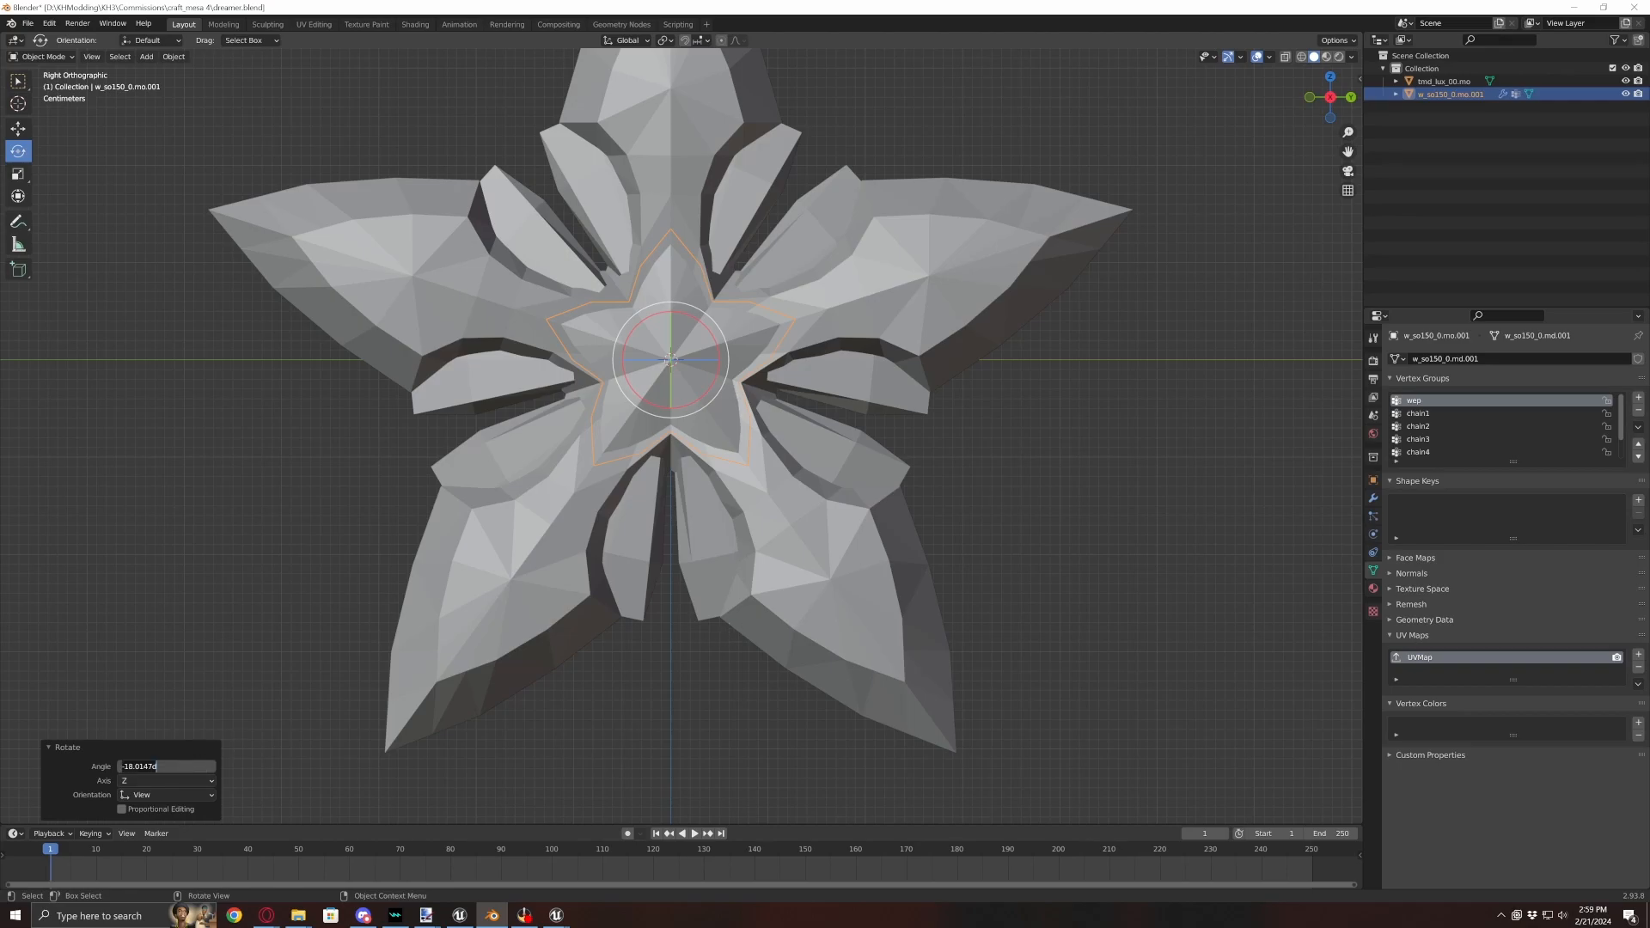
pyautogui.write('-18')
pyautogui.press('Return')
# - Scale the custom star up until its points reach the tips of the original tmd_lux_00 mesh
pyautogui.scroll(-6, 682, 580)
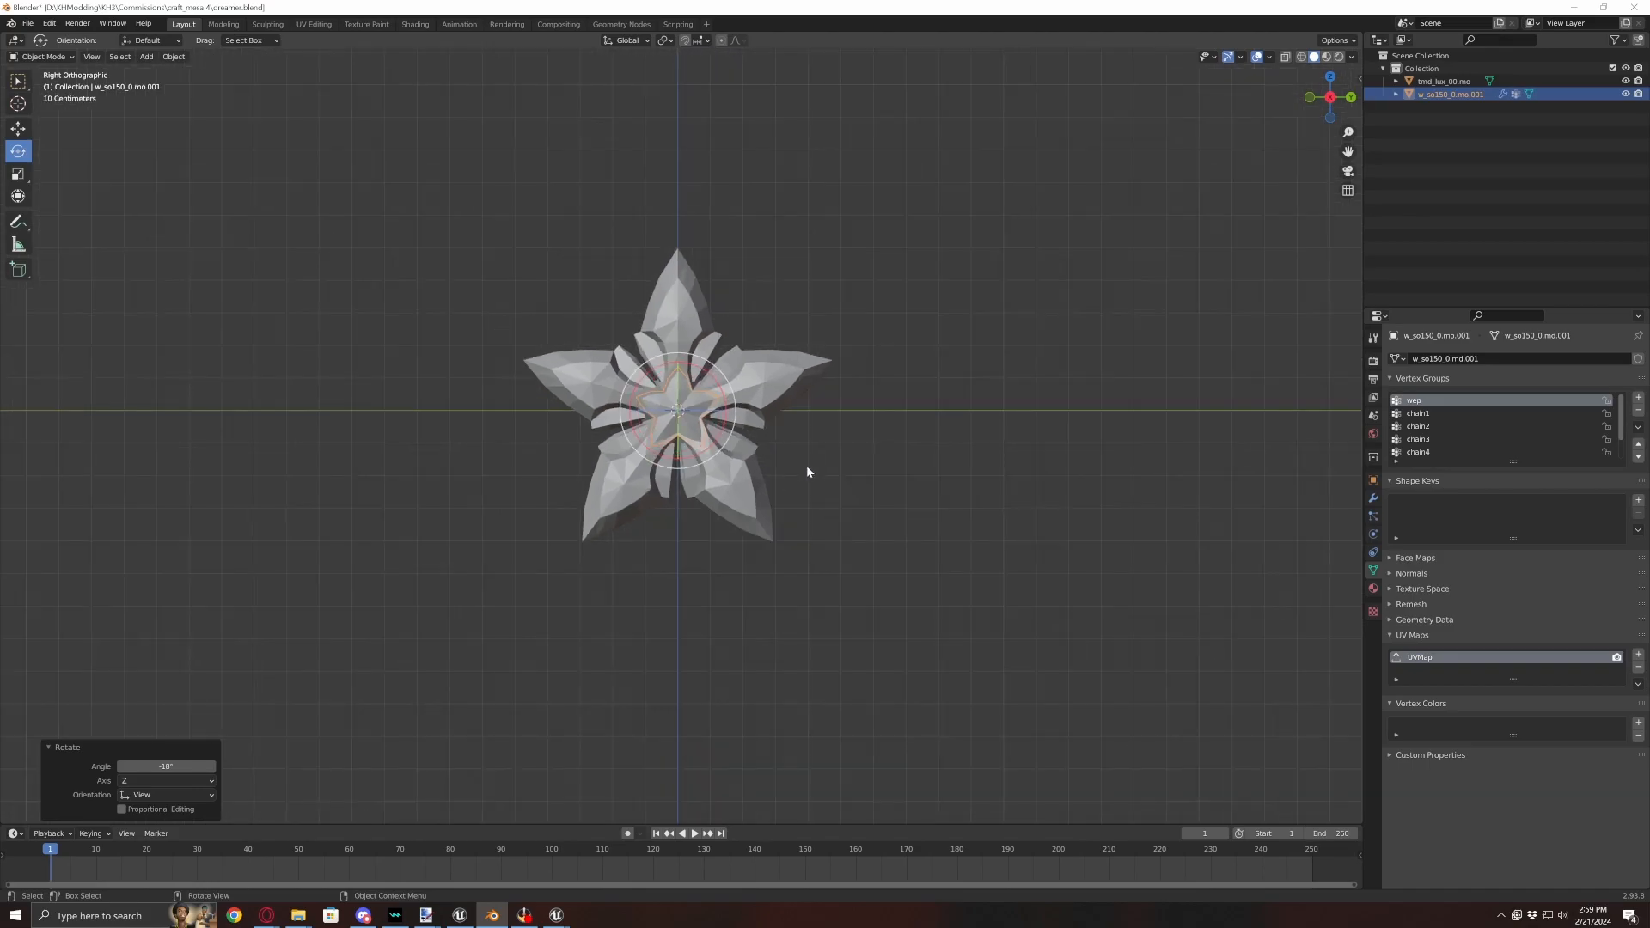
pyautogui.press('s')
pyautogui.click(1170, 504)
pyautogui.moveTo(1171, 504); pyautogui.dragTo(754, 567, button='middle')
# - Clear the custom star's face selection in Edit Mode and leave all faces of the original tmd_lux_00 mesh selected
pyautogui.press('Tab')
pyautogui.press('a')
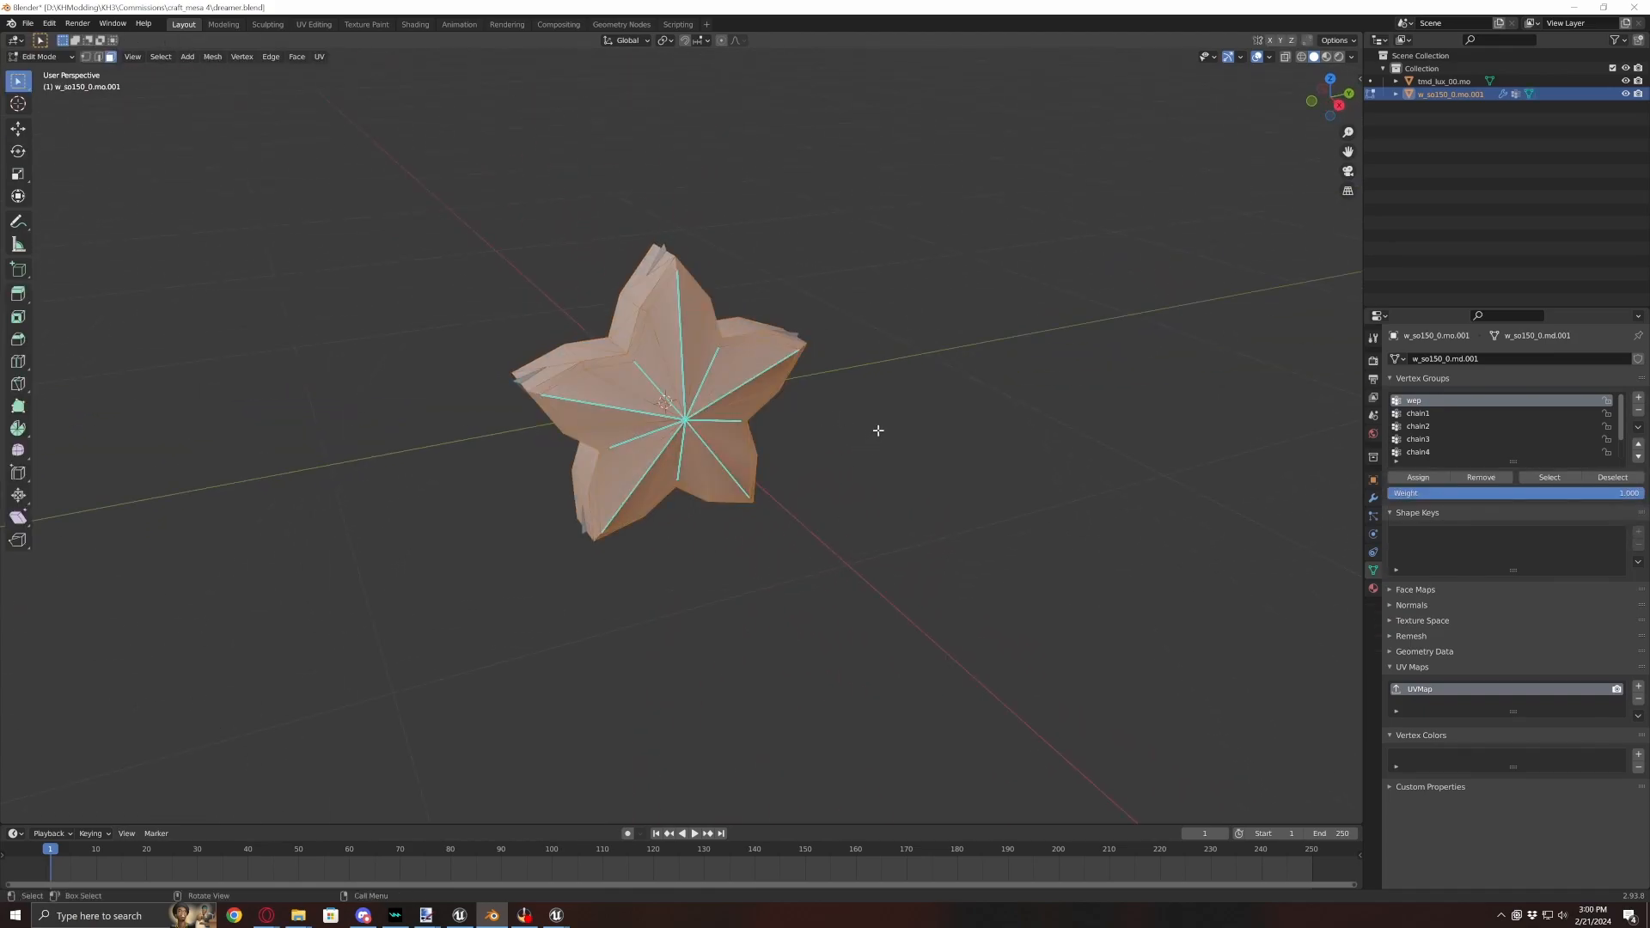
pyautogui.press('Tab')
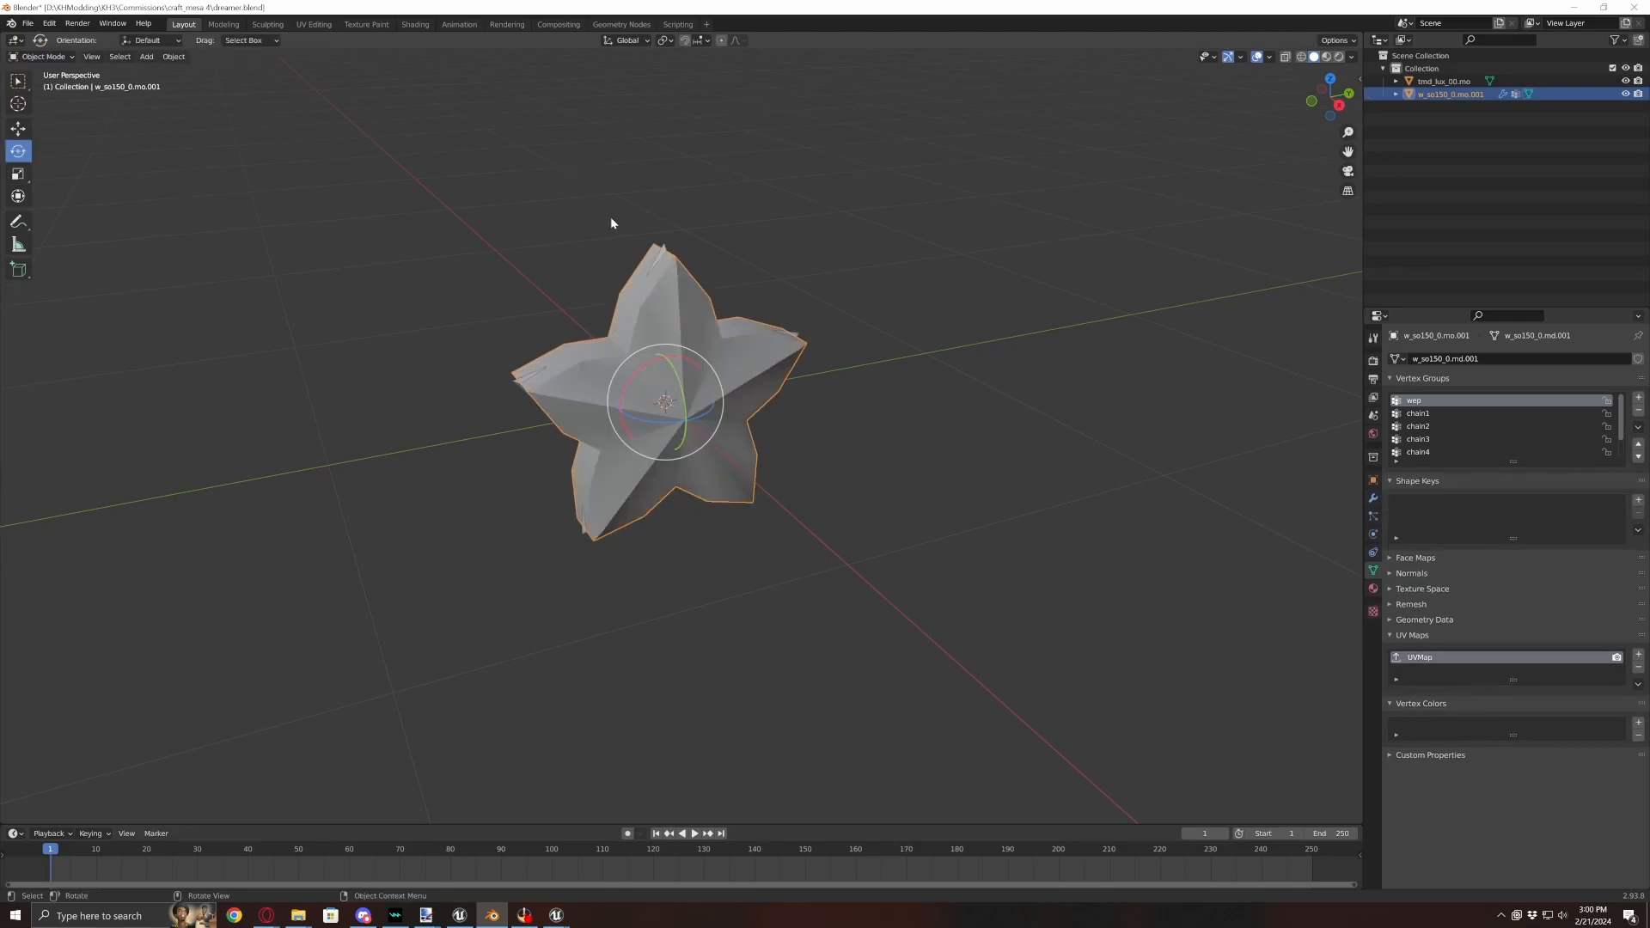
pyautogui.click(669, 249)
pyautogui.press('Tab')
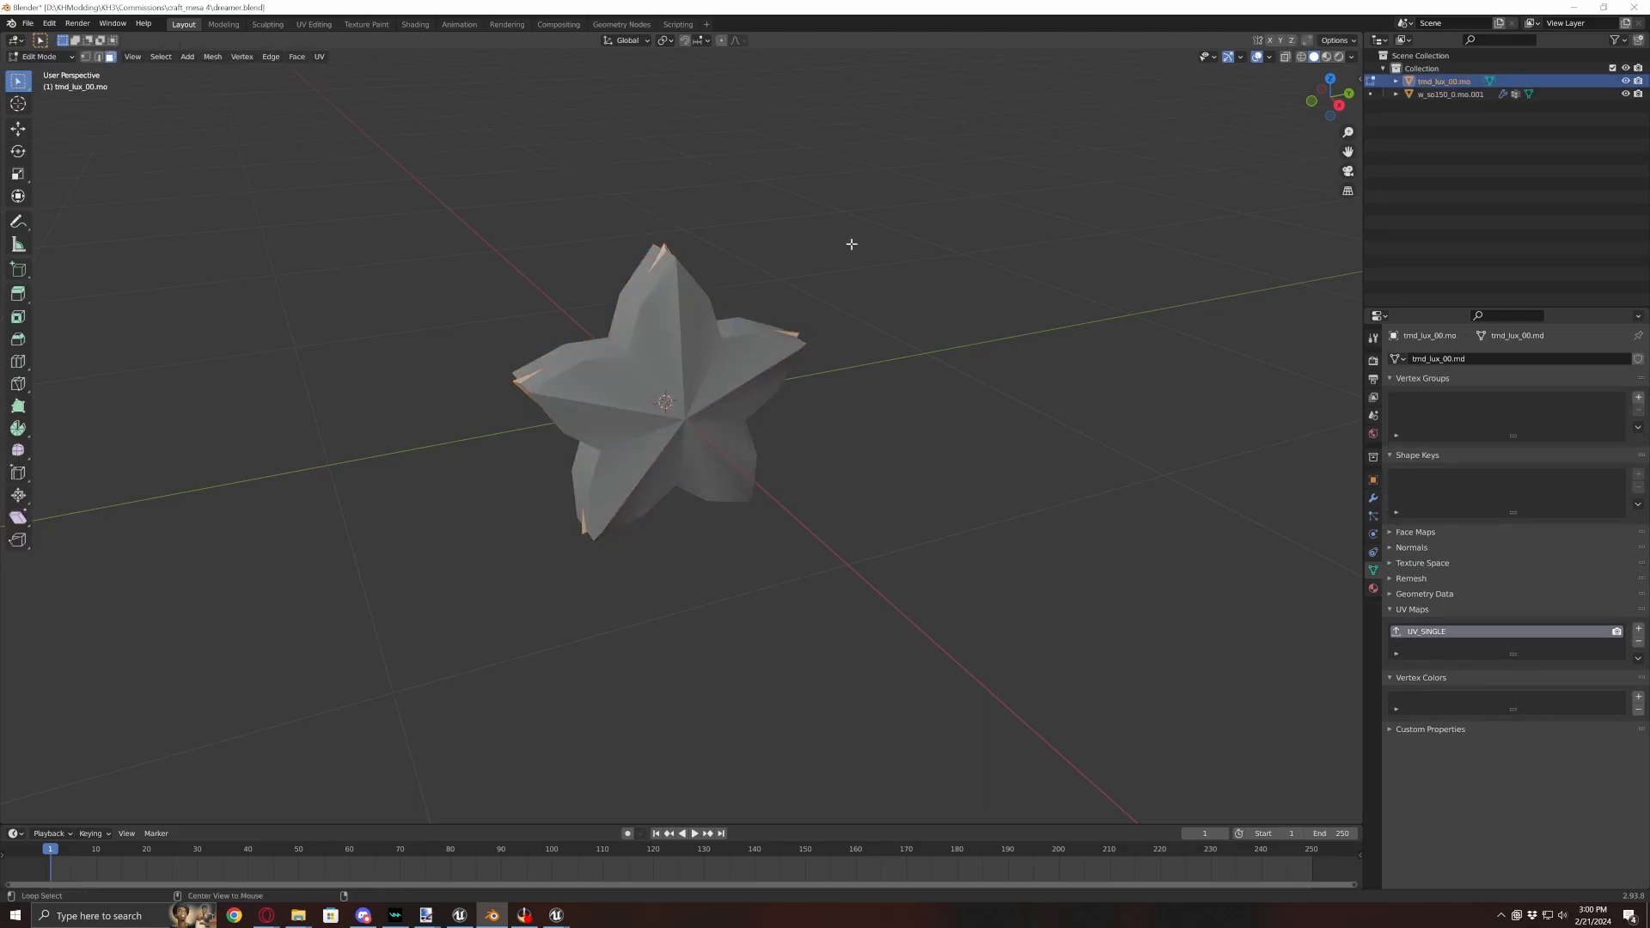
pyautogui.press('Tab')
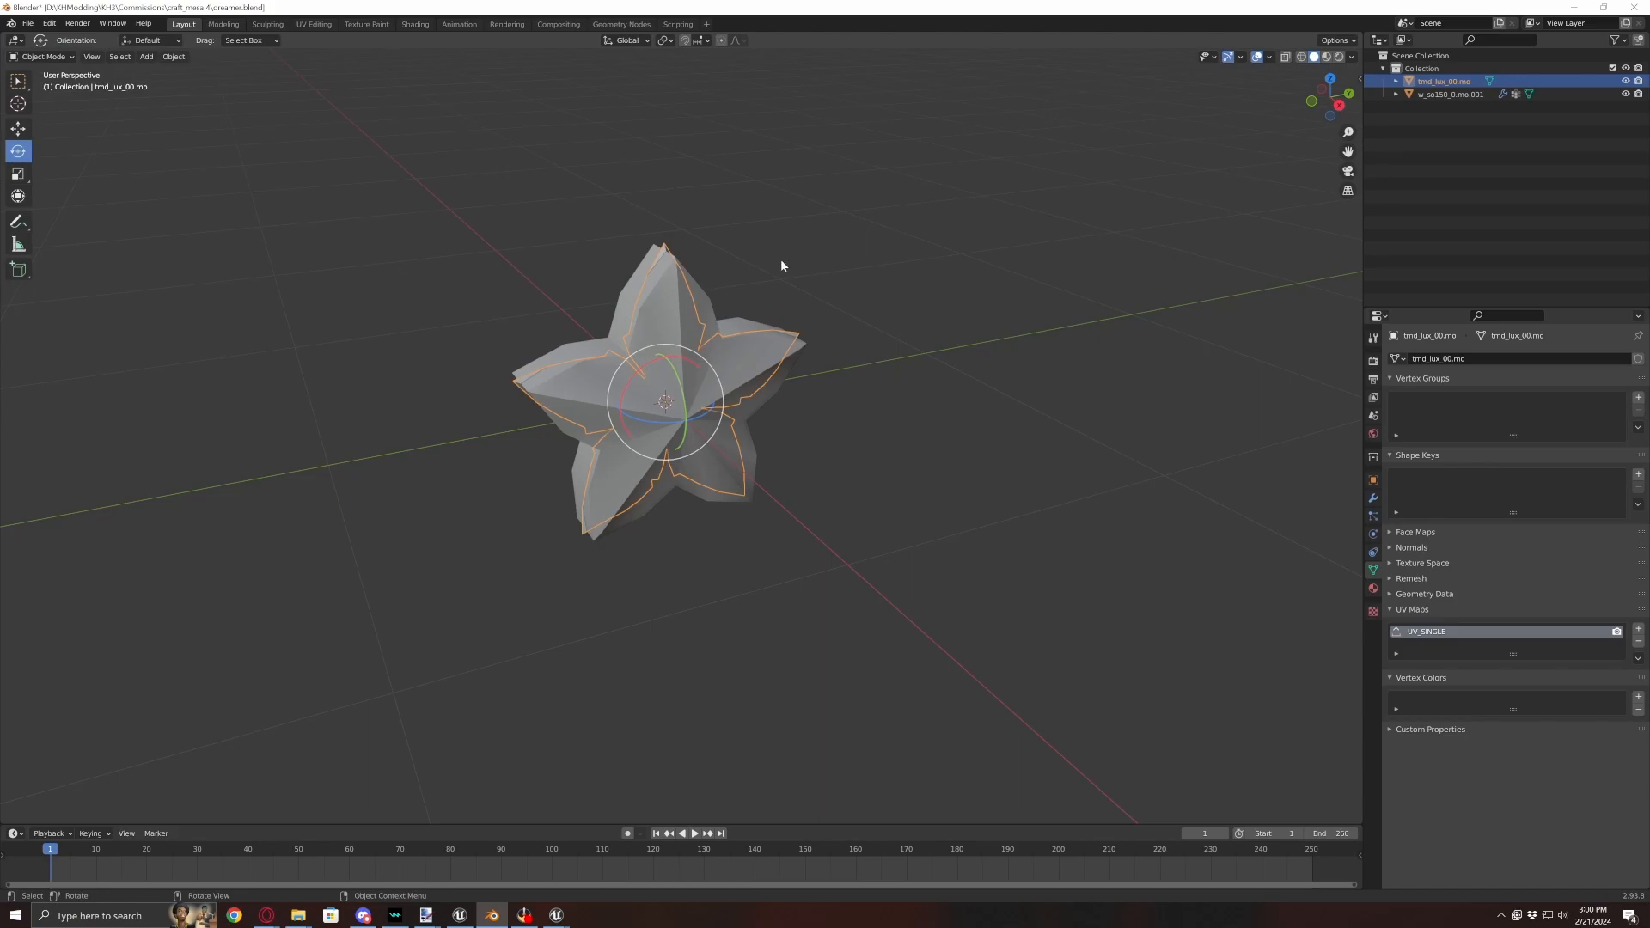
# - Join the custom star into the tmd_lux_00 object and delete the original mesh's selected geometry
pyautogui.click(684, 271)
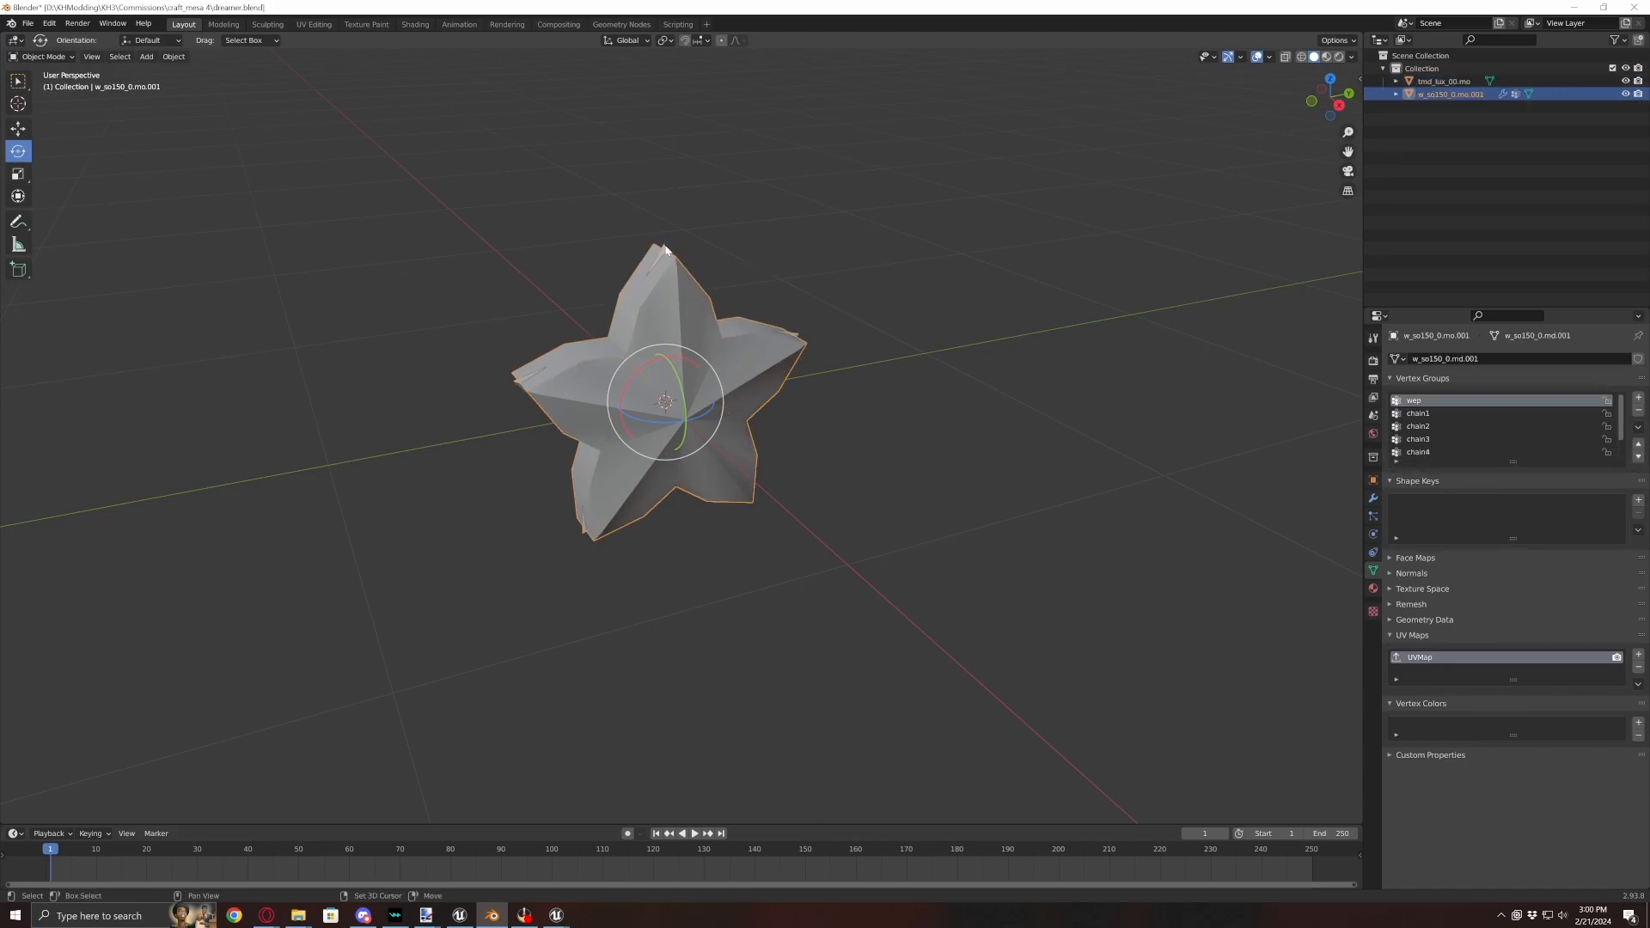
pyautogui.keyDown('shift'); pyautogui.click(666, 249); pyautogui.keyUp('shift')
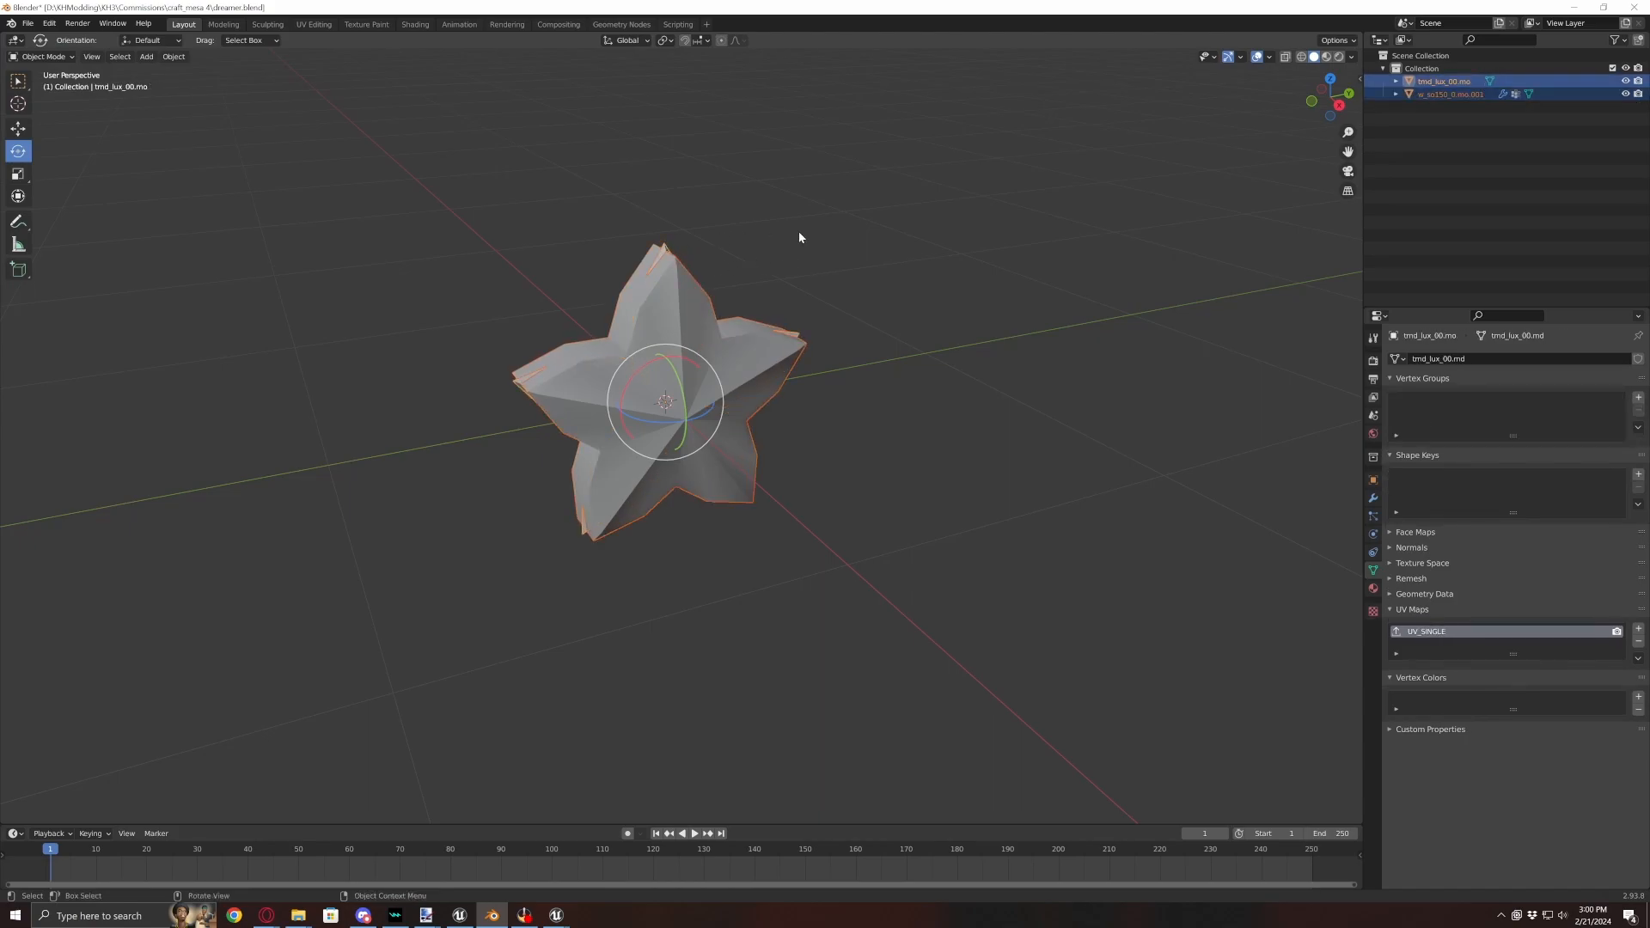
pyautogui.hotkey('ctrl', 'j')
pyautogui.press('Tab')
pyautogui.hotkey('alt', 'a')
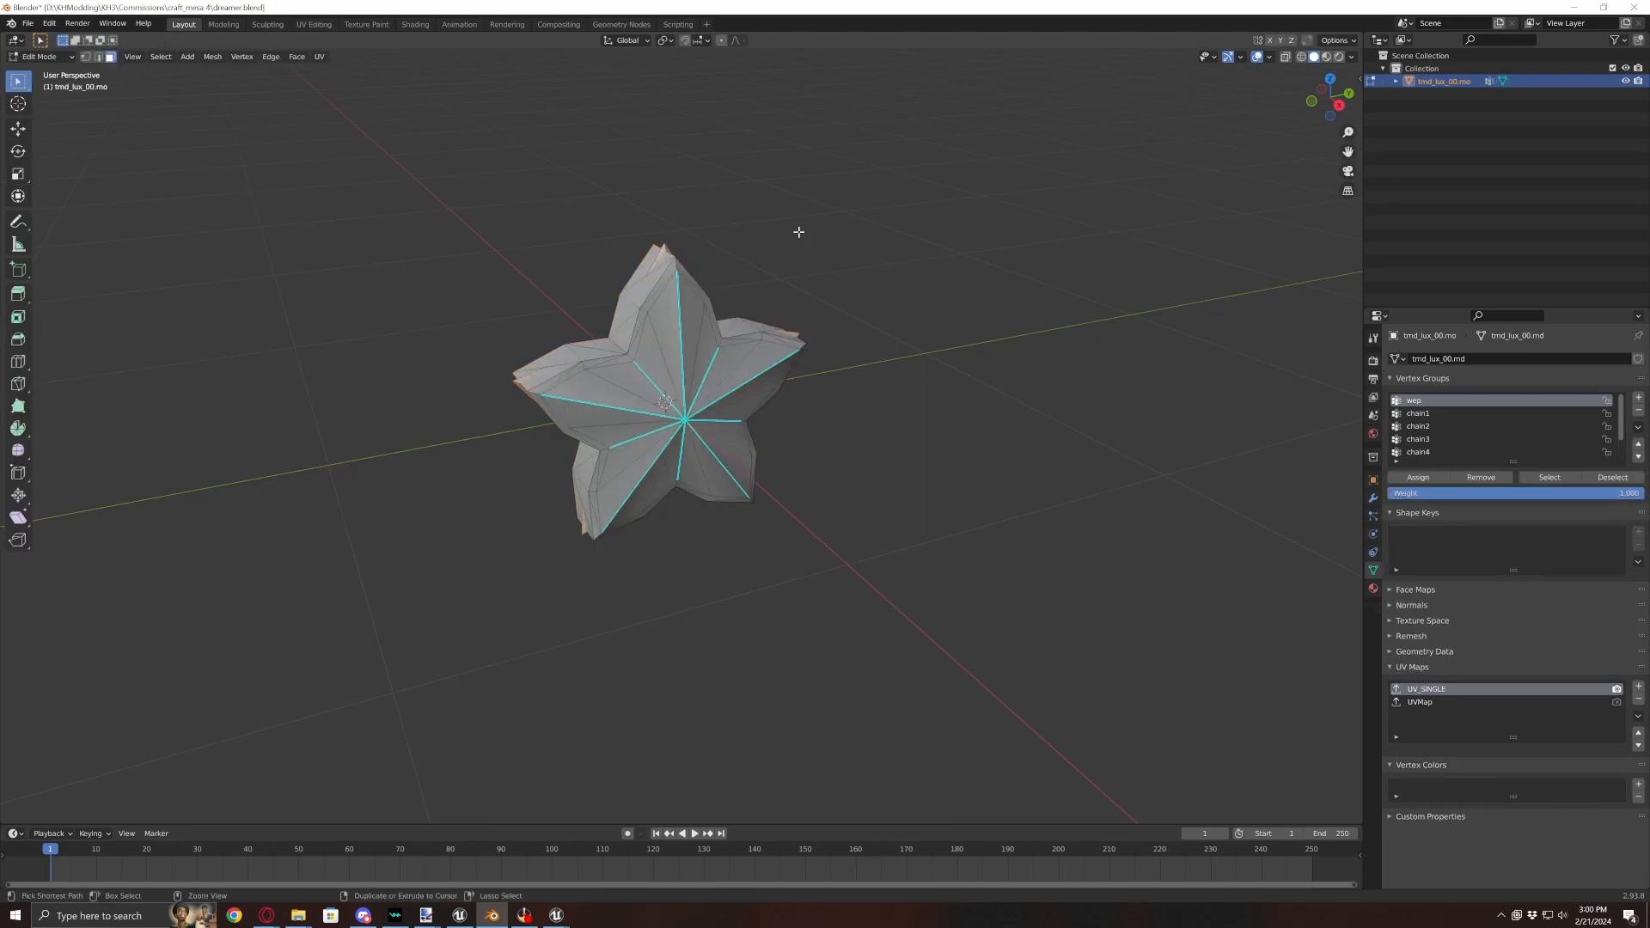
pyautogui.press('x')
pyautogui.click(799, 232)
pyautogui.press('Tab')
# - Remove the UV_SINGLE map from the joined star and export it as tmd_lux_00.fbx
pyautogui.moveTo(817, 421); pyautogui.dragTo(826, 438, button='middle')
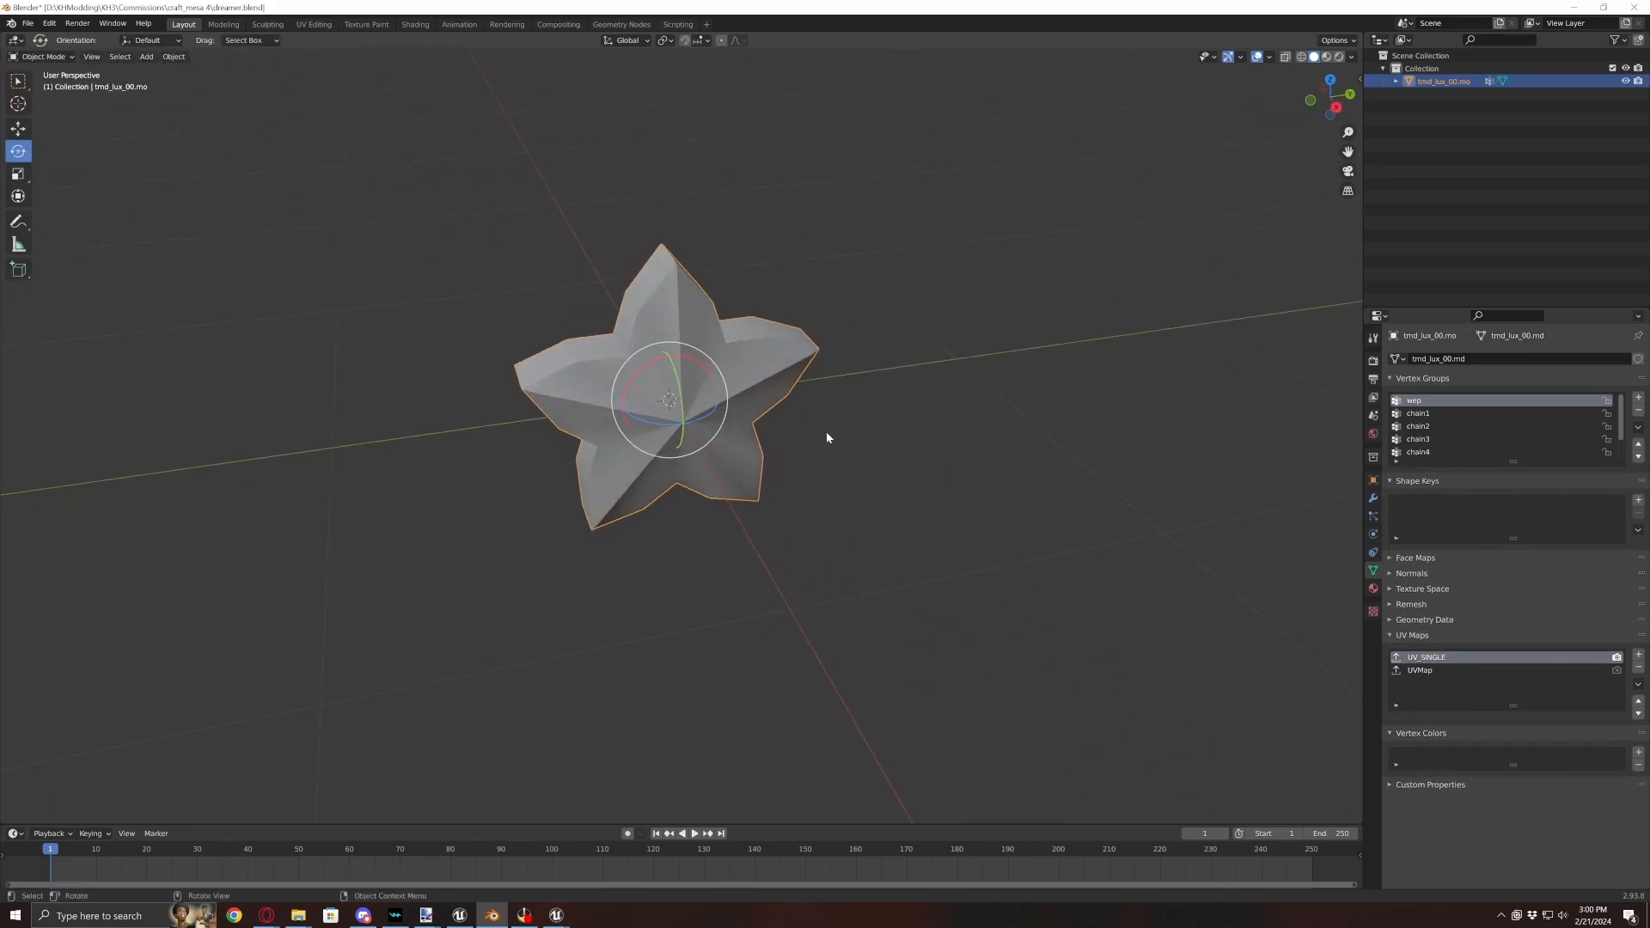
pyautogui.click(1639, 669)
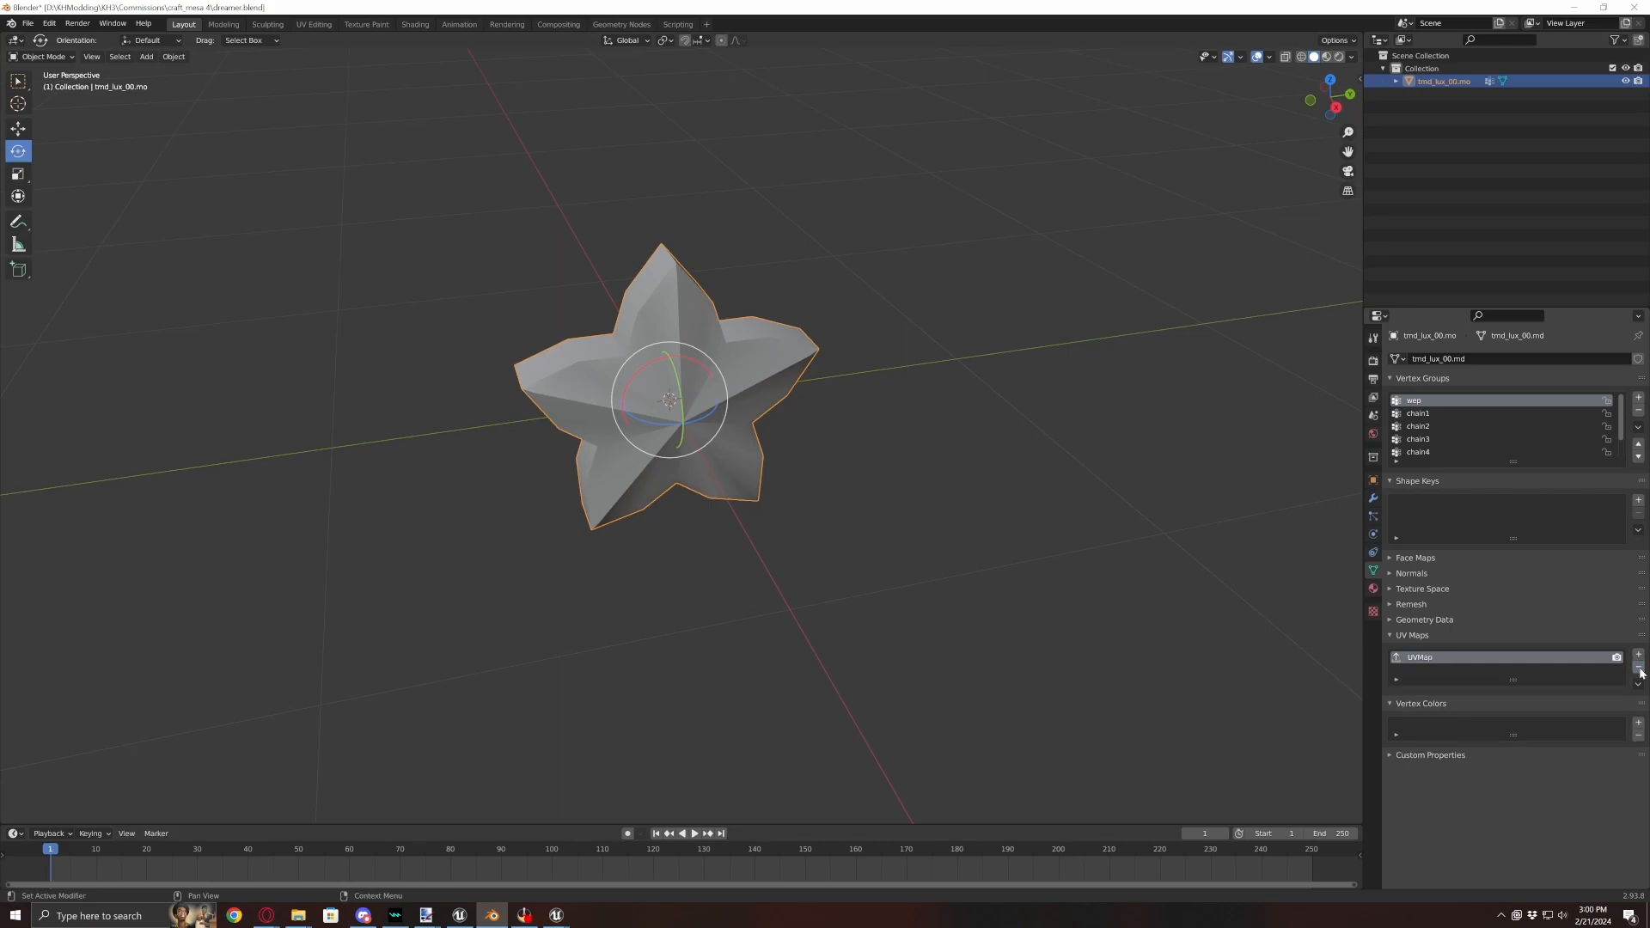
pyautogui.click(28, 23)
pyautogui.moveTo(49, 210)
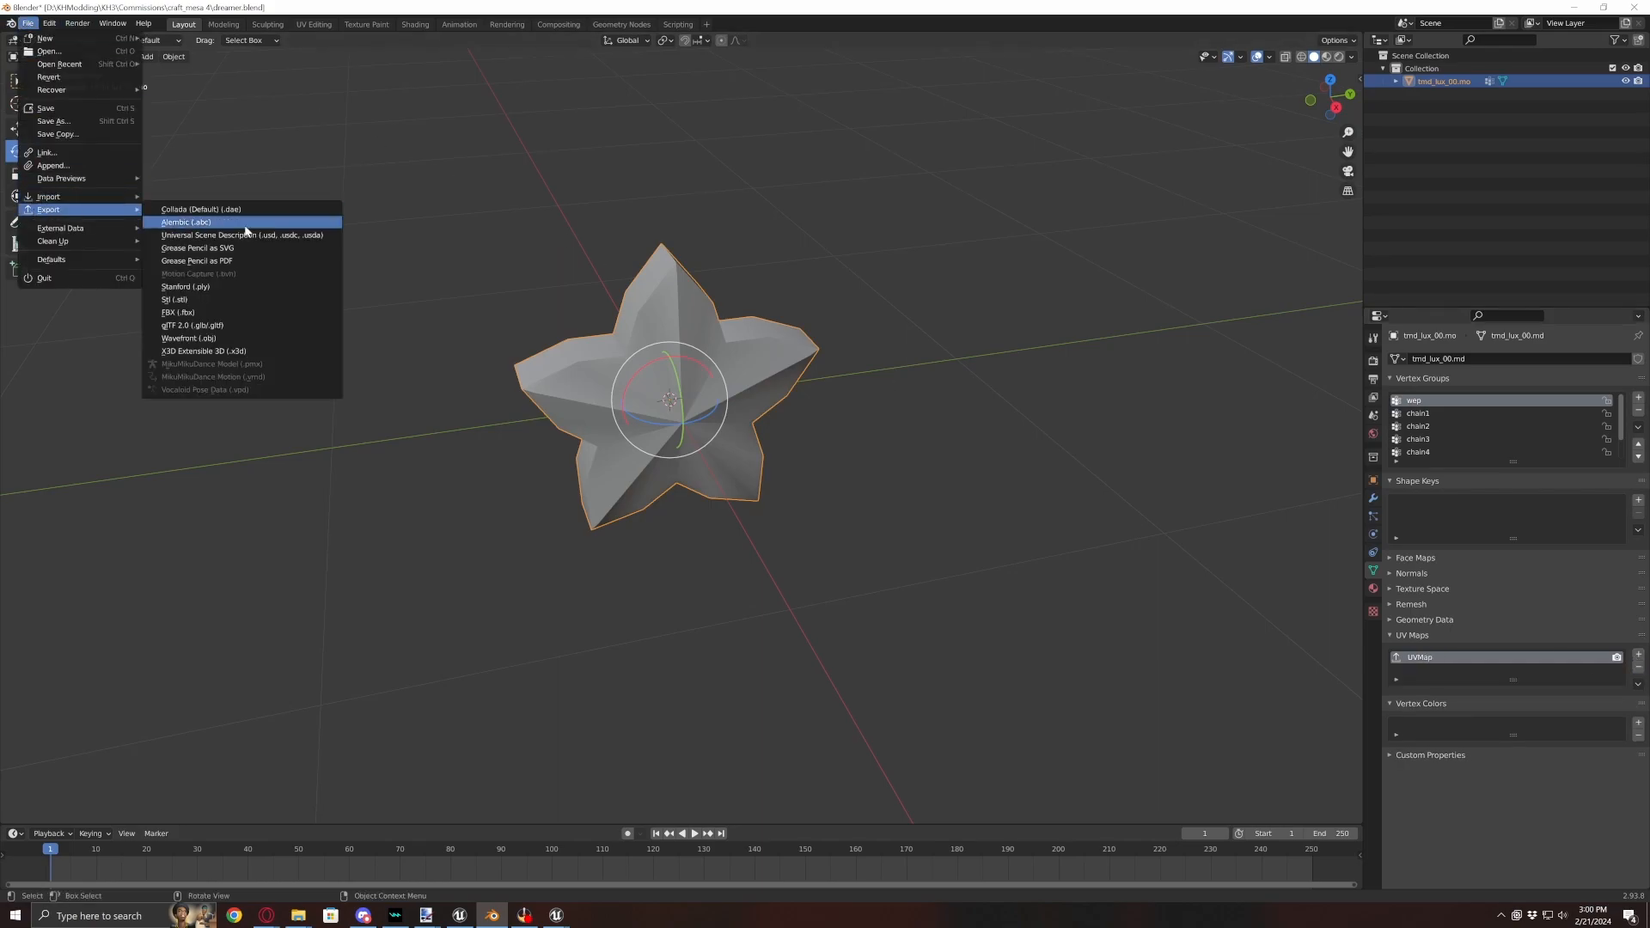
pyautogui.click(248, 315)
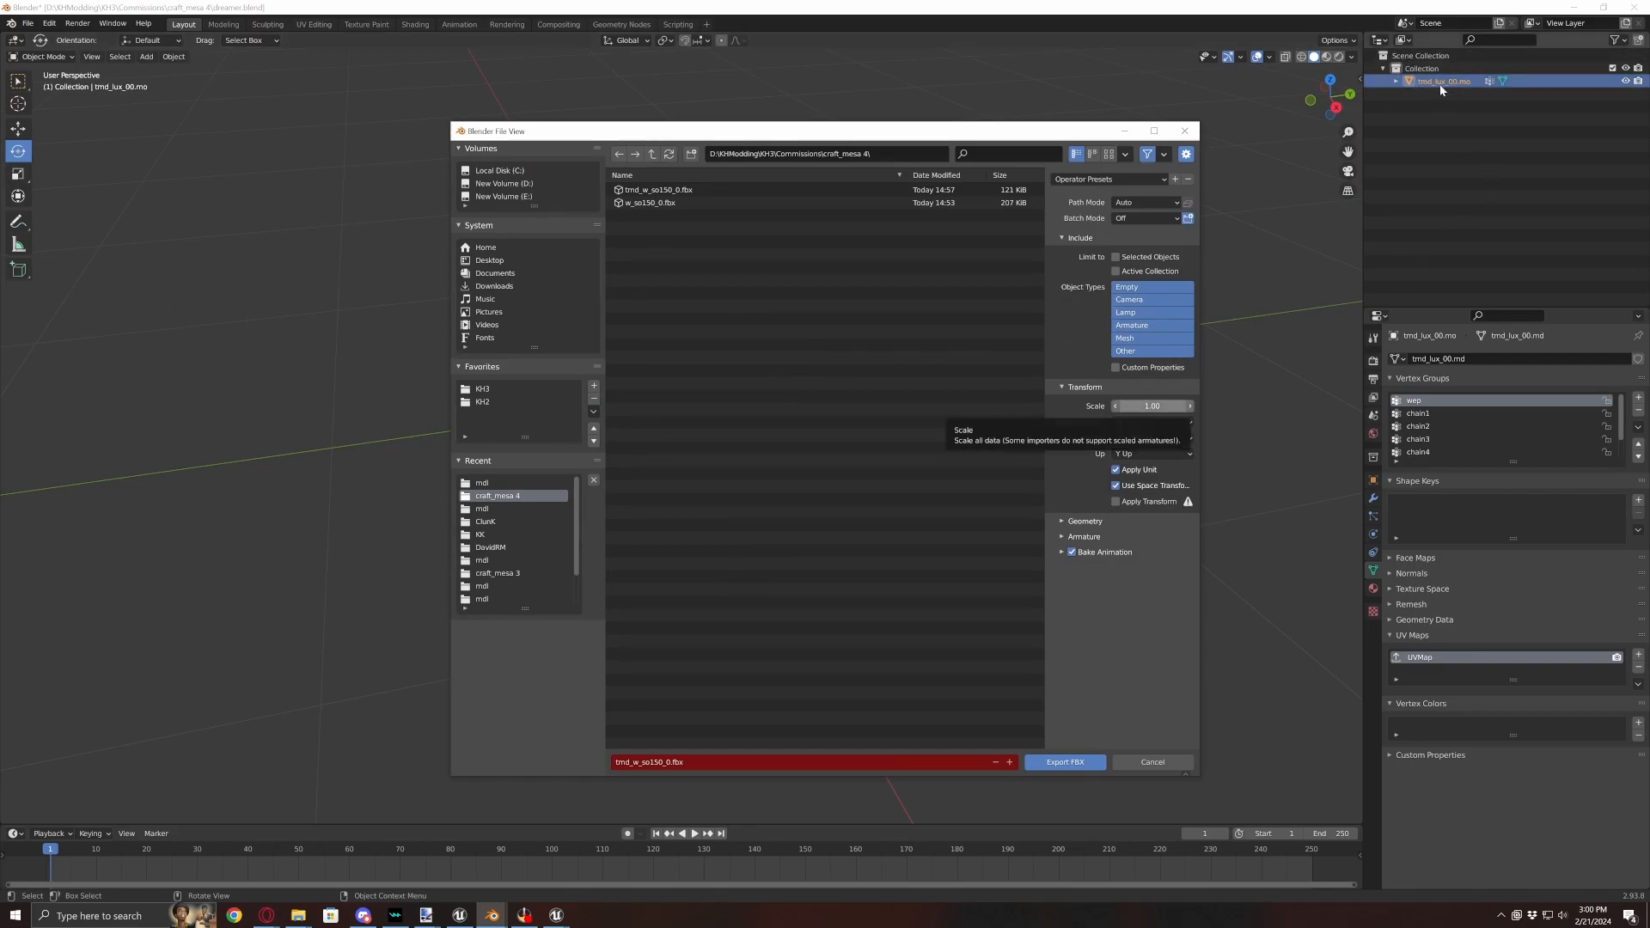
pyautogui.click(679, 762)
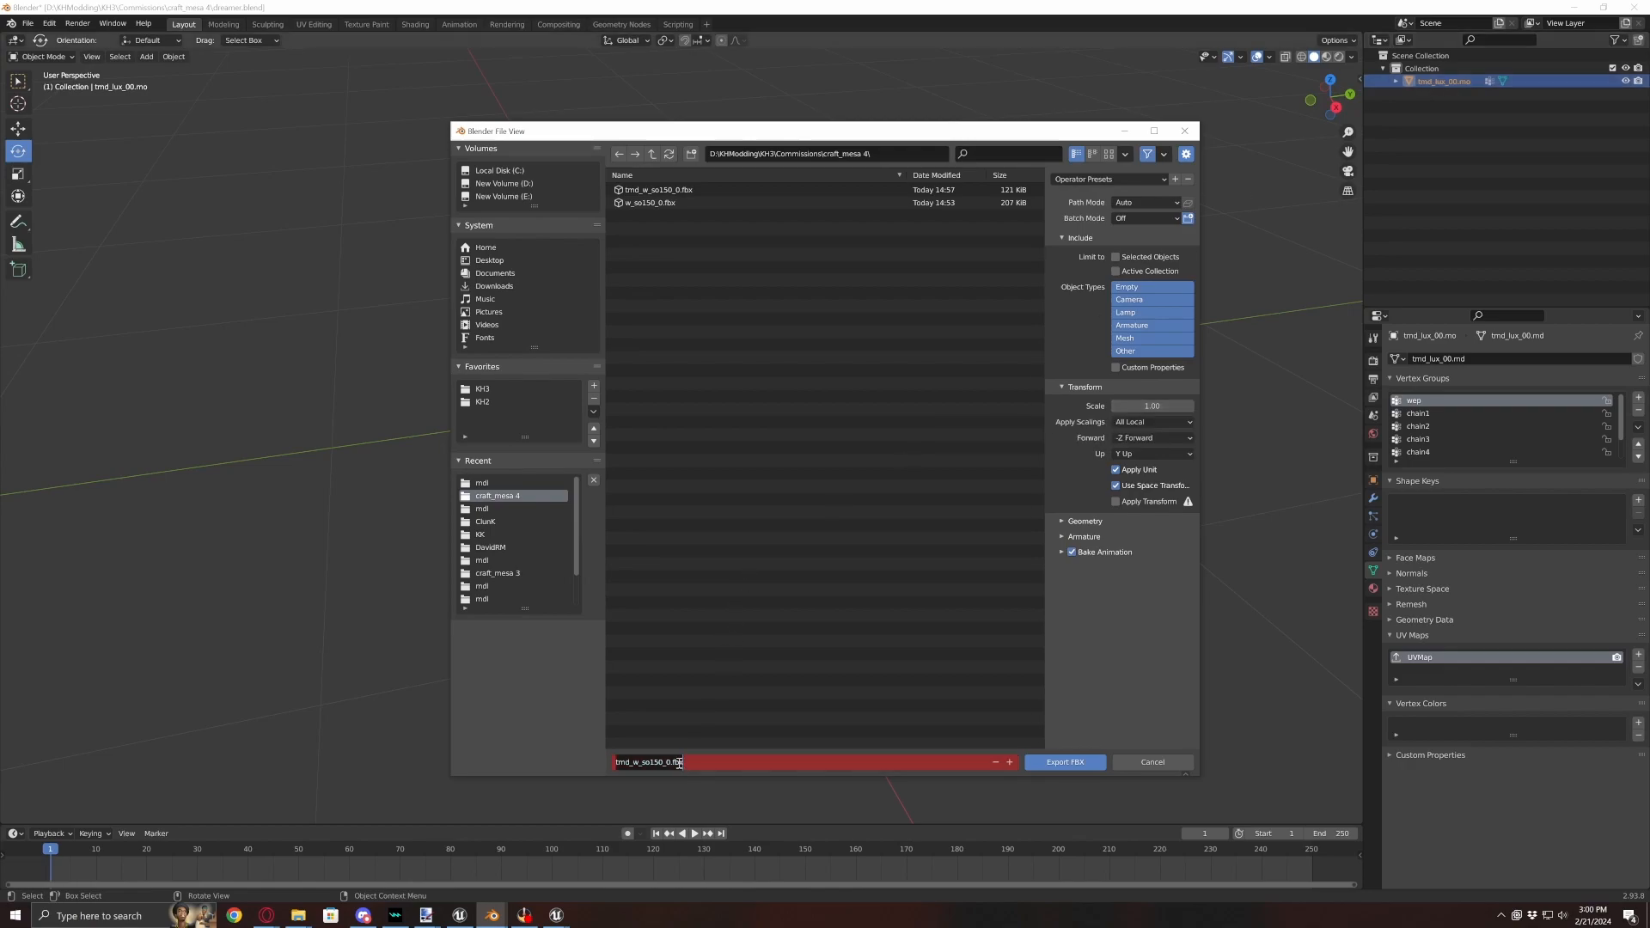
pyautogui.write('tmd_lux_00')
pyautogui.press('Return')
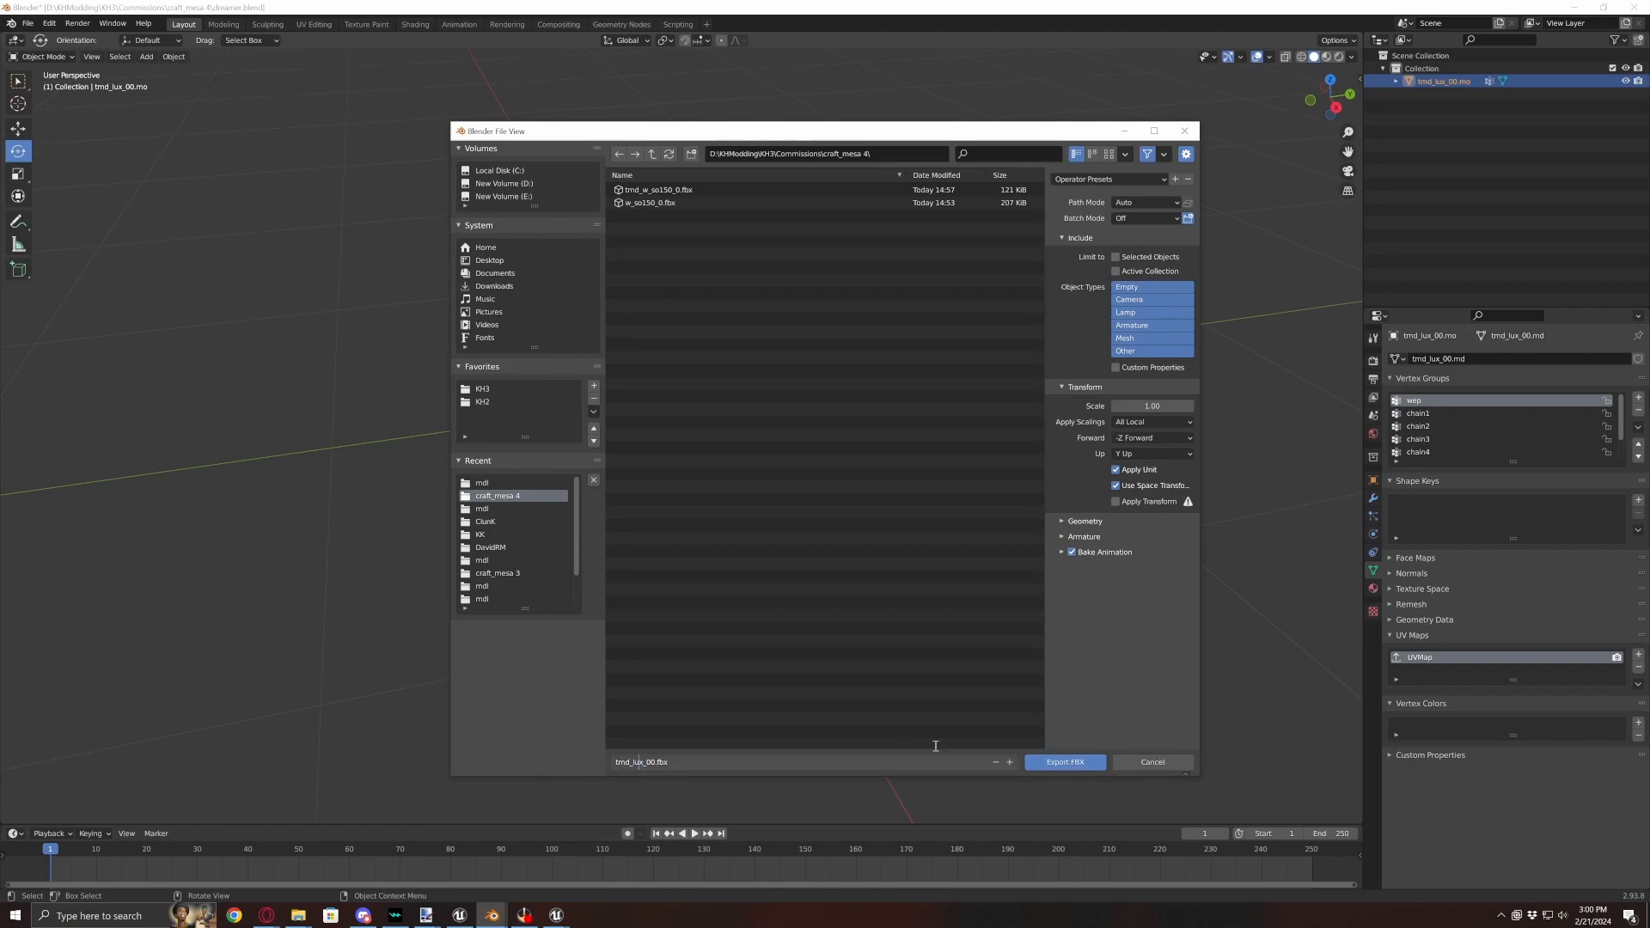
pyautogui.click(1065, 762)
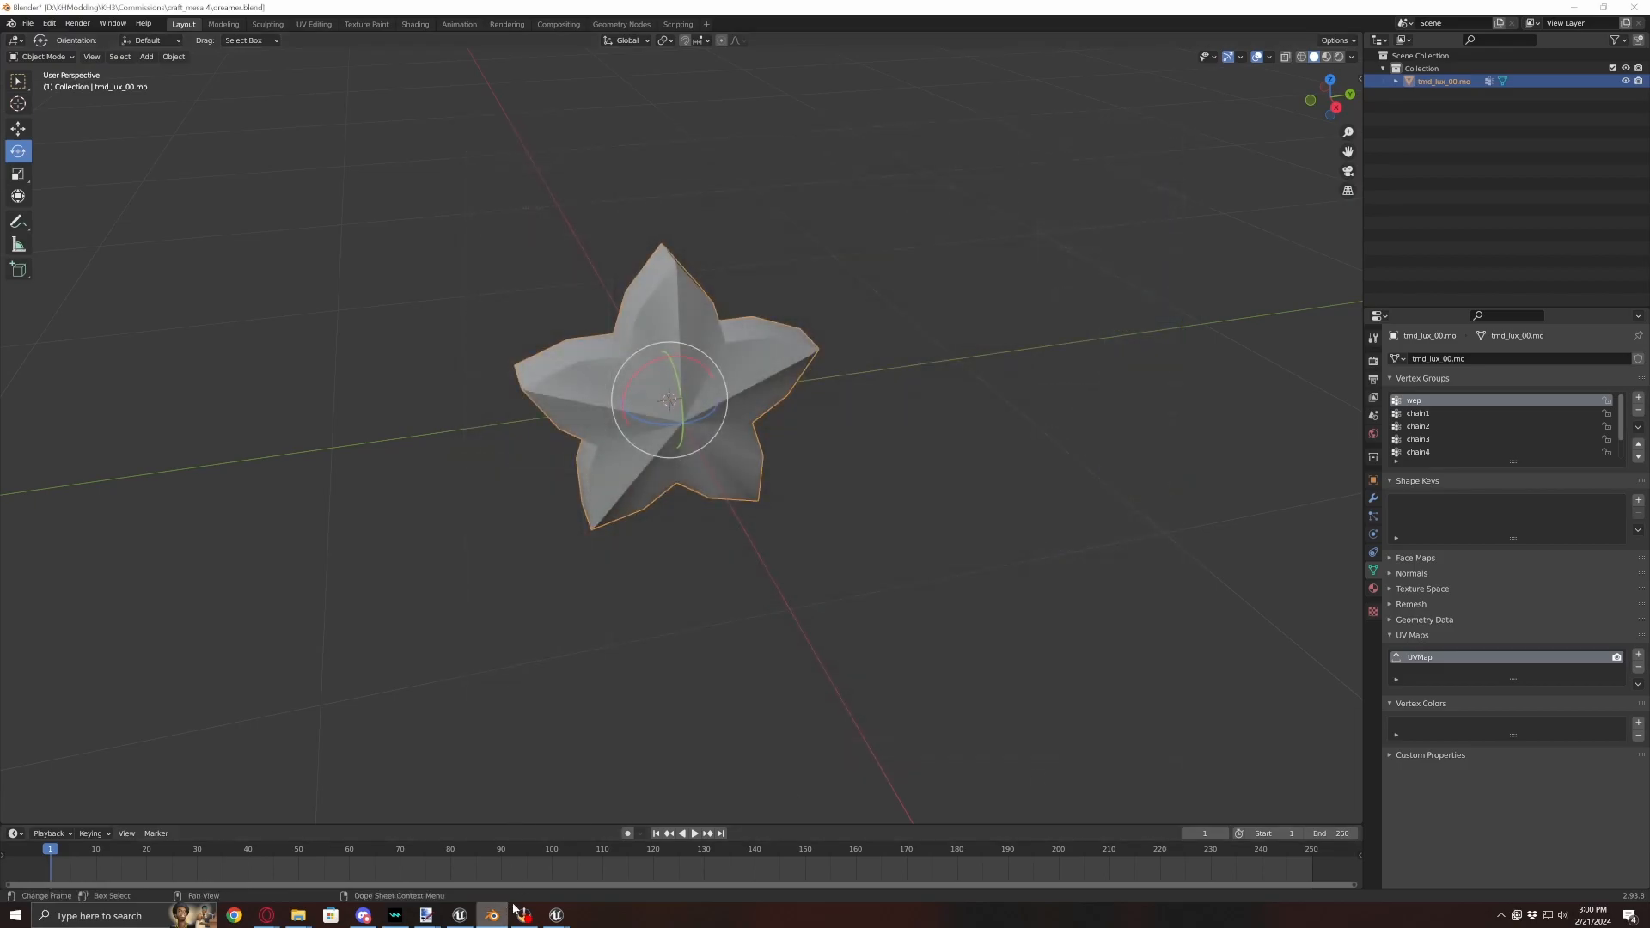
# - Switch to the Unreal Editor and create a folder named Effects in the Content root
pyautogui.click(460, 915)
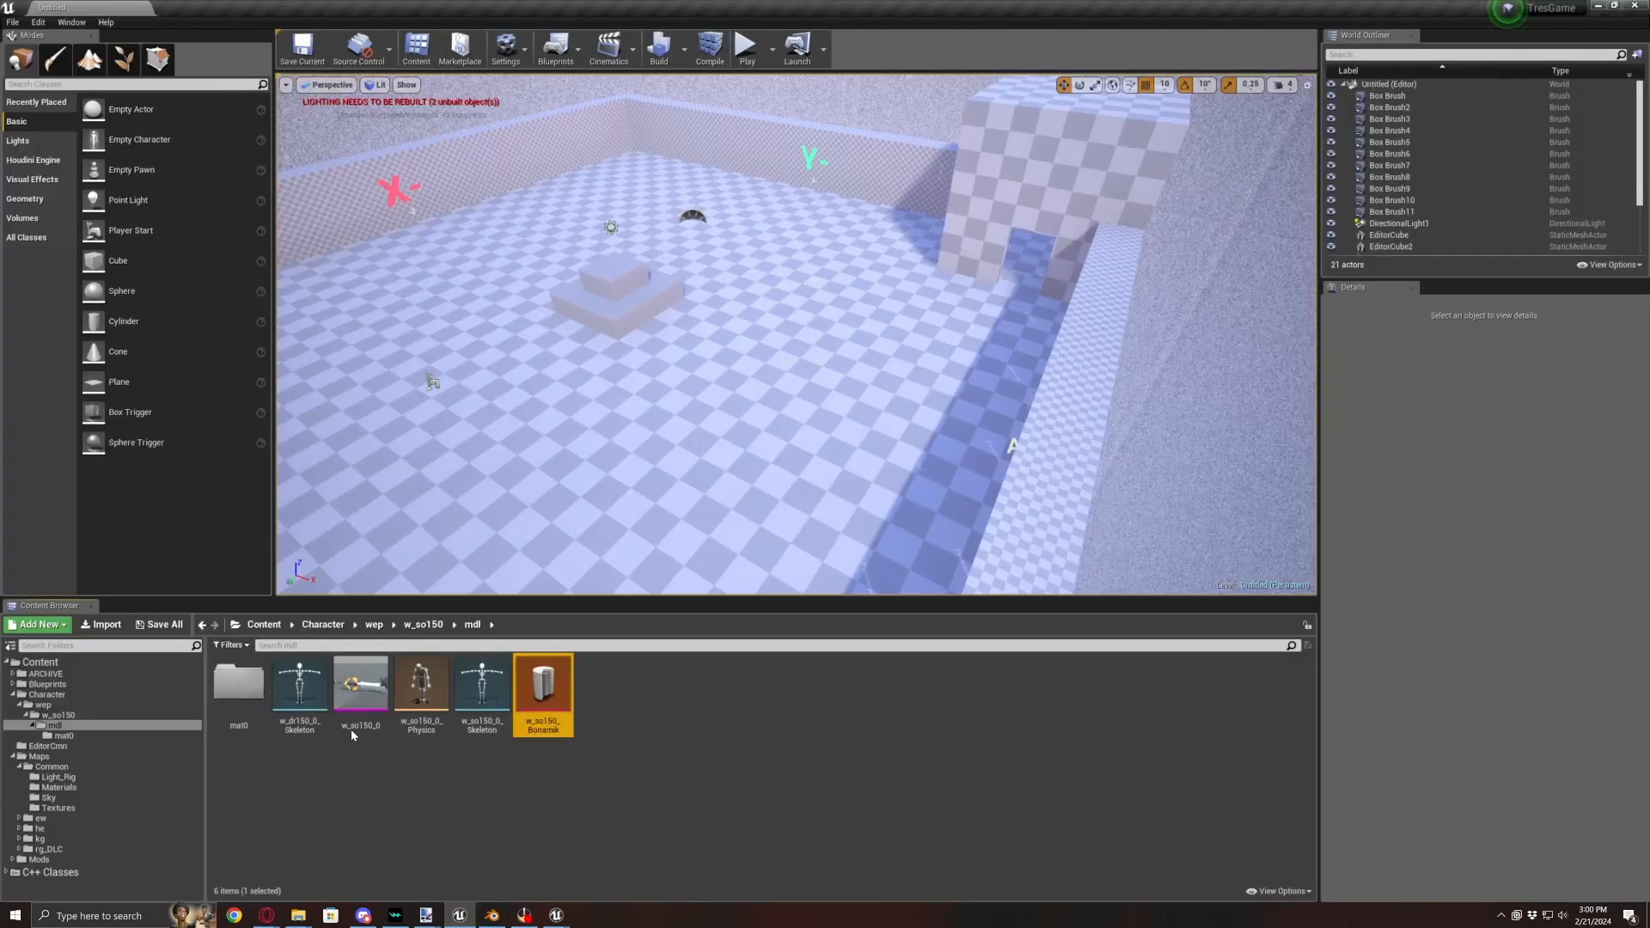
pyautogui.click(40, 662)
pyautogui.rightClick(595, 785)
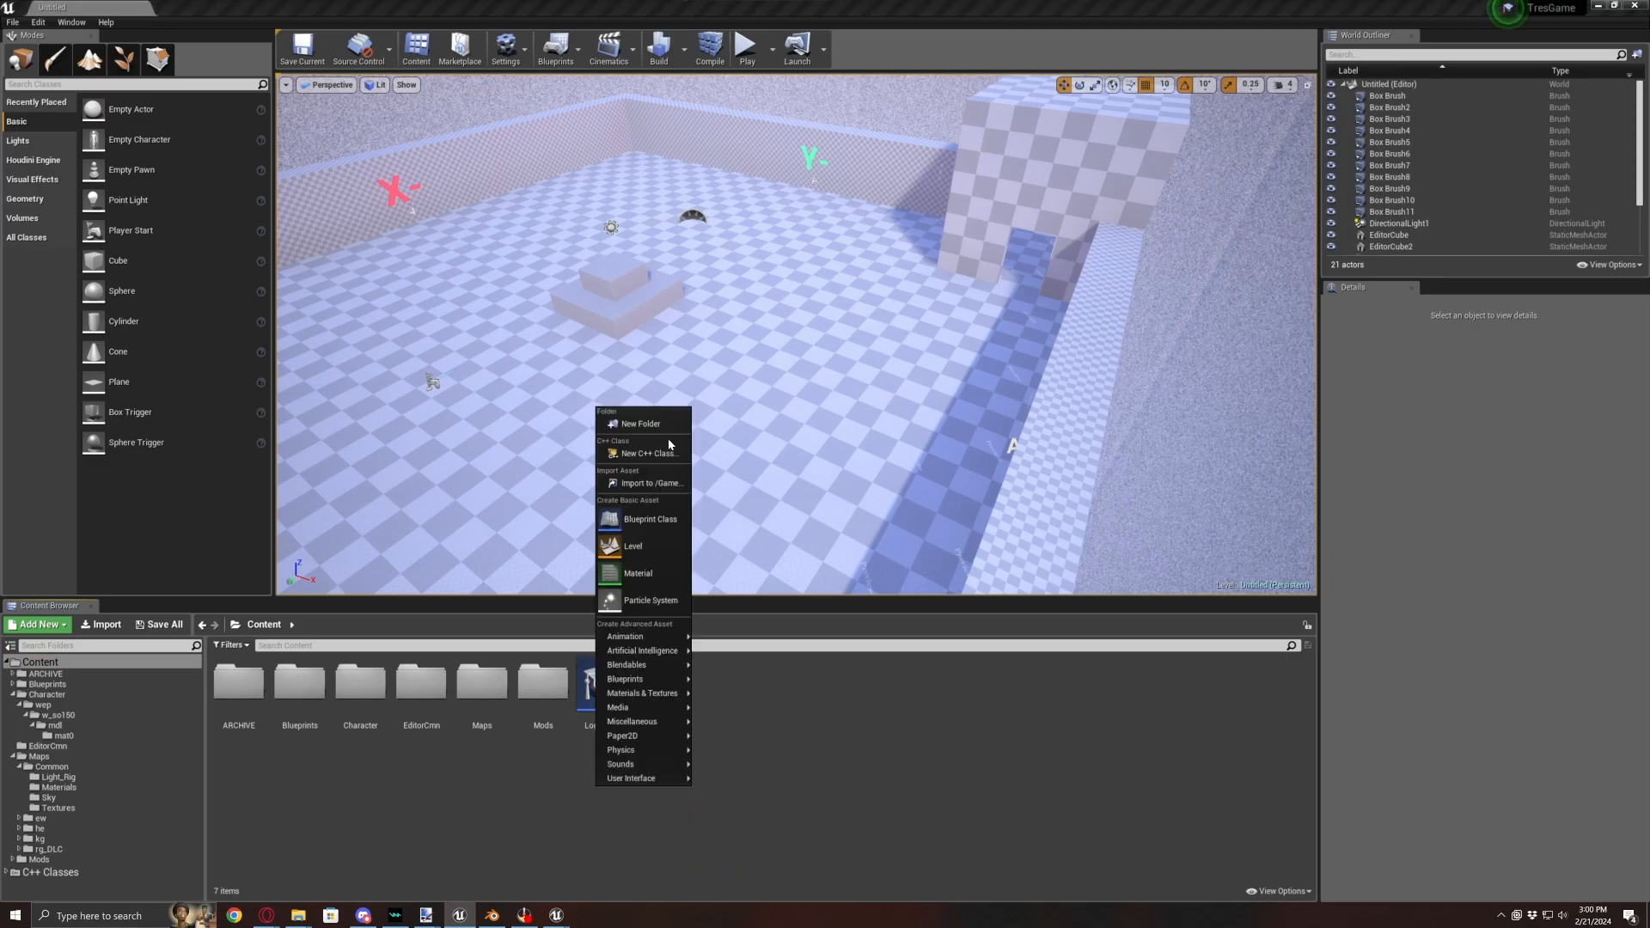
pyautogui.click(654, 429)
pyautogui.write('Effec')
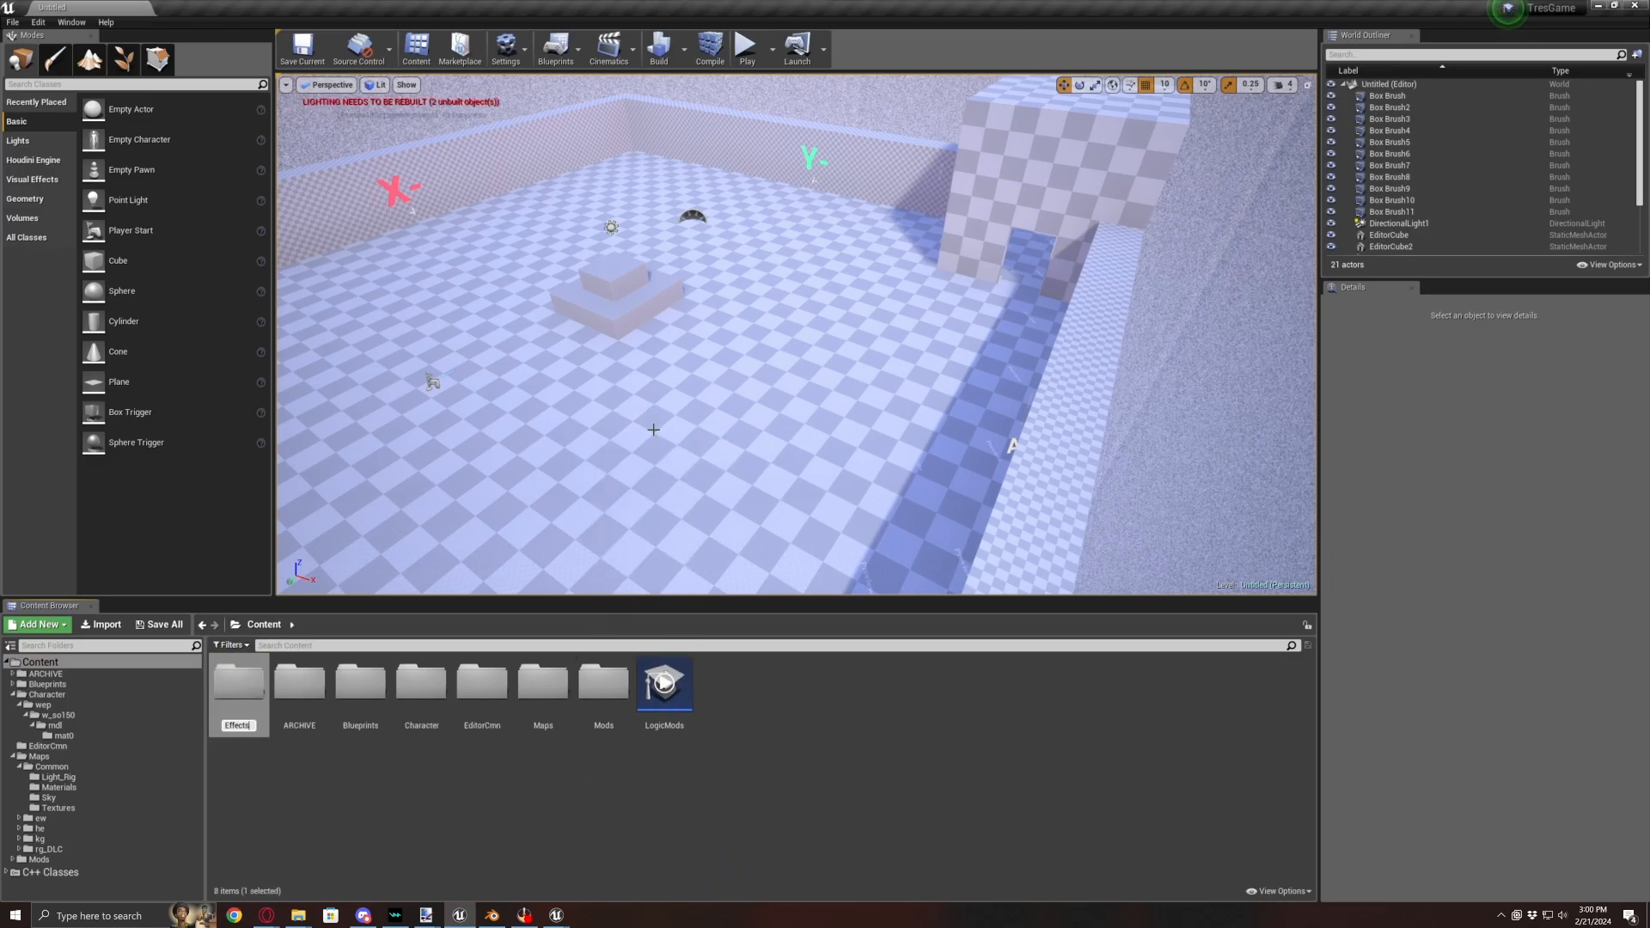
pyautogui.write('ts')
pyautogui.press('Return')
# - Create a folder named wep inside the Effects folder
pyautogui.doubleClick(476, 700)
pyautogui.rightClick(477, 700)
pyautogui.click(514, 339)
pyautogui.write('we')
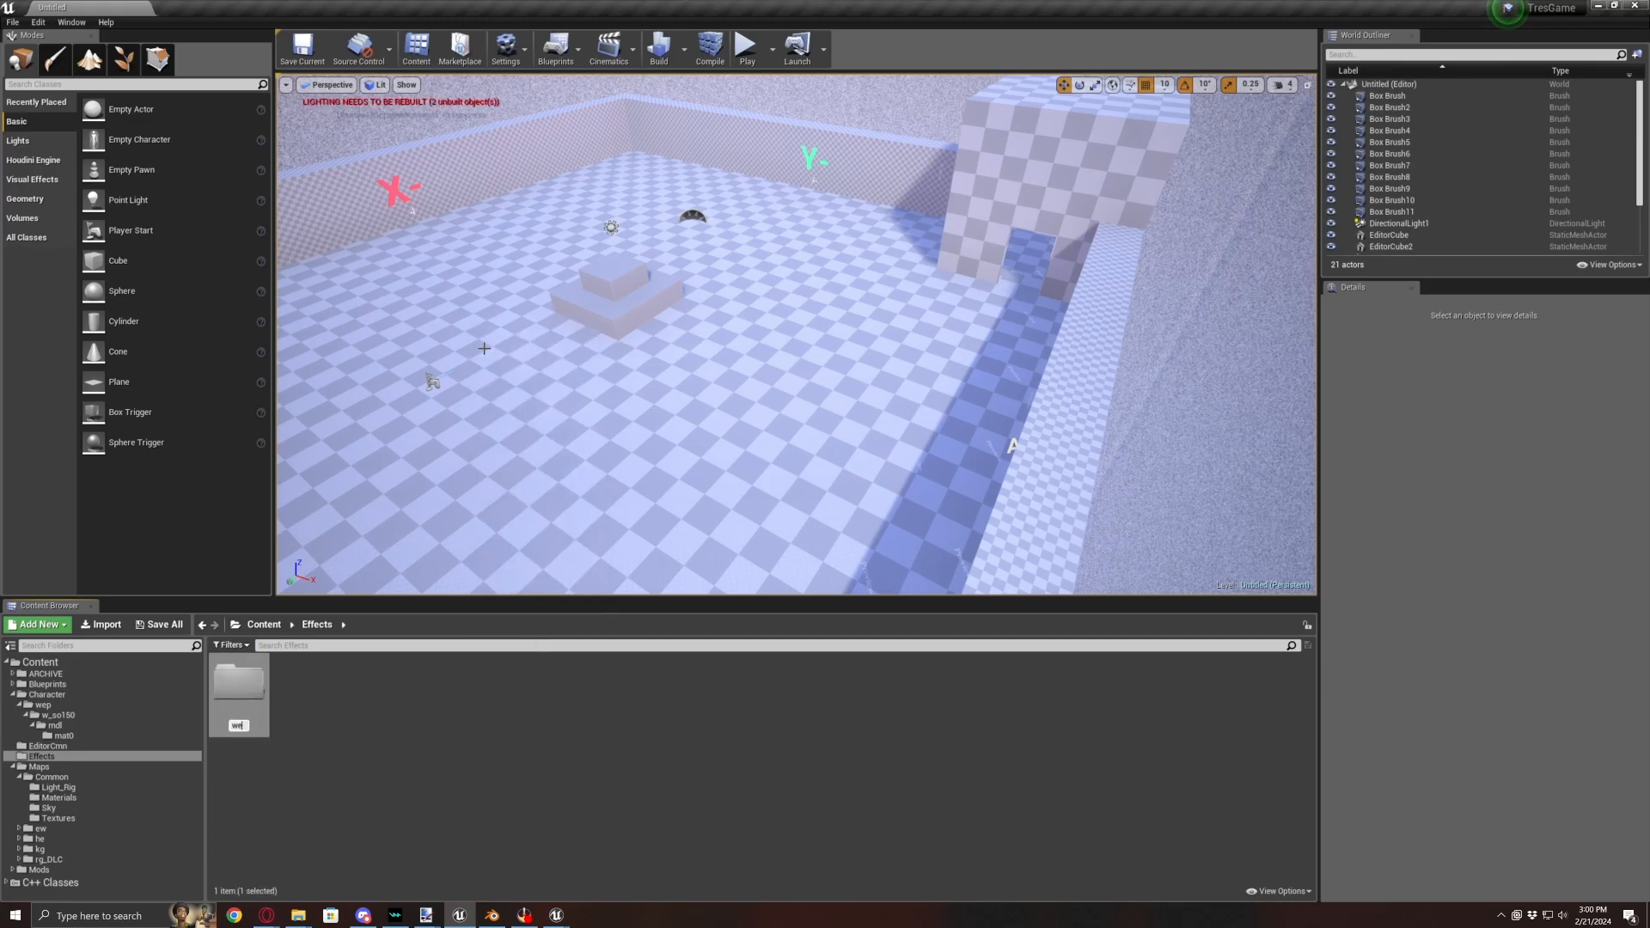
pyautogui.write('p')
pyautogui.press('Return')
# - Create a folder named w_so150 inside the Effects wep folder
pyautogui.doubleClick(234, 701)
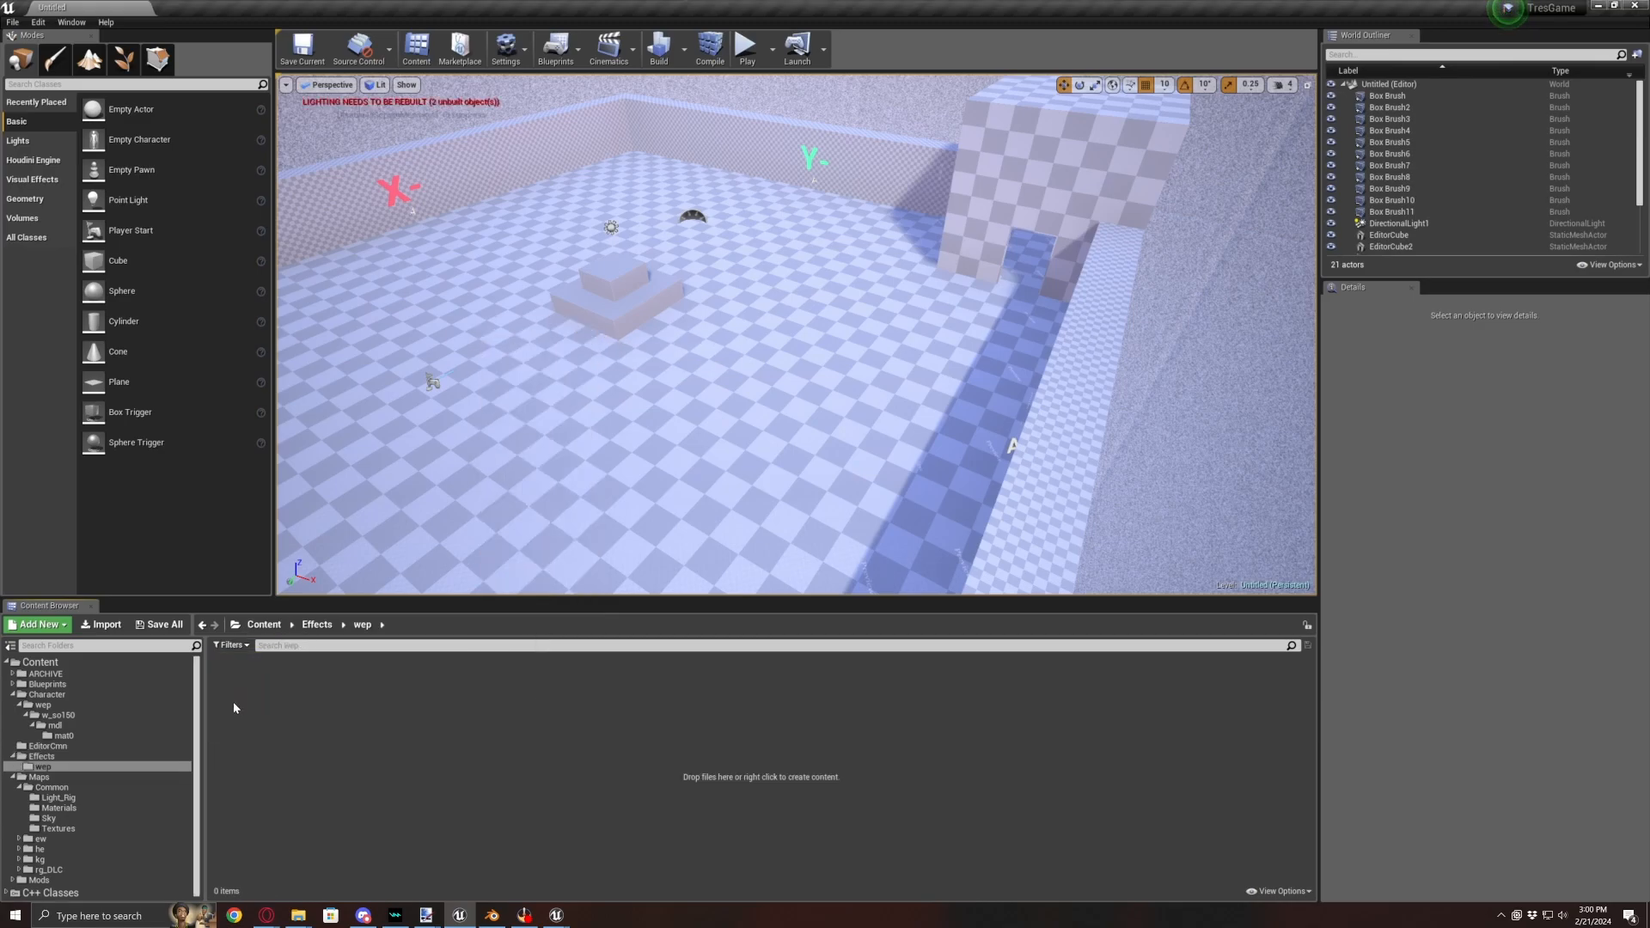
pyautogui.rightClick(234, 701)
pyautogui.click(278, 339)
pyautogui.write('w_so1560')
pyautogui.press('BackSpace')
pyautogui.press('BackSpace')
pyautogui.write('0')
pyautogui.press('Return')
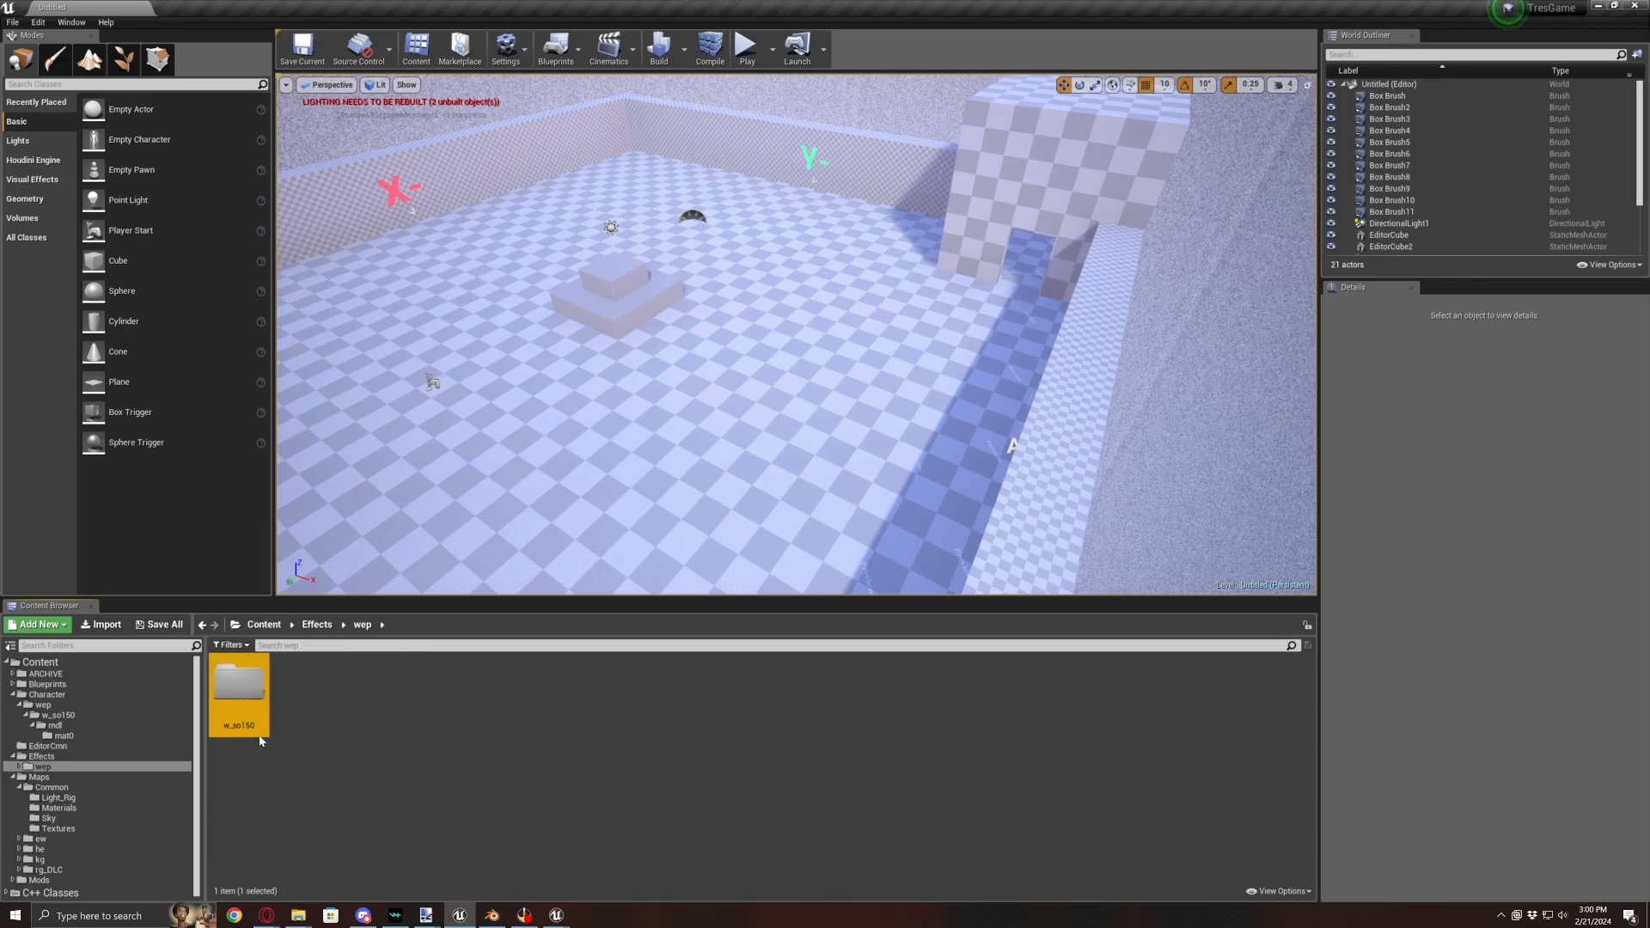
# - Create a folder named mdl inside the Effects w_so150 folder
pyautogui.doubleClick(257, 713)
pyautogui.rightClick(257, 713)
pyautogui.click(279, 339)
pyautogui.write('m')
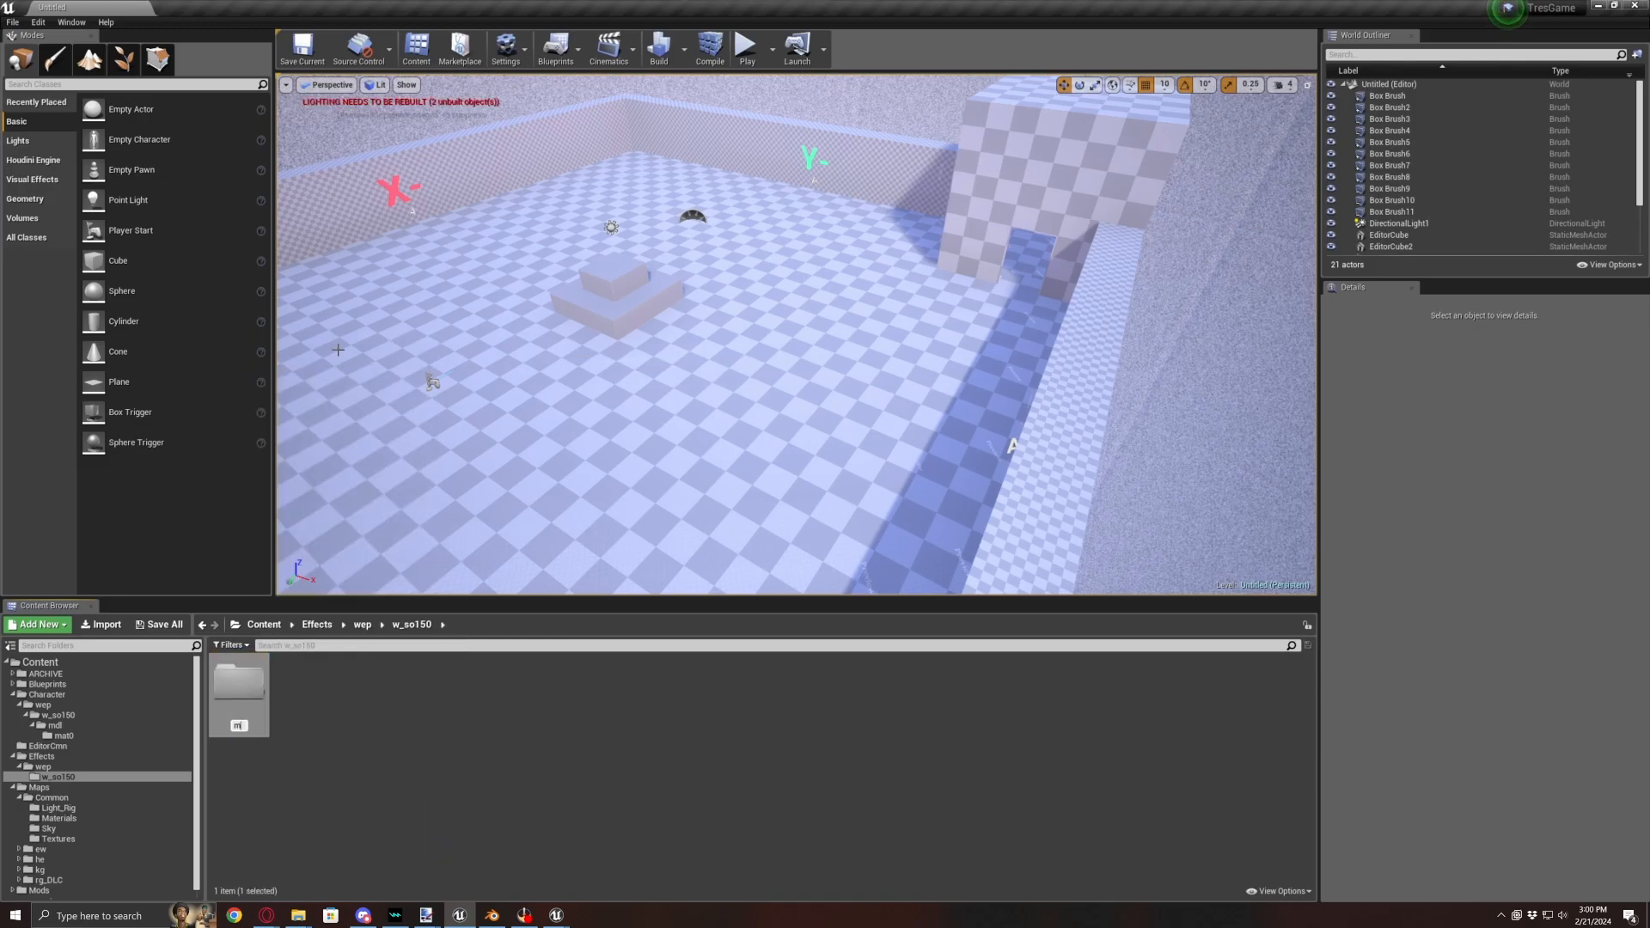
pyautogui.write('dl')
pyautogui.press('Return')
# - Import tmd_lux_00.fbx and tmd_w_so150_0.fbx into the Effects mdl folder with the import options as they are, and dismiss the message log
pyautogui.doubleClick(258, 705)
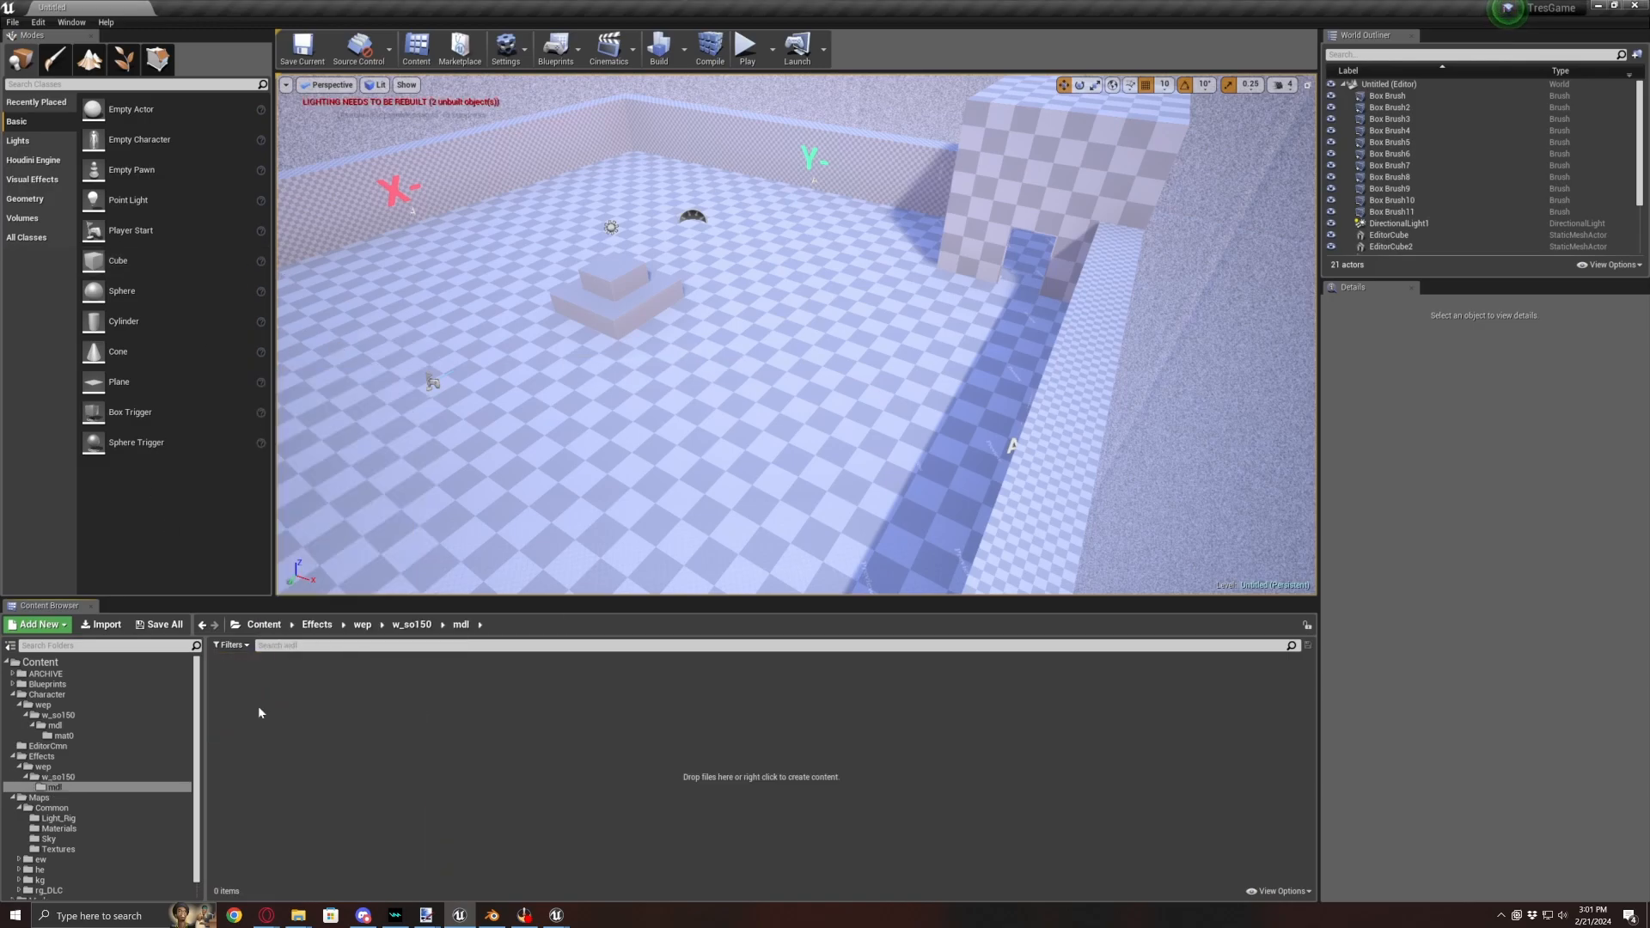
pyautogui.click(103, 628)
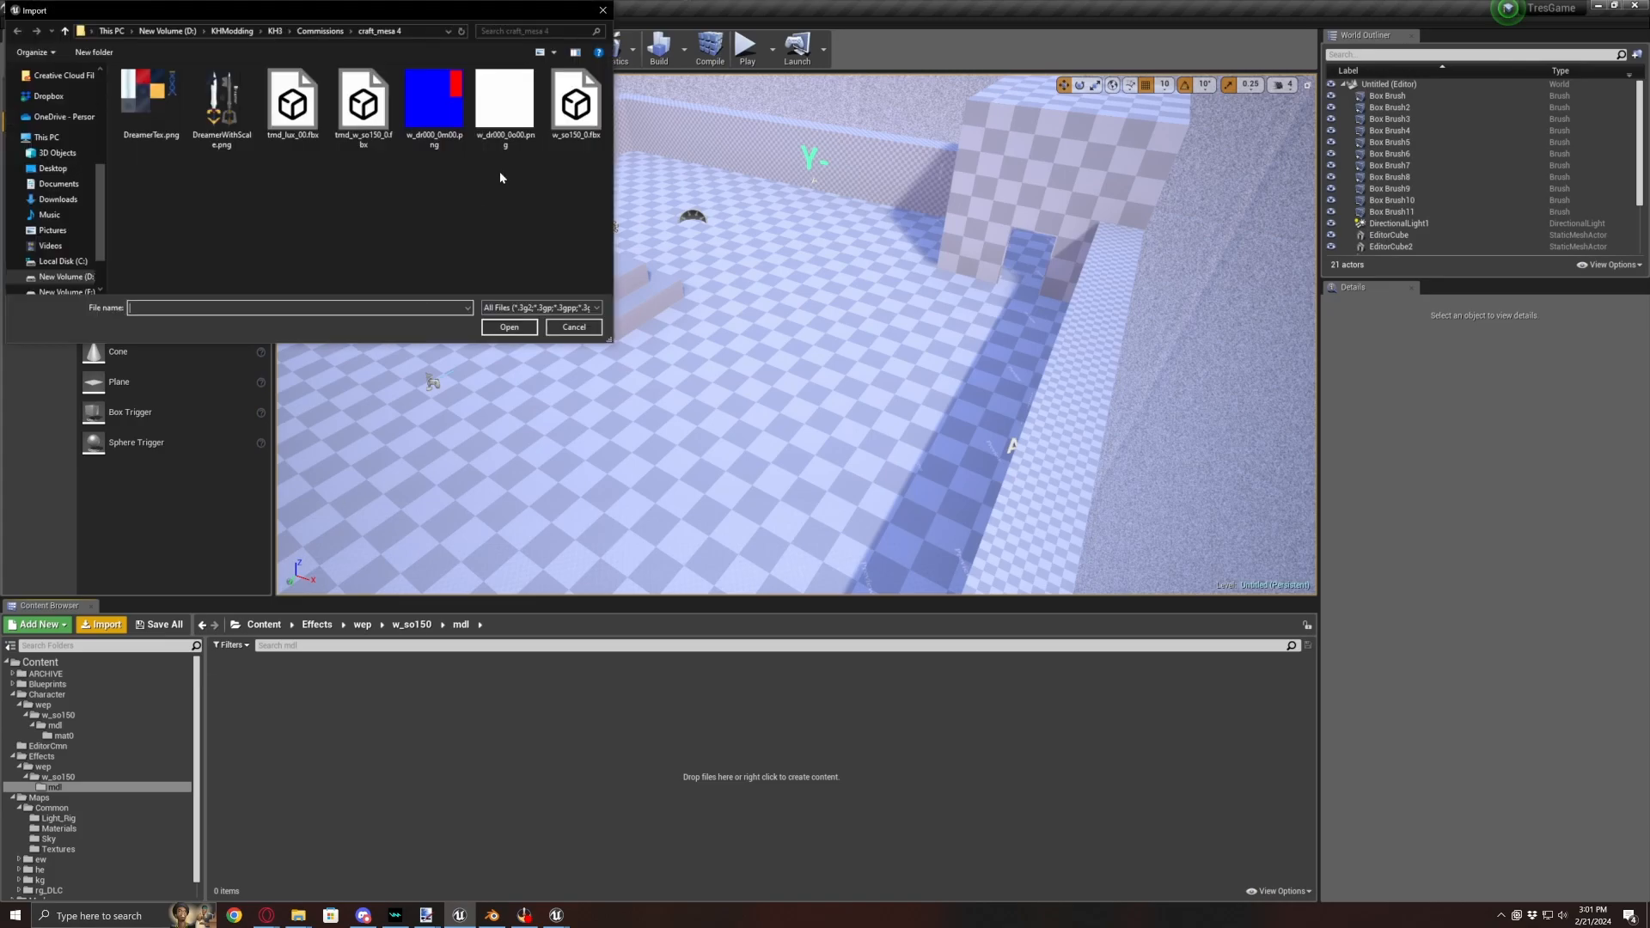
pyautogui.click(293, 103)
pyautogui.keyDown('ctrl'); pyautogui.click(363, 103); pyautogui.keyUp('ctrl')
pyautogui.click(516, 328)
pyautogui.click(907, 697)
pyautogui.click(899, 697)
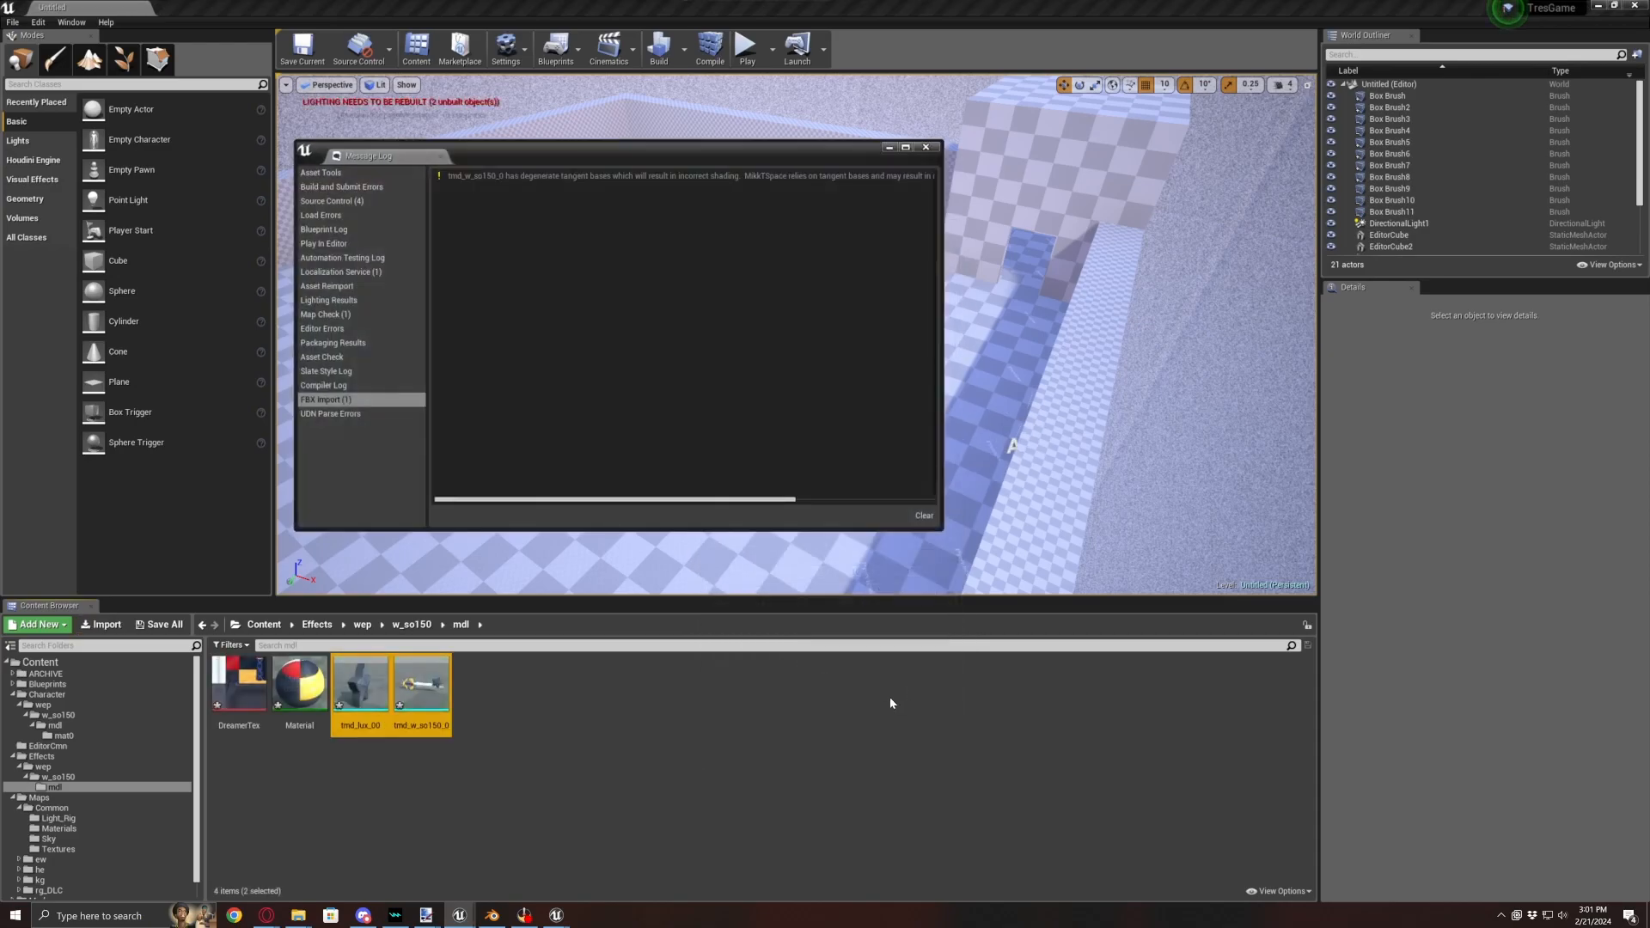
pyautogui.click(926, 147)
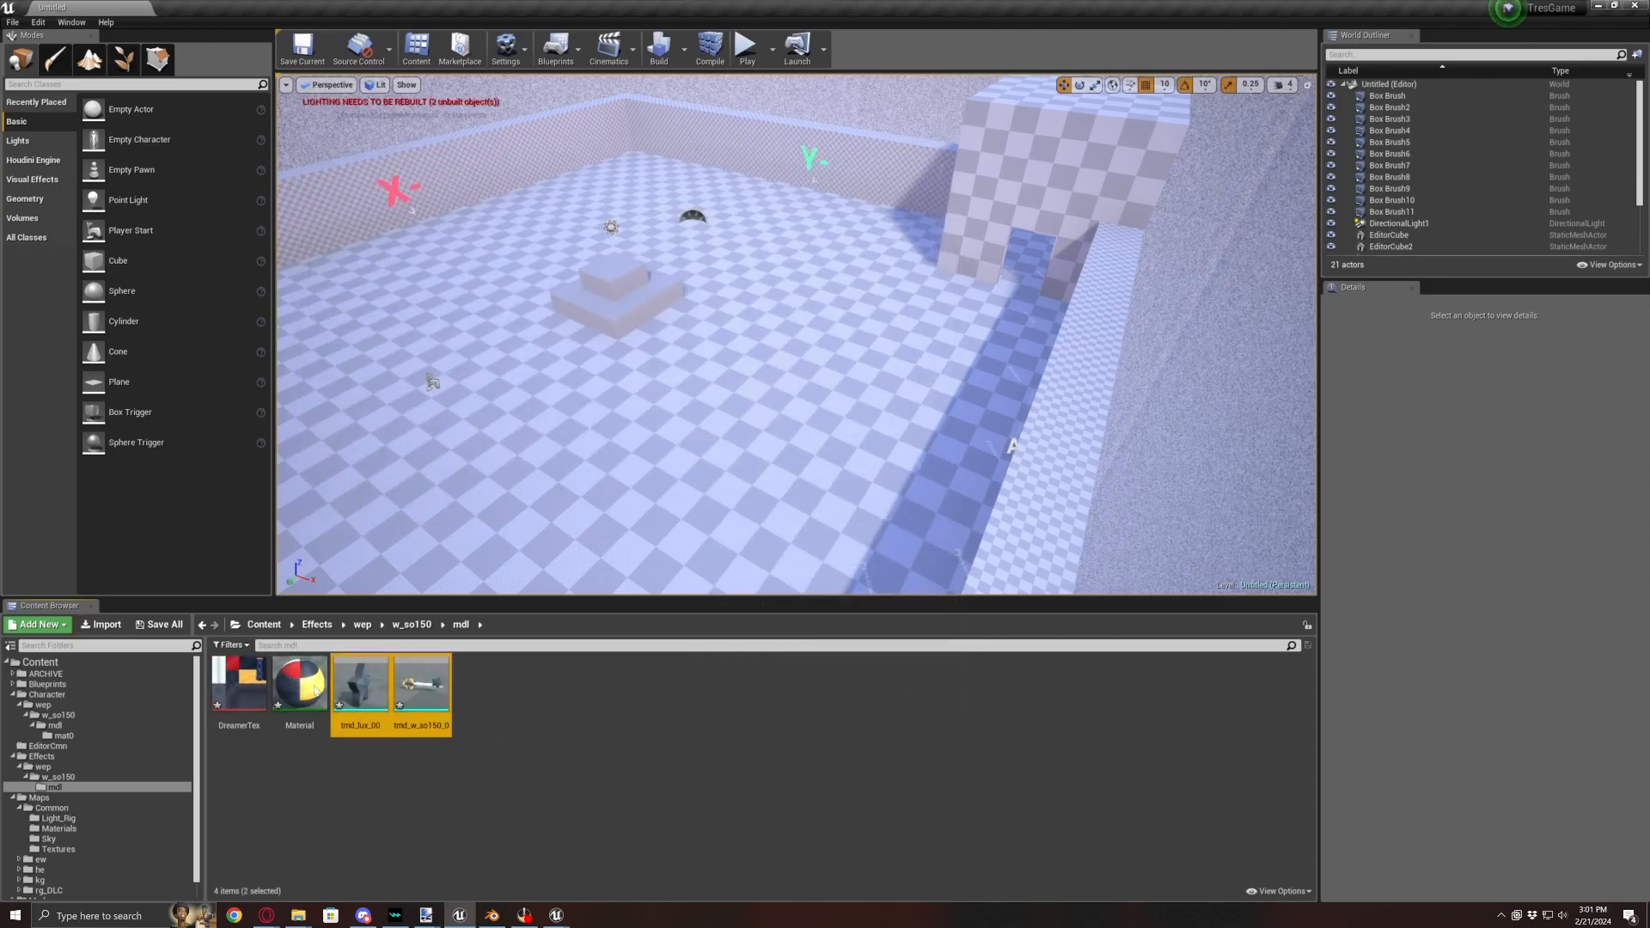
# - Delete the DreamerTex texture and the Material asset imported along with the effect meshes
pyautogui.click(292, 692)
pyautogui.keyDown('ctrl'); pyautogui.click(251, 714); pyautogui.keyUp('ctrl')
pyautogui.press('Delete')
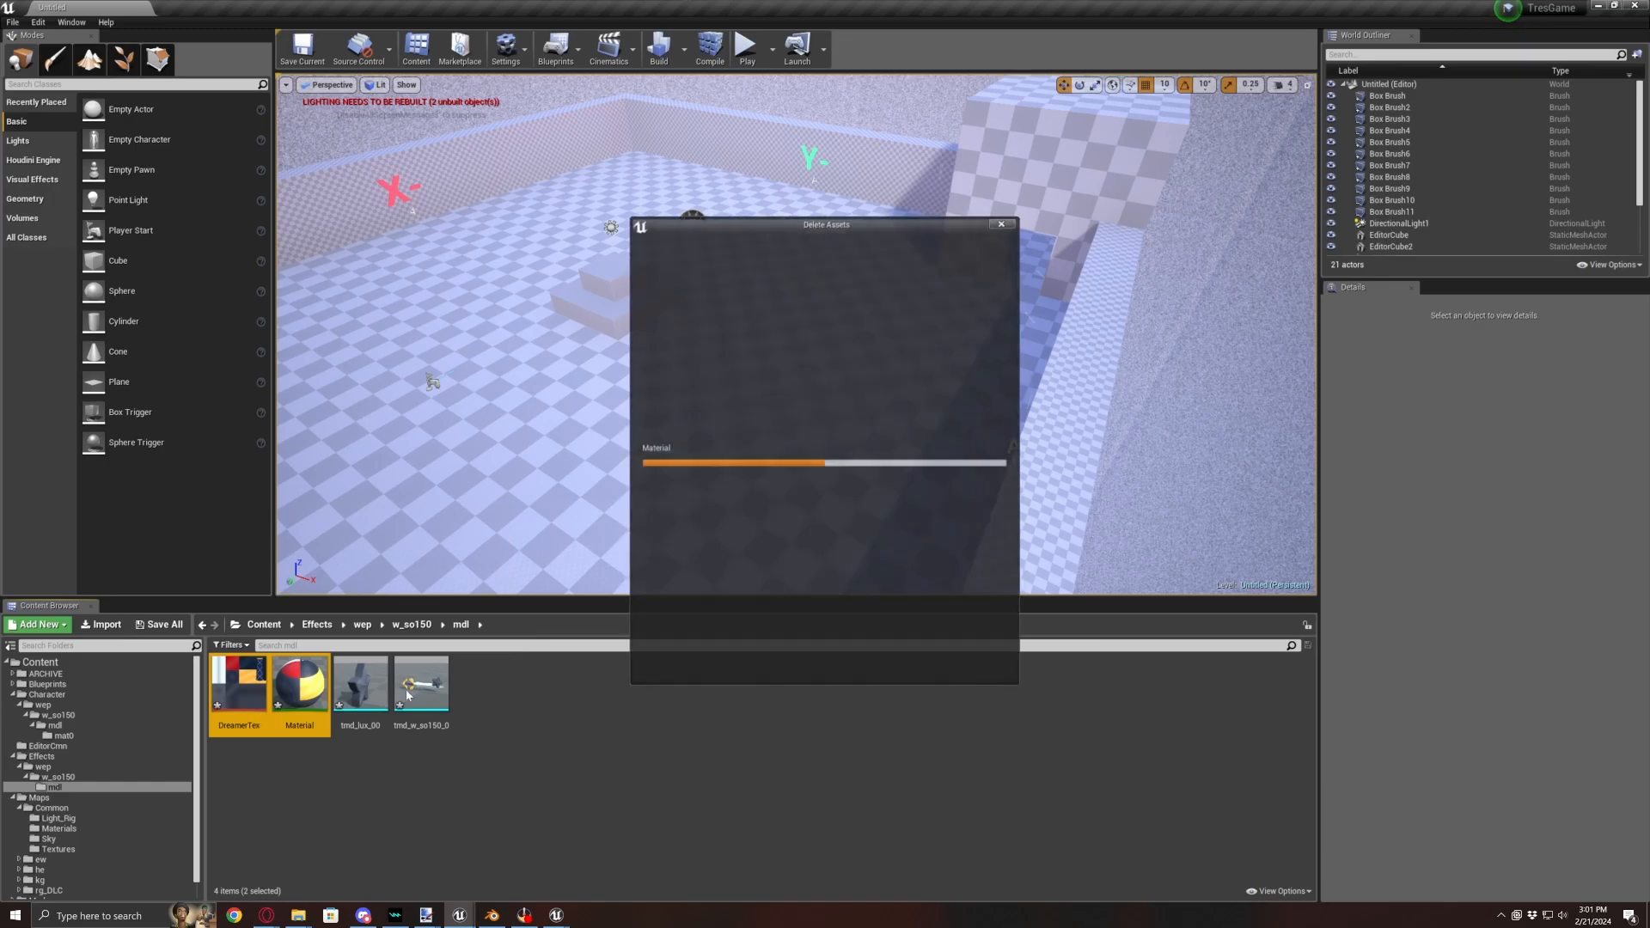
pyautogui.click(734, 664)
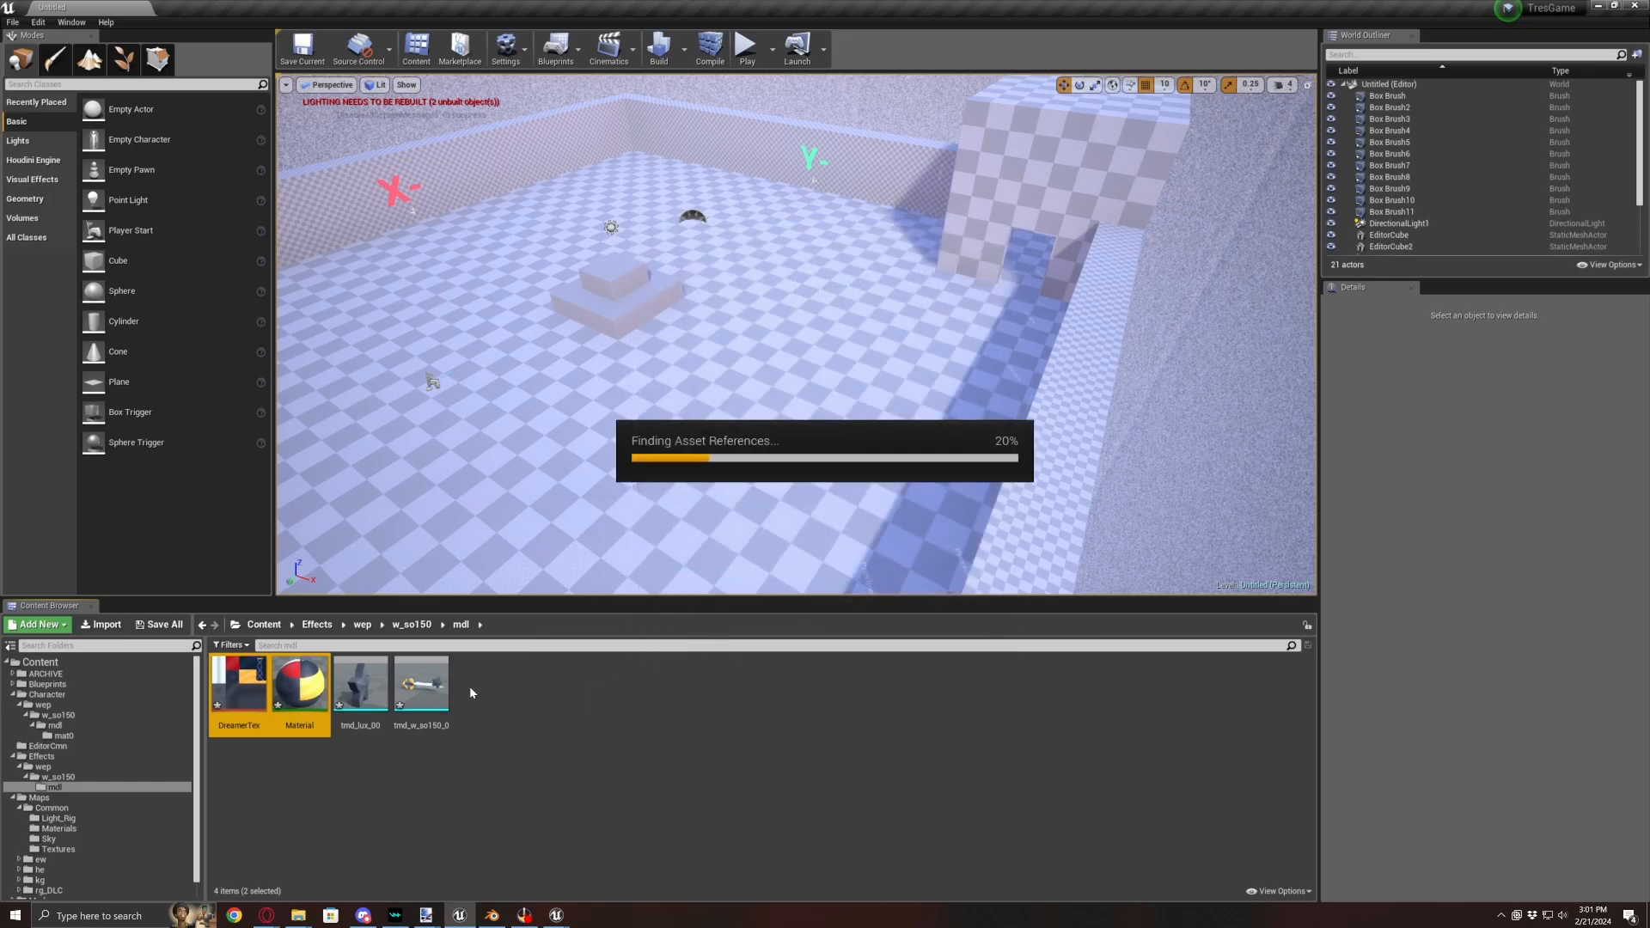
# - Save the imported tmd_lux_00 and tmd_w_so150_0 meshes
pyautogui.click(300, 710)
pyautogui.keyDown('ctrl'); pyautogui.click(255, 709); pyautogui.keyUp('ctrl')
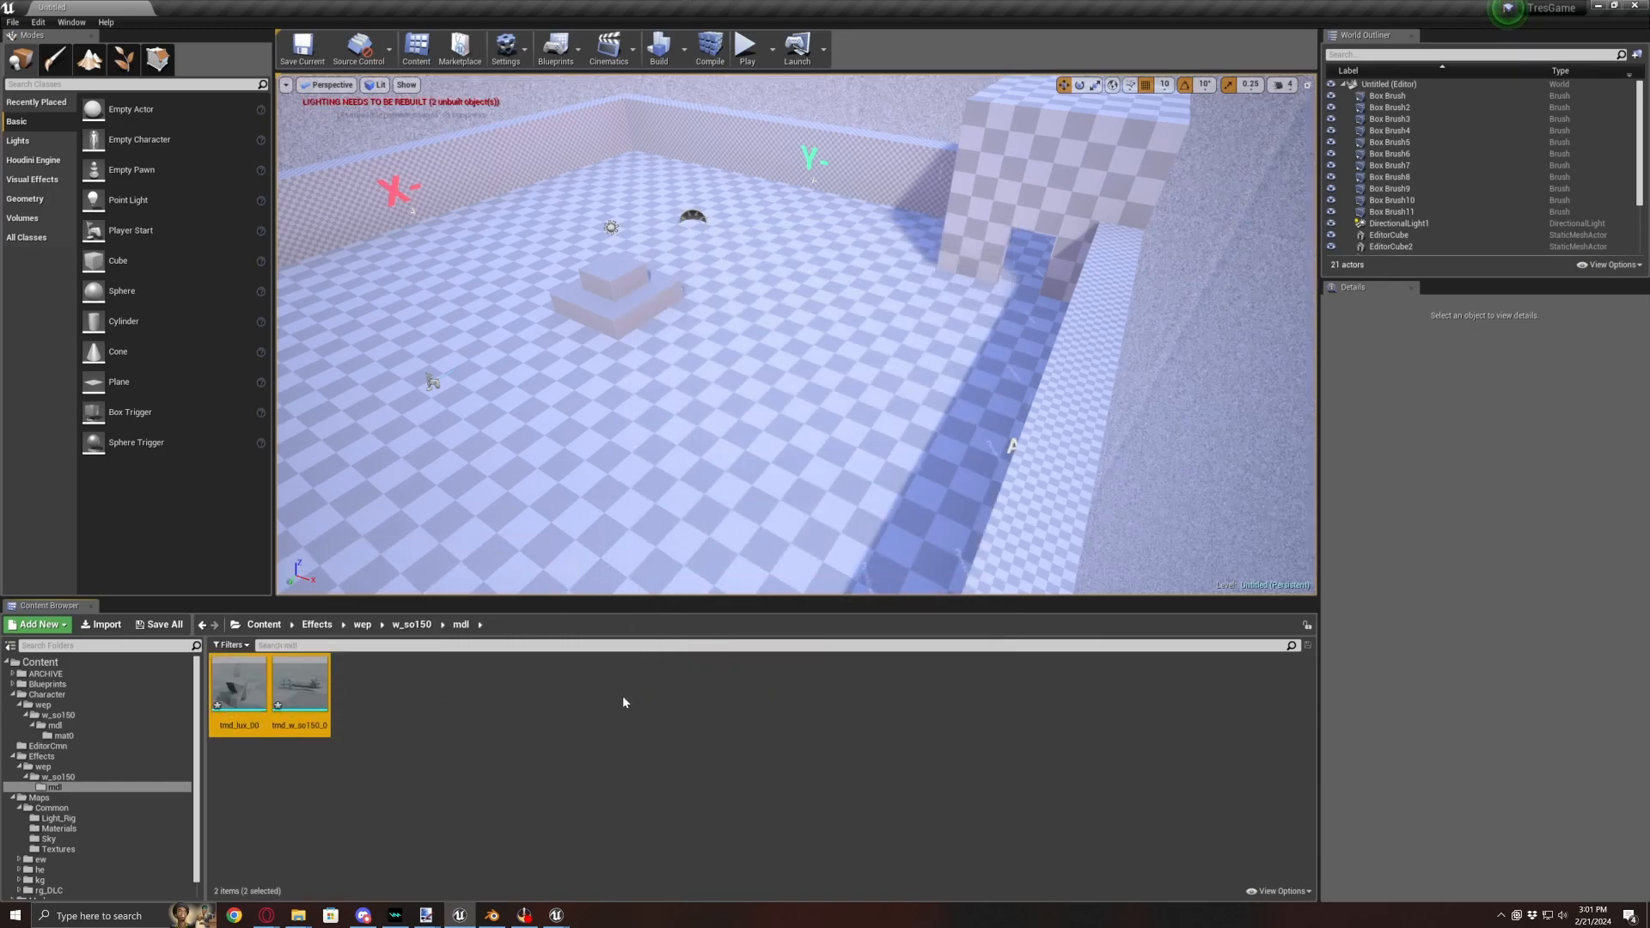
pyautogui.click(462, 735)
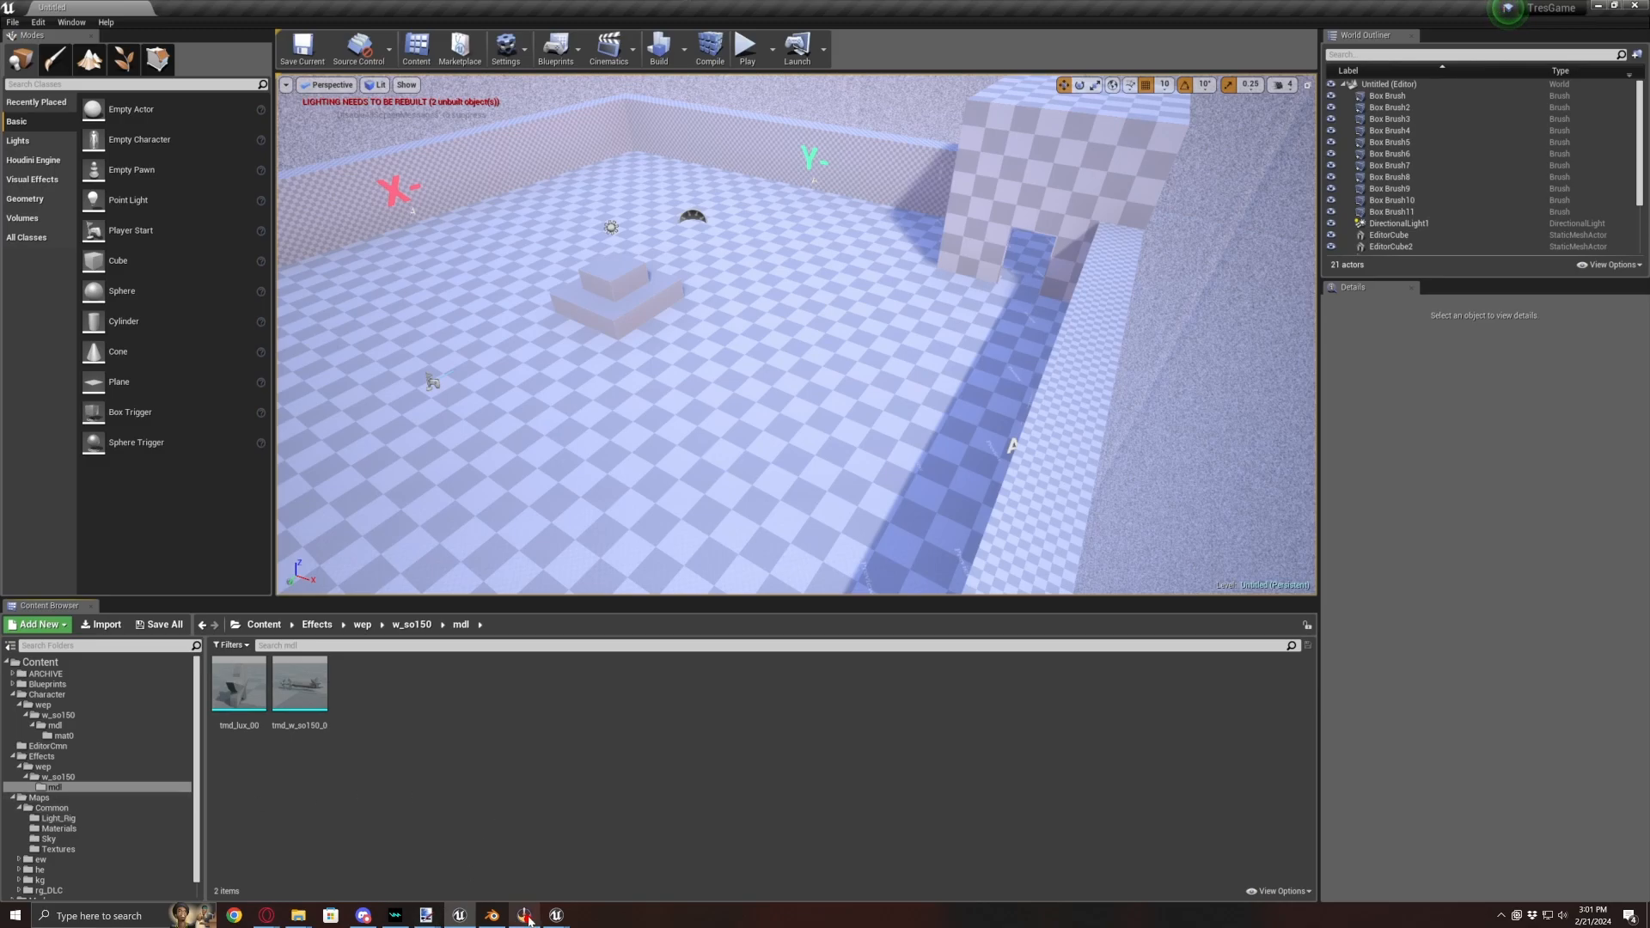
# - Switch to UE Viewer and examine the texture packages of the original w_so150 effects
pyautogui.moveTo(524, 915)
pyautogui.click(657, 869)
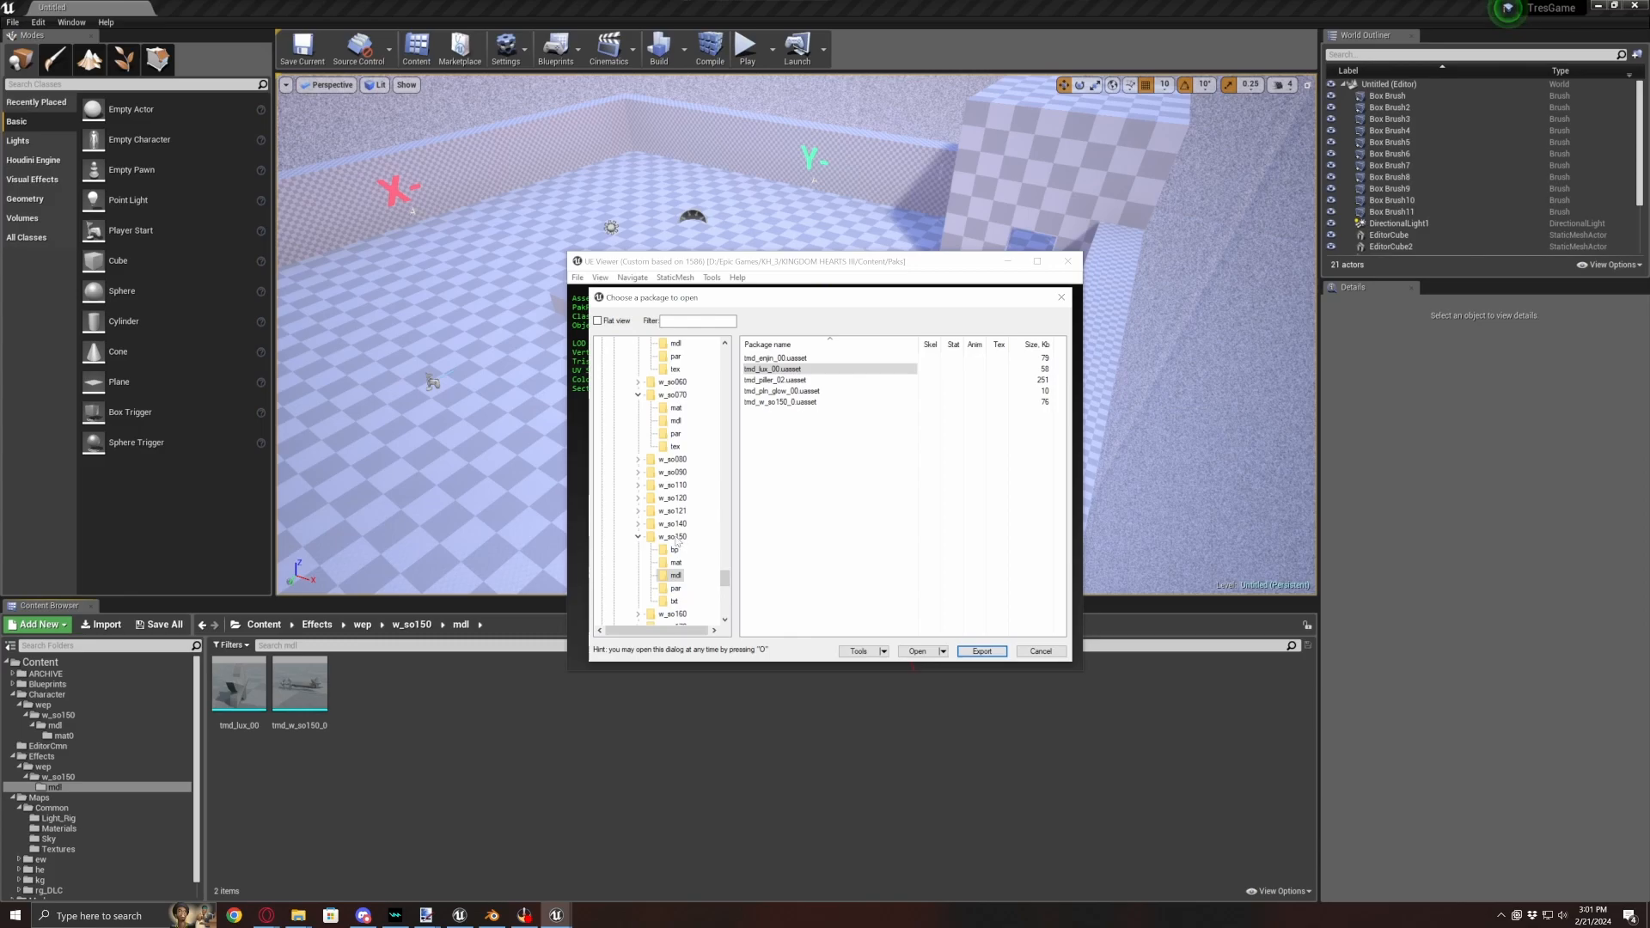
pyautogui.click(676, 602)
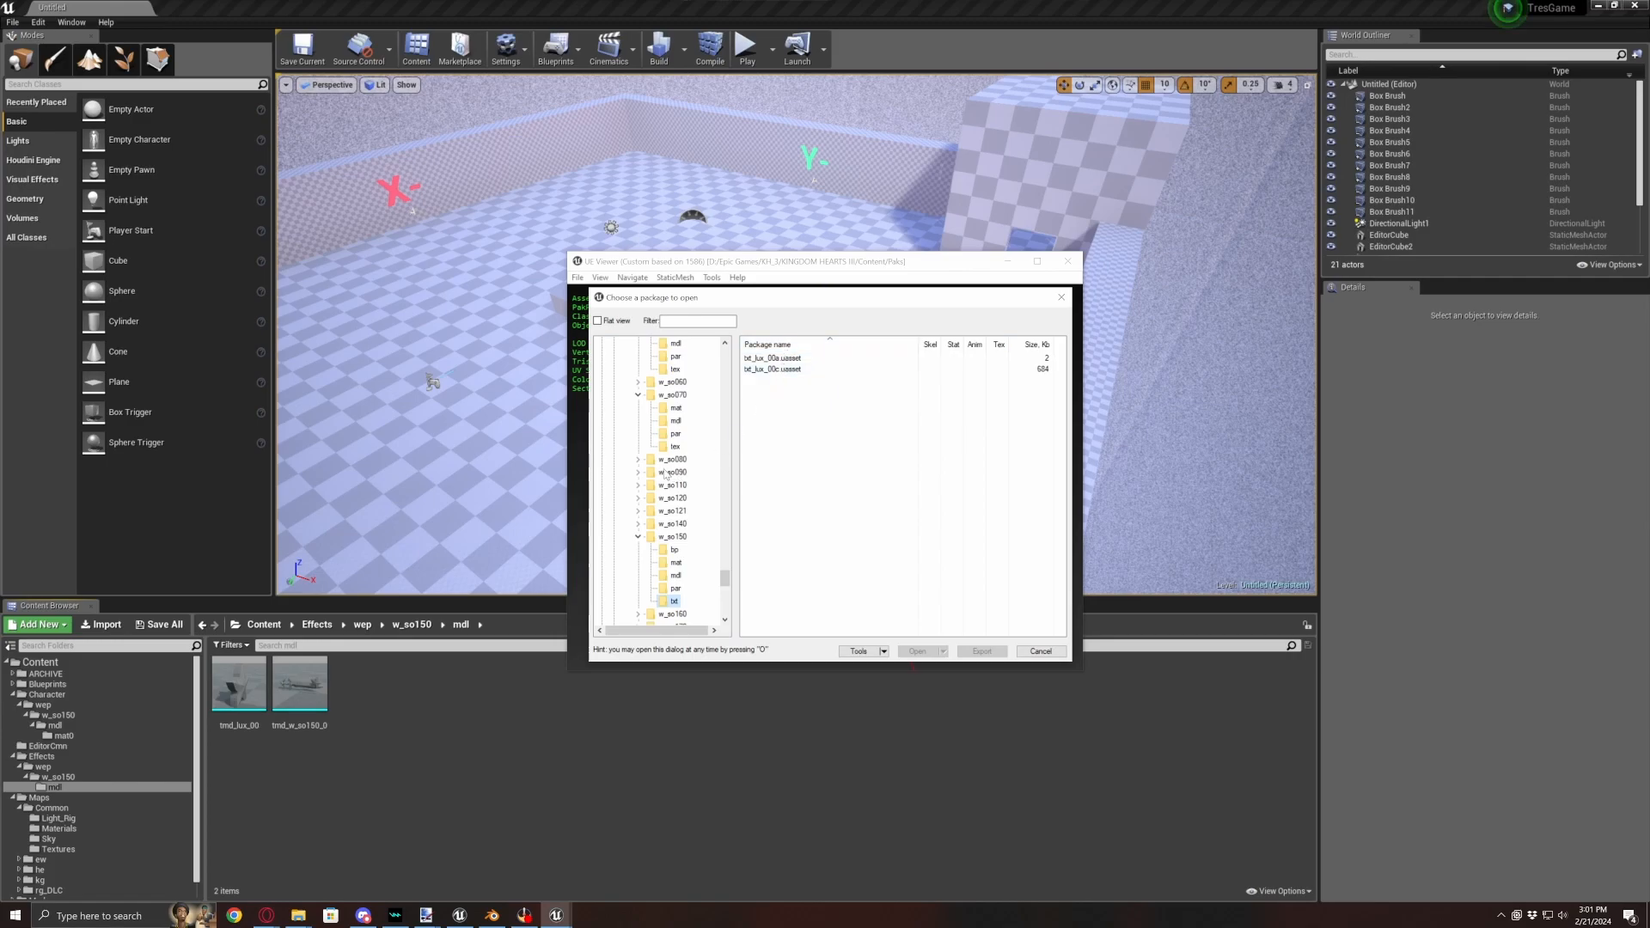
# - Preview the ttx_loc_00 texture from the tex folder of the w_so010 effects, then minimize UE Viewer
pyautogui.scroll(5, 672, 474)
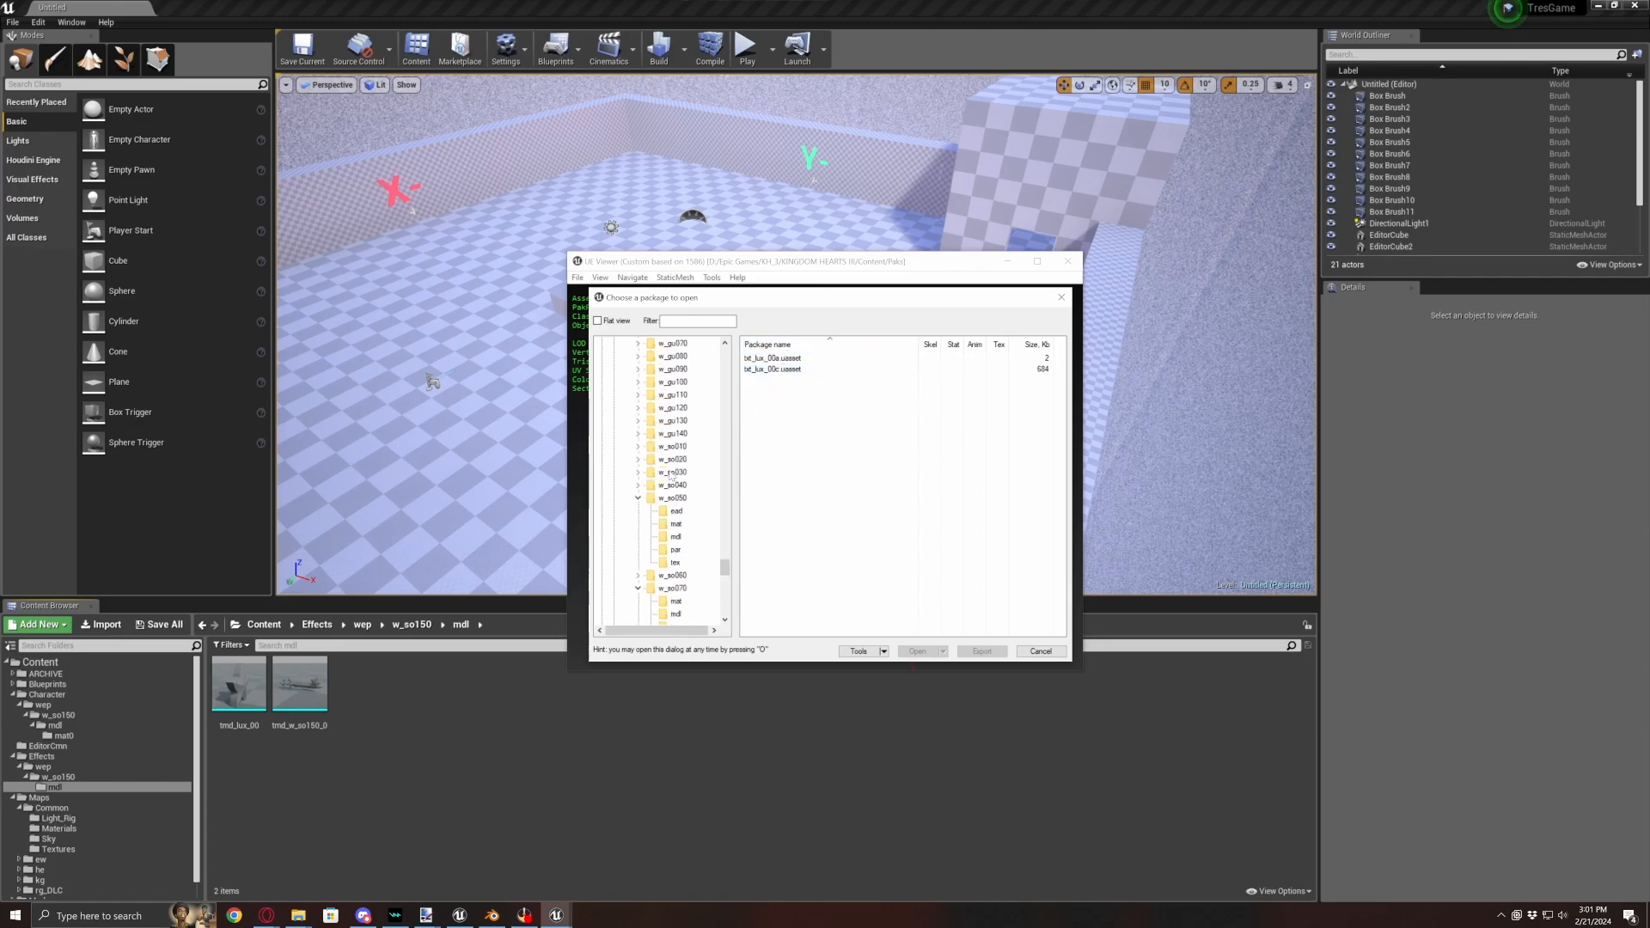
pyautogui.click(638, 446)
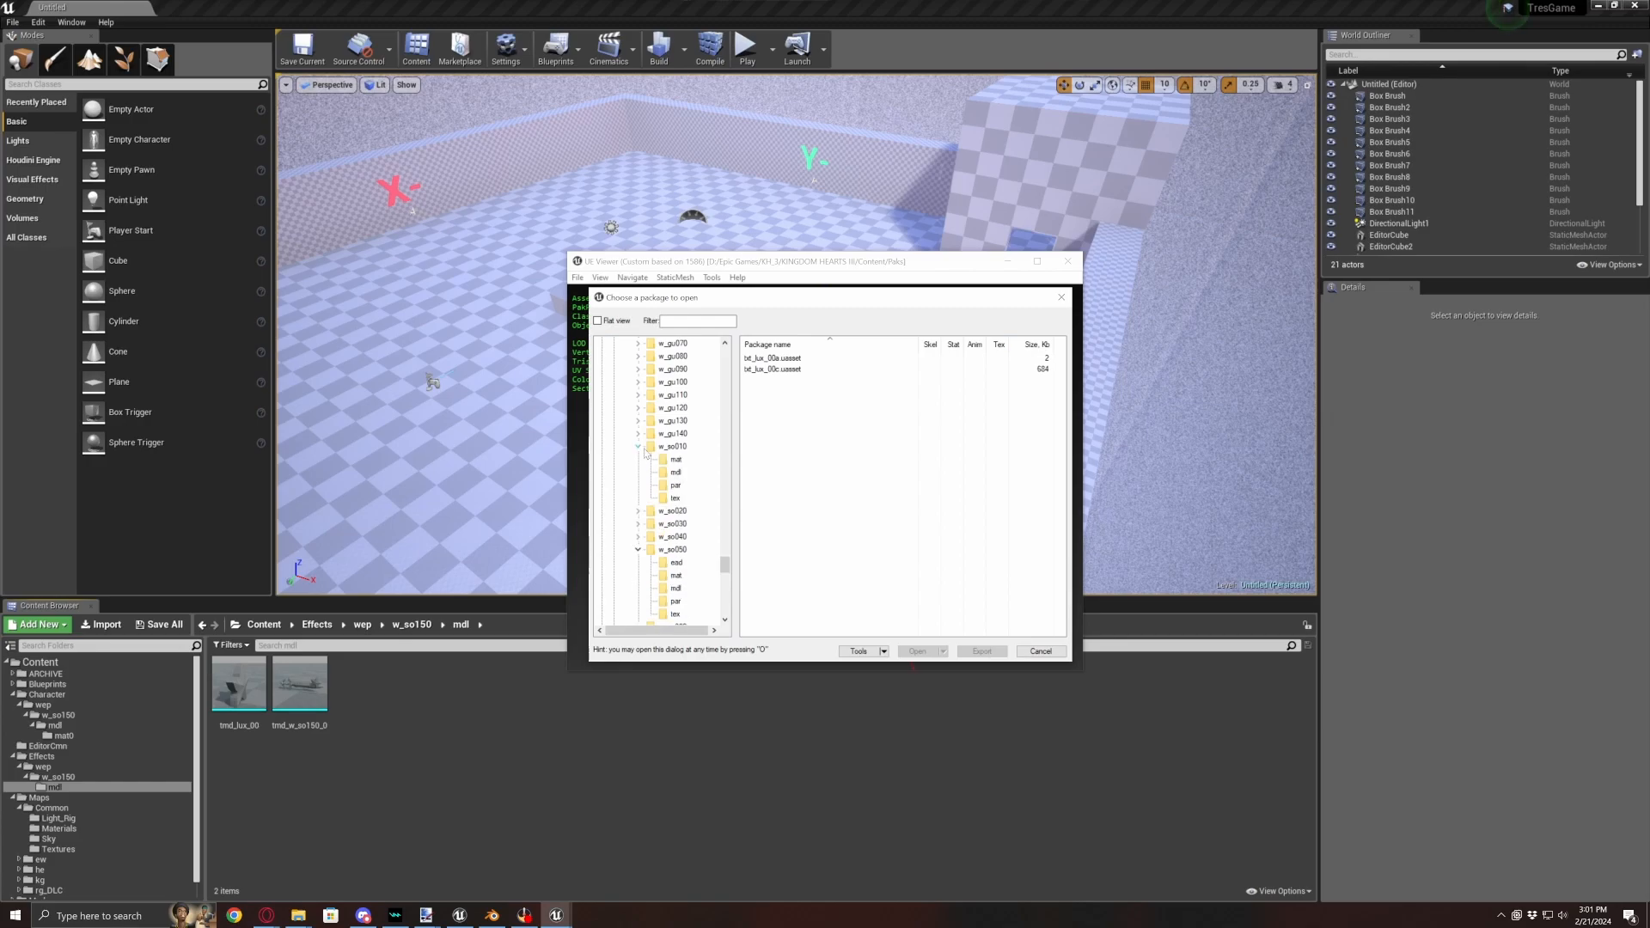
pyautogui.click(674, 498)
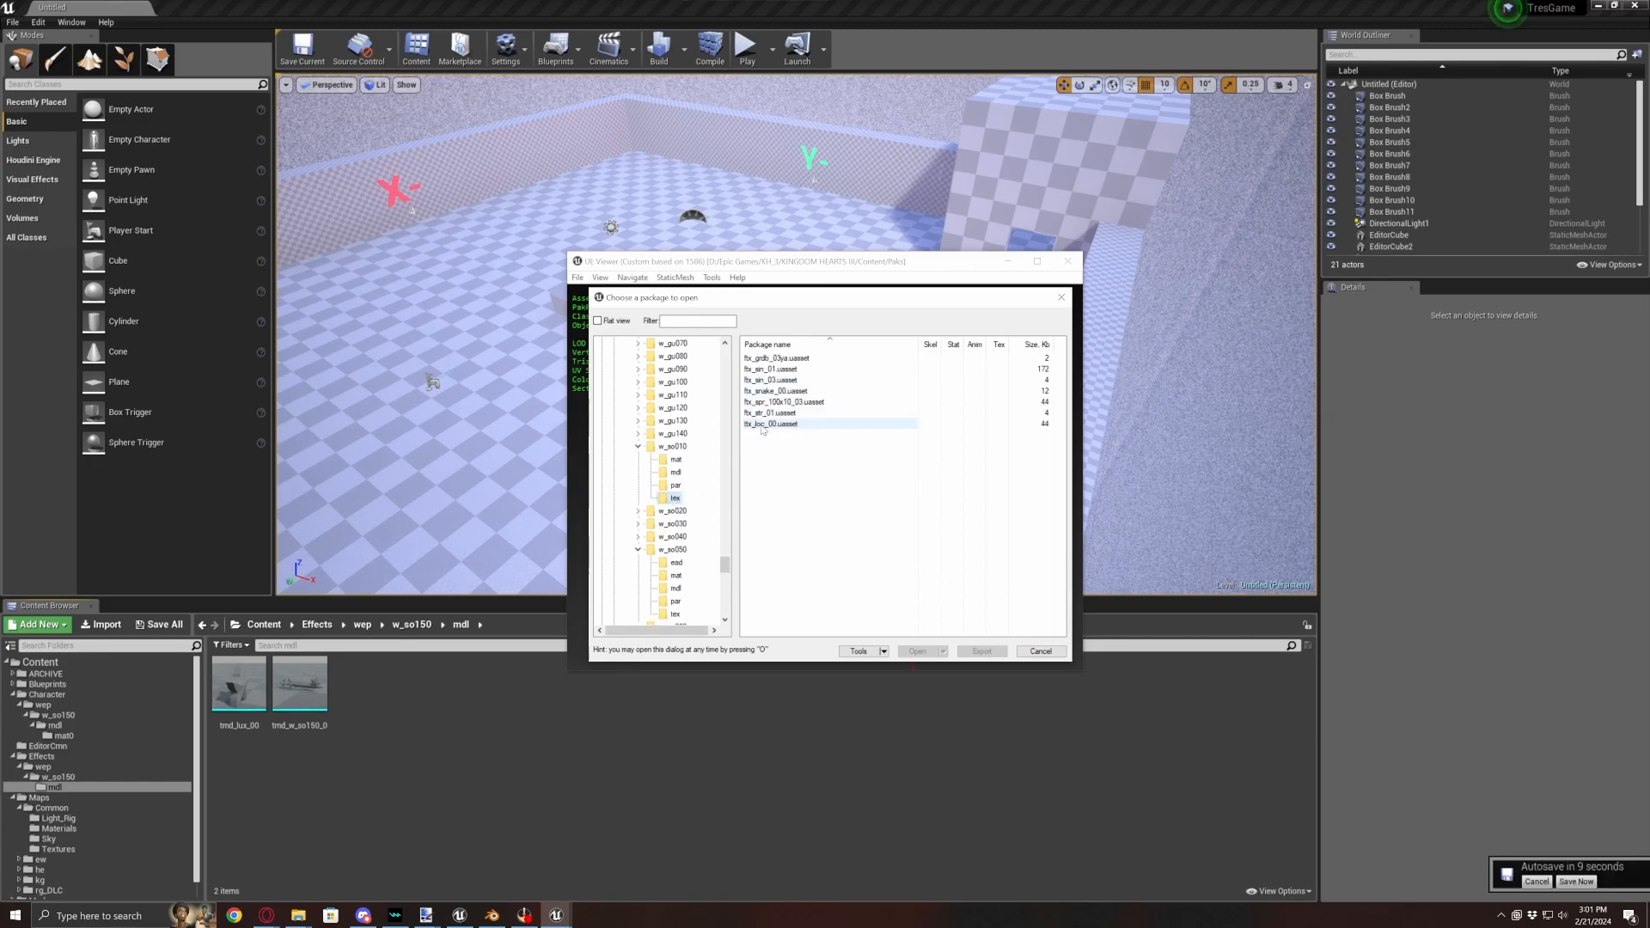
pyautogui.doubleClick(765, 425)
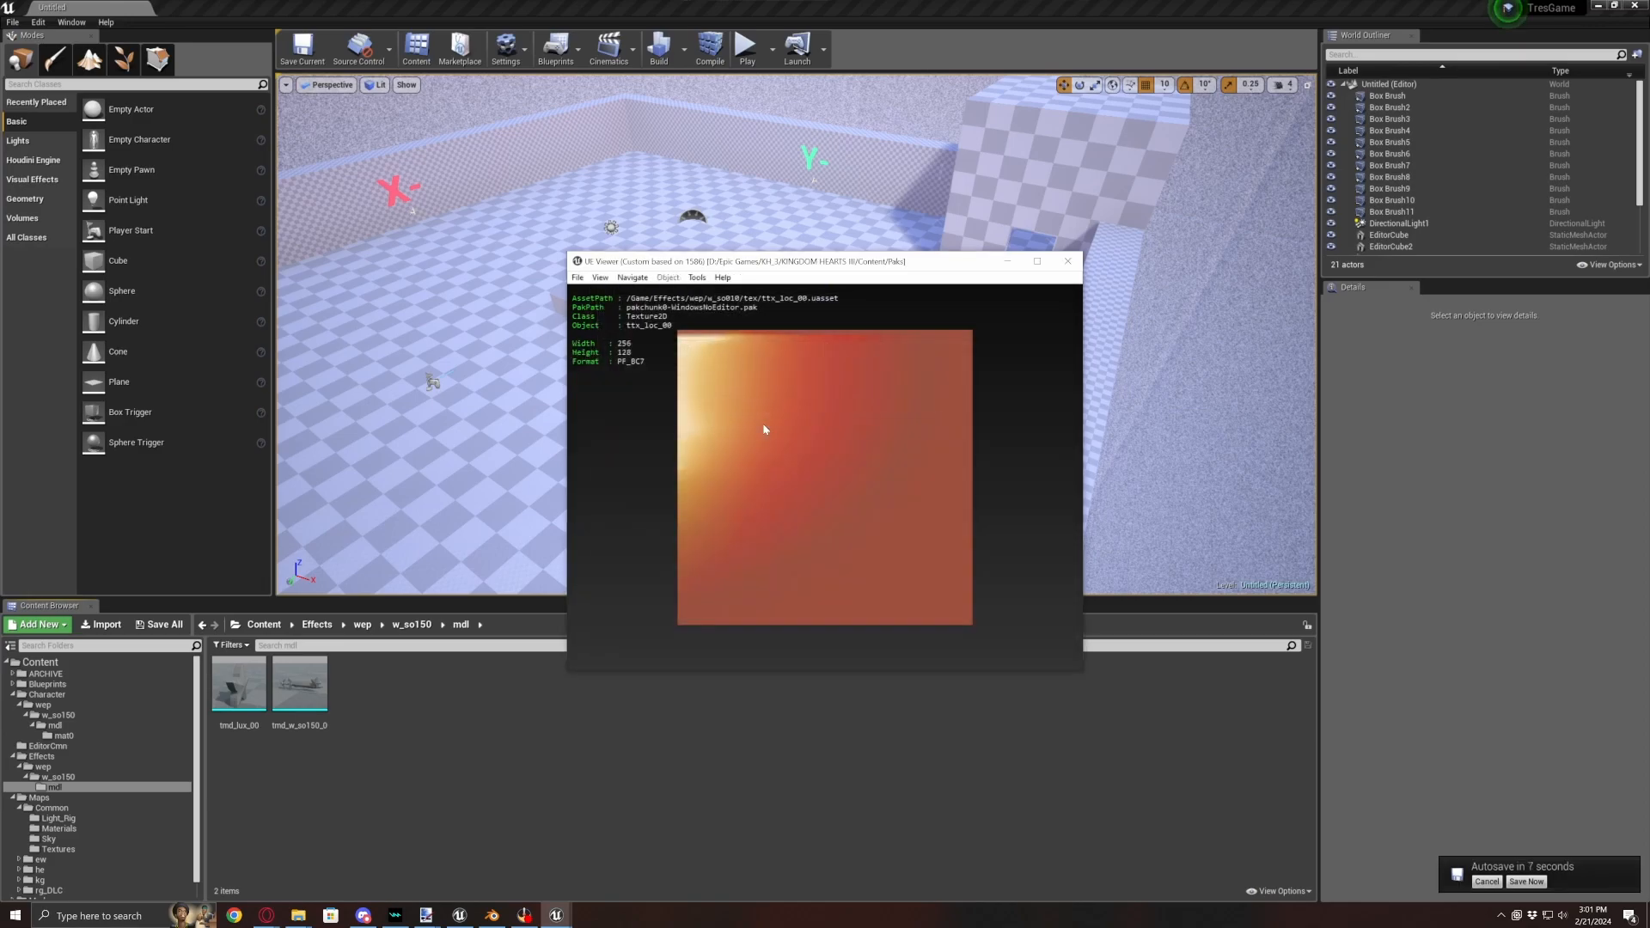
pyautogui.click(578, 276)
pyautogui.click(604, 297)
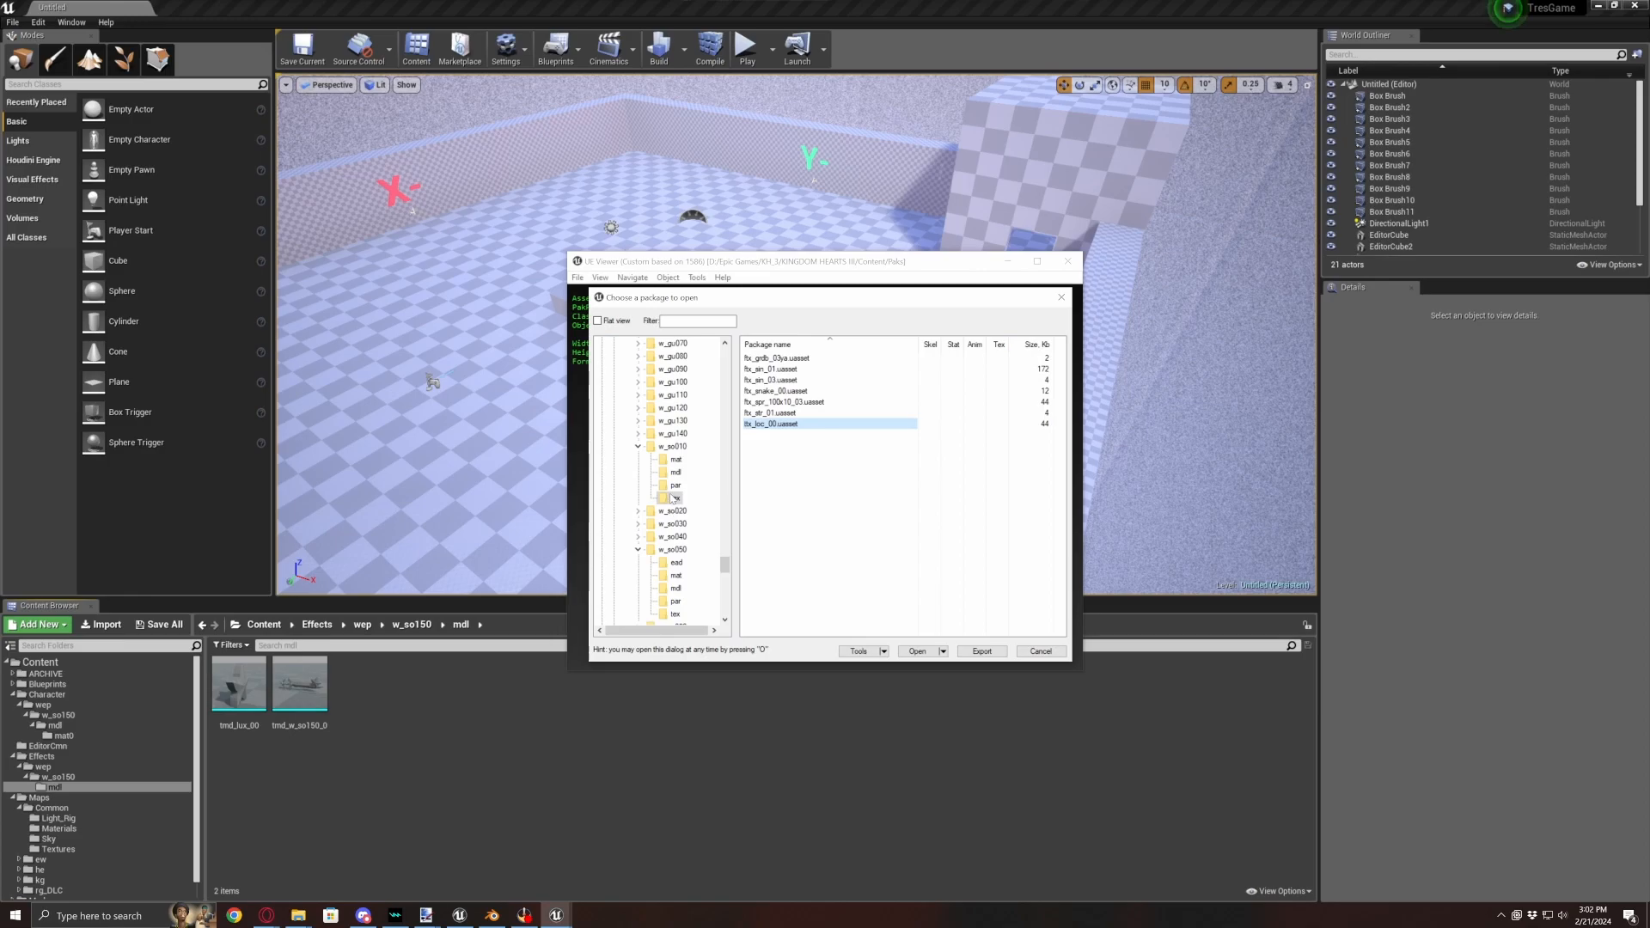
pyautogui.doubleClick(771, 425)
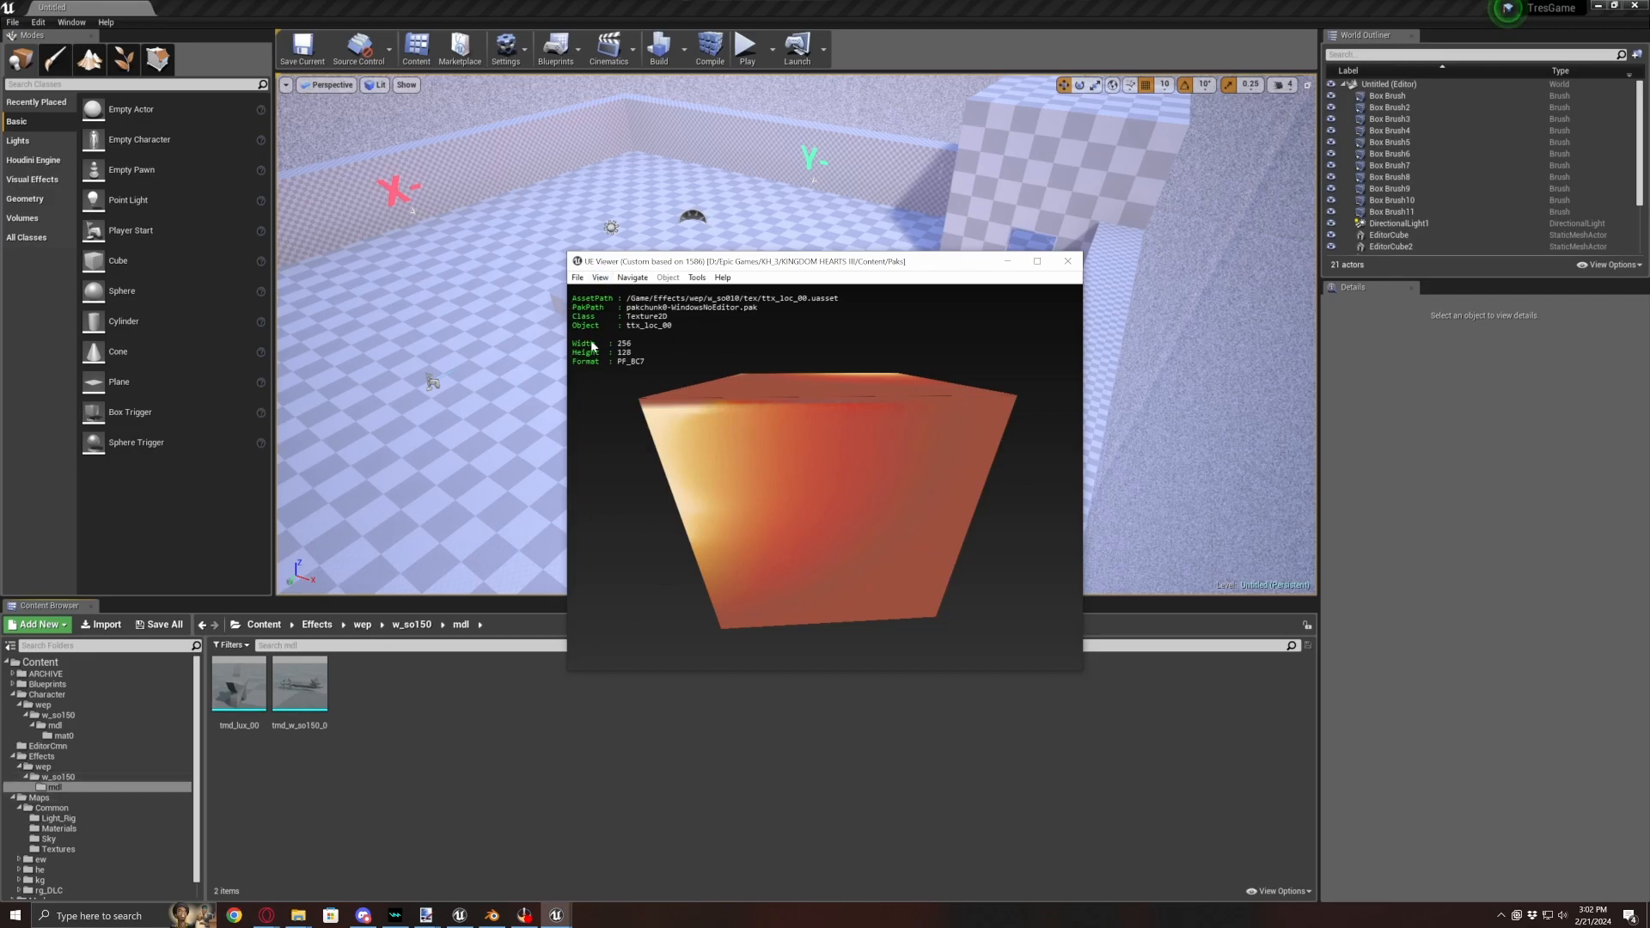
pyautogui.click(1007, 261)
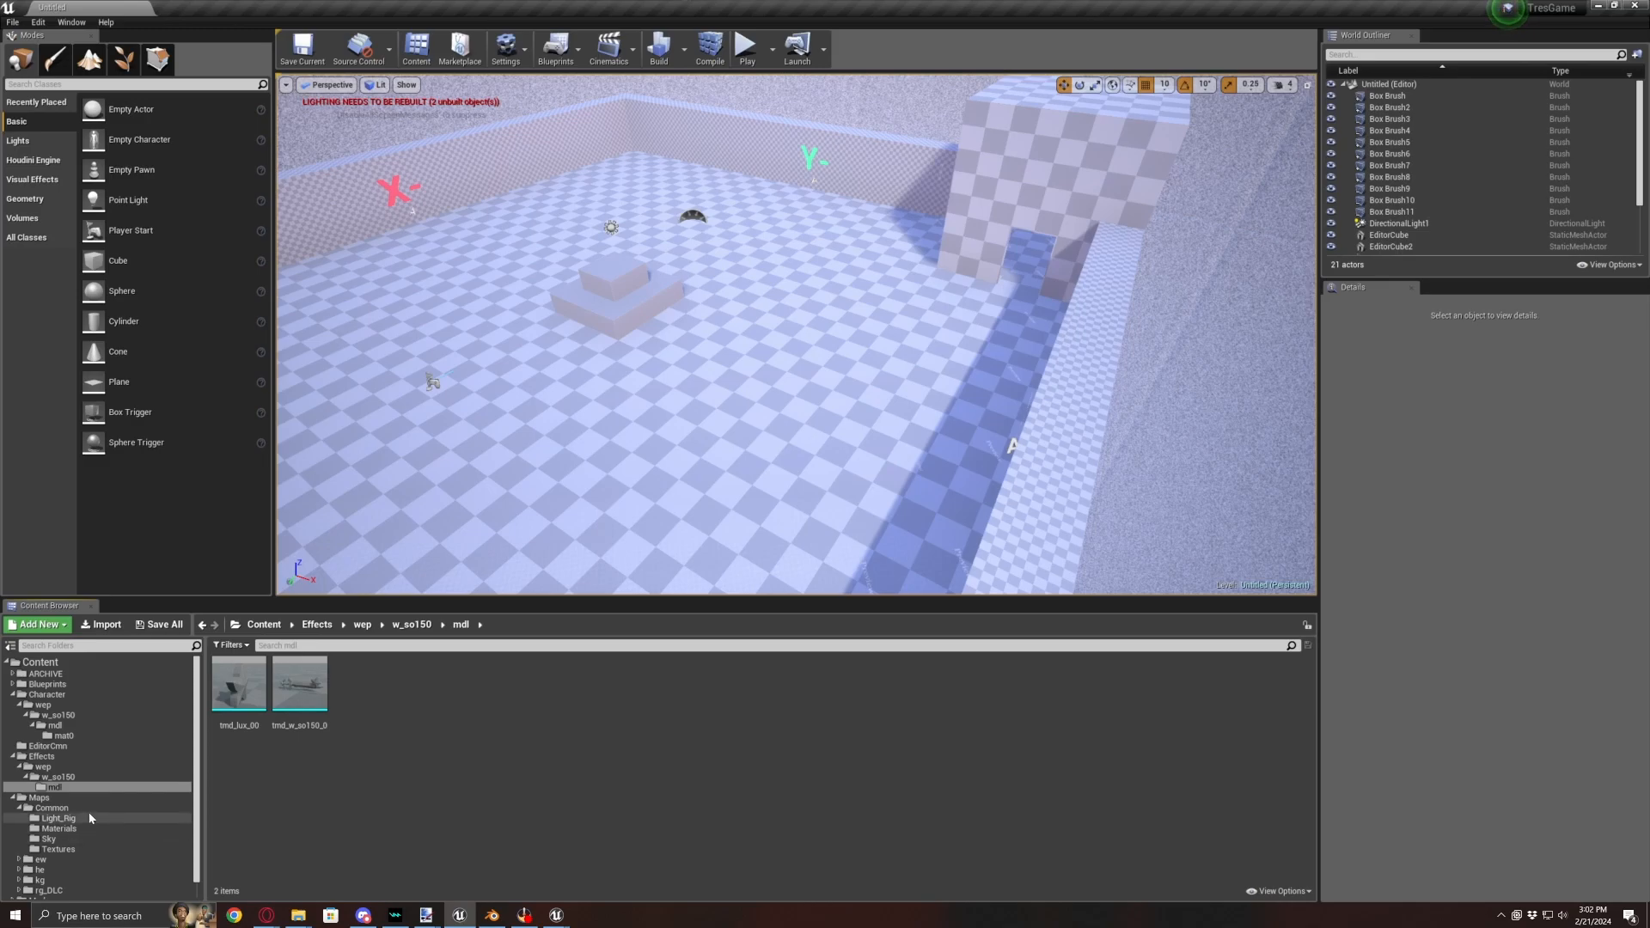
# - Display the project's Content root folder in the Unreal Editor
pyautogui.moveTo(325, 708)
pyautogui.click(55, 662)
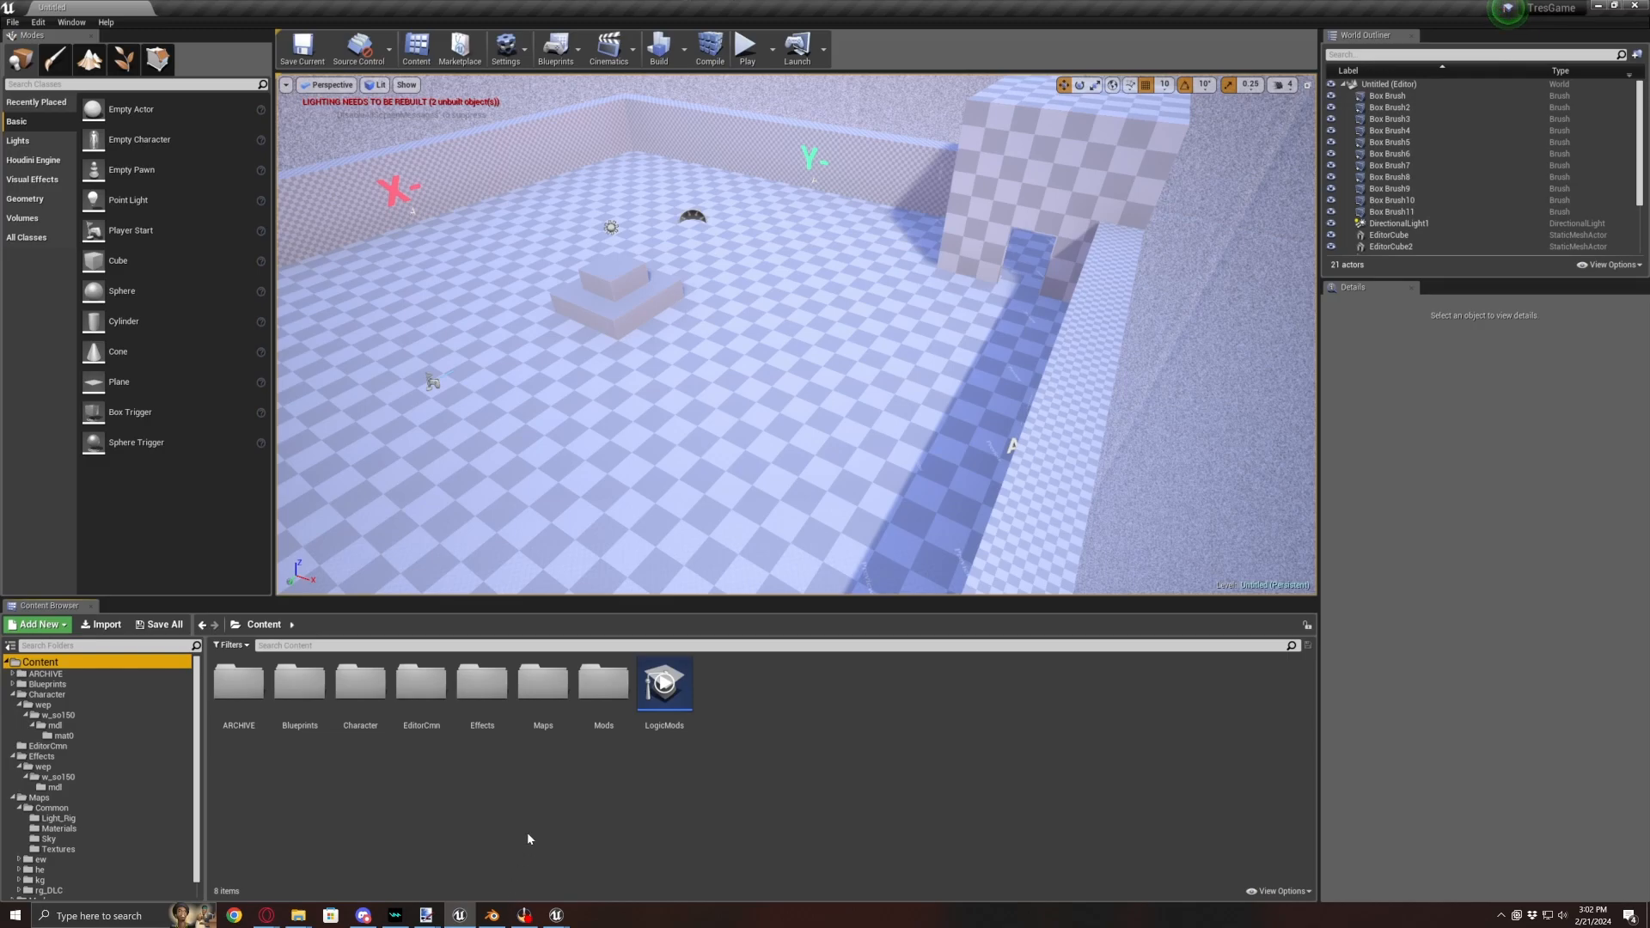
# - Switch to Blender and reopen the recent dreamer.blend file, discarding the unsaved changes
pyautogui.click(493, 916)
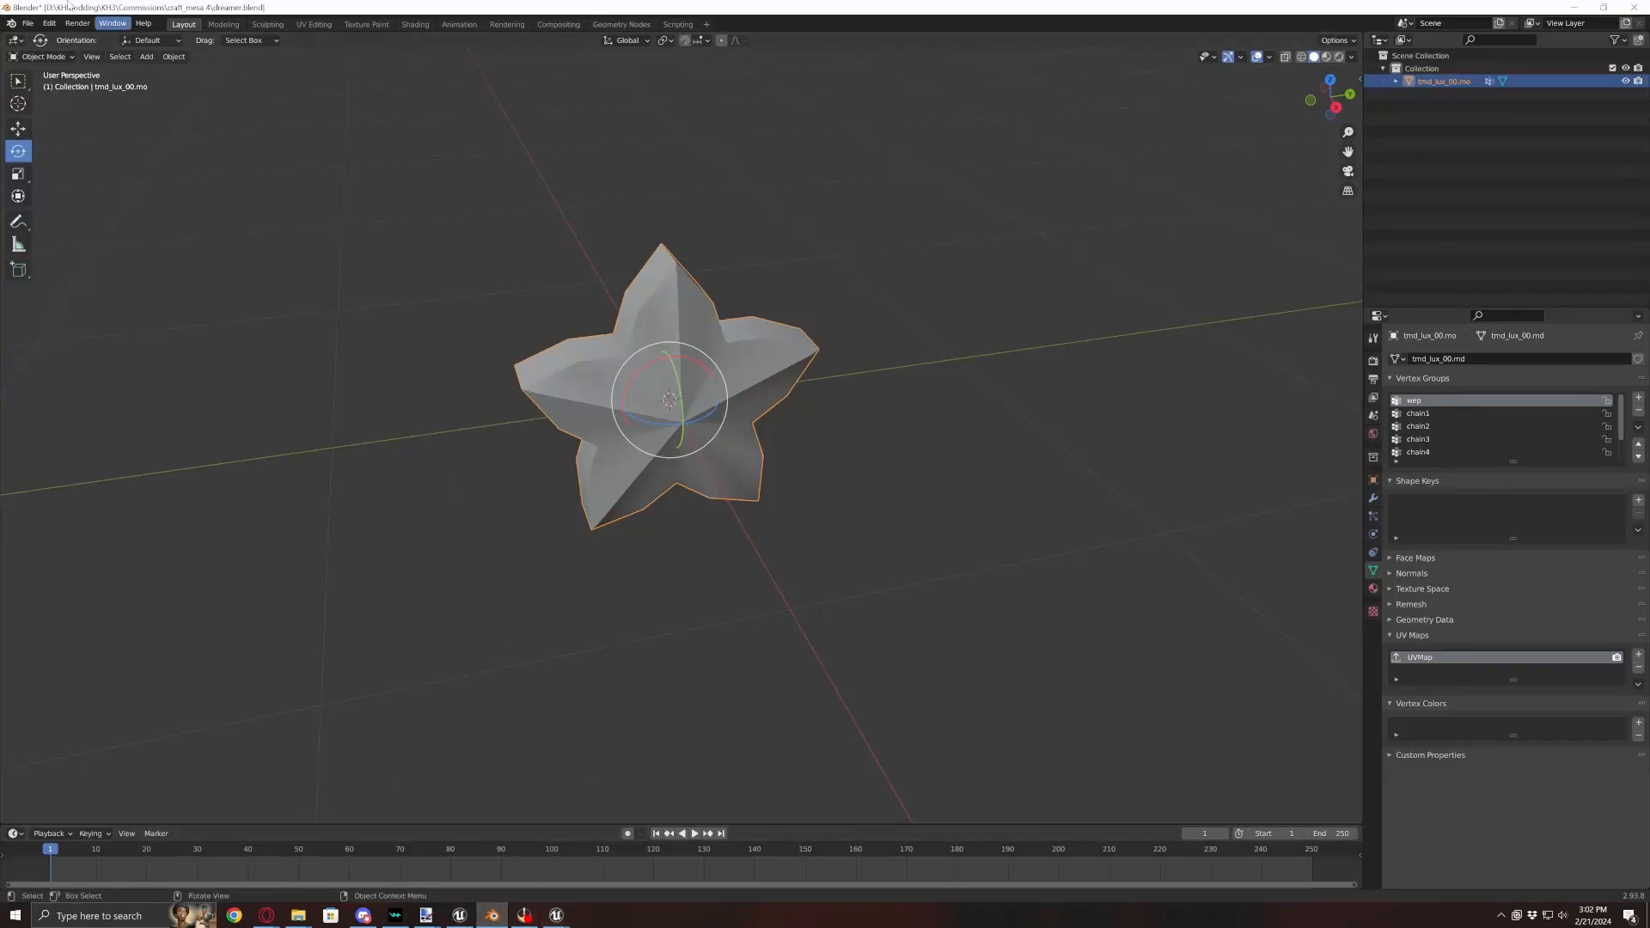
pyautogui.click(29, 23)
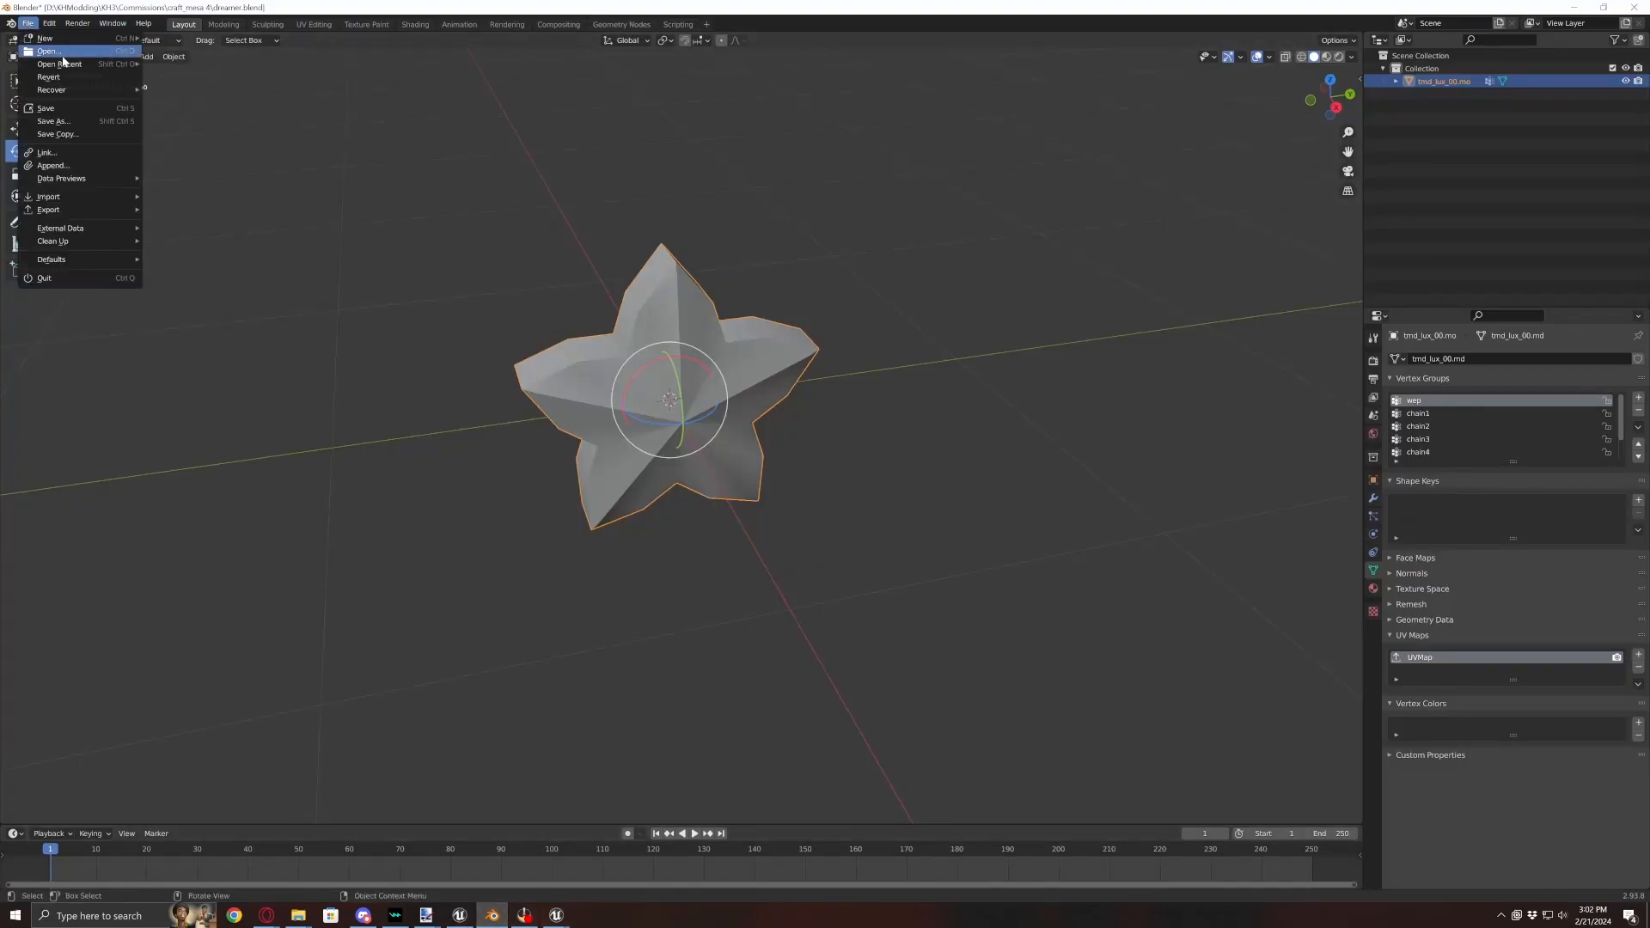
pyautogui.moveTo(67, 71)
pyautogui.click(201, 75)
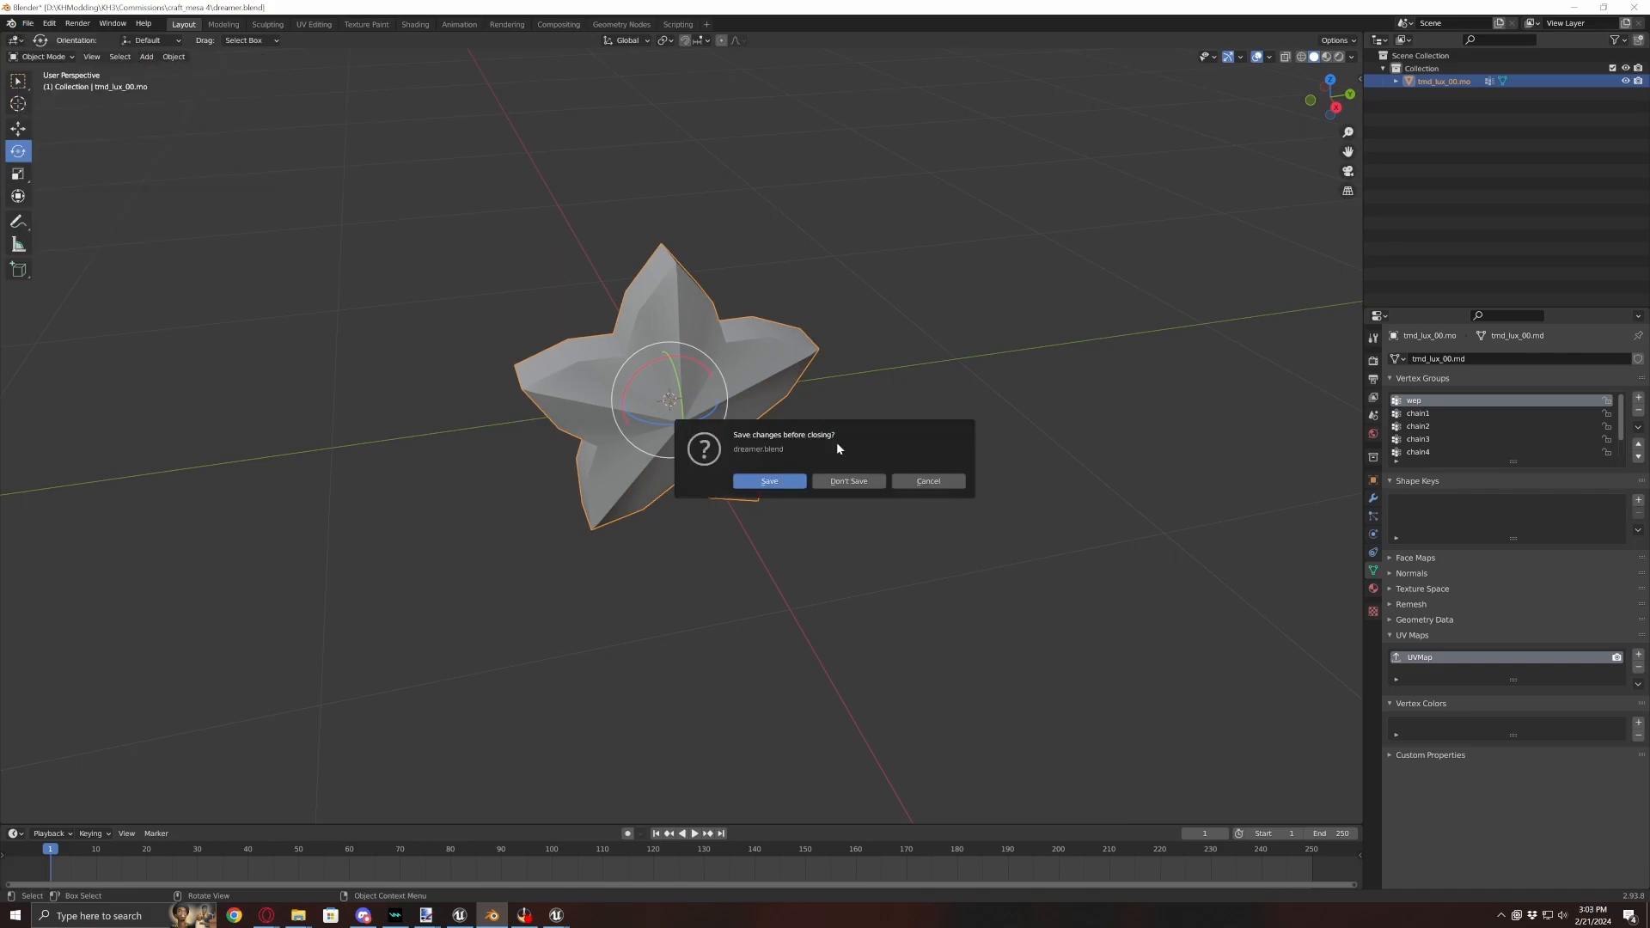
pyautogui.click(866, 479)
# - Turn off X-ray display so the keyblade is drawn solid, and frame its handle and chain
pyautogui.scroll(-3, 911, 462)
pyautogui.moveTo(911, 462); pyautogui.dragTo(932, 542, button='middle')
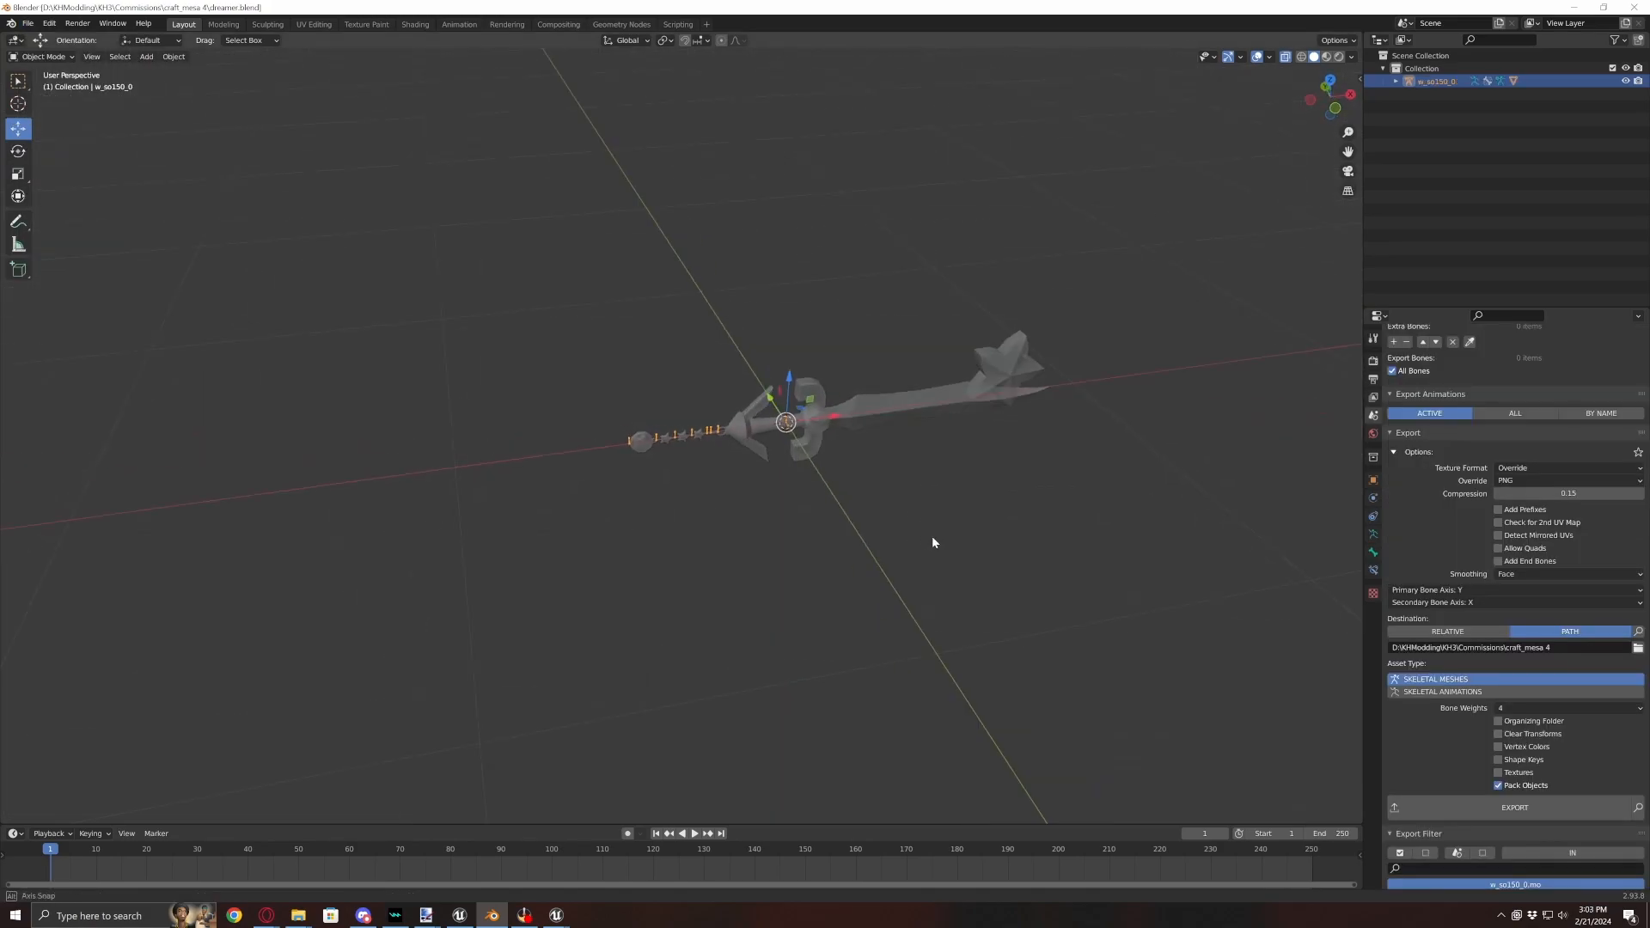
pyautogui.moveTo(875, 415); pyautogui.dragTo(756, 469, button='middle')
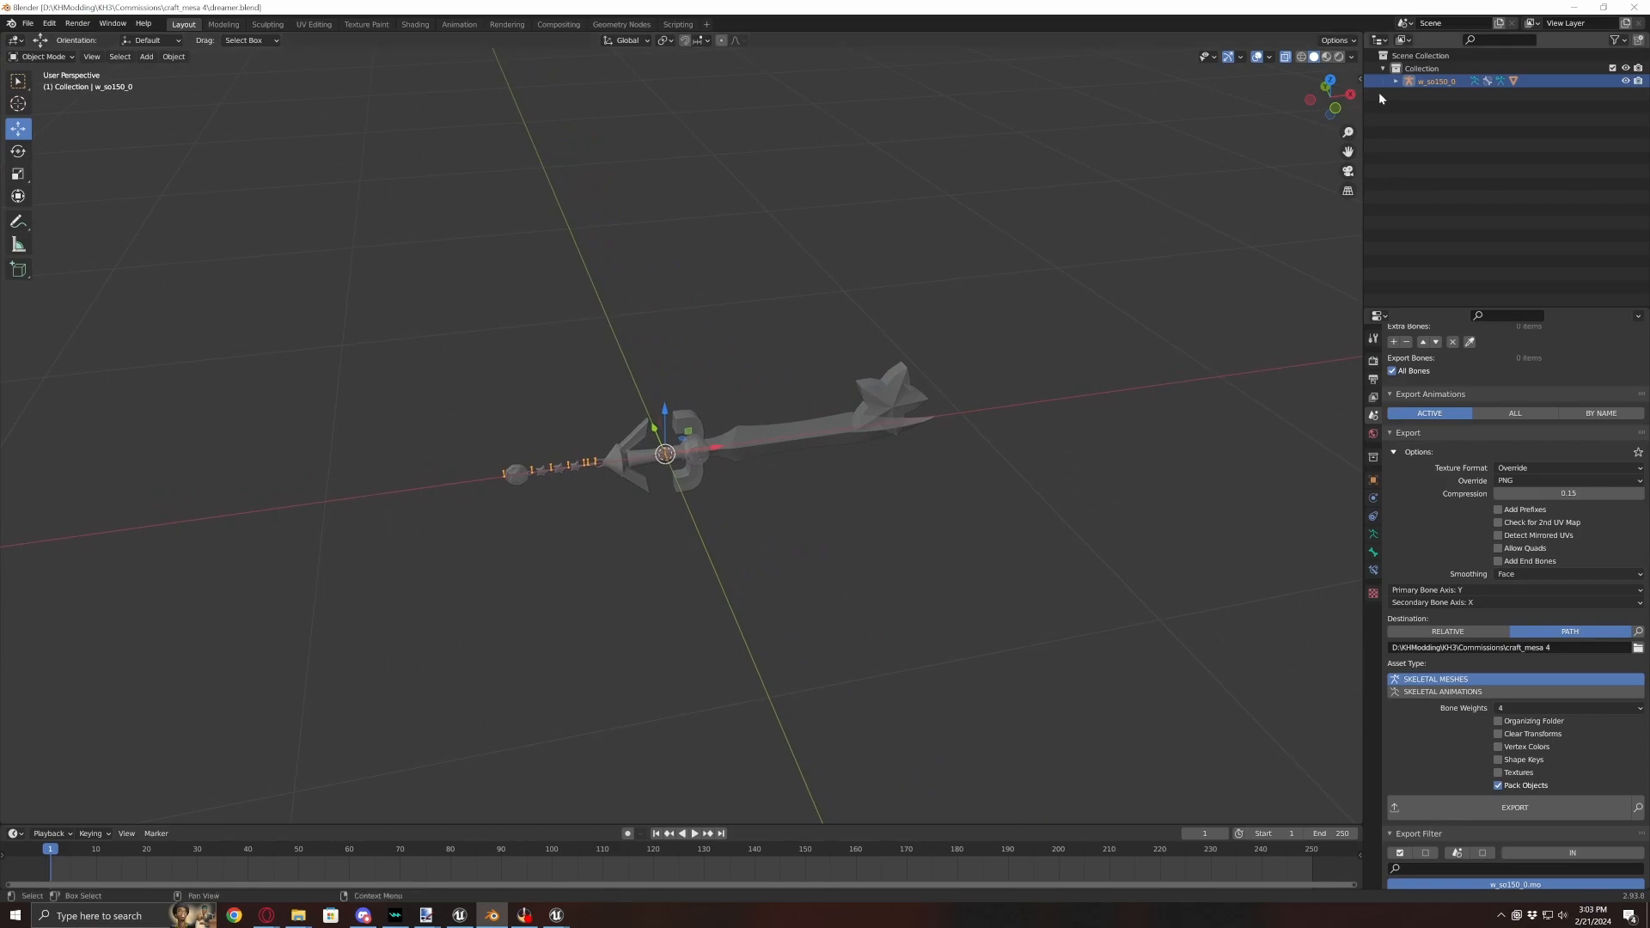
pyautogui.click(1285, 59)
pyautogui.scroll(6, 773, 379)
pyautogui.keyDown('shift'); pyautogui.moveTo(553, 542); pyautogui.dragTo(867, 491, button='middle'); pyautogui.keyUp('shift')
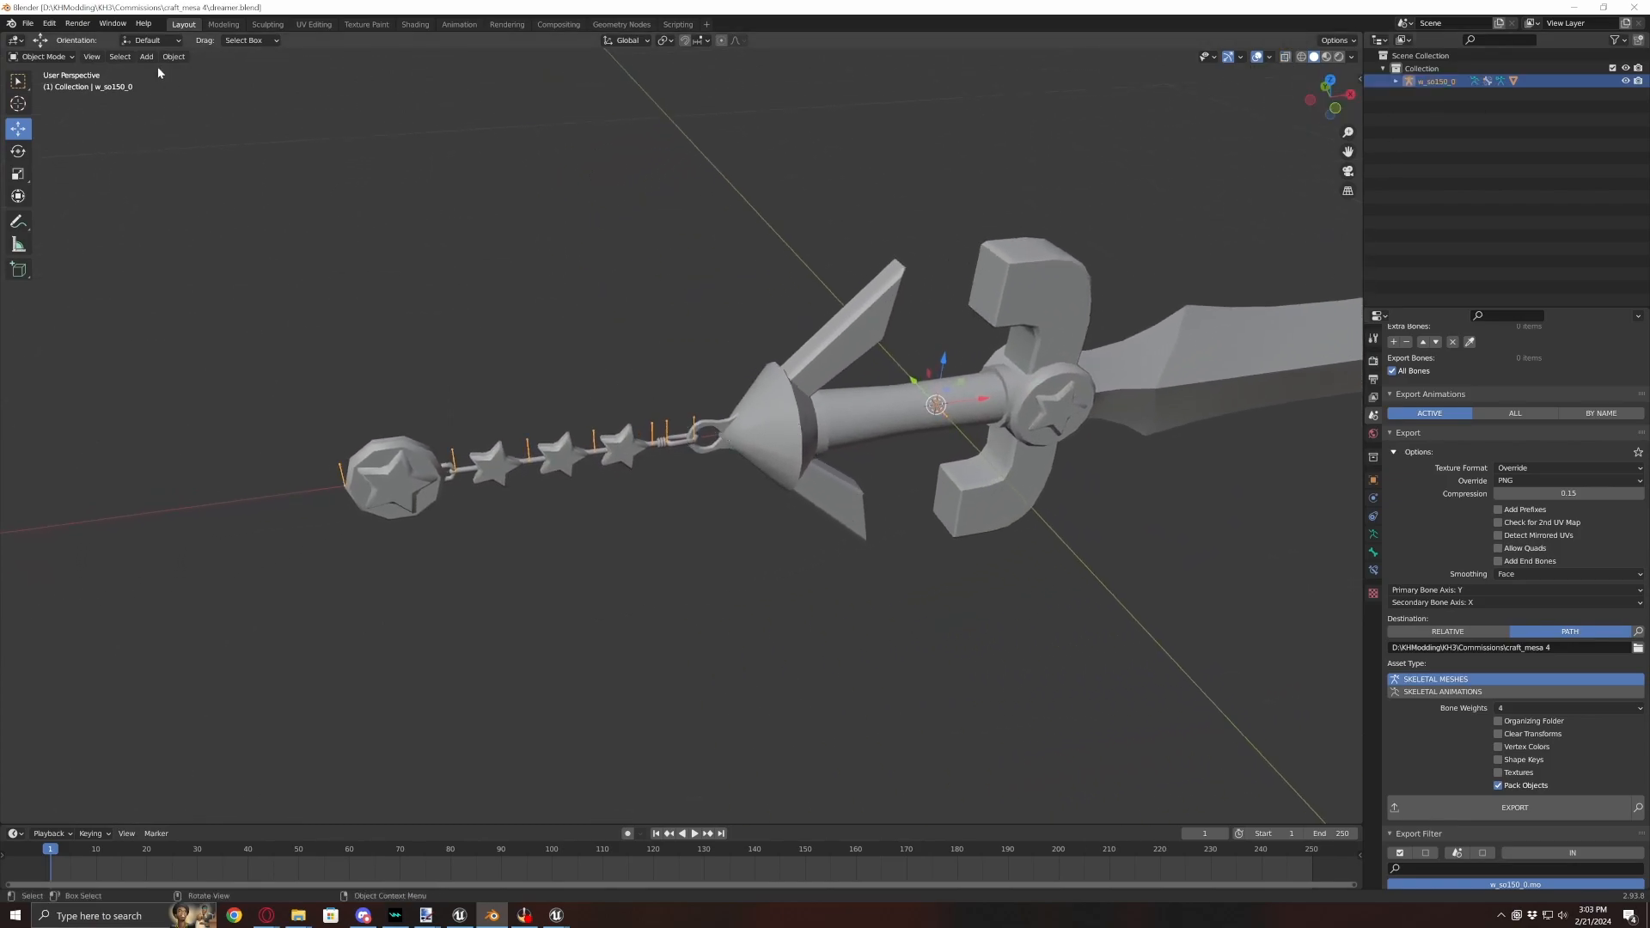
# - Put the w_so150_0 armature in Pose Mode and rotate the chain7 bone about 54° around the global Y axis
pyautogui.click(41, 57)
pyautogui.click(43, 104)
pyautogui.click(702, 427)
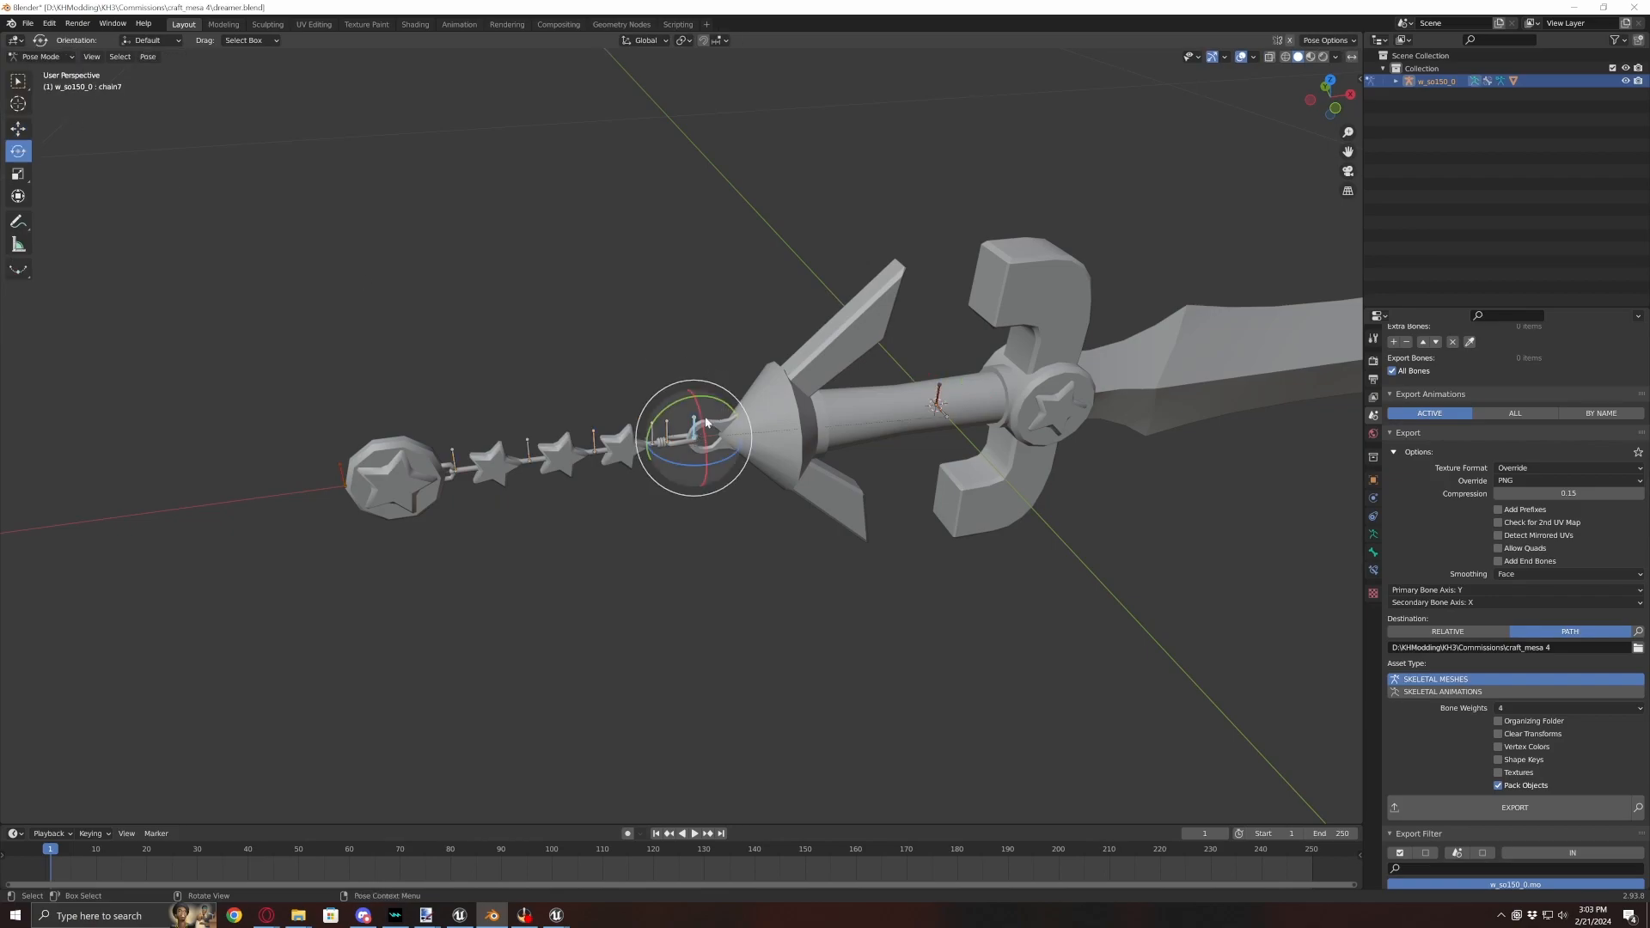
pyautogui.moveTo(718, 402); pyautogui.dragTo(767, 433)
# - Rotate the following chain bones up to chain5 around the global Y axis to curl the keychain over the handle
pyautogui.moveTo(767, 433); pyautogui.dragTo(703, 407, button='middle')
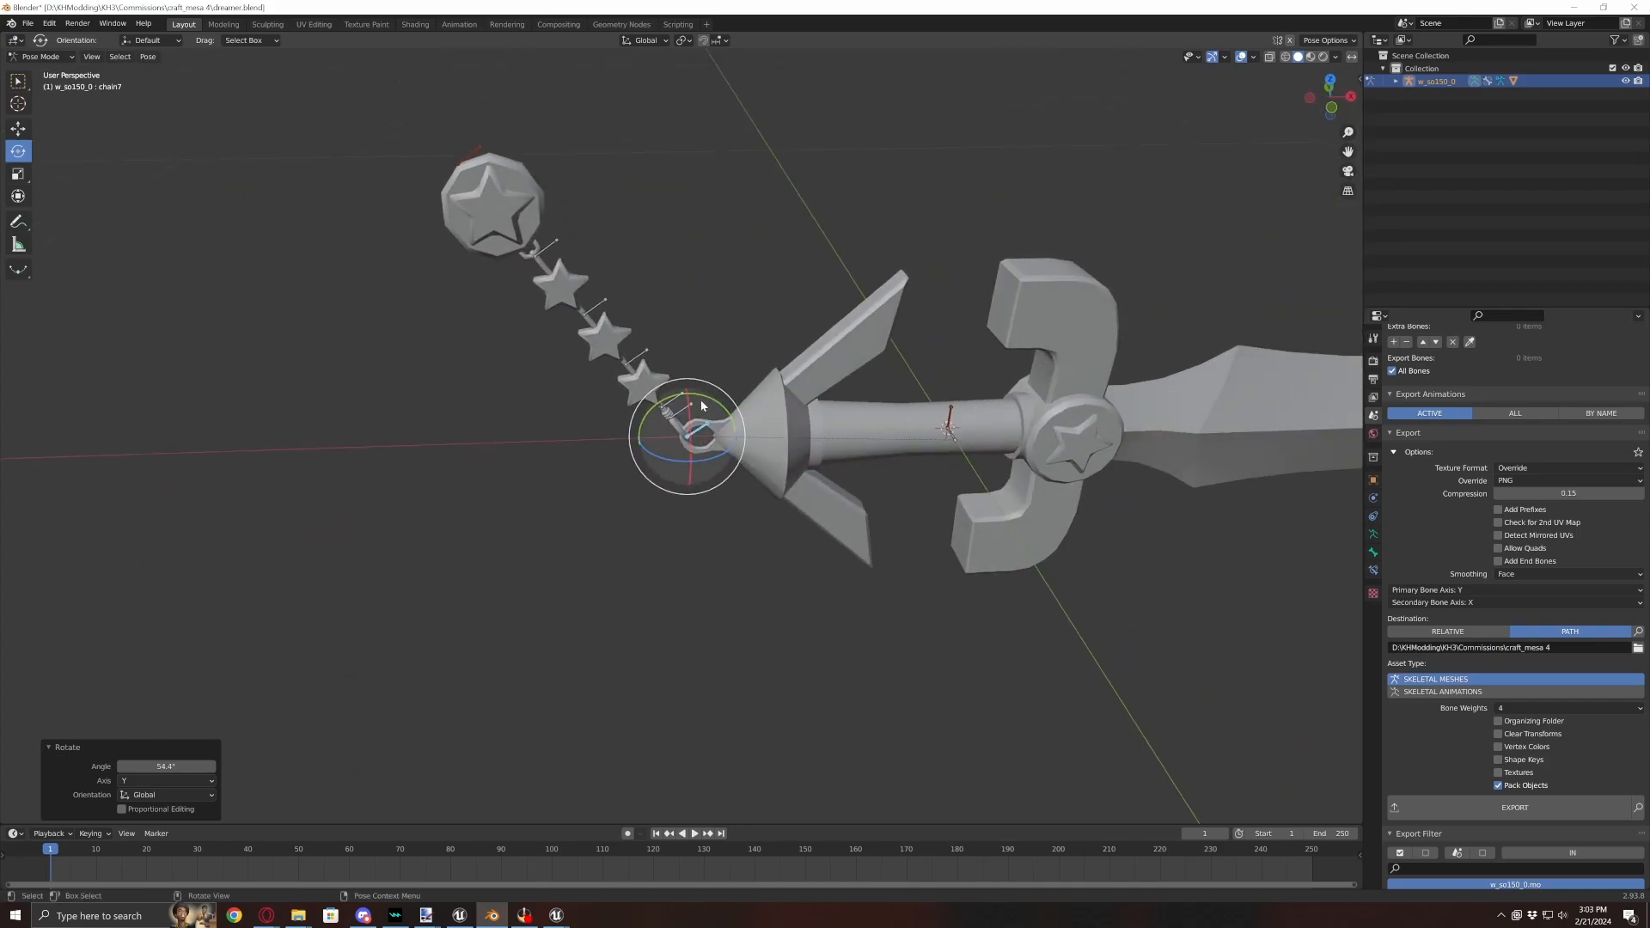
pyautogui.click(682, 409)
pyautogui.moveTo(706, 386); pyautogui.dragTo(748, 273)
pyautogui.click(680, 403)
pyautogui.click(698, 354)
pyautogui.click(724, 304)
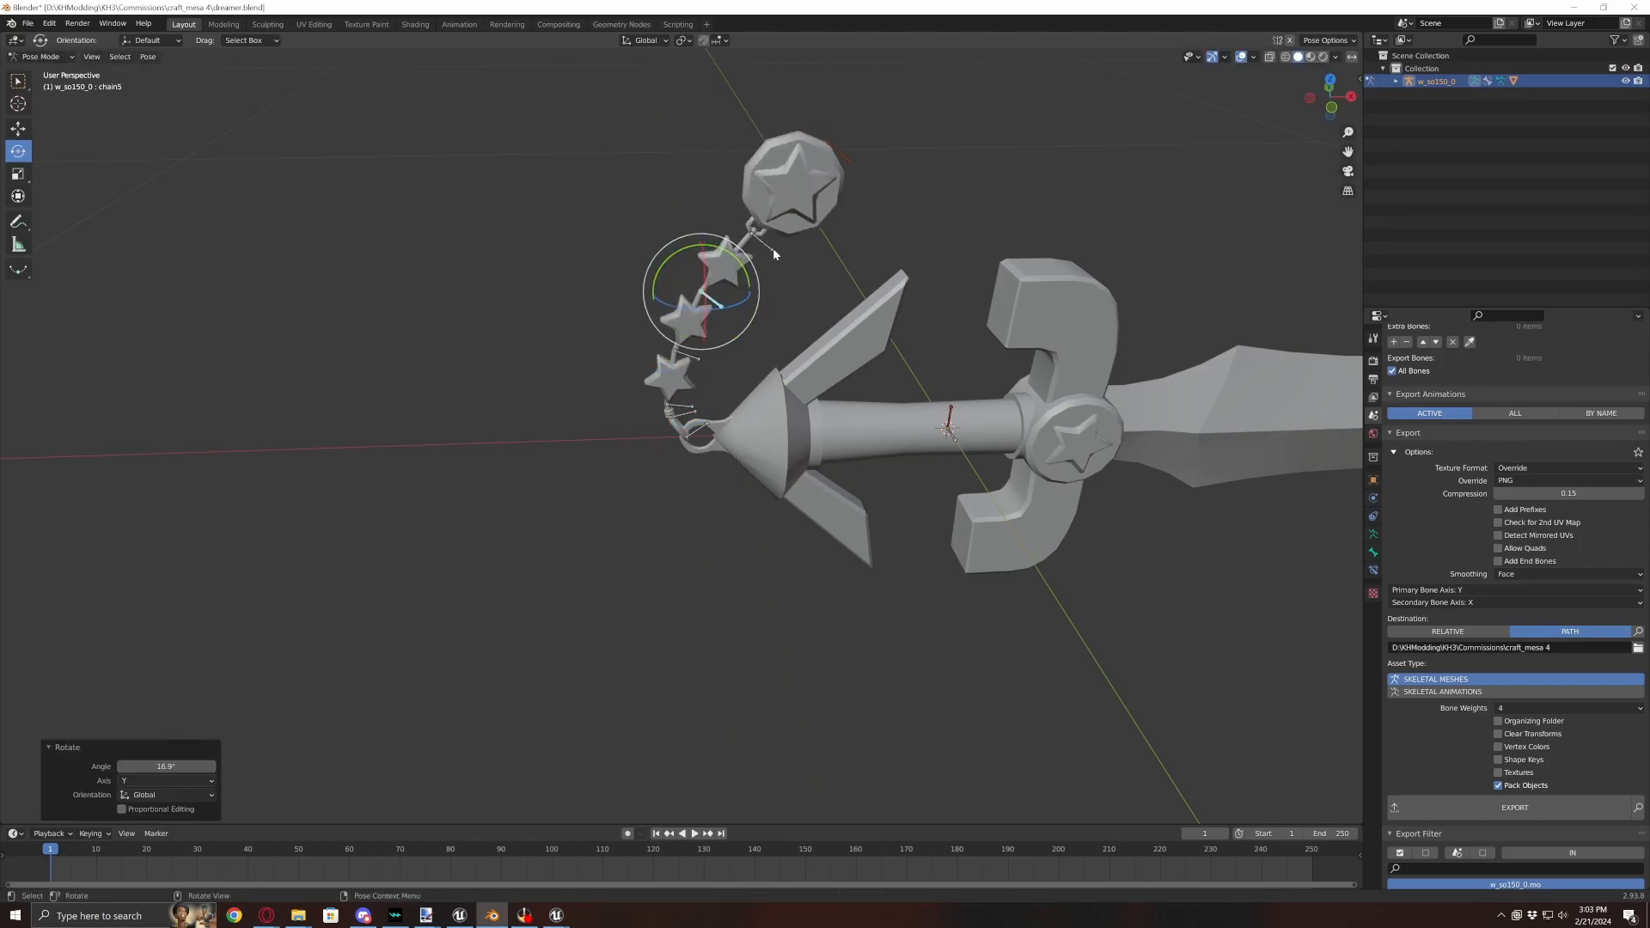
# - Select the keychain bone near the round charm and rotate it slightly to adjust the chain's pose
pyautogui.click(772, 247)
pyautogui.moveTo(792, 208); pyautogui.dragTo(796, 220)
# - Show the whole textured sword horizontally in the Texture Paint workspace and snip that region of the screen to the clipboard
pyautogui.click(359, 26)
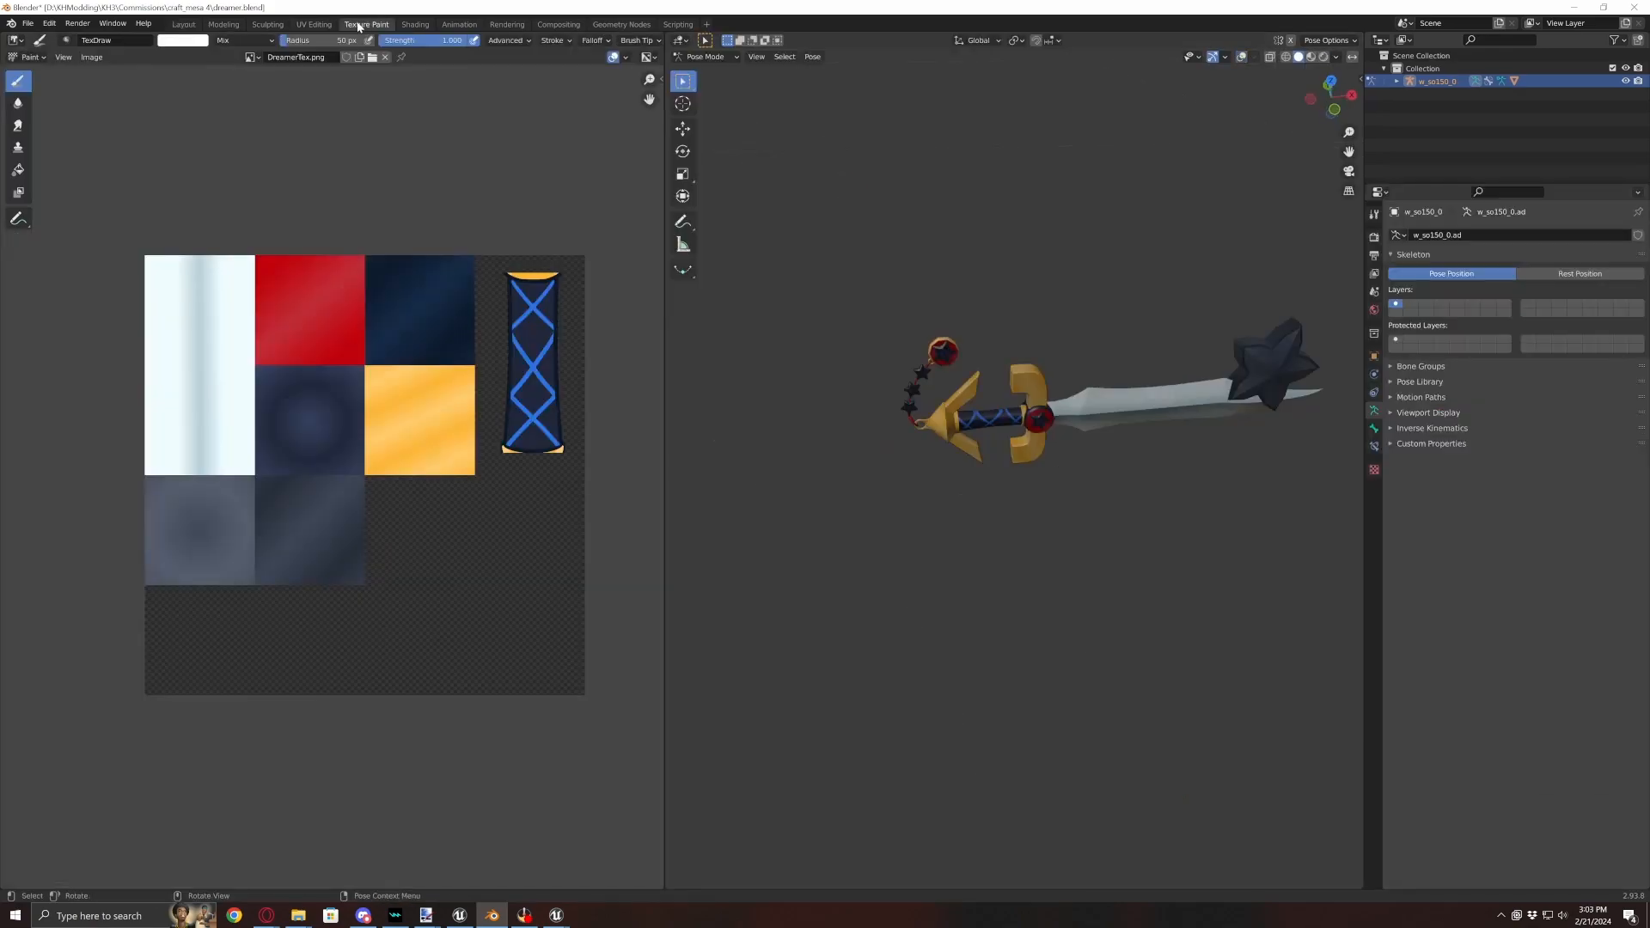
pyautogui.moveTo(887, 380)
pyautogui.mouseDown(button='middle')
pyautogui.moveTo(915, 528)
pyautogui.moveTo(1042, 597)
pyautogui.moveTo(1042, 519)
pyautogui.moveTo(1037, 556)
pyautogui.mouseUp(button='middle')
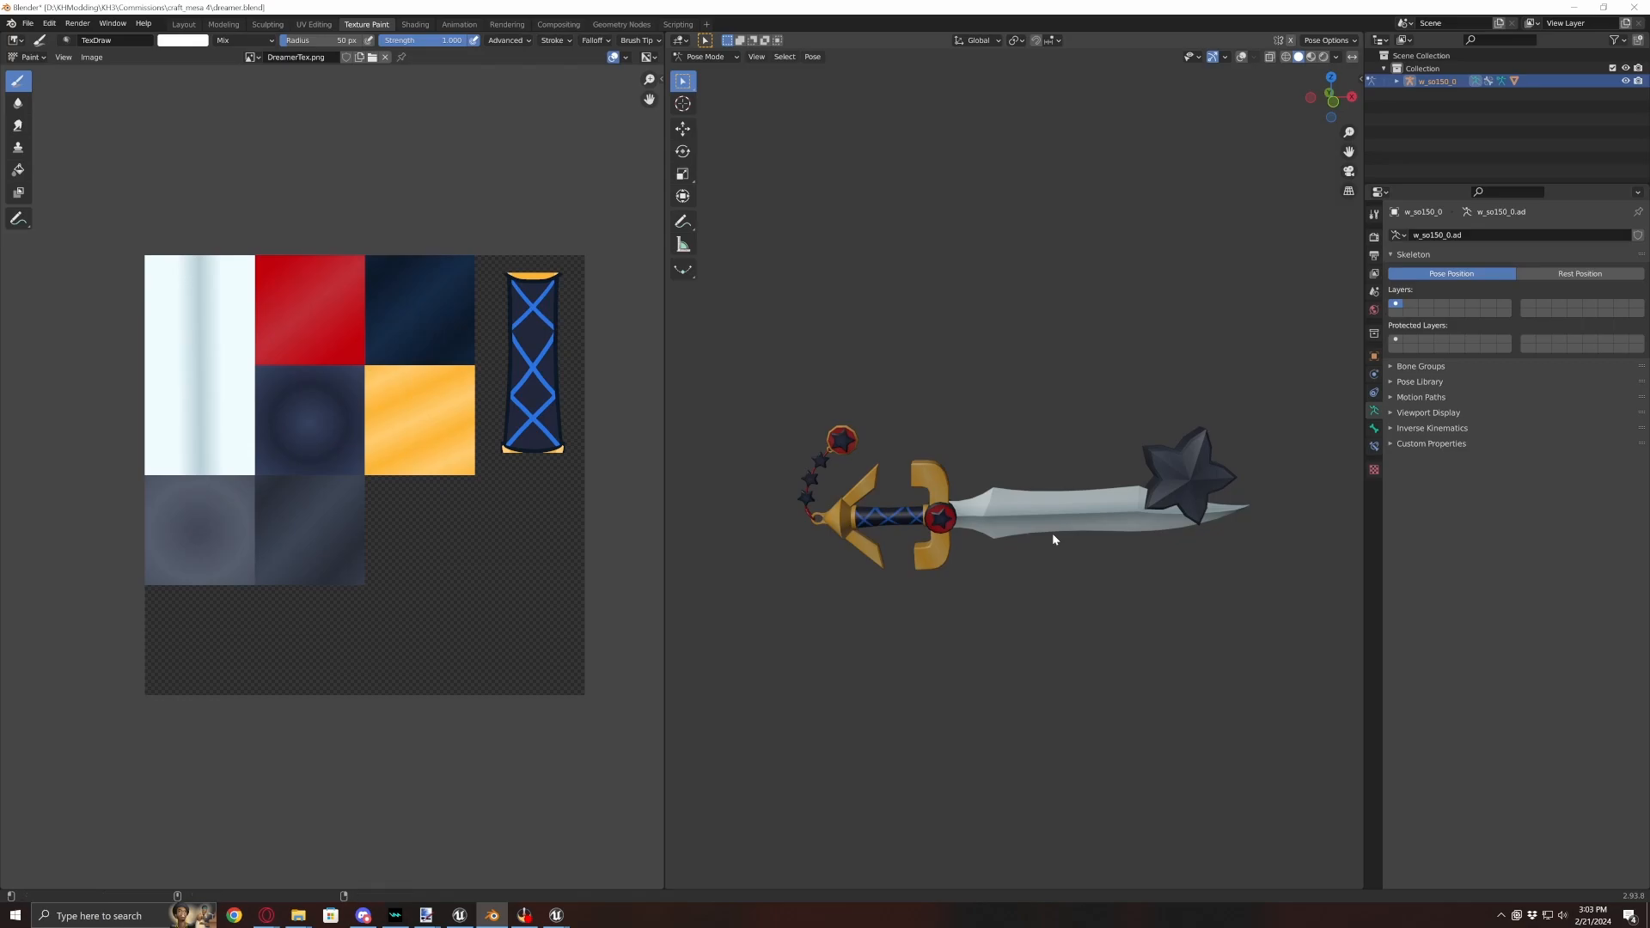
pyautogui.press('super+shift+s')
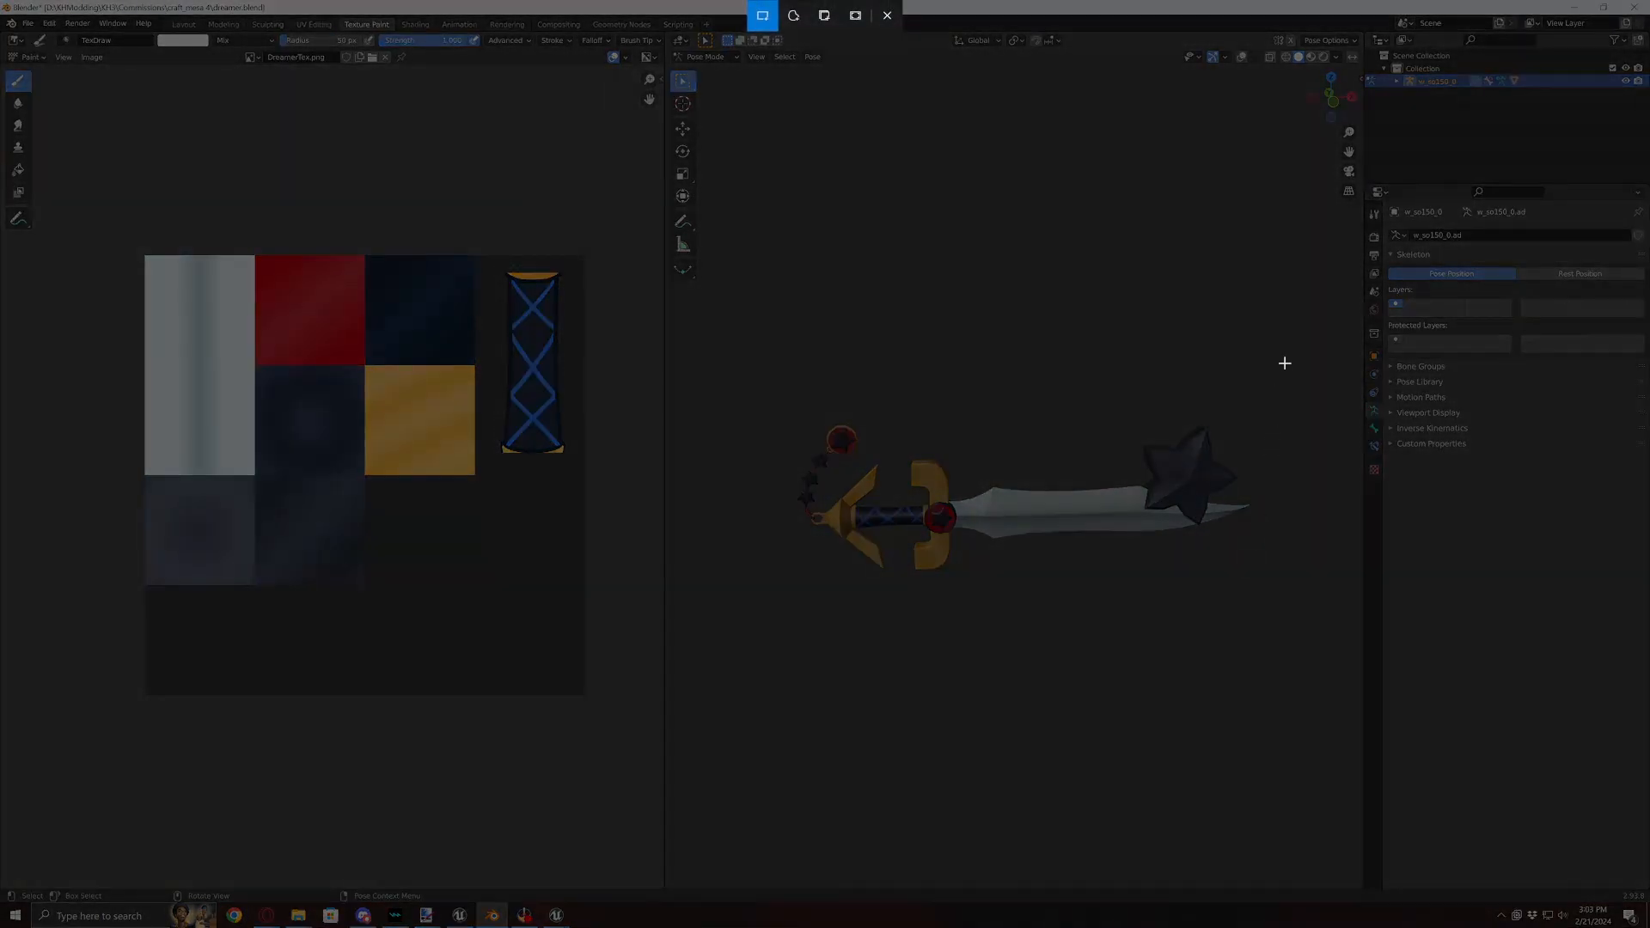
pyautogui.moveTo(1286, 362)
pyautogui.mouseDown()
pyautogui.moveTo(957, 564)
pyautogui.moveTo(755, 593)
pyautogui.moveTo(771, 604)
pyautogui.mouseUp()
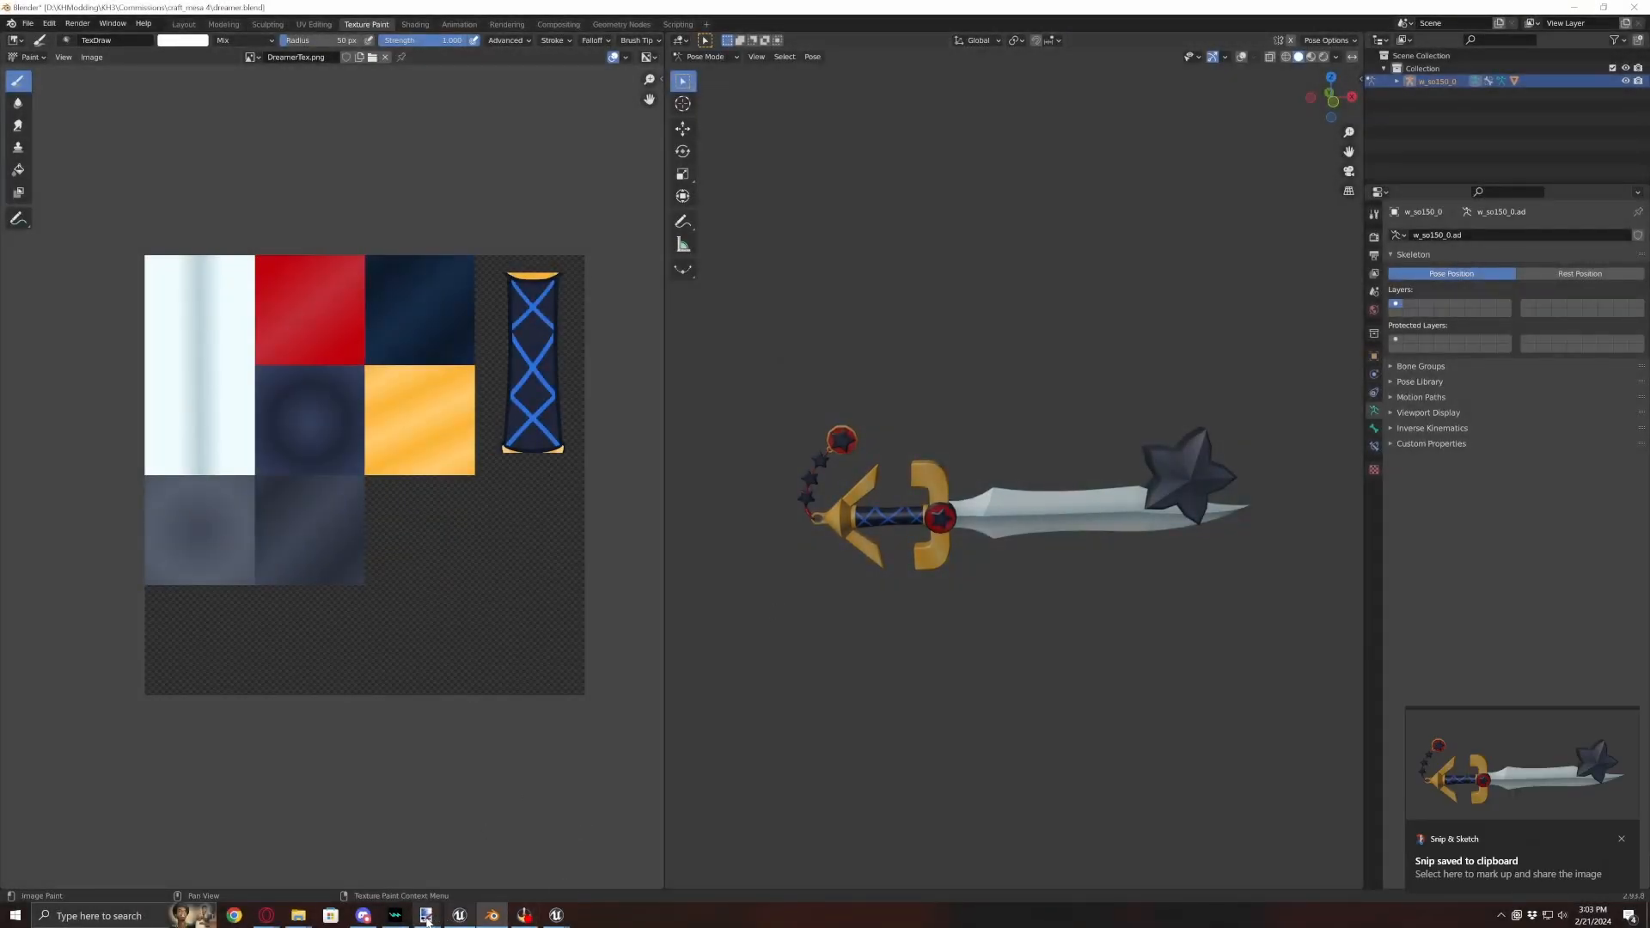
# - Switch to paint.net and paste the snipped sword into a new 1198 × 566 pixel image
pyautogui.moveTo(427, 915)
pyautogui.click(461, 860)
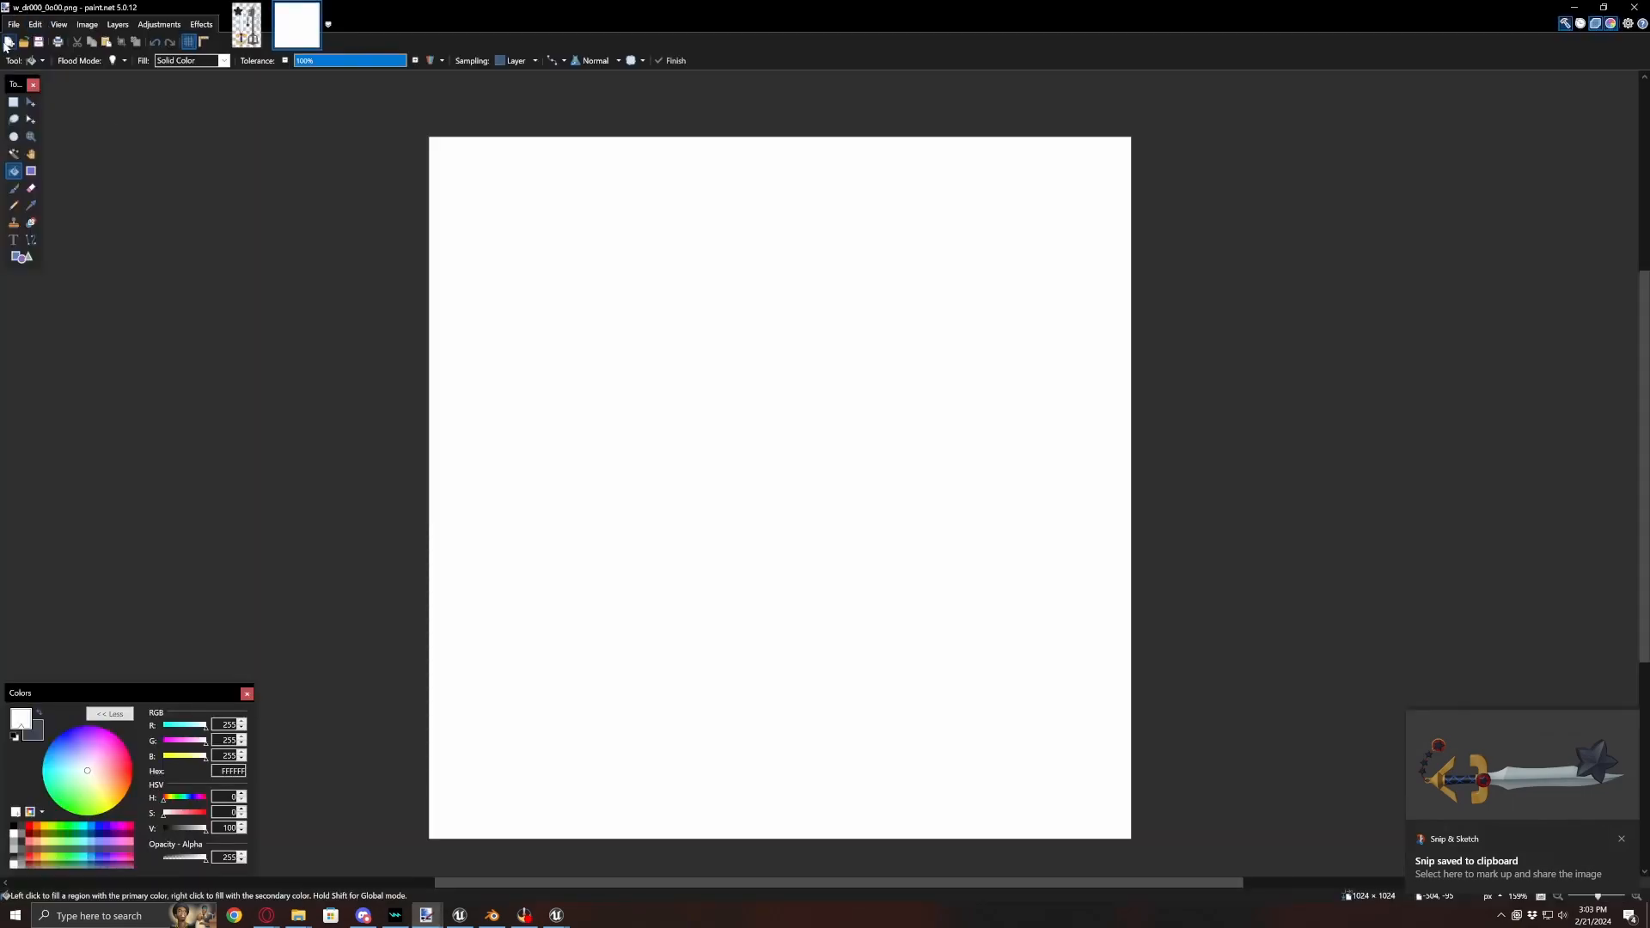
pyautogui.hotkey('ctrl', 'n')
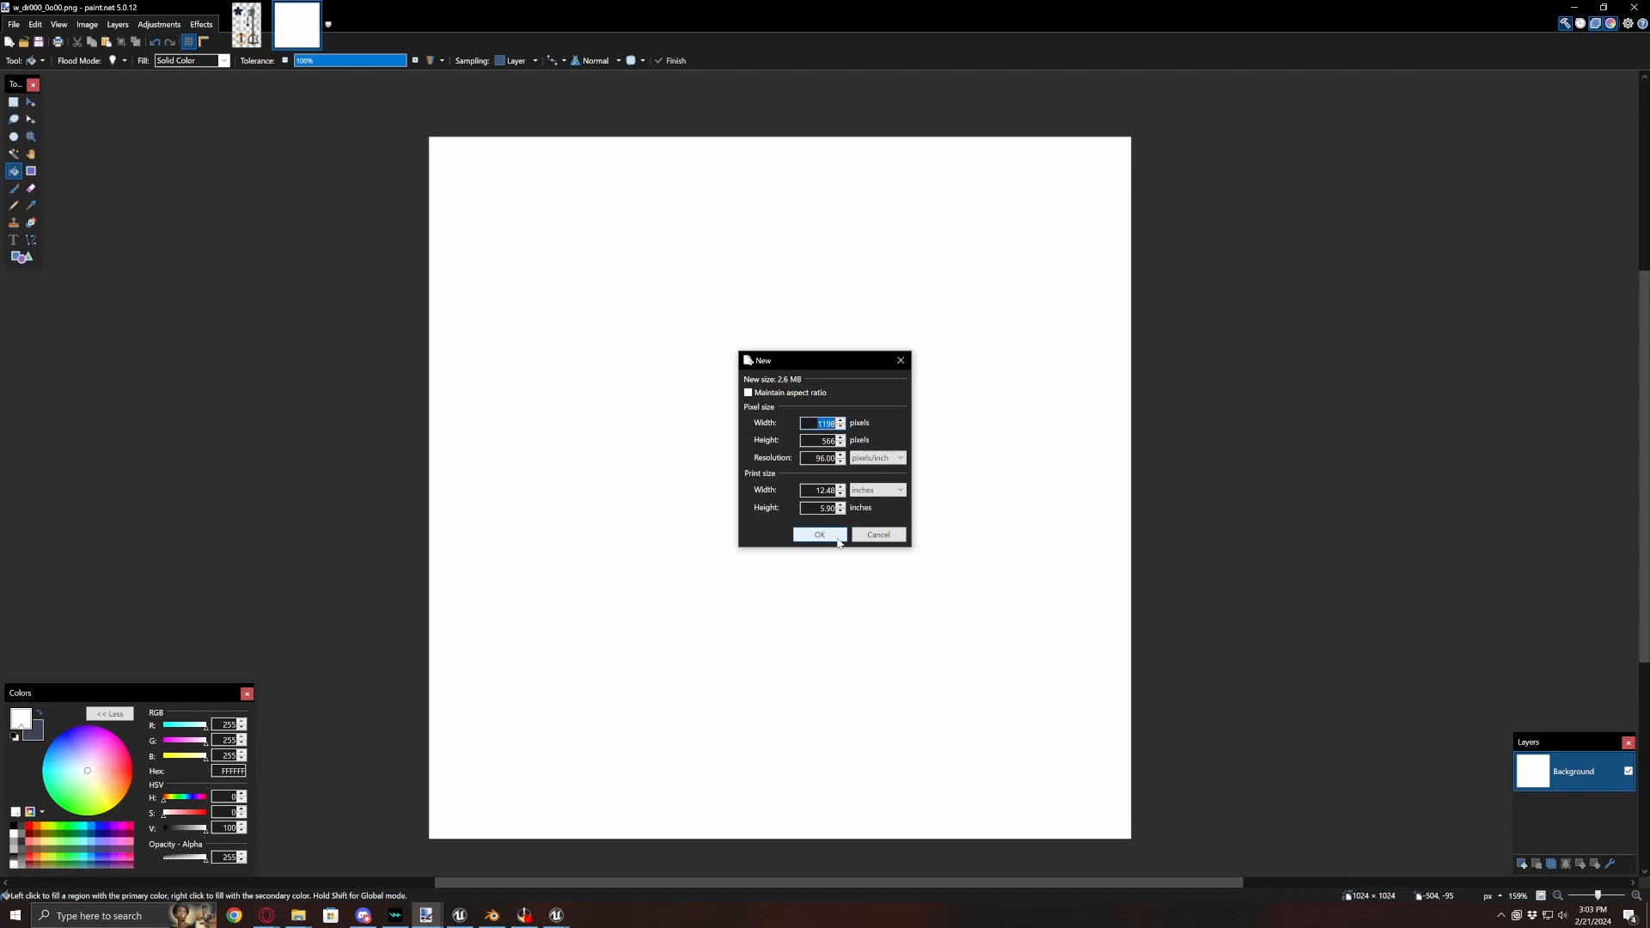
pyautogui.click(838, 541)
pyautogui.click(106, 41)
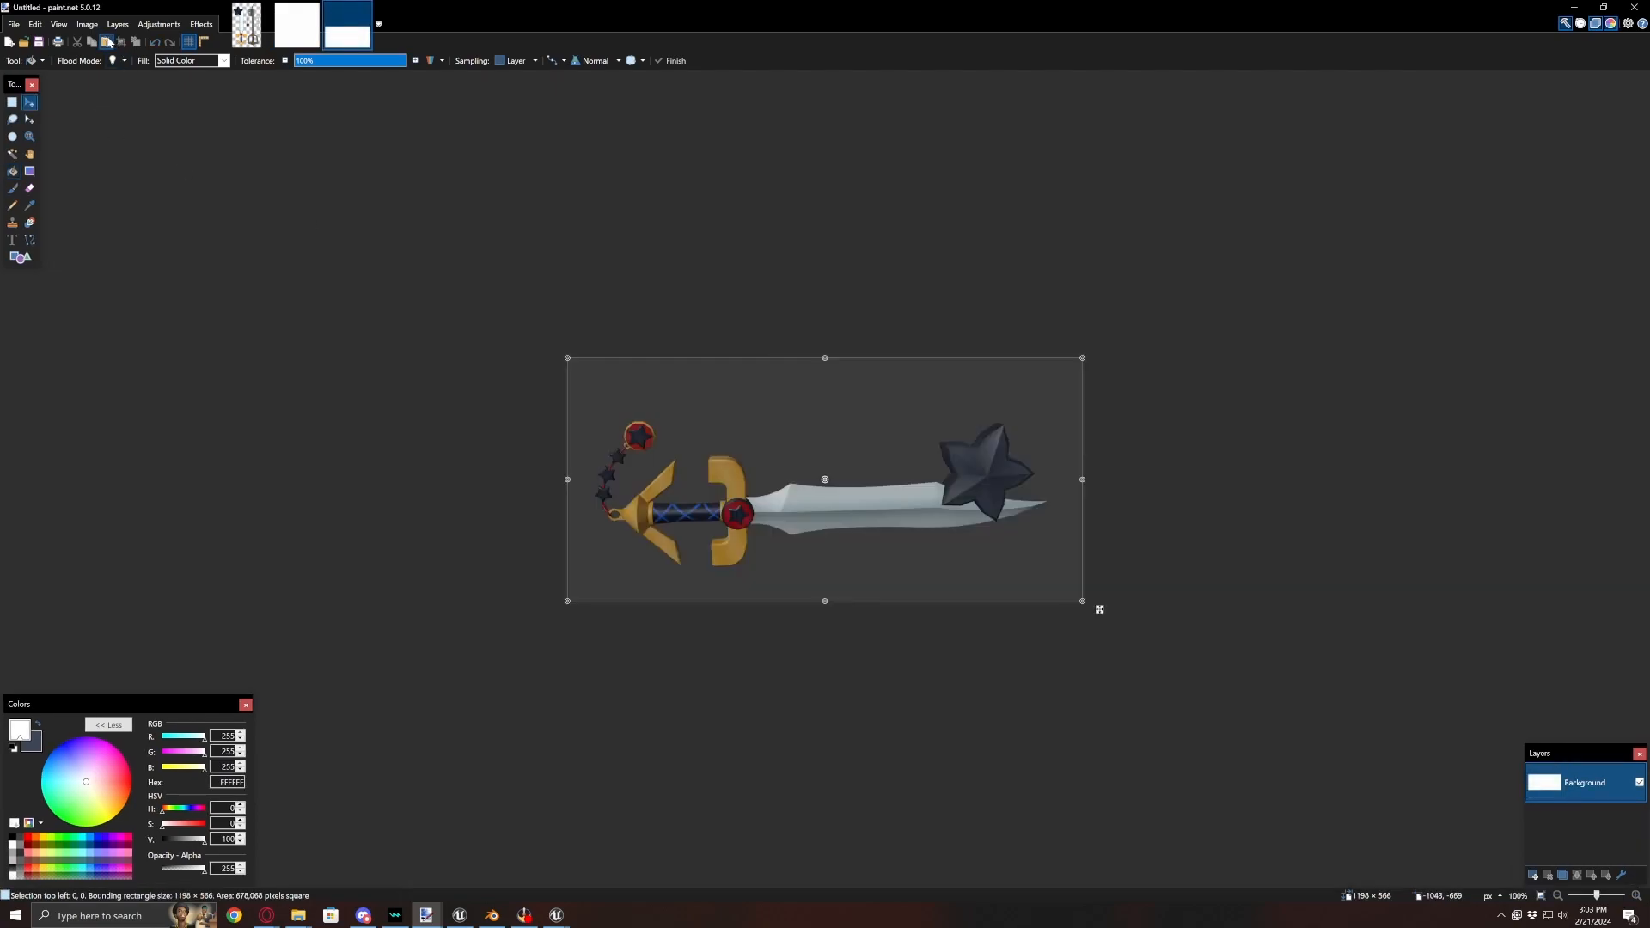
# - Magic-wand the gray background at 0% tolerance, including the hole in the pommel ring, and delete it
pyautogui.click(12, 156)
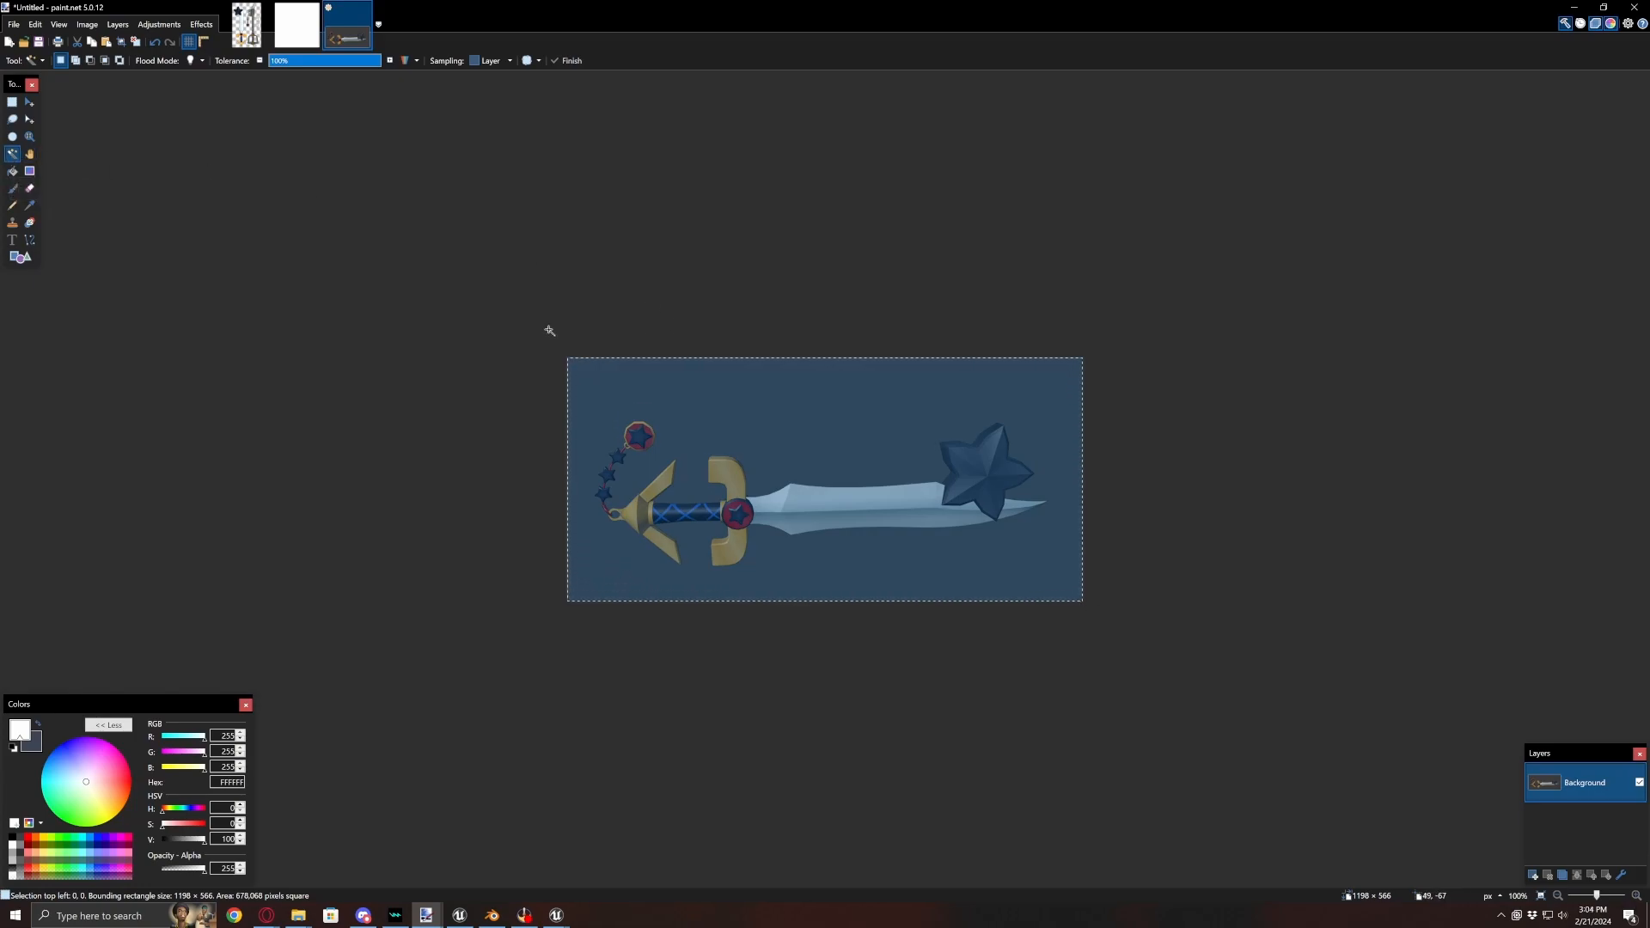
pyautogui.click(855, 427)
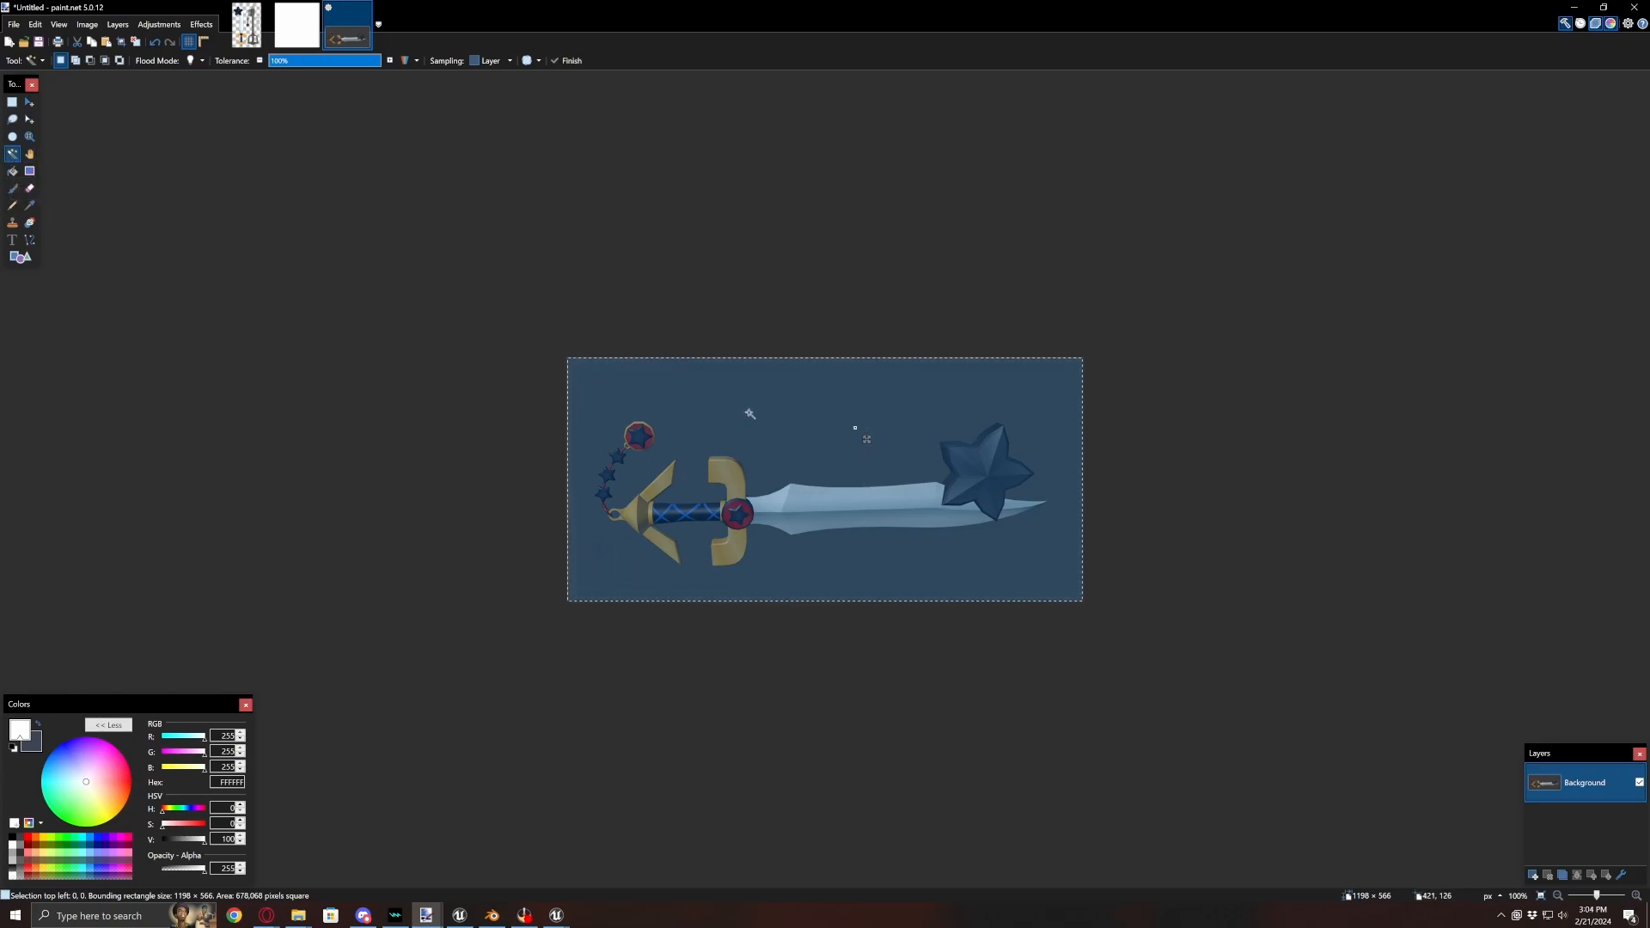
pyautogui.moveTo(375, 62); pyautogui.dragTo(226, 67)
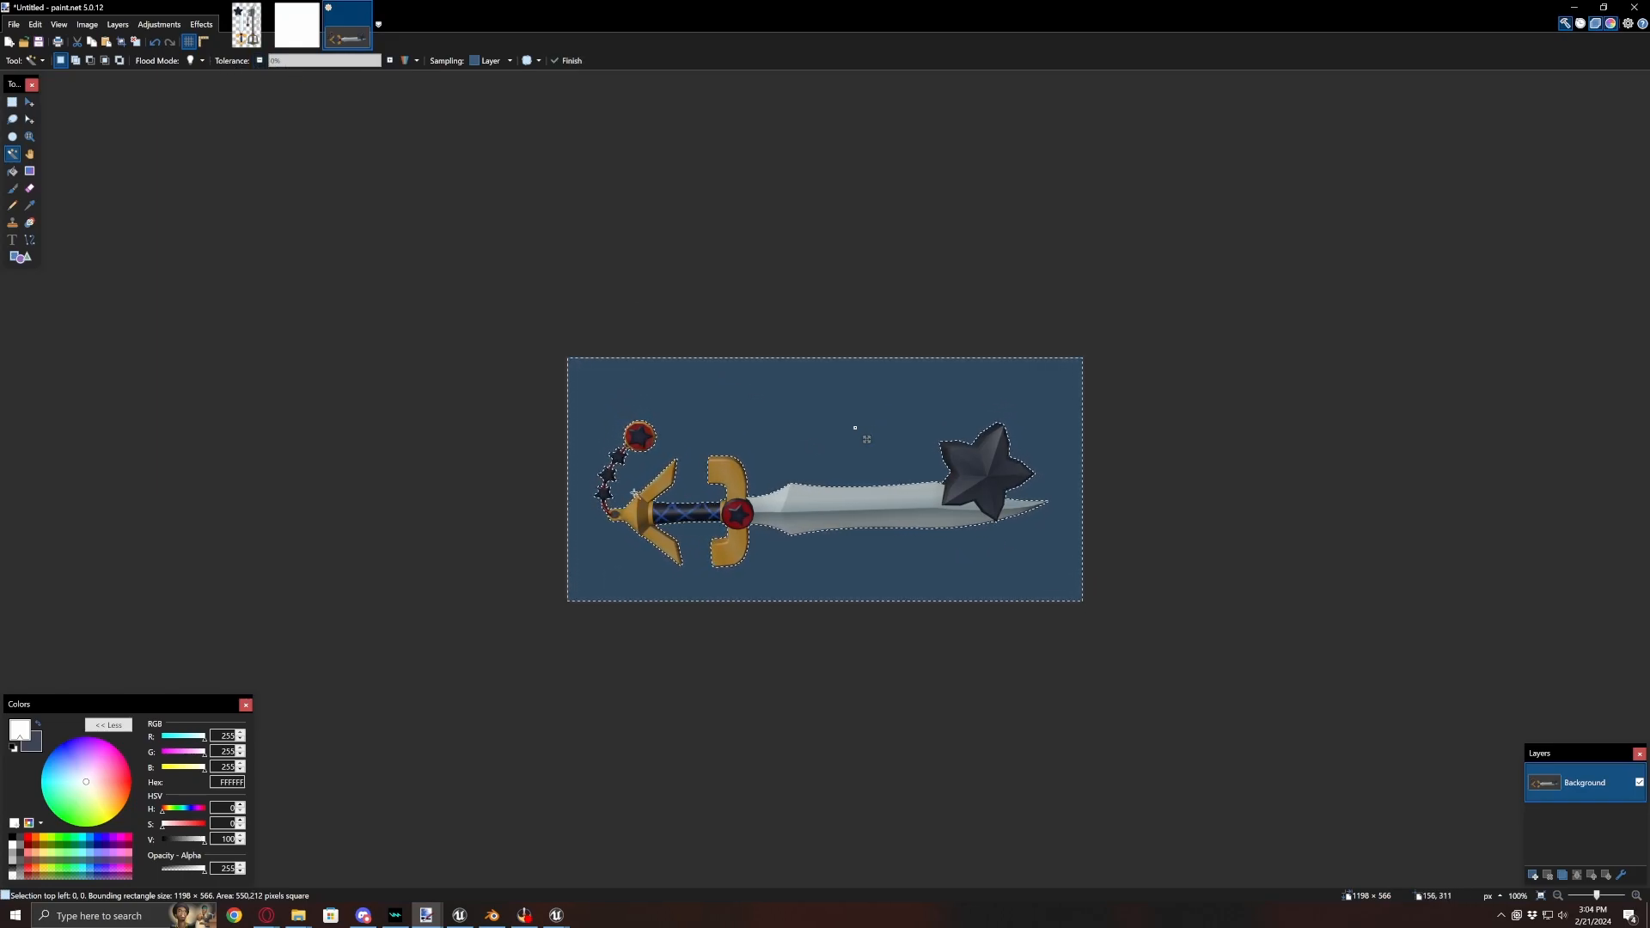
pyautogui.keyDown('ctrl'); pyautogui.scroll(6, 619, 507); pyautogui.keyUp('ctrl')
pyautogui.keyDown('ctrl'); pyautogui.click(591, 567); pyautogui.keyUp('ctrl')
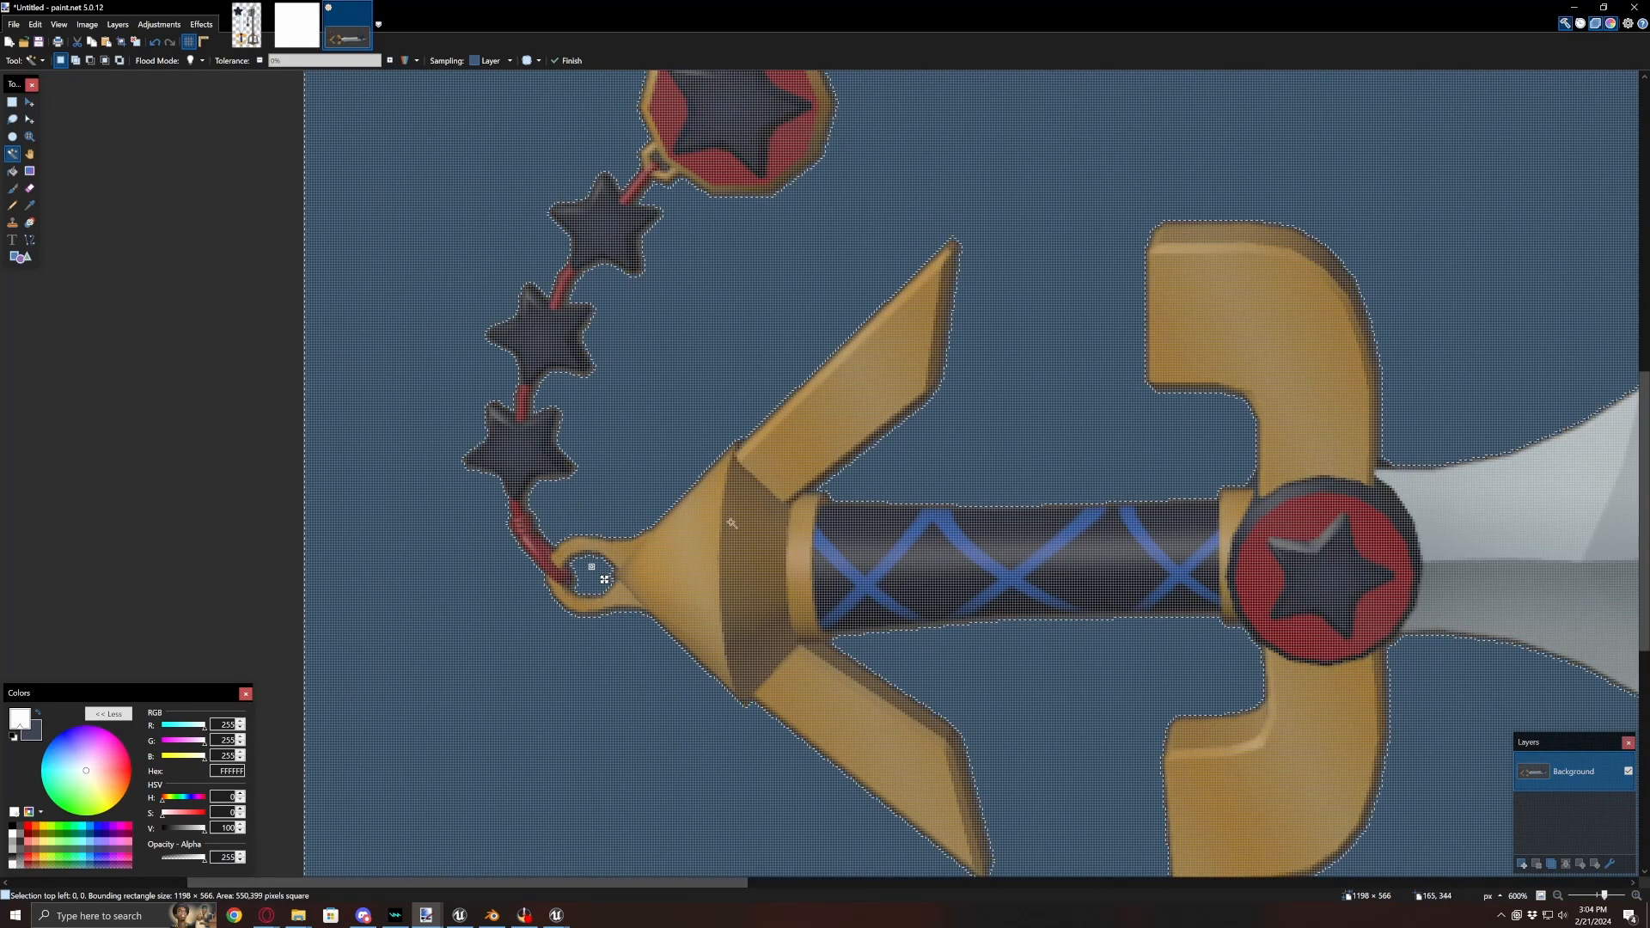
pyautogui.keyDown('ctrl'); pyautogui.scroll(-4, 732, 523); pyautogui.keyUp('ctrl')
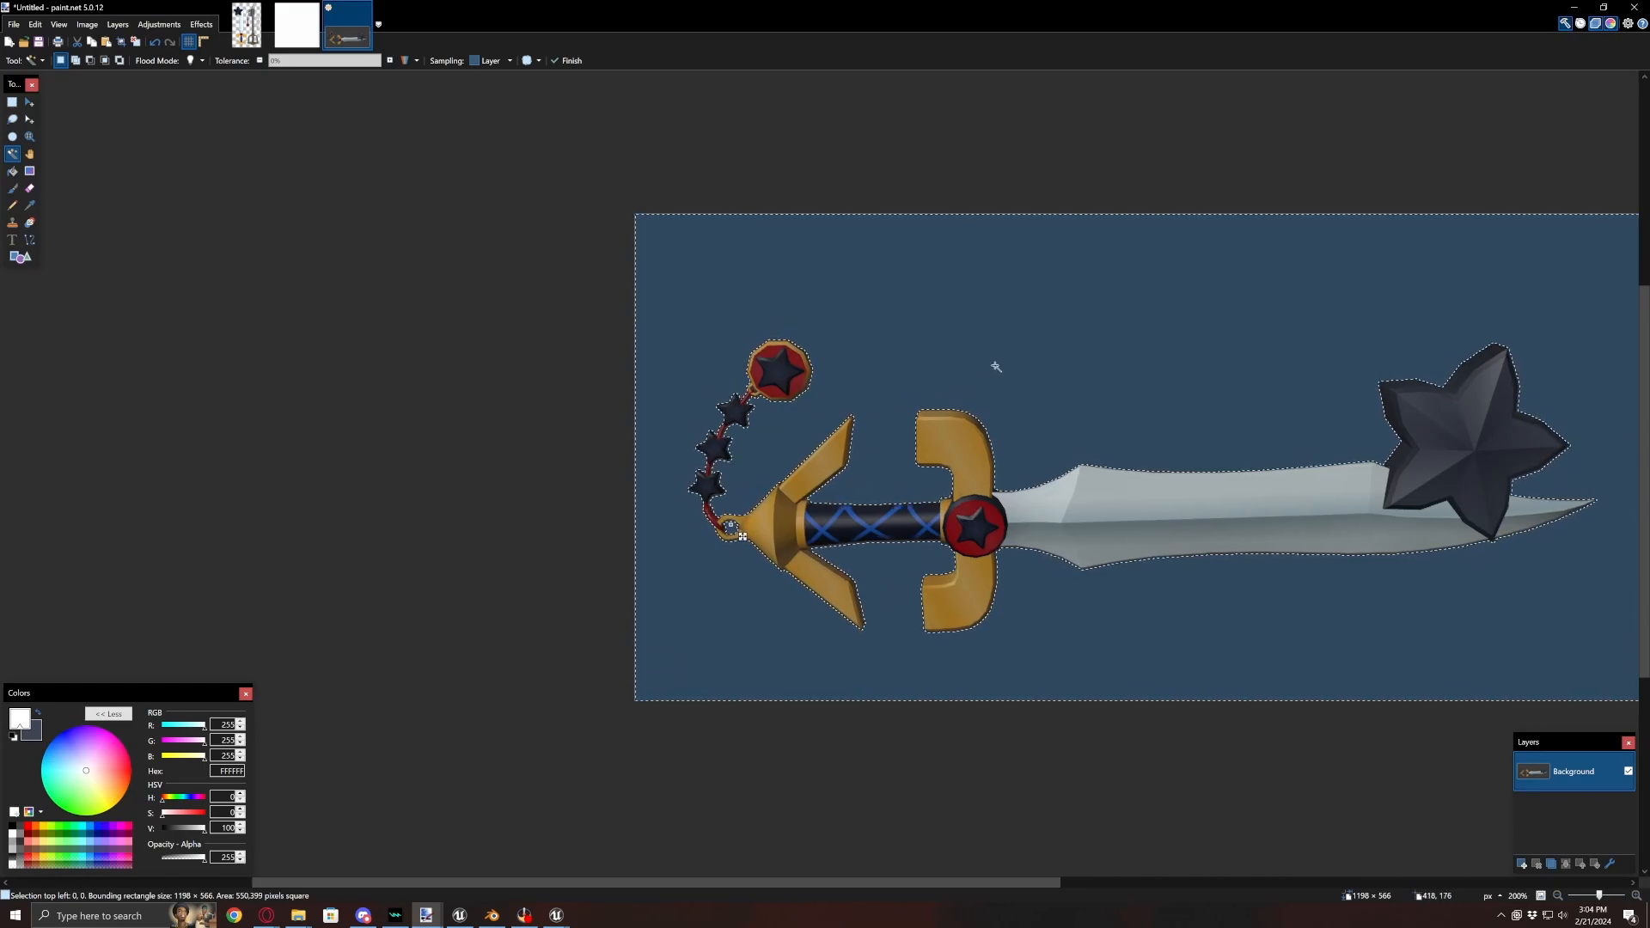
pyautogui.press('Delete')
pyautogui.scroll(-3, 993, 354)
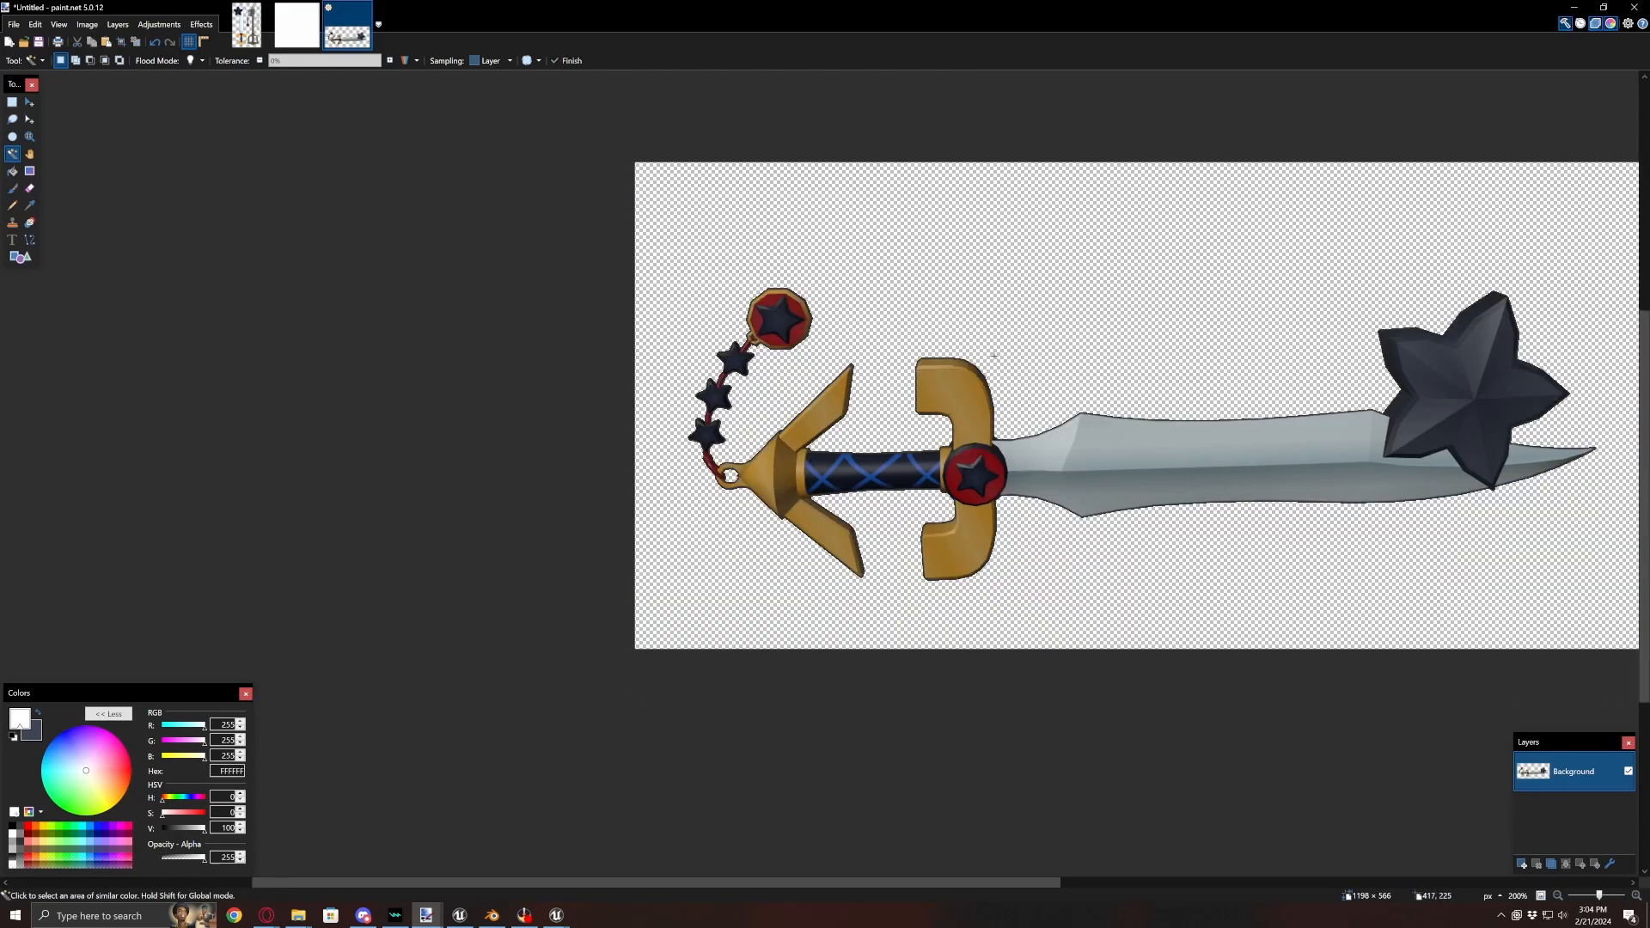
pyautogui.scroll(2, 988, 370)
pyautogui.hscroll(5, 963, 404)
pyautogui.hscroll(3, 954, 412)
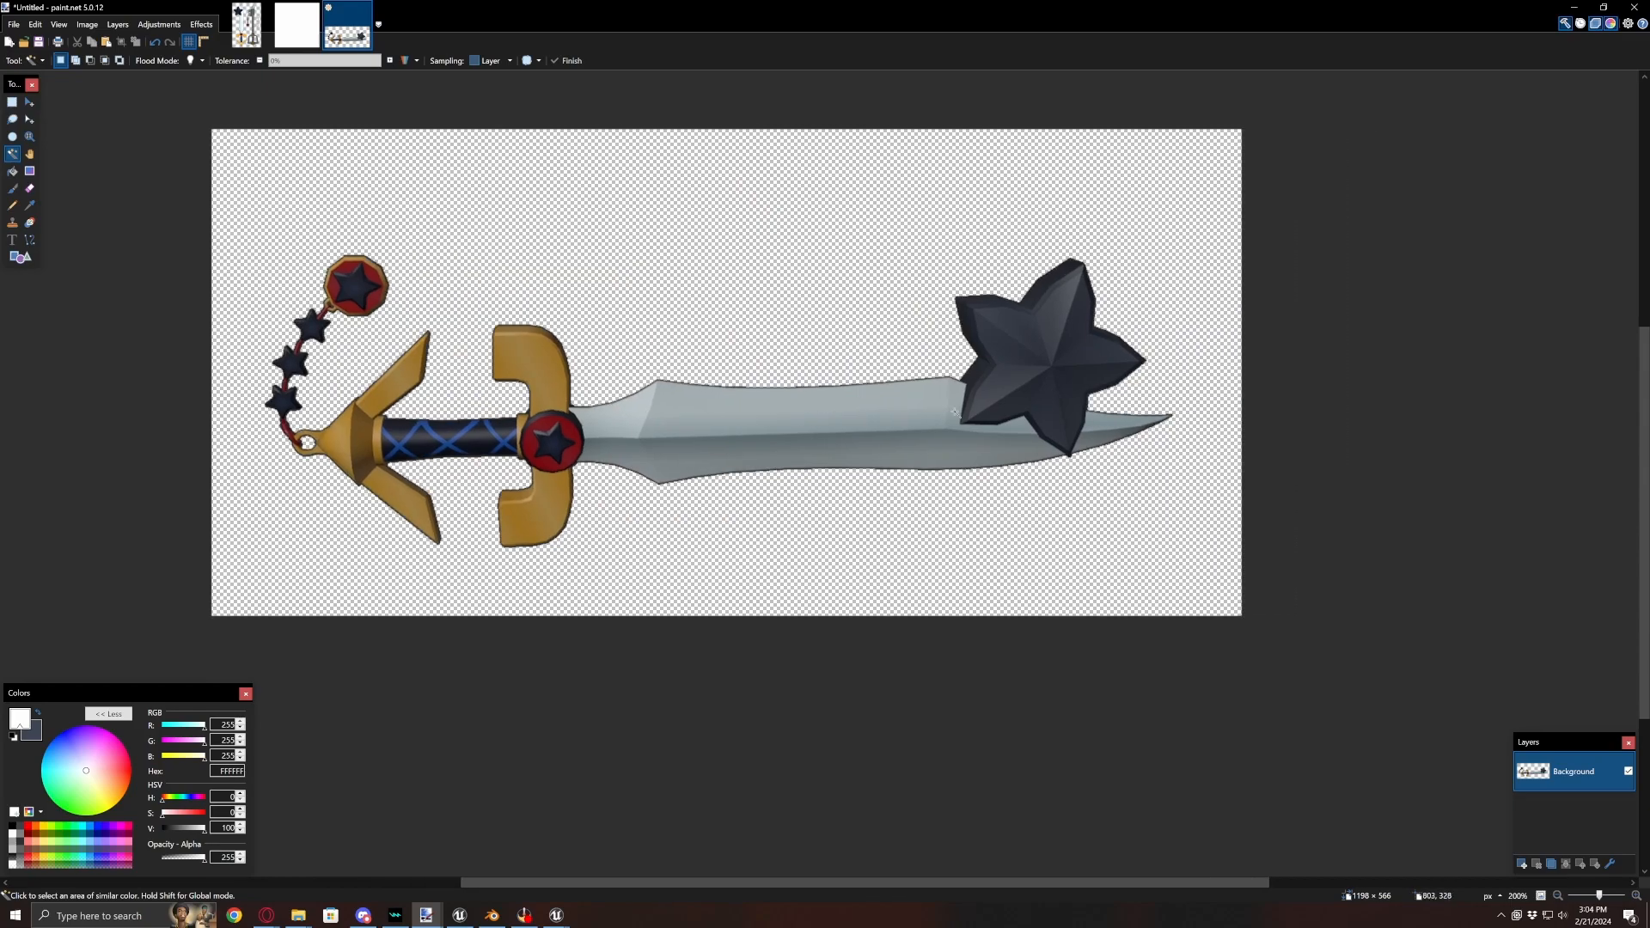
pyautogui.hscroll(-2, 955, 412)
pyautogui.keyDown('ctrl'); pyautogui.scroll(-3, 861, 434); pyautogui.keyUp('ctrl')
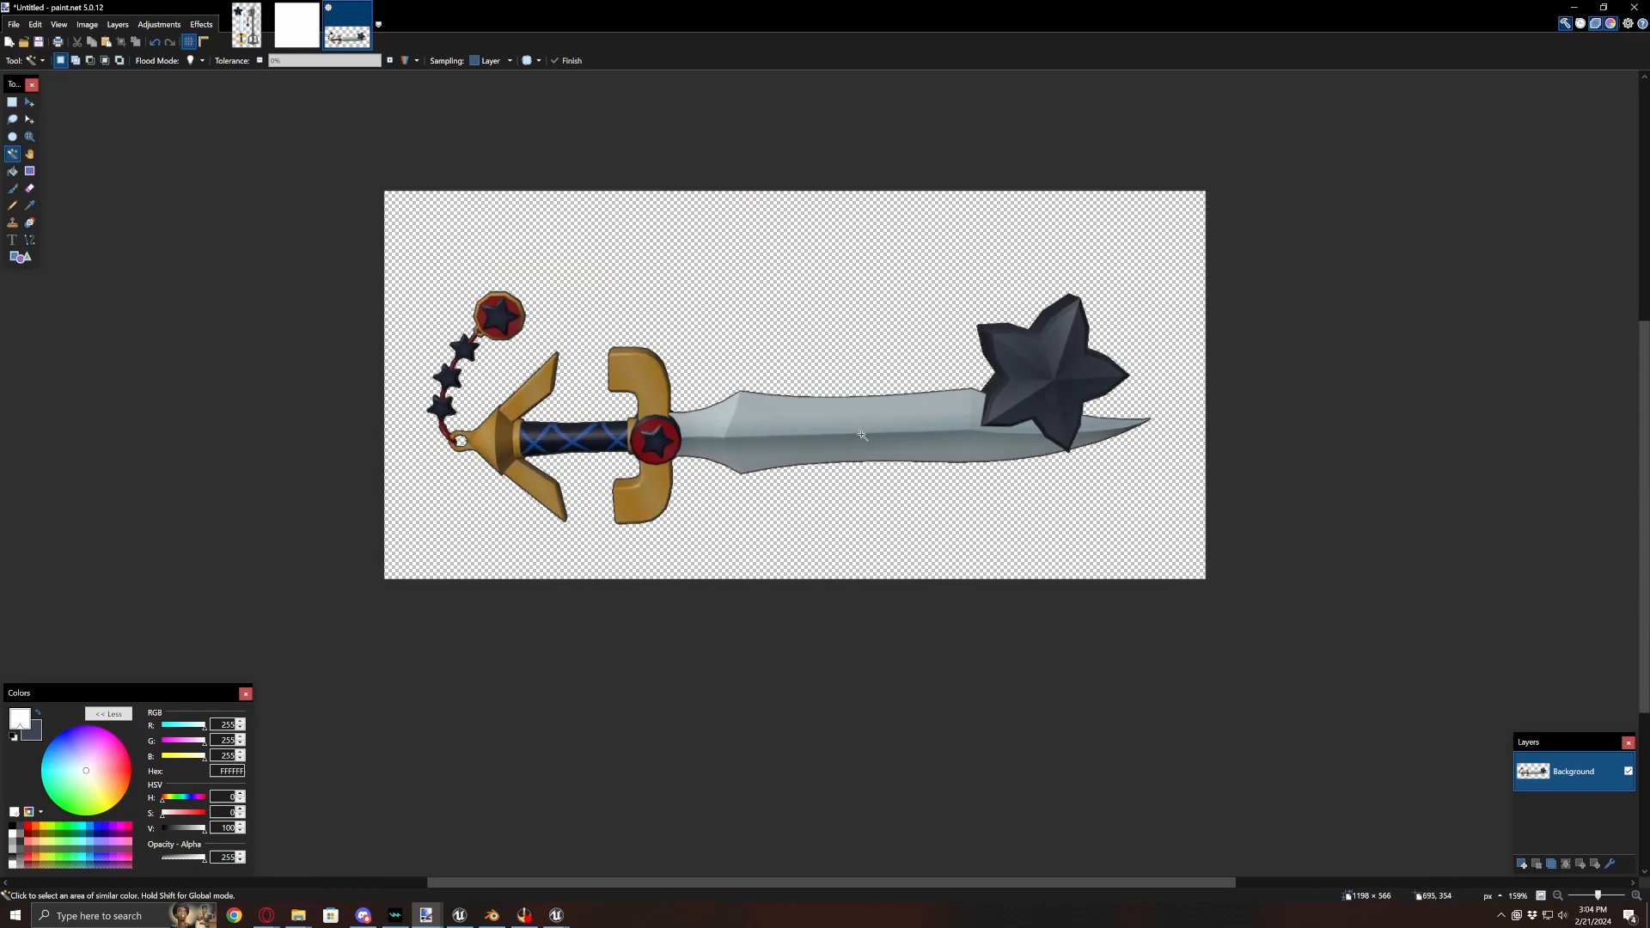
pyautogui.hotkey('ctrl', 'a')
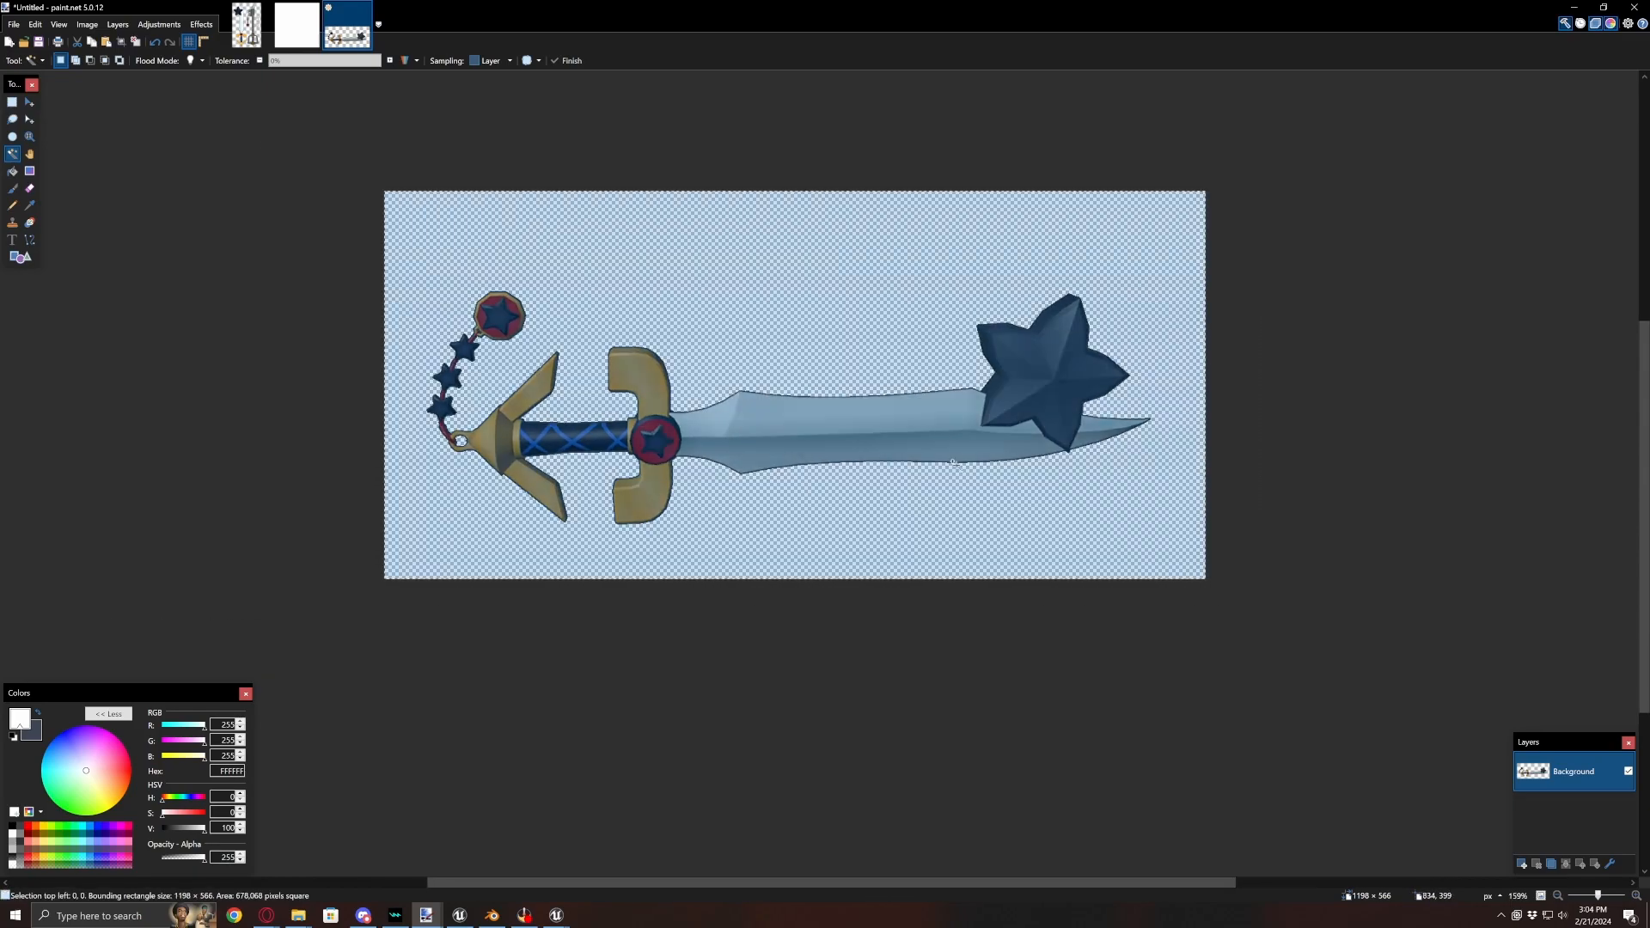
pyautogui.click(9, 42)
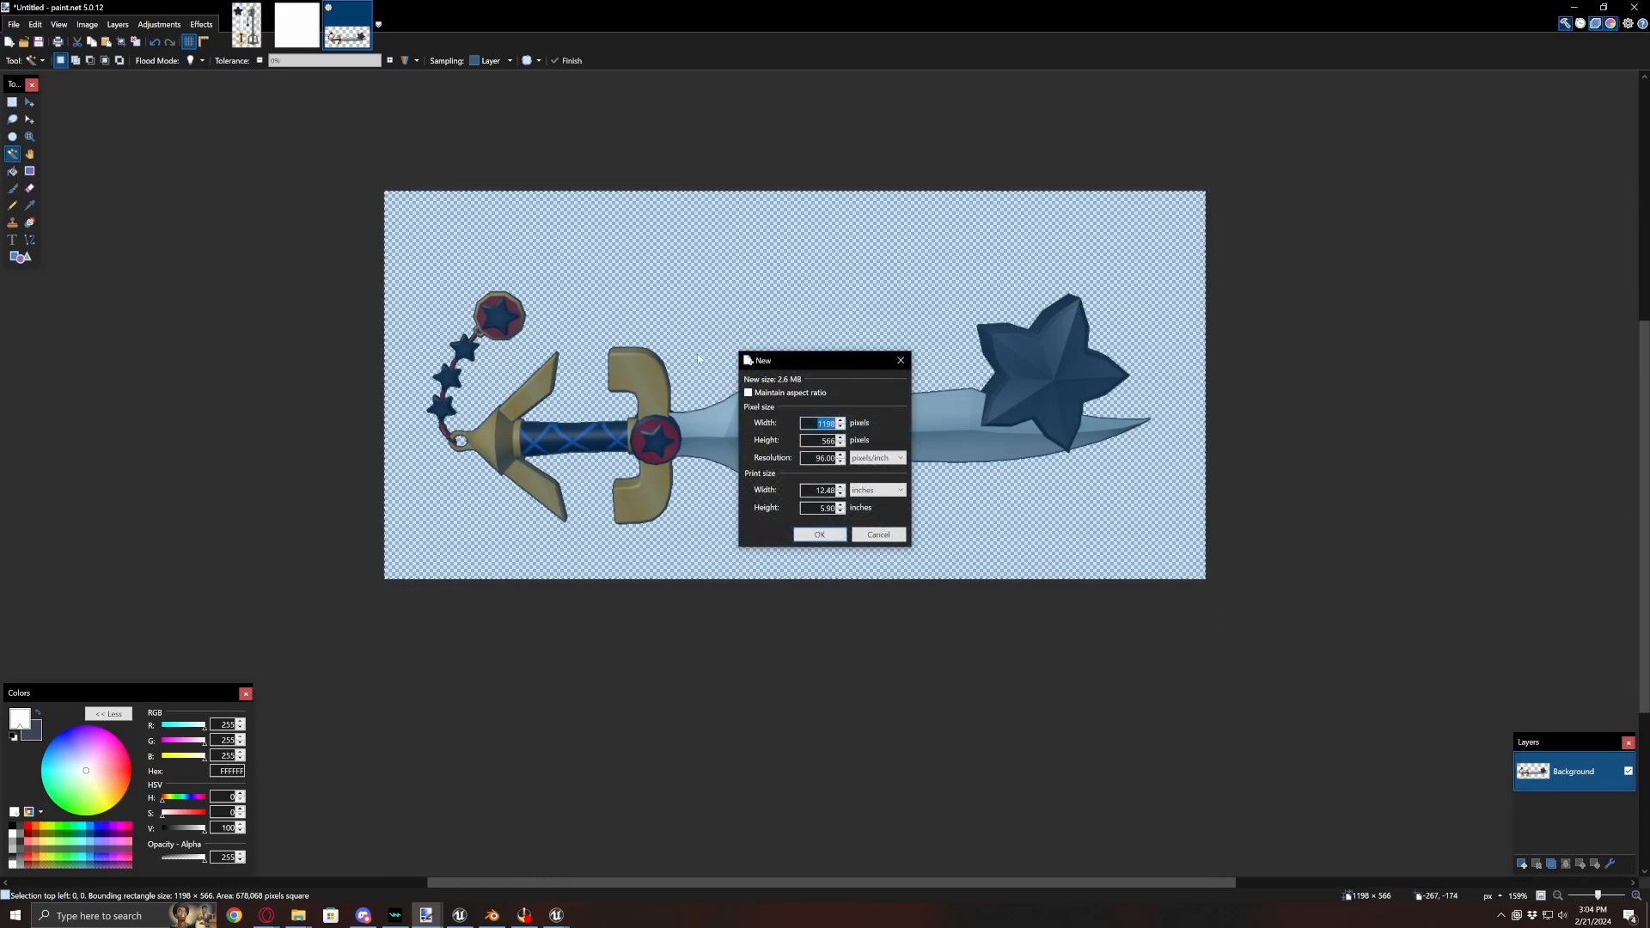
pyautogui.click(819, 534)
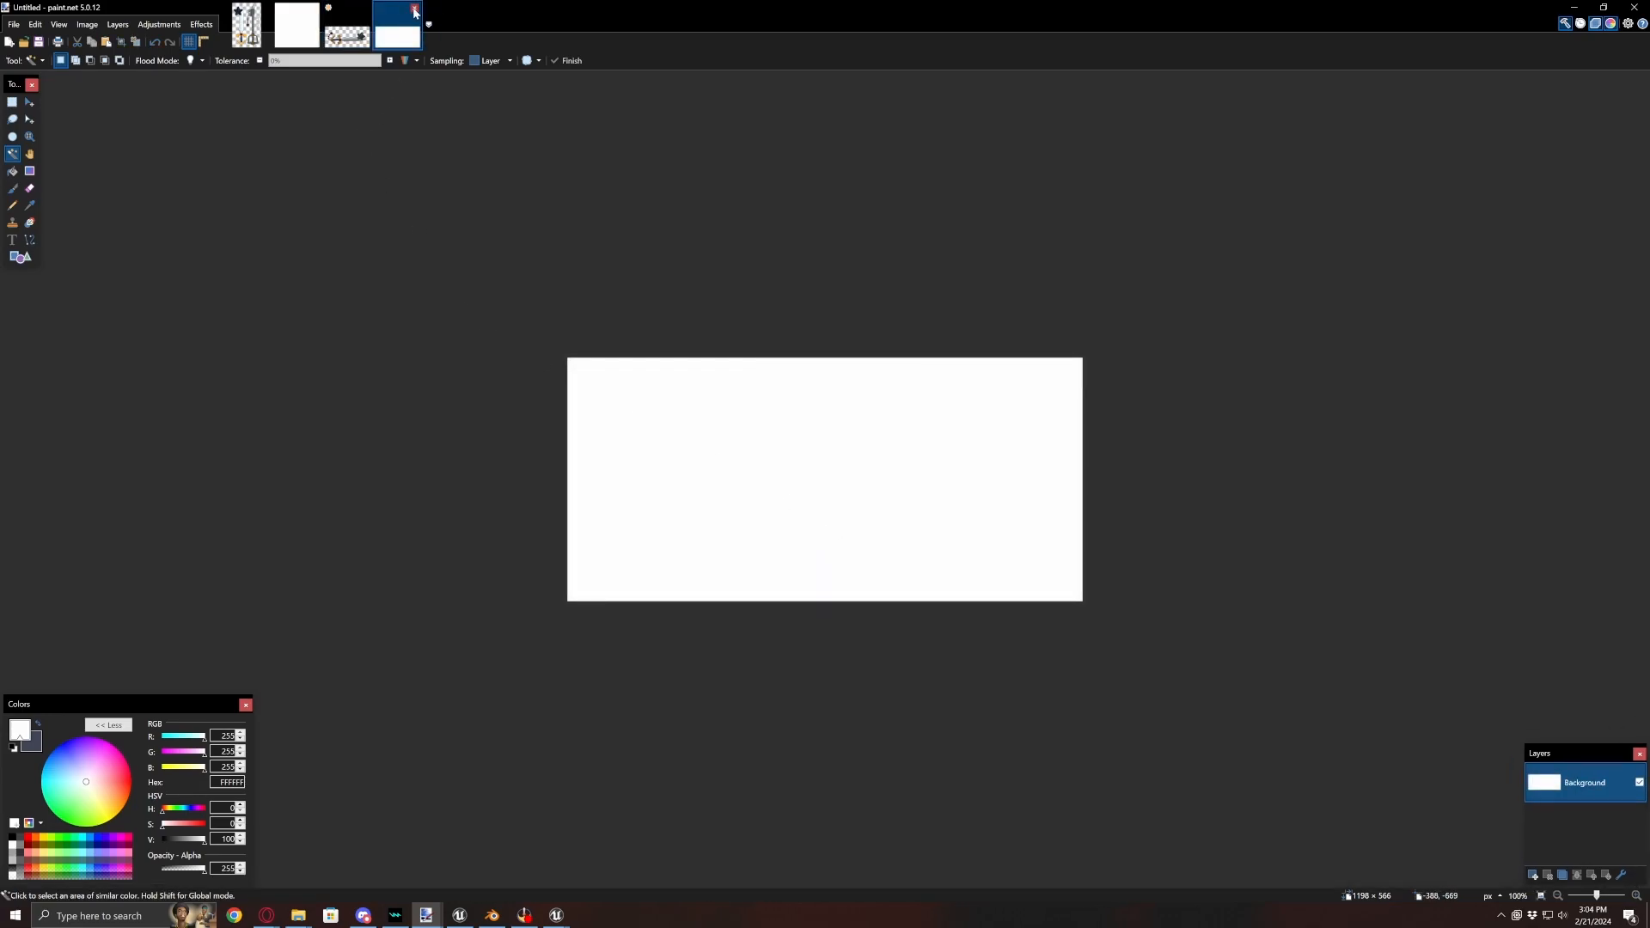
pyautogui.click(414, 11)
pyautogui.hotkey('ctrl', 'd')
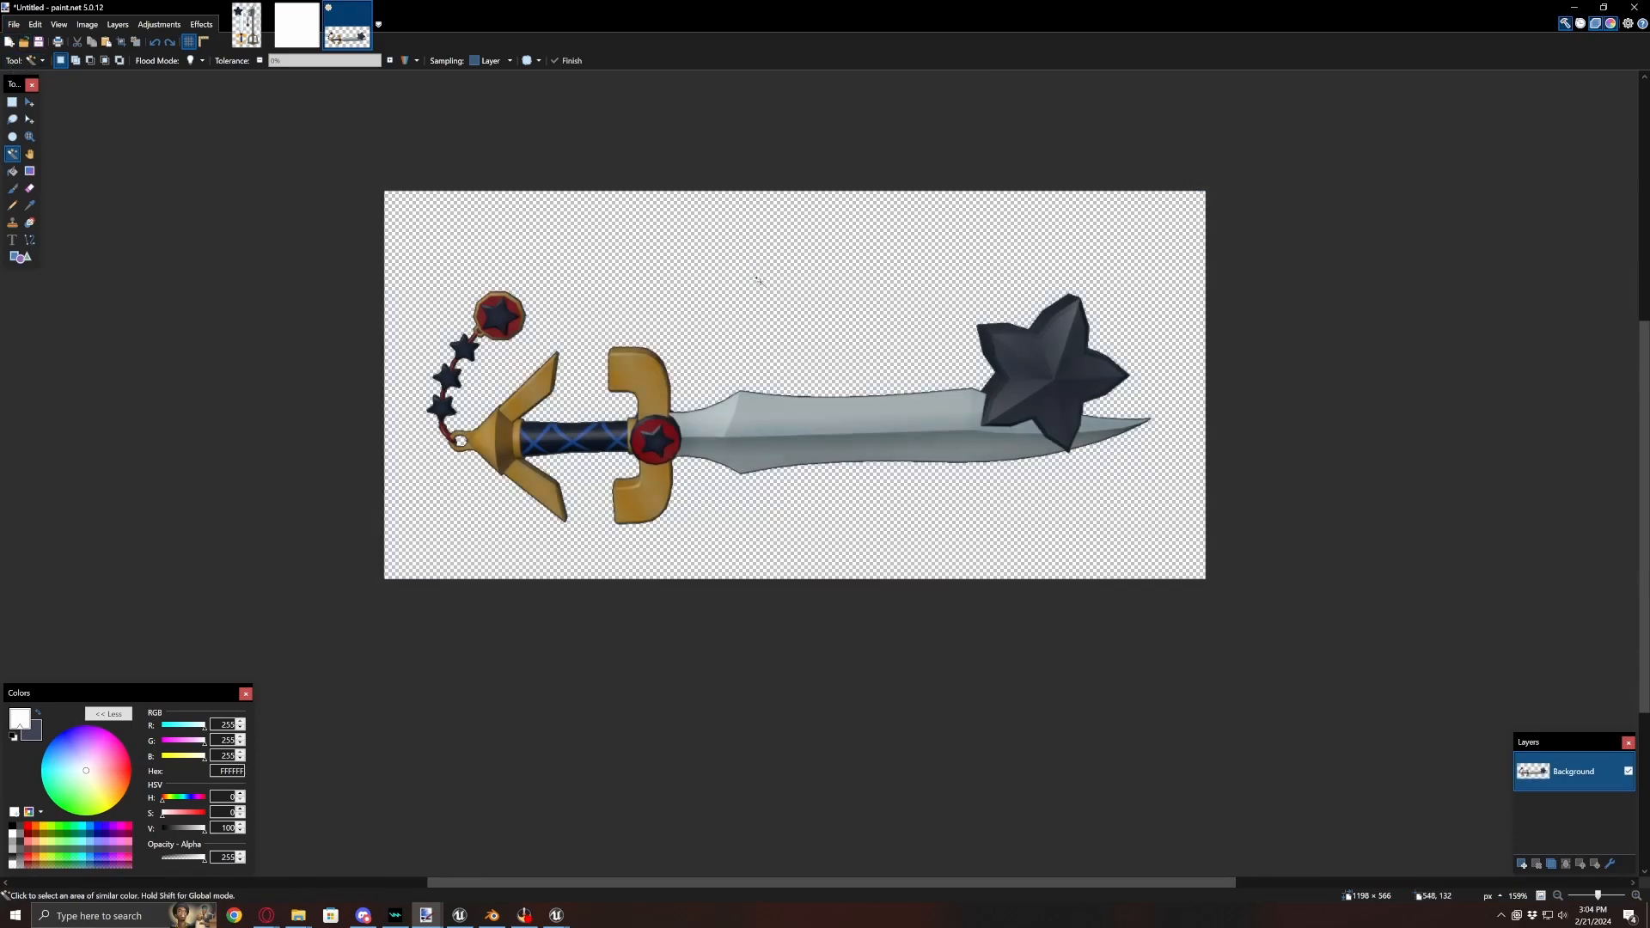
# - Copy the entire sword cutout and create a new 1024 × 1024 pixel image with its white background cleared to transparent
pyautogui.hotkey('ctrl', 'a')
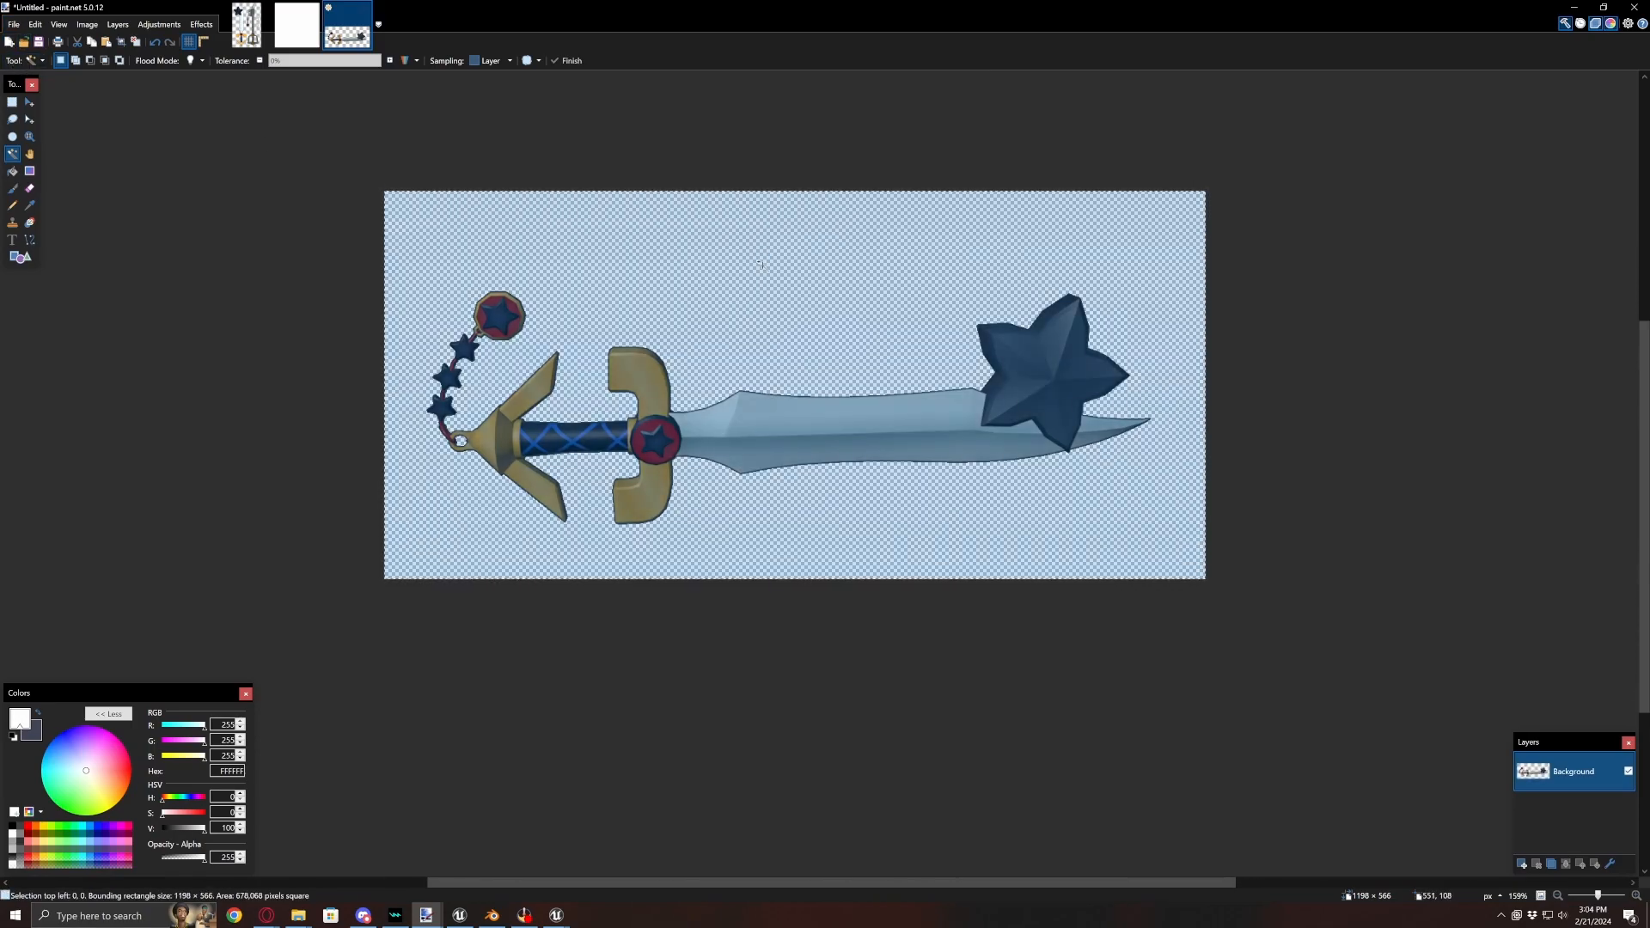
pyautogui.click(10, 42)
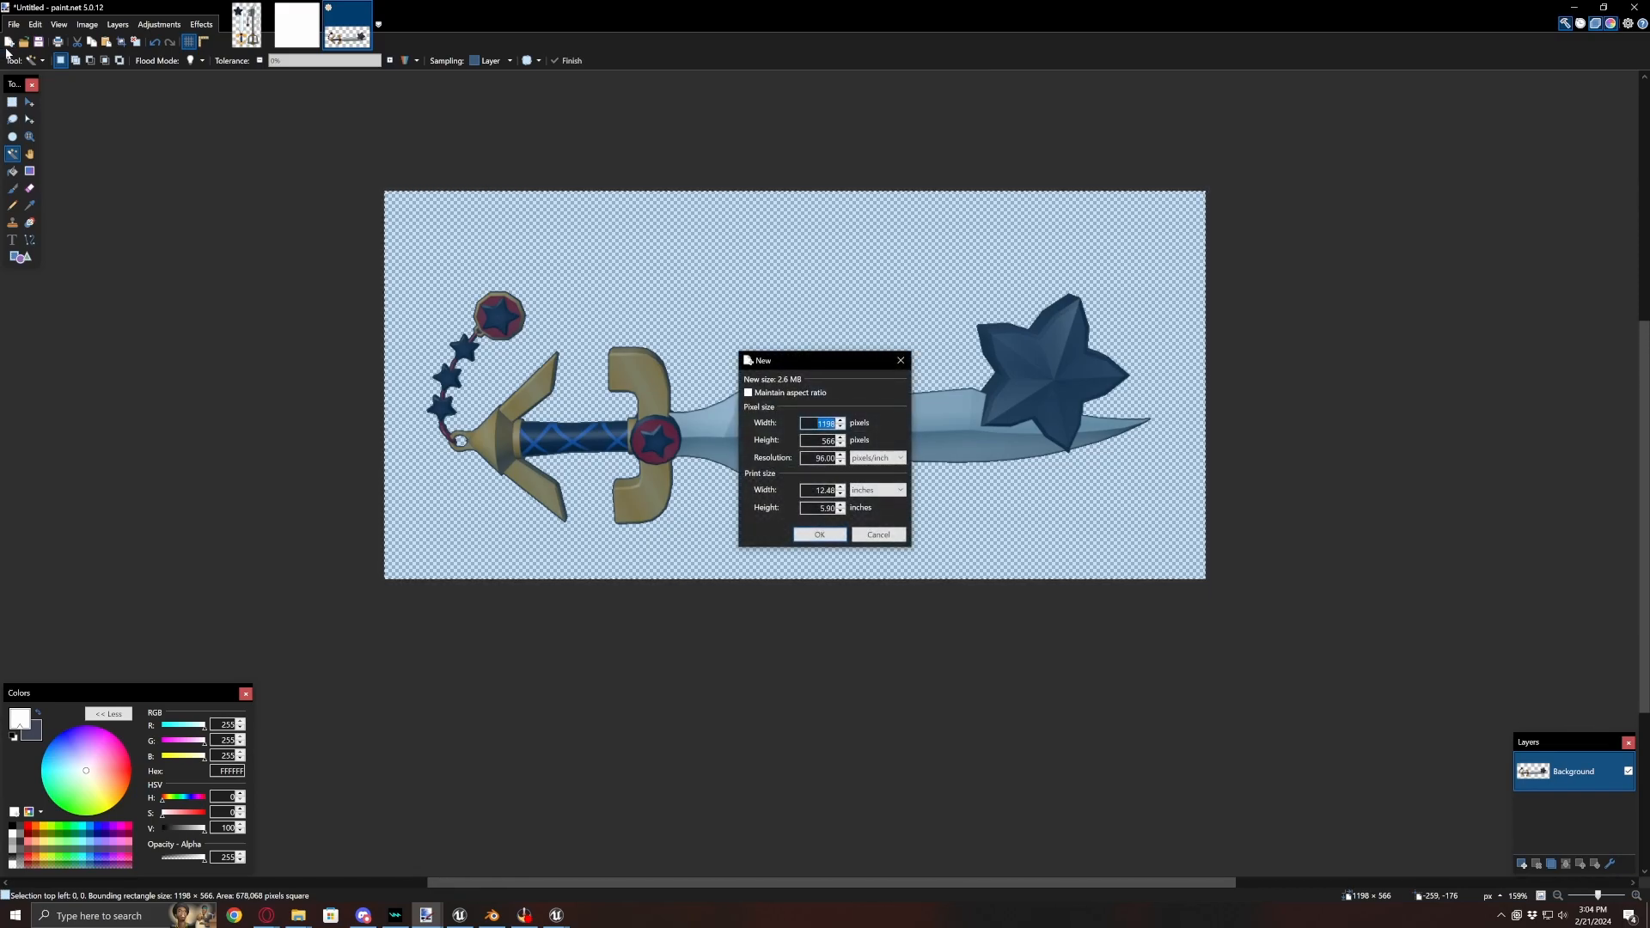
pyautogui.write('1024')
pyautogui.press('Tab')
pyautogui.write('1')
pyautogui.write('1024')
pyautogui.press('Return')
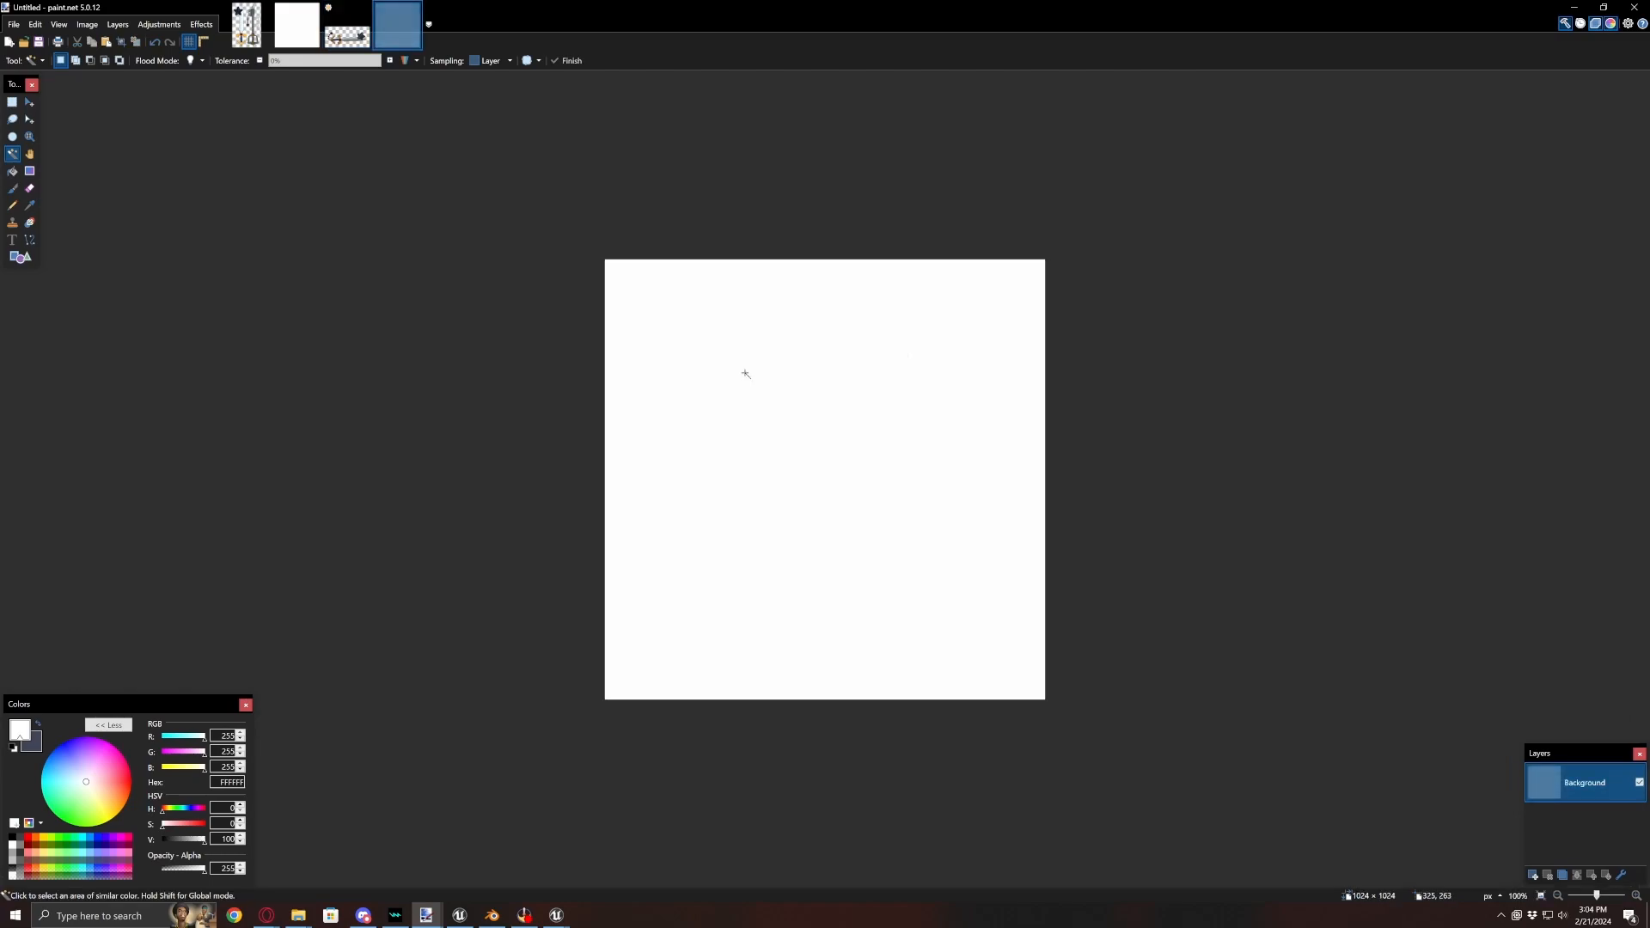
pyautogui.click(746, 374)
pyautogui.press('Delete')
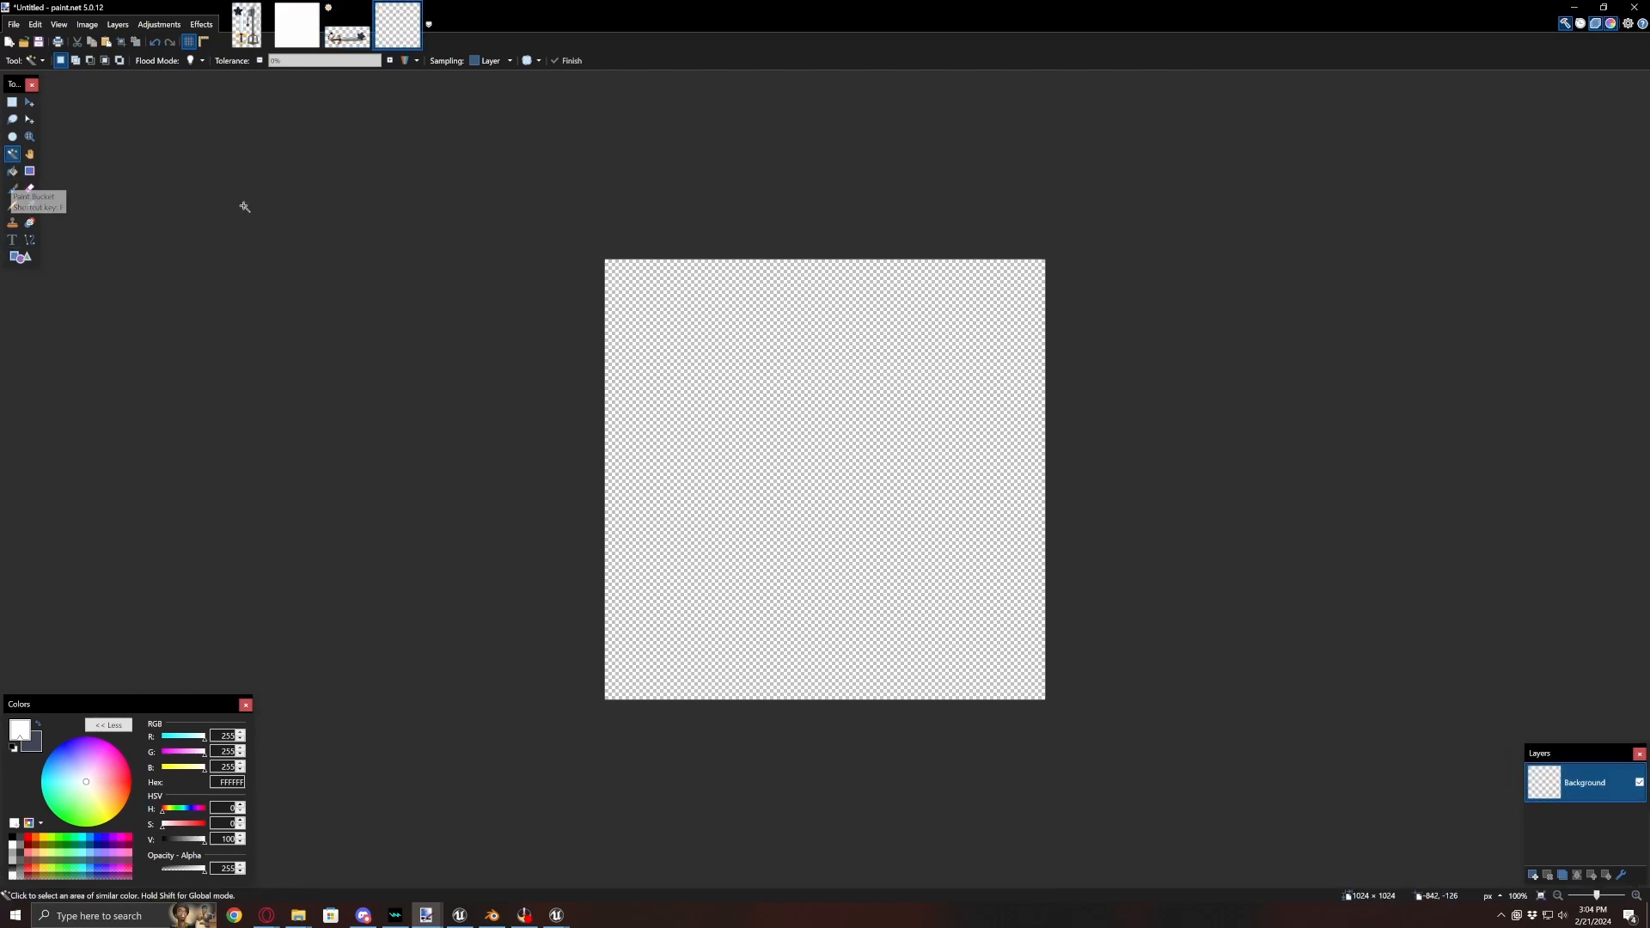
# - Paste the sword cutout keeping the canvas size, and fit it diagonally by shrinking it slightly and rotating it about 51°
pyautogui.hotkey('ctrl', 'v')
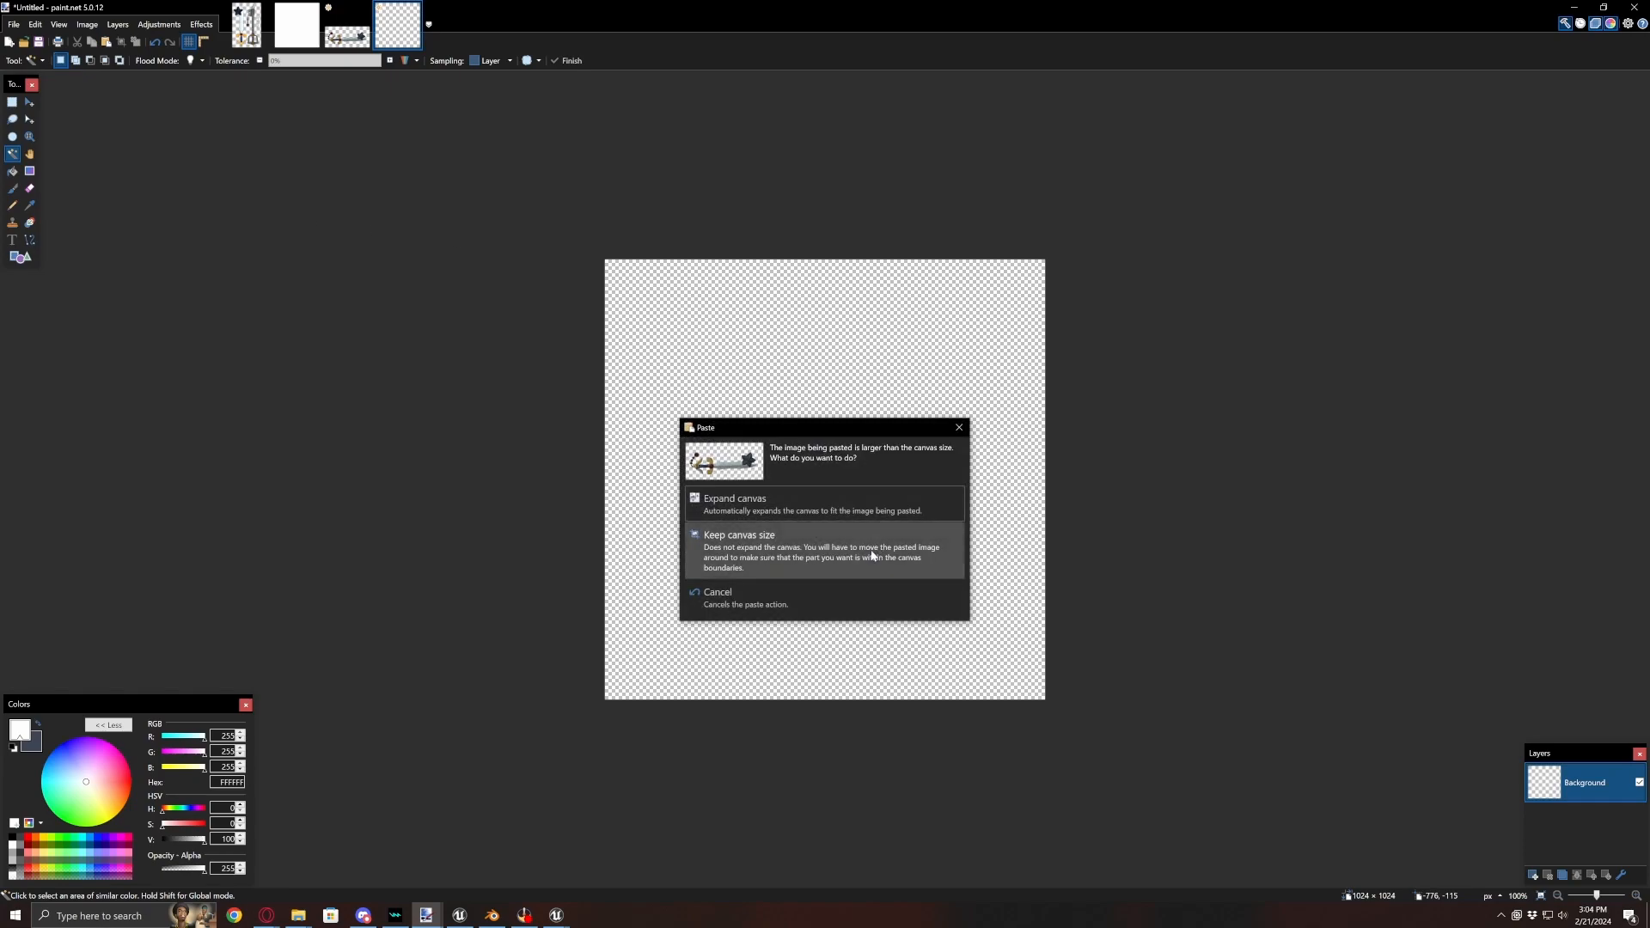
pyautogui.click(788, 553)
pyautogui.moveTo(1145, 369); pyautogui.dragTo(992, 220)
pyautogui.moveTo(1136, 249); pyautogui.dragTo(1097, 330)
pyautogui.moveTo(919, 416); pyautogui.dragTo(906, 421)
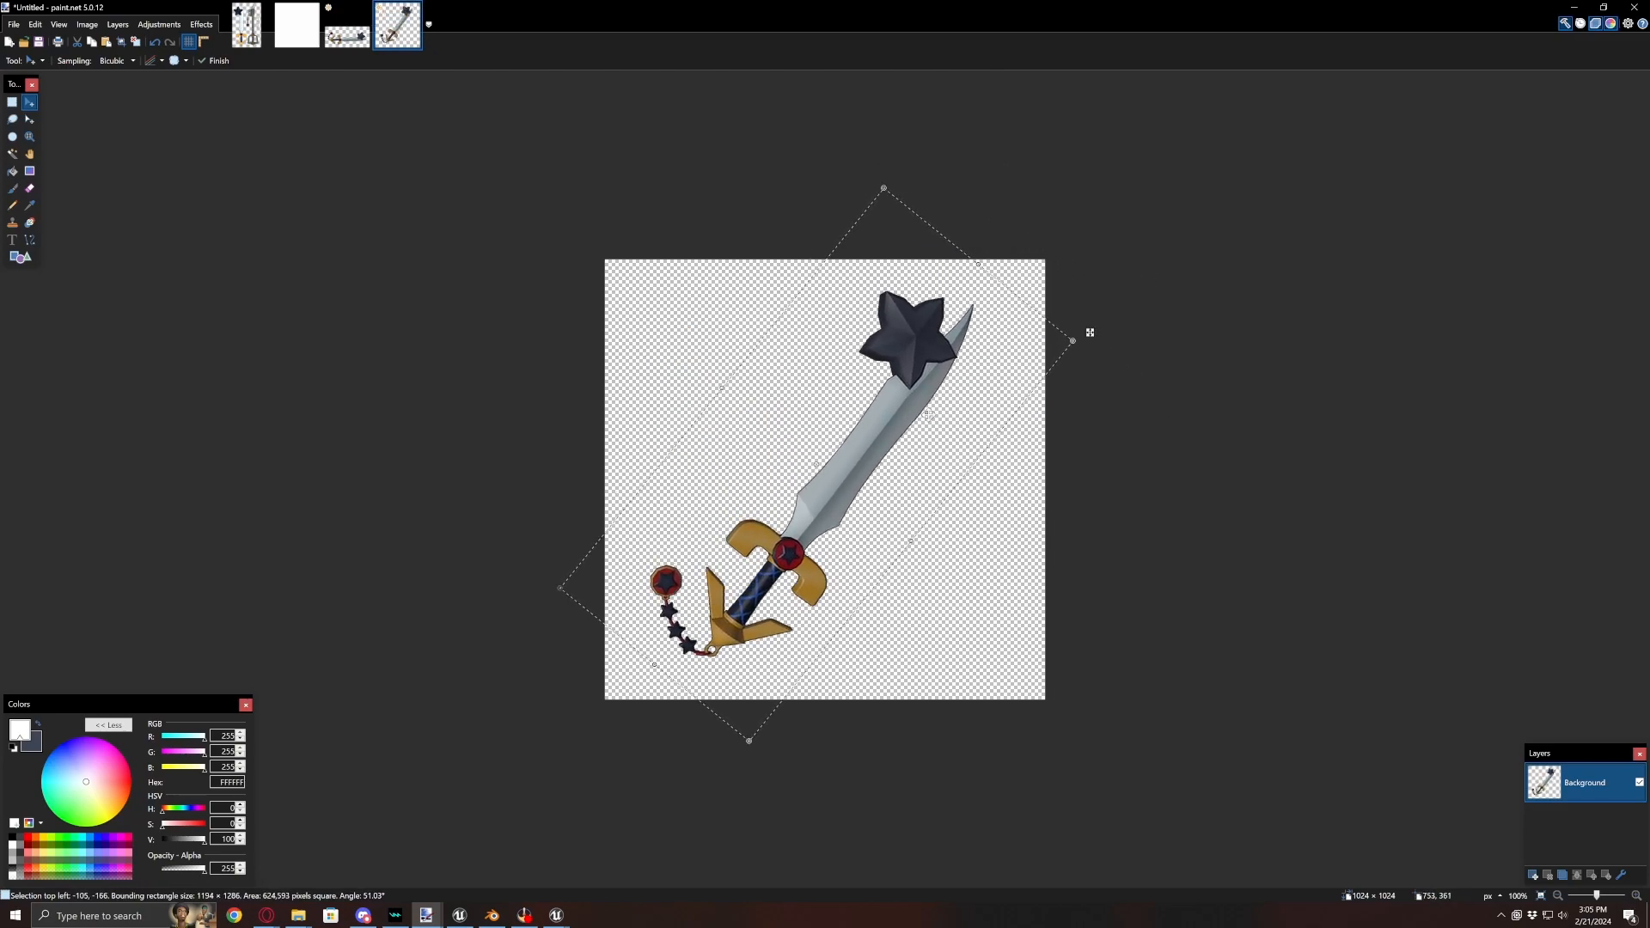
pyautogui.press('s')
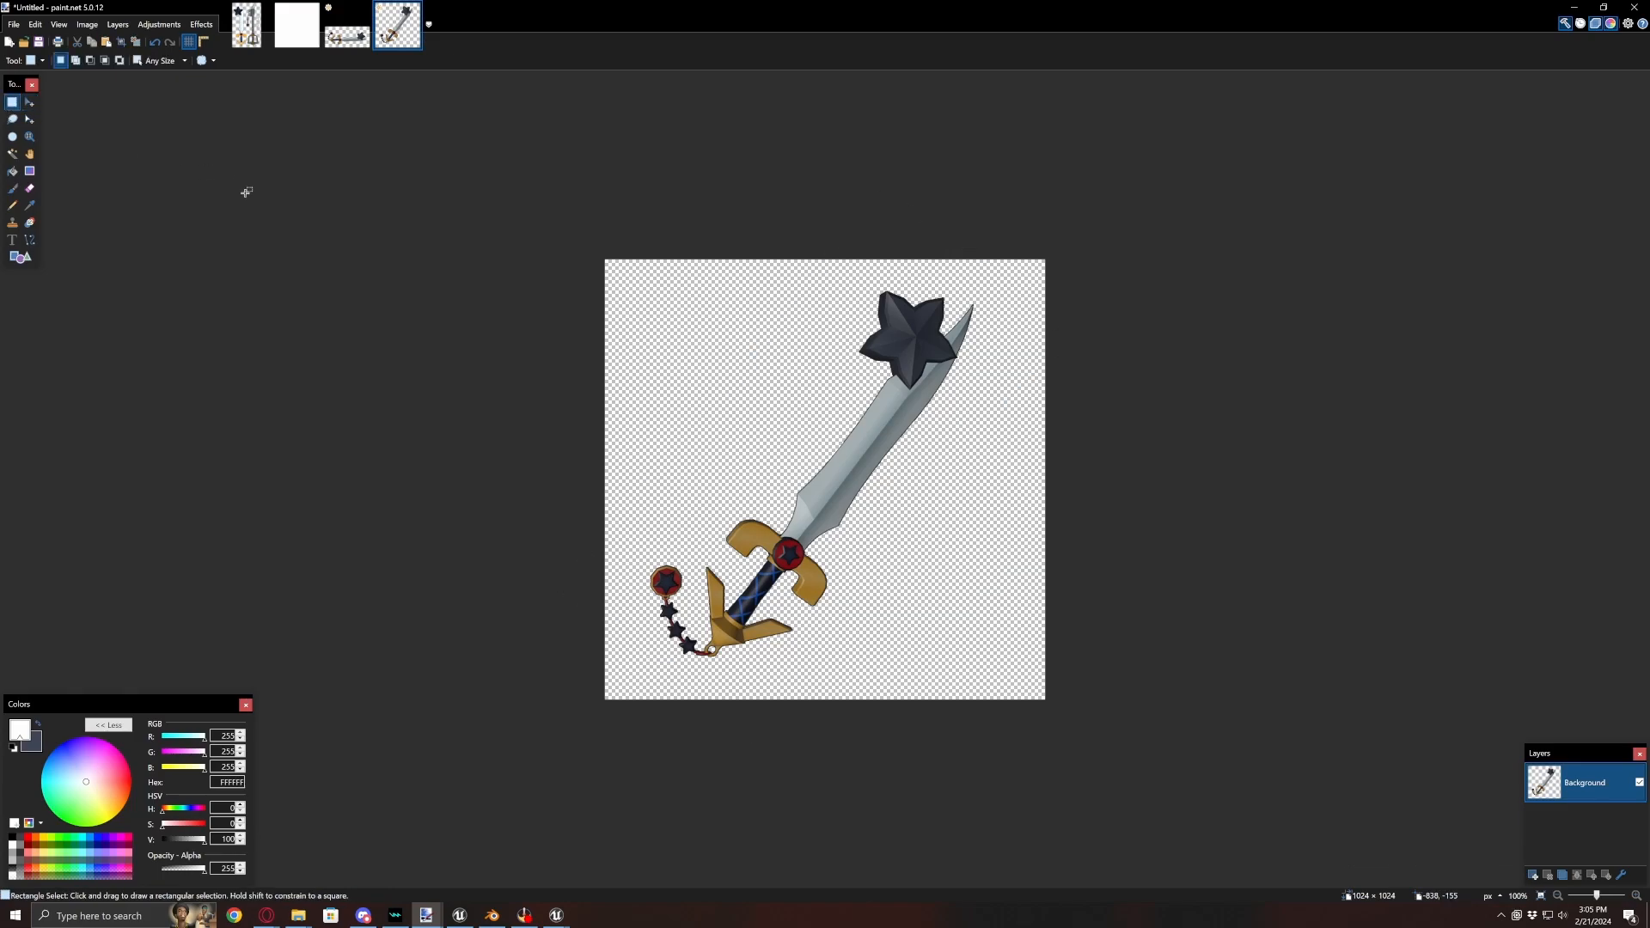
# - Apply the Drop Shadow object effect with its default settings to the sword
pyautogui.click(202, 24)
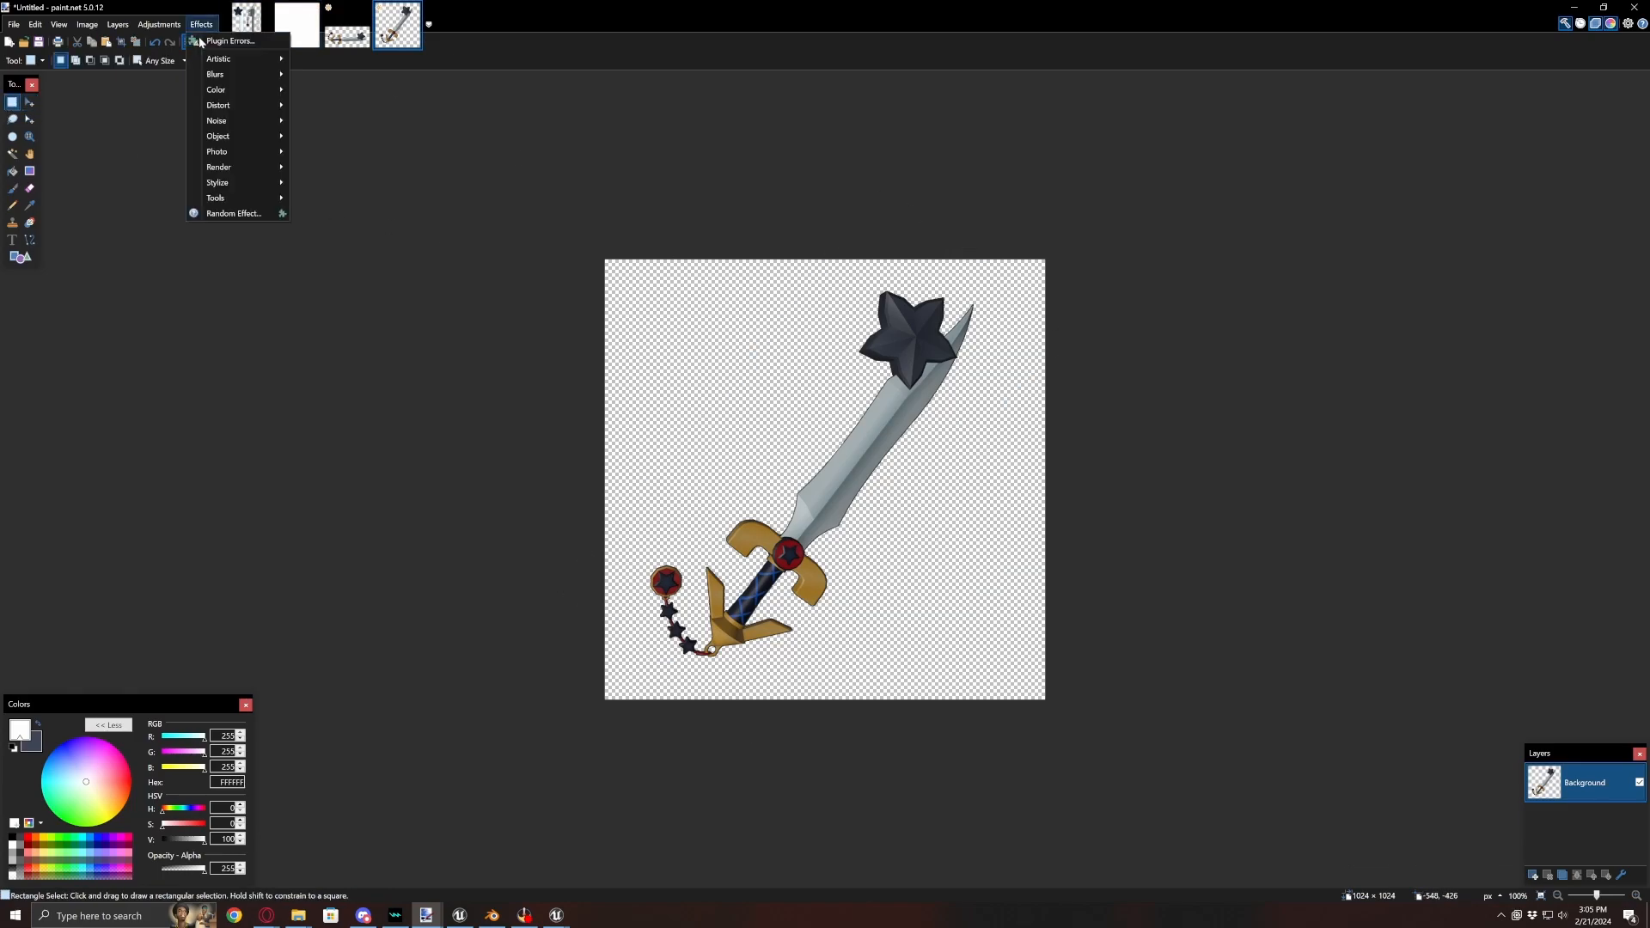
pyautogui.moveTo(221, 158)
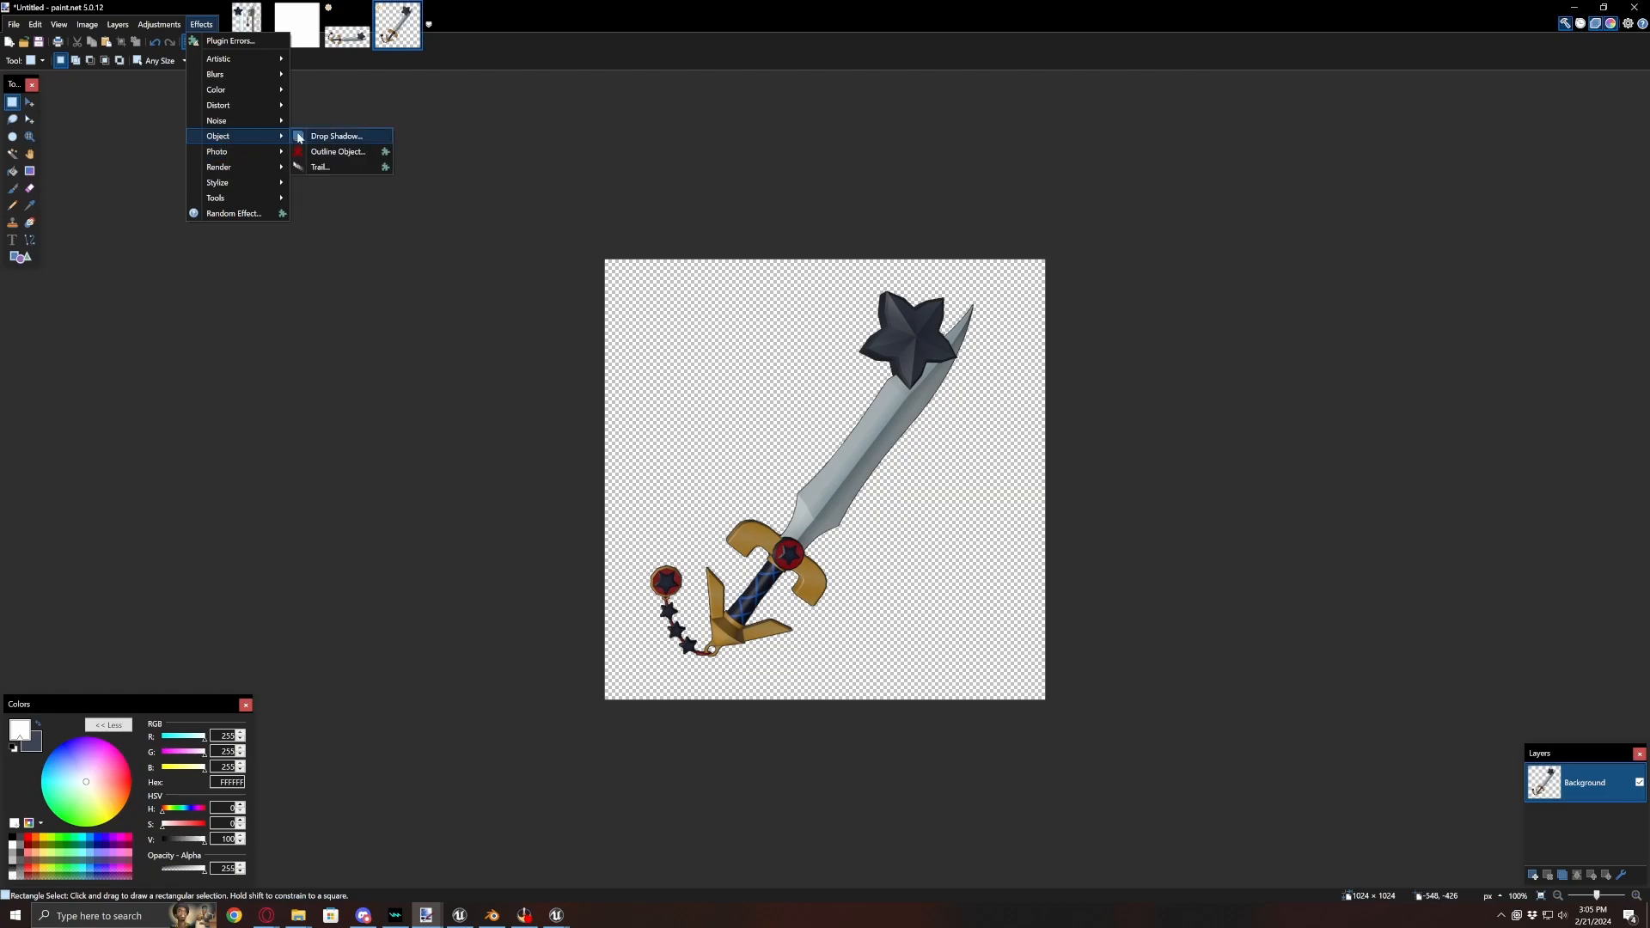
pyautogui.click(298, 138)
pyautogui.click(843, 598)
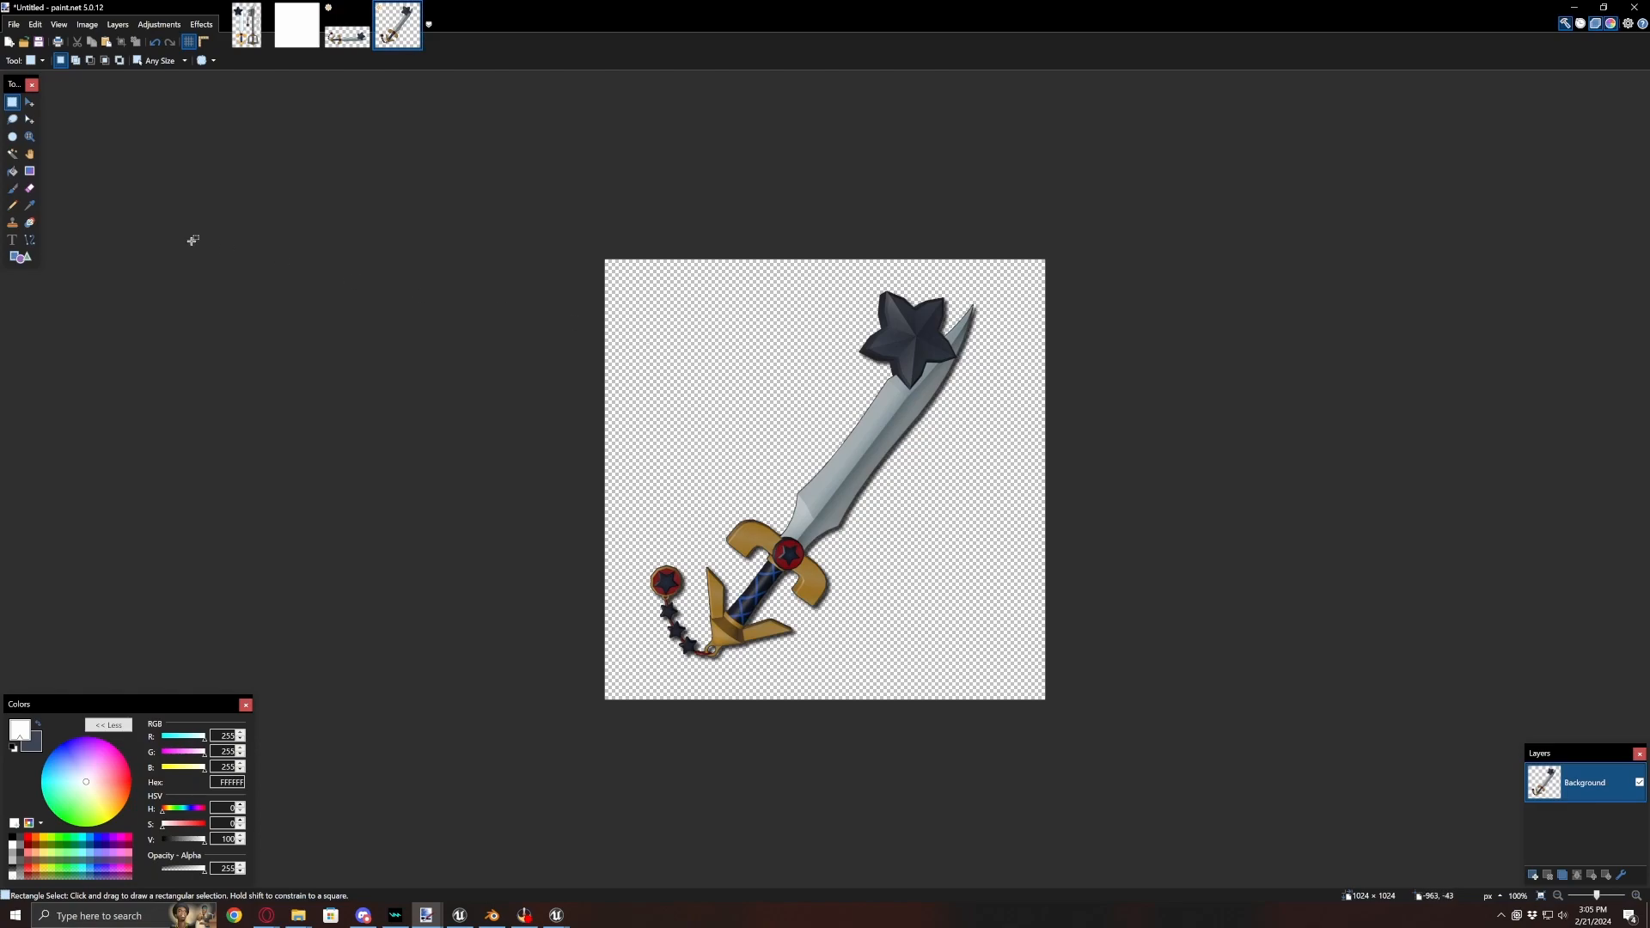
# - Start saving the sword image as a new file in the craft_mesa 4 folder
pyautogui.click(9, 27)
pyautogui.click(44, 122)
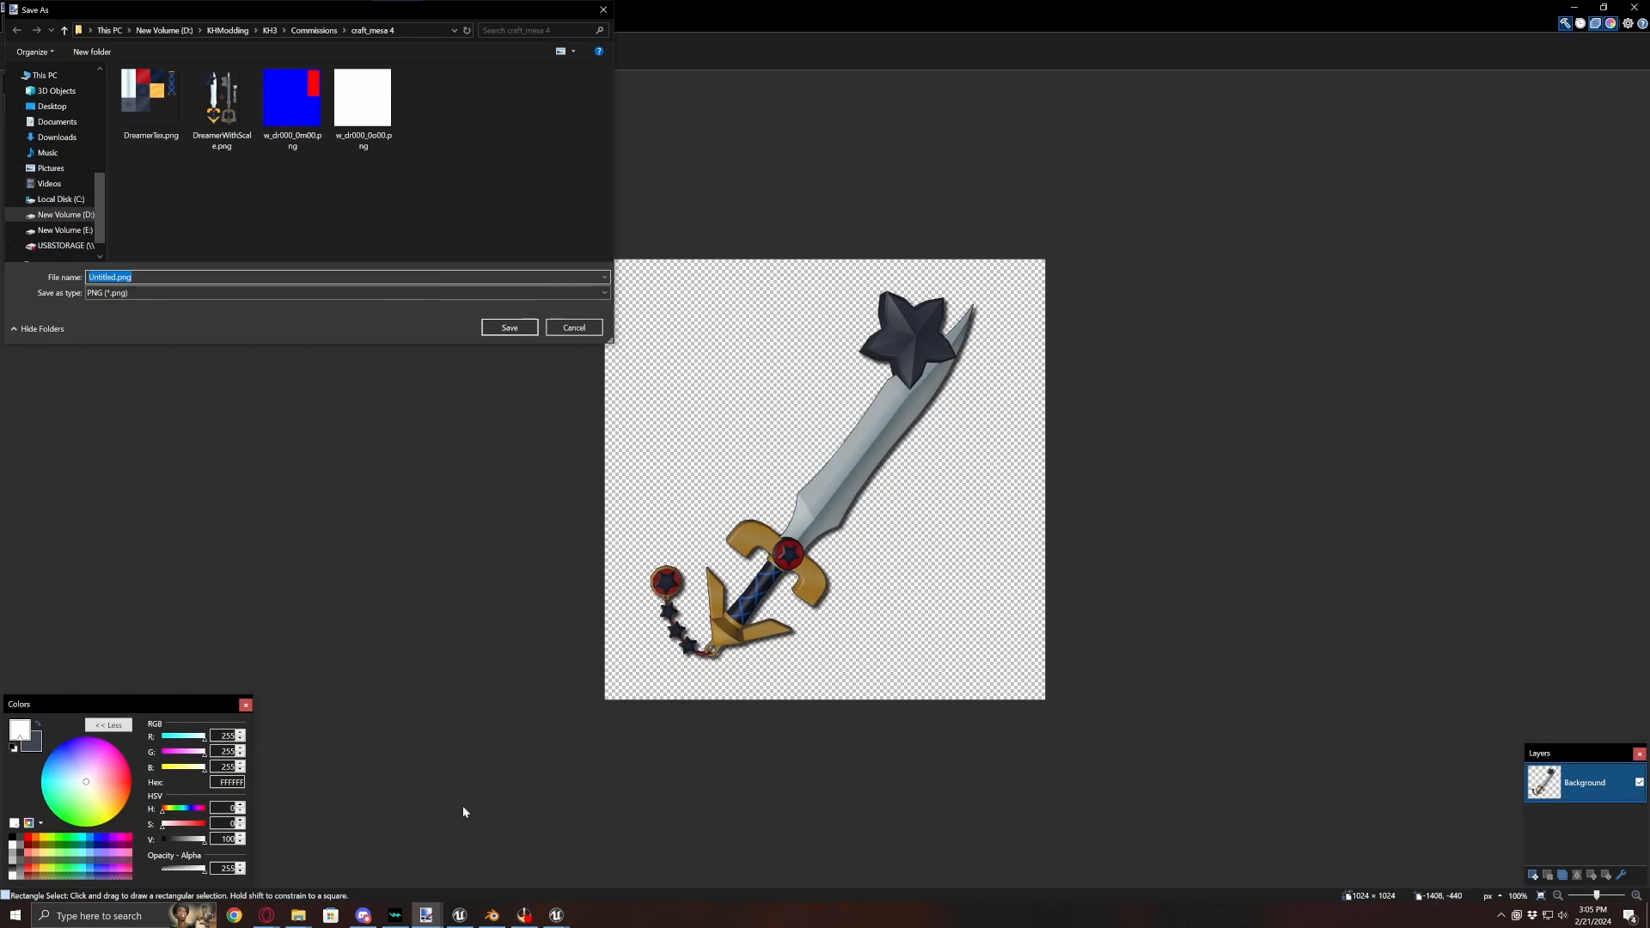
# - Switch to the Opera browser and open the bookmarked UE4 .locres online editor v1.2 from the Modding bookmarks in a new tab
pyautogui.moveTo(266, 916)
pyautogui.click(406, 855)
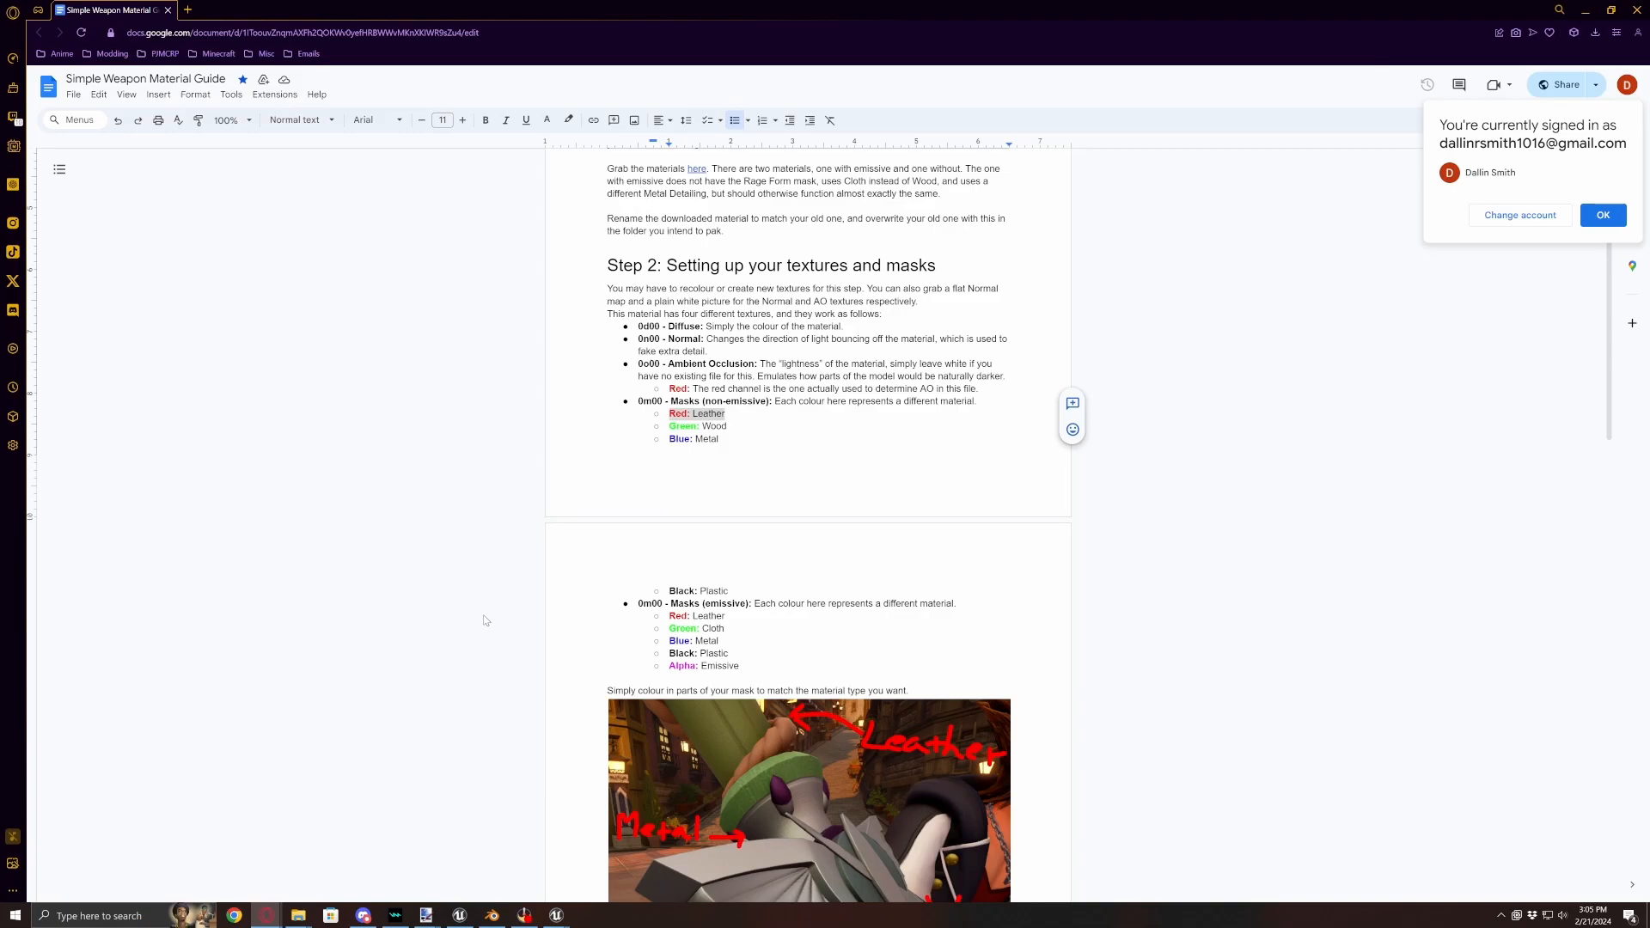
pyautogui.click(187, 9)
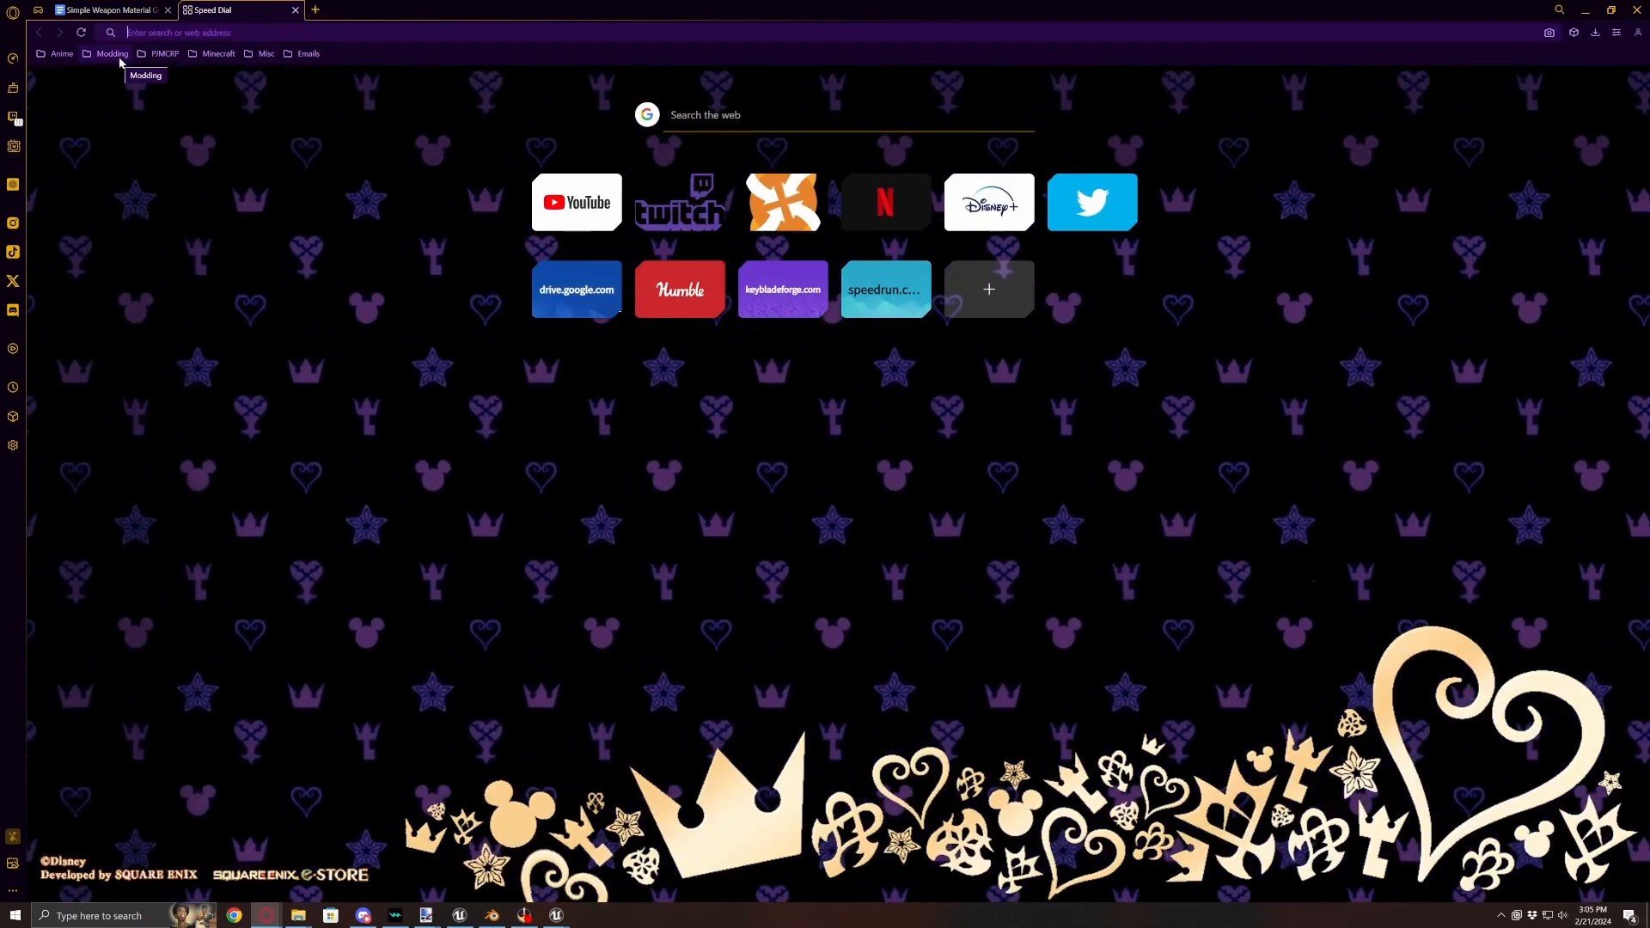
pyautogui.click(116, 57)
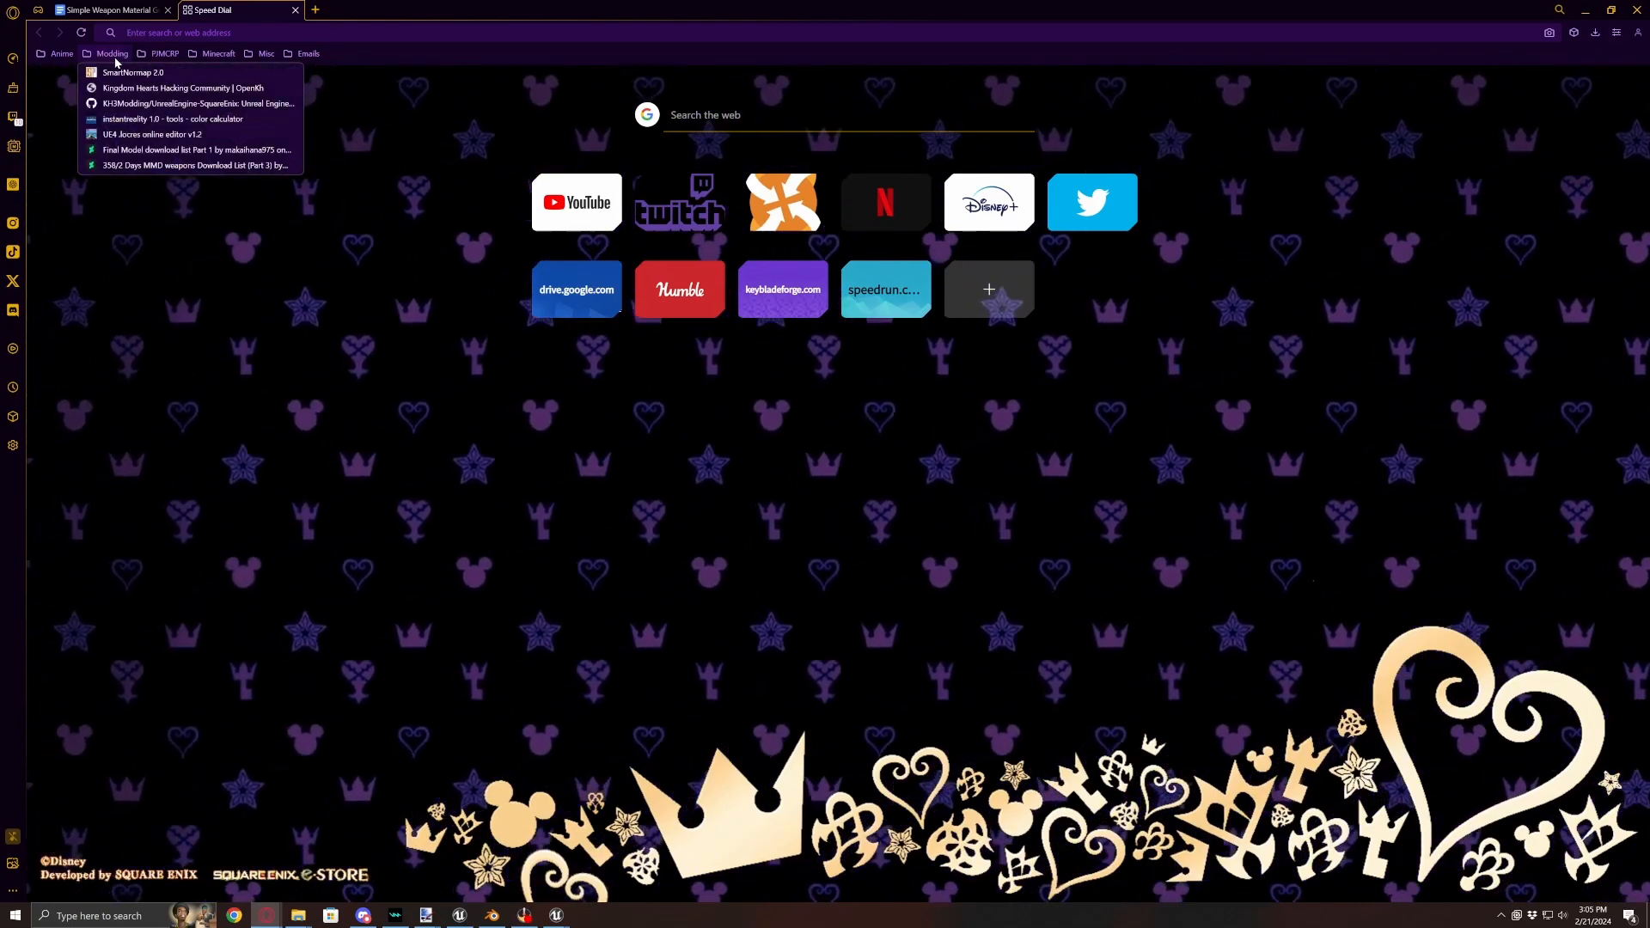
pyautogui.click(142, 134)
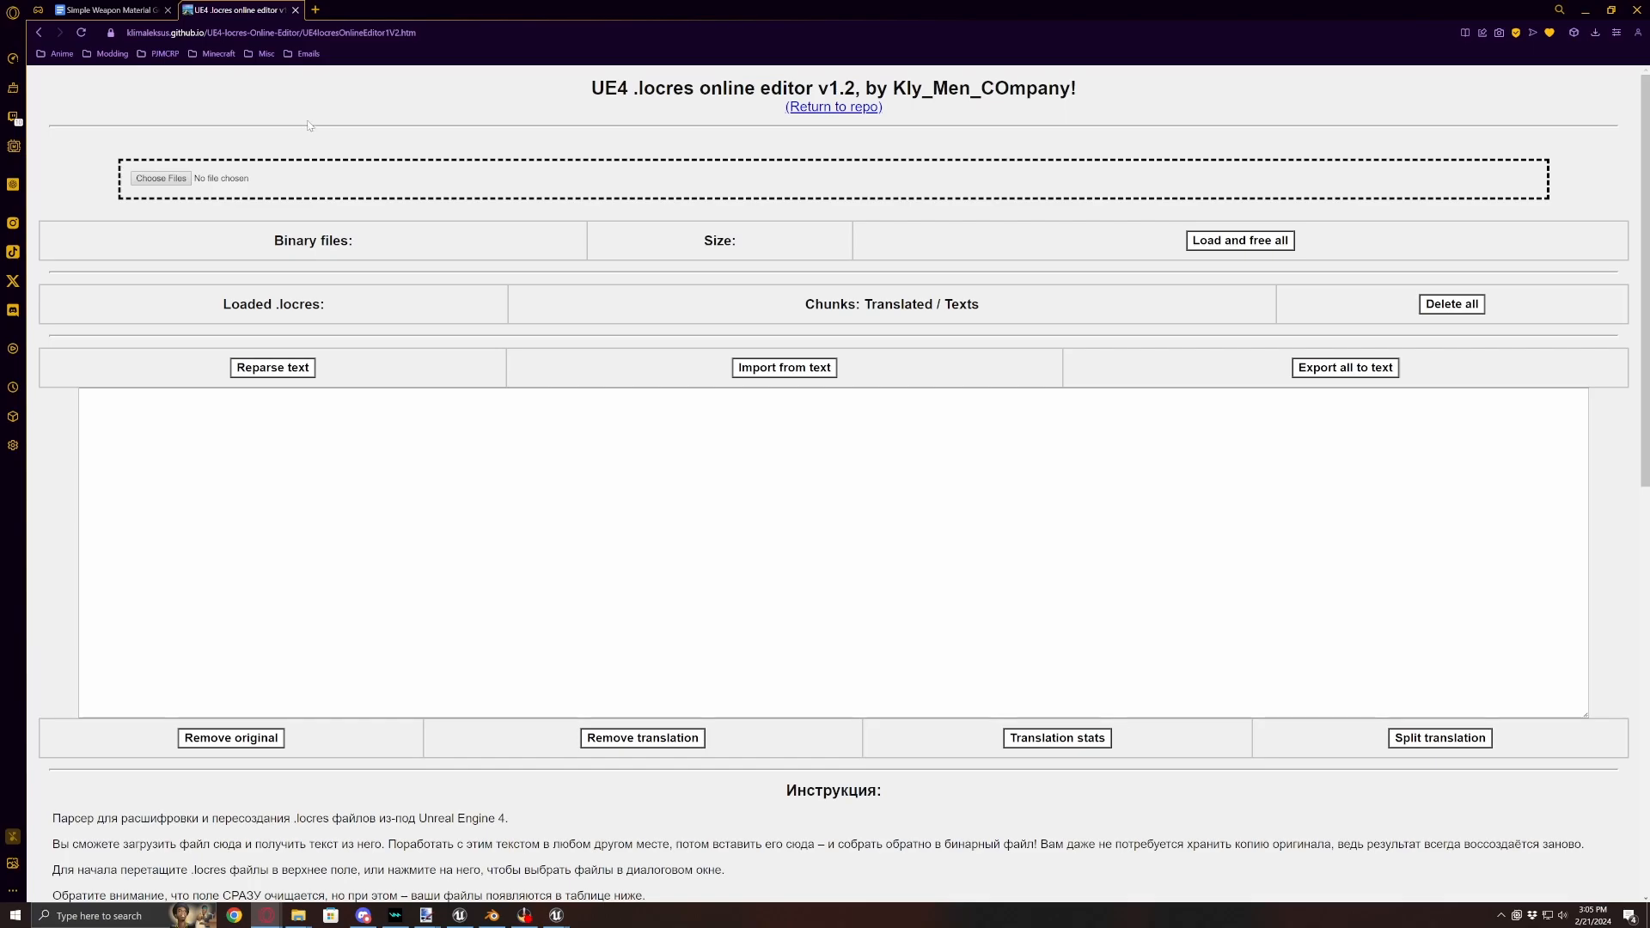
# - Load kh3_item.locres from the Localization > Game > en folder into the editor and open its text for editing
pyautogui.click(162, 180)
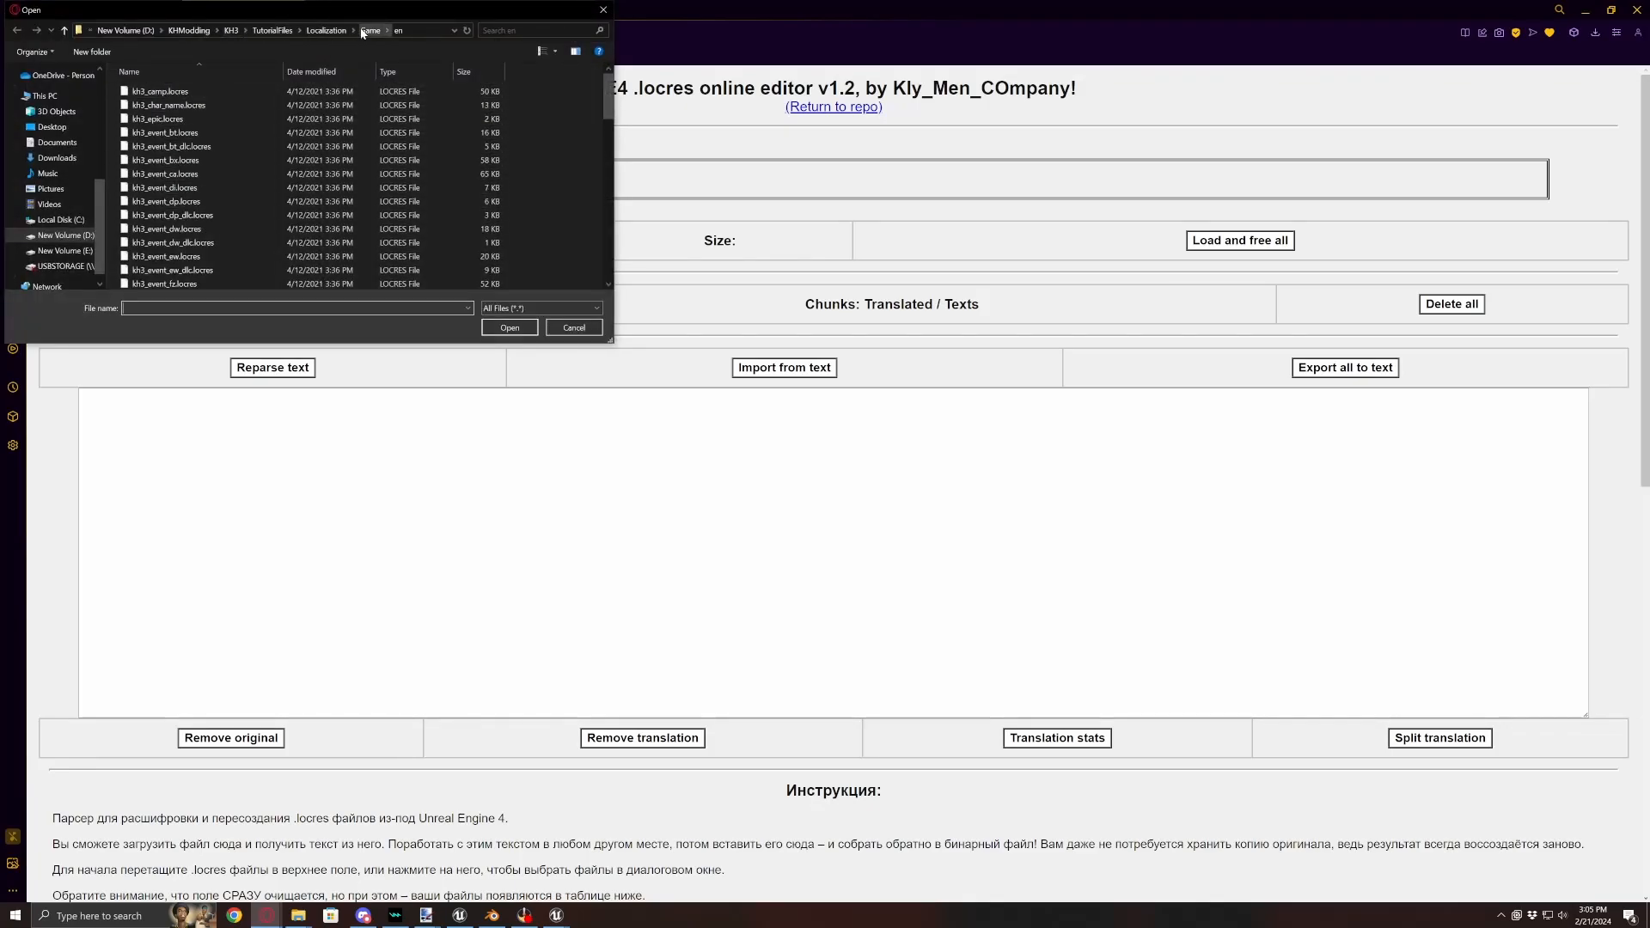
pyautogui.click(370, 31)
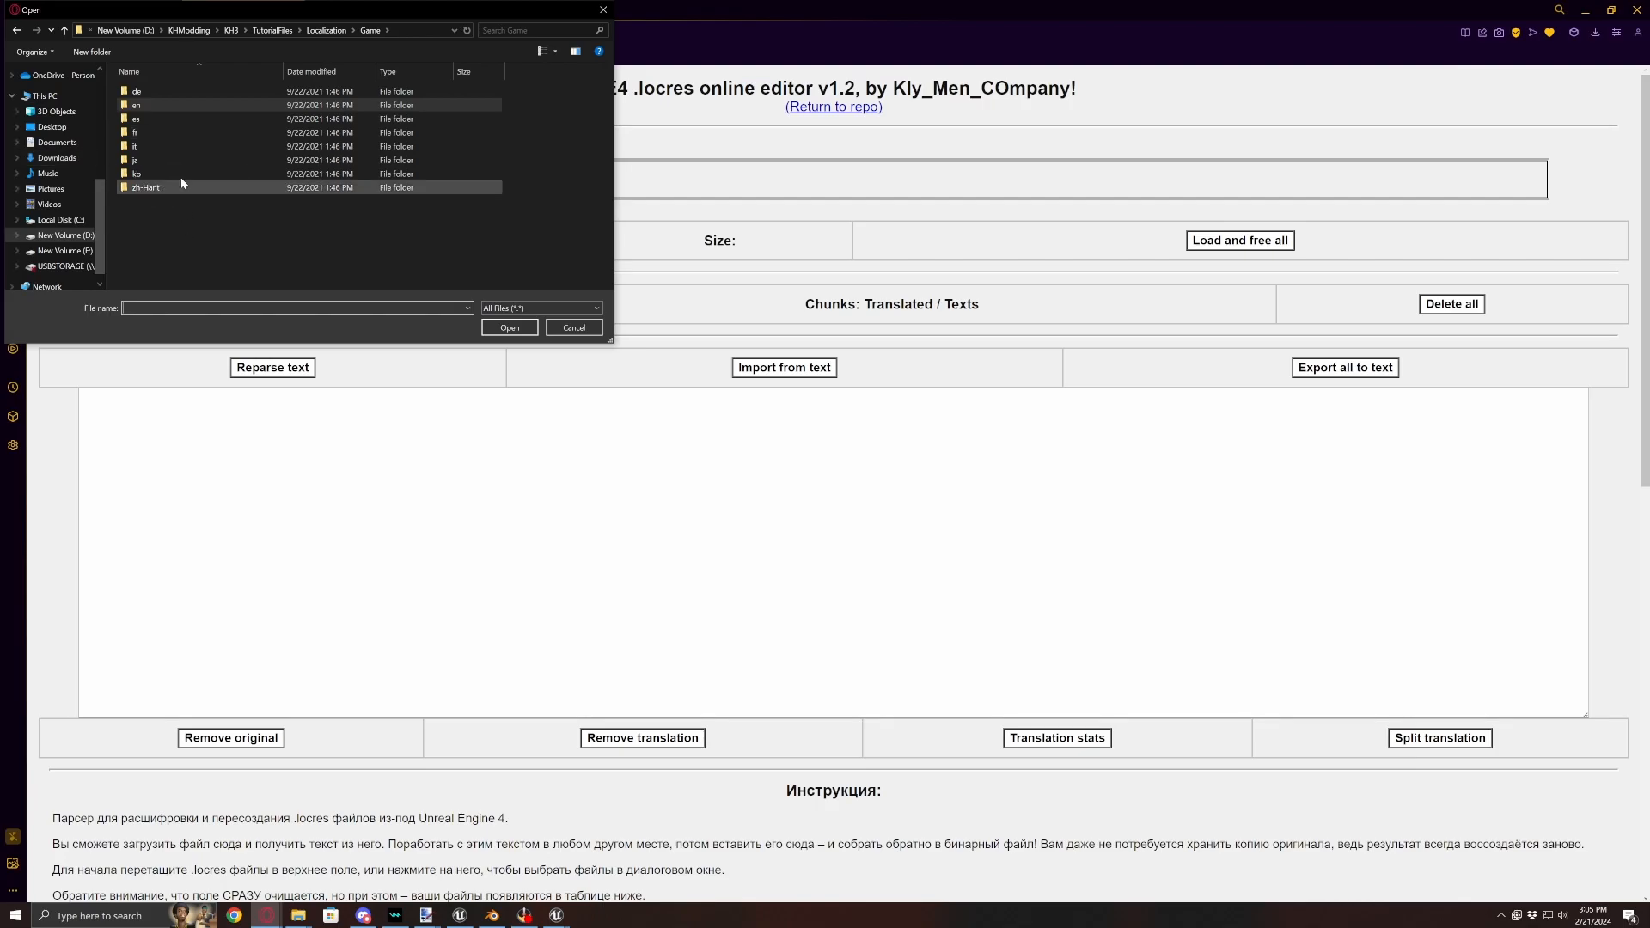
pyautogui.doubleClick(145, 105)
pyautogui.scroll(-5, 229, 198)
pyautogui.scroll(-10, 229, 197)
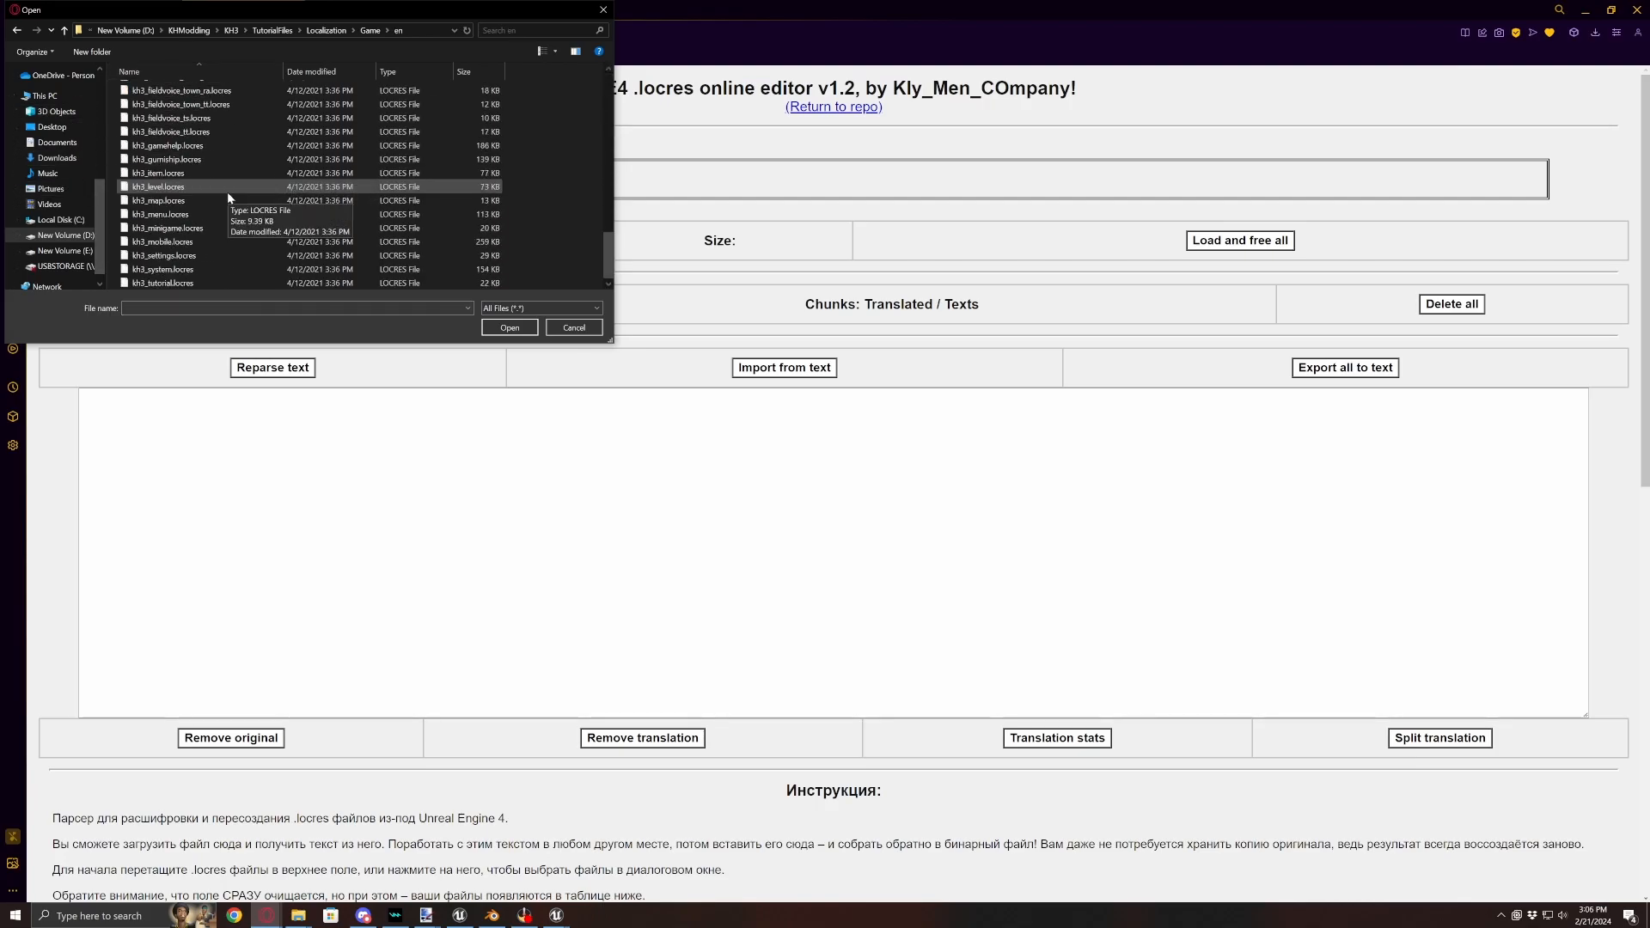
pyautogui.doubleClick(158, 172)
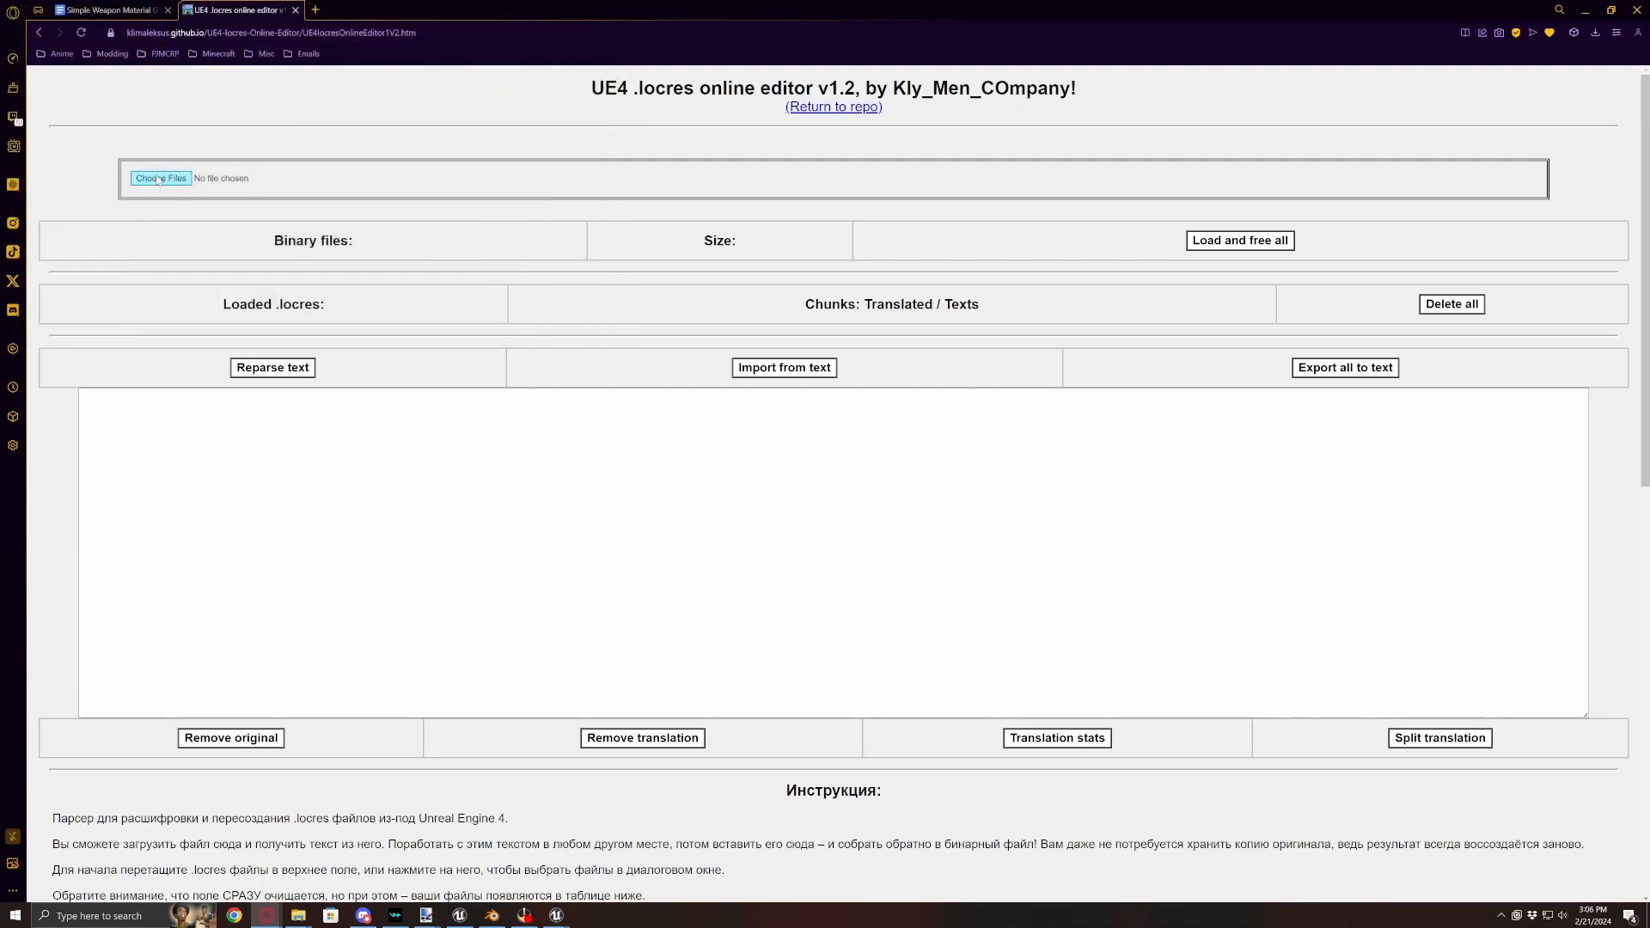
pyautogui.click(1190, 281)
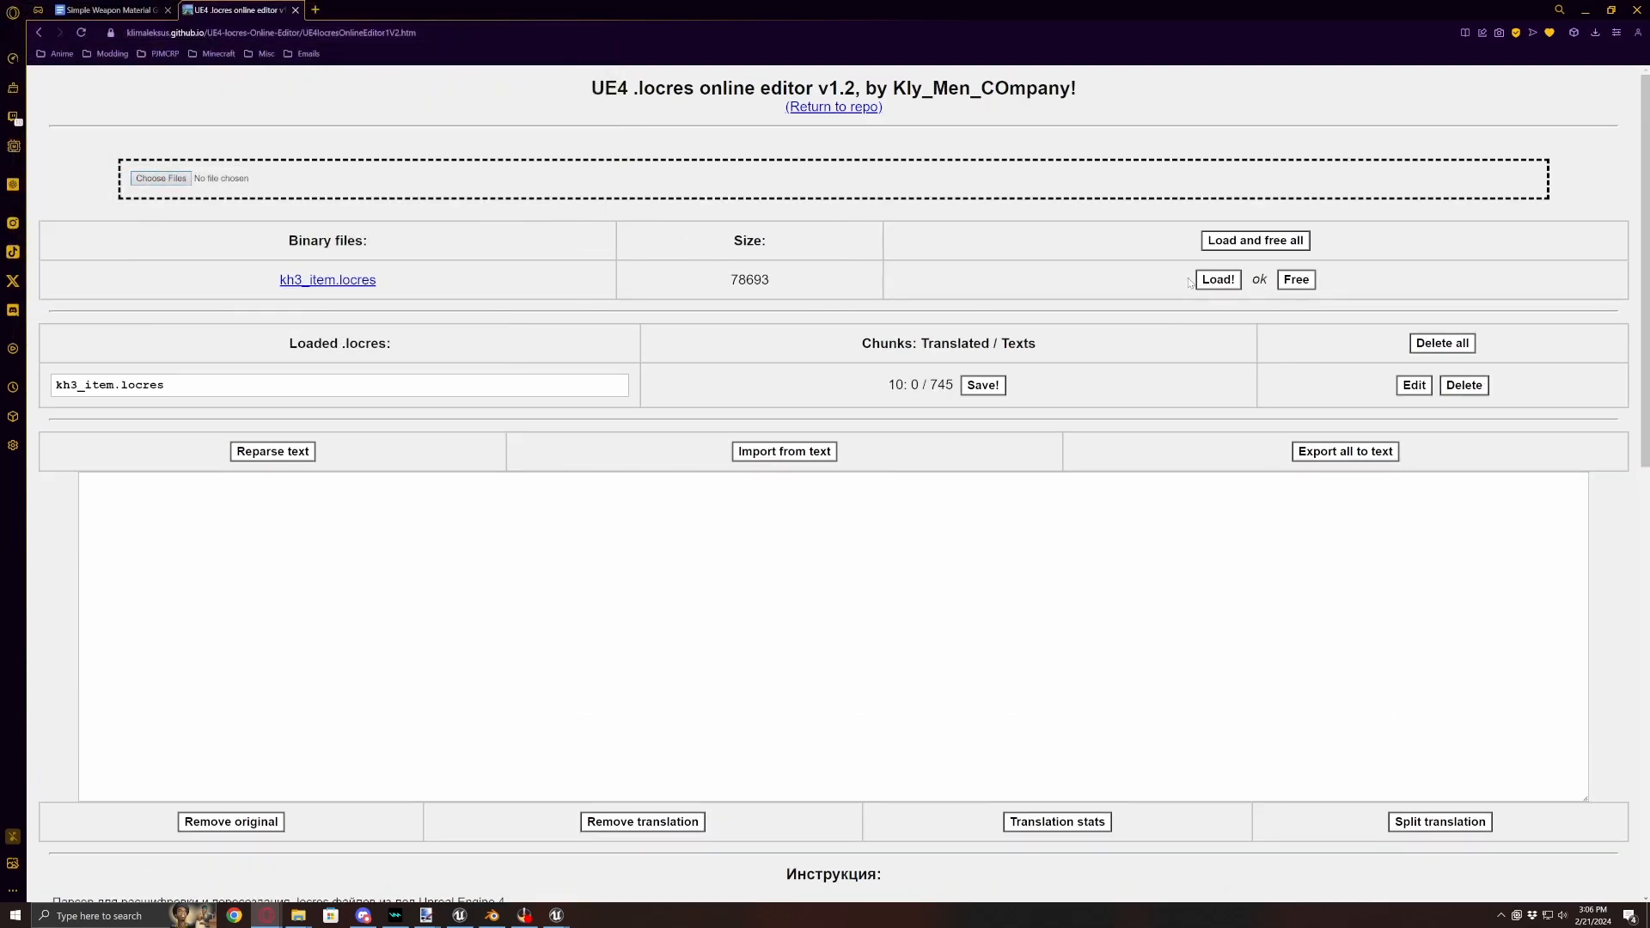
pyautogui.click(1415, 385)
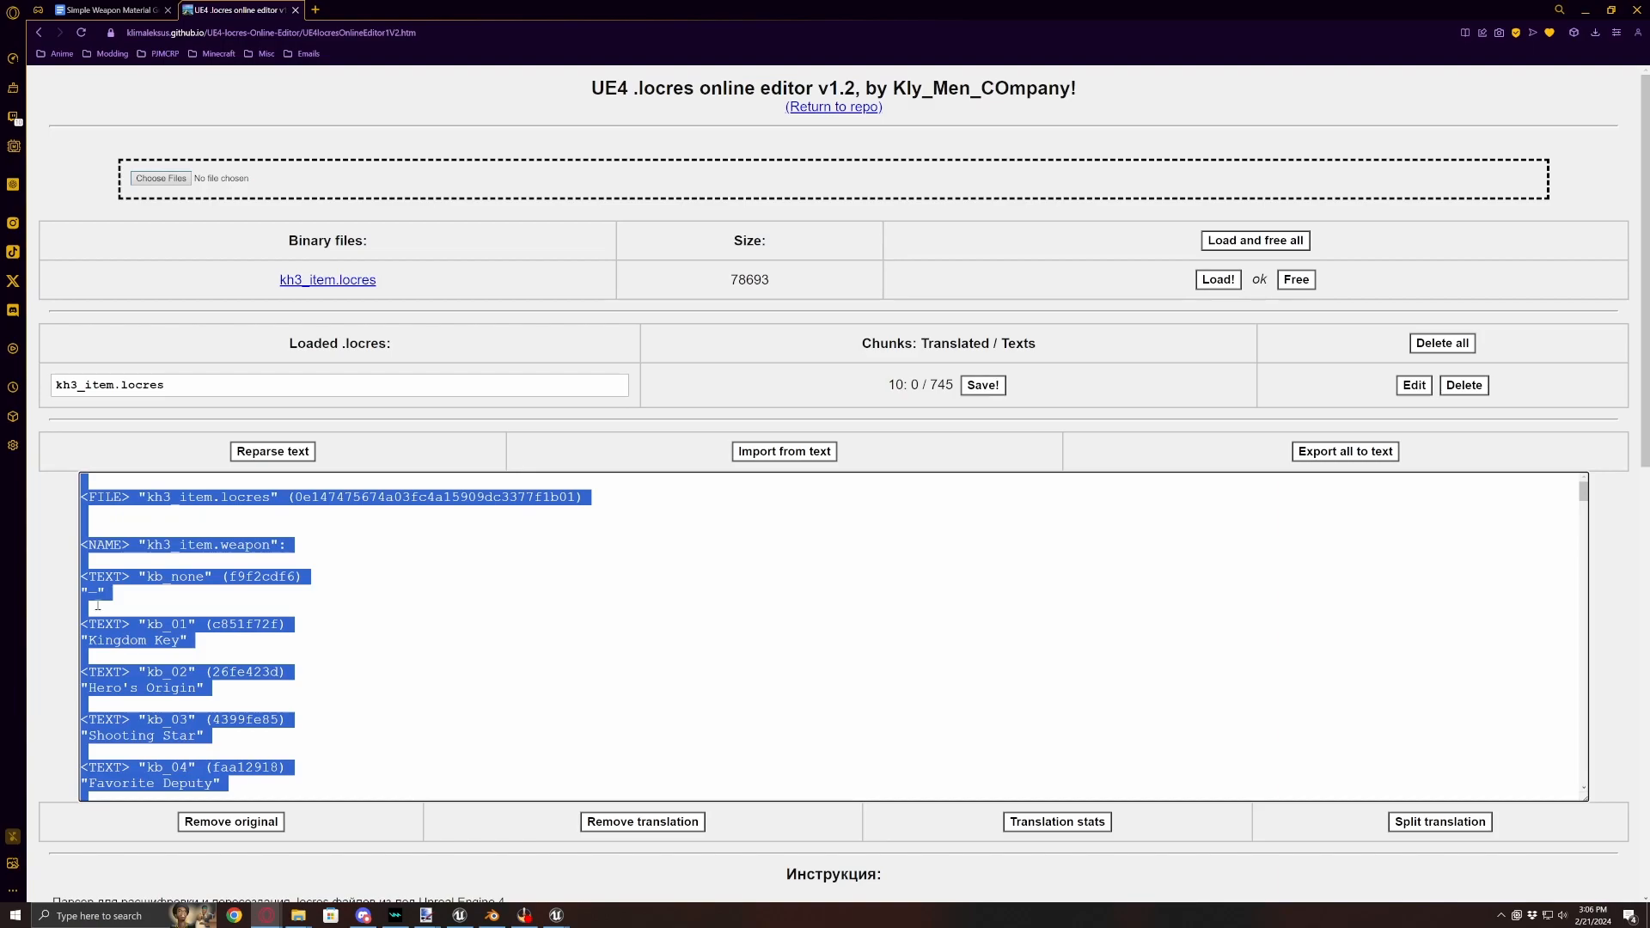
# - Look through the kh3_item.weapon entries to find the kb number belonging to the Starlight keyblade
pyautogui.scroll(-2, 56, 611)
pyautogui.scroll(1, 56, 611)
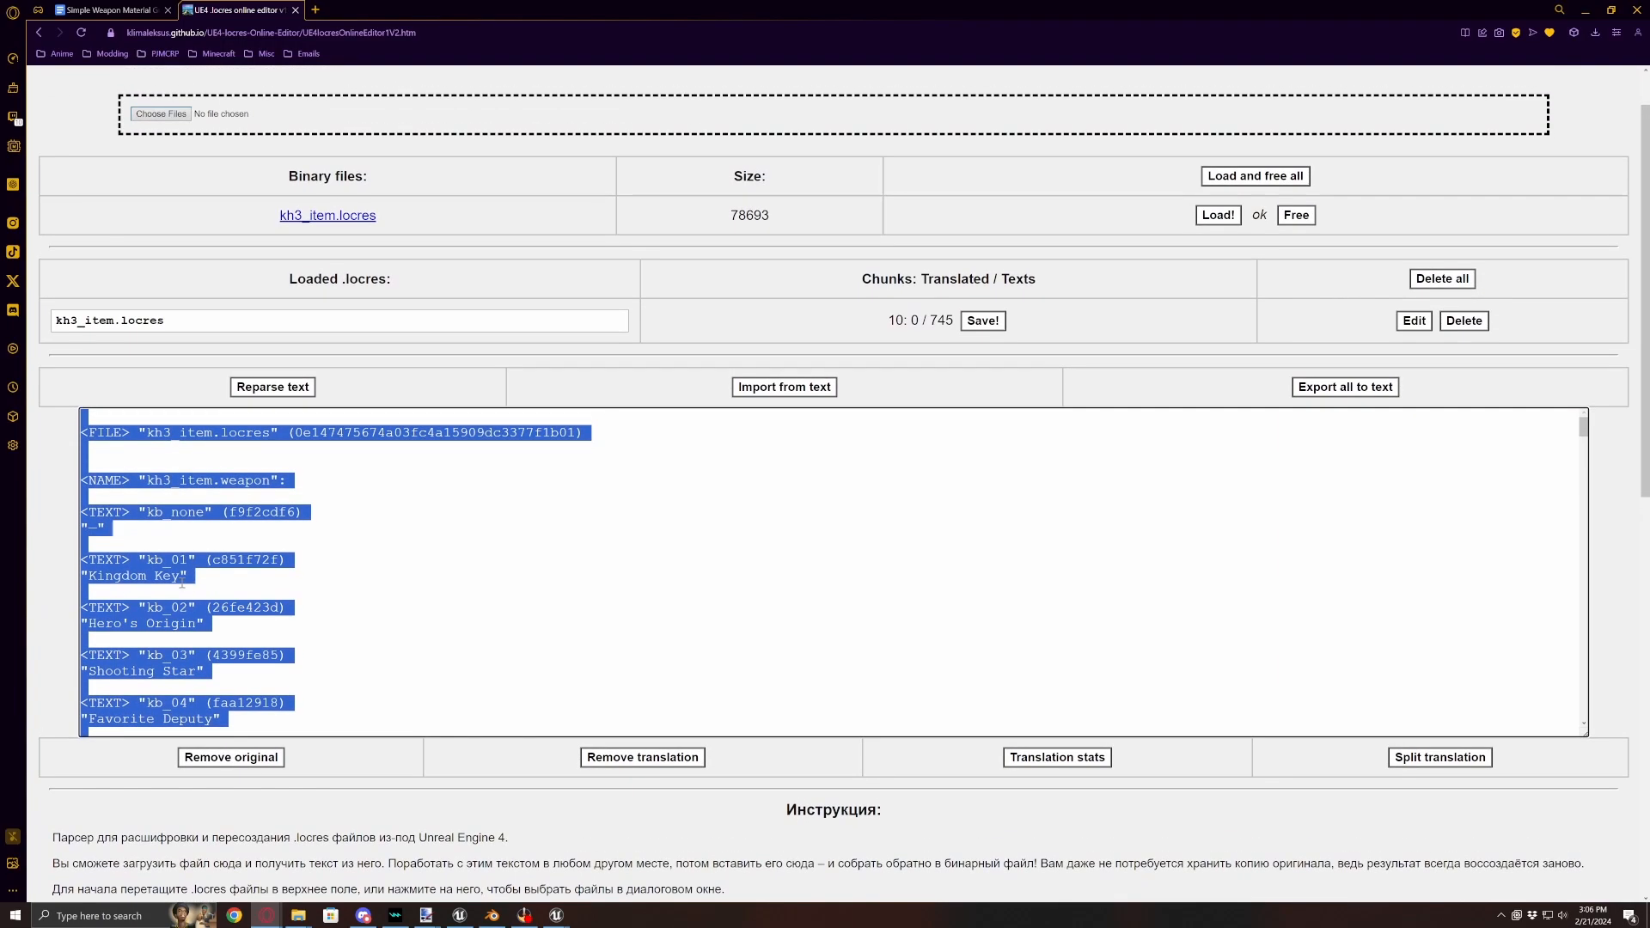
pyautogui.scroll(-2, 182, 584)
pyautogui.scroll(1, 164, 558)
pyautogui.click(157, 532)
pyautogui.scroll(-3, 215, 541)
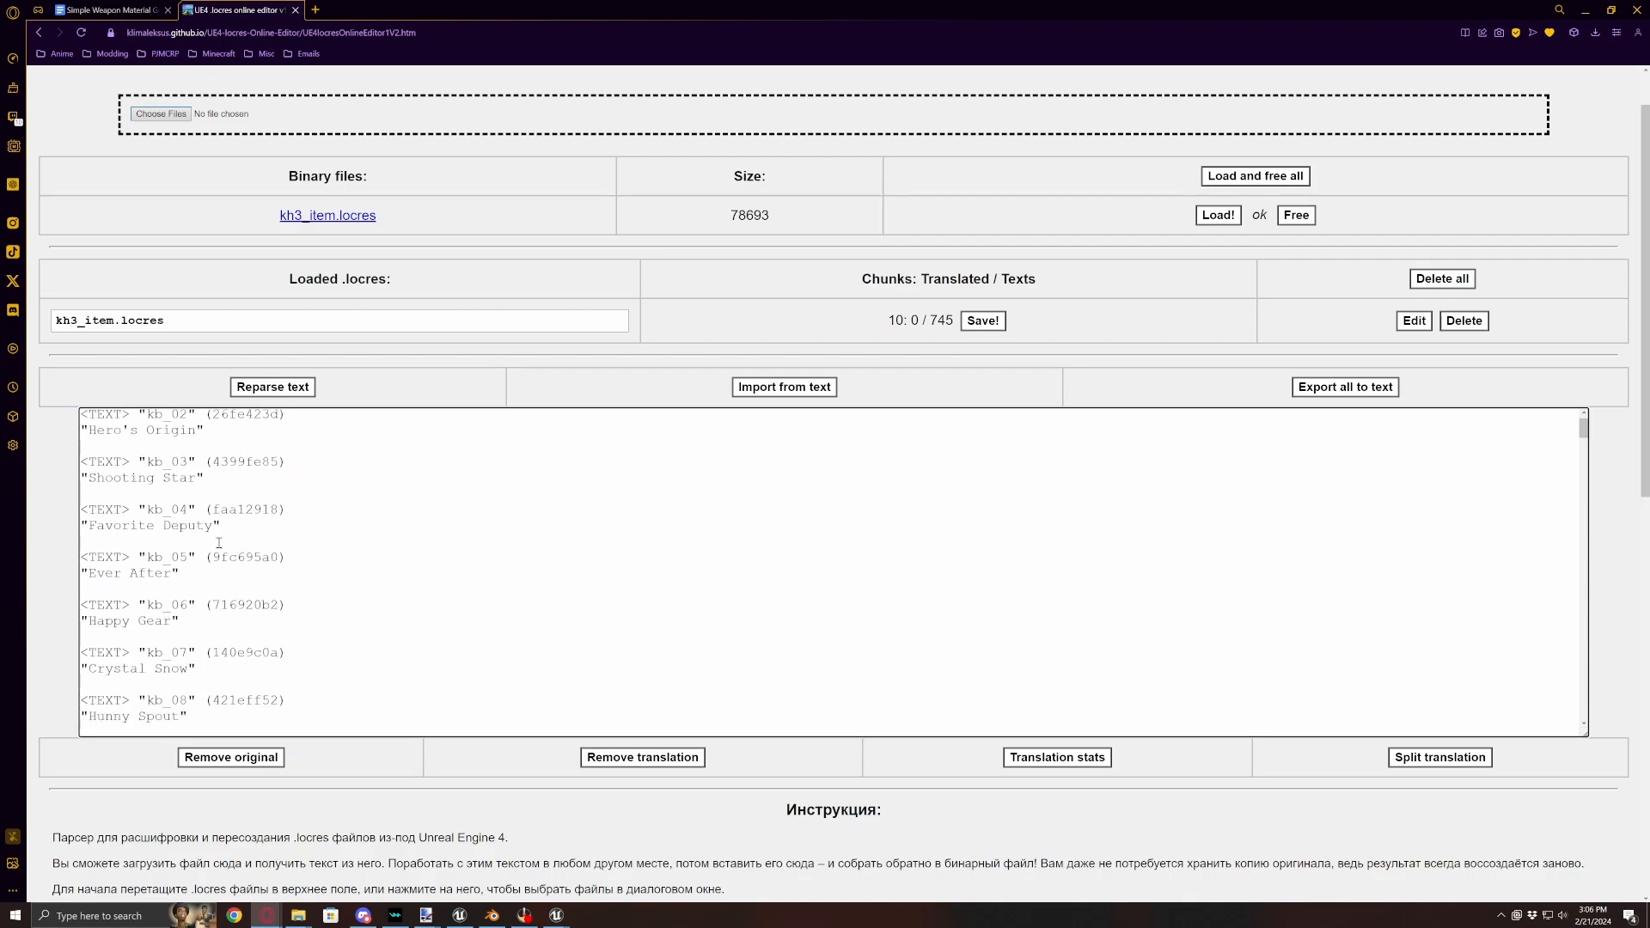
pyautogui.scroll(-4, 218, 543)
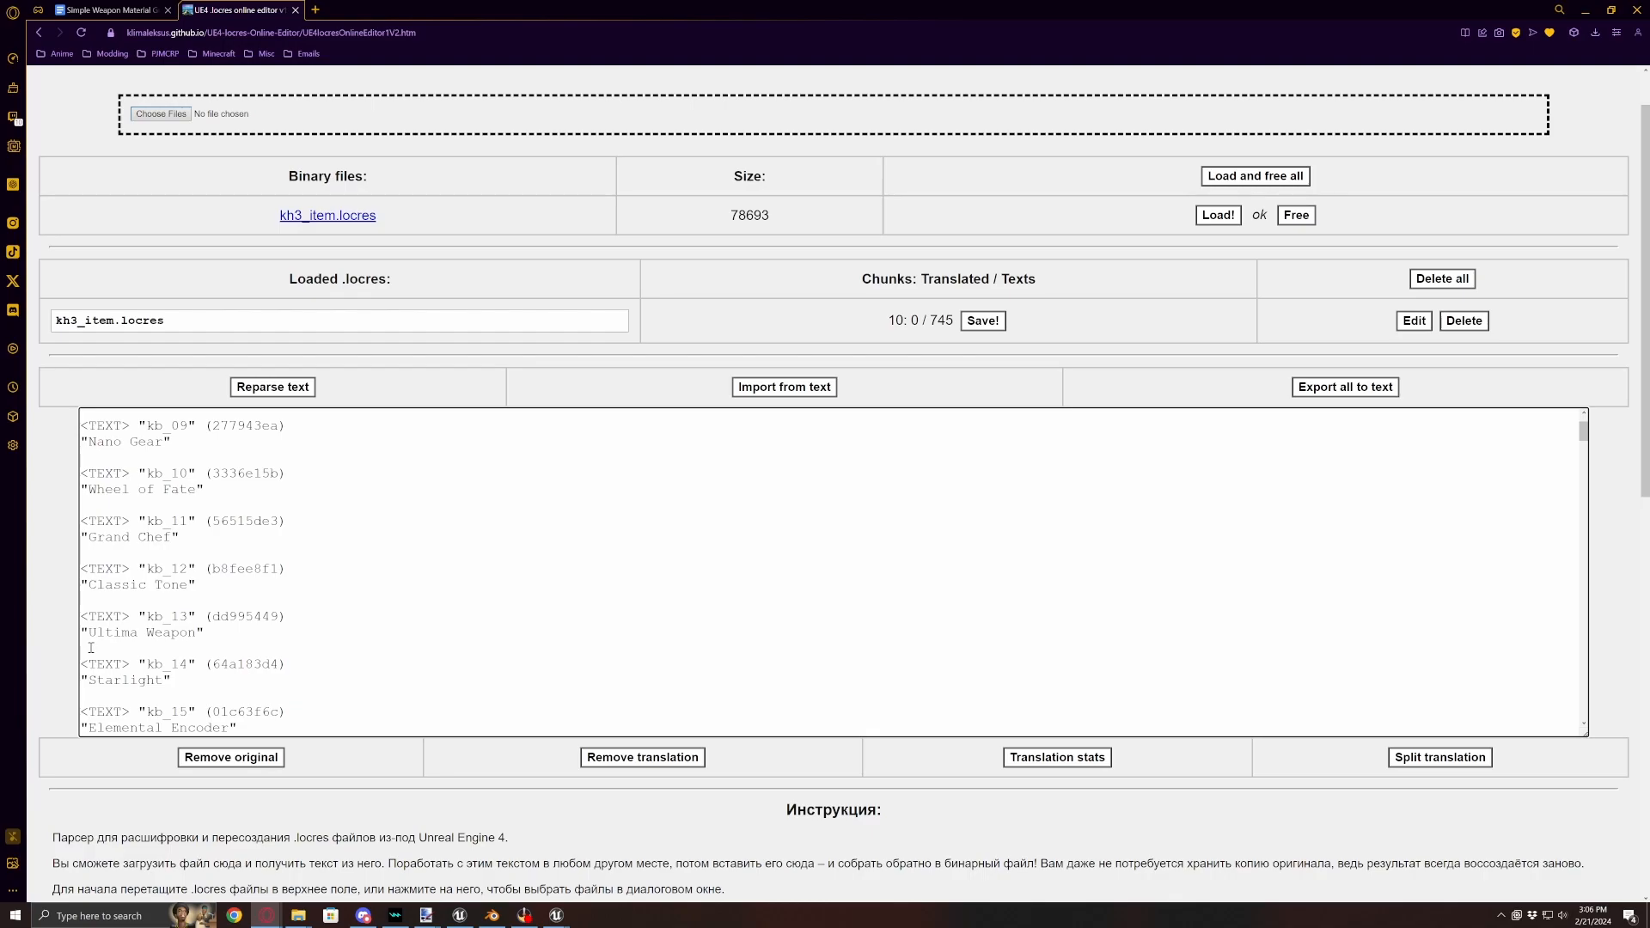
pyautogui.moveTo(90, 649); pyautogui.dragTo(49, 500)
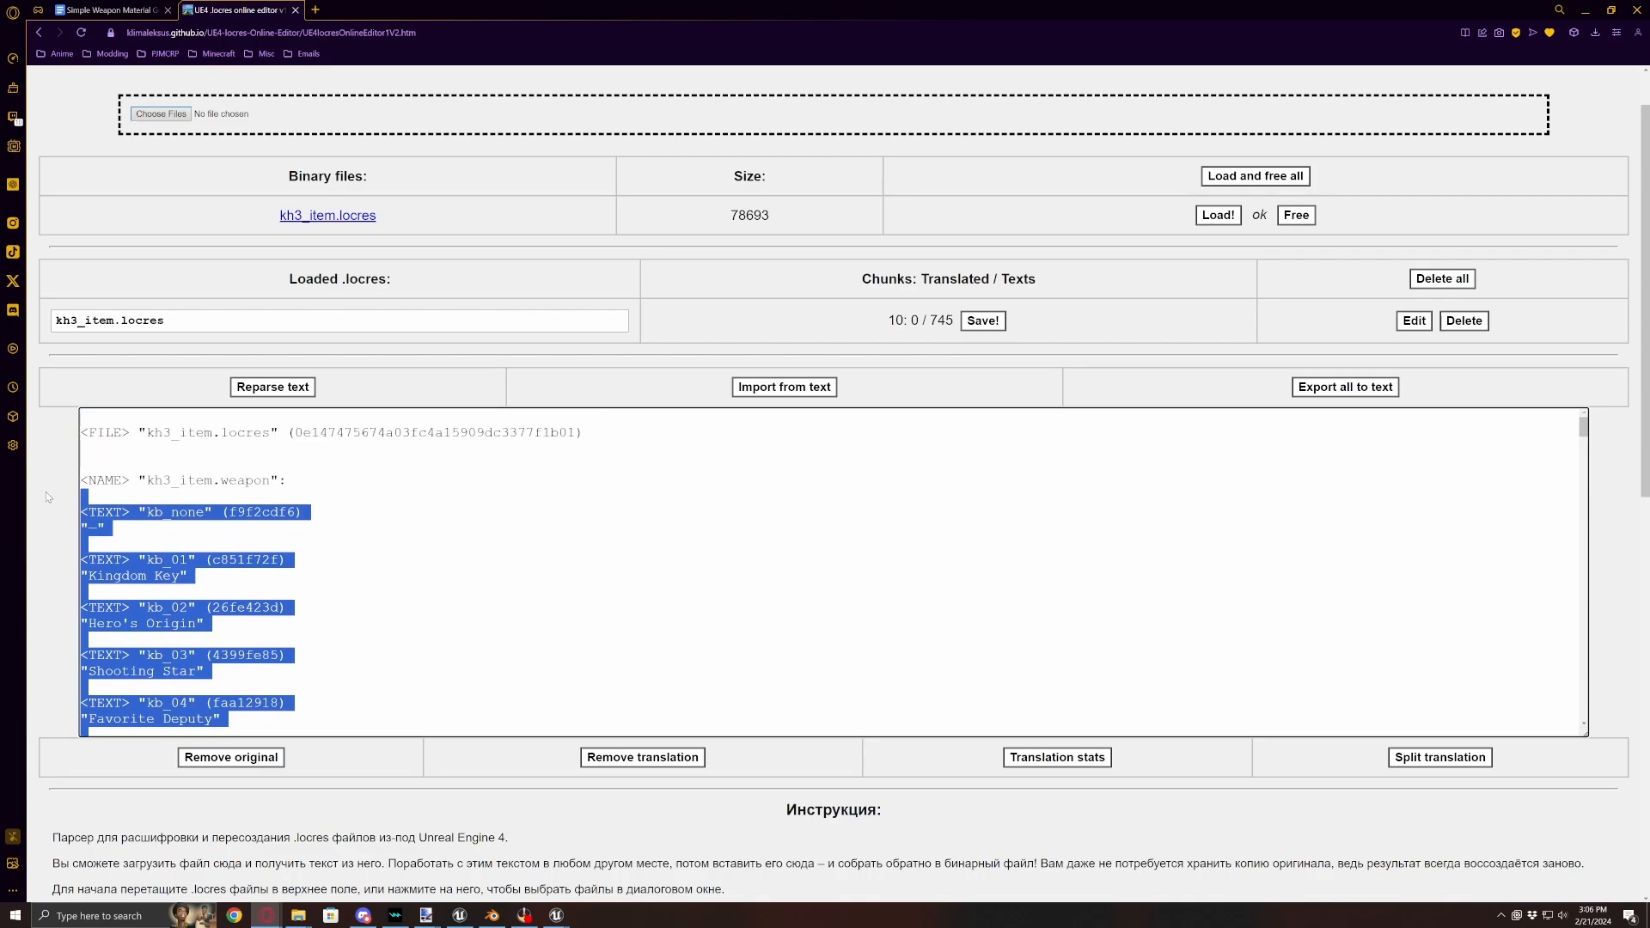
pyautogui.click(134, 564)
pyautogui.scroll(-2, 172, 580)
pyautogui.scroll(2, 213, 595)
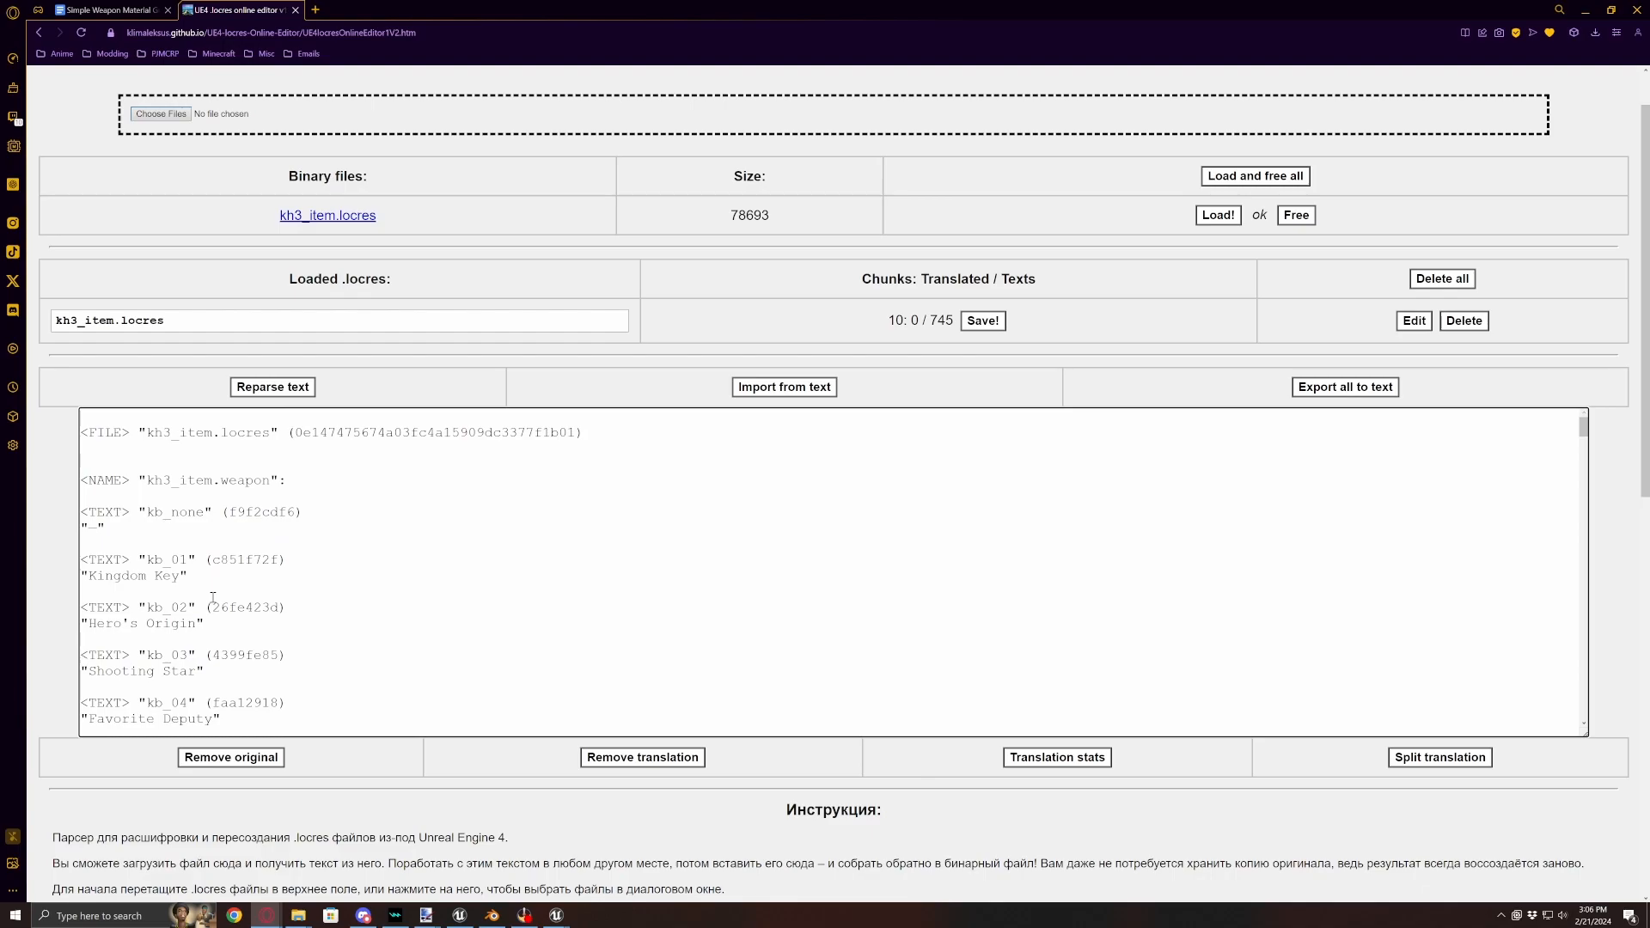
pyautogui.scroll(-6, 213, 596)
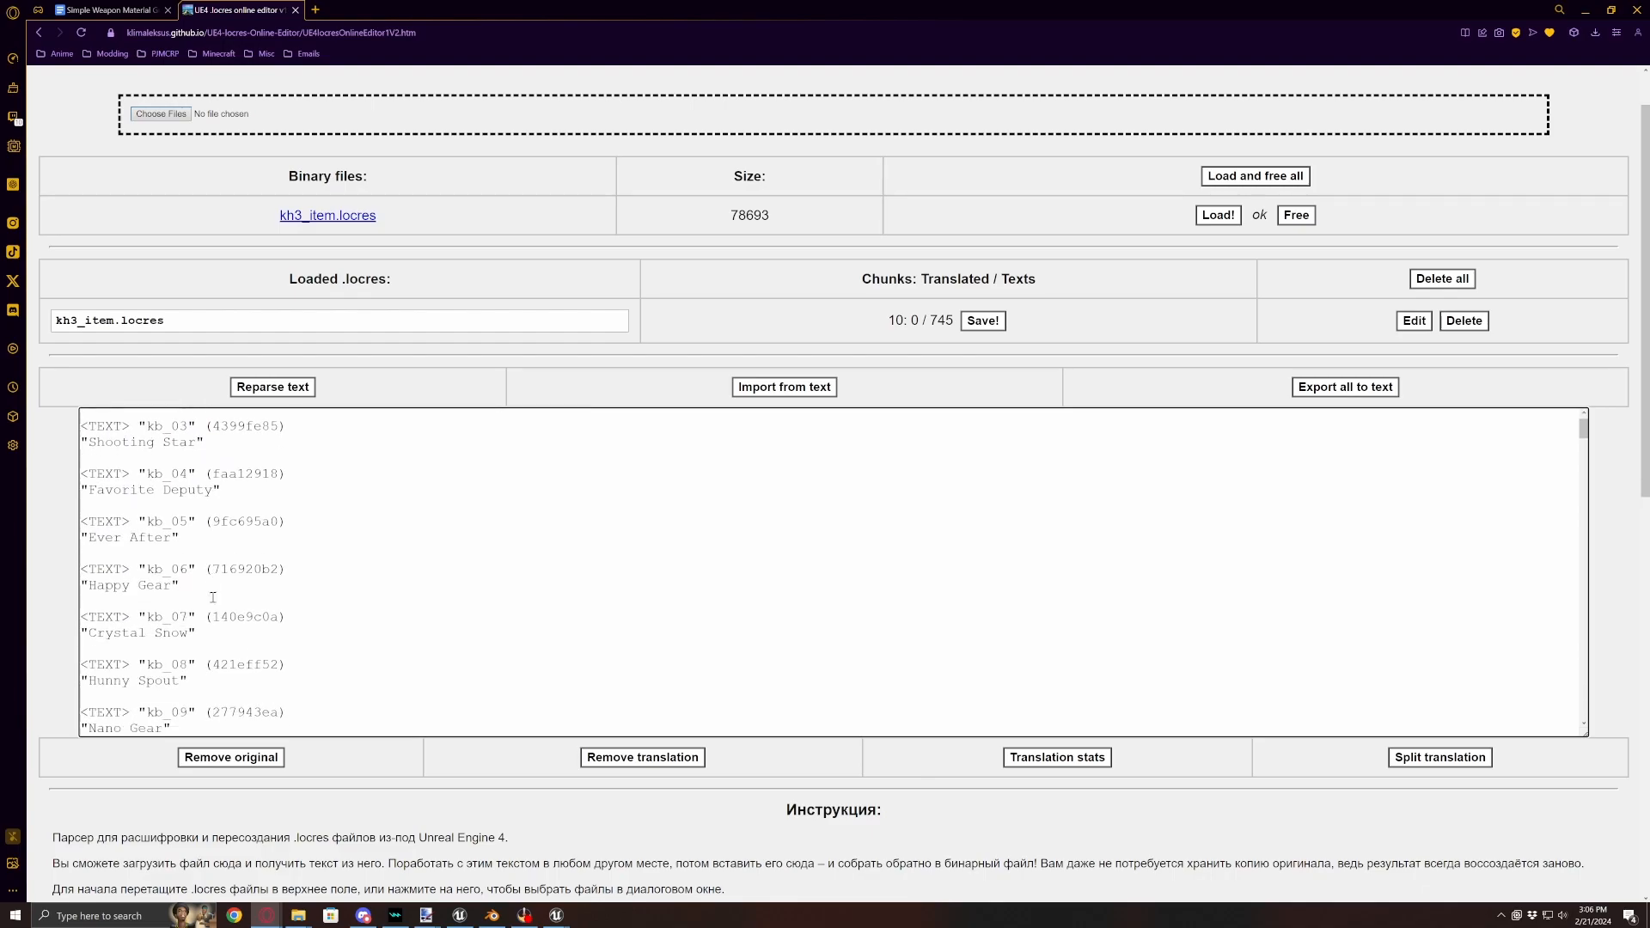
pyautogui.scroll(-1, 191, 593)
pyautogui.moveTo(188, 602); pyautogui.dragTo(172, 601)
# - Switch back to paint.net and save the sword image as weapon014 in PNG format with the default save settings
pyautogui.click(426, 916)
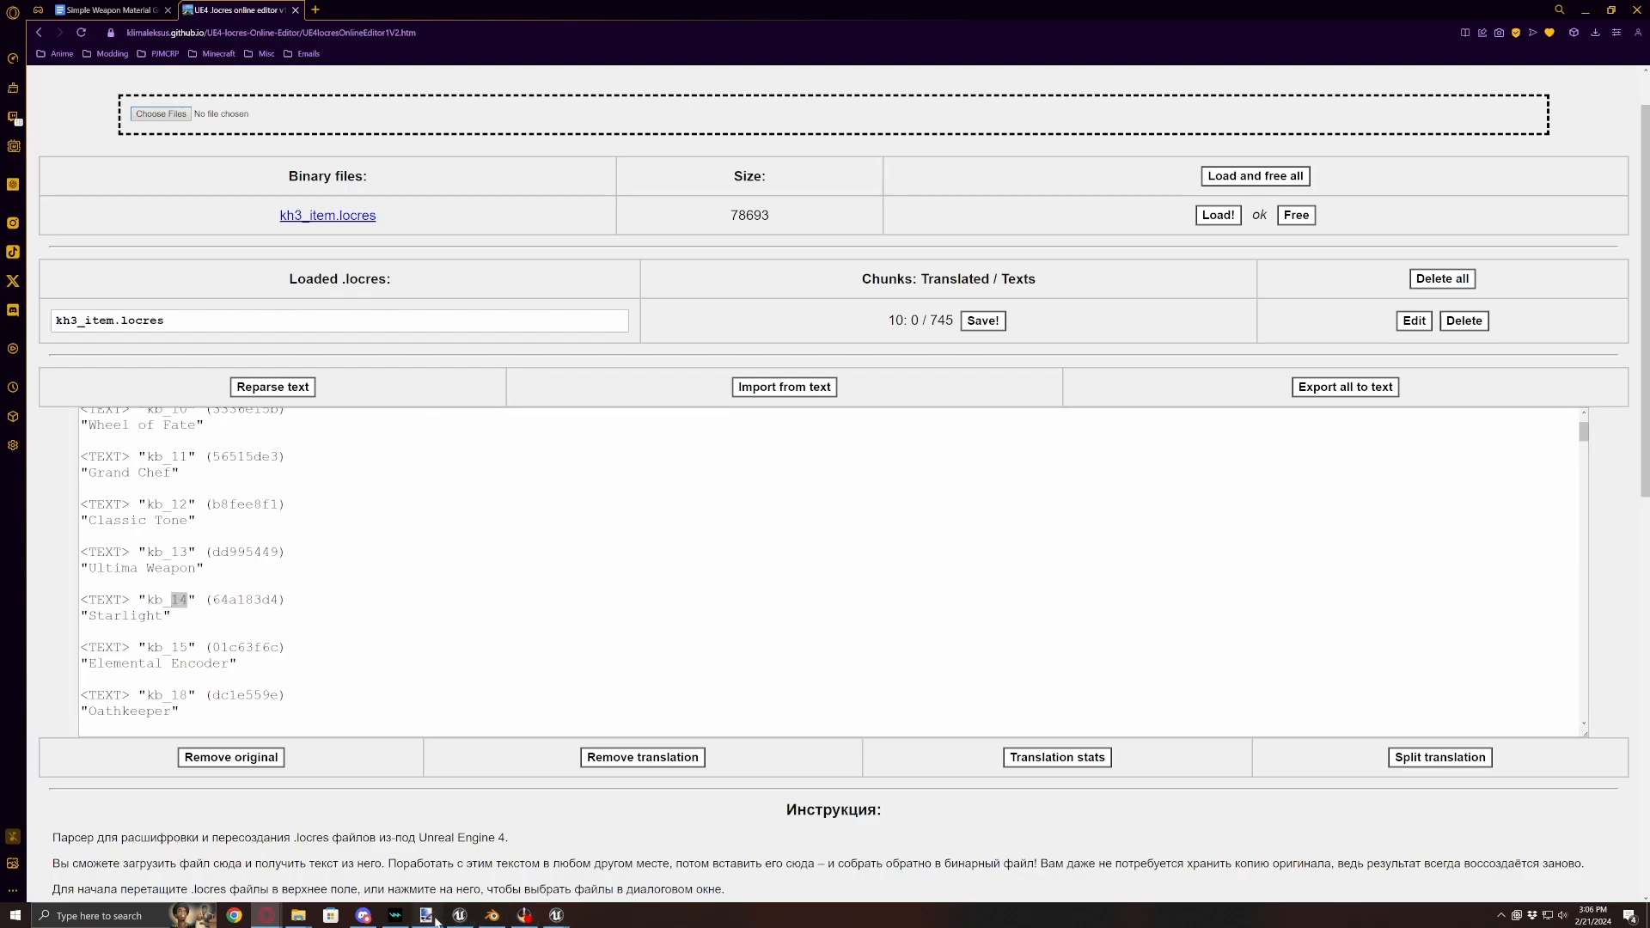
pyautogui.click(559, 892)
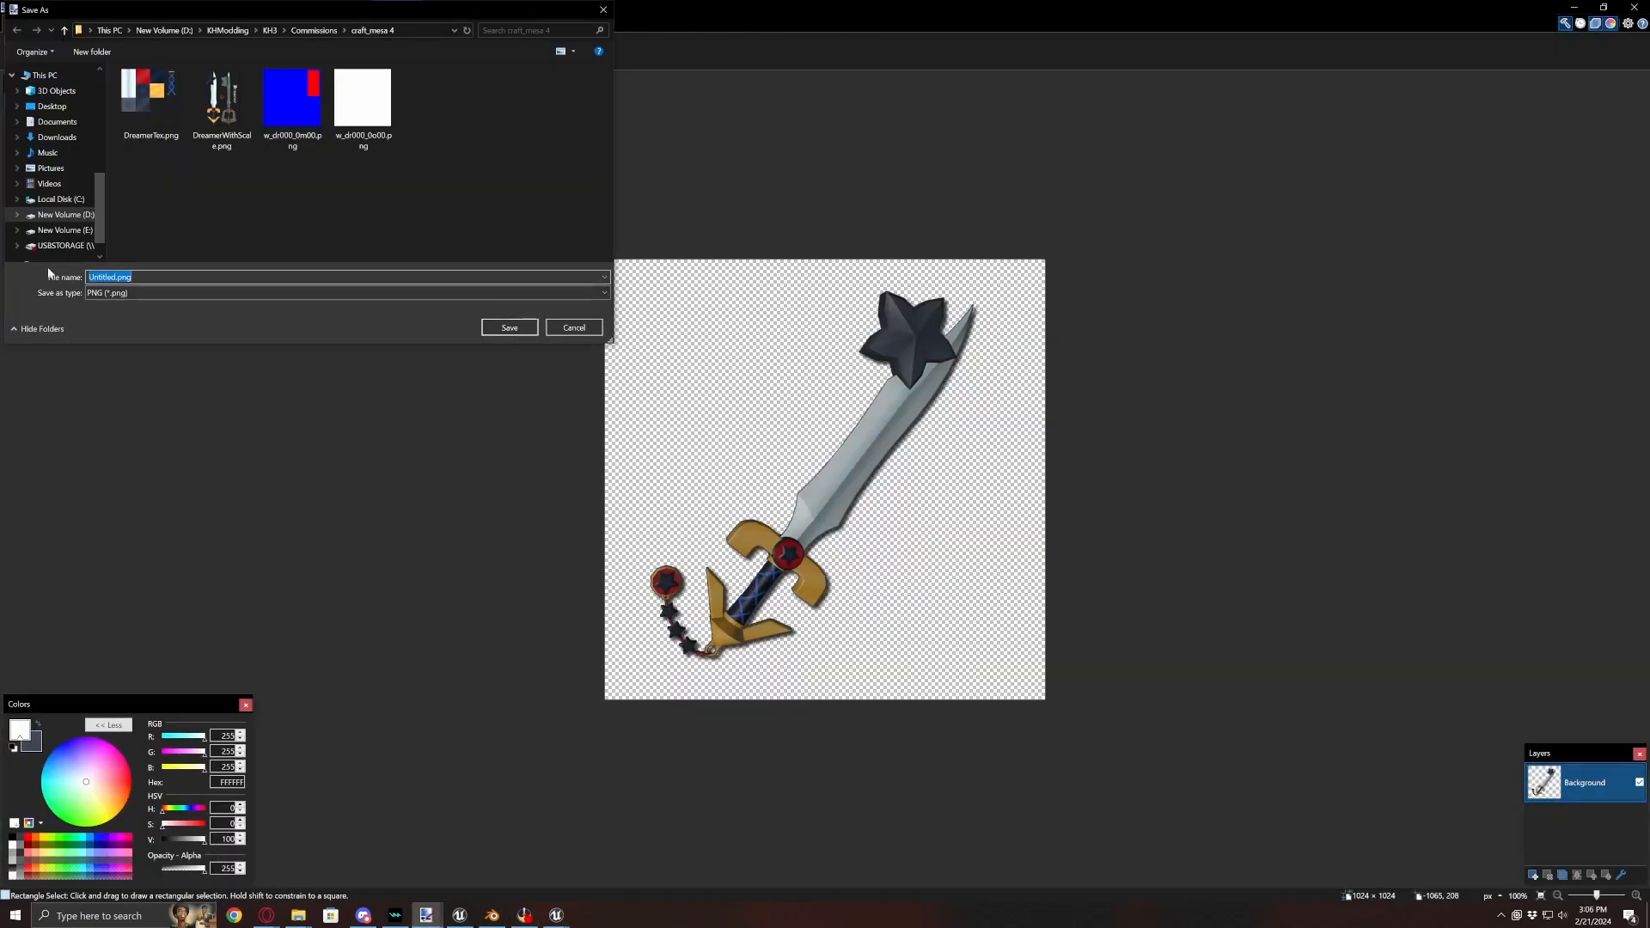
pyautogui.write('weapon014')
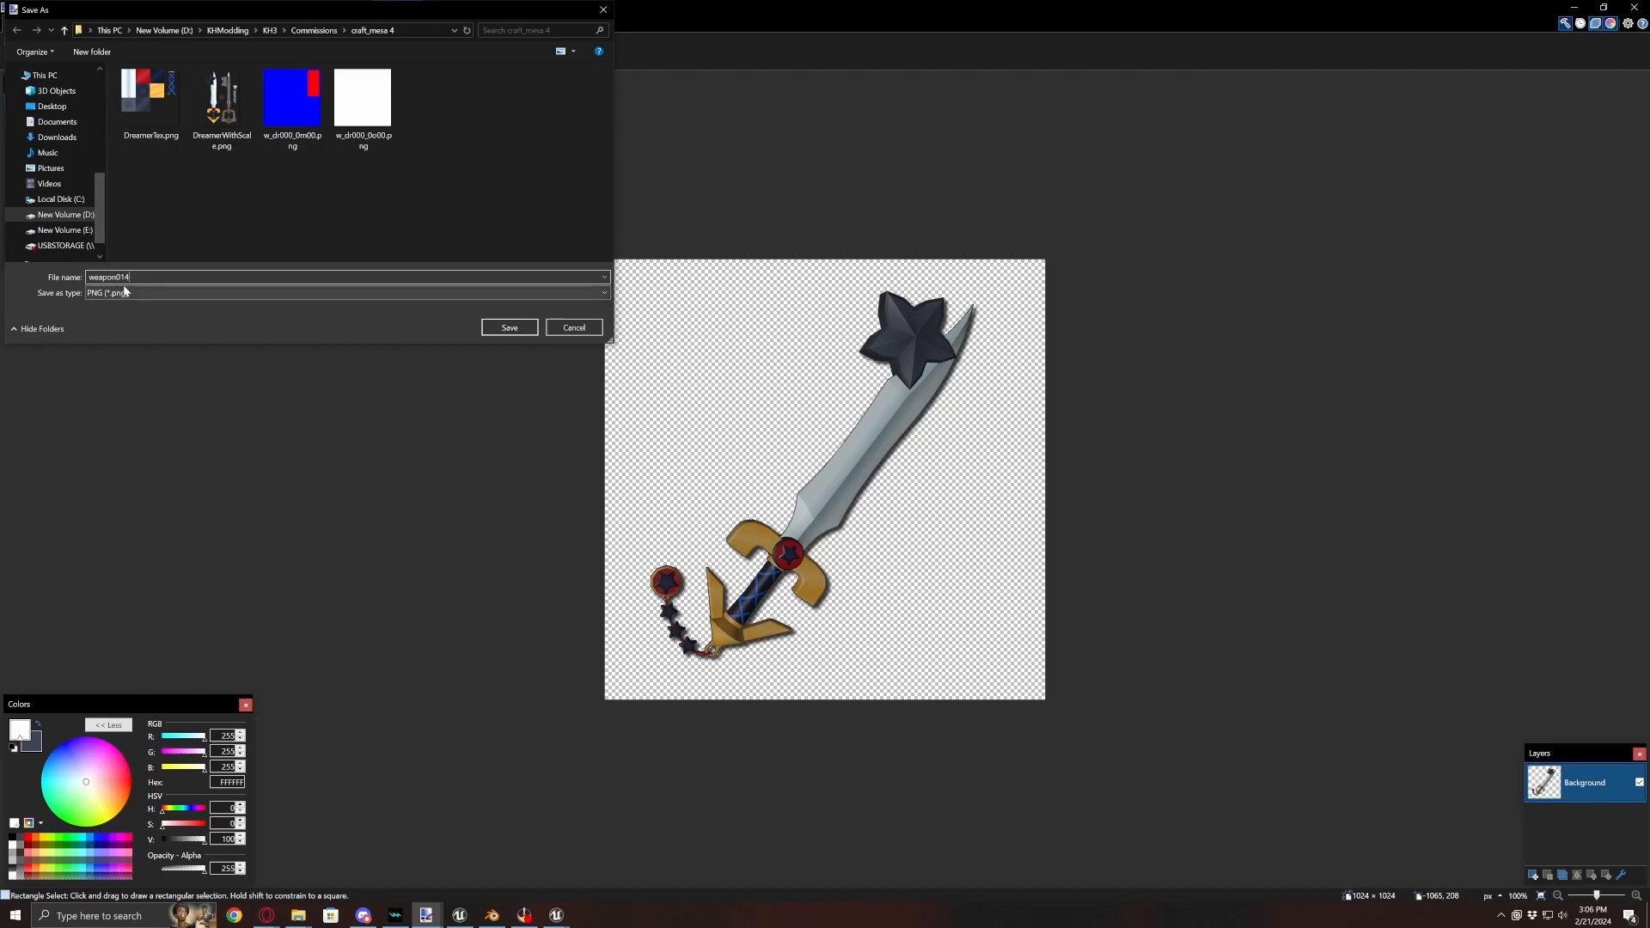
pyautogui.moveTo(129, 277); pyautogui.dragTo(118, 279)
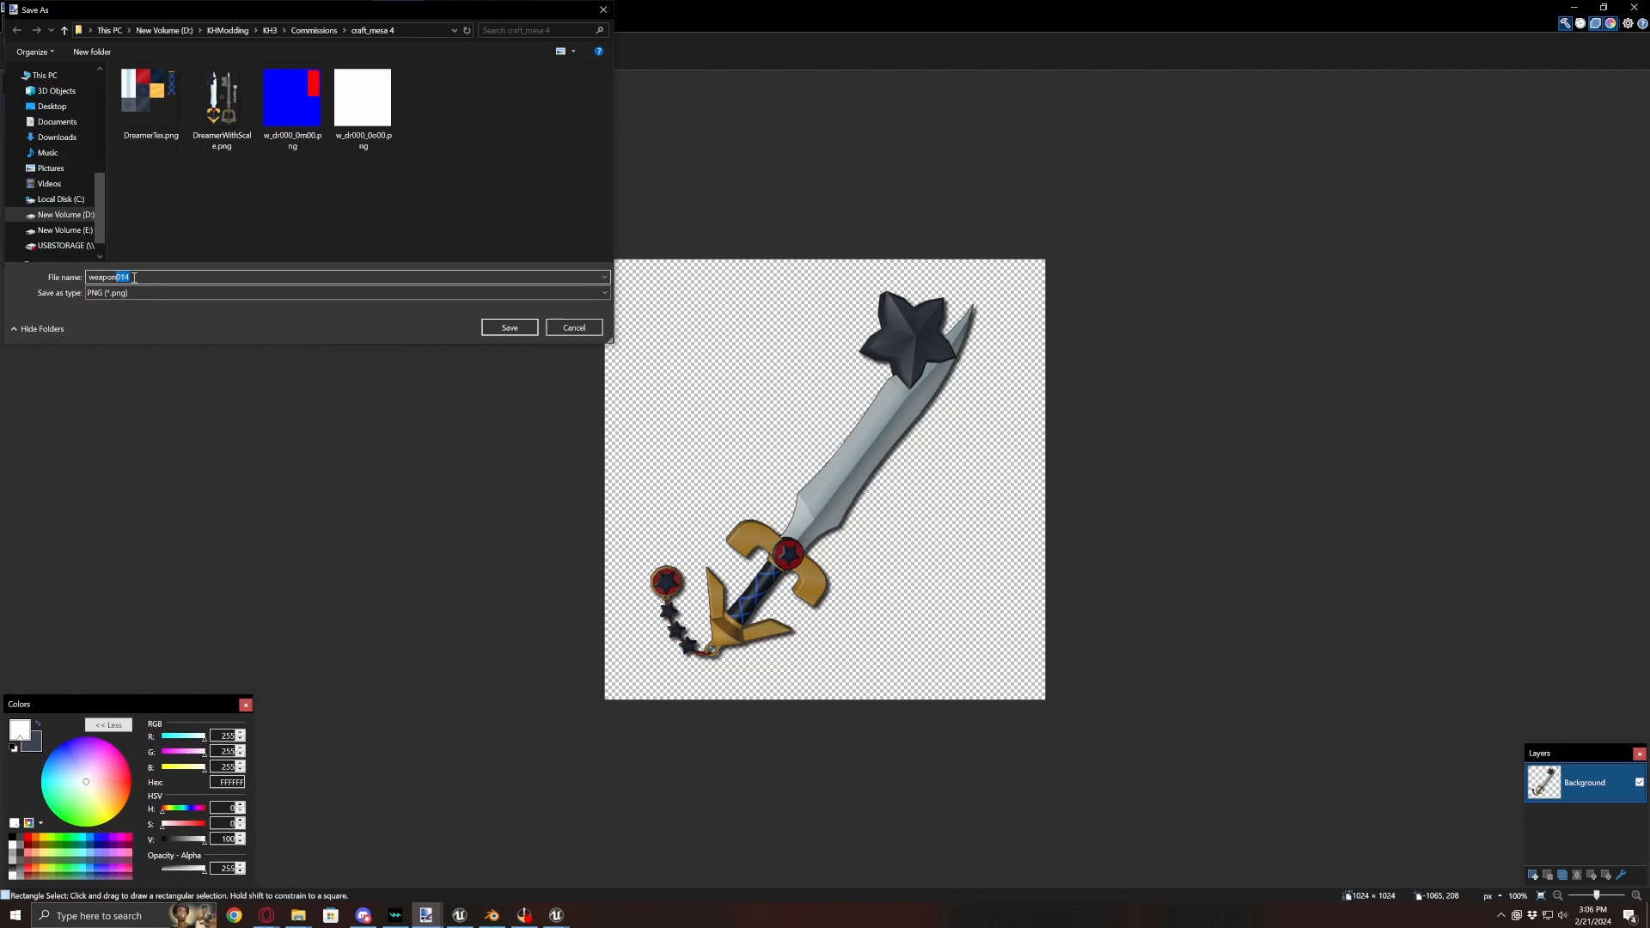
pyautogui.write('0')
pyautogui.click(516, 328)
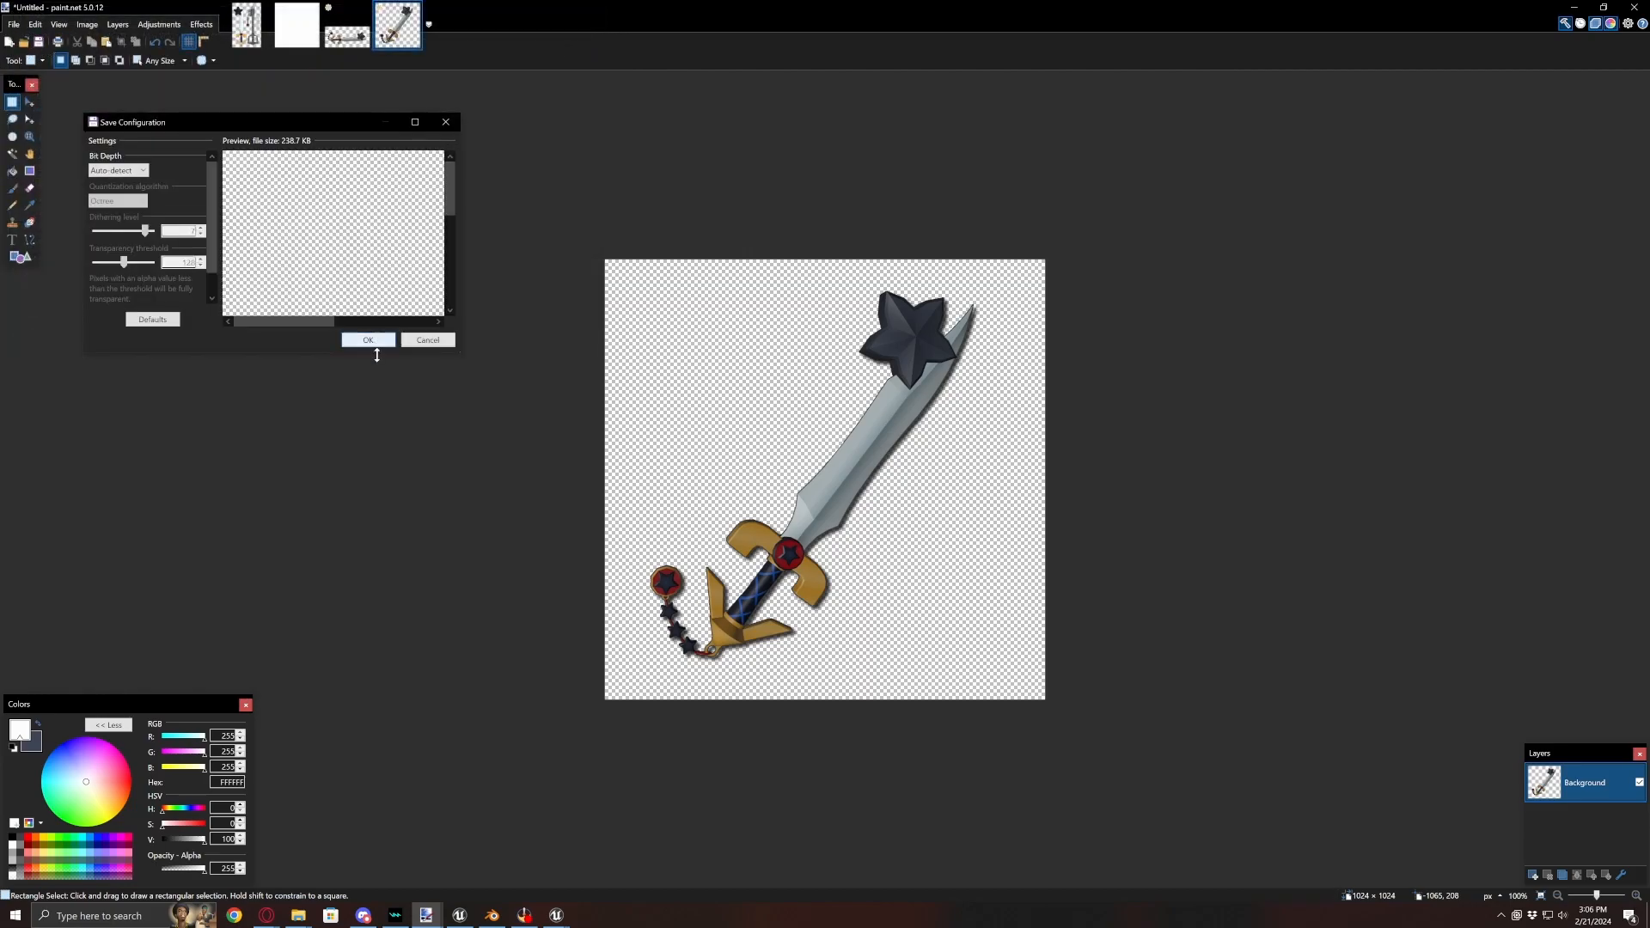
pyautogui.click(372, 340)
# - Save a second PNG copy of the sword image under a keyblade-based file name in the same folder
pyautogui.click(13, 24)
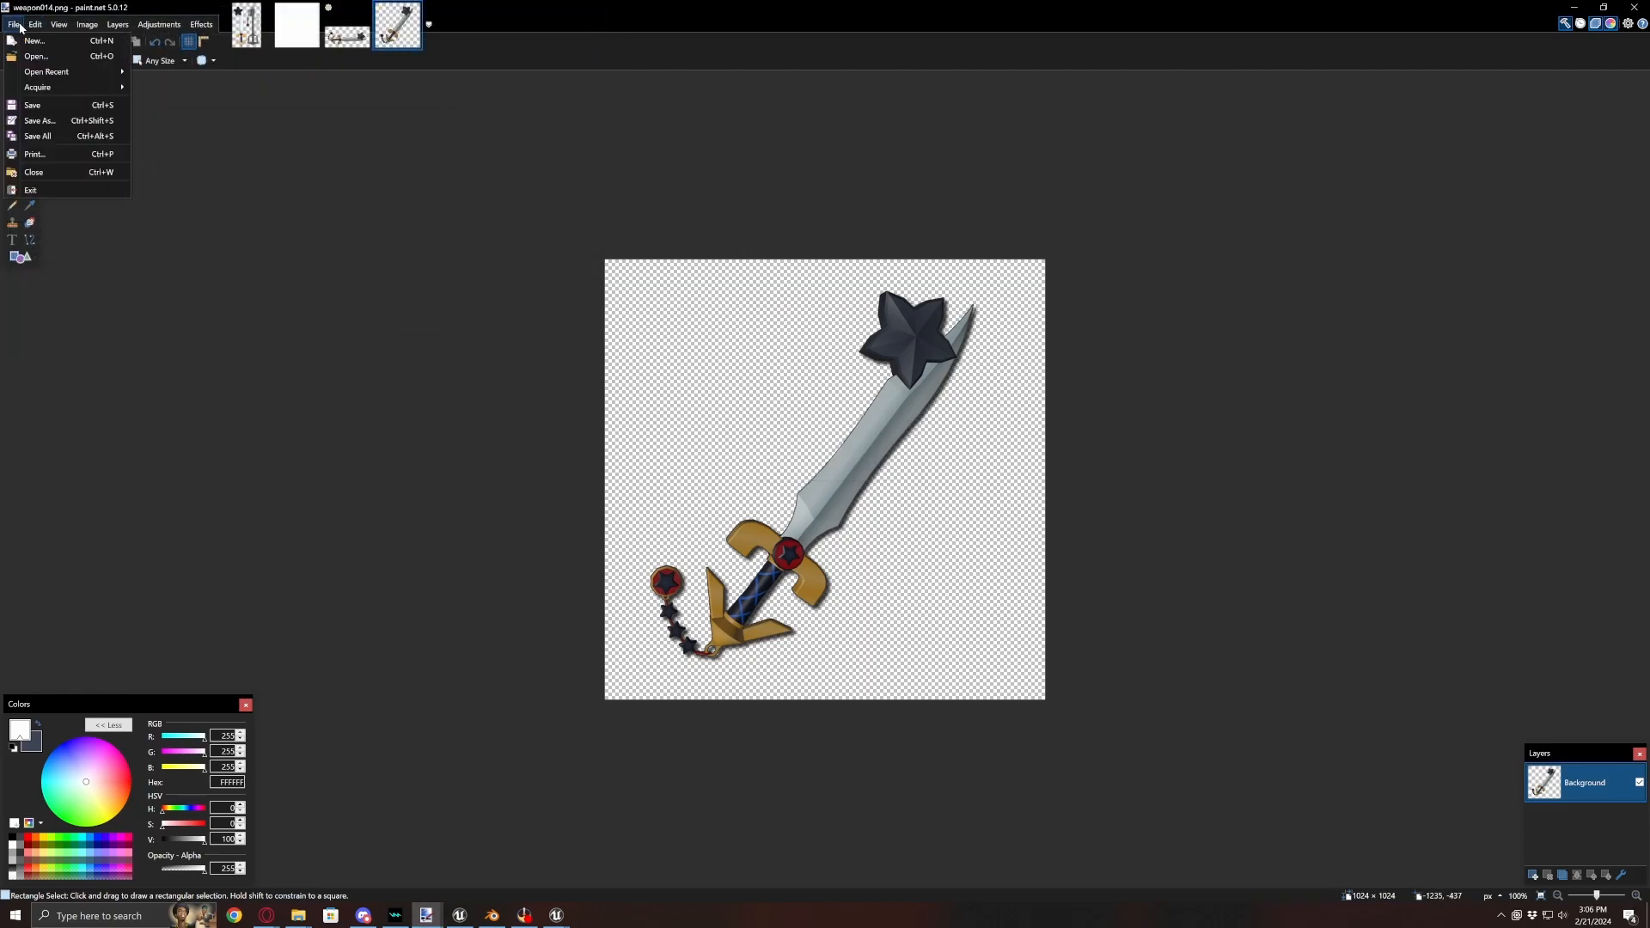
pyautogui.click(56, 132)
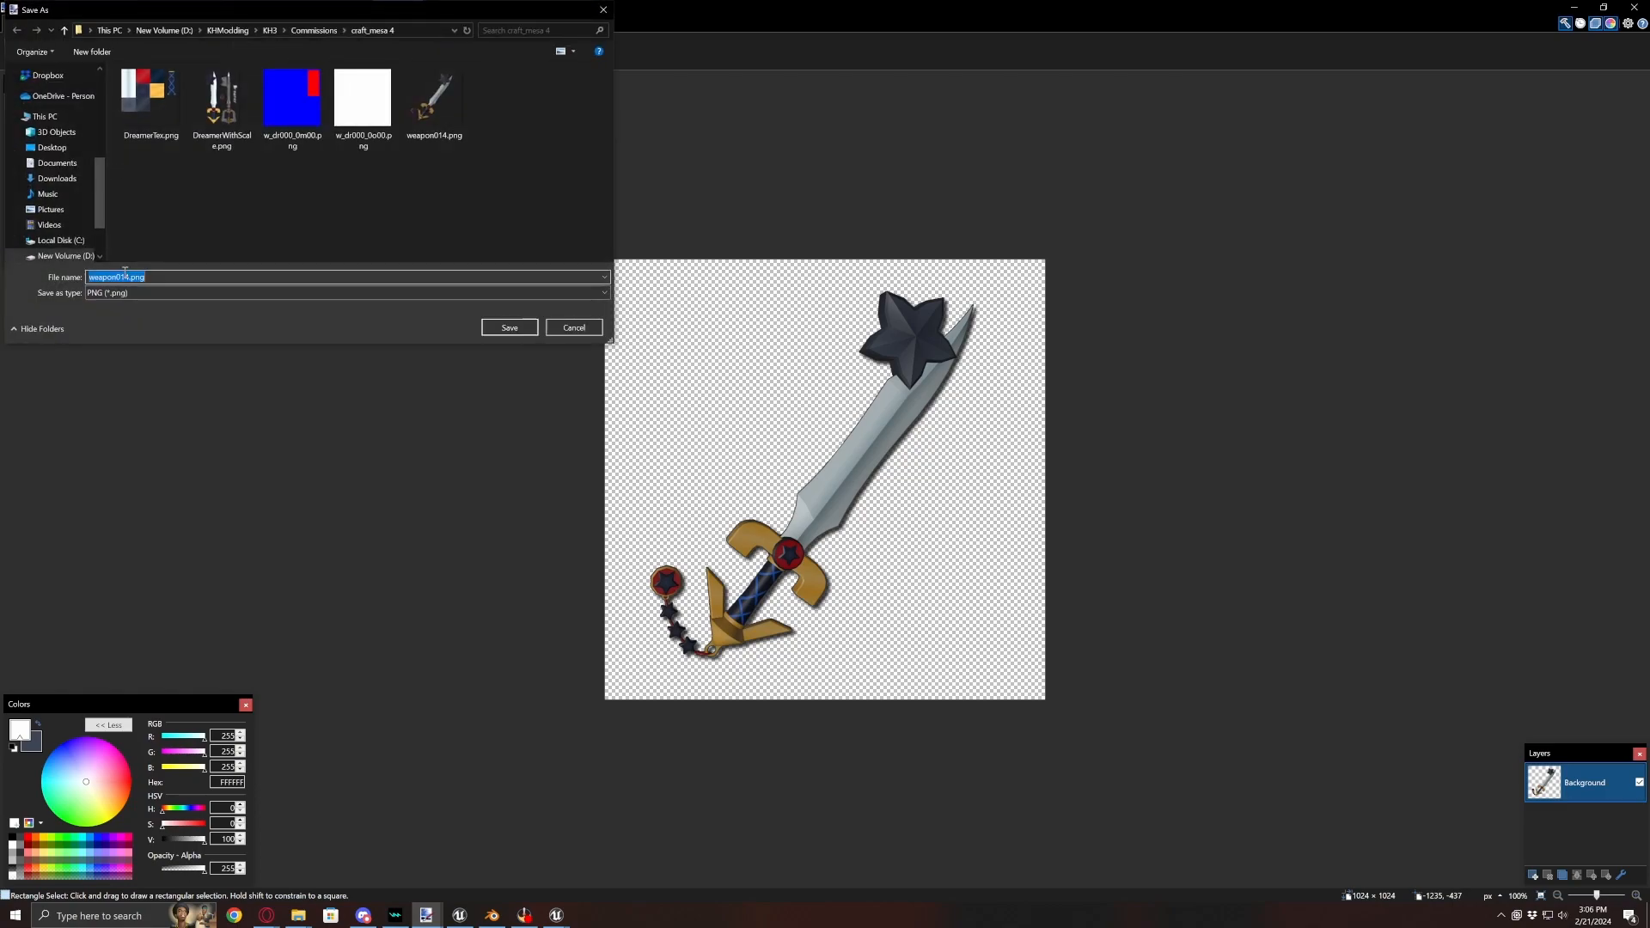
pyautogui.write('keyblade14')
pyautogui.moveTo(131, 278); pyautogui.dragTo(125, 278)
pyautogui.write('01')
pyautogui.click(515, 329)
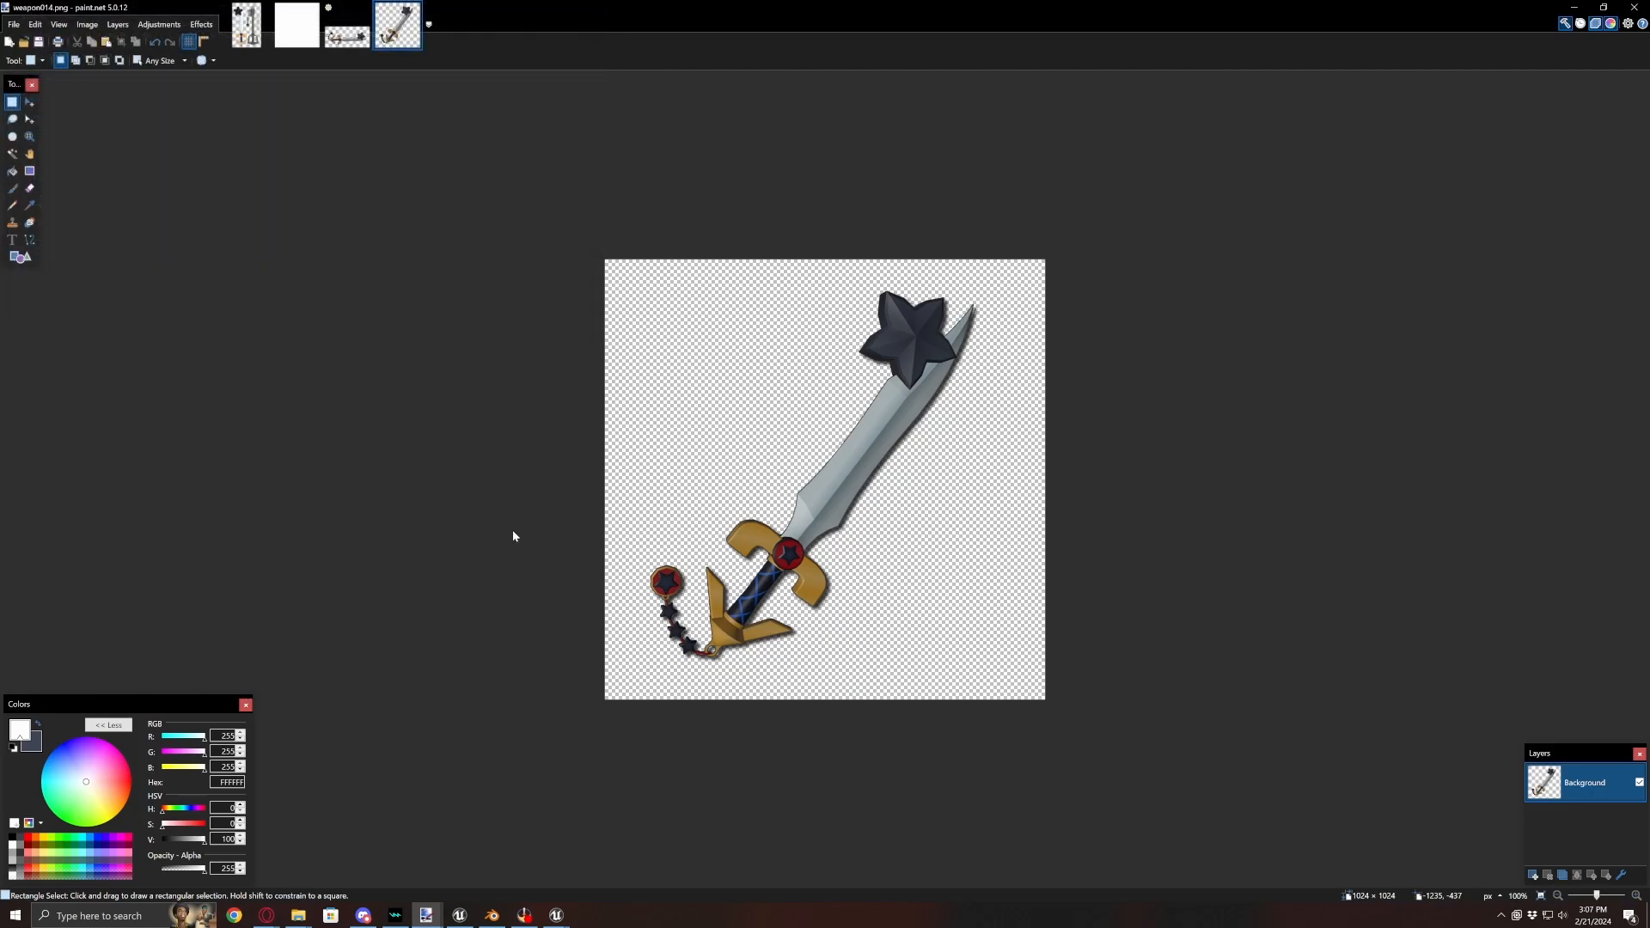
pyautogui.click(354, 337)
# - Switch to Blender and turn the viewport overlays back on around the posed keyblade
pyautogui.click(493, 917)
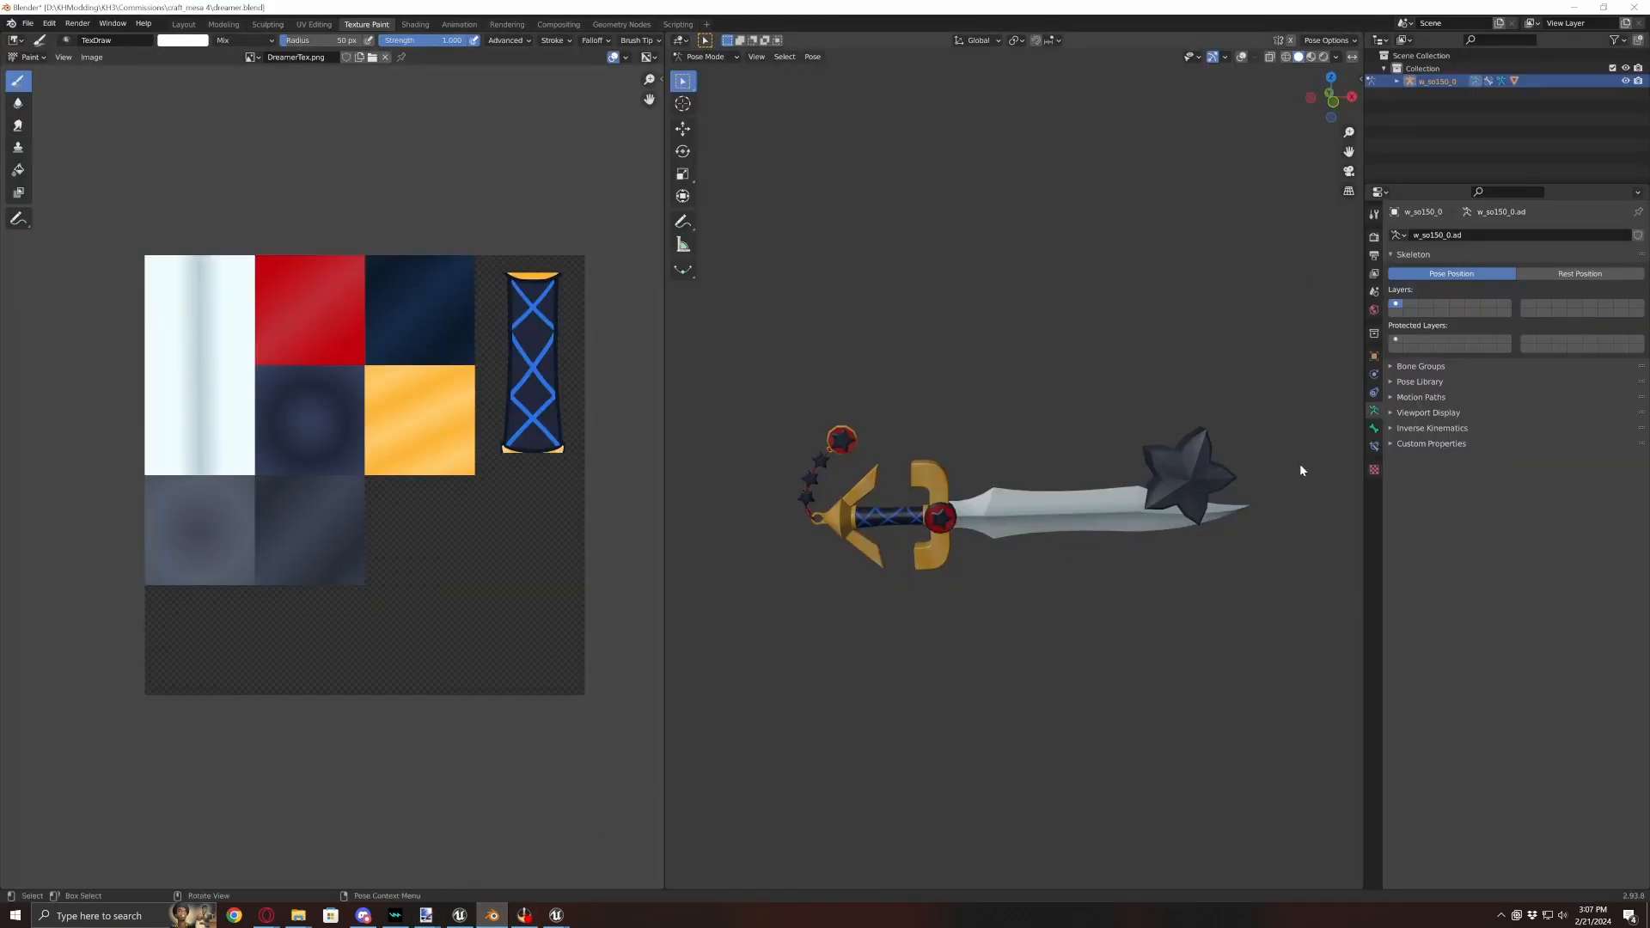
pyautogui.click(1242, 56)
pyautogui.click(1242, 57)
pyautogui.moveTo(1225, 301)
pyautogui.mouseDown(button='middle')
pyautogui.moveTo(1216, 327)
pyautogui.moveTo(1256, 258)
pyautogui.moveTo(1227, 331)
pyautogui.moveTo(1161, 414)
pyautogui.moveTo(1168, 404)
pyautogui.mouseUp(button='middle')
pyautogui.click(1242, 57)
pyautogui.moveTo(1195, 258); pyautogui.dragTo(911, 379, button='middle')
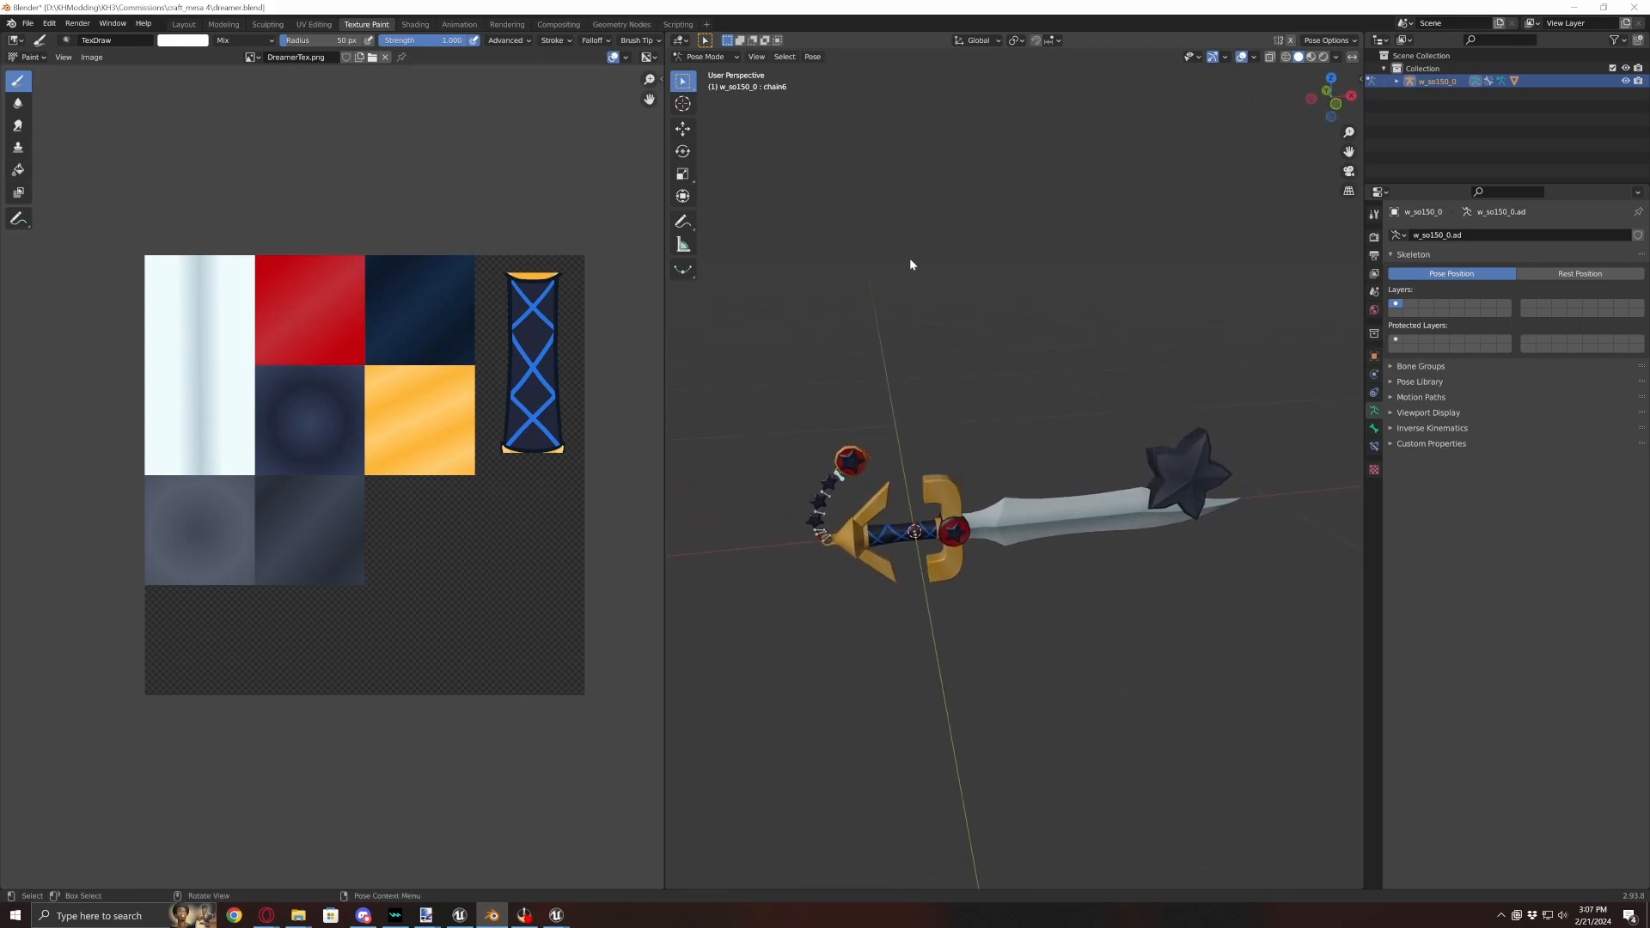
# - Undo the keychain pose changes until the chain is straight again and the armature is in Object Mode
pyautogui.hotkey('ctrl', 'z')
pyautogui.hotkey('ctrl', 'z')
pyautogui.hotkey('ctrl', 'z')
pyautogui.hotkey('ctrl', 'z')
pyautogui.hotkey('ctrl', 'z')
pyautogui.hotkey('ctrl', 'z')
pyautogui.hotkey('ctrl', 'z')
pyautogui.hotkey('ctrl', 'z')
pyautogui.hotkey('ctrl', 'z')
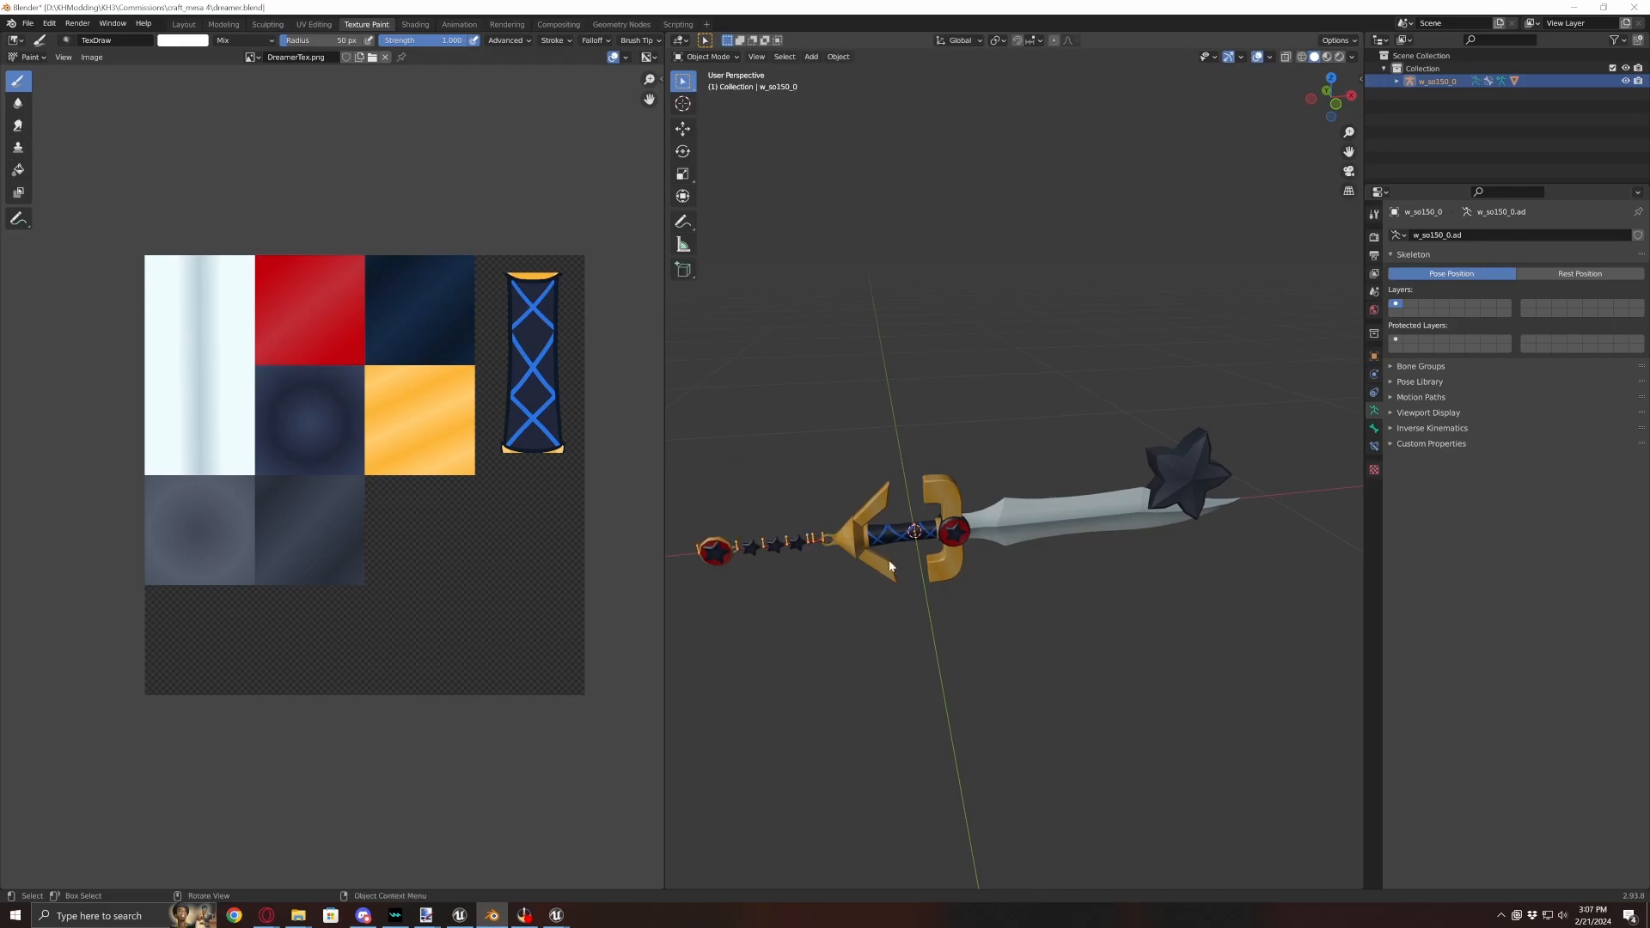
# - Select the faces of the keyblade mesh's chain6 vertex group in Edit Mode and separate that selection into its own object
pyautogui.keyDown('shift'); pyautogui.moveTo(886, 568); pyautogui.dragTo(977, 486, button='middle'); pyautogui.keyUp('shift')
pyautogui.click(1082, 446)
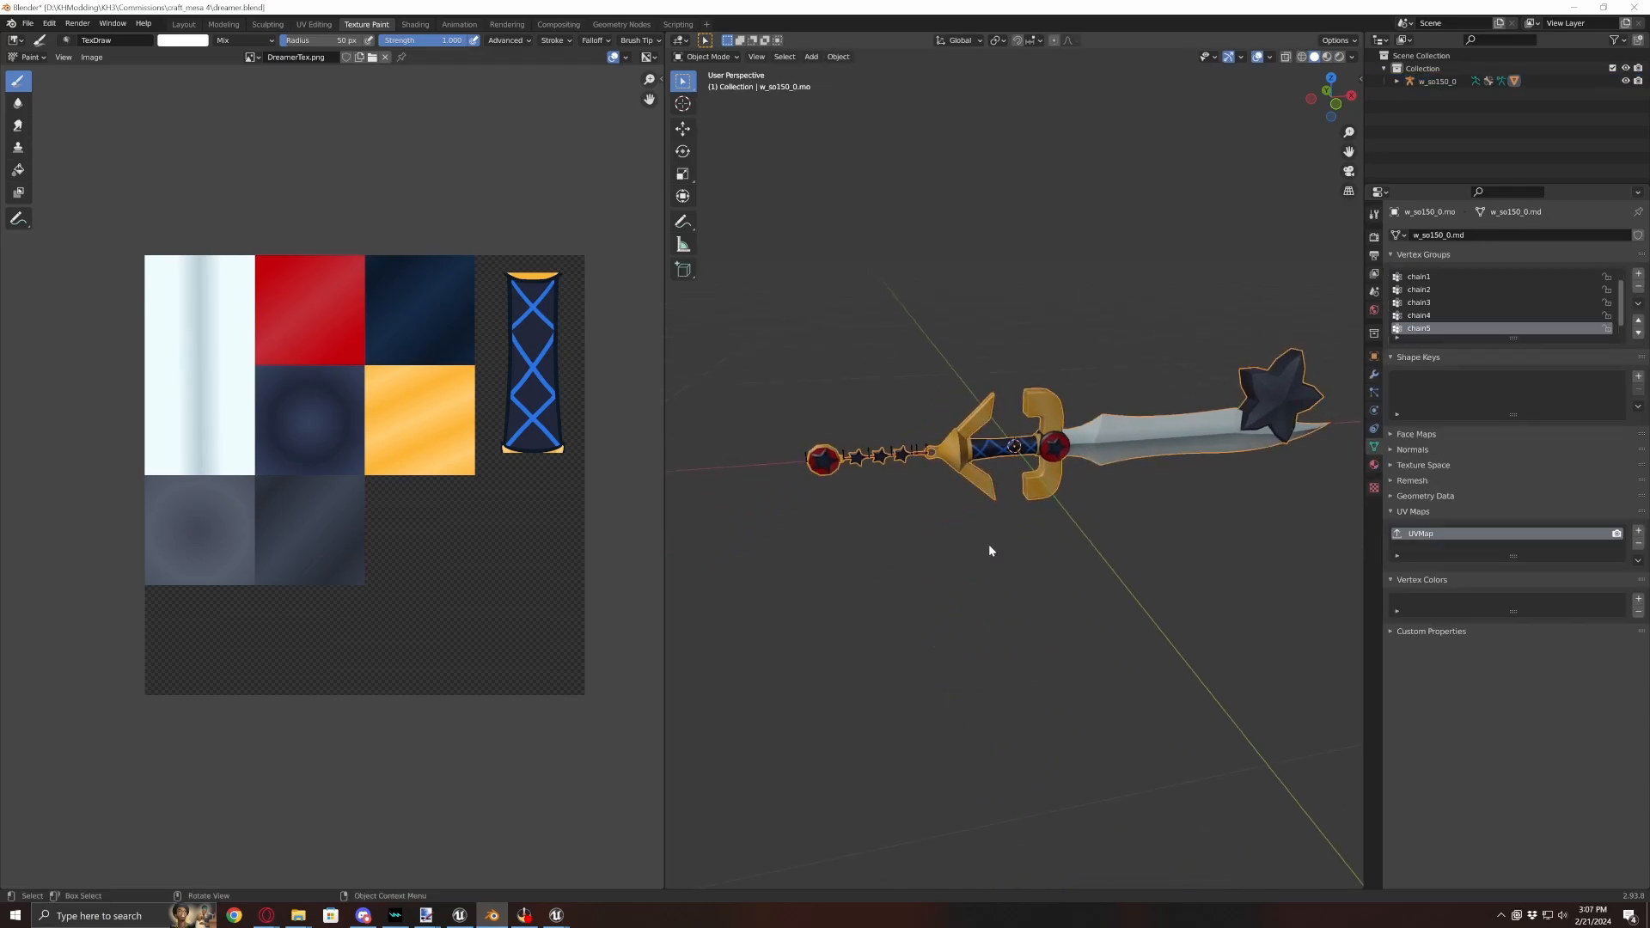
pyautogui.press('Tab')
pyautogui.scroll(2, 957, 571)
pyautogui.scroll(3, 957, 576)
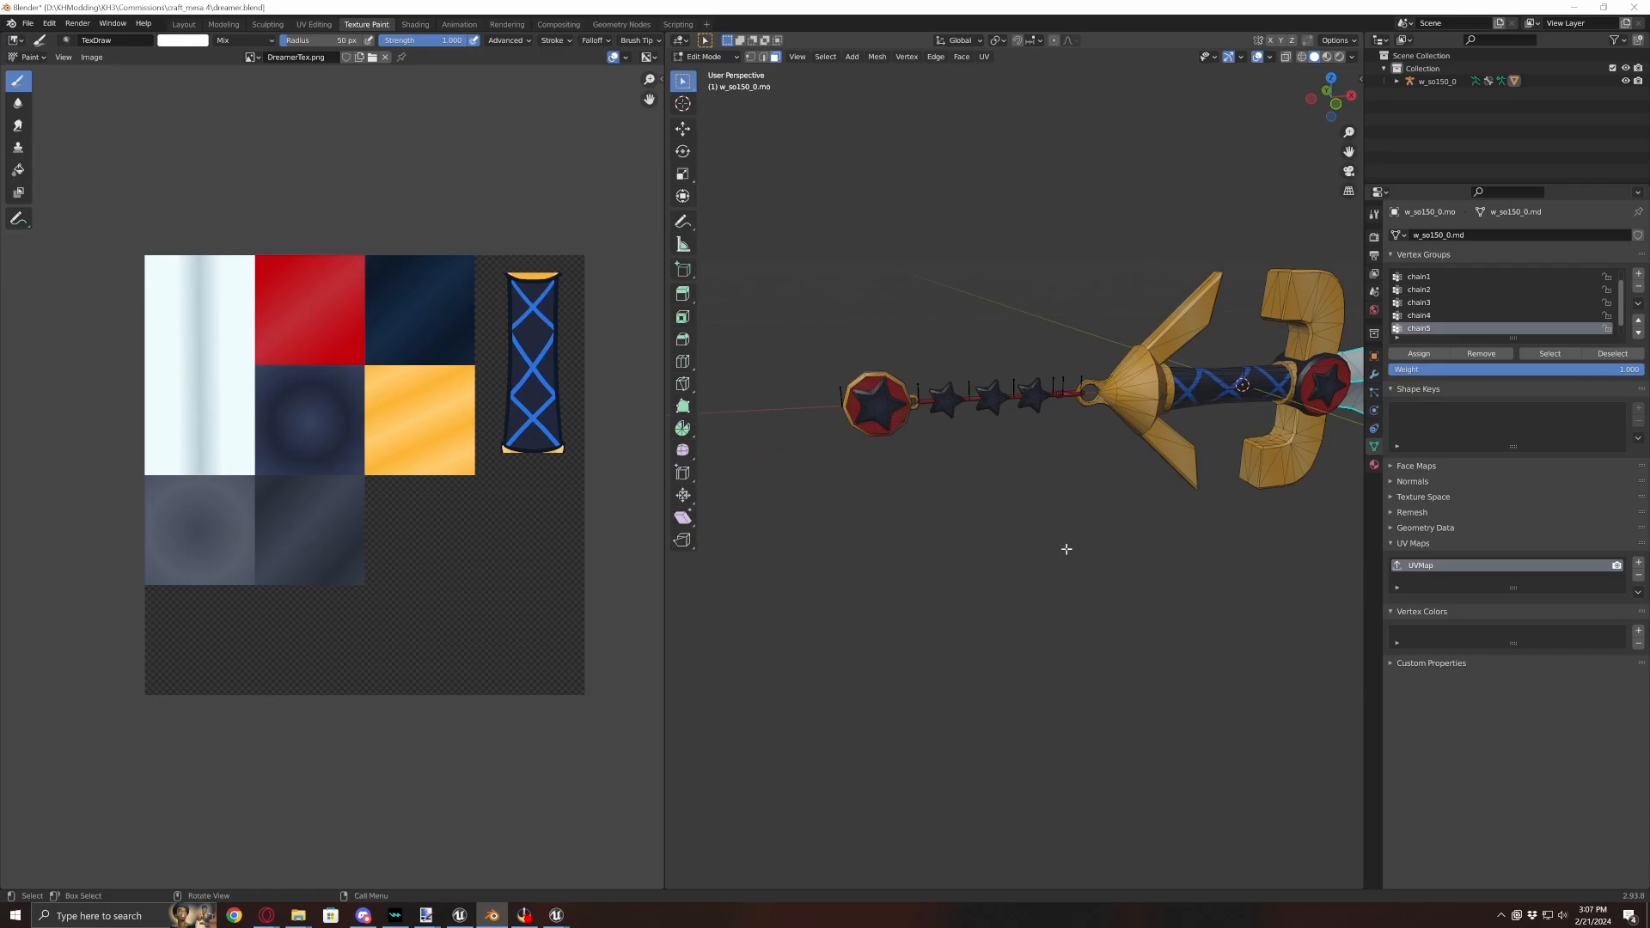
pyautogui.scroll(-1, 1530, 313)
pyautogui.click(1473, 330)
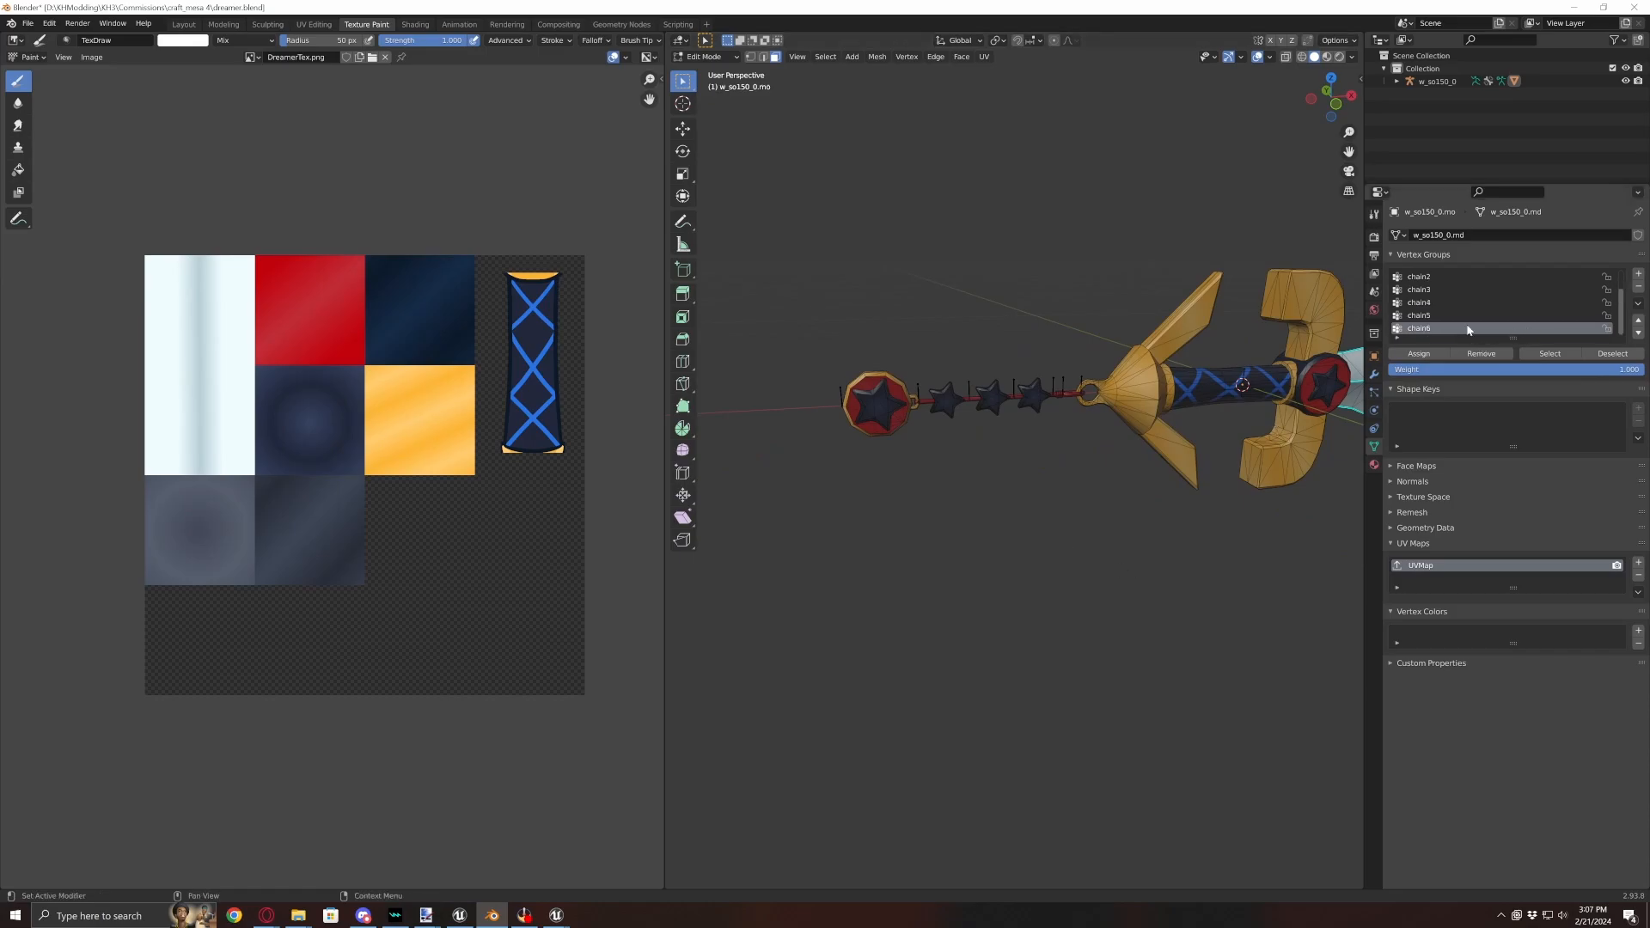
pyautogui.click(1547, 354)
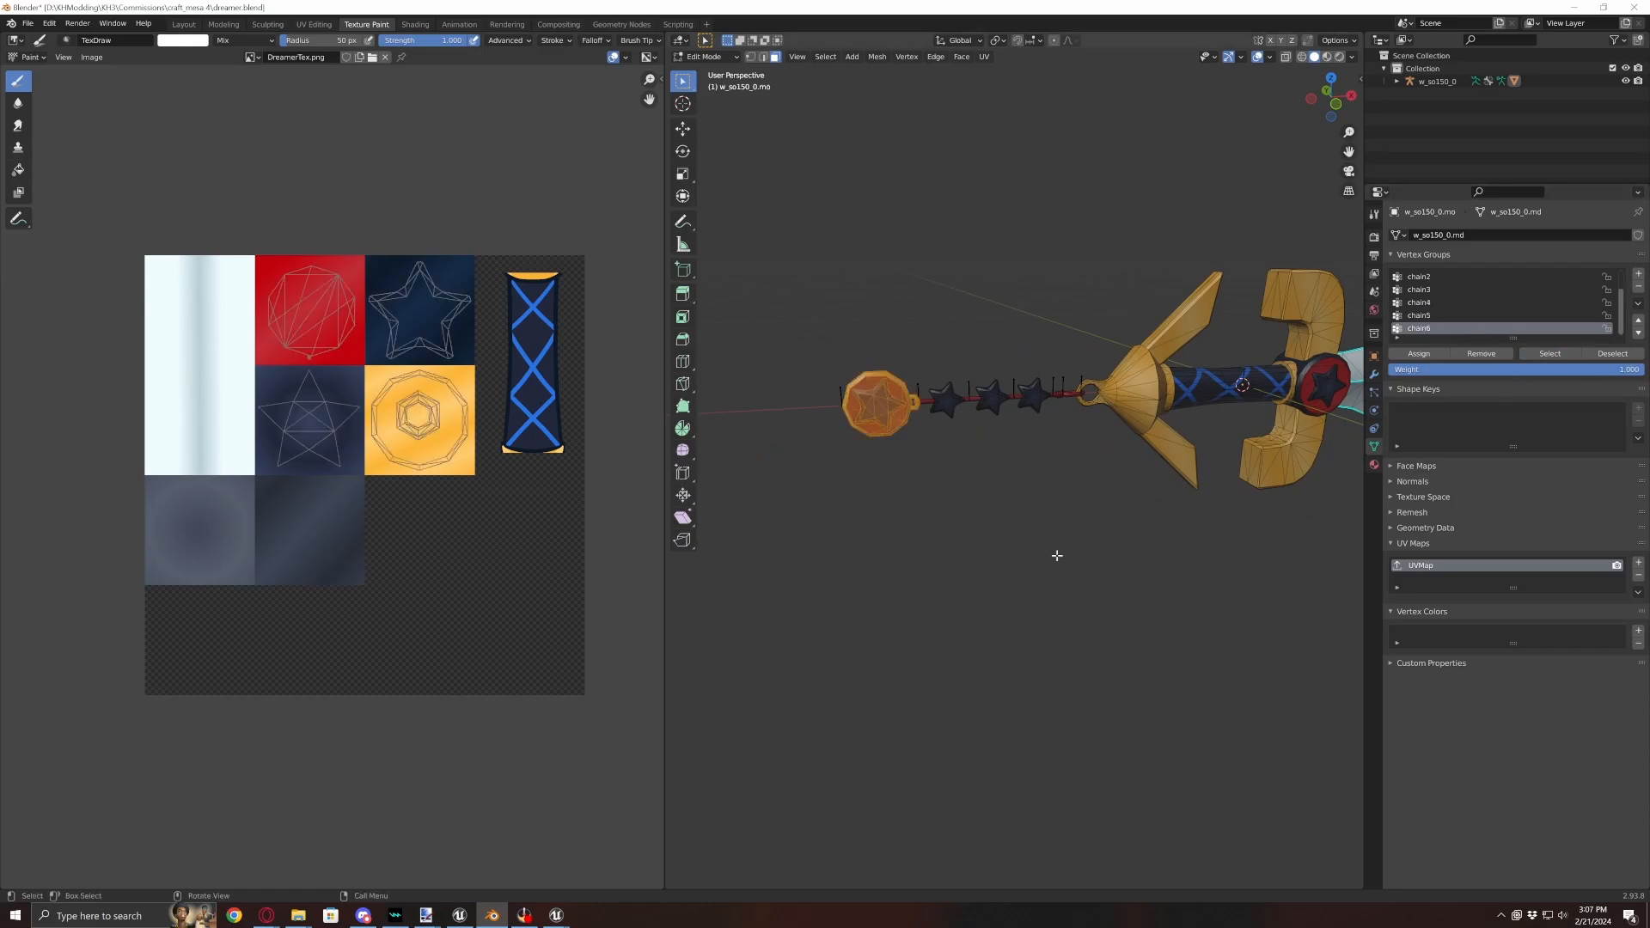
pyautogui.press('p')
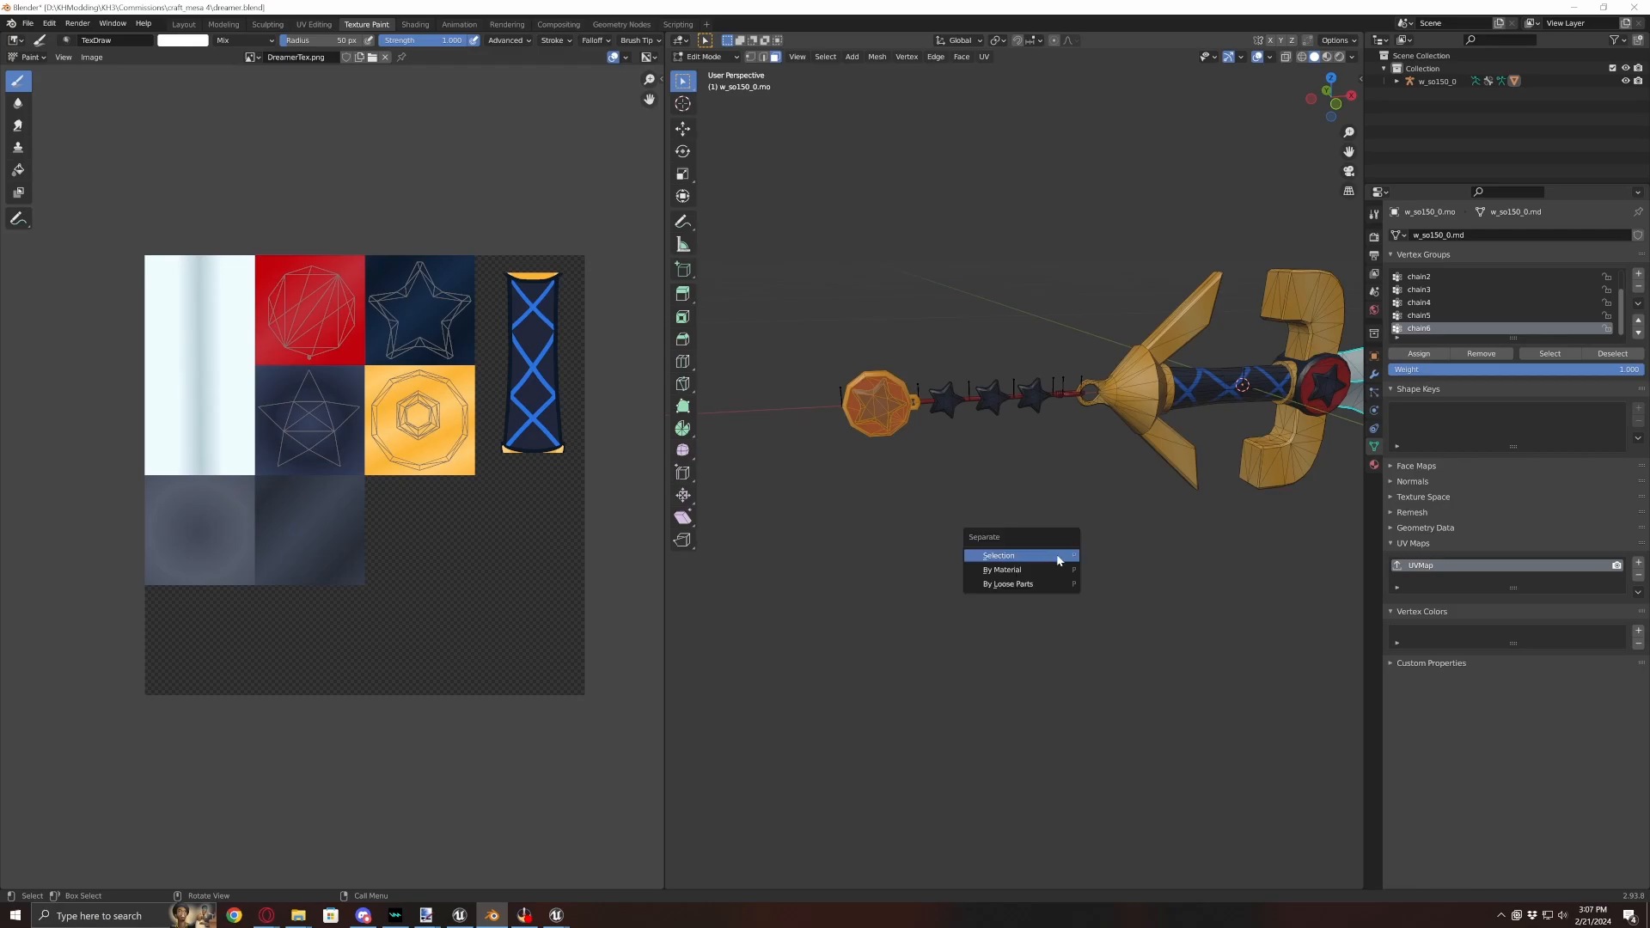
pyautogui.click(1059, 560)
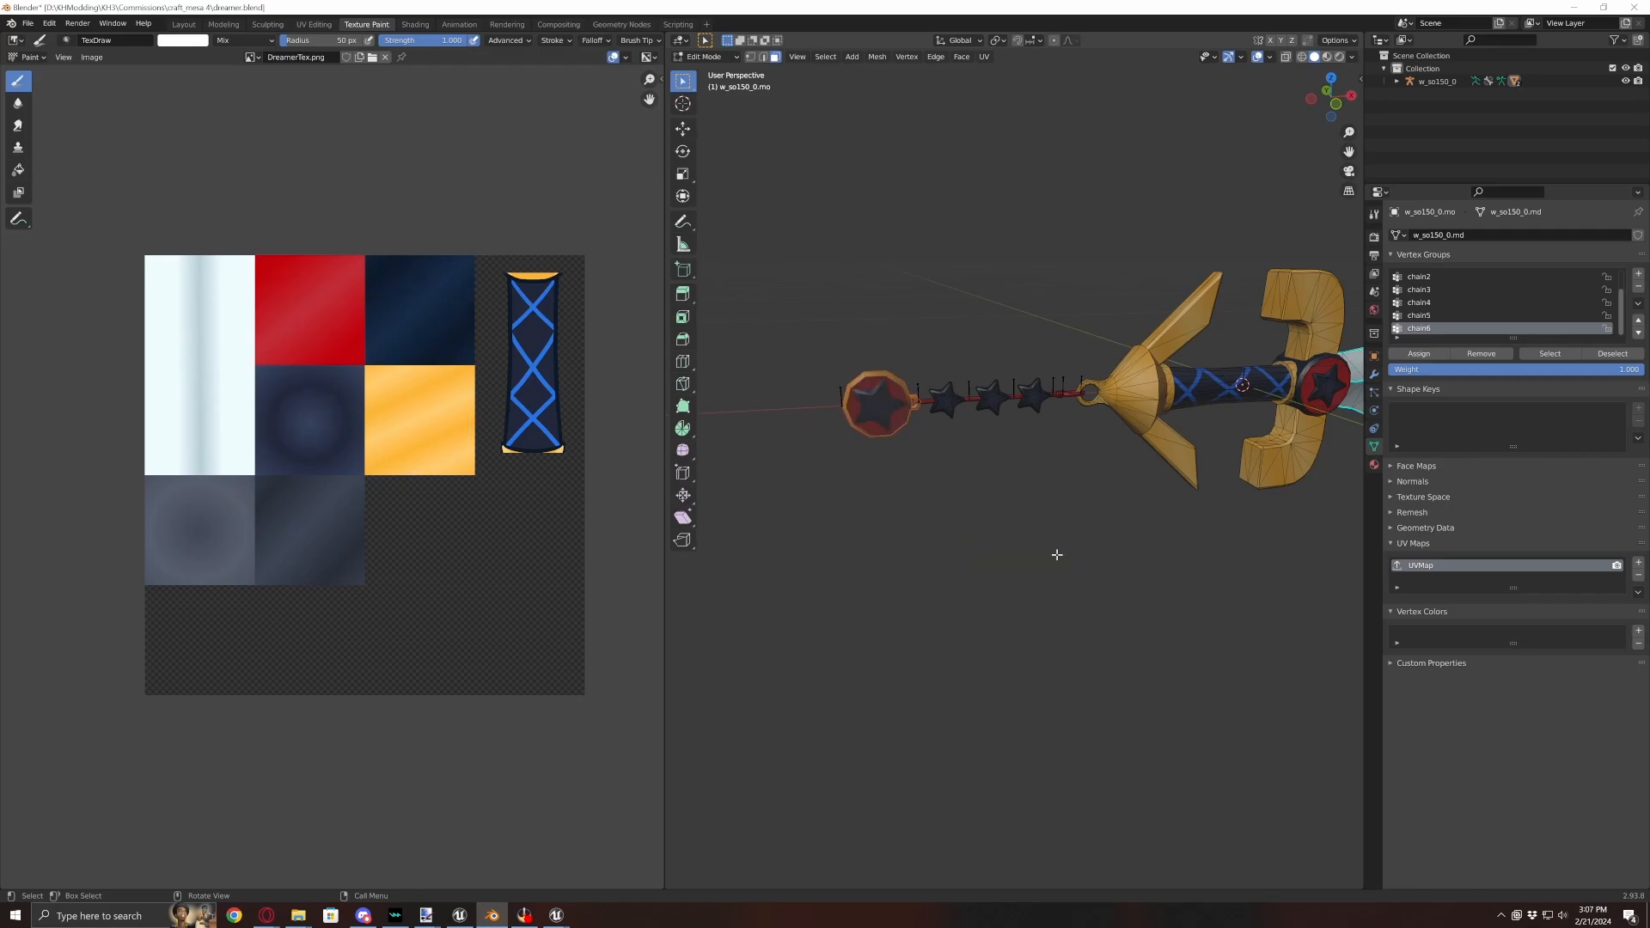
# - Return to Object Mode and hide the main keyblade mesh w_so150_0.mo under its armature, leaving the separated end charm shown
pyautogui.press('Tab')
pyautogui.click(1395, 81)
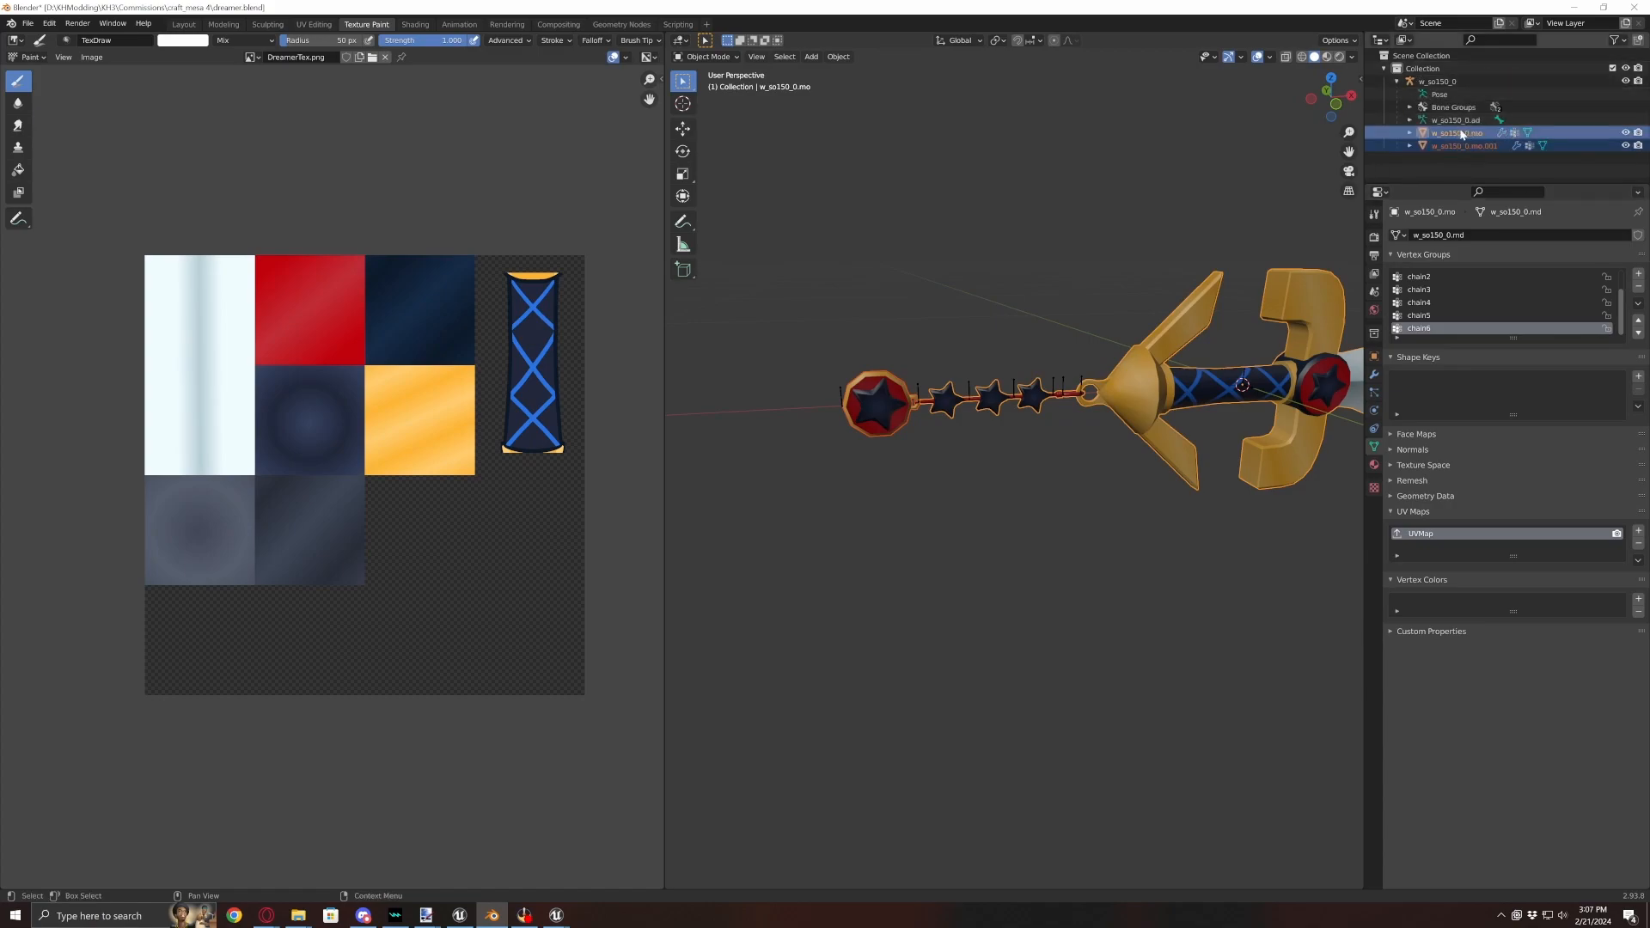
pyautogui.click(1624, 133)
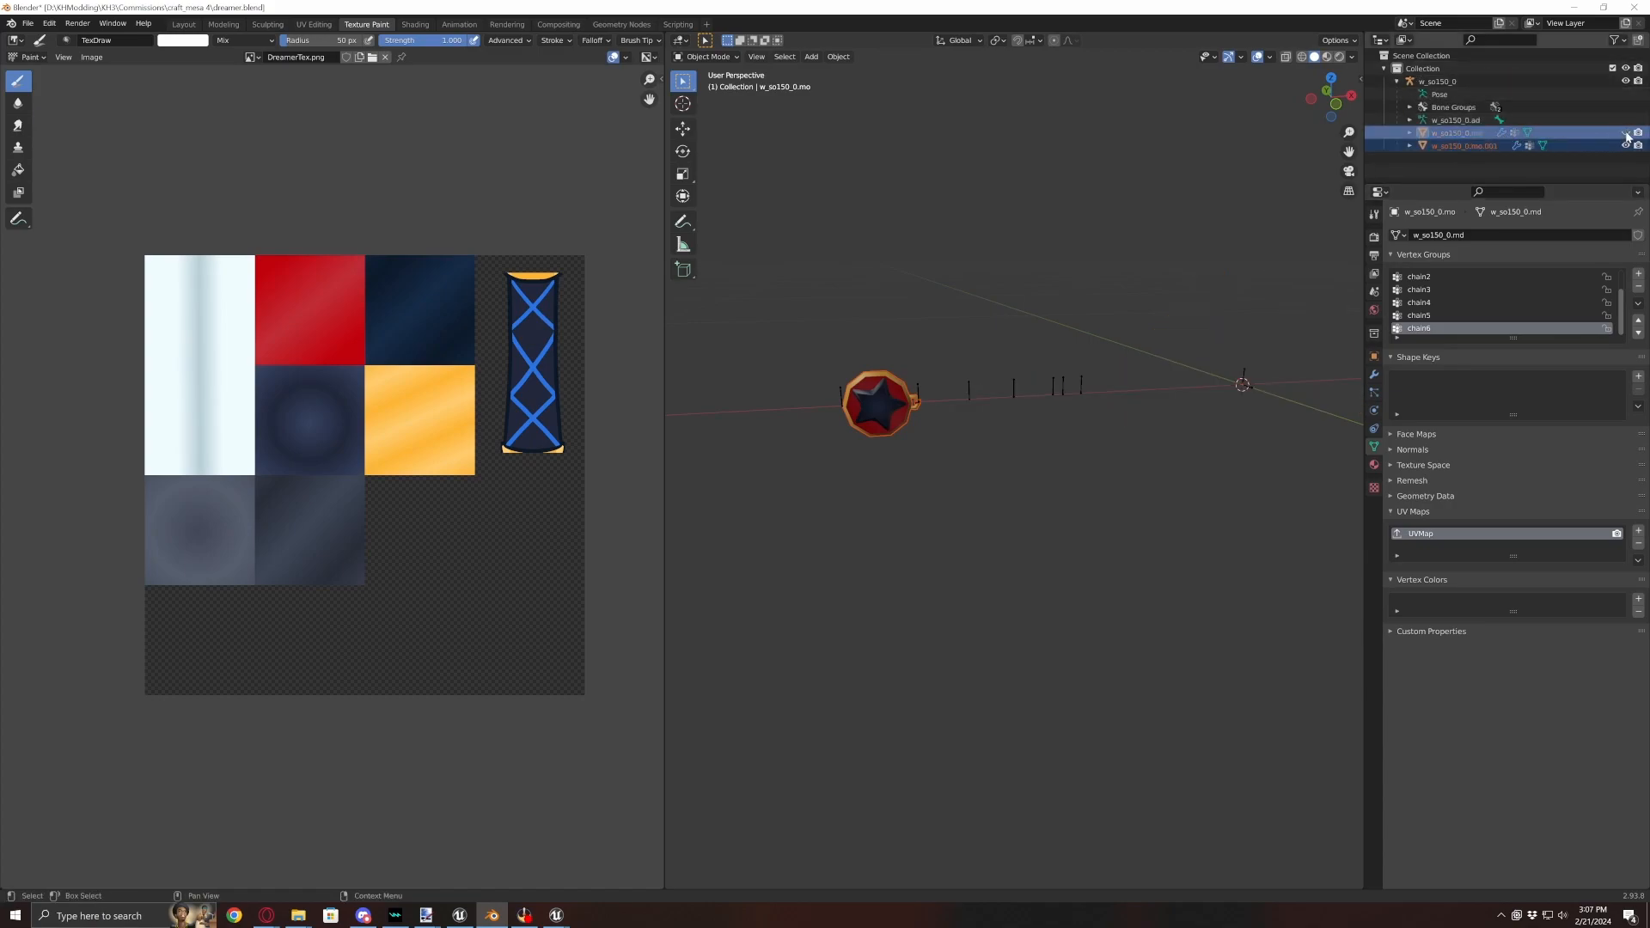
# - Delete the red link piece inside the ring of the separated charm w_so150_0.mo.001 in Edit Mode, and return to Object Mode
pyautogui.click(1493, 146)
pyautogui.scroll(5, 915, 421)
pyautogui.keyDown('shift'); pyautogui.moveTo(914, 420); pyautogui.dragTo(1038, 415, button='middle'); pyautogui.keyUp('shift')
pyautogui.scroll(3, 1049, 466)
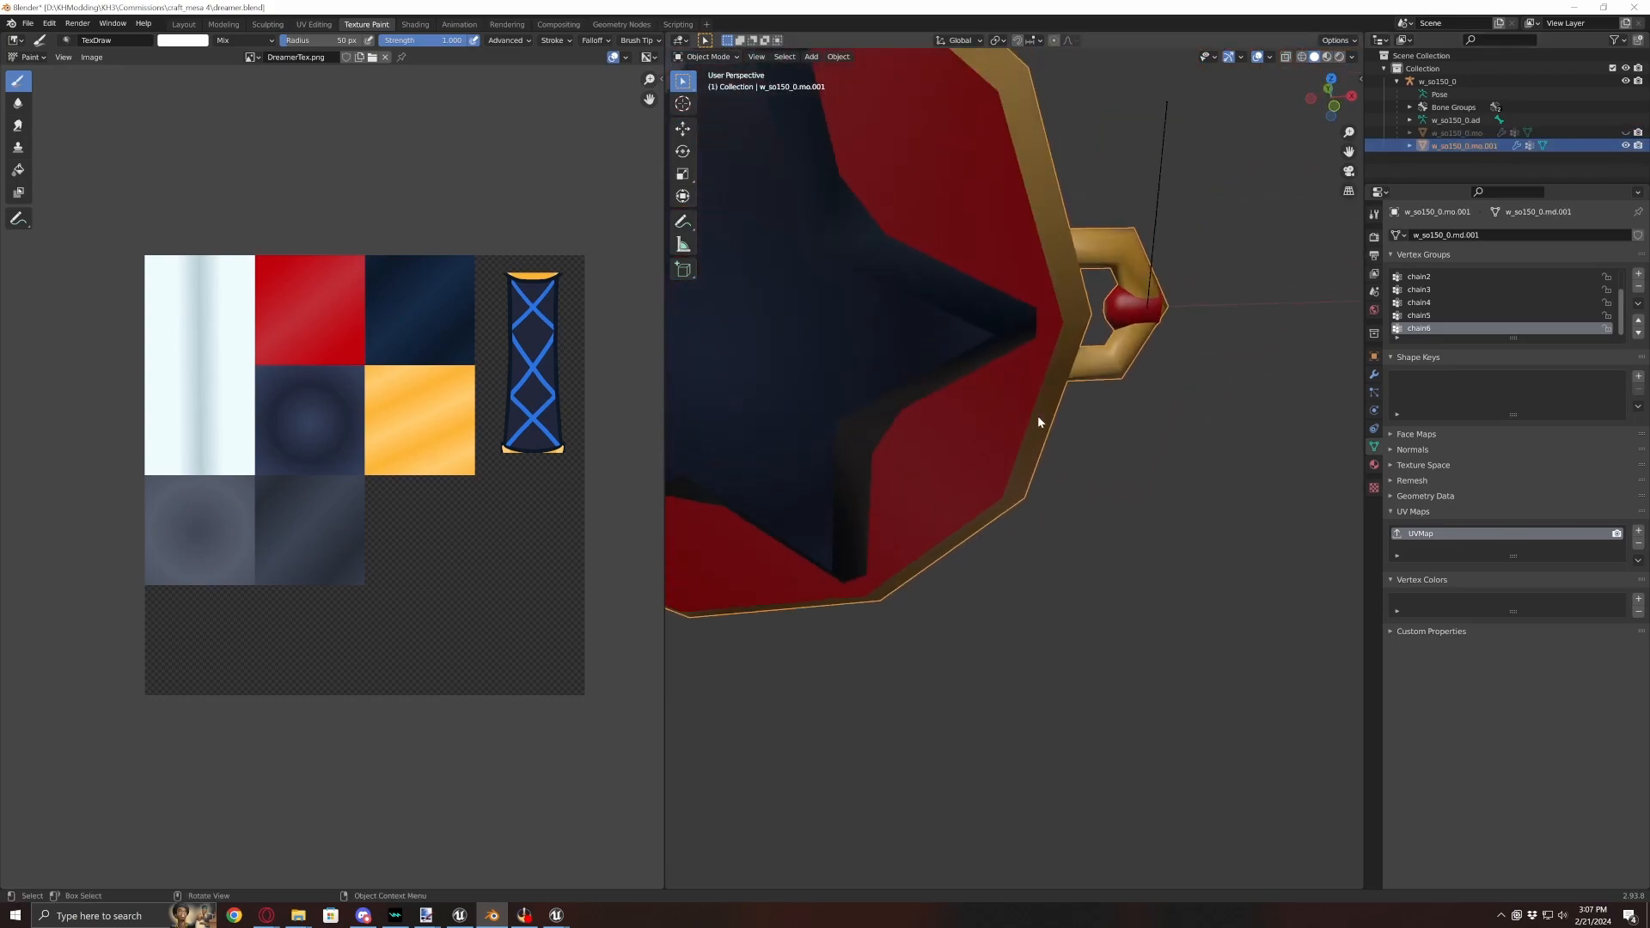
pyautogui.press('Tab')
pyautogui.click(1123, 307)
pyautogui.hotkey('ctrl', 'l')
pyautogui.press('x')
pyautogui.click(1143, 328)
pyautogui.scroll(-5, 1144, 328)
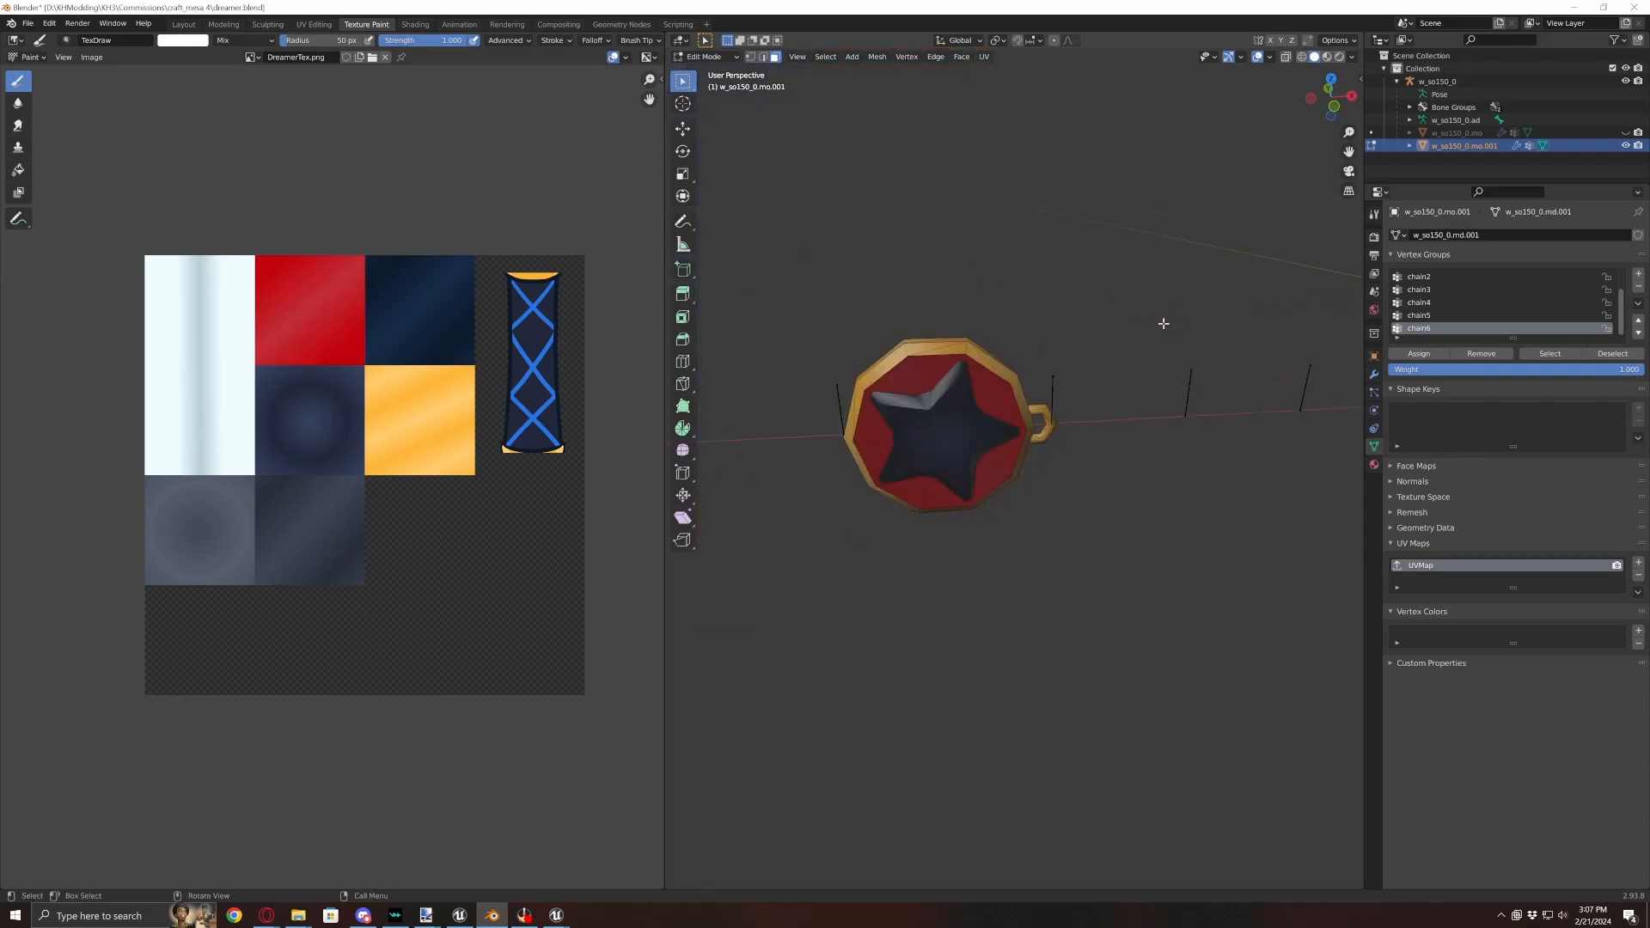
pyautogui.scroll(2, 1162, 325)
pyautogui.press('Tab')
# - Turn off the viewport overlays, view the star charm face-on and capture a screenshot region around it
pyautogui.moveTo(1066, 415); pyautogui.dragTo(1089, 513, button='middle')
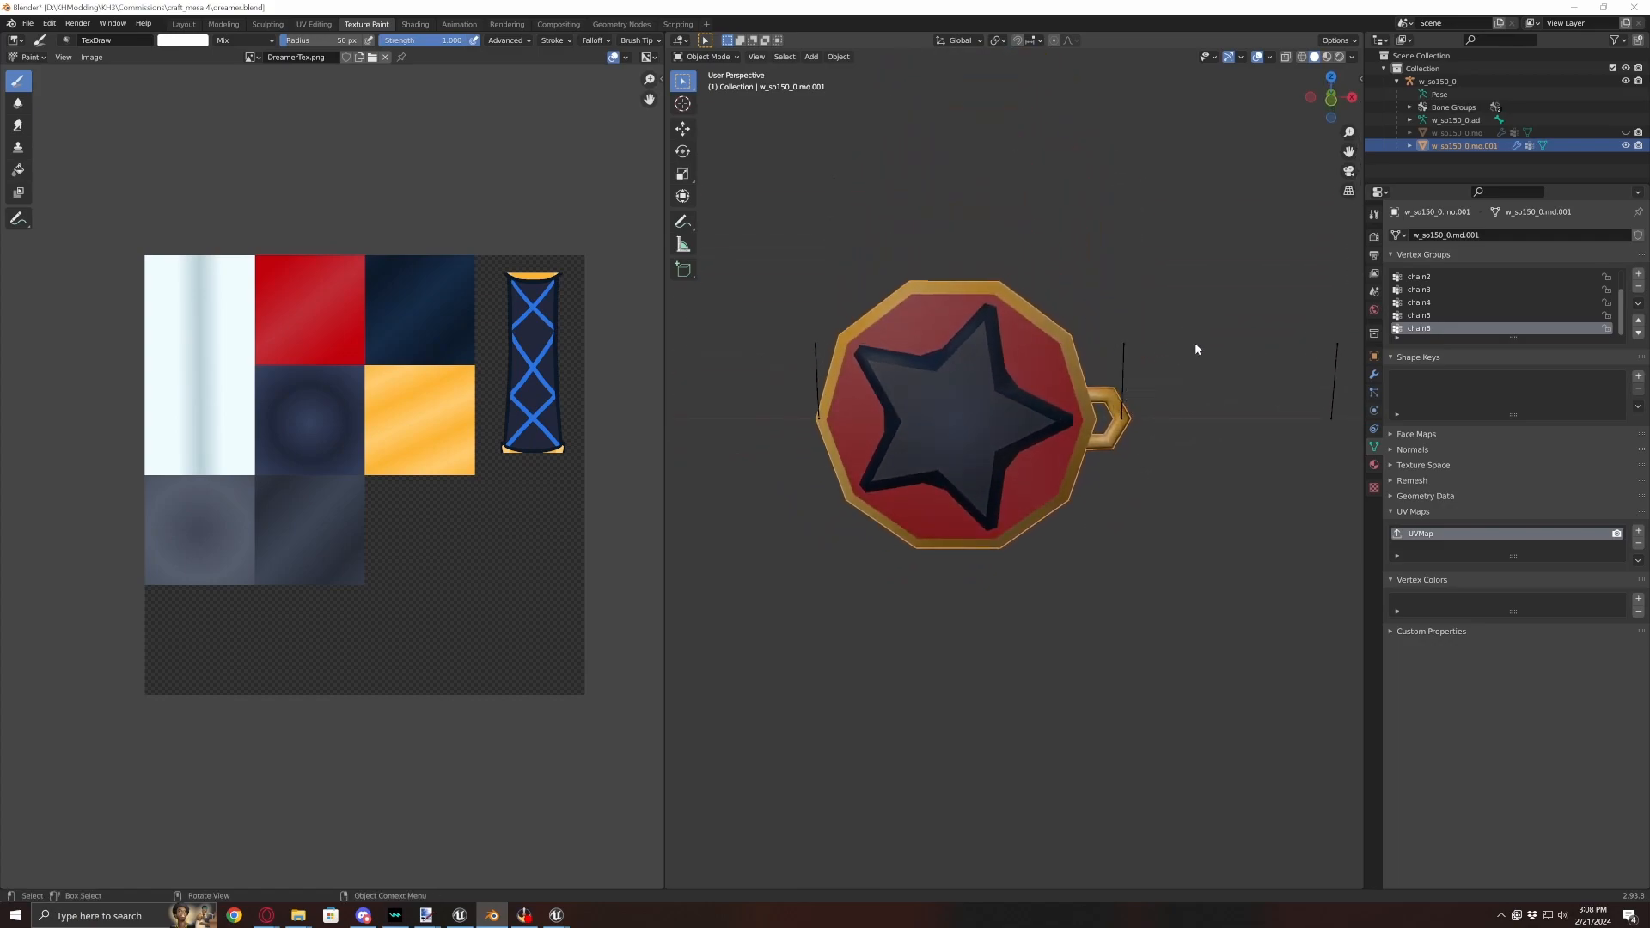
pyautogui.click(1255, 58)
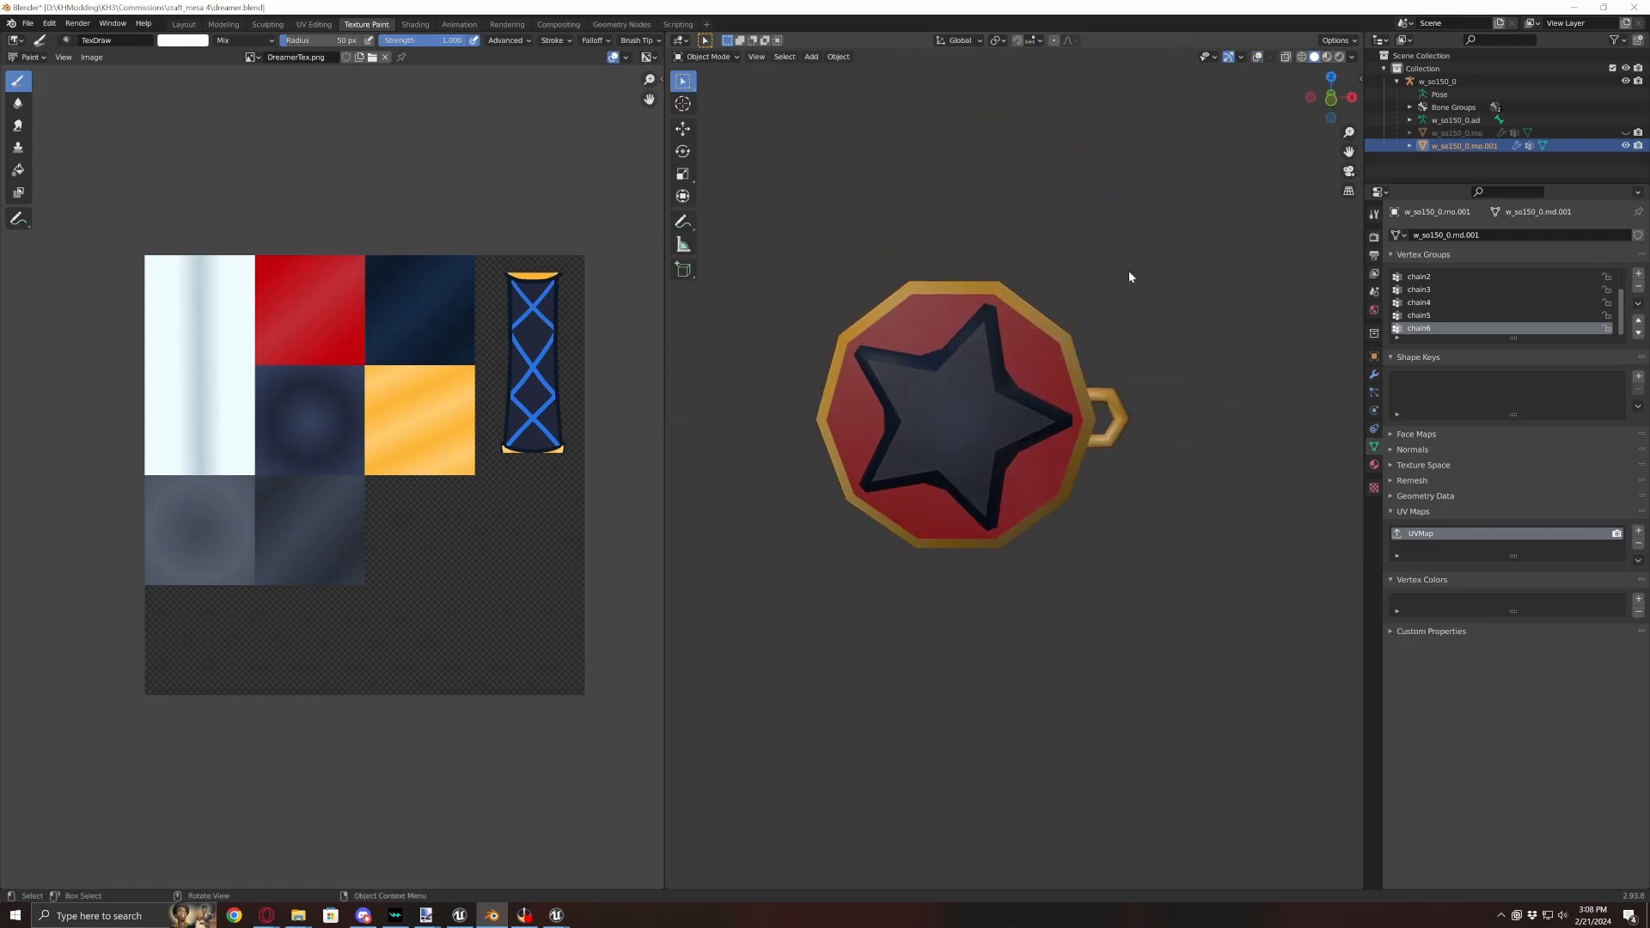
pyautogui.moveTo(1131, 271); pyautogui.dragTo(1133, 276, button='middle')
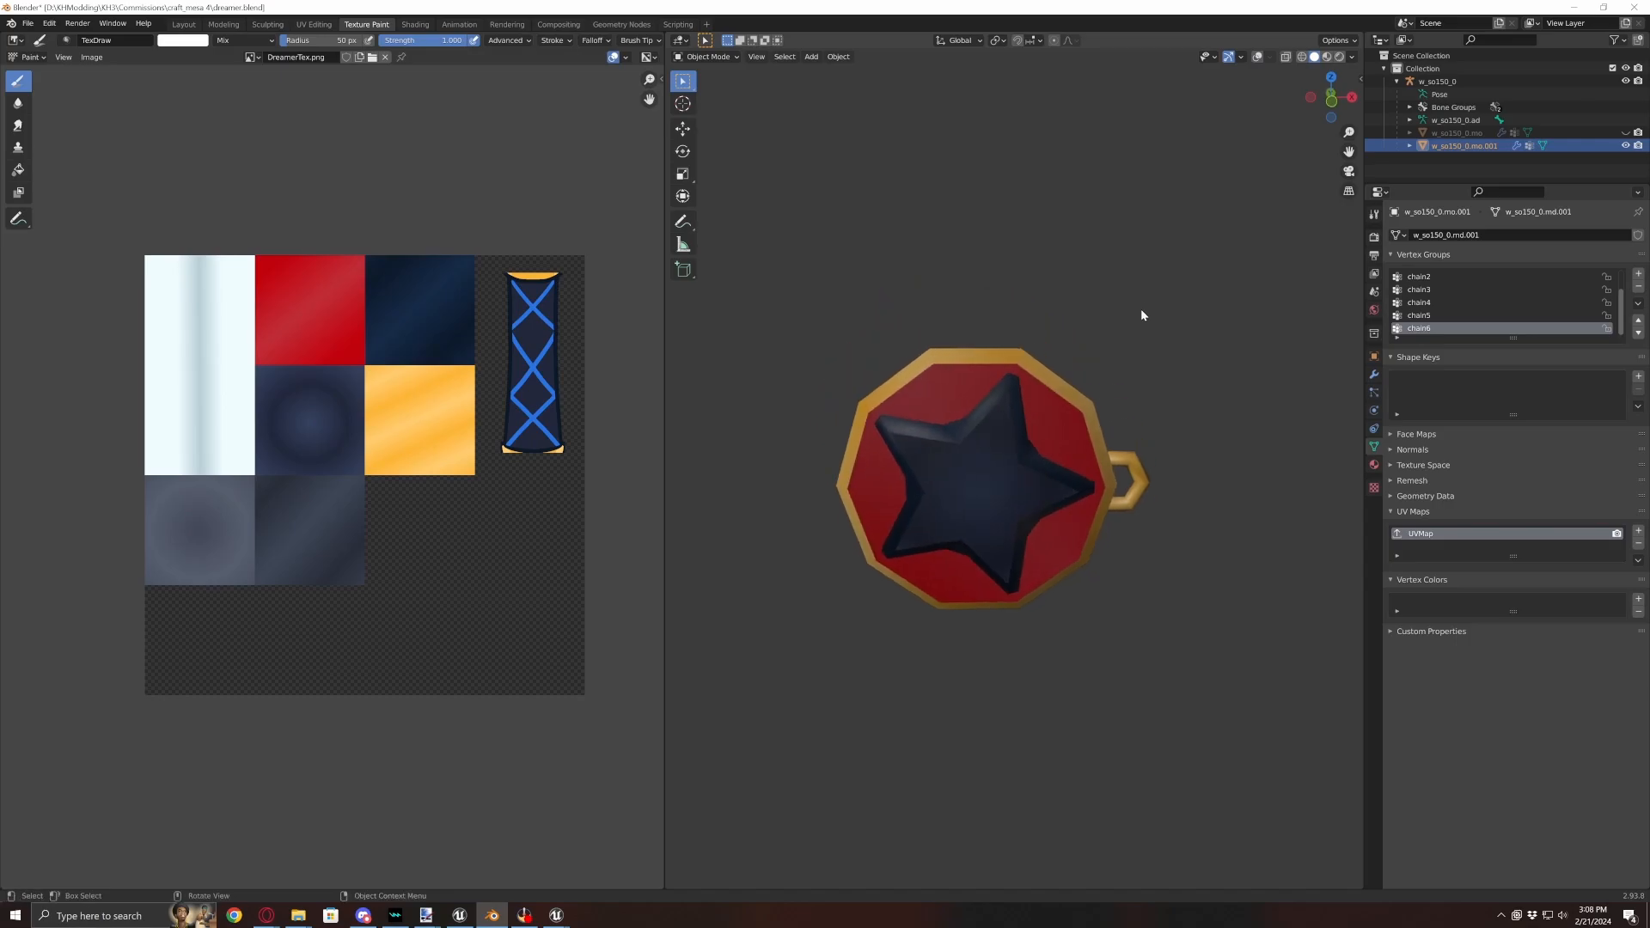
pyautogui.moveTo(1138, 337); pyautogui.dragTo(1136, 333, button='middle')
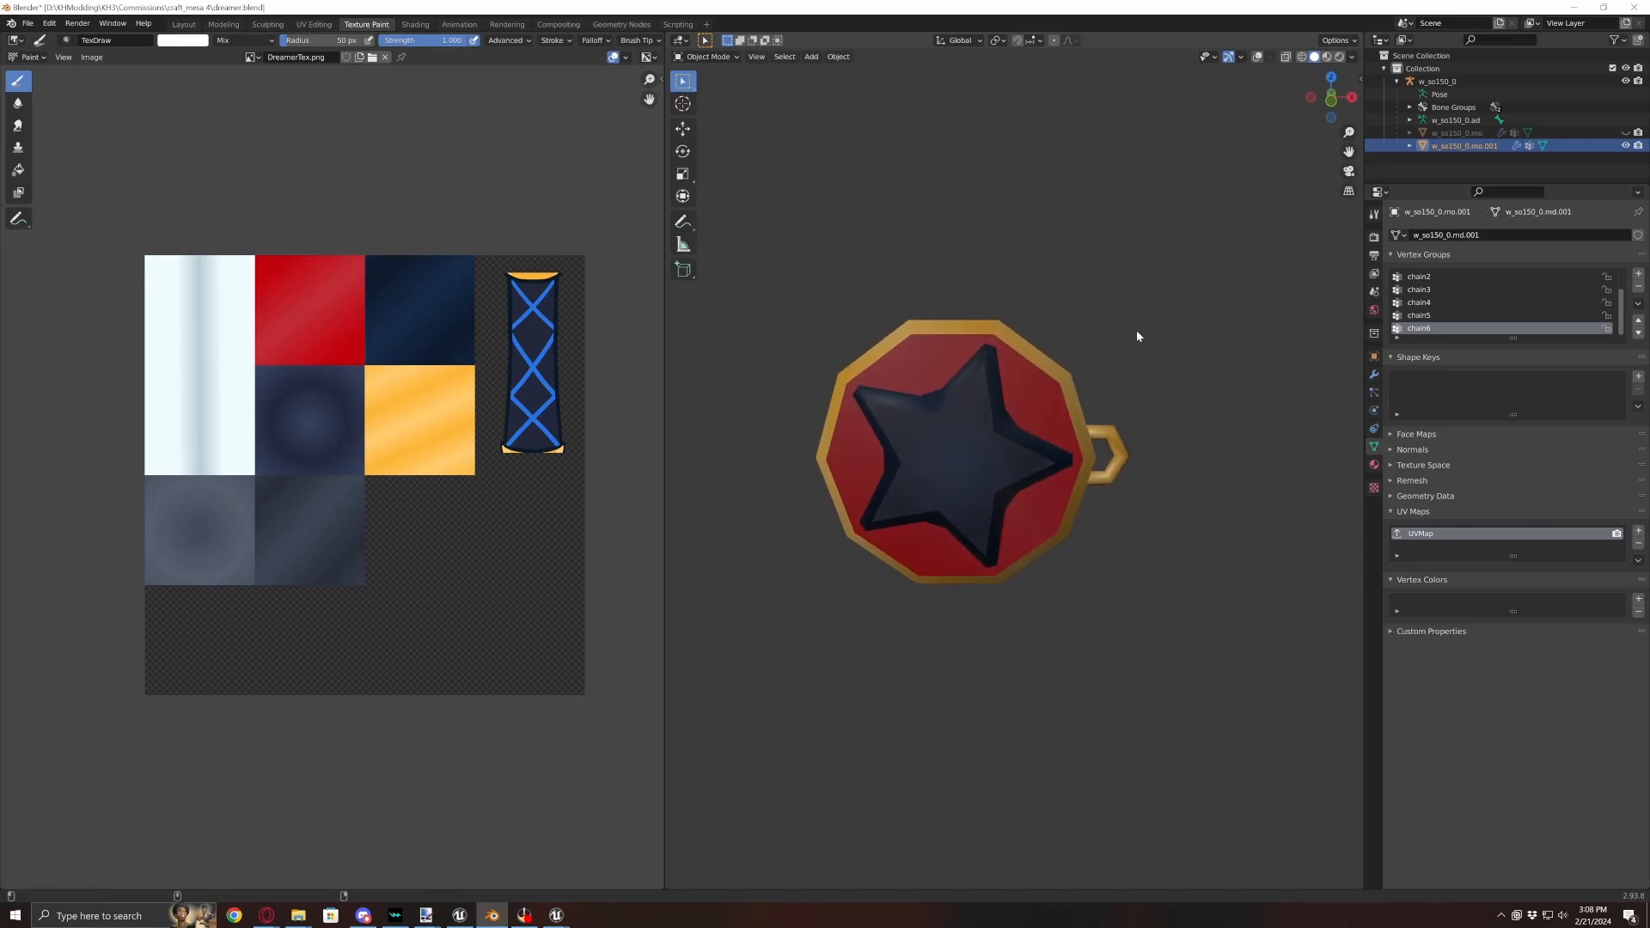
pyautogui.press('super+shift+s')
pyautogui.moveTo(941, 422); pyautogui.dragTo(1146, 619)
# - Switch to paint.net and paste the captured charm into a new image matching the screenshot's size
pyautogui.moveTo(572, 921)
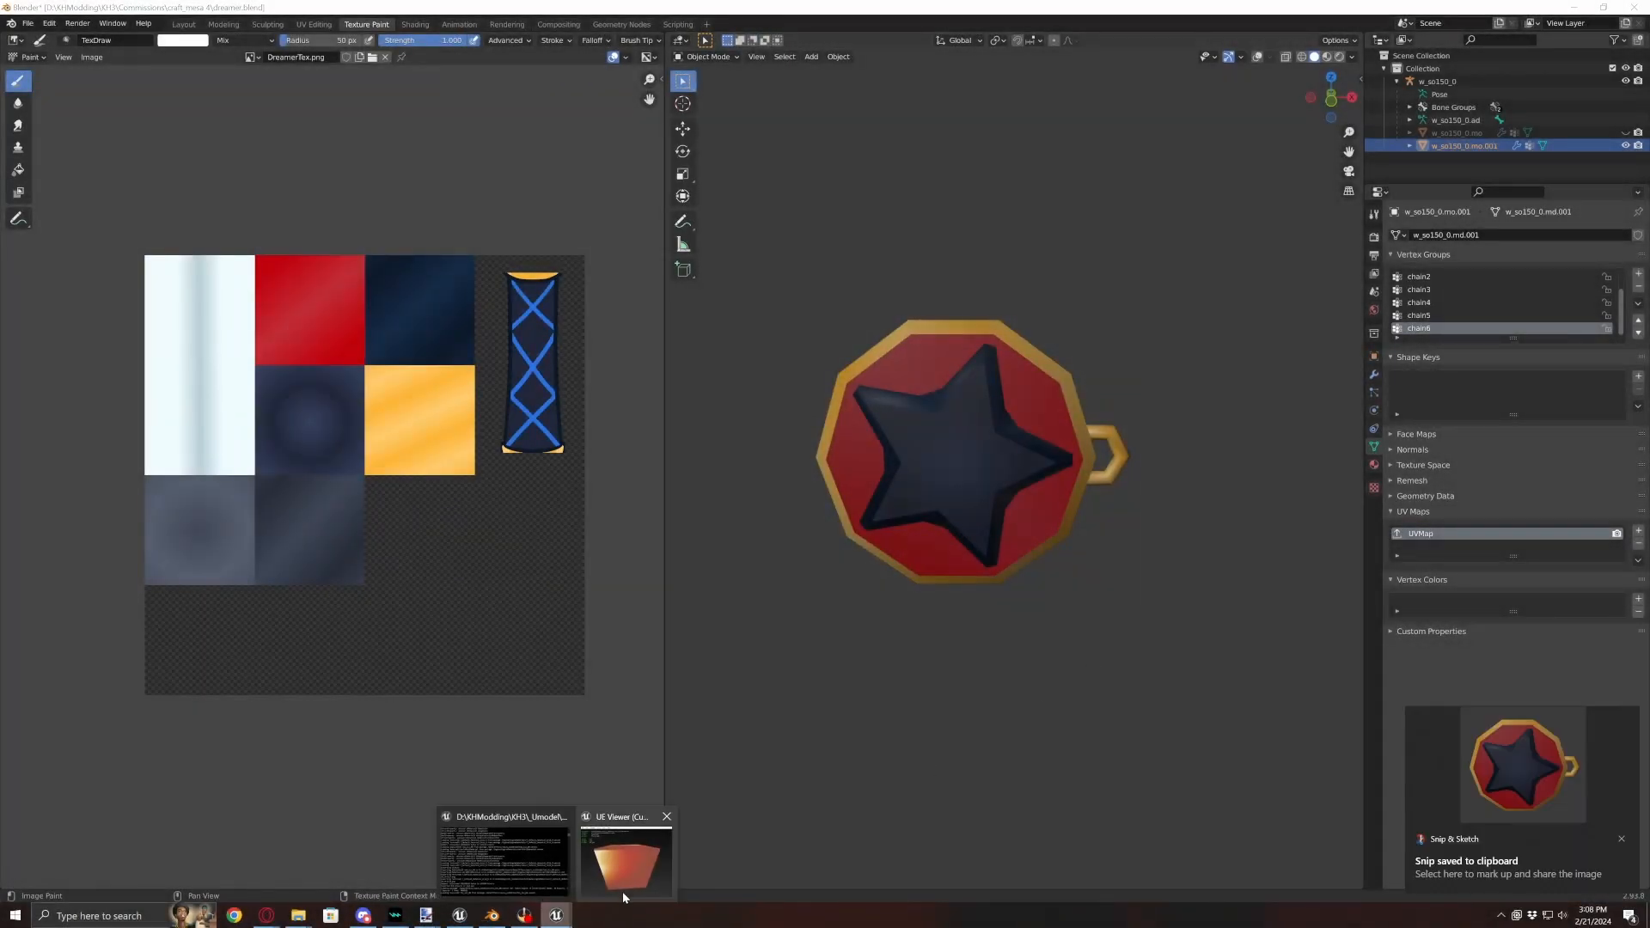
pyautogui.click(627, 894)
pyautogui.moveTo(426, 920)
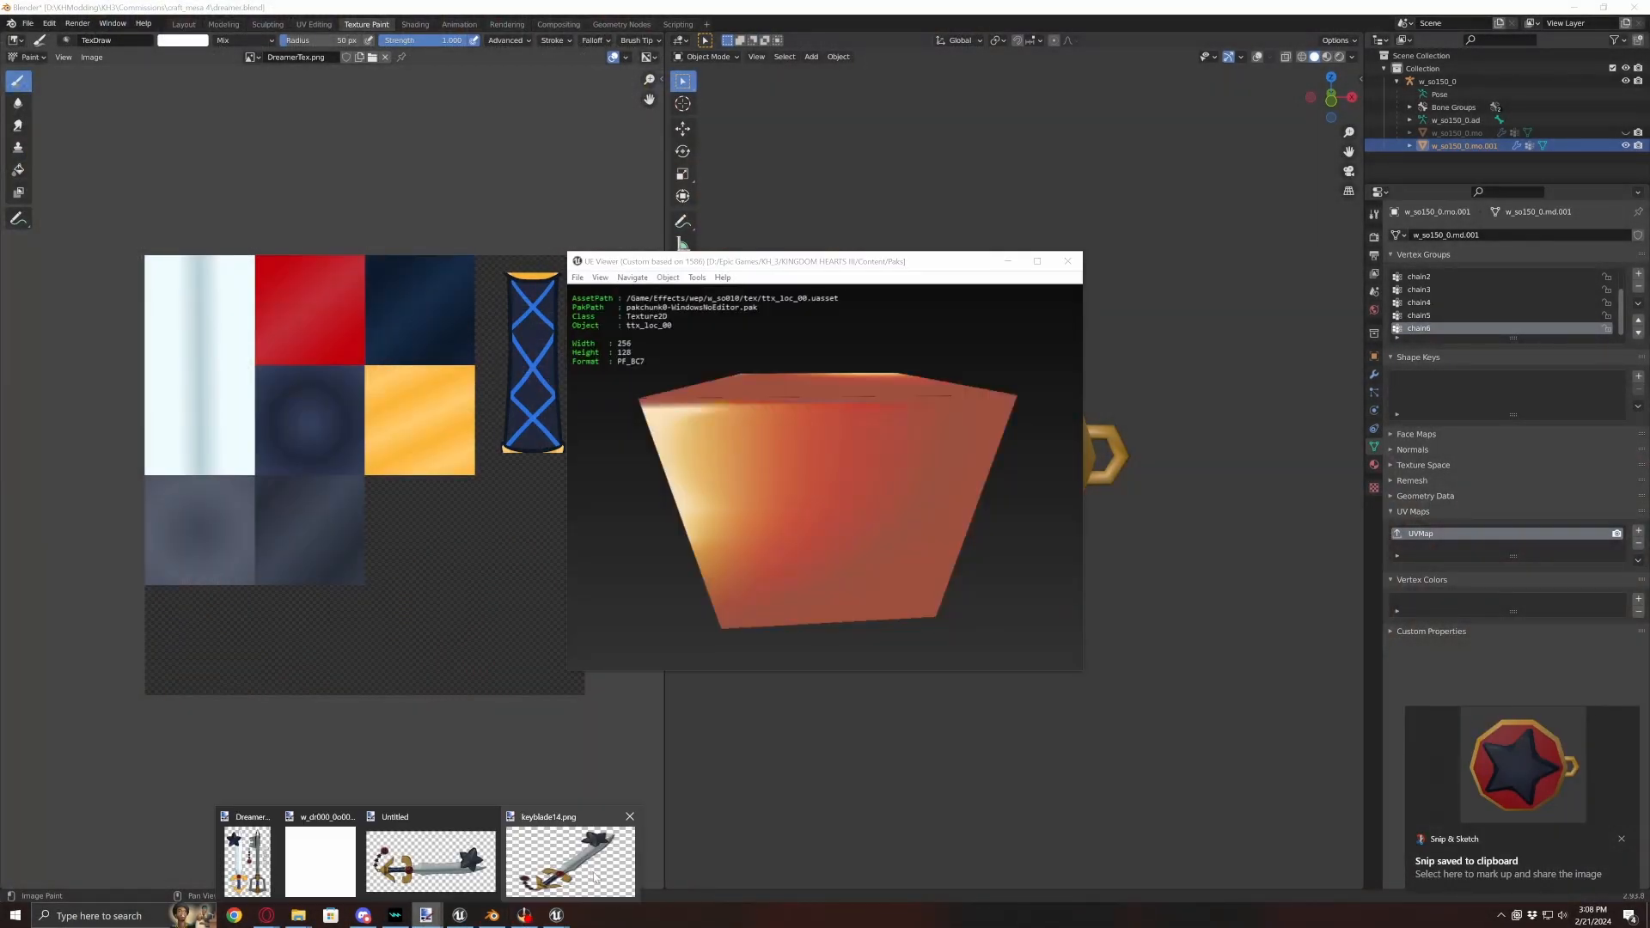
pyautogui.click(606, 877)
pyautogui.click(8, 41)
pyautogui.press('Return')
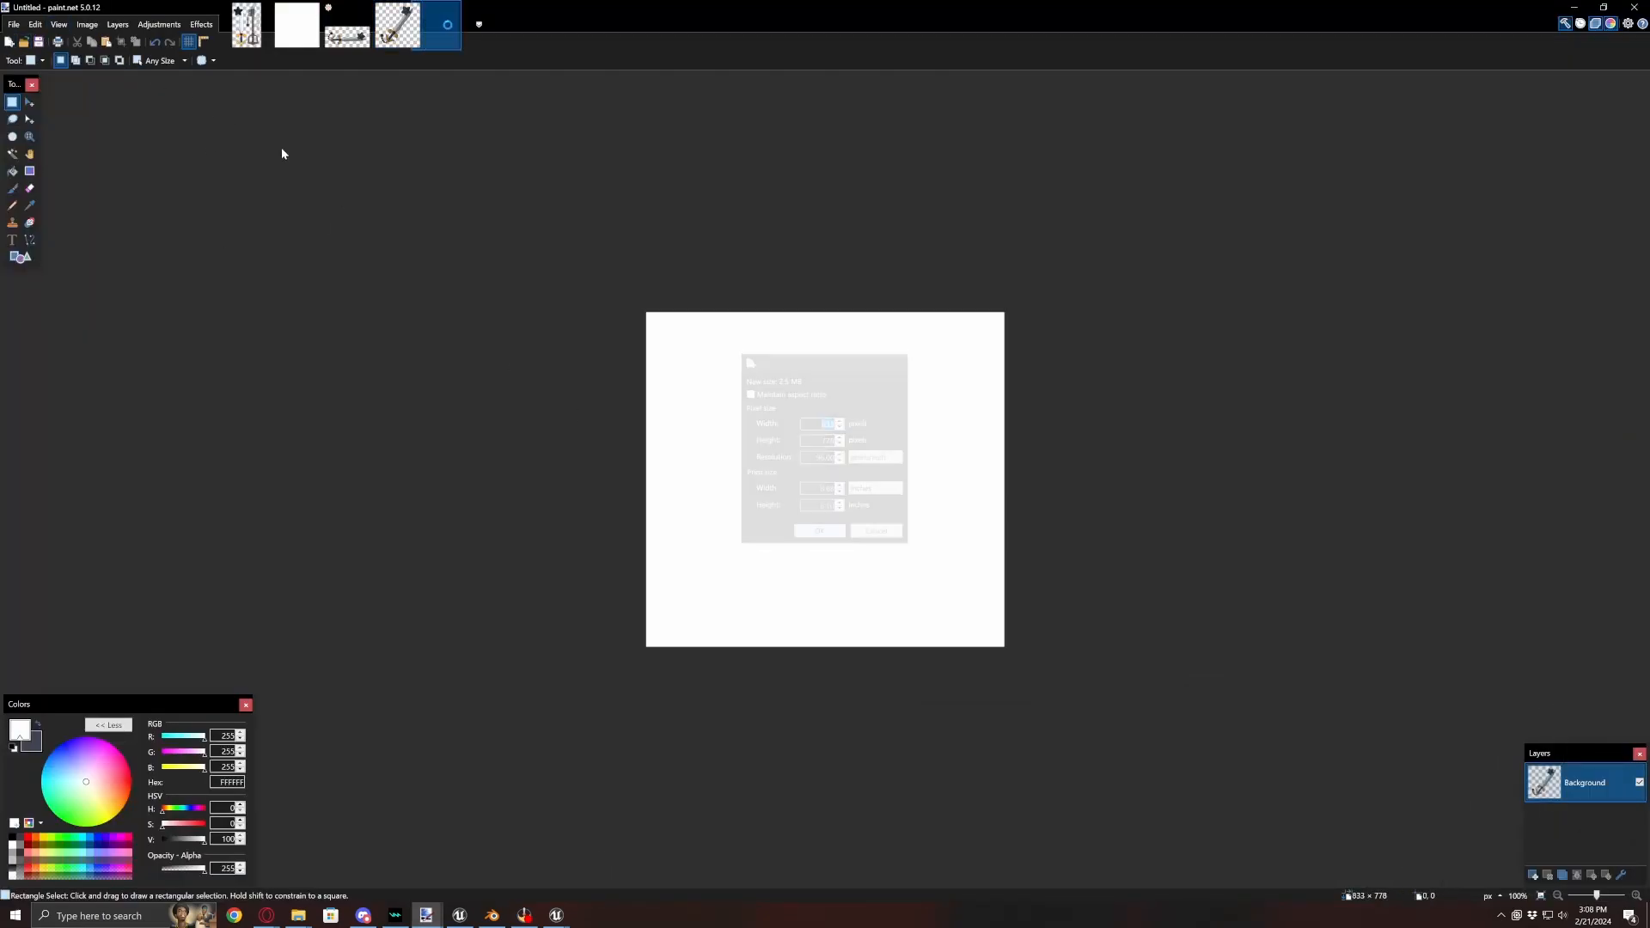
pyautogui.hotkey('ctrl', 'v')
# - Remove the grey background around the charm and inside its ring using the Magic Wand
pyautogui.click(12, 153)
pyautogui.click(764, 349)
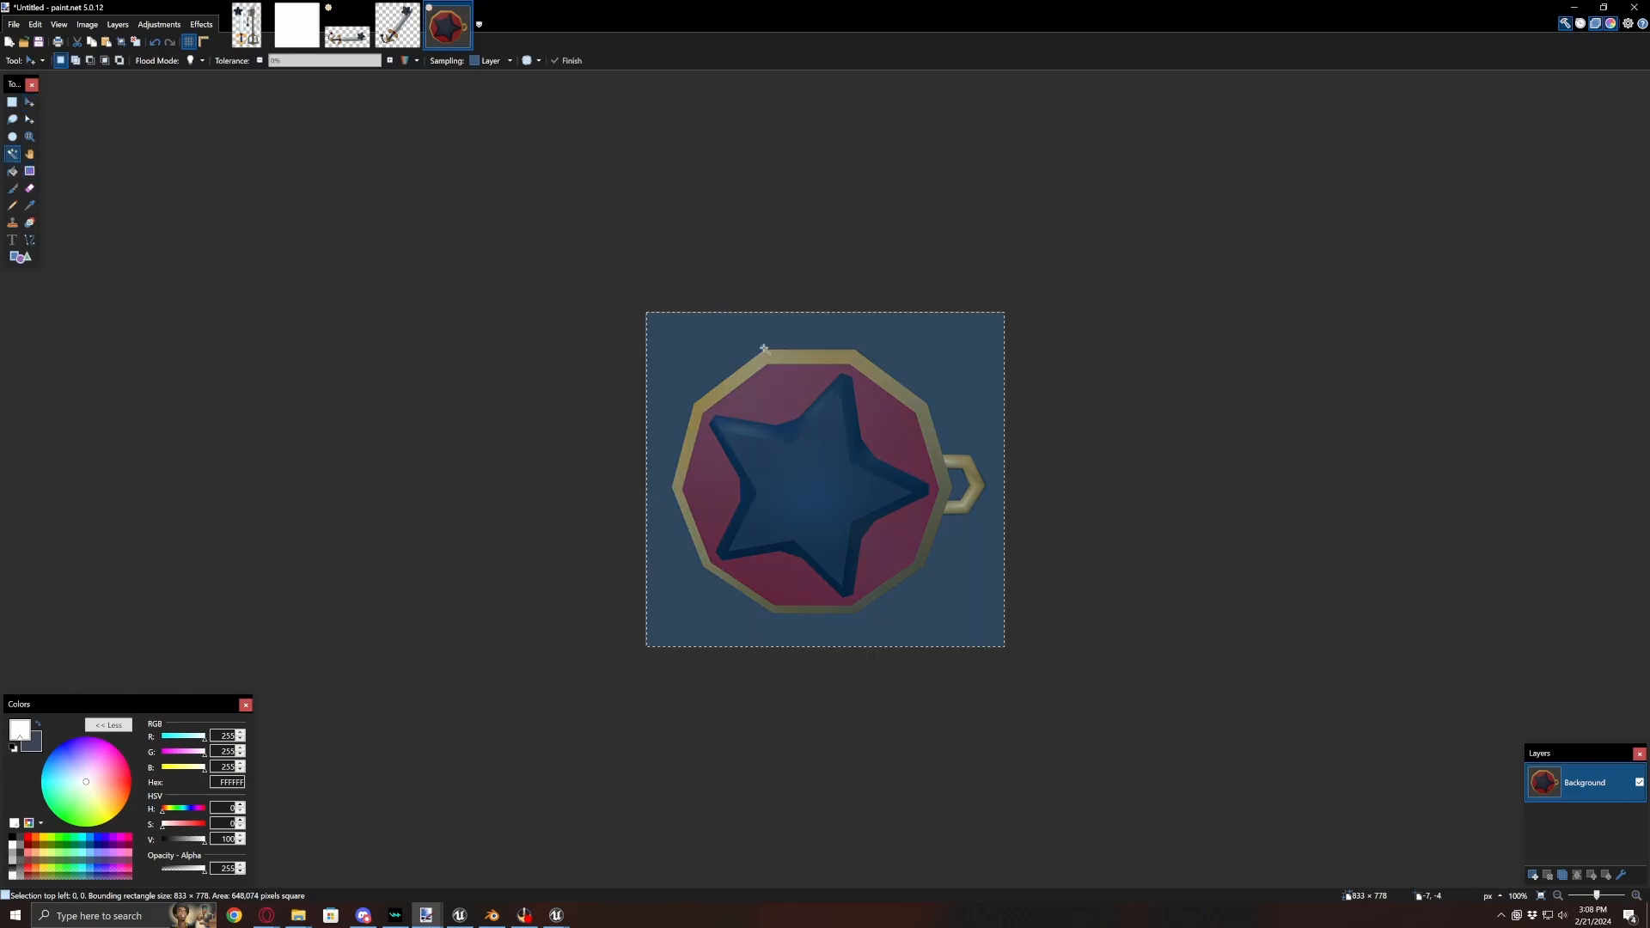
pyautogui.click(823, 341)
pyautogui.keyDown('ctrl'); pyautogui.click(956, 487); pyautogui.keyUp('ctrl')
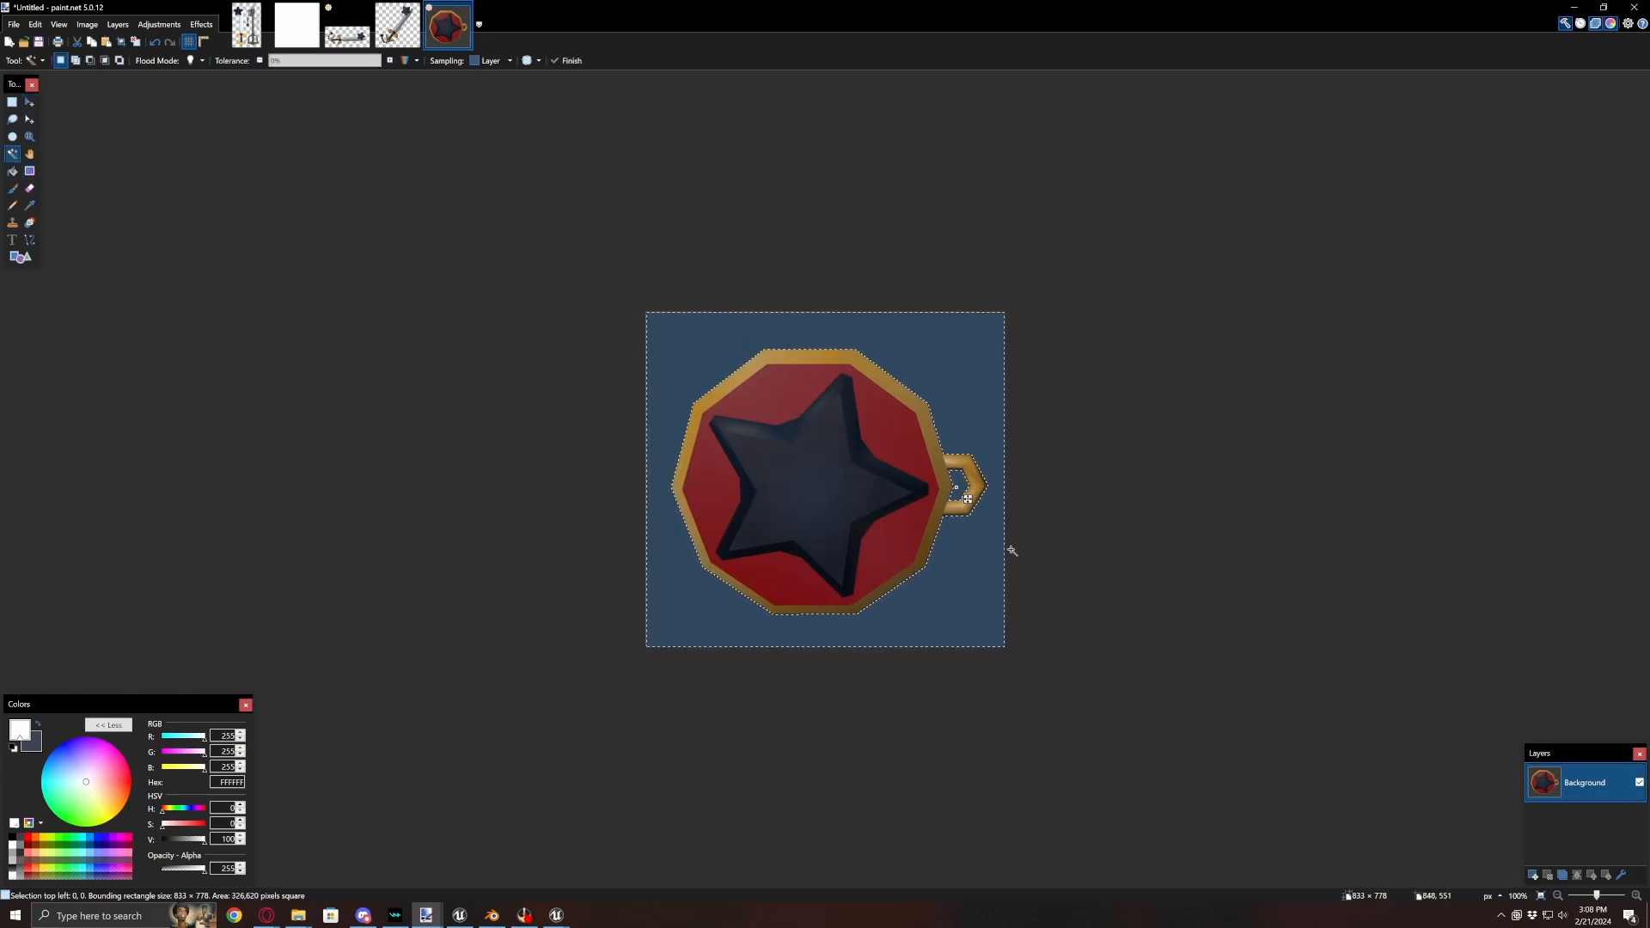
pyautogui.press('Delete')
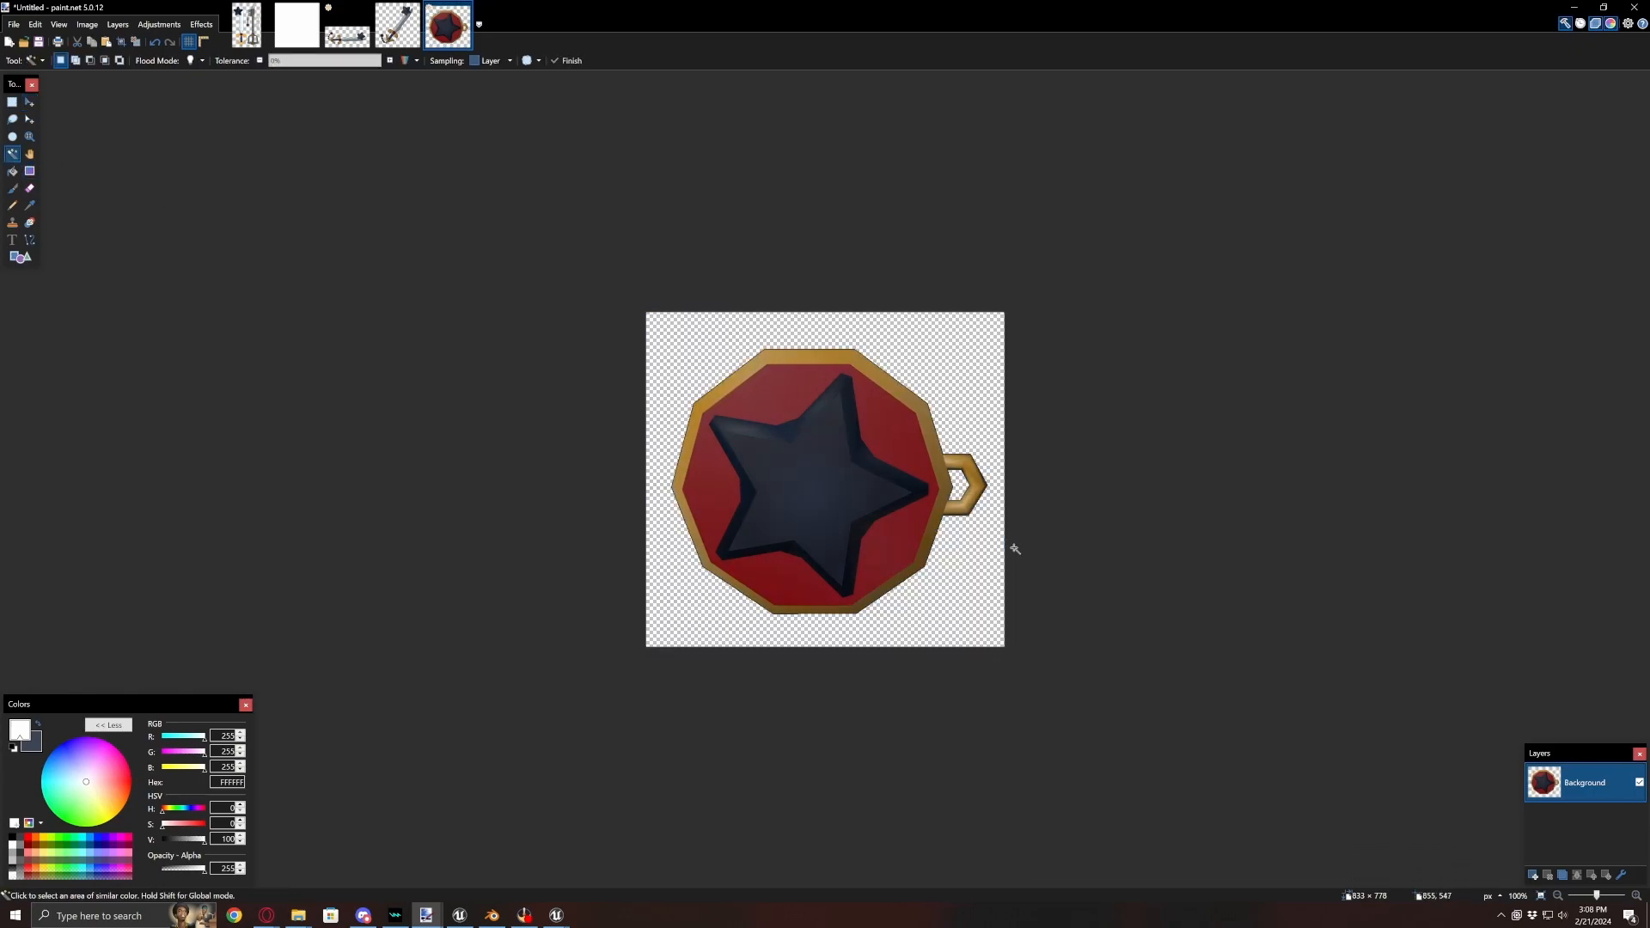
# - Copy the whole charm image and create a new 512 × 512 pixel image with a fully transparent background
pyautogui.hotkey('ctrl', 'a')
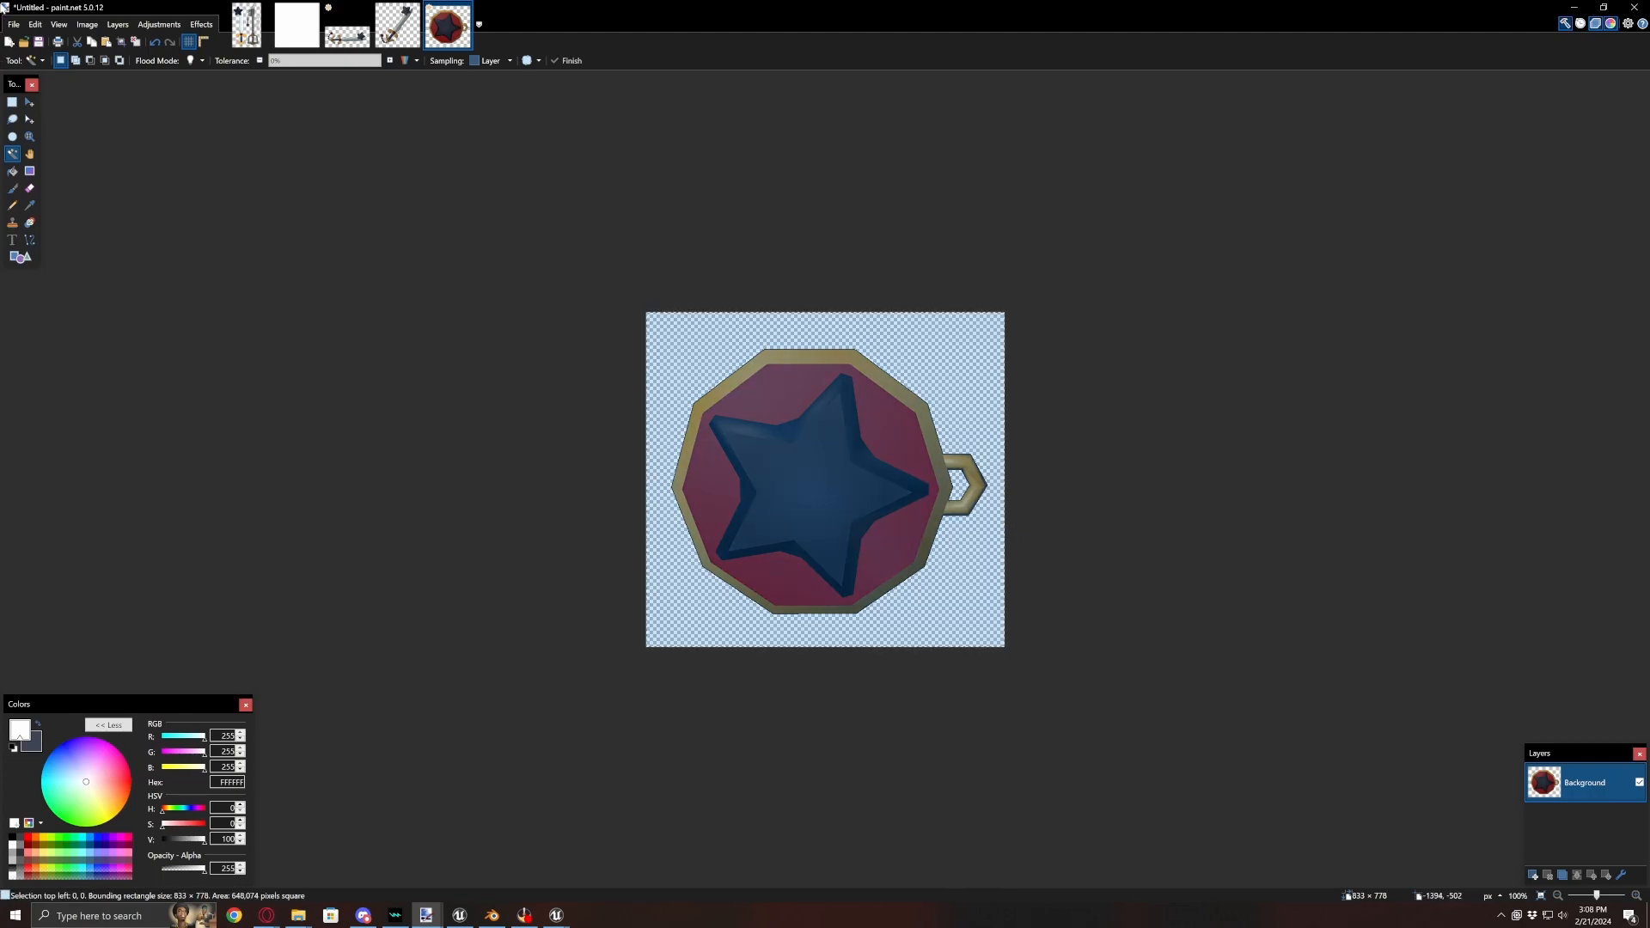
pyautogui.click(8, 41)
pyautogui.write('512')
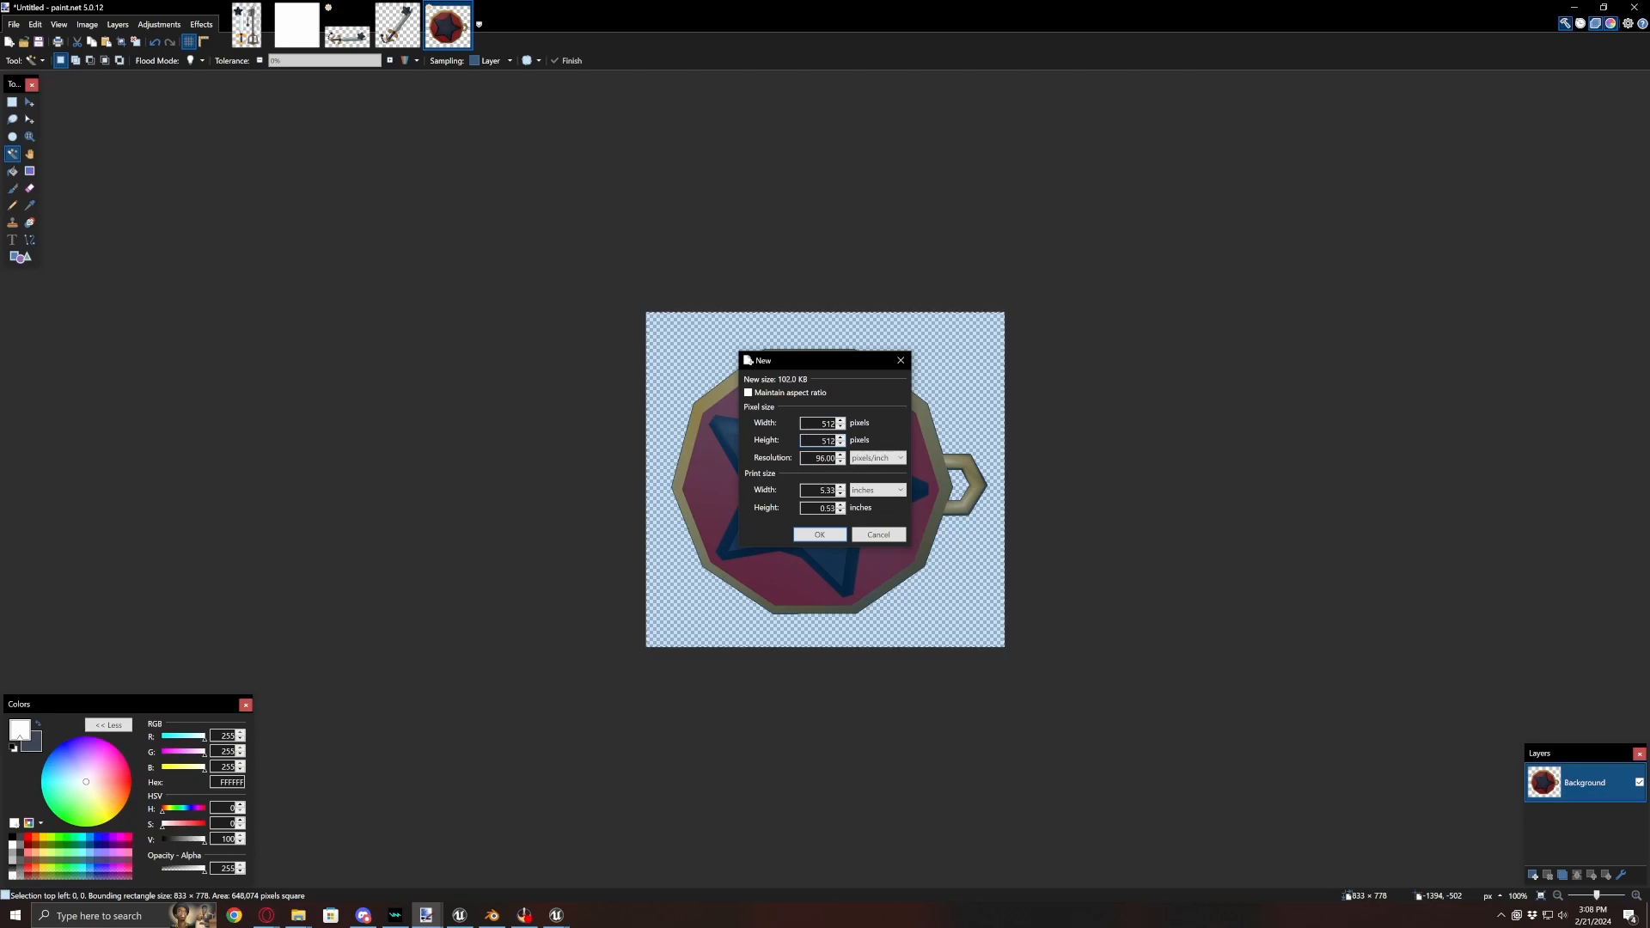
pyautogui.click(827, 535)
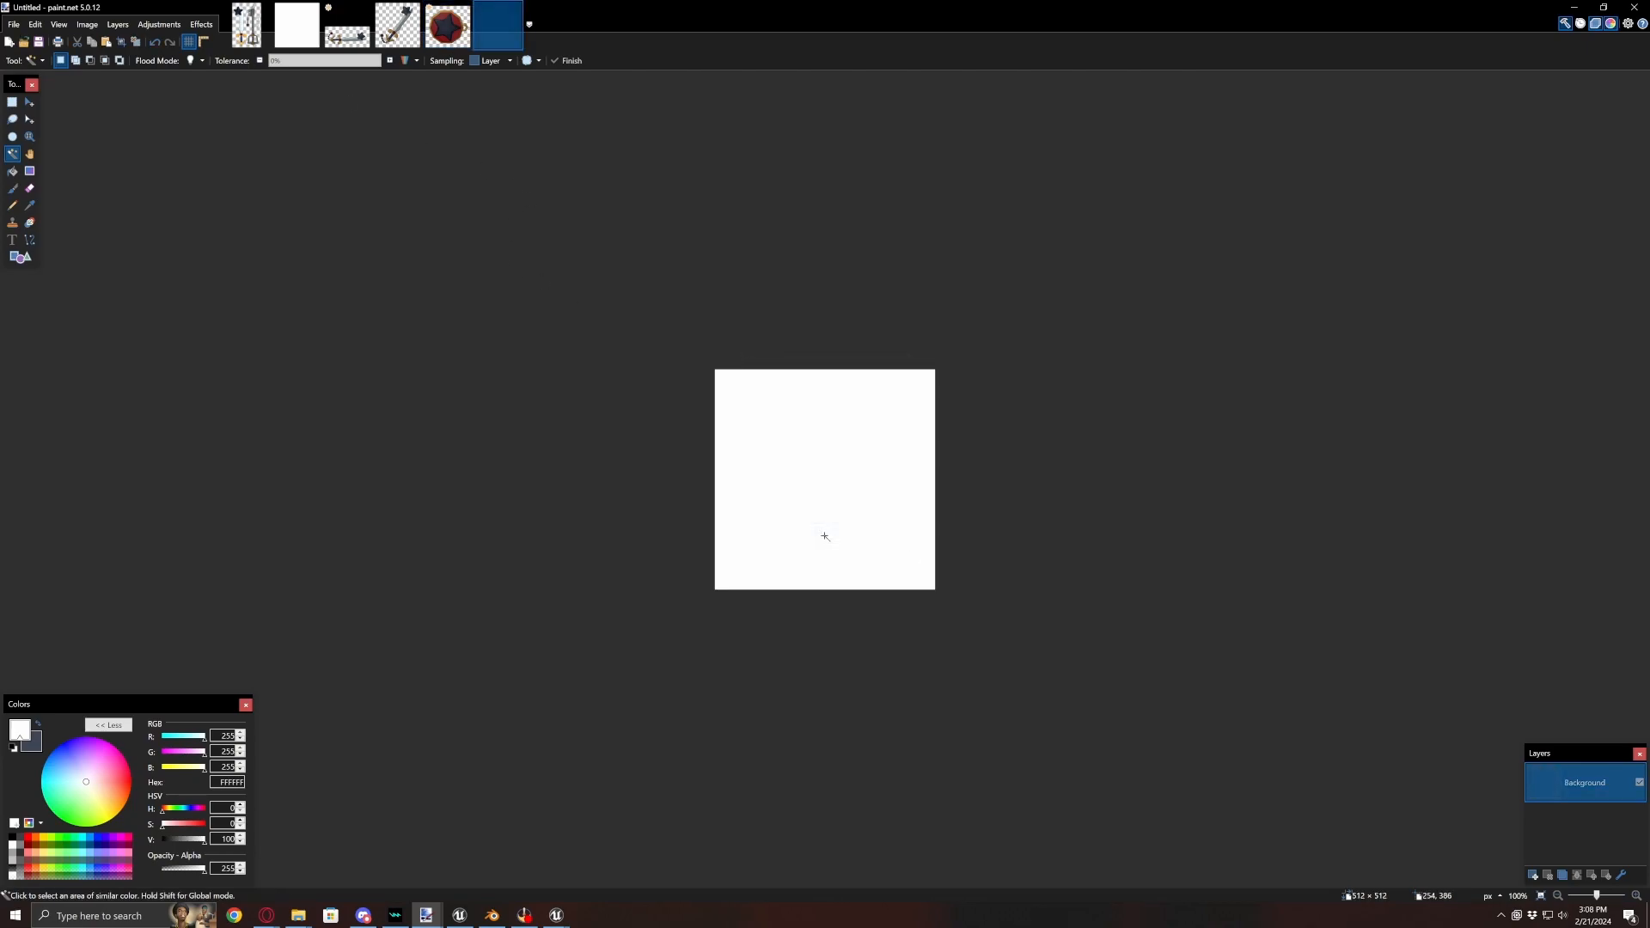
pyautogui.click(830, 532)
pyautogui.press('Delete')
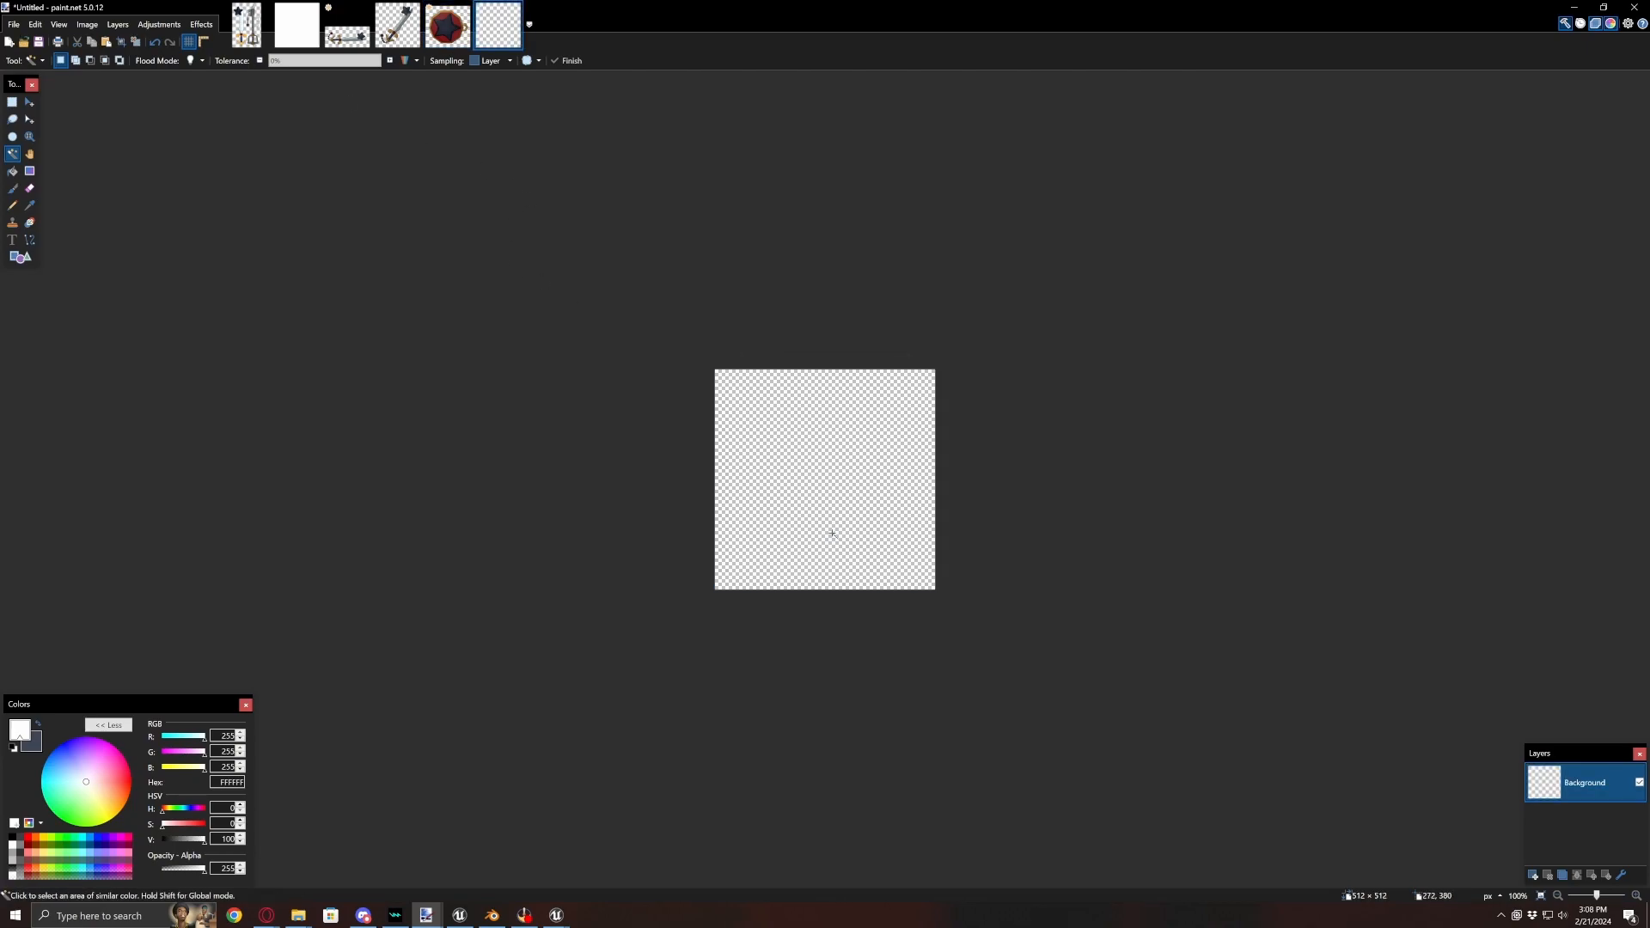
# - Paste the charm into the transparent canvas, scale it to fit, rotate it about 54° and centre it
pyautogui.hotkey('ctrl', 'v')
pyautogui.click(931, 592)
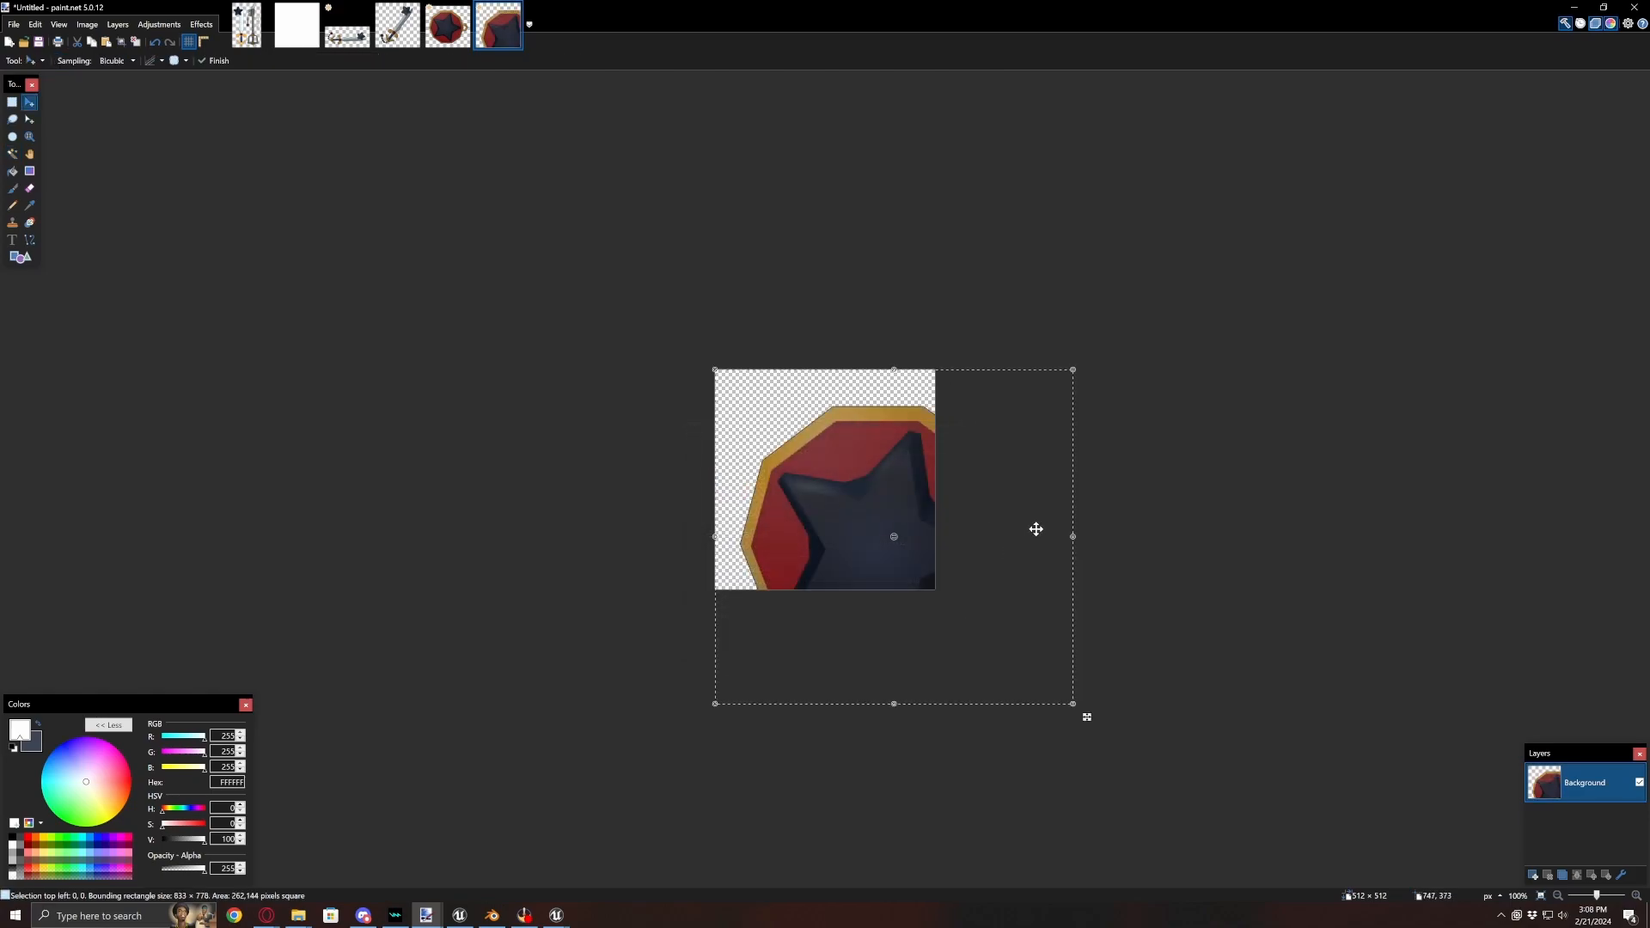
pyautogui.moveTo(1072, 708); pyautogui.dragTo(922, 603)
pyautogui.moveTo(934, 469); pyautogui.dragTo(891, 369)
pyautogui.moveTo(828, 450); pyautogui.dragTo(832, 463)
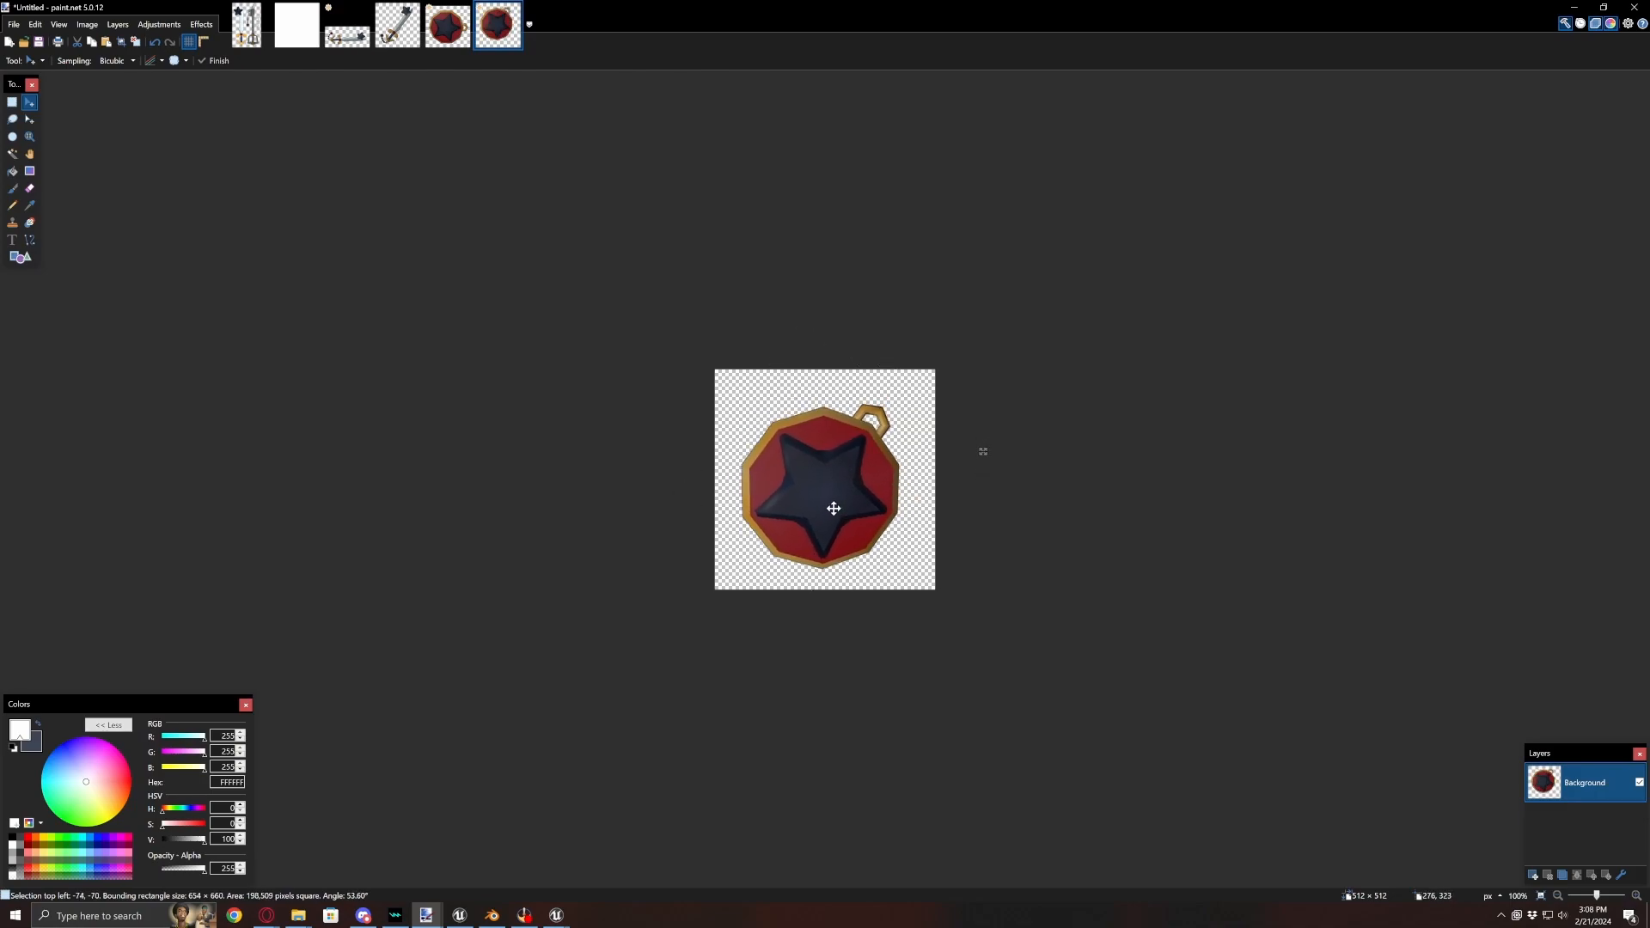
# - Deselect the charm and repeat the drop shadow effect on it
pyautogui.click(13, 104)
pyautogui.click(138, 159)
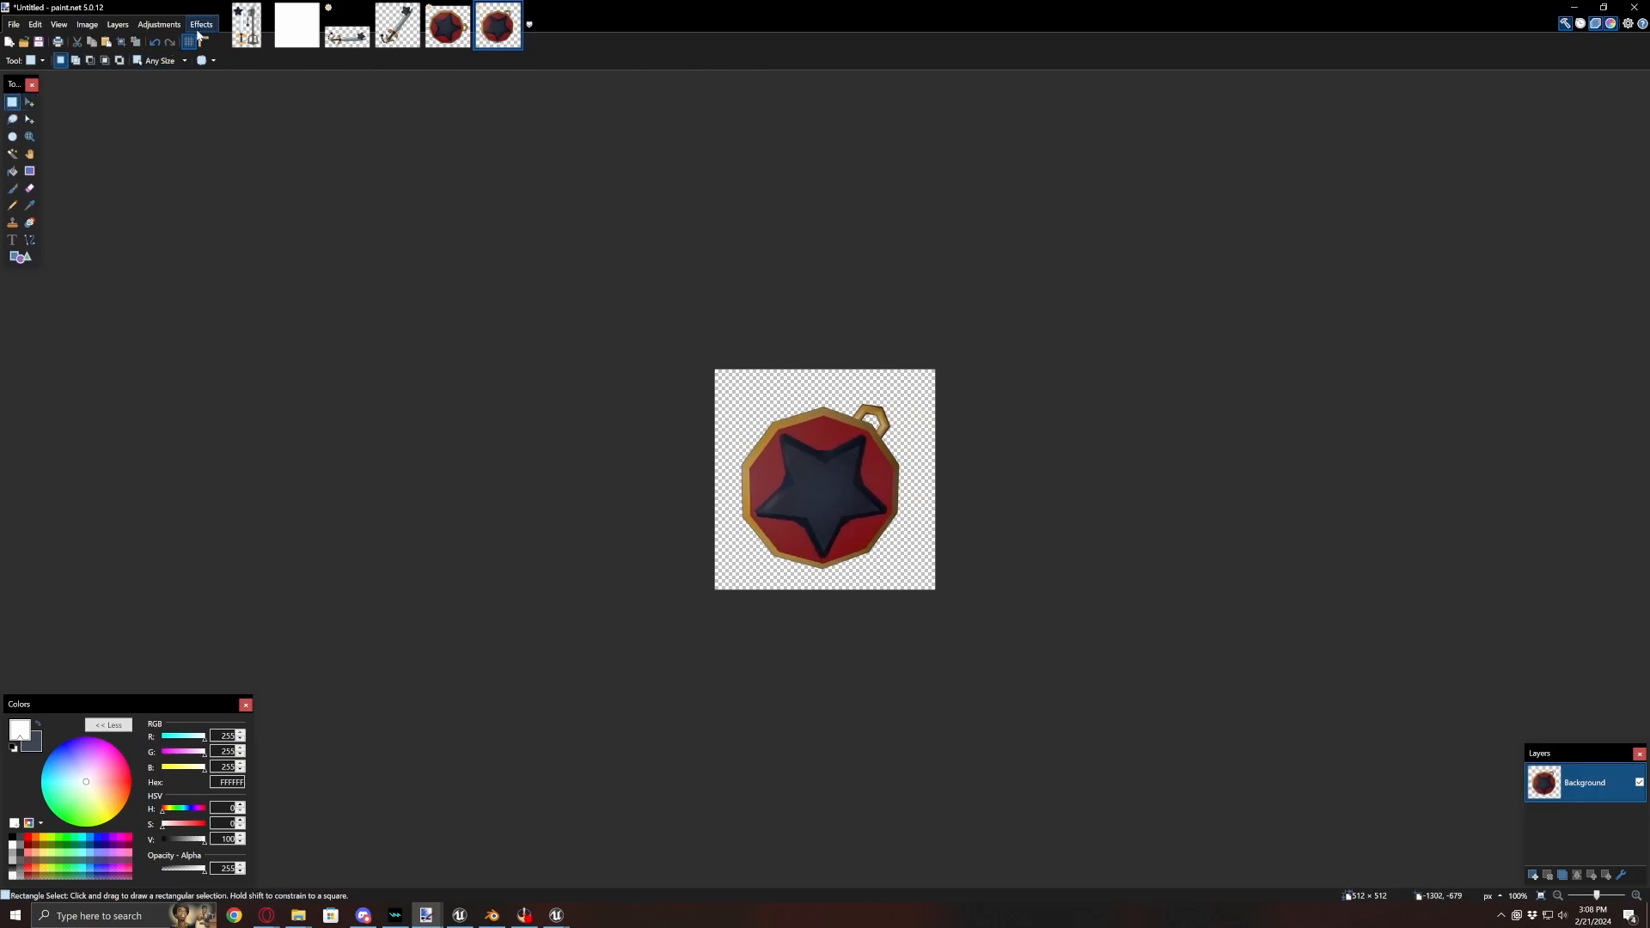
pyautogui.click(198, 29)
pyautogui.click(256, 43)
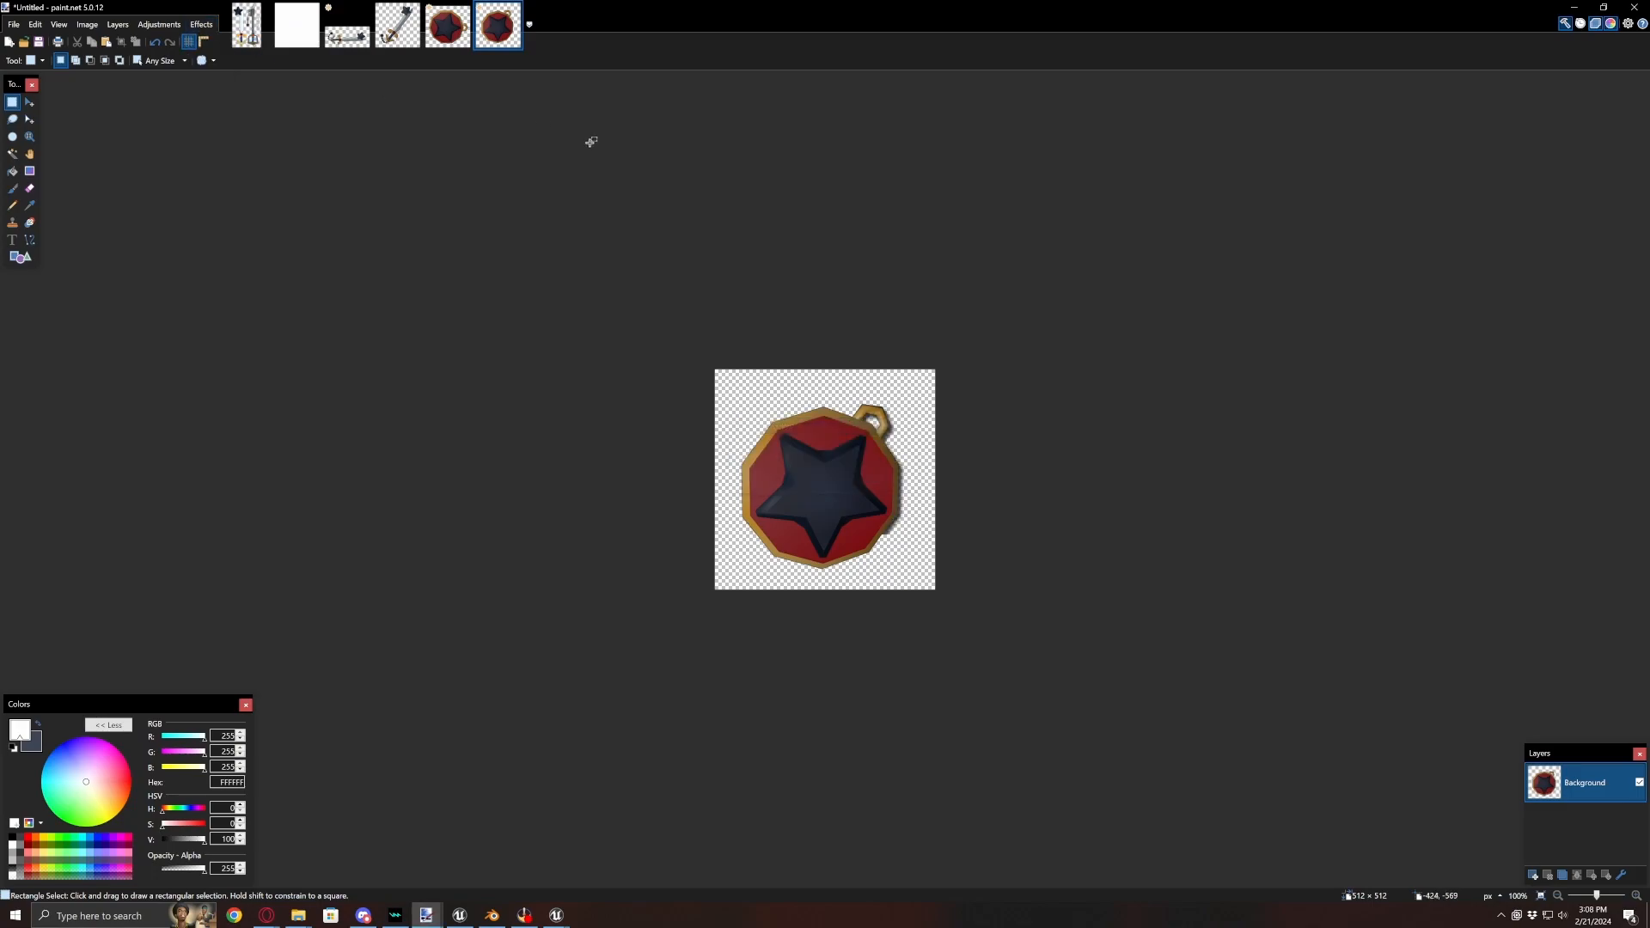
# - Save the charm image as chainTop14.png in the craft_mesa 4 folder with auto-detected bit depth
pyautogui.click(14, 24)
pyautogui.click(37, 121)
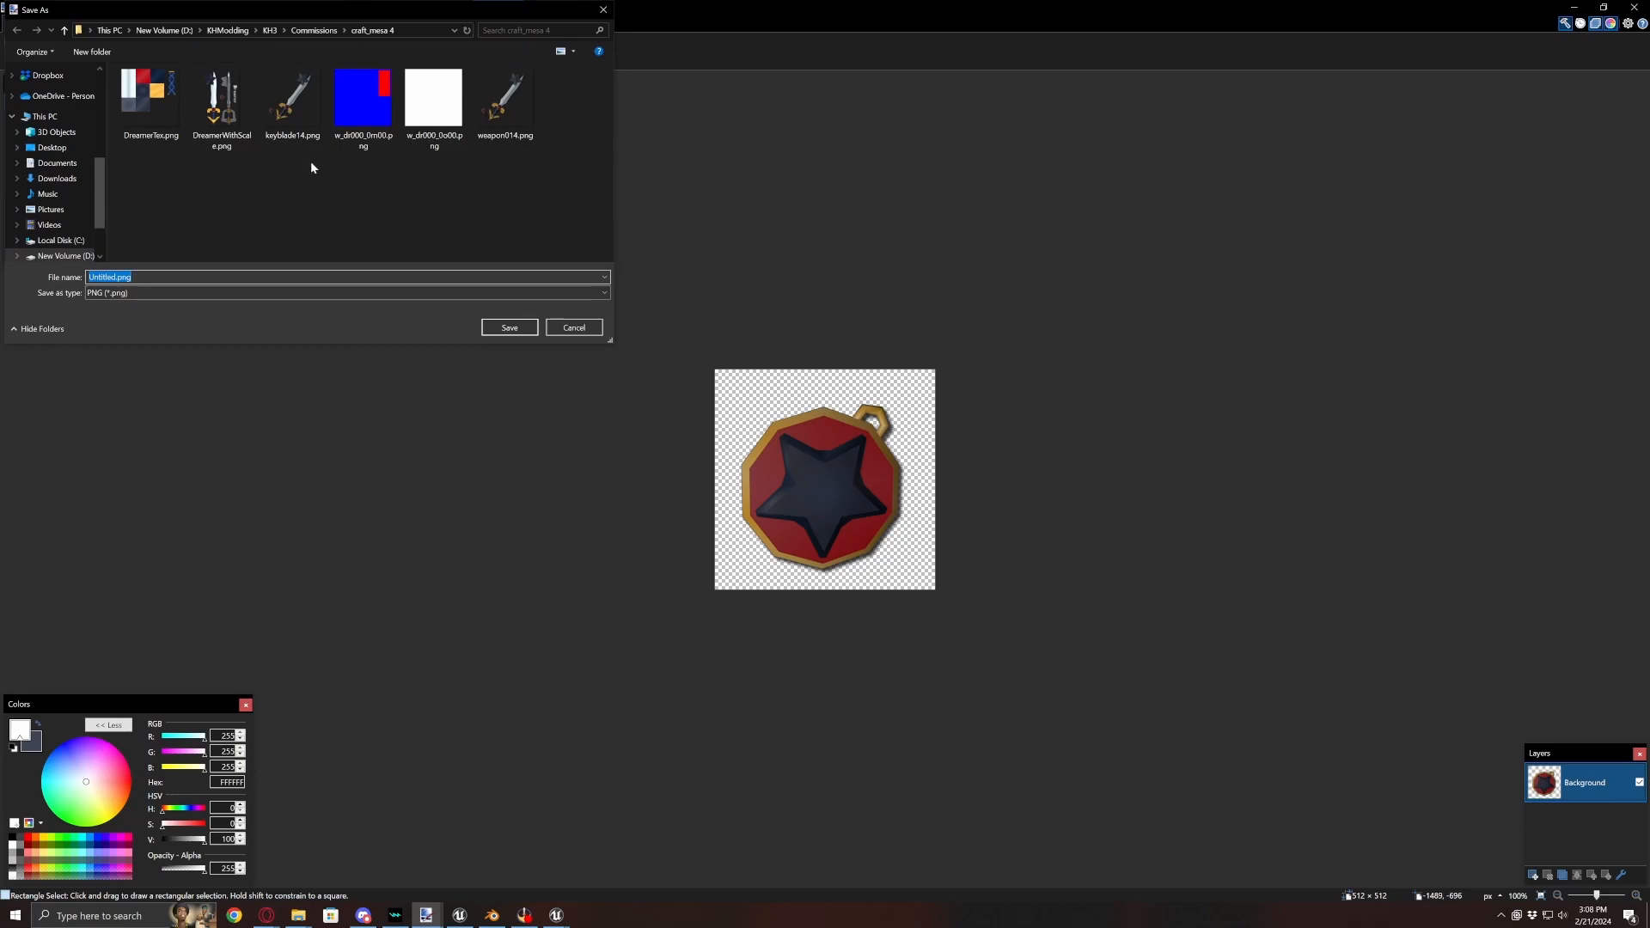
pyautogui.write('cha')
pyautogui.press('Return')
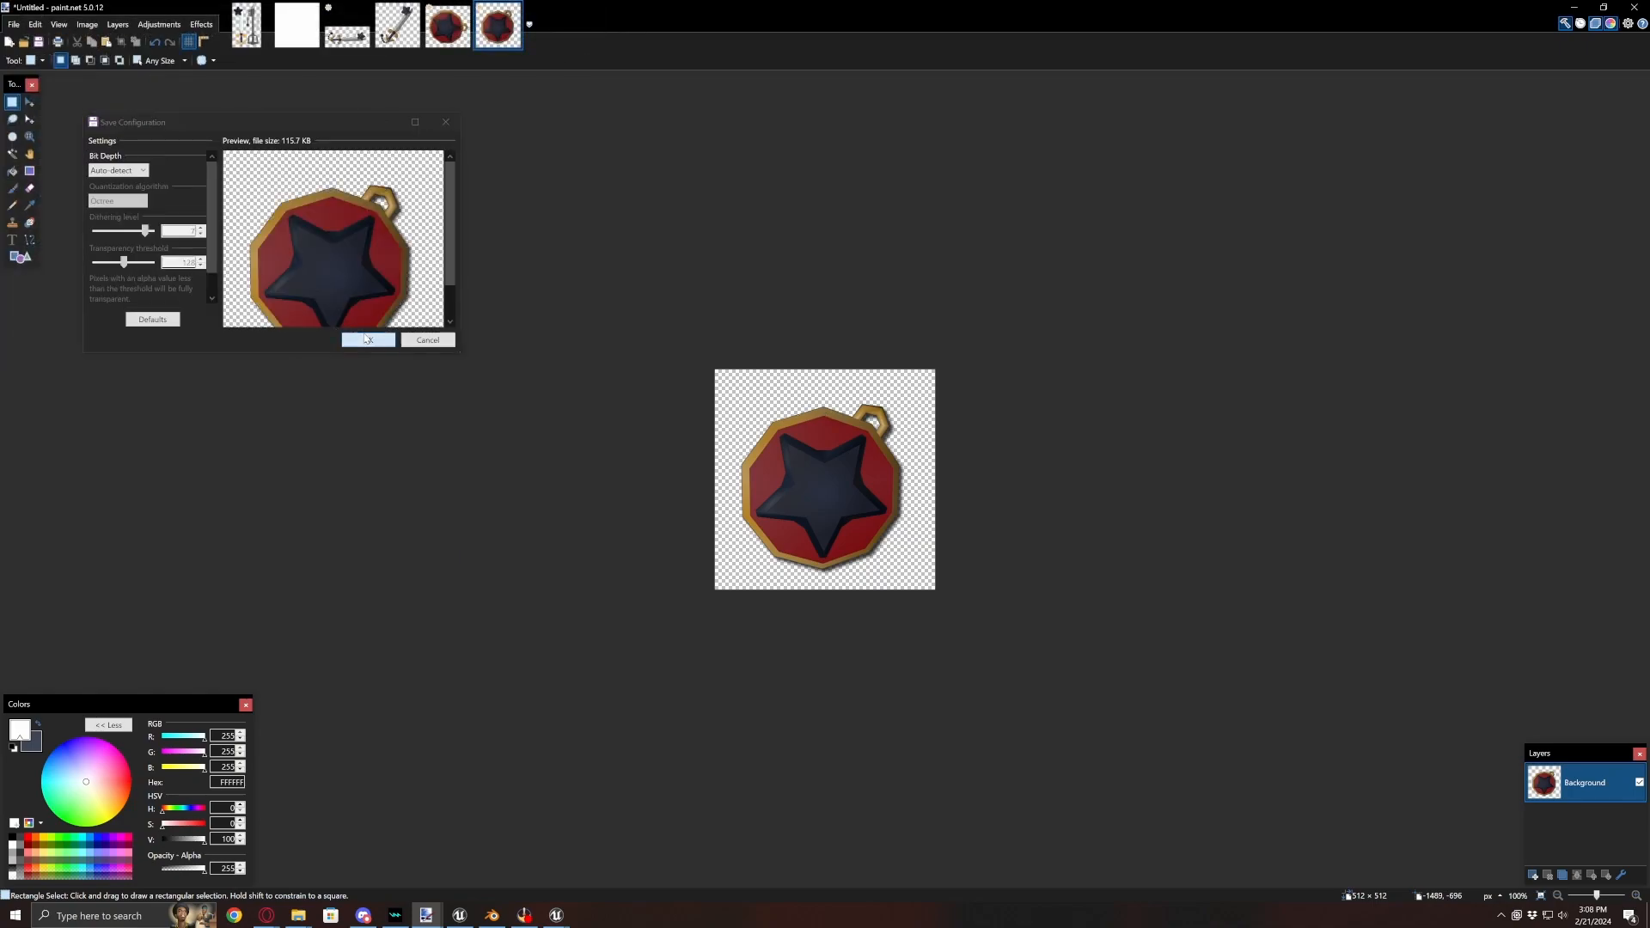
pyautogui.click(365, 340)
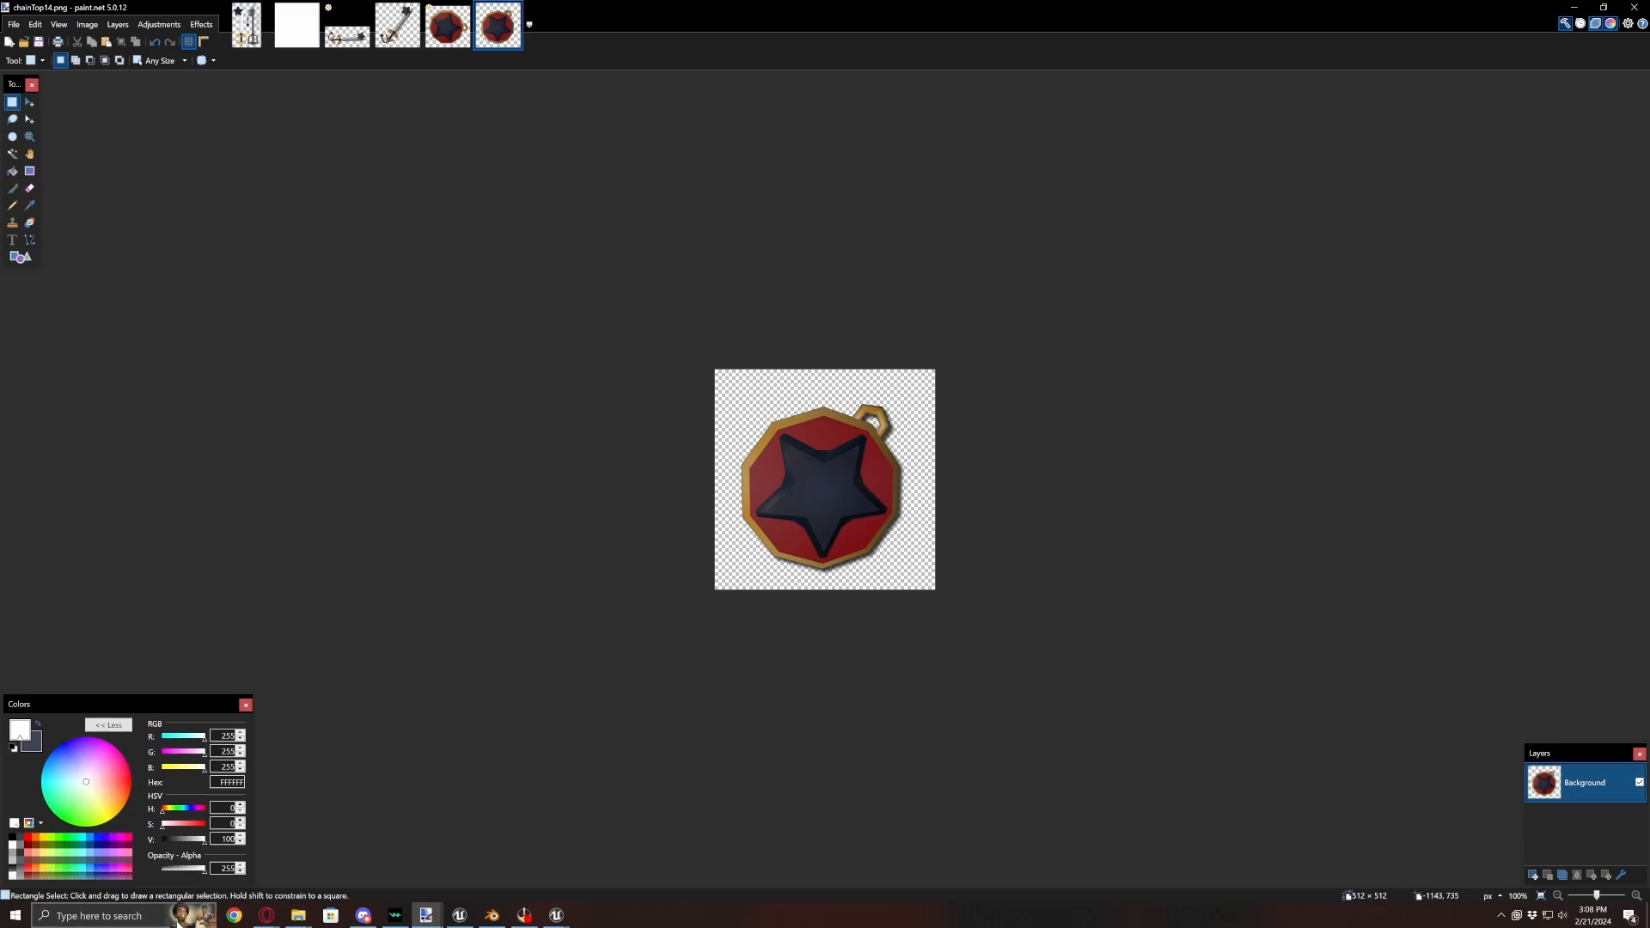
# - Check the keyblade name entries around Starlight in the kh3_item.locres text in the browser's online editor
pyautogui.click(266, 915)
pyautogui.click(407, 864)
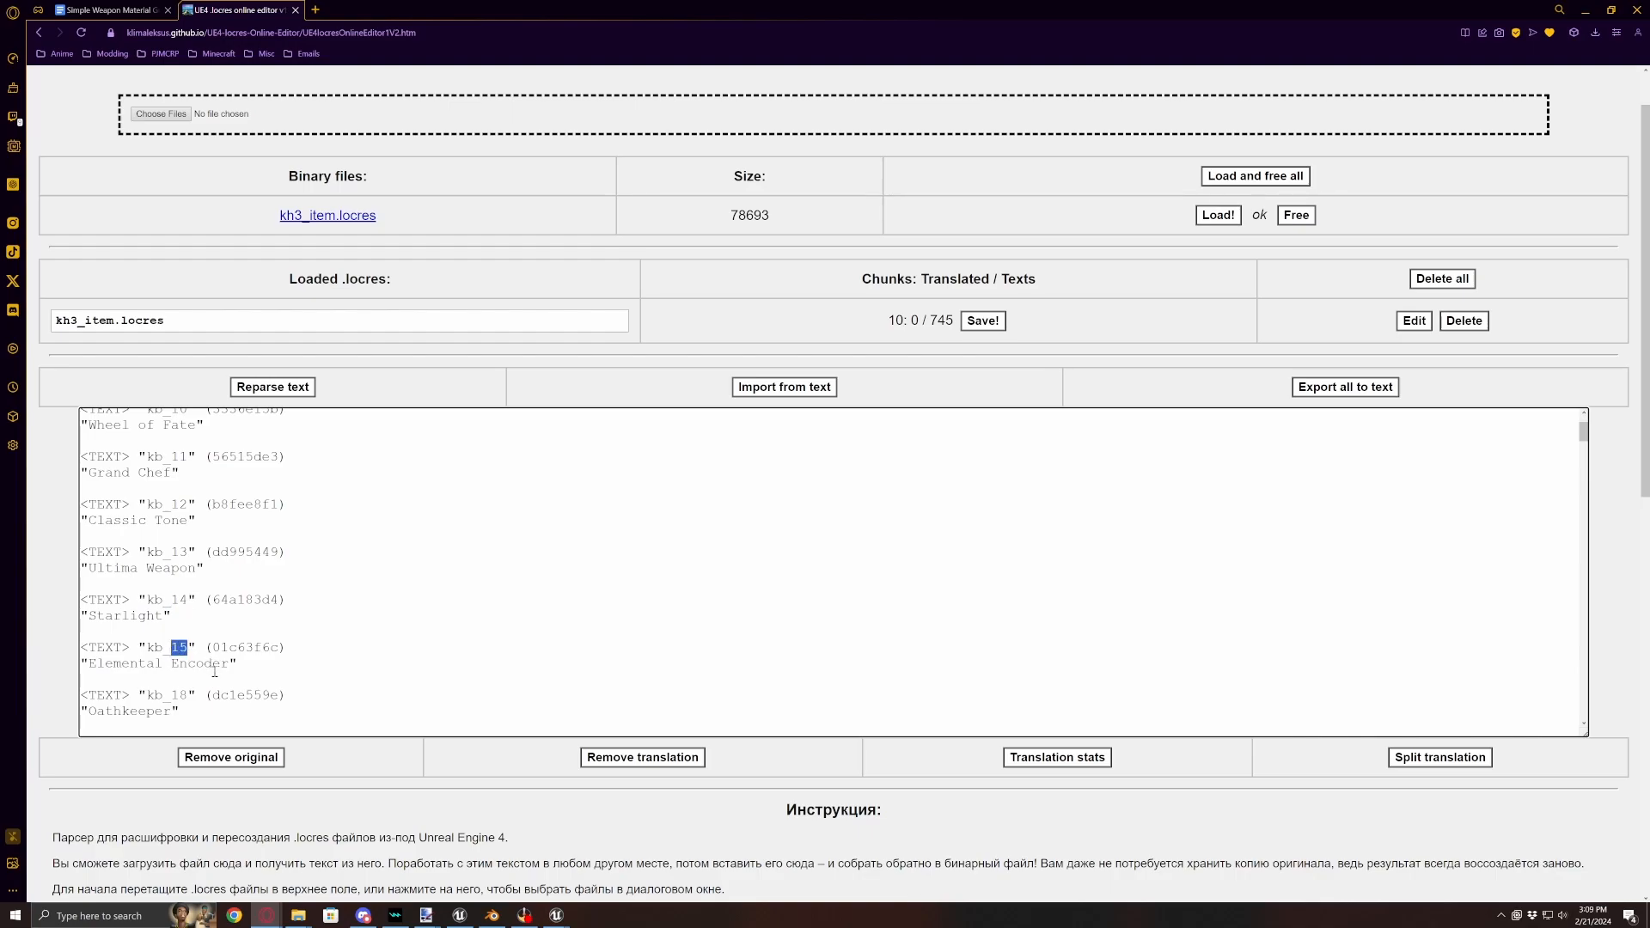
pyautogui.scroll(-1, 219, 669)
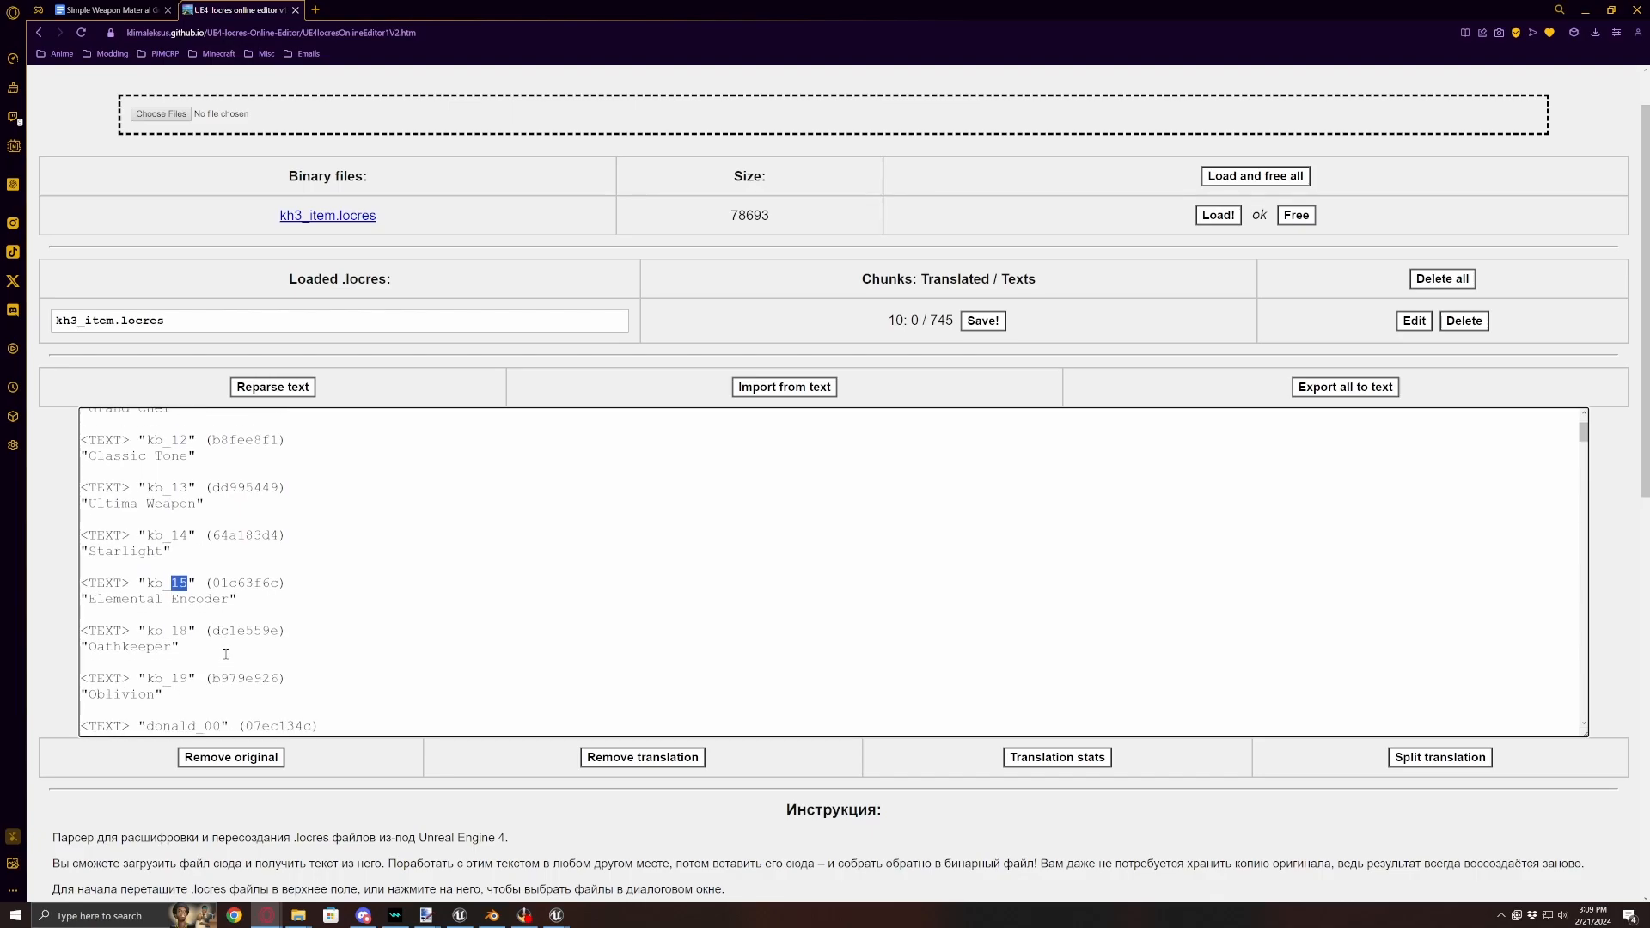
pyautogui.scroll(-1, 225, 654)
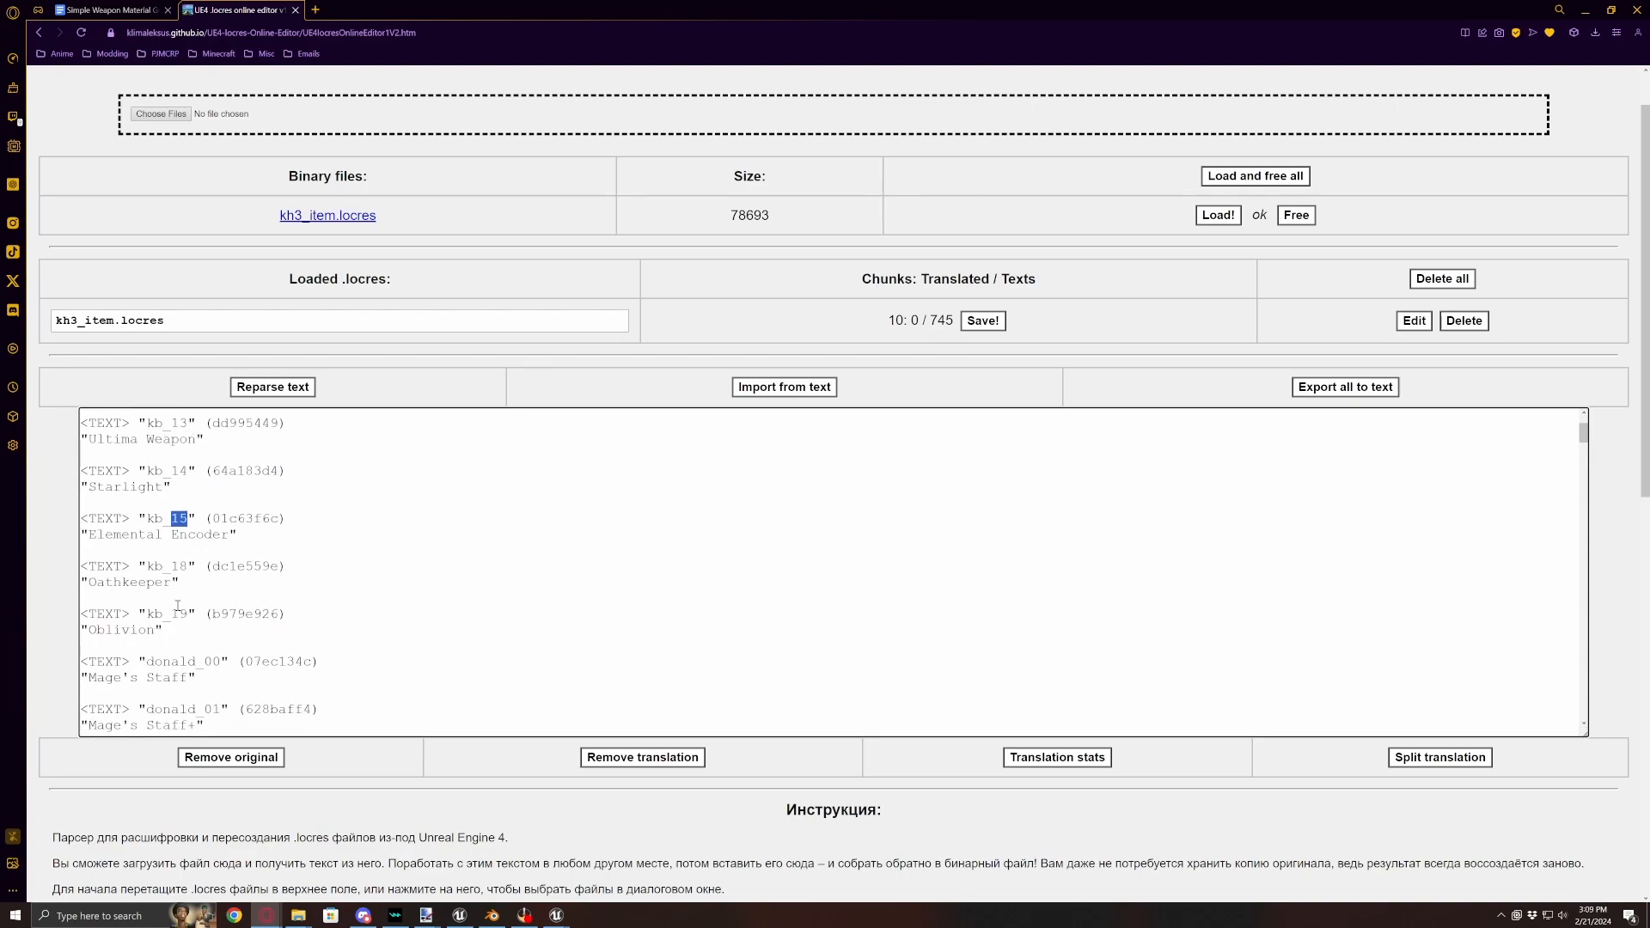
pyautogui.scroll(2, 192, 614)
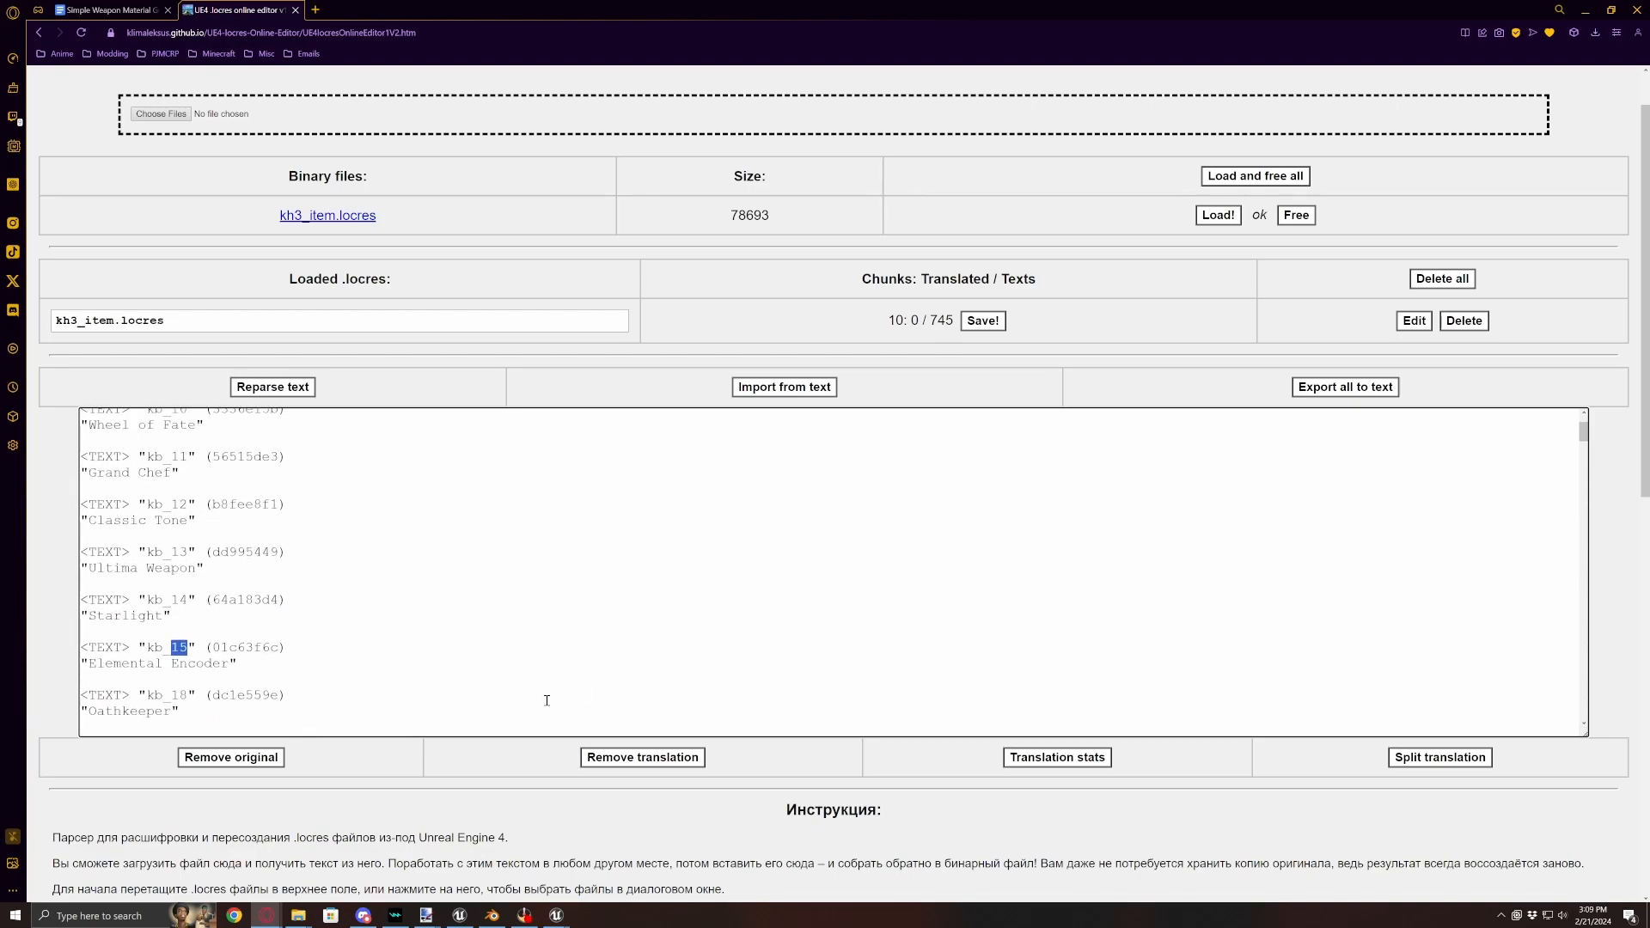
pyautogui.click(1586, 12)
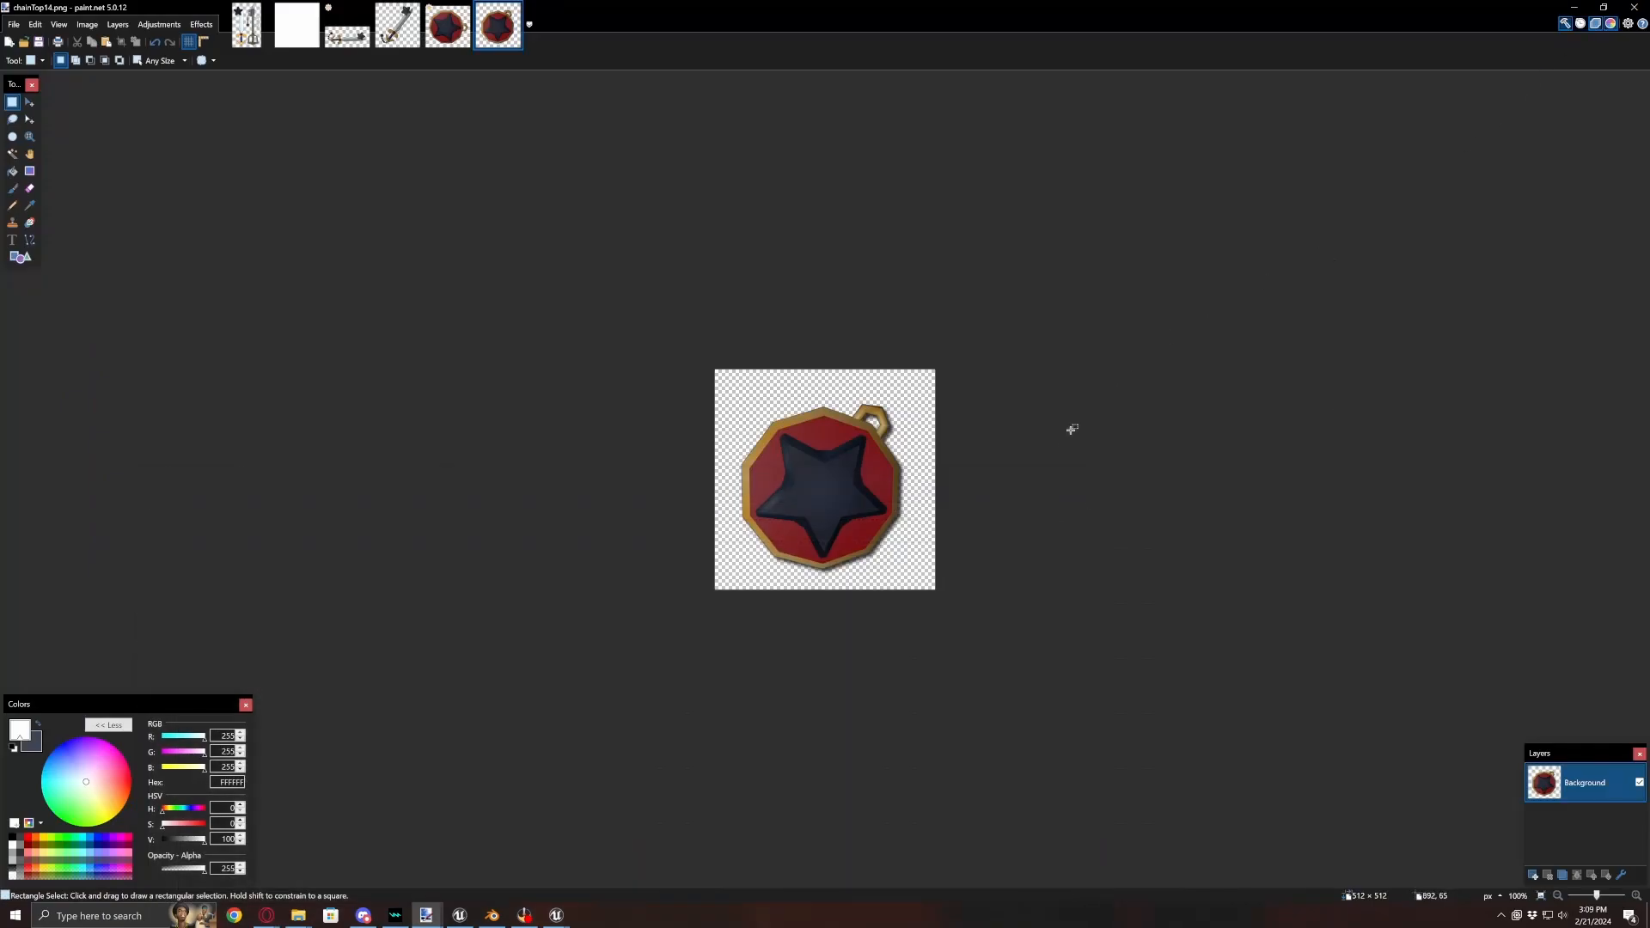
# - Switch to Unreal Editor and create a folder named UI in the project's Content folder
pyautogui.click(1572, 8)
pyautogui.click(486, 920)
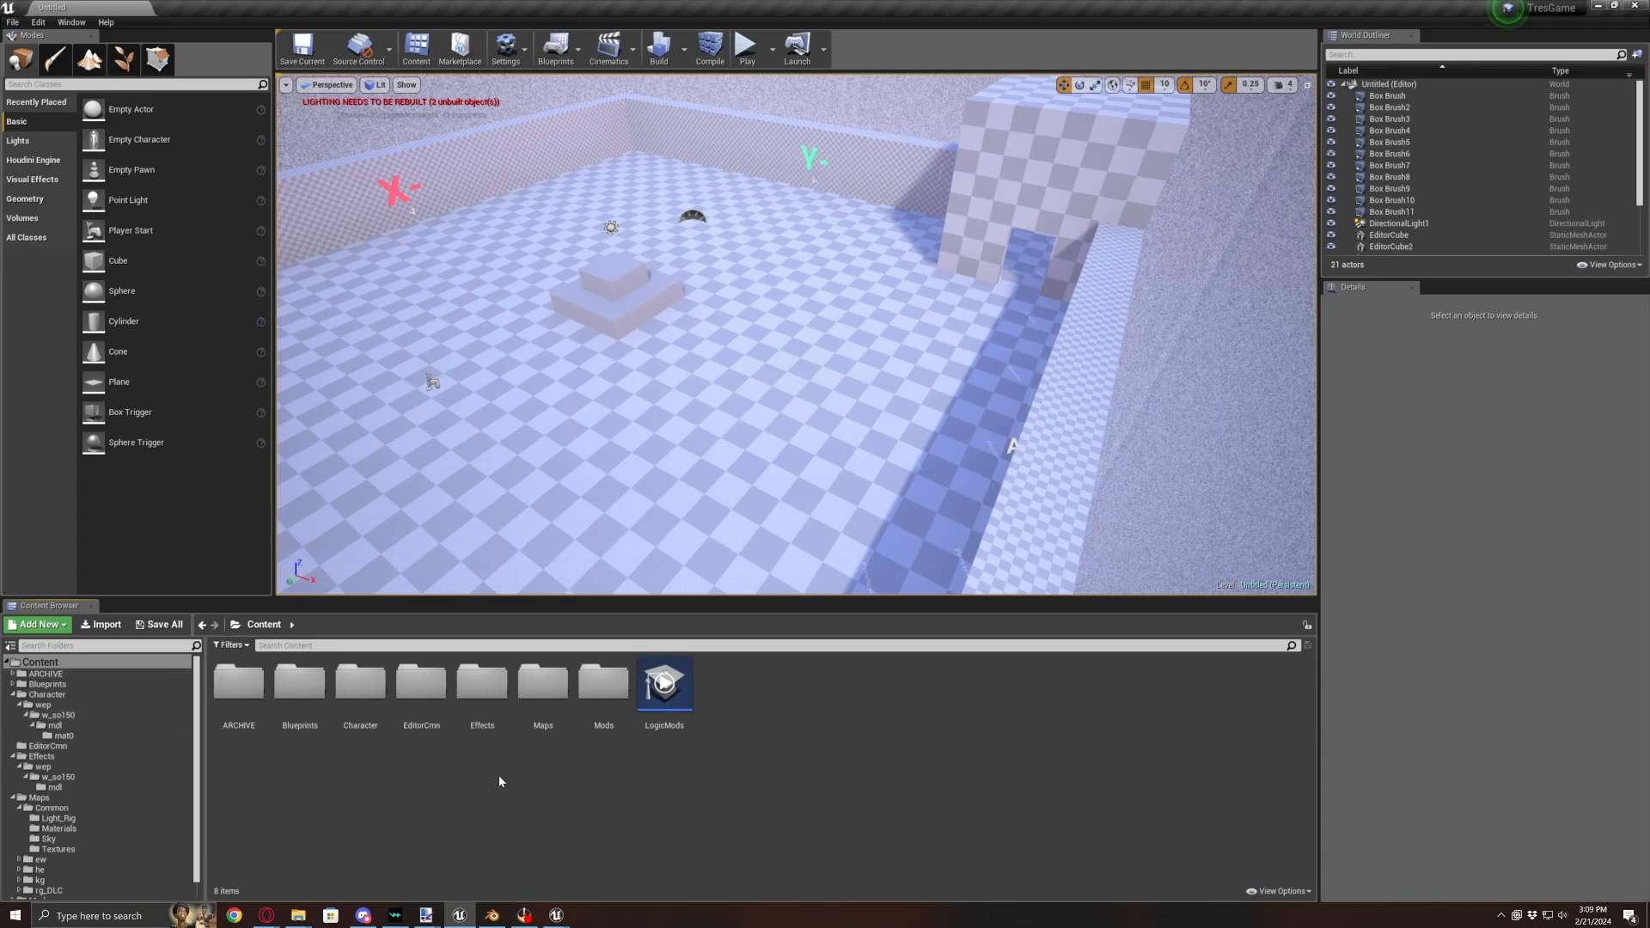
pyautogui.rightClick(657, 792)
pyautogui.click(708, 427)
pyautogui.write('UI')
pyautogui.press('Return')
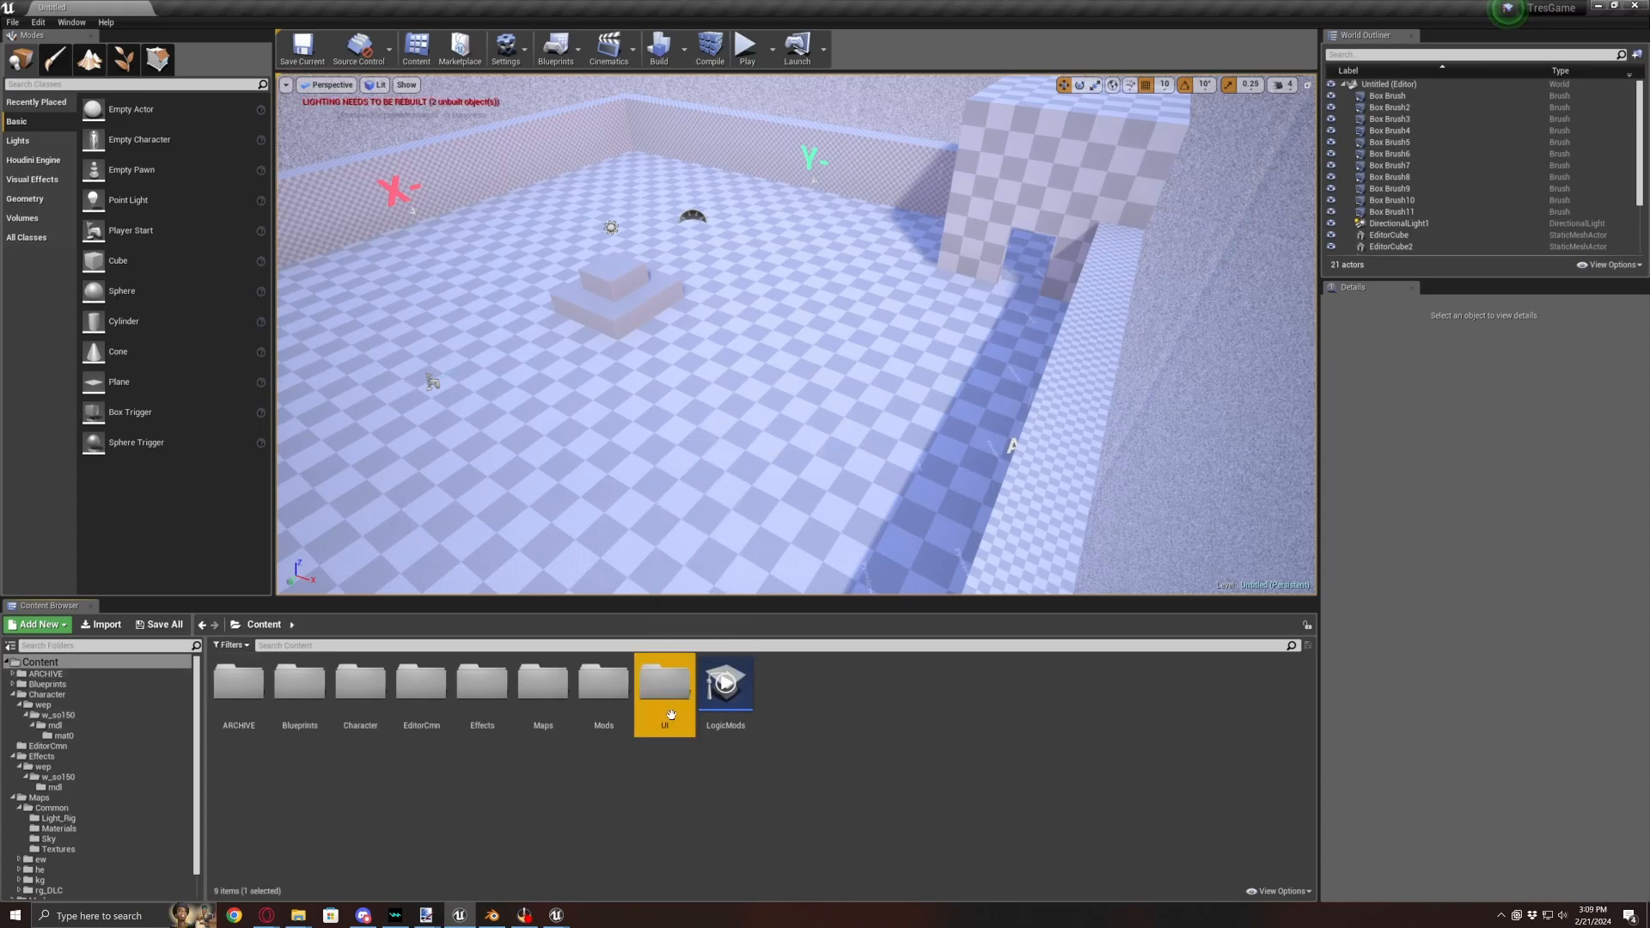
# - Create a folder named Icon inside the UI folder
pyautogui.doubleClick(672, 716)
pyautogui.rightClick(530, 741)
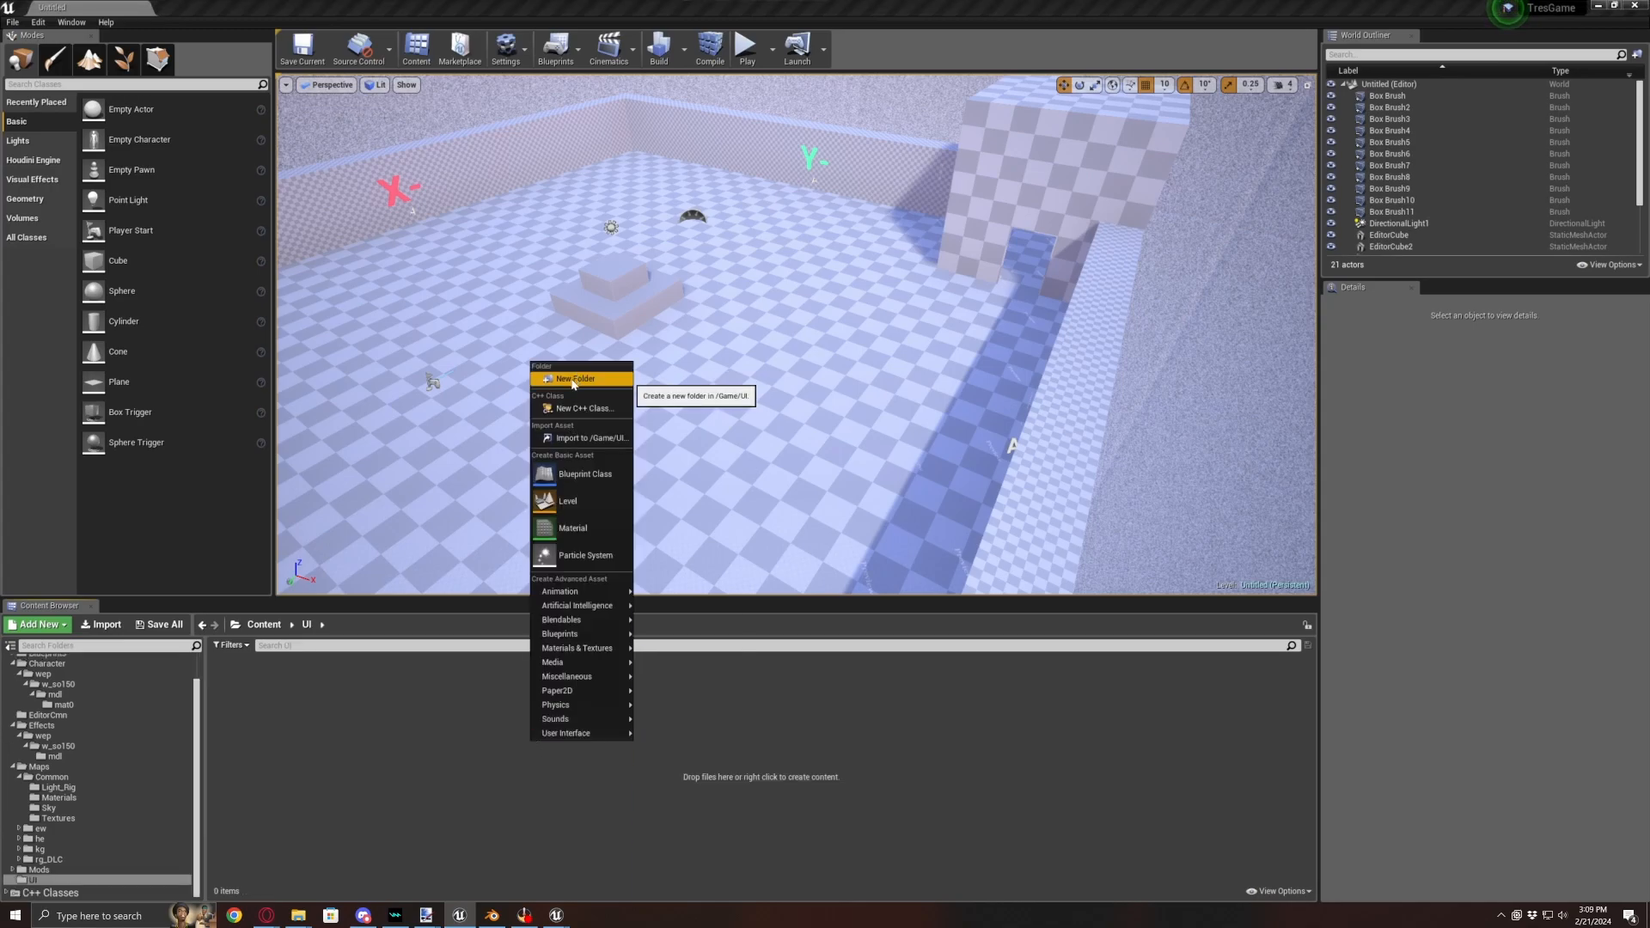
pyautogui.click(564, 379)
pyautogui.write('Icon')
pyautogui.press('Return')
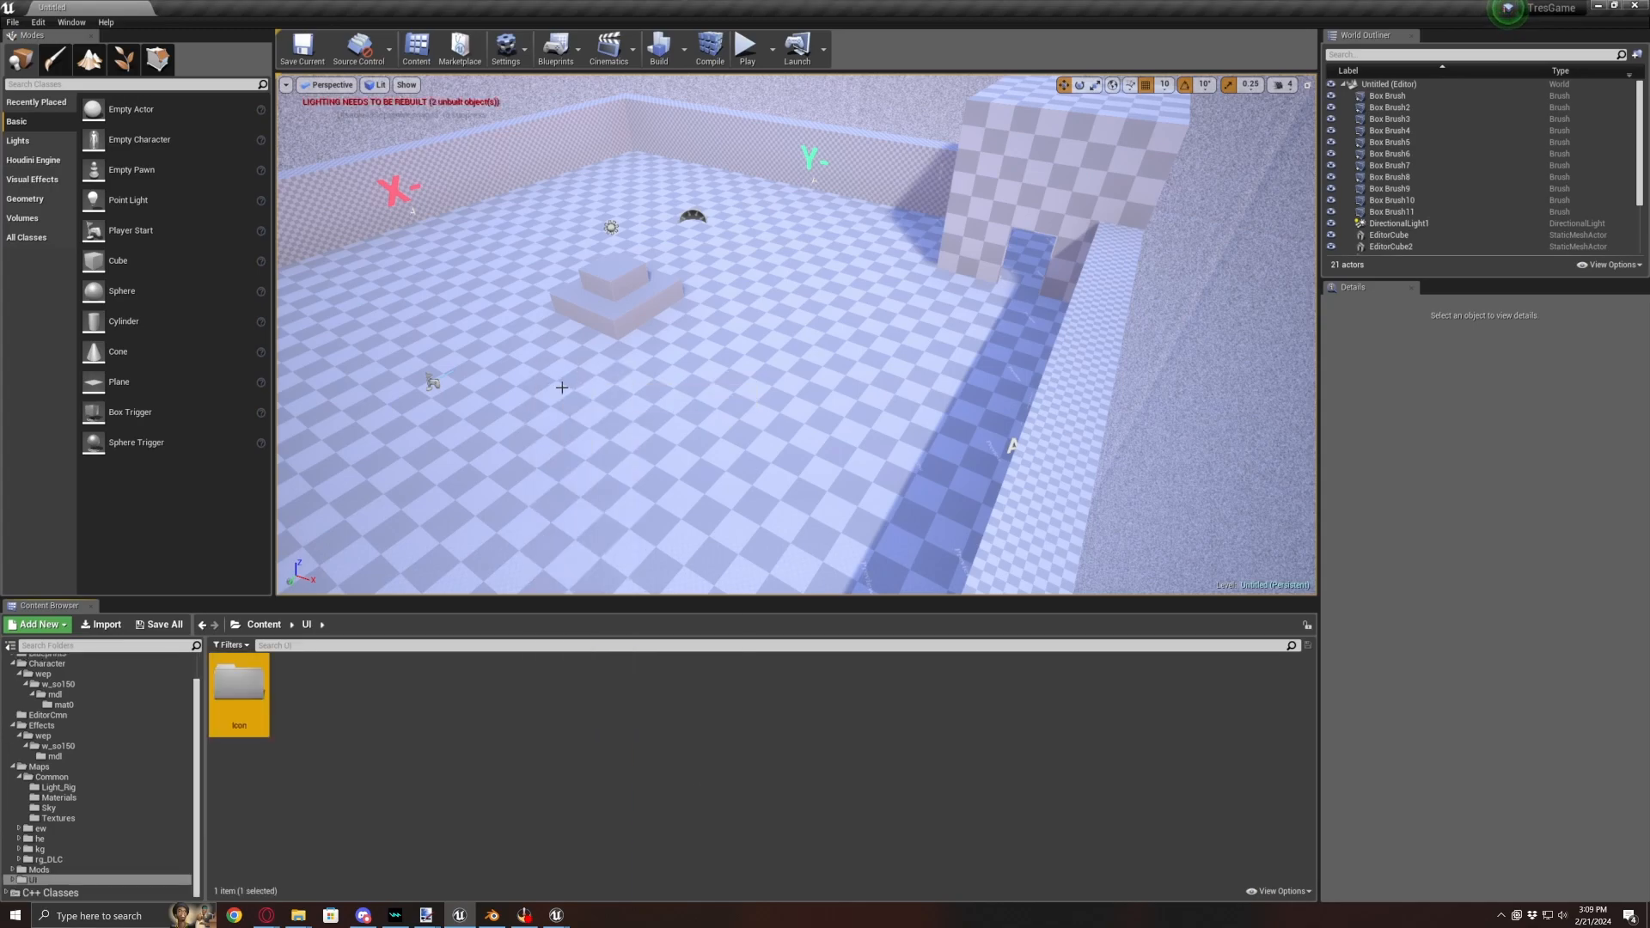
# - Create a folder named Item inside the Icon folder
pyautogui.doubleClick(236, 713)
pyautogui.rightClick(302, 731)
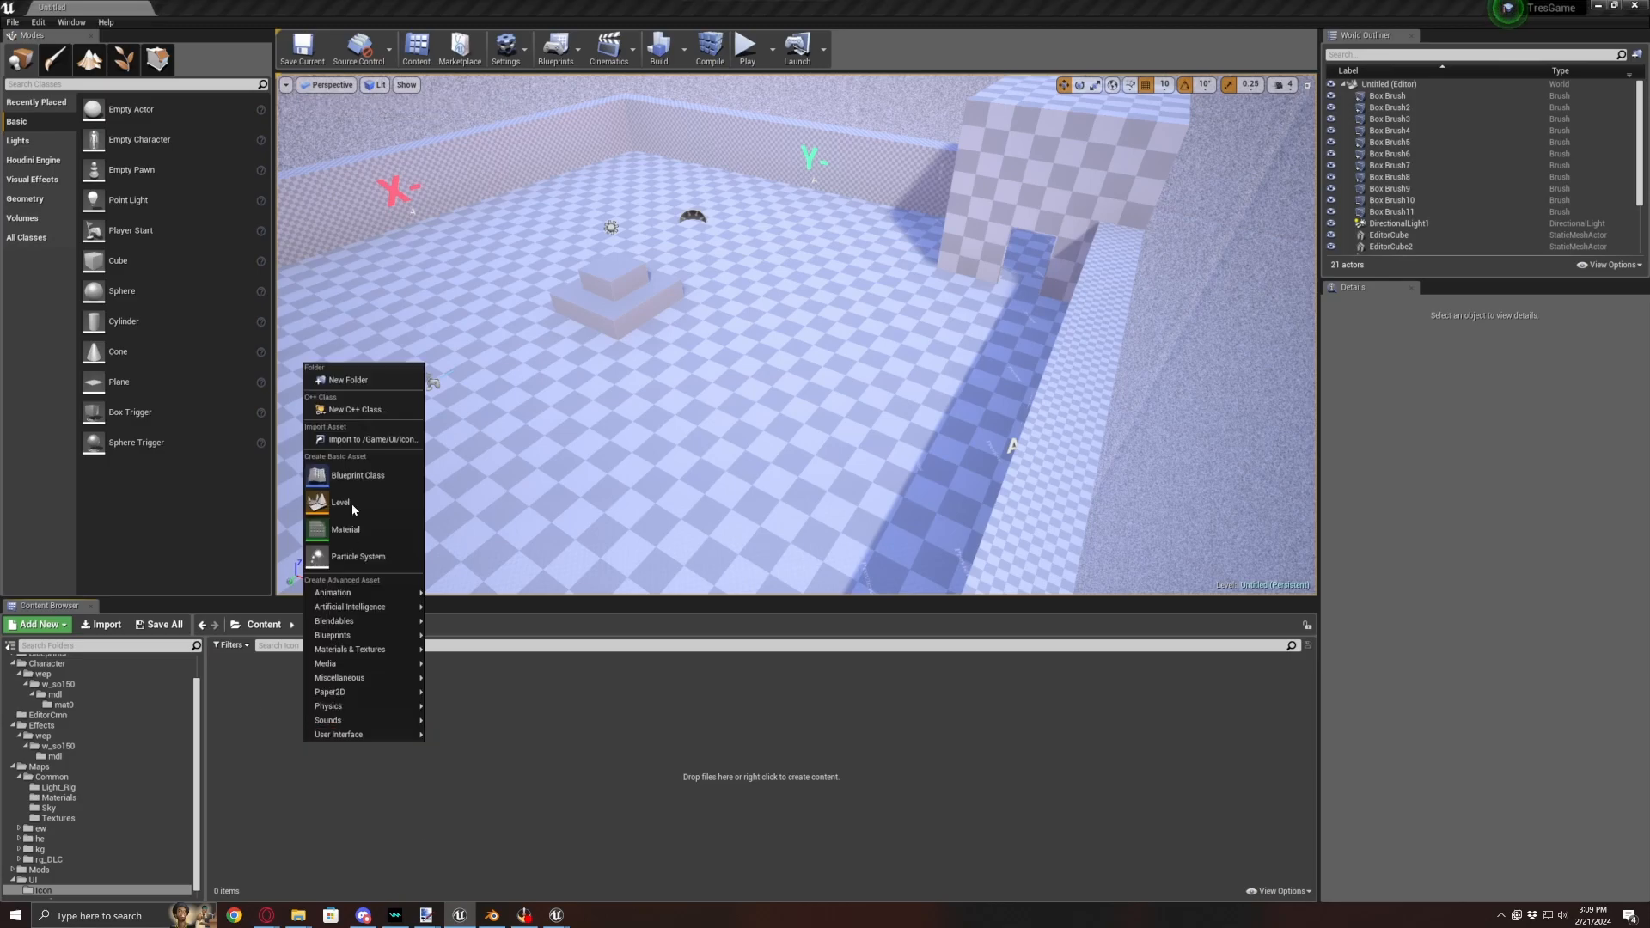
pyautogui.click(348, 381)
pyautogui.write('Item')
pyautogui.press('Return')
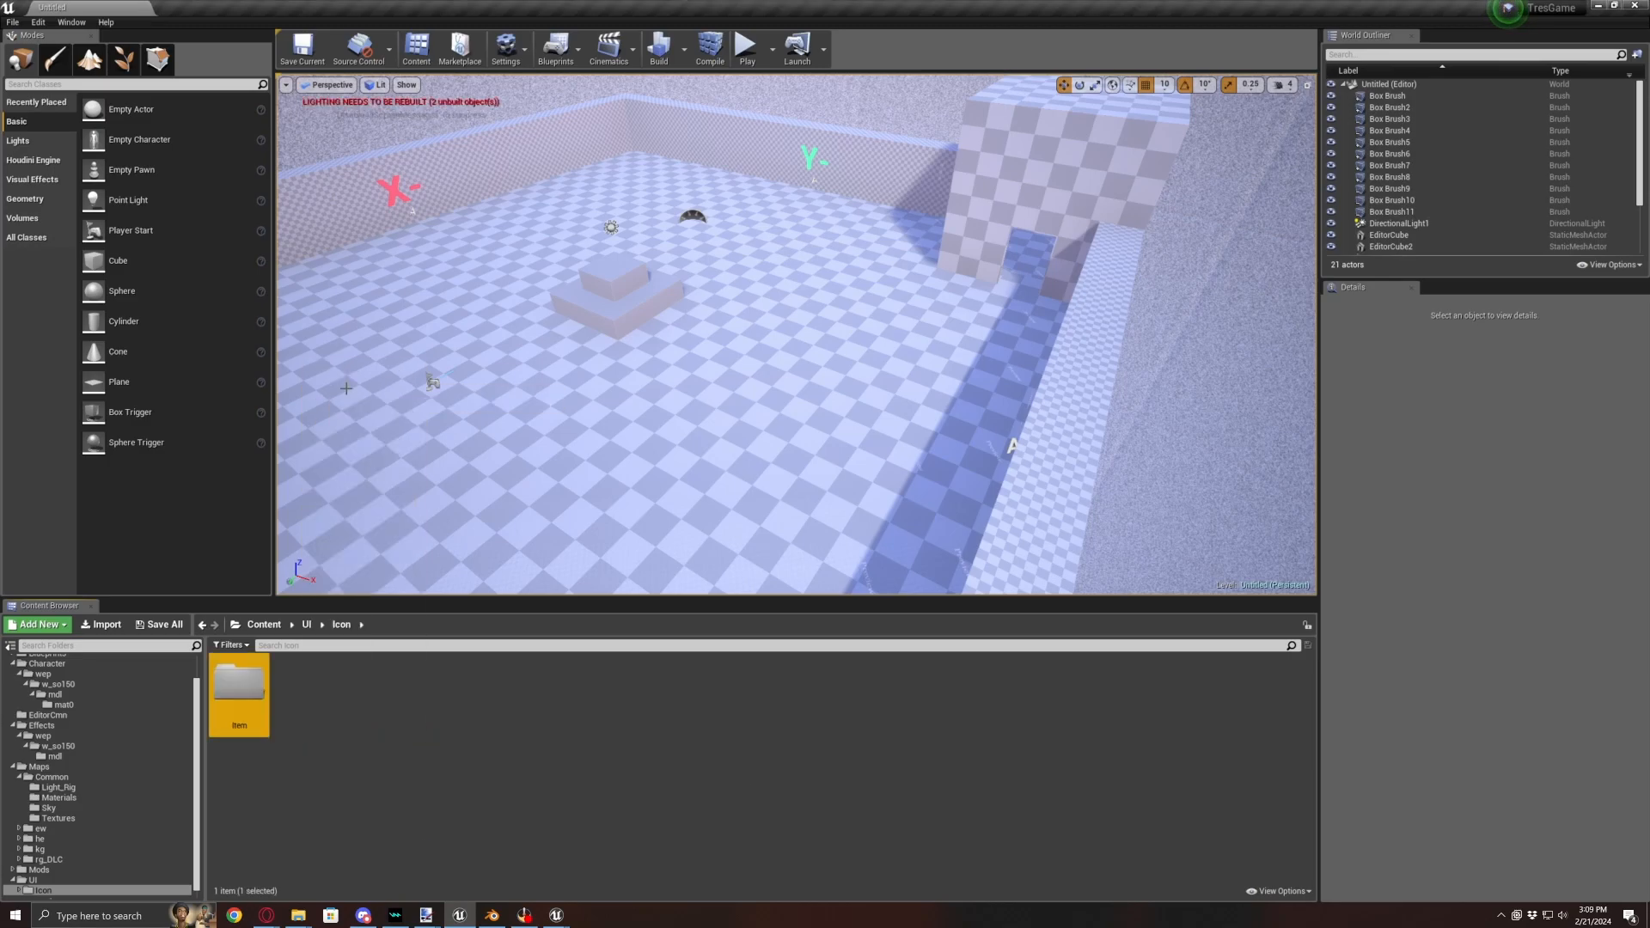
# - Create a folder named Keyblade inside the Icon folder, next to the Item folder
pyautogui.rightClick(446, 670)
pyautogui.click(484, 306)
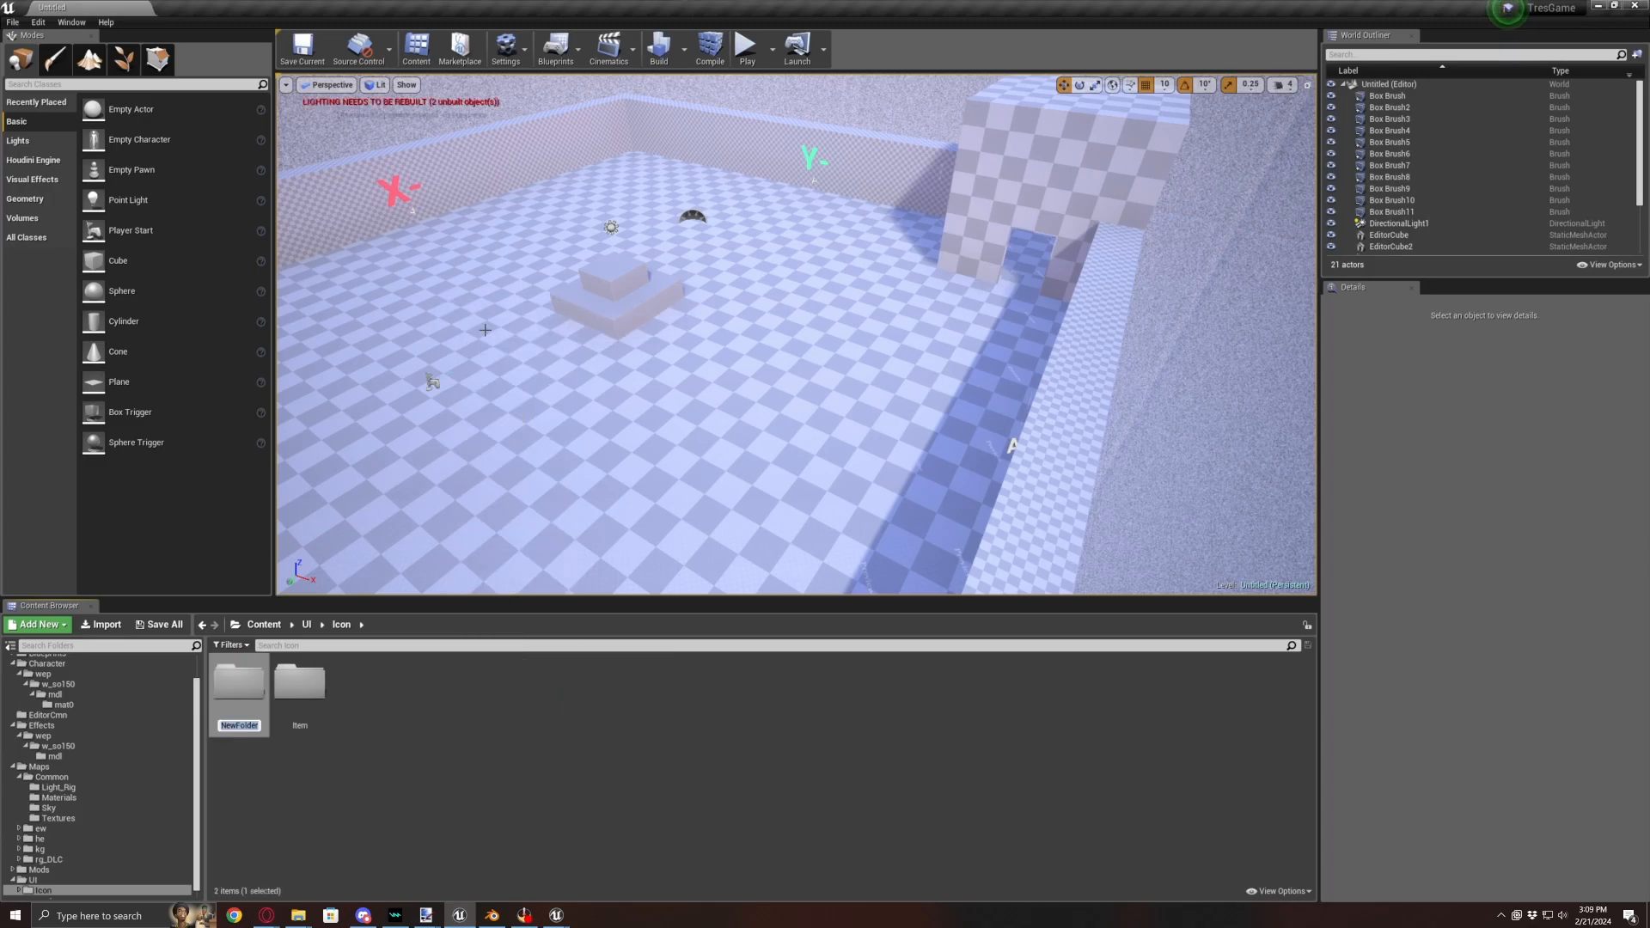
pyautogui.write('Keyblade')
pyautogui.press('Return')
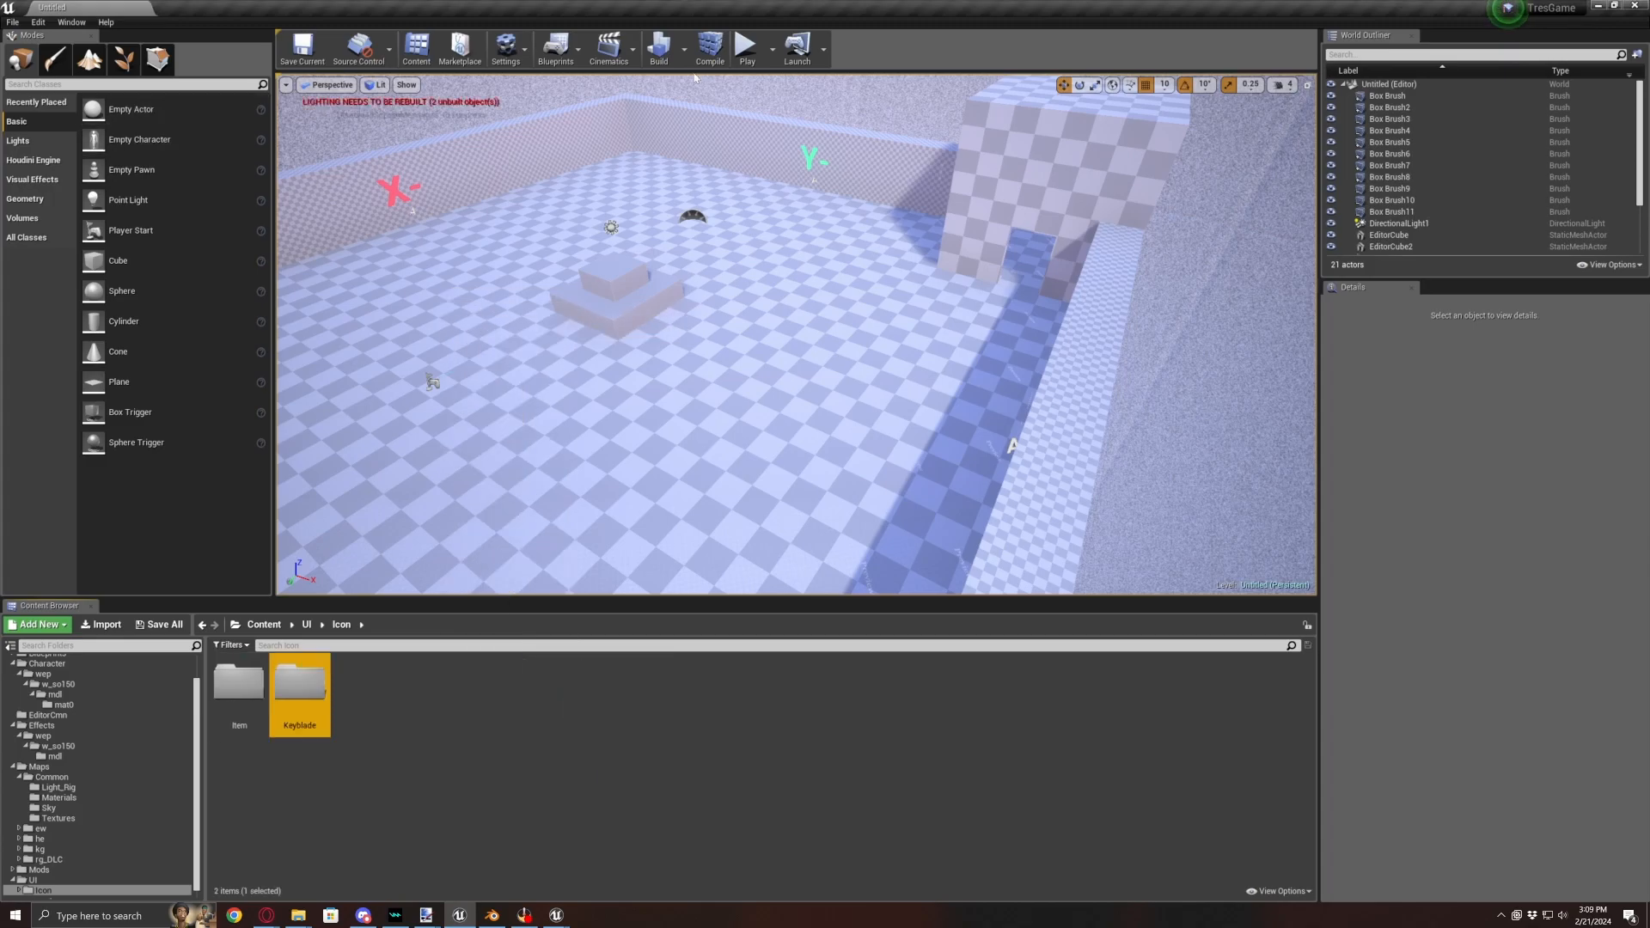
# - Import weapon014.png from the craft_mesa 4 folder into the project's Item folder
pyautogui.doubleClick(239, 683)
pyautogui.click(104, 625)
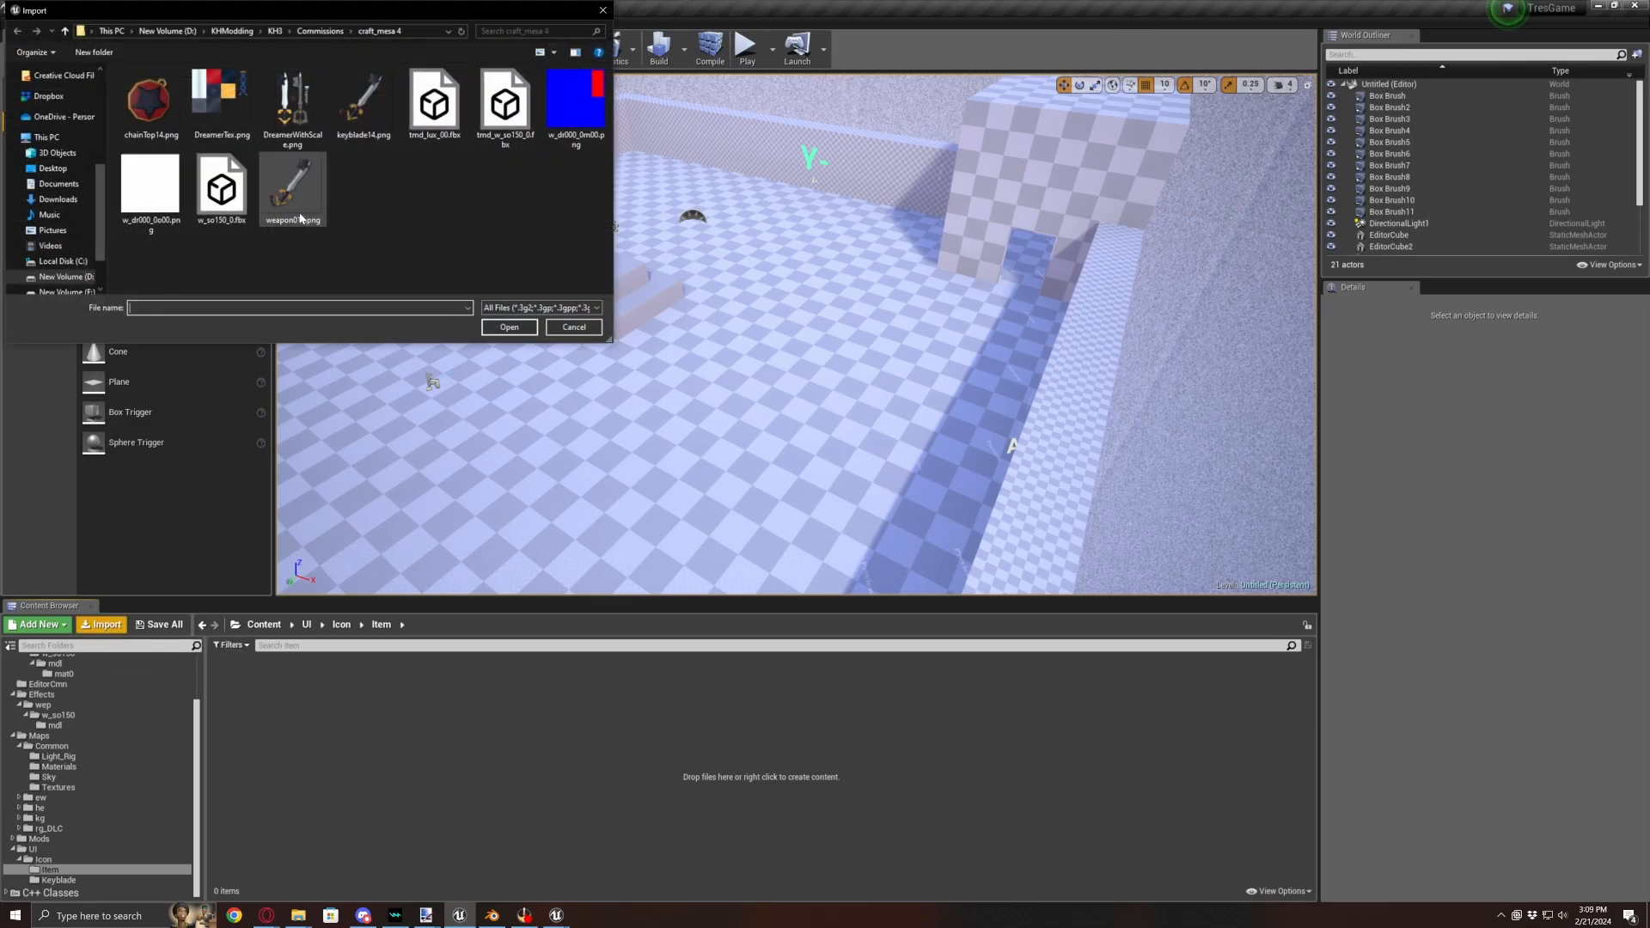
pyautogui.doubleClick(294, 206)
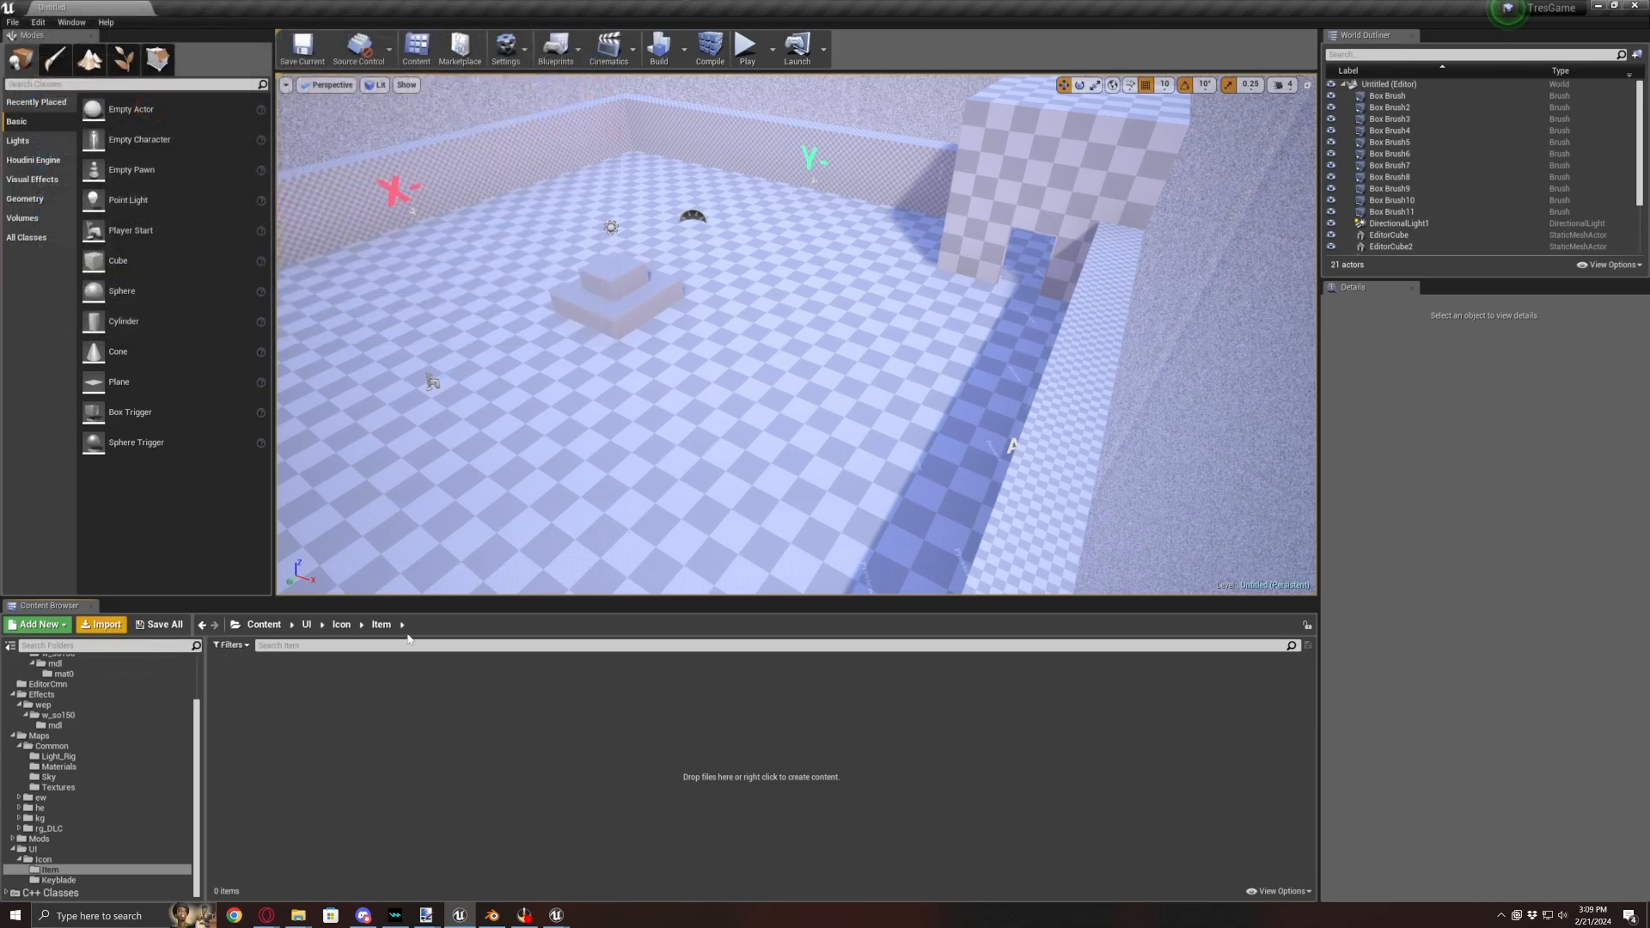
# - Set the weapon014 texture's mip generation to NoMipmaps, disable sRGB, save it and close its editor
pyautogui.doubleClick(234, 710)
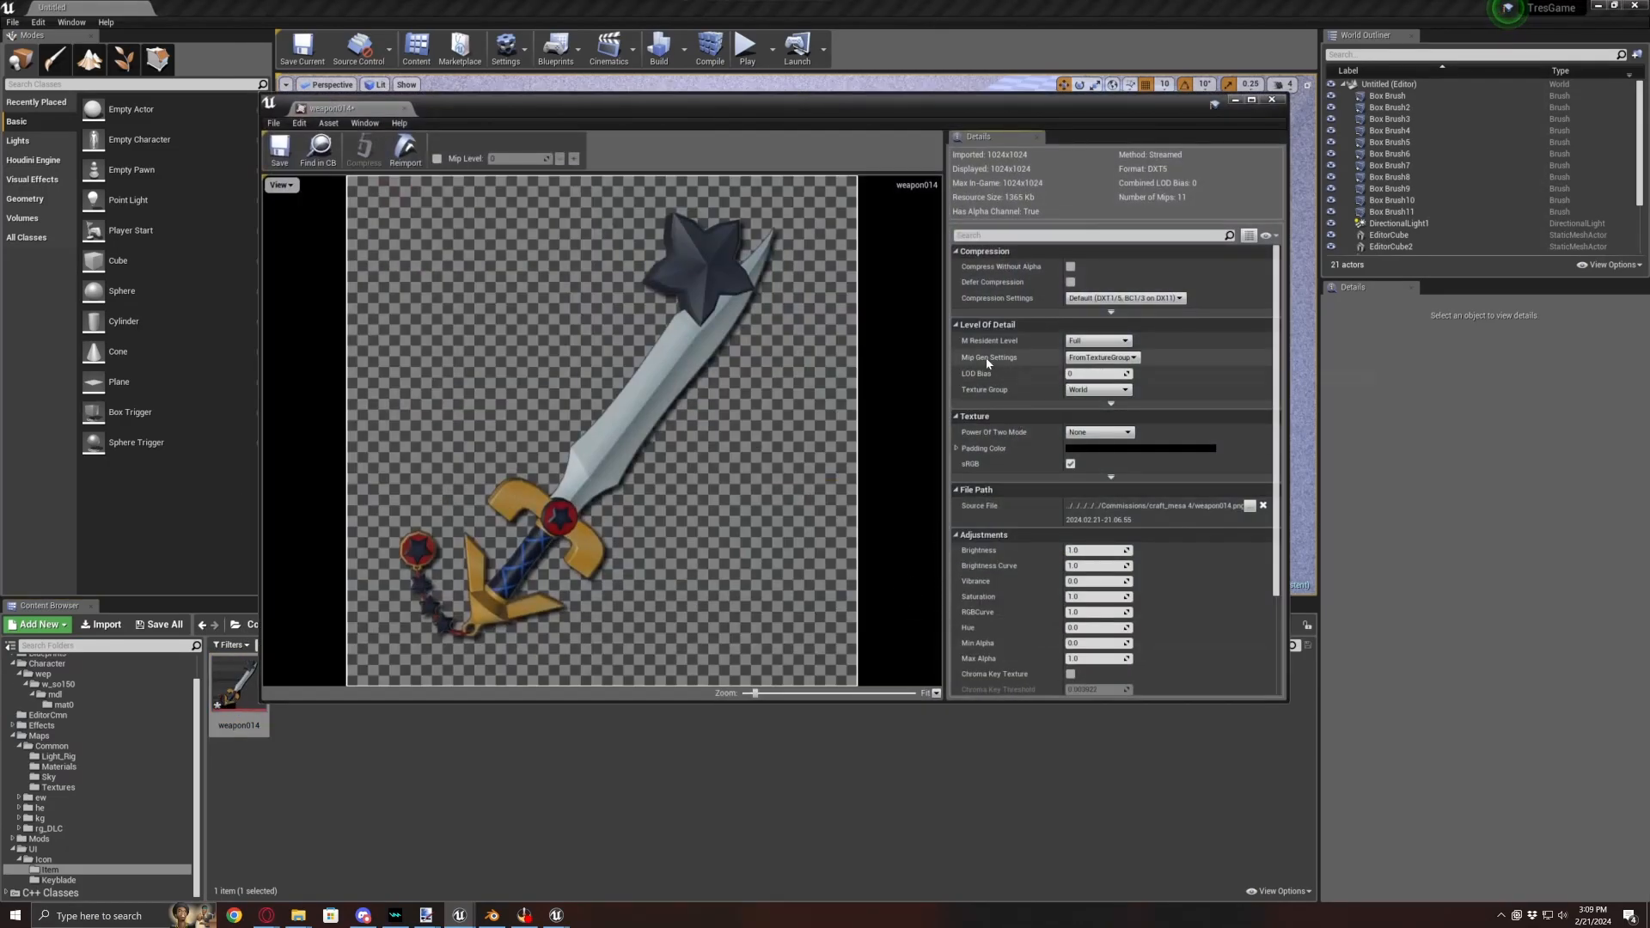
pyautogui.click(1100, 358)
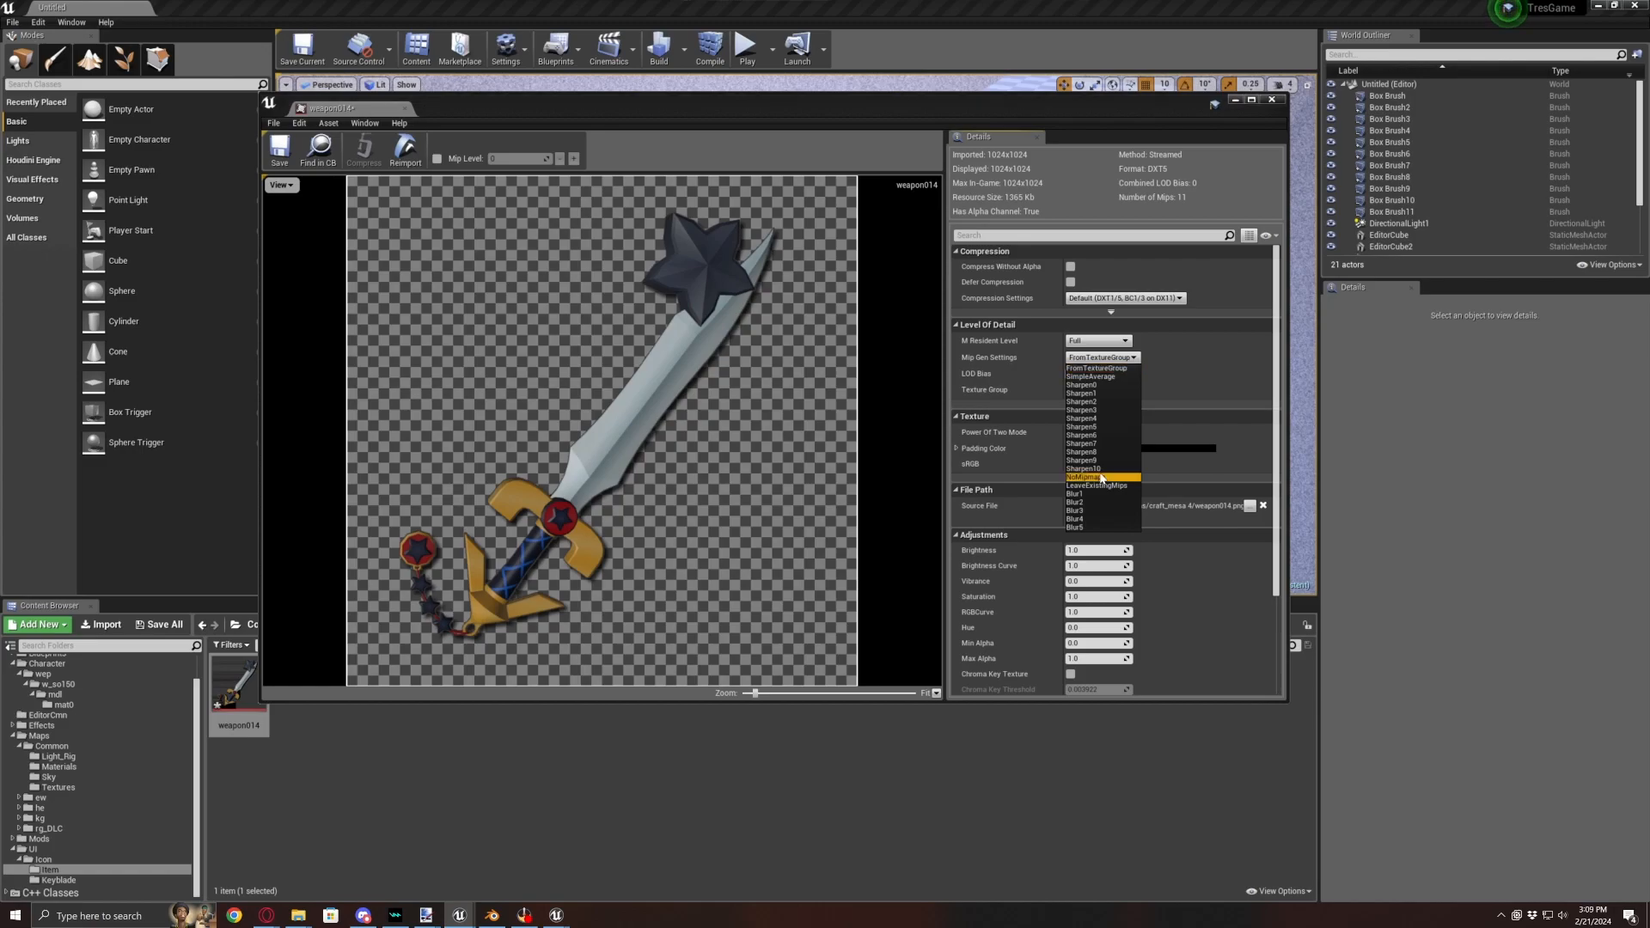
pyautogui.click(1102, 478)
pyautogui.click(1070, 464)
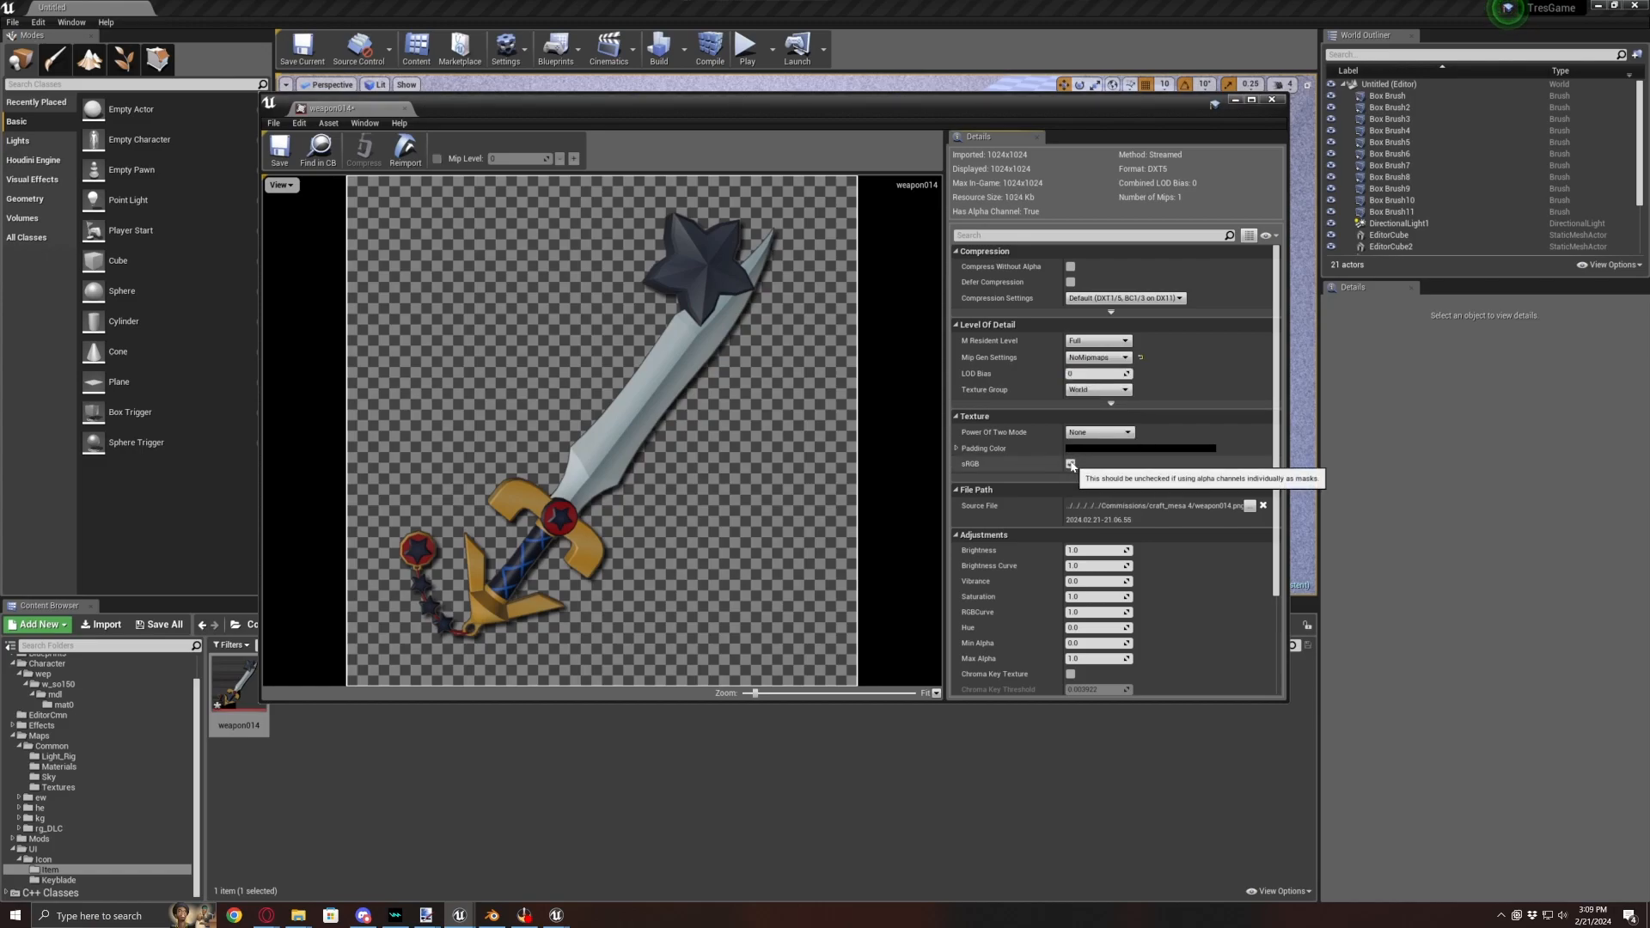
pyautogui.click(284, 153)
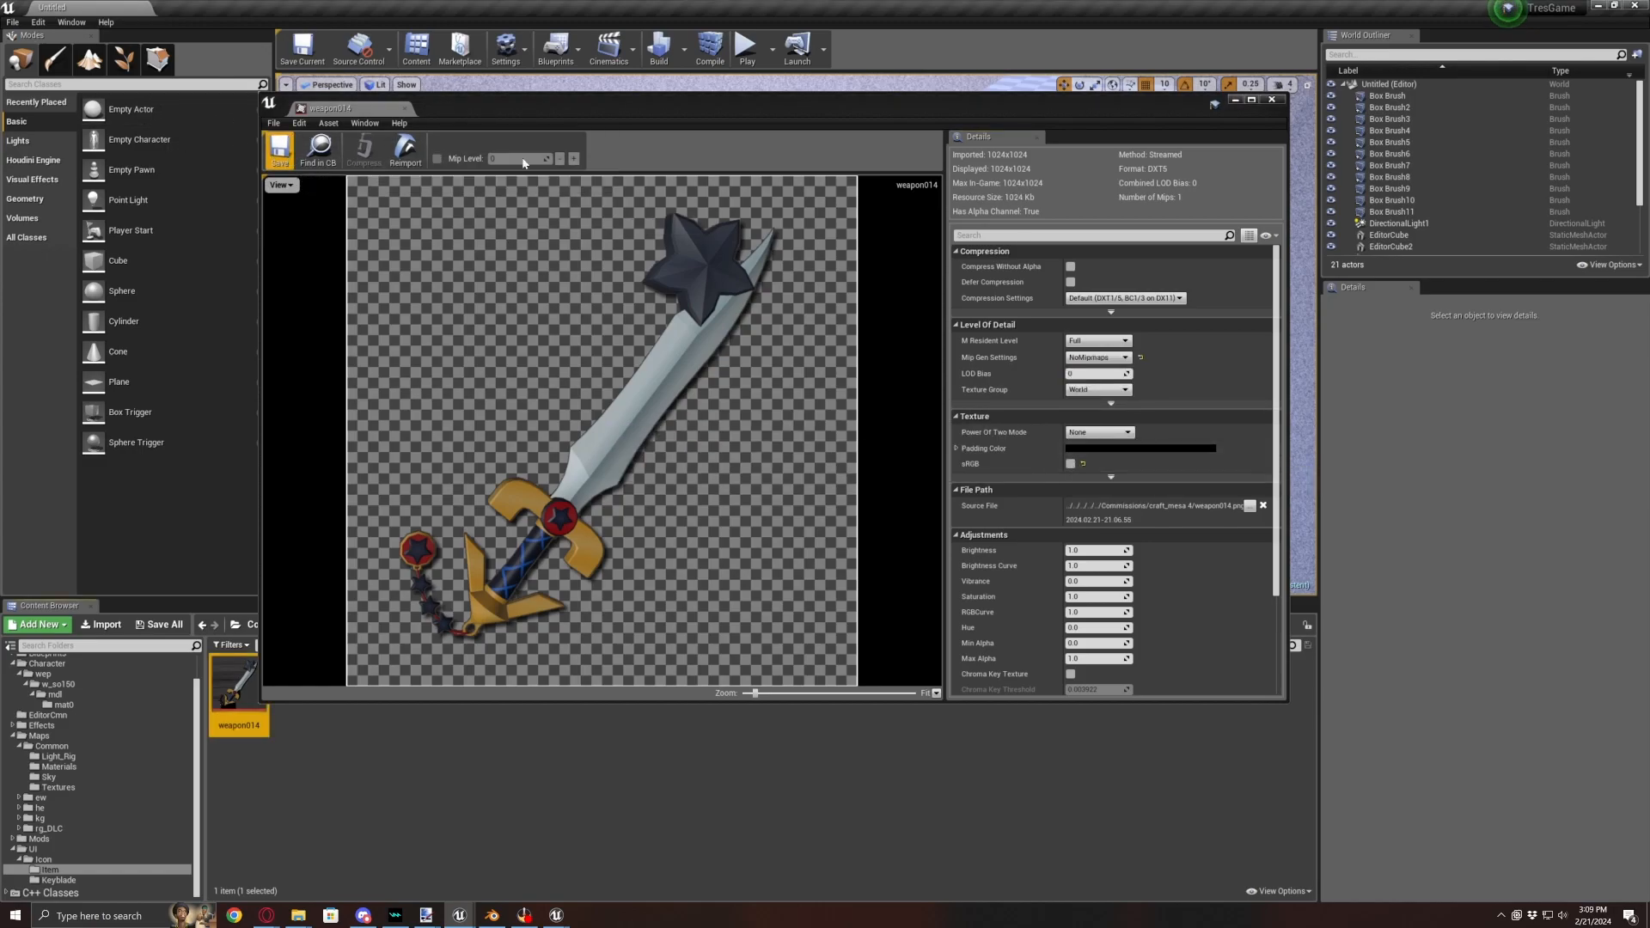
pyautogui.click(1273, 100)
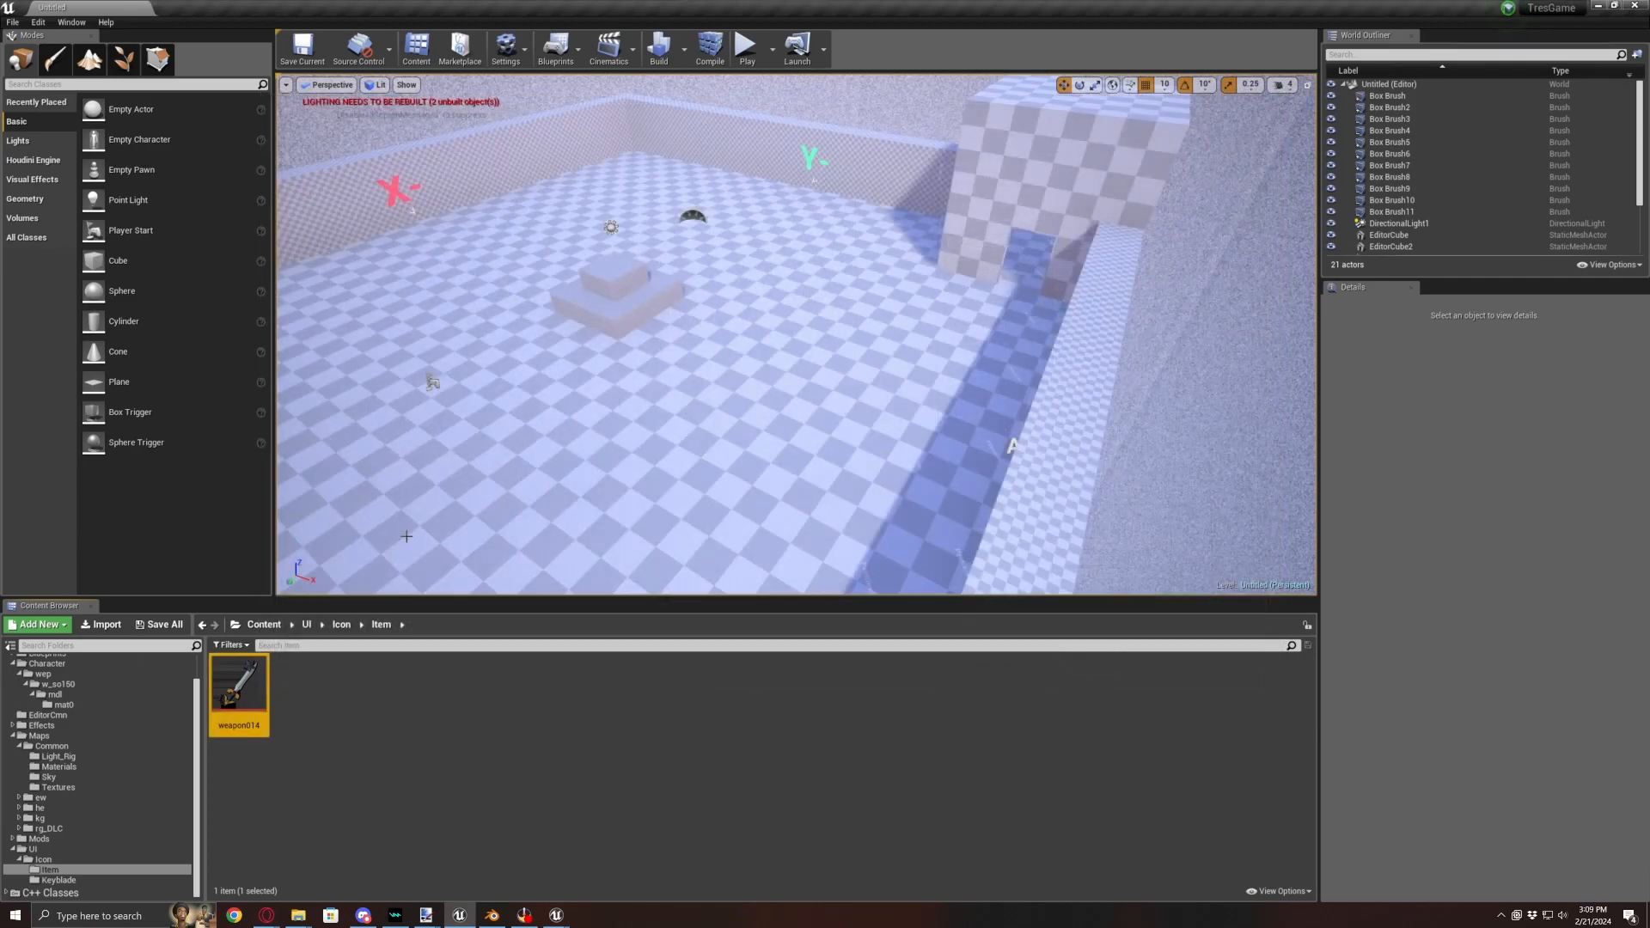
# - Import chainTop14.png and keyblade14.png together into the project's Keyblade folder
pyautogui.click(68, 881)
pyautogui.click(104, 624)
pyautogui.click(163, 117)
pyautogui.keyDown('ctrl'); pyautogui.click(384, 127); pyautogui.keyUp('ctrl')
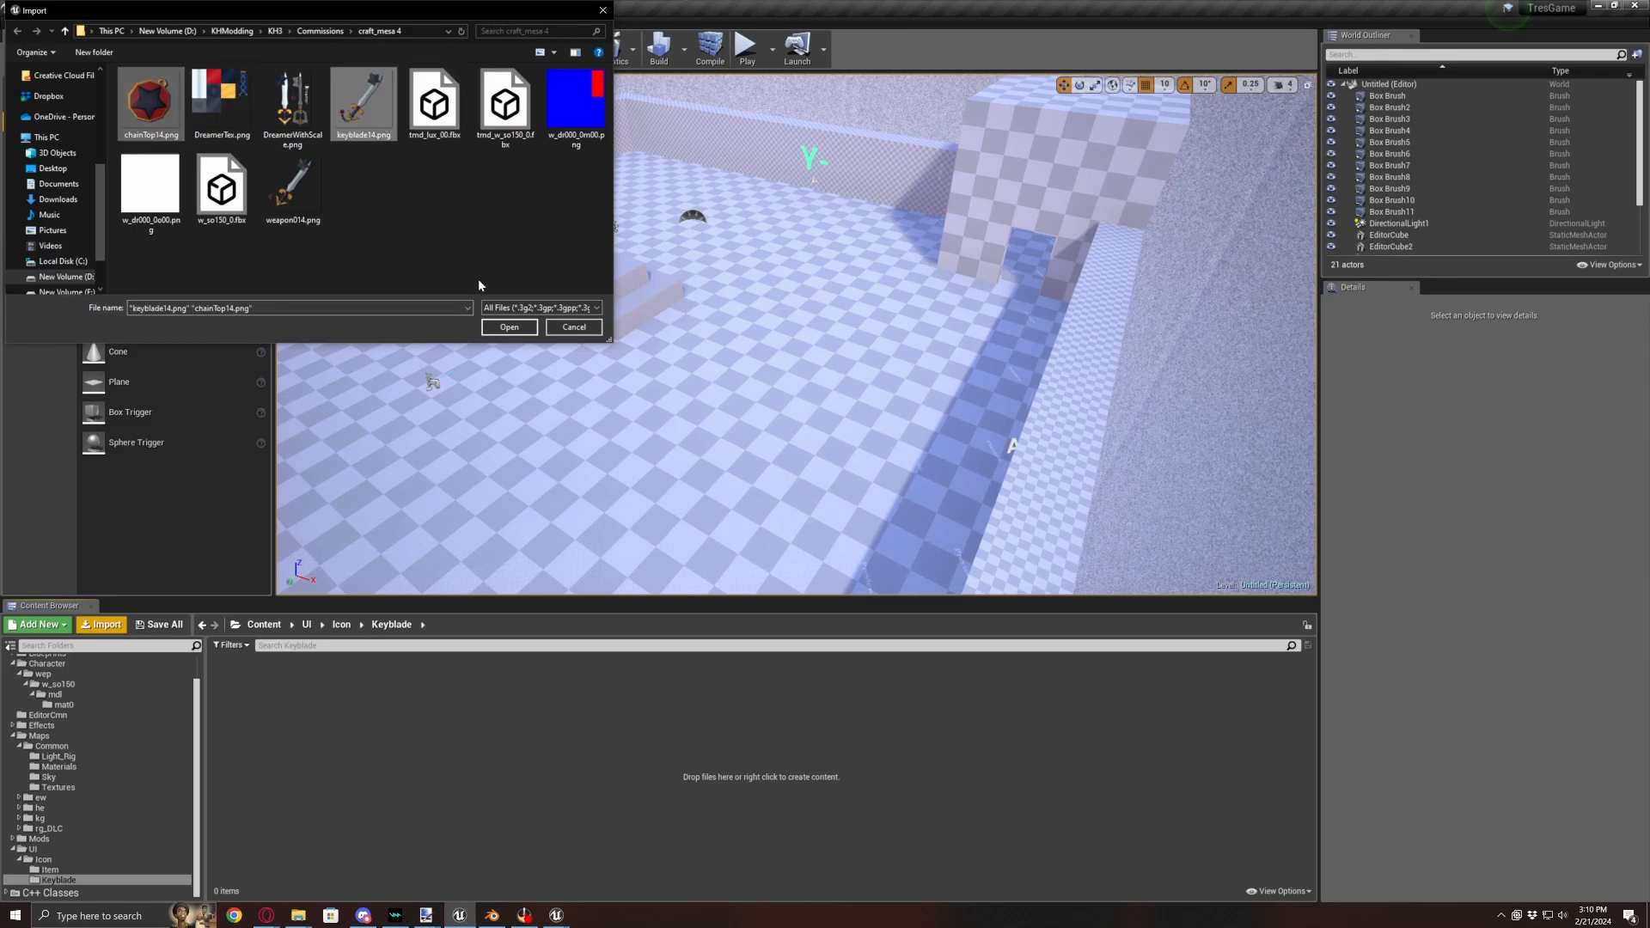
pyautogui.click(509, 327)
# - Set the chainTop14 texture's mip generation to NoMipmaps, disable sRGB and save it
pyautogui.doubleClick(238, 693)
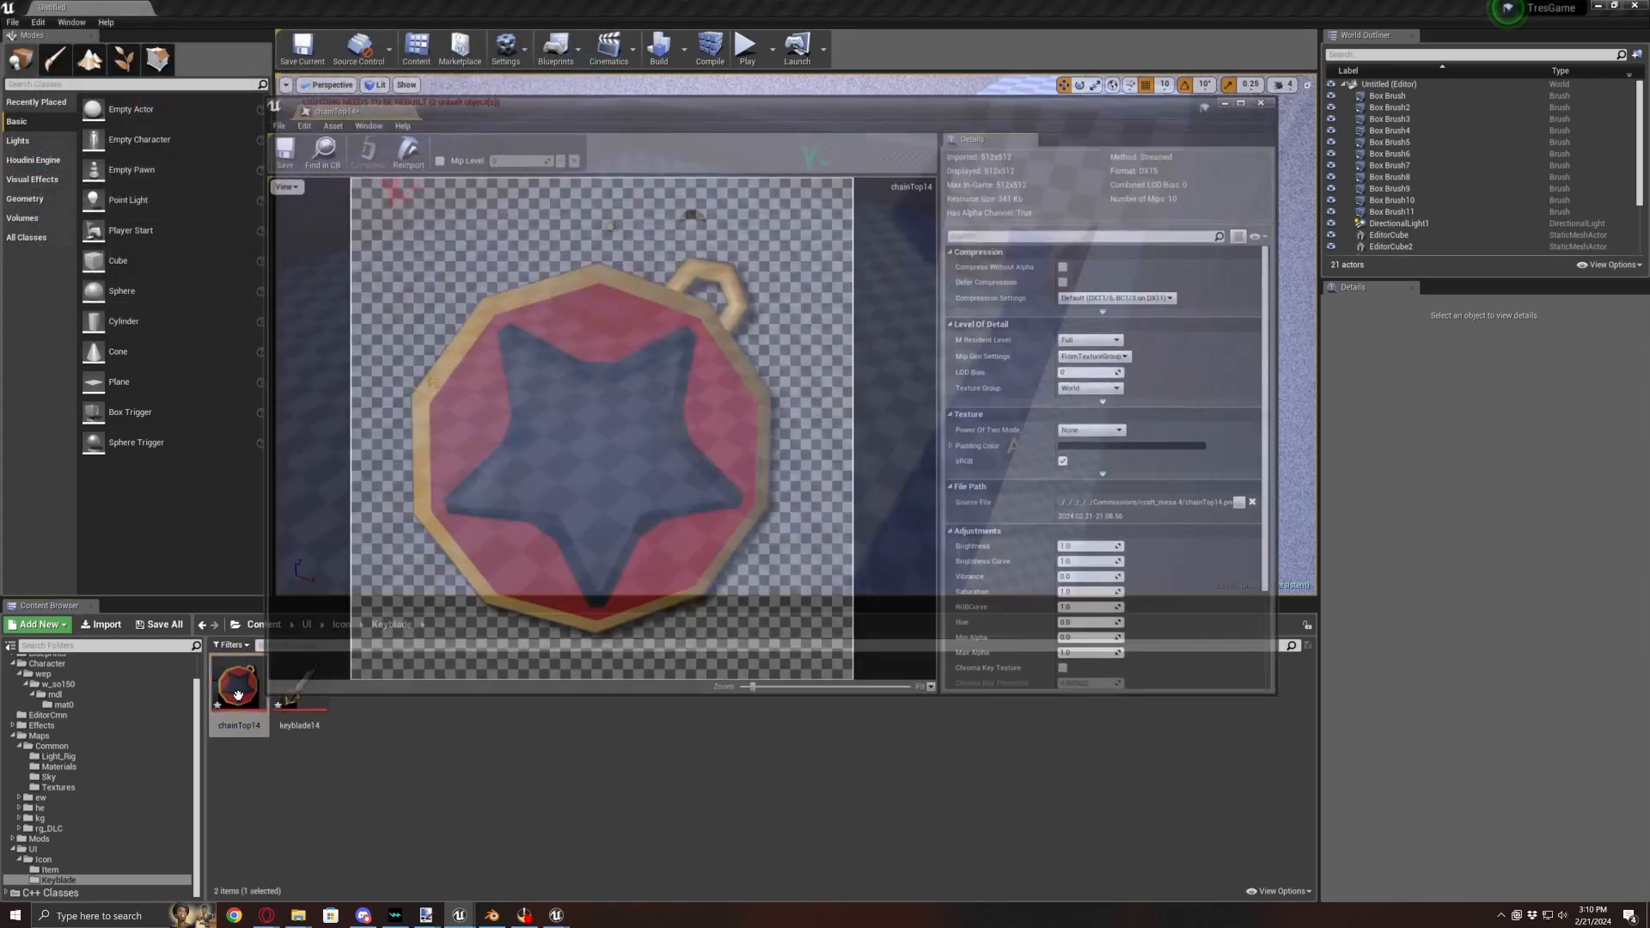
pyautogui.click(1101, 357)
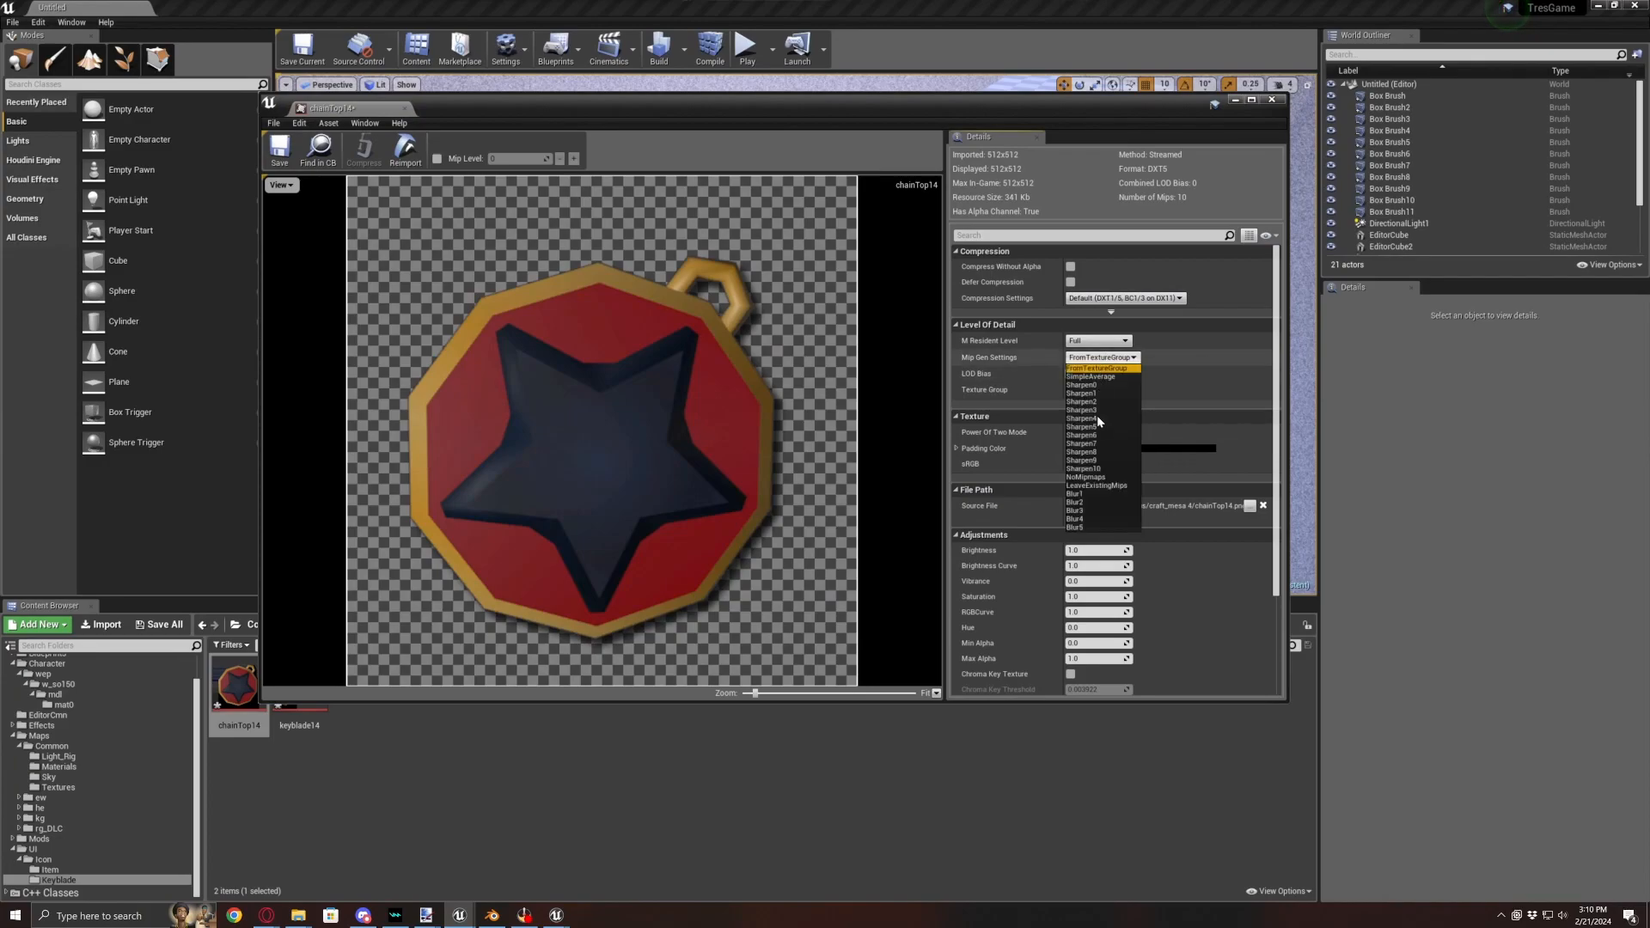
pyautogui.click(1079, 478)
pyautogui.click(280, 147)
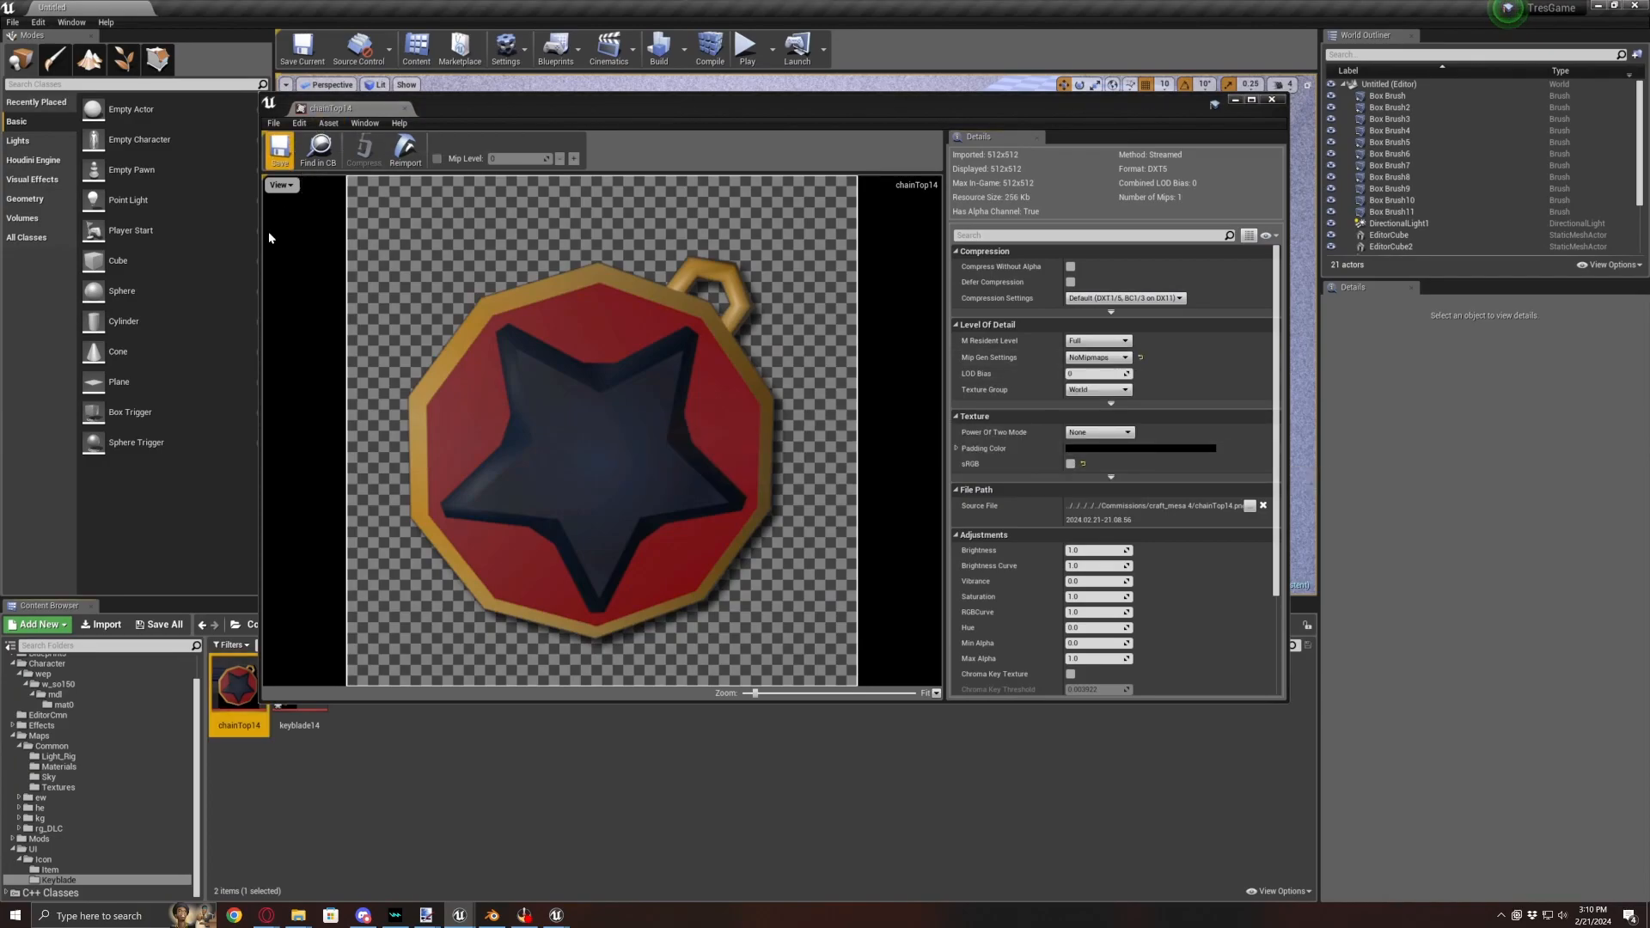
# - Set the keyblade14 texture's mip generation to NoMipmaps, disable sRGB, save it and close the texture editor
pyautogui.doubleClick(297, 700)
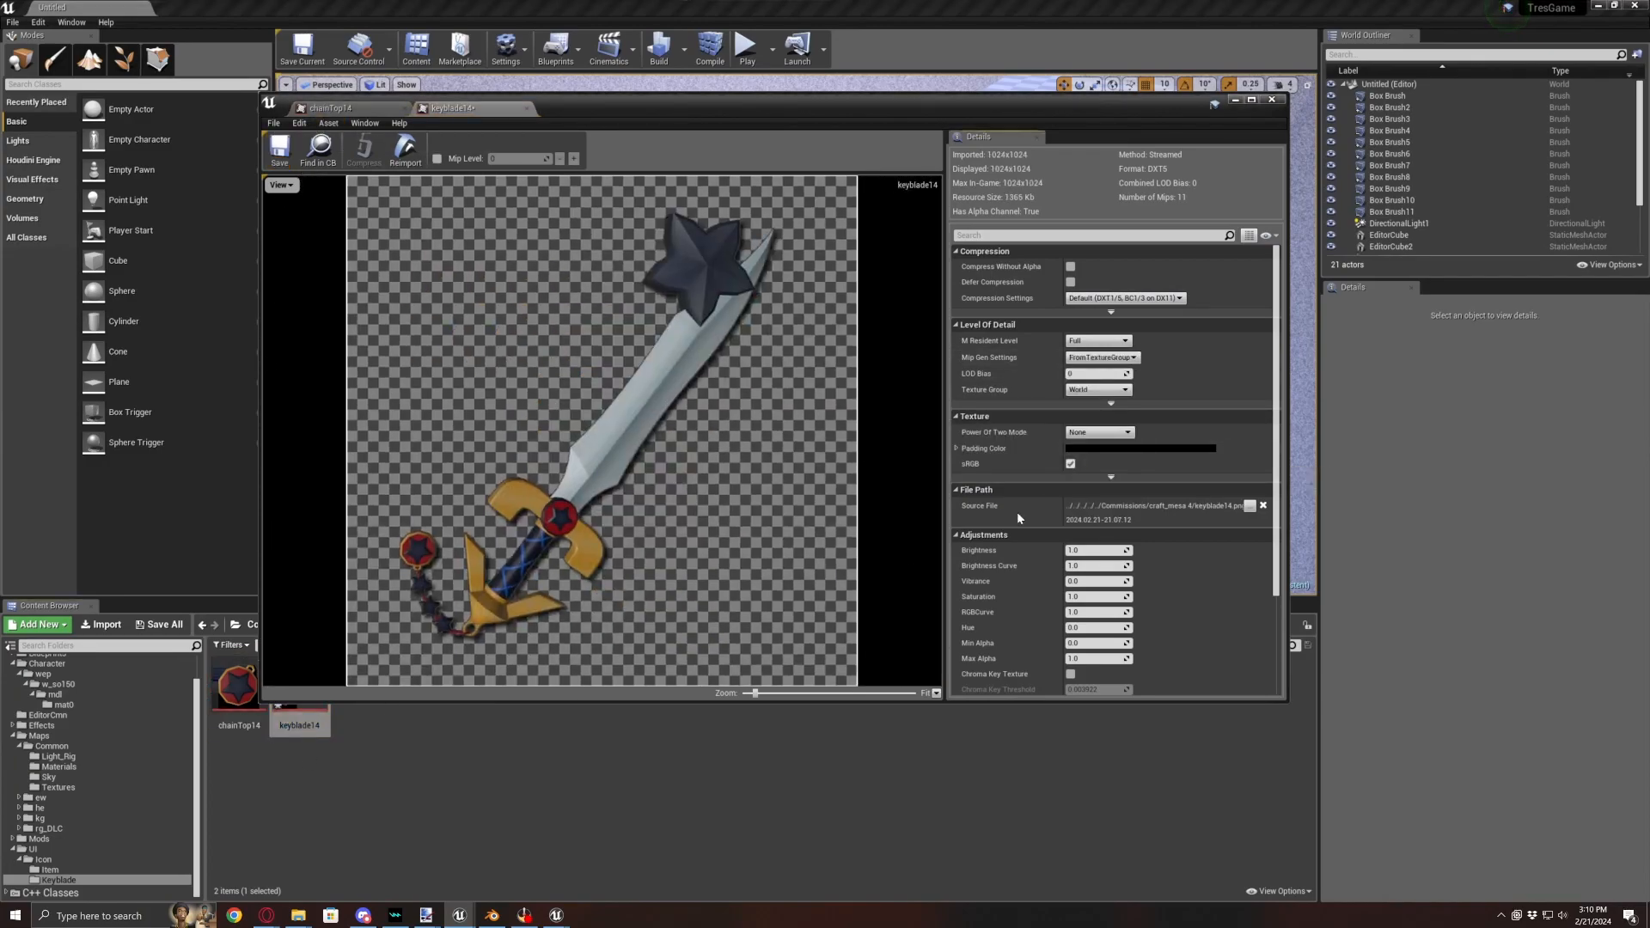
pyautogui.click(1101, 356)
pyautogui.click(1094, 477)
pyautogui.click(1070, 464)
pyautogui.click(279, 148)
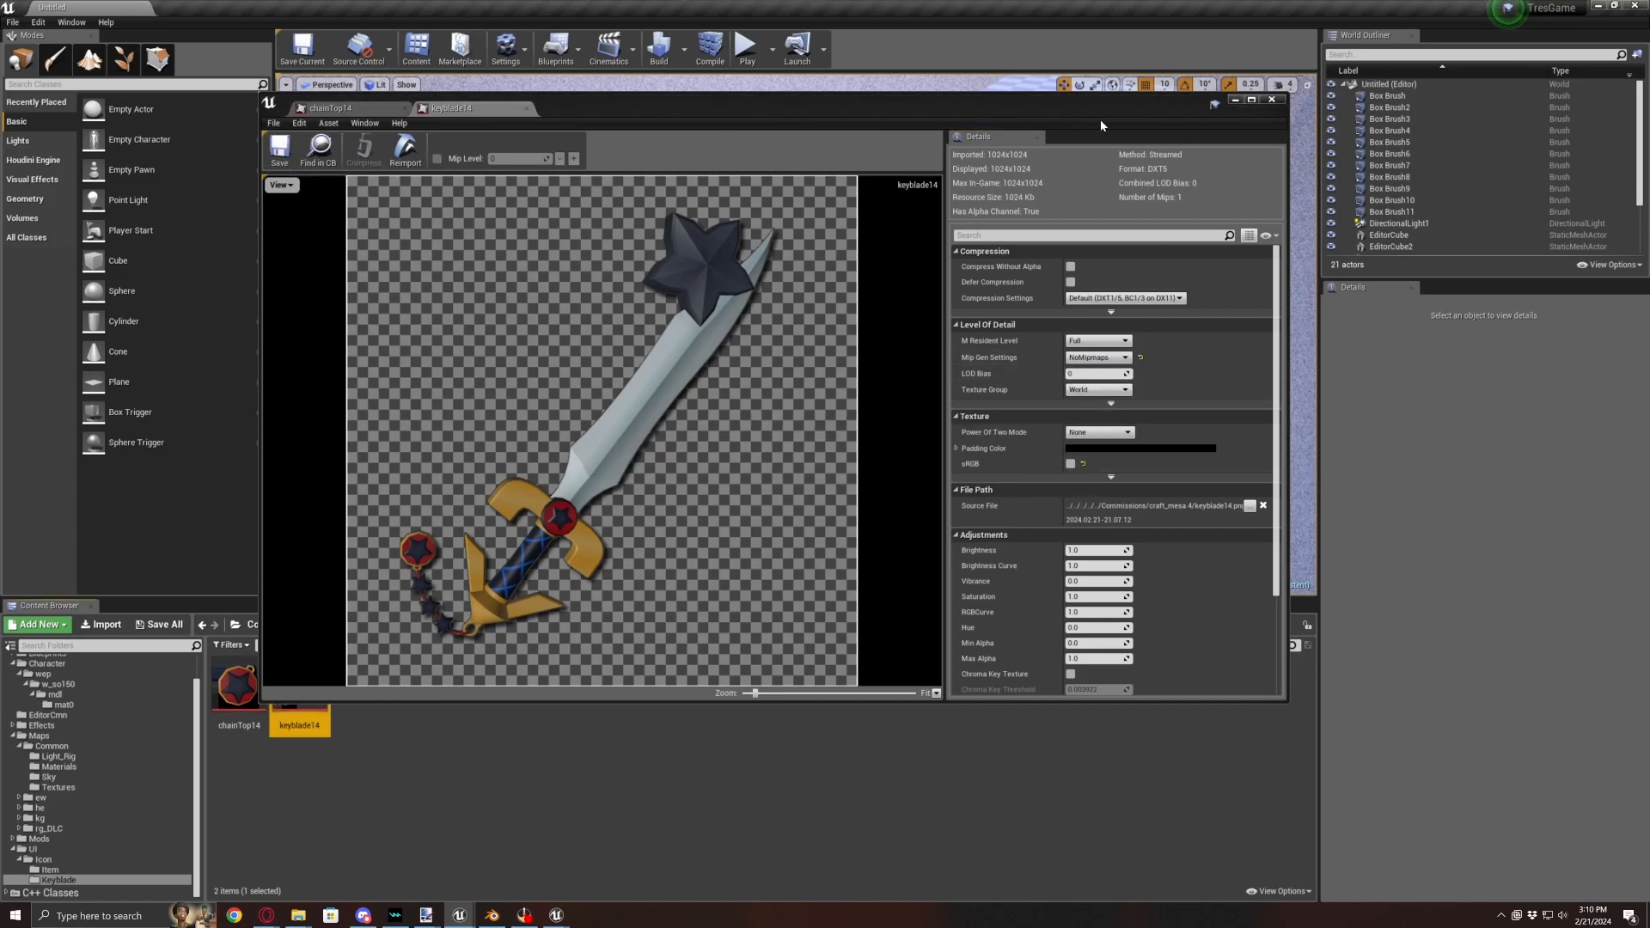
pyautogui.click(1273, 101)
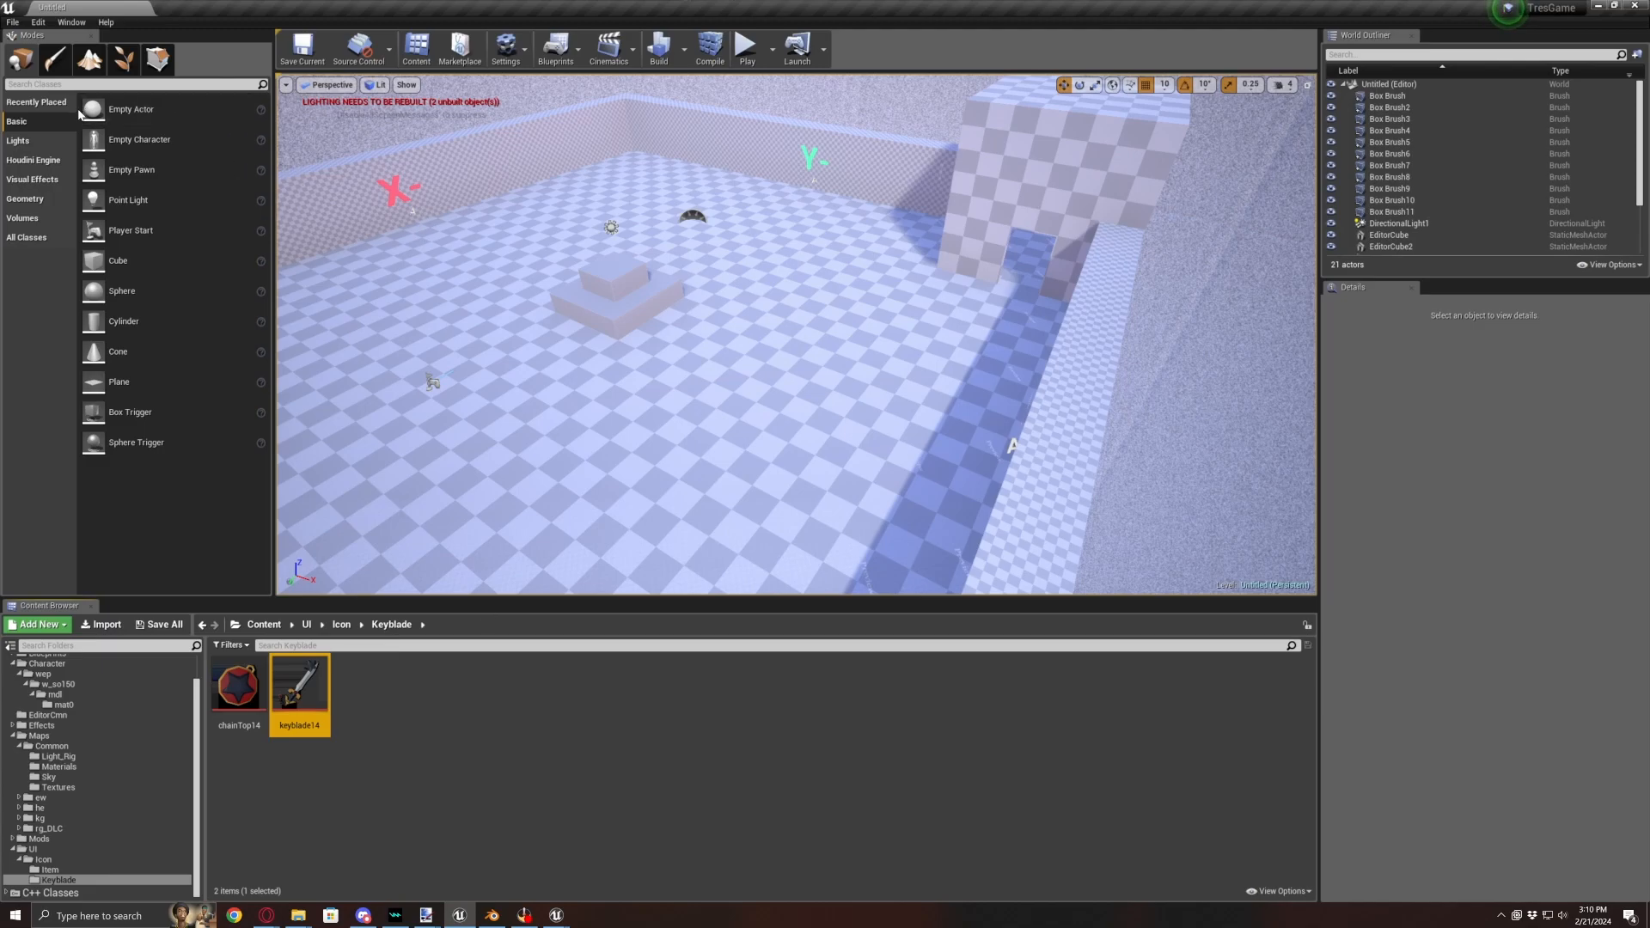
# - Review the project's Packaging settings, including the pak and chunk options, the additional asset directories to cook and the directories to never cook
pyautogui.click(38, 22)
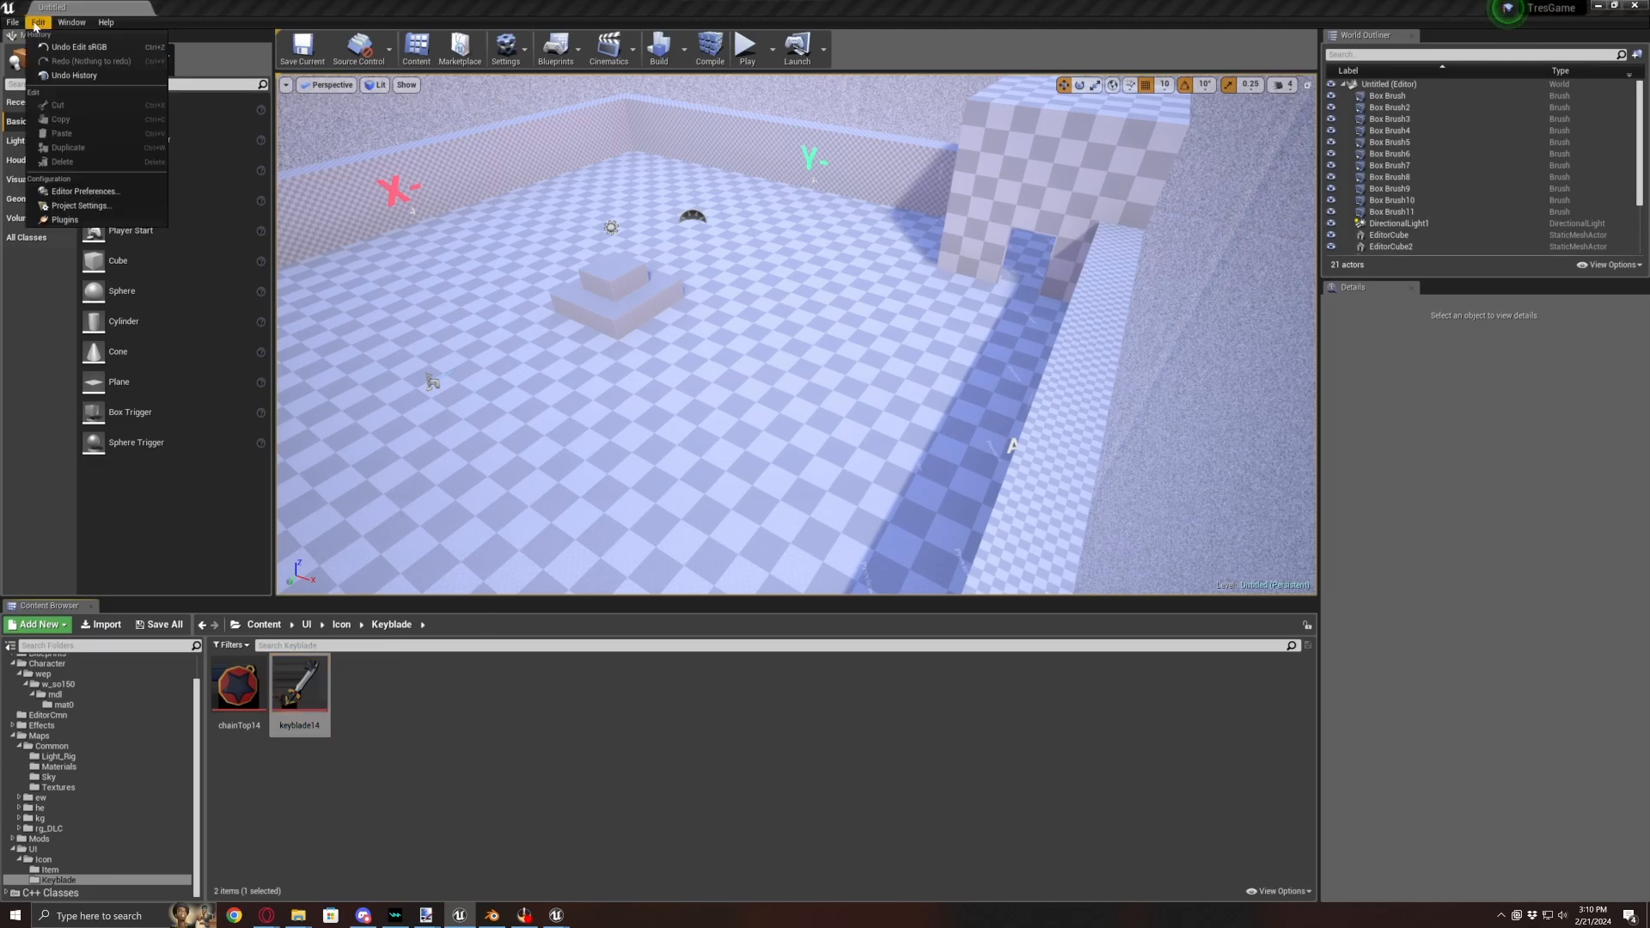
pyautogui.click(91, 210)
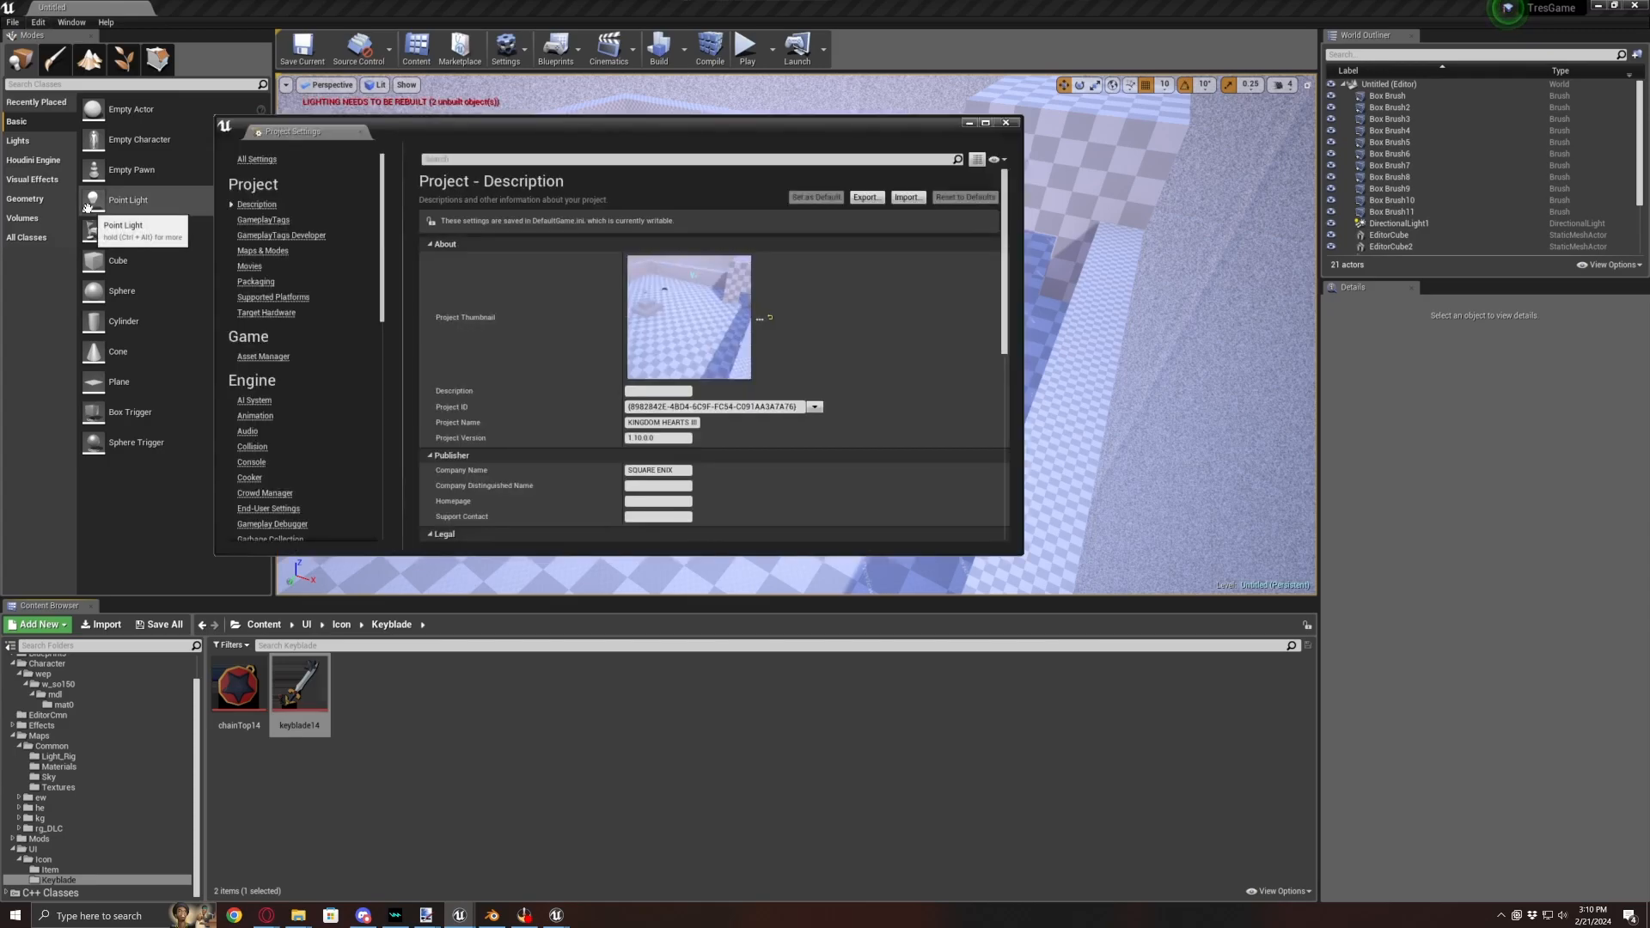
pyautogui.click(256, 283)
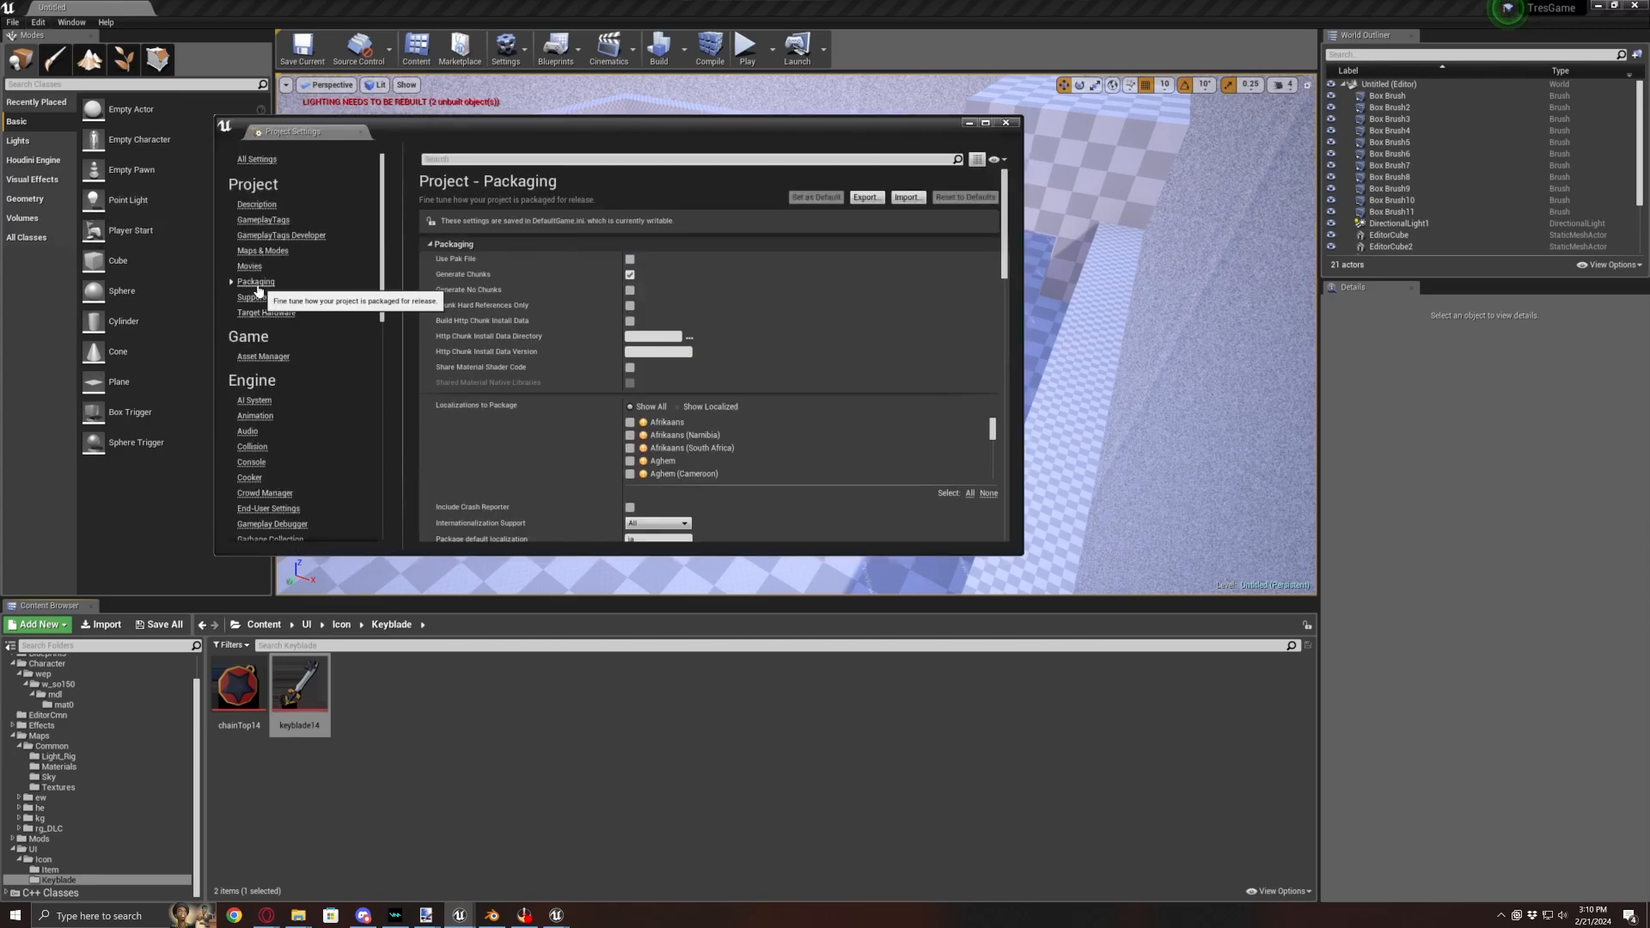
pyautogui.scroll(-3, 490, 490)
pyautogui.scroll(-3, 488, 469)
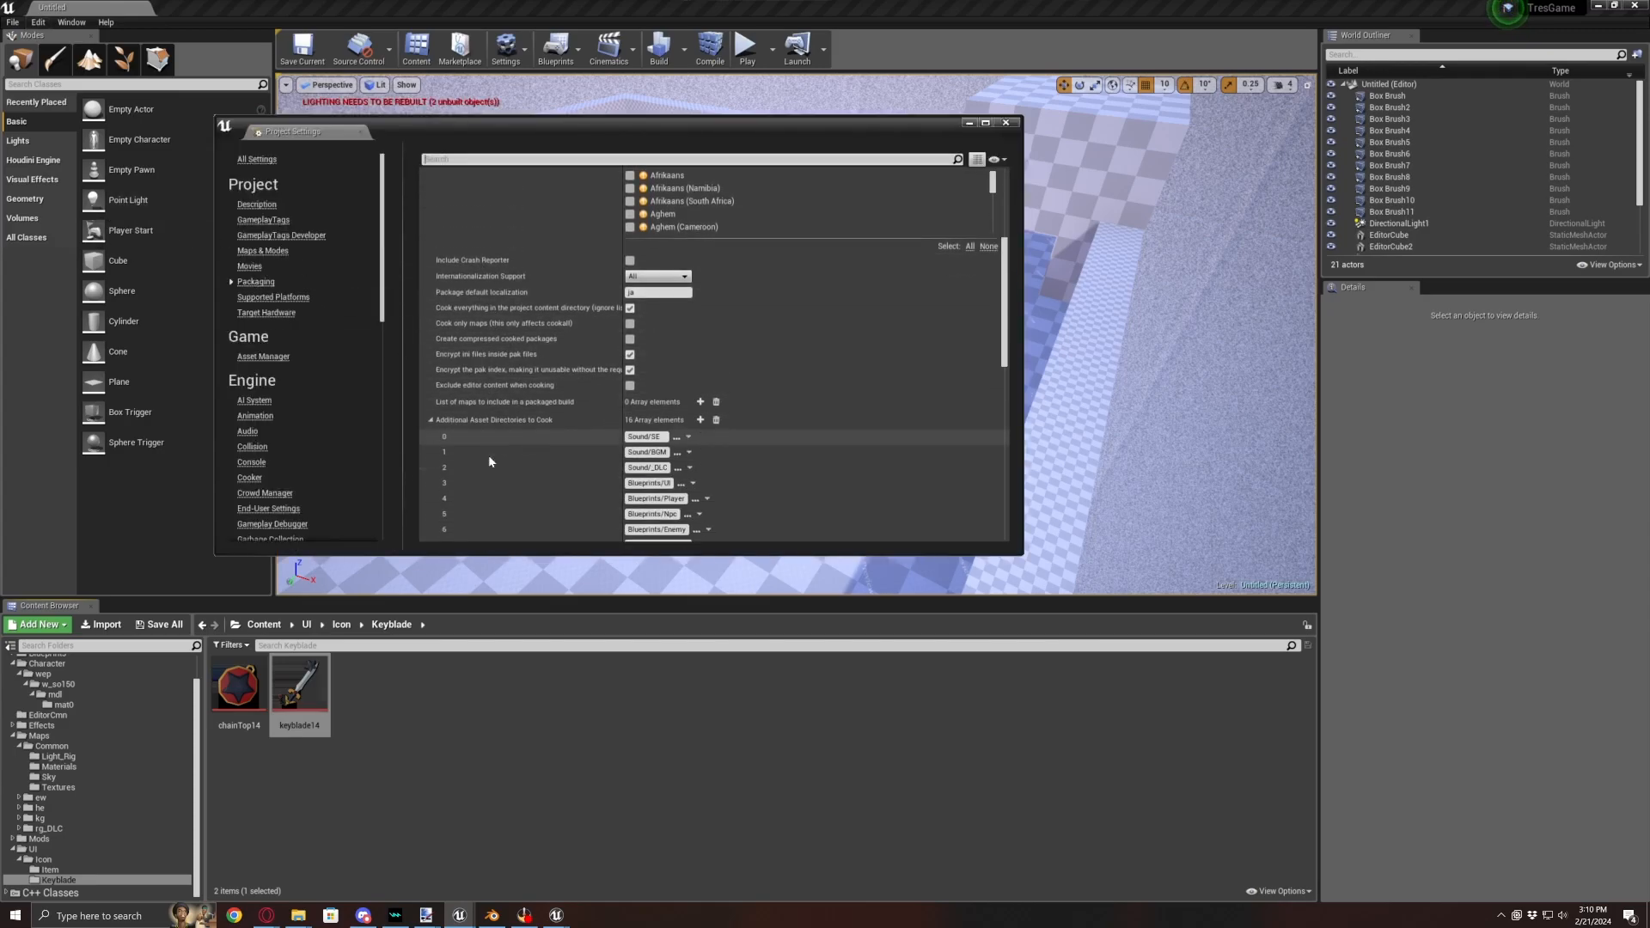
pyautogui.scroll(4, 486, 341)
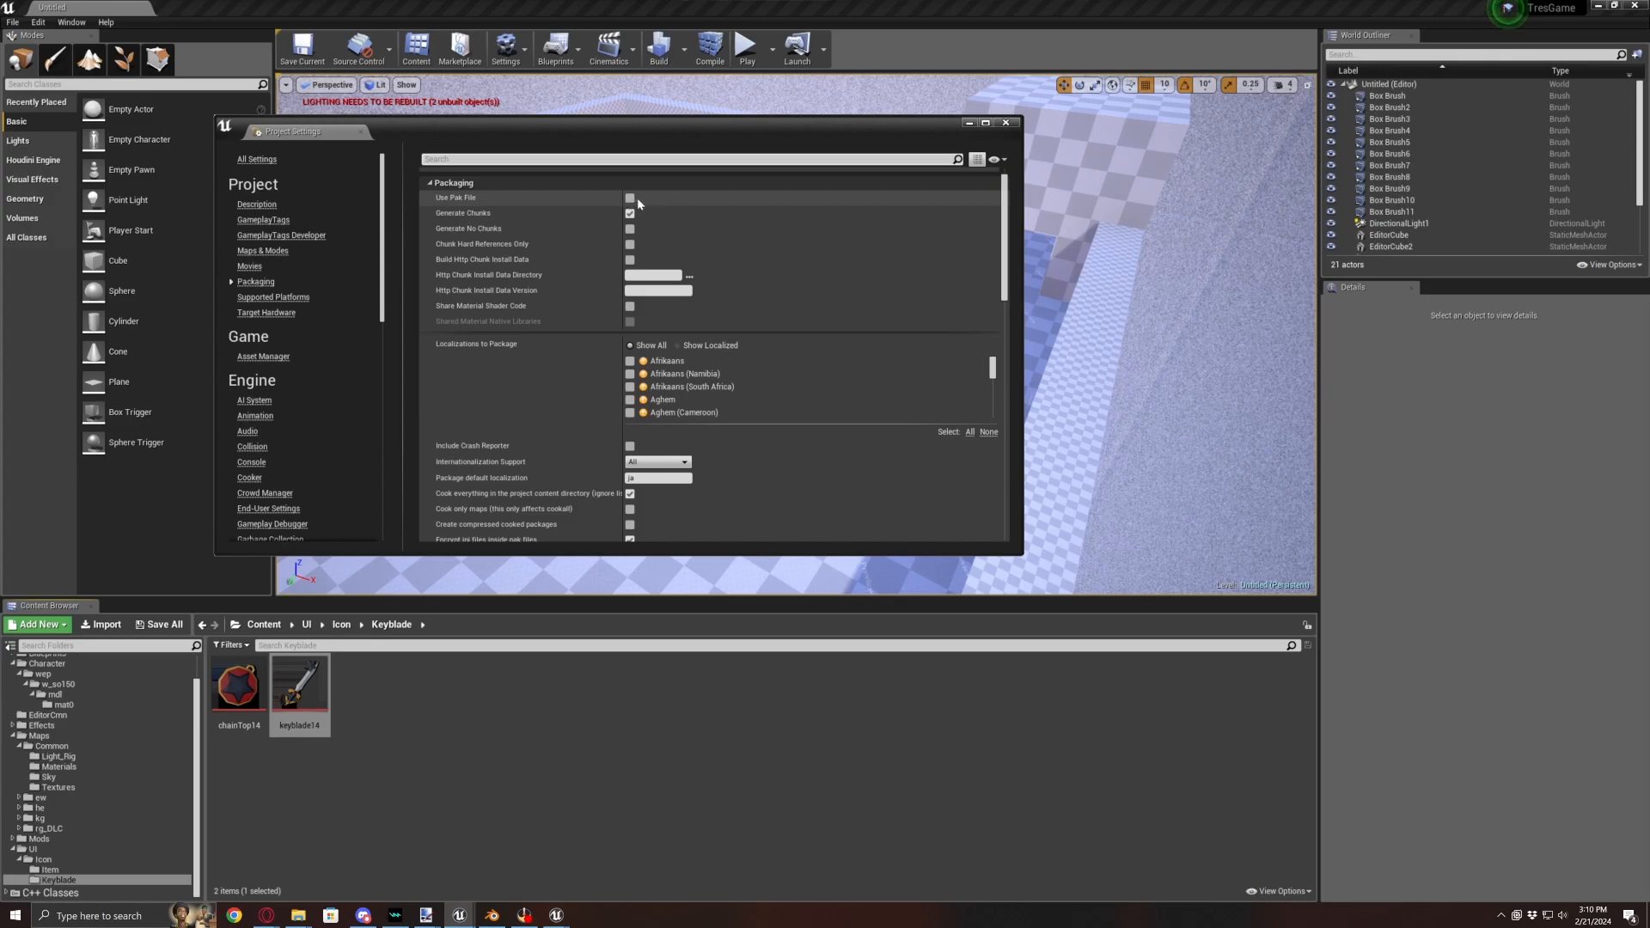
pyautogui.scroll(-8, 823, 387)
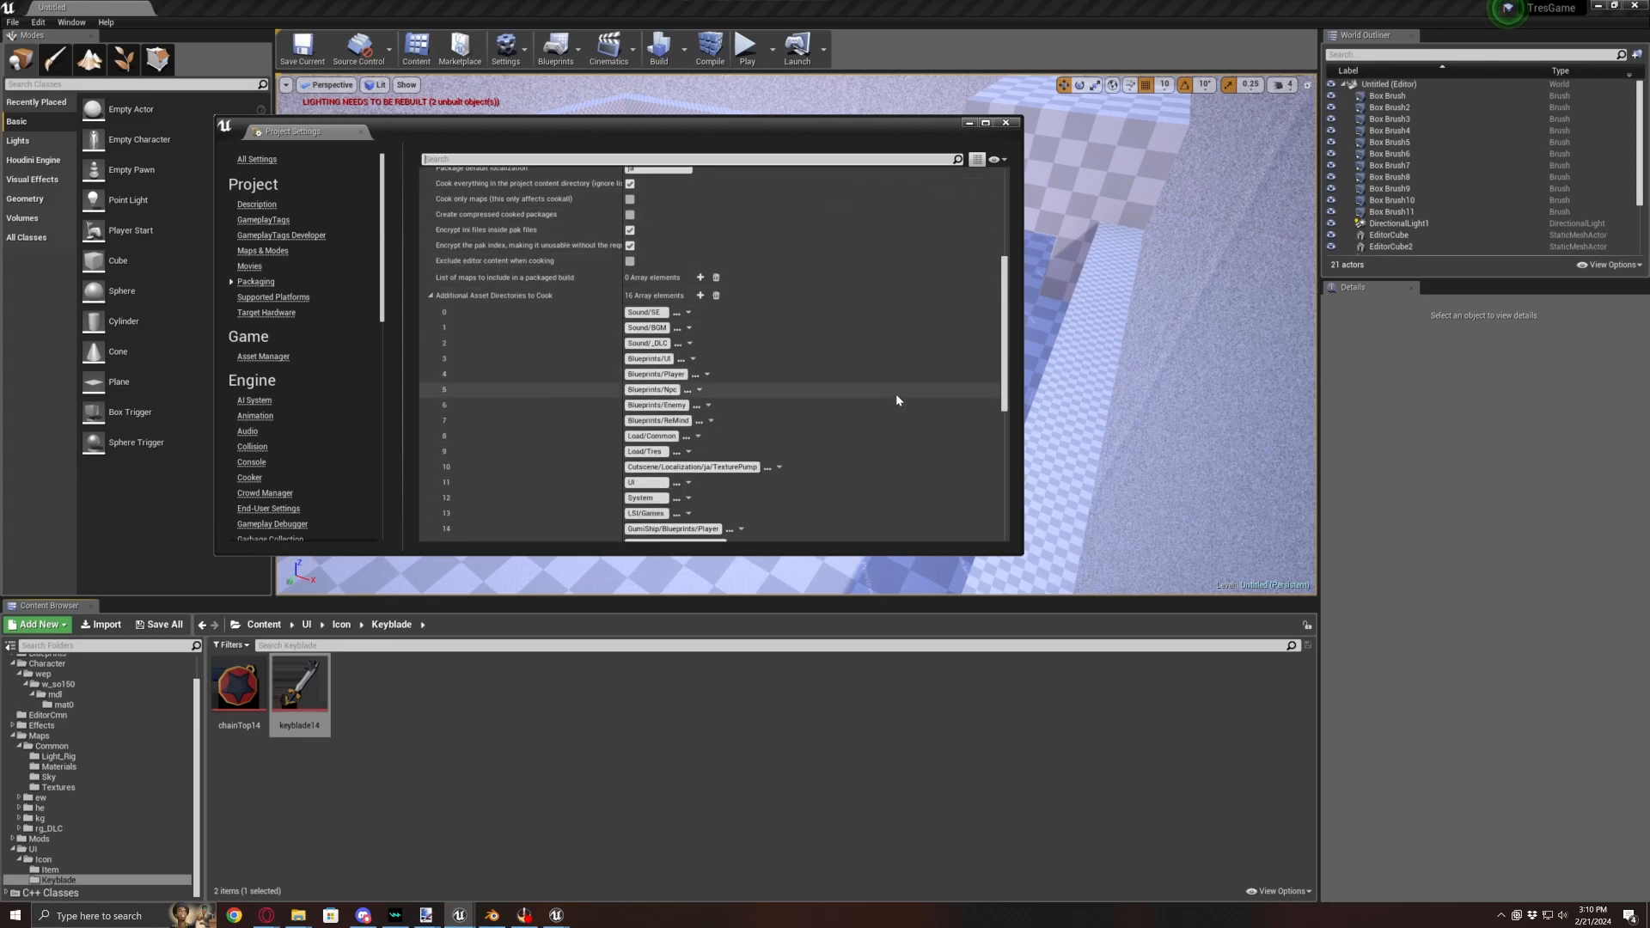
pyautogui.scroll(-2, 895, 401)
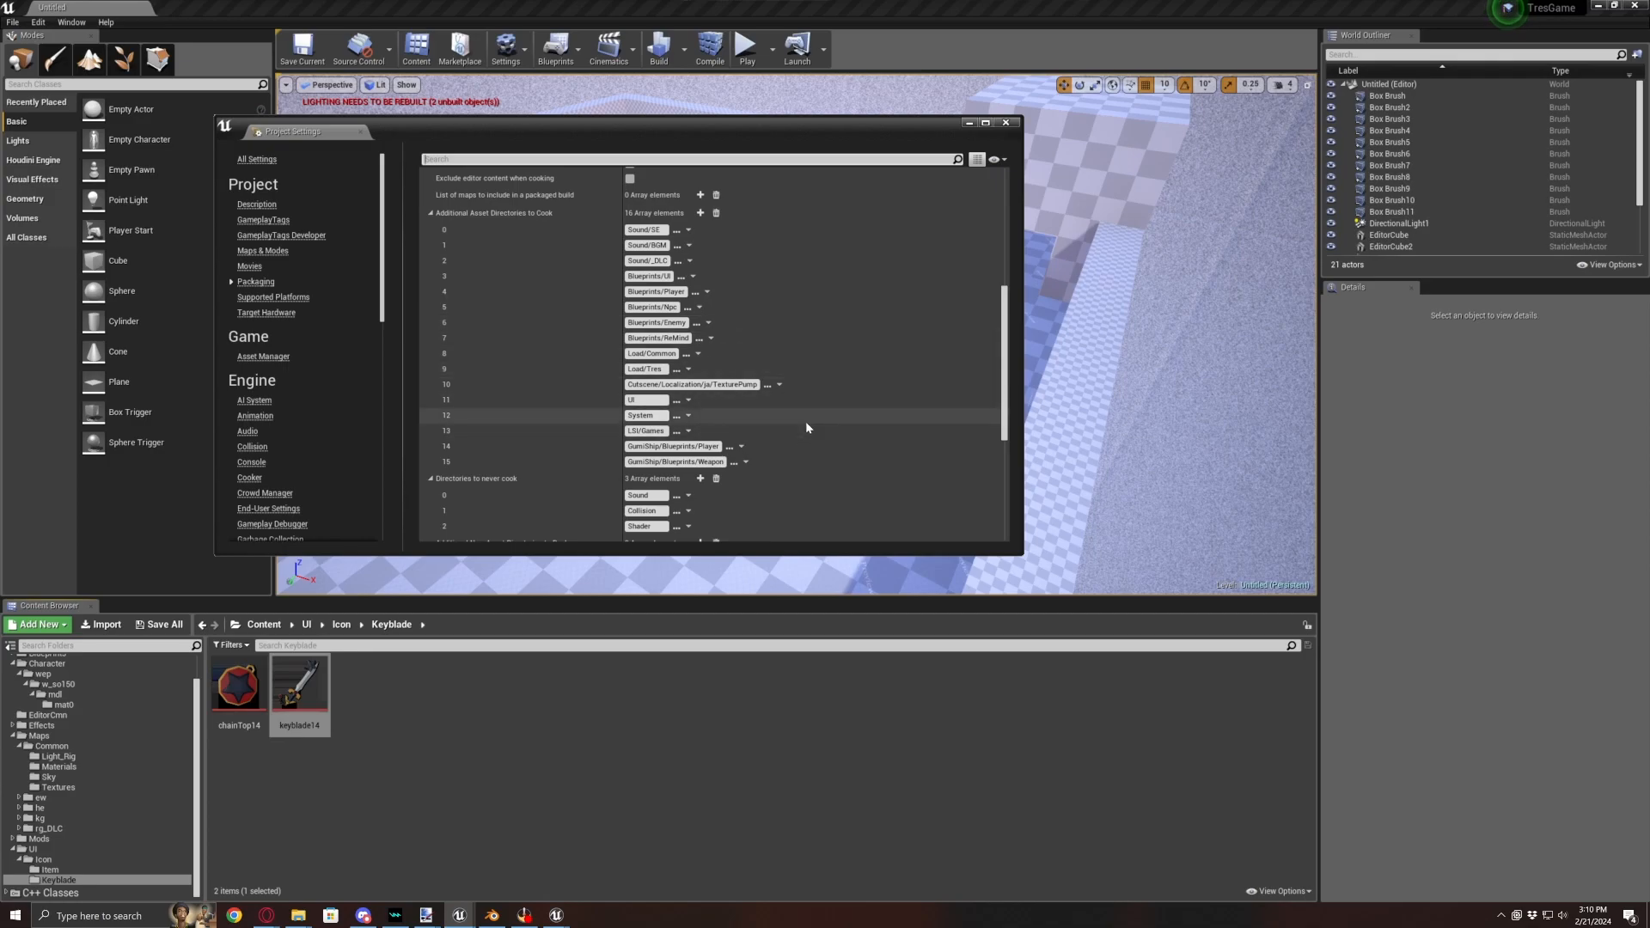
pyautogui.scroll(3, 871, 460)
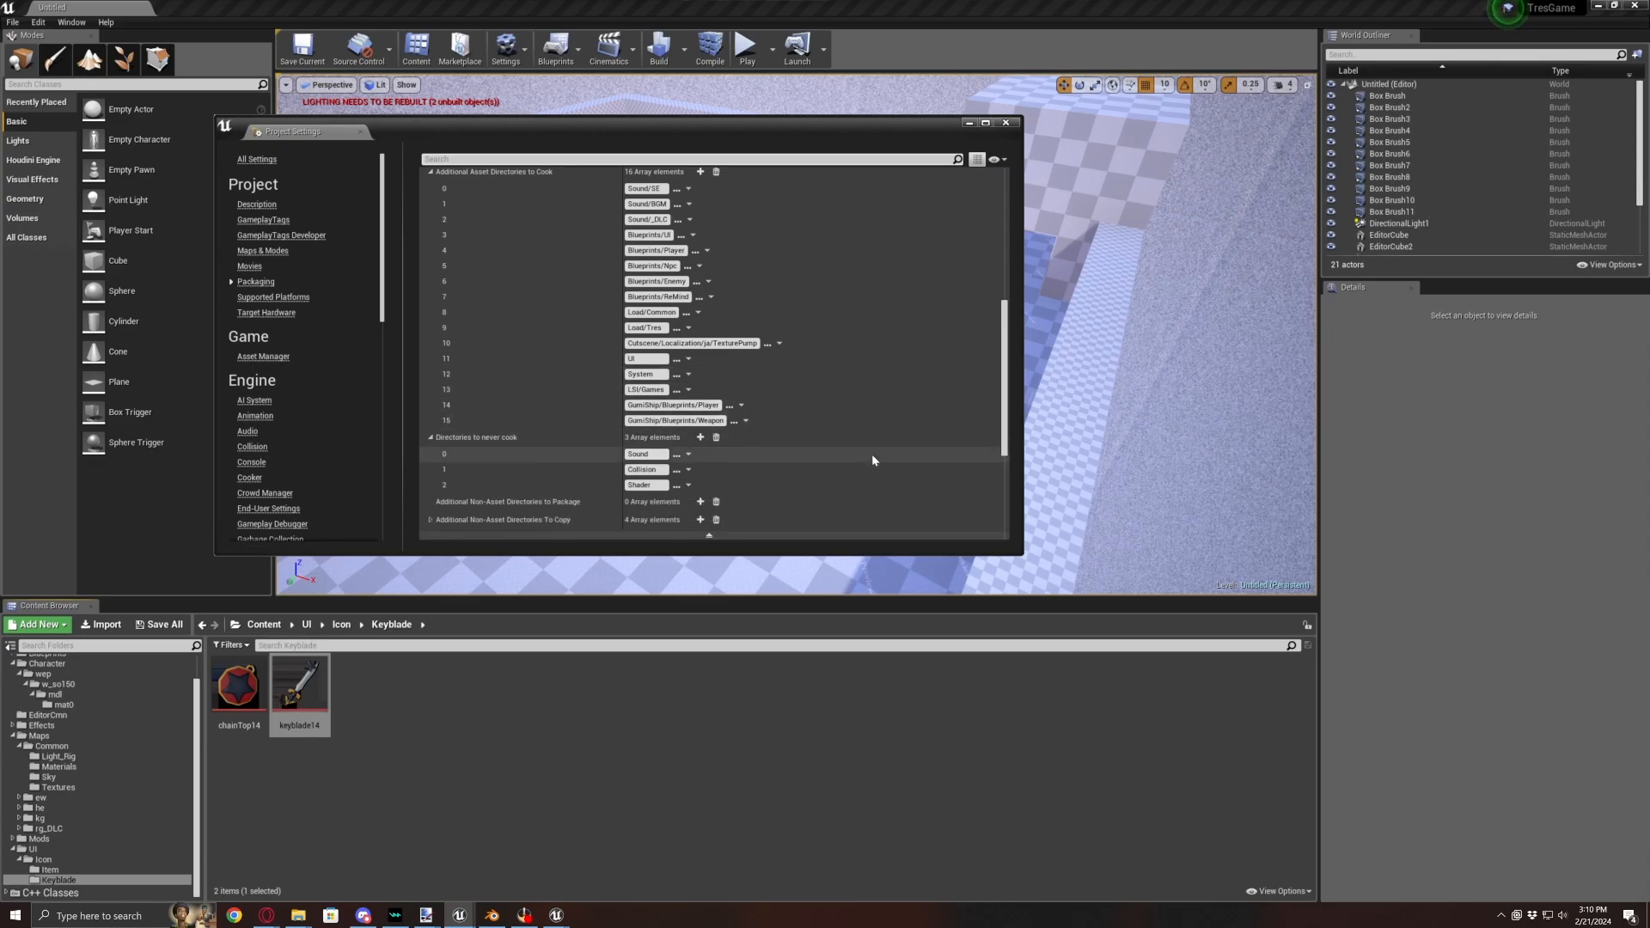
pyautogui.scroll(2, 872, 461)
pyautogui.scroll(-3, 872, 461)
pyautogui.scroll(-2, 872, 460)
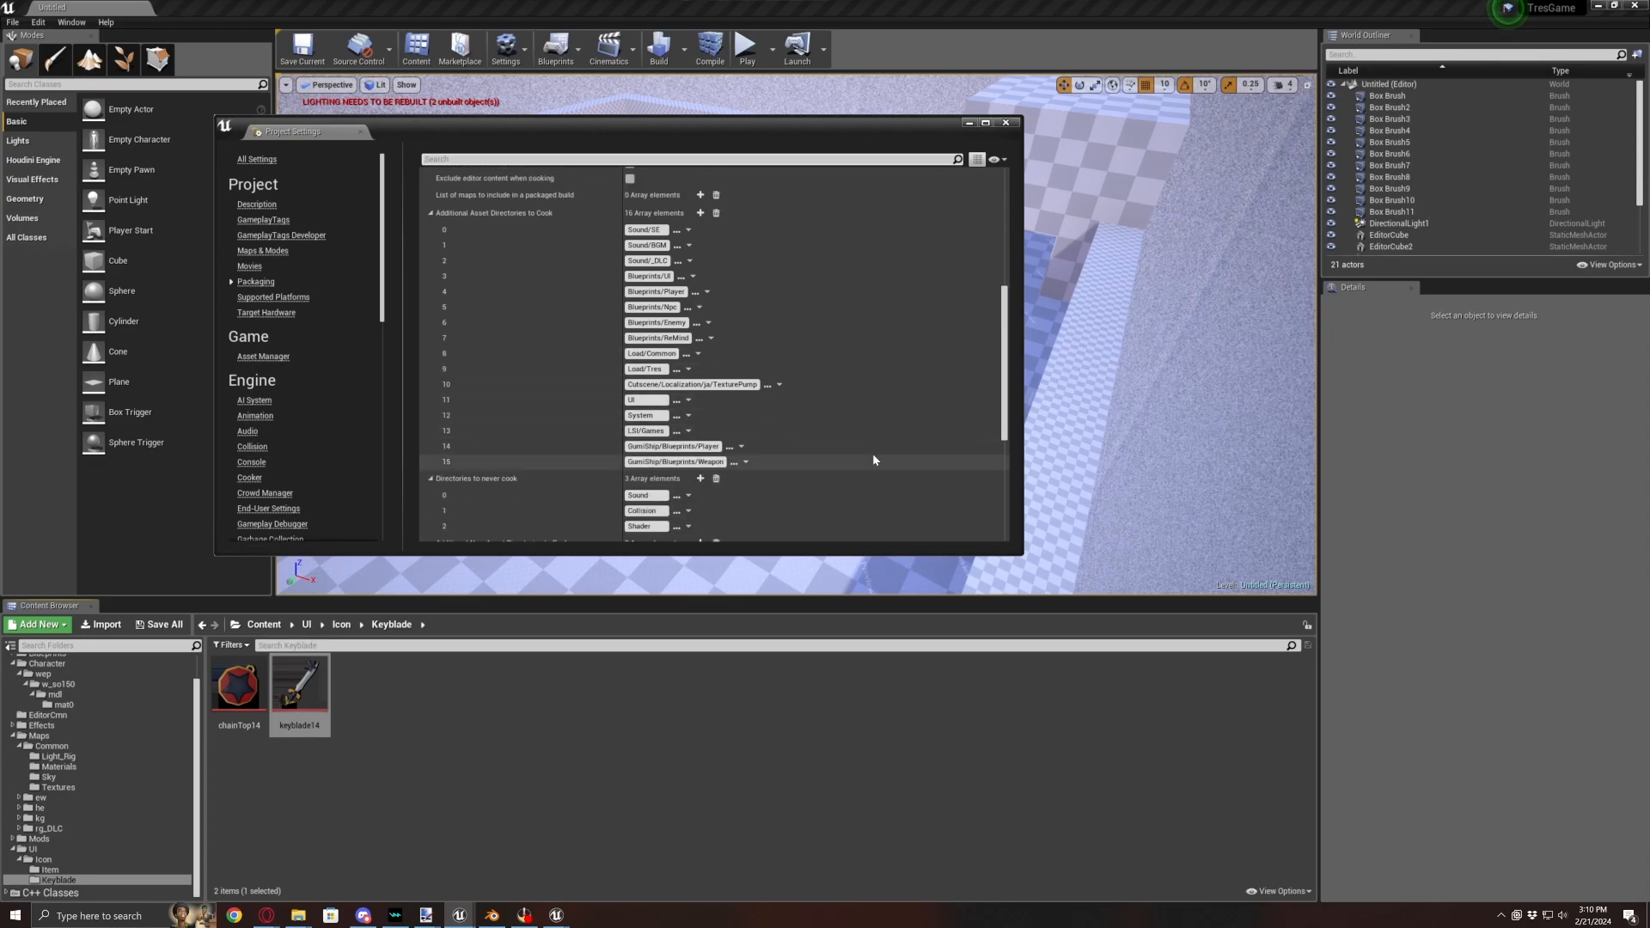
pyautogui.scroll(3, 874, 460)
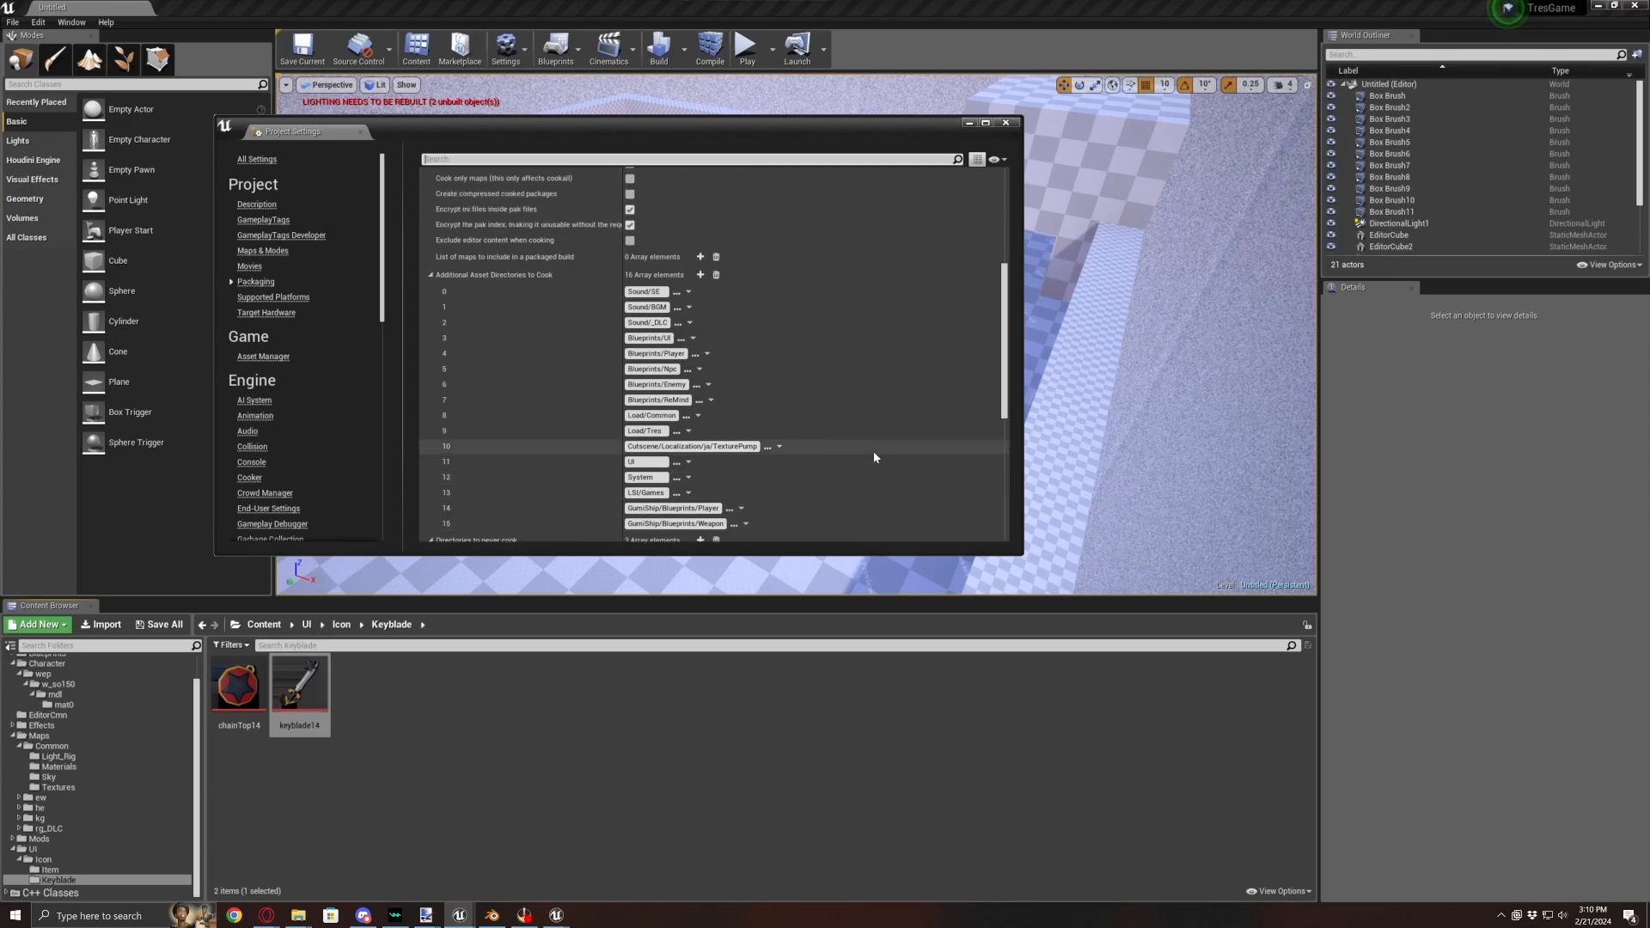
pyautogui.scroll(1, 874, 457)
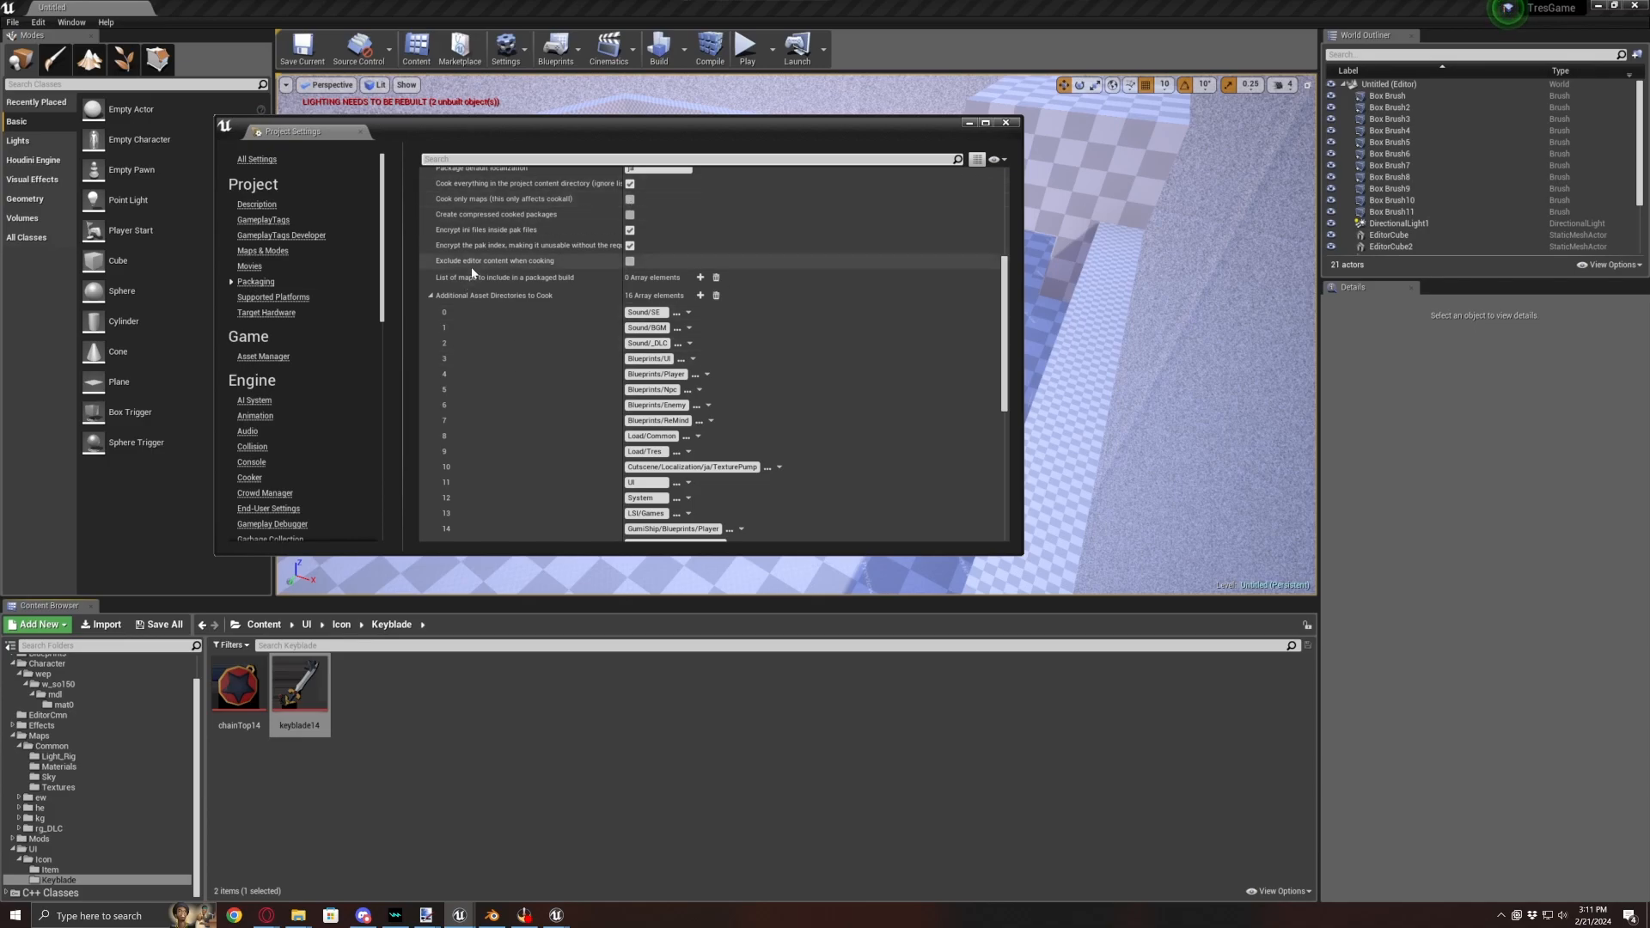
pyautogui.scroll(-3, 803, 342)
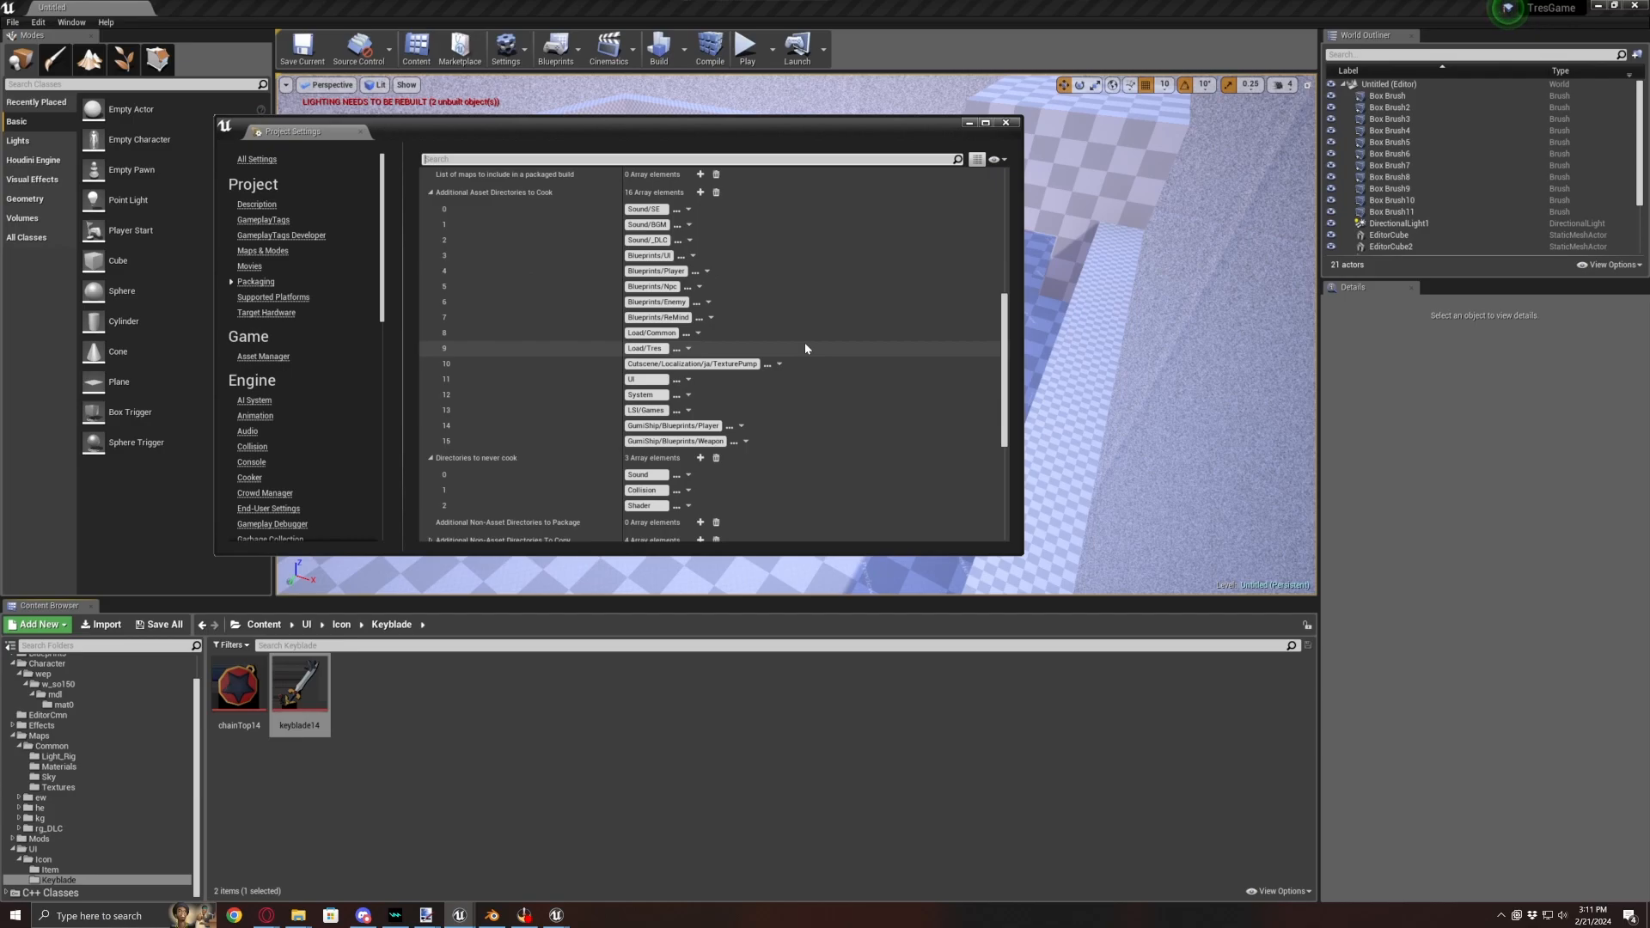
pyautogui.scroll(1, 806, 344)
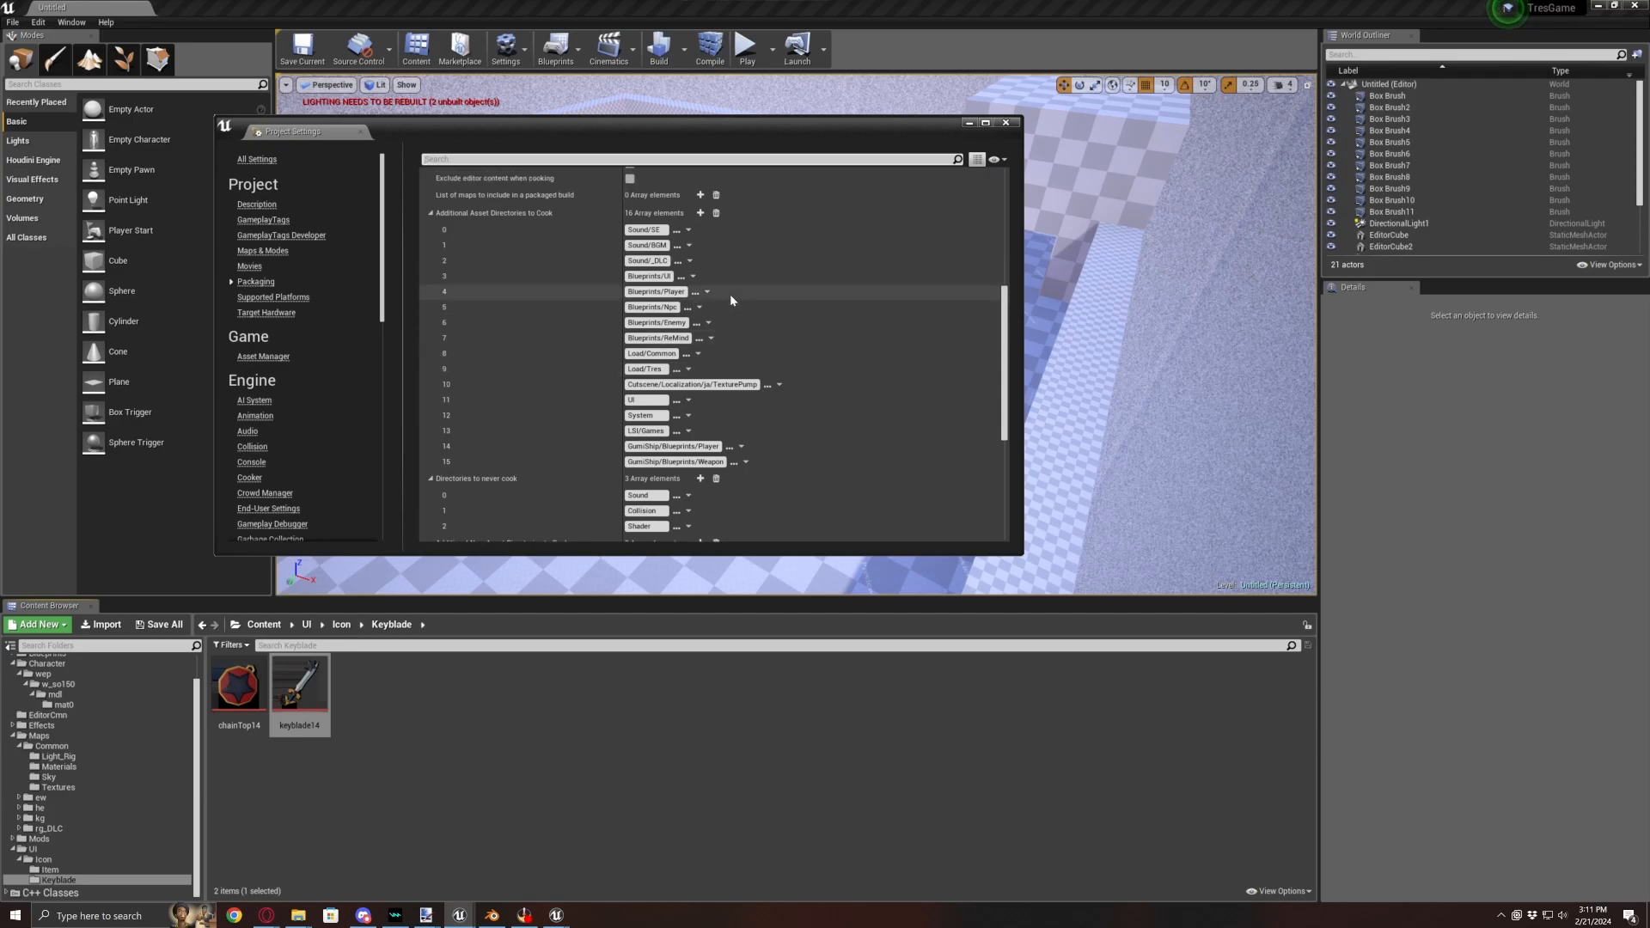
pyautogui.scroll(-2, 789, 445)
pyautogui.scroll(2, 789, 444)
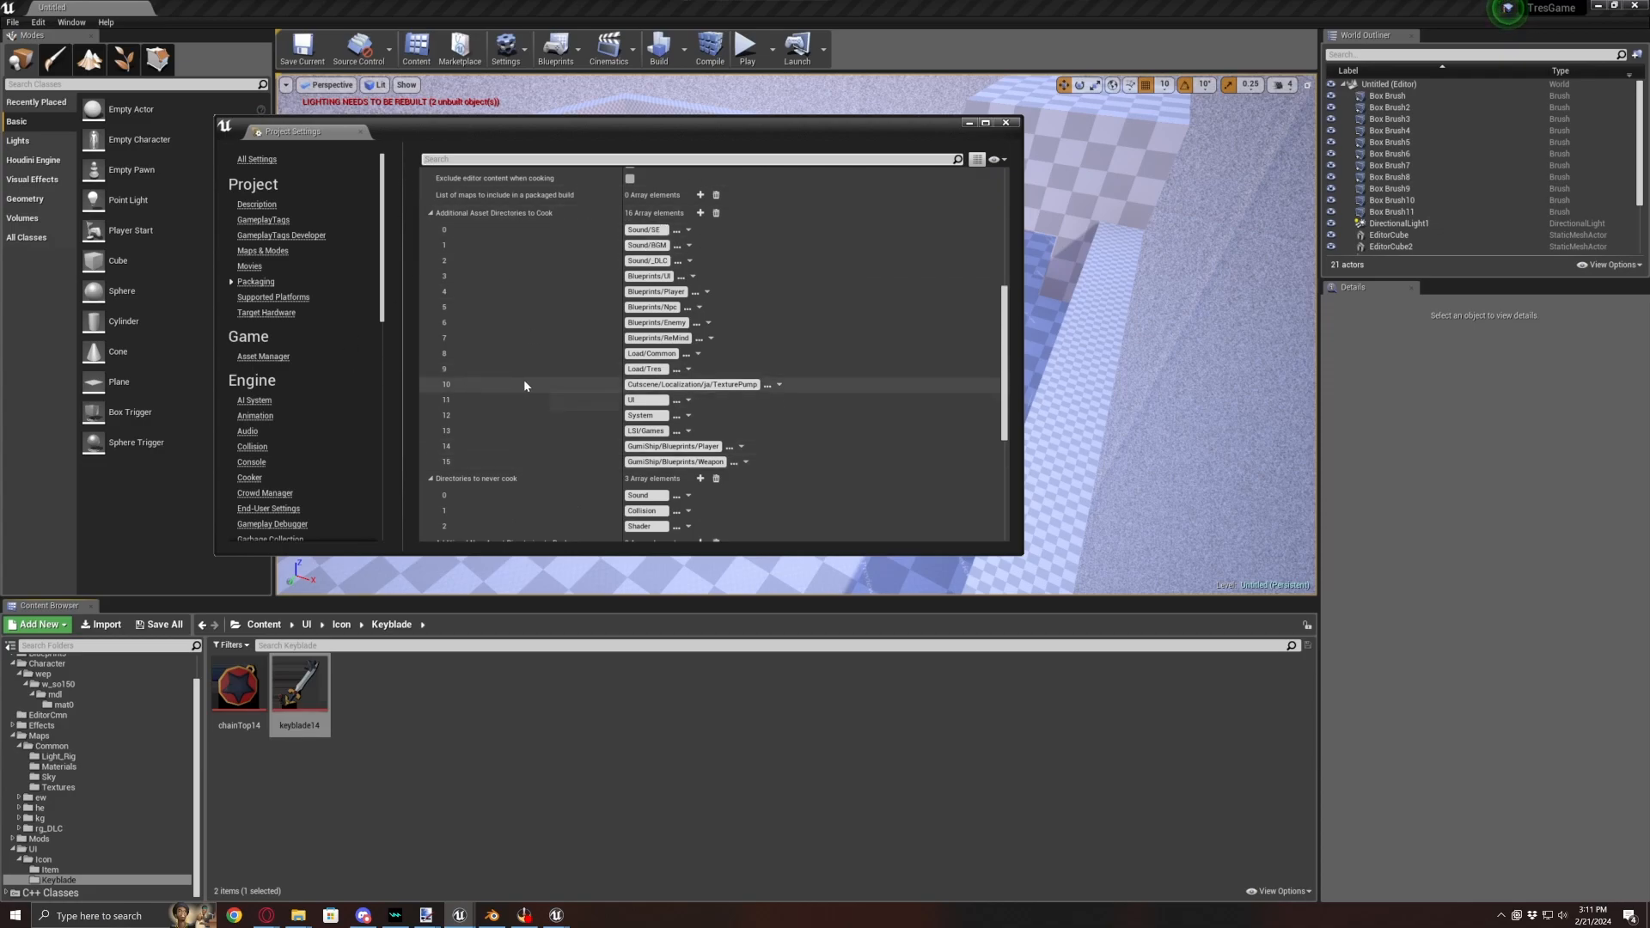
pyautogui.scroll(5, 535, 396)
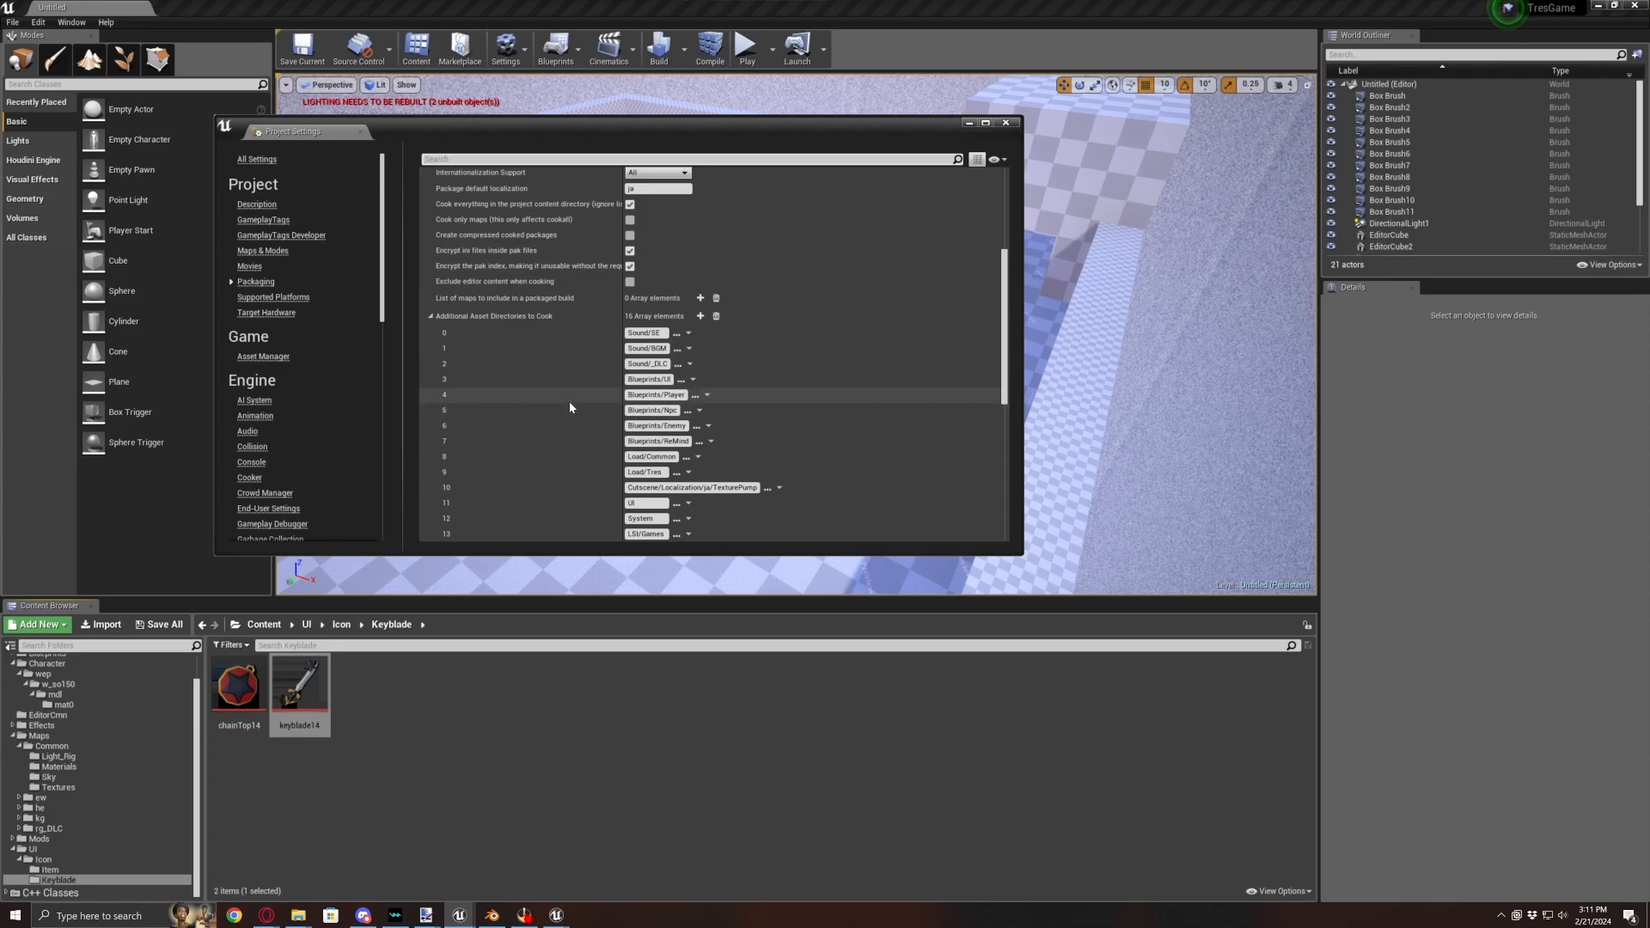
pyautogui.scroll(15, 570, 404)
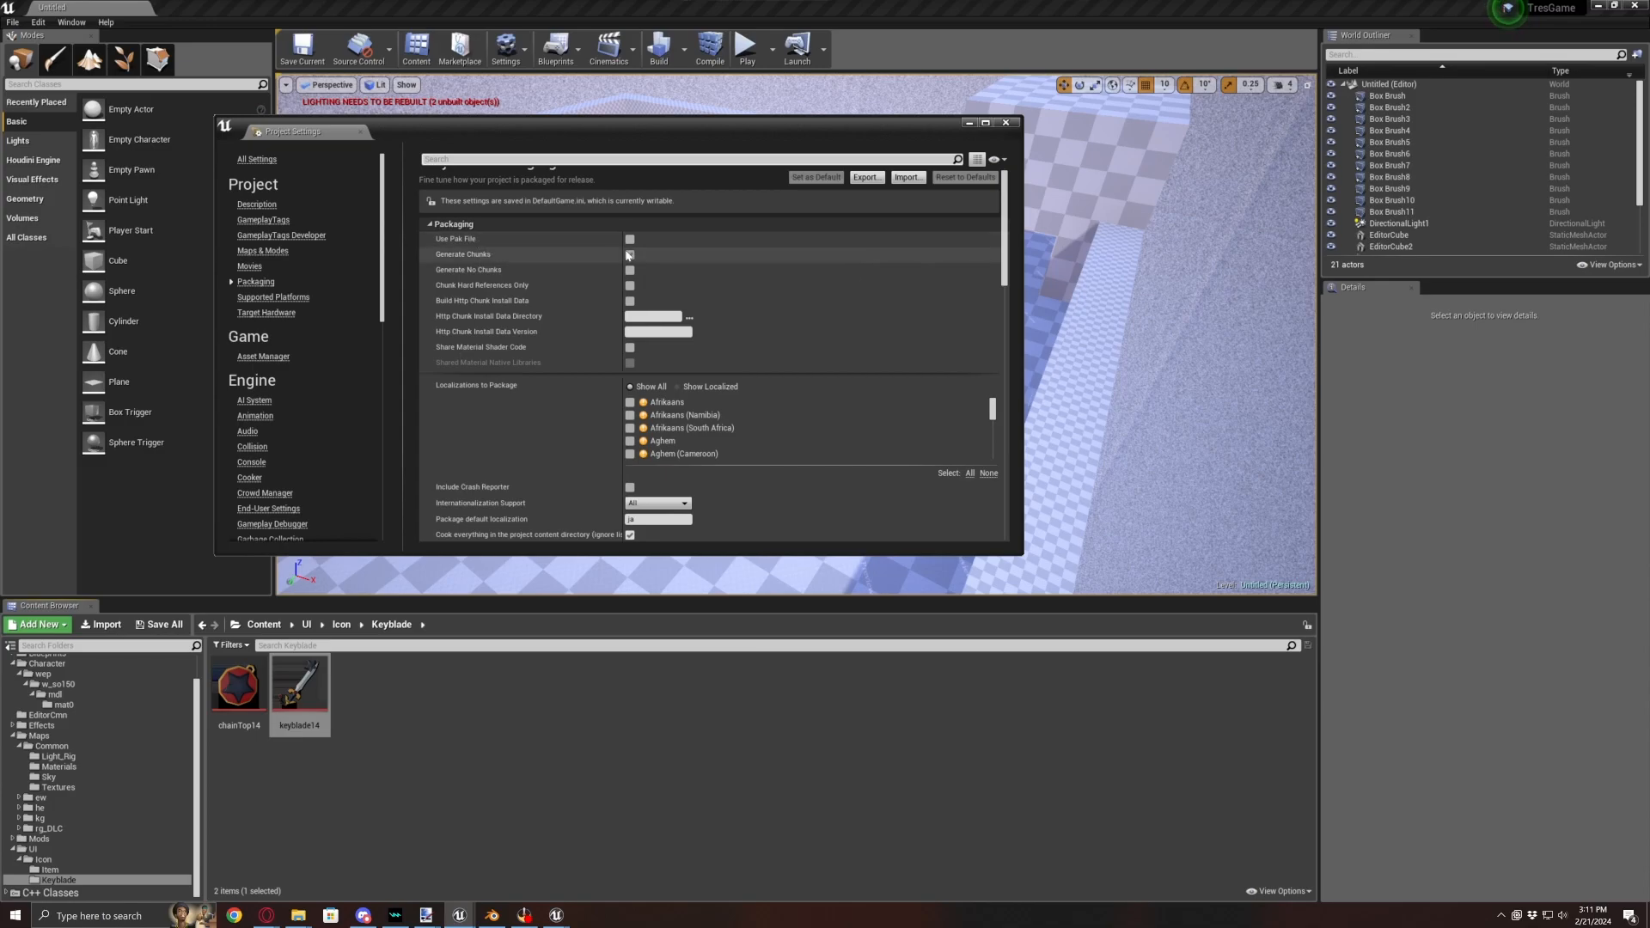
pyautogui.click(1005, 123)
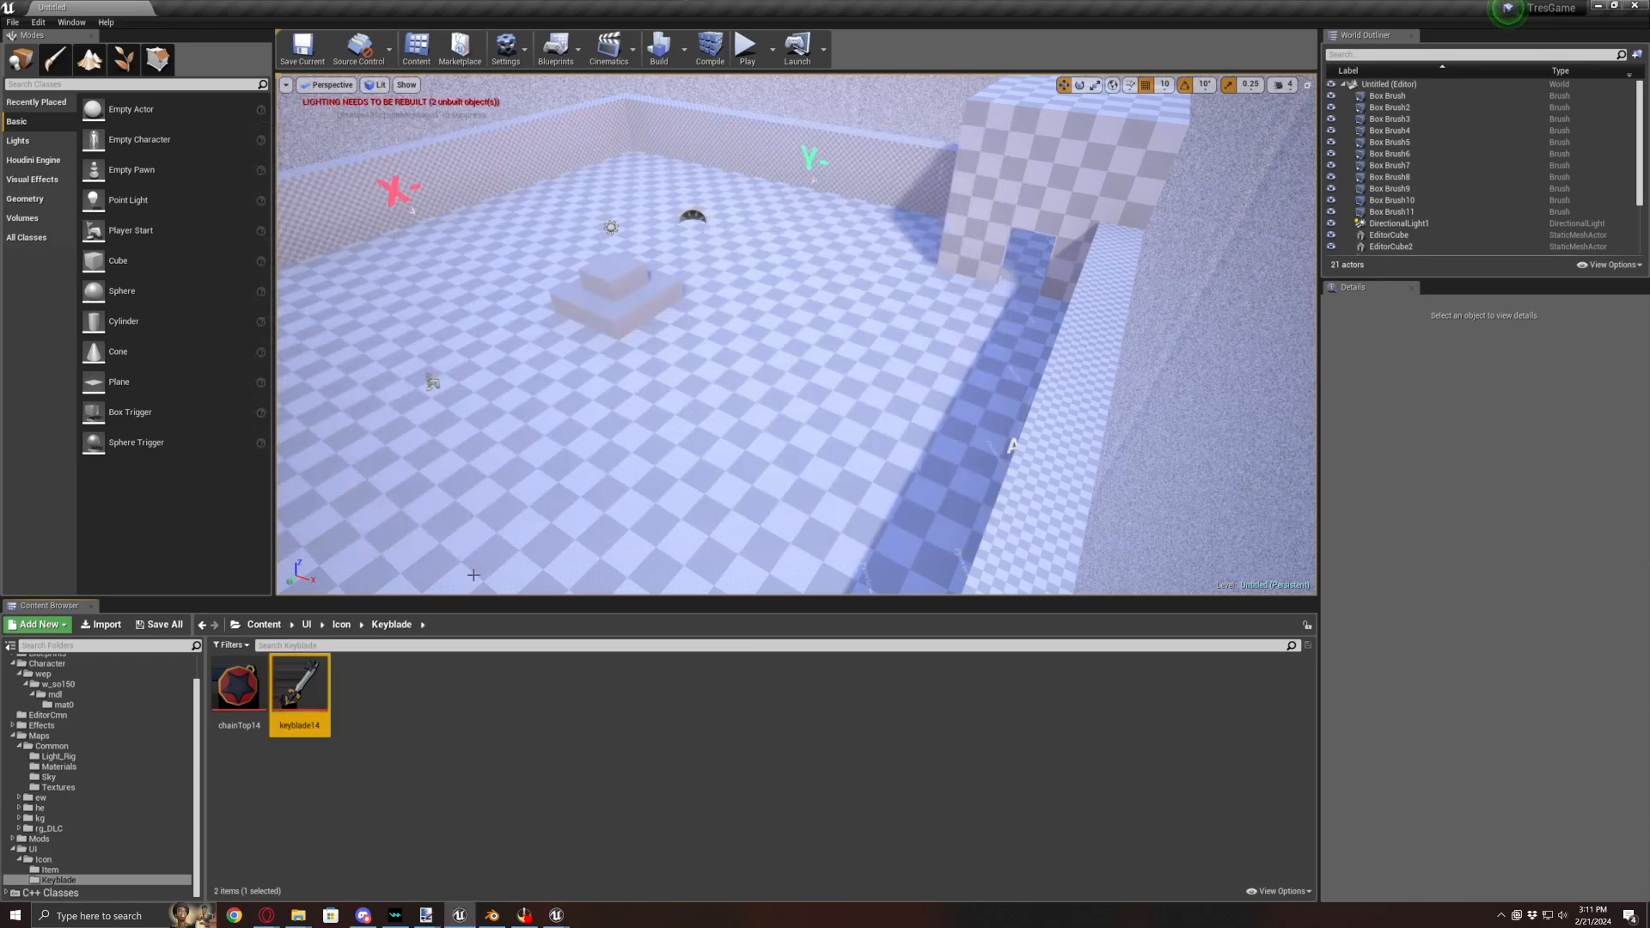
# - Cook the project's content for Windows
pyautogui.click(14, 24)
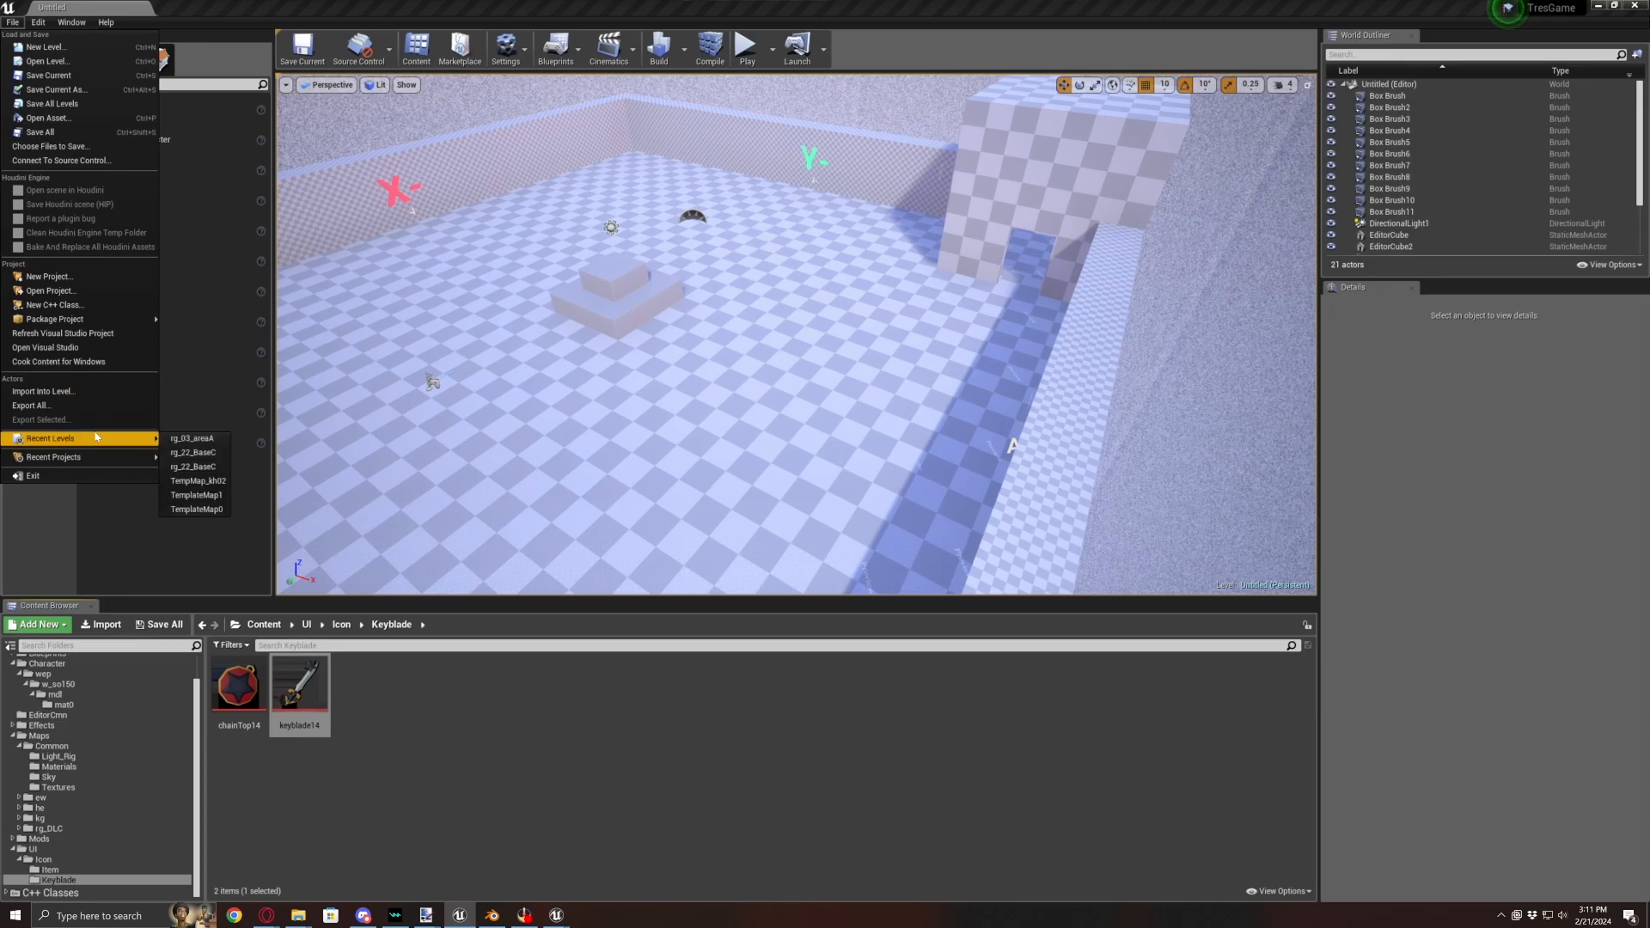
pyautogui.click(79, 368)
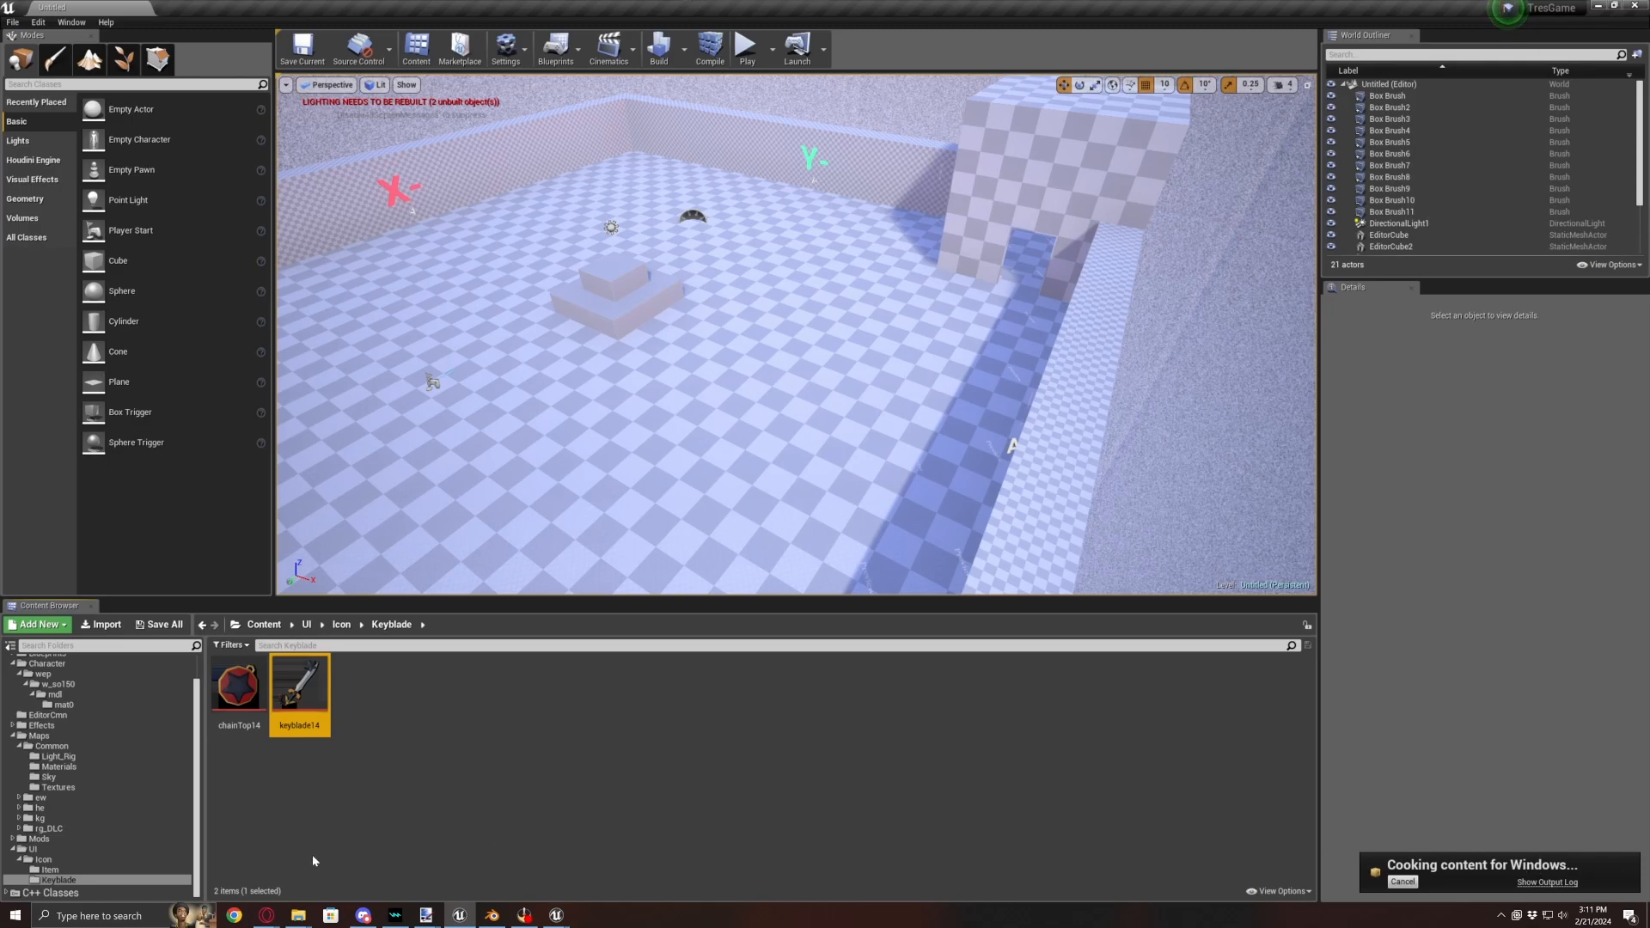
# - Open the TresGame BaseNE project's cooked output folder Saved > Cooked > WindowsNoEditor > TresGame in File Explorer
pyautogui.moveTo(298, 921)
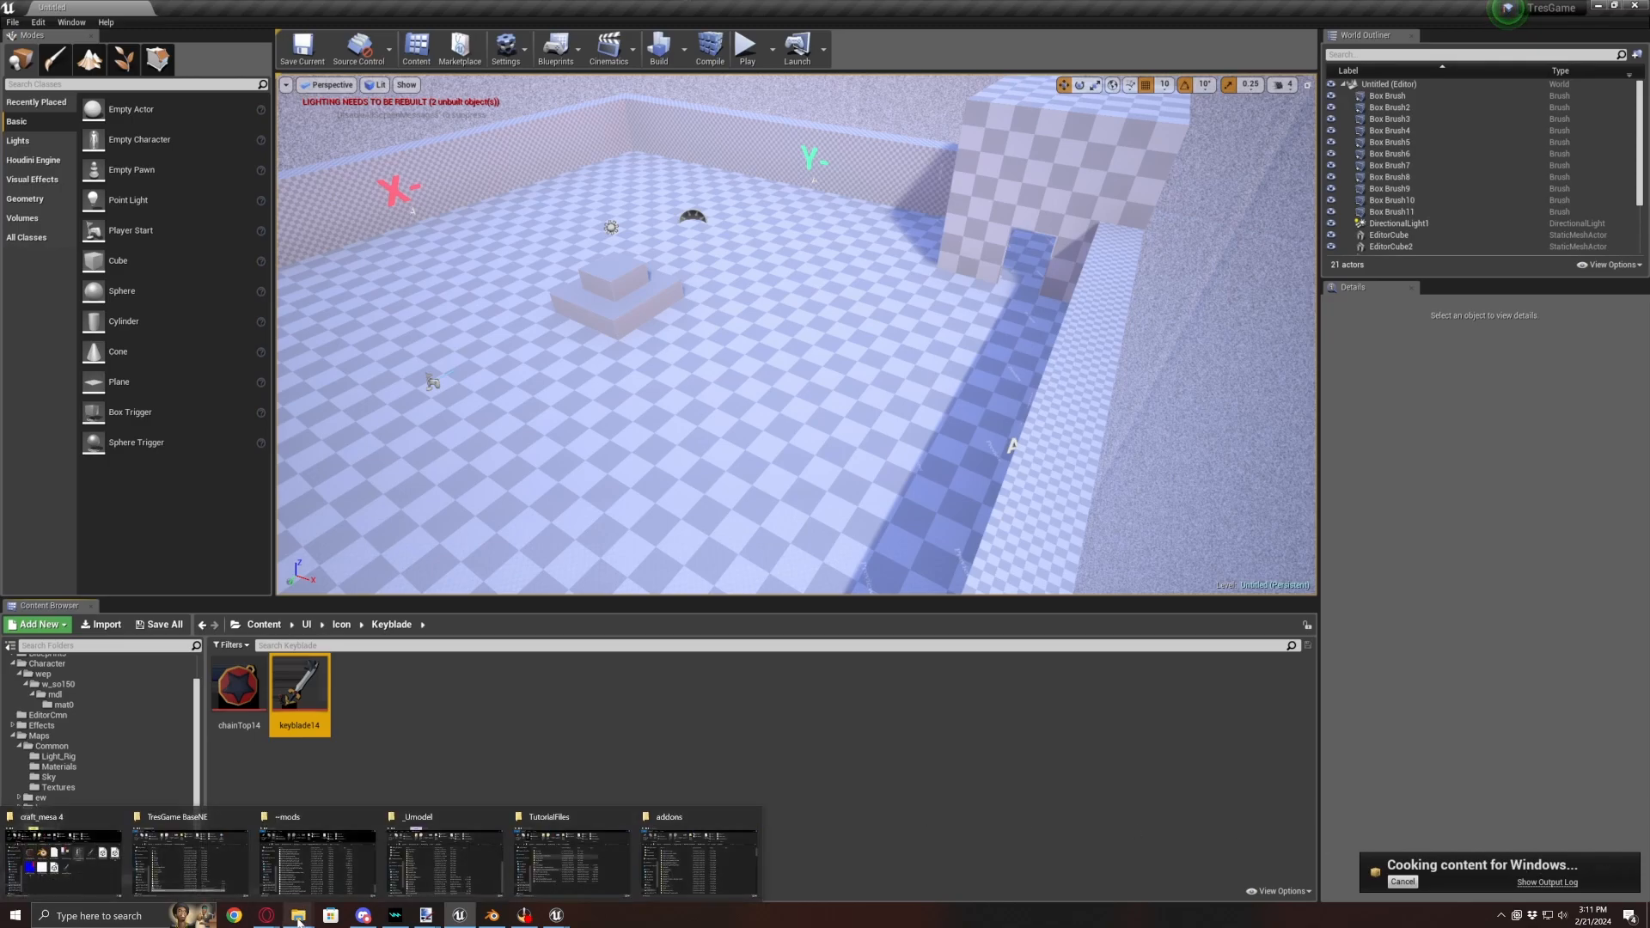
pyautogui.click(224, 856)
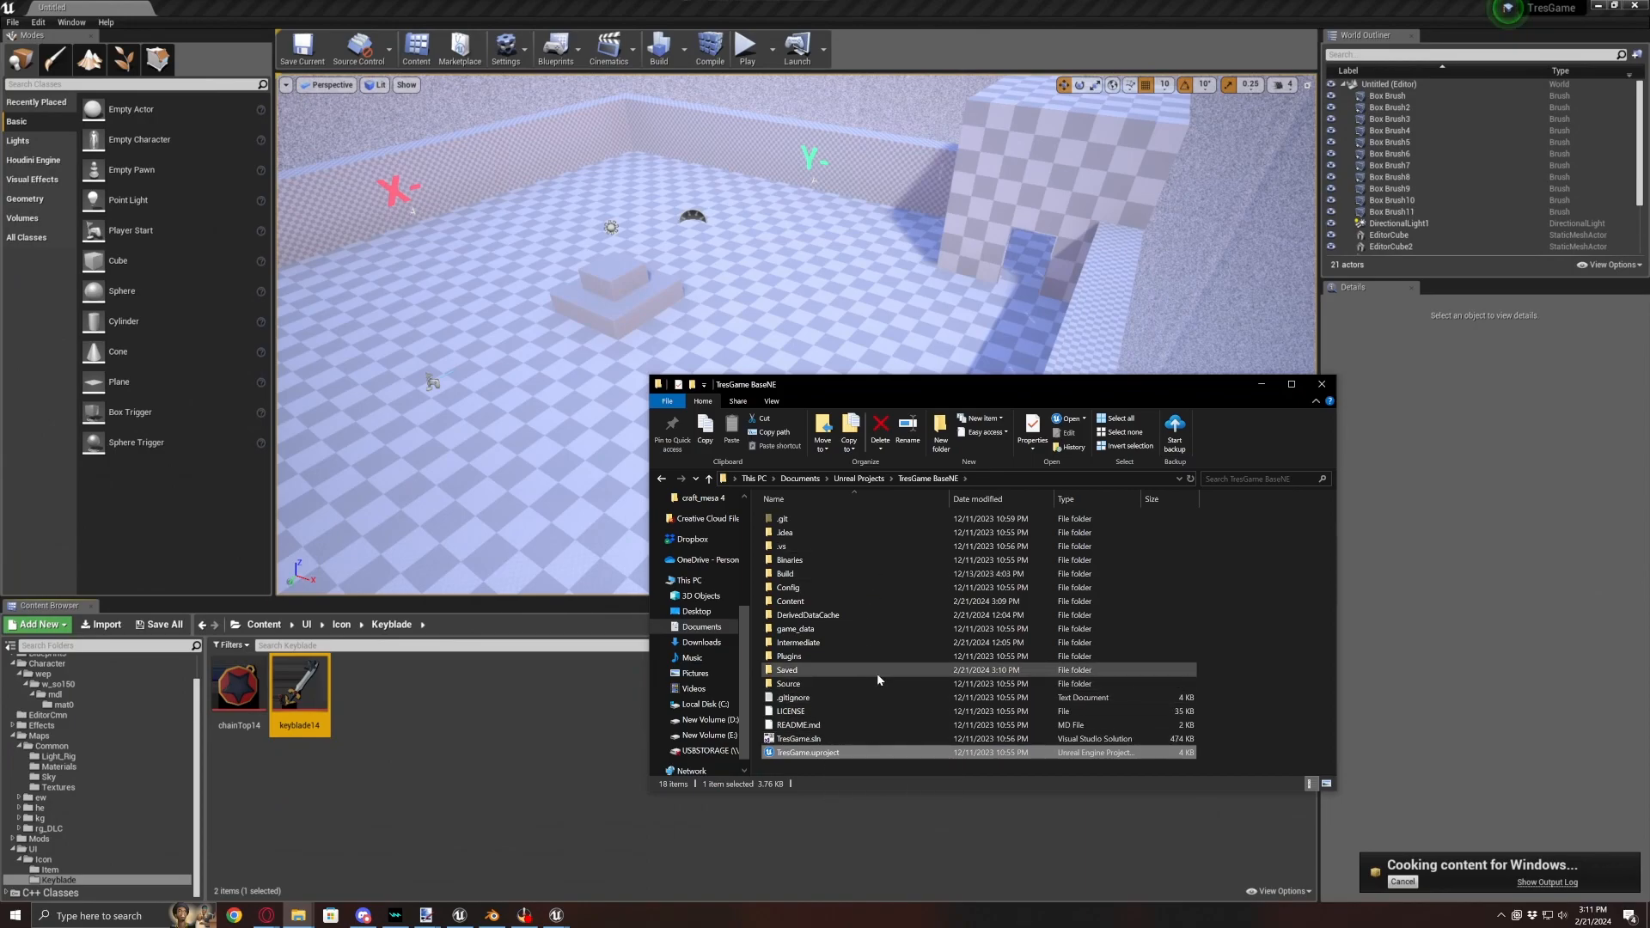
pyautogui.doubleClick(788, 670)
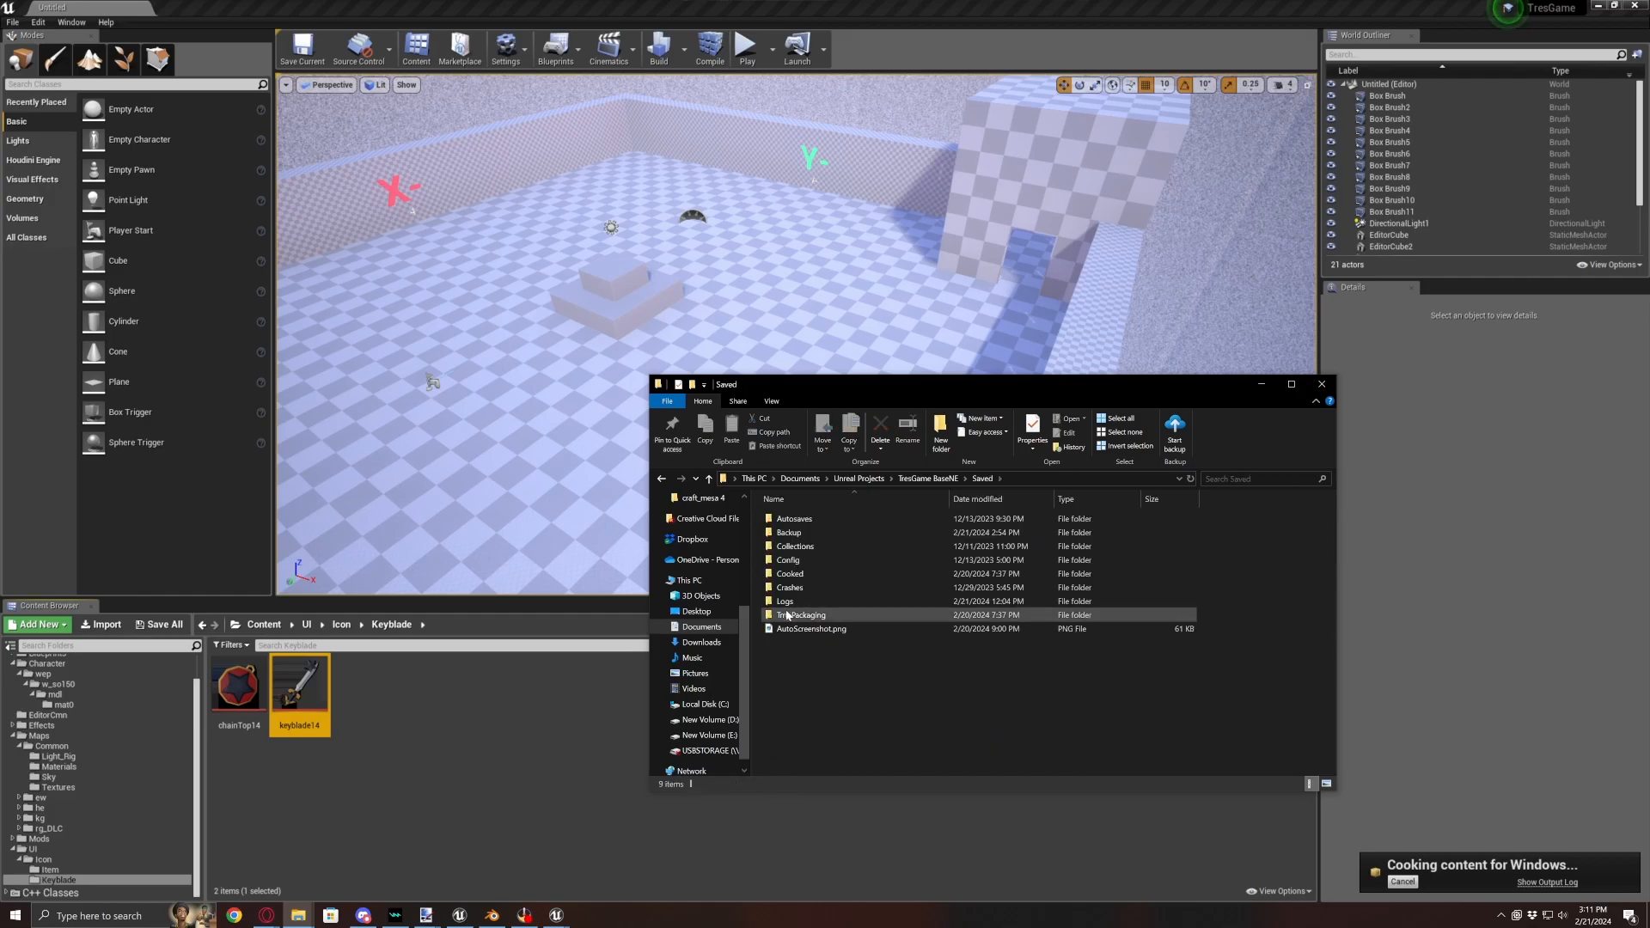
pyautogui.doubleClick(787, 575)
pyautogui.doubleClick(799, 520)
pyautogui.click(794, 533)
pyautogui.doubleClick(795, 534)
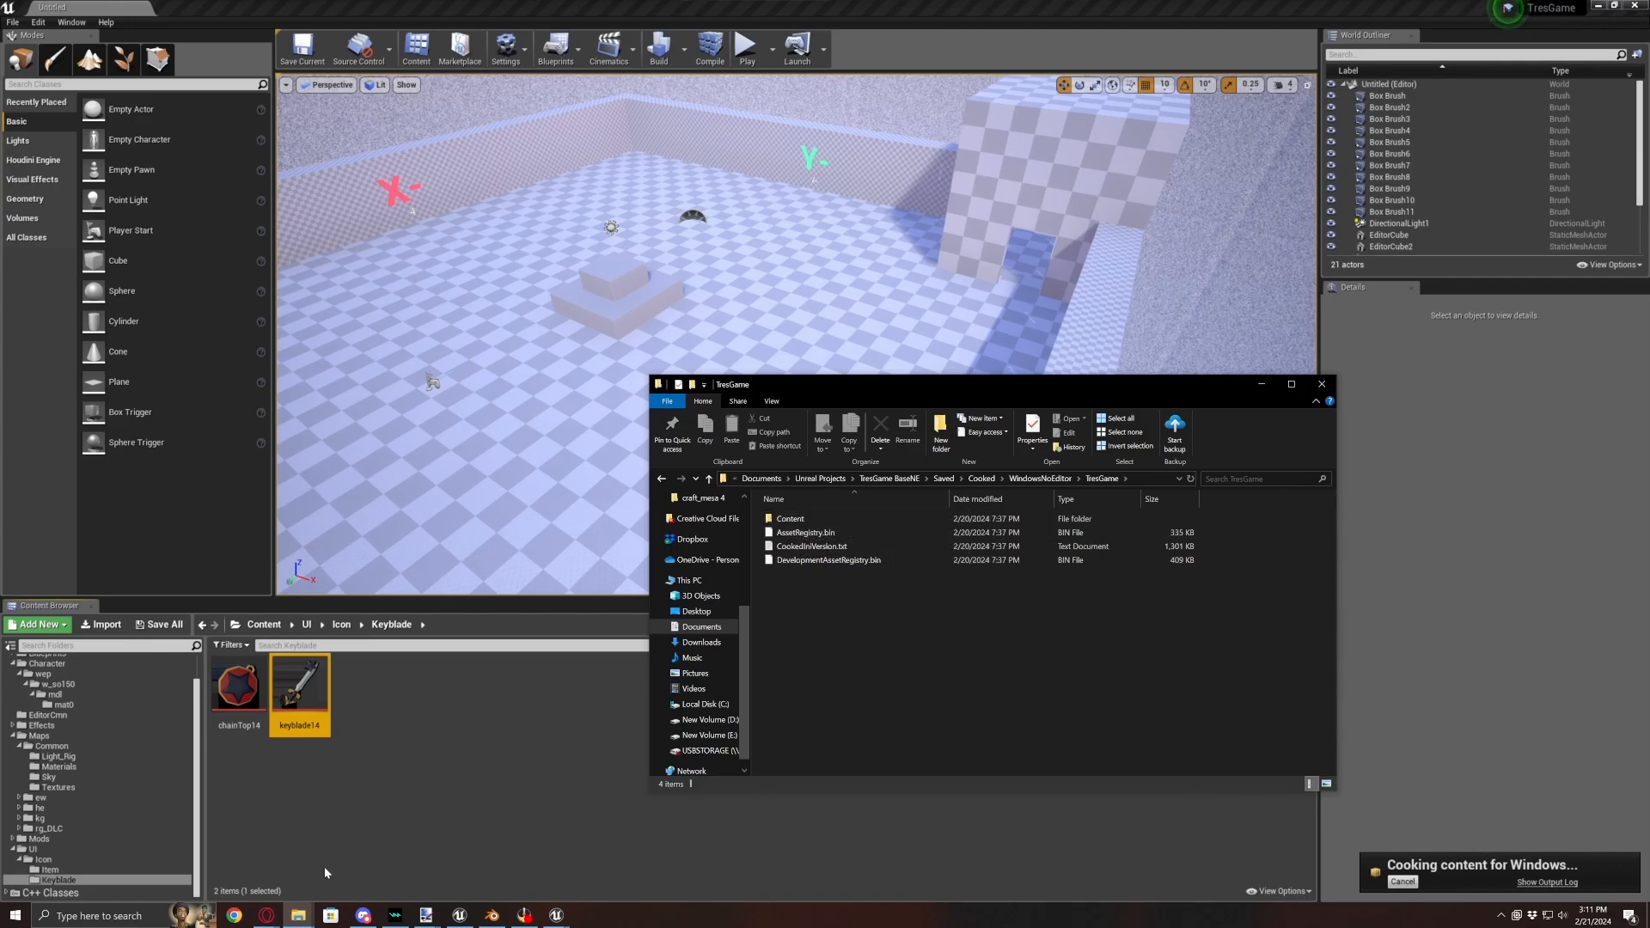
# - Switch to the UE4 locres online editor and delete all kh3_item.weapon entries preceding kb_14
pyautogui.moveTo(300, 919)
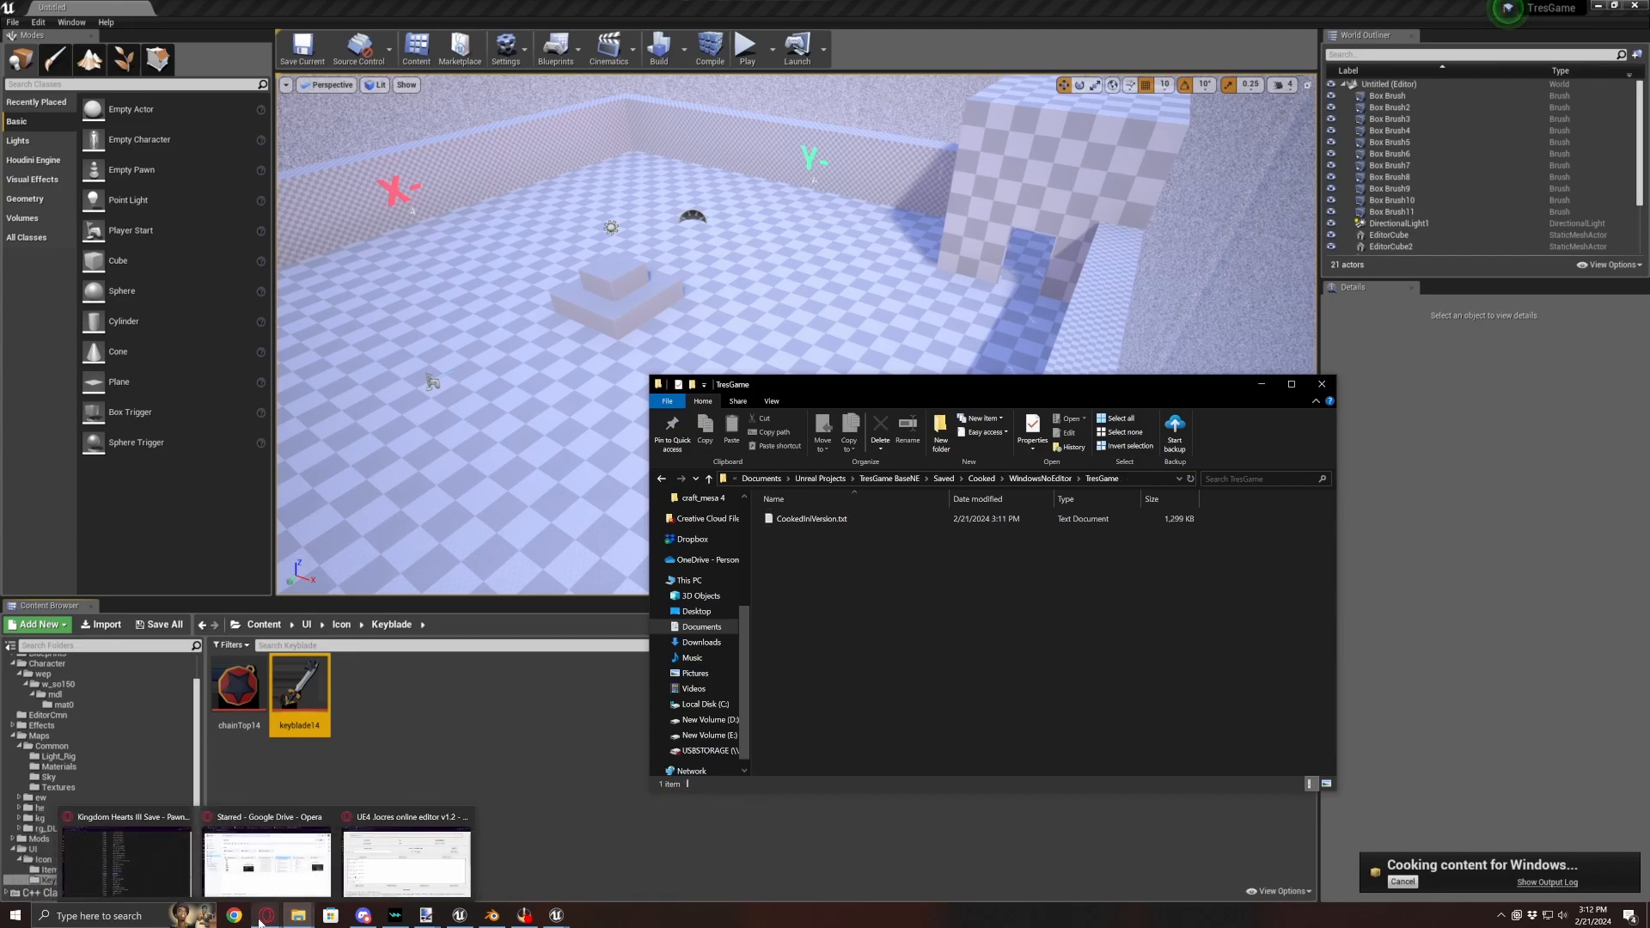
pyautogui.click(409, 877)
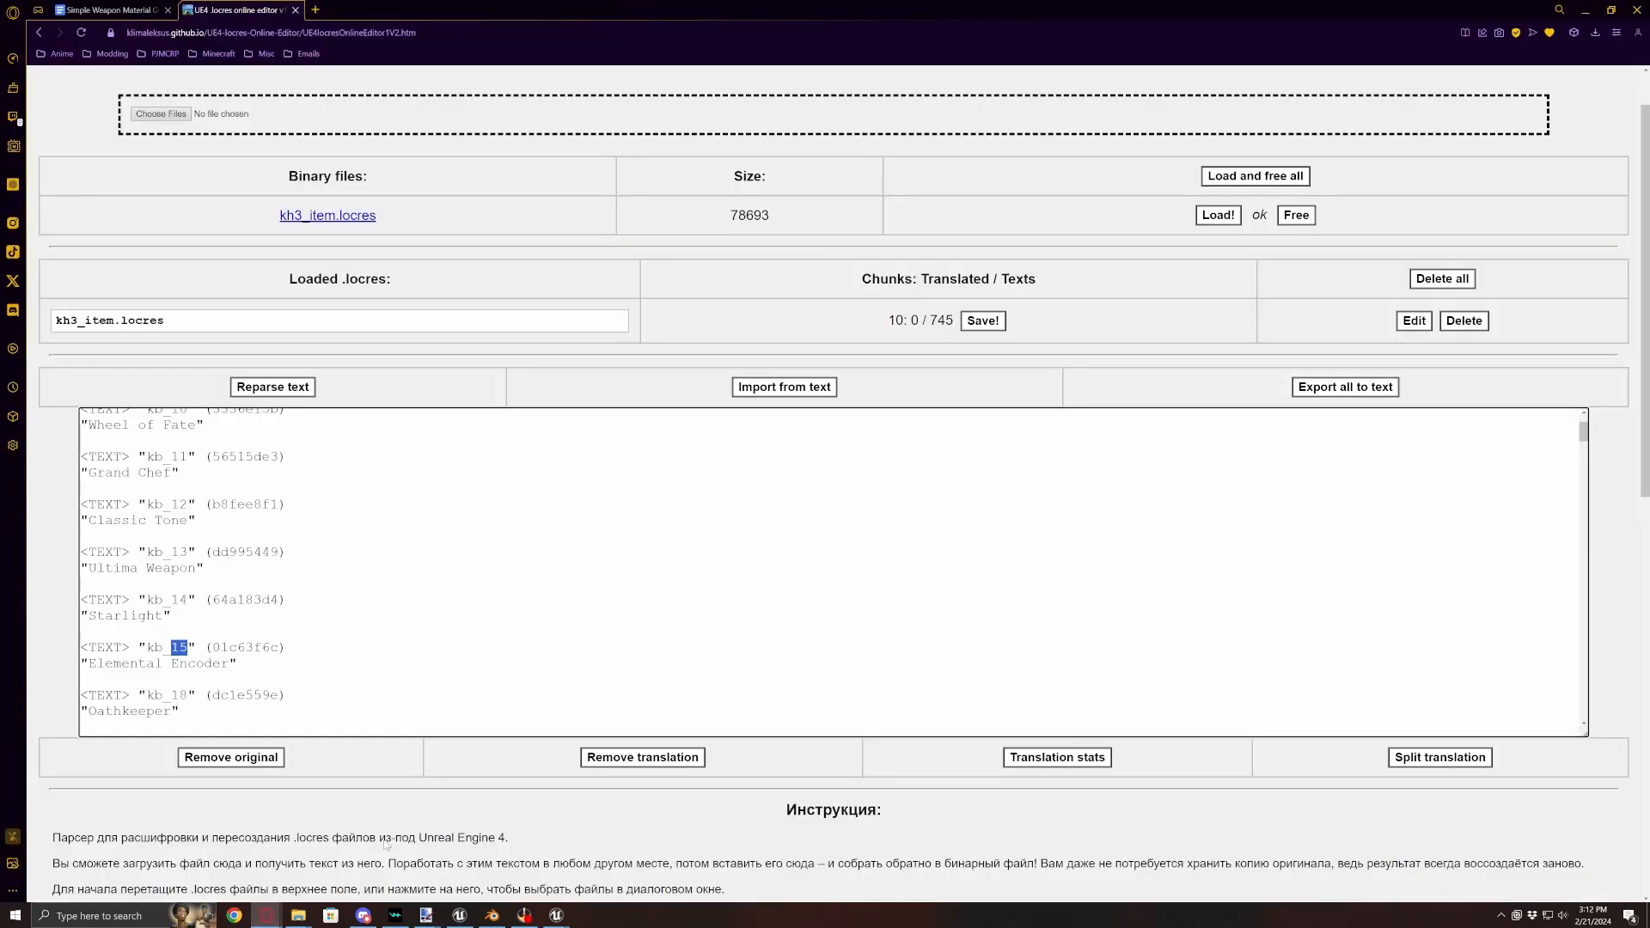
pyautogui.click(101, 627)
pyautogui.moveTo(84, 633); pyautogui.dragTo(83, 595)
pyautogui.click(142, 589)
pyautogui.moveTo(85, 583); pyautogui.dragTo(69, 507)
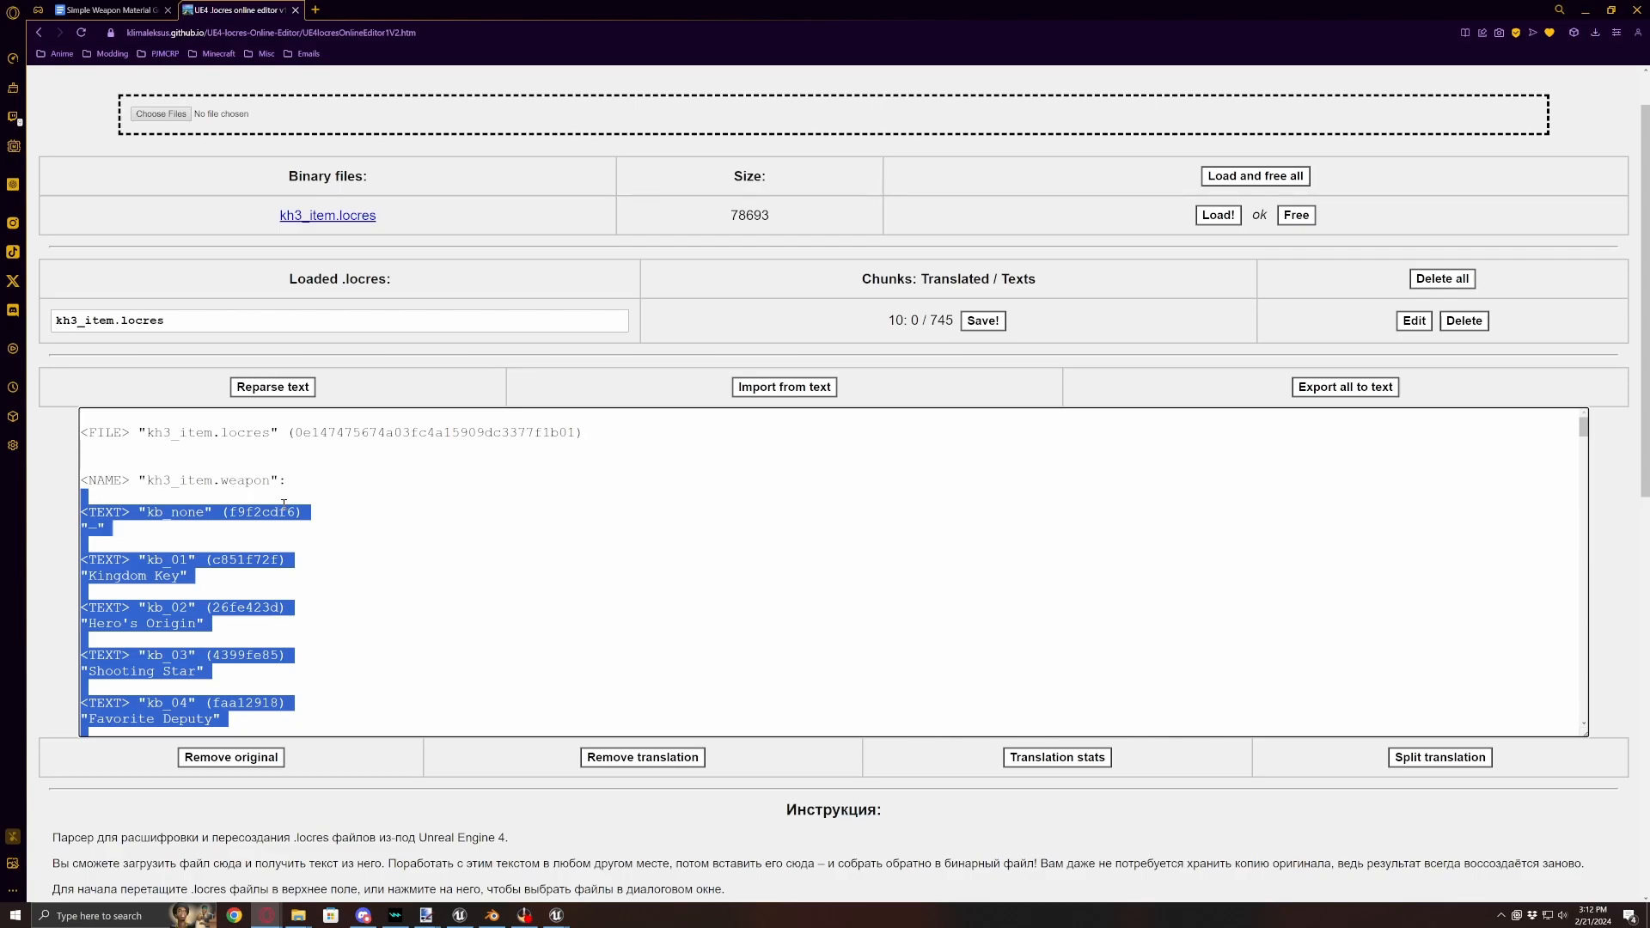
pyautogui.press('Delete')
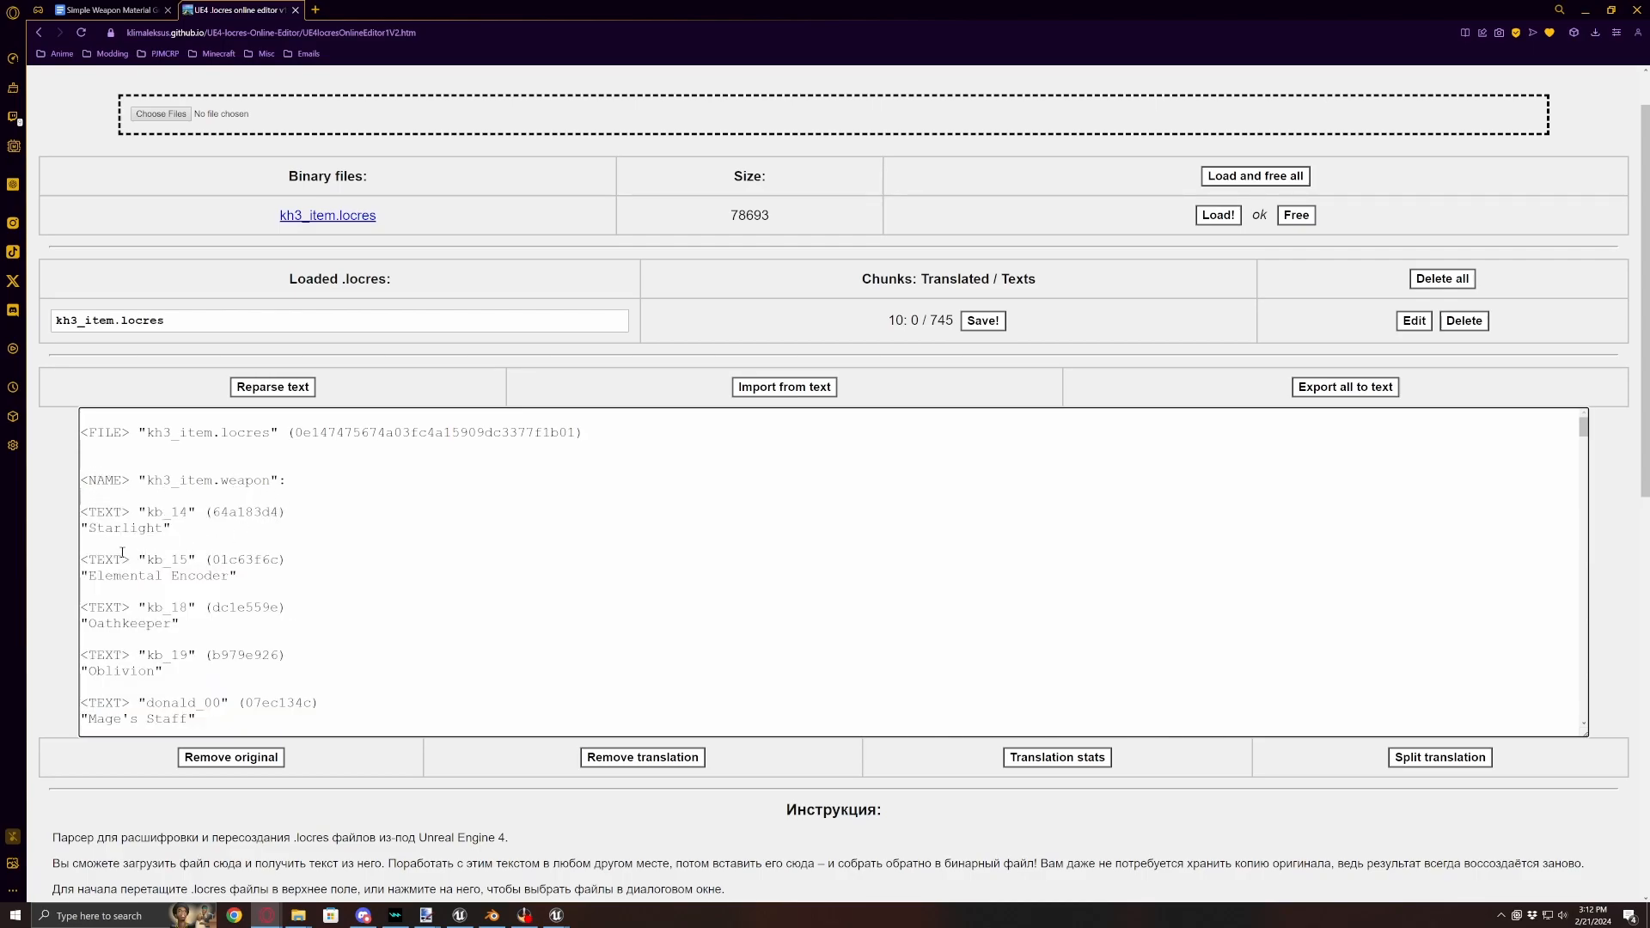
# - Delete every kh3_item text entry between the kb_14 name and the detail_kb_14 description
pyautogui.scroll(-10, 123, 547)
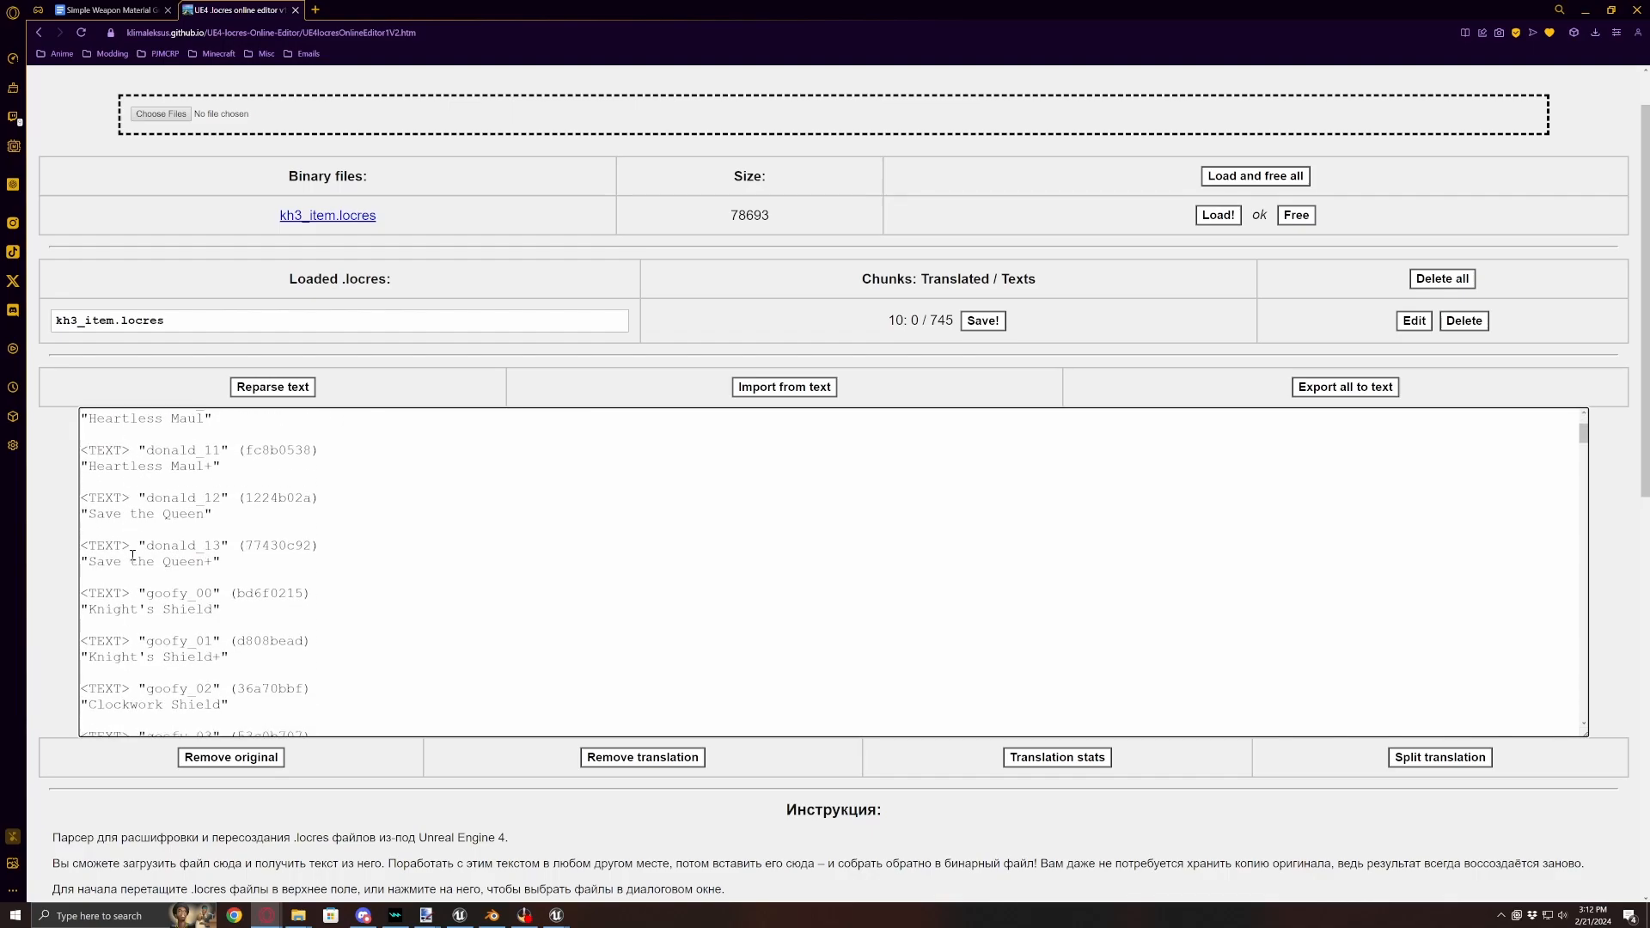
pyautogui.scroll(-10, 132, 557)
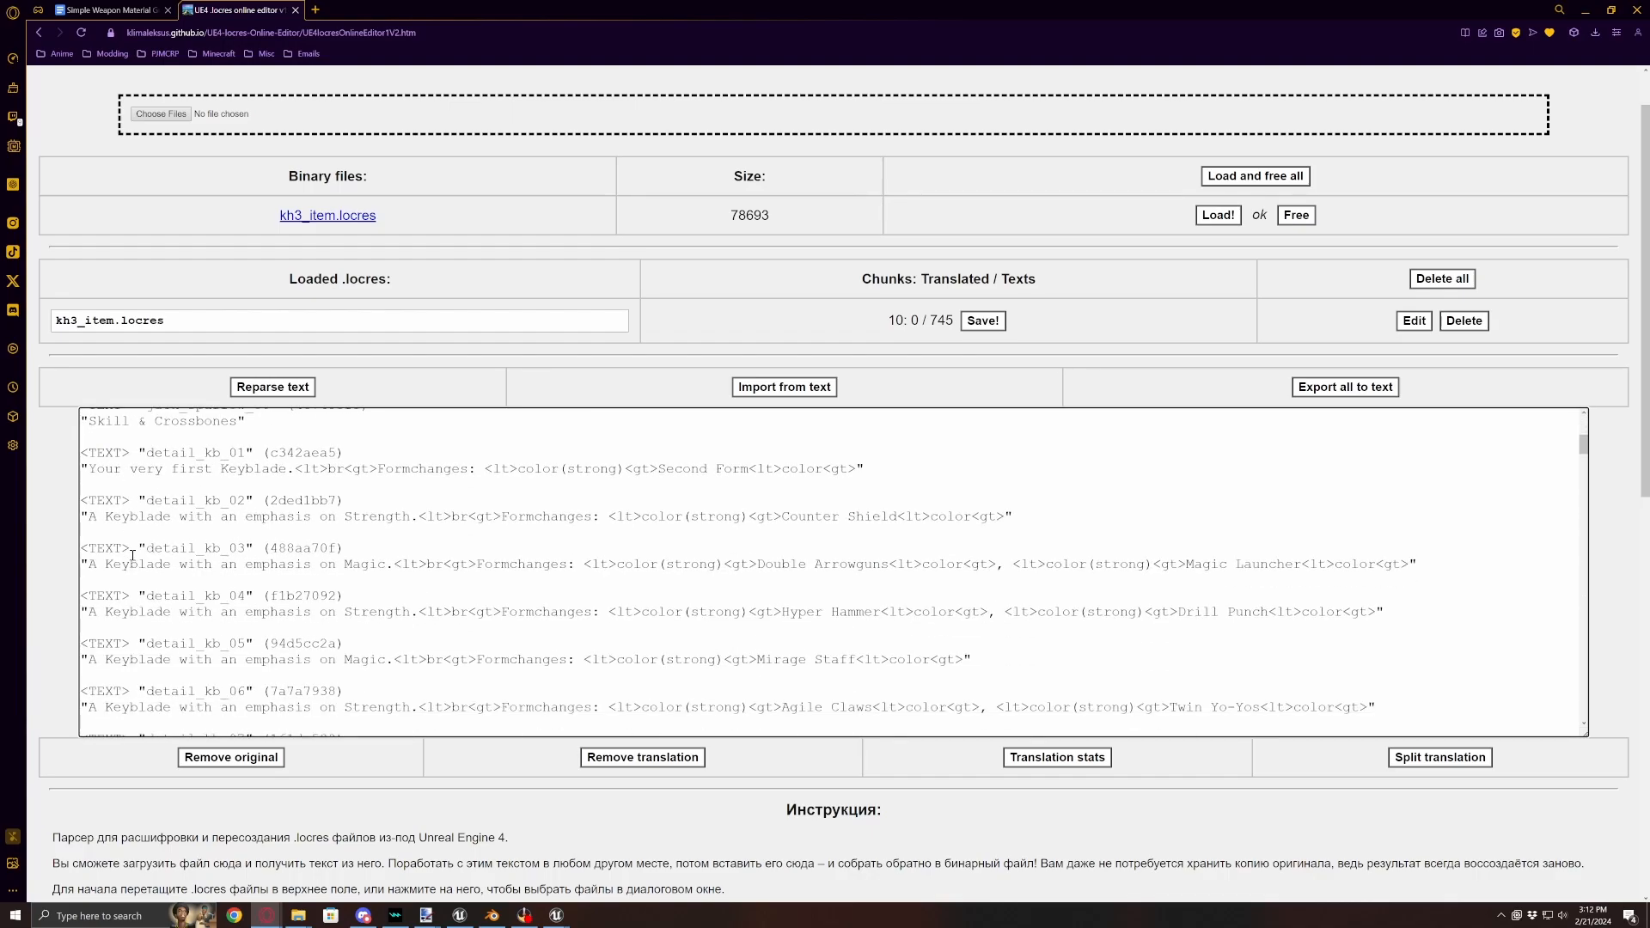
pyautogui.scroll(-5, 132, 556)
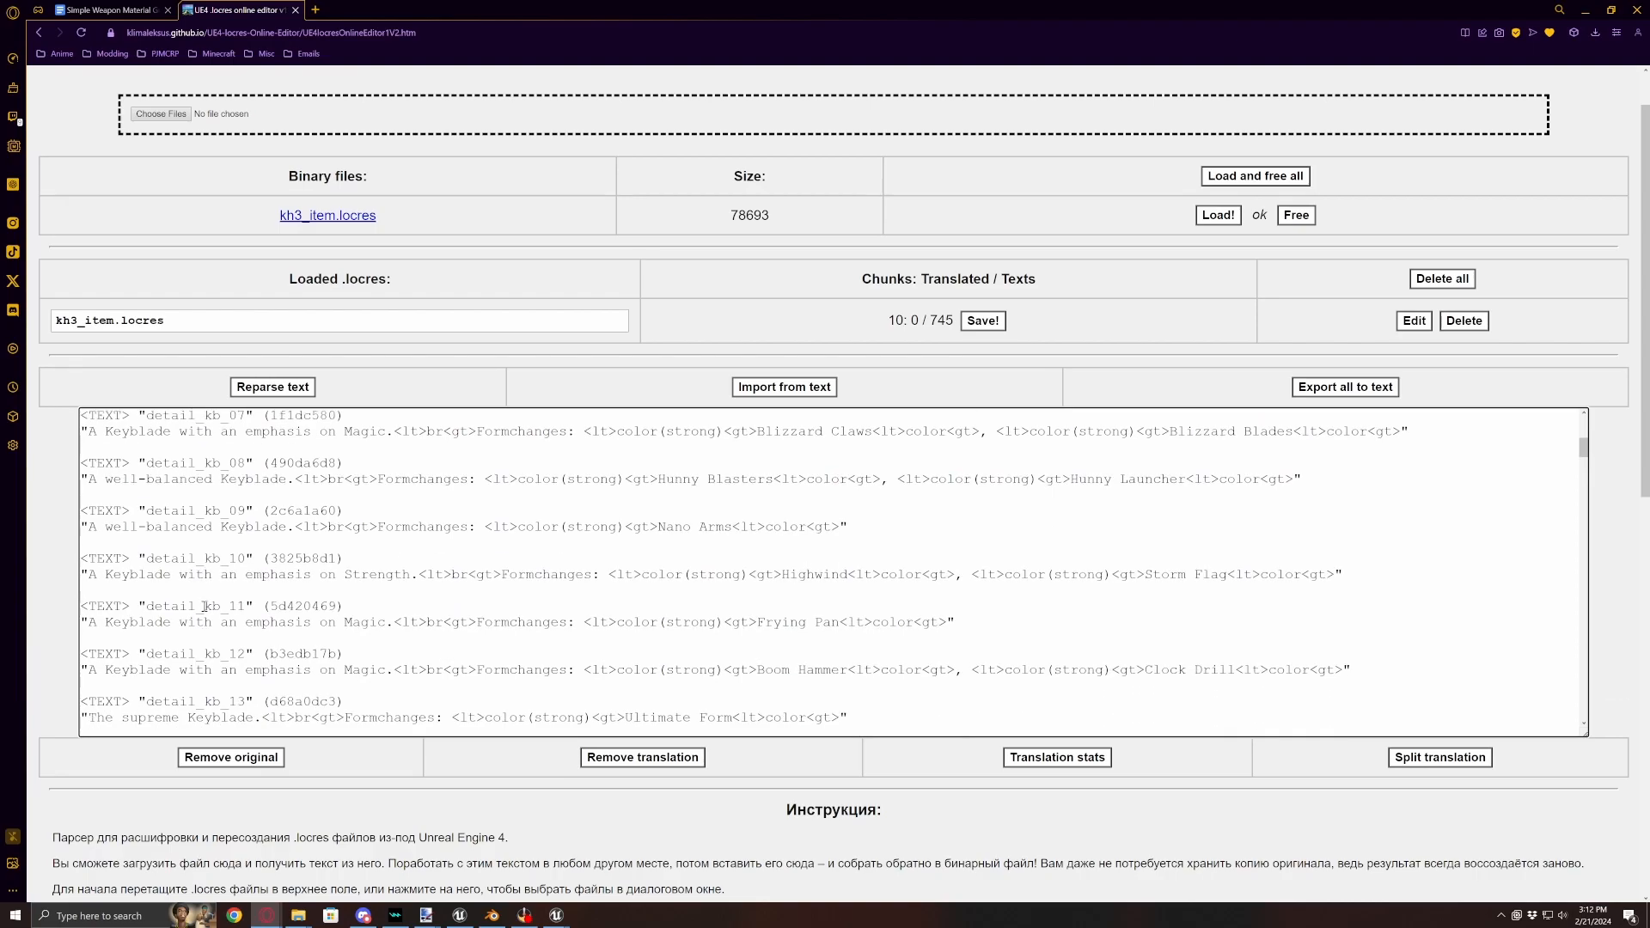
pyautogui.scroll(-2, 166, 622)
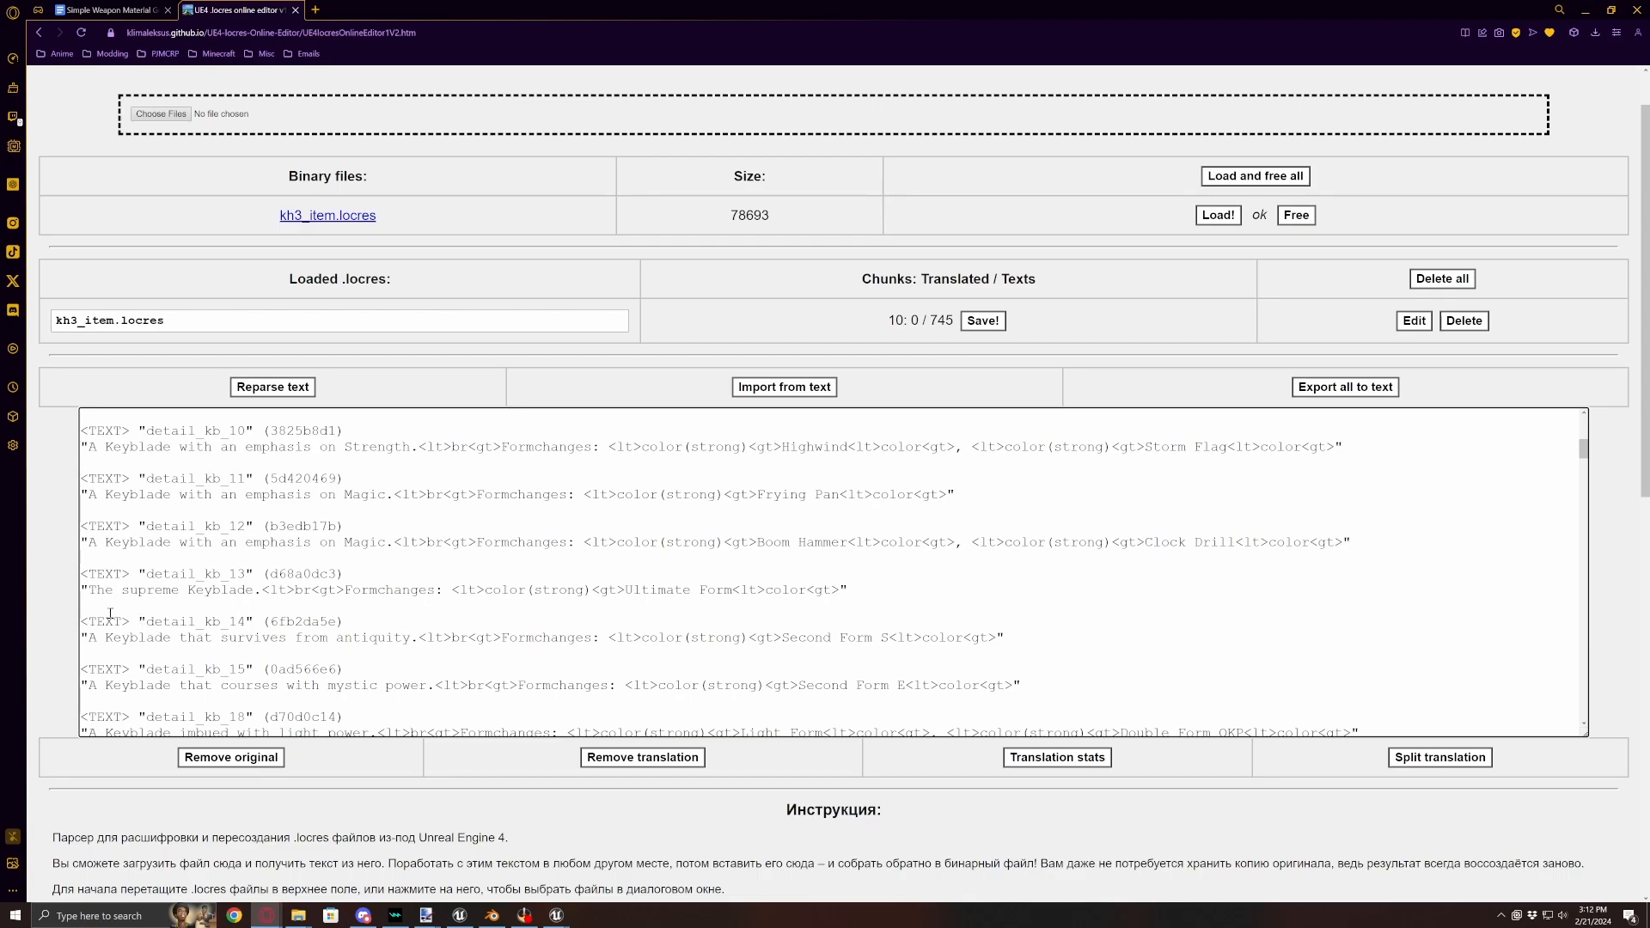
pyautogui.moveTo(90, 607); pyautogui.dragTo(103, 534)
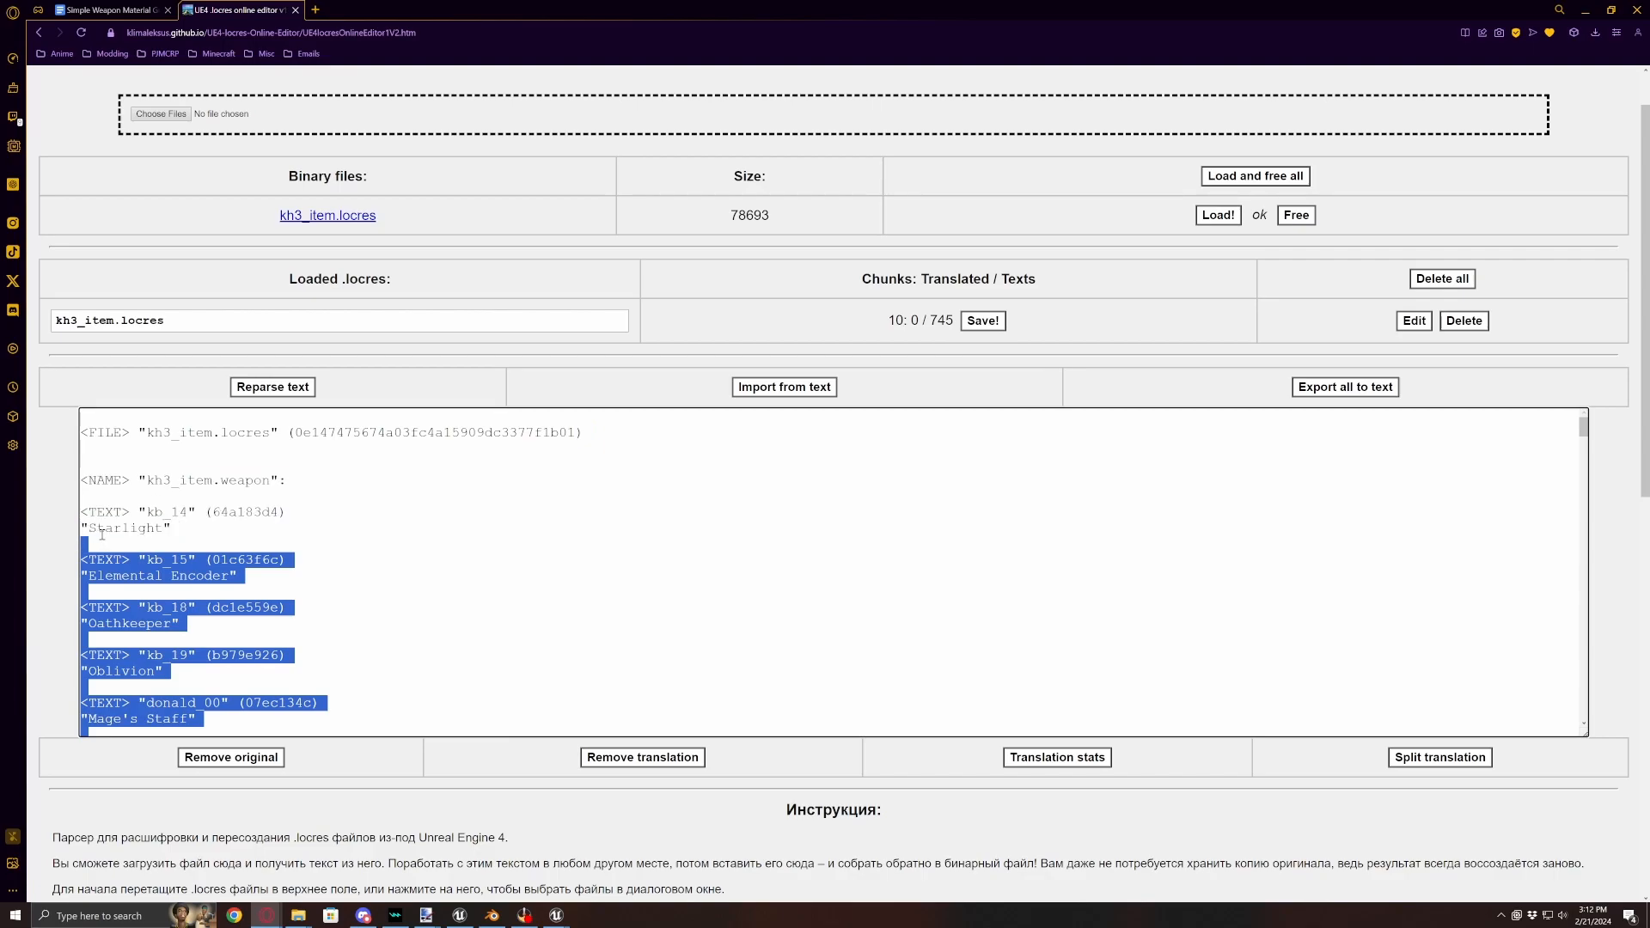
pyautogui.press('Delete')
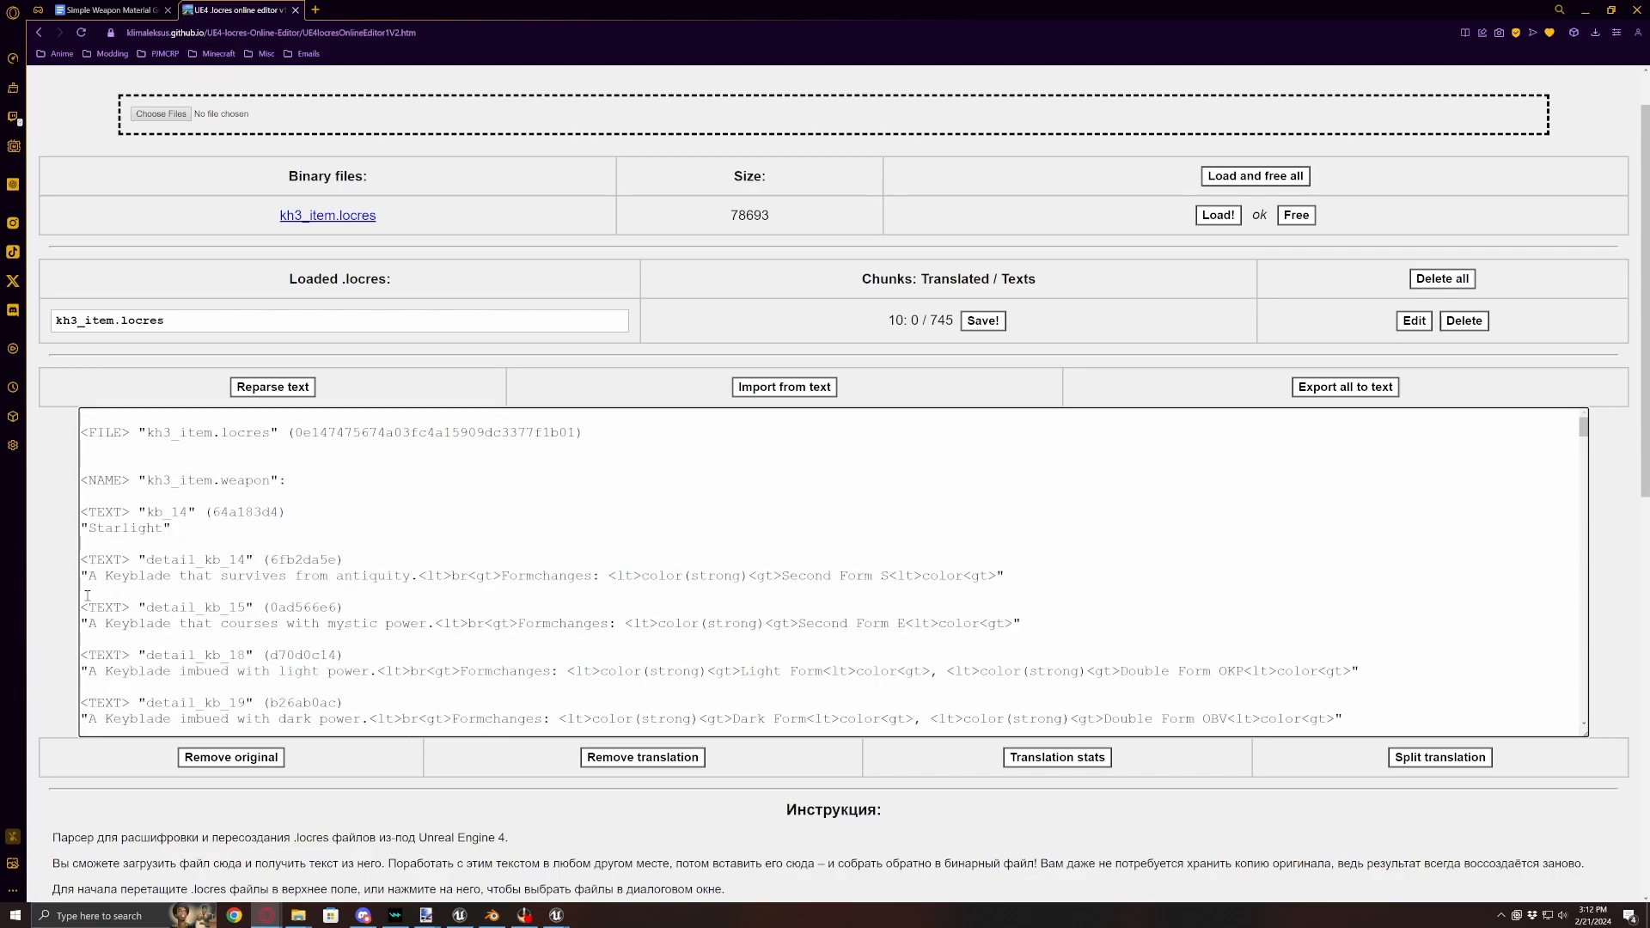
# - Delete all remaining kh3_item text entries that follow the detail_kb_14 description
pyautogui.moveTo(87, 595); pyautogui.dragTo(236, 750)
pyautogui.moveTo(236, 927); pyautogui.dragTo(236, 926)
pyautogui.press('BackSpace')
pyautogui.scroll(6, 448, 674)
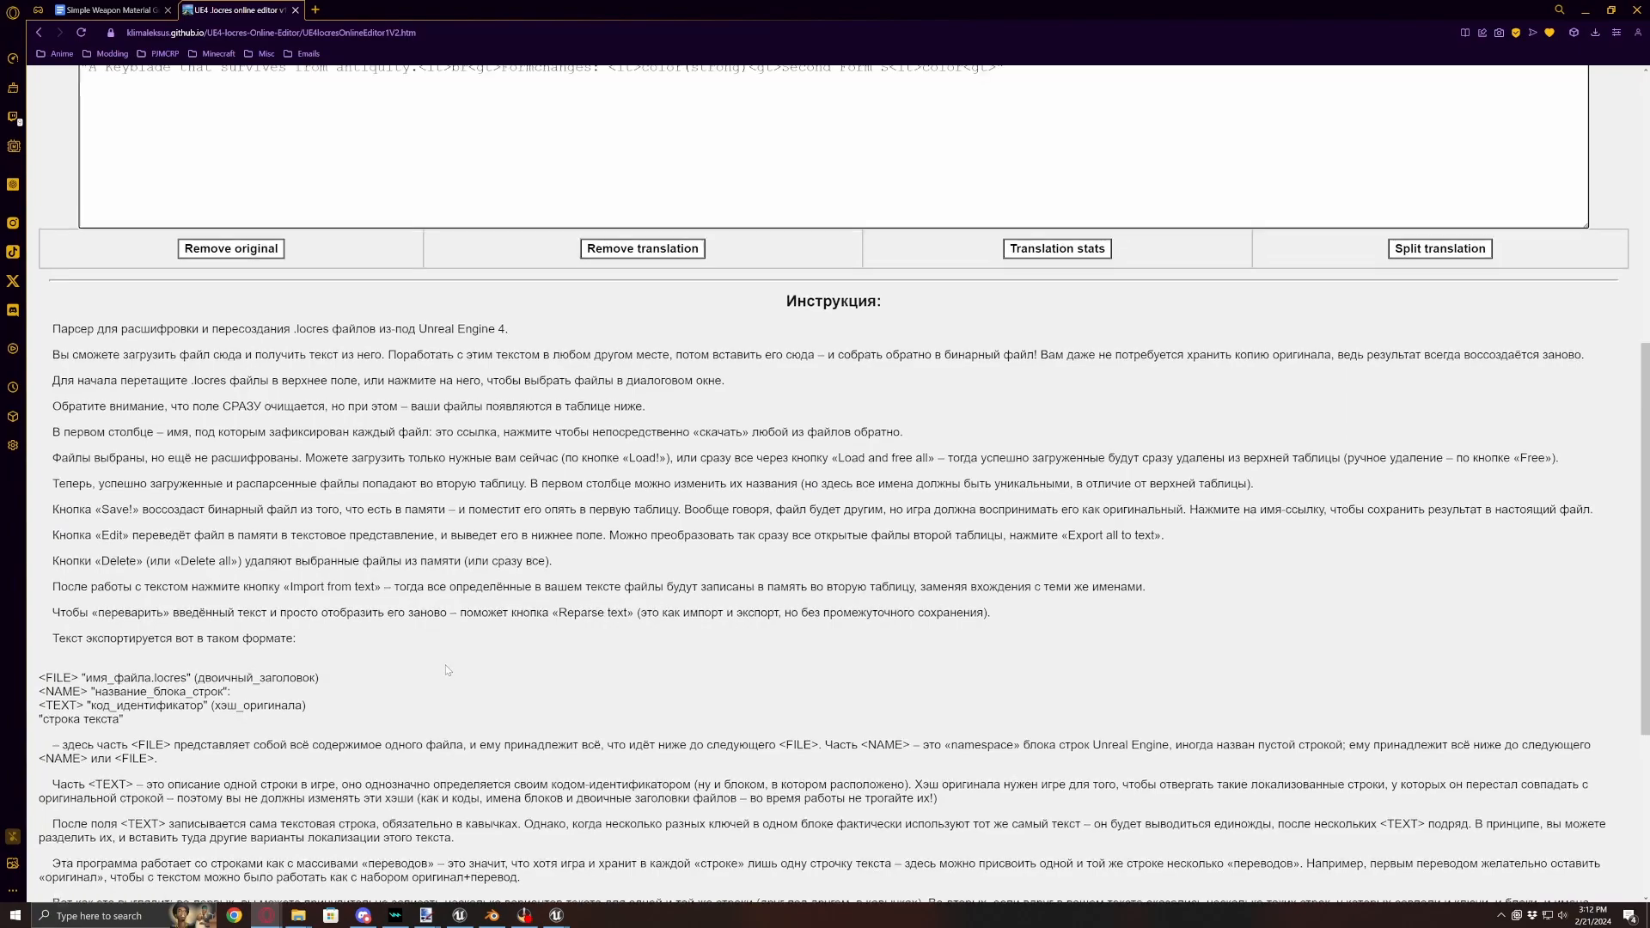
pyautogui.scroll(1, 447, 676)
pyautogui.scroll(-1, 447, 677)
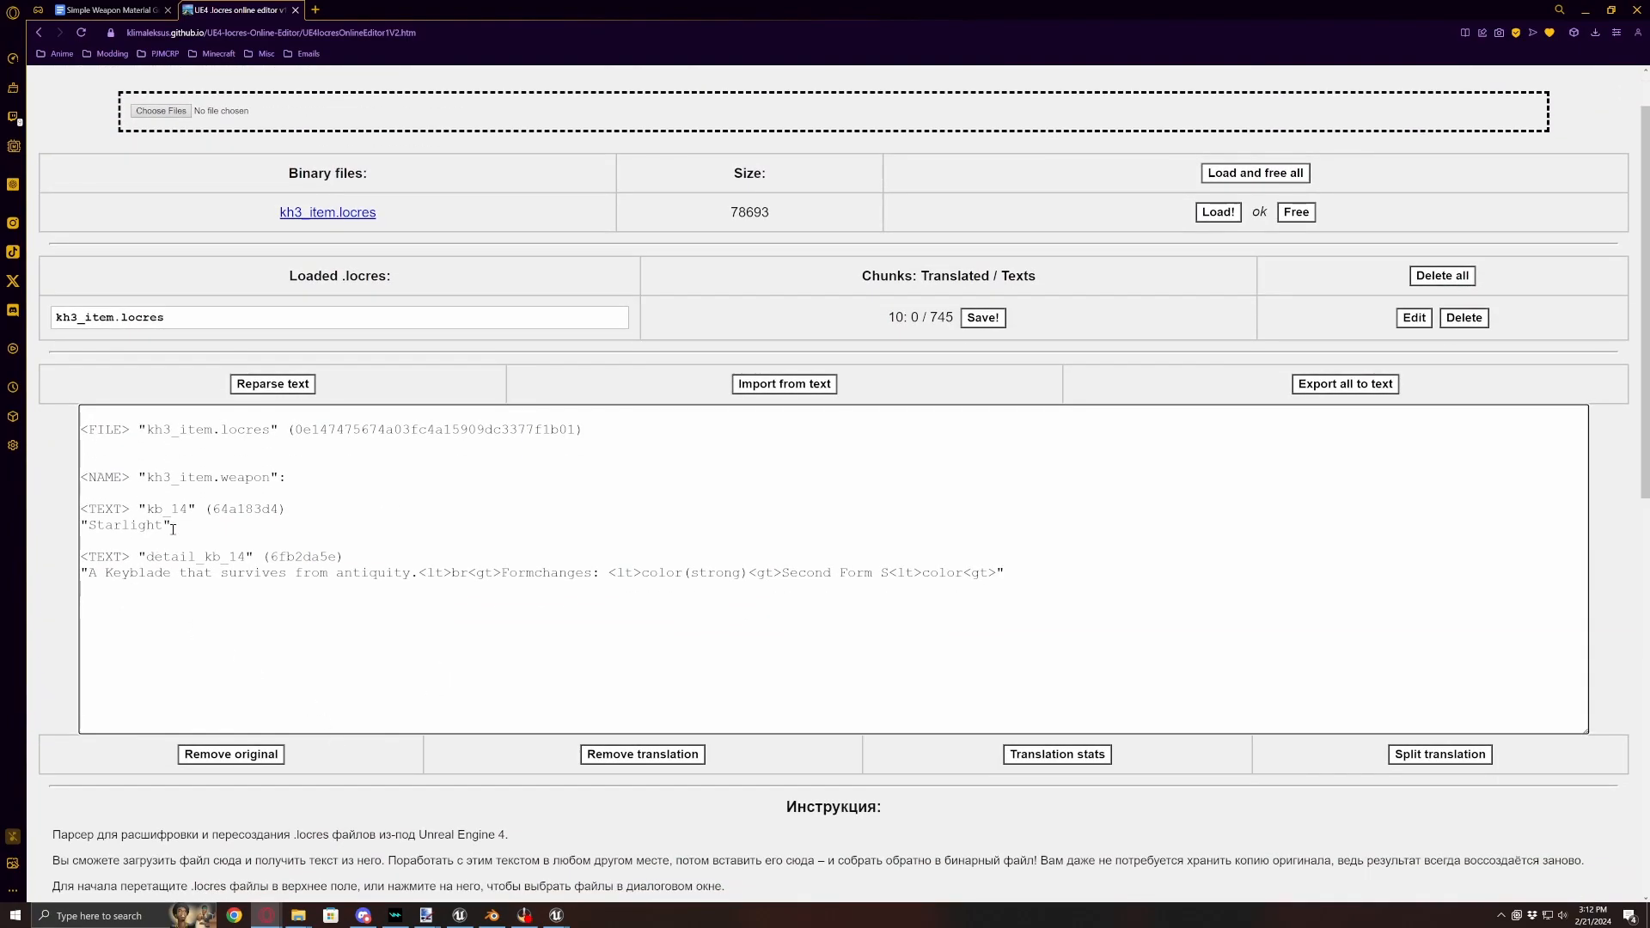
# - Replace the kb_14 keyblade name with "Dreamer"
pyautogui.moveTo(163, 526); pyautogui.dragTo(97, 528)
pyautogui.write('Dreamer')
pyautogui.hotkey('alt', 'Tab')
pyautogui.click(1604, 6)
pyautogui.hotkey('alt', 'Tab')
pyautogui.moveTo(787, 3); pyautogui.dragTo(1649, 172)
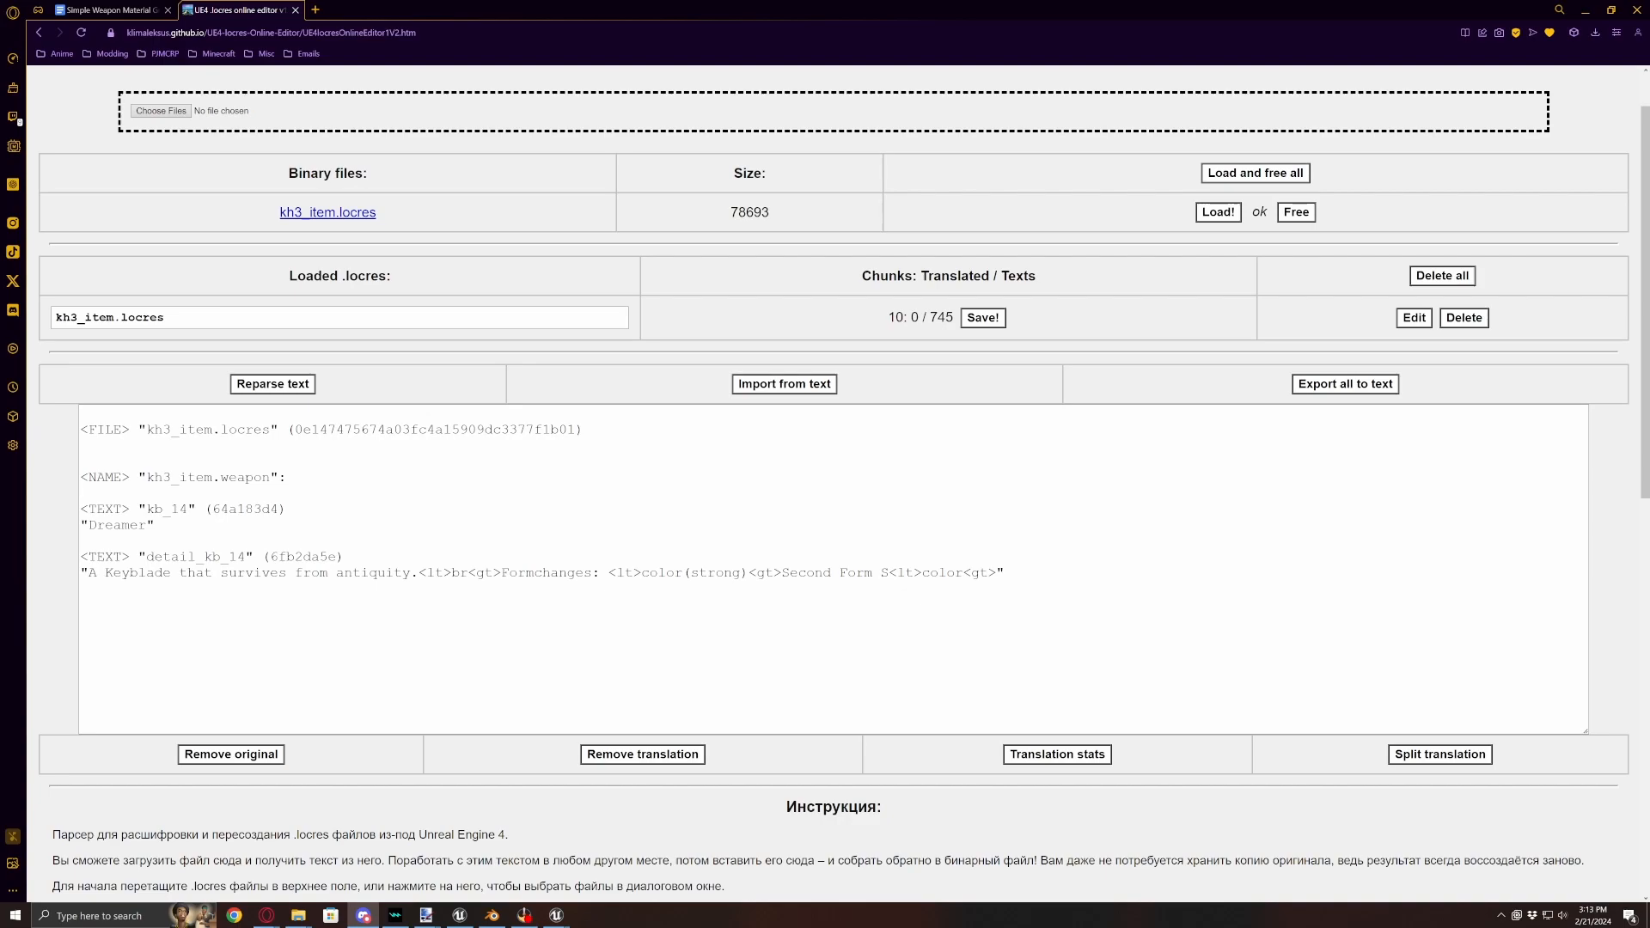
# - Replace the detail_kb_14 description sentence with "A Keyblade whose strength is ambition: the want to be the best you can be."
pyautogui.moveTo(416, 572); pyautogui.dragTo(89, 575)
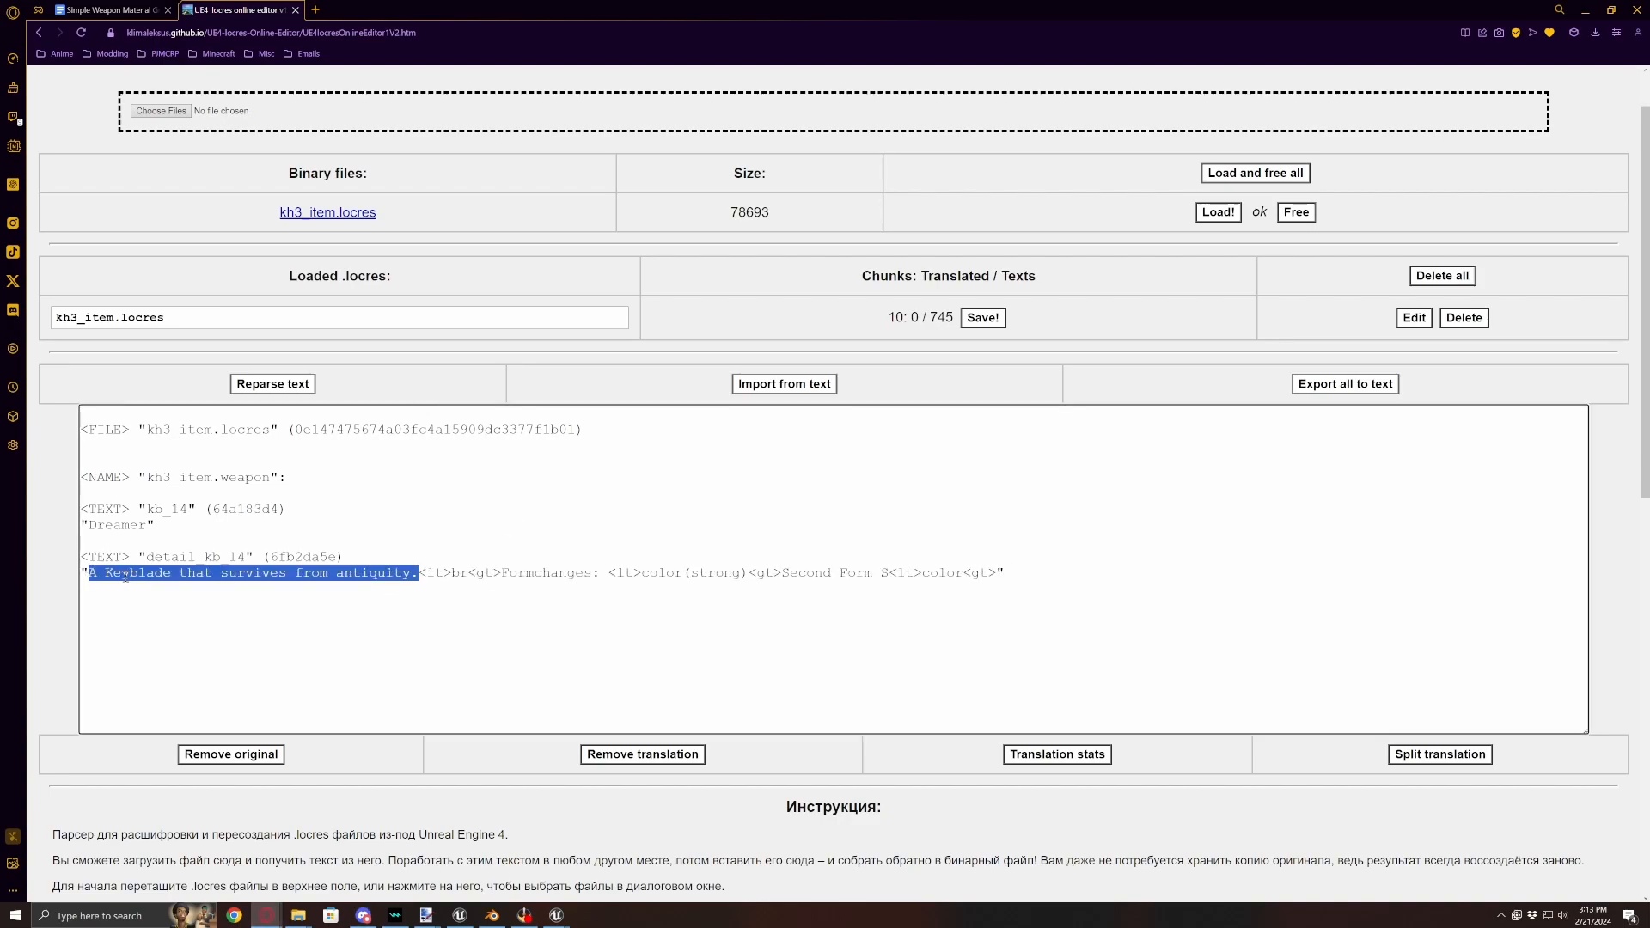
pyautogui.write('A Keyblade whose strength is ambition: the want to be the best you can be.')
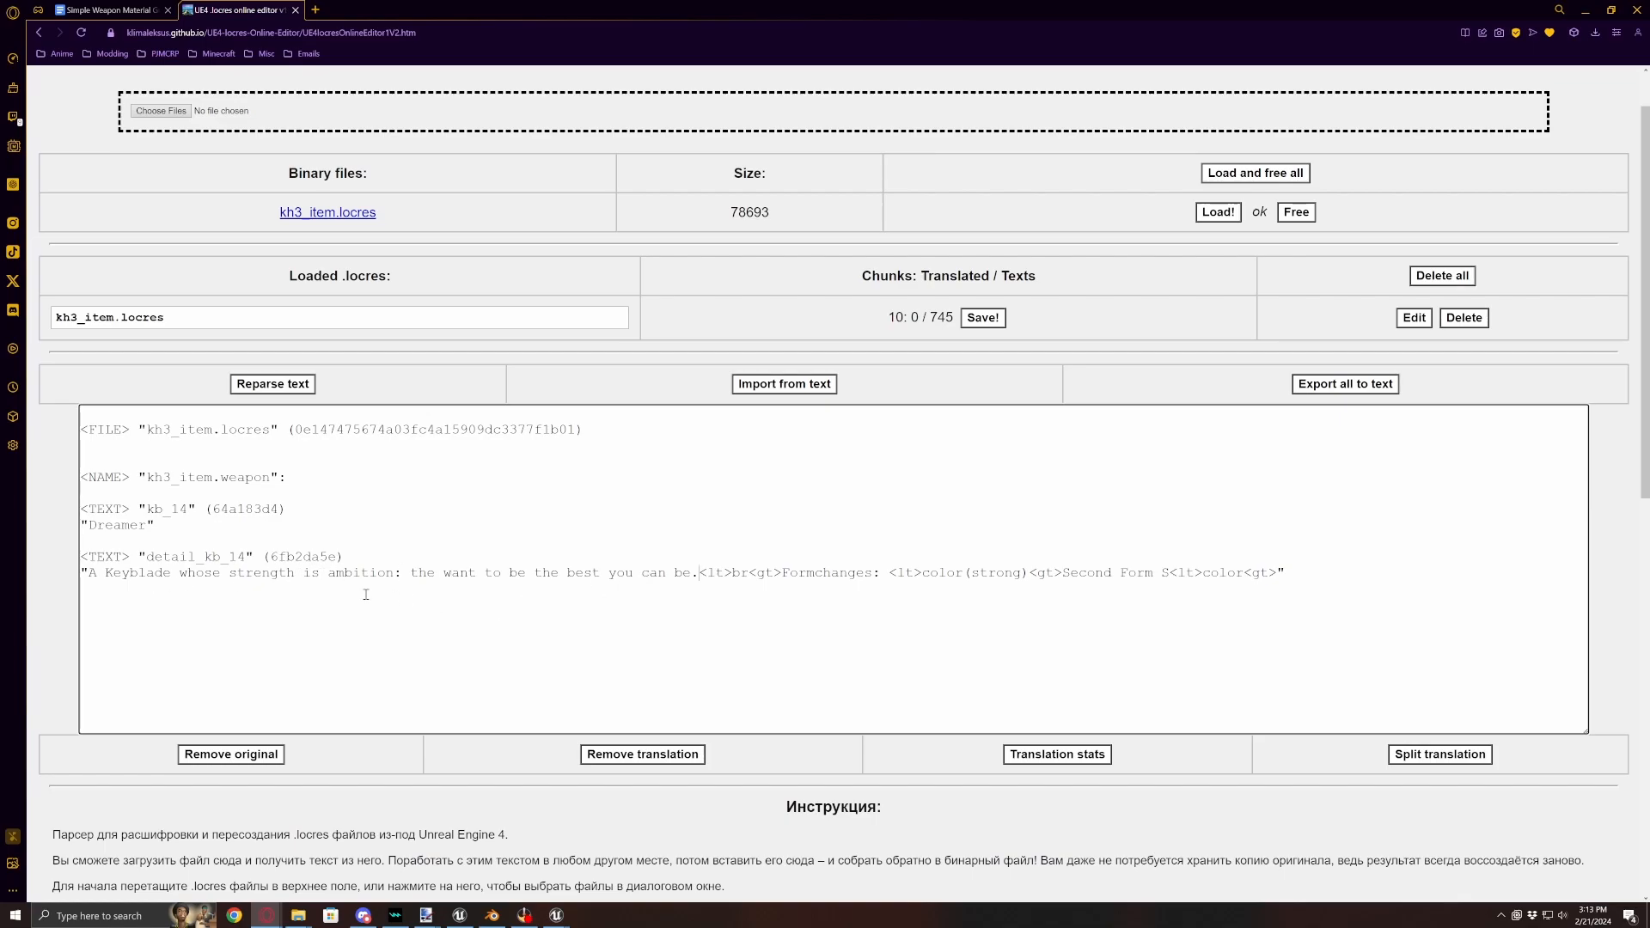
pyautogui.click(411, 574)
pyautogui.write('T')
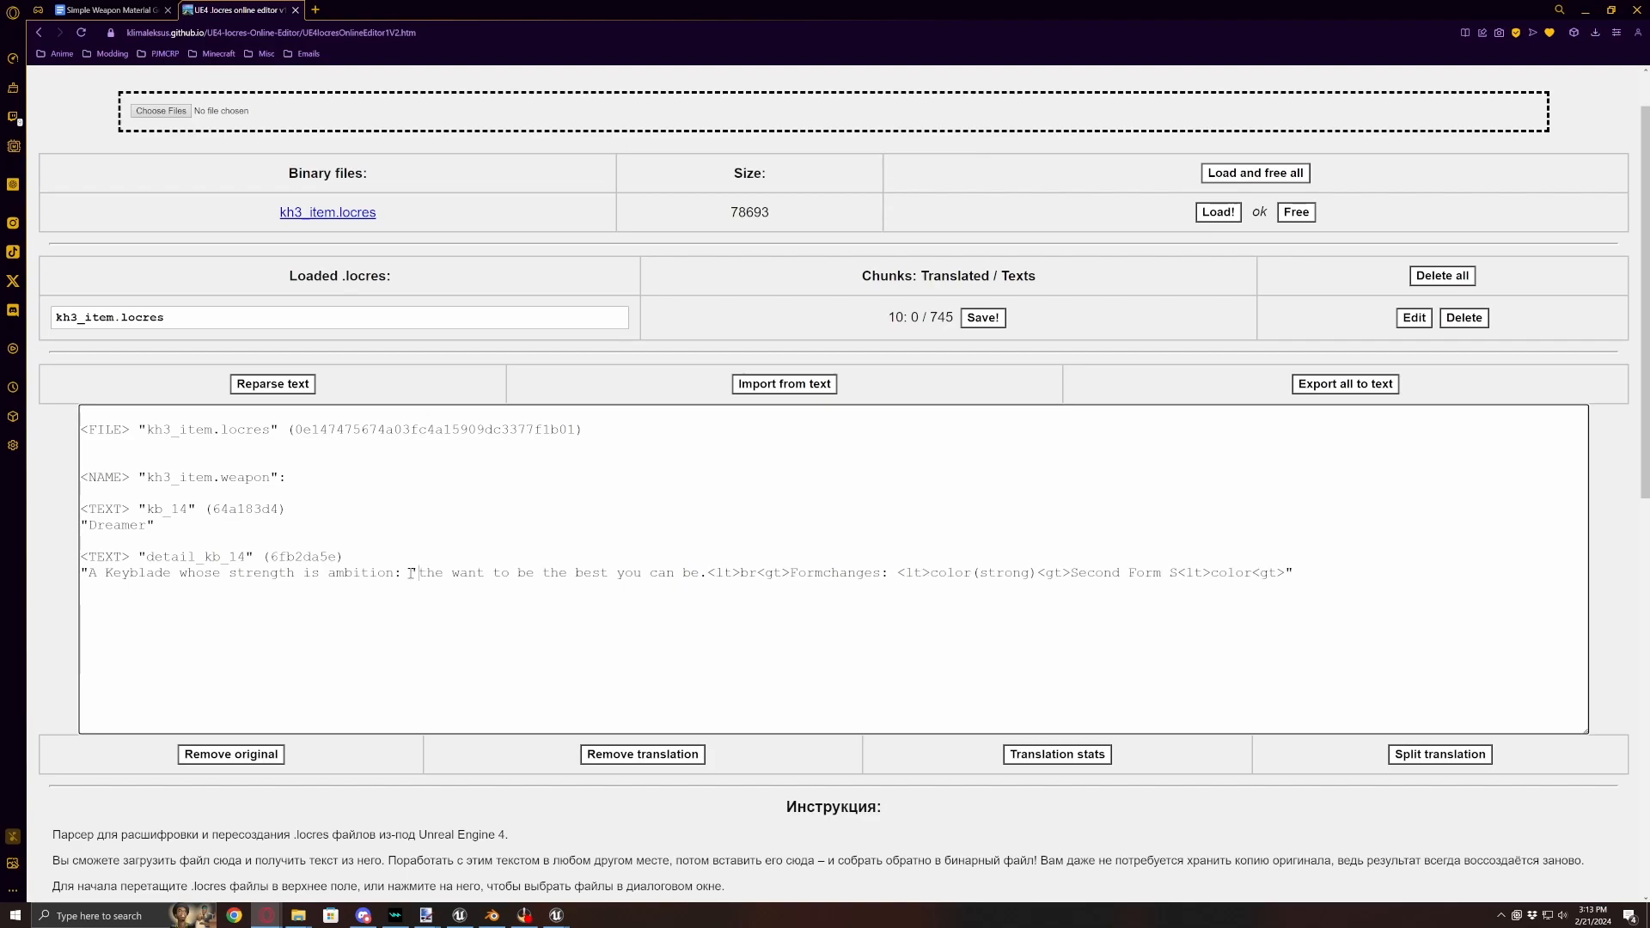
pyautogui.press('BackSpace')
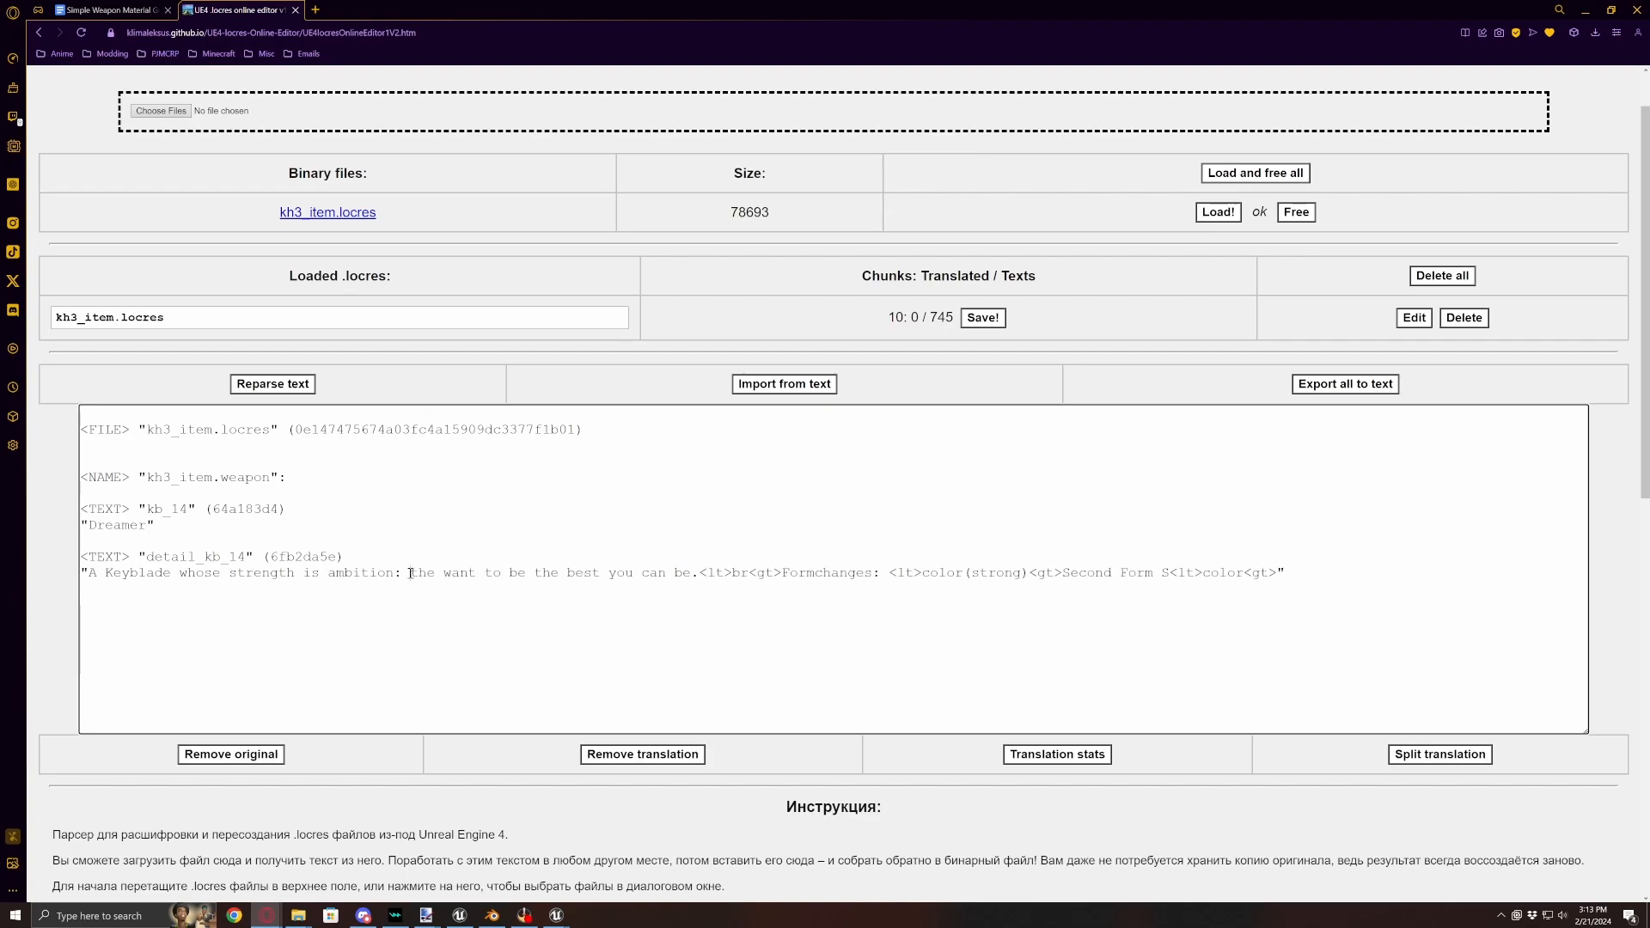
pyautogui.write('T')
pyautogui.press('BackSpace')
# - Change the formchange name in detail_kb_14 to "Second Form D" and import the edited text into kh3_item.locres
pyautogui.moveTo(698, 573); pyautogui.dragTo(914, 574)
pyautogui.click(1178, 573)
pyautogui.moveTo(1170, 573); pyautogui.dragTo(1161, 572)
pyautogui.write('D')
pyautogui.click(1198, 581)
pyautogui.click(802, 391)
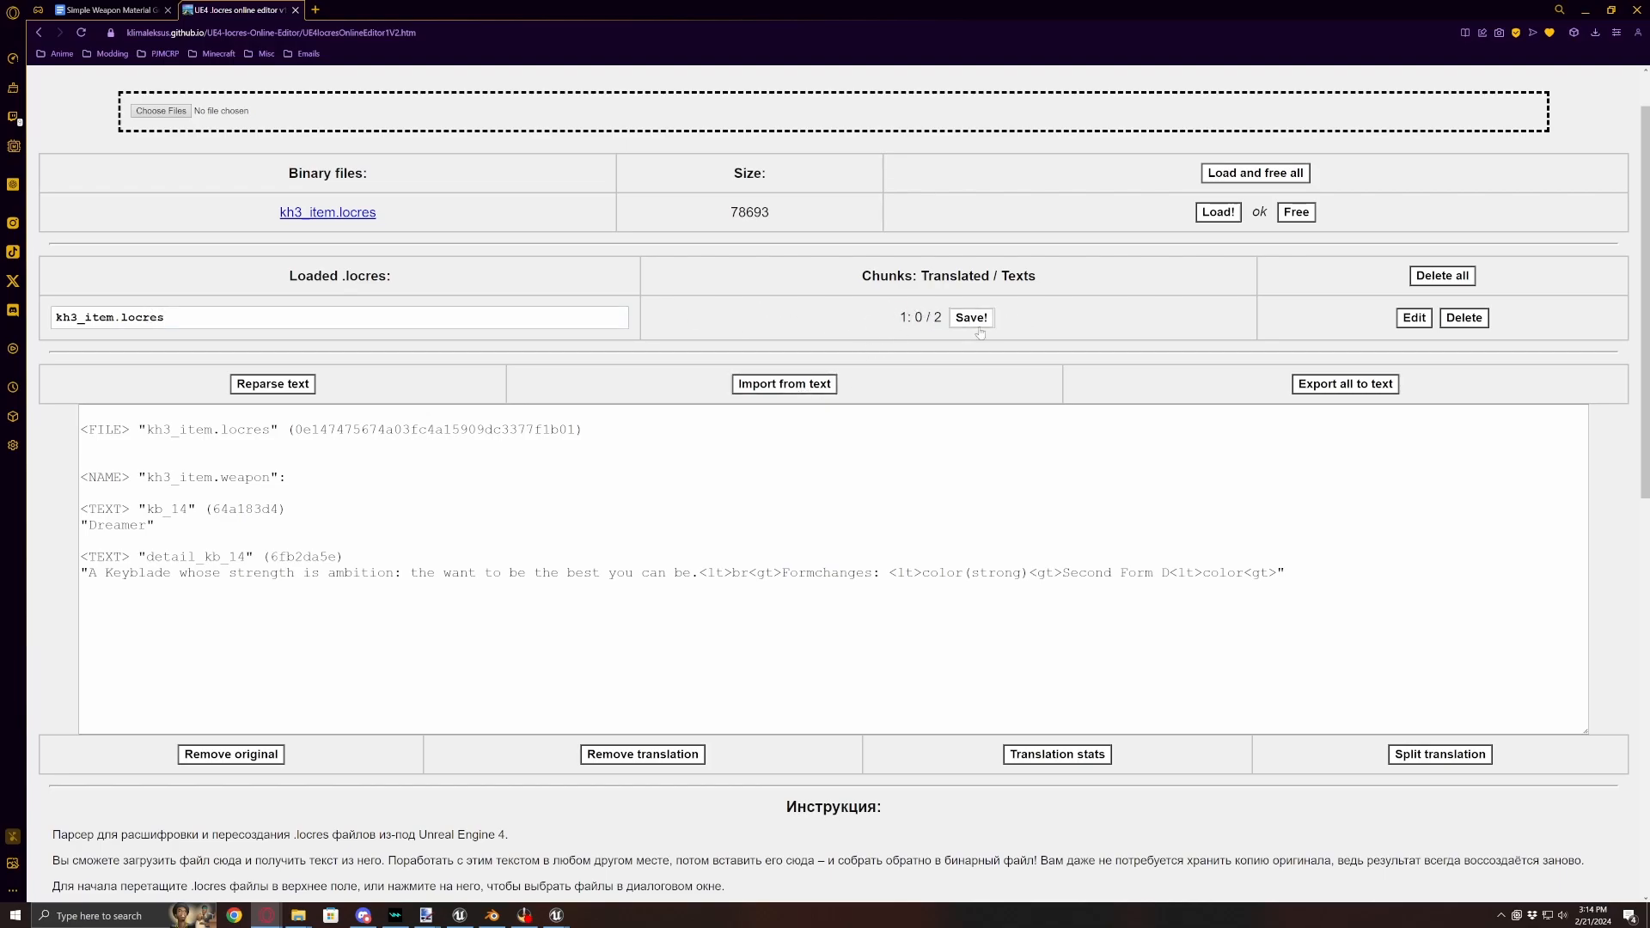
# - Add kh3_system.locres from the Localization > Game > en folder, load it and open its text for editing
pyautogui.click(160, 111)
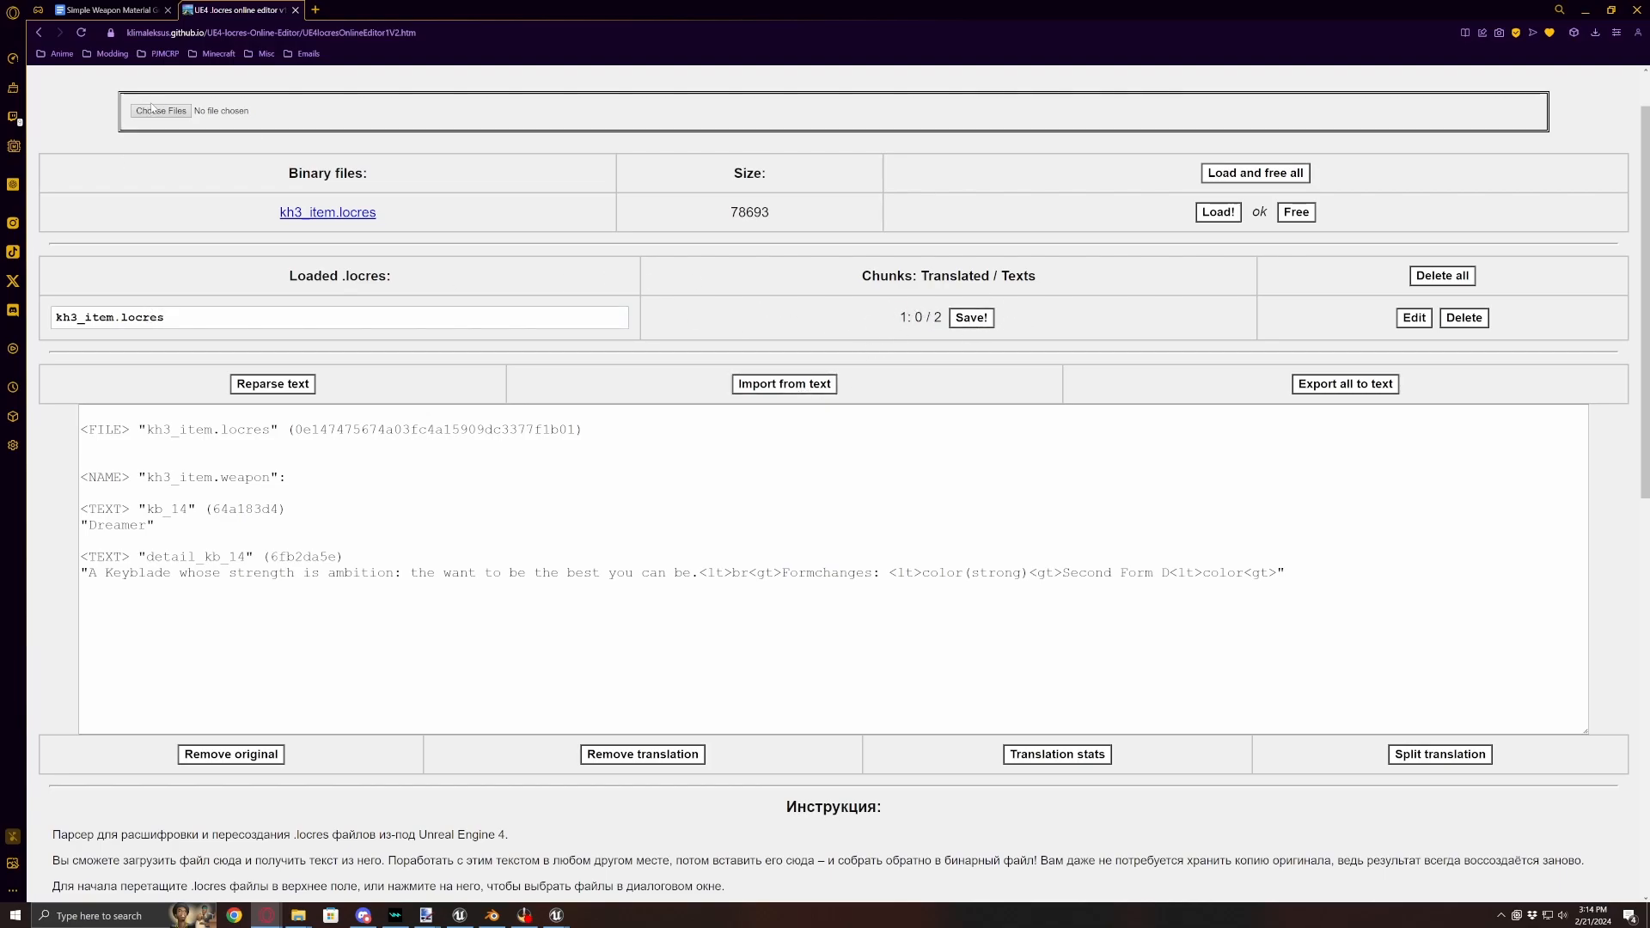
pyautogui.scroll(-8, 216, 157)
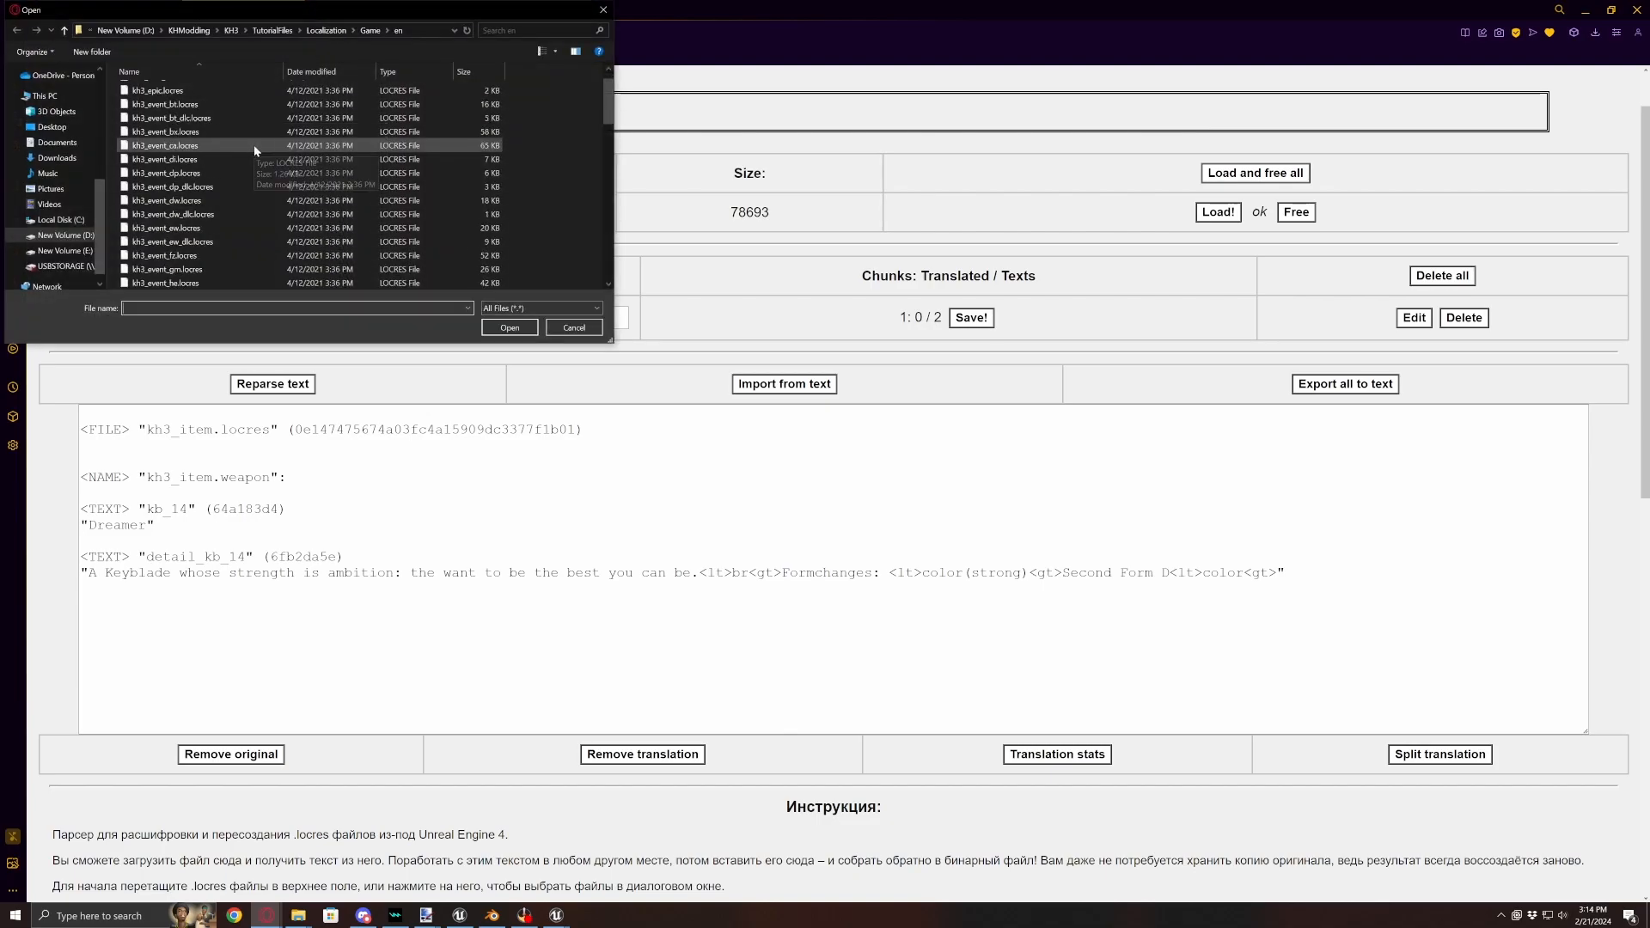
pyautogui.scroll(-5, 269, 143)
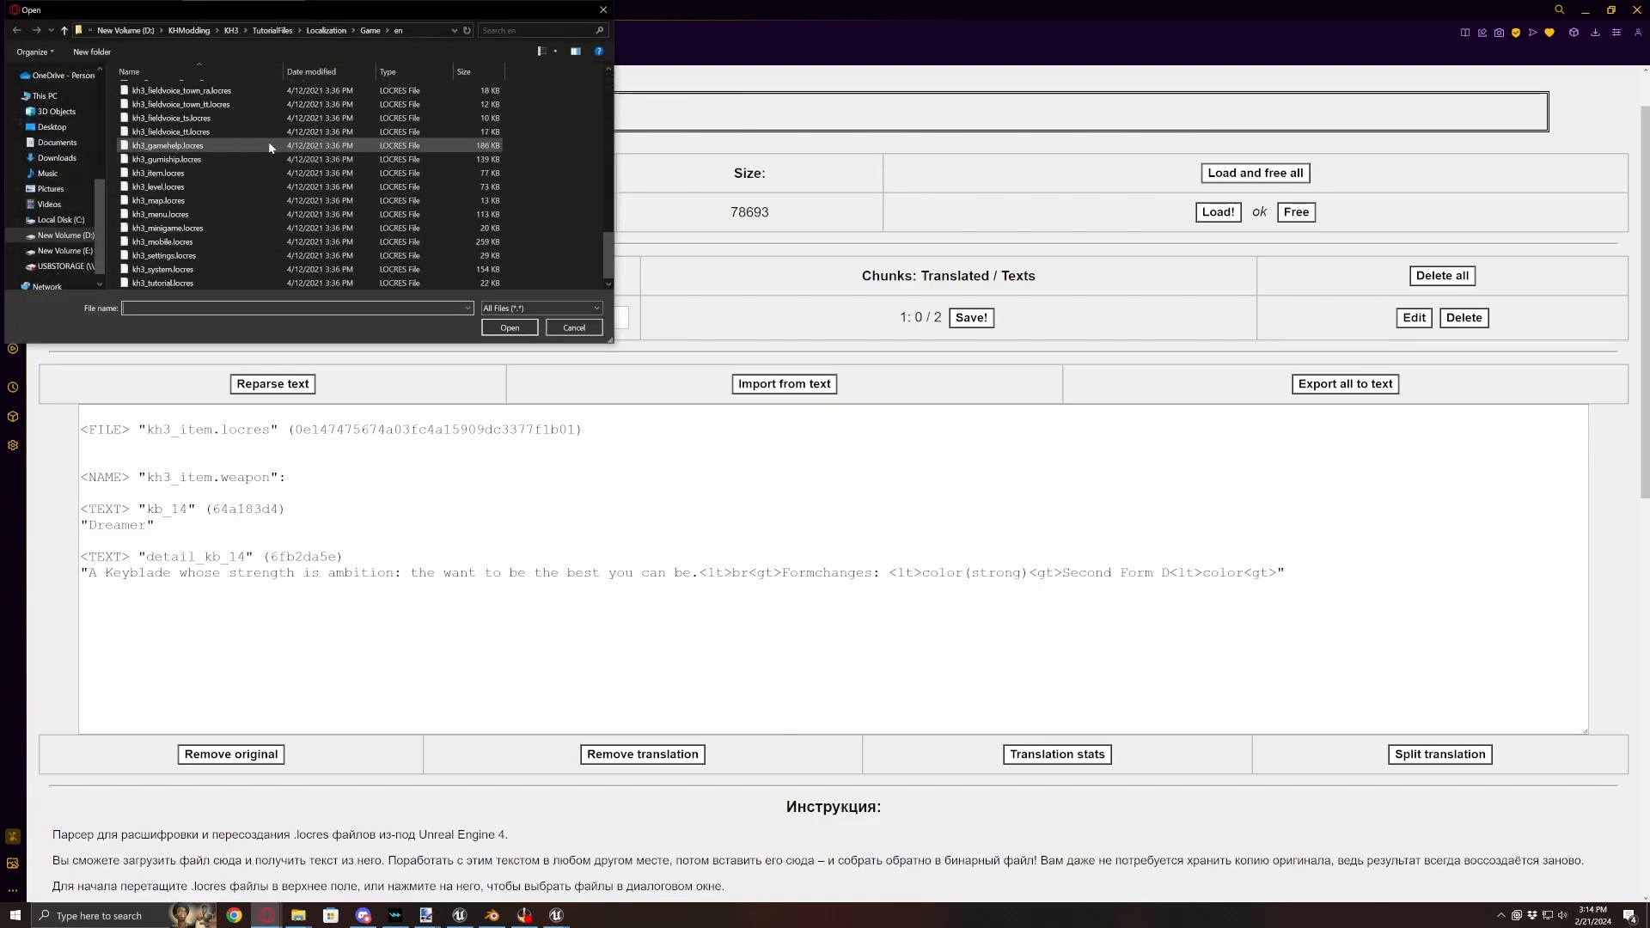
pyautogui.click(161, 271)
pyautogui.doubleClick(160, 272)
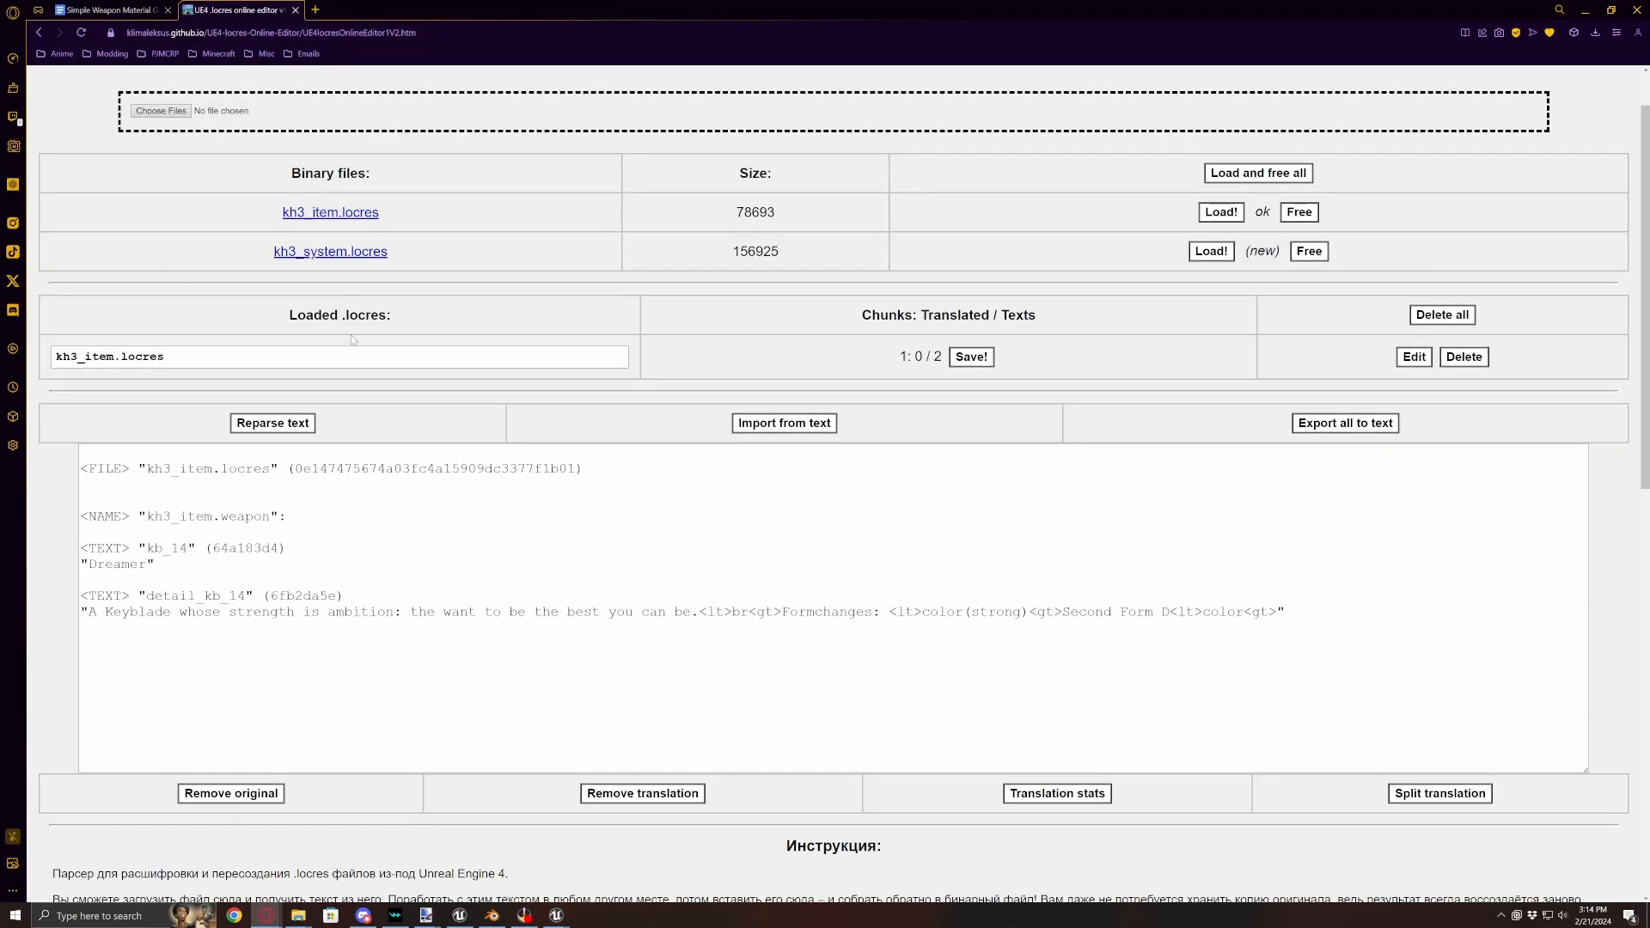
pyautogui.click(1211, 251)
pyautogui.click(1417, 403)
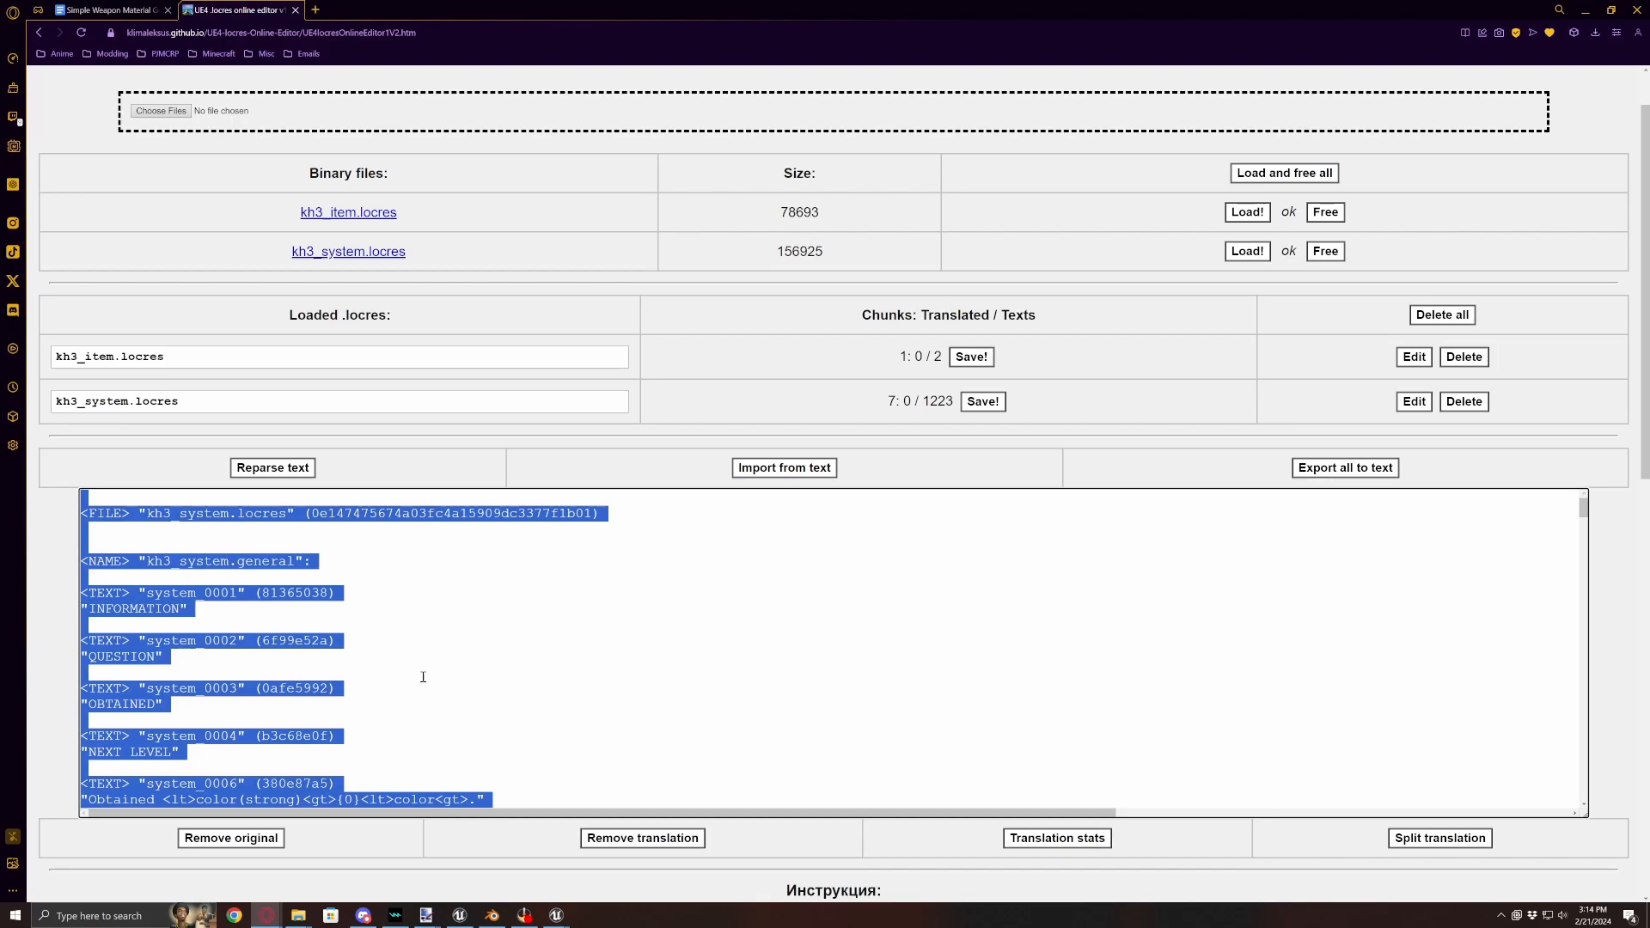
# - Find the kh3_system.situation section by searching for "situ" and delete all sections between the file header and it
pyautogui.hotkey('ctrl', 'f')
pyautogui.write('situ')
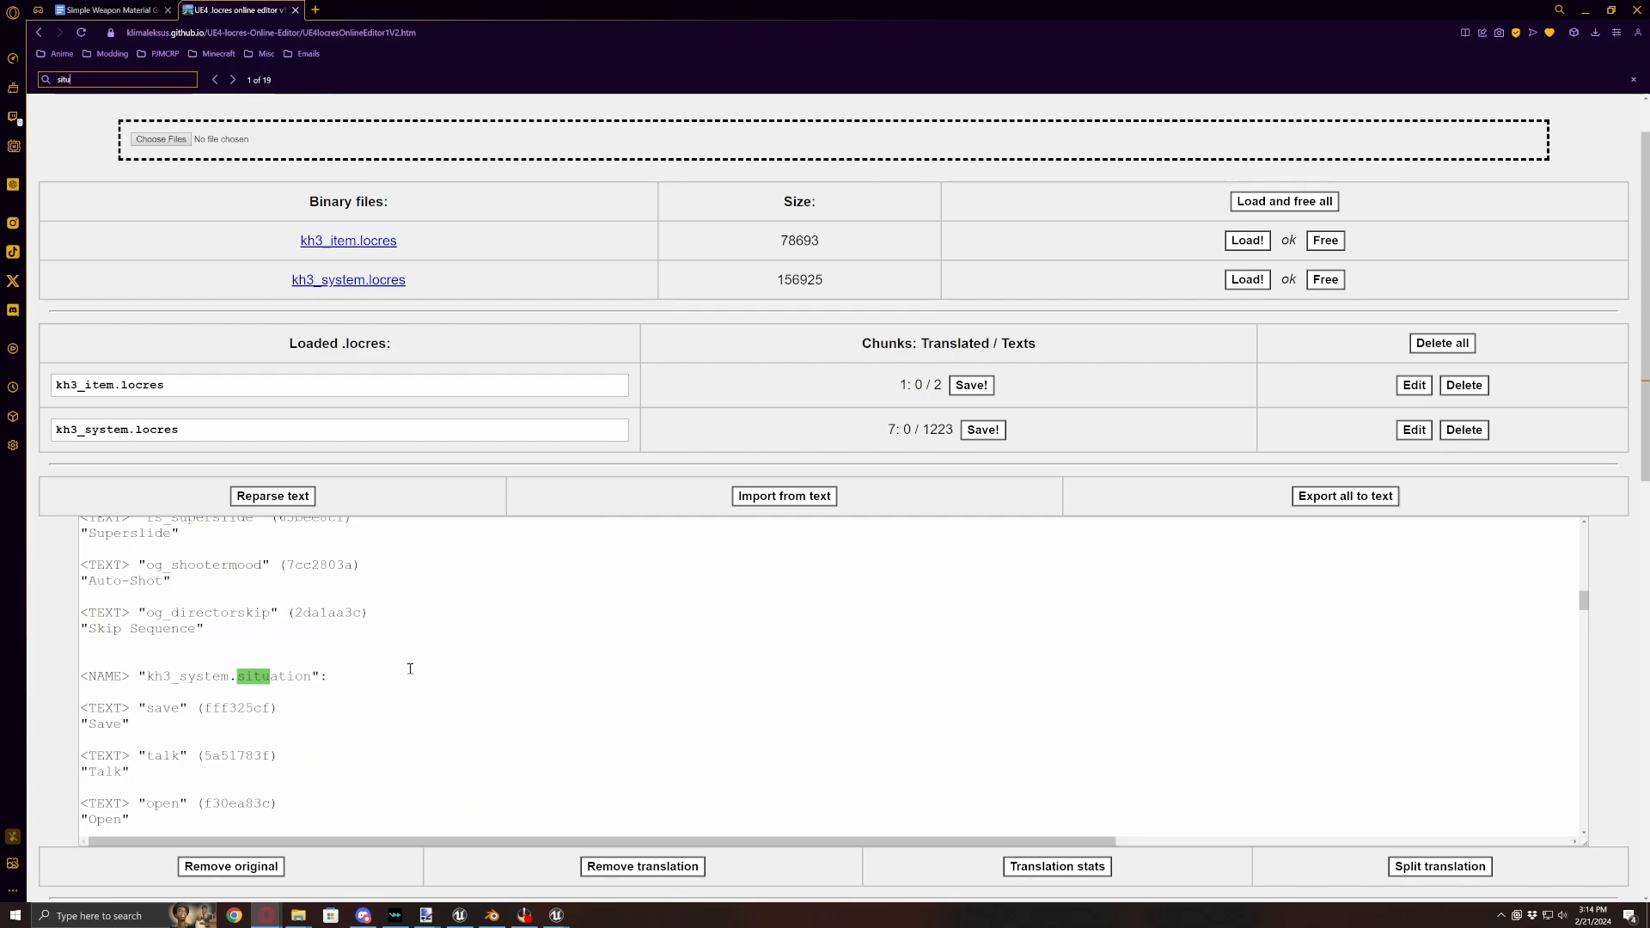
pyautogui.moveTo(87, 664); pyautogui.dragTo(61, 568)
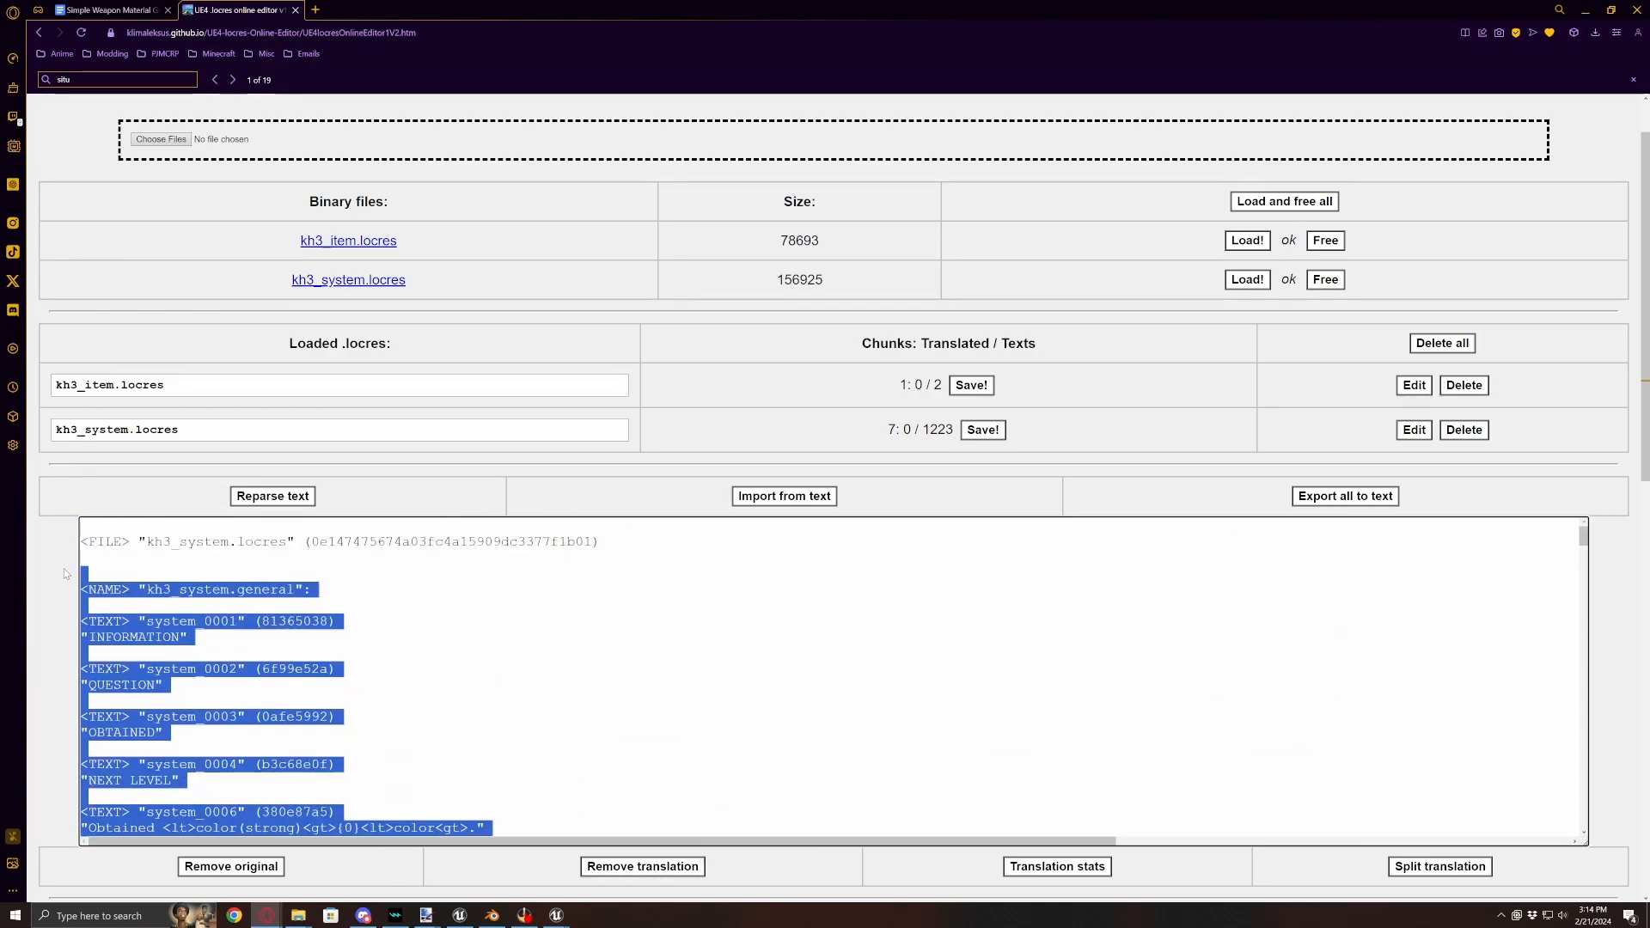
pyautogui.press('Delete')
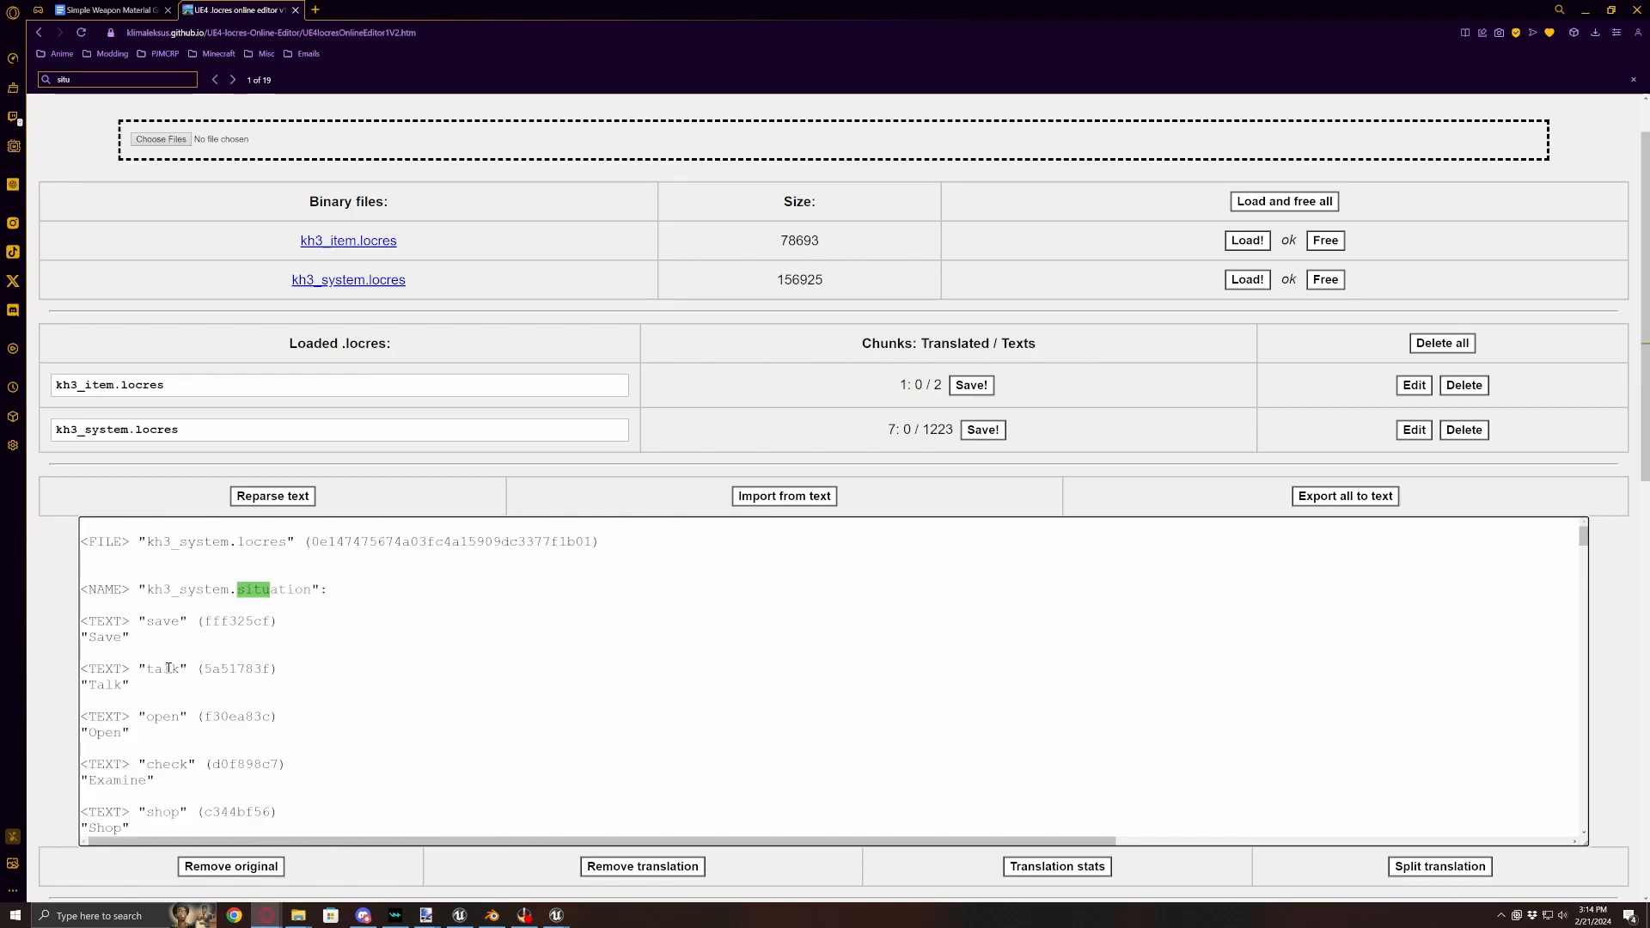
# - Search for "second form s" and delete all kh3_system.situation entries preceding change_l2
pyautogui.hotkey('ctrl', 'f')
pyautogui.write('s')
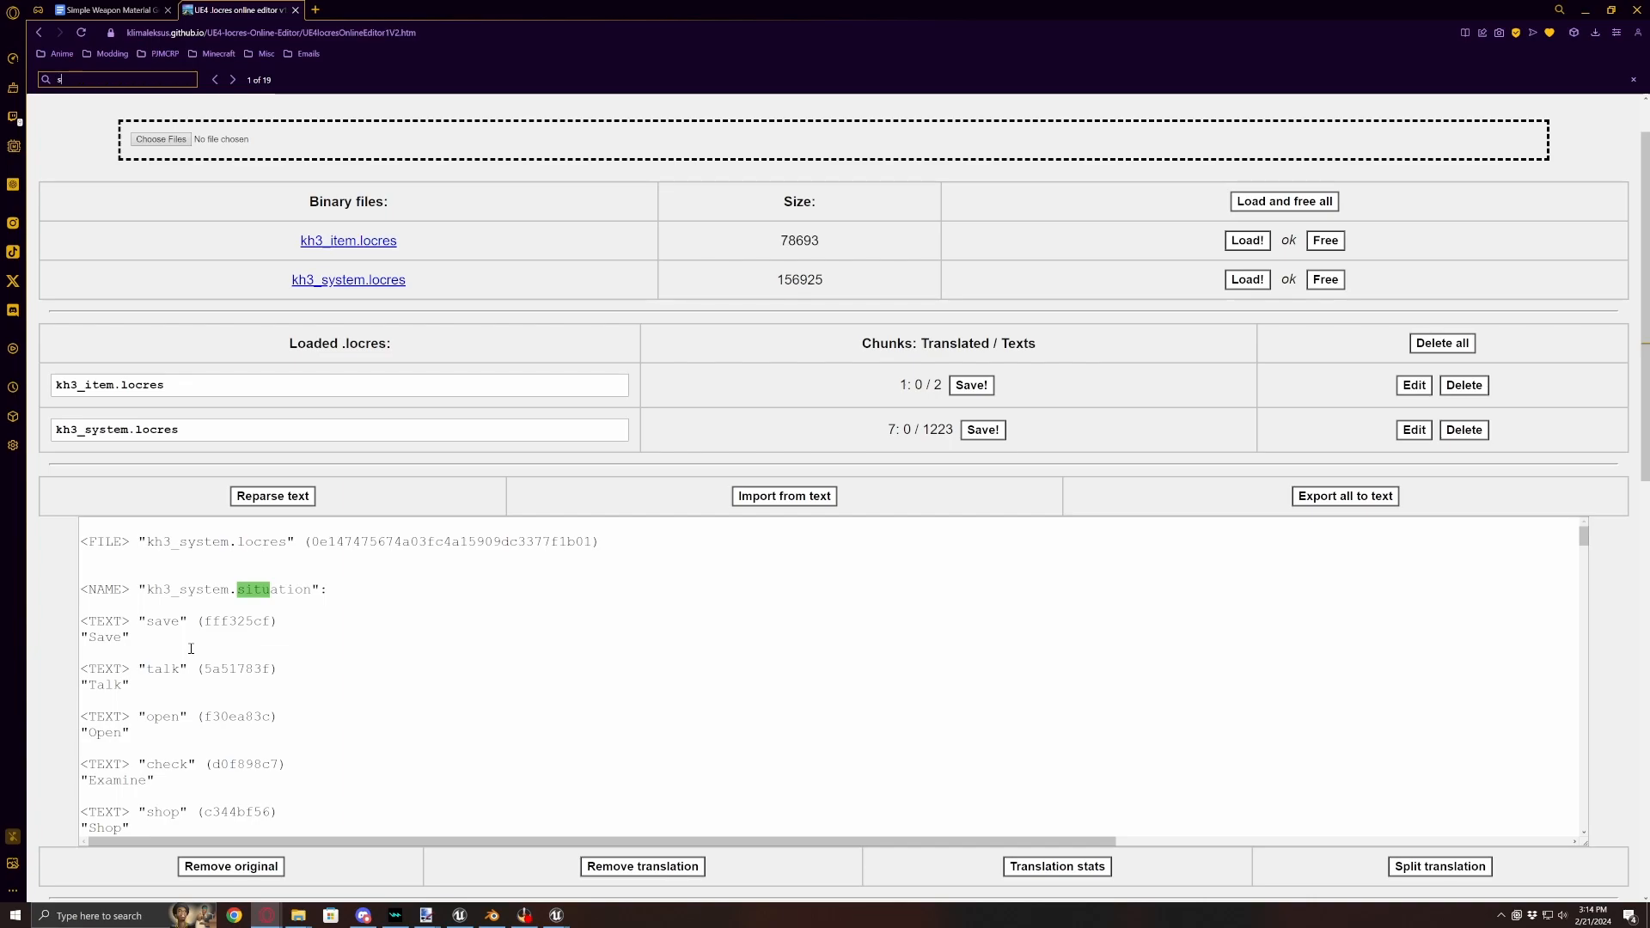
pyautogui.write('econd form')
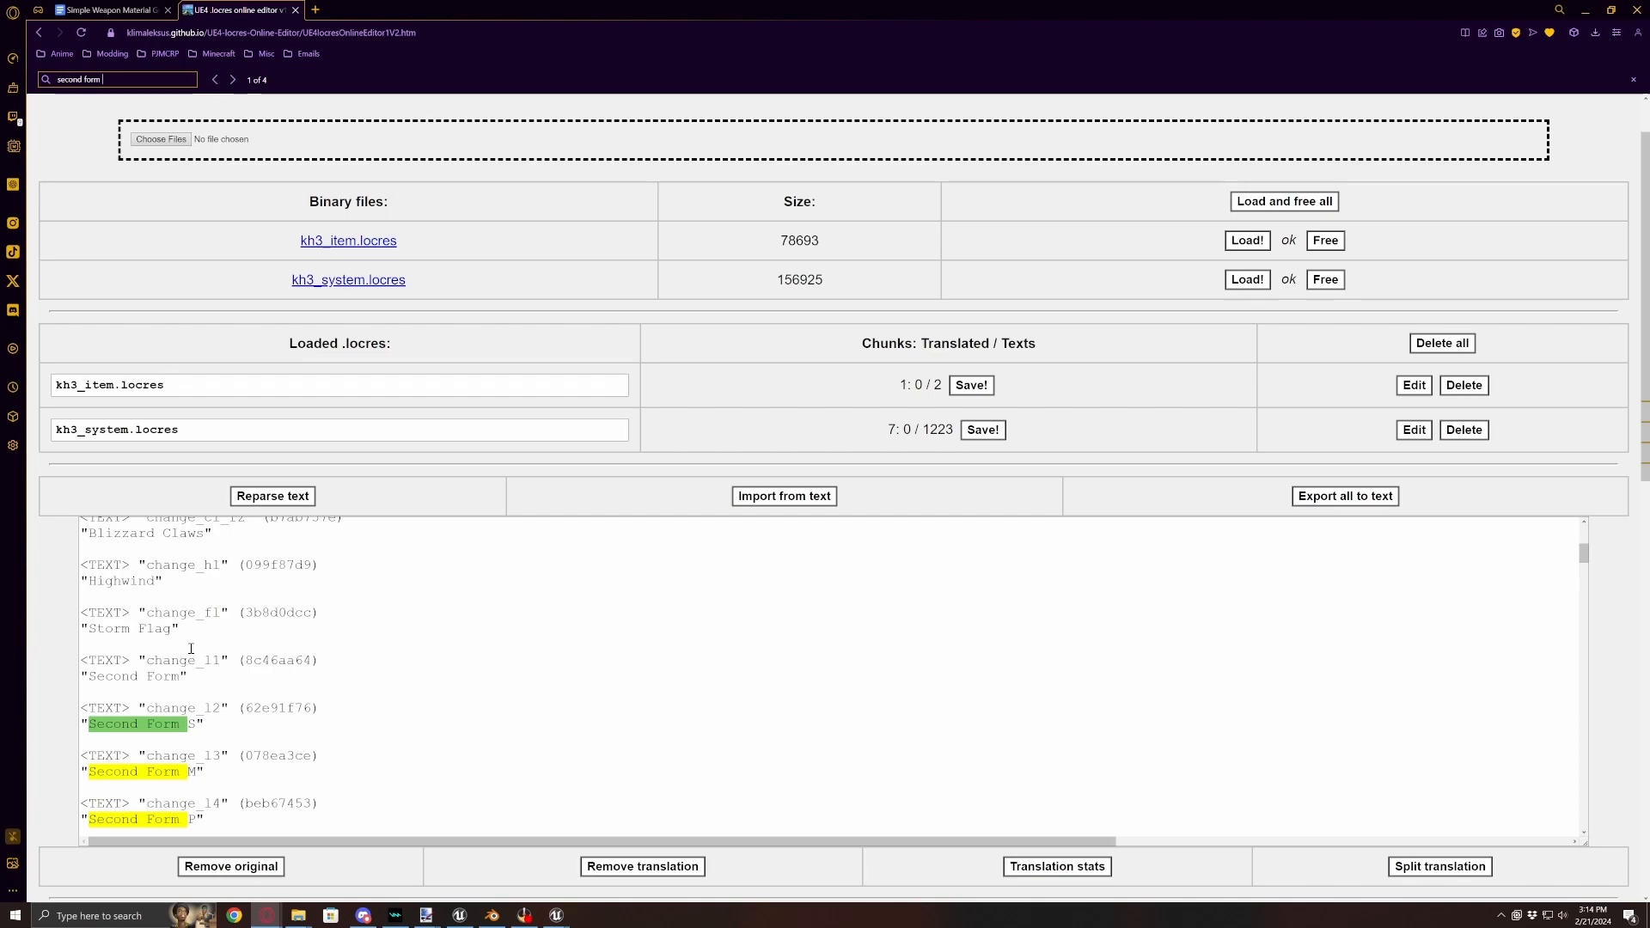
pyautogui.write('s')
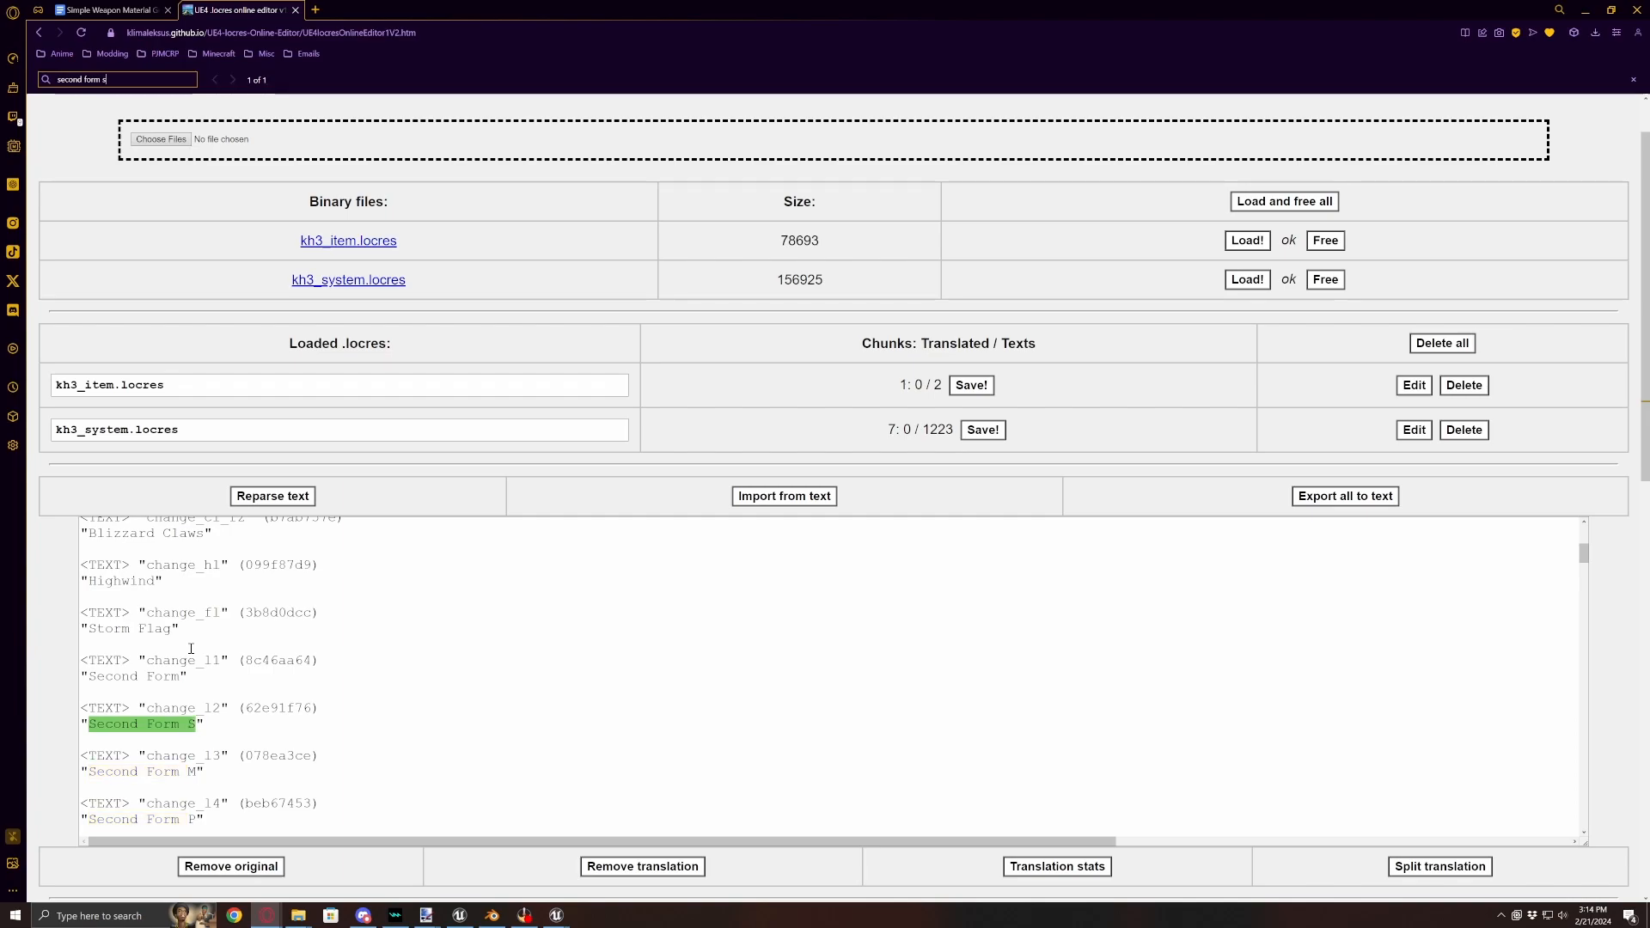
pyautogui.moveTo(96, 690); pyautogui.dragTo(58, 610)
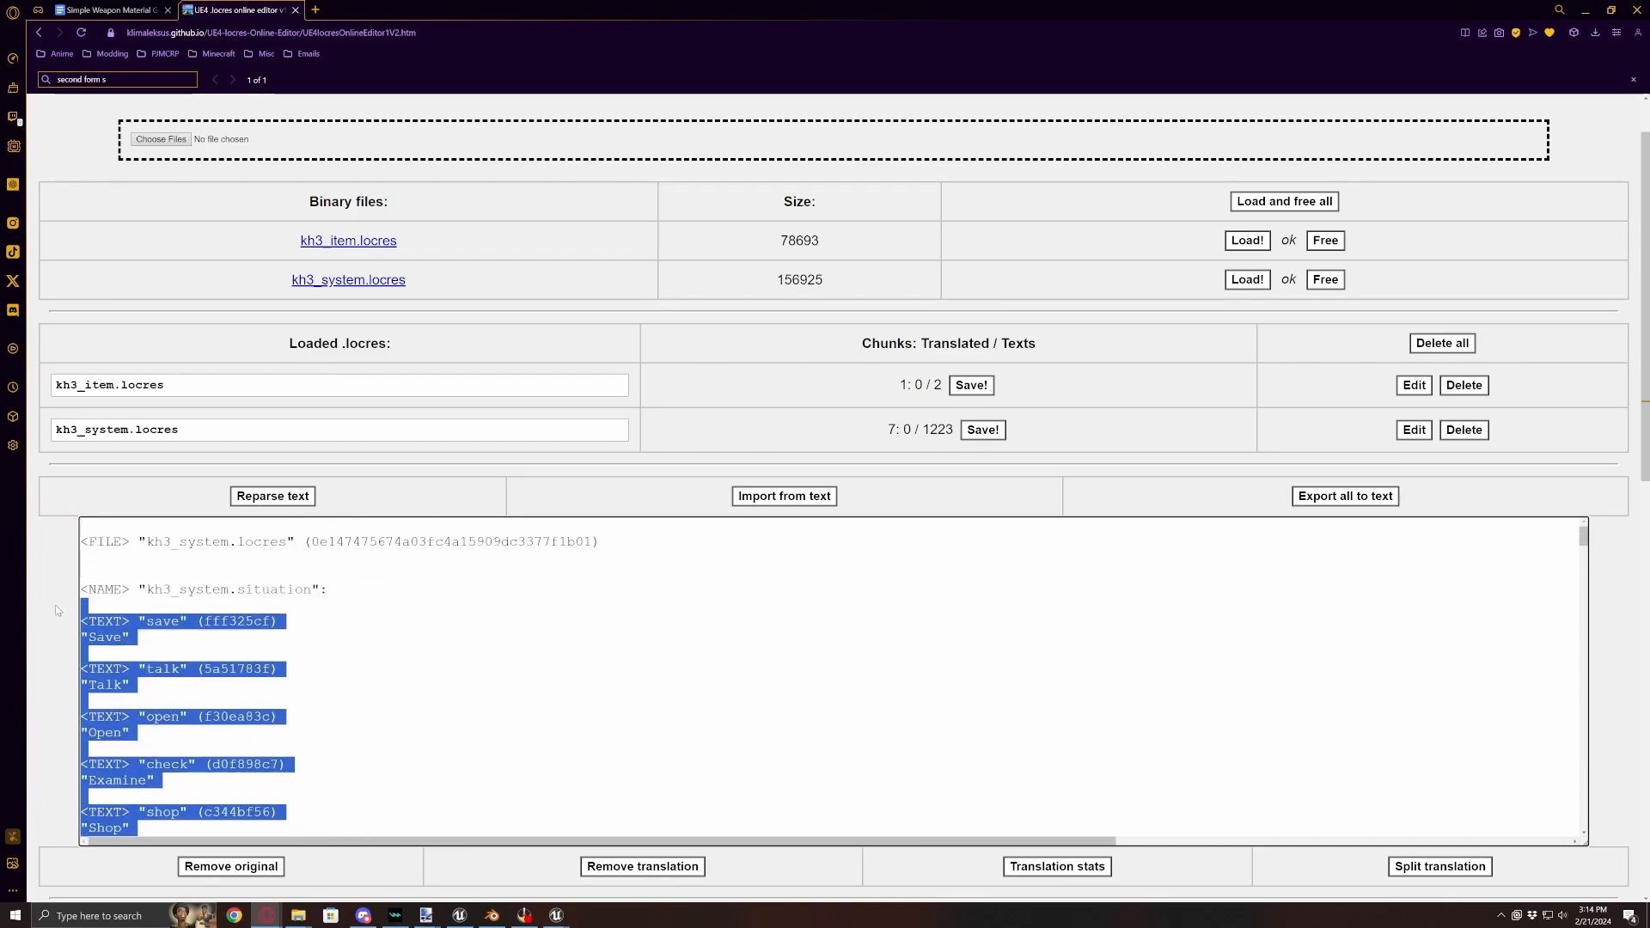
pyautogui.press('BackSpace')
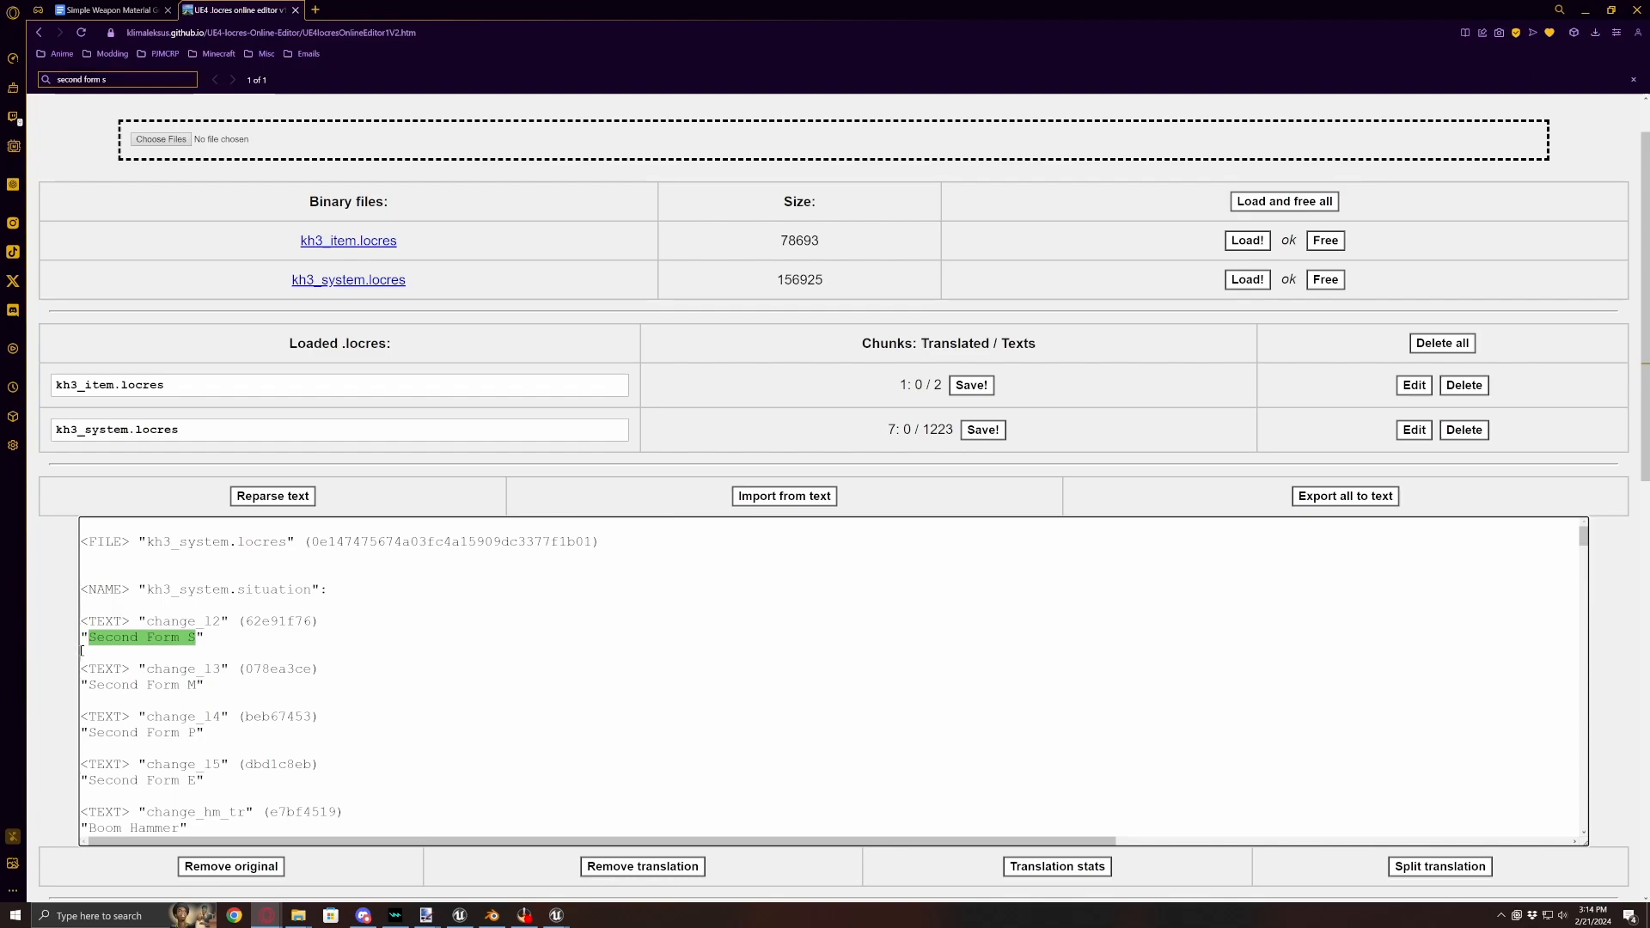
# - Copy the kh3_system.situation section with its change_l2 entry to the end of the kh3_item.locres text and change the form name to "Second Form D"
pyautogui.moveTo(82, 651); pyautogui.dragTo(65, 591)
pyautogui.hotkey('ctrl', 'c')
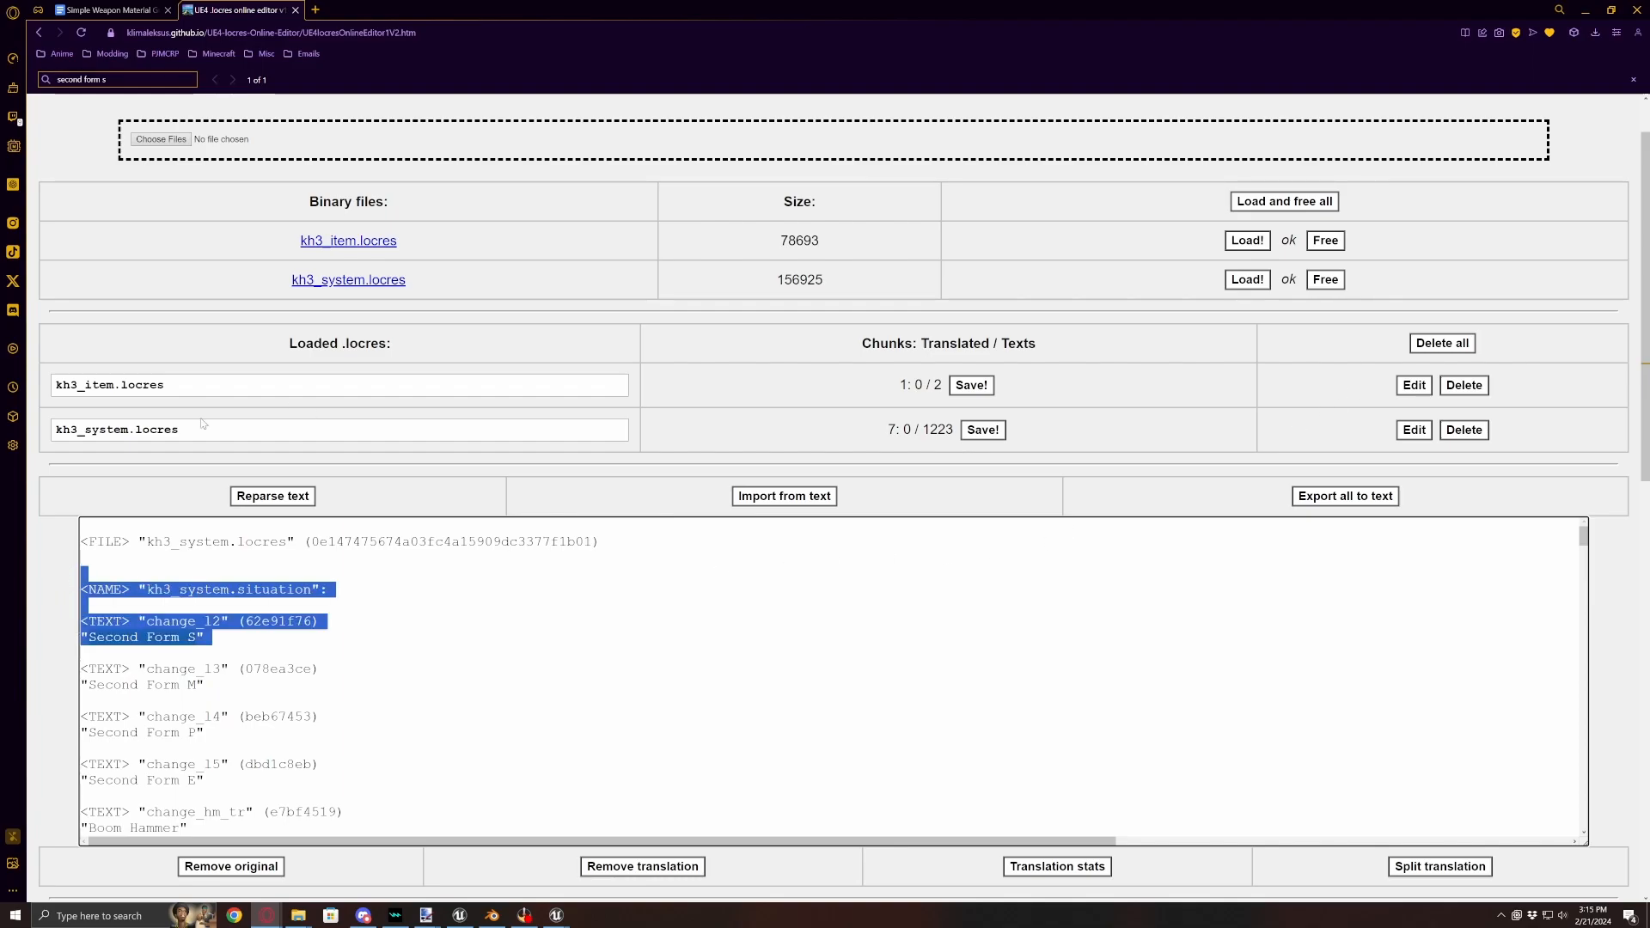
pyautogui.click(1414, 385)
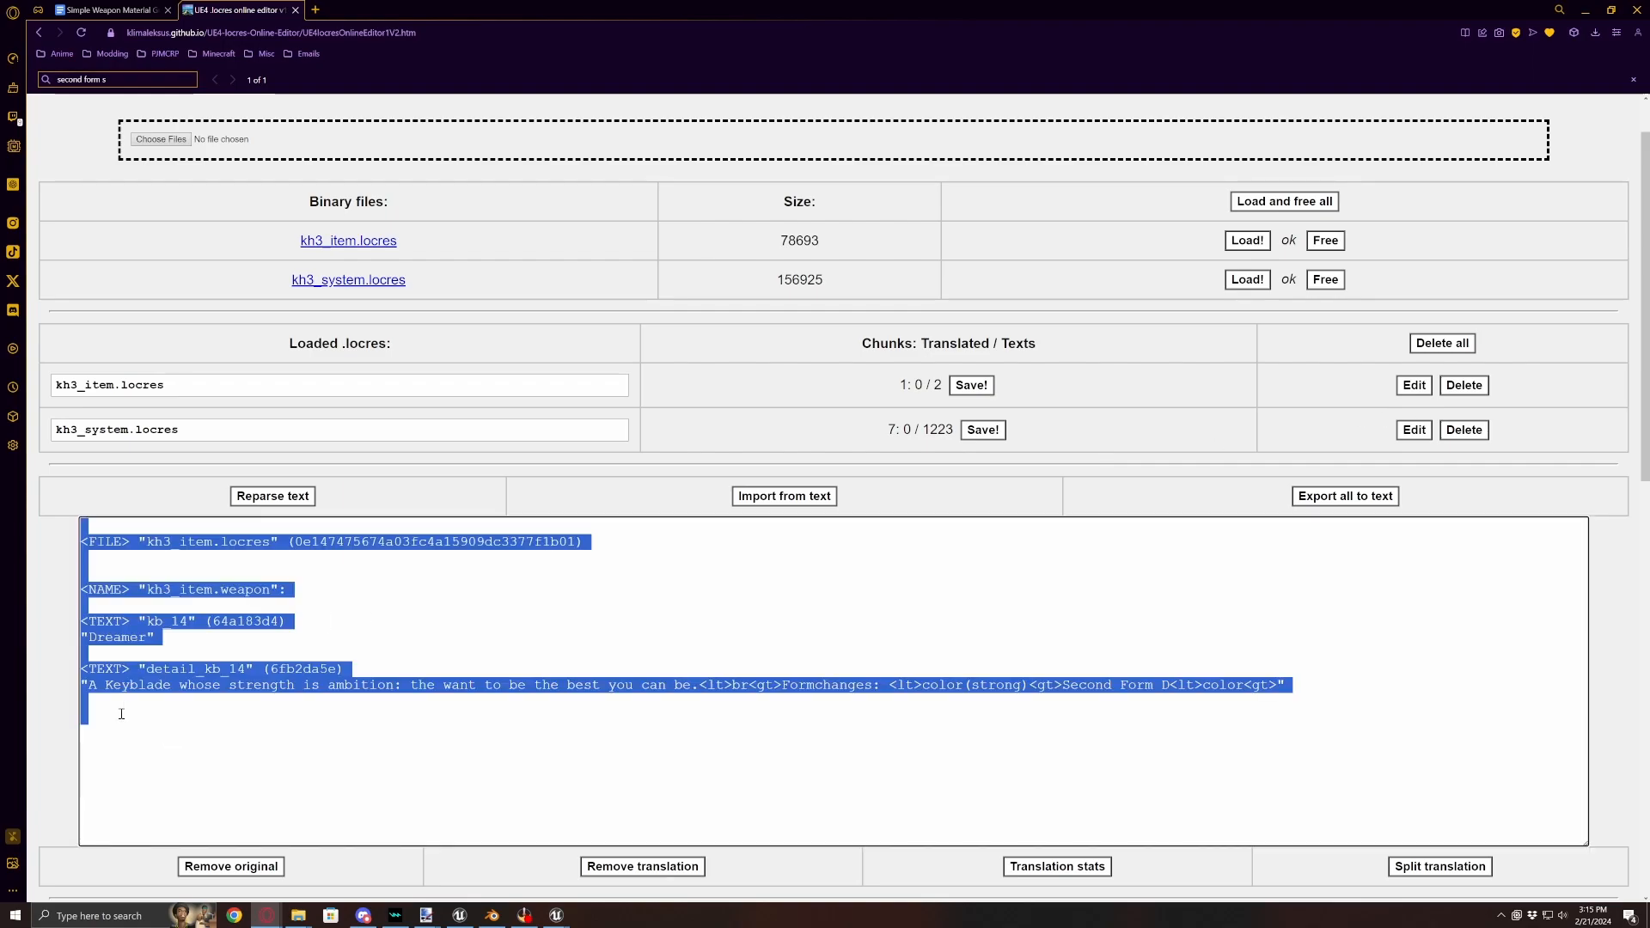
pyautogui.click(100, 710)
pyautogui.hotkey('ctrl', 'v')
pyautogui.doubleClick(190, 782)
pyautogui.write('D')
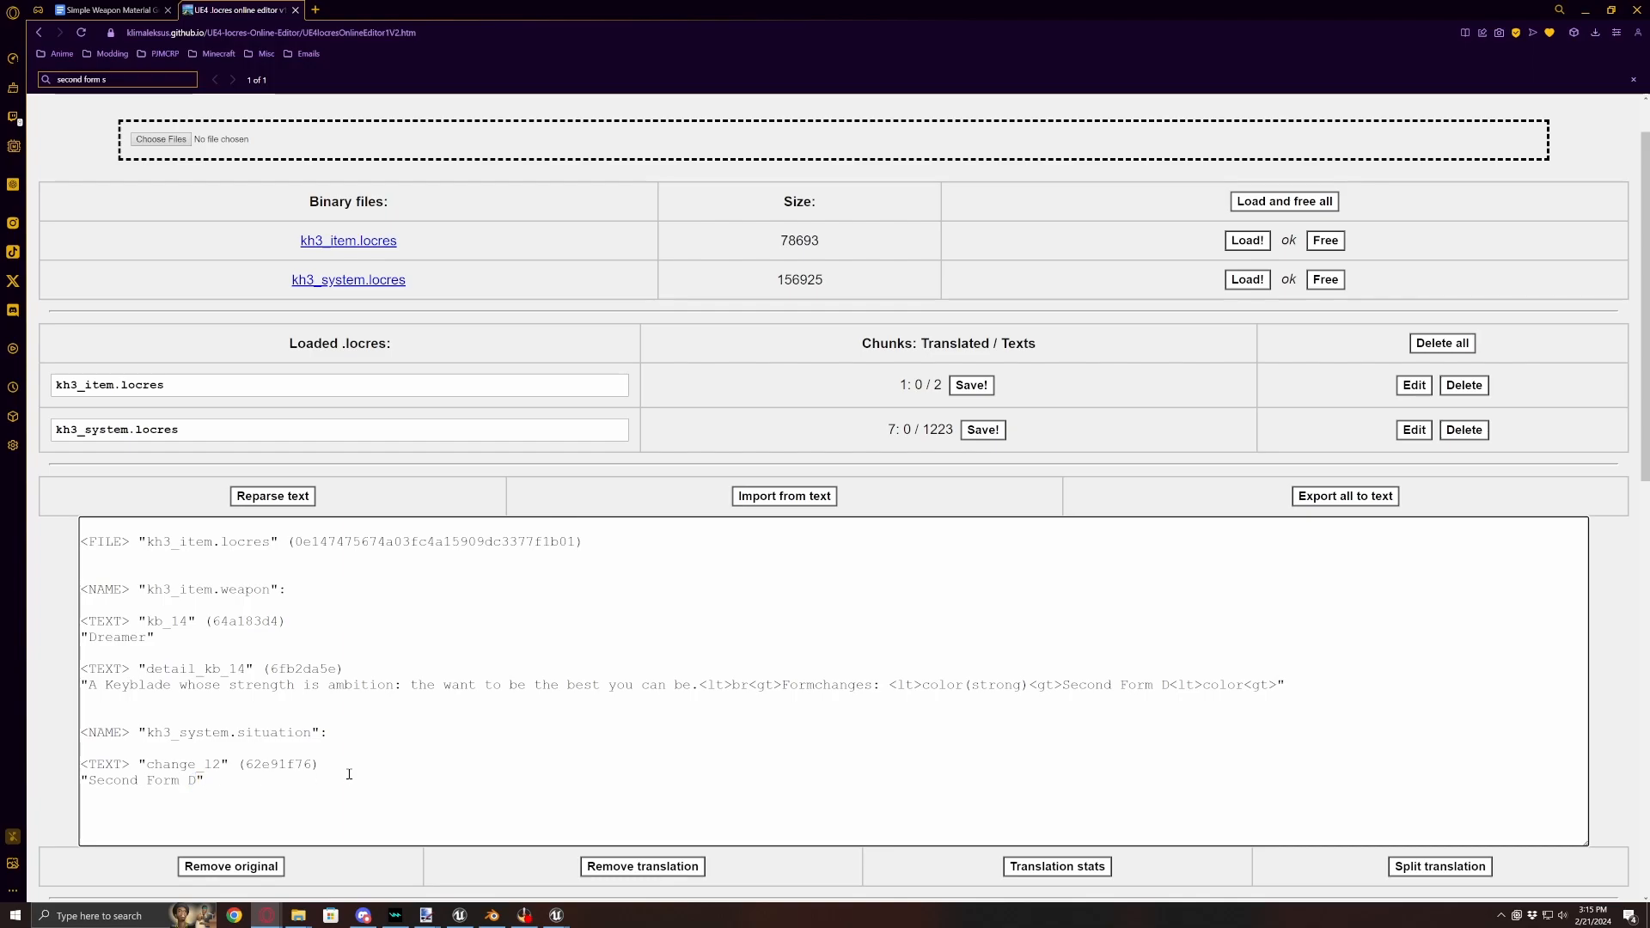
# - Import the edited text into kh3_item.locres and save the result as a binary file
pyautogui.scroll(-1, 175, 702)
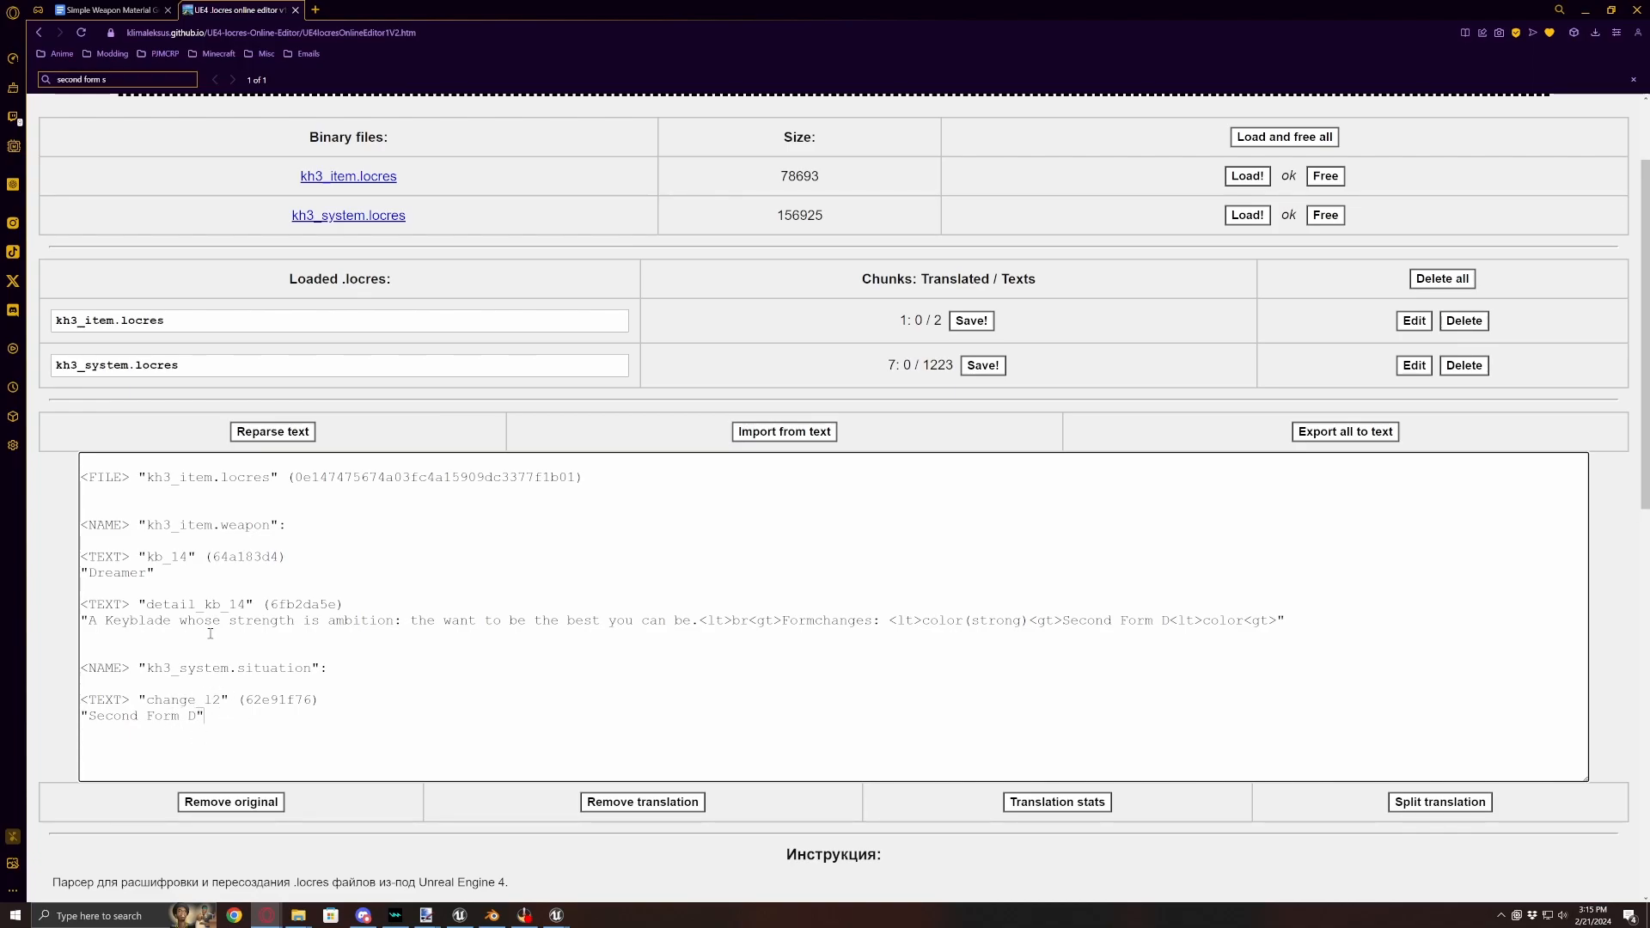
pyautogui.click(784, 440)
pyautogui.click(988, 365)
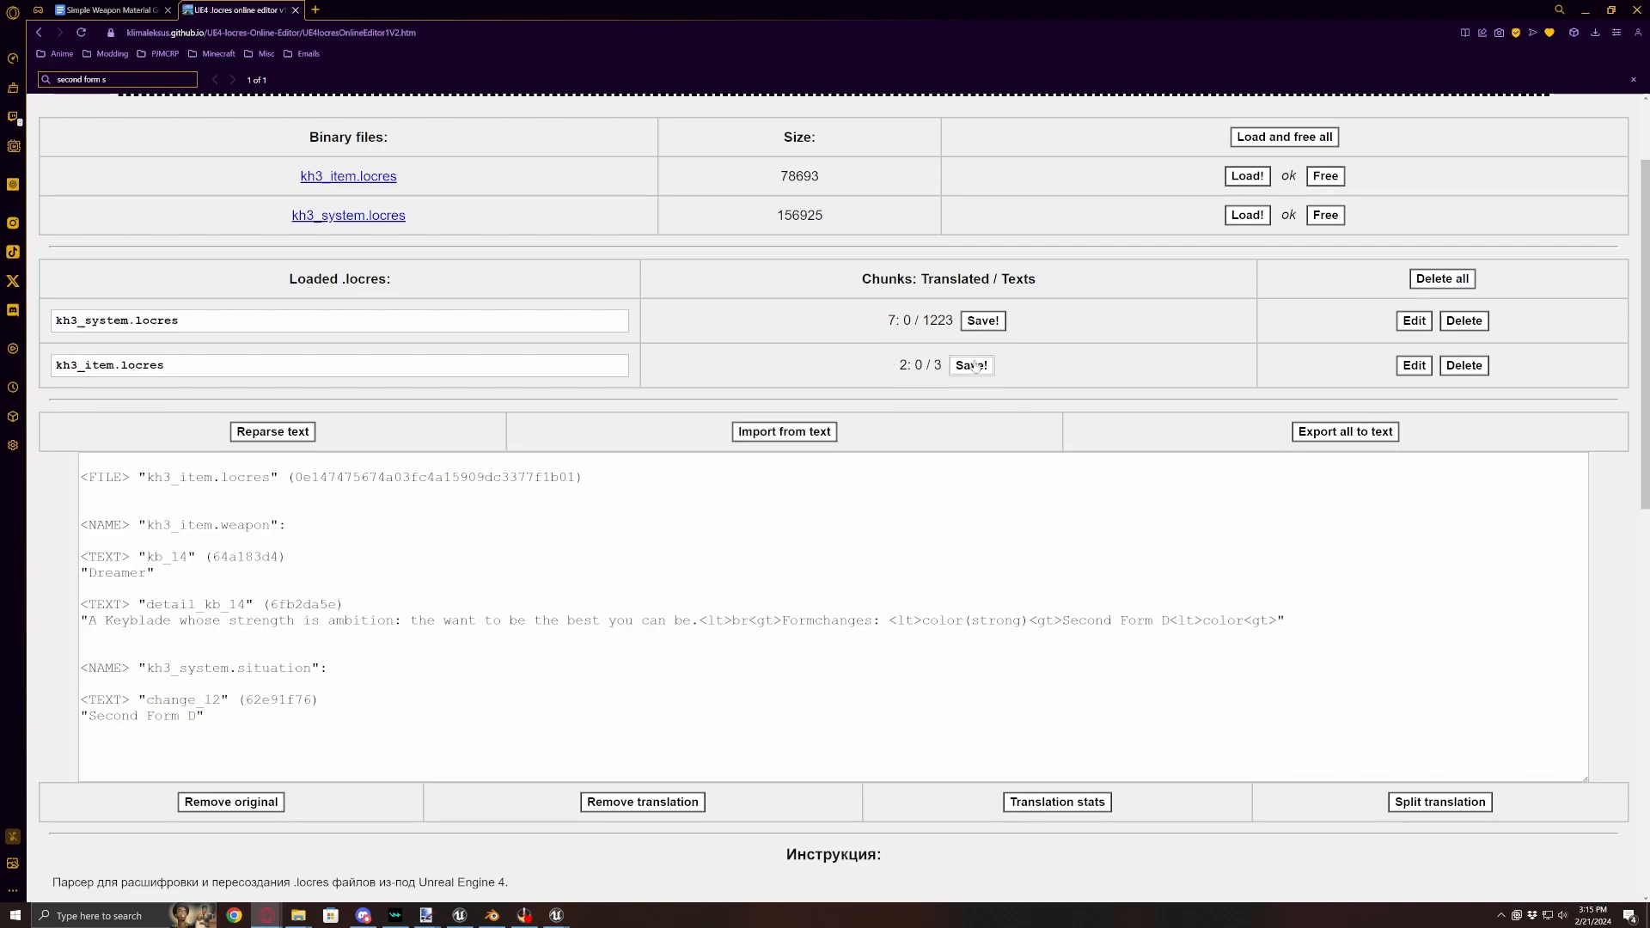
pyautogui.click(978, 360)
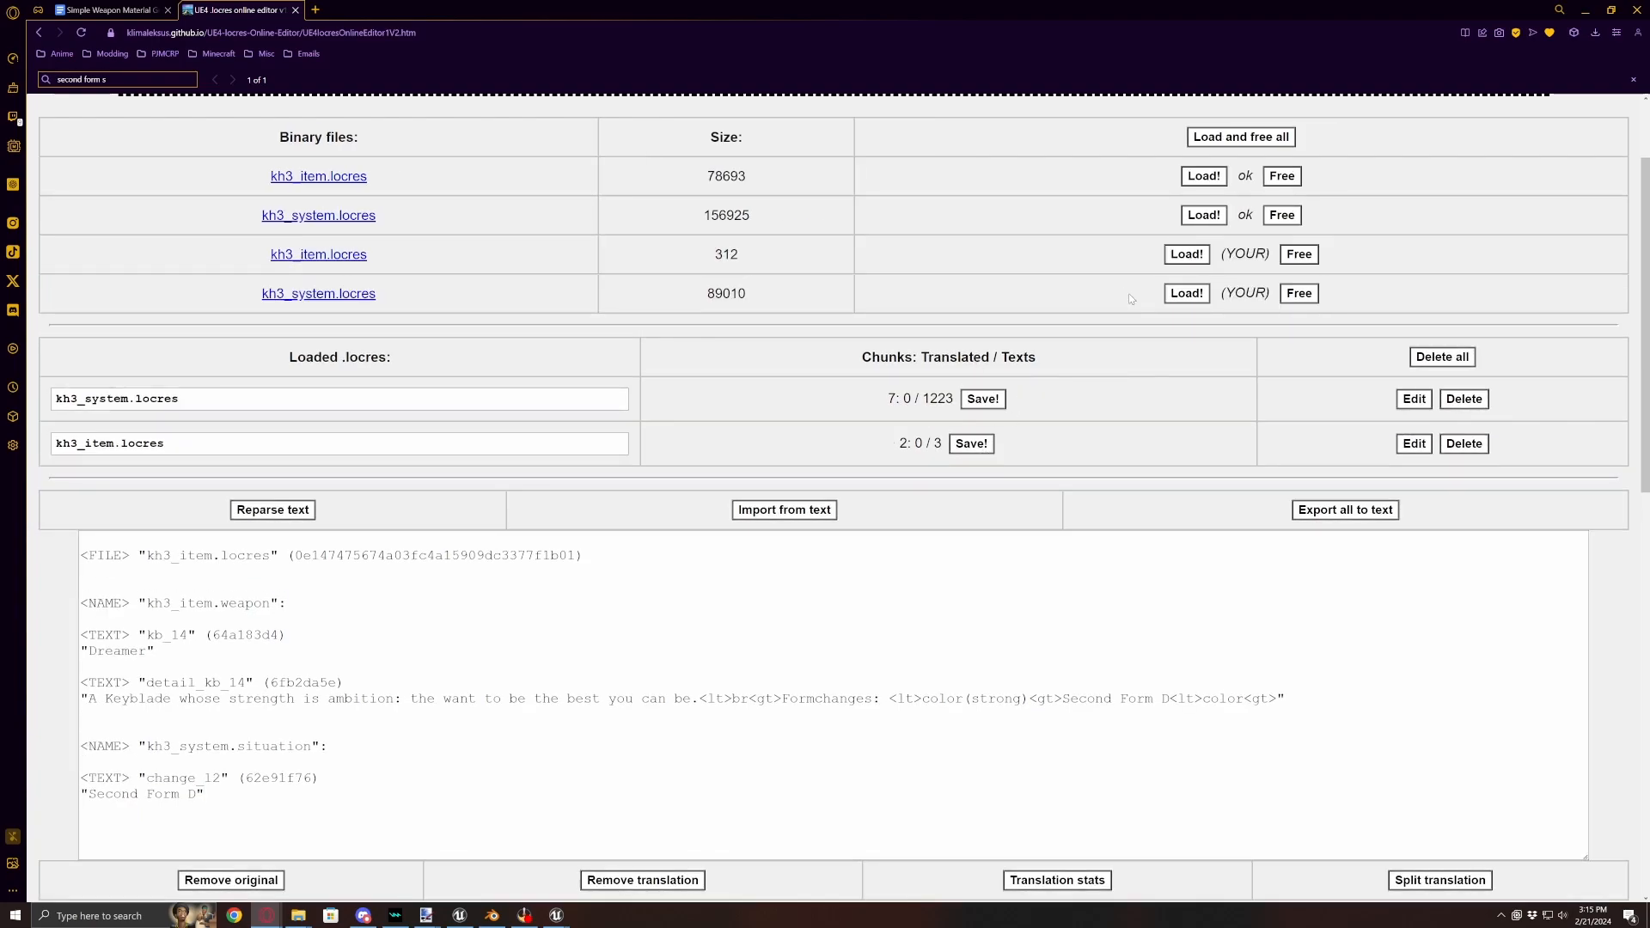
# - Free the unneeded saved copy of kh3_system.locres and download the newly saved kh3_item.locres
pyautogui.click(1299, 294)
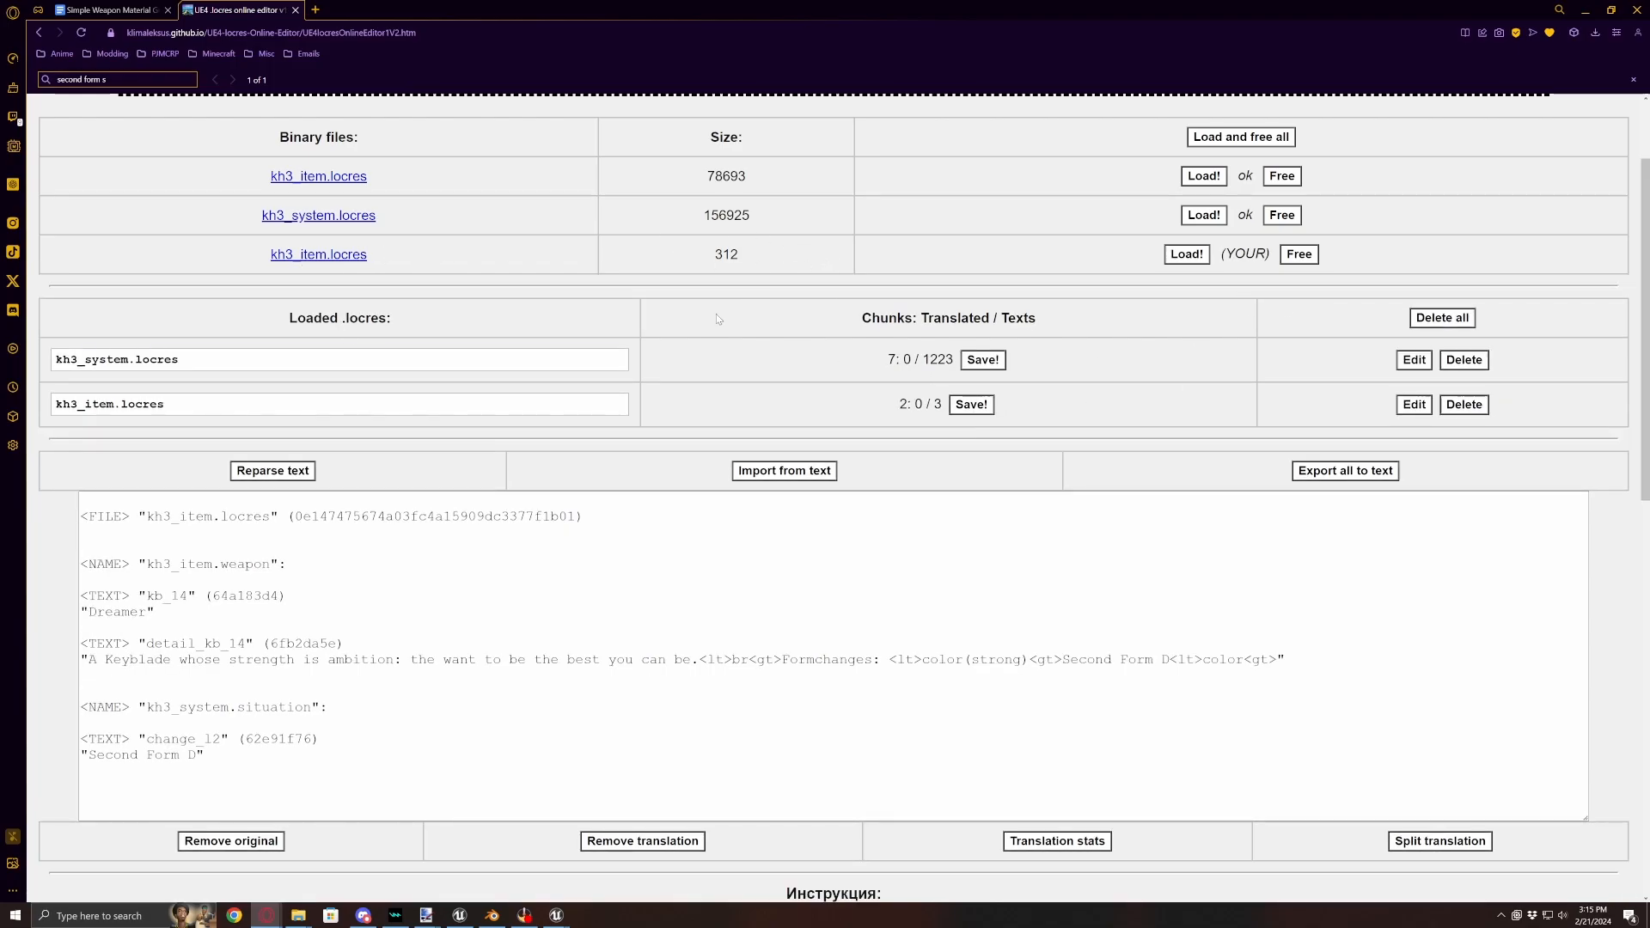
pyautogui.scroll(1, 717, 319)
pyautogui.click(320, 320)
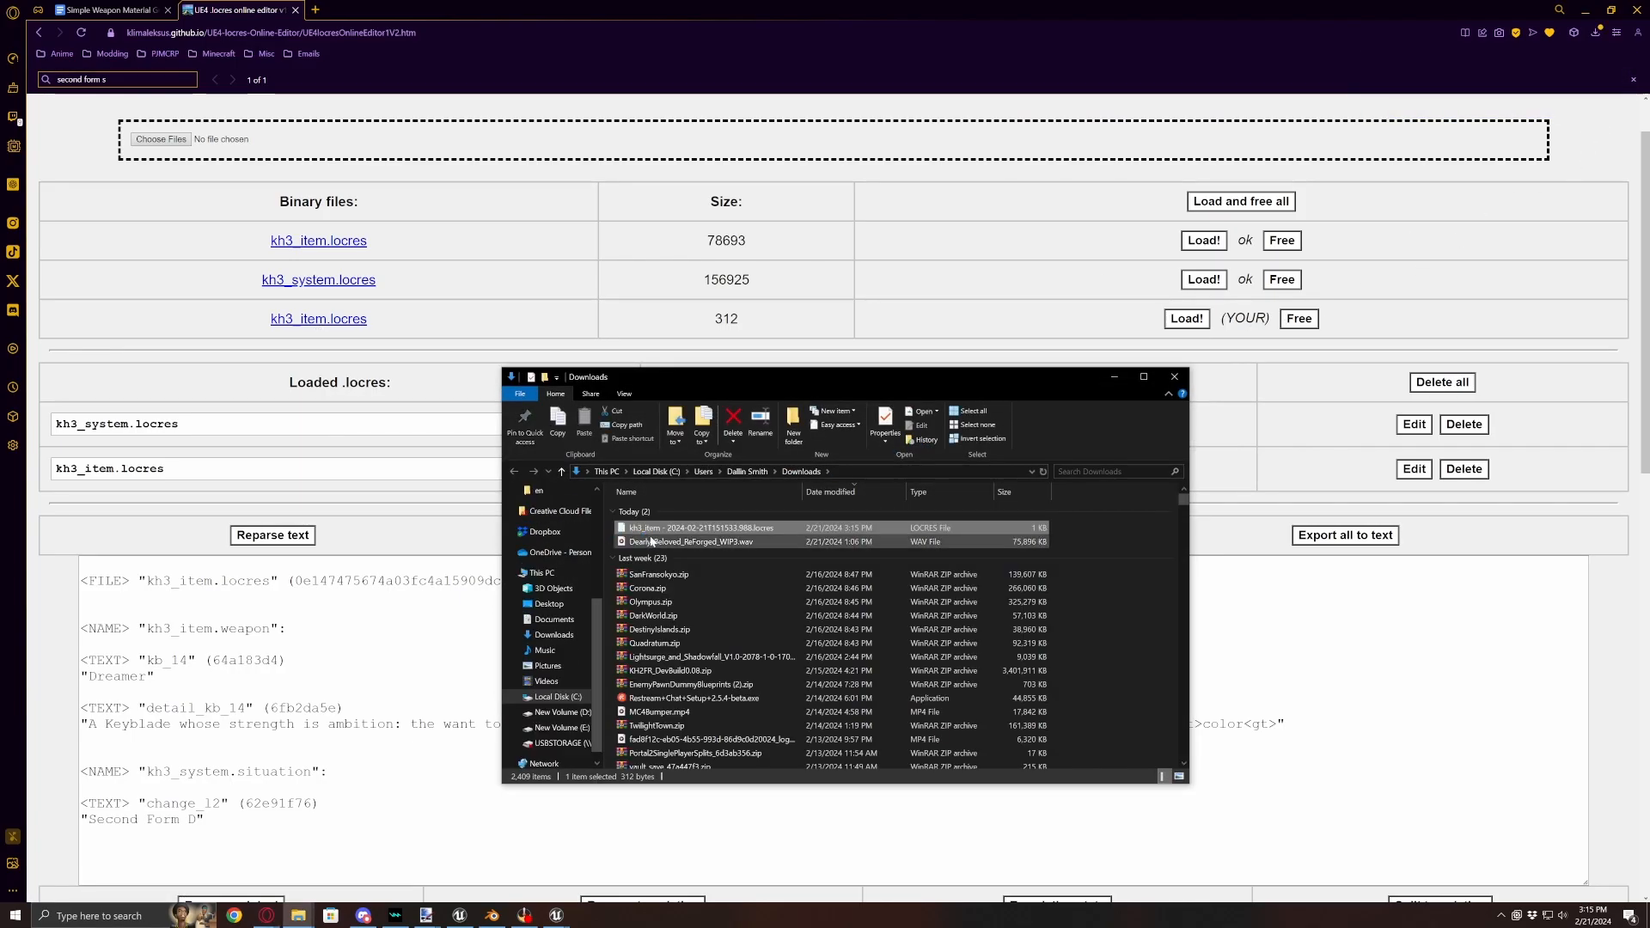
pyautogui.rightClick(653, 527)
pyautogui.click(681, 813)
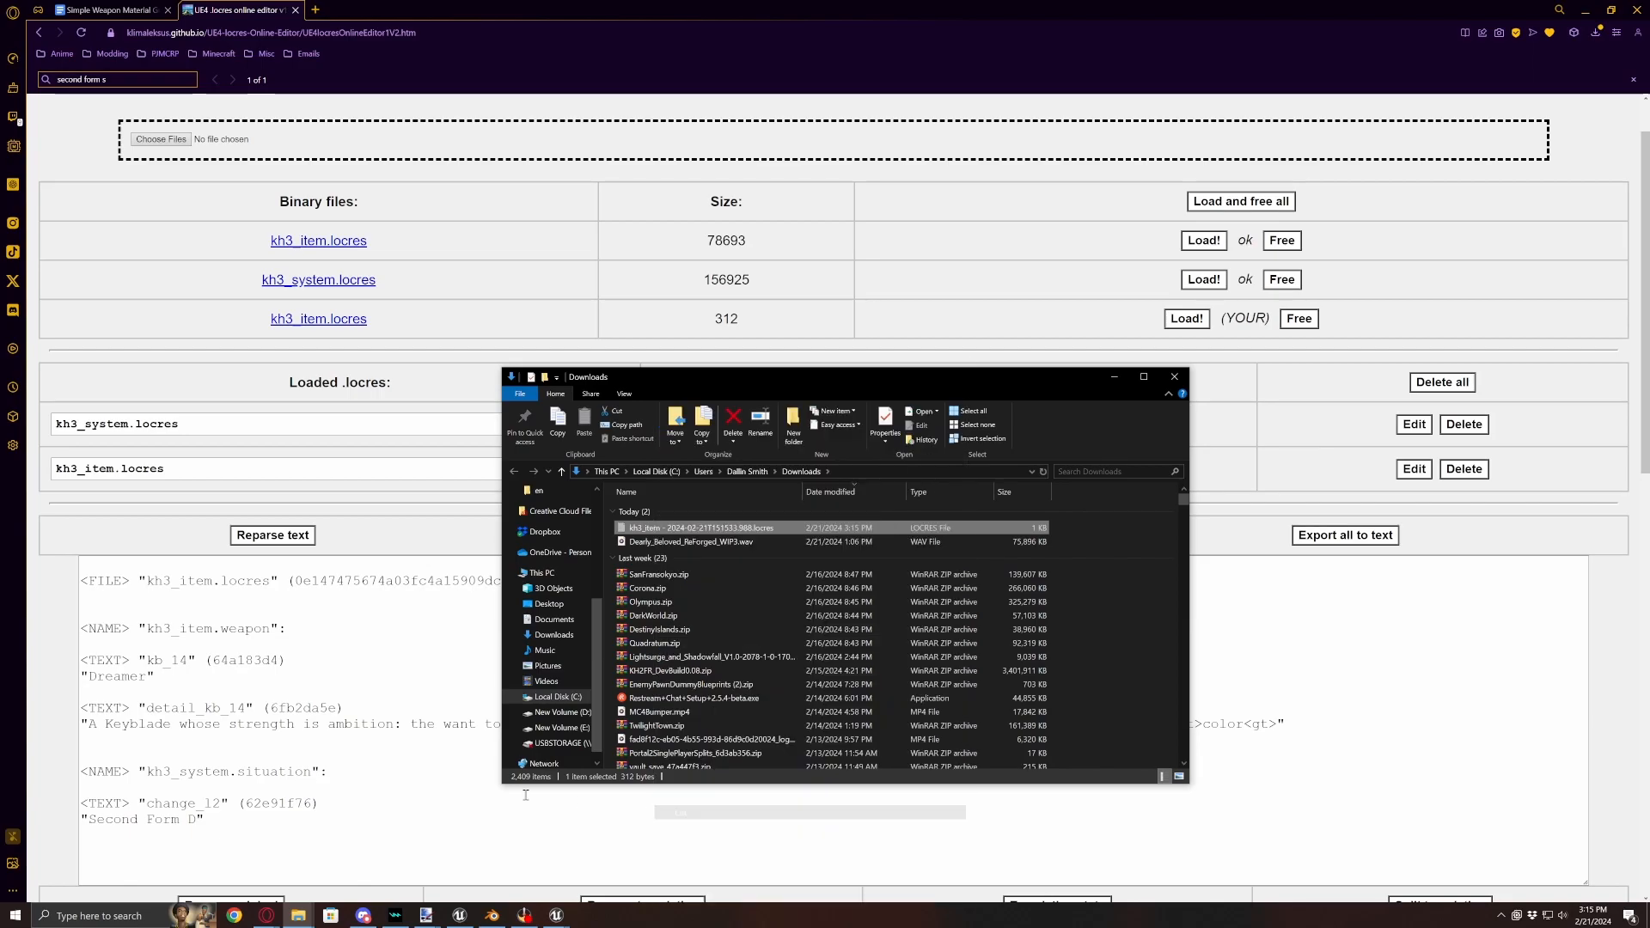
pyautogui.moveTo(298, 914)
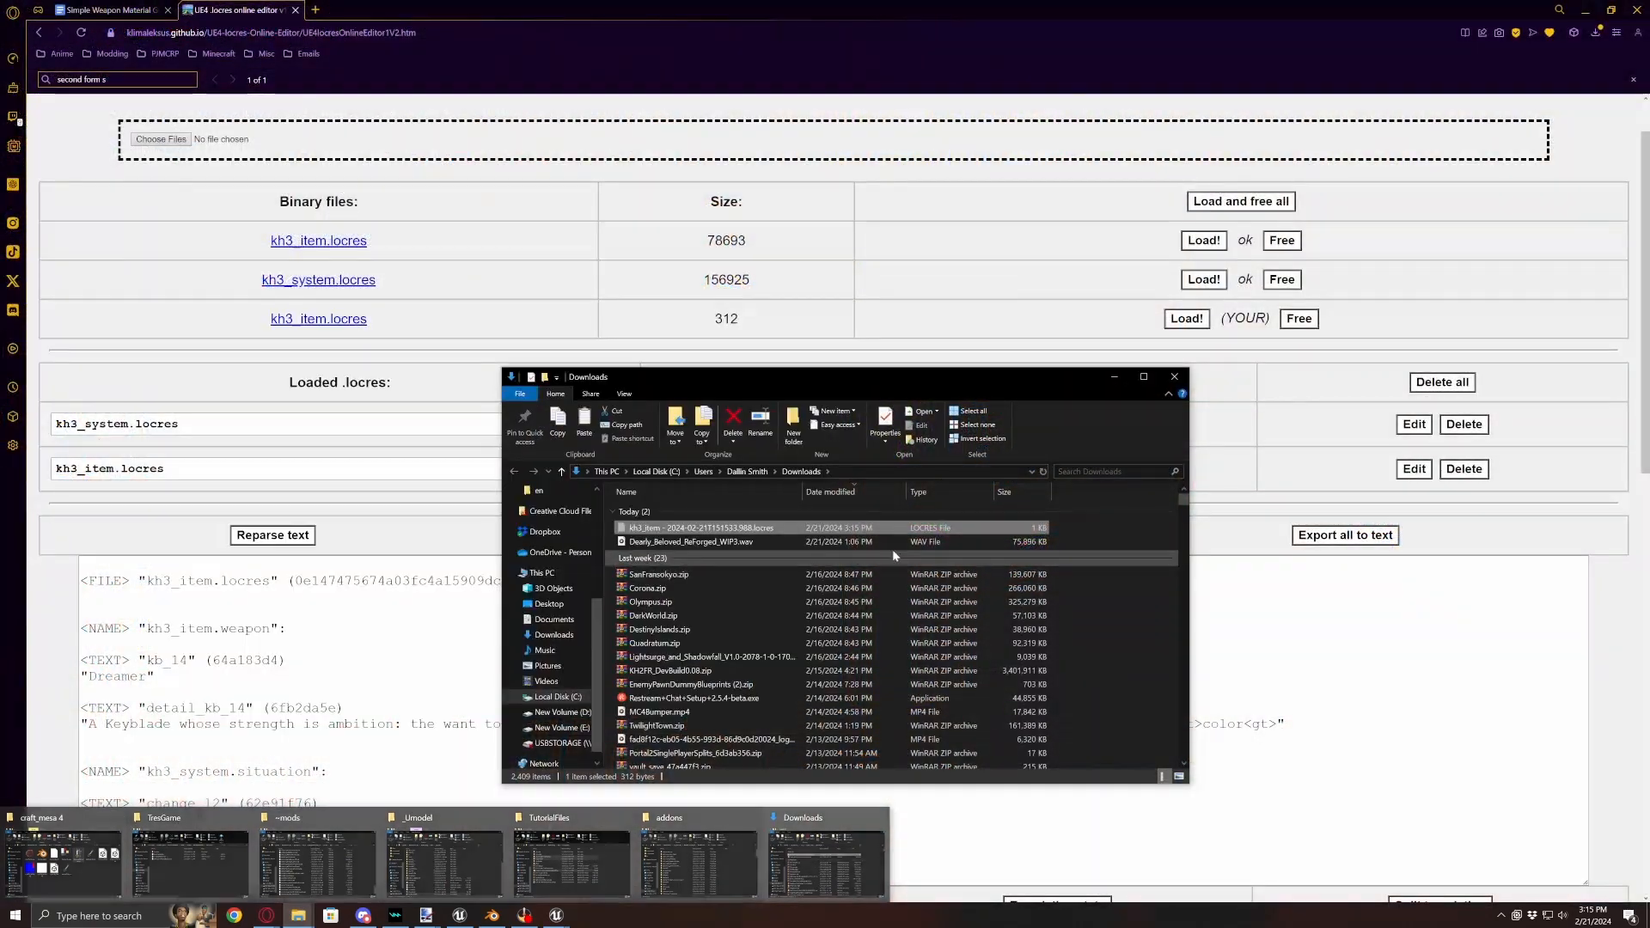
pyautogui.rightClick(1107, 533)
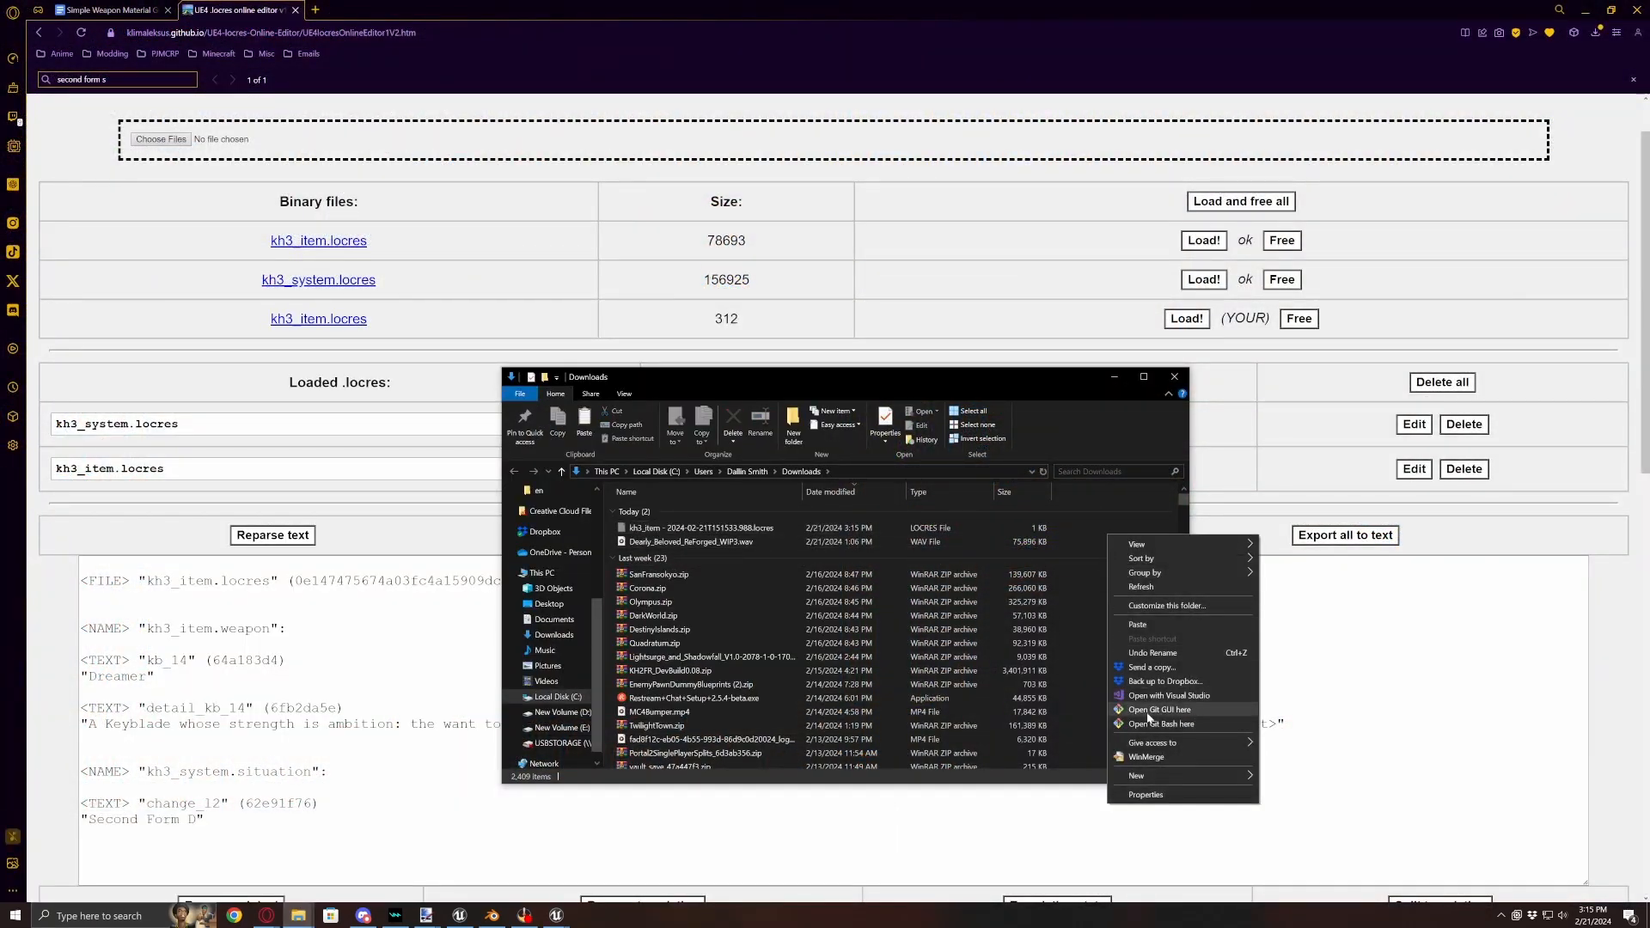
pyautogui.click(1143, 625)
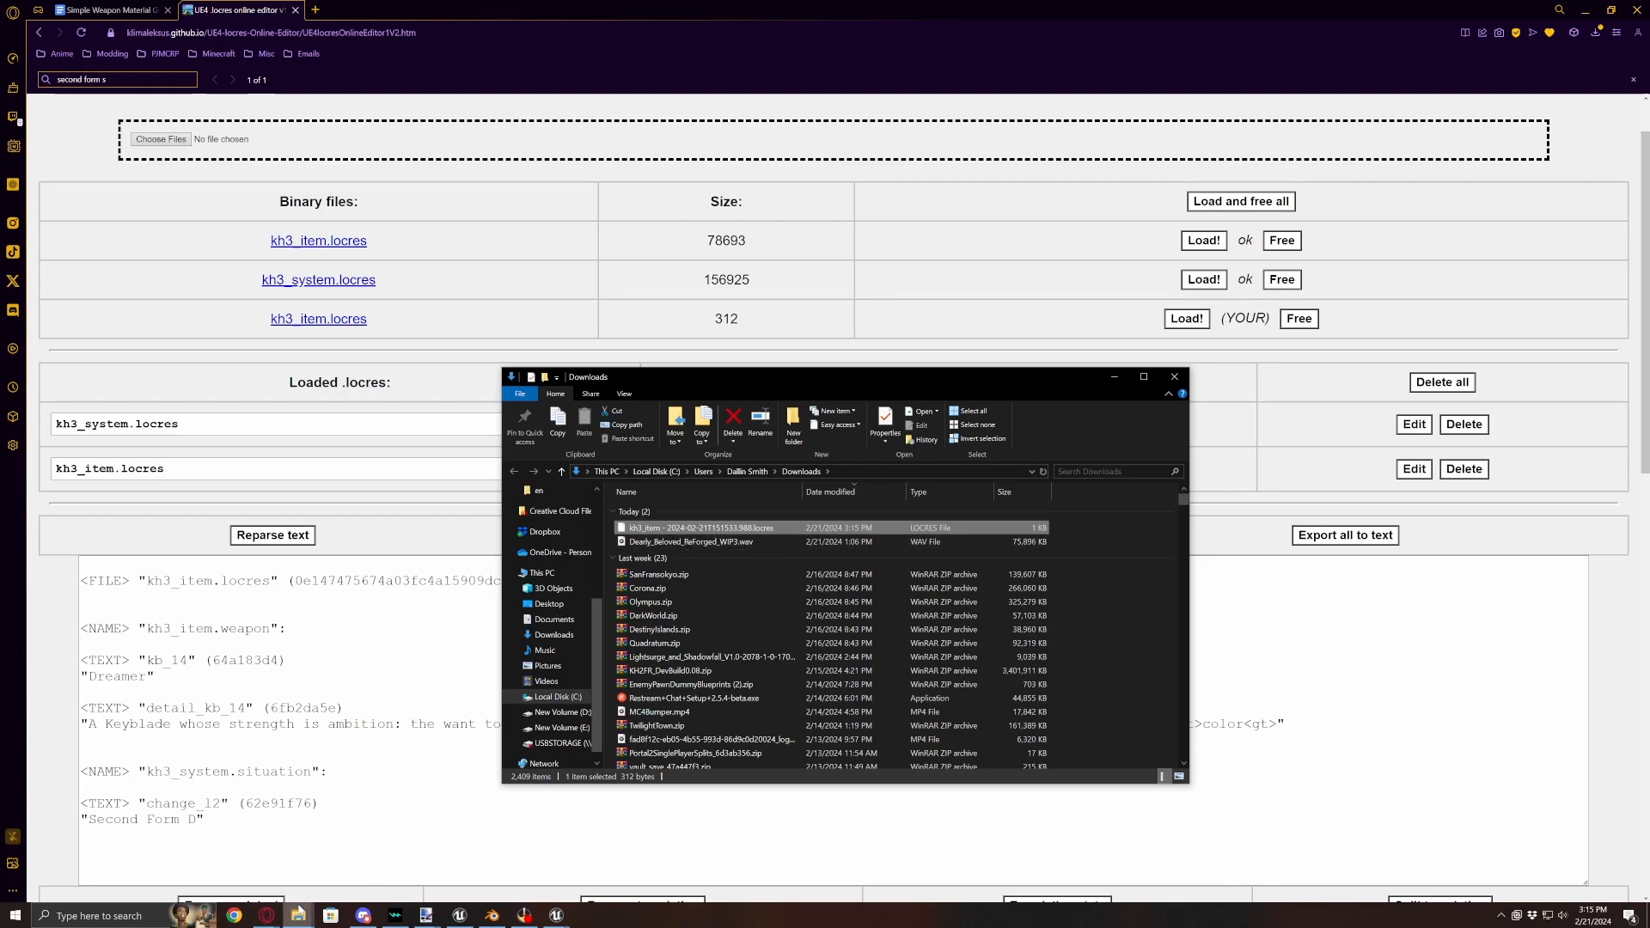
# - Create a folder named Dreamer_Keyblade inside the craft_mesa 4 folder and open it
pyautogui.moveTo(298, 916)
pyautogui.click(76, 870)
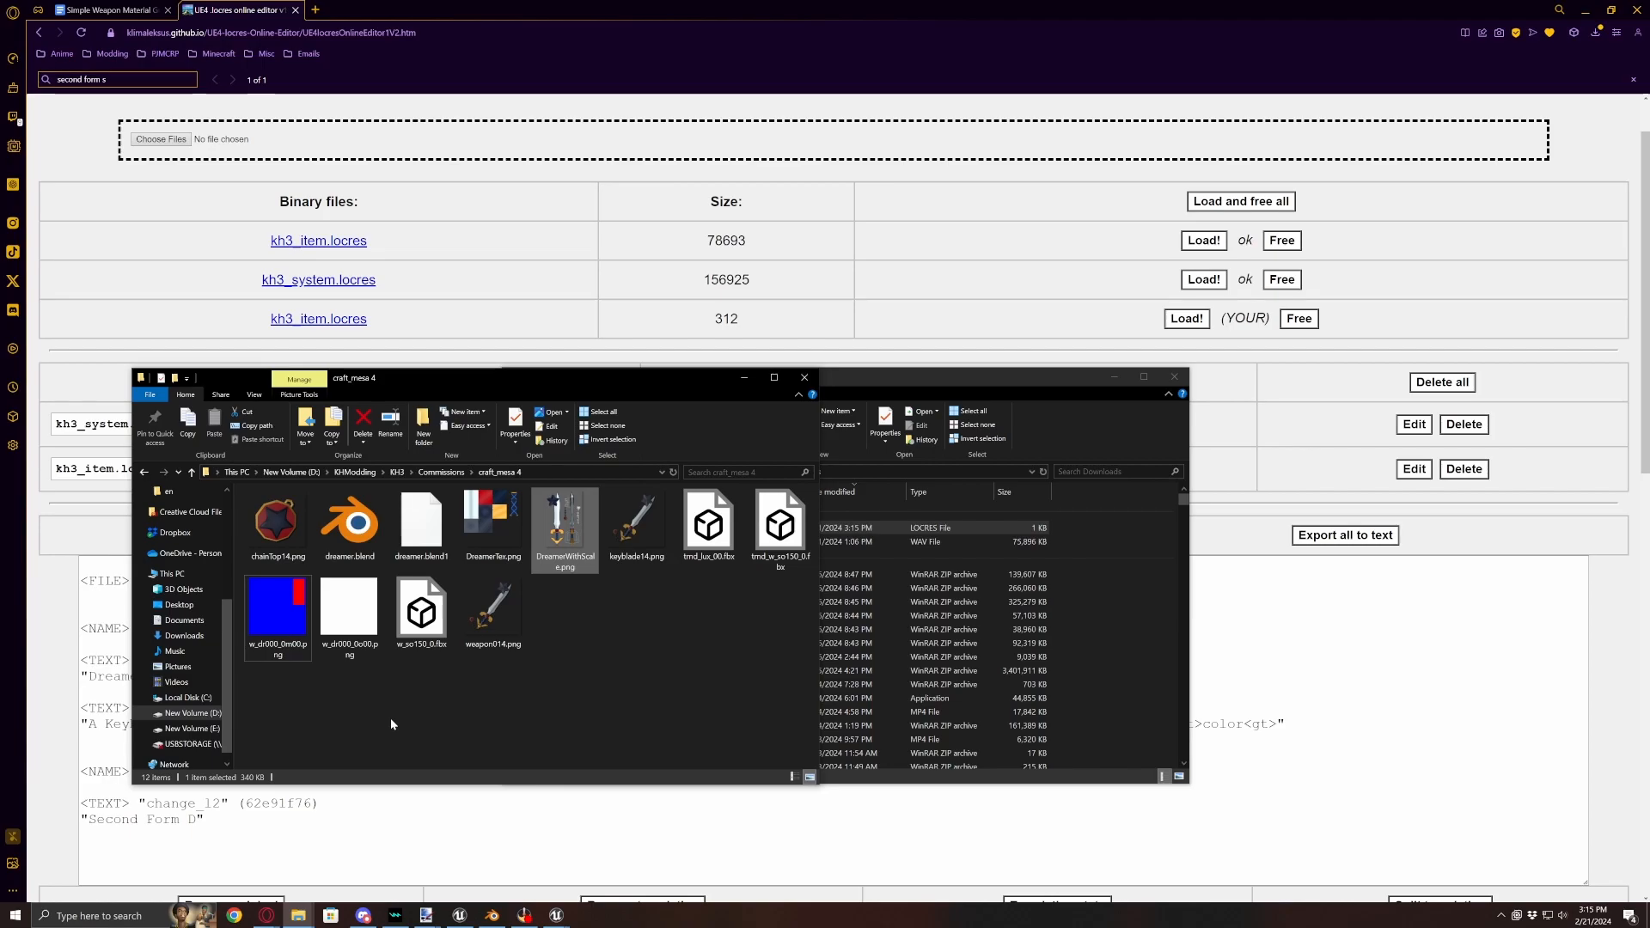
pyautogui.rightClick(334, 735)
pyautogui.moveTo(389, 701)
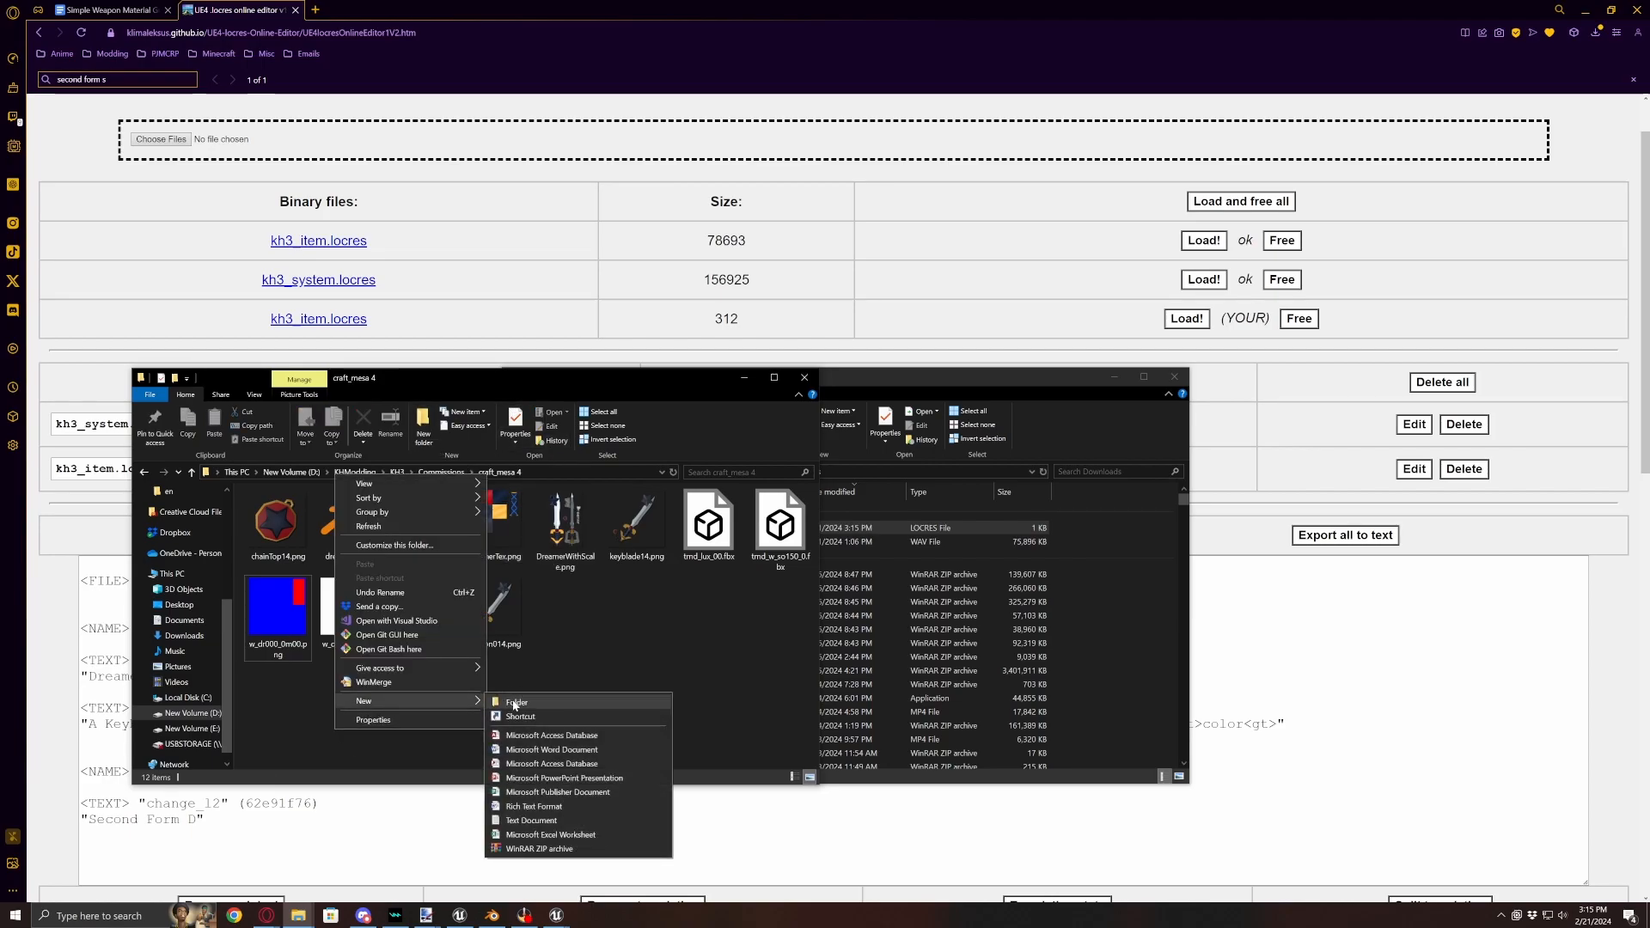
pyautogui.click(515, 704)
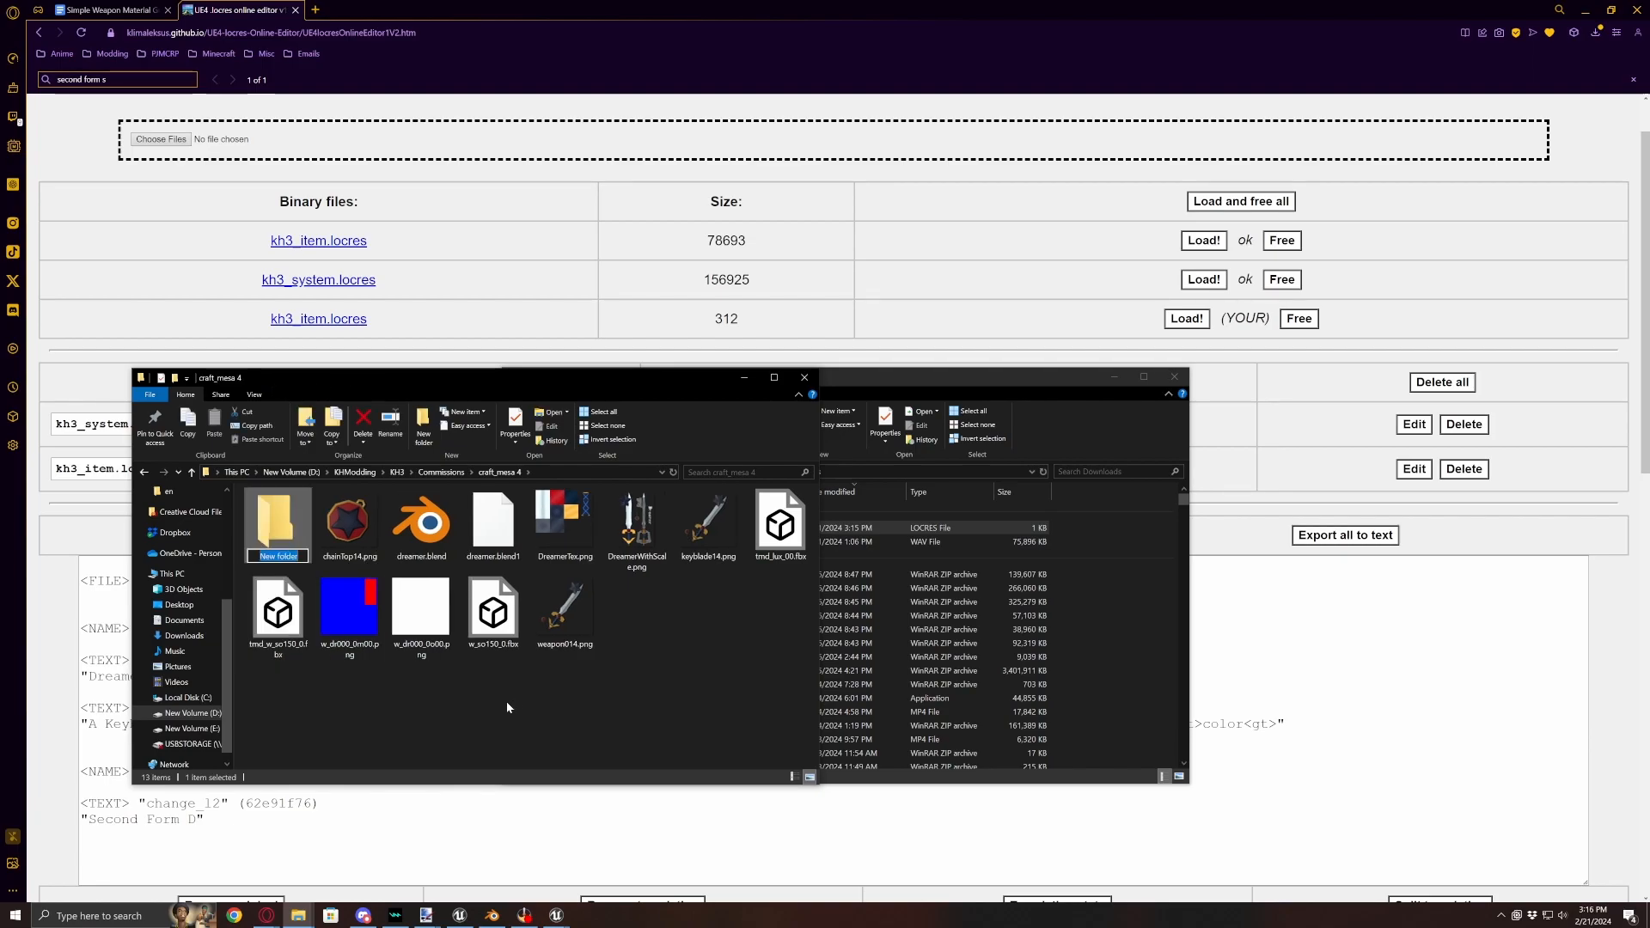
pyautogui.write('Dreamer_')
pyautogui.press('BackSpace')
pyautogui.press('BackSpace')
pyautogui.press('BackSpace')
pyautogui.press('BackSpace')
pyautogui.press('BackSpace')
pyautogui.press('BackSpace')
pyautogui.press('BackSpace')
pyautogui.press('BackSpace')
pyautogui.hotkey('ctrl', 'v')
pyautogui.doubleClick(287, 527)
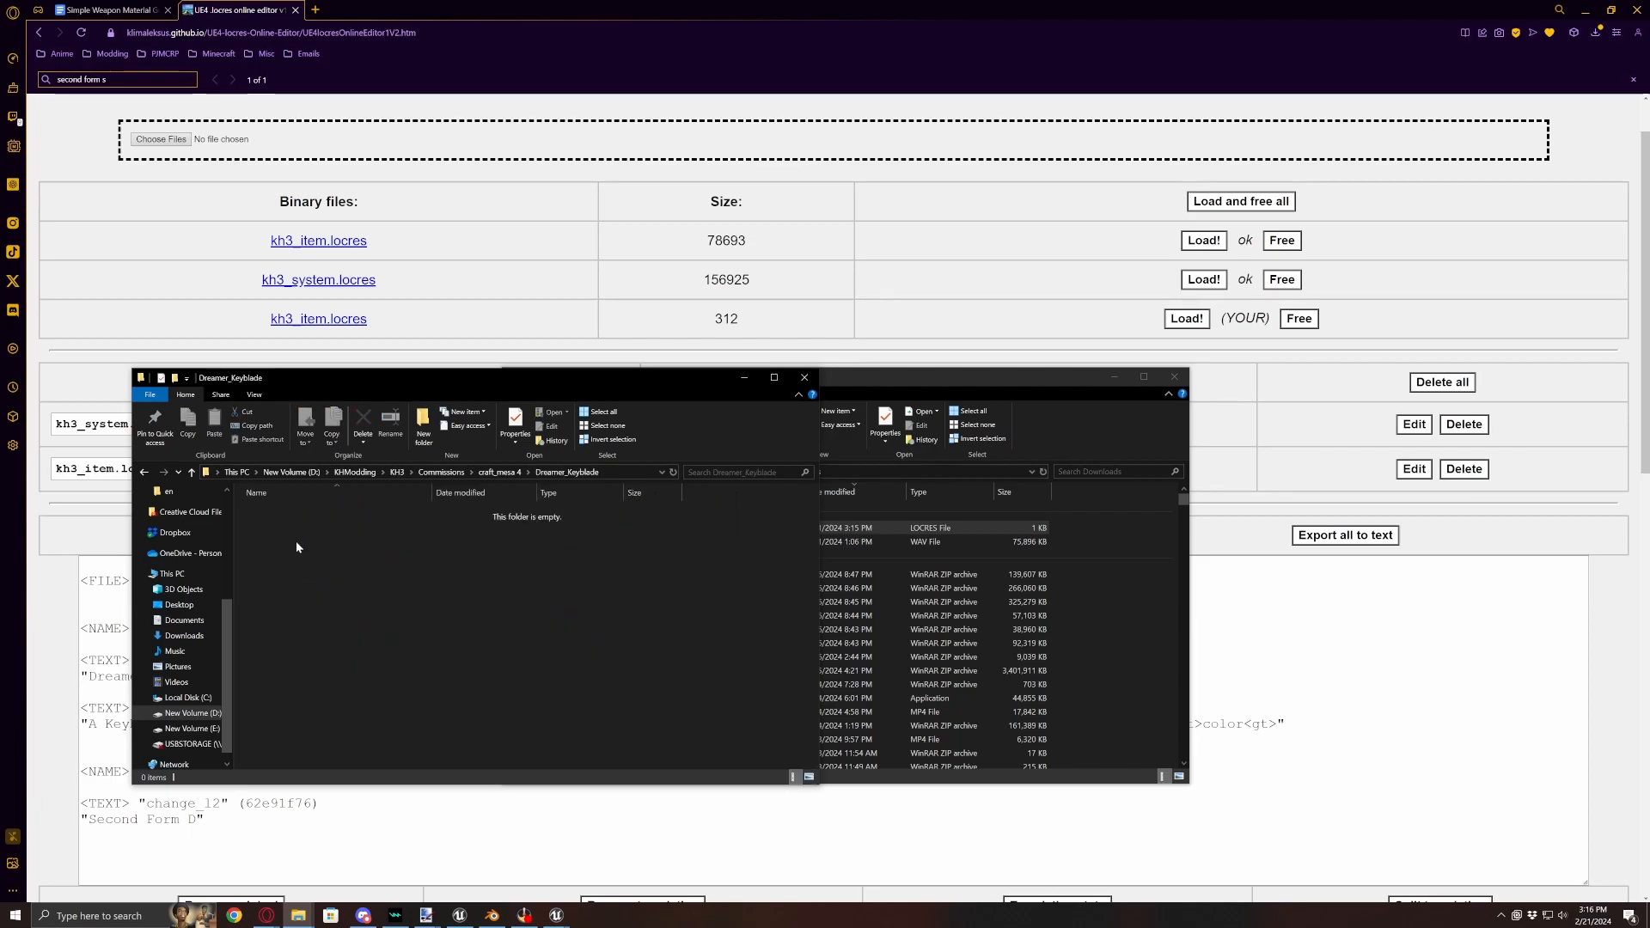
pyautogui.click(190, 472)
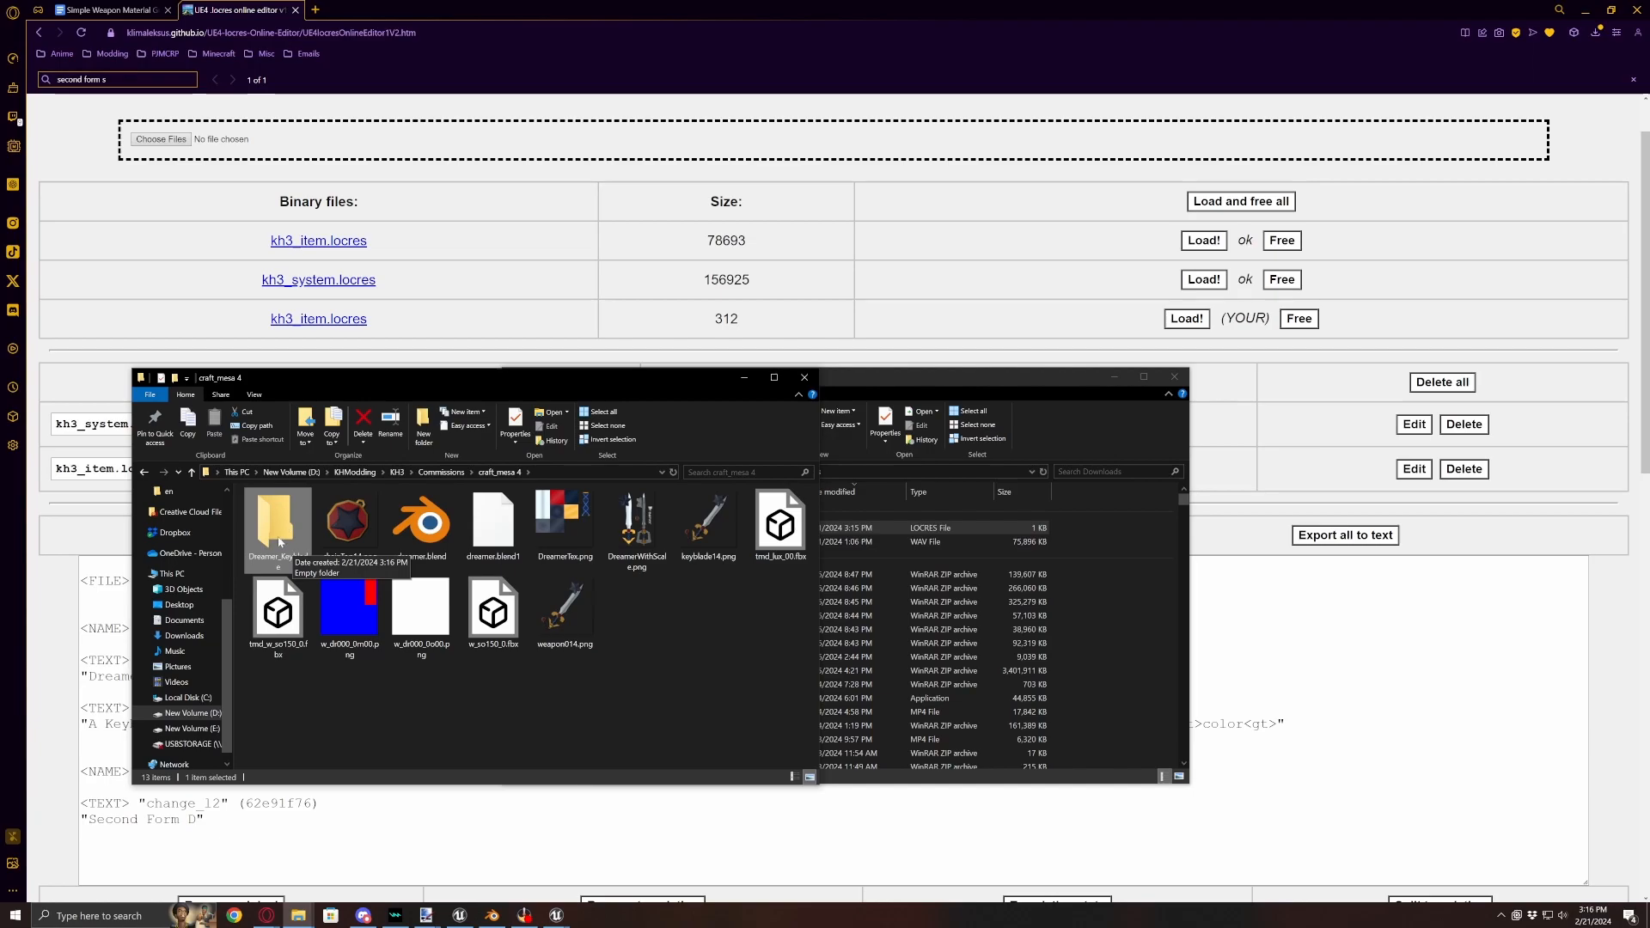
pyautogui.doubleClick(280, 541)
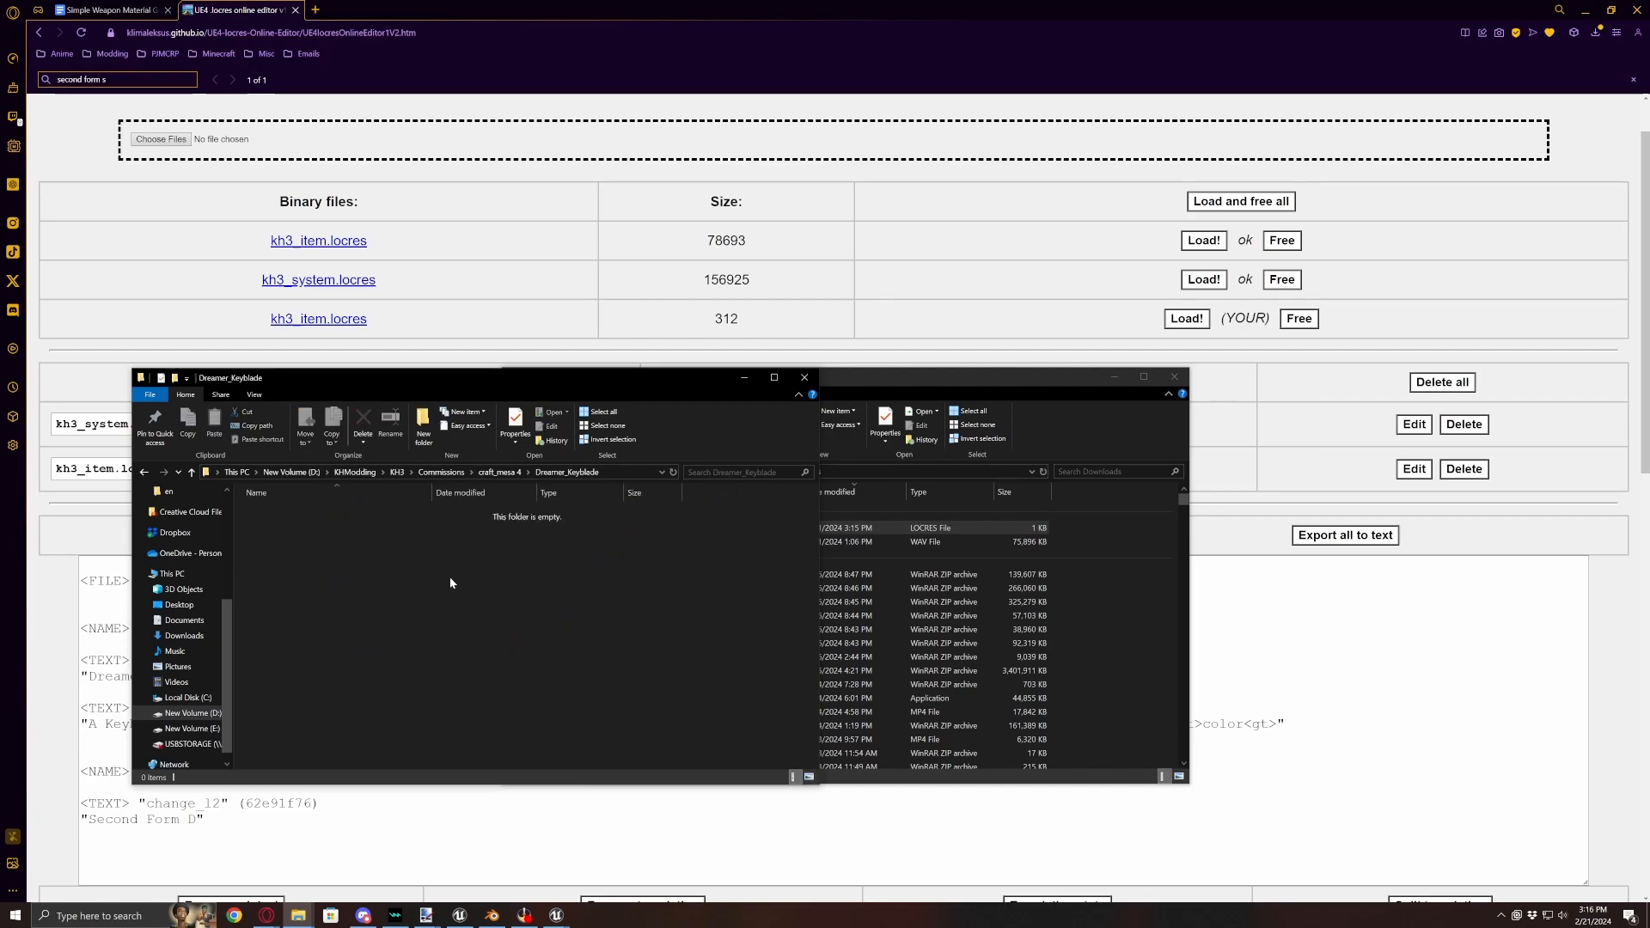
# - Create a folder named KINGDOM HEARTS III inside the Dreamer_Keyblade folder
pyautogui.rightClick(282, 587)
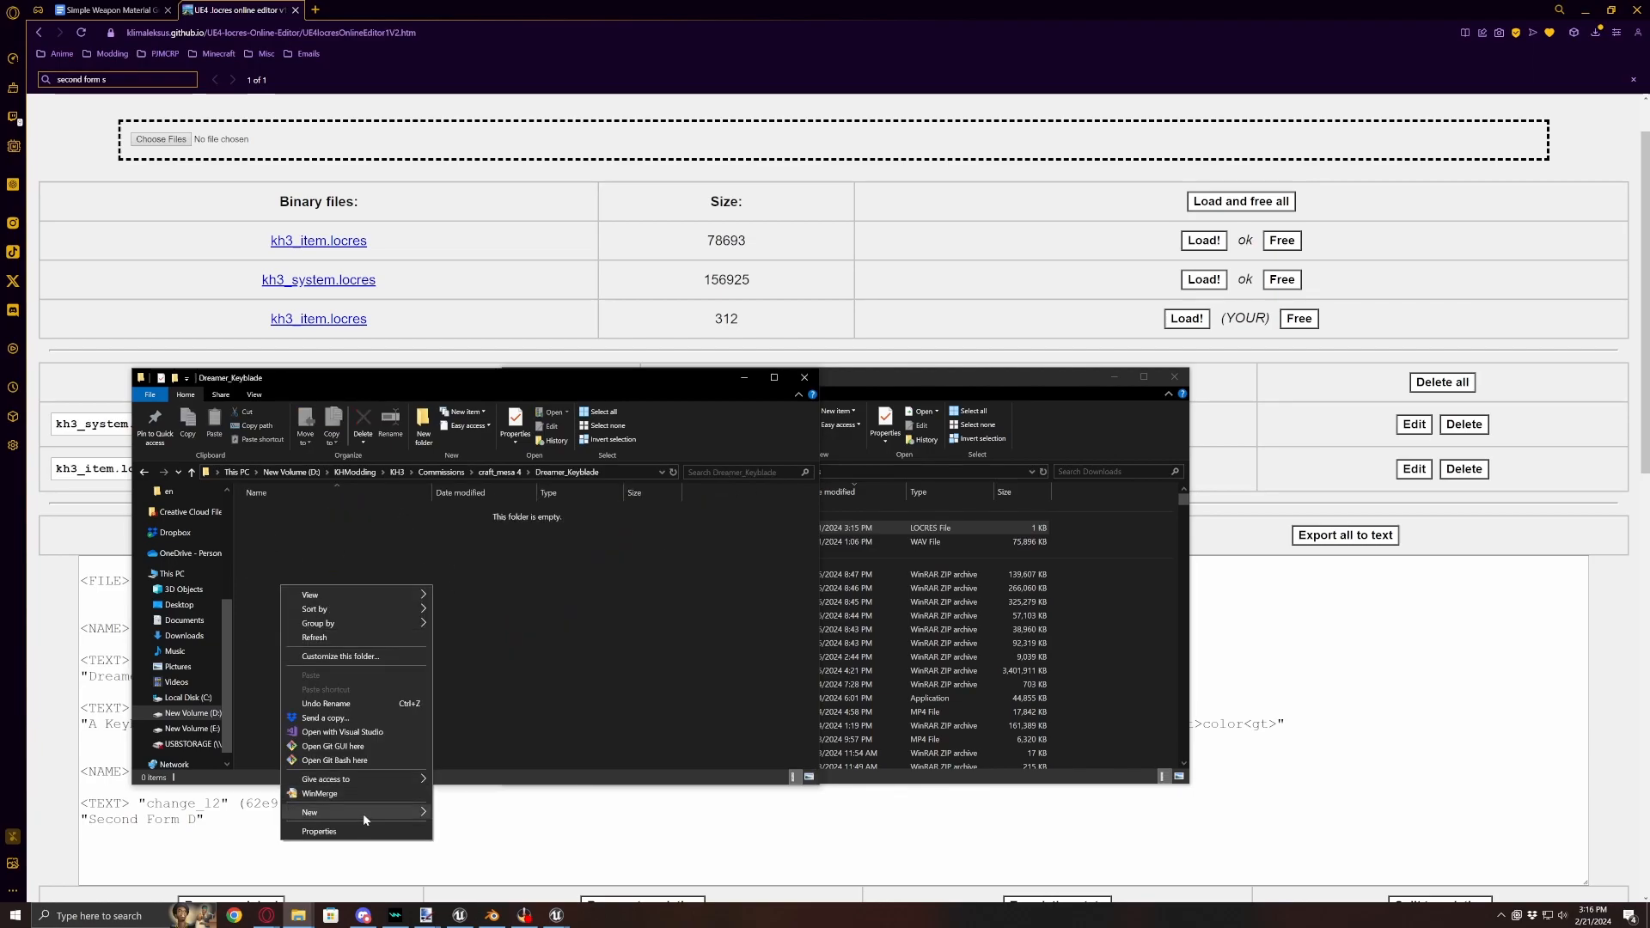
pyautogui.moveTo(358, 817)
pyautogui.click(467, 667)
pyautogui.write('KINGDOM HEARTS III')
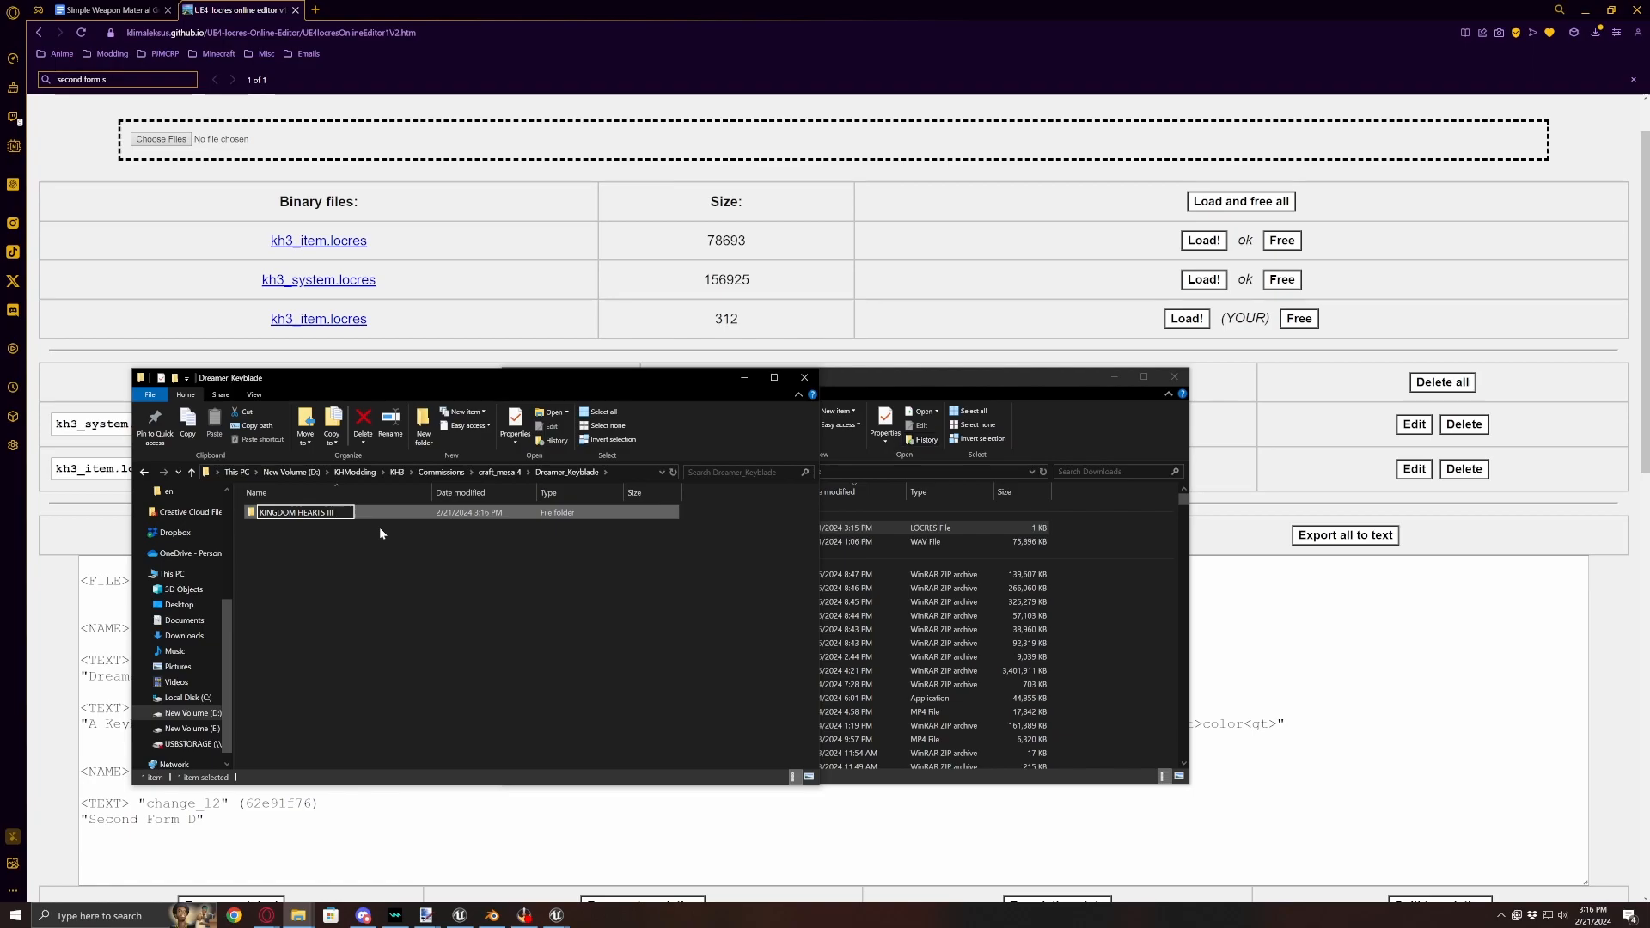
pyautogui.click(354, 517)
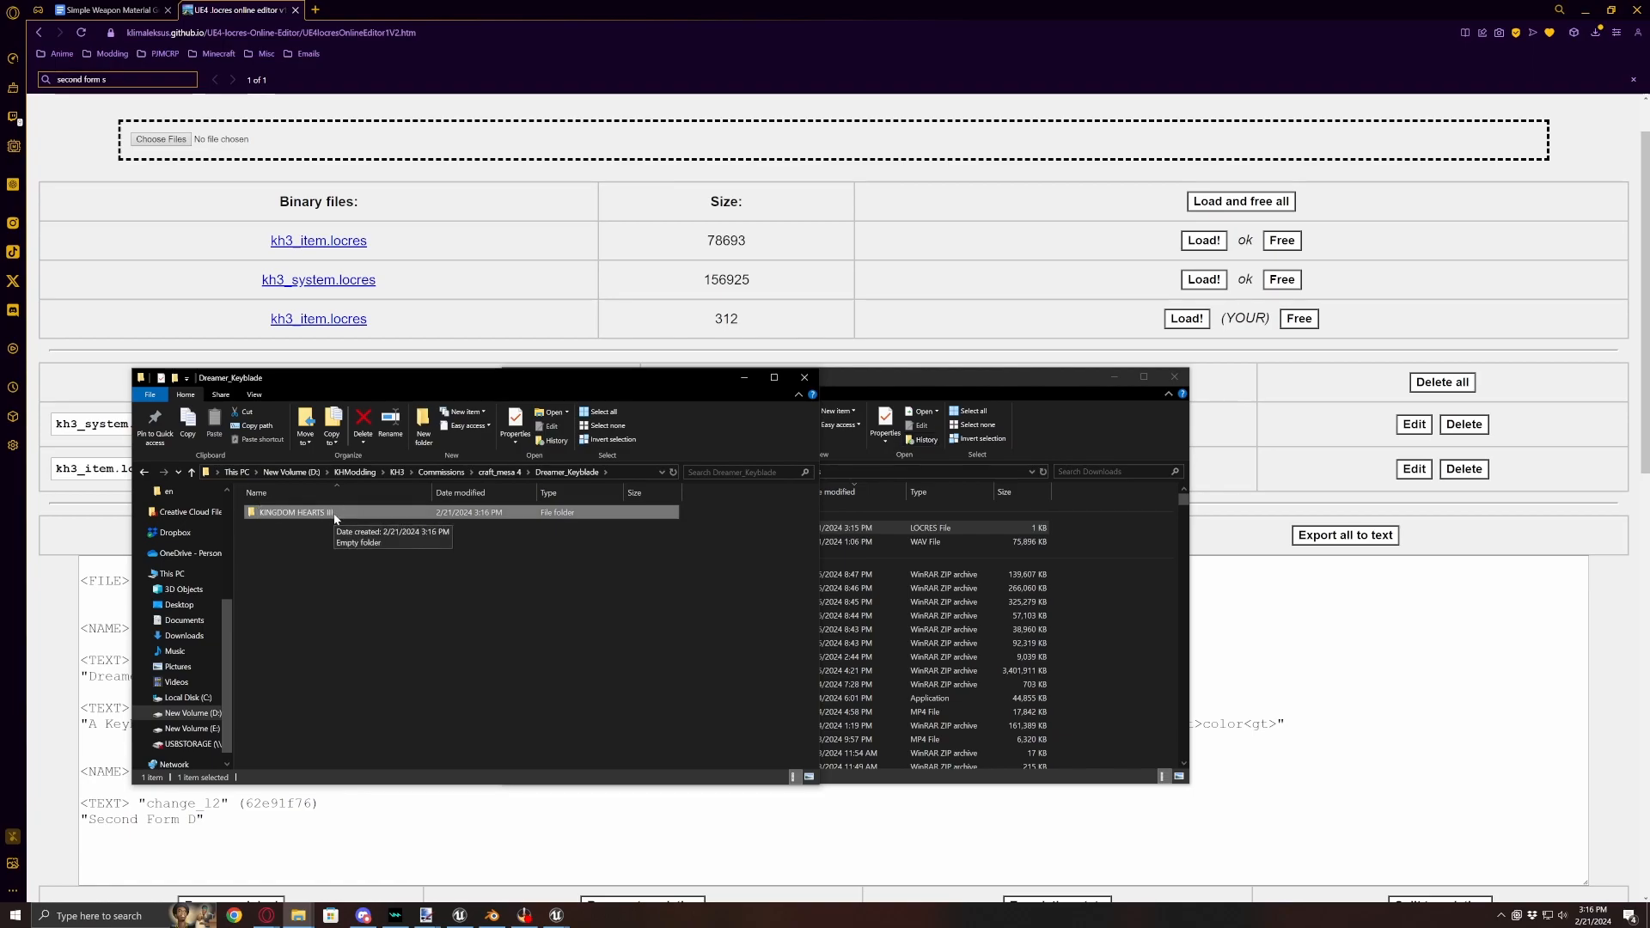
# - Create a folder named Content inside the KINGDOM HEARTS III folder
pyautogui.doubleClick(335, 515)
pyautogui.rightClick(327, 583)
pyautogui.moveTo(404, 809)
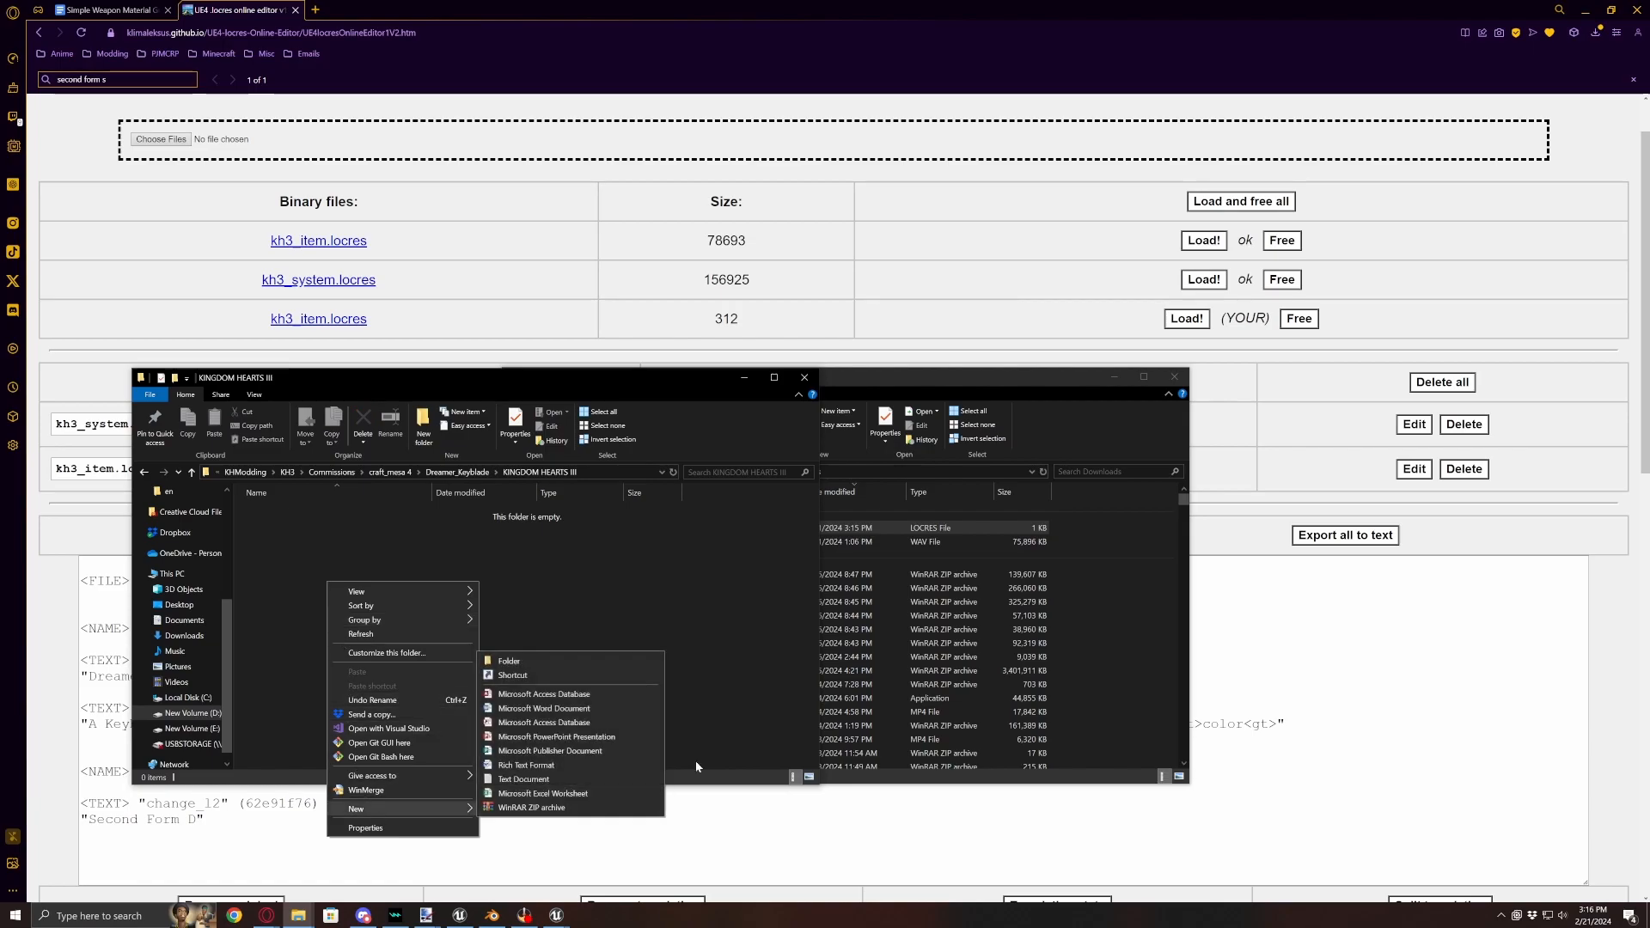
pyautogui.click(555, 661)
pyautogui.write('Content')
pyautogui.press('Return')
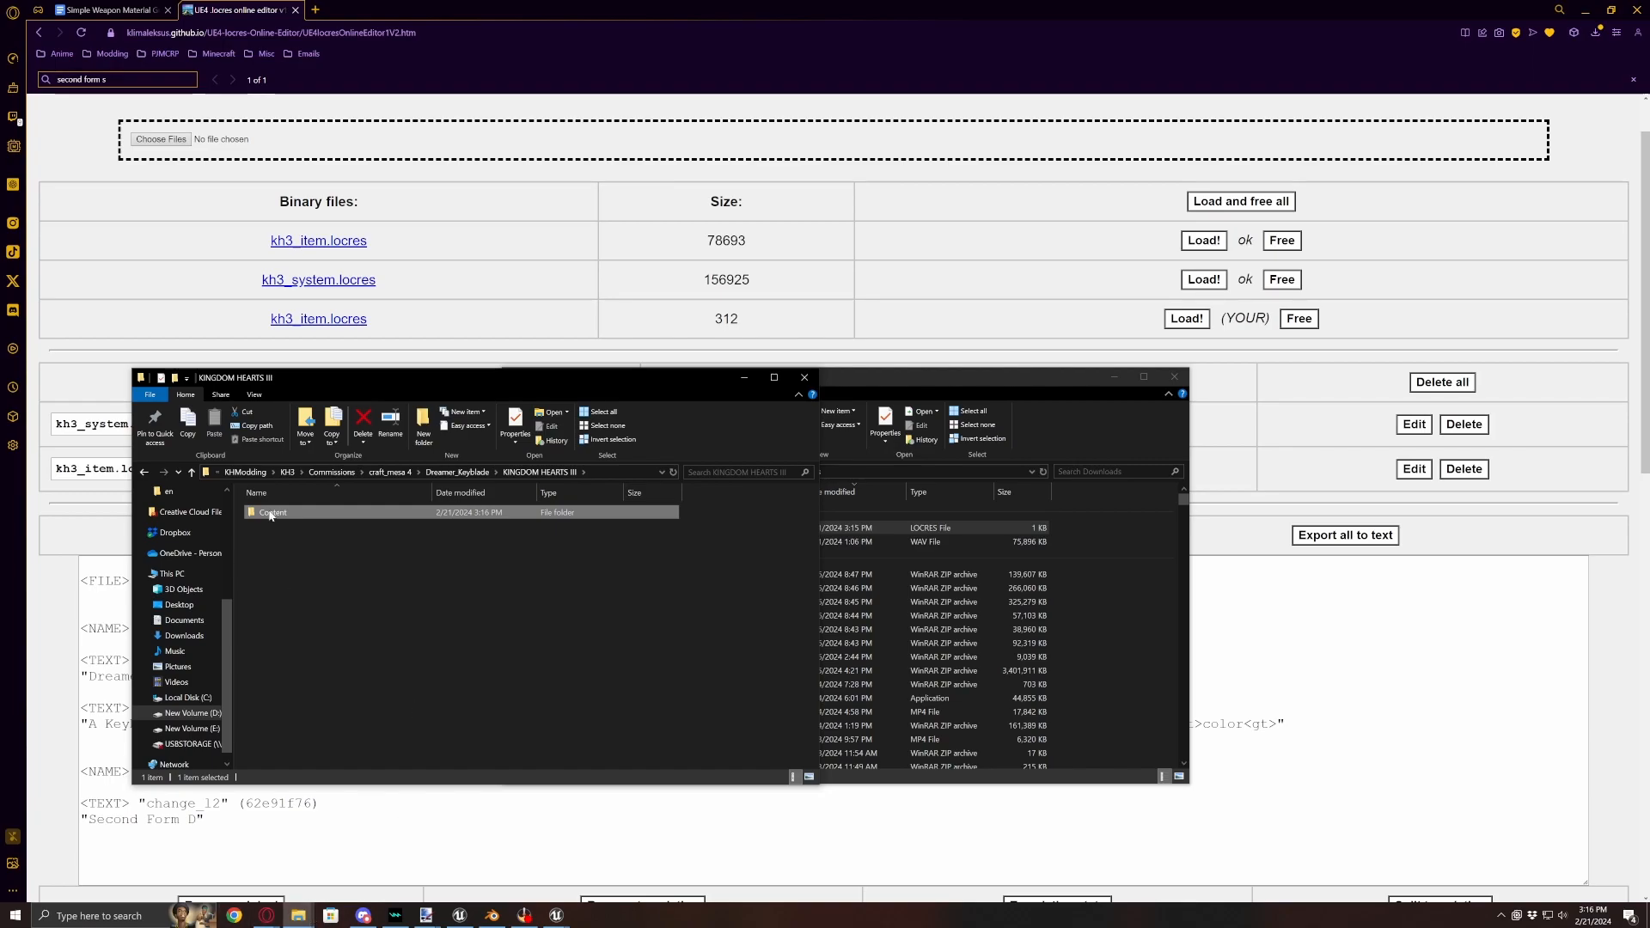
# - Copy the Character, Effects and UI folders from the cooked TresGame Content folder into the new Content folder
pyautogui.doubleClick(270, 513)
pyautogui.click(299, 915)
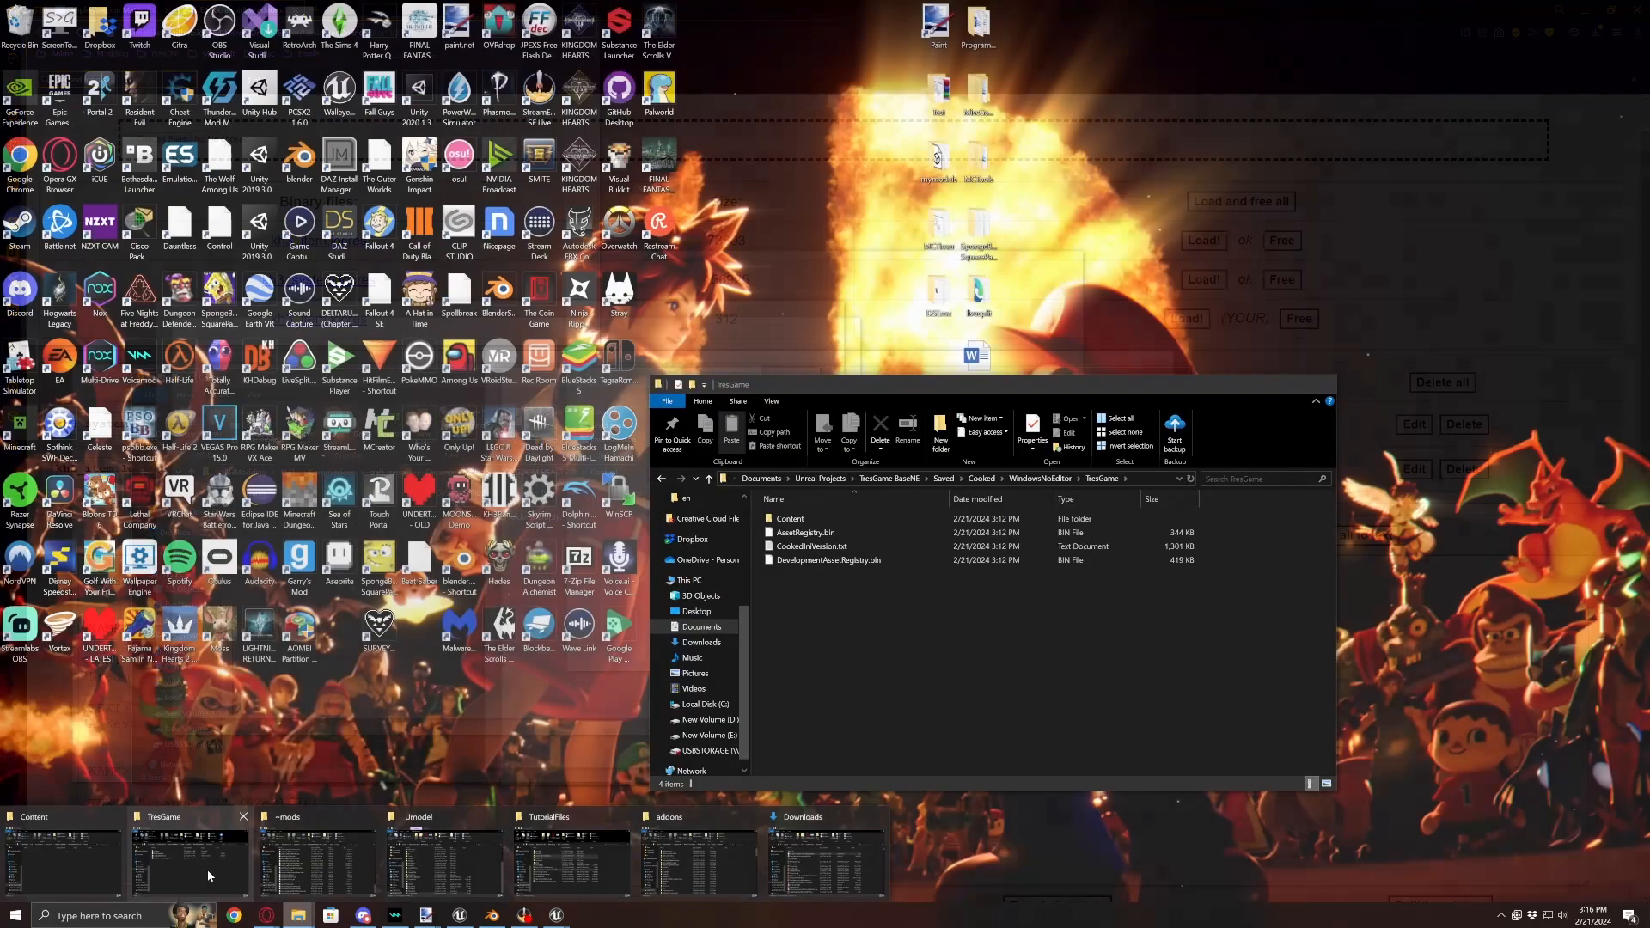
pyautogui.click(208, 870)
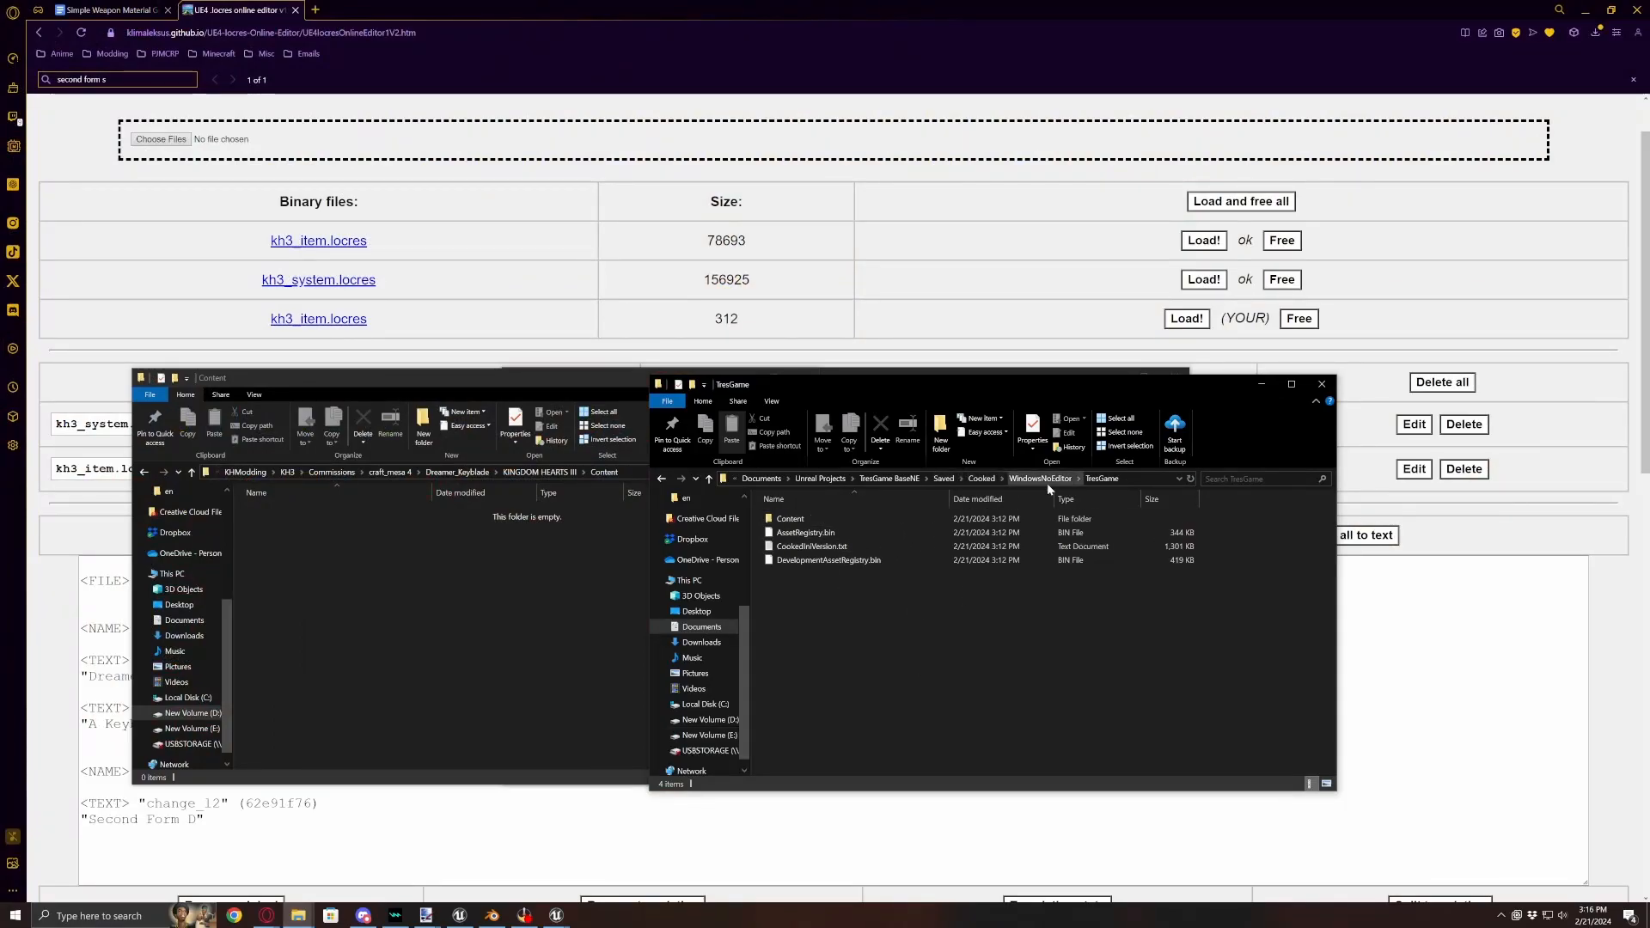
pyautogui.doubleClick(789, 519)
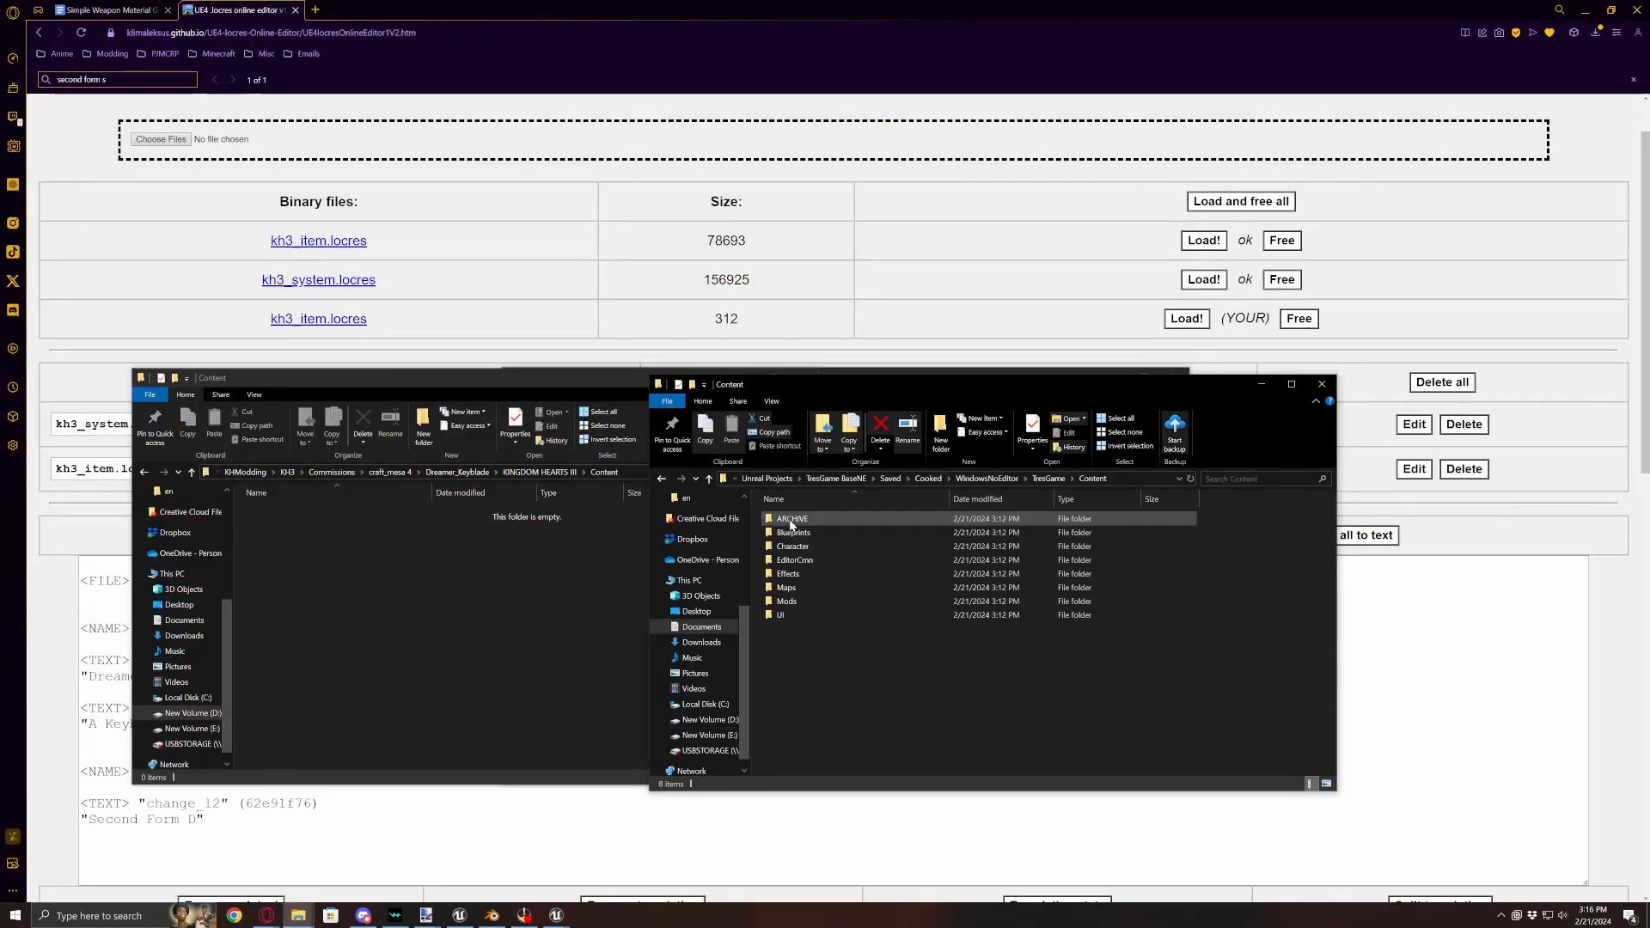
pyautogui.click(812, 547)
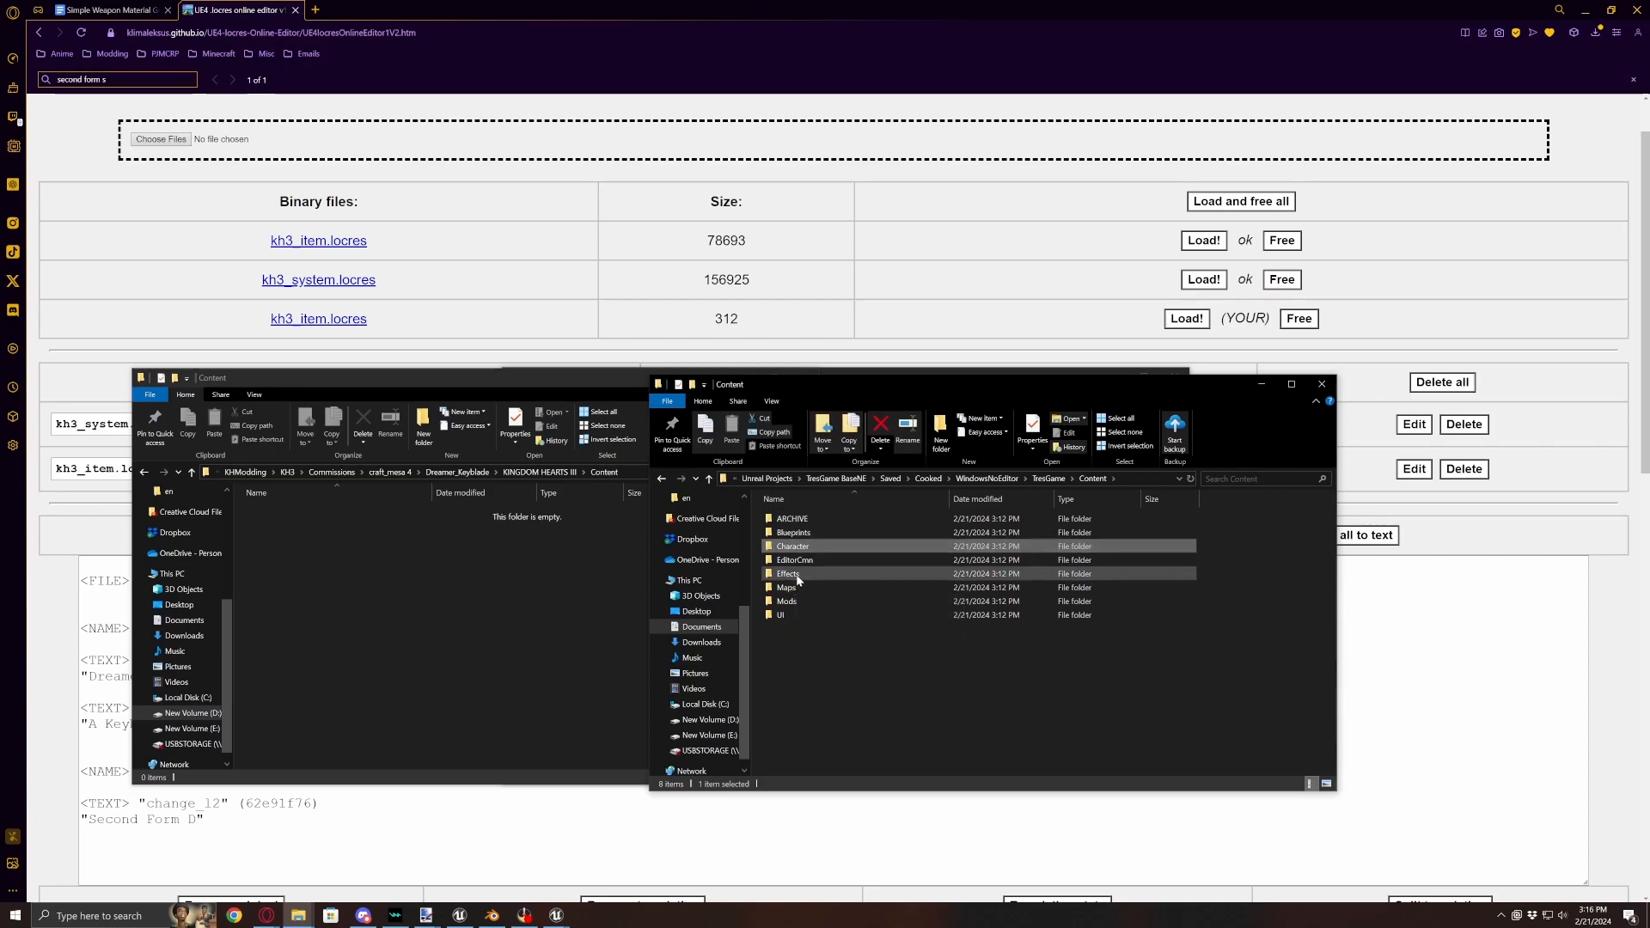
pyautogui.keyDown('ctrl'); pyautogui.click(788, 574); pyautogui.keyUp('ctrl')
pyautogui.keyDown('ctrl'); pyautogui.click(780, 615); pyautogui.keyUp('ctrl')
pyautogui.moveTo(781, 615); pyautogui.dragTo(742, 590)
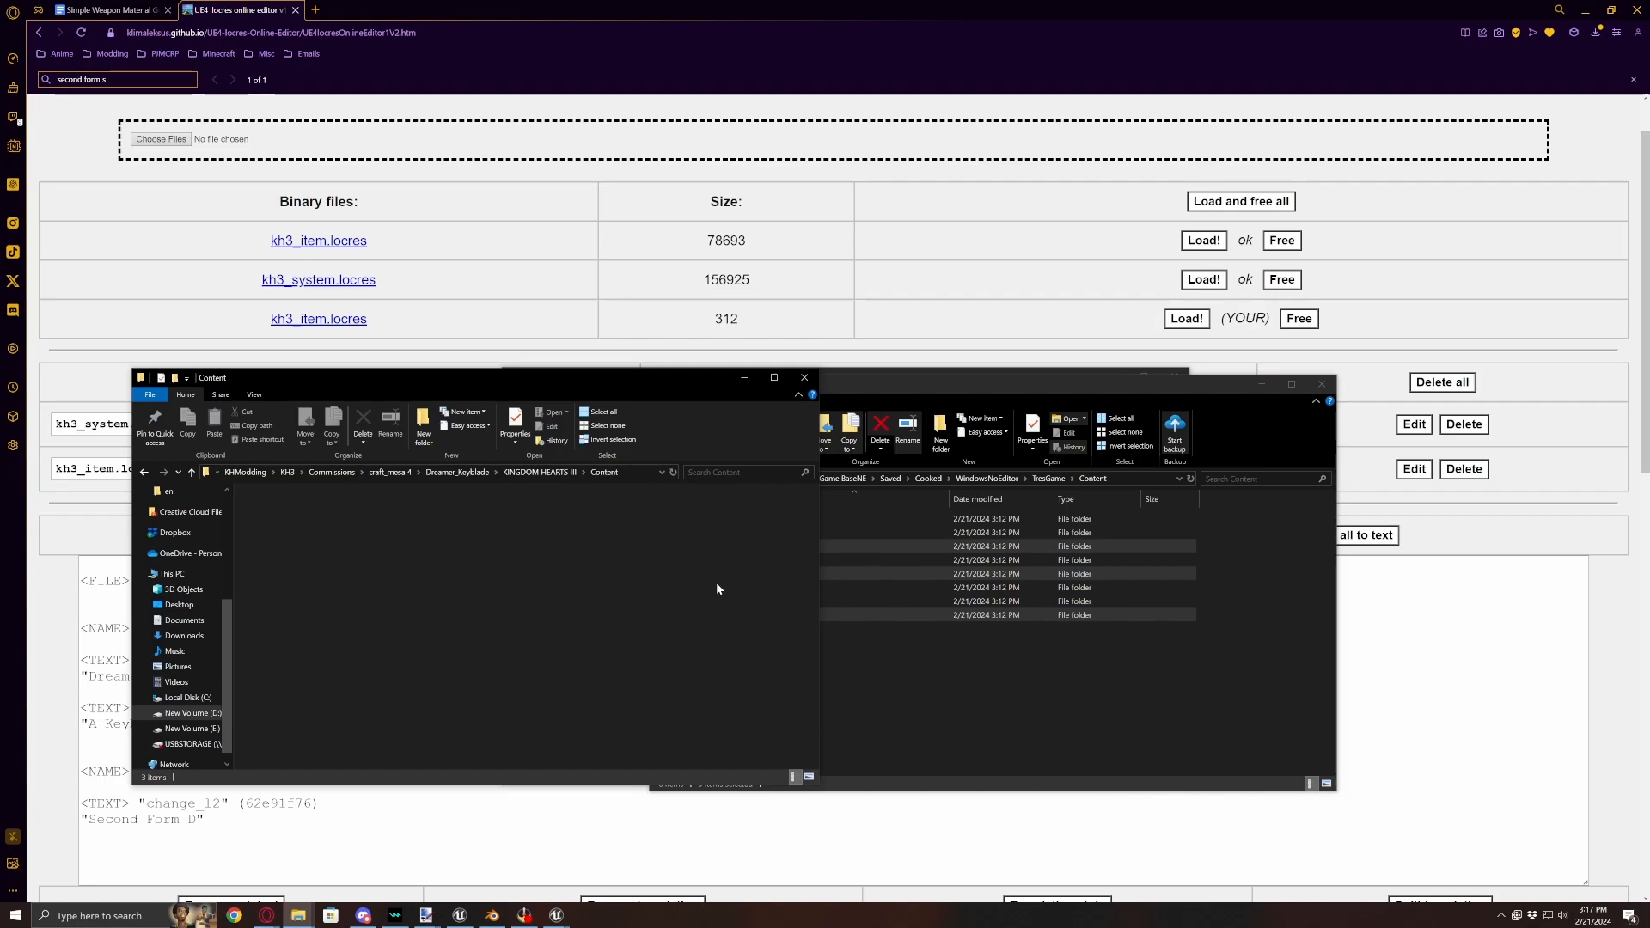
pyautogui.click(349, 612)
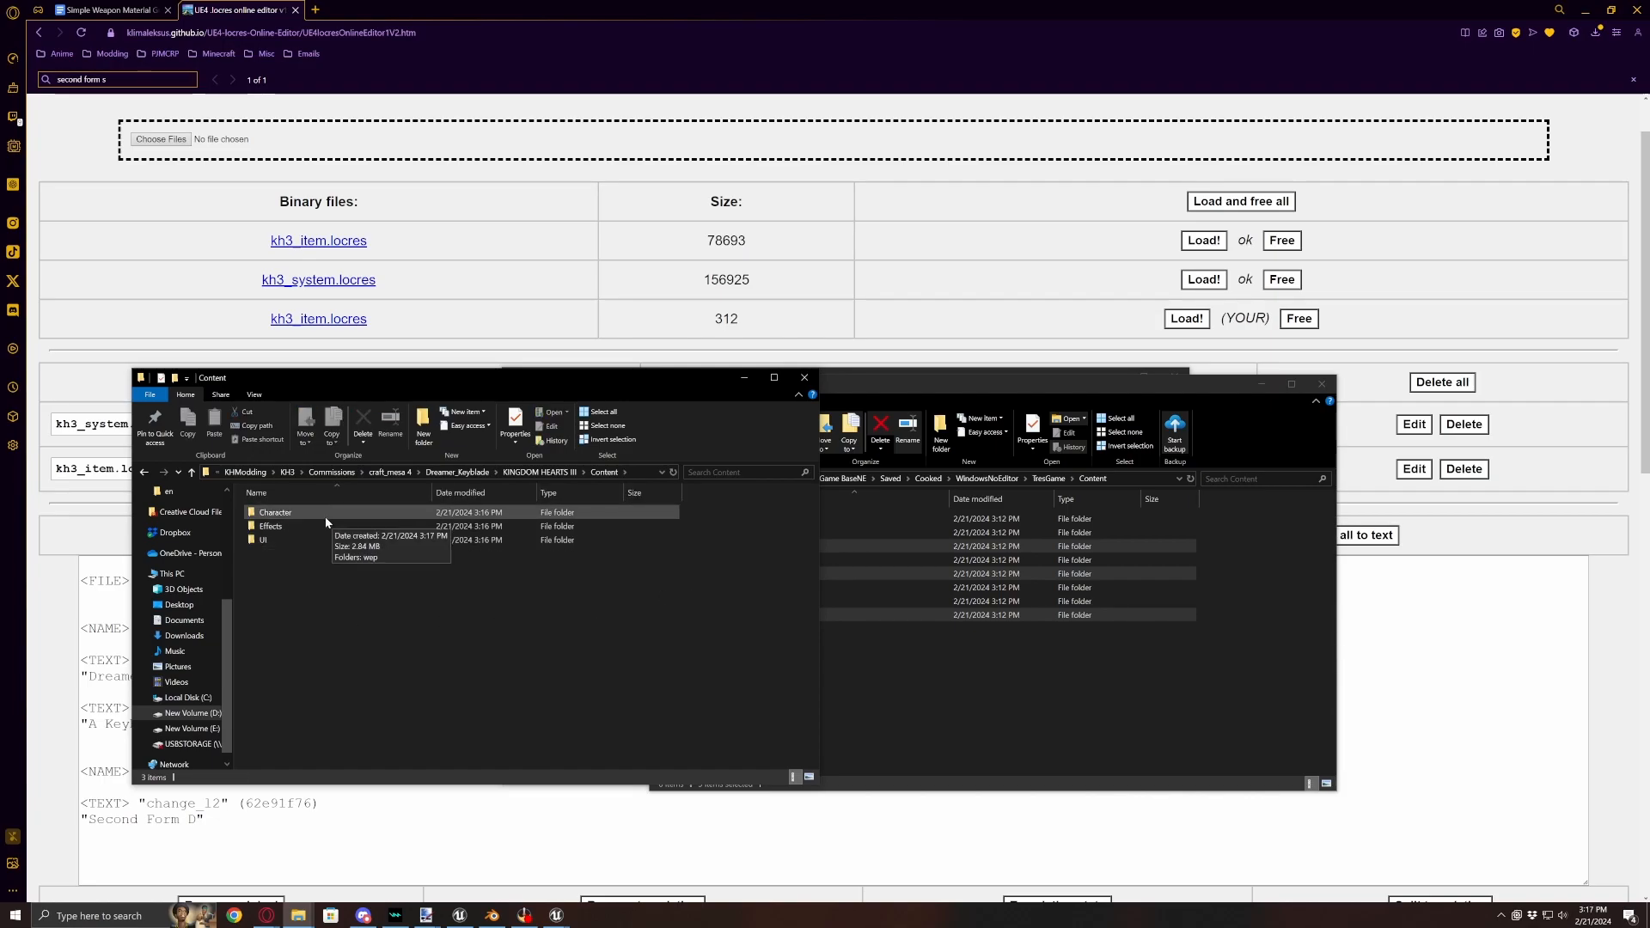
# - In Character > wep > w_so150 > mdl, delete the uasset and uexp files of w_so150_0_Physics, w_so150_0_Skeleton and w_so150_Bonamik
pyautogui.doubleClick(281, 516)
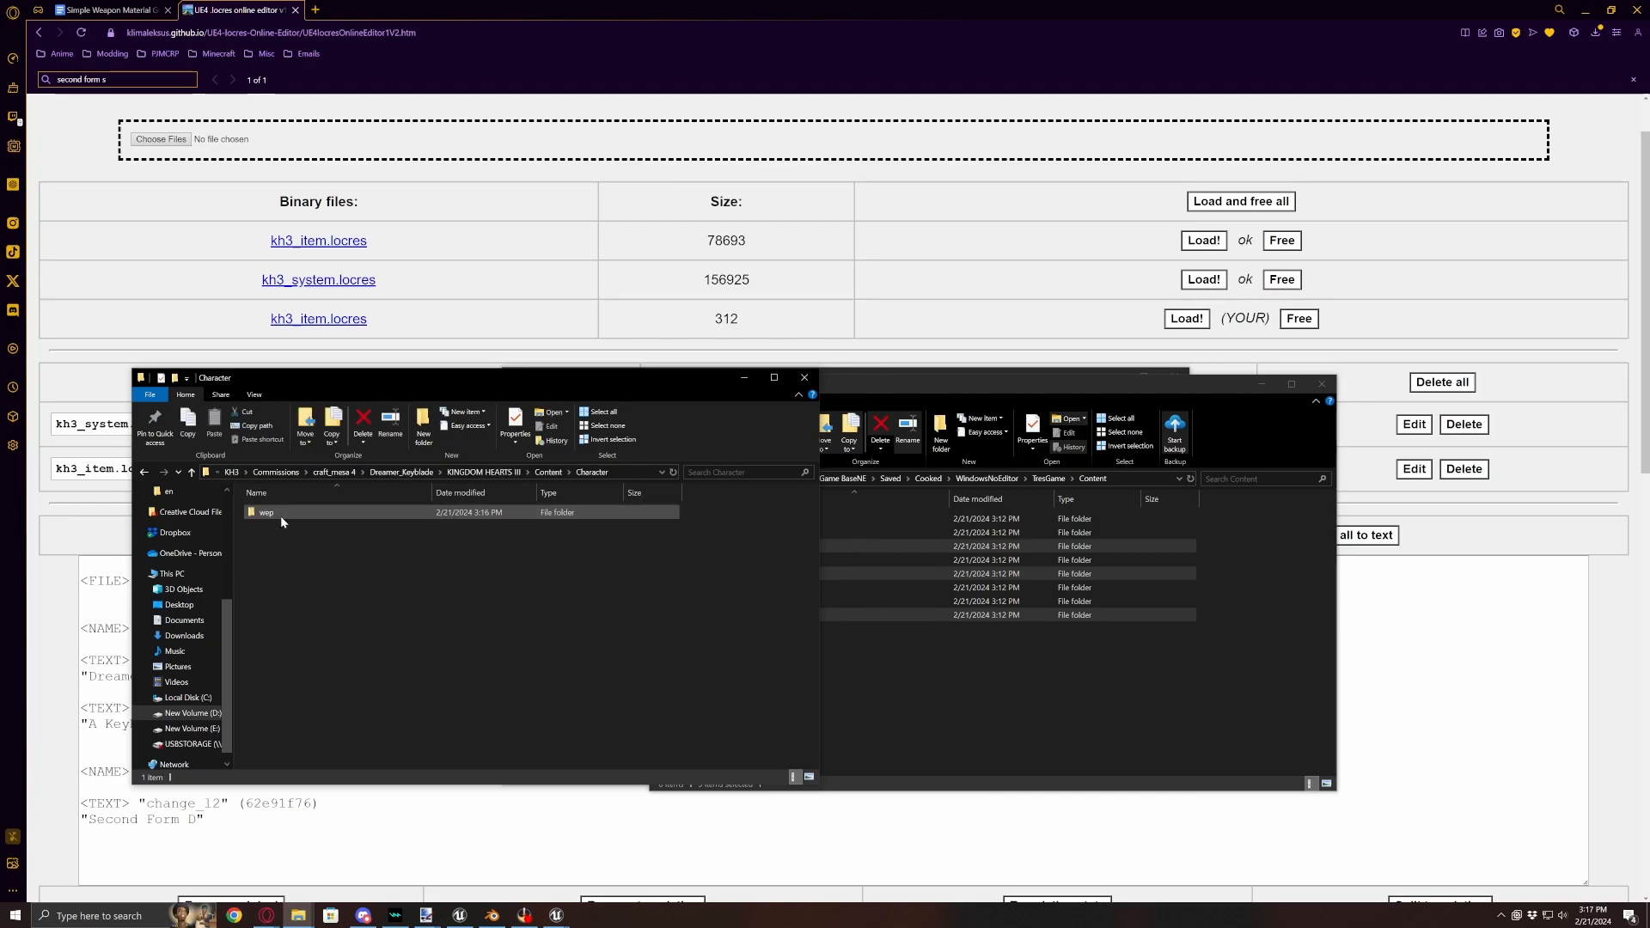
pyautogui.doubleClick(281, 515)
pyautogui.doubleClick(281, 516)
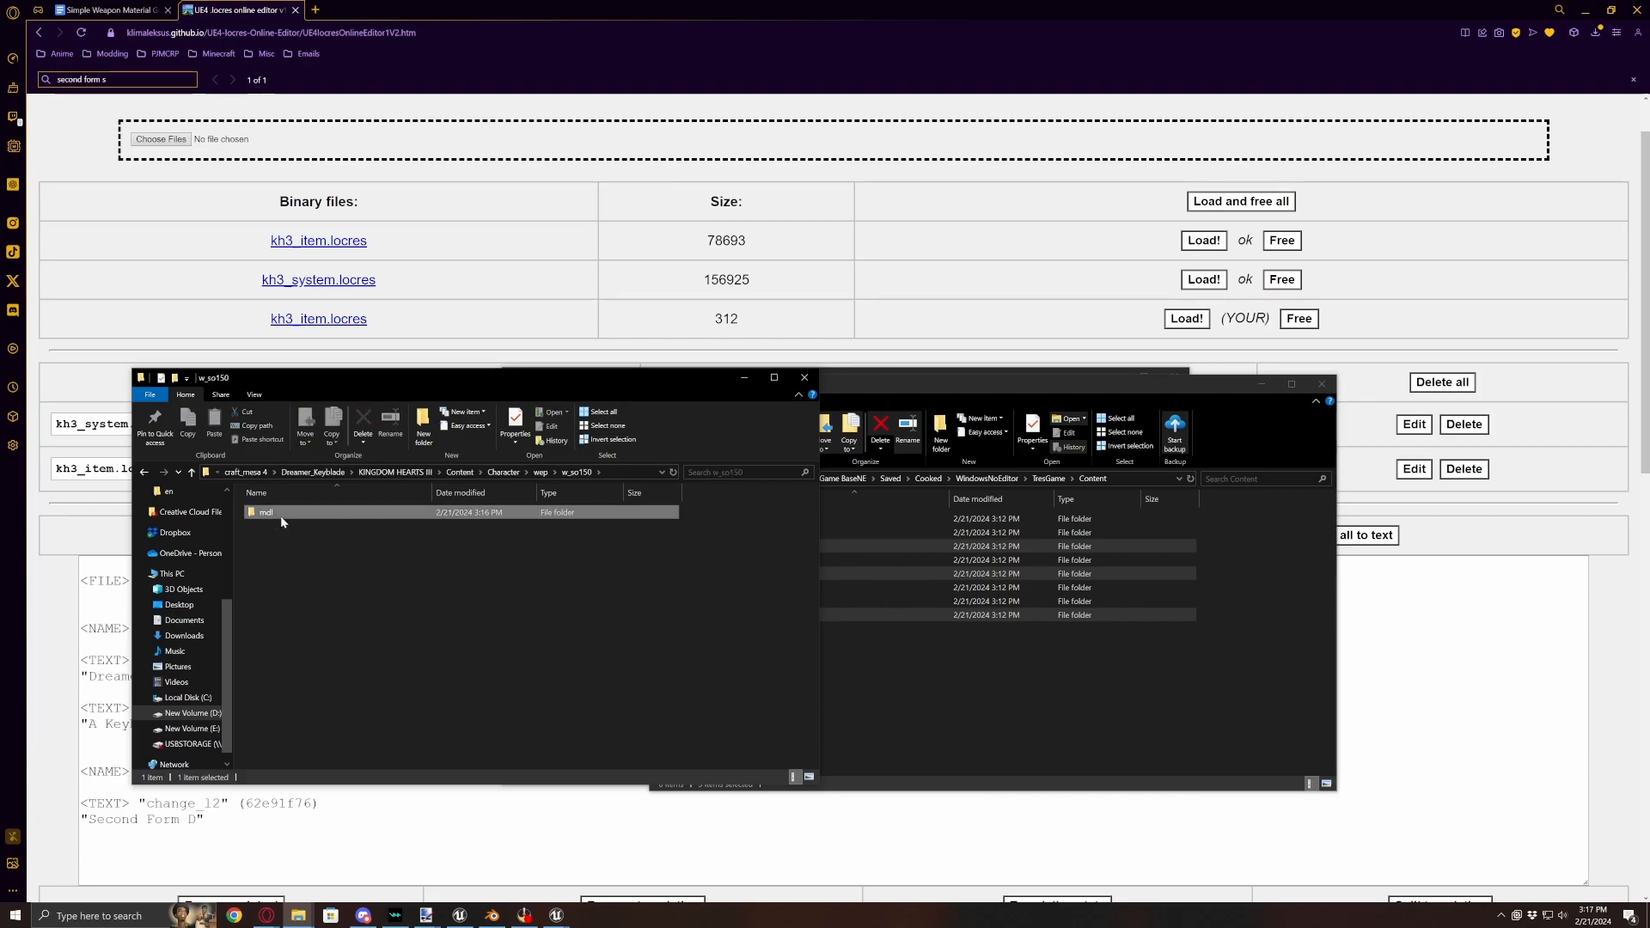
pyautogui.doubleClick(281, 516)
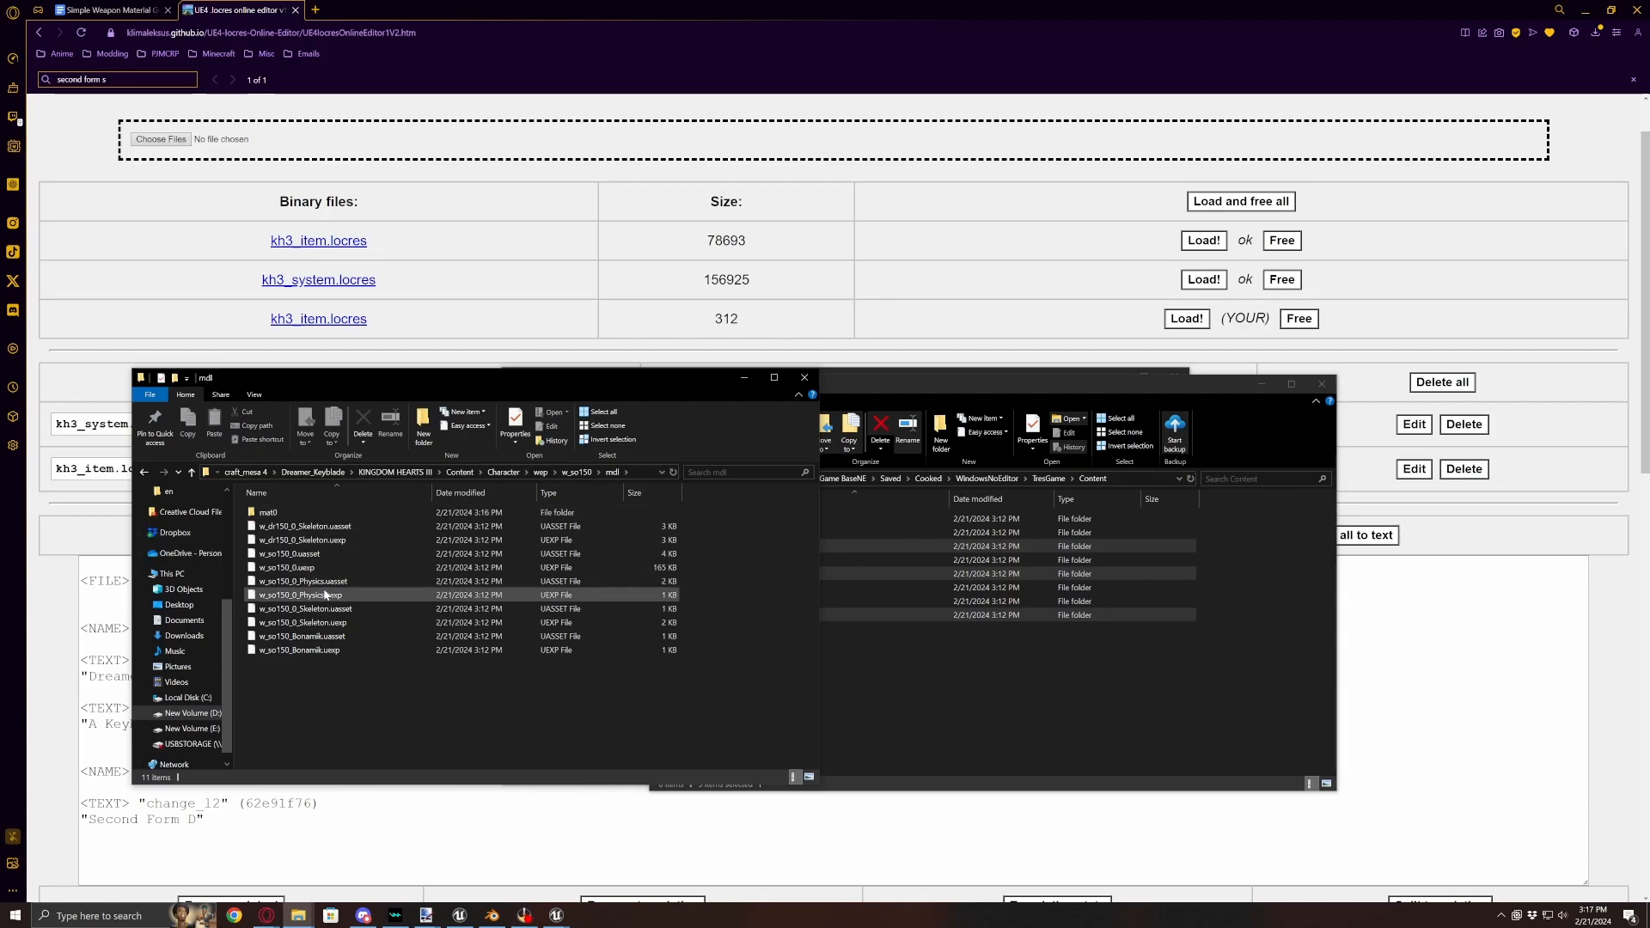
pyautogui.click(330, 581)
pyautogui.keyDown('shift'); pyautogui.click(327, 625); pyautogui.keyUp('shift')
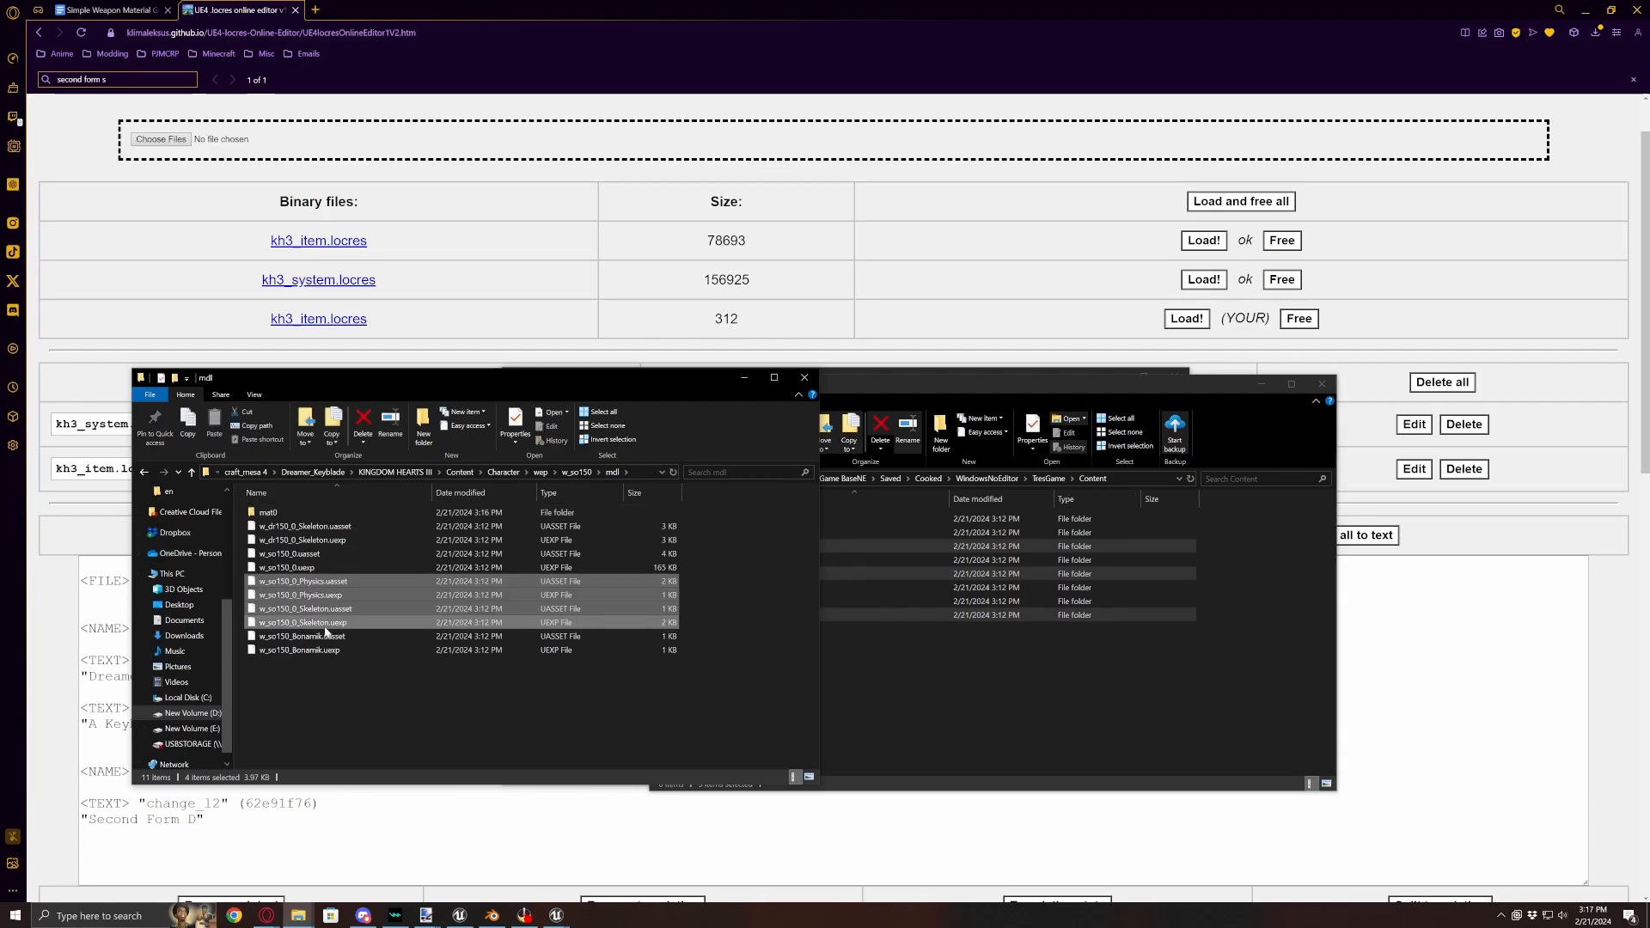
pyautogui.keyDown('shift'); pyautogui.click(320, 637); pyautogui.keyUp('shift')
pyautogui.keyDown('shift'); pyautogui.click(318, 652); pyautogui.keyUp('shift')
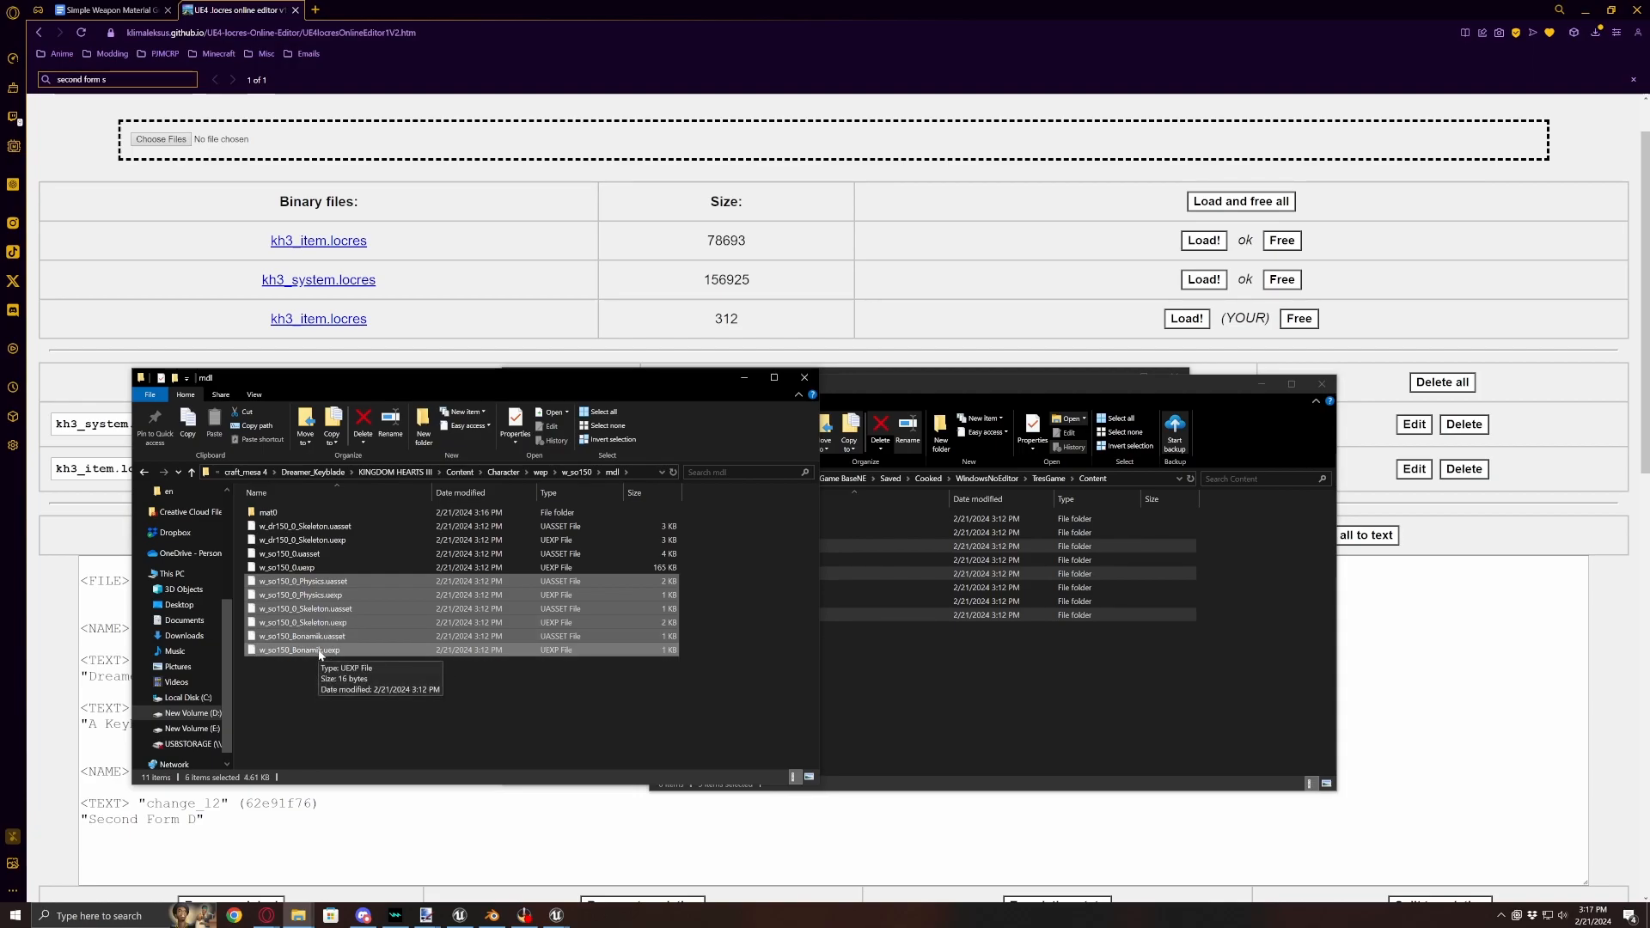
pyautogui.press('Delete')
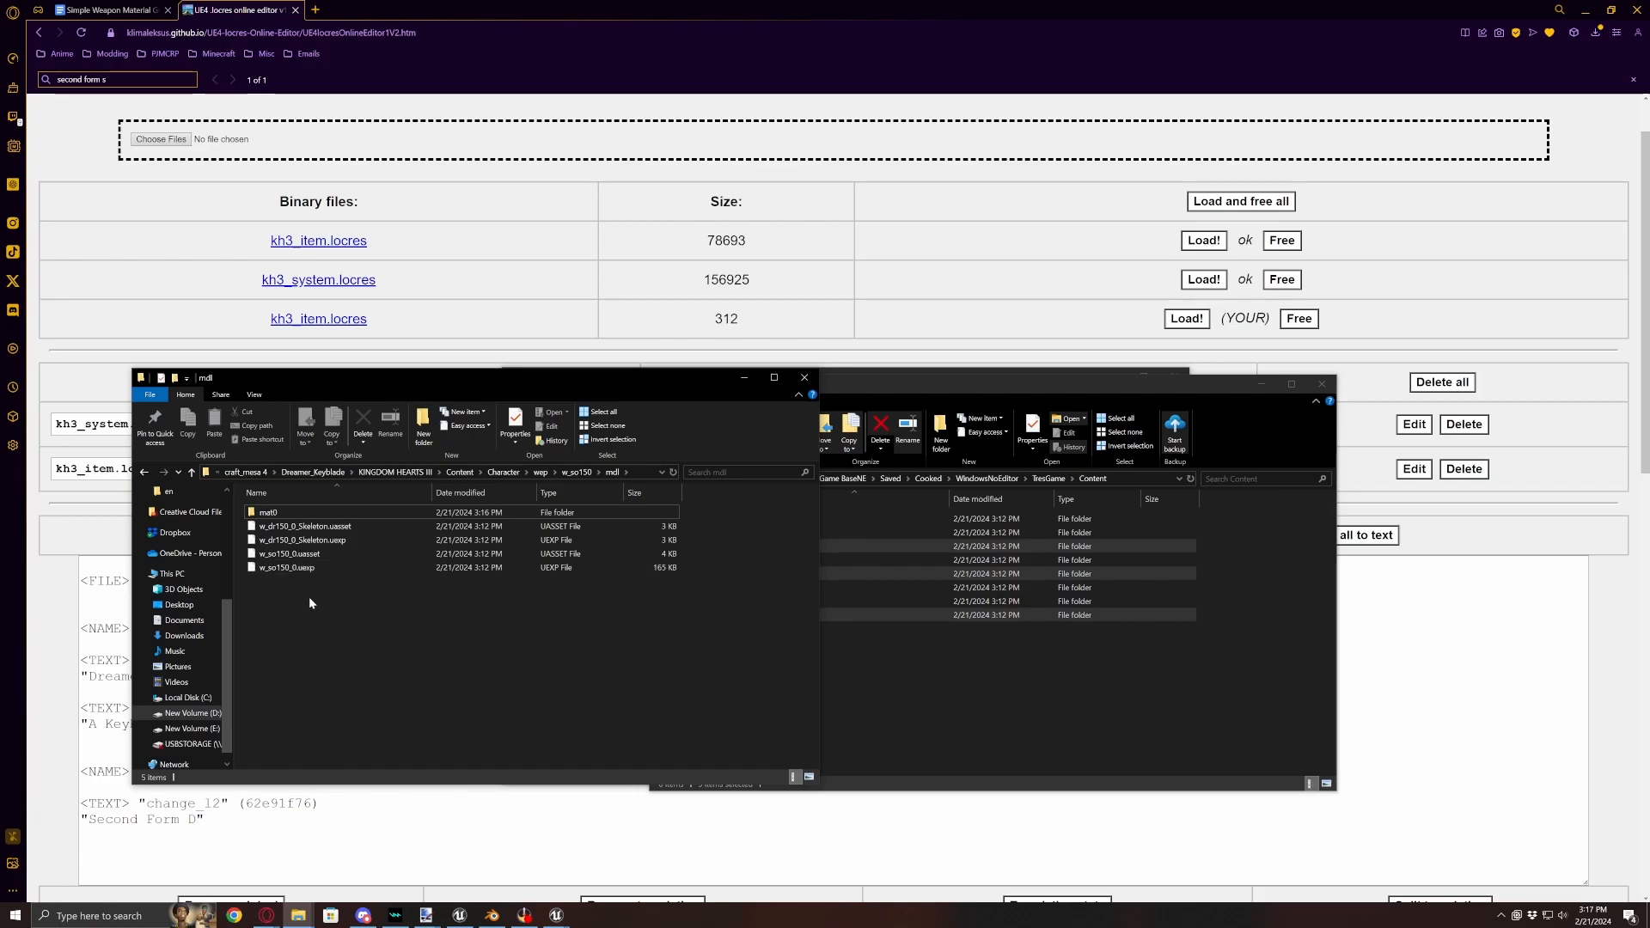
# - Delete the w_dr000_mat0_Inst uasset and uexp files from the mat0 folder inside mdl
pyautogui.doubleClick(277, 514)
pyautogui.click(292, 676)
pyautogui.keyDown('ctrl'); pyautogui.click(320, 667); pyautogui.keyUp('ctrl')
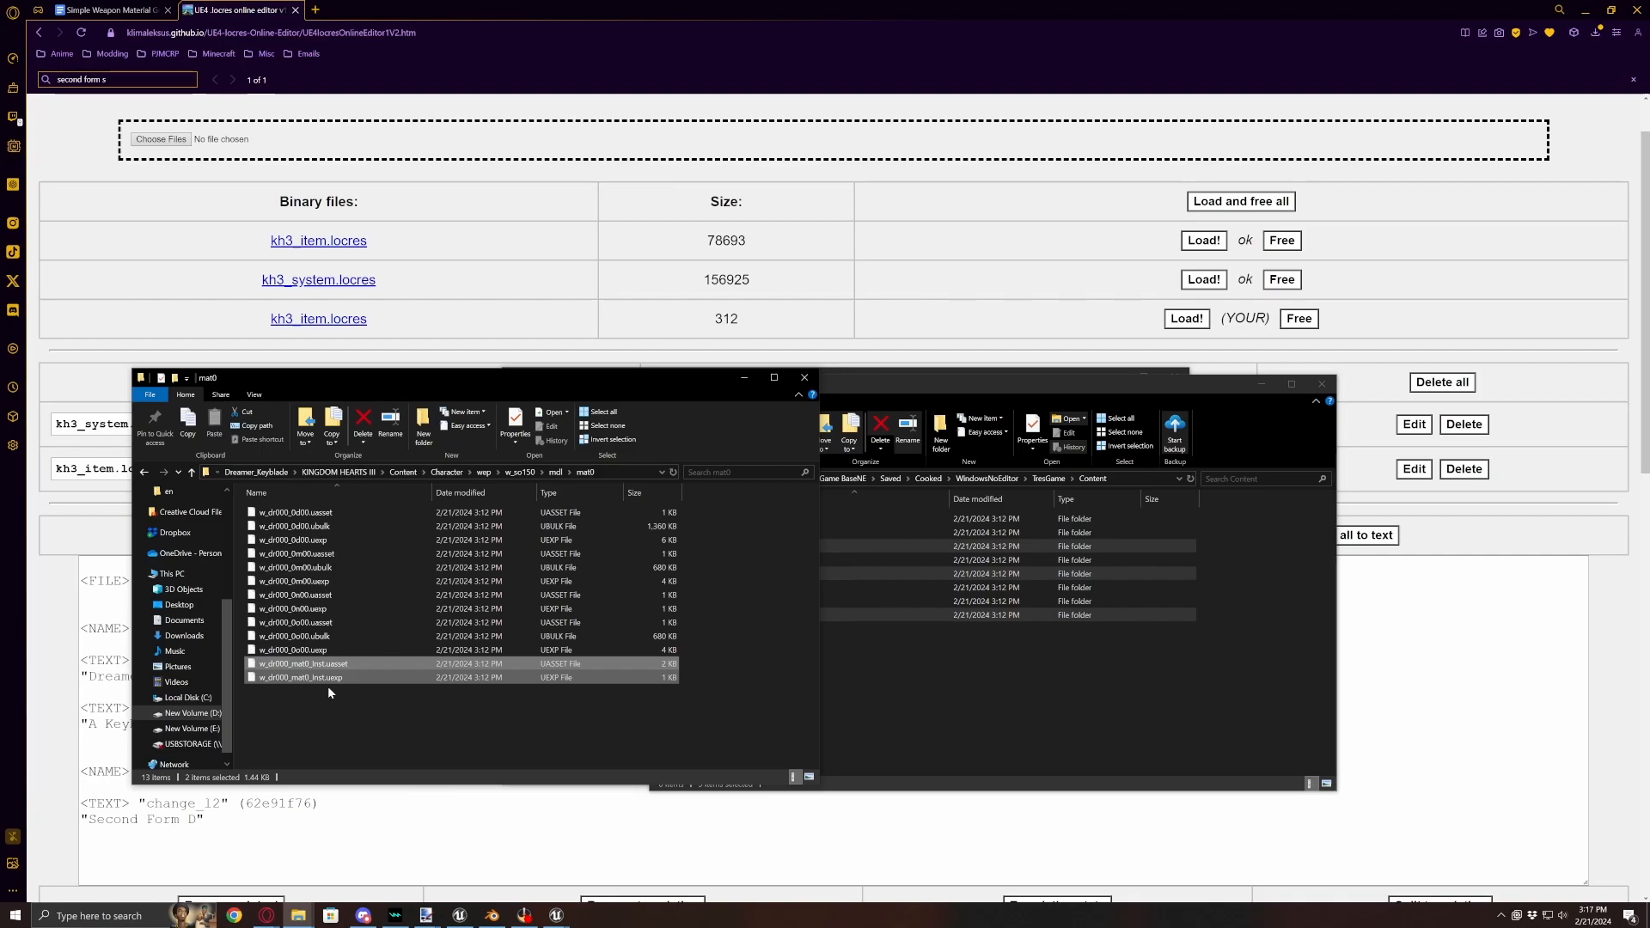
pyautogui.press('Delete')
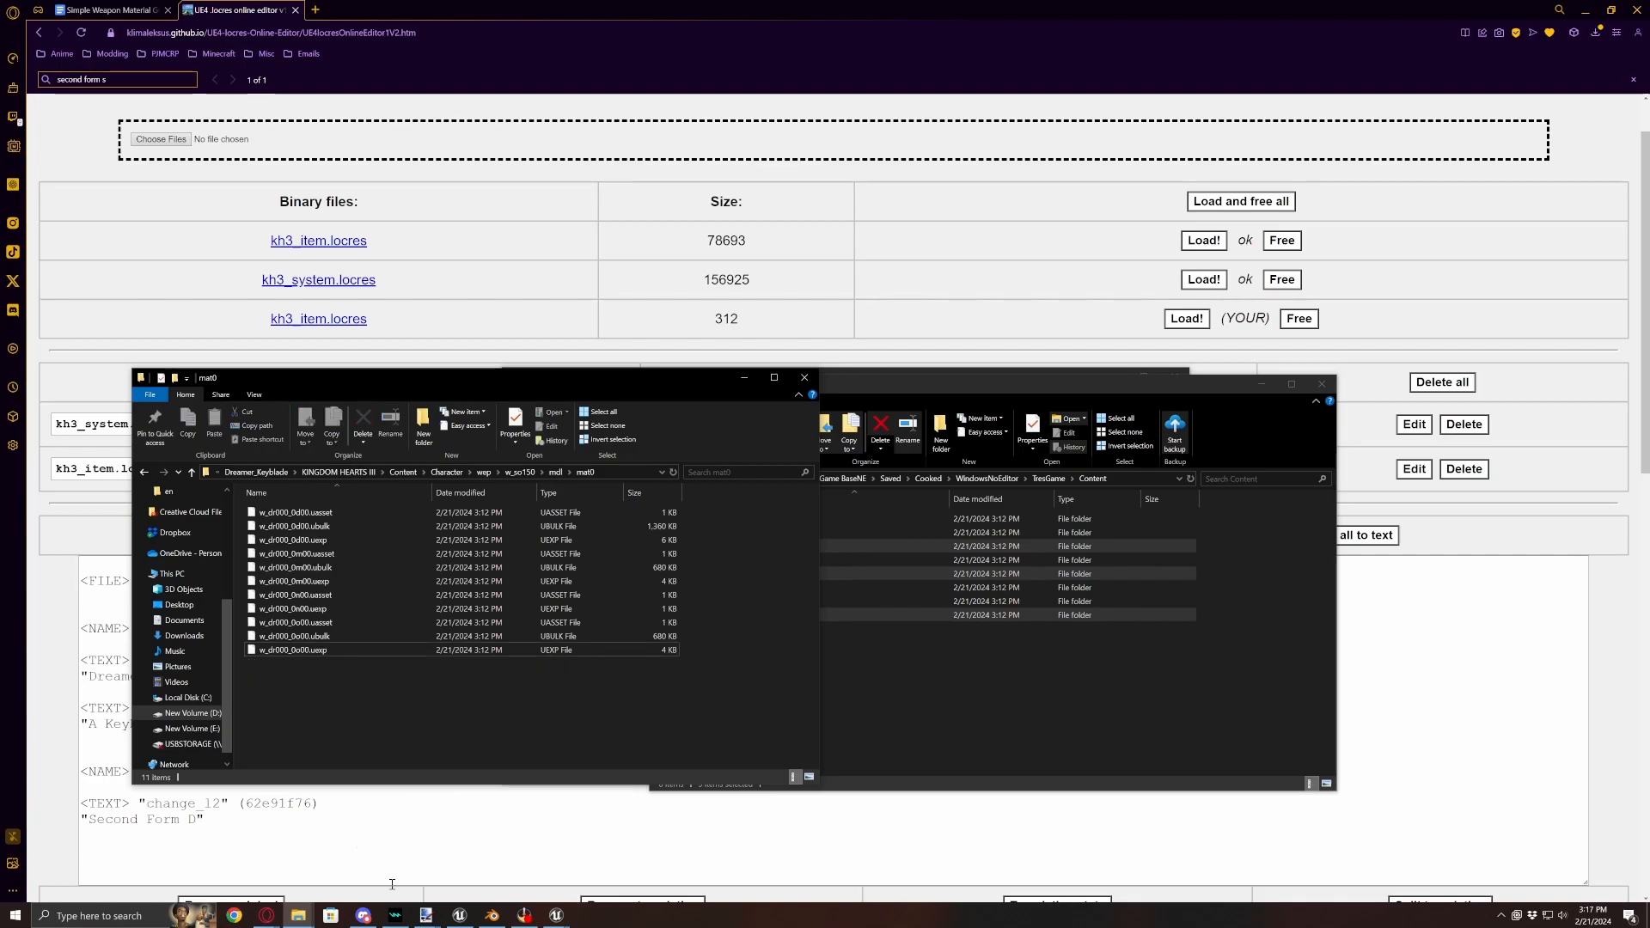
# - Copy the w_ex060_mat0_Inst uasset and uexp files from KHModding > KH3 > WepMats into the mod's mat0 folder
pyautogui.moveTo(299, 918)
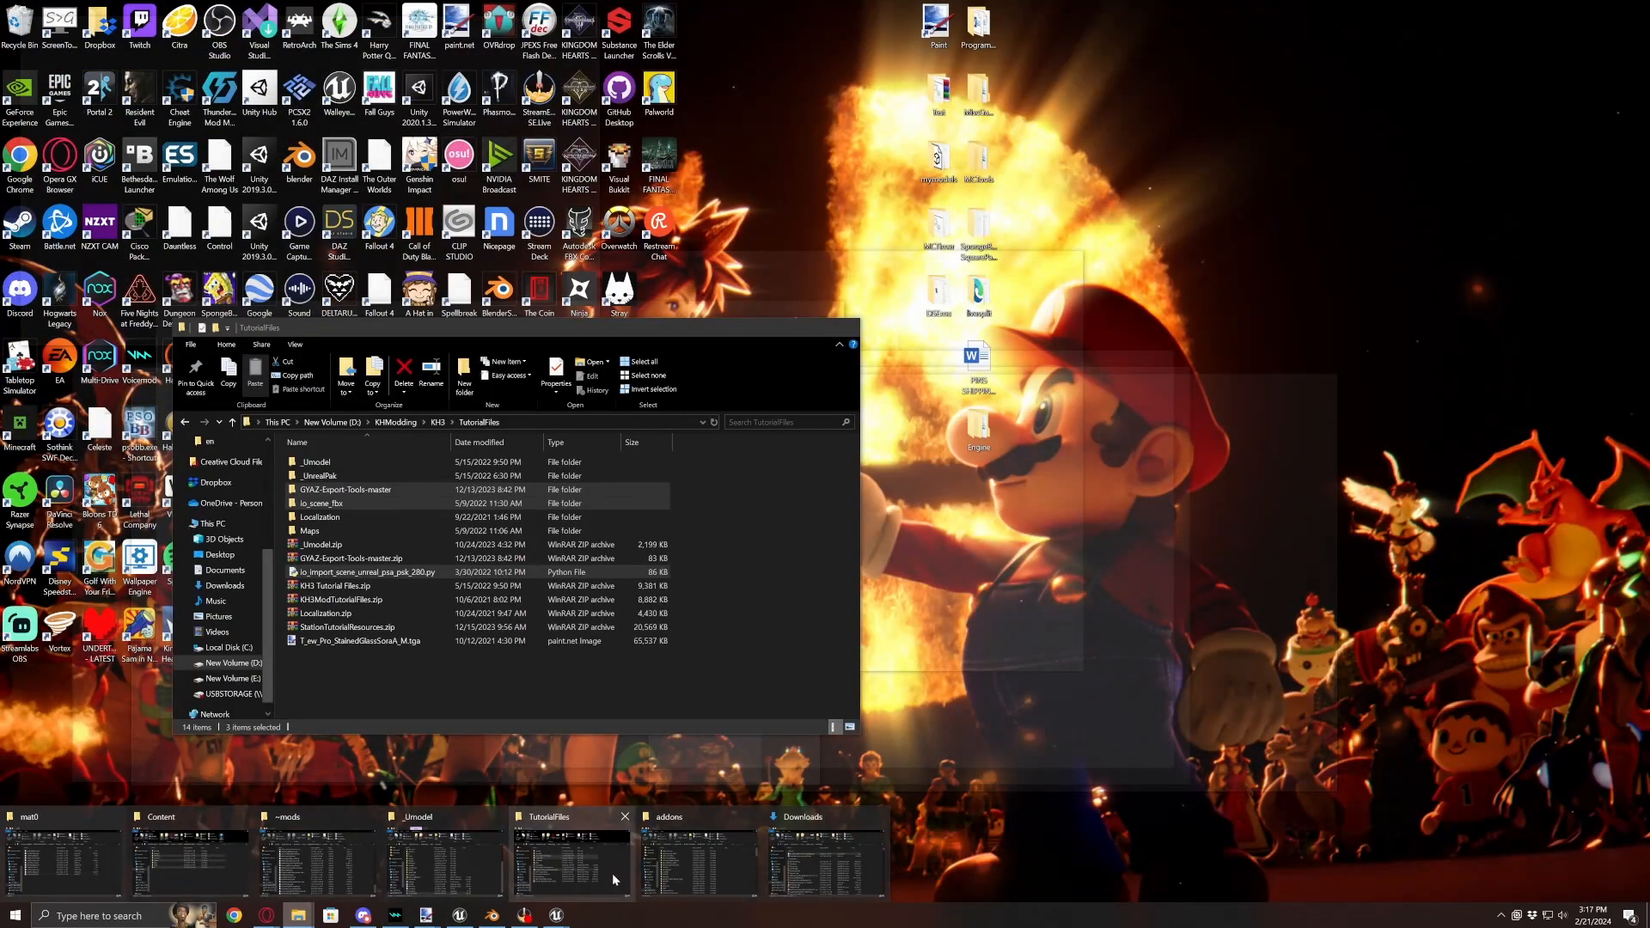
pyautogui.click(612, 874)
pyautogui.moveTo(473, 325); pyautogui.dragTo(943, 371)
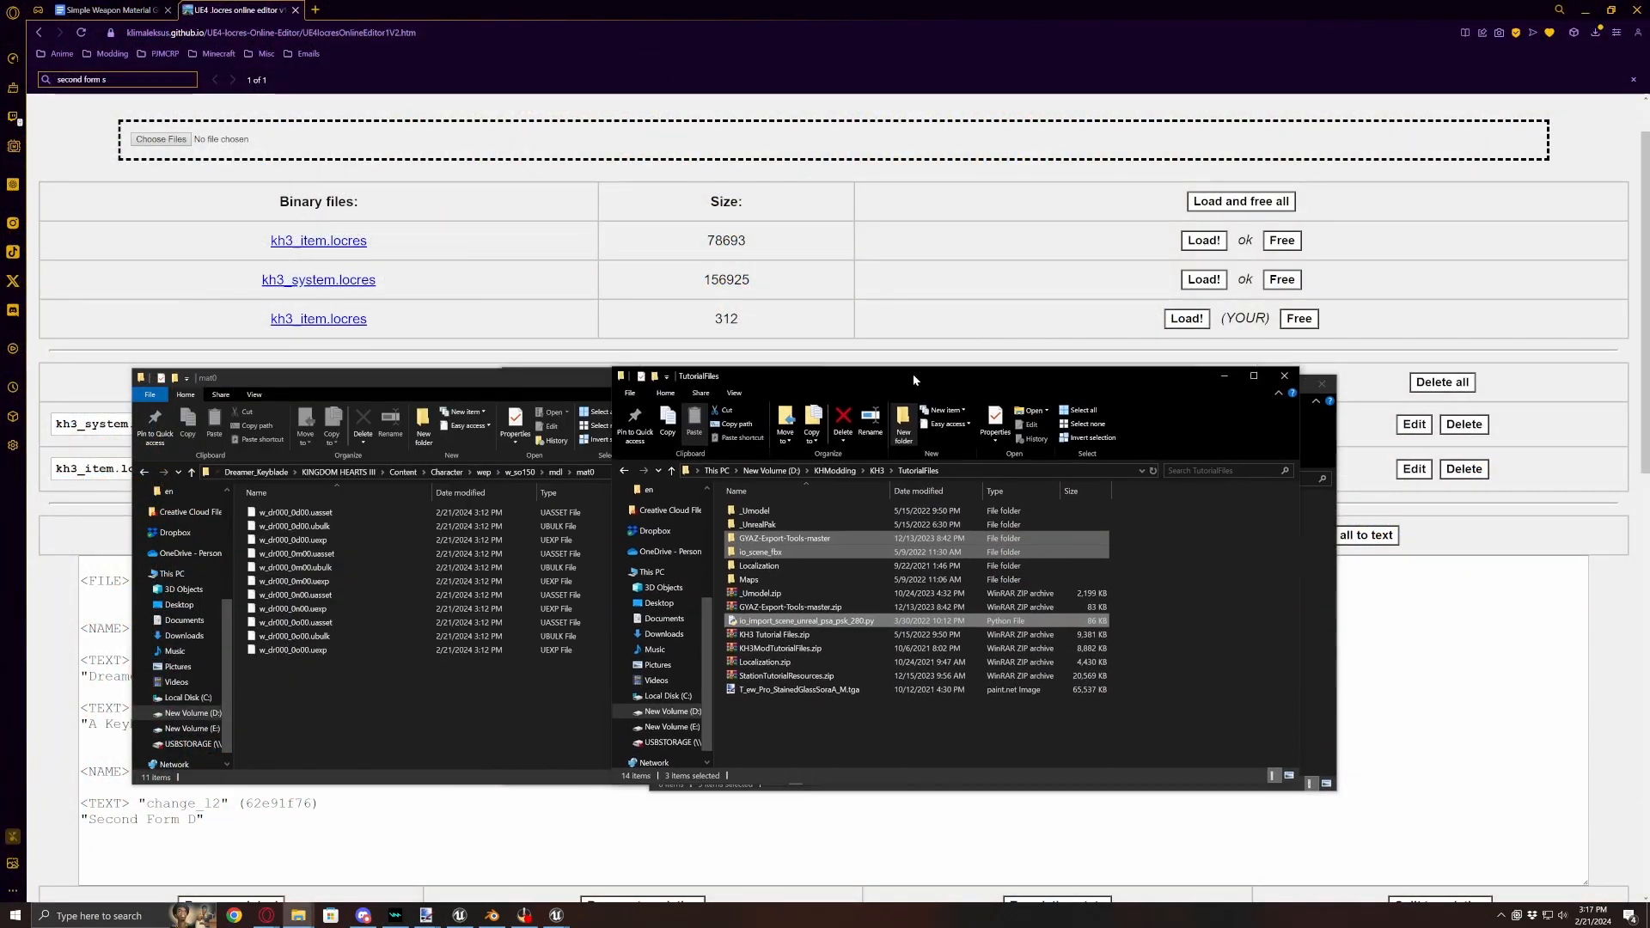
pyautogui.click(704, 471)
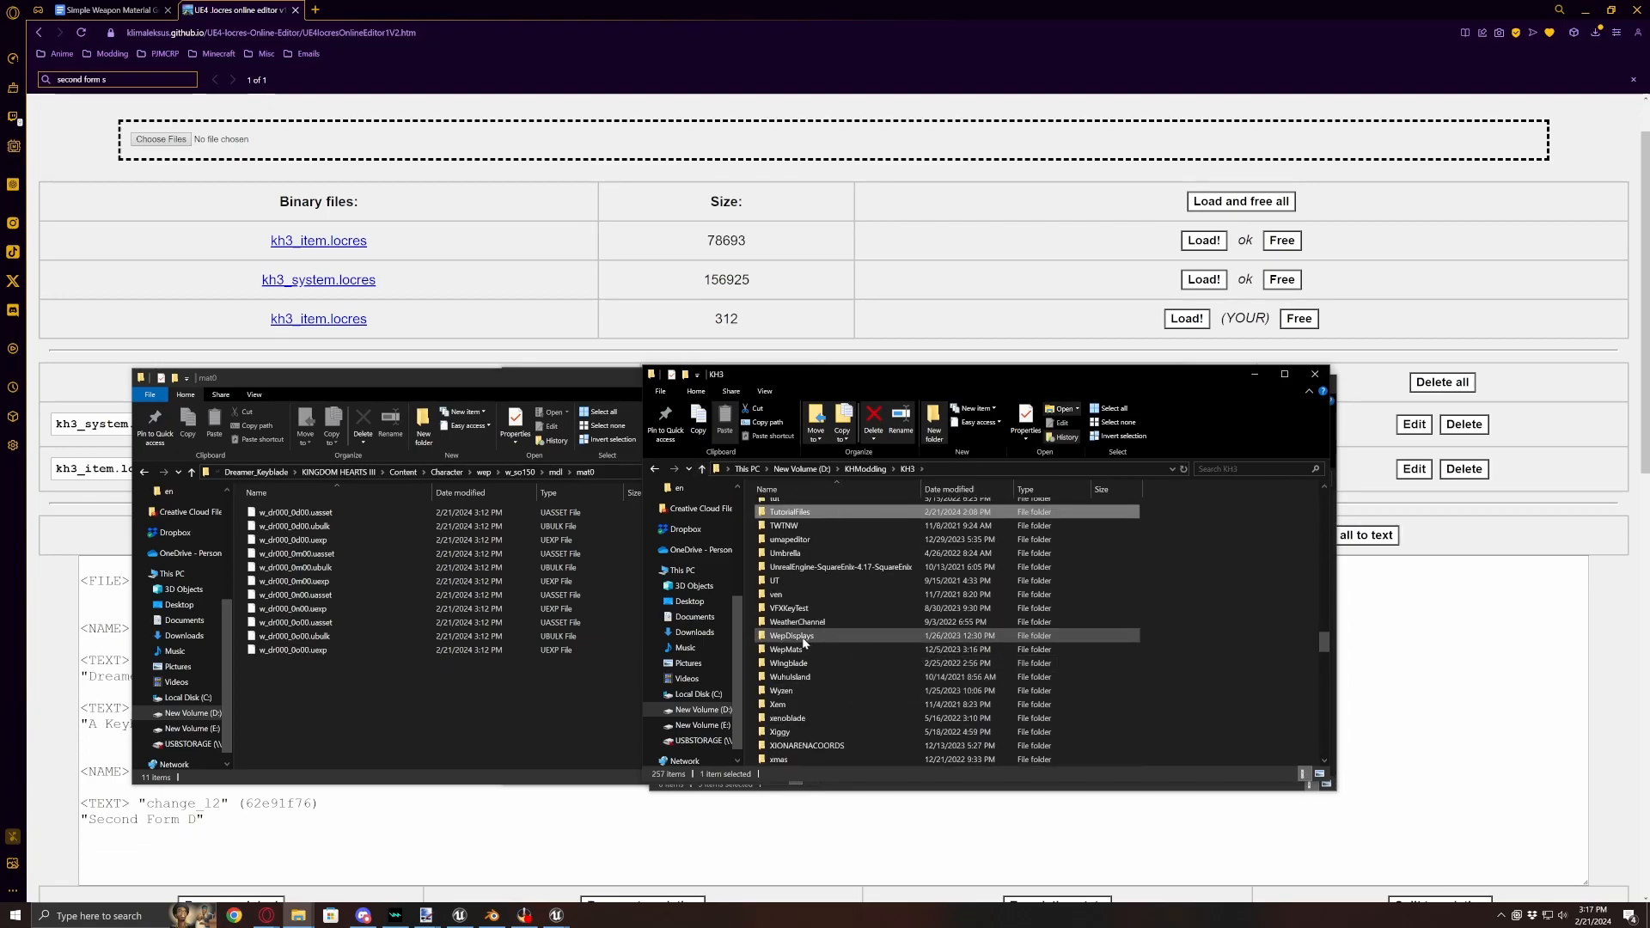
pyautogui.doubleClick(808, 648)
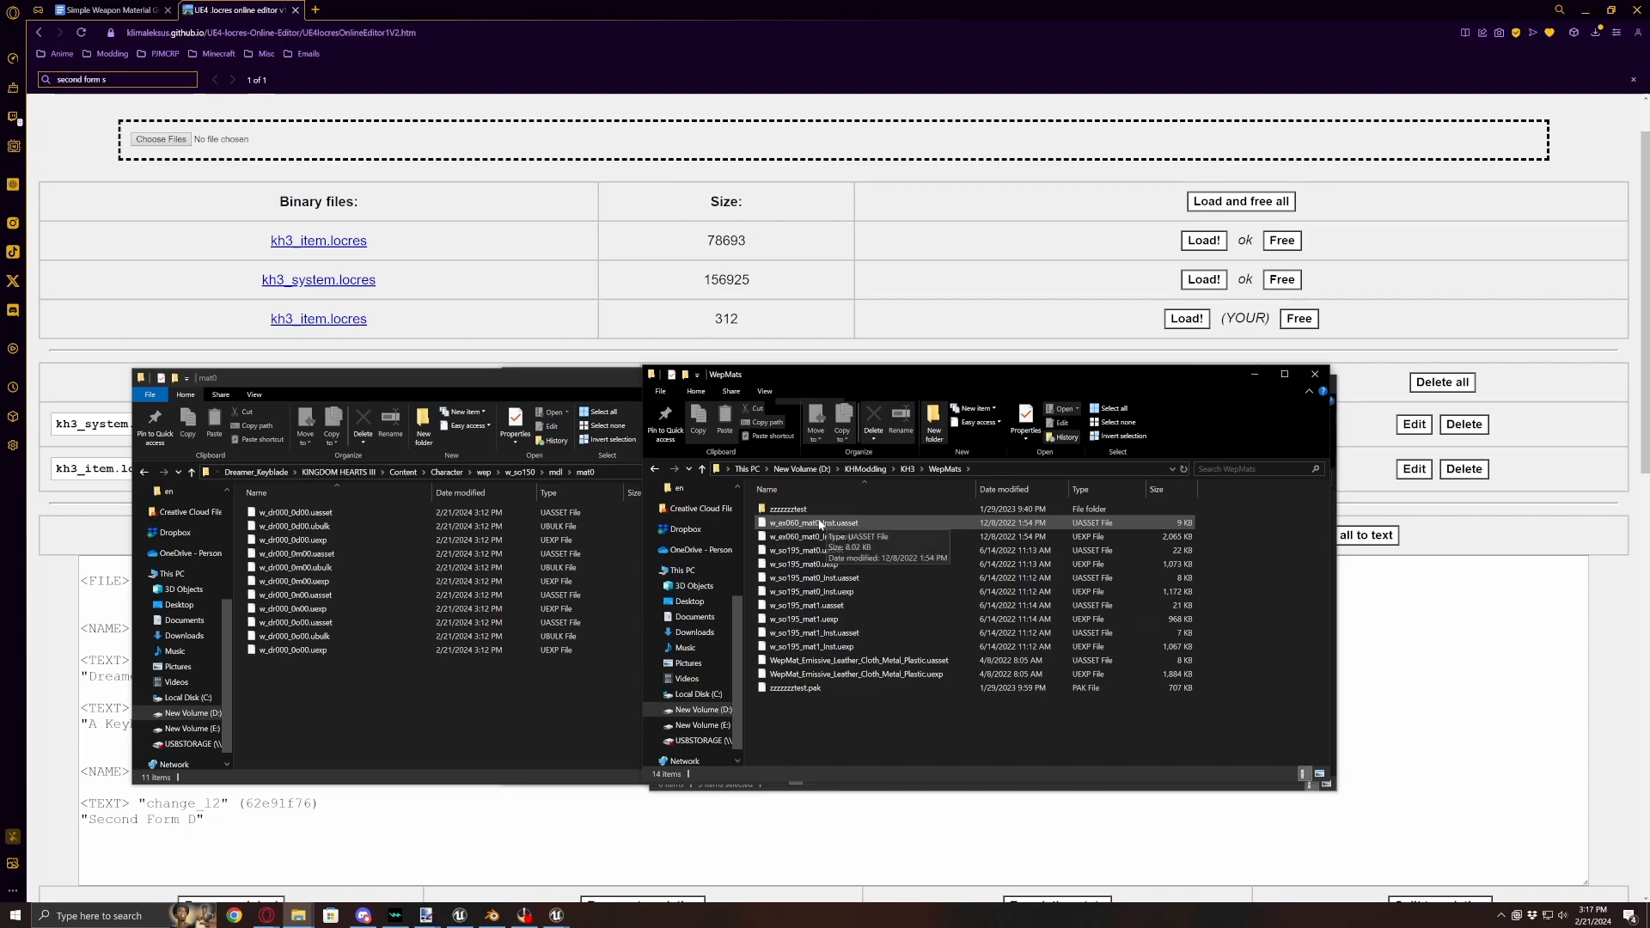
pyautogui.click(811, 523)
pyautogui.keyDown('shift'); pyautogui.click(816, 539); pyautogui.keyUp('shift')
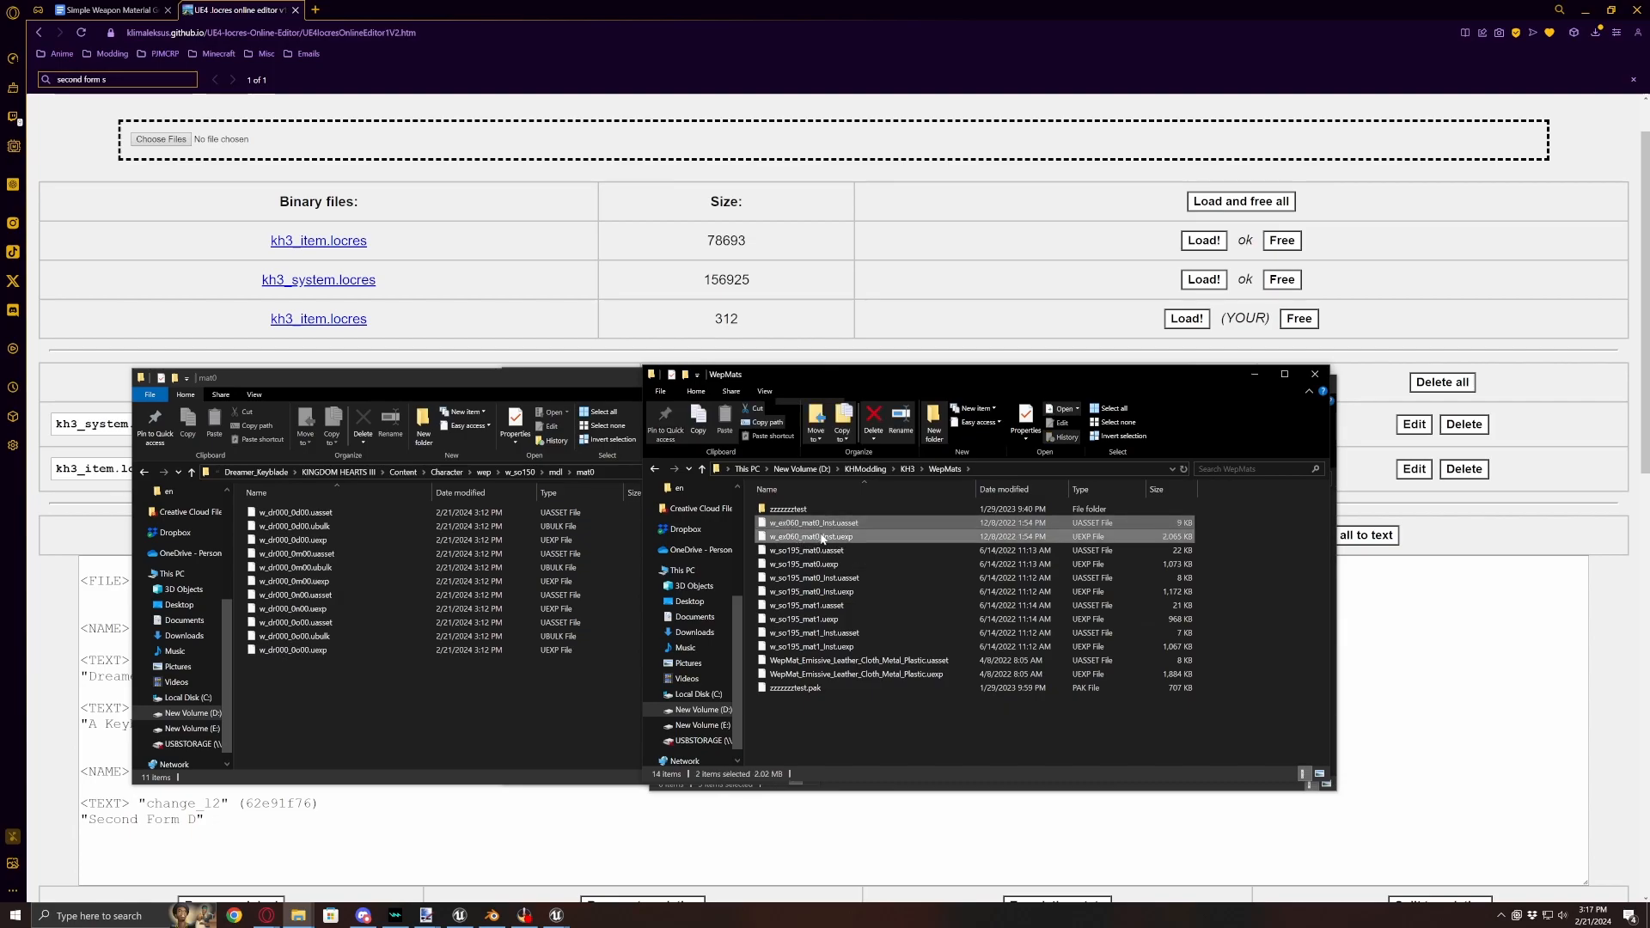
pyautogui.rightClick(819, 536)
pyautogui.click(854, 462)
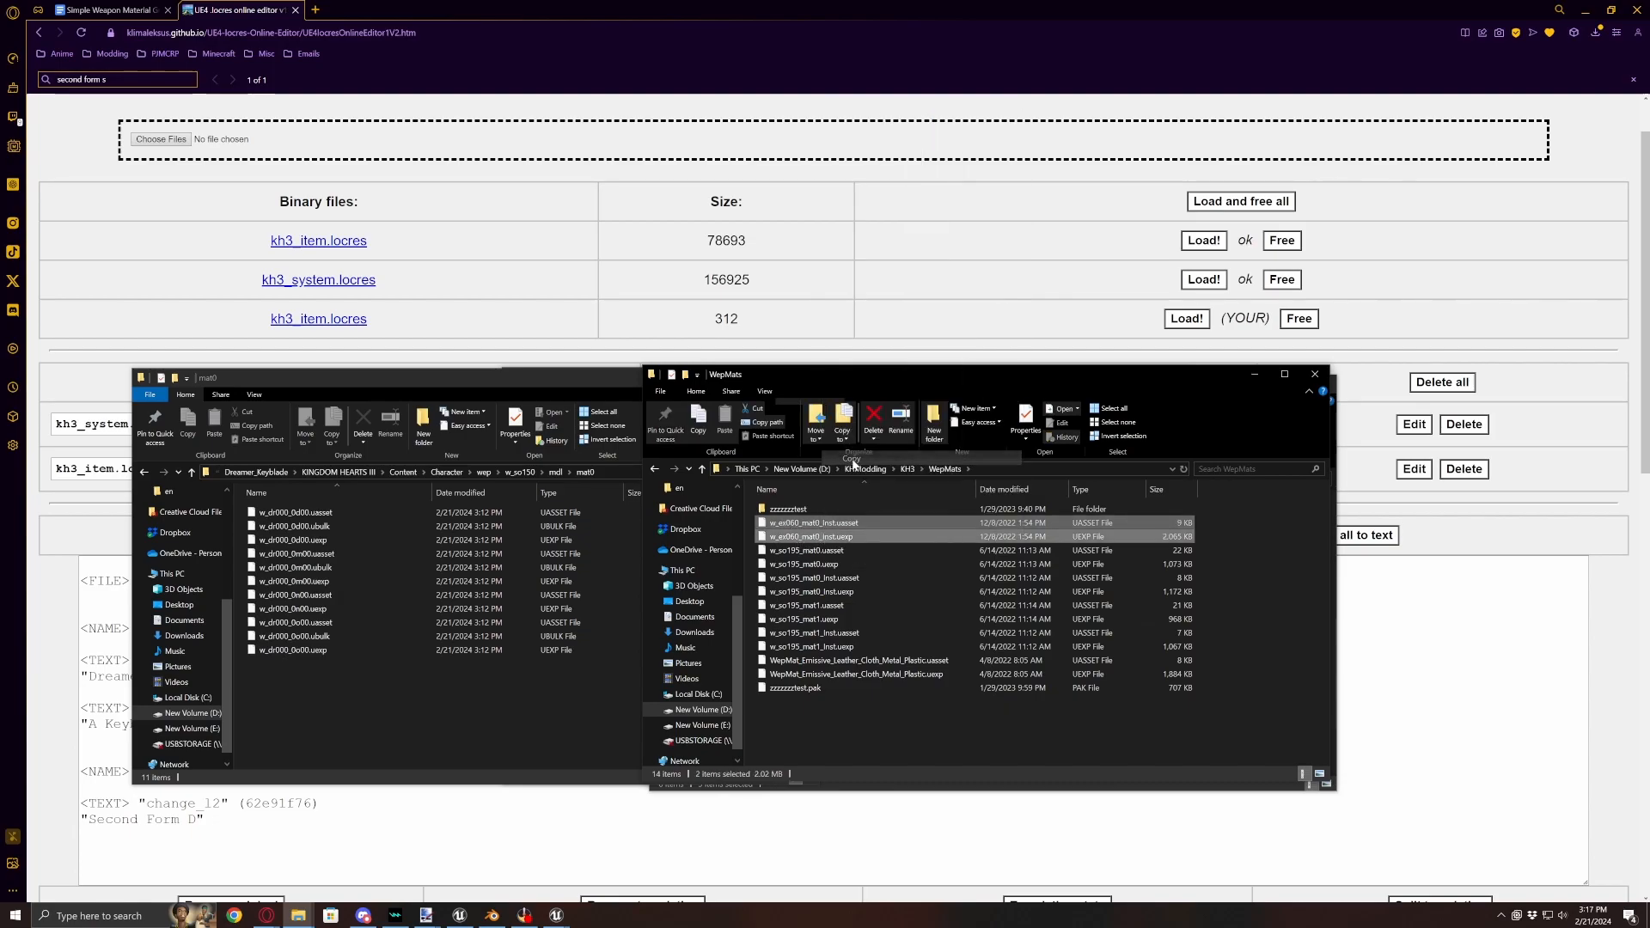
pyautogui.rightClick(441, 699)
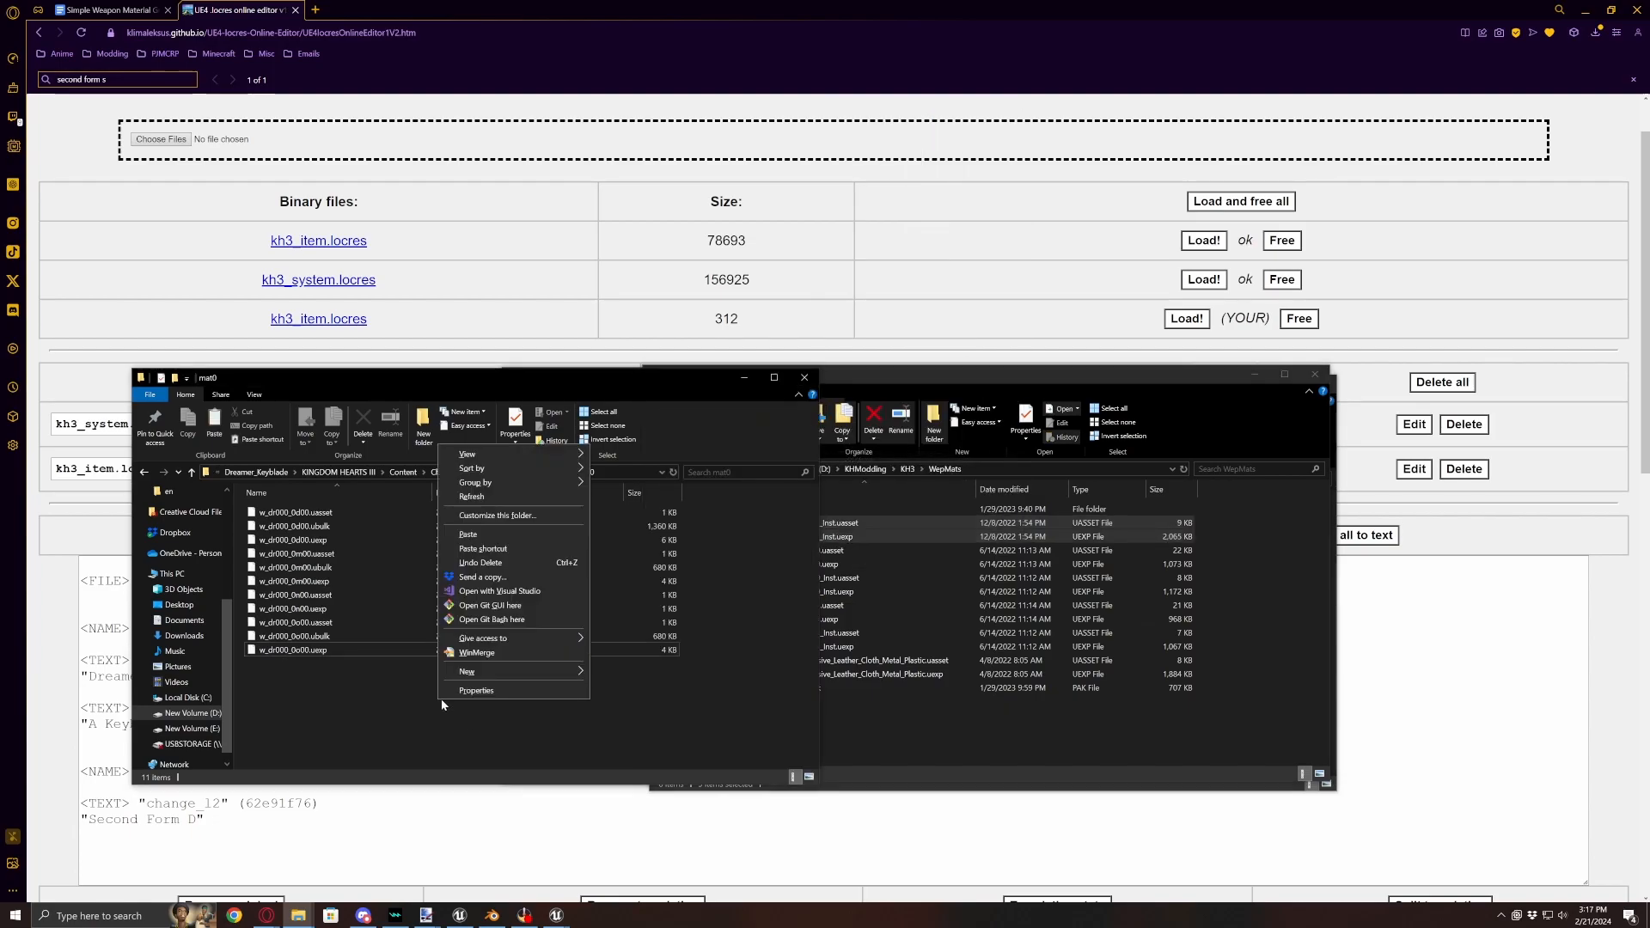
pyautogui.click(485, 536)
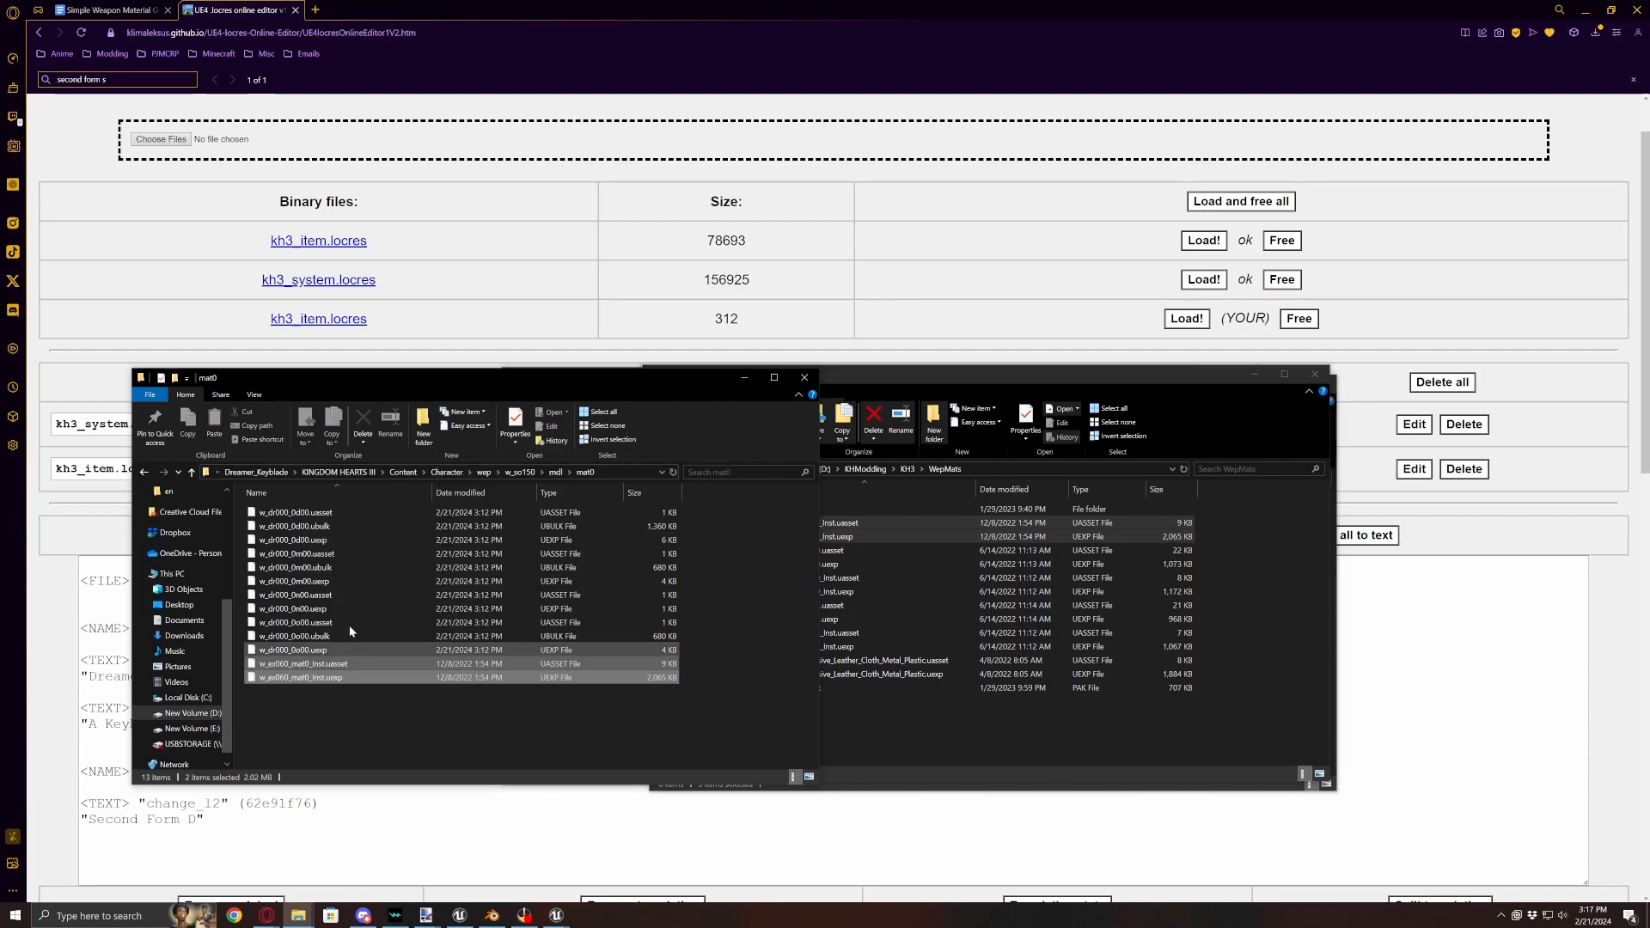
# - Rename the two copied material files to w_dr000_mat0_Inst, keeping their uasset and uexp extensions
pyautogui.rightClick(289, 674)
pyautogui.click(318, 650)
pyautogui.moveTo(291, 678); pyautogui.dragTo(266, 679)
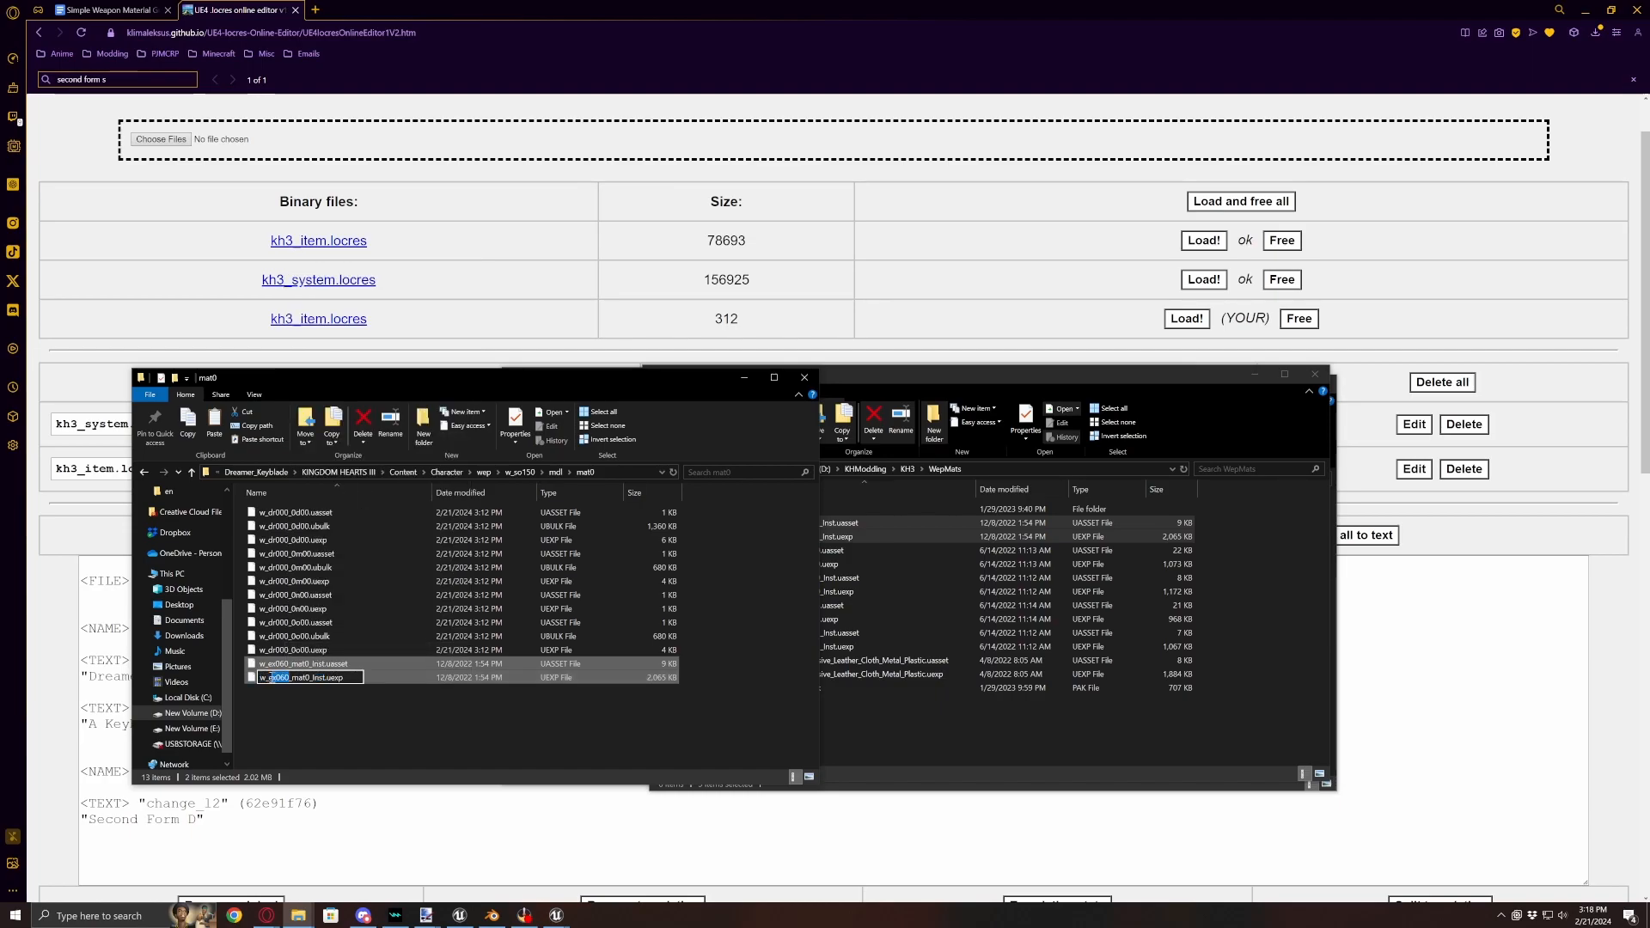
pyautogui.write('dr000')
pyautogui.press('Return')
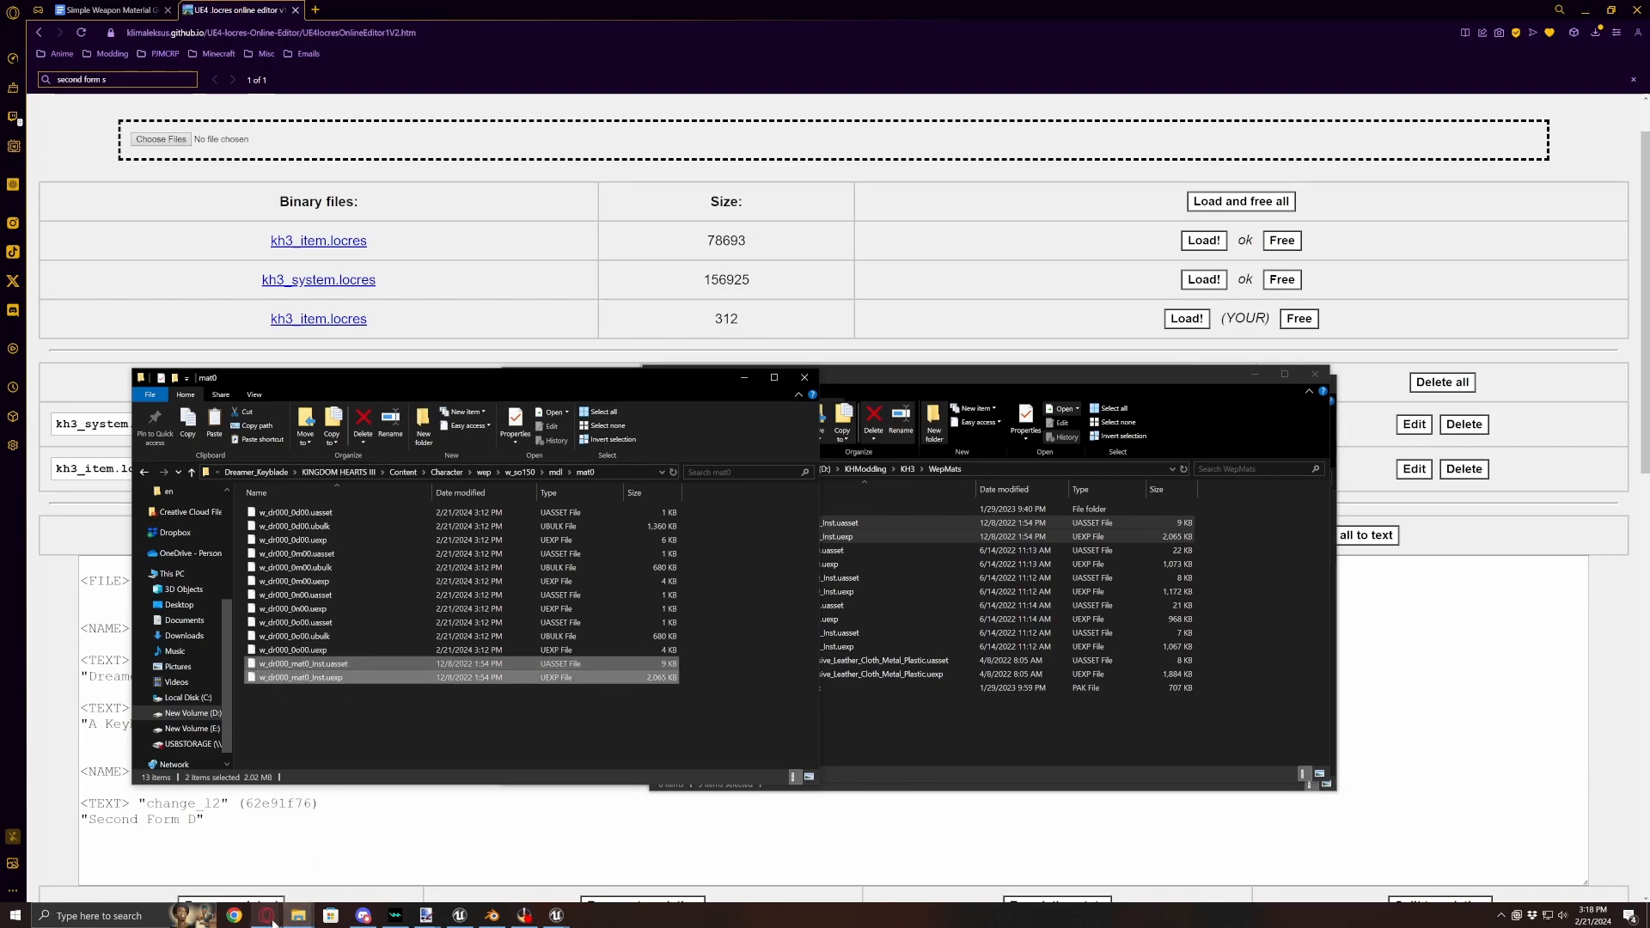
# - Review the Simple Weapon Material Guide document in the browser for how the material's textures and masks work
pyautogui.moveTo(267, 915)
pyautogui.click(385, 875)
pyautogui.click(89, 21)
pyautogui.click(89, 21)
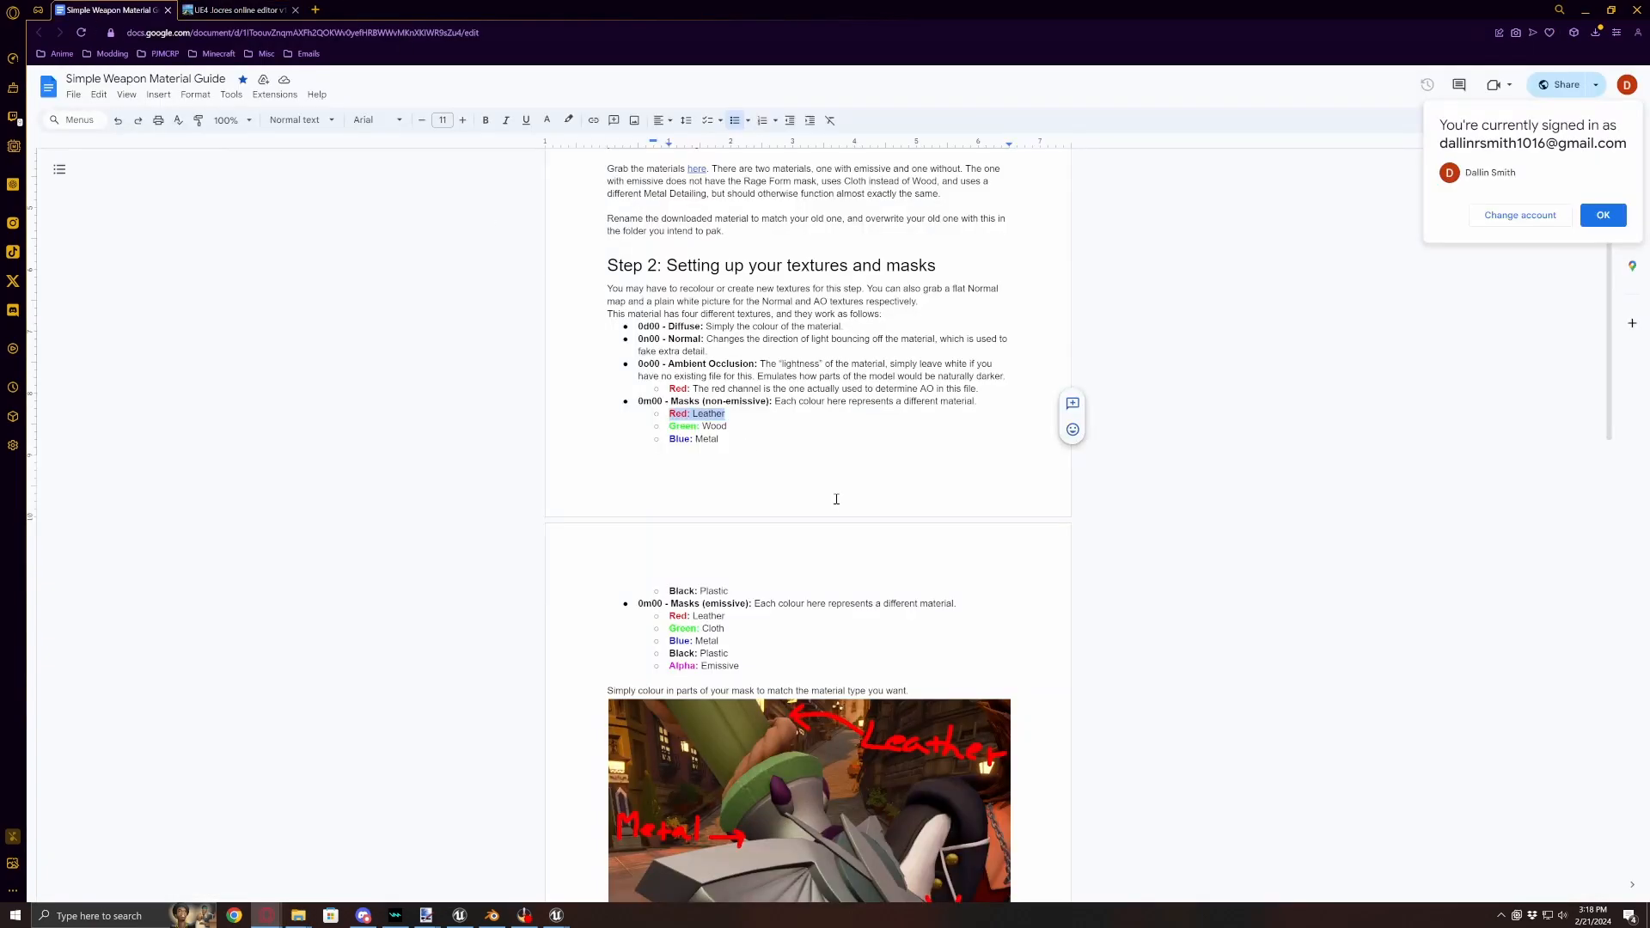
pyautogui.click(729, 423)
pyautogui.scroll(5, 717, 447)
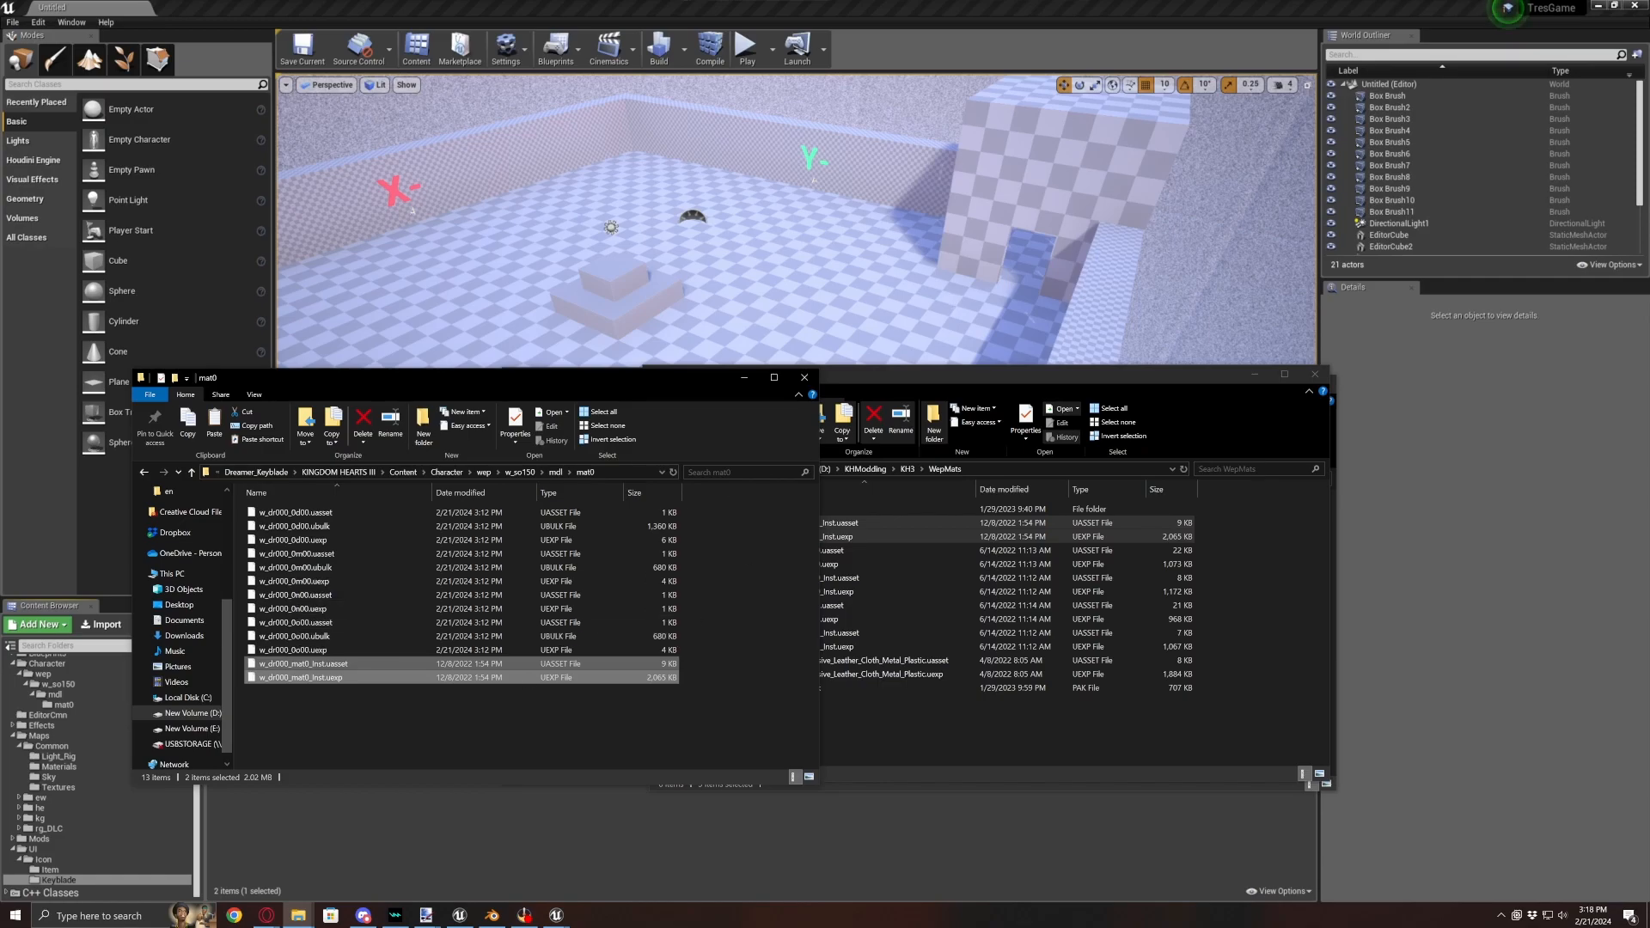
# - Launch UAssetGUI.exe from the Release folder of _UassetGUI inside the KH3 modding folder
pyautogui.moveTo(298, 916)
pyautogui.moveTo(203, 856)
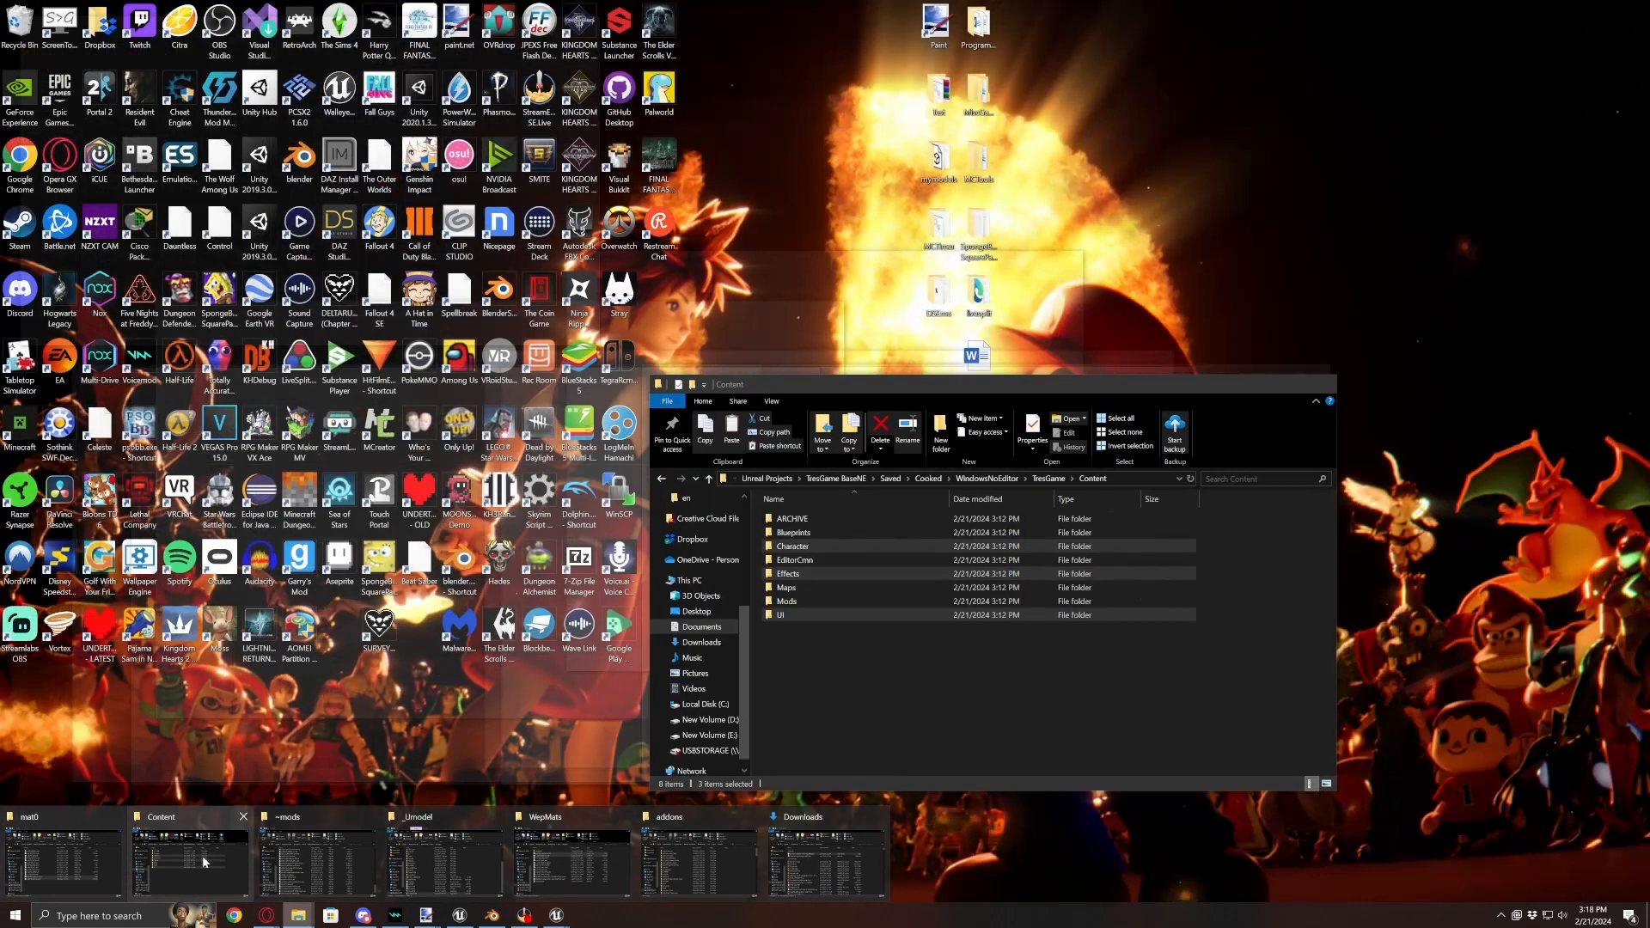
pyautogui.moveTo(289, 883)
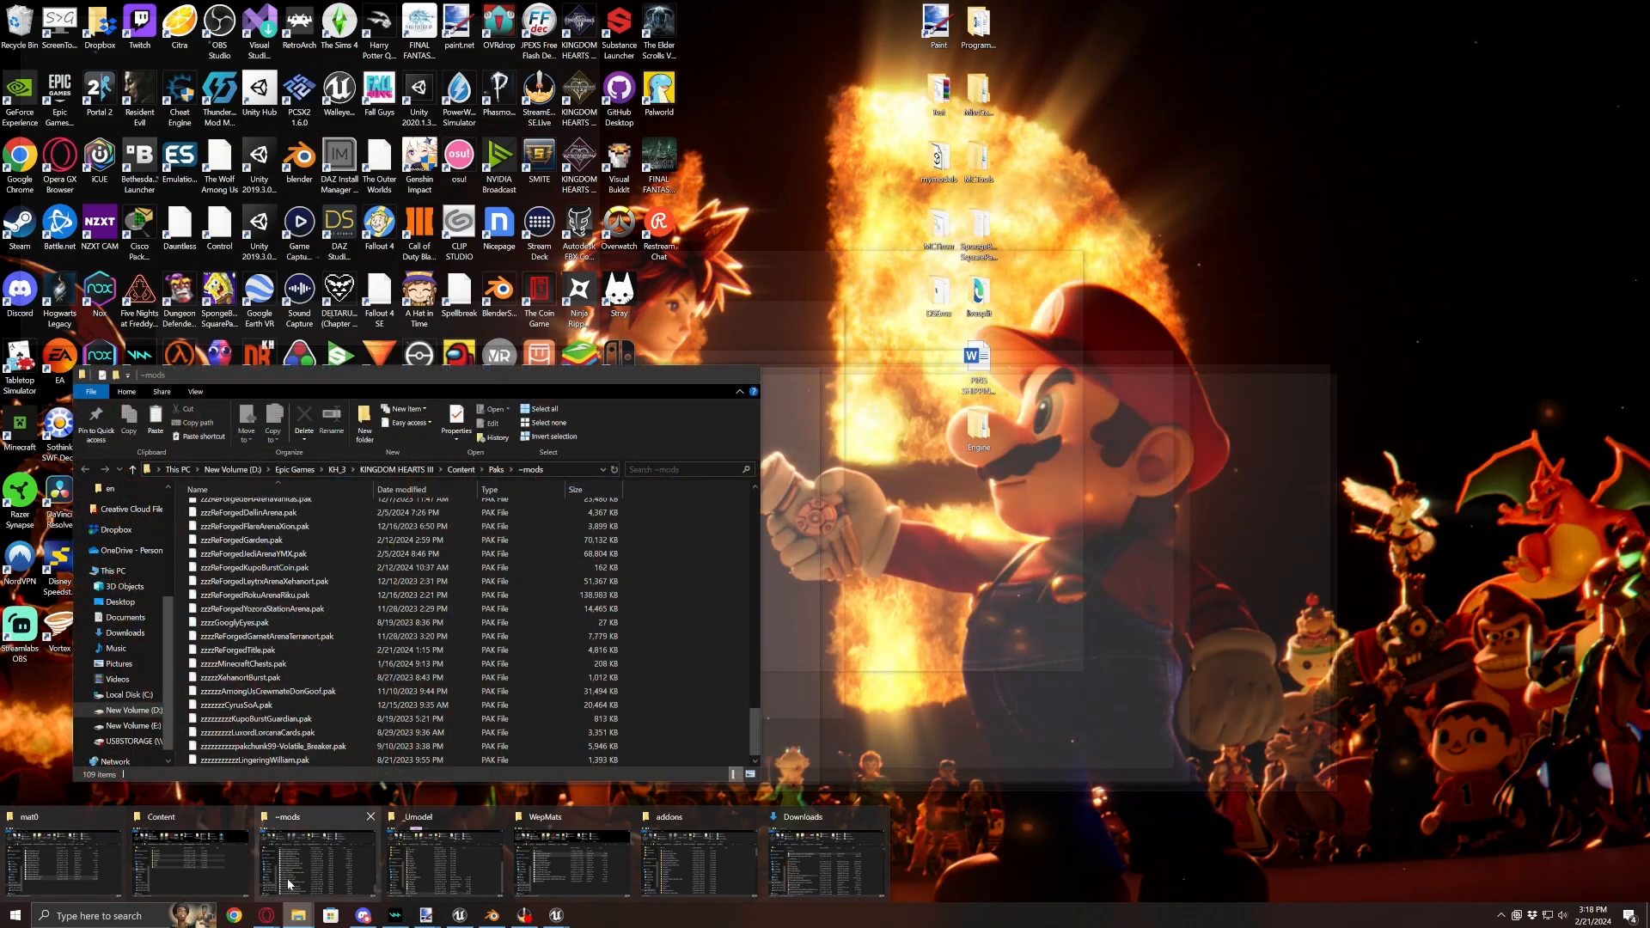
pyautogui.click(443, 860)
pyautogui.moveTo(761, 332); pyautogui.dragTo(997, 344)
pyautogui.click(735, 439)
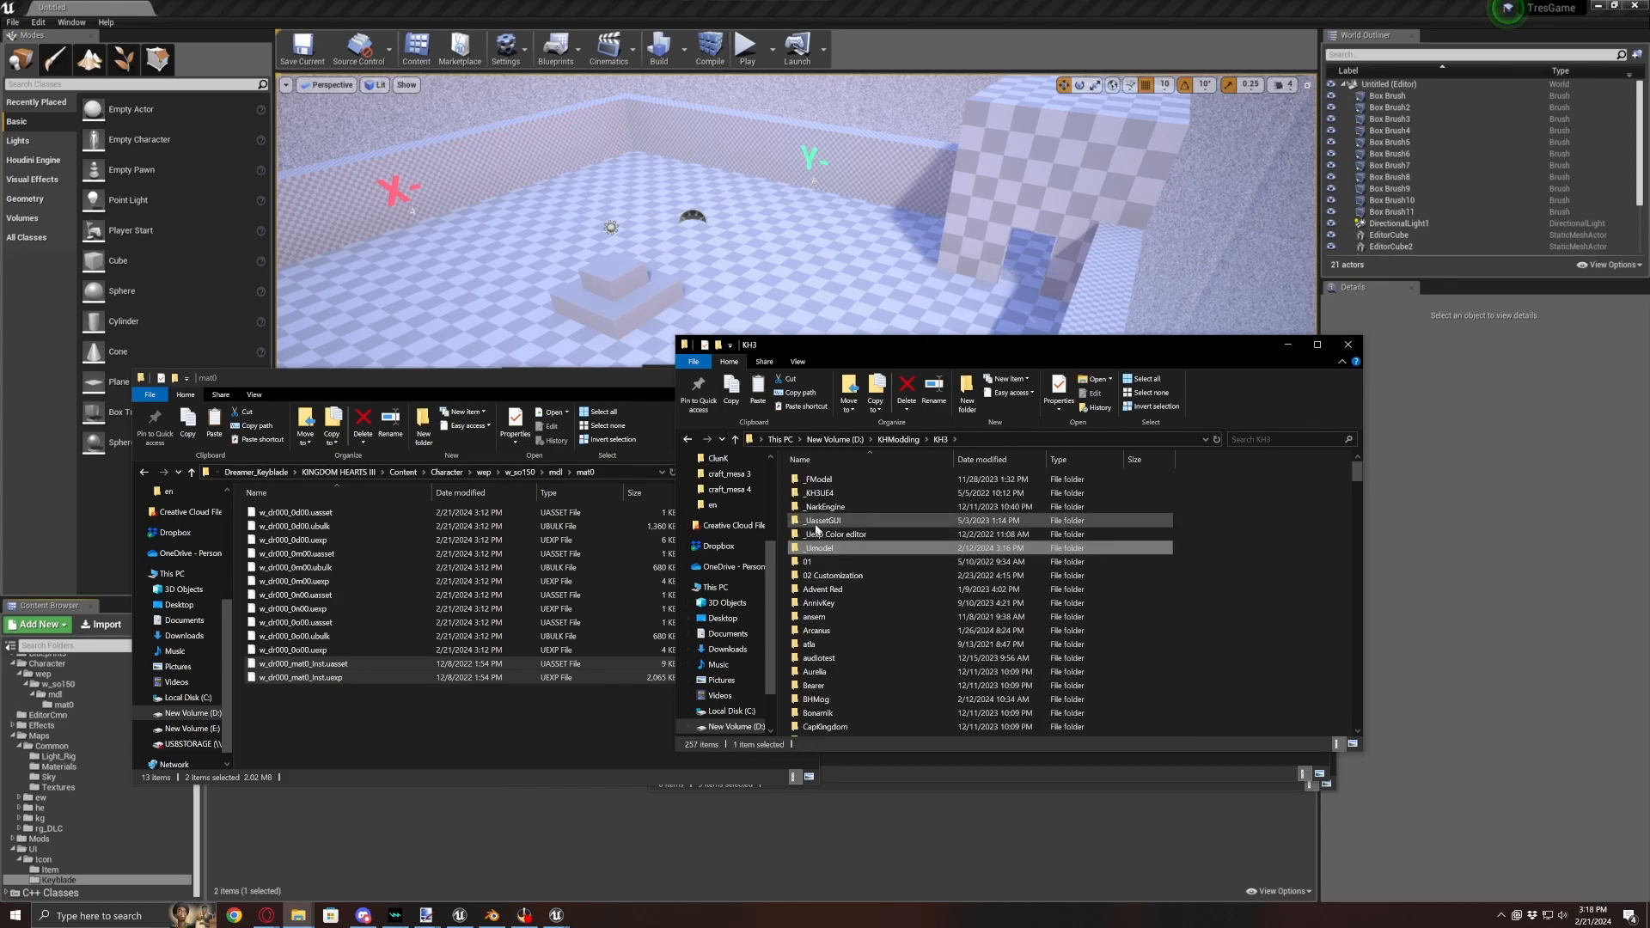
pyautogui.doubleClick(814, 523)
pyautogui.click(828, 478)
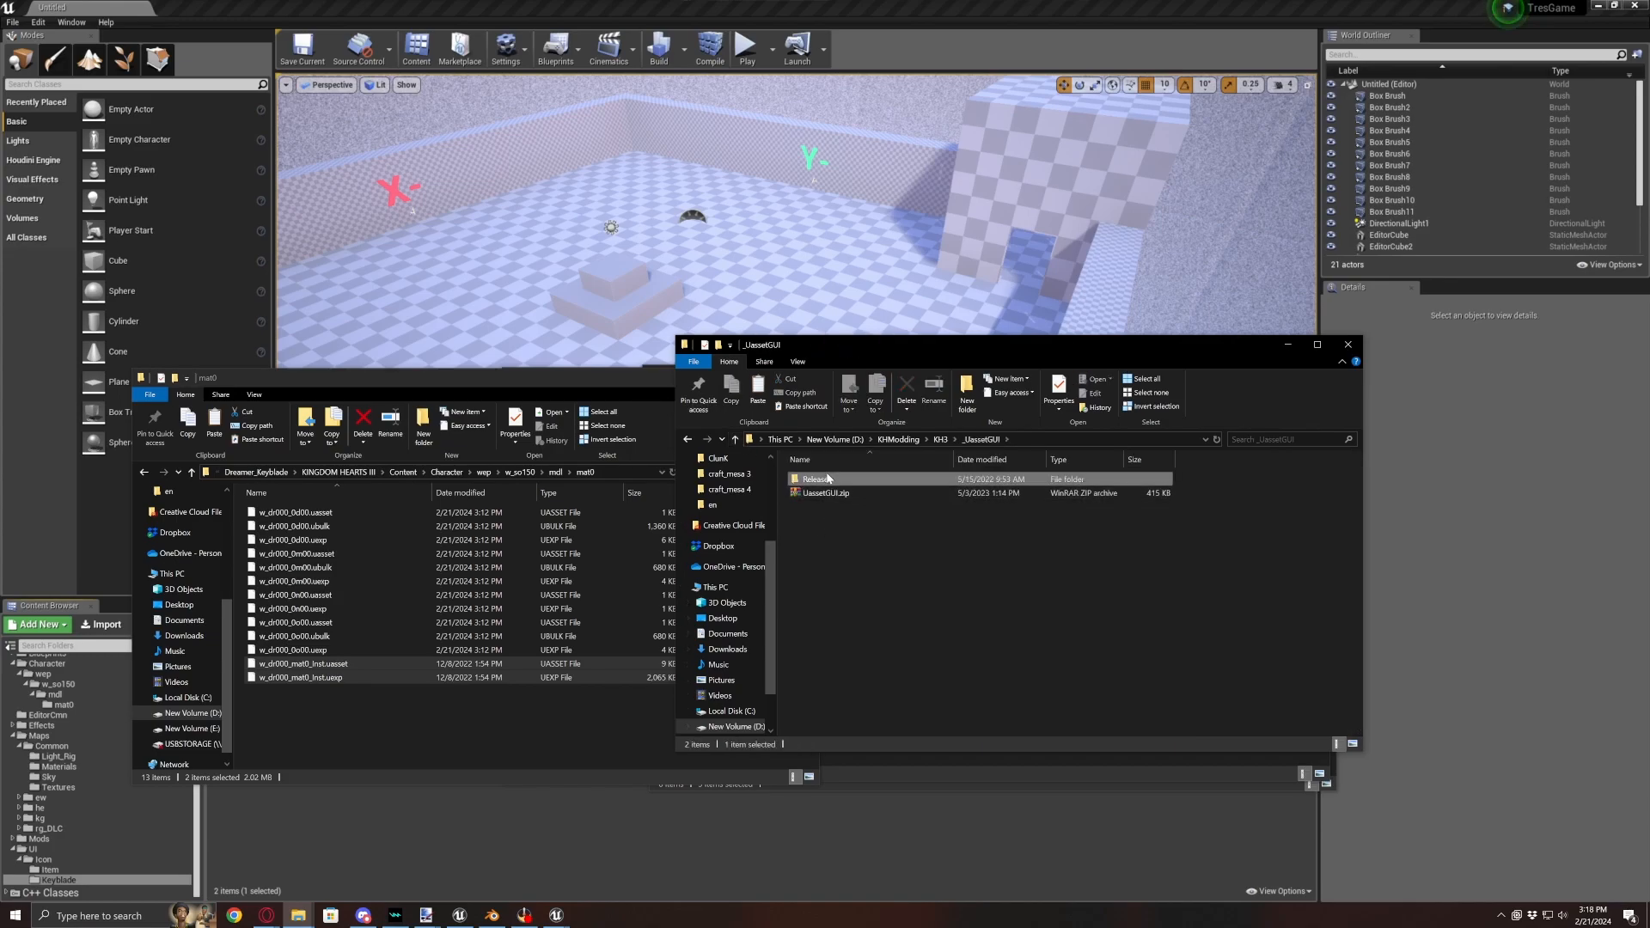
pyautogui.doubleClick(828, 479)
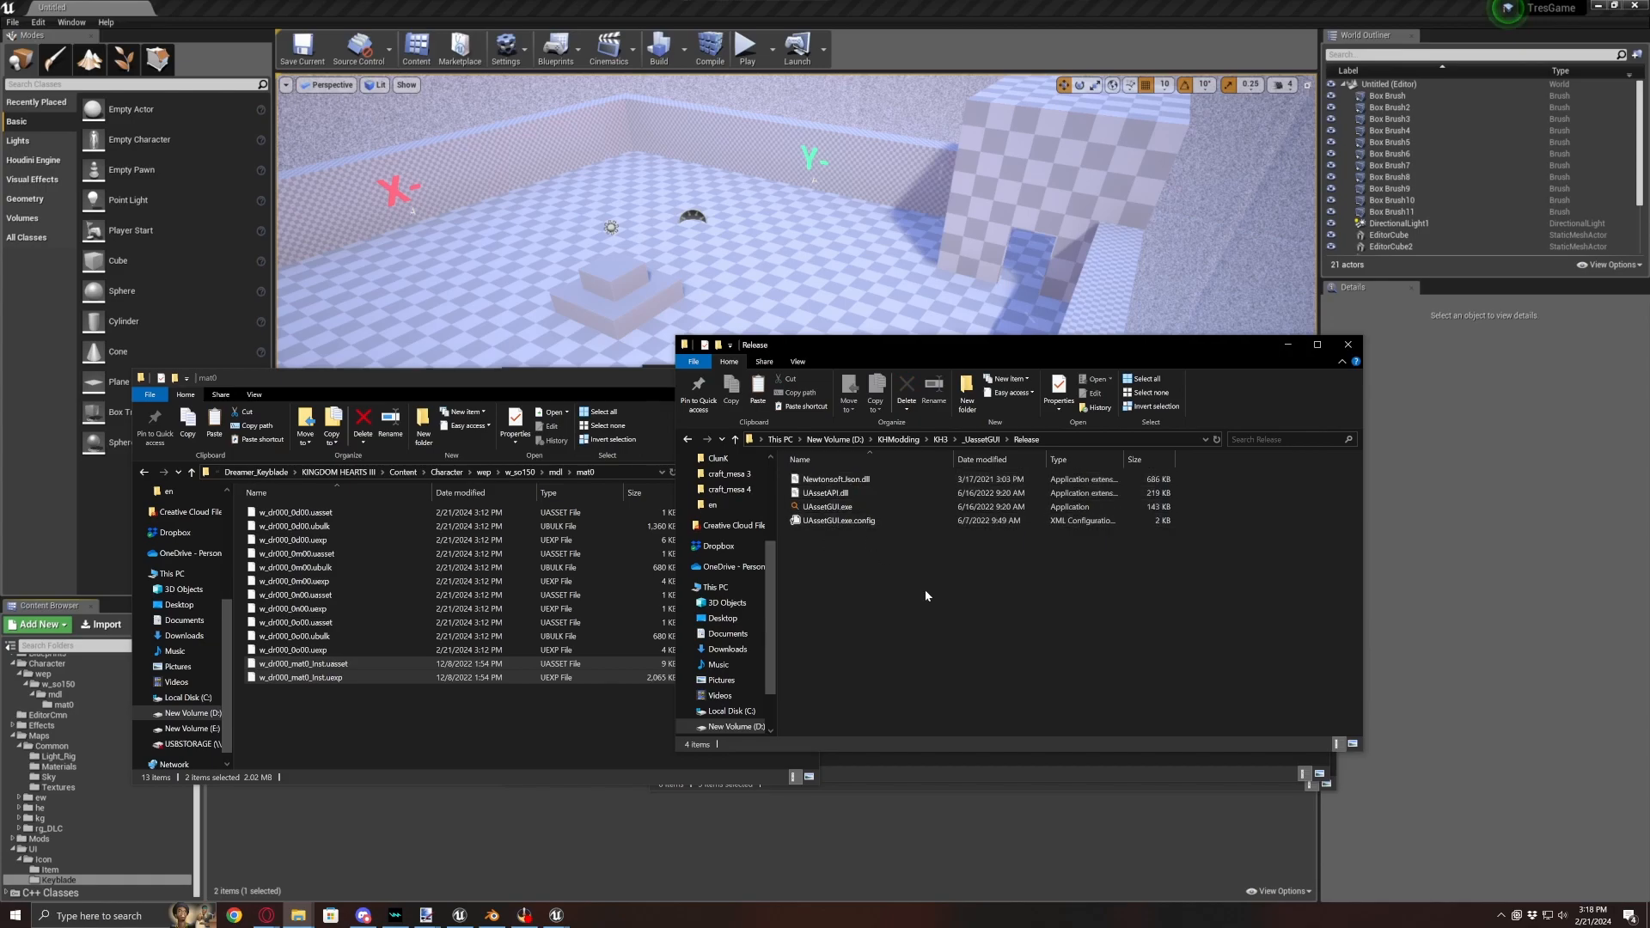
pyautogui.click(815, 507)
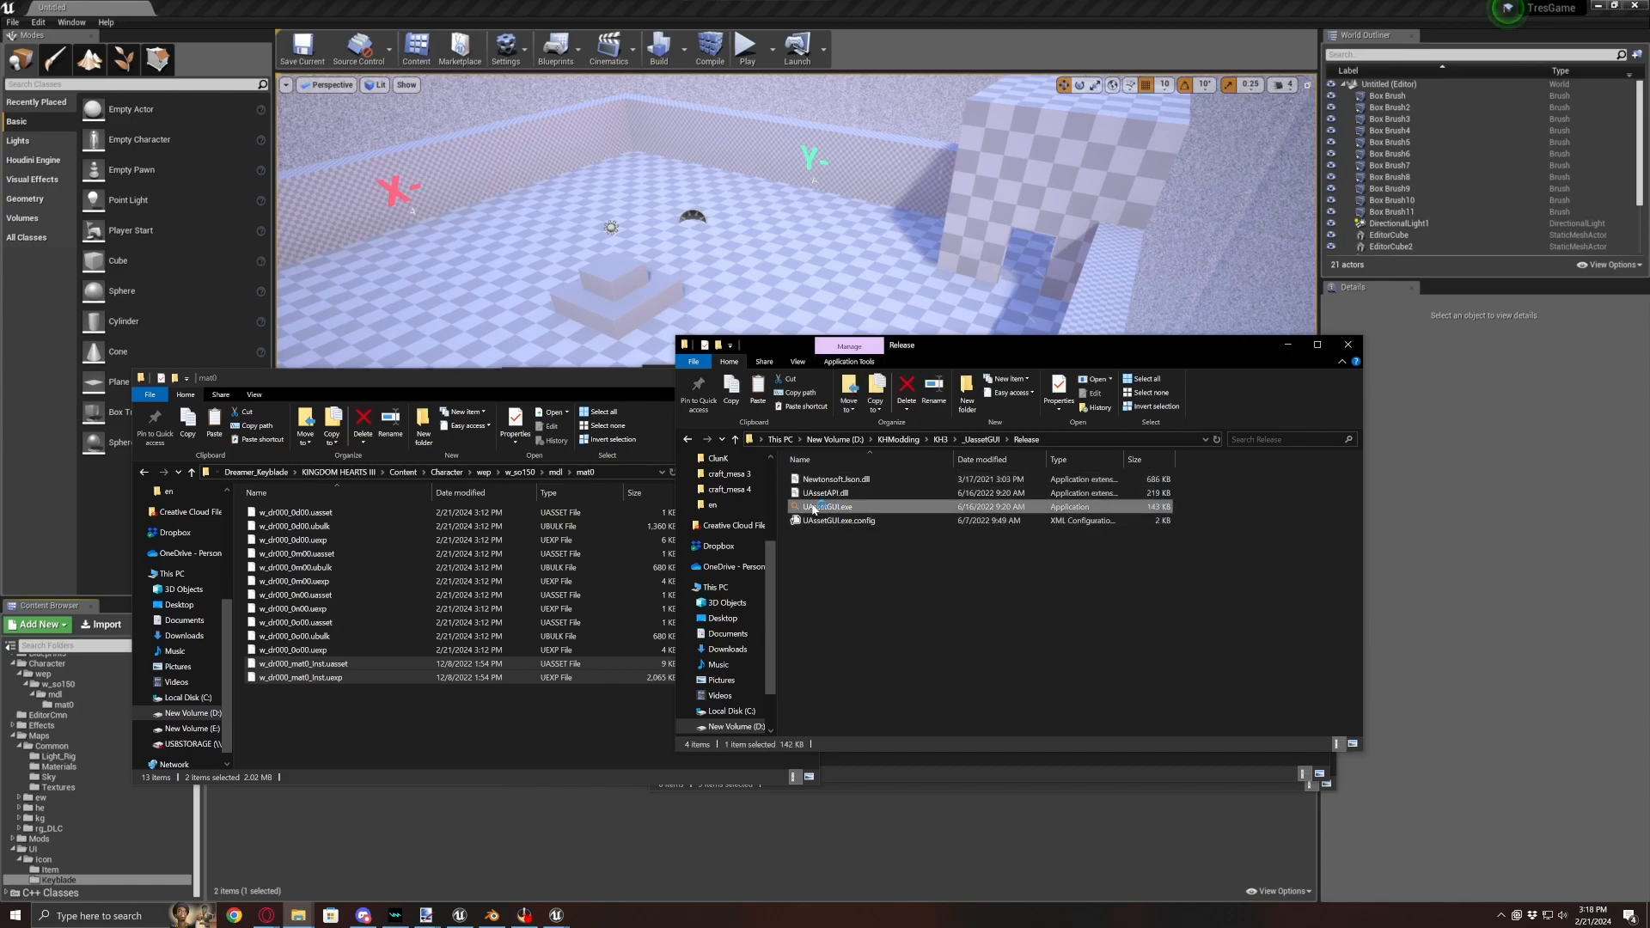
pyautogui.doubleClick(814, 508)
# - Open w_dr000_mat0_Inst.uasset from the Dreamer_Keyblade mod's Content > Character > wep > w_so150 > mdl > mat0 folder
pyautogui.click(35, 43)
pyautogui.click(46, 59)
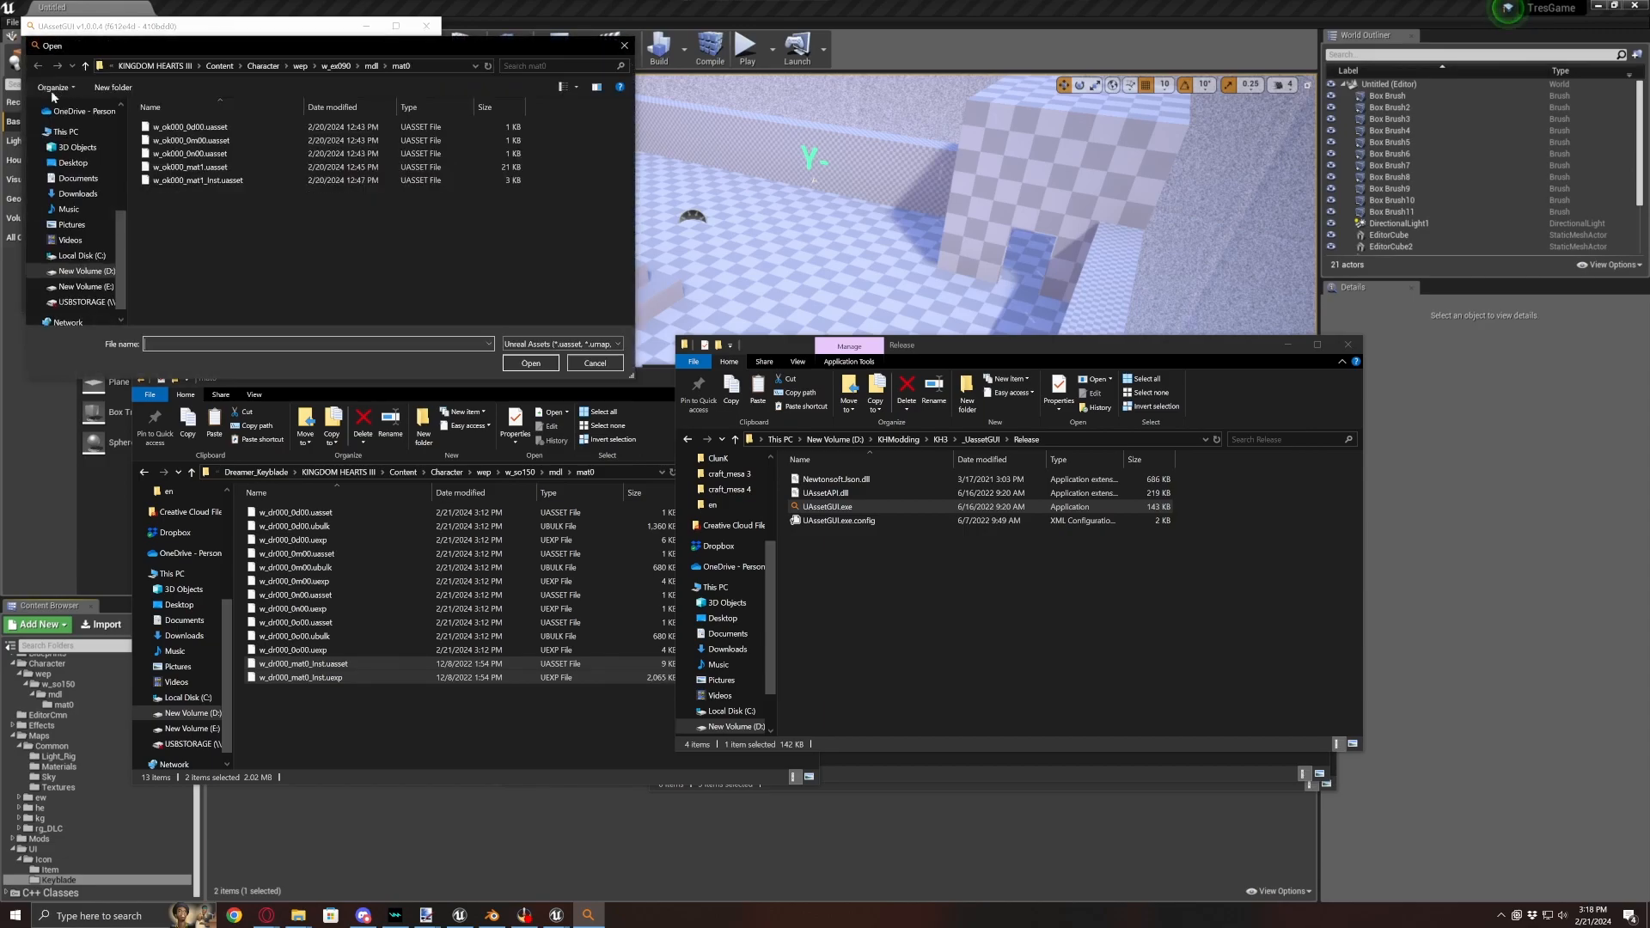
pyautogui.scroll(1, 87, 174)
pyautogui.click(80, 168)
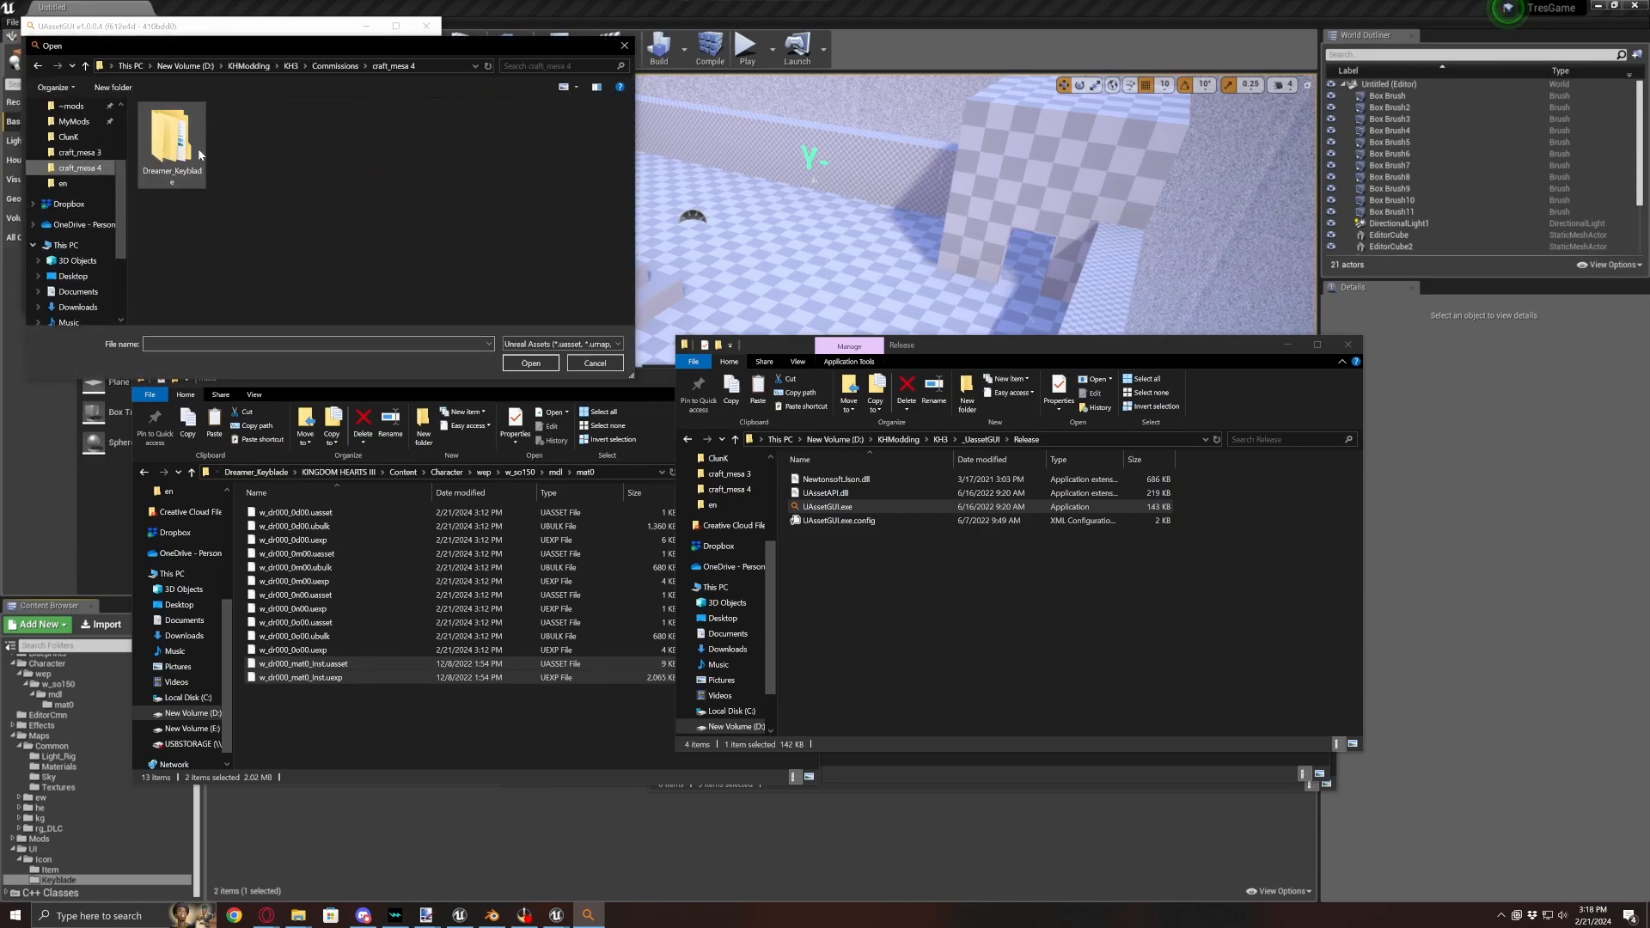
pyautogui.doubleClick(187, 146)
pyautogui.doubleClick(168, 127)
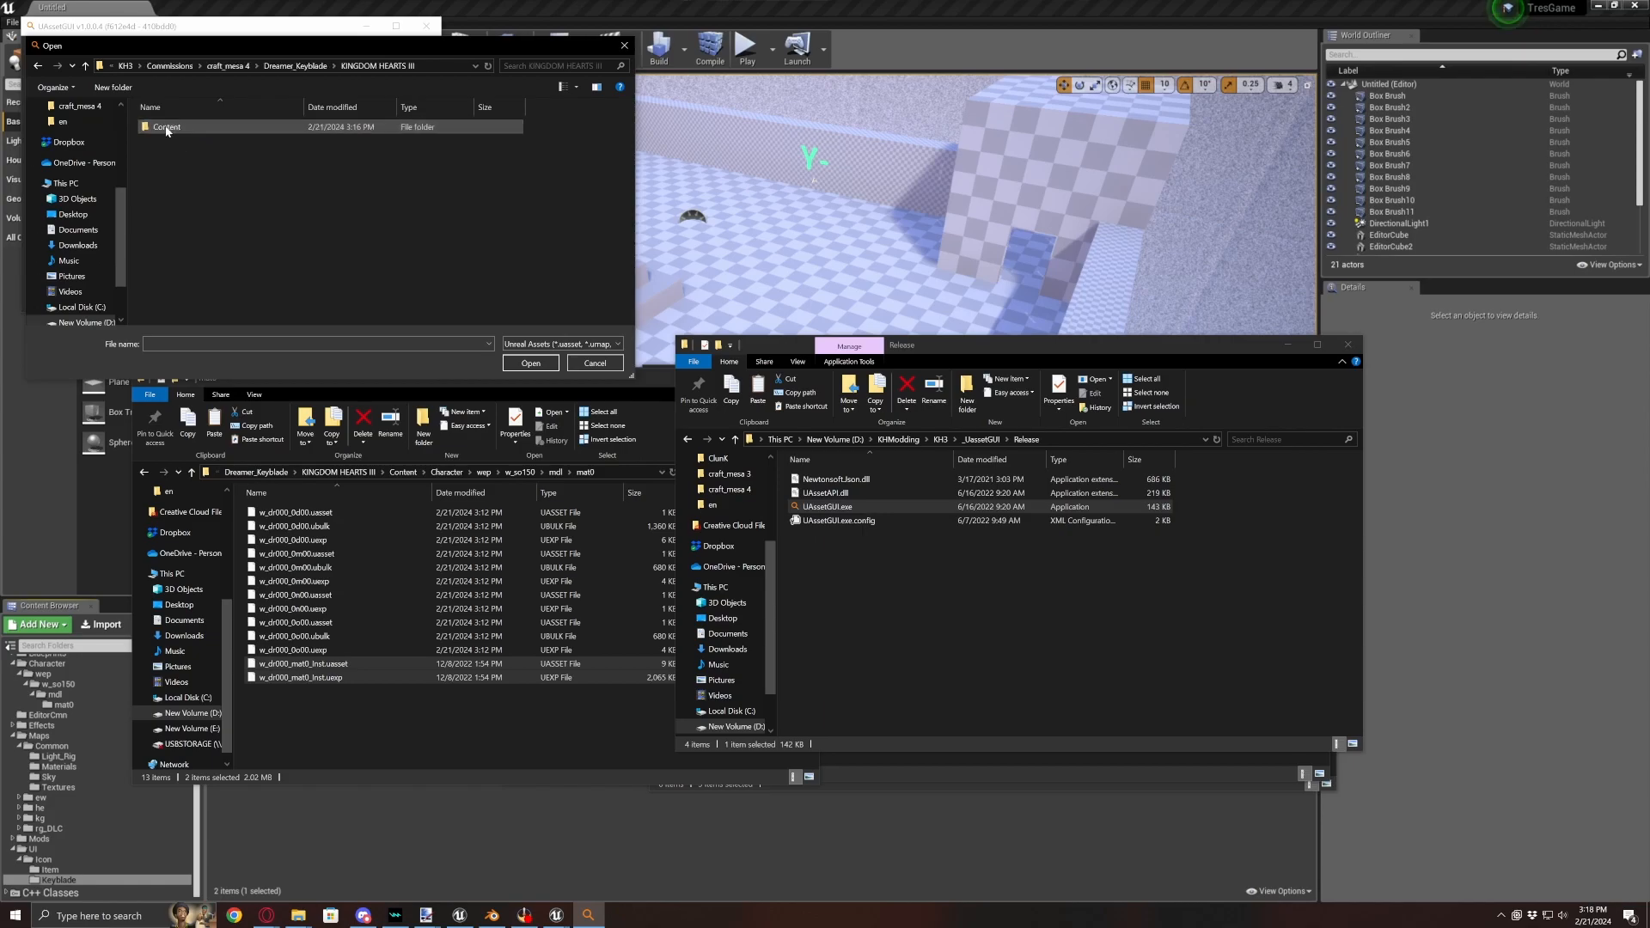
pyautogui.doubleClick(168, 127)
pyautogui.doubleClick(167, 127)
pyautogui.doubleClick(168, 127)
pyautogui.doubleClick(168, 128)
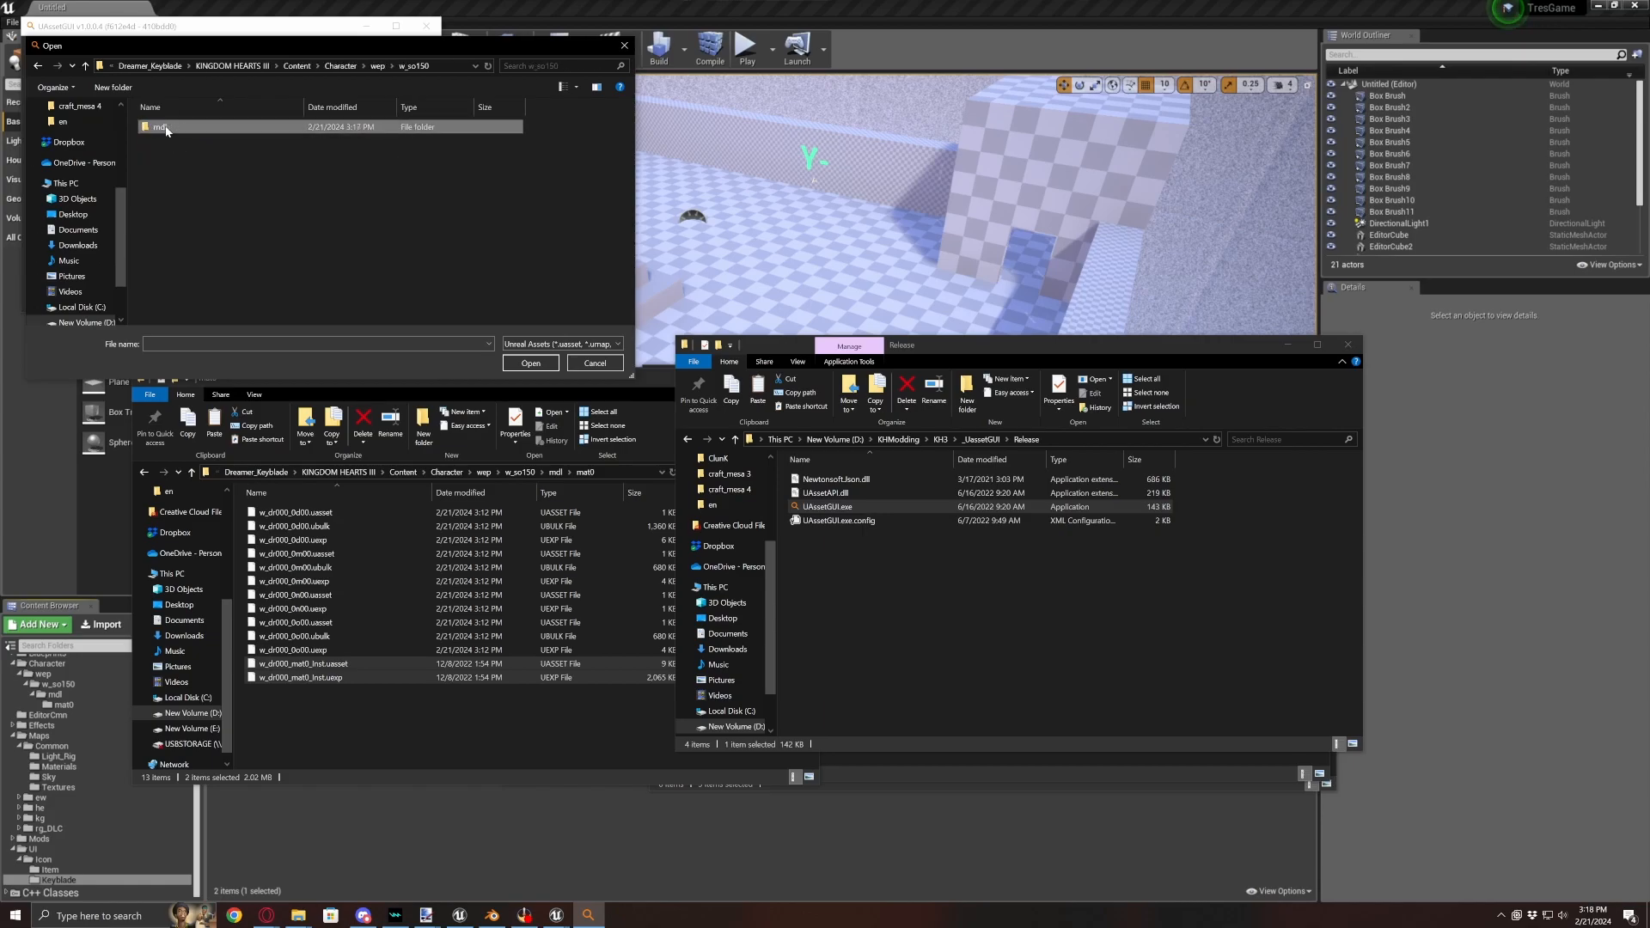
pyautogui.doubleClick(176, 128)
pyautogui.doubleClick(181, 127)
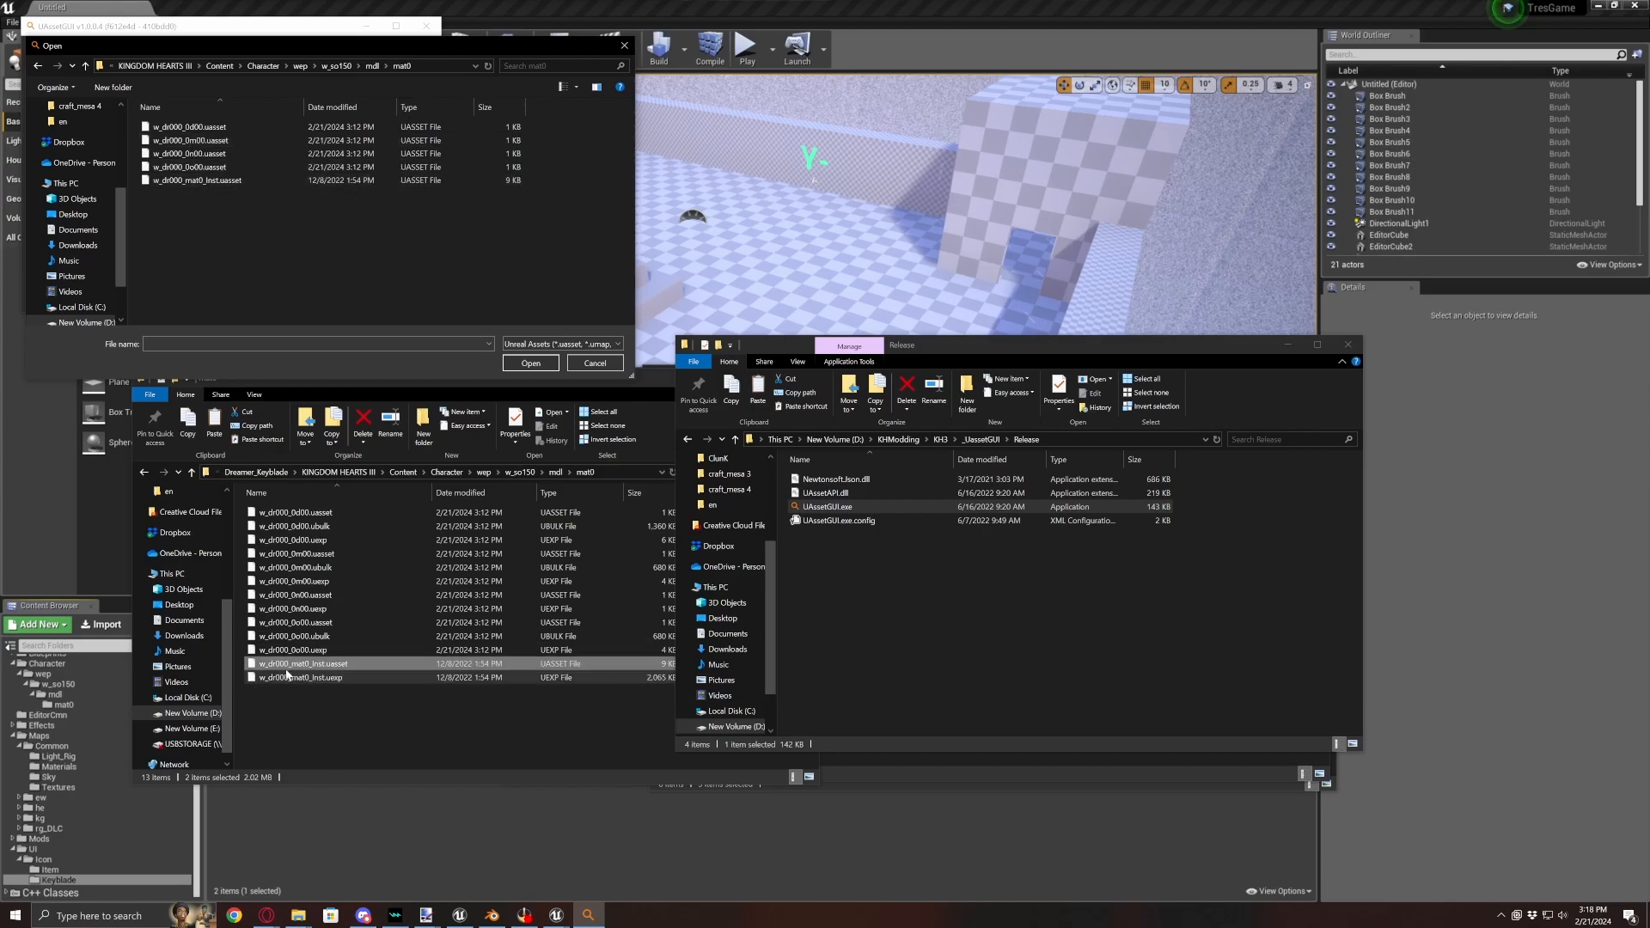
pyautogui.doubleClick(189, 182)
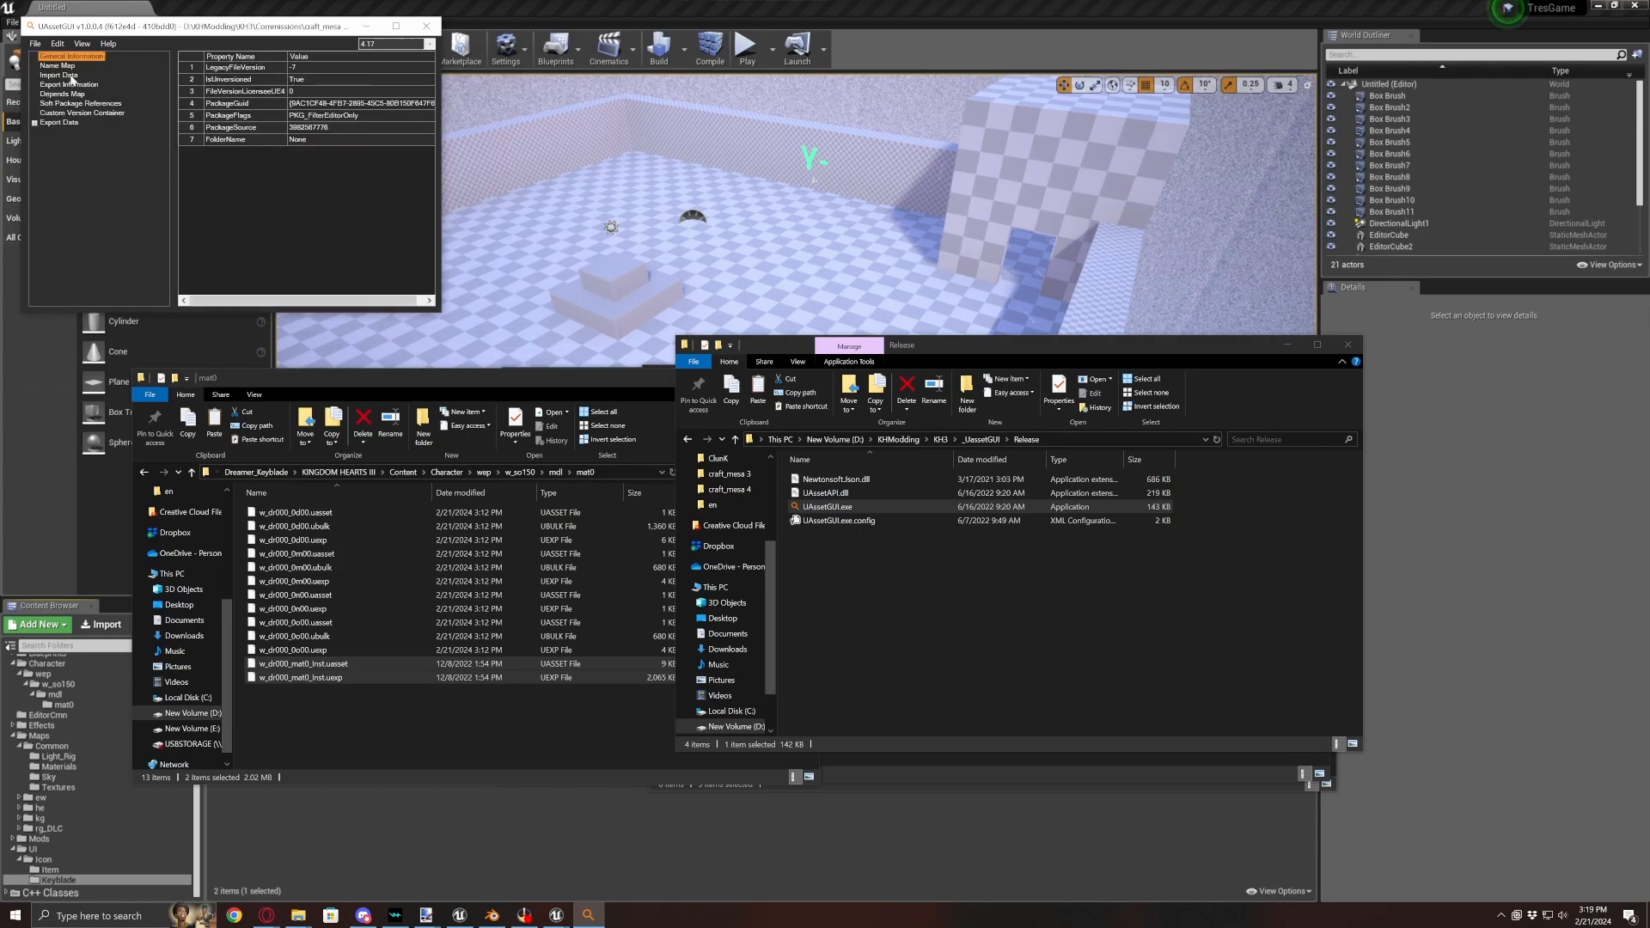
# - In the Name Map, change the weapon folder from w_ex060 to w_so150 in the paths of entries 0 to 4
pyautogui.click(53, 66)
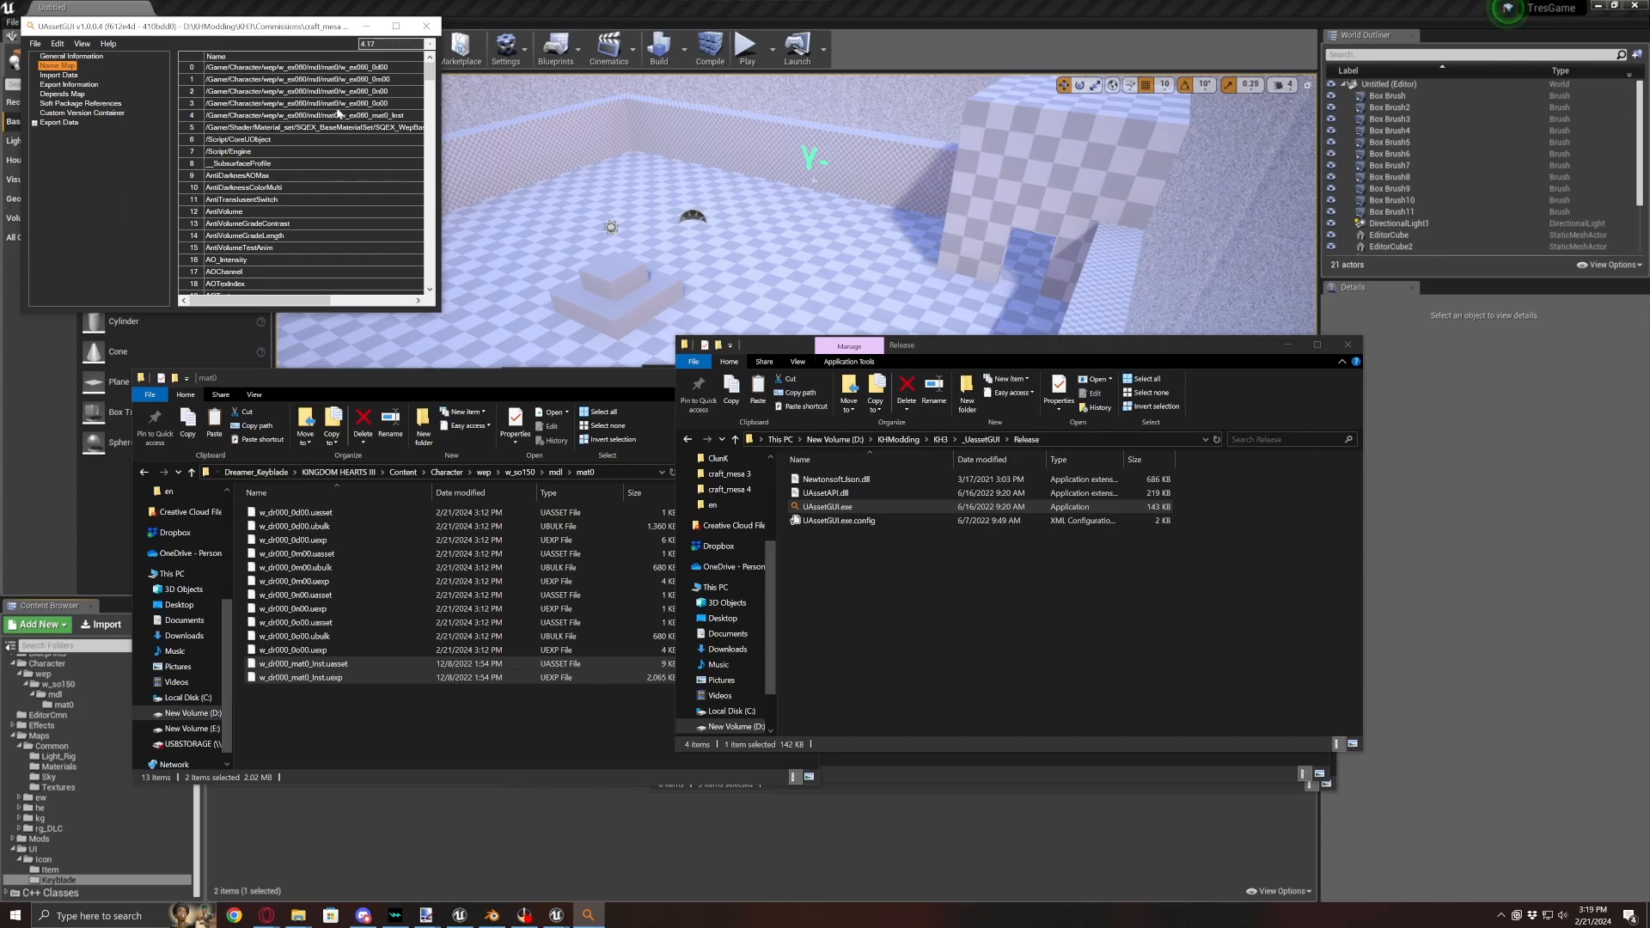
pyautogui.doubleClick(301, 70)
pyautogui.moveTo(279, 68); pyautogui.dragTo(308, 72)
pyautogui.click(305, 68)
pyautogui.moveTo(305, 68); pyautogui.dragTo(287, 69)
pyautogui.write('so150')
pyautogui.click(306, 81)
pyautogui.moveTo(306, 80); pyautogui.dragTo(292, 81)
pyautogui.write('so150')
pyautogui.click(306, 92)
pyautogui.moveTo(306, 92); pyautogui.dragTo(287, 92)
pyautogui.press('Up')
pyautogui.click(307, 92)
pyautogui.write('so150')
pyautogui.click(303, 104)
pyautogui.moveTo(306, 104); pyautogui.dragTo(287, 104)
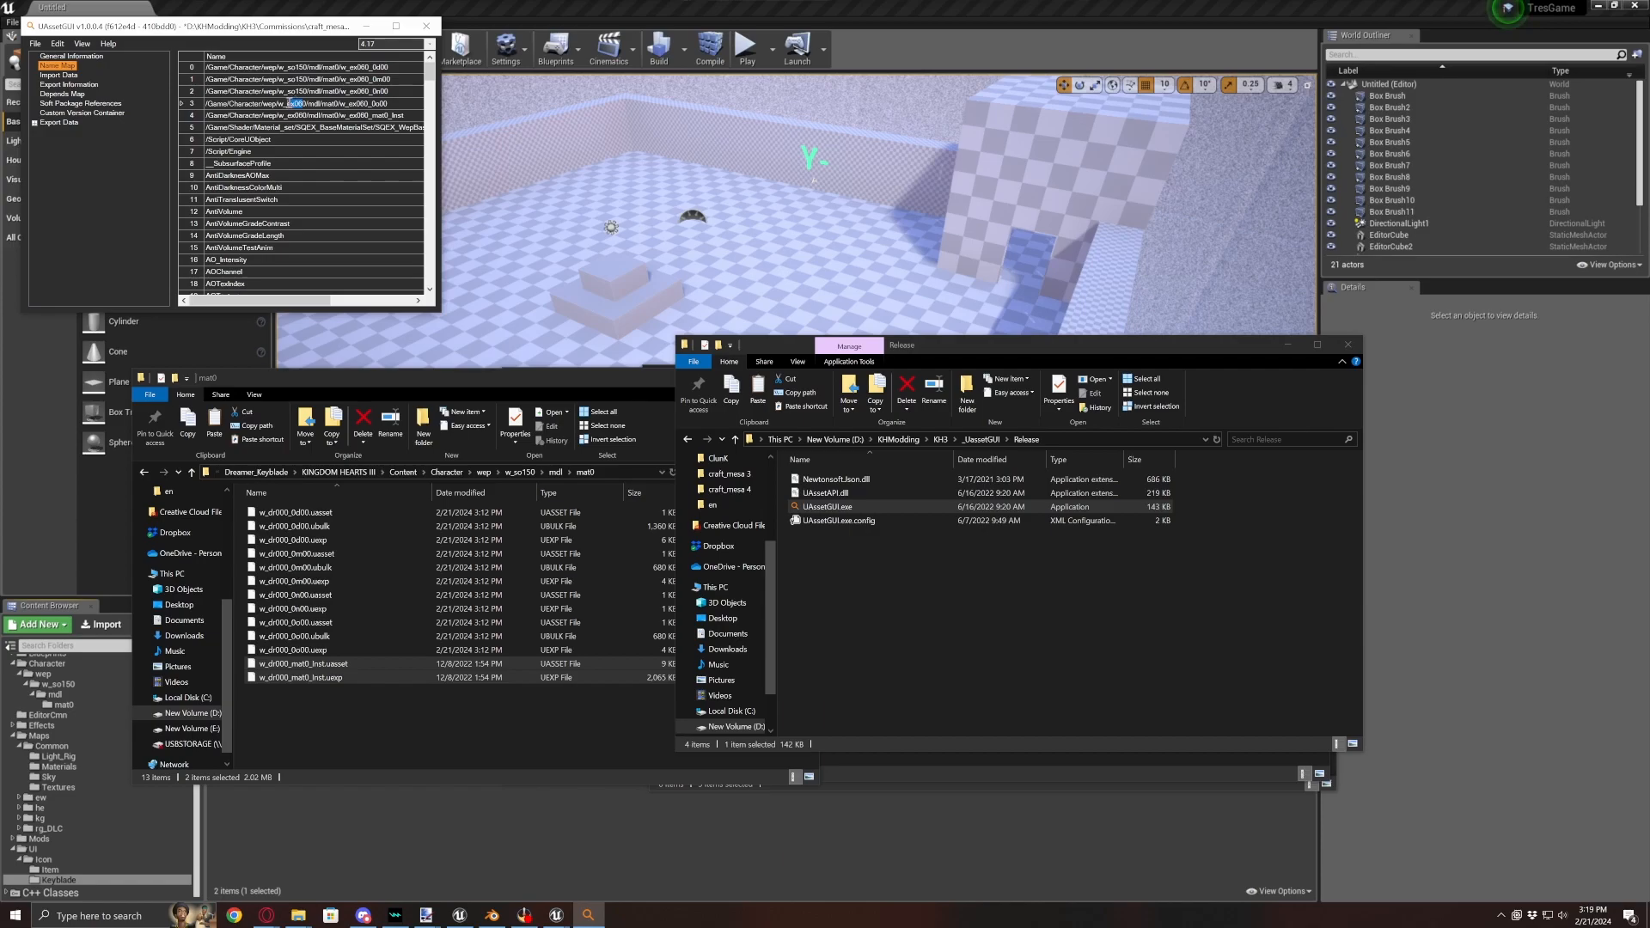
pyautogui.write('so150')
pyautogui.click(306, 115)
pyautogui.moveTo(306, 116); pyautogui.dragTo(287, 115)
pyautogui.write('so150')
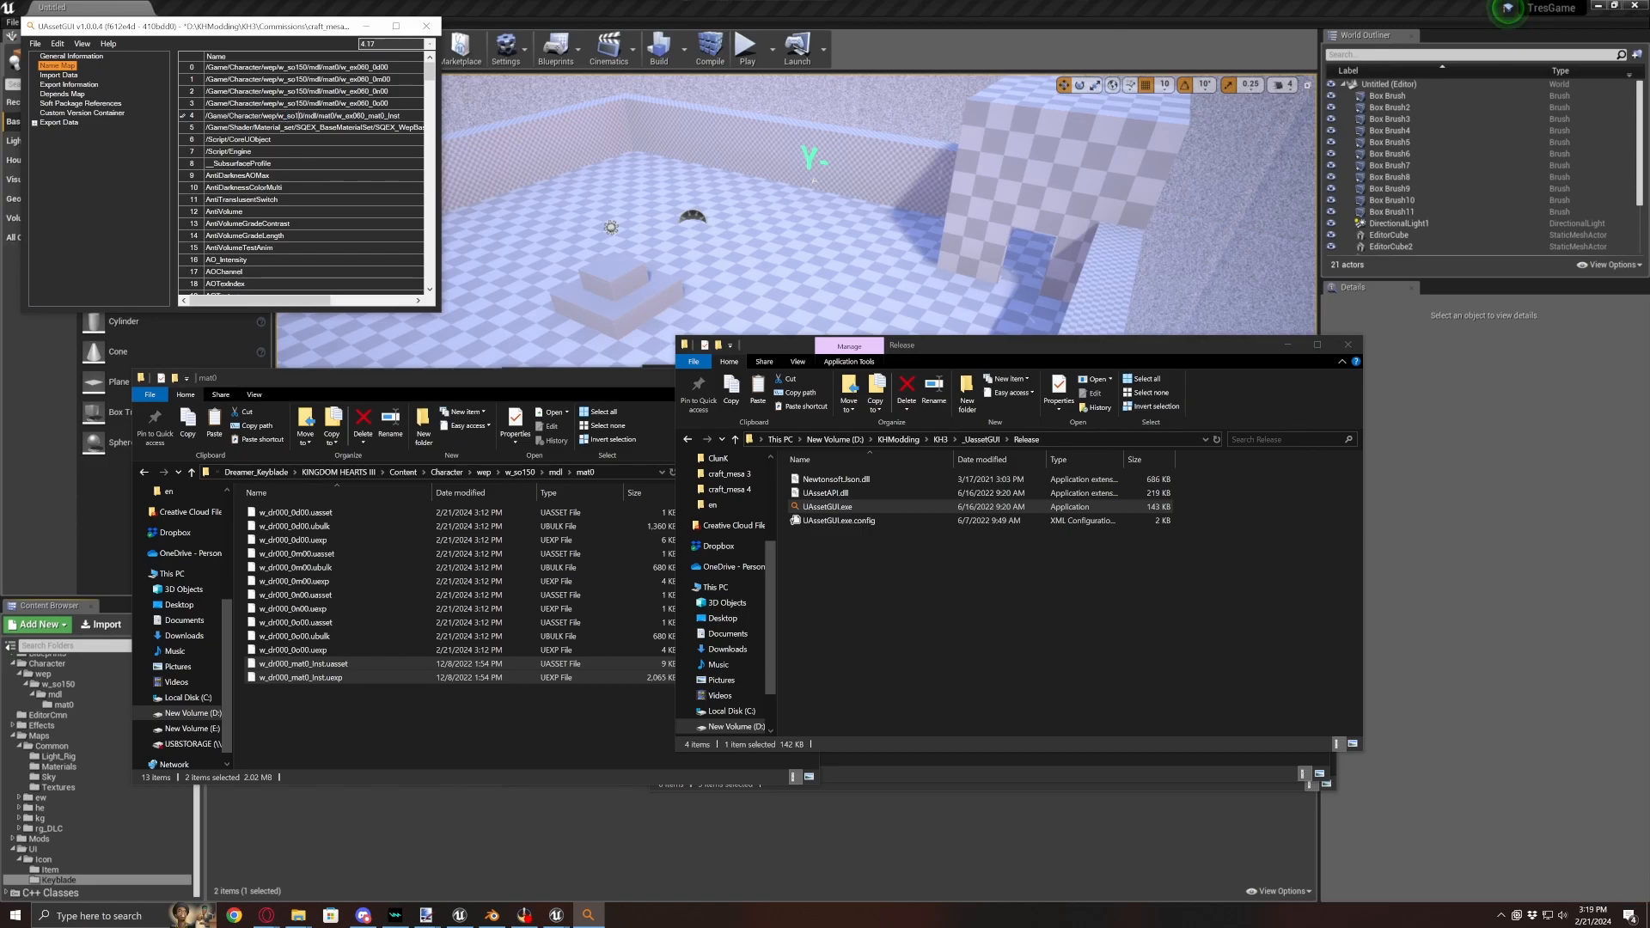
# - Change ex060 to dr000 in the file names of Name Map path entries 0 to 4, and save the asset
pyautogui.click(371, 68)
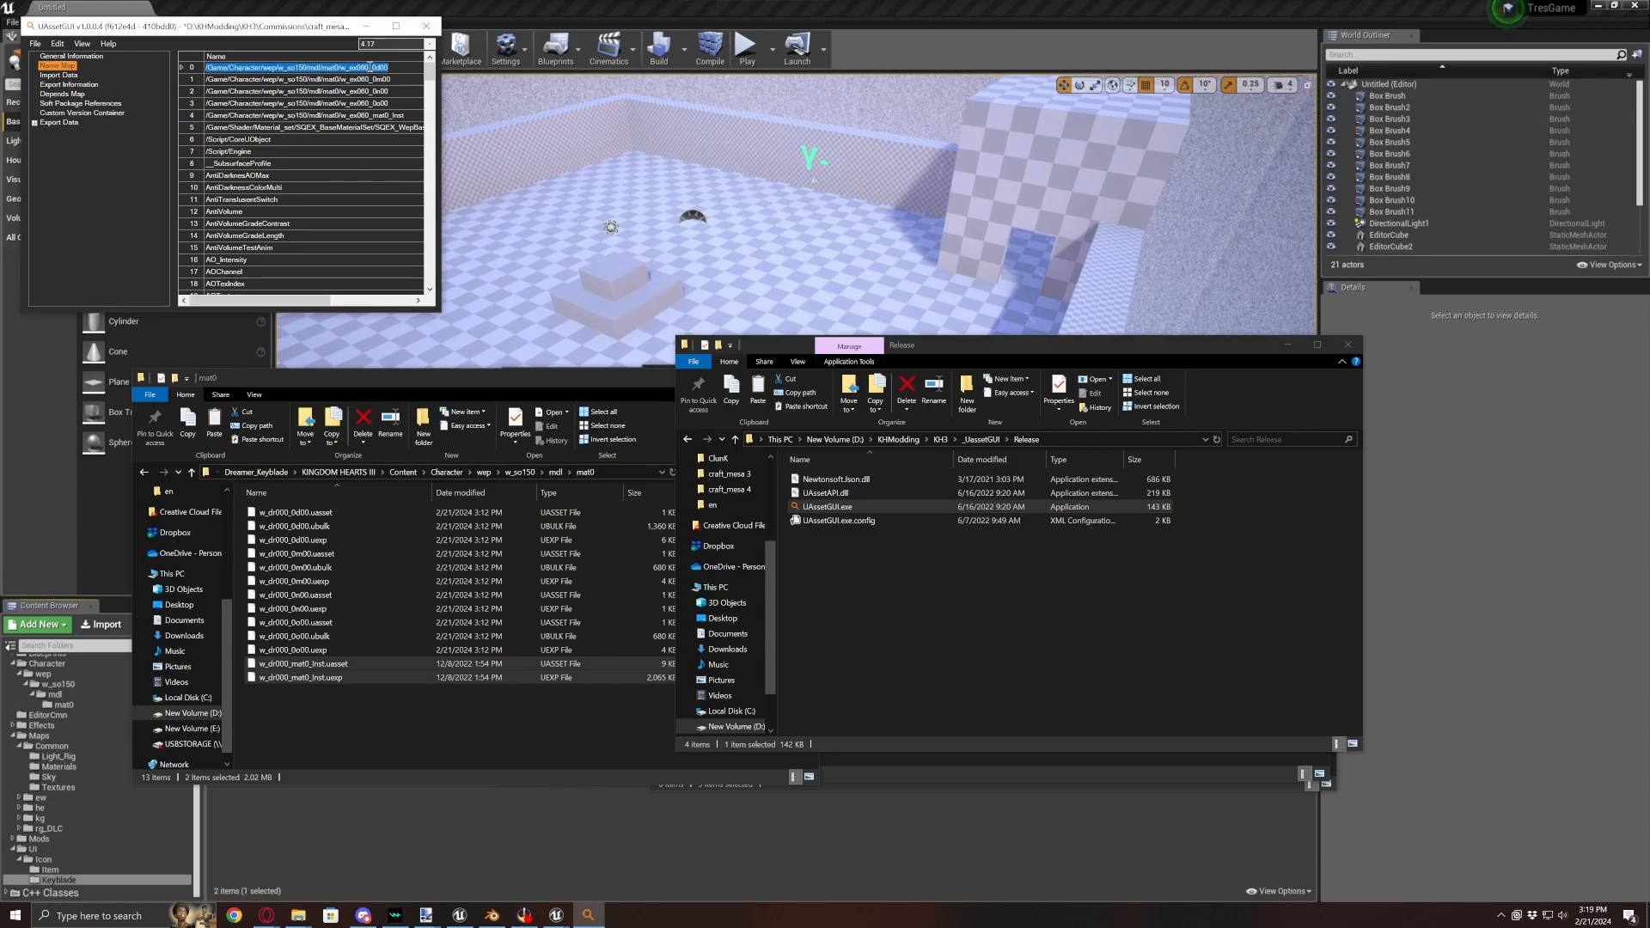
pyautogui.click(372, 67)
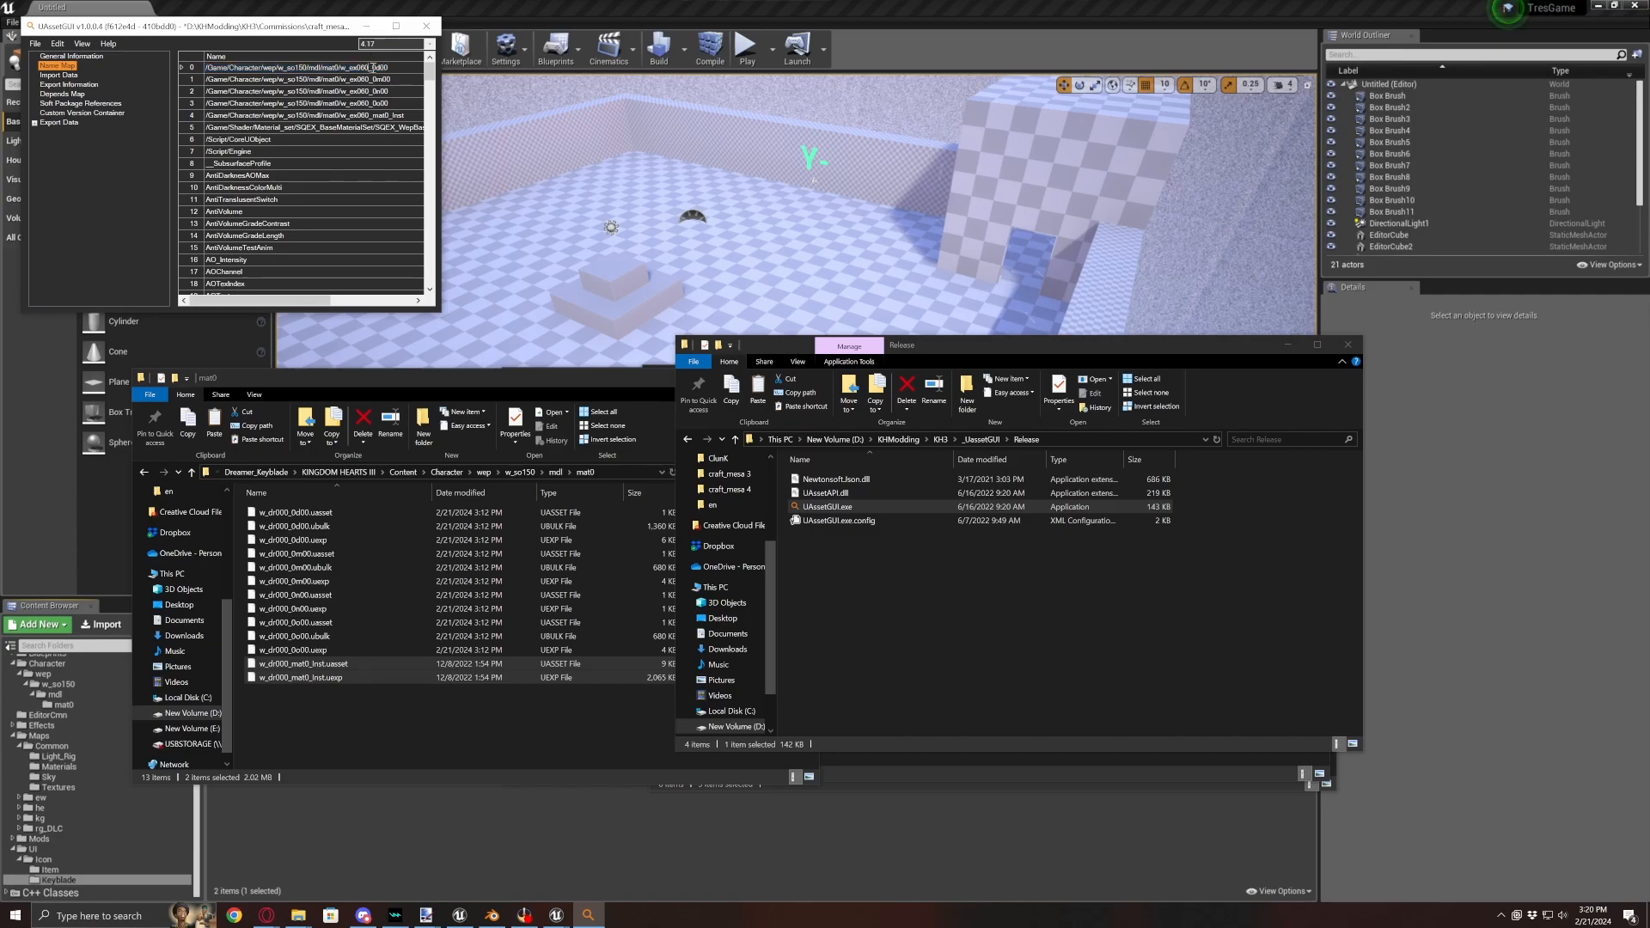
pyautogui.click(298, 116)
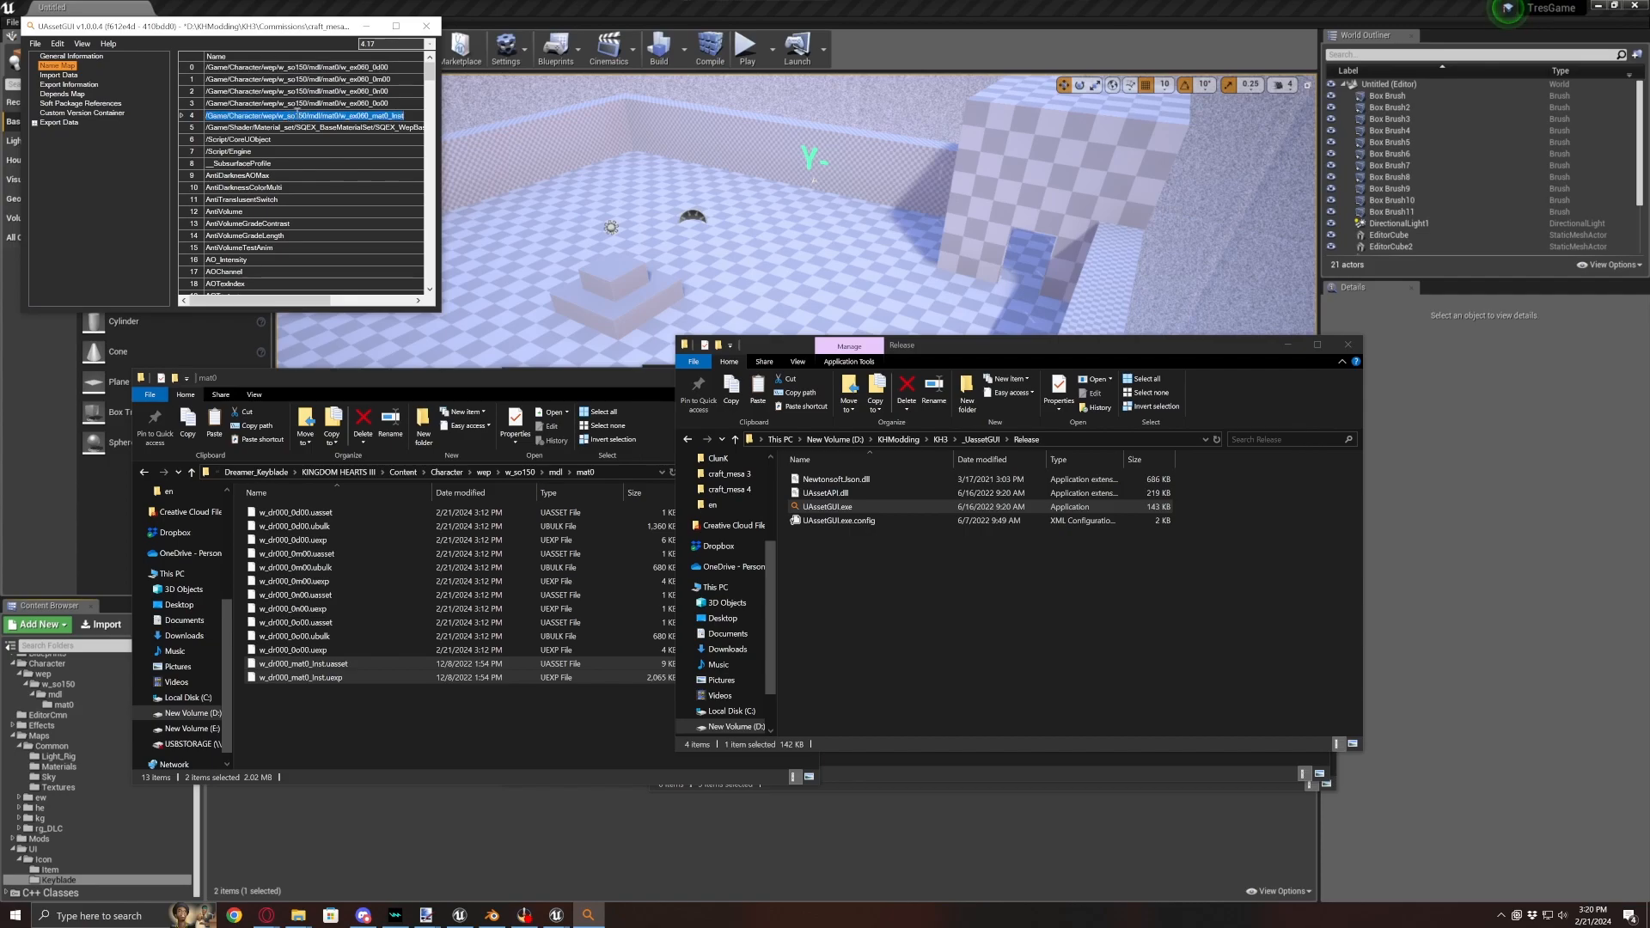
pyautogui.click(370, 67)
pyautogui.moveTo(371, 67); pyautogui.dragTo(350, 71)
pyautogui.write('dr000')
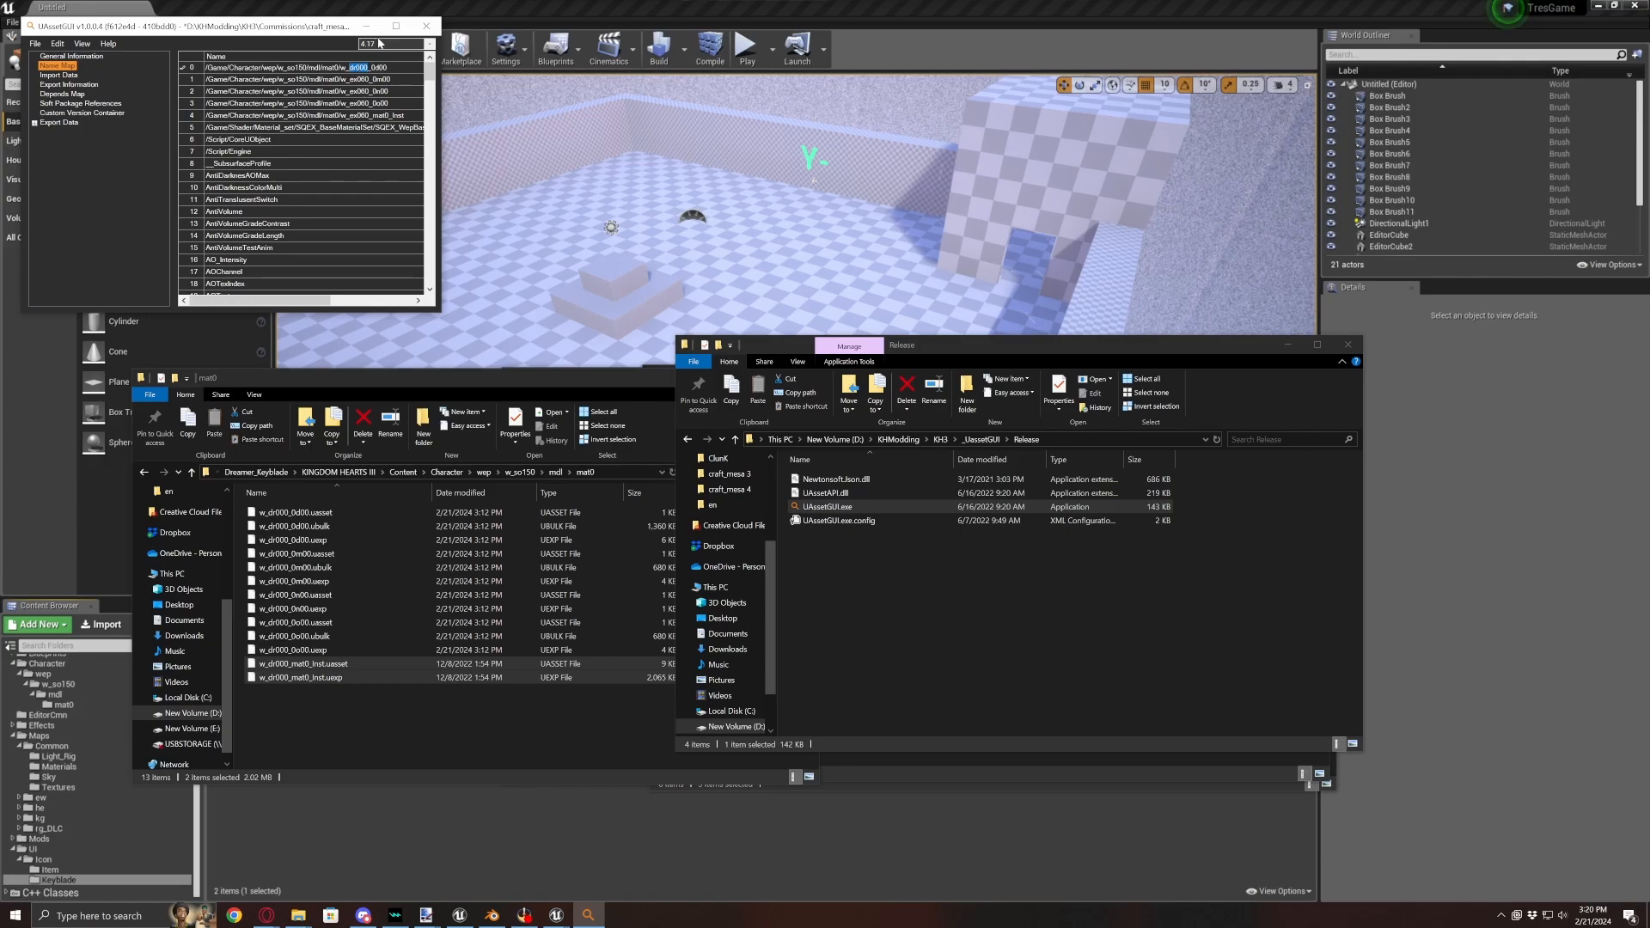
pyautogui.click(370, 80)
pyautogui.moveTo(370, 80); pyautogui.dragTo(347, 116)
pyautogui.write('dr000')
pyautogui.click(370, 92)
pyautogui.write('dr000')
pyautogui.click(369, 104)
pyautogui.write('dr000')
pyautogui.click(370, 116)
pyautogui.write('dr000')
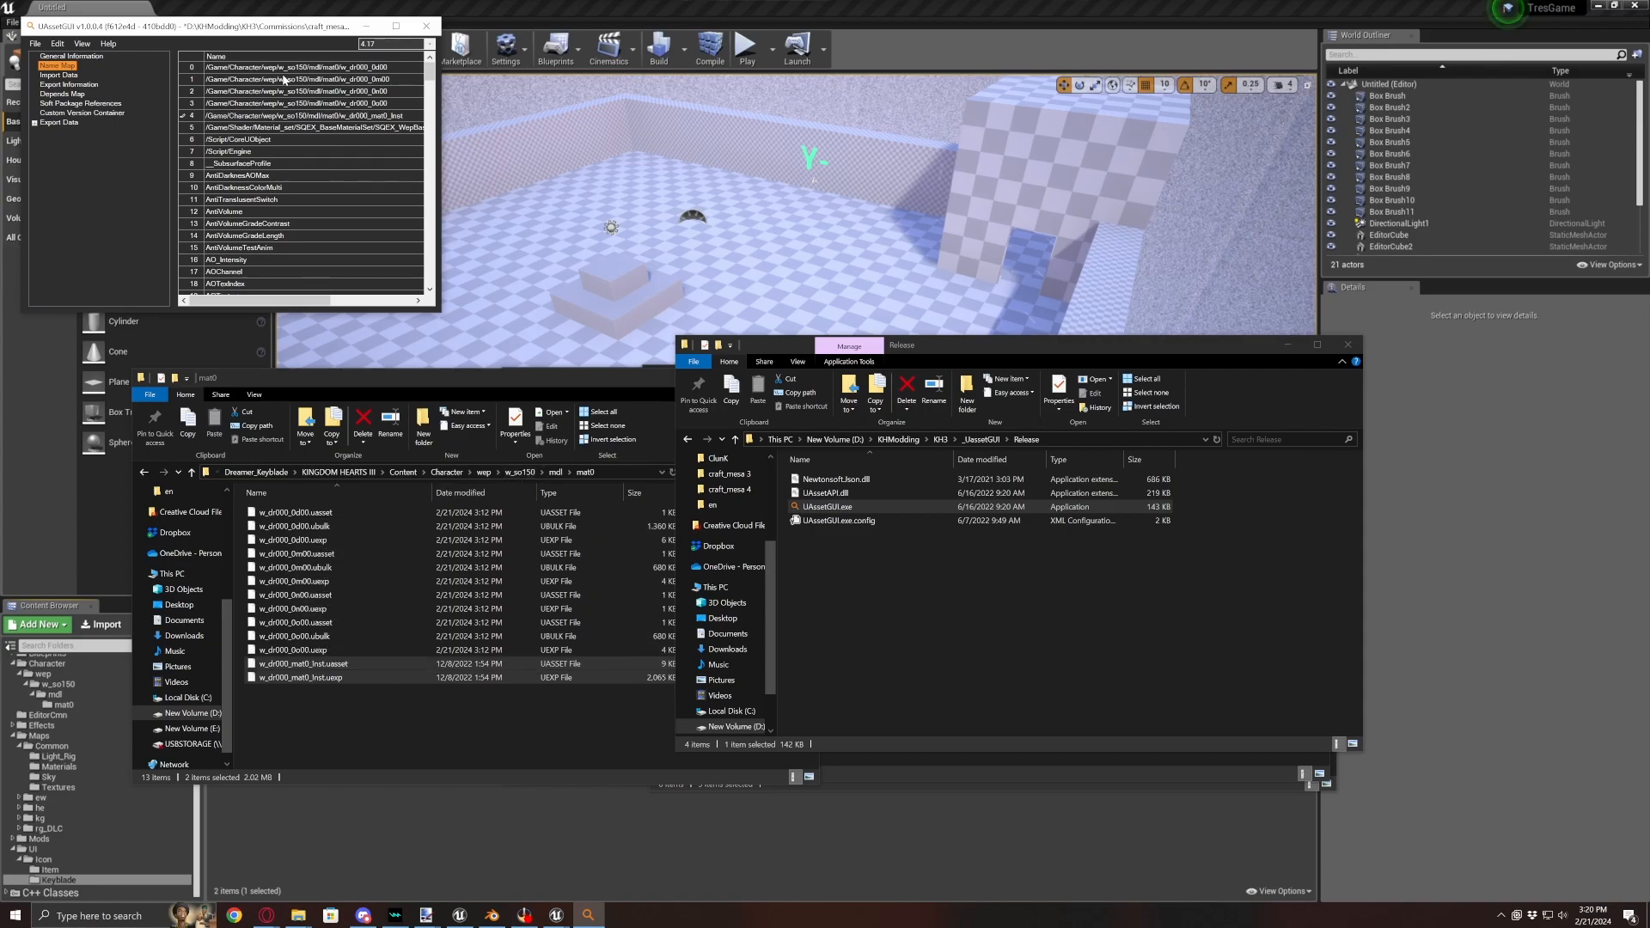
pyautogui.hotkey('ctrl', 's')
# - In the Name Map, change ex060 to dr000 in the texture and material names of entries 217 to 221, and save the asset
pyautogui.moveTo(430, 75); pyautogui.dragTo(429, 295)
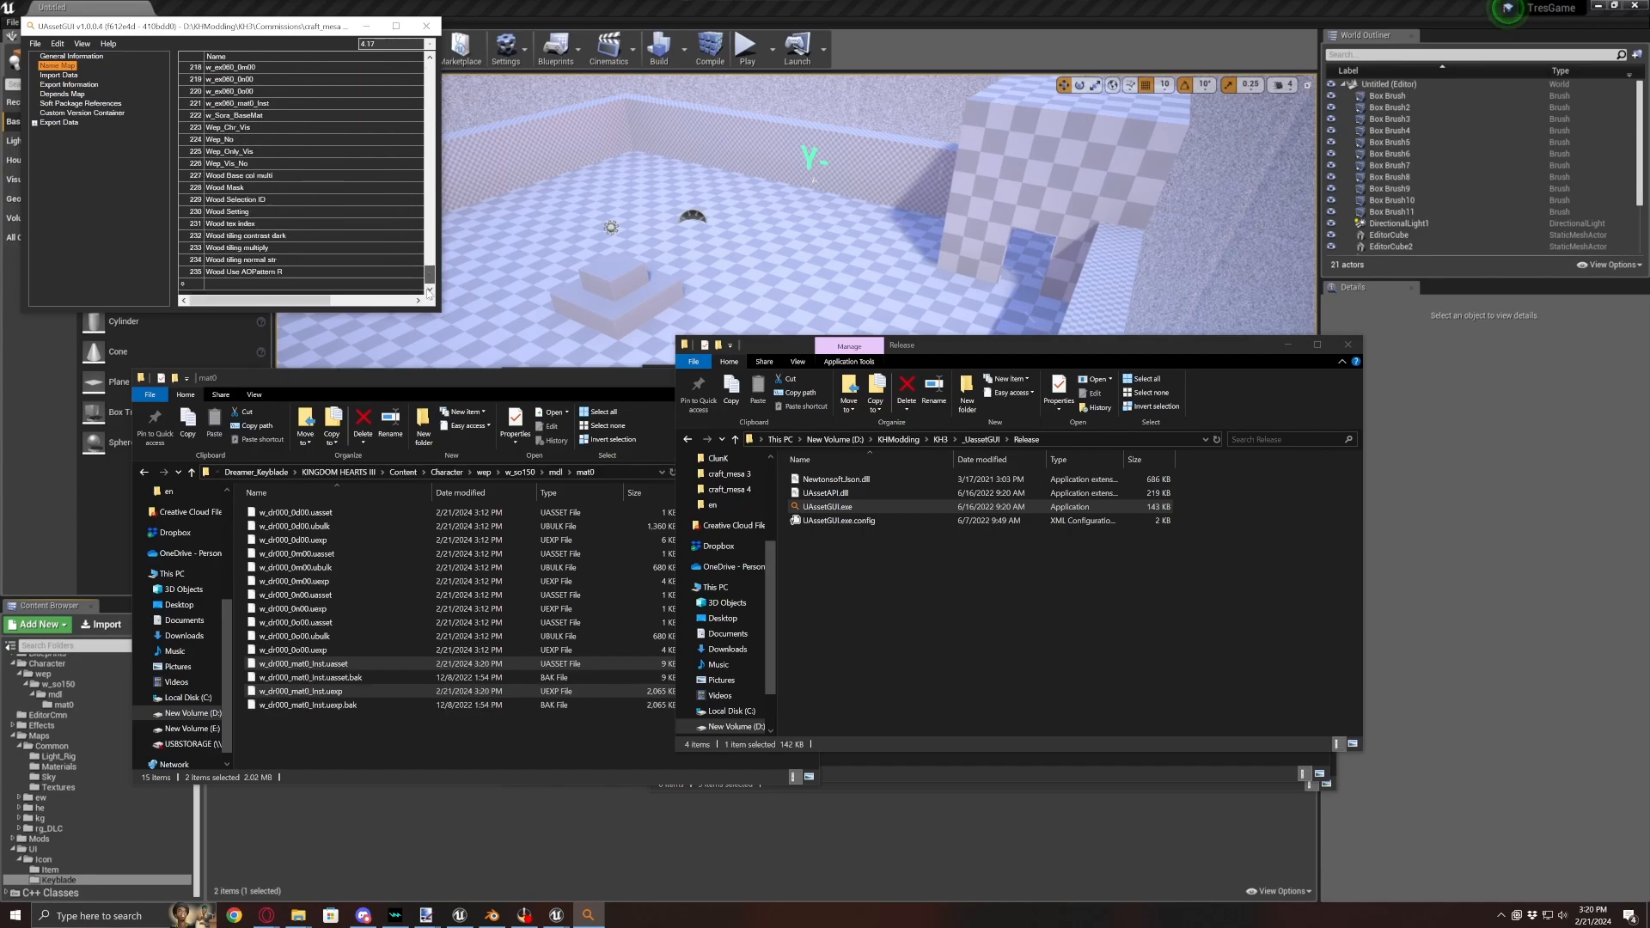
pyautogui.scroll(4, 237, 196)
pyautogui.click(233, 212)
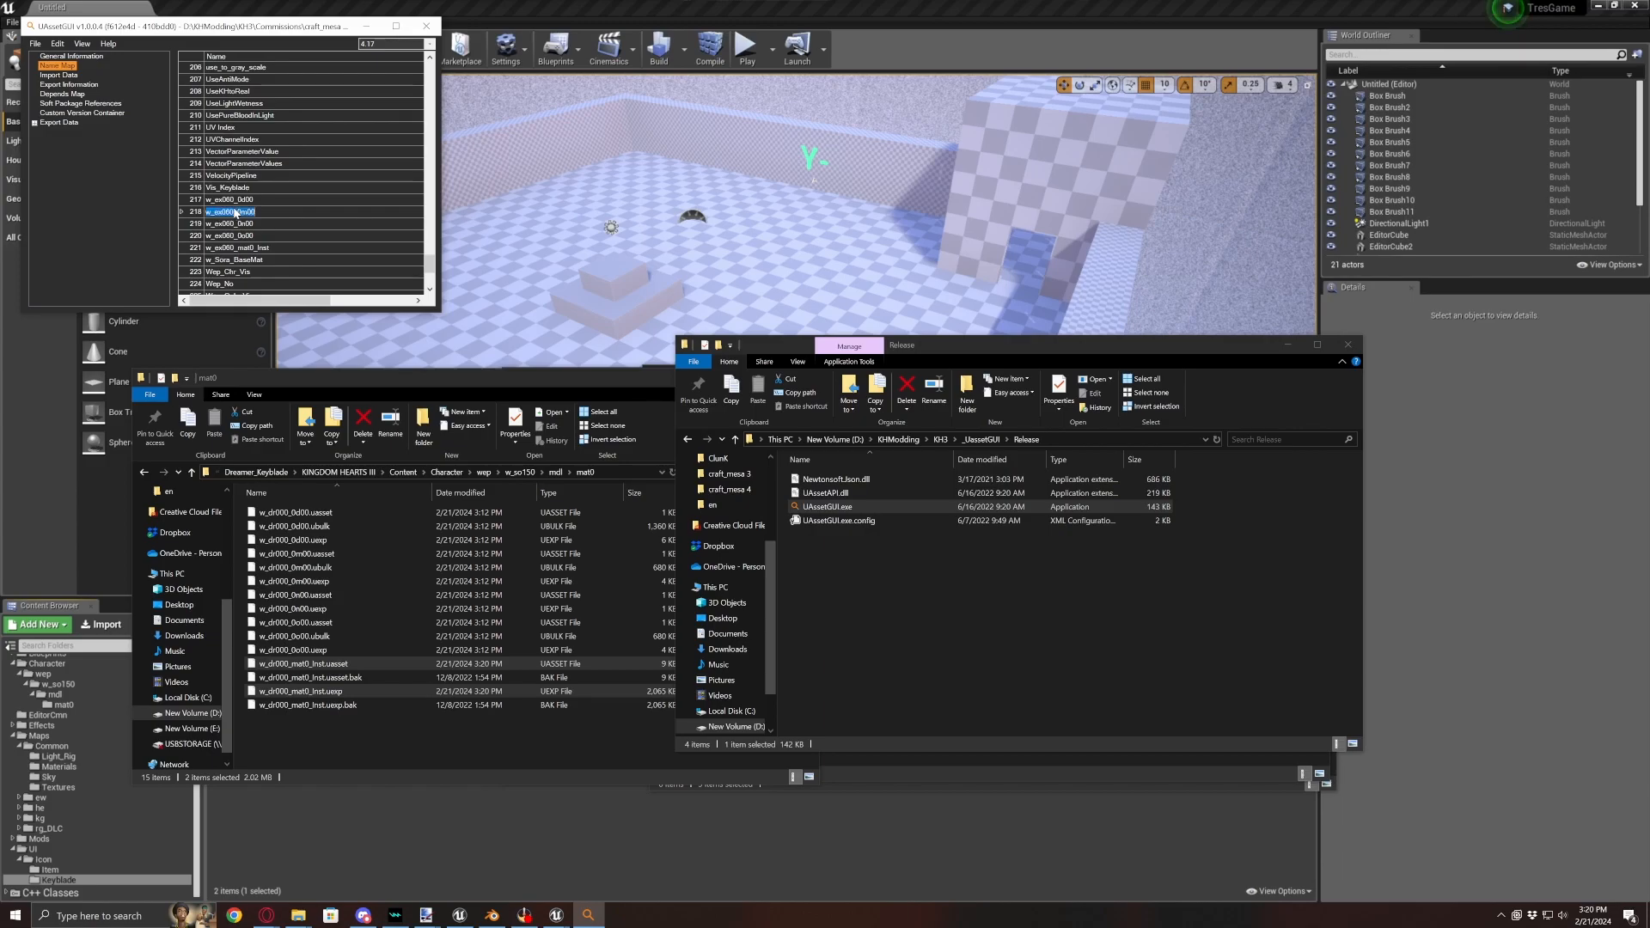
pyautogui.click(235, 203)
pyautogui.moveTo(234, 202); pyautogui.dragTo(218, 247)
pyautogui.write('dr000')
pyautogui.click(230, 212)
pyautogui.write('dr000')
pyautogui.click(242, 224)
pyautogui.write('dr000')
pyautogui.click(239, 237)
pyautogui.write('dr000')
pyautogui.click(239, 248)
pyautogui.write('dr000')
pyautogui.hotkey('ctrl', 's')
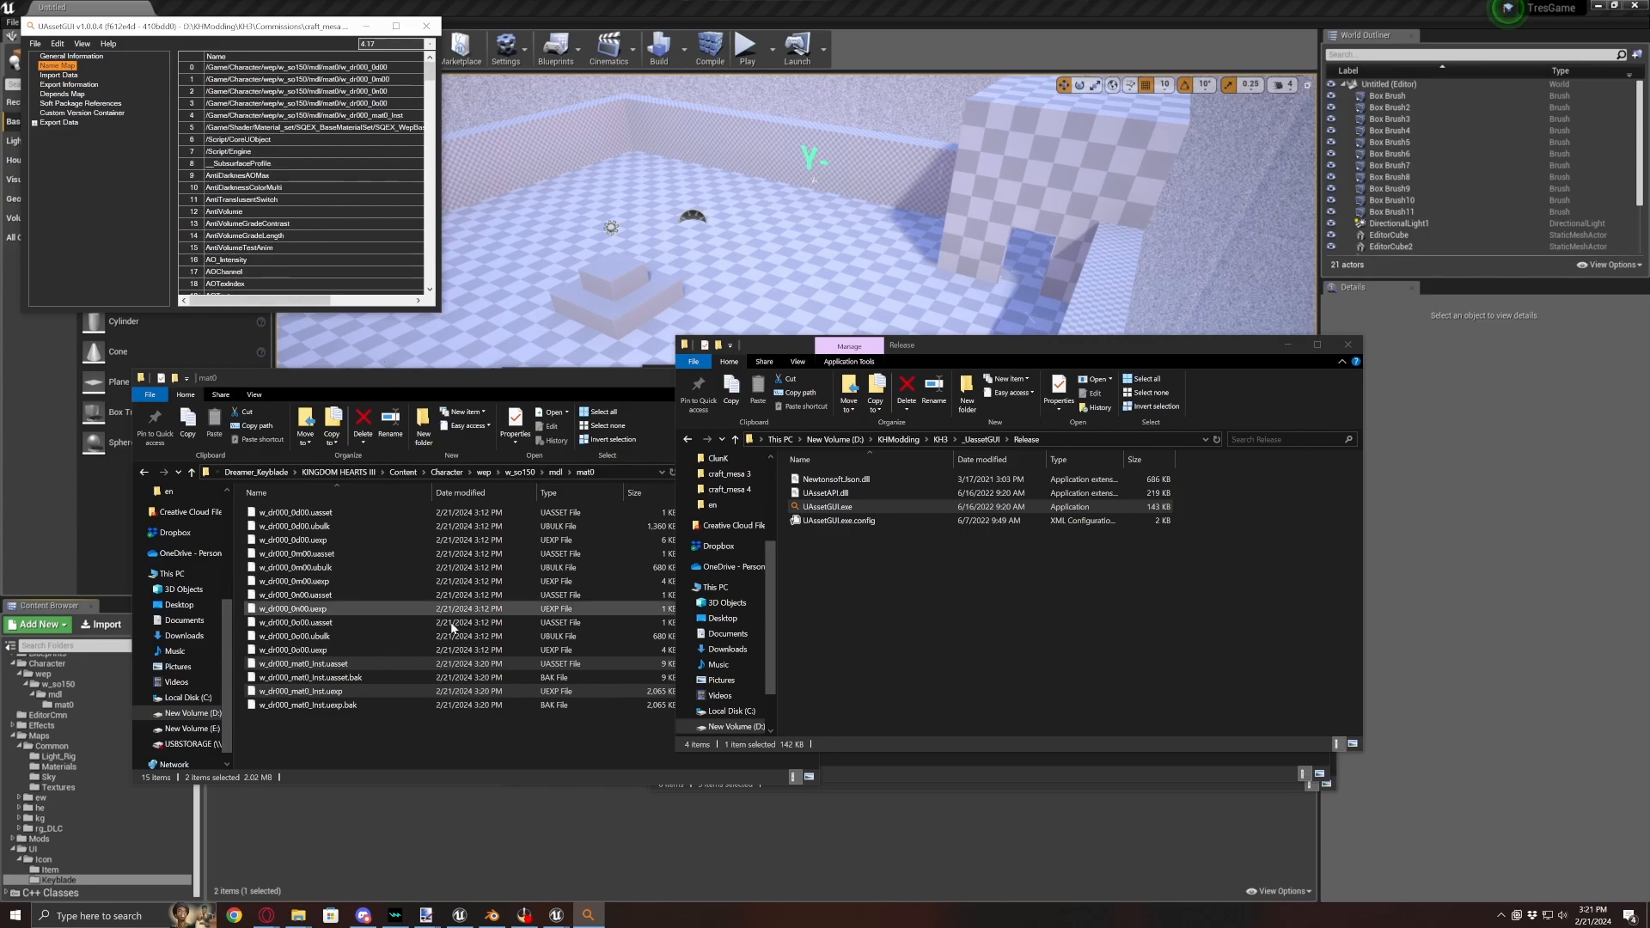
# - Delete the w_dr000_mat0_Inst.uasset.bak and w_dr000_mat0_Inst.uexp.bak backup files from the mat0 folder
pyautogui.click(357, 677)
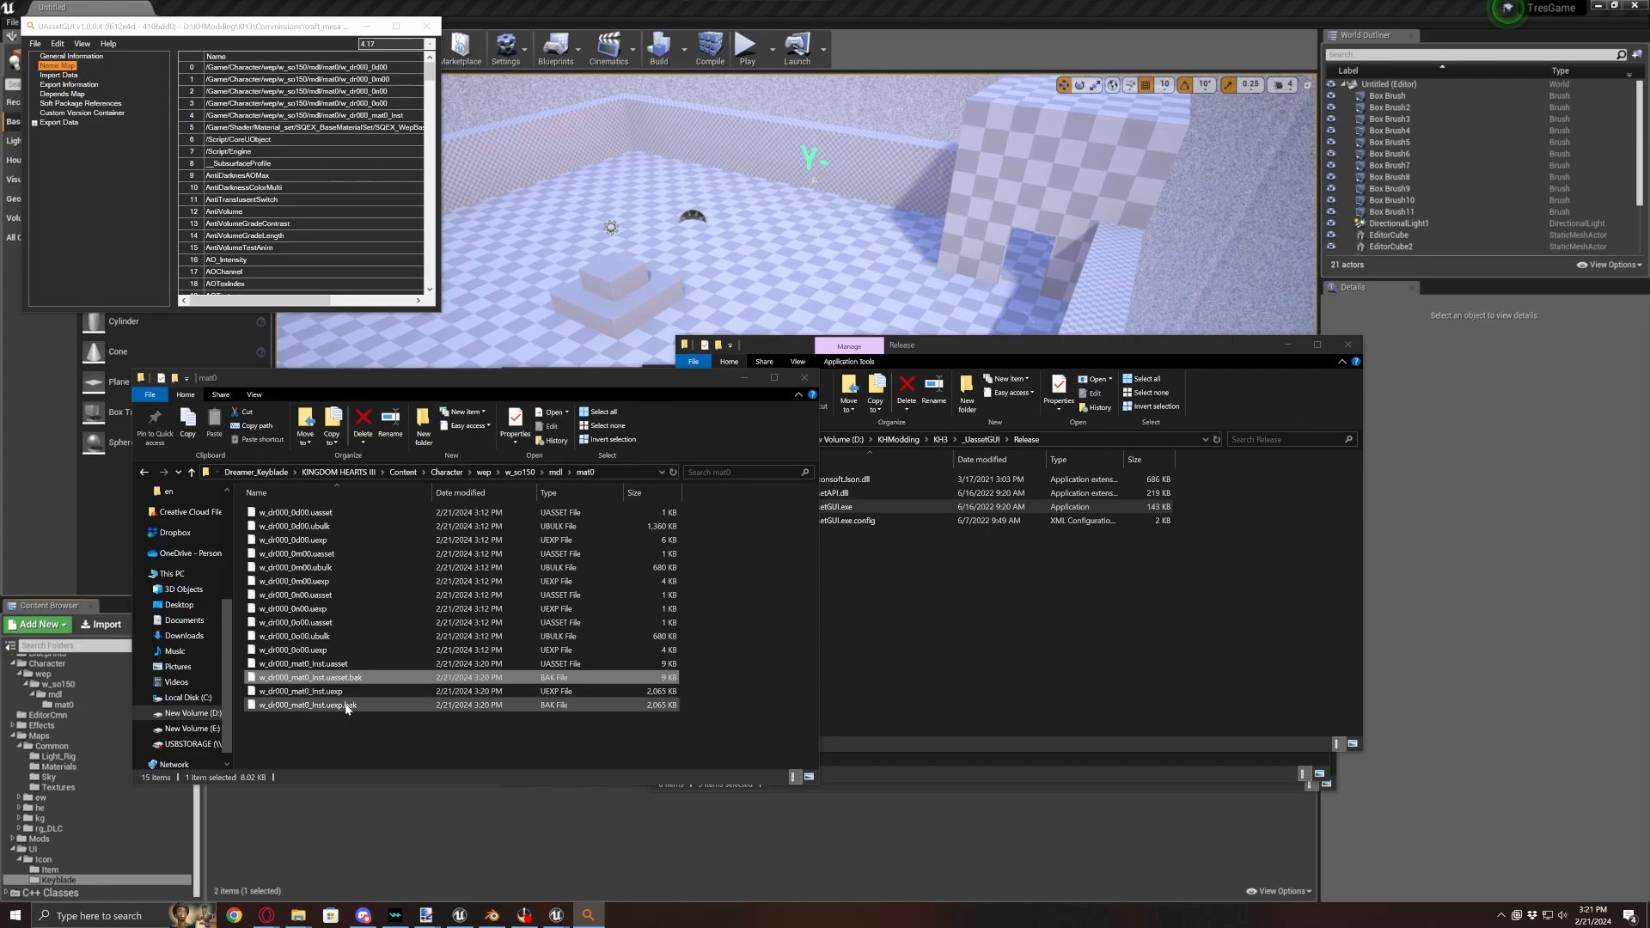
pyautogui.keyDown('ctrl'); pyautogui.click(348, 704); pyautogui.keyUp('ctrl')
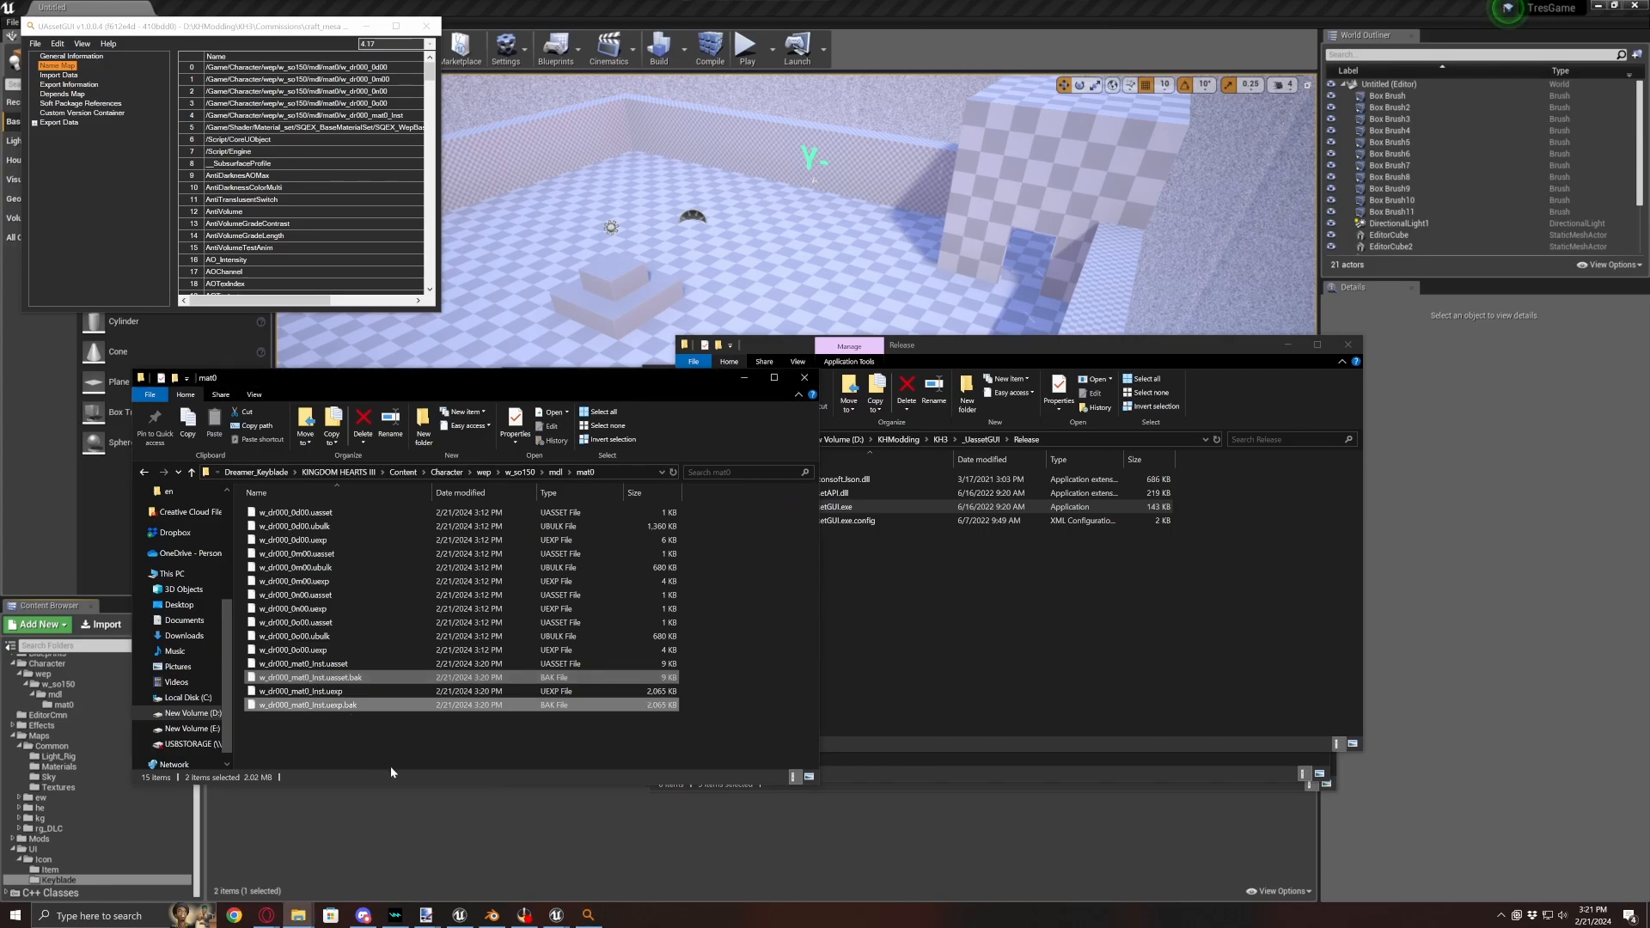
pyautogui.press('Delete')
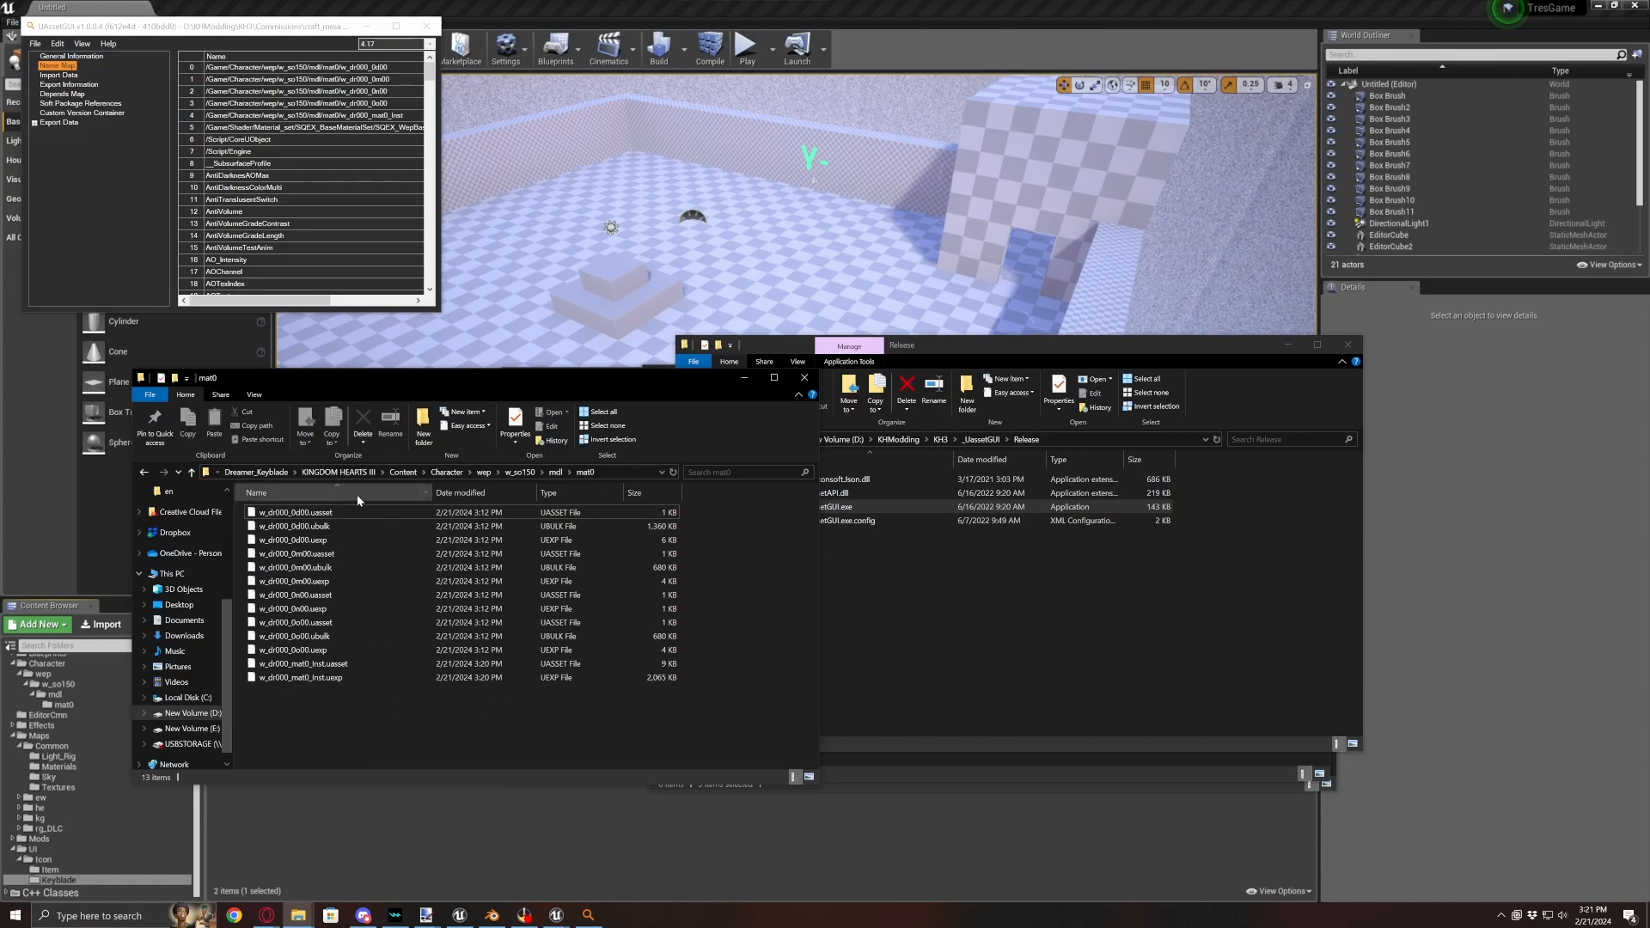
# - Create a folder named Localization in the Dreamer_Keyblade mod's Content folder
pyautogui.click(401, 473)
pyautogui.rightClick(312, 658)
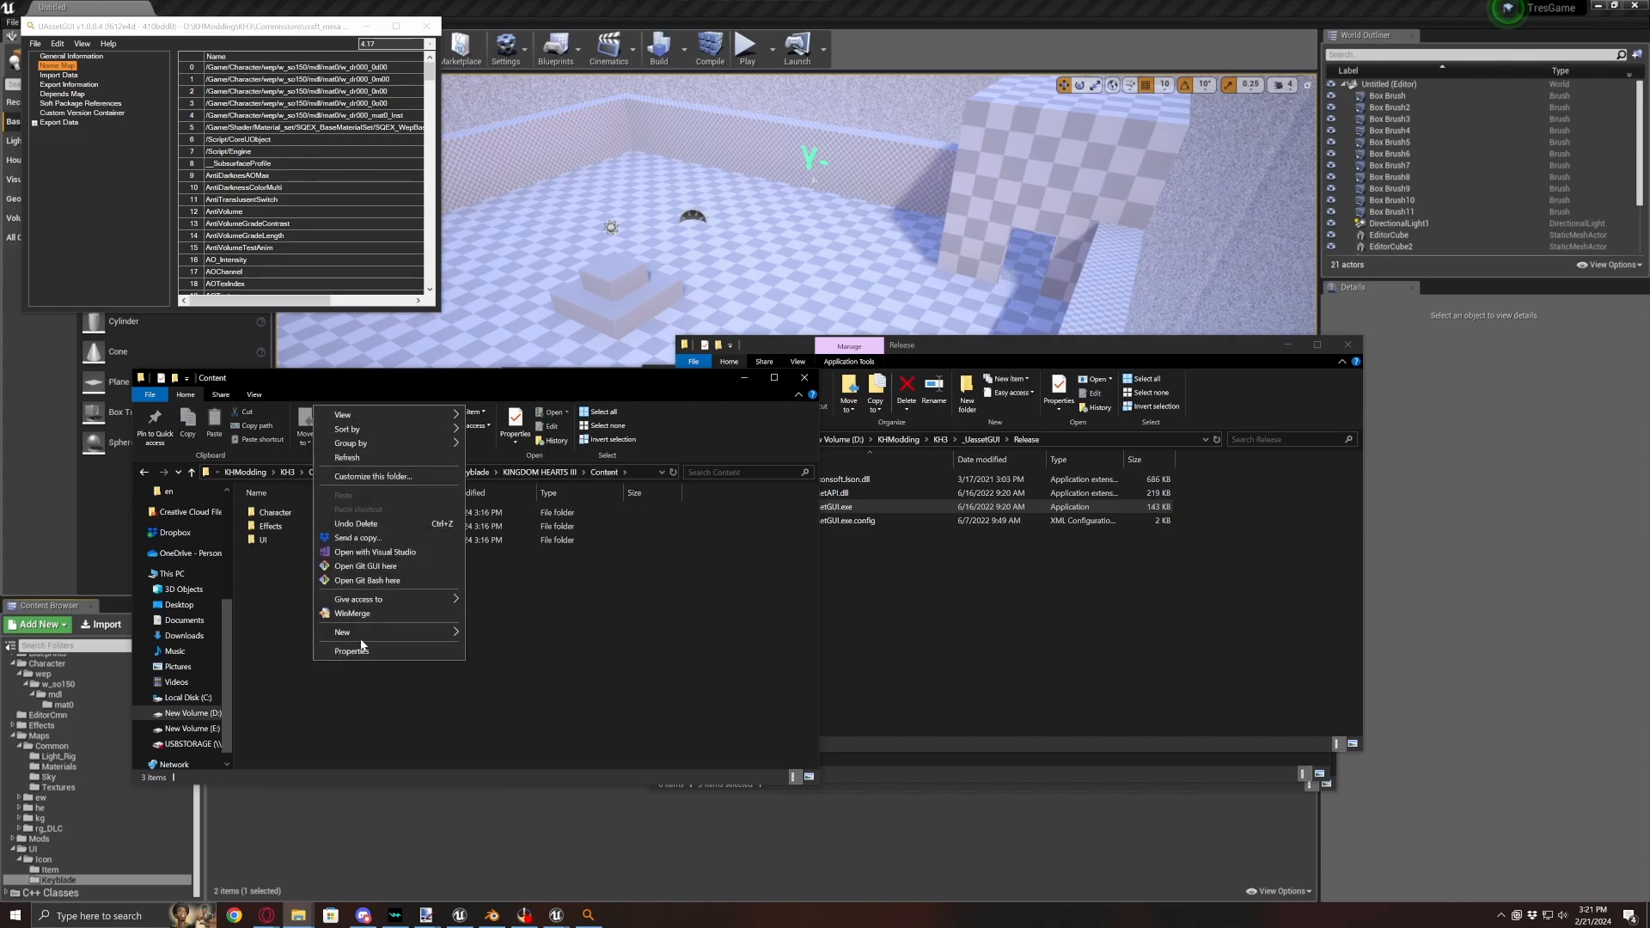
pyautogui.moveTo(368, 631)
pyautogui.click(481, 634)
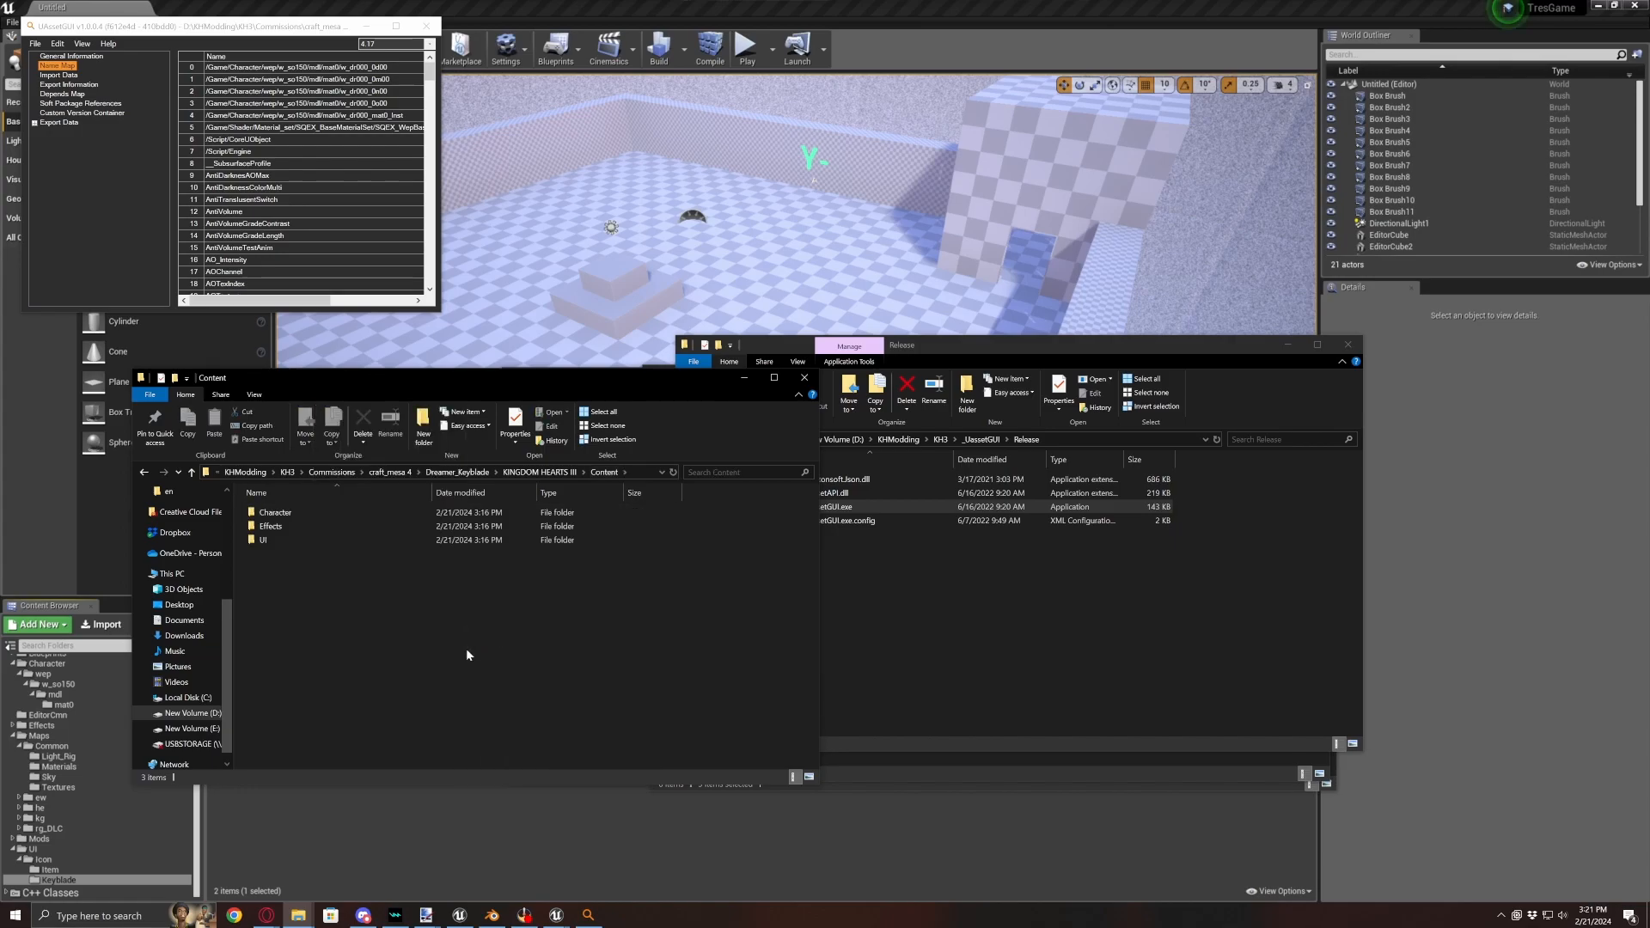
pyautogui.write('Localiz')
pyautogui.write('ation')
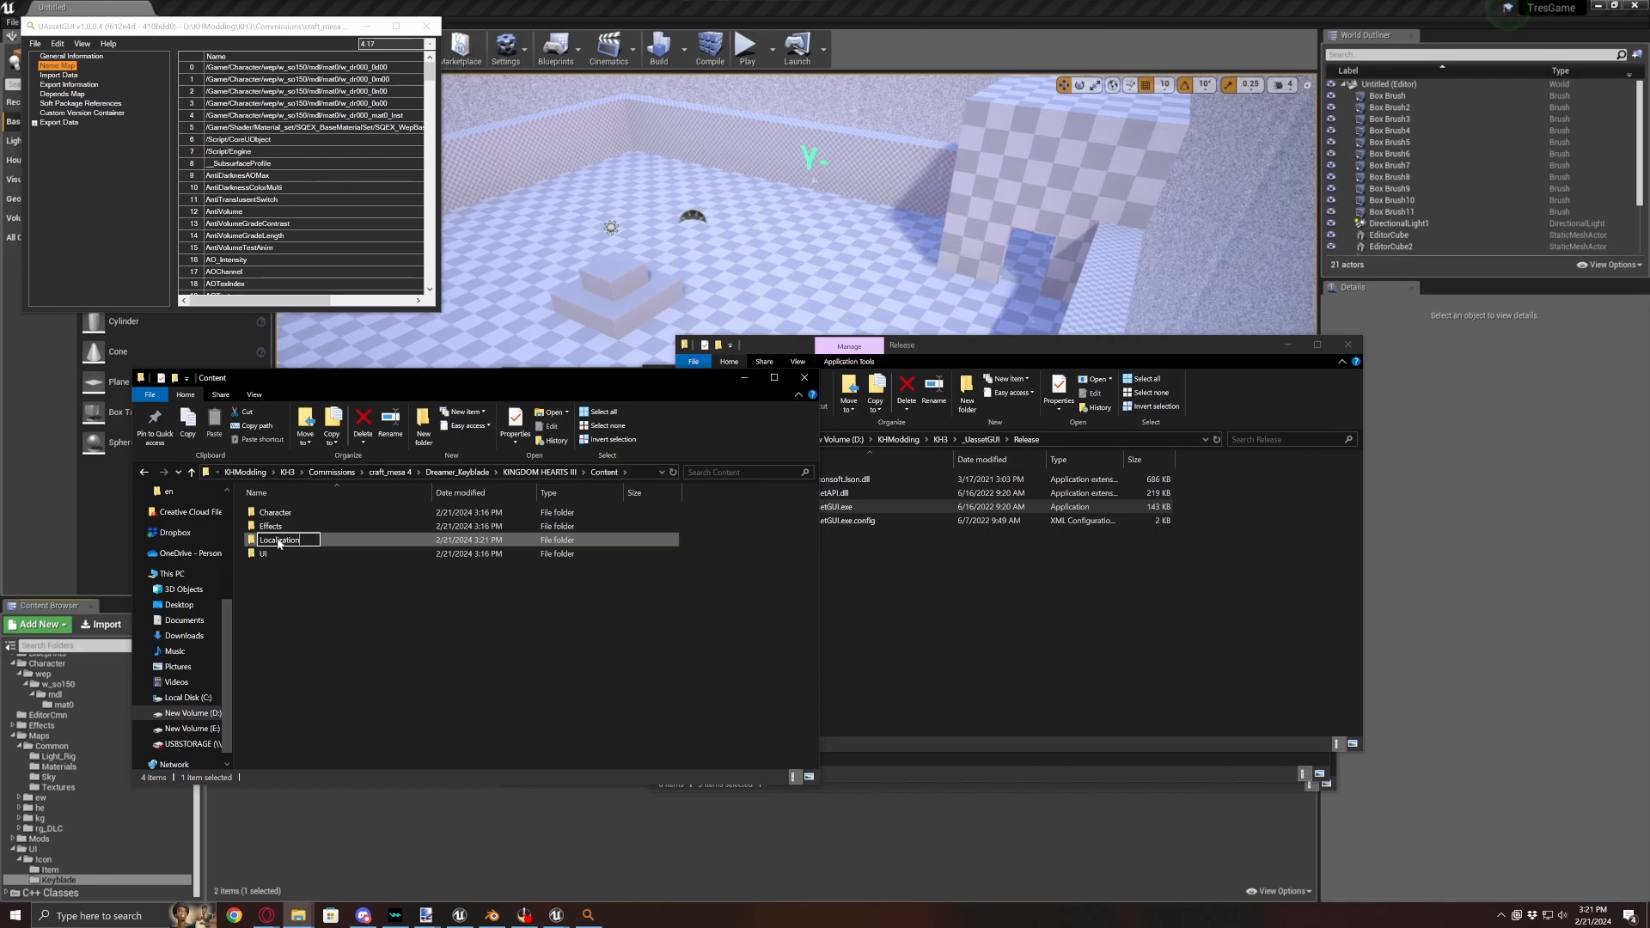
pyautogui.press('Return')
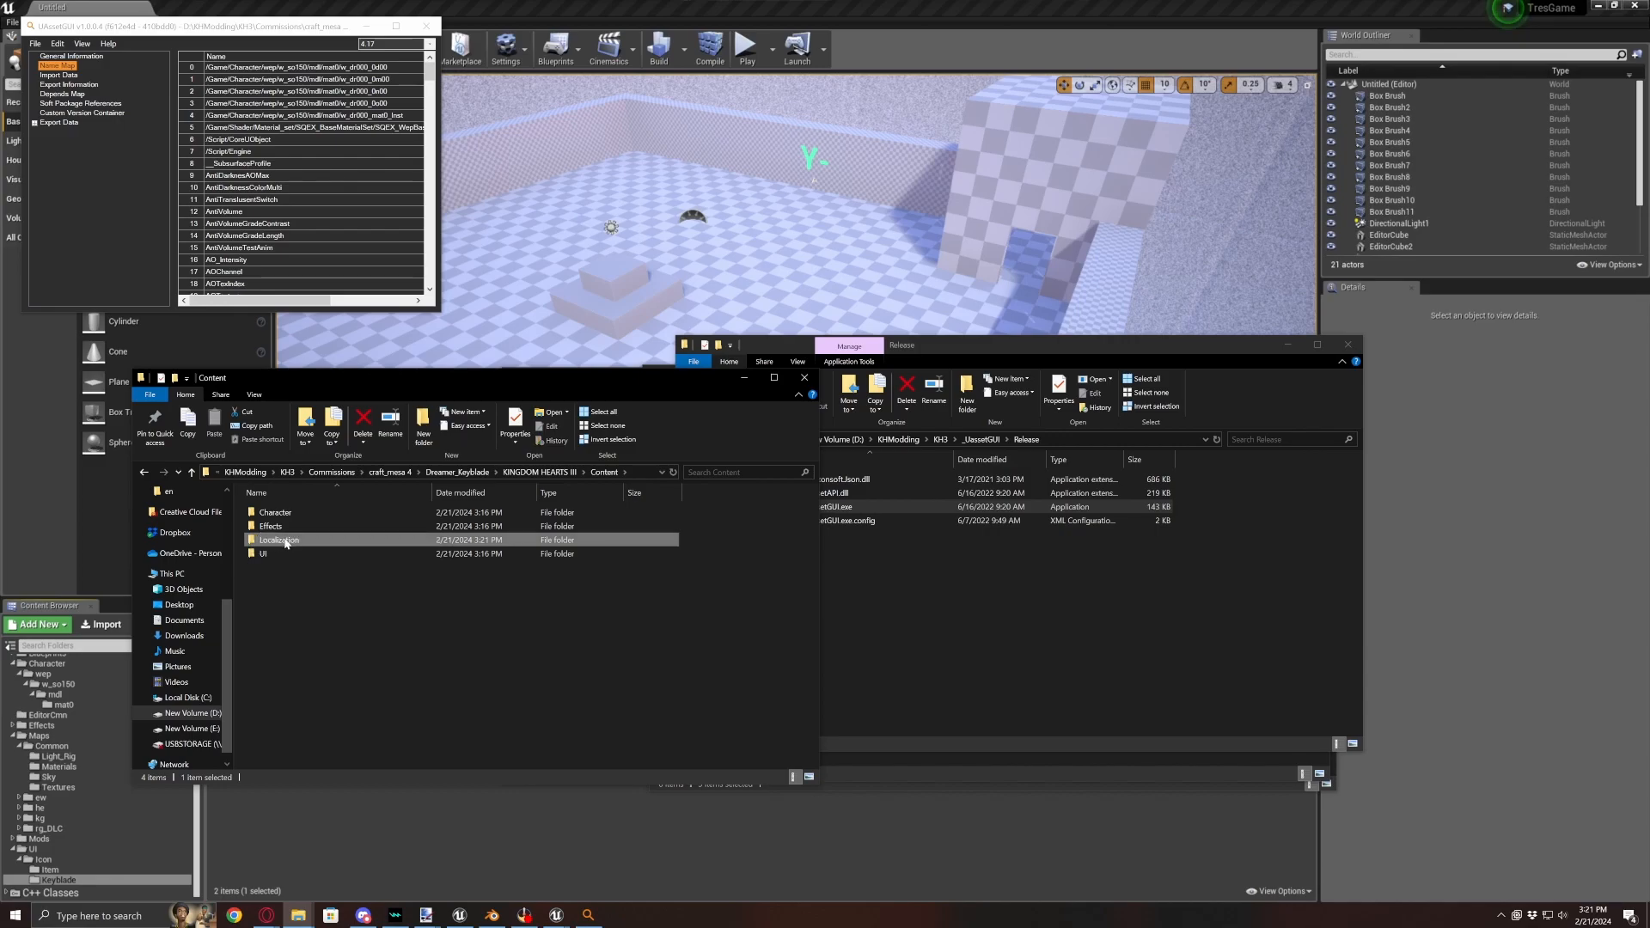
# - Create a folder named Game inside the Localization folder
pyautogui.press('Return')
pyautogui.rightClick(307, 612)
pyautogui.moveTo(393, 839)
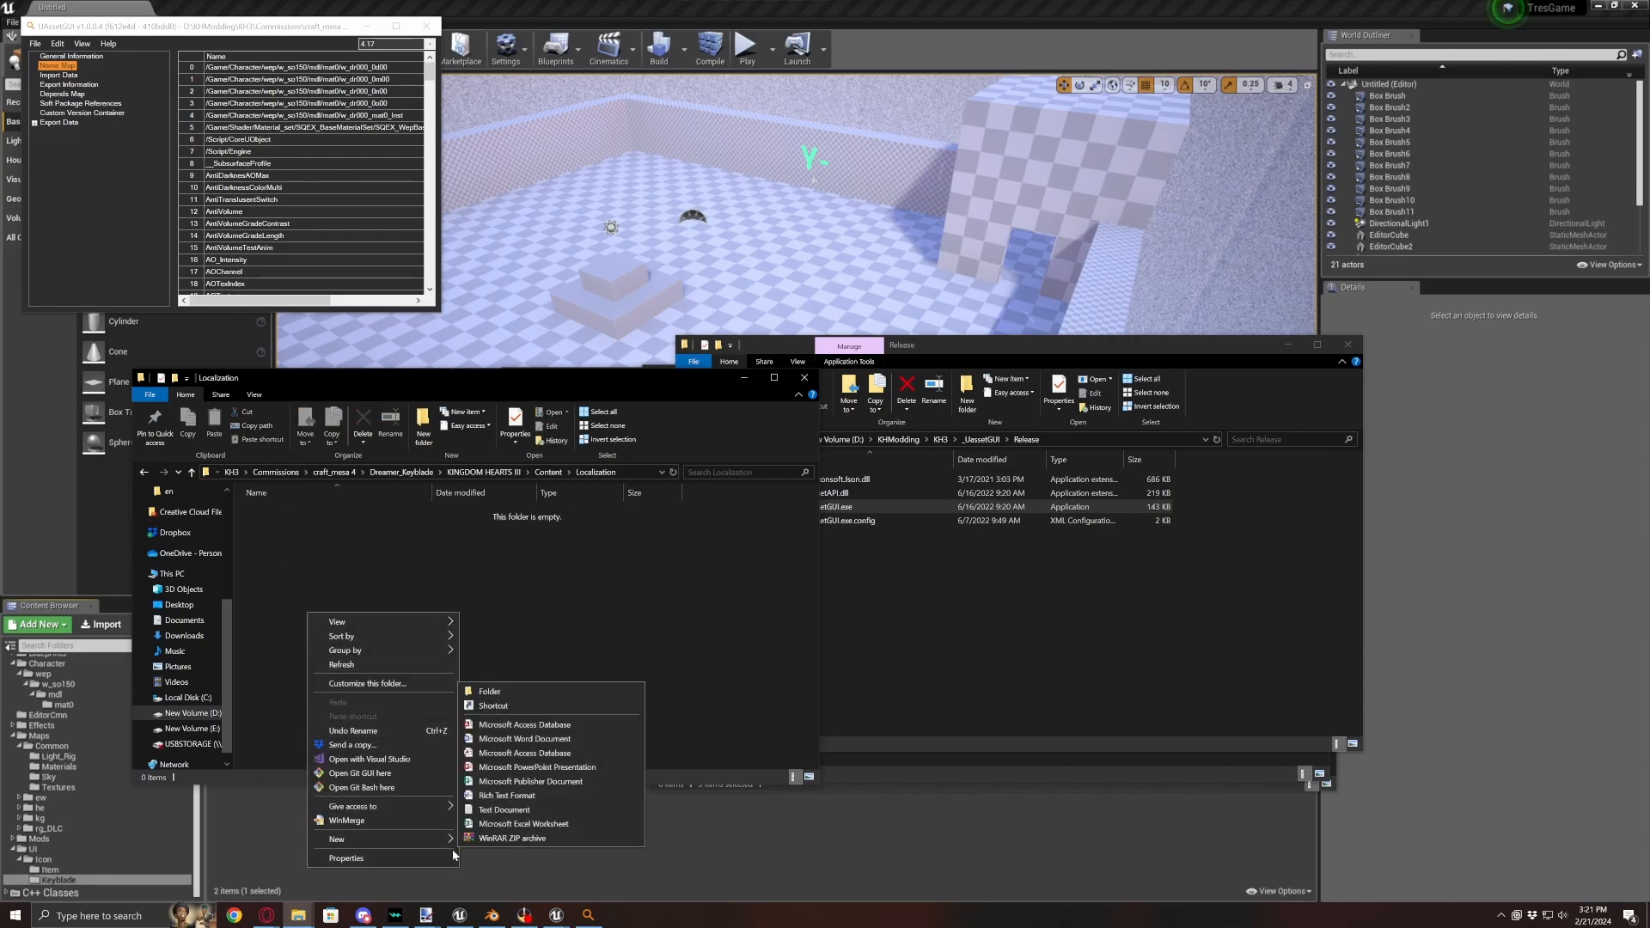
pyautogui.click(489, 693)
pyautogui.write('Ga')
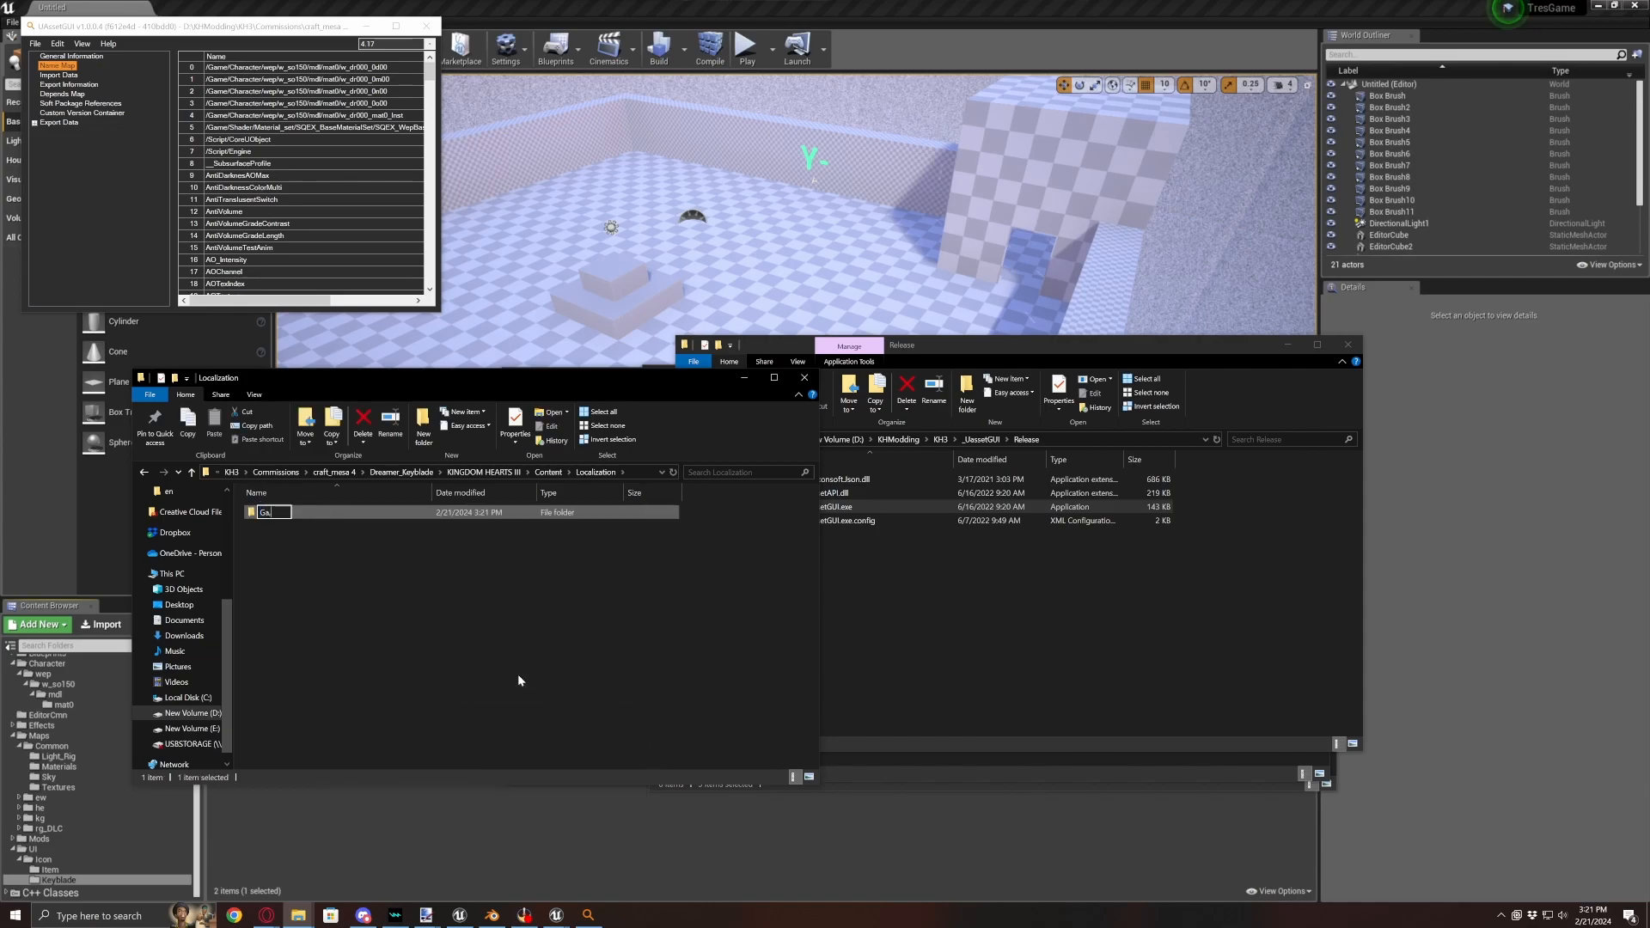
pyautogui.write('me')
pyautogui.press('Return')
# - Create a folder named en inside the Localization > Game folder
pyautogui.doubleClick(277, 514)
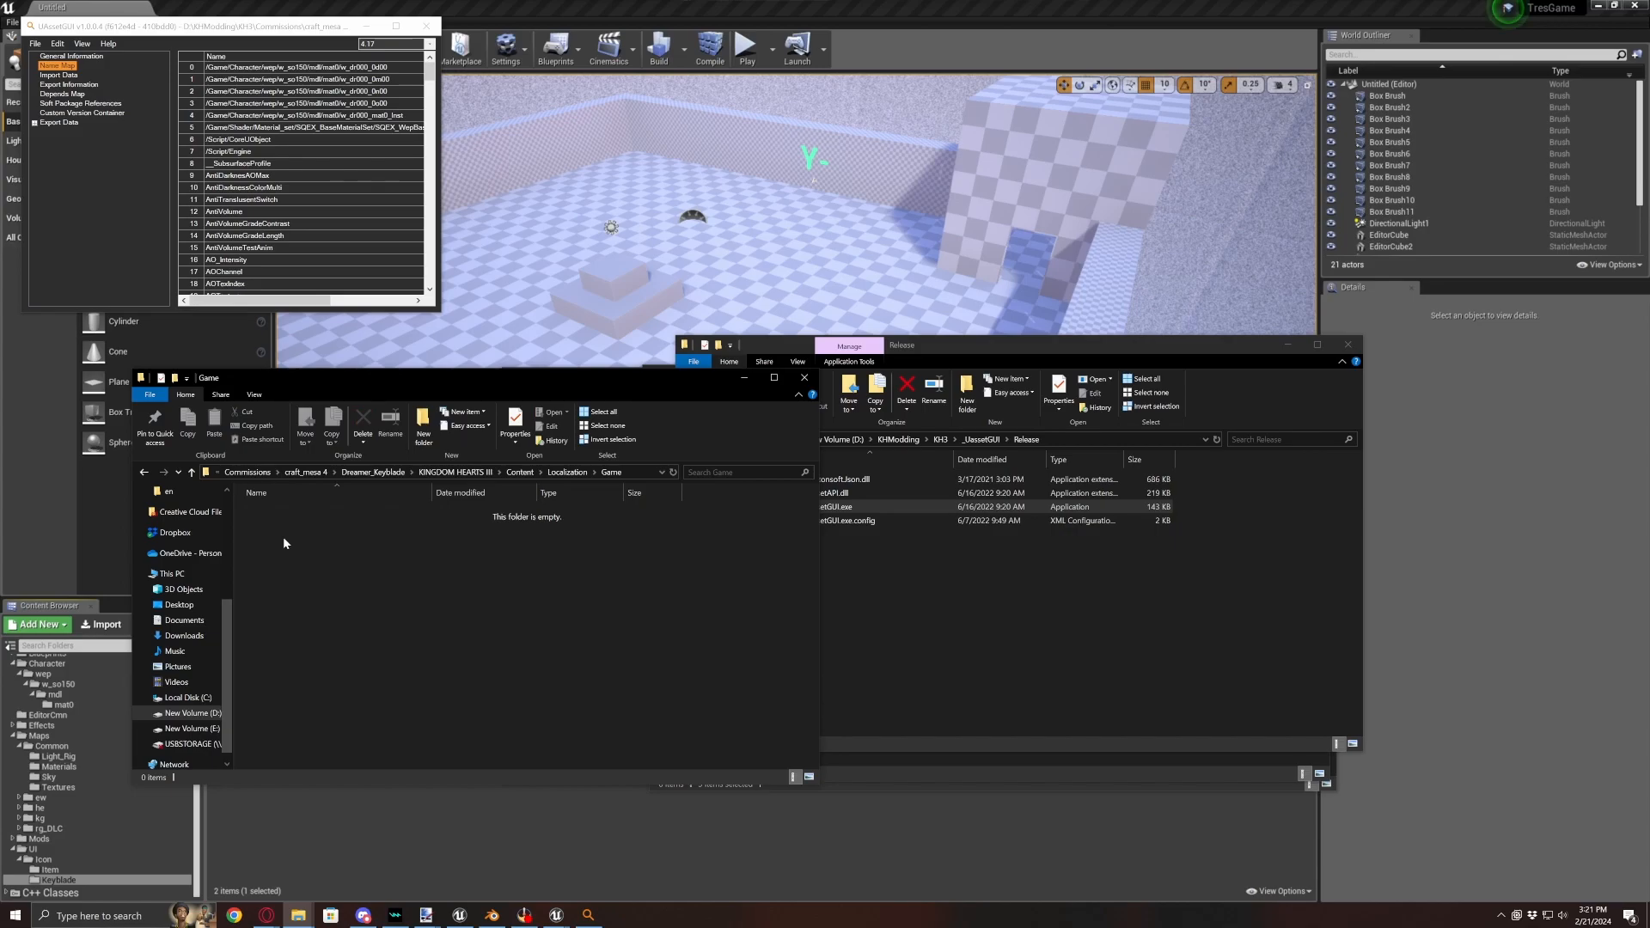
pyautogui.rightClick(282, 536)
pyautogui.moveTo(388, 763)
pyautogui.click(485, 768)
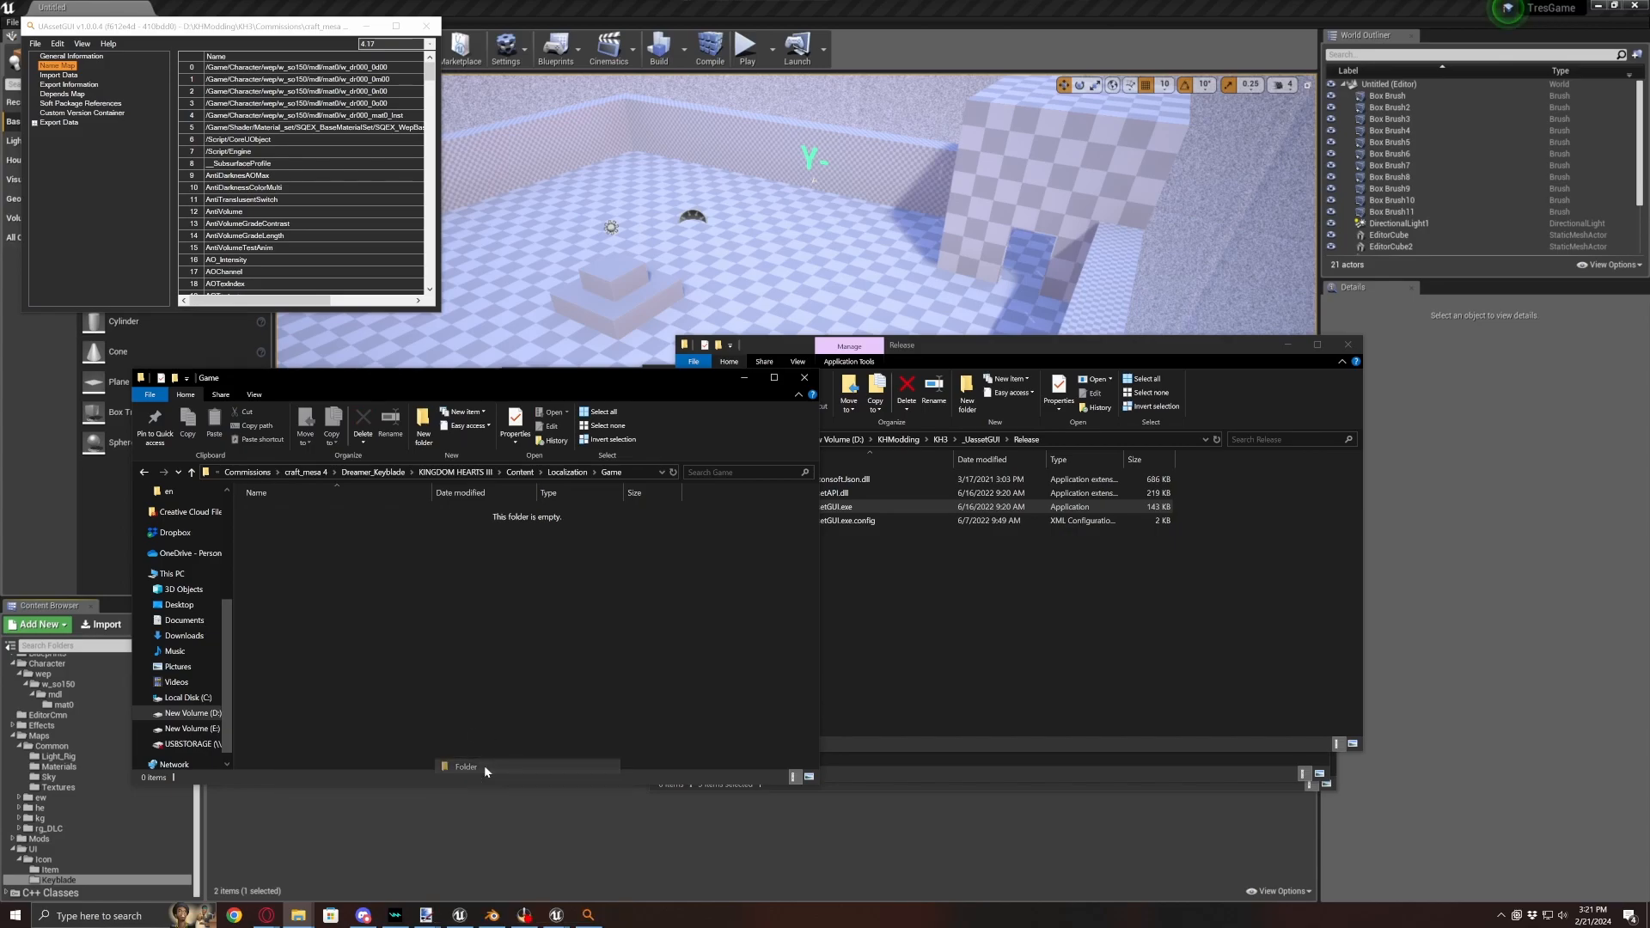
pyautogui.write('en')
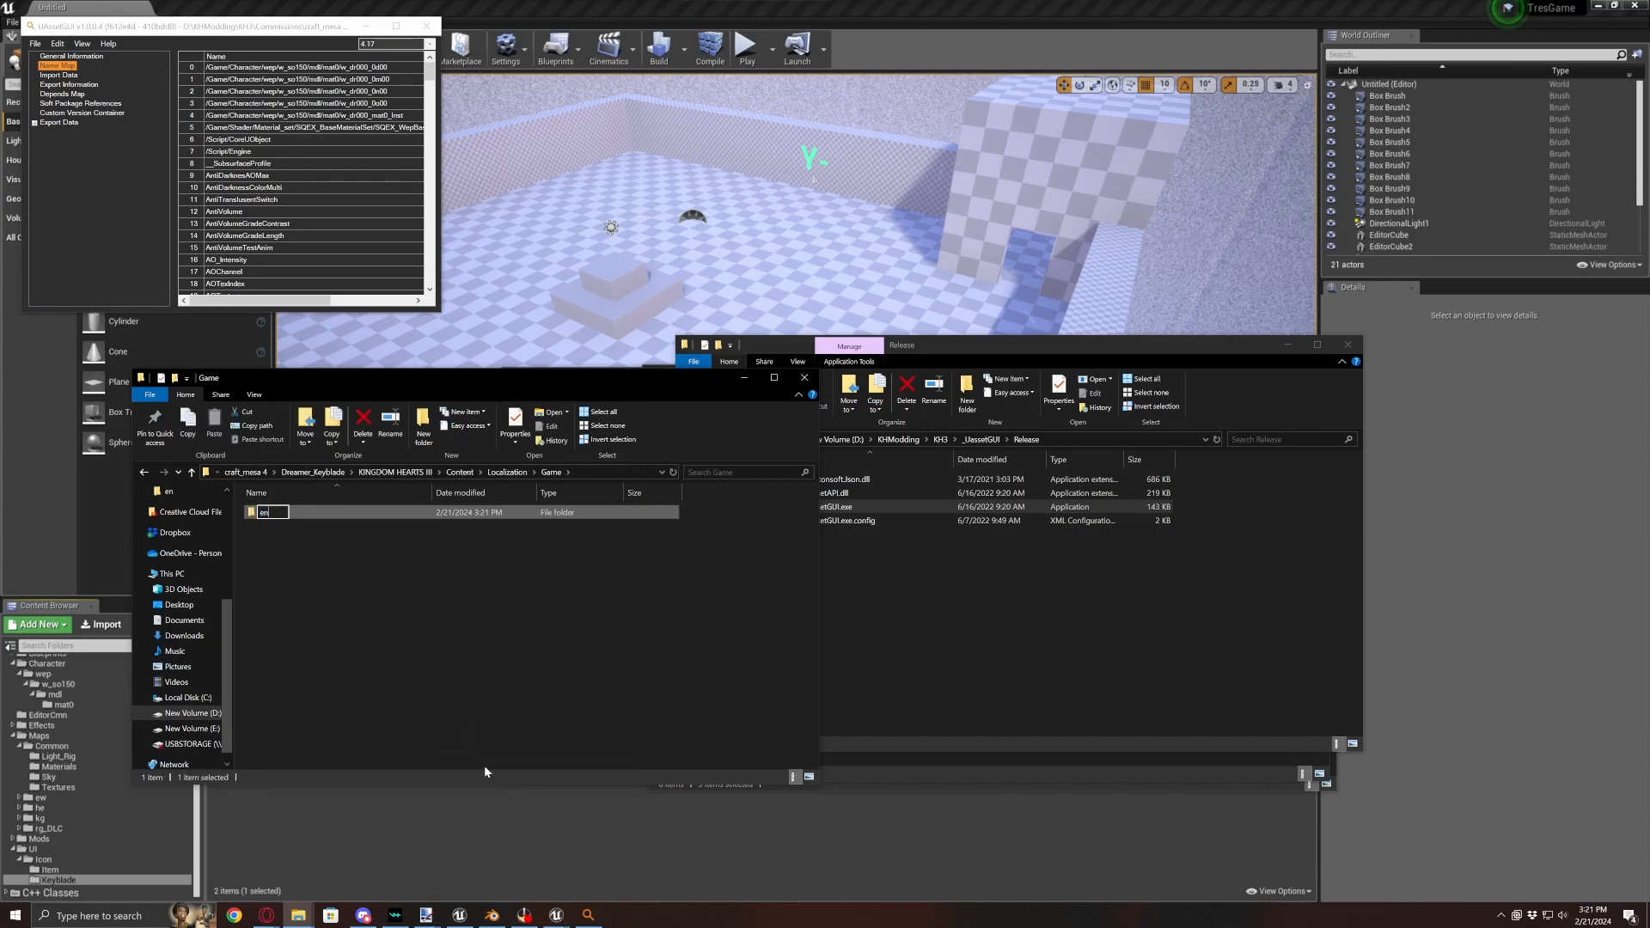
pyautogui.press('Return')
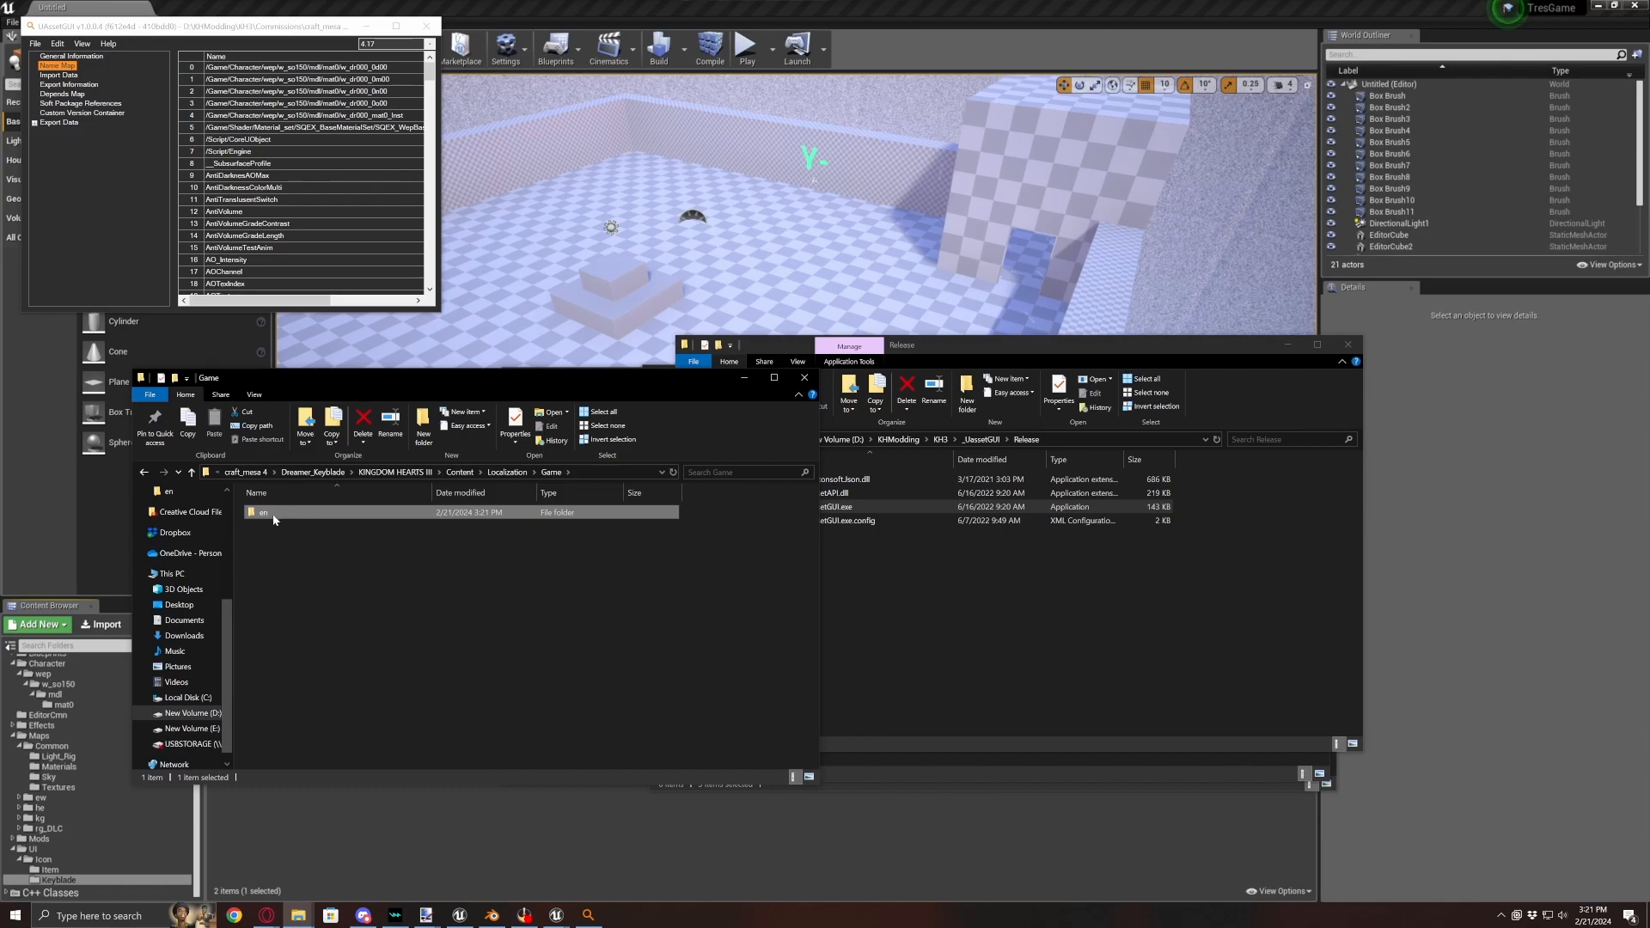
# - Move the kh3_item .locres file from Downloads into the mod's Localization > Game > en folder
pyautogui.doubleClick(274, 514)
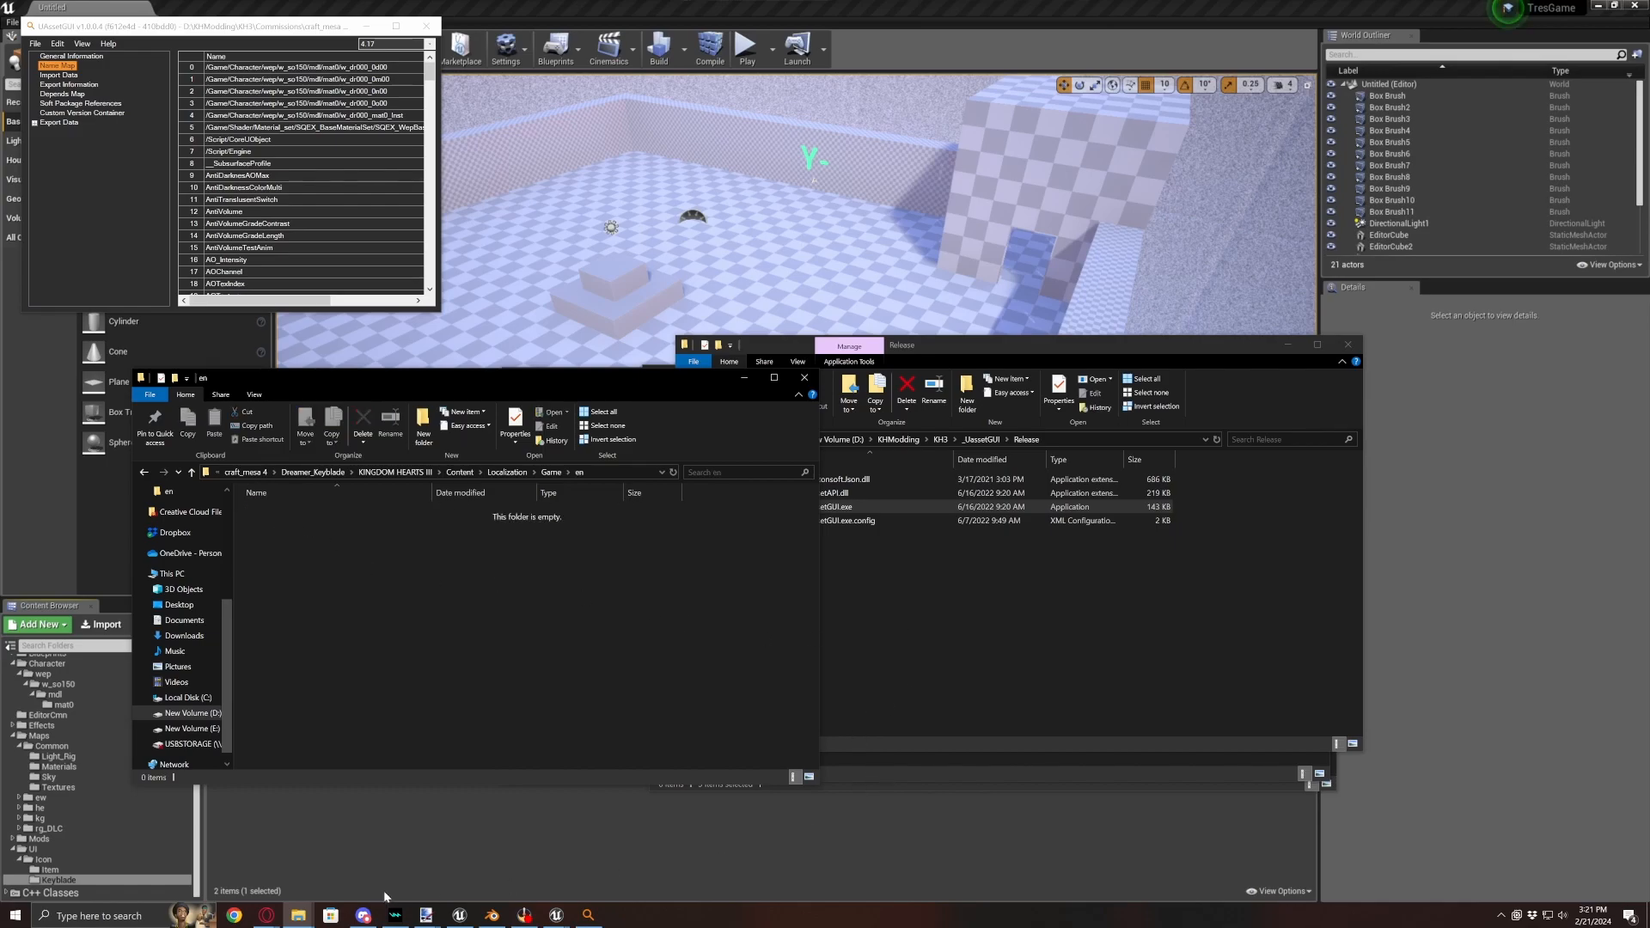
pyautogui.moveTo(298, 916)
pyautogui.click(717, 851)
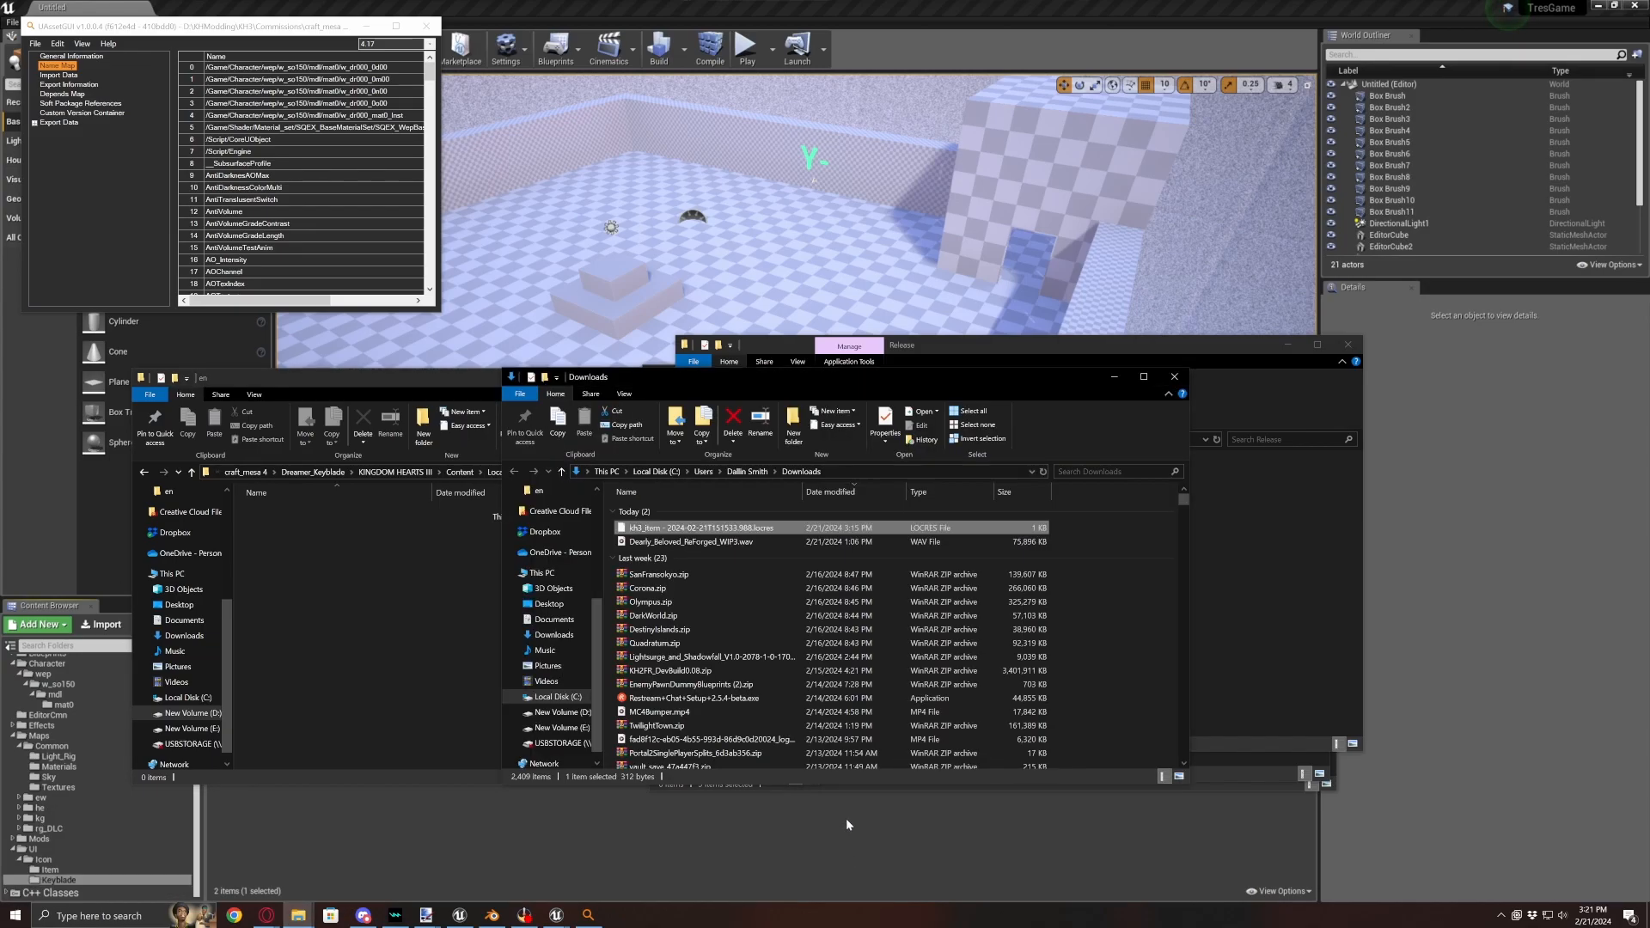
pyautogui.rightClick(666, 527)
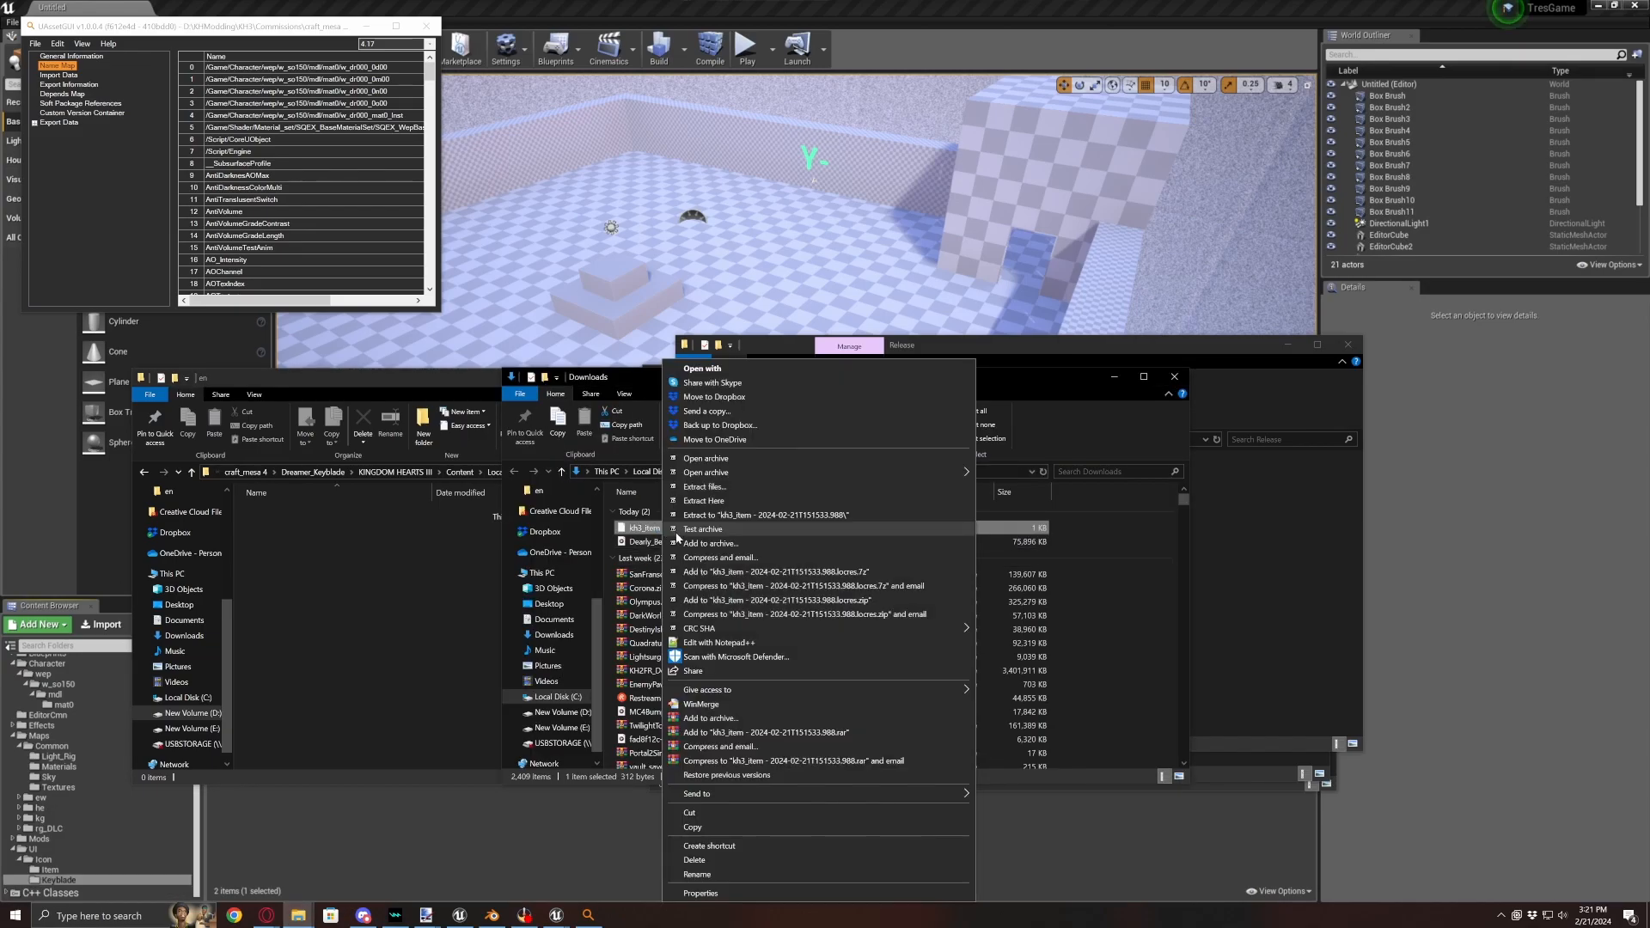
pyautogui.click(701, 812)
pyautogui.click(377, 603)
pyautogui.rightClick(376, 603)
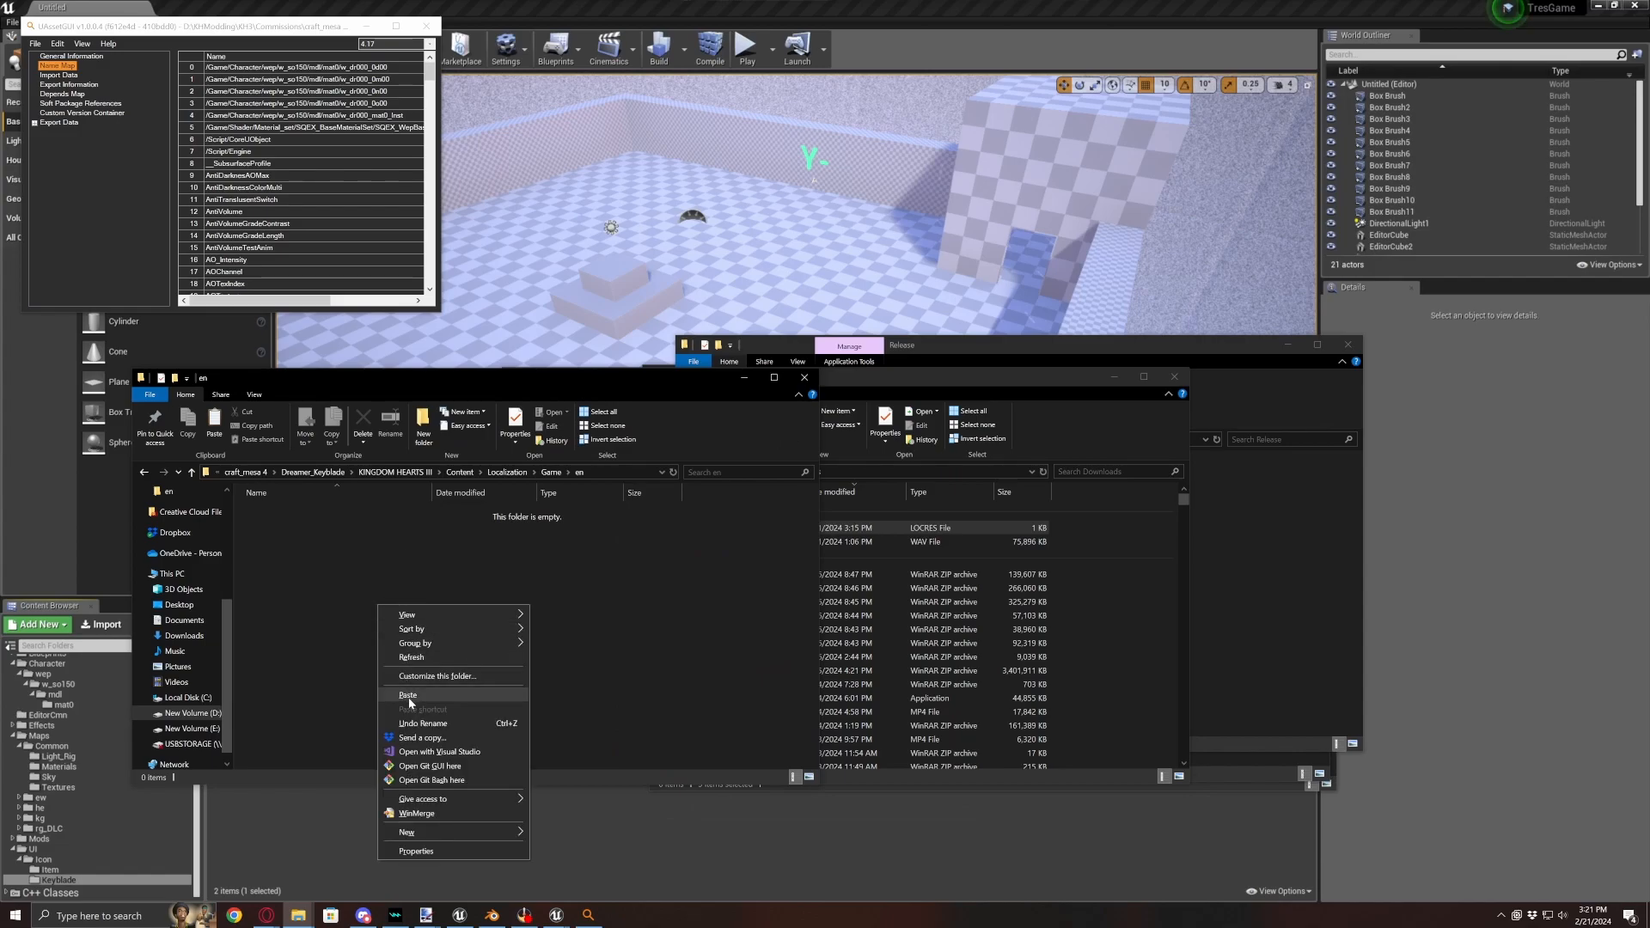
pyautogui.click(409, 698)
# - Rename the kh3_item .locres file in the en folder as dreamer_loc_en.locres
pyautogui.rightClick(303, 509)
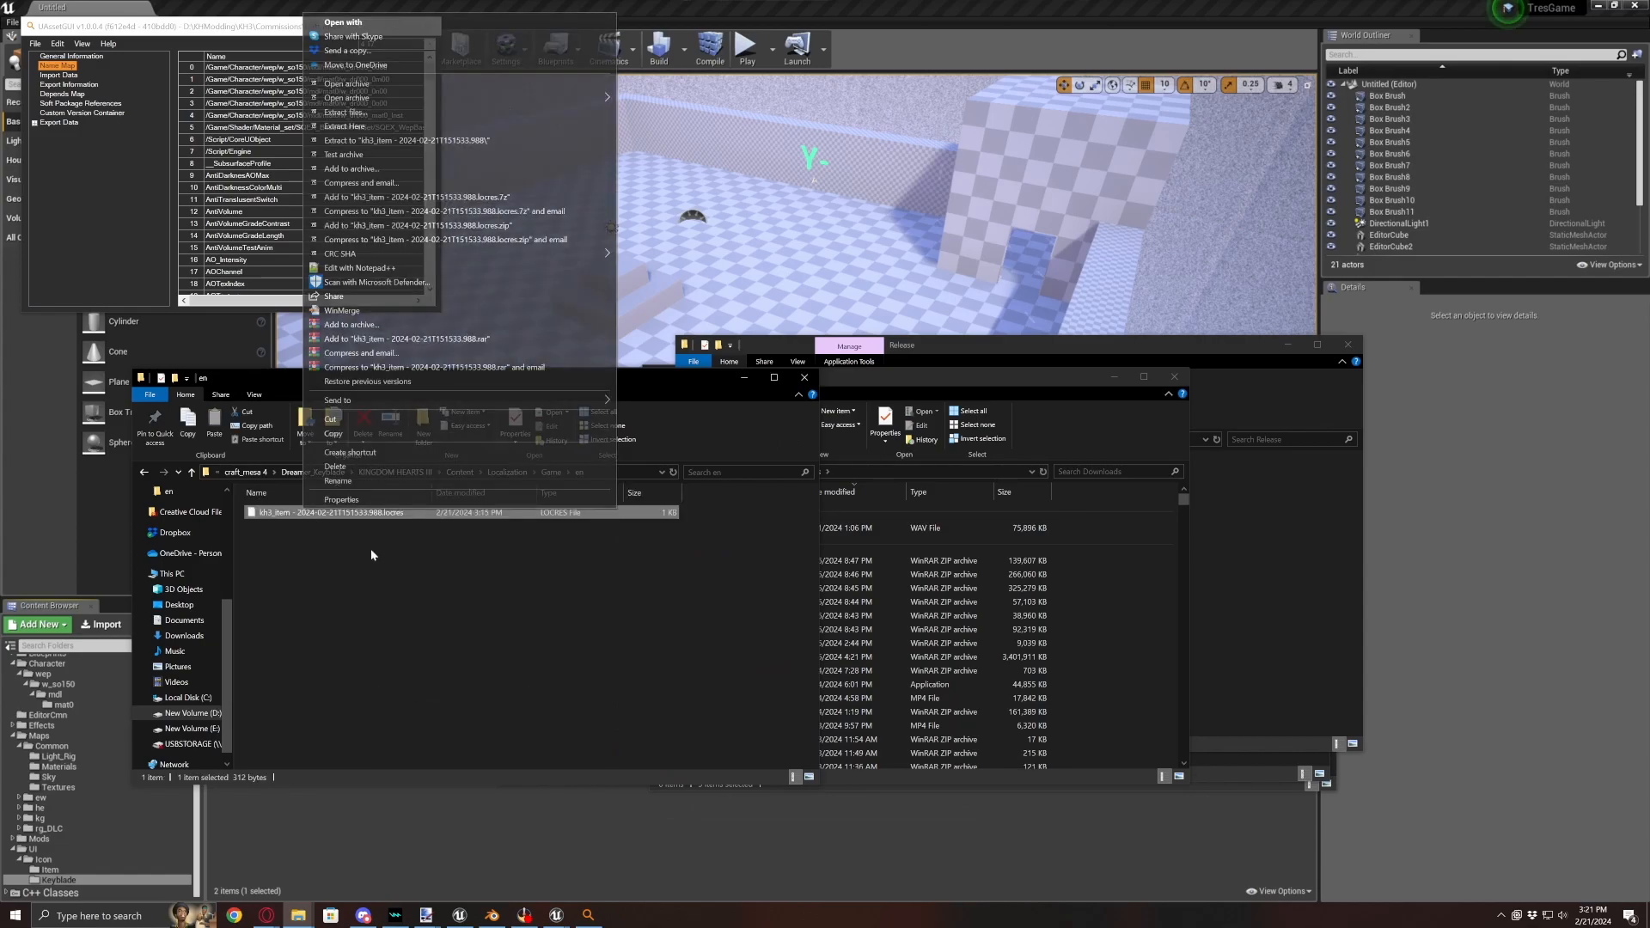
pyautogui.click(369, 479)
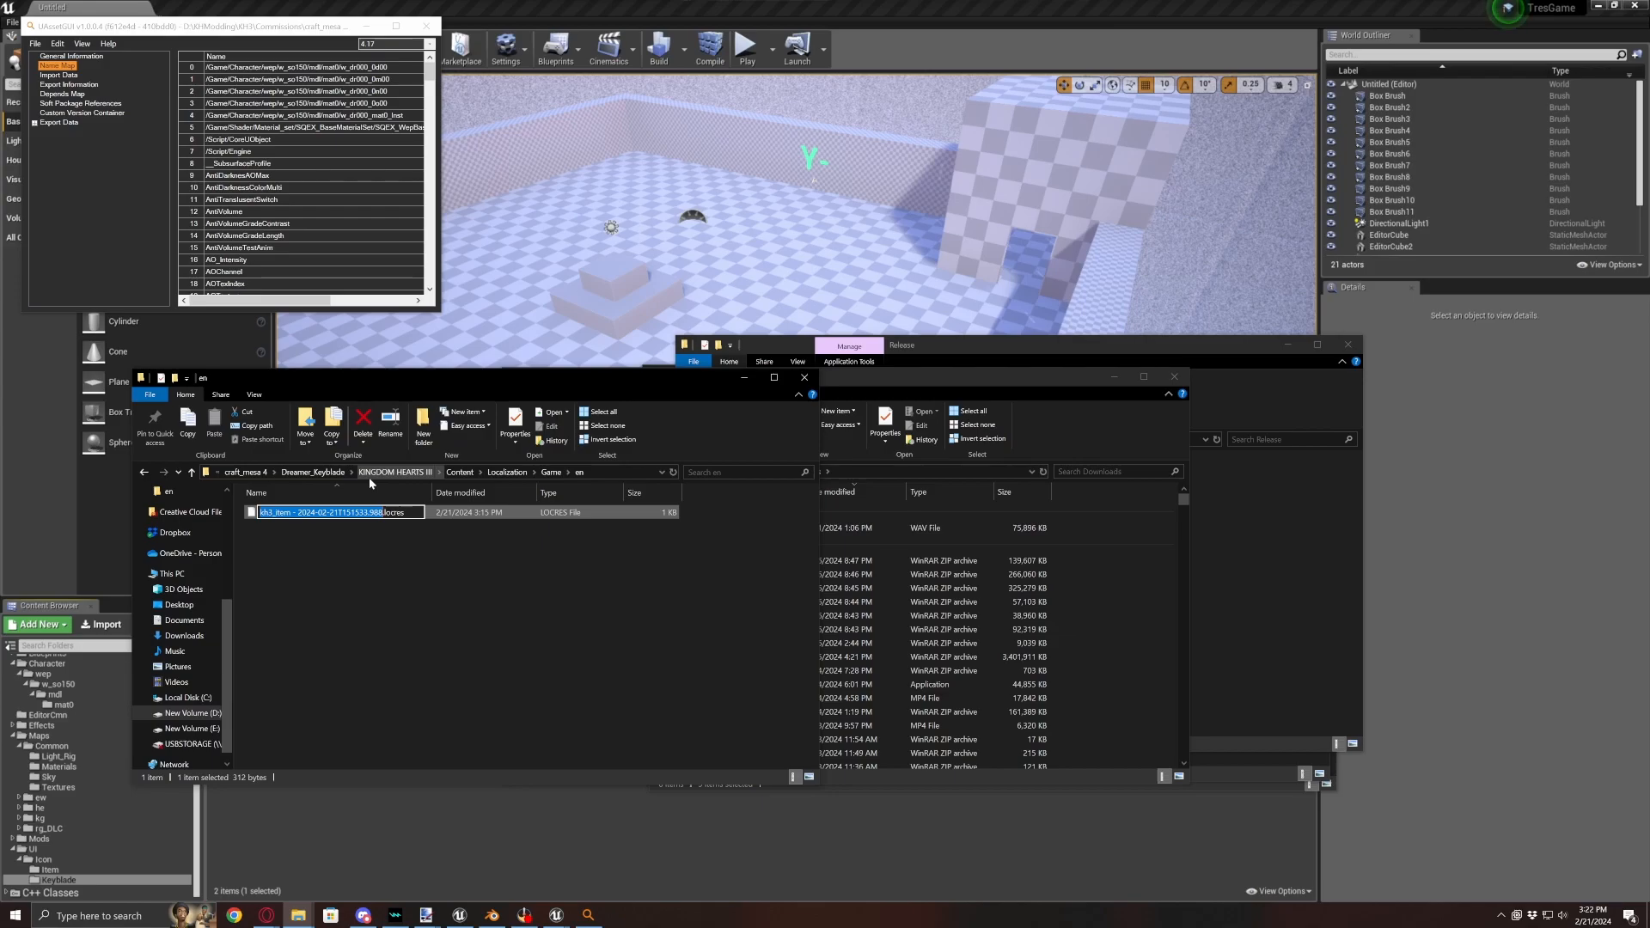
pyautogui.write('dreamer_')
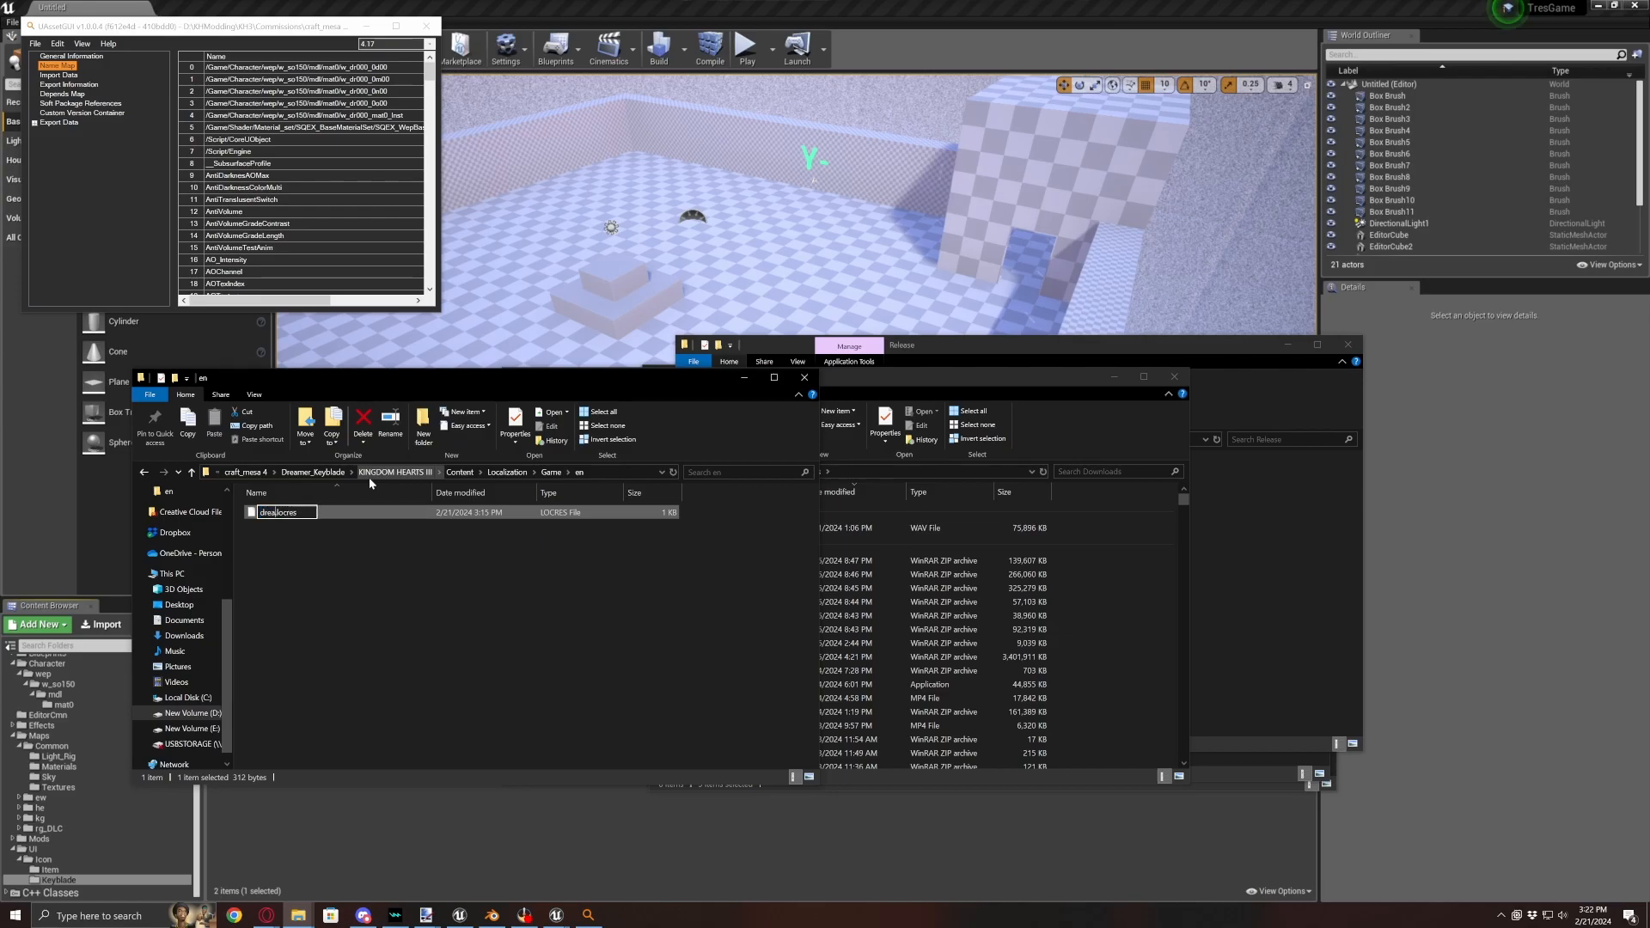
pyautogui.write('loc_en')
pyautogui.press('Return')
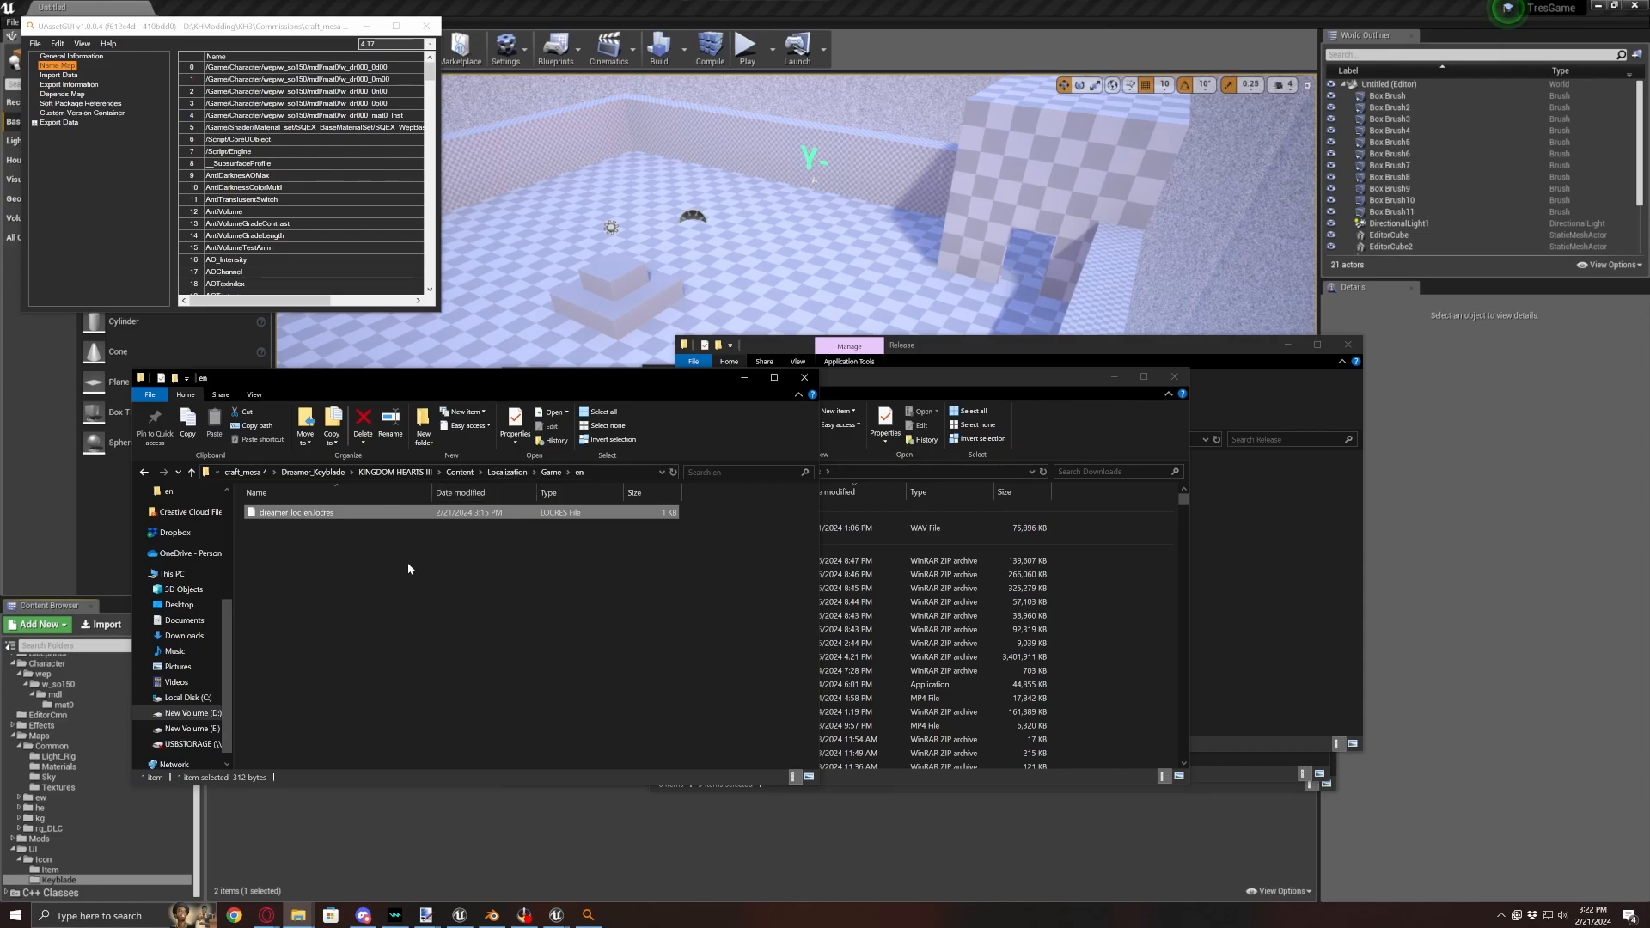
# - Go back to the craft_mesa 4 folder, and open the _UnrealPak folder on the D: drive in the Downloads window
pyautogui.click(245, 473)
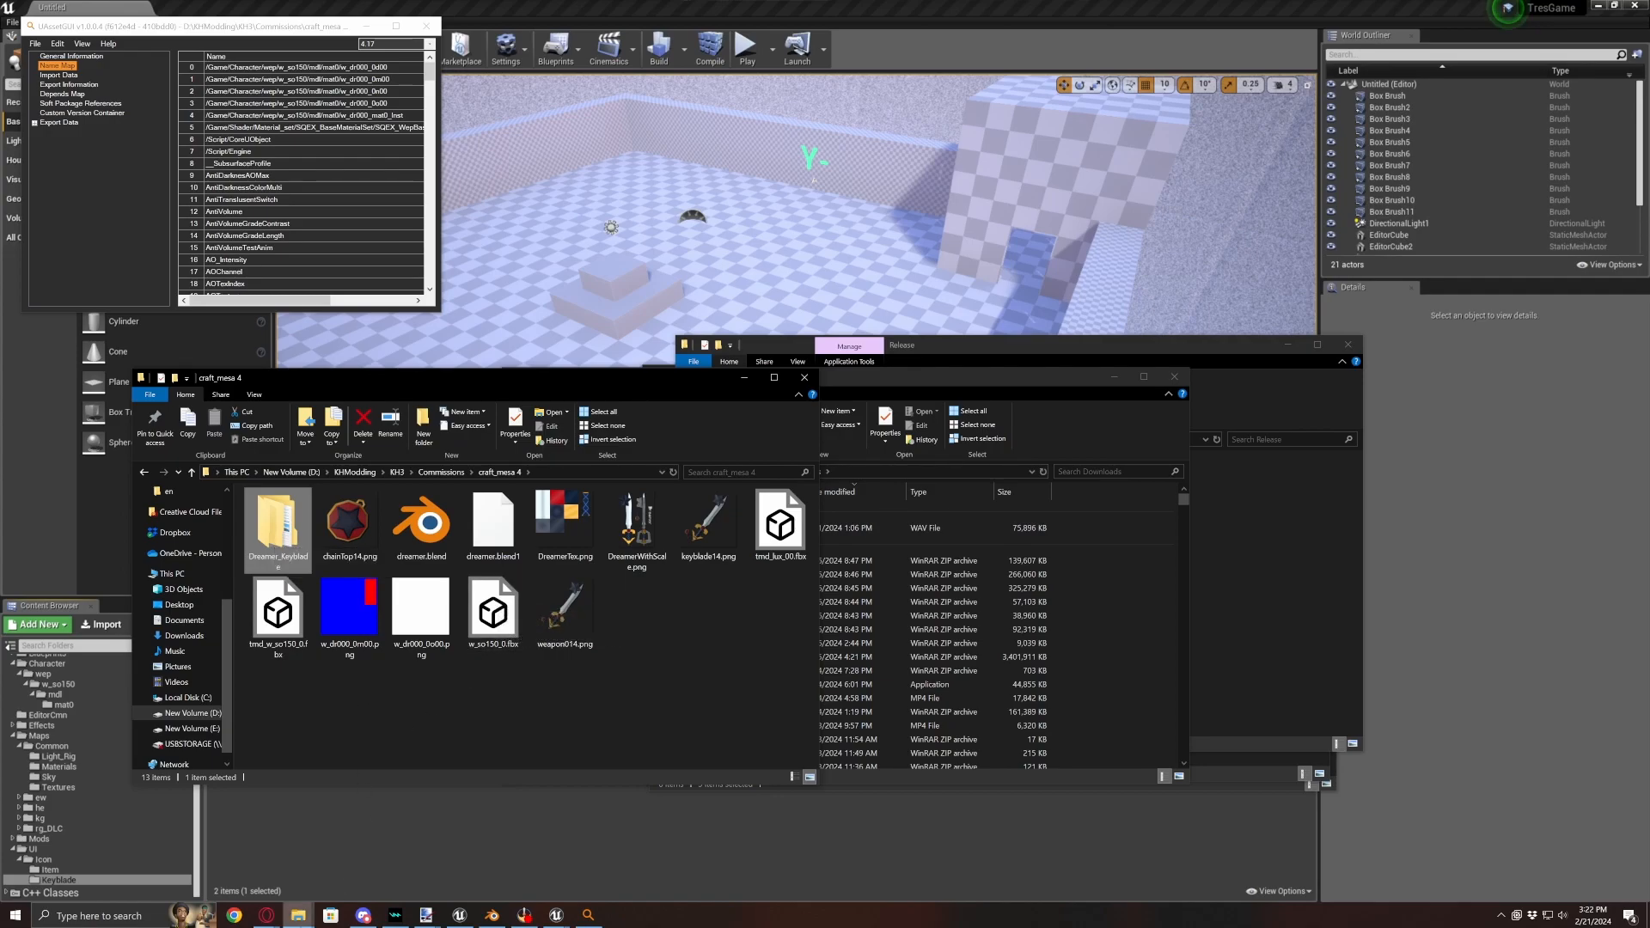
pyautogui.moveTo(313, 920)
pyautogui.click(850, 834)
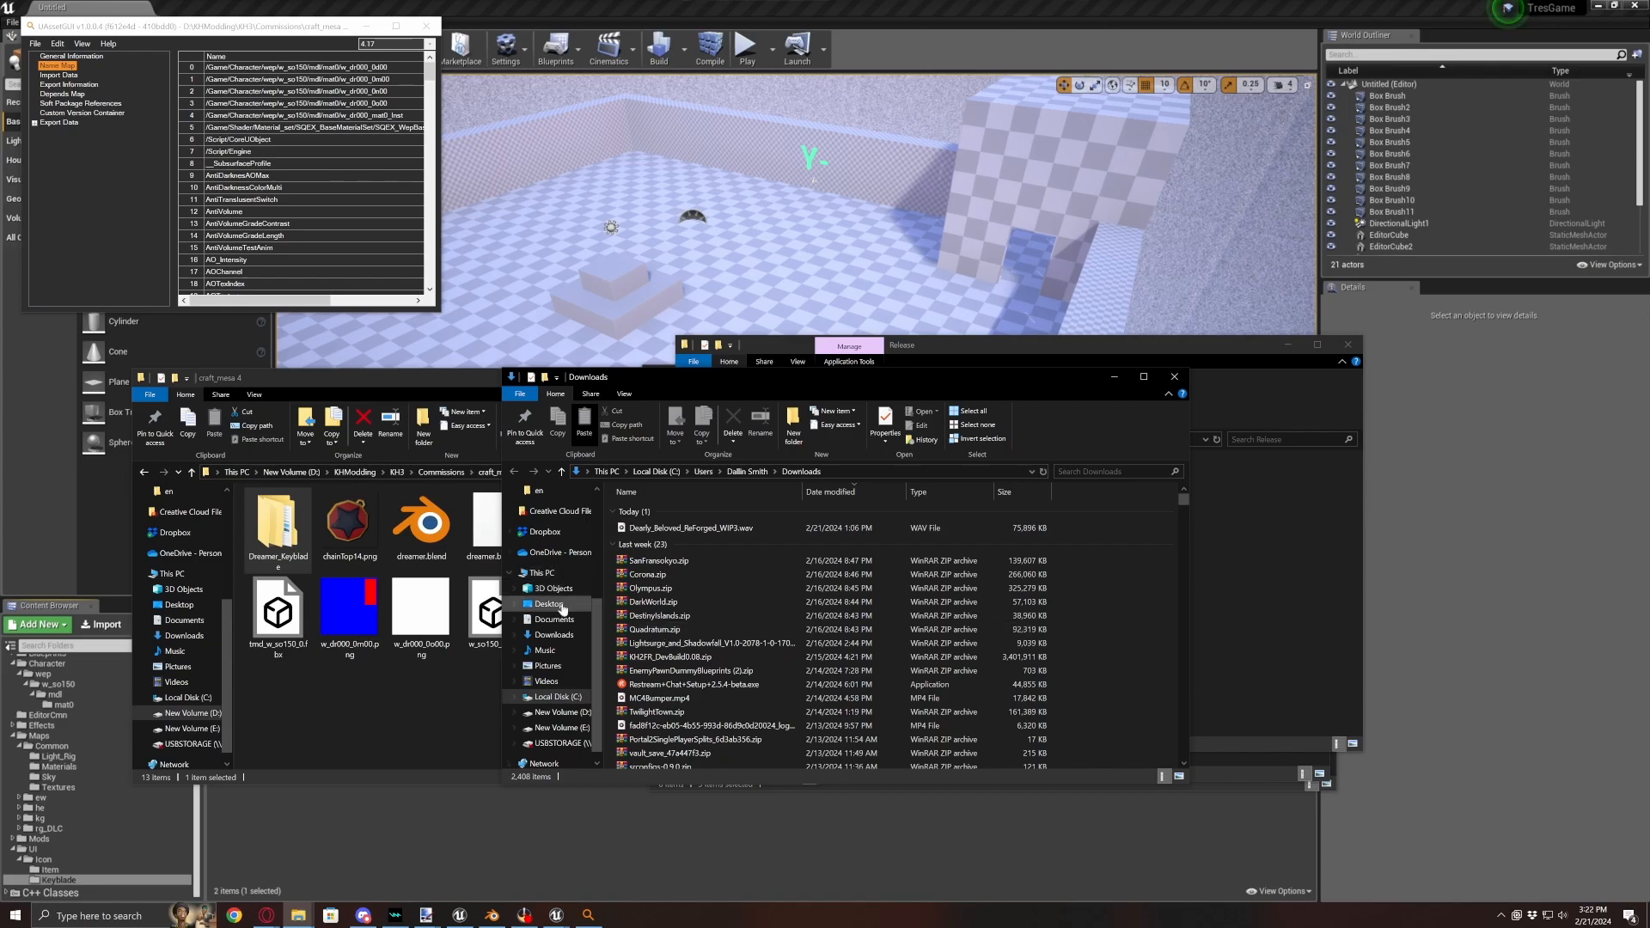
pyautogui.click(560, 713)
pyautogui.doubleClick(649, 525)
pyautogui.scroll(-6, 738, 606)
pyautogui.scroll(-7, 738, 606)
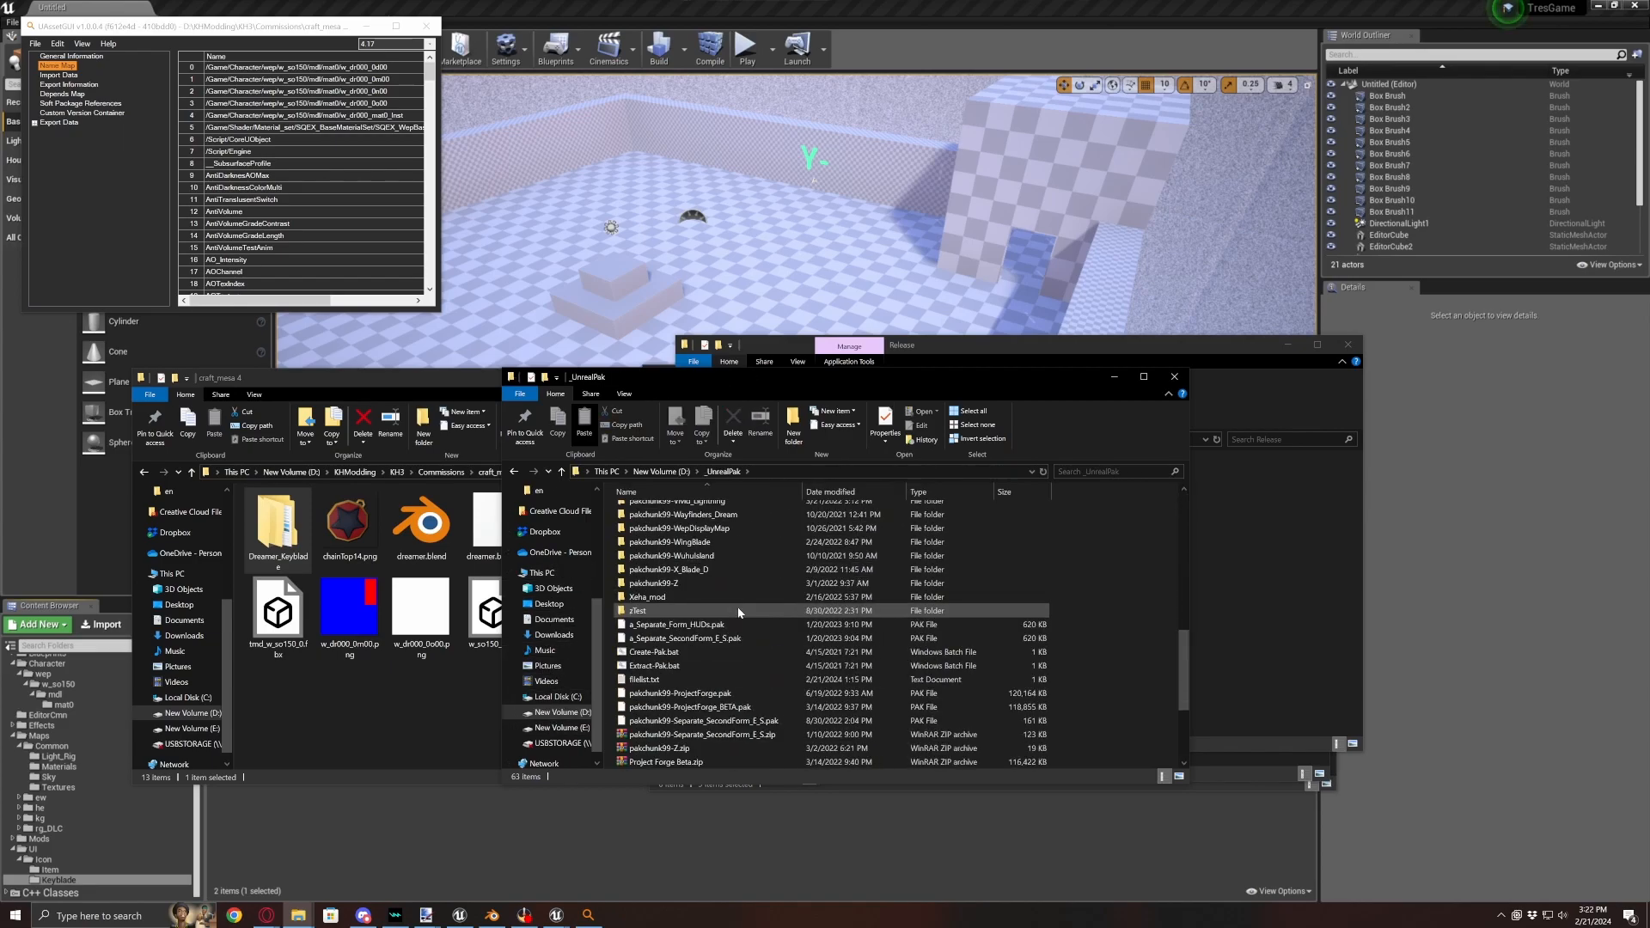
# - Open KH3 > TutorialFiles > _UnrealPak from the WepMats window, and pack the Dreamer_Keyblade folder with UnrealPak-With-Compression.bat
pyautogui.moveTo(301, 914)
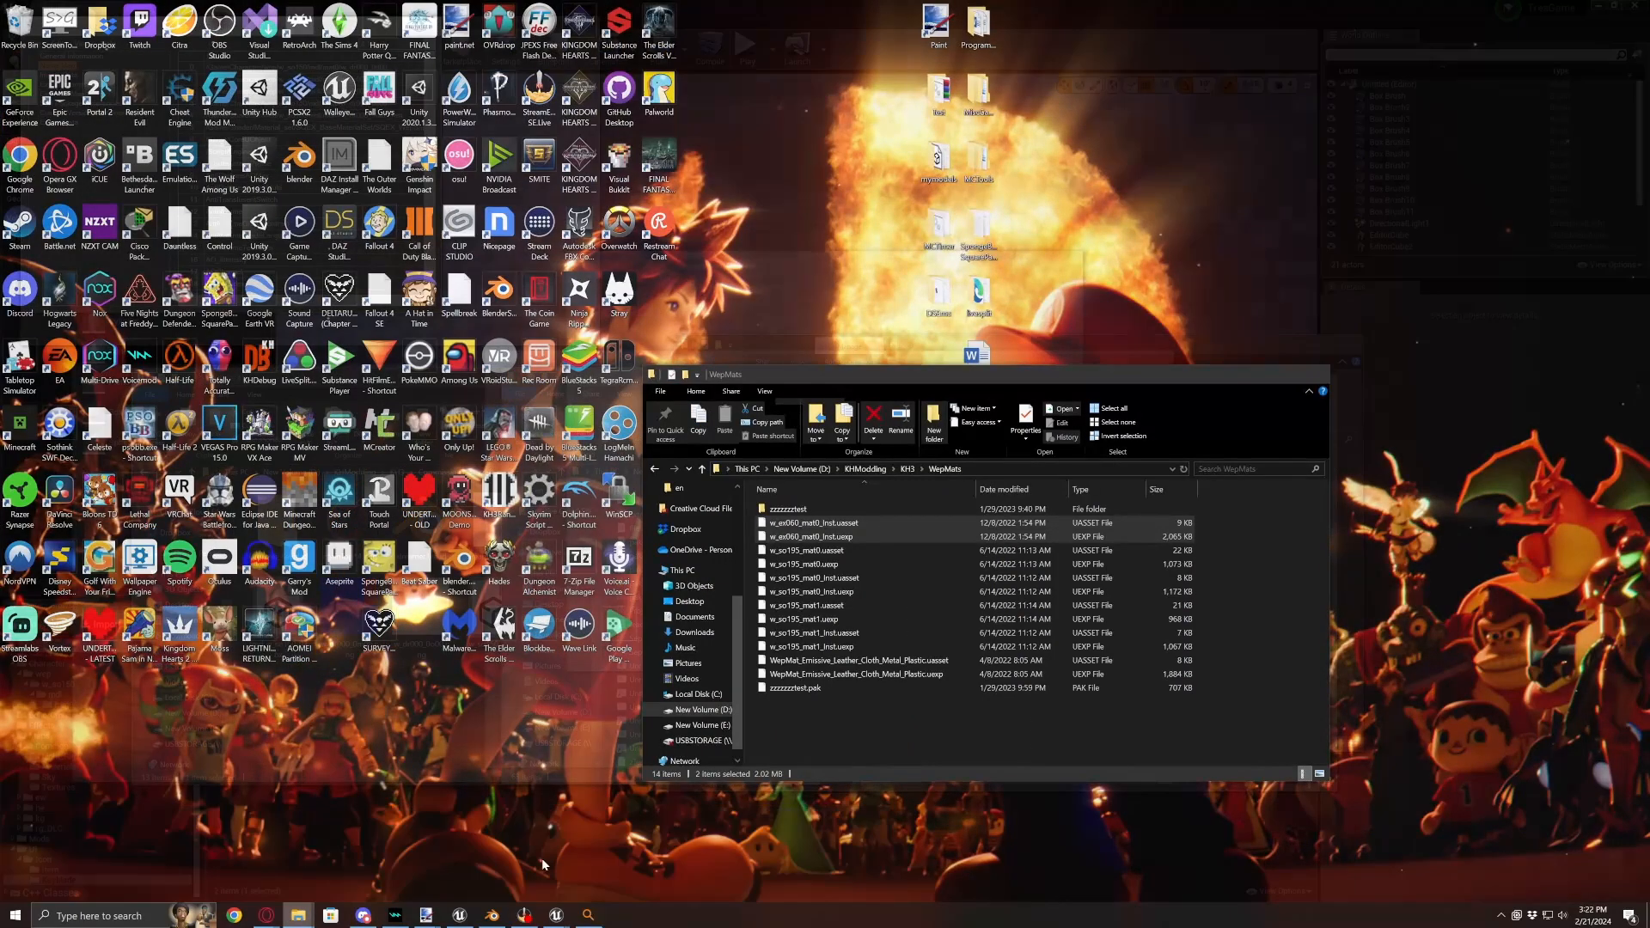
pyautogui.click(542, 864)
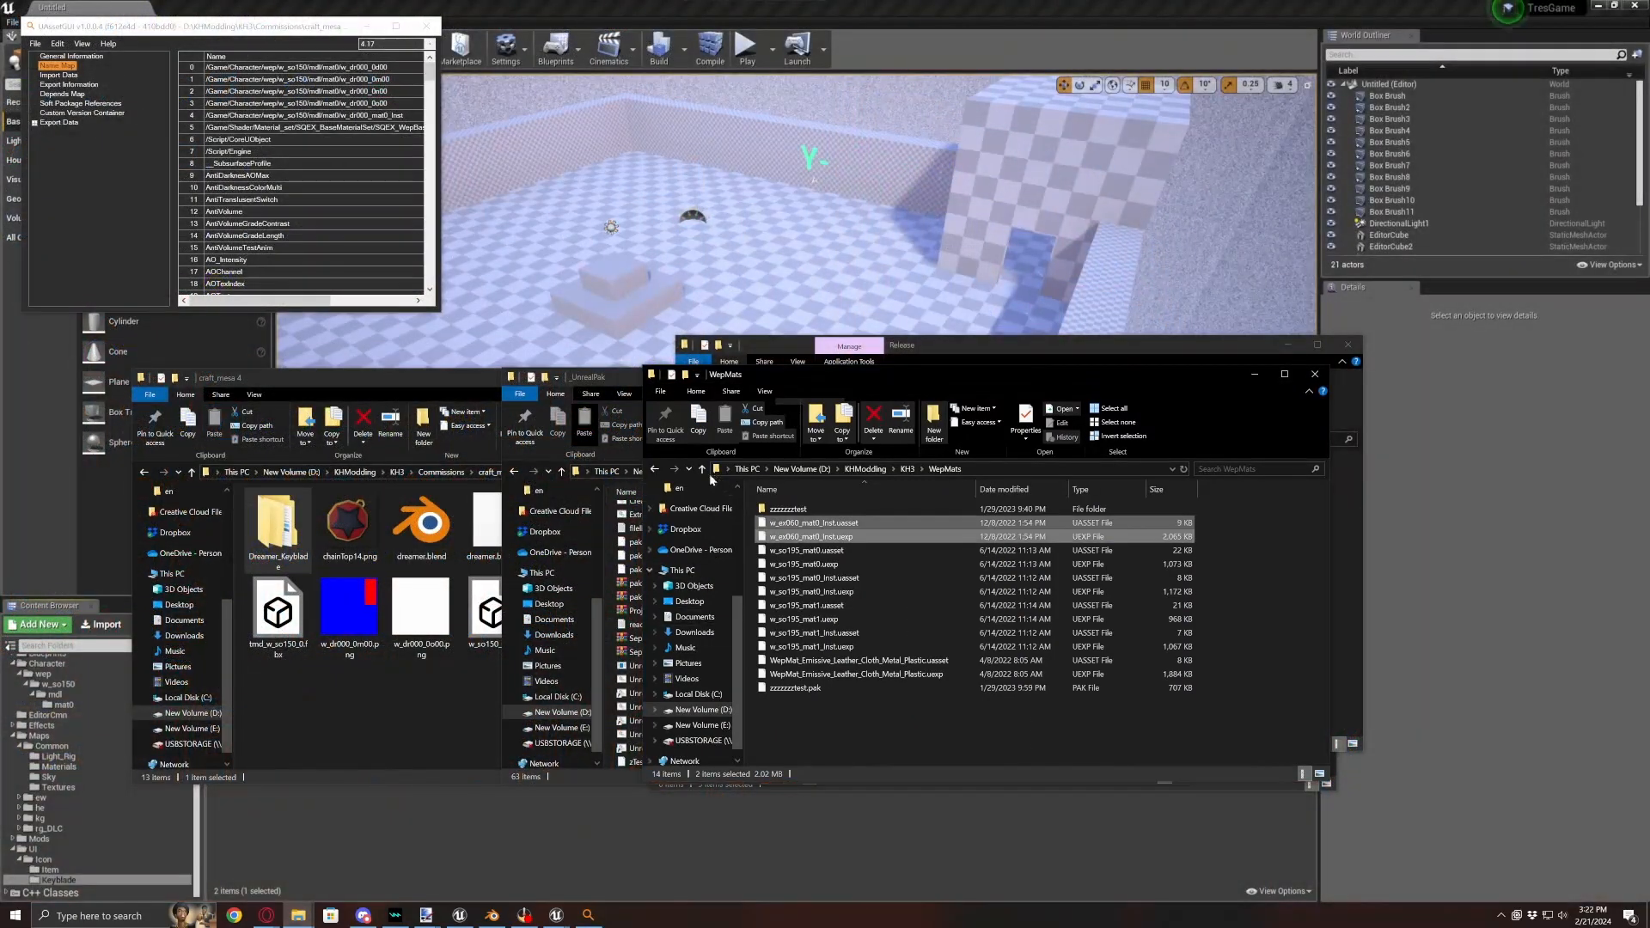
pyautogui.click(701, 470)
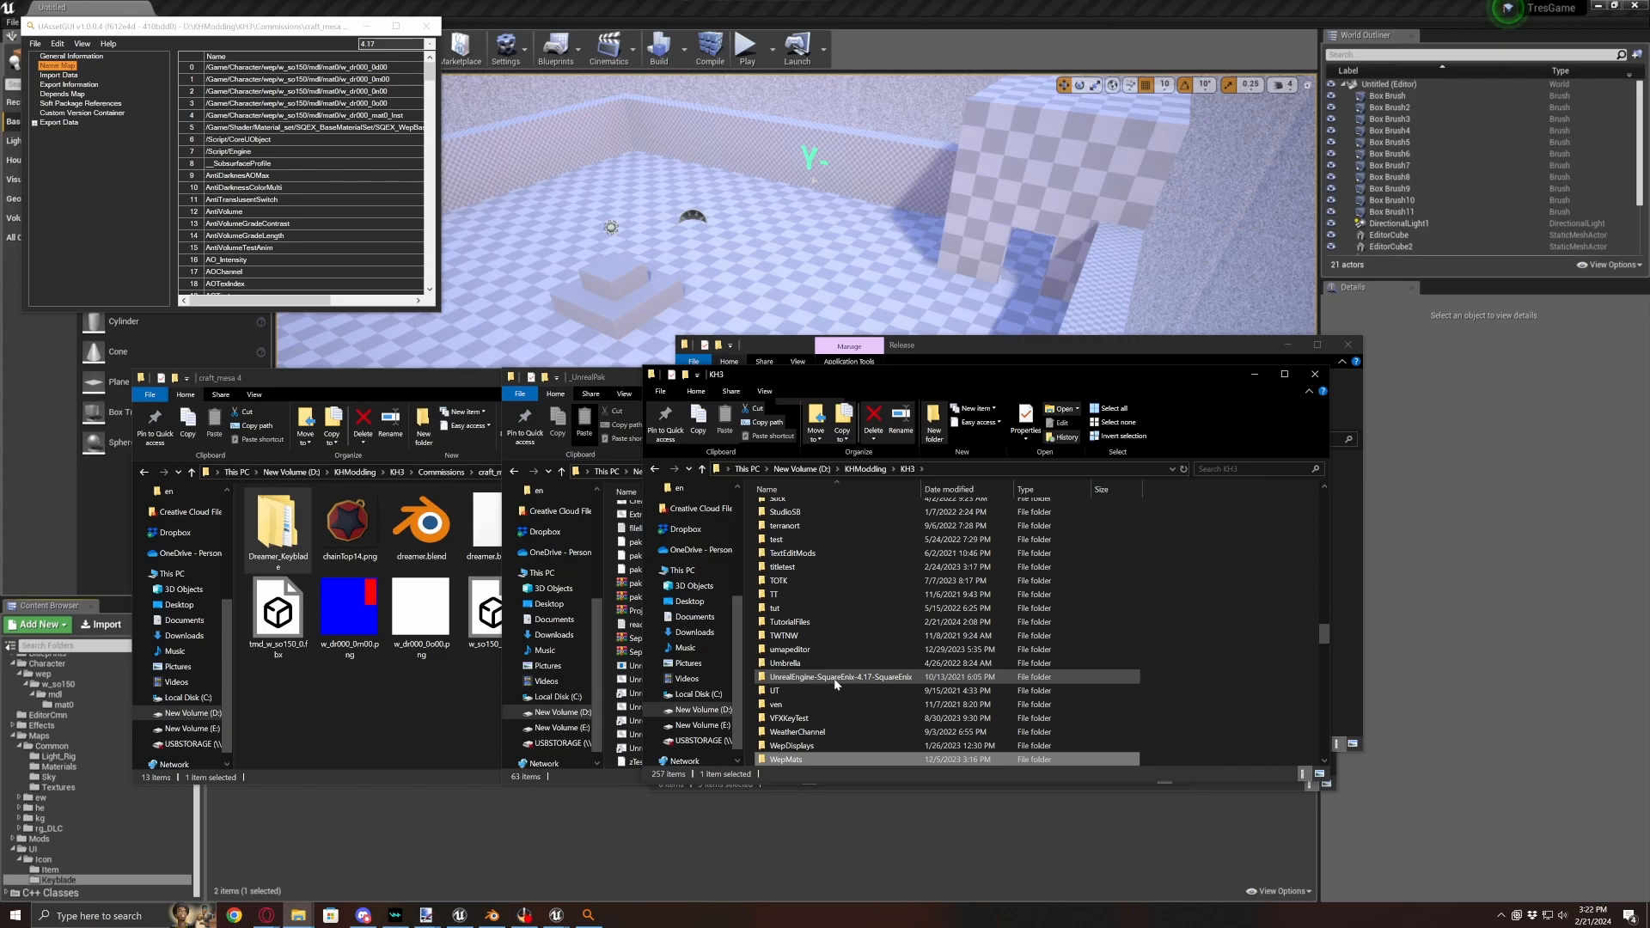
pyautogui.click(821, 624)
pyautogui.doubleClick(821, 624)
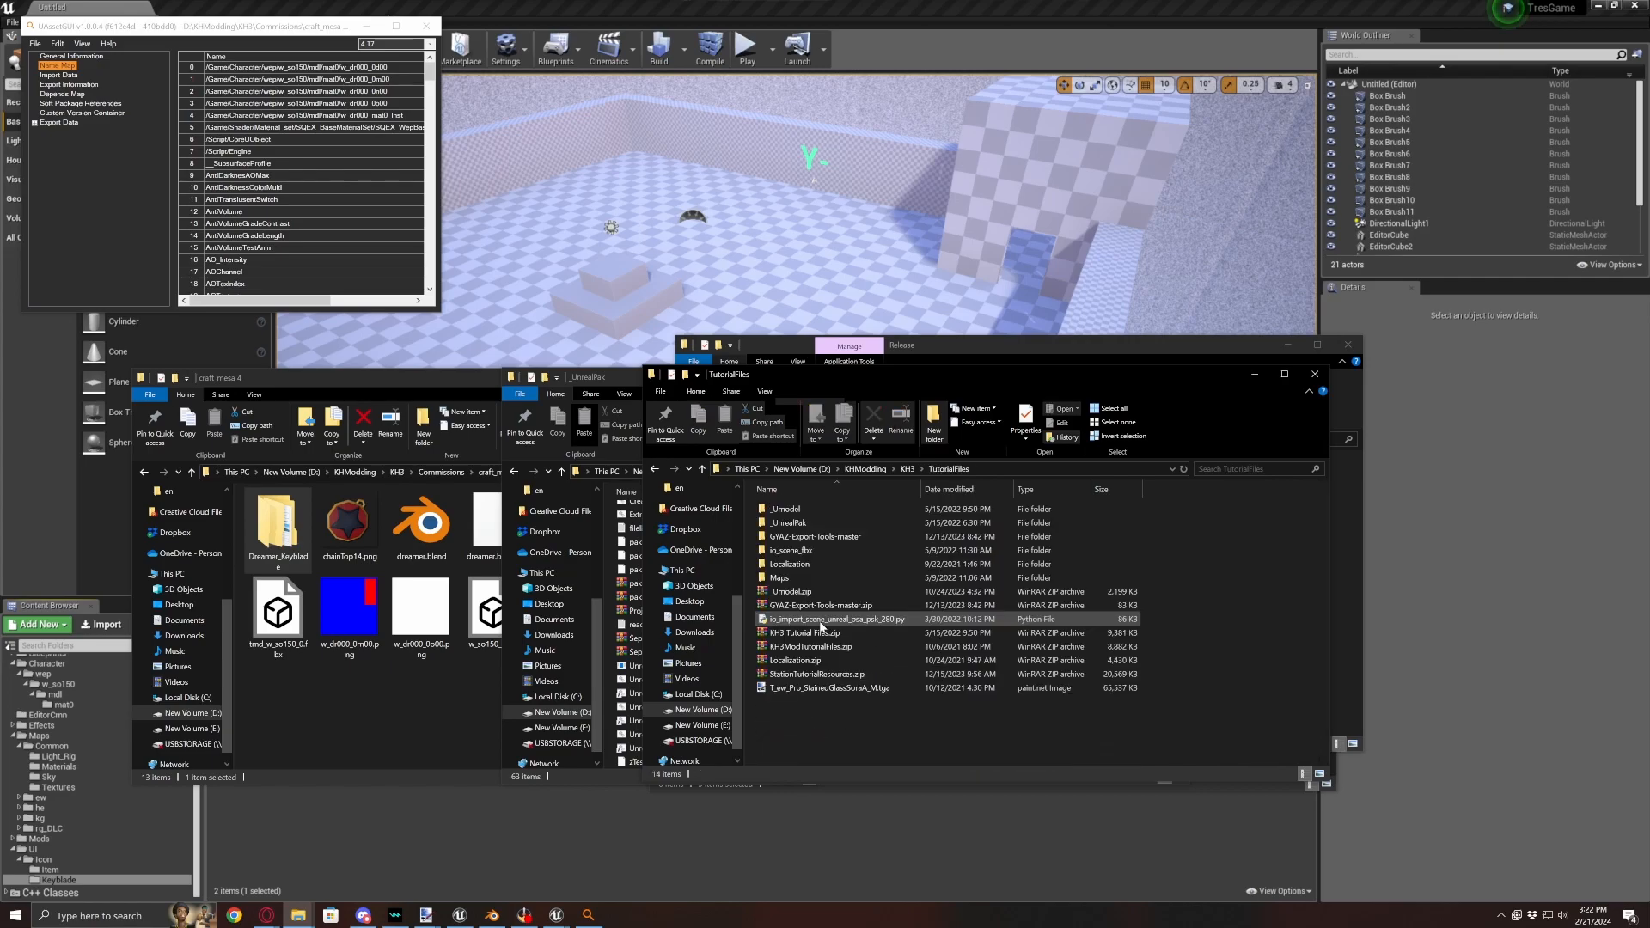
pyautogui.doubleClick(819, 524)
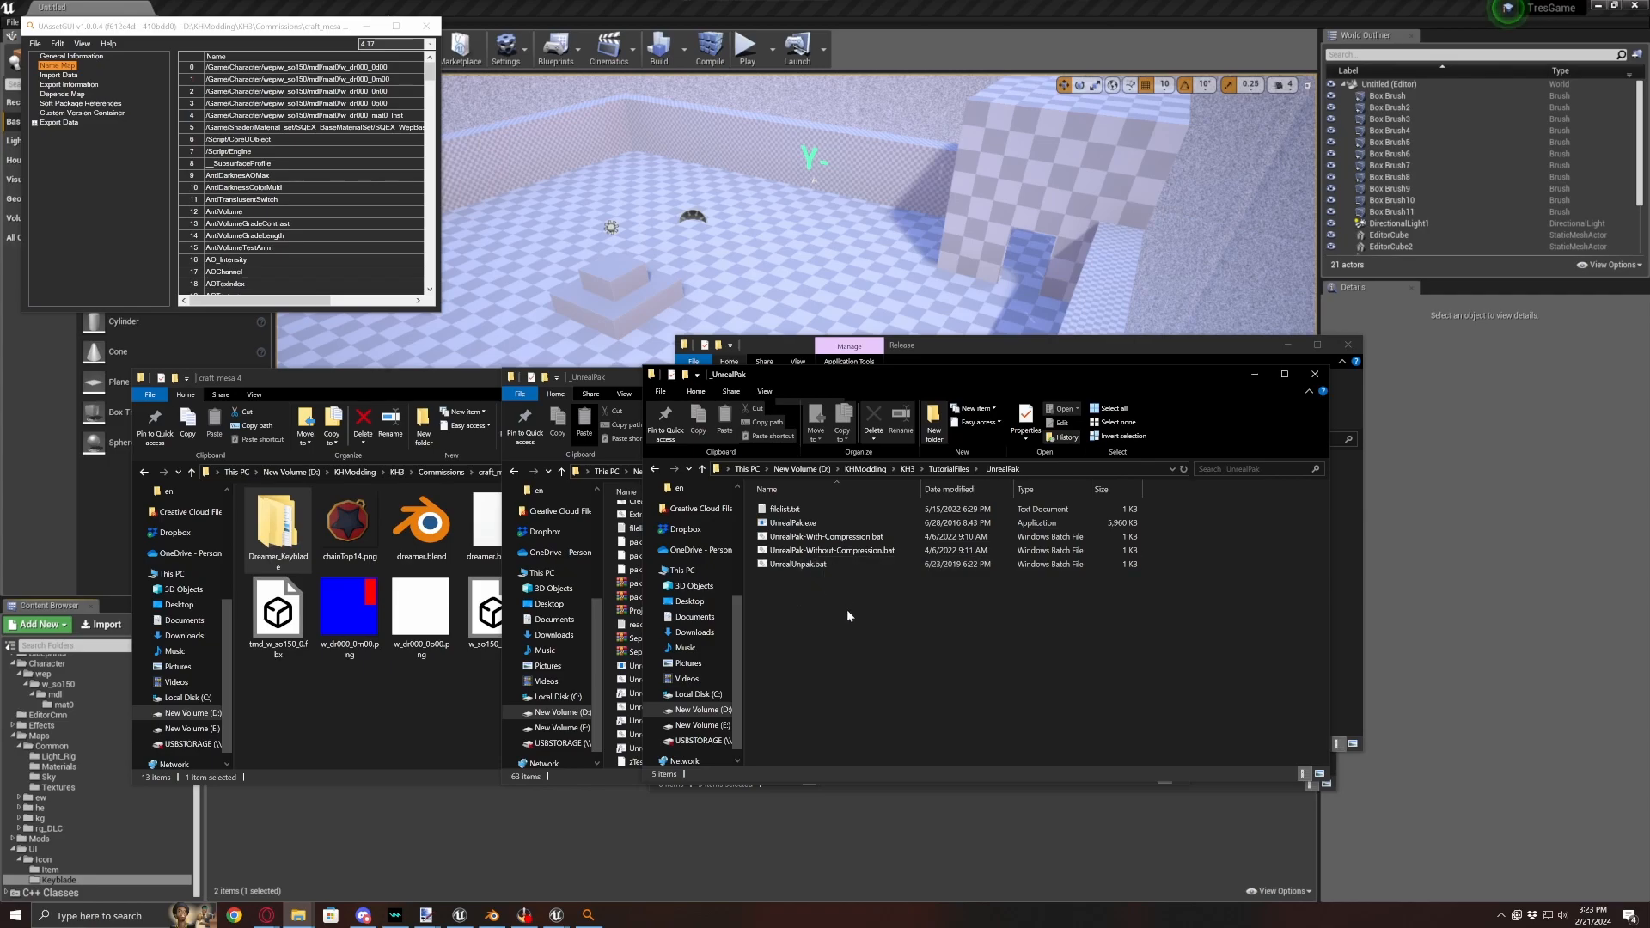
pyautogui.moveTo(277, 526); pyautogui.dragTo(831, 540)
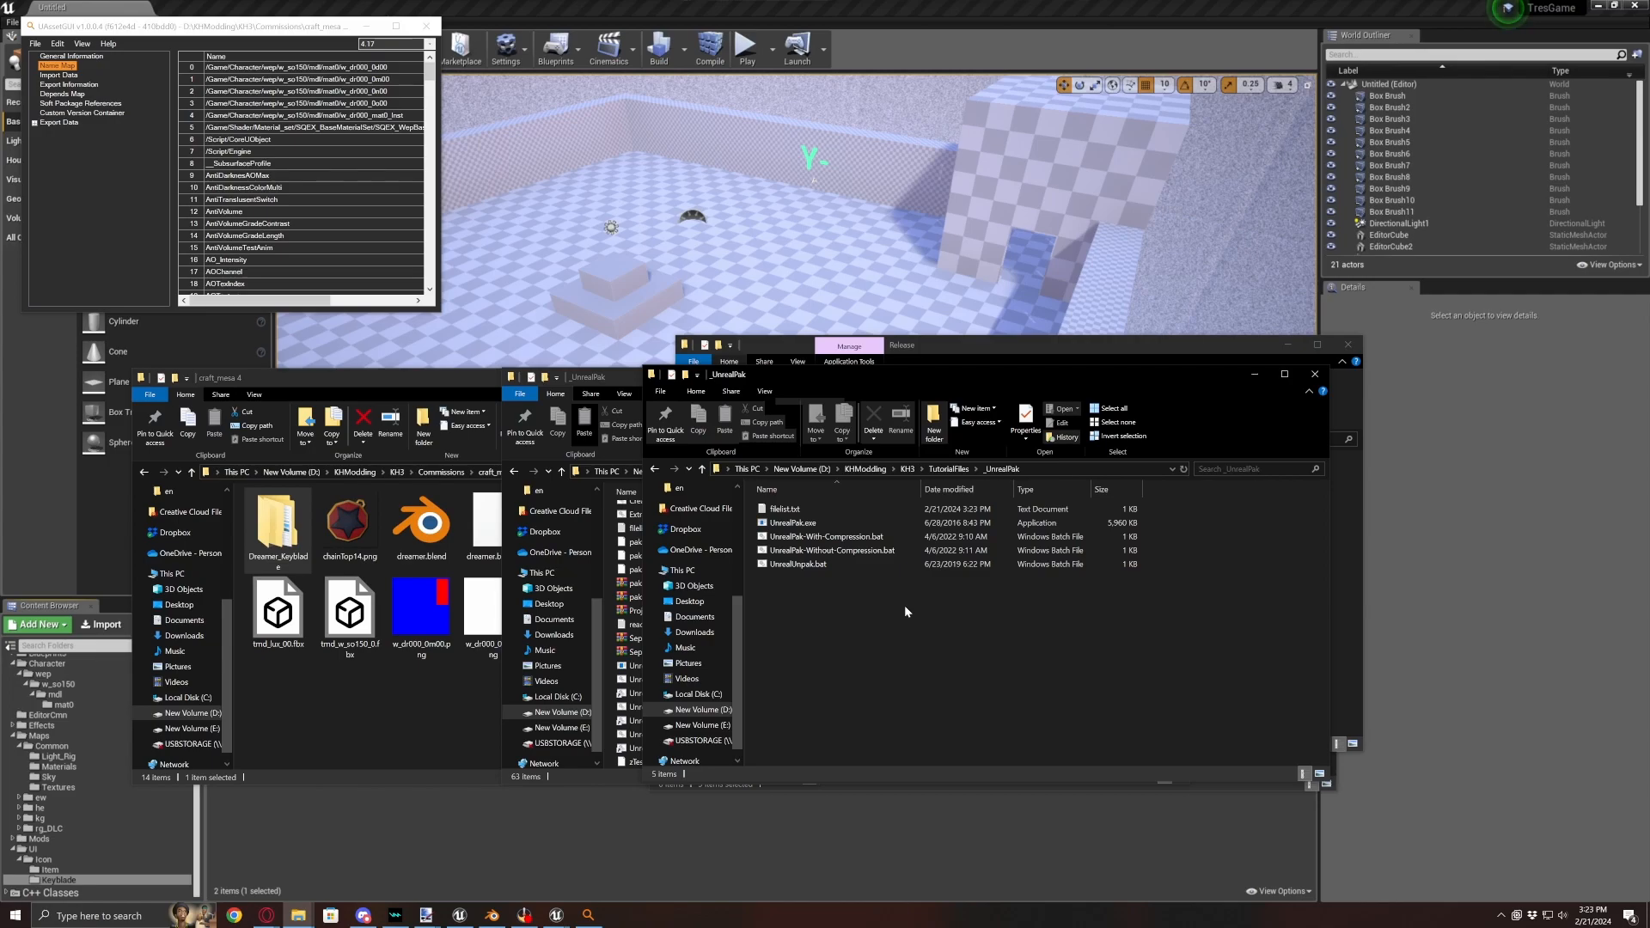
# - Create a shortcut to UnrealPak-With-Compression.bat in the TutorialFiles > _UnrealPak folder
pyautogui.rightClick(813, 538)
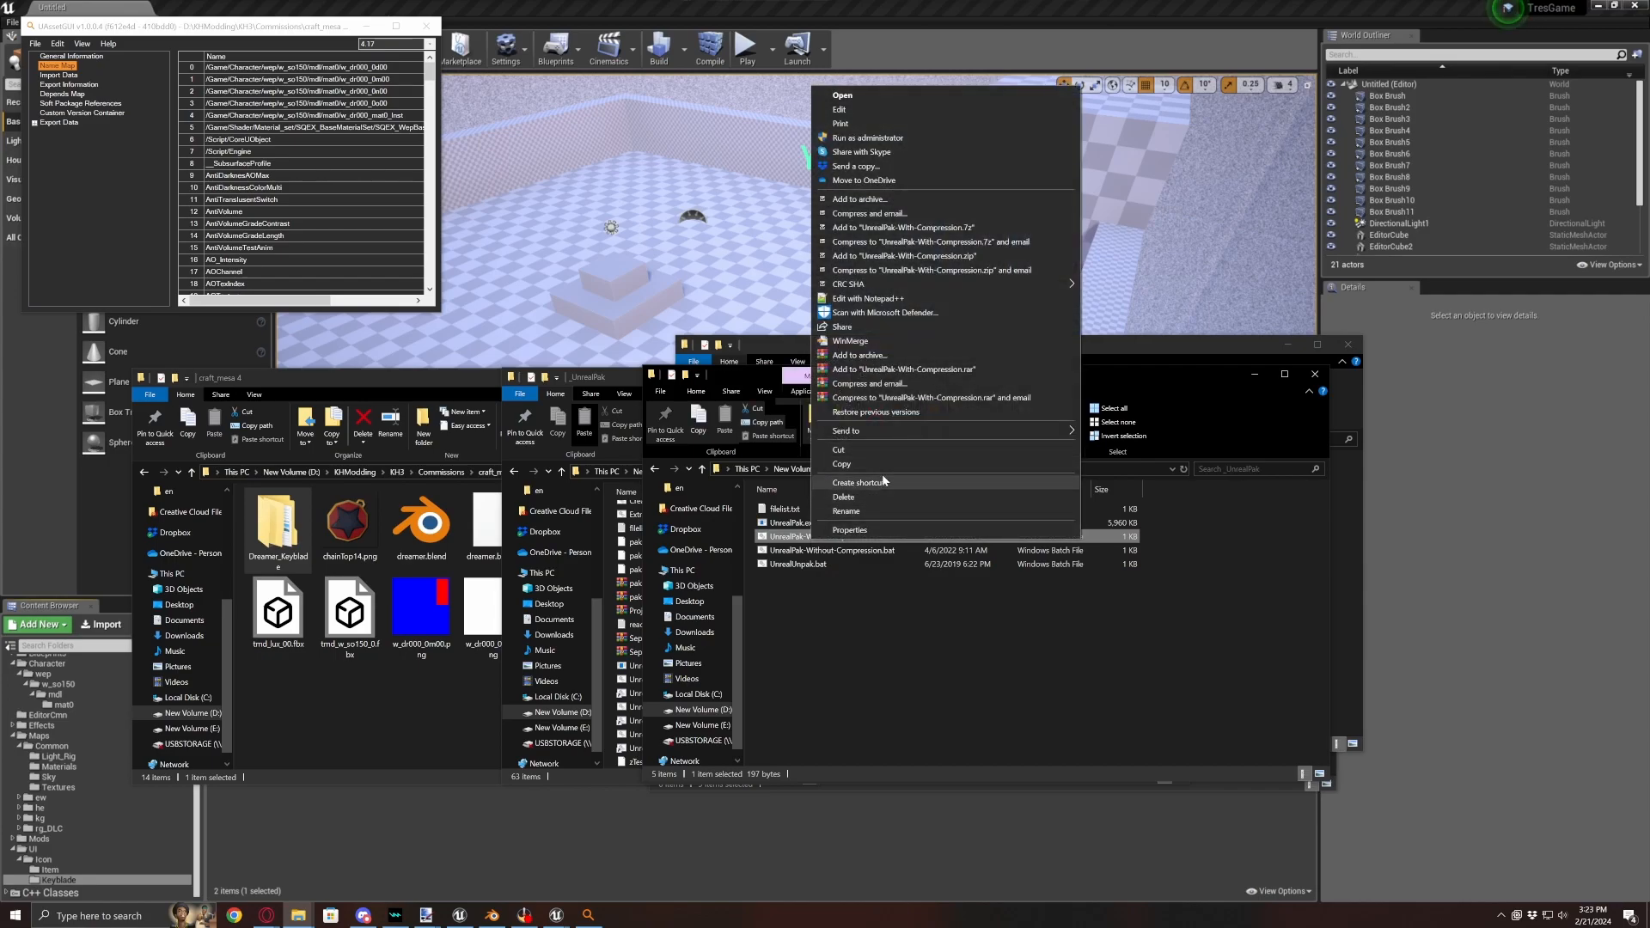
pyautogui.click(883, 483)
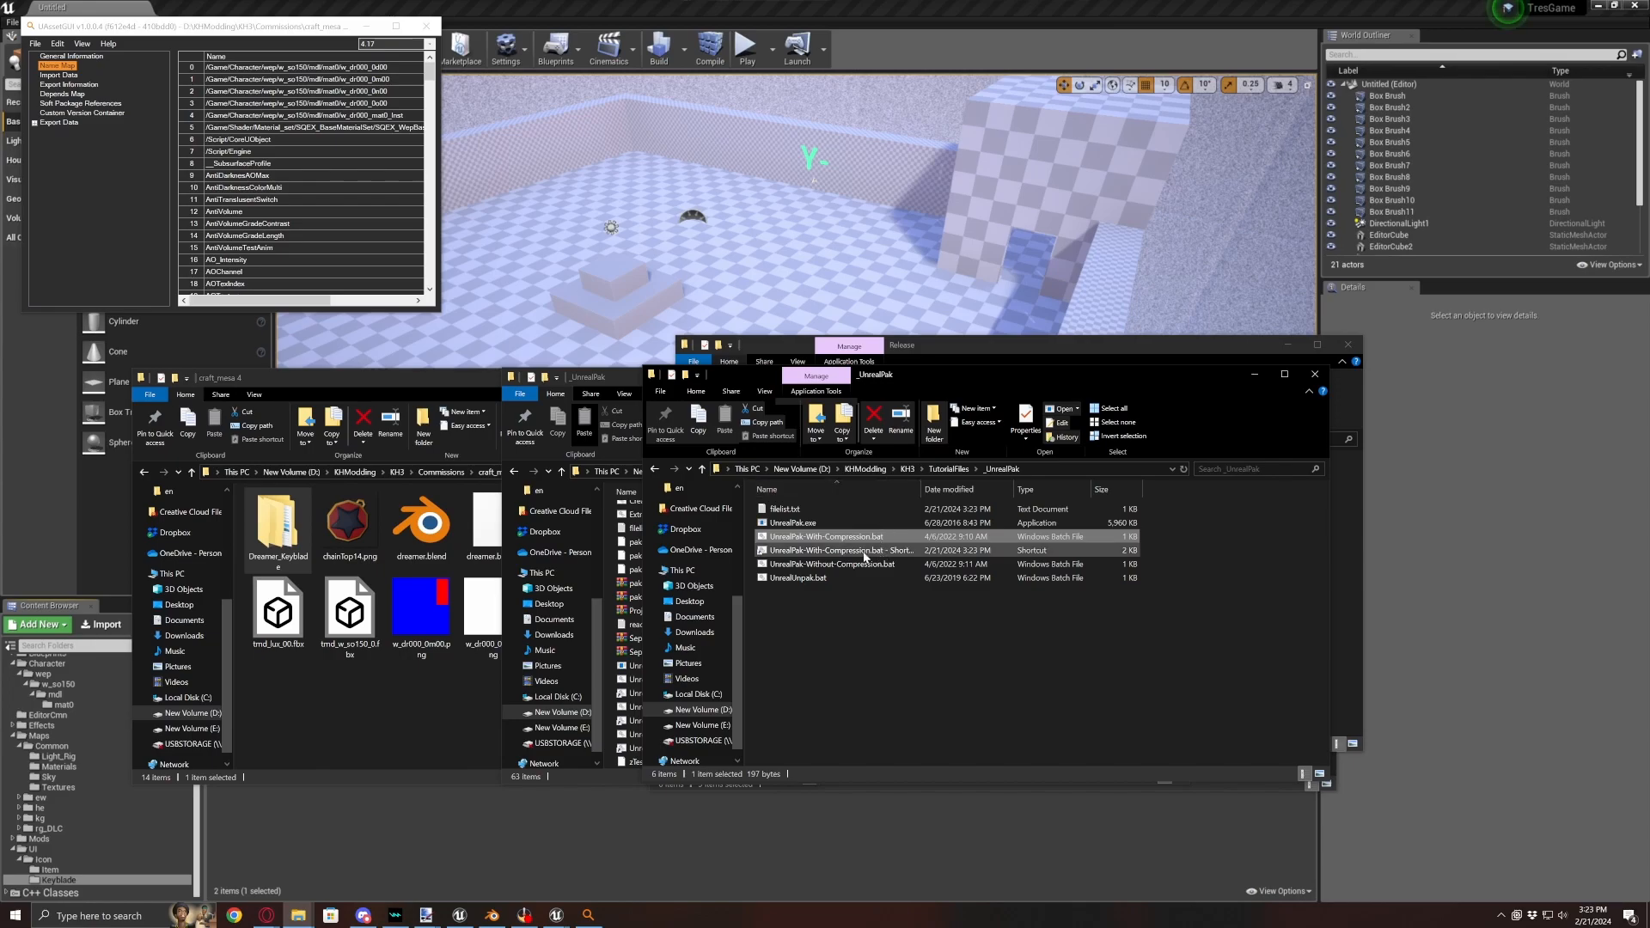
# - Rename the shortcut to UnrealPak-With-Compression.bat as UnrealPak Compression
pyautogui.rightClick(879, 552)
pyautogui.click(898, 525)
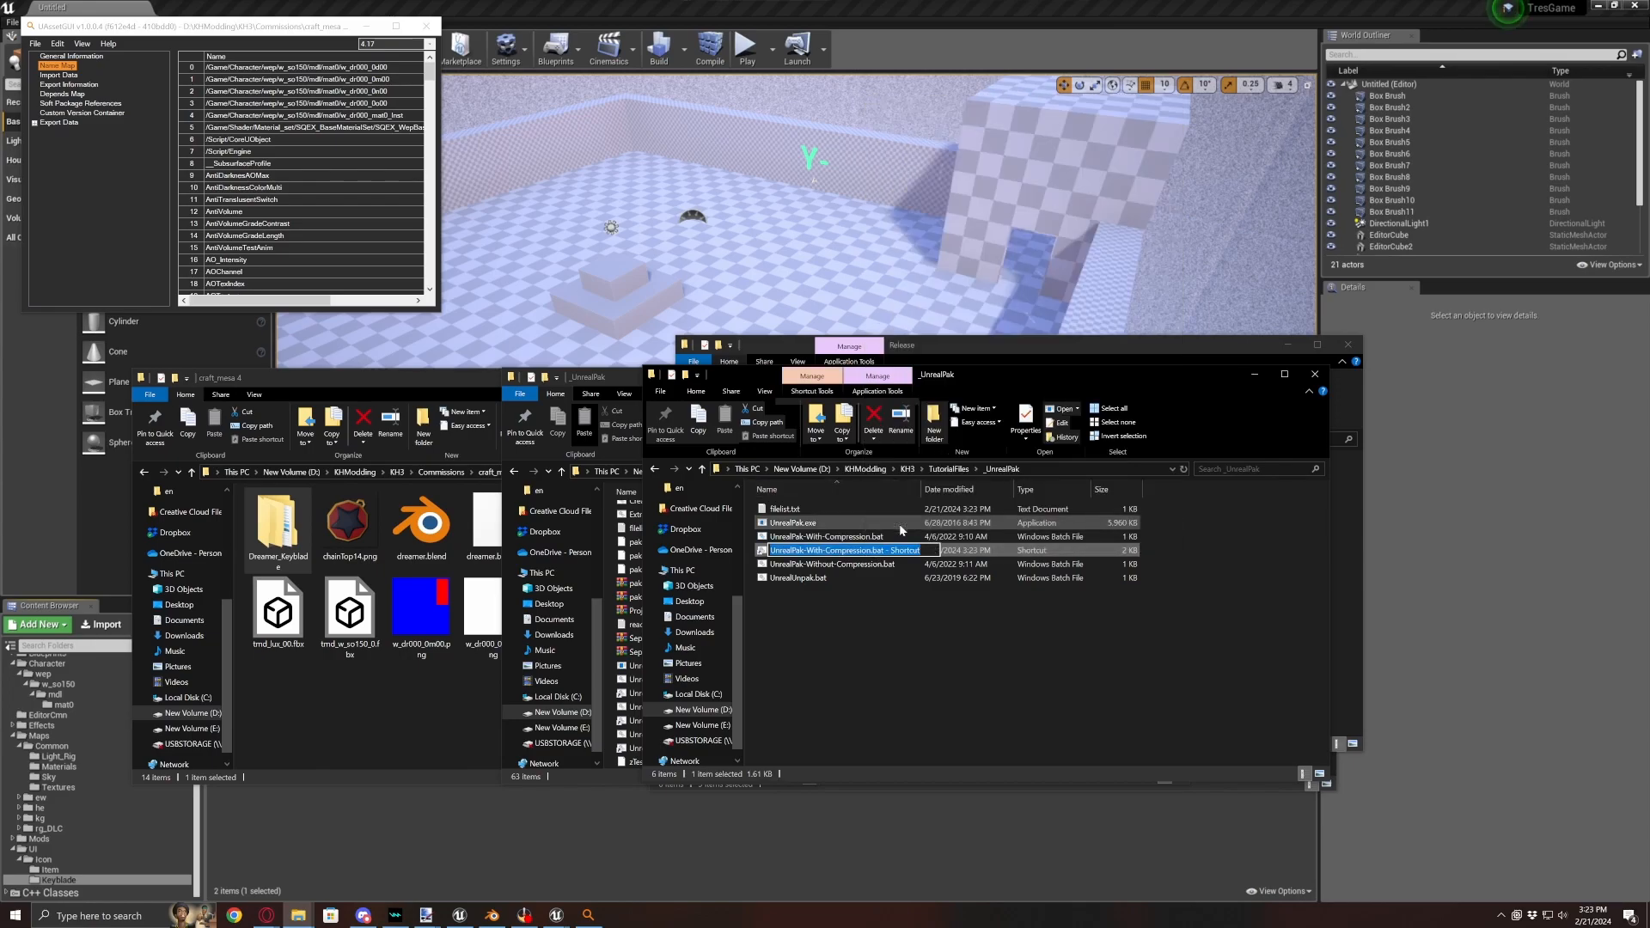
pyautogui.write('Ukre')
pyautogui.press('BackSpace')
pyautogui.press('BackSpace')
pyautogui.press('BackSpace')
pyautogui.write('nrealPak Compr')
pyautogui.press('Return')
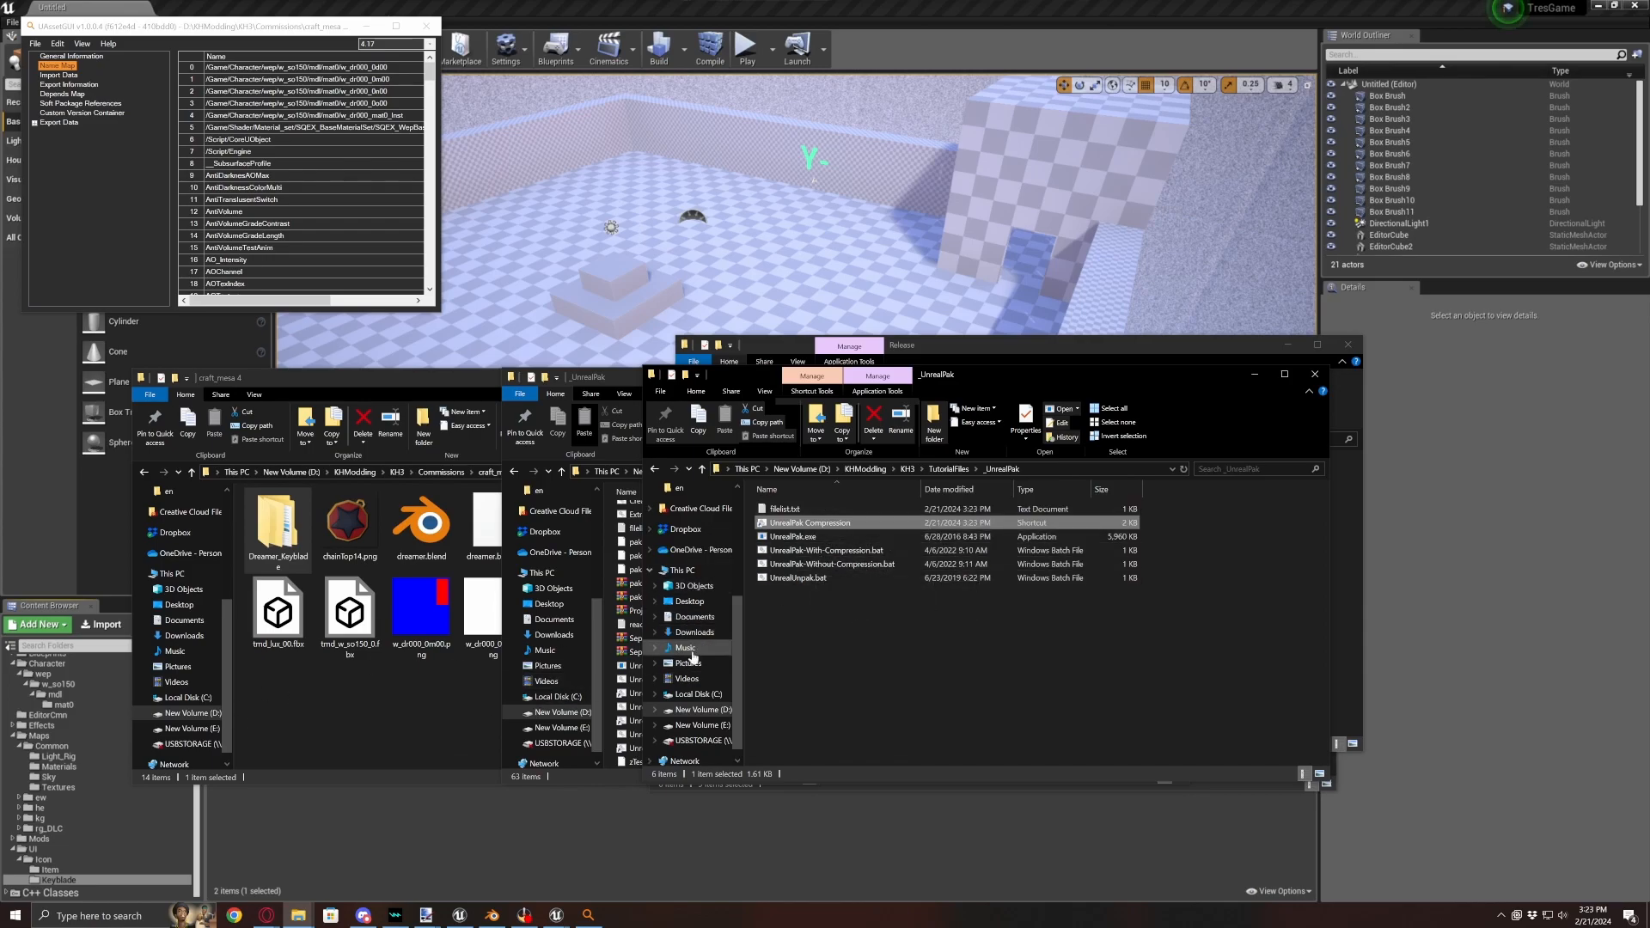
# - Open the SendTo folder with the Run command shell:sendto, close it, and delete the UnrealPak Compression shortcut from the _UnrealPak folder
pyautogui.click(83, 919)
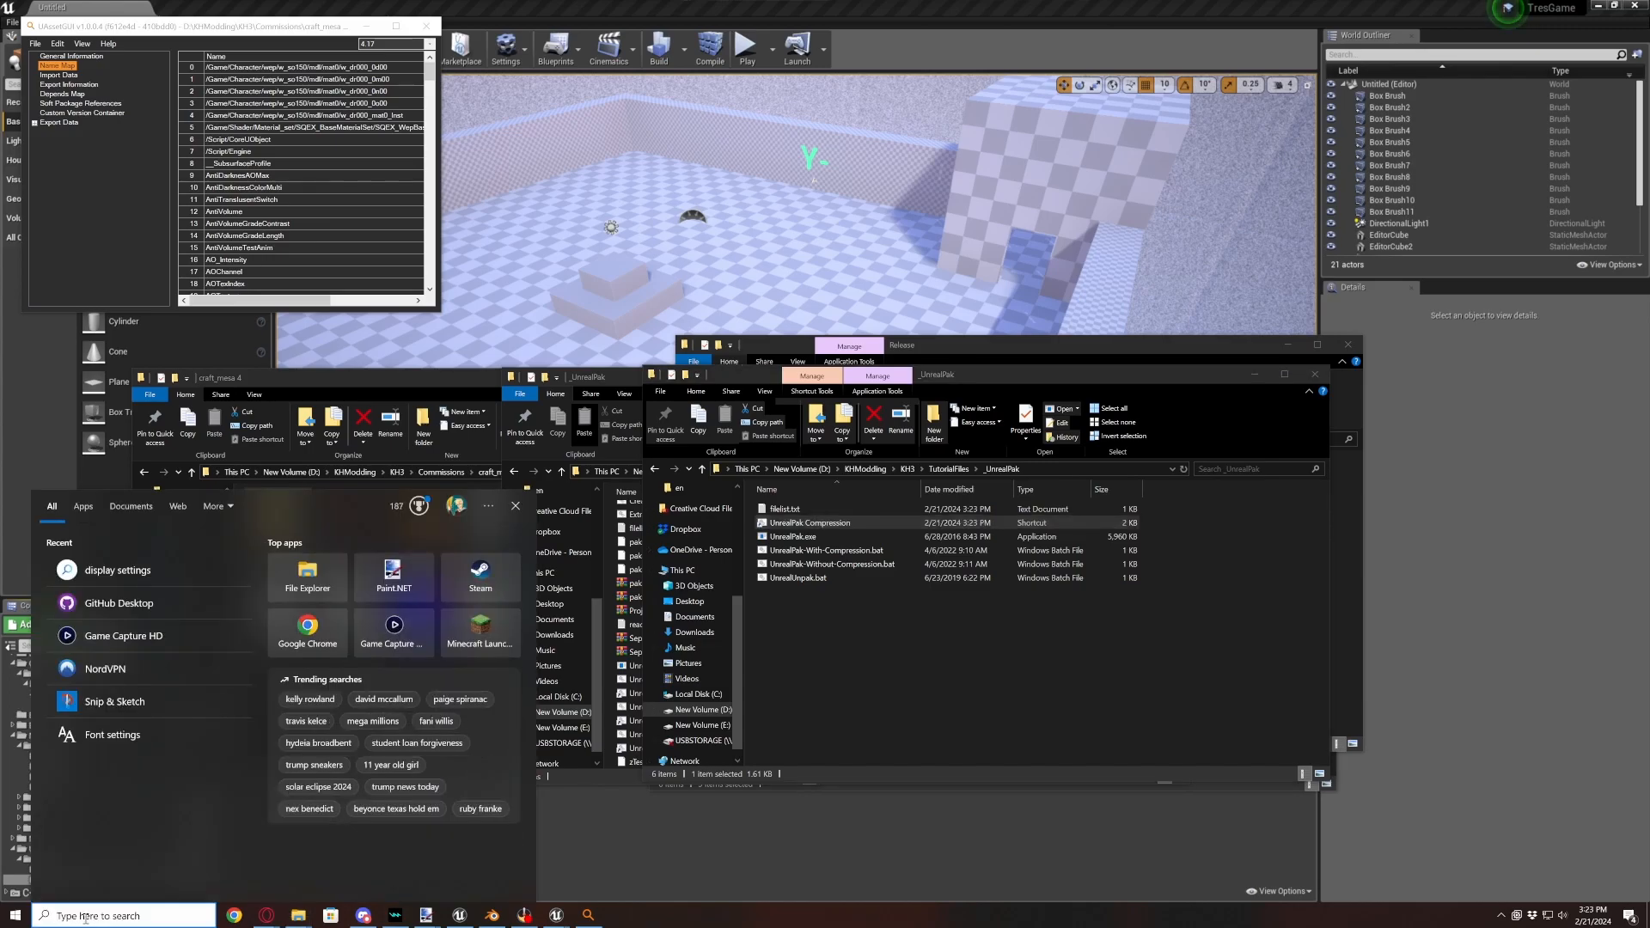
pyautogui.write('run')
pyautogui.press('Return')
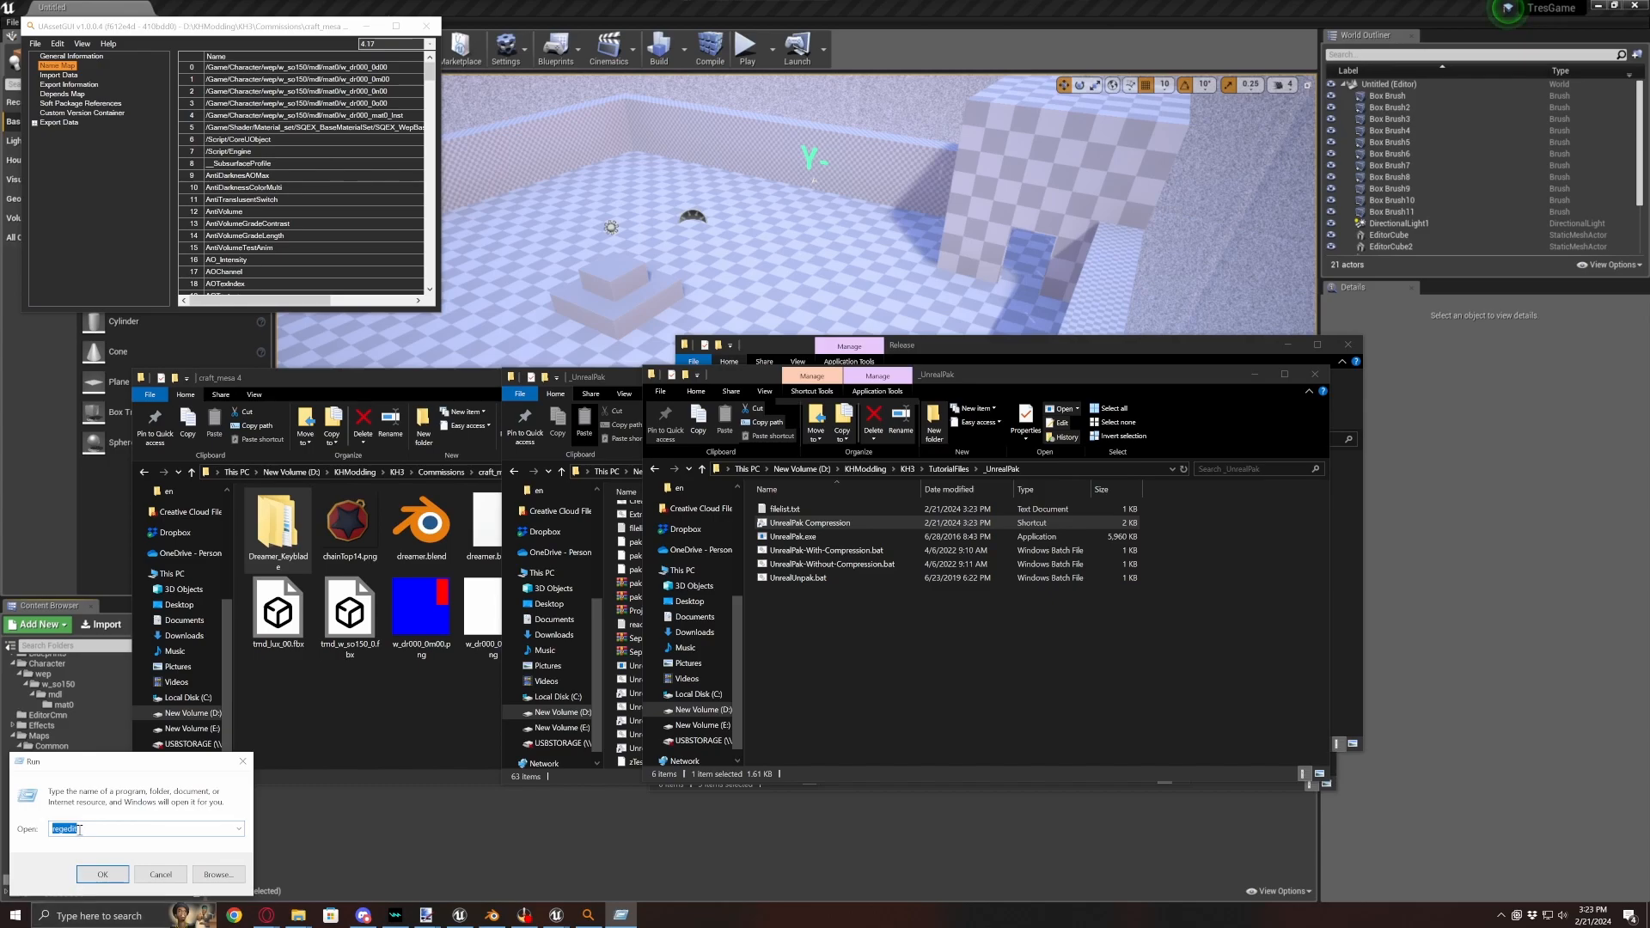
pyautogui.write('shell:sendto')
pyautogui.press('Return')
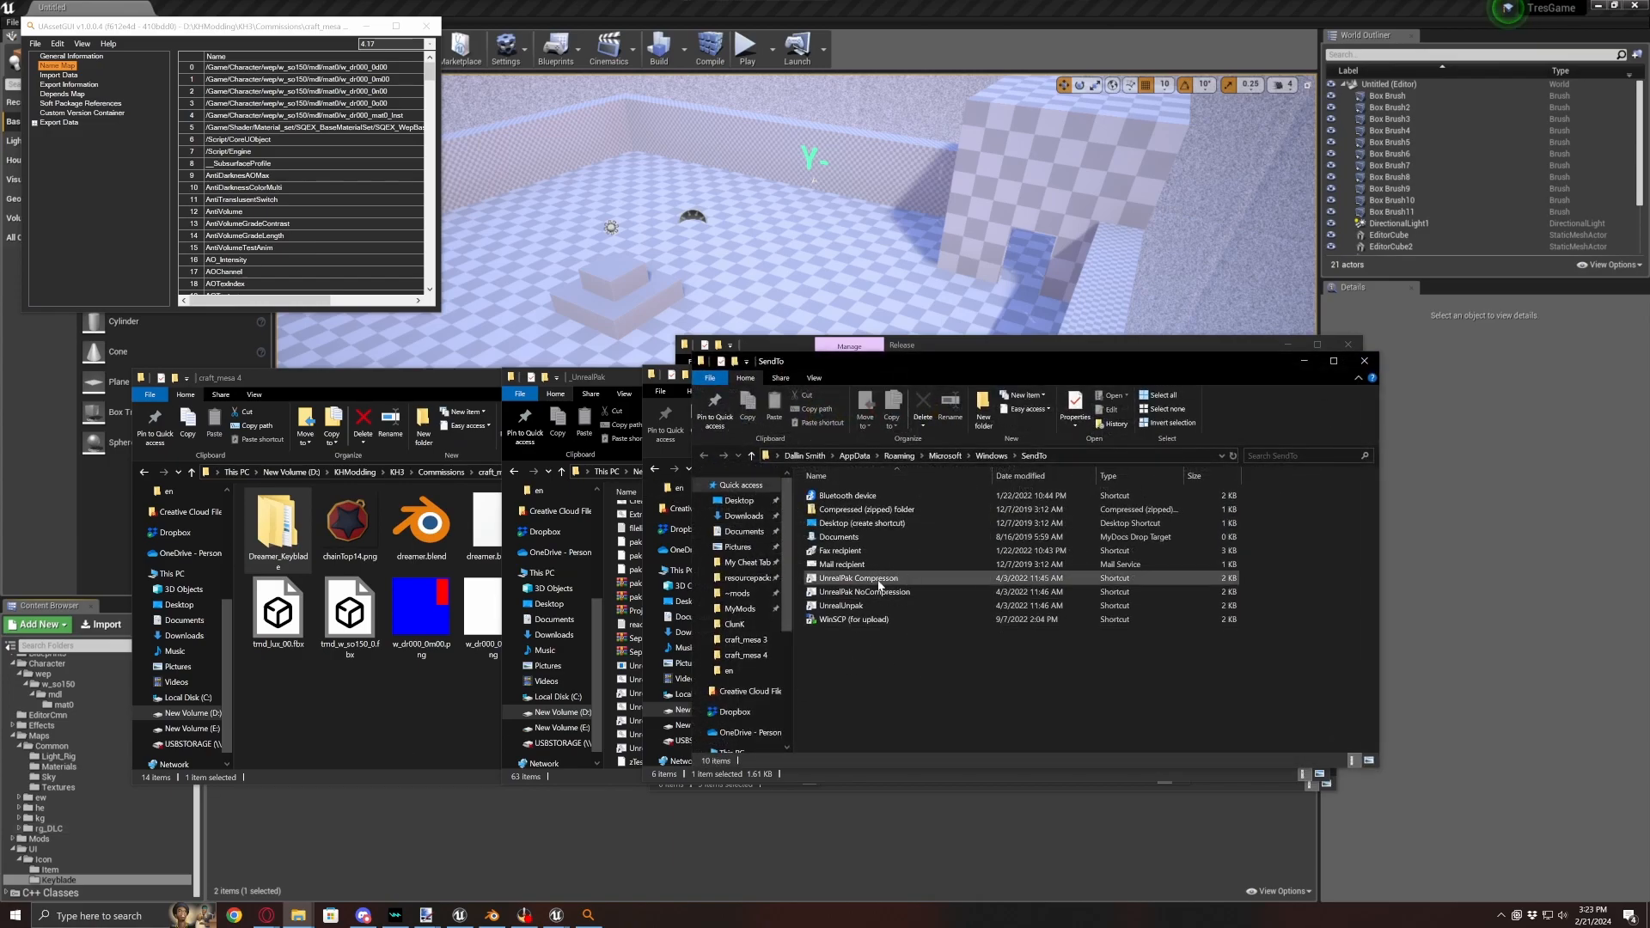
pyautogui.click(1366, 360)
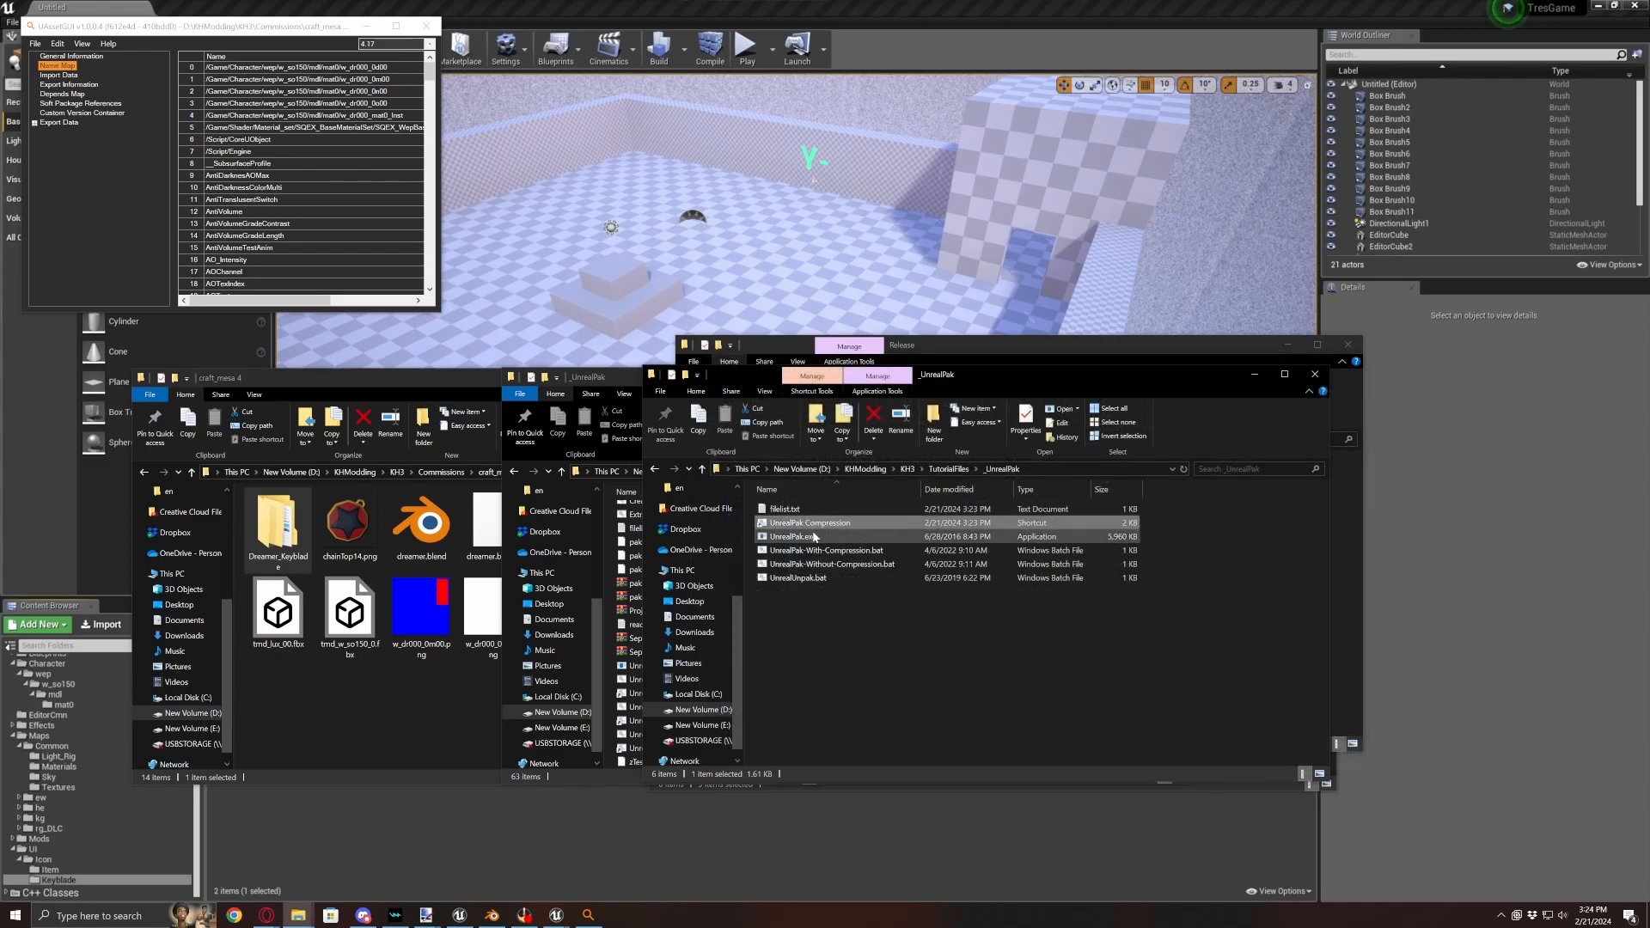
pyautogui.press('Delete')
# - Pack the Dreamer_Keyblade folder in craft_mesa 4 by sending it to UnrealPak Compression
pyautogui.click(313, 719)
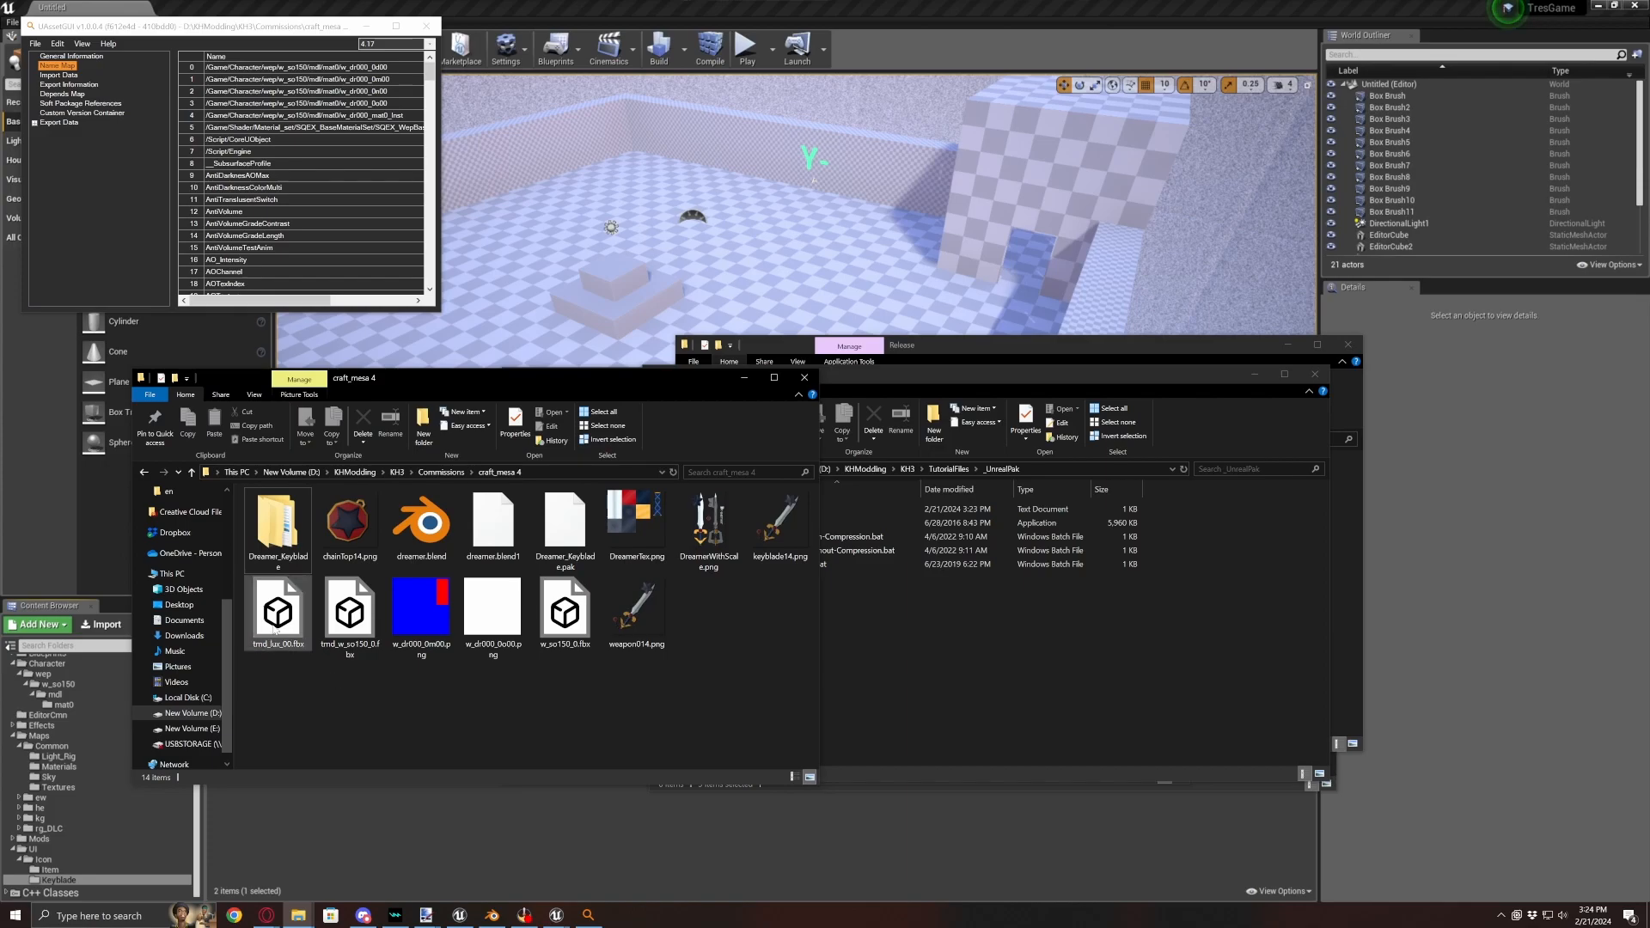
pyautogui.click(281, 531)
pyautogui.rightClick(280, 530)
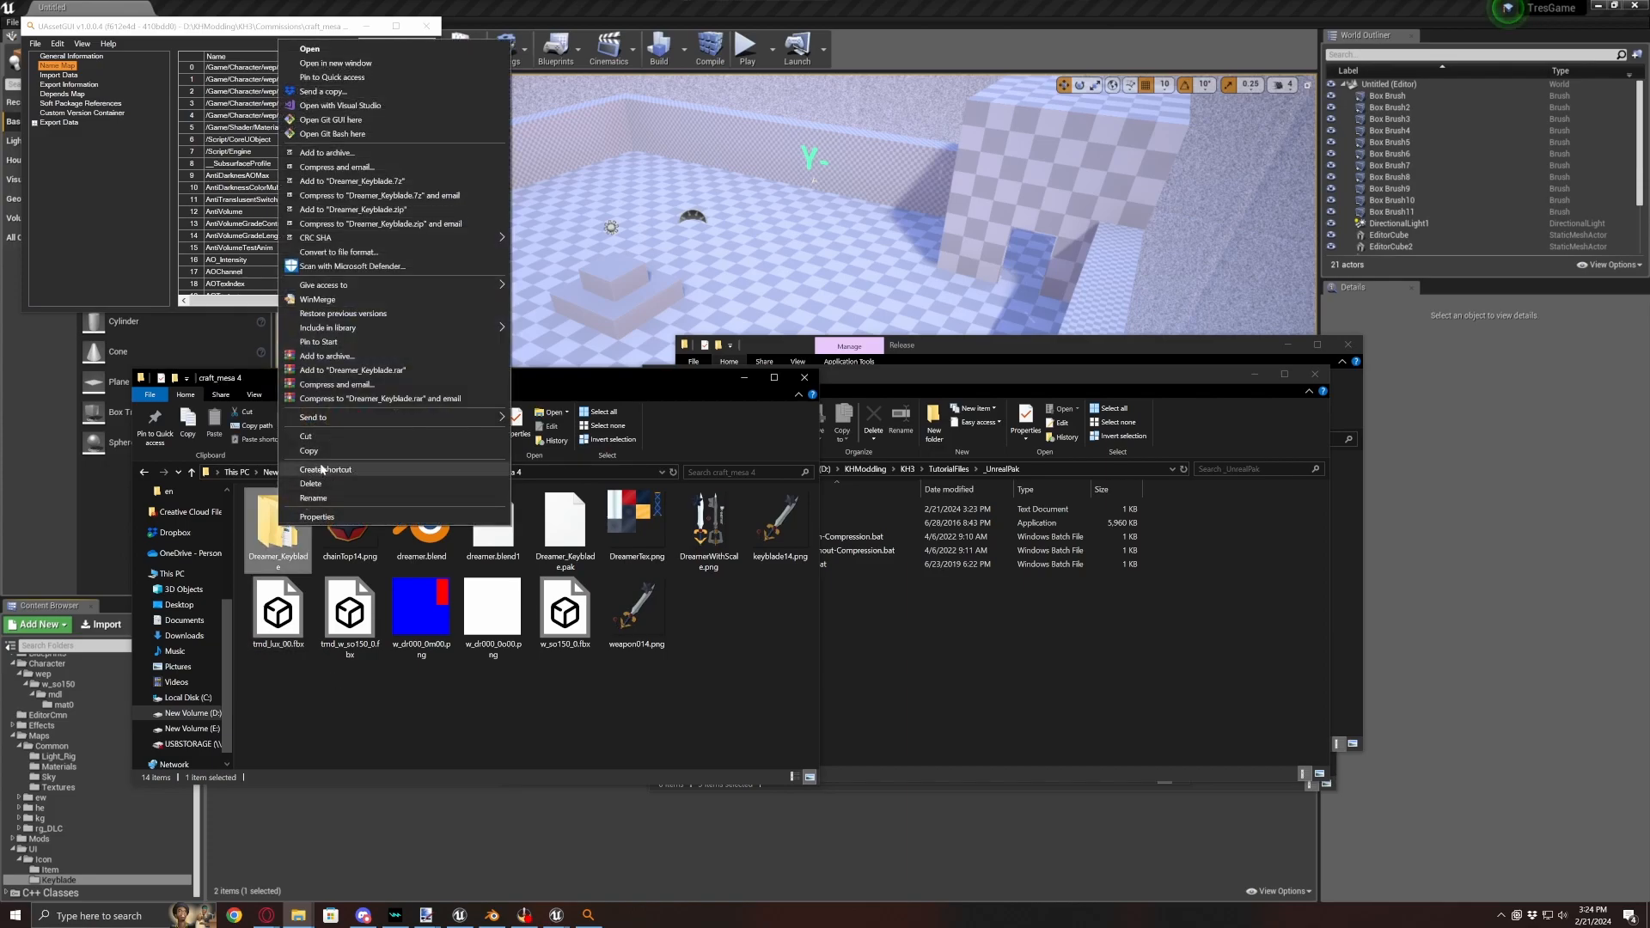
pyautogui.moveTo(334, 420)
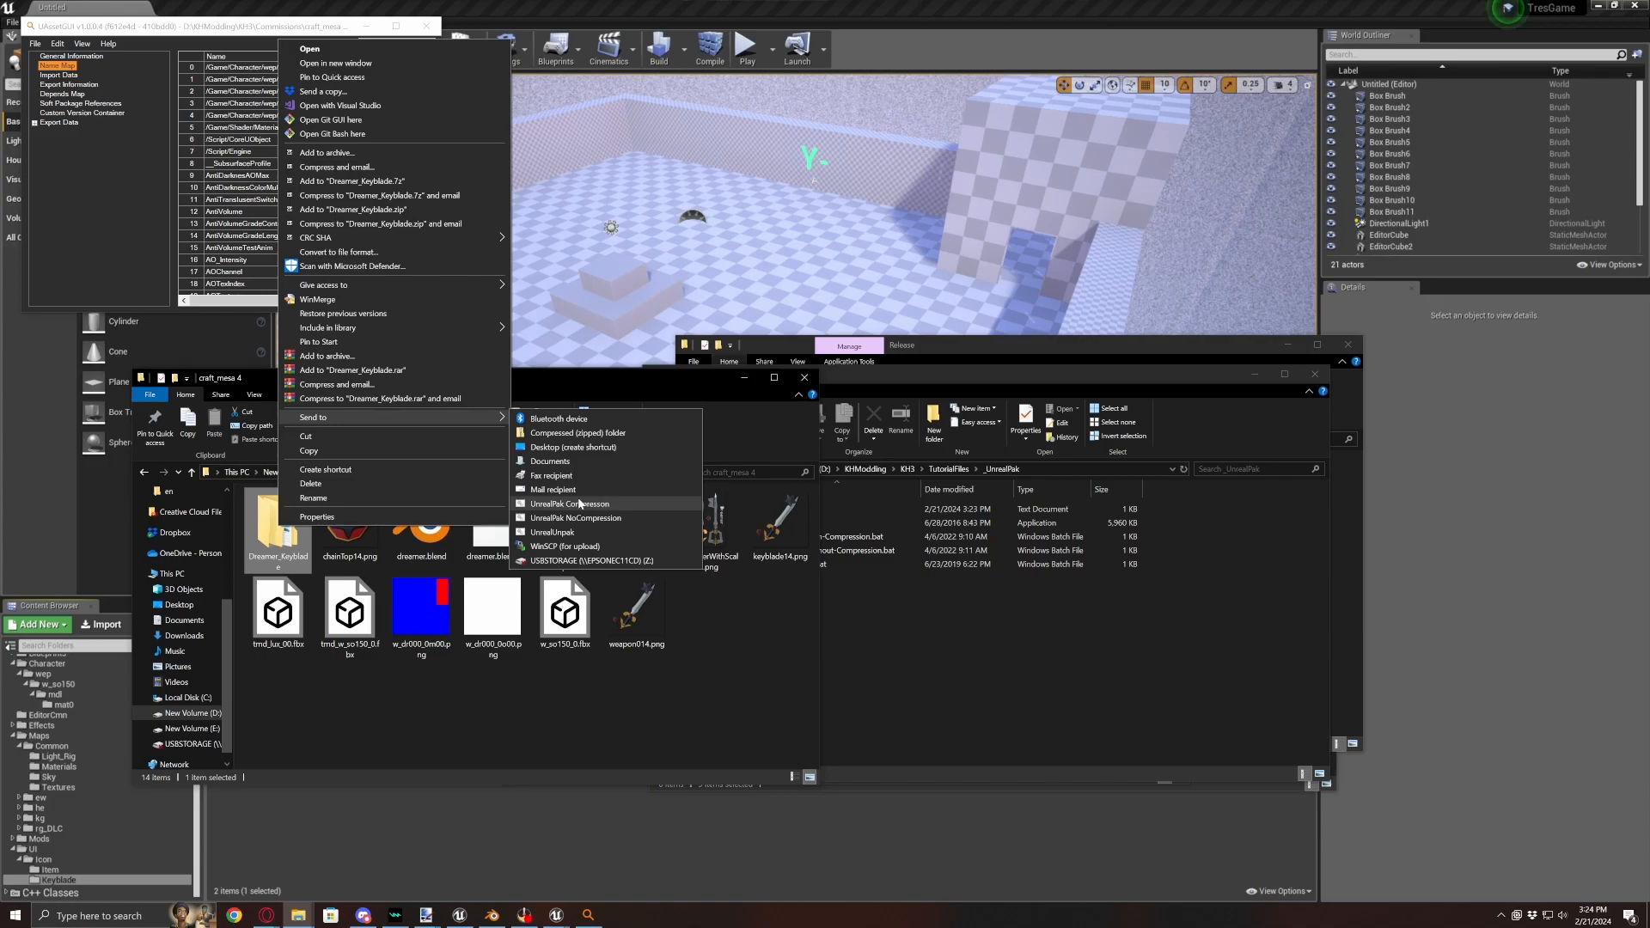
pyautogui.click(572, 504)
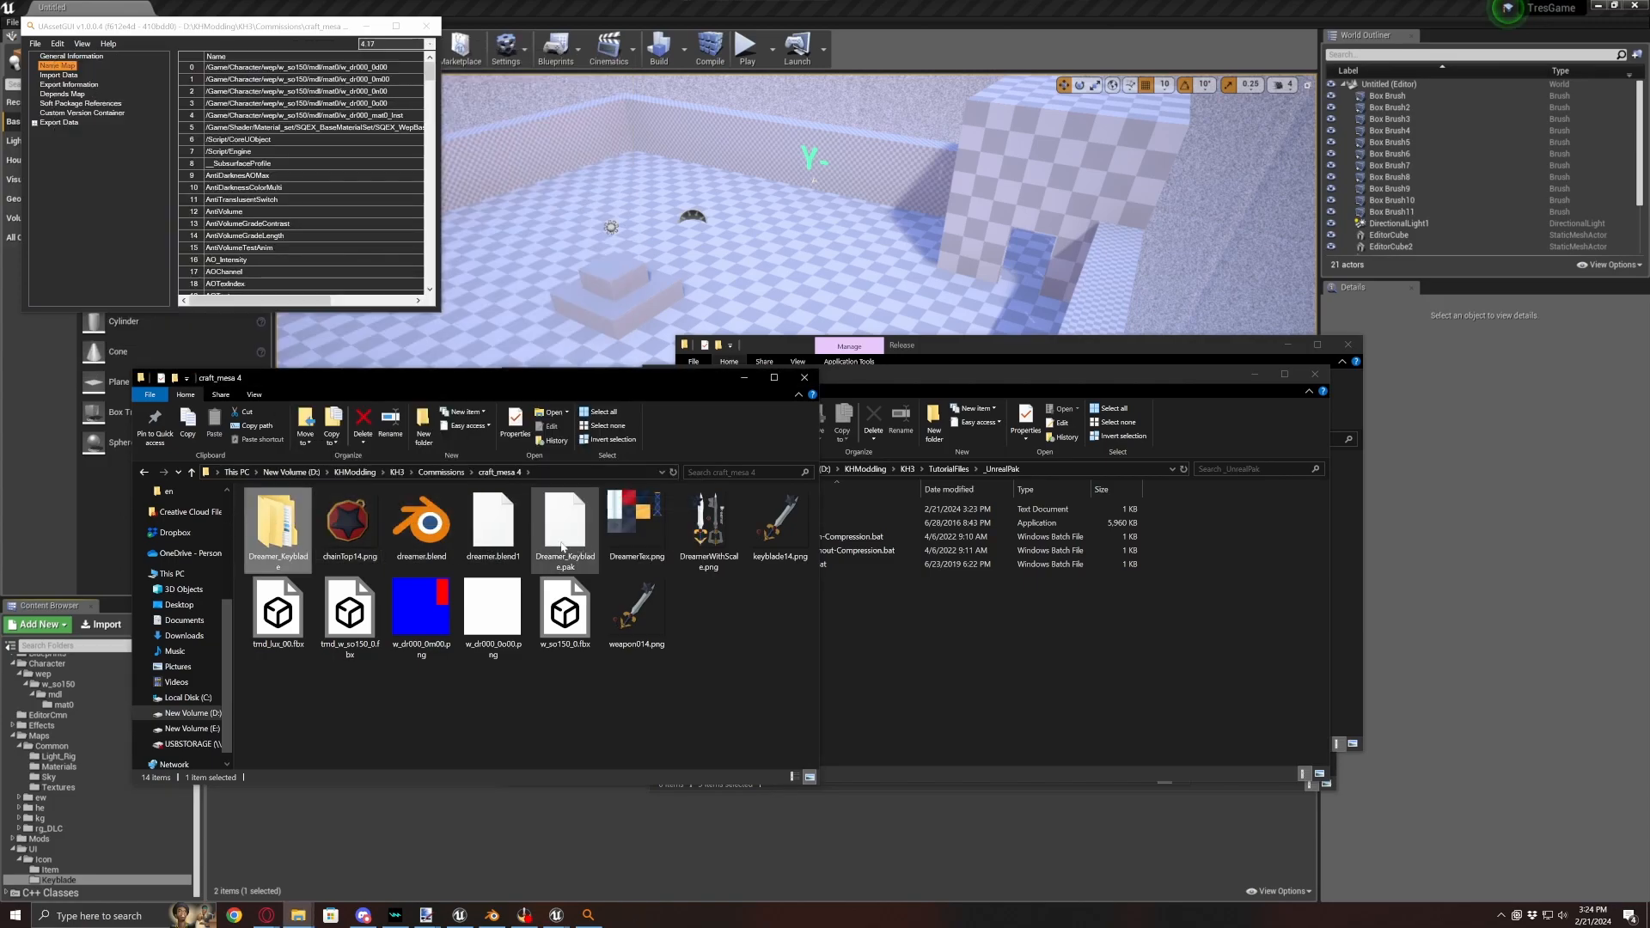
pyautogui.moveTo(562, 547)
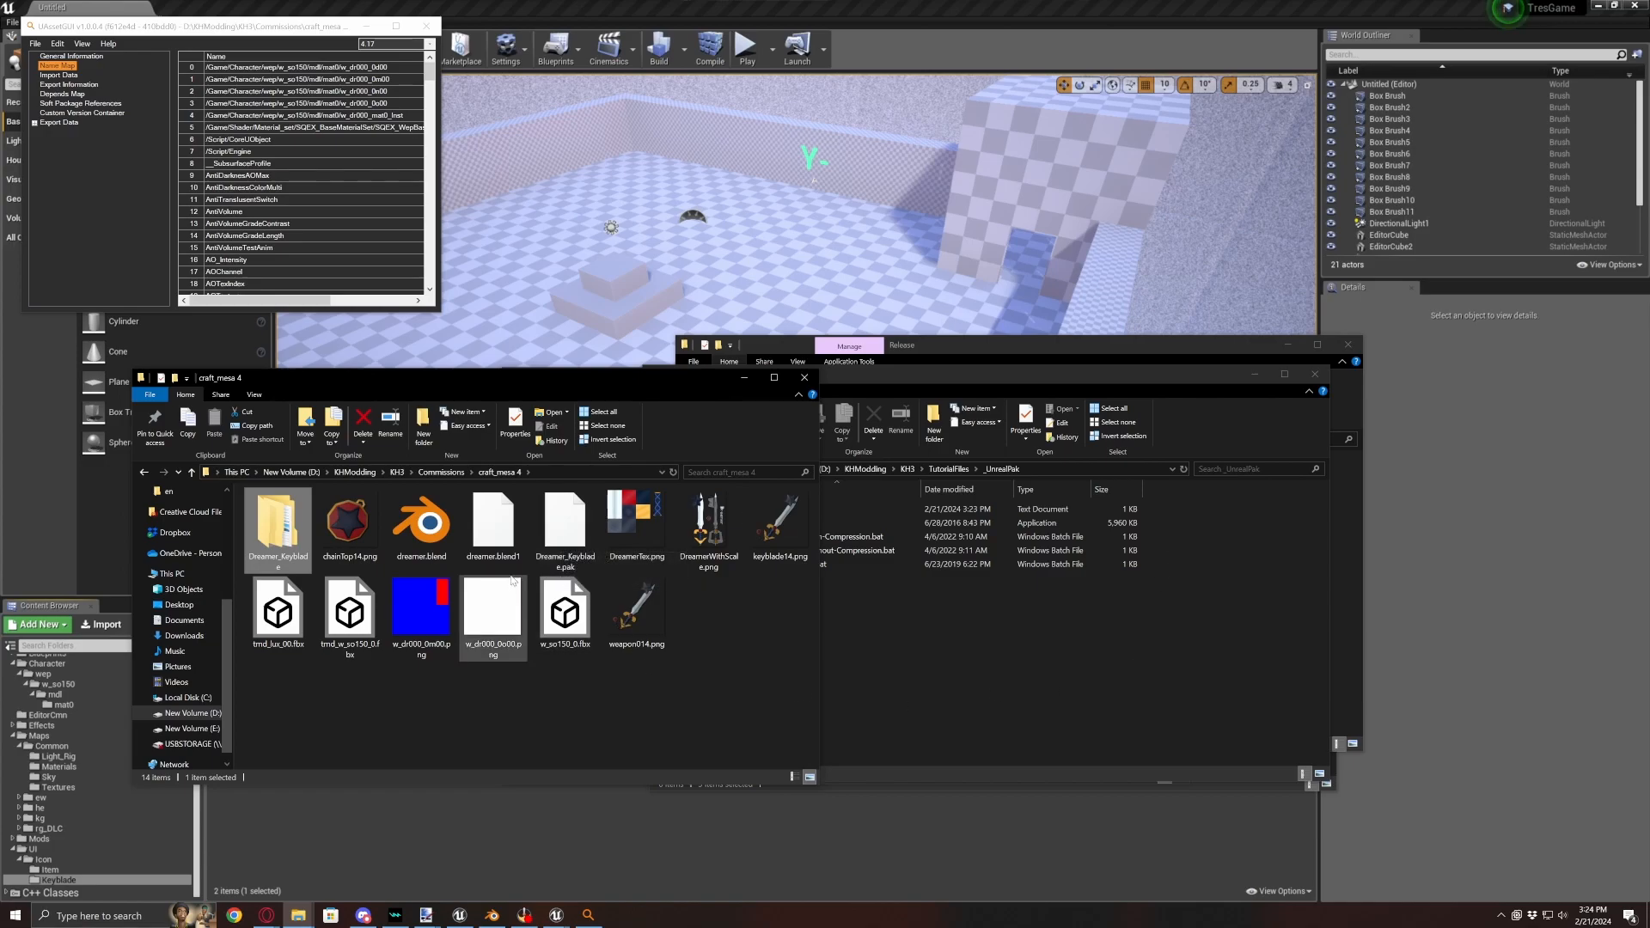
# - Copy Dreamer_Keyblade.pak from craft_mesa 4 into the KINGDOM HEARTS III > Content > Paks > ~mods folder
pyautogui.rightClick(575, 528)
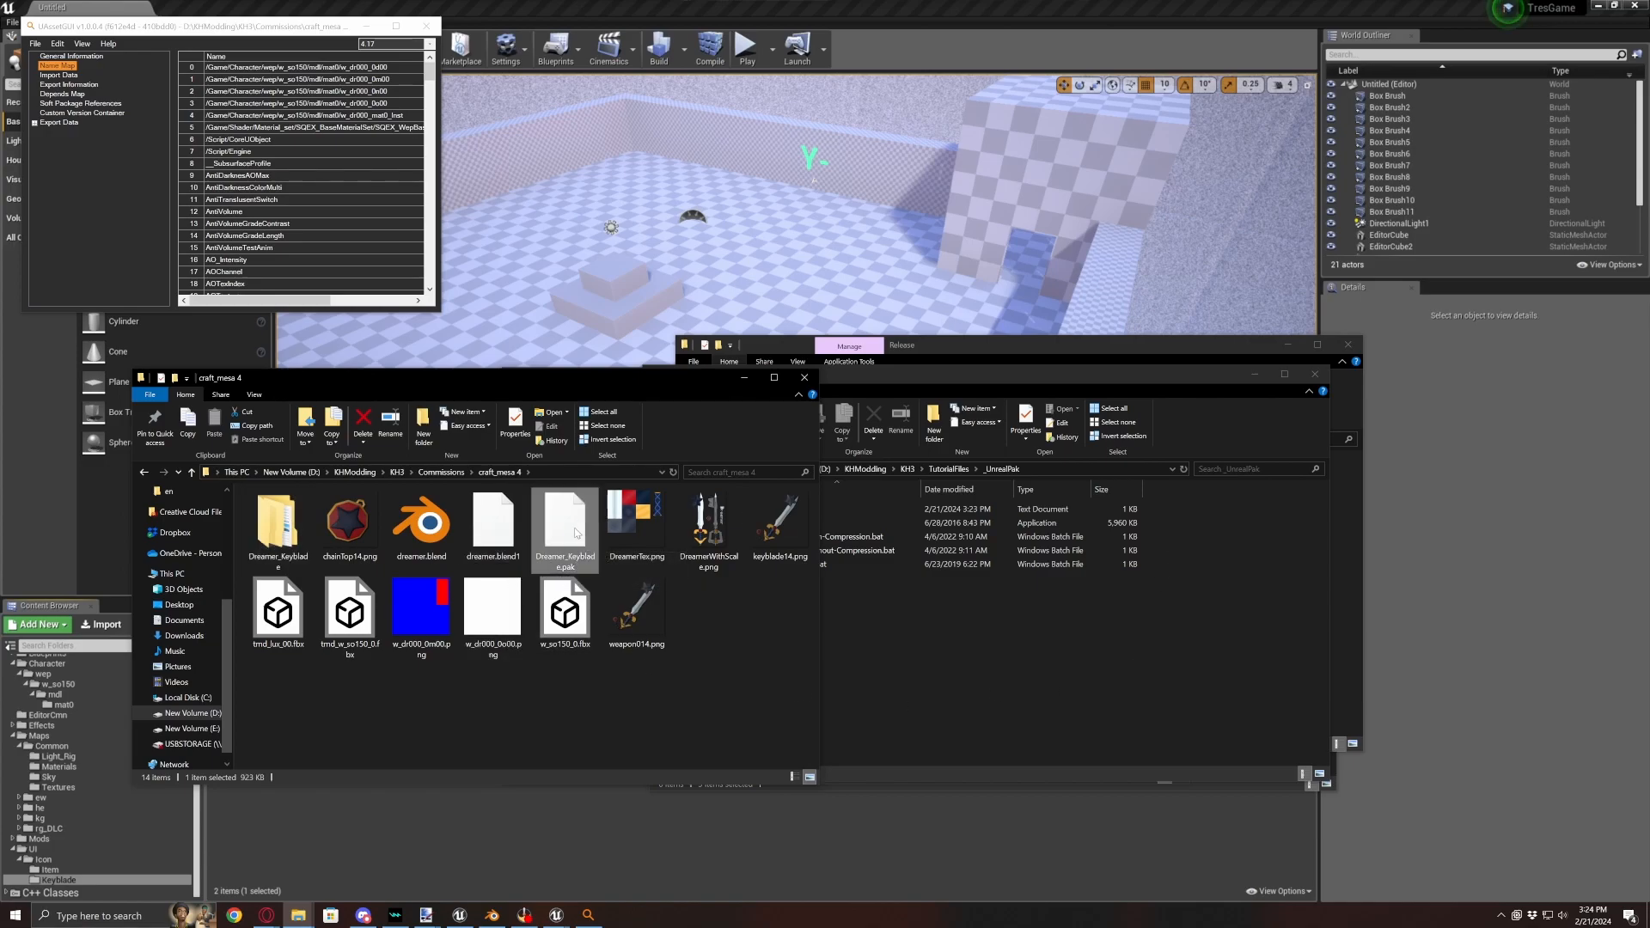
pyautogui.click(620, 452)
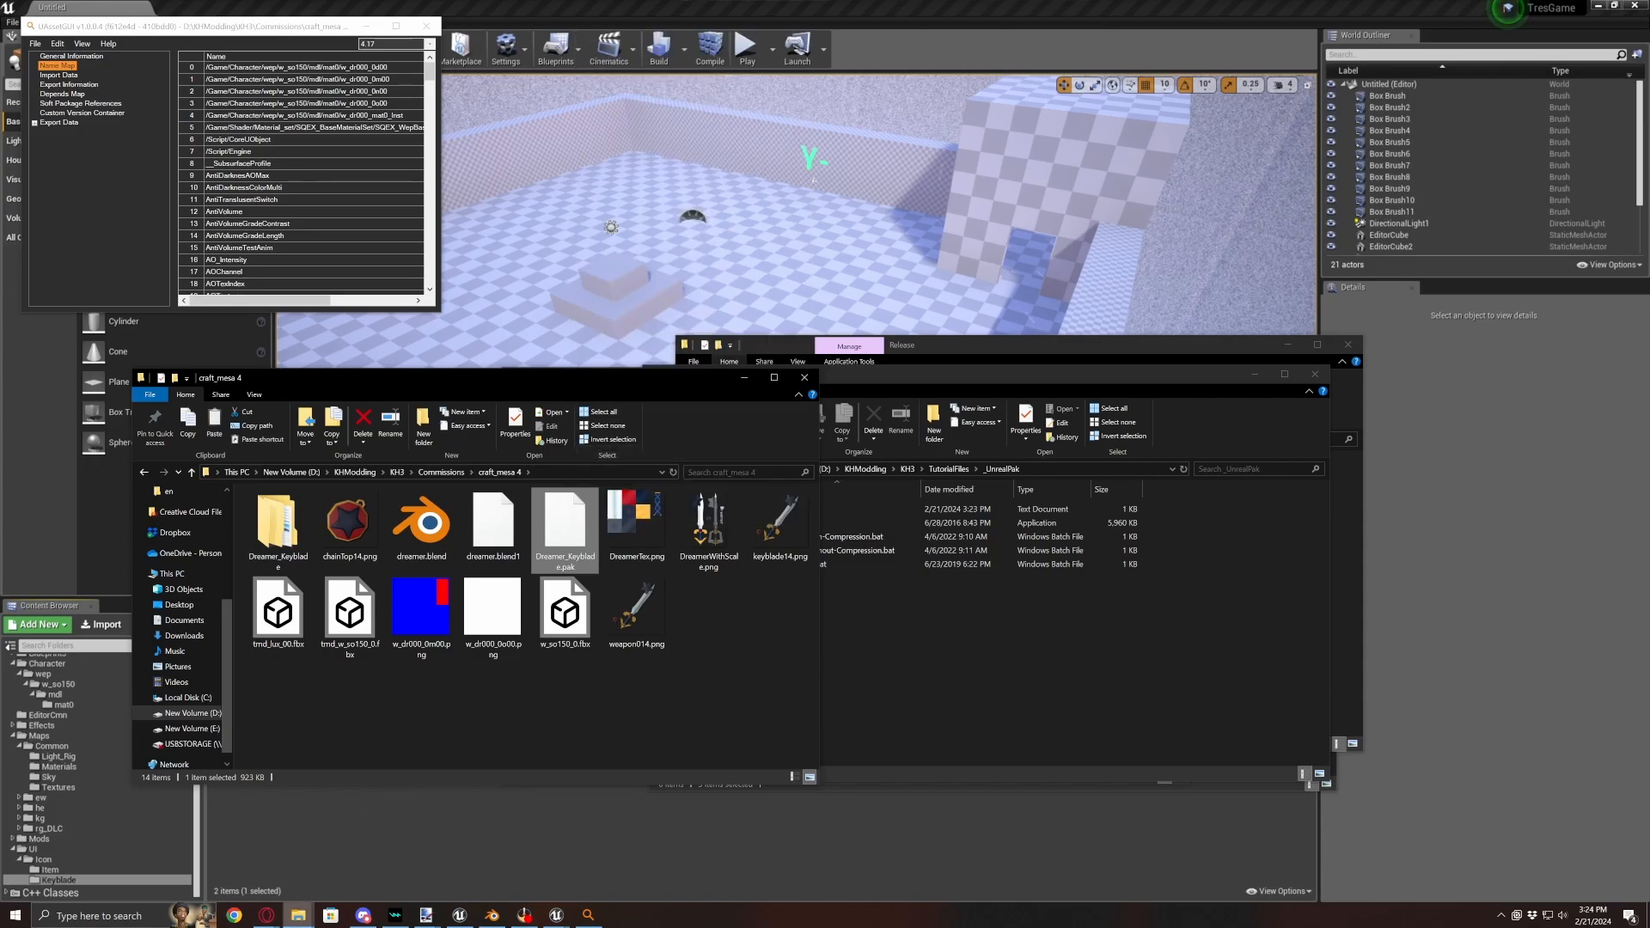
pyautogui.moveTo(299, 916)
pyautogui.click(308, 881)
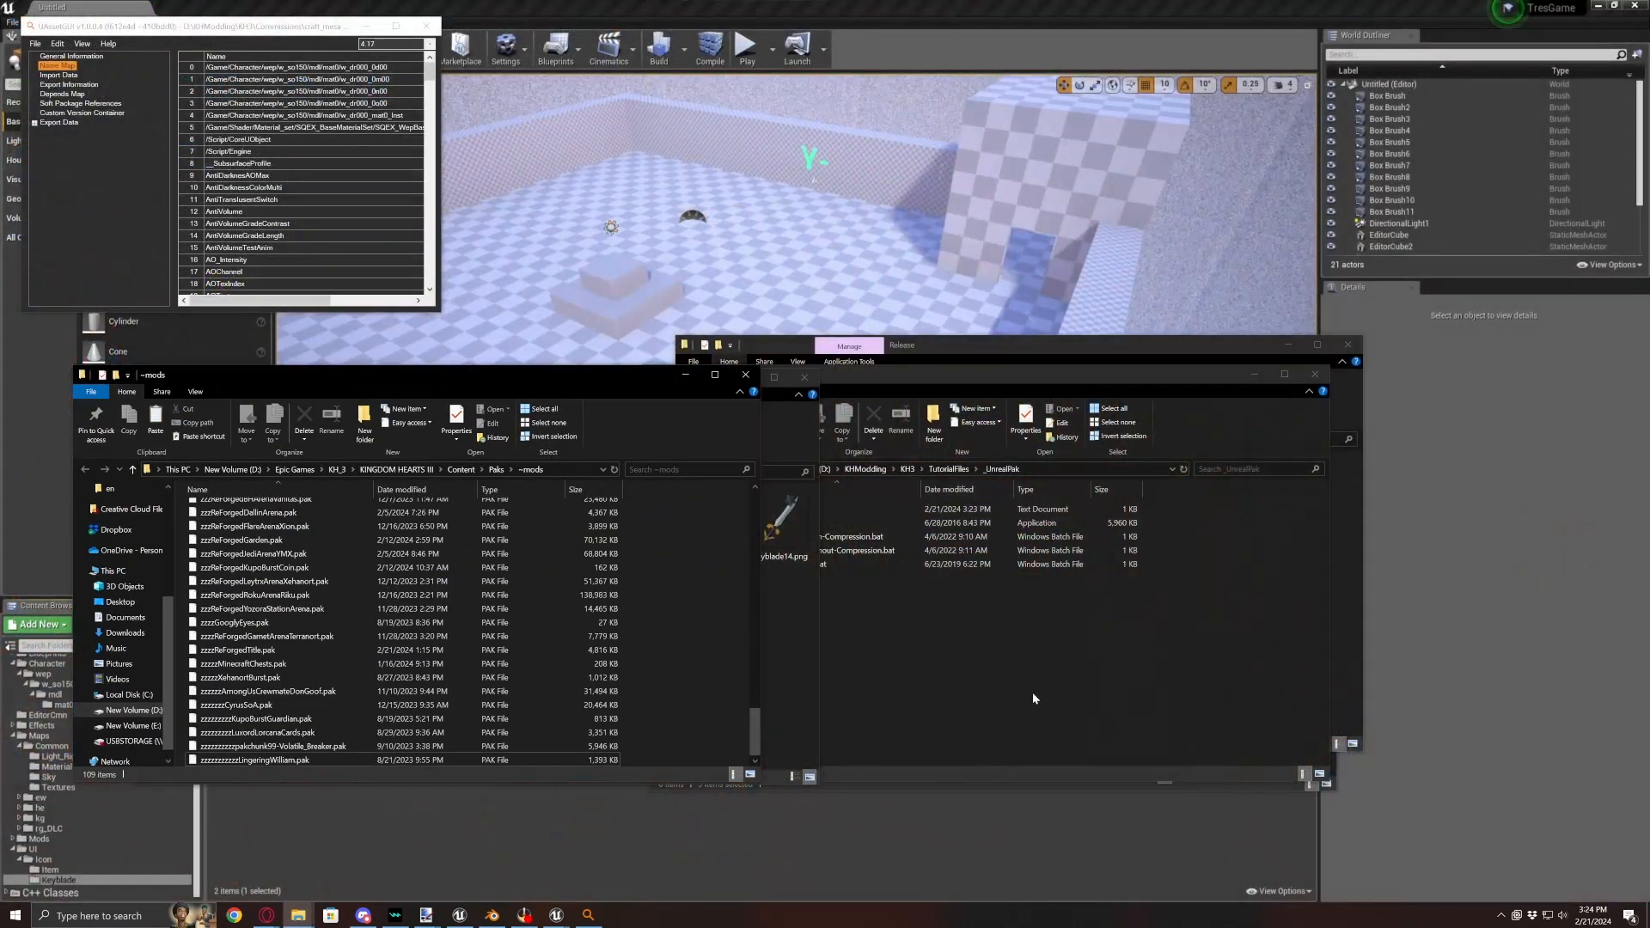
pyautogui.moveTo(399, 378); pyautogui.dragTo(723, 370)
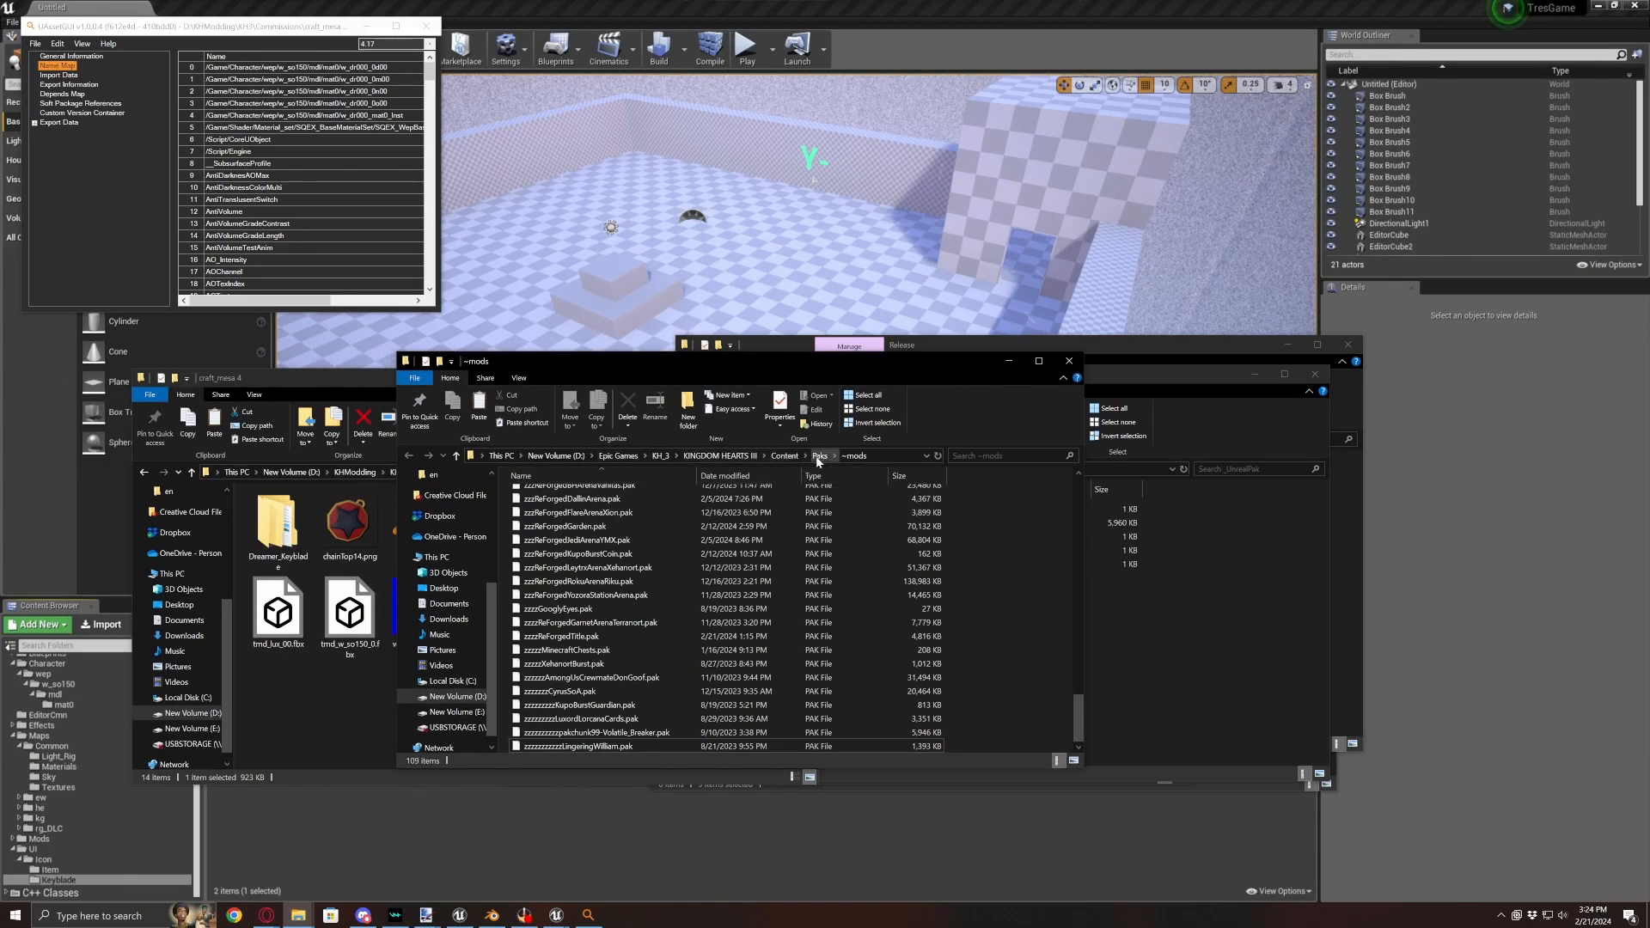
pyautogui.rightClick(1014, 631)
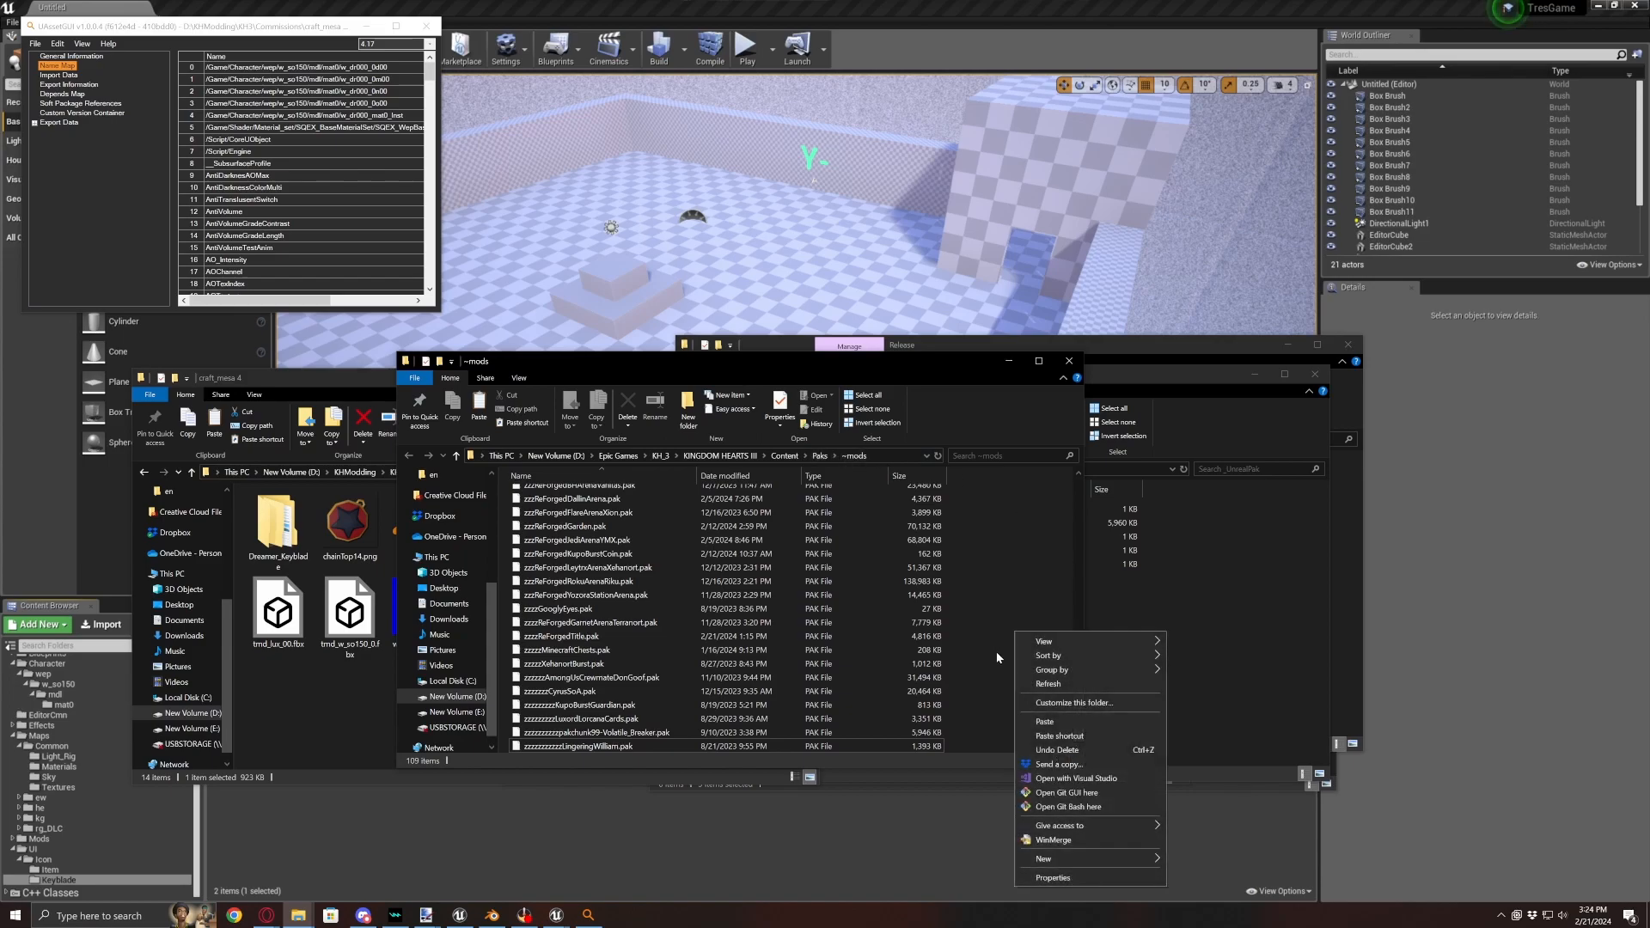
pyautogui.click(1045, 725)
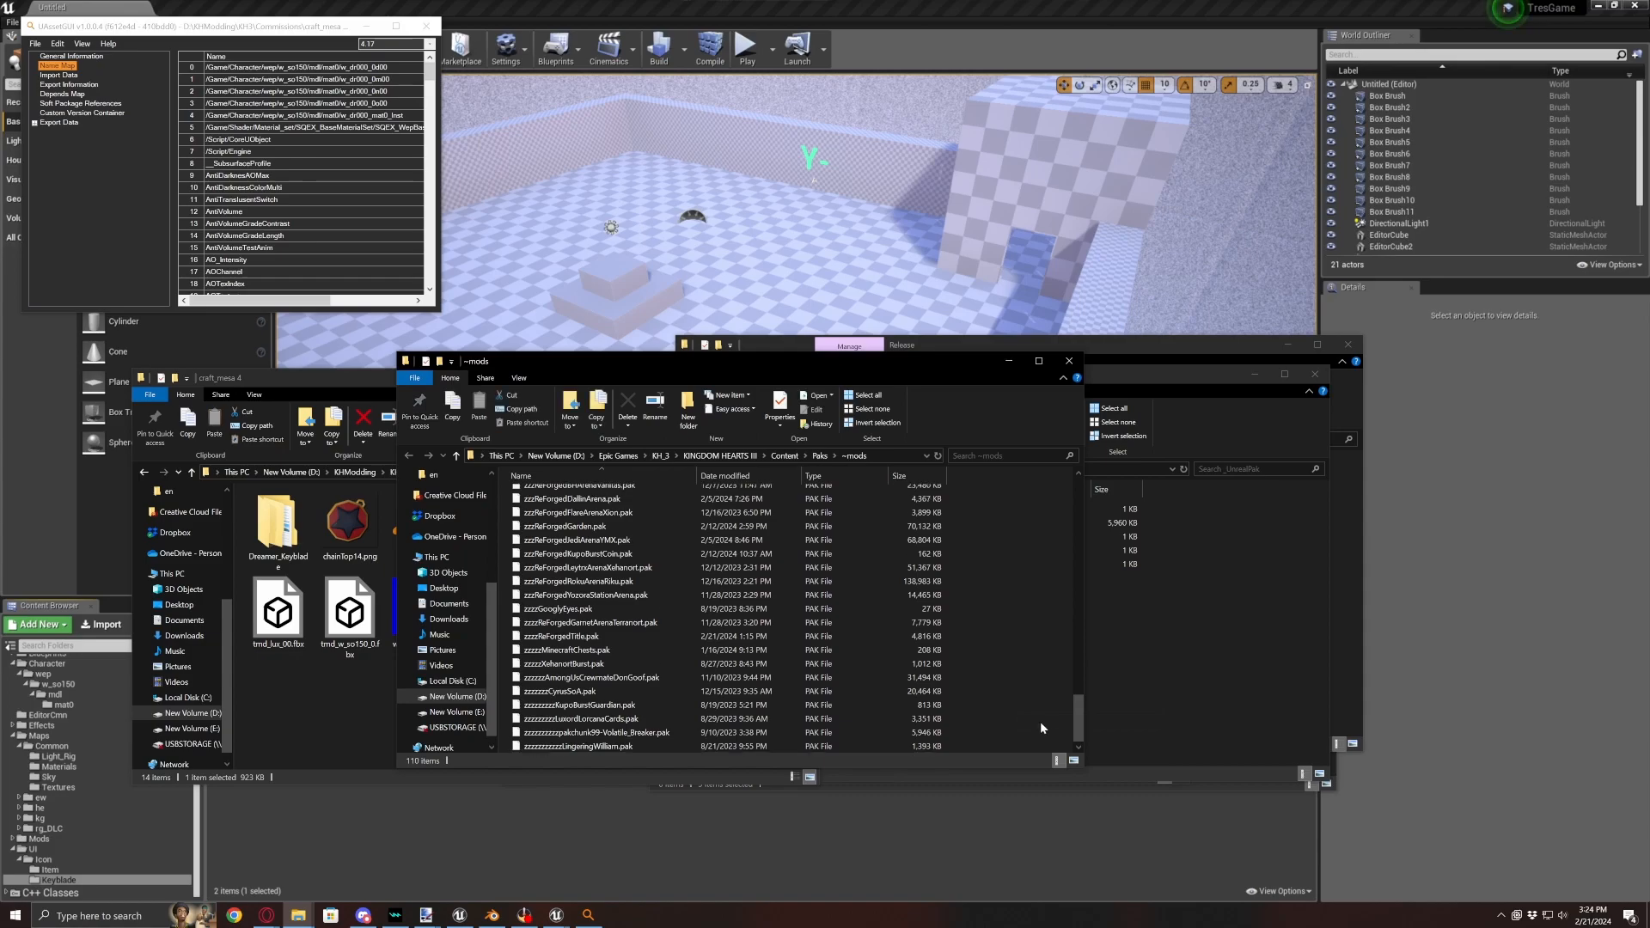
# - Rename Dreamer_Keyblade.pak in the ~mods folder by adding a long run of z's in front of its name
pyautogui.scroll(10, 1037, 719)
pyautogui.scroll(15, 1034, 718)
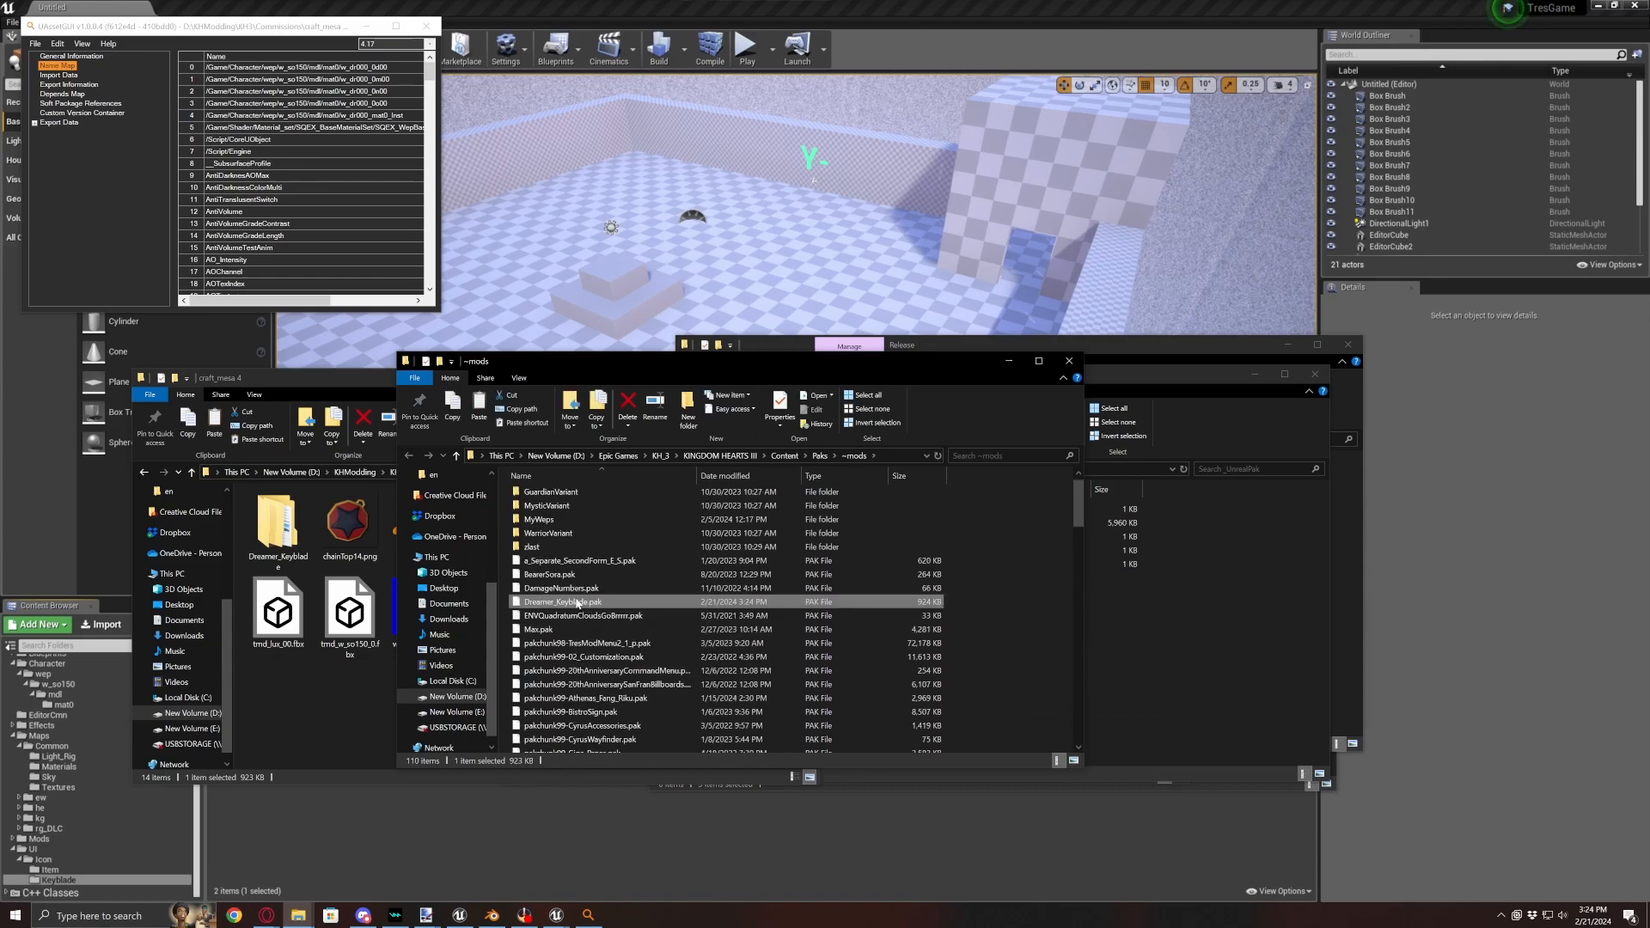
pyautogui.rightClick(582, 605)
pyautogui.click(610, 573)
pyautogui.press('Home')
pyautogui.write('zzzzzzzzzzzzzzzzzzzzzzzzzzzzzzzzzzzzzzzzzzzzzzzzzzzz')
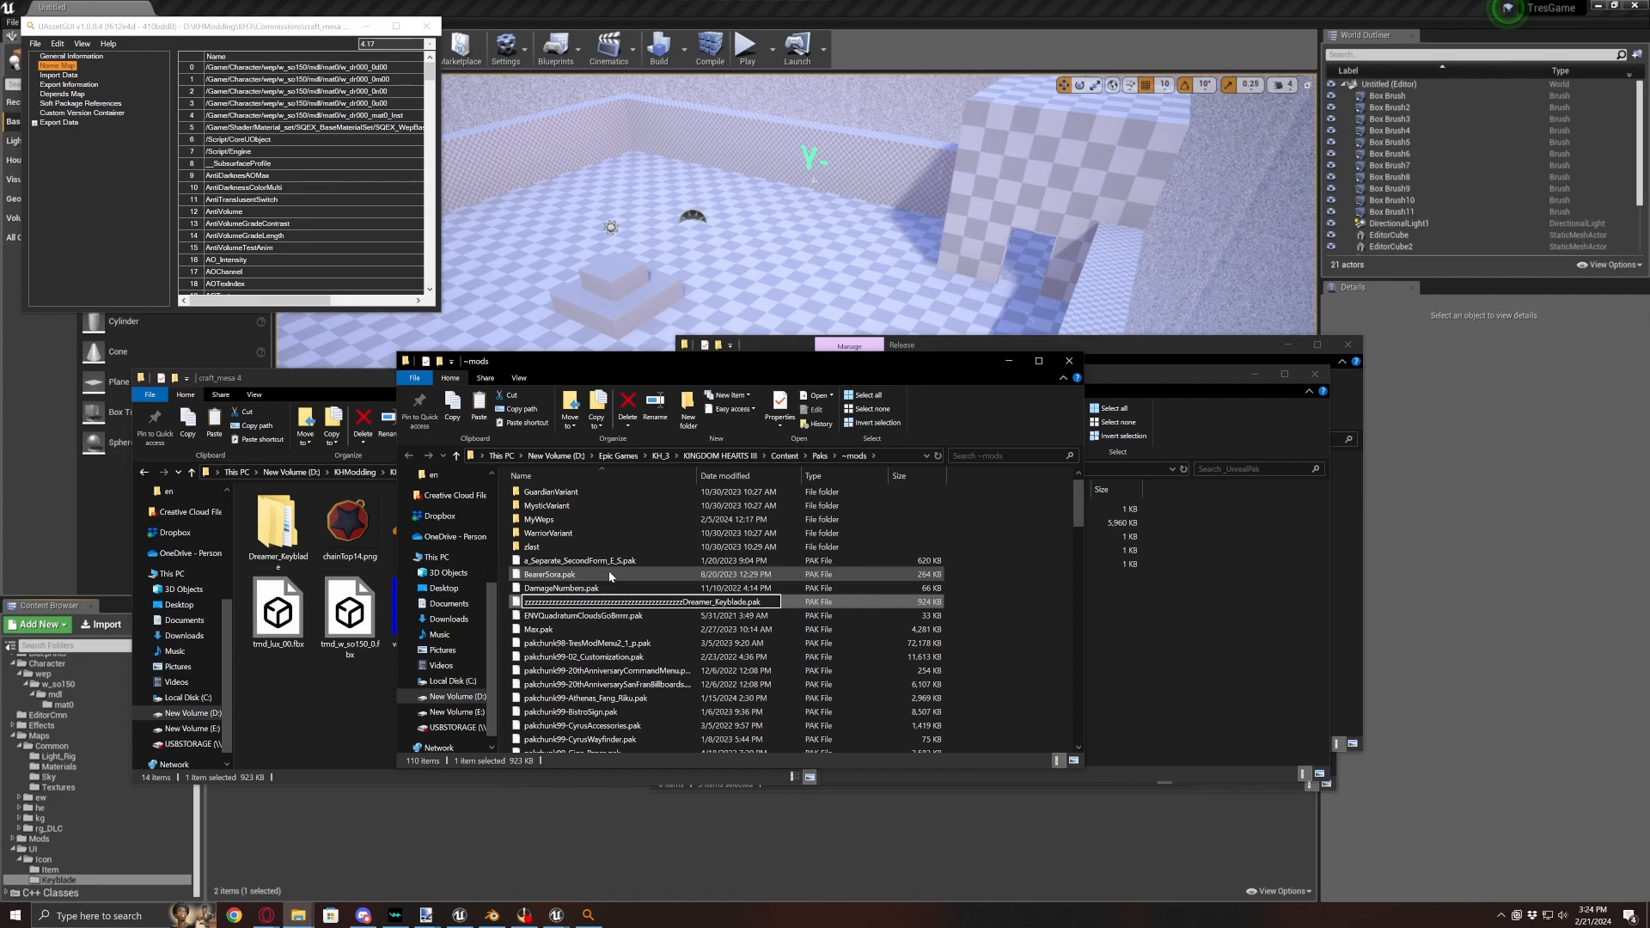
pyautogui.press('Return')
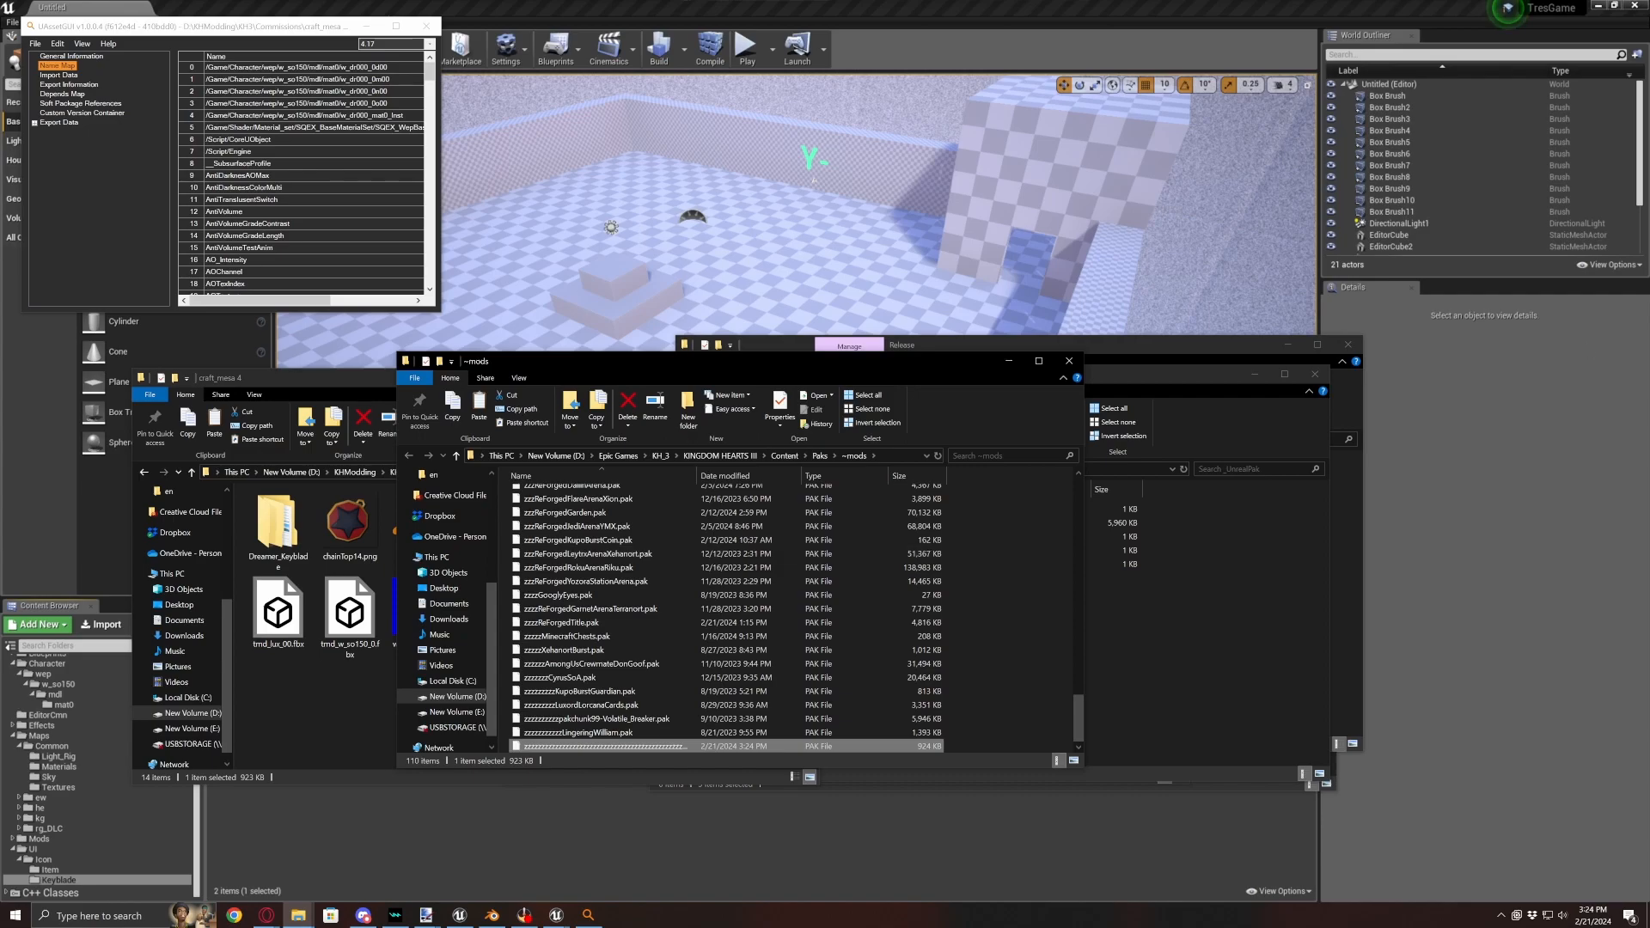
# - Switch to Kingdom Hearts III, examine the Dreamer Keyblade's icon and description in Sora's equipment, and return to the game
pyautogui.click(524, 915)
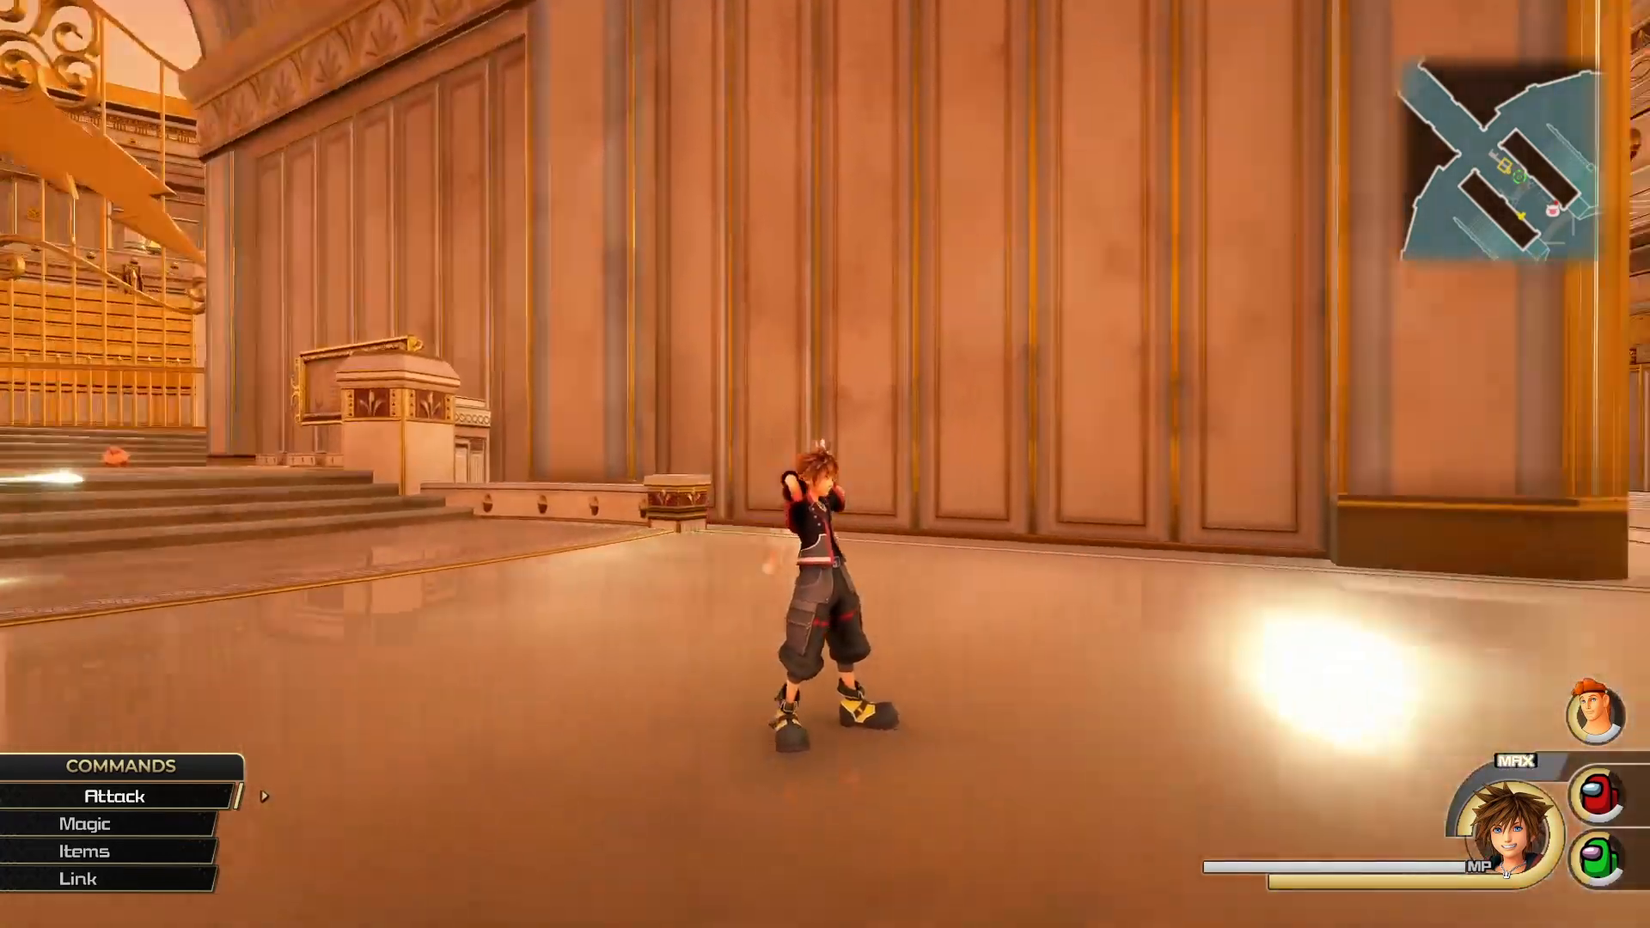
pyautogui.press('Escape')
pyautogui.press('Return')
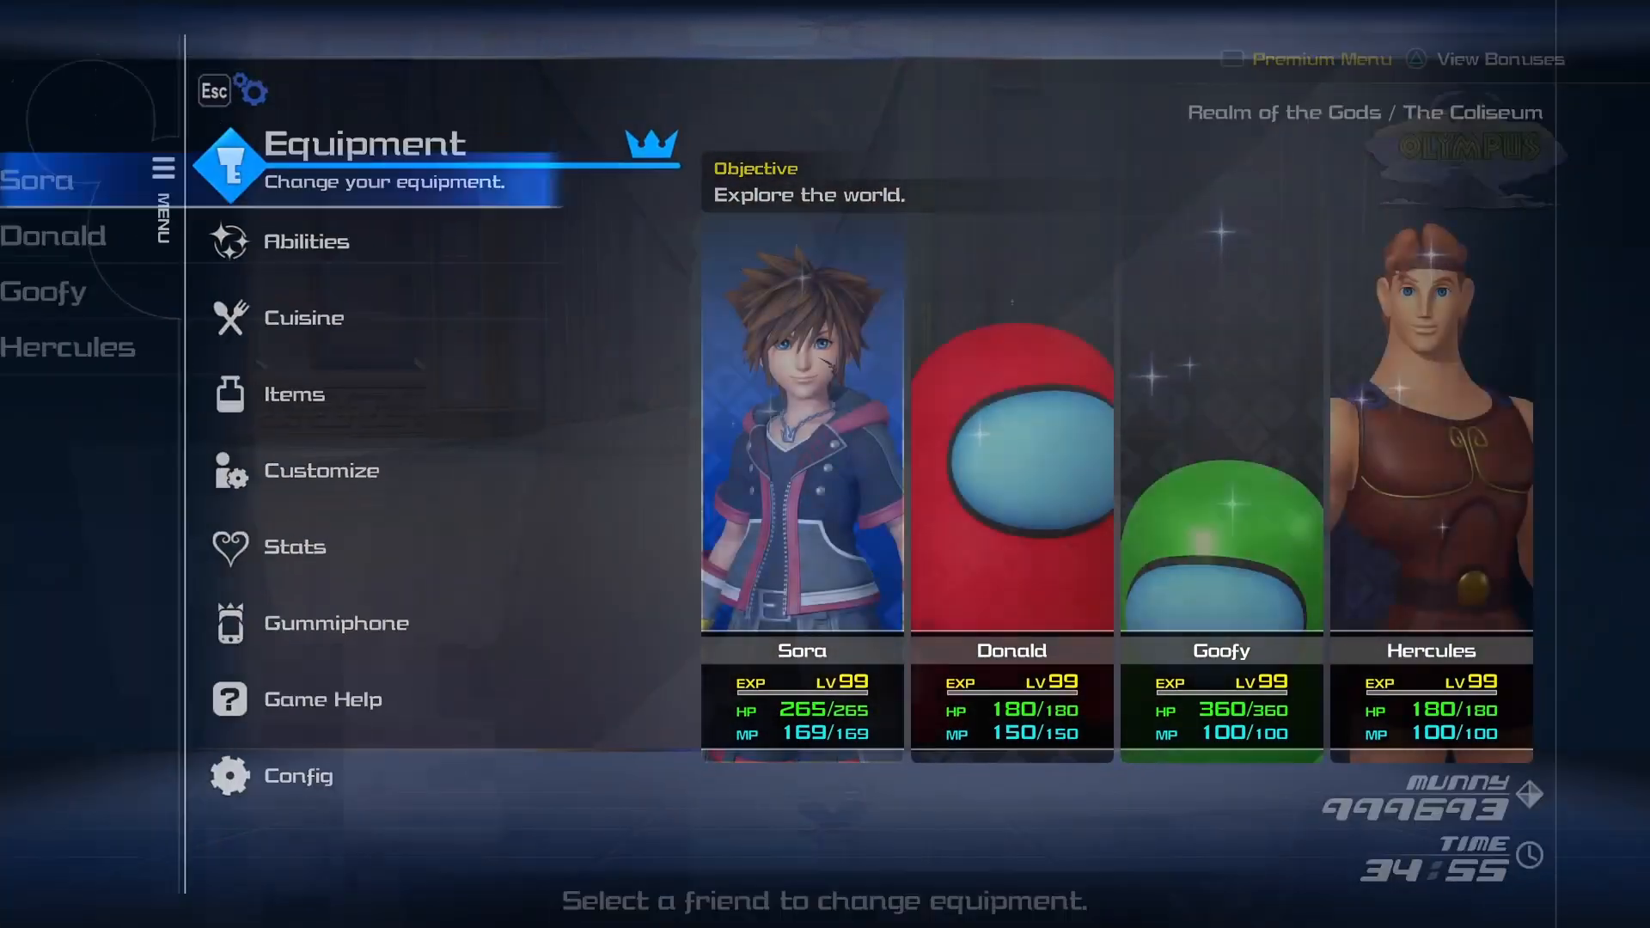
pyautogui.press('Return')
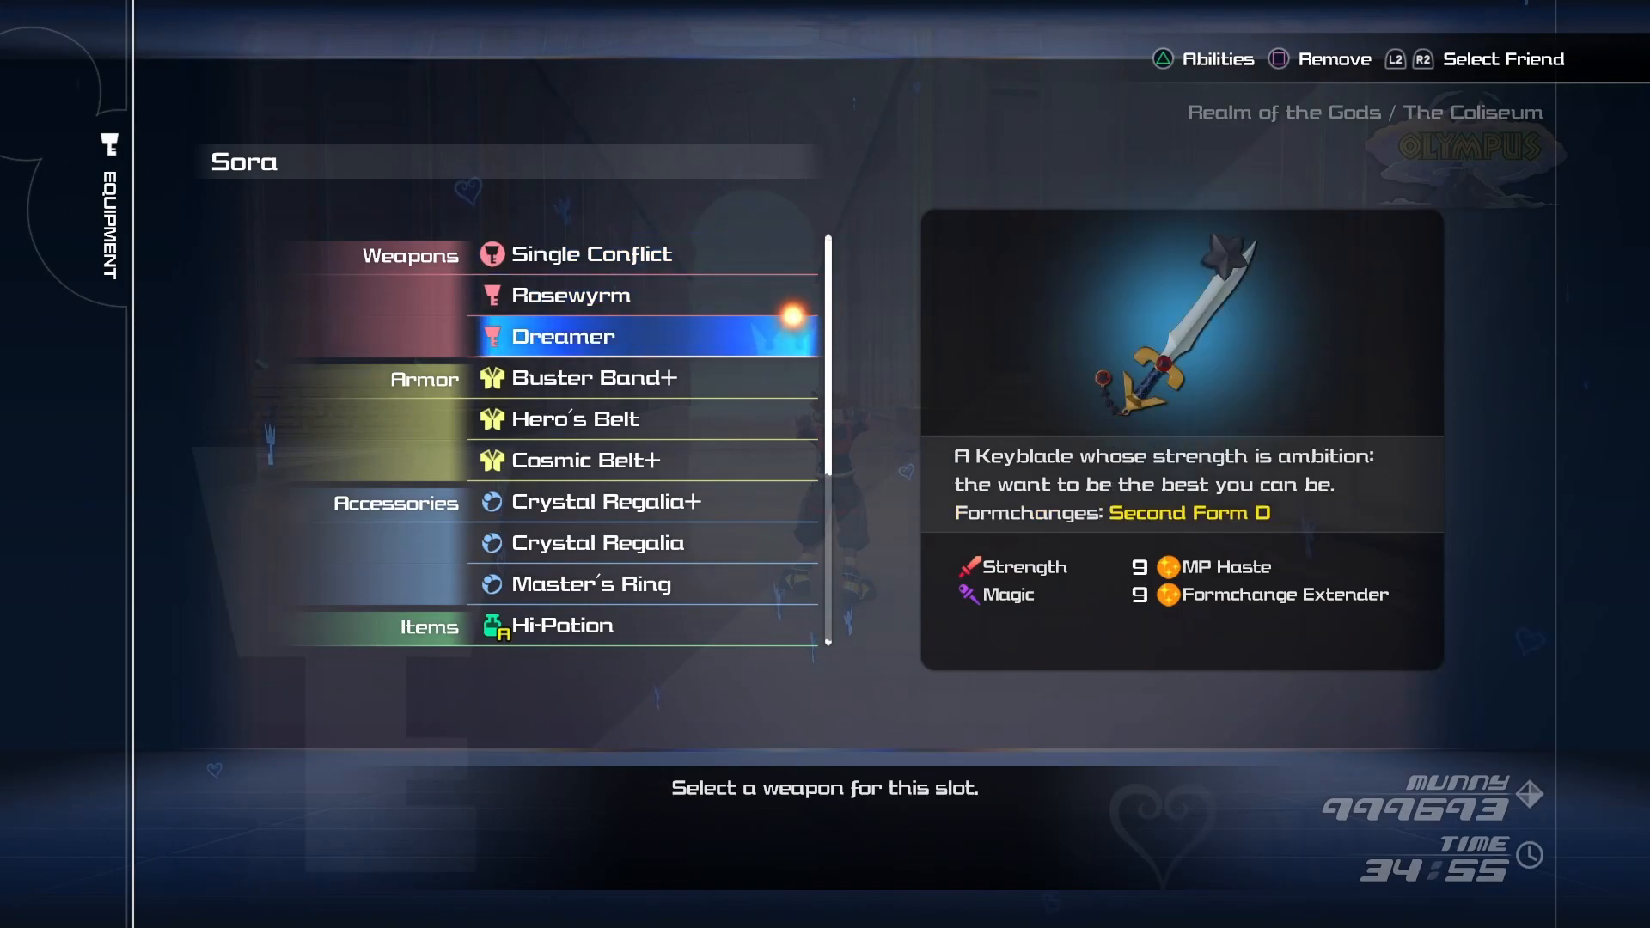
pyautogui.press('Escape')
pyautogui.press('Escape')
pyautogui.press('Escape')
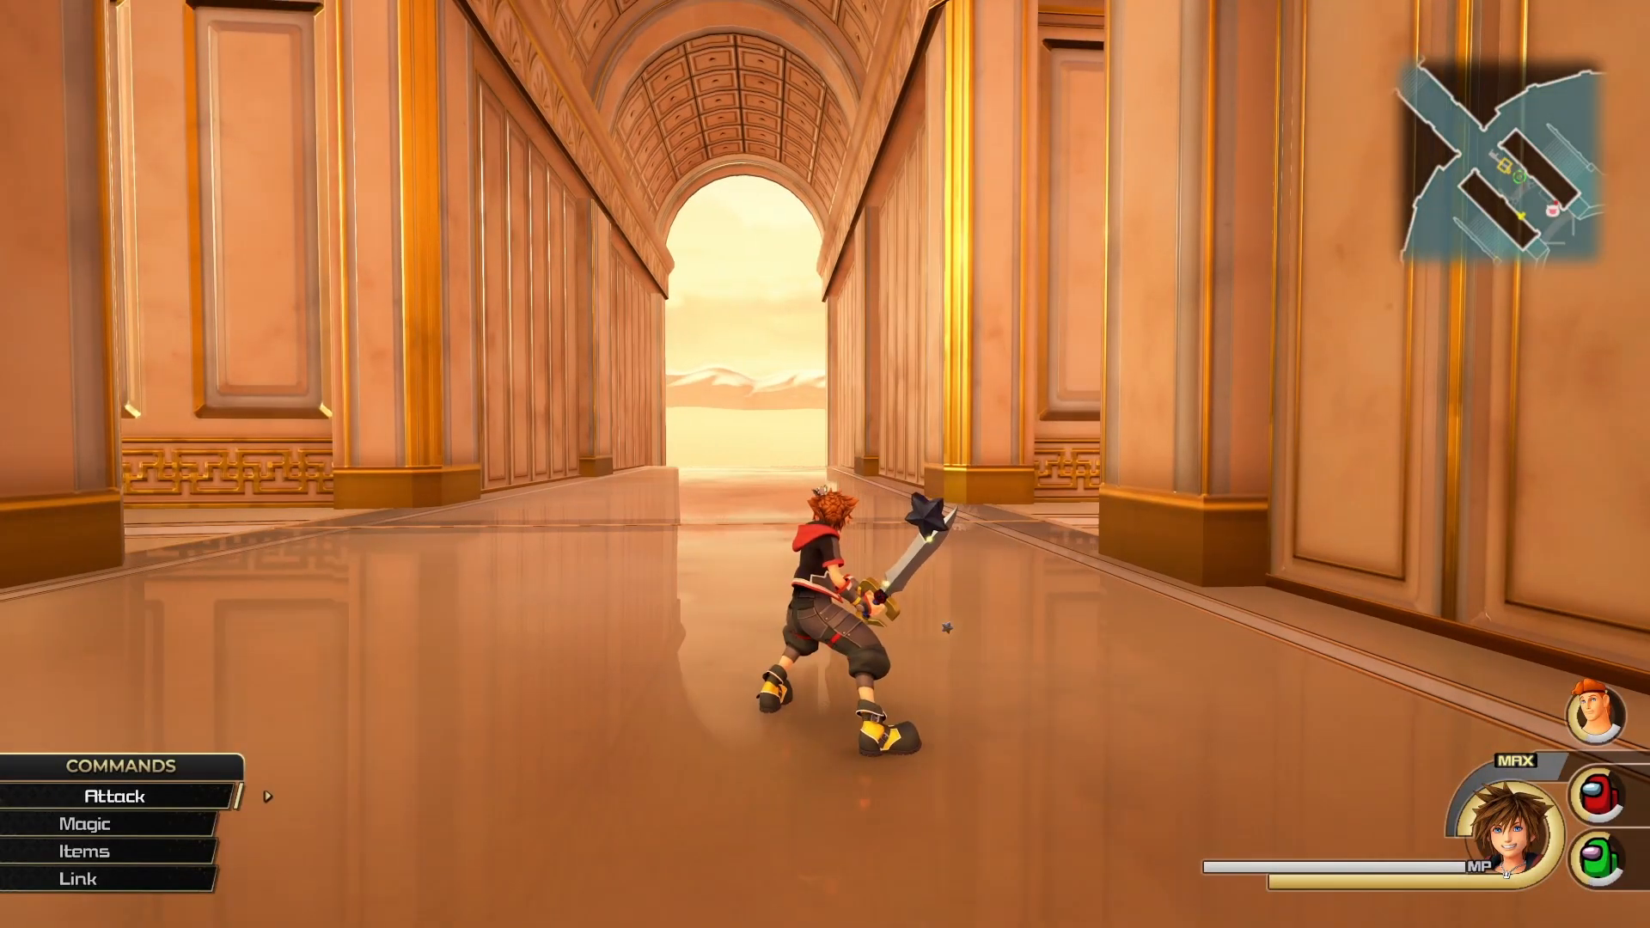
# - Cycle through Sora's equipped Keyblades in the game to view the Dreamer model
pyautogui.press('Right')
pyautogui.press('Right')
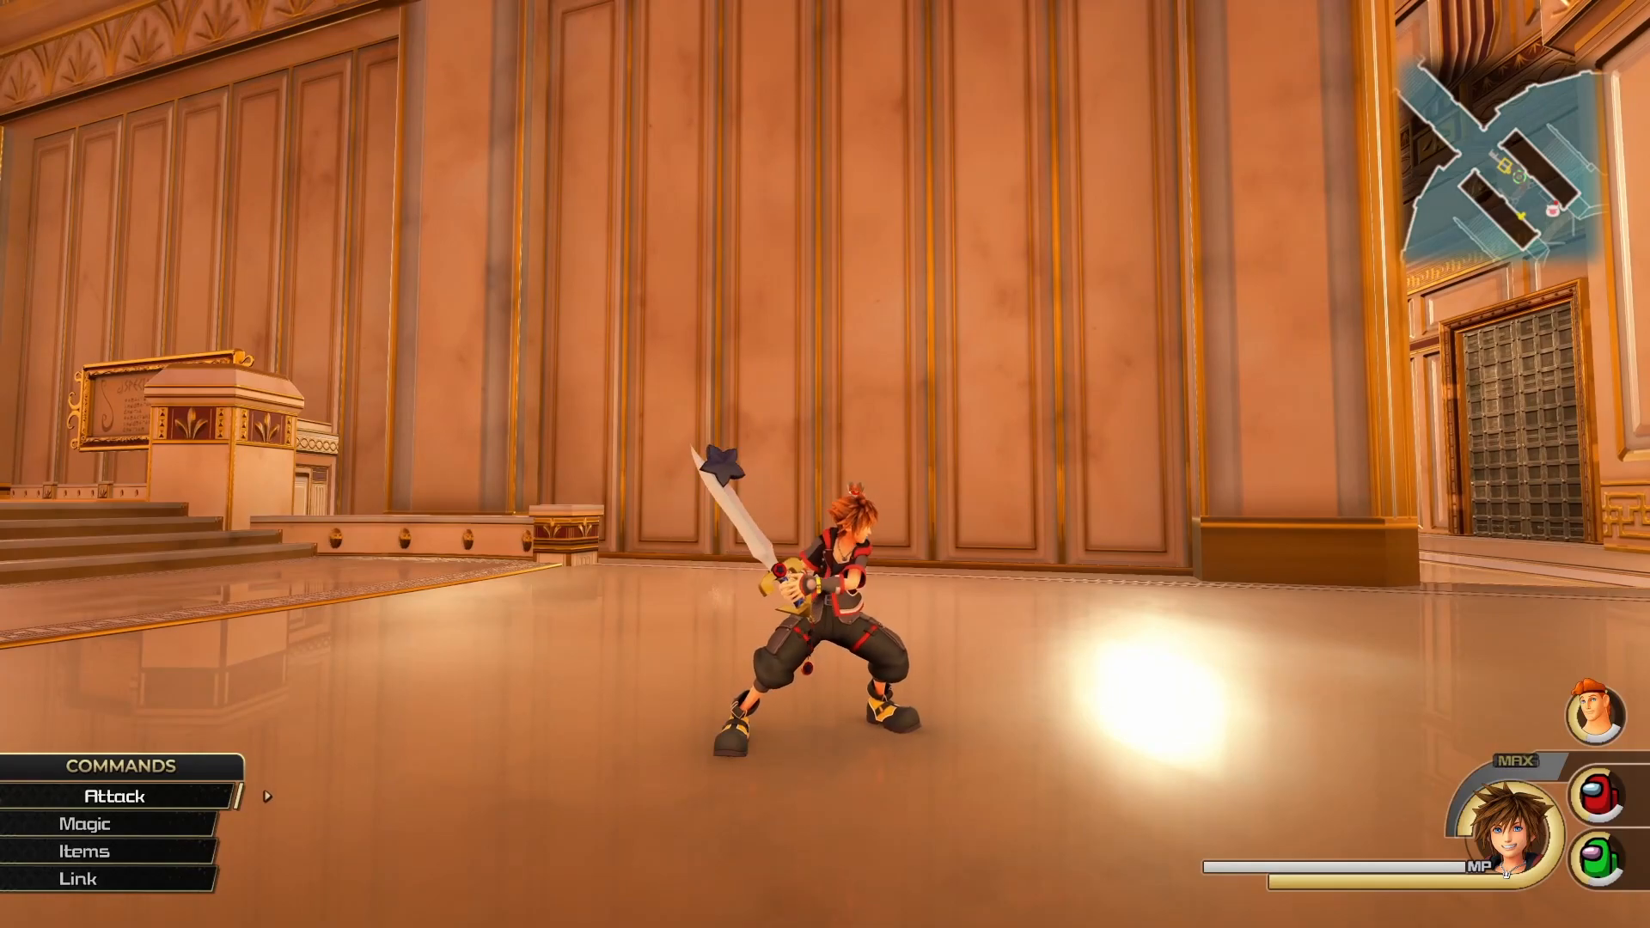
pyautogui.press('Left')
pyautogui.press('Right')
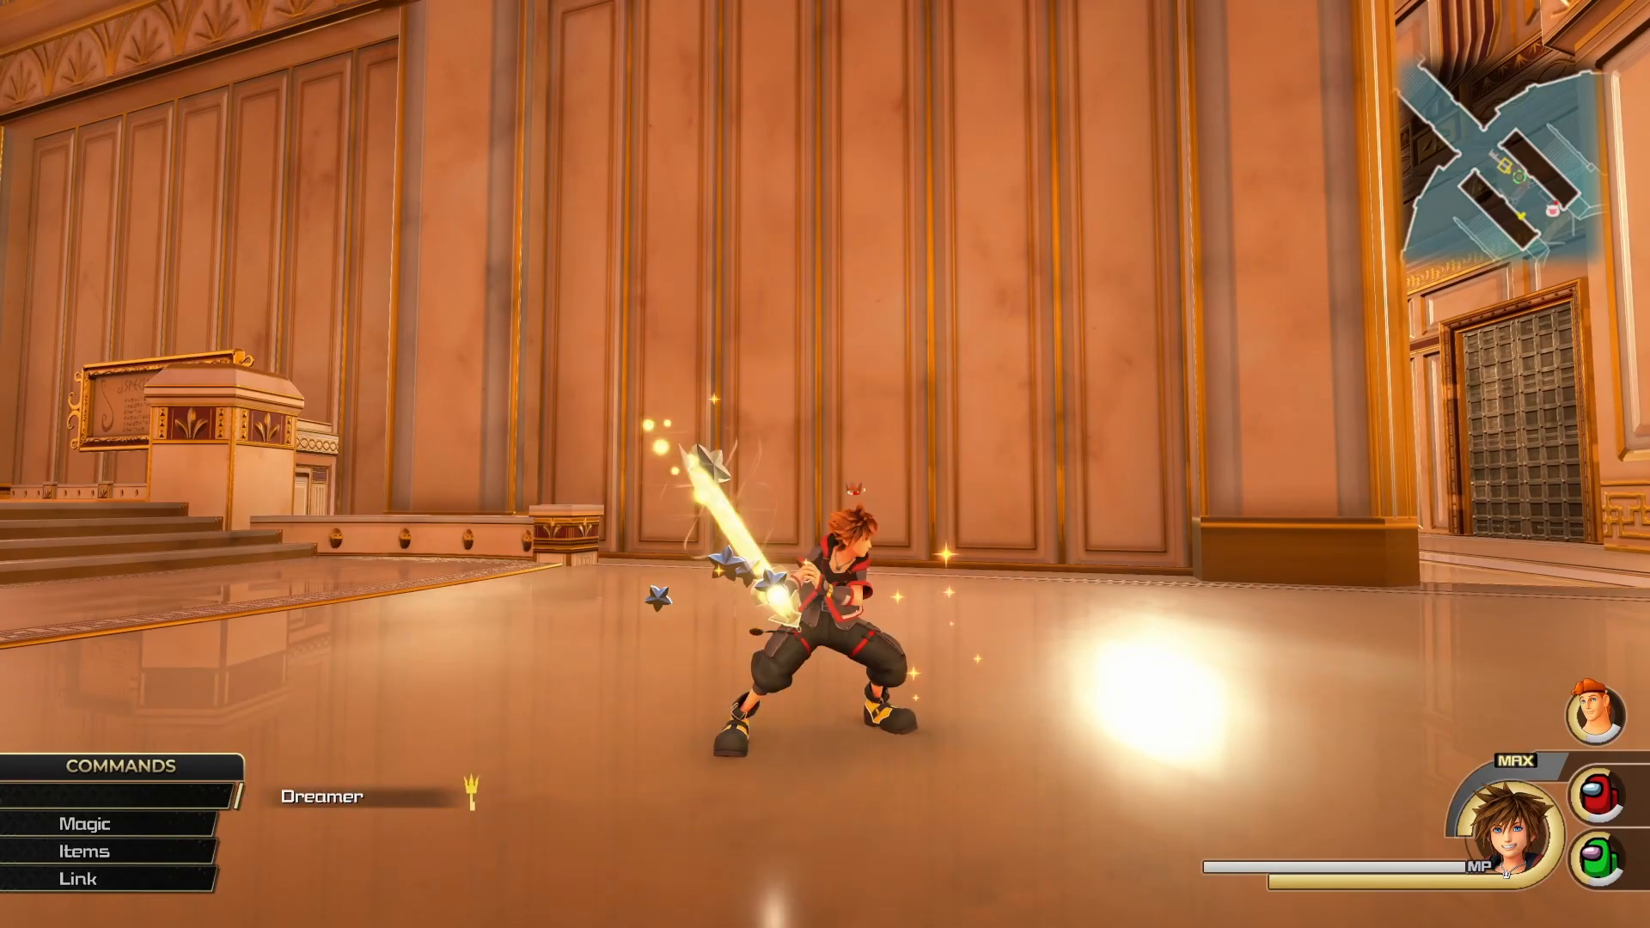